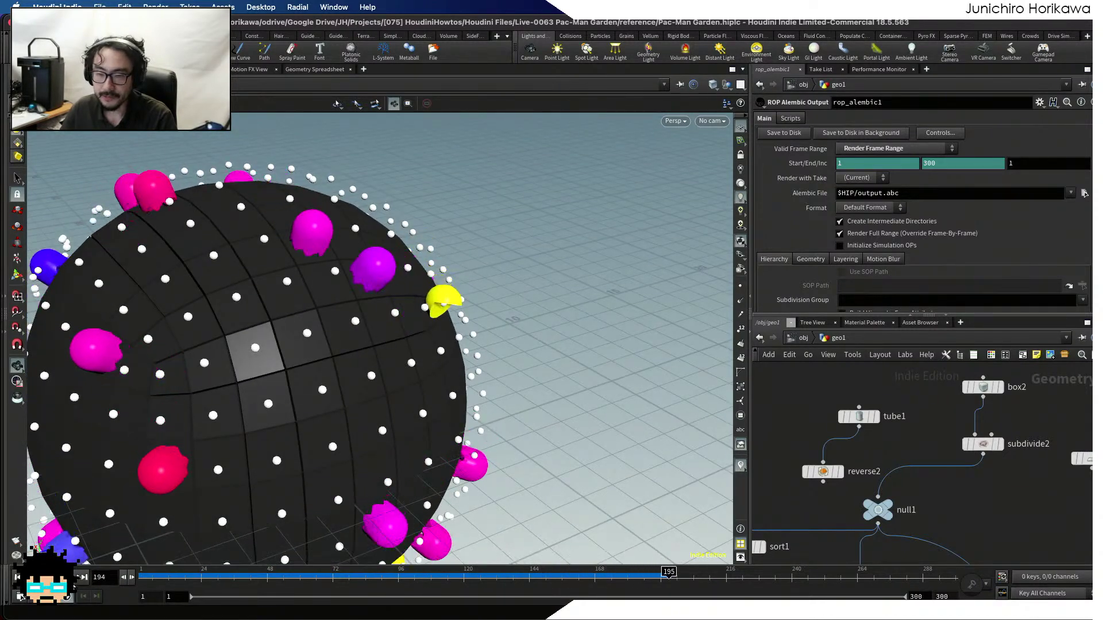
# Move the reference scene window aside and add a Geometry object to the empty scene's object network
pyautogui.scroll(-3, 853, 446)
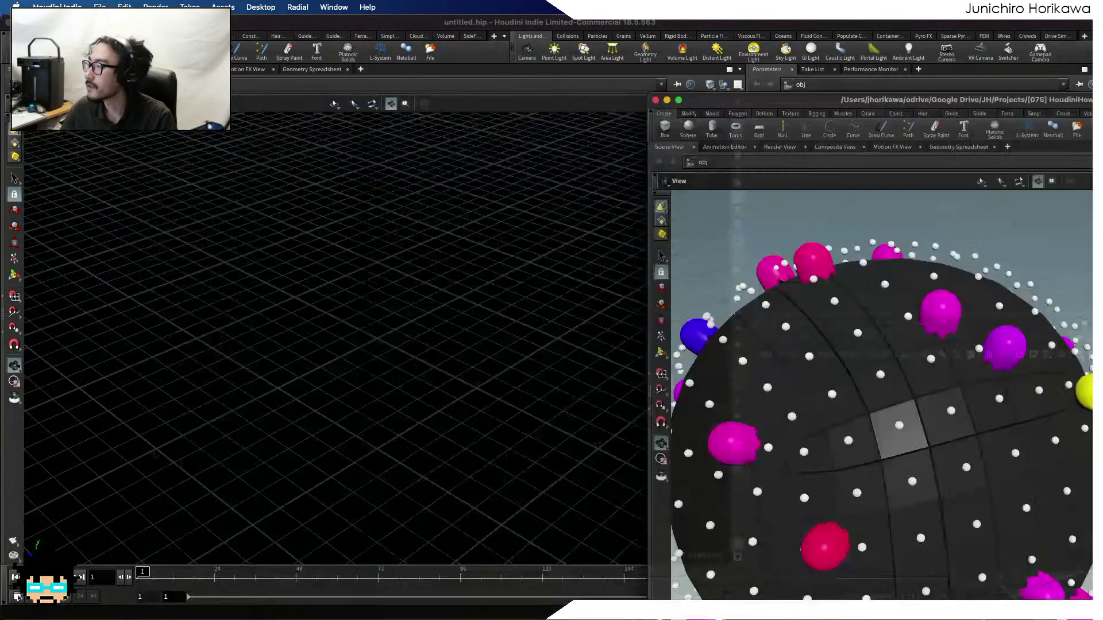
pyautogui.moveTo(746, 100); pyautogui.dragTo(1092, 29)
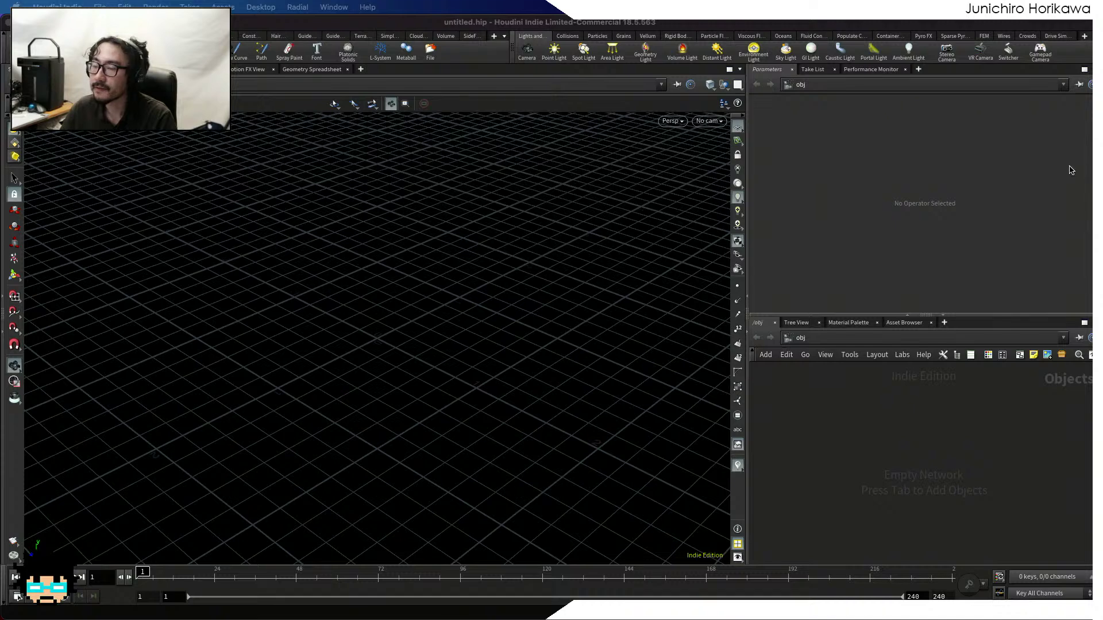
pyautogui.press('Tab')
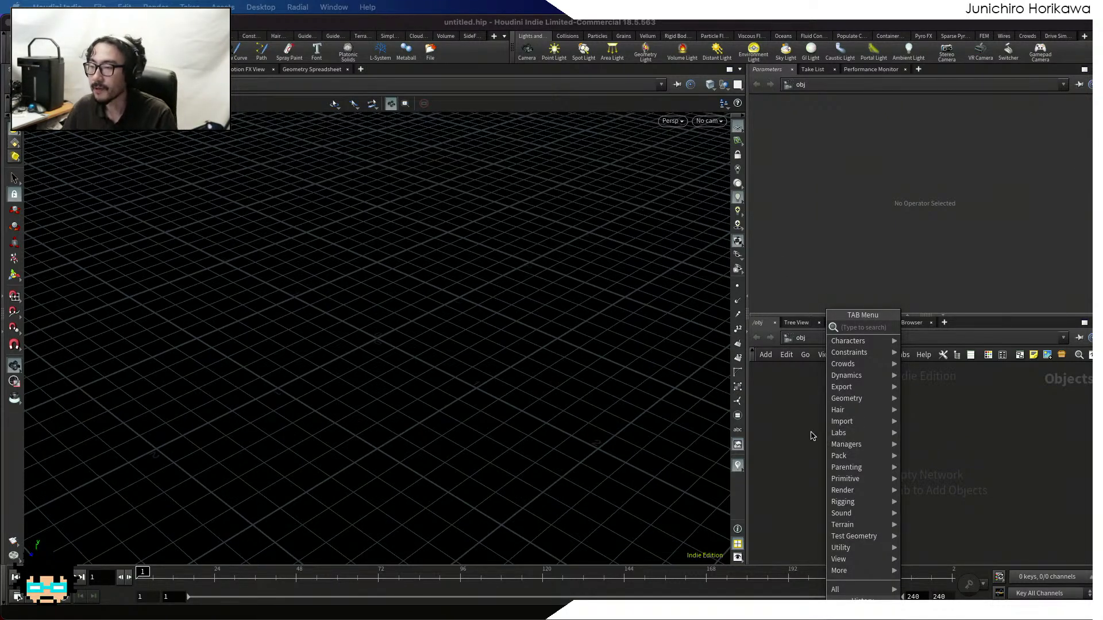
pyautogui.click(855, 462)
pyautogui.press('Tab')
pyautogui.write('geom')
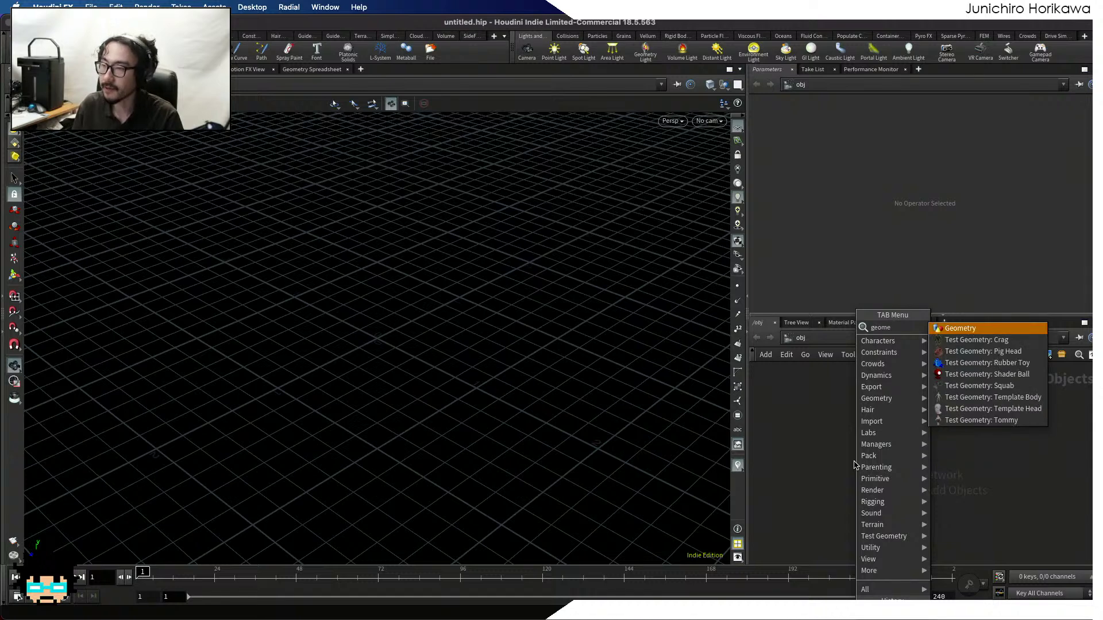
pyautogui.press('Return')
pyautogui.click(883, 458)
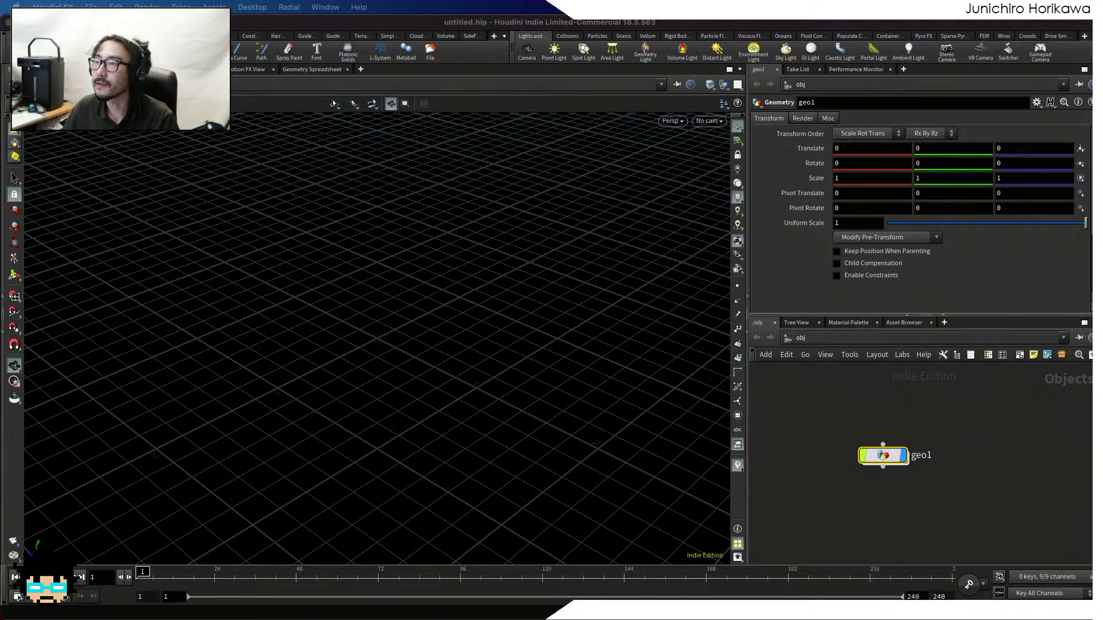
# Enter the Geometry object and add a polygon Grid node inside its network
pyautogui.doubleClick(882, 456)
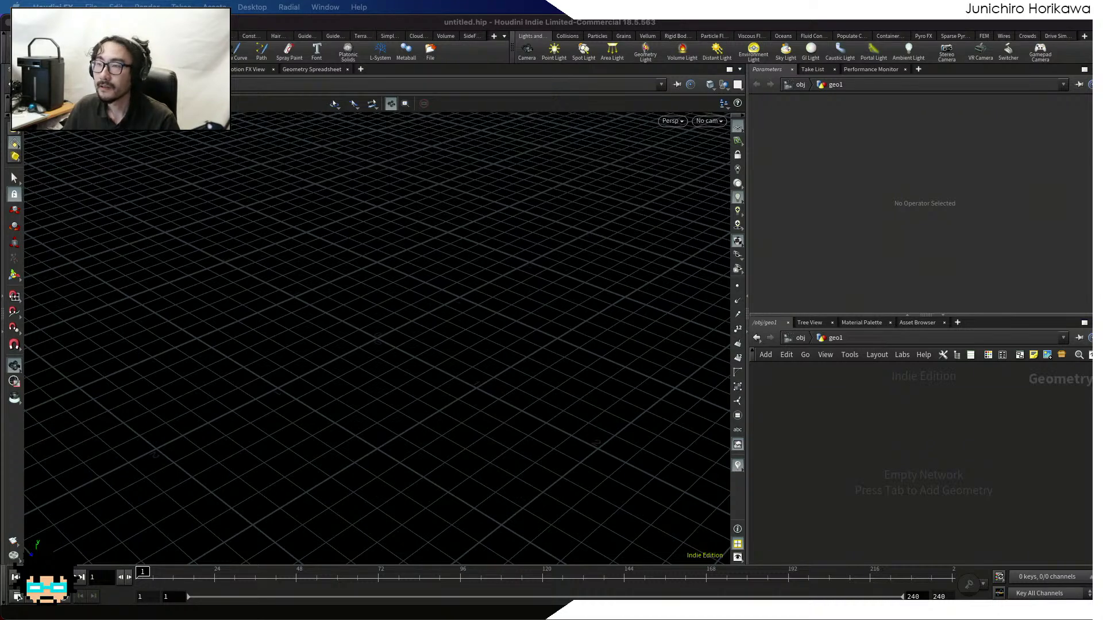
pyautogui.press('Tab')
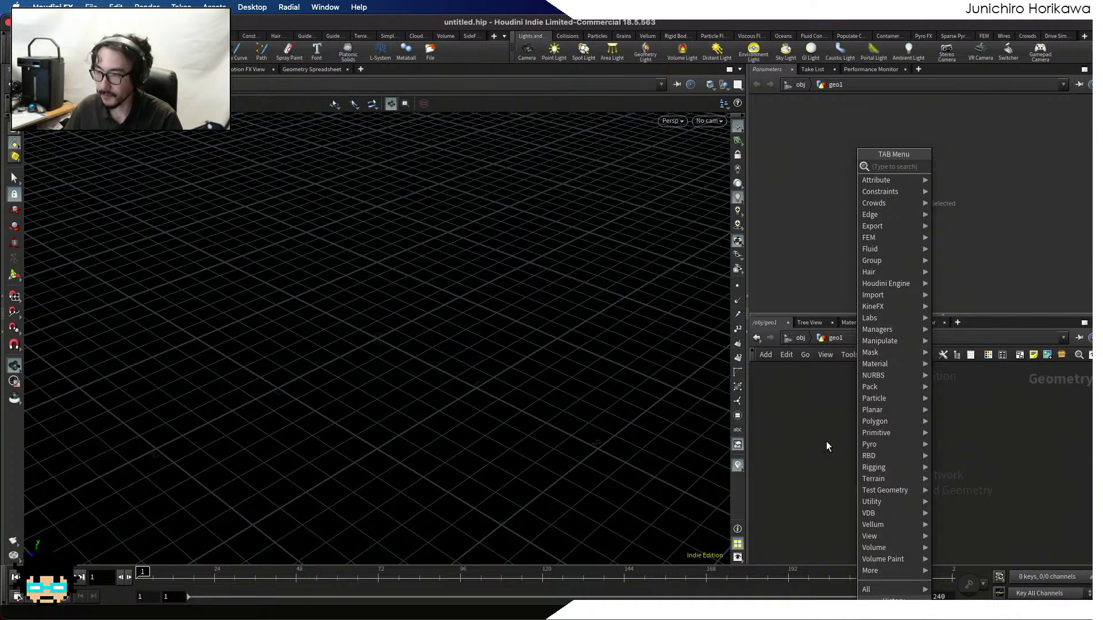
pyautogui.write('grid')
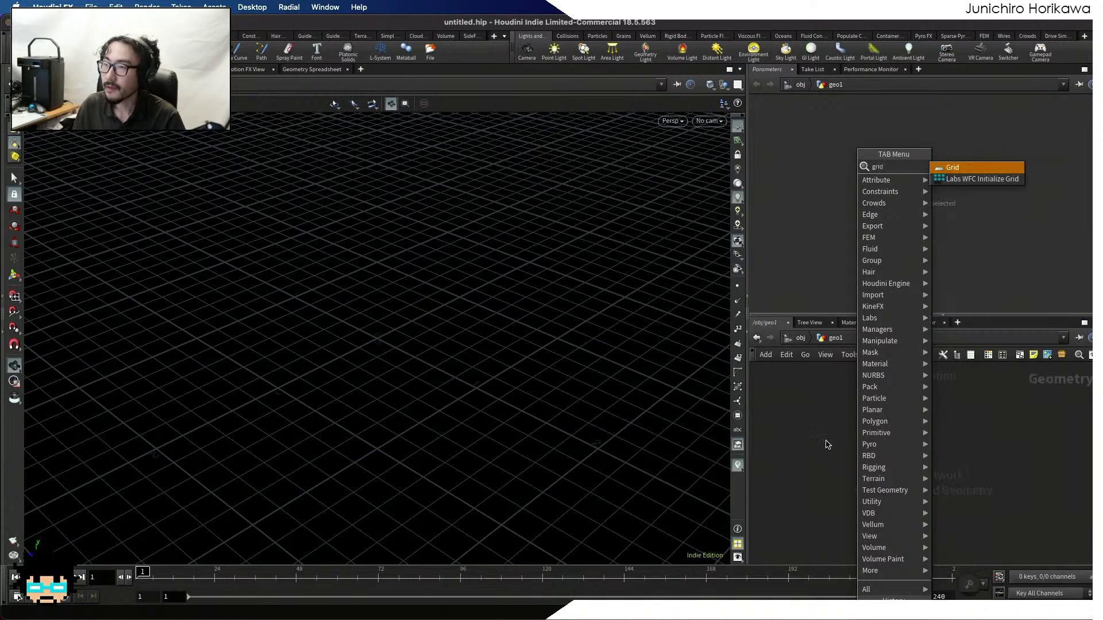
pyautogui.press('Return')
pyautogui.click(852, 449)
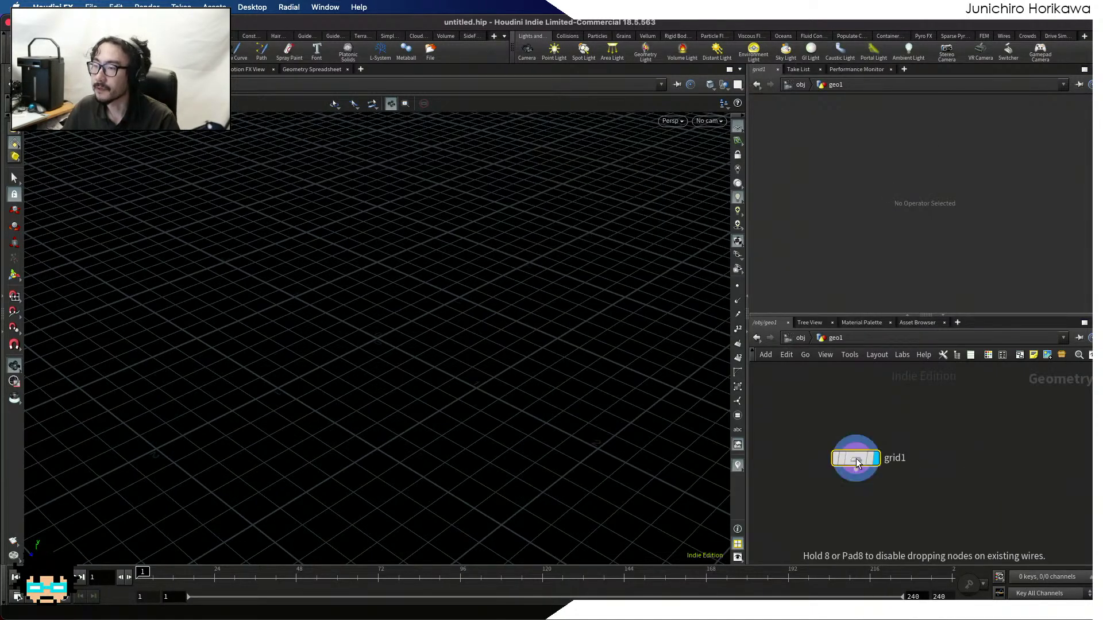
pyautogui.scroll(-5, 525, 275)
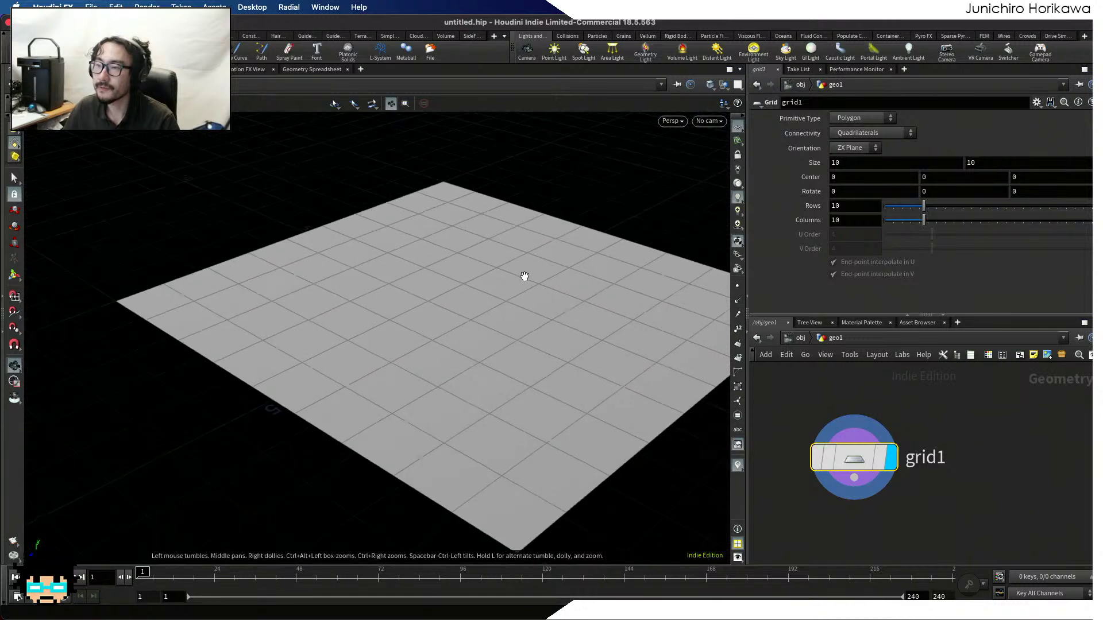
pyautogui.moveTo(524, 276); pyautogui.dragTo(500, 314)
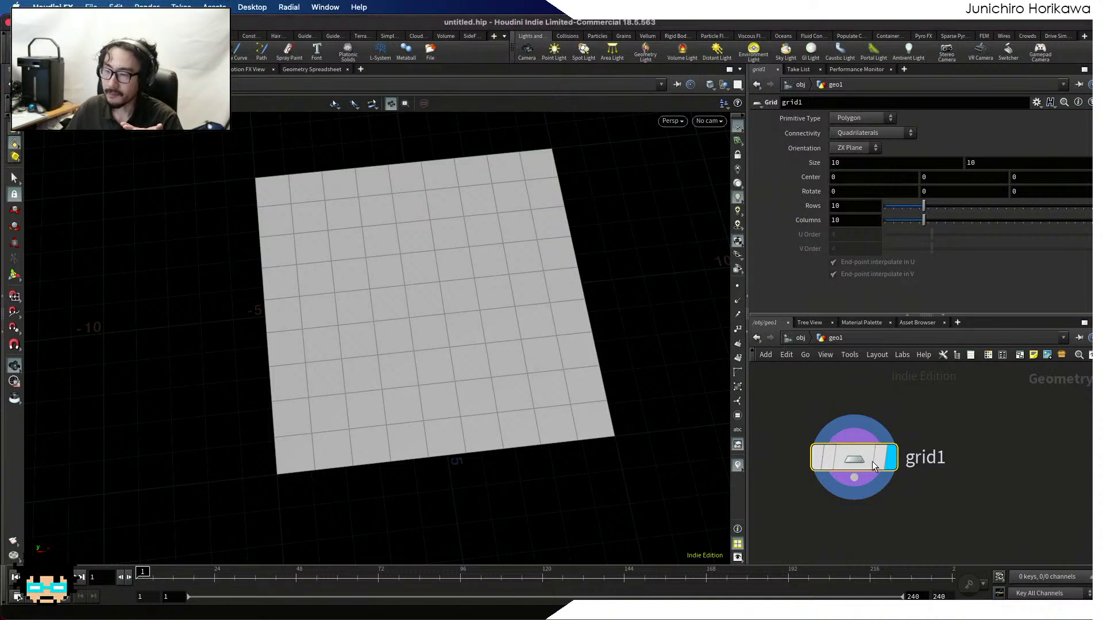
# Enlarge the network editor area and turn on the grid node's template flag
pyautogui.moveTo(858, 465); pyautogui.dragTo(871, 467)
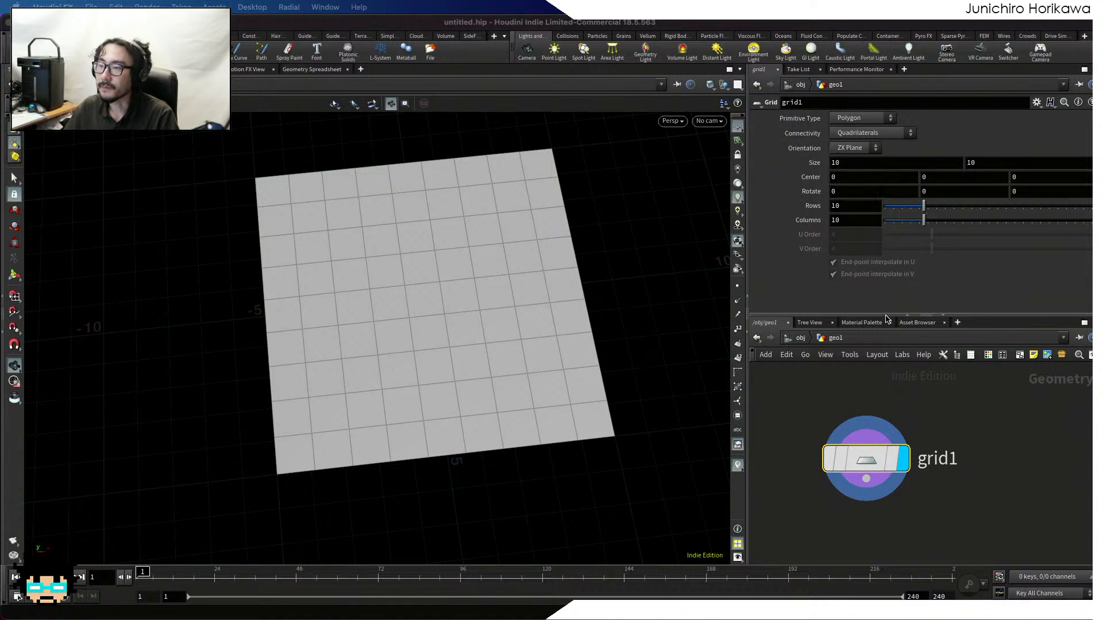
pyautogui.moveTo(886, 316); pyautogui.dragTo(886, 282)
pyautogui.moveTo(905, 448)
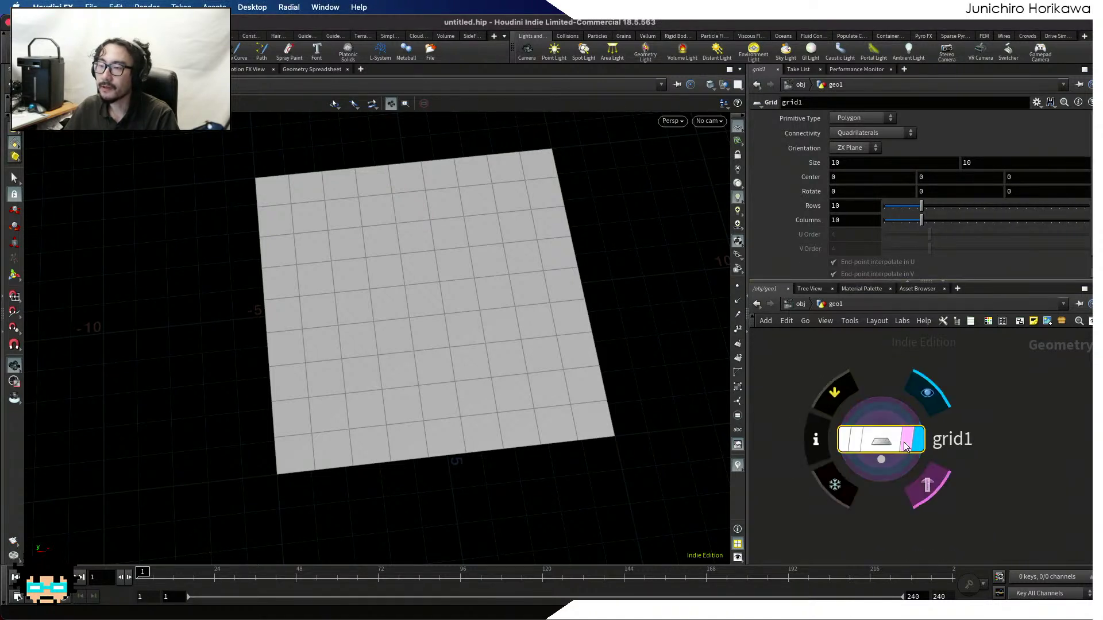
# Examine the grid's rows and columns of cells up close around its far corner and as a whole
pyautogui.moveTo(568, 312); pyautogui.dragTo(295, 278)
pyautogui.moveTo(272, 317); pyautogui.dragTo(303, 294)
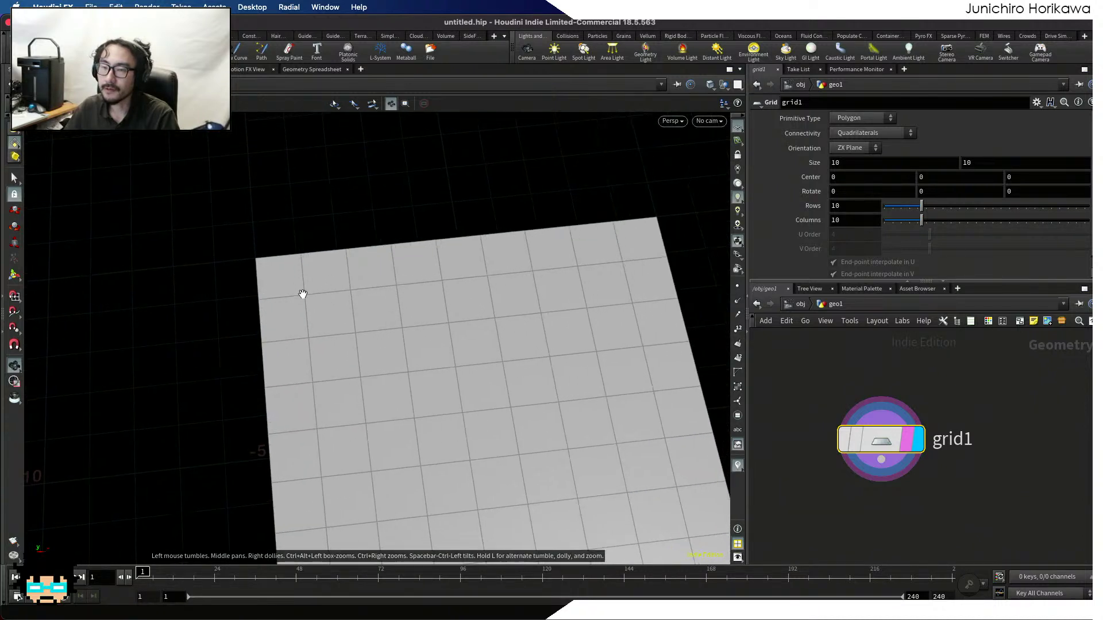
pyautogui.scroll(5, 313, 266)
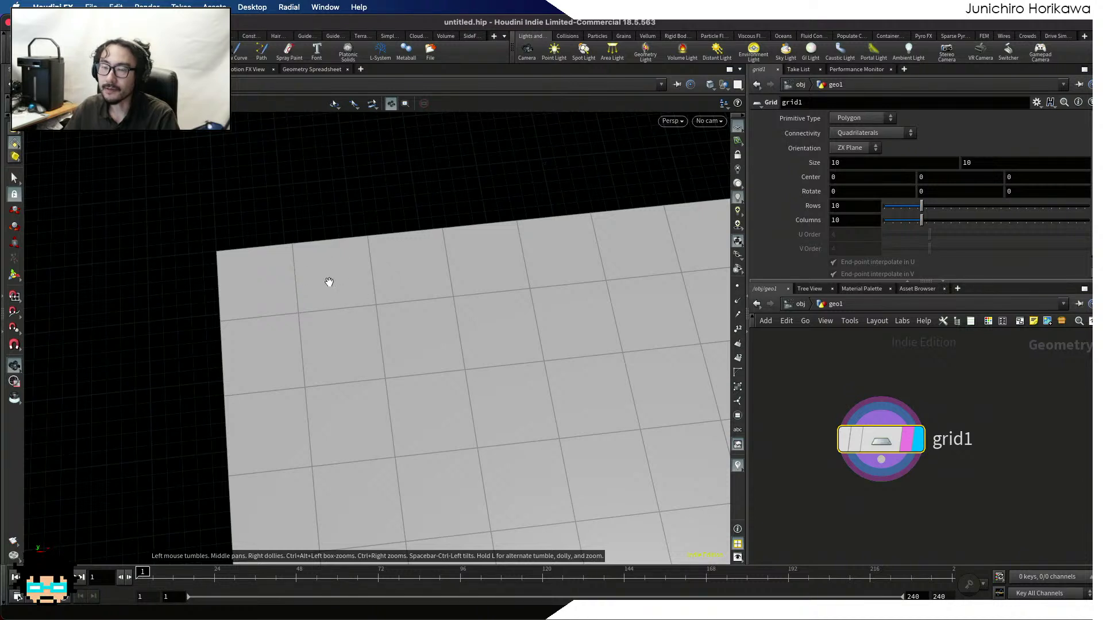
pyautogui.scroll(2, 329, 282)
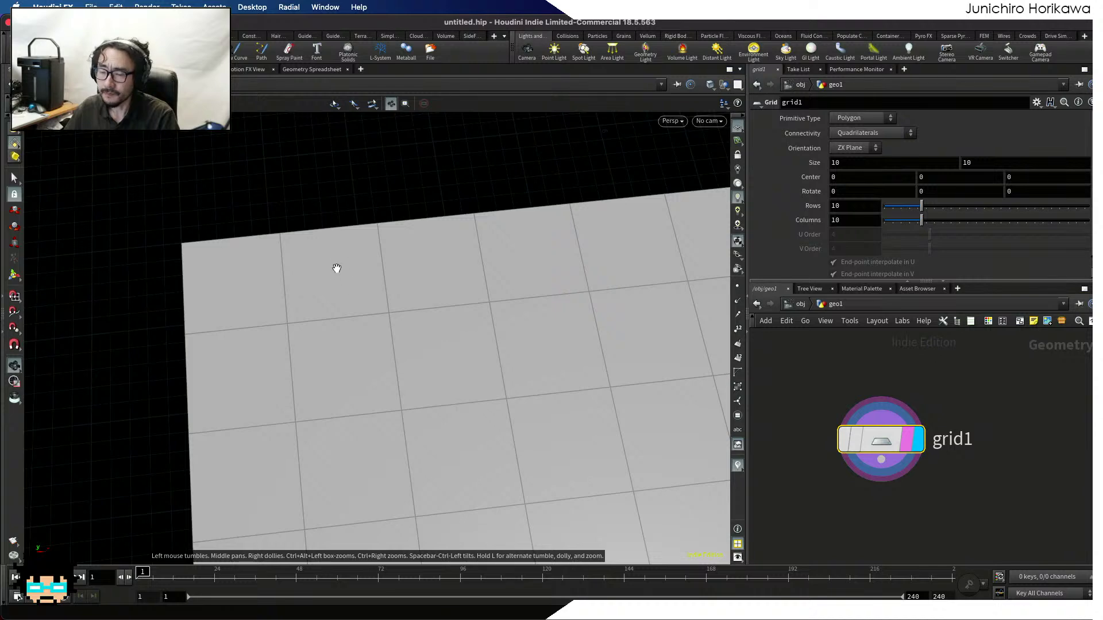
pyautogui.scroll(-3, 330, 266)
pyautogui.scroll(-3, 339, 339)
pyautogui.moveTo(343, 342); pyautogui.dragTo(308, 264, button='middle')
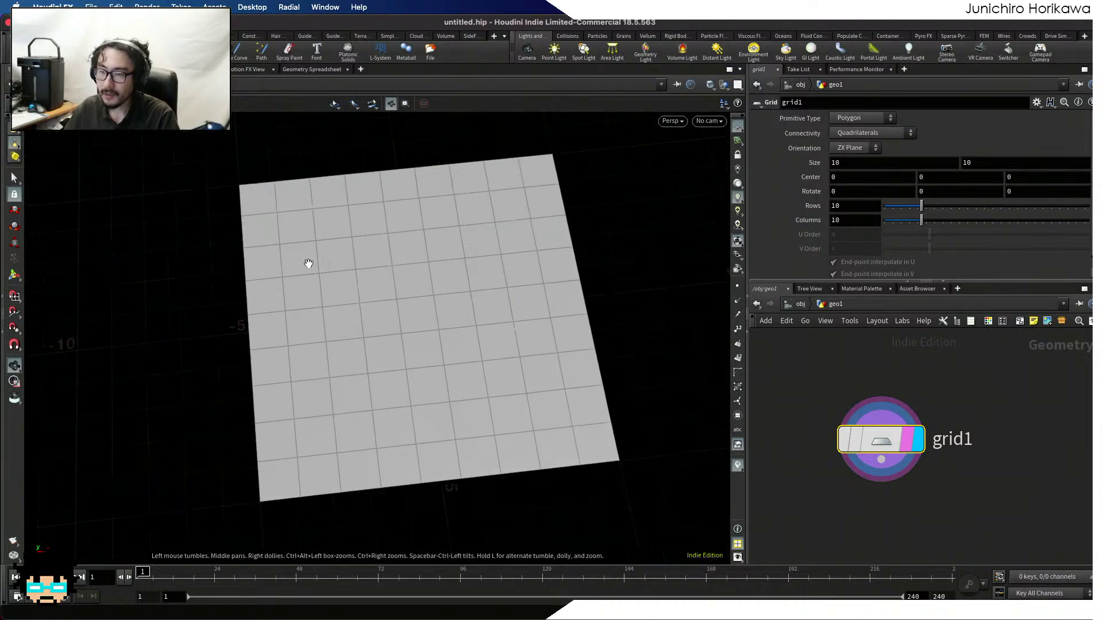
pyautogui.scroll(3, 306, 246)
pyautogui.moveTo(276, 231); pyautogui.dragTo(285, 337, button='middle')
pyautogui.scroll(3, 281, 333)
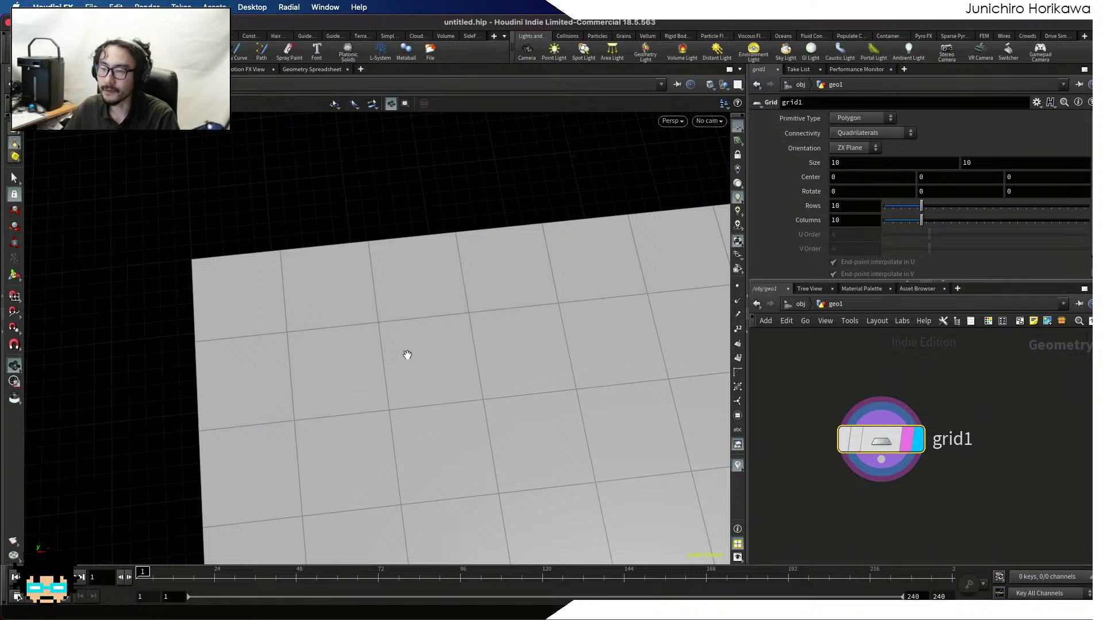
pyautogui.moveTo(428, 445); pyautogui.dragTo(360, 275, button='middle')
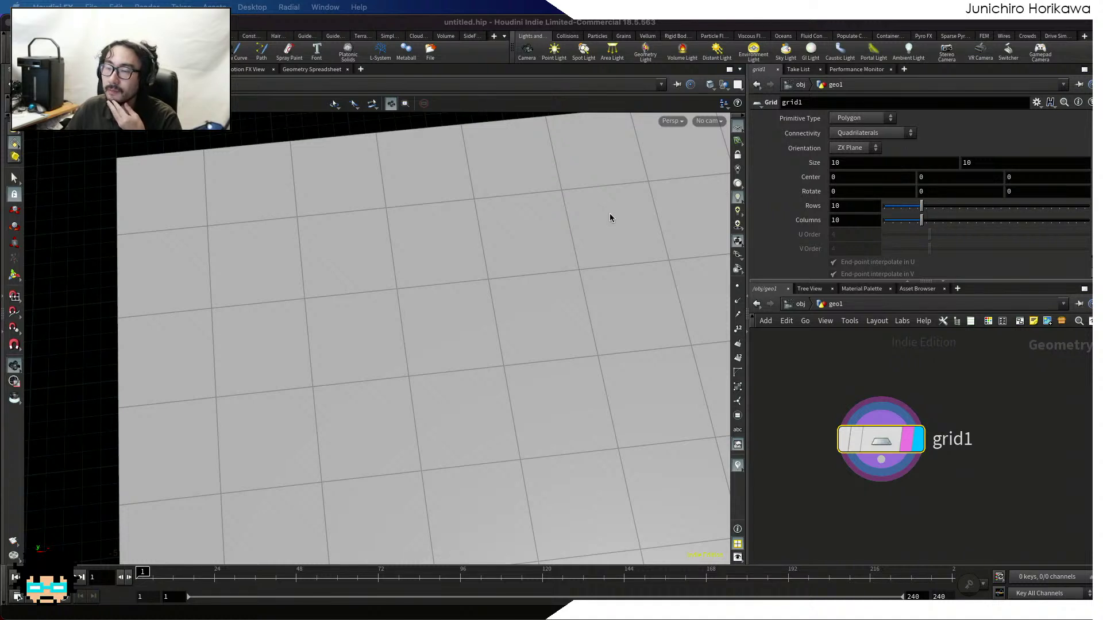
pyautogui.scroll(-5, 417, 205)
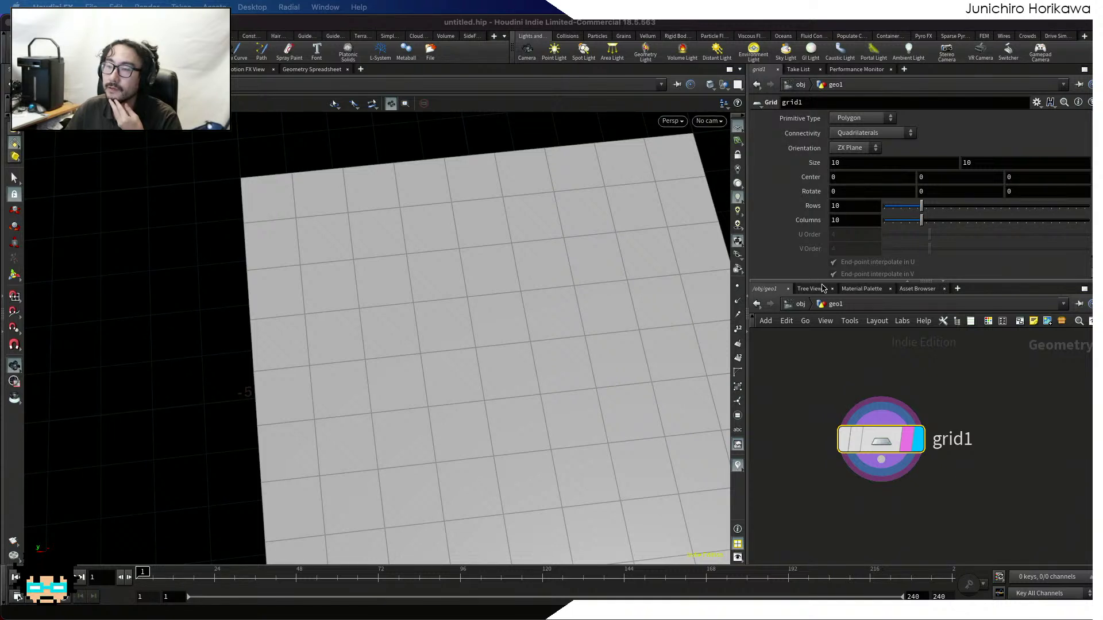
# Add a Point Wrangle below the grid, feed the grid into its first input, and turn on its display and template flags
pyautogui.scroll(-3, 830, 349)
pyautogui.press('Tab')
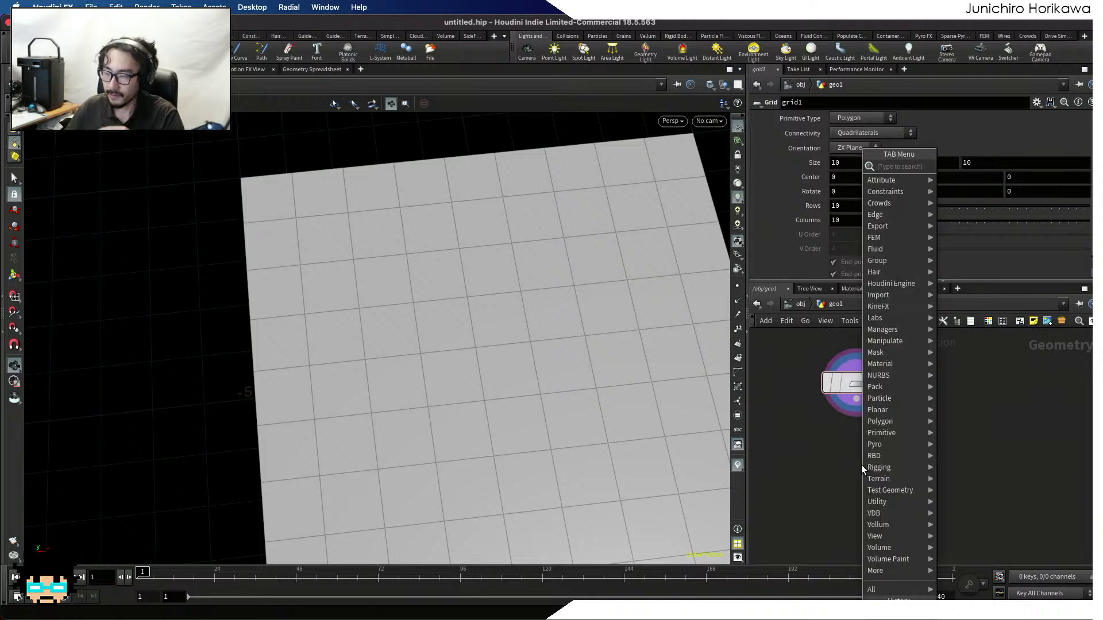
pyautogui.write('point wra')
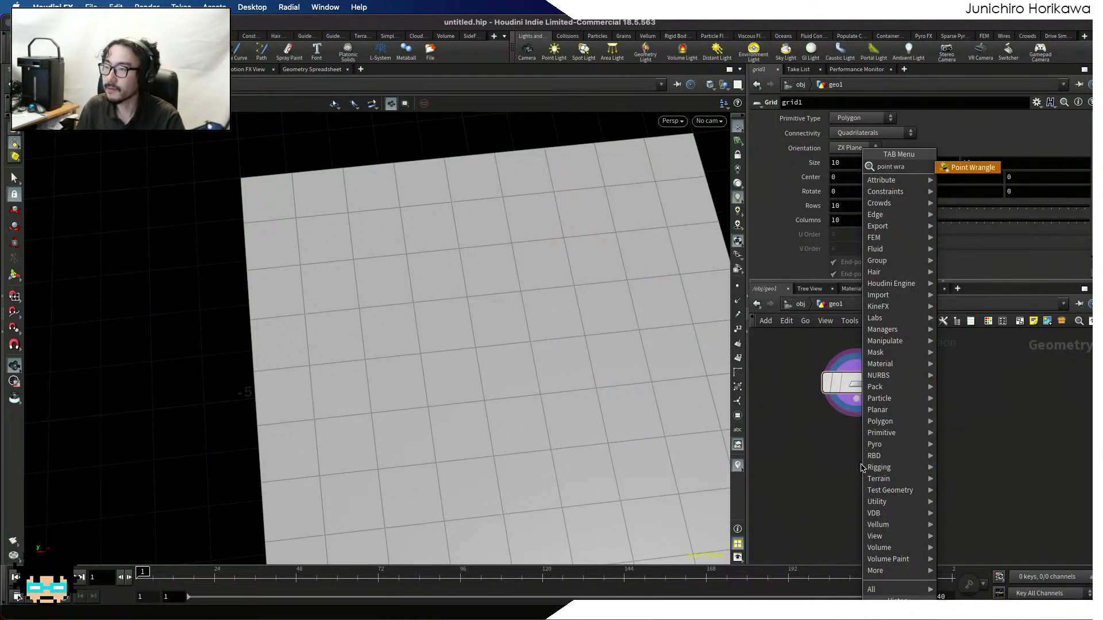
pyautogui.press('Return')
pyautogui.click(860, 444)
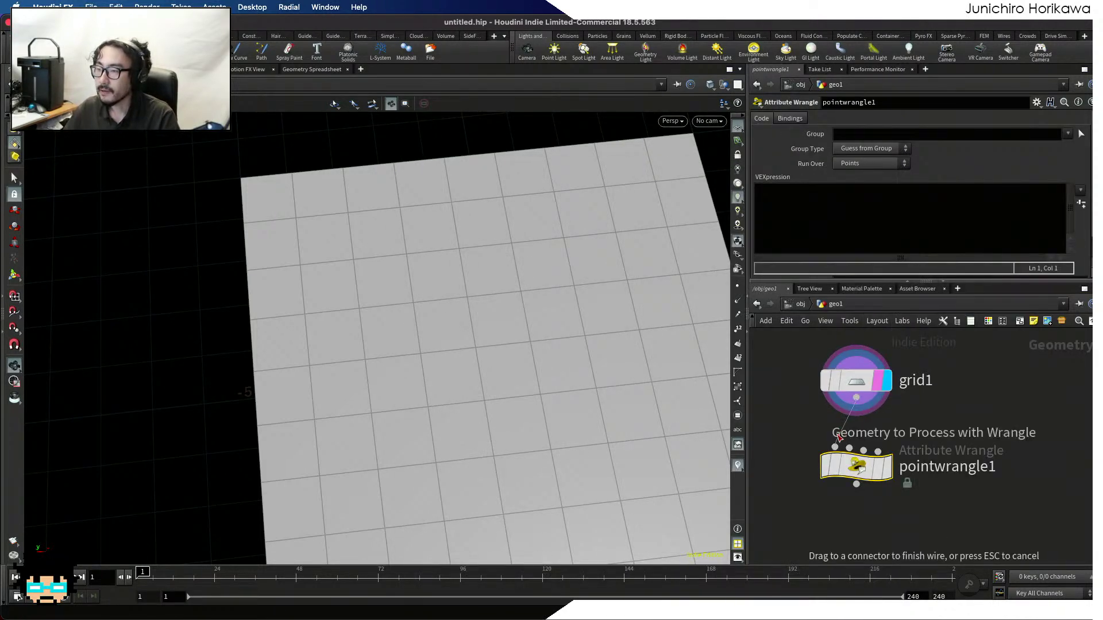
pyautogui.click(886, 468)
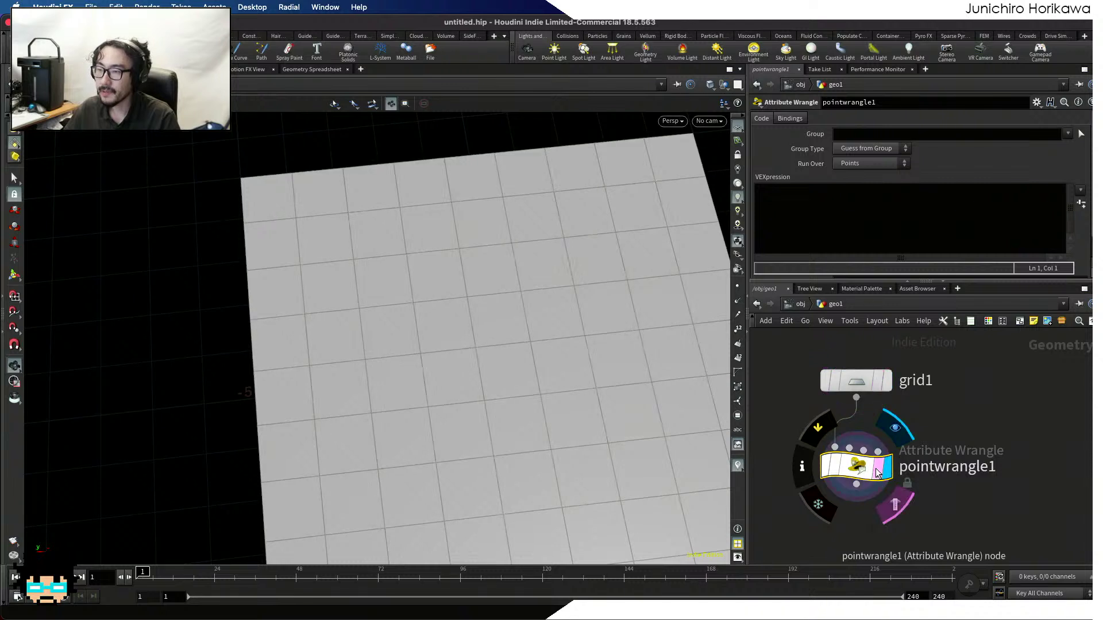
pyautogui.moveTo(879, 470); pyautogui.dragTo(893, 470)
# Examine the corner cells and the neighbouring grid points along the far edge of the wrangled grid
pyautogui.moveTo(439, 368); pyautogui.dragTo(281, 330)
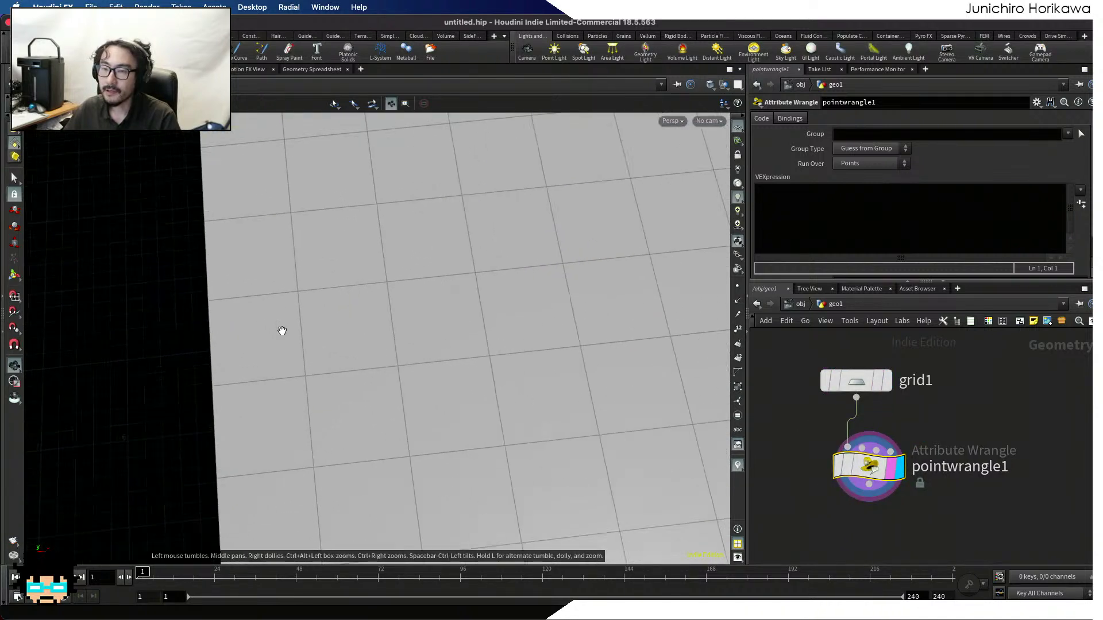
pyautogui.moveTo(207, 294); pyautogui.dragTo(209, 262)
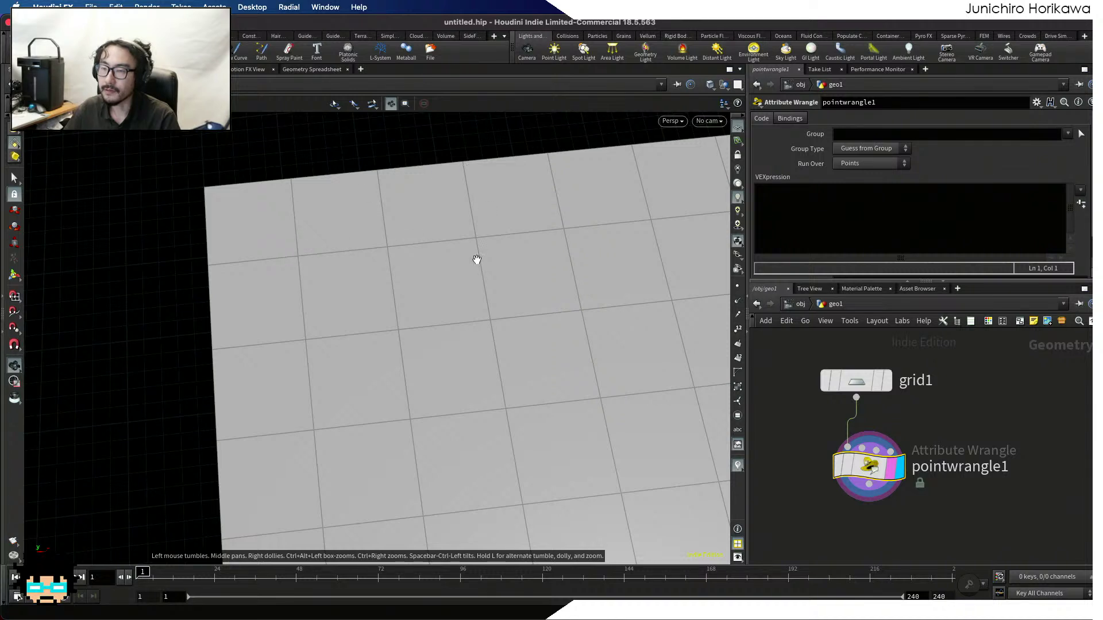
pyautogui.moveTo(539, 234); pyautogui.dragTo(363, 279)
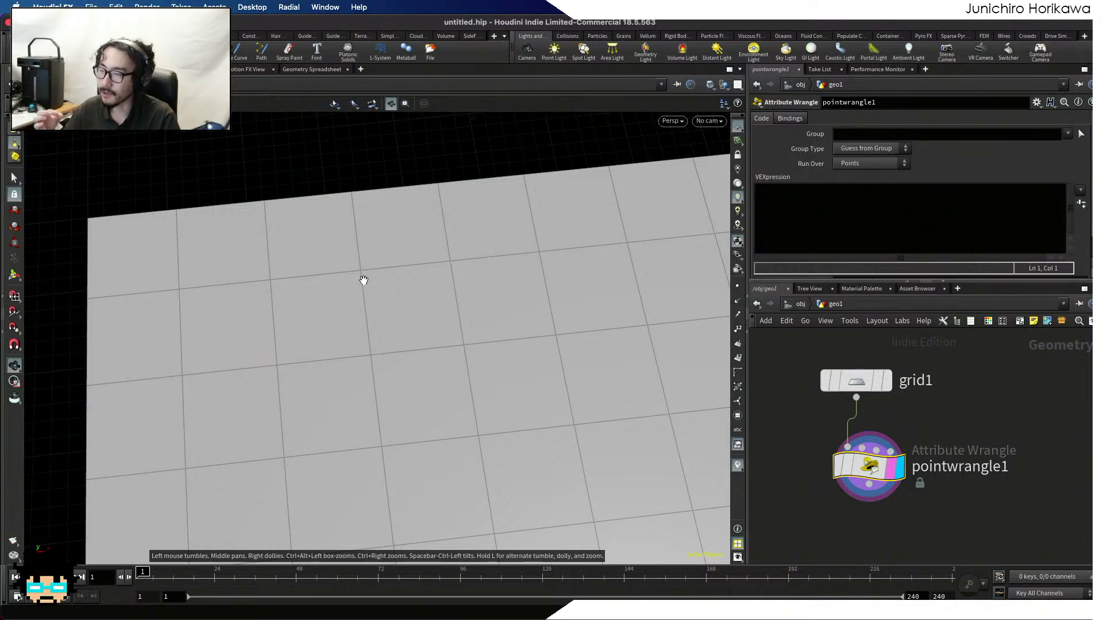
pyautogui.moveTo(175, 278); pyautogui.dragTo(179, 294)
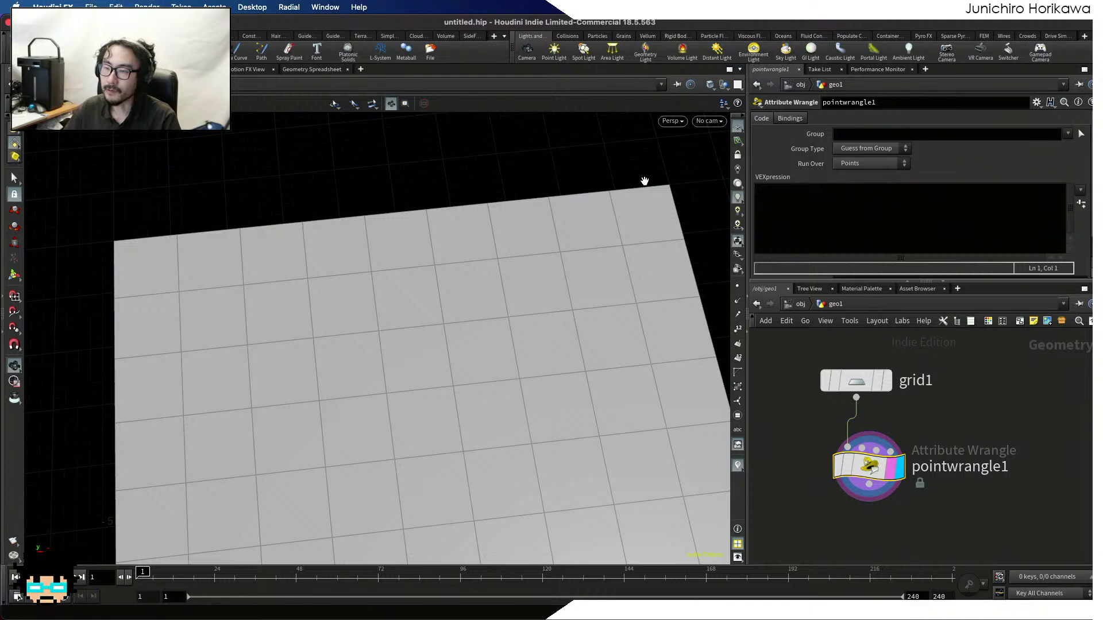
pyautogui.scroll(5, 137, 252)
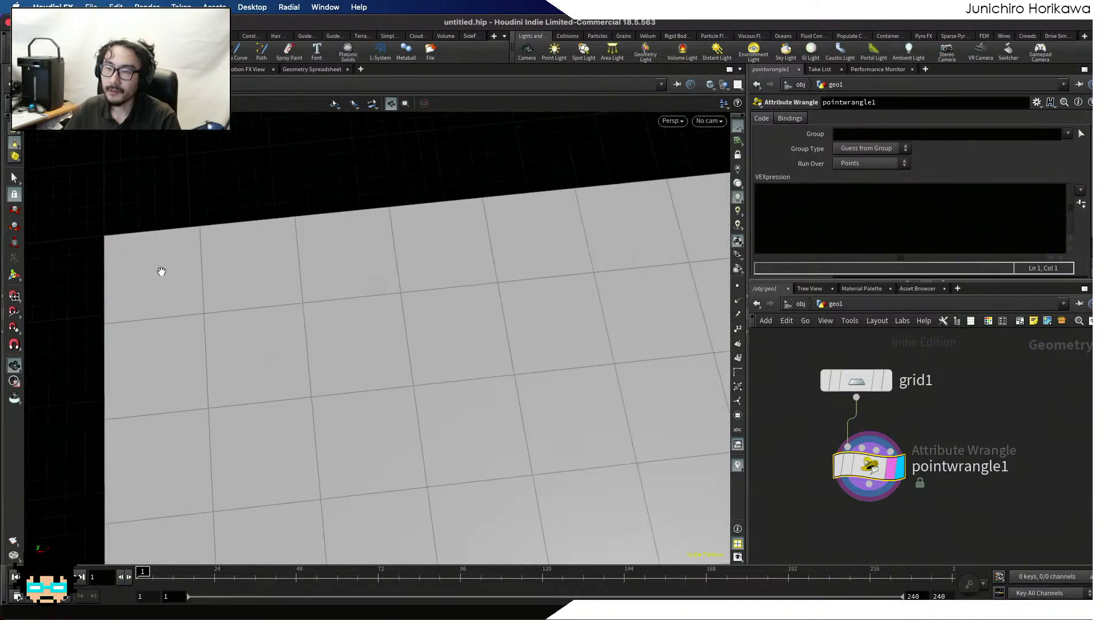
pyautogui.scroll(5, 194, 306)
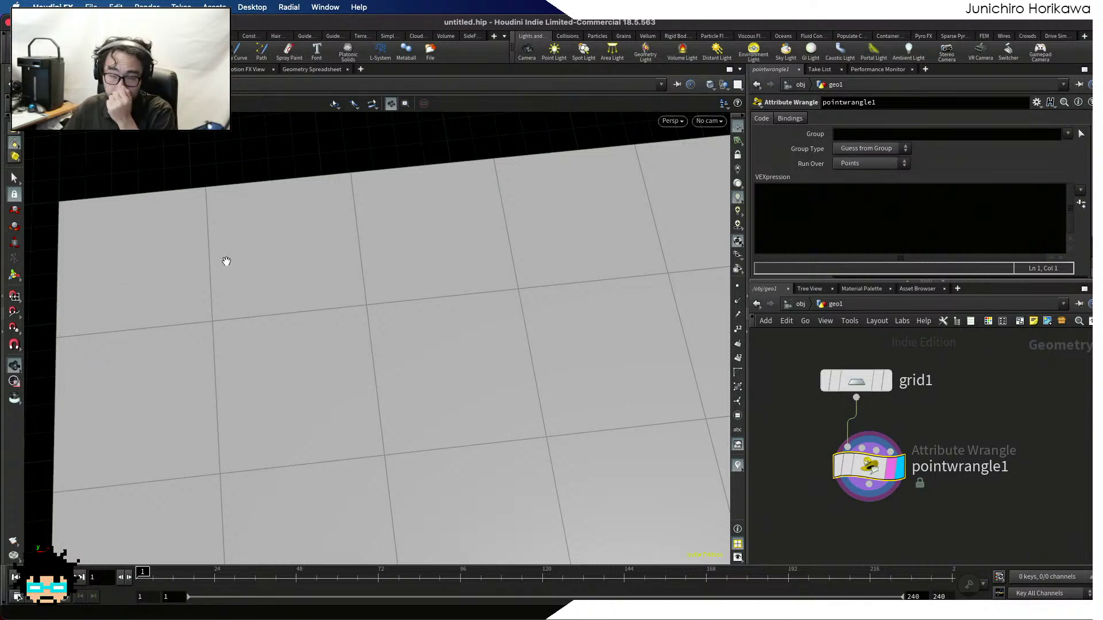
pyautogui.scroll(-3, 223, 258)
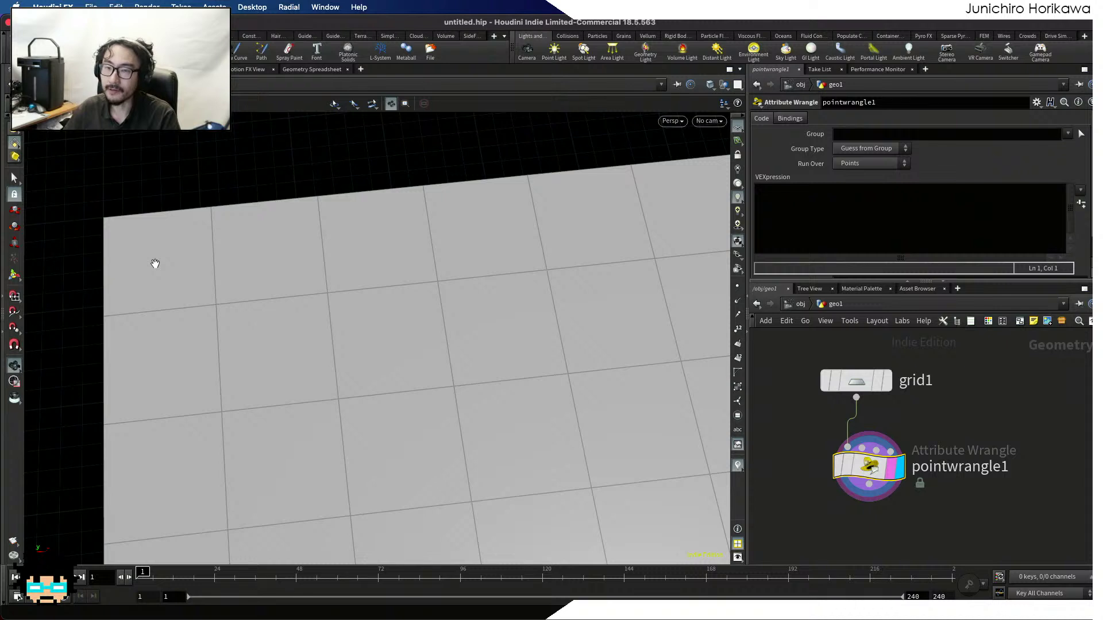
pyautogui.scroll(-4, 256, 253)
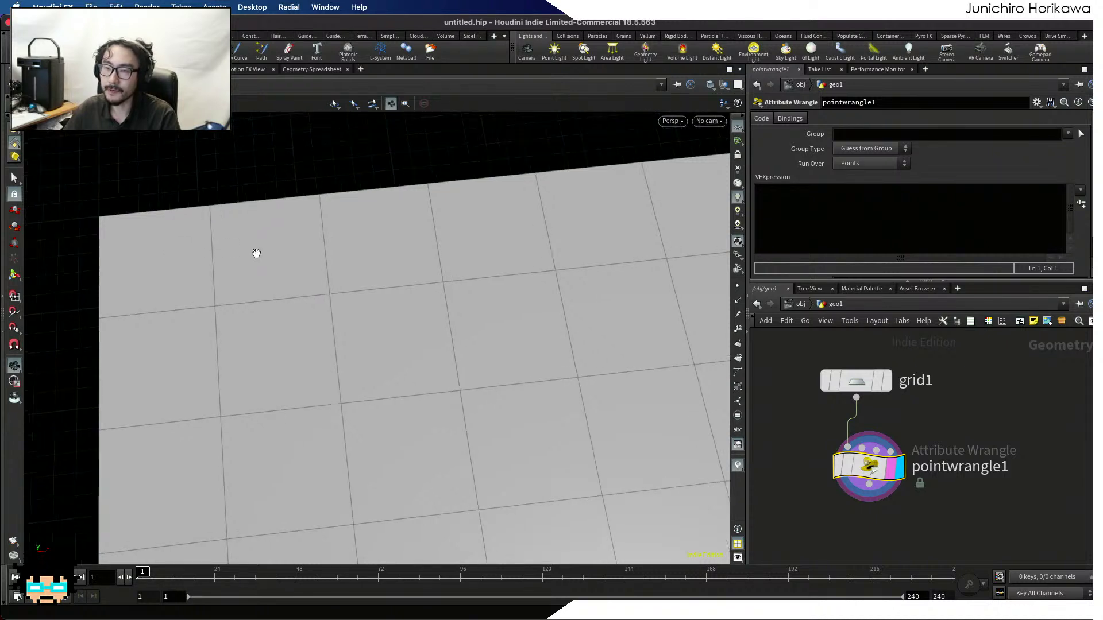
pyautogui.moveTo(257, 251); pyautogui.dragTo(310, 255, button='middle')
pyautogui.scroll(3, 232, 300)
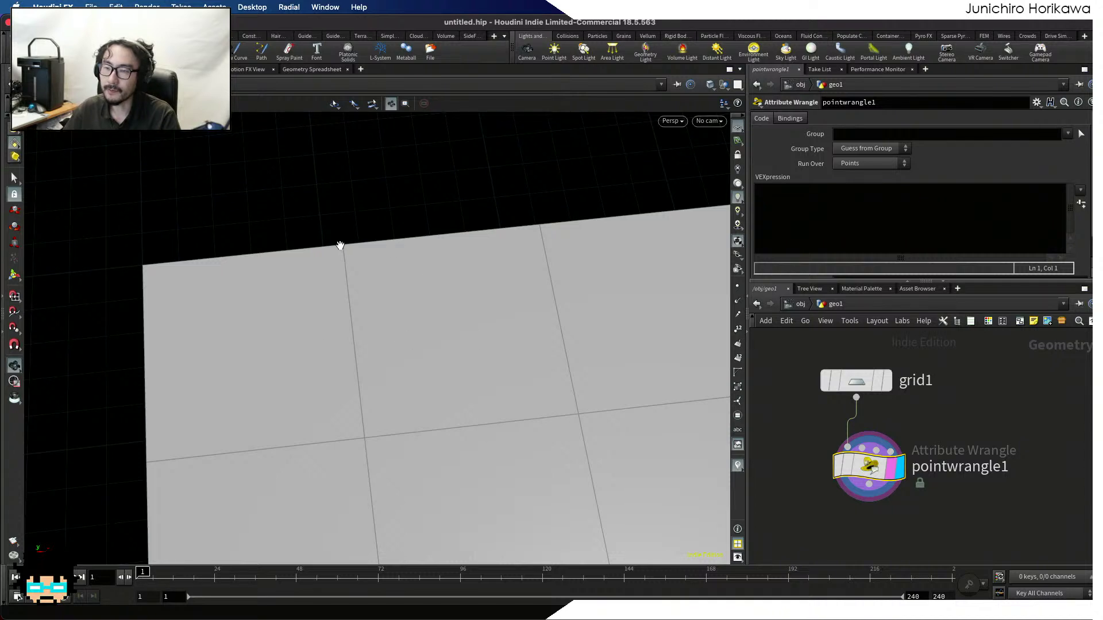
pyautogui.scroll(-5, 346, 246)
pyautogui.scroll(8, 270, 251)
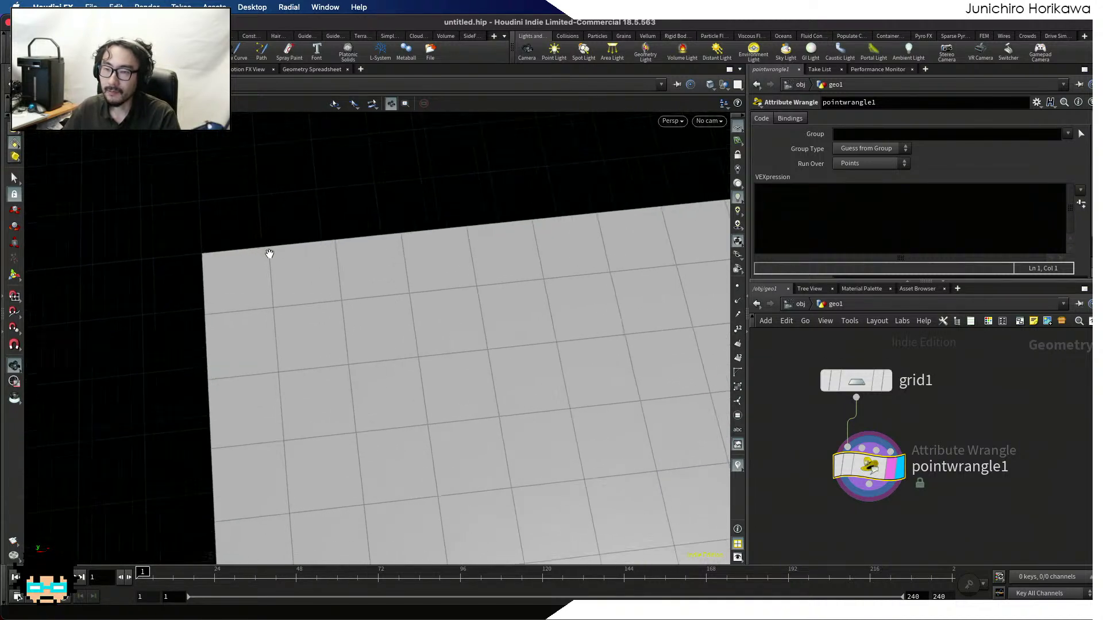
pyautogui.scroll(-1, 279, 266)
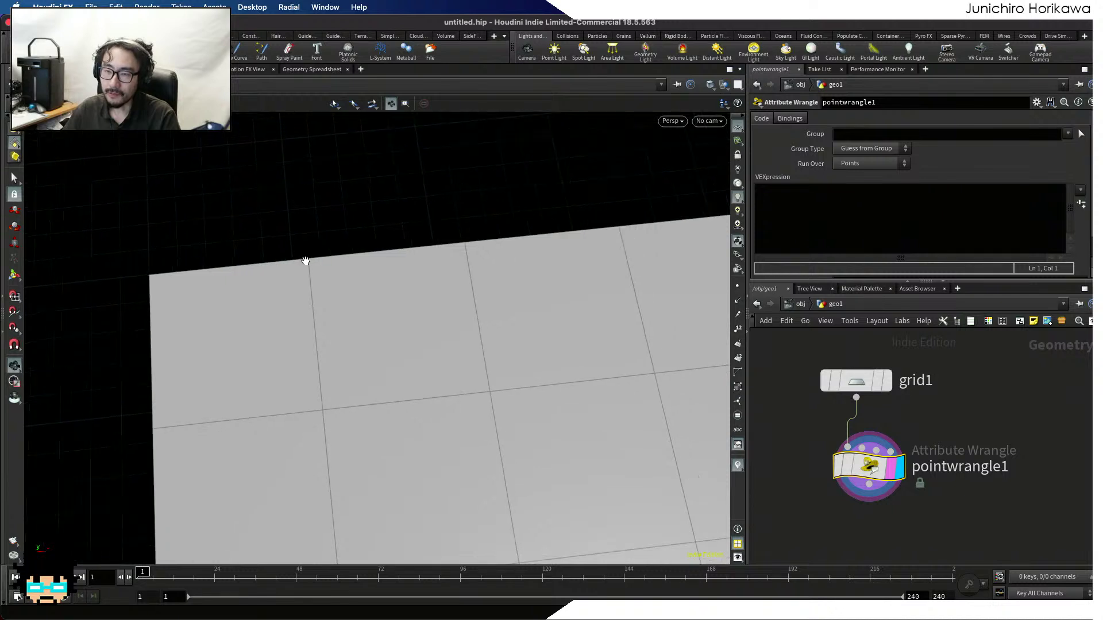
# Inspect how the cells around the grid's far corner adjoin their neighbouring cells and border points
pyautogui.scroll(-1, 135, 280)
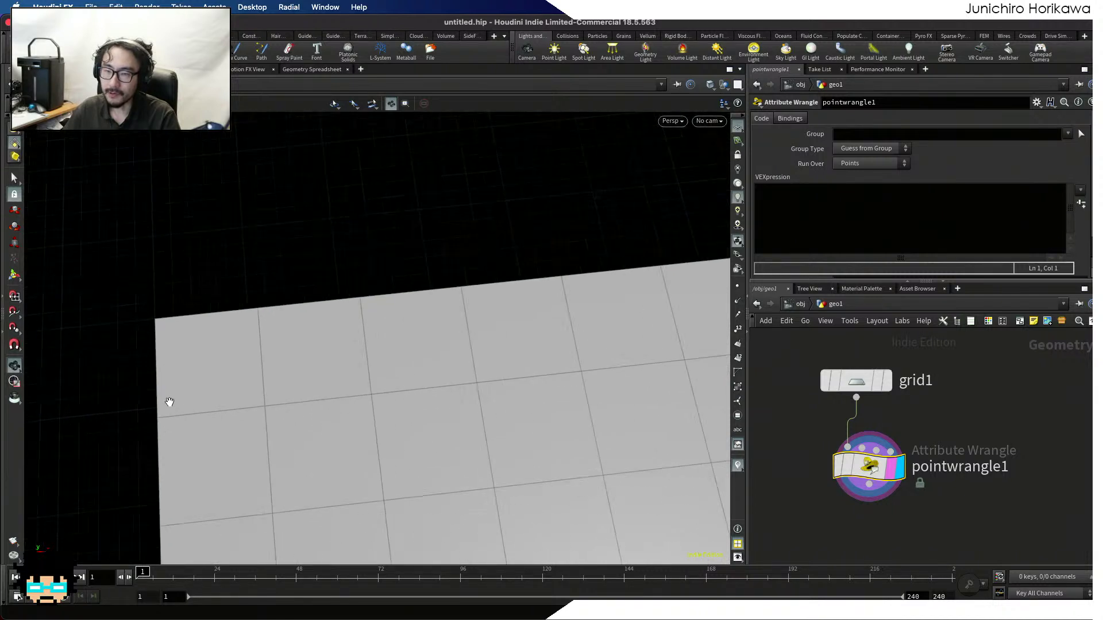
pyautogui.scroll(1, 272, 418)
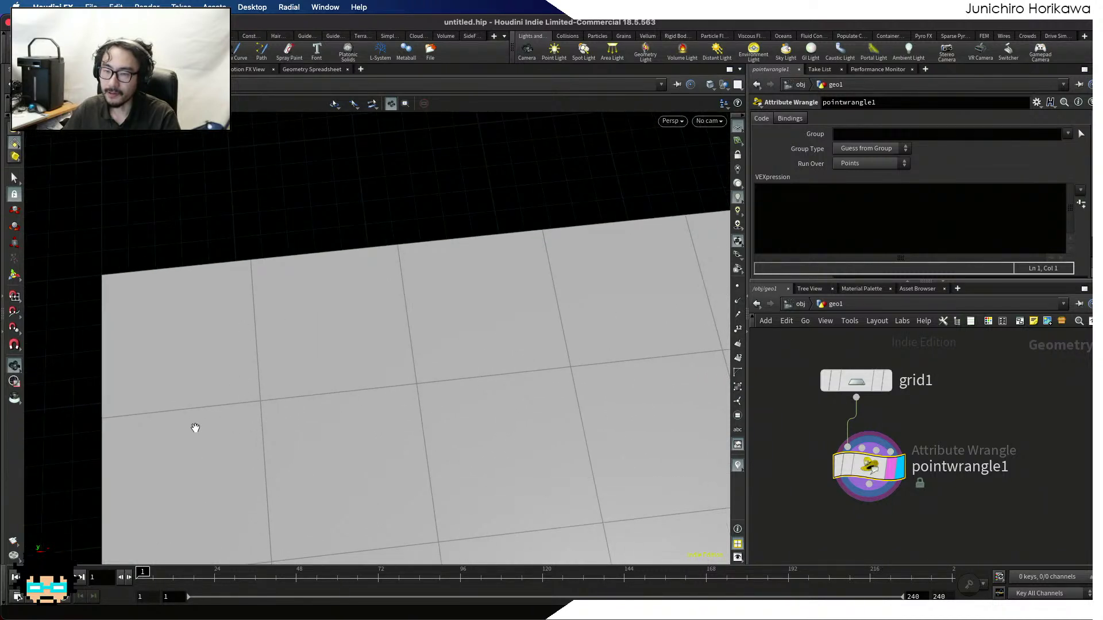
pyautogui.scroll(2, 342, 404)
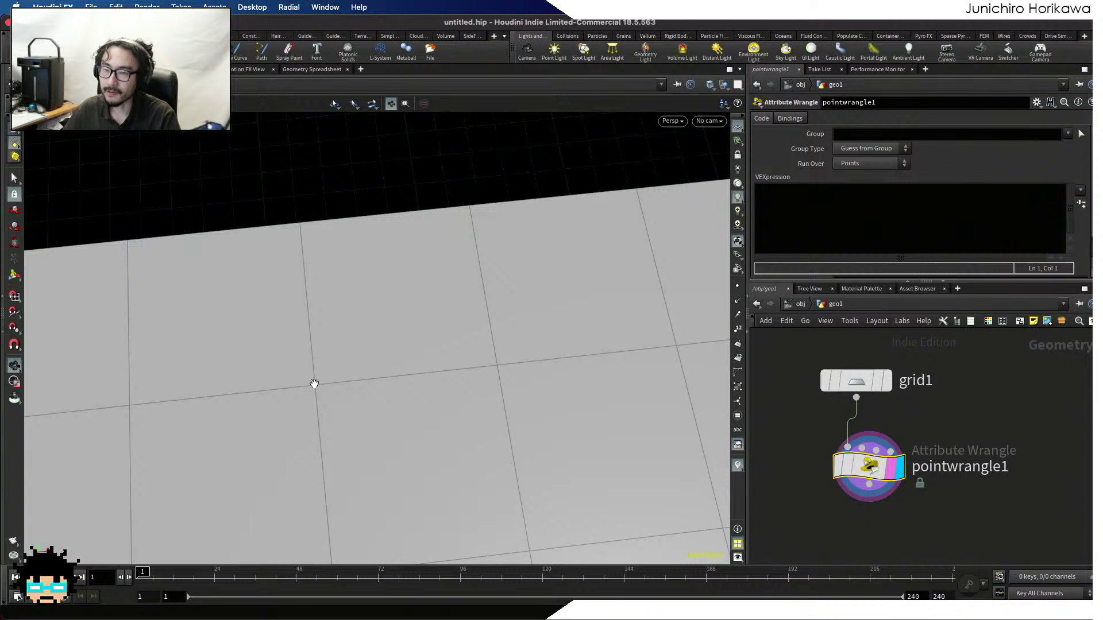
pyautogui.scroll(-2, 313, 384)
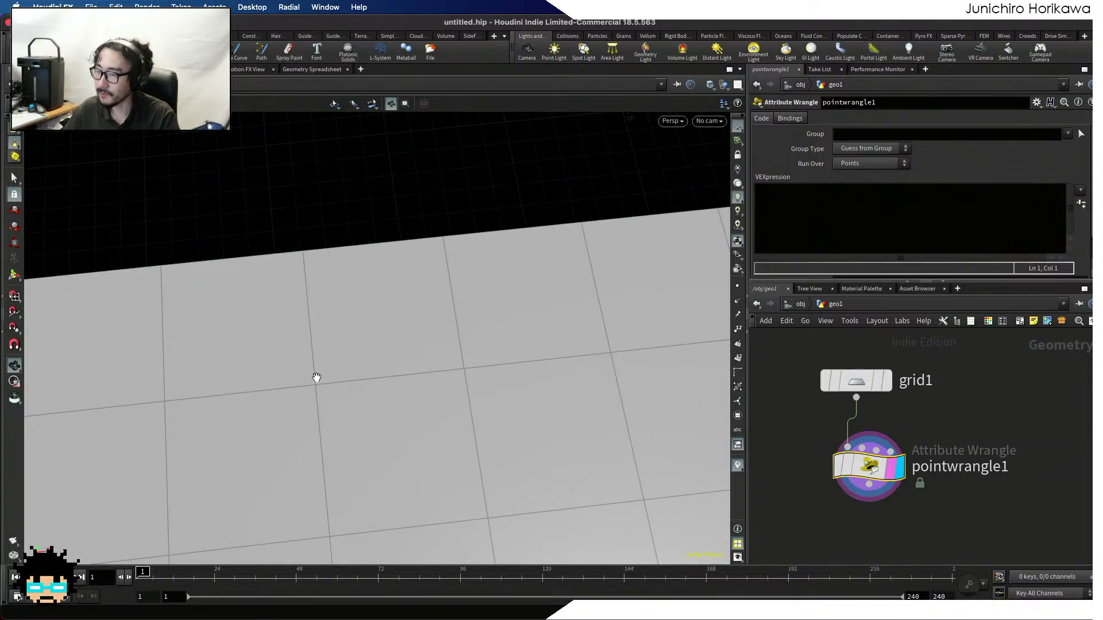
pyautogui.scroll(-1, 453, 344)
pyautogui.scroll(-3, 902, 375)
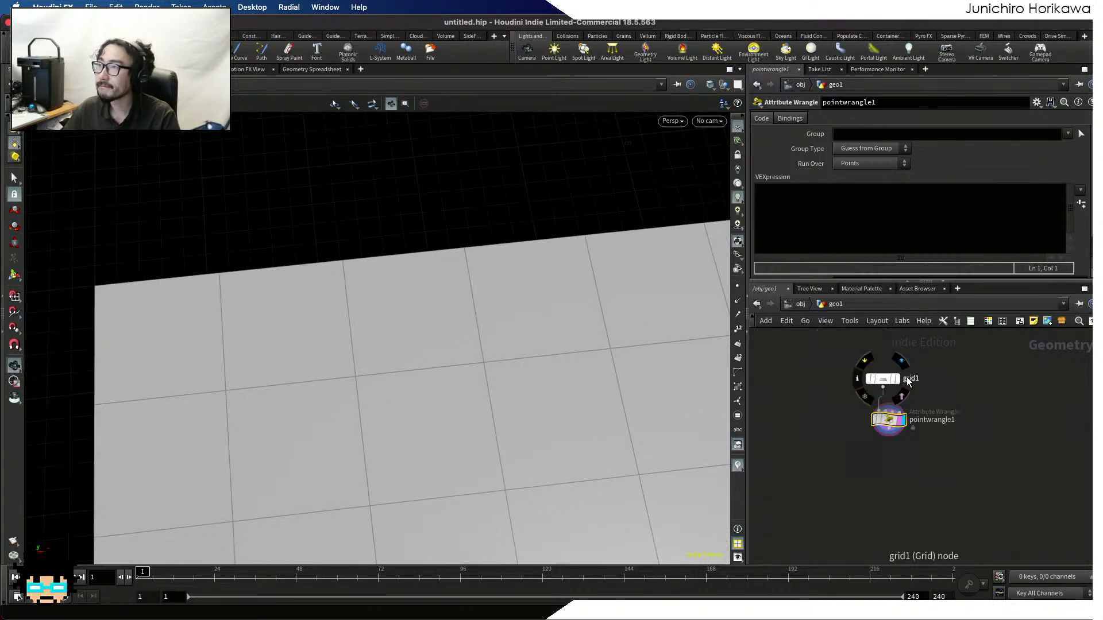
pyautogui.scroll(3, 894, 451)
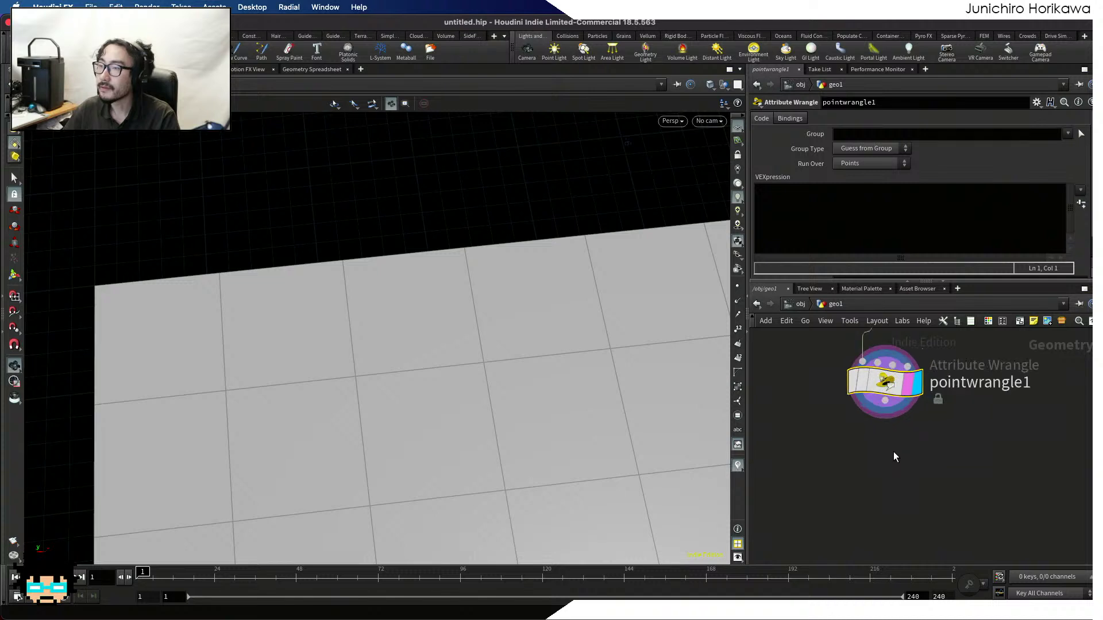
pyautogui.press('Tab')
pyautogui.write('dele')
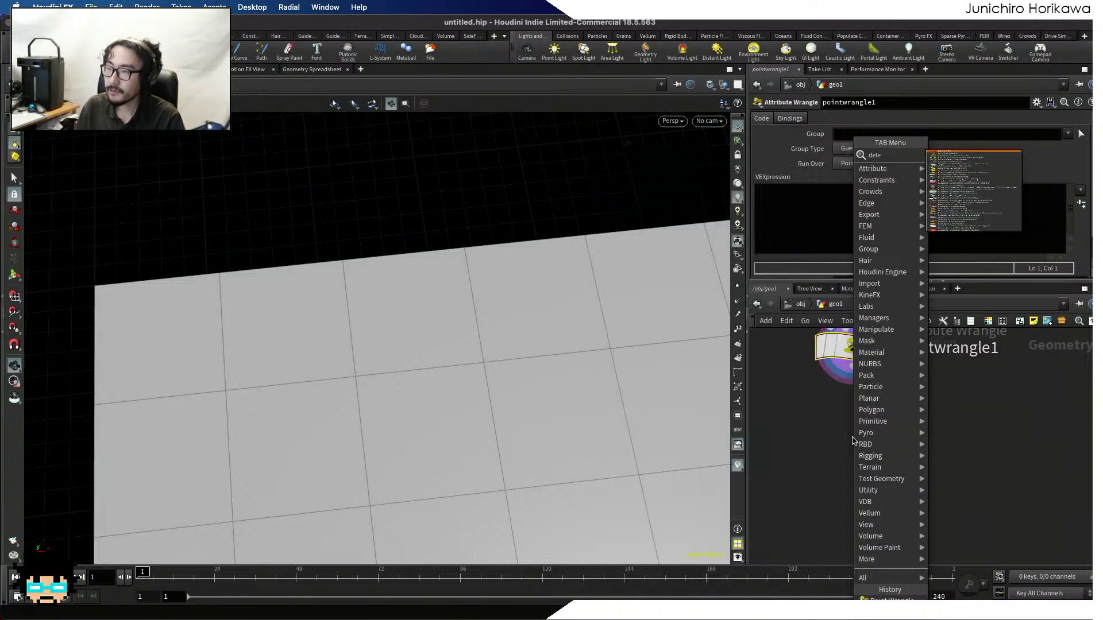
pyautogui.press('Return')
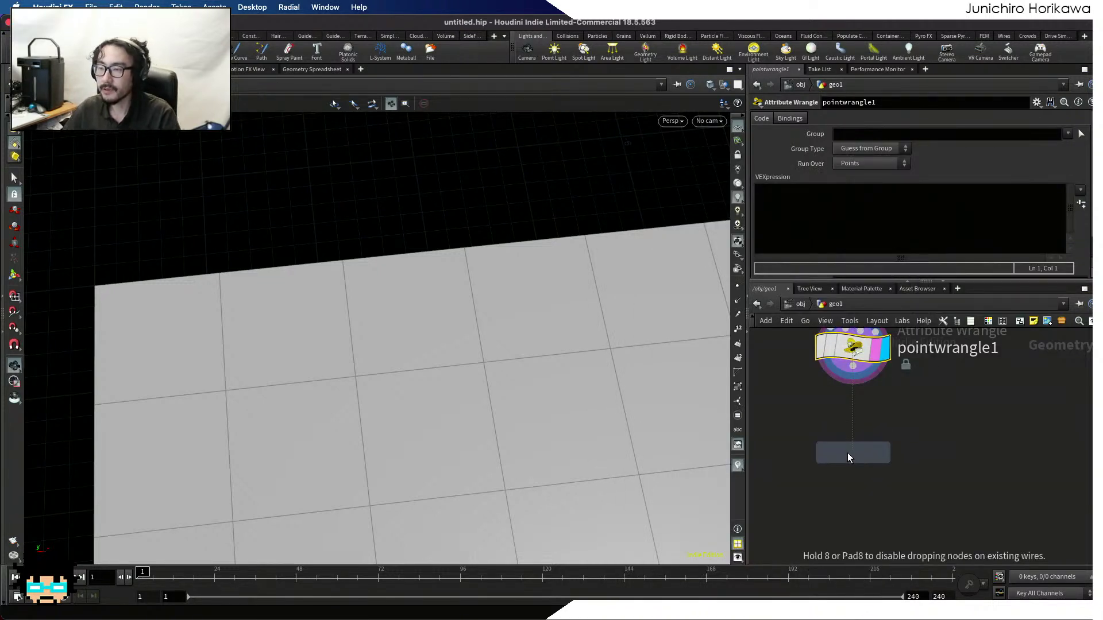
pyautogui.click(846, 452)
pyautogui.click(847, 433)
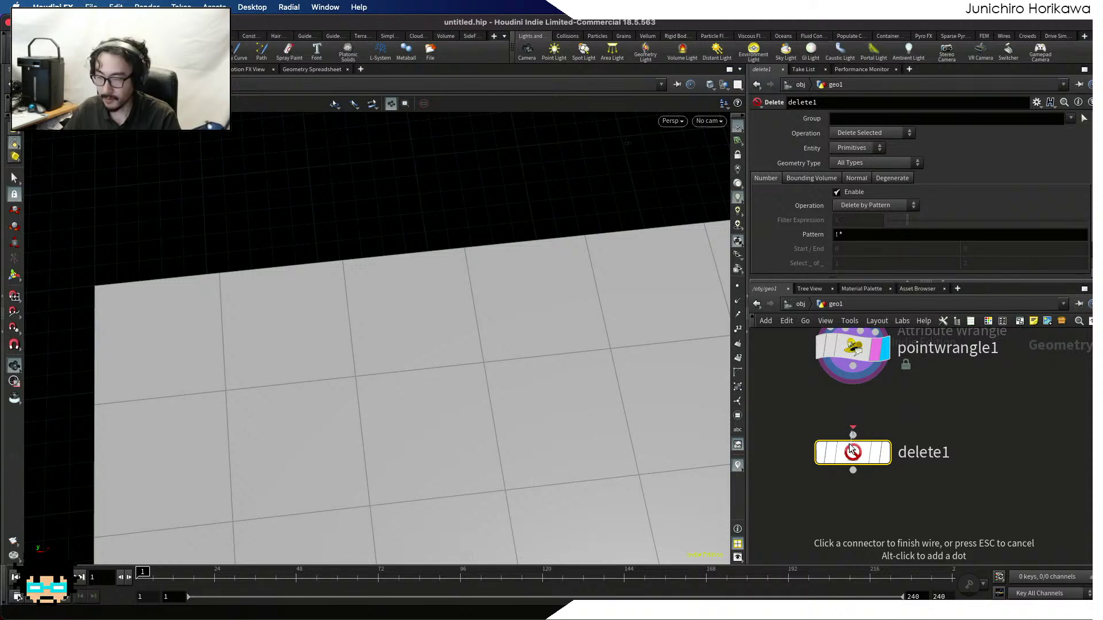
pyautogui.press('Escape')
pyautogui.press('Delete')
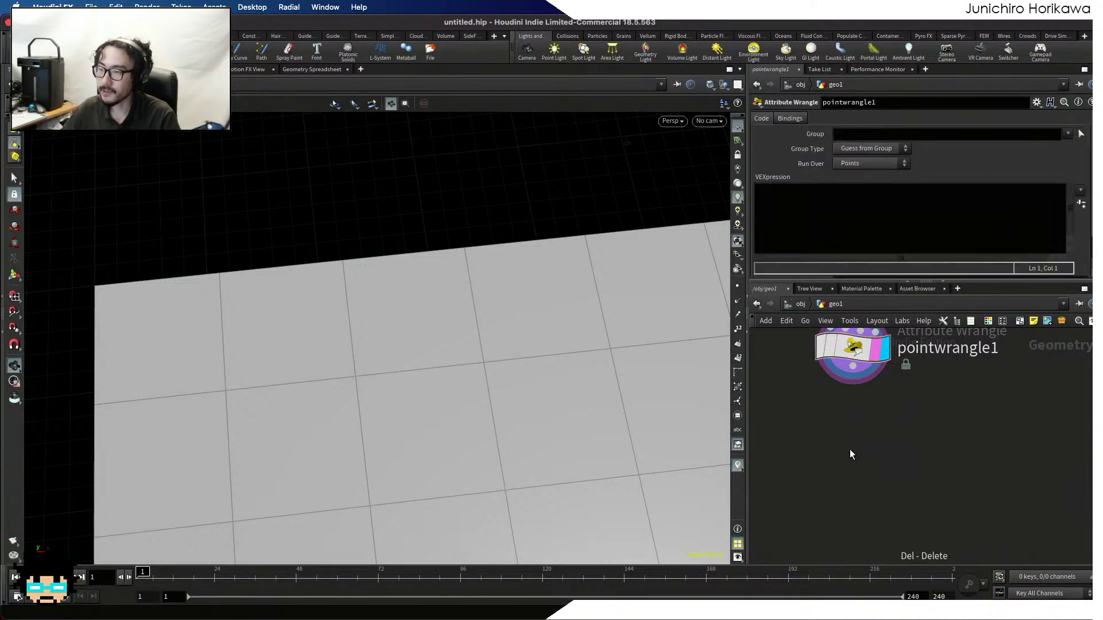
# Add a Group Create node below the point wrangle, feed the wrangle into its first input, and turn on its display and template flags
pyautogui.press('Tab')
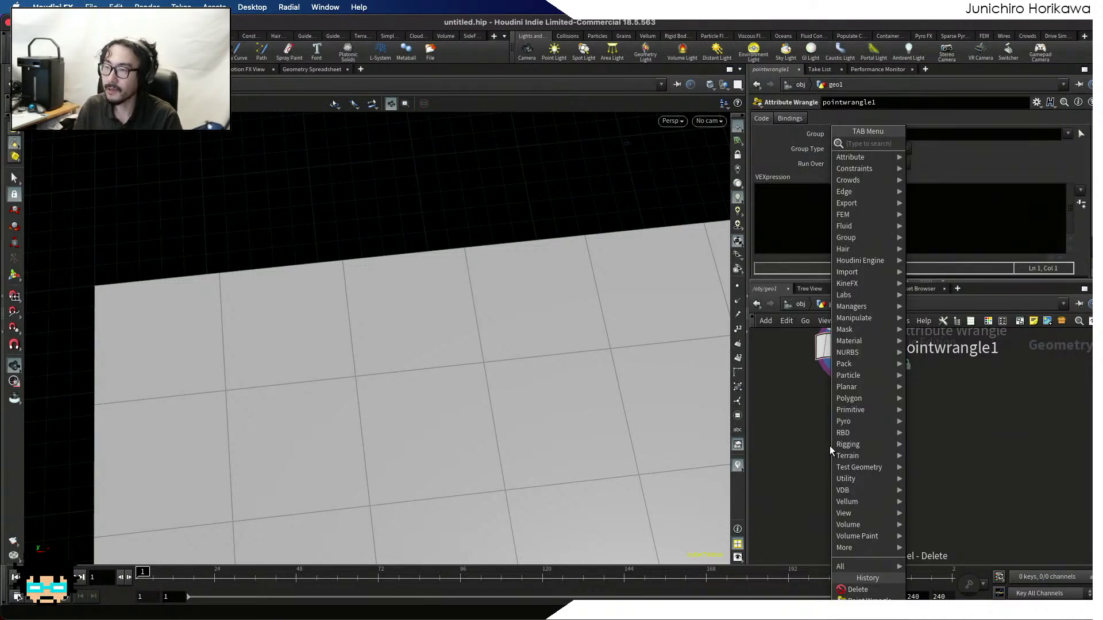
pyautogui.write('group')
pyautogui.press('Return')
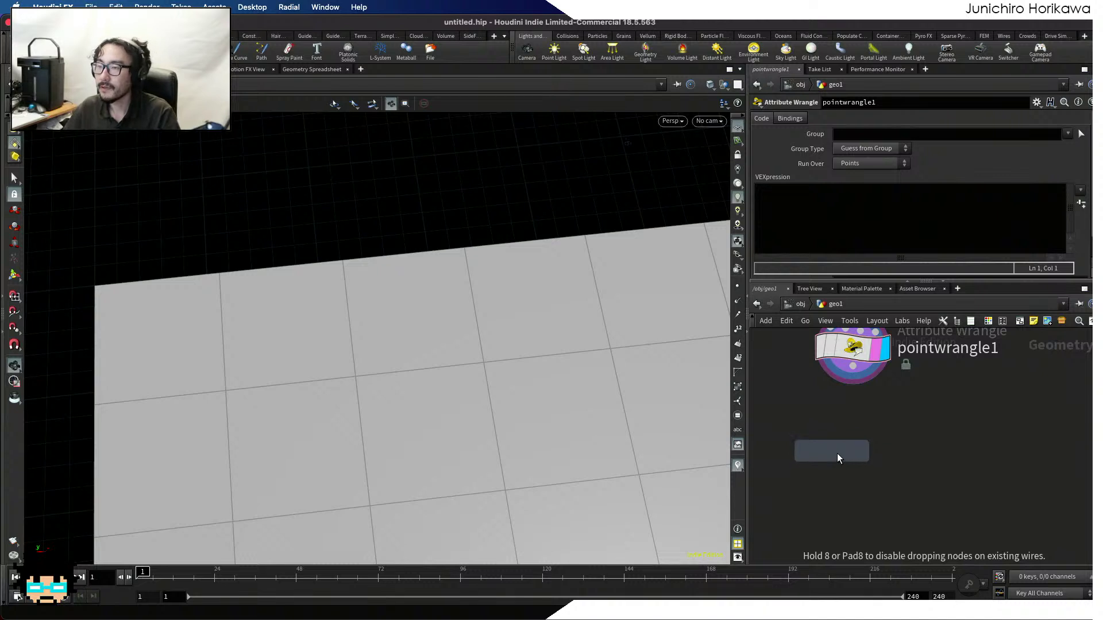
pyautogui.click(850, 454)
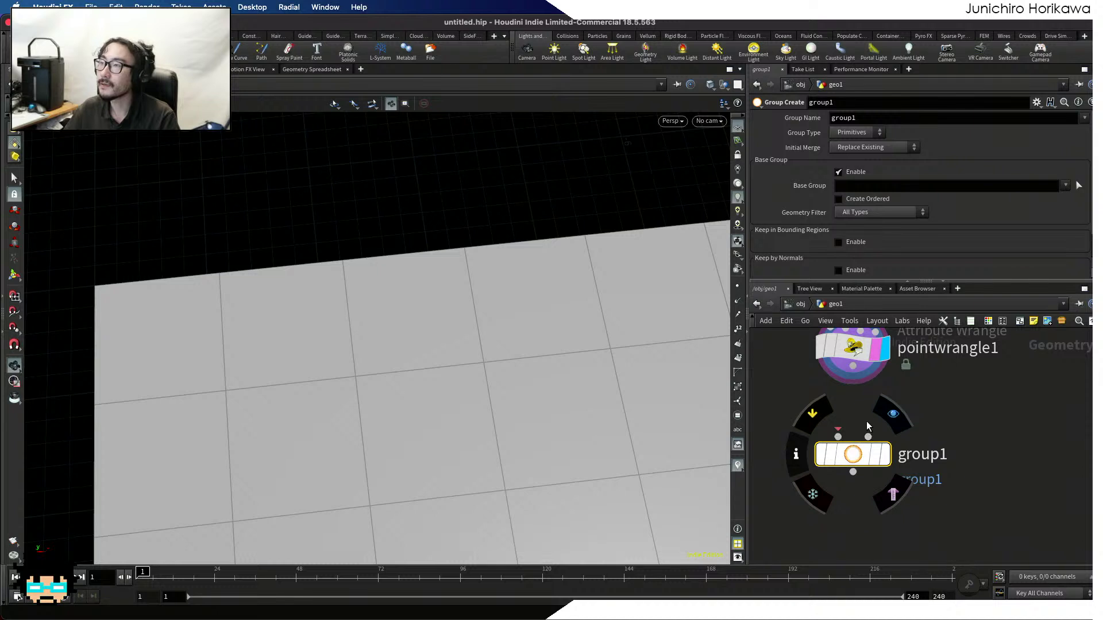
pyautogui.moveTo(852, 366); pyautogui.dragTo(840, 438)
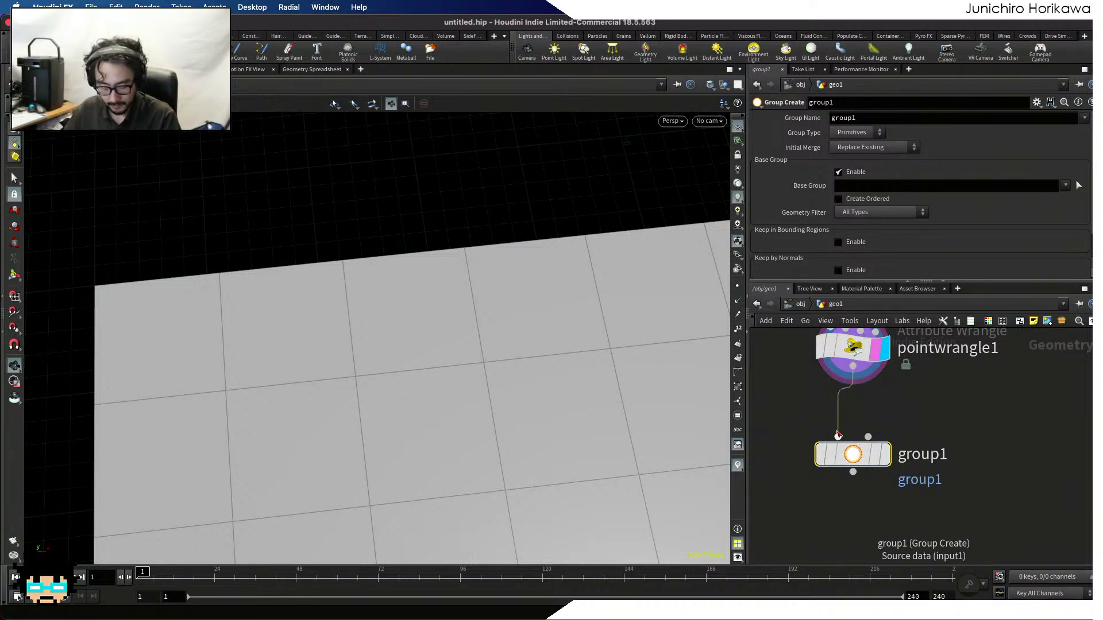
pyautogui.click(892, 414)
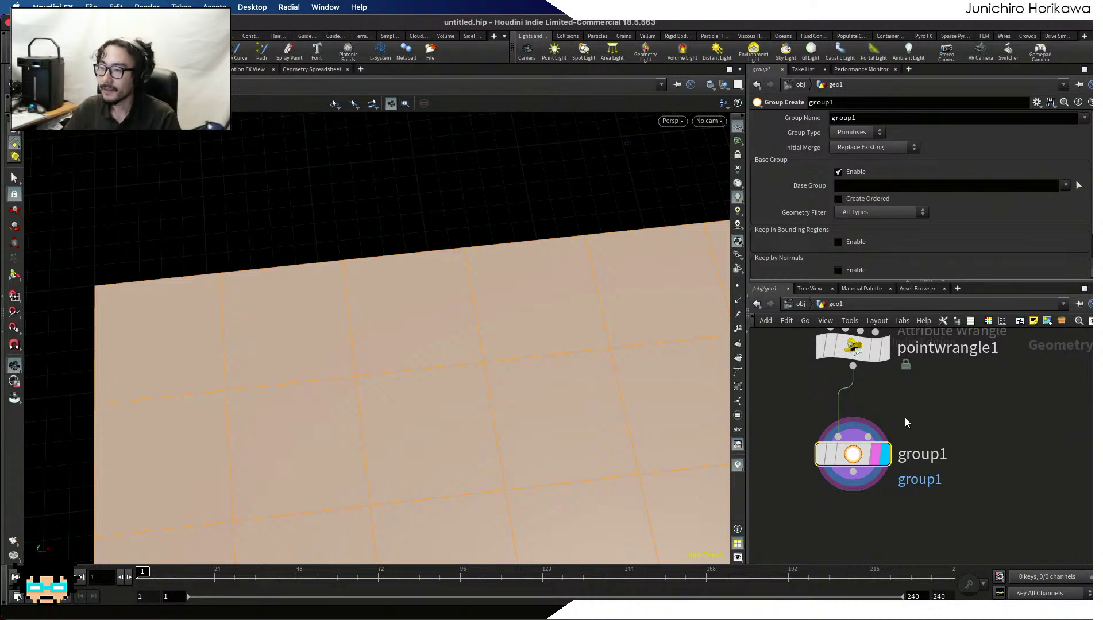
# Rename the Group Create node to border and set its group name to border as well
pyautogui.doubleClick(900, 453)
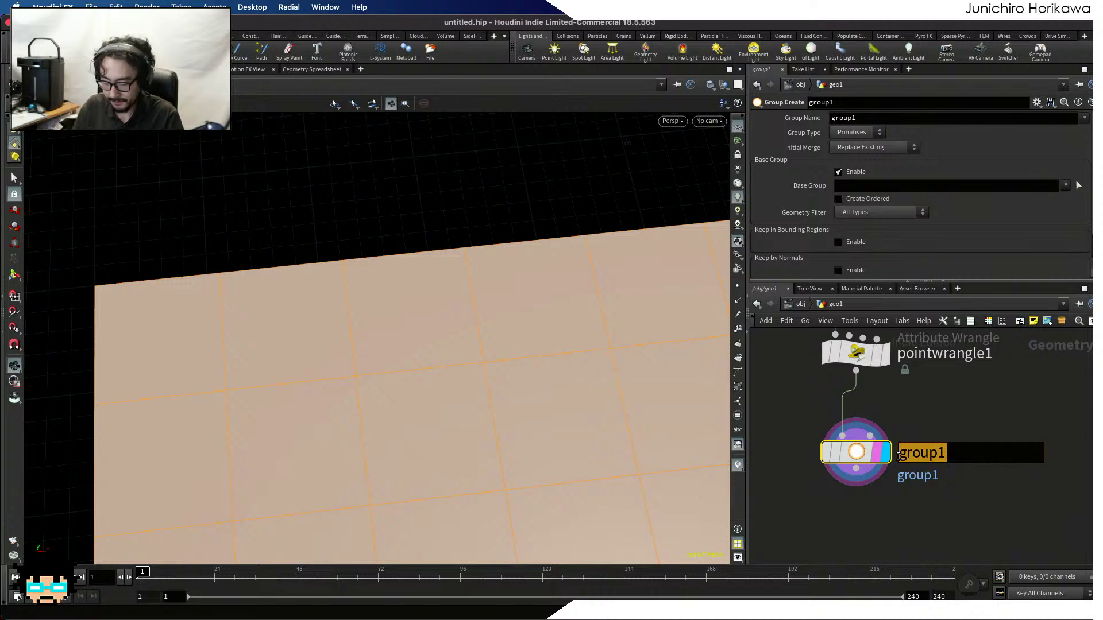
pyautogui.write('border')
pyautogui.press('Return')
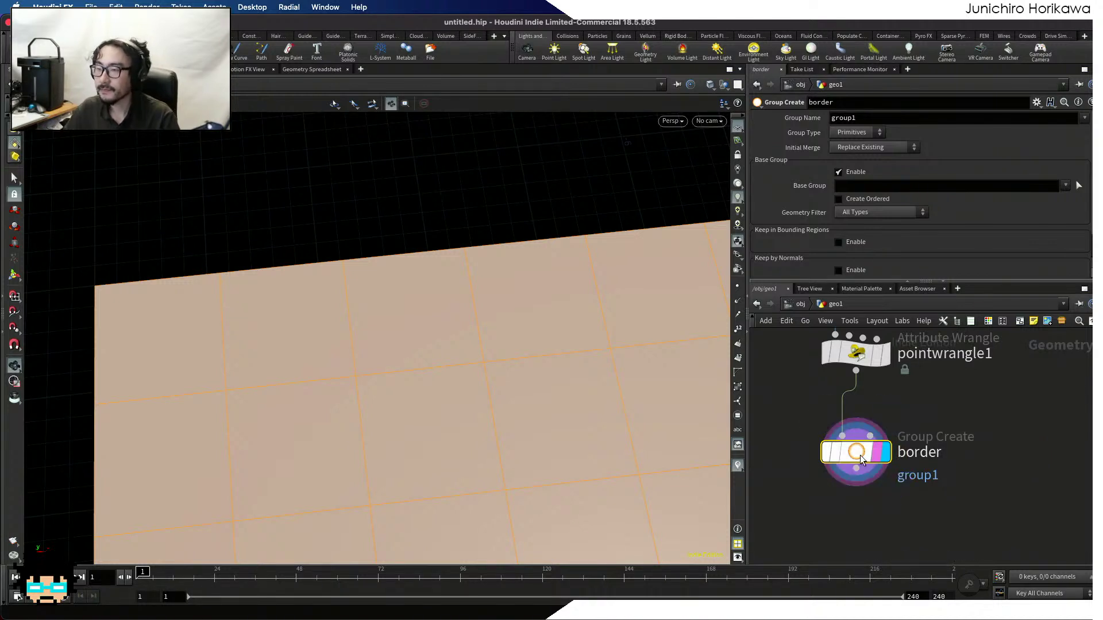
pyautogui.moveTo(828, 119); pyautogui.dragTo(807, 121)
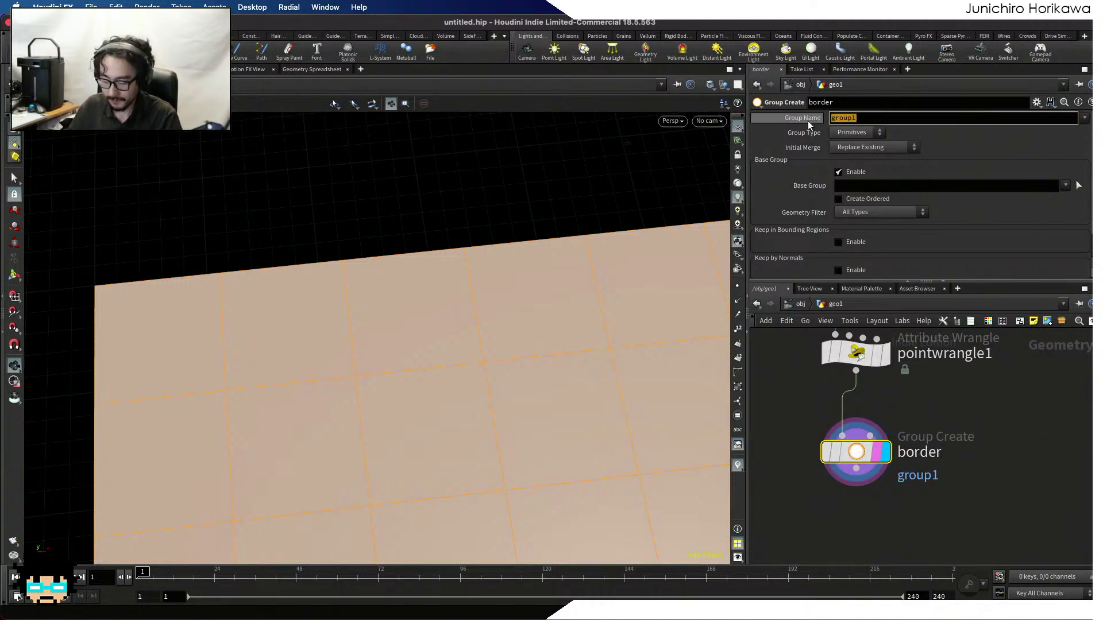
pyautogui.write('border')
pyautogui.press('Return')
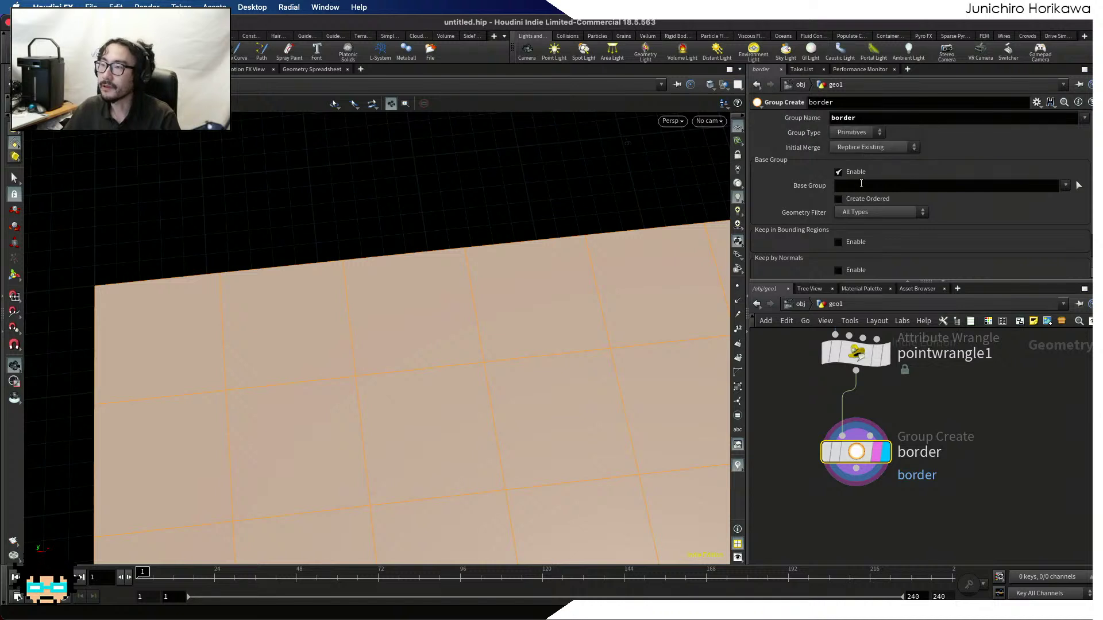
# Make border a Points group, disable its base group, and include points by edges using Unshared Edges
pyautogui.click(854, 133)
pyautogui.click(853, 148)
pyautogui.scroll(-1, 884, 137)
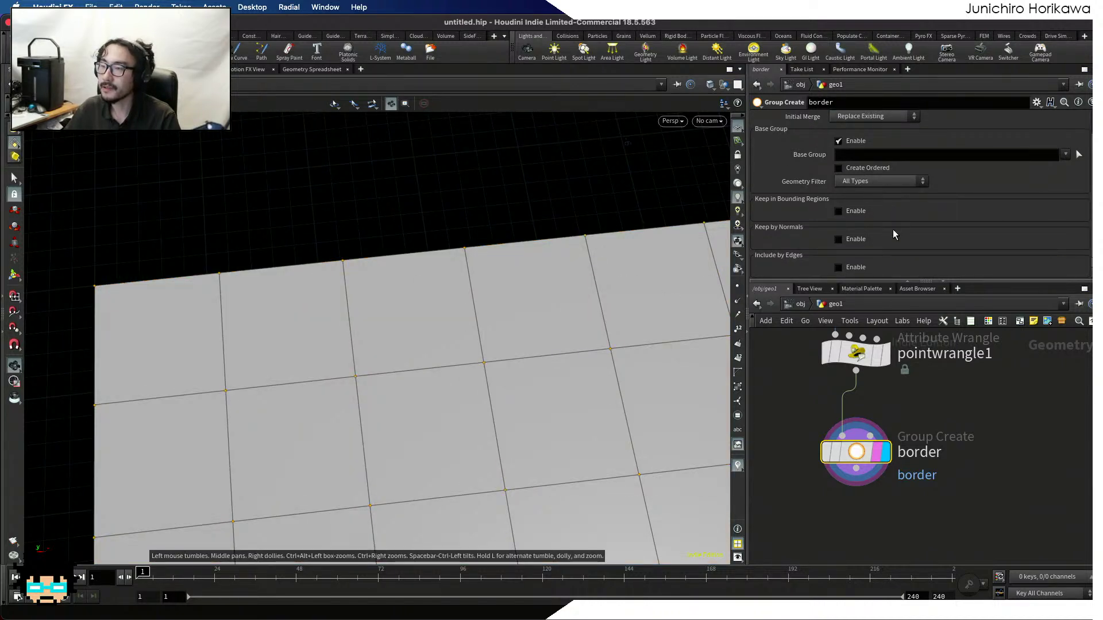
pyautogui.click(839, 142)
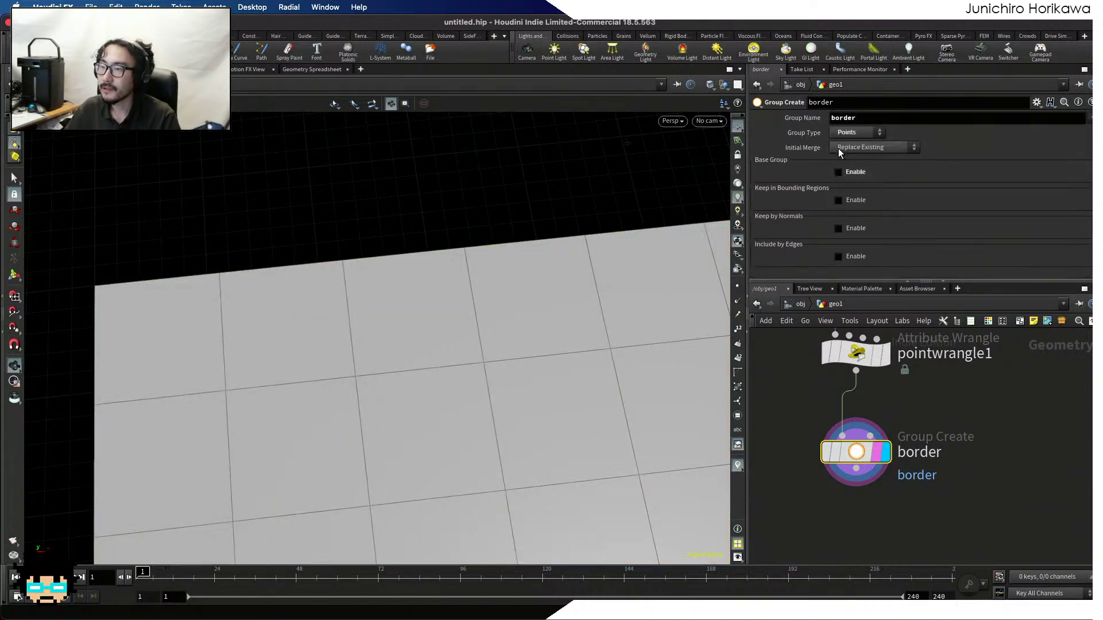
pyautogui.click(838, 256)
pyautogui.scroll(-4, 895, 222)
pyautogui.click(839, 256)
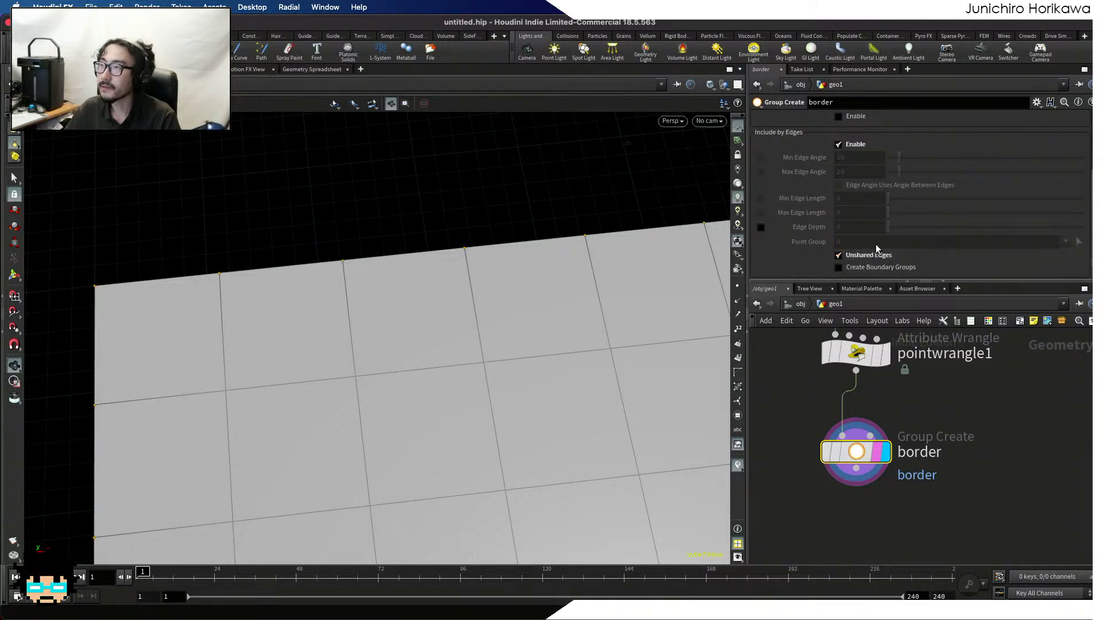
# Examine which points around the whole grid's outline belong to the border group
pyautogui.scroll(-10, 418, 316)
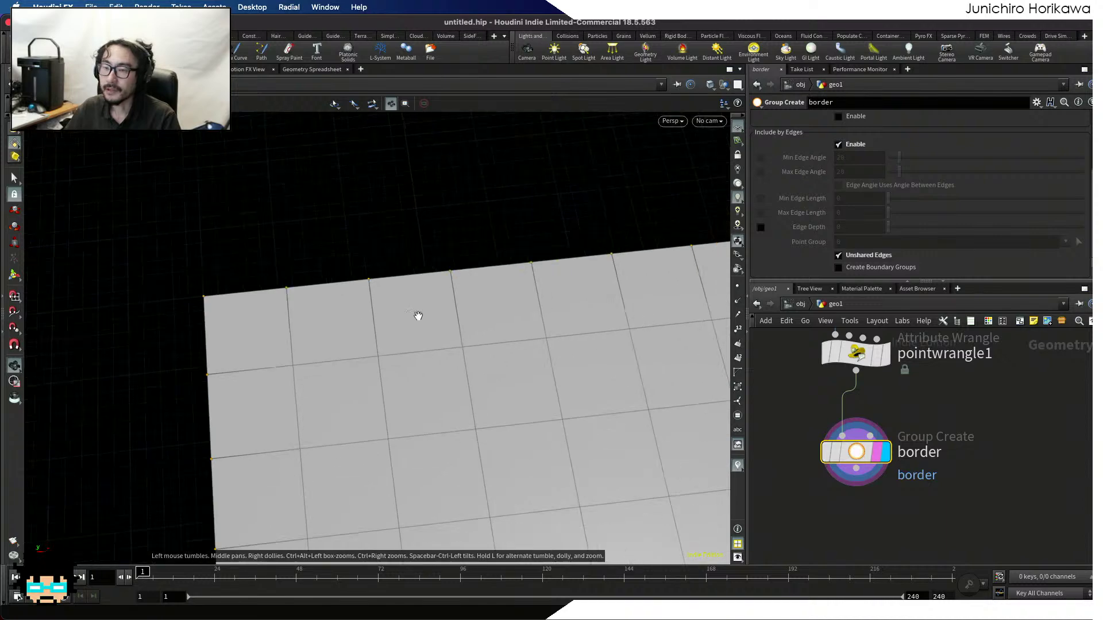
pyautogui.moveTo(419, 316); pyautogui.dragTo(347, 239)
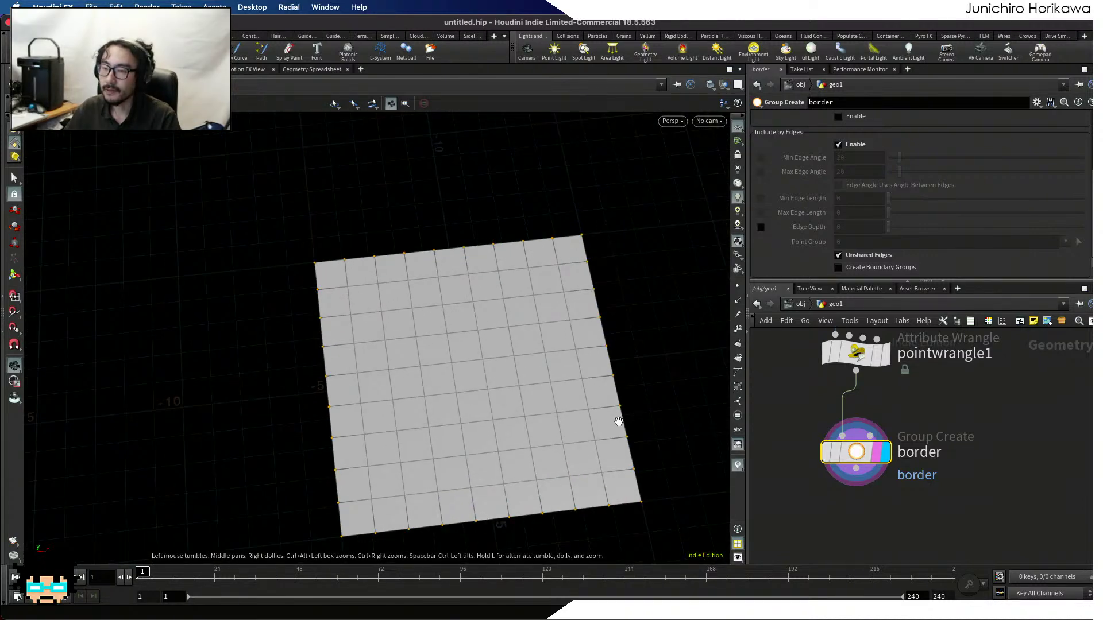
pyautogui.scroll(5, 890, 188)
pyautogui.moveTo(843, 427)
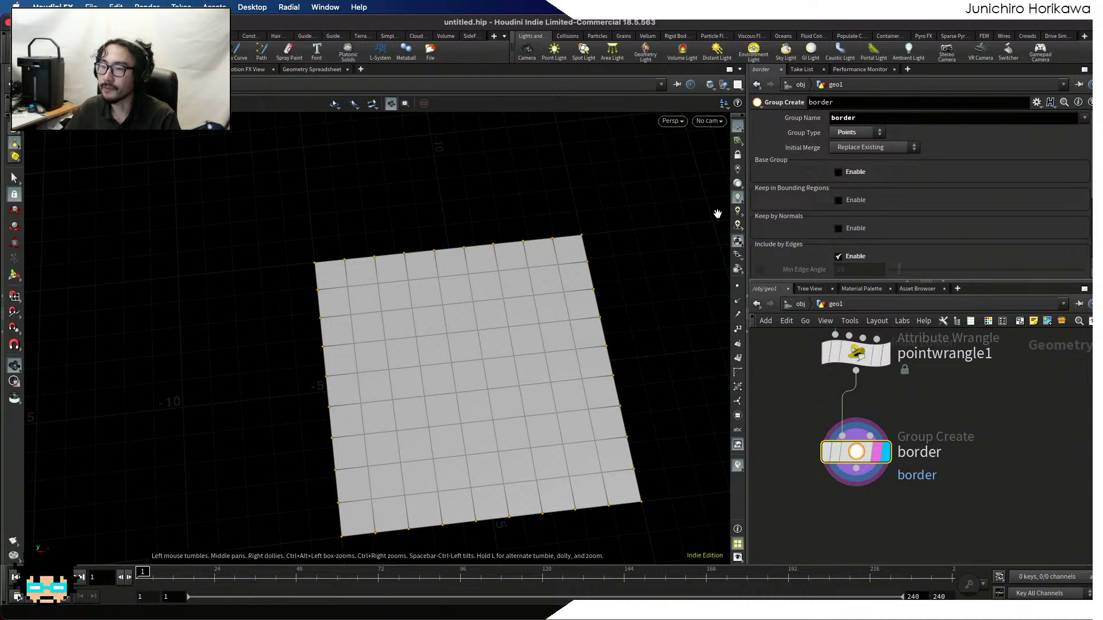
pyautogui.scroll(1, 374, 291)
pyautogui.scroll(1, 374, 292)
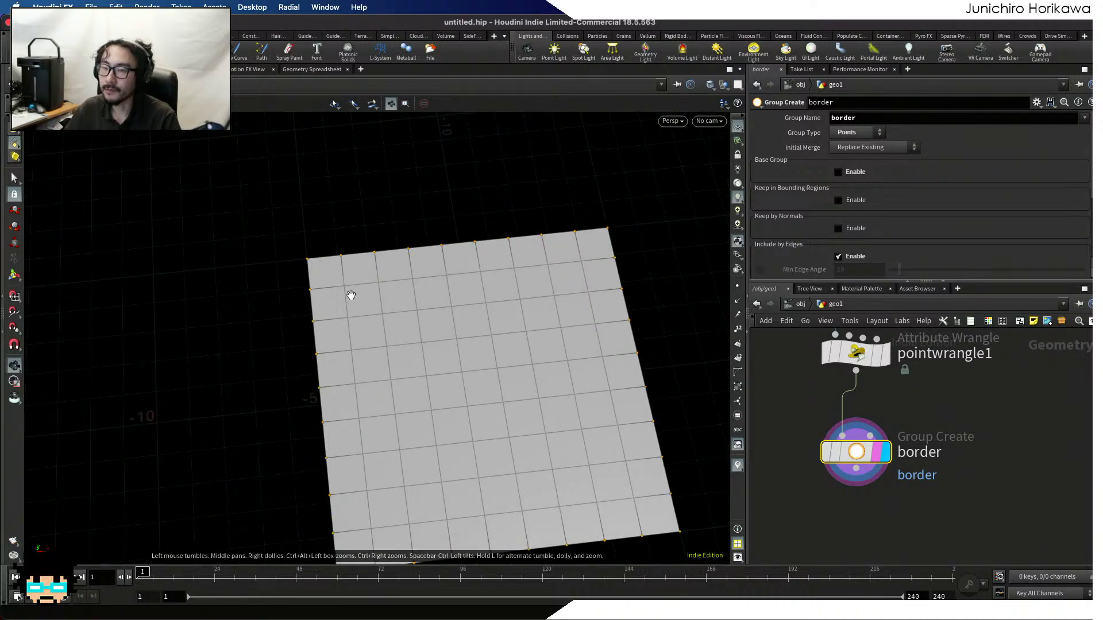
pyautogui.scroll(-3, 851, 489)
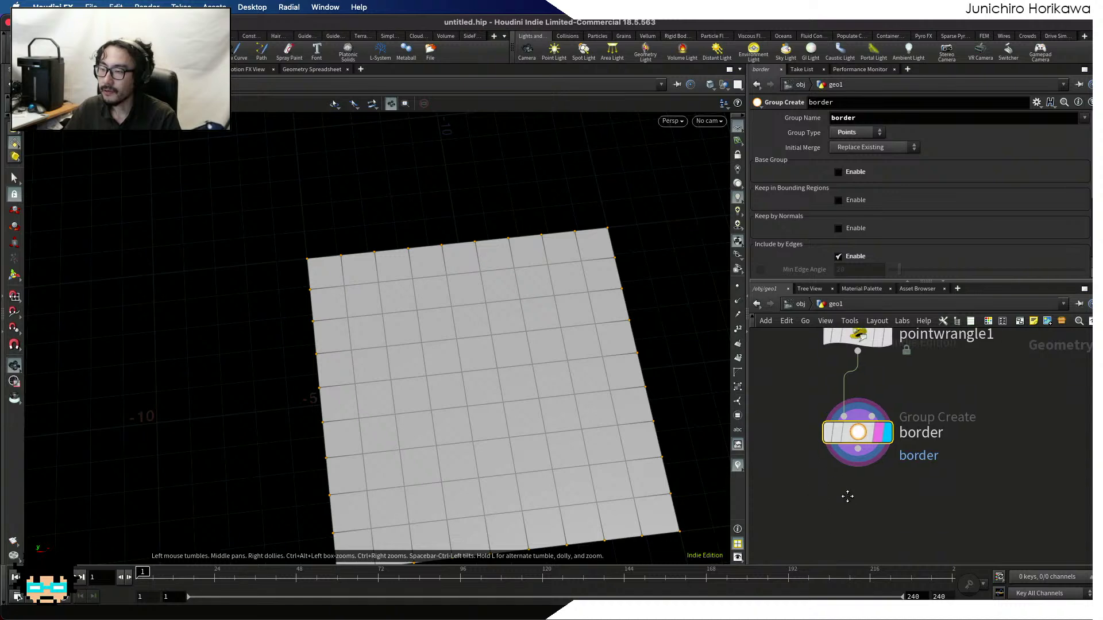
pyautogui.press('Tab')
pyautogui.moveTo(864, 479)
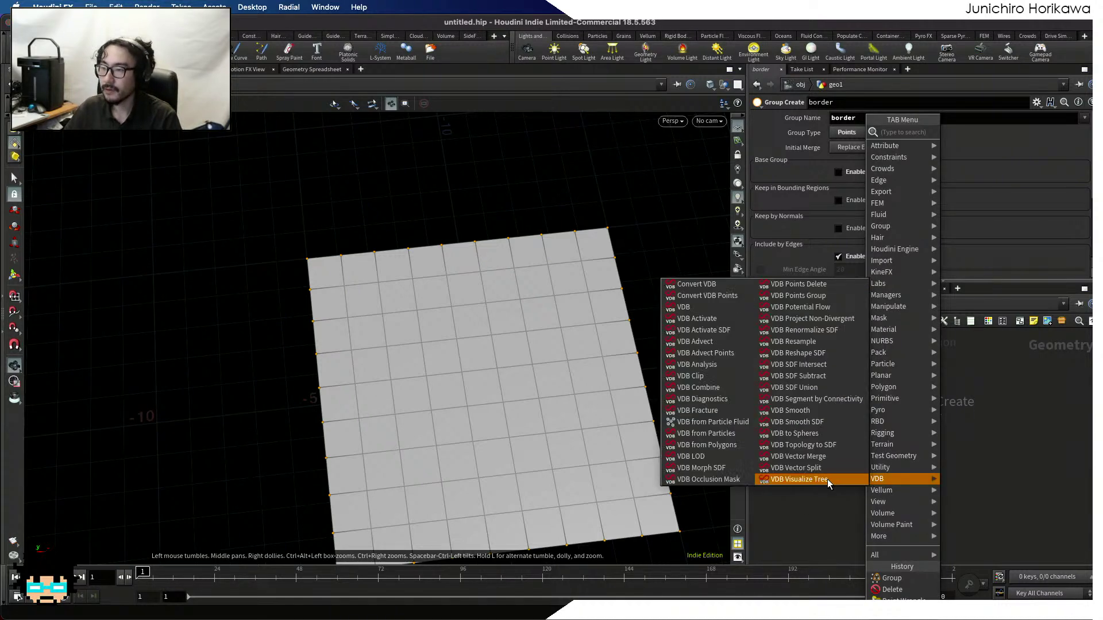
pyautogui.click(827, 480)
pyautogui.press('Escape')
# Reorder the network so the grid feeds the border group and the border group feeds the first input of the point wrangle
pyautogui.scroll(-5, 830, 493)
pyautogui.scroll(4, 850, 431)
pyautogui.moveTo(836, 497); pyautogui.dragTo(830, 396)
pyautogui.scroll(3, 833, 379)
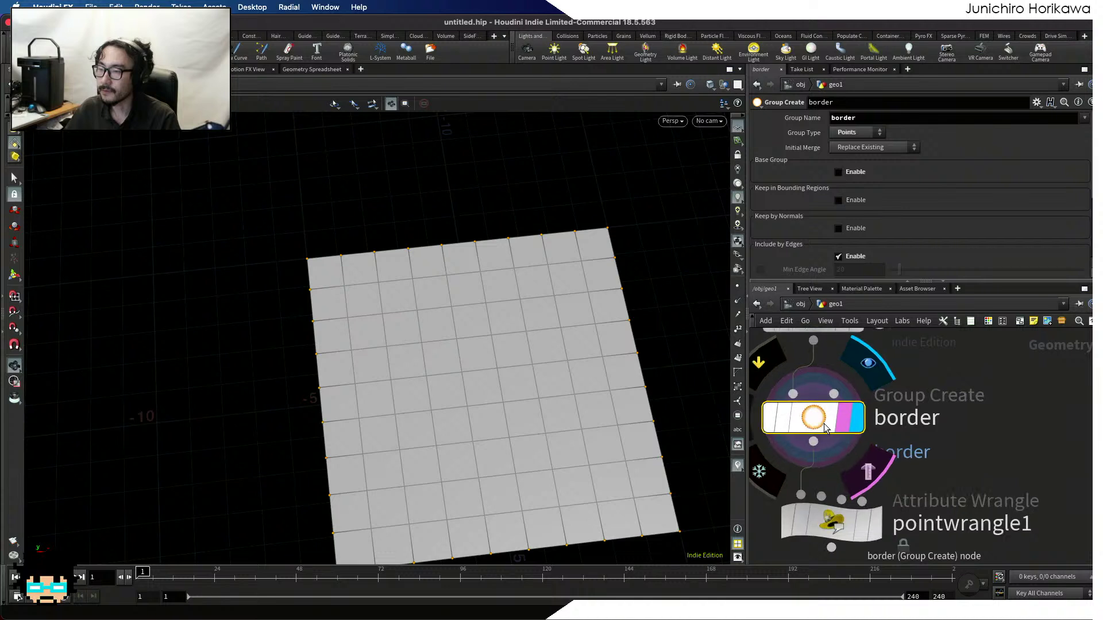
pyautogui.scroll(-2, 836, 422)
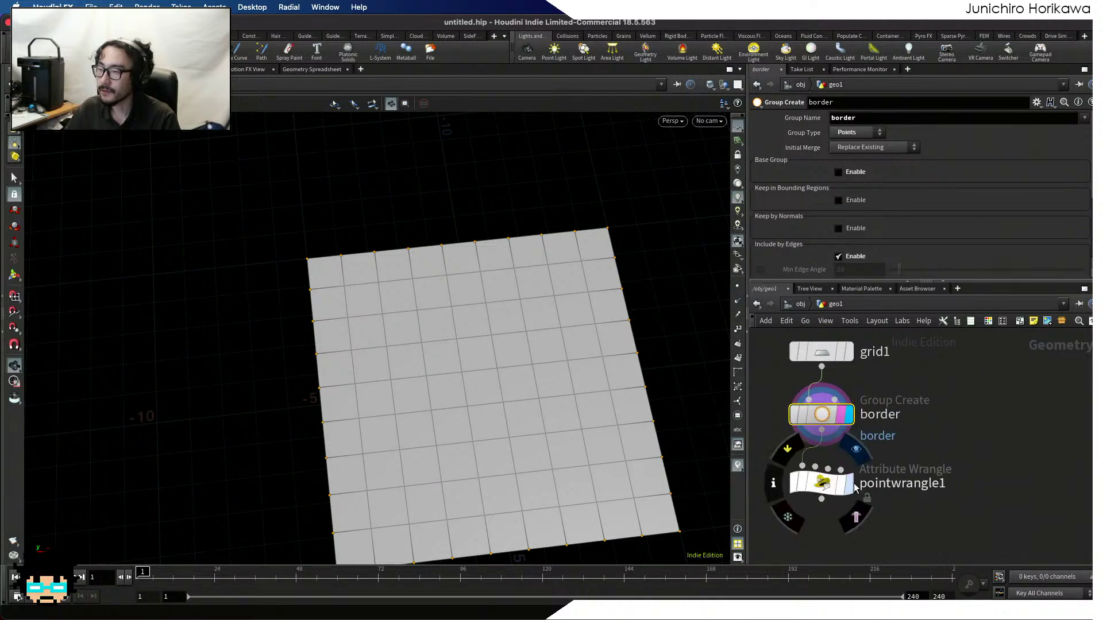
# Turn on the point wrangle's display and template flags and rename it create_path
pyautogui.doubleClick(896, 484)
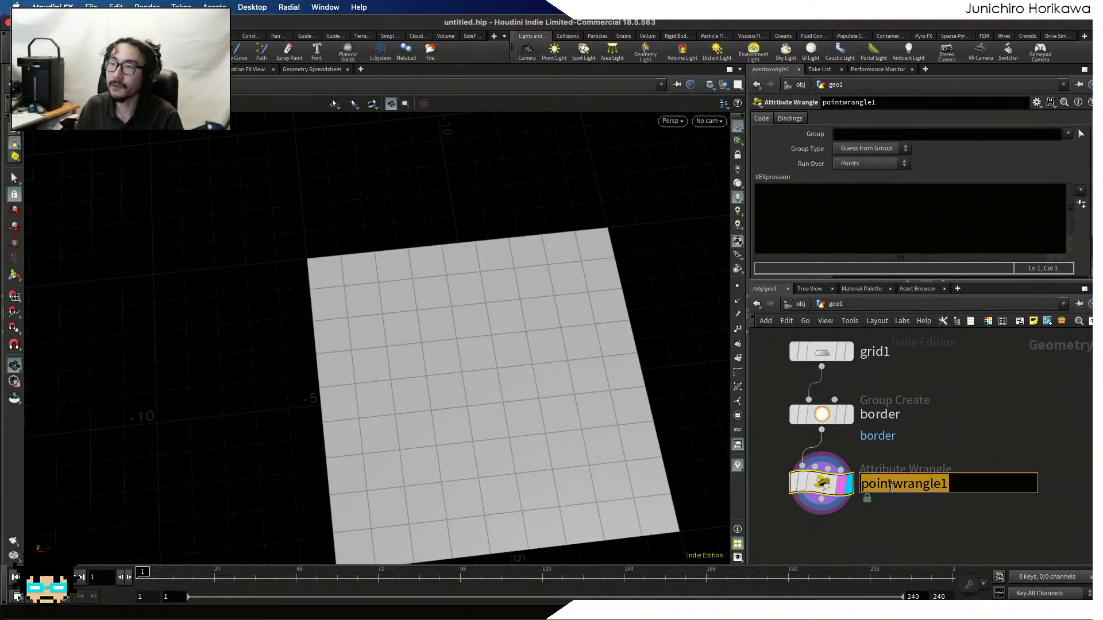
pyautogui.write('create_path')
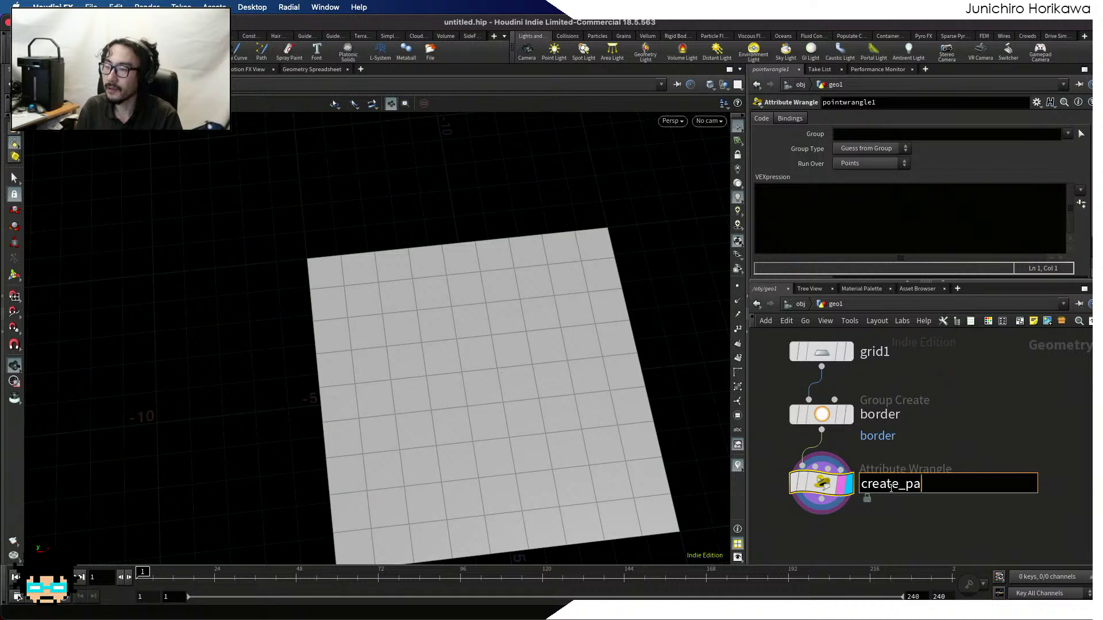
pyautogui.press('Return')
pyautogui.scroll(1, 823, 469)
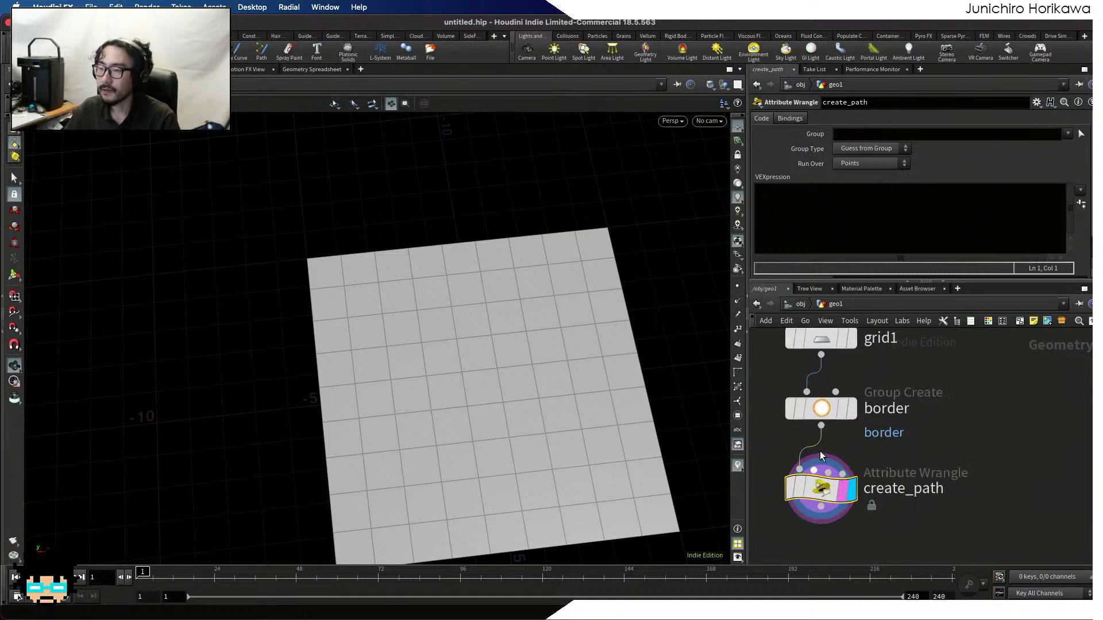
pyautogui.click(813, 230)
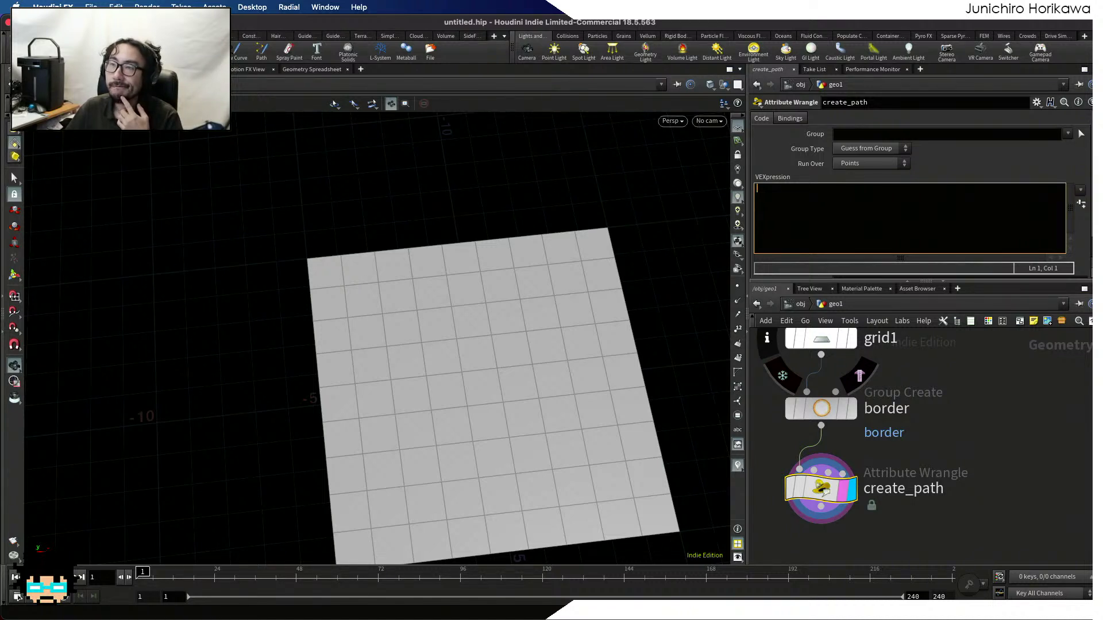
pyautogui.scroll(6, 377, 276)
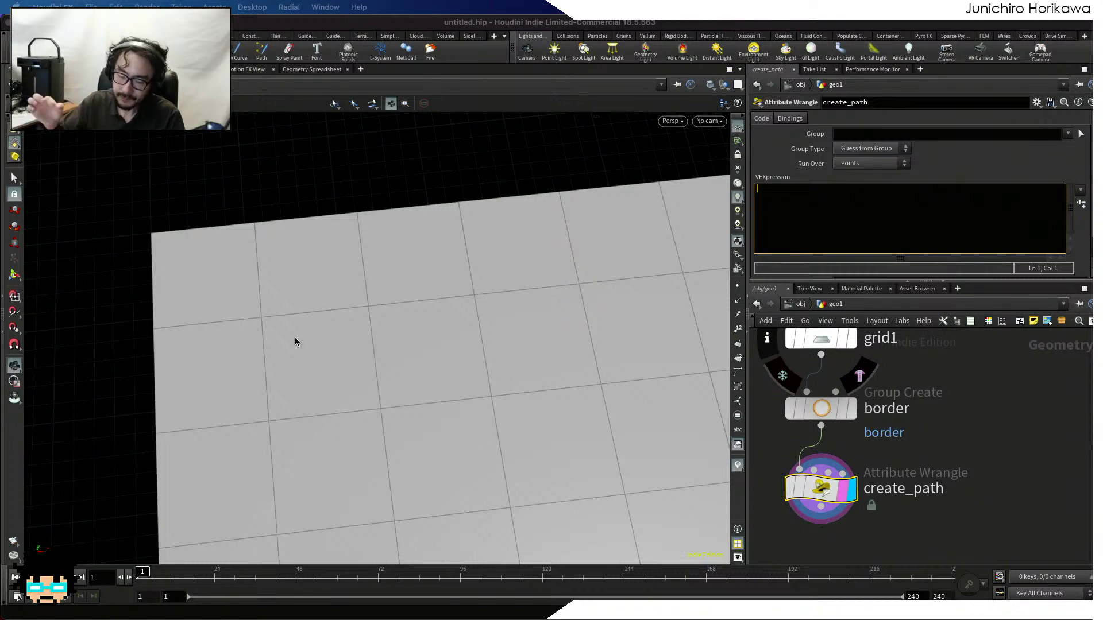
pyautogui.click(900, 207)
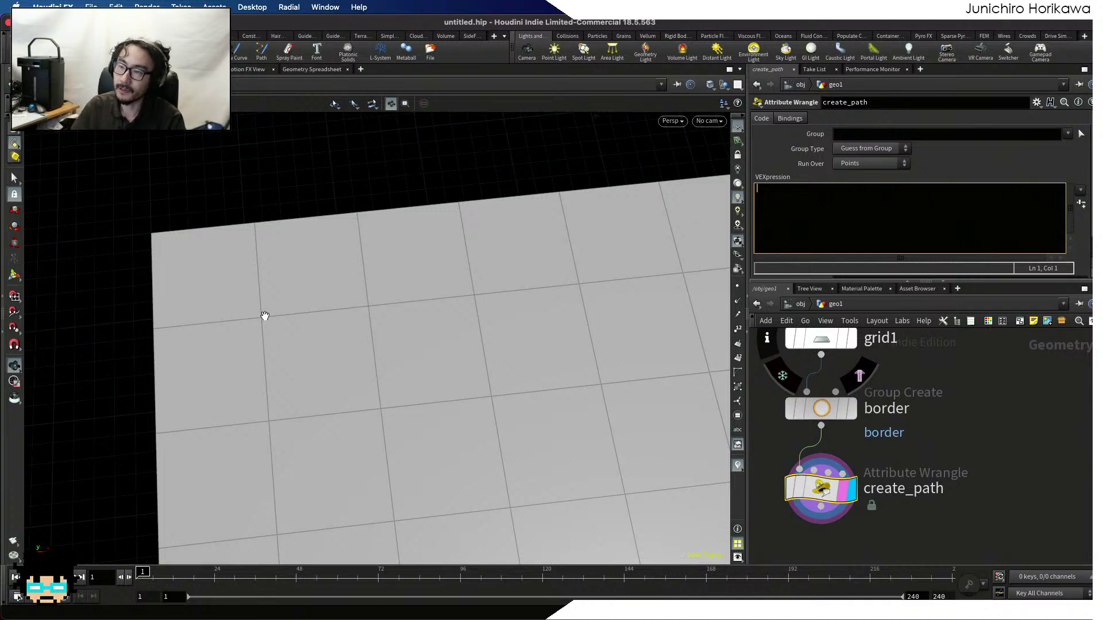
pyautogui.write('int ')
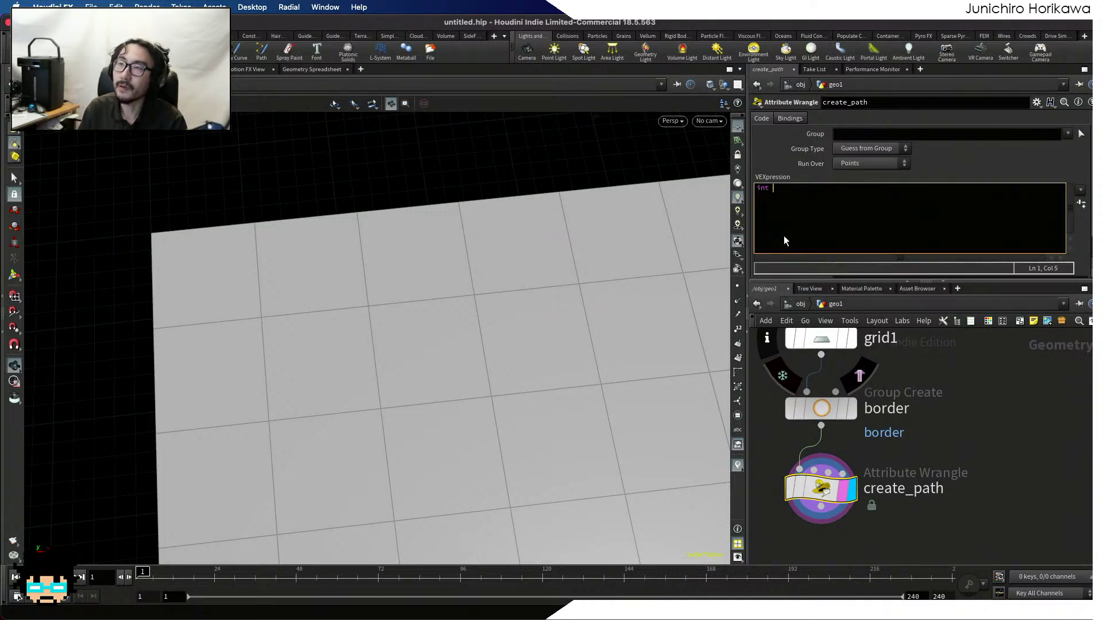
pyautogui.write('poly')
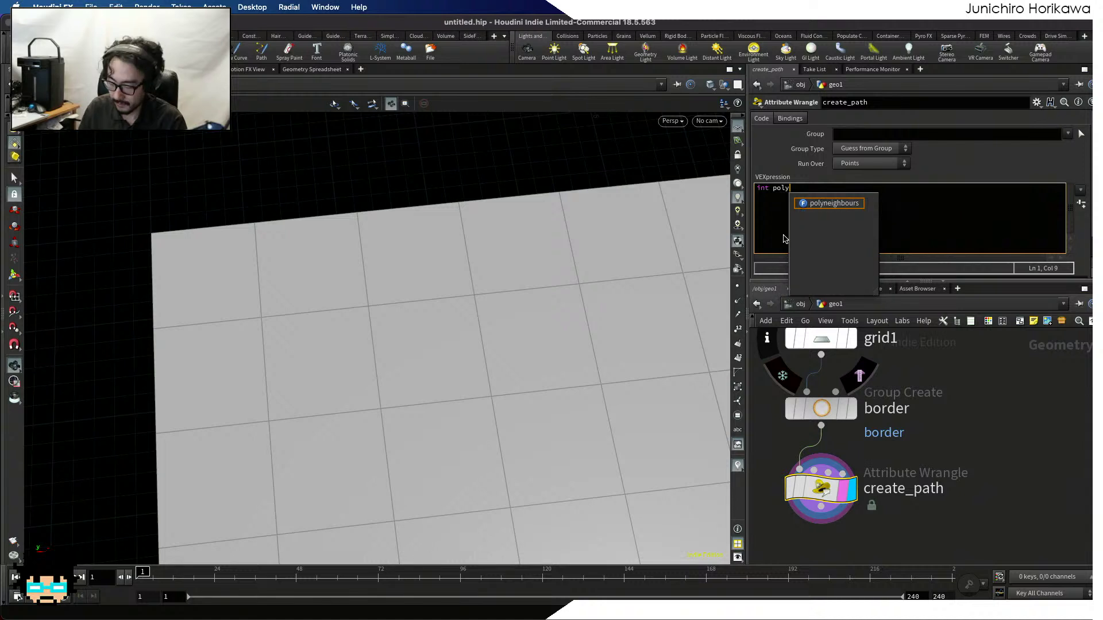
pyautogui.write('s[] = ')
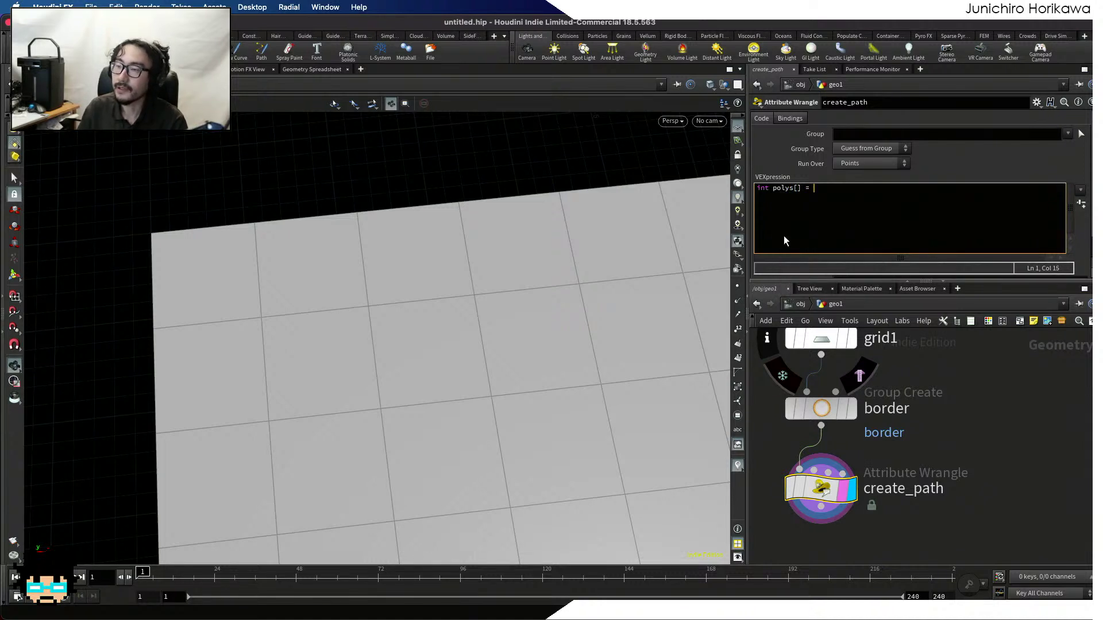
pyautogui.write('pointpr')
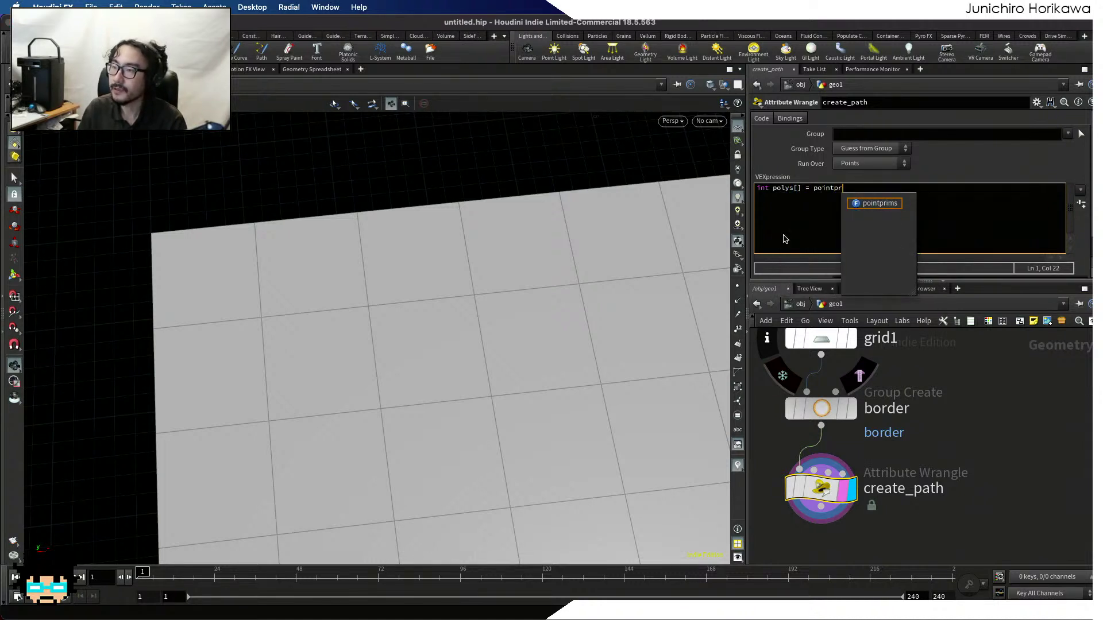
pyautogui.write('i')
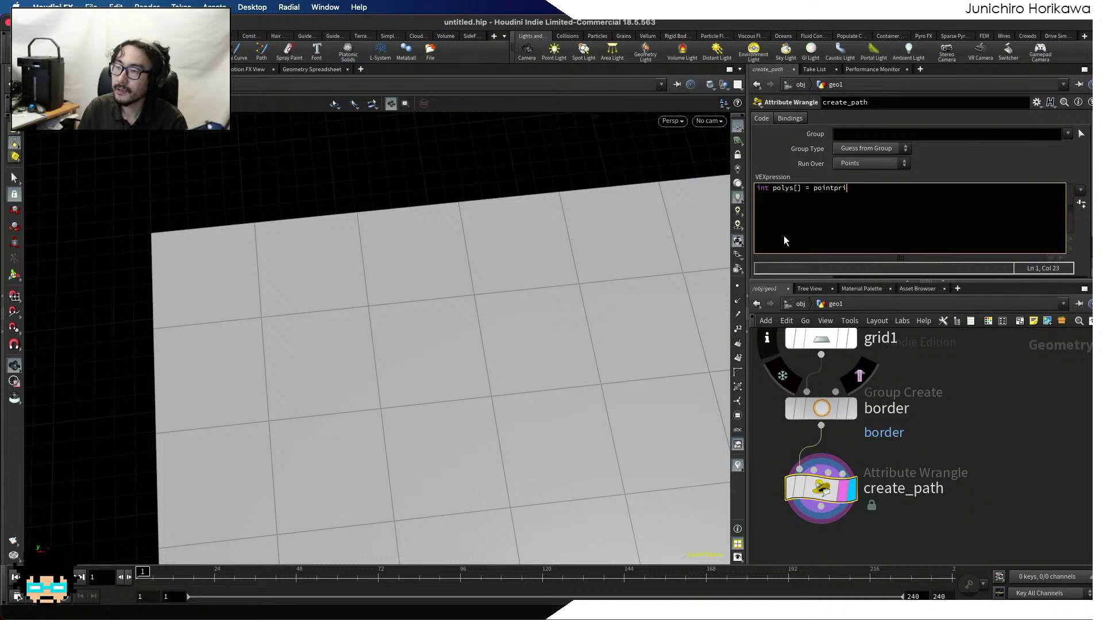
pyautogui.write('ms(0, @tp')
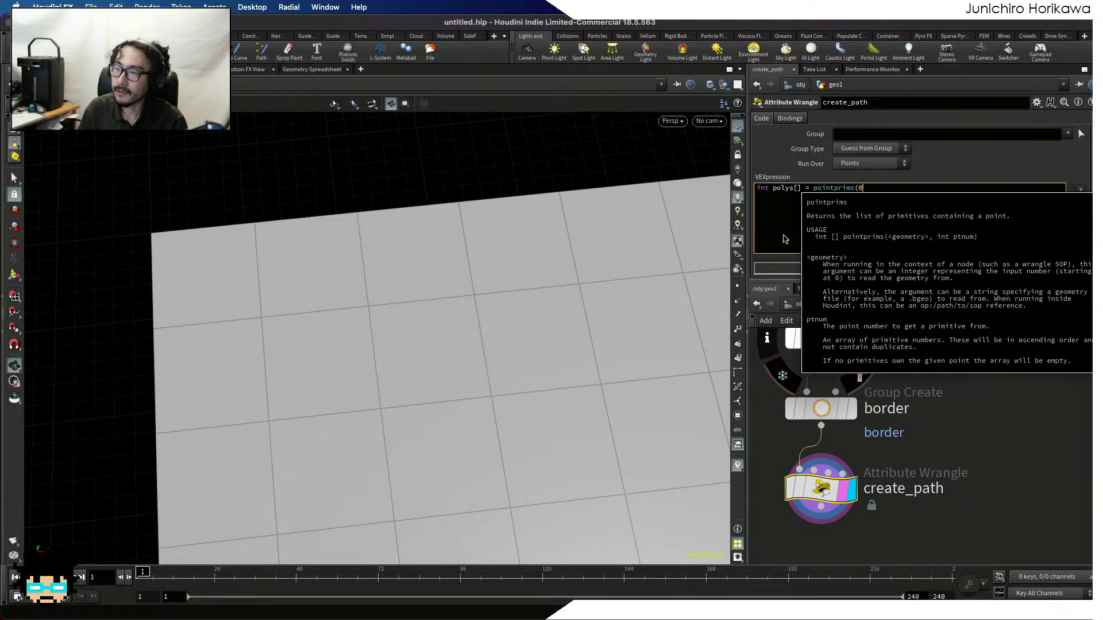
pyautogui.press('BackSpace')
pyautogui.press('BackSpace')
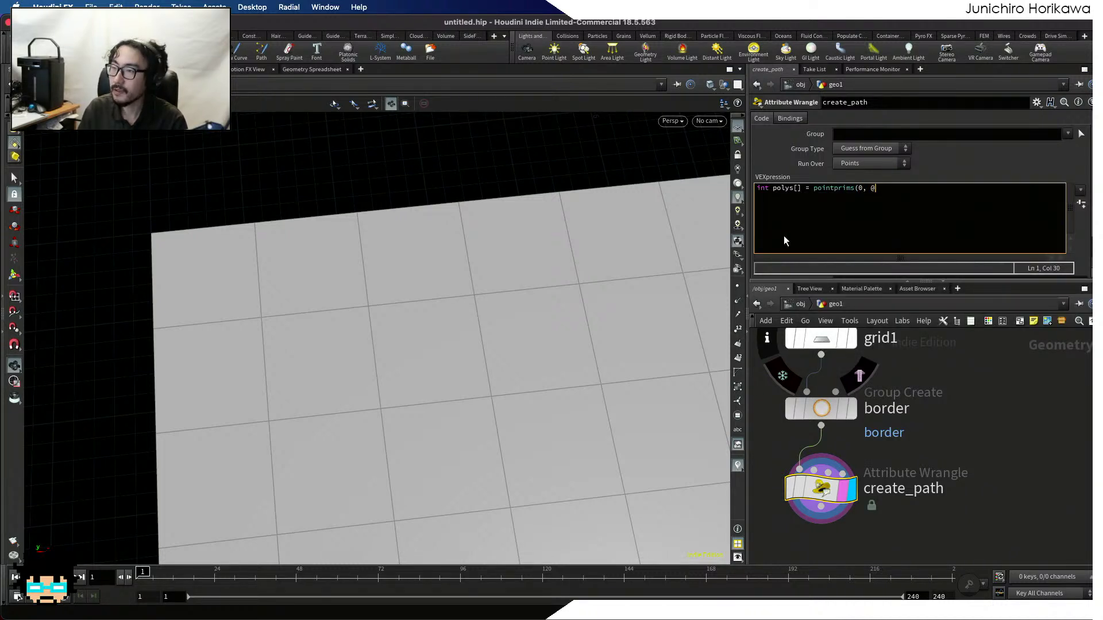
pyautogui.write('ptnum);')
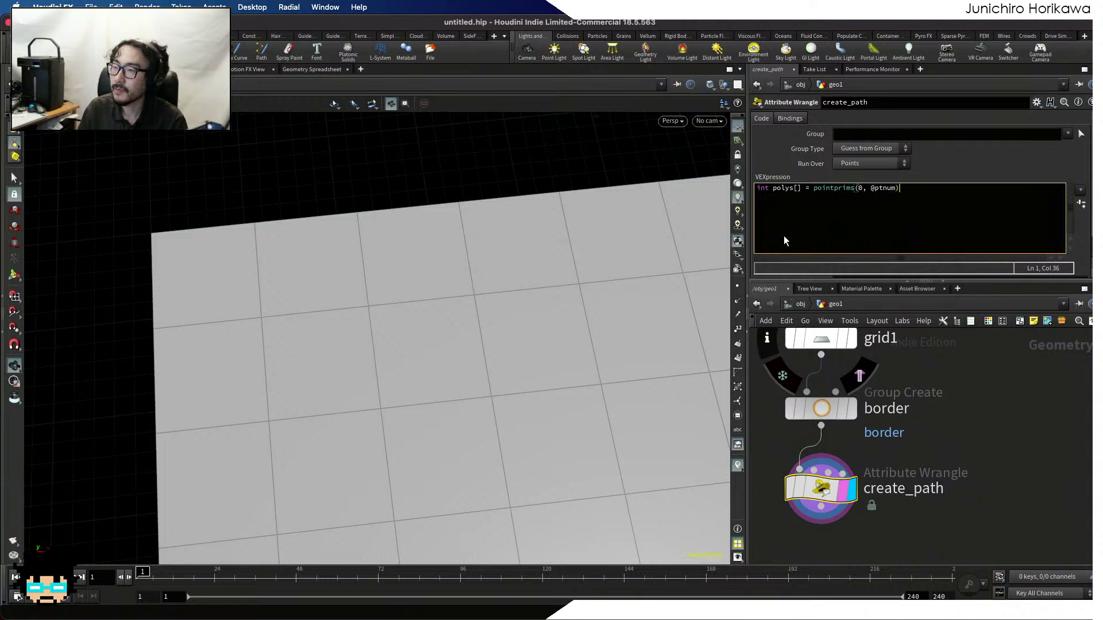
pyautogui.press('Return')
pyautogui.press('Return')
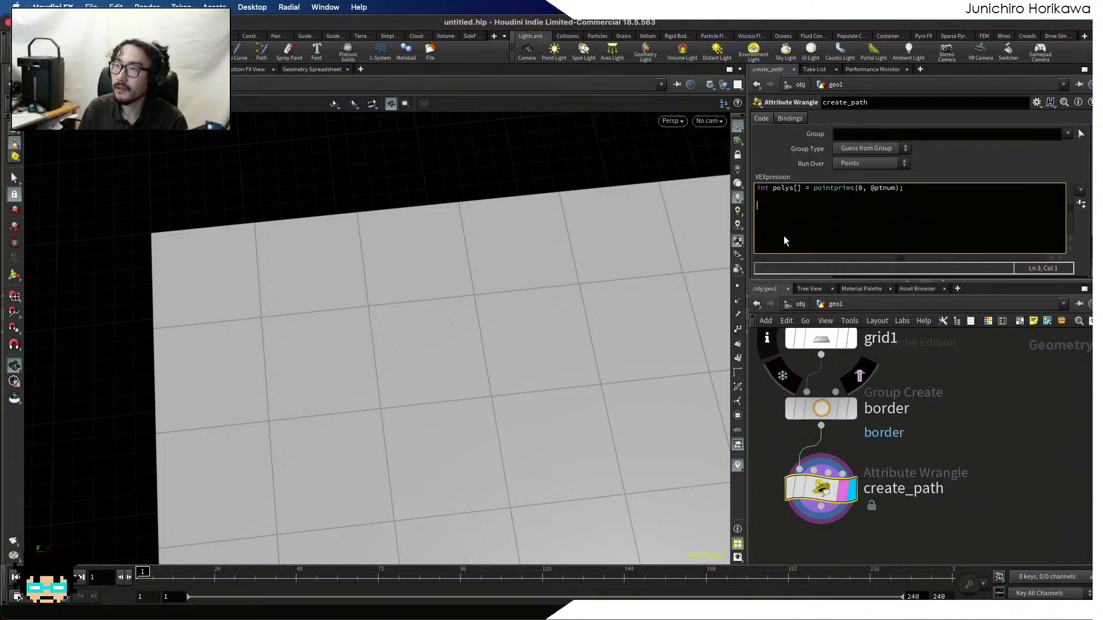
# Add an if block below the polys declaration with the condition len(polys) > 2
pyautogui.write('if(len(po')
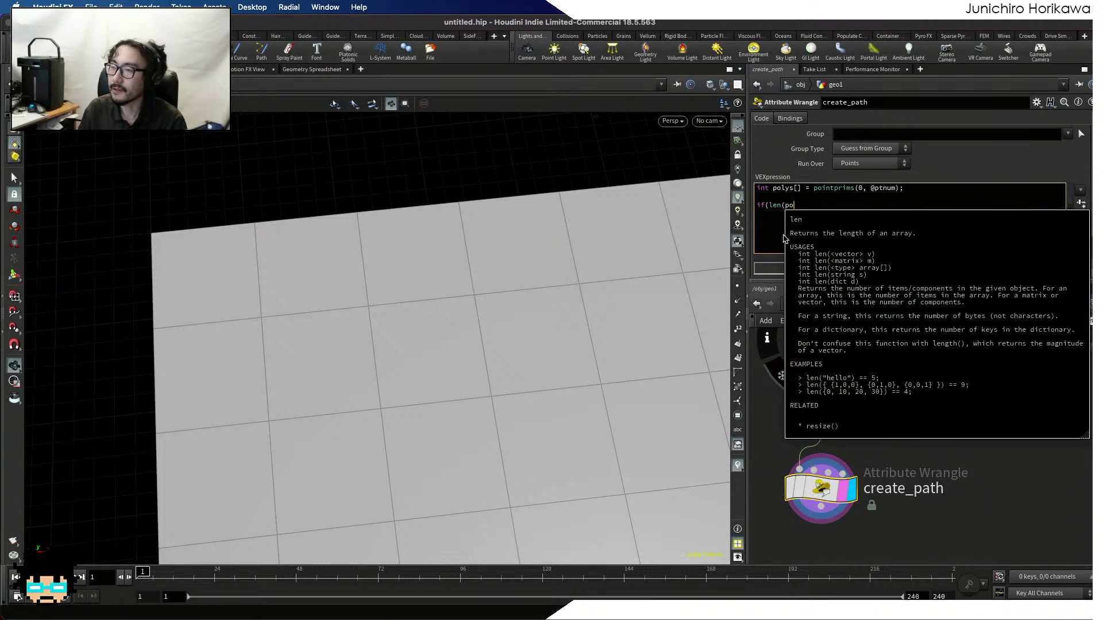
pyautogui.write('lys)')
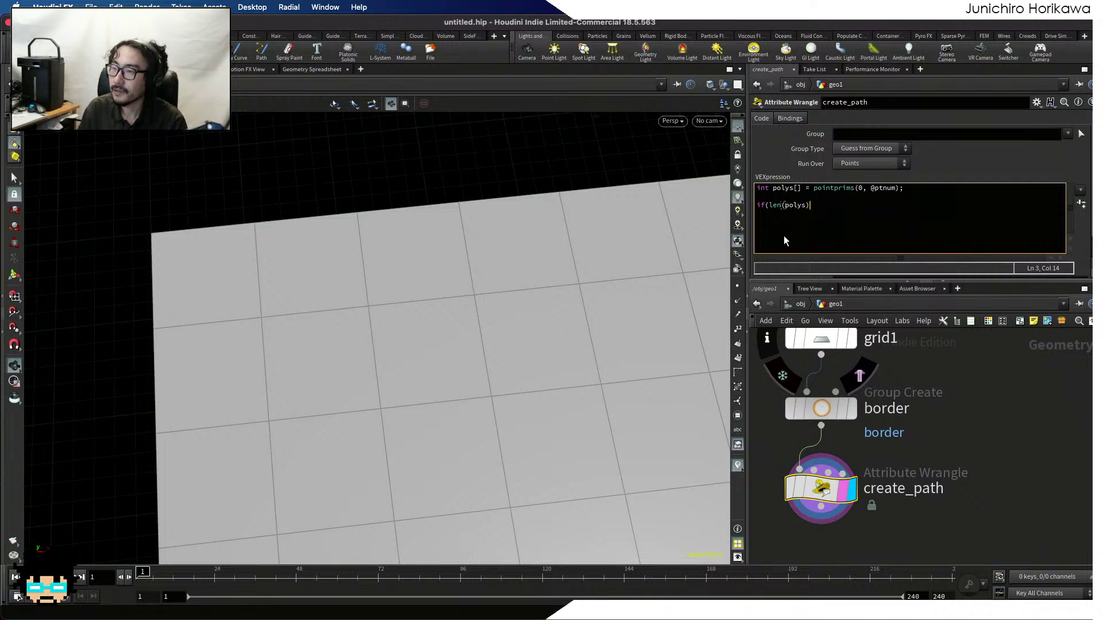
pyautogui.write(' > 2){')
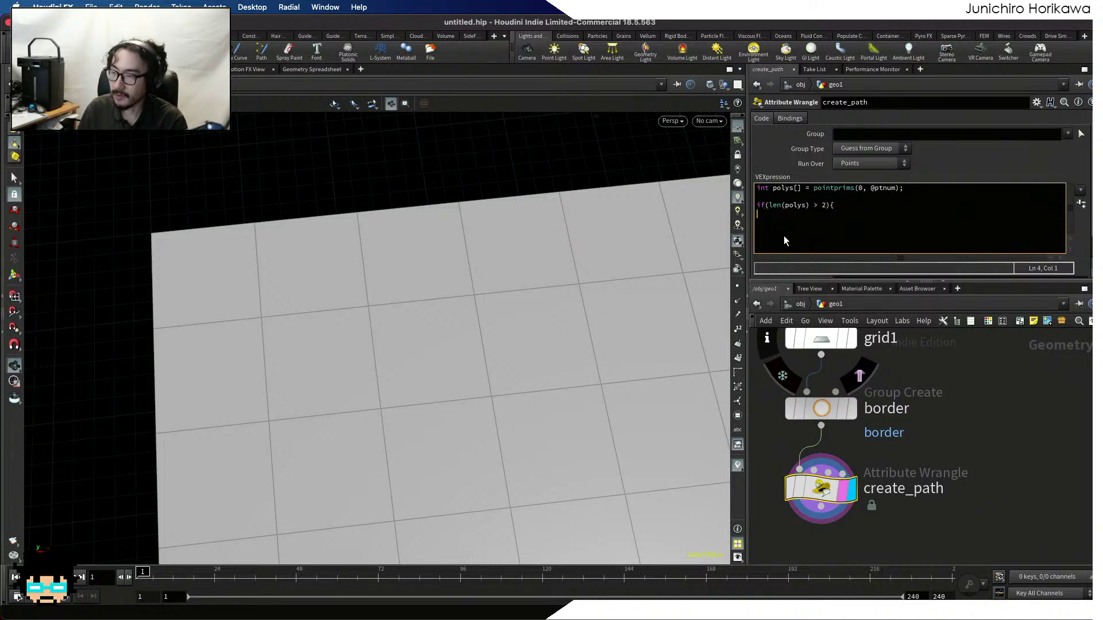
pyautogui.press('Return')
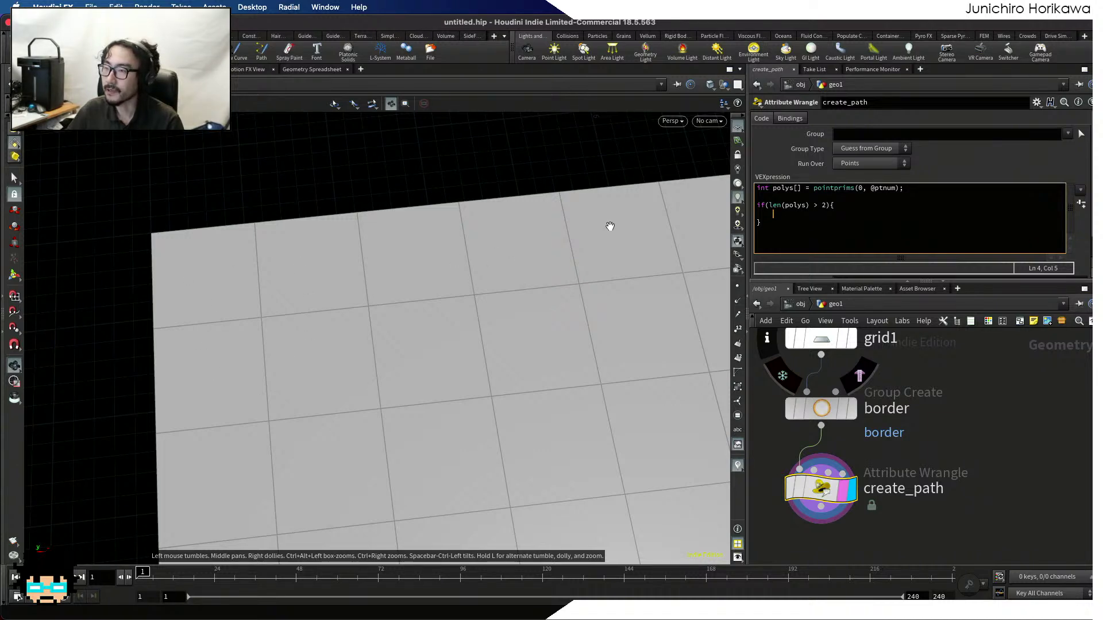
pyautogui.scroll(-2, 368, 300)
pyautogui.scroll(-1, 321, 310)
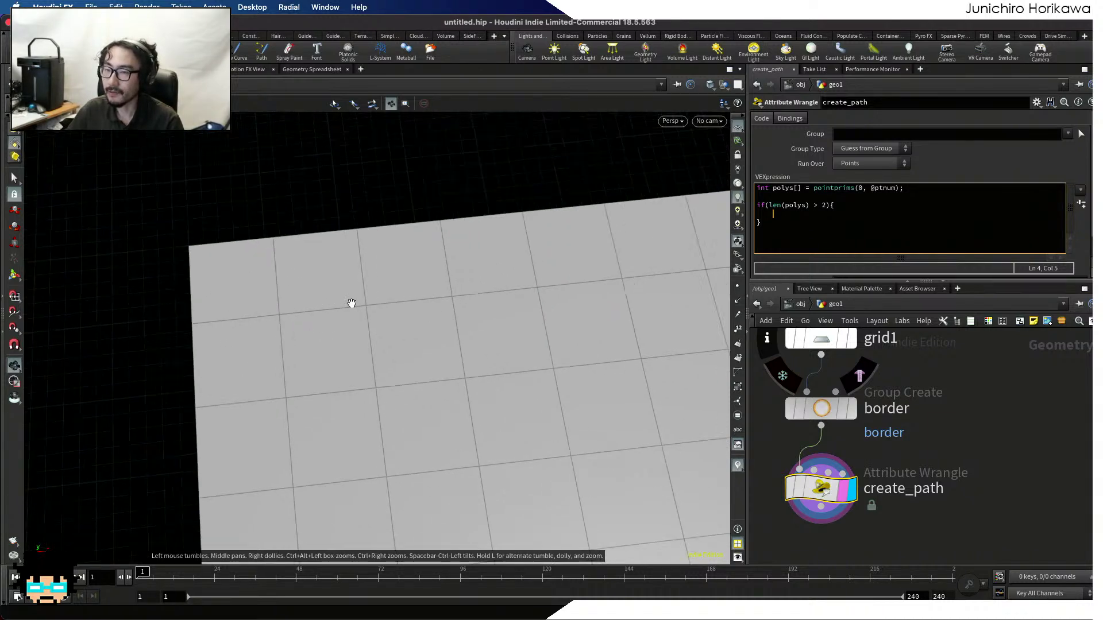
pyautogui.scroll(-2, 353, 310)
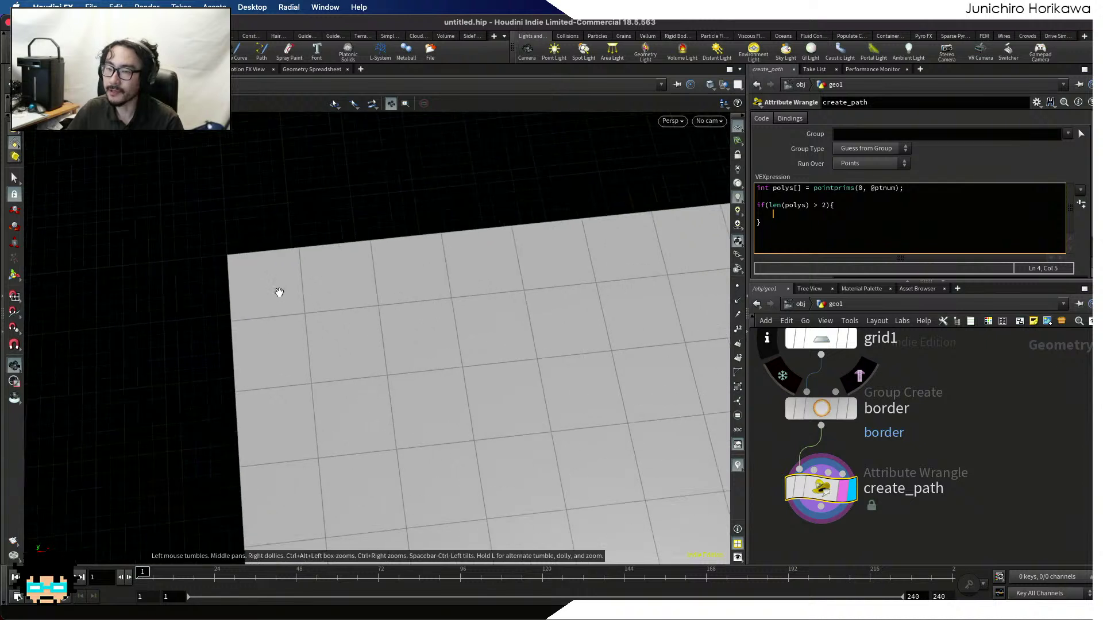
pyautogui.scroll(2, 281, 296)
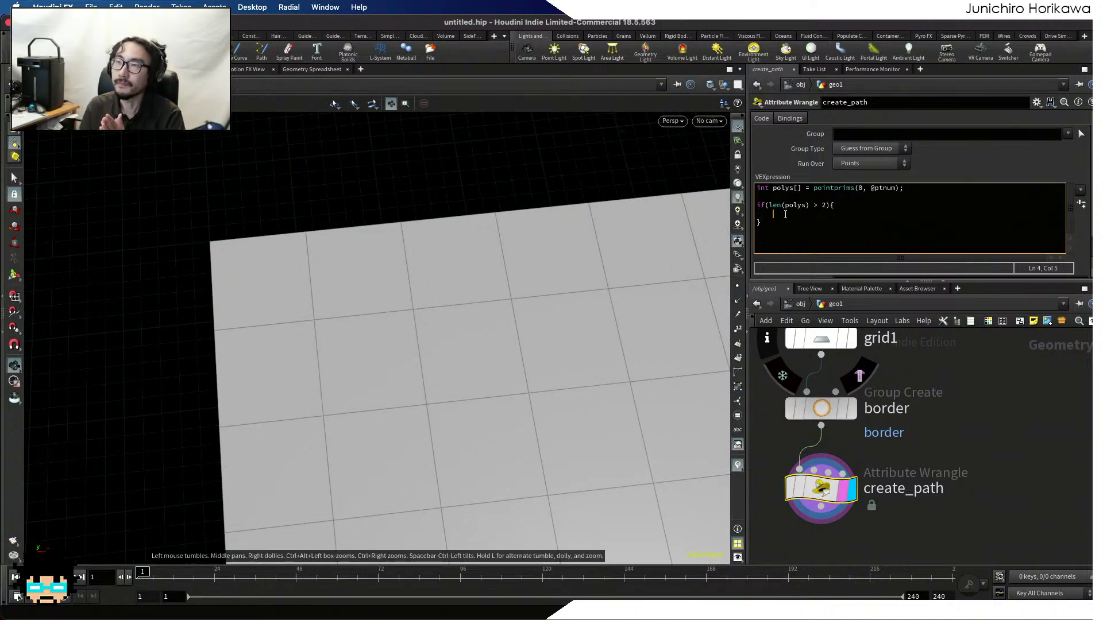
pyautogui.write('int ')
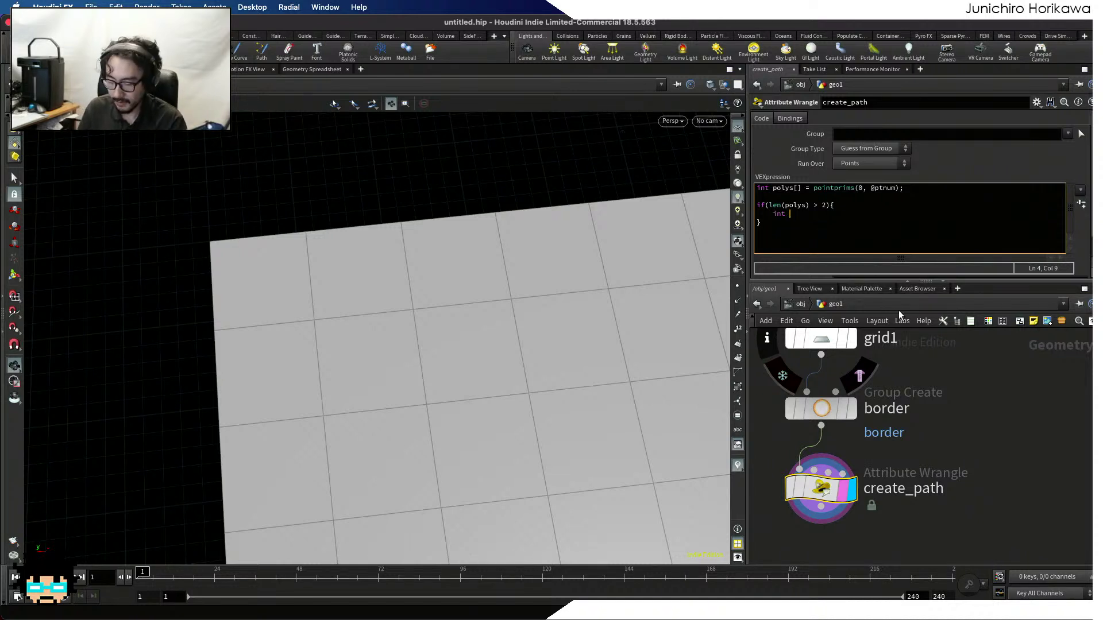
pyautogui.write('hedge')
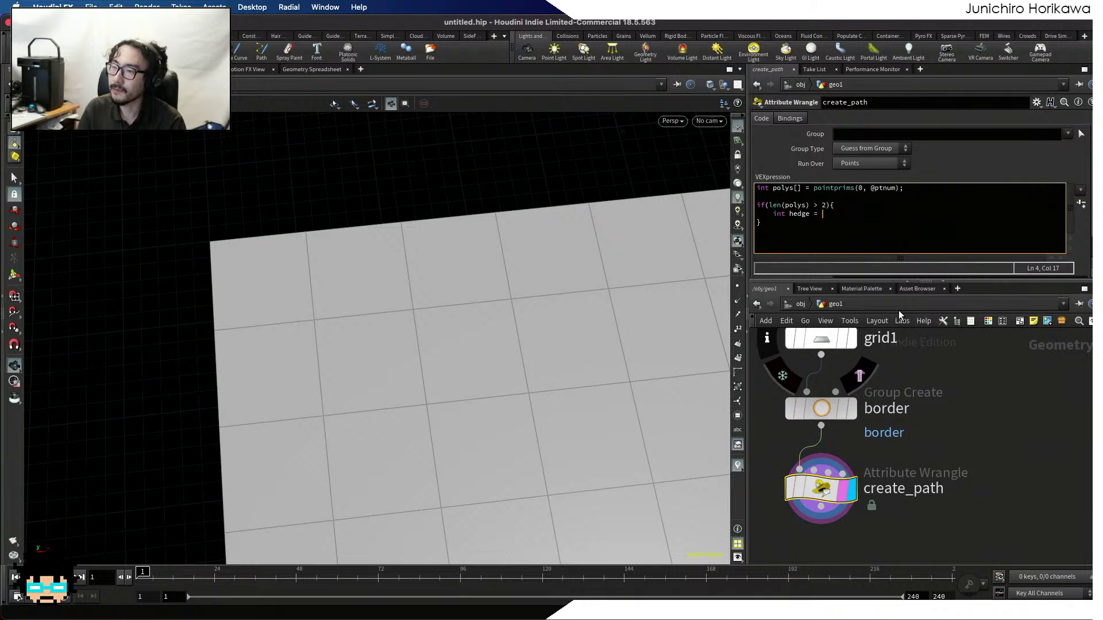
pyautogui.write(' = ')
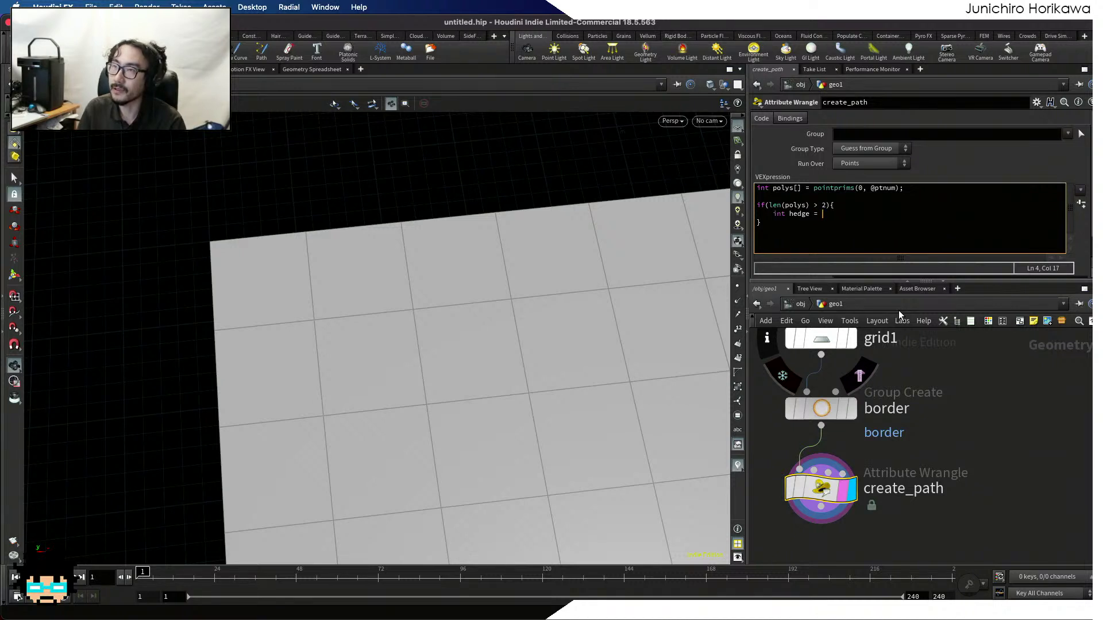
pyautogui.write('pointhe')
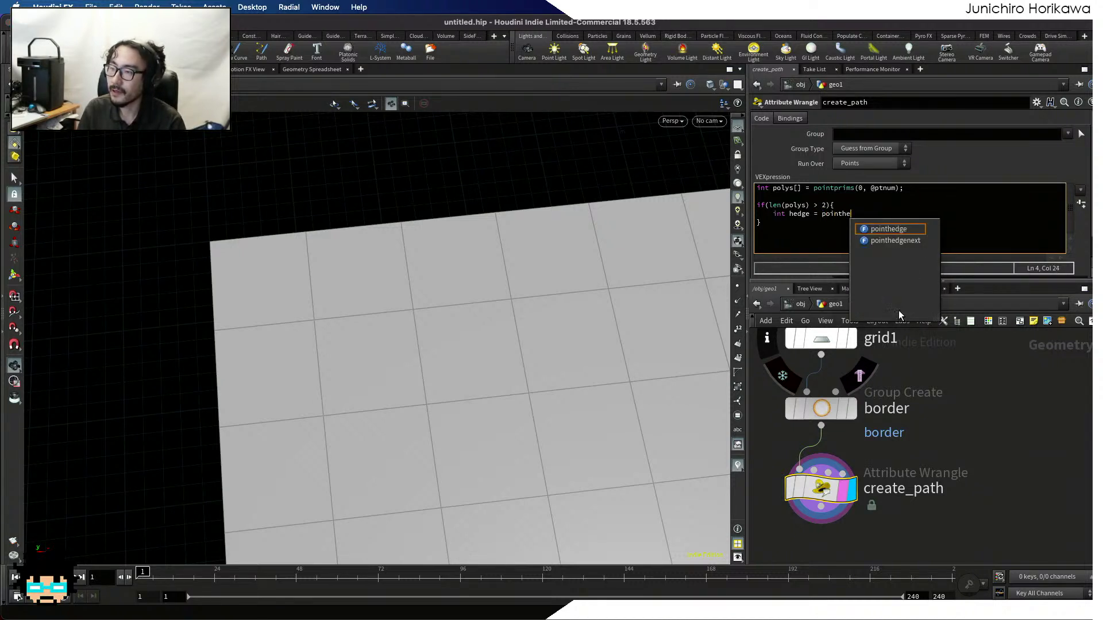
pyautogui.write('dge')
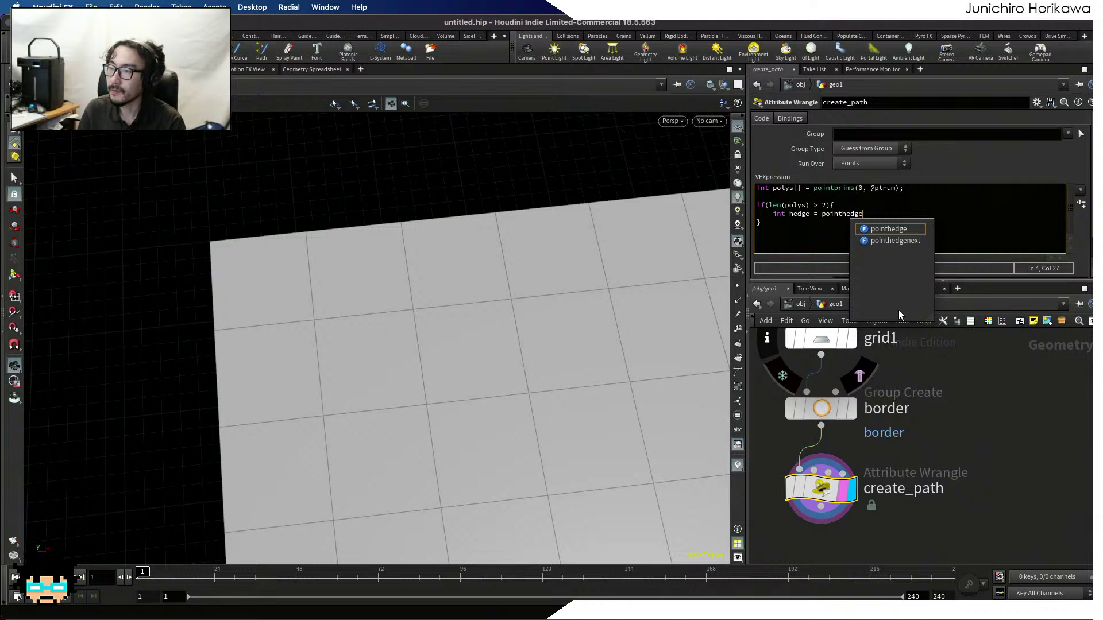
pyautogui.write('(0, ')
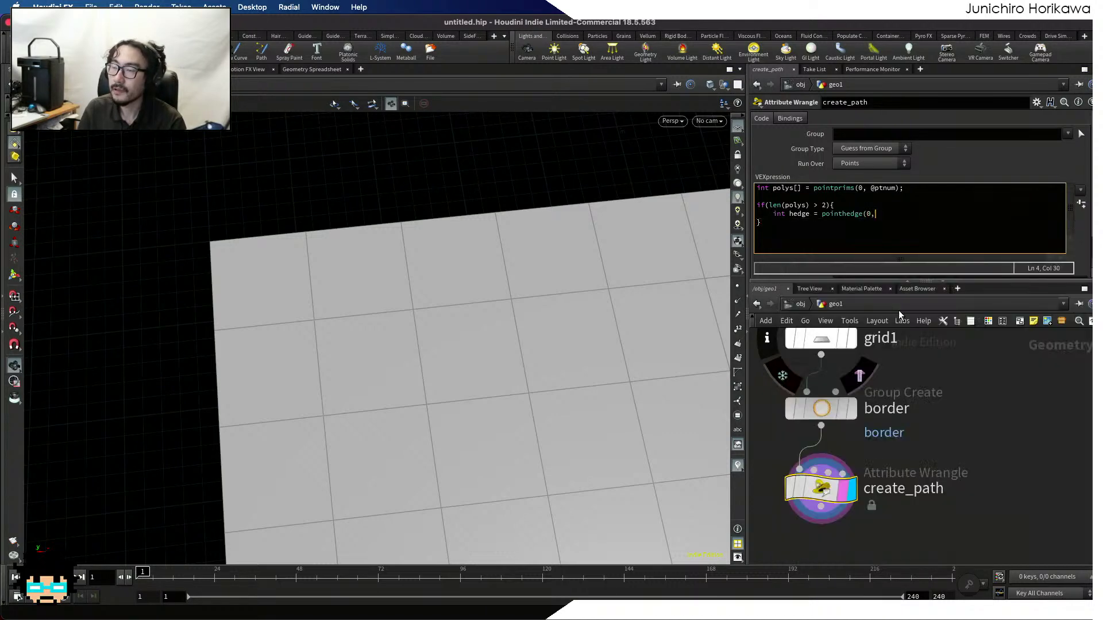
pyautogui.write('@')
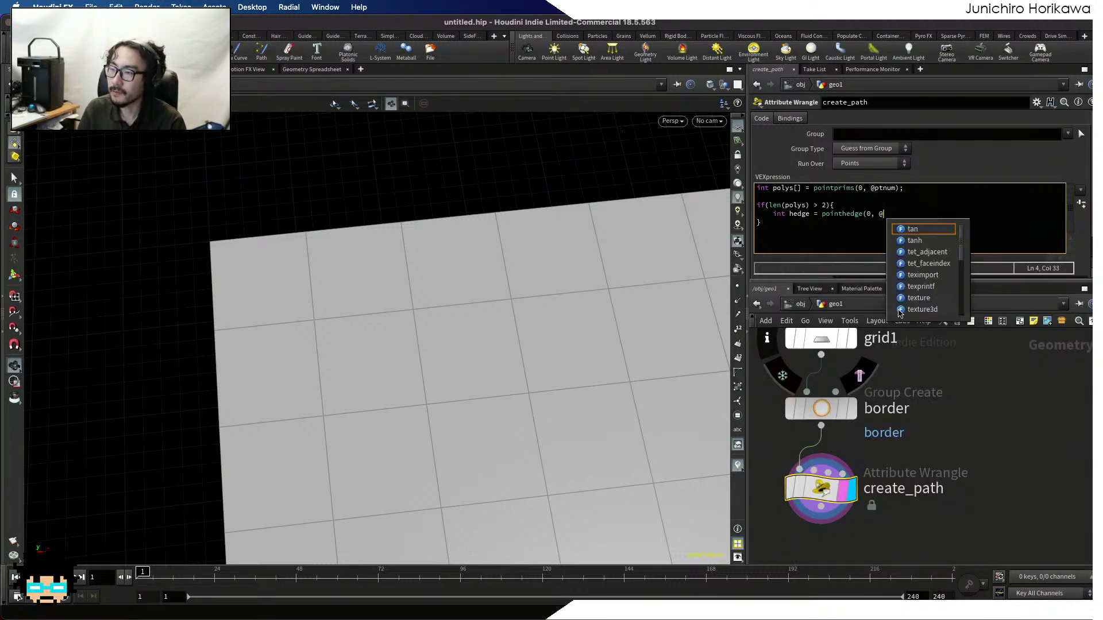
pyautogui.write('ptnum);')
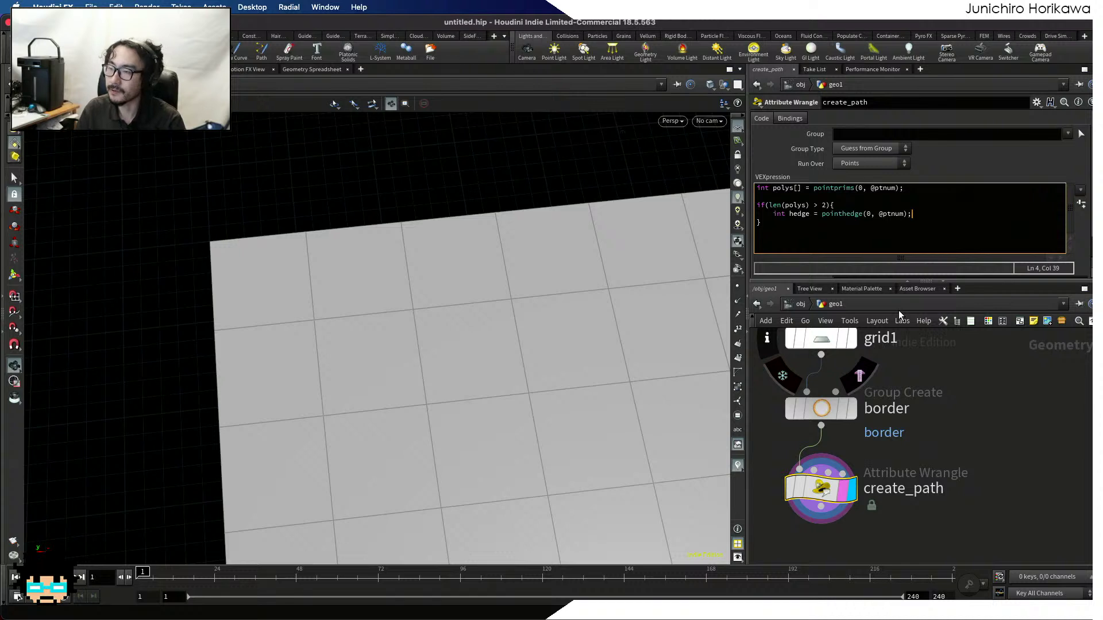
pyautogui.press('Return')
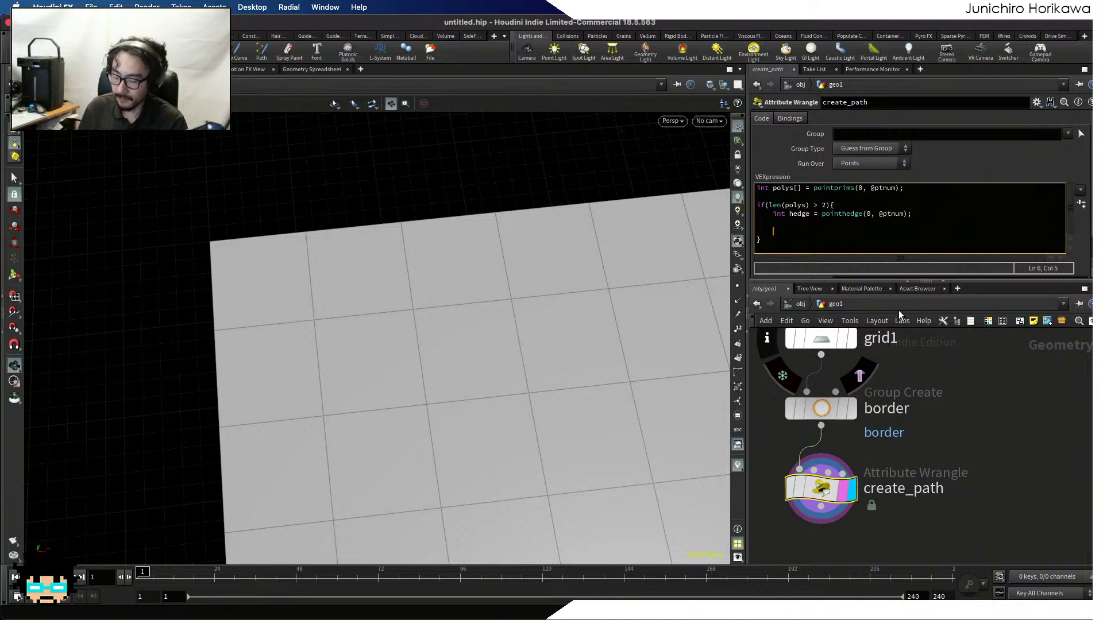
# Below the hedge line, get the half-edge's primitive with int prim = hedge_prim(0, hedge);
pyautogui.write('int pr')
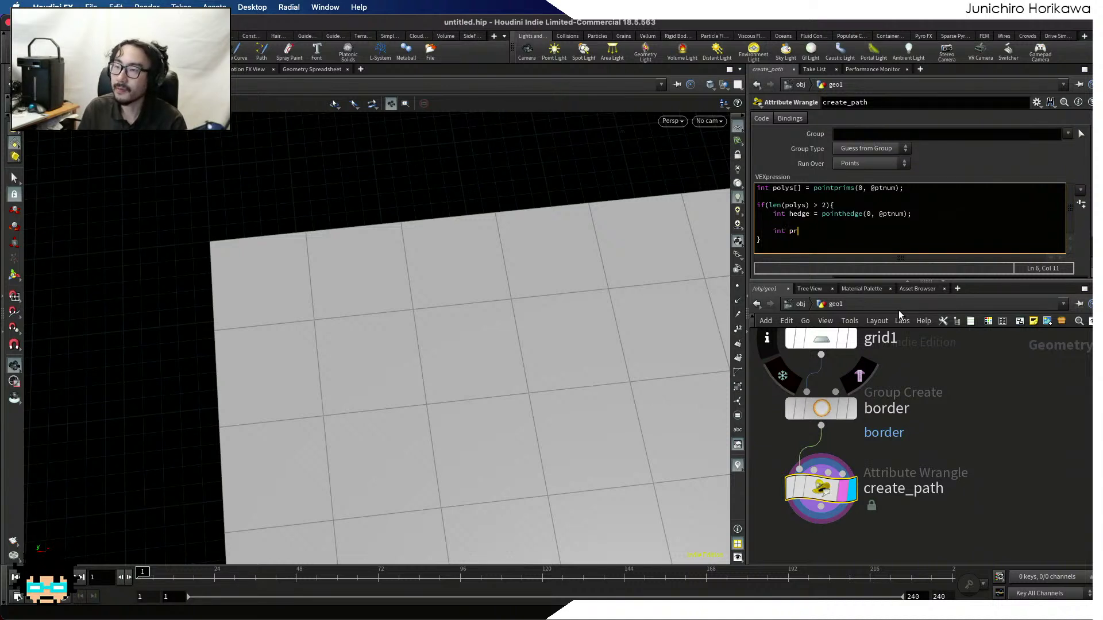
pyautogui.write('im = hedge_prim(0, ')
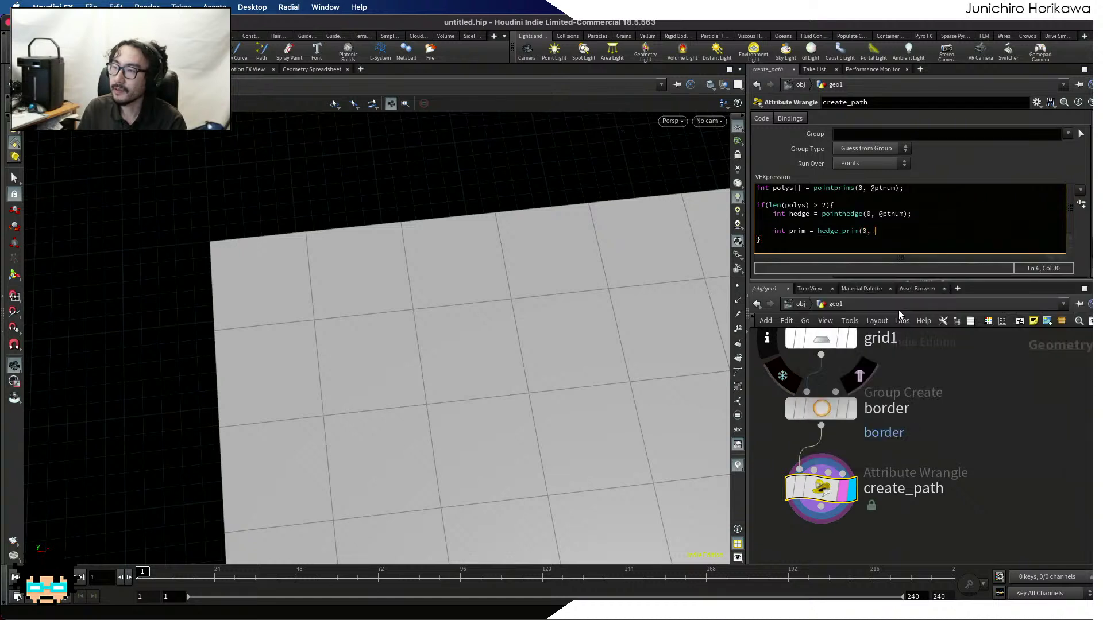
pyautogui.write('he')
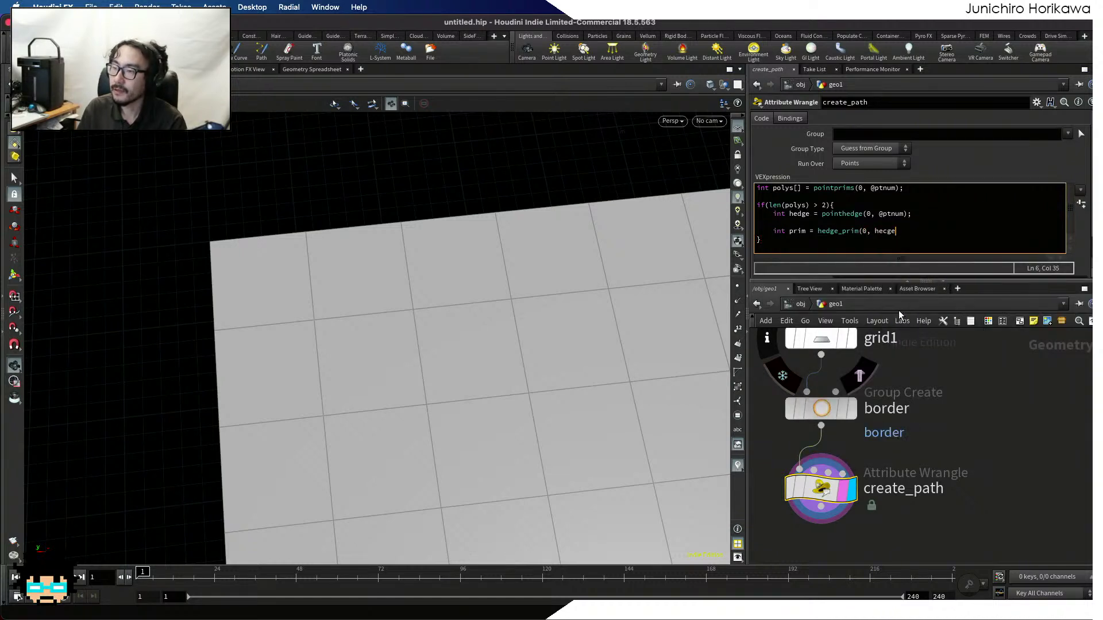
pyautogui.write('dge);')
pyautogui.press('Return')
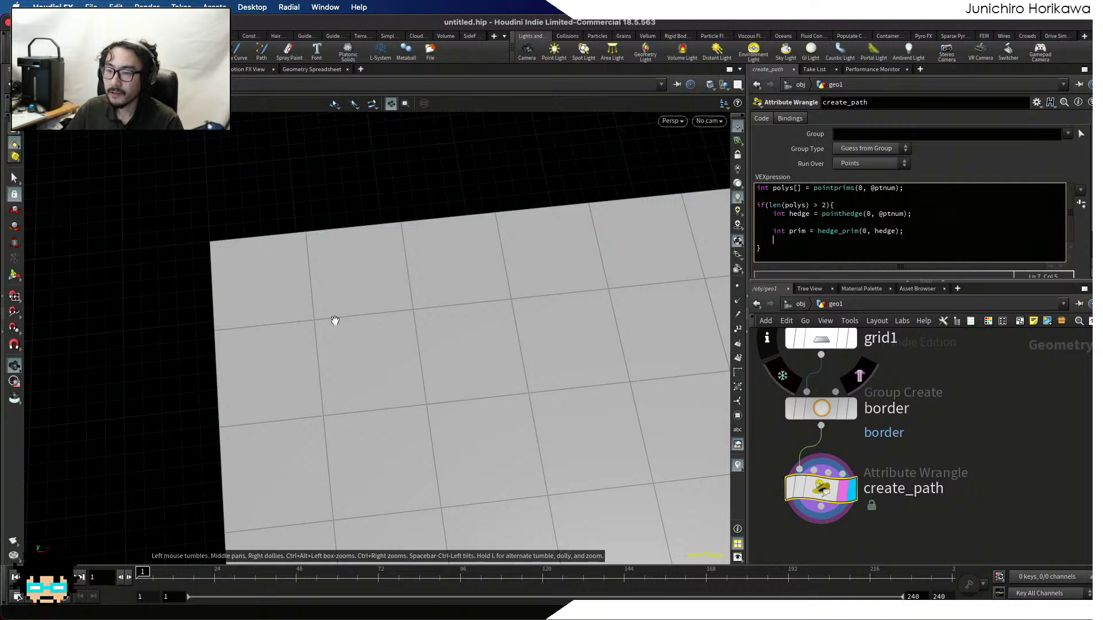
pyautogui.scroll(5, 317, 318)
pyautogui.scroll(-3, 295, 316)
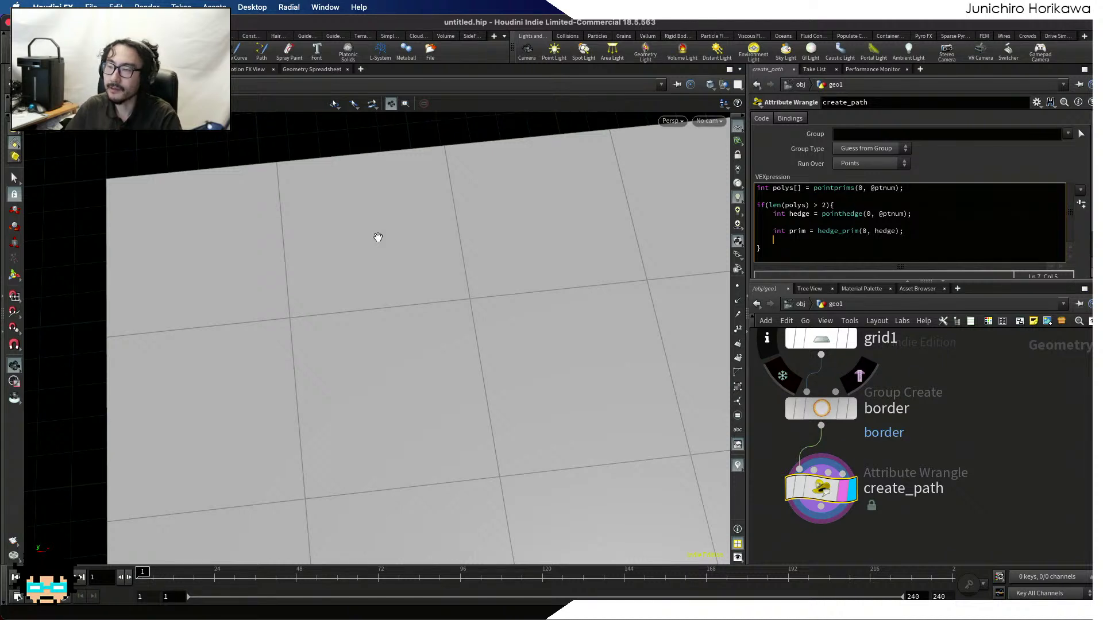
pyautogui.doubleClick(797, 215)
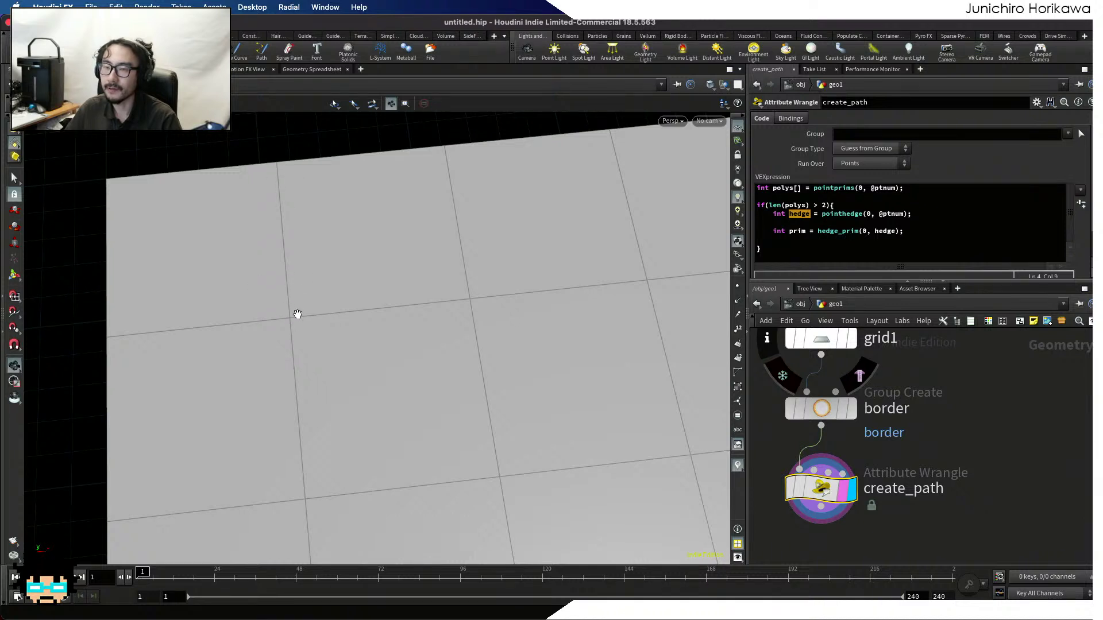
pyautogui.click(819, 241)
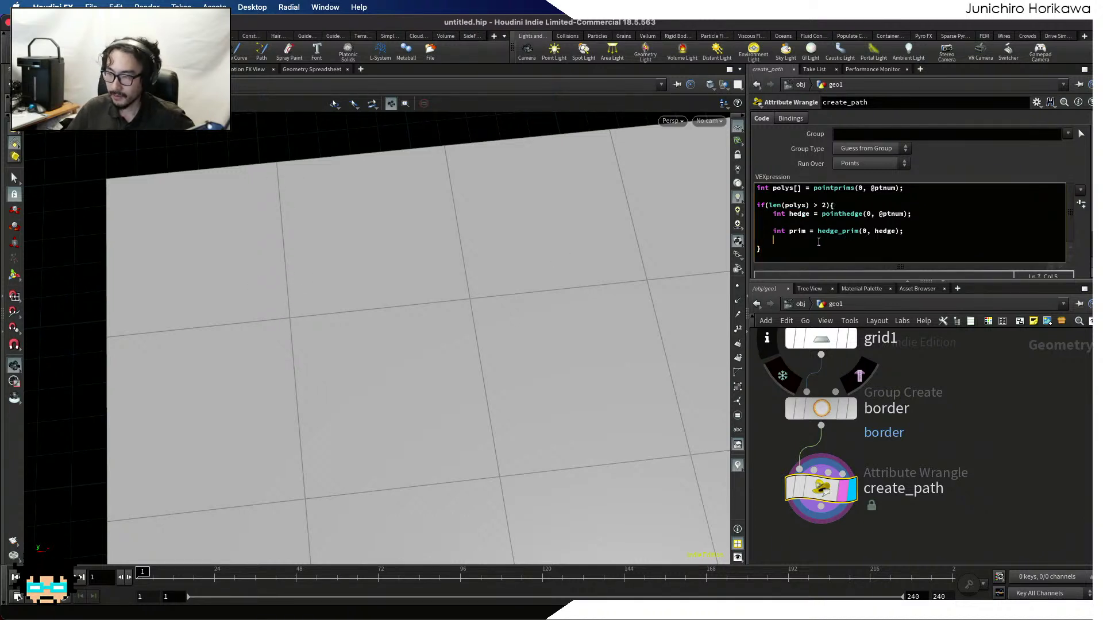
# Below the prim line, get the previous half-edge with int prevhedge = hedge_prev(0, hedge);
pyautogui.press('Return')
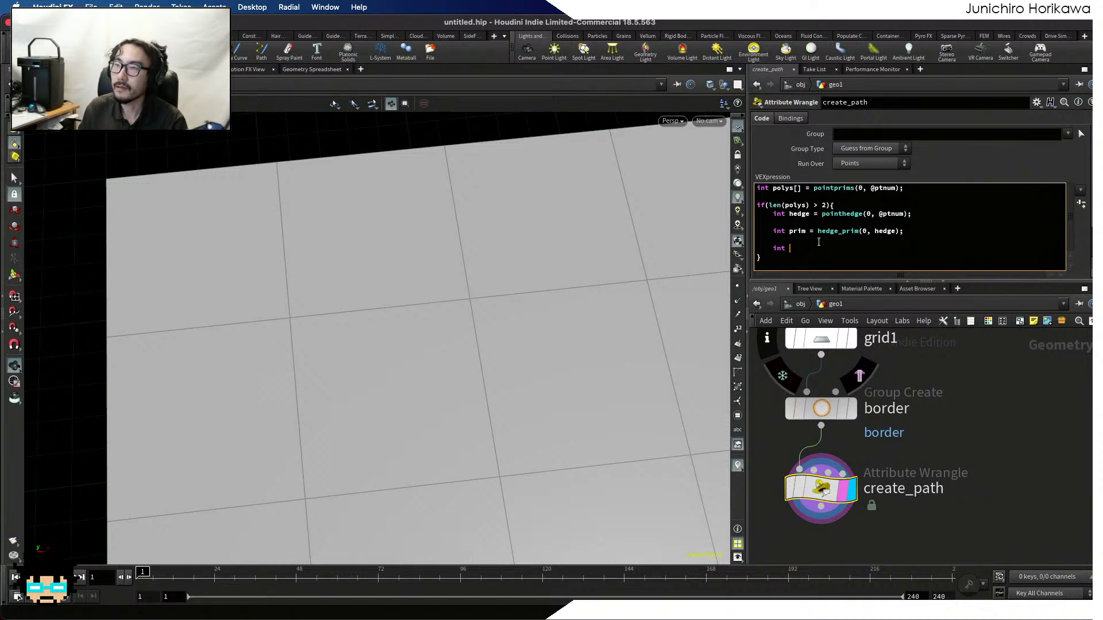
pyautogui.write('int prevhedge =')
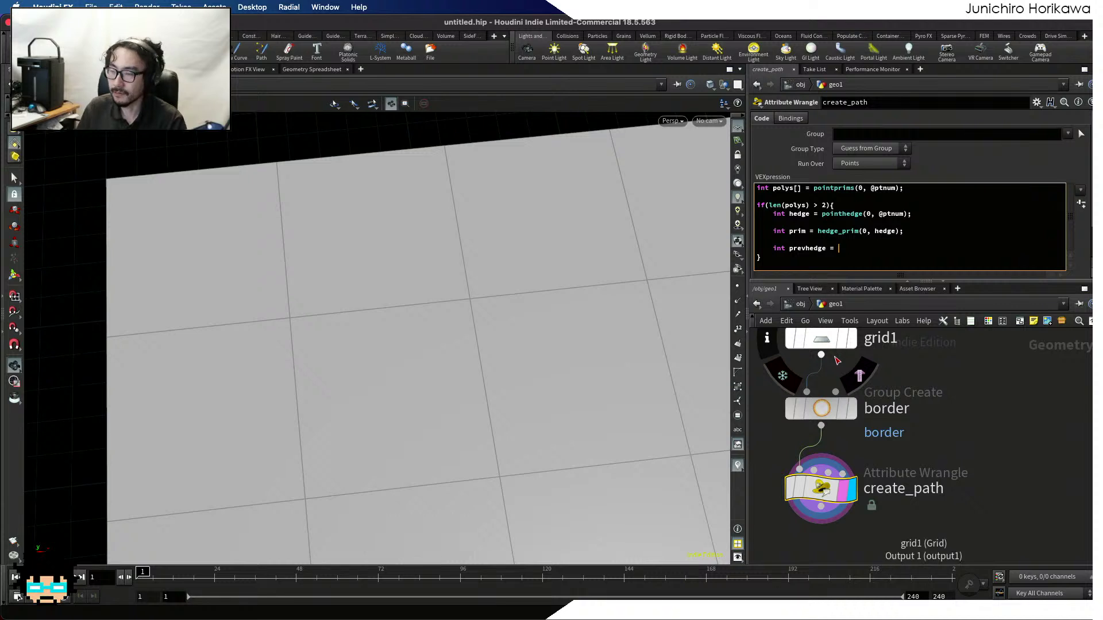
pyautogui.write('hedge_')
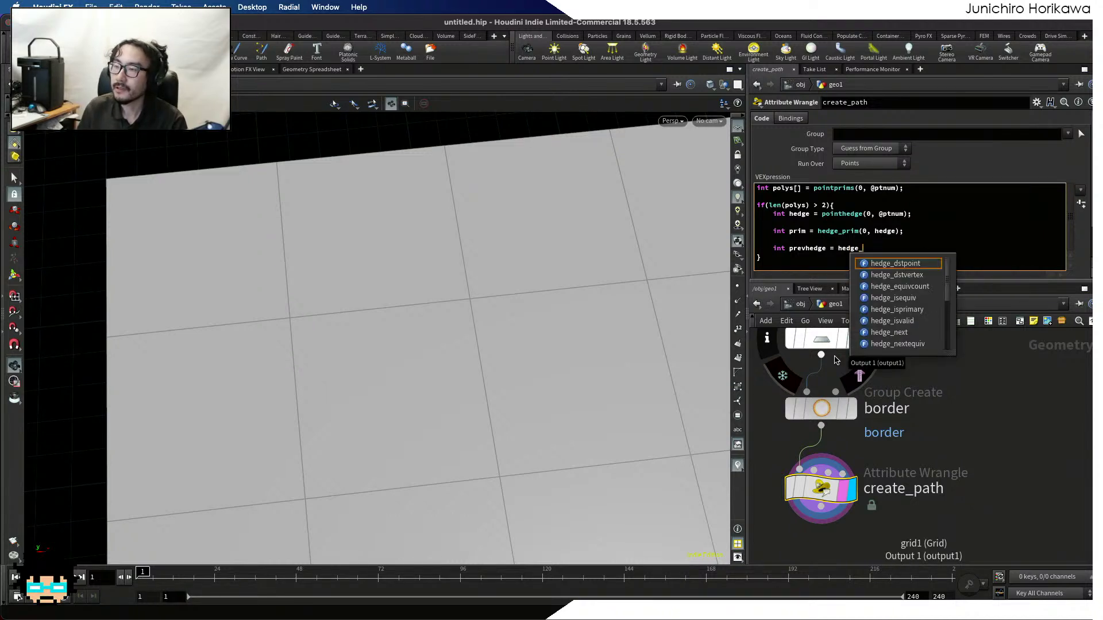
pyautogui.write('pre')
pyautogui.press('BackSpace')
pyautogui.press('BackSpace')
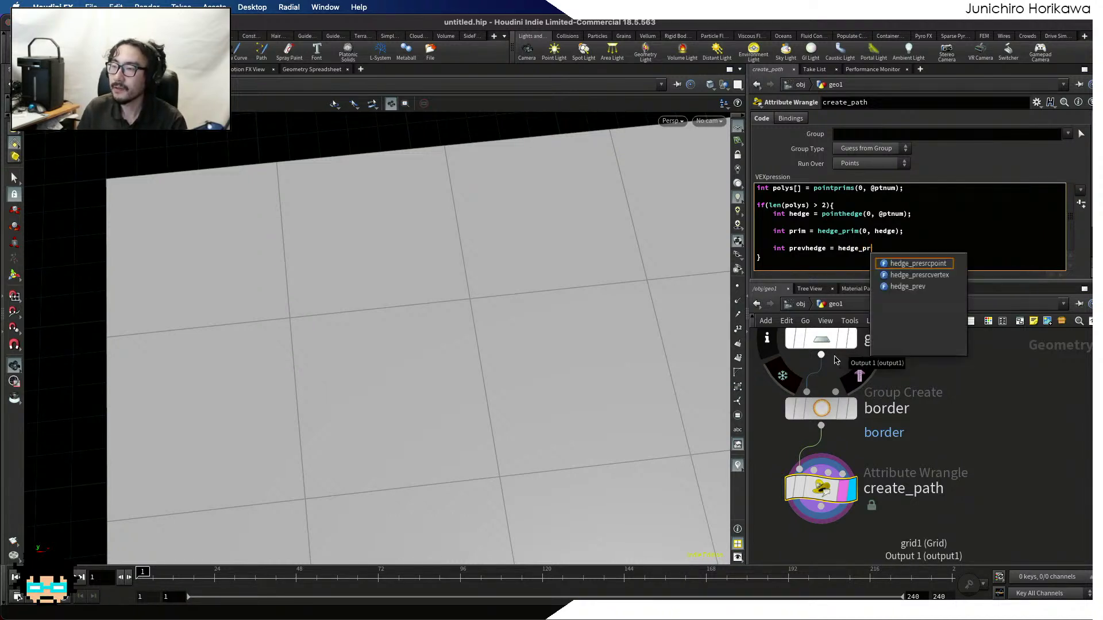
pyautogui.write('re')
pyautogui.press('Down')
pyautogui.press('Down')
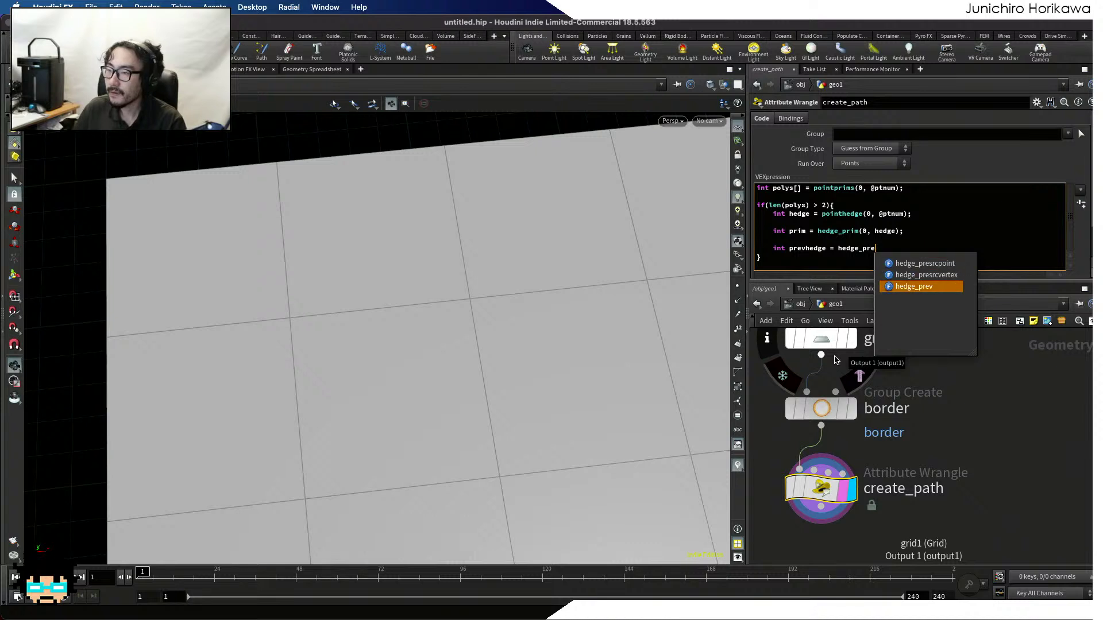
pyautogui.press('Return')
pyautogui.write('()')
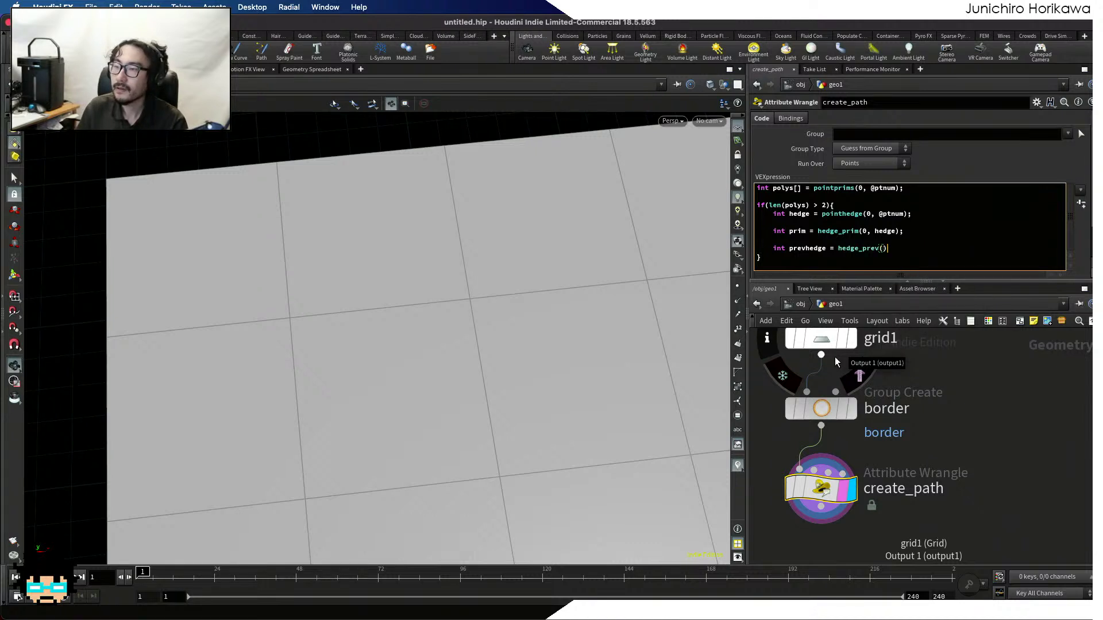
pyautogui.press('BackSpace')
pyautogui.write('0, hedge);')
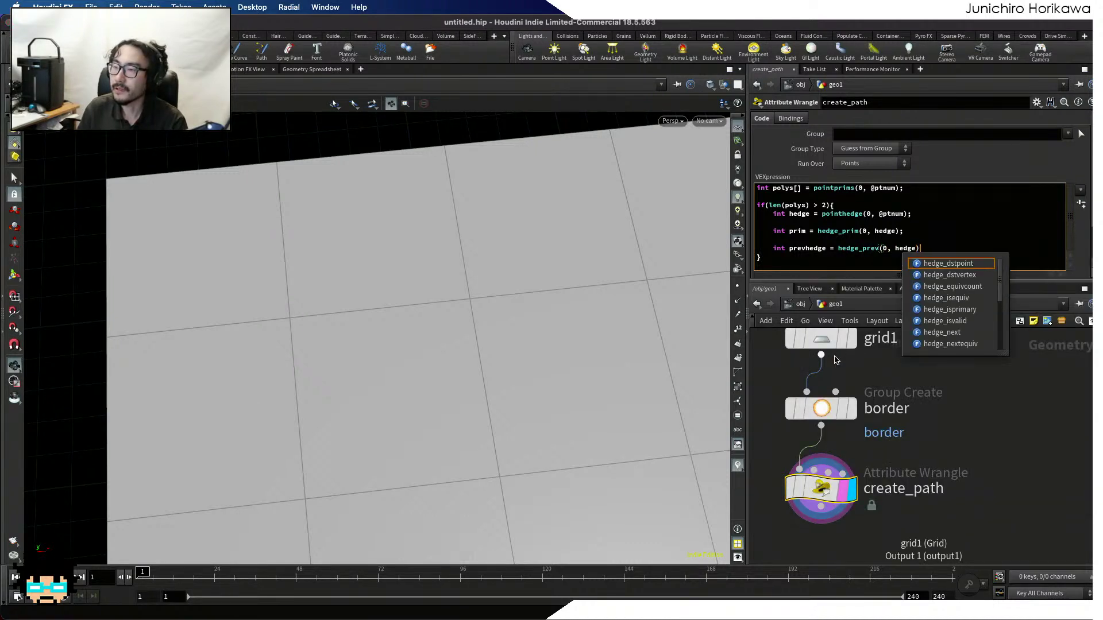
# Below the prevhedge line, declare its next equivalent half-edge with int nexthedge = hedge_nextequiv(prevhedge);
pyautogui.press('Return')
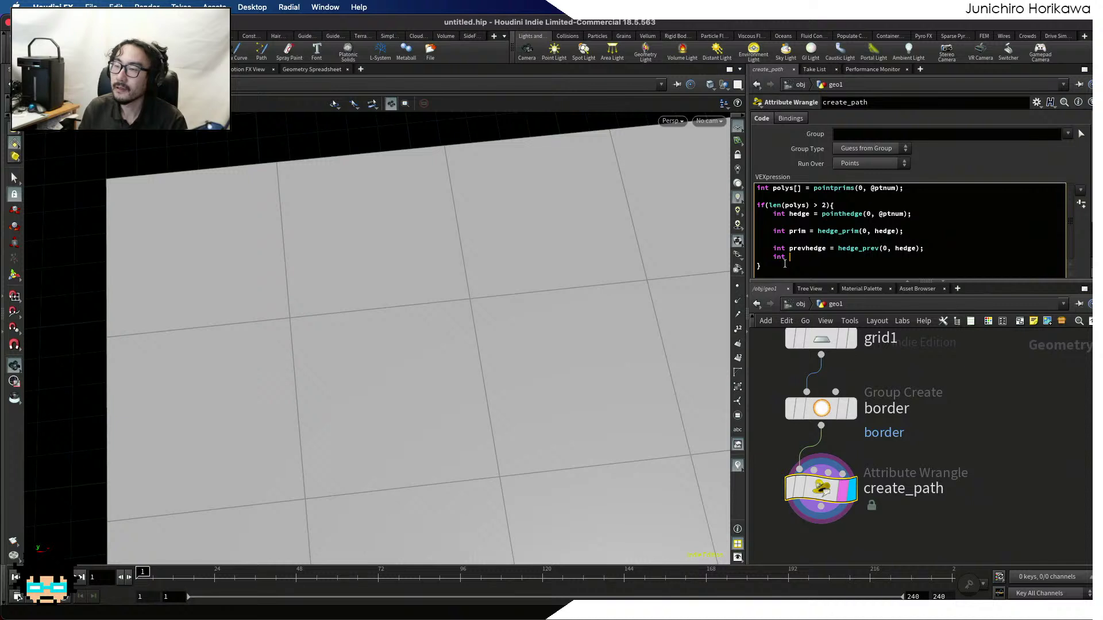
pyautogui.write('nexthedge =')
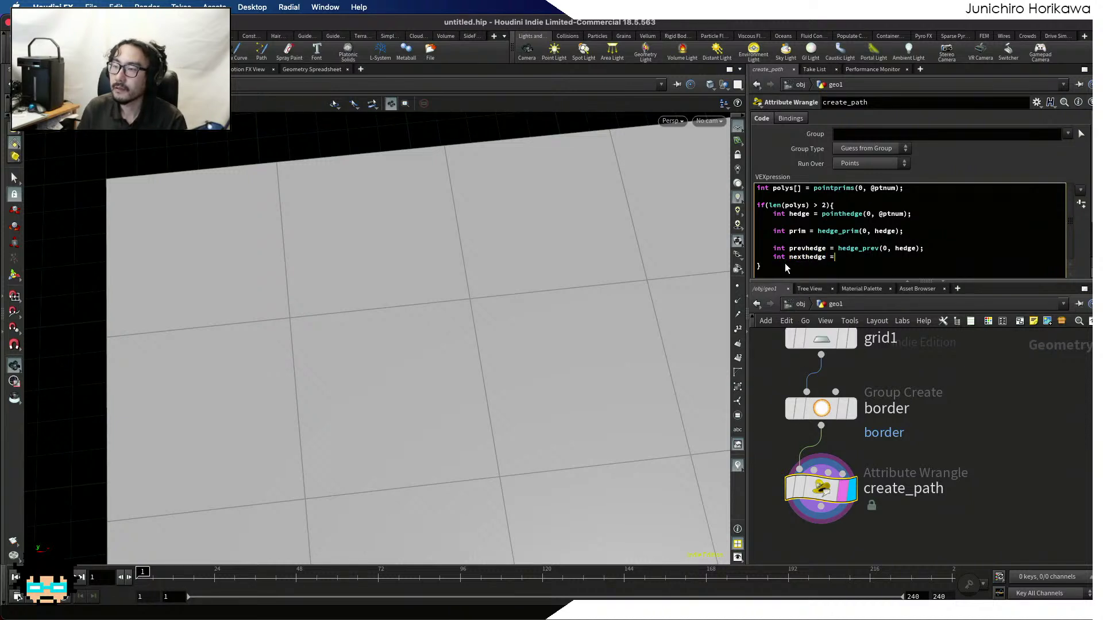
pyautogui.write(' hedge')
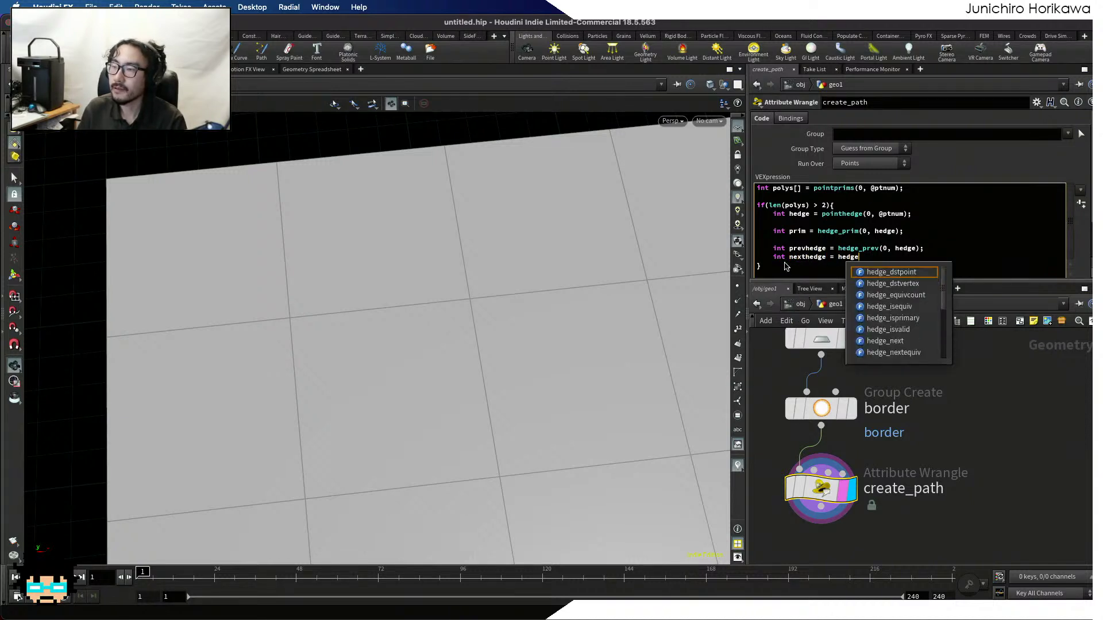
pyautogui.write('_next')
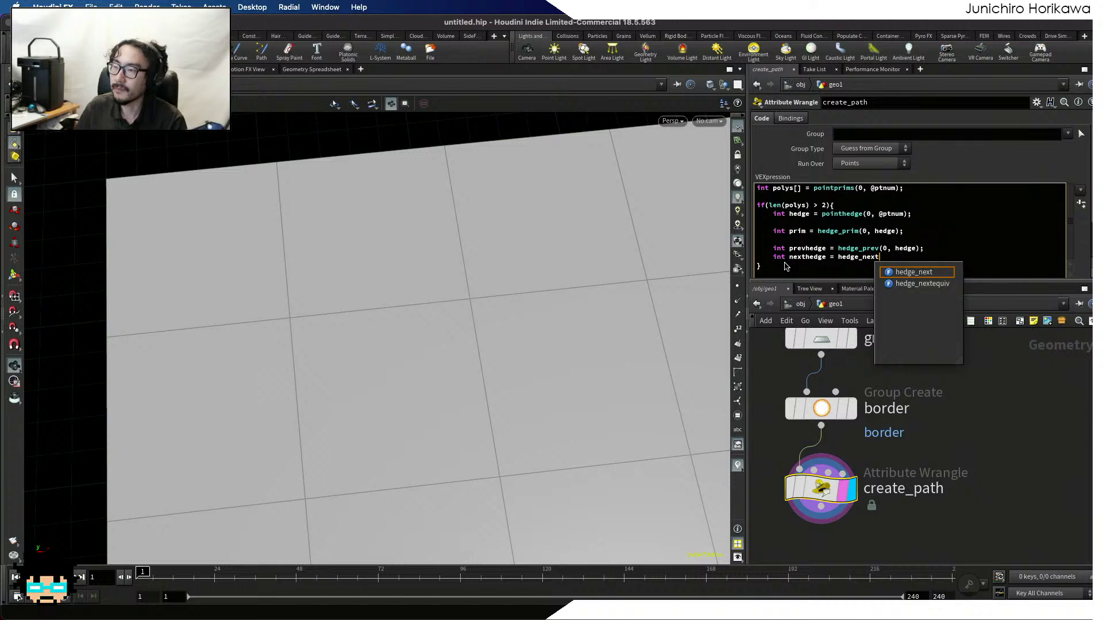
pyautogui.press('Down')
pyautogui.press('Return')
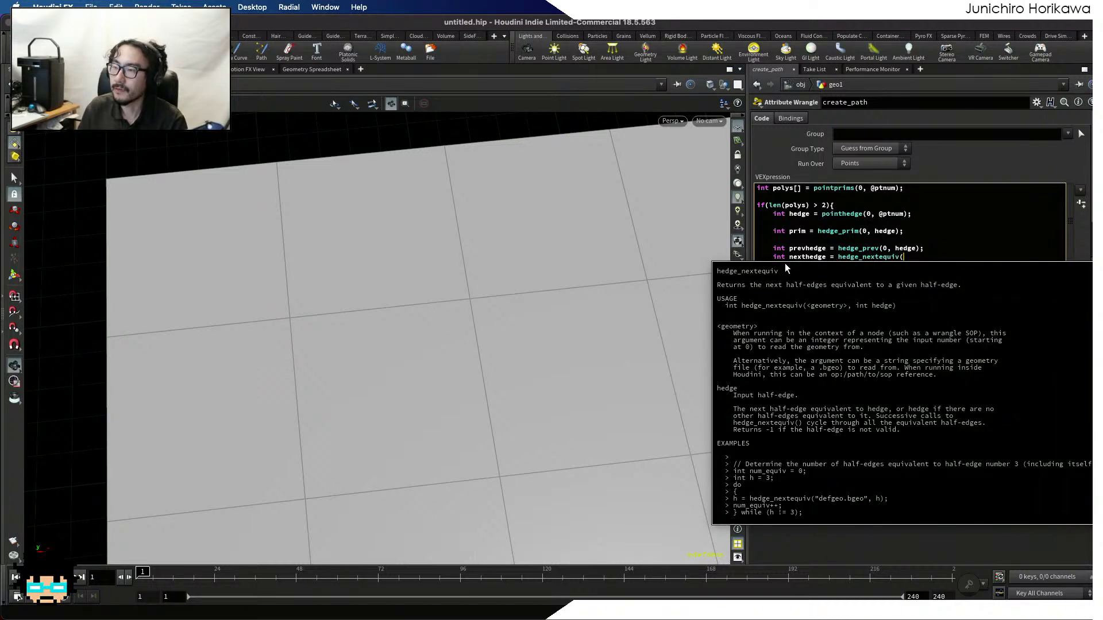
pyautogui.write('prevhedge')
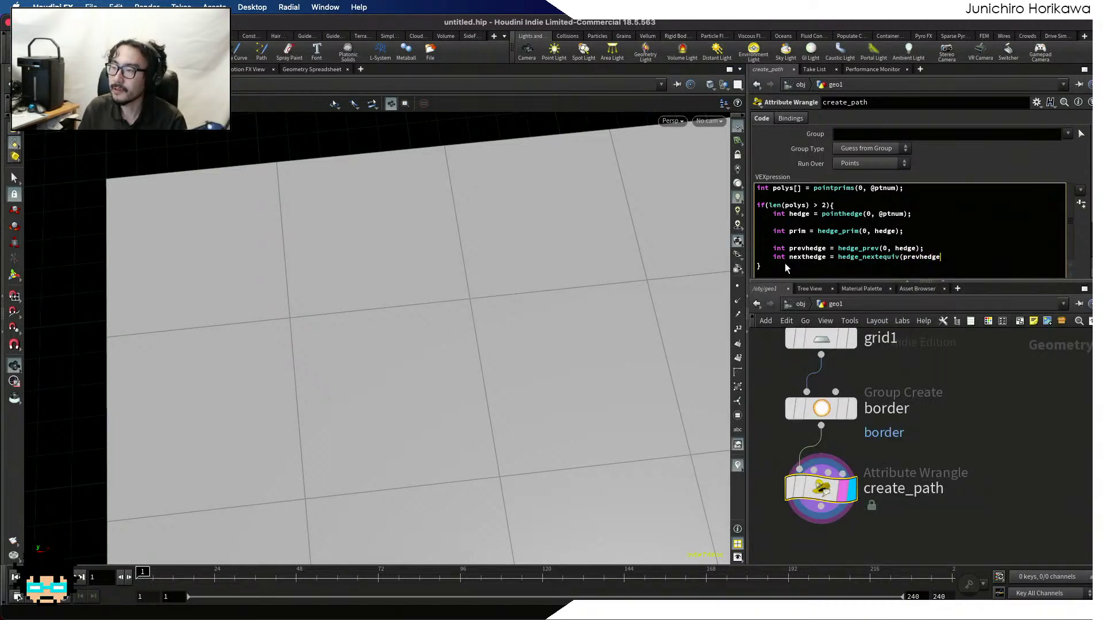
pyautogui.write(');')
pyautogui.press('Return')
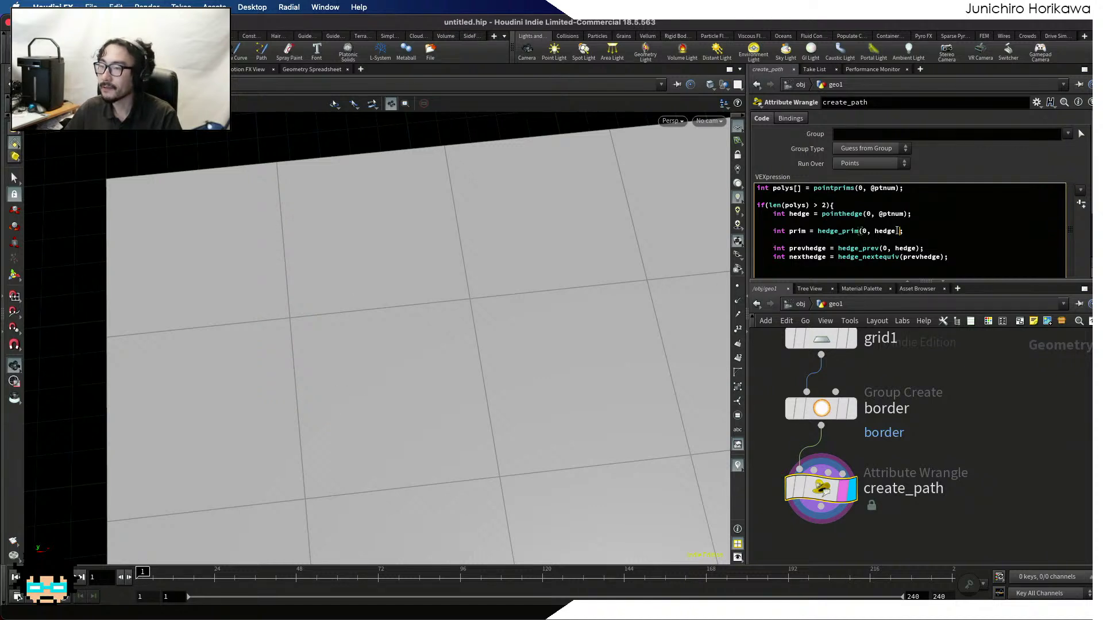
# Directly below the prim line, read the primitive's position with vector pos = prim(0, "P", prim);
pyautogui.press('Return')
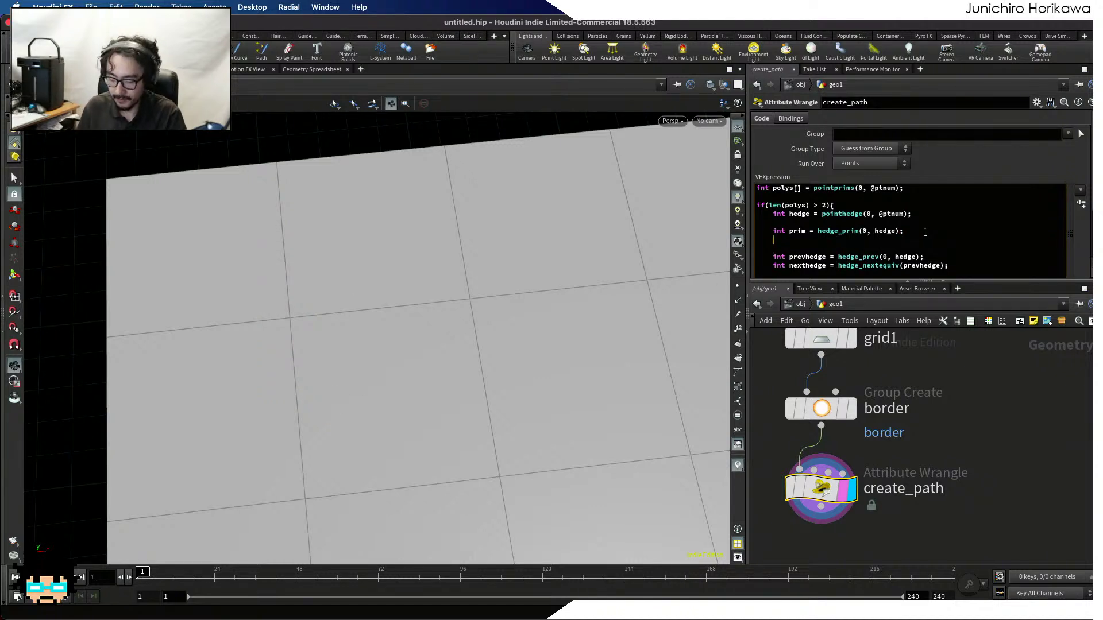
pyautogui.write('vector ')
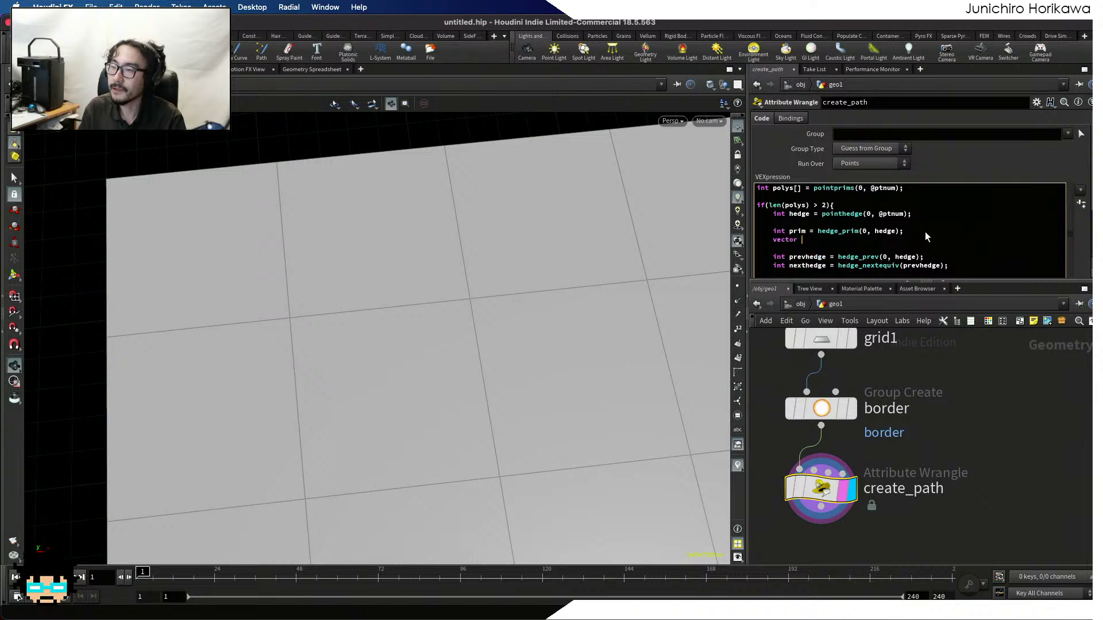
pyautogui.write('Pos')
pyautogui.press('BackSpace')
pyautogui.press('BackSpace')
pyautogui.press('BackSpace')
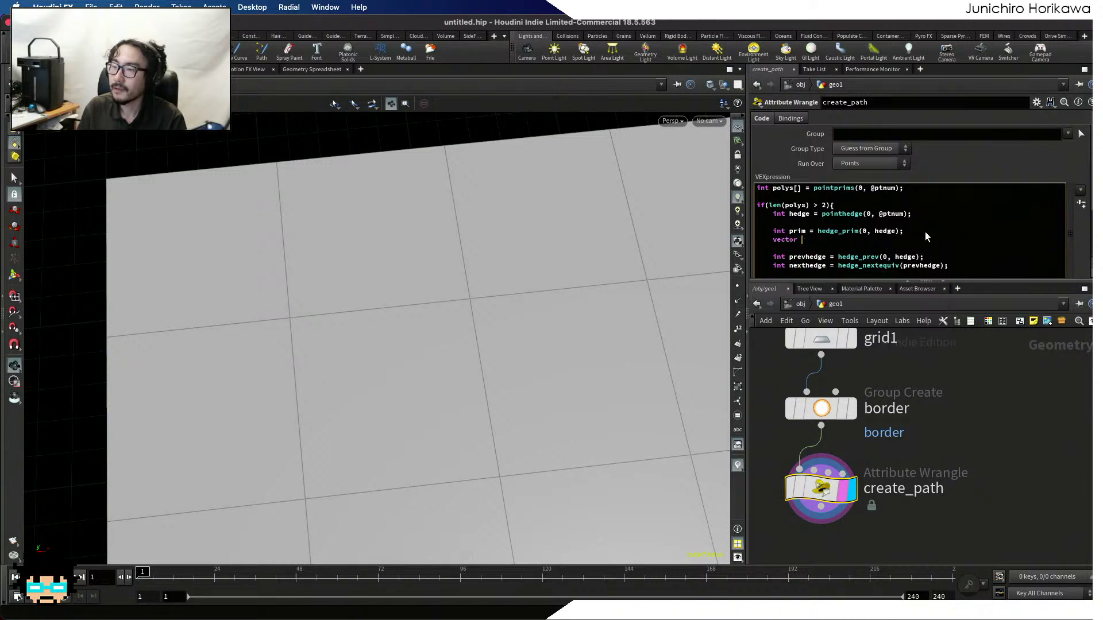
pyautogui.write('pos = p')
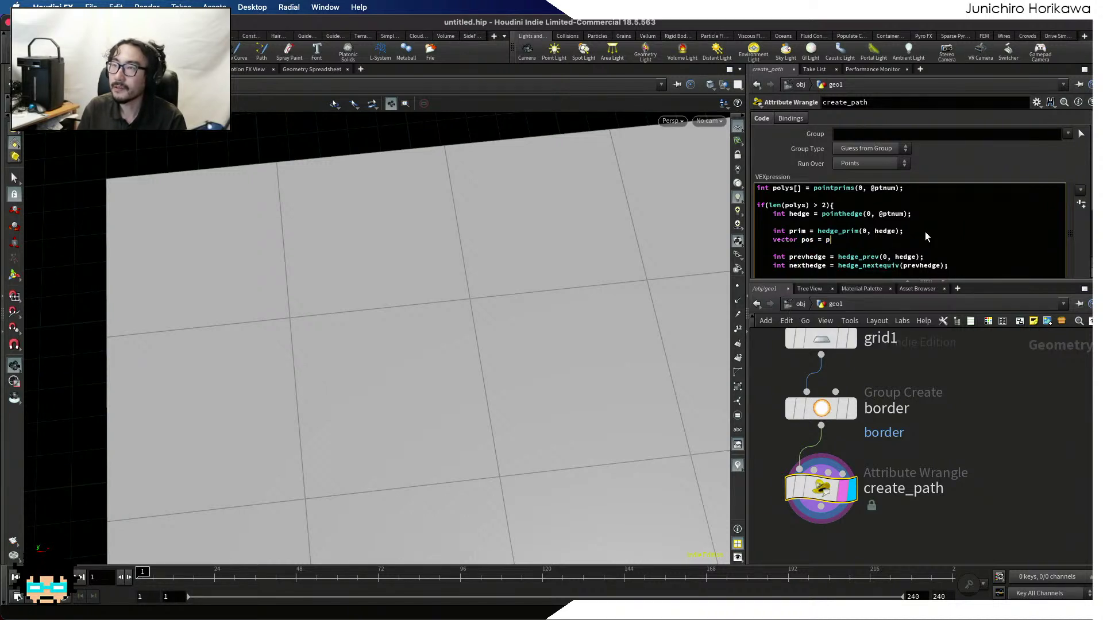
pyautogui.write('rim(')
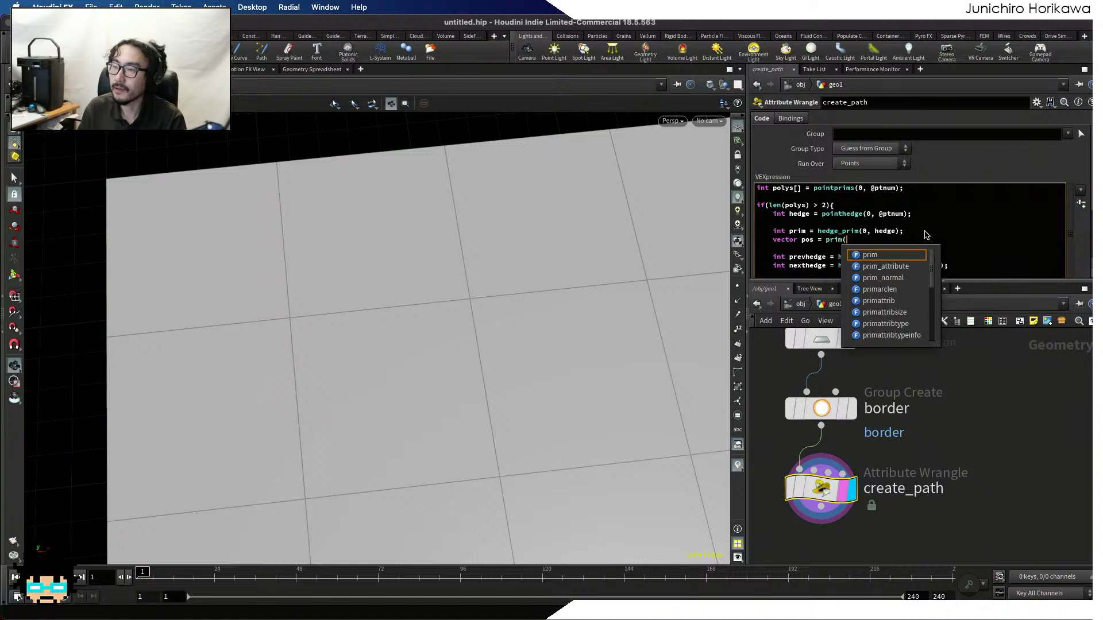
pyautogui.write('0, "P", ')
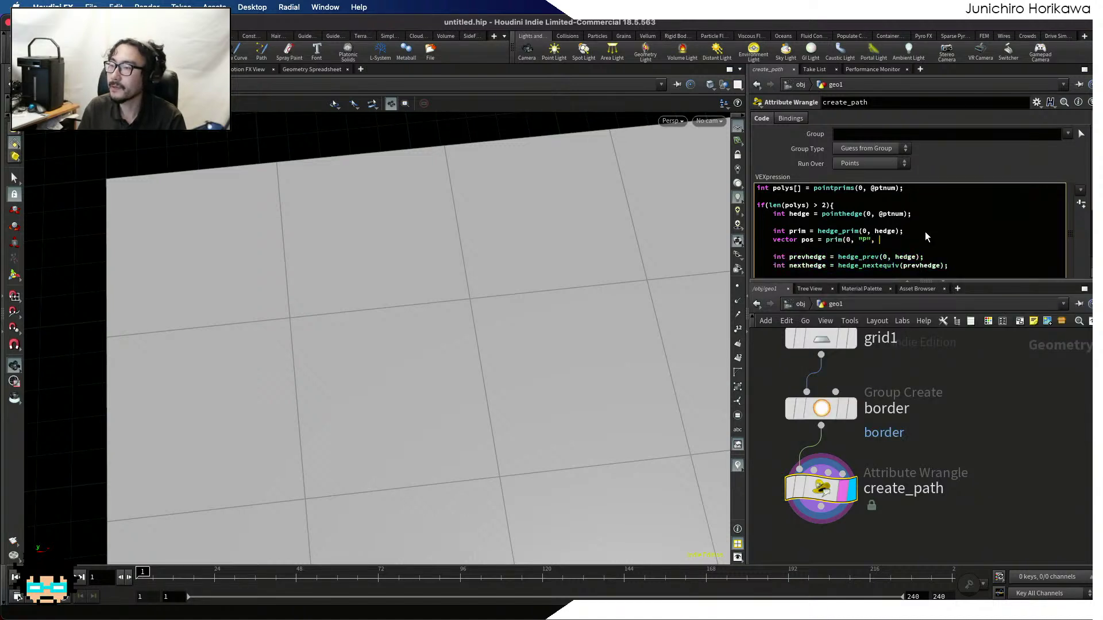
pyautogui.write('prim);')
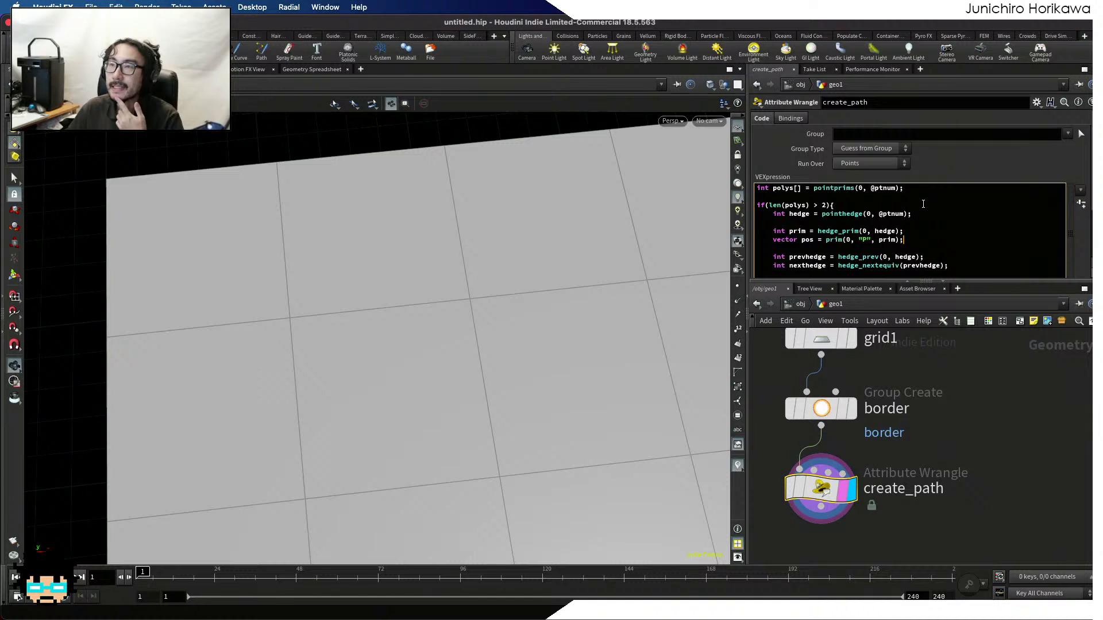
# Below the pos line, create a point at that position with int pt = addpoint(0, pos);
pyautogui.press('Return')
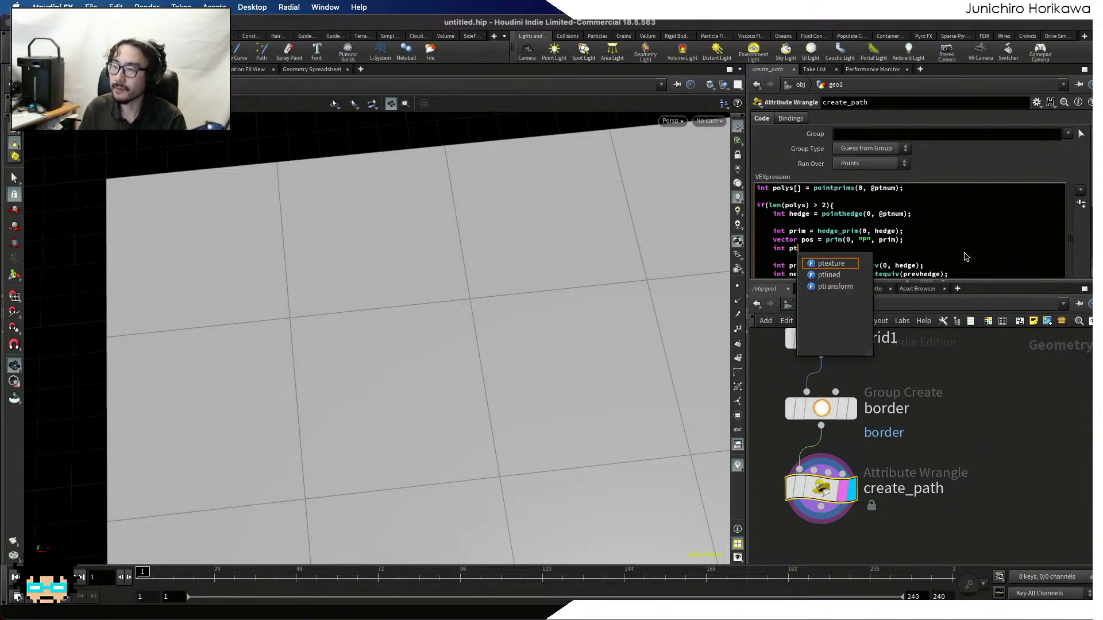
pyautogui.write('int pt = ')
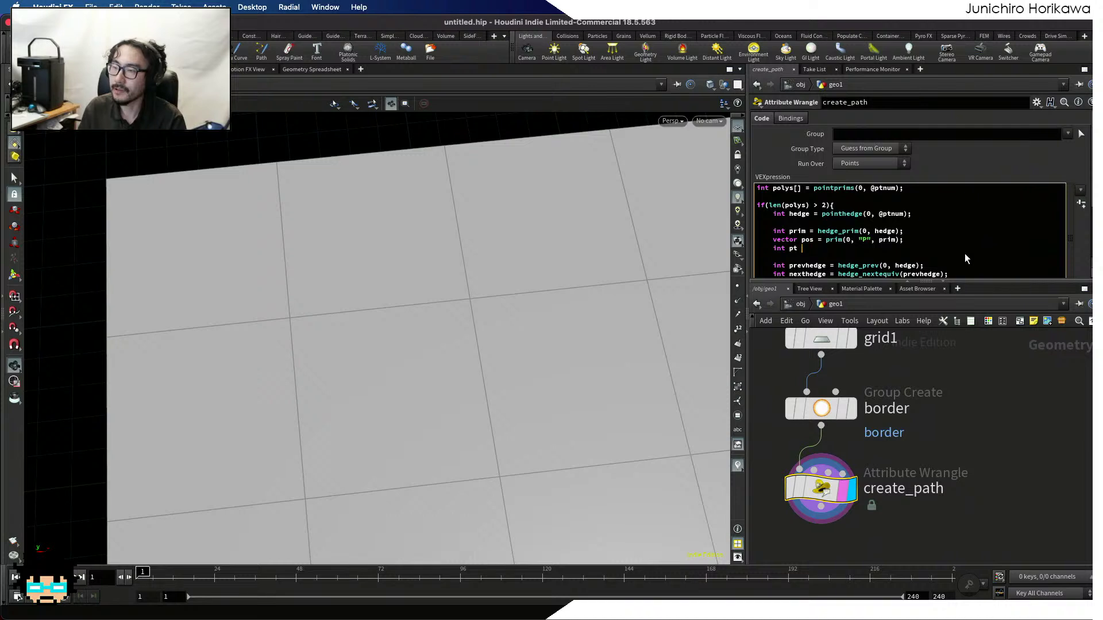
pyautogui.write('addpoint(0')
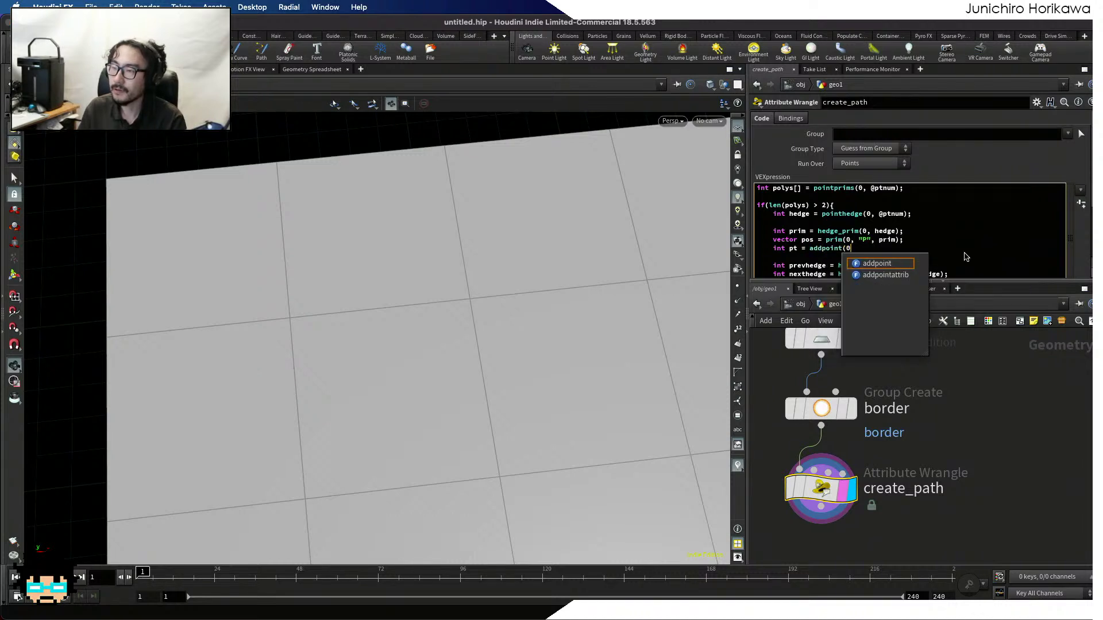
pyautogui.write(', pos);')
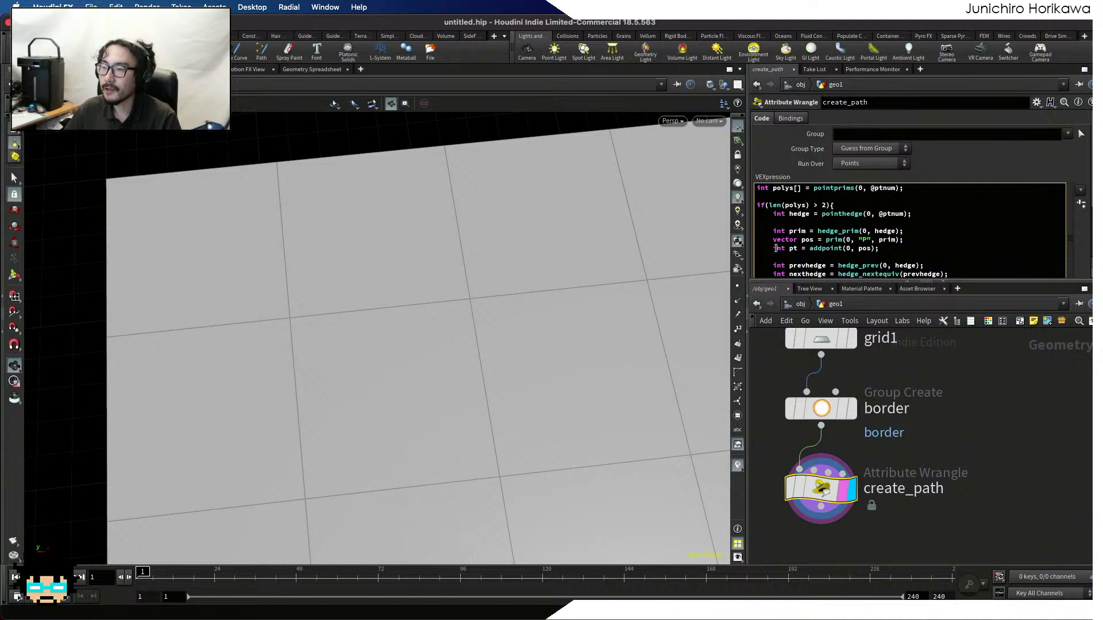
pyautogui.moveTo(775, 249); pyautogui.dragTo(874, 248)
pyautogui.click(879, 248)
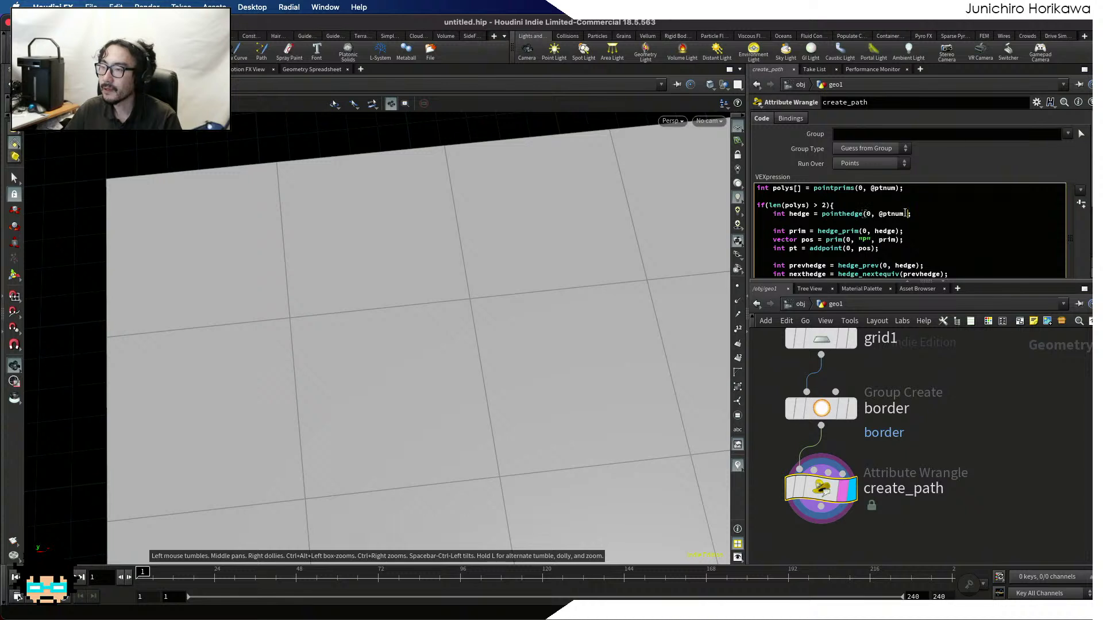
# Between the hedge and prim lines, create a new polygon primitive with int newprim = addprim(0, "poly");
pyautogui.click(941, 212)
pyautogui.press('Return')
pyautogui.press('Return')
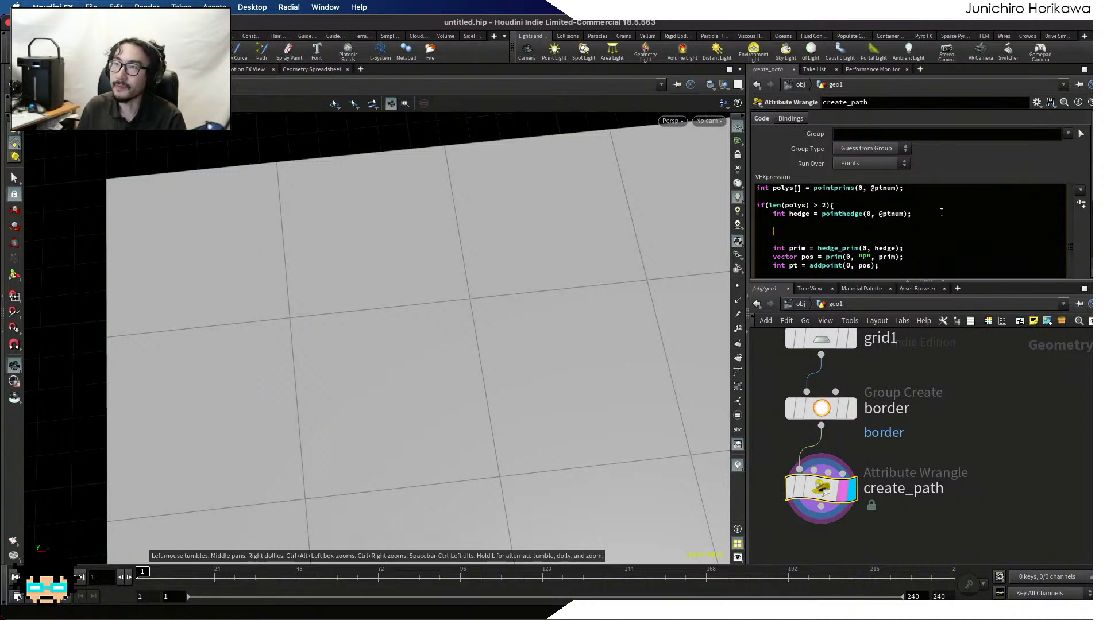
pyautogui.write('int newprim = ')
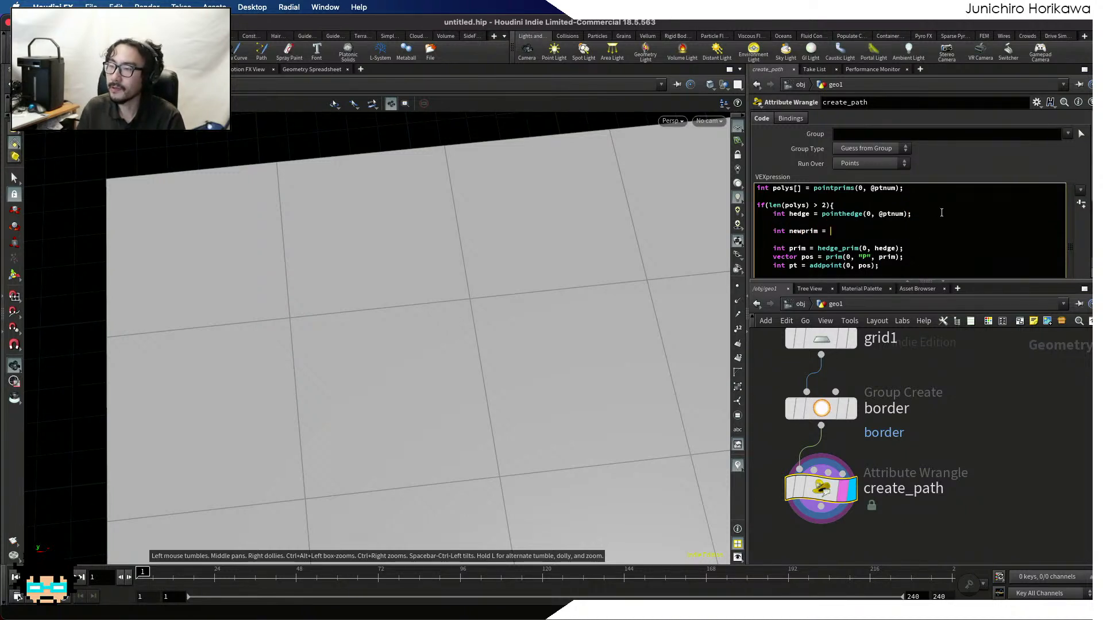
pyautogui.write('addprim(')
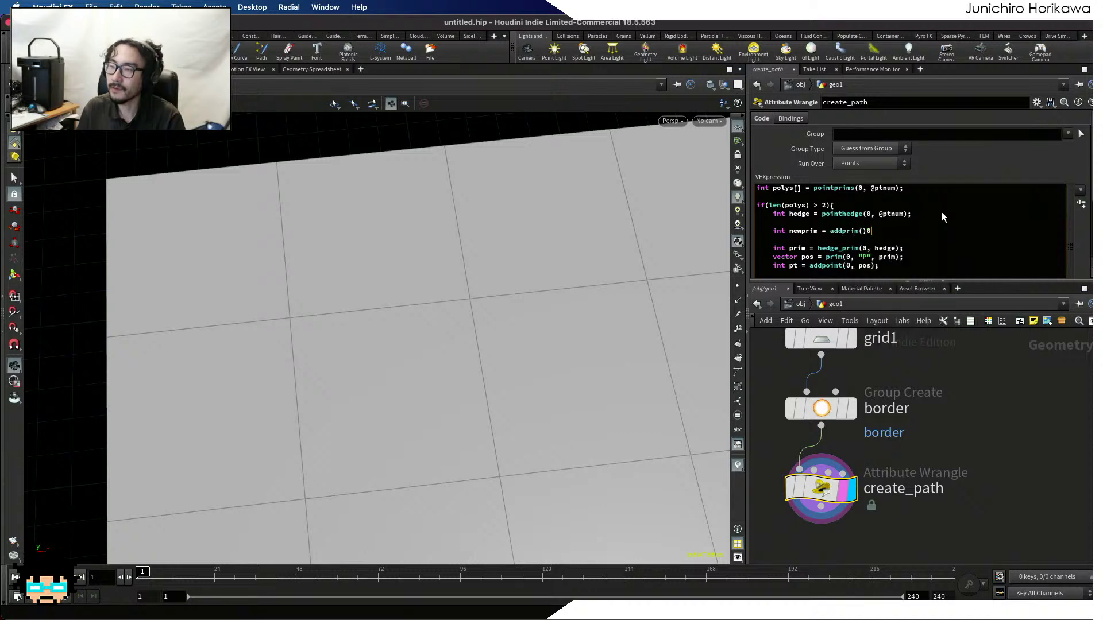
pyautogui.write('0, "poly",')
pyautogui.press('BackSpace')
pyautogui.press('BackSpace')
pyautogui.write(');')
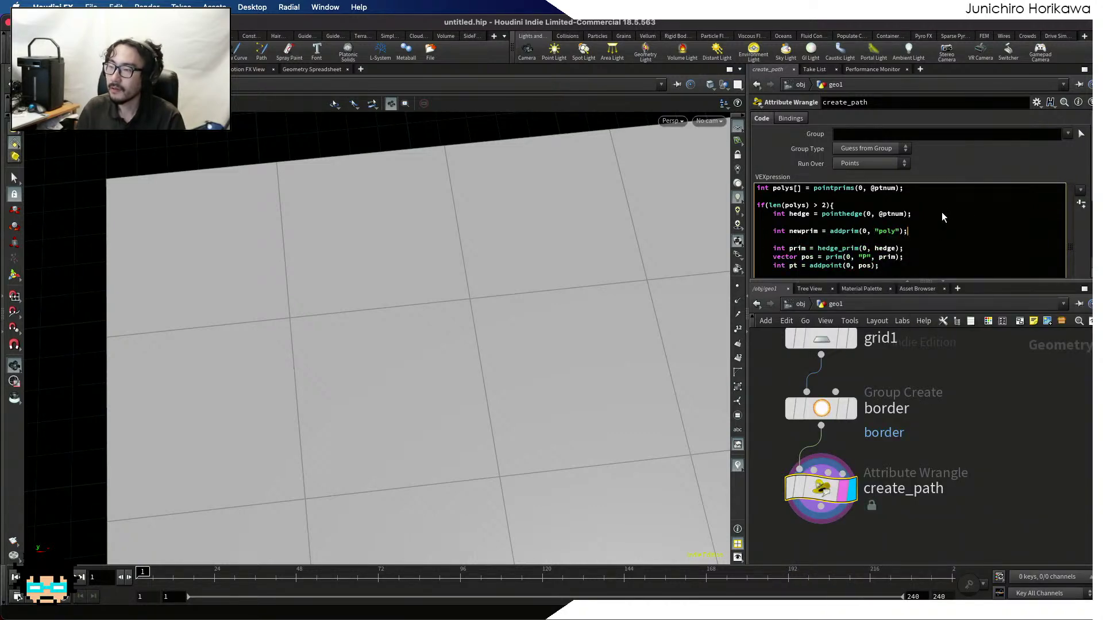
# Enlarge the code editing area and add addvertex(0, prim, pt); below the addpoint line, applying the code
pyautogui.moveTo(975, 281); pyautogui.dragTo(958, 377)
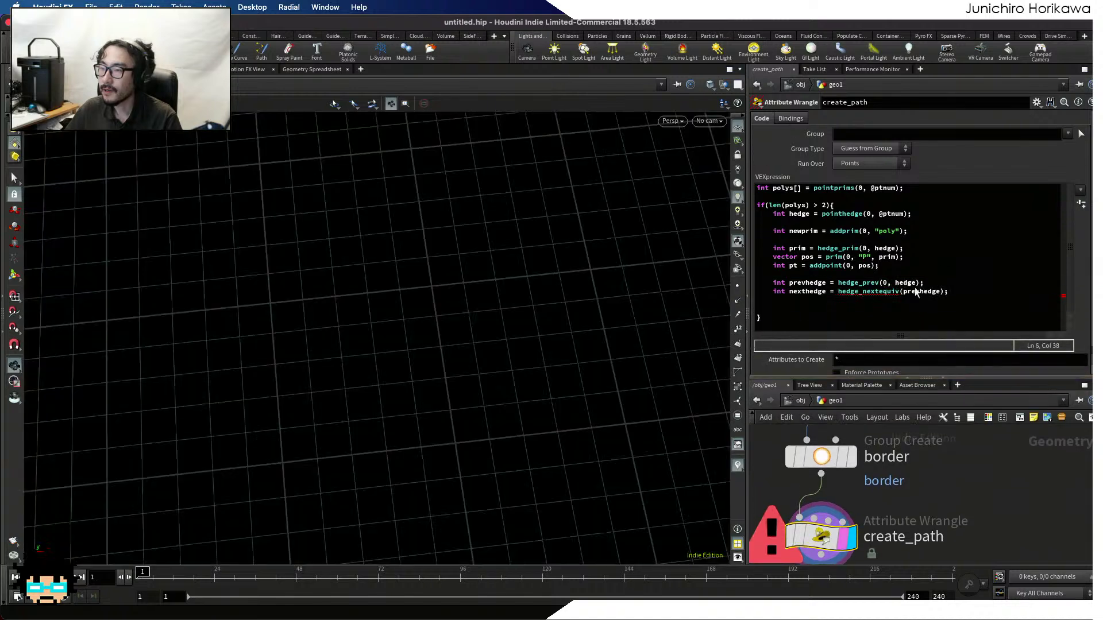
pyautogui.click(900, 265)
pyautogui.press('Return')
pyautogui.write('addverte')
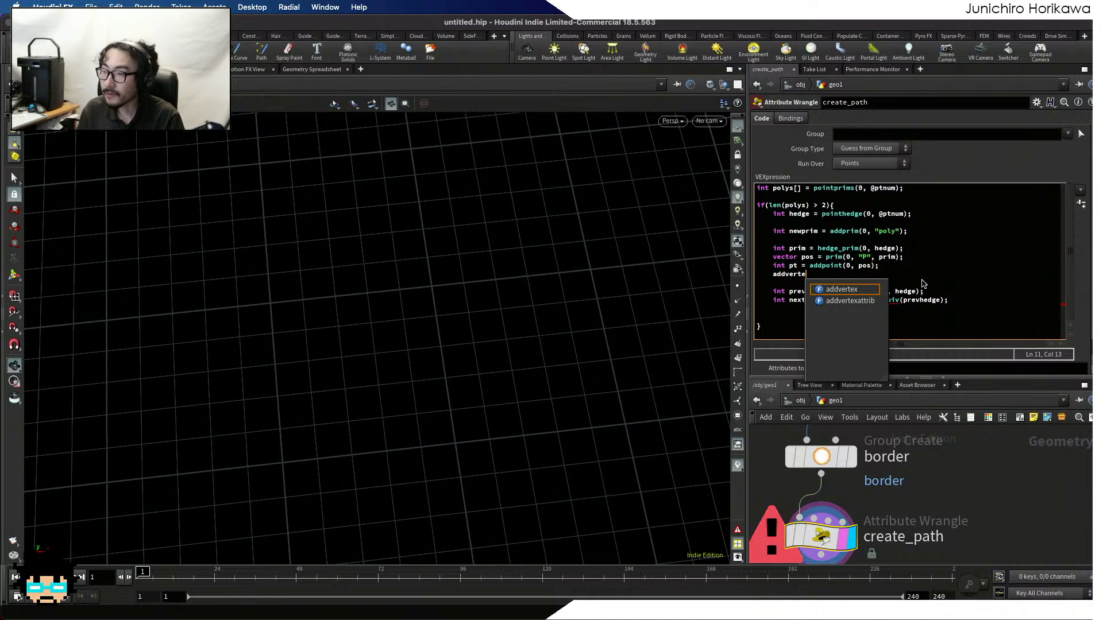
pyautogui.write('x(0, ')
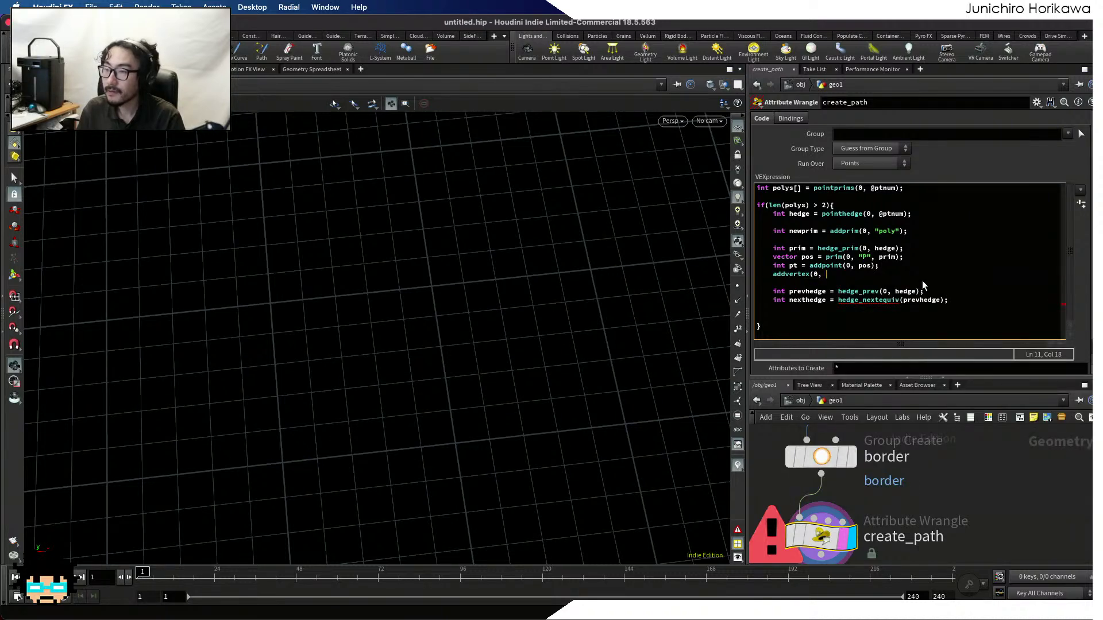
pyautogui.write('prim, pt);')
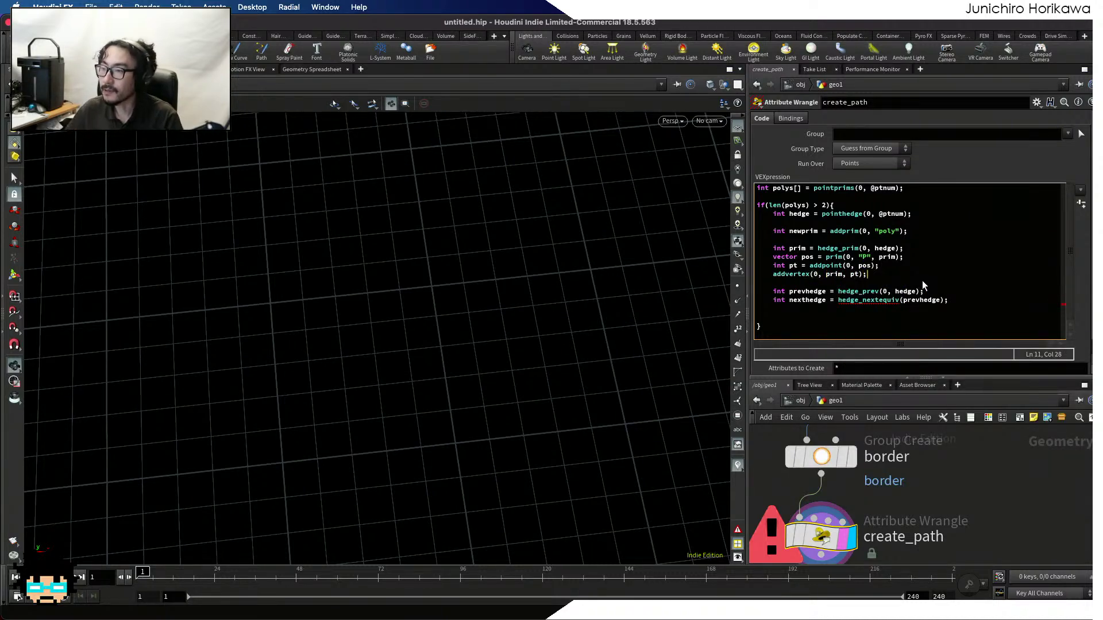
pyautogui.click(964, 500)
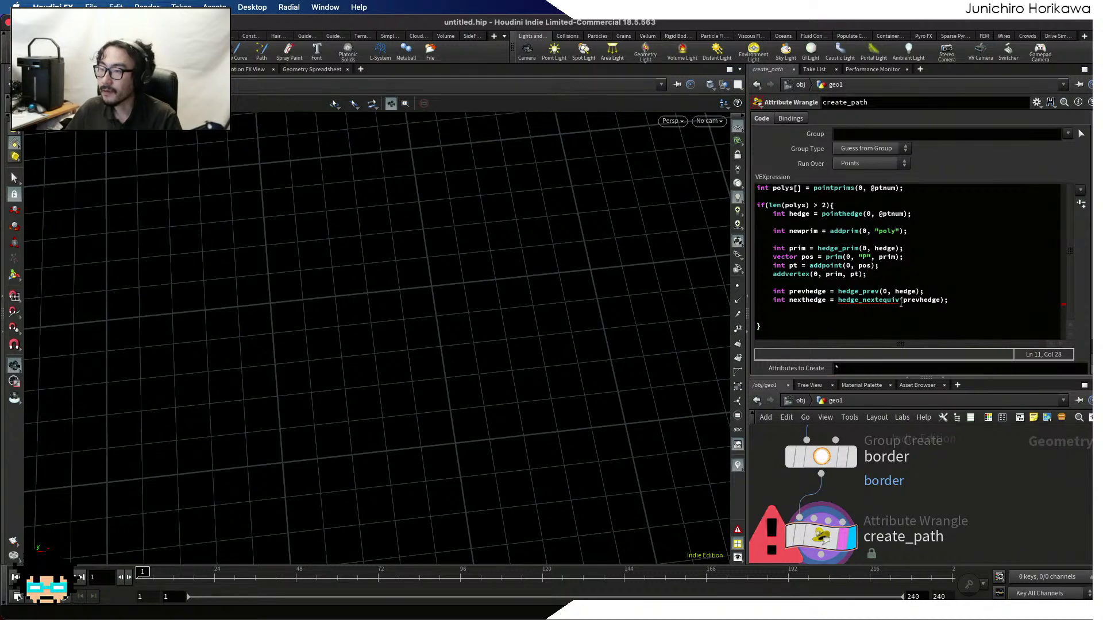
# Add 0 as the first argument of hedge_nextequiv before prevhedge, then apply the code and inspect the geometry
pyautogui.click(901, 299)
pyautogui.write('0,')
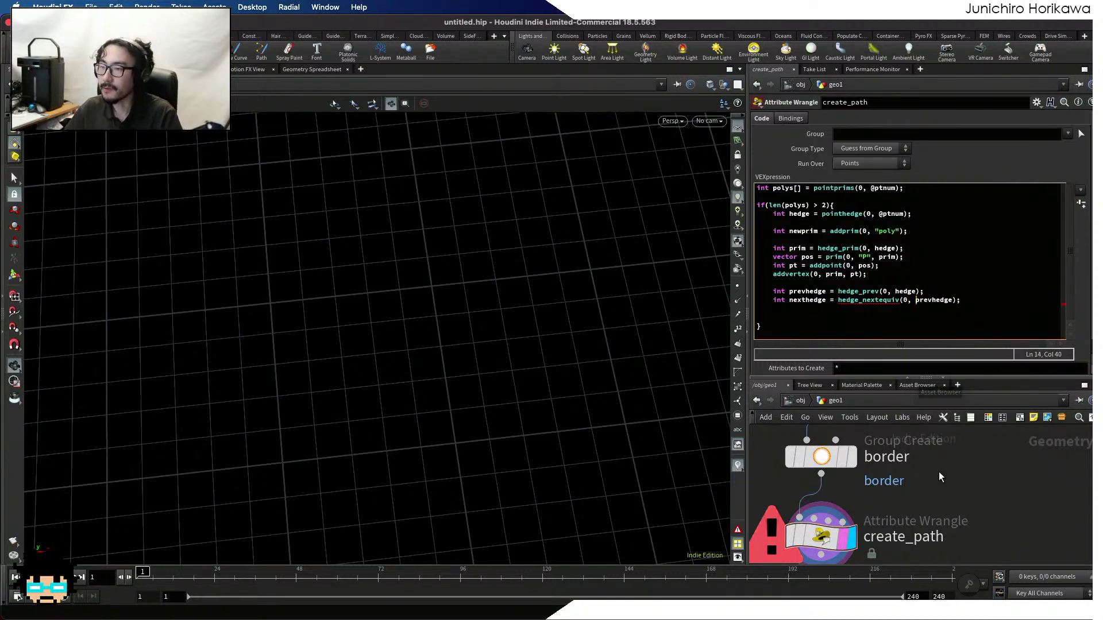
pyautogui.click(920, 475)
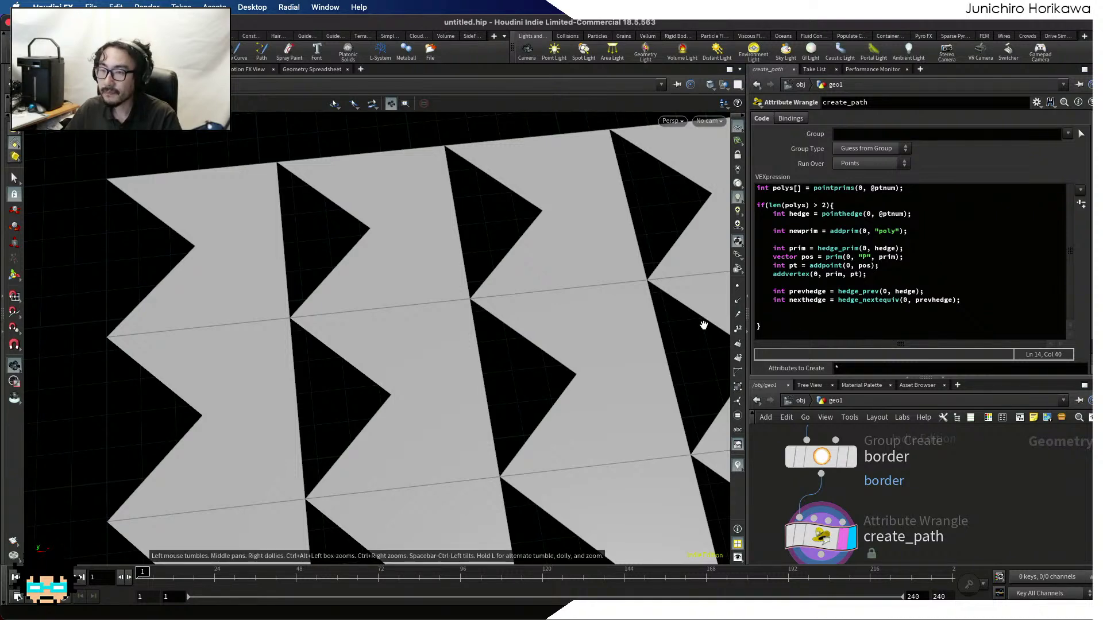
pyautogui.scroll(6, 275, 272)
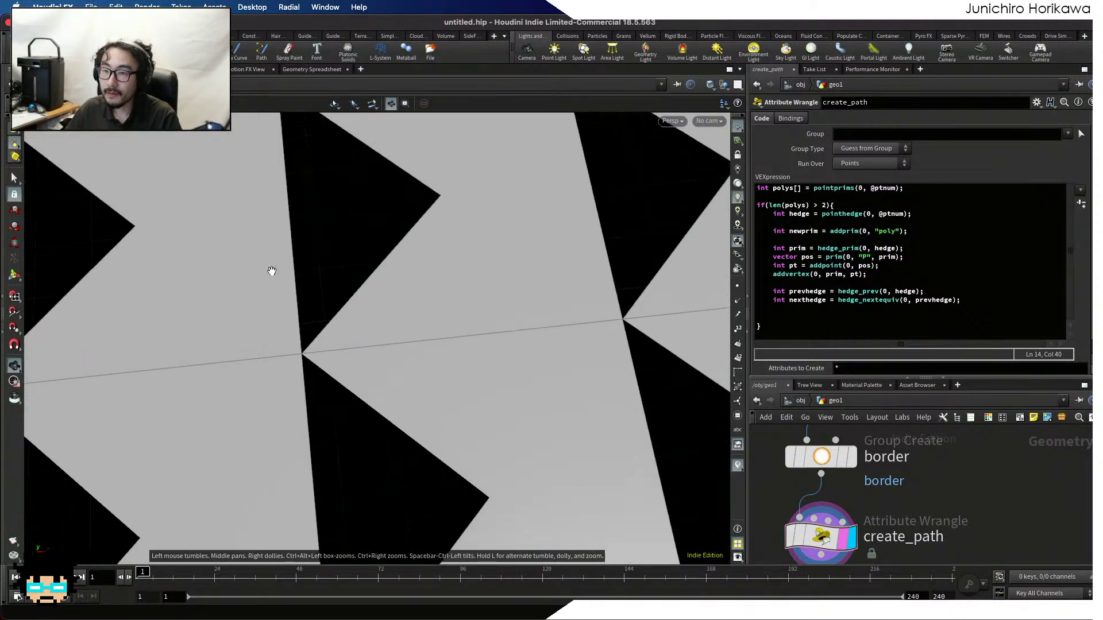
pyautogui.moveTo(272, 270); pyautogui.dragTo(267, 294)
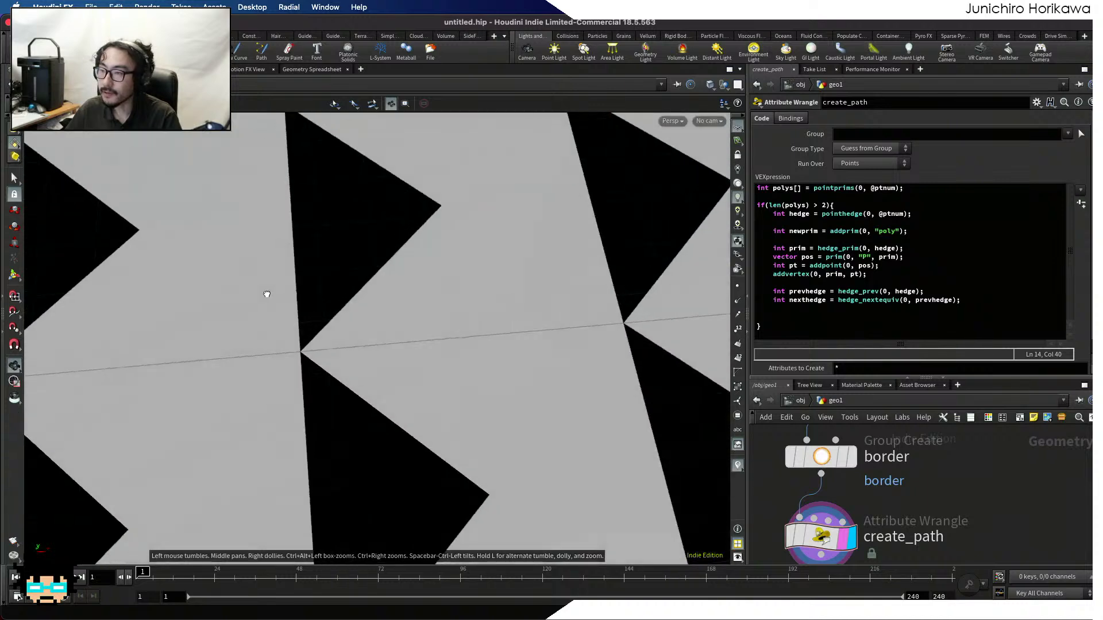
# Between the newprim and prim lines, insert the loop header for(int i=0; i<len(polys); i++){
pyautogui.click(773, 278)
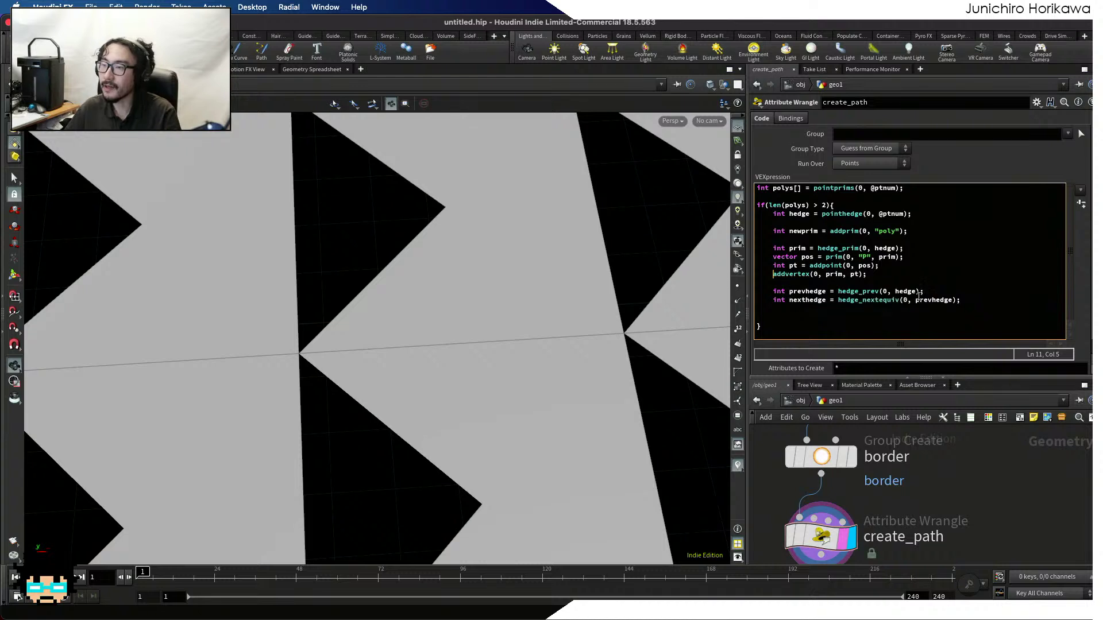
pyautogui.moveTo(961, 300); pyautogui.dragTo(776, 234)
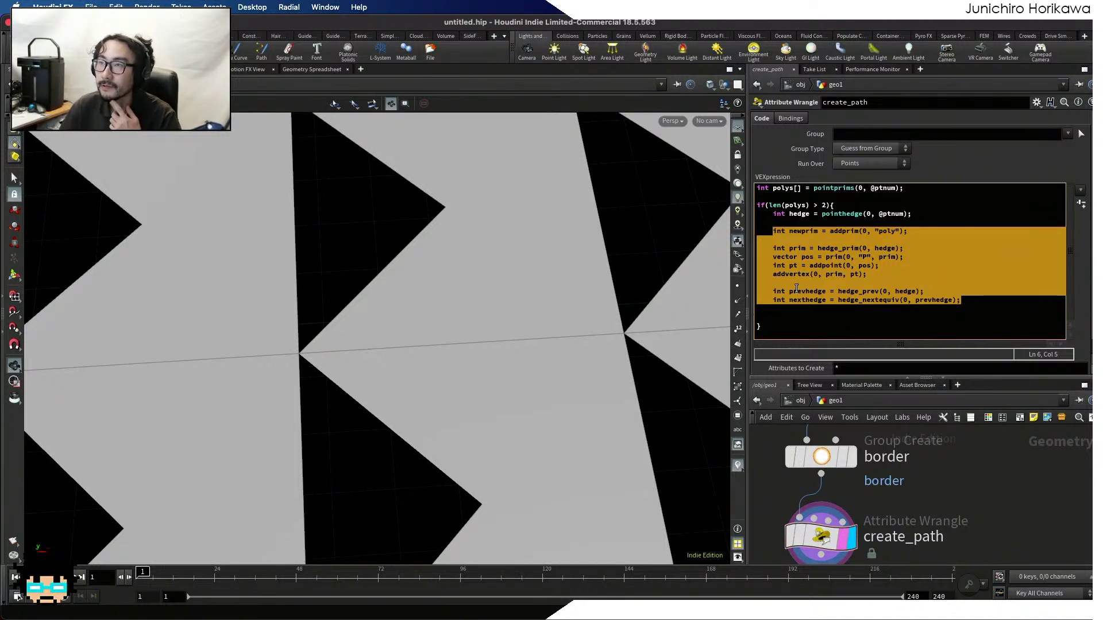
pyautogui.click(788, 248)
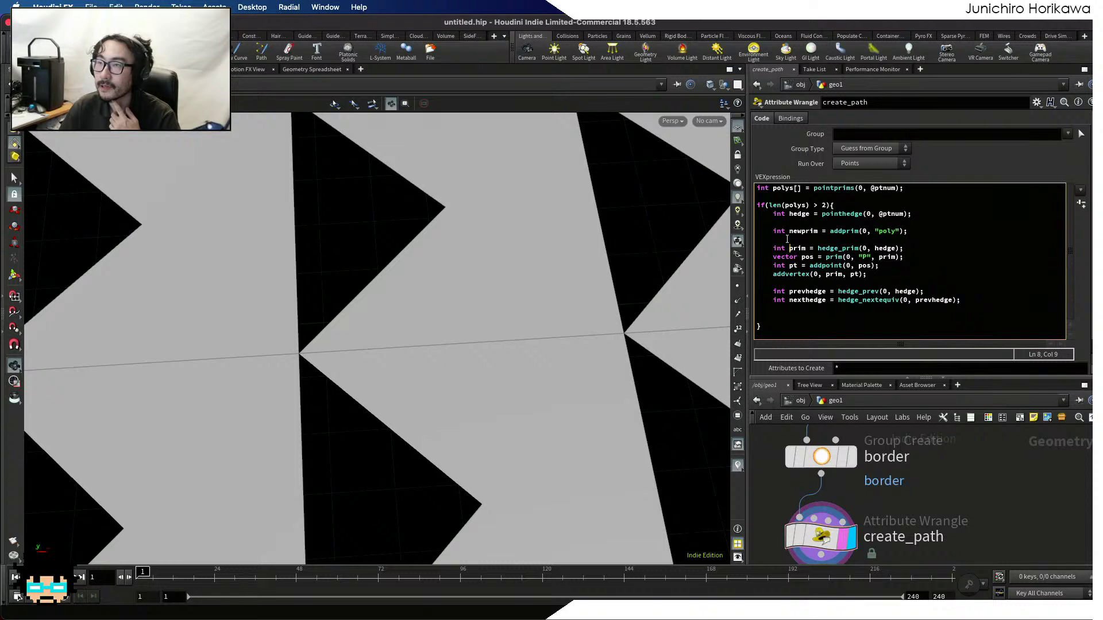
pyautogui.press('Return')
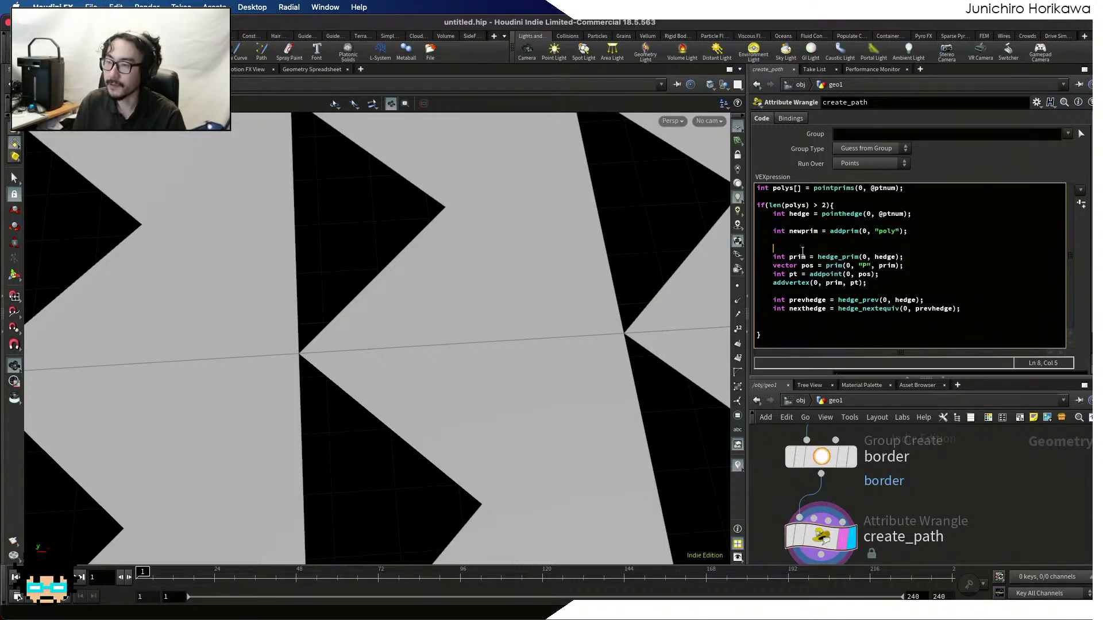
pyautogui.write('for(int ')
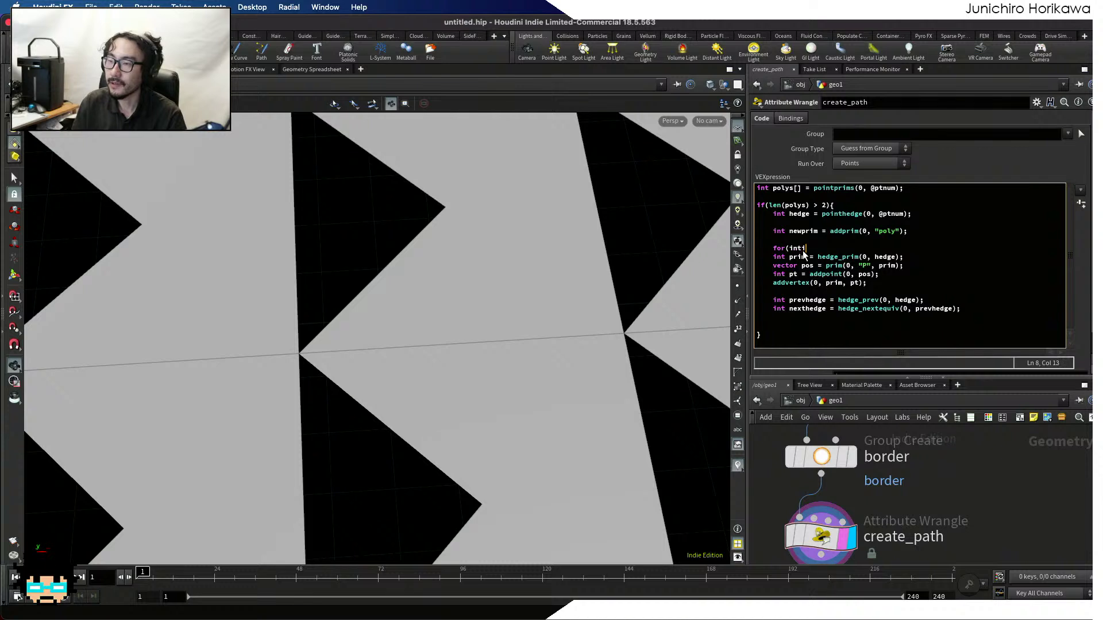
pyautogui.write(' i=0; i<')
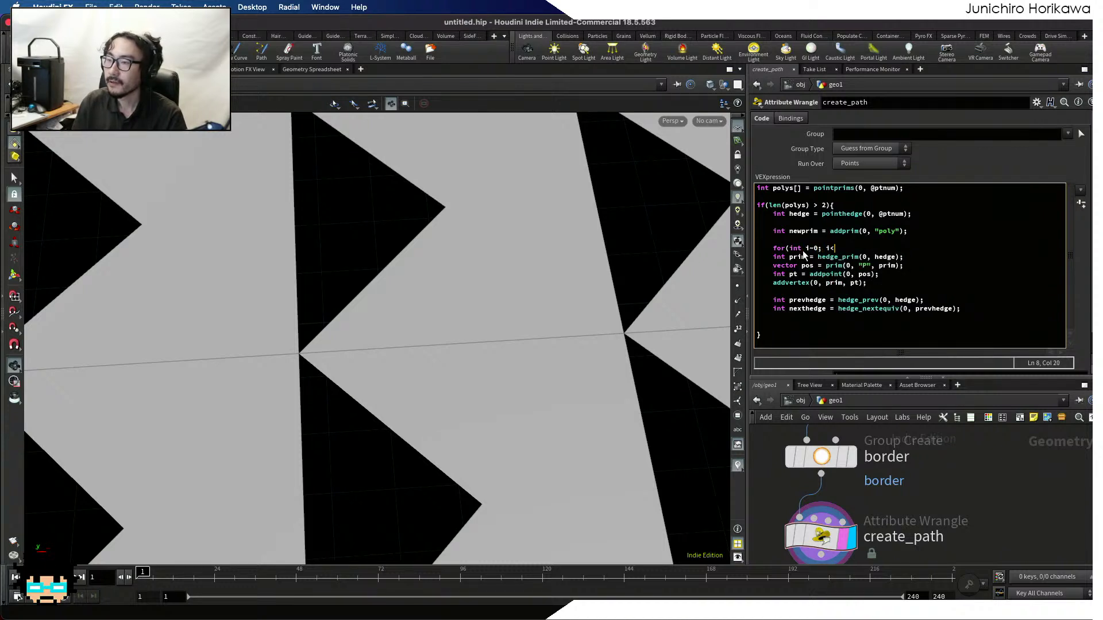
pyautogui.press('BackSpace')
pyautogui.press('BackSpace')
pyautogui.press('BackSpace')
pyautogui.press('BackSpace')
pyautogui.press('BackSpace')
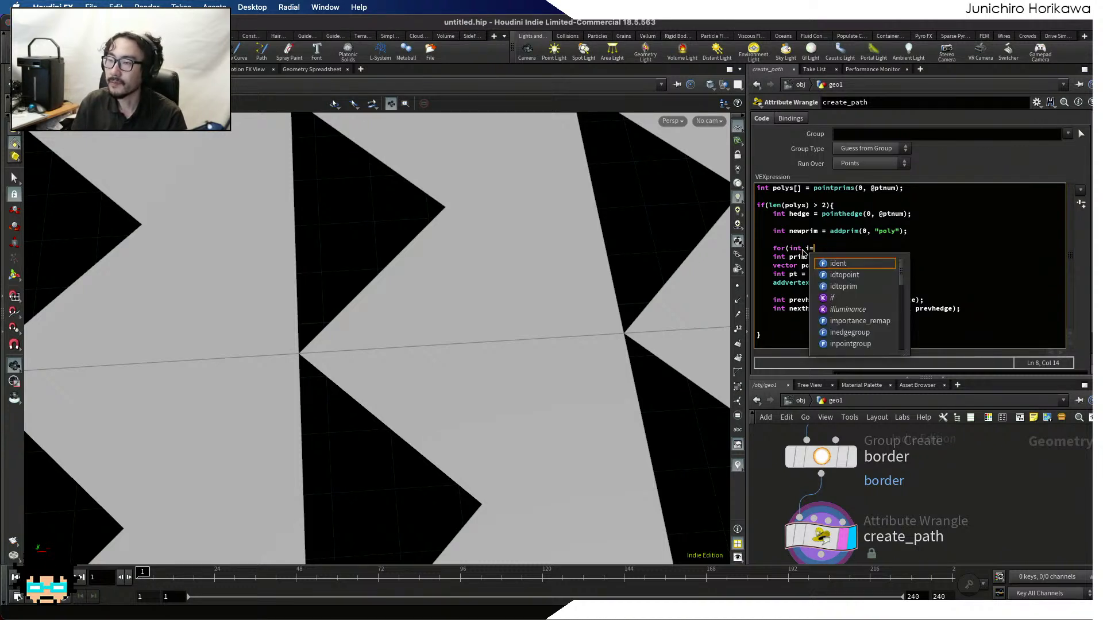
pyautogui.write('90')
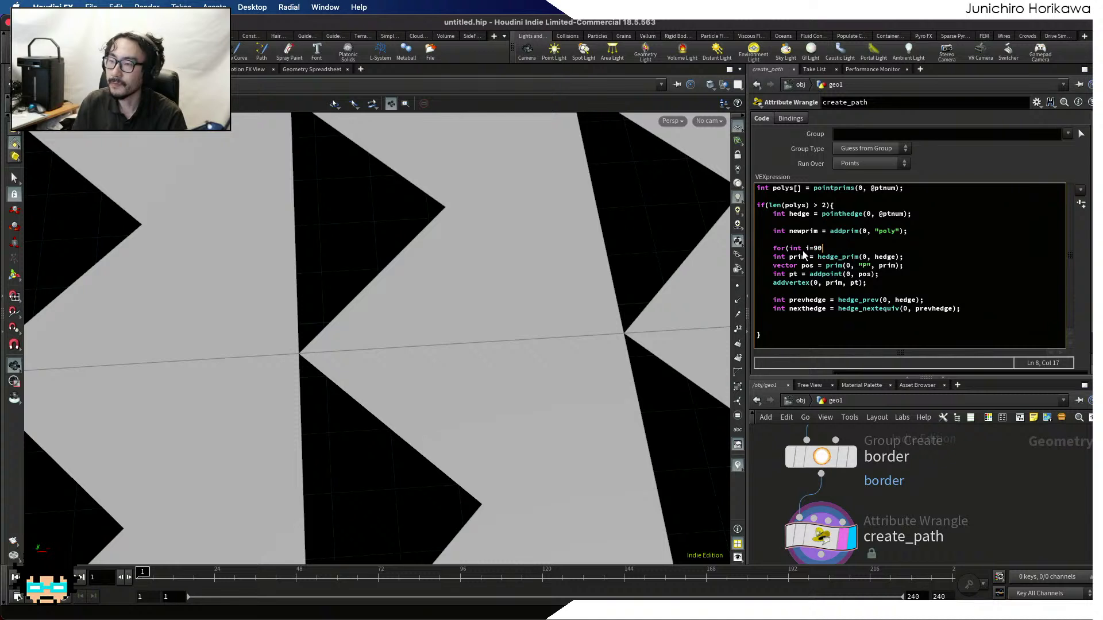
pyautogui.press('BackSpace')
pyautogui.write(';l ¥¥')
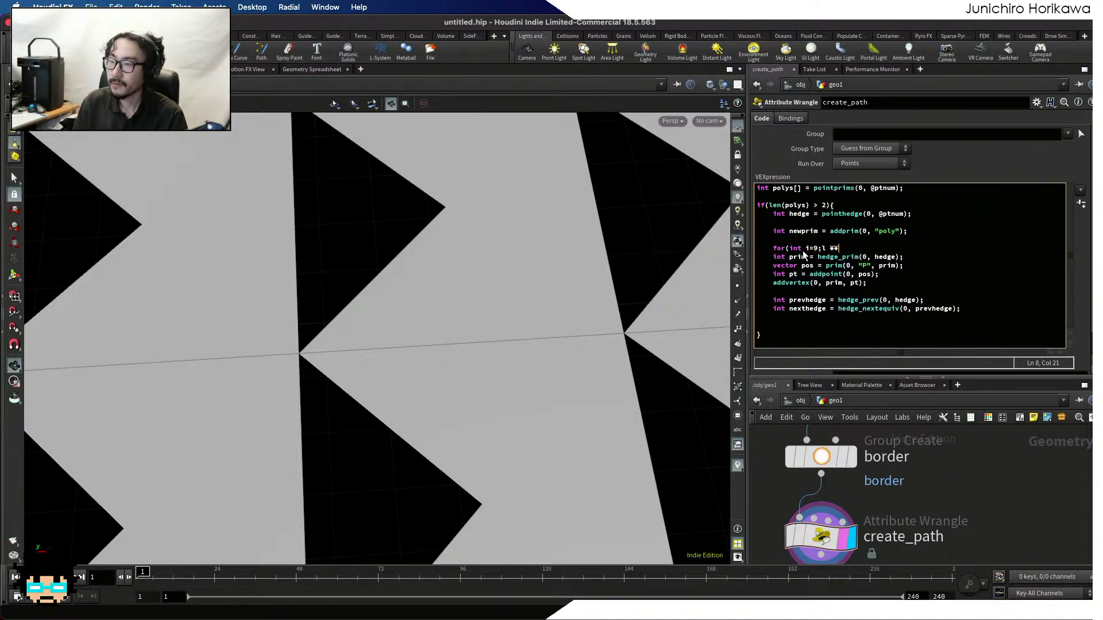
pyautogui.press('BackSpace')
pyautogui.press('BackSpace')
pyautogui.press('BackSpace')
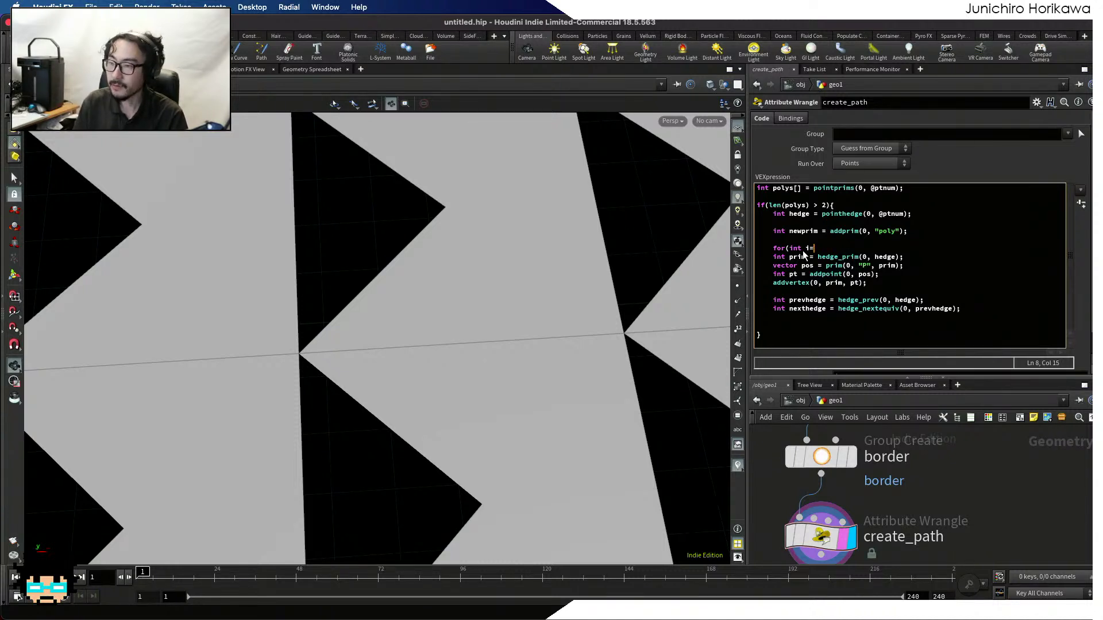
pyautogui.write('0; i<')
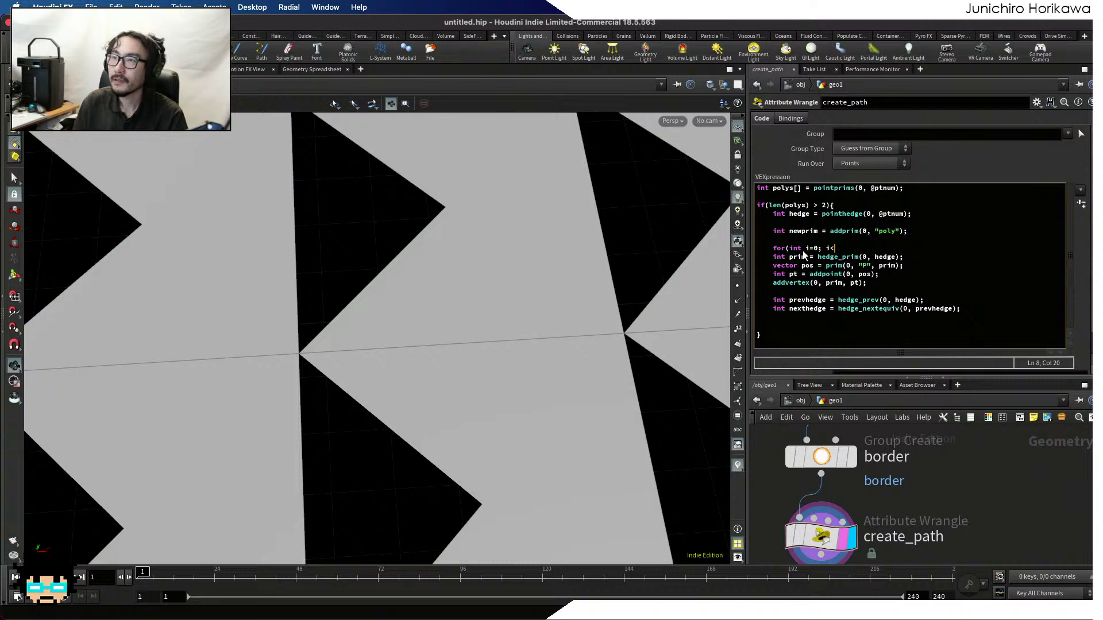
pyautogui.write('len(po')
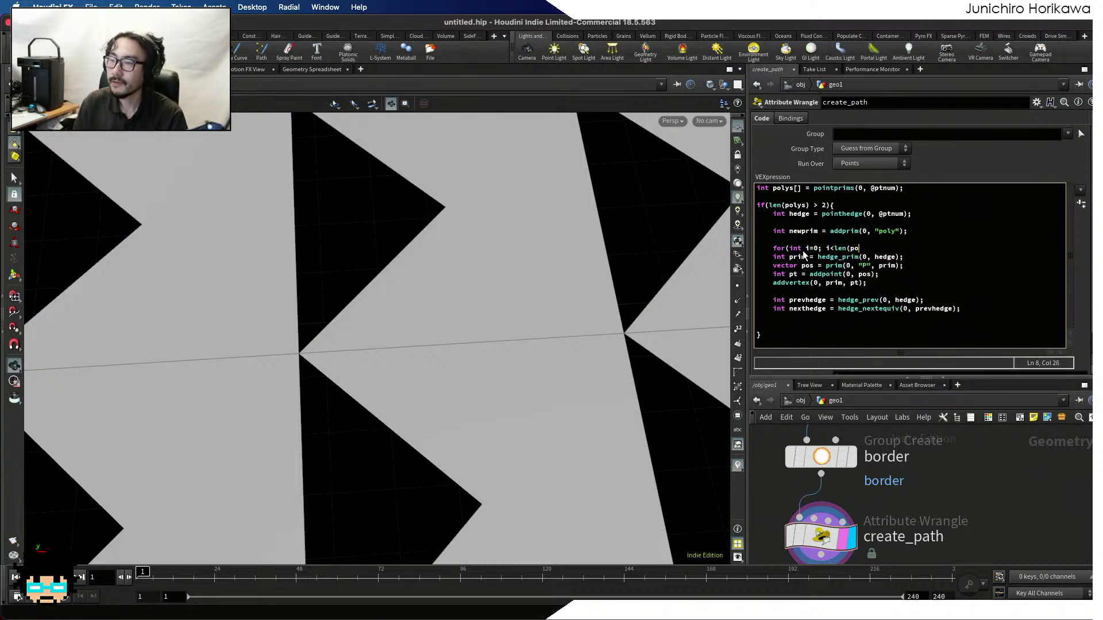
pyautogui.write('slys); i++')
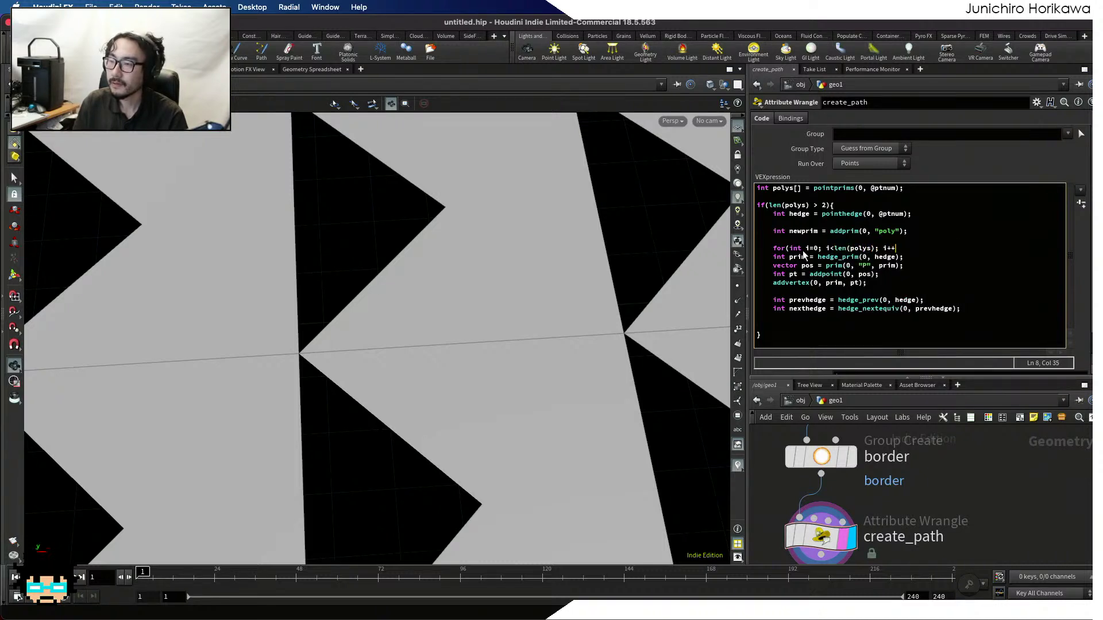
pyautogui.write('){')
# Close the for loop with a brace below the nexthedge line and indent the lines it encloses
pyautogui.click(892, 316)
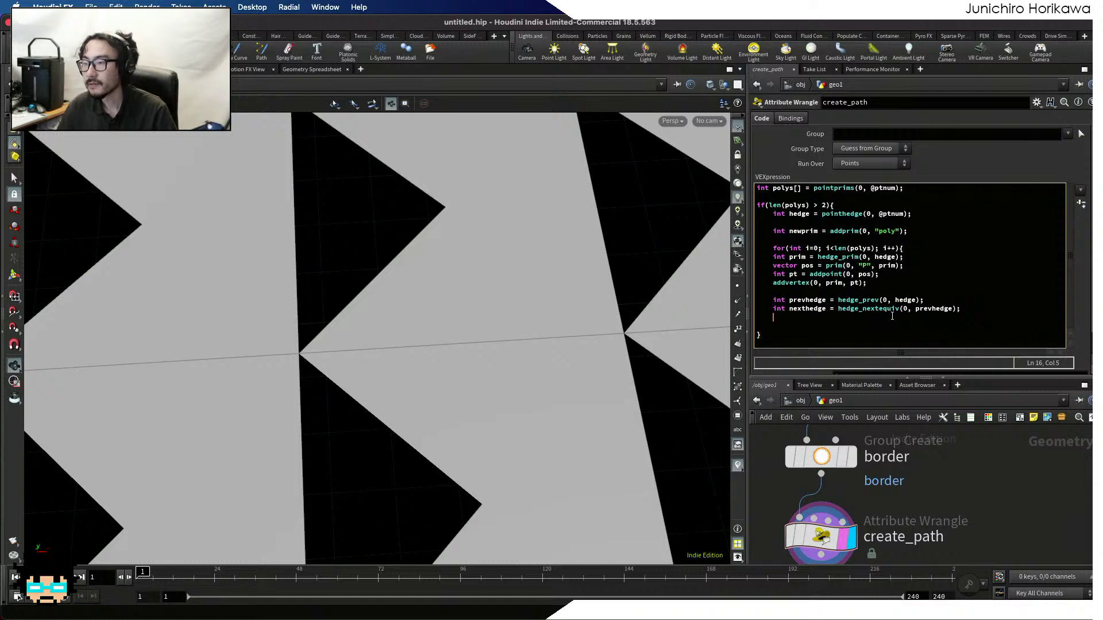
pyautogui.press('Return')
pyautogui.write('}')
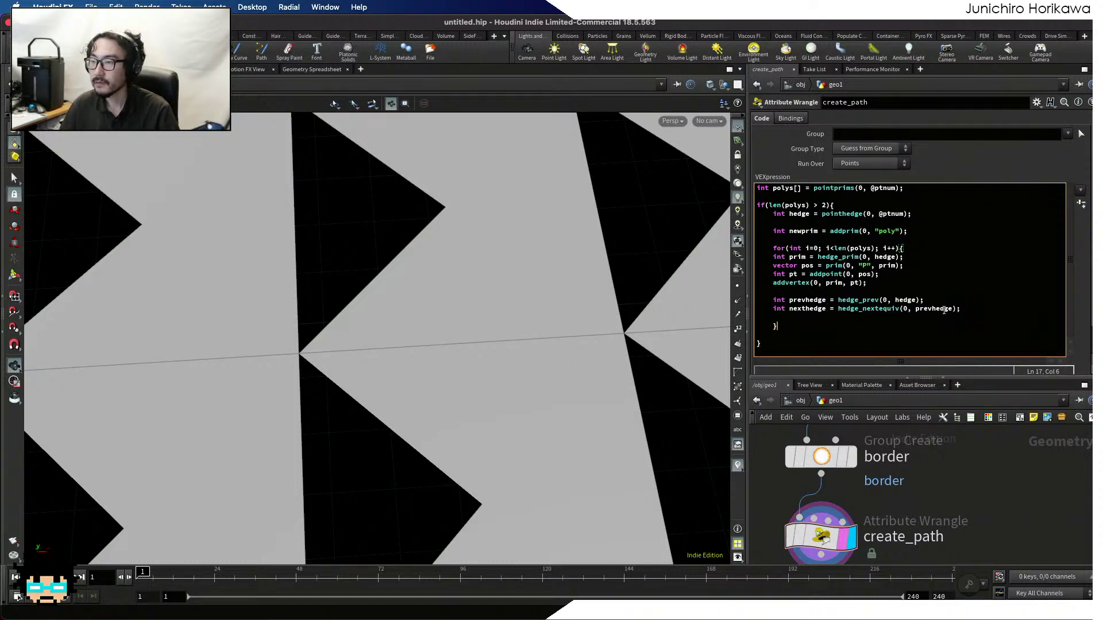
pyautogui.moveTo(976, 310); pyautogui.dragTo(704, 256)
pyautogui.press('Tab')
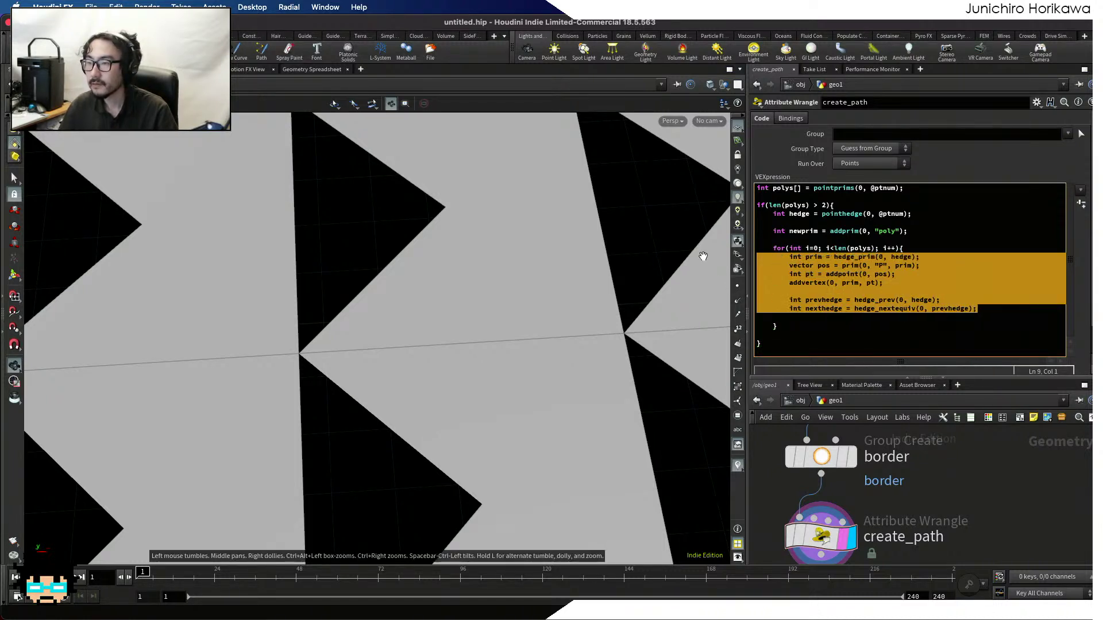
pyautogui.click(815, 315)
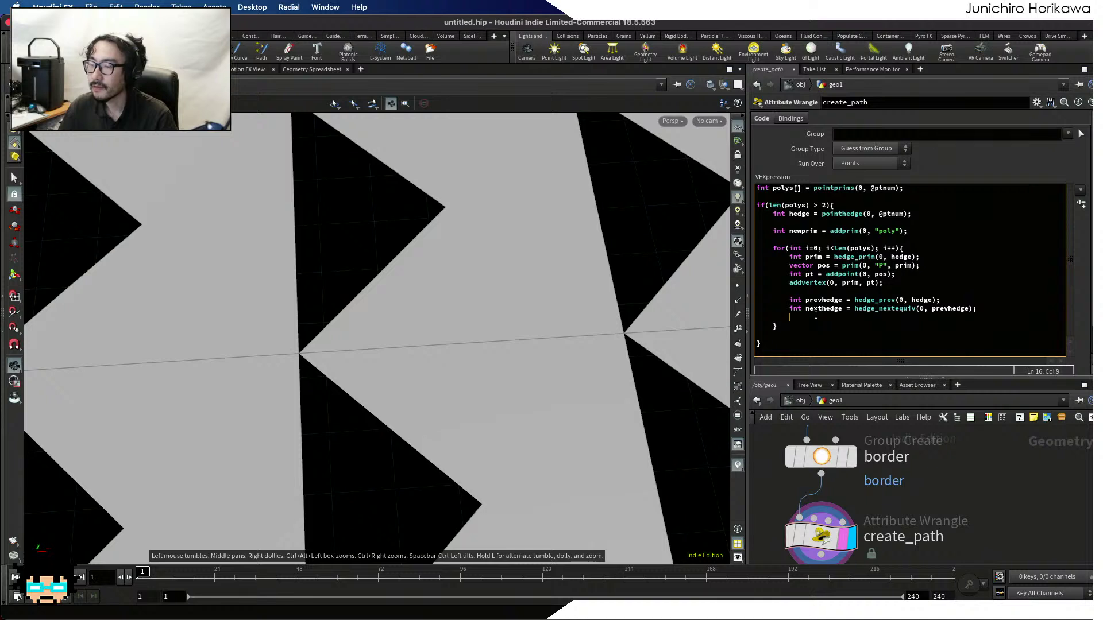
# At the end of the loop body, assign the next half-edge with hedge = nexthedge;
pyautogui.doubleClick(799, 216)
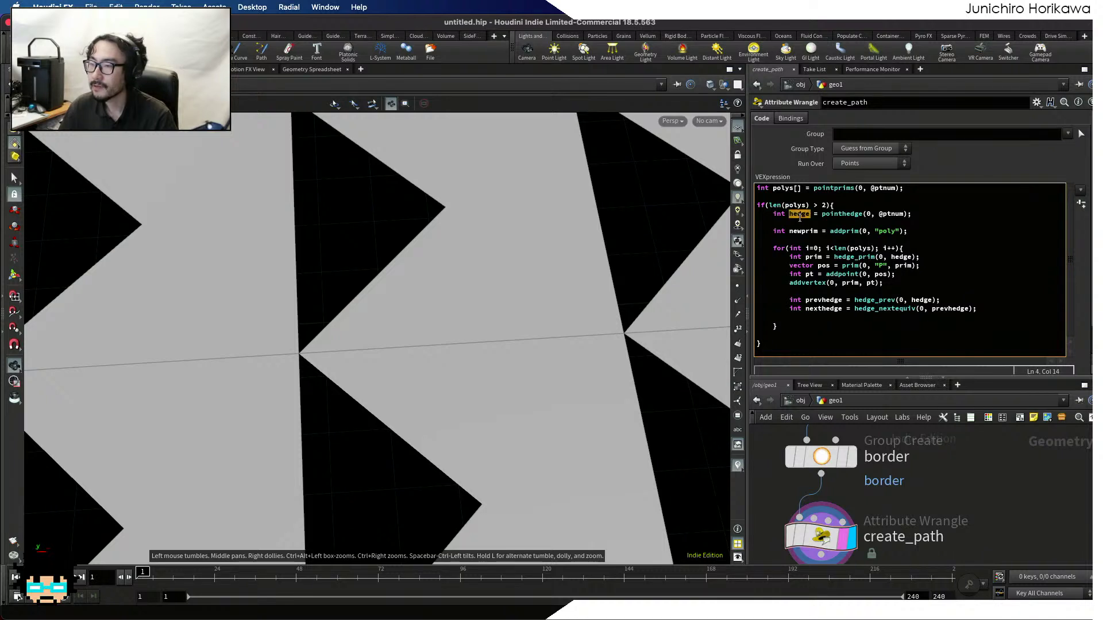
pyautogui.moveTo(919, 257); pyautogui.dragTo(791, 257)
pyautogui.click(809, 322)
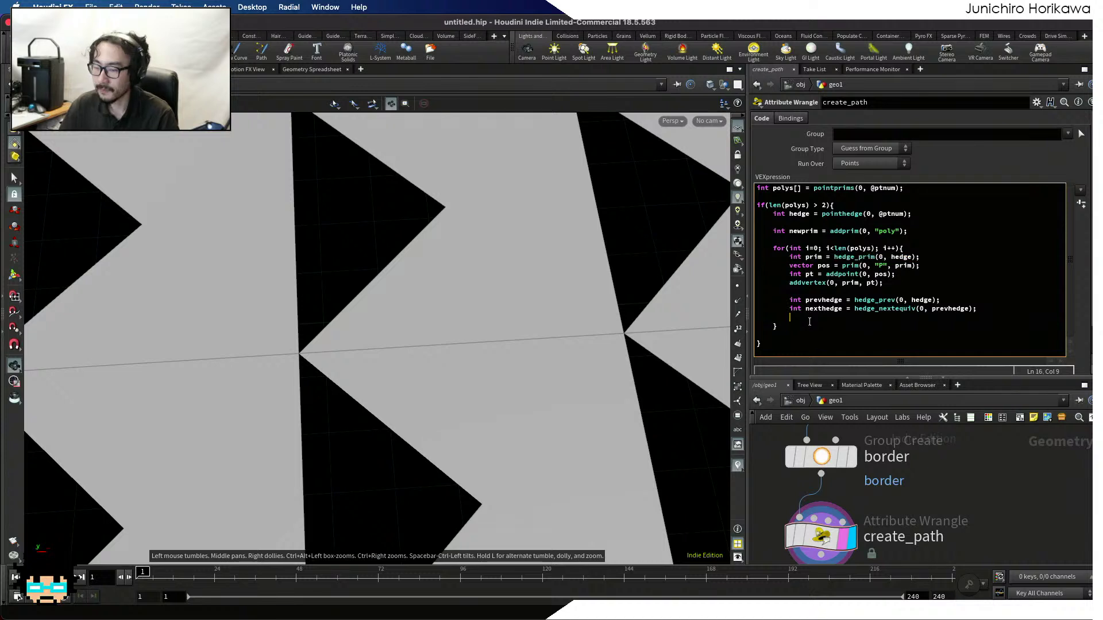
pyautogui.press('Return')
pyautogui.write('hedge =')
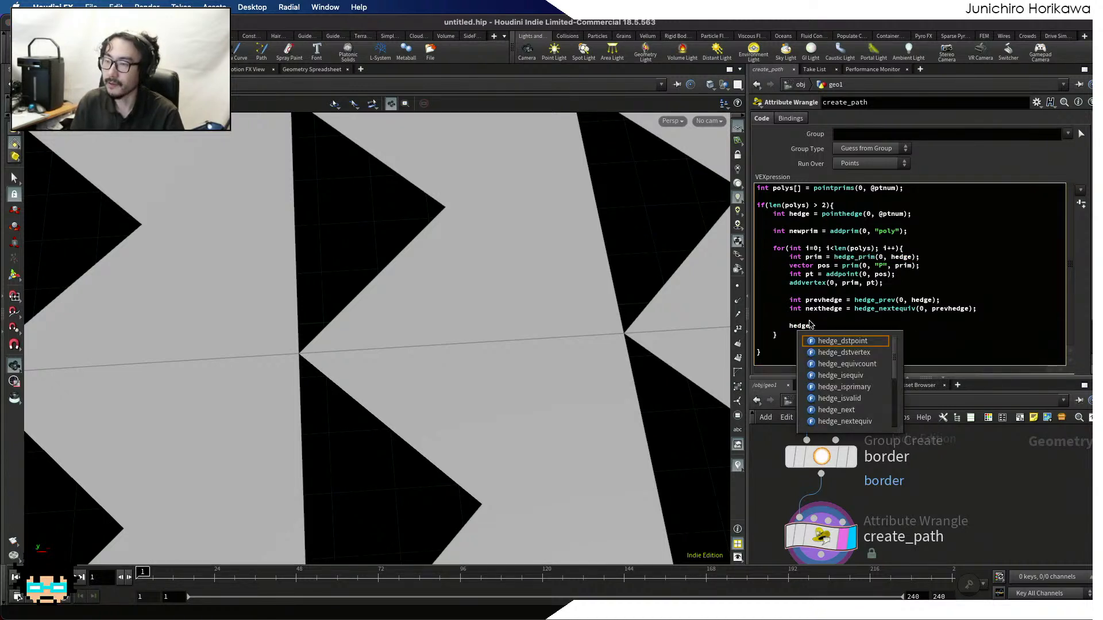
pyautogui.doubleClick(825, 309)
pyautogui.press('super+c')
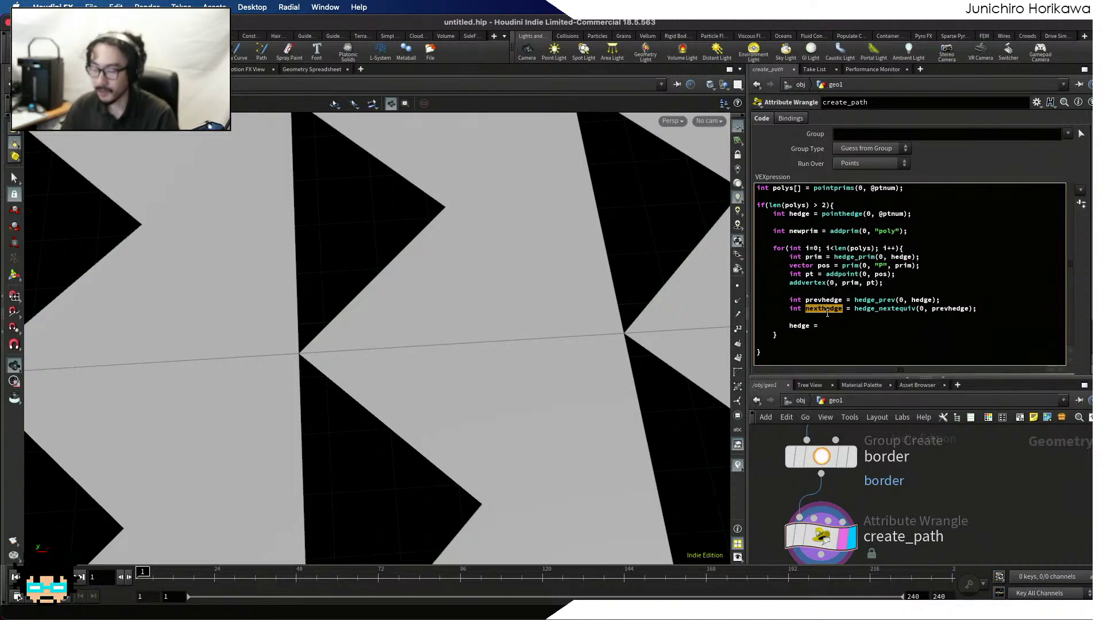
pyautogui.click(844, 322)
pyautogui.press('super+v')
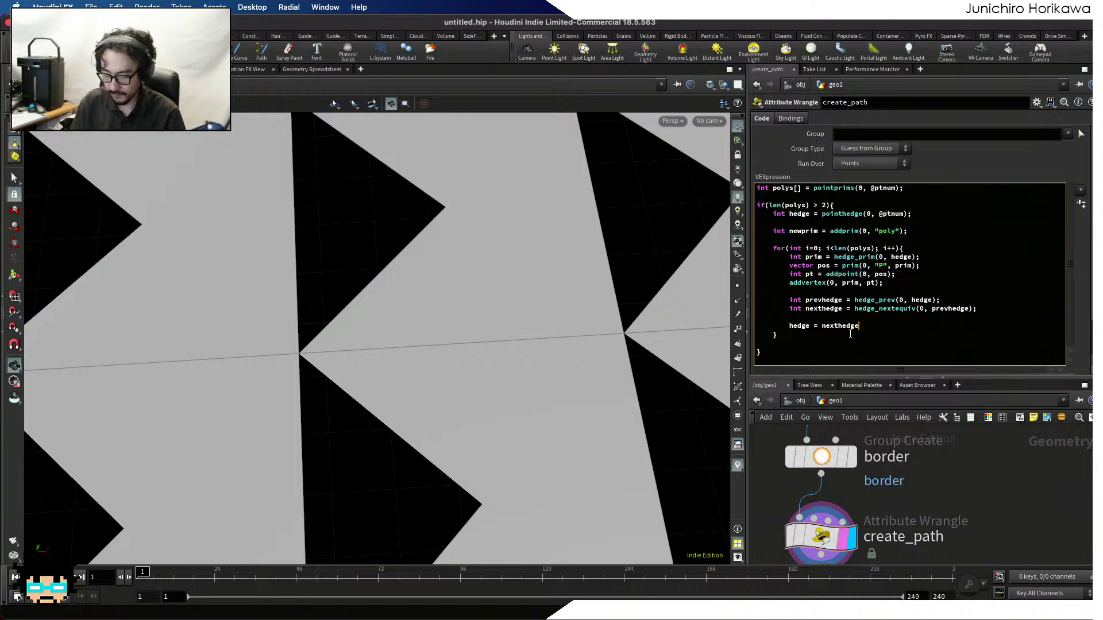
pyautogui.write(';')
pyautogui.doubleClick(844, 325)
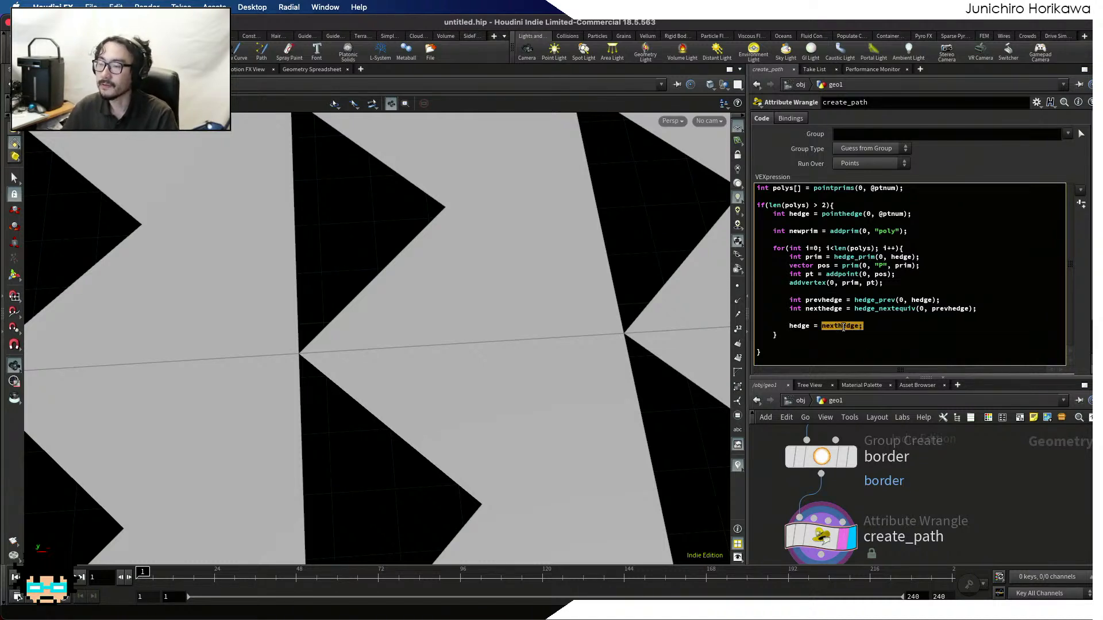
pyautogui.click(851, 326)
pyautogui.moveTo(986, 311); pyautogui.dragTo(788, 309)
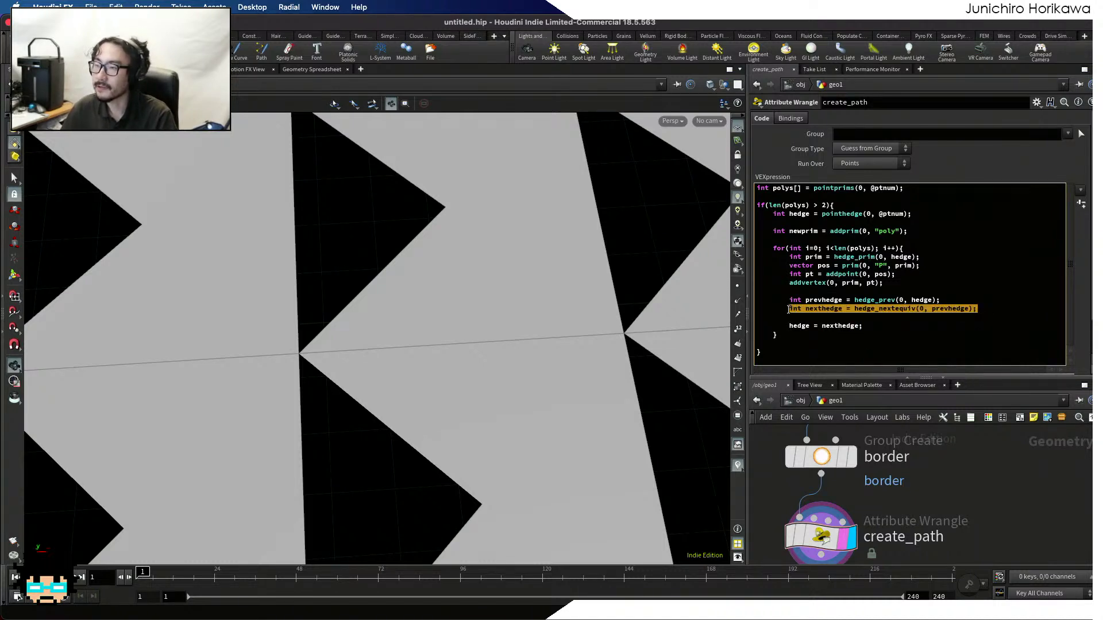
pyautogui.click(918, 345)
# Save the scene to the Desktop folder under the file name pacman
pyautogui.hotkey('ctrl', 's')
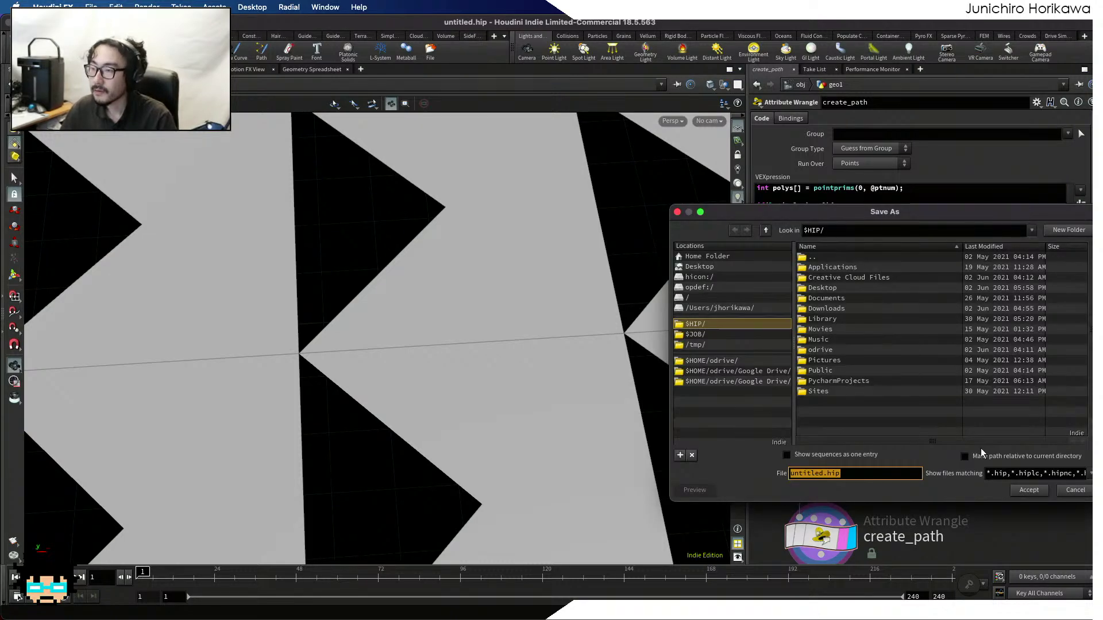
pyautogui.click(699, 267)
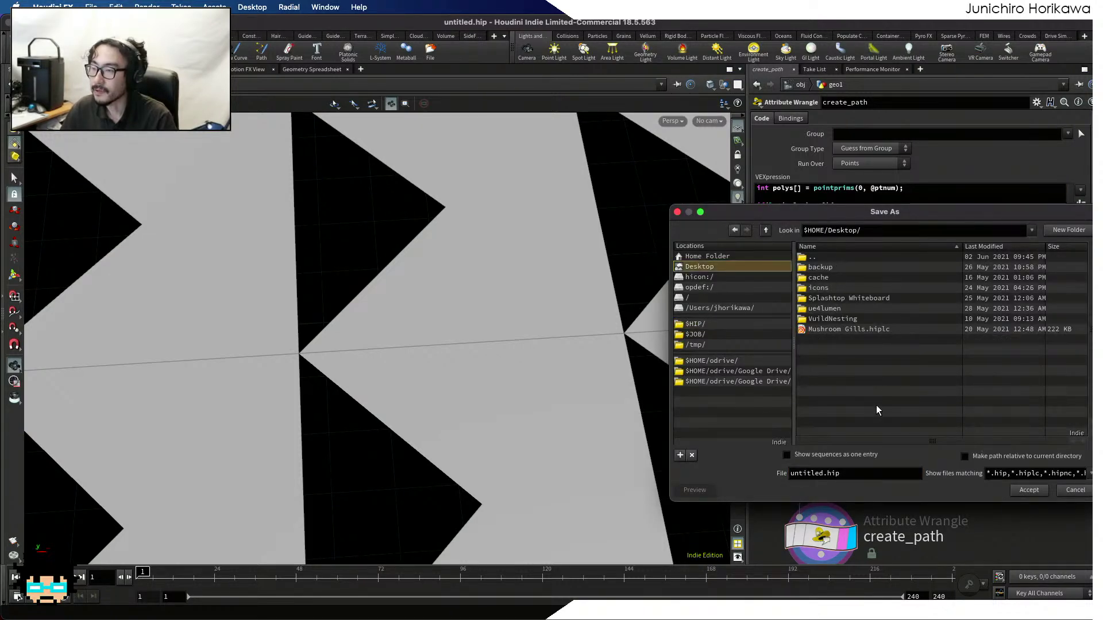
pyautogui.click(823, 473)
pyautogui.moveTo(823, 473); pyautogui.dragTo(753, 469)
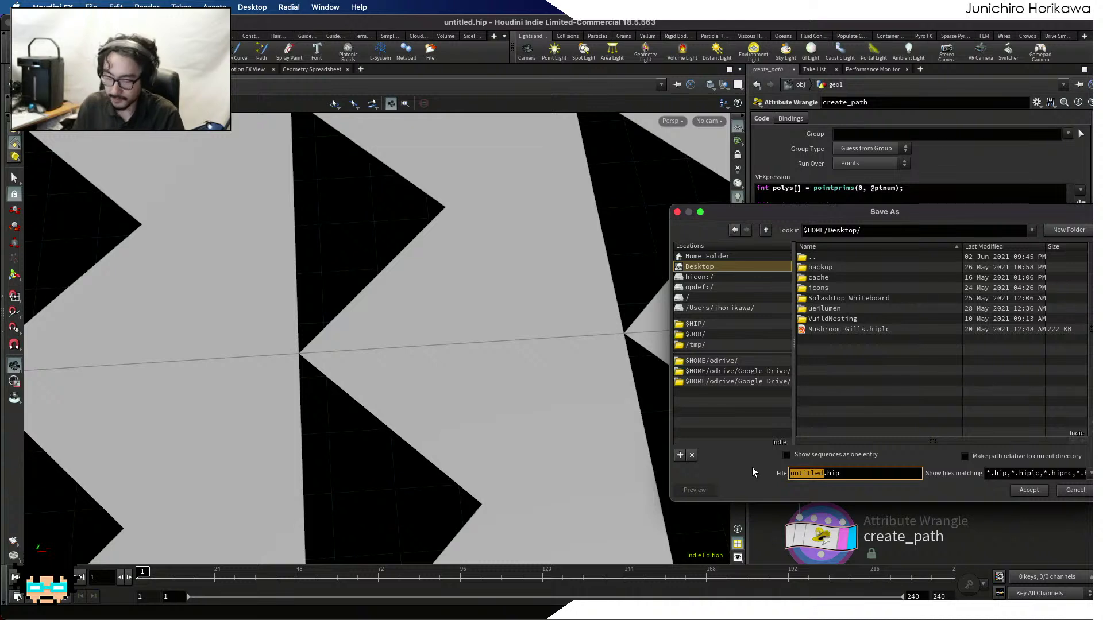
pyautogui.write('pacman')
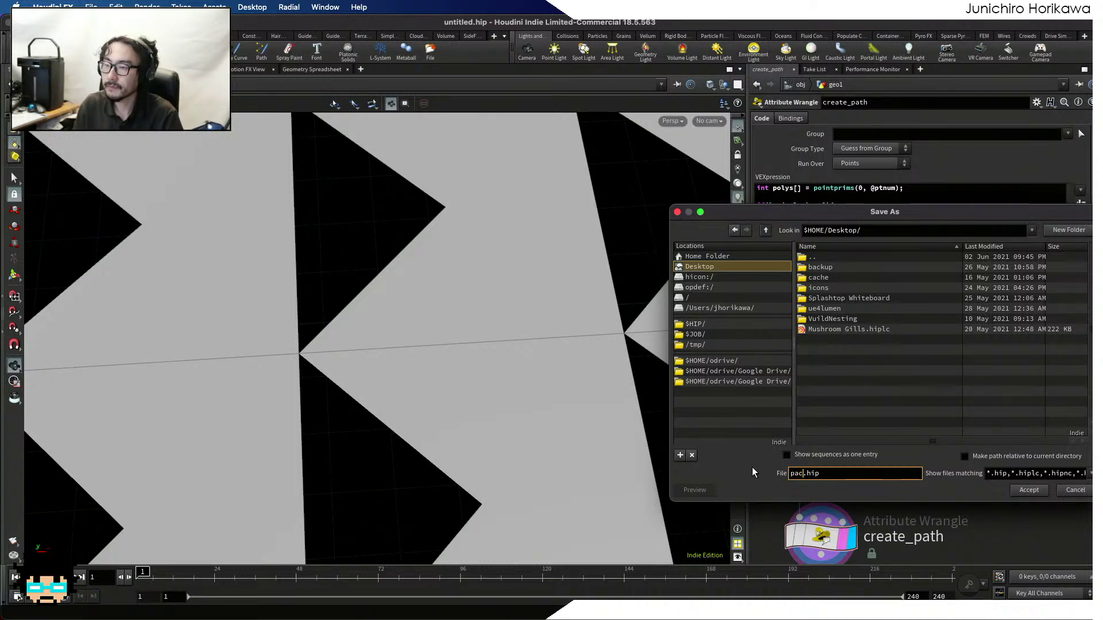
pyautogui.press('Return')
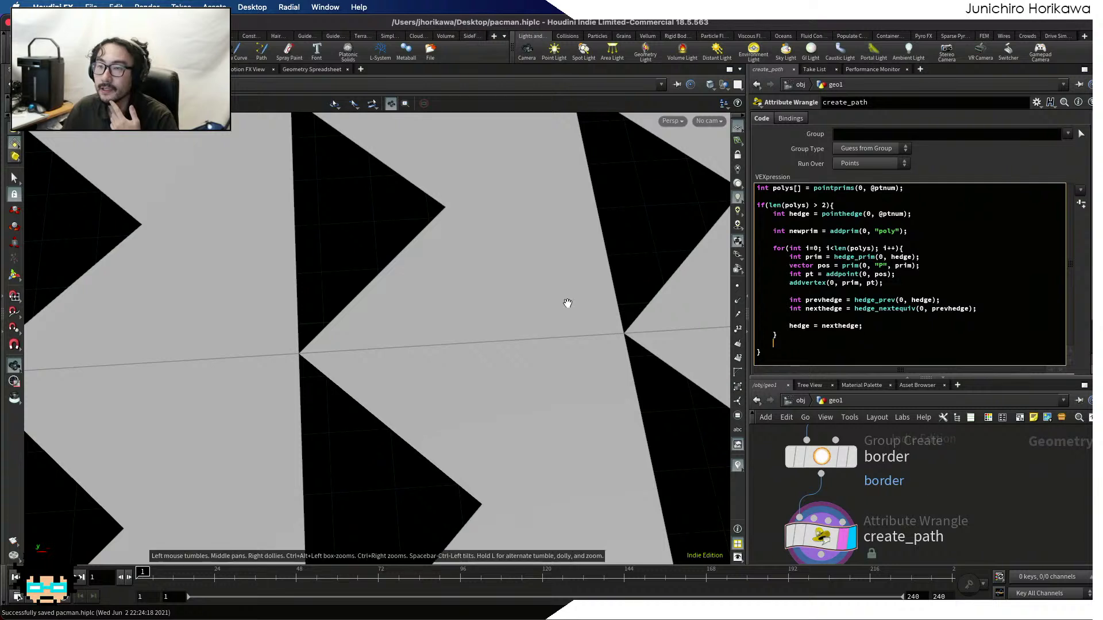
# At the end of the for loop body, below hedge = nexthedge;, add the statement removeprim(0, prim, 1);
pyautogui.moveTo(566, 305); pyautogui.dragTo(251, 233)
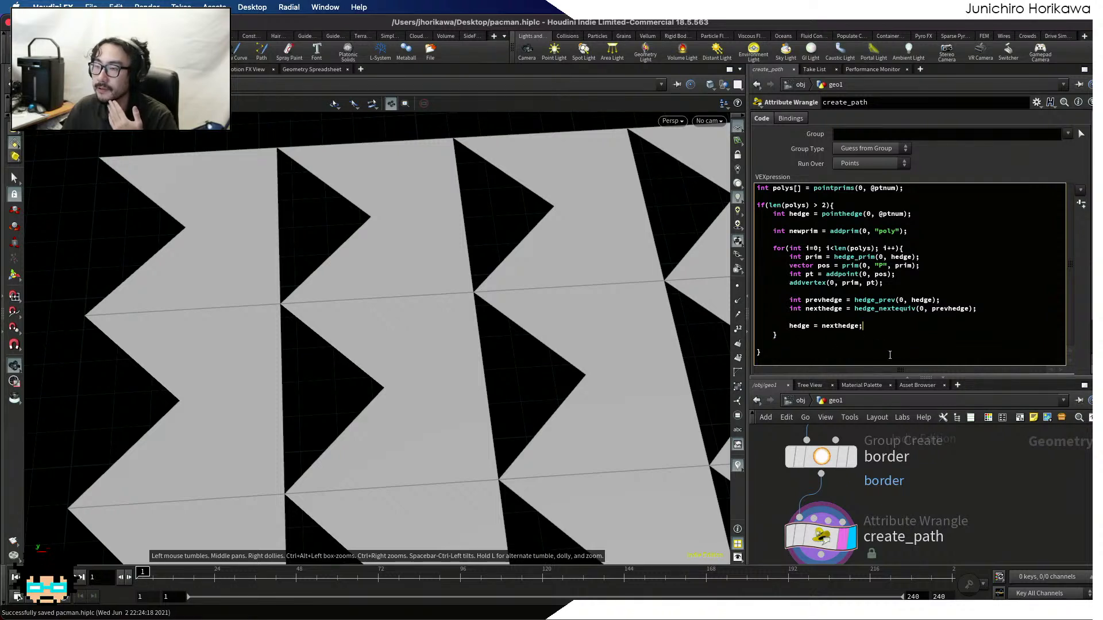
pyautogui.press('Return')
pyautogui.press('Return')
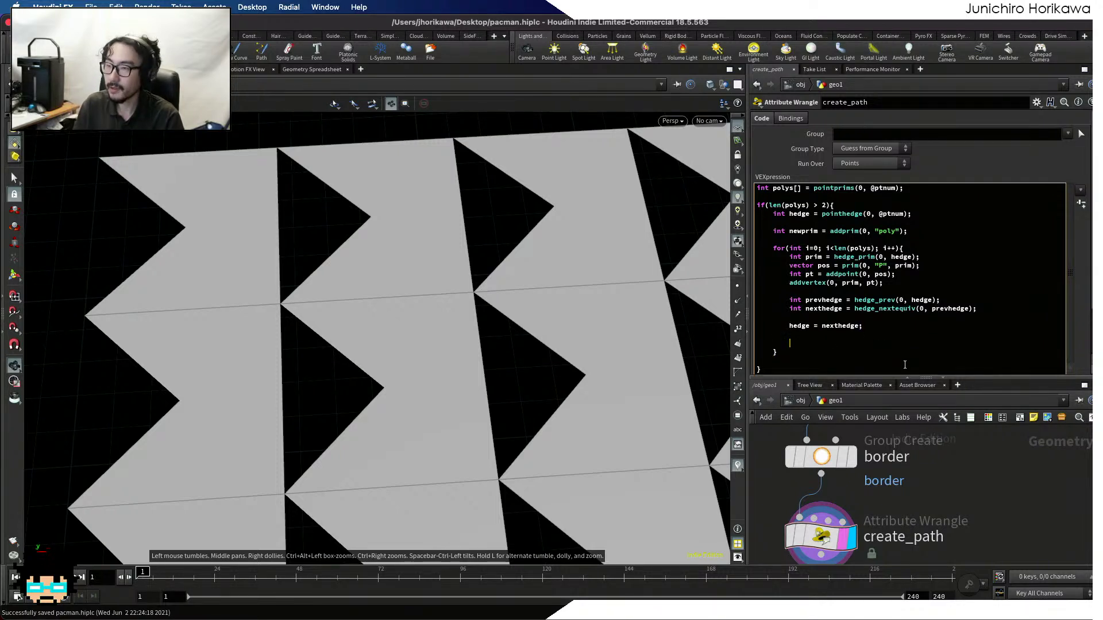
pyautogui.write('removeprim')
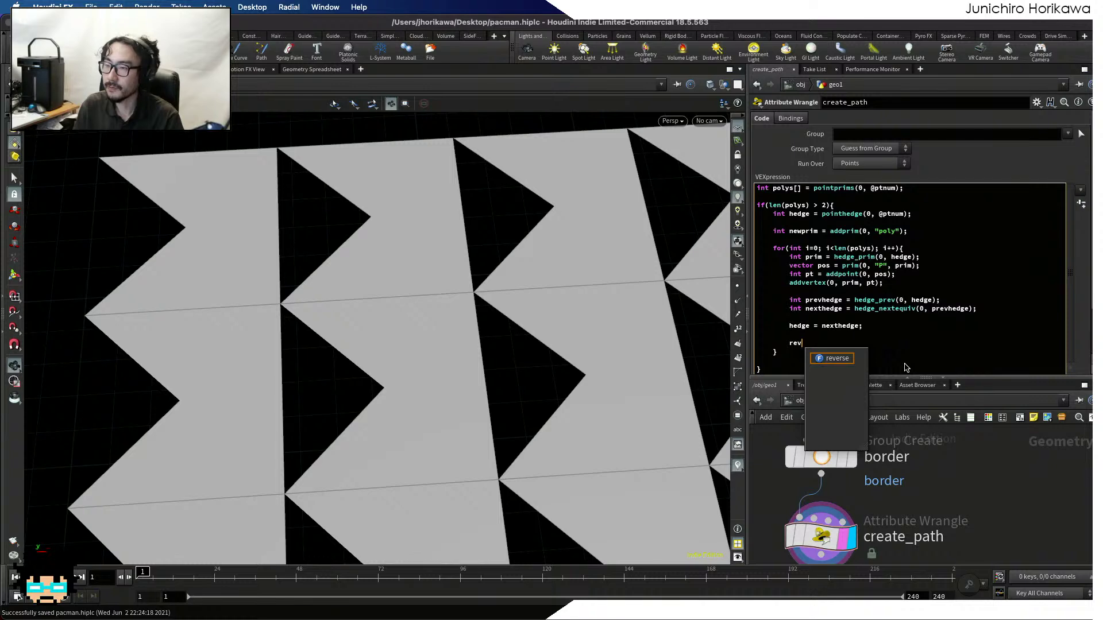
pyautogui.write('(0, ')
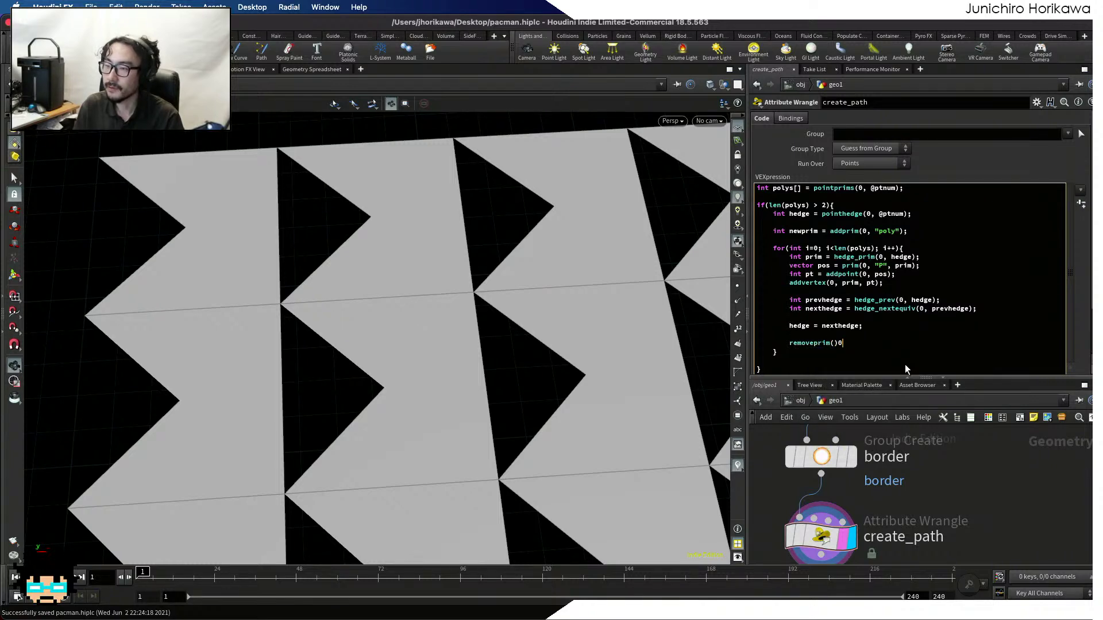
pyautogui.write('@pr')
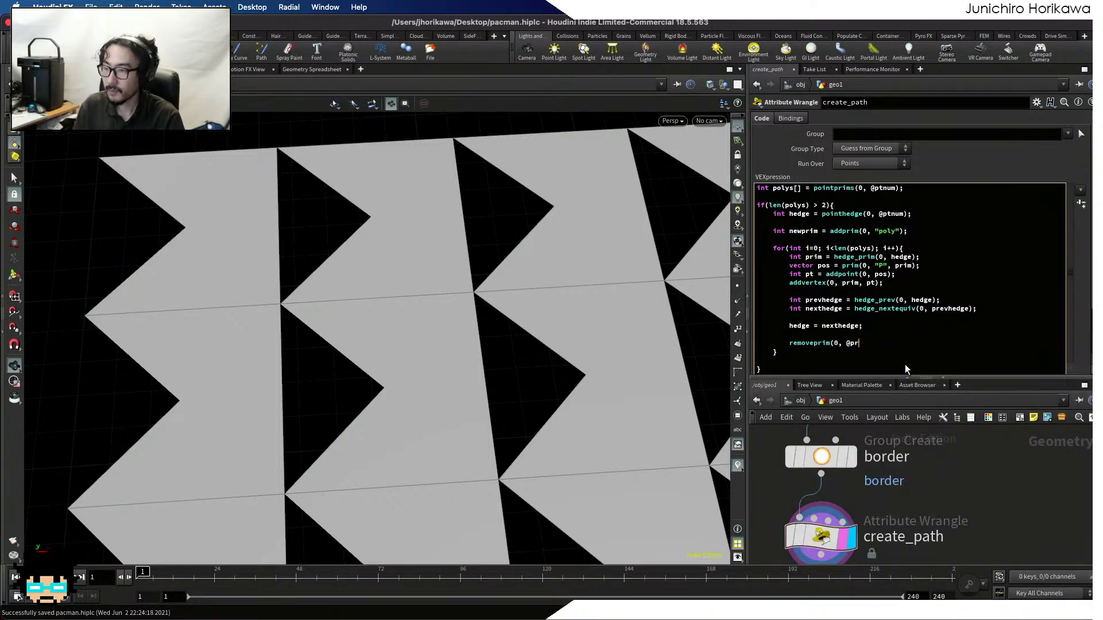
pyautogui.write('imnum, 1)')
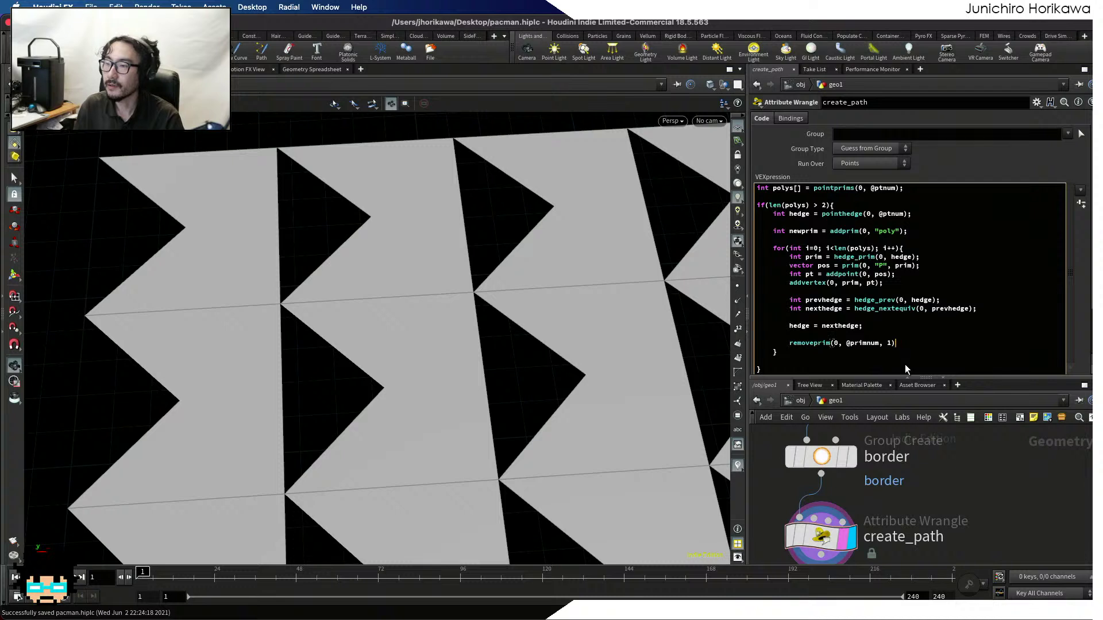
pyautogui.press('BackSpace')
pyautogui.press('BackSpace')
pyautogui.press('BackSpace')
pyautogui.press('BackSpace')
pyautogui.press('BackSpace')
pyautogui.press('BackSpace')
pyautogui.press('BackSpace')
pyautogui.press('BackSpace')
pyautogui.write('pr')
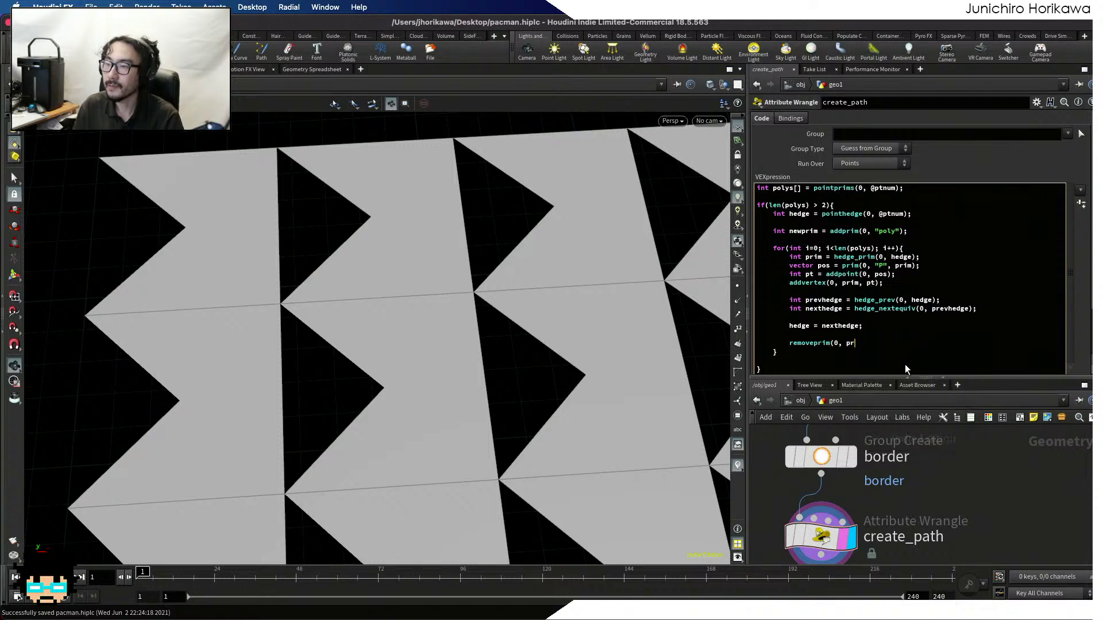
pyautogui.write('im, 1);')
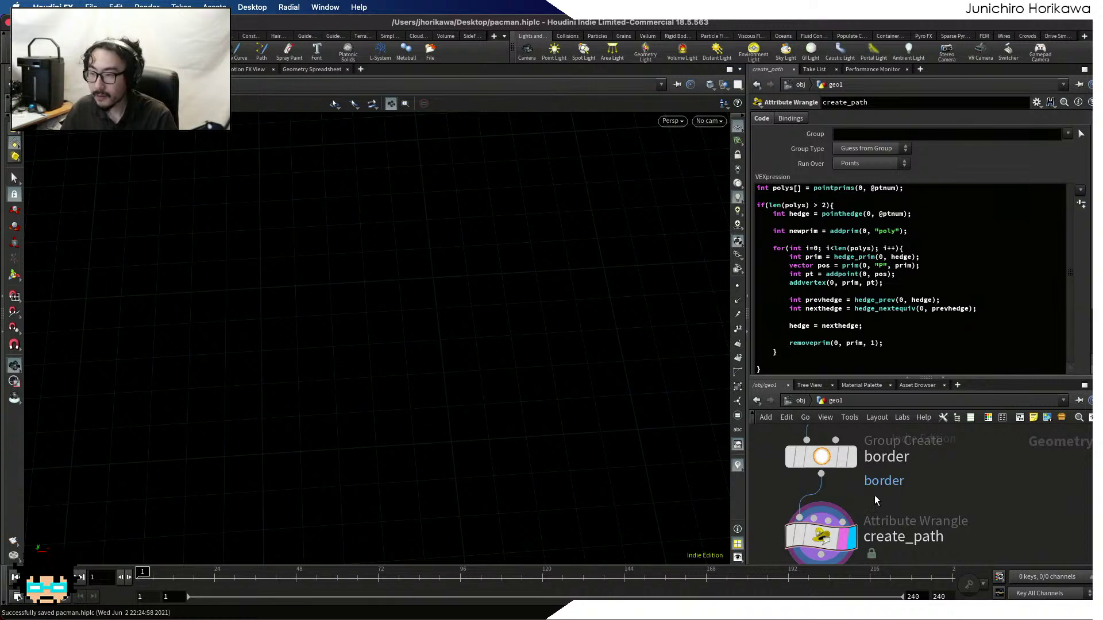
# Enlarge the parameter area and compare the border node's displayed geometry with that of create_path
pyautogui.press('space')
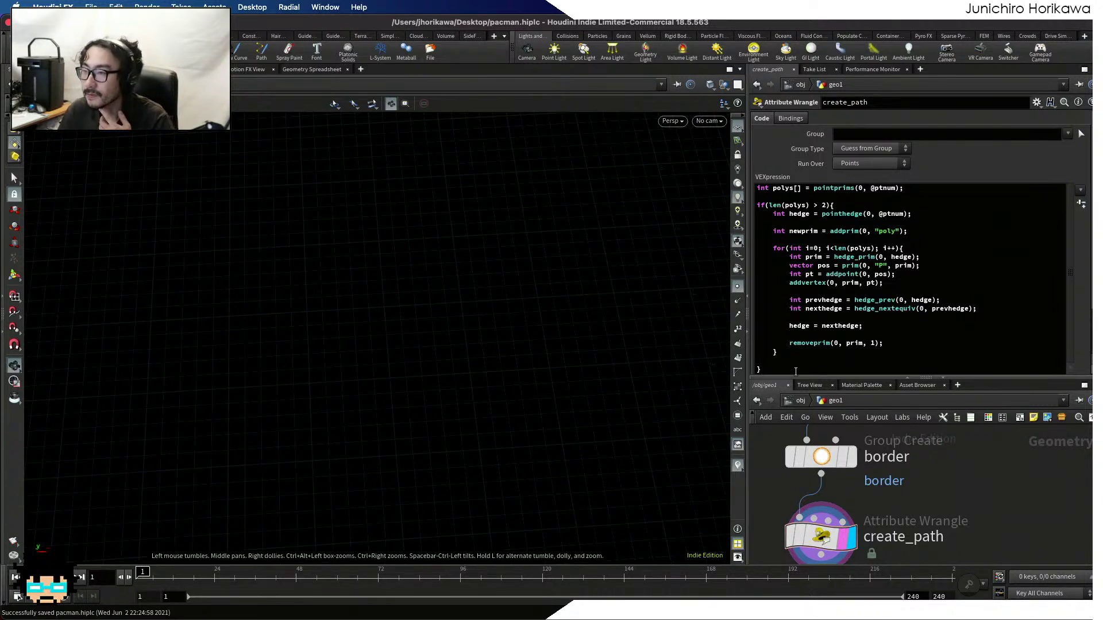
pyautogui.moveTo(805, 377); pyautogui.dragTo(804, 425)
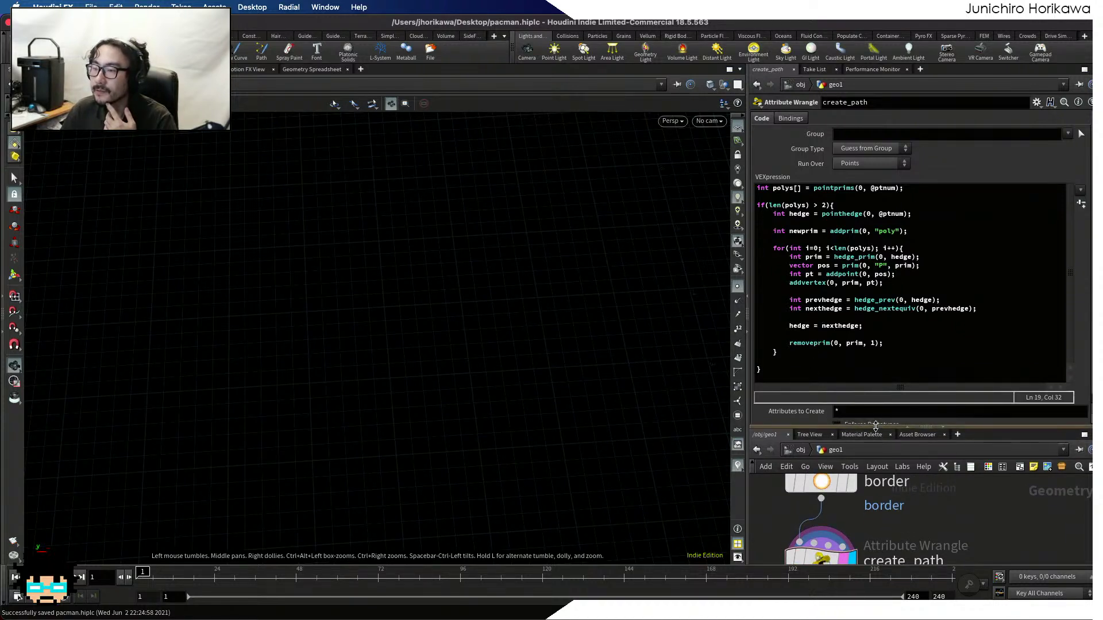
pyautogui.moveTo(875, 428); pyautogui.dragTo(875, 401)
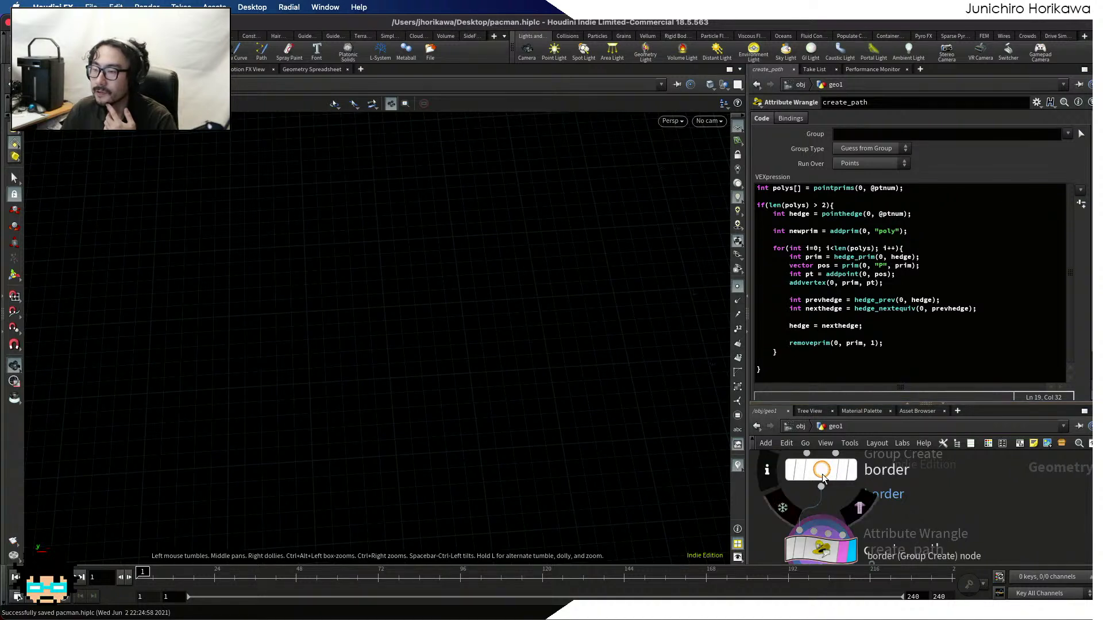
pyautogui.click(844, 471)
pyautogui.click(844, 550)
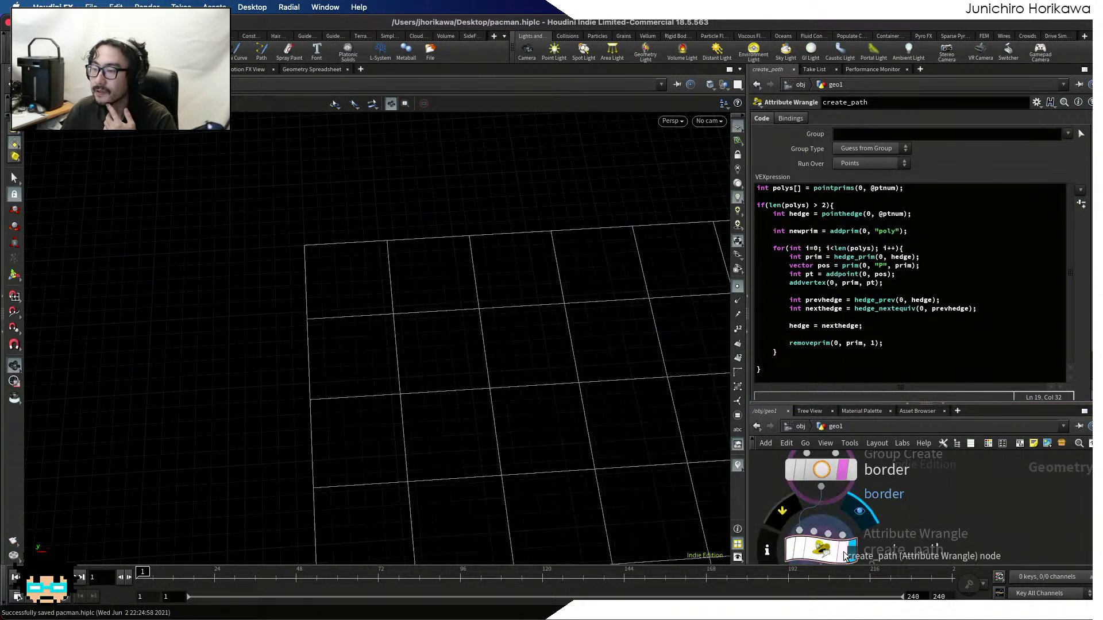
# Restrict the create_path wrangle to non-border points by setting its group to !border
pyautogui.click(860, 133)
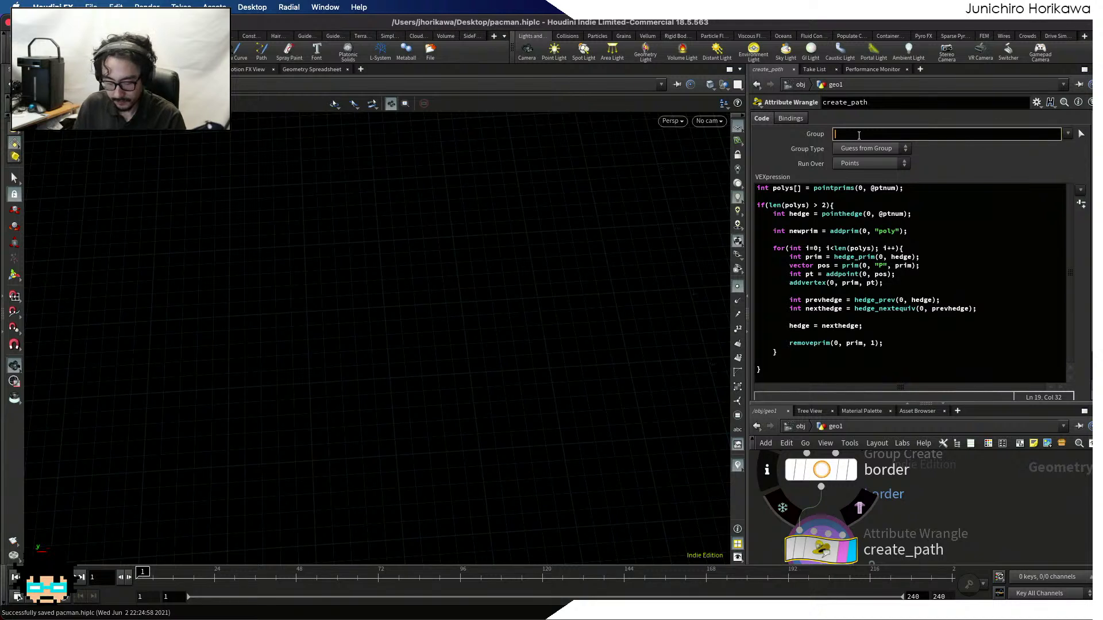
pyautogui.write('!border')
pyautogui.press('Return')
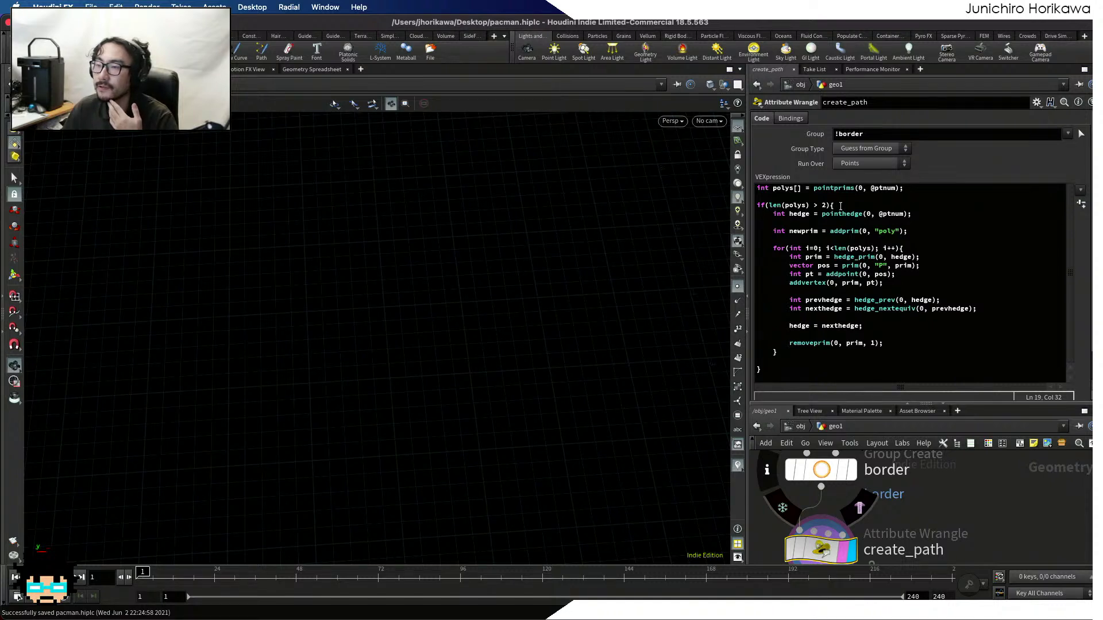
pyautogui.click(927, 190)
pyautogui.press('Return')
pyautogui.press('Return')
pyautogui.write('i')
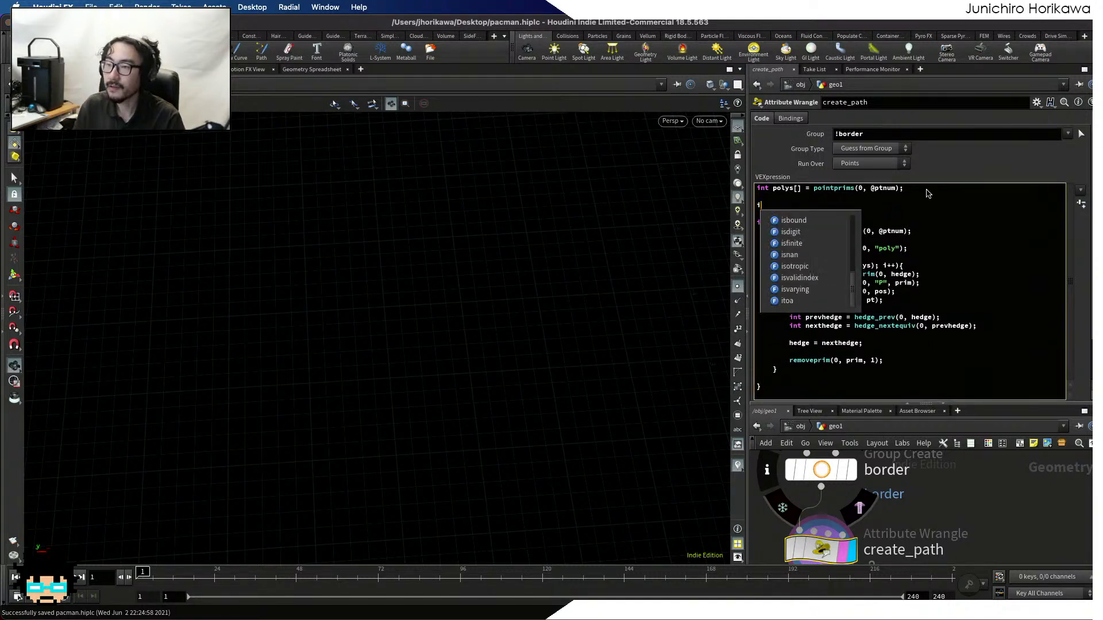
pyautogui.write('@')
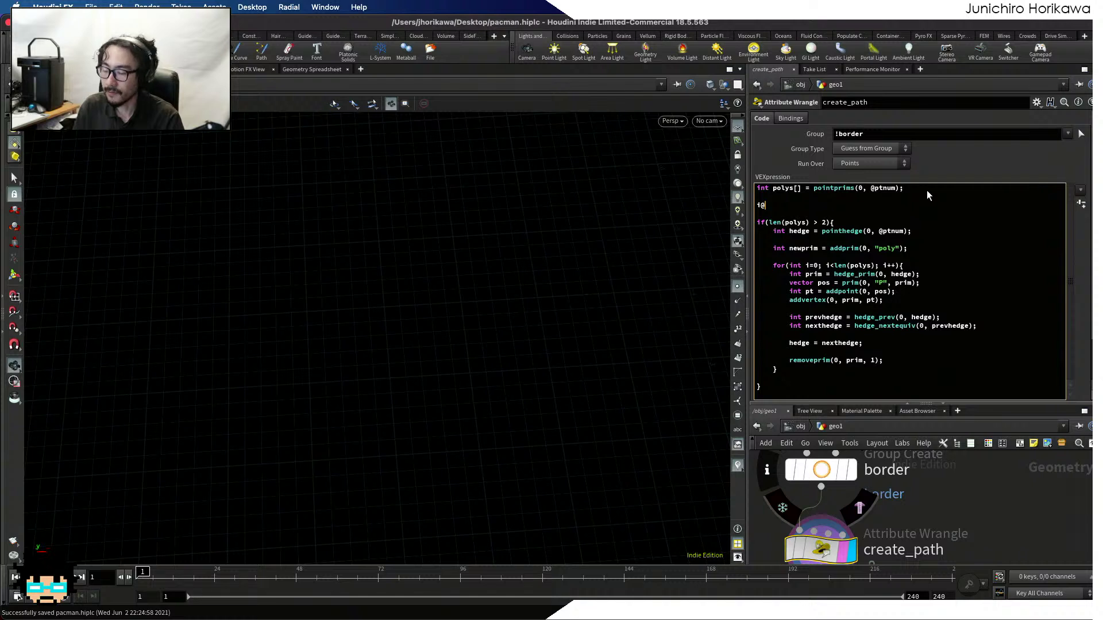
pyautogui.press('BackSpace')
pyautogui.write('[]"')
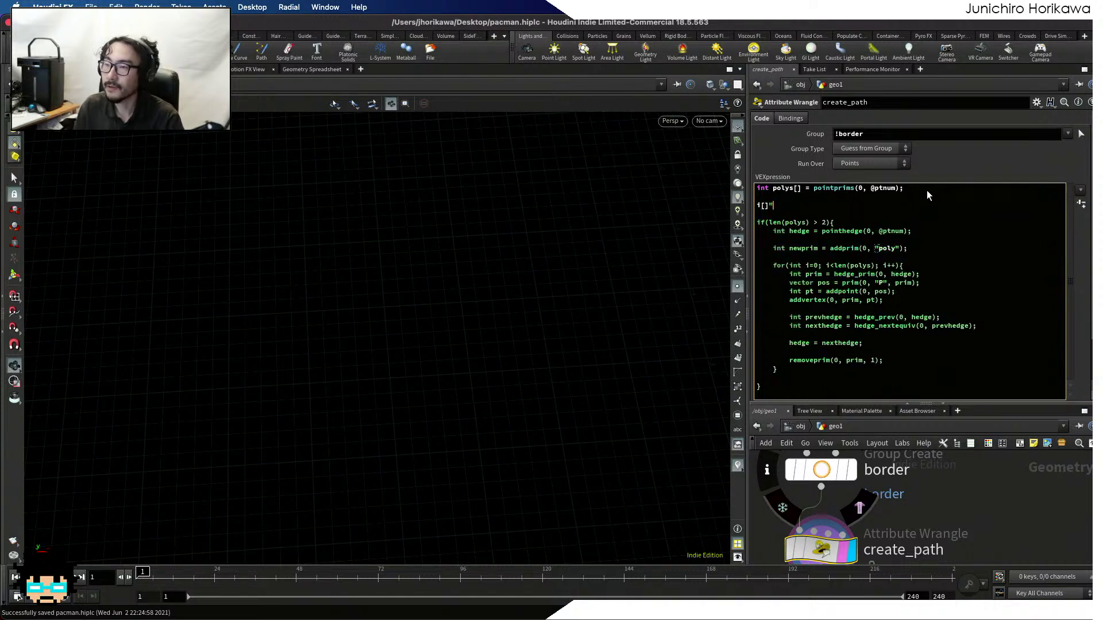
pyautogui.press('BackSpace')
pyautogui.write('@polys =')
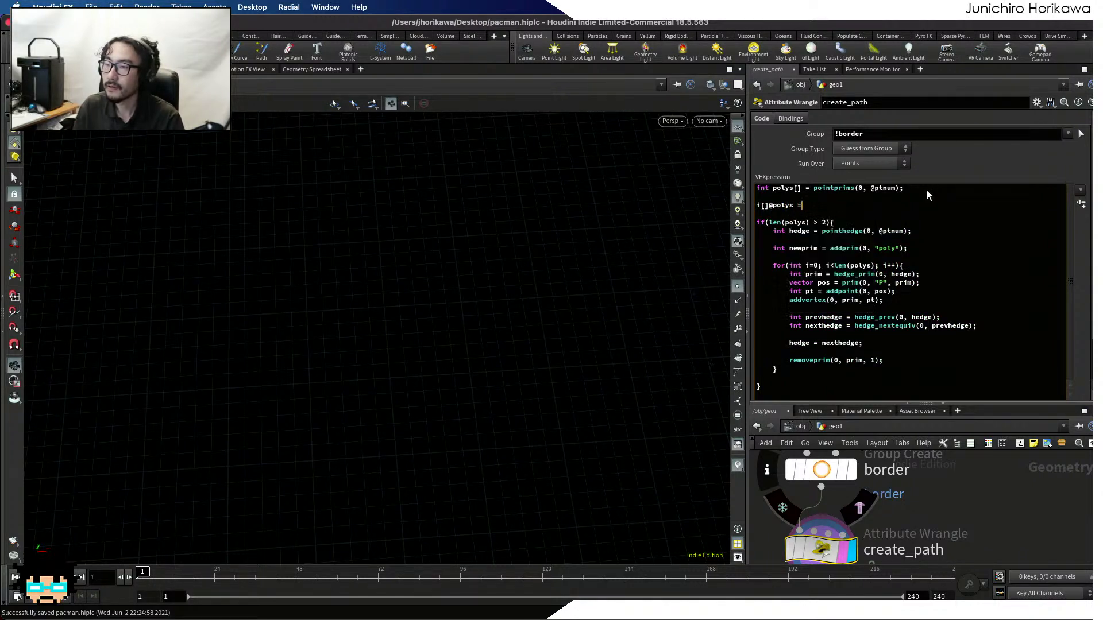
pyautogui.write(' polys;')
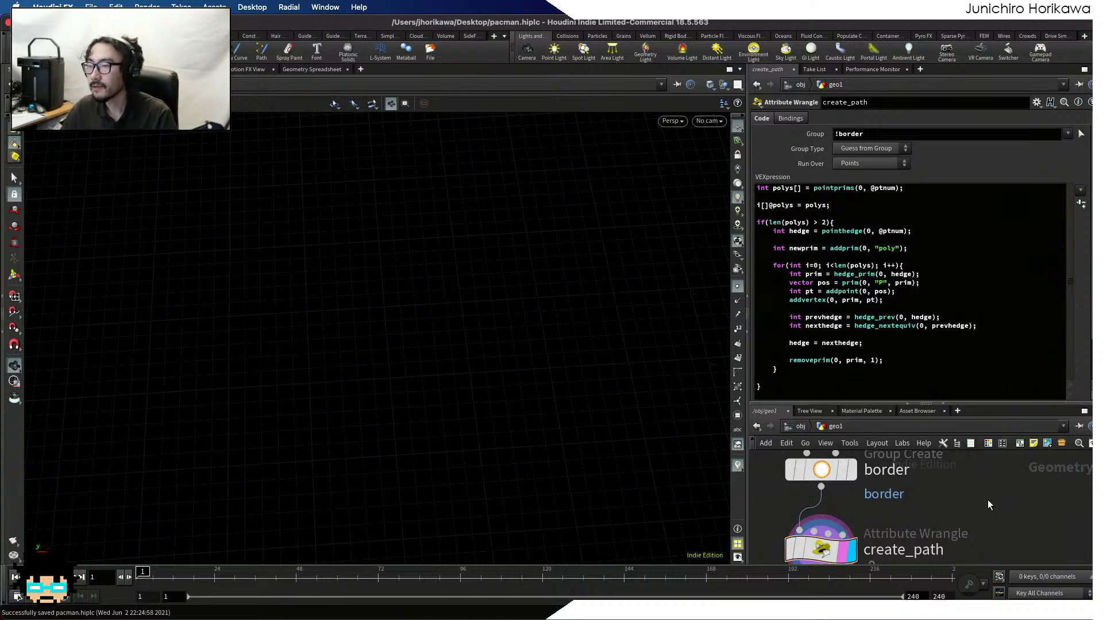
# Add a Geometry Spreadsheet to the pane that holds the node parameters
pyautogui.click(920, 68)
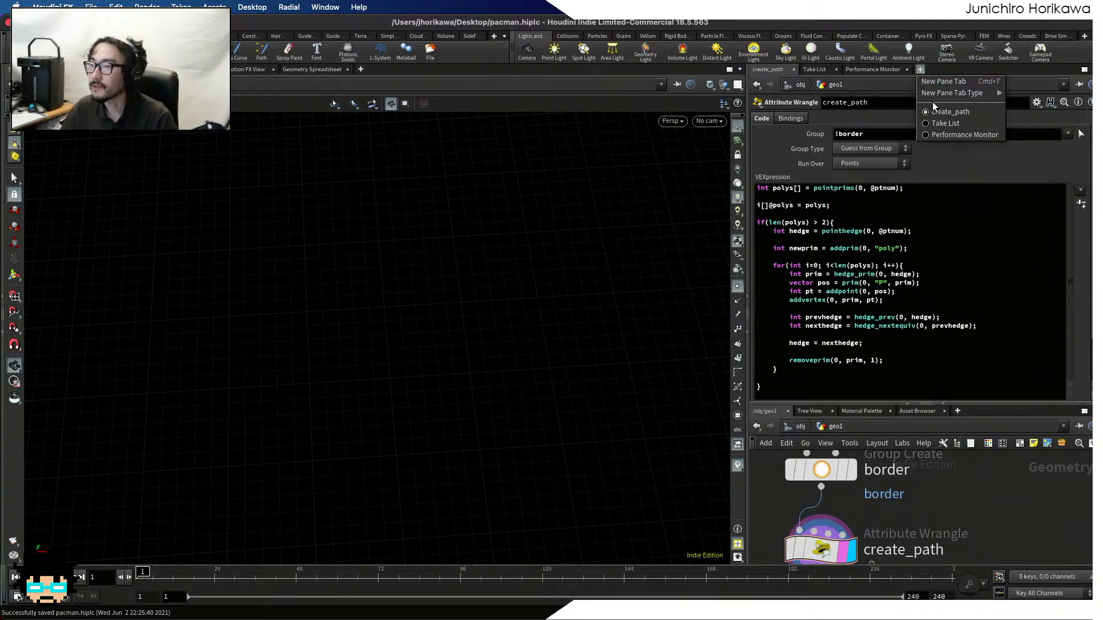
pyautogui.moveTo(933, 94)
pyautogui.moveTo(1052, 222)
pyautogui.click(988, 225)
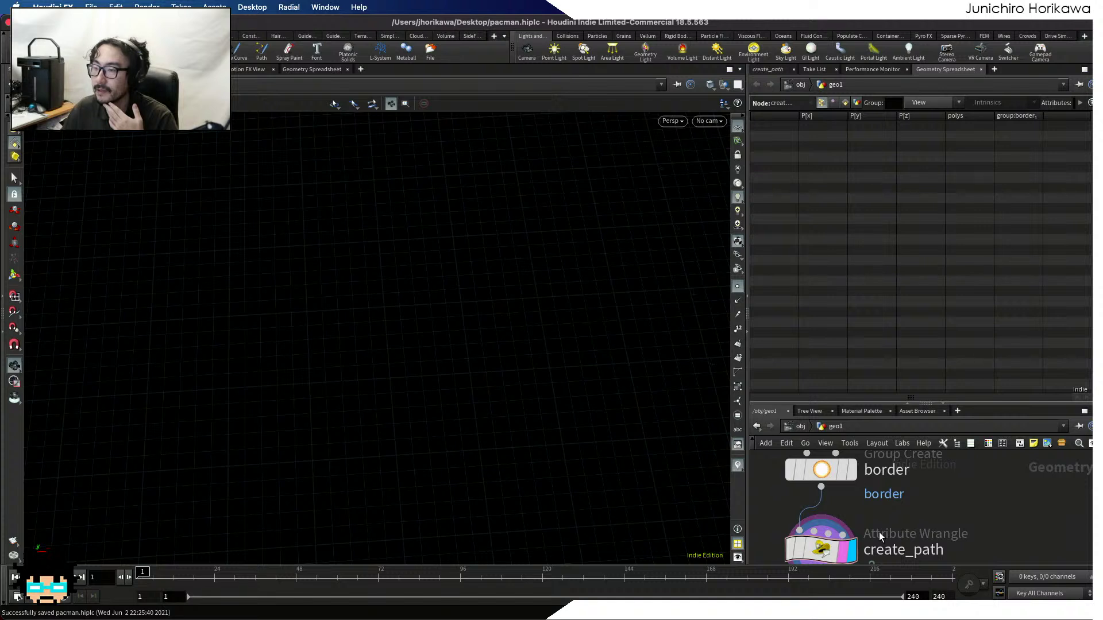
# Comment out the removeprim(0, prim, 1); line in create_path's VEX code with //
pyautogui.click(821, 545)
pyautogui.click(758, 69)
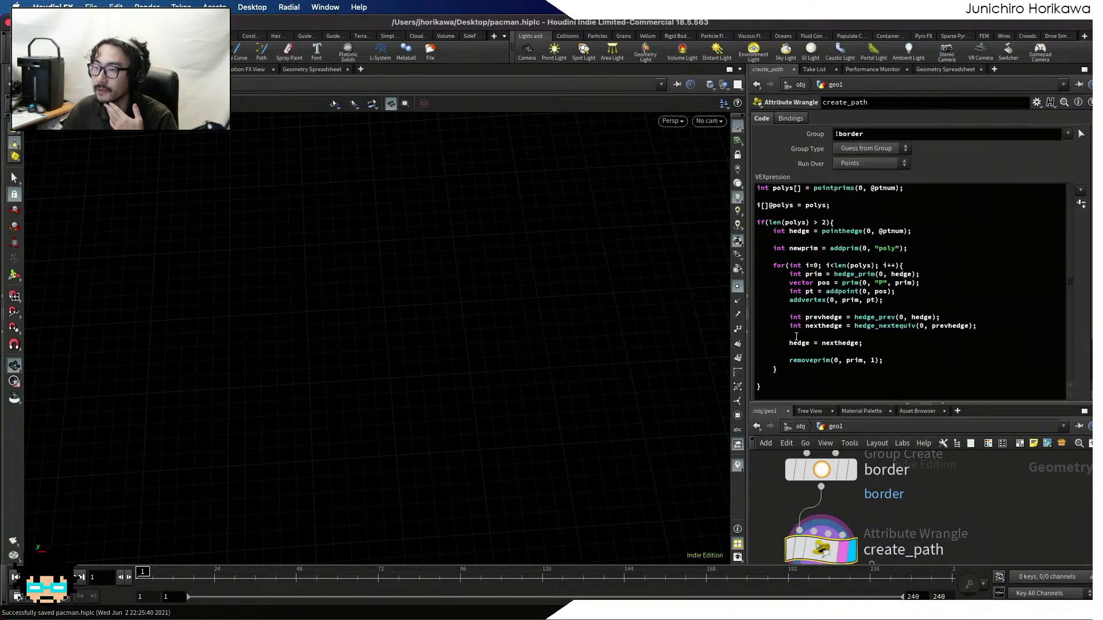
pyautogui.click(789, 358)
pyautogui.write('//')
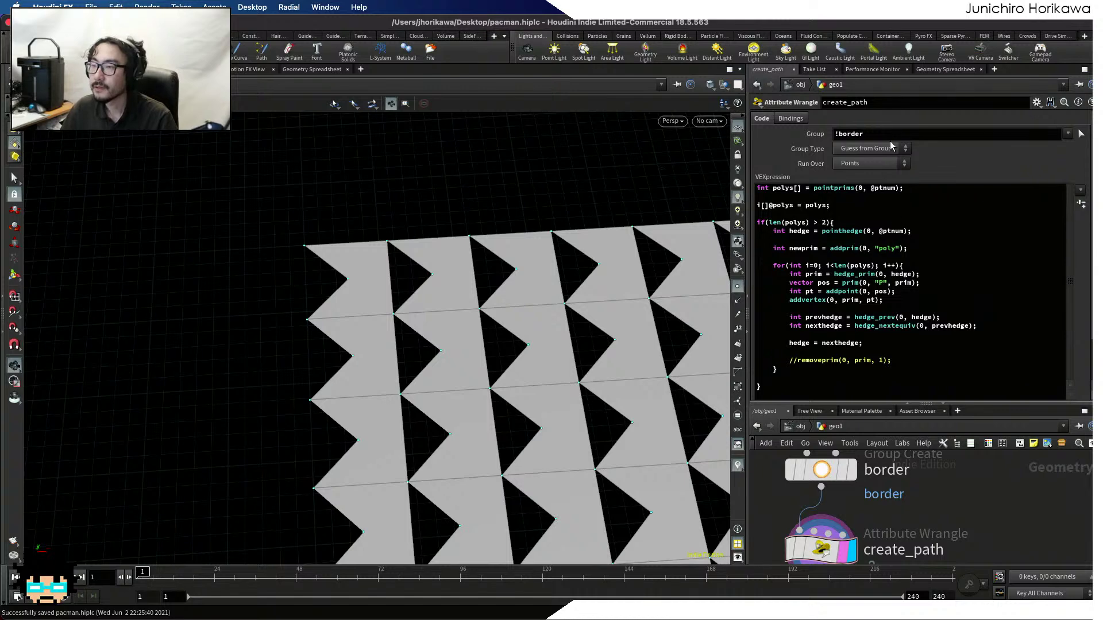
# Widen the polys column in the geometry spreadsheet and examine the primitive arrays stored on the points
pyautogui.click(931, 70)
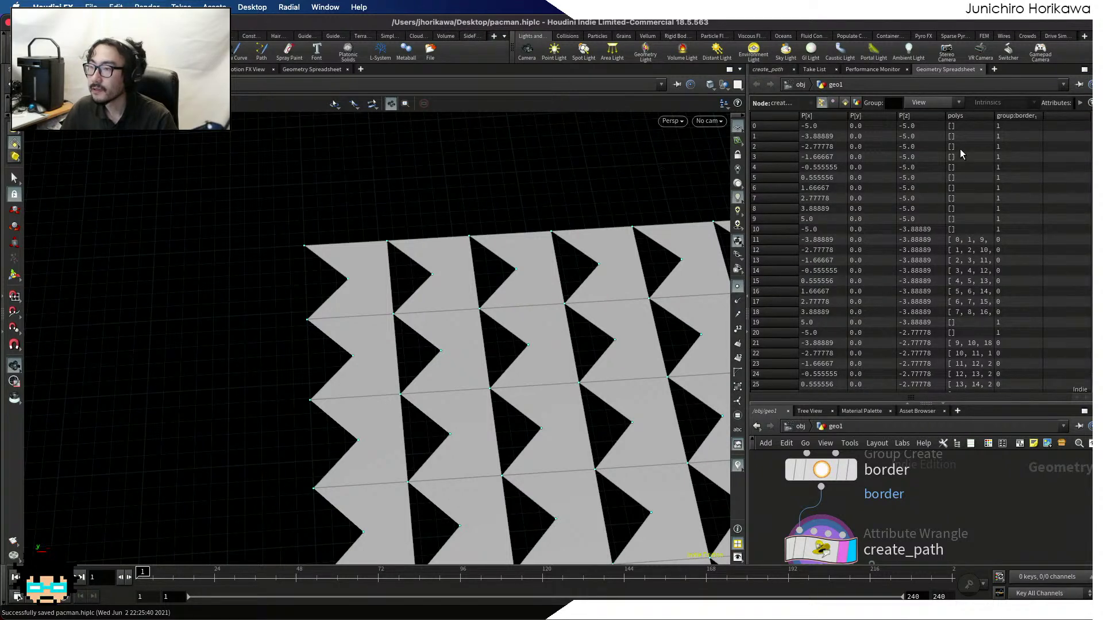
pyautogui.moveTo(994, 116); pyautogui.dragTo(1035, 116)
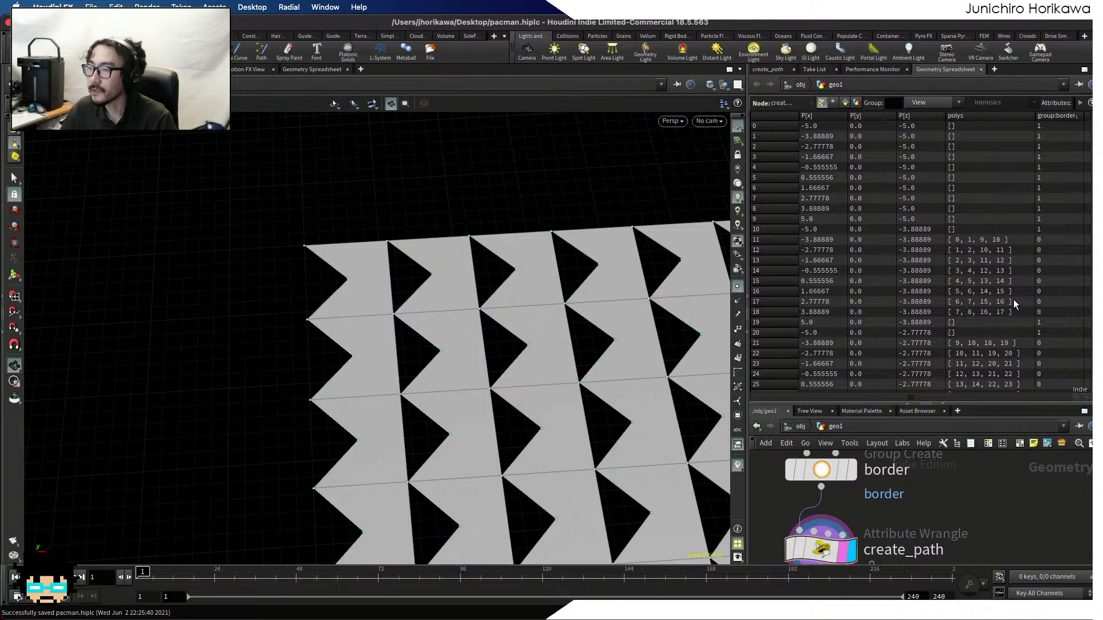
pyautogui.scroll(-20, 919, 255)
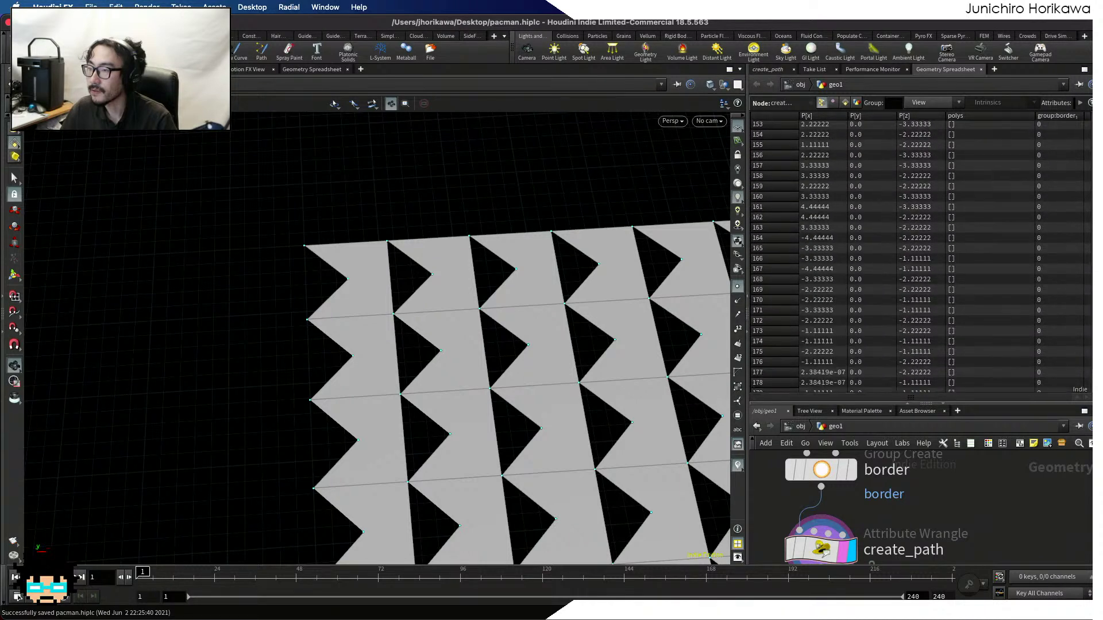
pyautogui.scroll(20, 919, 256)
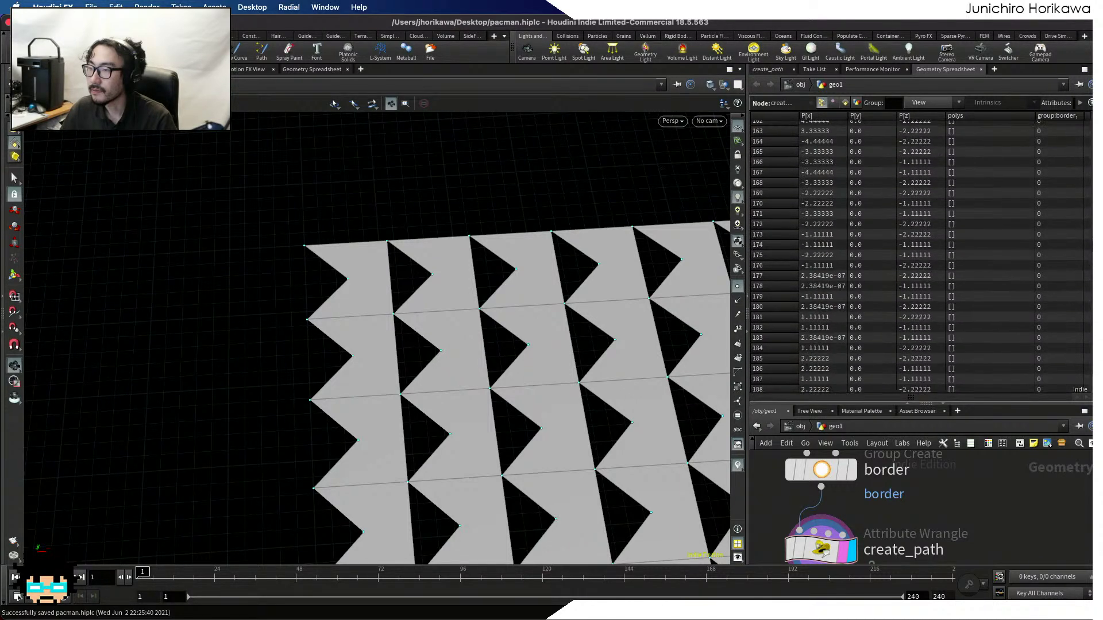
pyautogui.scroll(10, 919, 256)
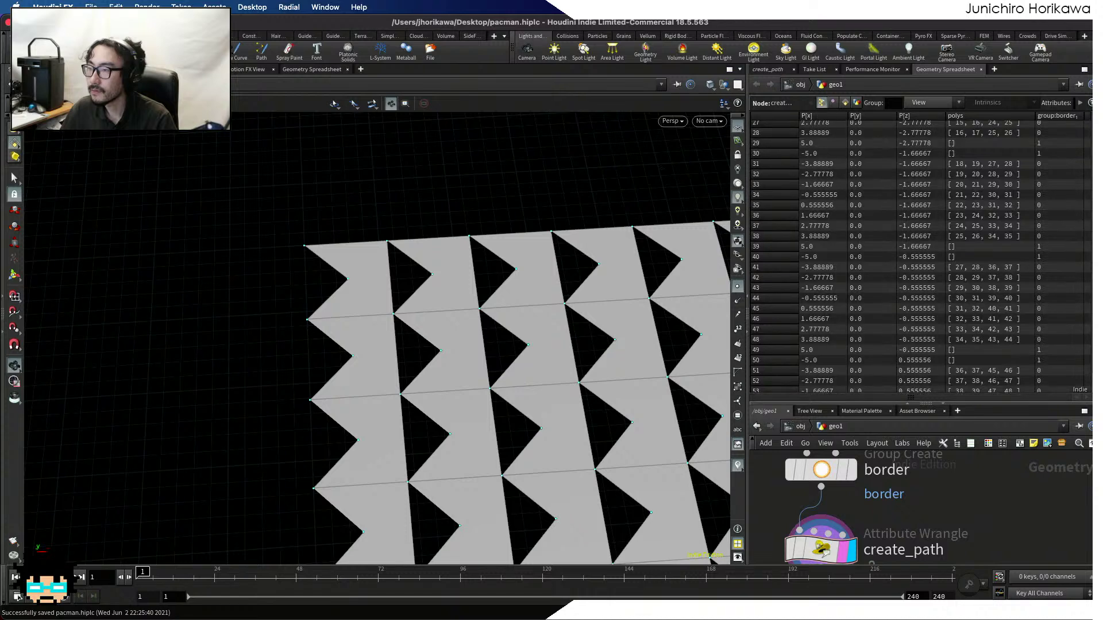
pyautogui.scroll(-10, 919, 256)
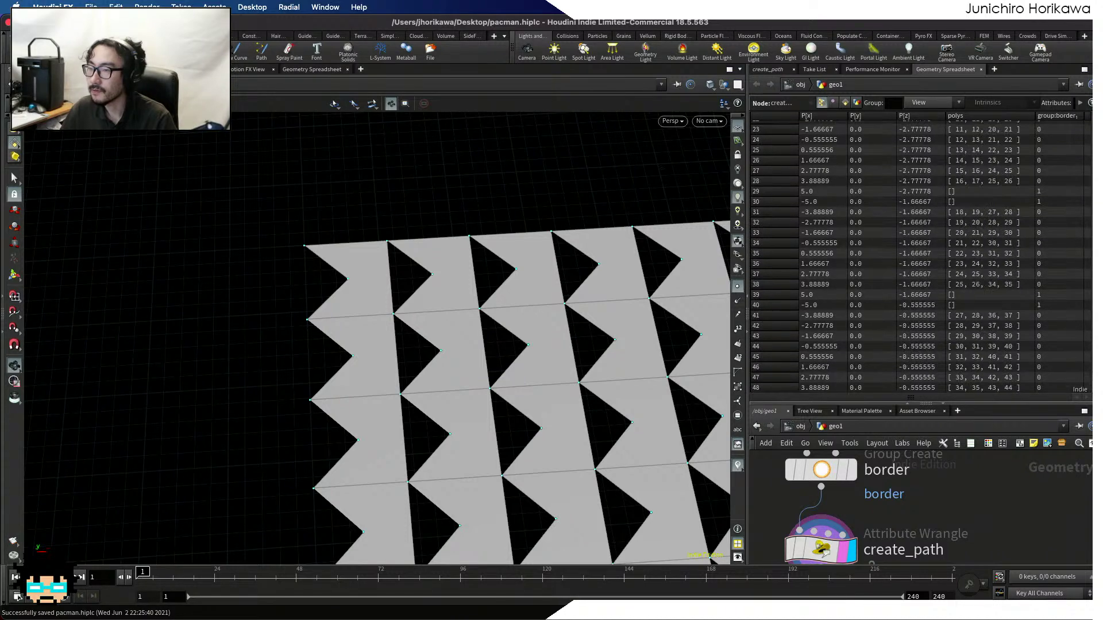
# Comment out the whole for loop in create_path's code by enclosing it in /* and */
pyautogui.click(775, 69)
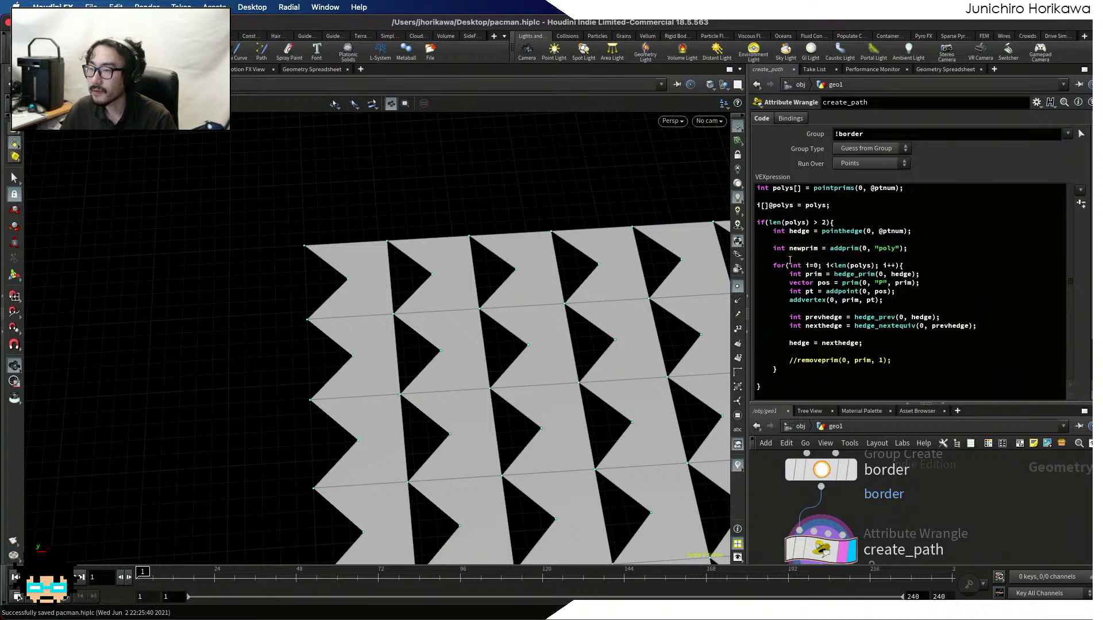
pyautogui.click(790, 254)
pyautogui.write('/*')
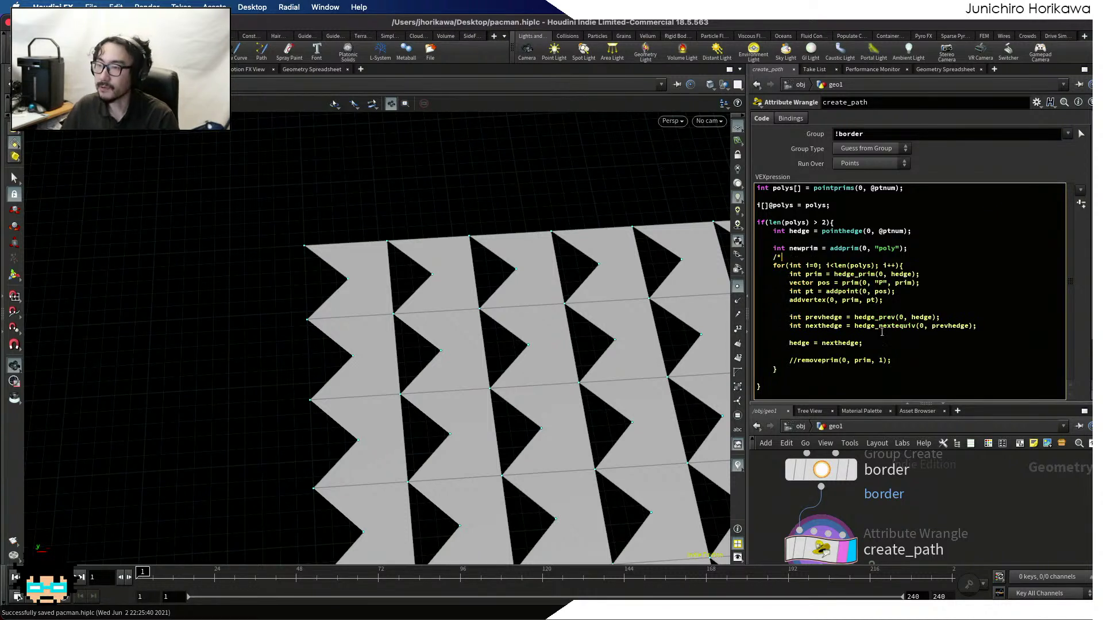
pyautogui.click(801, 372)
pyautogui.press('Return')
pyautogui.write('*/')
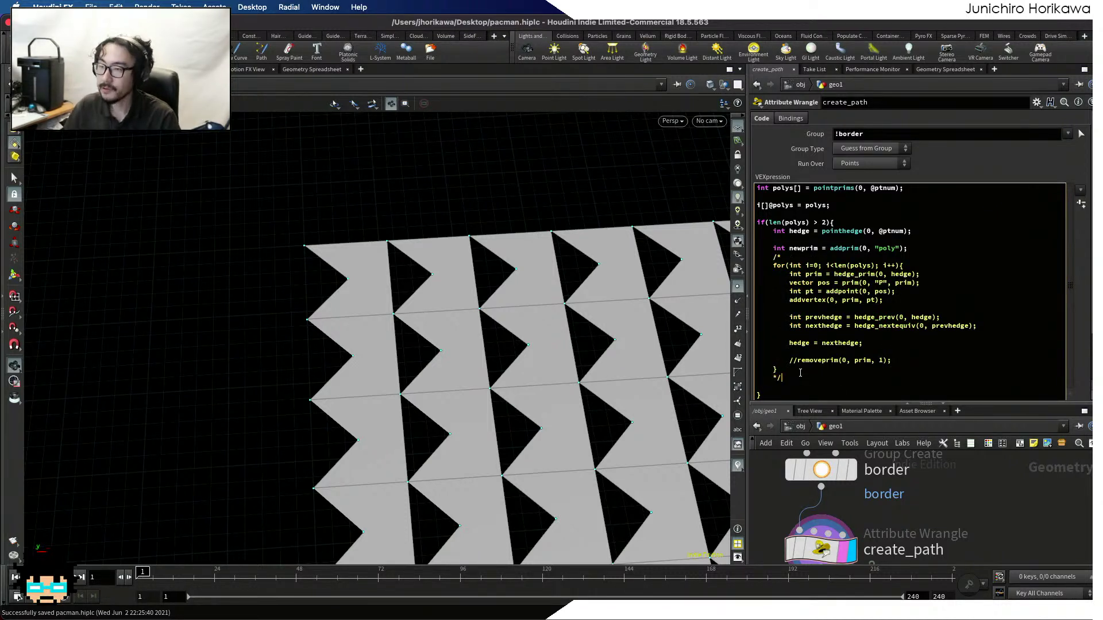
# Check the points' polys arrays in the geometry spreadsheet with the for loop disabled
pyautogui.click(945, 69)
pyautogui.scroll(-5, 977, 143)
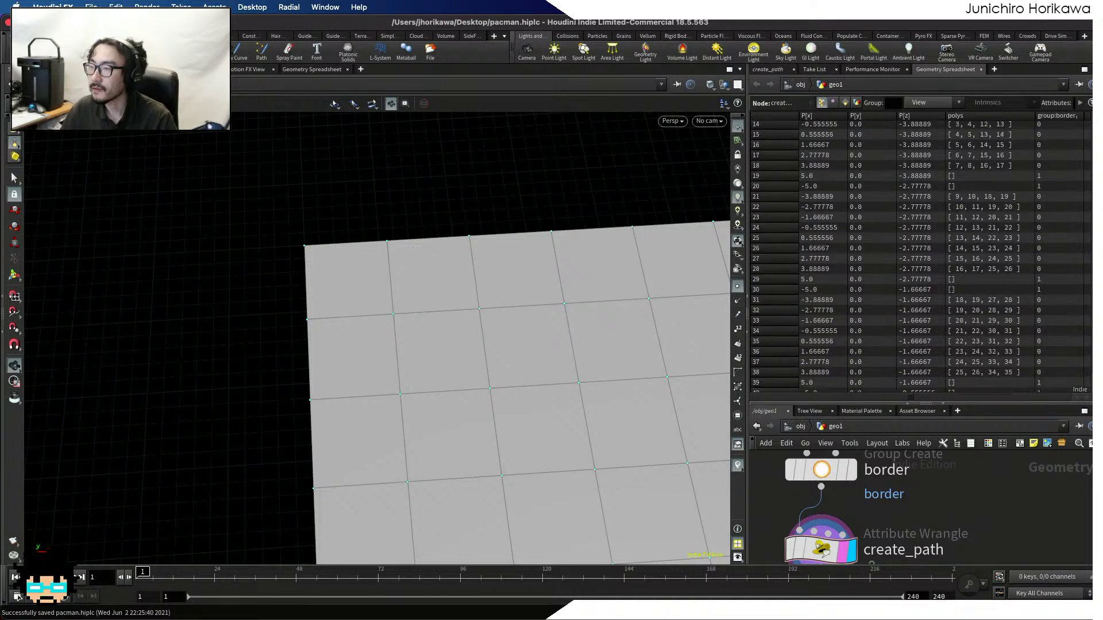
pyautogui.scroll(-20, 1090, 336)
pyautogui.scroll(20, 1090, 336)
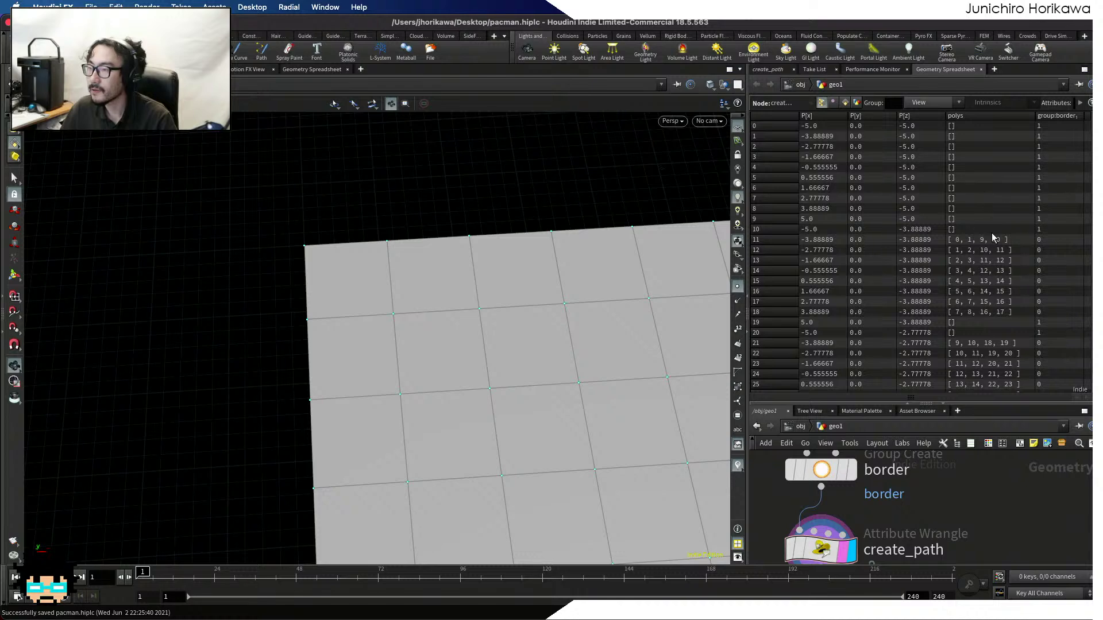
pyautogui.scroll(-1, 991, 232)
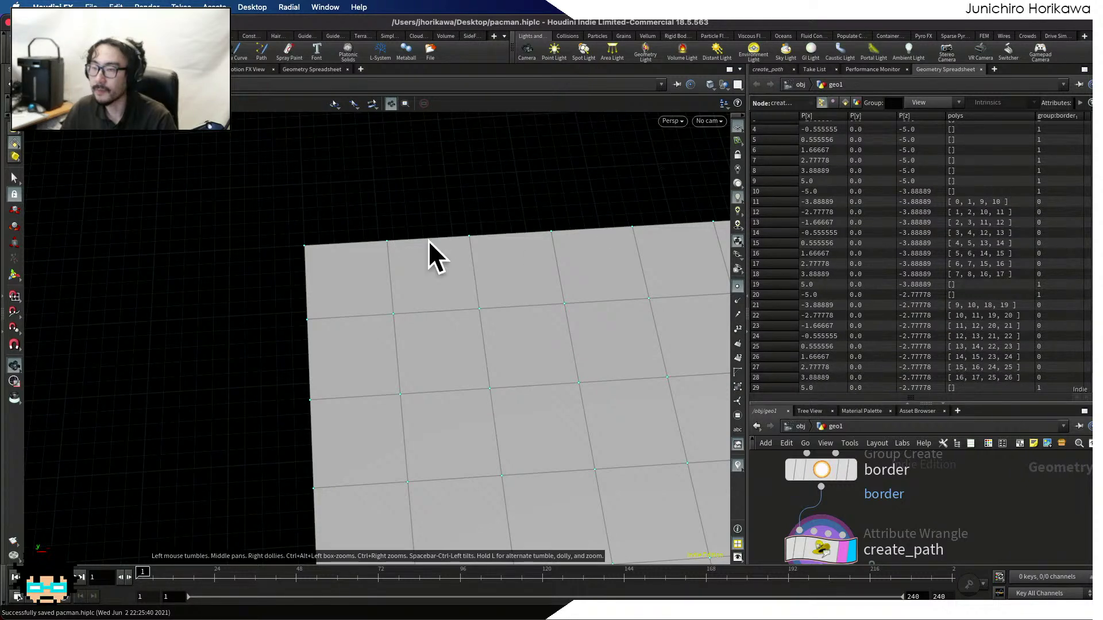
# Re-enable the for loop in create_path's code by removing the /* and */ comment marks around it
pyautogui.click(759, 70)
pyautogui.click(788, 258)
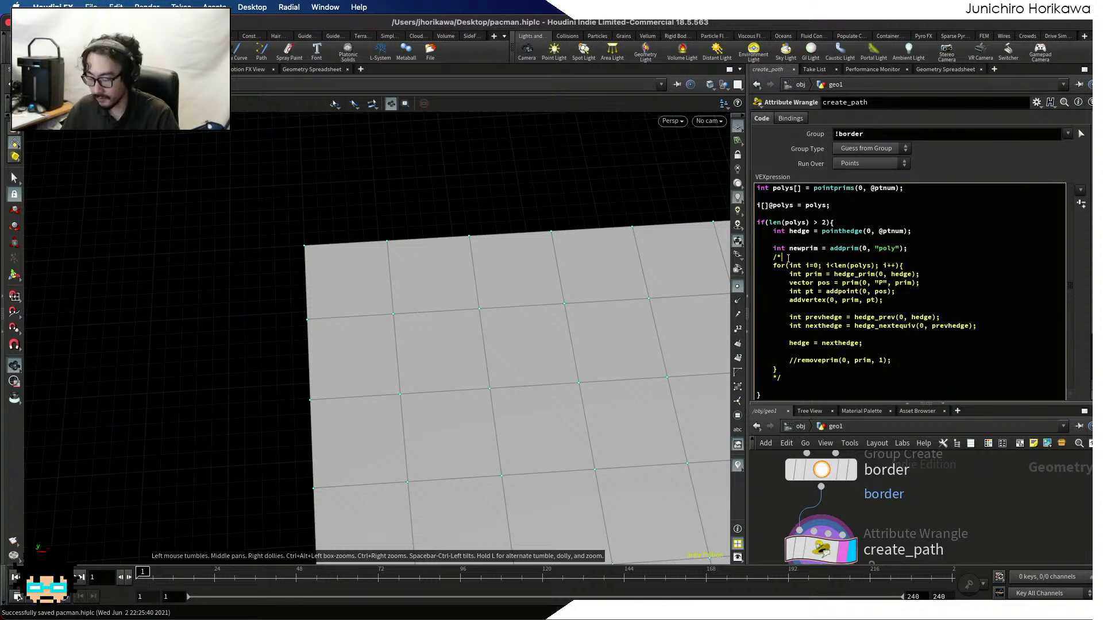
pyautogui.press('BackSpace')
pyautogui.press('BackSpace')
pyautogui.press('BackSpace')
pyautogui.press('BackSpace')
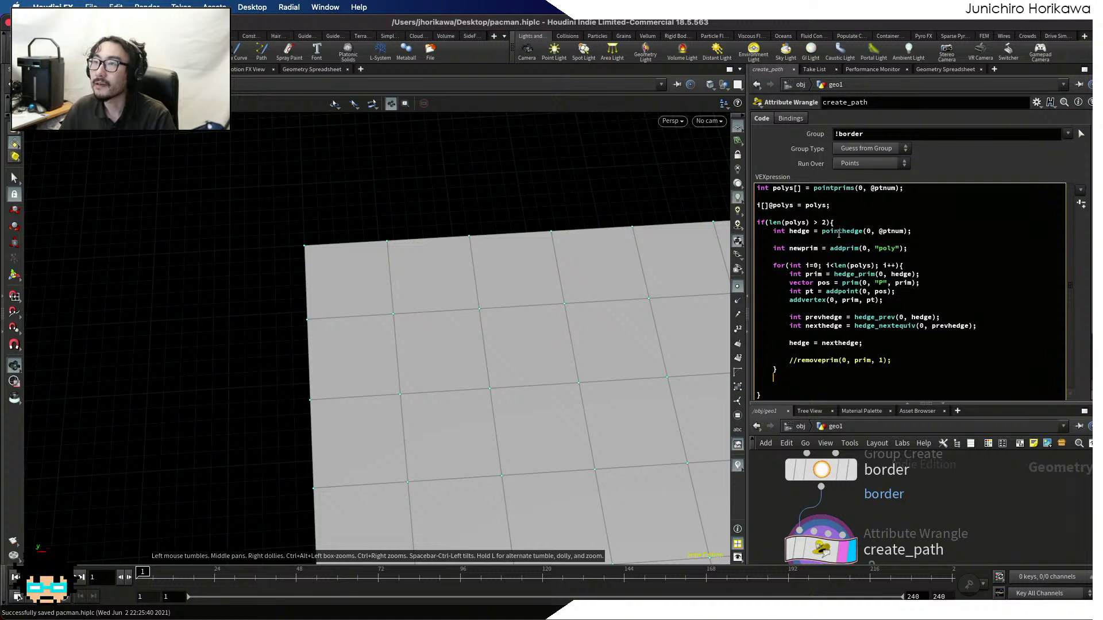
# Review create_path's code line by line, from the pointhedge call through the loop to the prim argument of addvertex
pyautogui.moveTo(918, 230); pyautogui.dragTo(773, 239)
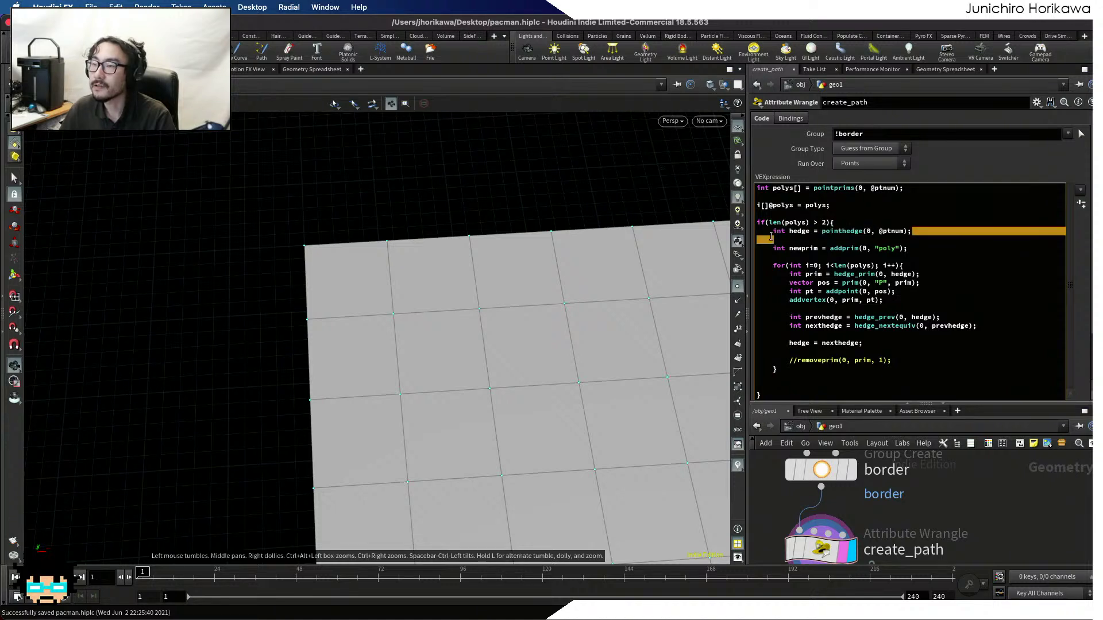
pyautogui.click(774, 240)
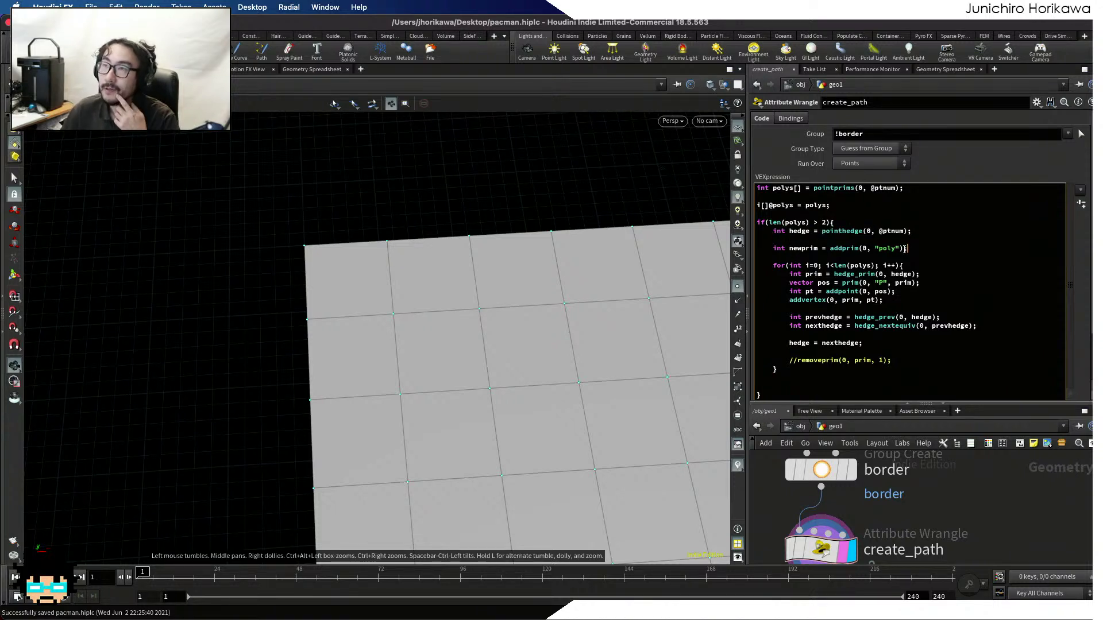
pyautogui.moveTo(905, 249); pyautogui.dragTo(776, 249)
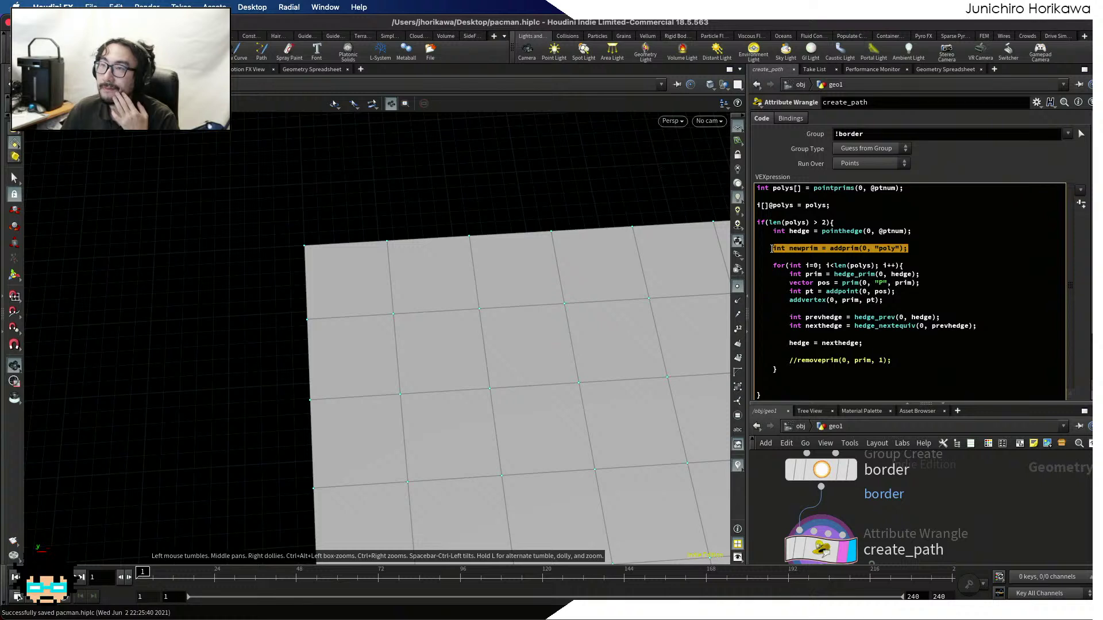
pyautogui.click(783, 258)
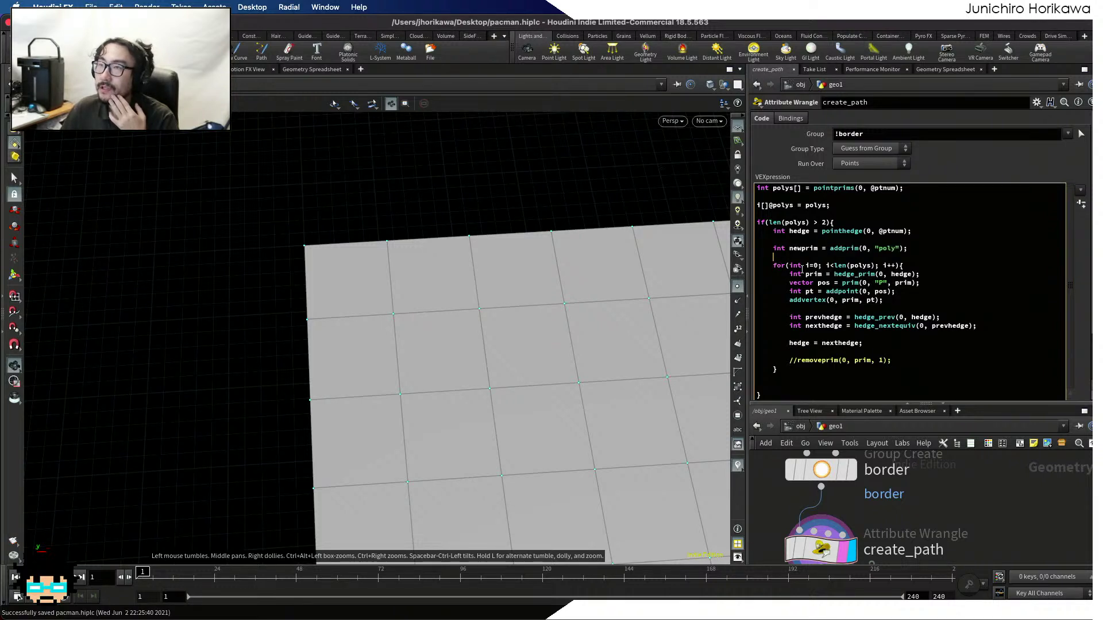
pyautogui.moveTo(874, 265); pyautogui.dragTo(834, 265)
pyautogui.click(837, 266)
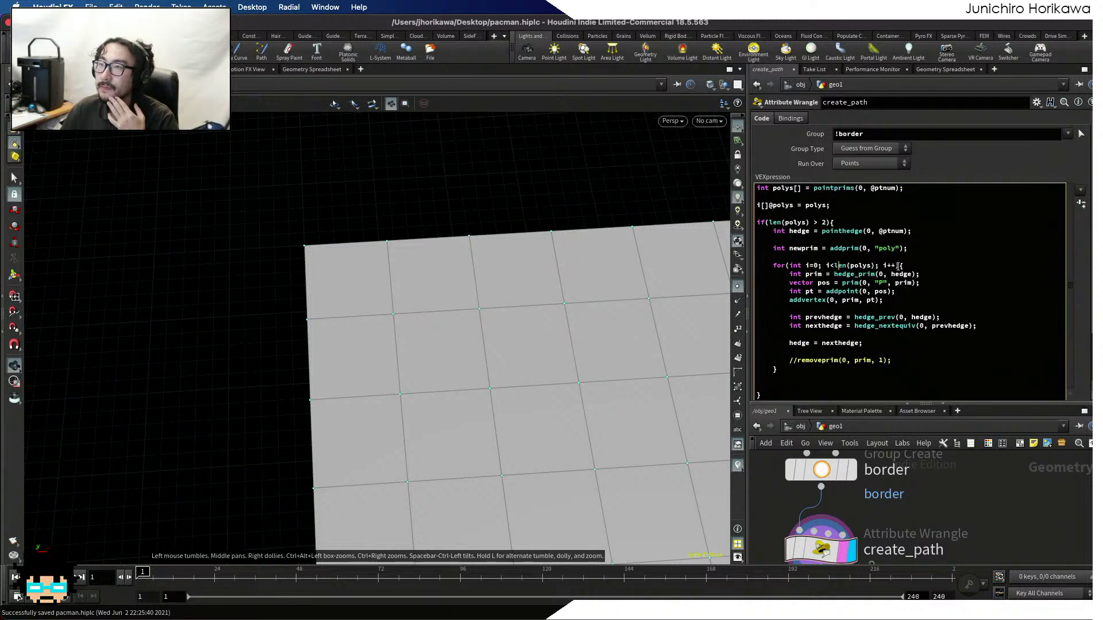
pyautogui.moveTo(919, 274); pyautogui.dragTo(834, 276)
pyautogui.click(834, 283)
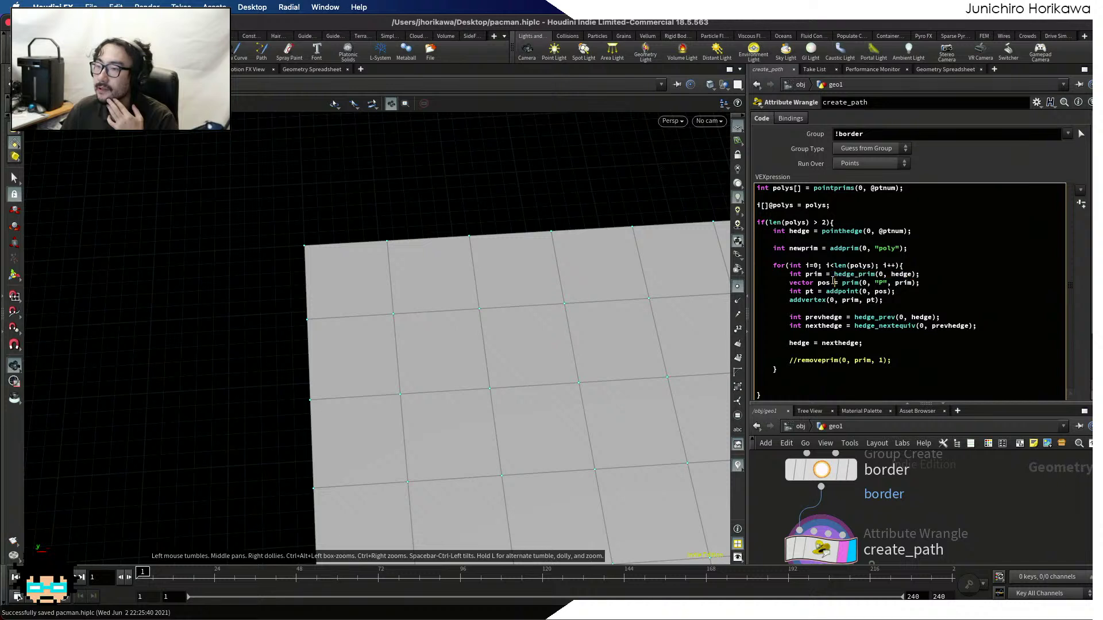
pyautogui.moveTo(942, 283); pyautogui.dragTo(792, 284)
pyautogui.click(796, 291)
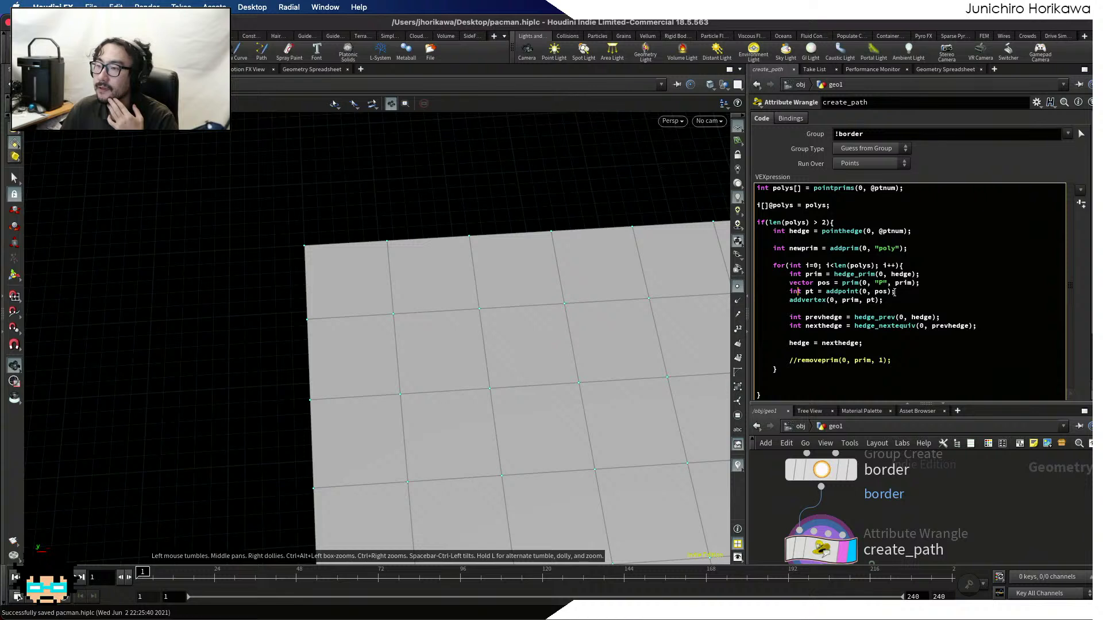
pyautogui.moveTo(895, 292); pyautogui.dragTo(791, 292)
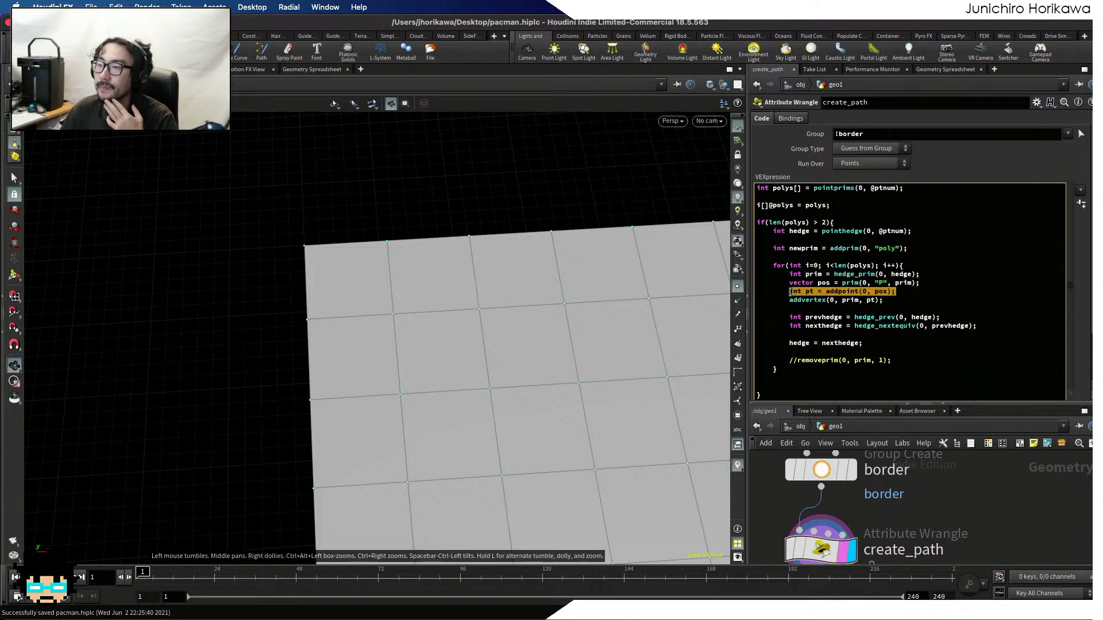
pyautogui.click(810, 302)
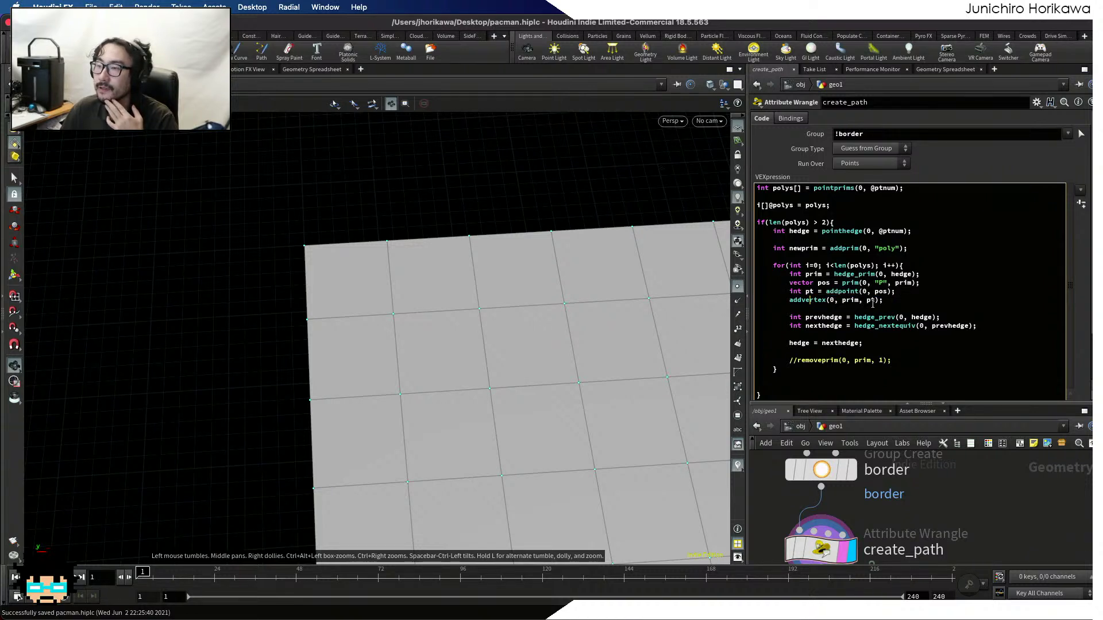
pyautogui.moveTo(860, 300); pyautogui.dragTo(841, 300)
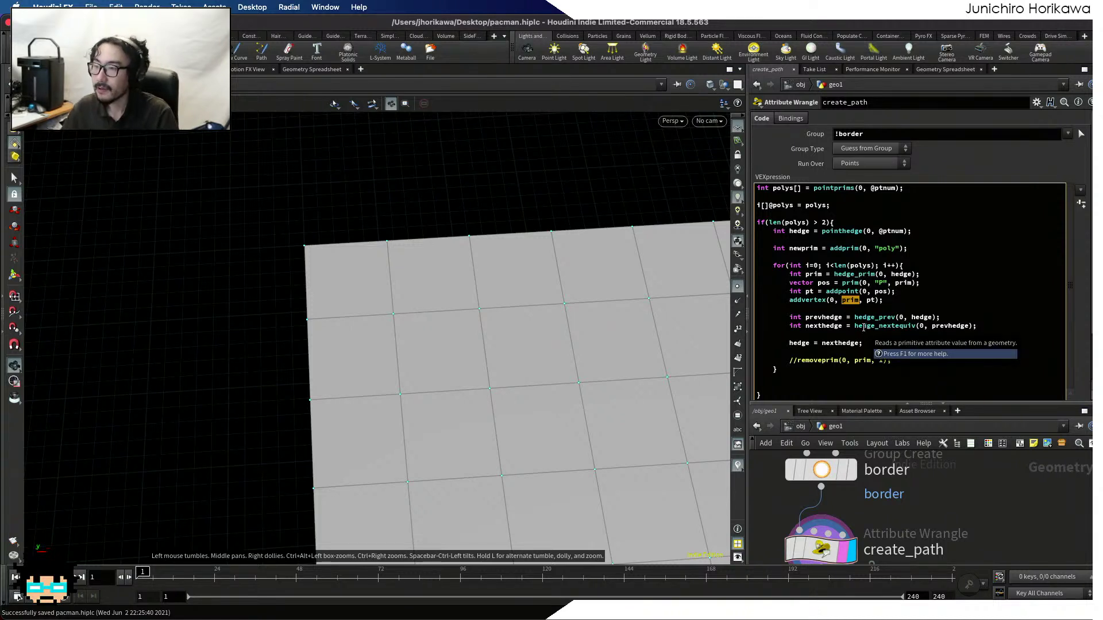
pyautogui.click(843, 300)
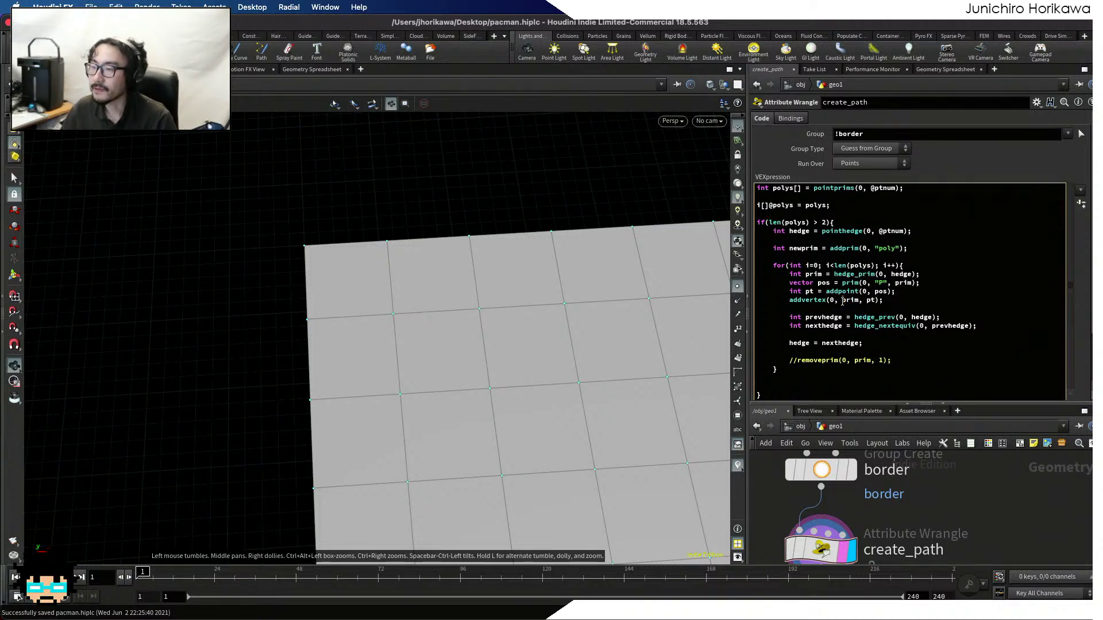
# Replace prim with newprim in the addvertex call so that it reads addvertex(0, newprim, pt);
pyautogui.moveTo(842, 299); pyautogui.dragTo(858, 301)
pyautogui.doubleClick(811, 250)
pyautogui.press('super+c')
pyautogui.click(858, 309)
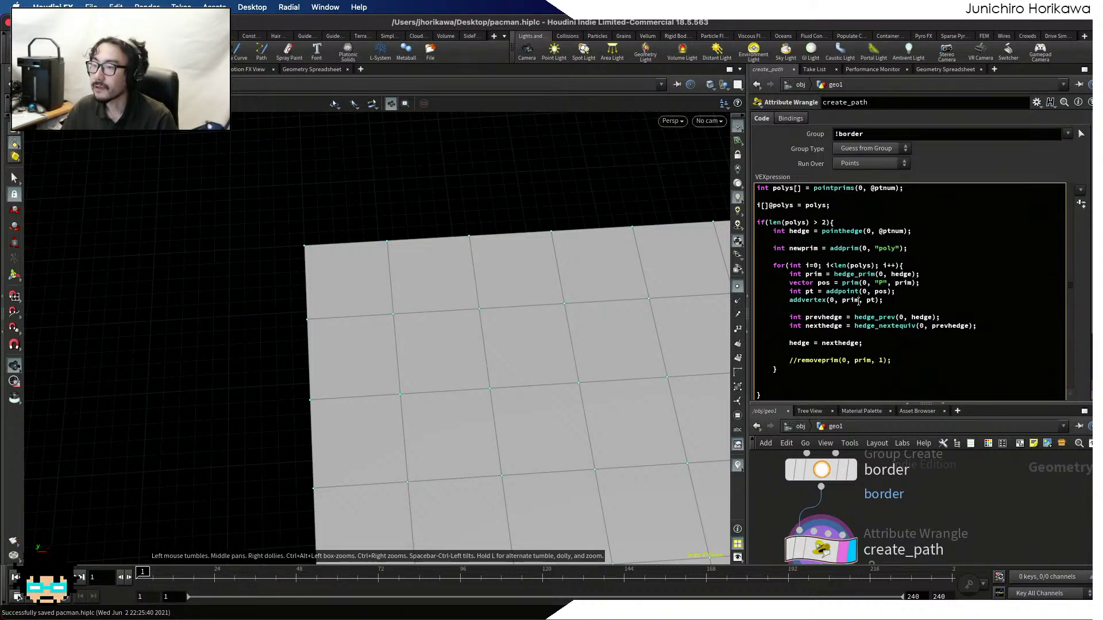
pyautogui.doubleClick(851, 300)
pyautogui.press('super+v')
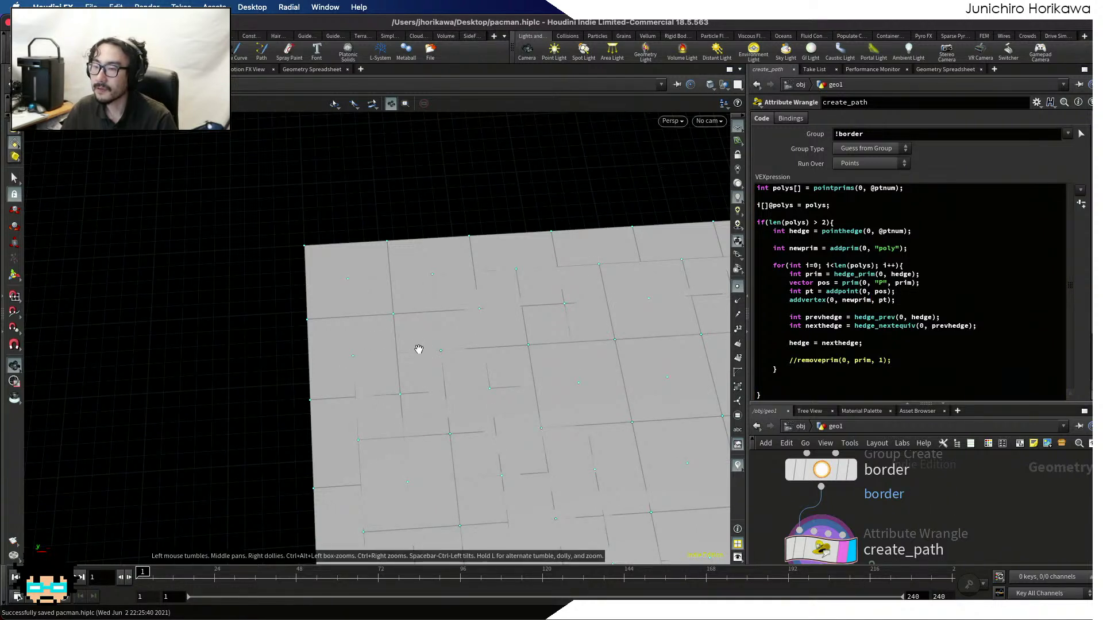
# Uncomment the removeprim(0, prim, 1); line at the end of the for loop
pyautogui.click(798, 363)
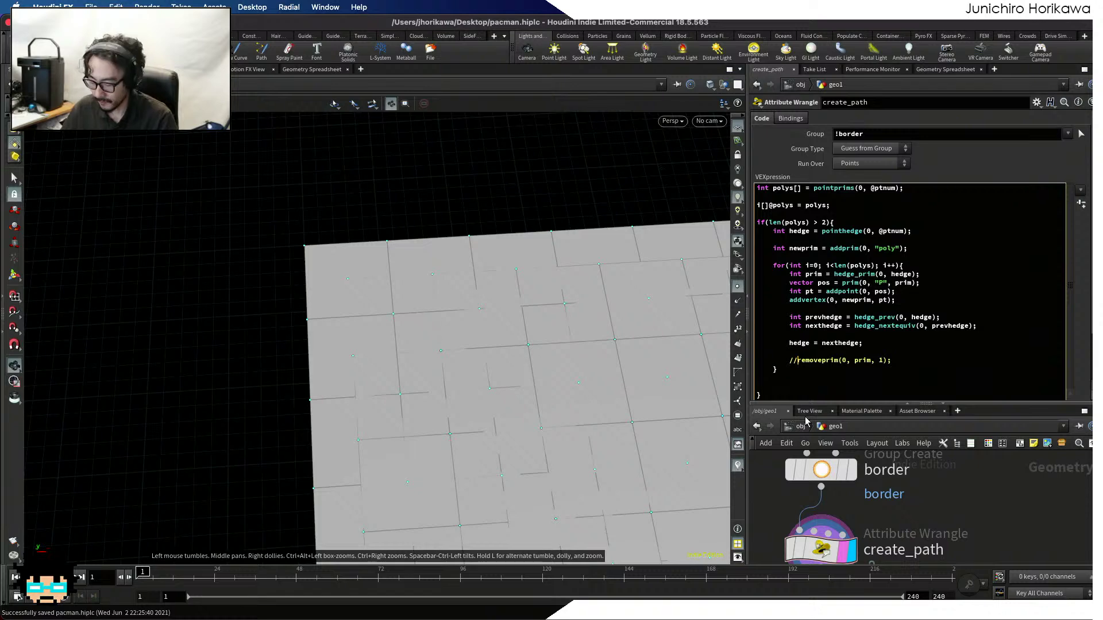
pyautogui.press('BackSpace')
pyautogui.press('BackSpace')
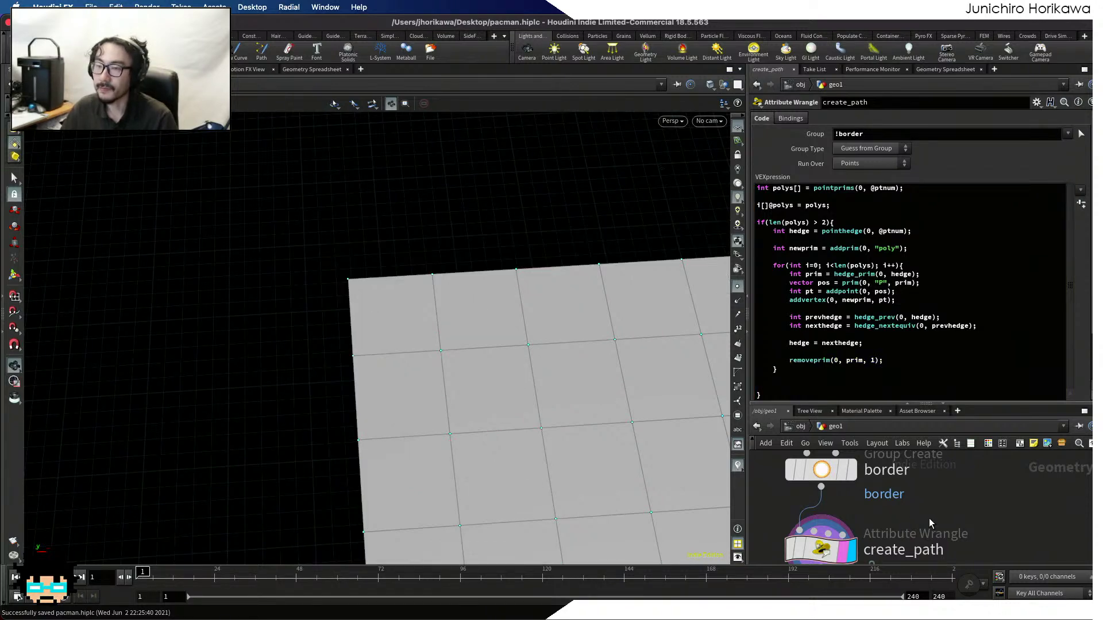
# Display the border node's original grid and compare it with create_path's polygons in the viewport
pyautogui.scroll(-5, 640, 448)
pyautogui.moveTo(635, 446); pyautogui.dragTo(437, 323, button='middle')
pyautogui.scroll(-3, 436, 323)
pyautogui.scroll(1, 437, 322)
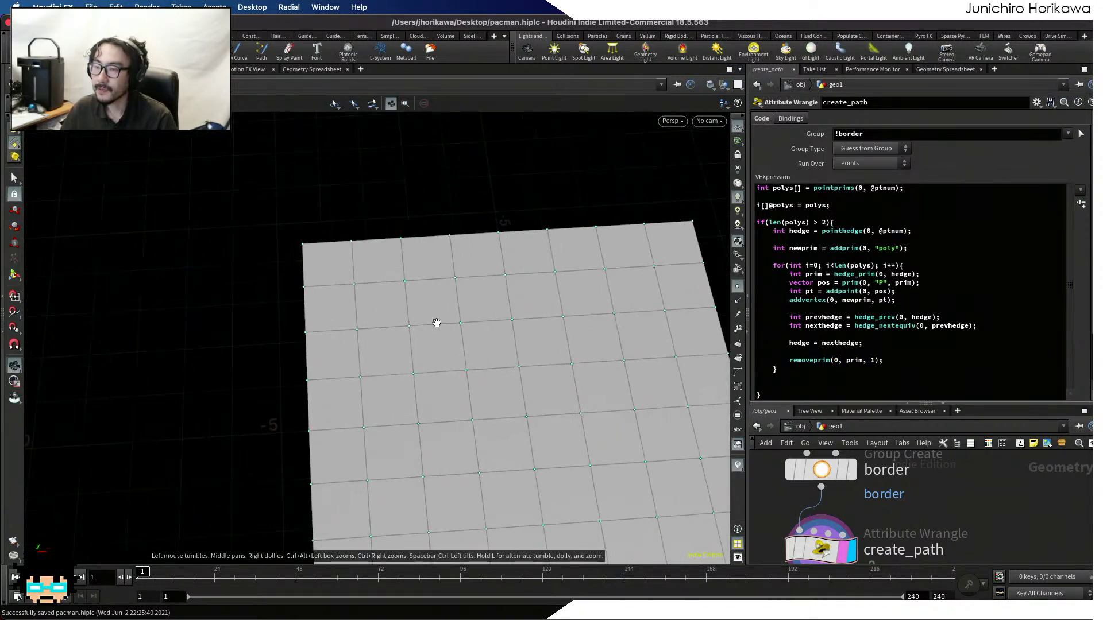
pyautogui.scroll(-2, 873, 508)
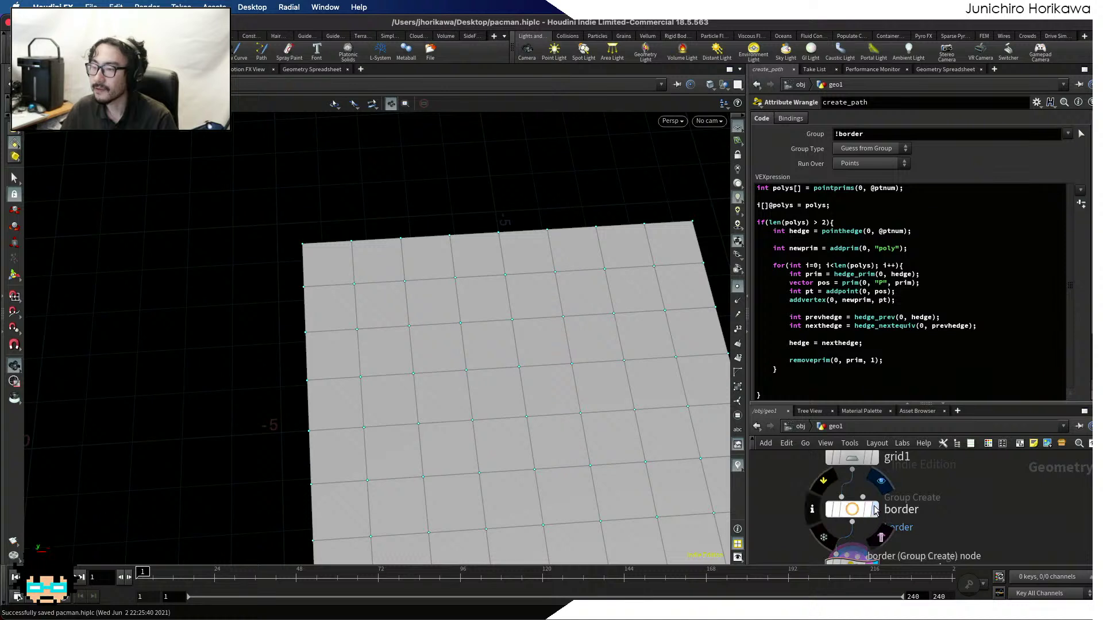
pyautogui.click(875, 510)
pyautogui.moveTo(881, 561); pyautogui.dragTo(864, 507, button='middle')
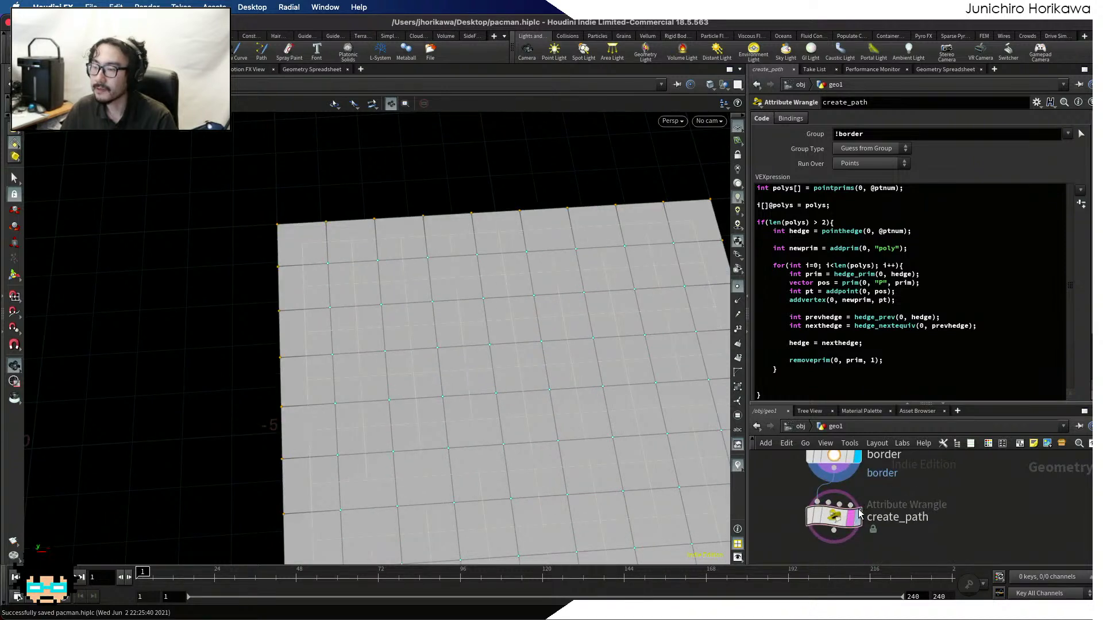
pyautogui.click(856, 516)
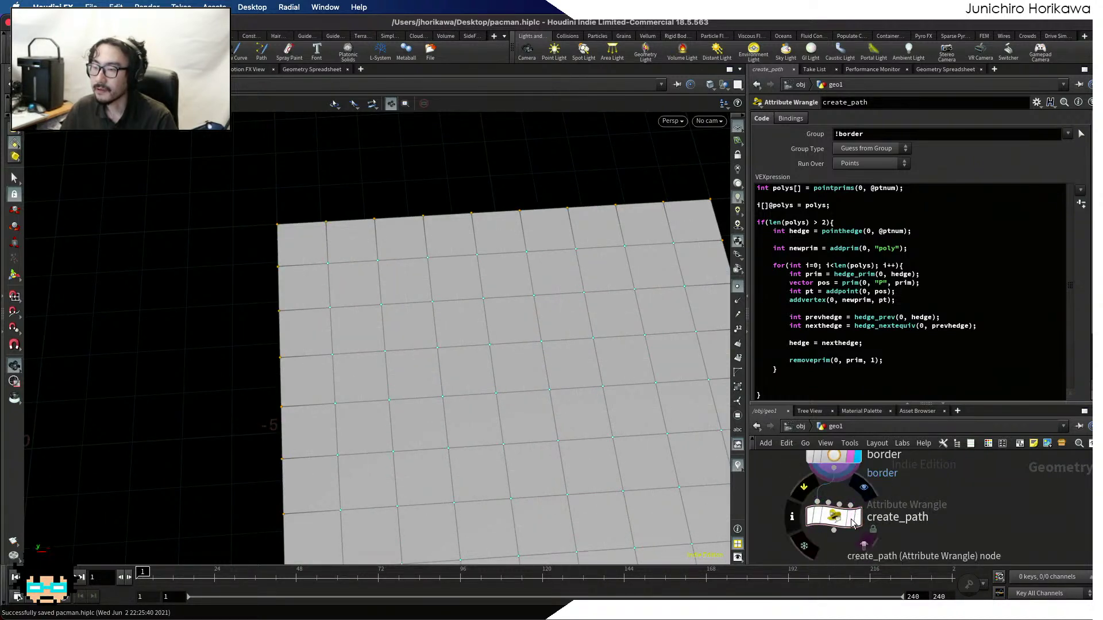
pyautogui.click(856, 520)
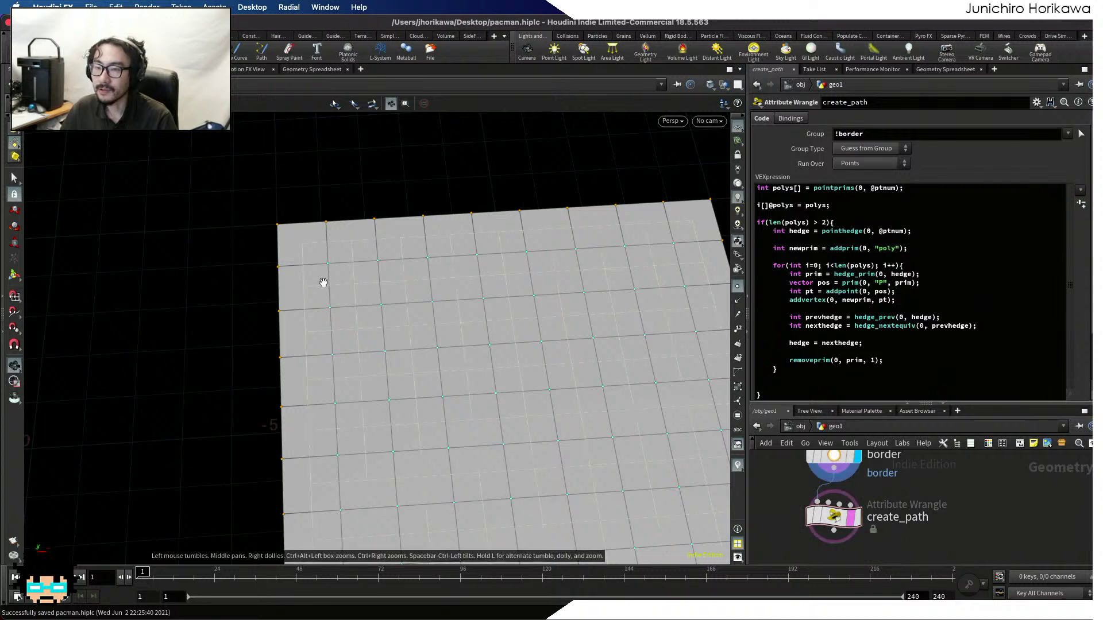
pyautogui.scroll(3, 345, 287)
# Display create_path with the border node templated and inspect the new polygons against the original grid outline
pyautogui.moveTo(859, 520)
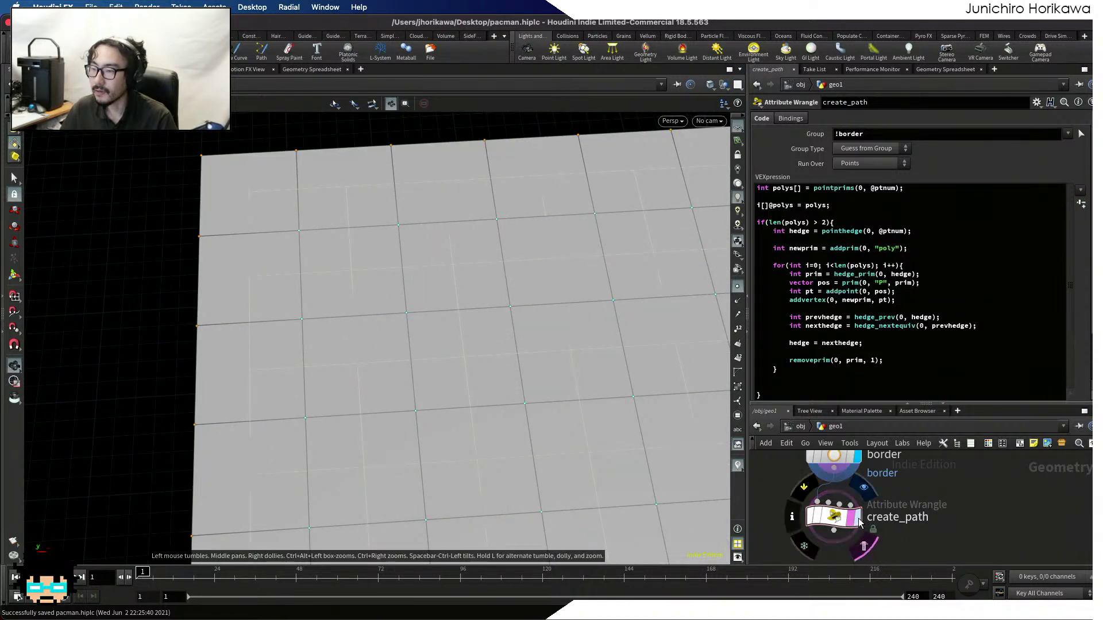
pyautogui.moveTo(859, 521); pyautogui.dragTo(856, 555, button='middle')
pyautogui.moveTo(362, 286); pyautogui.dragTo(428, 337, button='middle')
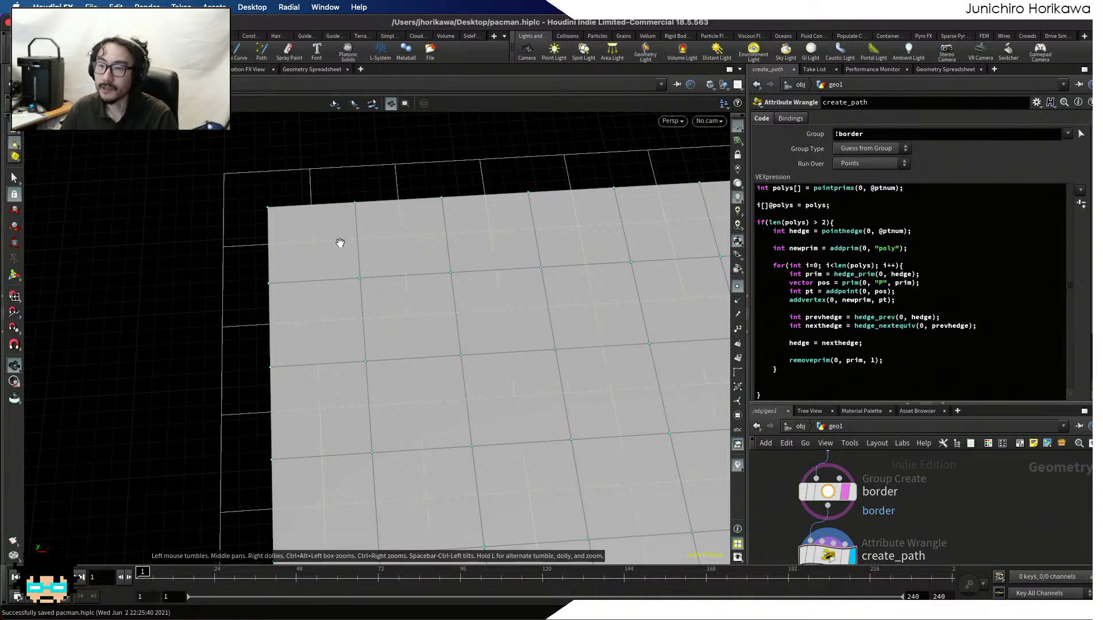
pyautogui.moveTo(295, 278); pyautogui.dragTo(329, 245, button='right')
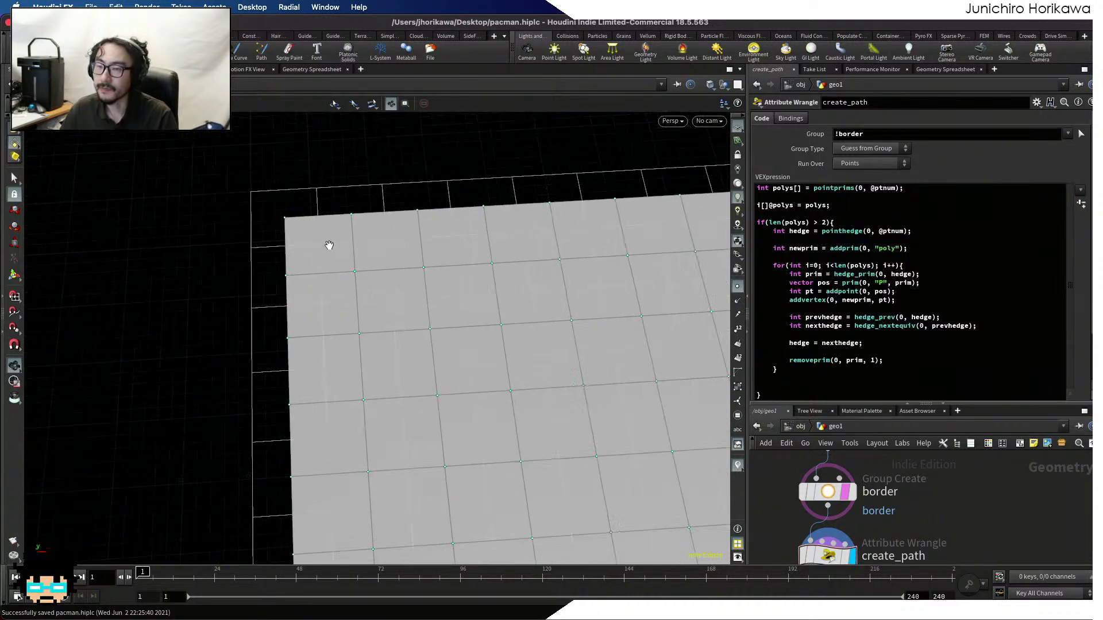
pyautogui.scroll(-10, 330, 245)
pyautogui.scroll(5, 436, 362)
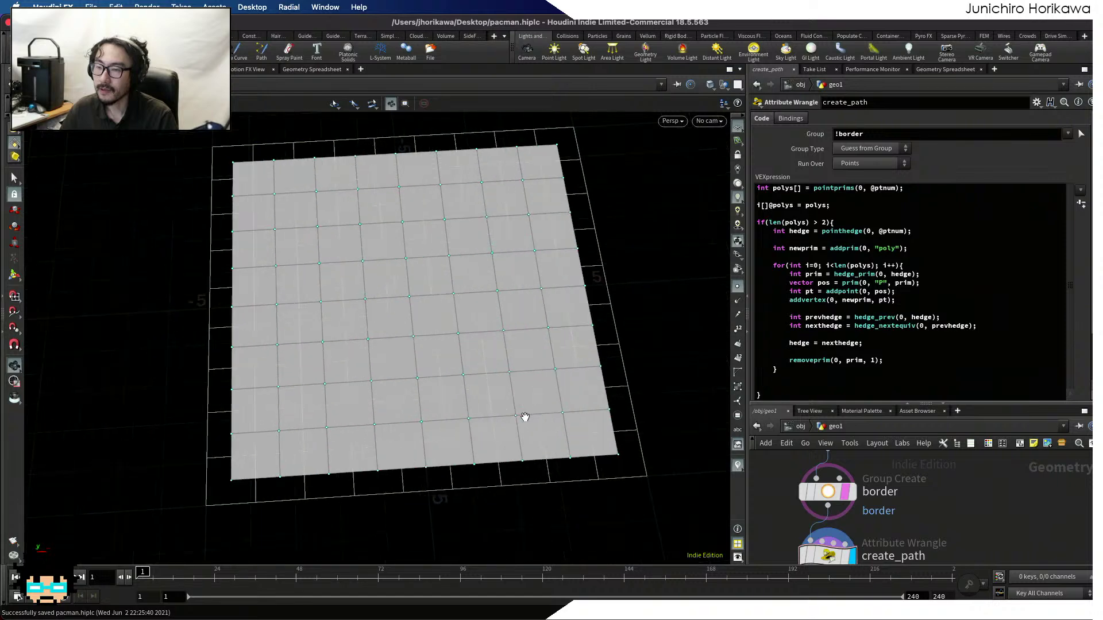
pyautogui.scroll(2, 572, 448)
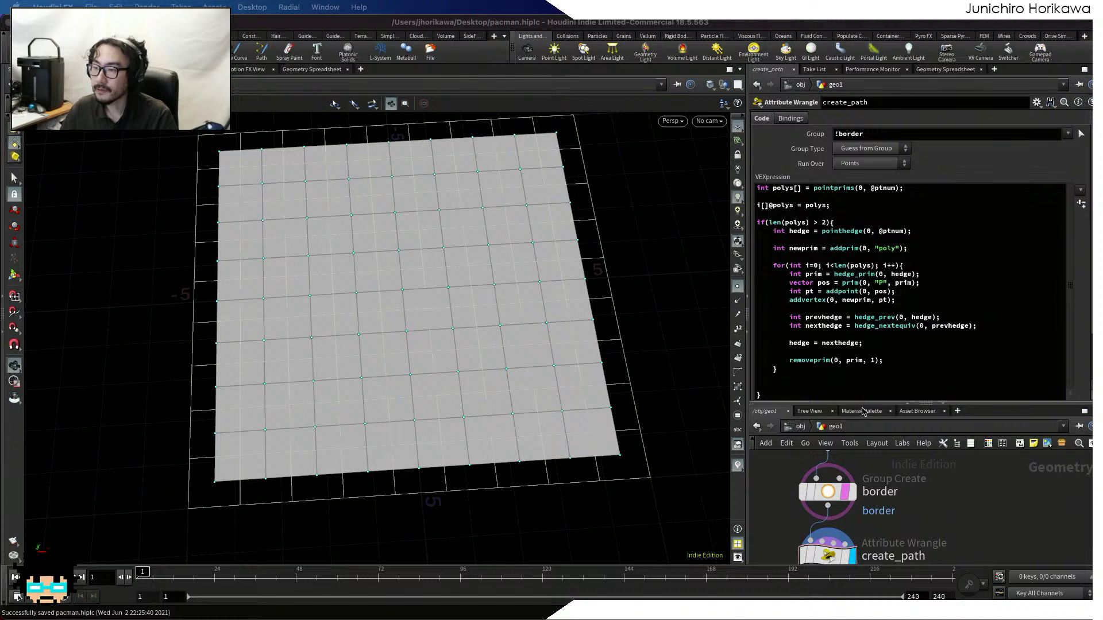
# Add setprimgroup(0, "path", newprim, 1); below the addprim line in create_path's code and save the scene
pyautogui.moveTo(863, 404); pyautogui.dragTo(860, 406)
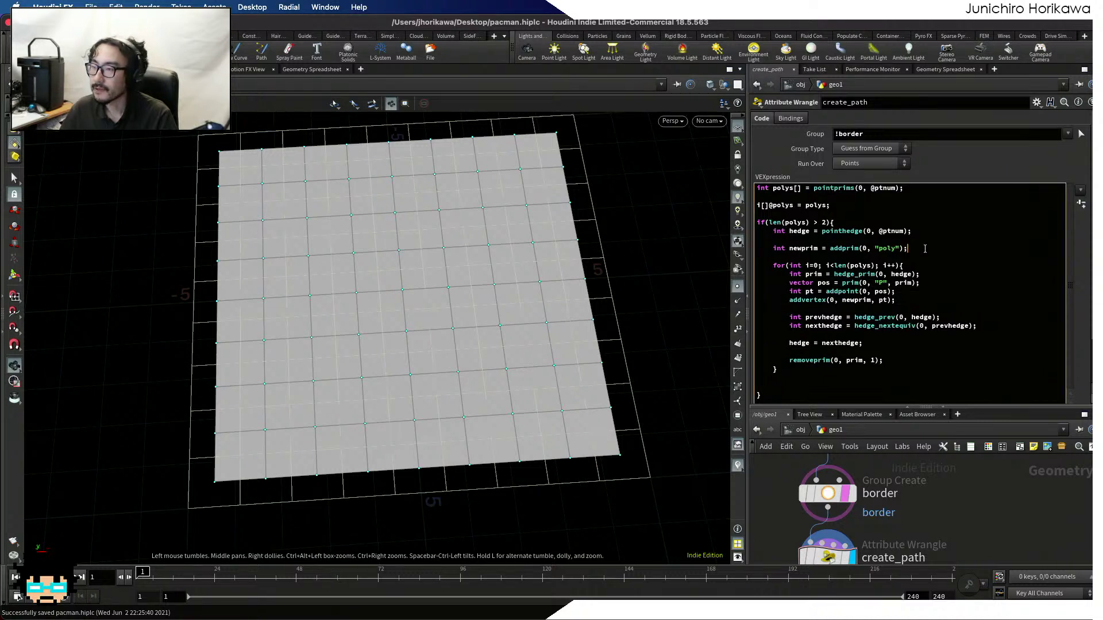
pyautogui.press('Return')
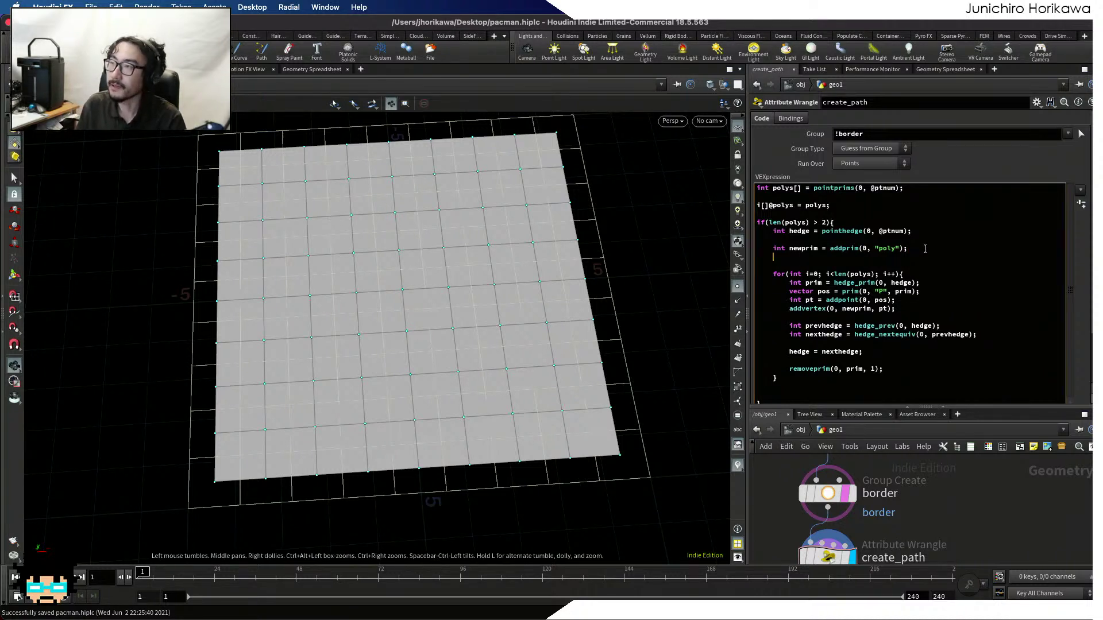
pyautogui.write('set')
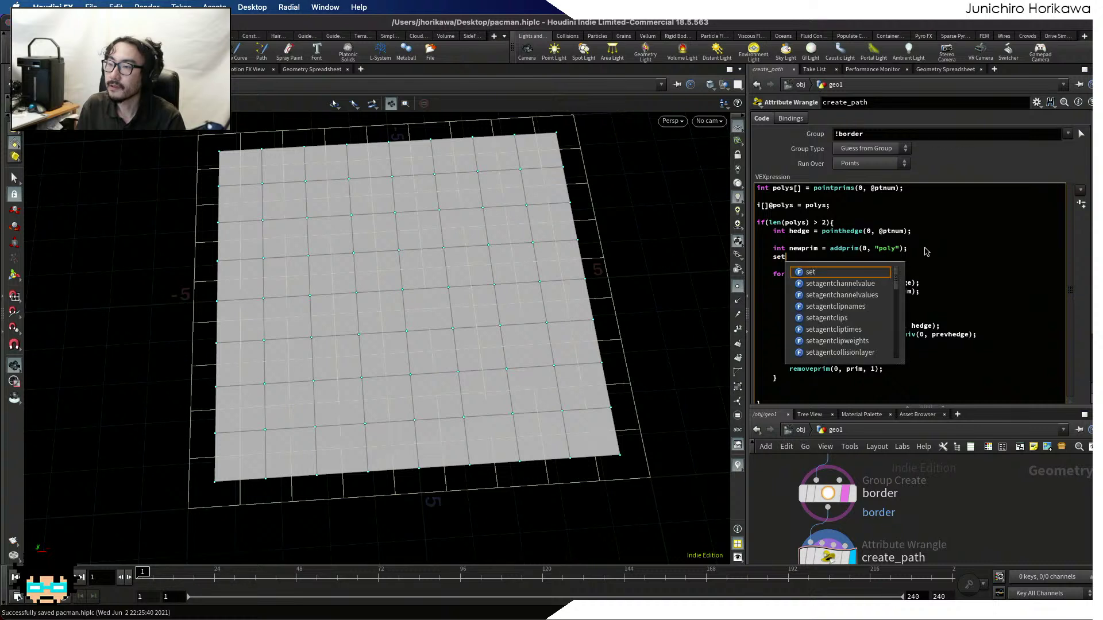
pyautogui.write('primgroup(0')
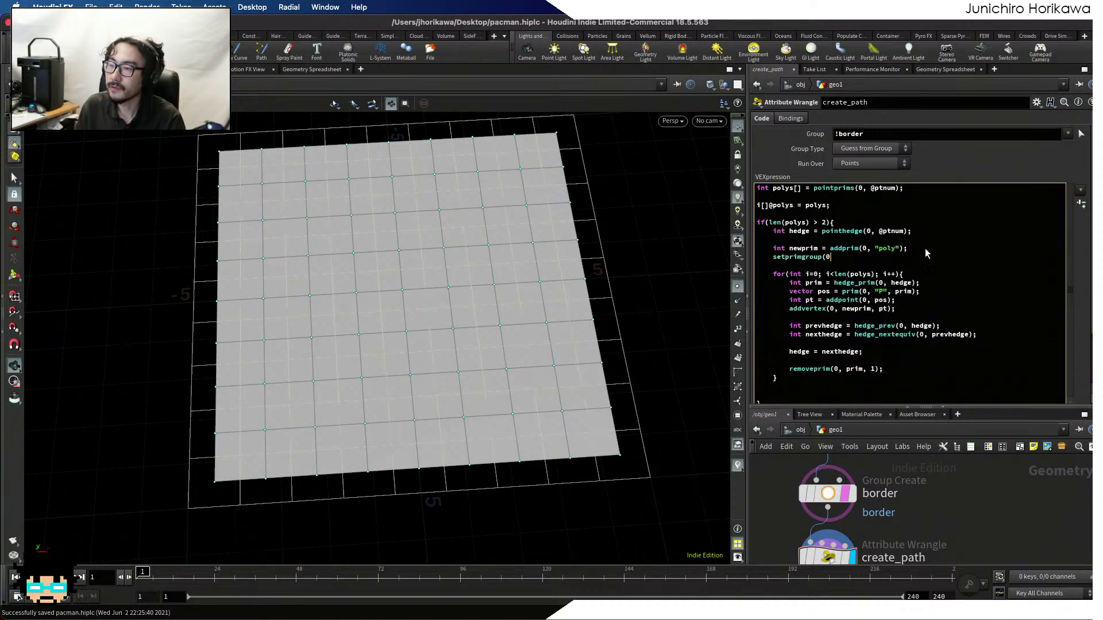
pyautogui.write(', "path", ')
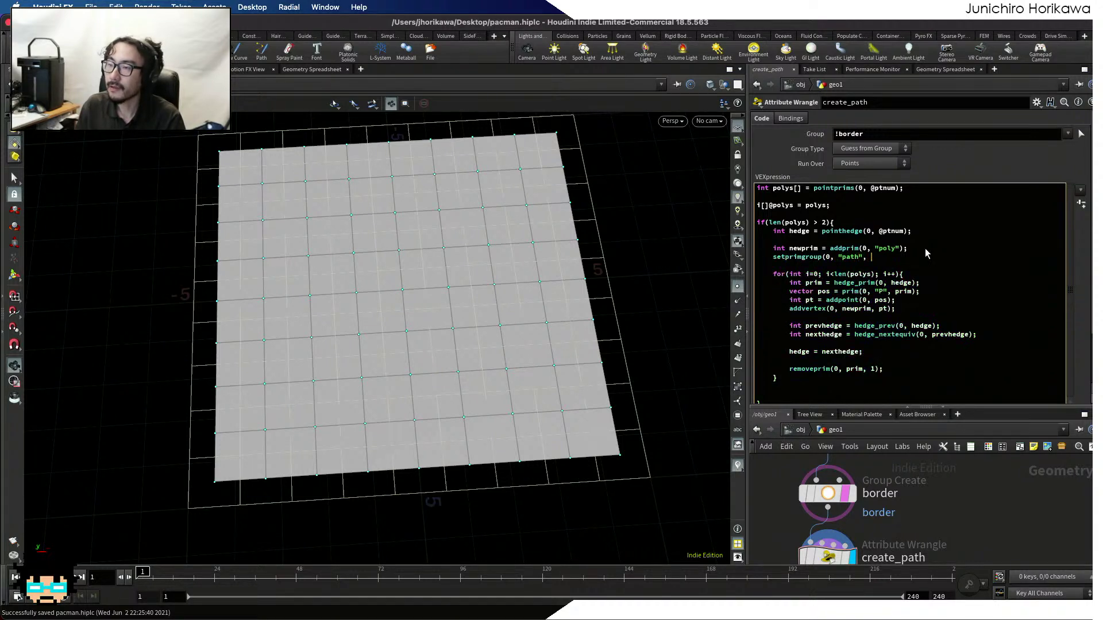
pyautogui.write('newp')
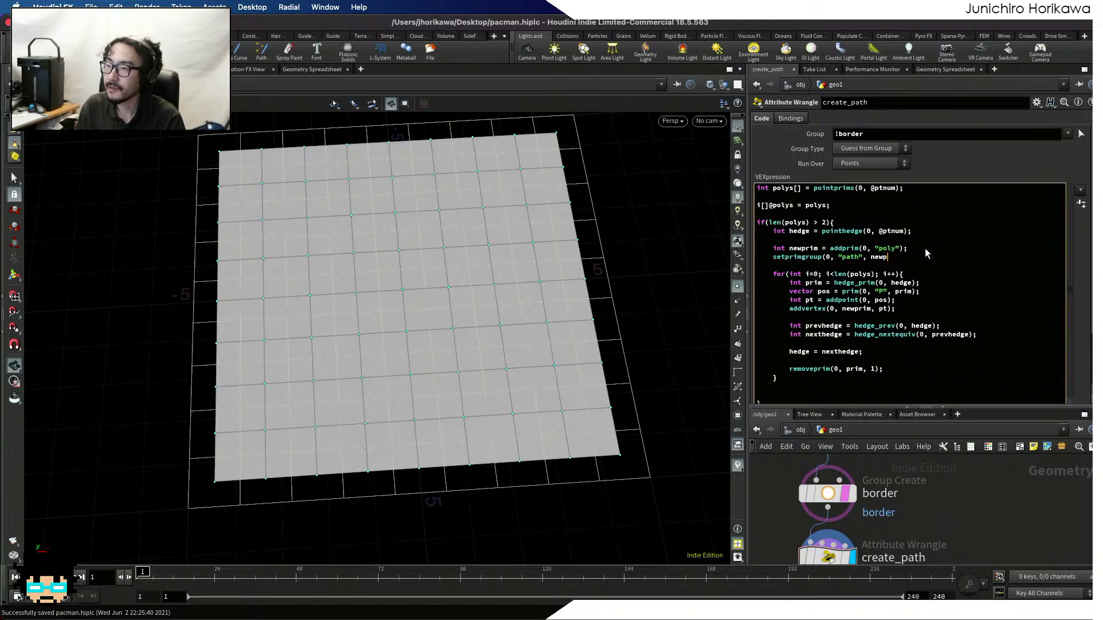
pyautogui.write('rr')
pyautogui.write('im, 1);')
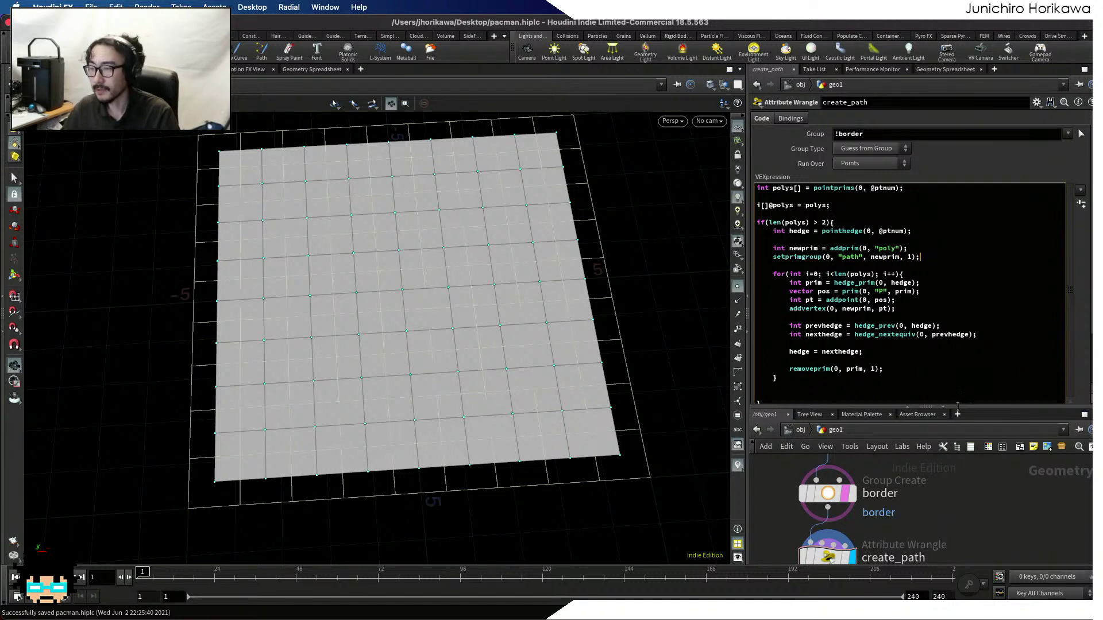
pyautogui.press('super+s')
pyautogui.scroll(-5, 953, 487)
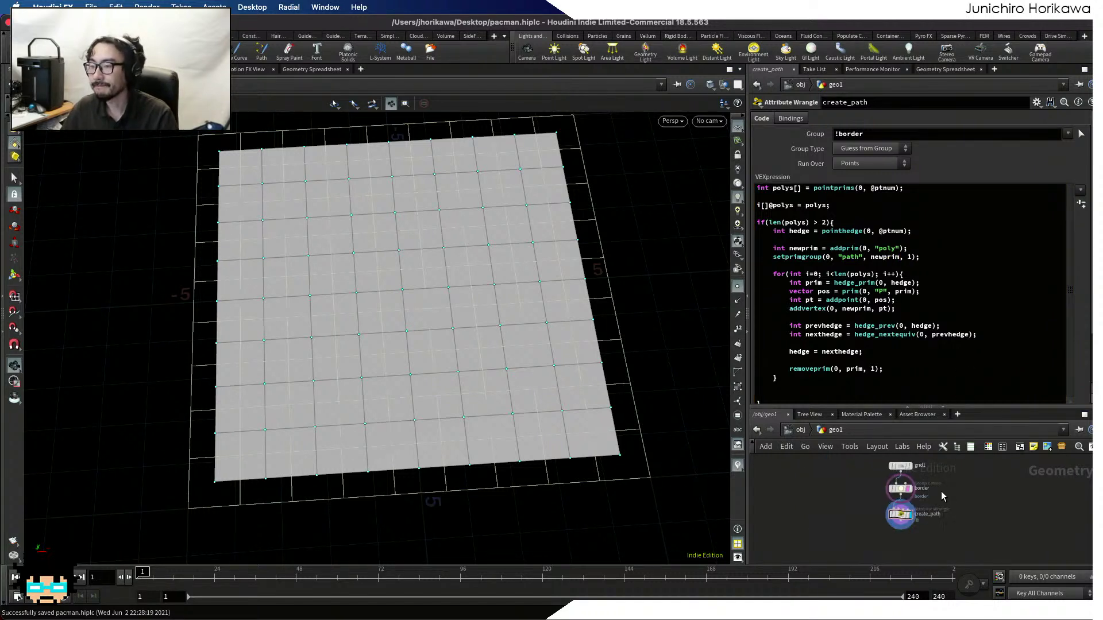
# Add a Fuse node after create_path and display it
pyautogui.scroll(4, 930, 511)
pyautogui.click(888, 520)
pyautogui.moveTo(950, 522); pyautogui.dragTo(968, 483, button='middle')
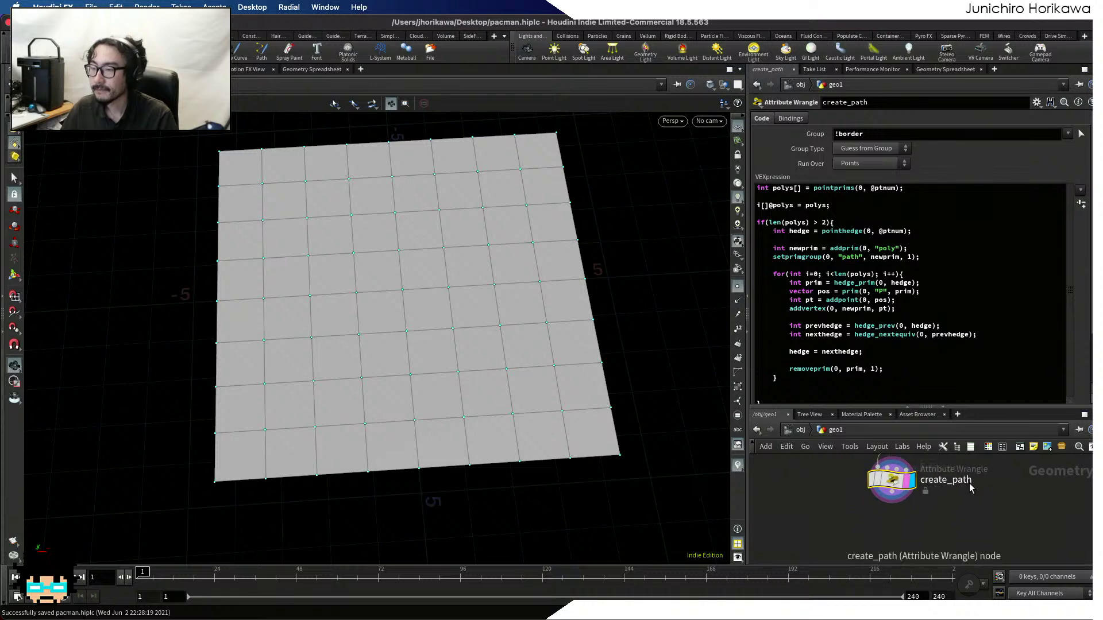
pyautogui.moveTo(908, 524); pyautogui.dragTo(908, 518, button='middle')
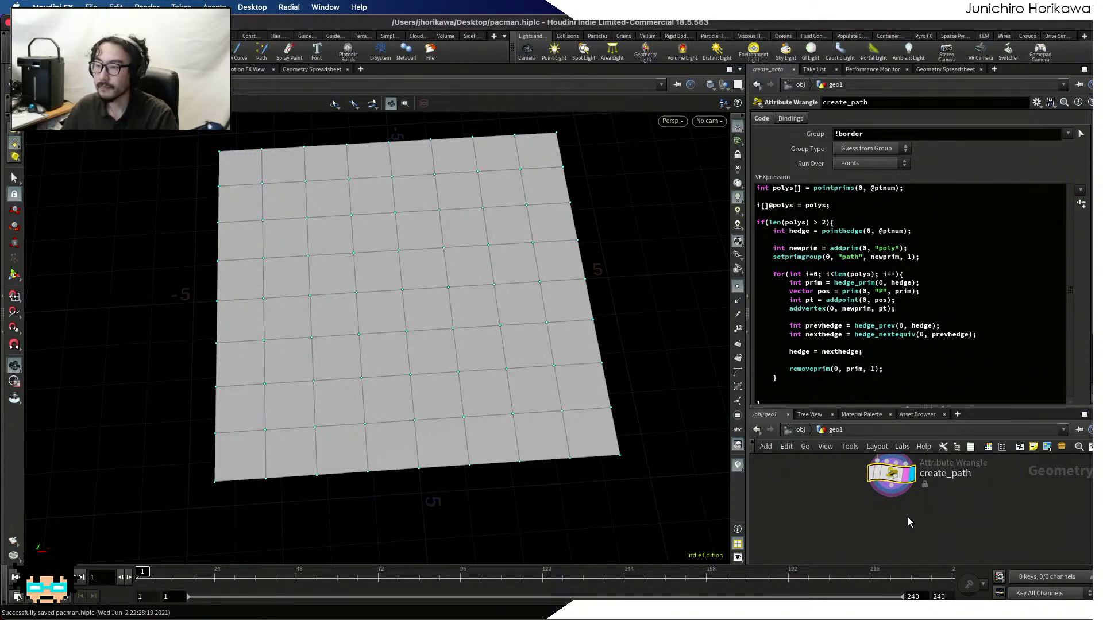
pyautogui.press('Tab')
pyautogui.write('fuse')
pyautogui.press('Return')
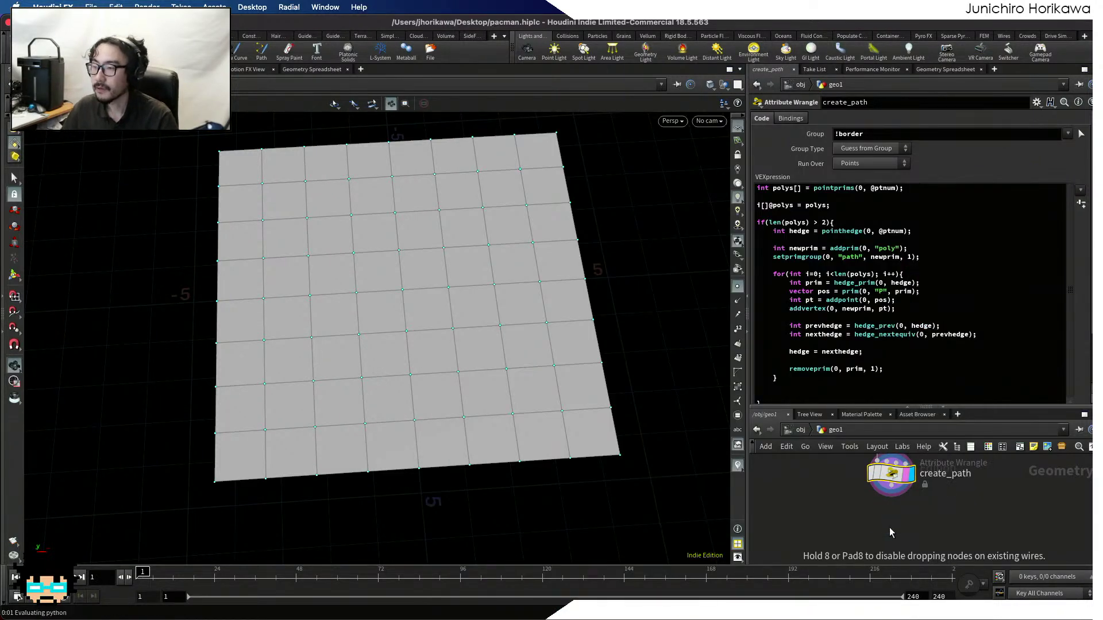
pyautogui.click(889, 528)
pyautogui.click(917, 532)
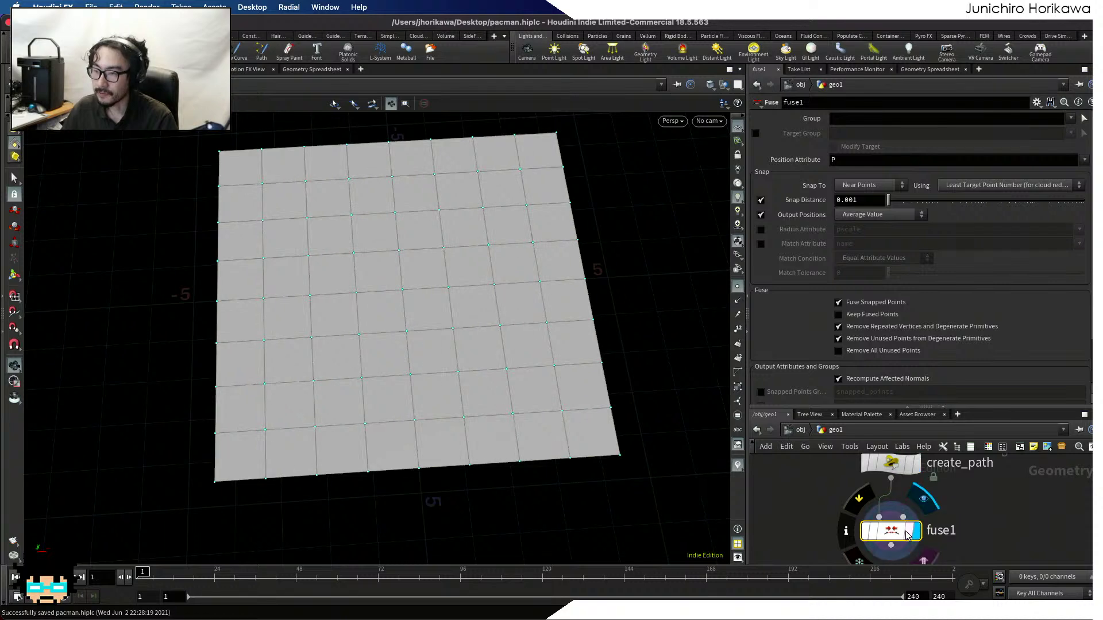
pyautogui.moveTo(954, 397); pyautogui.dragTo(952, 294)
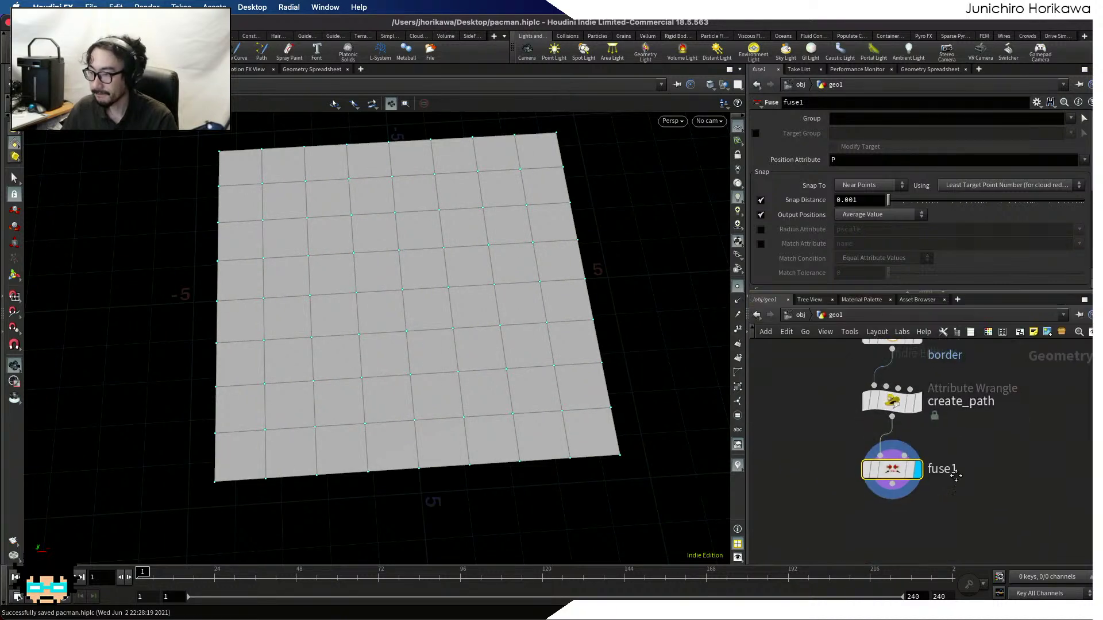
pyautogui.press('Tab')
pyautogui.write('convert')
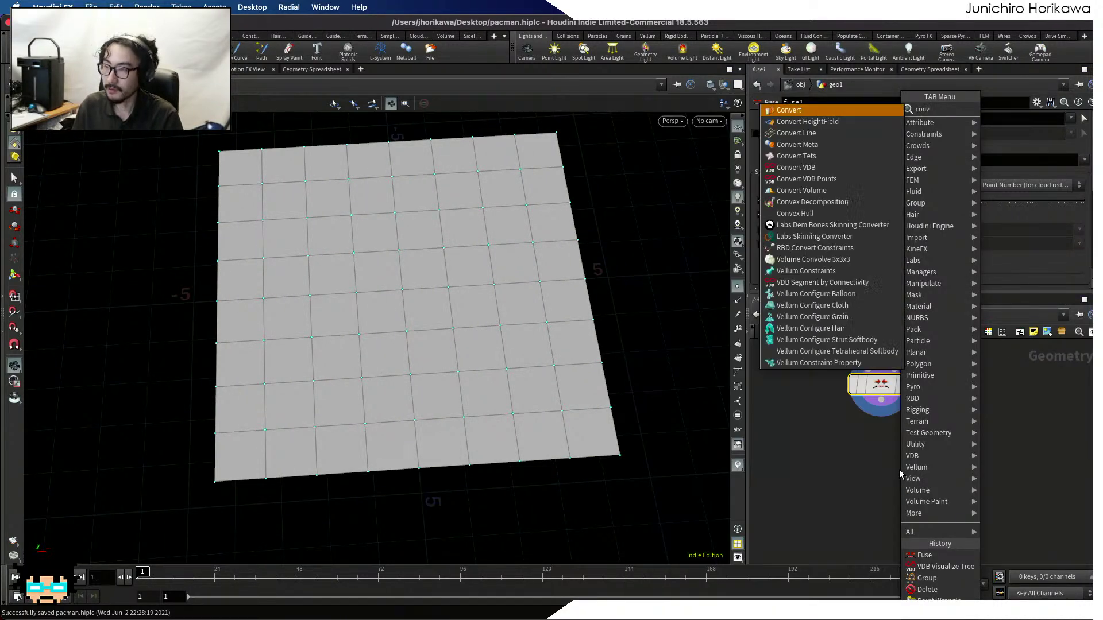
pyautogui.press('Return')
pyautogui.click(900, 470)
# Add a Convert Line node below fuse1 and display the grid as individual lines
pyautogui.press('Tab')
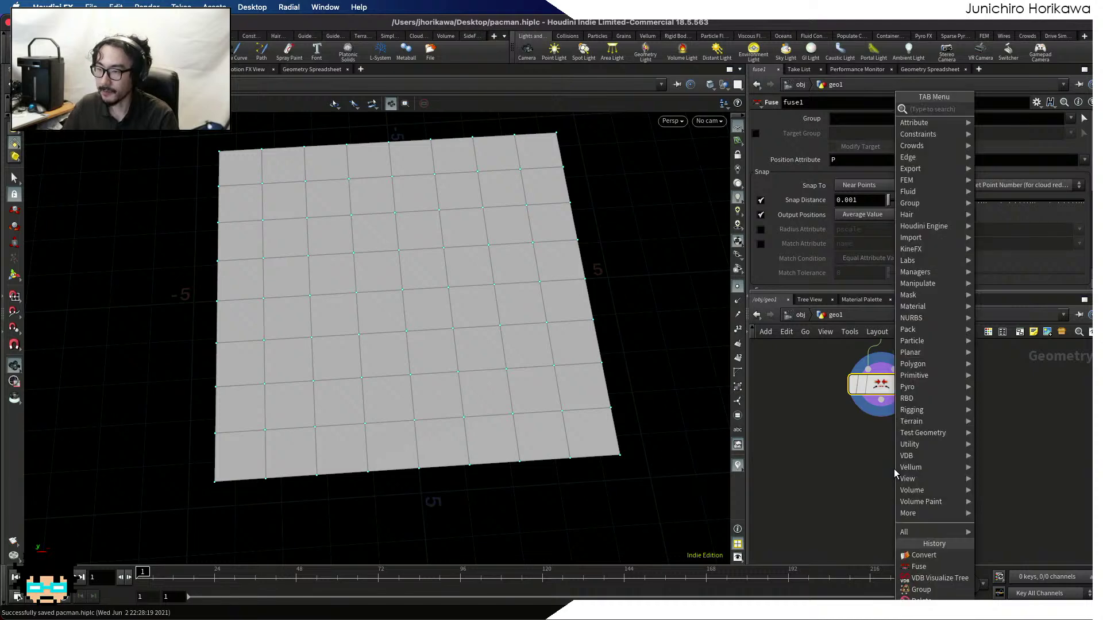
pyautogui.write('conver')
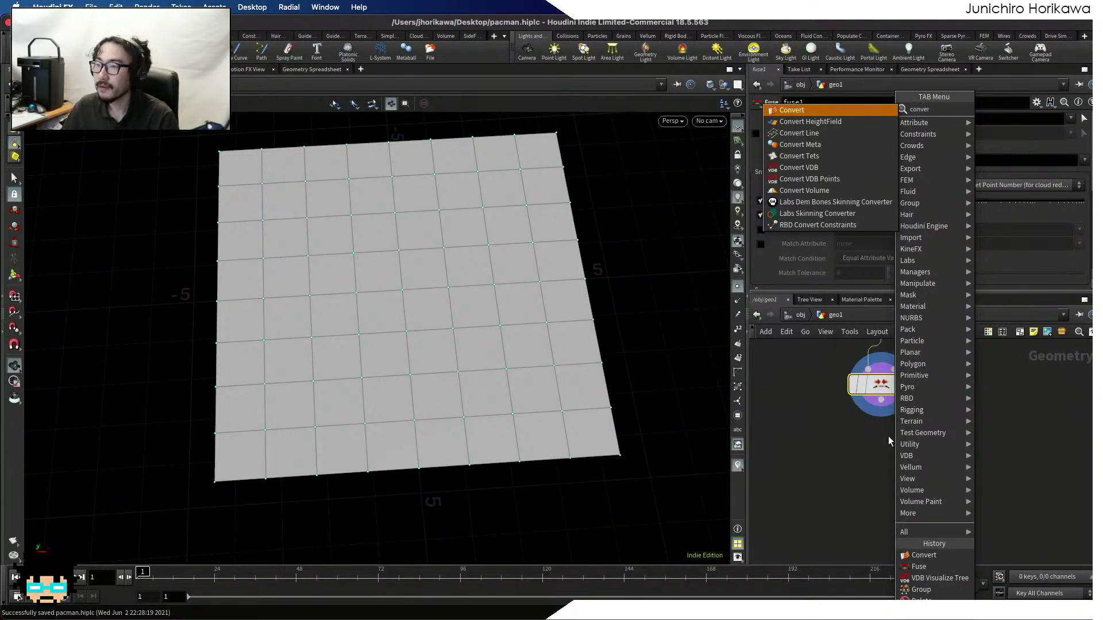
pyautogui.press('Down')
pyautogui.press('Down')
pyautogui.press('Up')
pyautogui.press('Return')
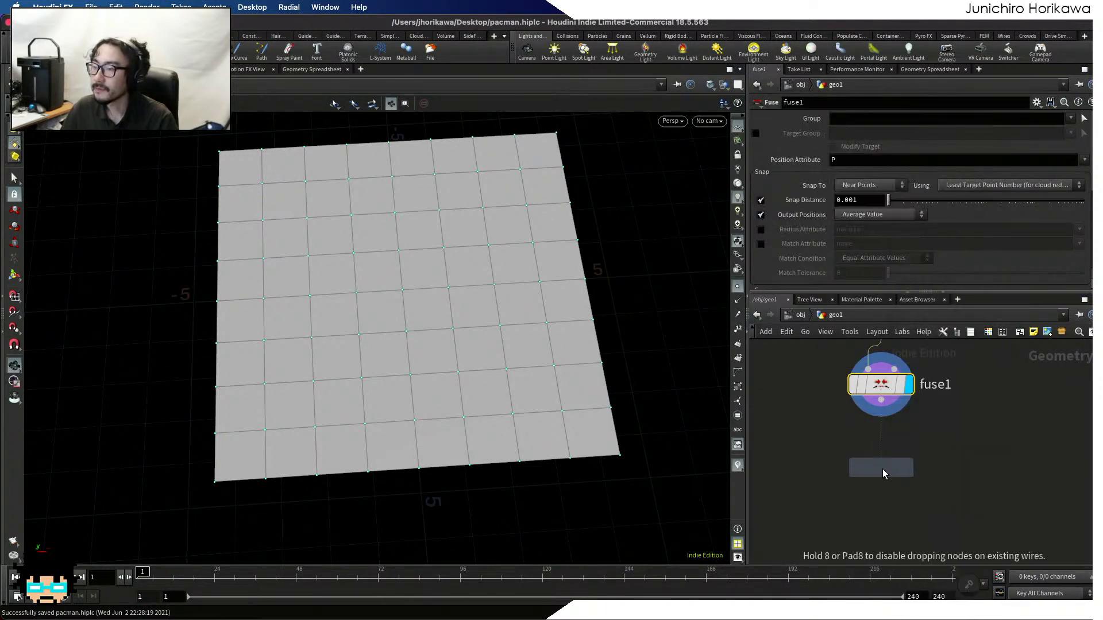
pyautogui.click(882, 472)
pyautogui.click(905, 470)
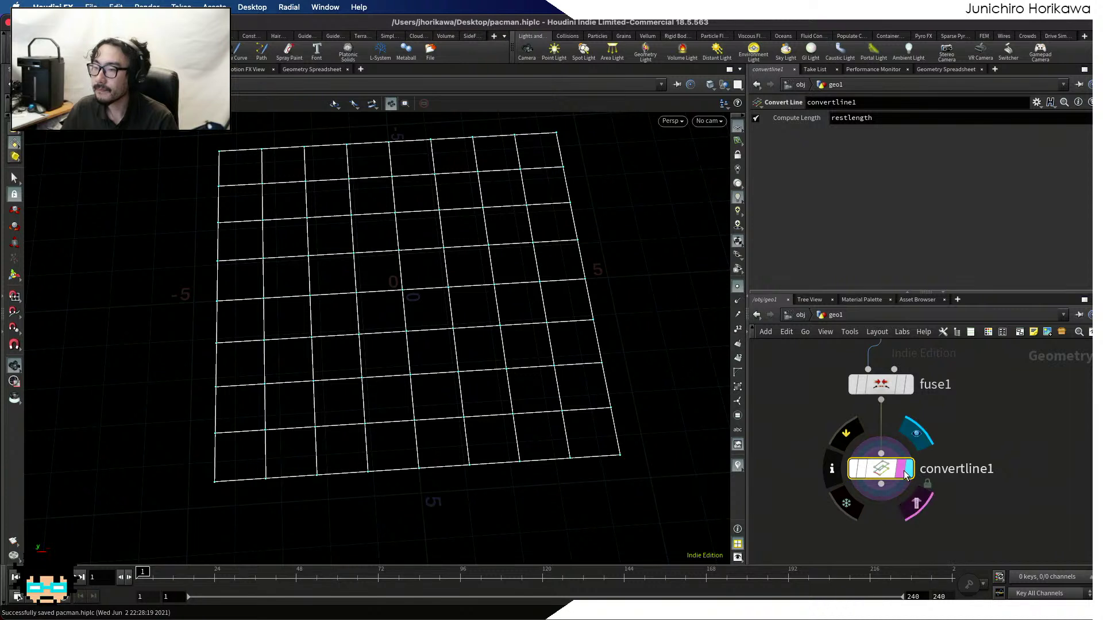
pyautogui.scroll(-3, 934, 424)
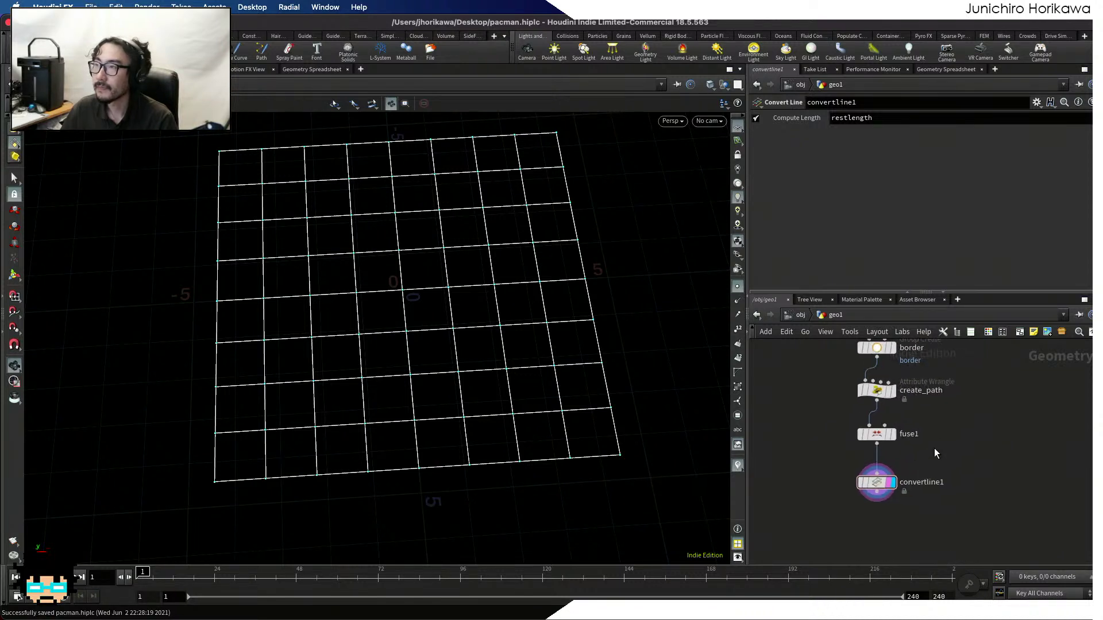
pyautogui.scroll(1, 934, 449)
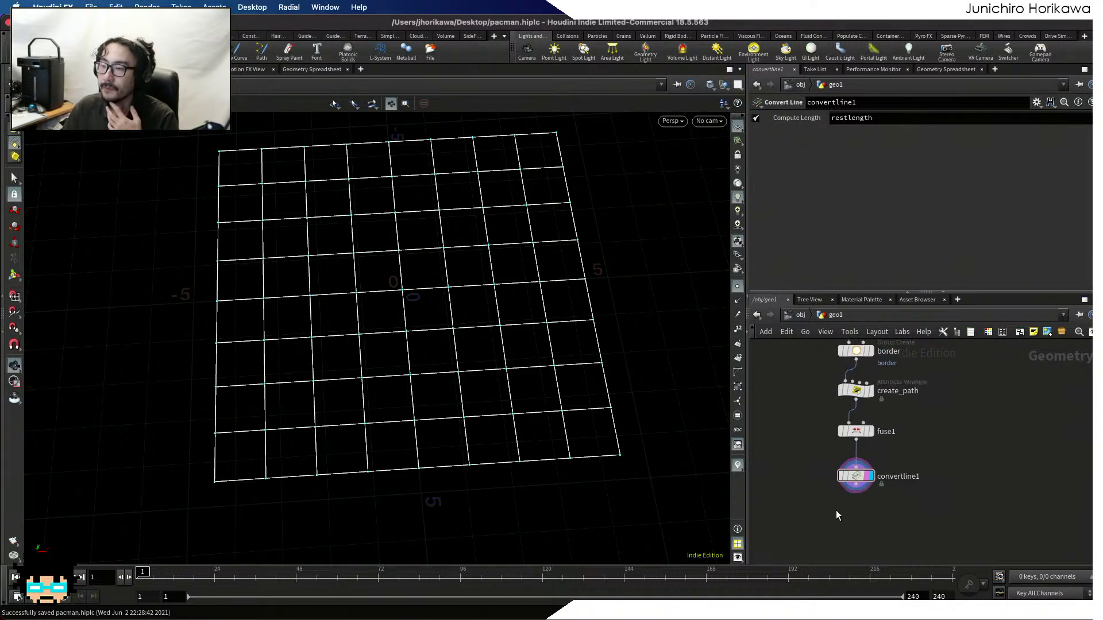
pyautogui.press('Tab')
pyautogui.write('attribute wran')
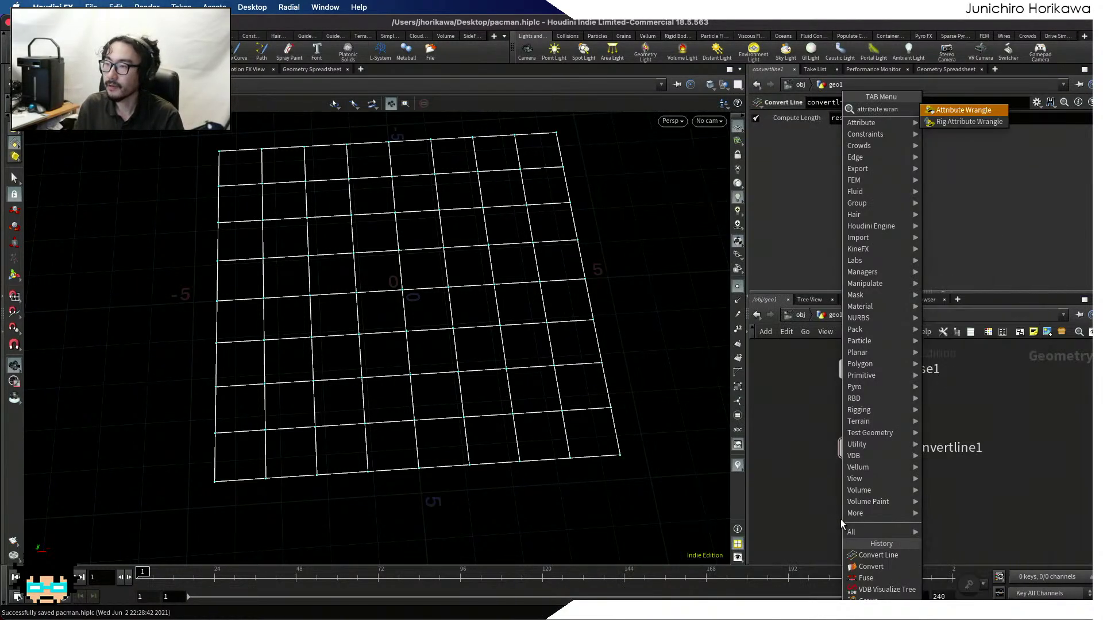
pyautogui.press('Return')
pyautogui.press('Escape')
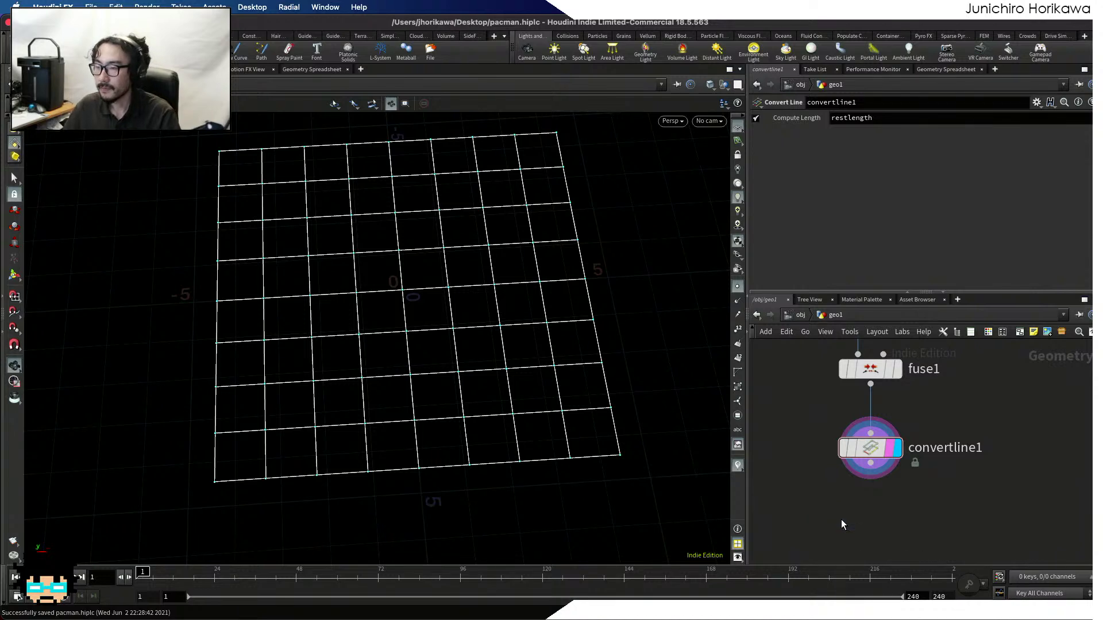
# Add an Attribute Create node below convertline1 and display it
pyautogui.press('Tab')
pyautogui.write('a')
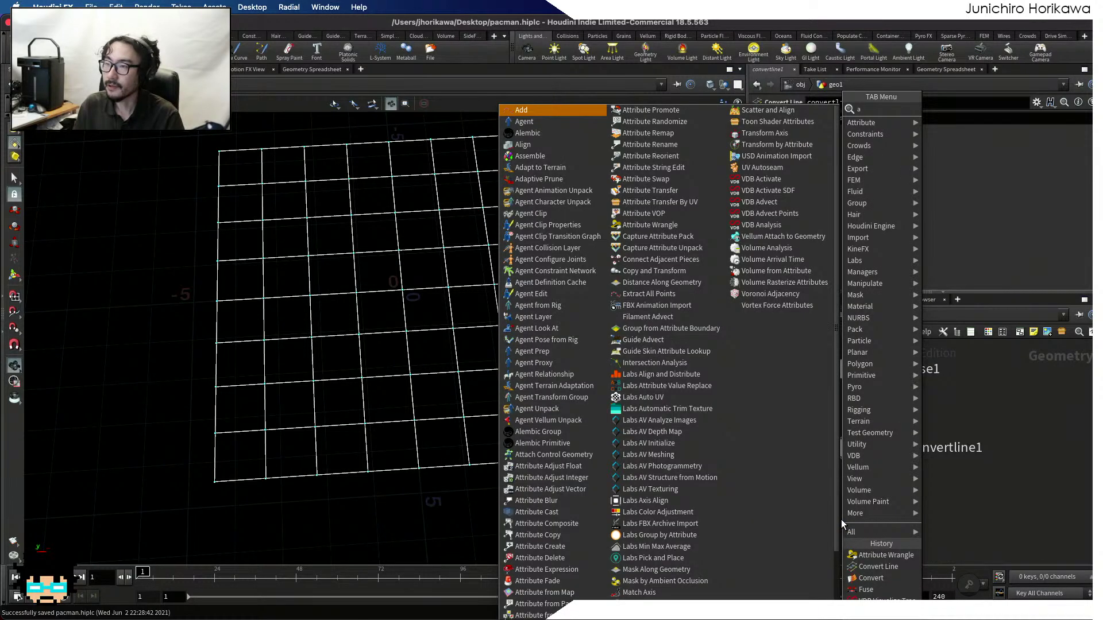
pyautogui.write('ttri')
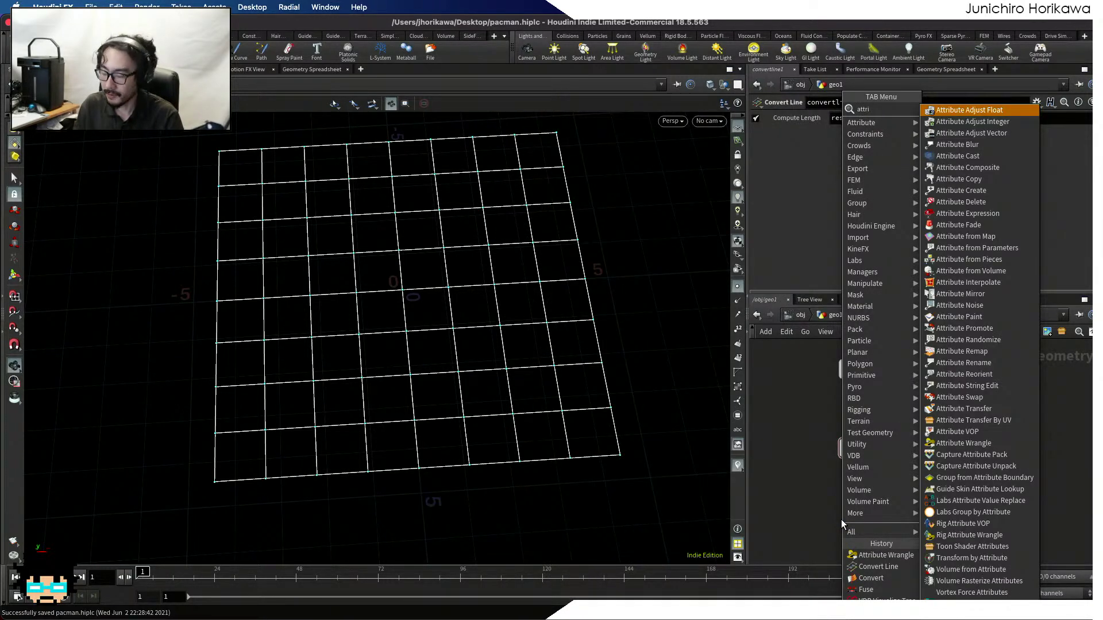
pyautogui.write('b')
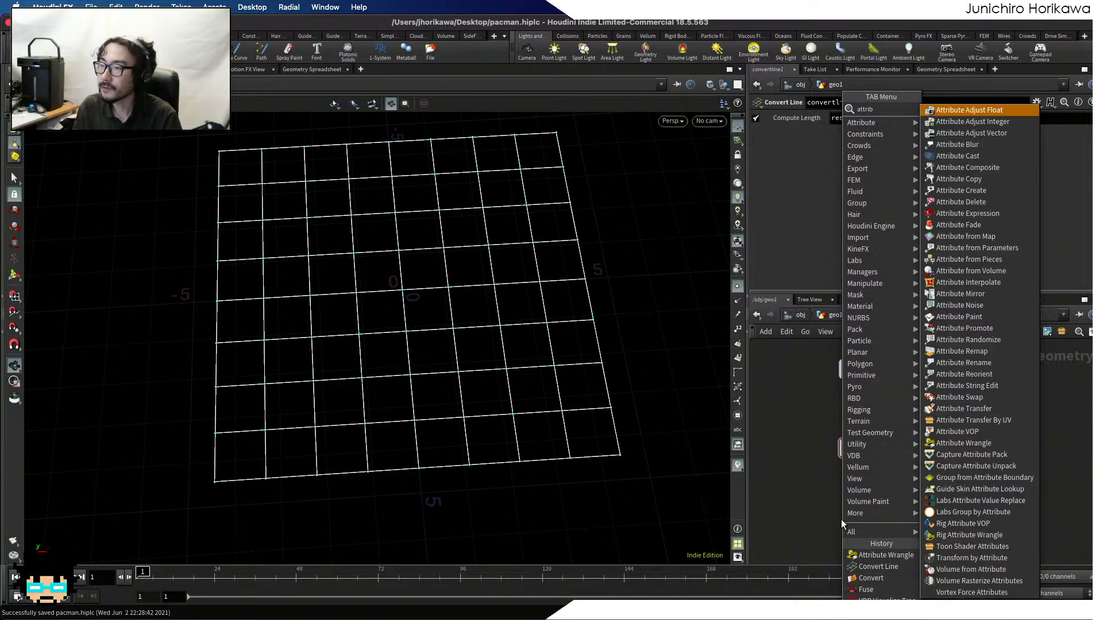
pyautogui.write('ute cr')
pyautogui.press('Return')
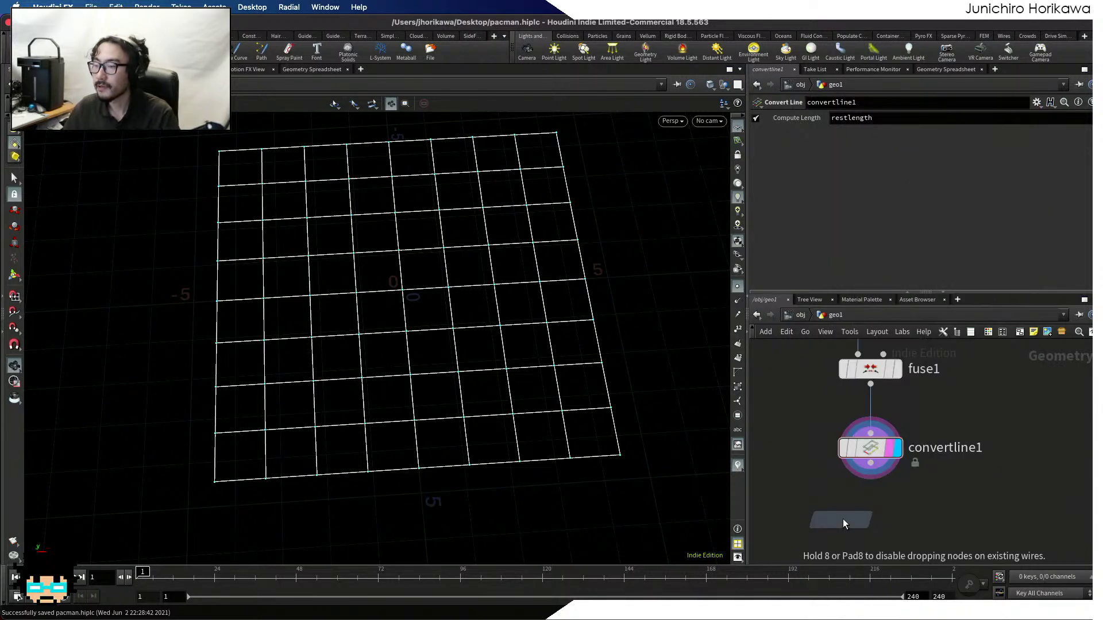
pyautogui.click(843, 519)
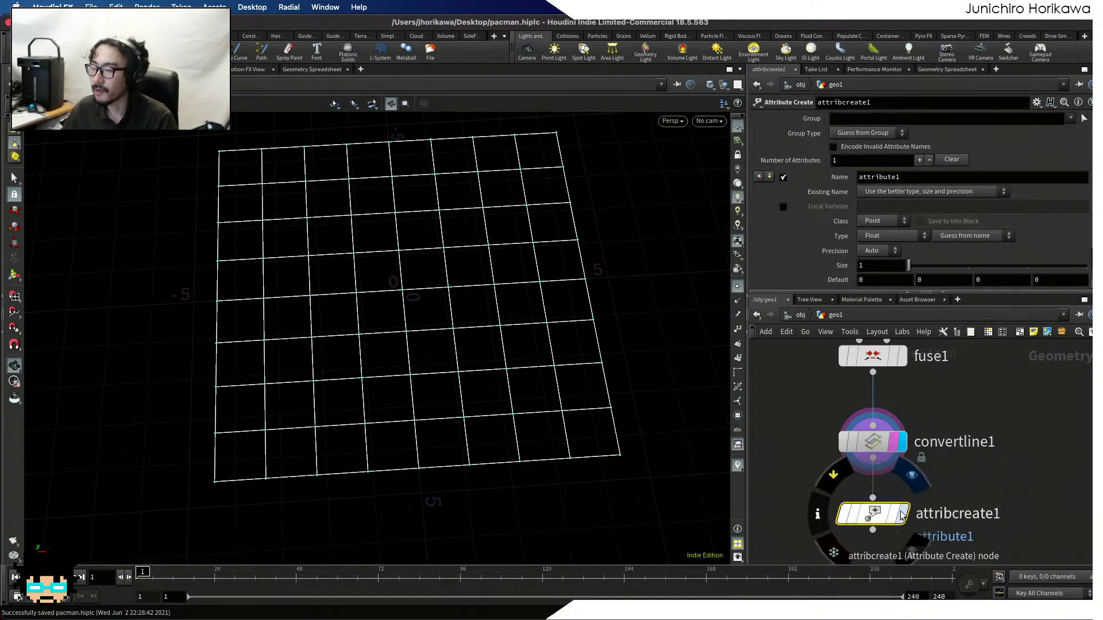
pyautogui.click(902, 515)
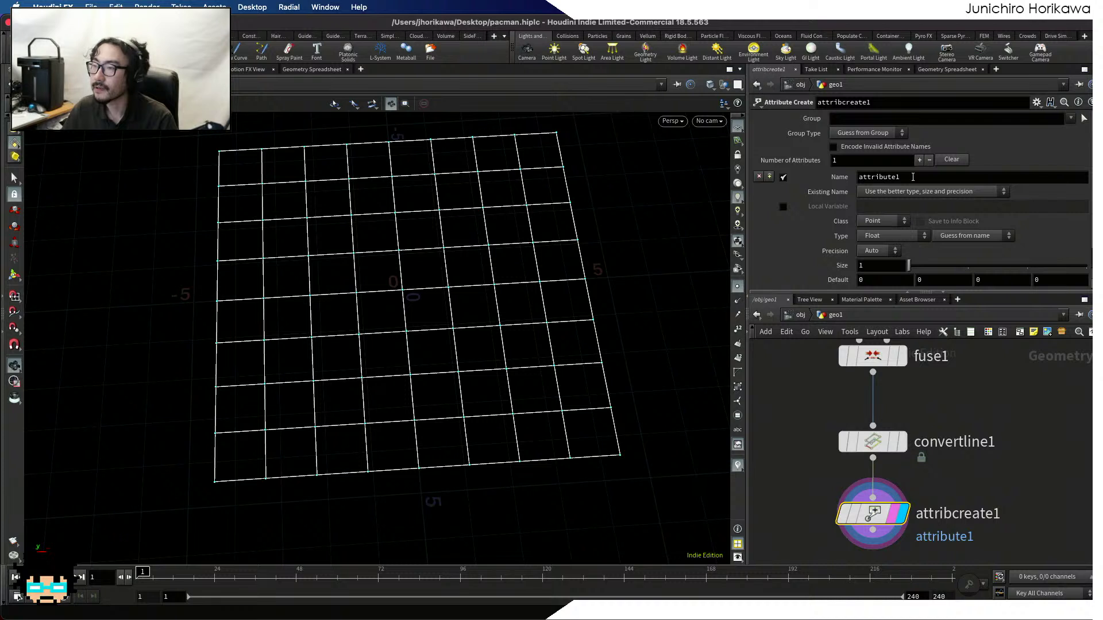
# Name the new point attribute current and set its first value to -1
pyautogui.doubleClick(896, 177)
pyautogui.write('current')
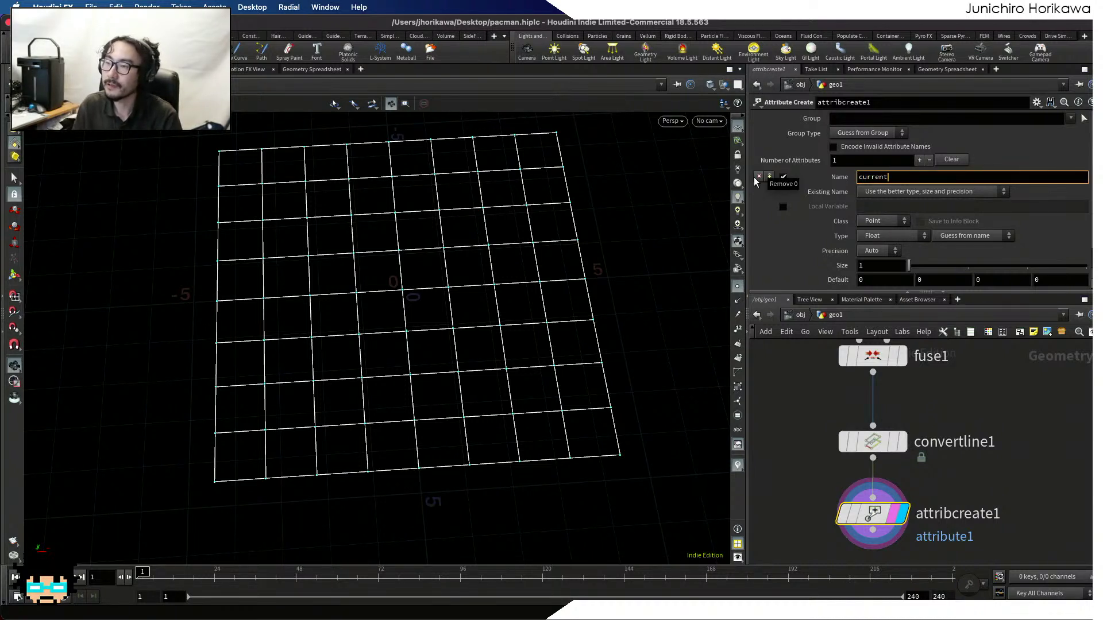
pyautogui.press('Return')
pyautogui.scroll(-1, 856, 188)
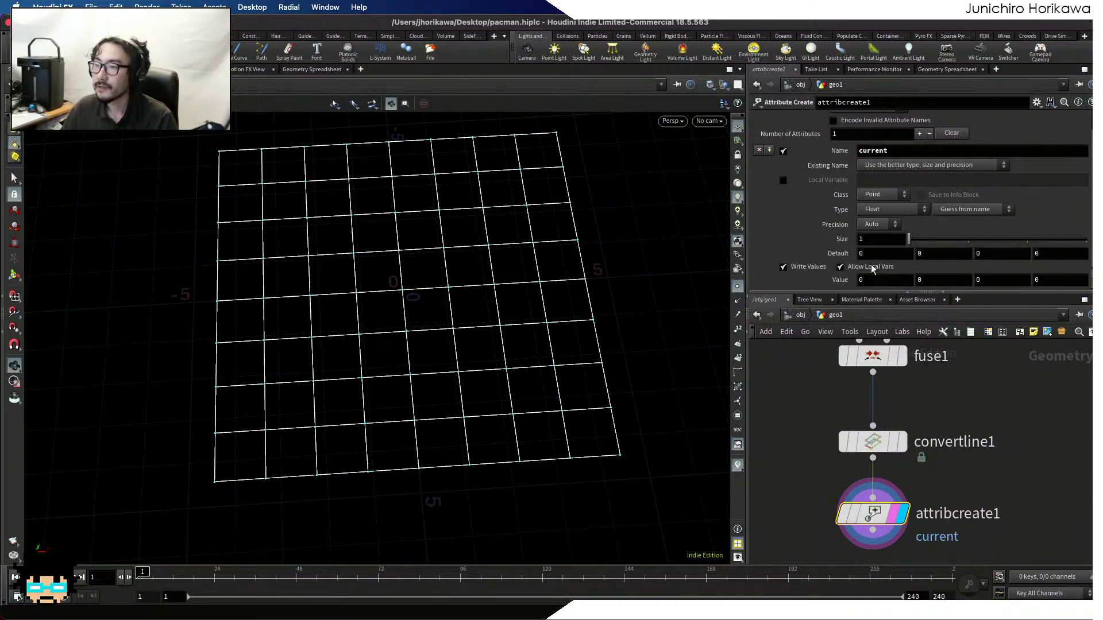
pyautogui.write('-1')
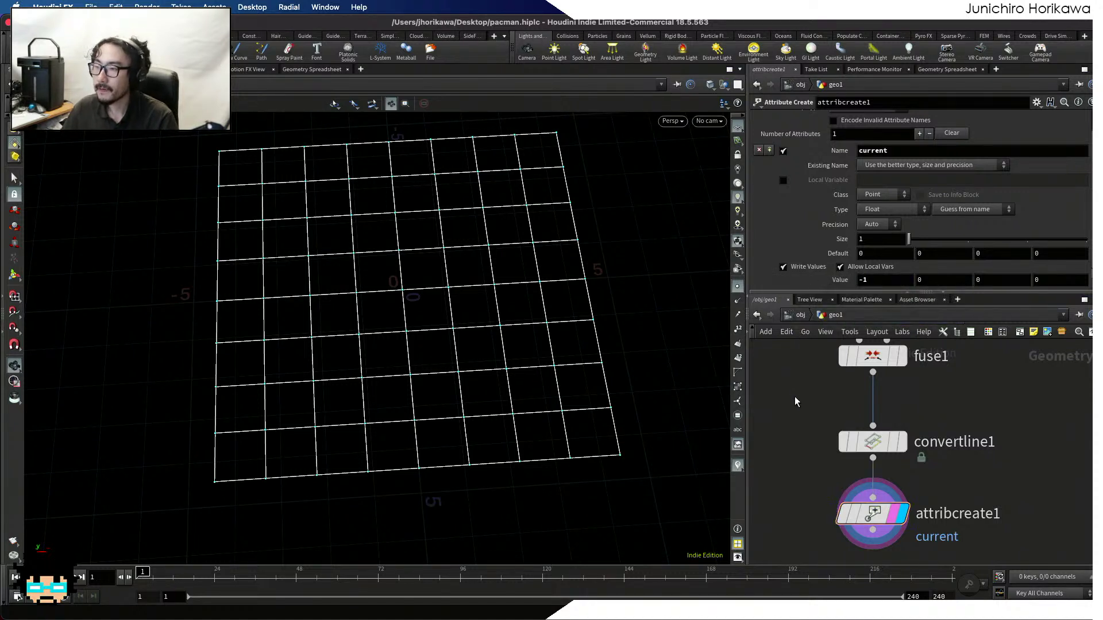
# Insert a second attribute in the Attribute Create node, name it next and set its first value to -1
pyautogui.scroll(-3, 794, 396)
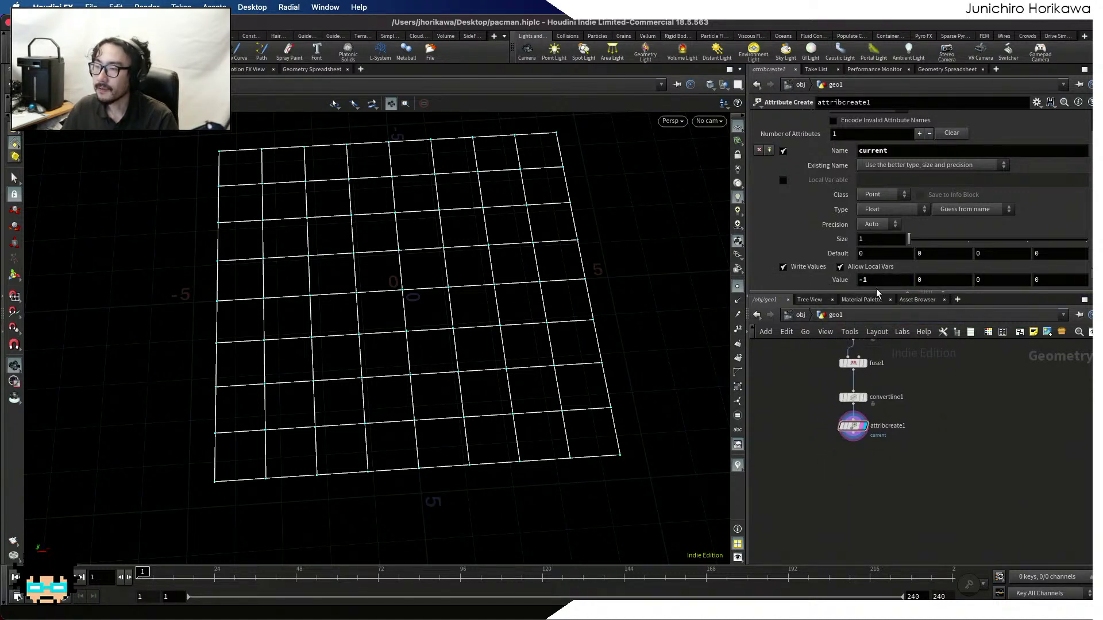
pyautogui.moveTo(877, 293); pyautogui.dragTo(876, 328)
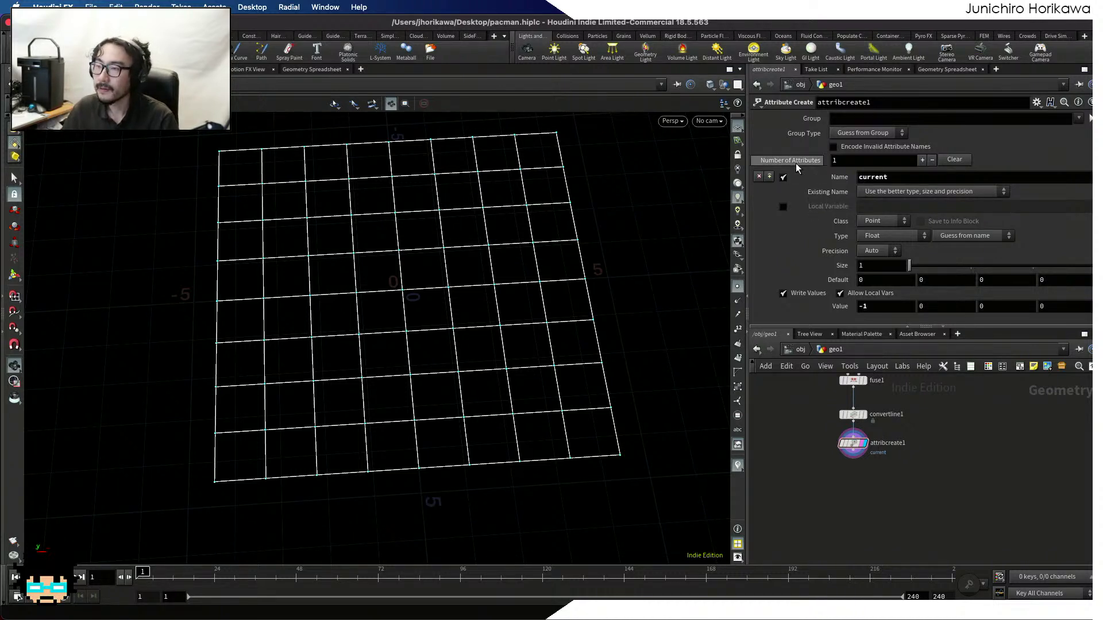
pyautogui.click(770, 176)
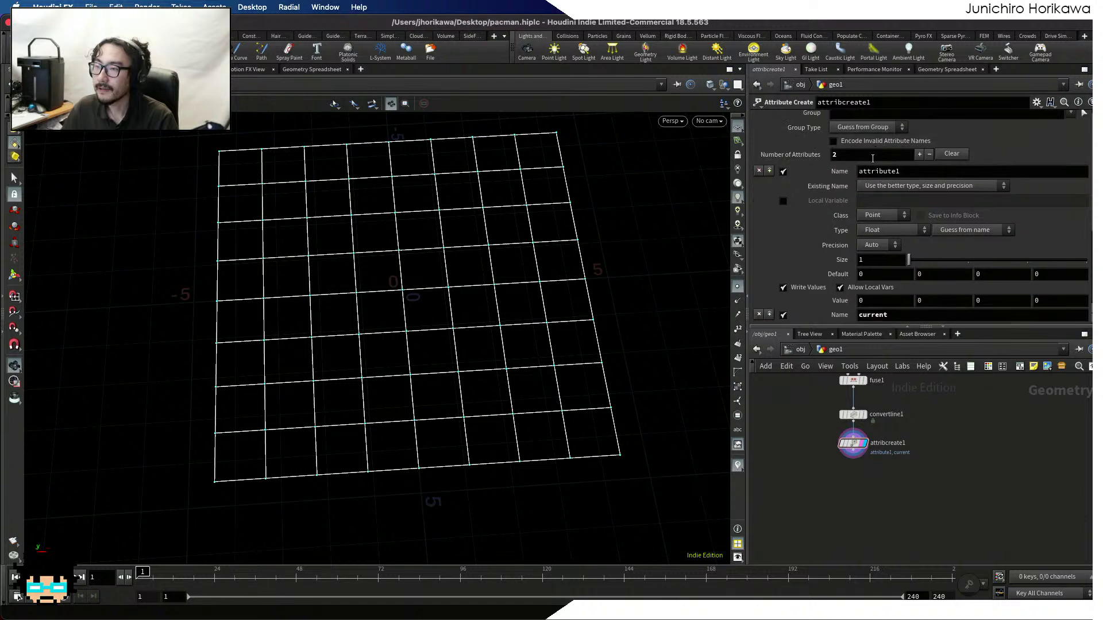
pyautogui.moveTo(902, 171); pyautogui.dragTo(853, 171)
pyautogui.write('next')
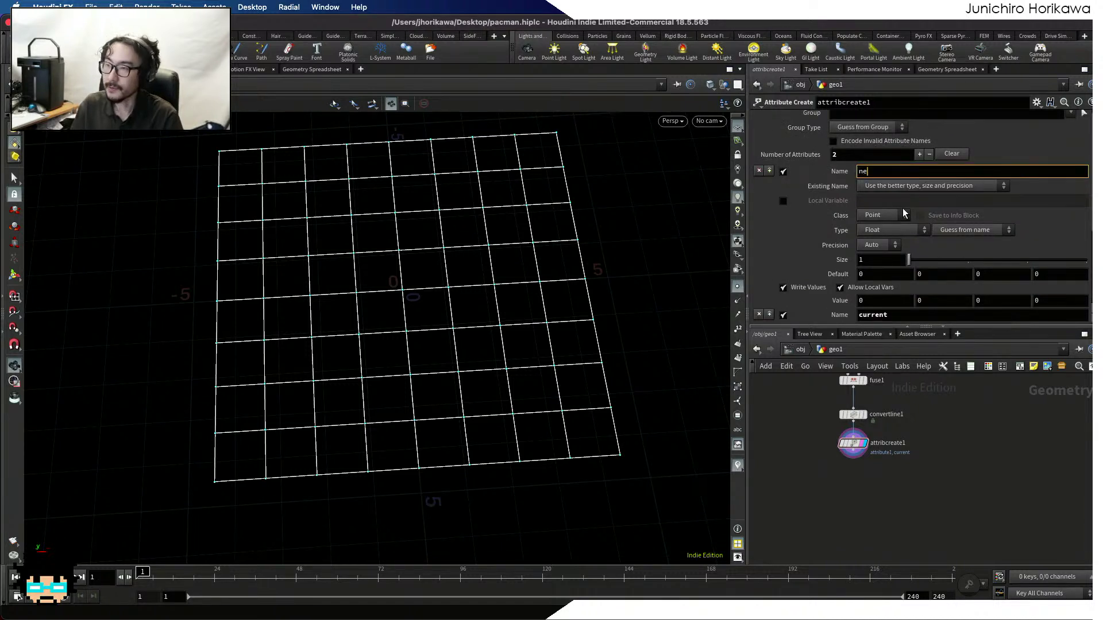
pyautogui.press('Return')
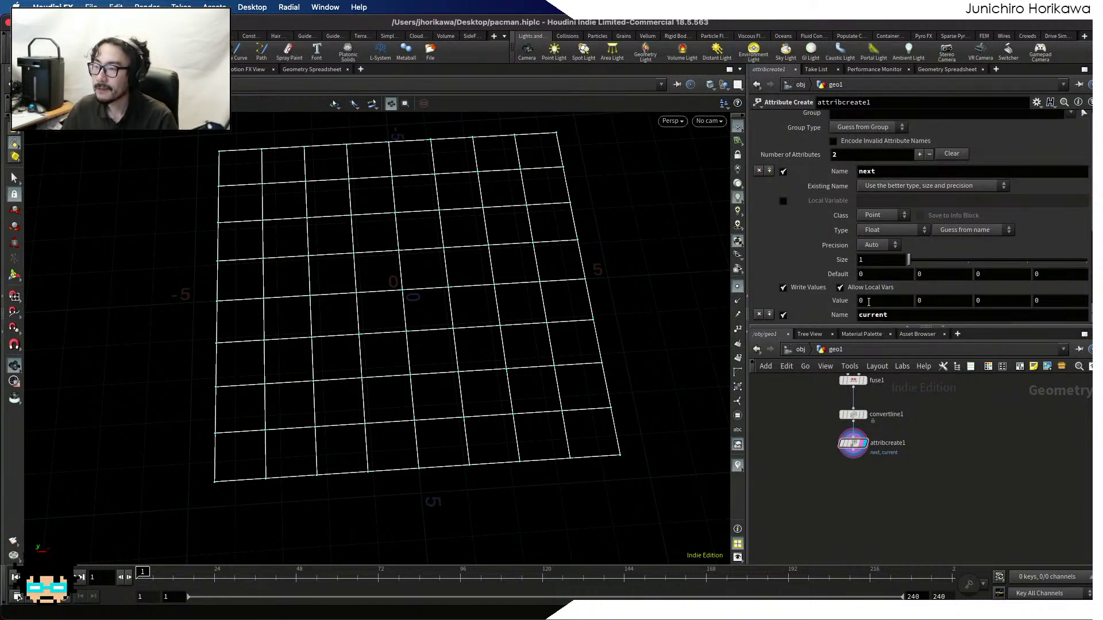
pyautogui.moveTo(869, 302); pyautogui.dragTo(850, 302)
pyautogui.write('-1')
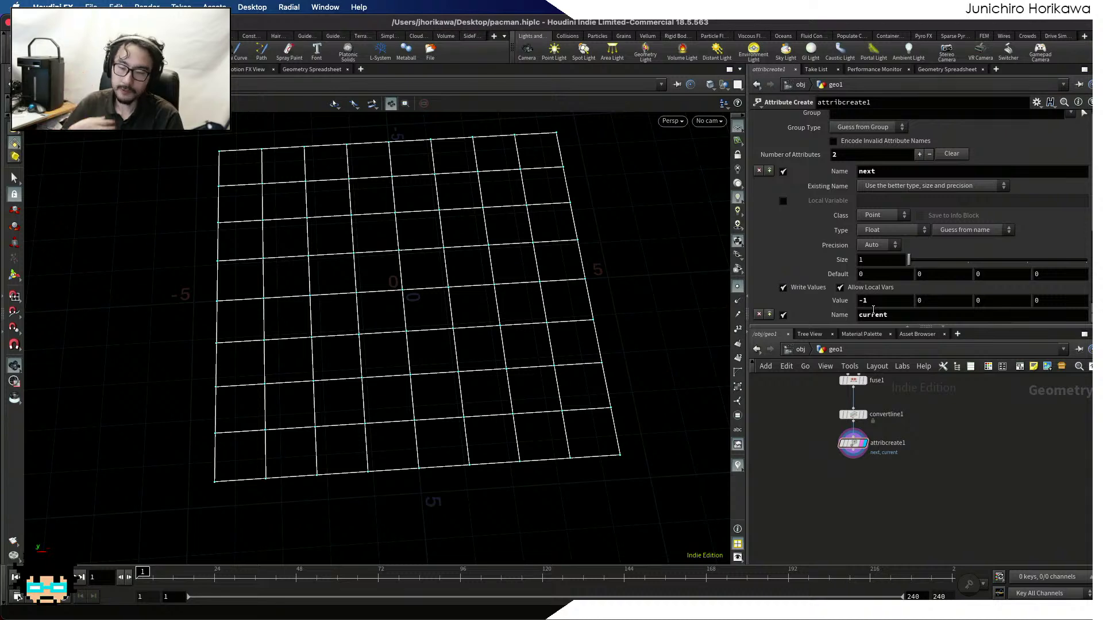
# Insert a third attribute in the Attribute Create node and name it cangonuum
pyautogui.moveTo(340, 341); pyautogui.dragTo(425, 339, button='right')
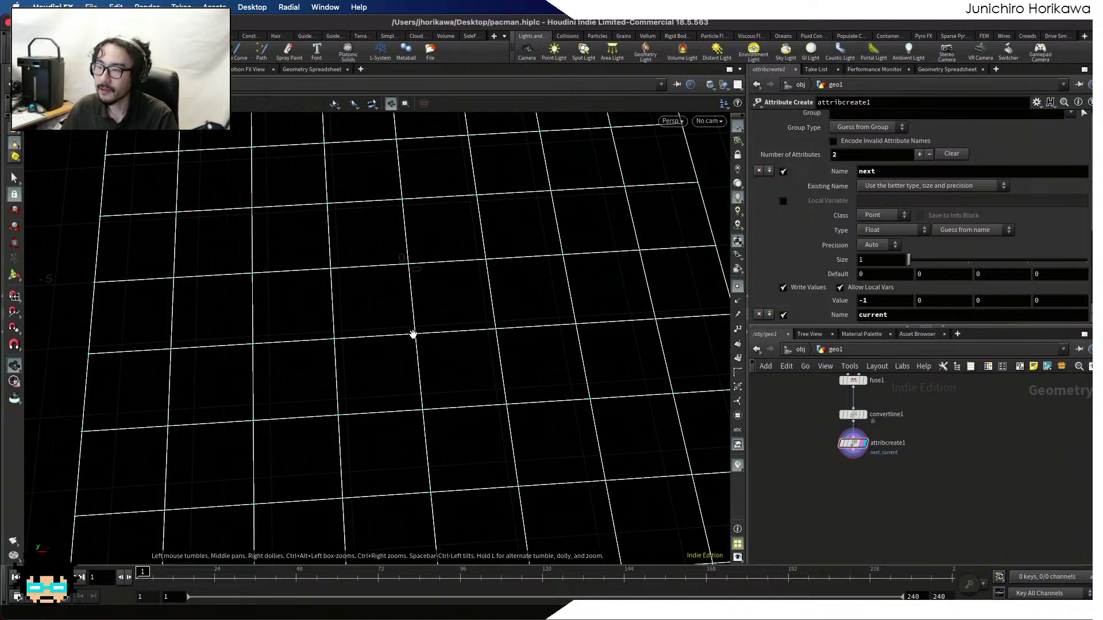
pyautogui.scroll(3, 413, 333)
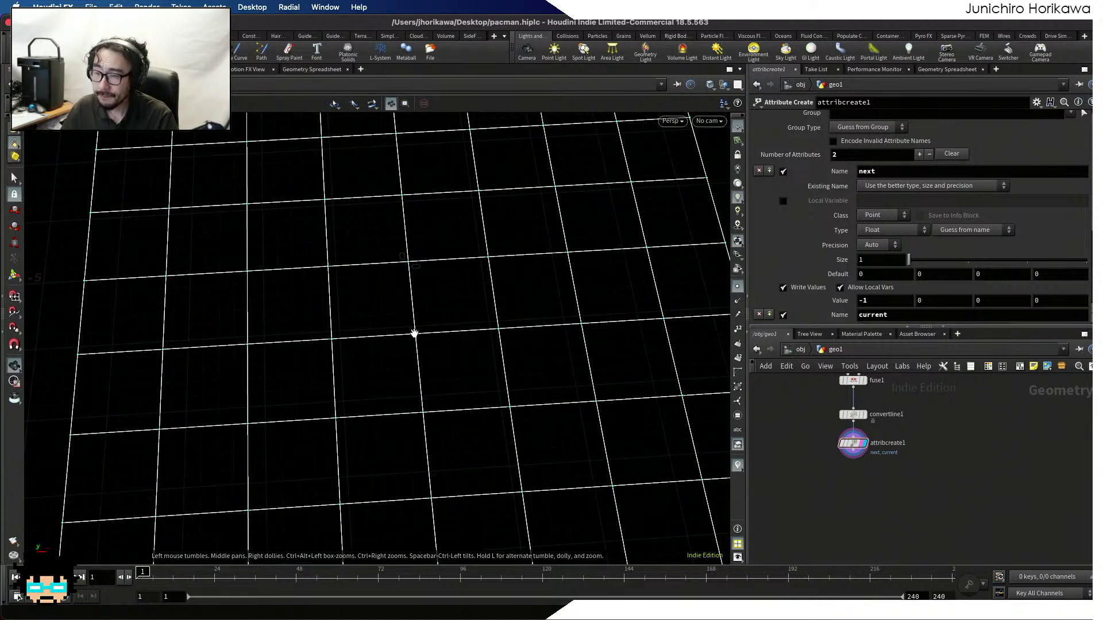
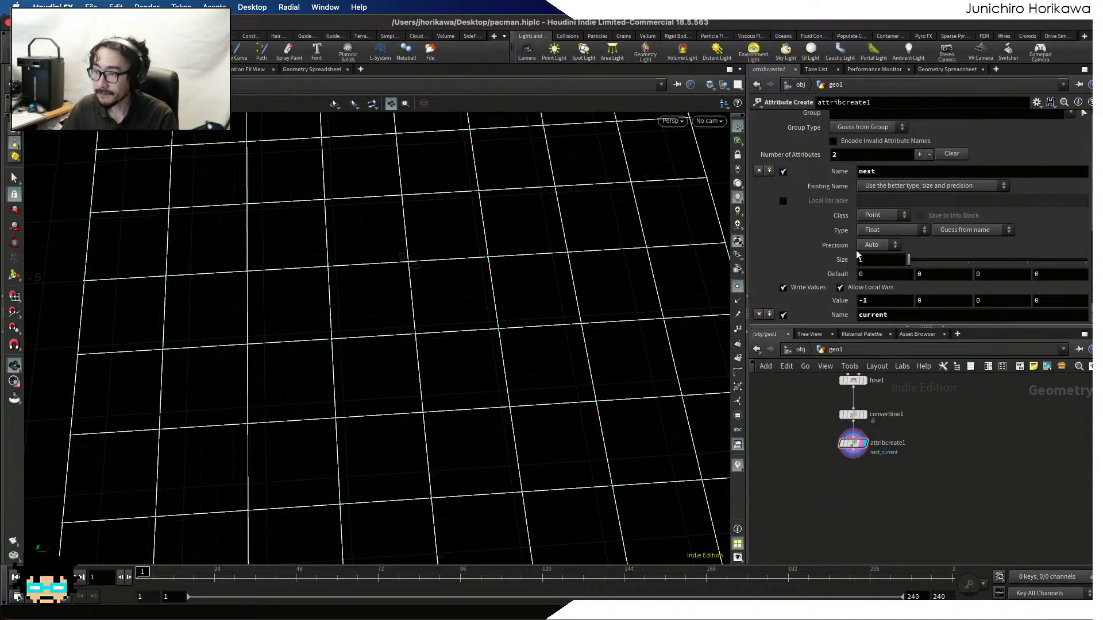
pyautogui.scroll(-3, 880, 221)
pyautogui.scroll(3, 879, 221)
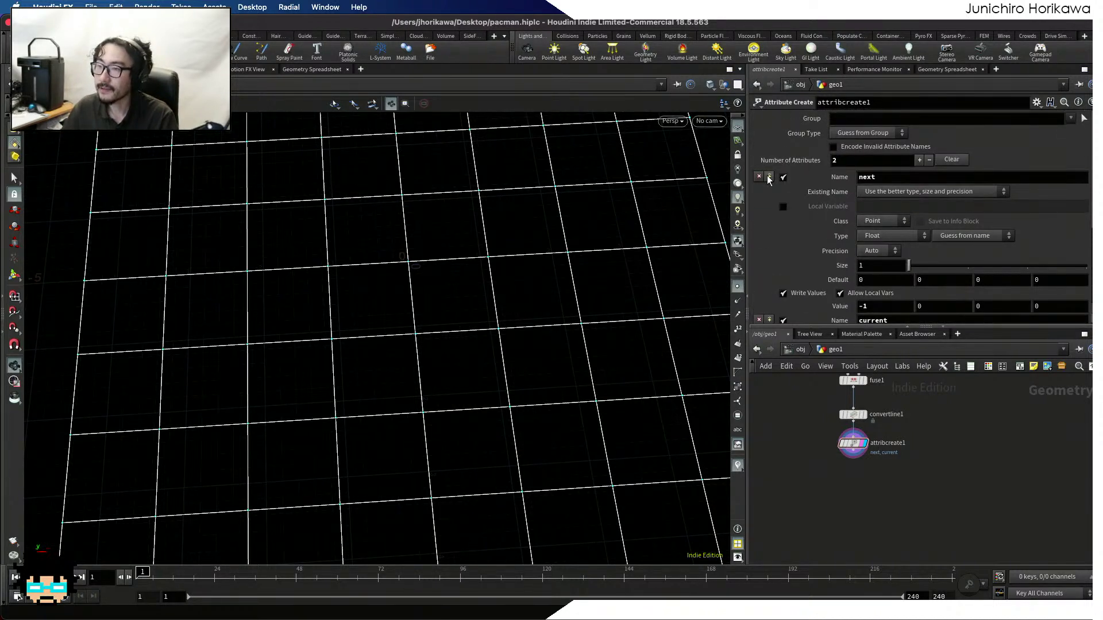
pyautogui.click(769, 177)
pyautogui.doubleClick(878, 177)
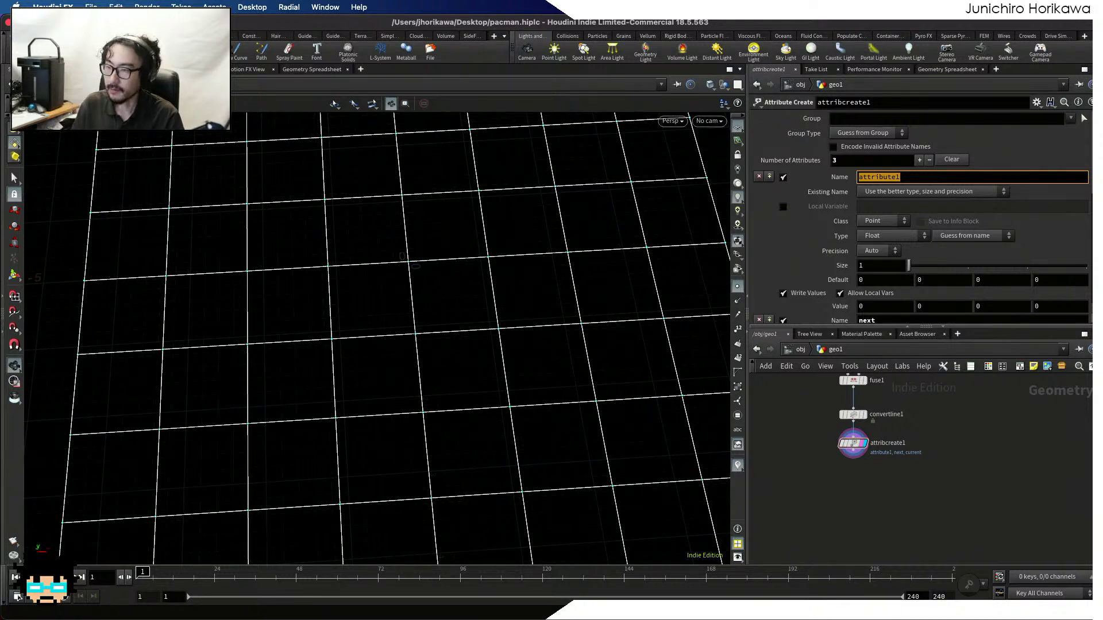
pyautogui.write('cang')
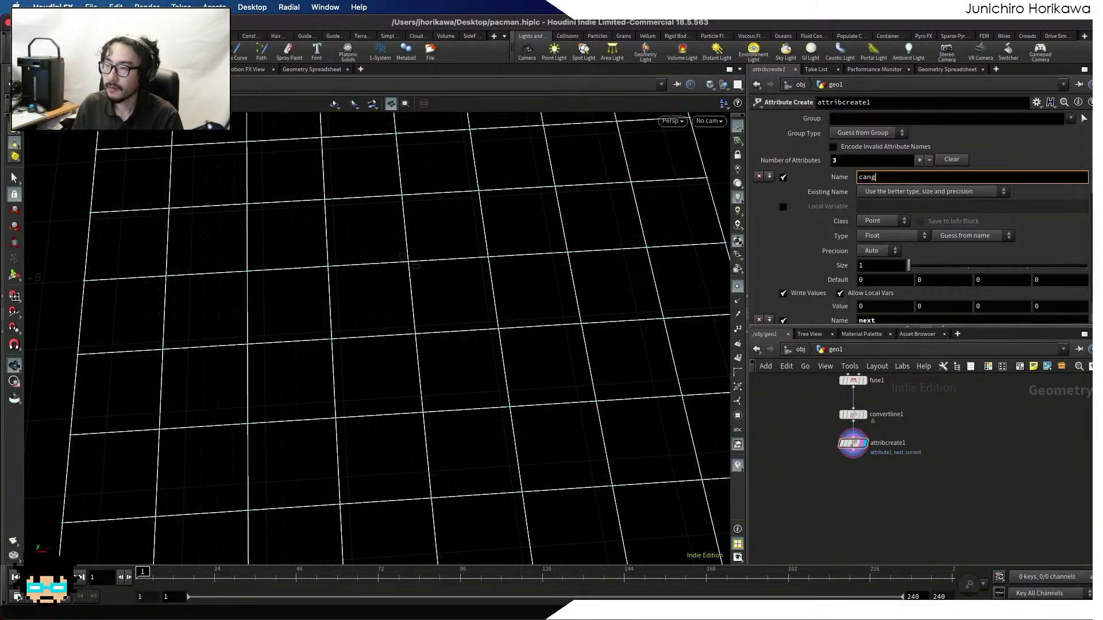
pyautogui.write('onu')
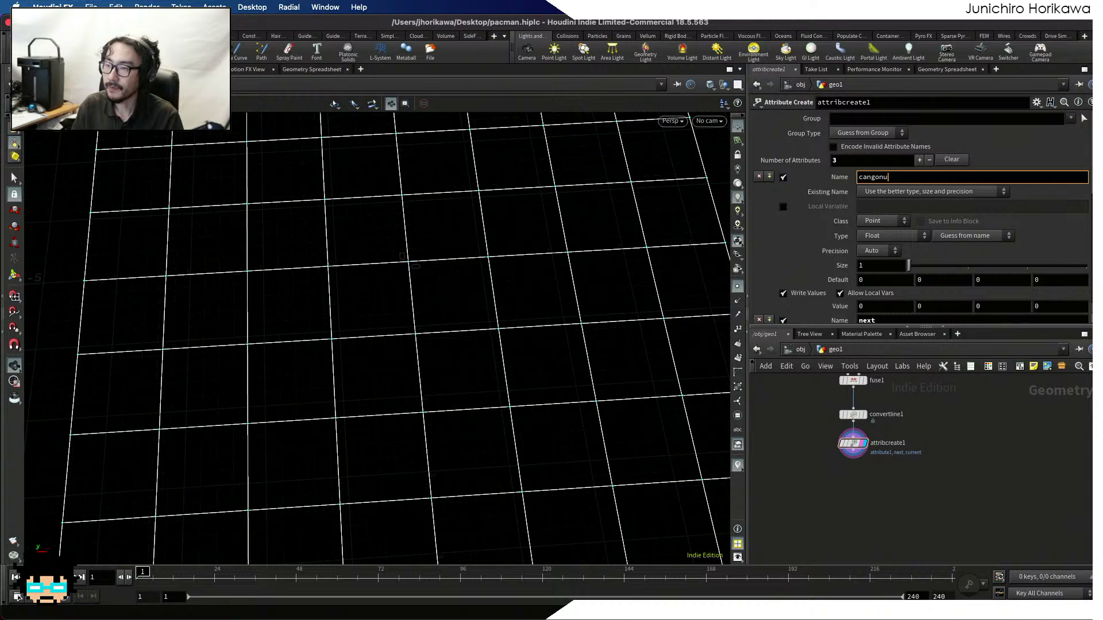
pyautogui.write('yum')
pyautogui.press('Return')
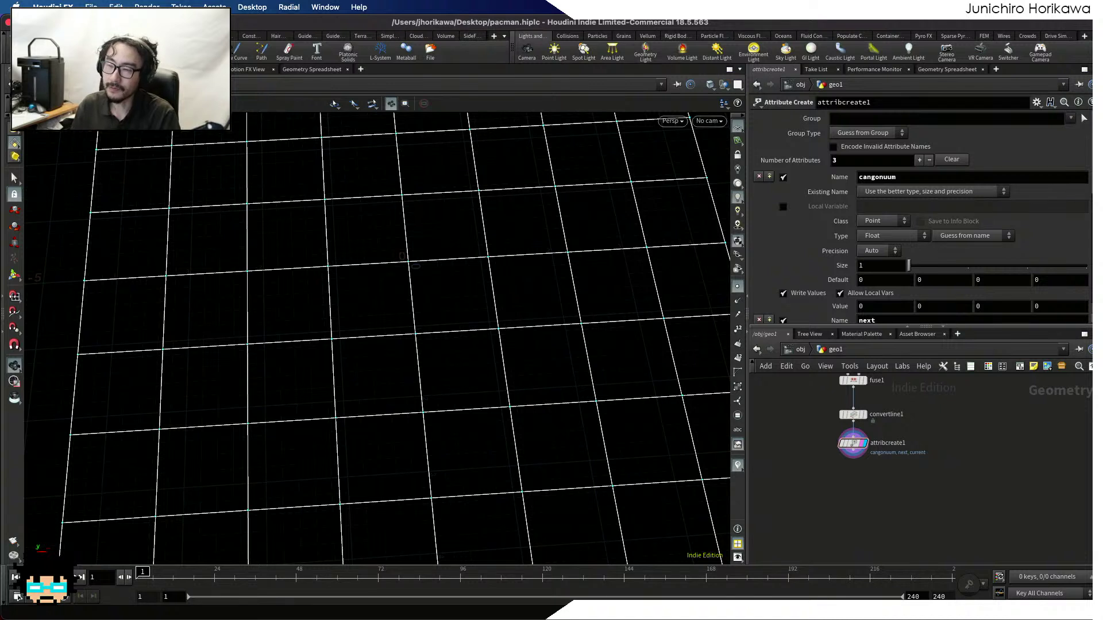
# Set the first value of the cangonuum attribute to -1
pyautogui.scroll(-3, 854, 169)
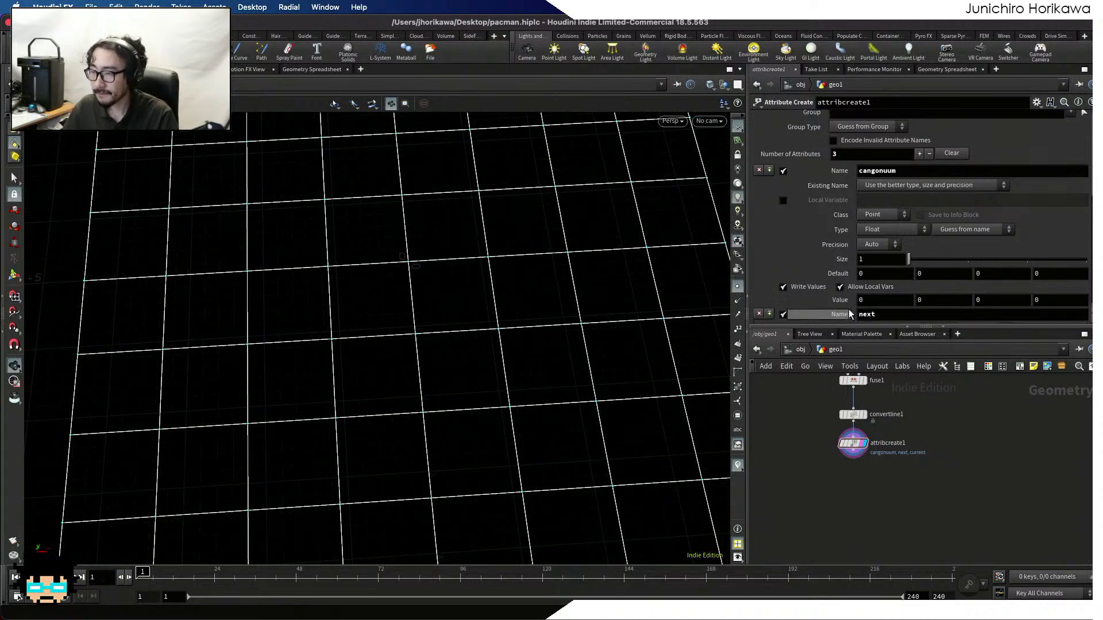
pyautogui.scroll(3, 861, 259)
pyautogui.scroll(-1, 872, 299)
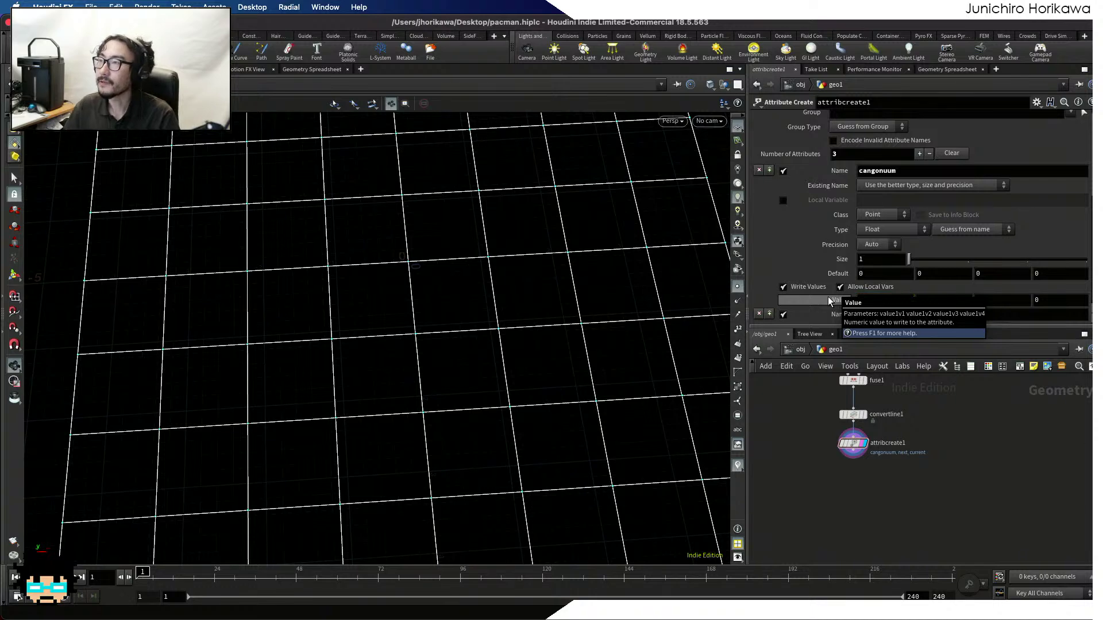
pyautogui.scroll(-4, 850, 230)
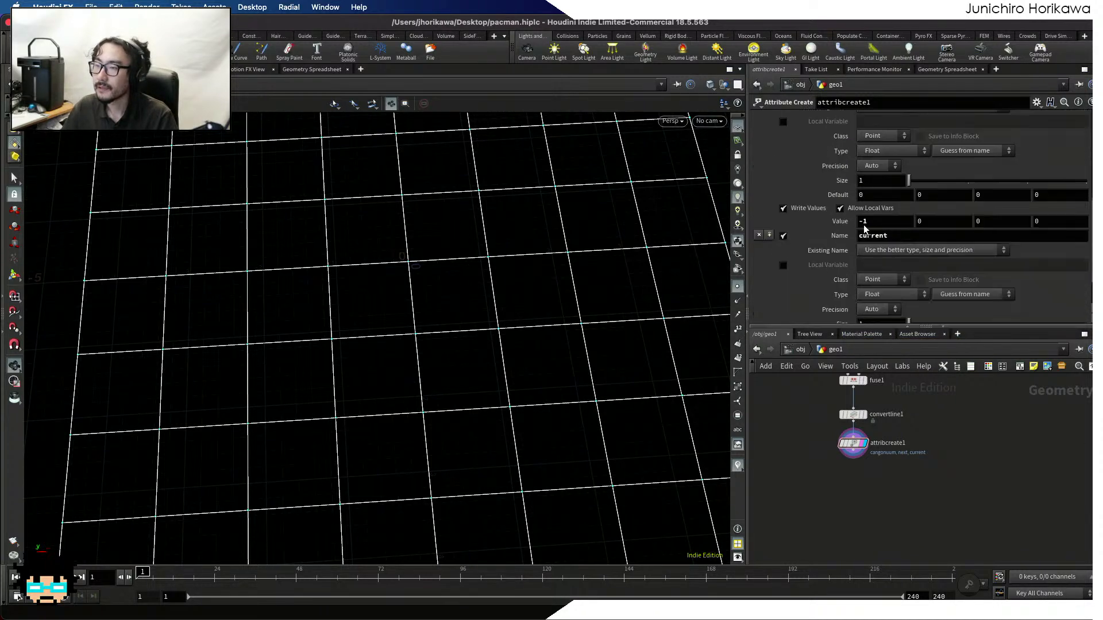
pyautogui.scroll(3, 867, 224)
pyautogui.scroll(-4, 896, 184)
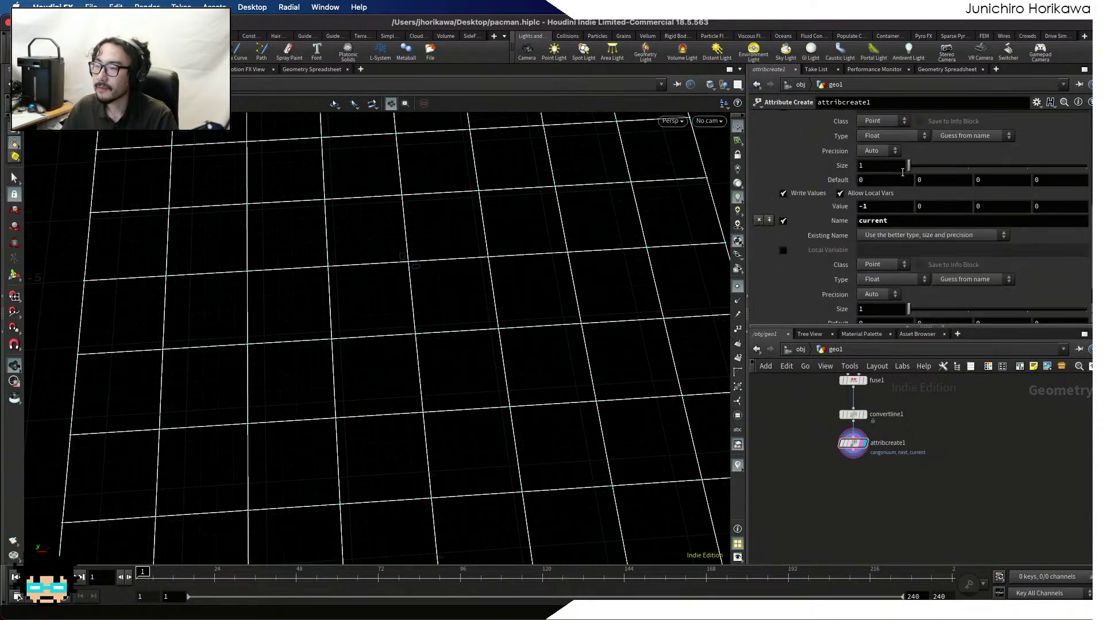
pyautogui.scroll(10, 902, 172)
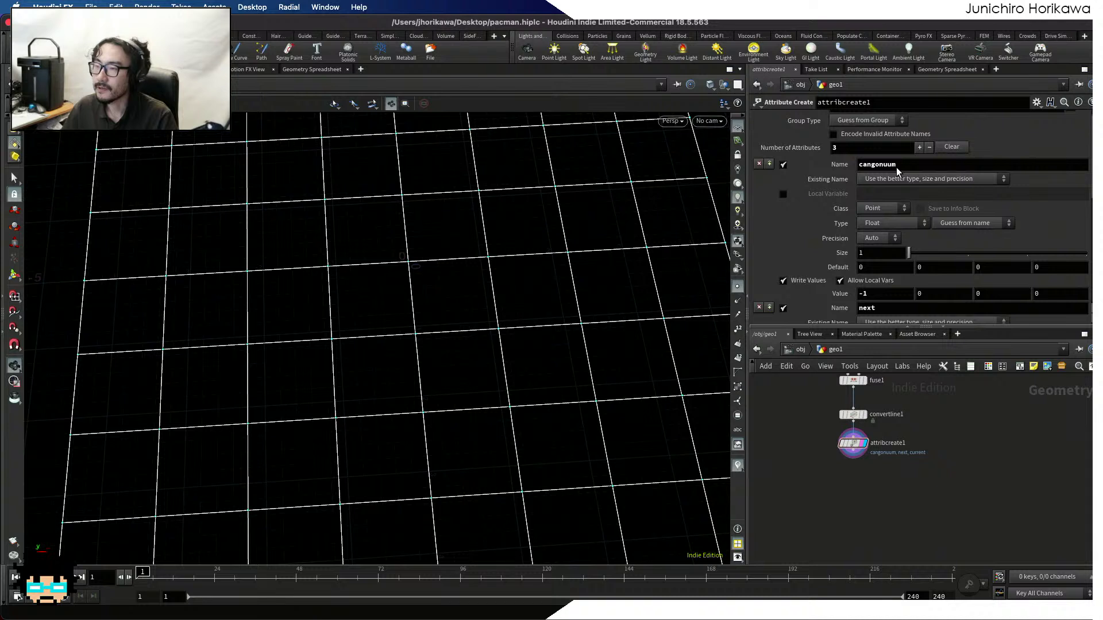
# Examine the names, types and values of all three attributes in the Attribute Create node
pyautogui.moveTo(868, 328); pyautogui.dragTo(868, 438)
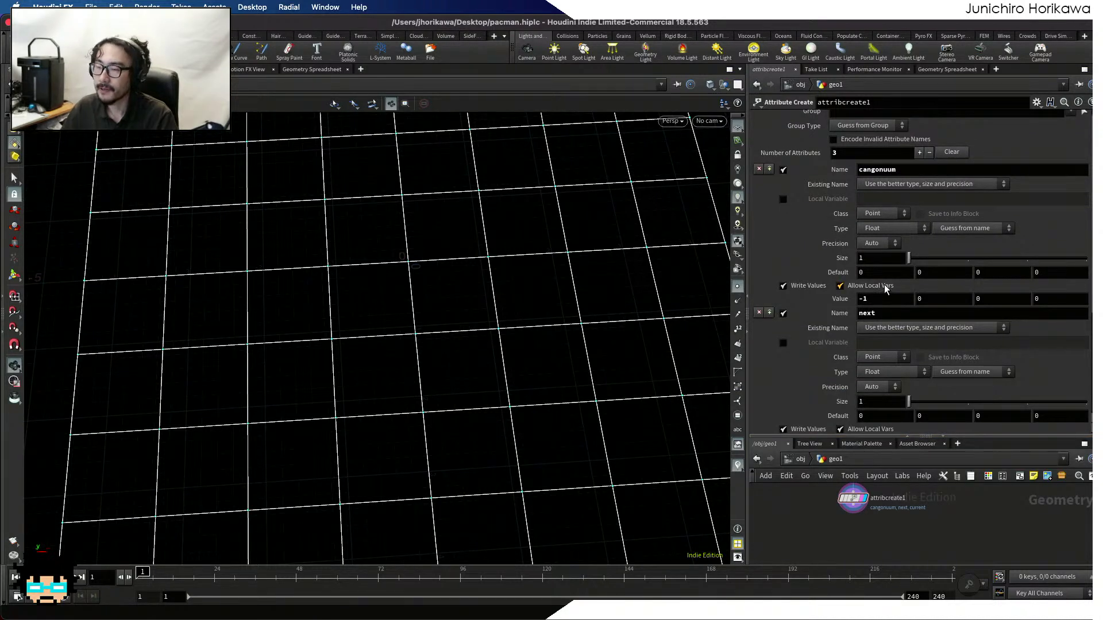
pyautogui.scroll(-5, 883, 284)
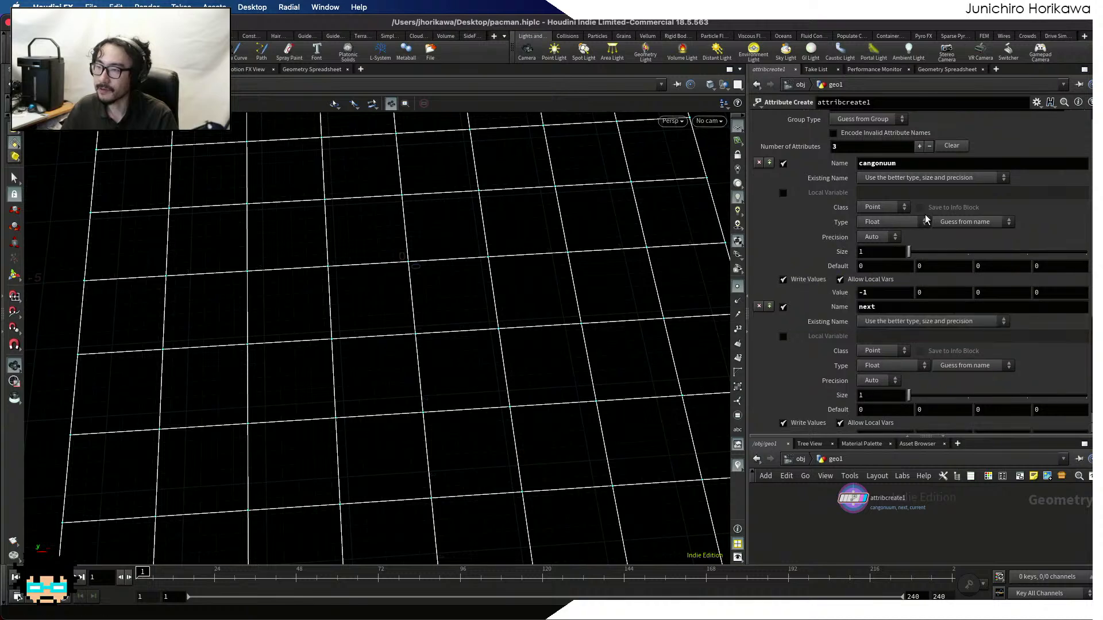
pyautogui.scroll(5, 896, 229)
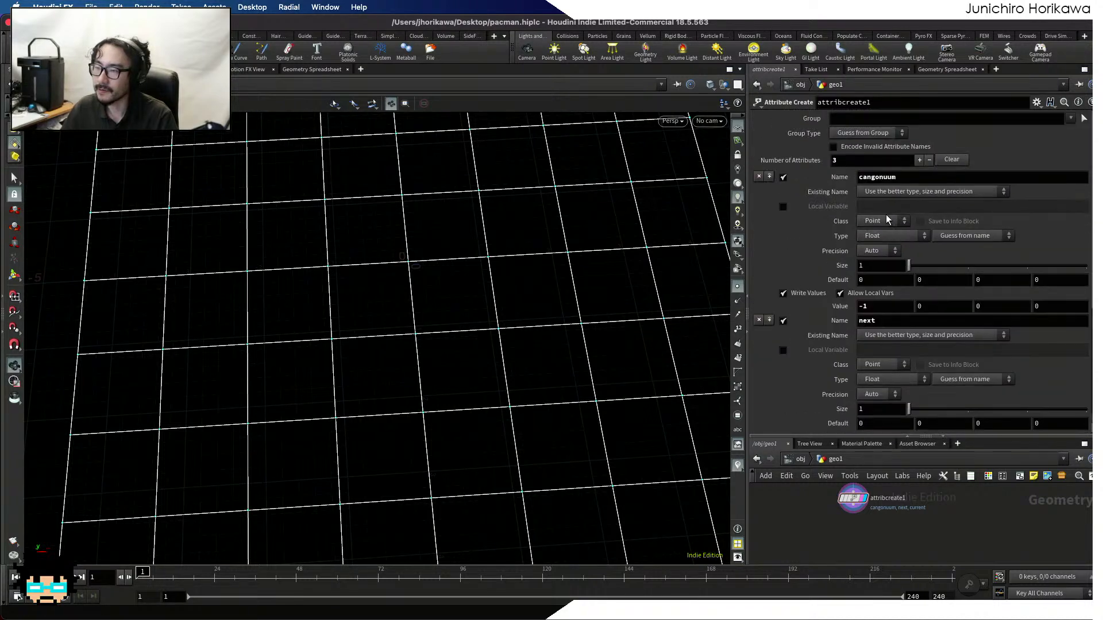
pyautogui.scroll(-2, 904, 201)
pyautogui.scroll(2, 905, 207)
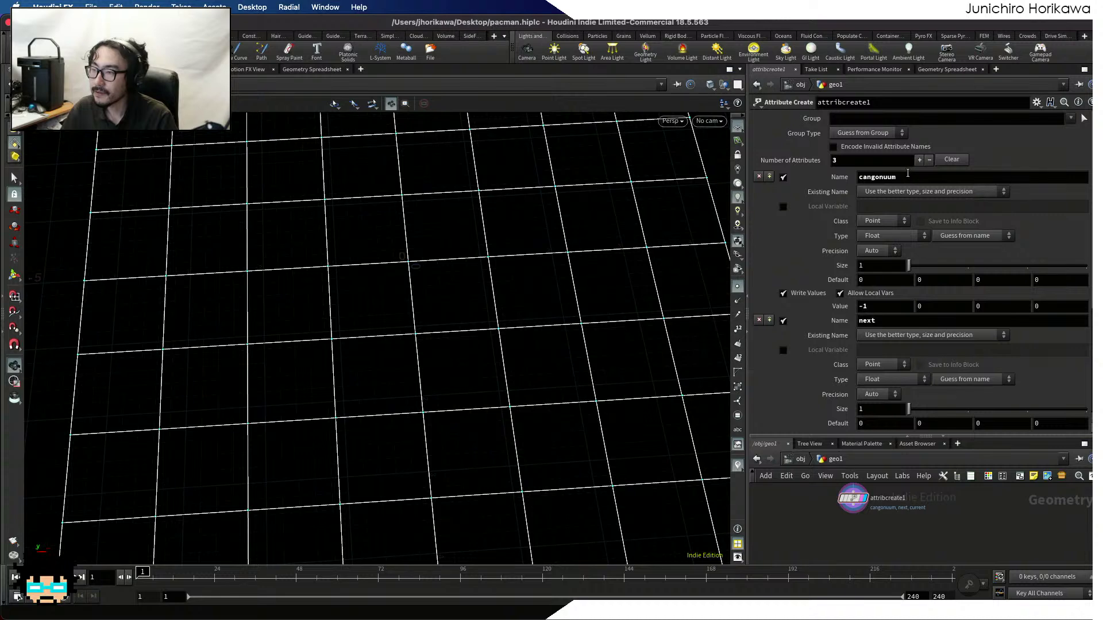
pyautogui.scroll(-8, 907, 173)
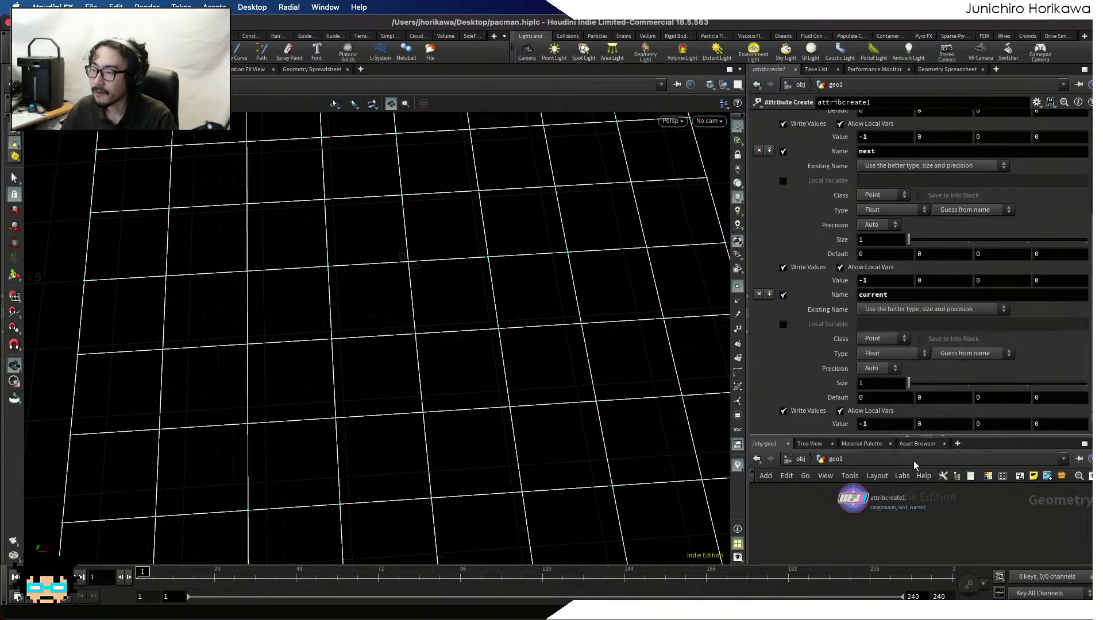
pyautogui.moveTo(913, 437); pyautogui.dragTo(912, 313)
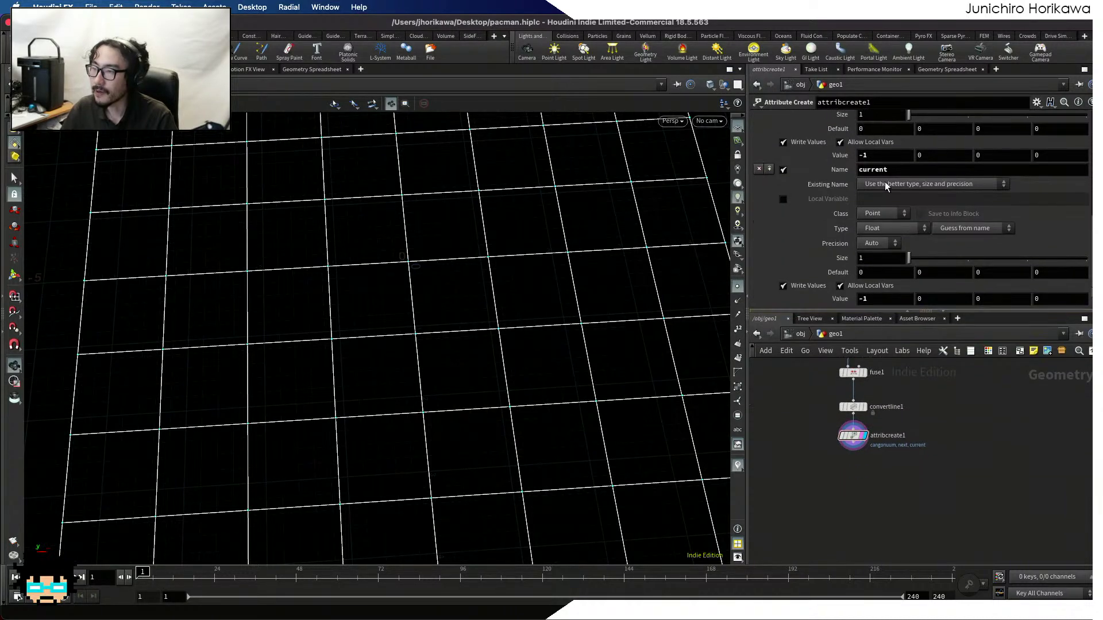
pyautogui.scroll(3, 853, 435)
# Save the pacman.hiplc scene file
pyautogui.moveTo(852, 377); pyautogui.dragTo(853, 419)
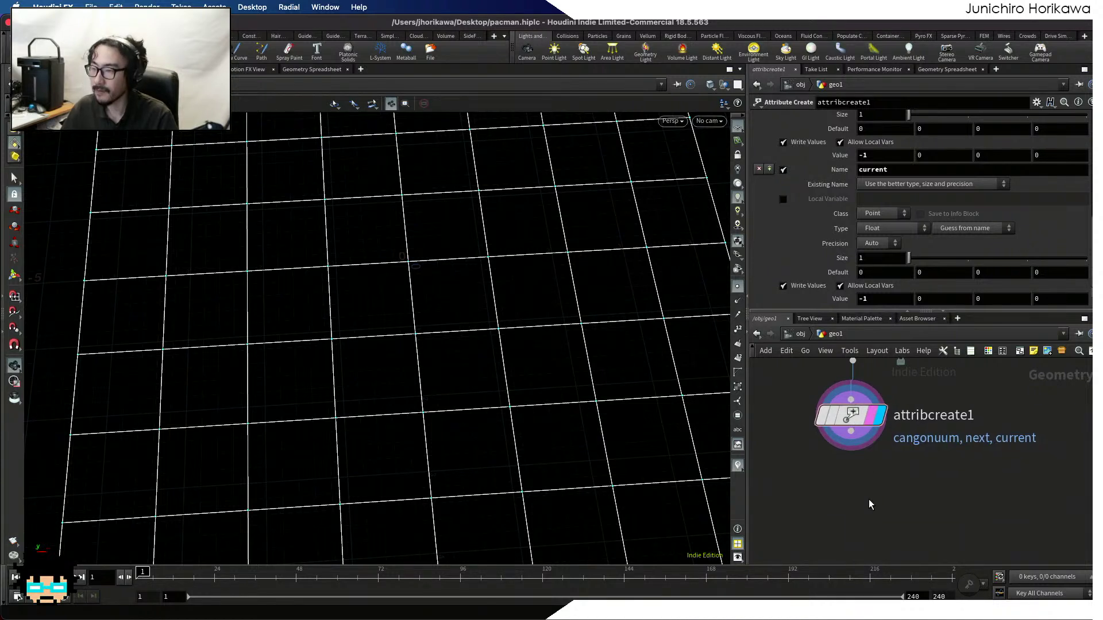
pyautogui.scroll(-2, 866, 489)
pyautogui.hotkey('ctrl', 's')
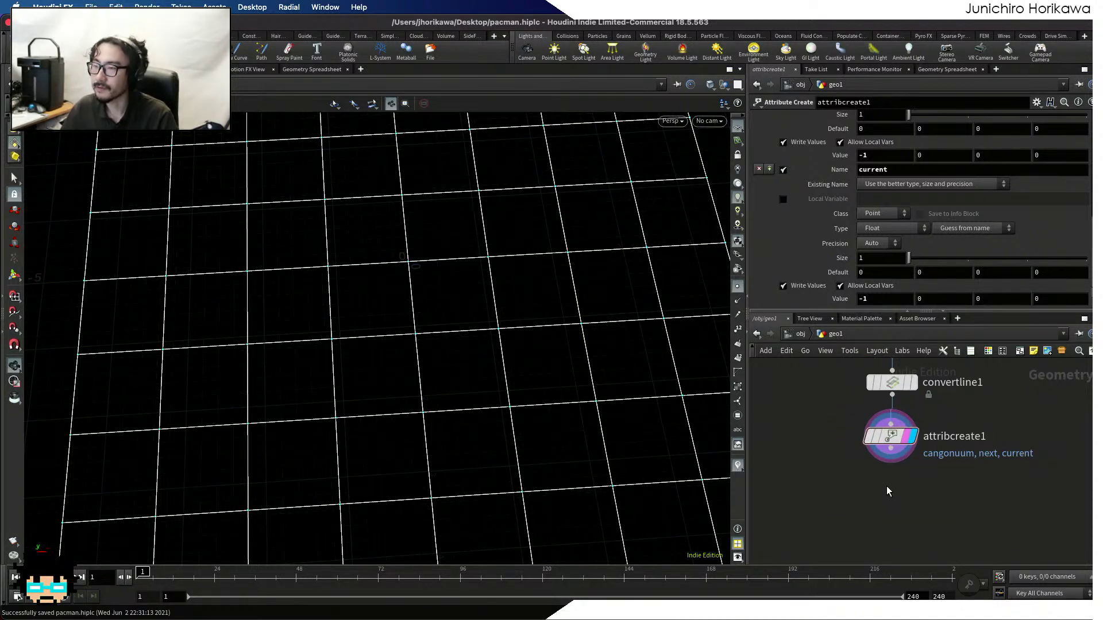
pyautogui.moveTo(887, 485); pyautogui.dragTo(877, 450, button='middle')
pyautogui.moveTo(883, 412)
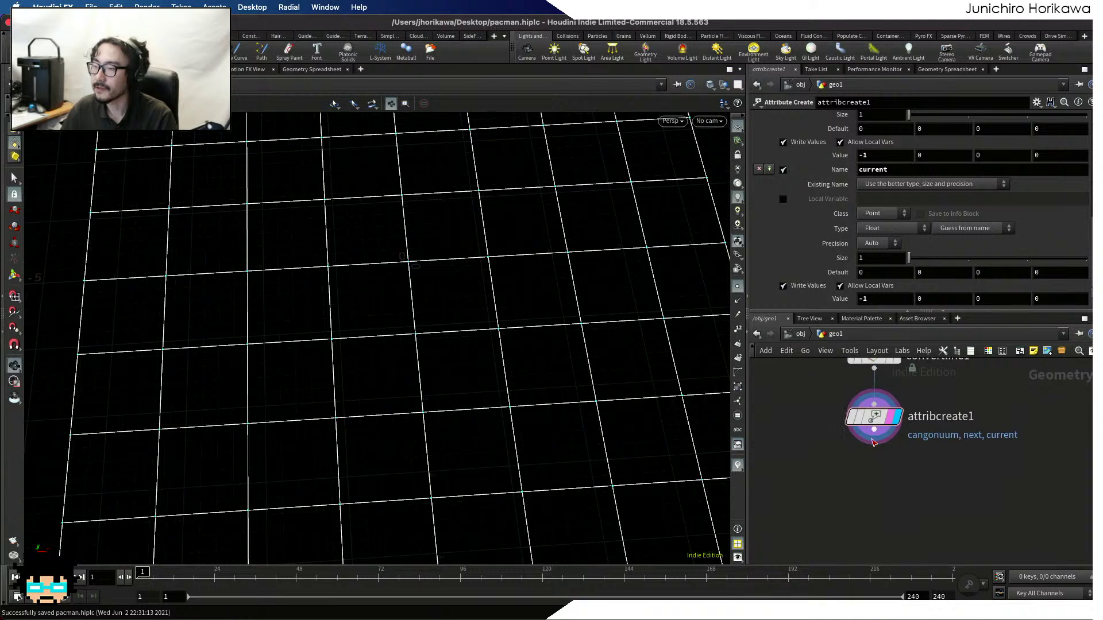
pyautogui.scroll(1, 876, 486)
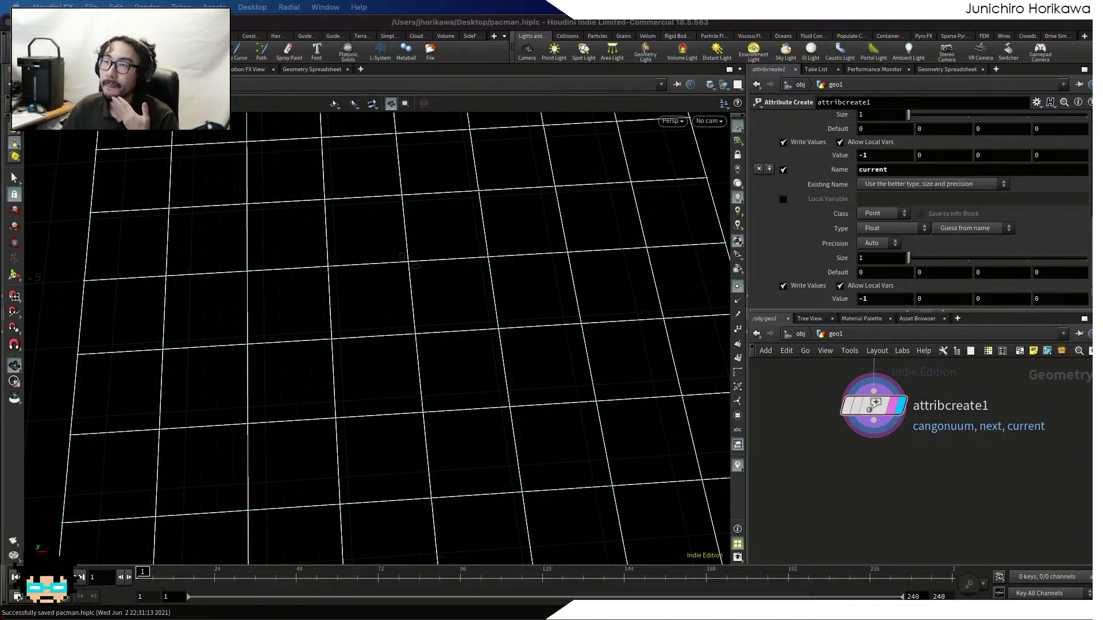
pyautogui.scroll(-6, 529, 196)
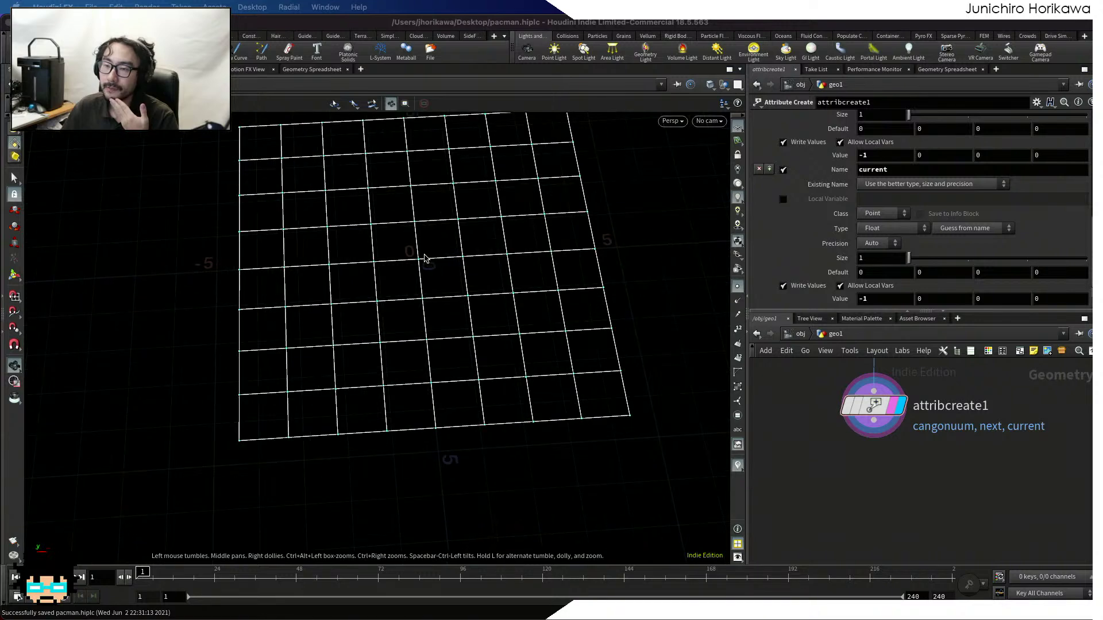
pyautogui.scroll(2, 451, 219)
pyautogui.scroll(-1, 494, 396)
pyautogui.click(505, 470)
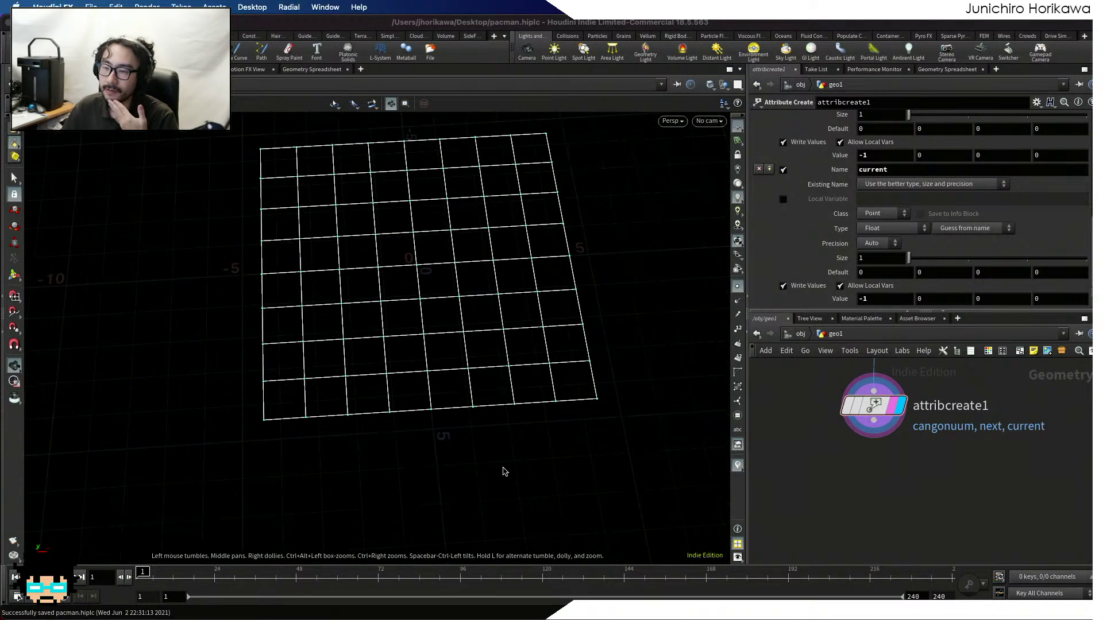
pyautogui.scroll(-2, 519, 438)
pyautogui.moveTo(485, 343); pyautogui.dragTo(441, 399, button='middle')
pyautogui.scroll(1, 440, 399)
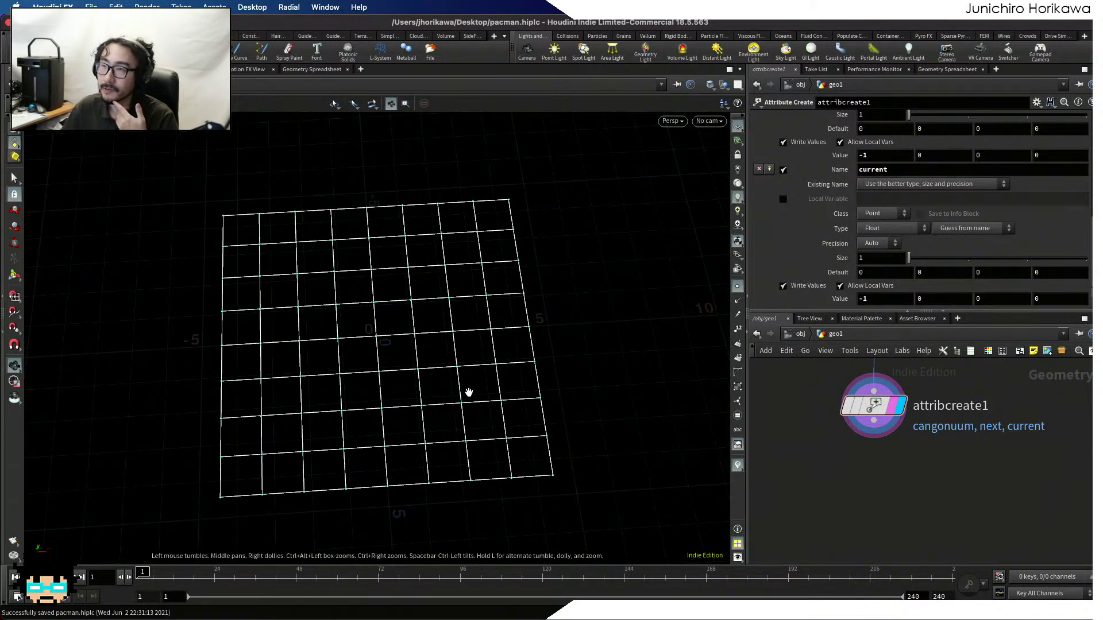
pyautogui.press('Tab')
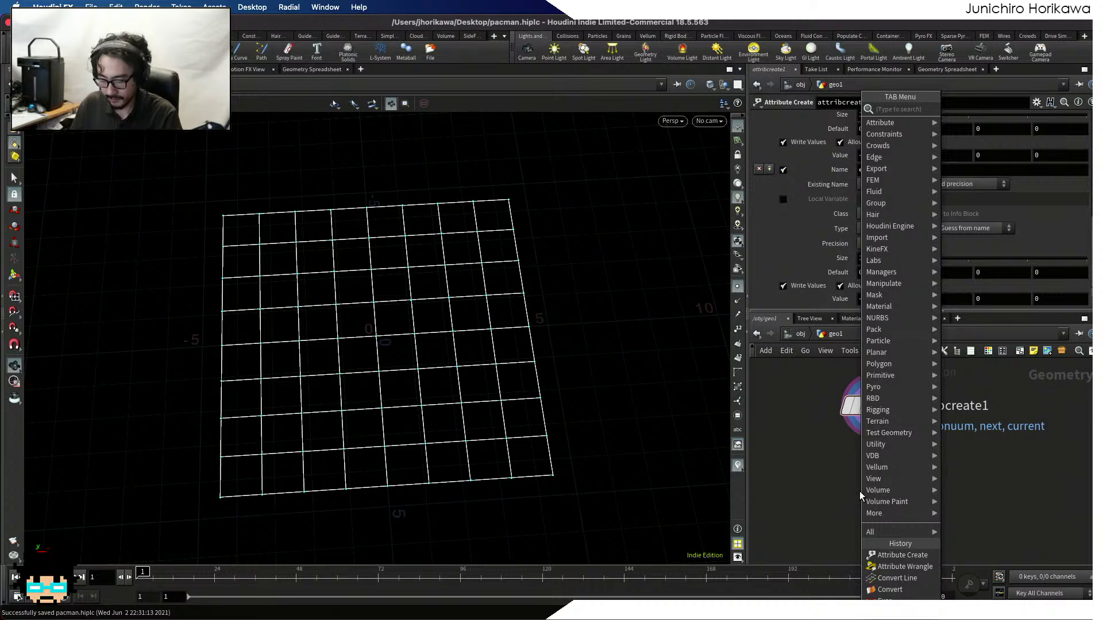
pyautogui.press('Escape')
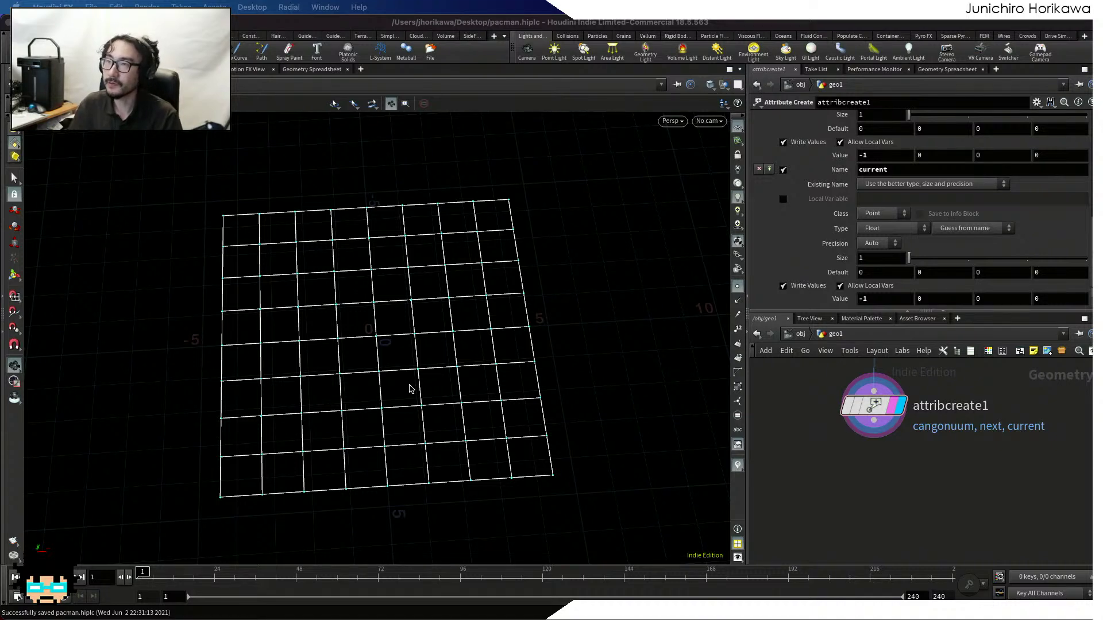
pyautogui.press('Tab')
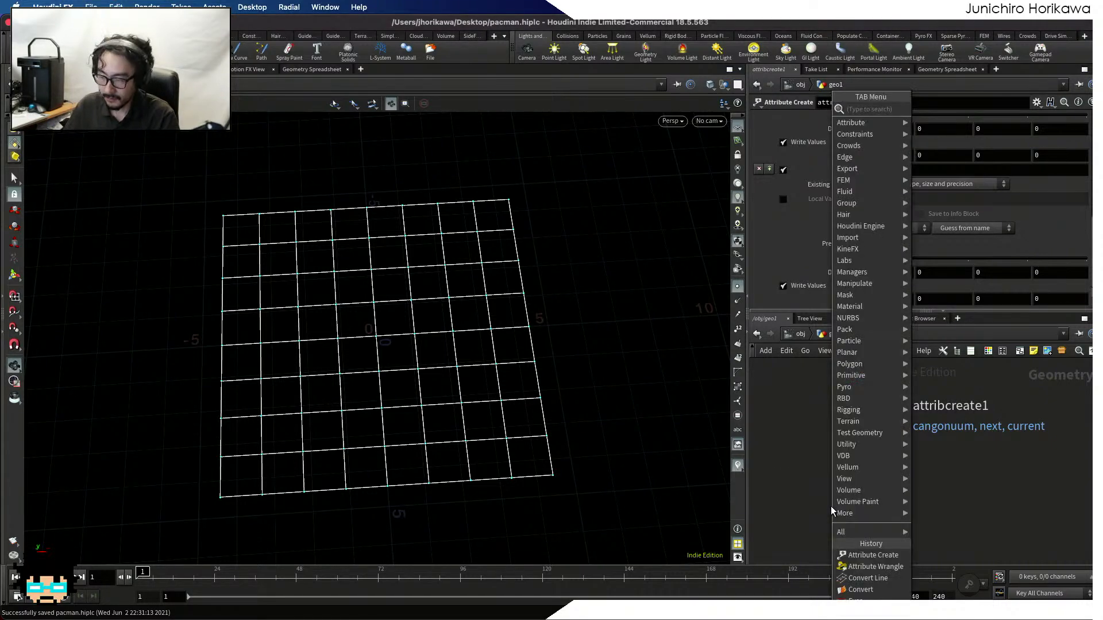
pyautogui.write('pointw')
pyautogui.press('Return')
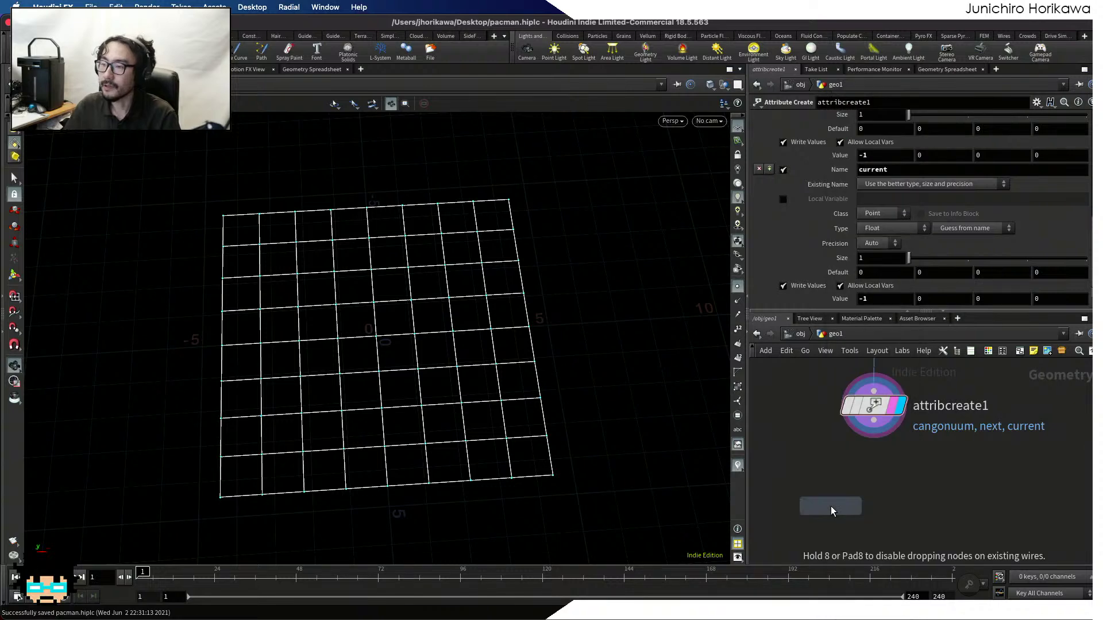
pyautogui.press('Escape')
# Add a Point Wrangle node below attribcreate1 and connect attribcreate1 to its first input
pyautogui.press('Tab')
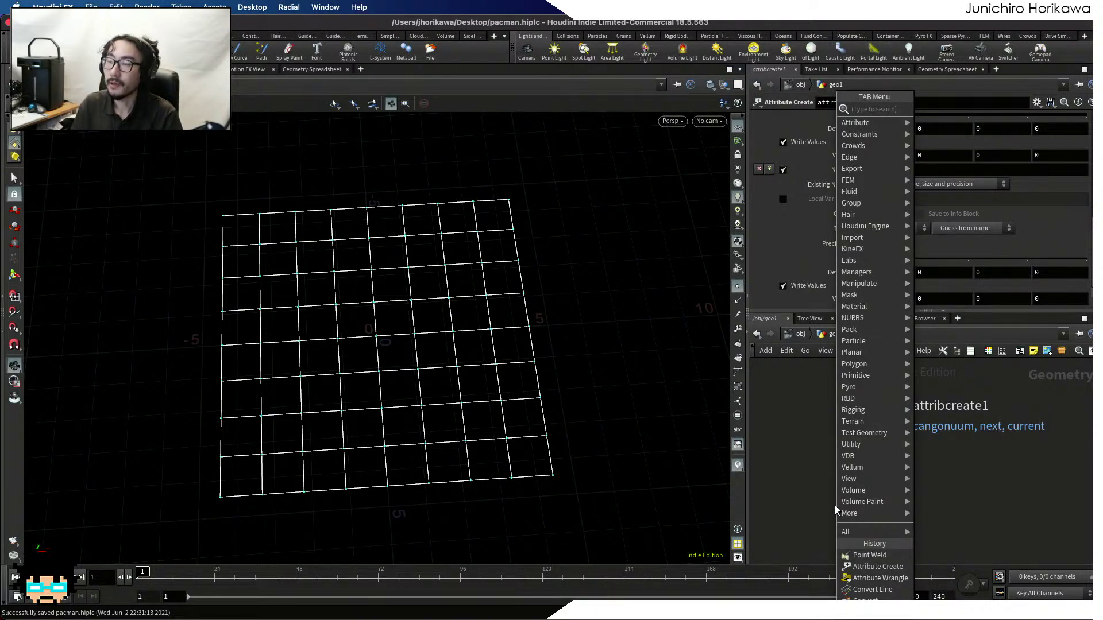
pyautogui.write('point w')
pyautogui.press('Down')
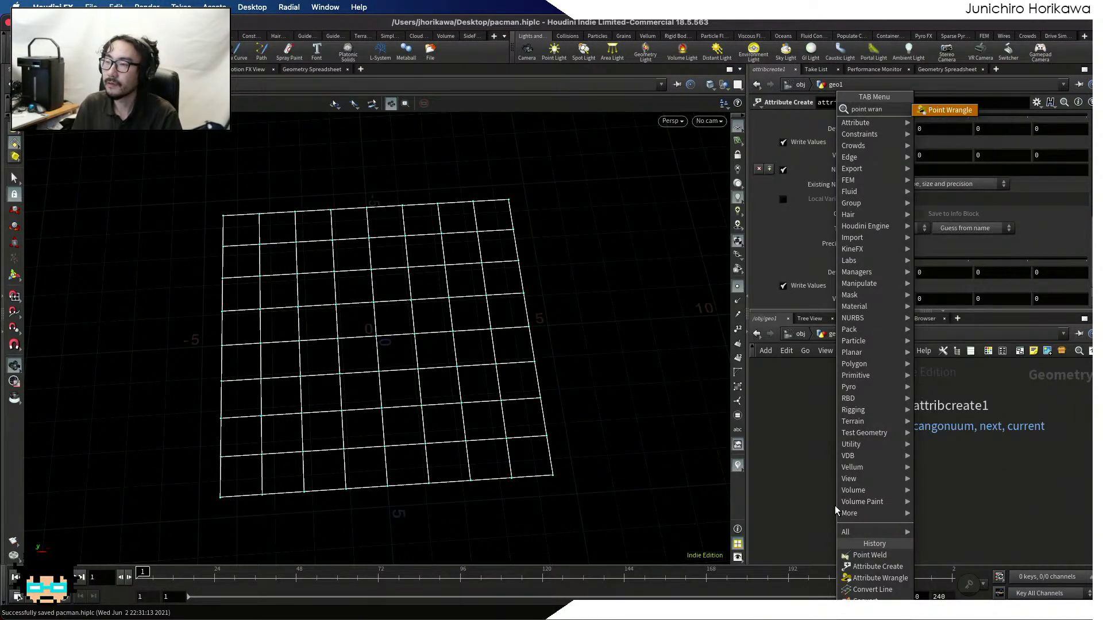
pyautogui.press('Return')
pyautogui.click(873, 514)
pyautogui.moveTo(874, 429); pyautogui.dragTo(856, 498)
# Rename the new wrangle node init_mover and display it
pyautogui.doubleClick(940, 506)
pyautogui.write('S')
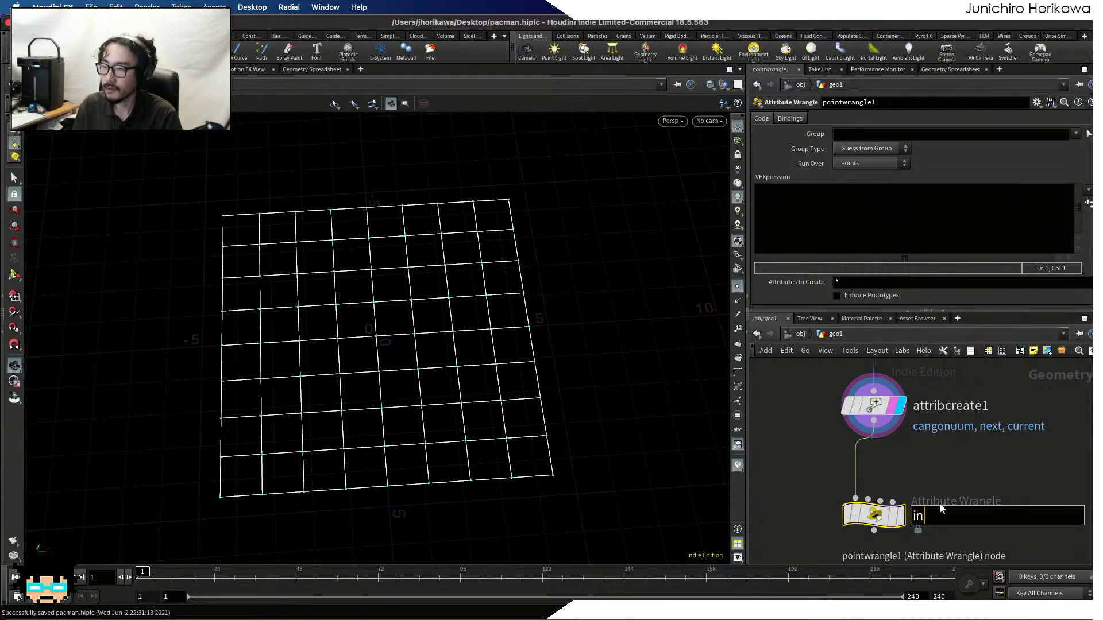
pyautogui.write('init_mover')
pyautogui.press('Return')
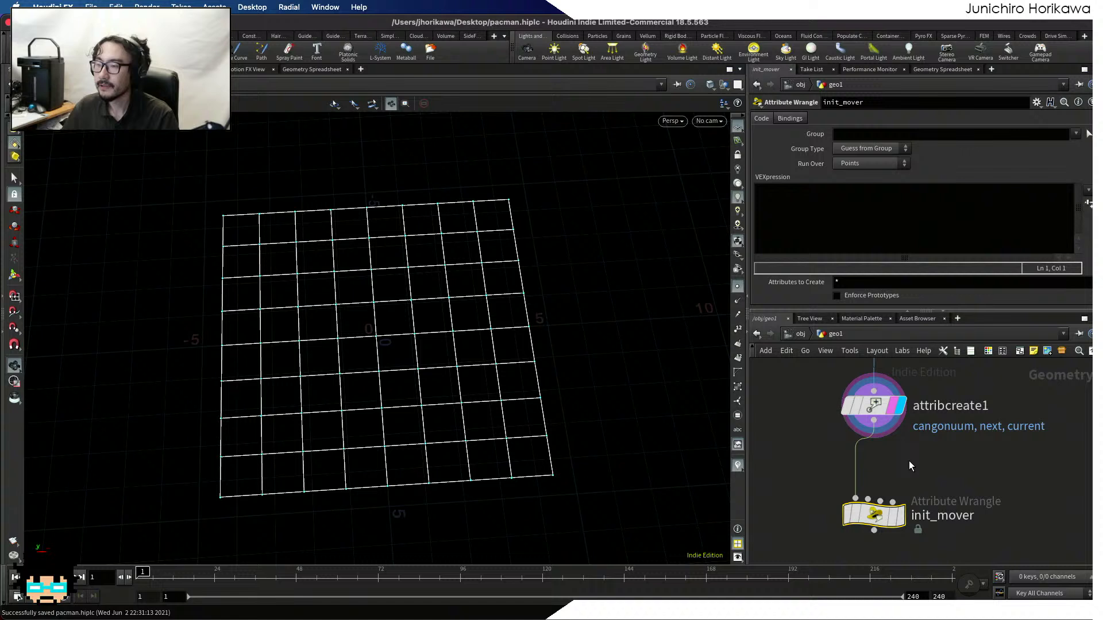
pyautogui.click(900, 515)
pyautogui.scroll(-1, 922, 474)
pyautogui.moveTo(922, 475); pyautogui.dragTo(936, 451, button='middle')
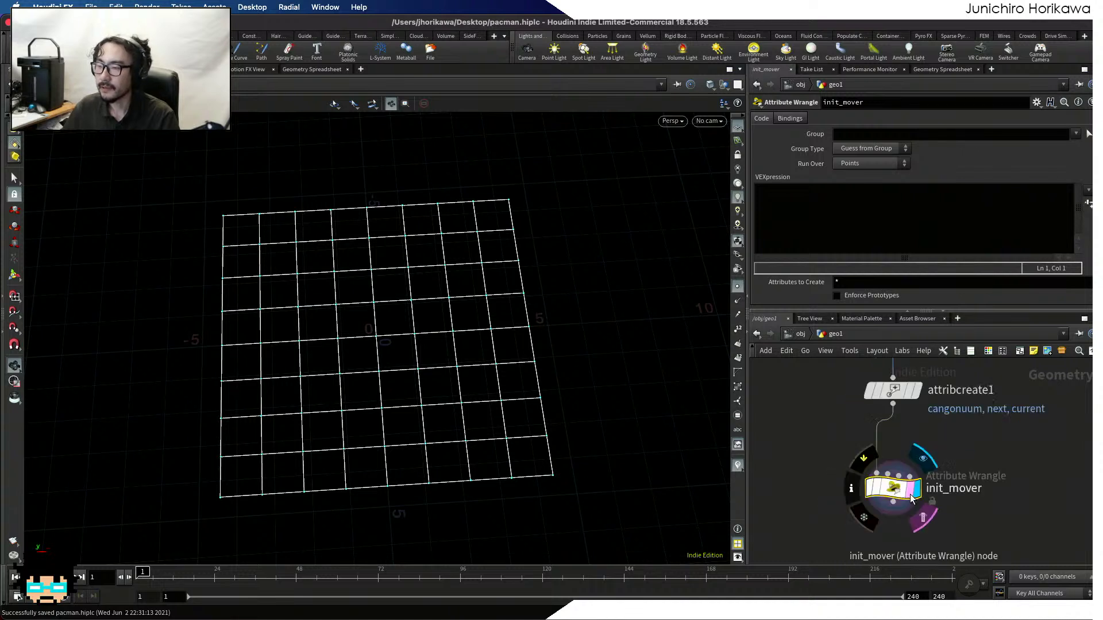
# Write the VEX line float thresh = chf("thresh"); in the init_mover wrangle
pyautogui.click(867, 215)
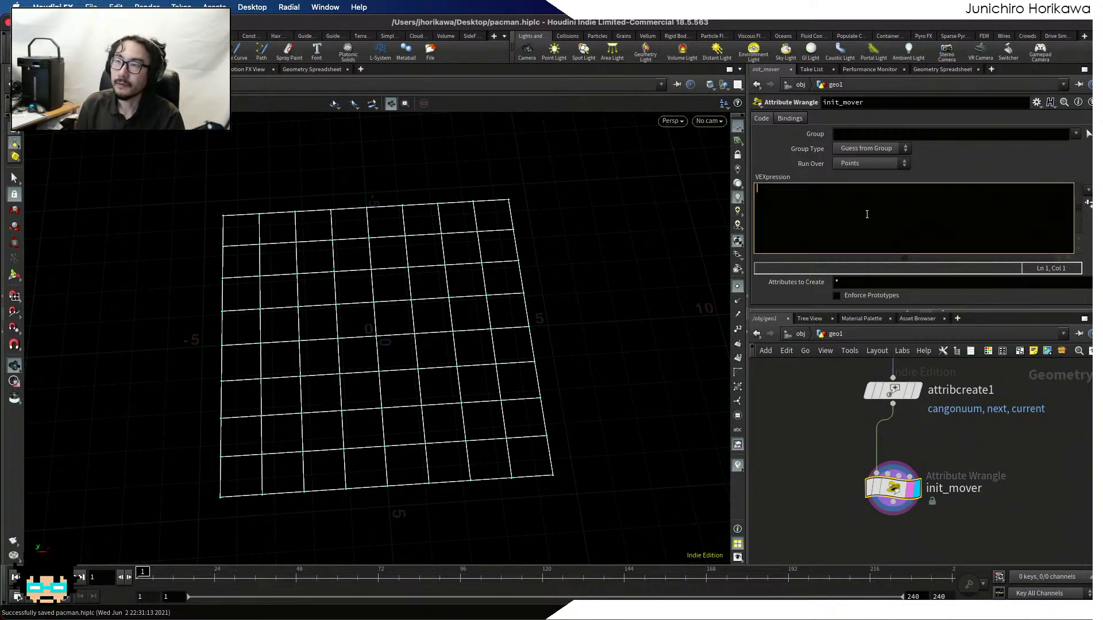
pyautogui.write('flao')
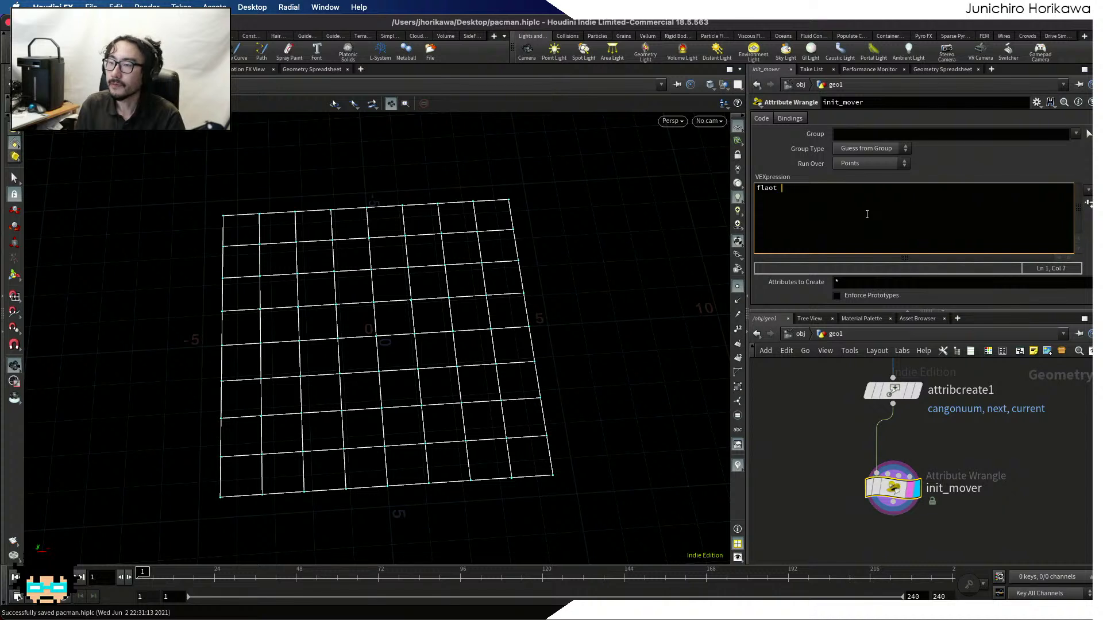
pyautogui.write('t')
pyautogui.press('BackSpace')
pyautogui.press('BackSpace')
pyautogui.write('ot')
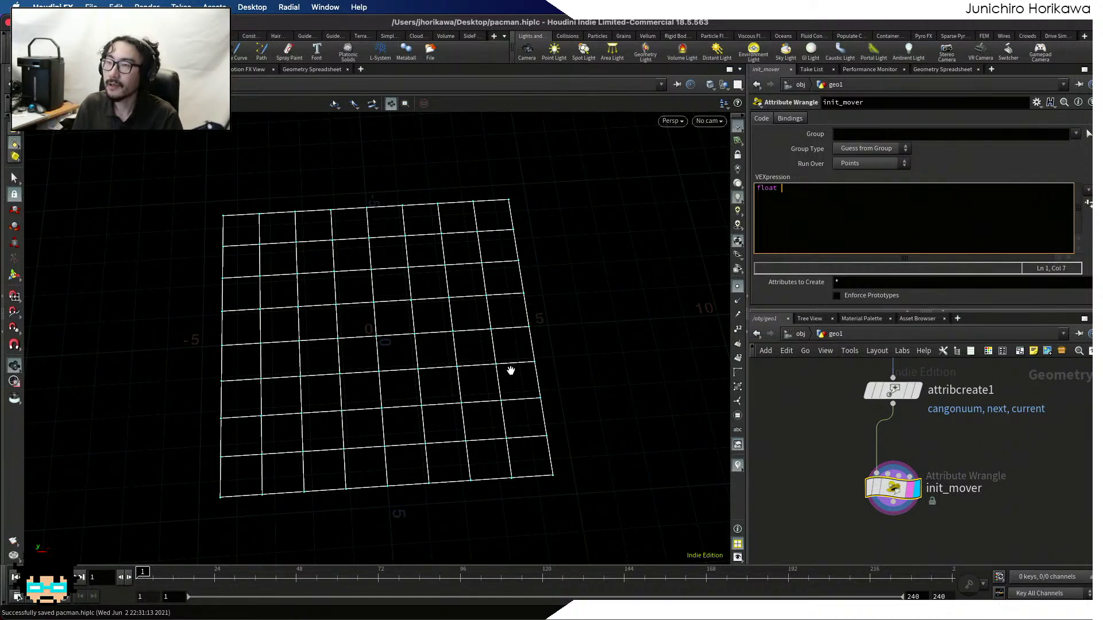
pyautogui.write('thre')
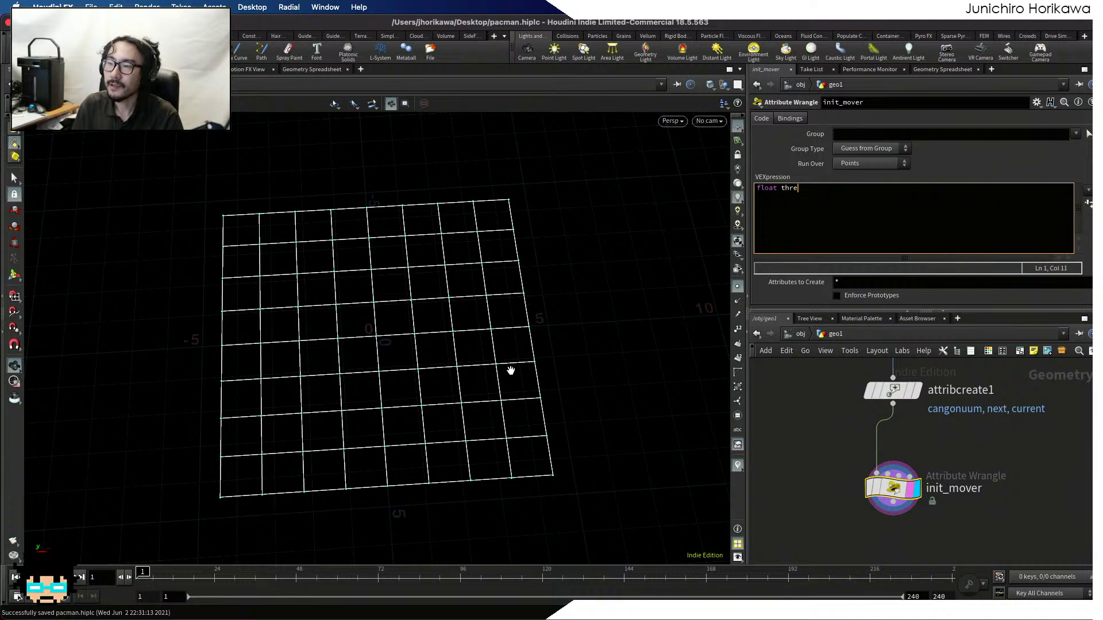
pyautogui.write('sh = ch')
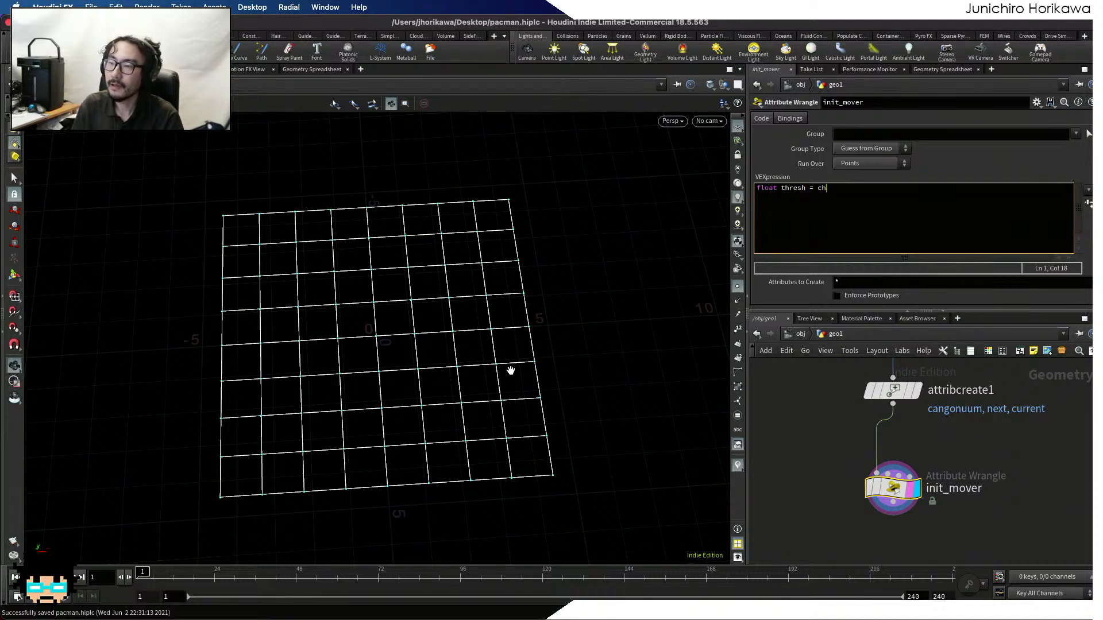
pyautogui.write('f("thres')
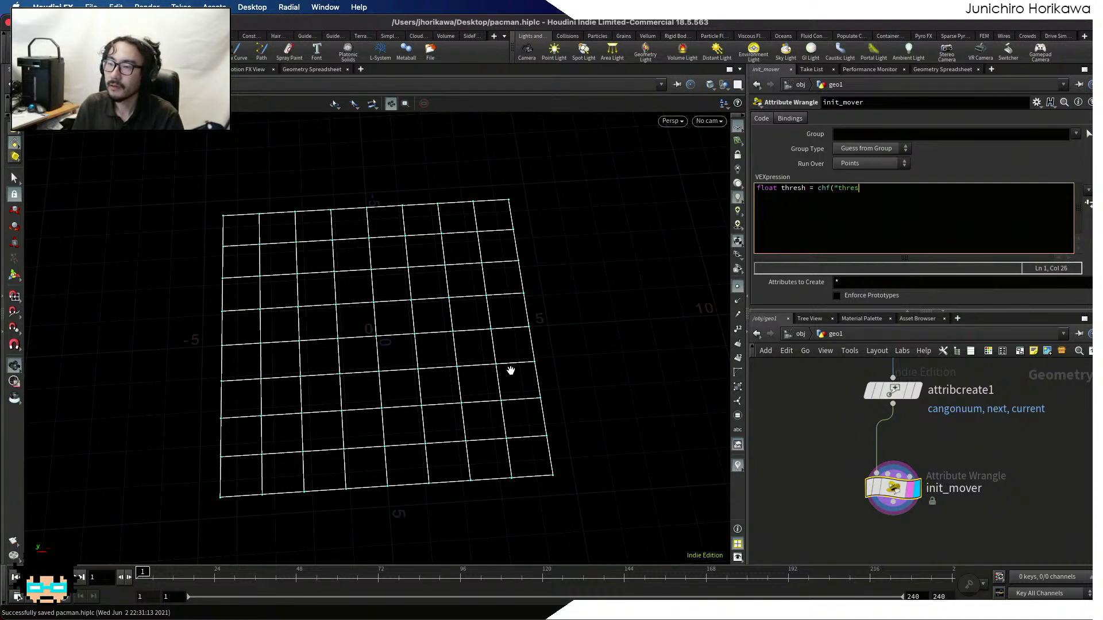
pyautogui.press('BackSpace')
pyautogui.press('BackSpace')
pyautogui.press('BackSpace')
pyautogui.press('BackSpace')
pyautogui.press('BackSpace')
pyautogui.write('apper')
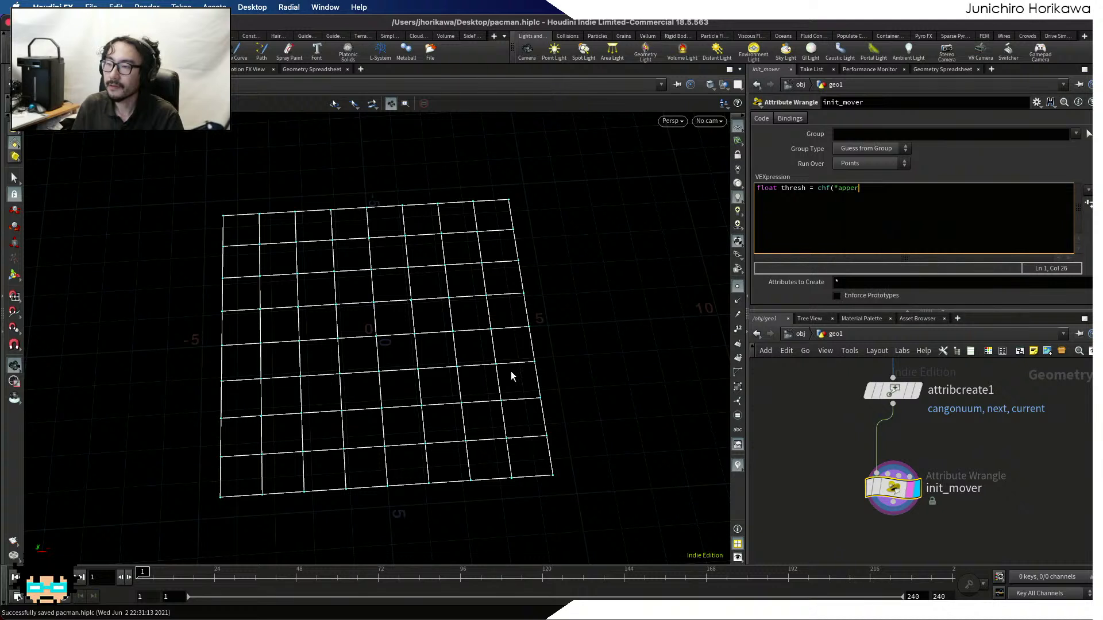
pyautogui.write('ea')
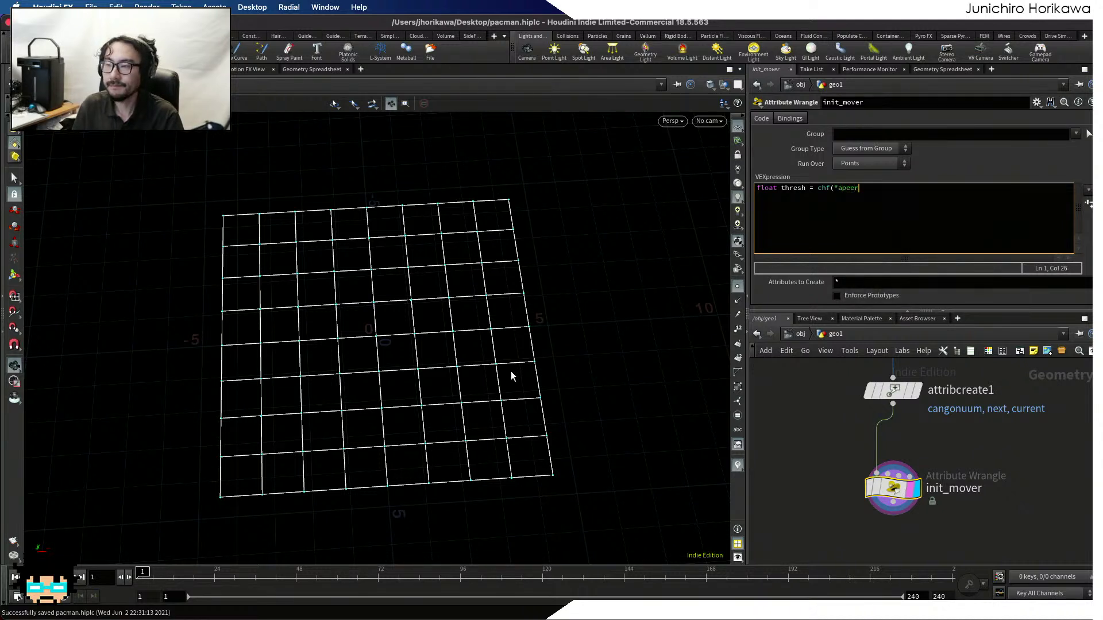
pyautogui.press('BackSpace')
pyautogui.press('BackSpace')
pyautogui.press('BackSpace')
pyautogui.write('tjhre')
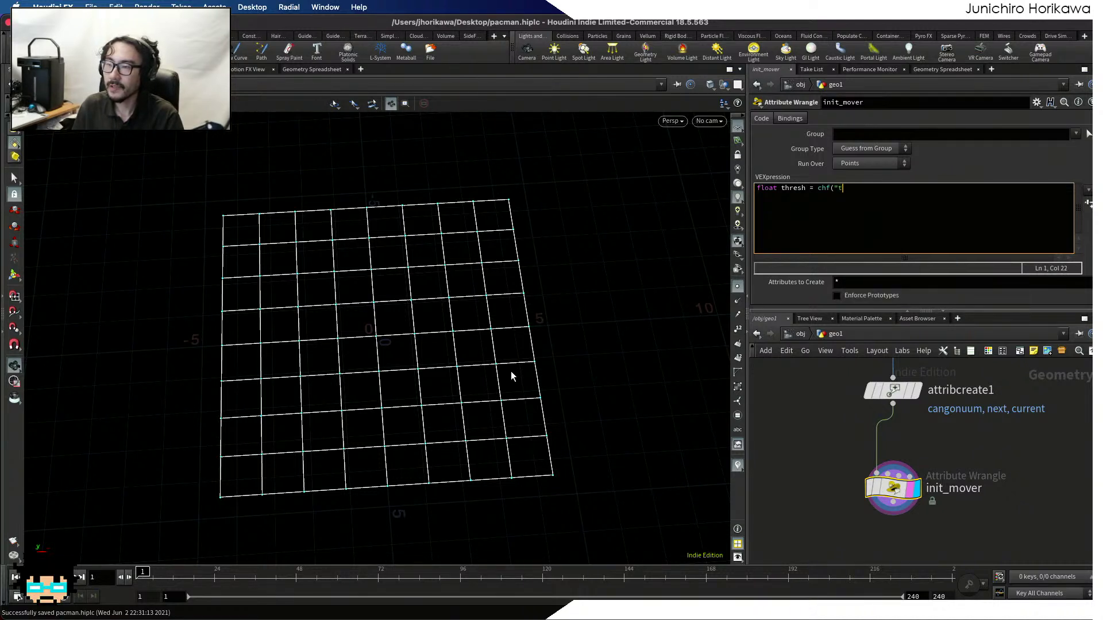
pyautogui.press('BackSpace')
pyautogui.press('BackSpace')
pyautogui.write('hresh");')
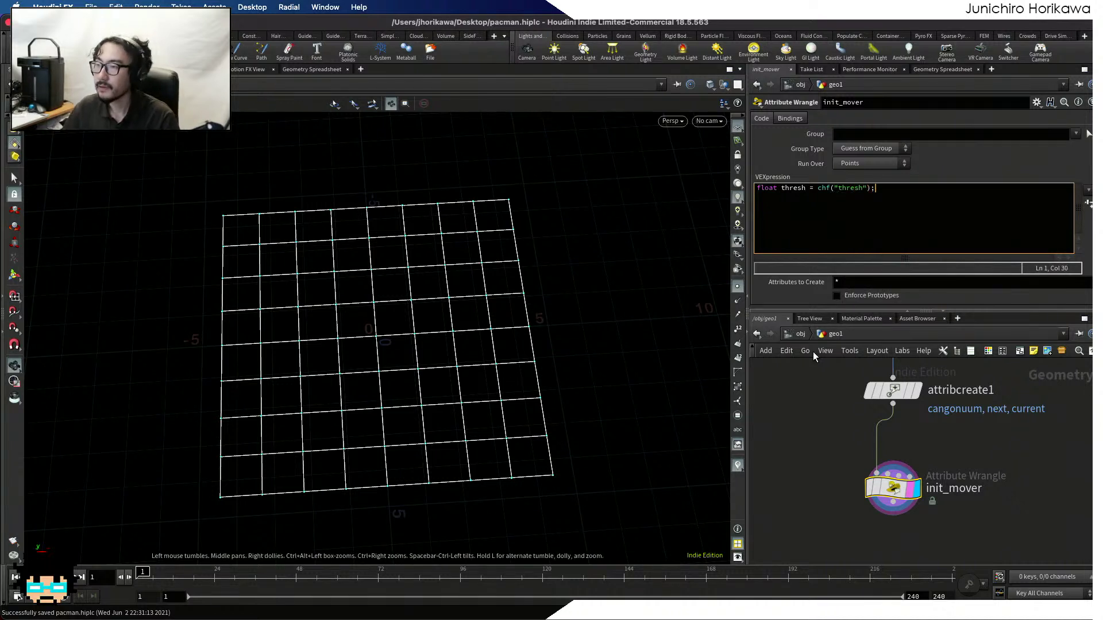
# Create the Thresh parameter on init_mover from the channel reference in its VEX code
pyautogui.click(1089, 204)
pyautogui.scroll(-1, 1057, 270)
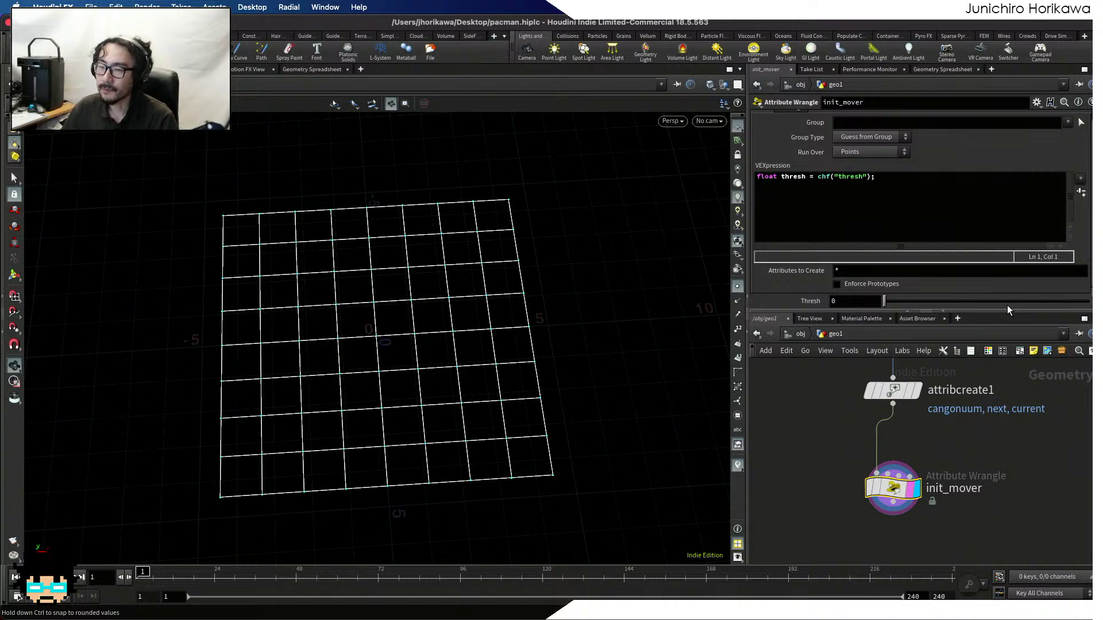
pyautogui.scroll(-2, 441, 330)
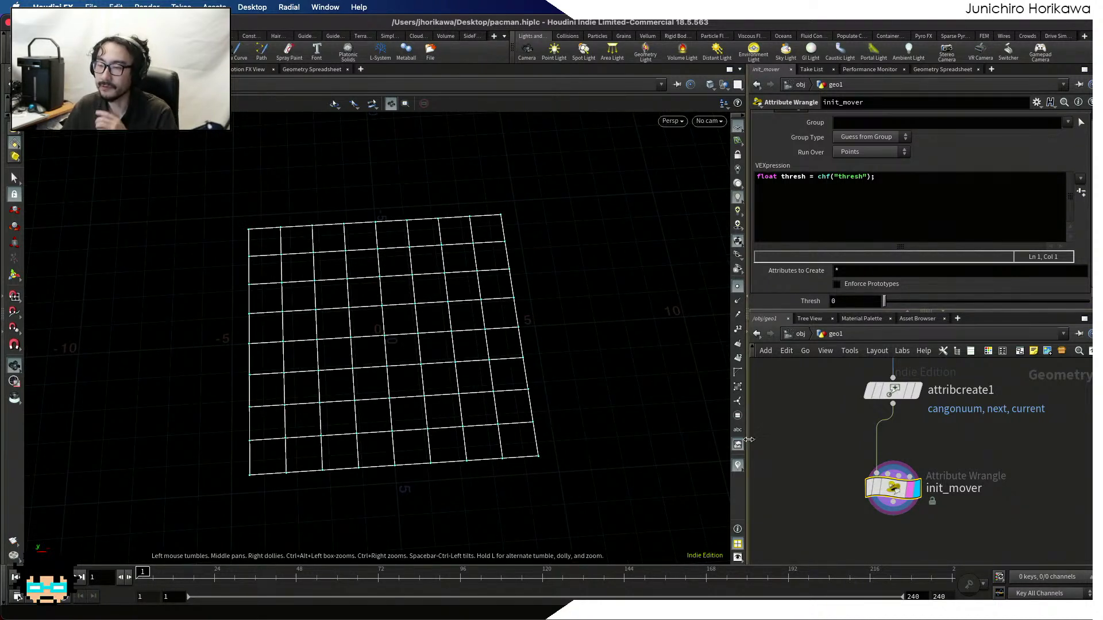
# Add an unconnected Null node in the empty space beside the node chain
pyautogui.scroll(-3, 807, 462)
pyautogui.moveTo(808, 463); pyautogui.dragTo(876, 483, button='middle')
pyautogui.press('Tab')
pyautogui.write('null')
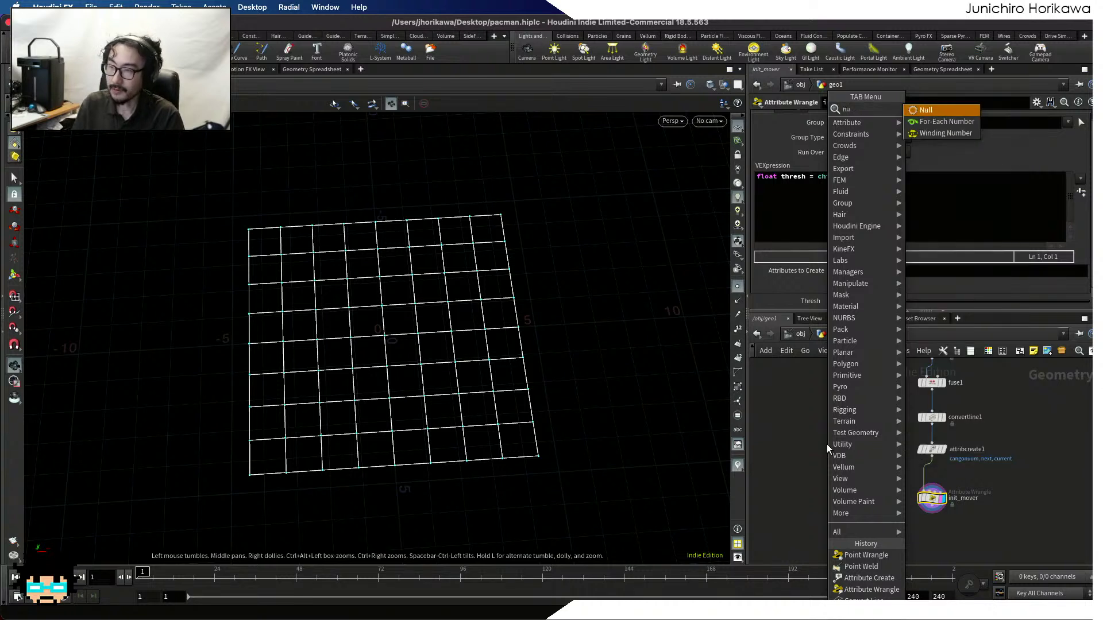
pyautogui.press('Return')
pyautogui.click(826, 443)
pyautogui.scroll(5, 826, 443)
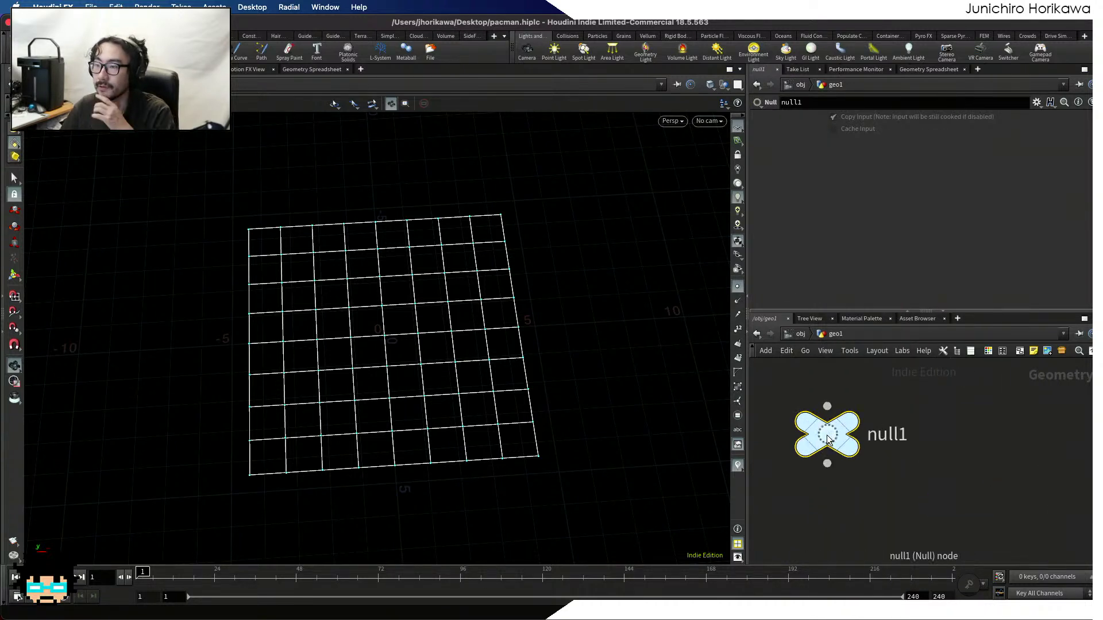
# Rename the Null node CONTROLLER and colour it blue
pyautogui.doubleClick(885, 432)
pyautogui.write('CONTREOO')
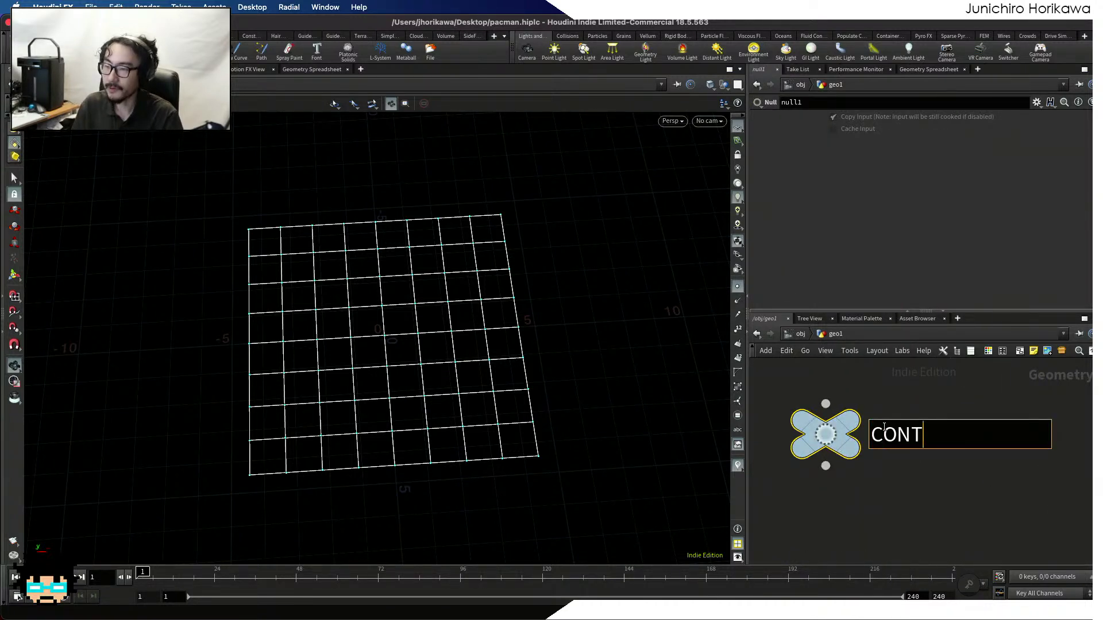
pyautogui.press('BackSpace')
pyautogui.press('BackSpace')
pyautogui.press('BackSpace')
pyautogui.write('R')
pyautogui.press('BackSpace')
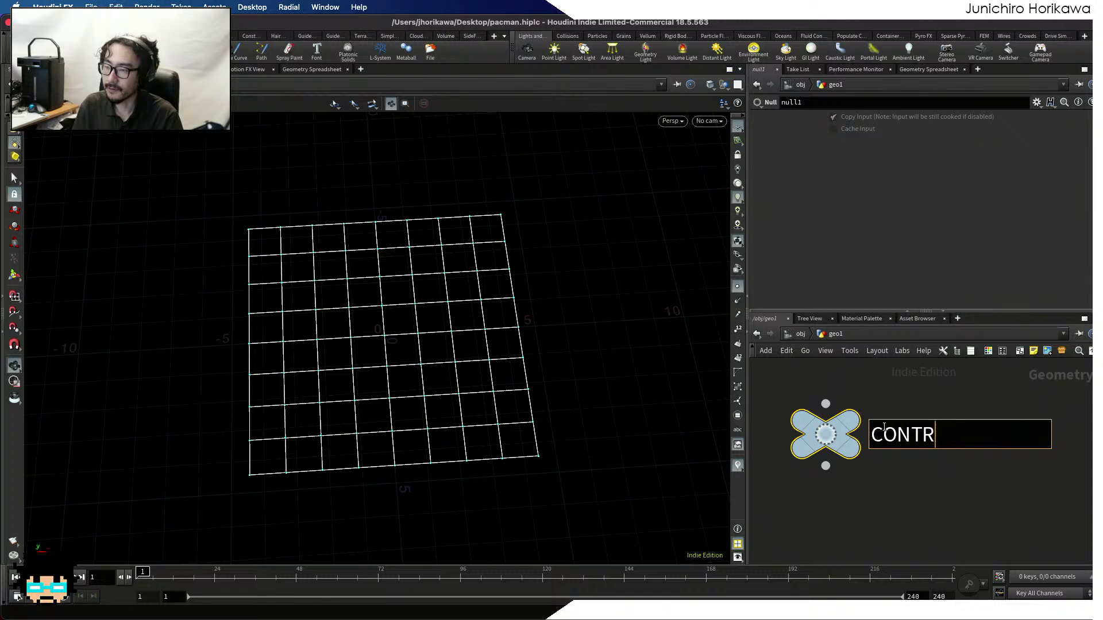
pyautogui.write('OLLER')
pyautogui.press('Return')
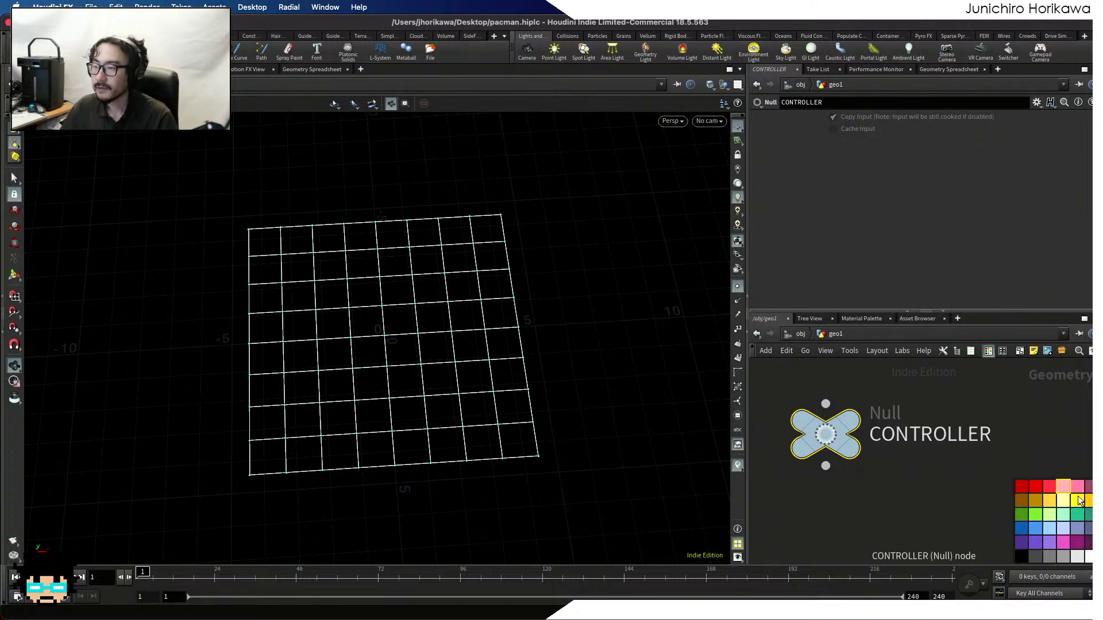
pyautogui.click(1035, 529)
# Add a Float parameter to the CONTROLLER node's parameter interface
pyautogui.click(1036, 103)
pyautogui.click(964, 117)
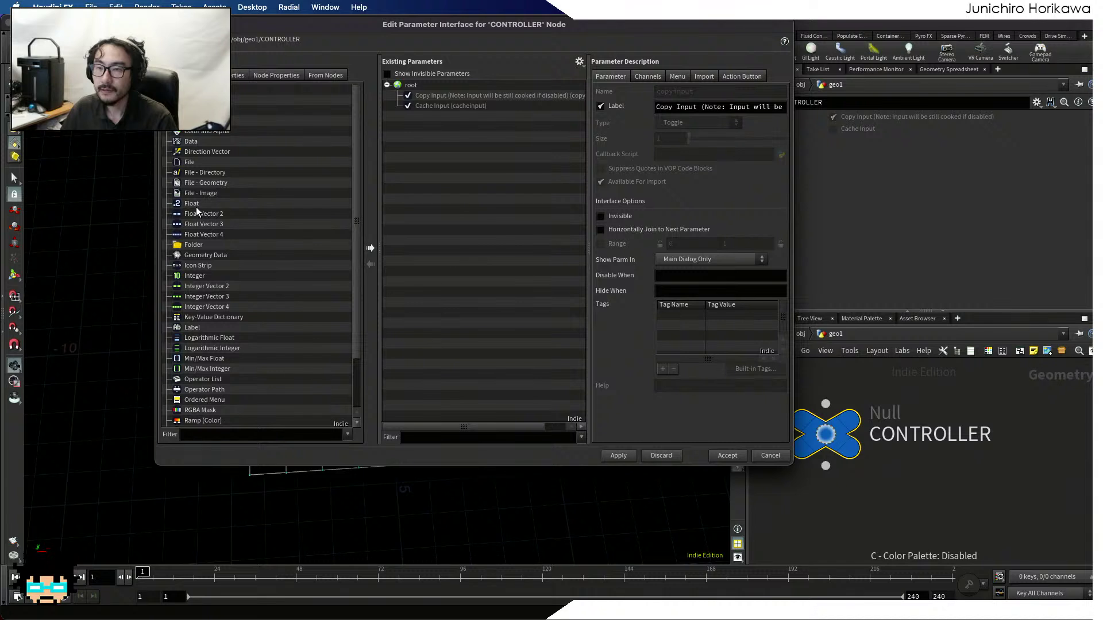
pyautogui.moveTo(196, 208); pyautogui.dragTo(508, 192)
pyautogui.doubleClick(719, 95)
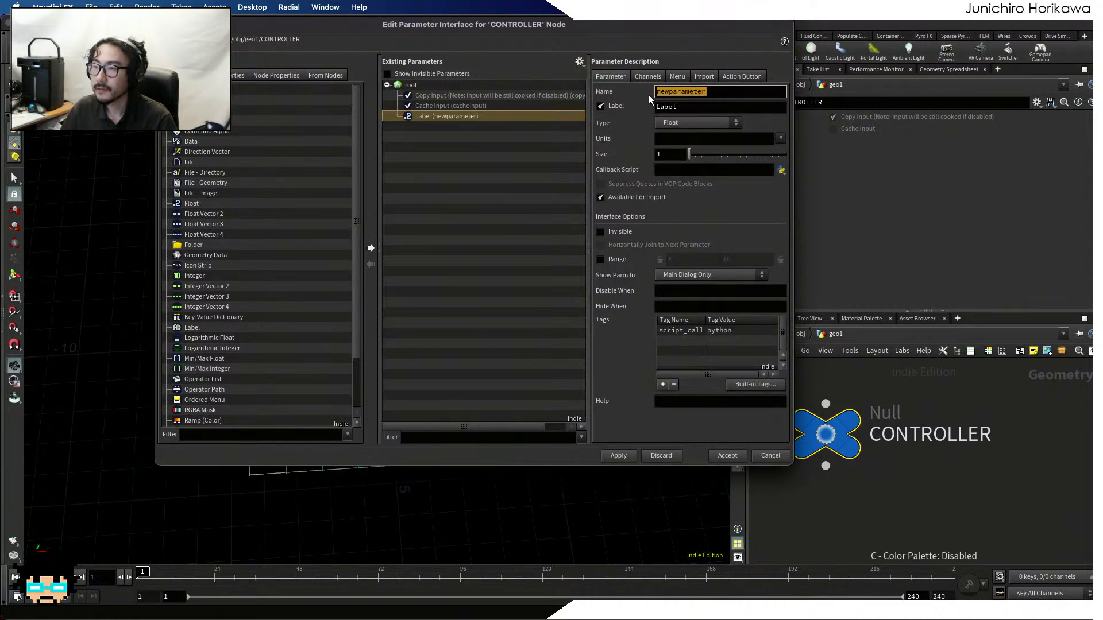
pyautogui.moveTo(645, 29); pyautogui.dragTo(647, 118)
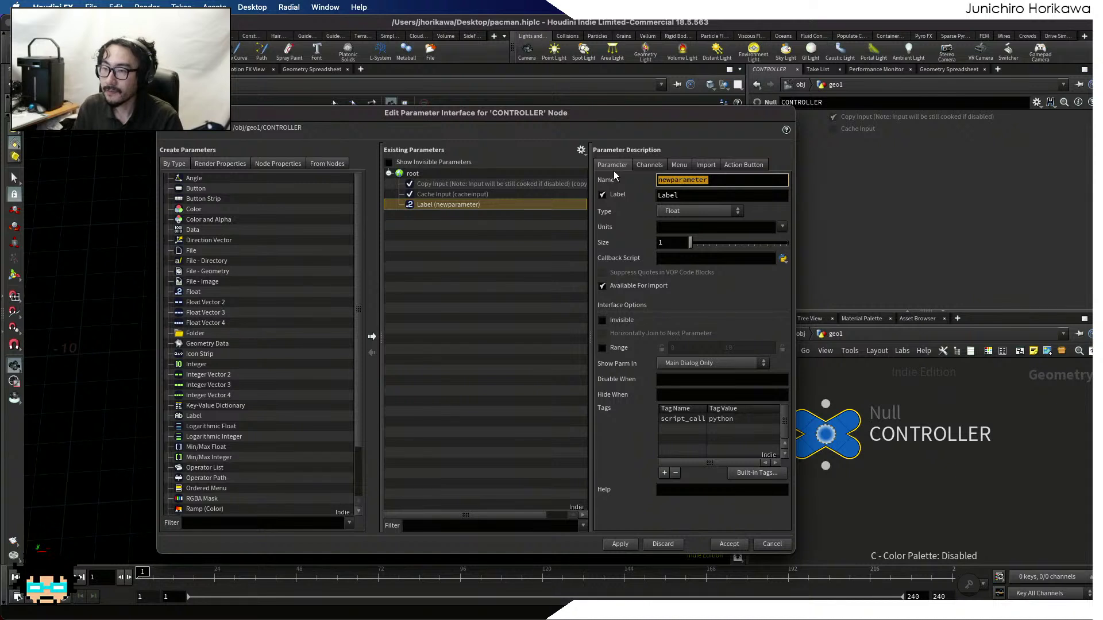
pyautogui.press('BackSpace')
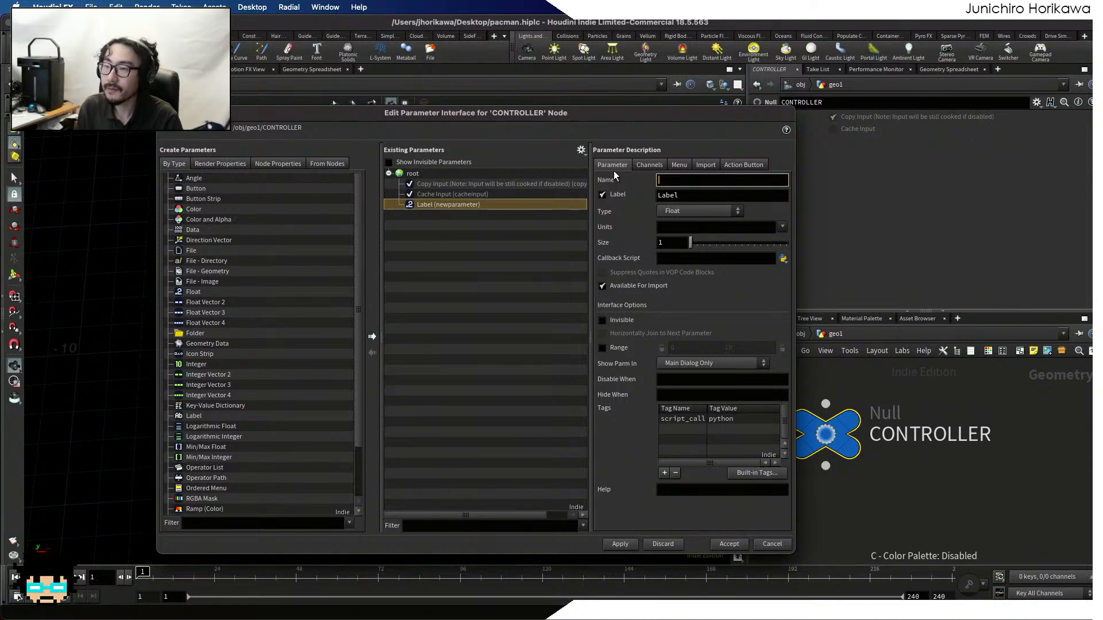
pyautogui.write('t')
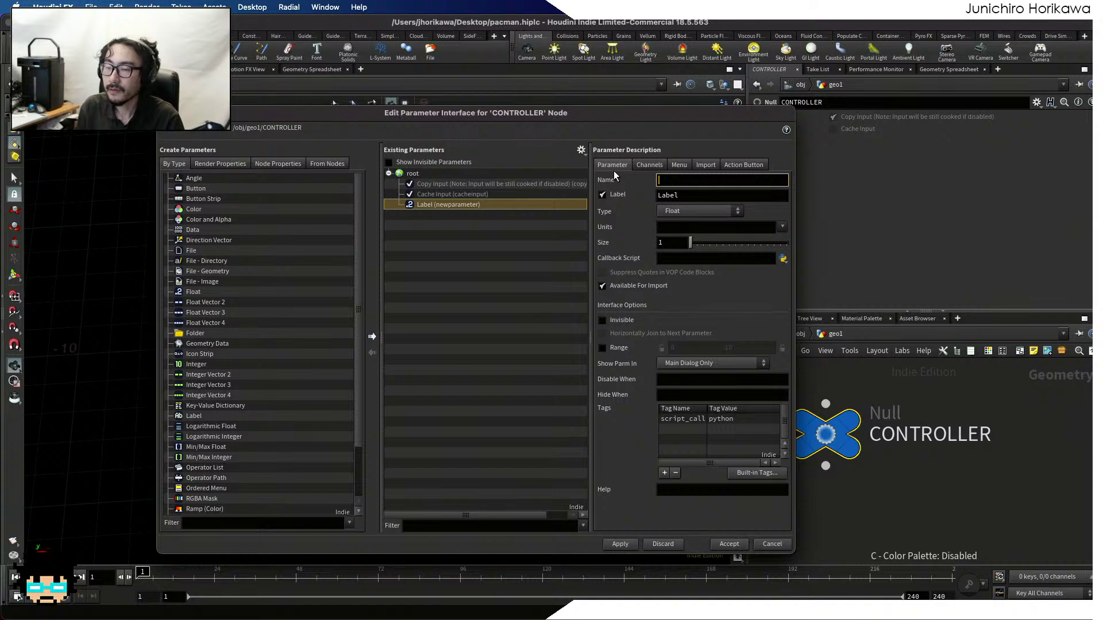
pyautogui.write('appeara')
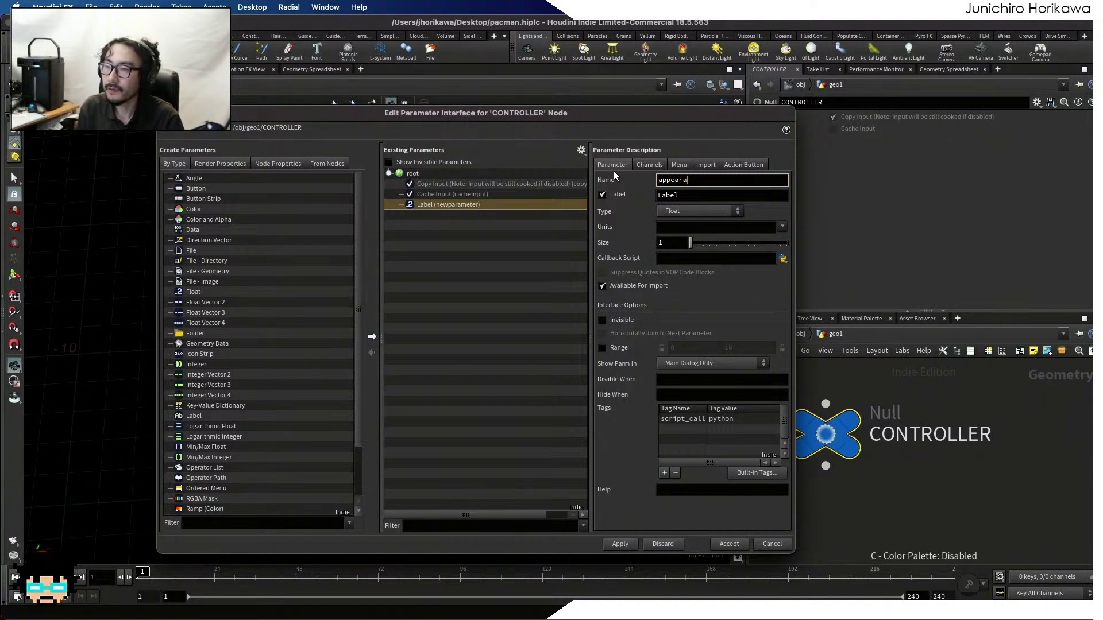
pyautogui.write('nce')
pyautogui.press('Return')
pyautogui.press('Tab')
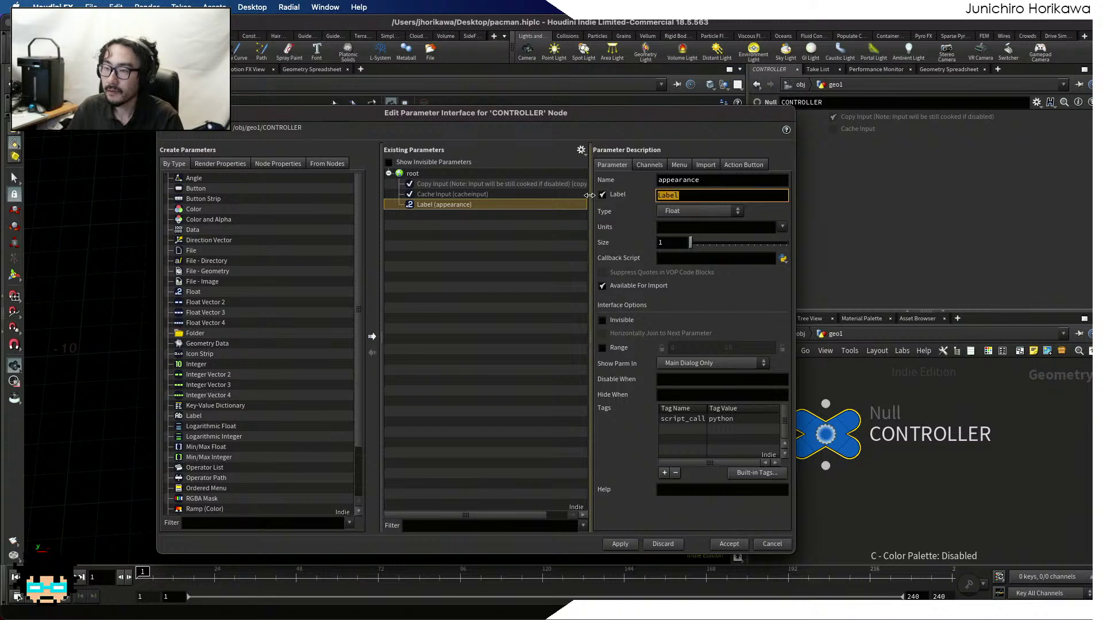
# Give the new float parameter the name mover_ratio and the label mover ratio
pyautogui.press('BackSpace')
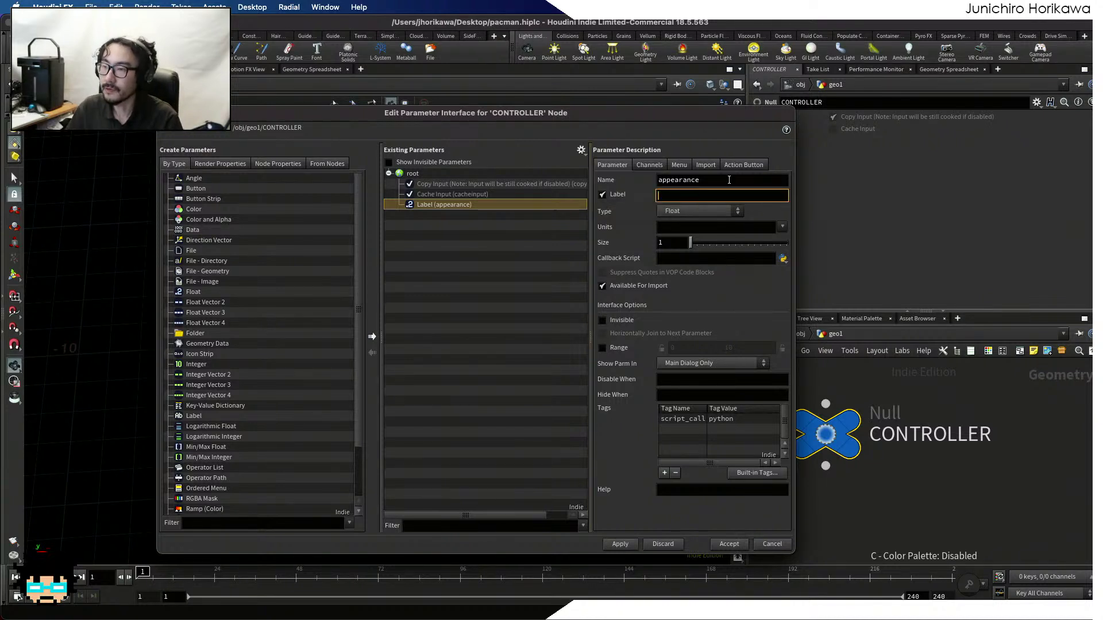
pyautogui.hotkey('shift', 'Tab')
pyautogui.write('mover_ratio')
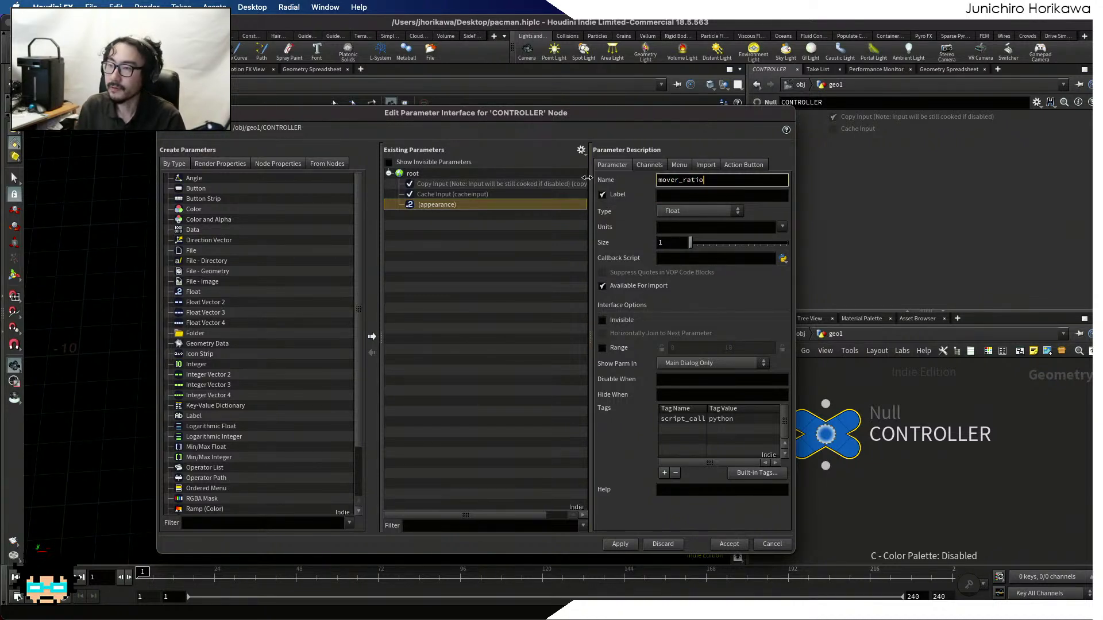
pyautogui.press('Tab')
pyautogui.write('mover ratio')
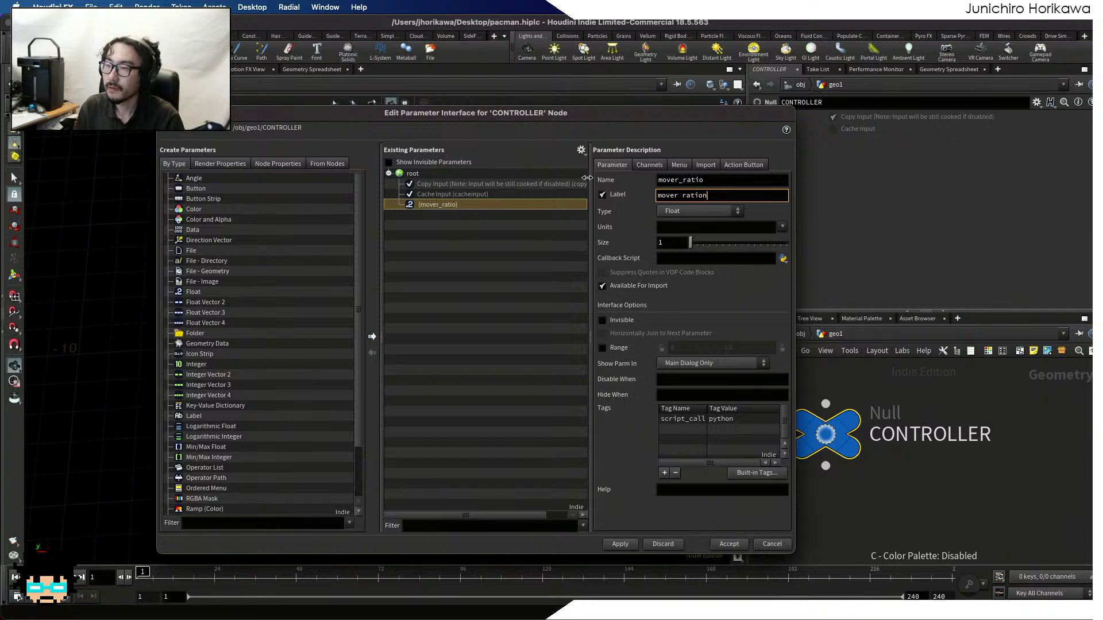
pyautogui.press('Return')
# Enable a range of 0 to 1 for mover_ratio and accept the parameter interface changes
pyautogui.click(608, 348)
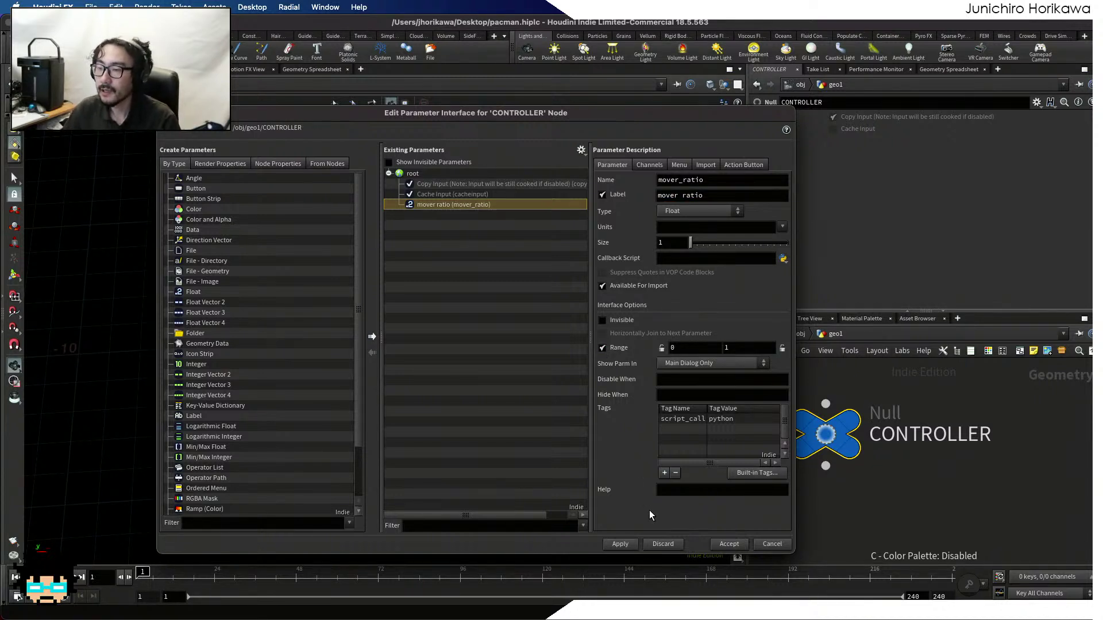
pyautogui.click(621, 544)
pyautogui.click(729, 544)
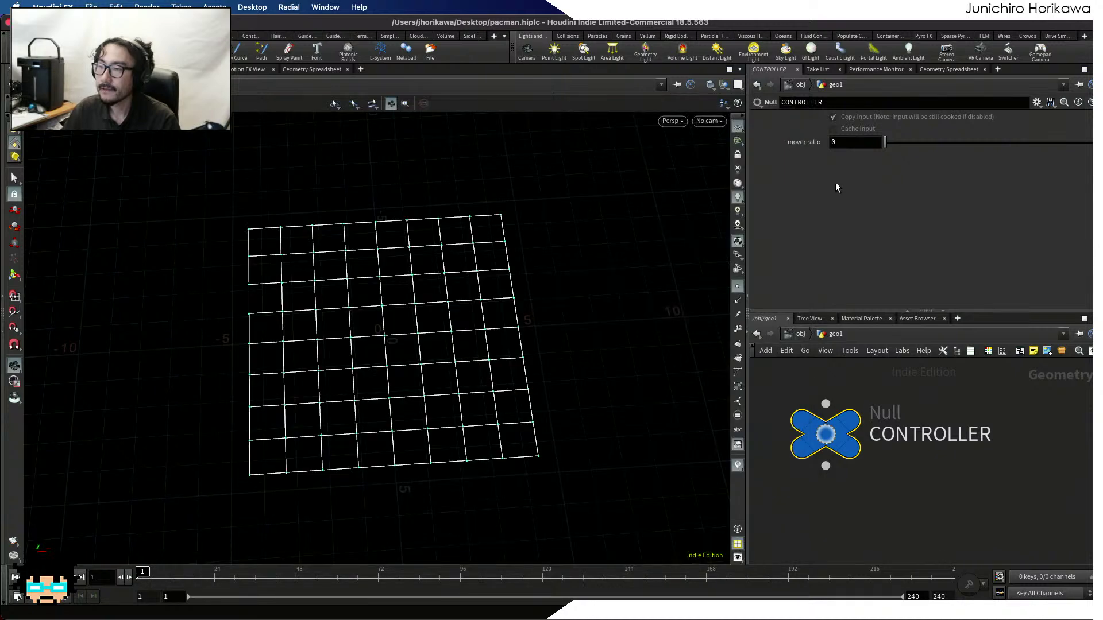
# Set CONTROLLER's mover ratio to 0.2 and copy that parameter
pyautogui.write('.2')
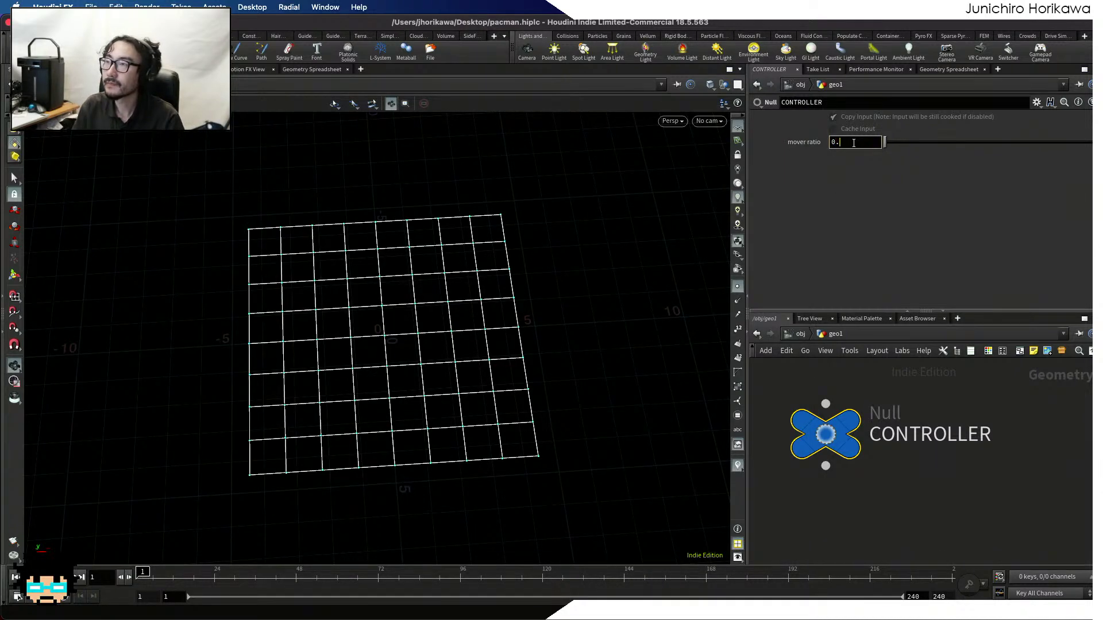
pyautogui.press('Return')
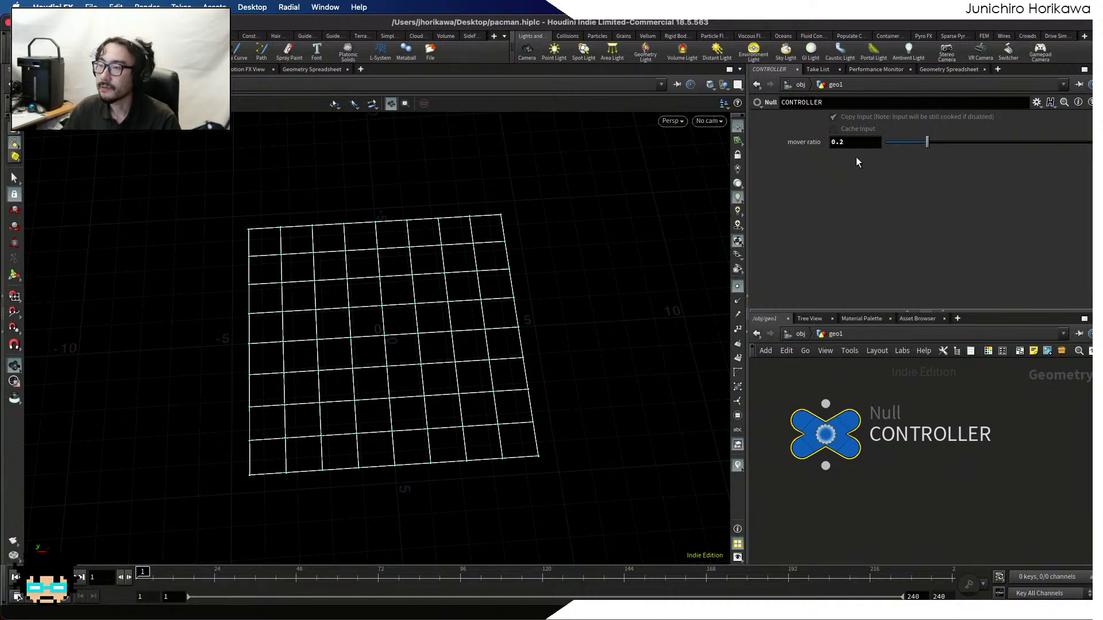
pyautogui.rightClick(854, 143)
pyautogui.click(879, 226)
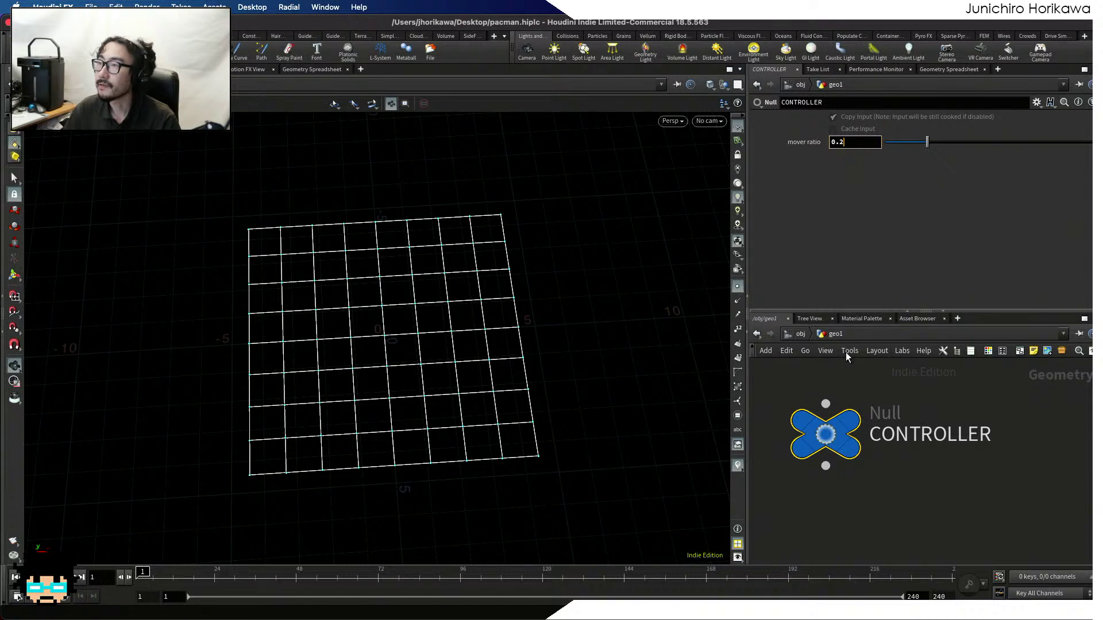
# Link init_mover's Thresh parameter to CONTROLLER's mover ratio by pasting the copied parameter as a relative reference
pyautogui.scroll(-5, 825, 443)
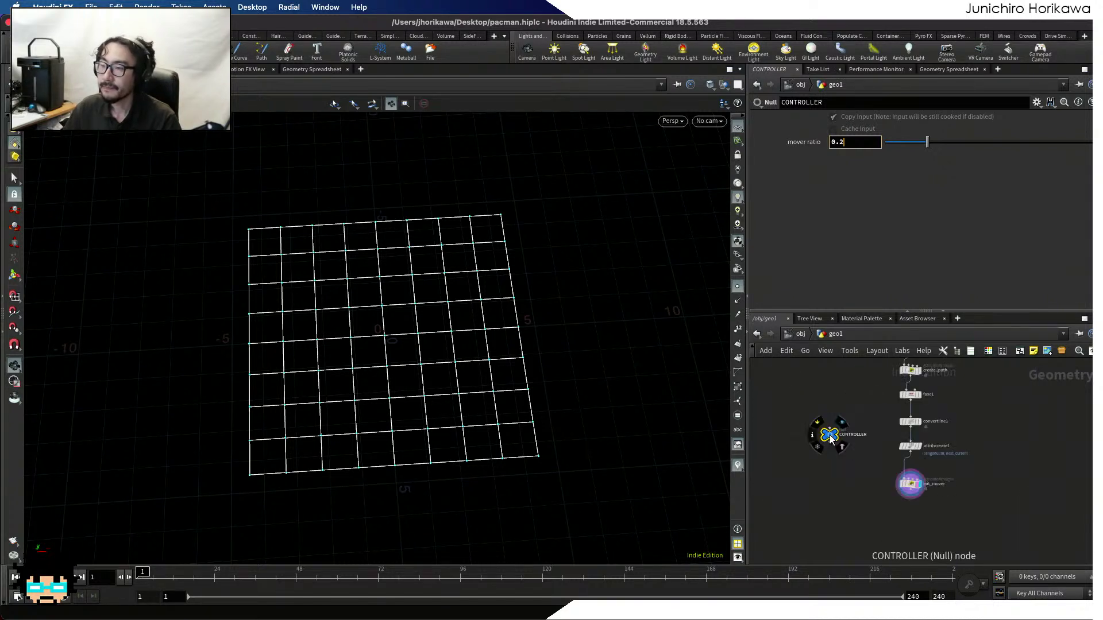
pyautogui.scroll(3, 878, 471)
pyautogui.scroll(4, 882, 470)
pyautogui.click(925, 490)
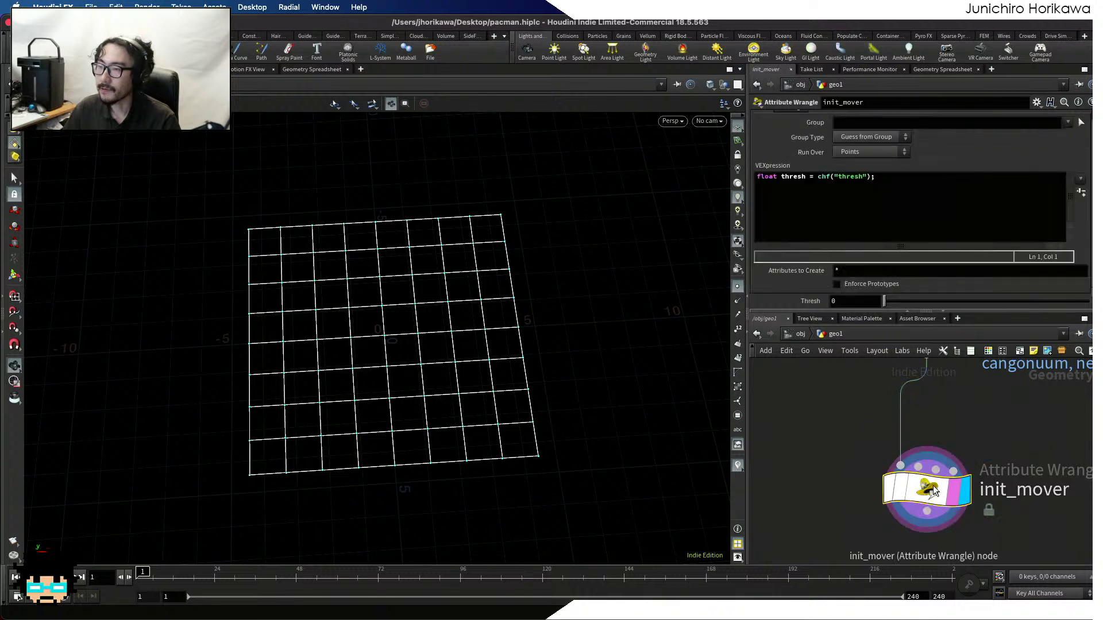
pyautogui.press('BackSpace')
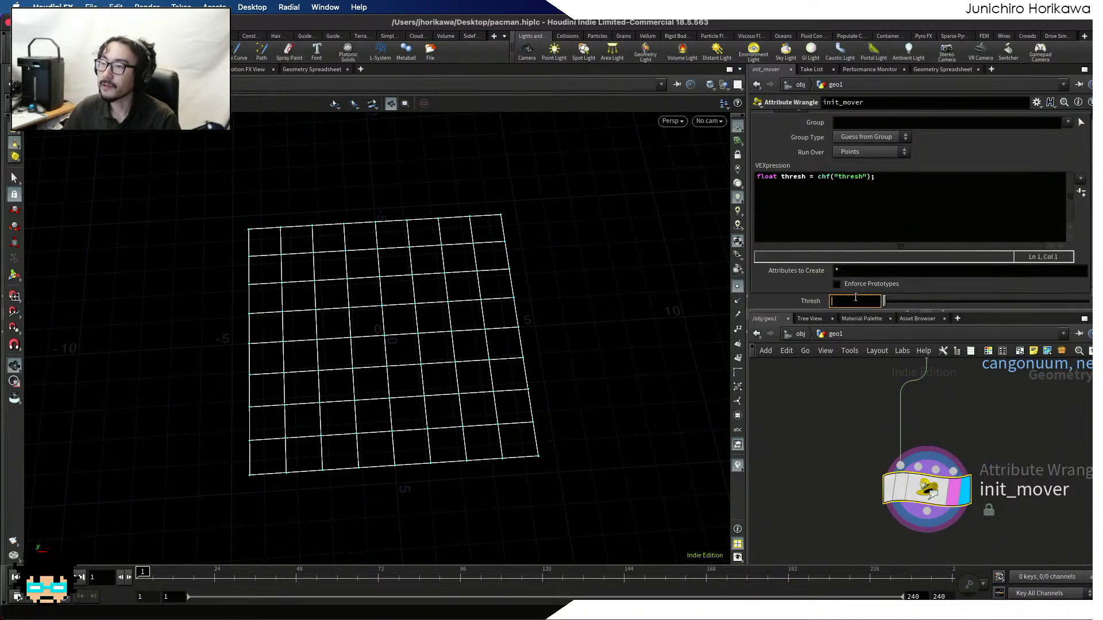
pyautogui.rightClick(856, 301)
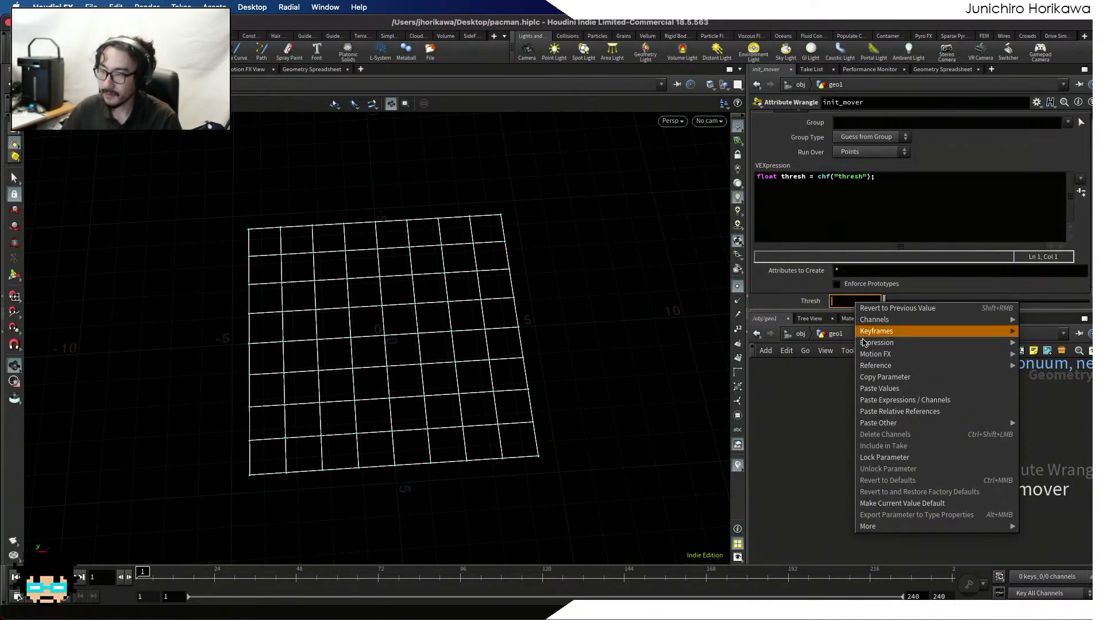
pyautogui.click(865, 415)
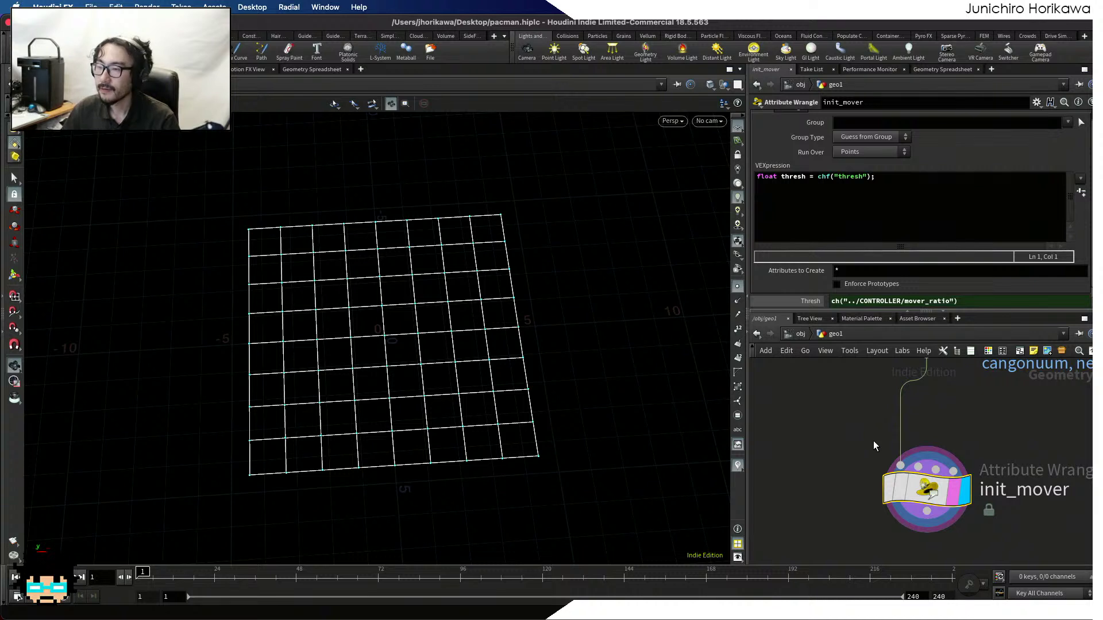
pyautogui.scroll(-5, 862, 439)
pyautogui.scroll(4, 858, 460)
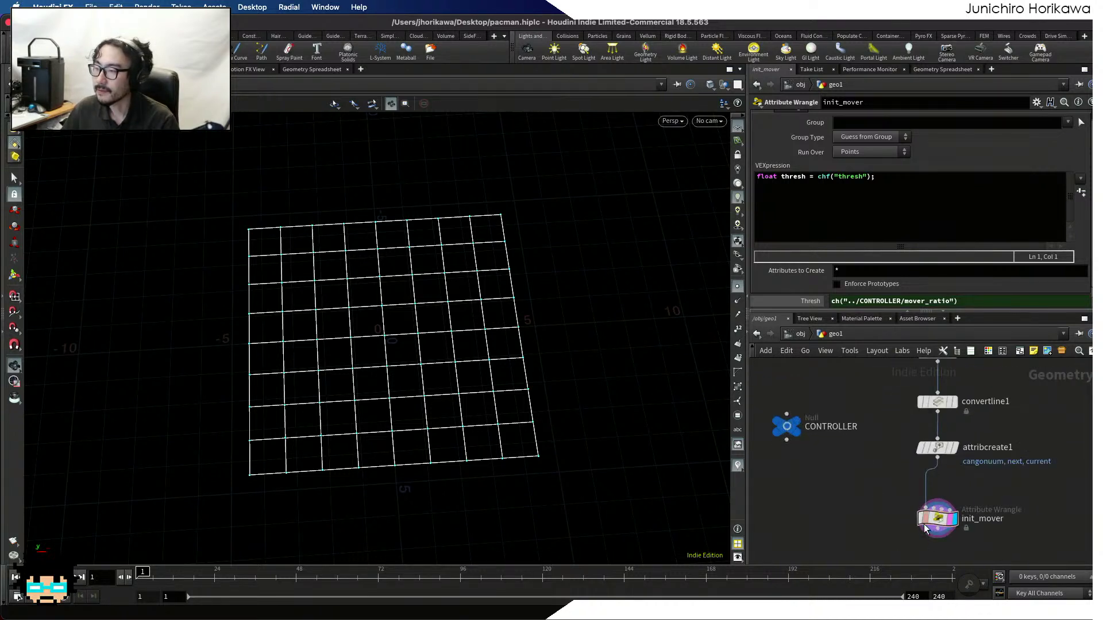
pyautogui.moveTo(859, 490); pyautogui.dragTo(881, 492, button='middle')
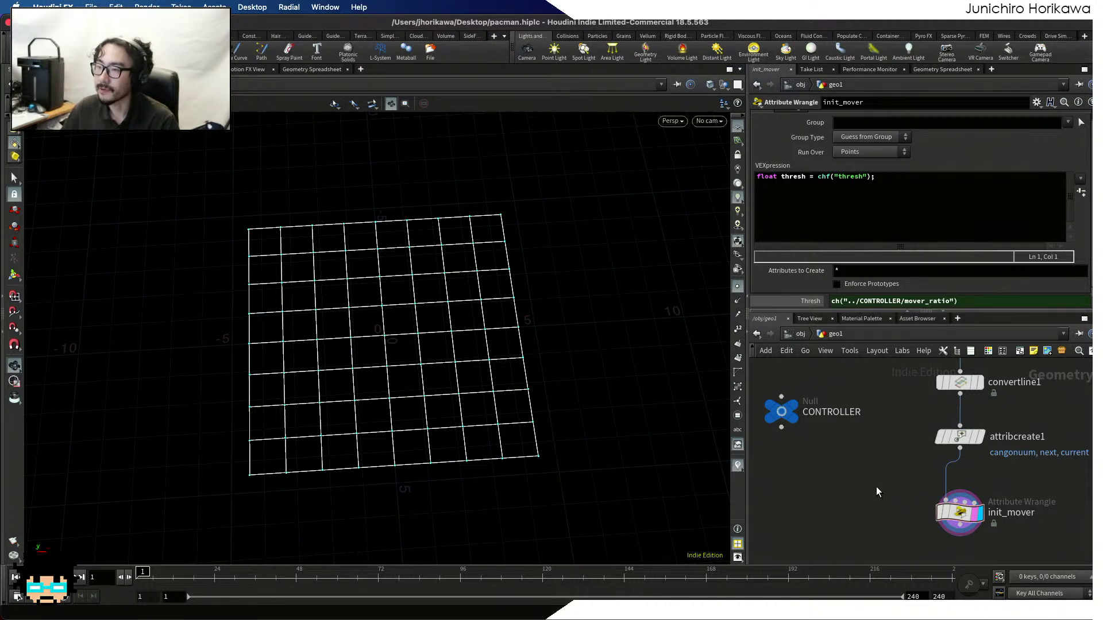
pyautogui.scroll(2, 854, 447)
pyautogui.click(826, 428)
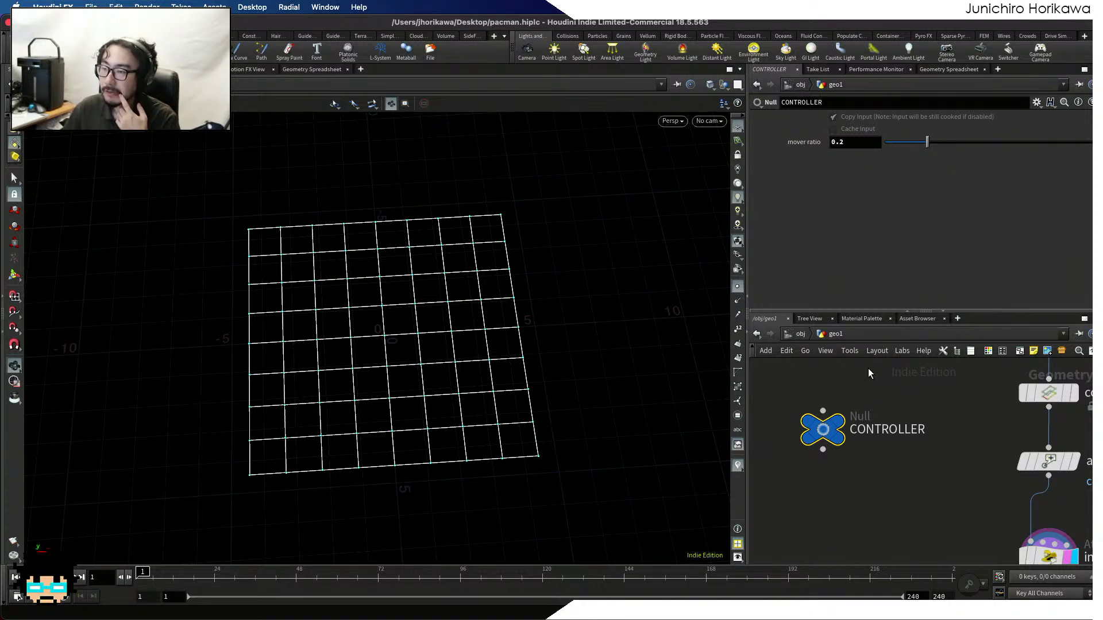
pyautogui.scroll(-3, 896, 402)
pyautogui.scroll(3, 953, 451)
# In init_mover's VEX code, start an if condition below the thresh declaration with rand(@P + as its beginning
pyautogui.click(942, 443)
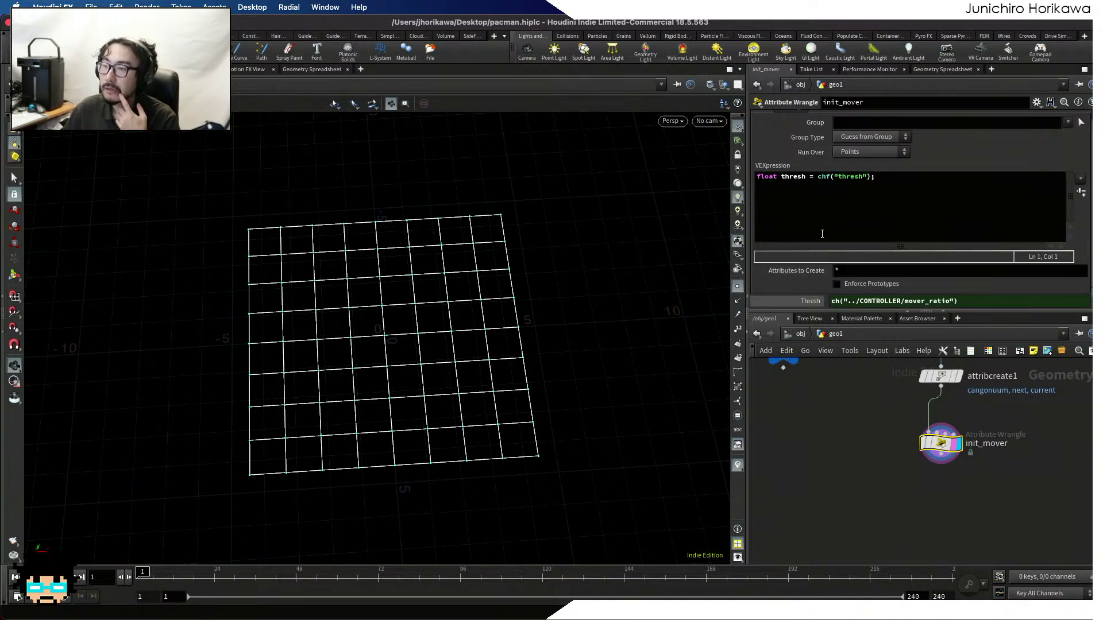
pyautogui.click(922, 199)
pyautogui.write('if(')
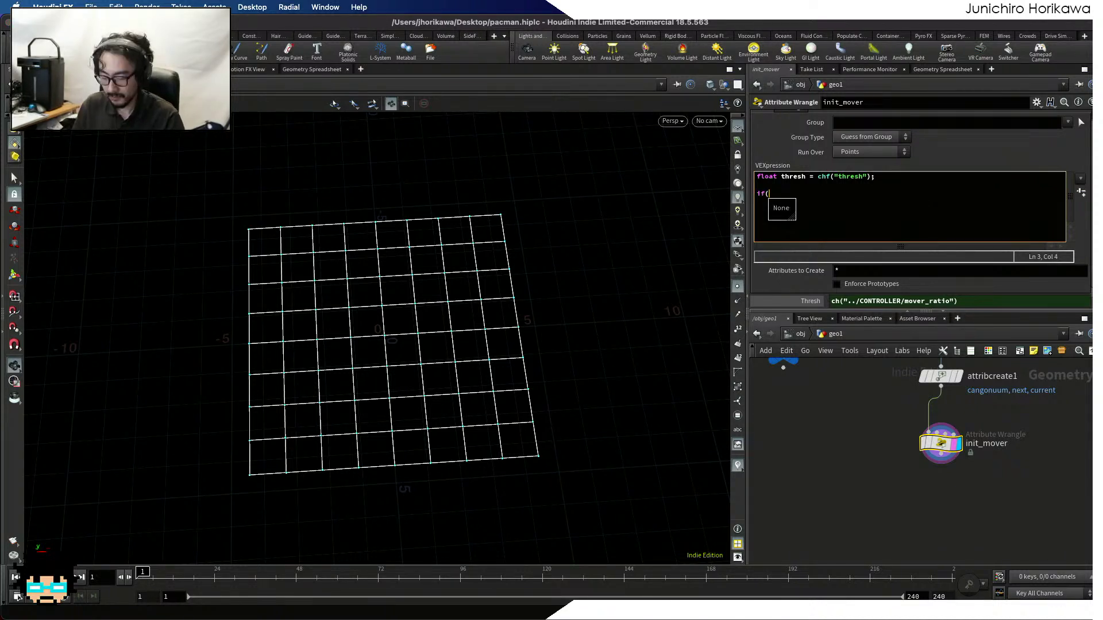
pyautogui.write('rand(@P)')
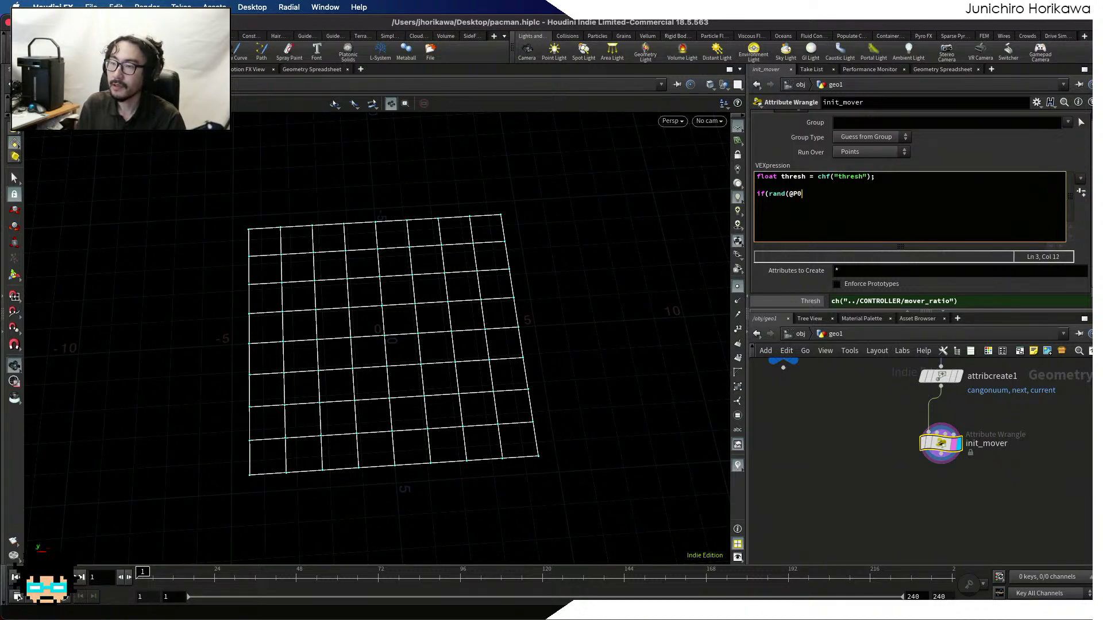
pyautogui.press('BackSpace')
pyautogui.write(')')
pyautogui.press('BackSpace')
pyautogui.write('+')
pyautogui.press('BackSpace')
pyautogui.press('BackSpace')
pyautogui.press('BackSpace')
pyautogui.press('BackSpace')
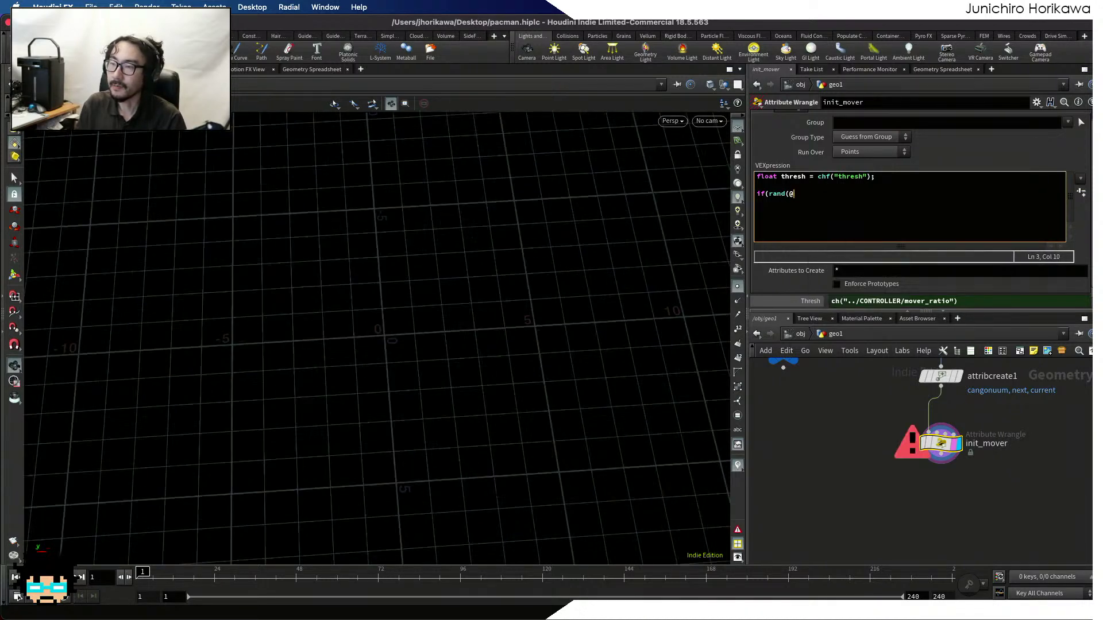
pyautogui.write('P + ')
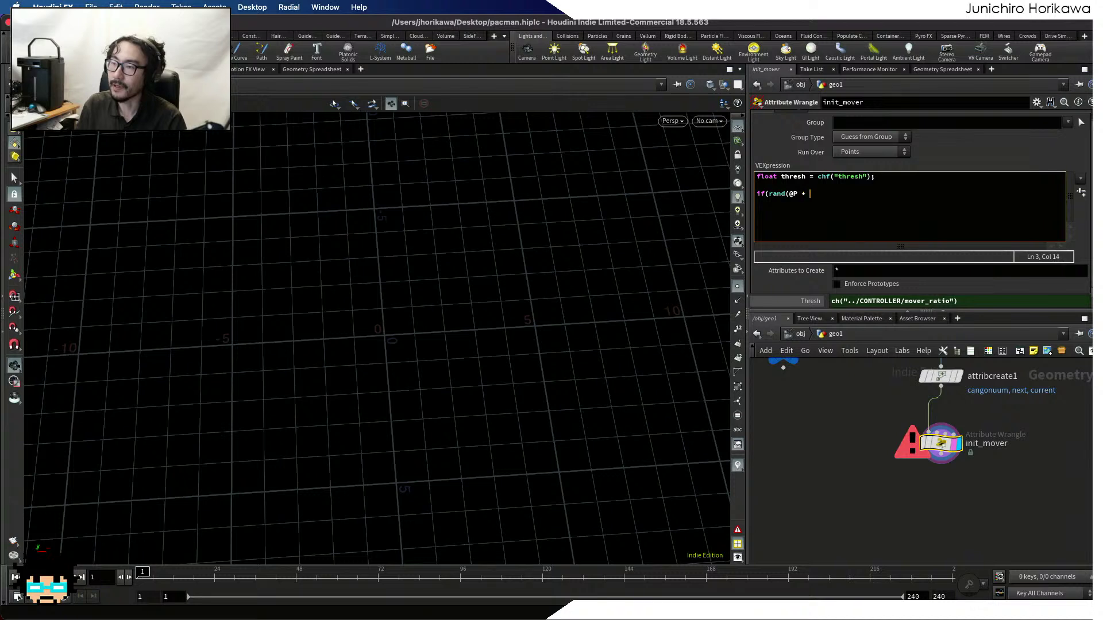
# Continue the if condition with chf("seed") < thresh and add an empty code block in braces
pyautogui.write('chf("se')
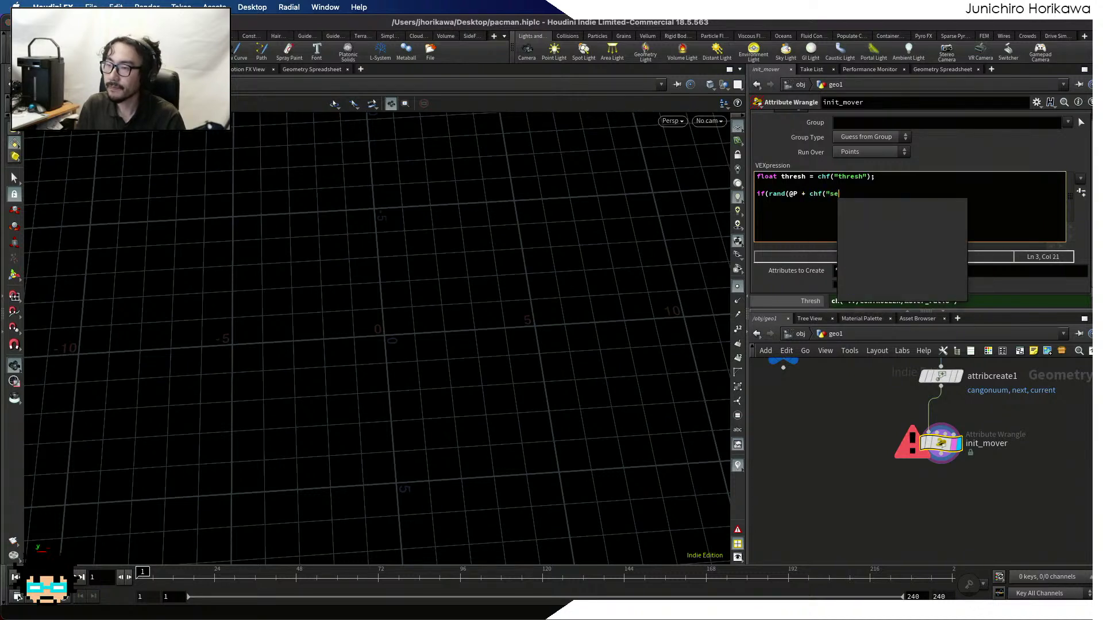
pyautogui.write('ed")')
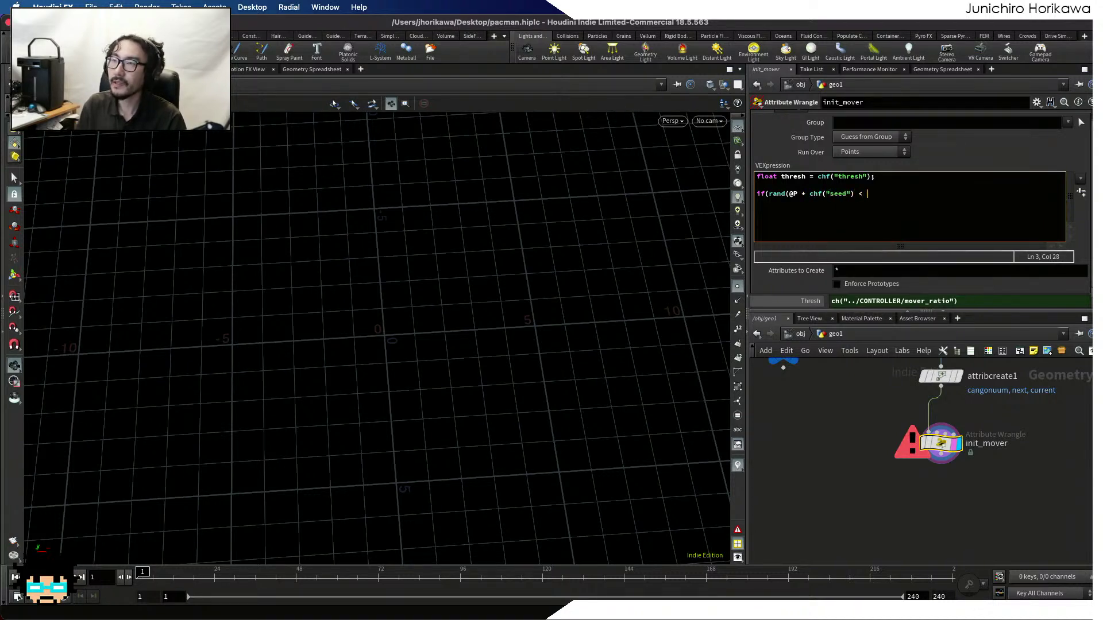
pyautogui.write(' < thre')
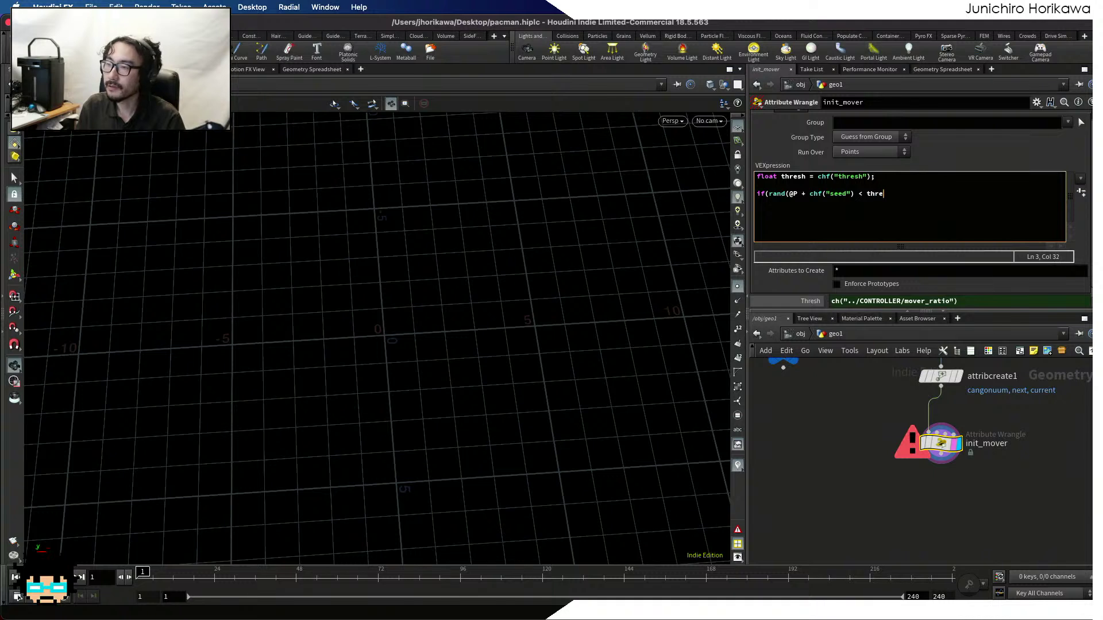
pyautogui.write('sh){')
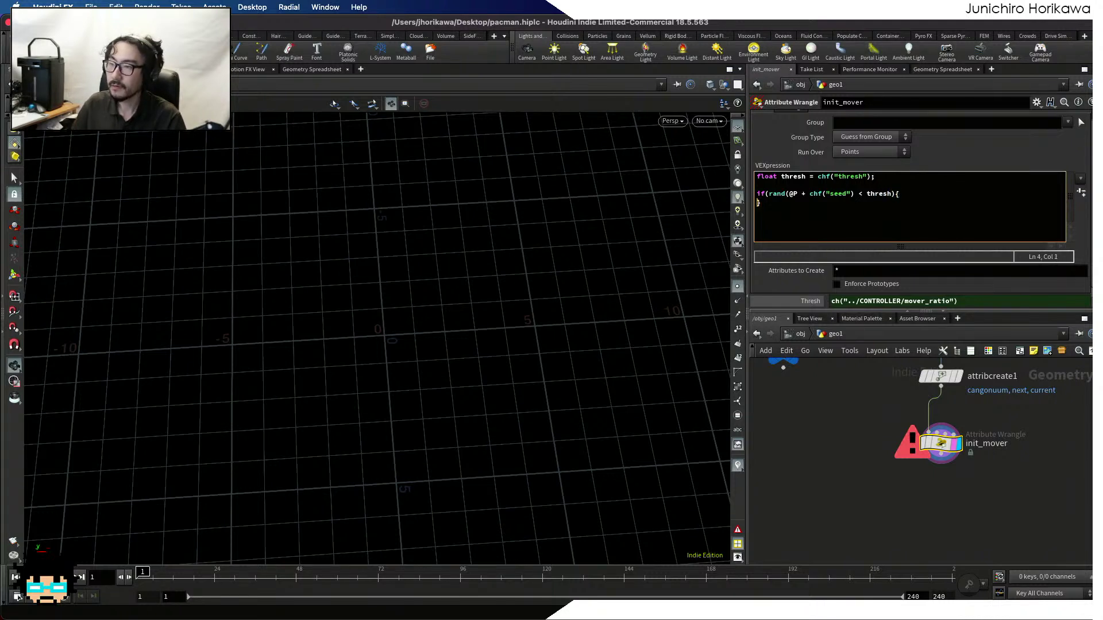
pyautogui.press('Return')
pyautogui.press('Return')
pyautogui.write('}')
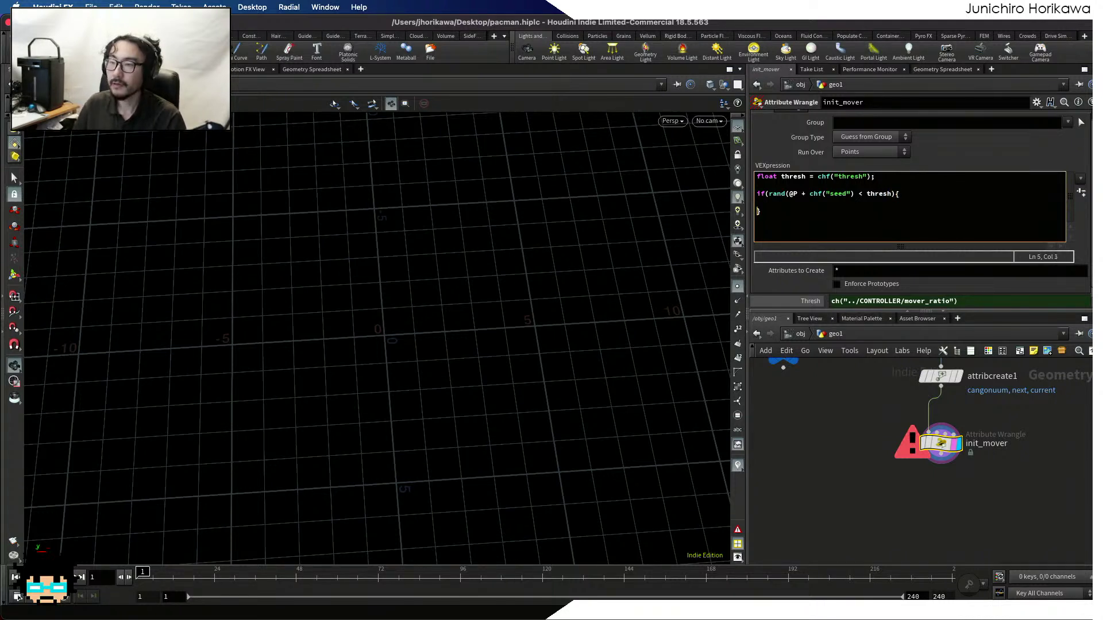
pyautogui.press('Return')
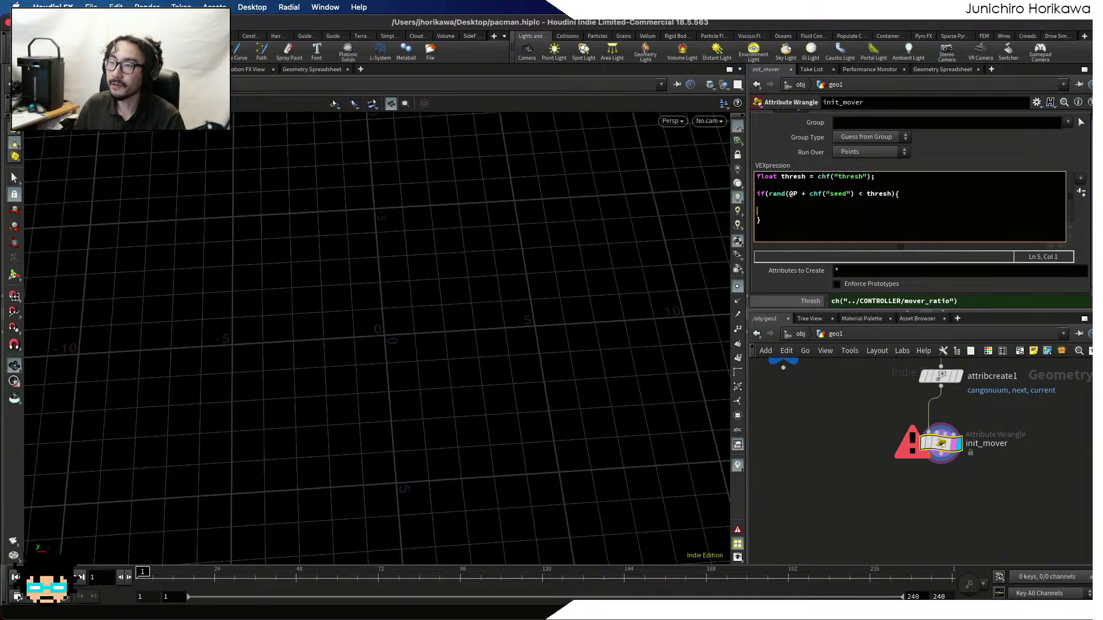
# Inside the if block, add the line int pt = addpoint(0, @P); to create a point at the current position
pyautogui.write('int pt -')
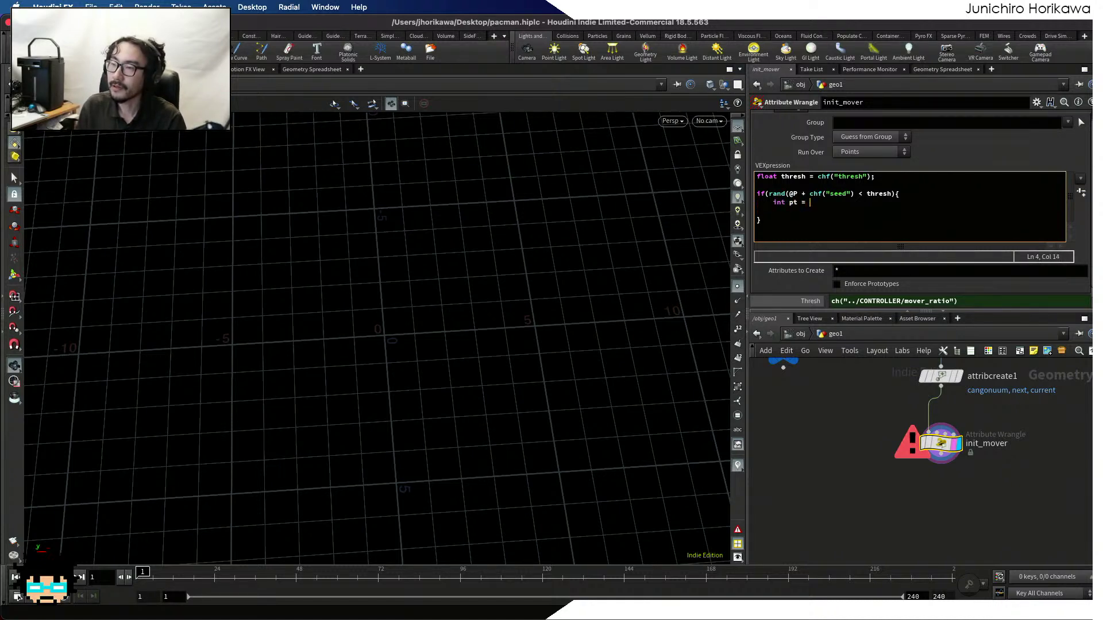
pyautogui.write(' addpoint(0,')
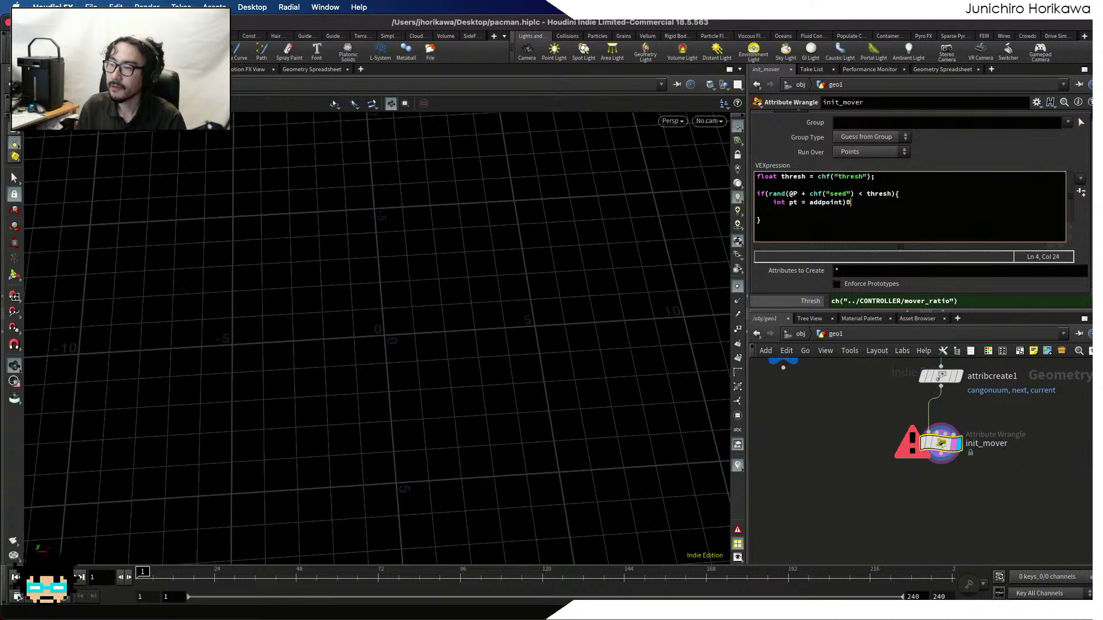
pyautogui.write(', `P')
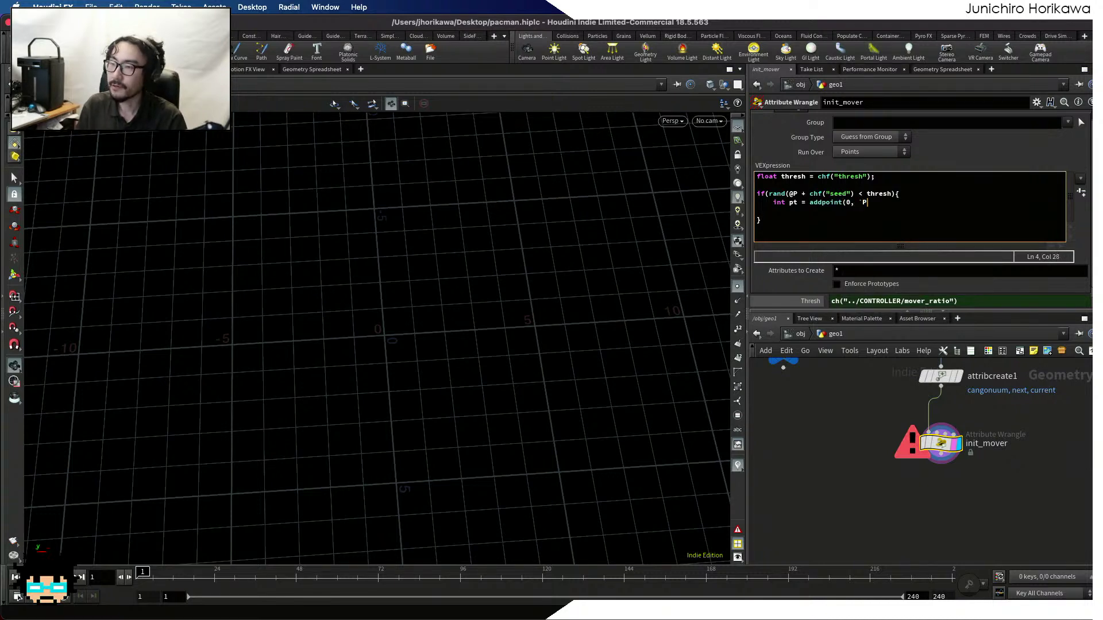
pyautogui.press('BackSpace')
pyautogui.write('@P')
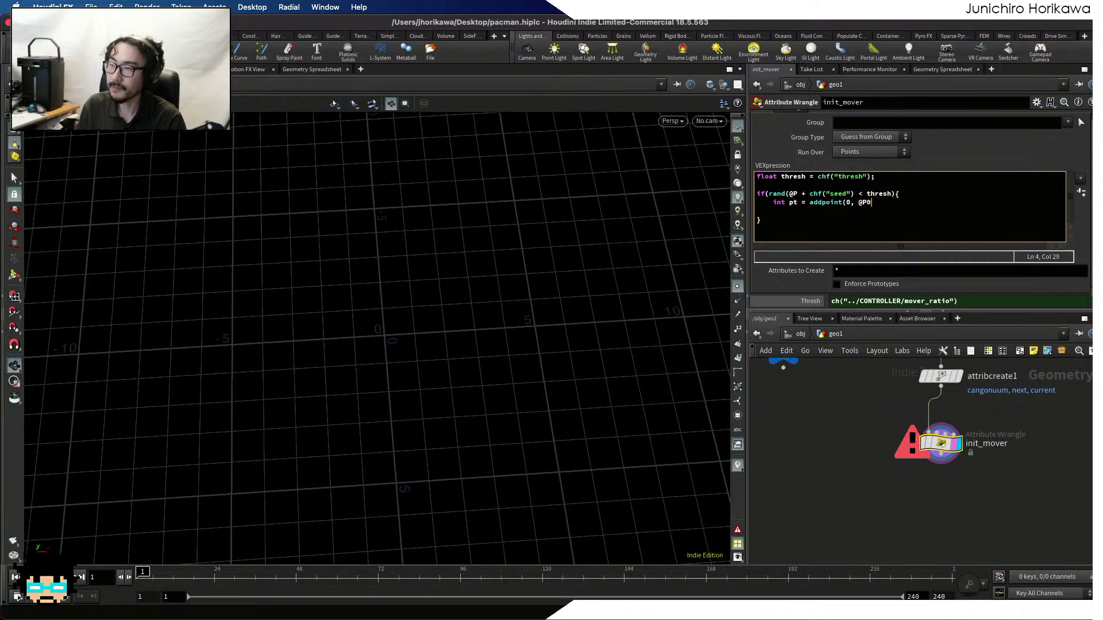
pyautogui.write(');')
pyautogui.press('Return')
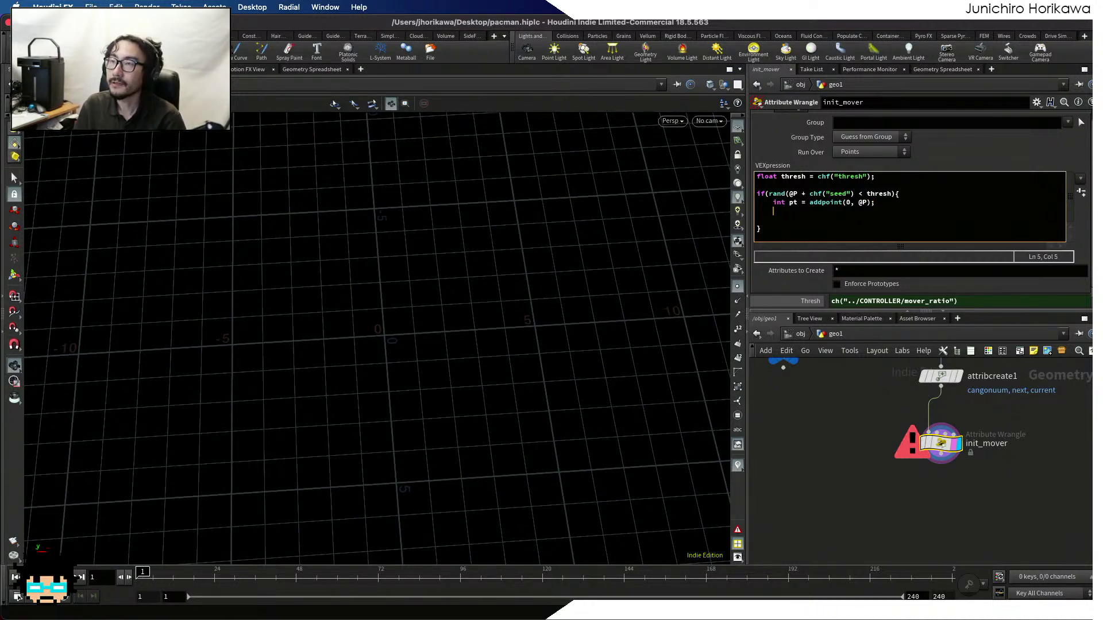
# Put the new point in the mover group with setpointgroup(0, "mover", pt, 1); and save the scene
pyautogui.write('setpointgroup(')
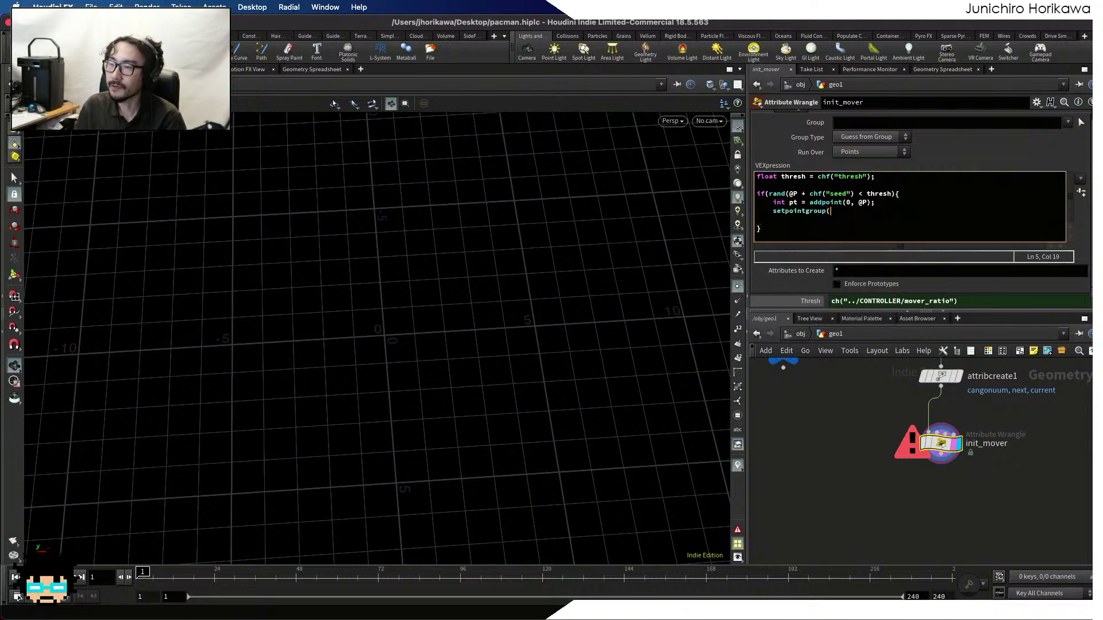
pyautogui.write('0, ')
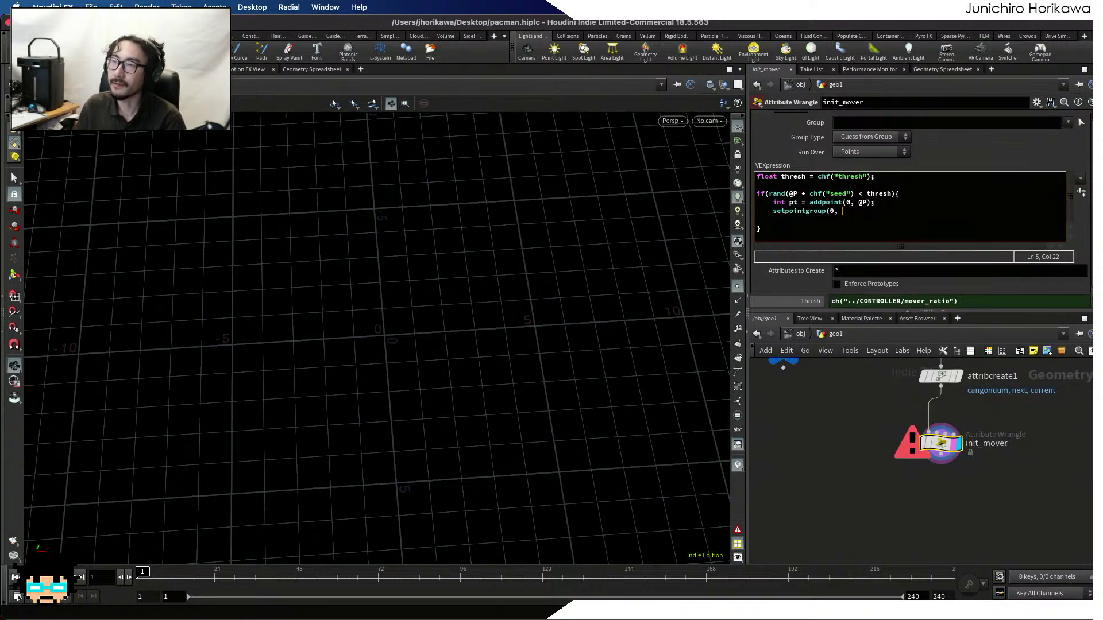
pyautogui.write('"move')
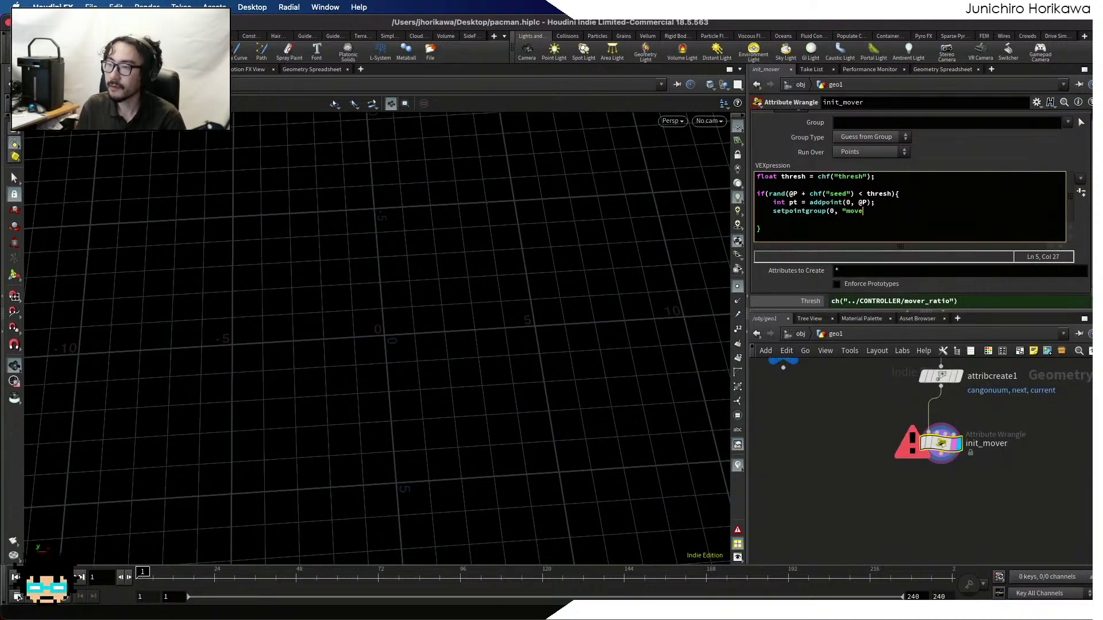
pyautogui.write('r"')
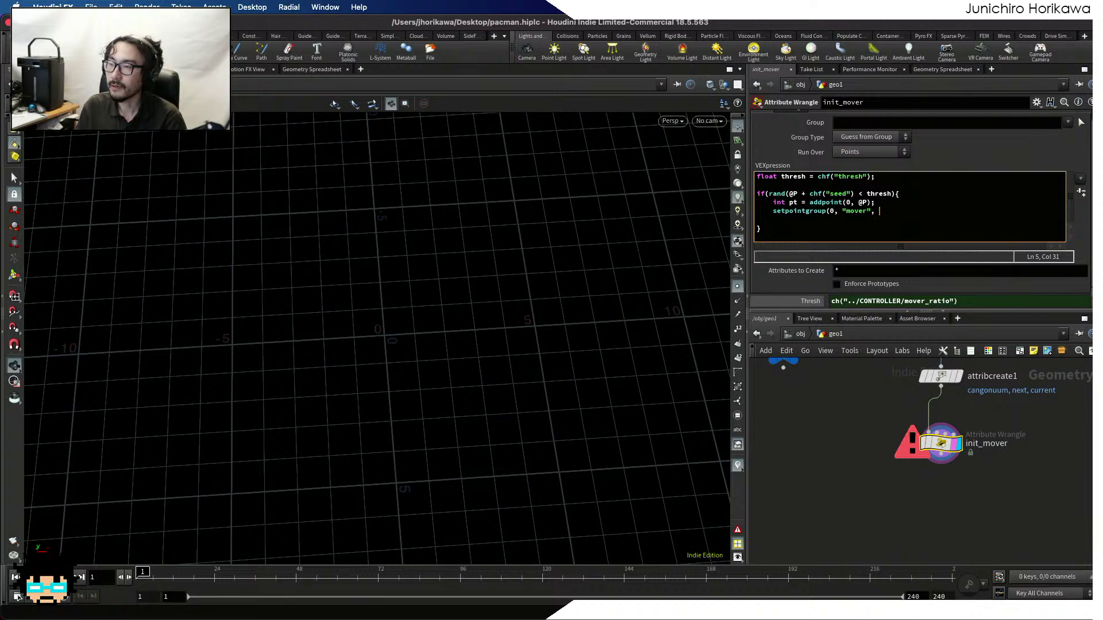
pyautogui.write(', pt, 1);')
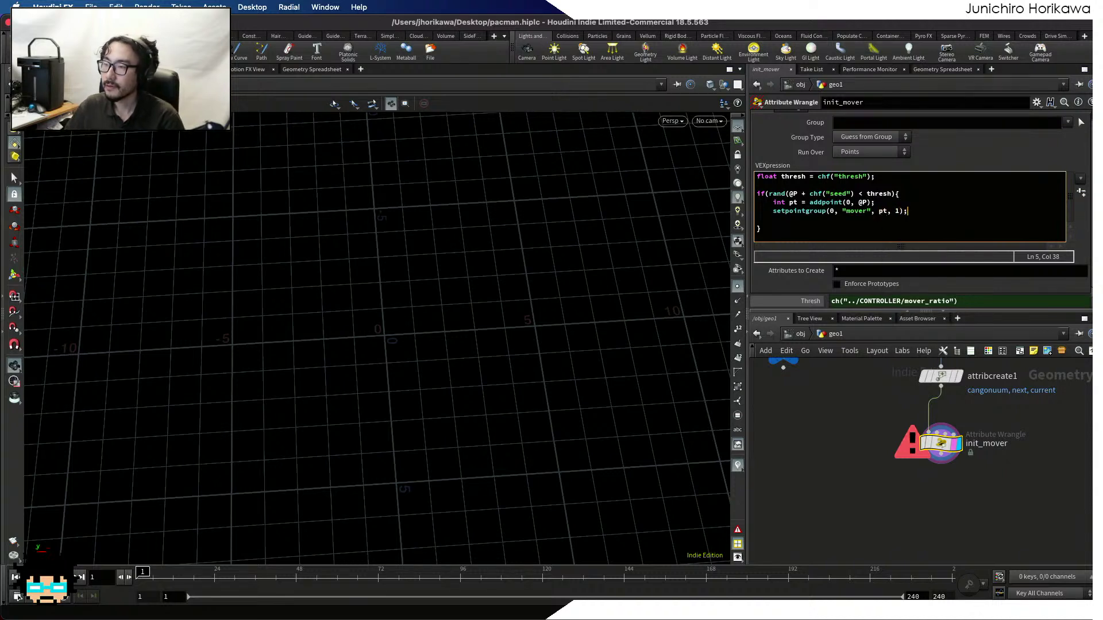
pyautogui.hotkey('ctrl', 's')
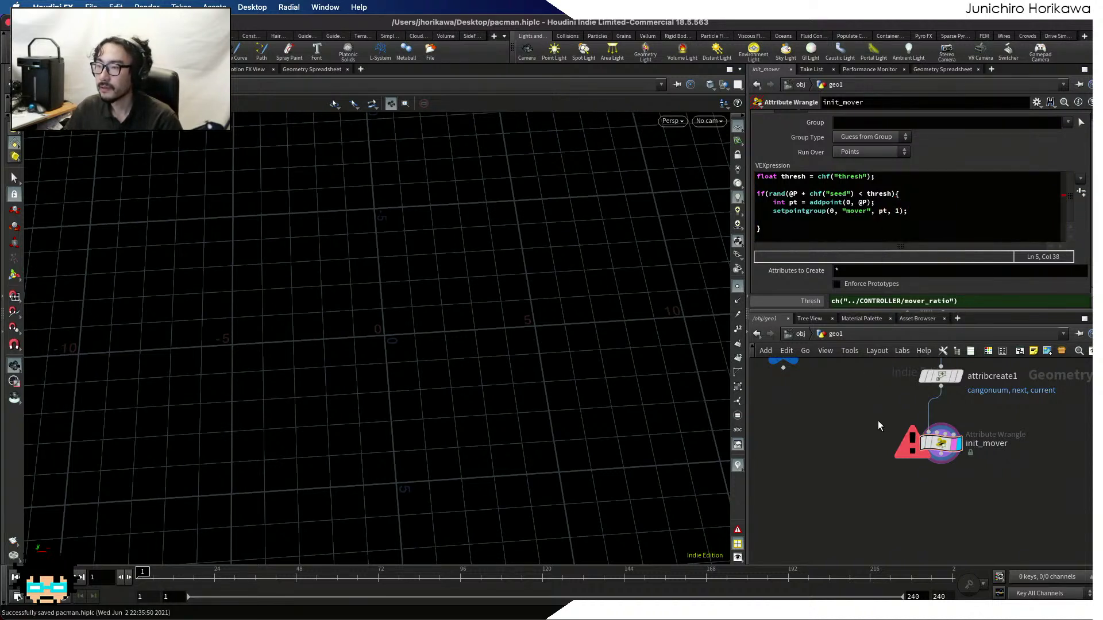
# Add the missing closing parenthesis after chf("seed") in the init_mover if condition and save the scene
pyautogui.scroll(2, 930, 442)
pyautogui.moveTo(938, 441)
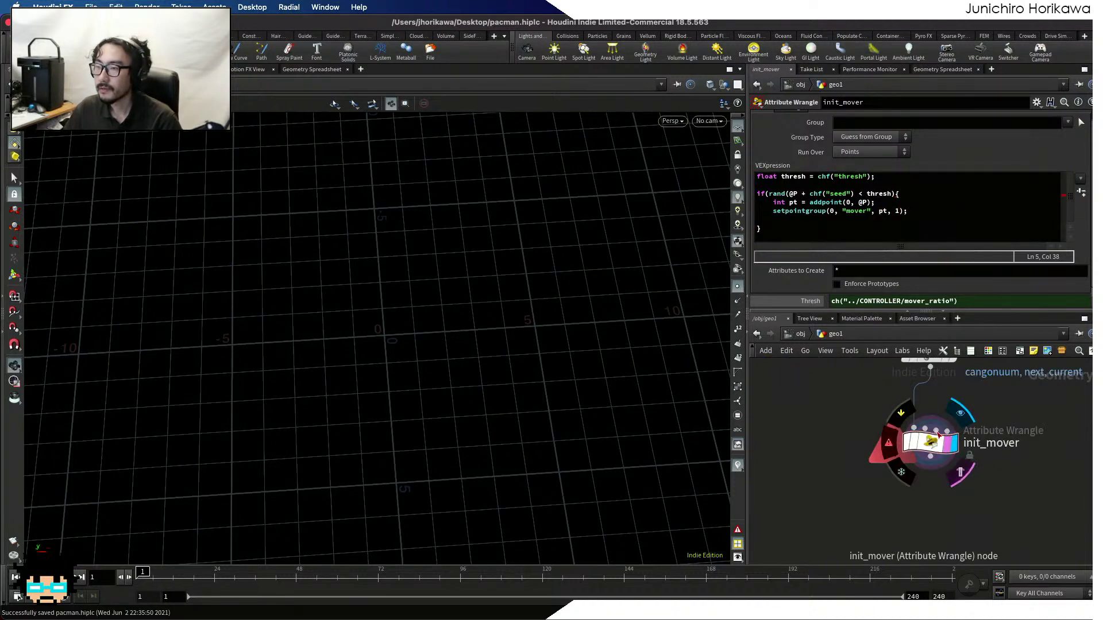
pyautogui.click(891, 193)
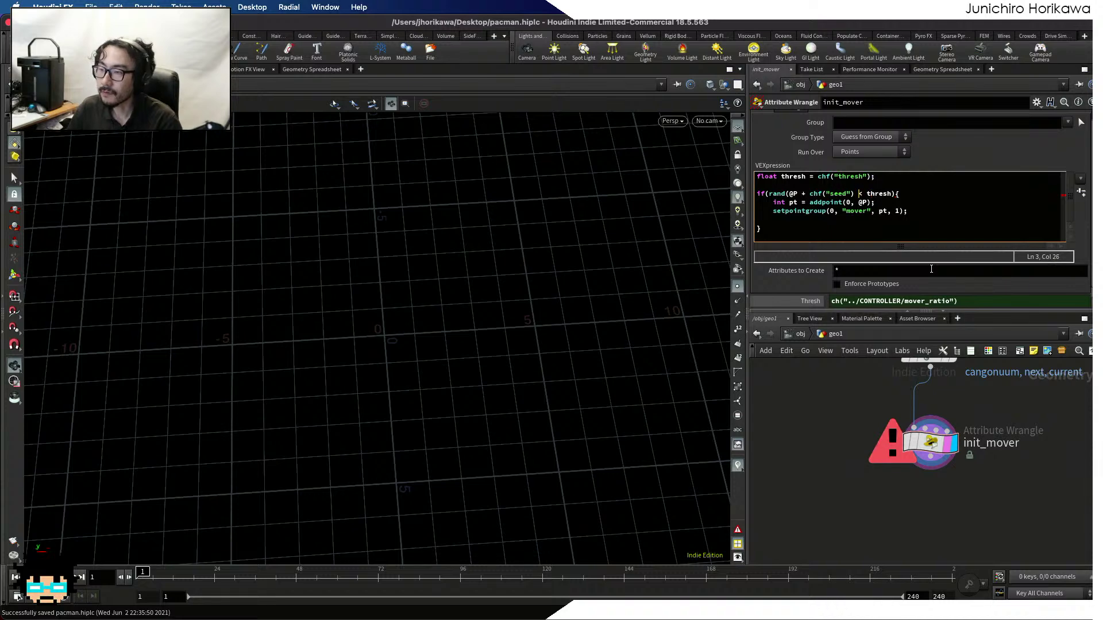
pyautogui.write(')')
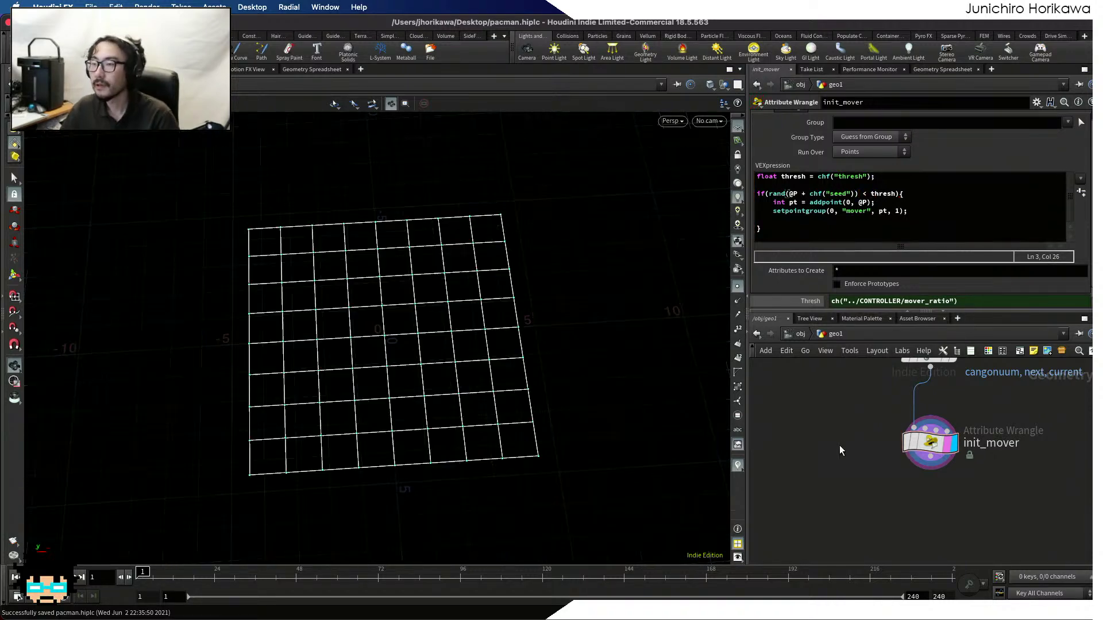
pyautogui.hotkey('ctrl', 's')
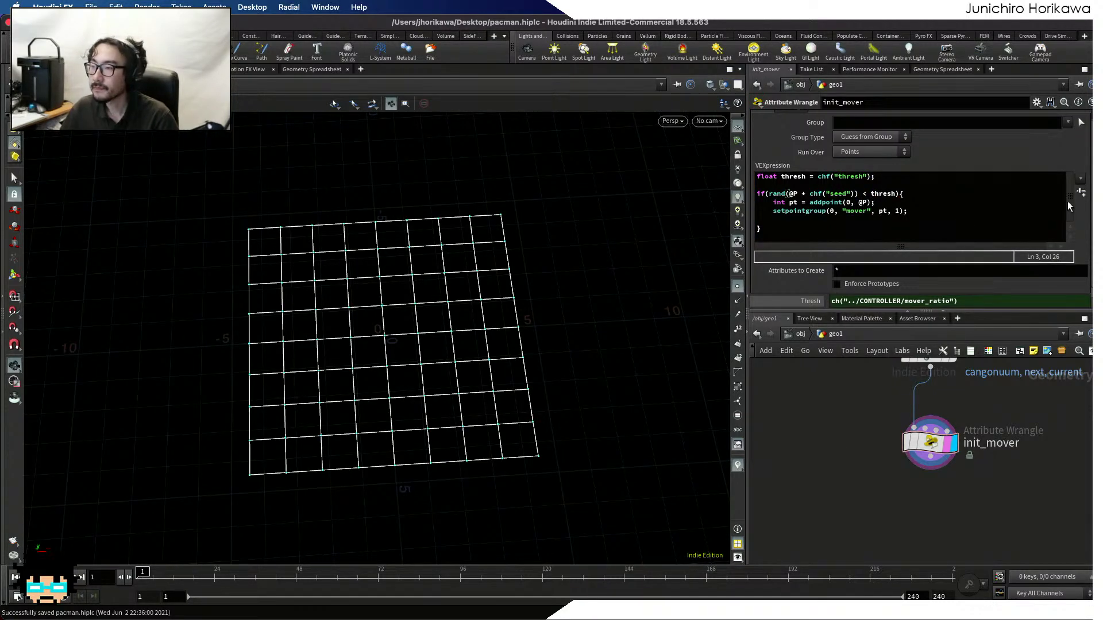
# Set init_mover's Seed to 0.537 and turn off the point display in the viewport
pyautogui.scroll(1, 1067, 201)
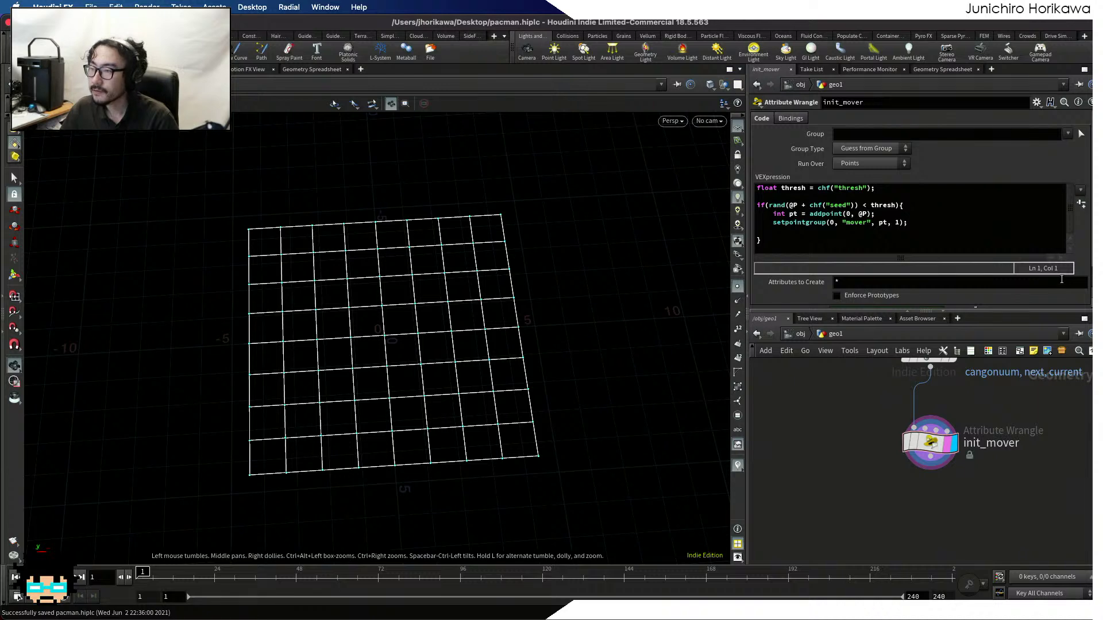
pyautogui.scroll(-2, 1061, 280)
pyautogui.moveTo(886, 301); pyautogui.dragTo(994, 299)
pyautogui.scroll(2, 473, 349)
pyautogui.scroll(2, 655, 389)
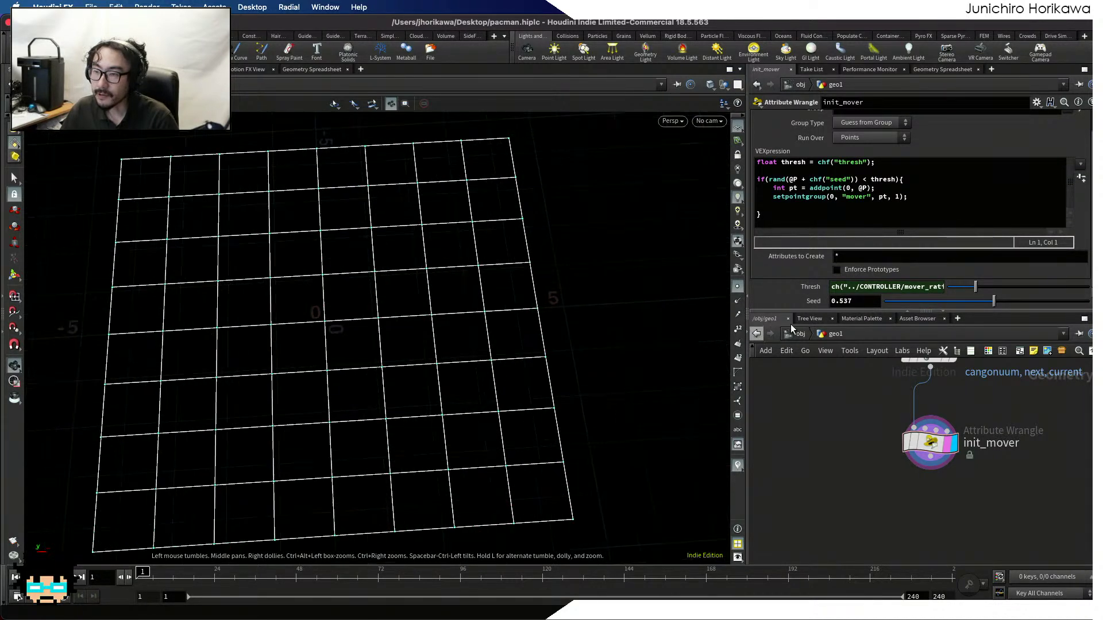
pyautogui.click(738, 289)
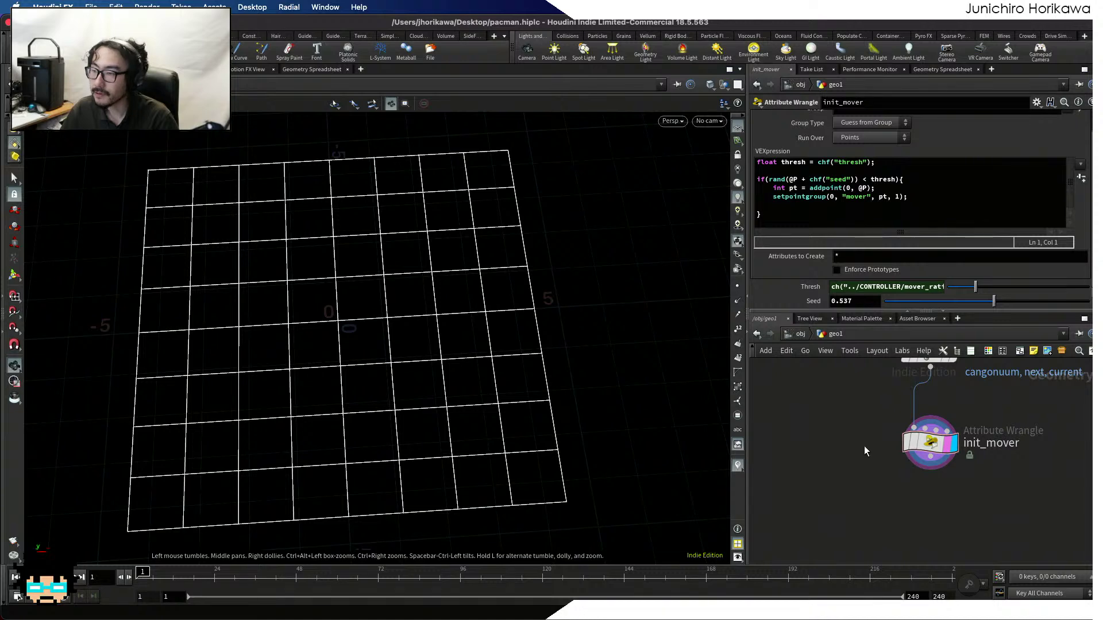
pyautogui.press('Tab')
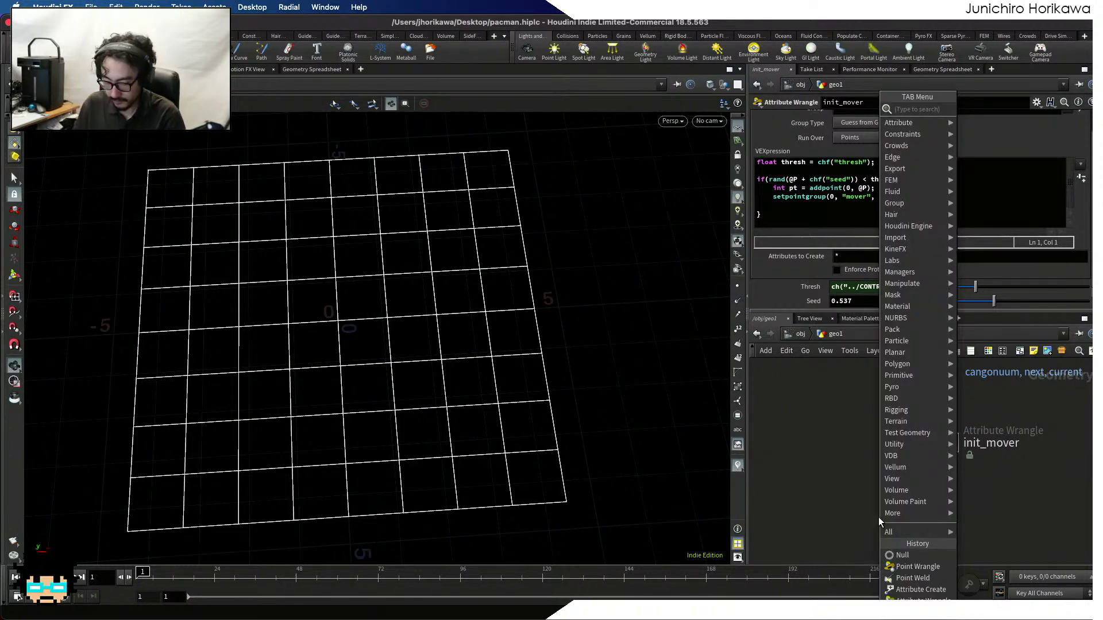
pyautogui.write('color')
pyautogui.press('Return')
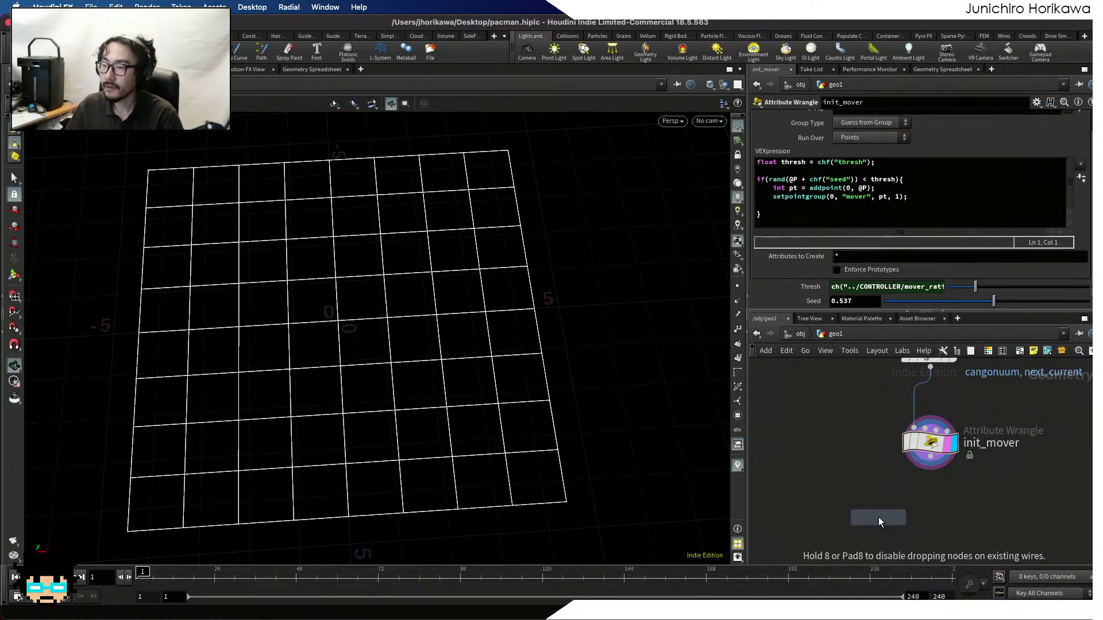
pyautogui.press('Escape')
pyautogui.press('Tab')
pyautogui.write('copy')
pyautogui.press('Return')
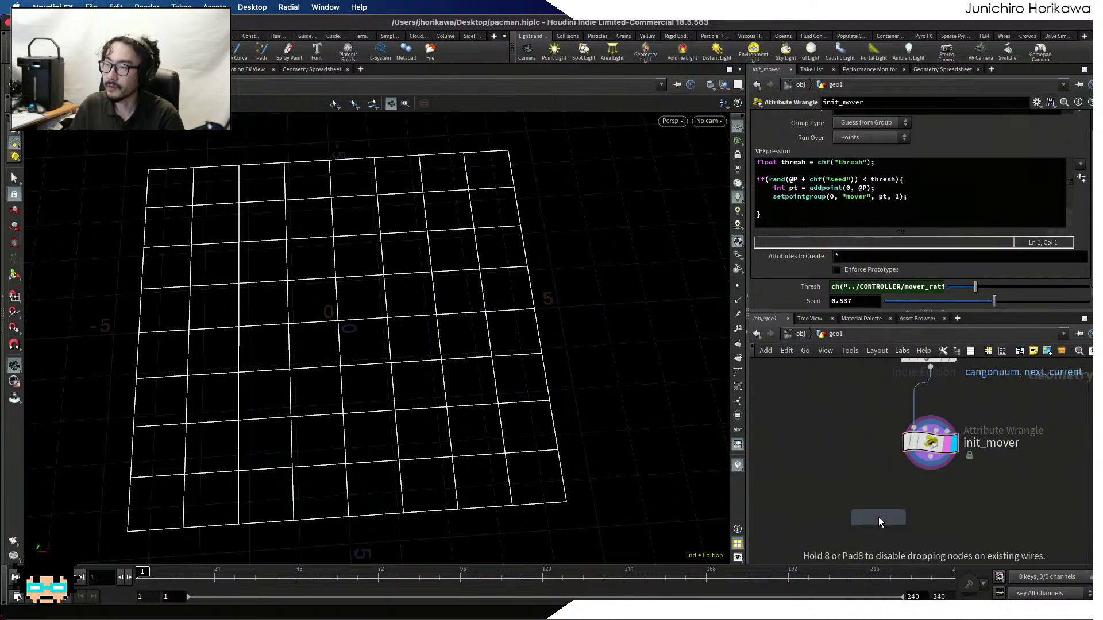
pyautogui.press('Escape')
# Add a Copy to Points node below init_mover and feed init_mover's output into its target points input
pyautogui.press('Tab')
pyautogui.write('copyt')
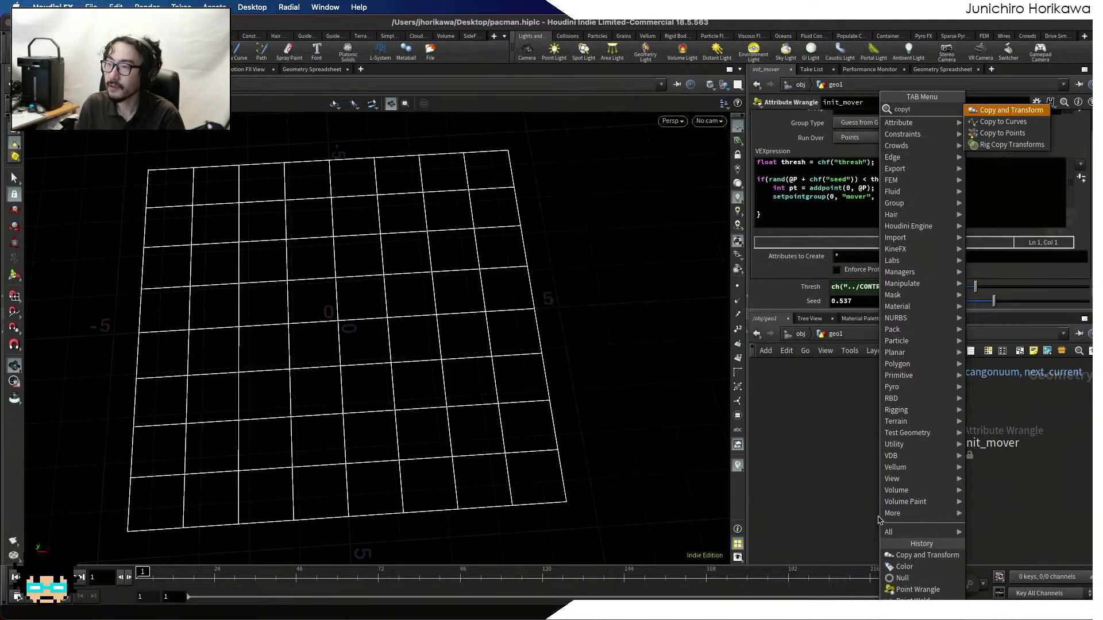
pyautogui.press('Down')
pyautogui.press('Down')
pyautogui.press('Return')
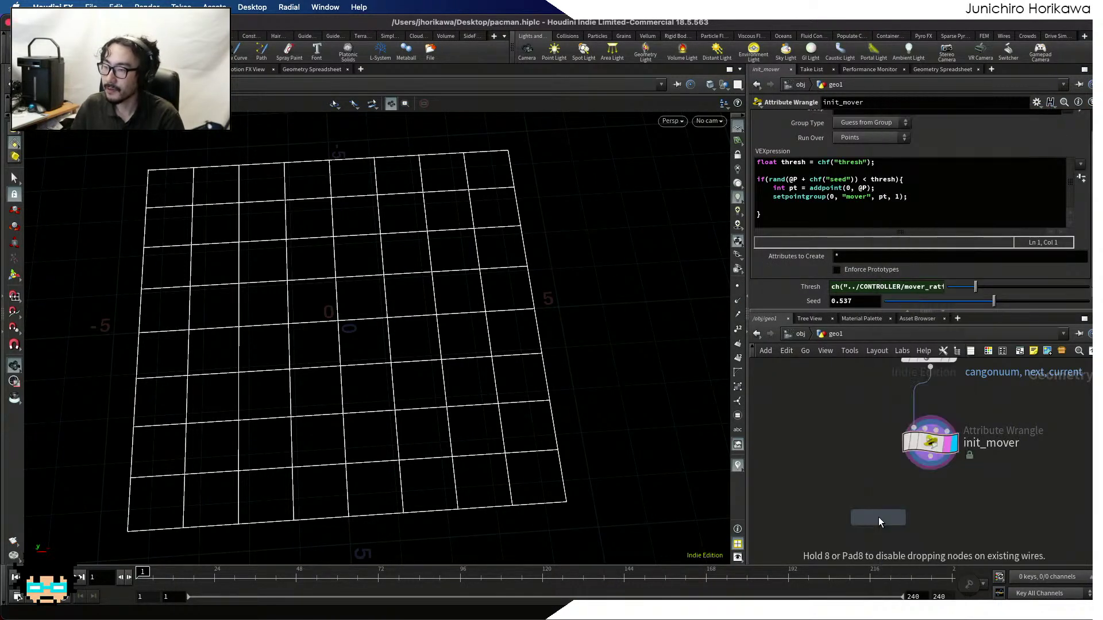
pyautogui.click(867, 538)
pyautogui.moveTo(930, 466); pyautogui.dragTo(879, 526)
# Add a Sphere node, connect it as the source geometry of copytopoints1, and display the copy result
pyautogui.press('Tab')
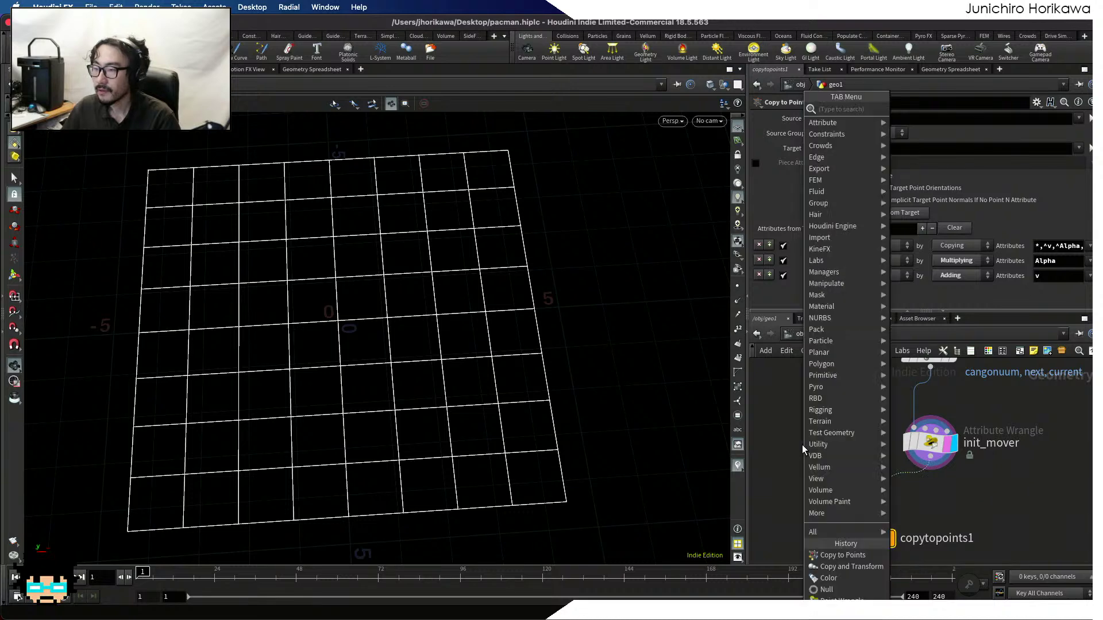
pyautogui.write('sph')
pyautogui.press('Return')
pyautogui.click(802, 443)
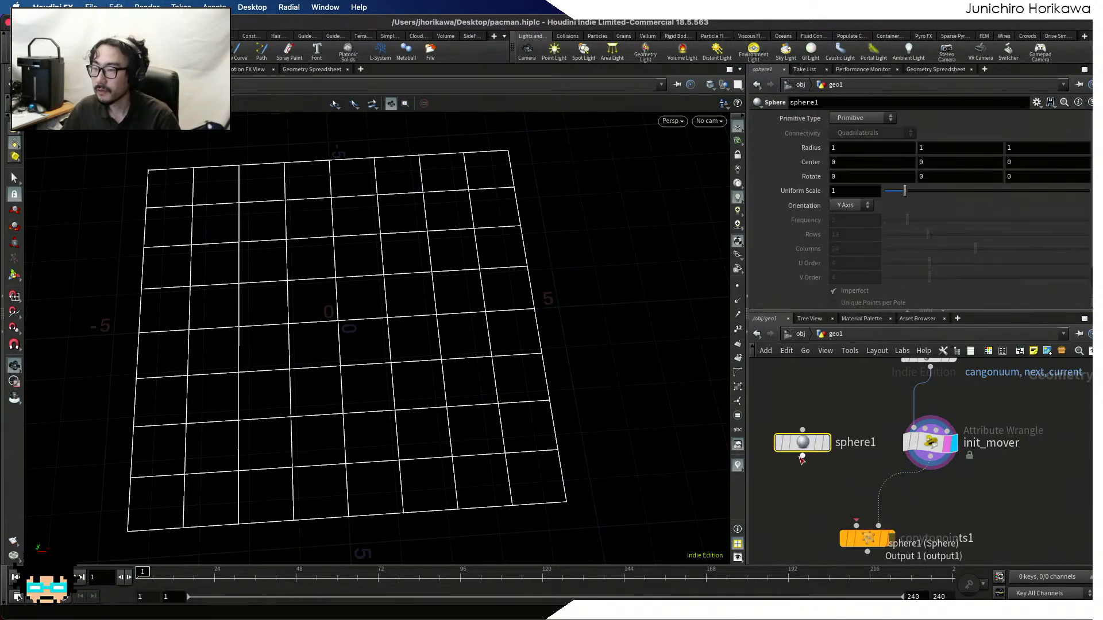
pyautogui.moveTo(803, 456); pyautogui.dragTo(856, 526)
pyautogui.click(891, 539)
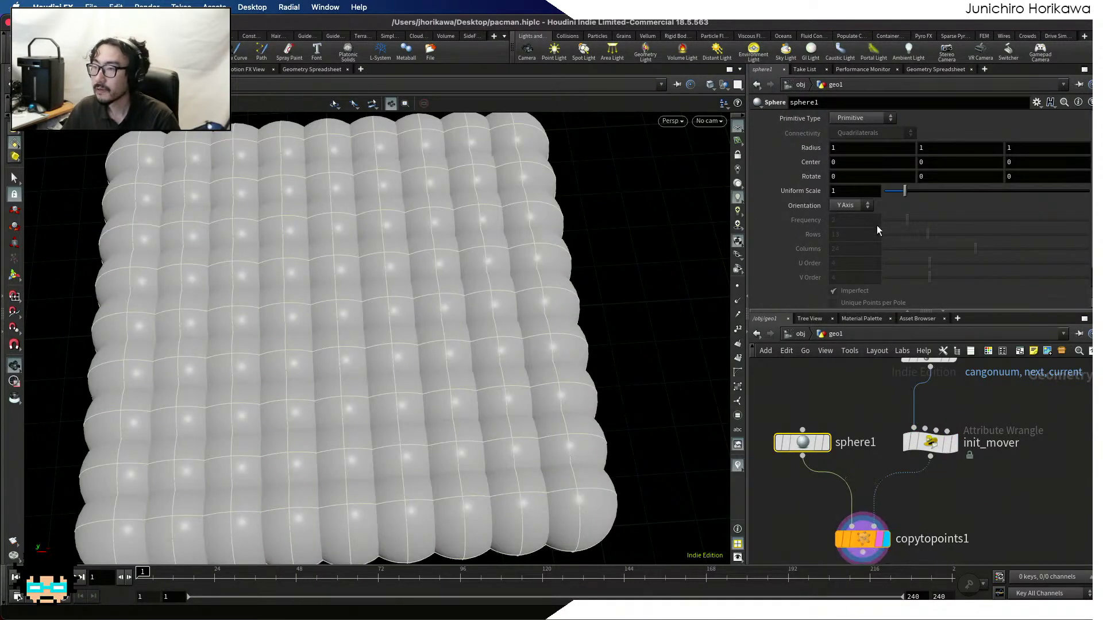
# Restrict the Target Points of copytopoints1 to the mover group
pyautogui.click(861, 539)
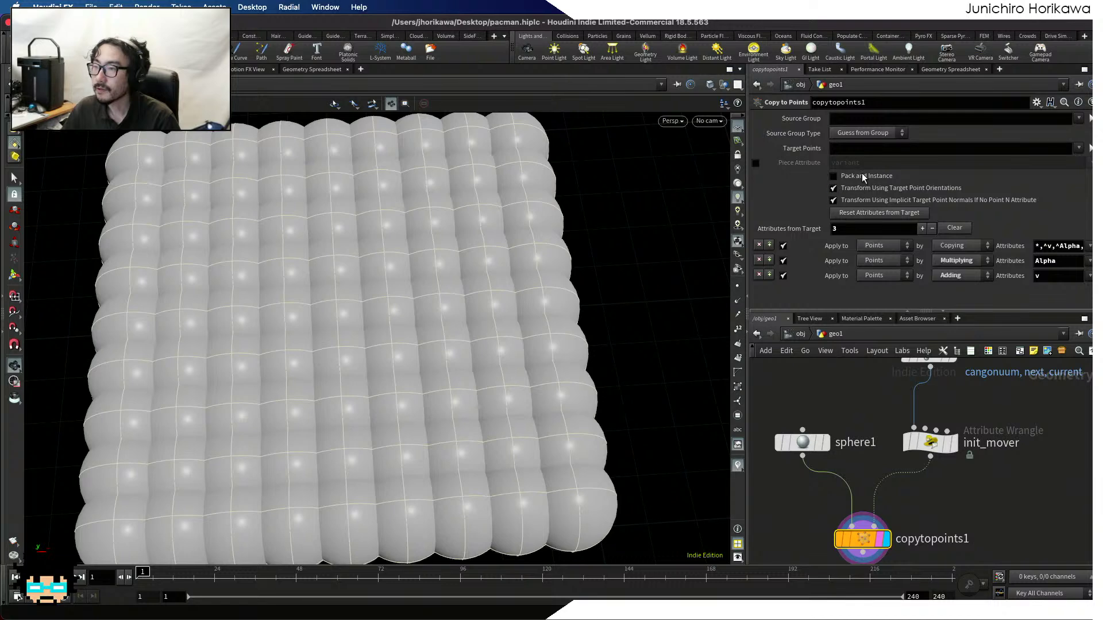
pyautogui.click(1078, 148)
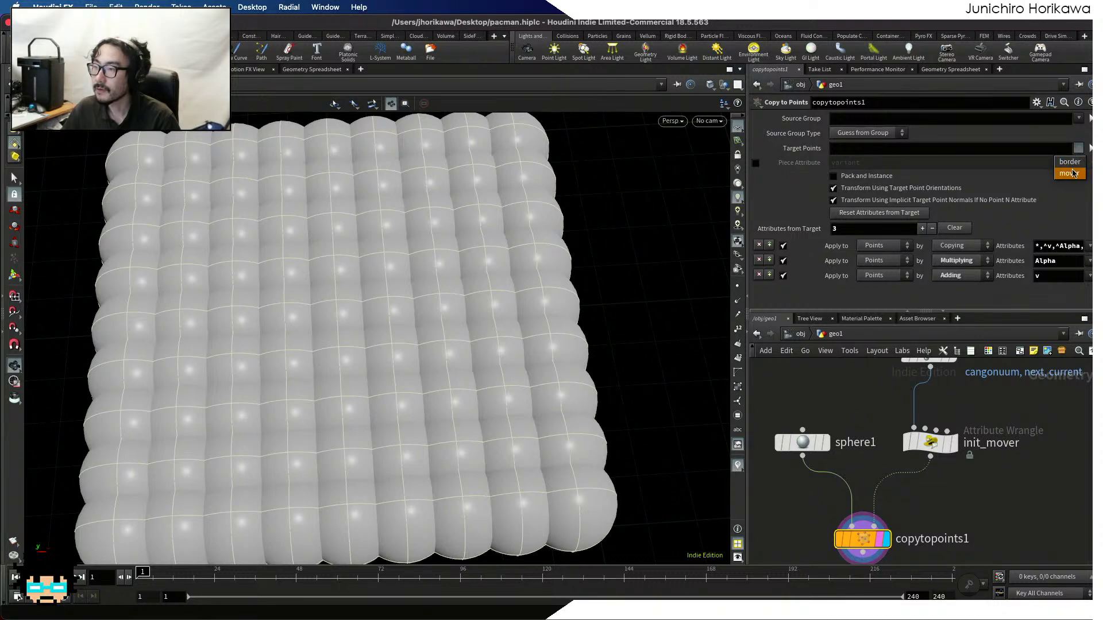
pyautogui.click(1073, 171)
pyautogui.scroll(-2, 607, 325)
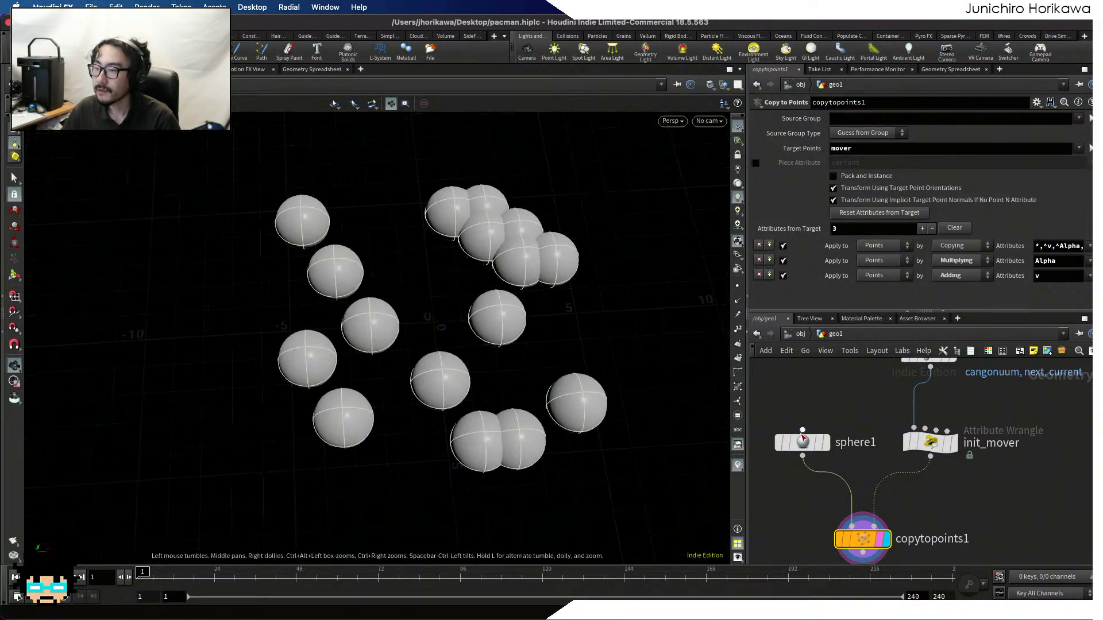
# Set the sphere's uniform scale to 0.51 and switch the displayed node back to init_mover
pyautogui.click(803, 442)
pyautogui.moveTo(900, 192); pyautogui.dragTo(894, 193)
pyautogui.click(955, 445)
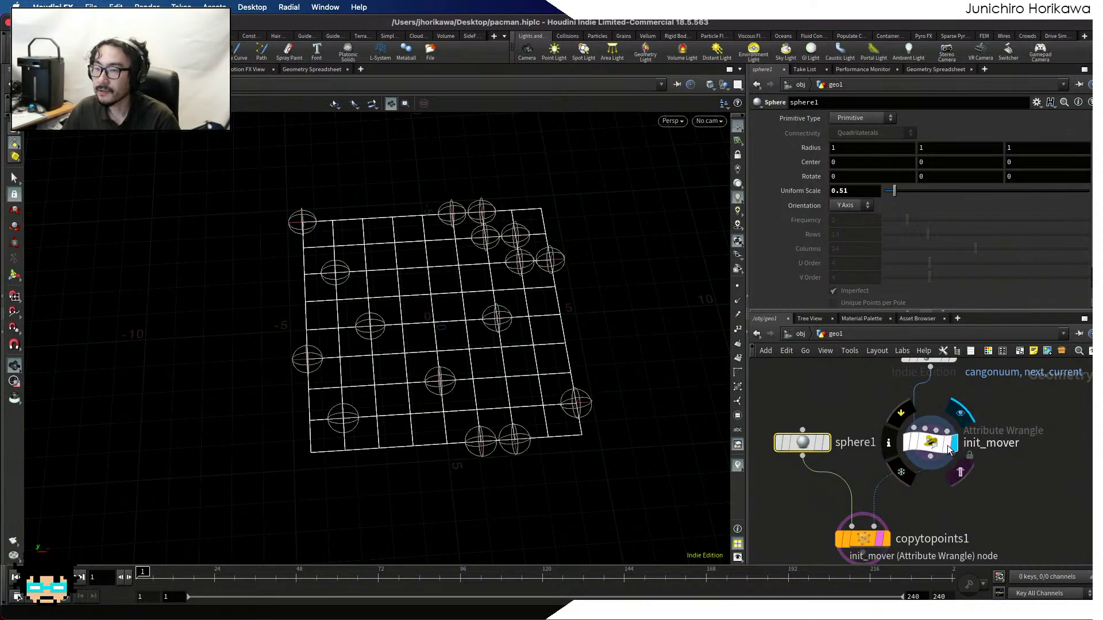
# Start a nested if below the setpointgroup line in init_mover's code, using rand(@P + 435.2 + chf("seed")
pyautogui.moveTo(966, 474); pyautogui.dragTo(892, 503, button='middle')
pyautogui.click(890, 502)
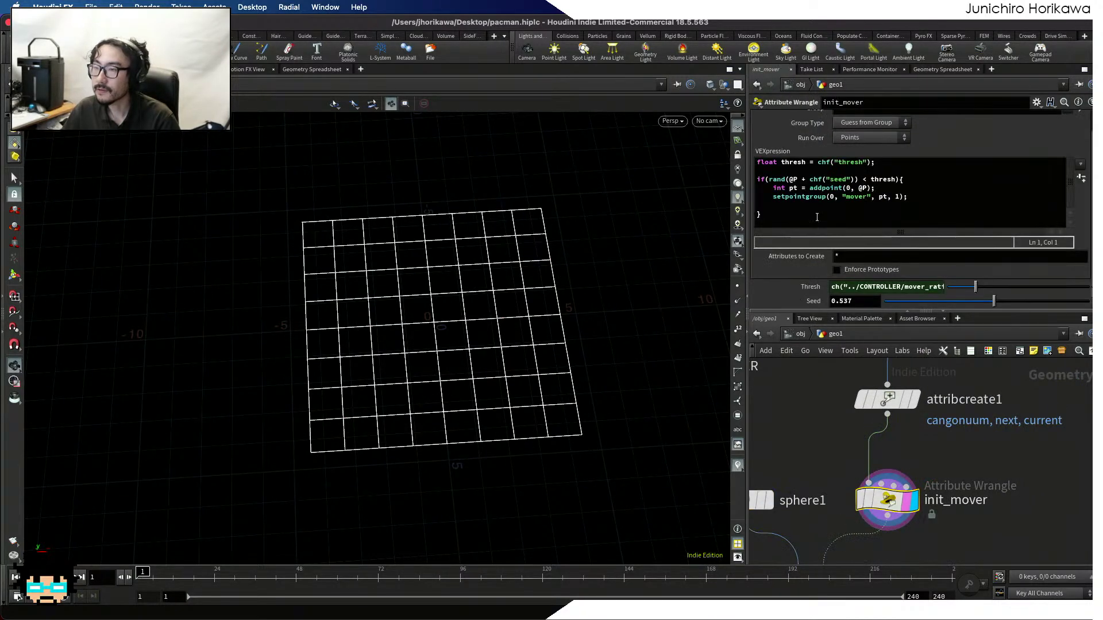
pyautogui.click(835, 215)
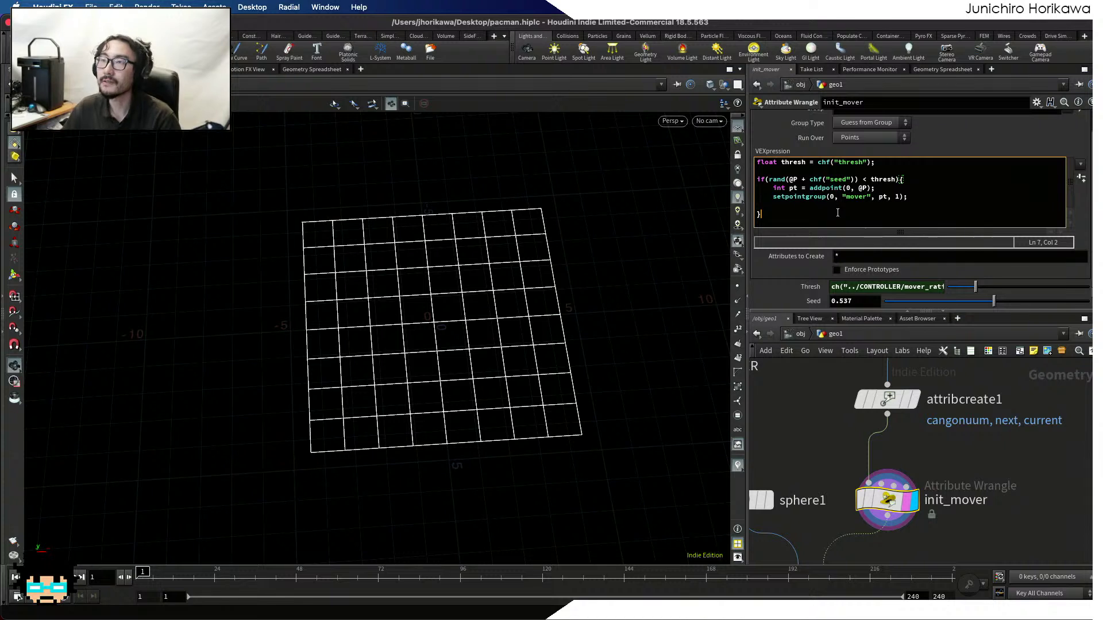
pyautogui.click(933, 200)
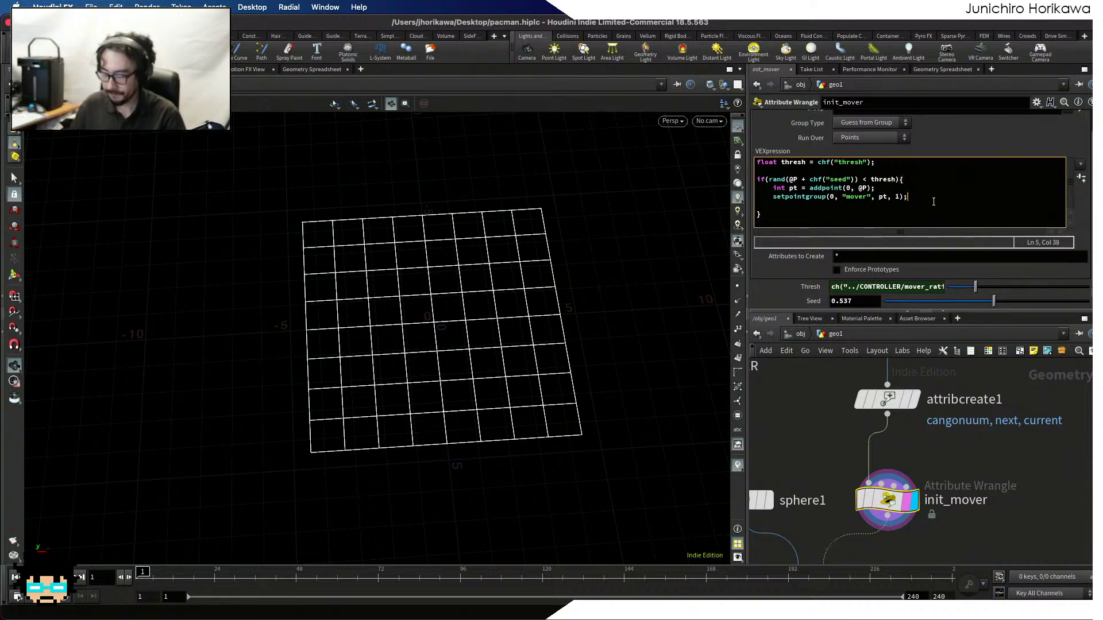
pyautogui.press('Return')
pyautogui.press('Return')
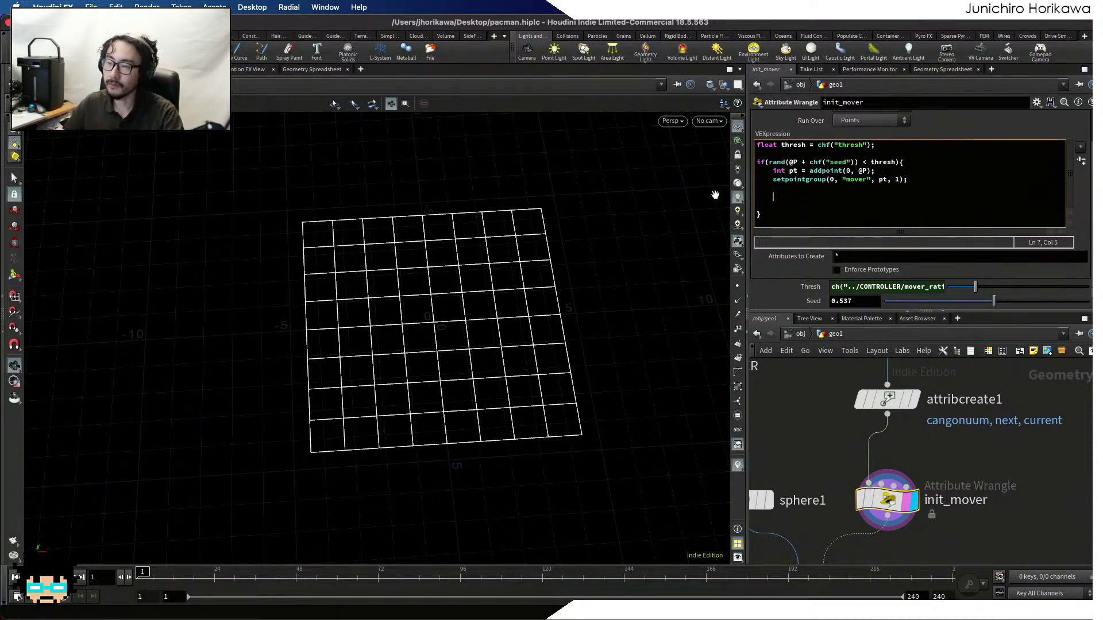
pyautogui.write('if(')
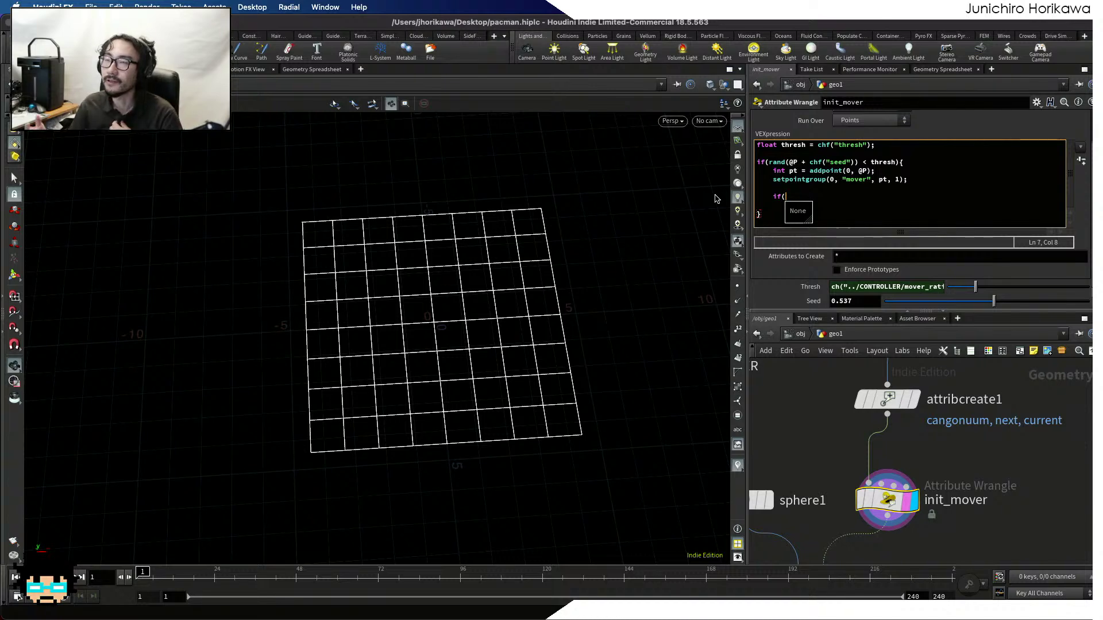
pyautogui.write('rand(')
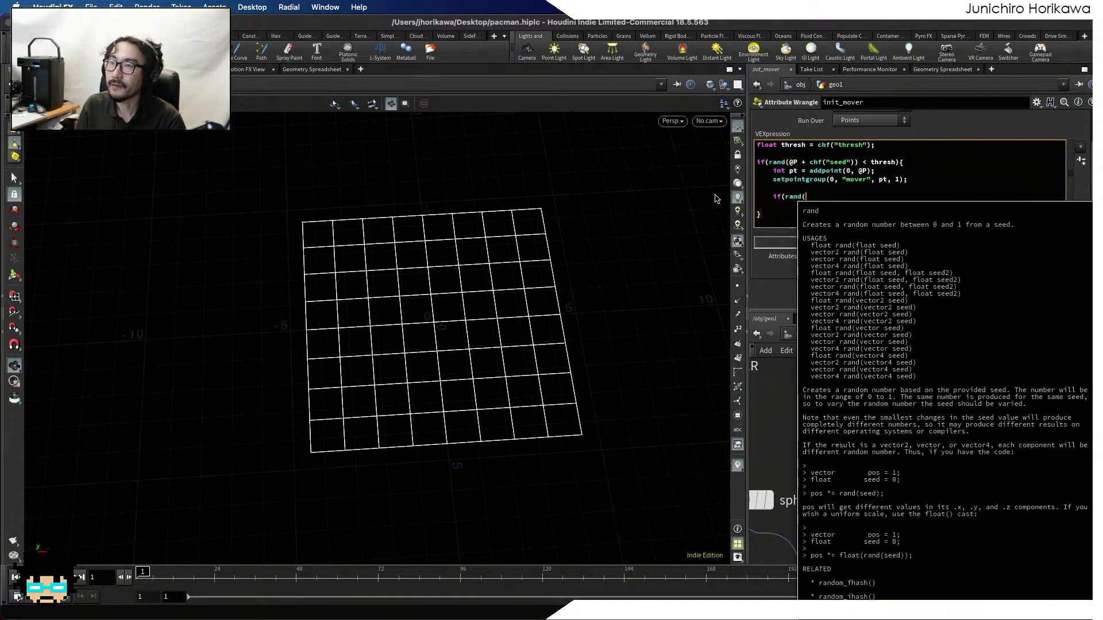
pyautogui.write('@')
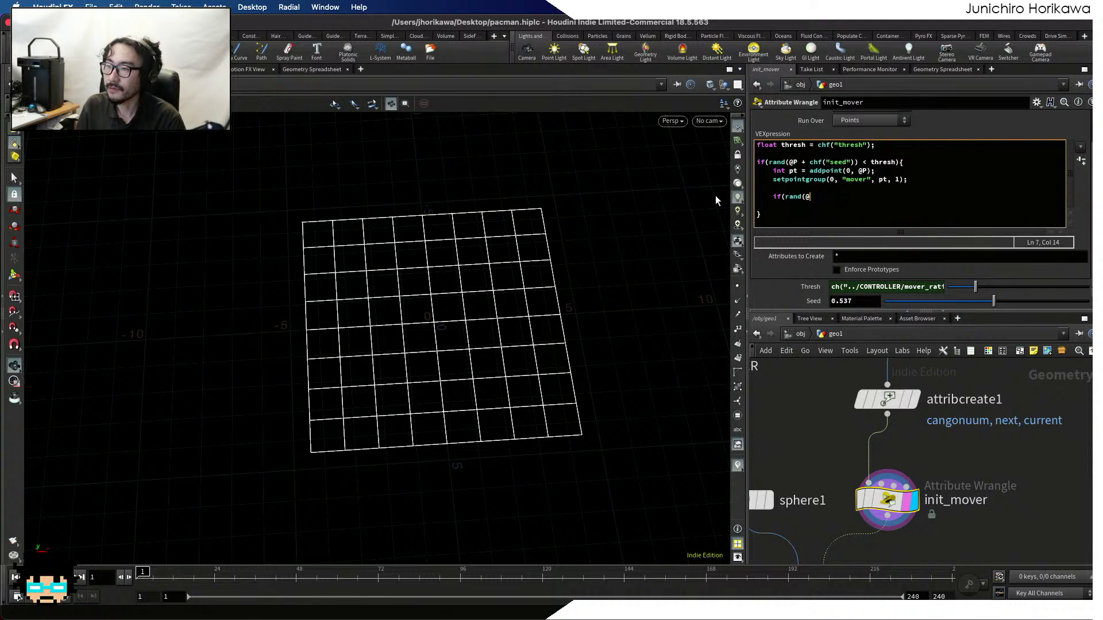
pyautogui.write('P + 435.')
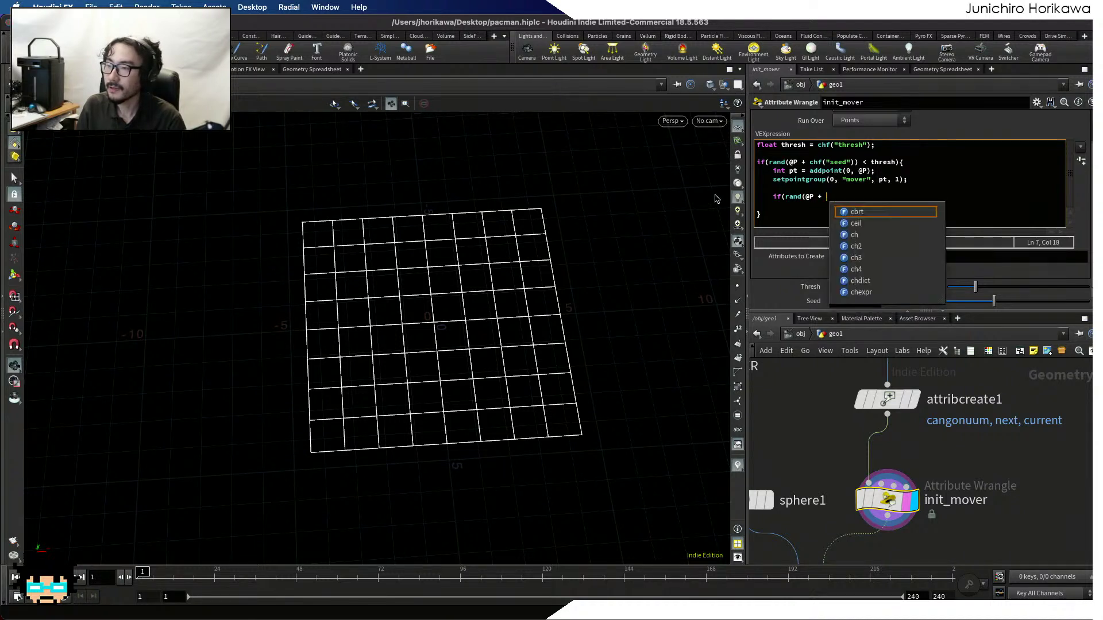
pyautogui.write('2 + ')
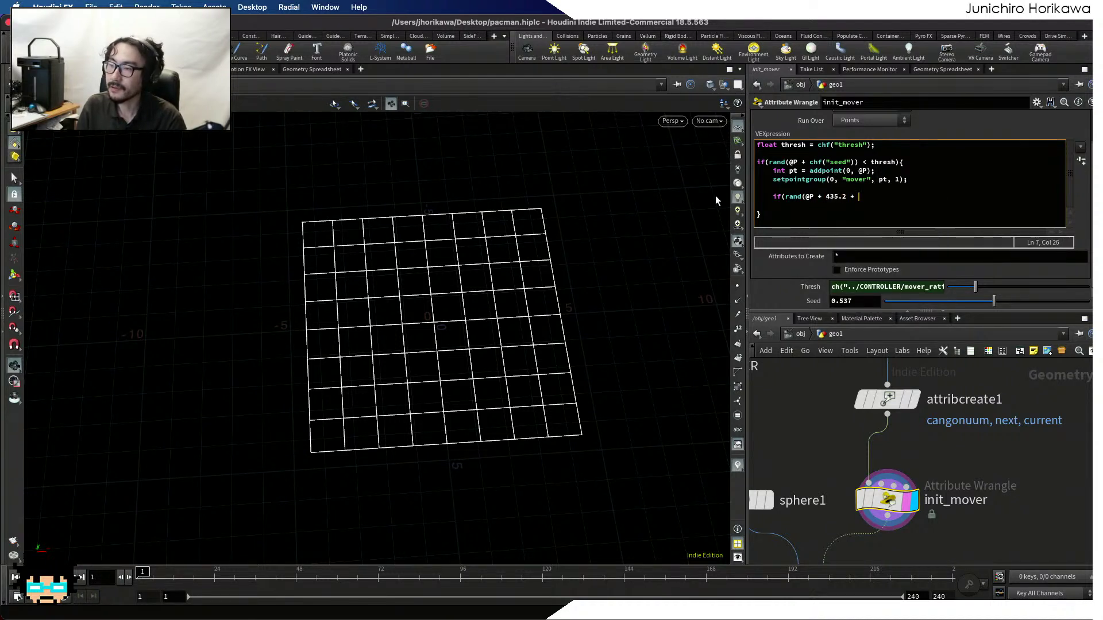
pyautogui.write('chf("seed")')
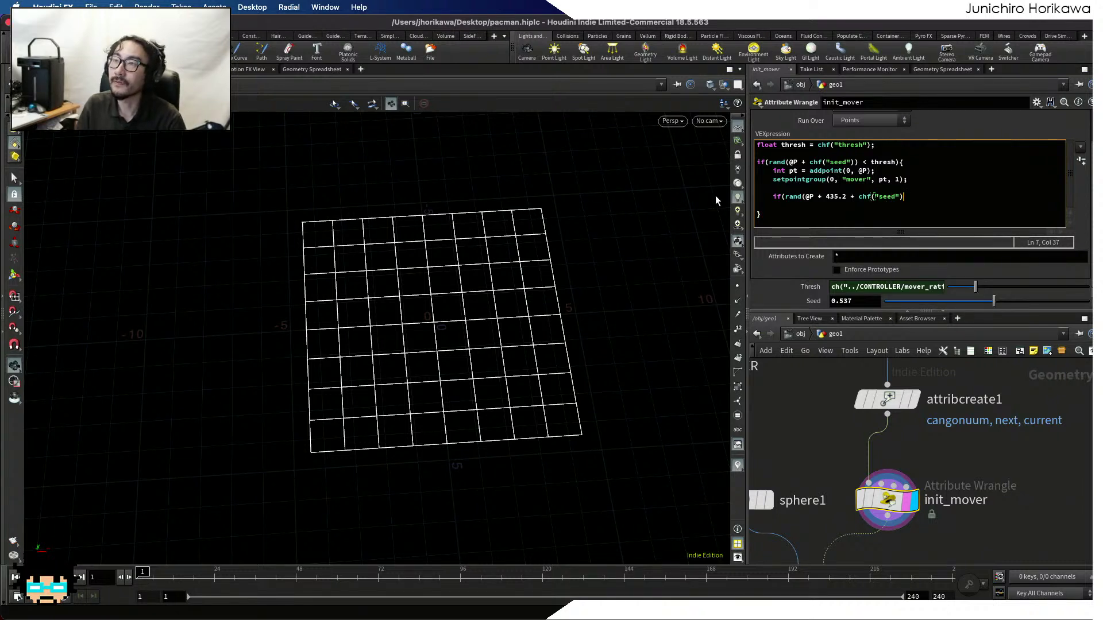
# Complete the nested if condition with < chf("packmanratio") and open an empty block beneath it
pyautogui.write(') < ')
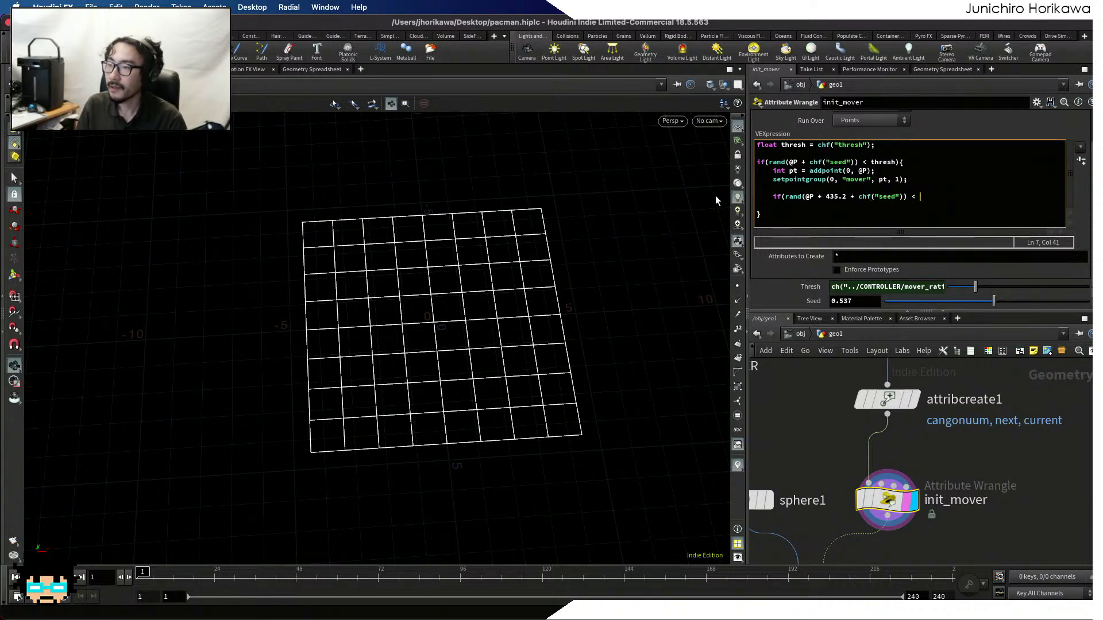
pyautogui.write('chf(')
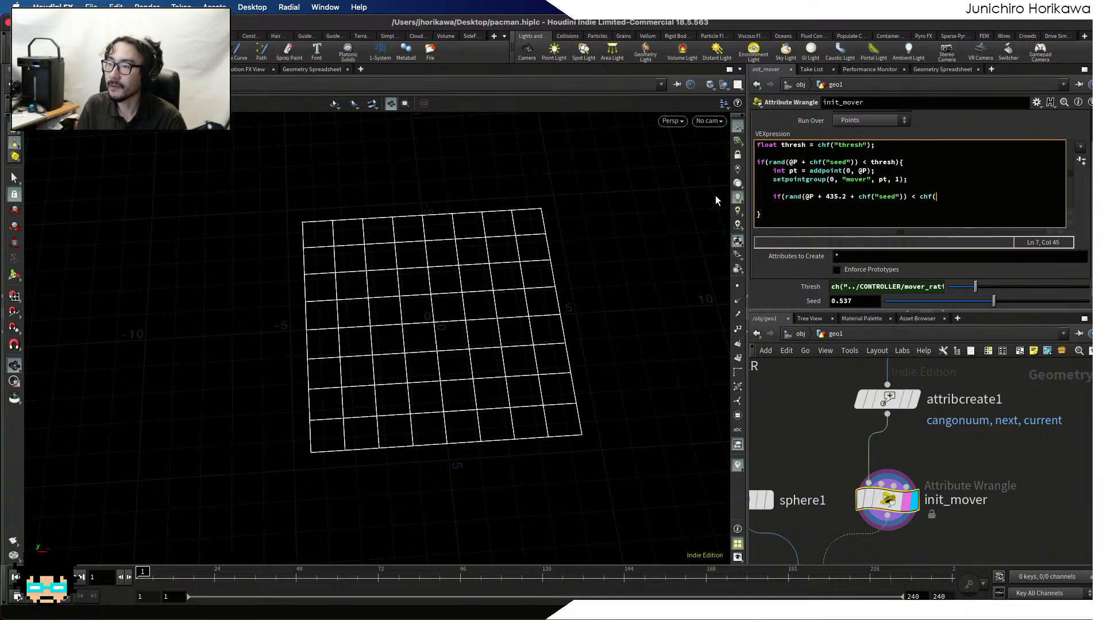
pyautogui.write('"')
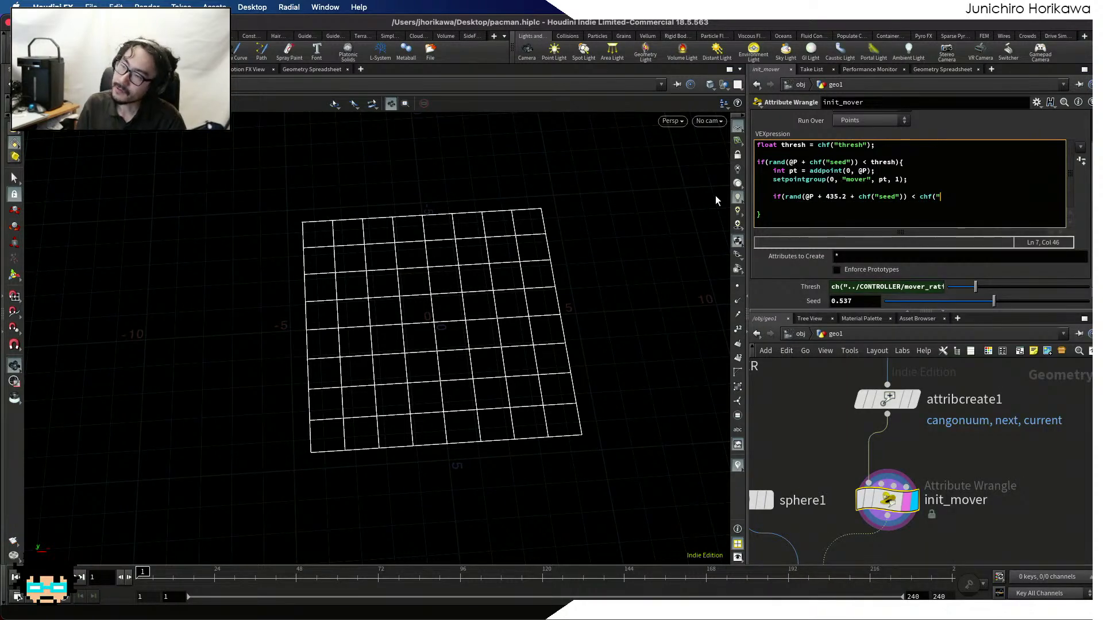
pyautogui.write('pa')
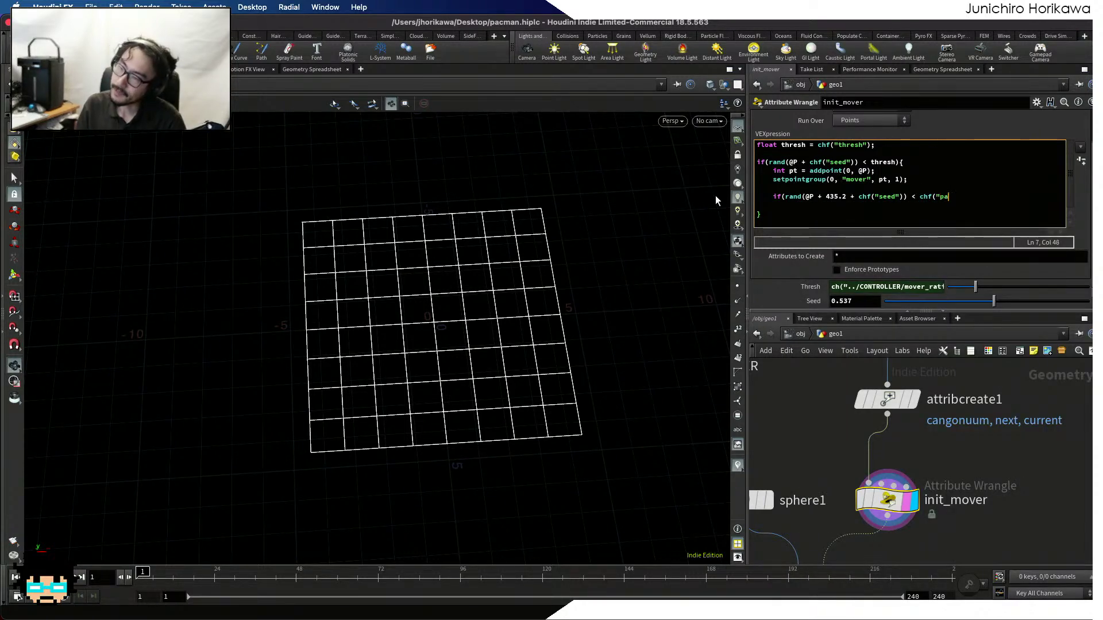
pyautogui.write('ckman')
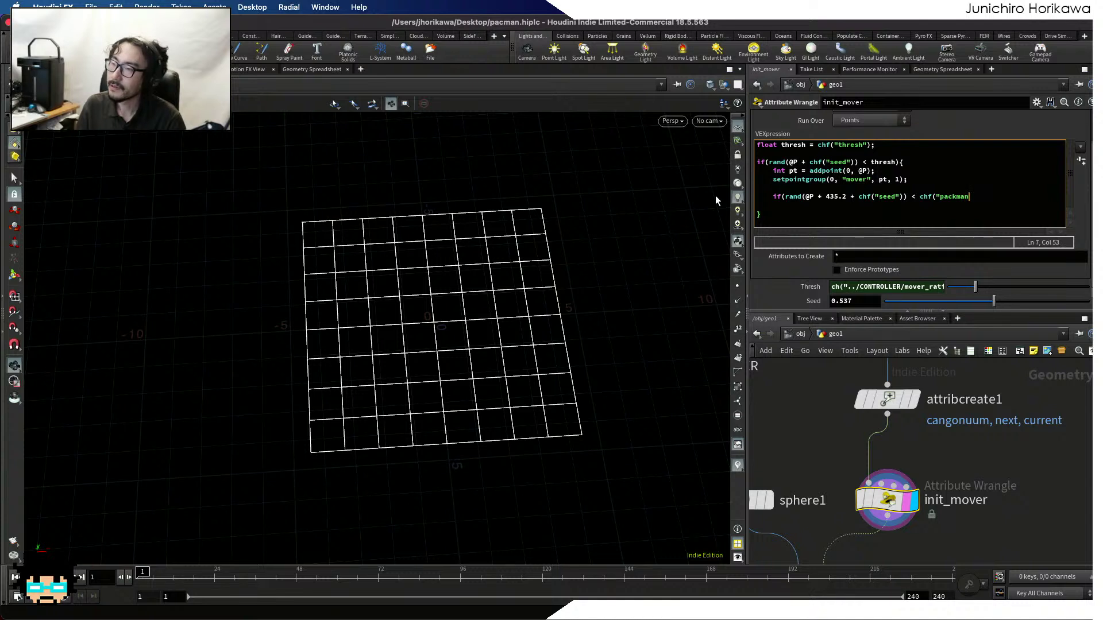
pyautogui.write('ratio")0){')
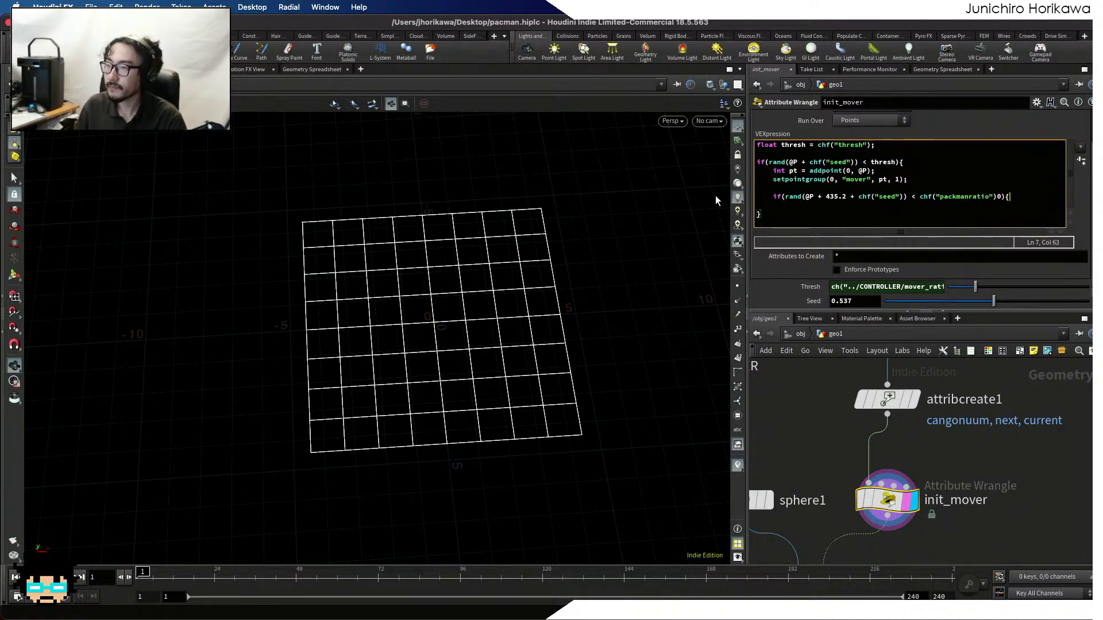
pyautogui.press('BackSpace')
pyautogui.press('BackSpace')
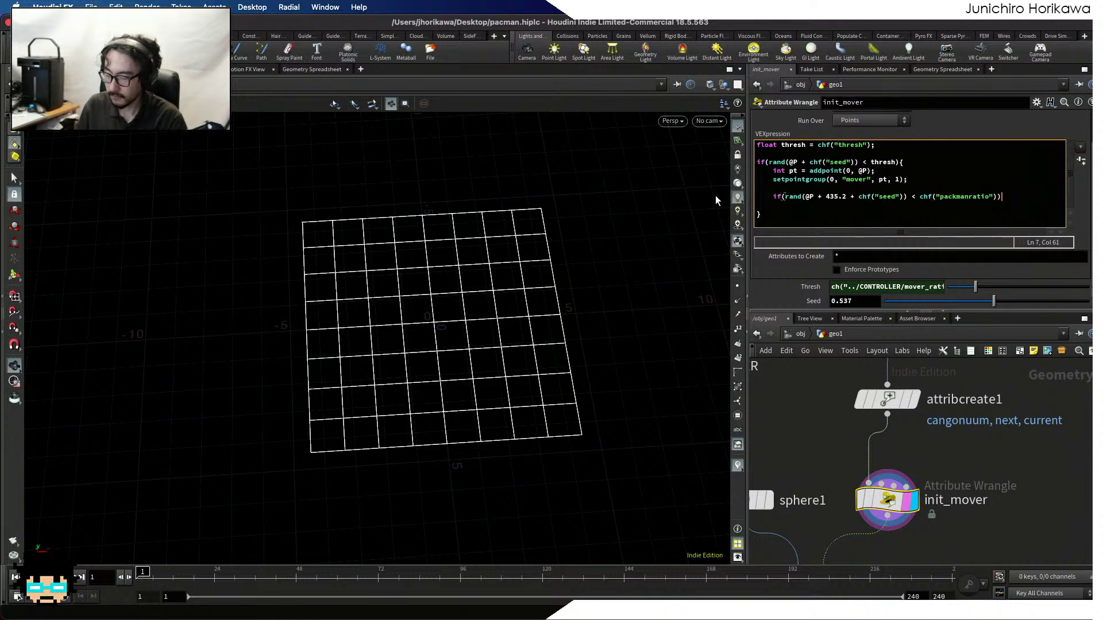
pyautogui.write('){')
pyautogui.press('Return')
pyautogui.press('Return')
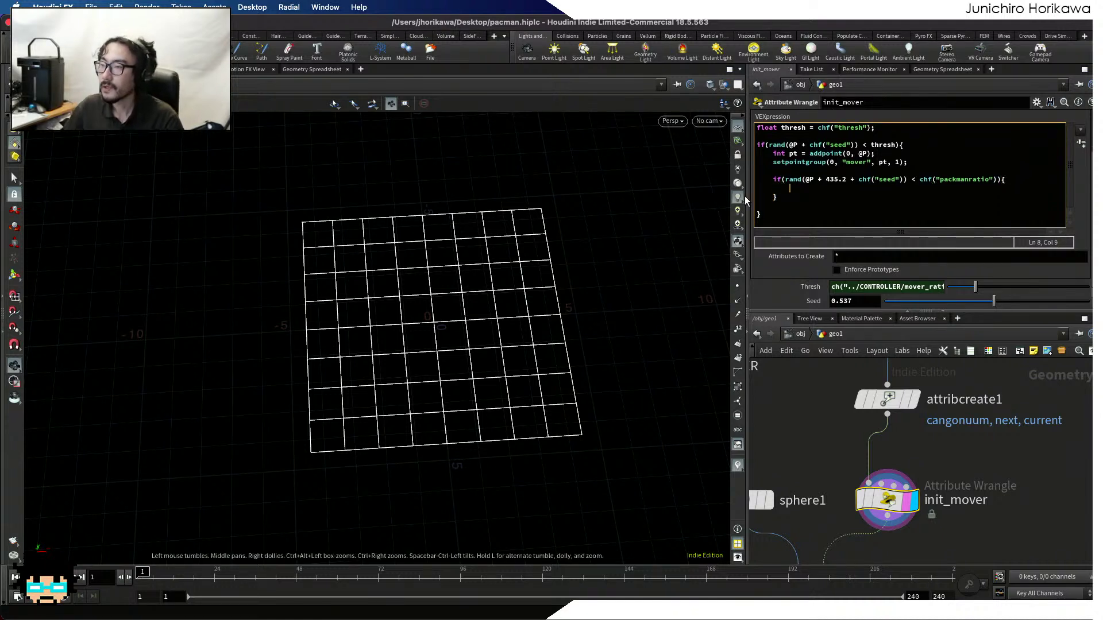
# Create the spare parameter for packmanratio on init_mover and set it to 0.2
pyautogui.scroll(3, 1077, 168)
pyautogui.scroll(-3, 1078, 167)
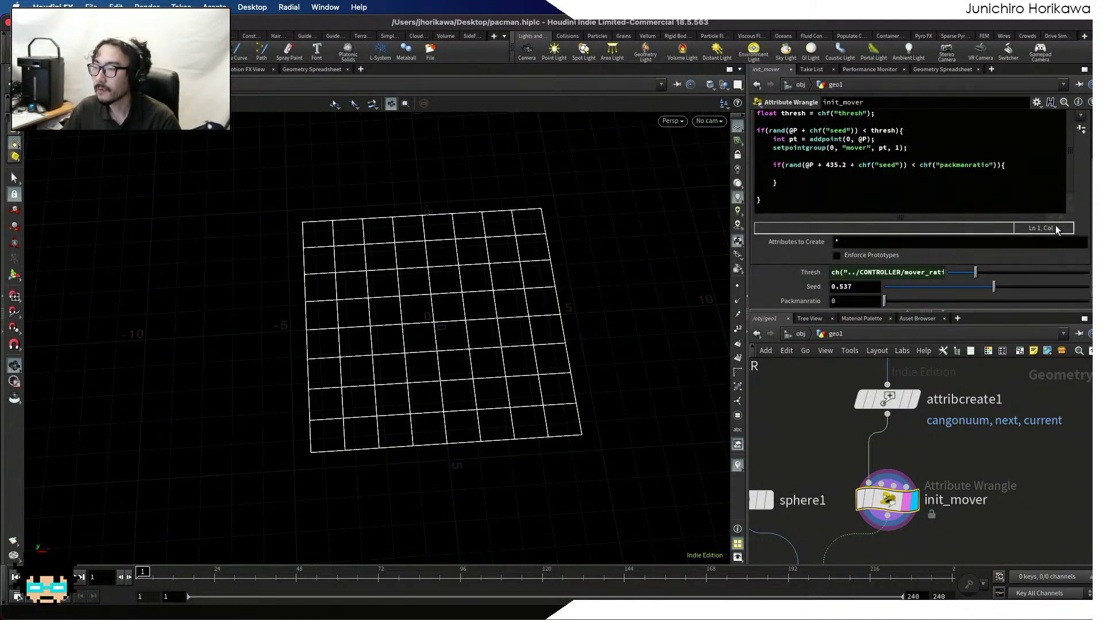
pyautogui.click(844, 302)
pyautogui.write('.2')
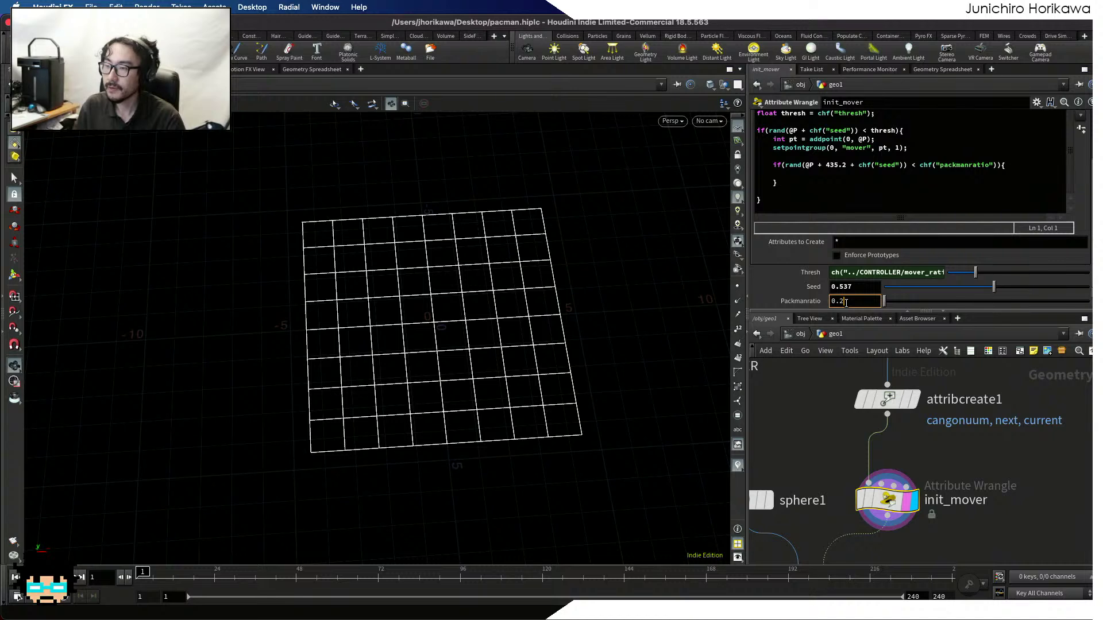
pyautogui.press('Return')
# Open the parameter interface of the CONTROLLER null for editing and add a Float parameter below mover ratio
pyautogui.scroll(-3, 820, 434)
pyautogui.moveTo(770, 420); pyautogui.dragTo(888, 449, button='middle')
pyautogui.scroll(1, 888, 450)
pyautogui.moveTo(861, 443); pyautogui.dragTo(794, 395)
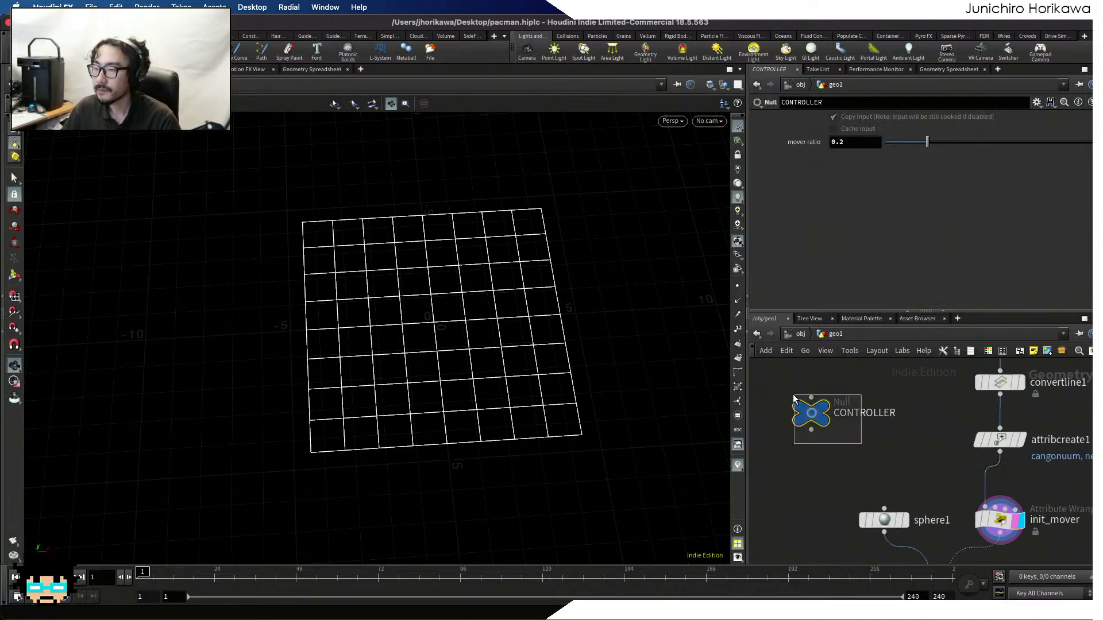
pyautogui.click(1036, 103)
pyautogui.click(1038, 123)
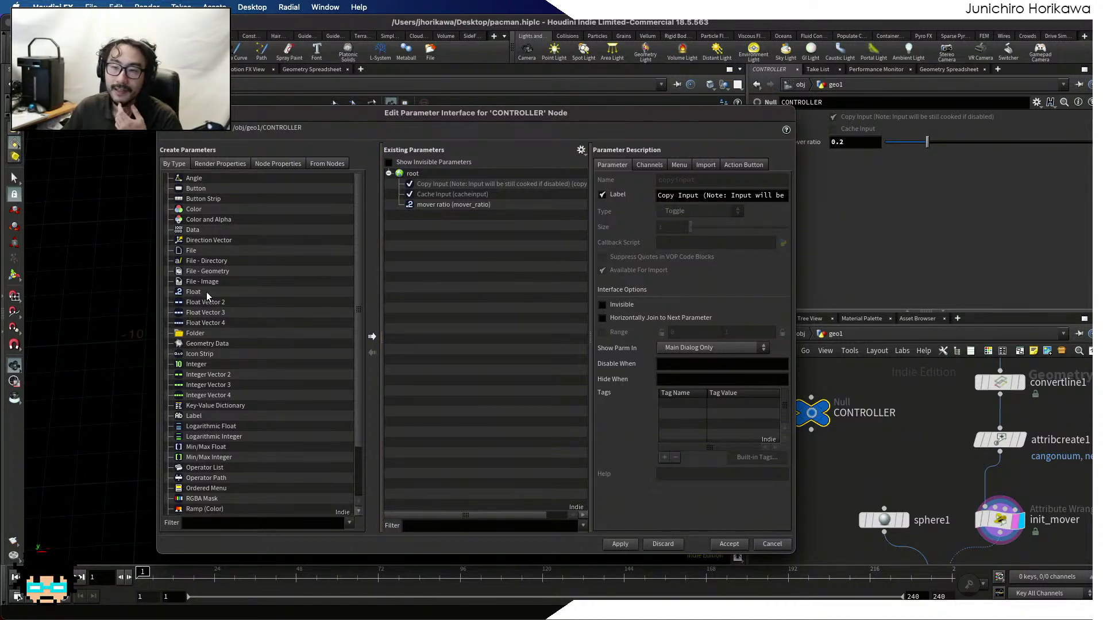
pyautogui.moveTo(198, 292); pyautogui.dragTo(445, 256)
# Name the new float parameter packman_ratio and label it "packman ratio"
pyautogui.doubleClick(723, 179)
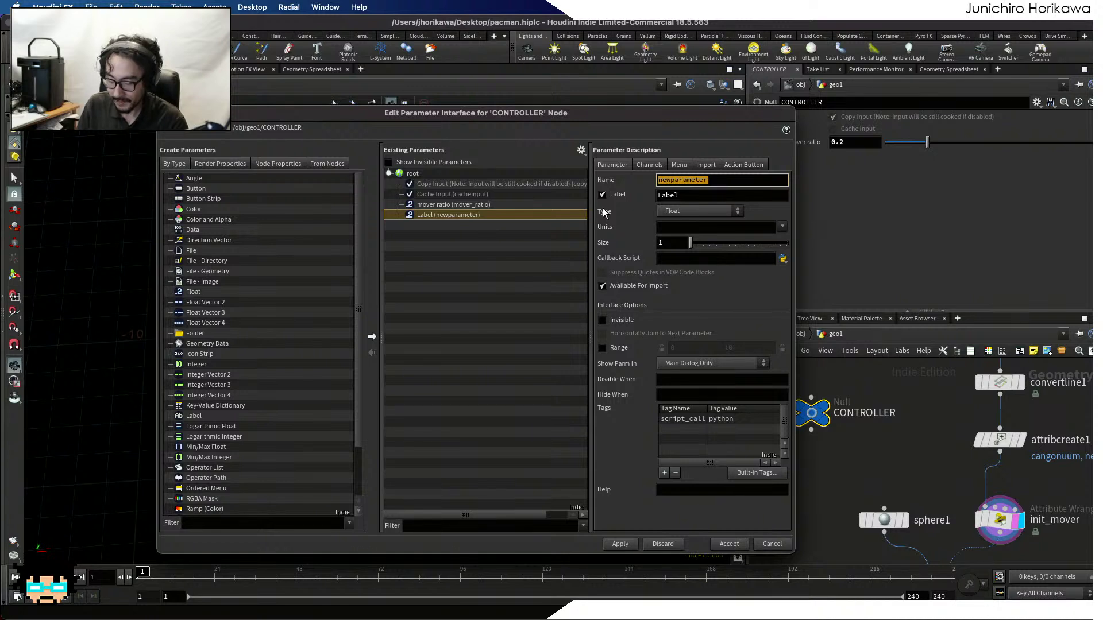
pyautogui.press('BackSpace')
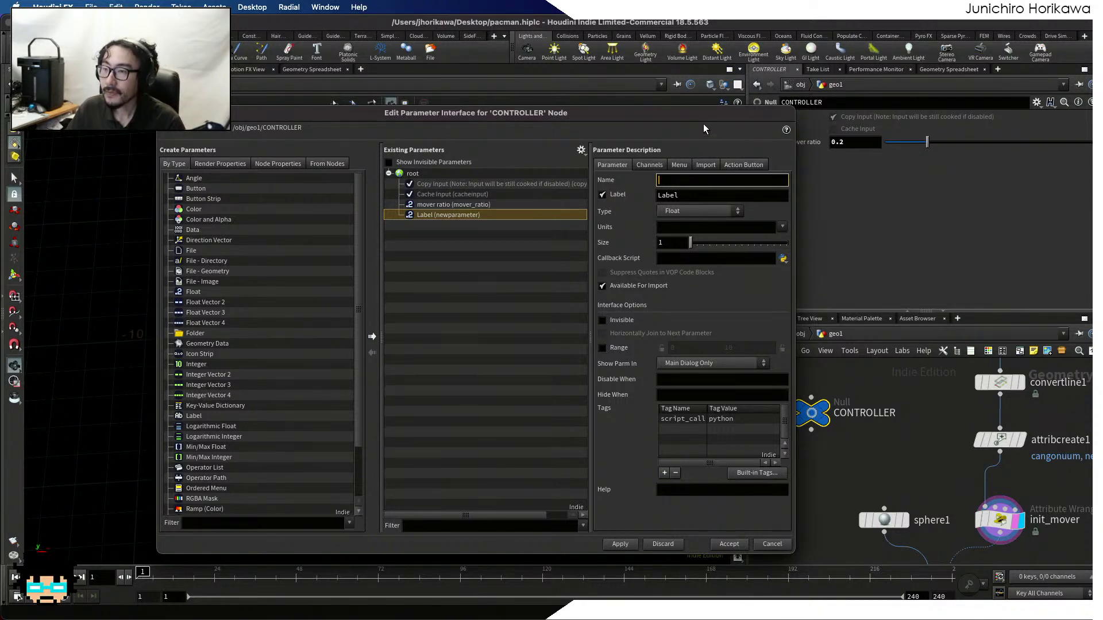
pyautogui.moveTo(702, 116); pyautogui.dragTo(694, 109)
pyautogui.moveTo(786, 545); pyautogui.dragTo(815, 564)
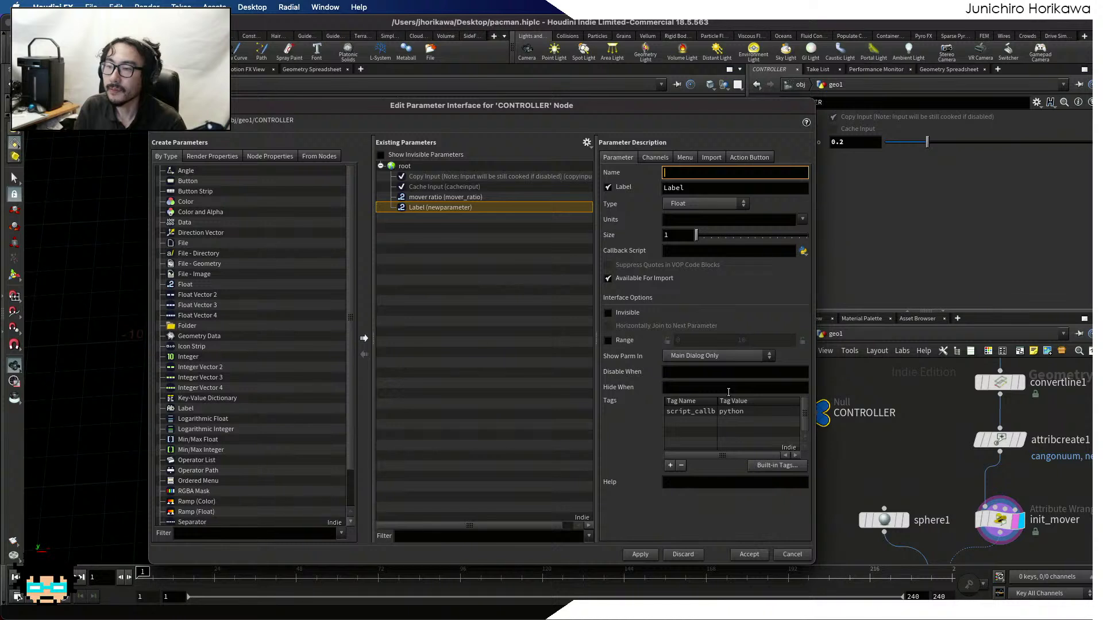
pyautogui.write('packman_rat')
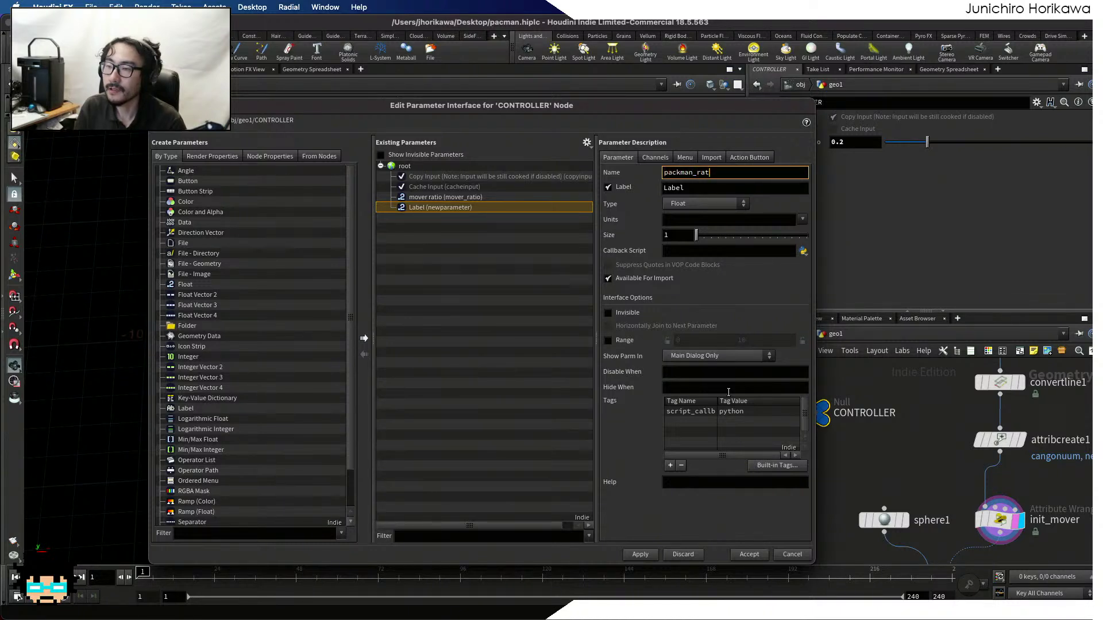
pyautogui.write('io')
pyautogui.press('Tab')
pyautogui.write('pack')
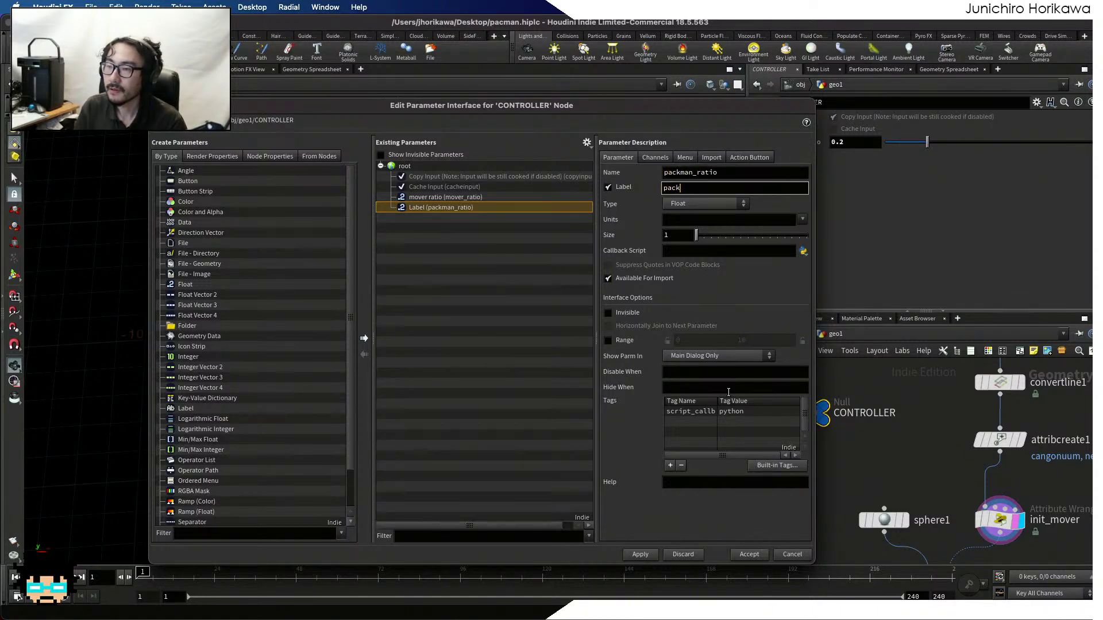
pyautogui.write('man ratio')
pyautogui.press('Tab')
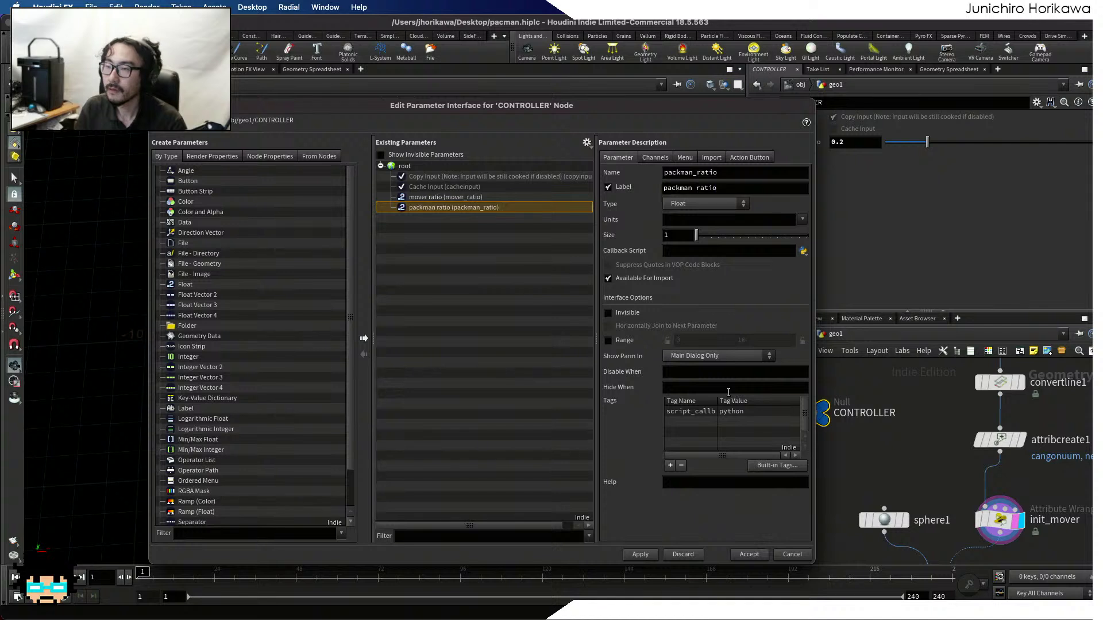
# Enable the packman ratio parameter's range from 0 to 1 and accept the interface changes
pyautogui.click(609, 341)
pyautogui.moveTo(768, 340); pyautogui.dragTo(703, 335)
pyautogui.write('1')
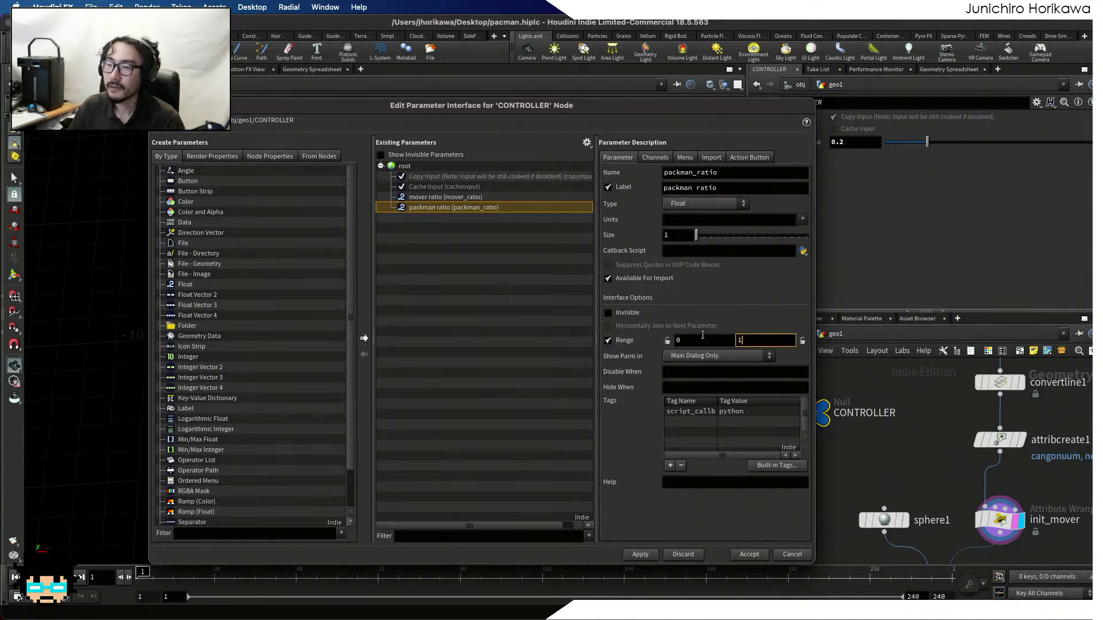
pyautogui.press('Return')
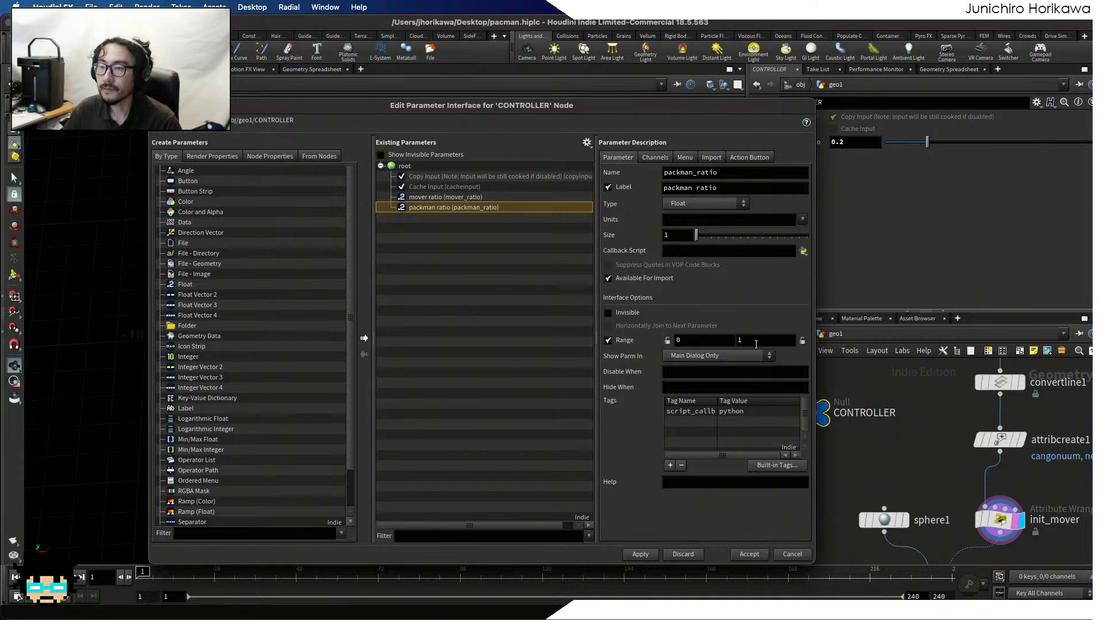
pyautogui.click(640, 555)
pyautogui.click(749, 554)
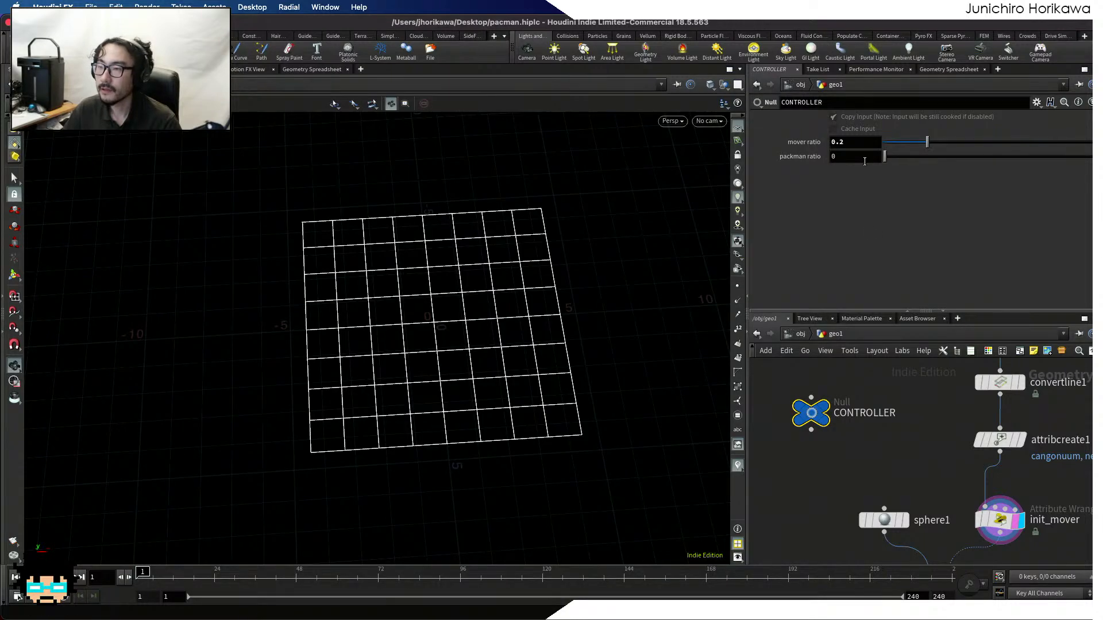
# Set CONTROLLER's packman ratio to 0.2
pyautogui.click(865, 162)
pyautogui.write('0.2')
pyautogui.rightClick(852, 158)
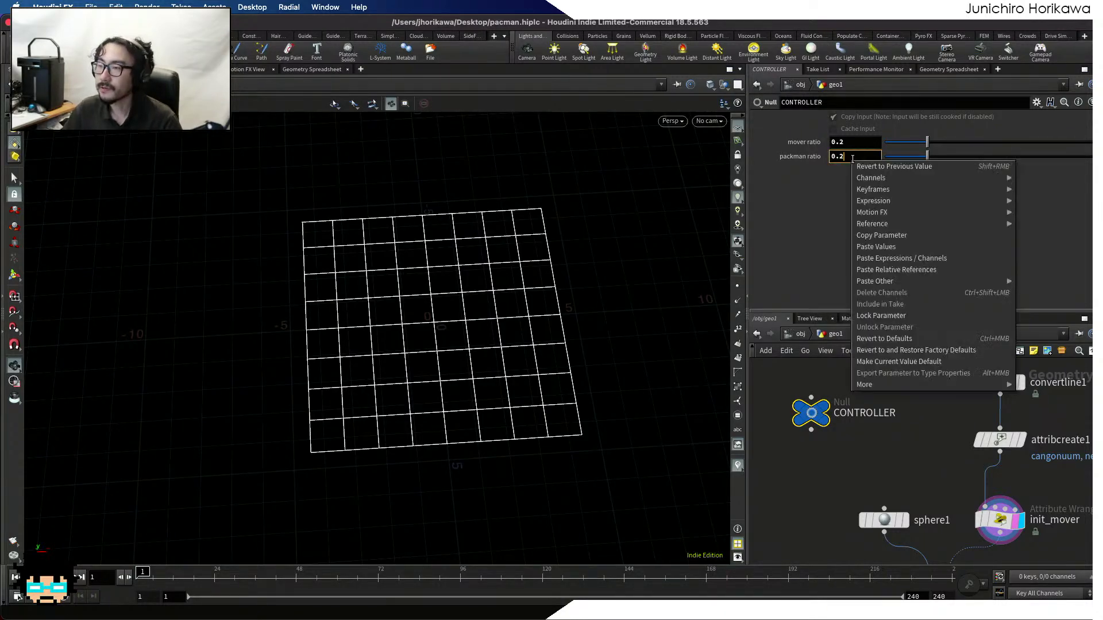
pyautogui.click(883, 247)
# Link init_mover's Packmanratio to CONTROLLER's packman_ratio with a relative reference and save the scene
pyautogui.rightClick(856, 163)
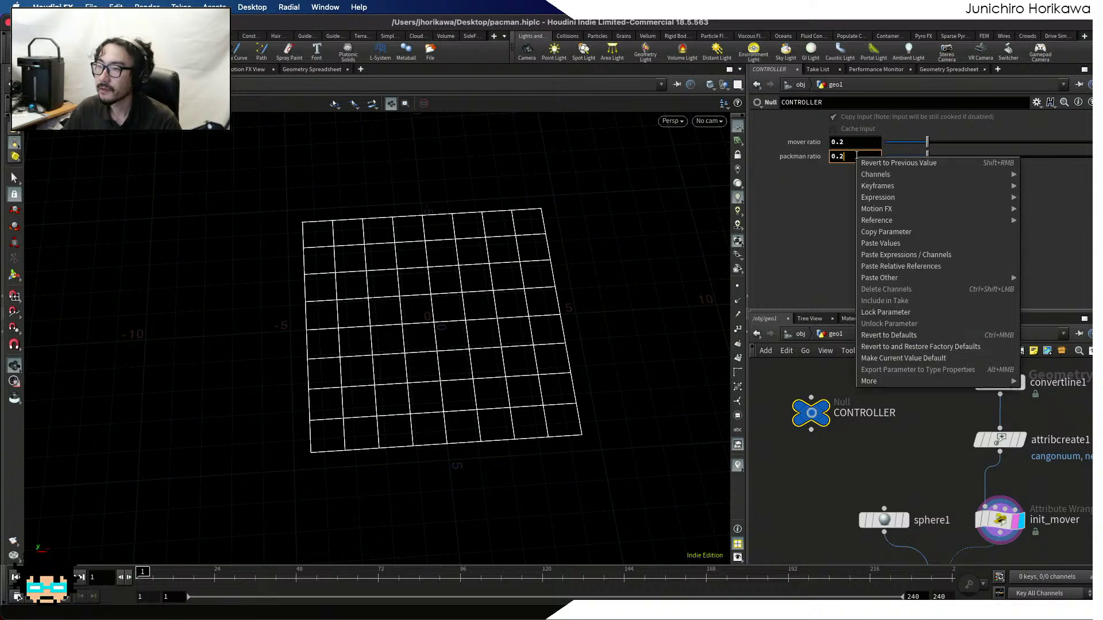
pyautogui.click(888, 233)
pyautogui.scroll(-4, 911, 384)
pyautogui.scroll(4, 960, 446)
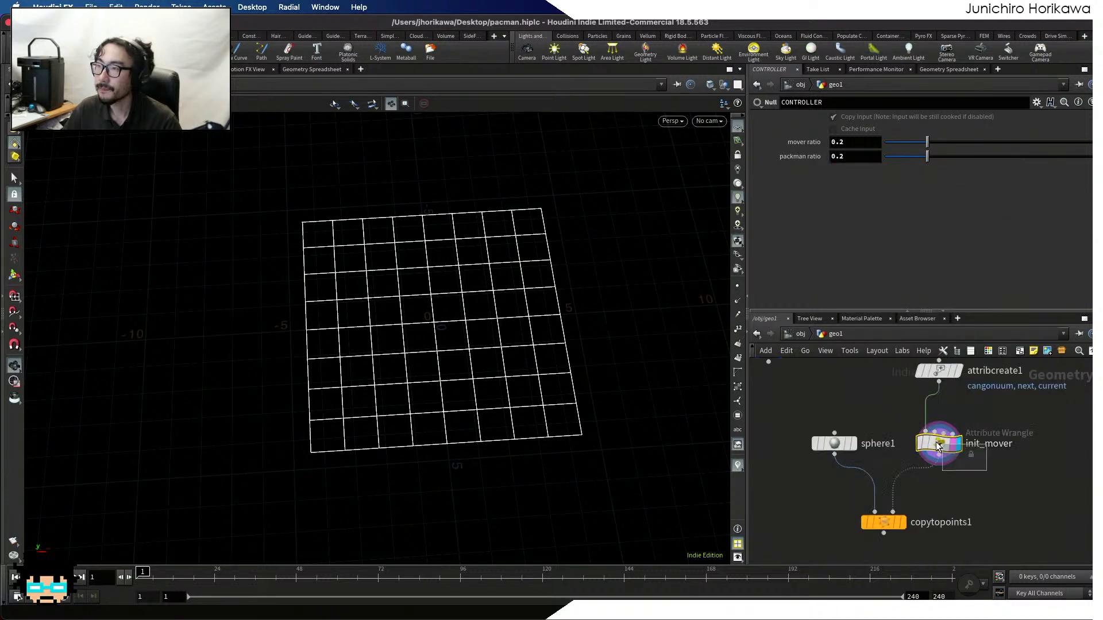
pyautogui.click(939, 444)
pyautogui.click(865, 301)
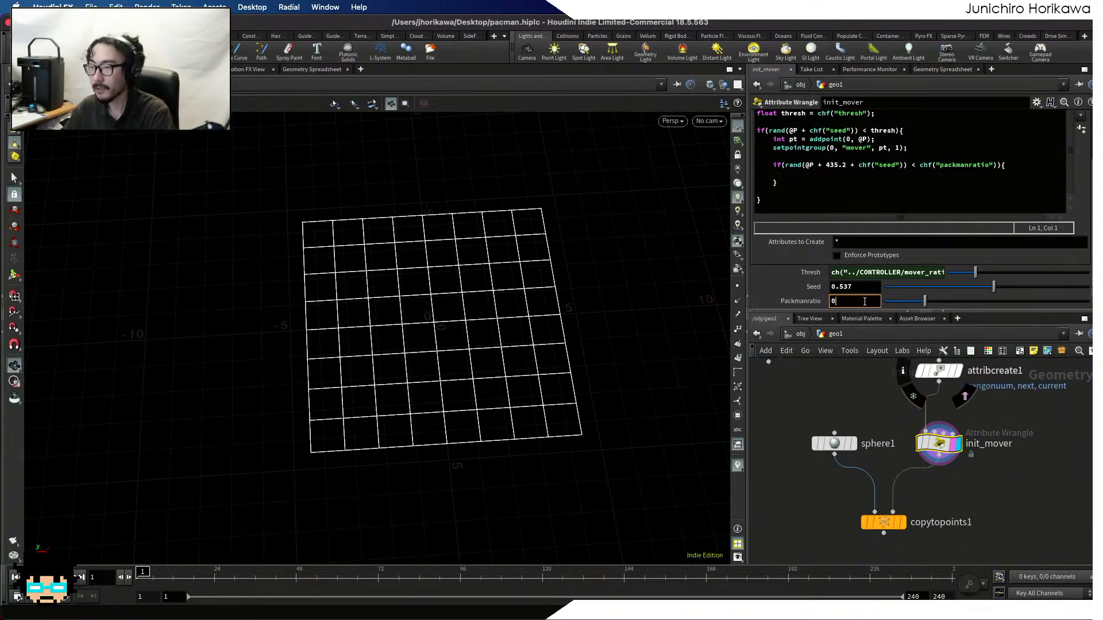
pyautogui.rightClick(864, 301)
pyautogui.click(895, 411)
pyautogui.press('Return')
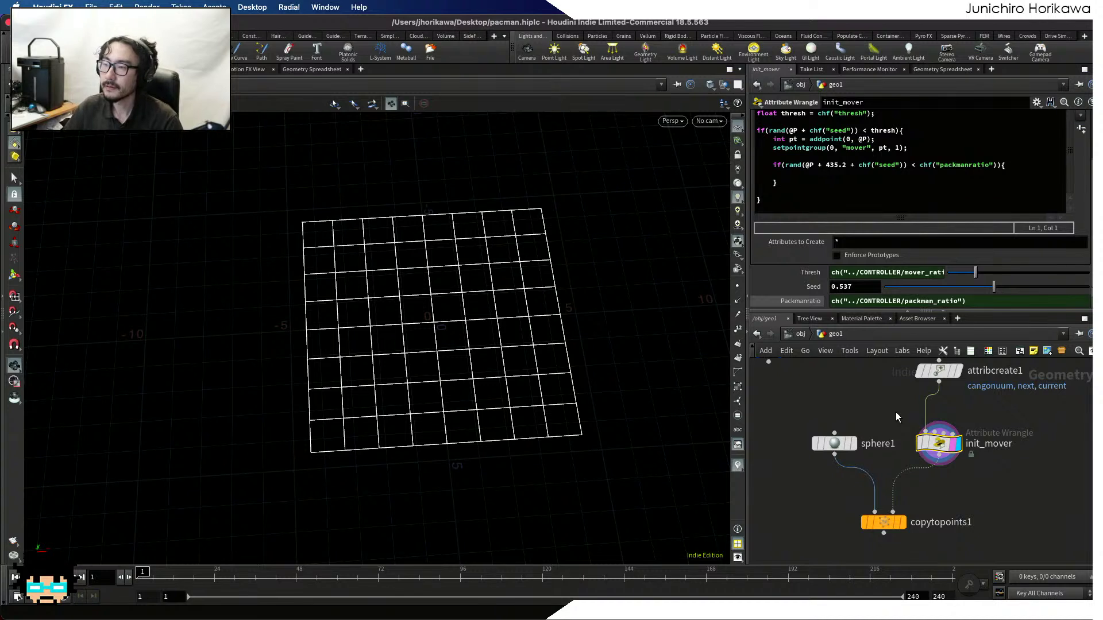
pyautogui.hotkey('ctrl', 's')
# Inside init_mover's packmanratio condition, add the VEX statement setpointattrib(0, "variant", pt, 0);
pyautogui.click(888, 174)
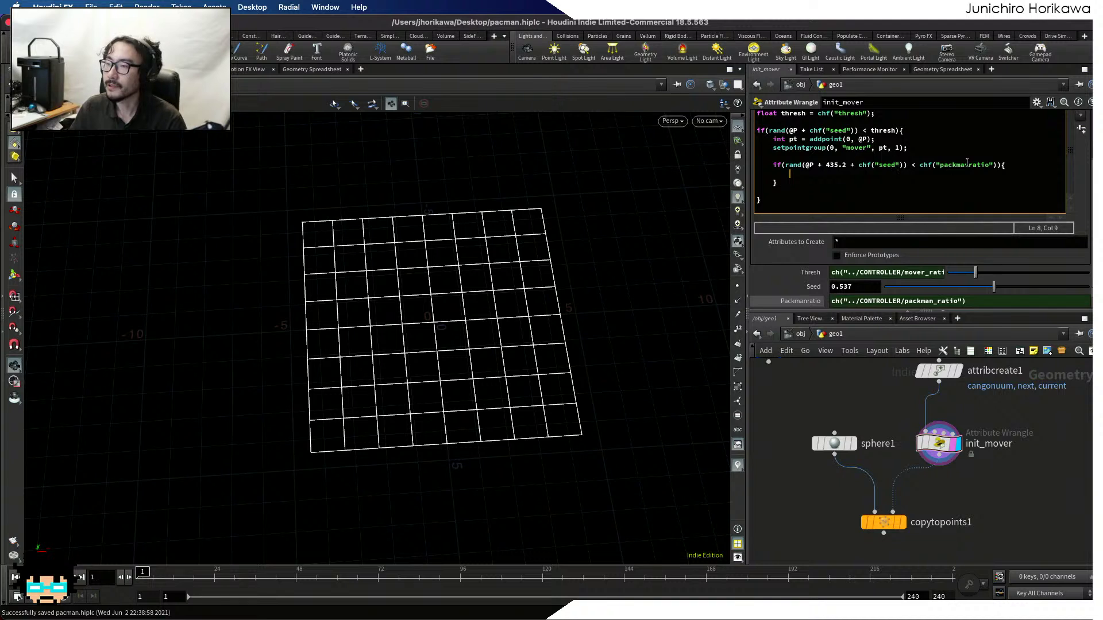
pyautogui.write('setpo')
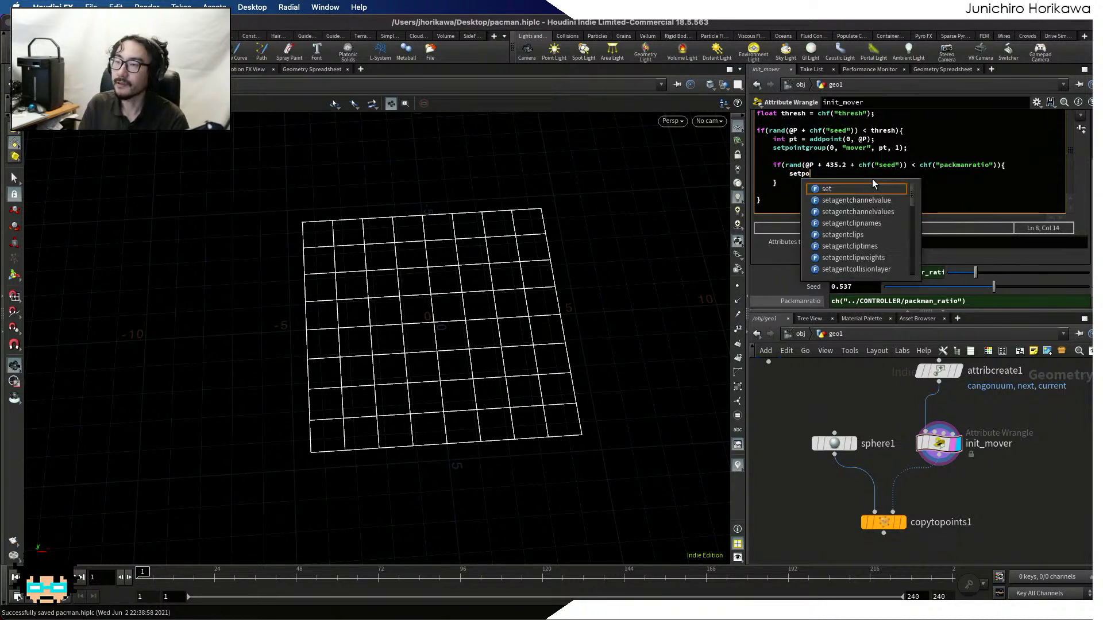
pyautogui.write('intgrou')
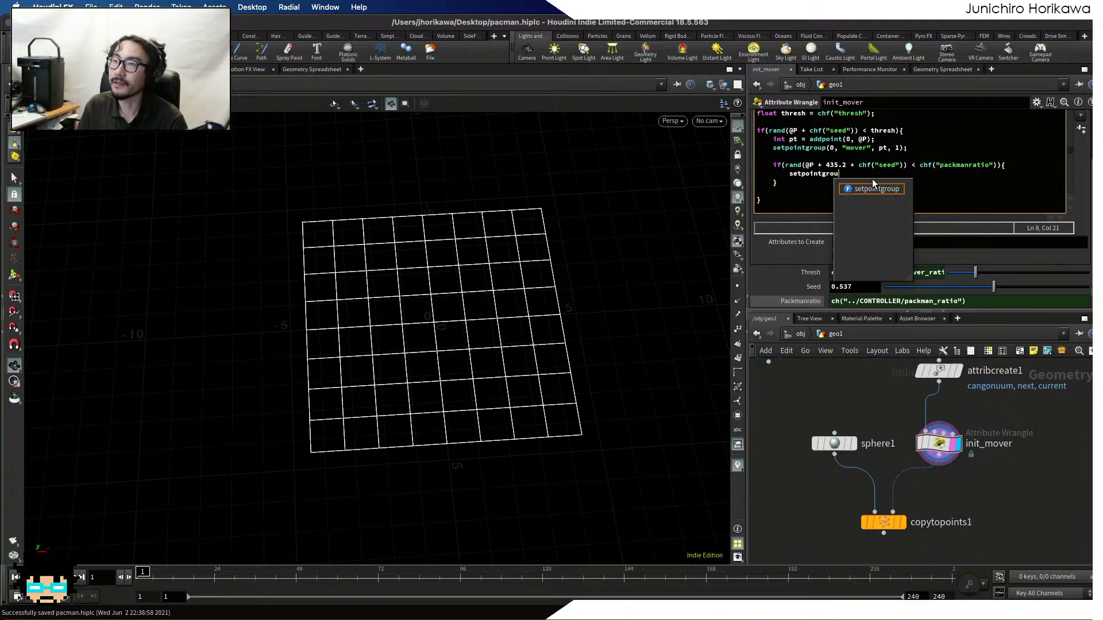
pyautogui.press('BackSpace')
pyautogui.press('BackSpace')
pyautogui.press('BackSpace')
pyautogui.press('BackSpace')
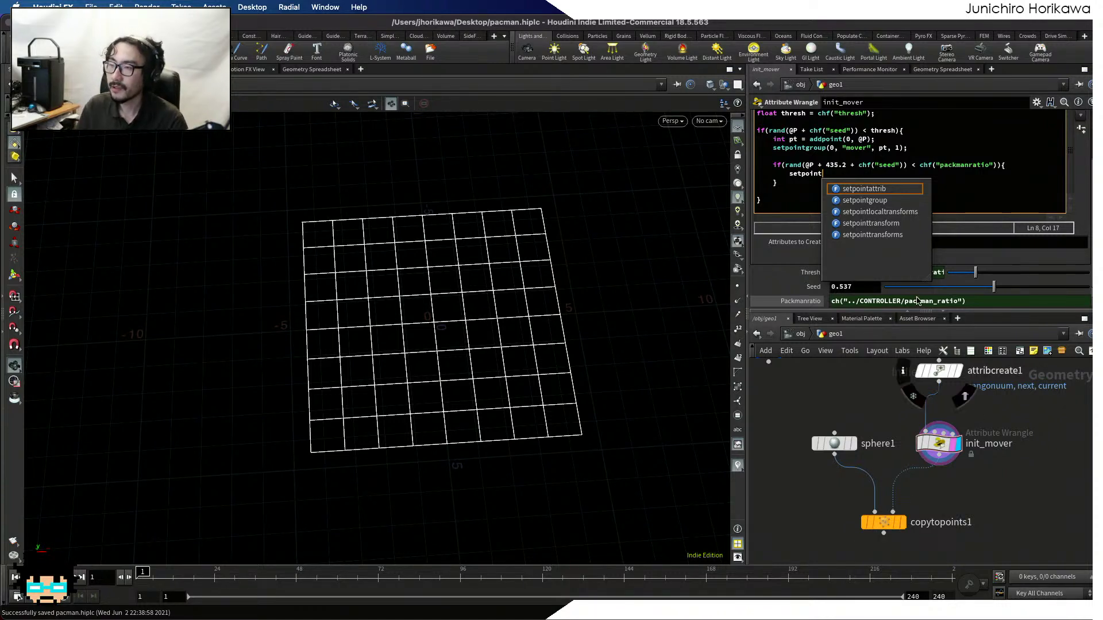
pyautogui.write('att')
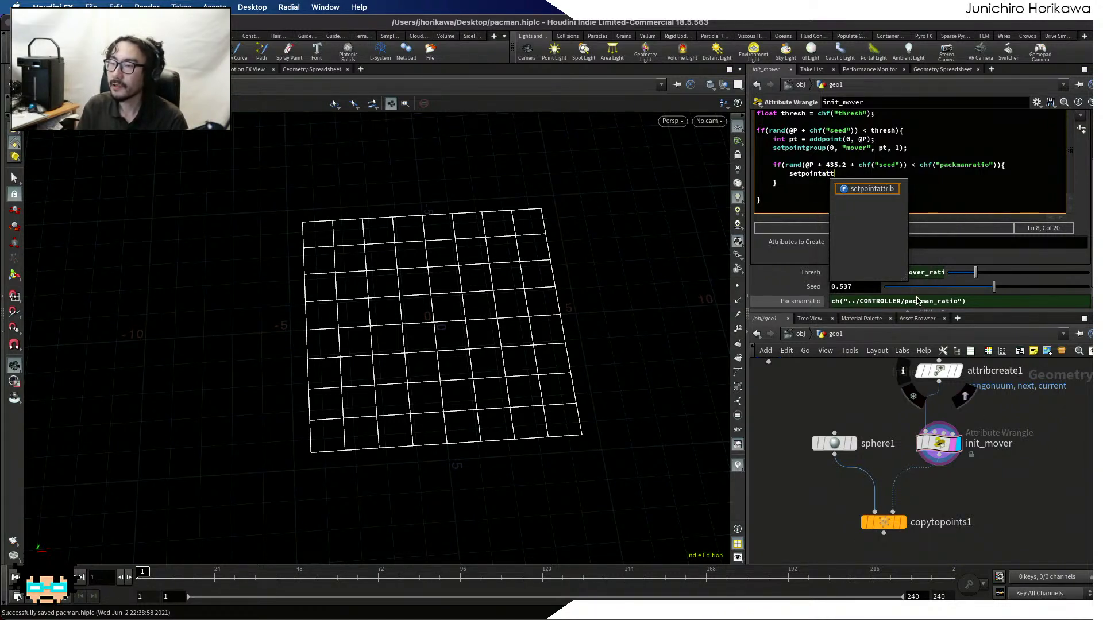
pyautogui.write('rib(0, ')
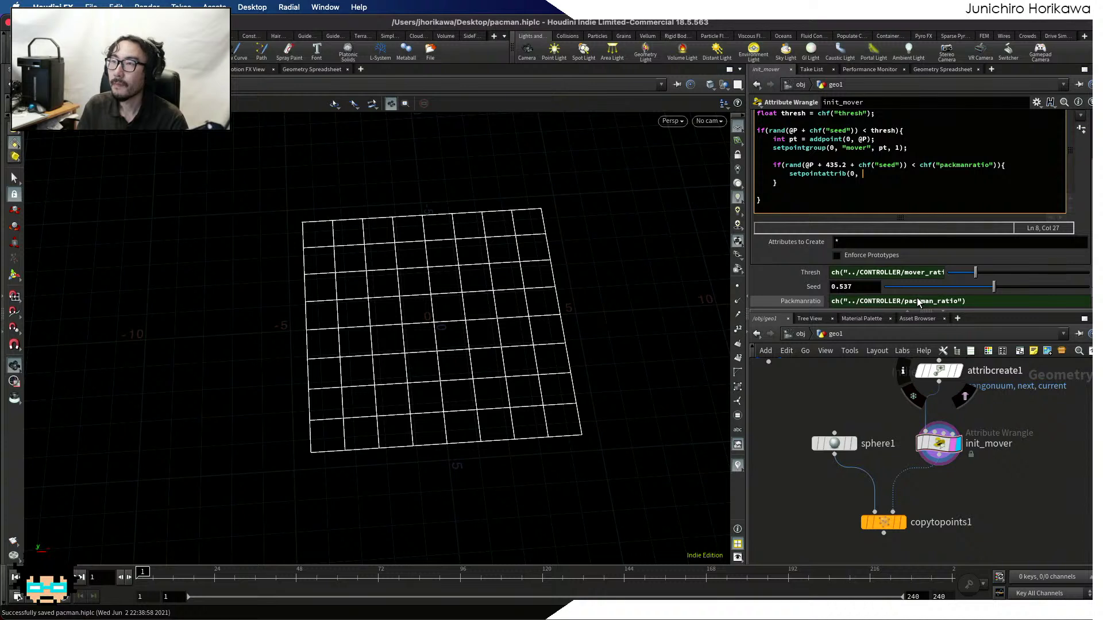
pyautogui.write('"var')
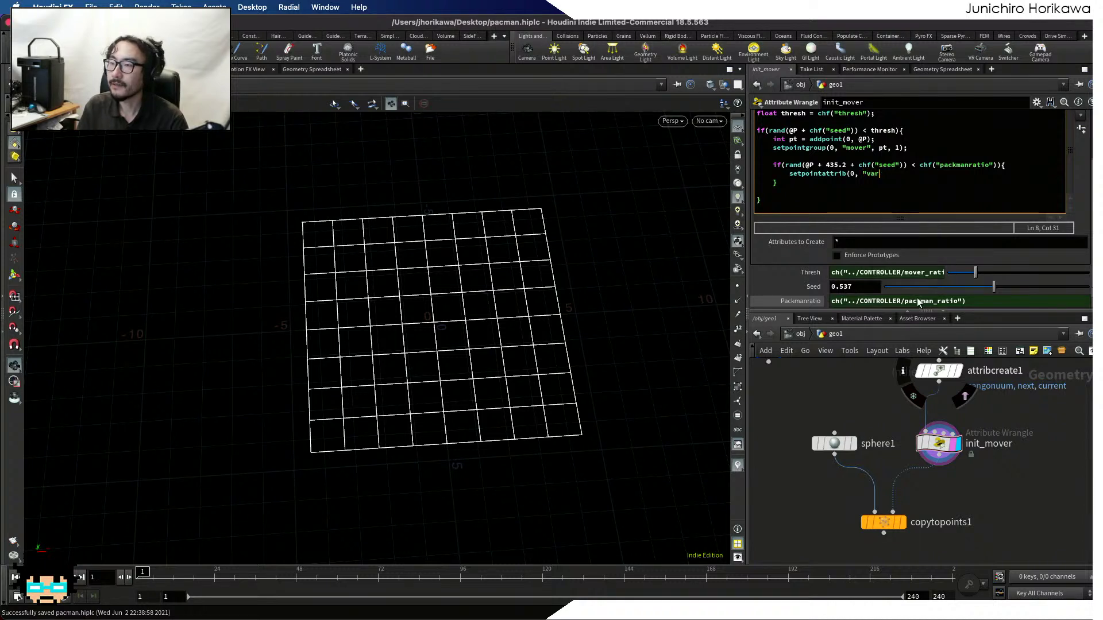
pyautogui.write('iant", ')
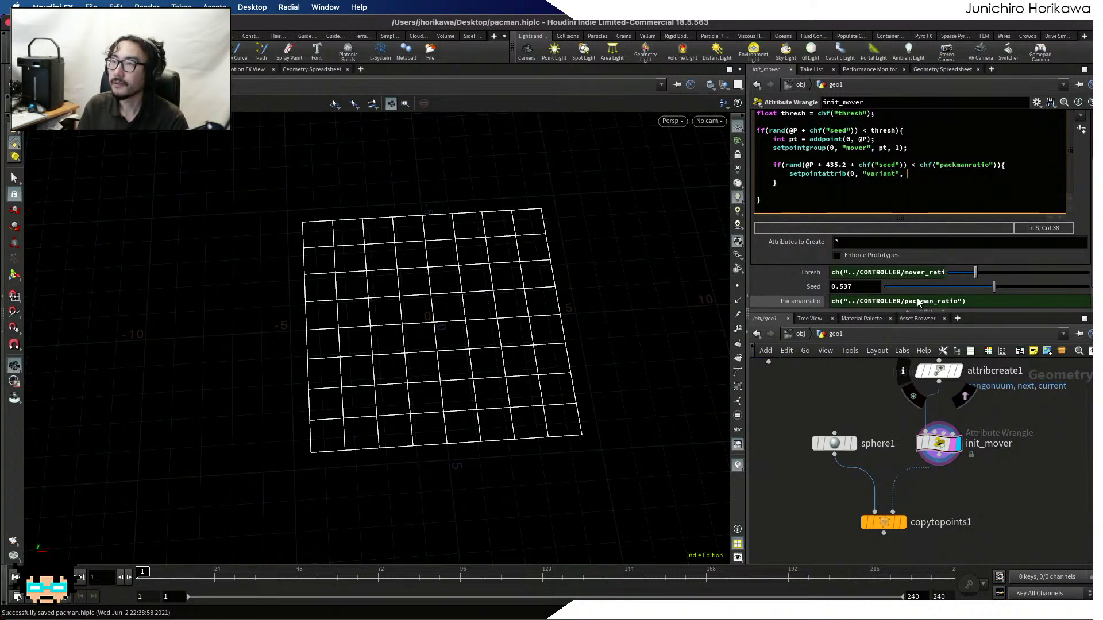
pyautogui.write('pt, 9')
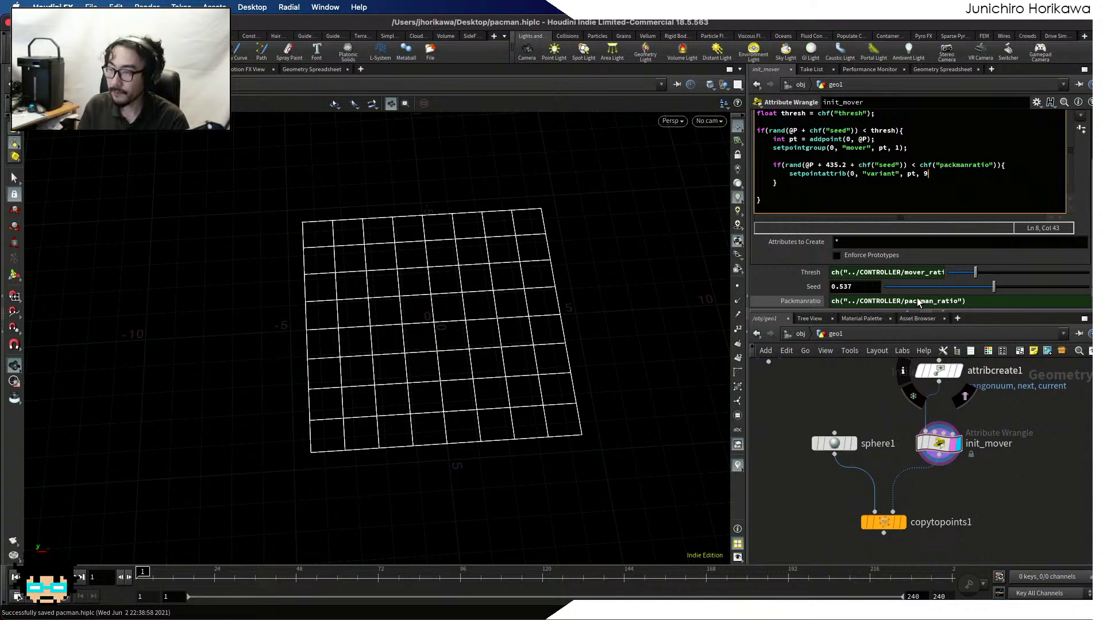
pyautogui.press('BackSpace')
pyautogui.write('0);')
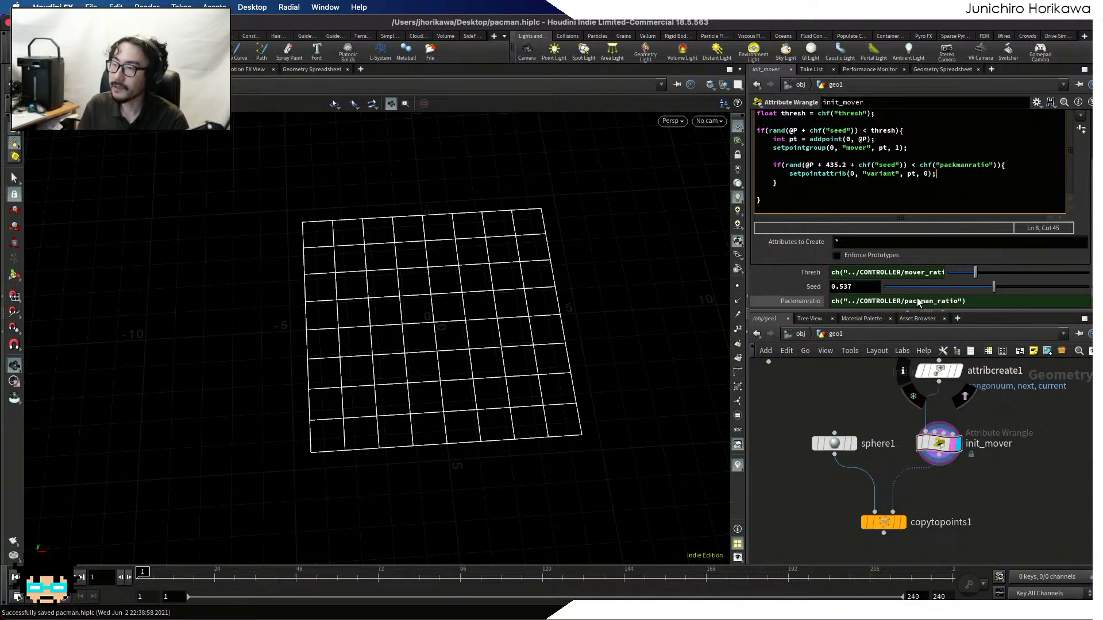
# Add an empty, indented else block to the packmanratio condition in init_mover's code
pyautogui.press('Down')
pyautogui.write('else')
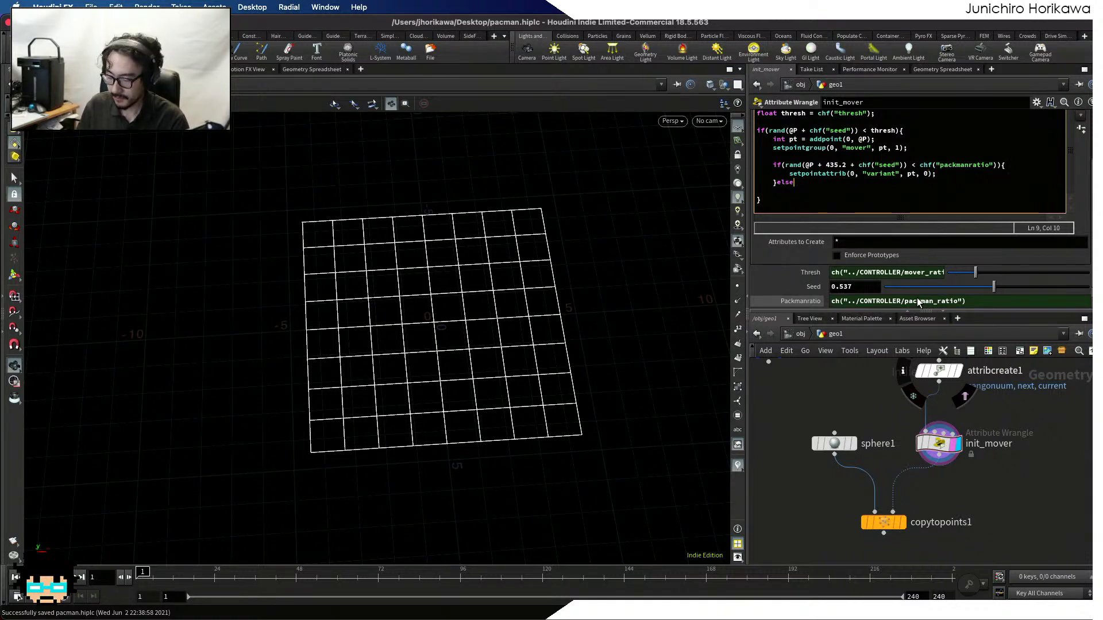
pyautogui.write('{')
pyautogui.press('Return')
pyautogui.write('}')
pyautogui.press('Left')
pyautogui.press('Return')
pyautogui.press('Up')
pyautogui.press('Tab')
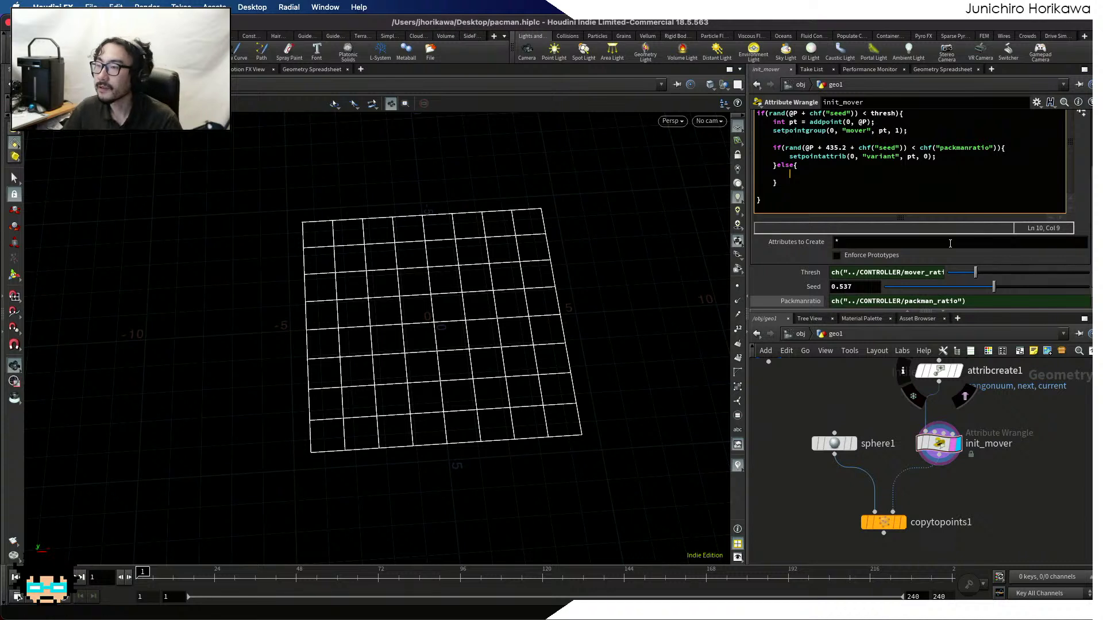
# Copy the variant setpointattrib statement into the else block and change its value to 1
pyautogui.moveTo(937, 156); pyautogui.dragTo(791, 162)
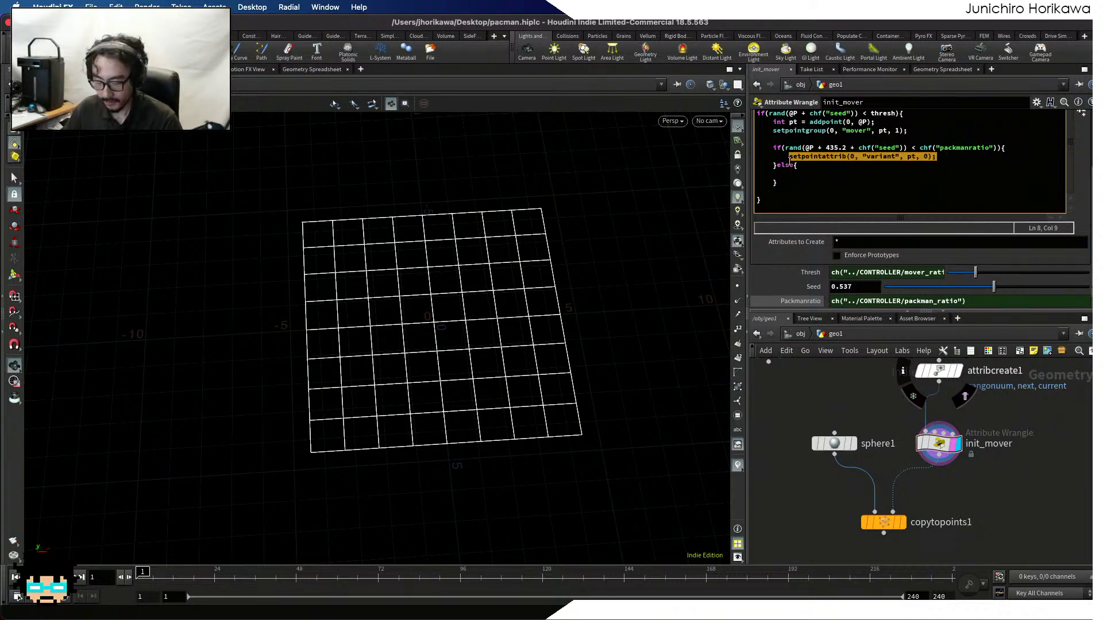
pyautogui.press('super+c')
pyautogui.click(881, 174)
pyautogui.press('super+v')
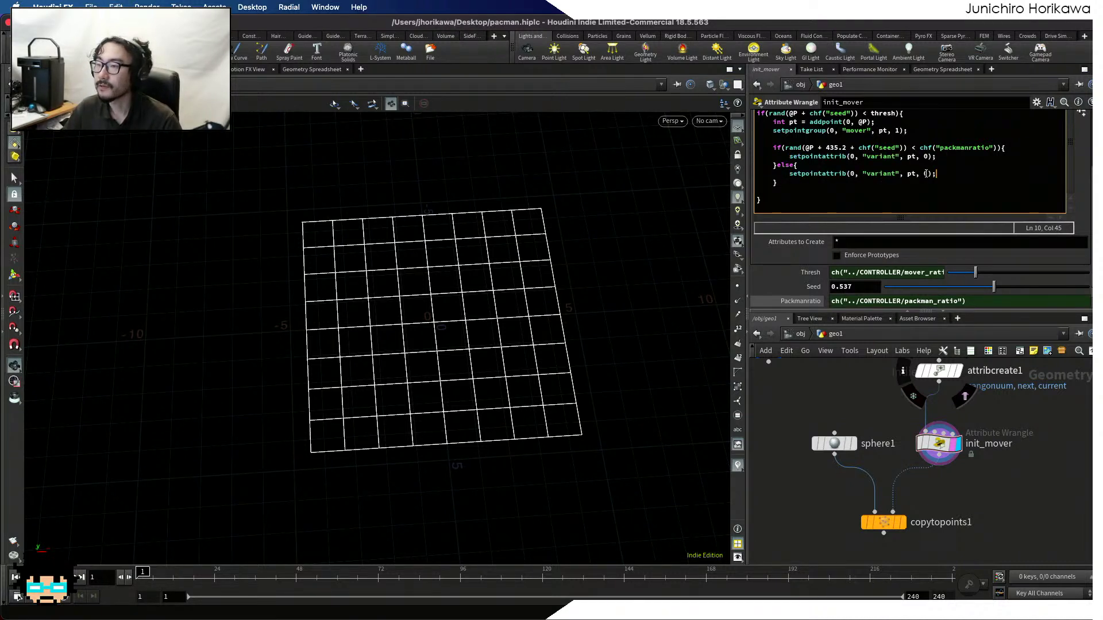
pyautogui.doubleClick(926, 174)
pyautogui.write('1')
pyautogui.click(857, 185)
pyautogui.press('Return')
pyautogui.press('Return')
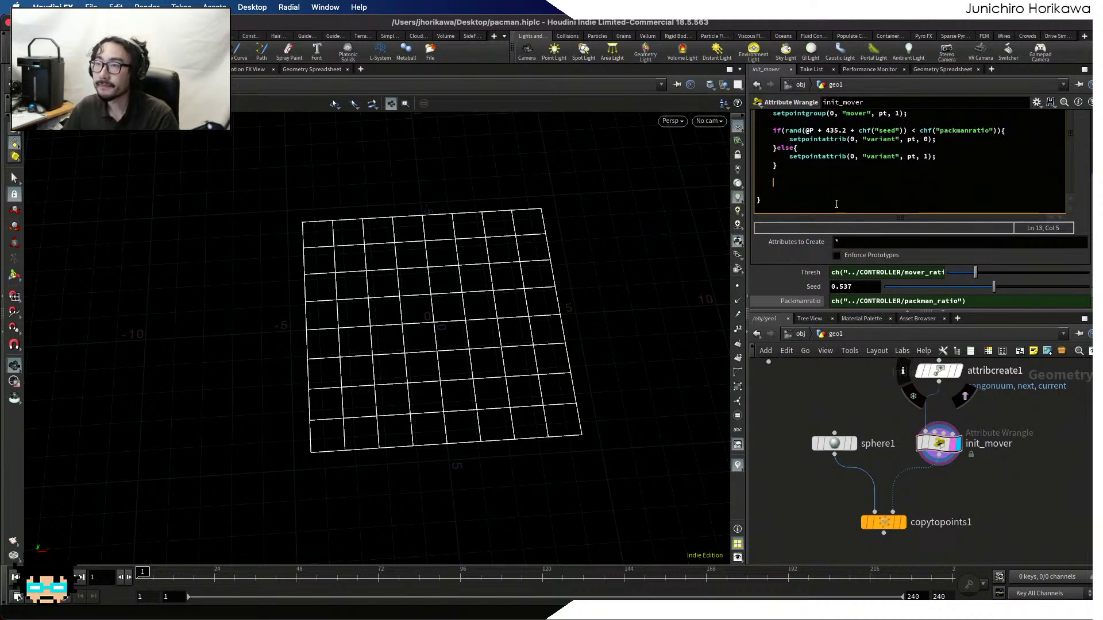
pyautogui.moveTo(807, 311); pyautogui.dragTo(808, 426)
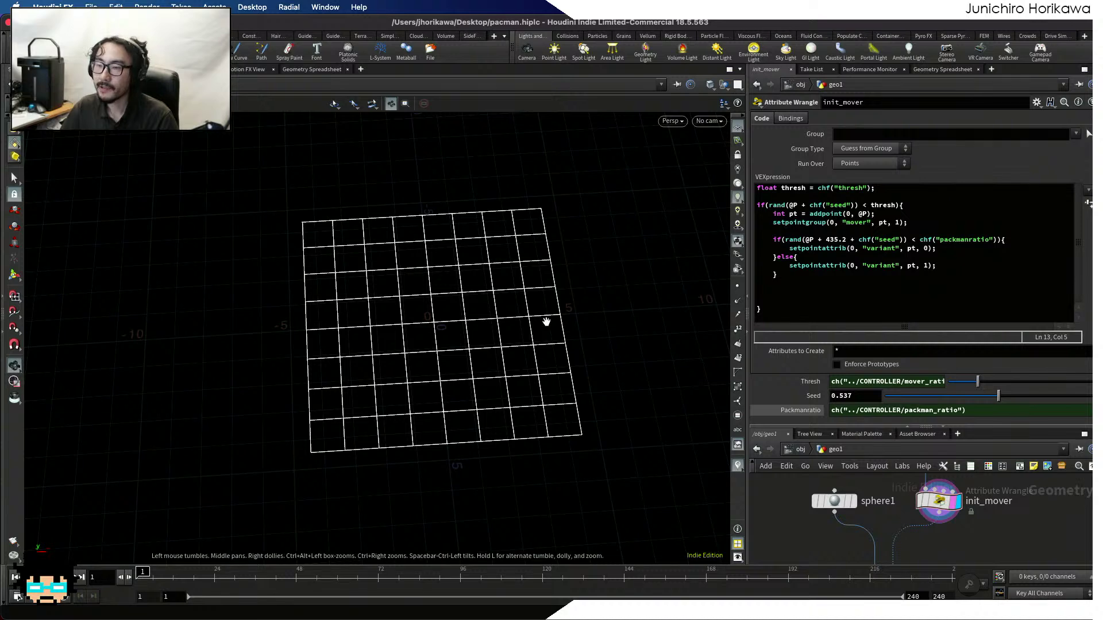
pyautogui.scroll(8, 410, 336)
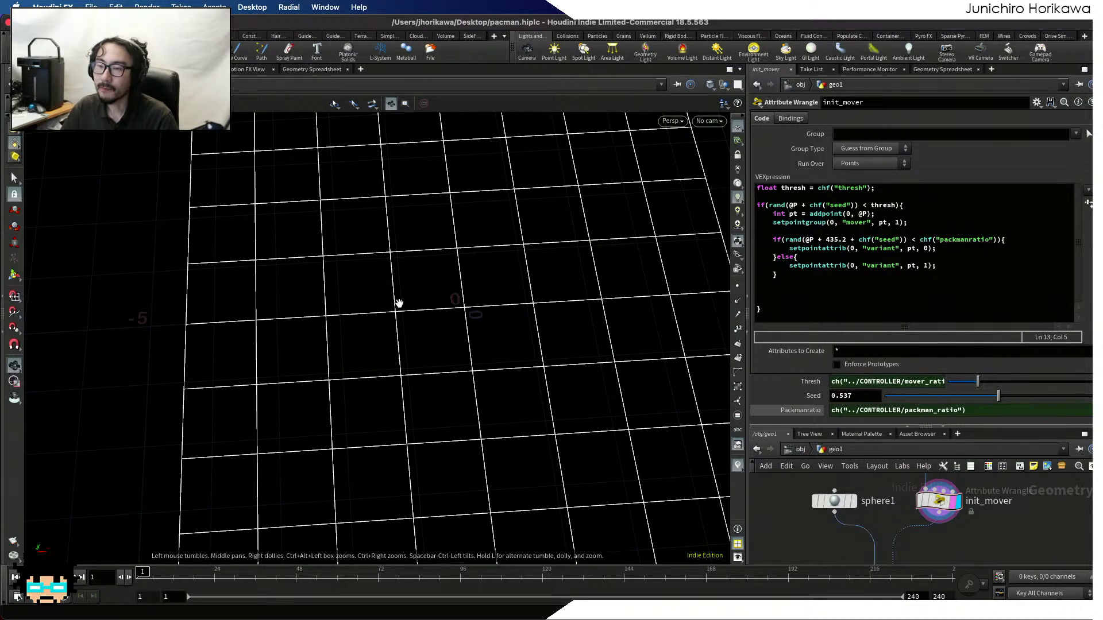
pyautogui.scroll(4, 388, 312)
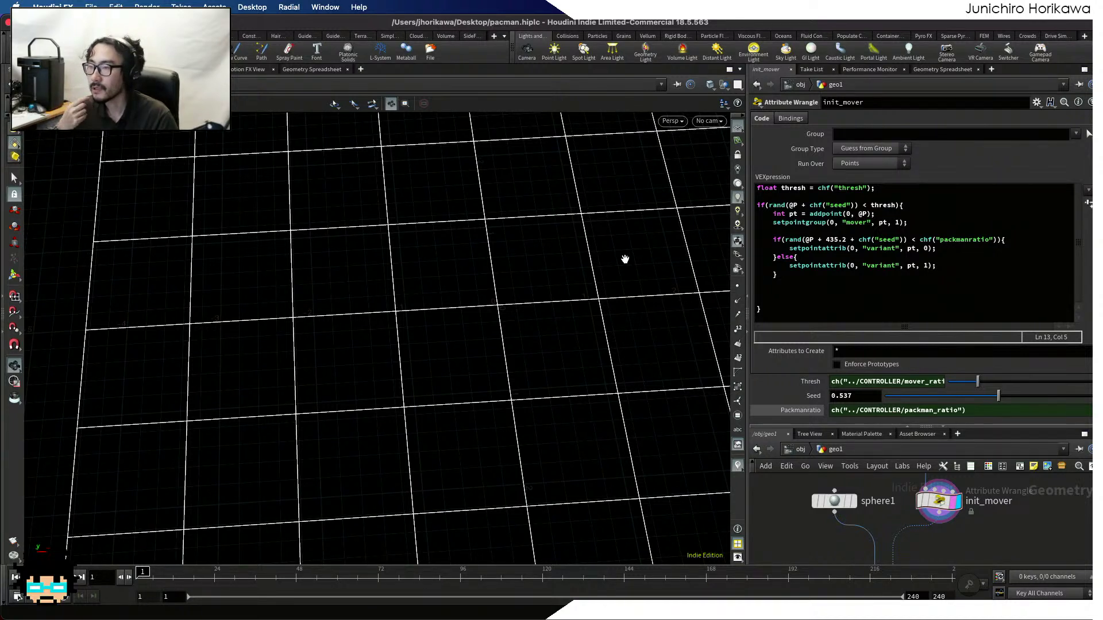
pyautogui.moveTo(773, 214); pyautogui.dragTo(887, 217)
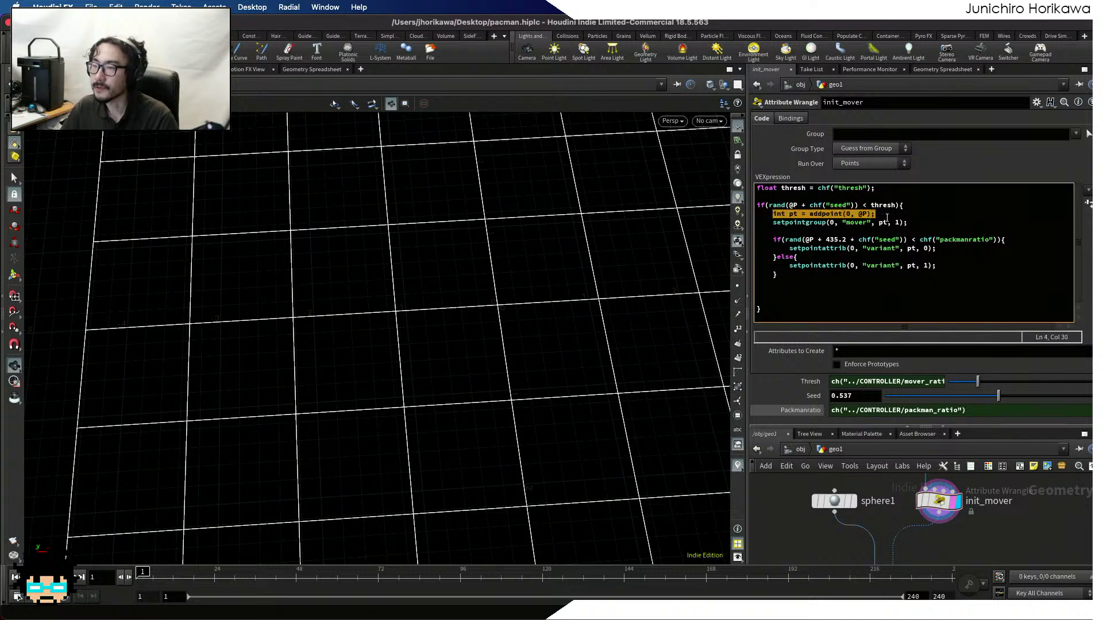
pyautogui.click(824, 290)
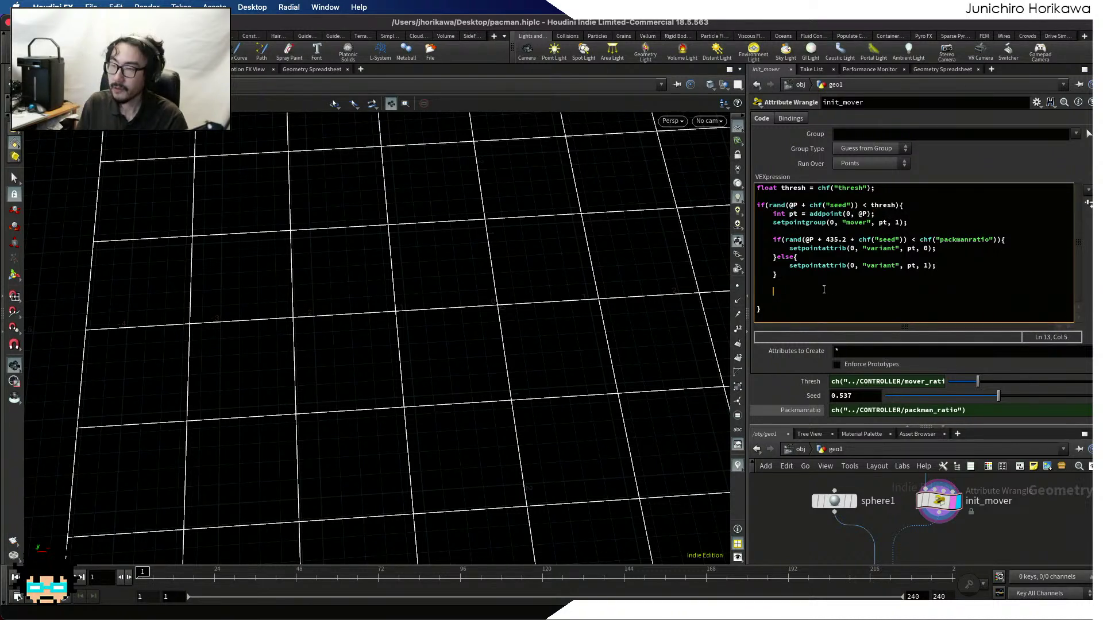
pyautogui.write('setpoint')
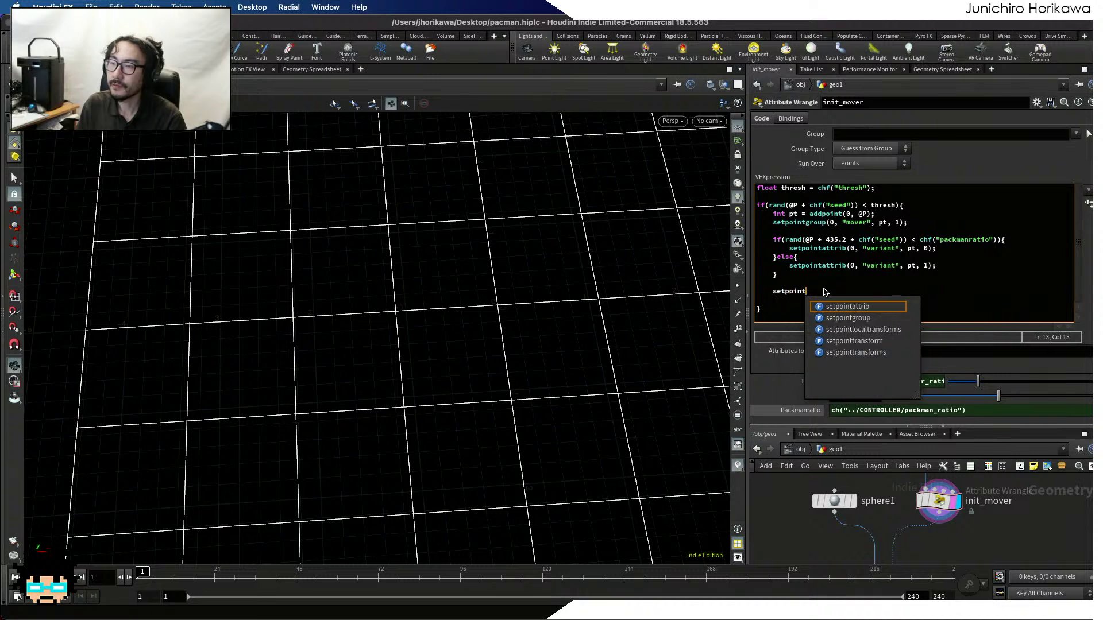
pyautogui.write('attrib(09, ')
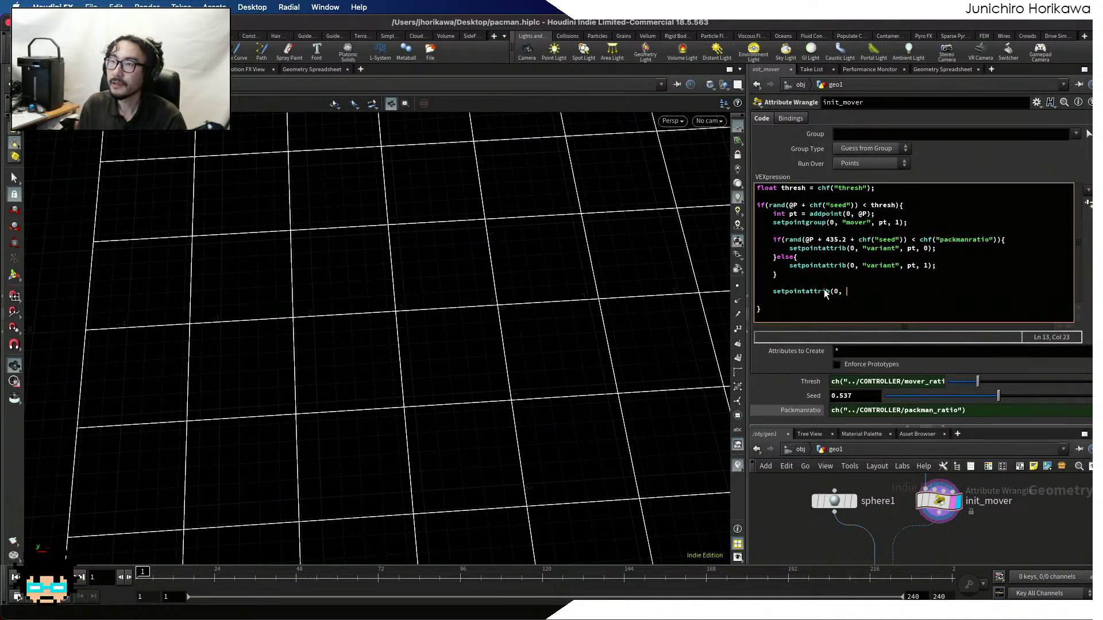
pyautogui.write('current",')
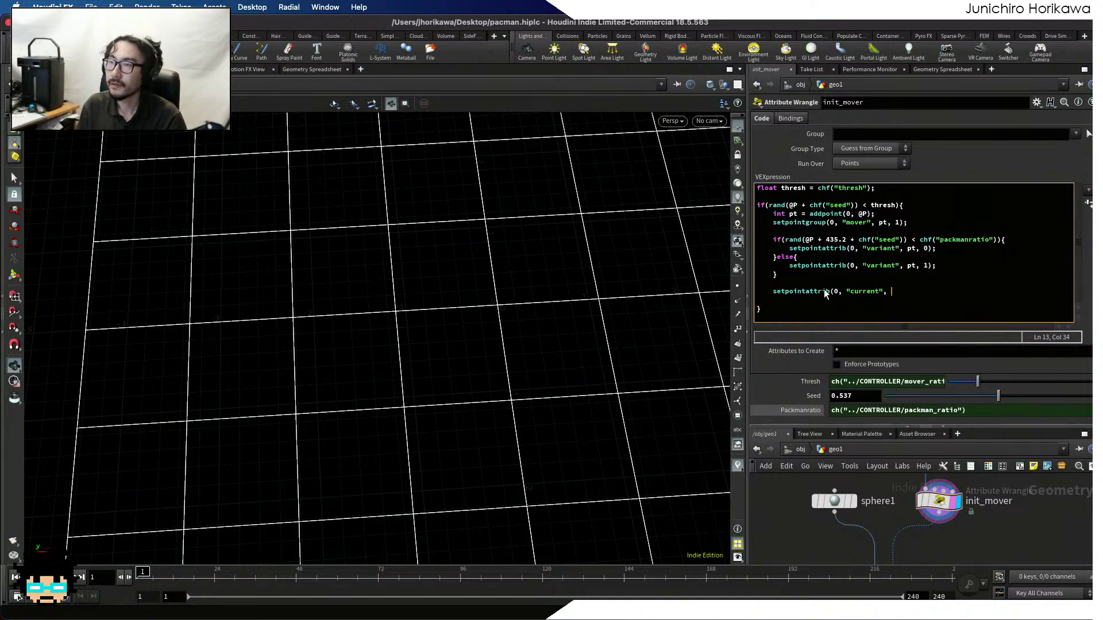
pyautogui.write(' pt,')
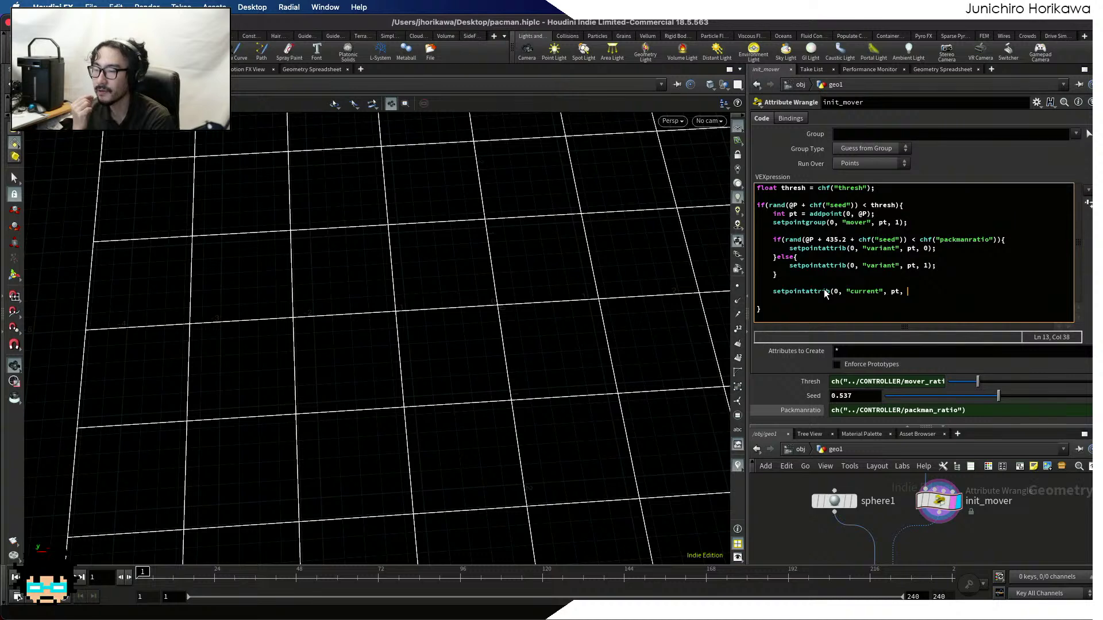
pyautogui.moveTo(530, 192); pyautogui.dragTo(401, 322)
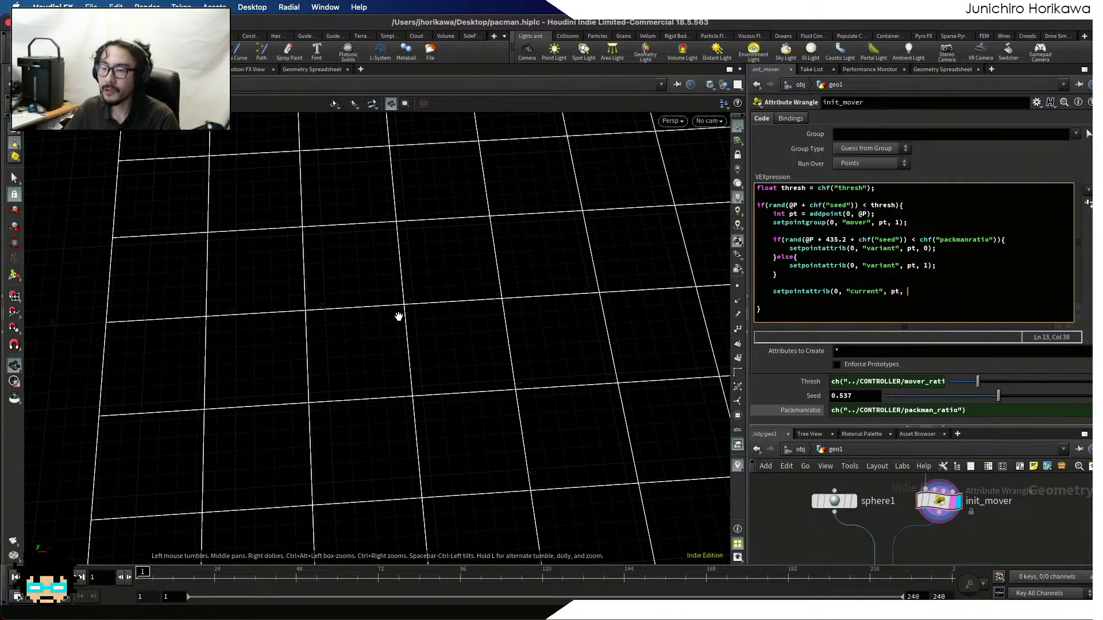
pyautogui.moveTo(398, 313); pyautogui.dragTo(401, 304)
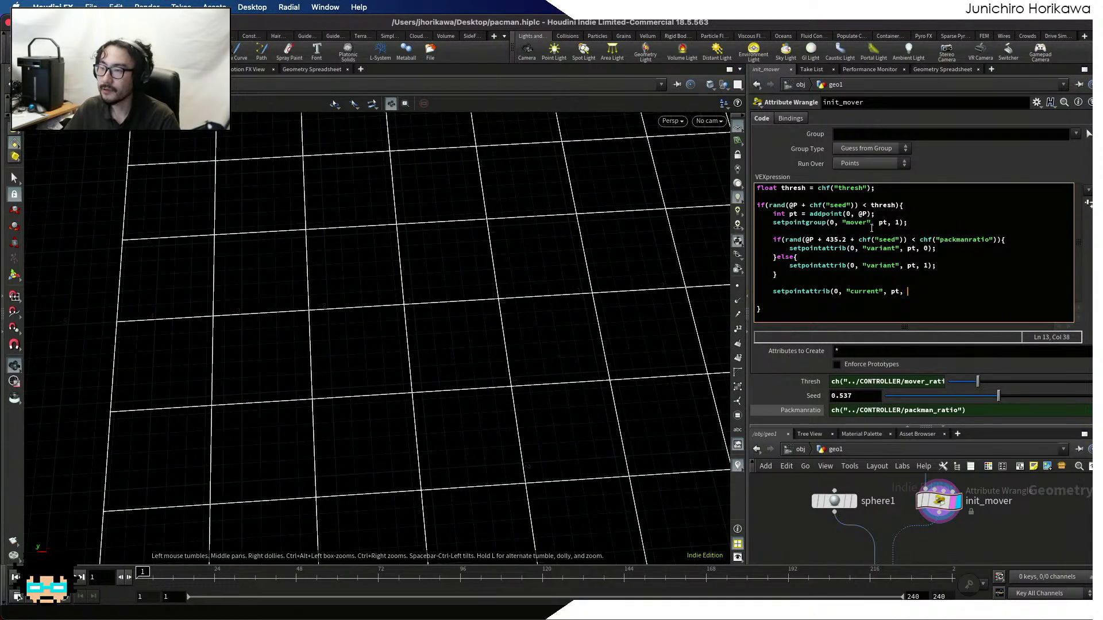
pyautogui.moveTo(896, 214); pyautogui.dragTo(780, 214)
pyautogui.click(922, 291)
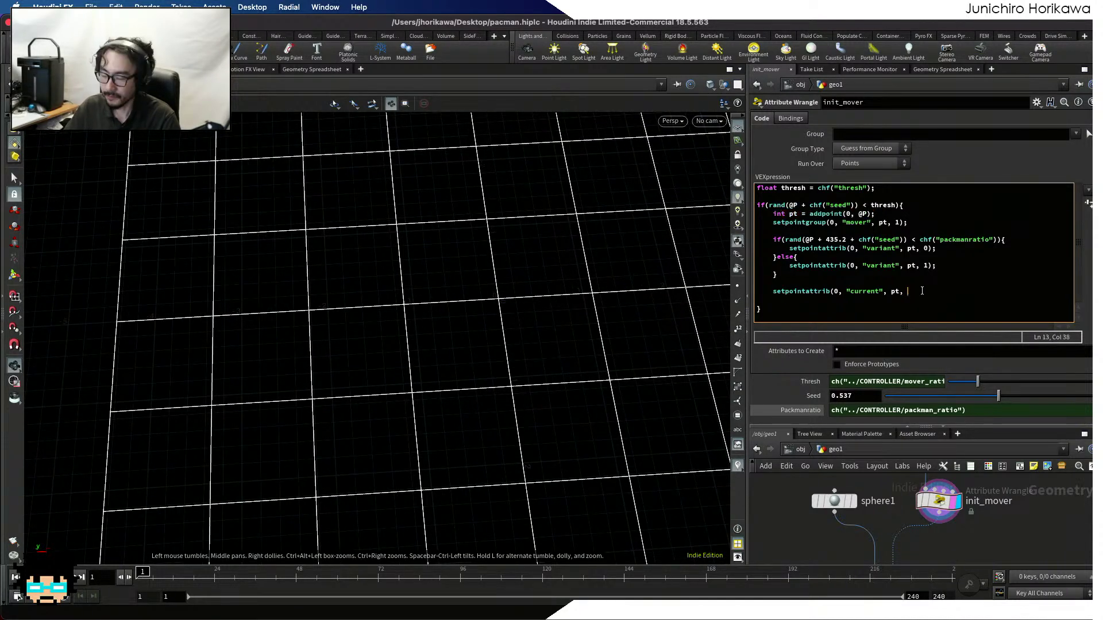
pyautogui.write('@ptnum);')
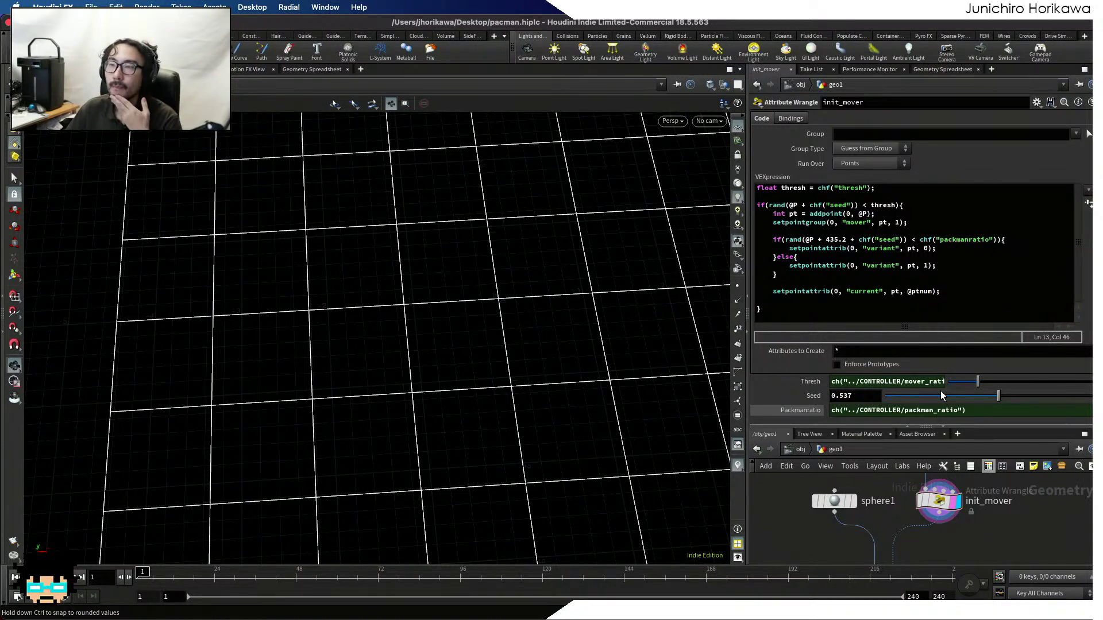
# Add blank lines after the "current" attribute statement and save the scene
pyautogui.click(951, 290)
pyautogui.press('Return')
pyautogui.press('Return')
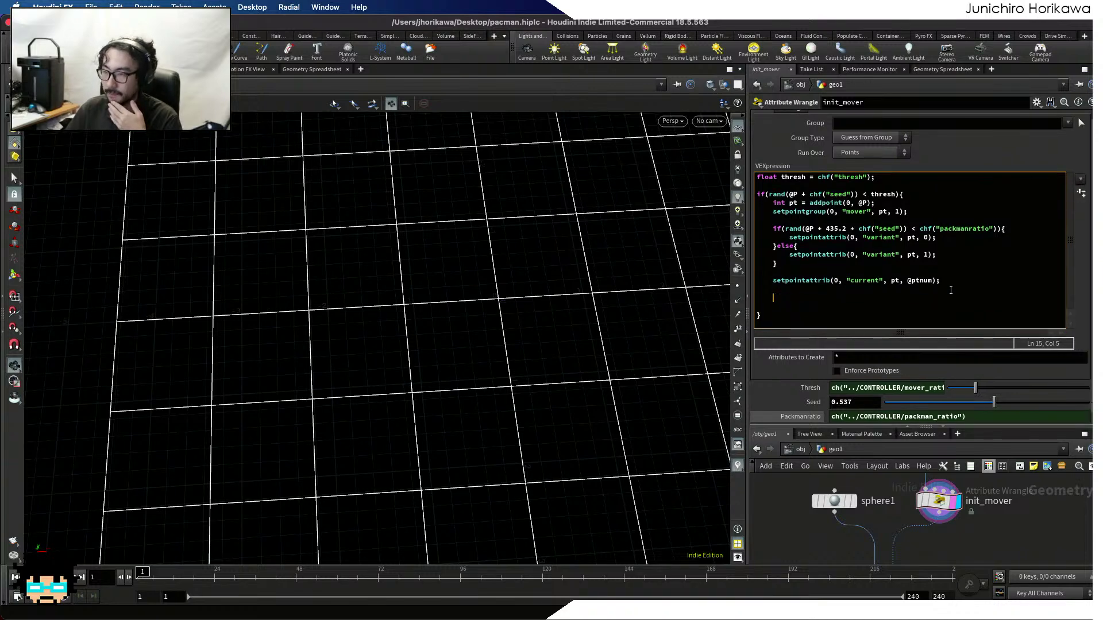
pyautogui.hotkey('ctrl', 's')
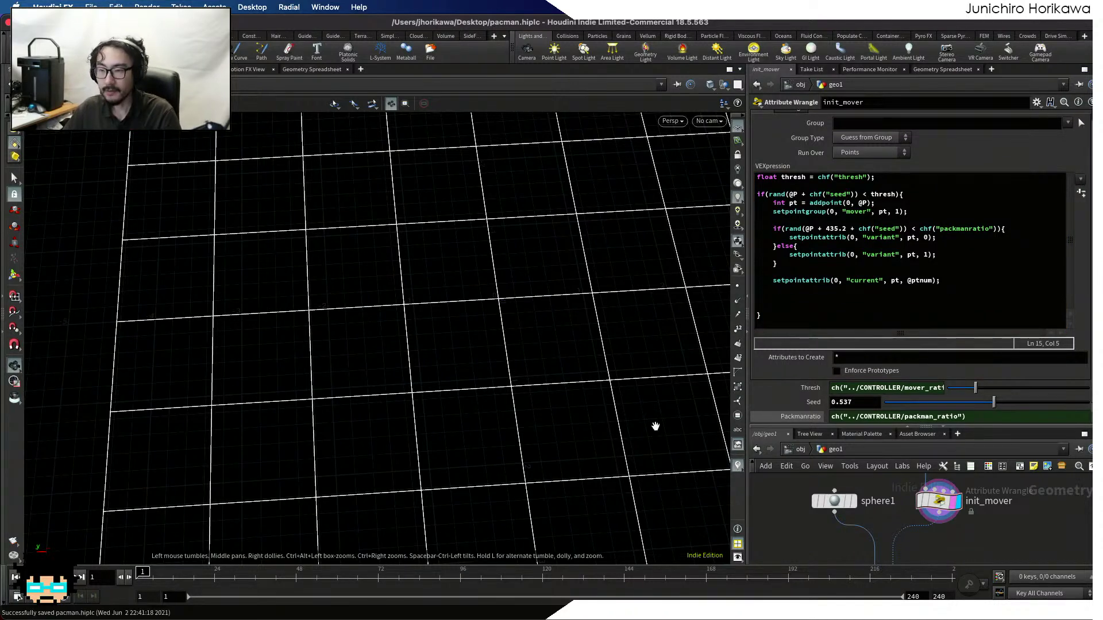
# Widen the parameter and network panes, enlarge the network area, and bring the whole grid and the CONTROLLER node into view
pyautogui.scroll(-10, 654, 425)
pyautogui.moveTo(367, 359)
pyautogui.mouseDown()
pyautogui.moveTo(376, 322)
pyautogui.moveTo(362, 370)
pyautogui.mouseUp()
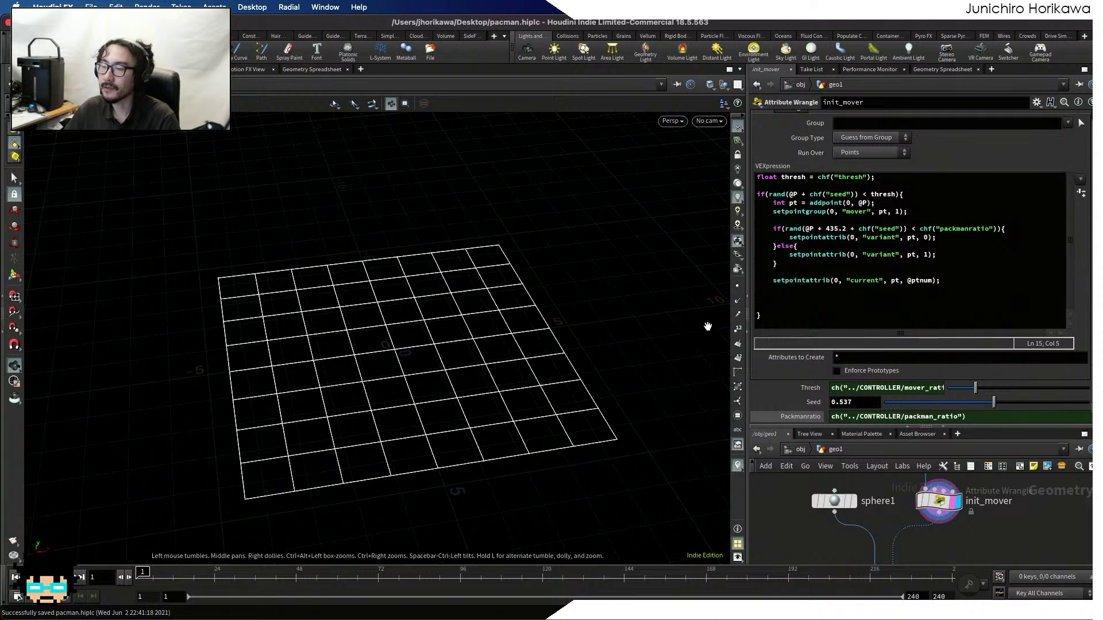
pyautogui.moveTo(745, 279); pyautogui.dragTo(658, 312)
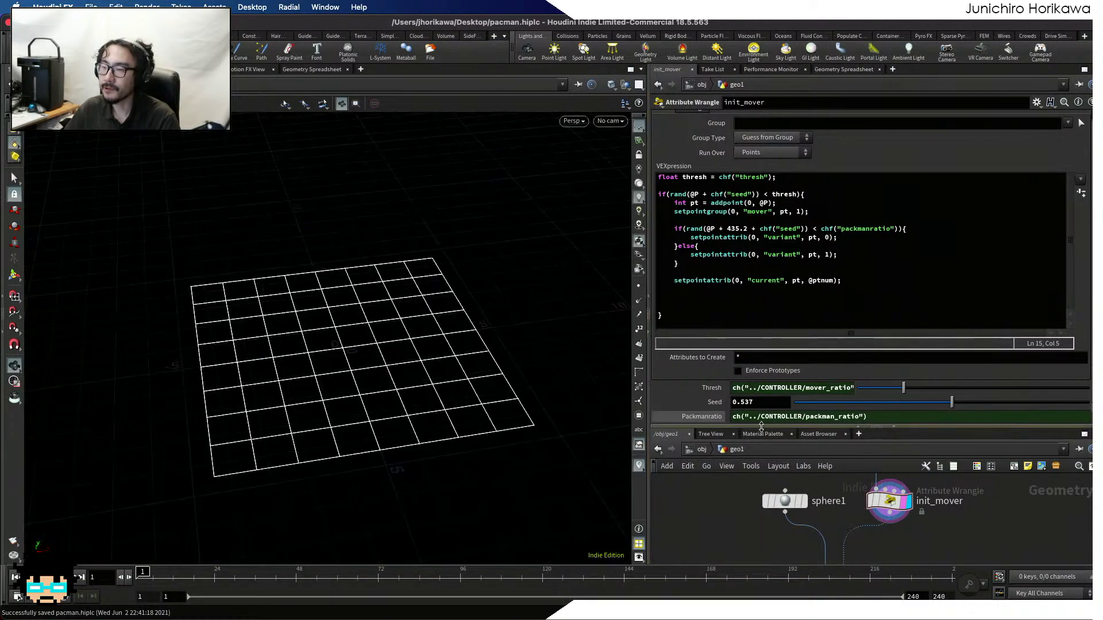
pyautogui.moveTo(761, 426); pyautogui.dragTo(746, 299)
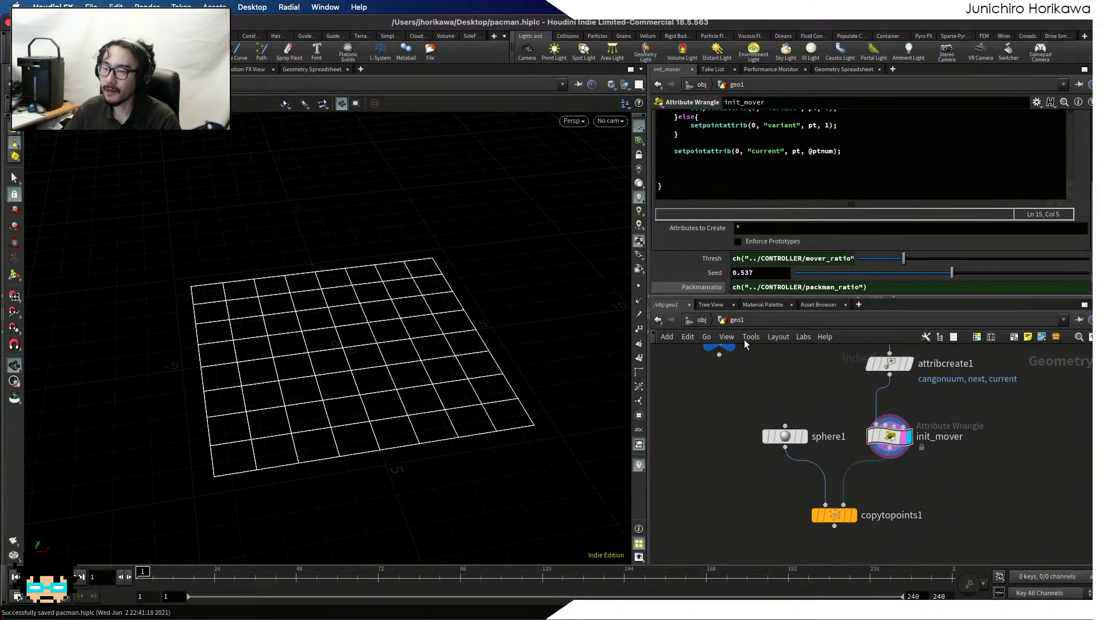
pyautogui.scroll(-3, 839, 480)
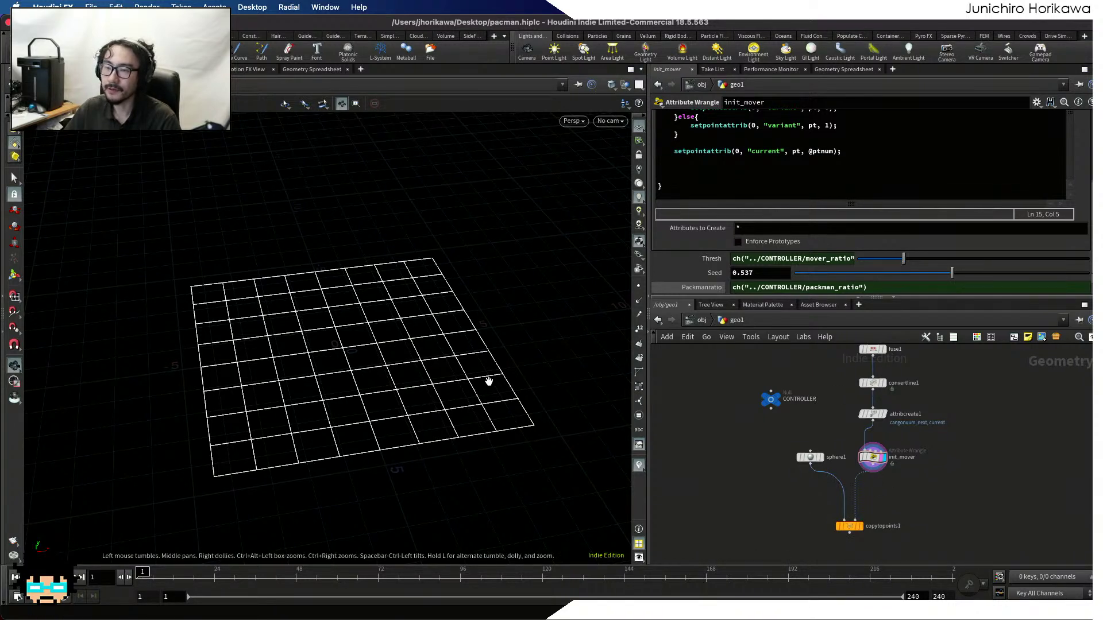
pyautogui.moveTo(359, 387); pyautogui.dragTo(327, 385)
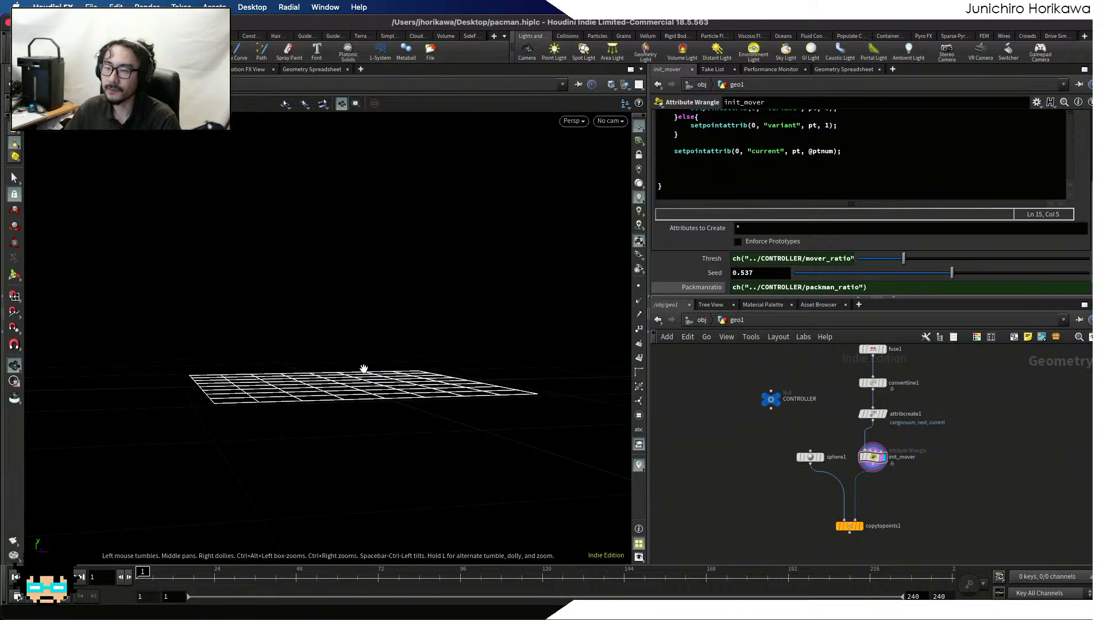
# Shift the grid1 node to the right of the border and create_path chain, making room for a second branch
pyautogui.moveTo(923, 446); pyautogui.dragTo(869, 519, button='middle')
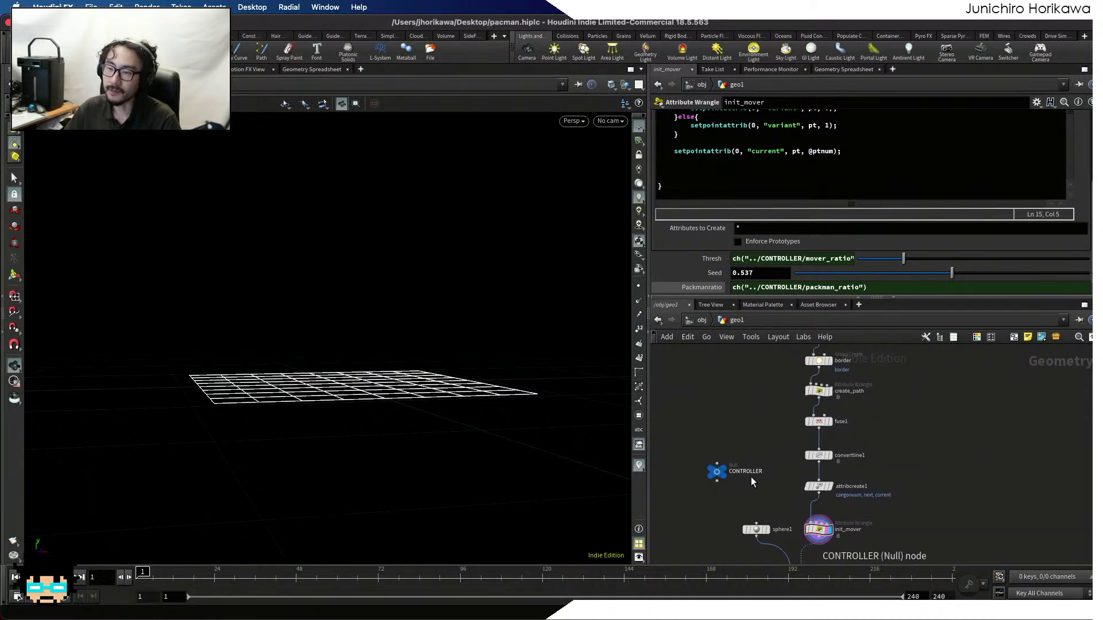
pyautogui.moveTo(782, 450); pyautogui.dragTo(778, 504, button='middle')
pyautogui.scroll(3, 818, 396)
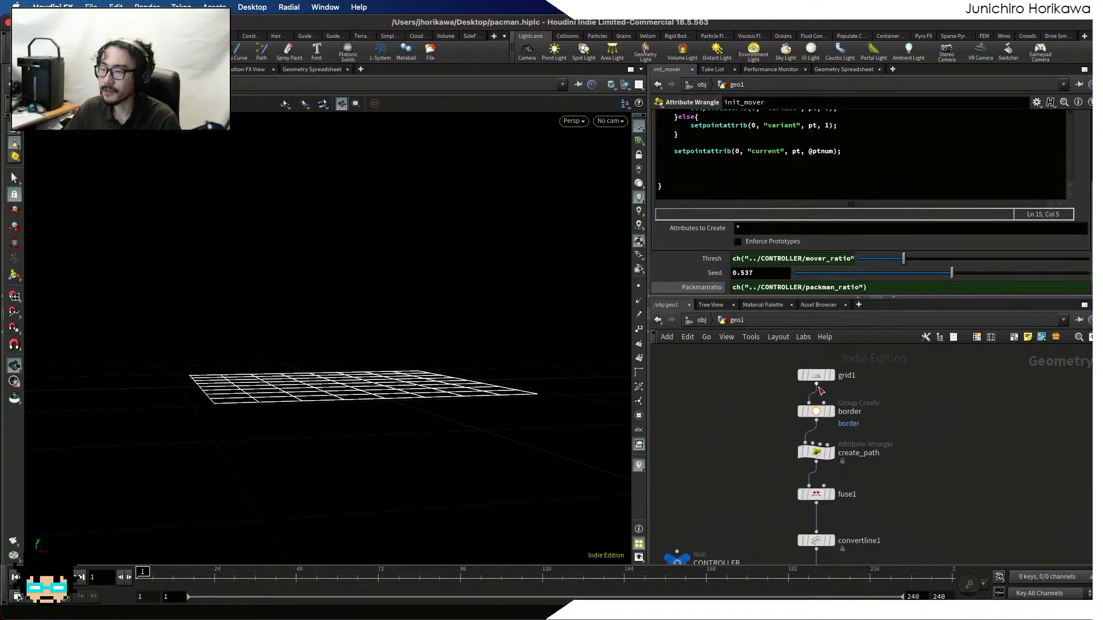
pyautogui.moveTo(814, 380); pyautogui.dragTo(880, 375)
pyautogui.moveTo(797, 410); pyautogui.dragTo(864, 411)
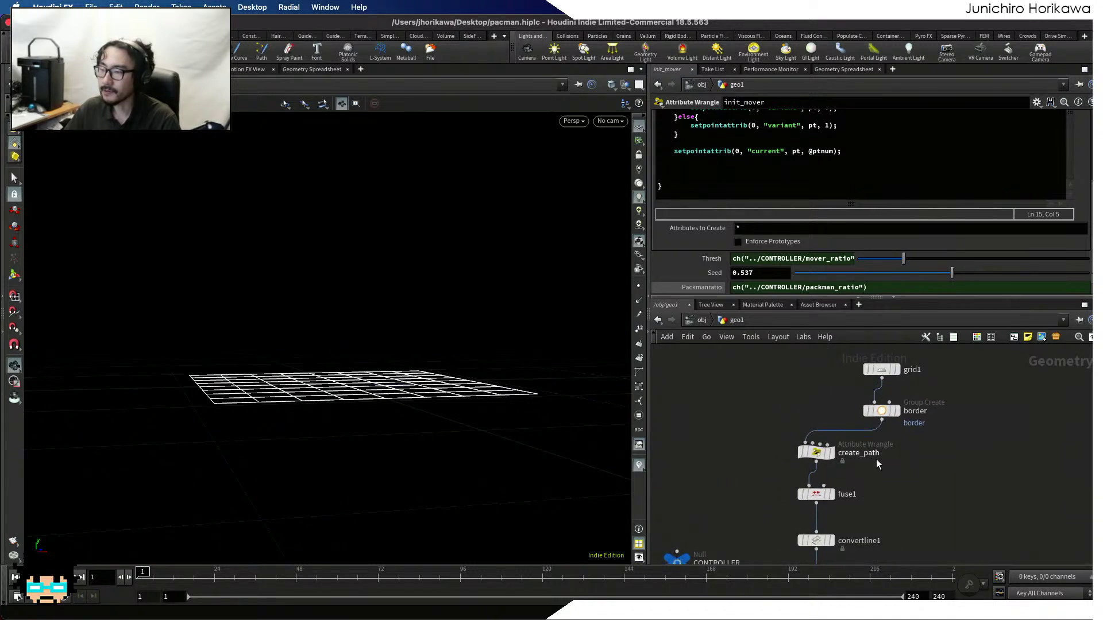
pyautogui.scroll(1, 873, 408)
pyautogui.moveTo(877, 464); pyautogui.dragTo(848, 498, button='middle')
pyautogui.moveTo(872, 448); pyautogui.dragTo(794, 443)
# Display grid1's output and view the grid surface up close from above
pyautogui.click(879, 393)
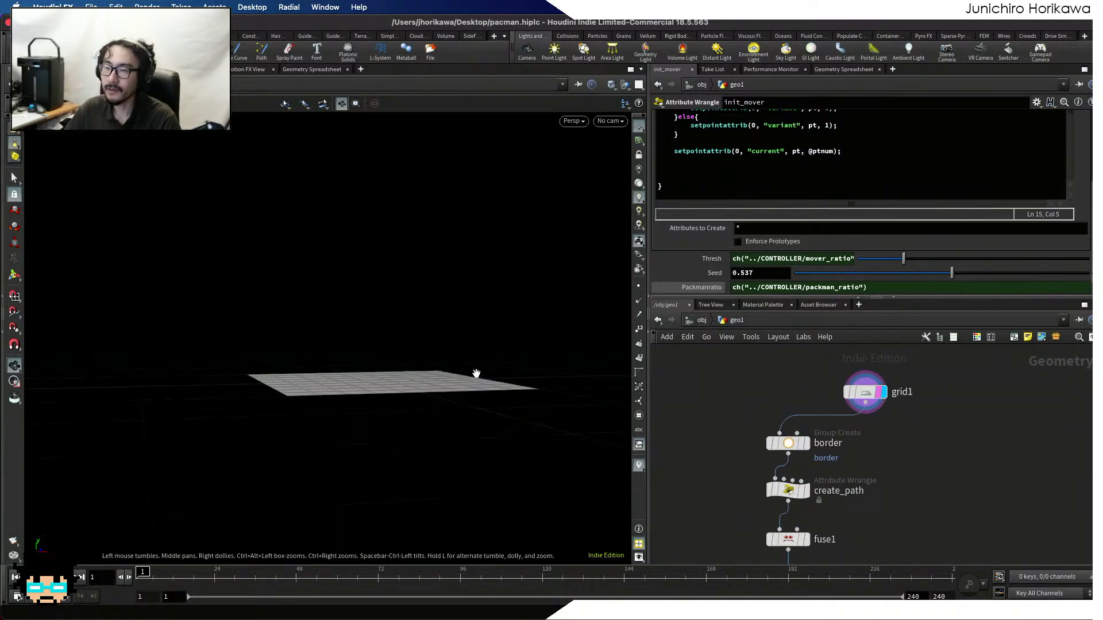
pyautogui.moveTo(476, 374); pyautogui.dragTo(475, 443)
pyautogui.scroll(1, 511, 412)
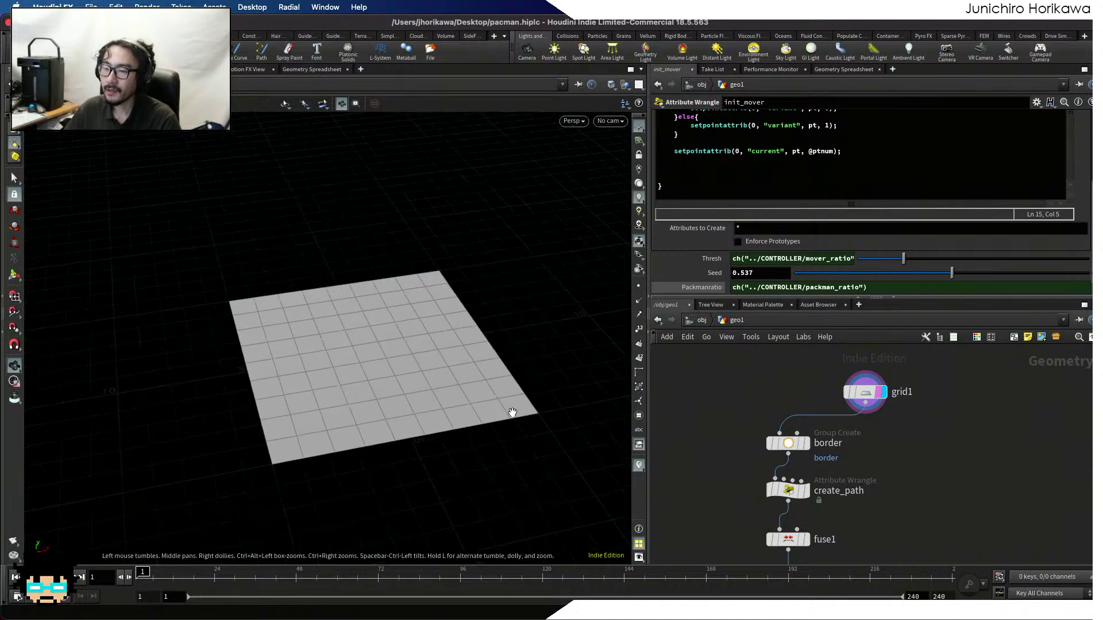
pyautogui.scroll(5, 512, 413)
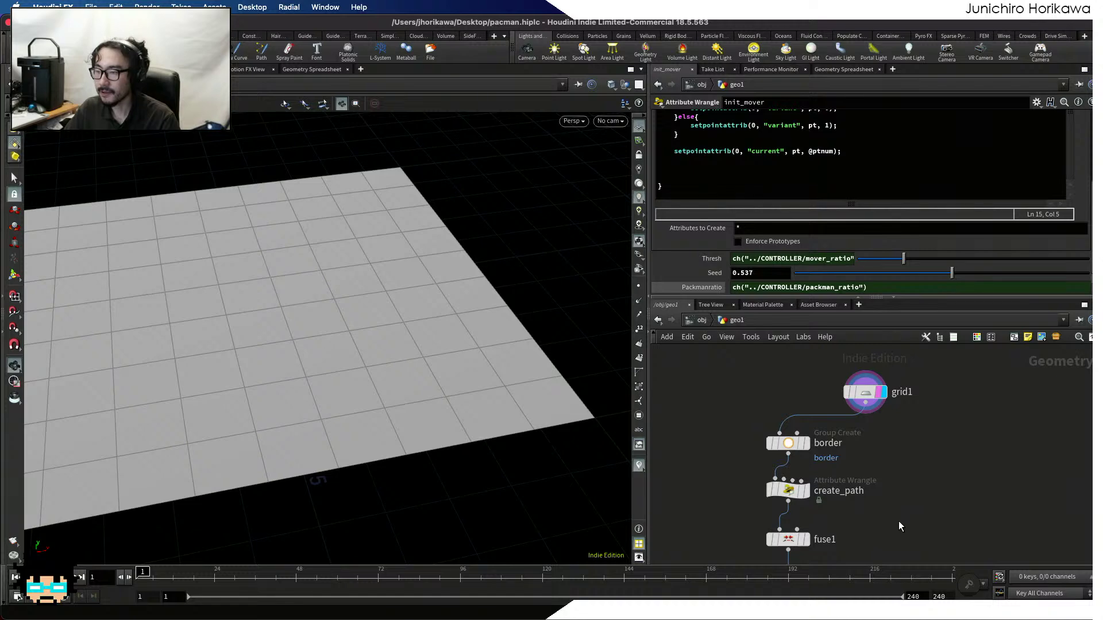
# Add a Subdivide node beside create_path, feed grid1 into its first input and display its result
pyautogui.moveTo(892, 520); pyautogui.dragTo(908, 487, button='middle')
pyautogui.press('Tab')
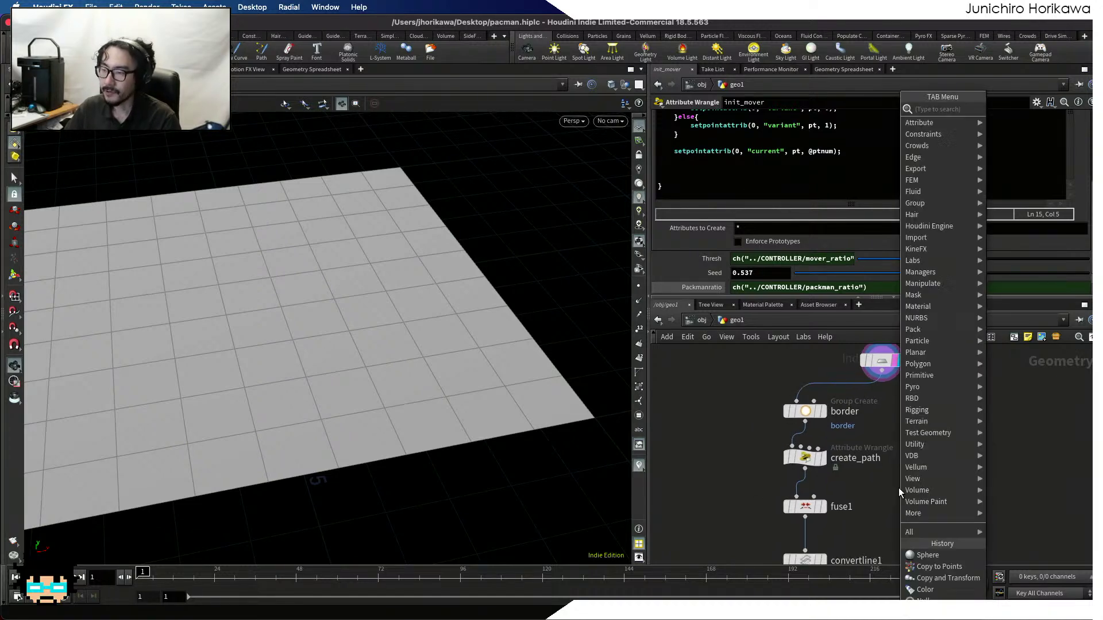
pyautogui.write('subd')
pyautogui.press('Return')
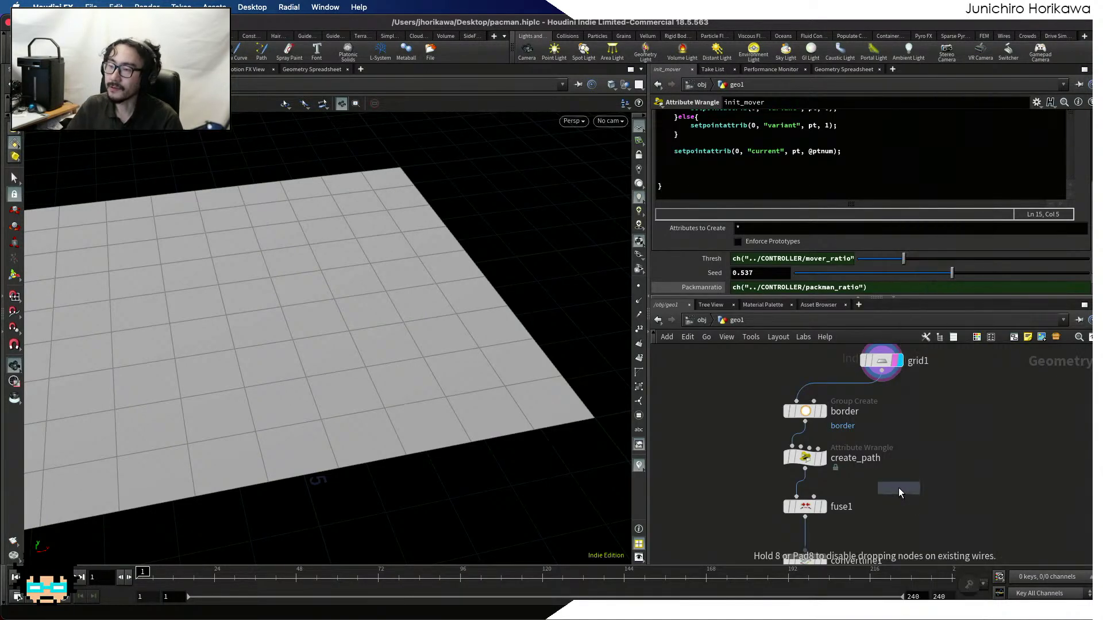
pyautogui.click(898, 488)
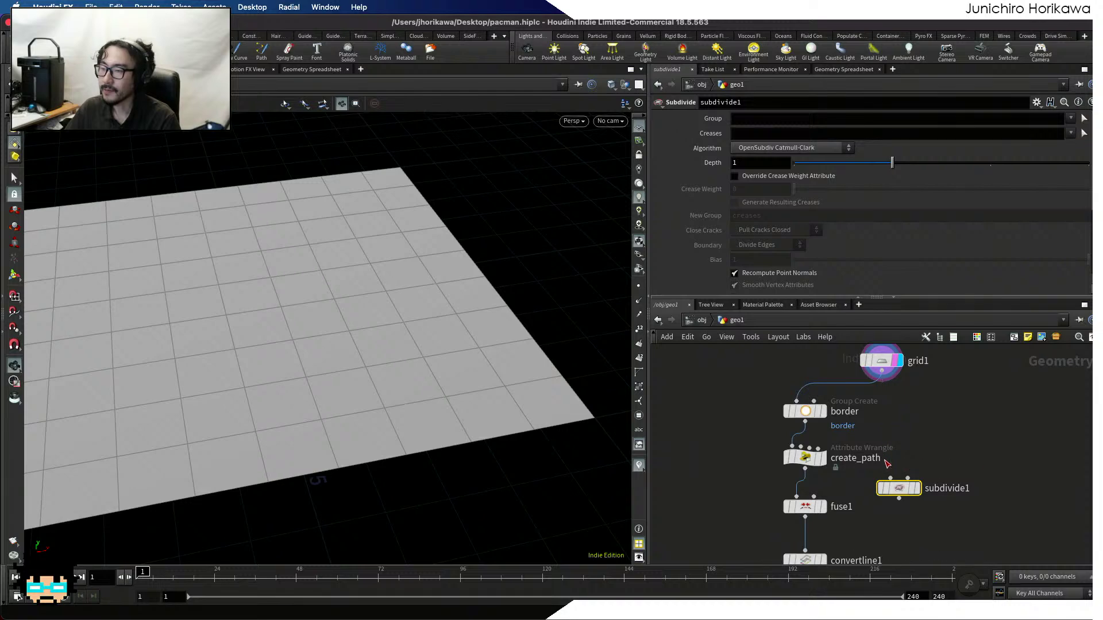
pyautogui.click(889, 476)
pyautogui.scroll(1, 916, 489)
pyautogui.click(917, 488)
# Move the Subdivide node down the network to sit beside attribcreate1
pyautogui.scroll(-4, 908, 511)
pyautogui.moveTo(907, 514); pyautogui.dragTo(893, 416, button='middle')
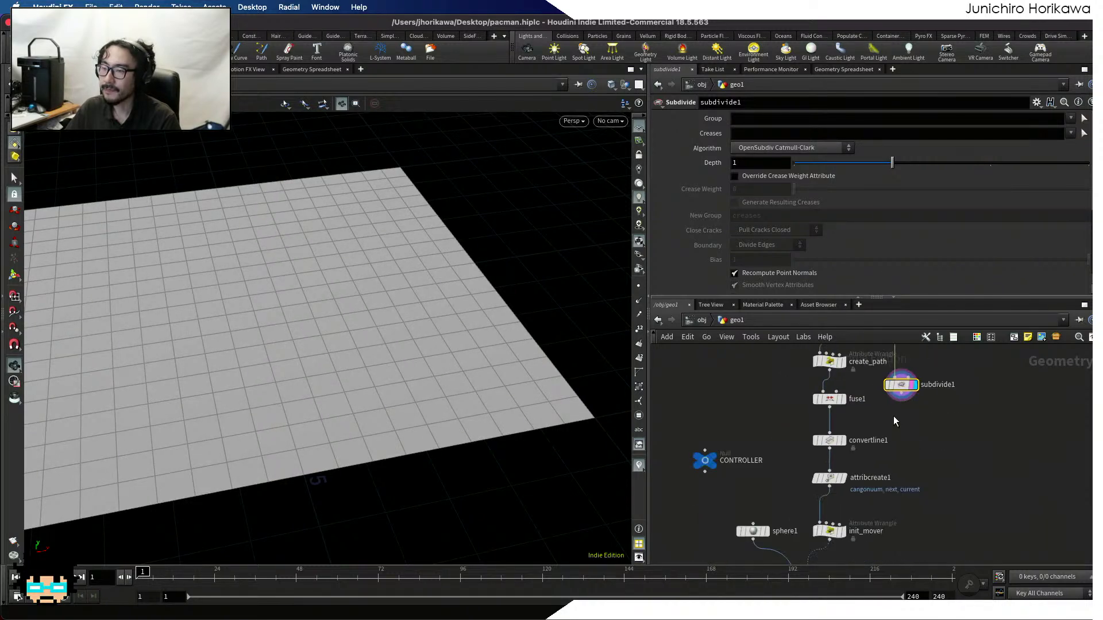
pyautogui.moveTo(900, 384); pyautogui.dragTo(929, 498)
pyautogui.moveTo(894, 163); pyautogui.dragTo(923, 173)
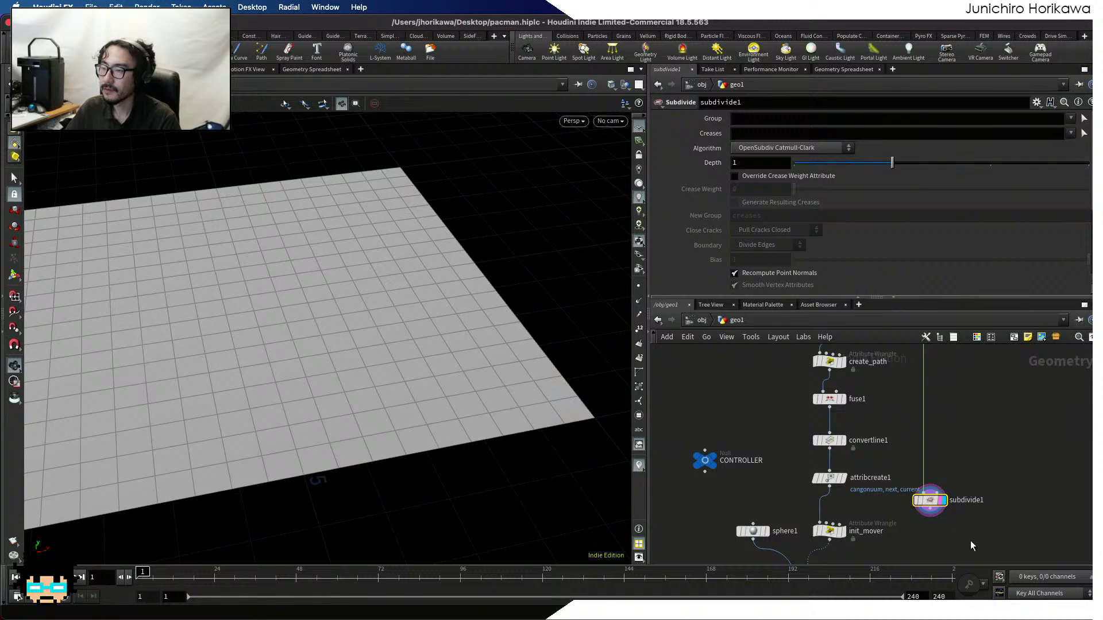
# Add a Normal node directly below subdivide1, wired from its output, and display it
pyautogui.moveTo(970, 539); pyautogui.dragTo(883, 467, button='middle')
pyautogui.scroll(3, 883, 467)
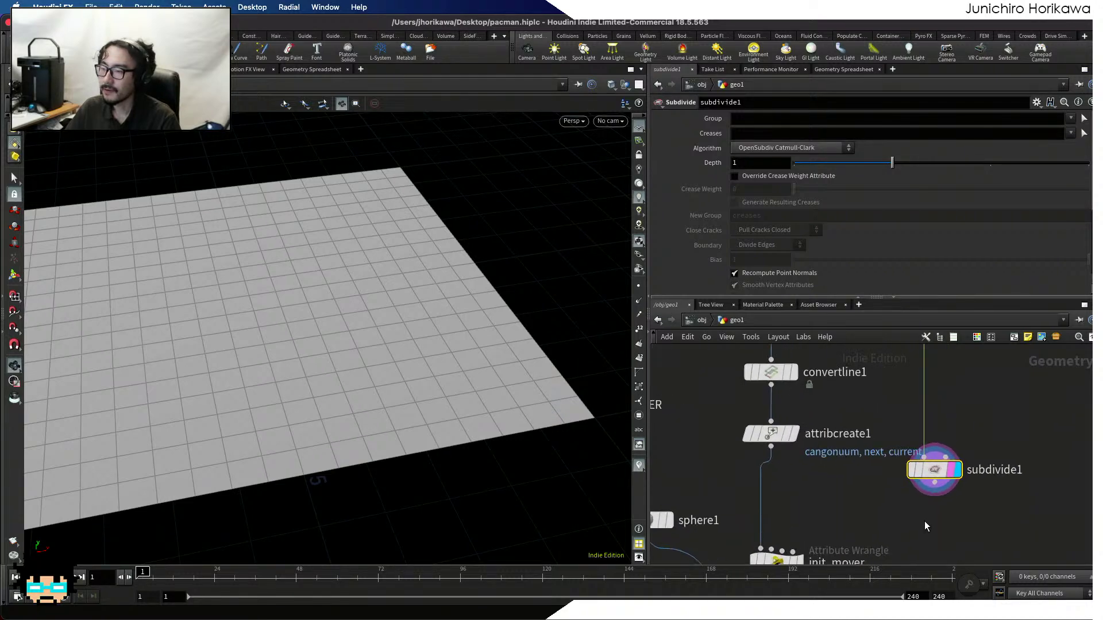
pyautogui.press('Tab')
pyautogui.write('norma')
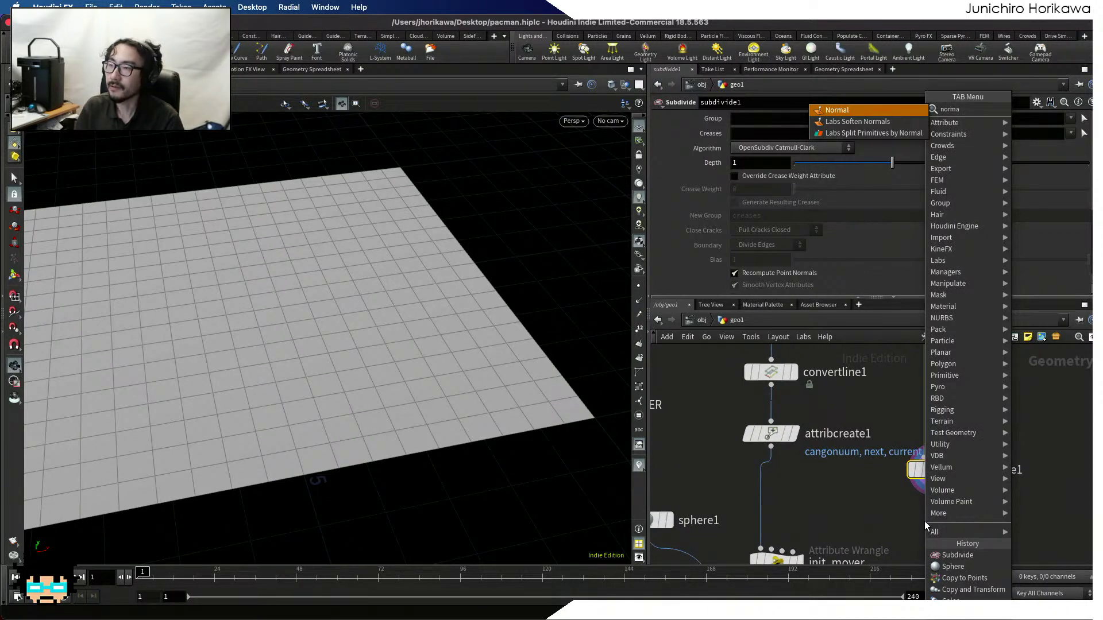
pyautogui.press('Return')
pyautogui.click(925, 521)
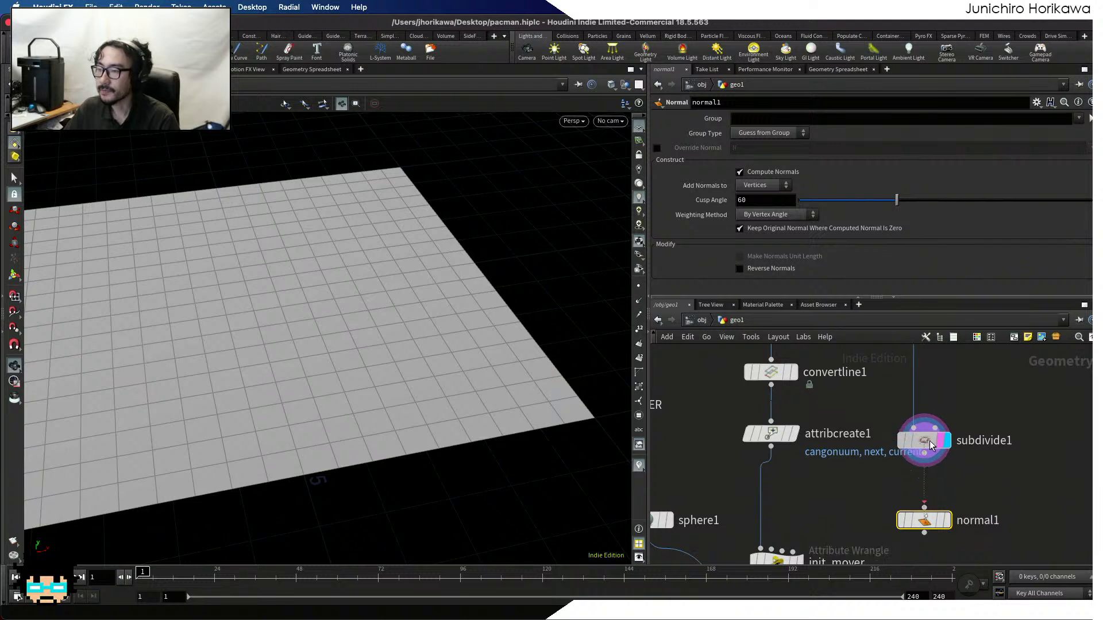
pyautogui.click(930, 445)
pyautogui.moveTo(932, 527); pyautogui.dragTo(931, 506)
pyautogui.press('r')
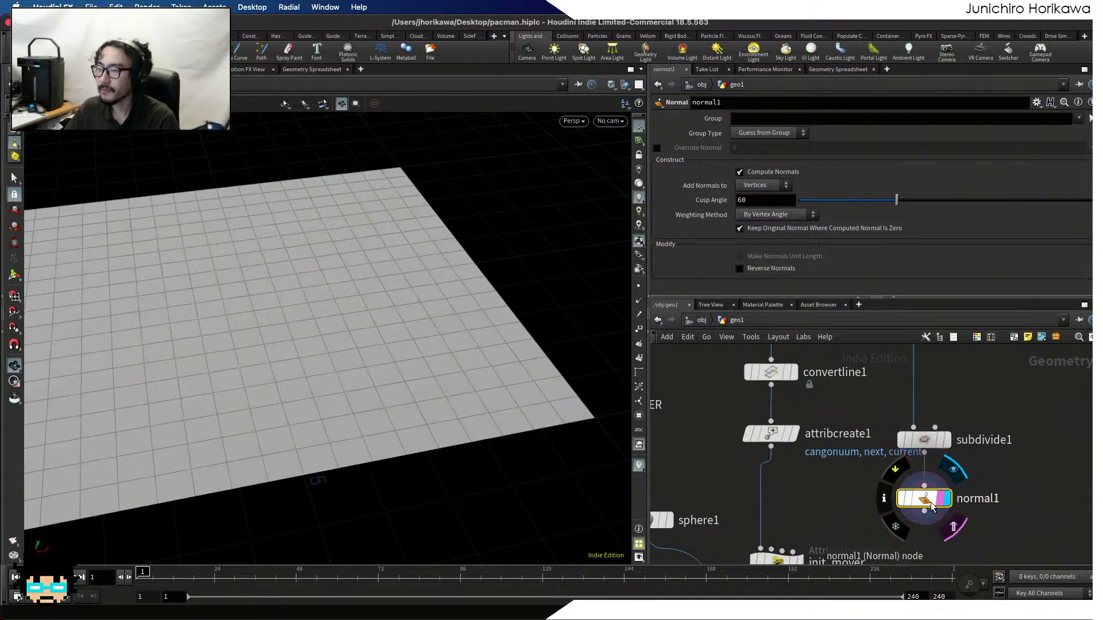
# Set the Normal node to add normals to Points and connect its output to init_mover's second input
pyautogui.click(759, 187)
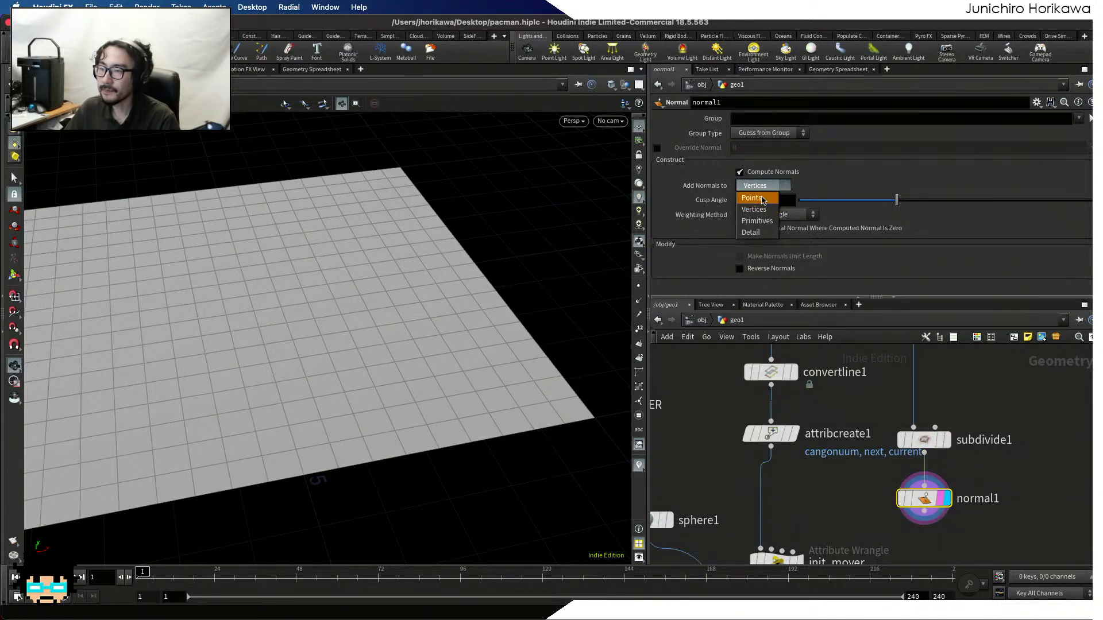
pyautogui.click(758, 196)
pyautogui.moveTo(873, 469); pyautogui.dragTo(898, 383, button='middle')
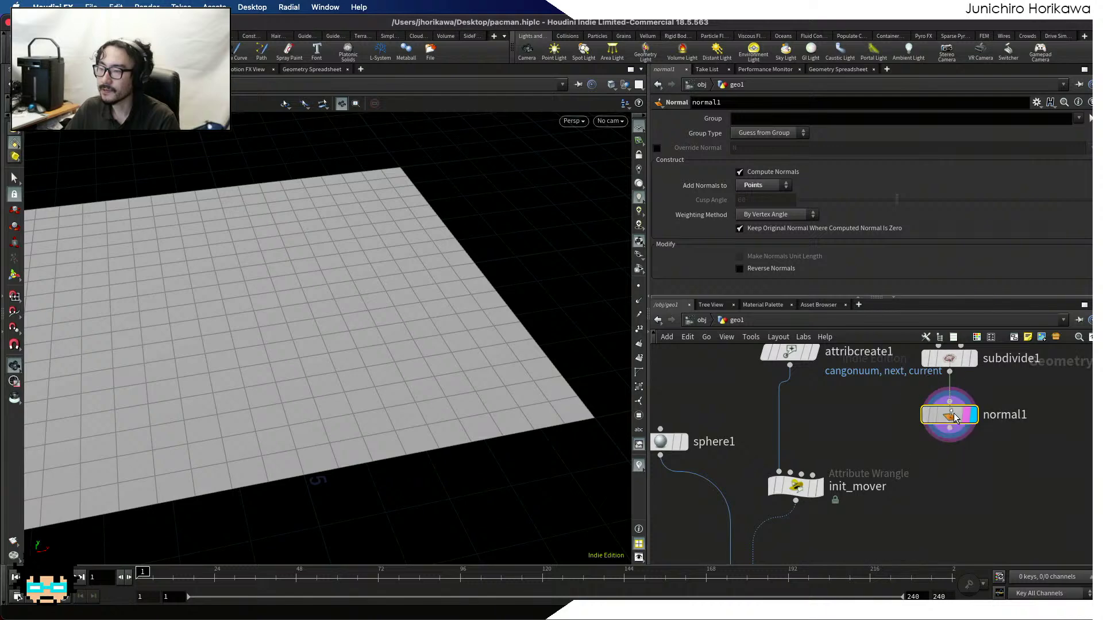
pyautogui.click(949, 428)
pyautogui.click(806, 476)
pyautogui.scroll(-3, 878, 462)
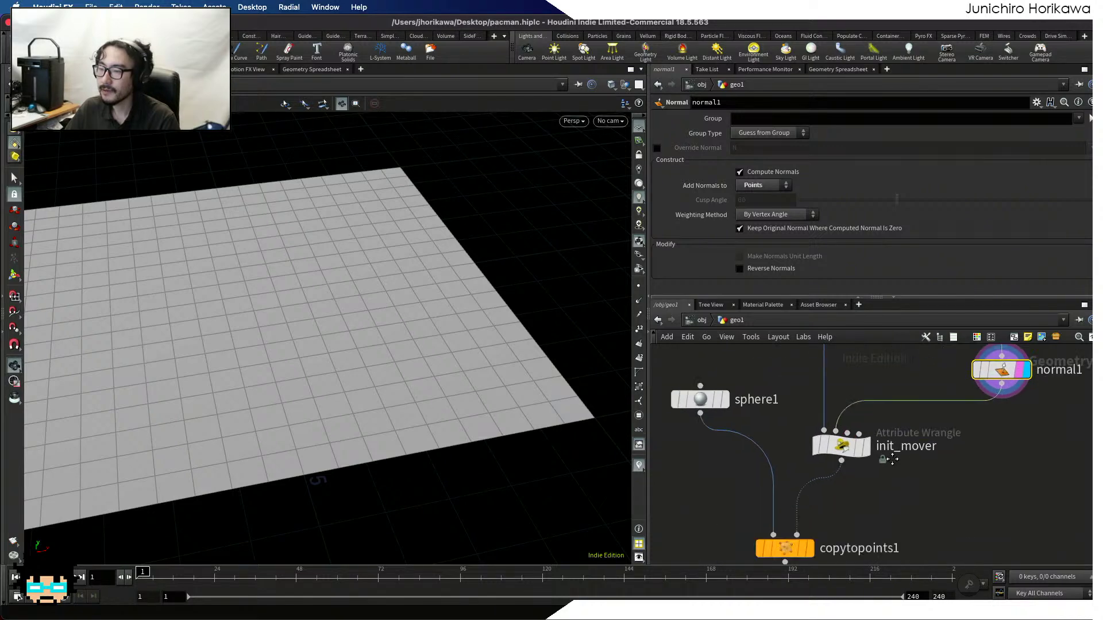
# Select and display the init_mover wrangle, and enlarge the parameter pane to show more of its VEX code
pyautogui.scroll(3, 882, 460)
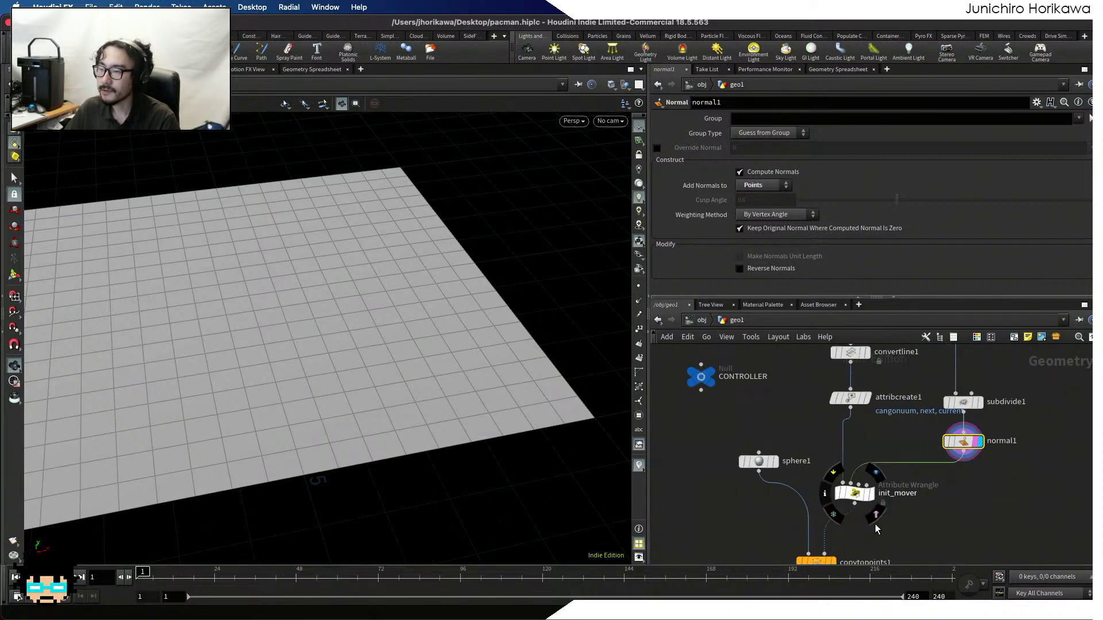
pyautogui.click(874, 495)
pyautogui.click(856, 493)
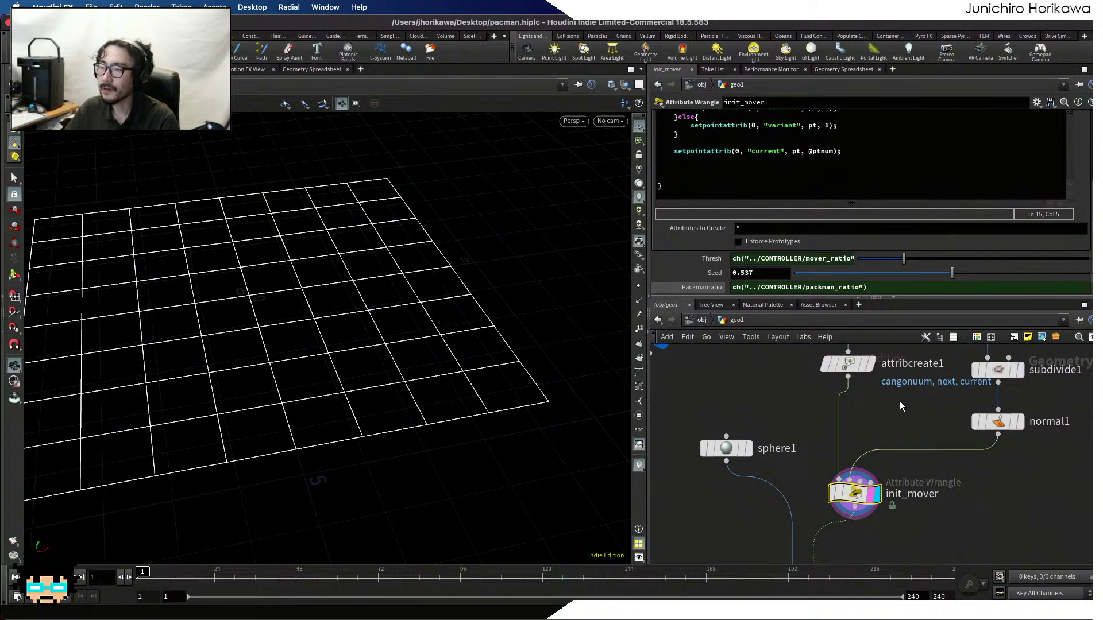
pyautogui.scroll(-2, 900, 401)
pyautogui.click(750, 173)
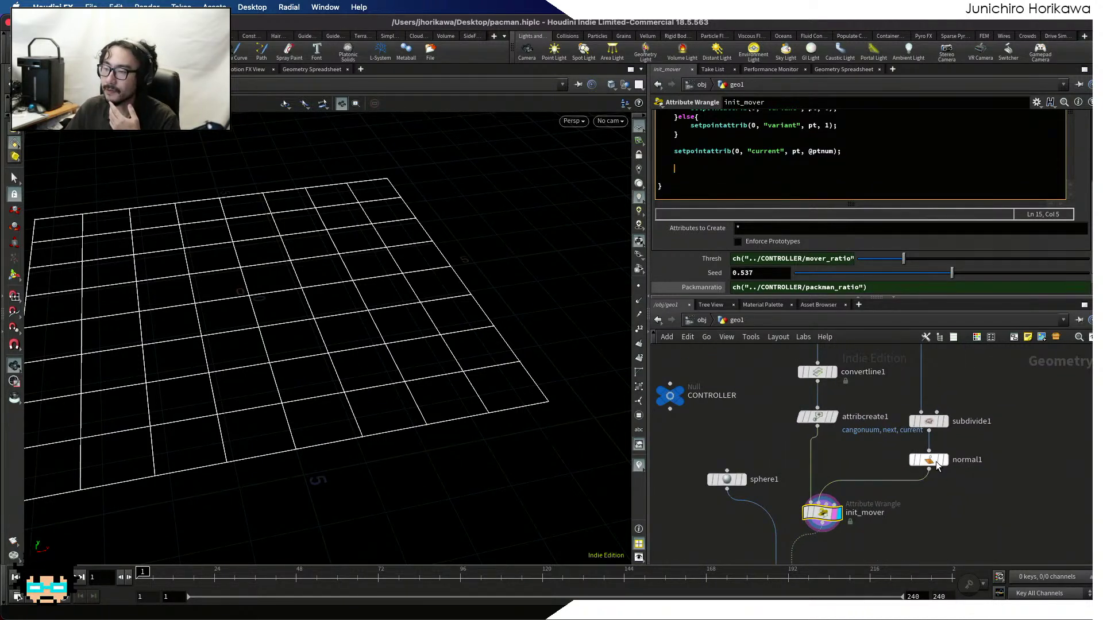
pyautogui.moveTo(930, 460); pyautogui.dragTo(934, 471)
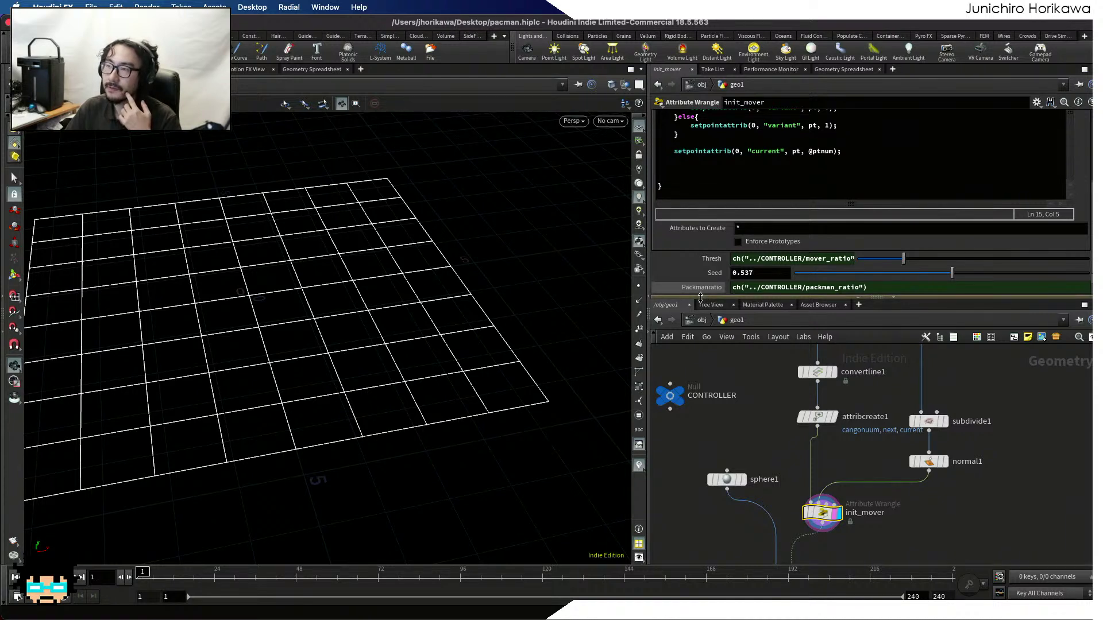
pyautogui.moveTo(700, 296); pyautogui.dragTo(700, 347)
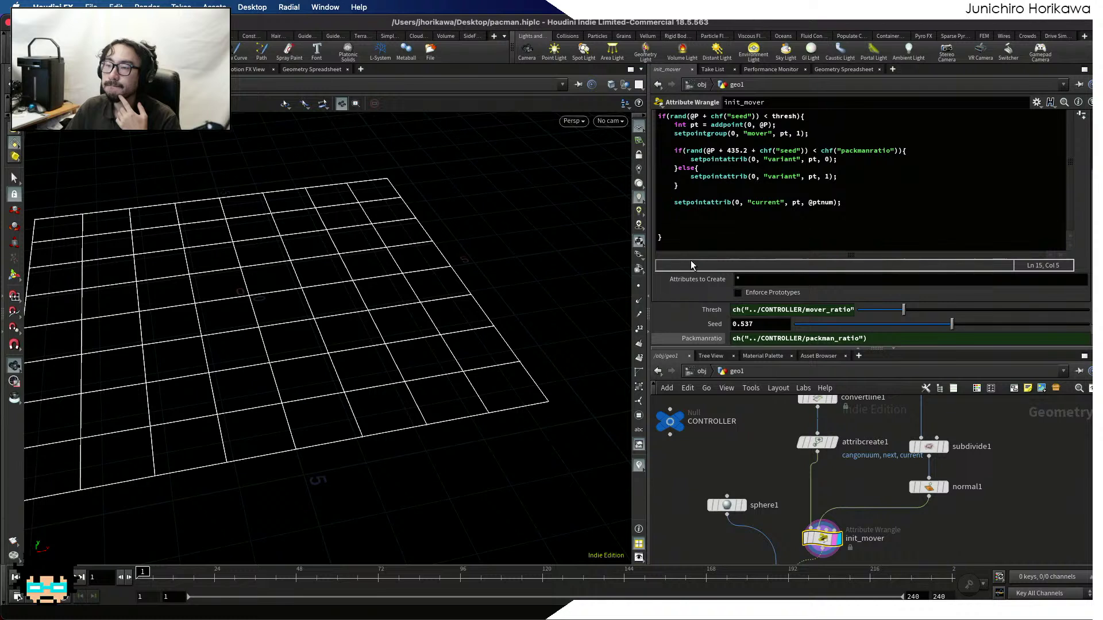
# Below the "current" attribute statement, add vector norm = uvsample(1, "N", "P", @P); to sample the surface normal
pyautogui.click(693, 221)
pyautogui.write('vector ')
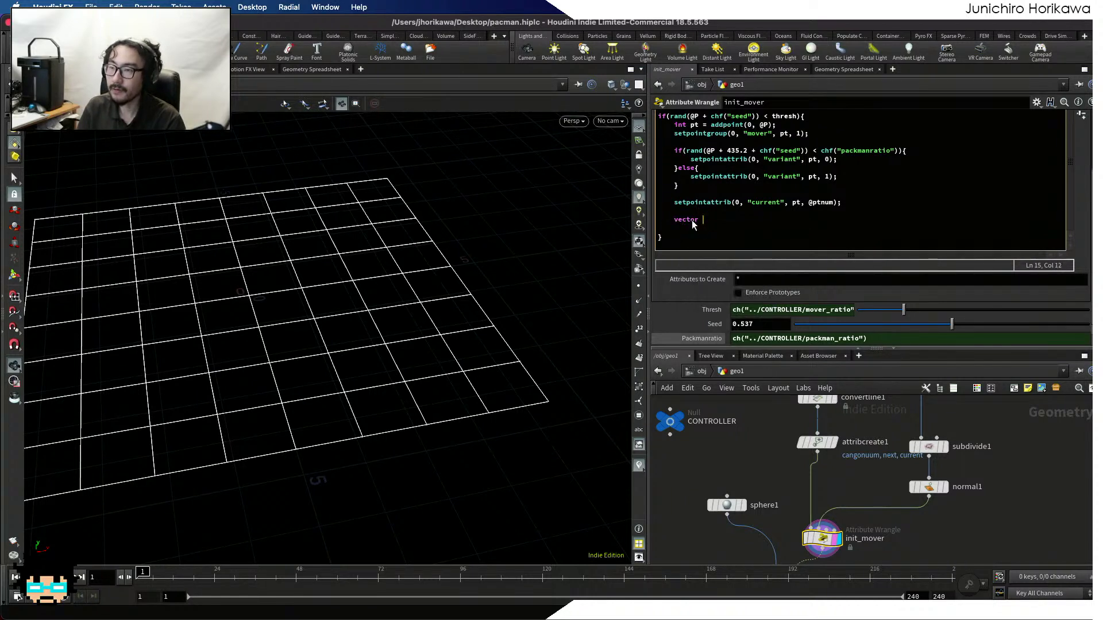
pyautogui.write('norm')
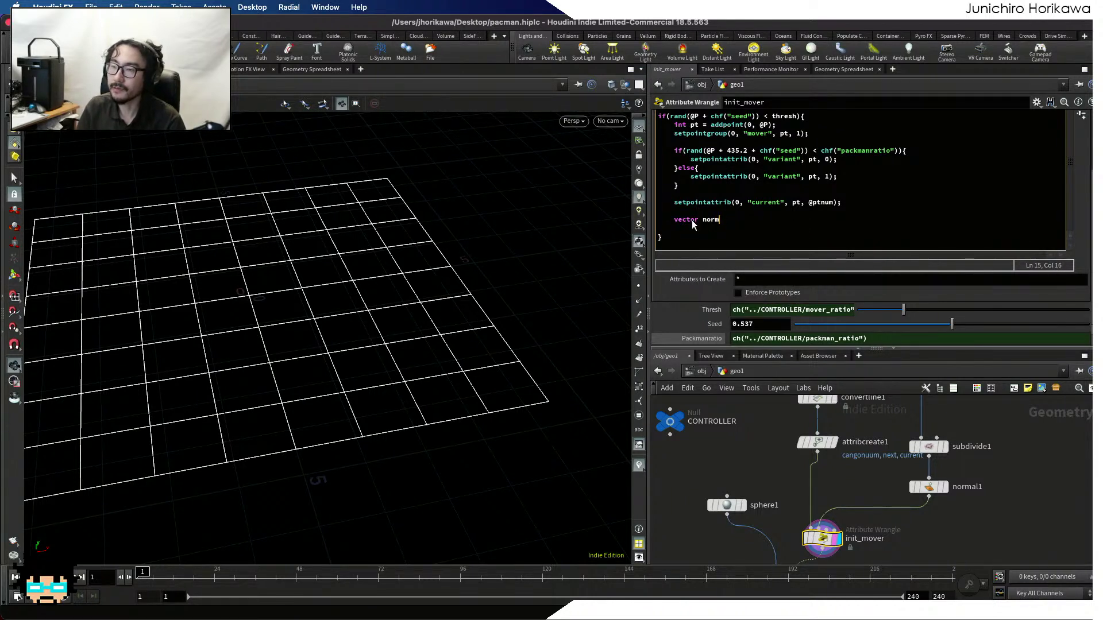
pyautogui.write('a  = uva')
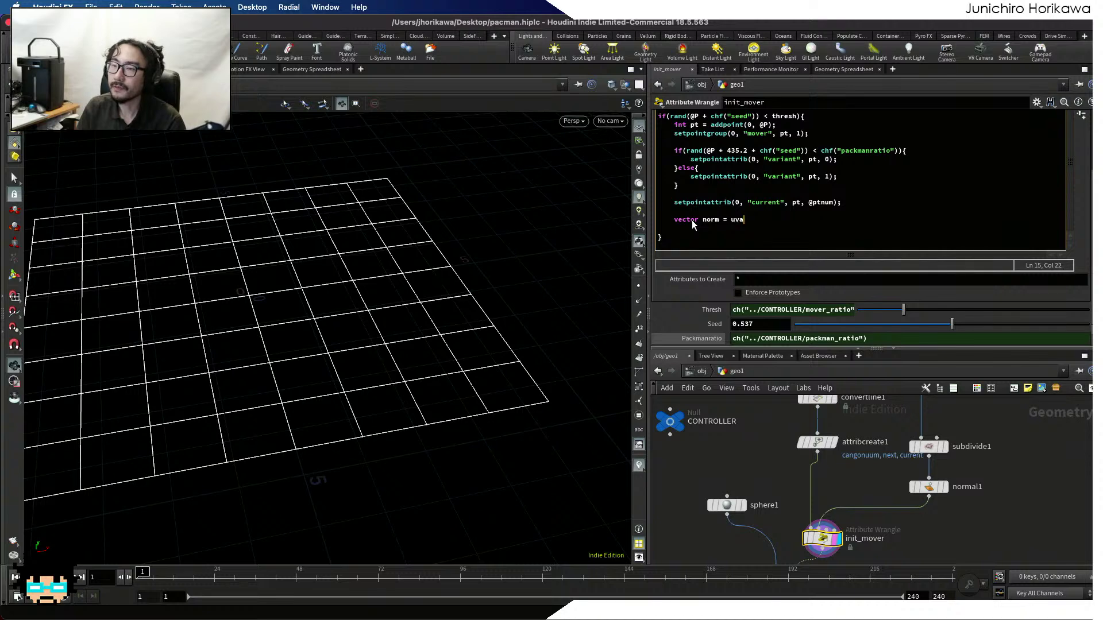
pyautogui.write('sasample(')
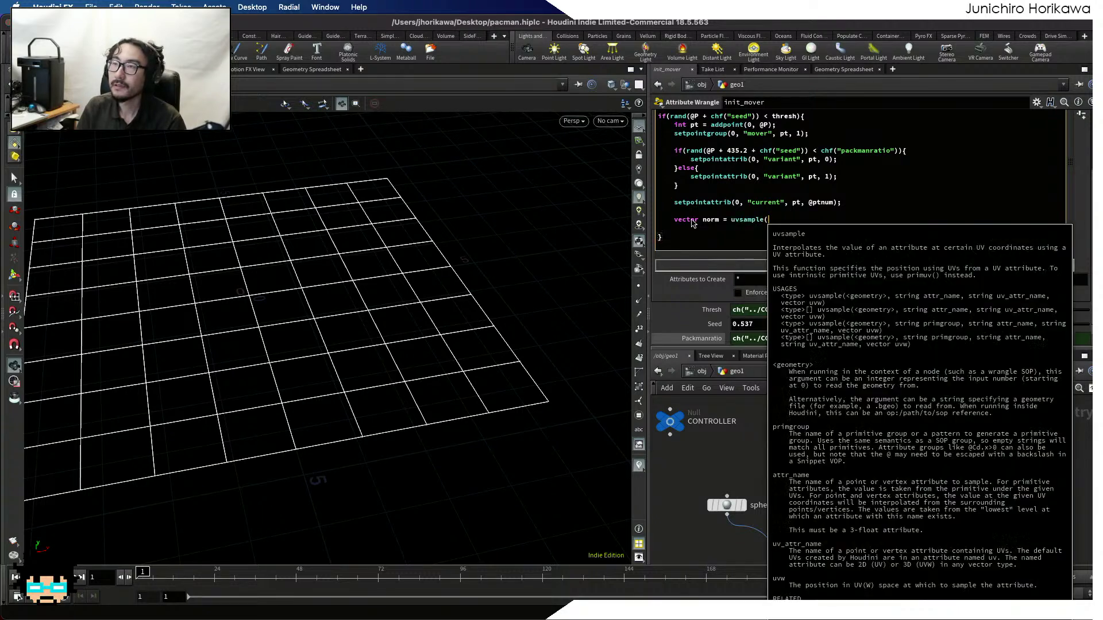
pyautogui.write('1, "N"')
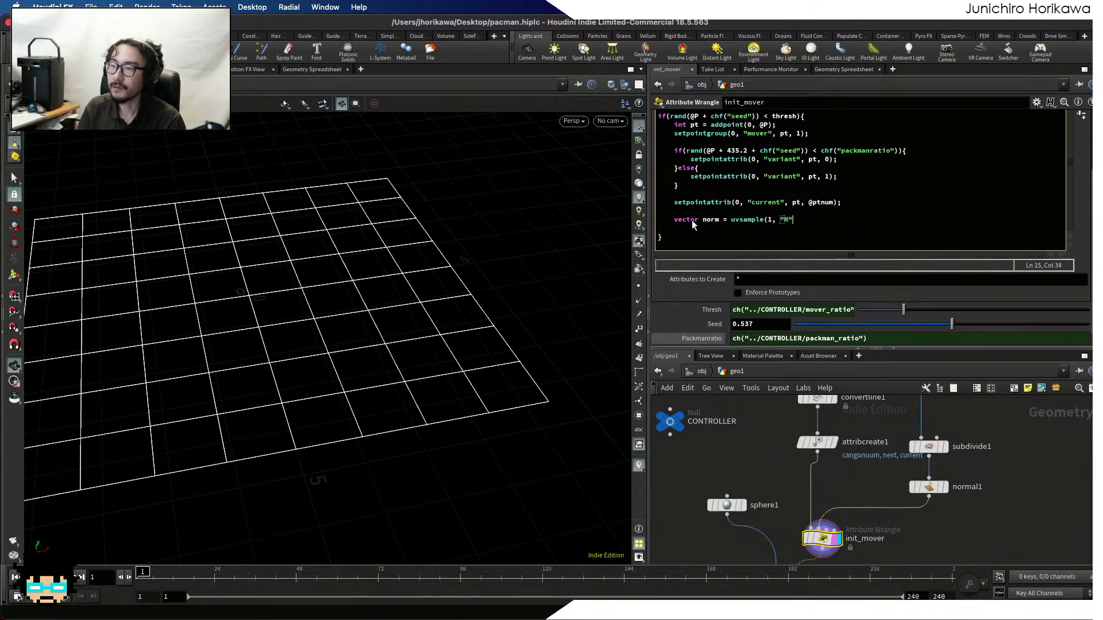
pyautogui.write(', "P"')
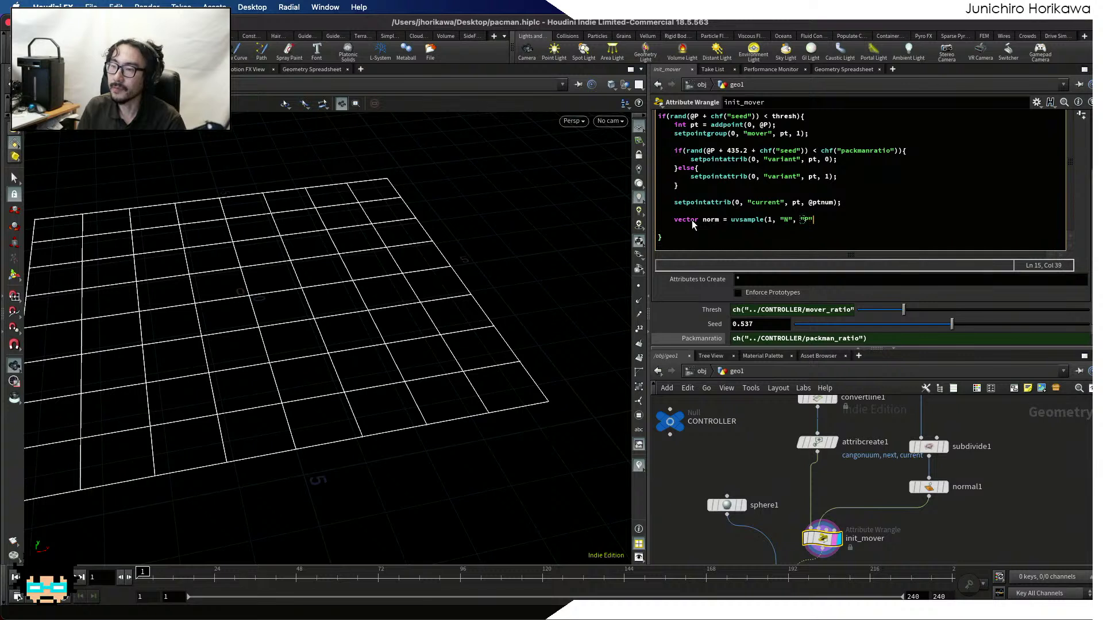
pyautogui.write(', @p)')
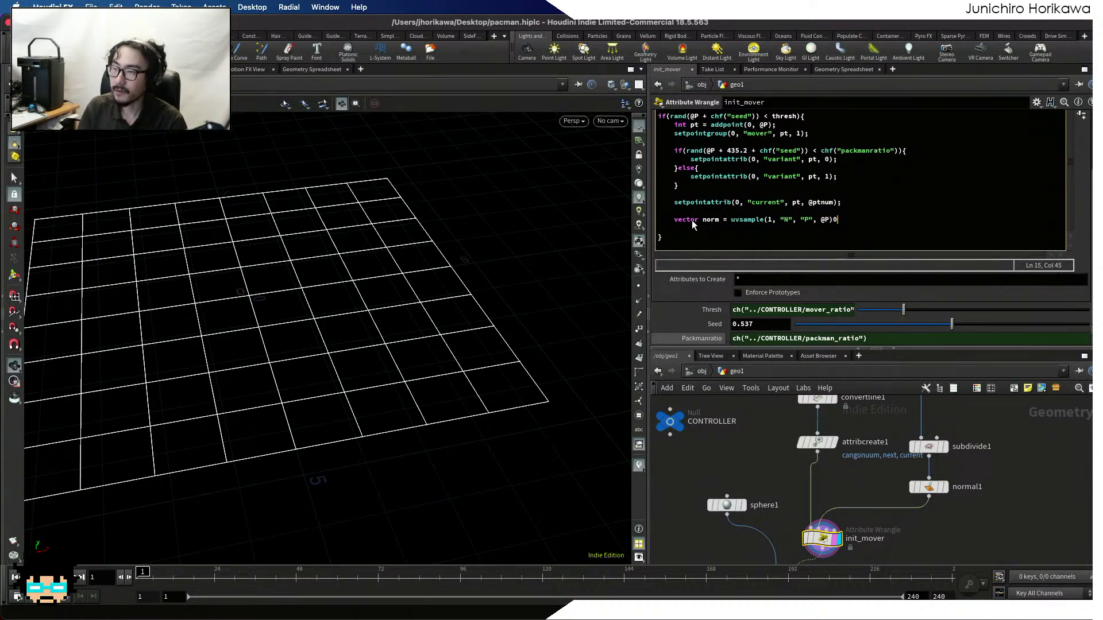
pyautogui.press('BackSpace')
pyautogui.press('BackSpace')
pyautogui.press('Return')
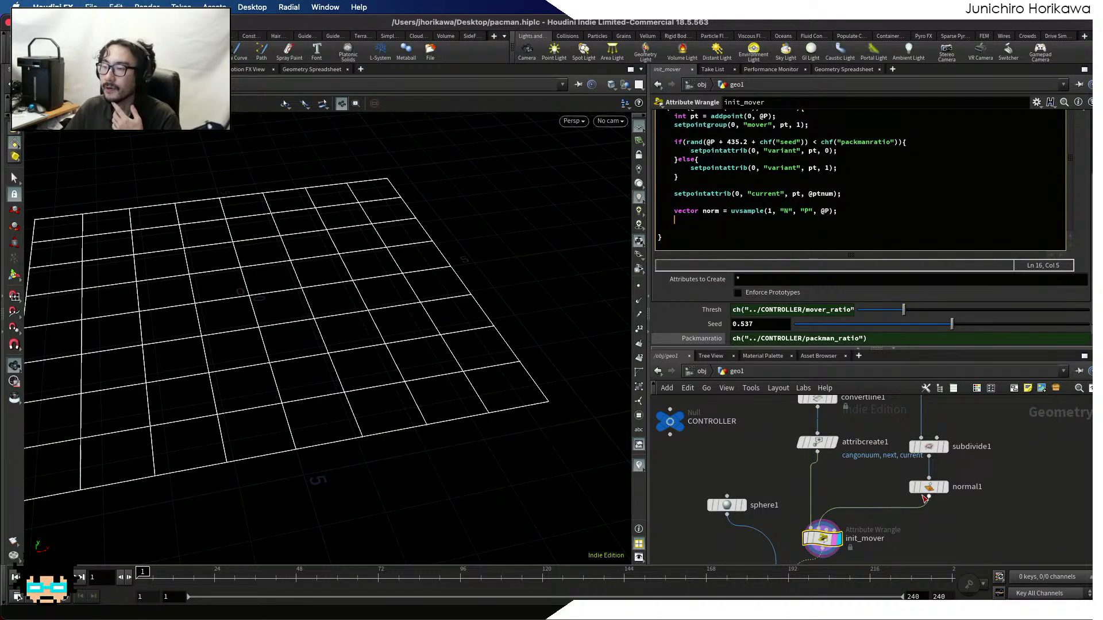
# Below the uvsample line in init_mover, add setpointattrib(0, "N", pt, norm); to store the normal, followed by blank lines
pyautogui.click(928, 487)
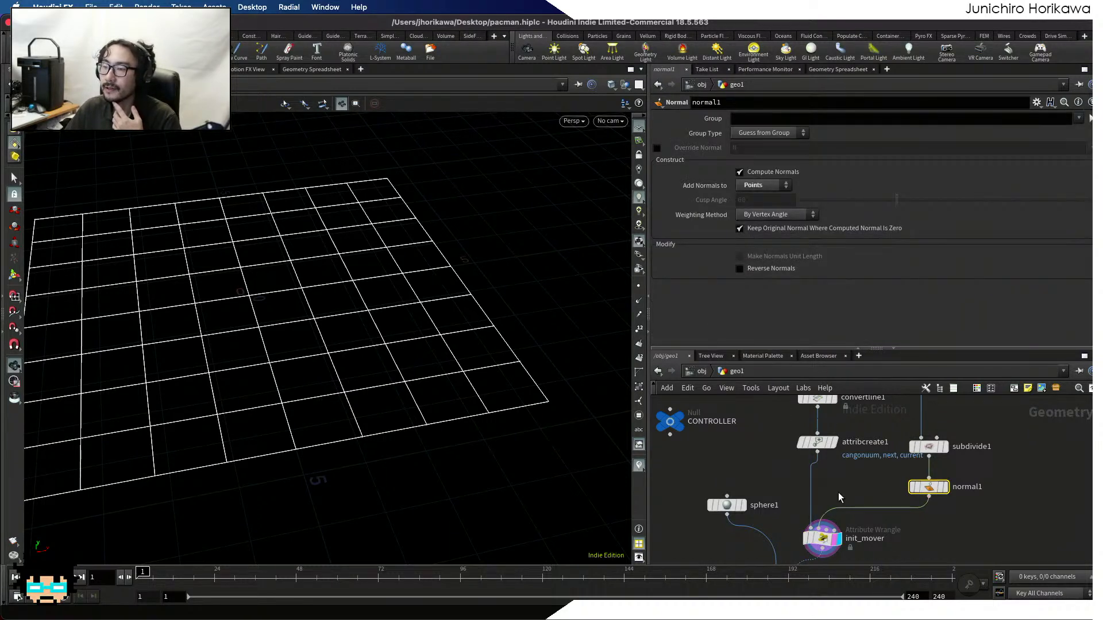
pyautogui.click(827, 542)
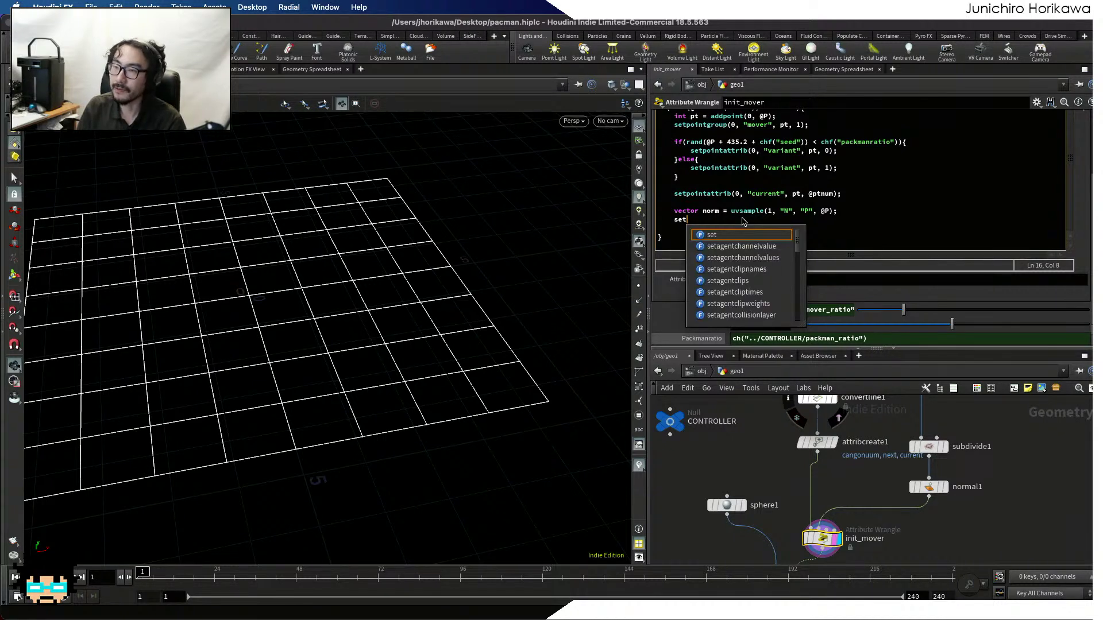
pyautogui.write('pointat')
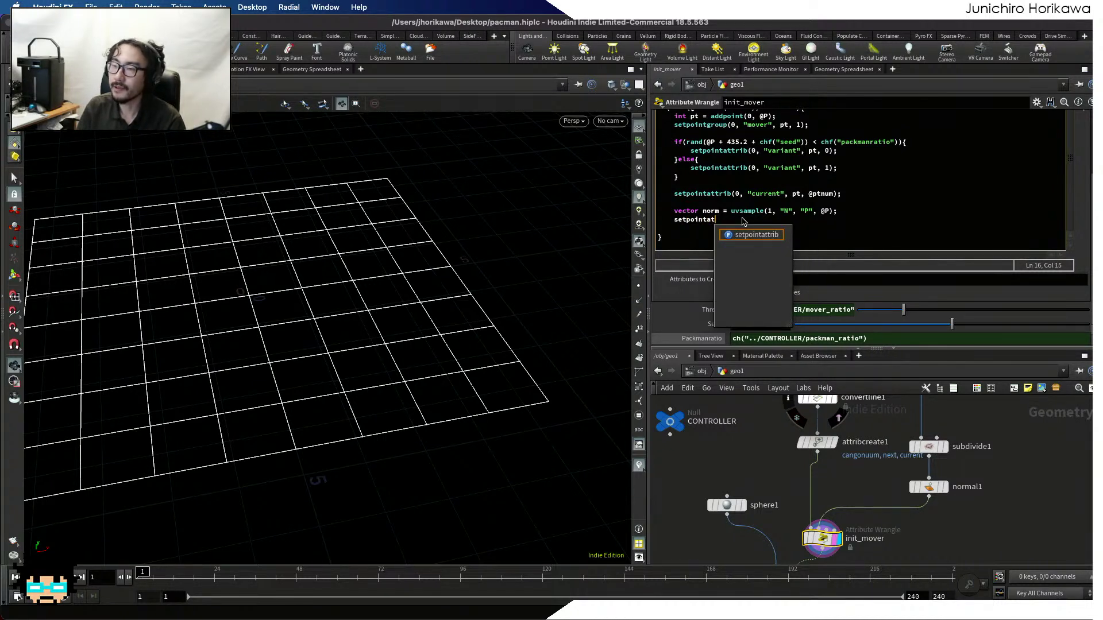
pyautogui.write('trib(0, ')
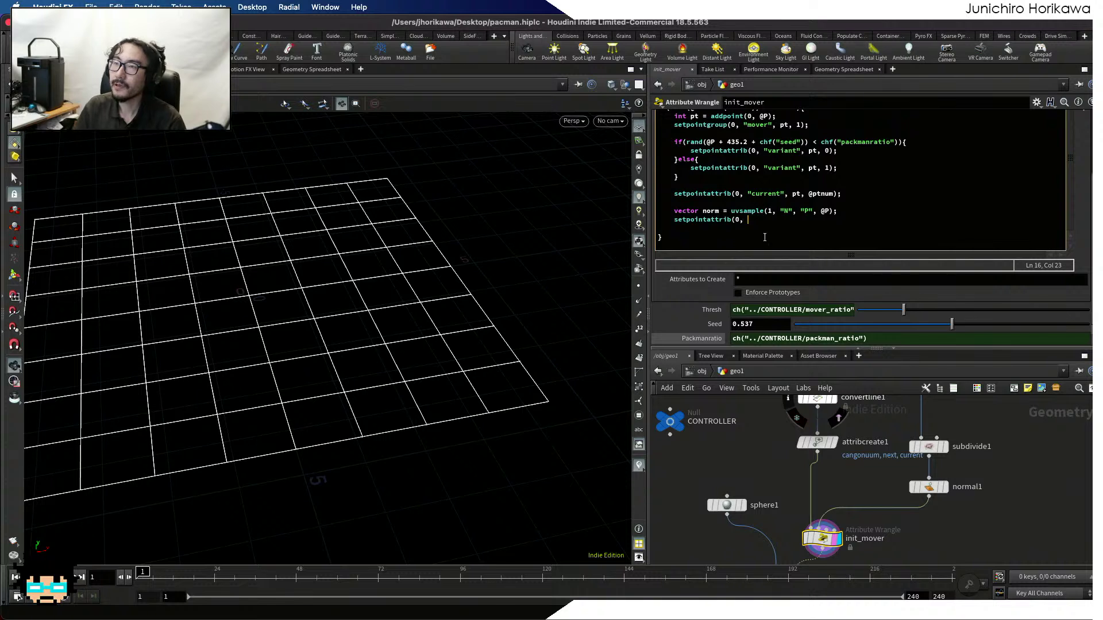
pyautogui.write('"N", ')
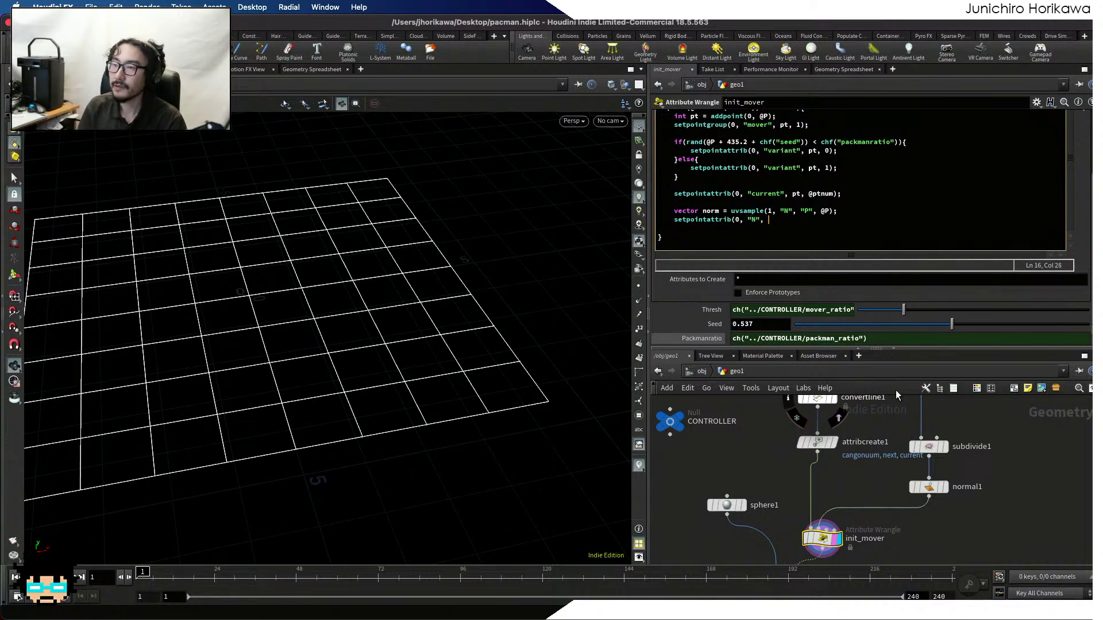
pyautogui.write('pt, ')
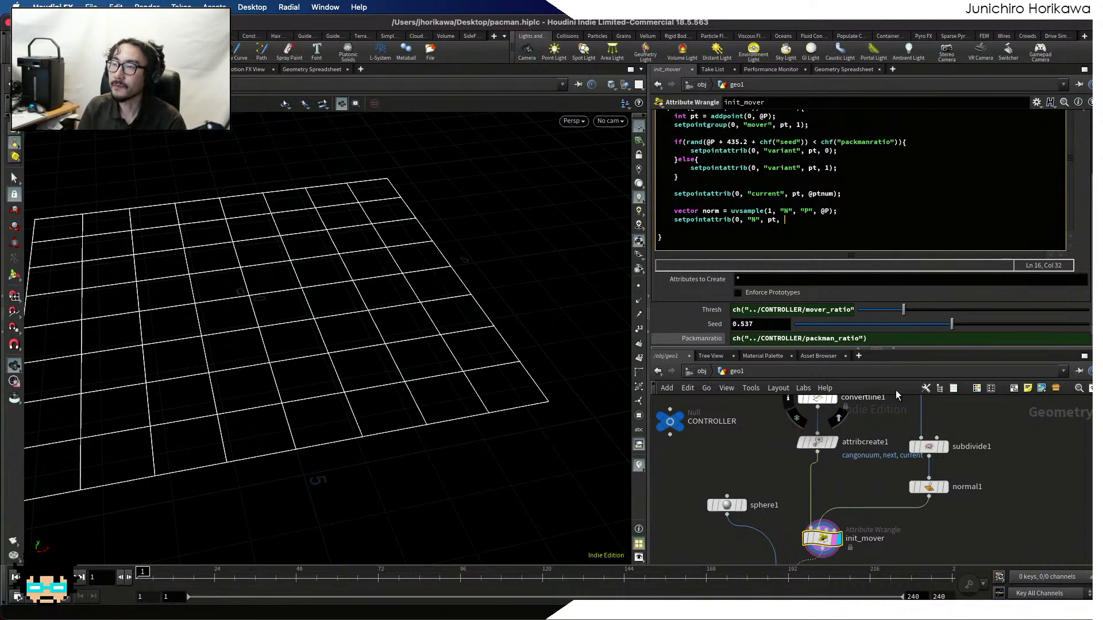
pyautogui.write('norm);')
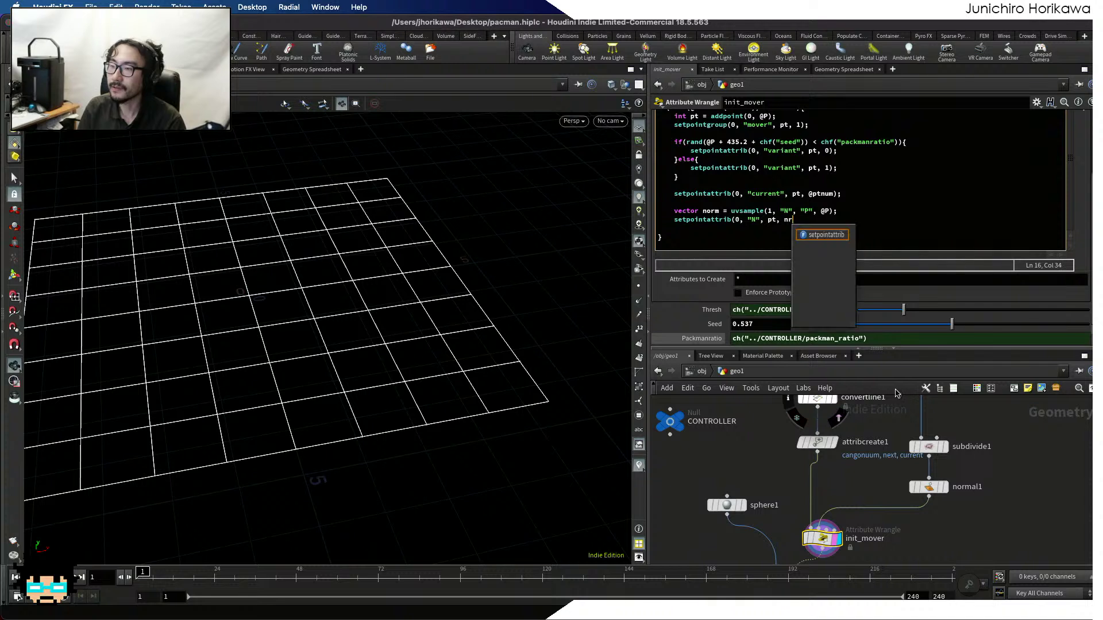
pyautogui.press('Return')
pyautogui.press('Return')
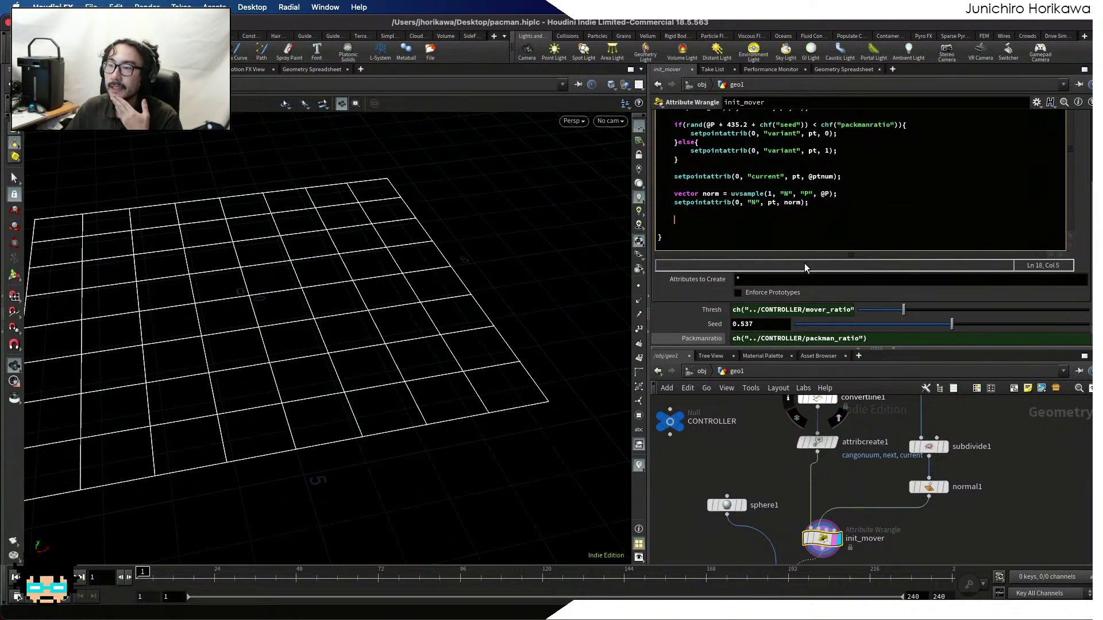
pyautogui.moveTo(796, 347); pyautogui.dragTo(797, 389)
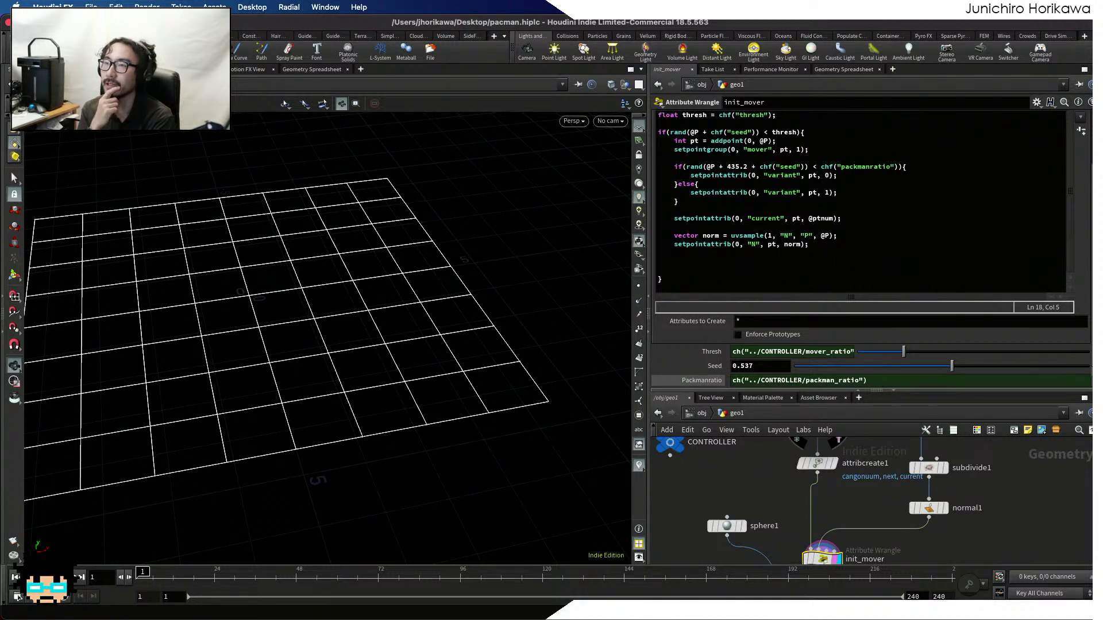
pyautogui.scroll(-1, 751, 496)
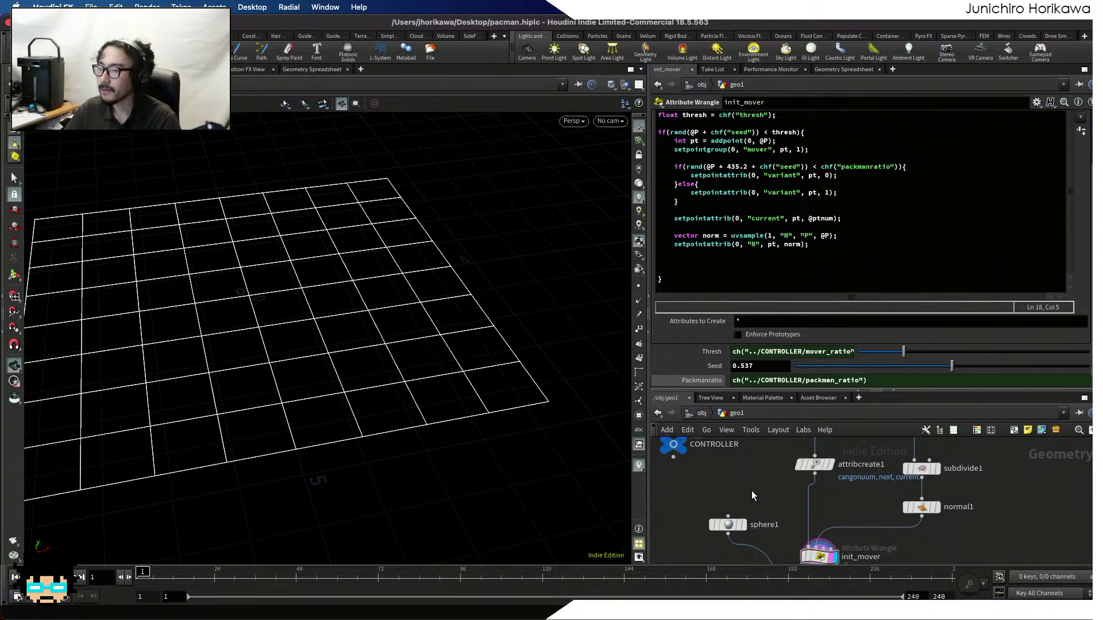
pyautogui.scroll(-1, 751, 497)
pyautogui.moveTo(844, 552); pyautogui.dragTo(840, 472, button='middle')
pyautogui.scroll(1, 840, 472)
pyautogui.scroll(-5, 812, 511)
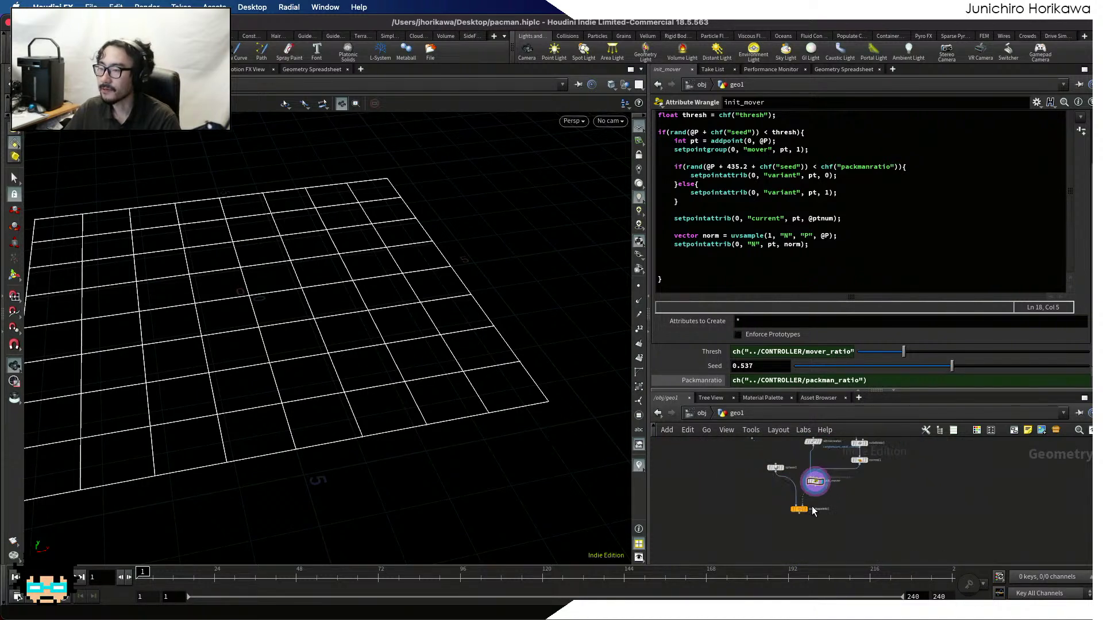
pyautogui.scroll(5, 815, 494)
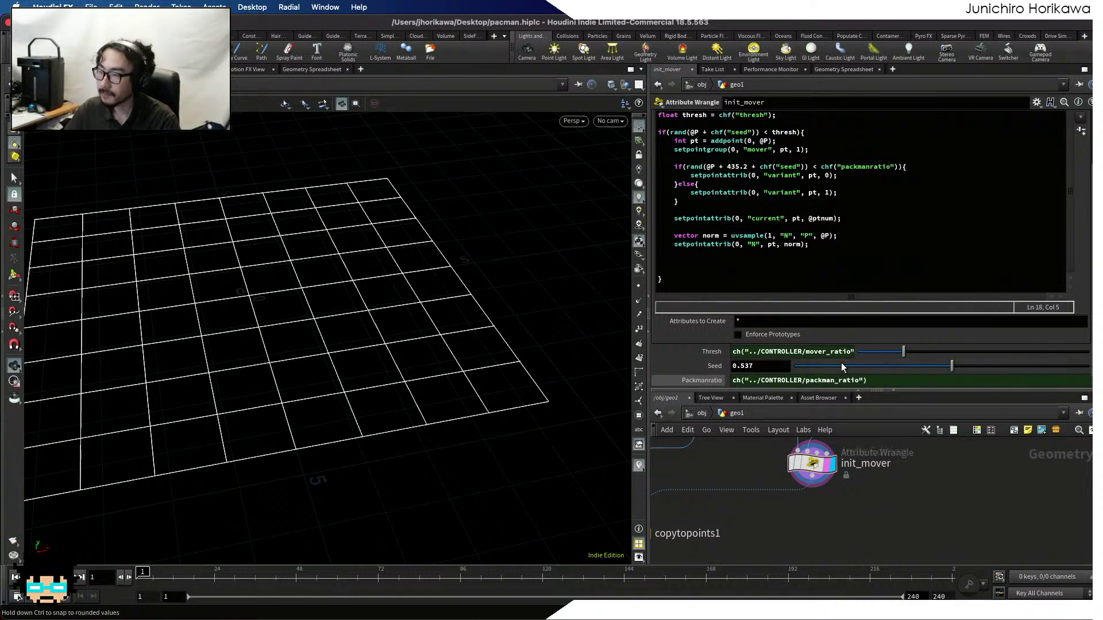
# Enlarge the network editor and shift the init_mover node slightly left beneath attribcreate1
pyautogui.moveTo(860, 391); pyautogui.dragTo(860, 285)
pyautogui.scroll(1, 820, 420)
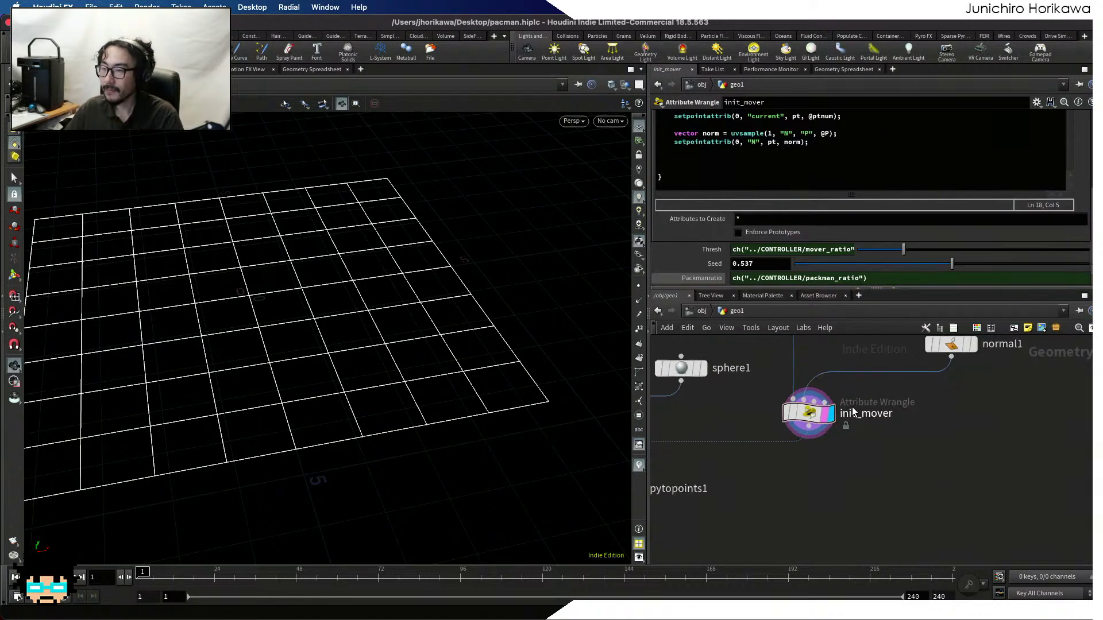
pyautogui.scroll(-5, 820, 419)
pyautogui.moveTo(837, 453); pyautogui.dragTo(853, 506, button='middle')
pyautogui.scroll(7, 822, 458)
pyautogui.scroll(-3, 827, 458)
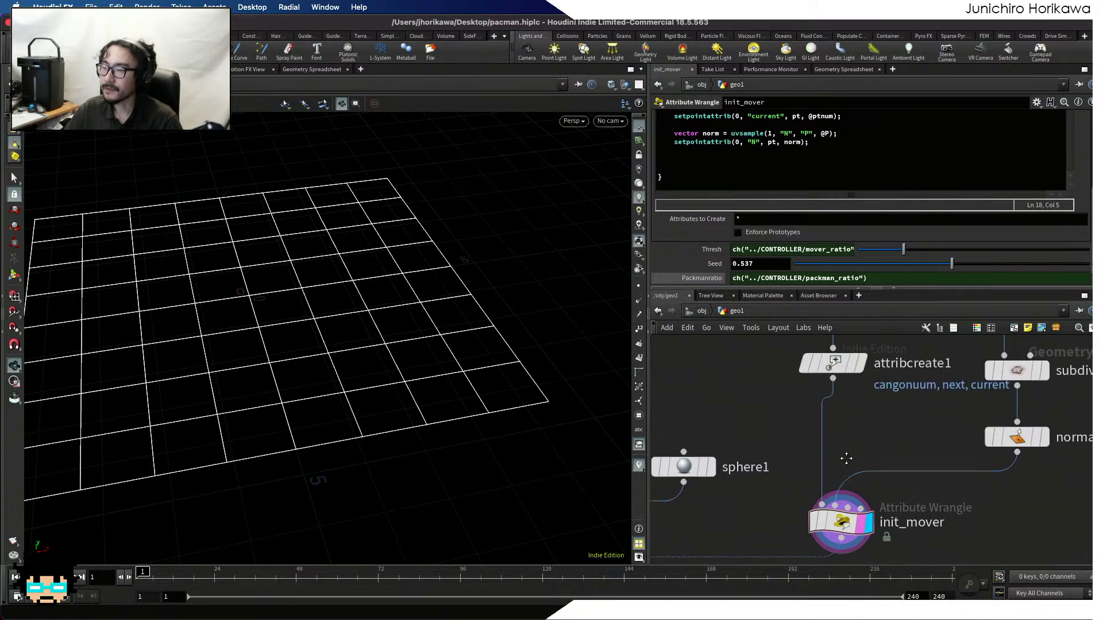
pyautogui.scroll(1, 862, 540)
pyautogui.scroll(1, 859, 544)
pyautogui.moveTo(858, 540); pyautogui.dragTo(857, 489, button='middle')
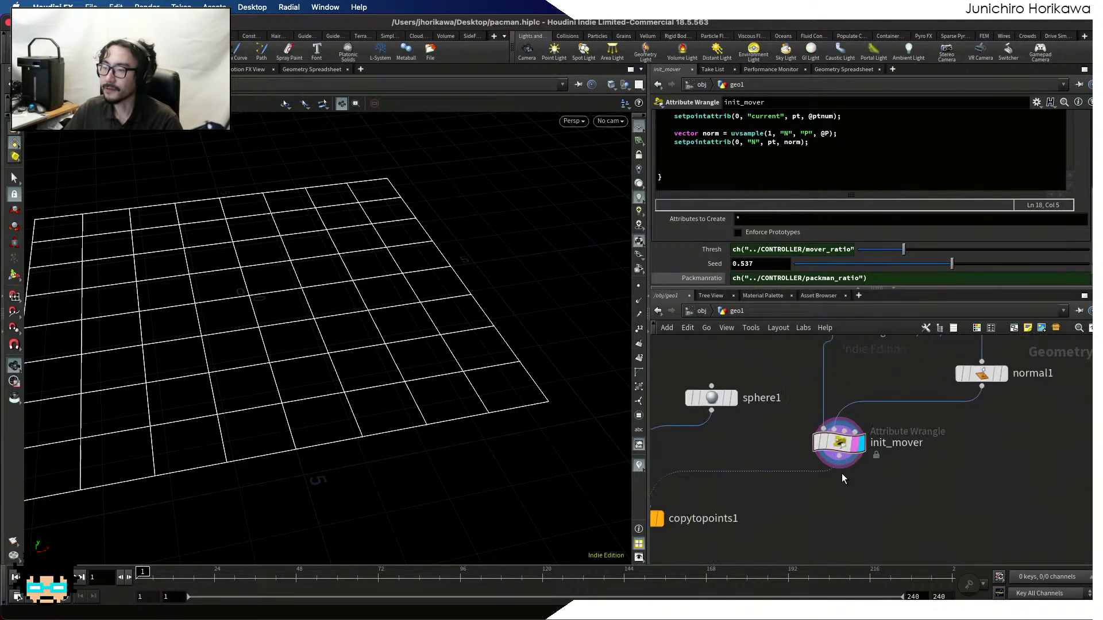
pyautogui.moveTo(841, 444); pyautogui.dragTo(806, 450)
pyautogui.scroll(-5, 840, 453)
pyautogui.scroll(5, 866, 449)
pyautogui.scroll(-2, 836, 461)
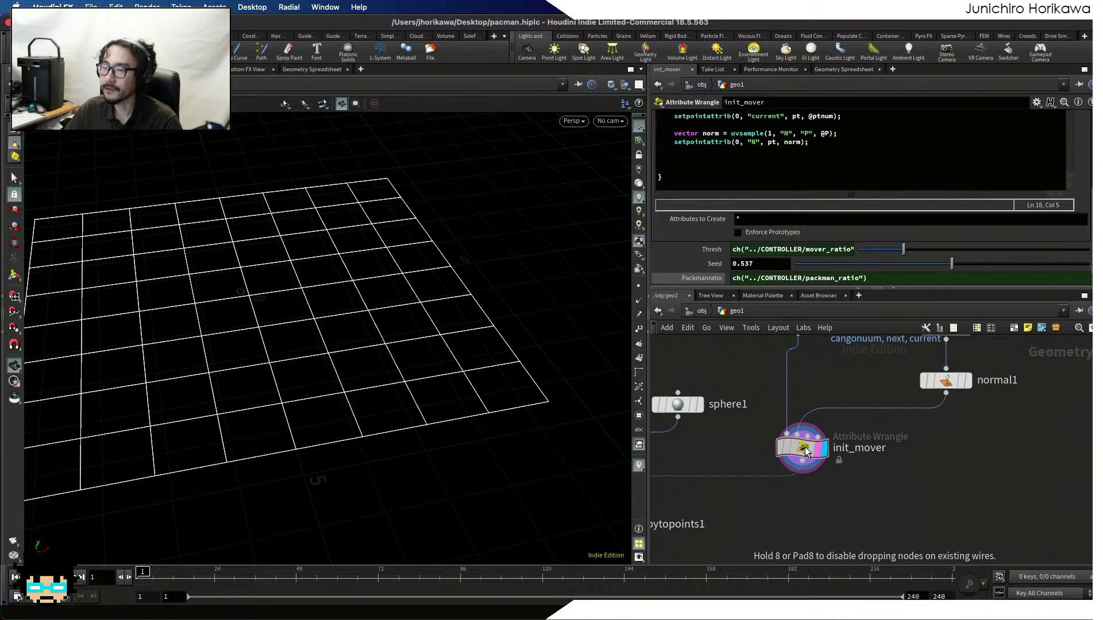
pyautogui.moveTo(826, 494); pyautogui.dragTo(852, 531, button='middle')
pyautogui.moveTo(826, 486); pyautogui.dragTo(821, 484)
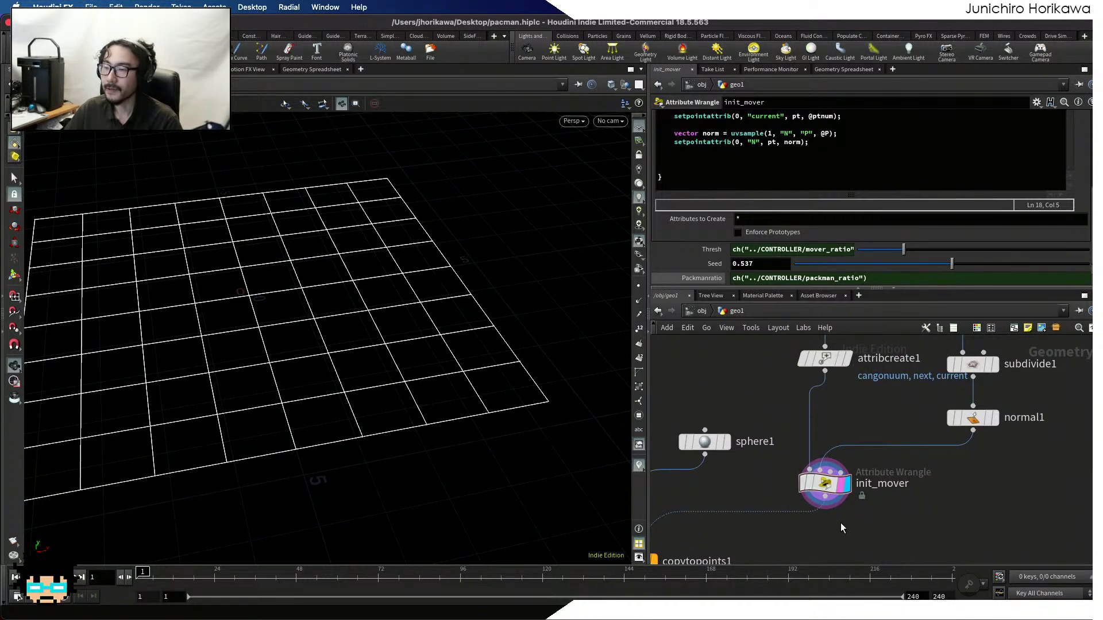
# Move the sphere1 and copytopoints1 nodes farther left, away from init_mover, to free space in the network
pyautogui.moveTo(840, 523); pyautogui.dragTo(856, 455, button='middle')
pyautogui.scroll(-2, 857, 454)
pyautogui.moveTo(782, 430); pyautogui.dragTo(811, 435, button='middle')
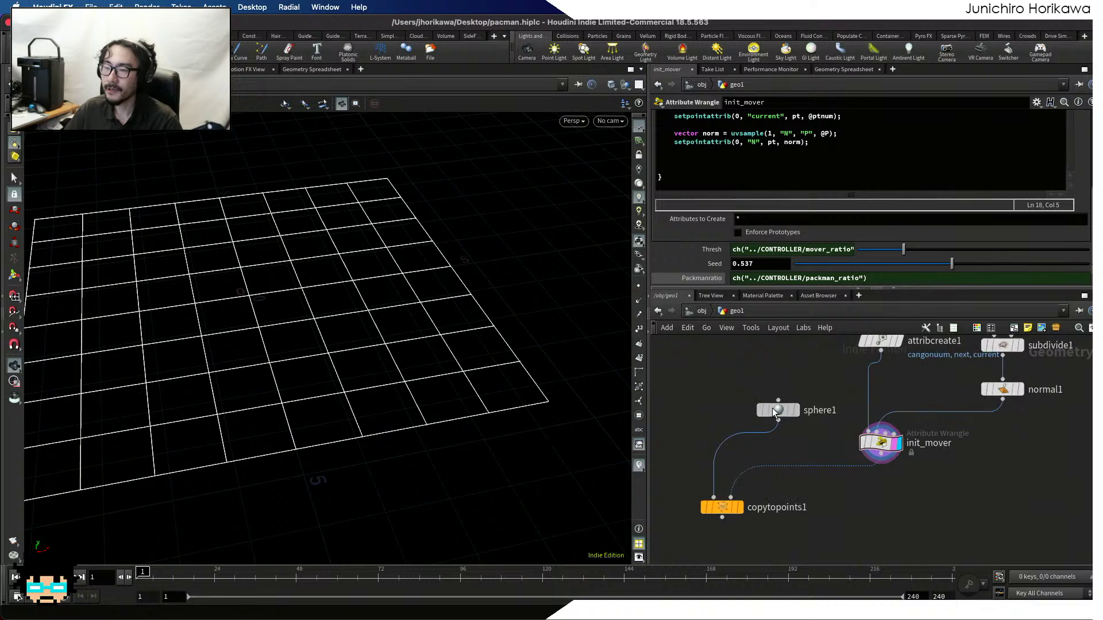
pyautogui.moveTo(772, 409); pyautogui.dragTo(681, 425)
pyautogui.scroll(-3, 729, 425)
pyautogui.moveTo(730, 493); pyautogui.dragTo(705, 493)
pyautogui.scroll(2, 805, 486)
pyautogui.scroll(2, 805, 491)
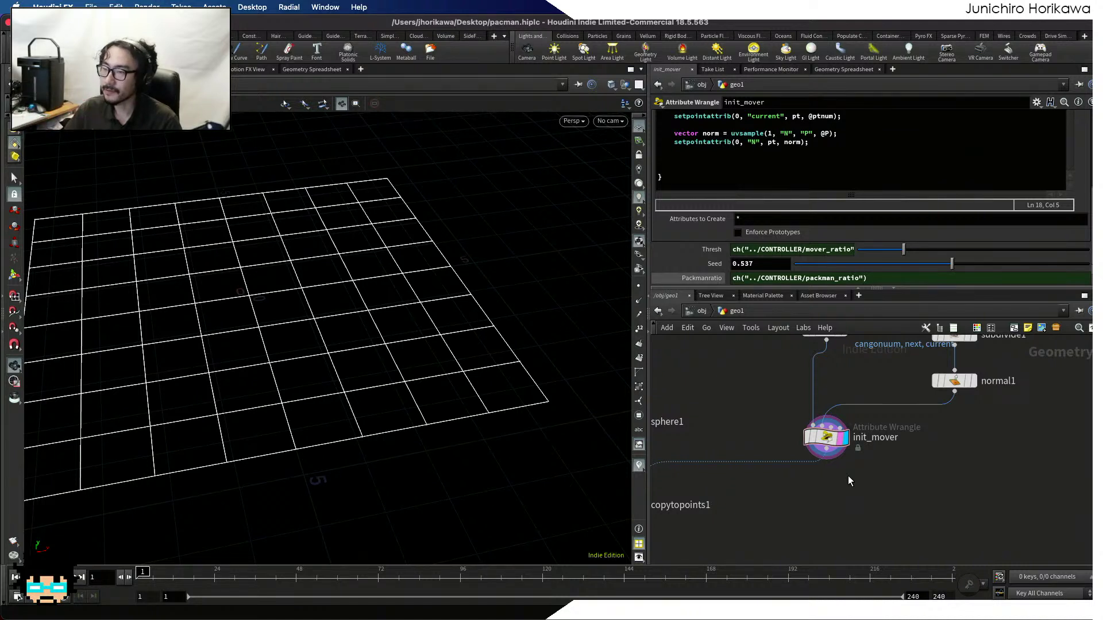
pyautogui.scroll(3, 791, 492)
pyautogui.moveTo(819, 489); pyautogui.dragTo(777, 483, button='middle')
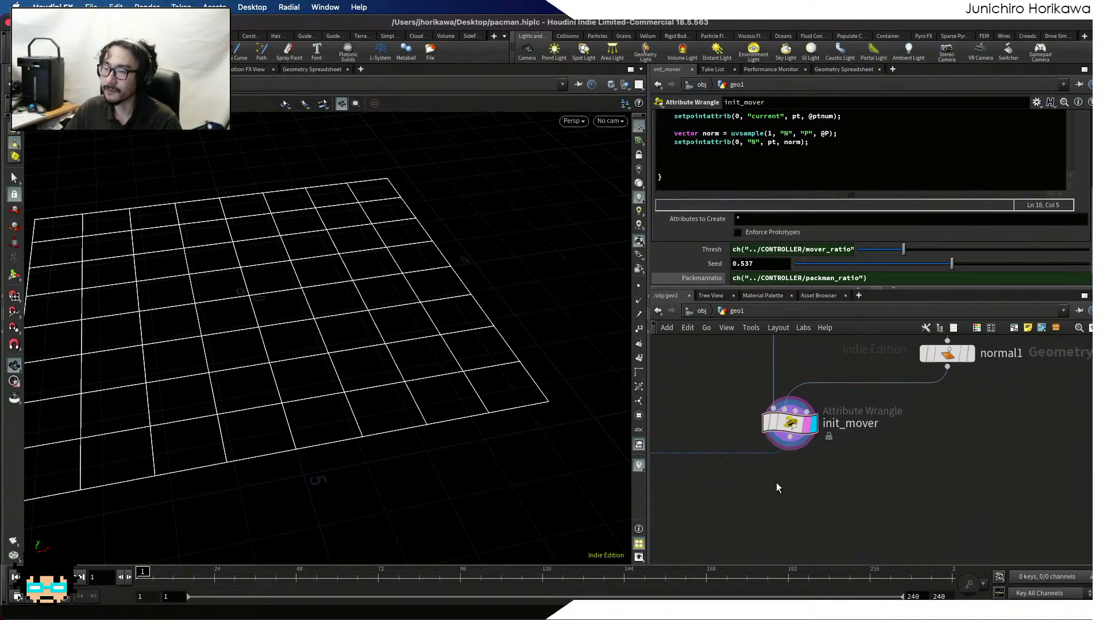
pyautogui.scroll(1, 777, 482)
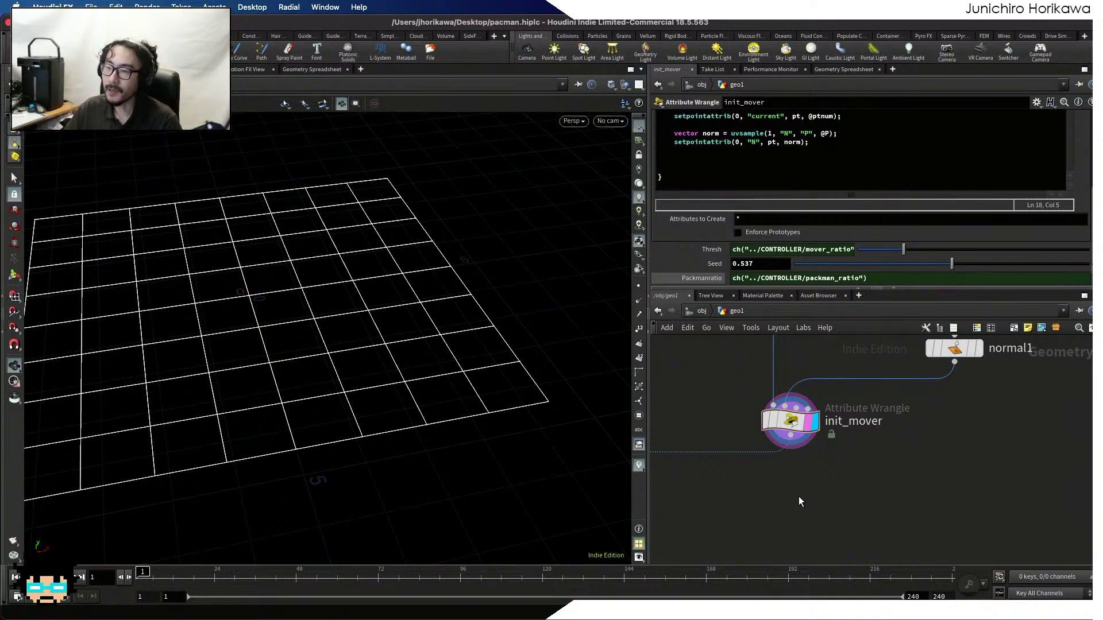
pyautogui.scroll(1, 798, 502)
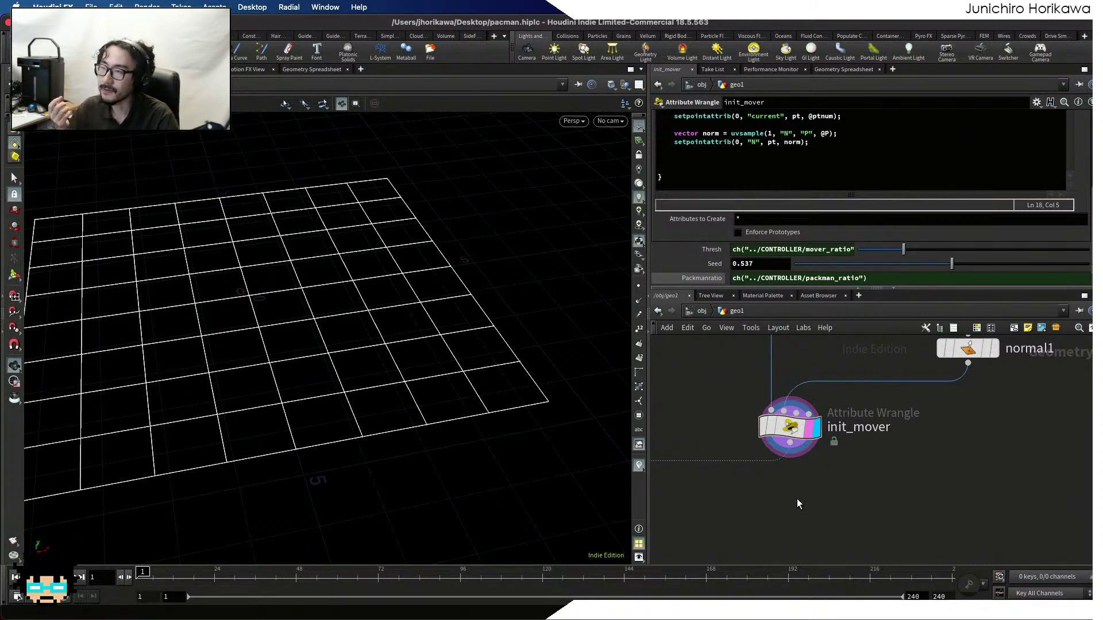
pyautogui.moveTo(801, 519); pyautogui.dragTo(818, 472, button='middle')
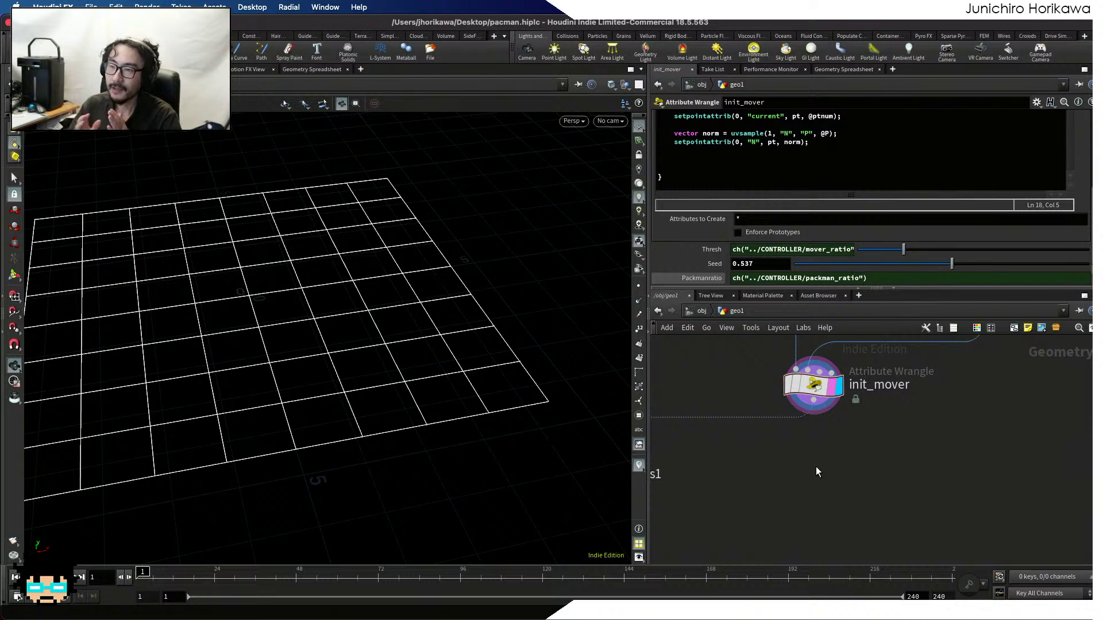
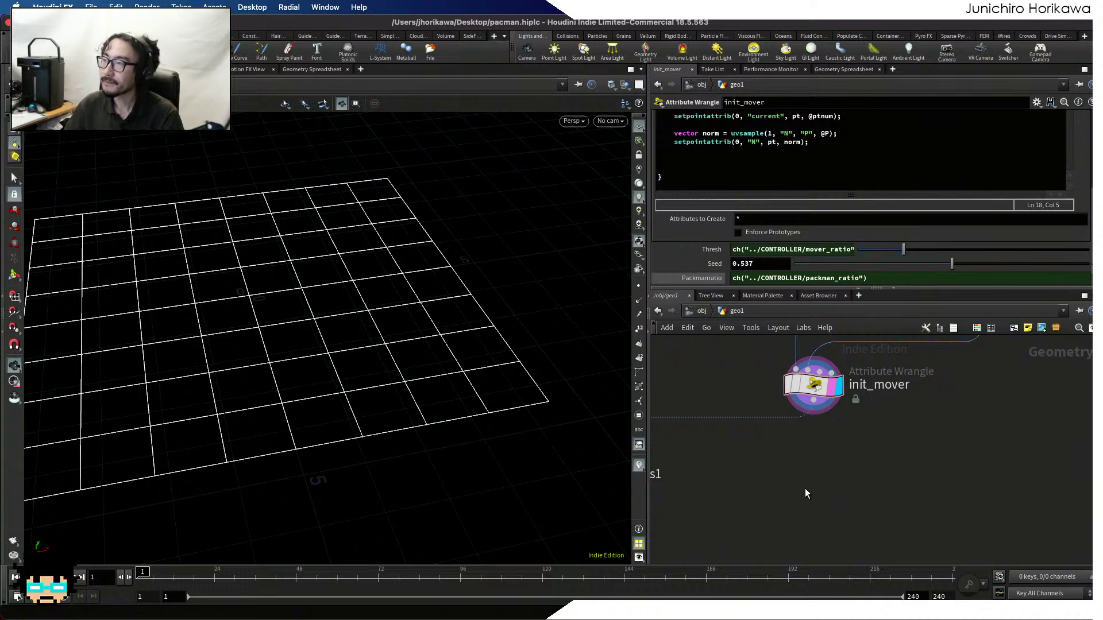
pyautogui.moveTo(823, 502); pyautogui.dragTo(839, 440, button='middle')
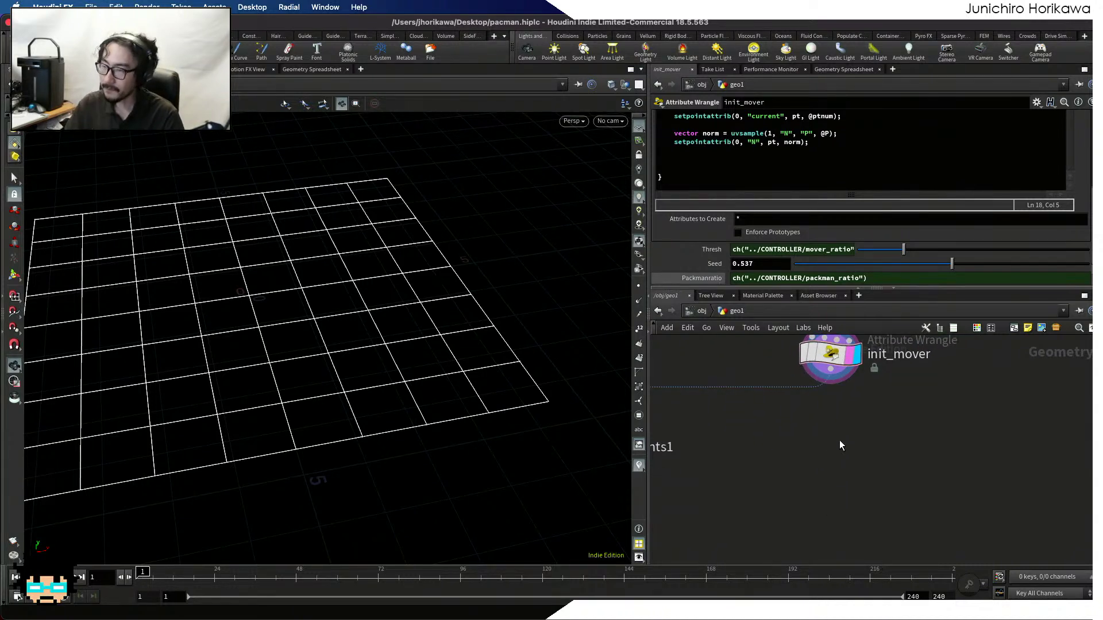
pyautogui.moveTo(842, 436); pyautogui.dragTo(828, 459, button='middle')
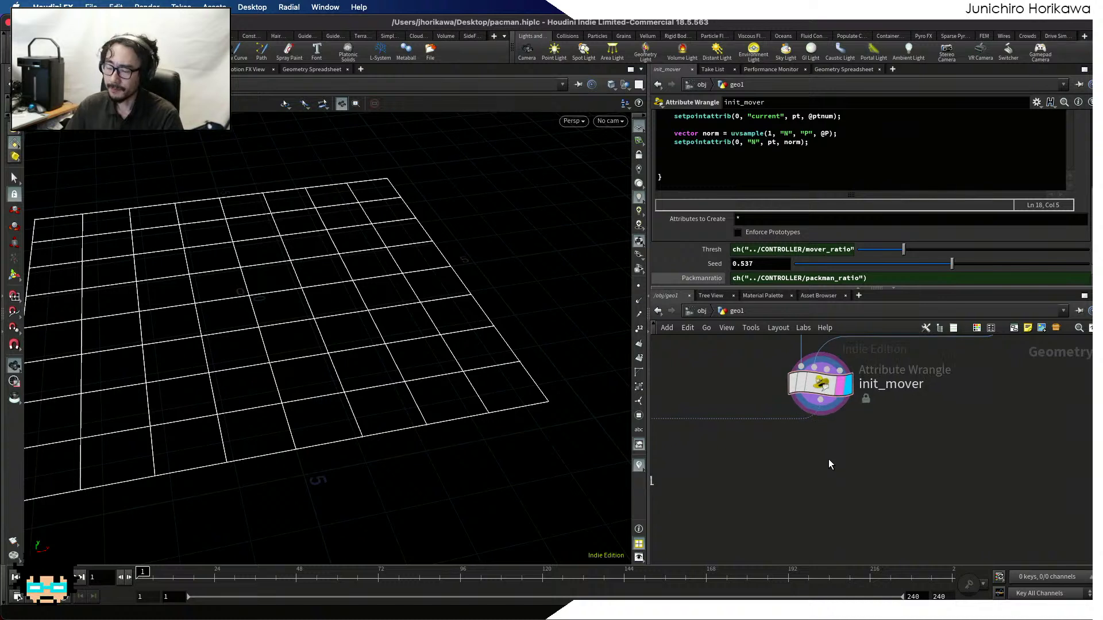
# Select init_mover, enlarge the parameter pane to show more of its VEX code, and nudge the node downward in the network
pyautogui.click(821, 384)
pyautogui.moveTo(839, 288); pyautogui.dragTo(840, 344)
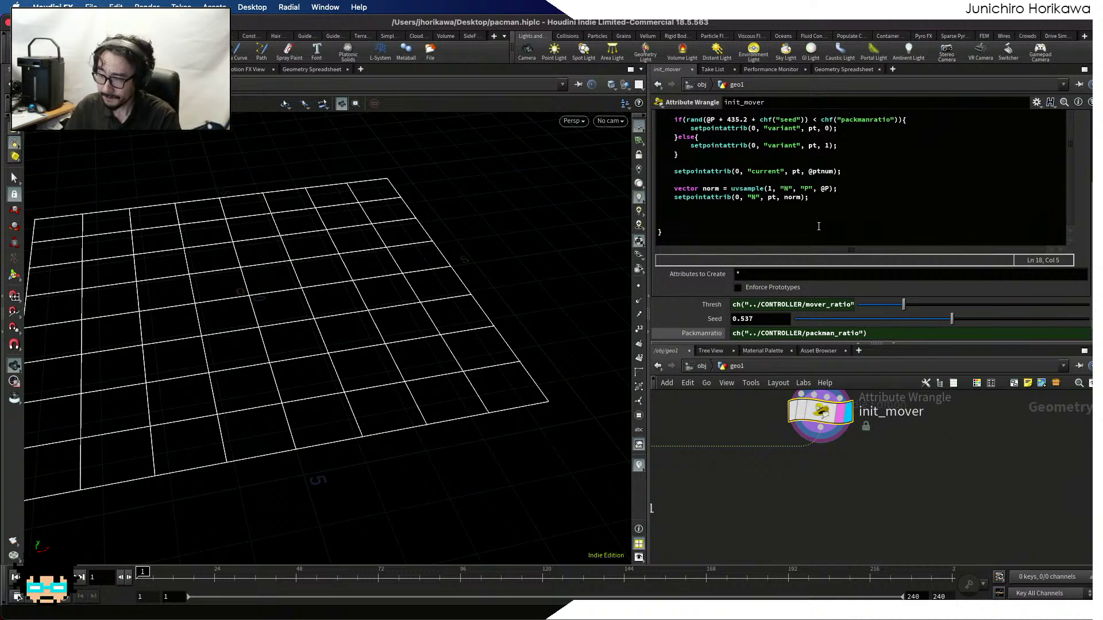
pyautogui.scroll(-2, 834, 499)
pyautogui.moveTo(840, 488); pyautogui.dragTo(841, 523, button='middle')
pyautogui.scroll(3, 832, 485)
pyautogui.moveTo(823, 449); pyautogui.dragTo(823, 471)
pyautogui.scroll(-5, 859, 511)
pyautogui.moveTo(858, 510); pyautogui.dragTo(847, 462, button='middle')
pyautogui.scroll(2, 829, 430)
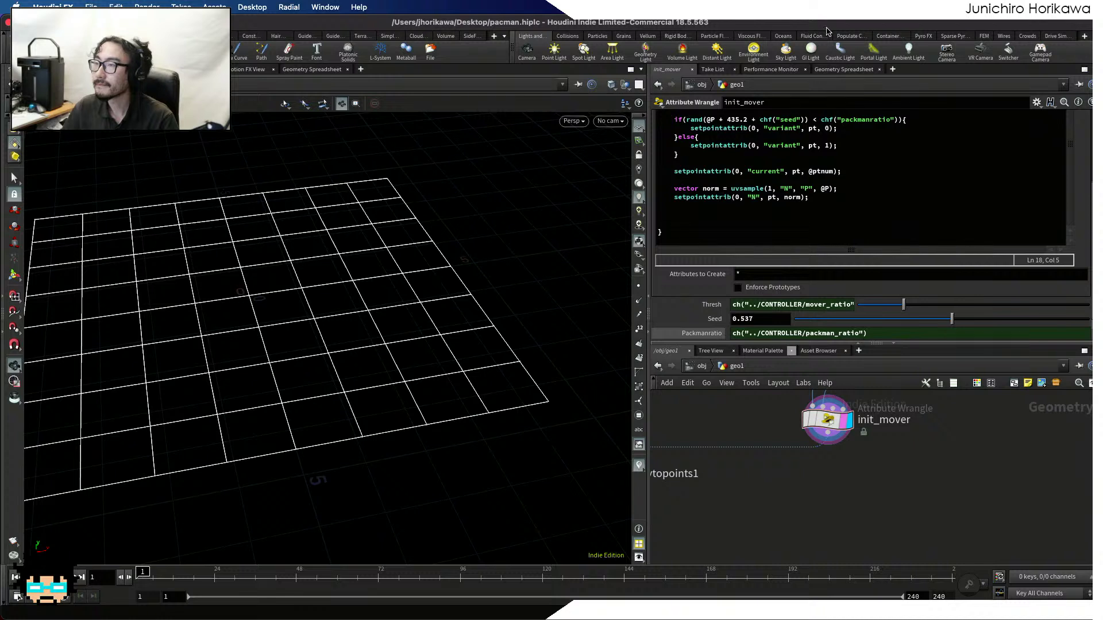
# Add an empty line below the "N" attribute statement in init_mover's code and save the pacman.hiplc scene
pyautogui.click(769, 209)
pyautogui.click(769, 216)
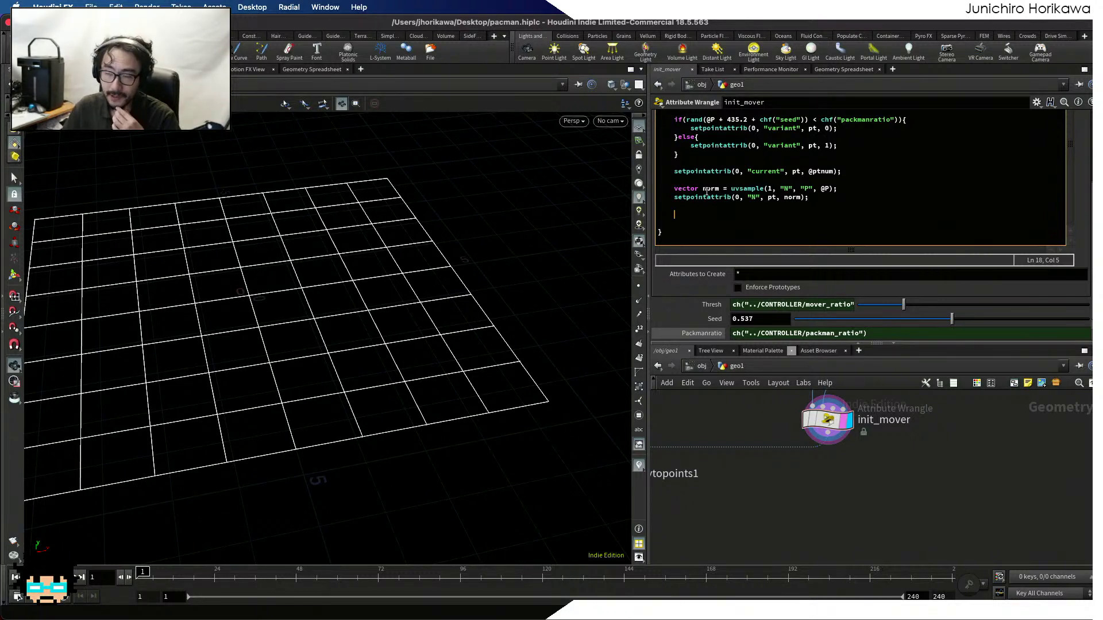
pyautogui.click(686, 224)
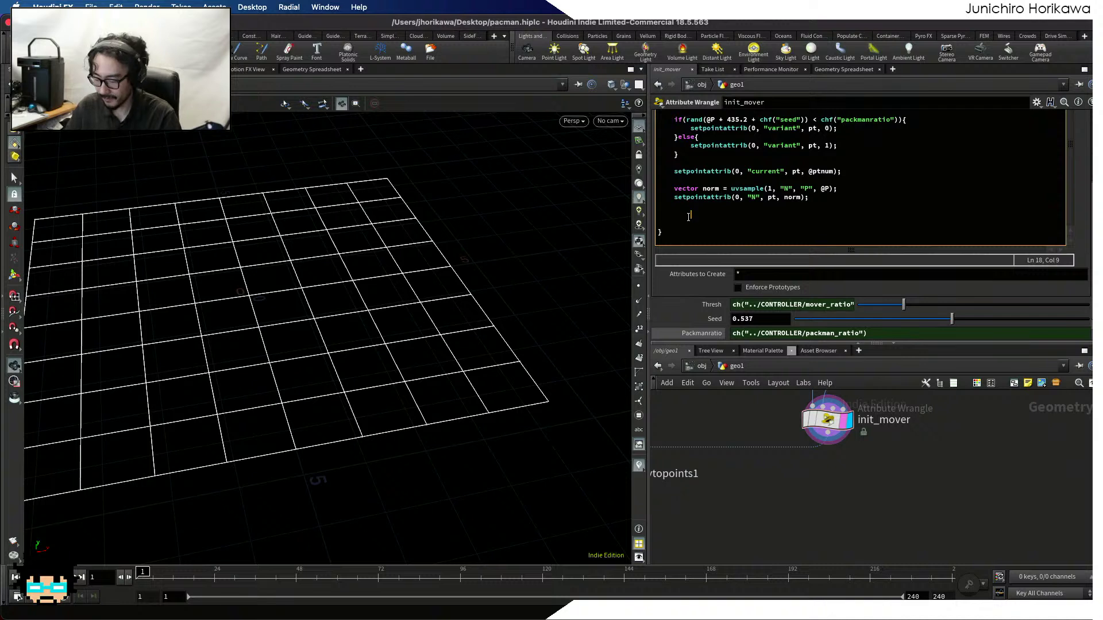
pyautogui.press('Return')
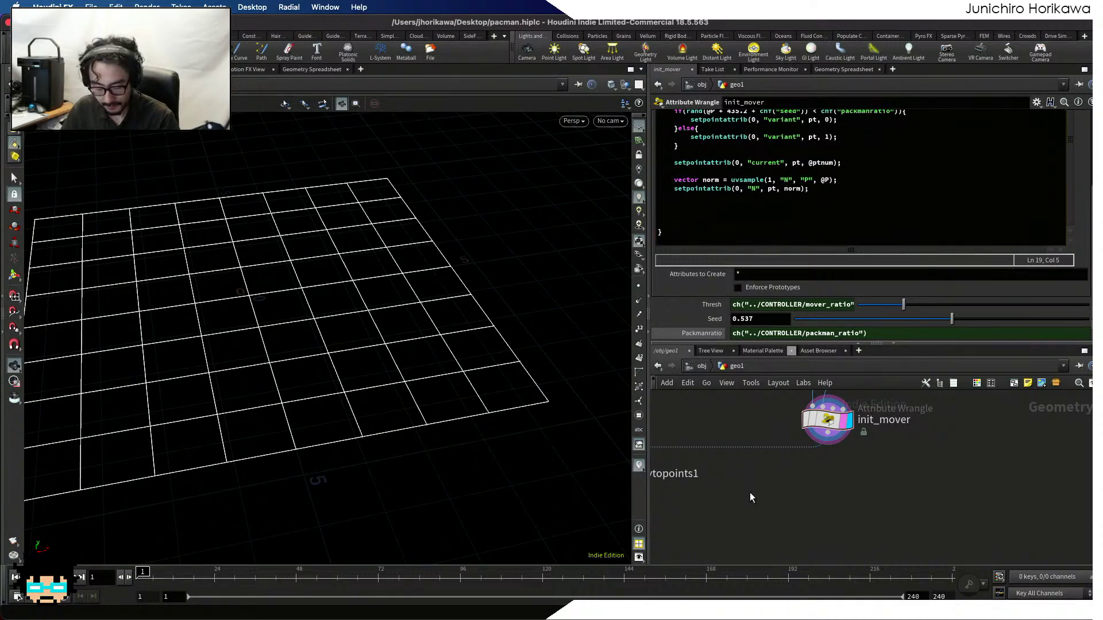
pyautogui.hotkey('ctrl', 's')
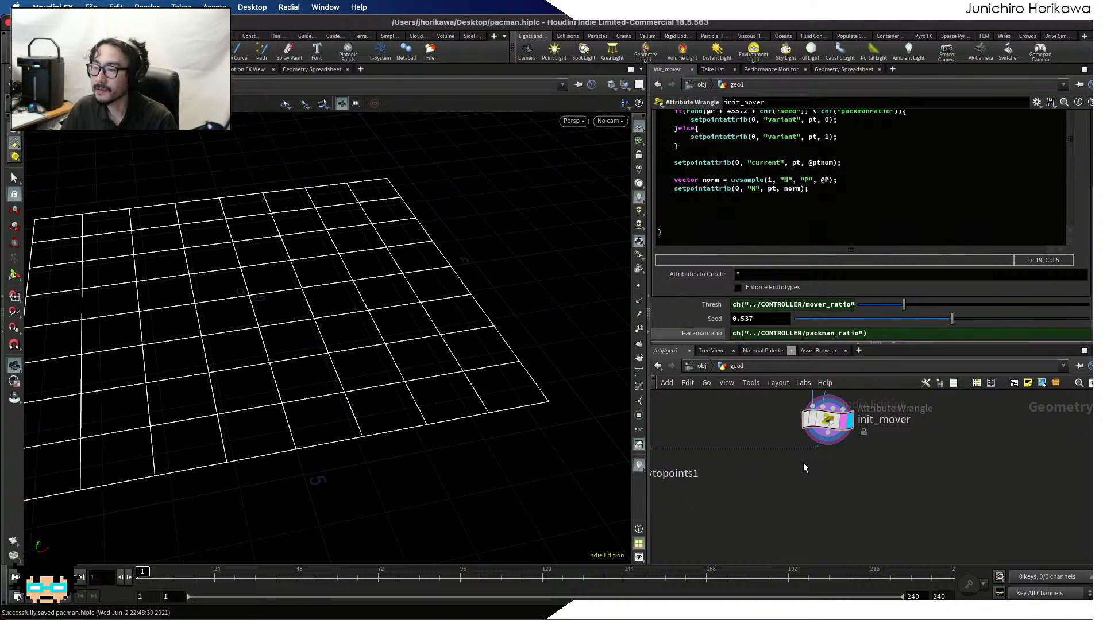
# Shift the init_mover node slightly left in the network, leaving its VEX code as it is
pyautogui.moveTo(827, 421); pyautogui.dragTo(822, 426)
pyautogui.scroll(-5, 874, 474)
pyautogui.scroll(4, 864, 475)
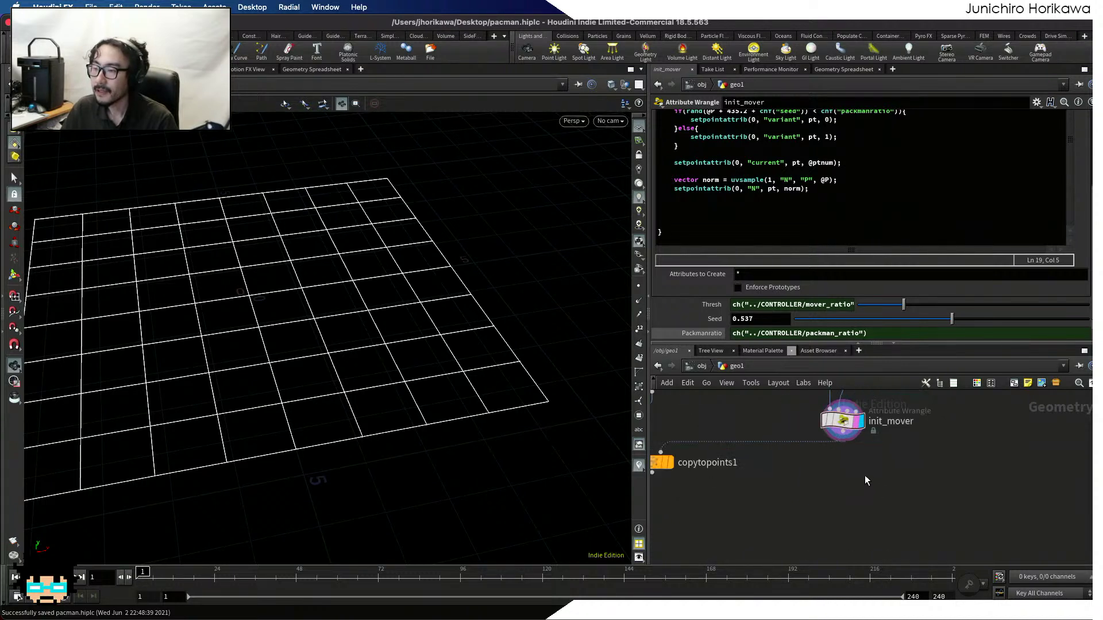
pyautogui.click(727, 220)
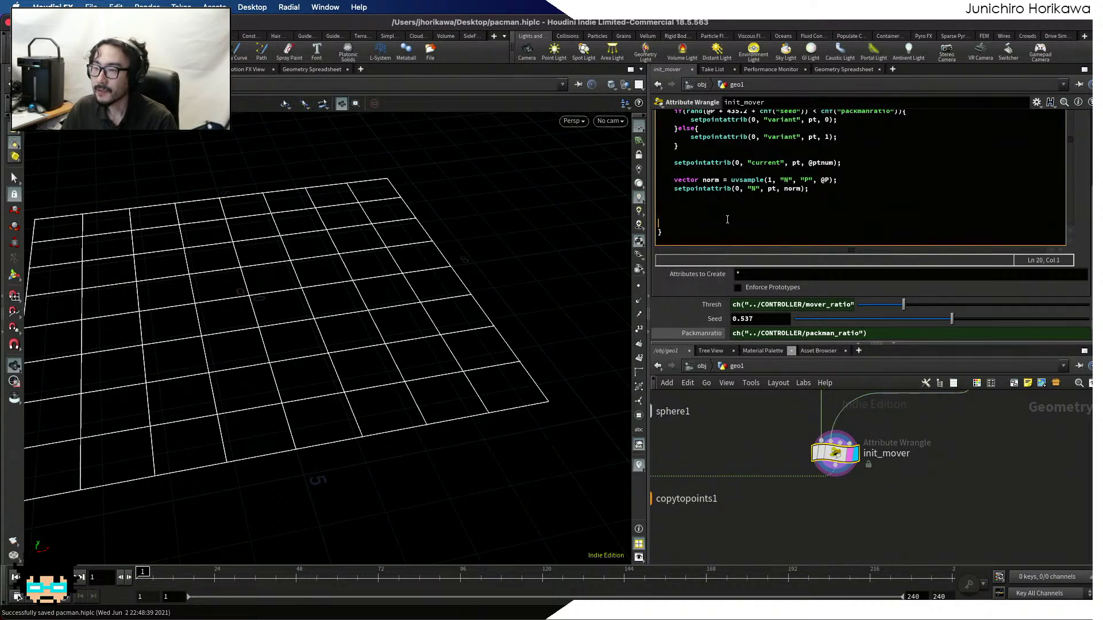
pyautogui.click(727, 214)
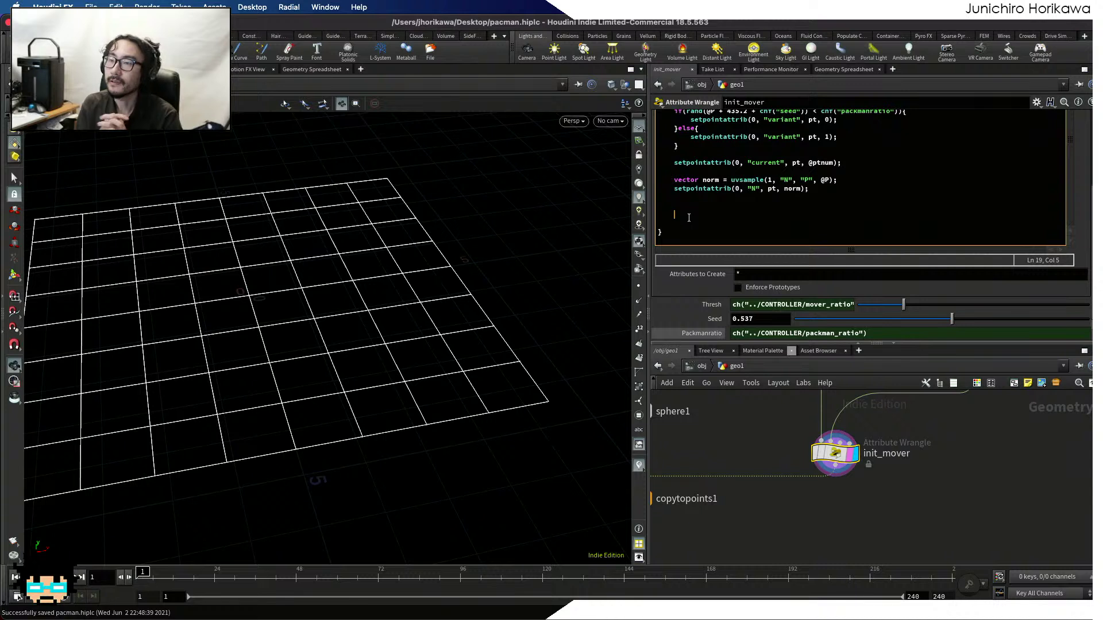
pyautogui.moveTo(832, 454); pyautogui.dragTo(818, 451)
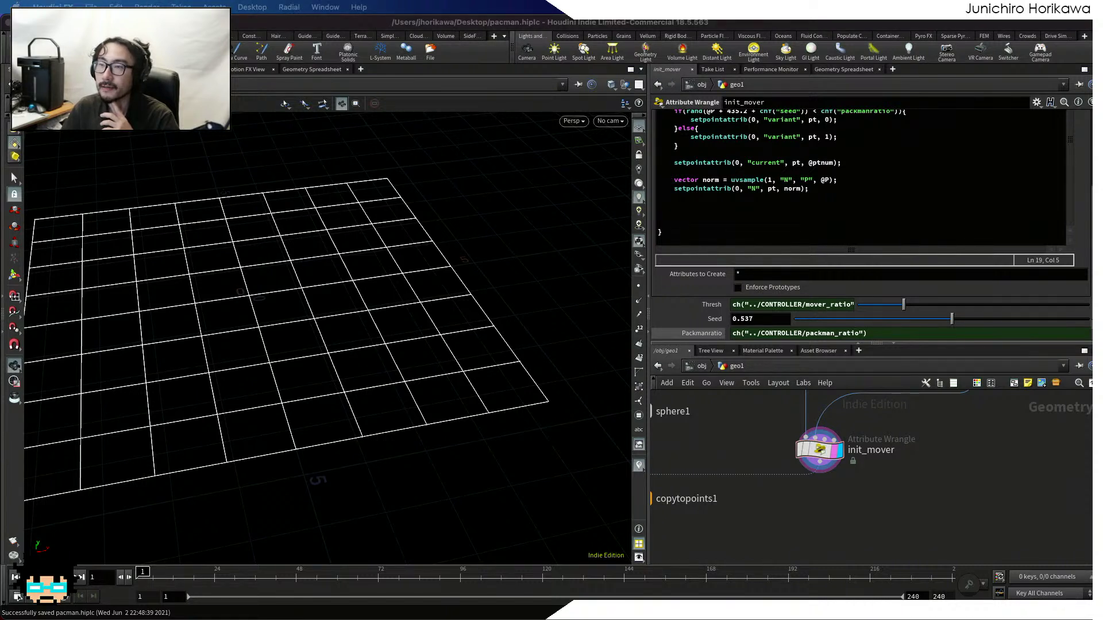
pyautogui.click(841, 495)
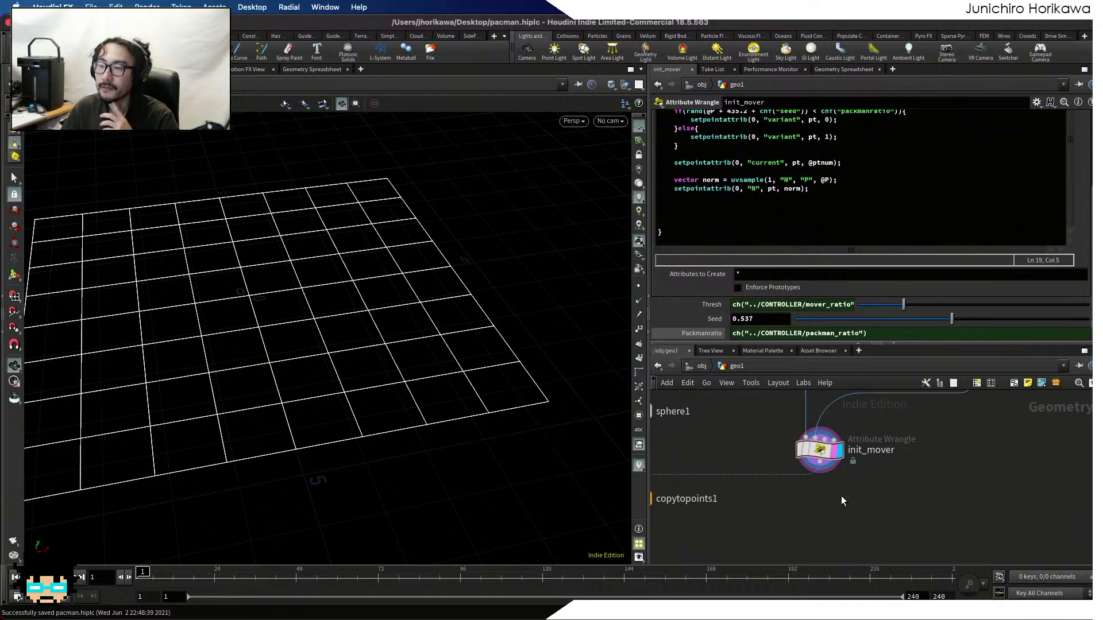
# Add a Solver node below init_mover and feed init_mover's output into its first input
pyautogui.press('h')
pyautogui.press('Tab')
pyautogui.write('solve')
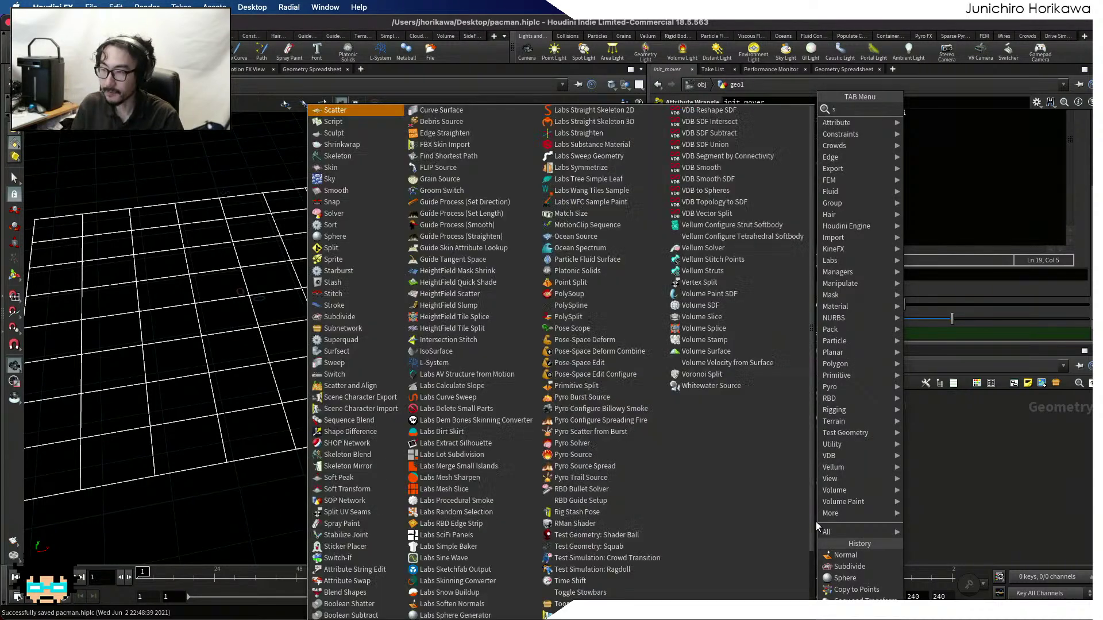
pyautogui.press('Return')
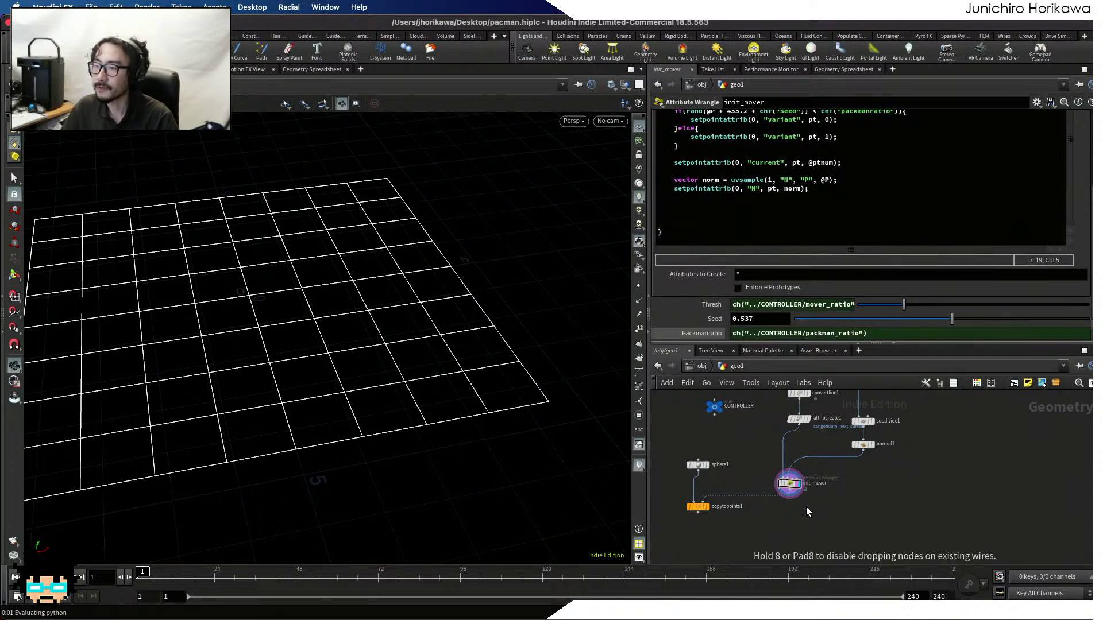
pyautogui.click(806, 511)
pyautogui.scroll(2, 799, 494)
pyautogui.moveTo(793, 477); pyautogui.dragTo(803, 520)
pyautogui.scroll(2, 801, 504)
pyautogui.scroll(-4, 825, 544)
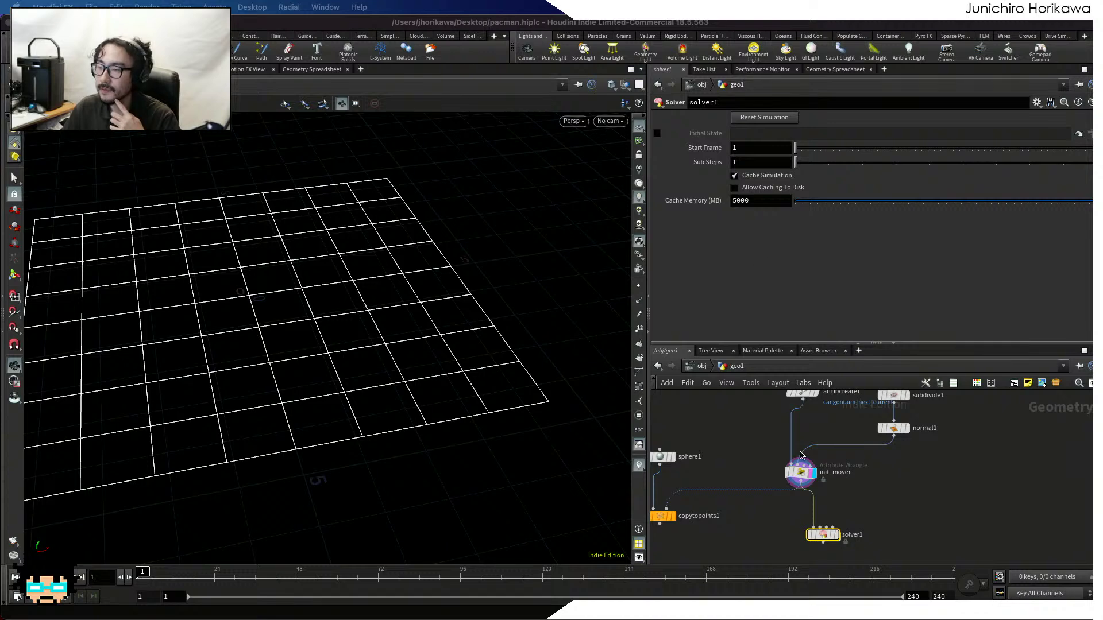
# Move the normal1 node closer to init_mover and display its subdivided surface in the viewport
pyautogui.click(871, 485)
pyautogui.click(868, 481)
pyautogui.scroll(2, 897, 441)
pyautogui.moveTo(894, 427); pyautogui.dragTo(866, 434)
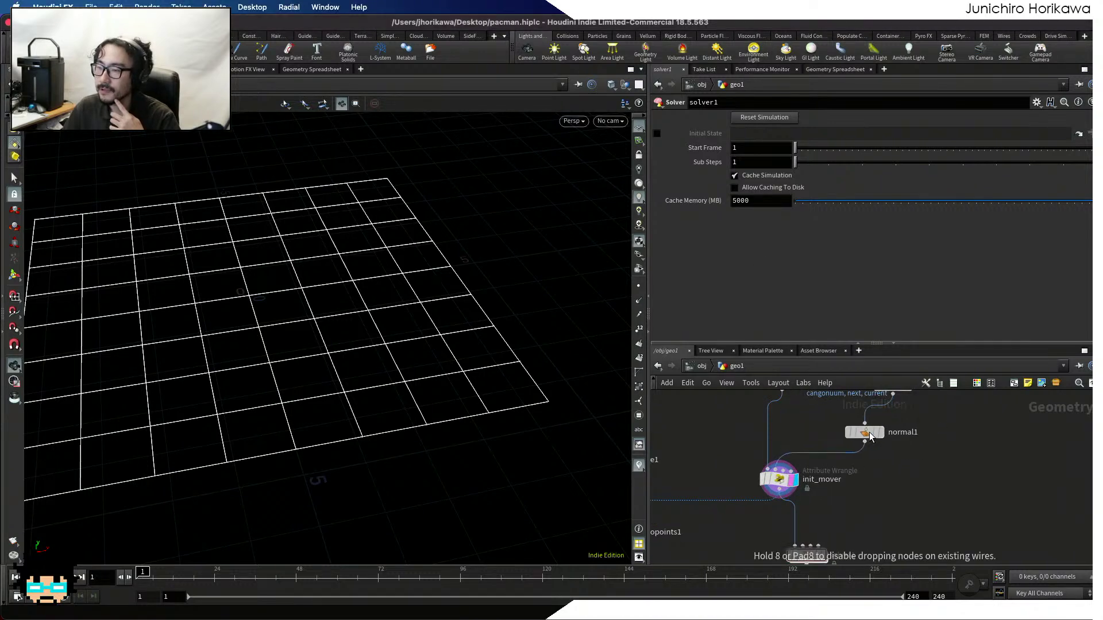
pyautogui.scroll(1, 867, 435)
pyautogui.click(877, 434)
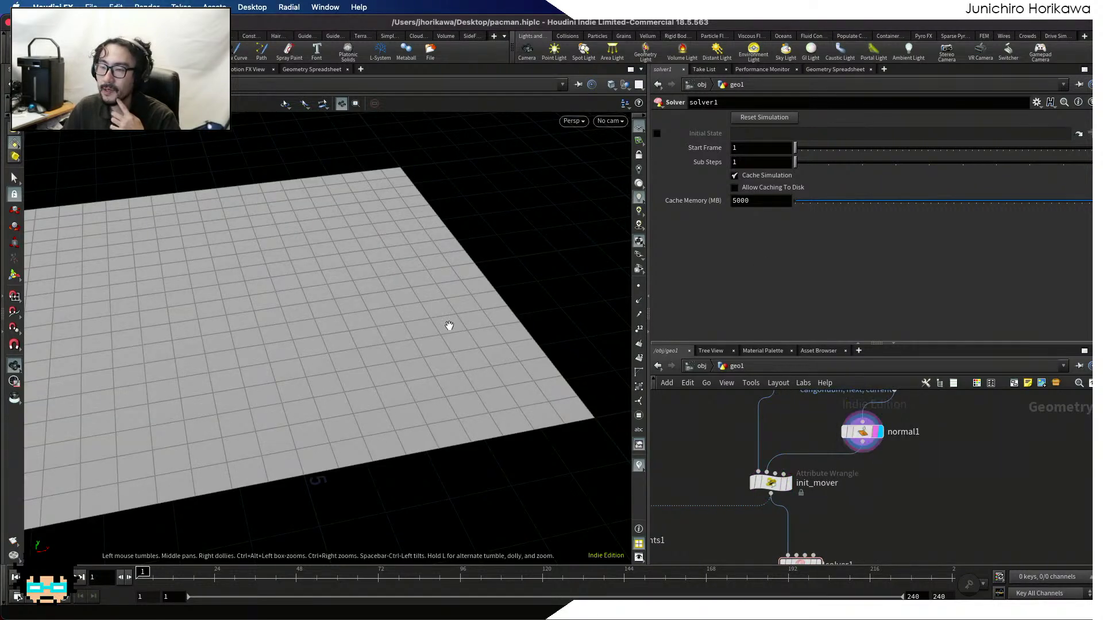
pyautogui.scroll(-4, 448, 327)
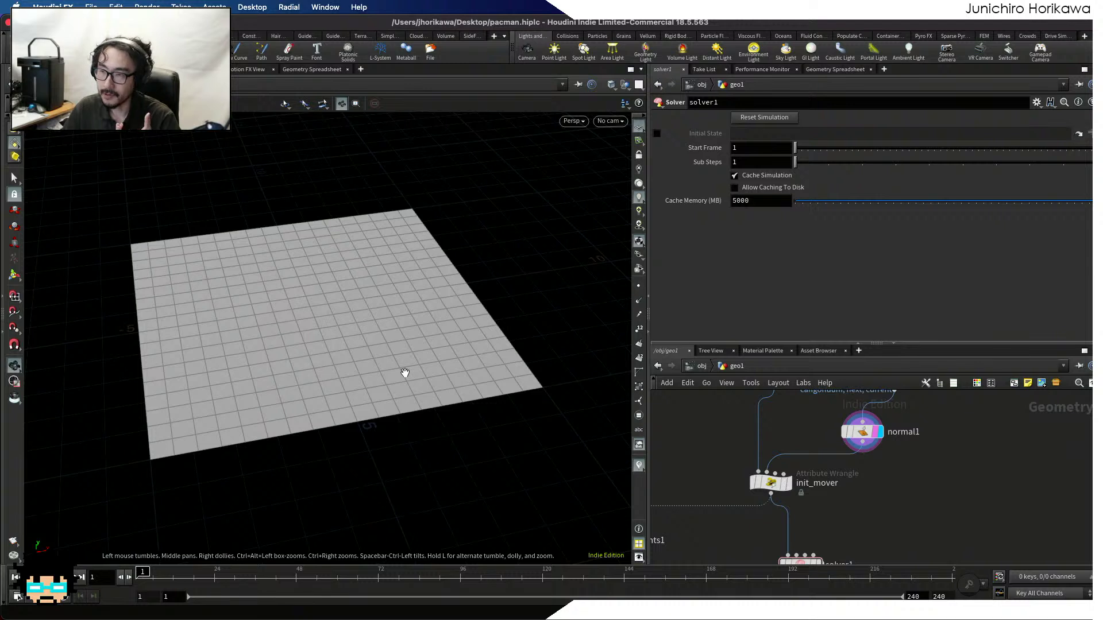
# Connect normal1's output to the second input of solver1 and shift normal1 slightly right, away from init_mover
pyautogui.moveTo(852, 500); pyautogui.dragTo(850, 428, button='middle')
pyautogui.moveTo(852, 425); pyautogui.dragTo(780, 529)
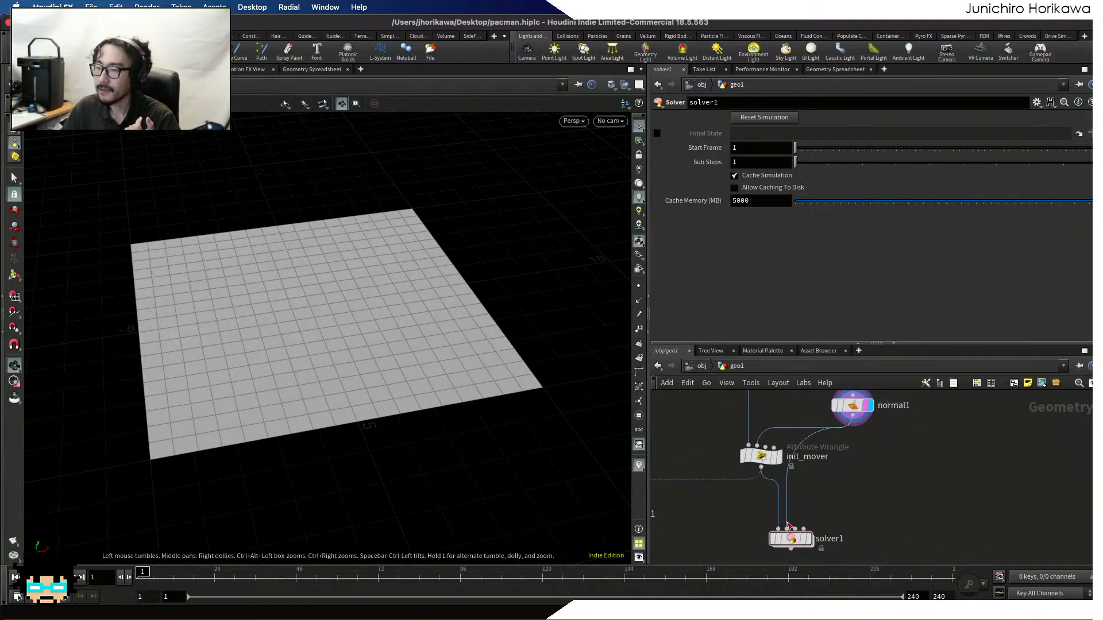
pyautogui.moveTo(792, 493); pyautogui.dragTo(789, 543, button='middle')
pyautogui.moveTo(363, 345)
pyautogui.mouseDown()
pyautogui.moveTo(381, 281)
pyautogui.moveTo(347, 323)
pyautogui.moveTo(370, 328)
pyautogui.mouseUp()
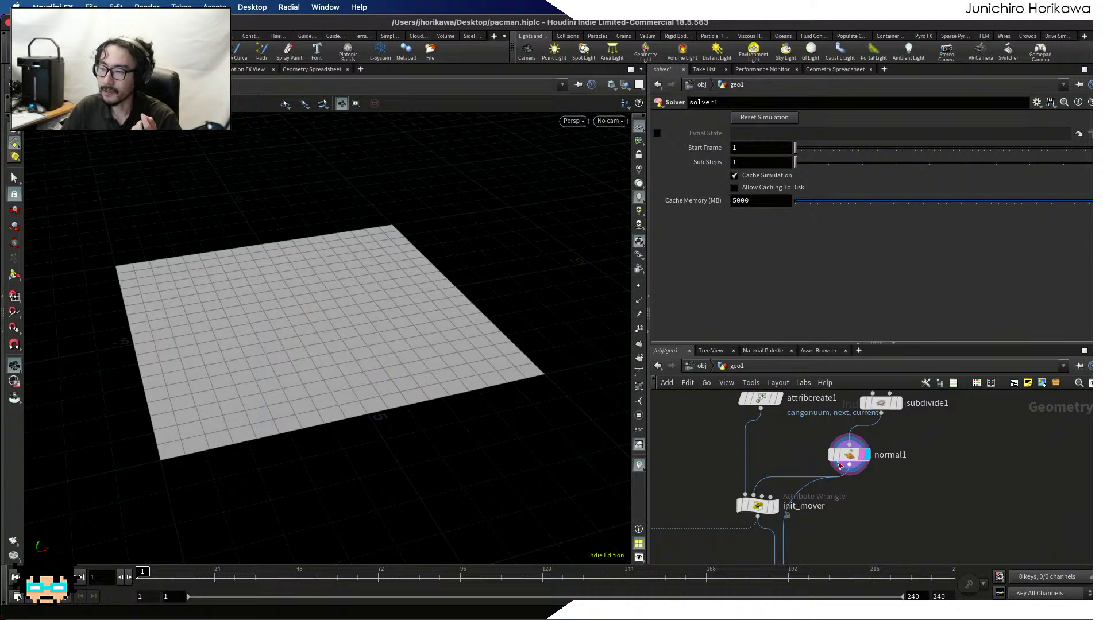
pyautogui.moveTo(851, 459); pyautogui.dragTo(878, 475)
pyautogui.scroll(-2, 862, 525)
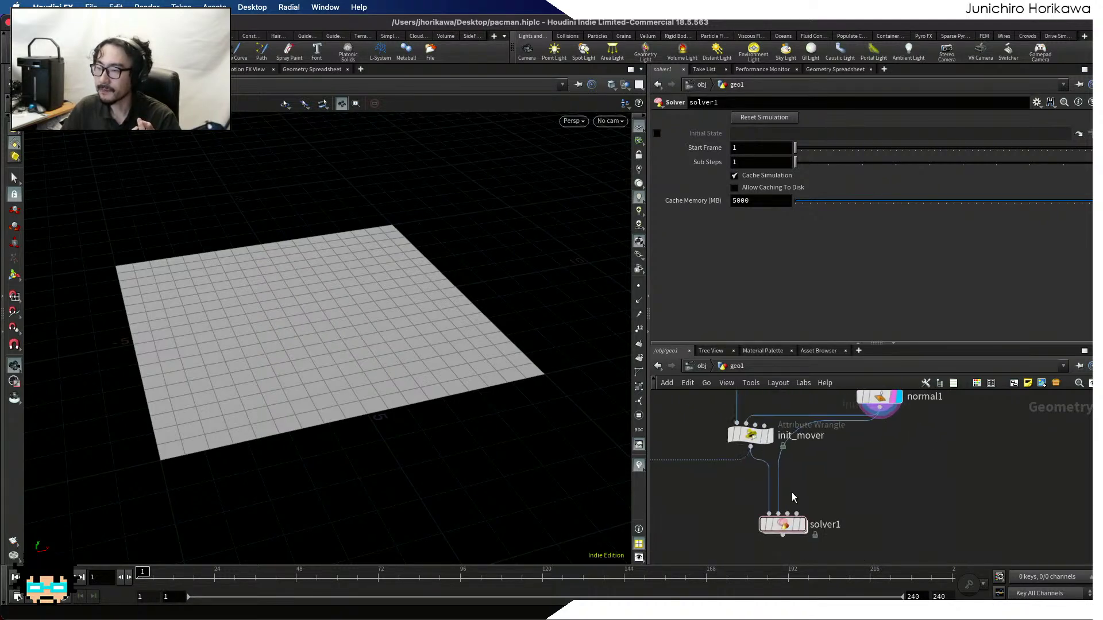
# Set the display to solver1 and enter its inner simulation network
pyautogui.scroll(2, 804, 516)
pyautogui.click(834, 510)
pyautogui.doubleClick(811, 511)
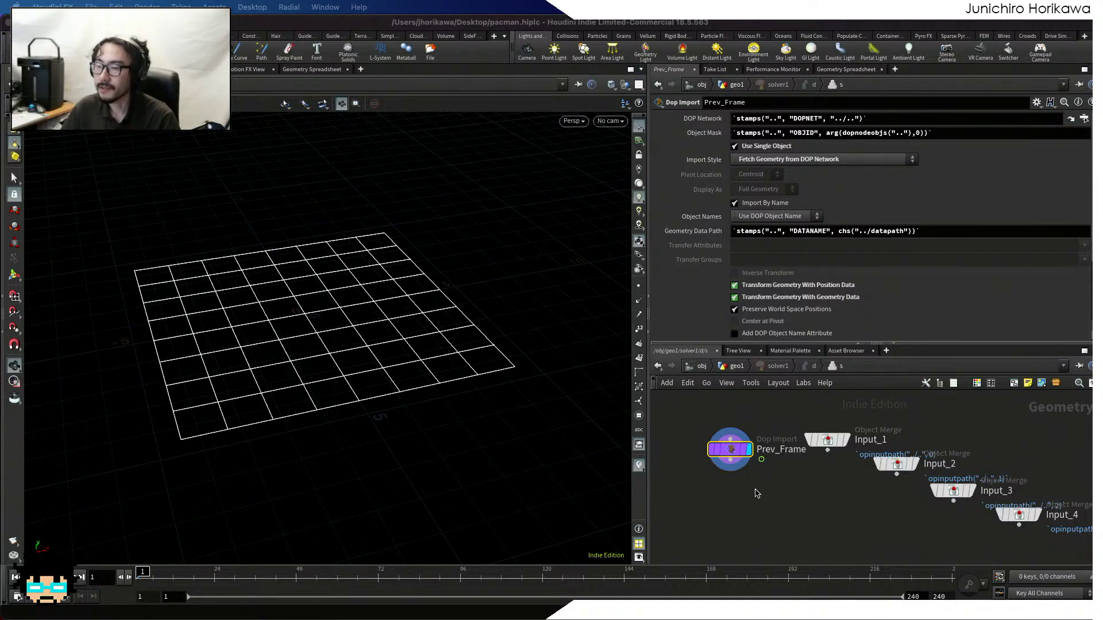
# Move the Prev_Frame node down and left, away from the input nodes, and enlarge the network editor
pyautogui.moveTo(729, 449); pyautogui.dragTo(682, 483)
pyautogui.scroll(-3, 748, 505)
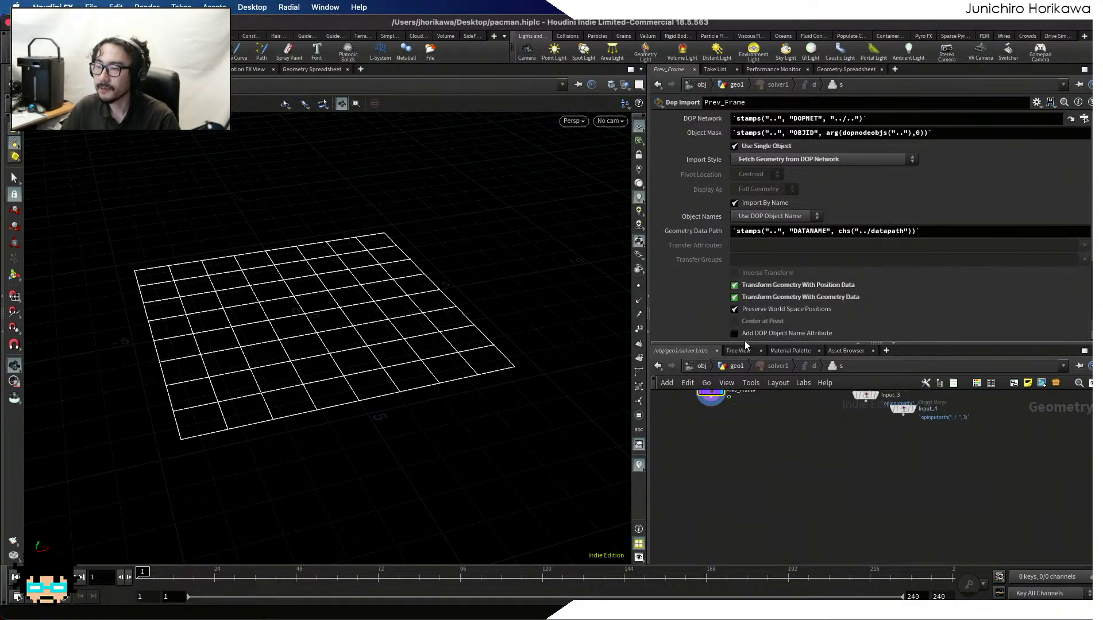
pyautogui.moveTo(744, 343); pyautogui.dragTo(746, 217)
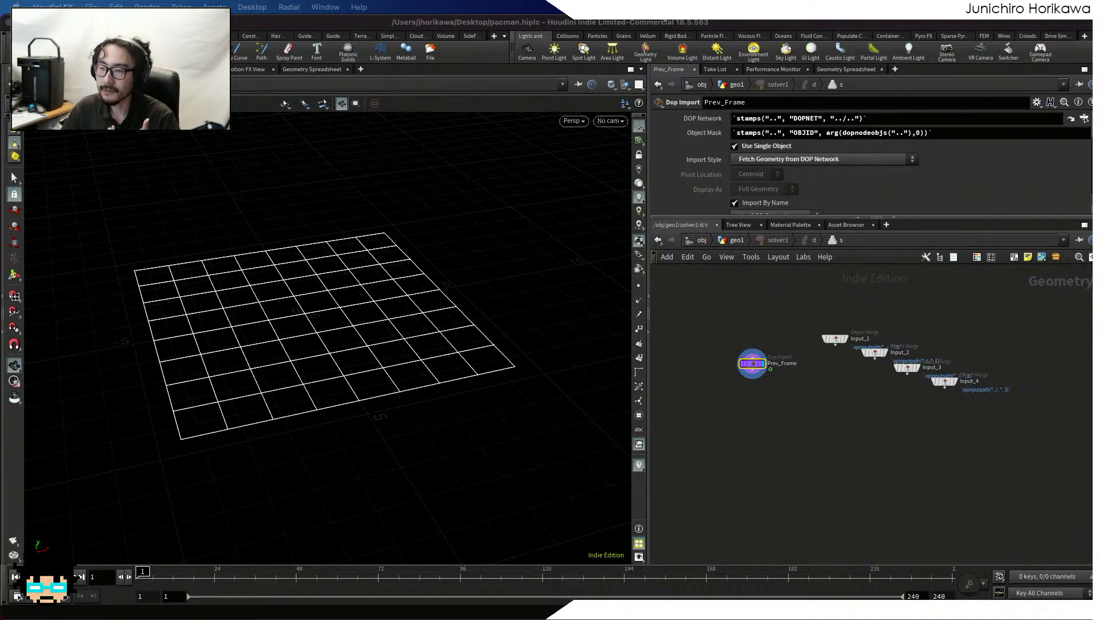
# Examine the grid's lines and intersections in the viewport from several distances and angles
pyautogui.scroll(8, 249, 295)
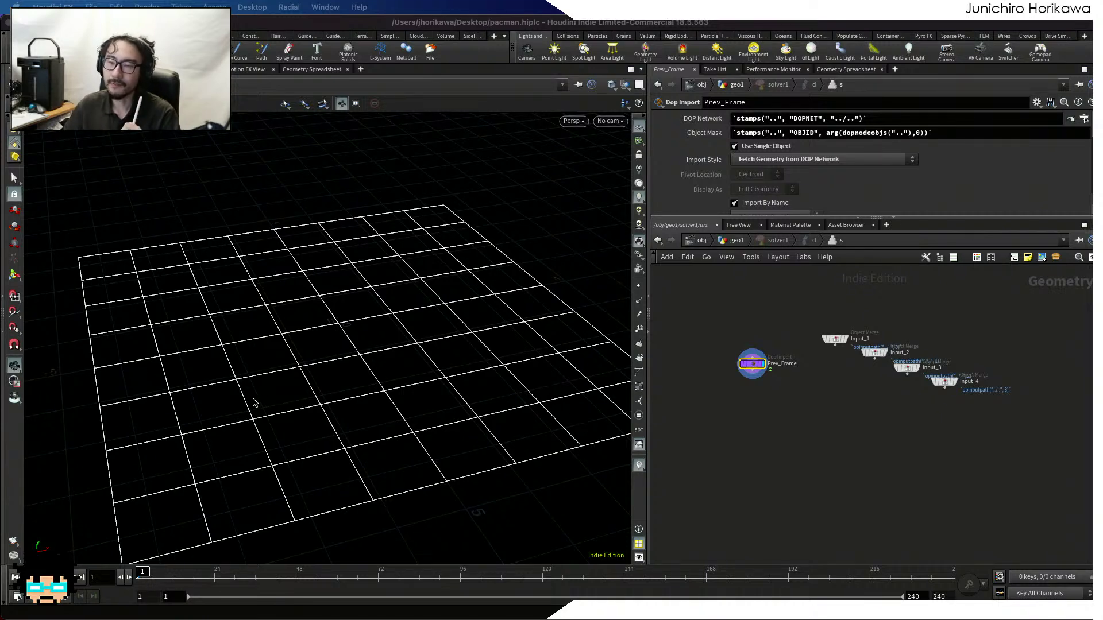
pyautogui.moveTo(252, 399); pyautogui.dragTo(257, 464, button='right')
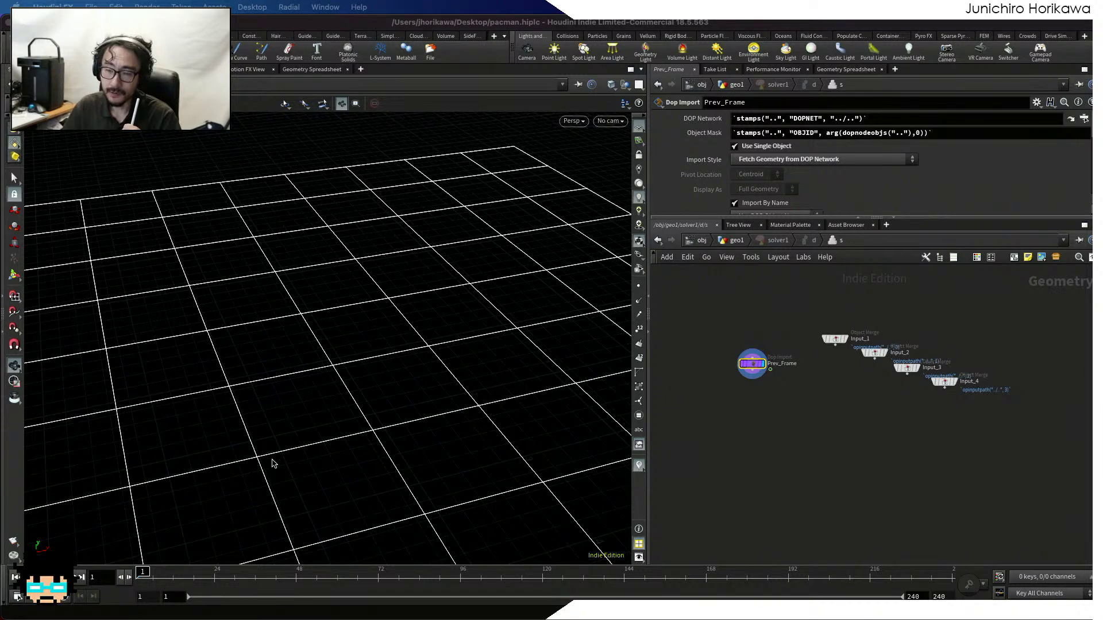
pyautogui.keyDown('alt'); pyautogui.moveTo(270, 498); pyautogui.dragTo(263, 452); pyautogui.keyUp('alt')
pyautogui.scroll(-3, 263, 452)
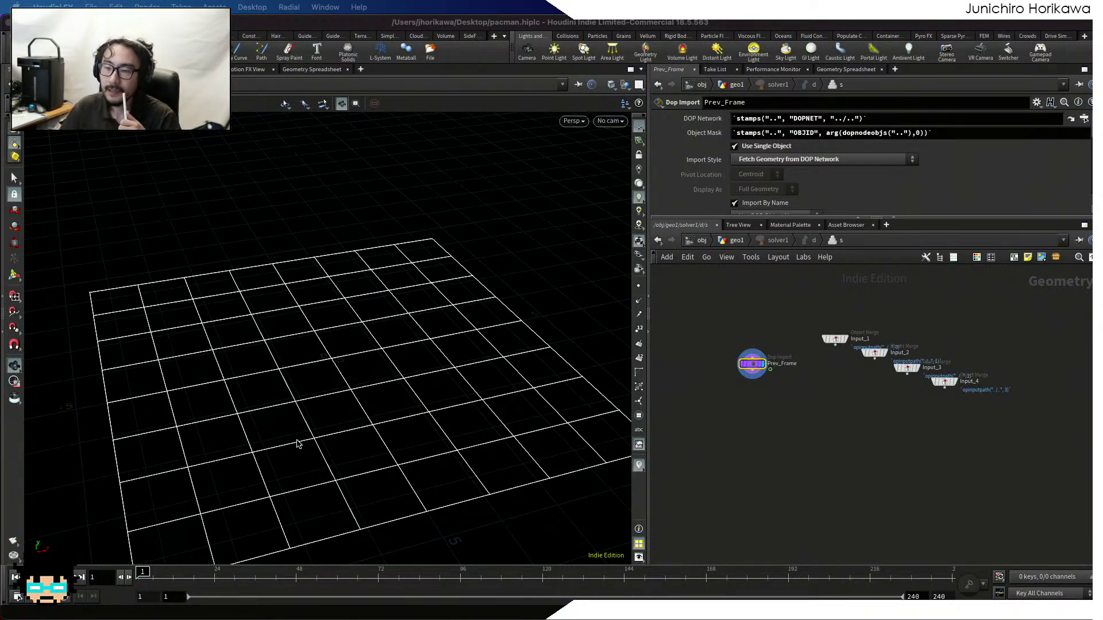
pyautogui.scroll(-2, 279, 396)
pyautogui.scroll(3, 279, 401)
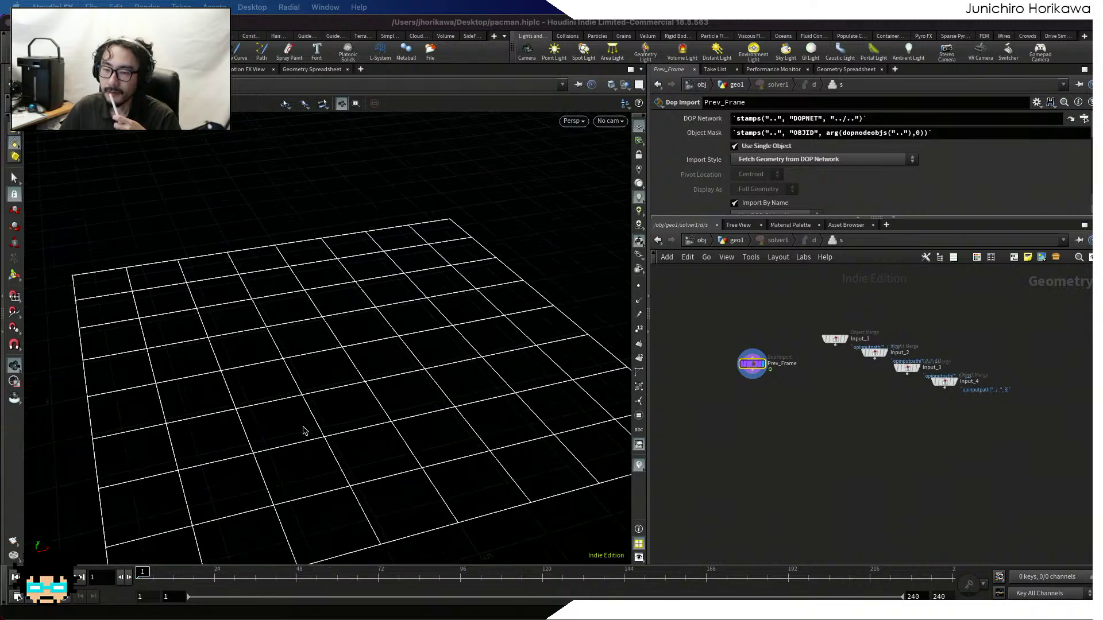
pyautogui.moveTo(250, 375)
pyautogui.mouseDown(button='right')
pyautogui.moveTo(232, 333)
pyautogui.moveTo(296, 474)
pyautogui.moveTo(238, 359)
pyautogui.mouseUp(button='right')
pyautogui.scroll(-3, 274, 478)
pyautogui.click(277, 479)
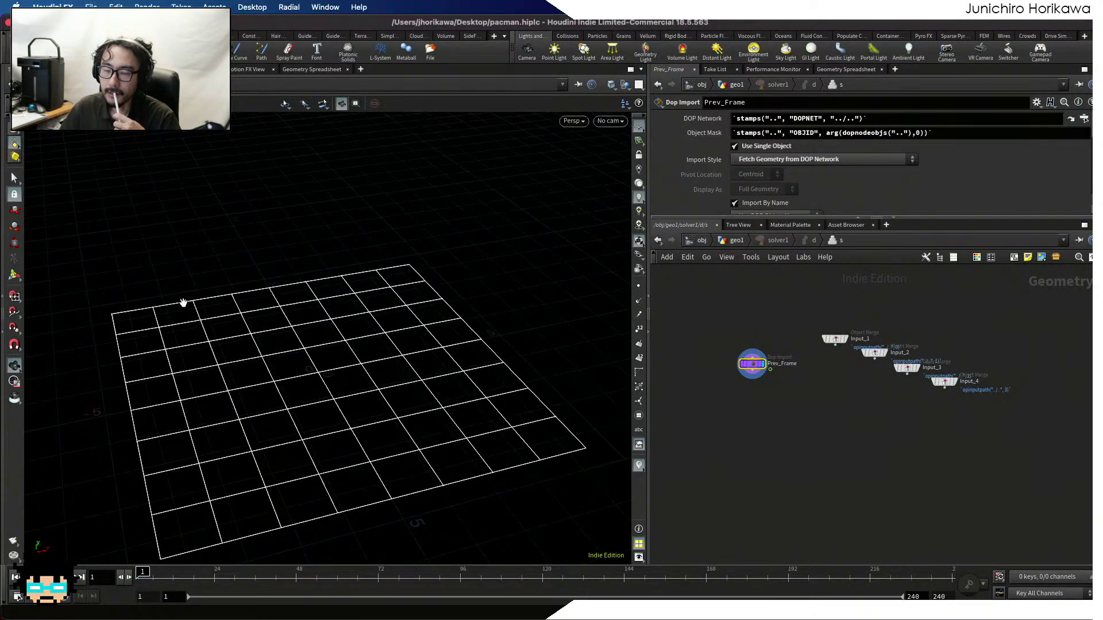
pyautogui.scroll(-4, 182, 302)
pyautogui.scroll(5, 251, 441)
pyautogui.scroll(2, 218, 382)
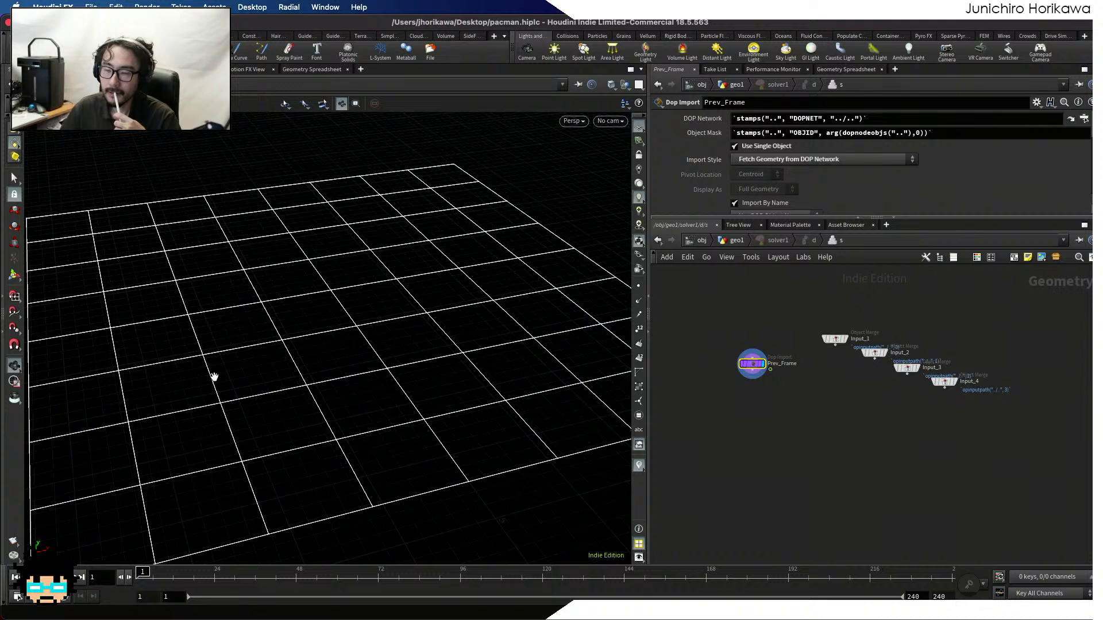
pyautogui.scroll(-4, 263, 364)
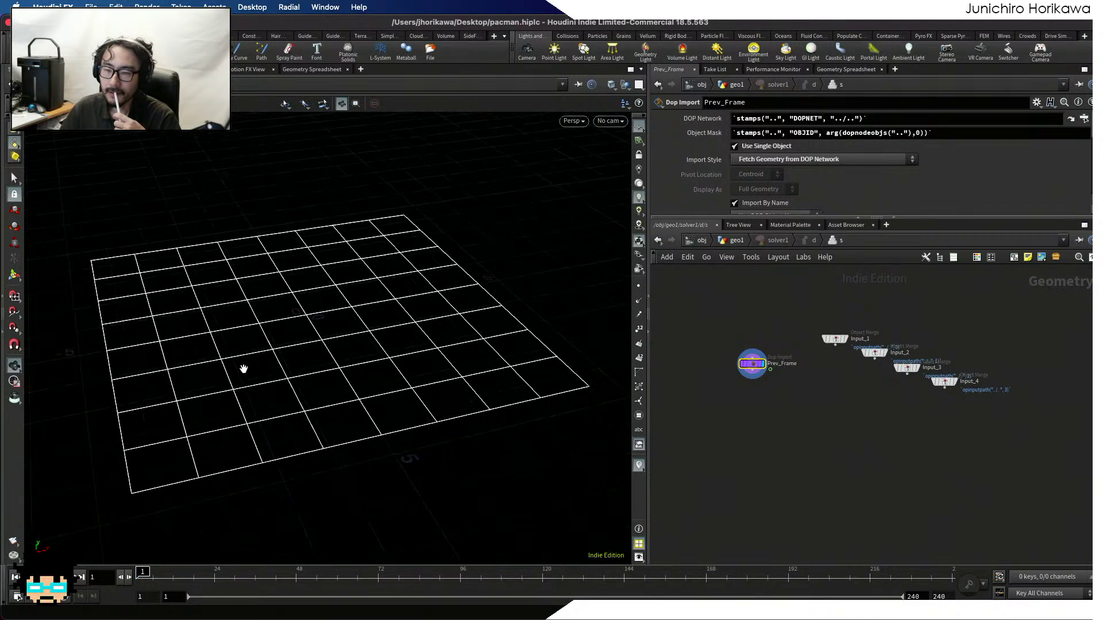
pyautogui.scroll(3, 183, 398)
pyautogui.scroll(1, 182, 400)
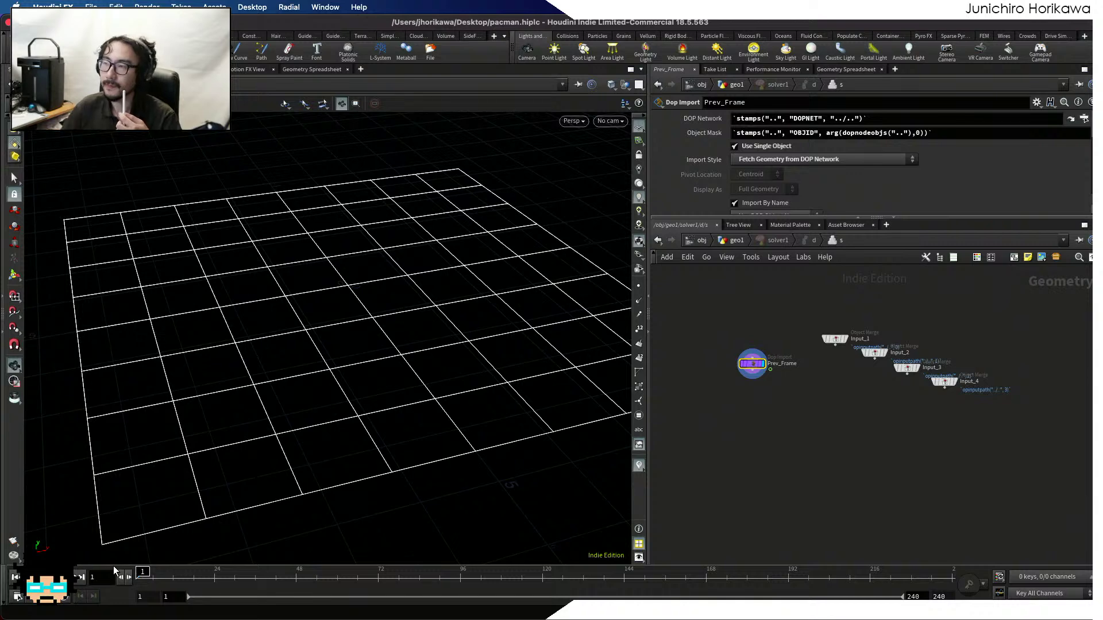
# Add a Switch node below Prev_Frame inside the solver network
pyautogui.press('Tab')
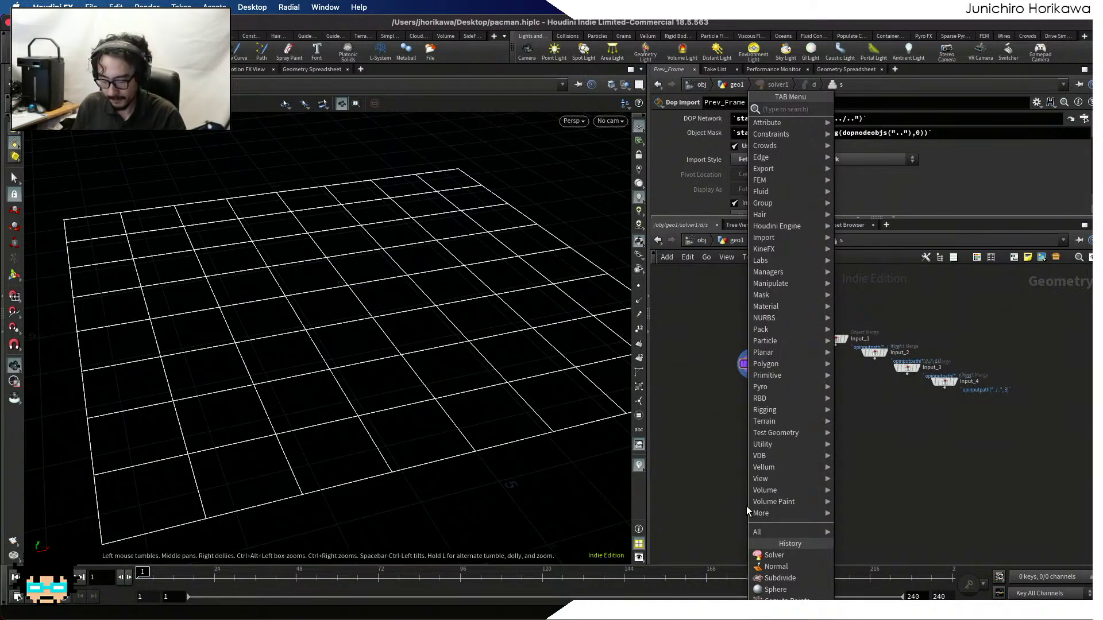
pyautogui.write('swi')
pyautogui.press('Return')
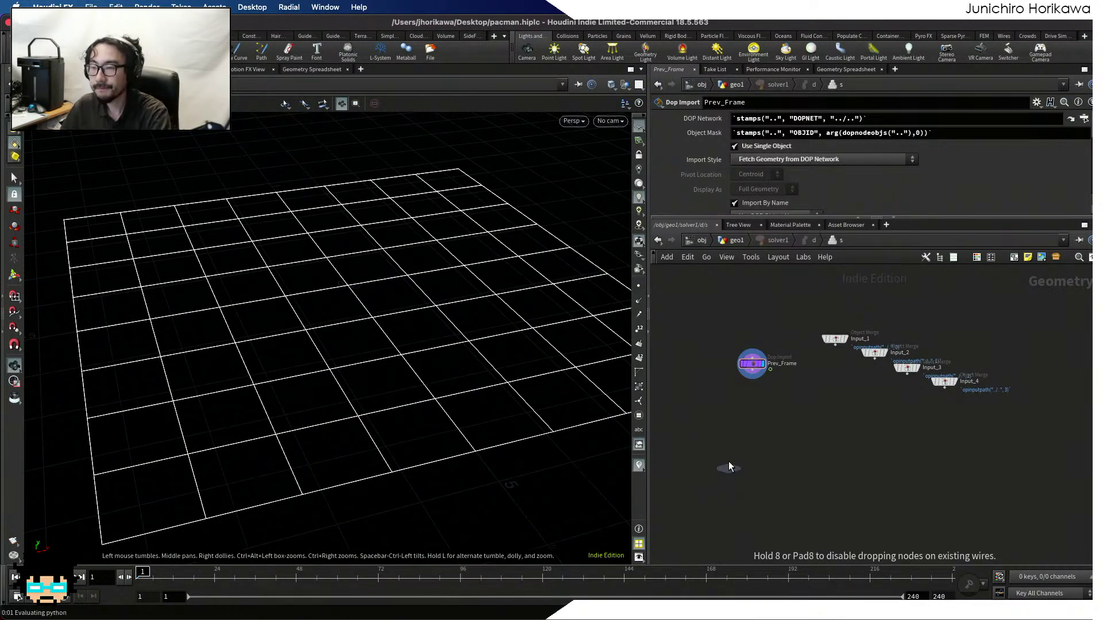
pyautogui.click(737, 446)
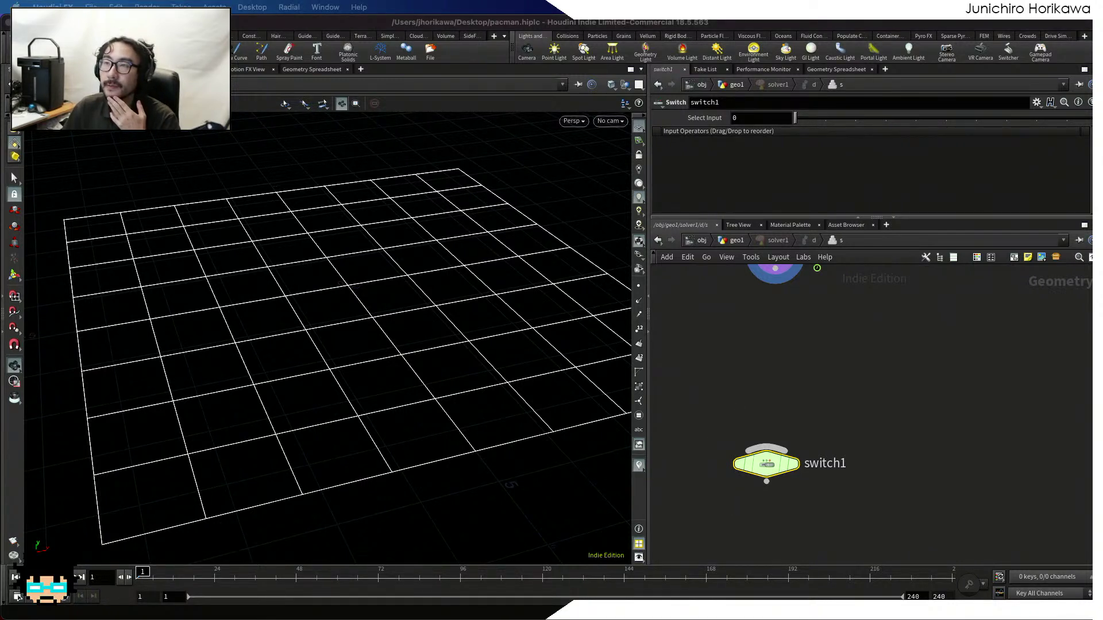
# Begin the switch1 node's Select Input expression with "$F %", leaving the divisor open
pyautogui.click(770, 460)
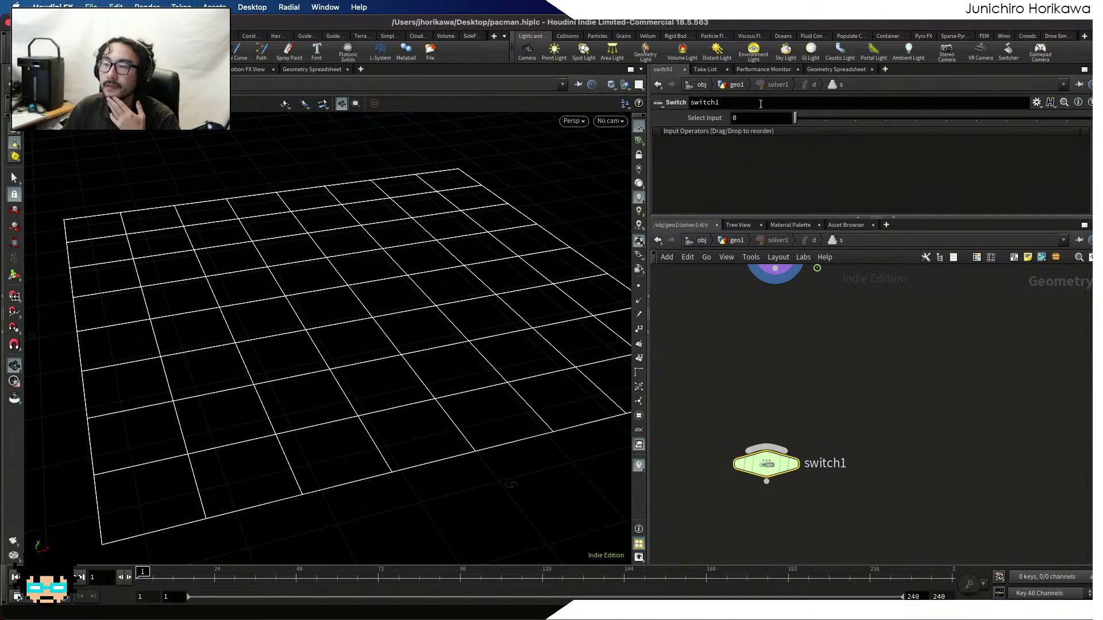
pyautogui.write('$F')
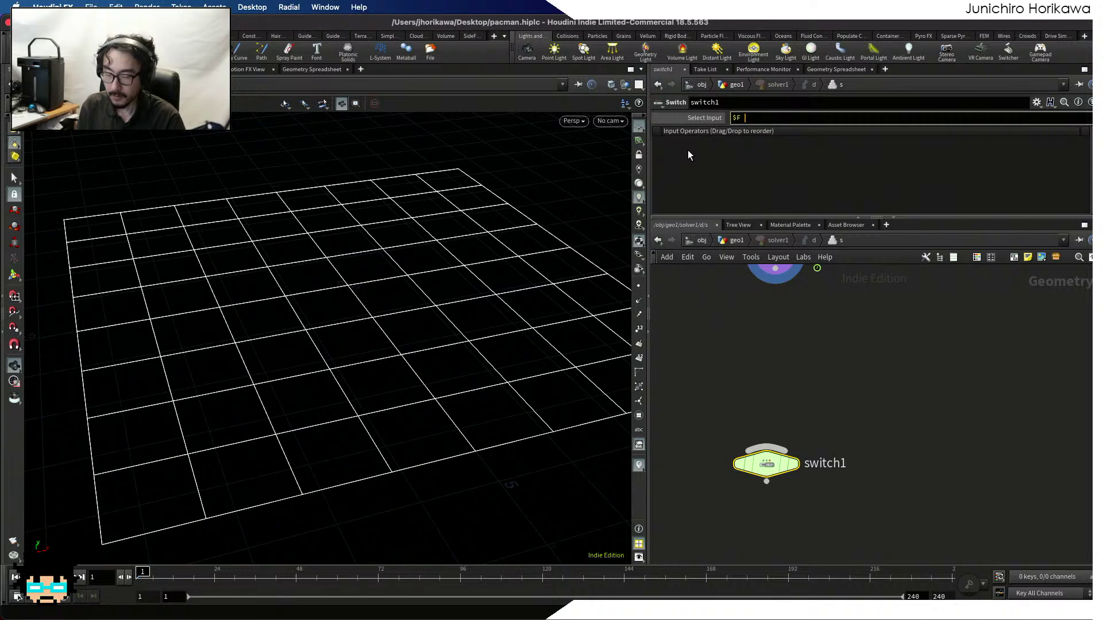
pyautogui.write(' % ')
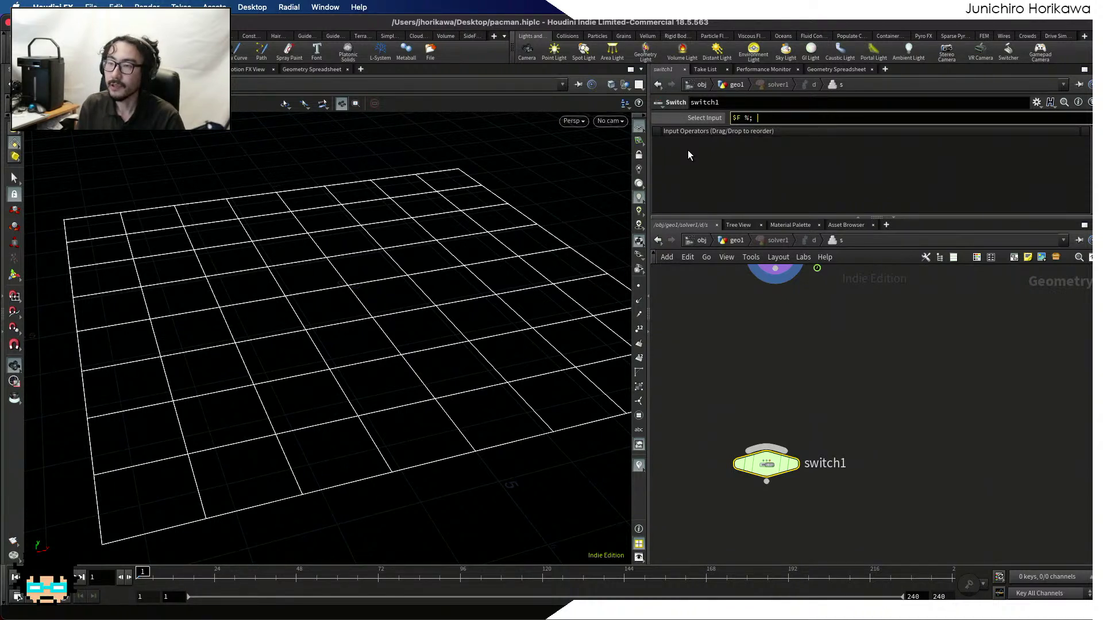
pyautogui.write('20')
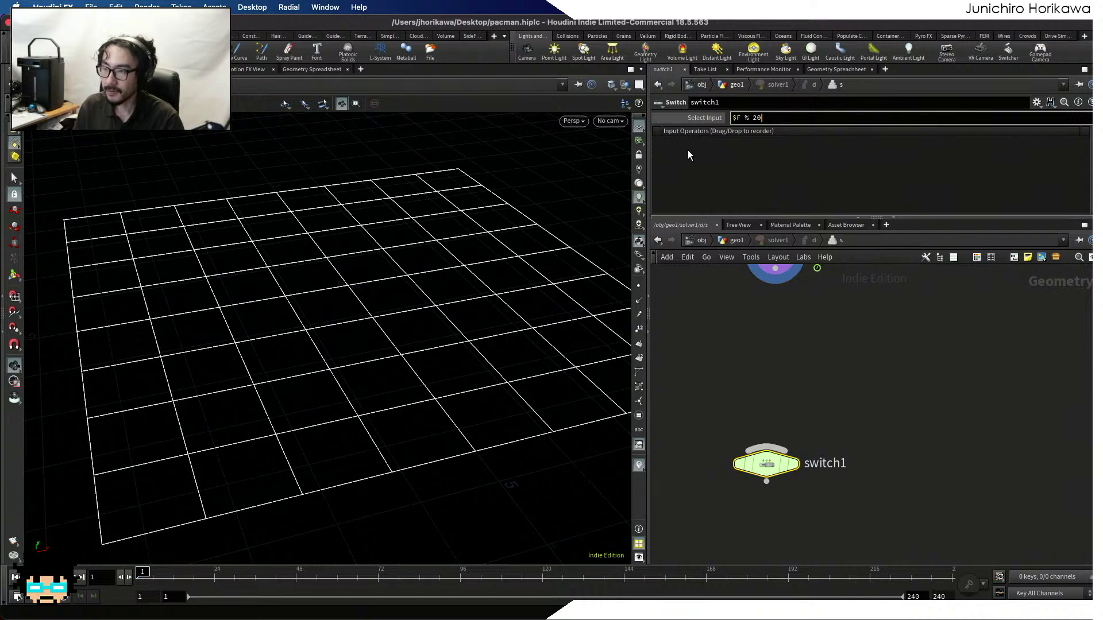
pyautogui.press('BackSpace')
pyautogui.press('BackSpace')
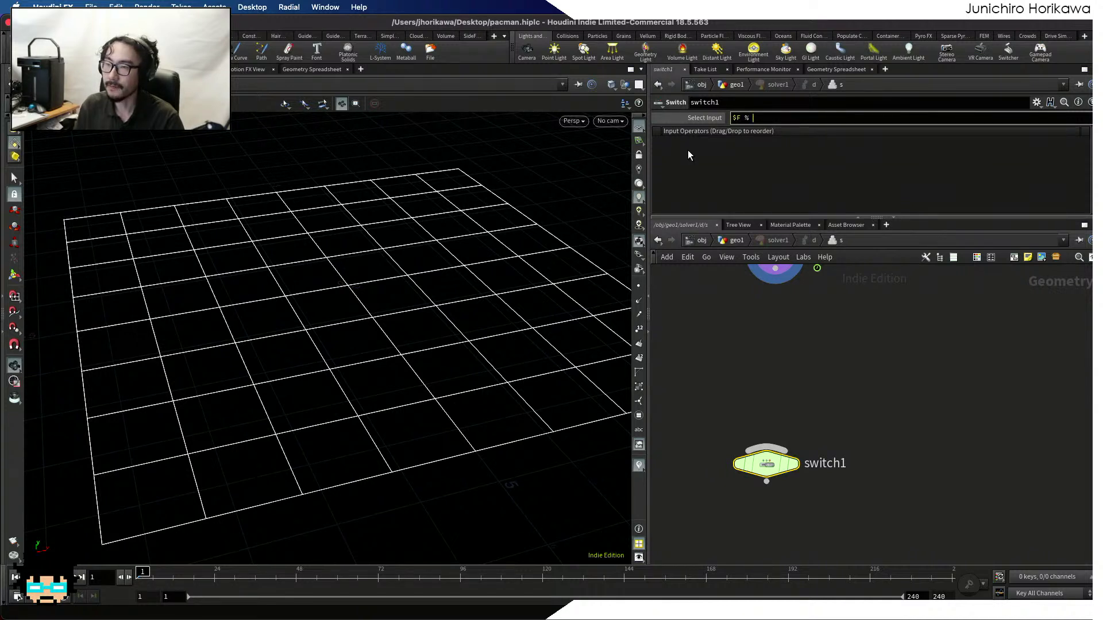
# Add a new integer parameter to the CONTROLLER null's parameter interface in geo1, below packman ratio
pyautogui.click(740, 240)
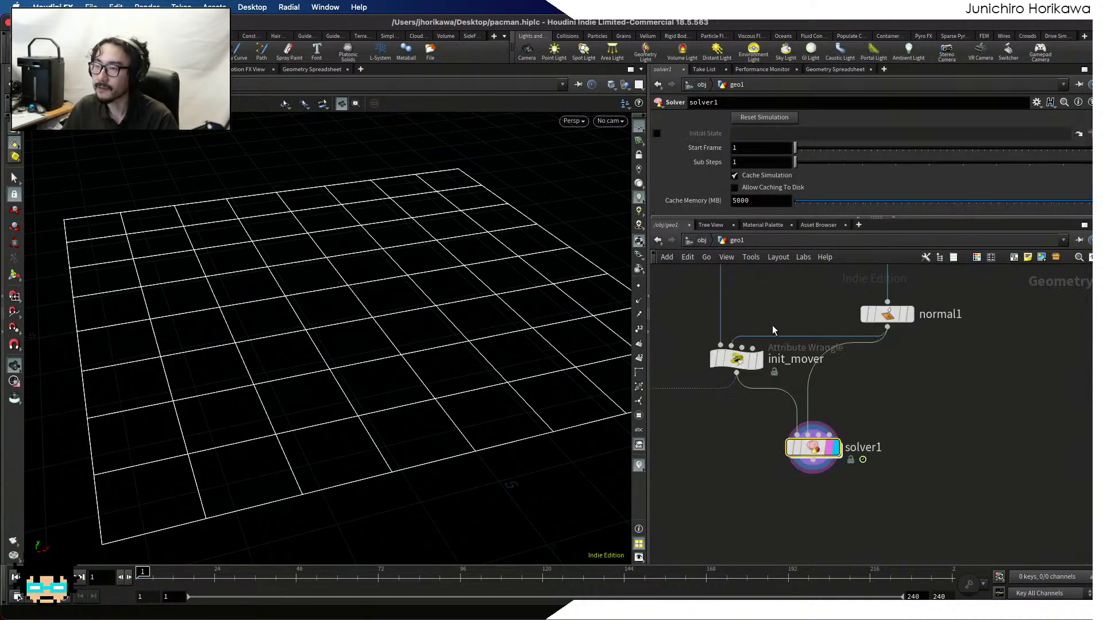
pyautogui.scroll(5, 746, 360)
pyautogui.click(755, 370)
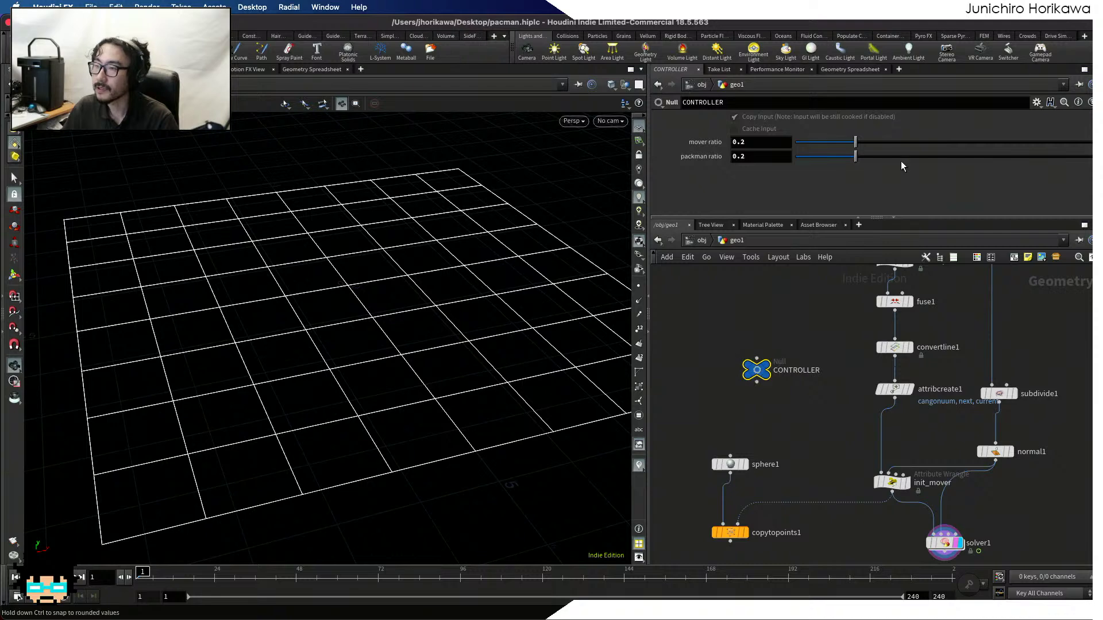
pyautogui.click(1036, 102)
pyautogui.click(970, 114)
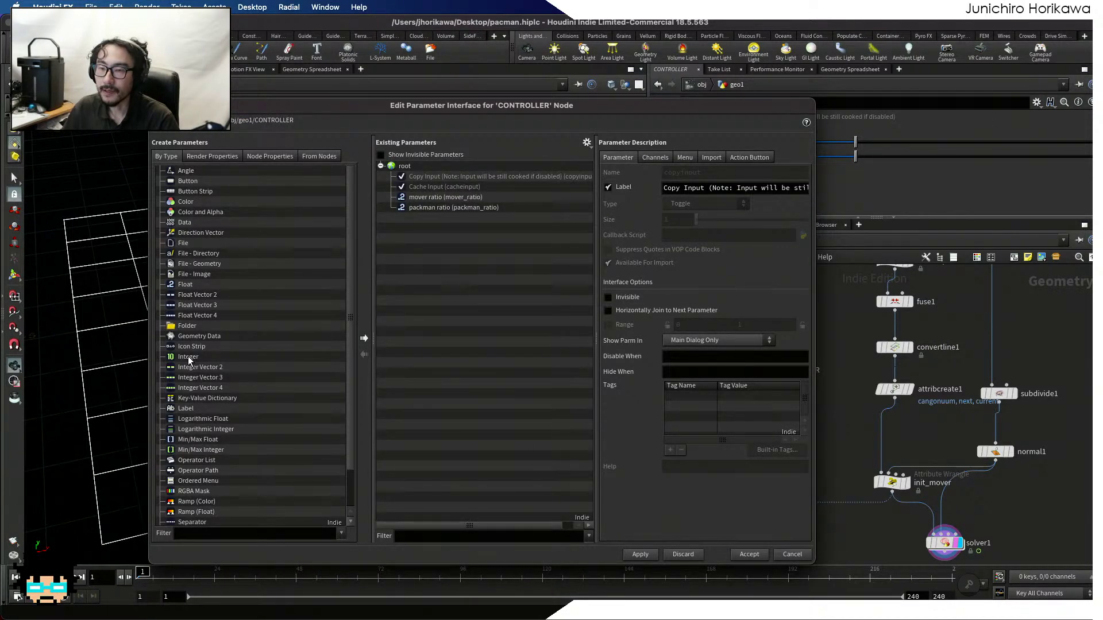
pyautogui.moveTo(189, 357); pyautogui.dragTo(480, 299)
# Name the new integer parameter moving_step_frame
pyautogui.doubleClick(761, 178)
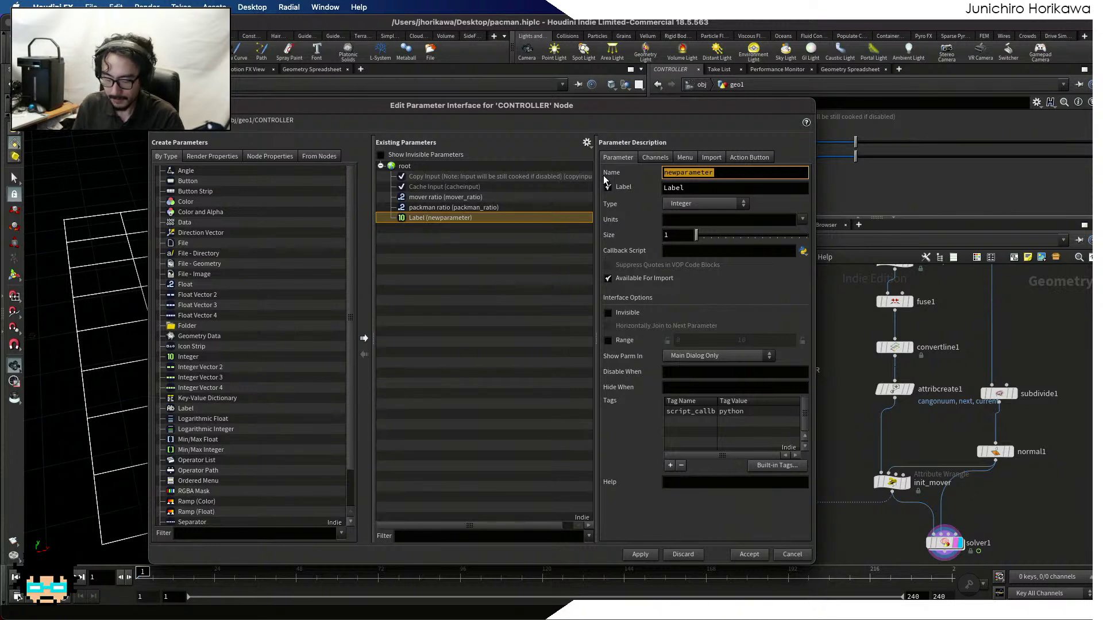
pyautogui.write('st')
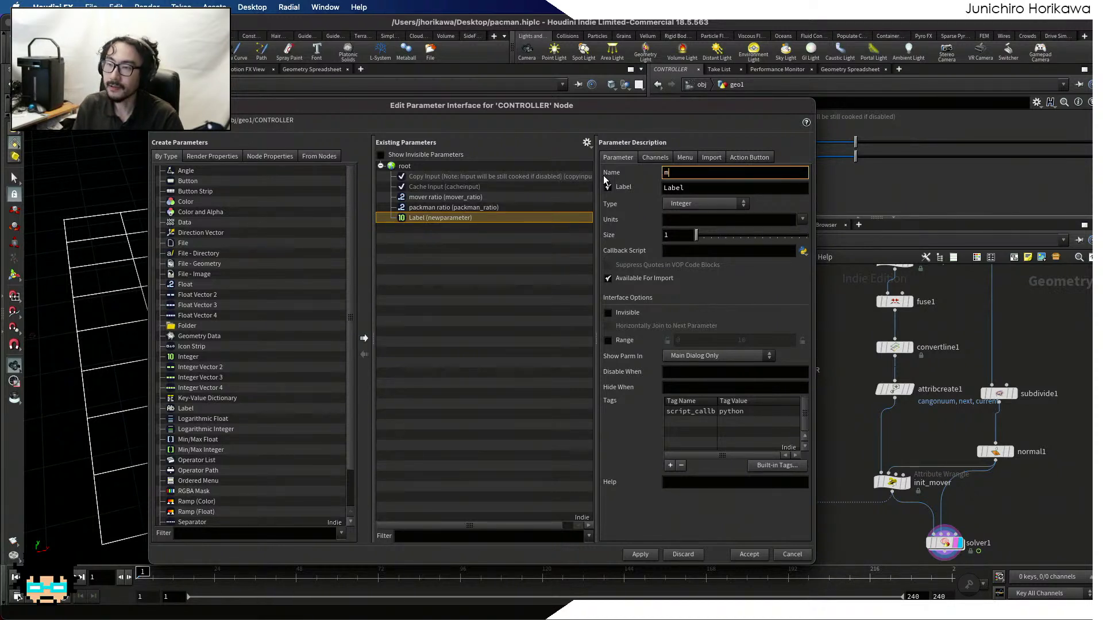
pyautogui.press('BackSpace')
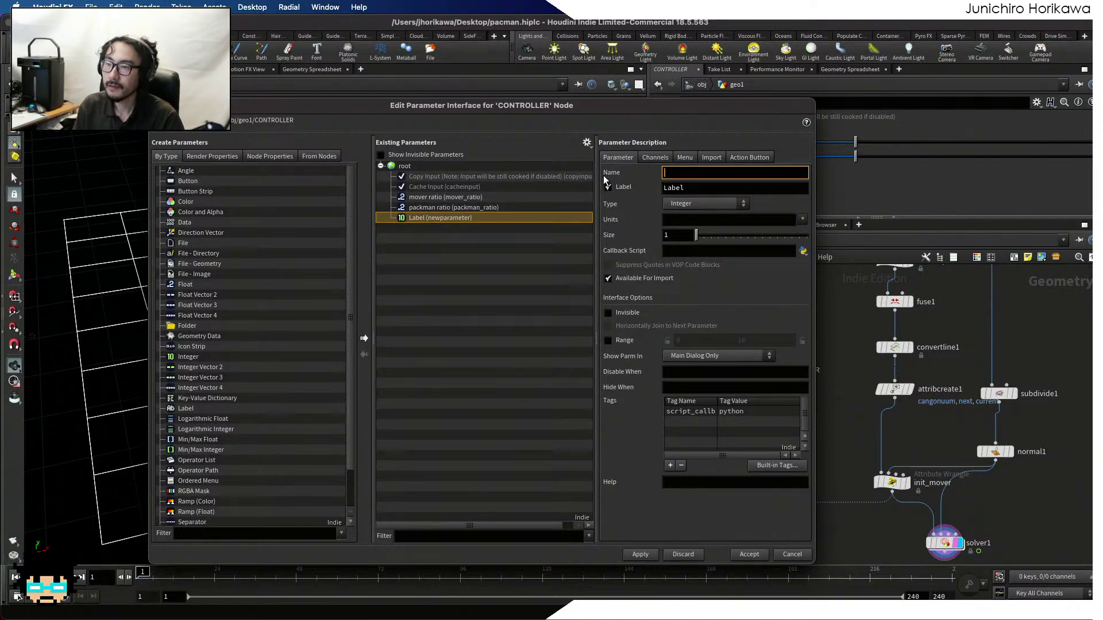
pyautogui.write('moving_step')
pyautogui.press('Return')
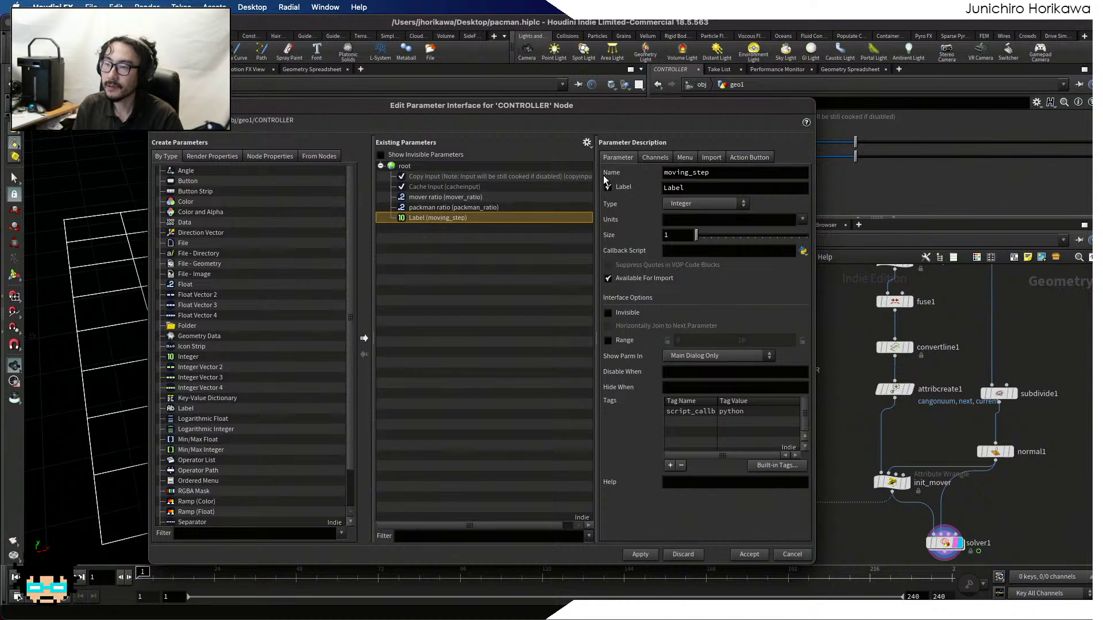
pyautogui.press('Tab')
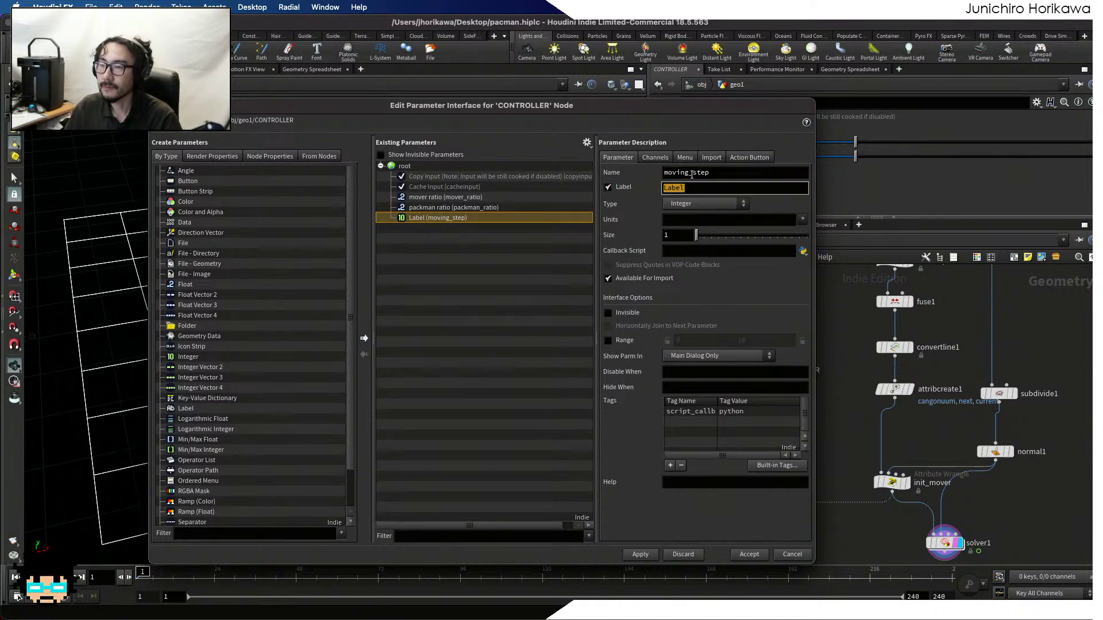
pyautogui.moveTo(692, 174); pyautogui.dragTo(758, 176)
pyautogui.write('frame')
pyautogui.press('Return')
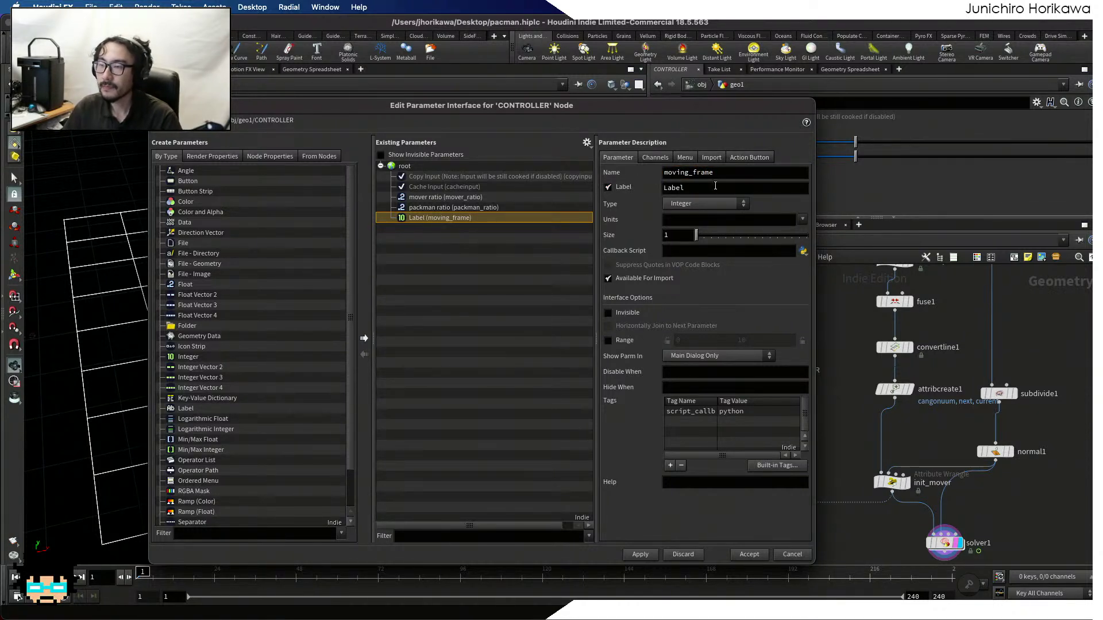
pyautogui.click(694, 172)
pyautogui.write('step_')
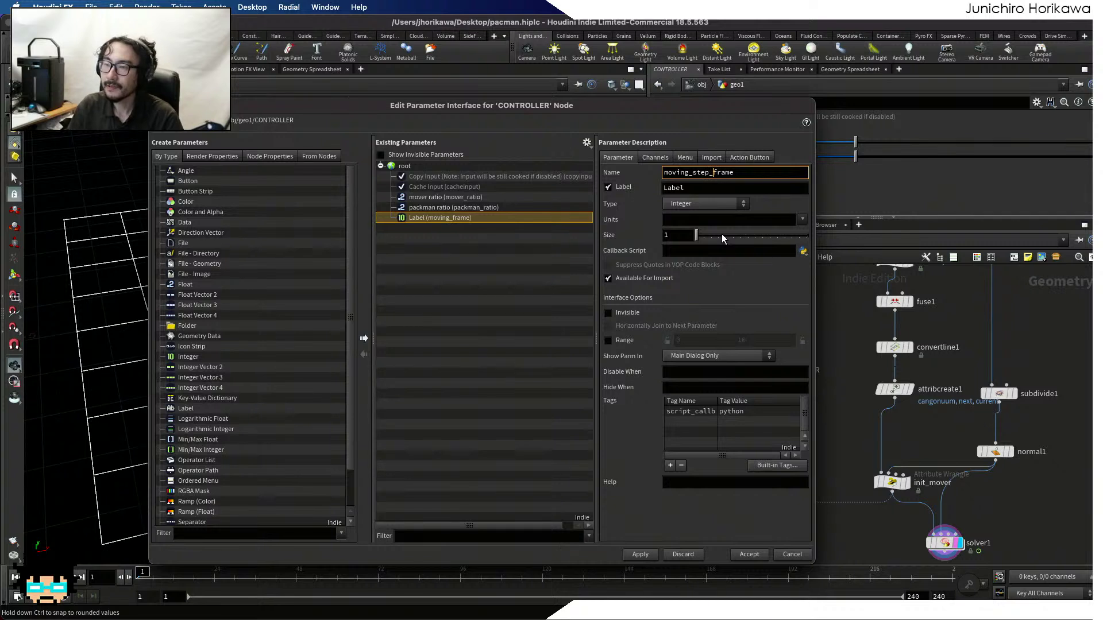
# Label the moving_step_frame parameter "moving step frame"
pyautogui.press('Tab')
pyautogui.write('mov')
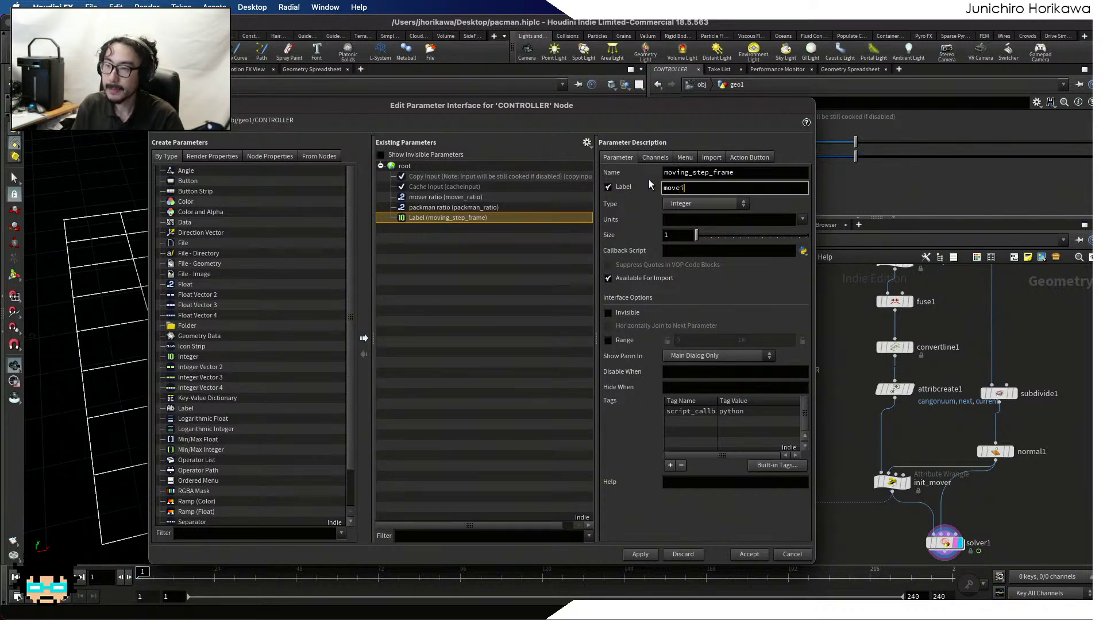
pyautogui.write('ing step fram')
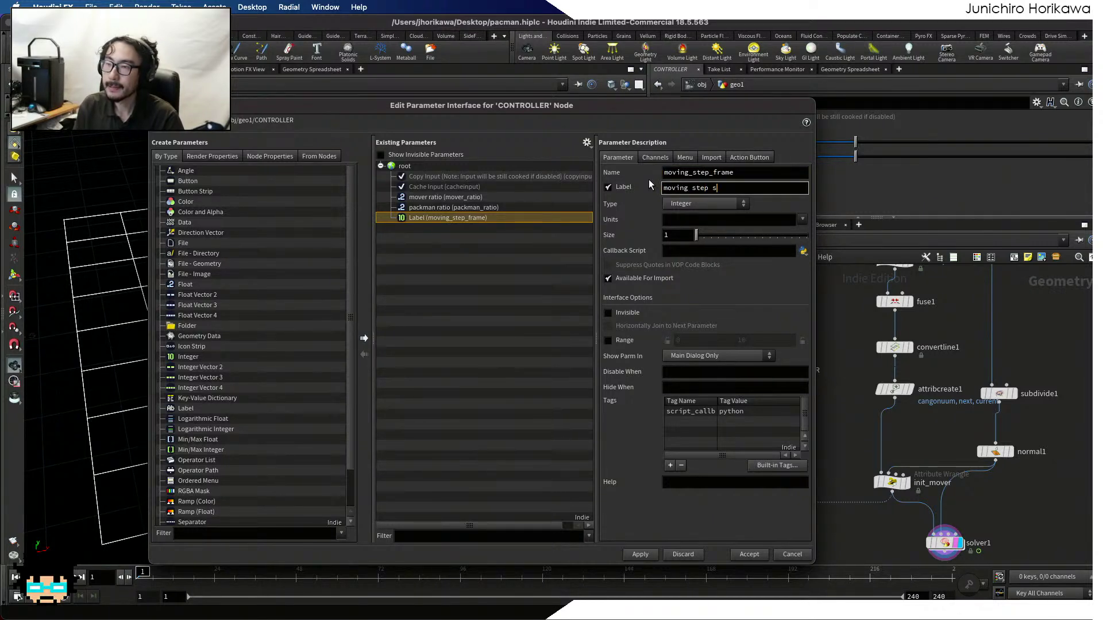
pyautogui.write('e')
pyautogui.press('Return')
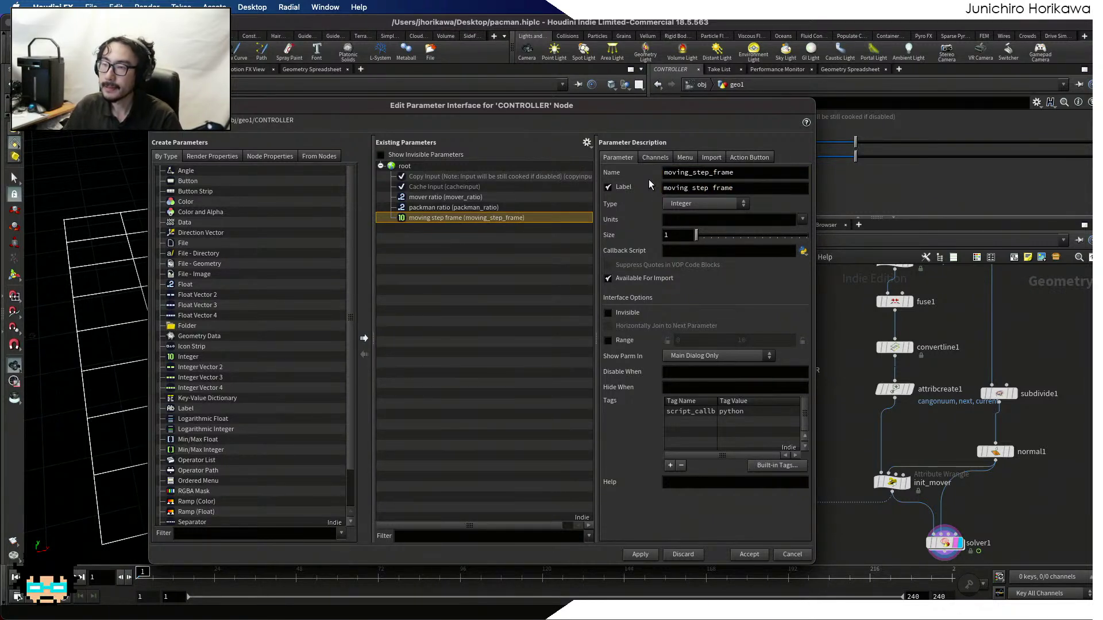
# Enable a range of 1 to 50 for the moving step frame parameter and accept the interface changes
pyautogui.click(608, 340)
pyautogui.click(671, 340)
pyautogui.write('1')
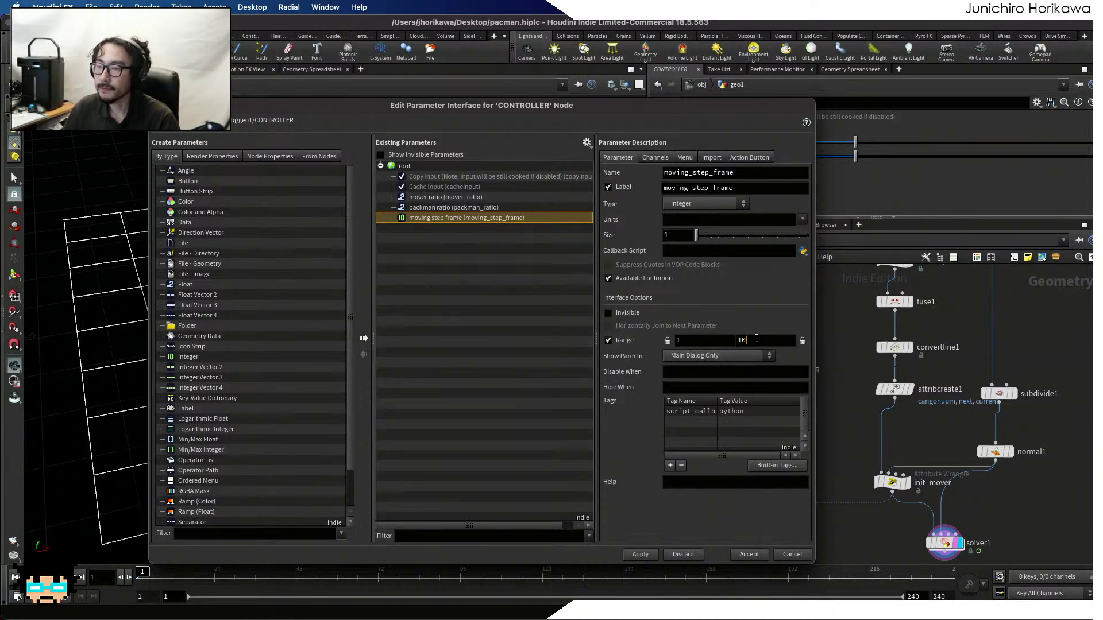
pyautogui.press('Tab')
pyautogui.write('50')
pyautogui.press('Return')
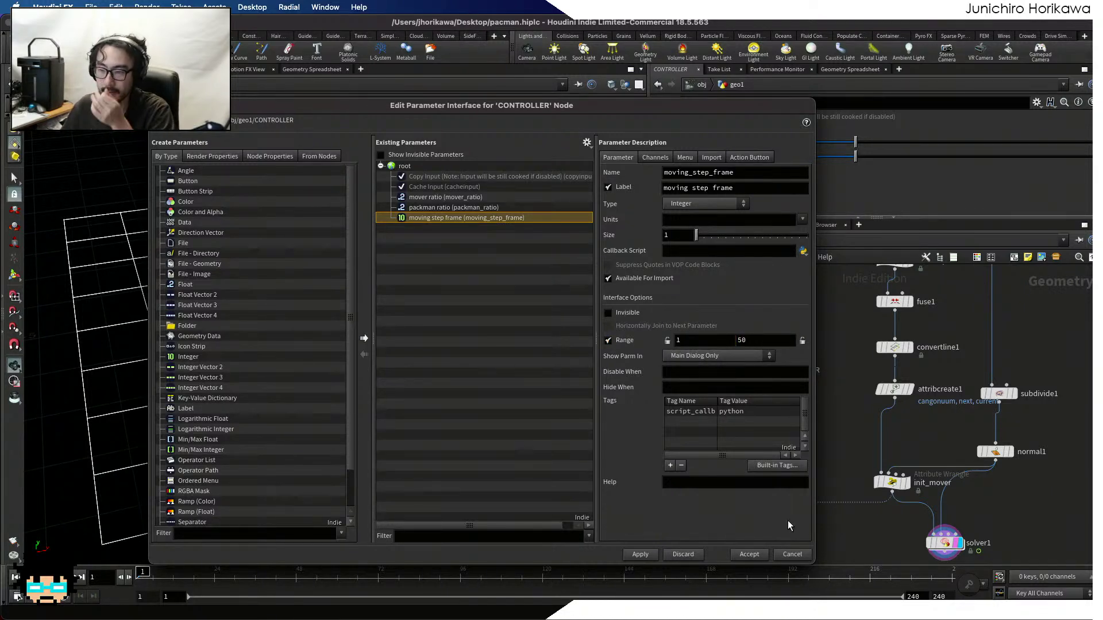
pyautogui.click(749, 554)
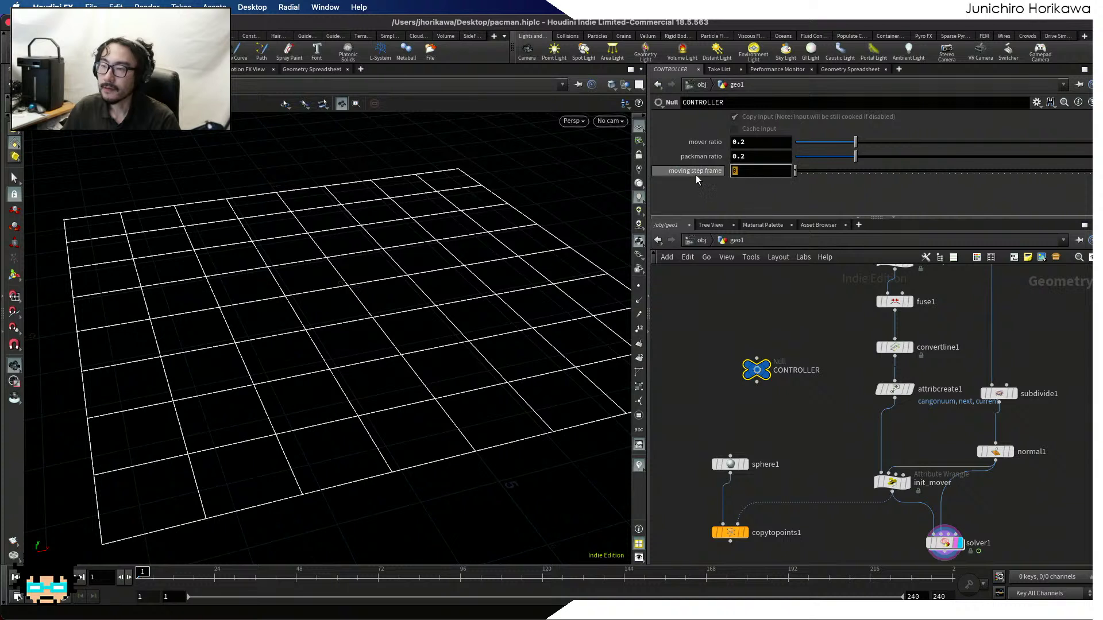
# Set CONTROLLER's moving step frame to 20 and save the scene
pyautogui.write('20')
pyautogui.press('Return')
pyautogui.hotkey('ctrl', 's')
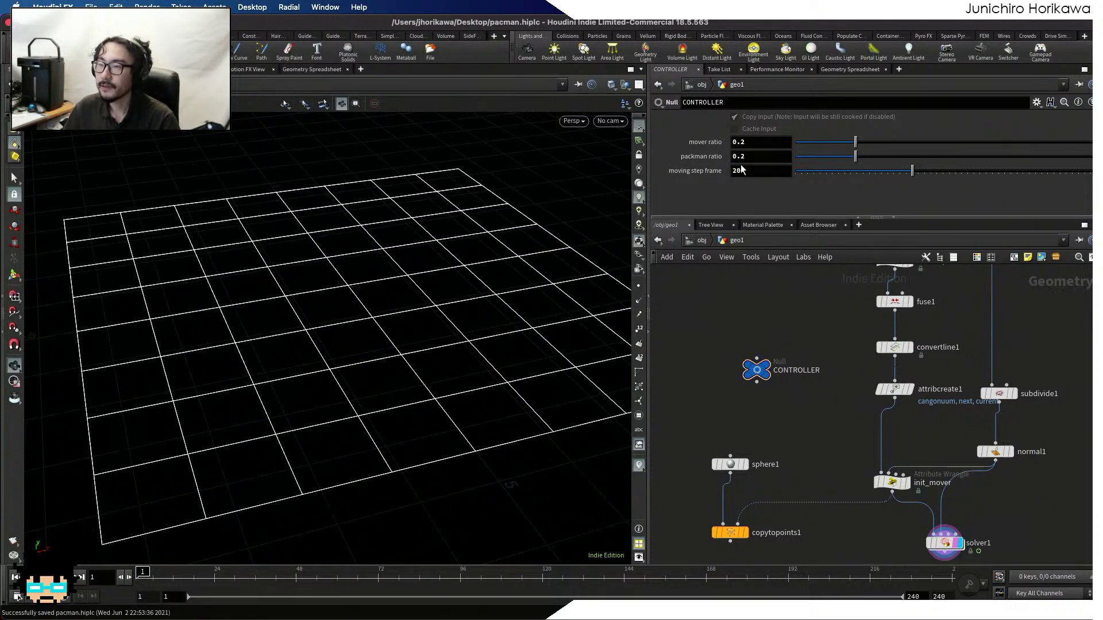
# Copy CONTROLLER's moving step frame parameter and paste it as a relative reference after "$F %" in switch1's Select Input inside solver1
pyautogui.rightClick(741, 170)
pyautogui.click(786, 253)
pyautogui.scroll(-5, 802, 401)
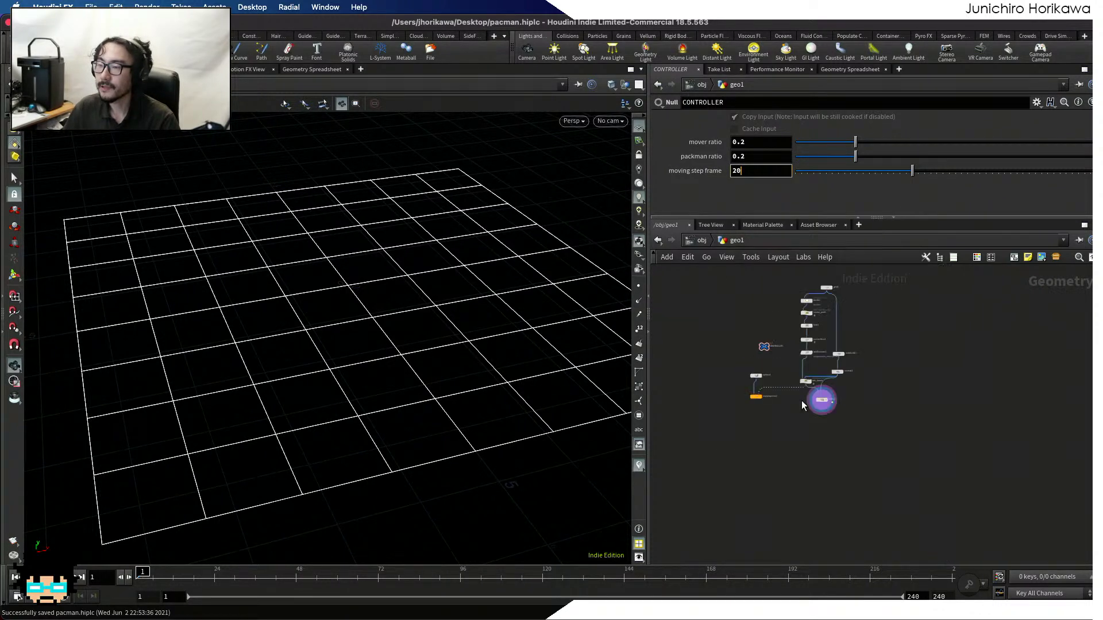
pyautogui.scroll(5, 801, 400)
pyautogui.doubleClick(813, 374)
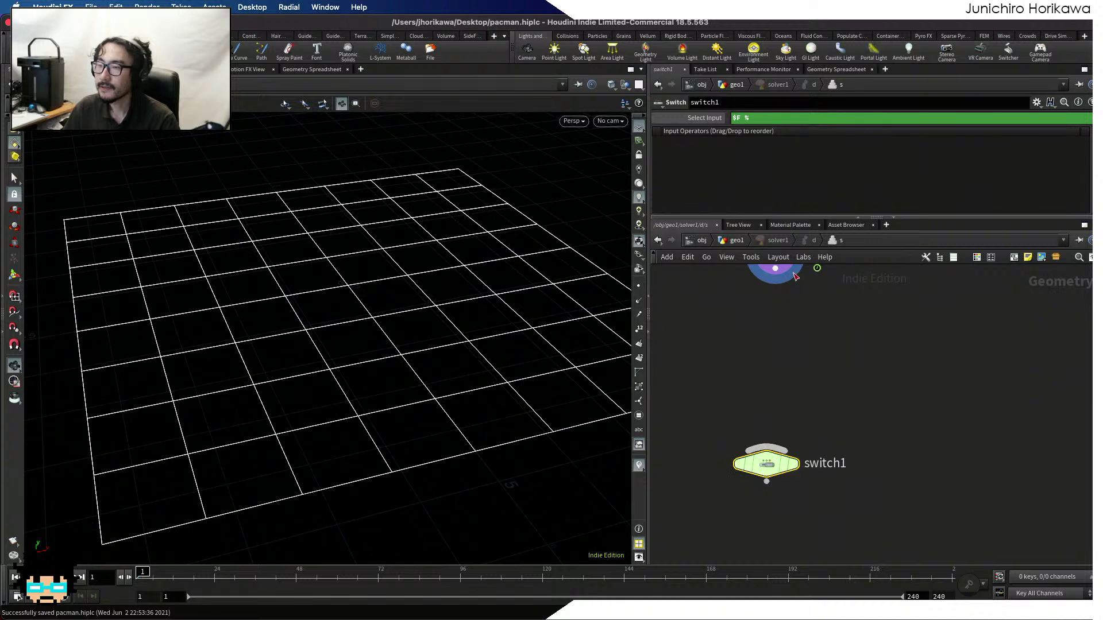
pyautogui.rightClick(768, 120)
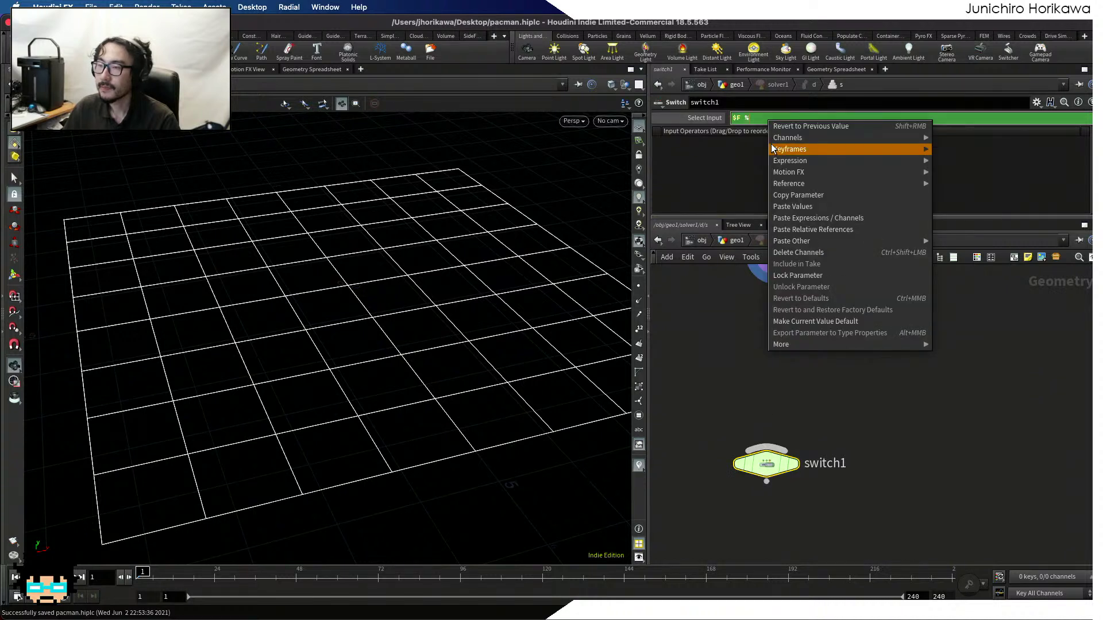
pyautogui.click(790, 229)
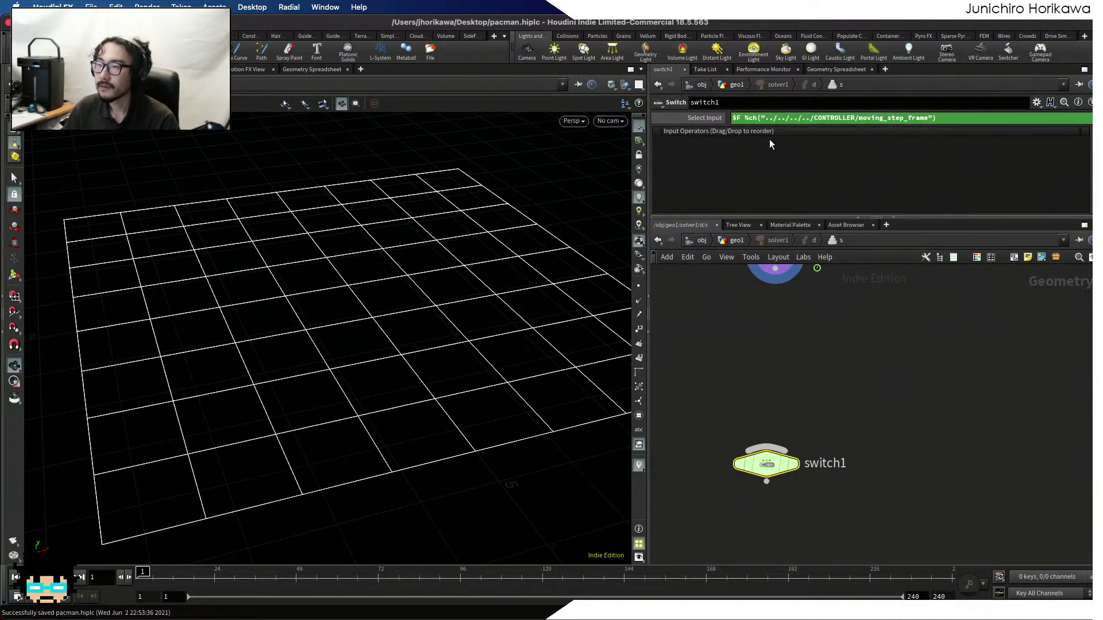
# Add a space after the % sign in switch1's Select Input expression and append "== 1" at its end
pyautogui.click(745, 117)
pyautogui.write('%')
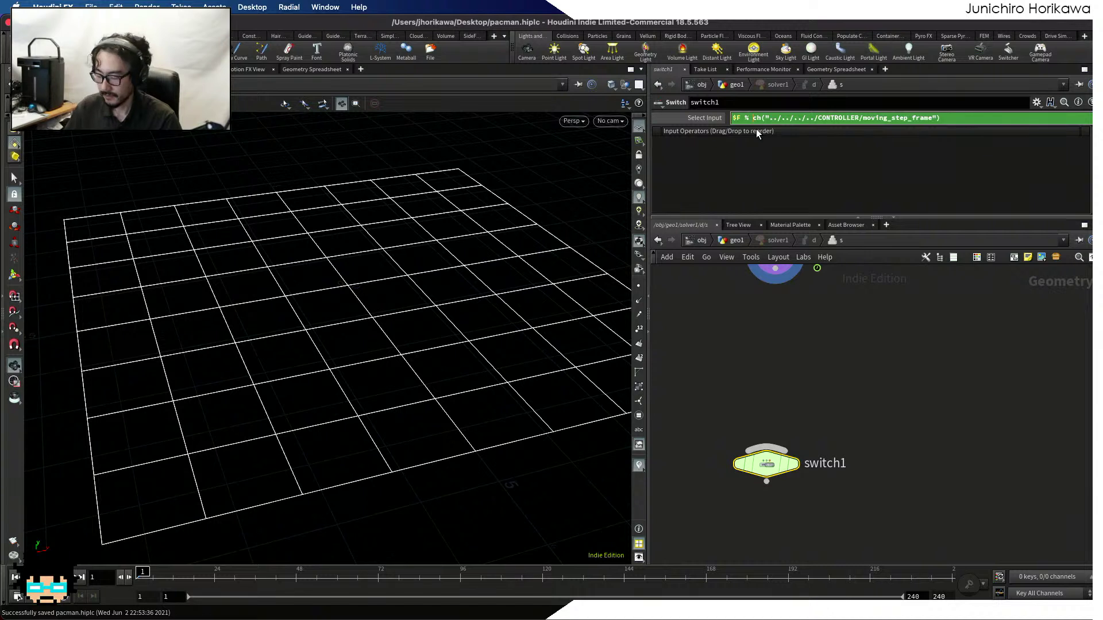
pyautogui.press('Return')
pyautogui.click(995, 118)
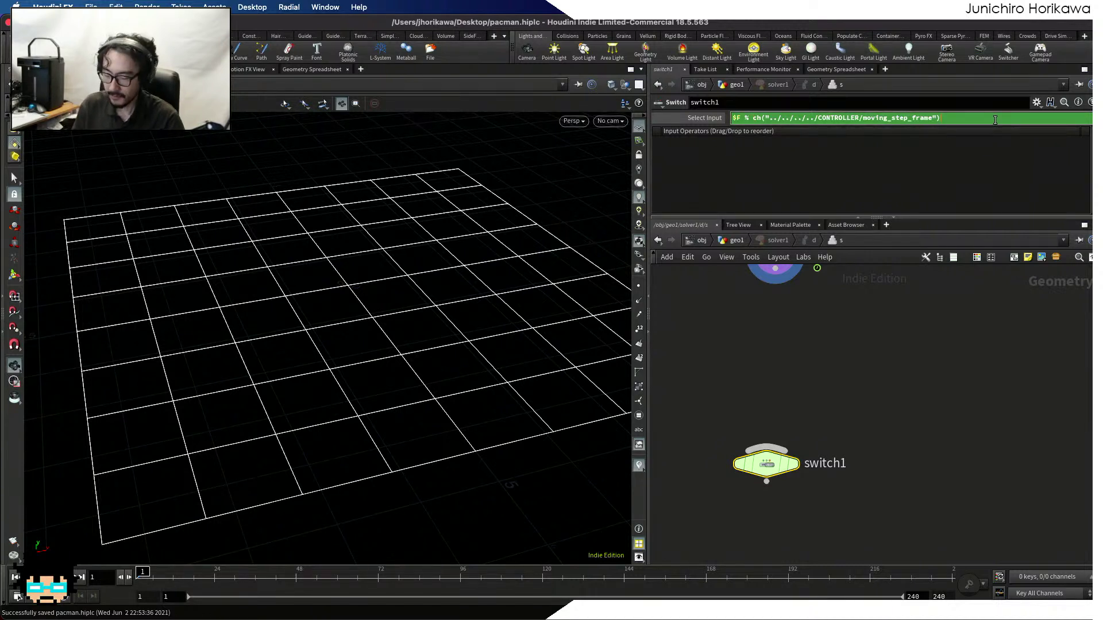
pyautogui.press('Return')
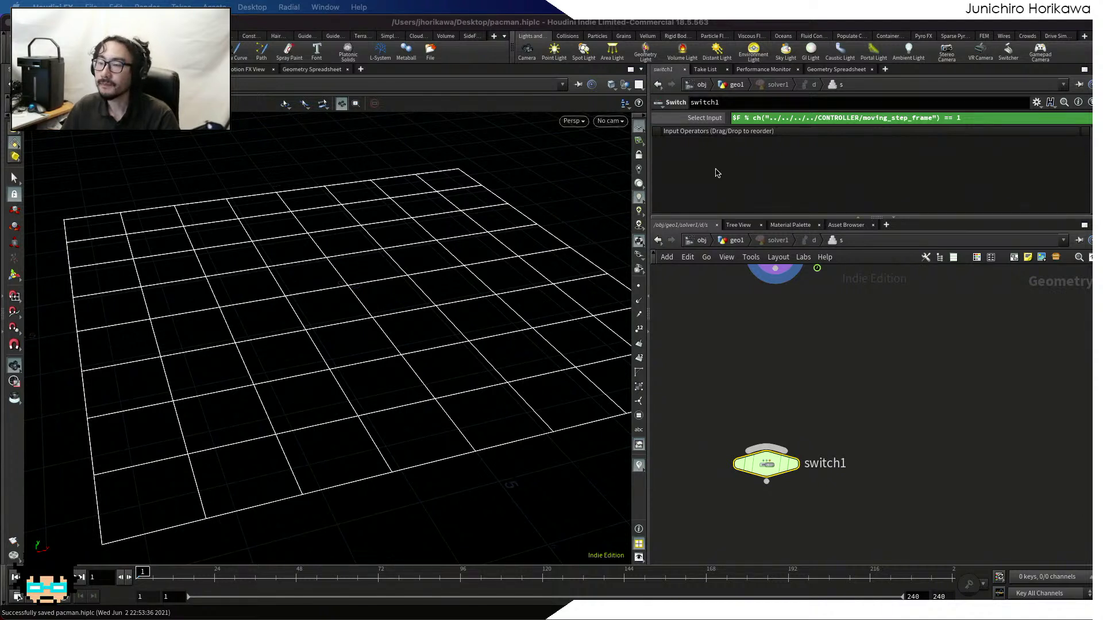
# Connect Prev_Frame to switch1's input, change the network wiring style to rounded, and move switch1 slightly lower
pyautogui.click(768, 373)
pyautogui.scroll(-3, 768, 371)
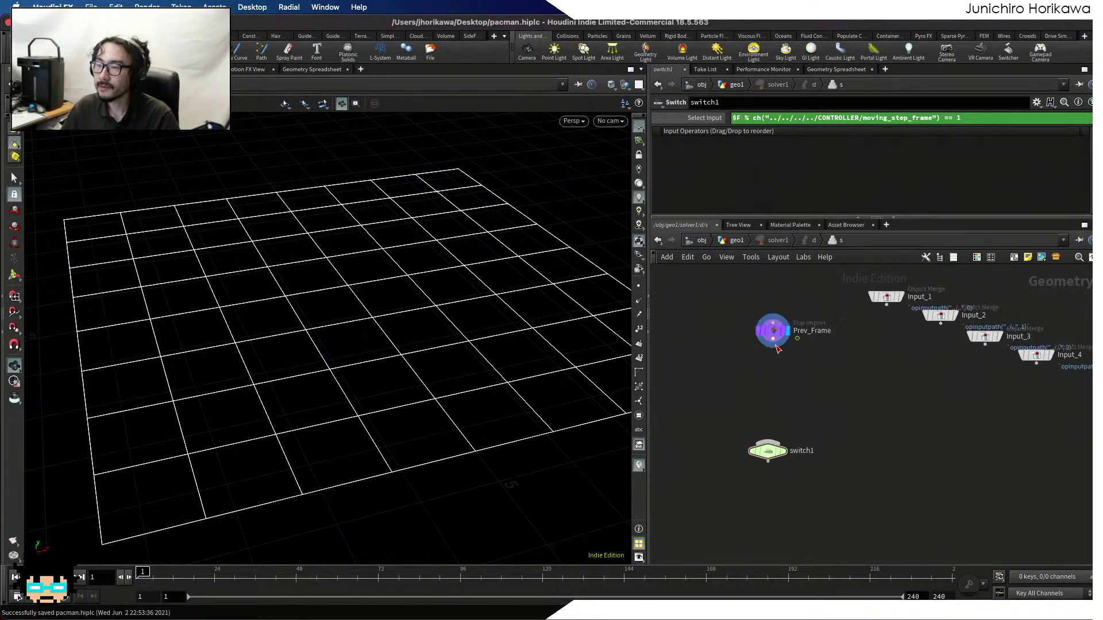
pyautogui.moveTo(774, 346); pyautogui.dragTo(768, 442)
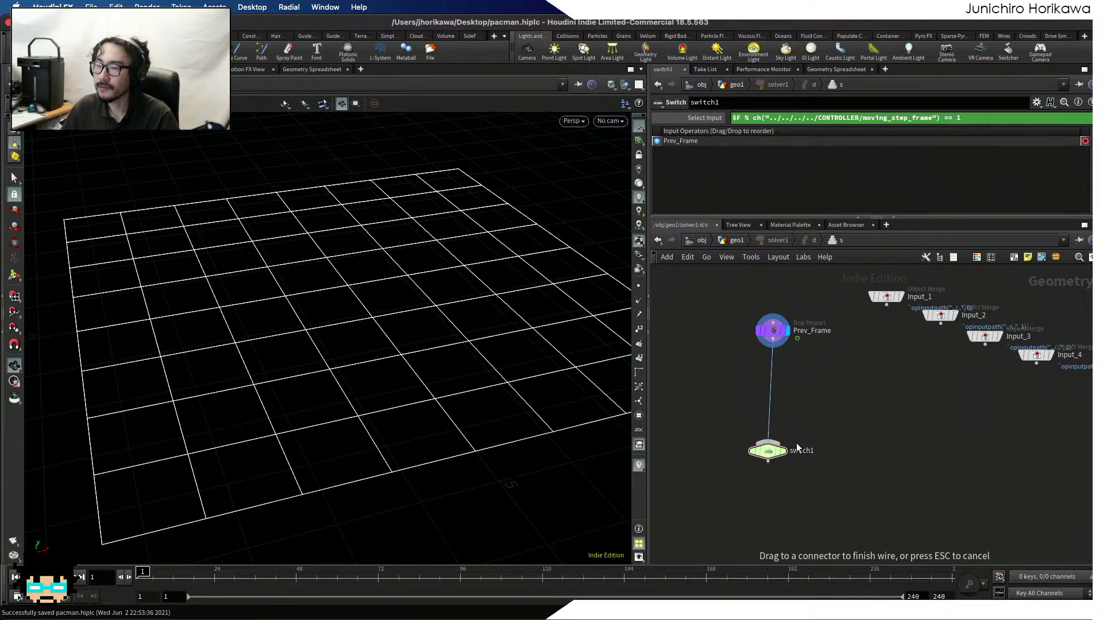
pyautogui.hotkey('shift', 's')
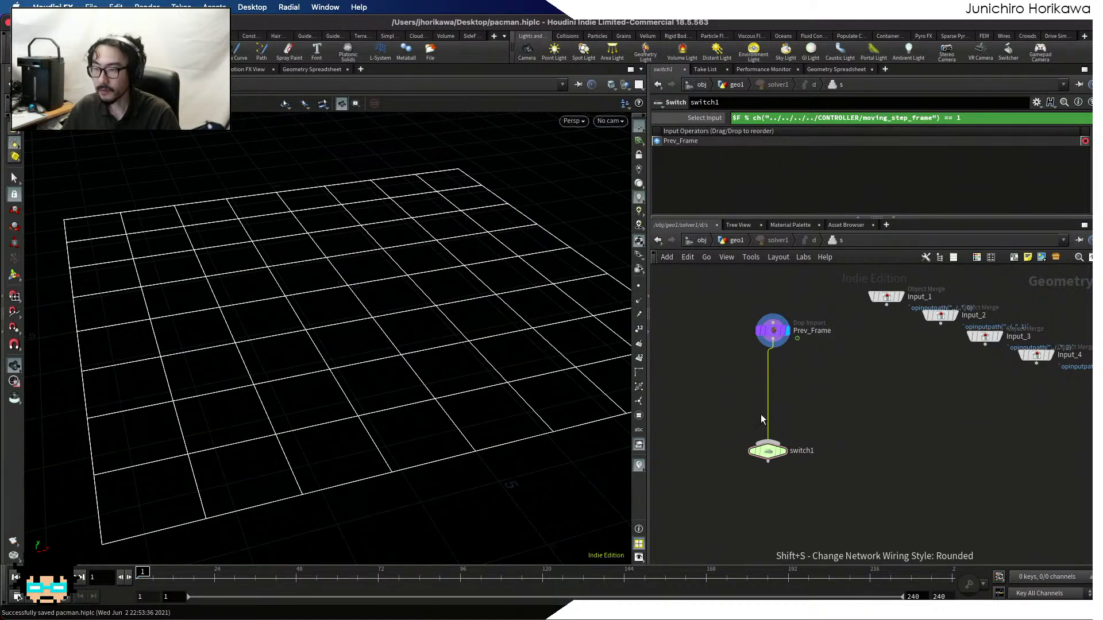
pyautogui.moveTo(767, 451); pyautogui.dragTo(766, 482)
pyautogui.scroll(2, 765, 482)
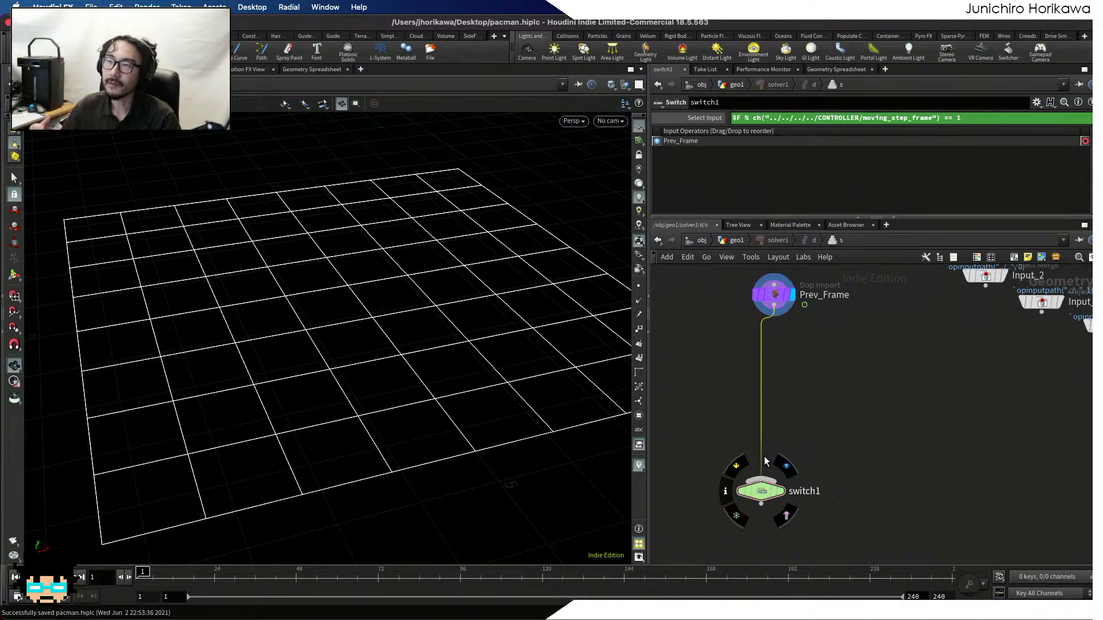
# With switch1 selected, scrub the timeline between frames 1 and 20 and examine the grid in the viewport
pyautogui.click(765, 491)
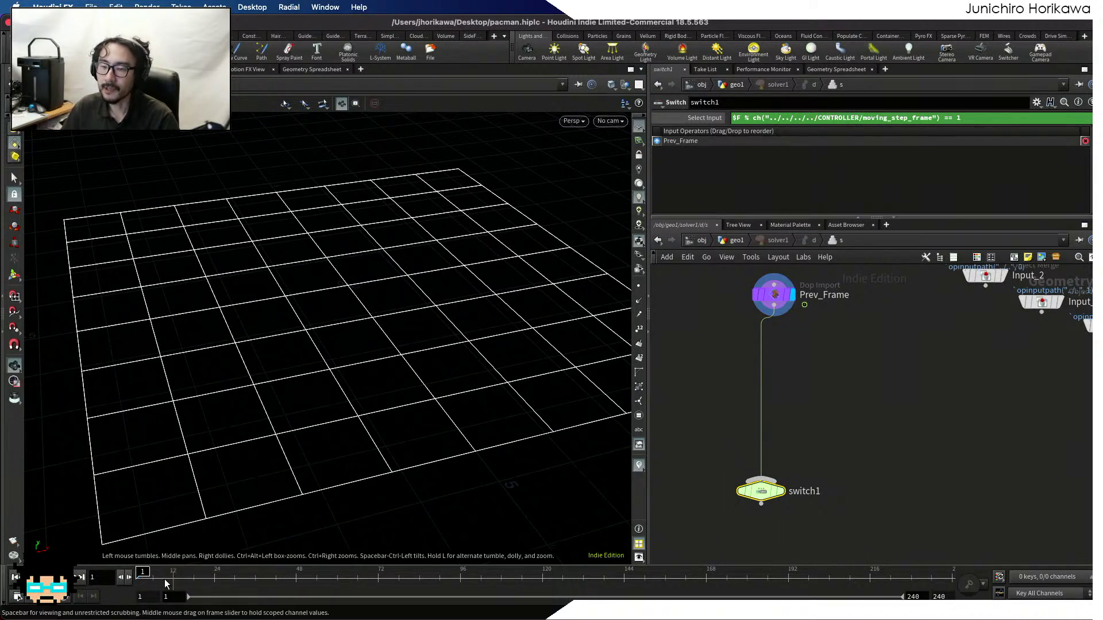
pyautogui.click(147, 576)
pyautogui.moveTo(149, 577)
pyautogui.mouseDown()
pyautogui.moveTo(244, 578)
pyautogui.moveTo(146, 577)
pyautogui.moveTo(211, 578)
pyautogui.mouseUp()
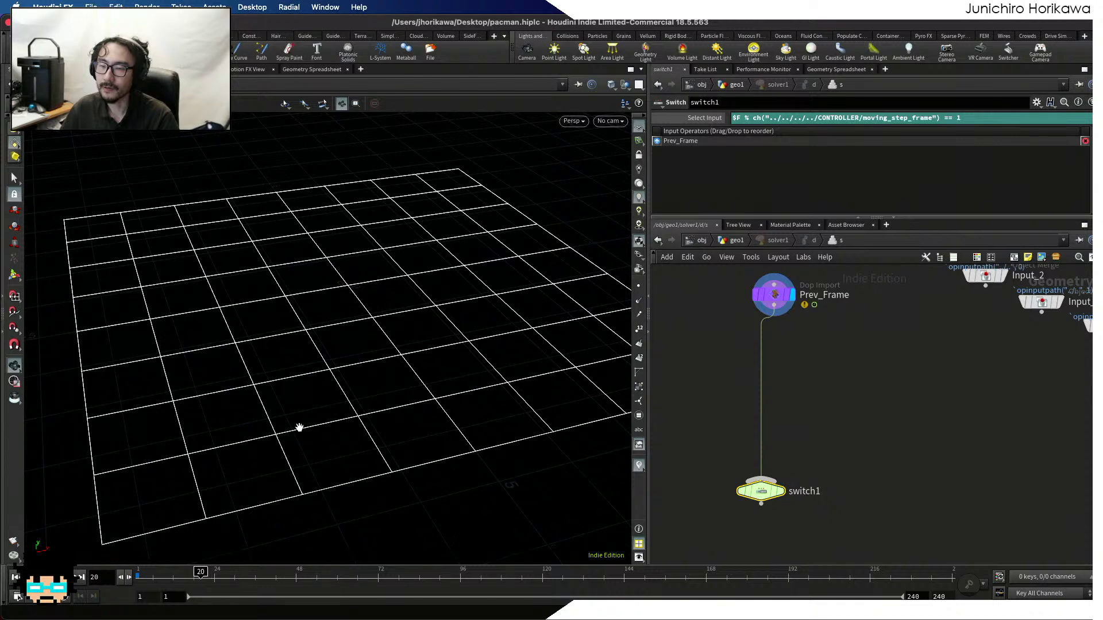
pyautogui.moveTo(294, 401)
pyautogui.mouseDown()
pyautogui.moveTo(300, 445)
pyautogui.moveTo(236, 450)
pyautogui.moveTo(226, 512)
pyautogui.mouseUp()
pyautogui.moveTo(201, 573); pyautogui.dragTo(131, 583)
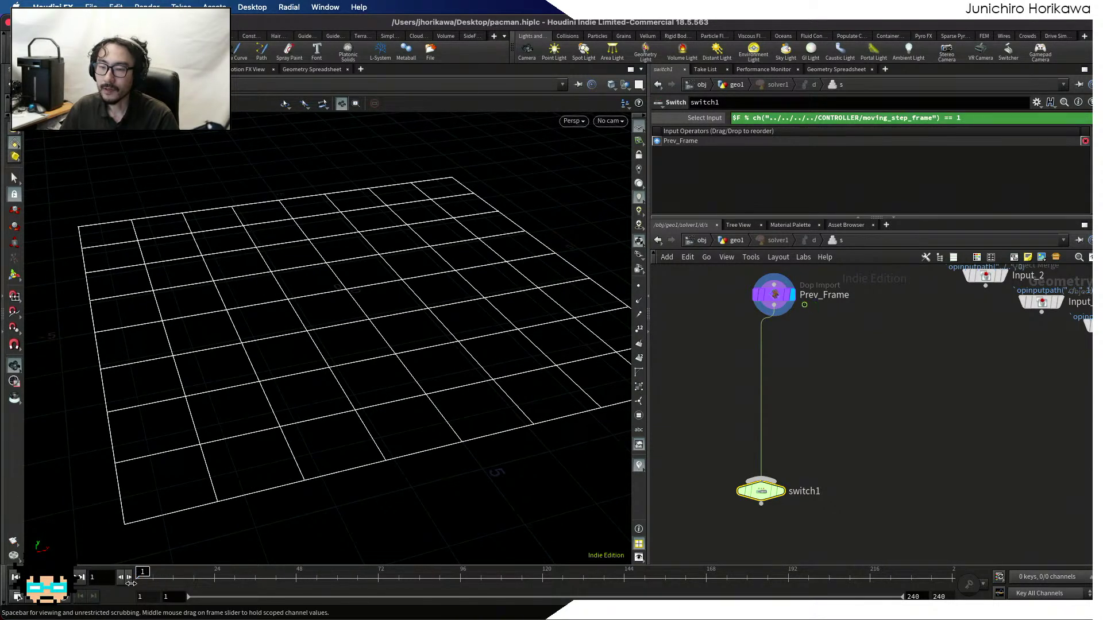
pyautogui.moveTo(195, 468); pyautogui.dragTo(201, 448)
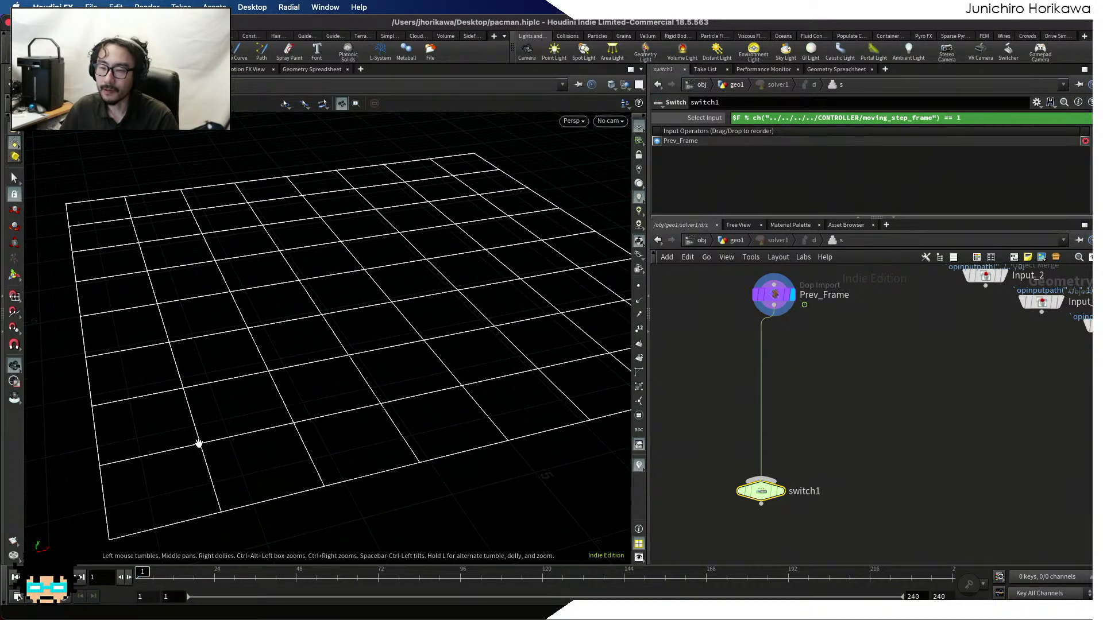
pyautogui.scroll(2, 199, 444)
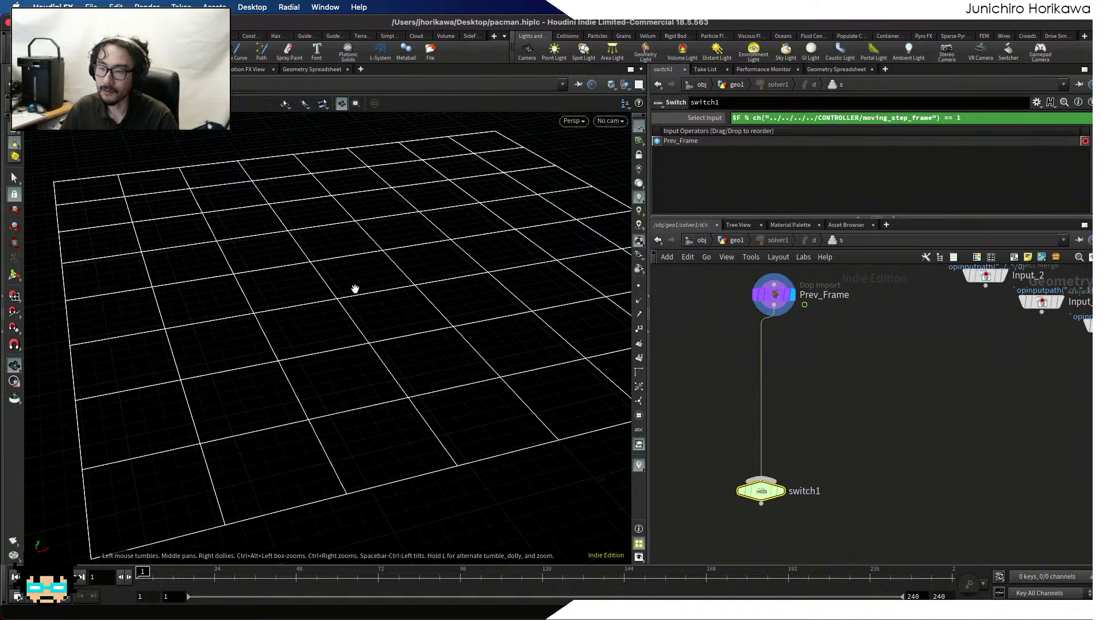
# Move switch1 further down from Prev_Frame to leave more room between the two nodes
pyautogui.scroll(-5, 804, 402)
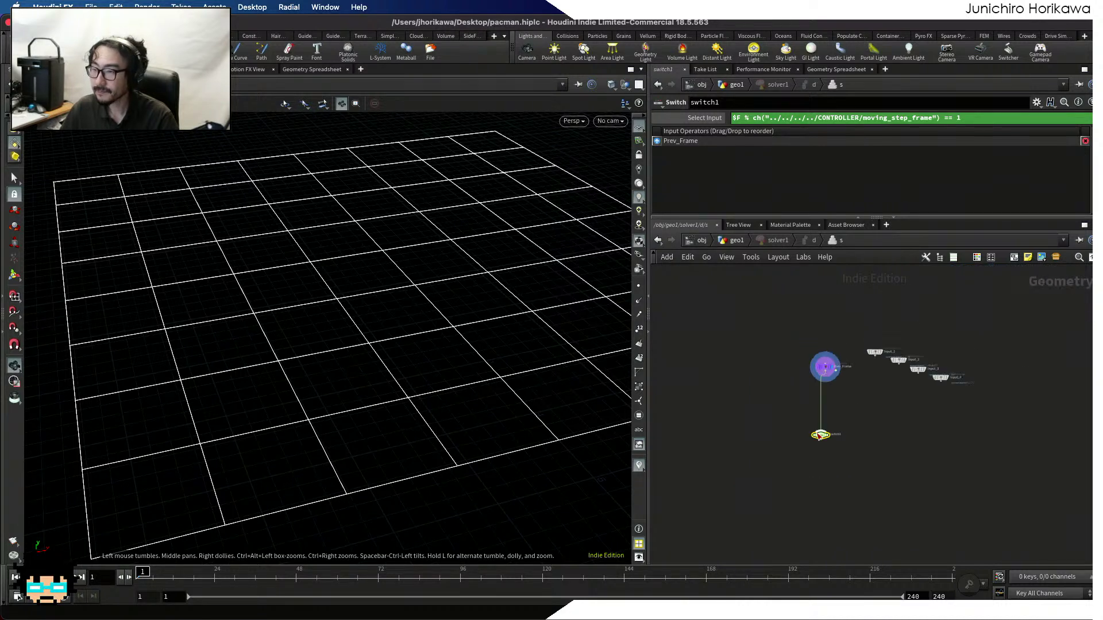
pyautogui.scroll(5, 817, 434)
pyautogui.moveTo(828, 435); pyautogui.dragTo(818, 482)
pyautogui.moveTo(839, 386); pyautogui.dragTo(774, 435, button='middle')
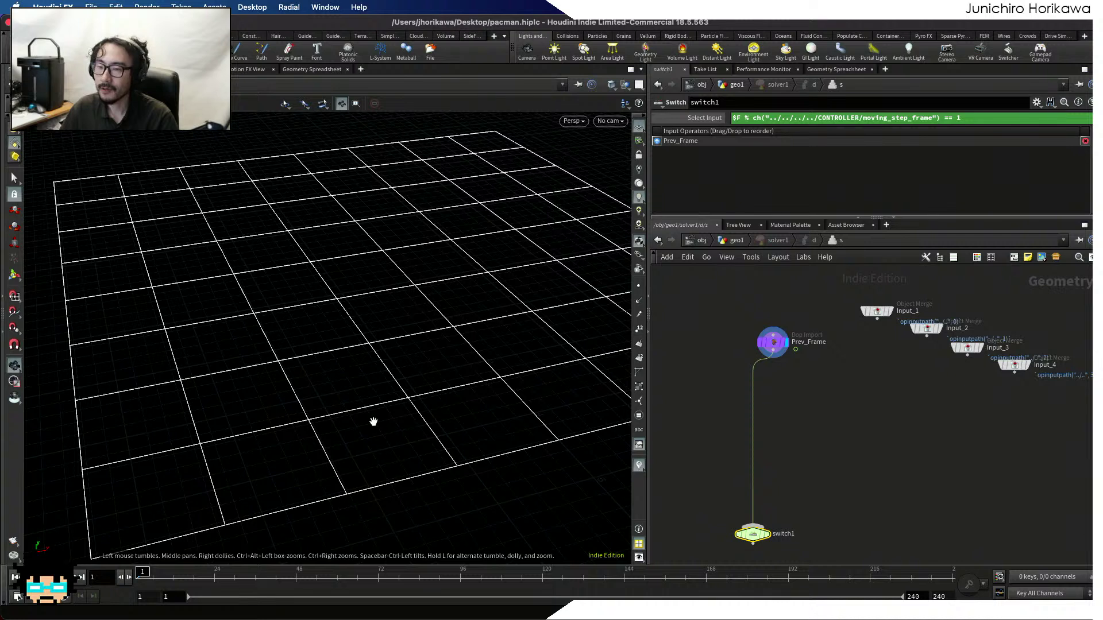
# Add a For-Each Number loop block to the solver network beside the Prev_Frame to switch1 wire
pyautogui.moveTo(808, 402); pyautogui.dragTo(763, 396, button='middle')
pyautogui.scroll(2, 762, 396)
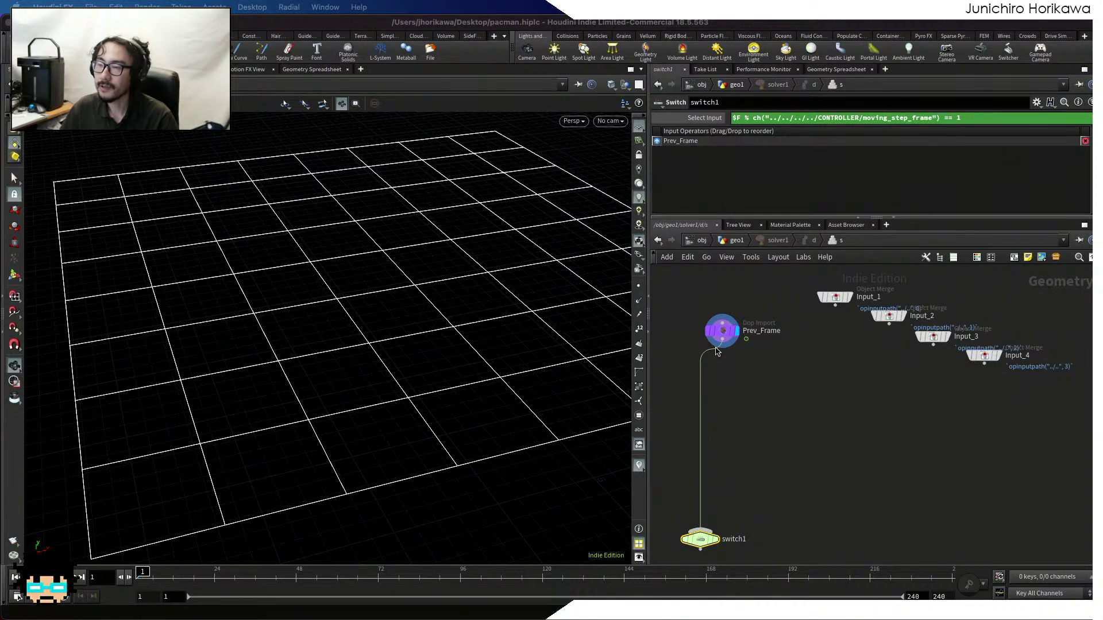
pyautogui.scroll(-2, 722, 458)
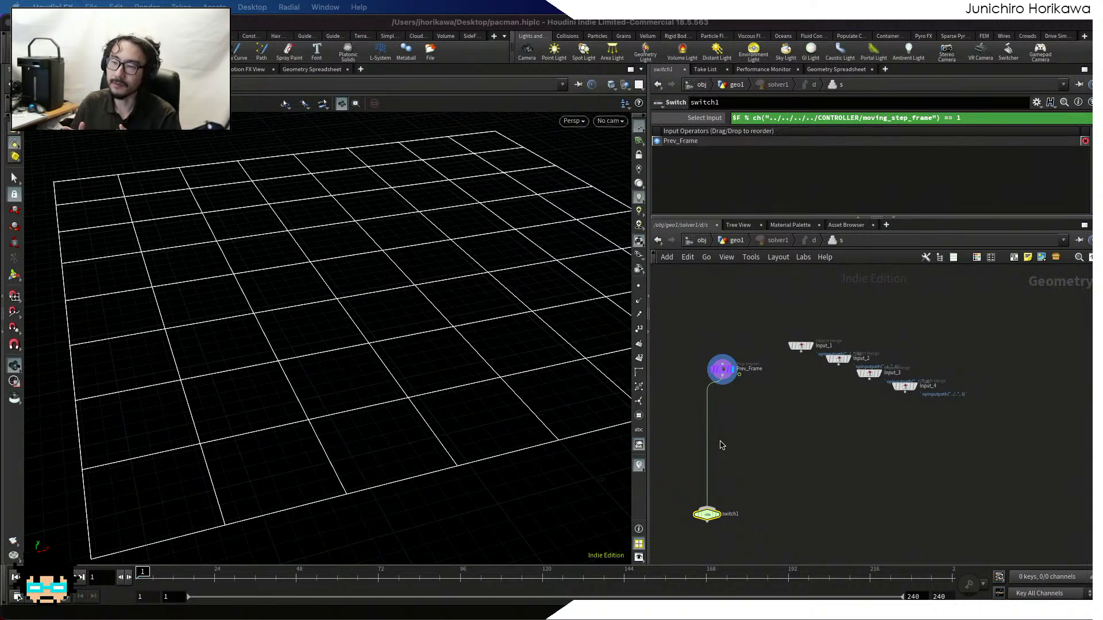
pyautogui.scroll(3, 755, 421)
pyautogui.press('Tab')
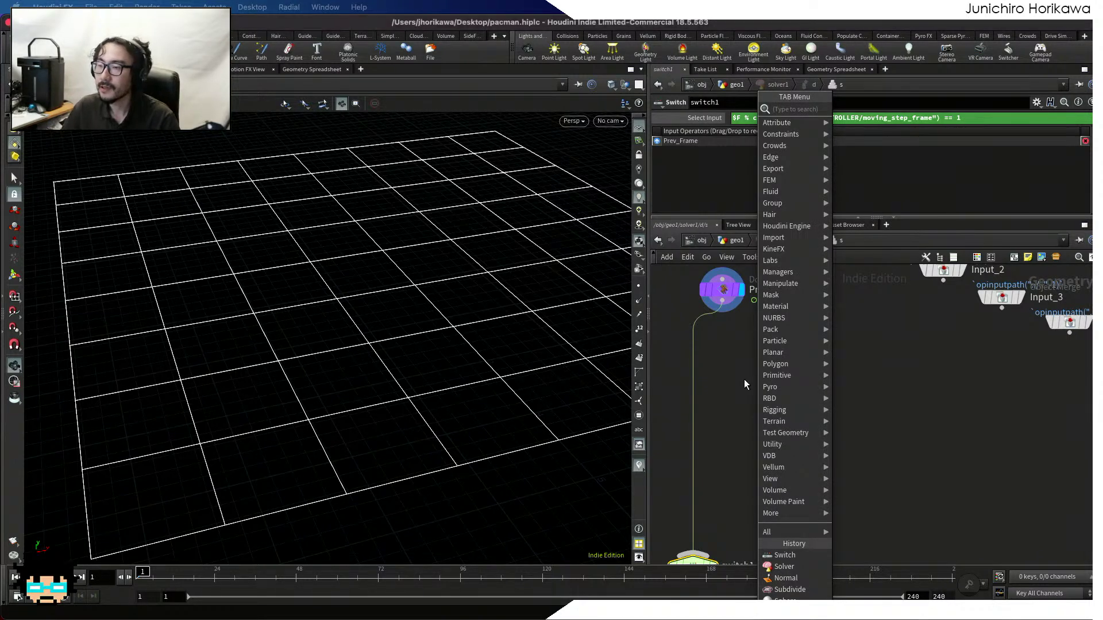
pyautogui.press('Escape')
pyautogui.press('Tab')
pyautogui.write('fore')
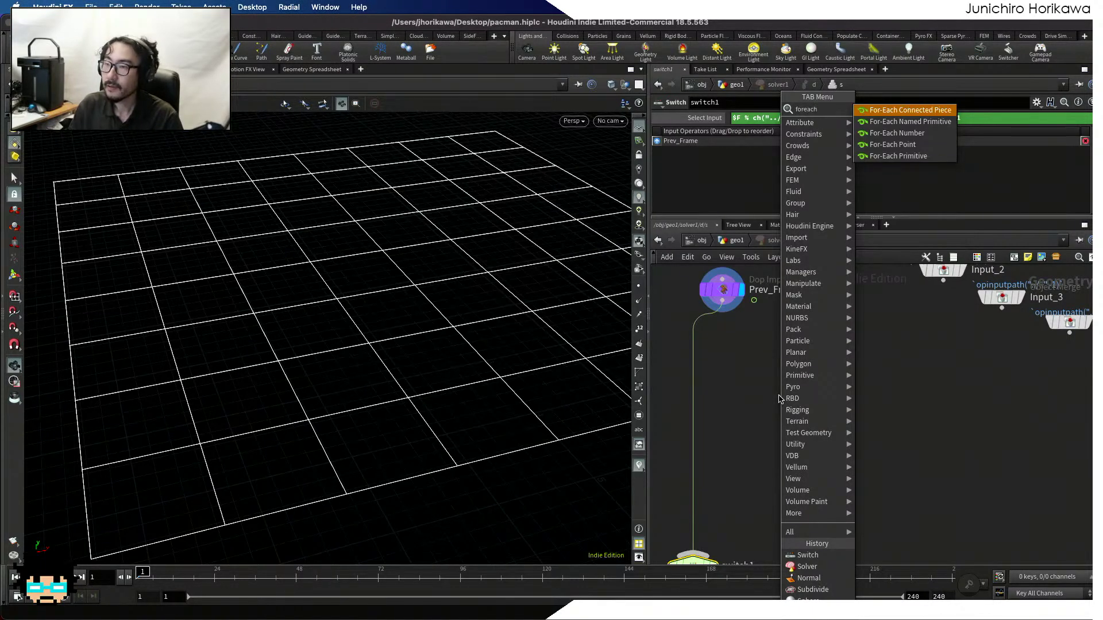
pyautogui.press('Down')
pyautogui.press('Down')
pyautogui.press('Return')
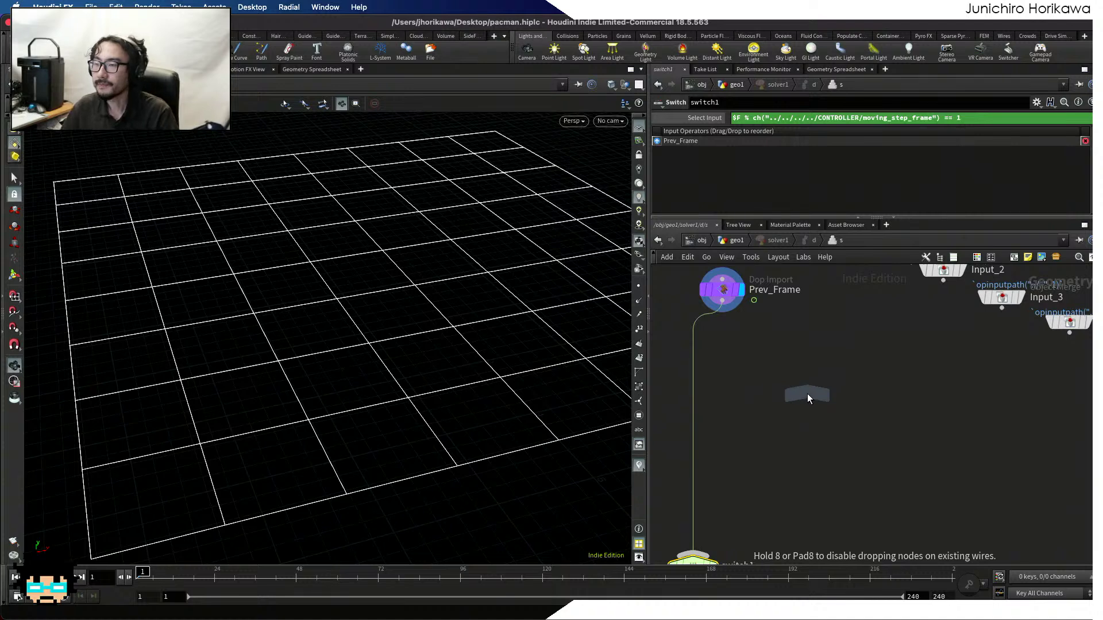
pyautogui.click(807, 394)
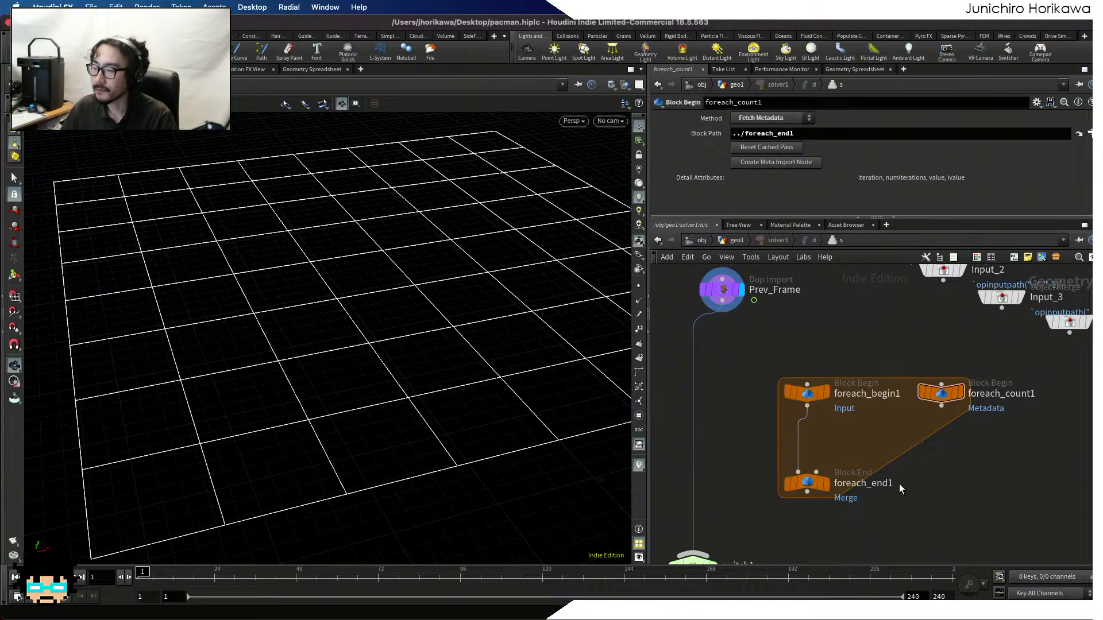
# Set foreach_end1's Gather Method to Feedback Each Iteration and foreach_begin1's Method to Fetch Feedback
pyautogui.moveTo(805, 484); pyautogui.dragTo(810, 523)
pyautogui.click(773, 135)
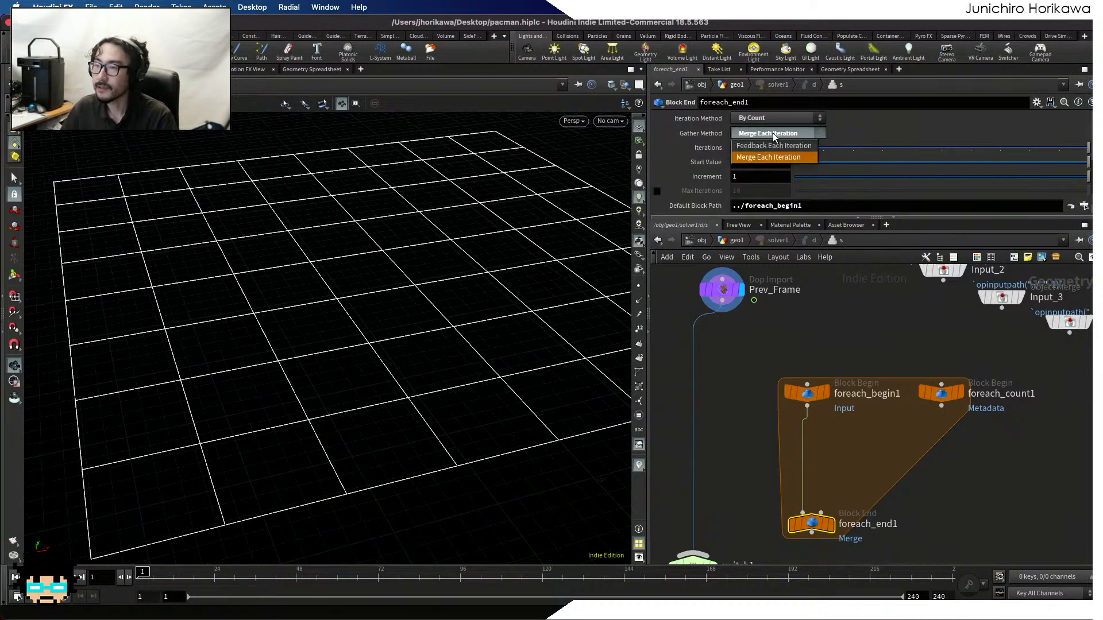
pyautogui.click(783, 148)
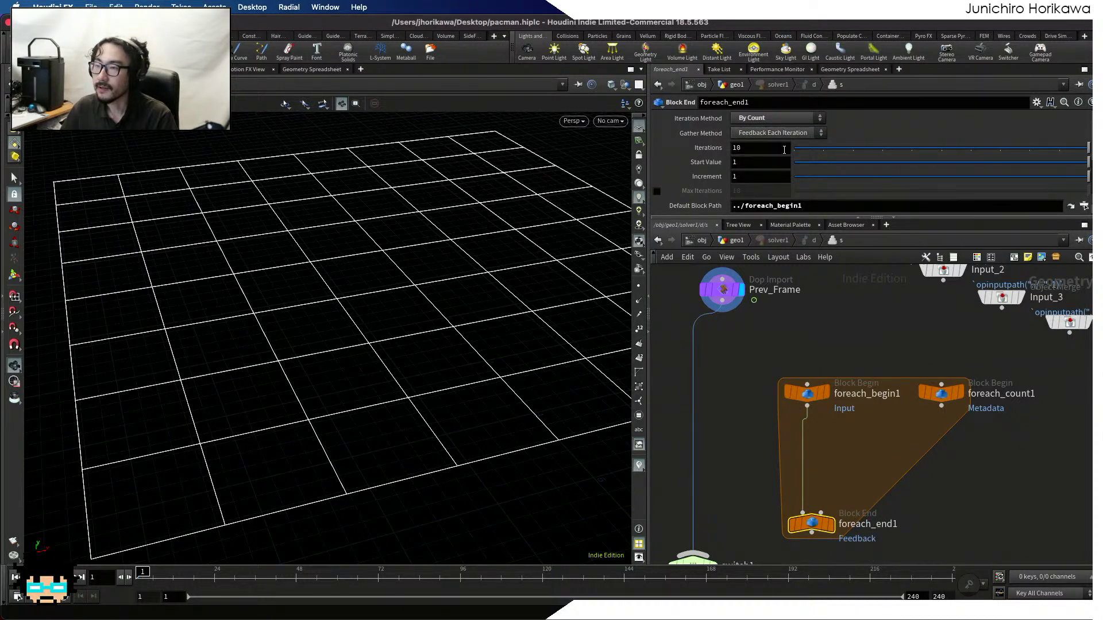
pyautogui.click(826, 394)
pyautogui.click(774, 120)
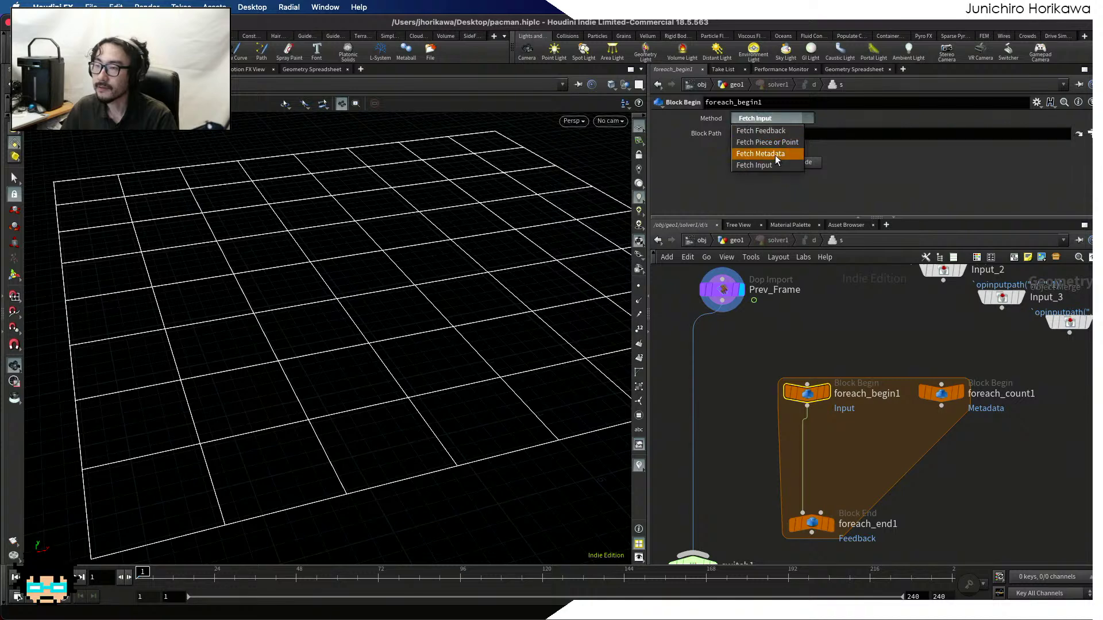
pyautogui.click(774, 132)
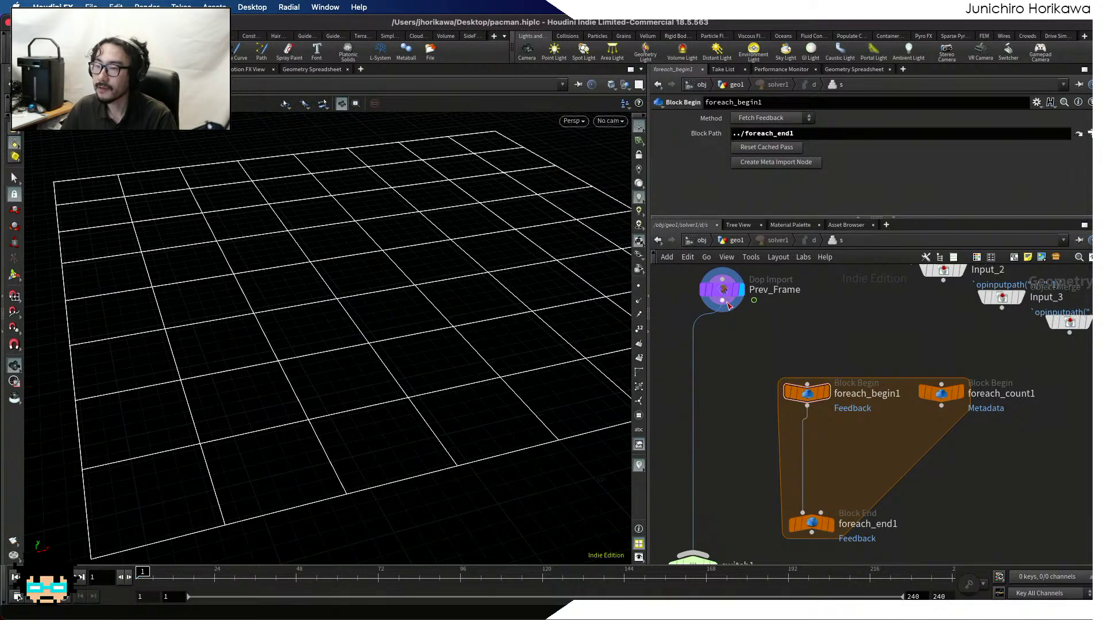
# Feed Prev_Frame into foreach_begin1 and rearrange the loop block's nodes to leave more room between its begin and end
pyautogui.scroll(-5, 787, 360)
pyautogui.scroll(3, 802, 450)
pyautogui.moveTo(794, 420); pyautogui.dragTo(700, 535)
pyautogui.moveTo(824, 453); pyautogui.dragTo(773, 510, button='middle')
pyautogui.moveTo(748, 471); pyautogui.dragTo(749, 527)
pyautogui.scroll(2, 749, 384)
pyautogui.moveTo(741, 351); pyautogui.dragTo(740, 322)
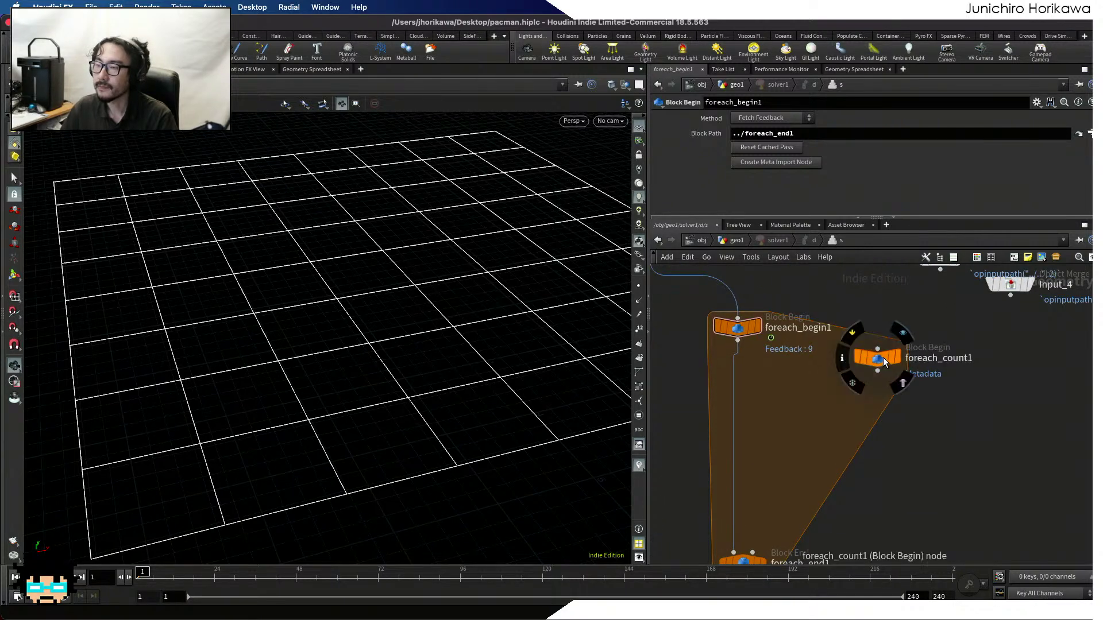
pyautogui.moveTo(883, 358); pyautogui.dragTo(884, 342)
# In geo1, insert a Color node between init_mover and solver1 and turn on its display flag
pyautogui.scroll(-6, 305, 284)
pyautogui.moveTo(322, 298); pyautogui.dragTo(337, 234)
pyautogui.scroll(4, 335, 295)
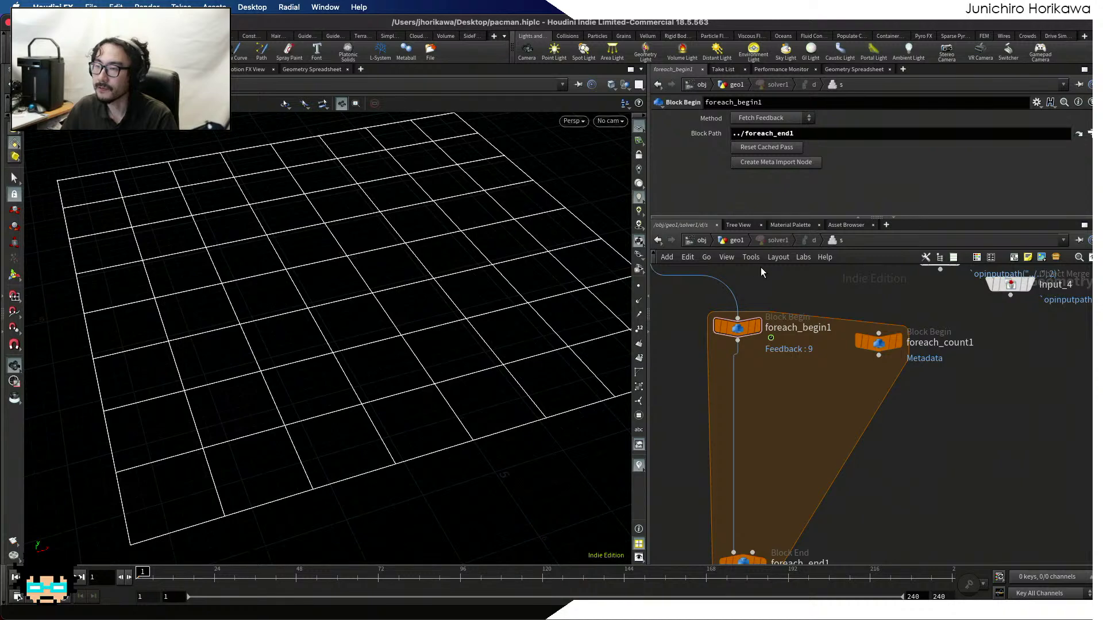
pyautogui.click(741, 240)
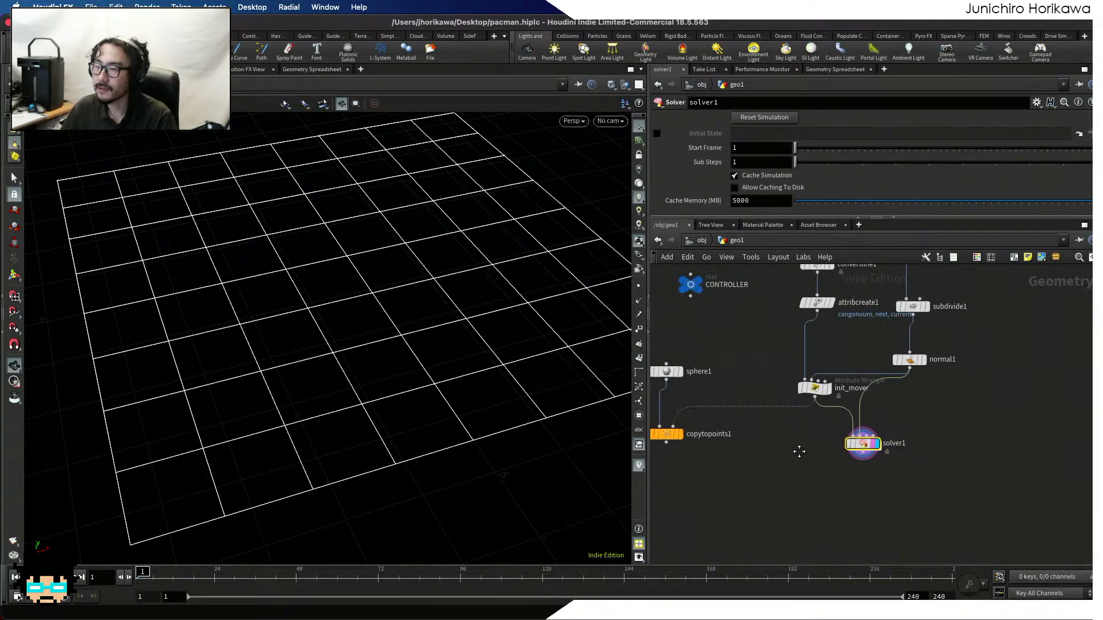
pyautogui.scroll(3, 824, 442)
pyautogui.click(795, 368)
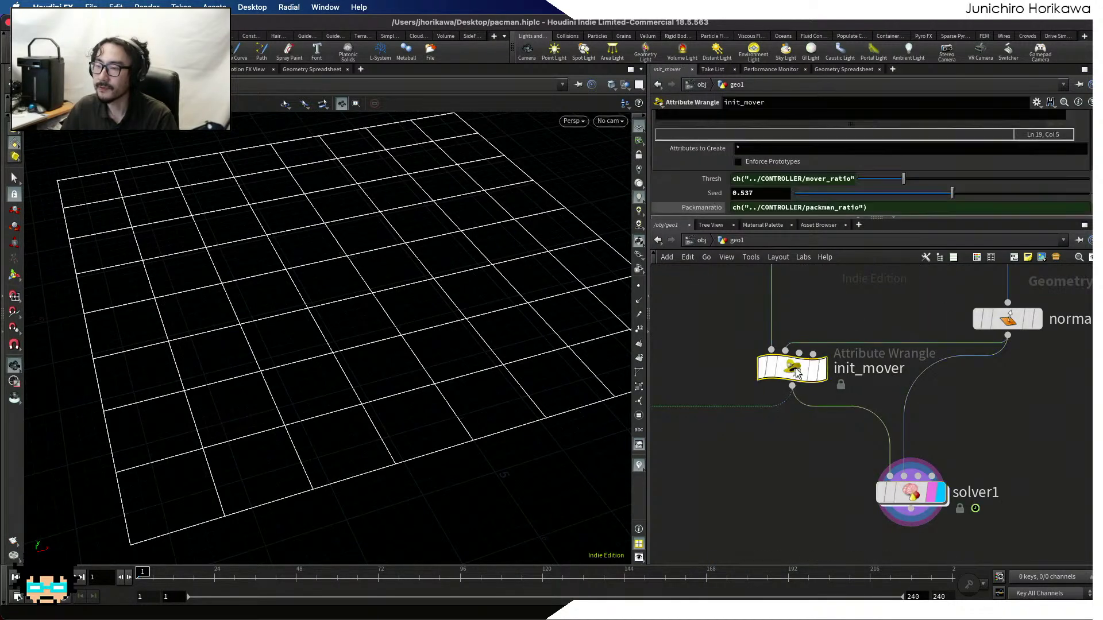
pyautogui.press('Tab')
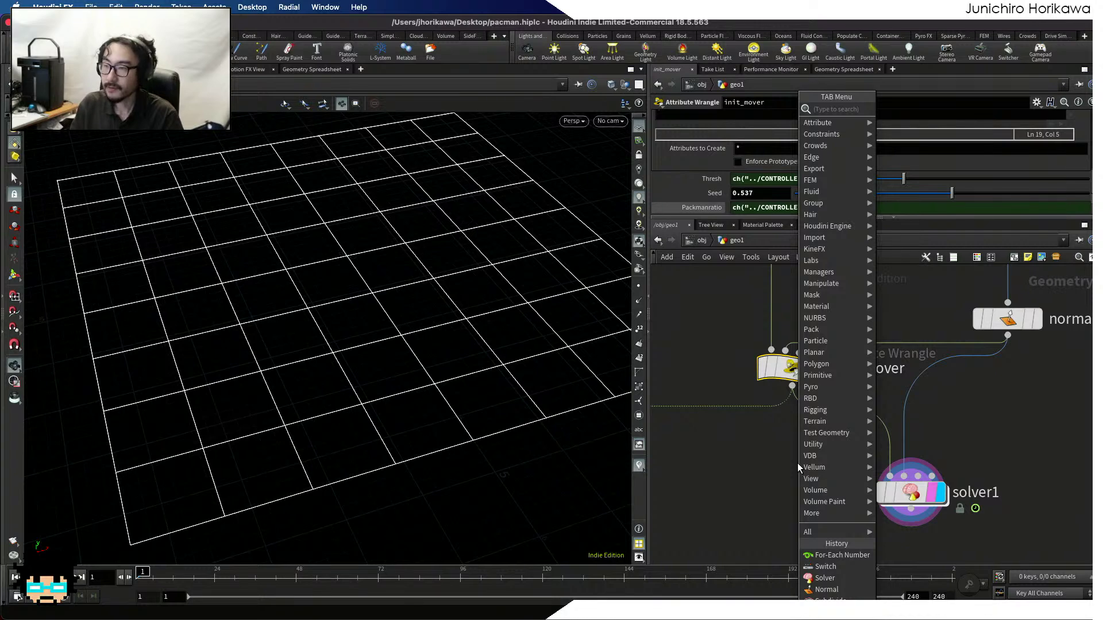
pyautogui.write('color')
pyautogui.press('Return')
pyautogui.click(797, 463)
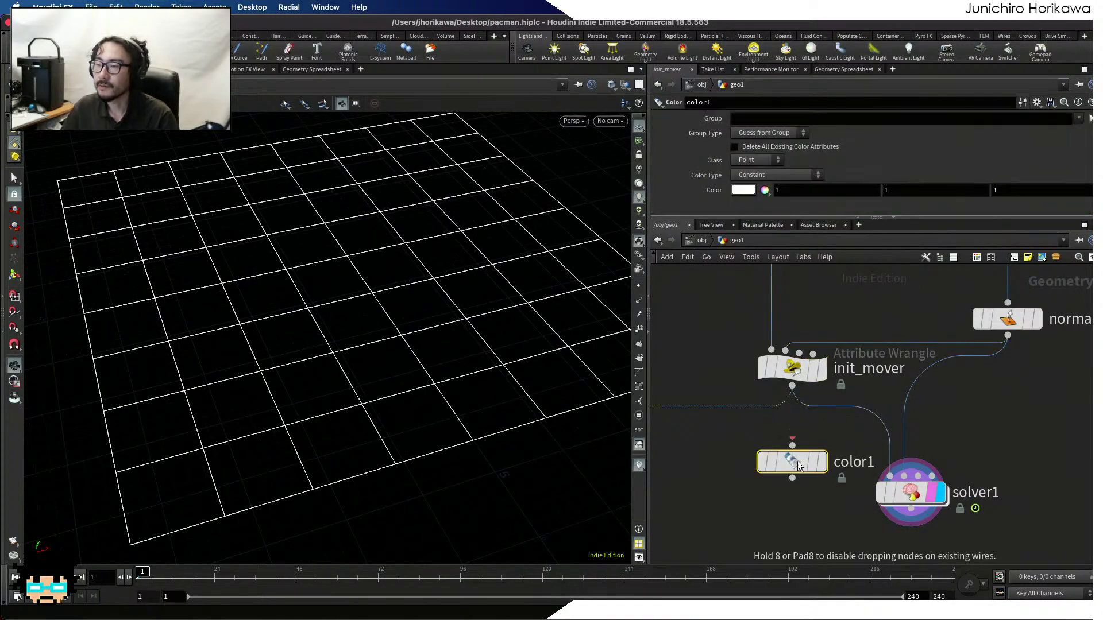
pyautogui.moveTo(797, 461)
pyautogui.mouseDown()
pyautogui.moveTo(835, 417)
pyautogui.moveTo(796, 460)
pyautogui.mouseUp()
pyautogui.click(822, 460)
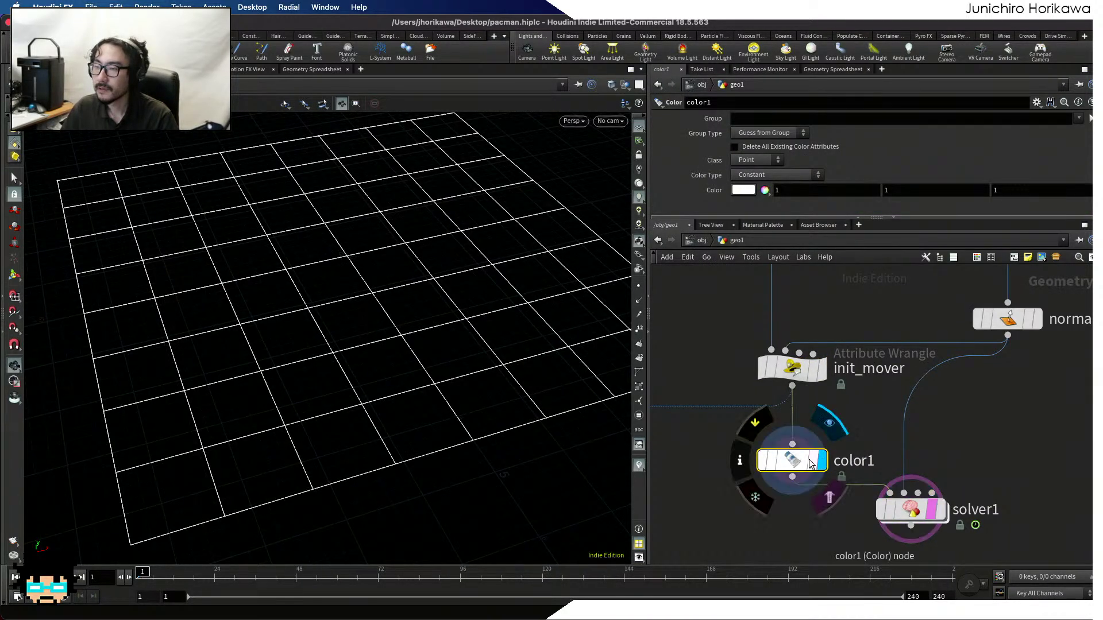
# Set color1's constant colour to yellow (FFFF00)
pyautogui.click(757, 175)
pyautogui.click(752, 175)
pyautogui.click(743, 190)
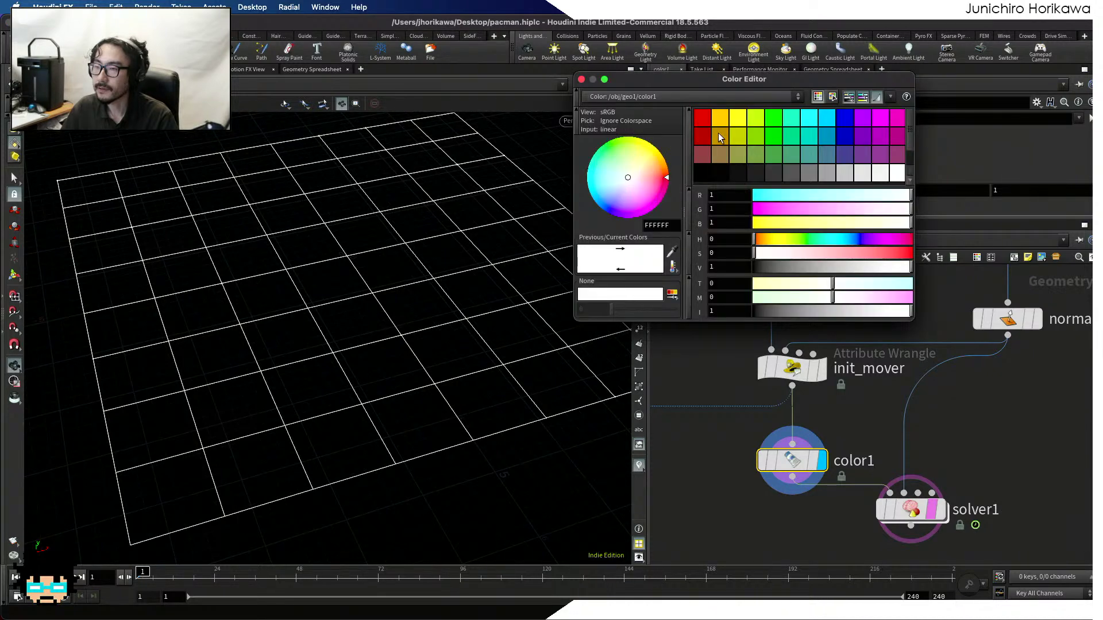
pyautogui.click(736, 117)
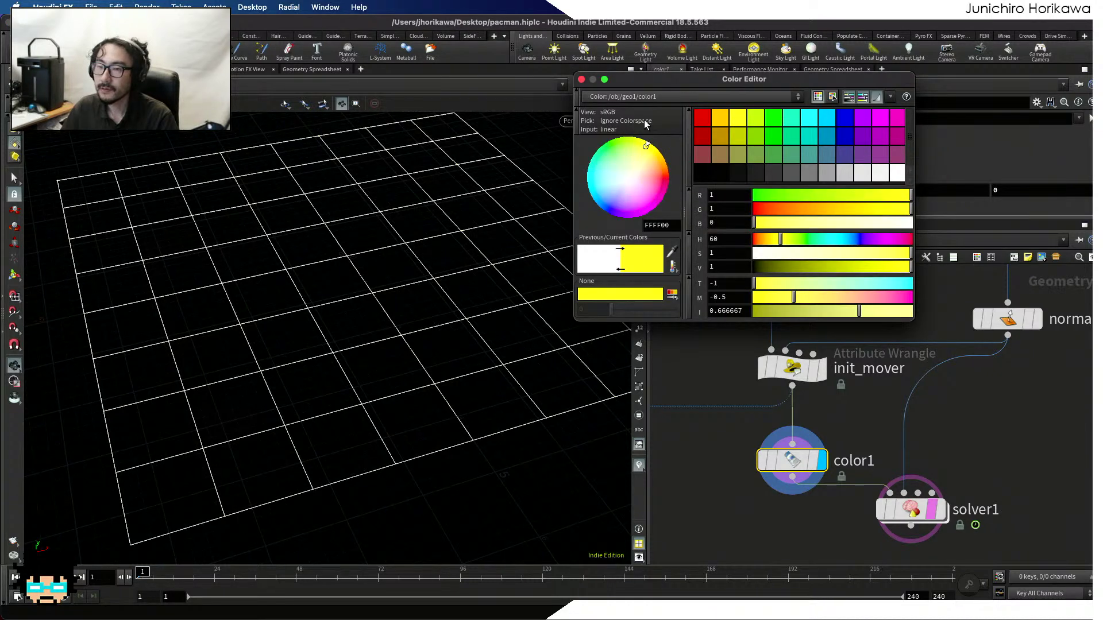
pyautogui.click(581, 79)
# Examine color1's point attributes in the Geometry Spreadsheet, sorted by the mover group
pyautogui.moveTo(600, 201); pyautogui.dragTo(605, 291)
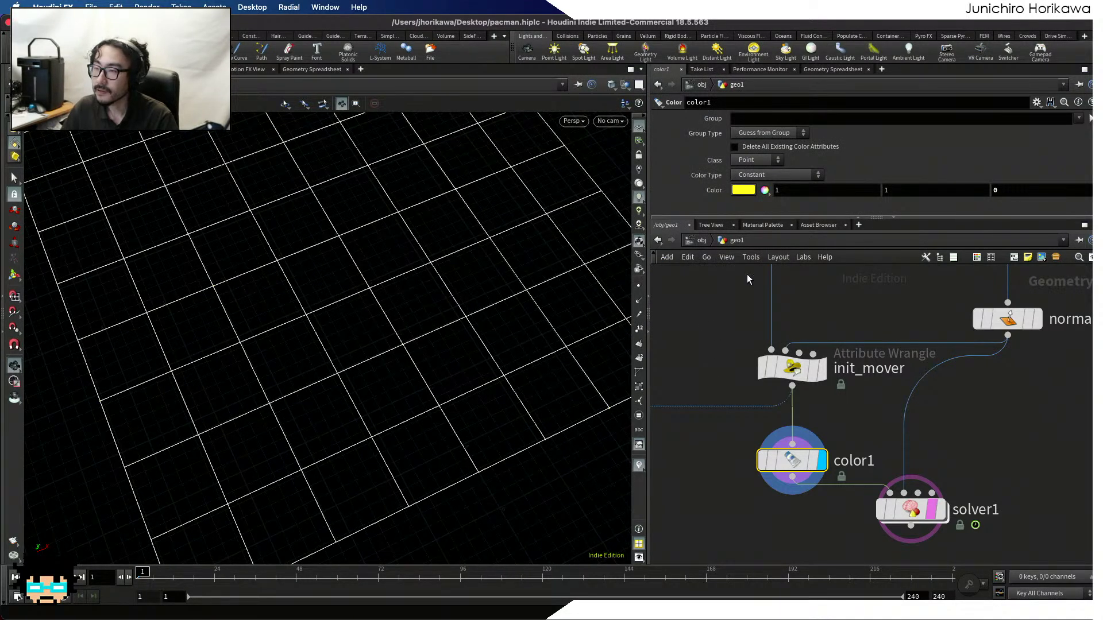
pyautogui.click(838, 70)
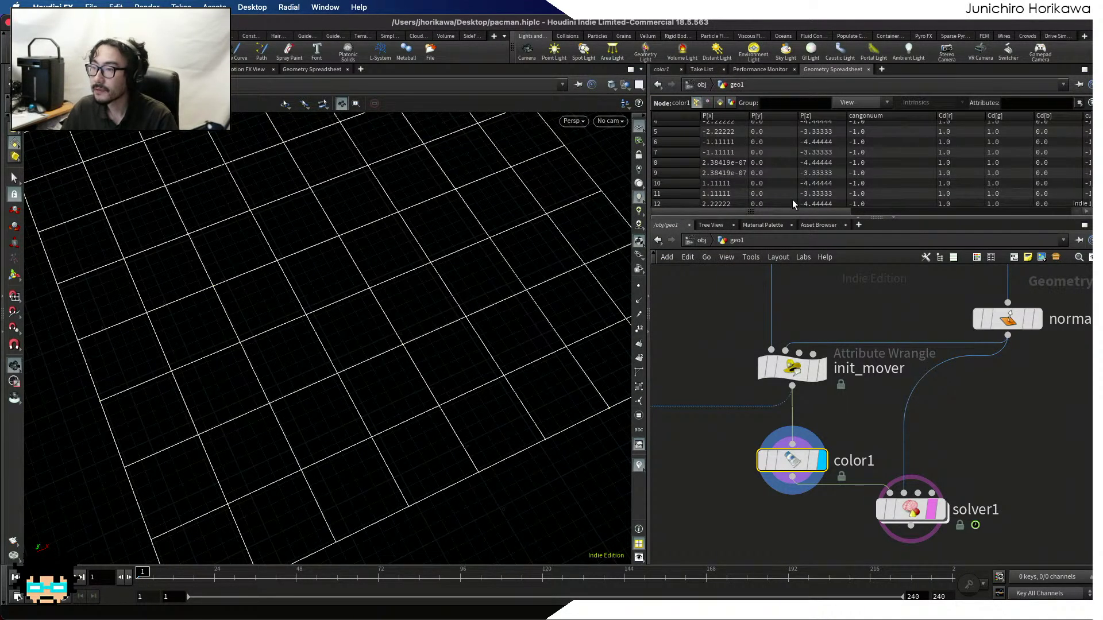
pyautogui.moveTo(827, 213); pyautogui.dragTo(1045, 214)
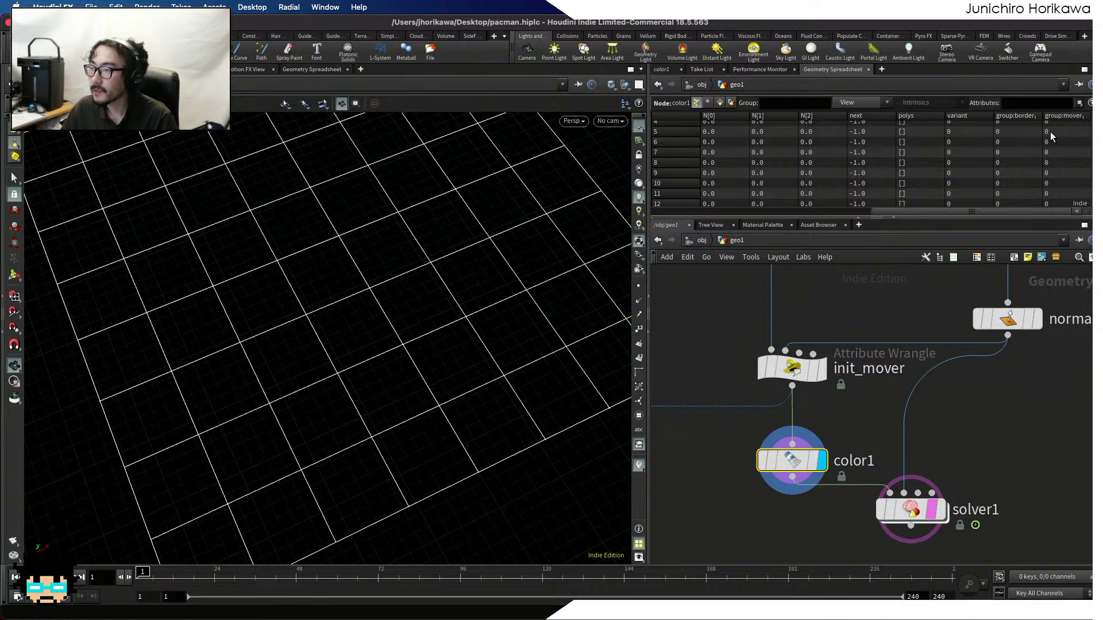
pyautogui.click(1070, 116)
pyautogui.scroll(3, 856, 131)
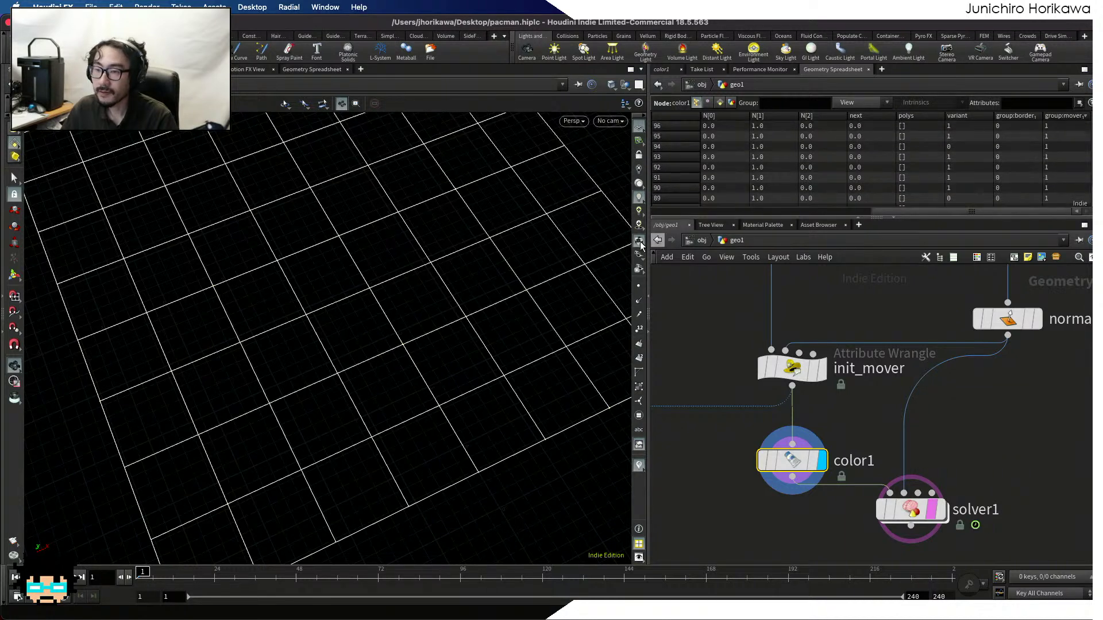
# Set the viewport's particle point size to 10 pixels in the display options
pyautogui.scroll(-5, 369, 361)
pyautogui.moveTo(369, 362); pyautogui.dragTo(387, 314)
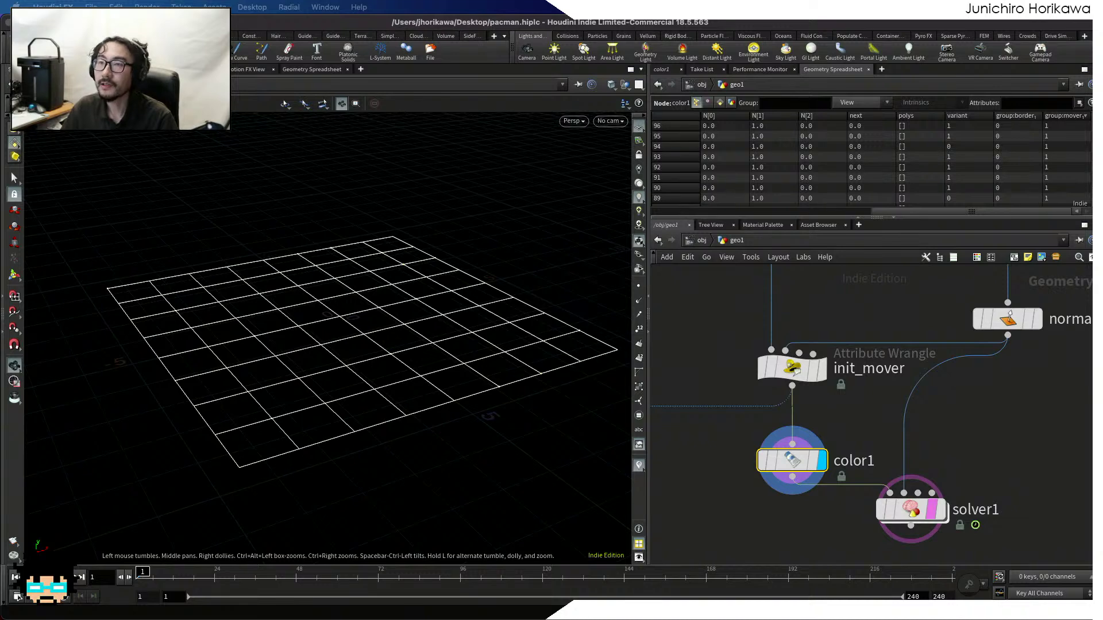
pyautogui.press('d')
pyautogui.click(439, 232)
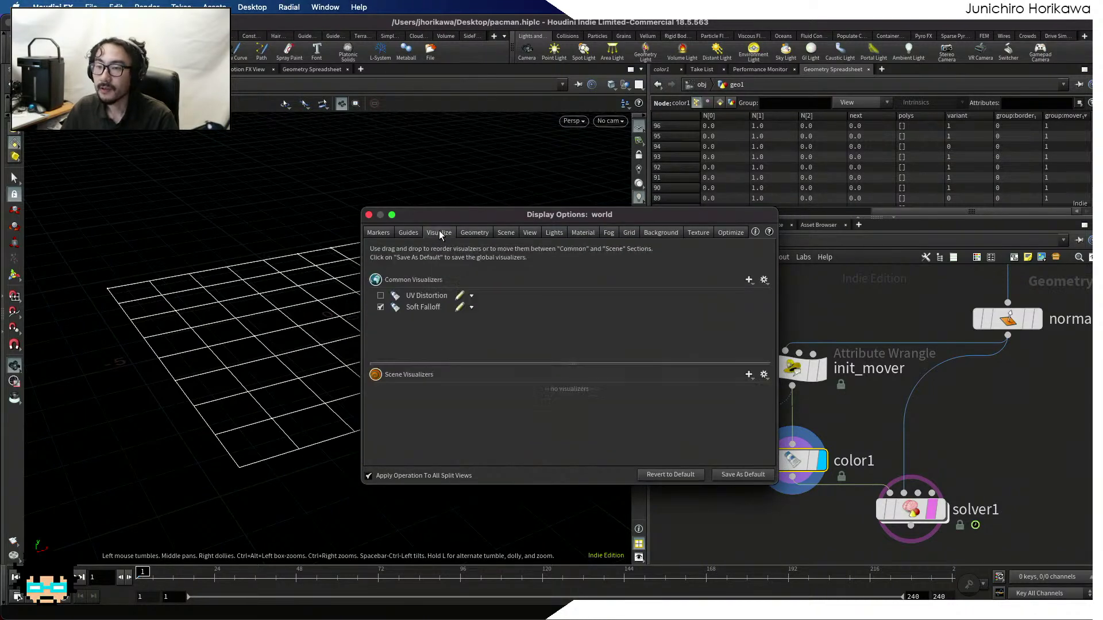
pyautogui.click(475, 233)
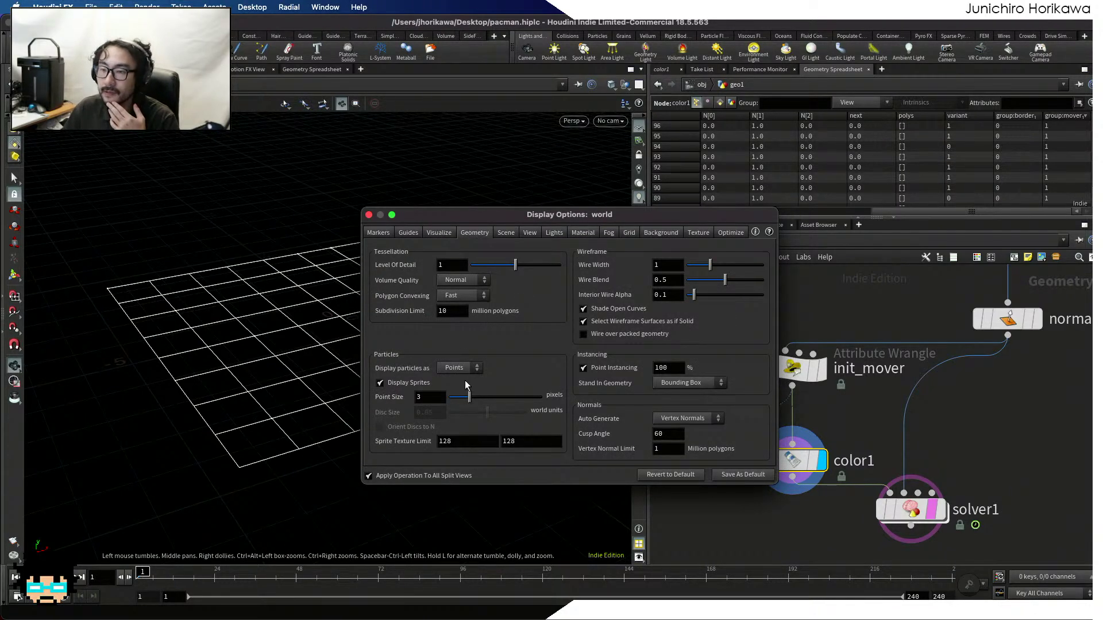
pyautogui.moveTo(469, 397); pyautogui.dragTo(571, 394)
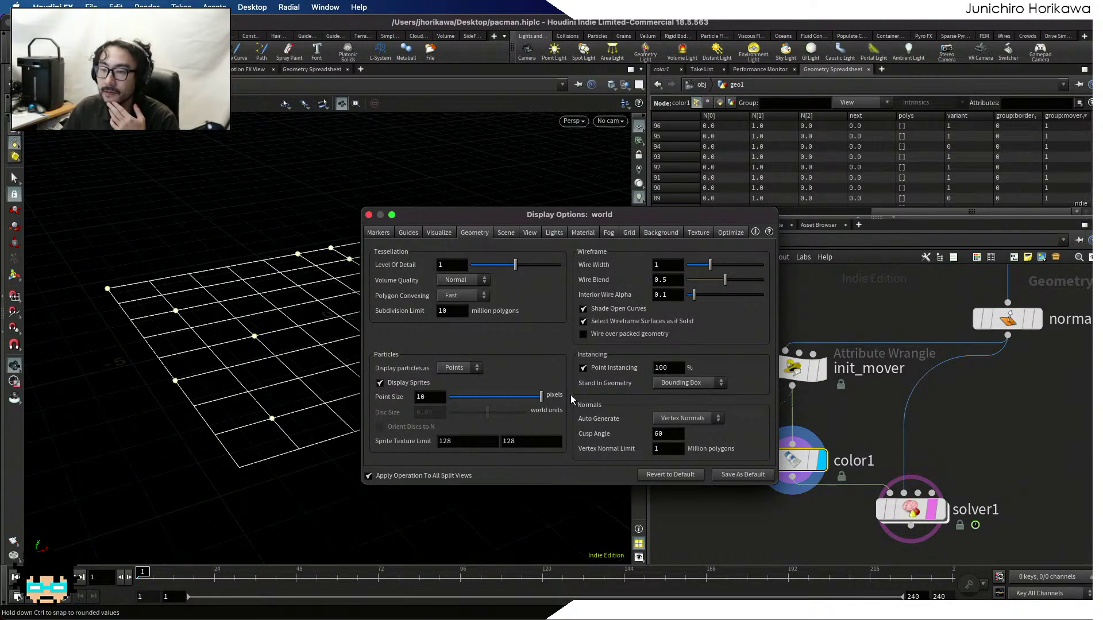
pyautogui.click(370, 214)
pyautogui.moveTo(446, 329); pyautogui.dragTo(443, 393)
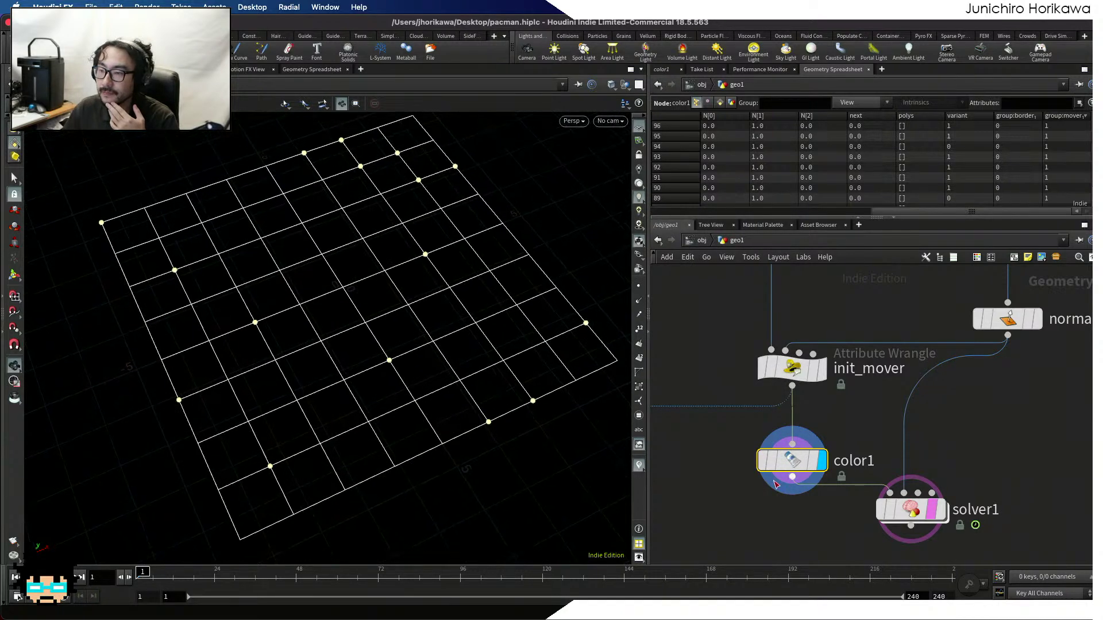
# Switch the template flag from solver1 to color1 and inspect the mover points on the grid
pyautogui.click(829, 498)
pyautogui.moveTo(511, 417); pyautogui.dragTo(502, 381)
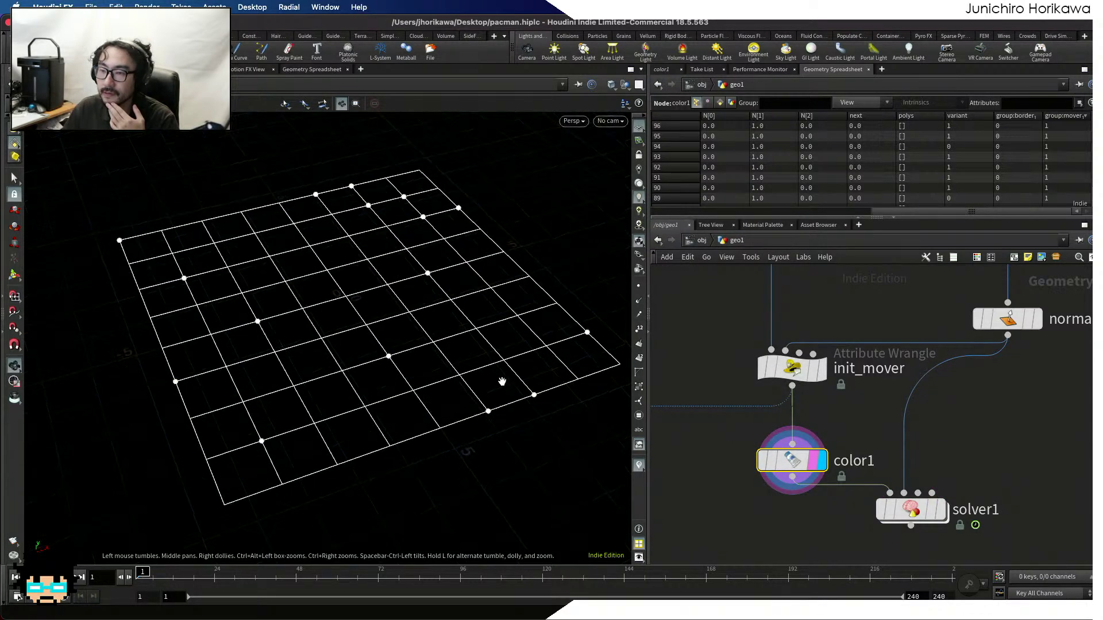
pyautogui.scroll(5, 501, 383)
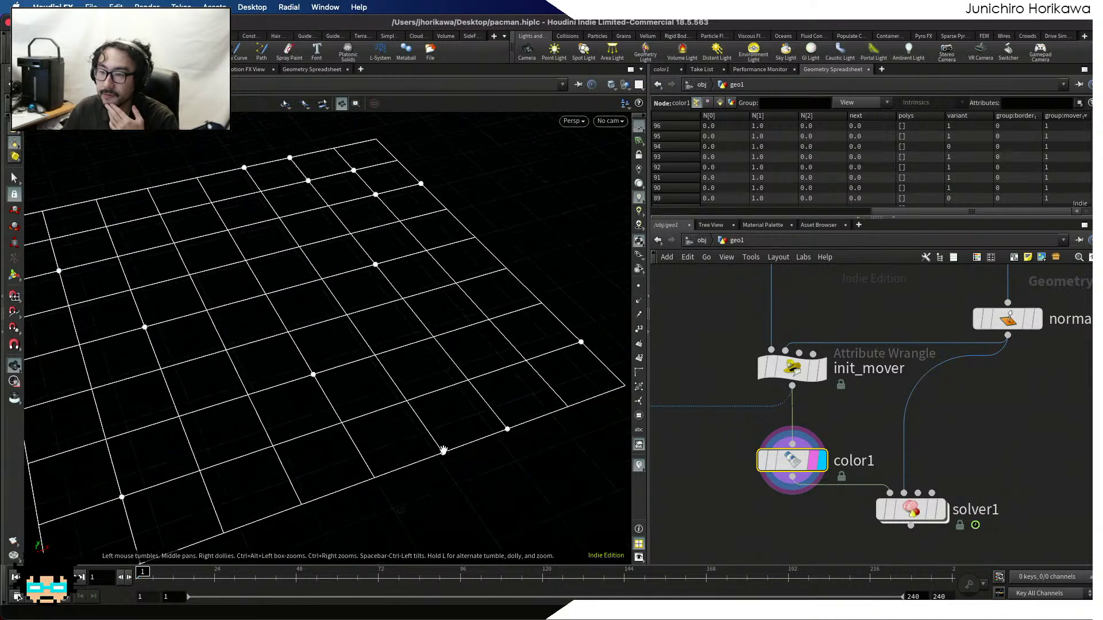
pyautogui.scroll(-3, 443, 450)
pyautogui.scroll(-1, 436, 459)
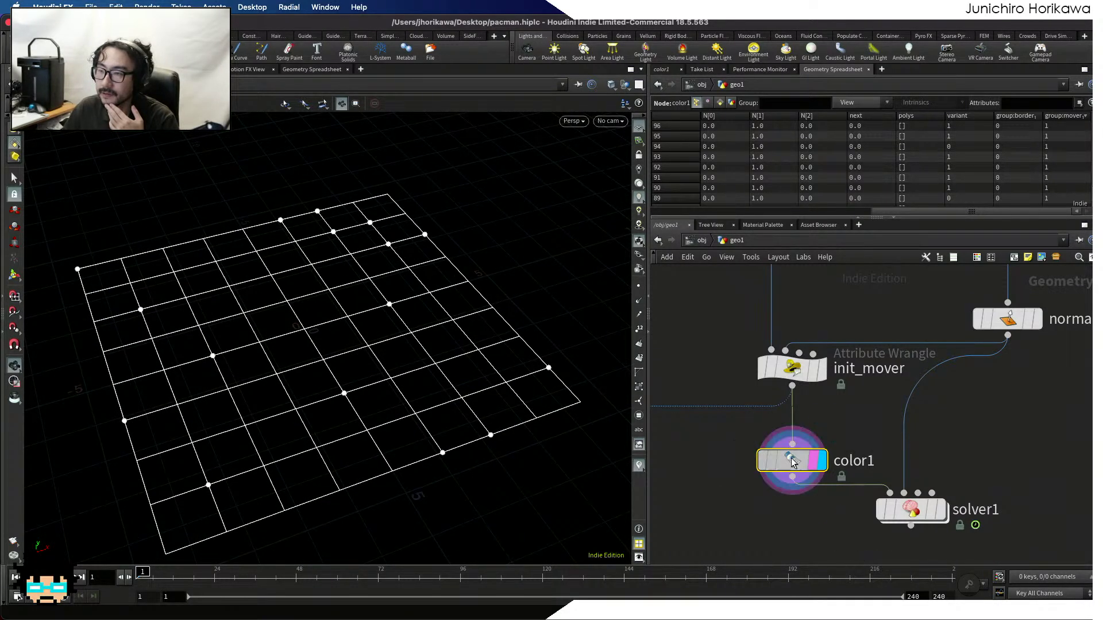
# Limit color1 to the mover group and set its colour to red (FF0000)
pyautogui.click(664, 71)
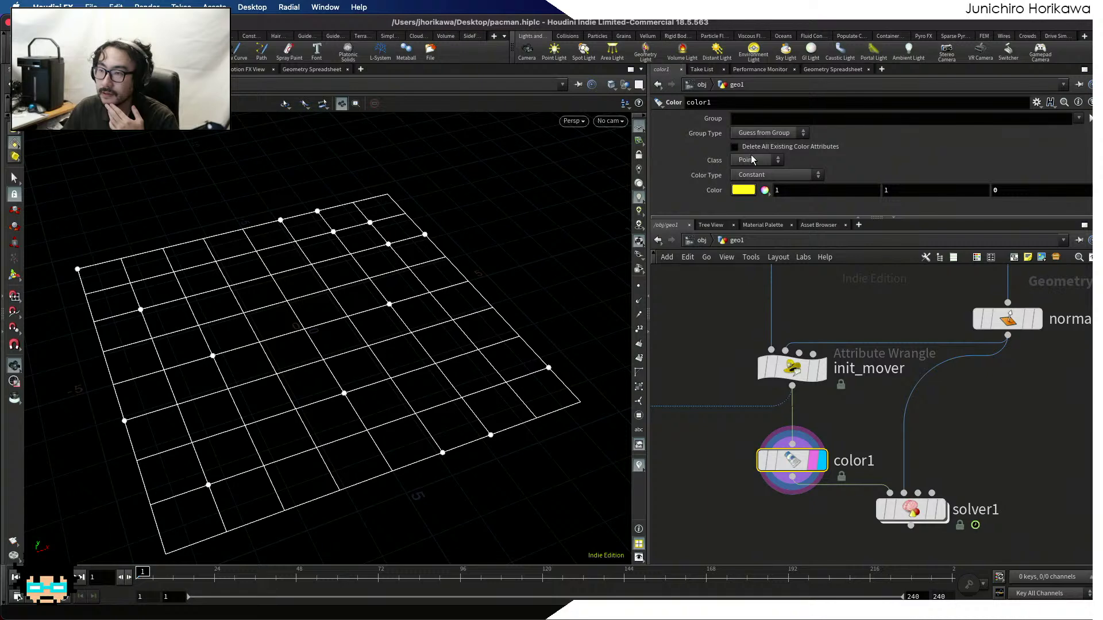
pyautogui.click(748, 118)
pyautogui.write('mover')
pyautogui.press('Return')
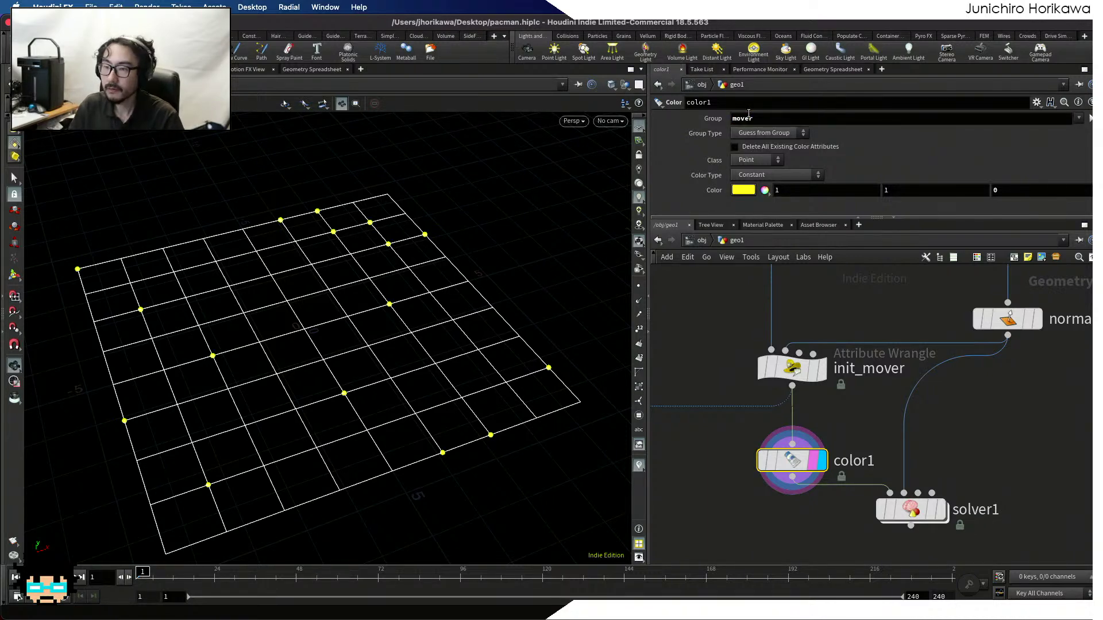
pyautogui.moveTo(469, 259)
pyautogui.mouseDown()
pyautogui.moveTo(529, 320)
pyautogui.moveTo(461, 270)
pyautogui.mouseUp()
pyautogui.moveTo(905, 510)
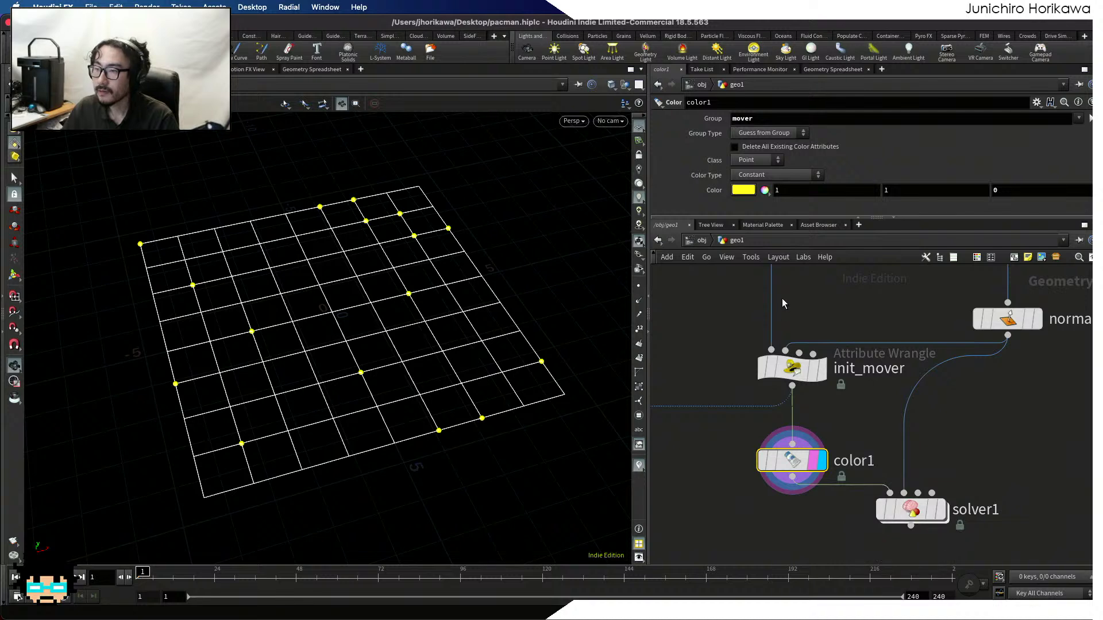
pyautogui.click(743, 190)
pyautogui.click(703, 121)
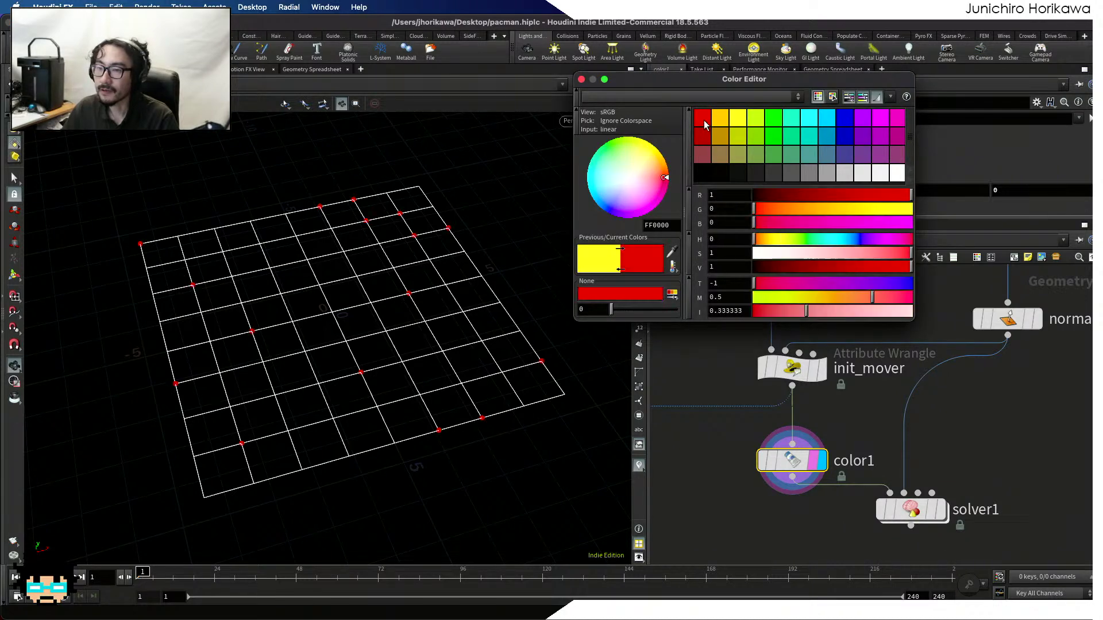
# Go inside solver1 and insert a Null node directly after foreach_begin1 in the feedback loop
pyautogui.click(582, 80)
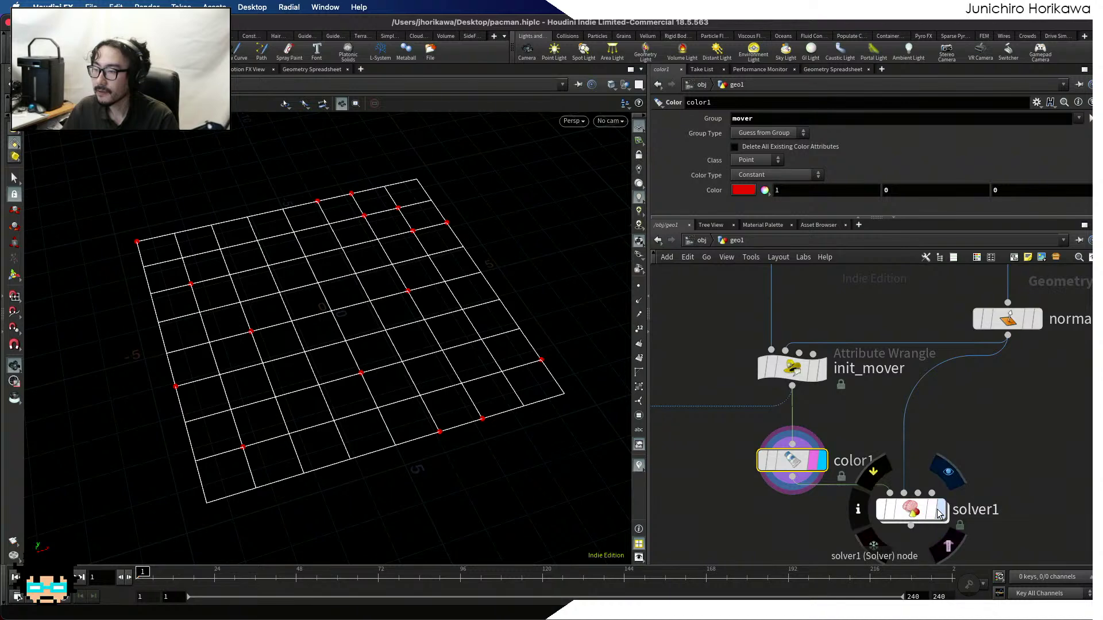
pyautogui.doubleClick(914, 508)
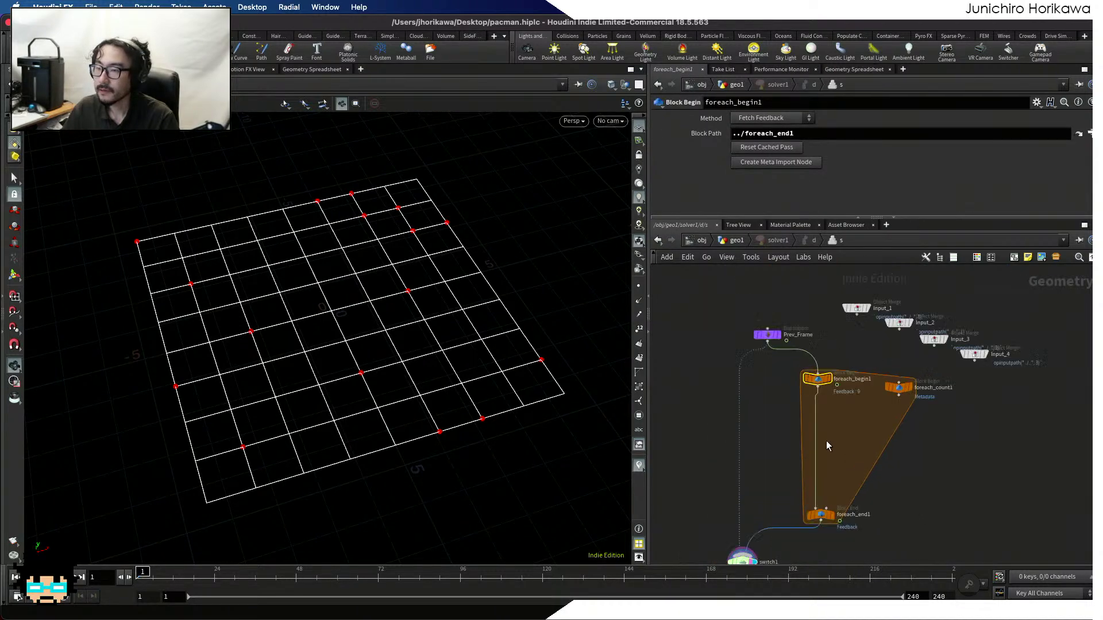
pyautogui.scroll(3, 825, 441)
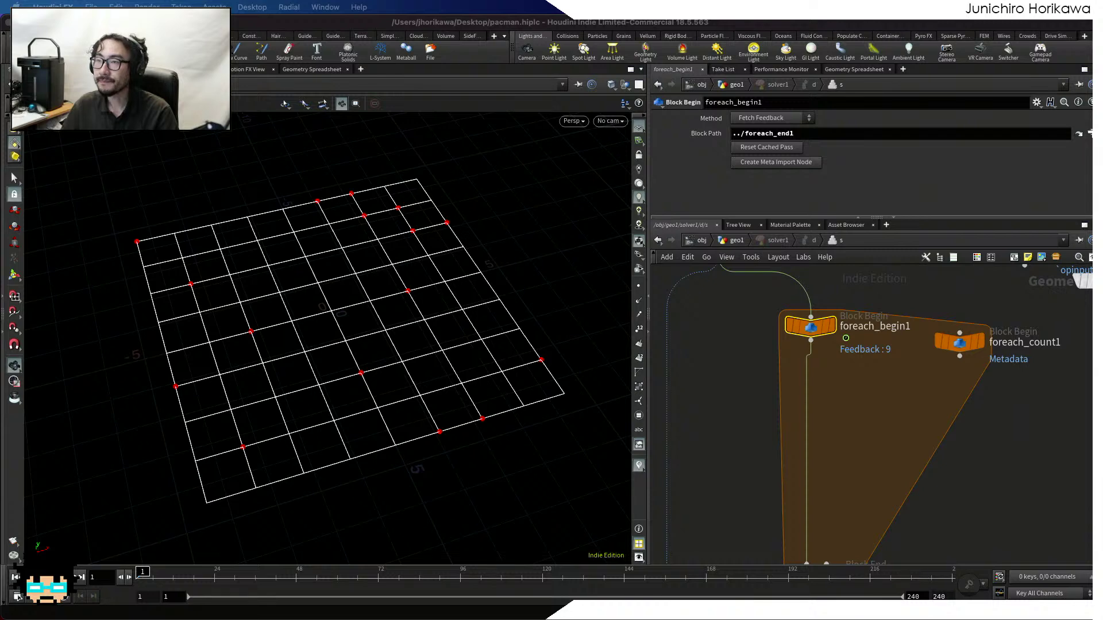
pyautogui.press('Tab')
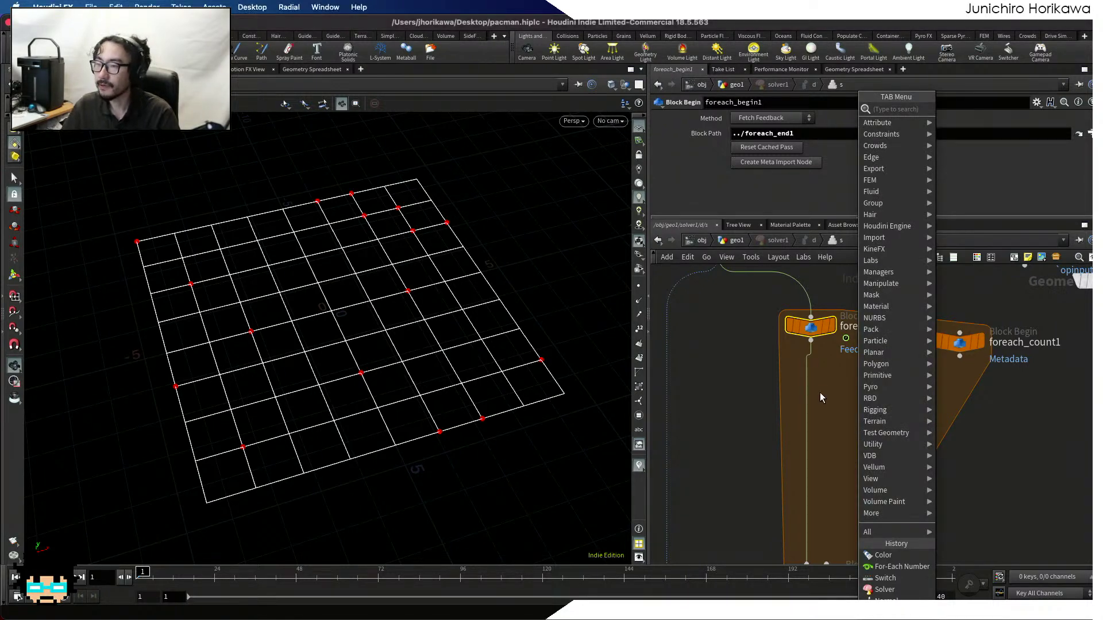
pyautogui.press('Escape')
pyautogui.press('Tab')
pyautogui.write('null')
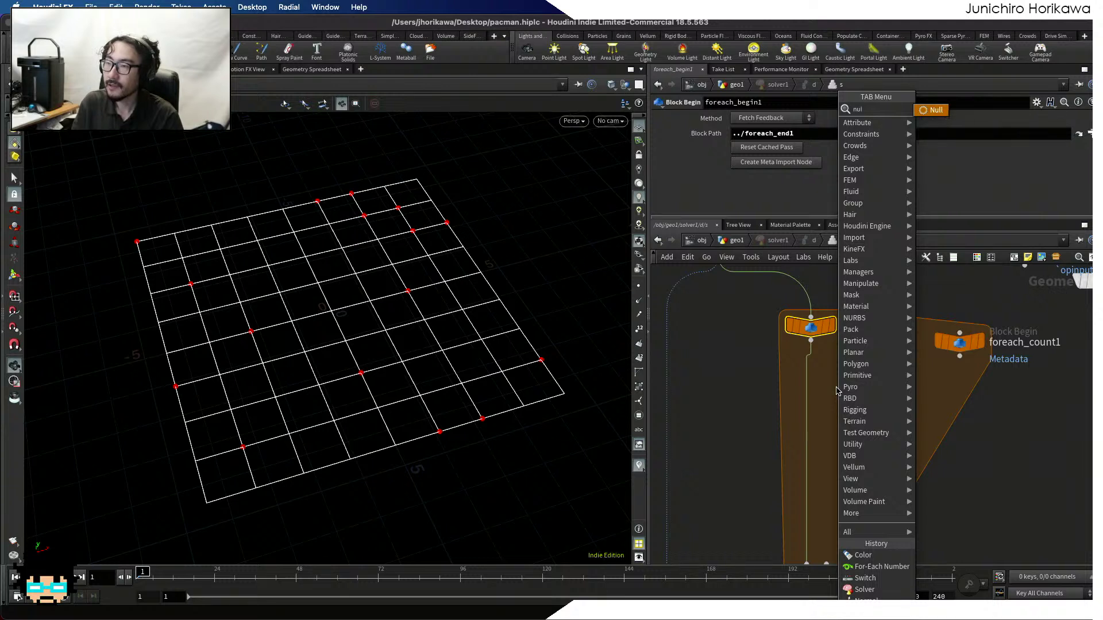
pyautogui.press('Return')
pyautogui.click(839, 391)
pyautogui.scroll(3, 838, 391)
pyautogui.moveTo(839, 392); pyautogui.dragTo(802, 368)
# Rename the new Null node as STOP
pyautogui.doubleClick(854, 361)
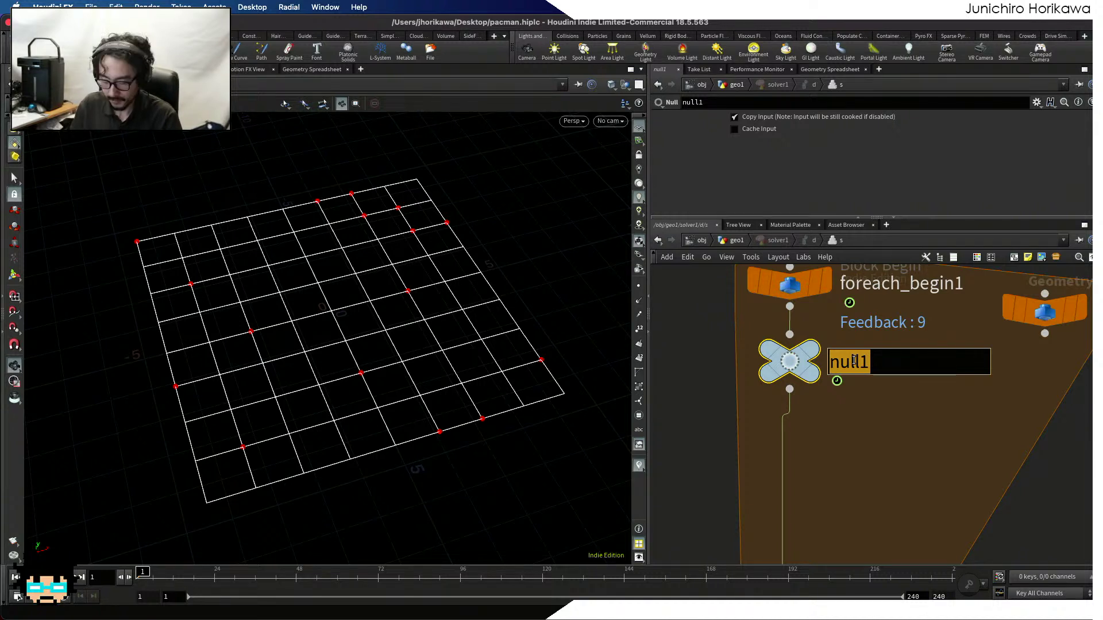
pyautogui.write('ST')
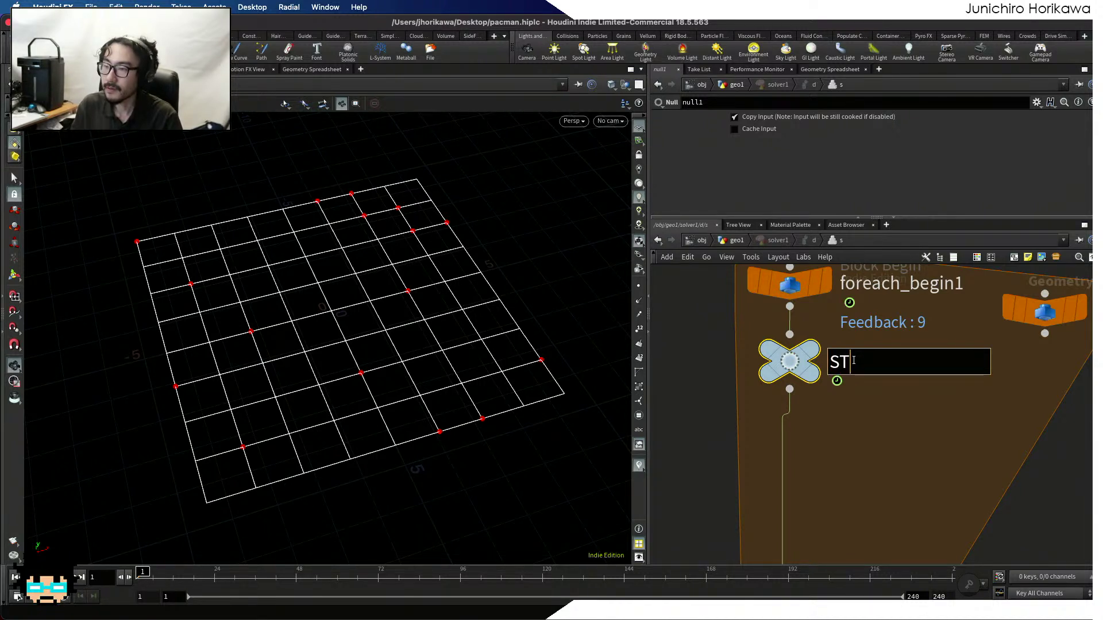
pyautogui.write('OP')
pyautogui.press('Return')
pyautogui.scroll(-5, 833, 329)
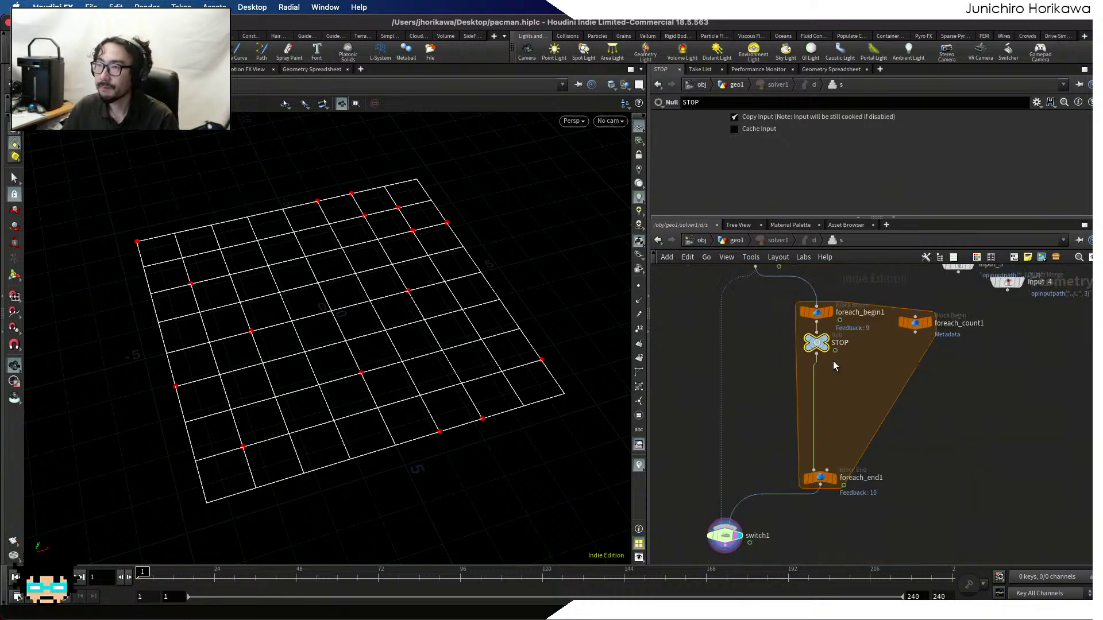
# Move foreach_end1 and switch1 further down the network to make room inside the feedback loop
pyautogui.moveTo(821, 476); pyautogui.dragTo(822, 505)
pyautogui.moveTo(846, 468); pyautogui.dragTo(842, 384, button='middle')
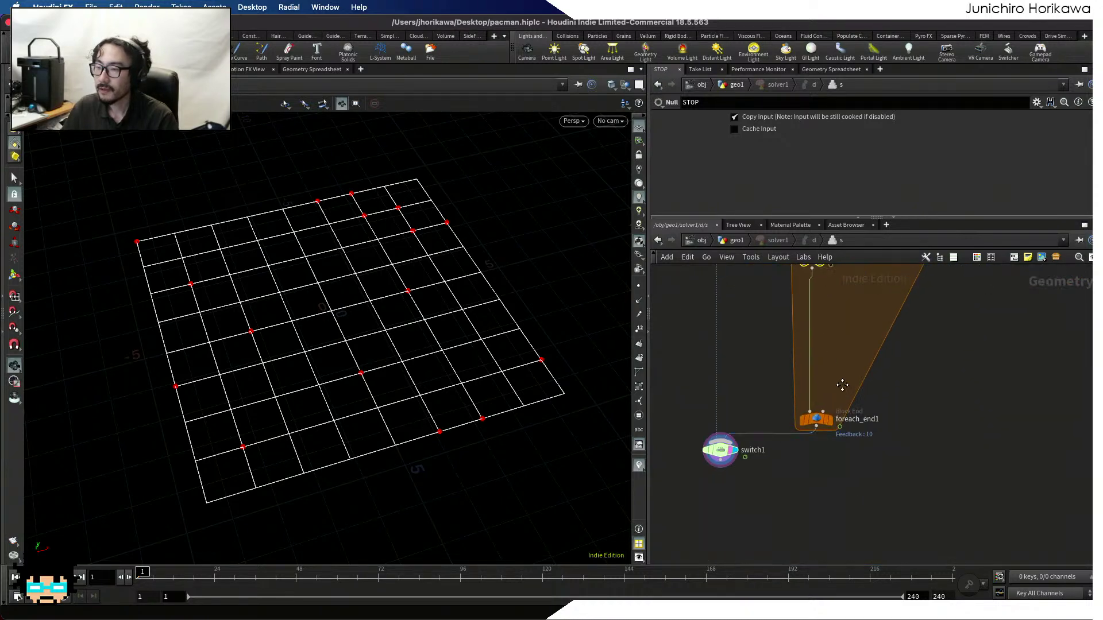
pyautogui.moveTo(856, 468); pyautogui.dragTo(701, 402)
pyautogui.scroll(1, 791, 428)
pyautogui.moveTo(823, 419); pyautogui.dragTo(824, 510)
pyautogui.moveTo(837, 396); pyautogui.dragTo(820, 483, button='middle')
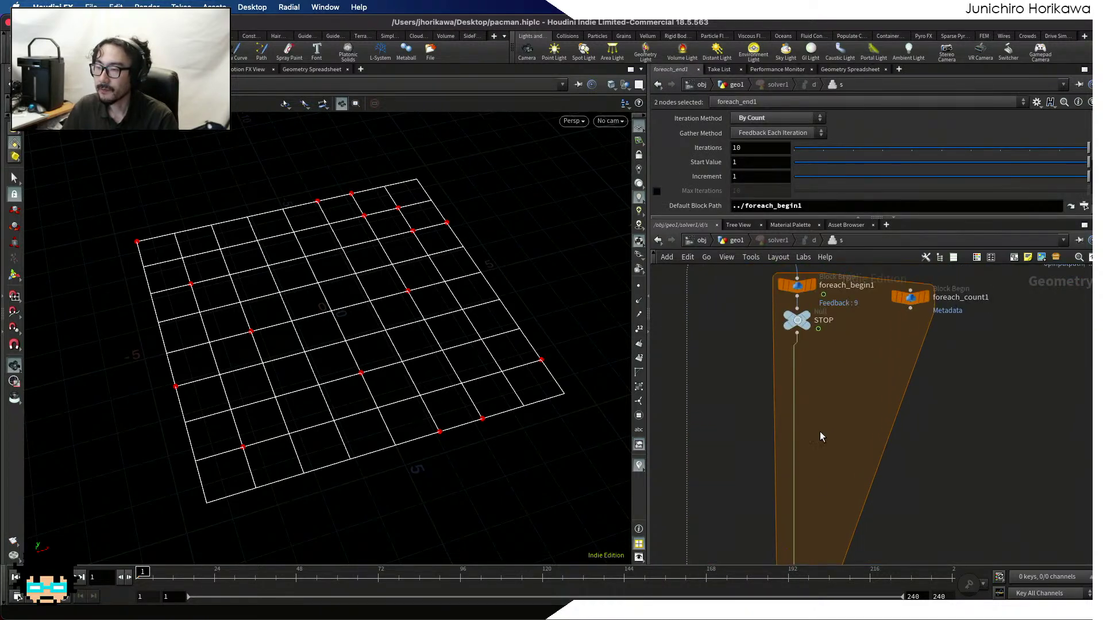
# Align the STOP null closely beneath foreach_begin1
pyautogui.click(819, 409)
pyautogui.scroll(8, 815, 335)
pyautogui.moveTo(778, 313); pyautogui.dragTo(776, 309)
pyautogui.moveTo(832, 328); pyautogui.dragTo(832, 410, button='middle')
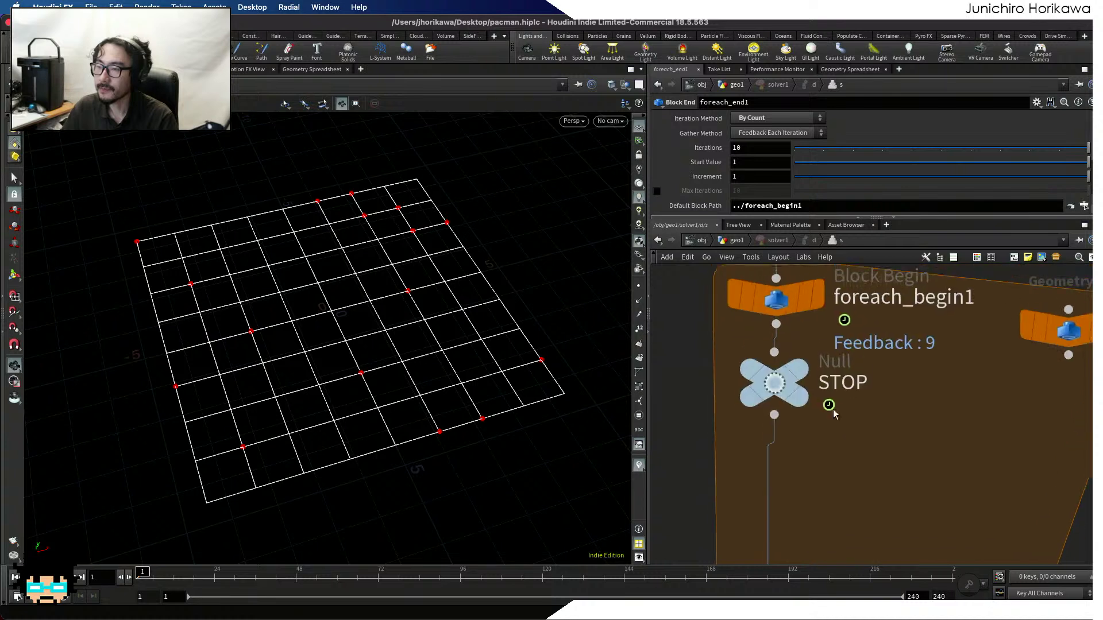
pyautogui.scroll(1, 773, 380)
pyautogui.moveTo(773, 381); pyautogui.dragTo(770, 374)
pyautogui.scroll(-5, 770, 374)
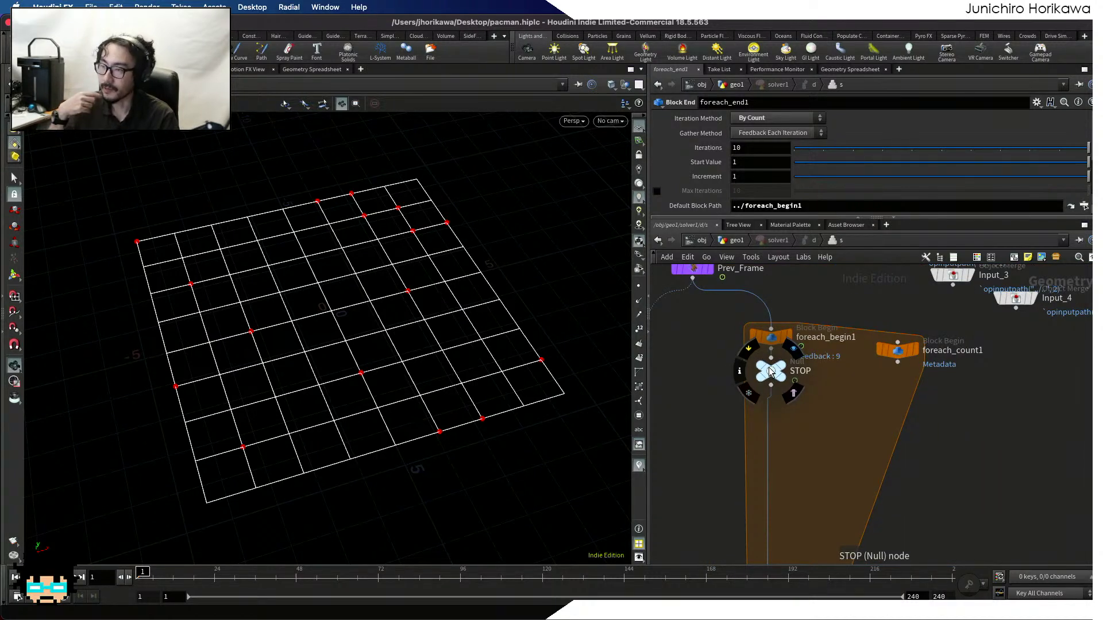
pyautogui.scroll(1, 771, 374)
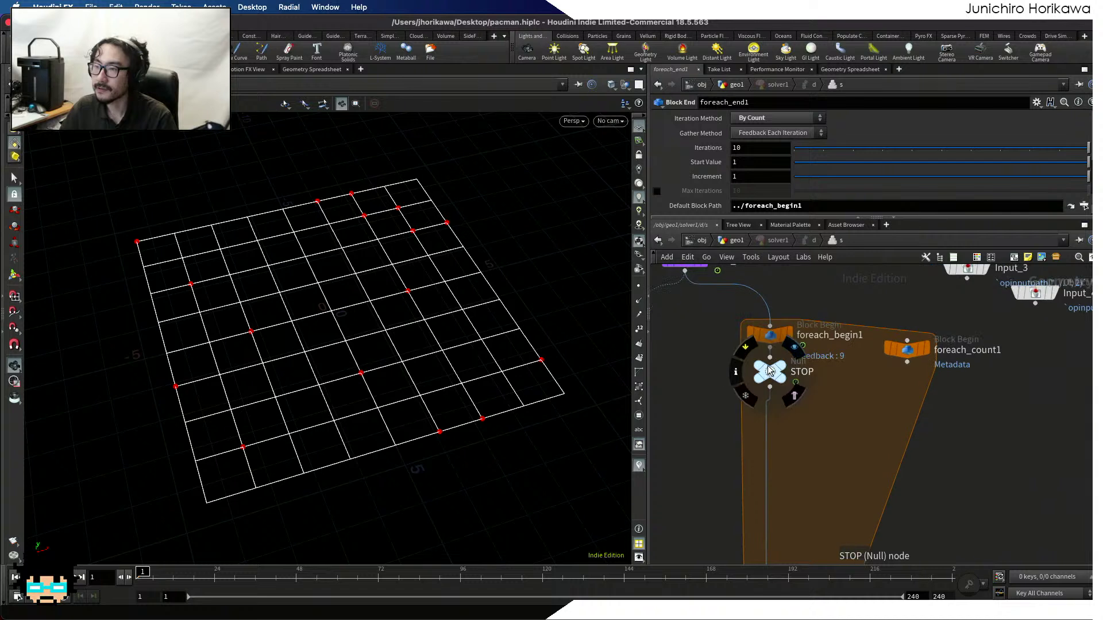
pyautogui.moveTo(780, 430); pyautogui.dragTo(778, 387, button='middle')
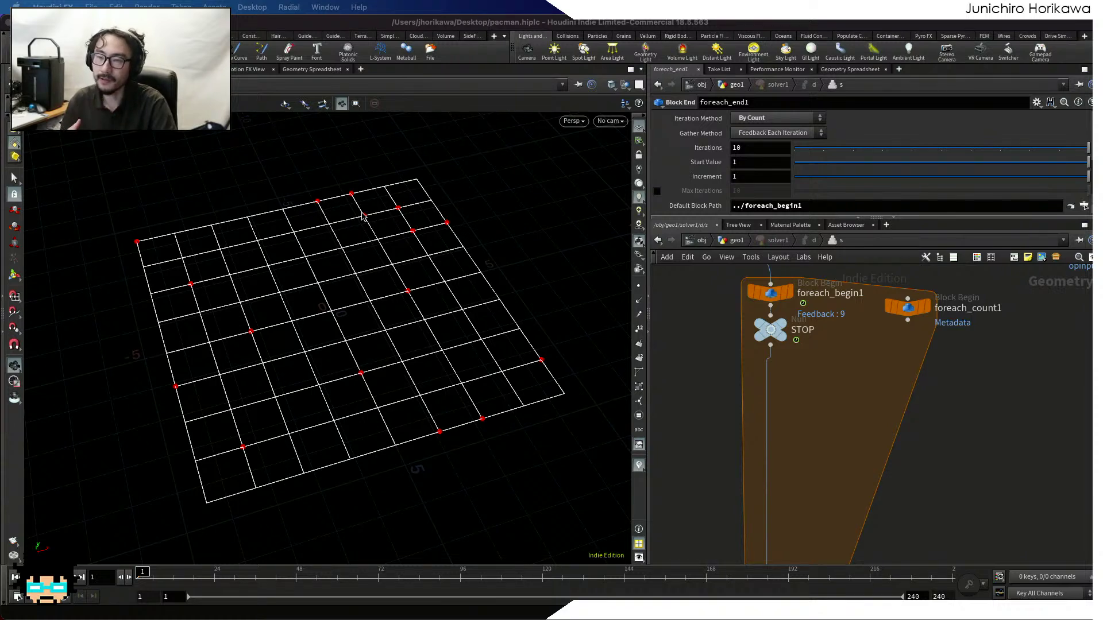
# Examine the cluster of neighbouring red mover points near the grid's far corner
pyautogui.scroll(8, 399, 221)
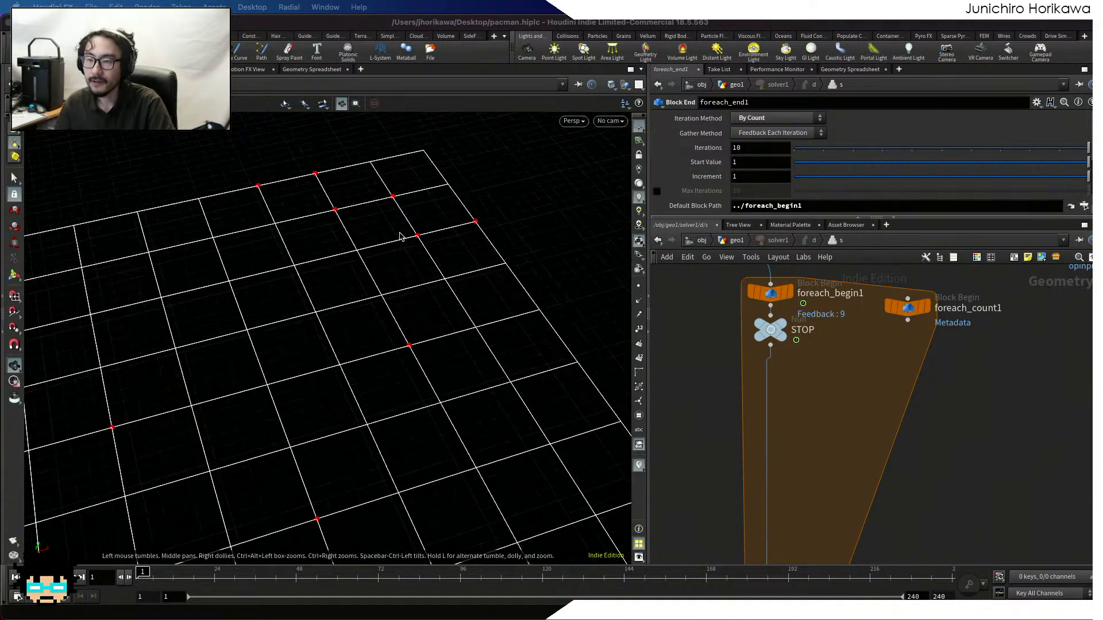
pyautogui.scroll(-8, 367, 301)
pyautogui.moveTo(357, 286); pyautogui.dragTo(344, 272)
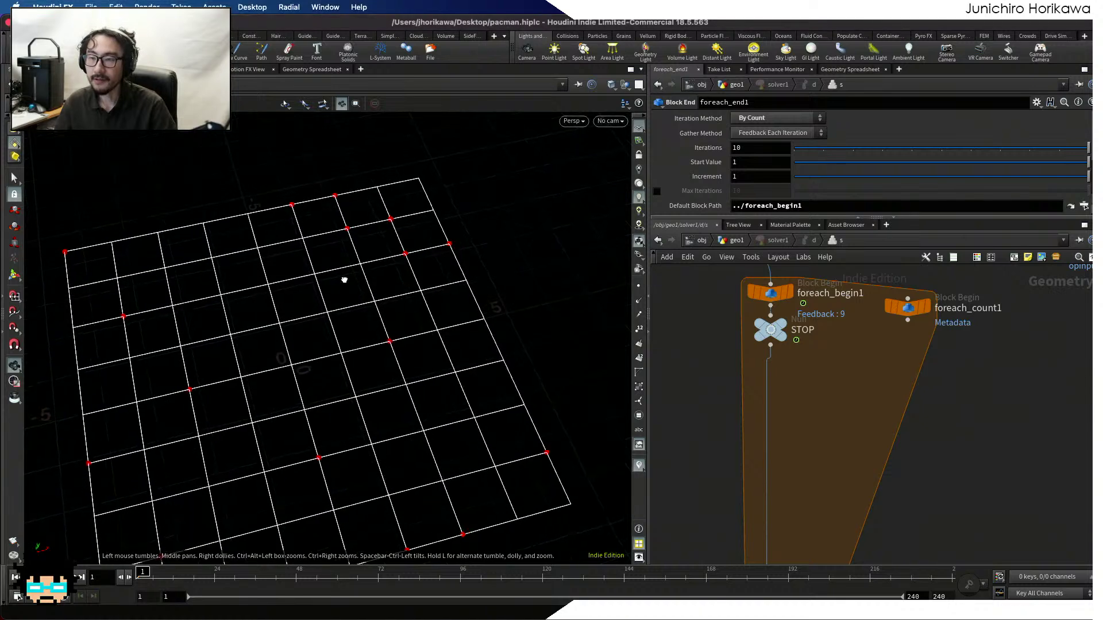
pyautogui.moveTo(942, 597)
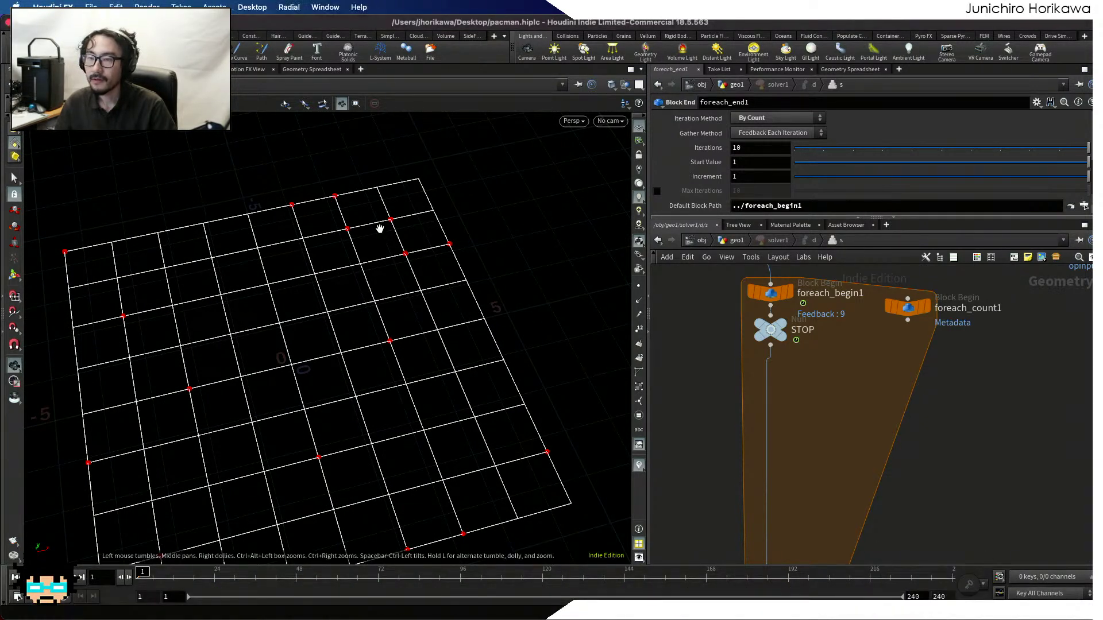
pyautogui.moveTo(381, 226); pyautogui.dragTo(344, 224)
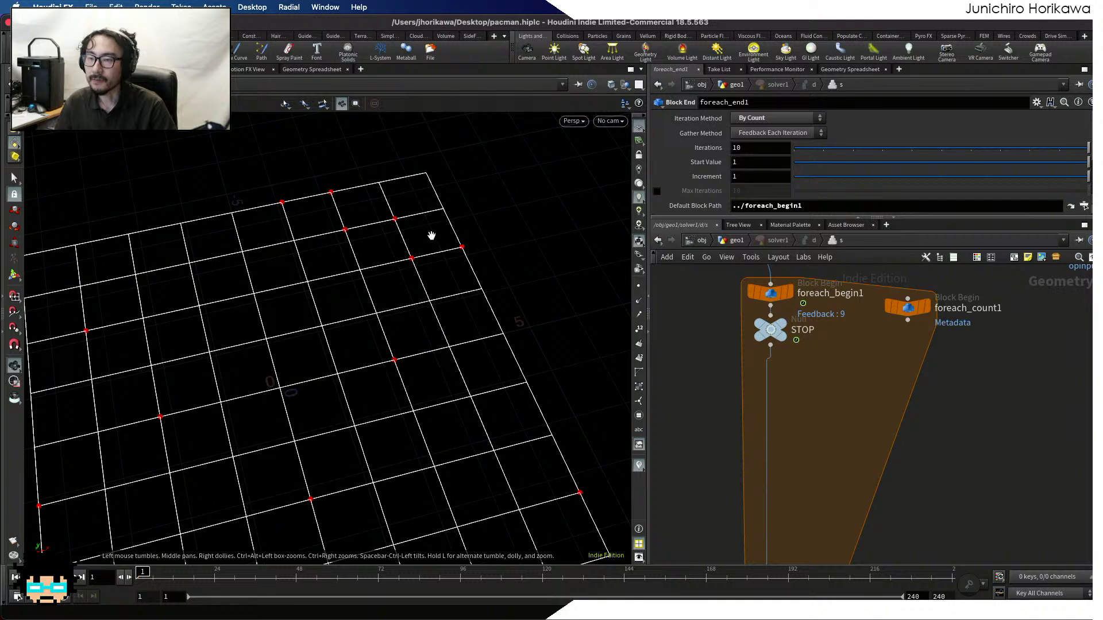
pyautogui.moveTo(433, 235); pyautogui.dragTo(426, 309)
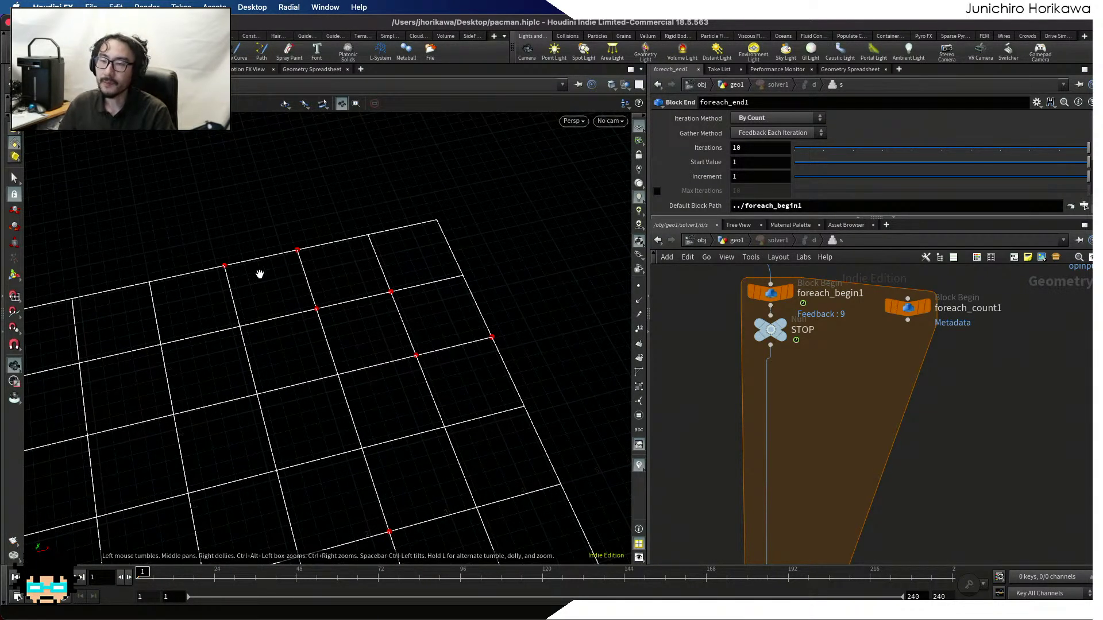
# Insert a Point Wrangle after the STOP null in the feedback loop and position it below that node
pyautogui.press('Tab')
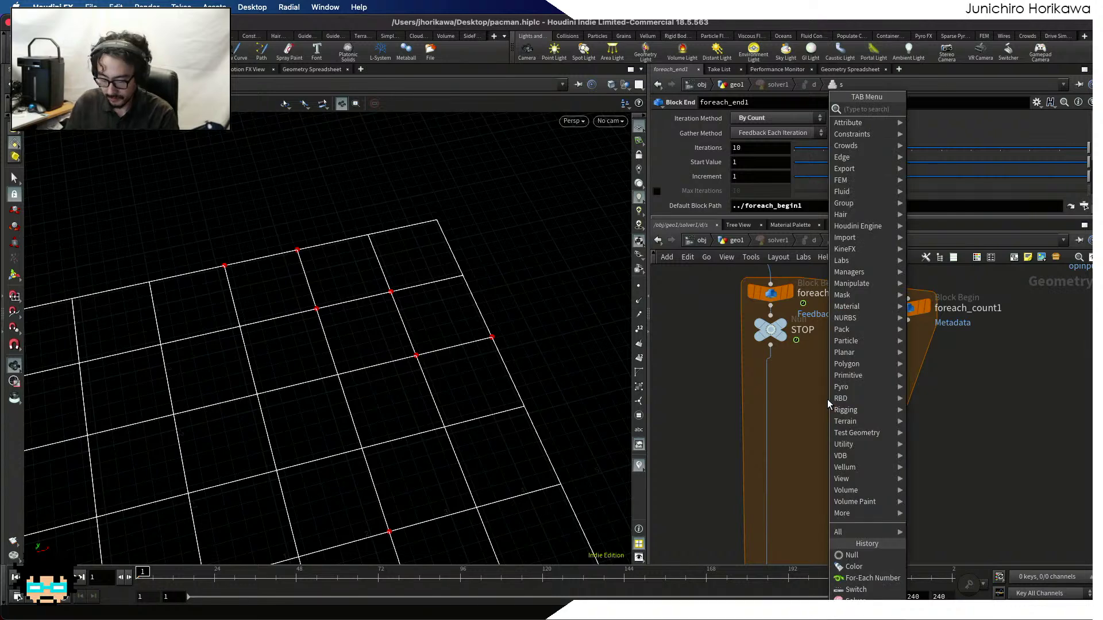
pyautogui.write('point wr')
pyautogui.press('Return')
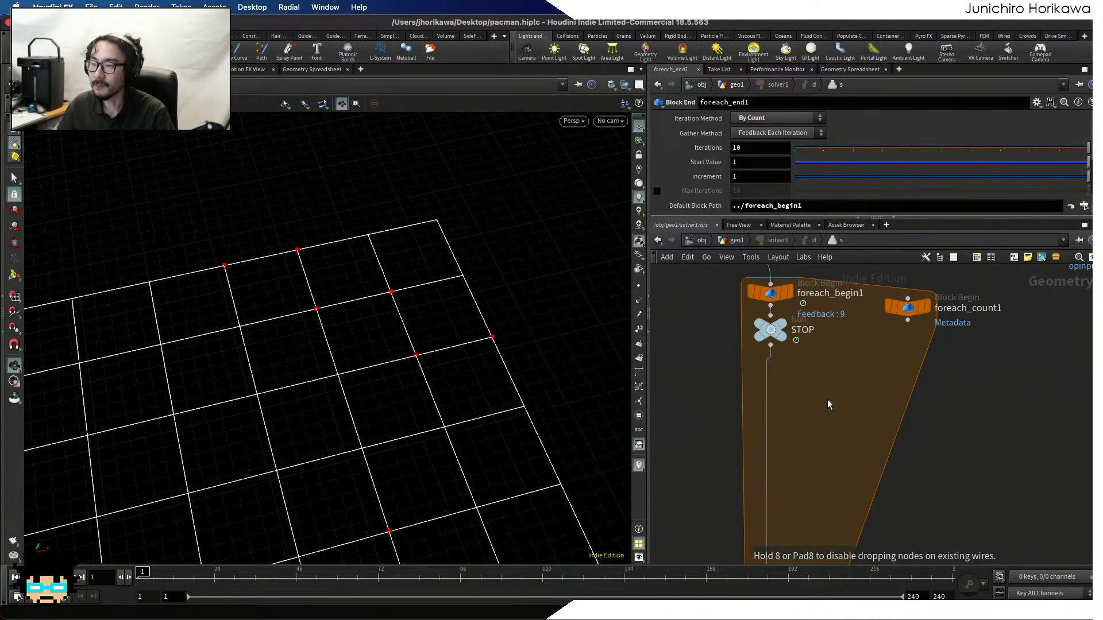
pyautogui.scroll(3, 827, 399)
pyautogui.click(827, 398)
pyautogui.moveTo(816, 395); pyautogui.dragTo(734, 396)
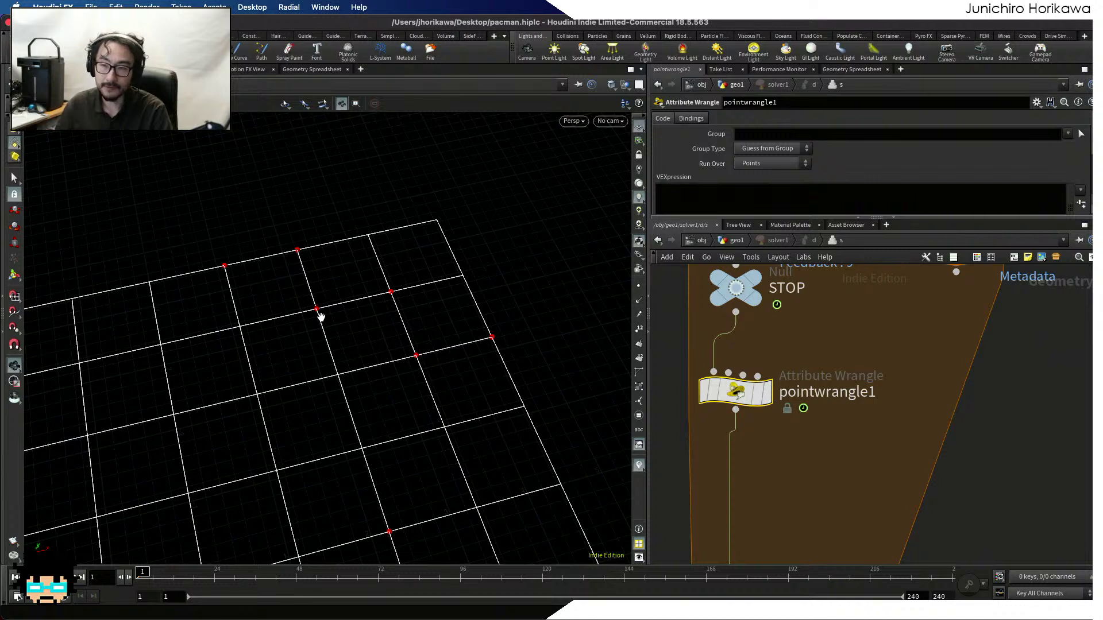
pyautogui.scroll(1, 321, 317)
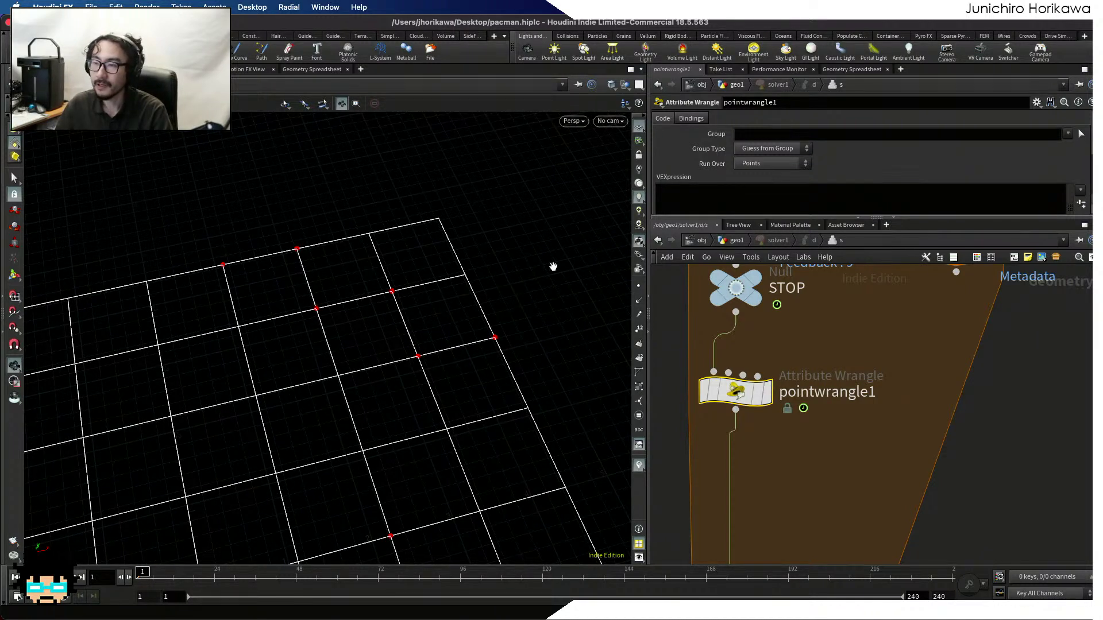
pyautogui.click(750, 165)
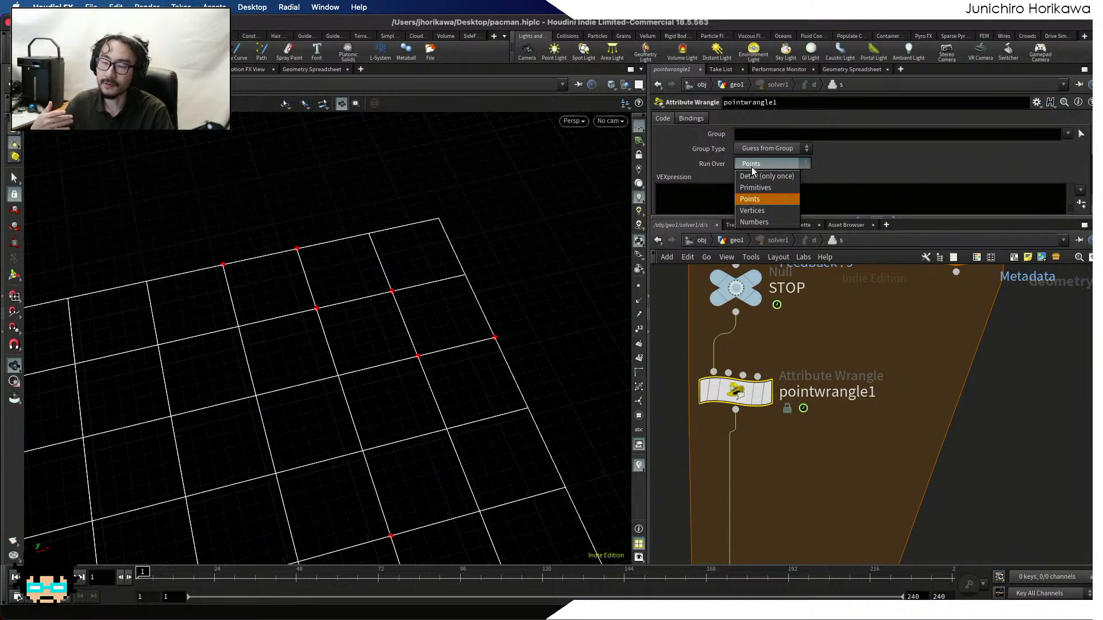
pyautogui.click(704, 204)
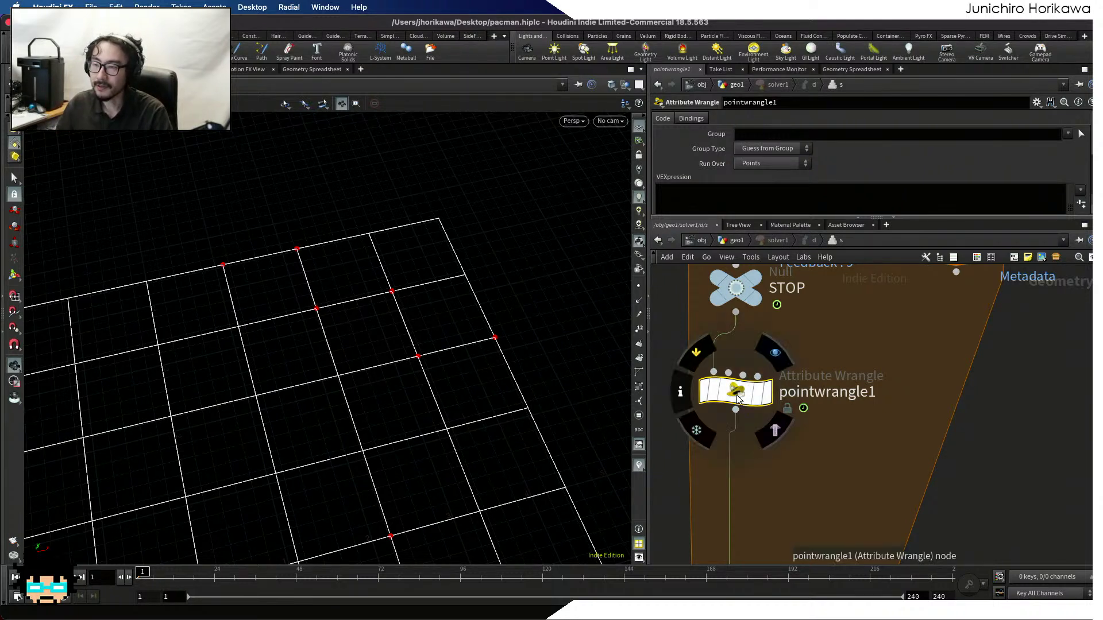
pyautogui.moveTo(736, 395); pyautogui.dragTo(746, 405)
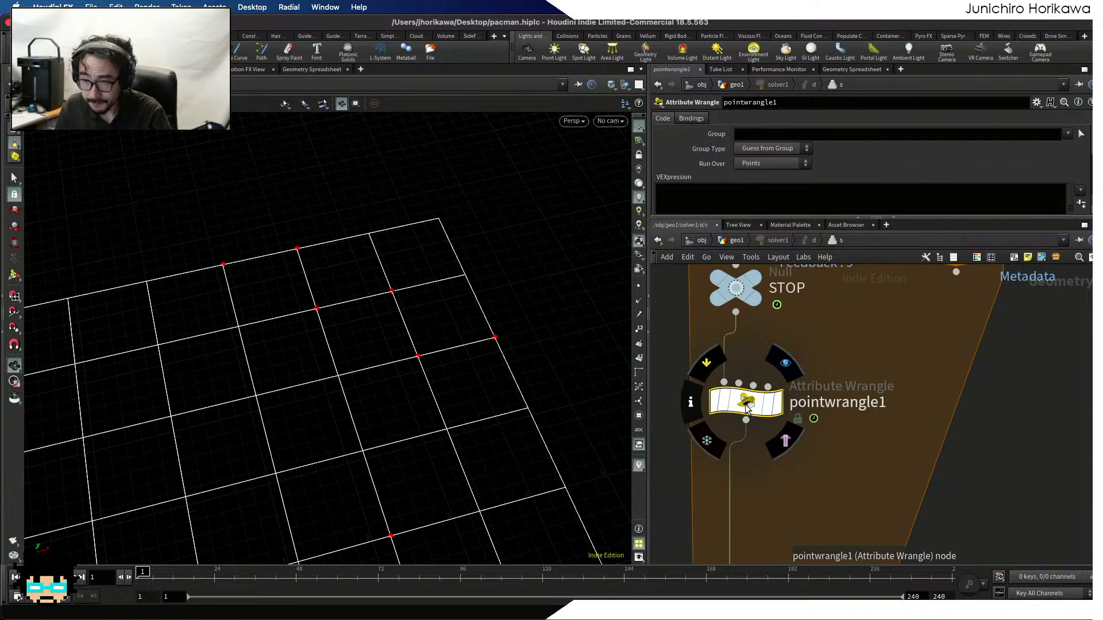
# Inspect the red mover points along the grid's far edge and the free grid points next to them
pyautogui.scroll(-1, 520, 285)
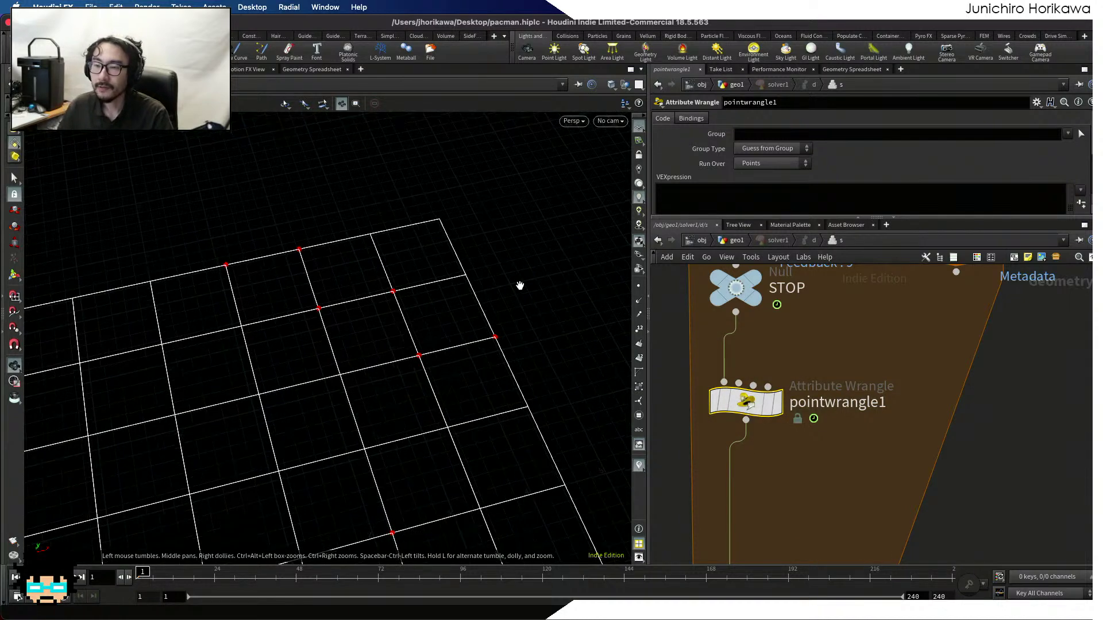
pyautogui.scroll(1, 519, 285)
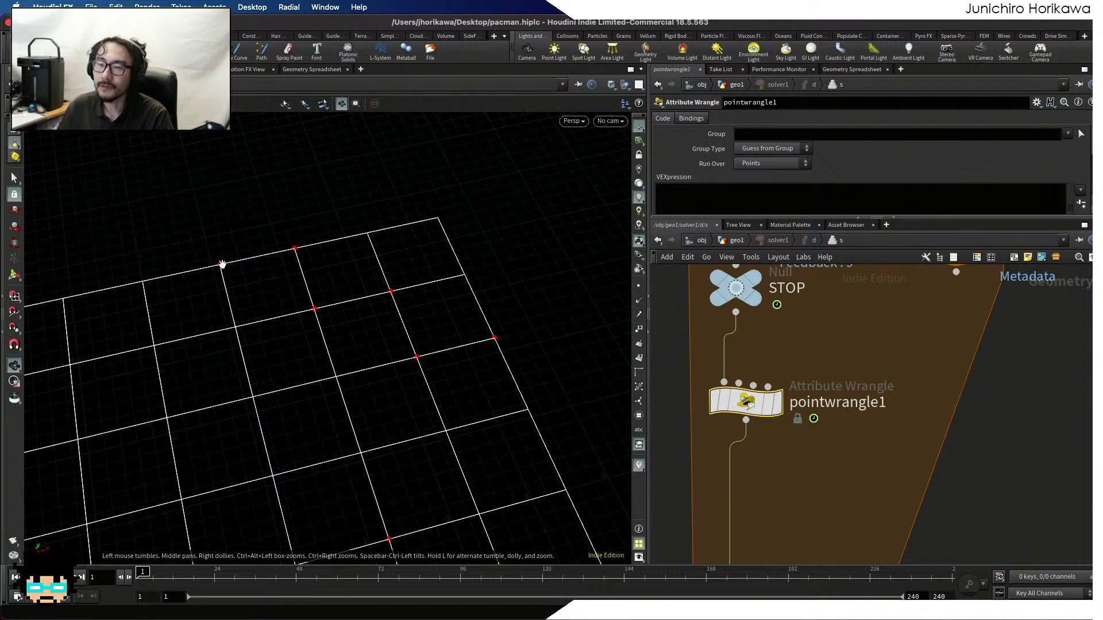
pyautogui.scroll(2, 219, 263)
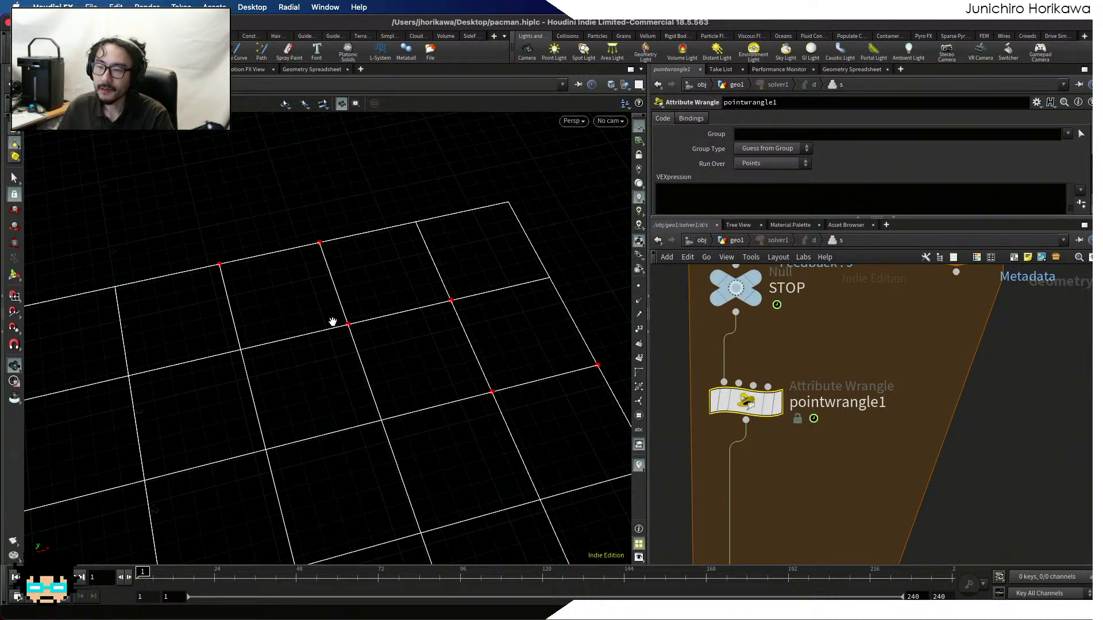
pyautogui.scroll(5, 222, 268)
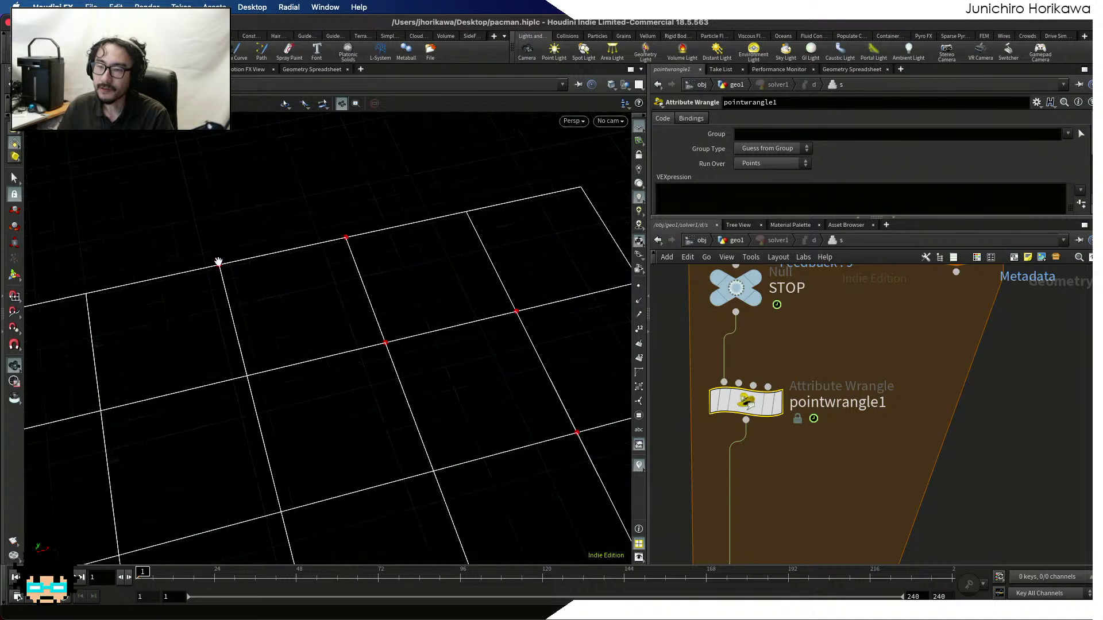
pyautogui.scroll(-1, 212, 257)
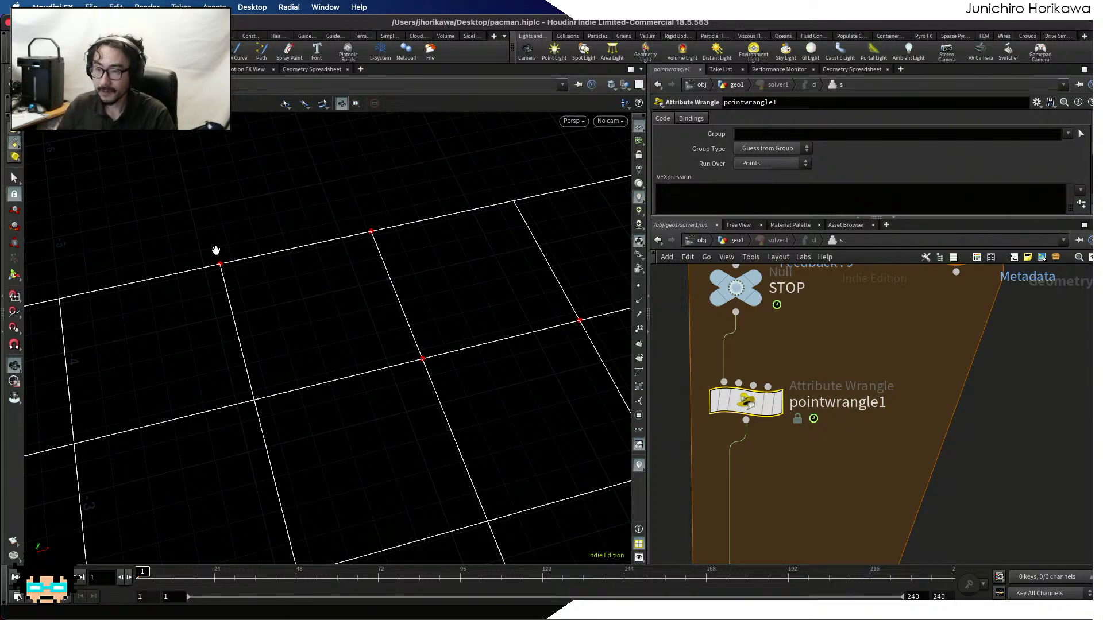
pyautogui.moveTo(216, 251); pyautogui.dragTo(216, 227)
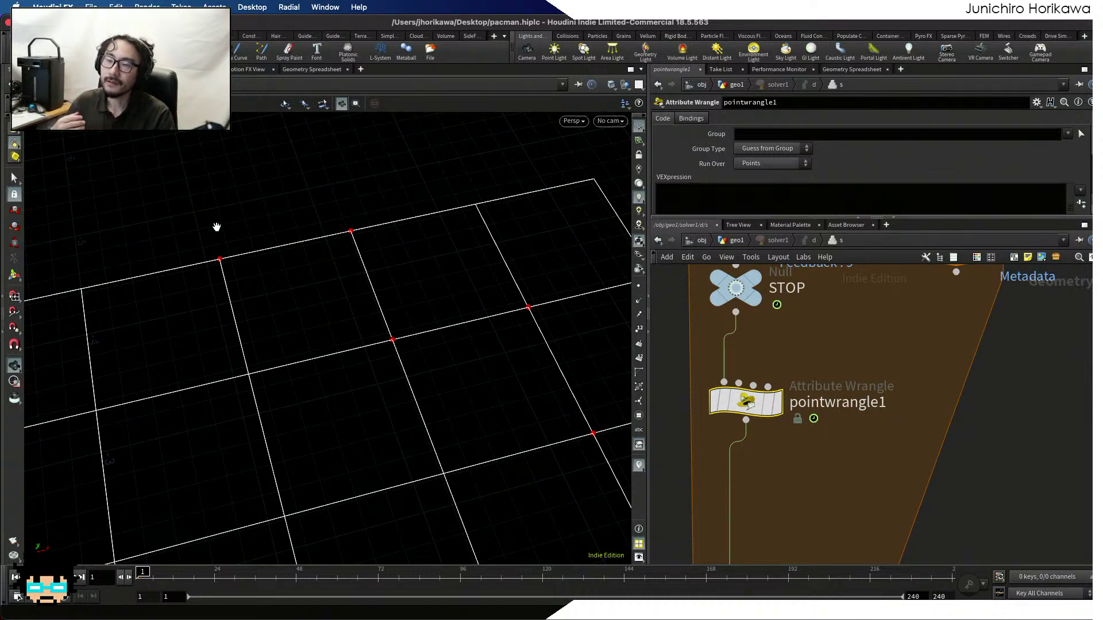
pyautogui.moveTo(217, 227); pyautogui.dragTo(222, 251)
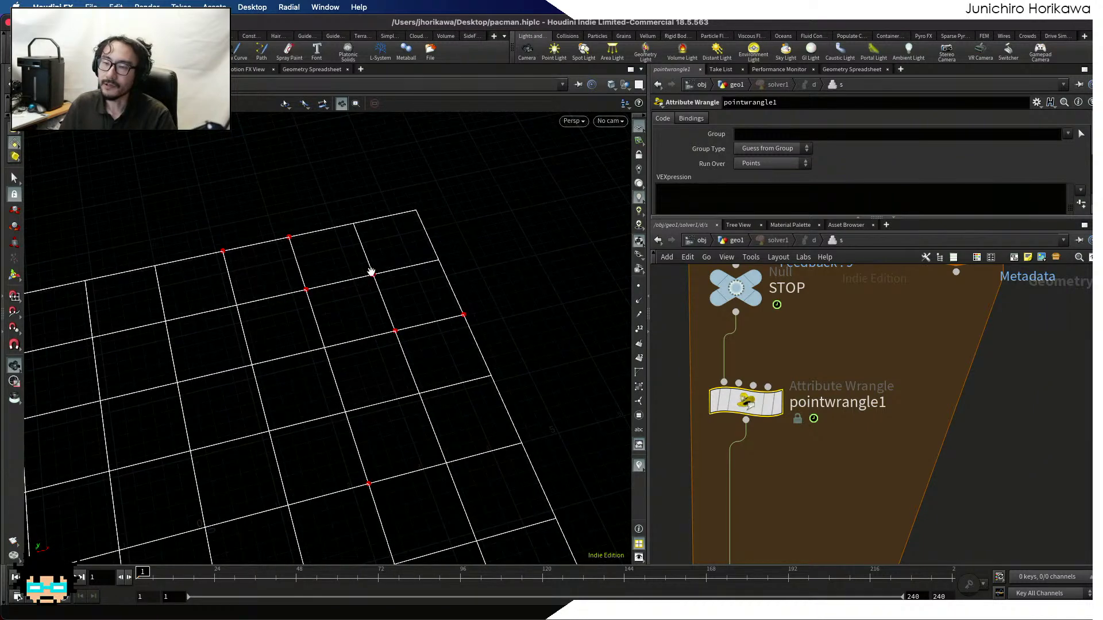
pyautogui.moveTo(370, 271); pyautogui.dragTo(362, 305)
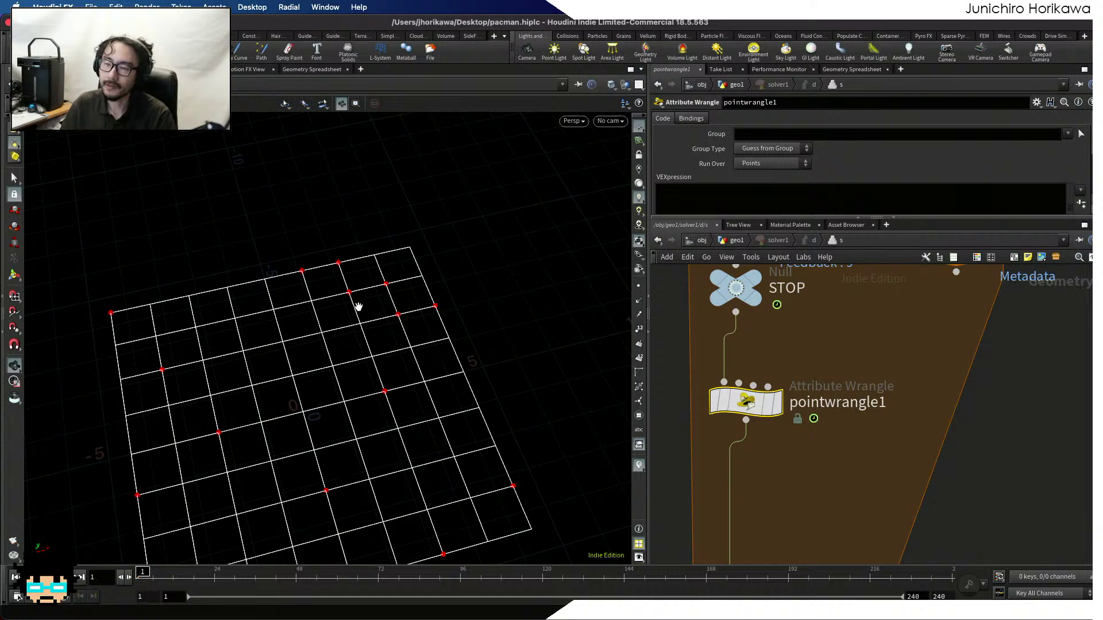
pyautogui.scroll(10, 347, 275)
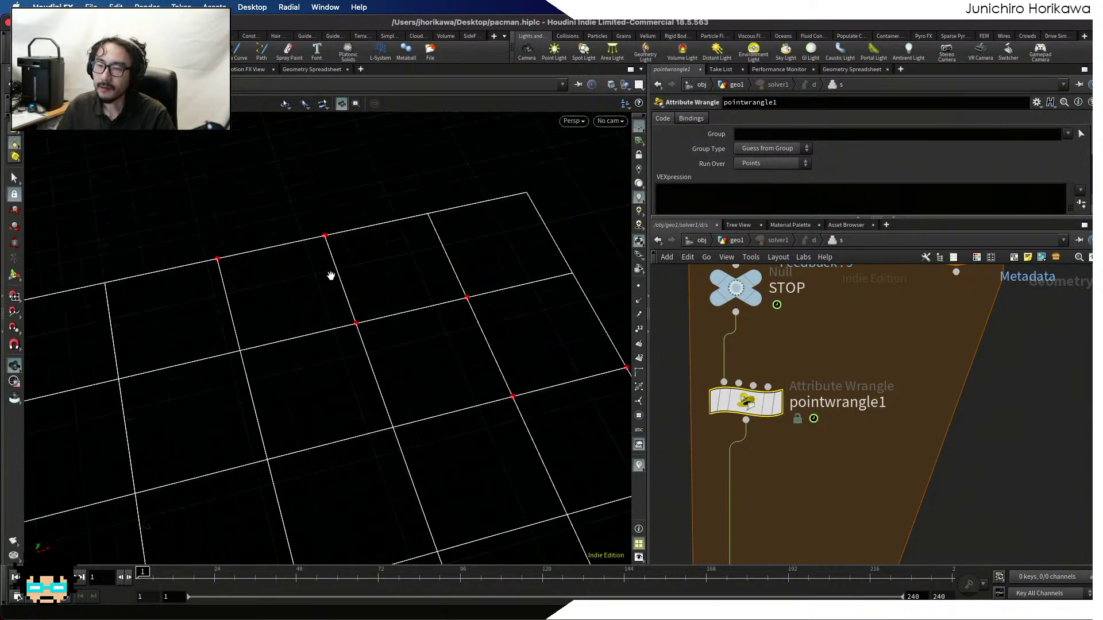
# Examine how the red mover points are spread over the grid and review the feedback loop's node layout
pyautogui.scroll(-2, 278, 260)
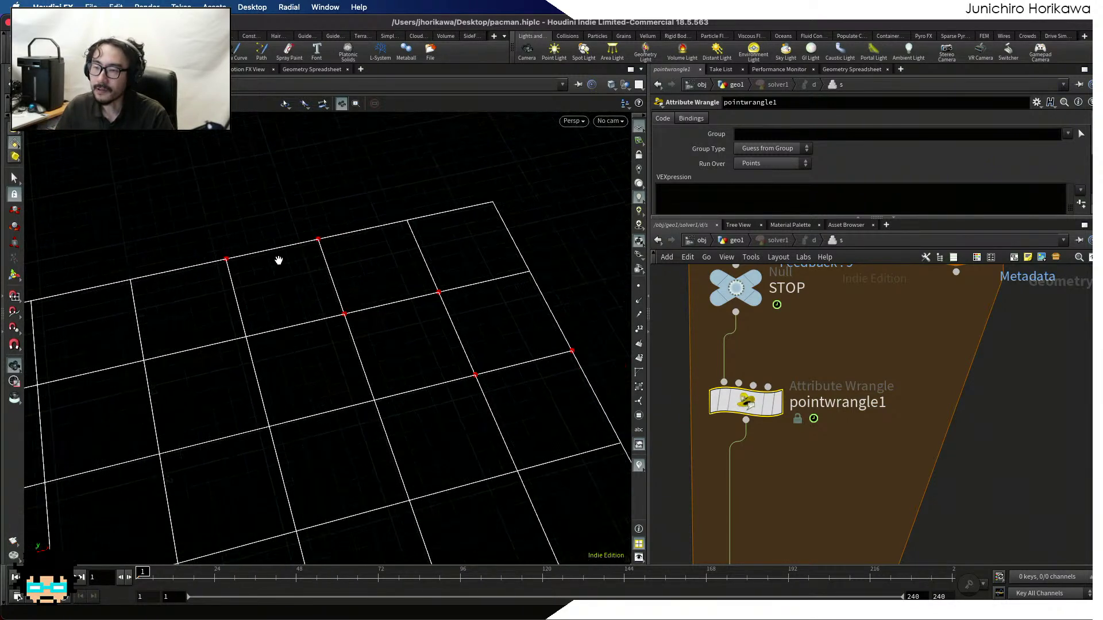
pyautogui.scroll(-2, 278, 260)
pyautogui.scroll(2, 395, 315)
pyautogui.scroll(-3, 326, 310)
pyautogui.scroll(4, 449, 325)
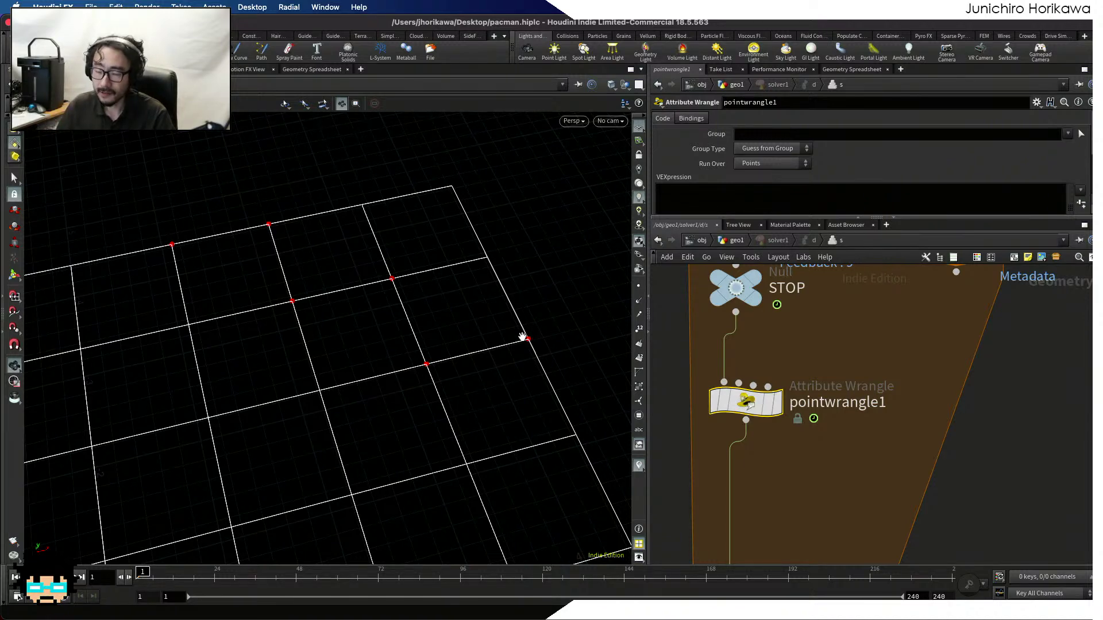
pyautogui.scroll(-10, 520, 333)
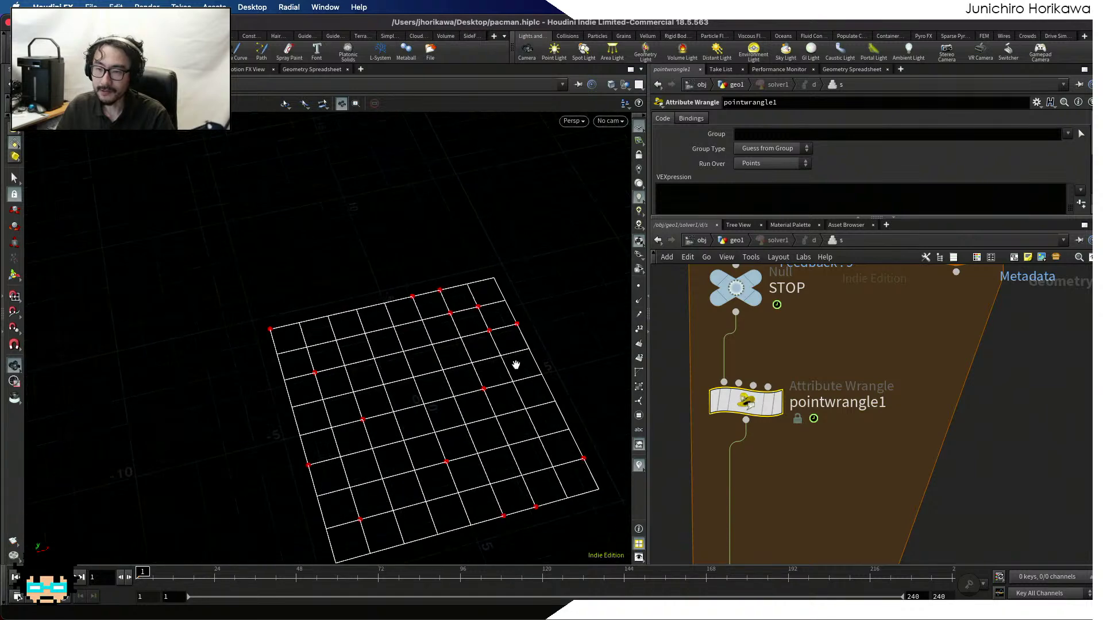
pyautogui.scroll(5, 524, 411)
pyautogui.moveTo(522, 417); pyautogui.dragTo(510, 316, button='middle')
pyautogui.scroll(3, 479, 315)
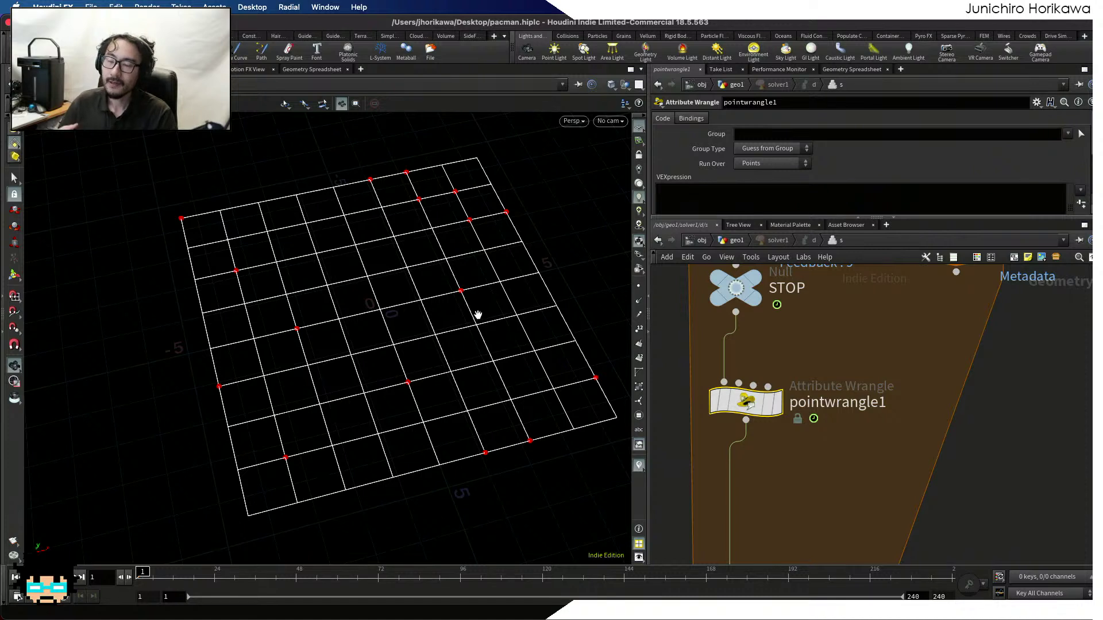
pyautogui.scroll(-10, 726, 374)
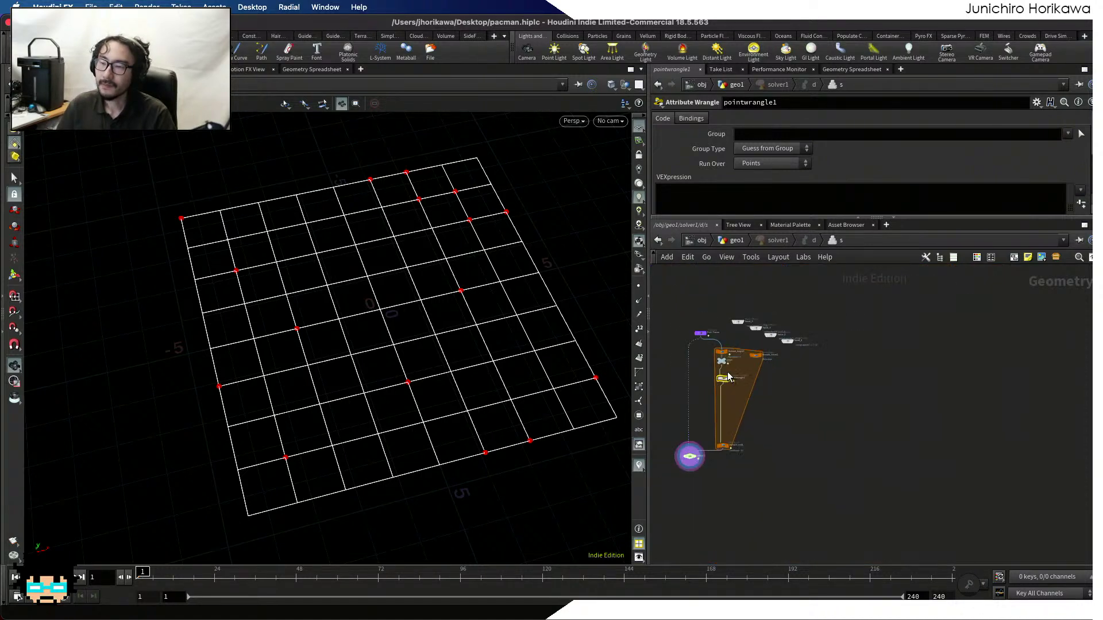
pyautogui.scroll(4, 726, 374)
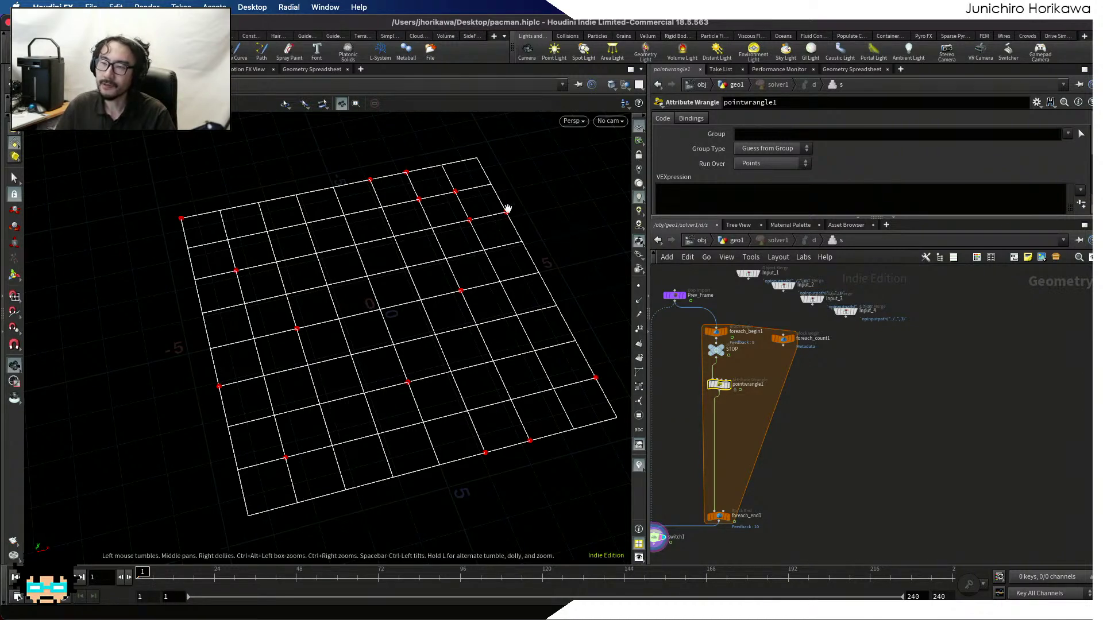
pyautogui.scroll(5, 492, 210)
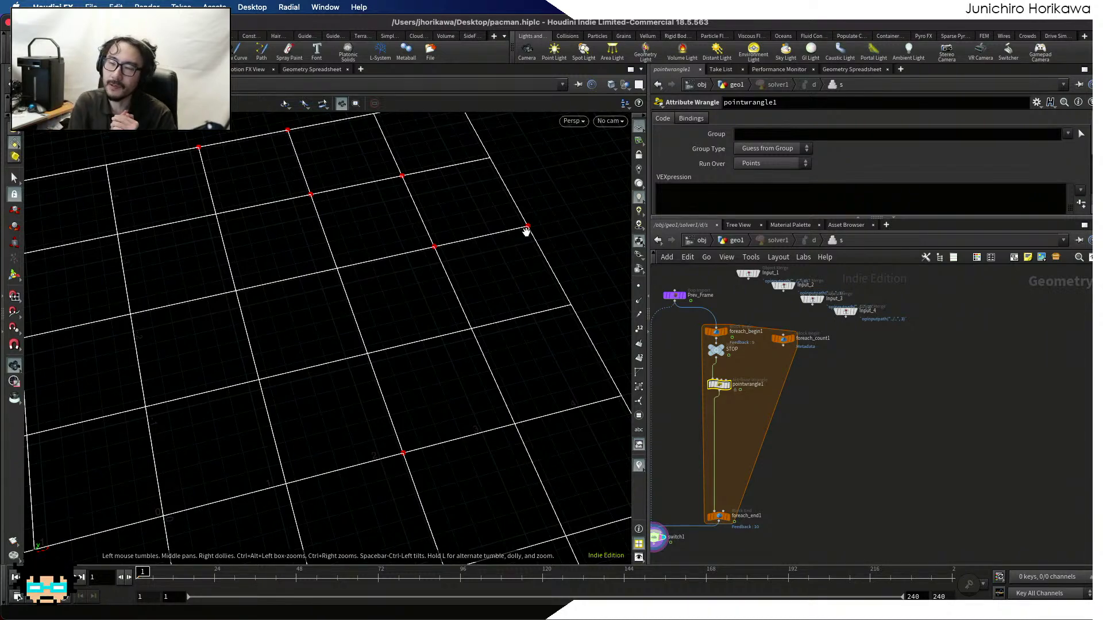
pyautogui.moveTo(526, 231); pyautogui.dragTo(373, 246)
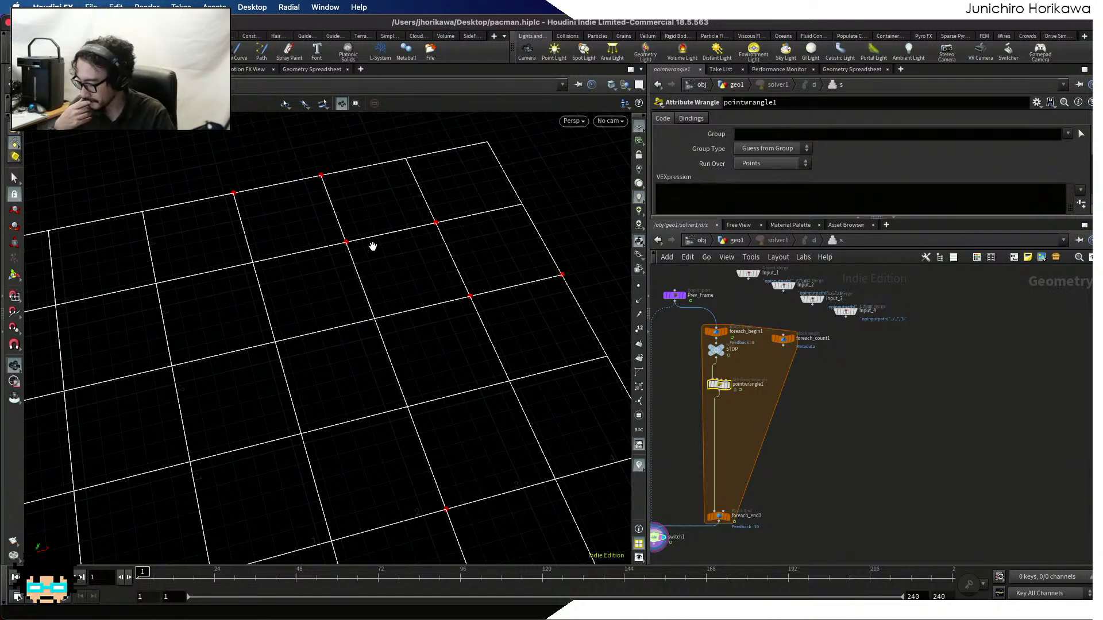
# Rename the point wrangle beneath the STOP null as find_go
pyautogui.scroll(3, 736, 422)
pyautogui.moveTo(764, 424)
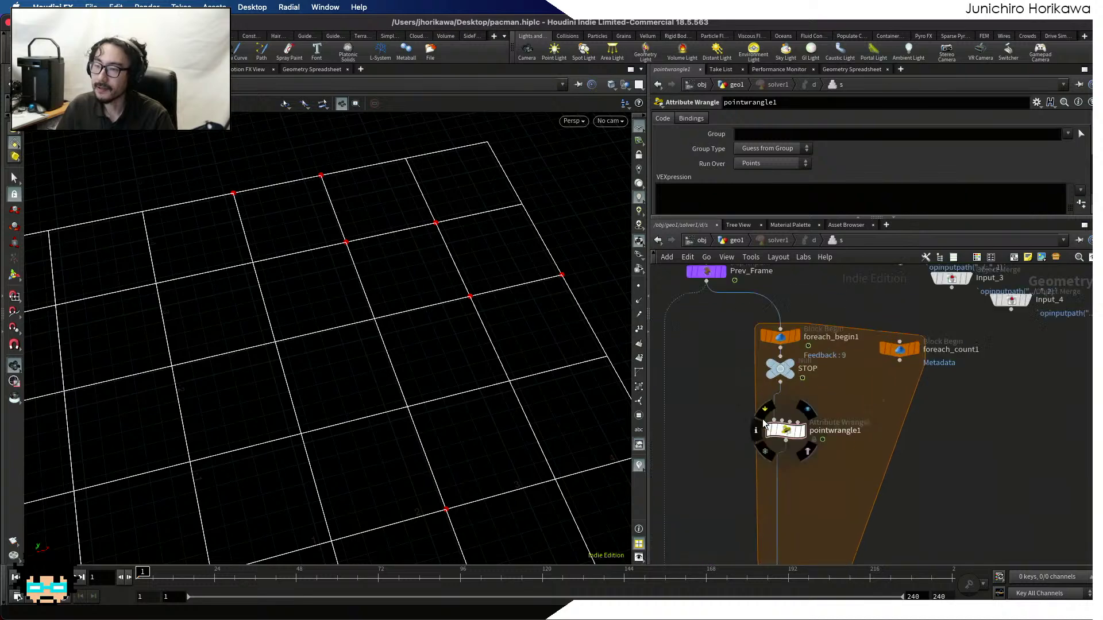
pyautogui.scroll(2, 764, 424)
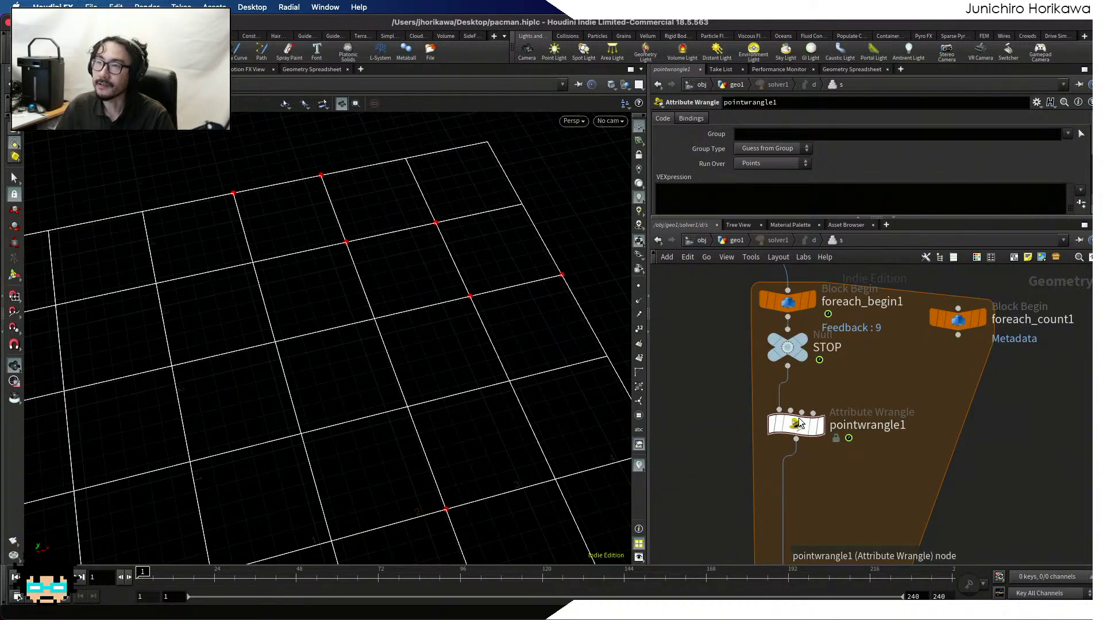
pyautogui.moveTo(814, 357)
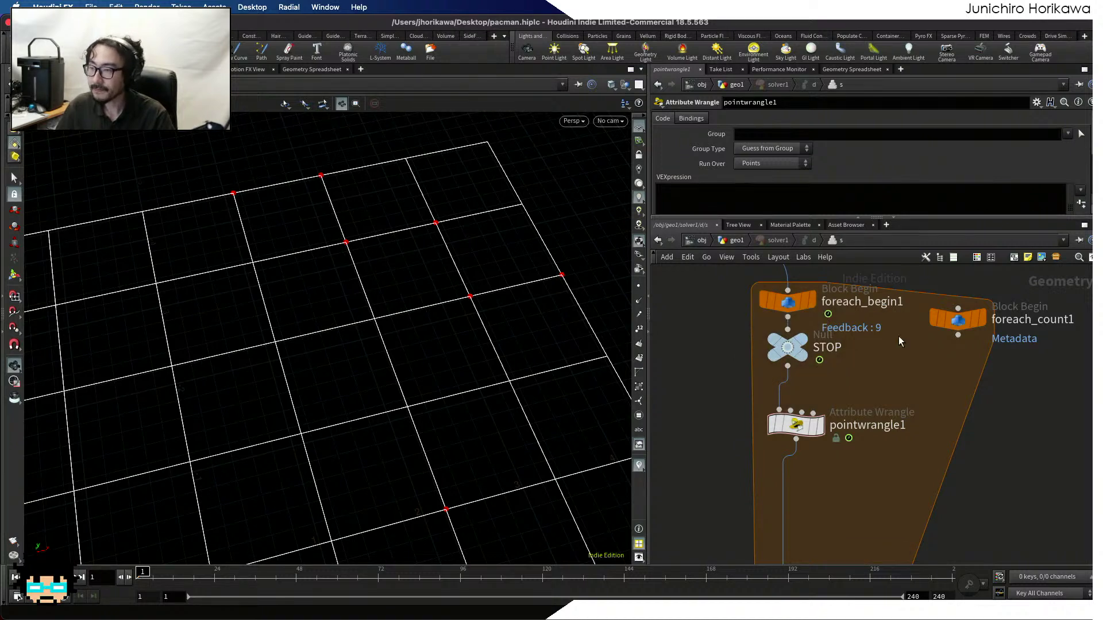
pyautogui.doubleClick(852, 425)
pyautogui.moveTo(928, 432); pyautogui.dragTo(770, 432)
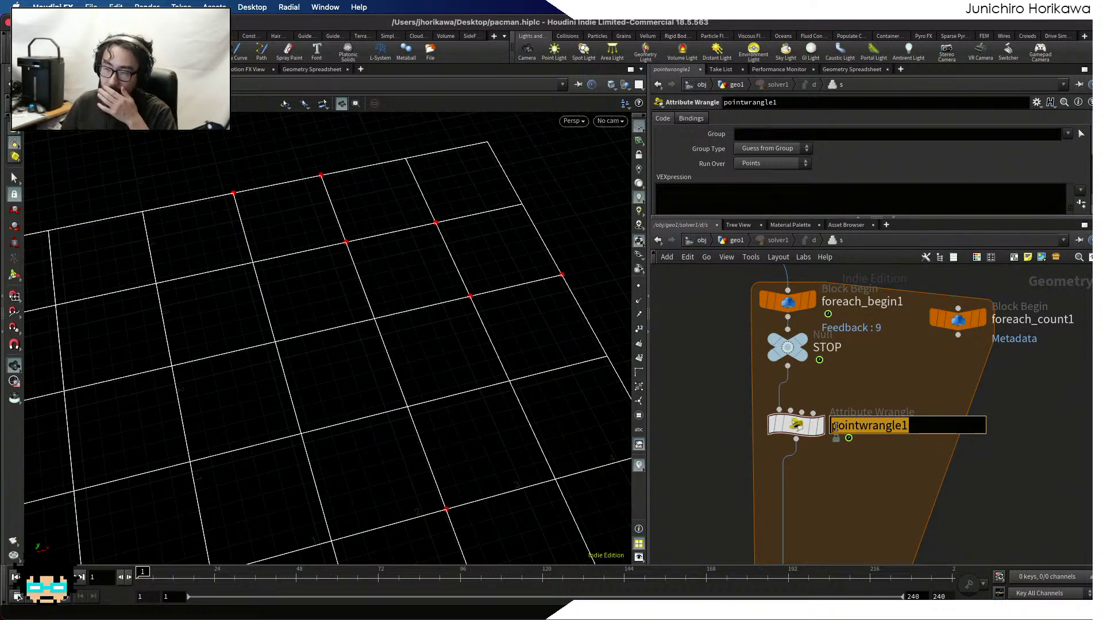
pyautogui.click(866, 444)
pyautogui.click(896, 430)
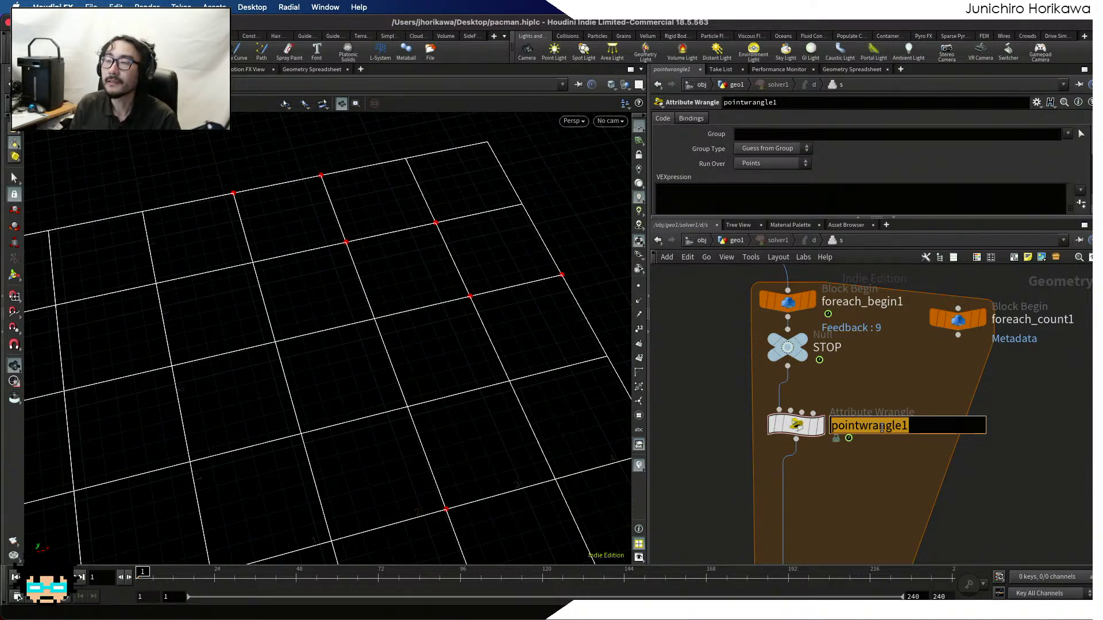
pyautogui.write('find_gor')
pyautogui.press('Return')
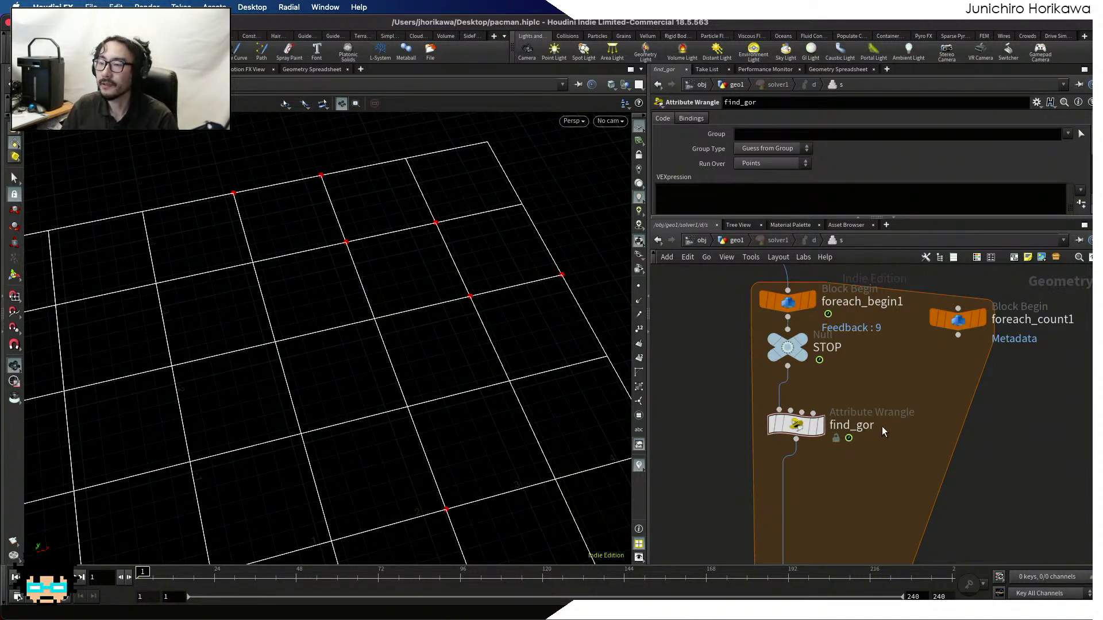
pyautogui.click(881, 426)
pyautogui.click(889, 428)
pyautogui.press('Return')
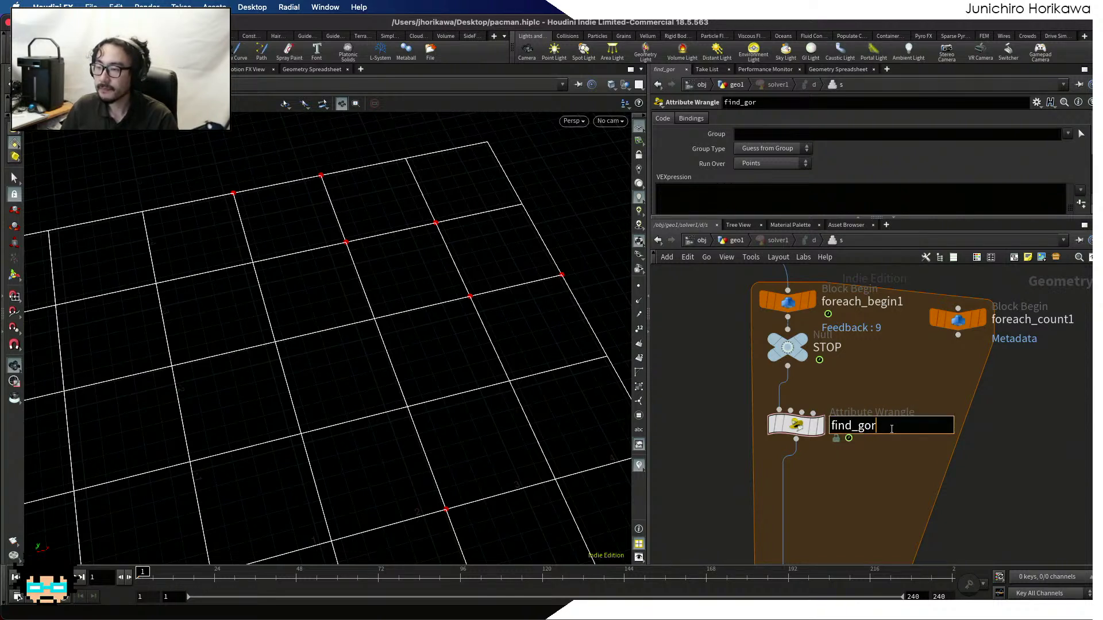
pyautogui.press('BackSpace')
pyautogui.press('Return')
# Enlarge the parameter area so that find_go's full VEXpression editor is shown
pyautogui.scroll(-1, 796, 424)
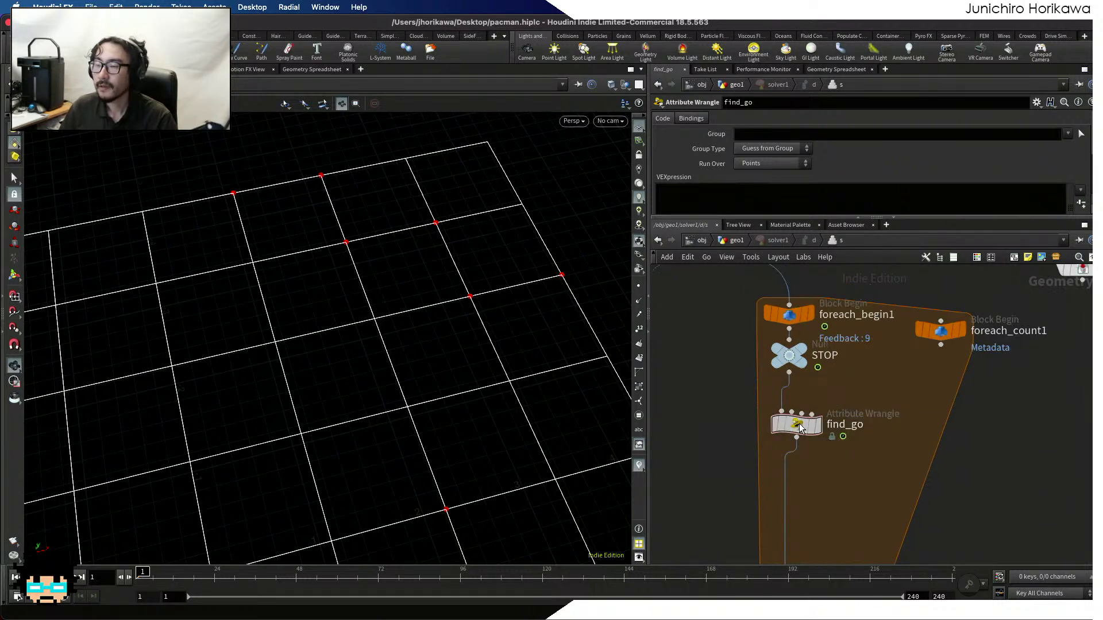
pyautogui.click(753, 198)
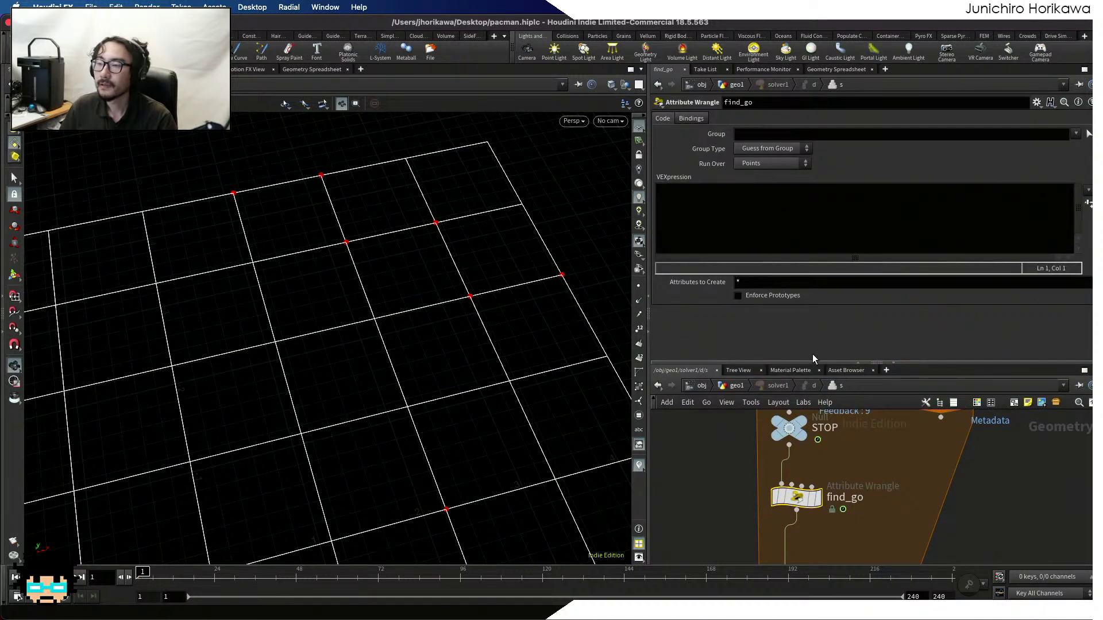
pyautogui.scroll(-1, 853, 478)
pyautogui.moveTo(873, 460); pyautogui.dragTo(873, 507, button='middle')
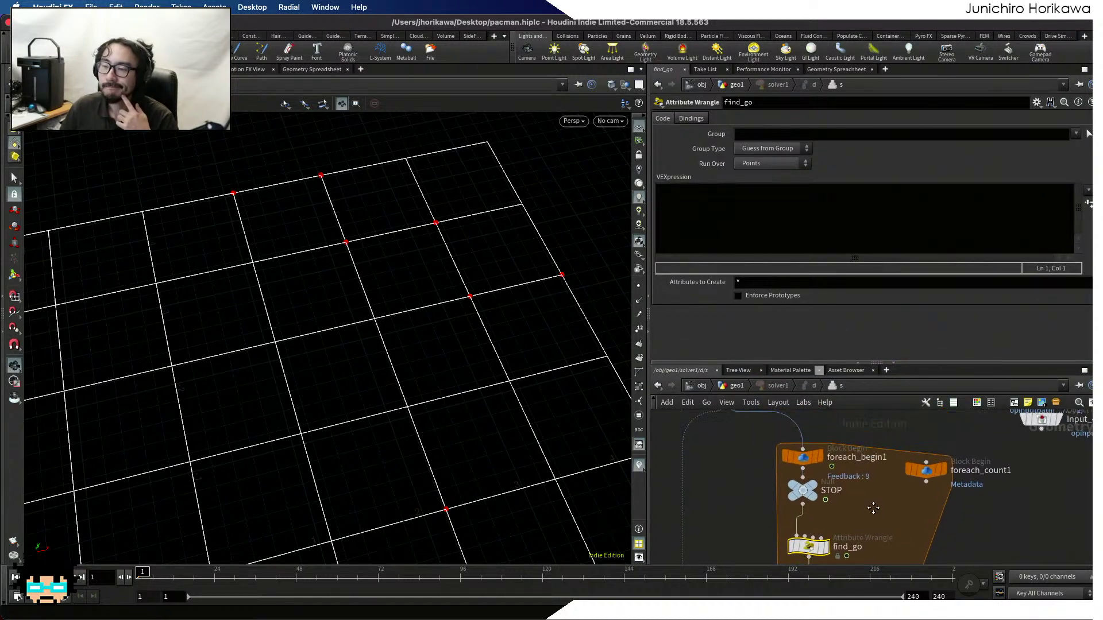
# Return to the geo1 level, view the whole grid of movers and enlarge the network area around solver1
pyautogui.click(737, 386)
pyautogui.moveTo(484, 362); pyautogui.dragTo(214, 314)
pyautogui.scroll(-2, 391, 319)
pyautogui.scroll(-3, 393, 310)
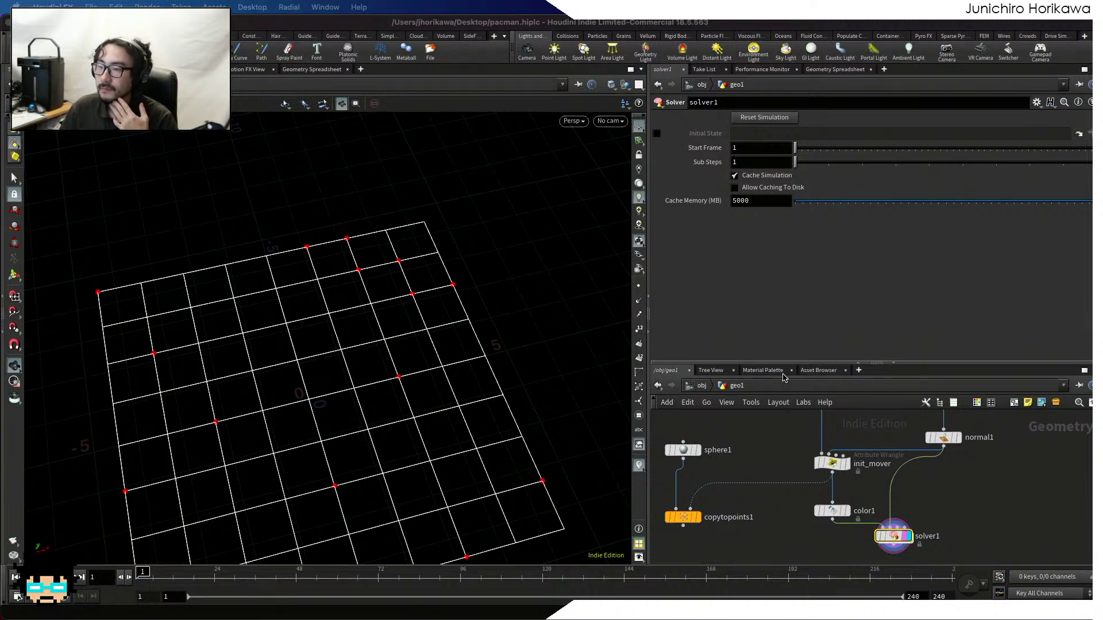
pyautogui.moveTo(784, 364); pyautogui.dragTo(784, 268)
pyautogui.scroll(5, 862, 506)
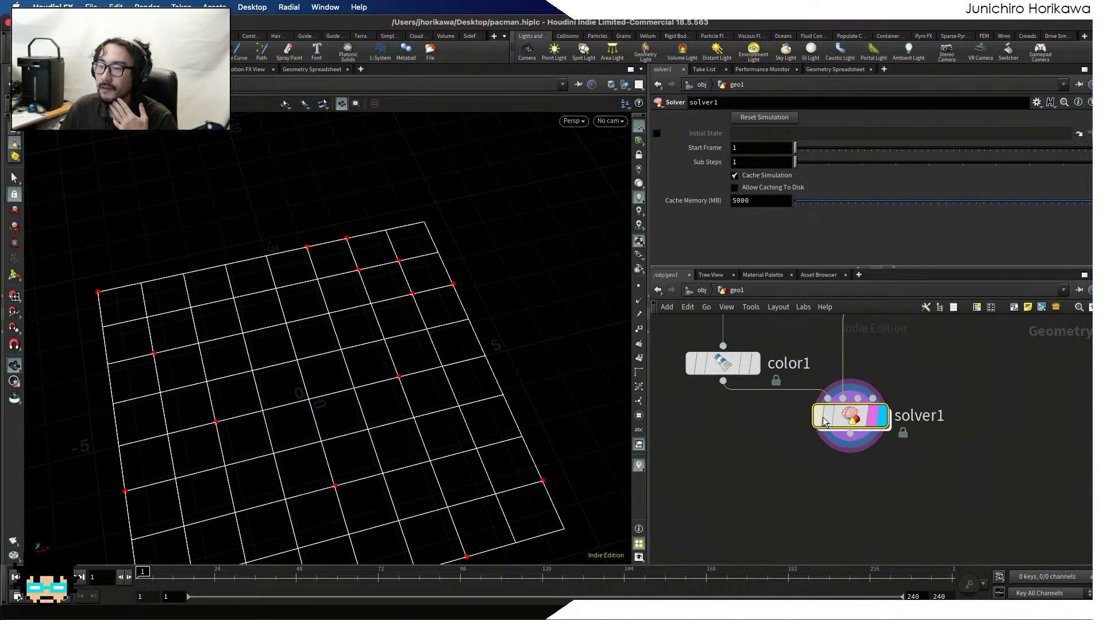
# Reopen solver1's inner network and align find_go beneath the STOP null
pyautogui.doubleClick(846, 443)
pyautogui.scroll(4, 844, 499)
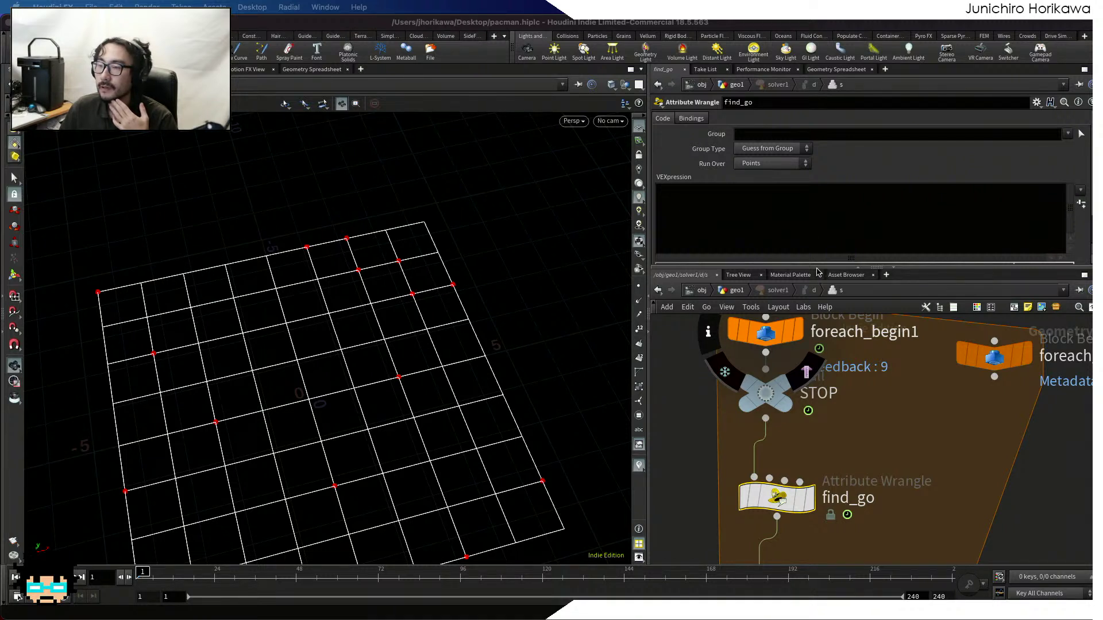
pyautogui.moveTo(857, 439); pyautogui.dragTo(828, 385, button='middle')
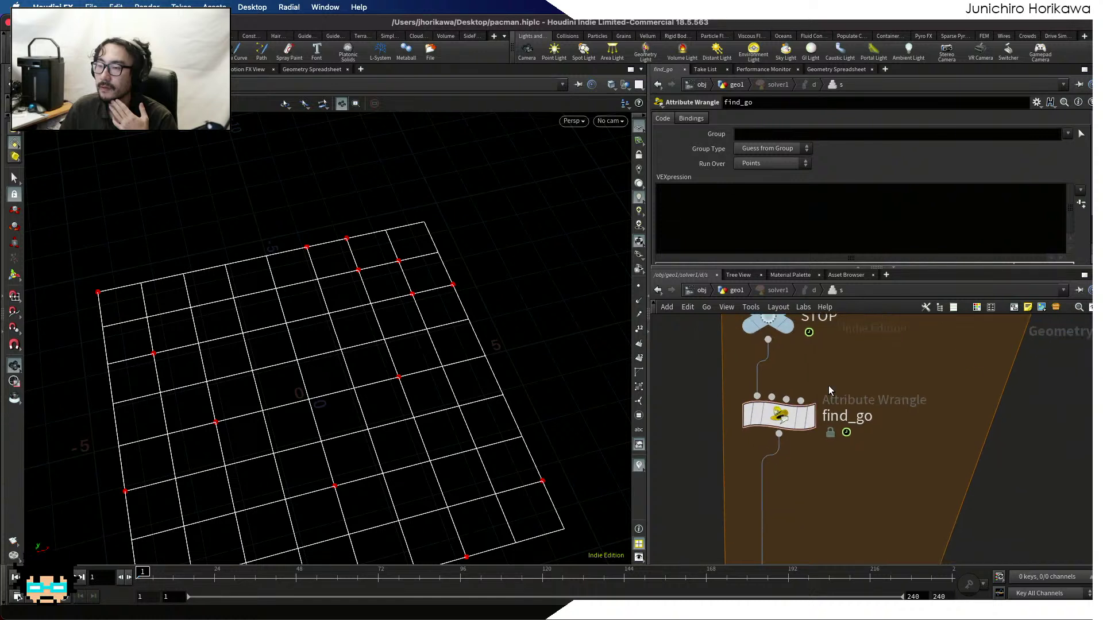
pyautogui.moveTo(773, 401)
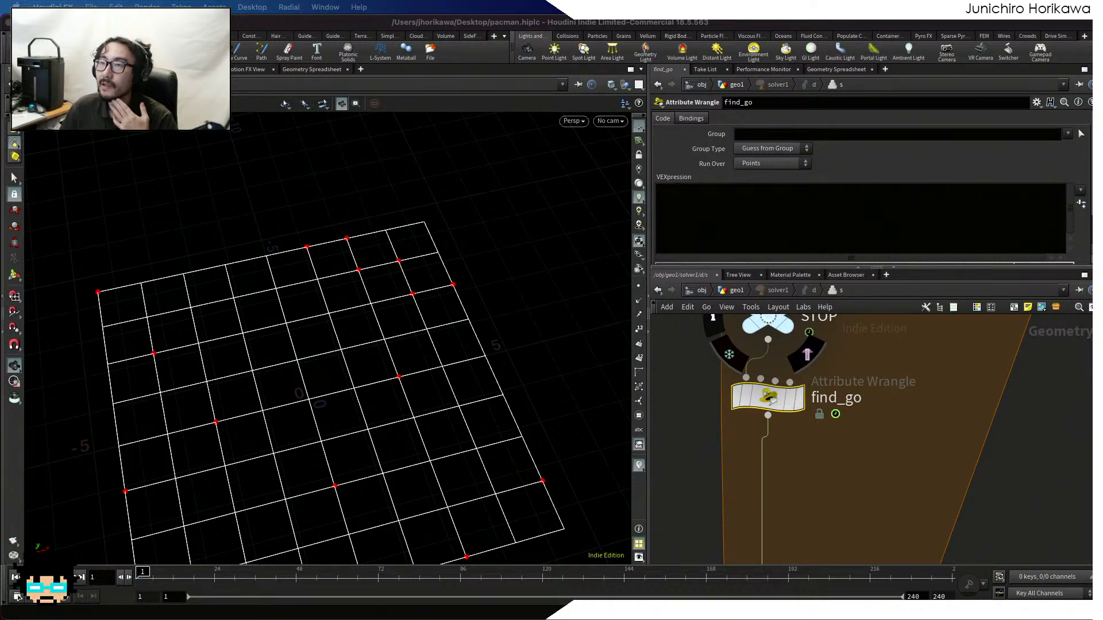
pyautogui.moveTo(777, 411)
pyautogui.mouseDown()
pyautogui.moveTo(788, 426)
pyautogui.moveTo(773, 418)
pyautogui.mouseUp()
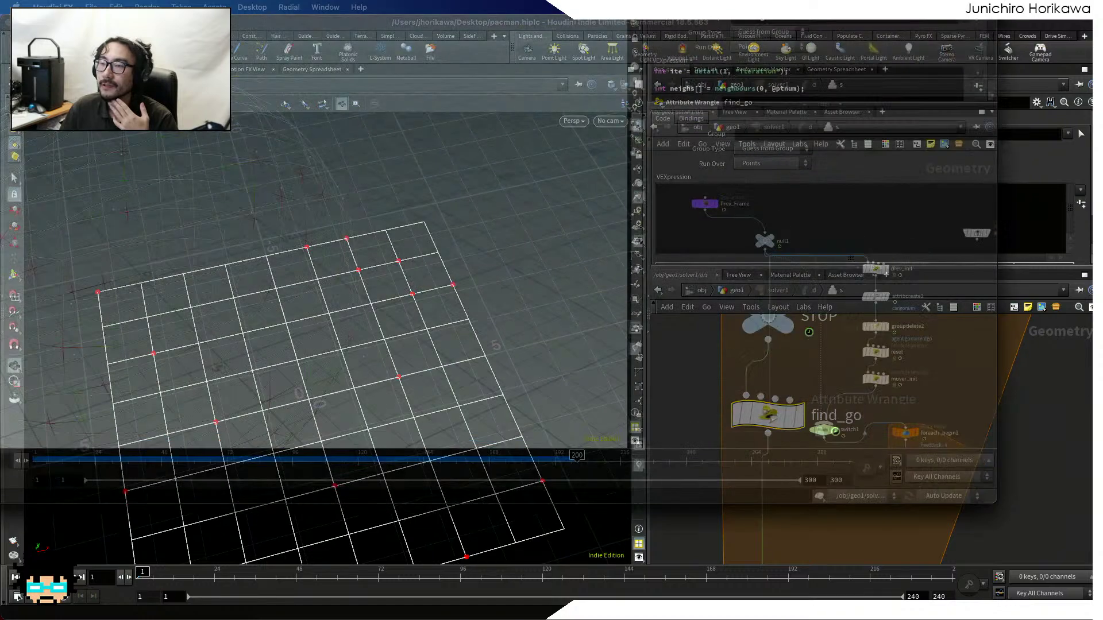
# Switch to the reference file Pac-Man Garden.hiplc, inspect the color2 and type nodes feeding its solver, and return to pacman.hiplc
pyautogui.moveTo(696, 0); pyautogui.dragTo(797, 45)
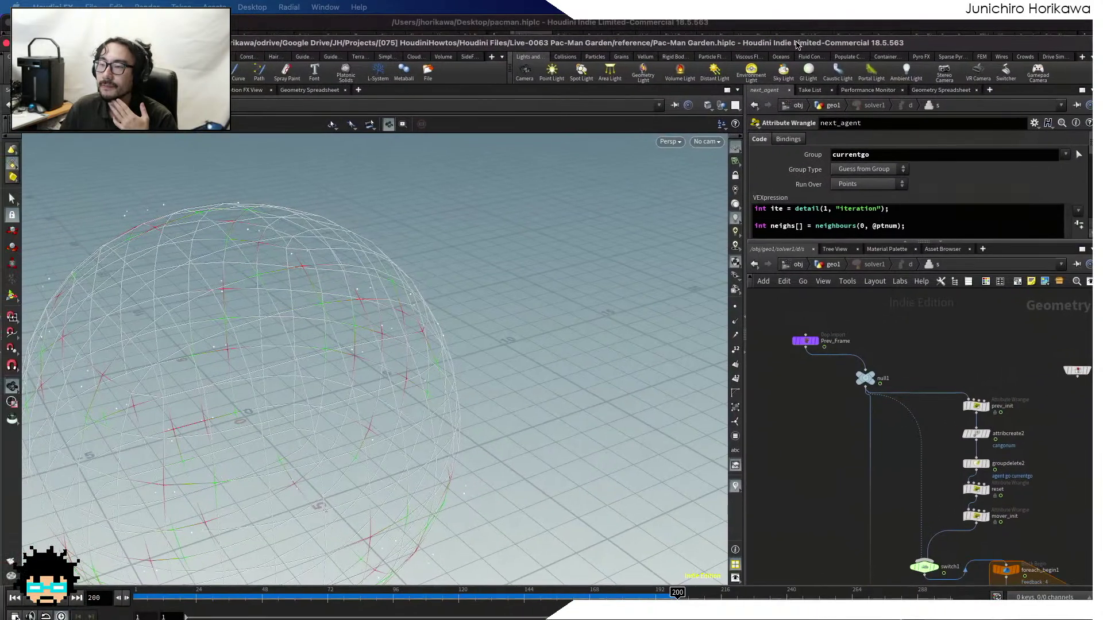
pyautogui.click(836, 266)
pyautogui.scroll(-5, 891, 413)
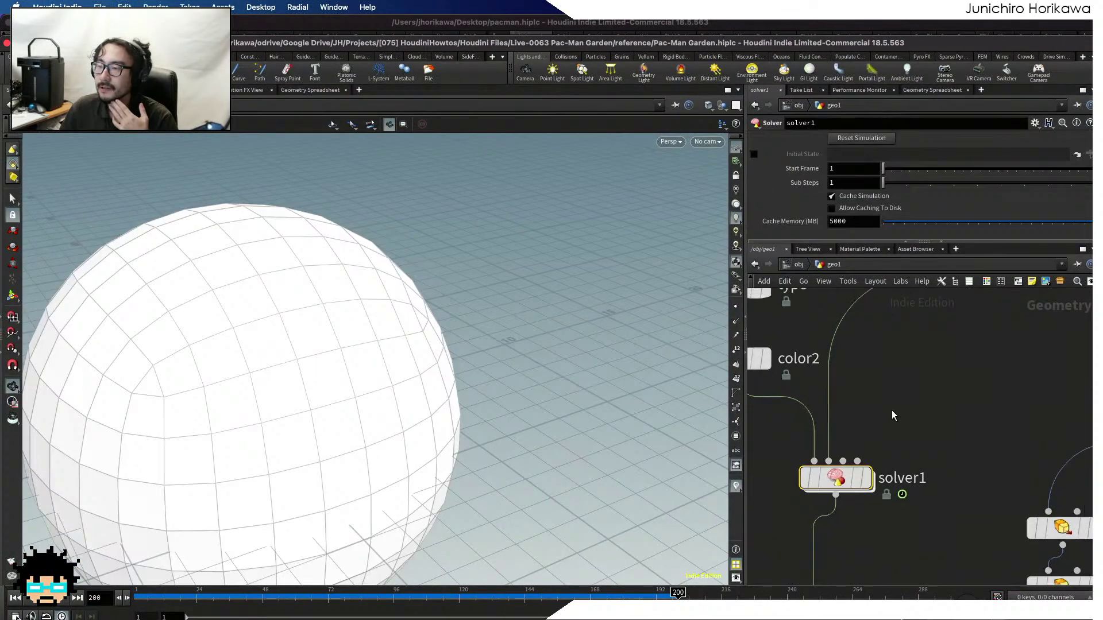
pyautogui.scroll(2, 835, 426)
pyautogui.scroll(4, 860, 459)
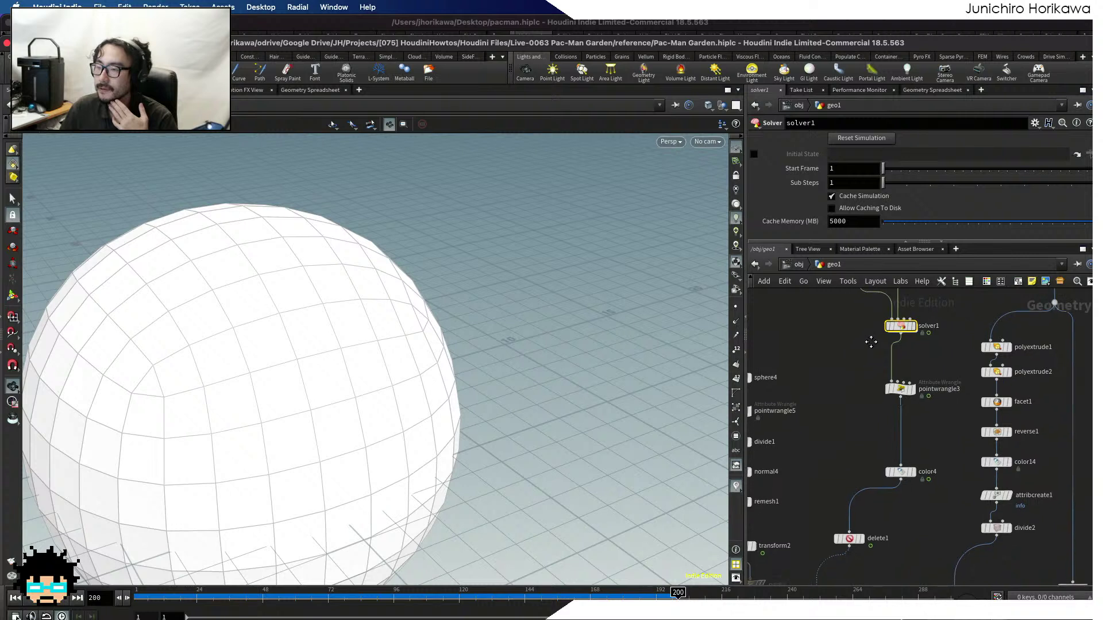
pyautogui.click(847, 374)
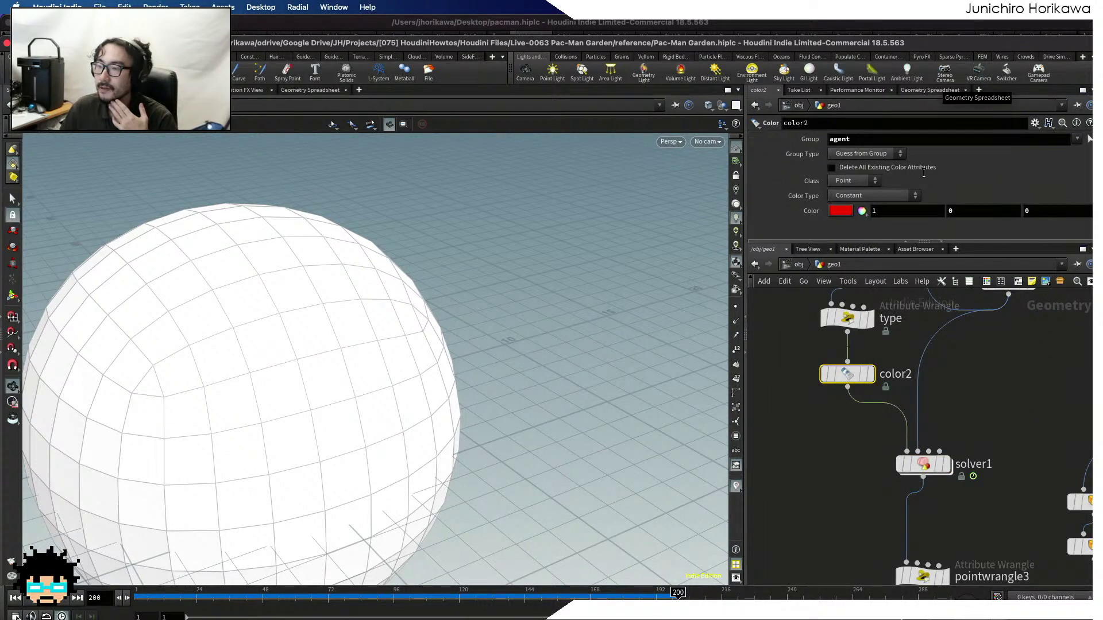
pyautogui.click(837, 319)
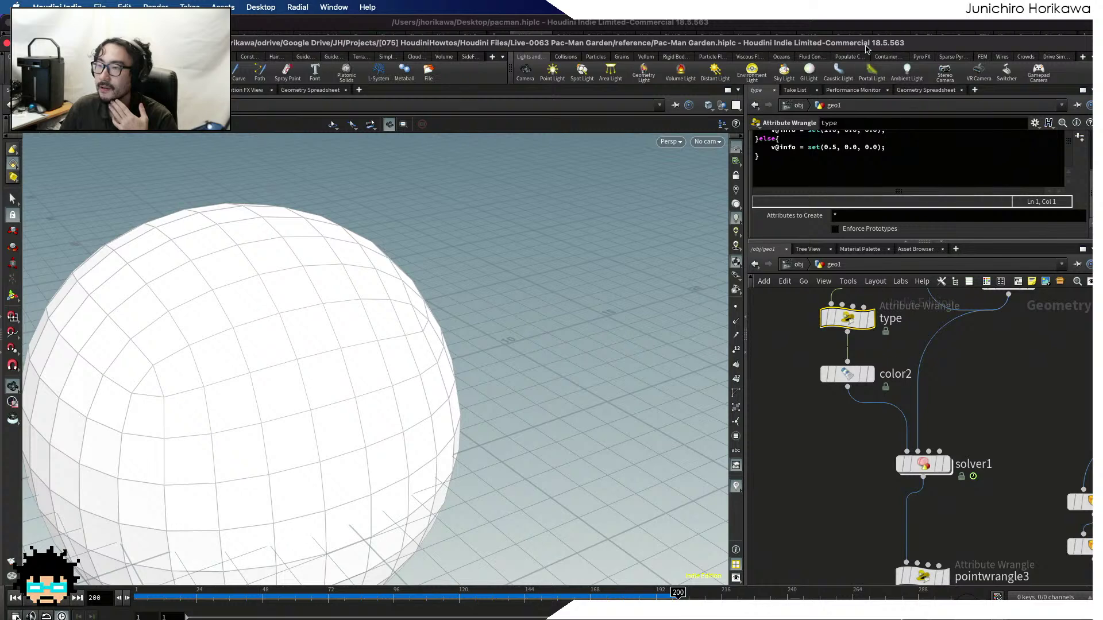
pyautogui.press('super+grave')
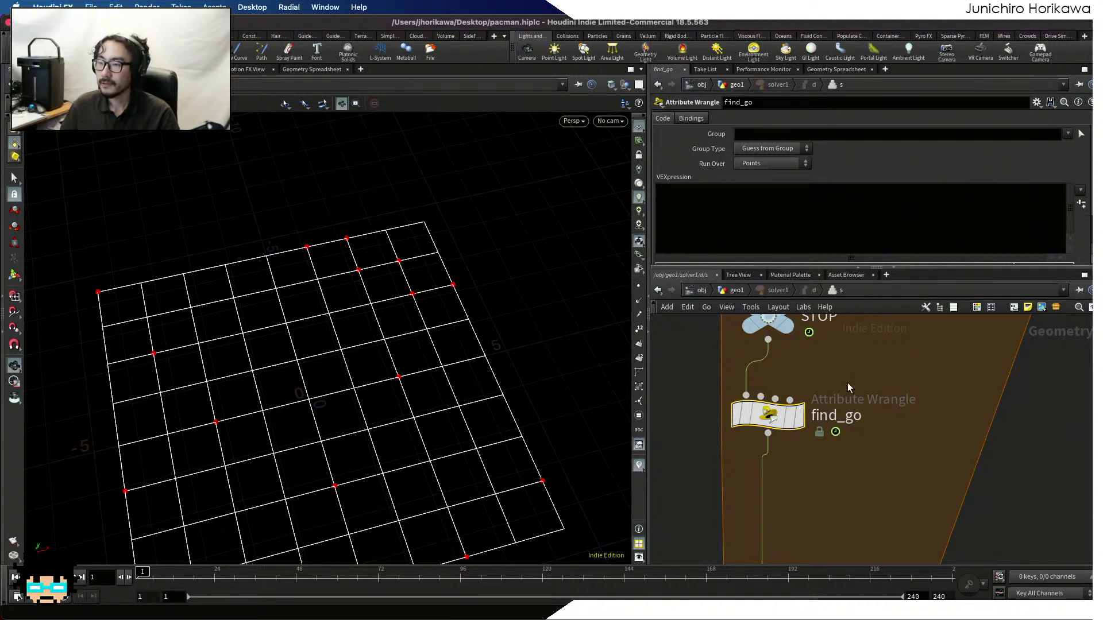
# Go up to the geo1 level and examine the neighbouring red mover points near the grid's far corner
pyautogui.scroll(-5, 846, 383)
pyautogui.click(769, 289)
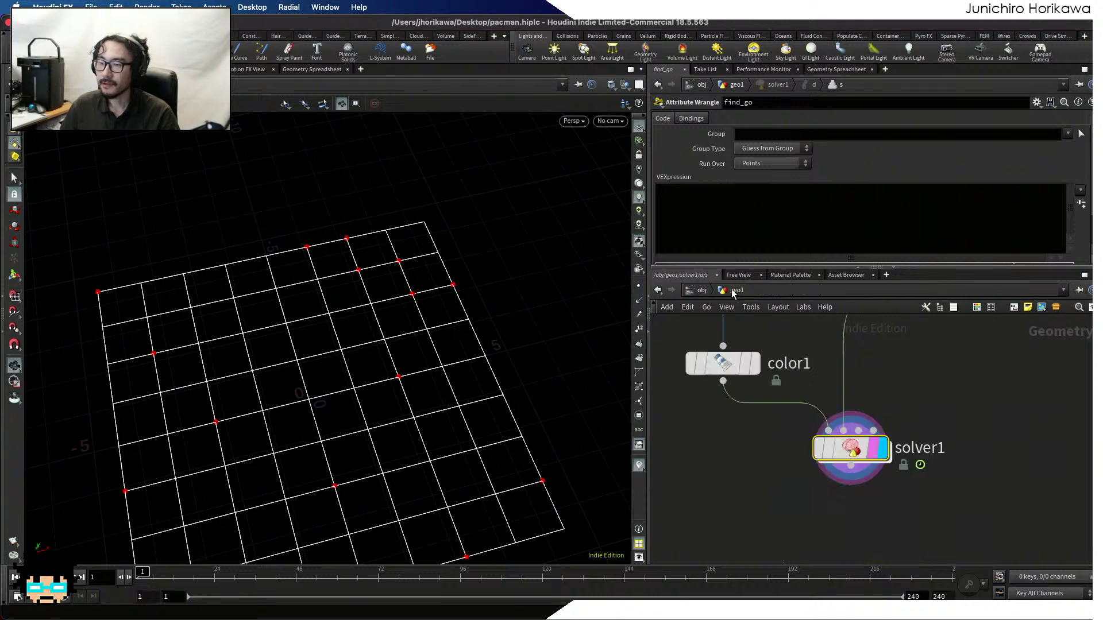
pyautogui.moveTo(463, 320); pyautogui.dragTo(436, 323)
pyautogui.scroll(5, 437, 323)
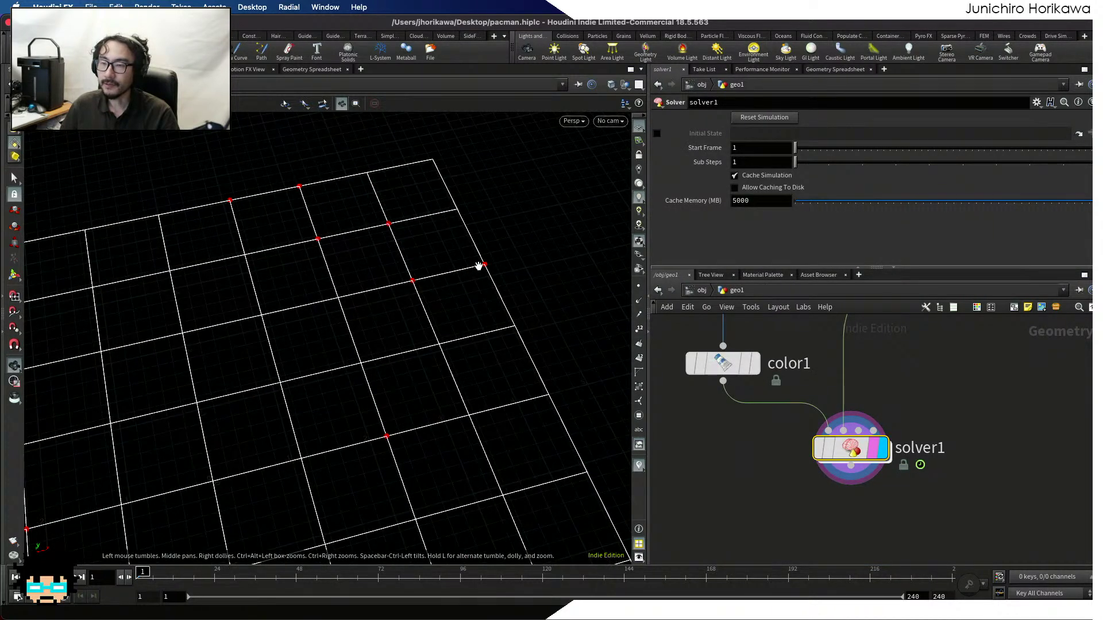
pyautogui.moveTo(360, 366); pyautogui.dragTo(460, 316)
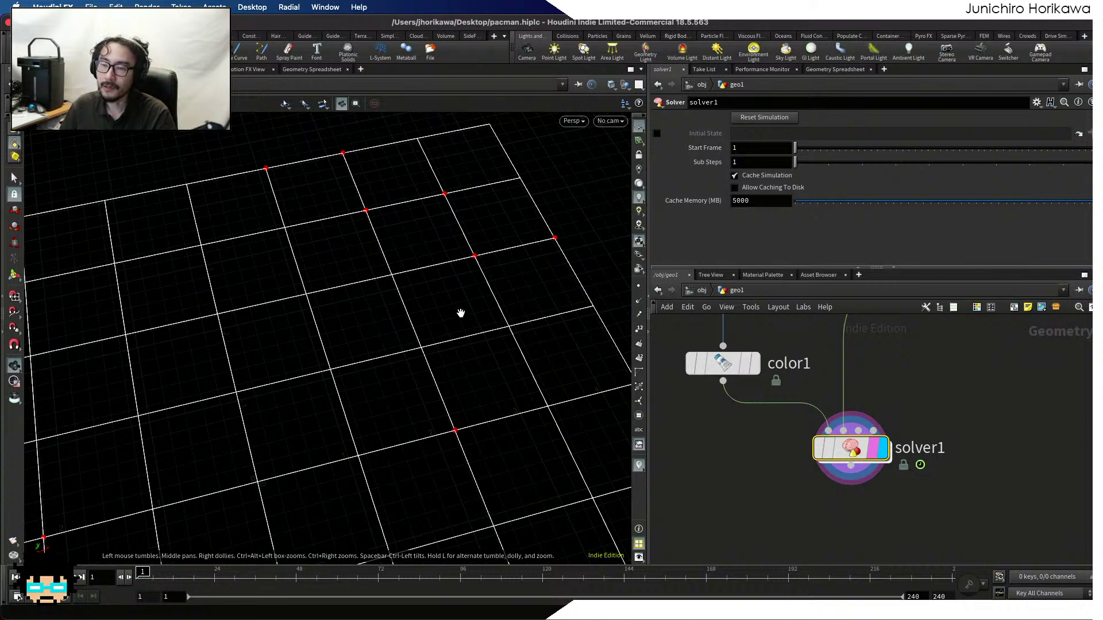
pyautogui.moveTo(462, 290); pyautogui.dragTo(451, 281)
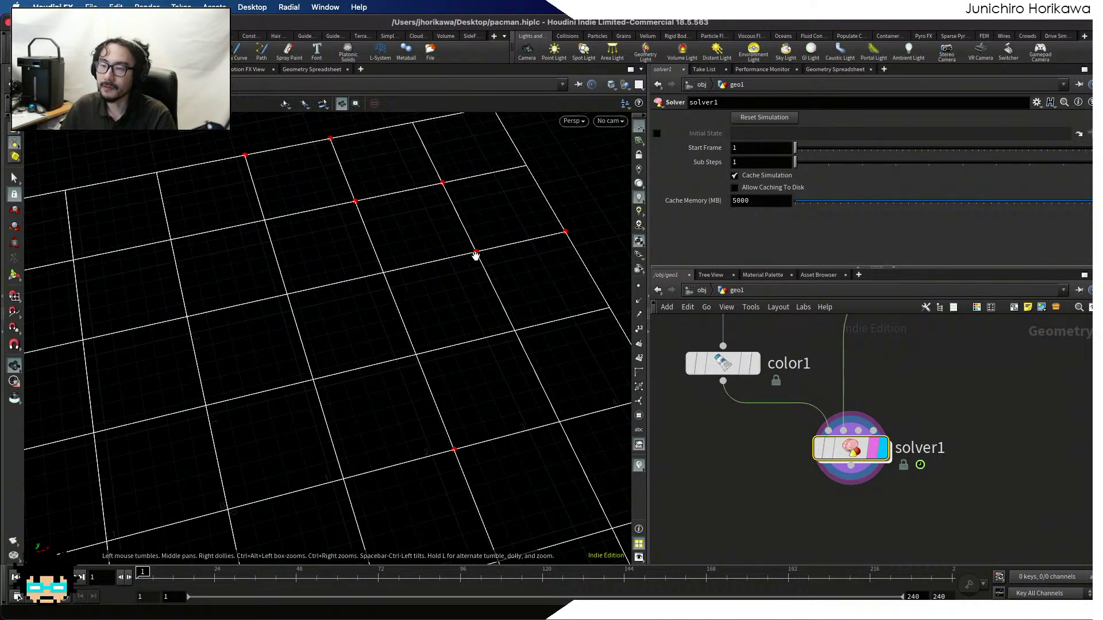
pyautogui.scroll(3, 478, 253)
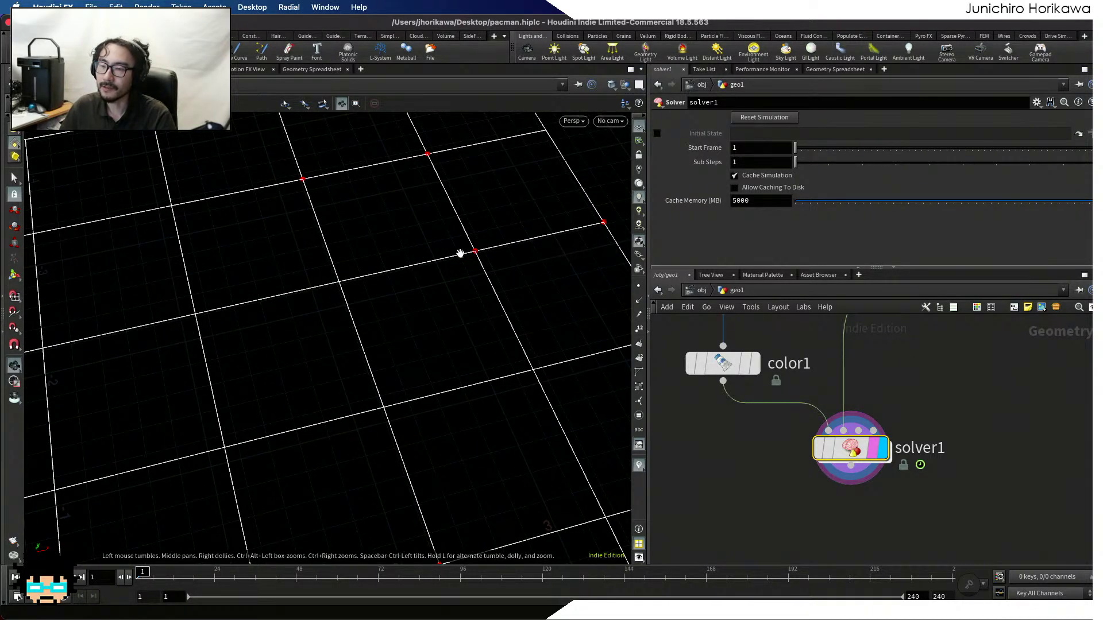
# Select the init_mover wrangle above color1 and enlarge the parameter area so its whole VEXpression is readable
pyautogui.scroll(-5, 501, 264)
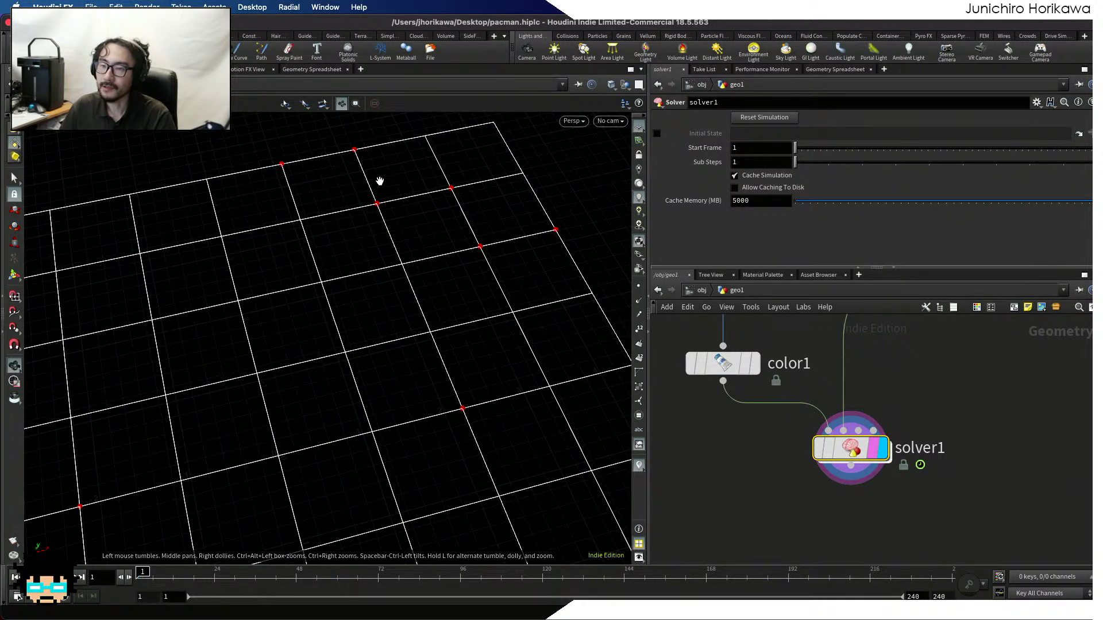
pyautogui.scroll(-3, 377, 175)
pyautogui.moveTo(379, 295); pyautogui.dragTo(381, 261)
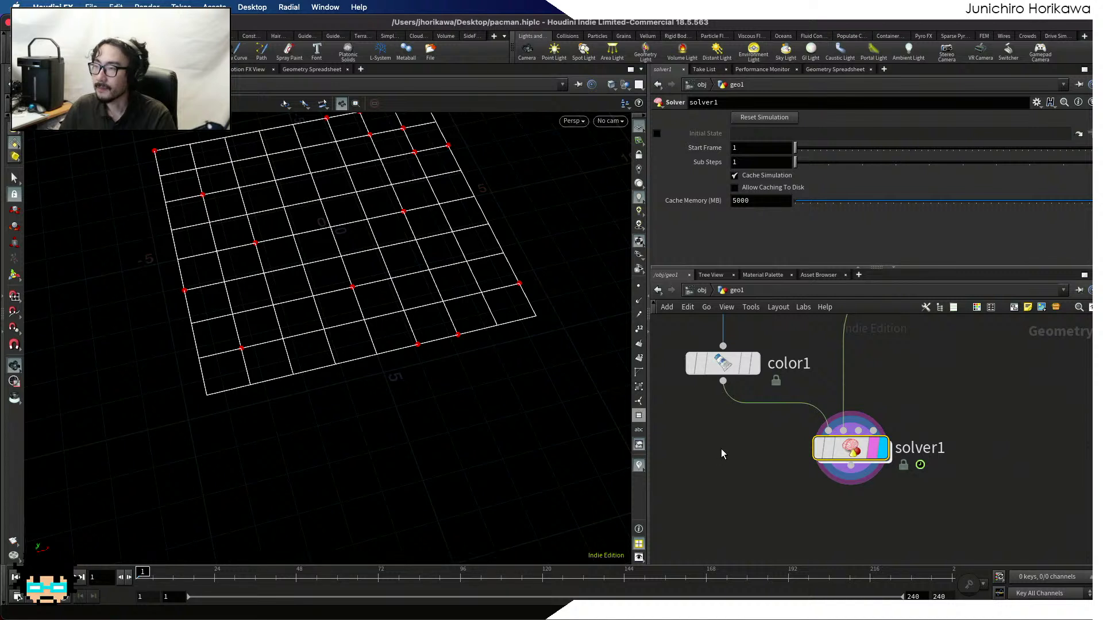
pyautogui.scroll(-5, 746, 459)
pyautogui.scroll(4, 794, 494)
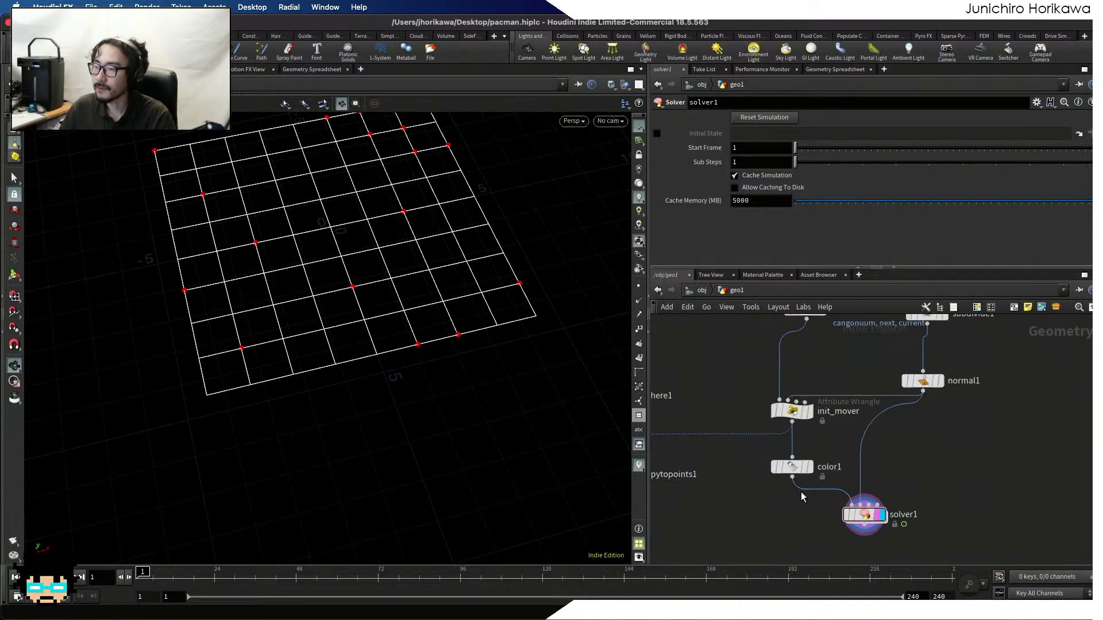
pyautogui.moveTo(790, 397)
pyautogui.moveTo(790, 396); pyautogui.dragTo(790, 411)
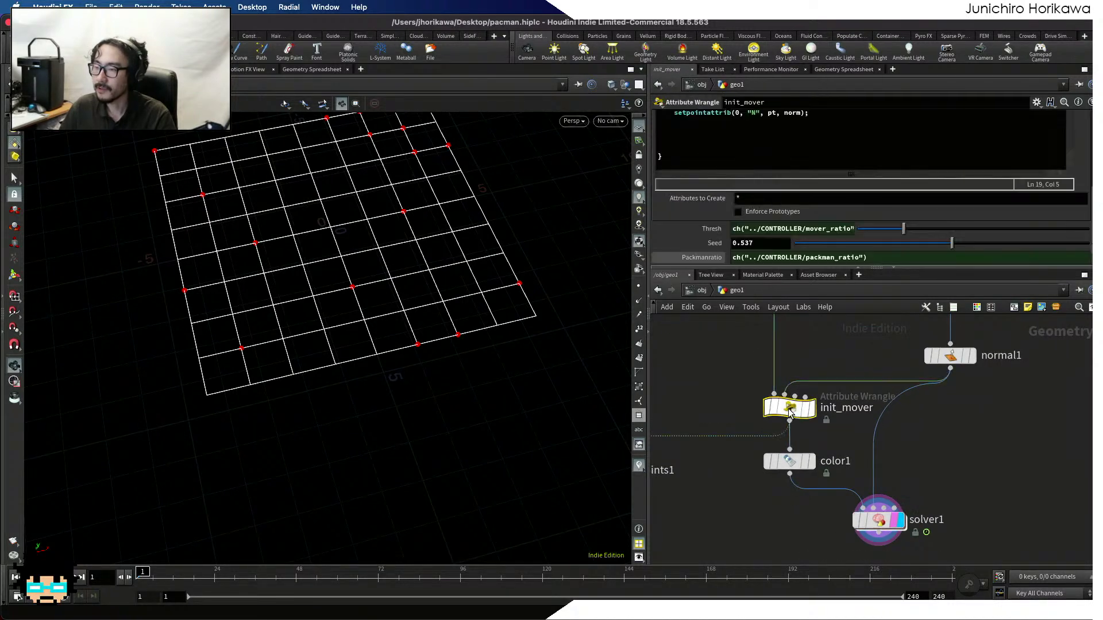
pyautogui.moveTo(772, 267); pyautogui.dragTo(769, 402)
pyautogui.scroll(3, 752, 235)
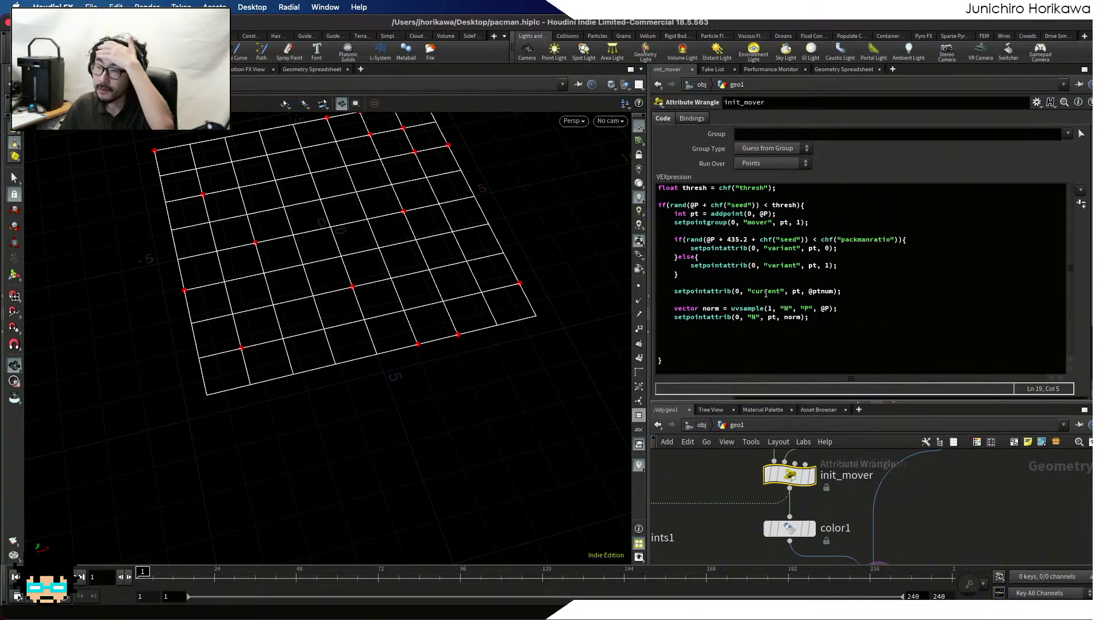
pyautogui.click(753, 335)
pyautogui.press('Return')
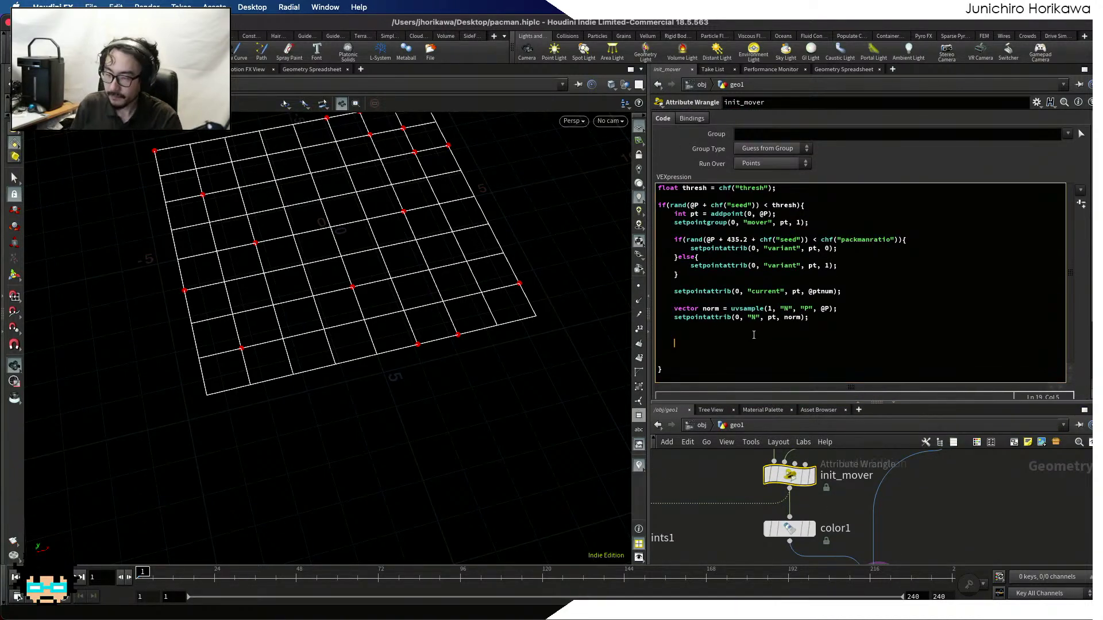
pyautogui.write('setg')
pyautogui.press('BackSpace')
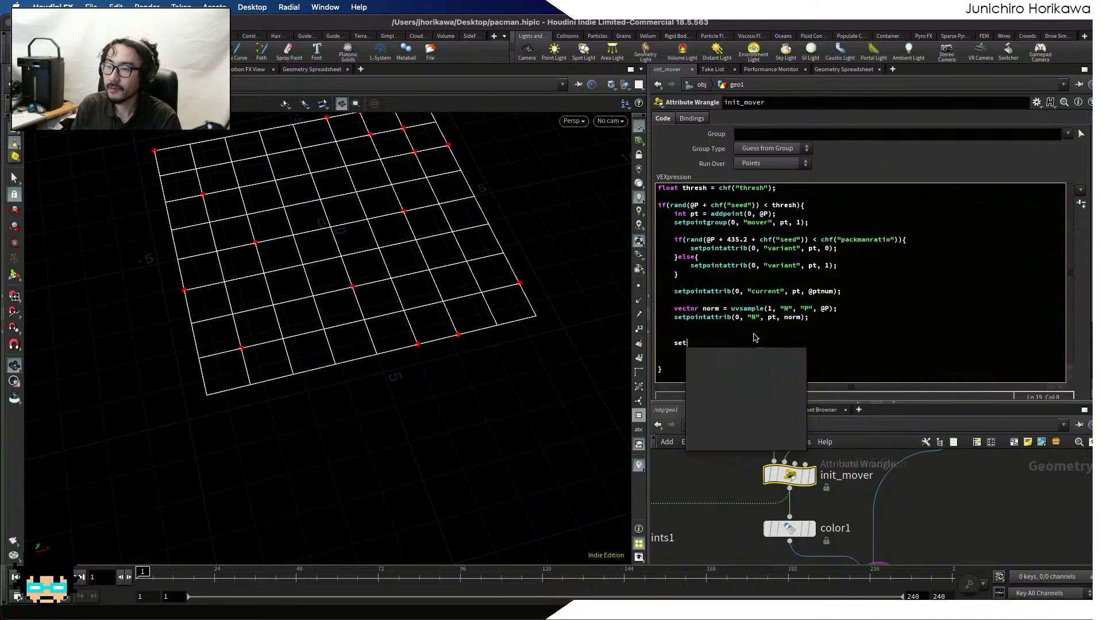
pyautogui.write('pointgroup')
pyautogui.write('(09,')
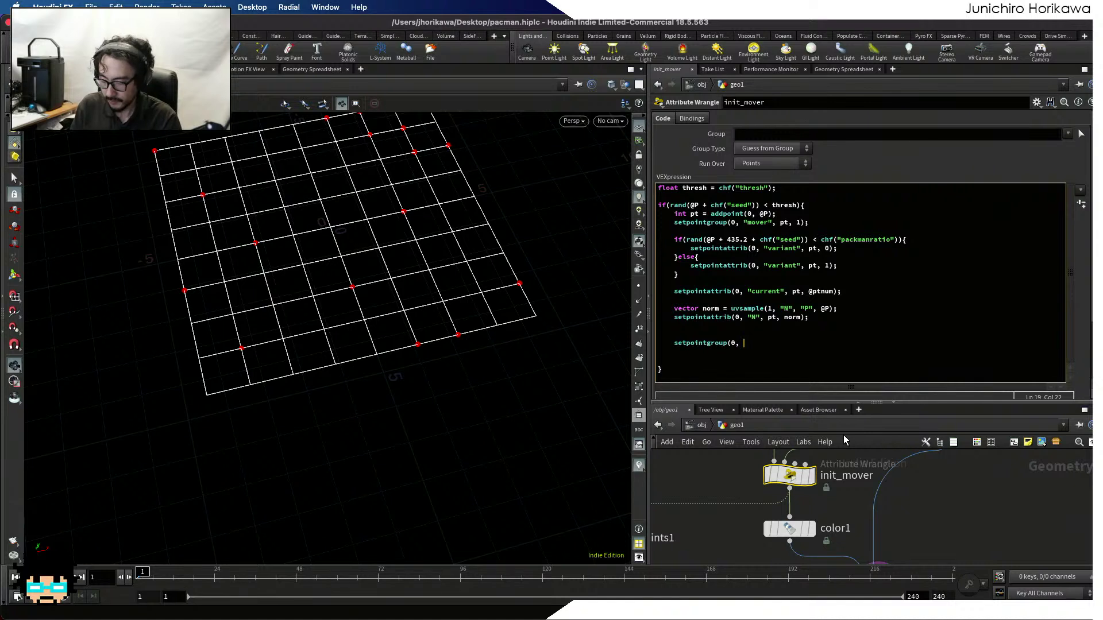
pyautogui.write('"agetn')
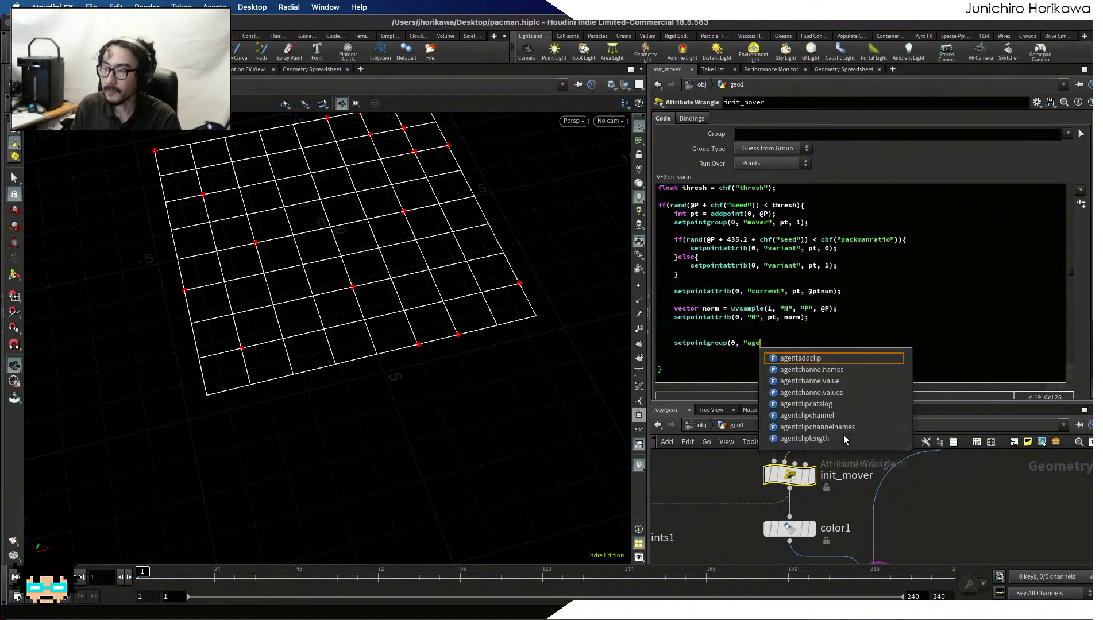
pyautogui.press('BackSpace')
pyautogui.press('BackSpace')
pyautogui.write('nt", ')
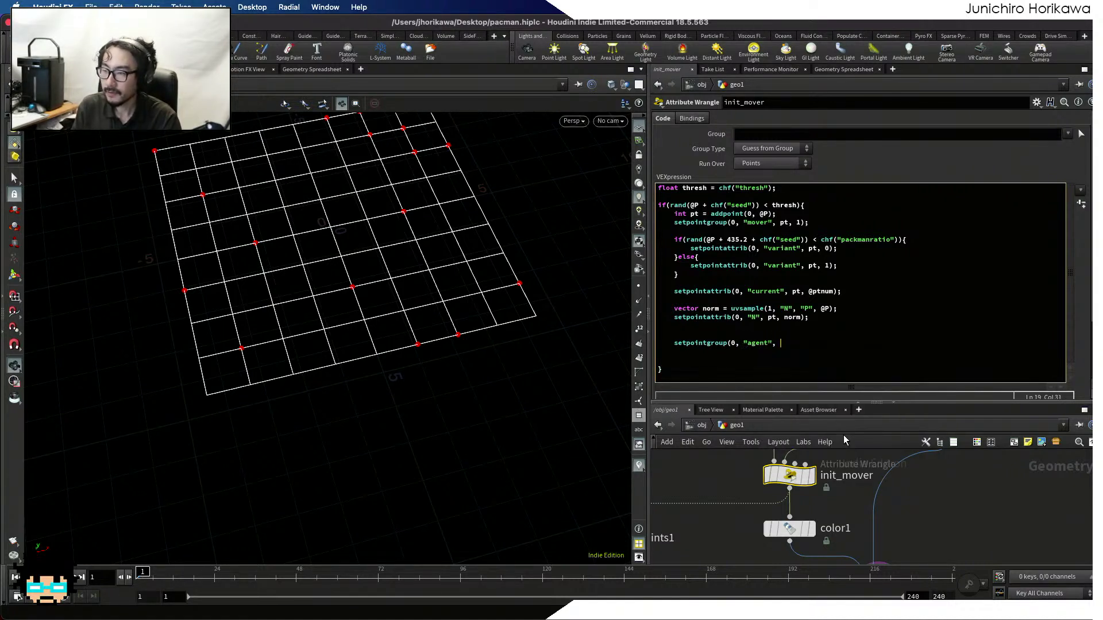
pyautogui.write('@')
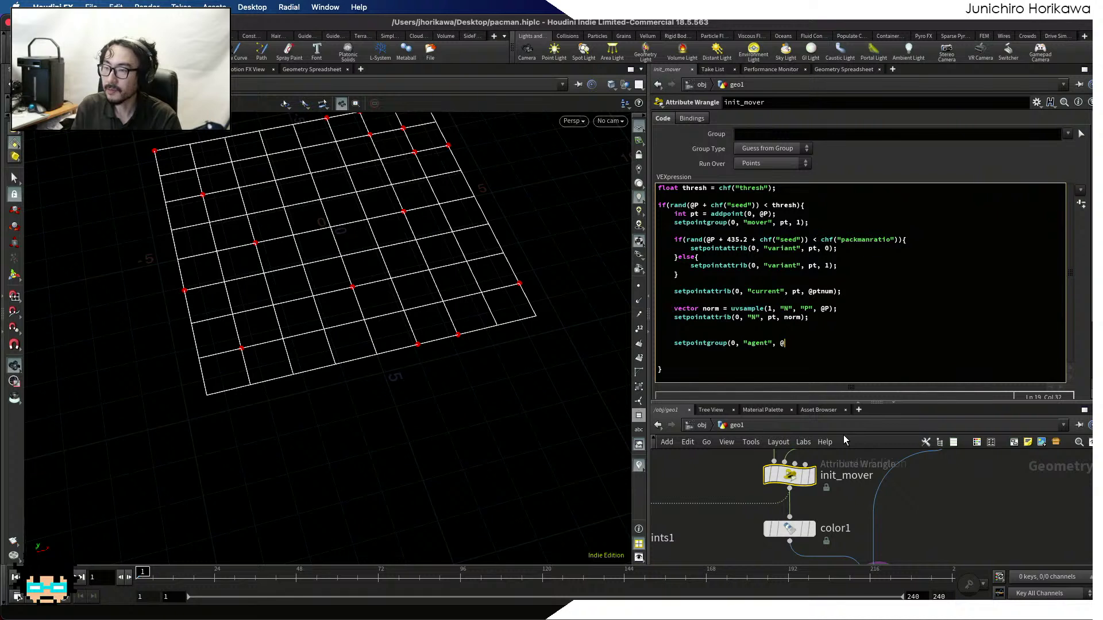
pyautogui.write('ptnu')
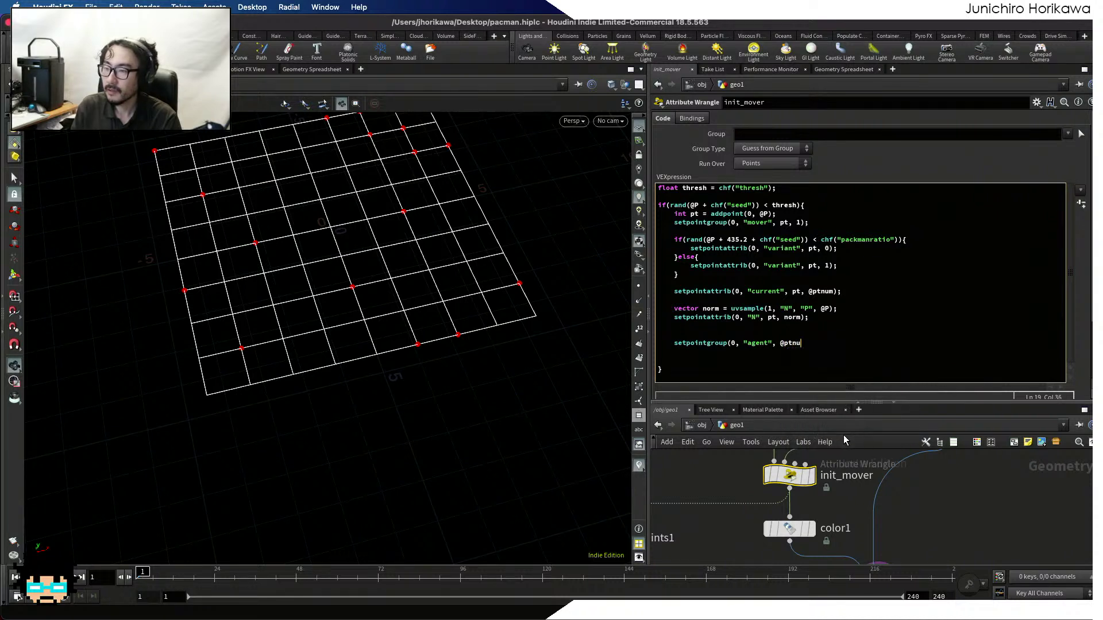
pyautogui.write('m, 1);')
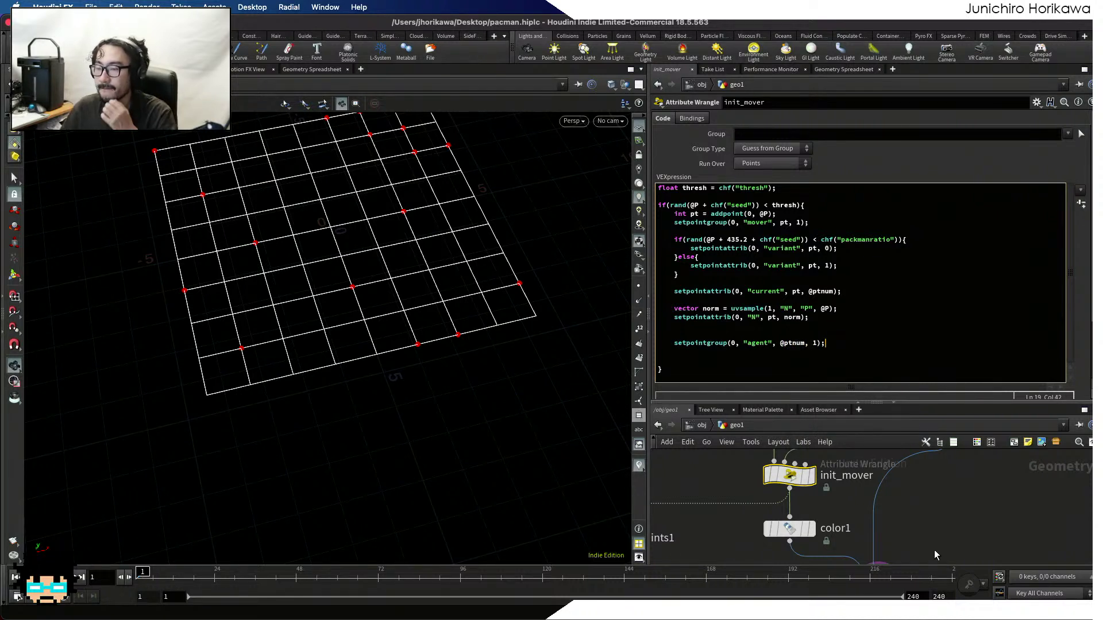
pyautogui.click(936, 504)
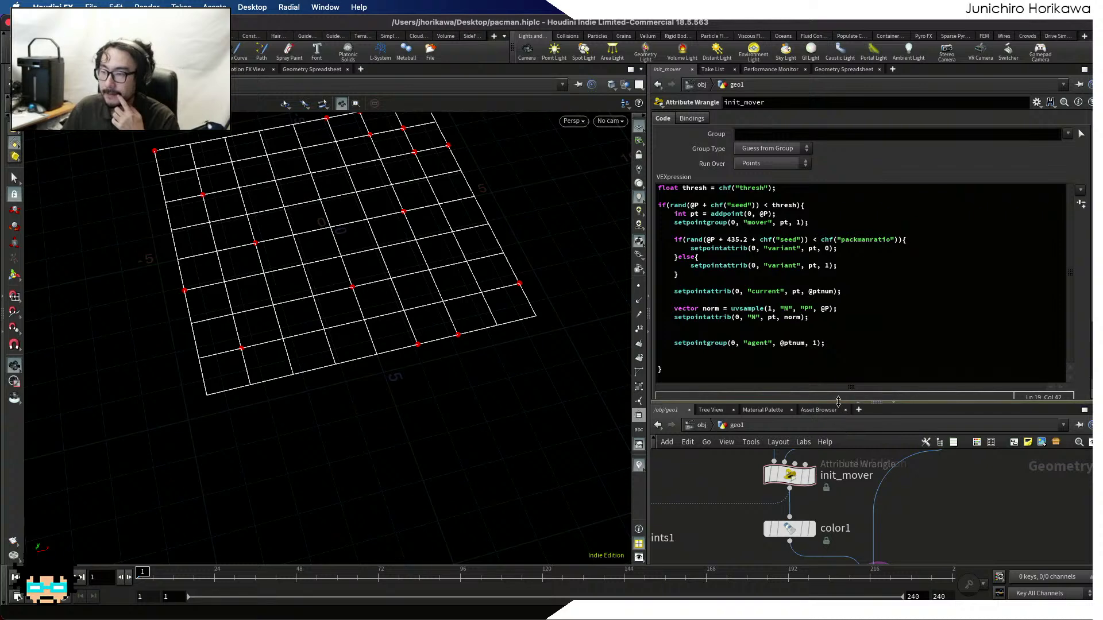
# Enlarge the network area and insert a Color node between color1 and solver1
pyautogui.moveTo(826, 403); pyautogui.dragTo(825, 282)
pyautogui.scroll(4, 423, 323)
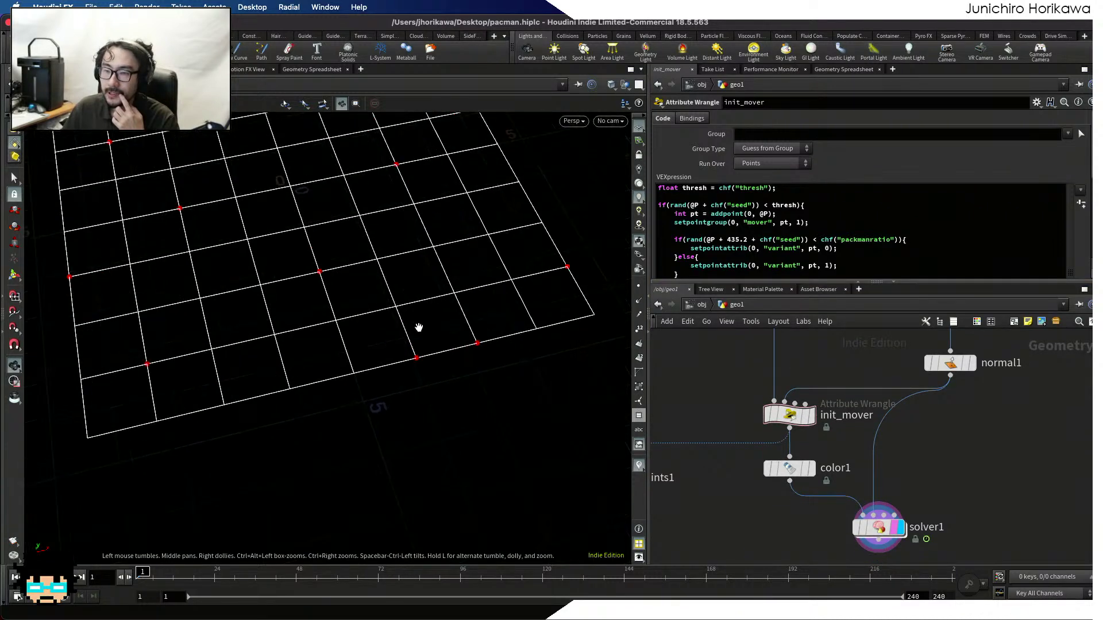
pyautogui.scroll(-2, 395, 316)
pyautogui.scroll(-1, 401, 333)
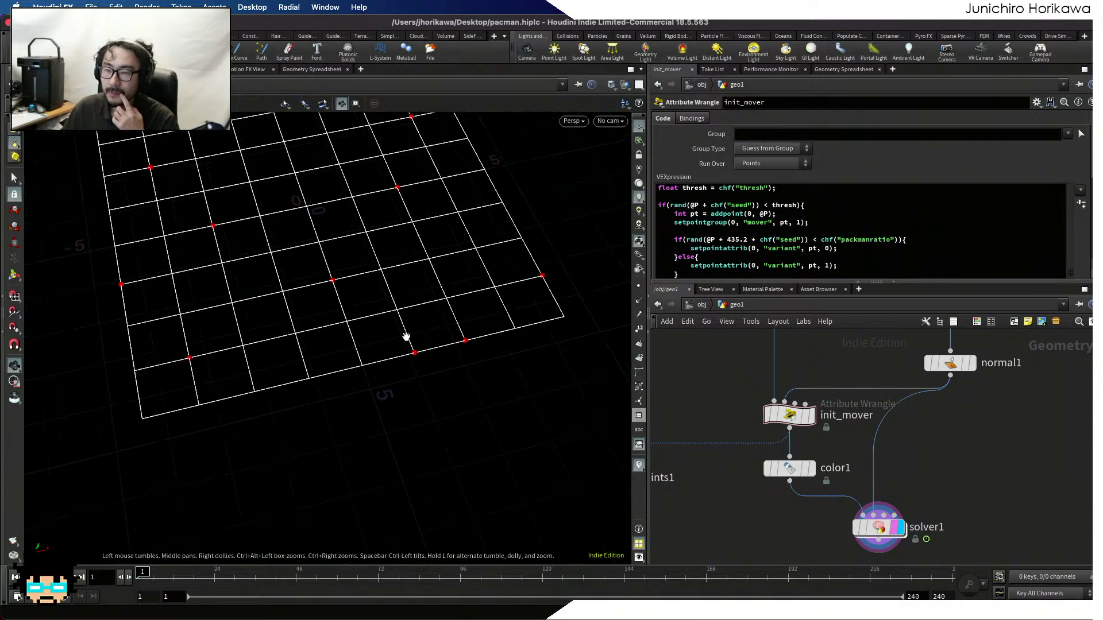
pyautogui.press('Tab')
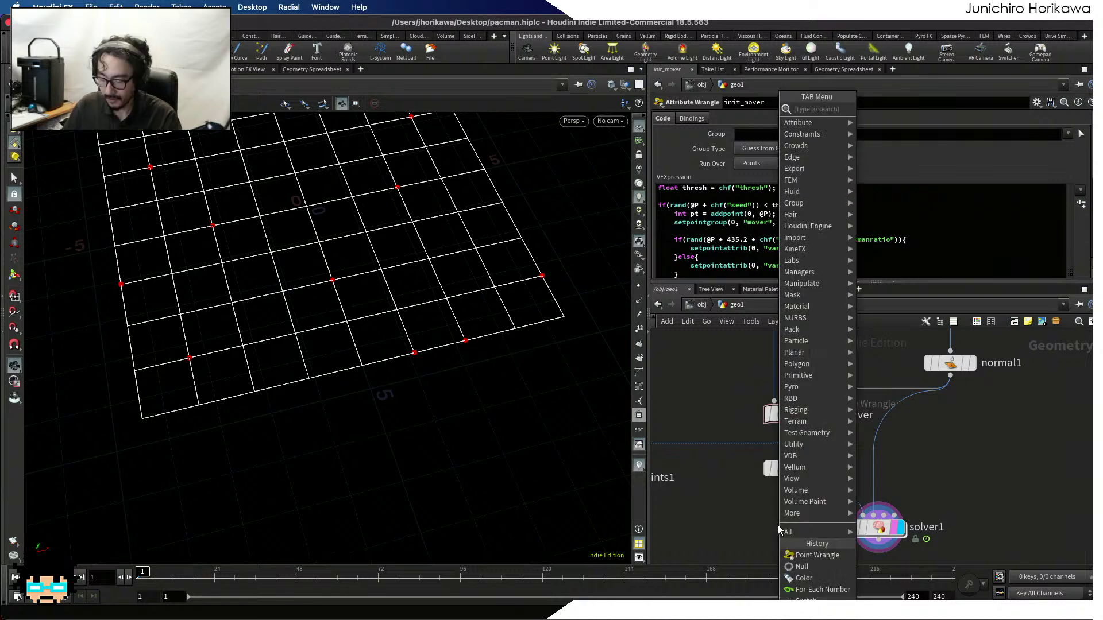
pyautogui.write('color')
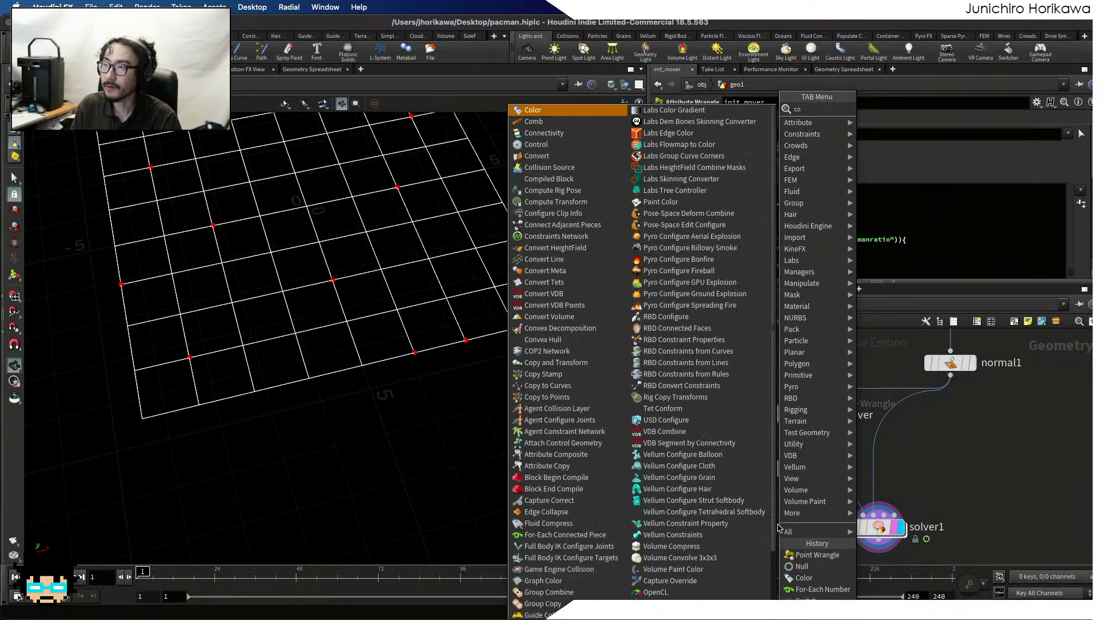
pyautogui.press('Return')
pyautogui.click(780, 520)
pyautogui.scroll(2, 780, 520)
pyautogui.moveTo(780, 519); pyautogui.dragTo(816, 520)
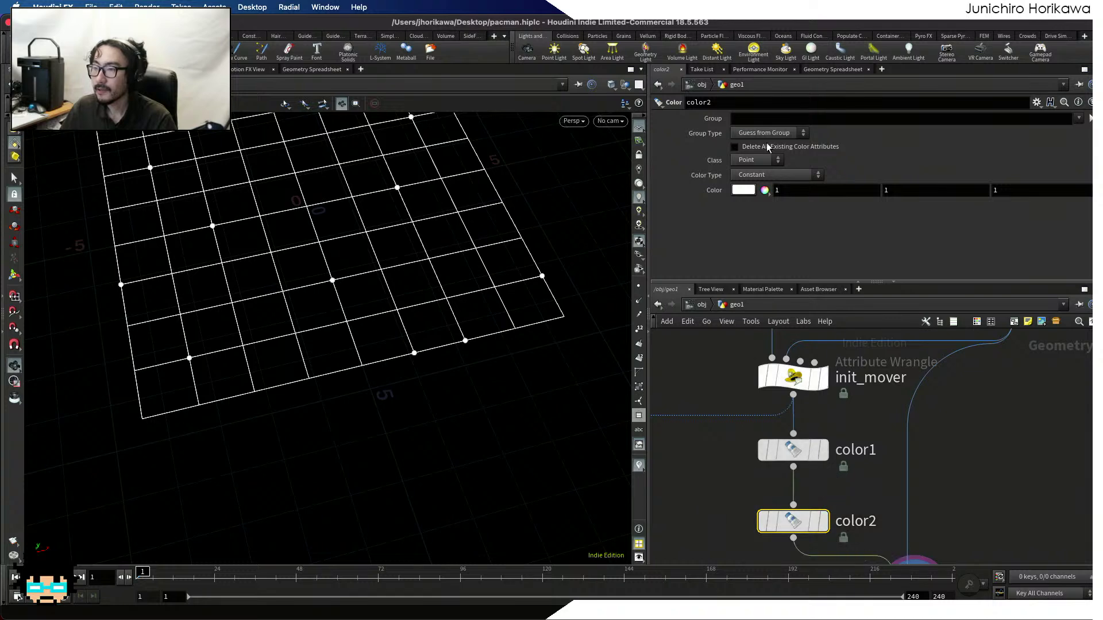
# Restrict color2 to the group agent and set its colour to dark red (0.5, 0, 0)
pyautogui.click(750, 121)
pyautogui.write('age')
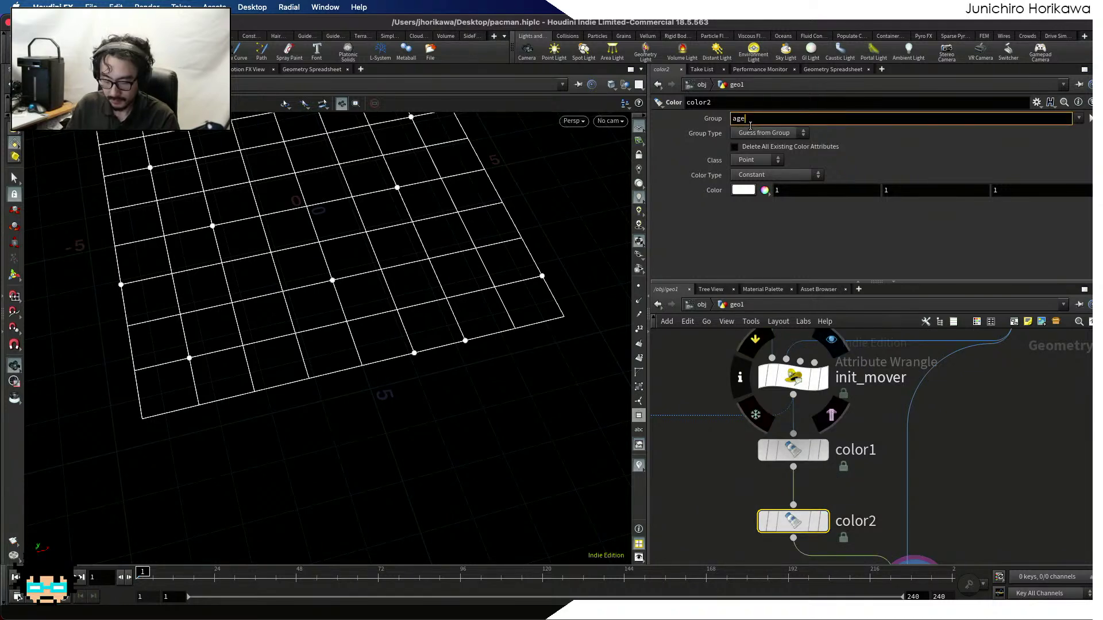
pyautogui.write('nt')
pyautogui.press('Return')
pyautogui.click(745, 191)
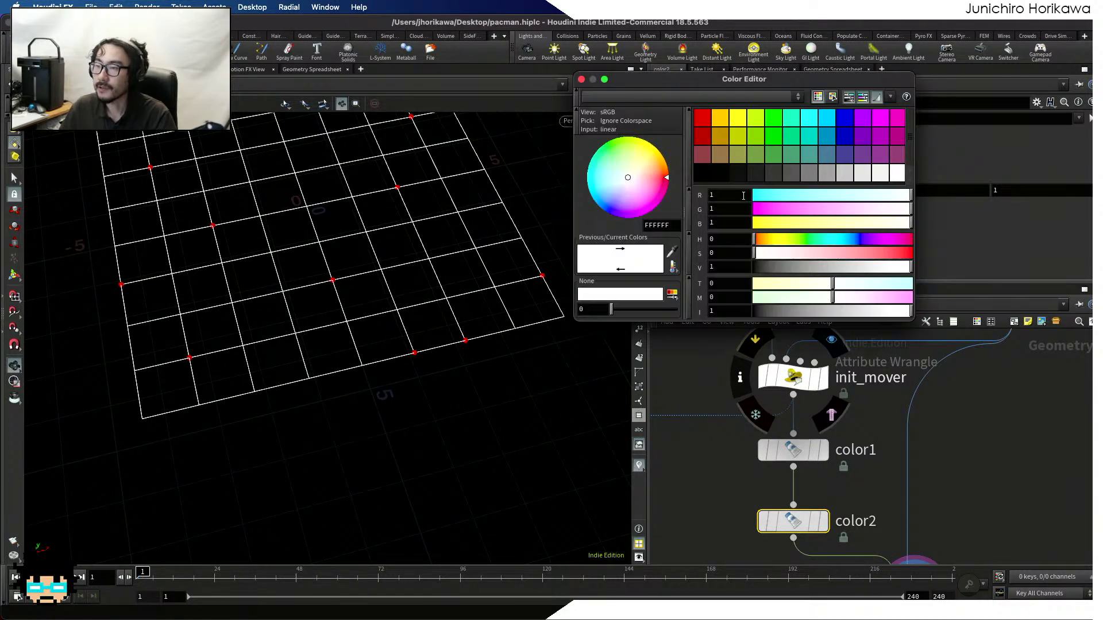
pyautogui.click(699, 142)
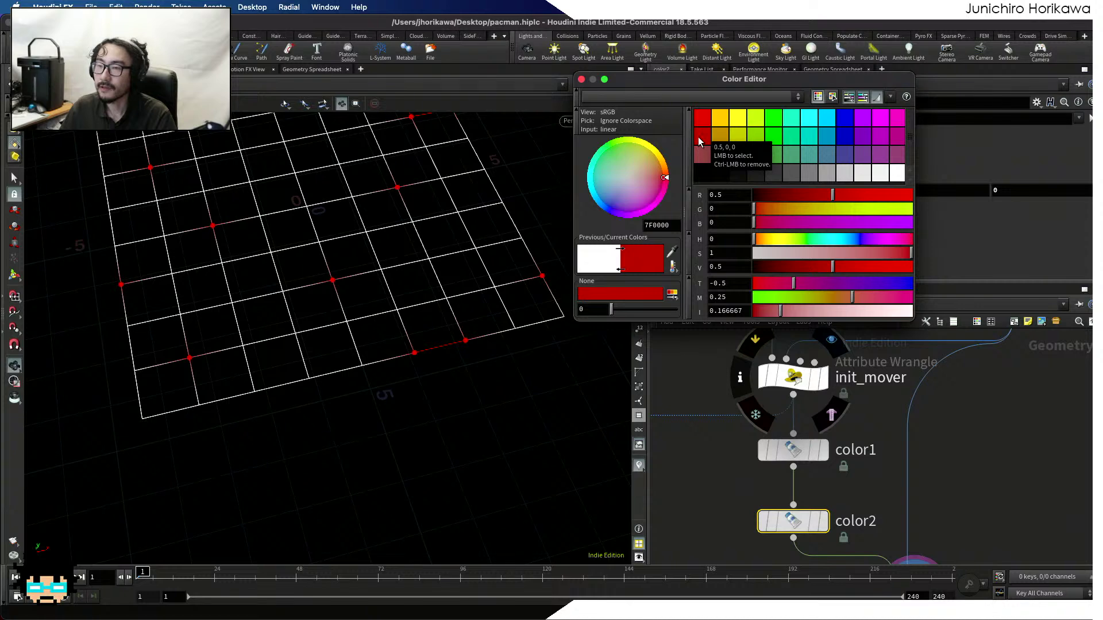
pyautogui.click(581, 78)
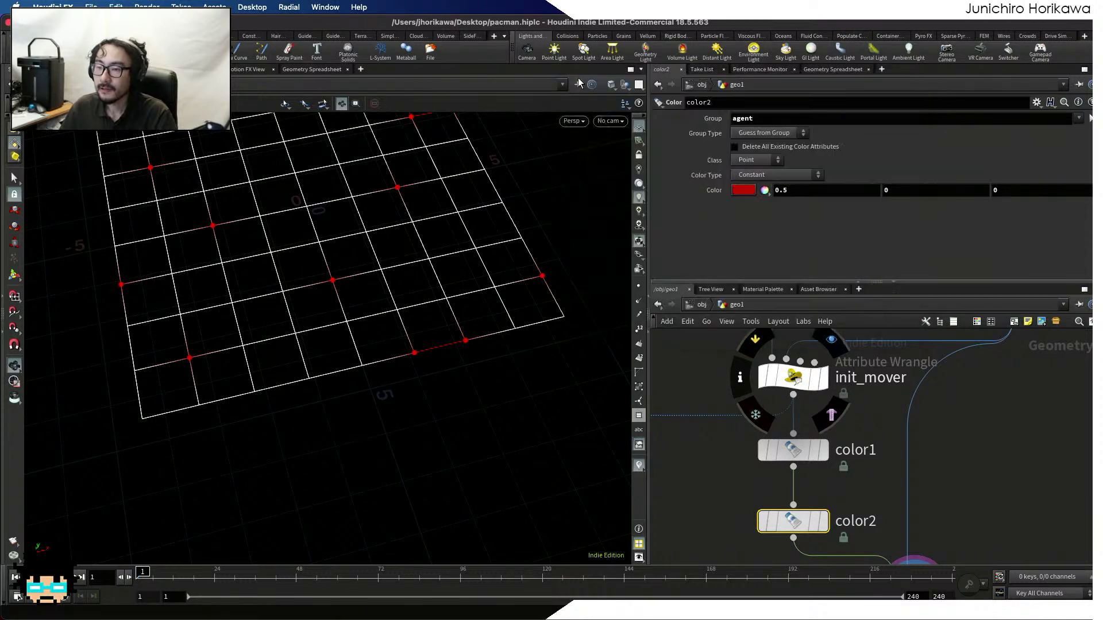
pyautogui.moveTo(413, 333); pyautogui.dragTo(404, 281)
pyautogui.moveTo(292, 372); pyautogui.dragTo(267, 335)
pyautogui.moveTo(414, 413); pyautogui.dragTo(465, 320)
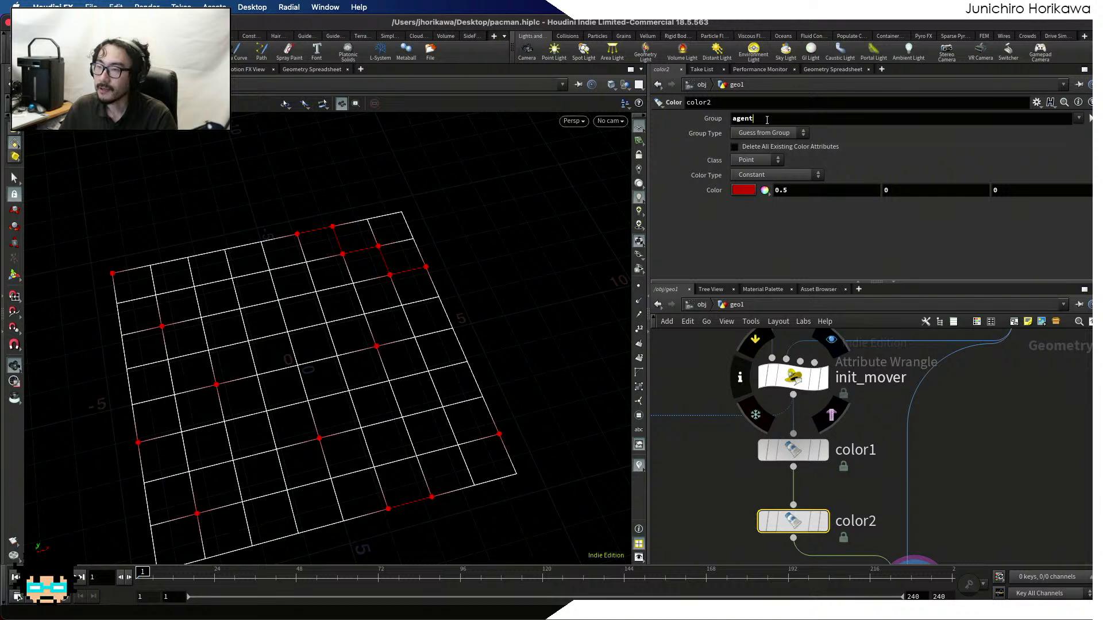
pyautogui.press('Return')
# Open solver1's inner network and set the find_go wrangle's Group to agent
pyautogui.scroll(-4, 704, 376)
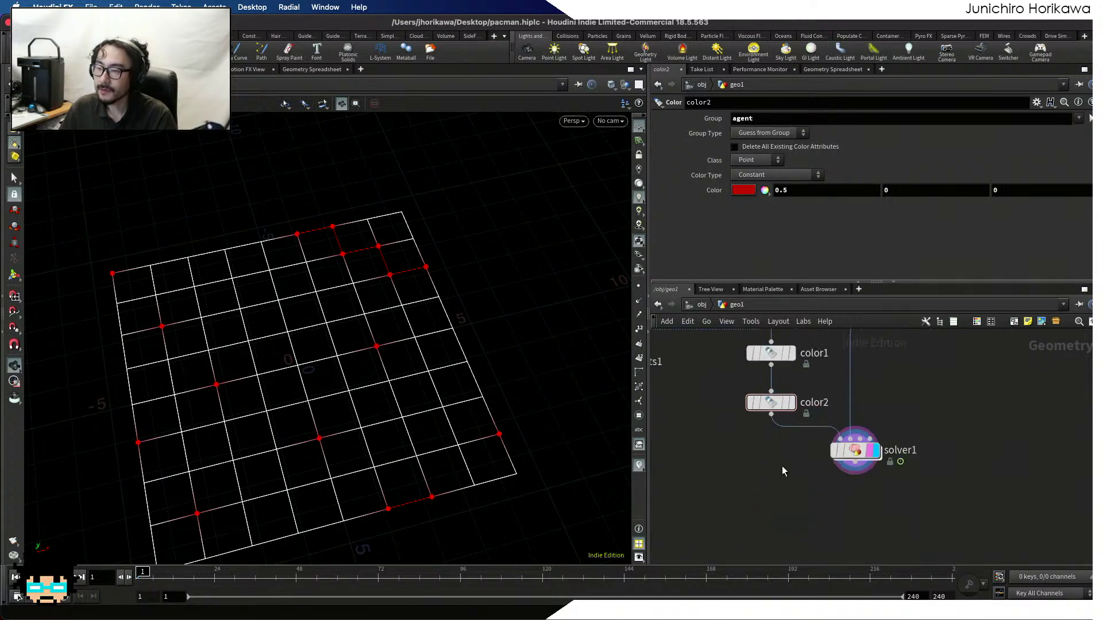
pyautogui.doubleClick(862, 448)
pyautogui.scroll(5, 876, 497)
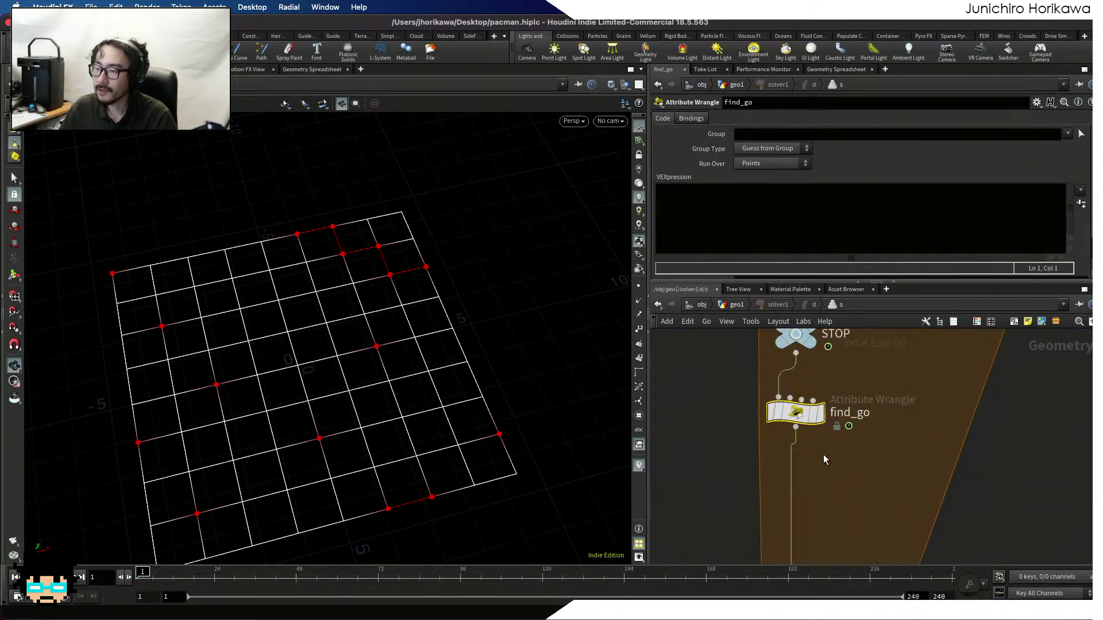
pyautogui.click(765, 221)
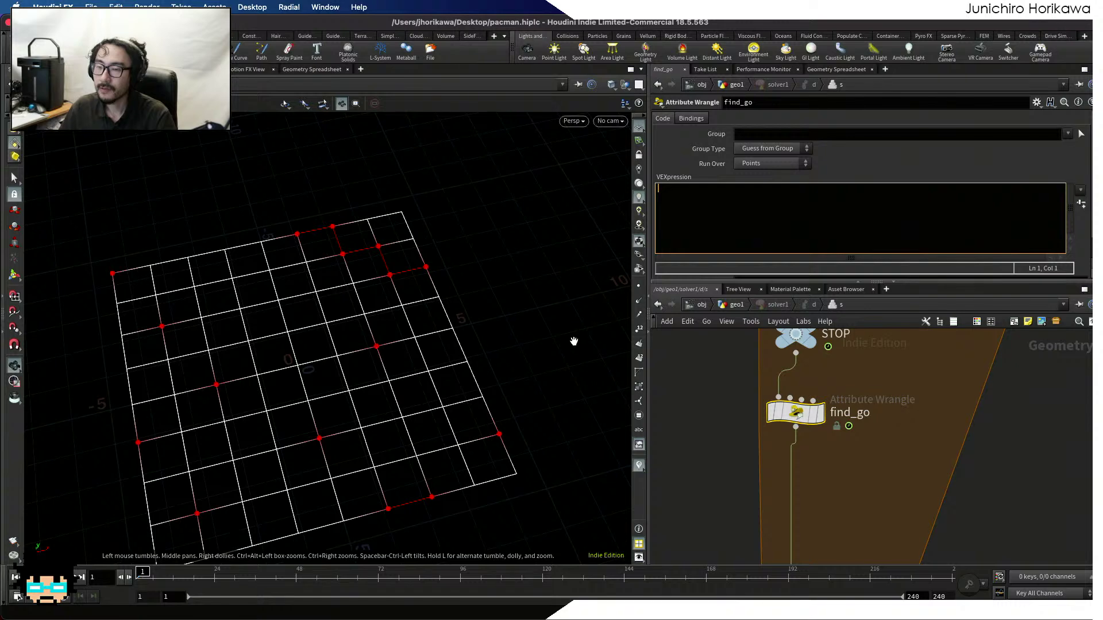
pyautogui.click(763, 165)
pyautogui.click(763, 166)
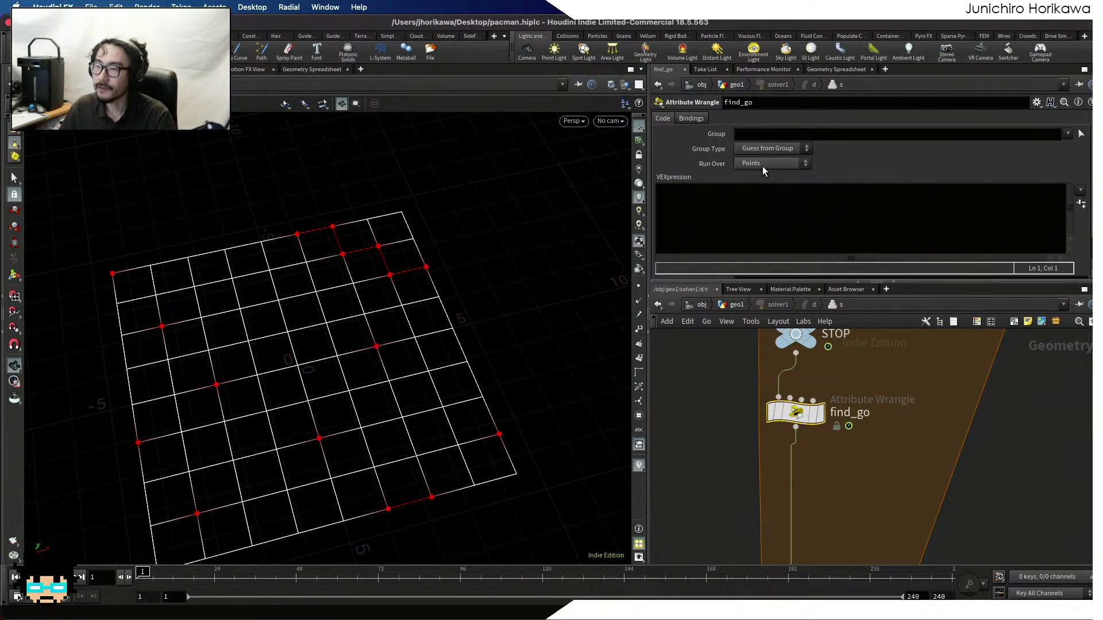
pyautogui.click(763, 133)
pyautogui.write('agent')
pyautogui.press('Return')
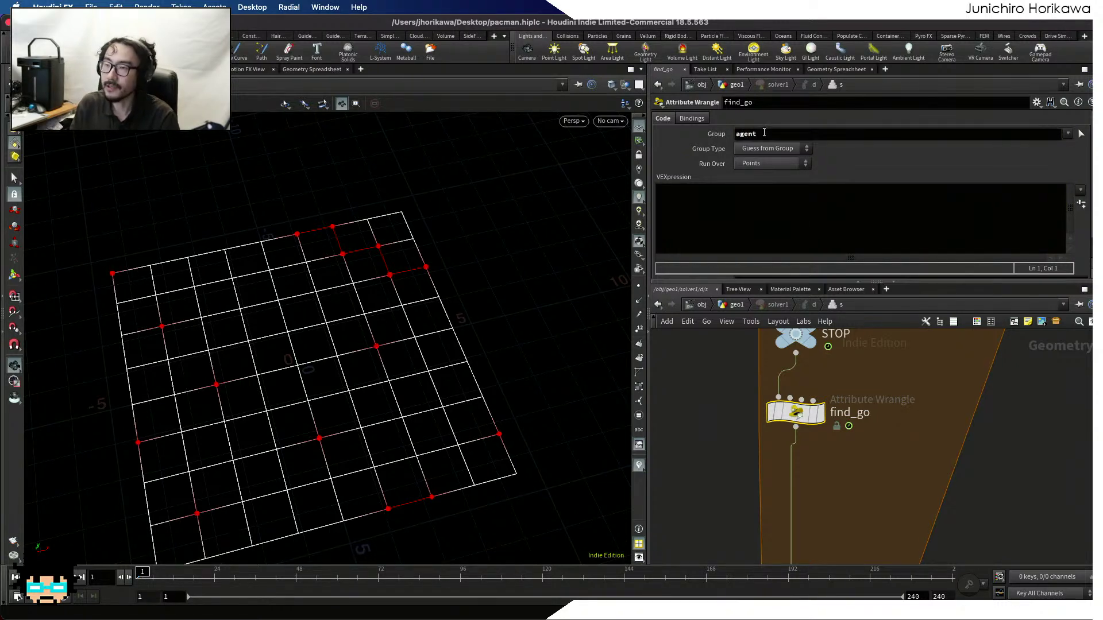
pyautogui.moveTo(397, 279)
pyautogui.mouseDown()
pyautogui.moveTo(406, 278)
pyautogui.moveTo(387, 263)
pyautogui.mouseUp()
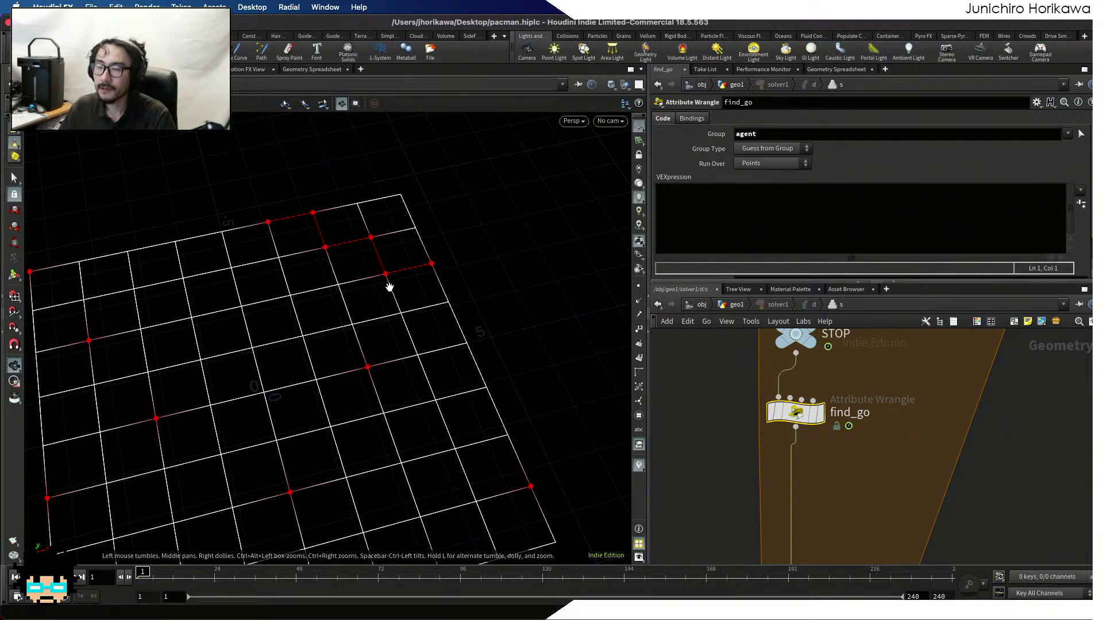
pyautogui.scroll(3, 386, 281)
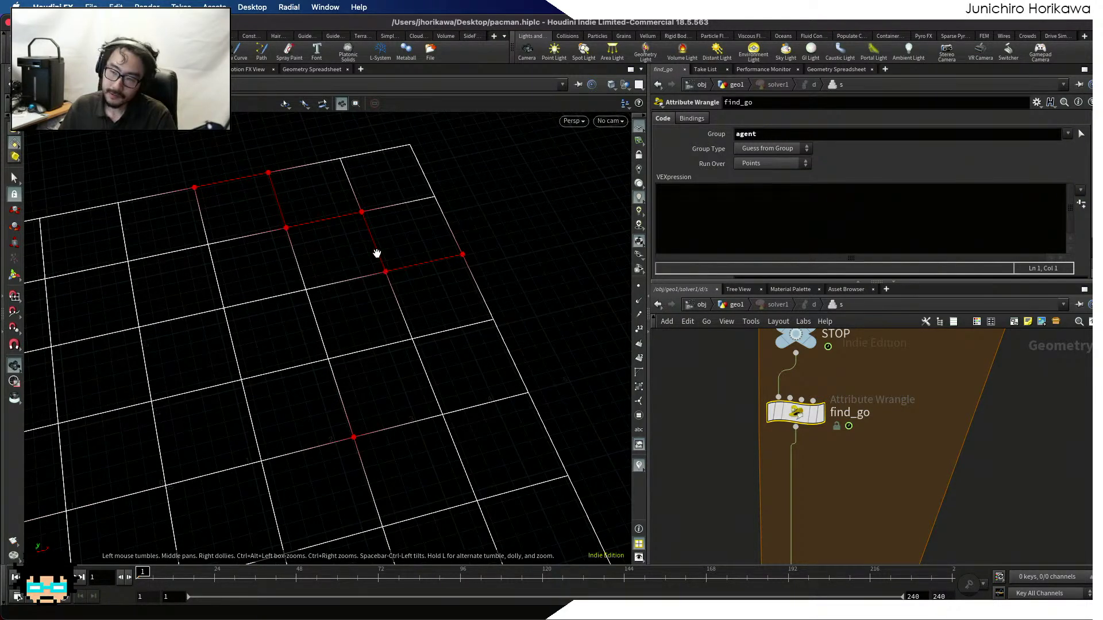
pyautogui.moveTo(761, 135); pyautogui.dragTo(695, 136)
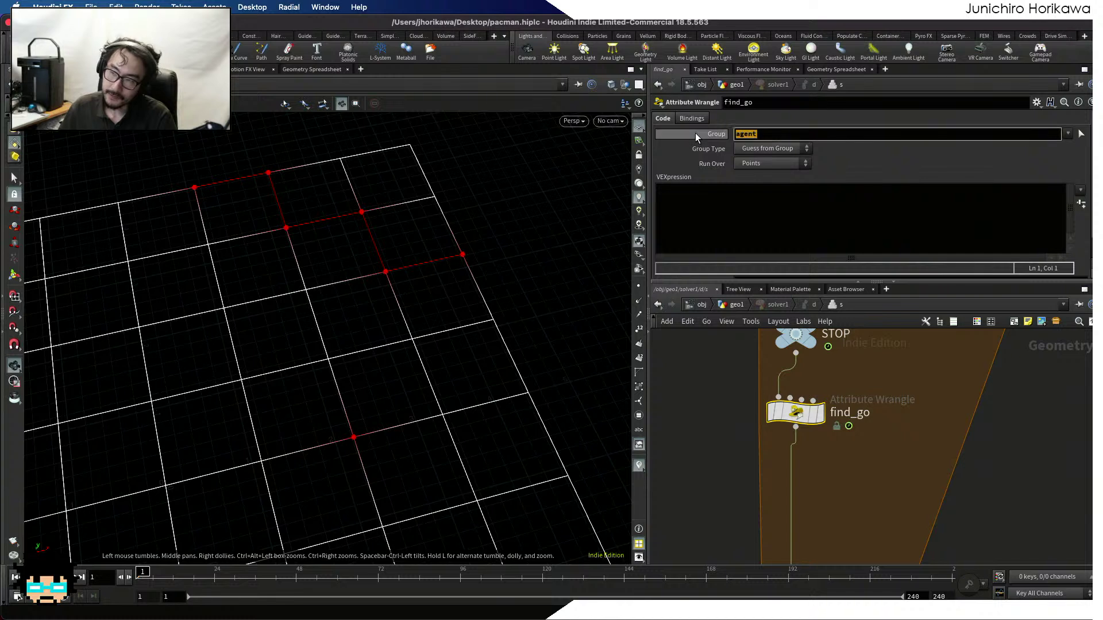
pyautogui.write('move')
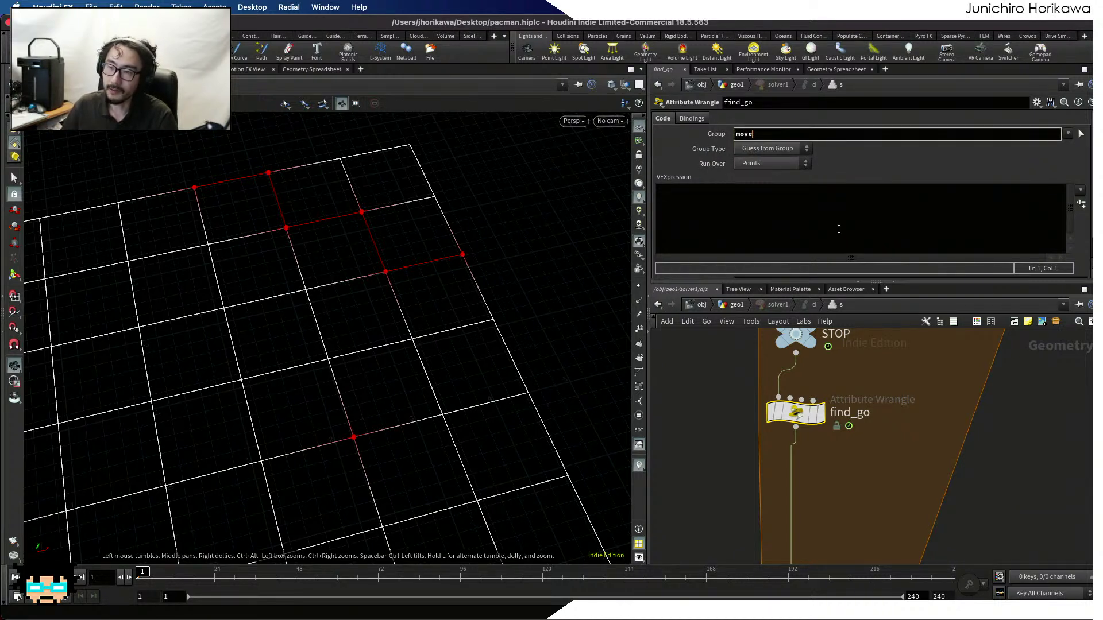
pyautogui.hotkey('ctrl', 'a')
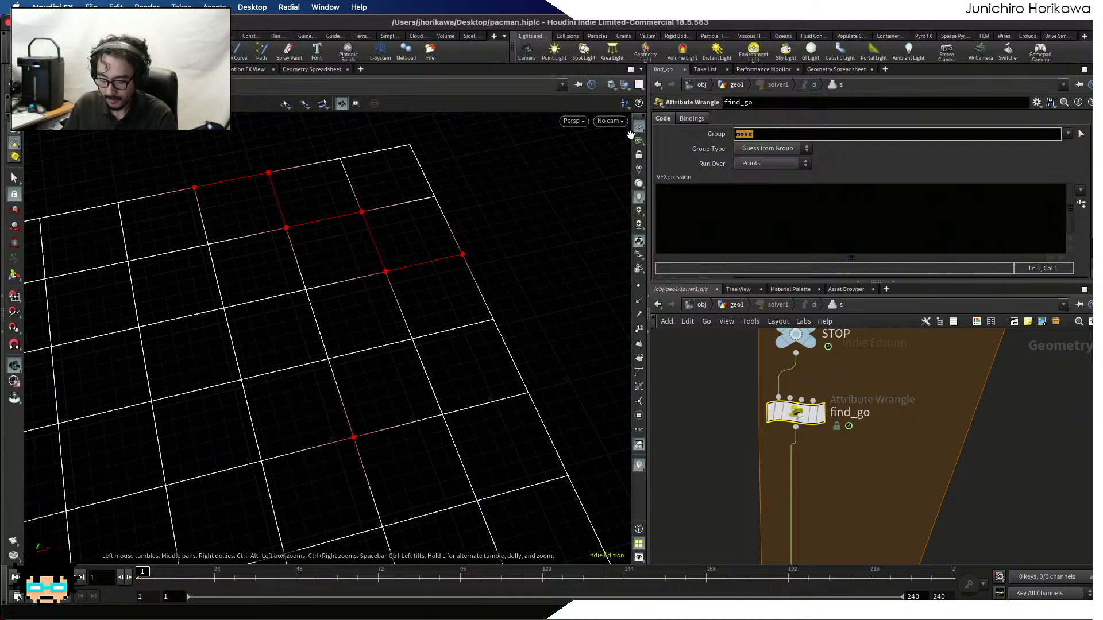
pyautogui.write('agne')
pyautogui.press('BackSpace')
pyautogui.press('BackSpace')
pyautogui.write('ent')
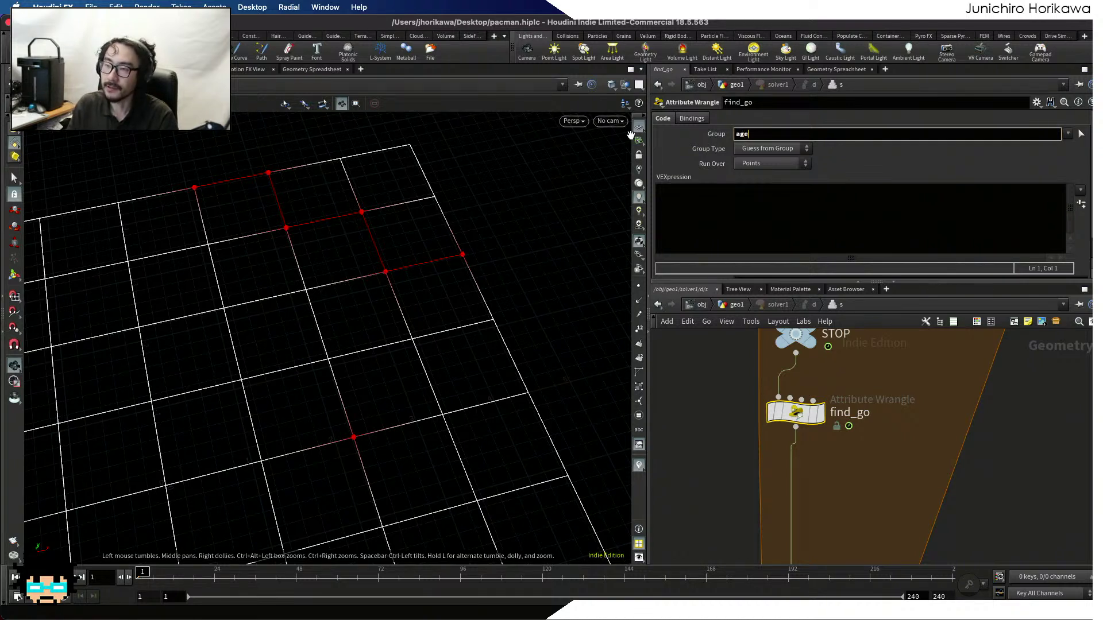
# Finish entering agent as the point group that the find_go wrangle runs on
pyautogui.press('Return')
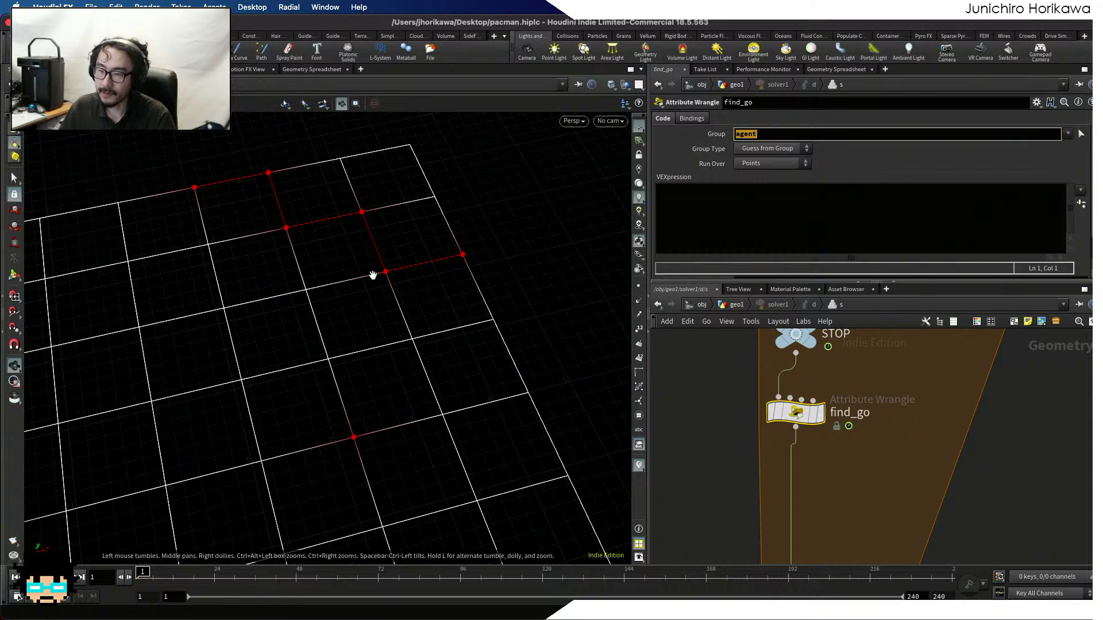
pyautogui.moveTo(373, 273); pyautogui.dragTo(396, 266)
pyautogui.scroll(-1, 843, 387)
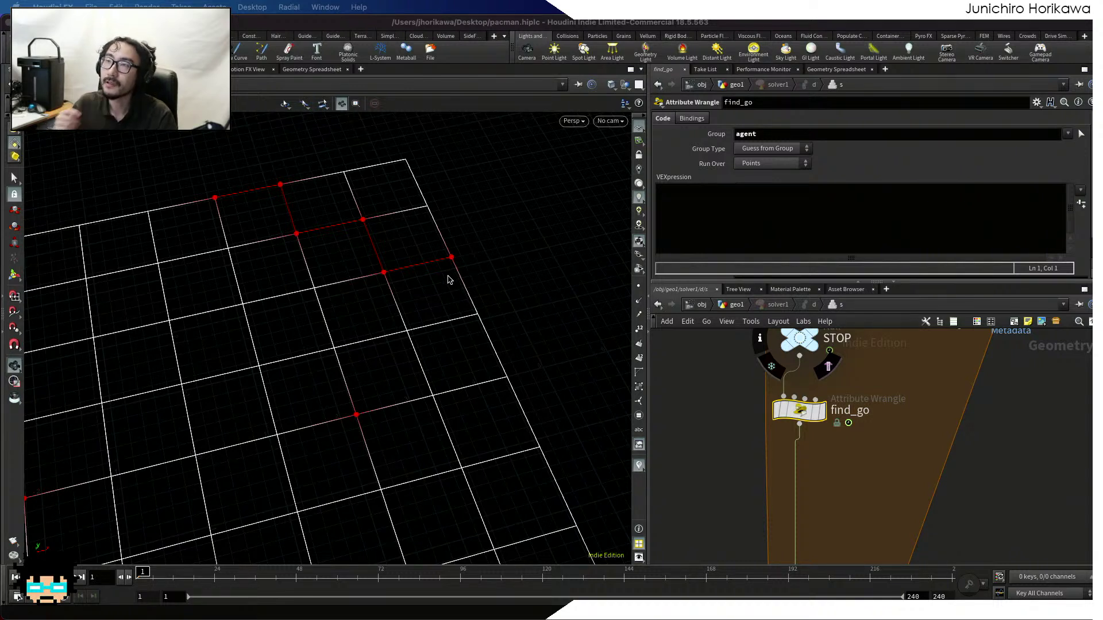
# Start an int variable declaration on the first line of find_go's empty VEXpression
pyautogui.click(770, 199)
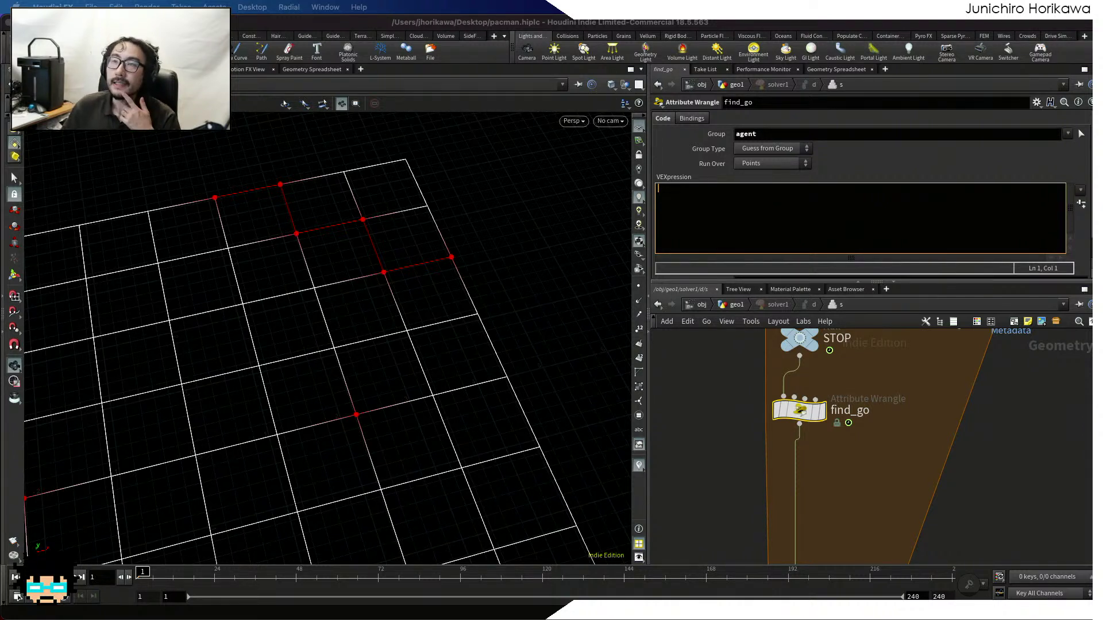
pyautogui.click(770, 224)
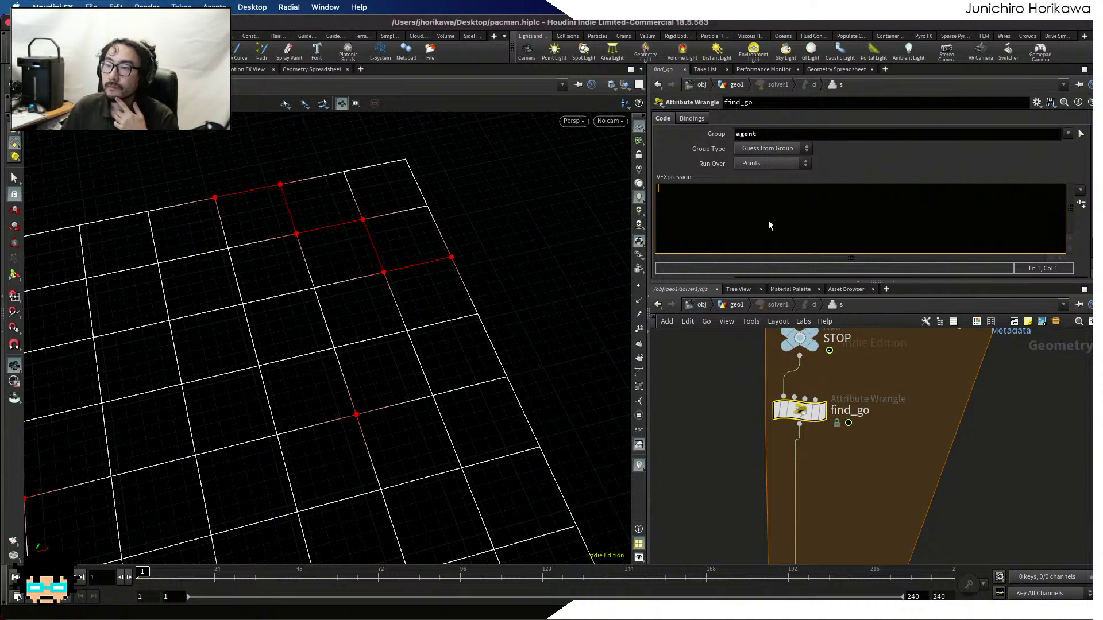
pyautogui.press('Return')
pyautogui.press('Return')
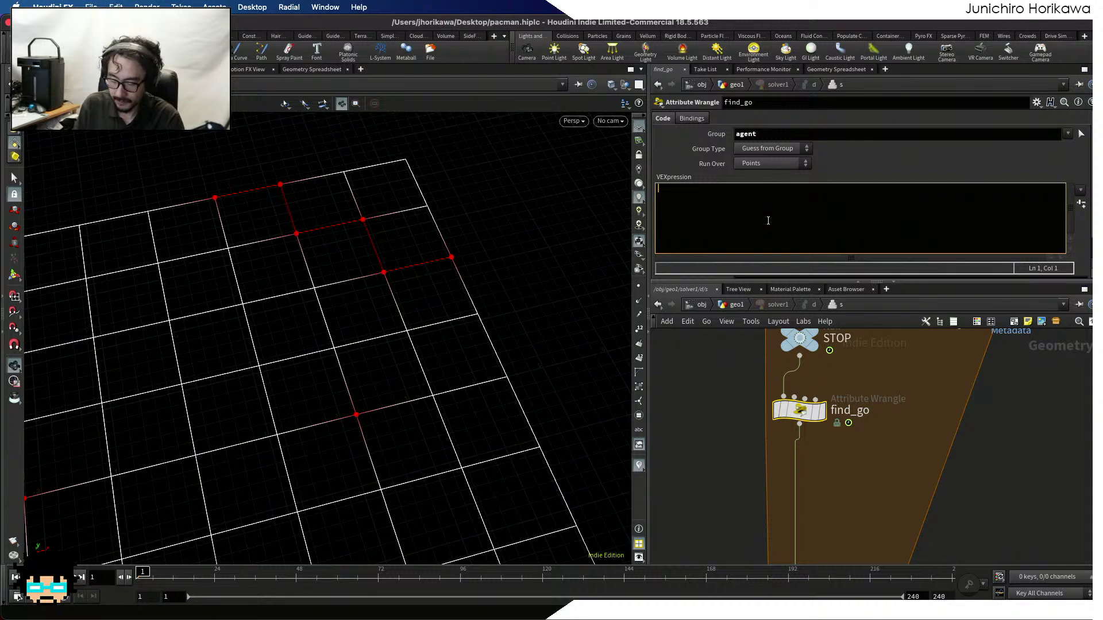
pyautogui.write('int ')
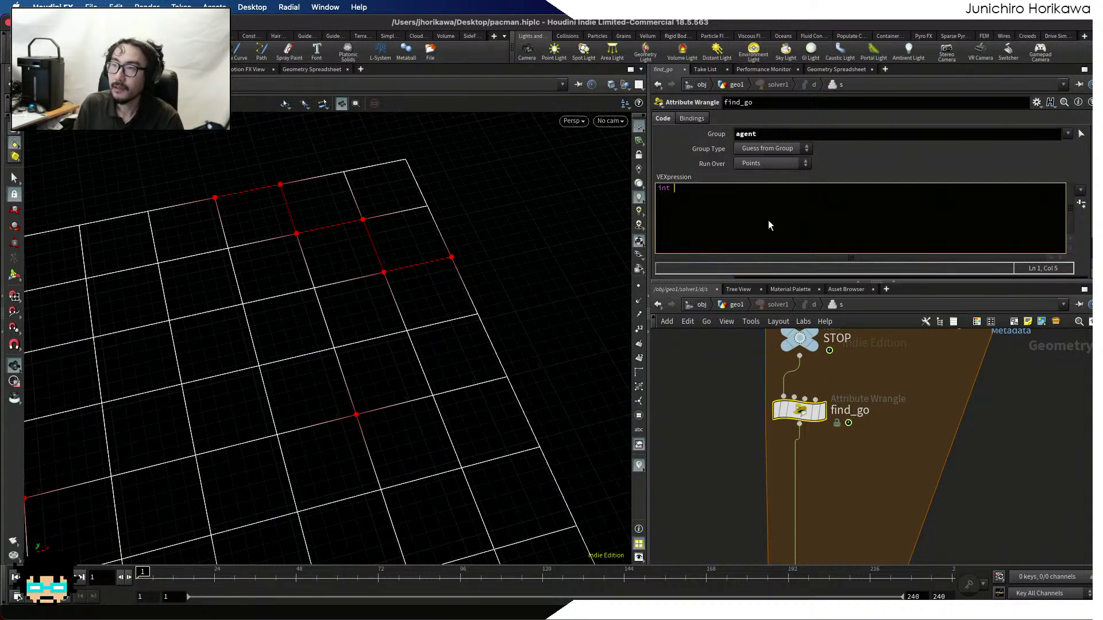
pyautogui.write('npts')
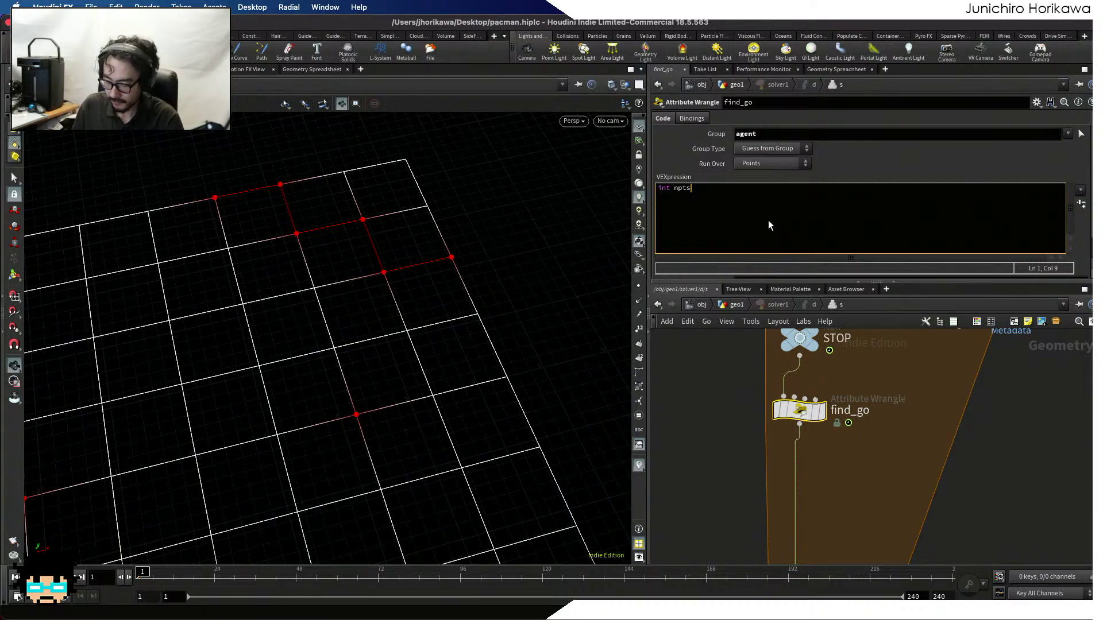
pyautogui.write('1[] =')
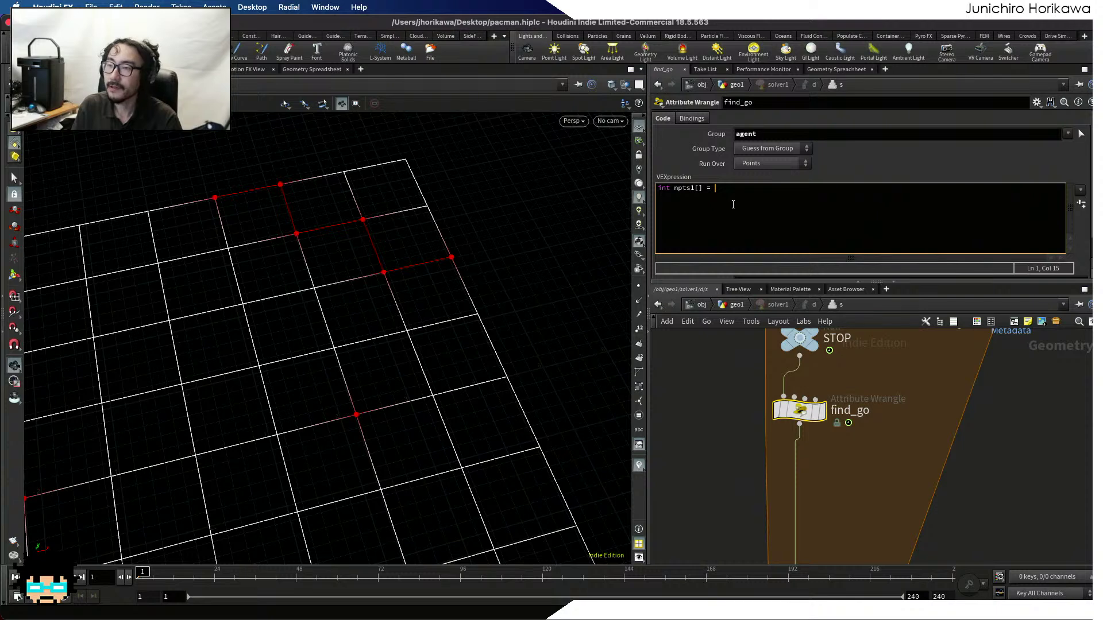
pyautogui.write('neightbo')
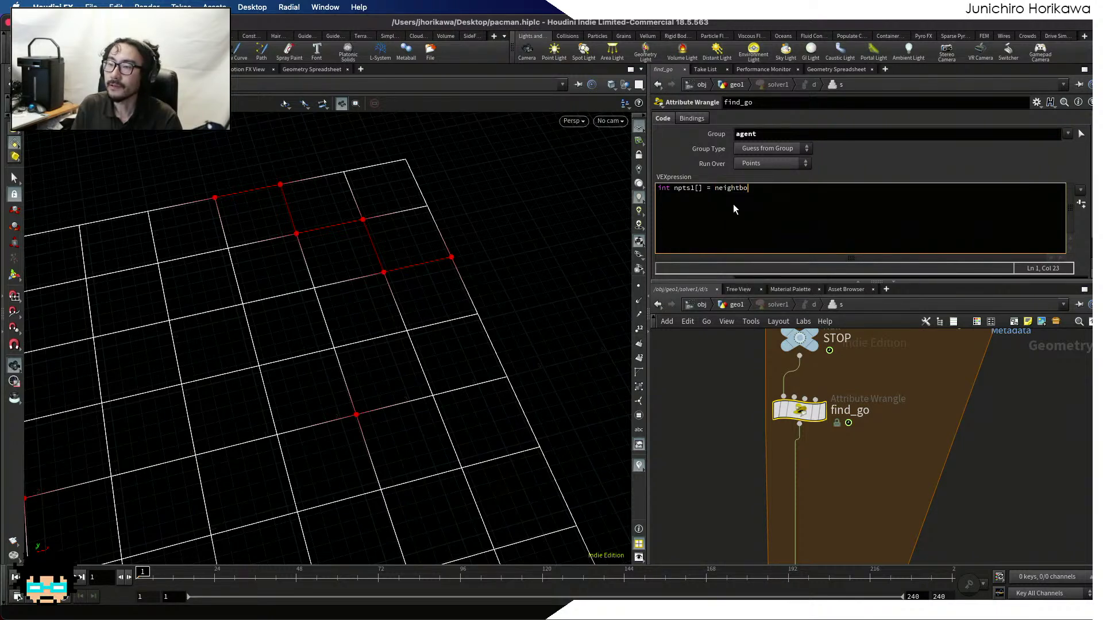
pyautogui.press('BackSpace')
pyautogui.write('bours')
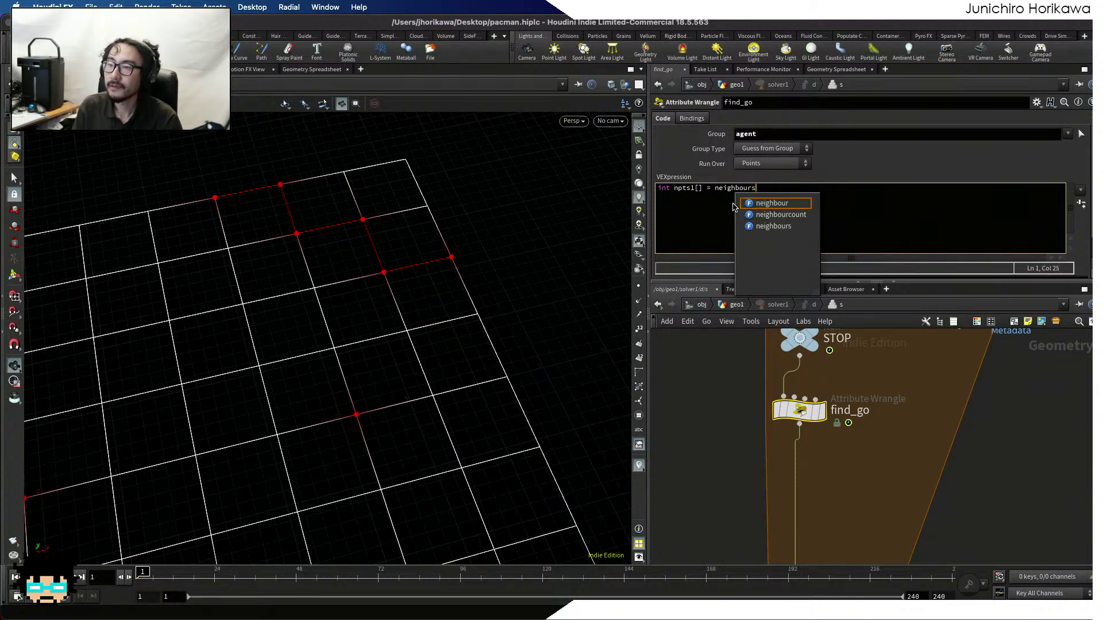
pyautogui.write('(0, @')
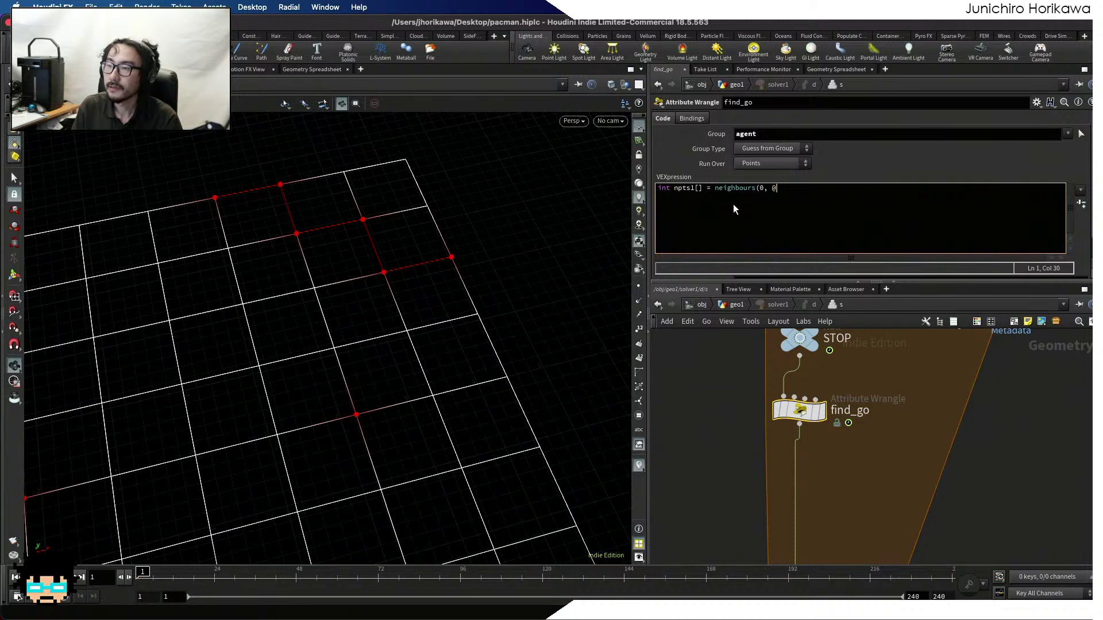
pyautogui.write('pt um);')
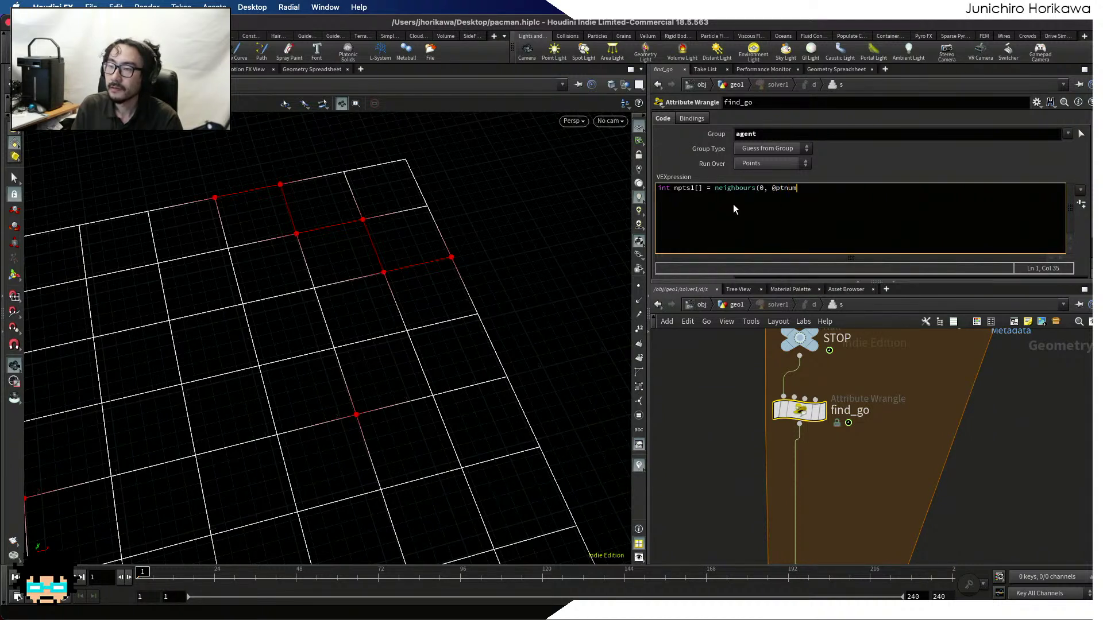
pyautogui.press('Return')
pyautogui.press('Return')
# Add an empty loop over the neighbour array: for(int i=0; i<len(npts1); i++){ }
pyautogui.write('fo')
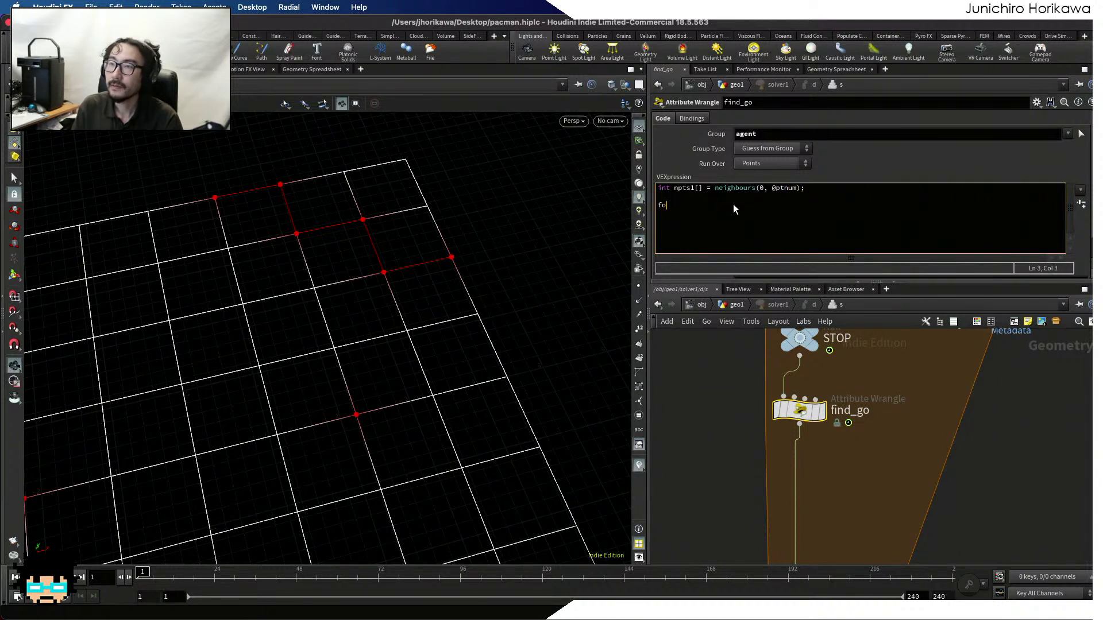
pyautogui.write('r(int i=~0')
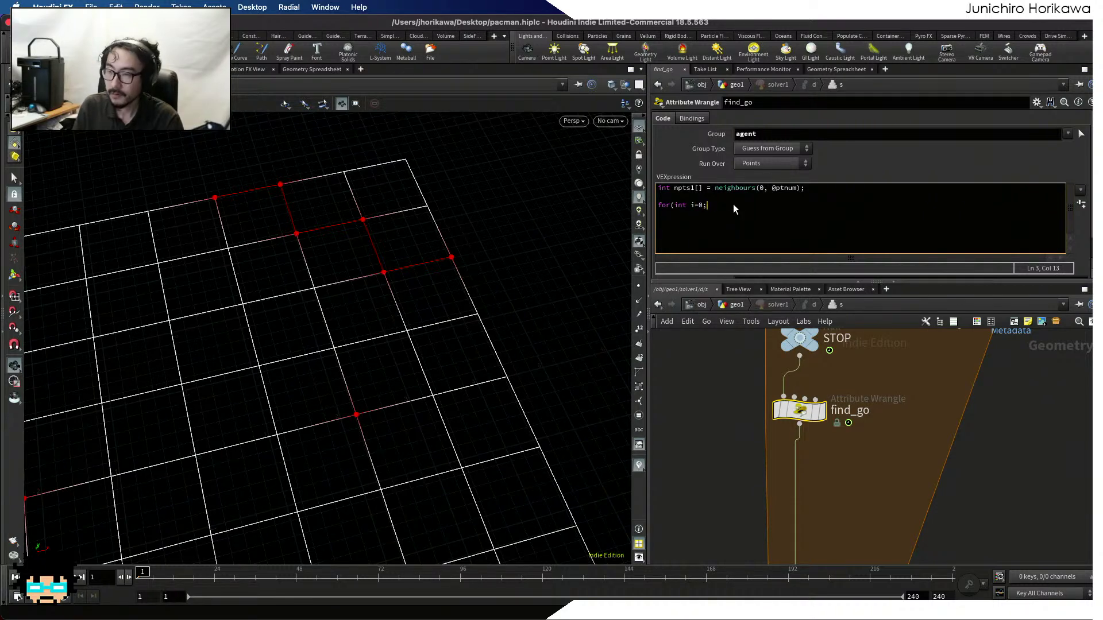
pyautogui.write('; i<len(npts')
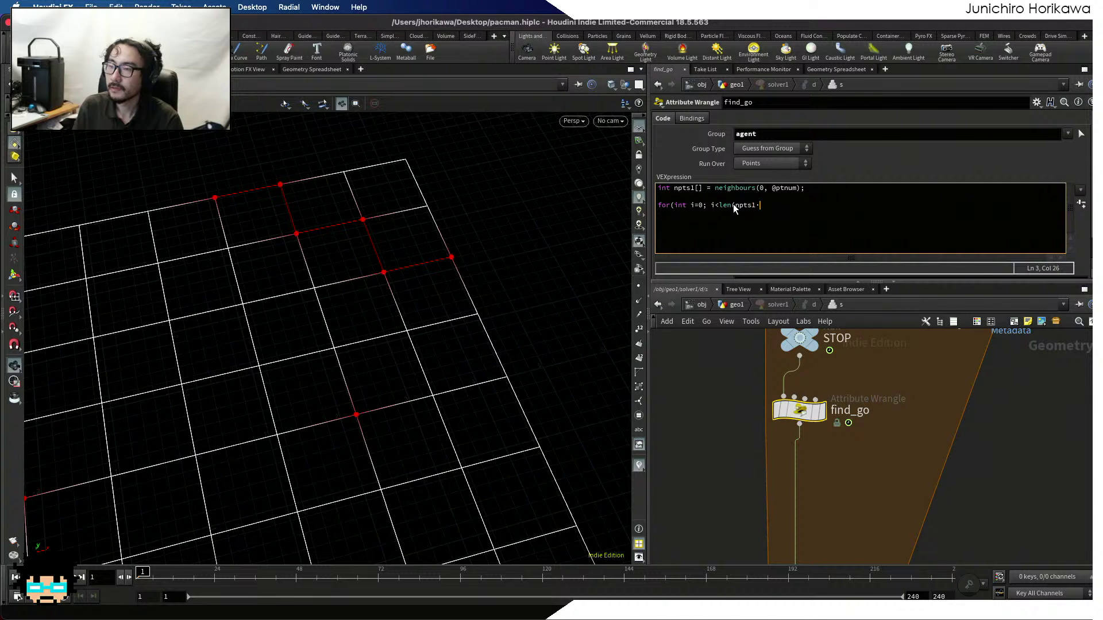
pyautogui.write('1); ')
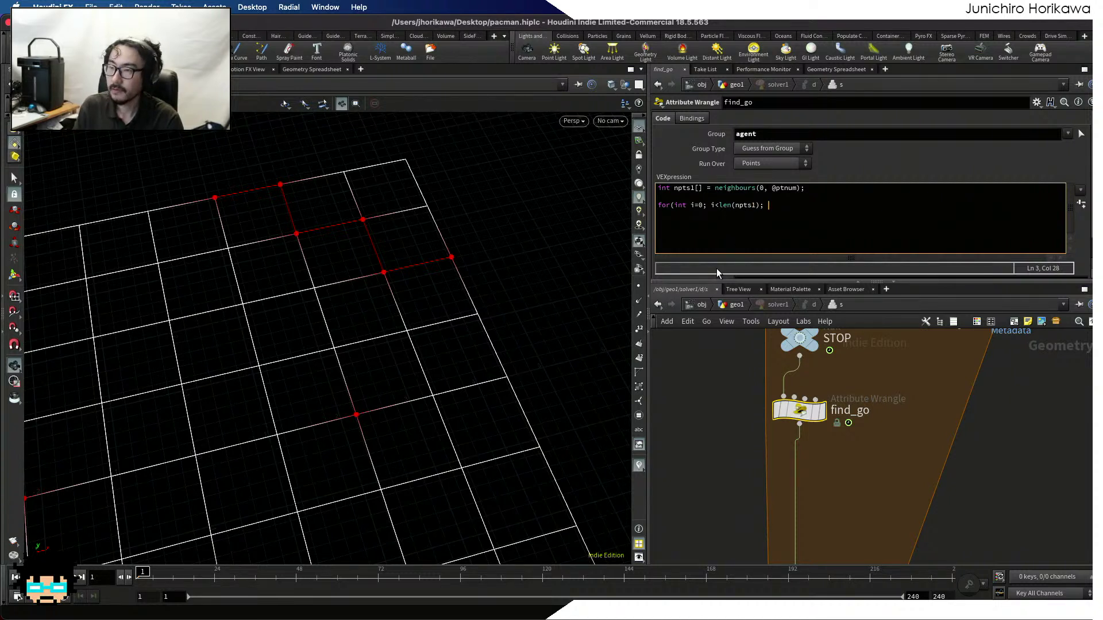
pyautogui.write('i++){')
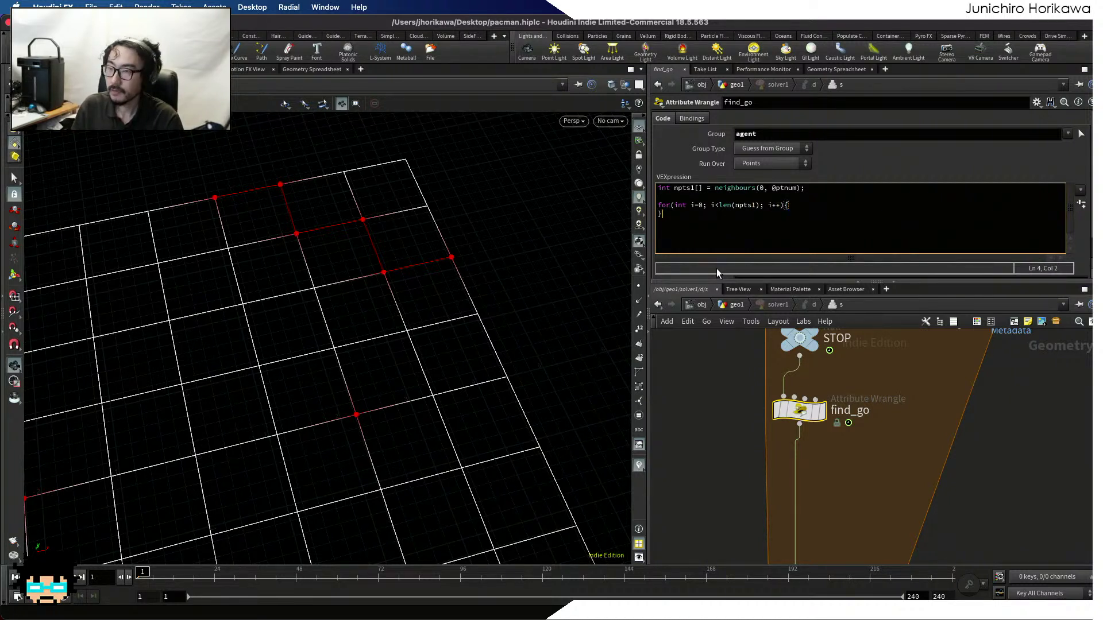
pyautogui.press('Return')
pyautogui.press('Return')
pyautogui.write('}')
pyautogui.press('Up')
# Open the find_go VEX snippet in the external string editor and enlarge its window for more coding space
pyautogui.hotkey('alt', 'e')
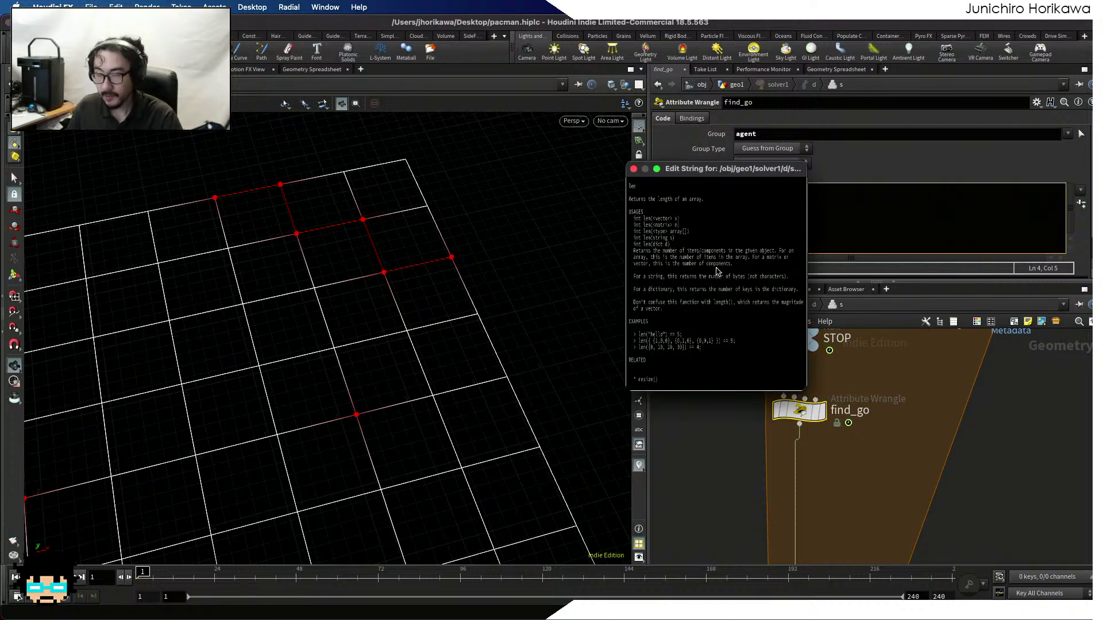
pyautogui.moveTo(705, 168); pyautogui.dragTo(587, 113)
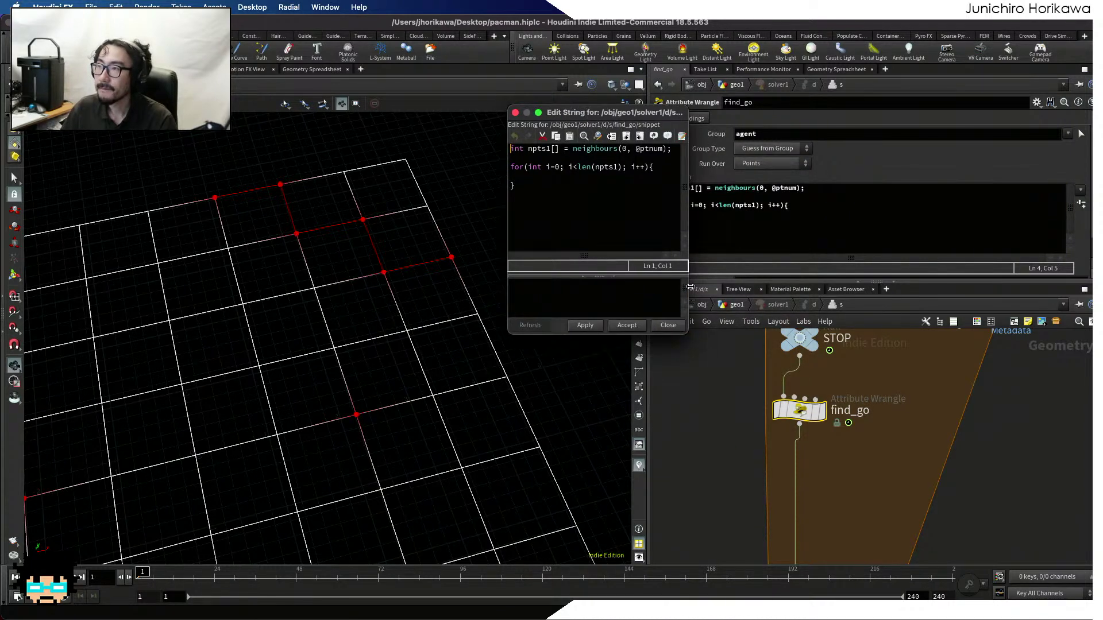
pyautogui.moveTo(688, 333); pyautogui.dragTo(1021, 534)
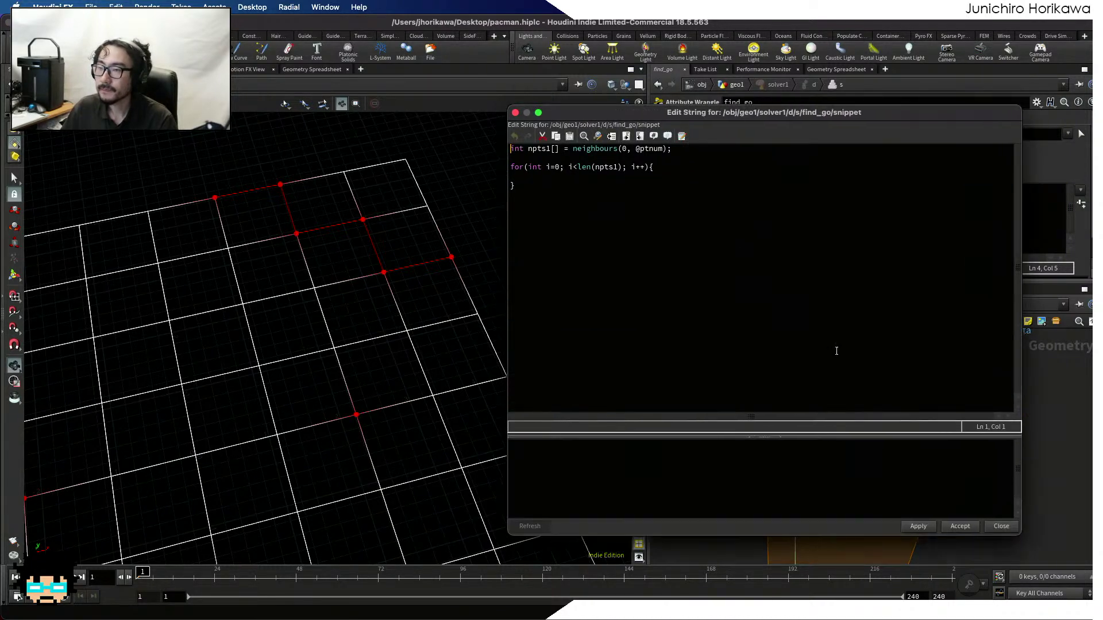
# Inside the for loop, store the current neighbour with int npt1 = npts1[i]; and start a new line below it
pyautogui.write('i')
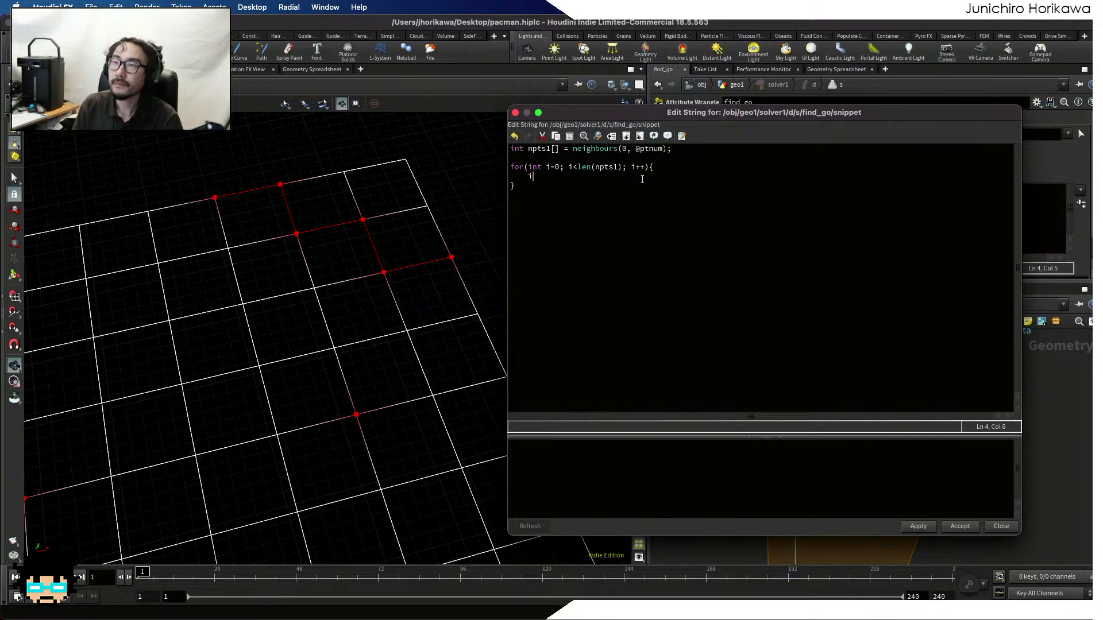
pyautogui.write('nt npt')
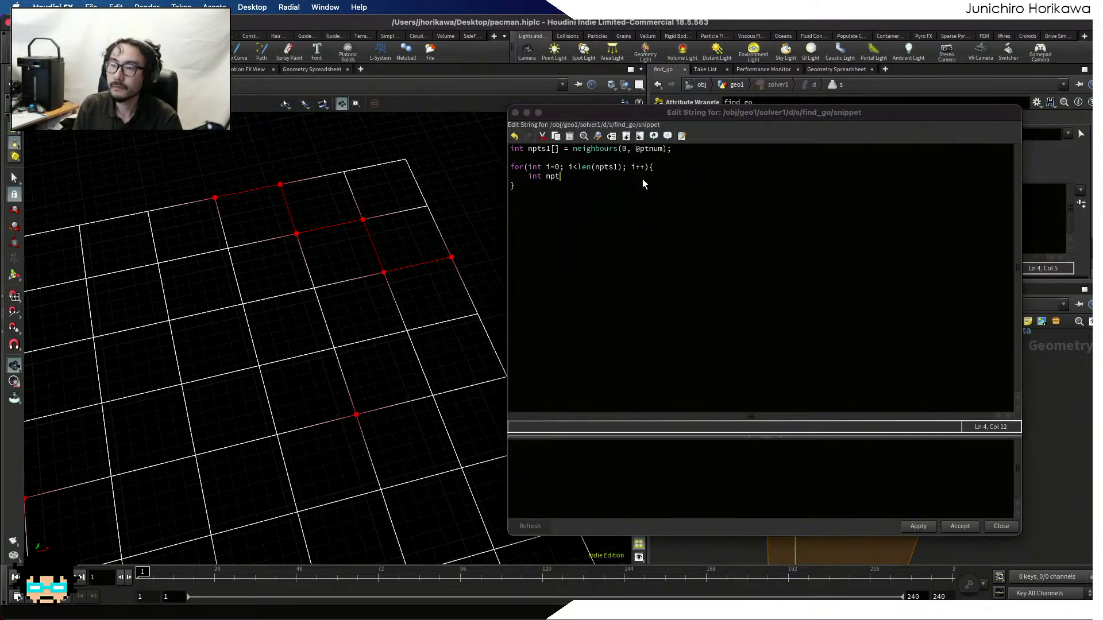
pyautogui.write(' = npts1[i];')
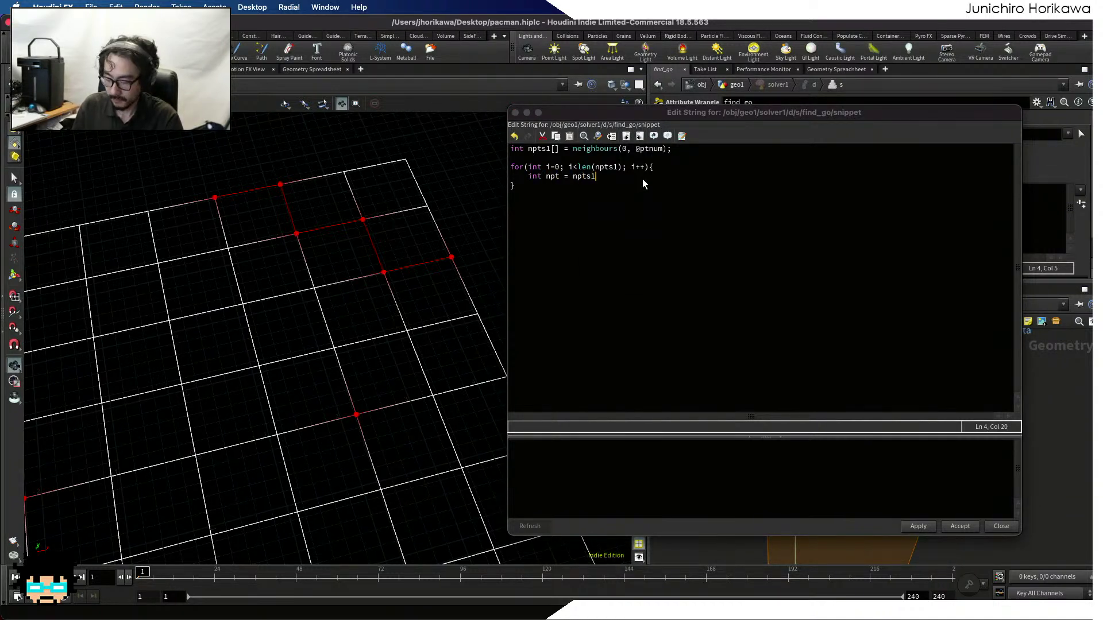
pyautogui.click(560, 176)
pyautogui.write('1')
pyautogui.press('Return')
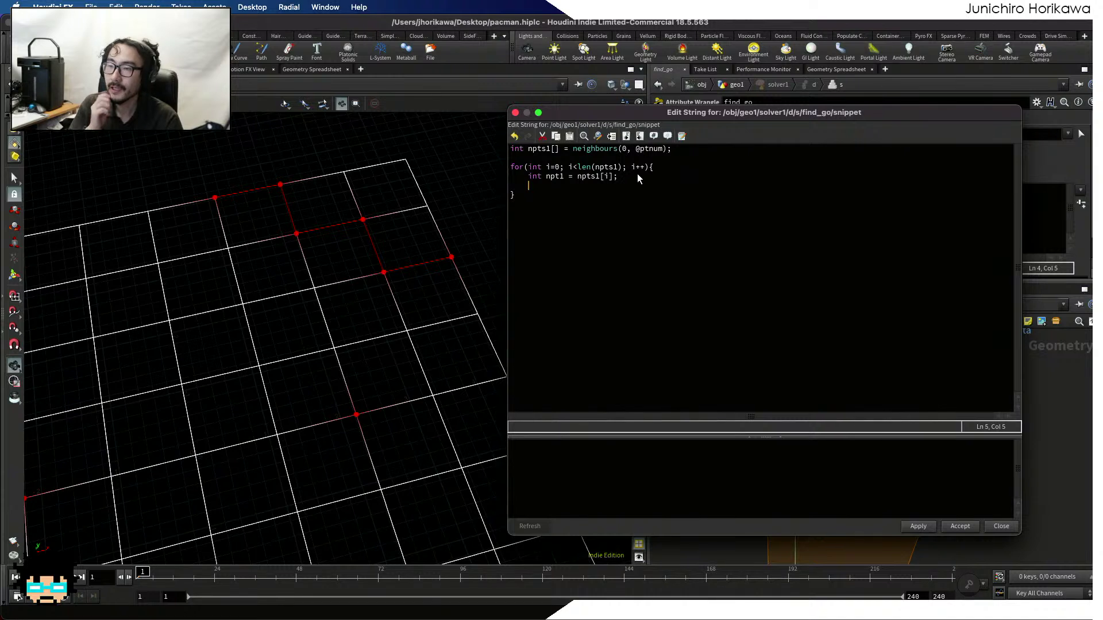
pyautogui.moveTo(619, 177); pyautogui.dragTo(519, 182)
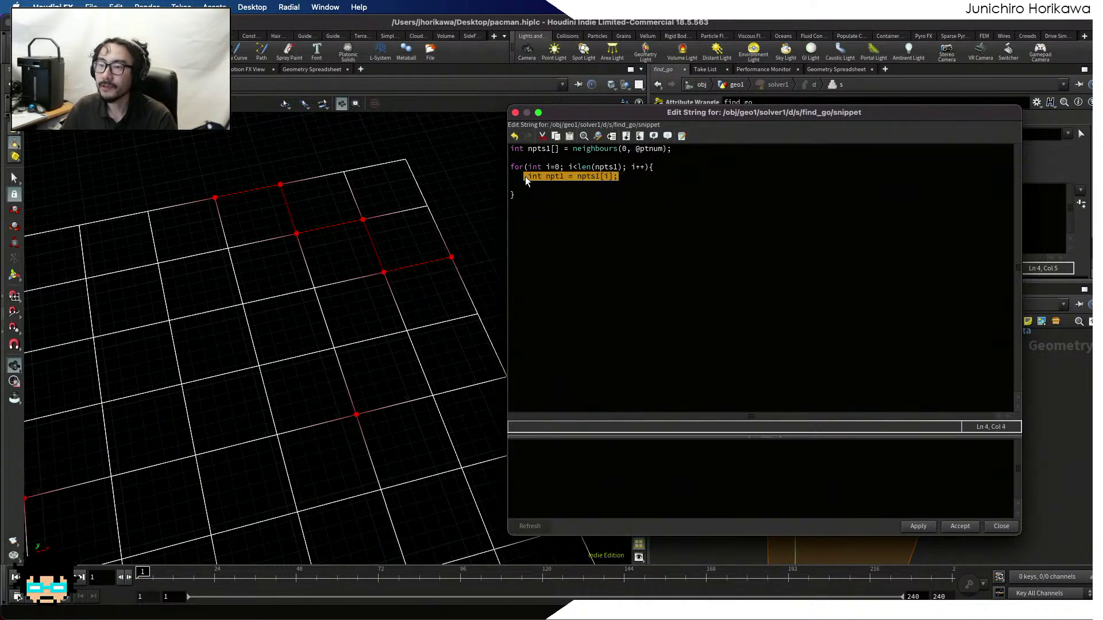
pyautogui.click(534, 185)
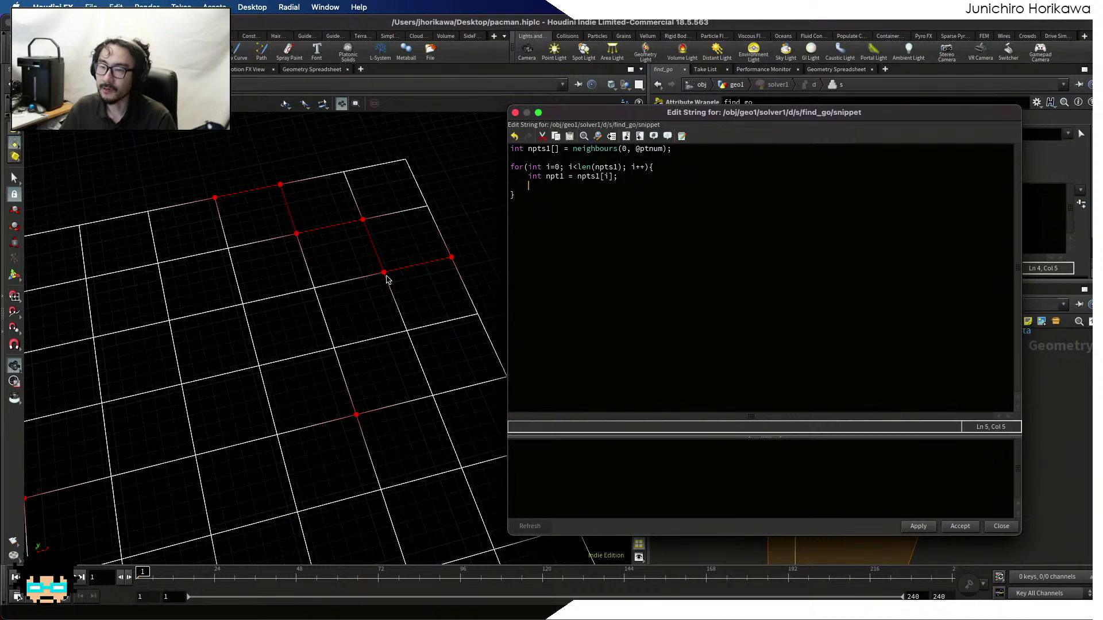
# Add a group membership test for the neighbour inside the loop: int ing1 = inpointgroup(0, "agent", npt1);
pyautogui.write('in')
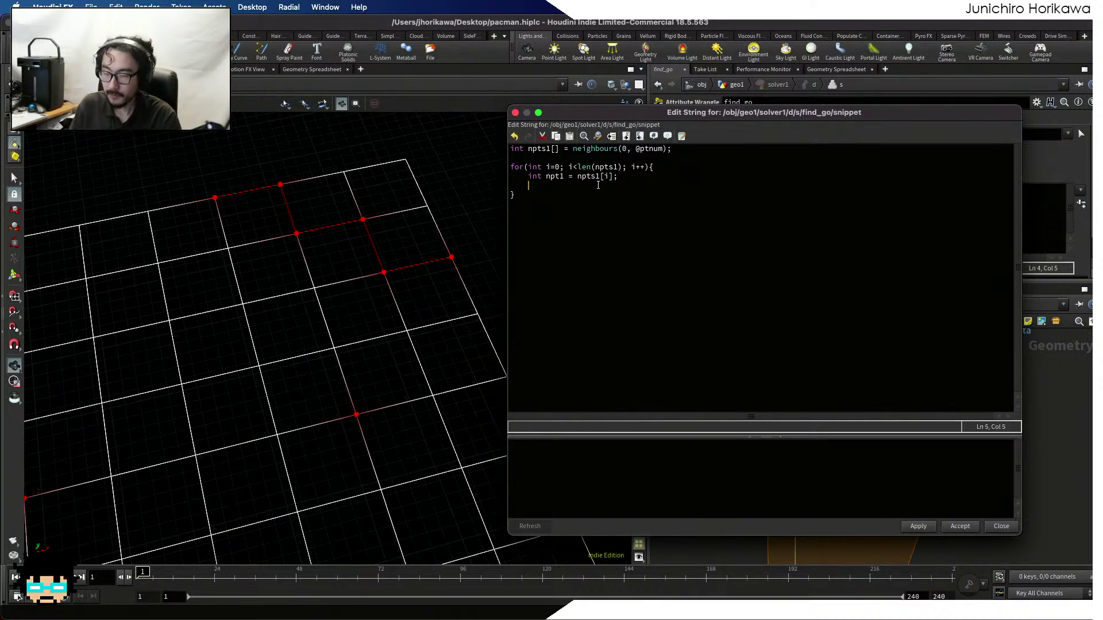
pyautogui.write('t')
pyautogui.write('ingl')
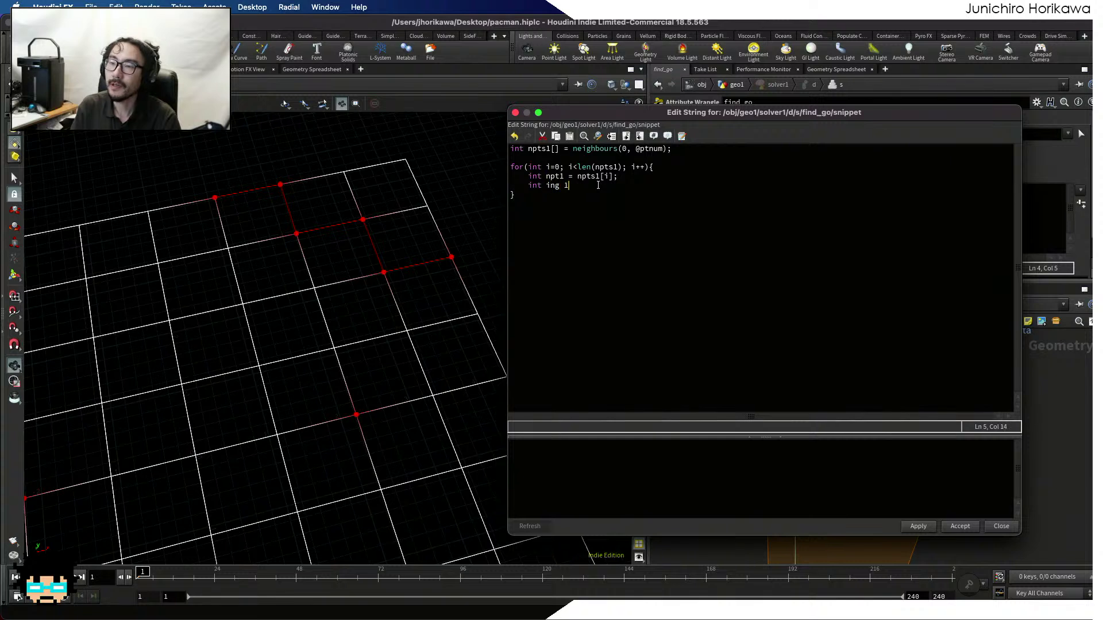
pyautogui.write(' = ')
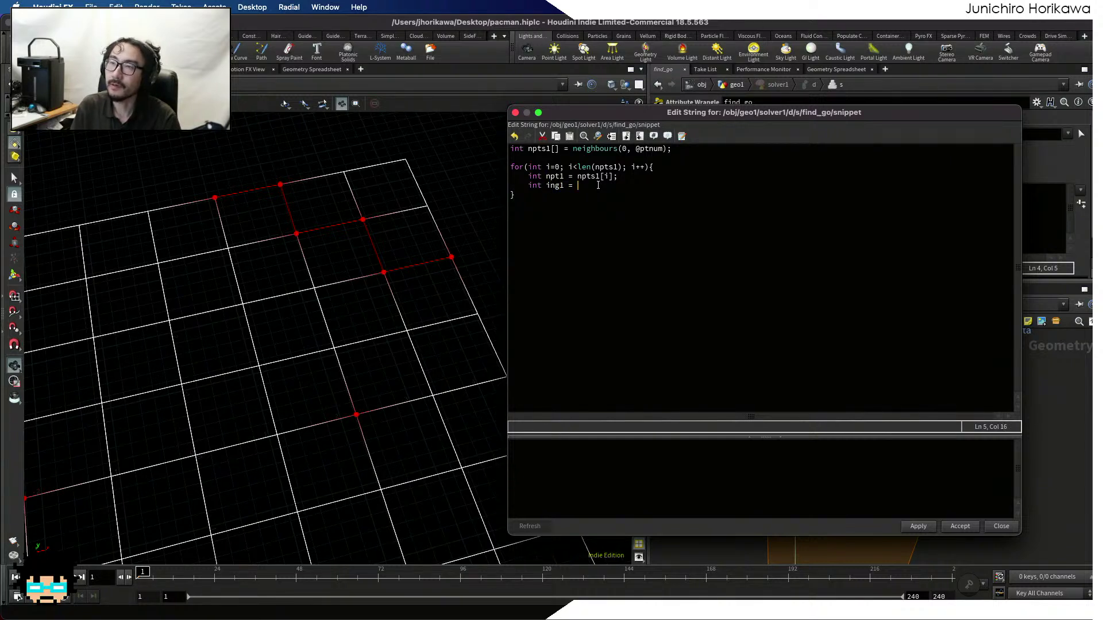
pyautogui.write('in')
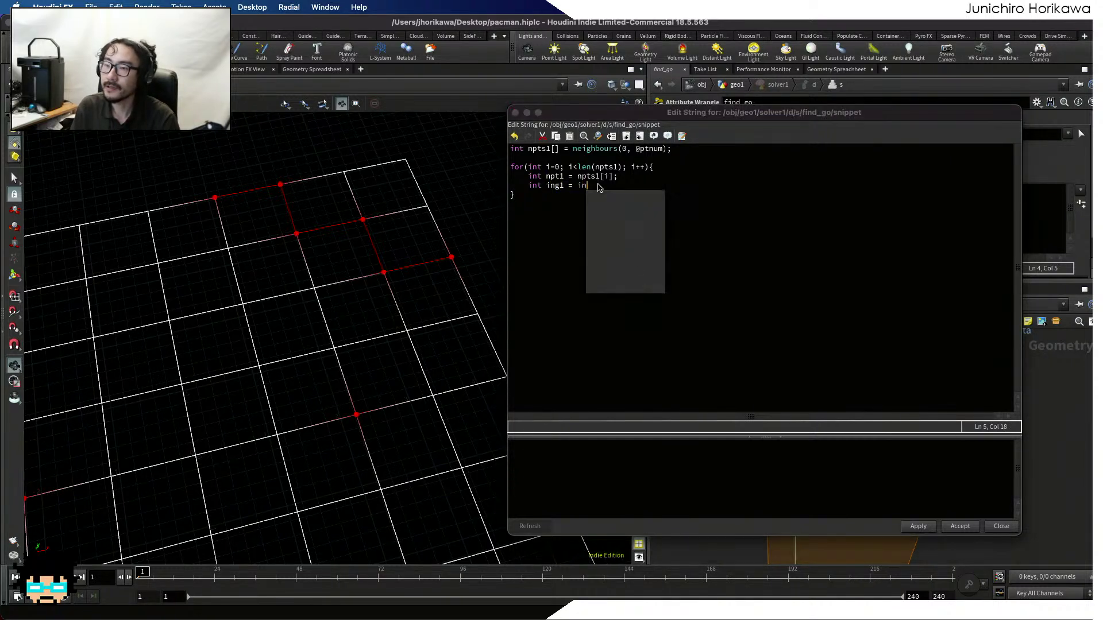
pyautogui.write('pointg')
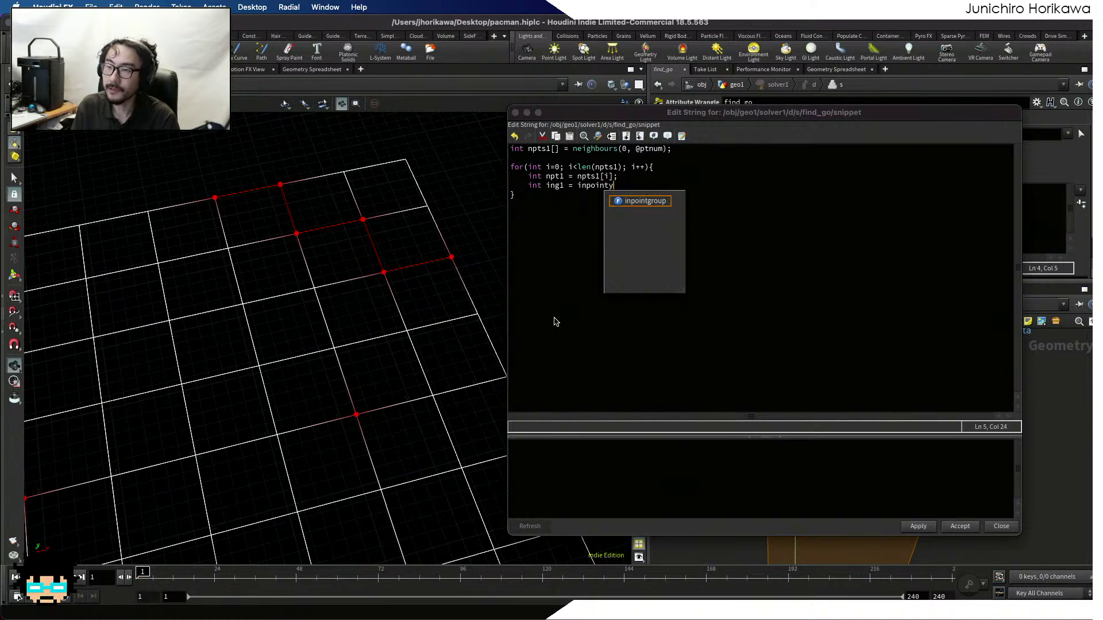
pyautogui.write('roup(0, ')
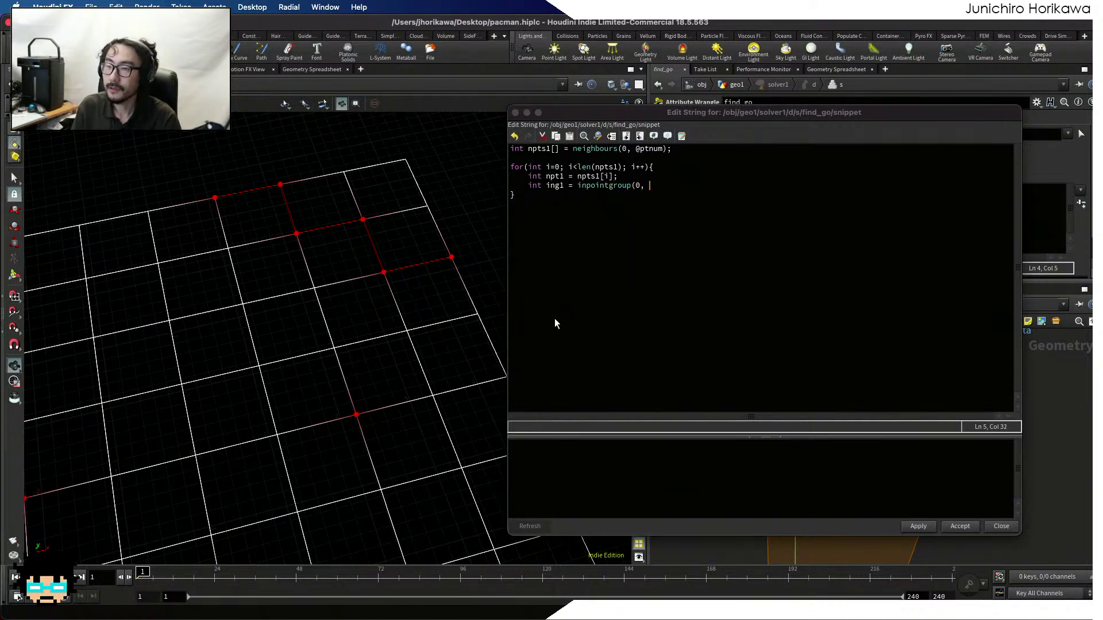
pyautogui.write('"agent", ')
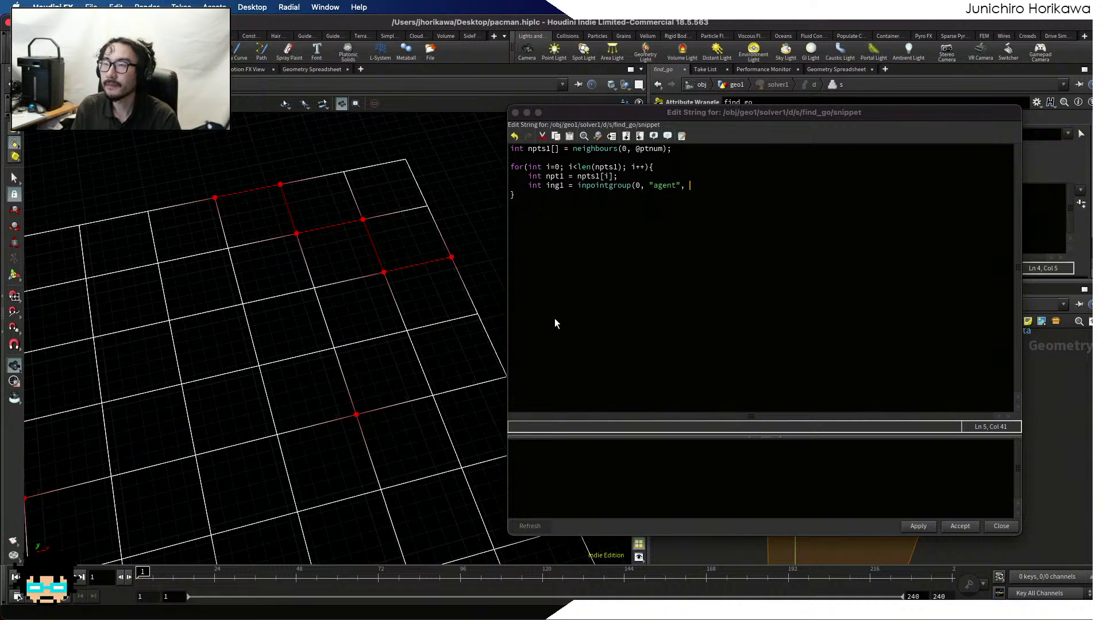
pyautogui.write('npt1)')
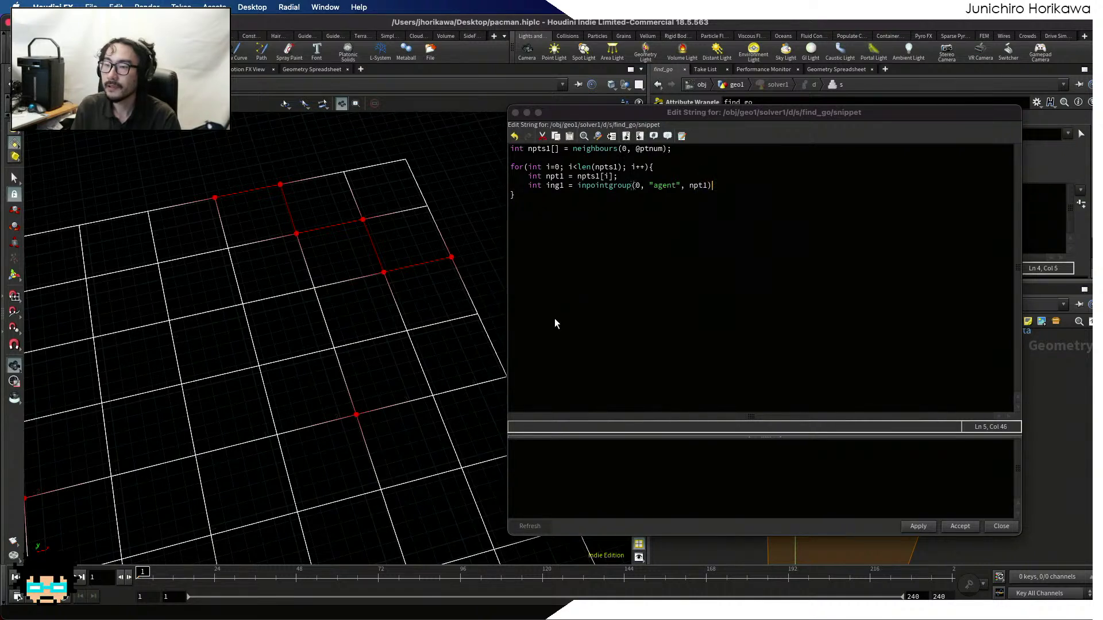
pyautogui.write(';')
pyautogui.press('Return')
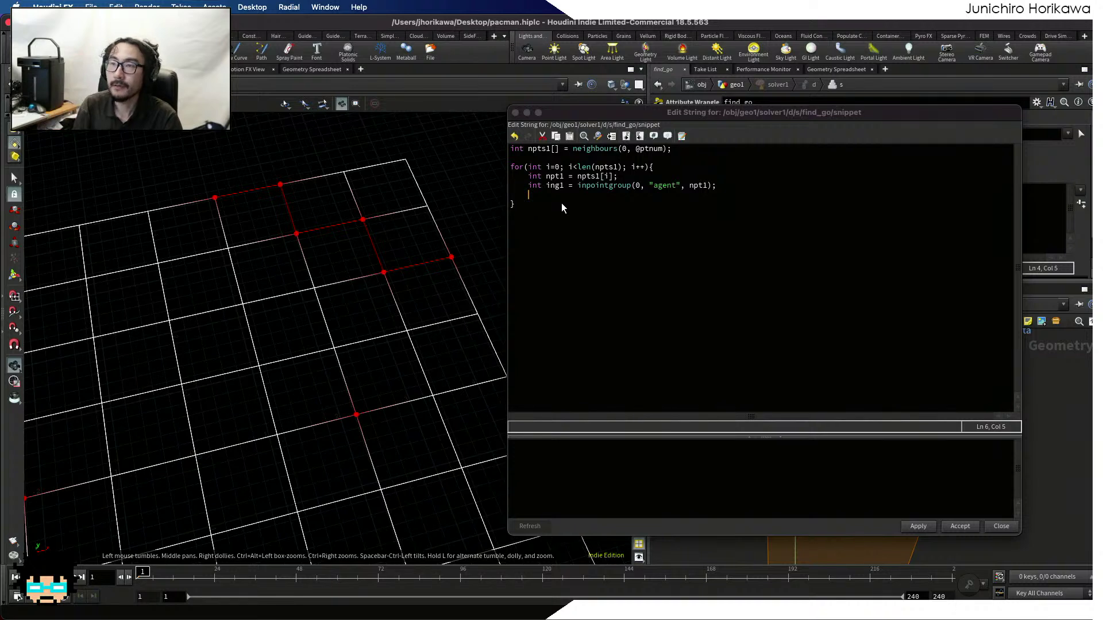
# Below the group test, add an empty conditional block if(ing1 == 1){ } with its closing brace aligned to the if
pyautogui.press('Return')
pyautogui.write('if(')
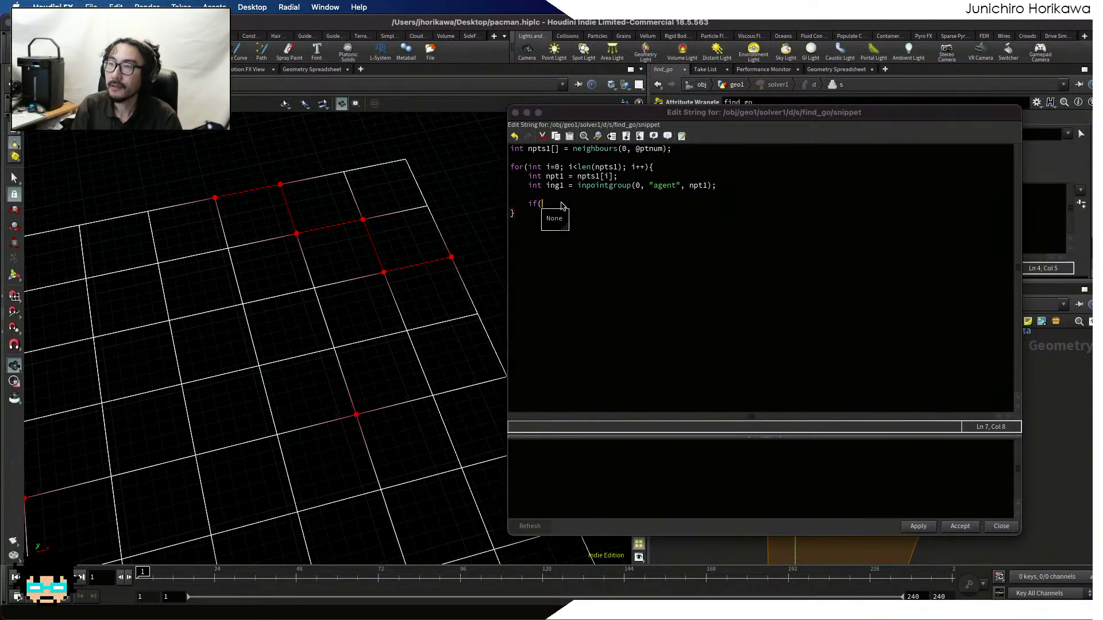
pyautogui.write('ing1')
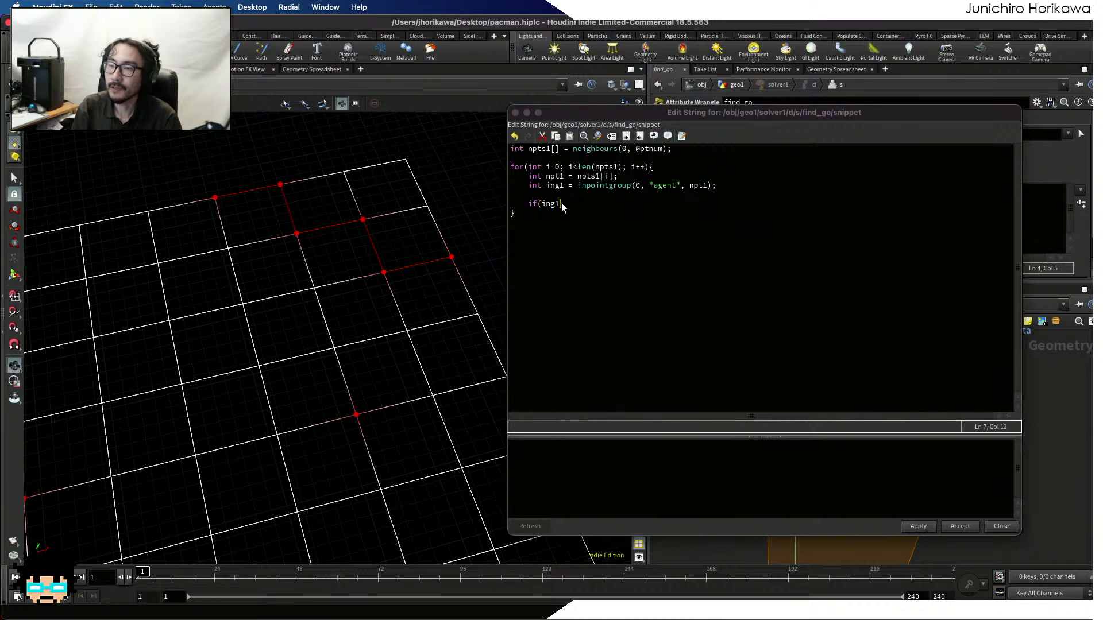
pyautogui.write(' == 1')
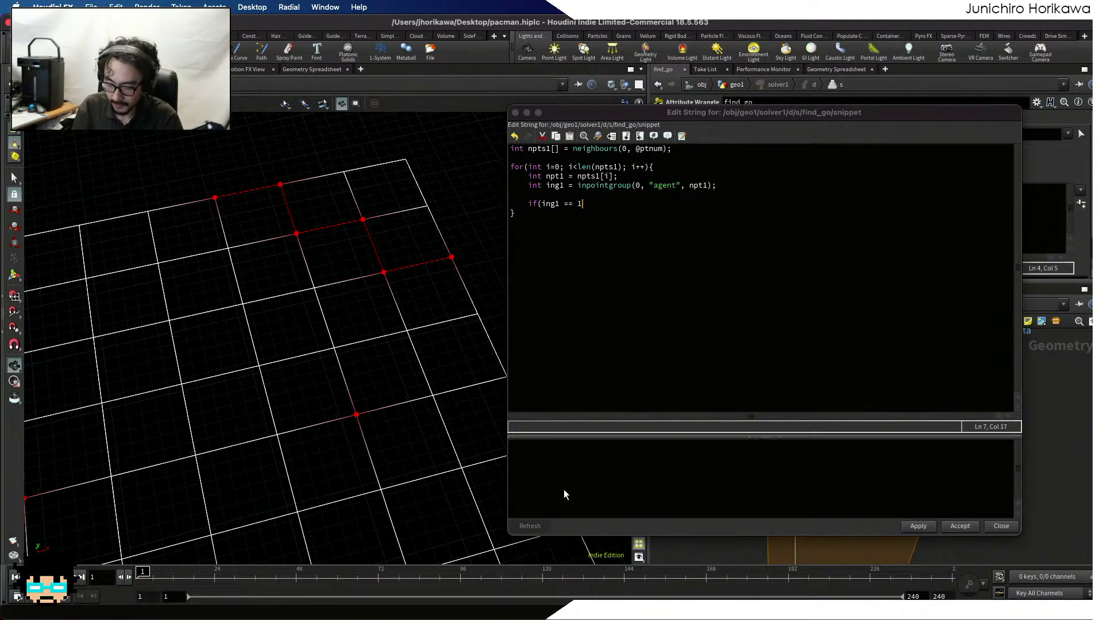
pyautogui.write('){')
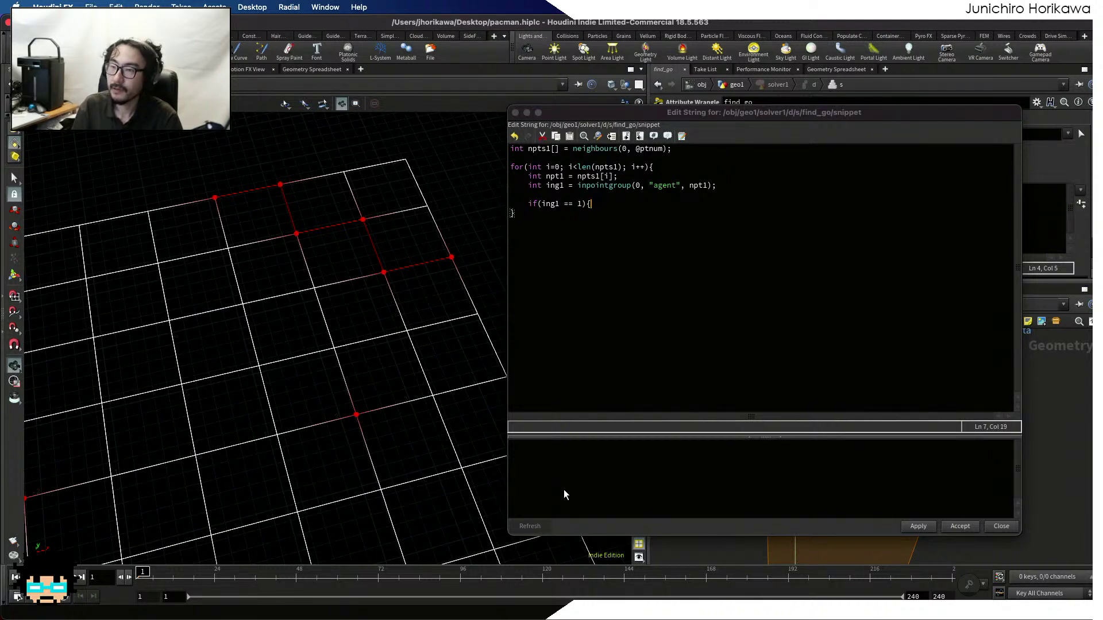
pyautogui.press('Return')
pyautogui.write('}')
pyautogui.press('Return')
pyautogui.press('Tab')
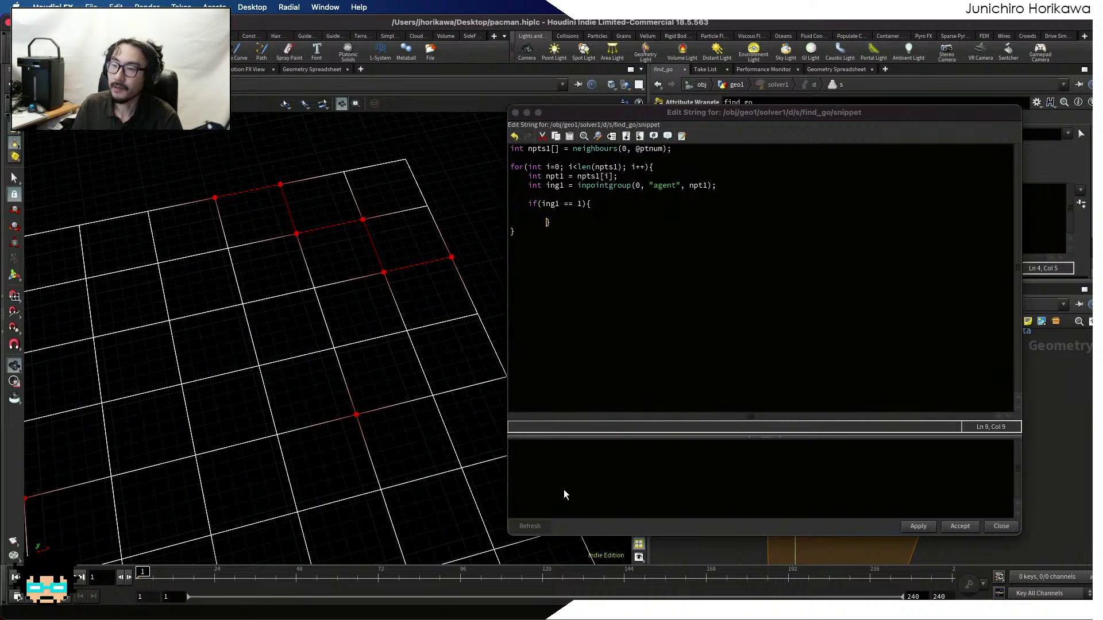
pyautogui.press('Down')
pyautogui.press('BackSpace')
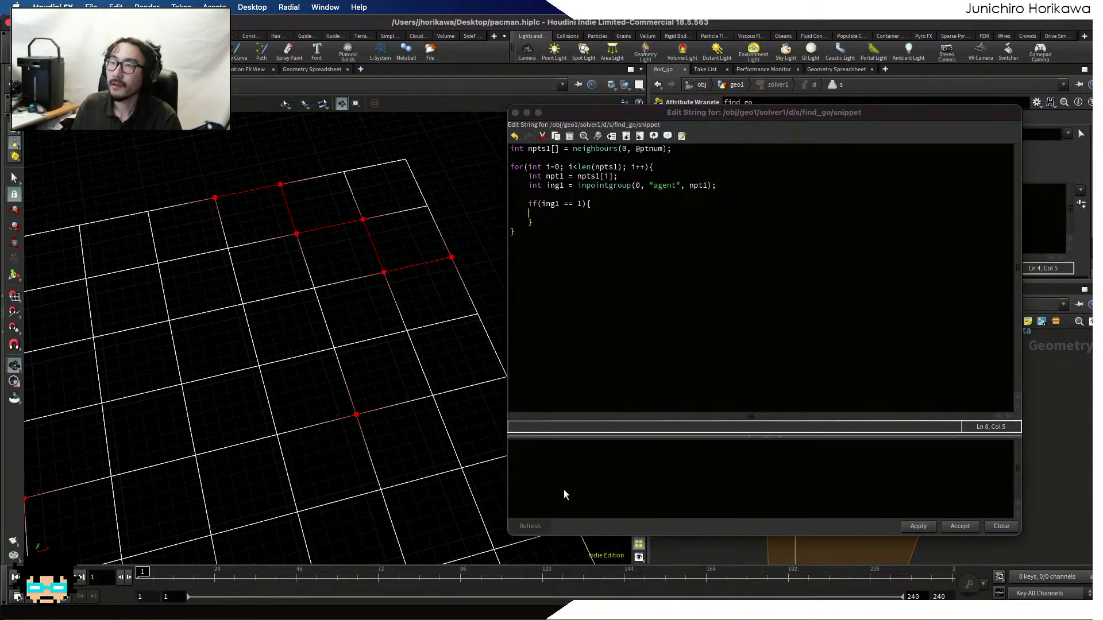
pyautogui.write('if(')
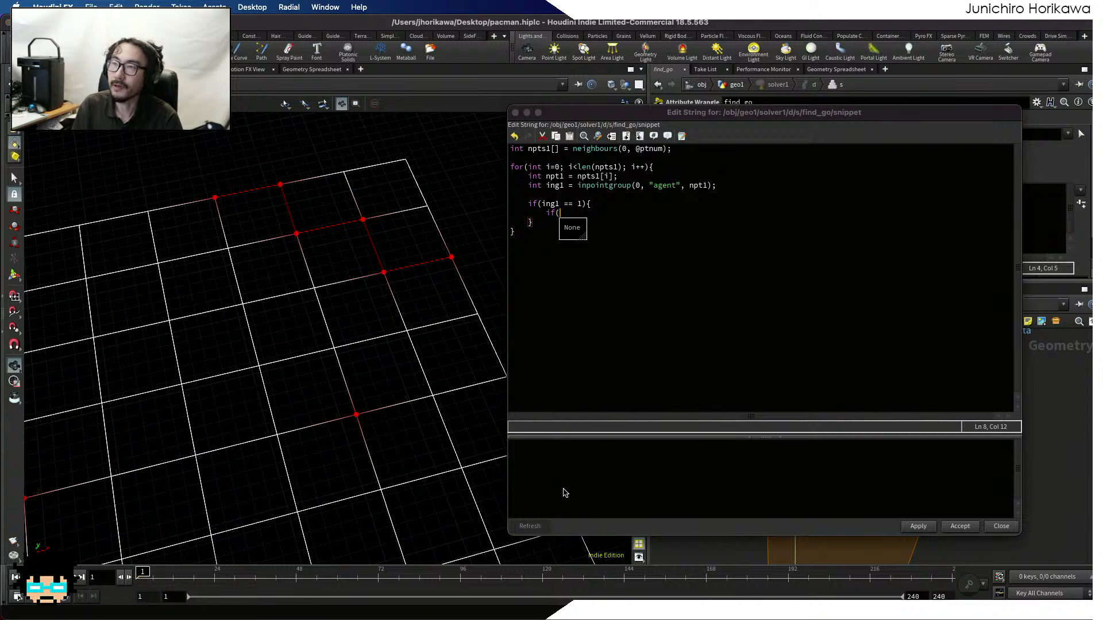
pyautogui.write('npt1')
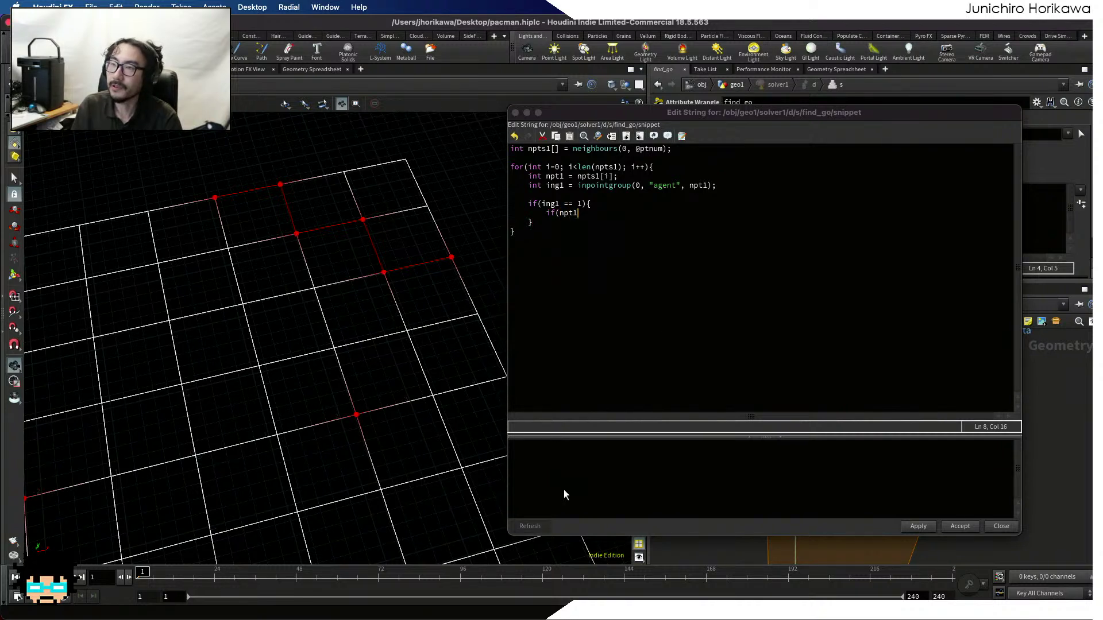
pyautogui.write(' < ')
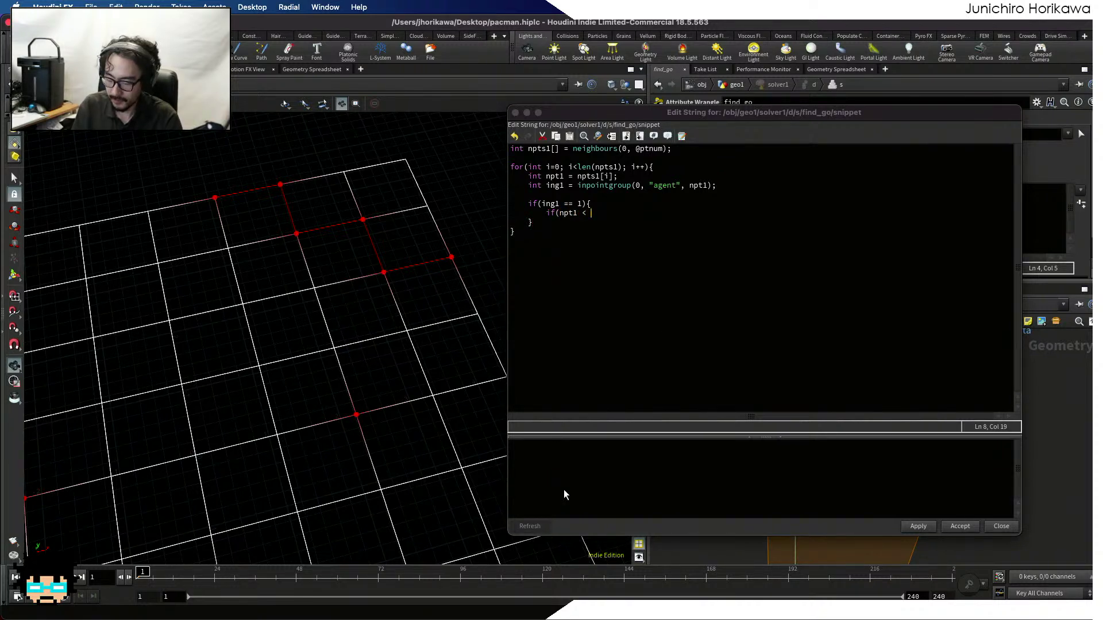
pyautogui.write('@ptnu')
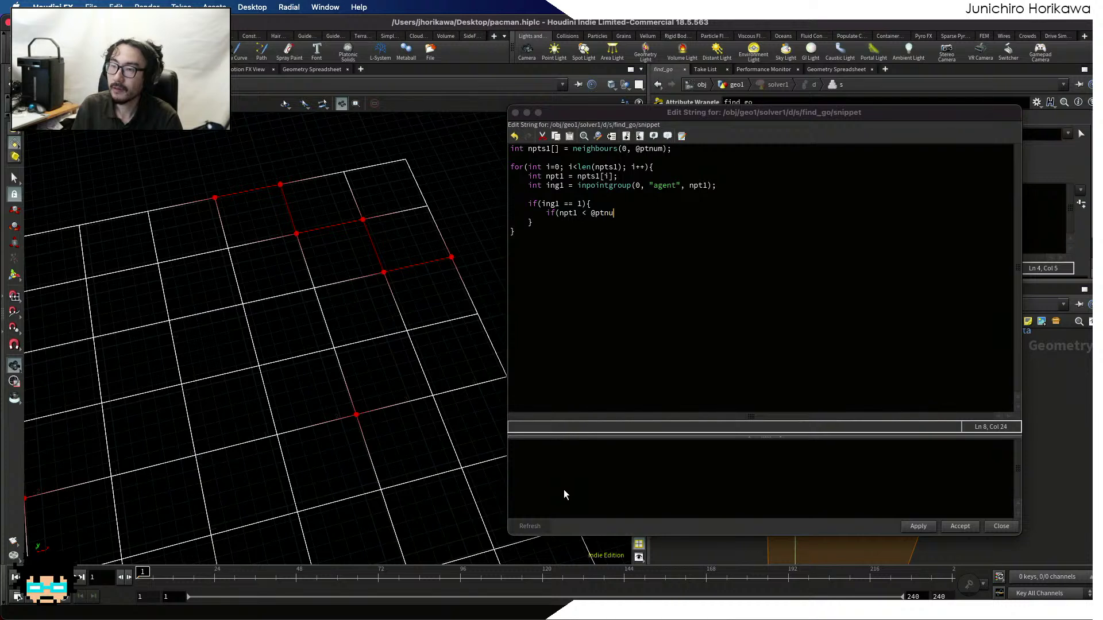
pyautogui.write('m){')
pyautogui.press('Return')
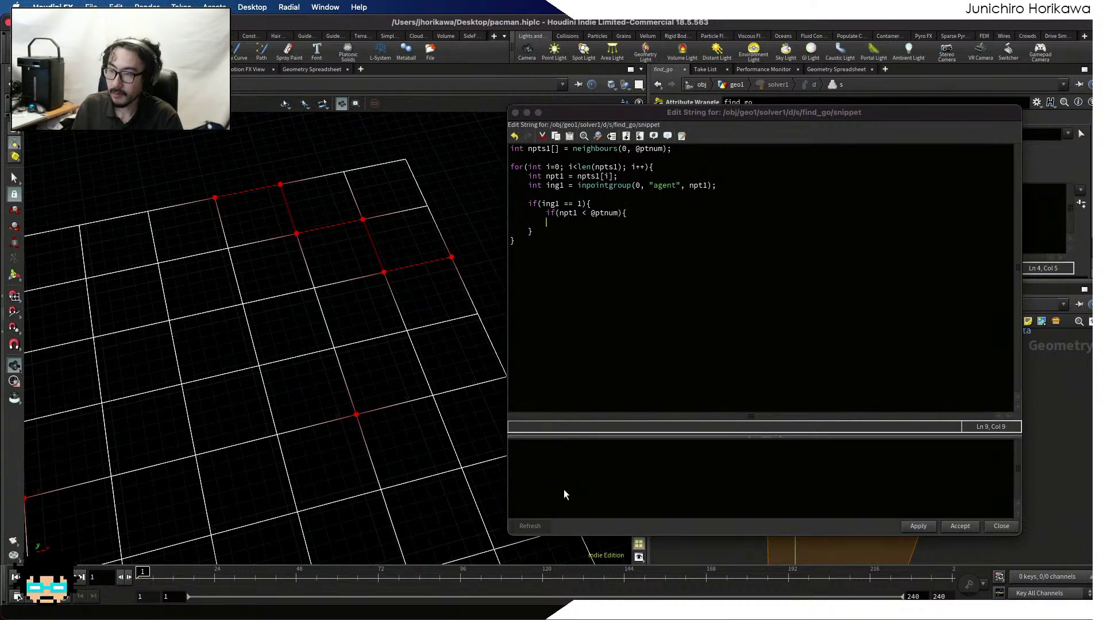
# Close the nested npt1 condition with a brace aligned to its if, and put an indented return; inside it
pyautogui.write('}')
pyautogui.press('Left')
pyautogui.press('Return')
pyautogui.press('Tab')
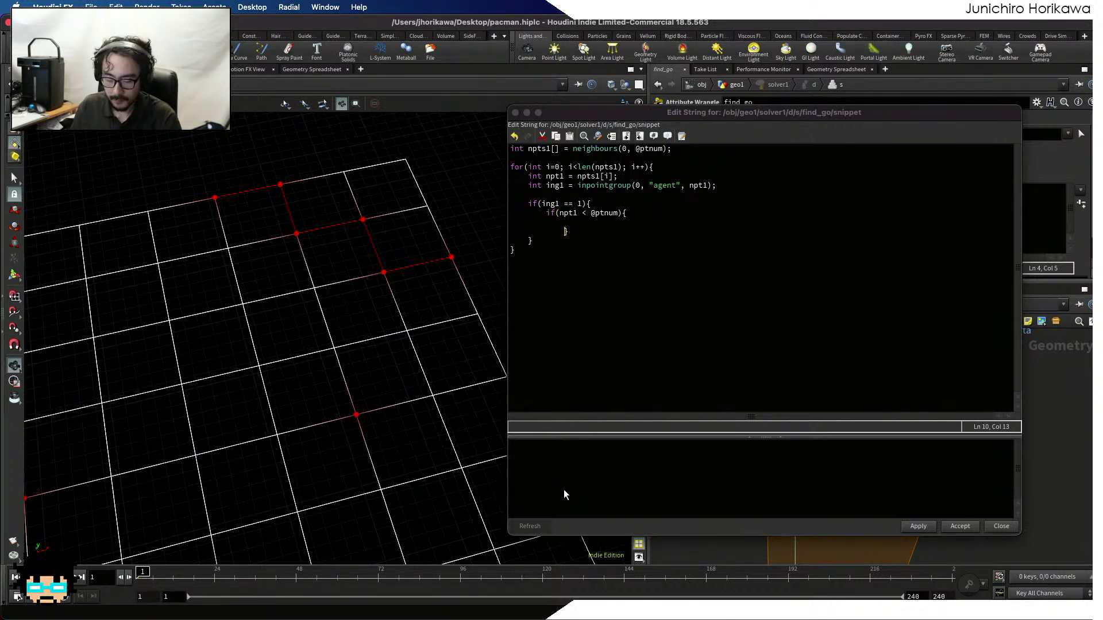
pyautogui.press('BackSpace')
pyautogui.press('Up')
pyautogui.press('Tab')
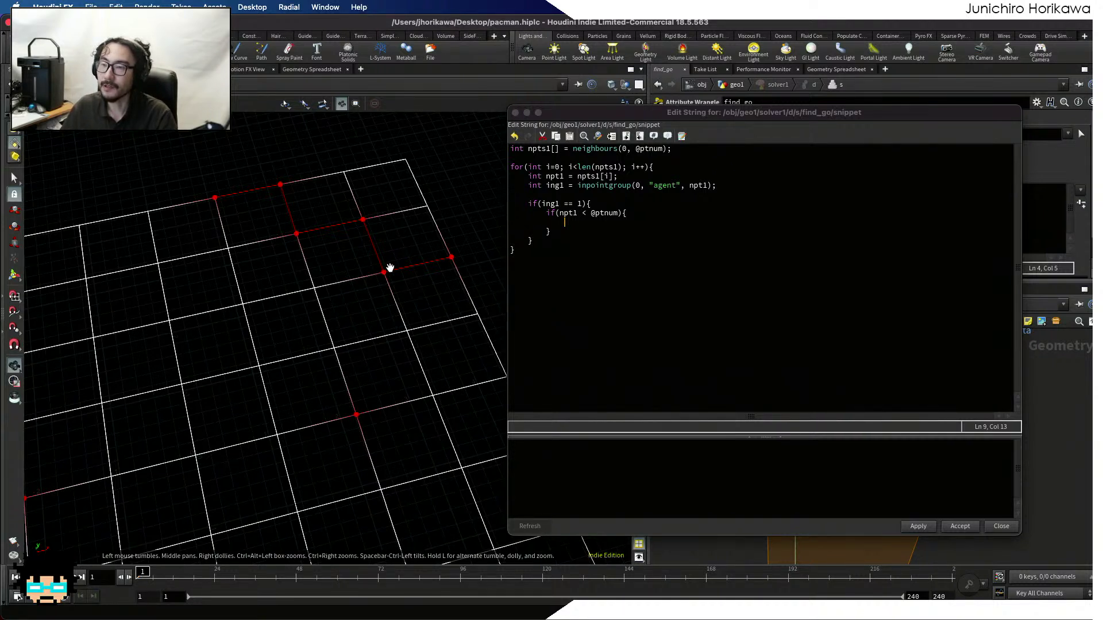
pyautogui.click(601, 226)
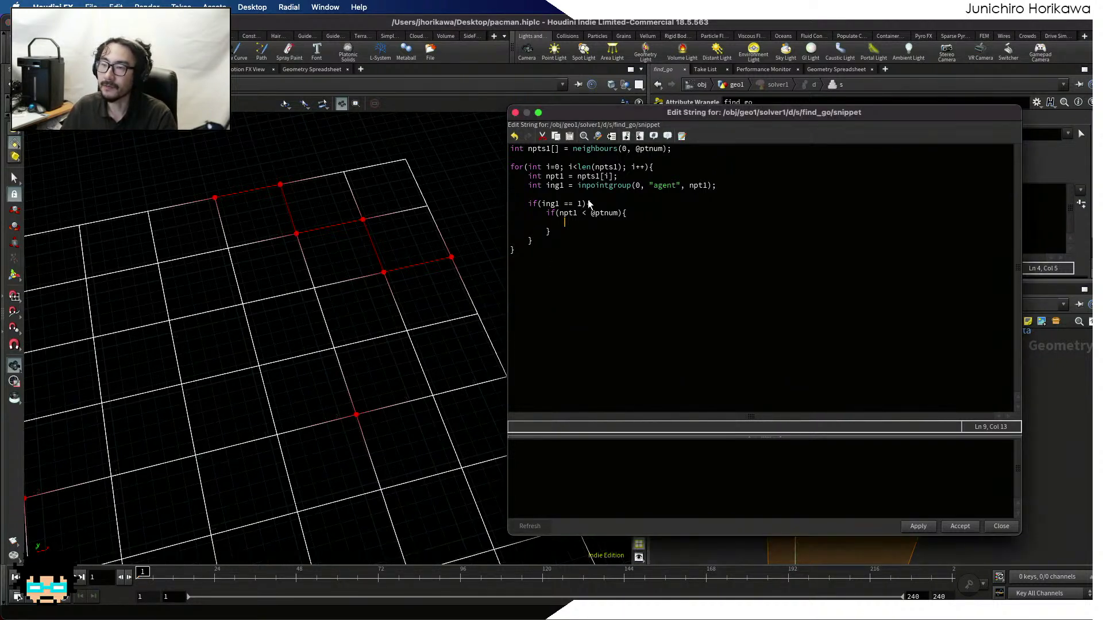
pyautogui.write('return;')
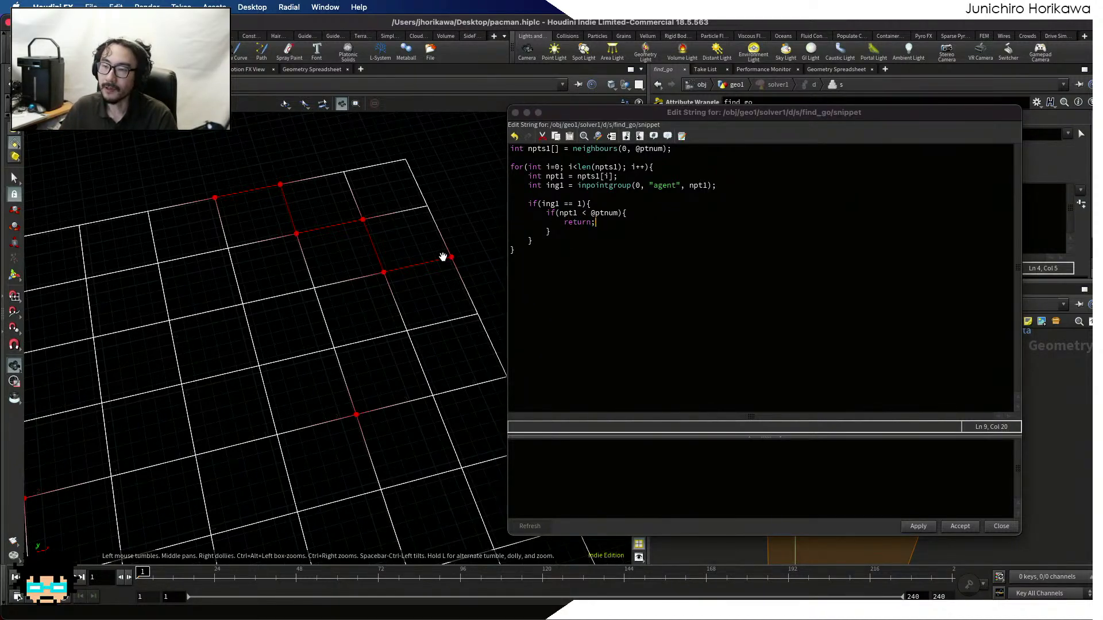
pyautogui.moveTo(455, 251); pyautogui.dragTo(444, 254)
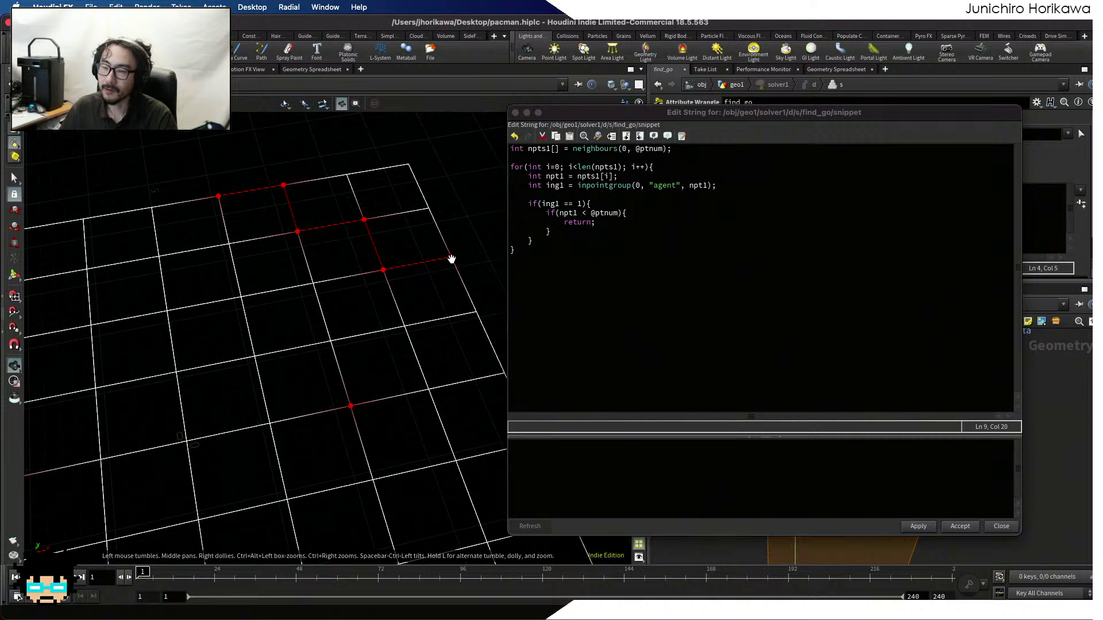
pyautogui.click(589, 231)
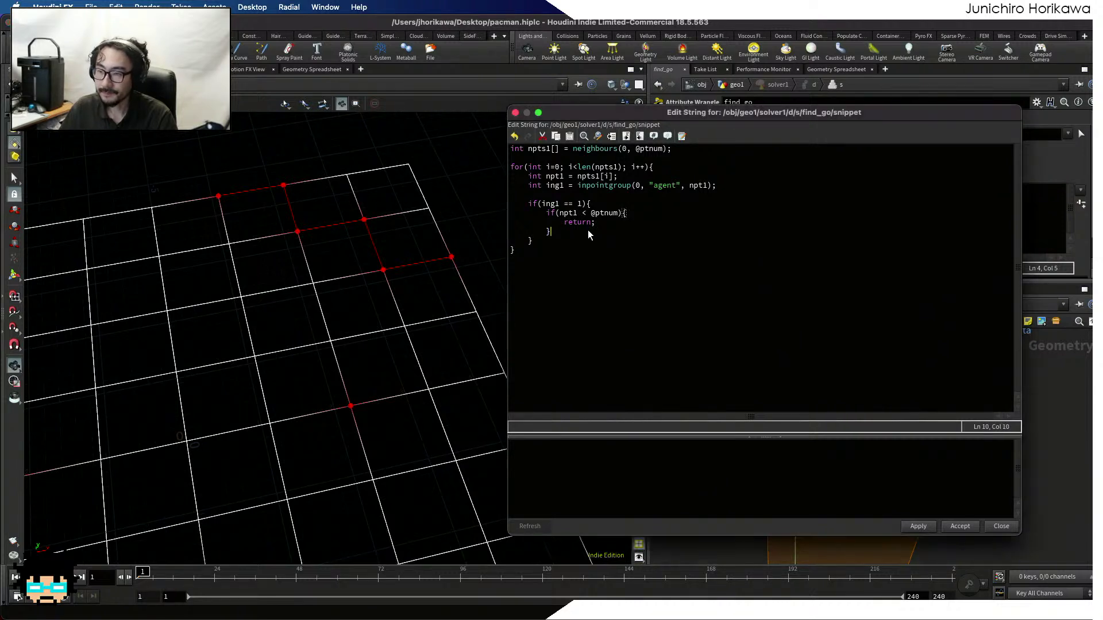
pyautogui.click(619, 253)
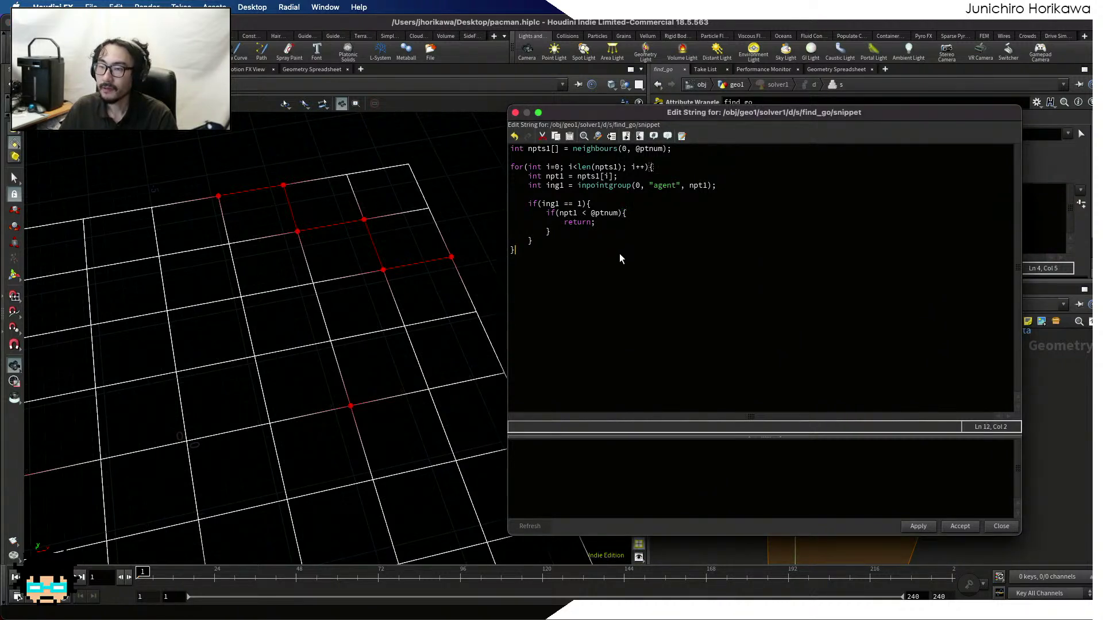
pyautogui.press('Return')
pyautogui.press('Return')
pyautogui.press('BackSpace')
pyautogui.press('BackSpace')
pyautogui.click(617, 227)
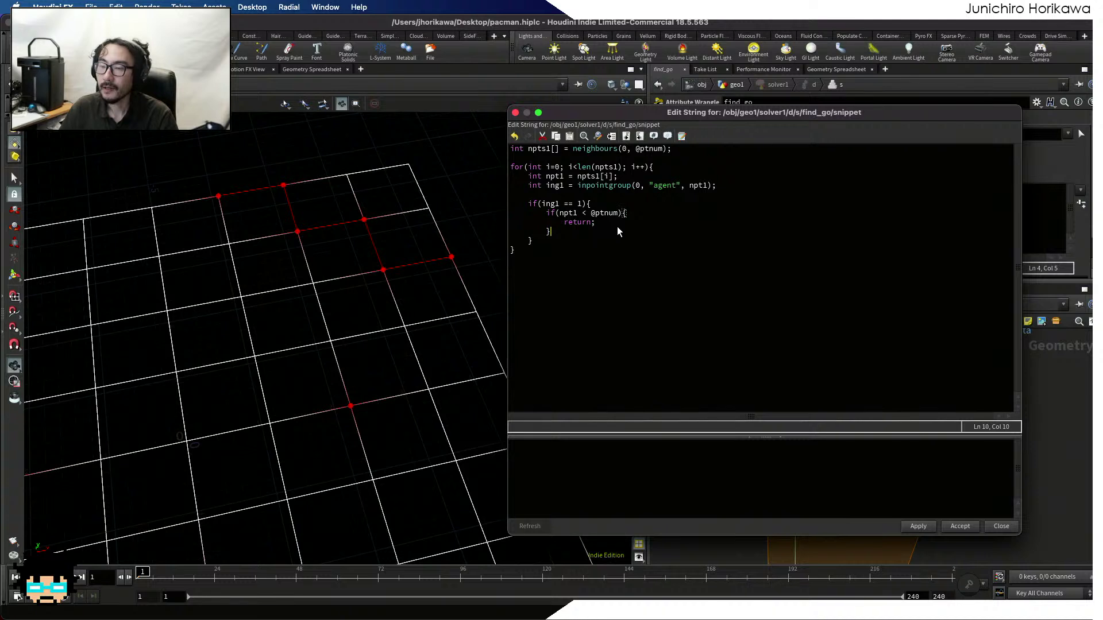
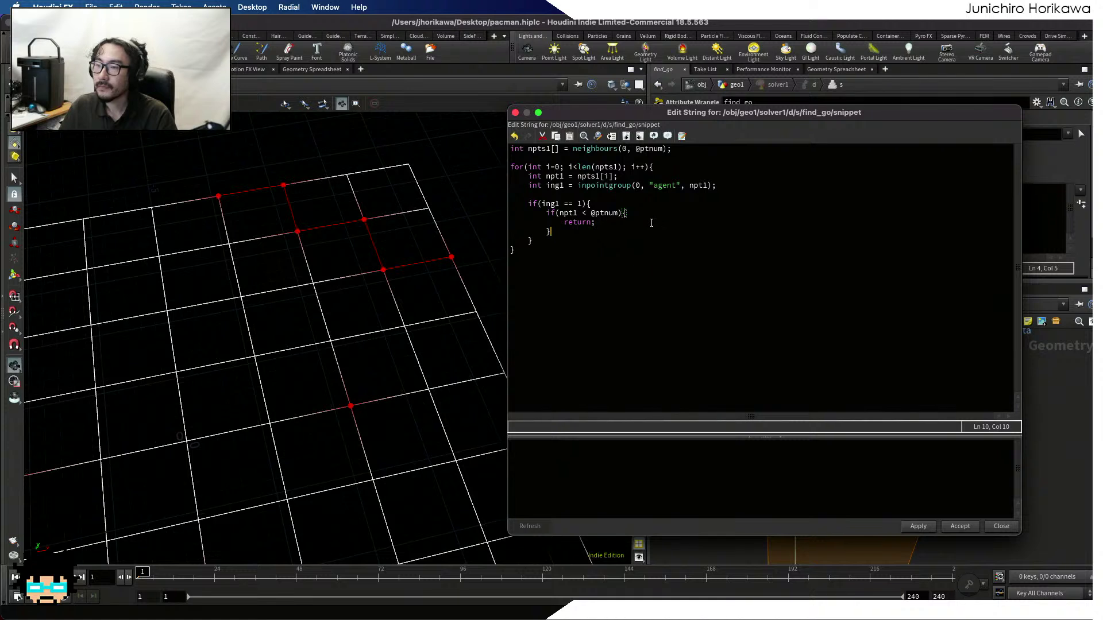
pyautogui.click(618, 213)
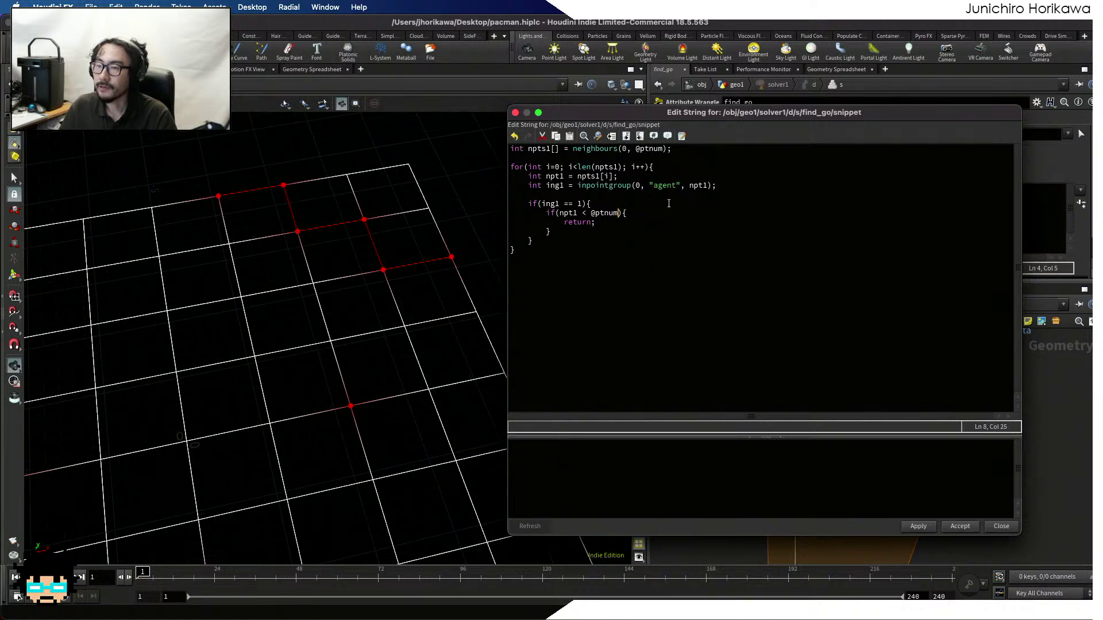
# Below the ing1 line, add a membership test for the go group: int go1 = inpointgroup(0, "go", npt1);
pyautogui.click(738, 184)
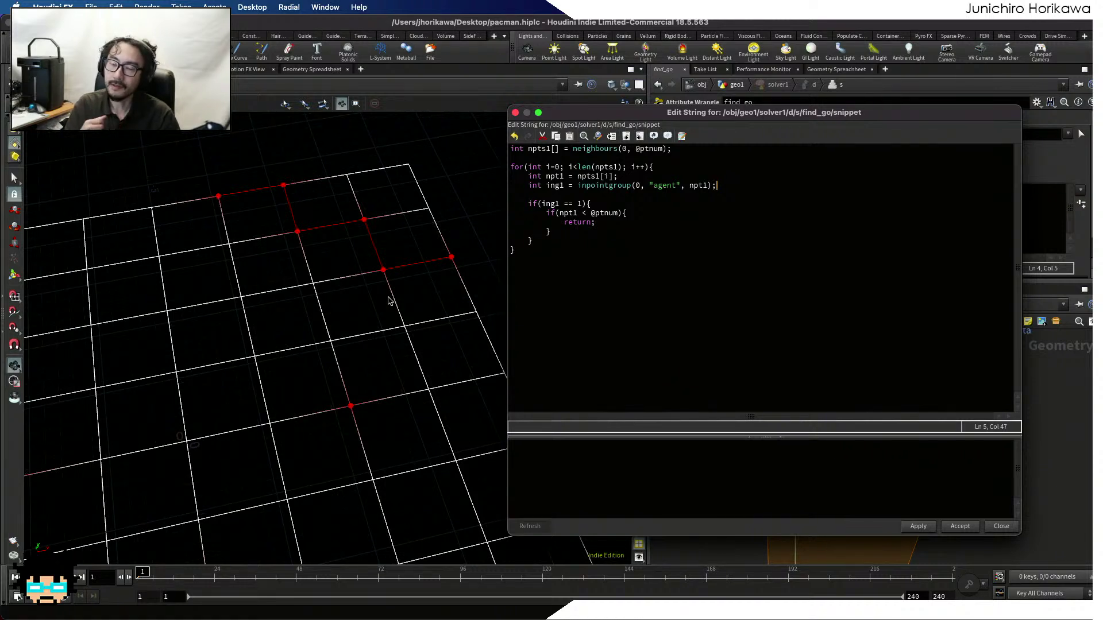
pyautogui.press('Return')
pyautogui.write('int gol = ')
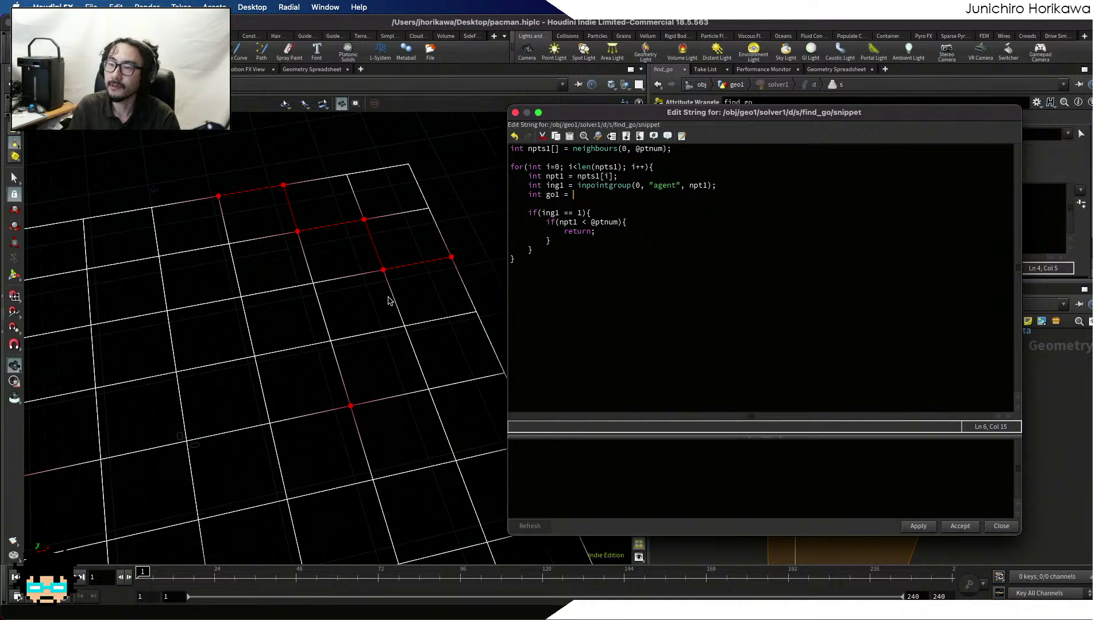
pyautogui.write('inpointgrou')
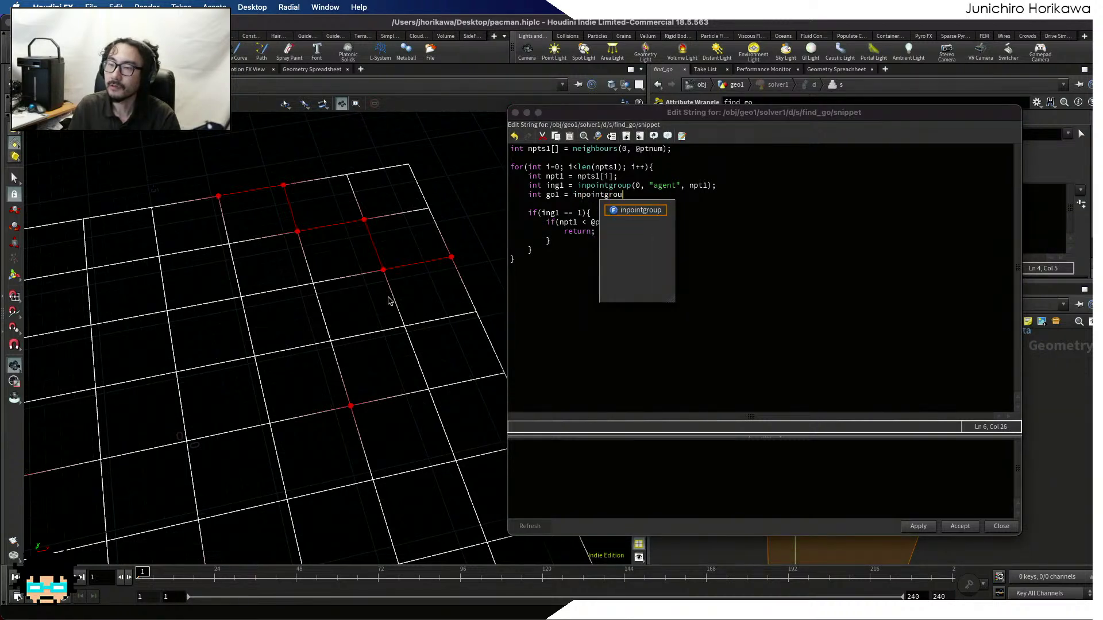
pyautogui.write('p(0, "go')
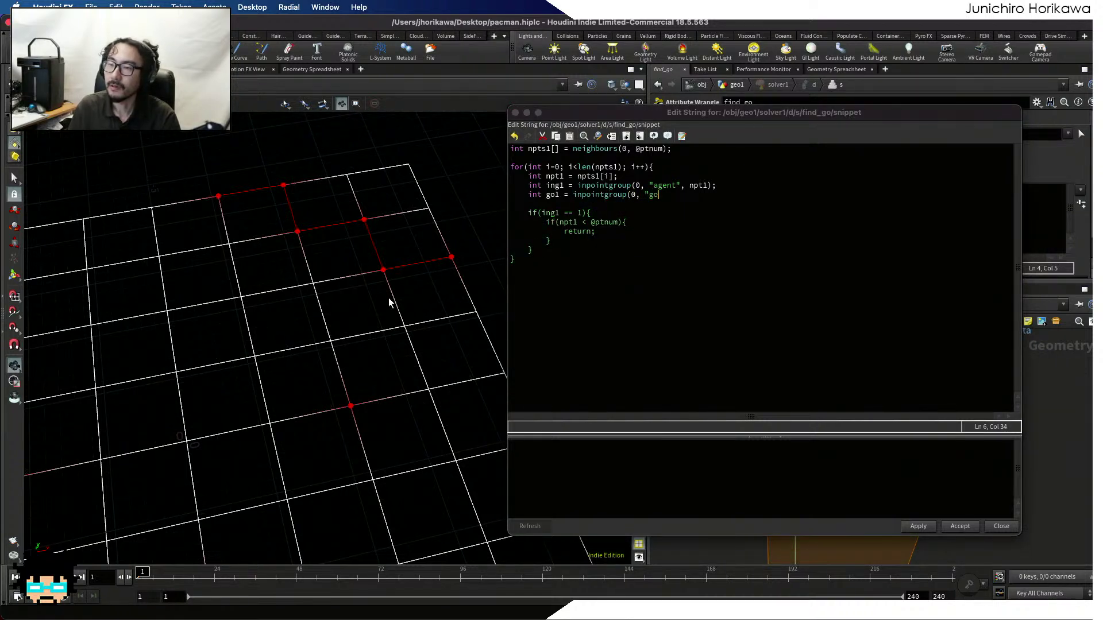
pyautogui.write('", npt12')
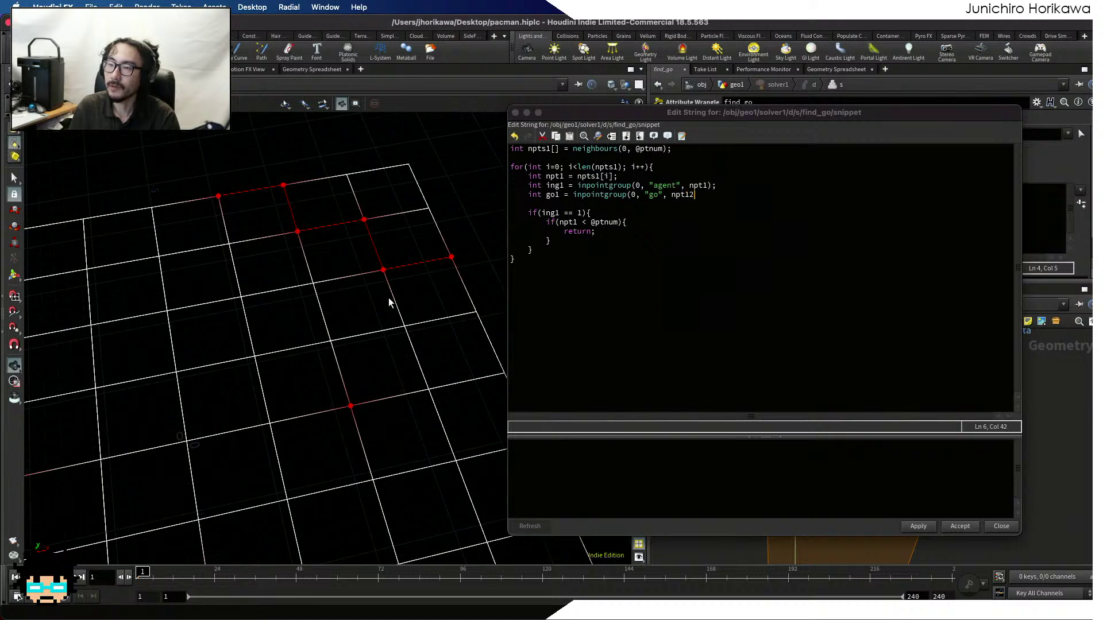
pyautogui.press('BackSpace')
pyautogui.write(');')
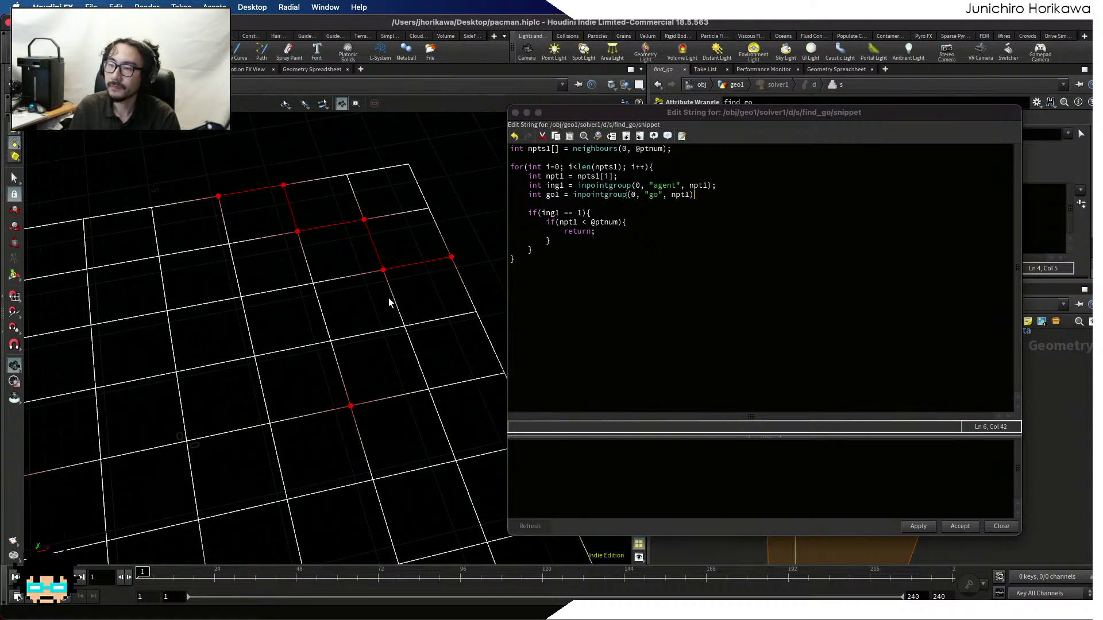
# Extend the outer if condition so it also requires the go test to be zero: if(ing1 == 1 && go1 == 0)
pyautogui.press('Down')
pyautogui.press('Down')
pyautogui.press('Left')
pyautogui.press('Left')
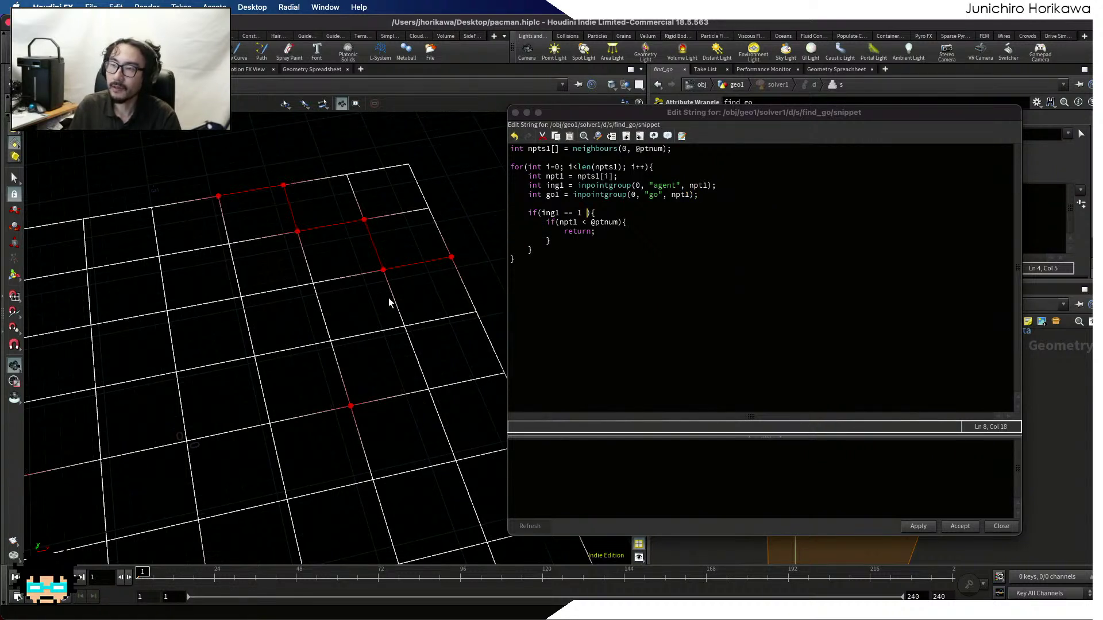
pyautogui.press('BackSpace')
pyautogui.press('BackSpace')
pyautogui.press('BackSpace')
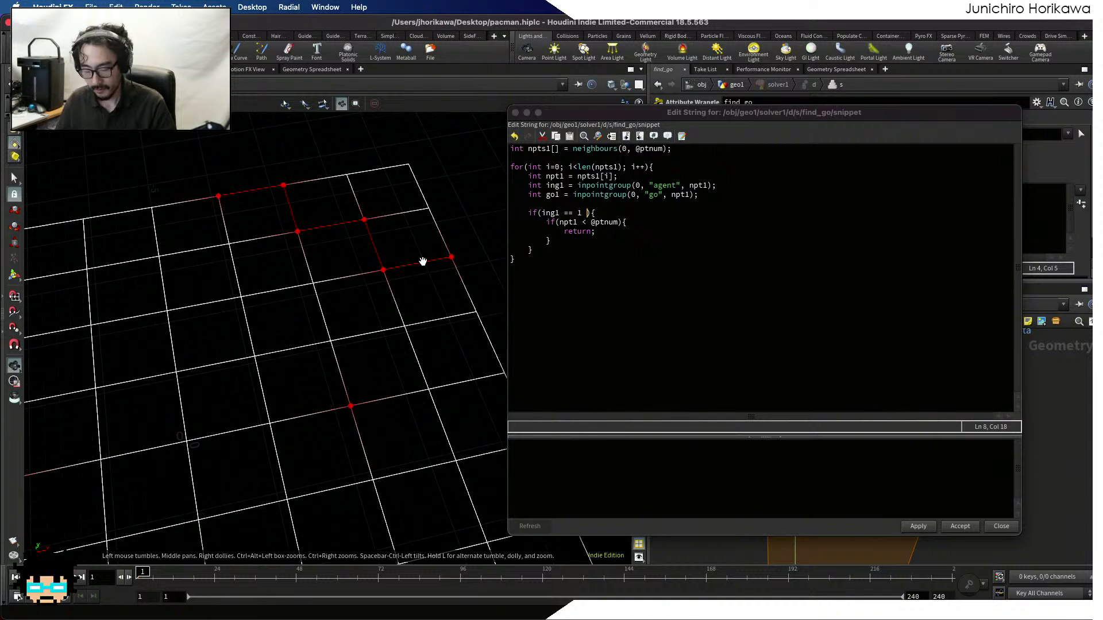
pyautogui.write('&& ')
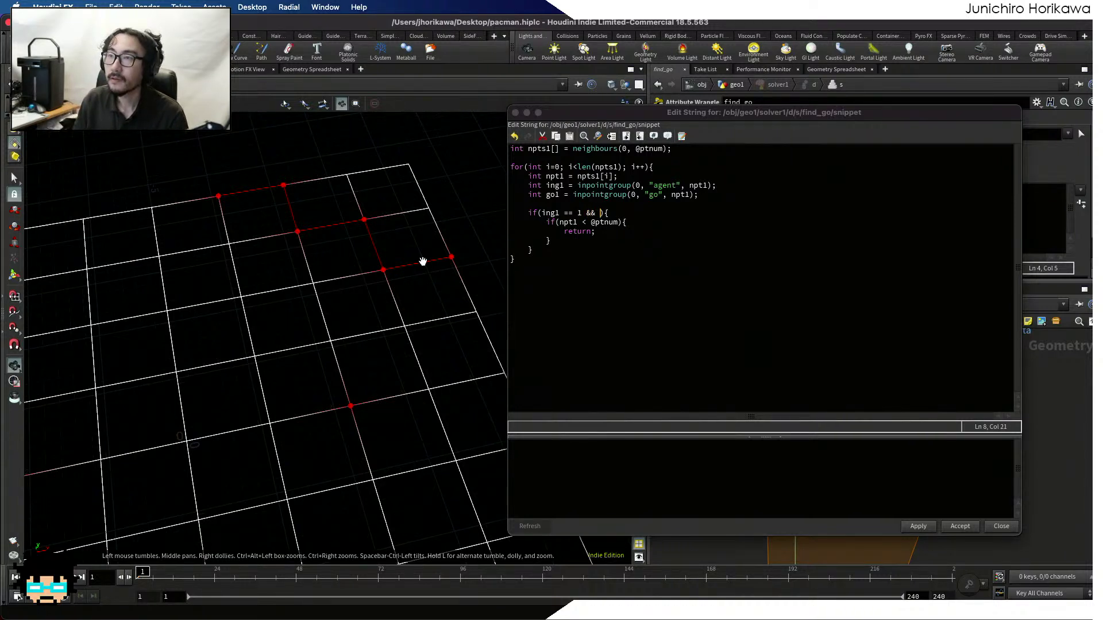
pyautogui.write('gol == ')
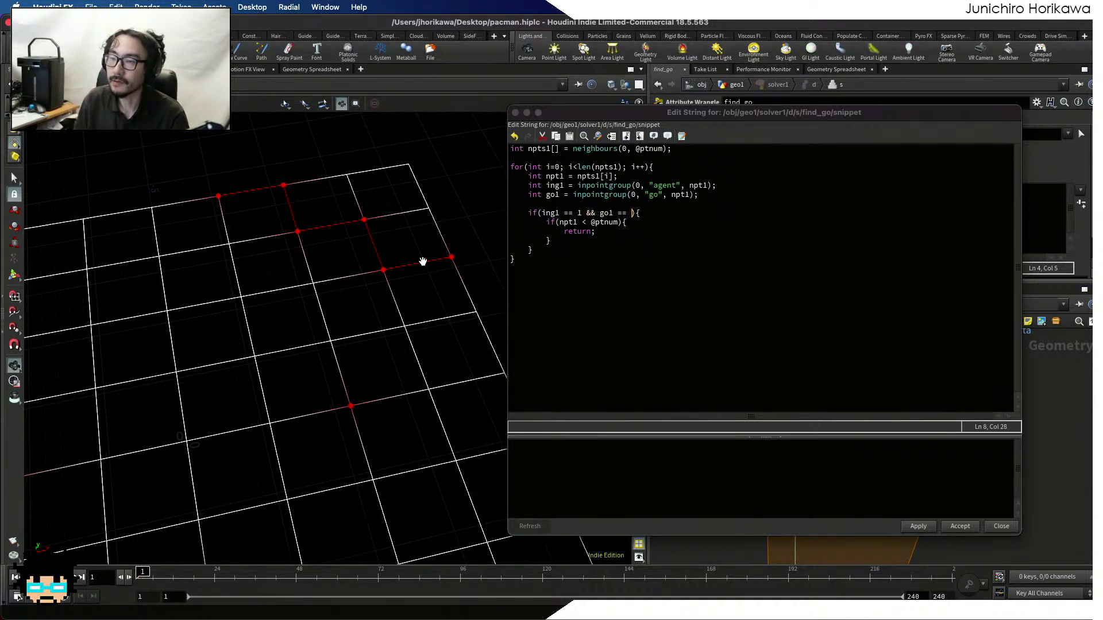
pyautogui.write('9')
pyautogui.press('BackSpace')
pyautogui.write('0')
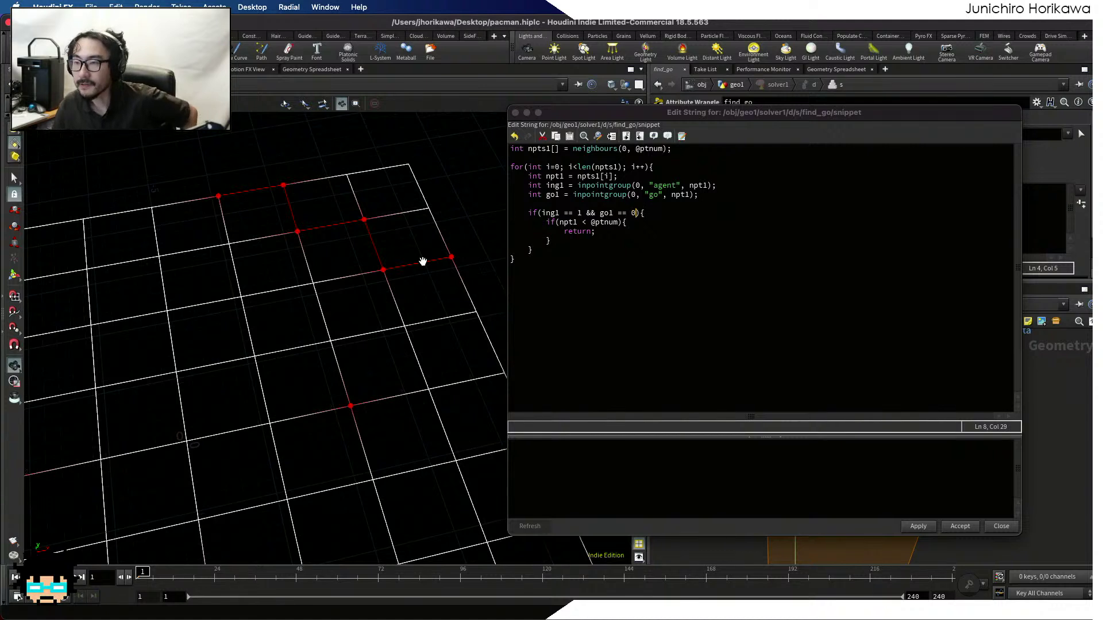
pyautogui.doubleClick(590, 214)
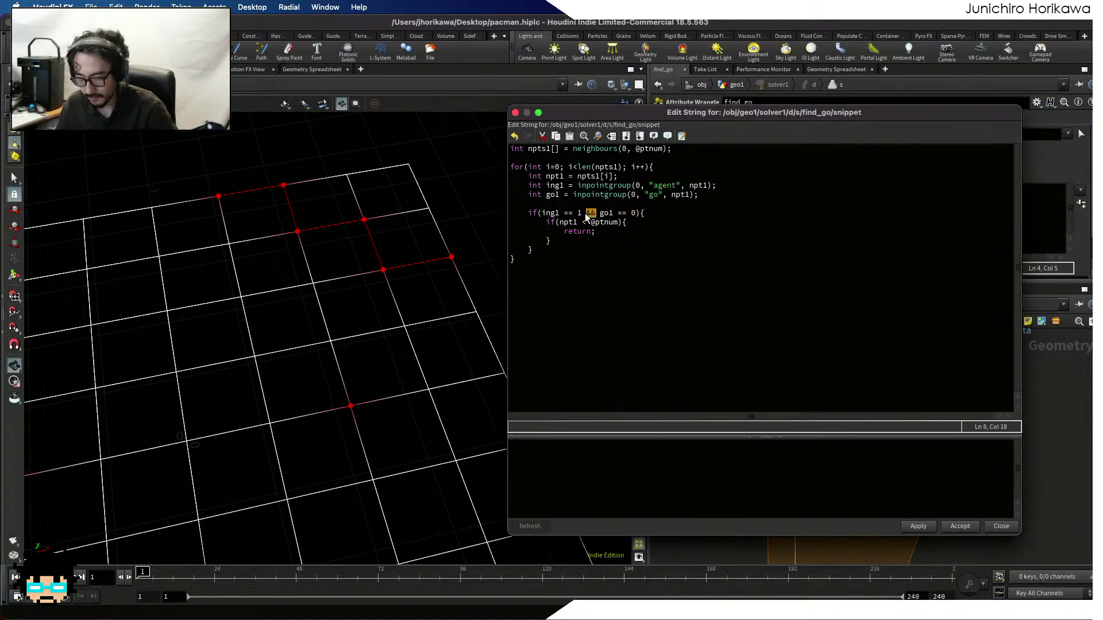
pyautogui.write('||')
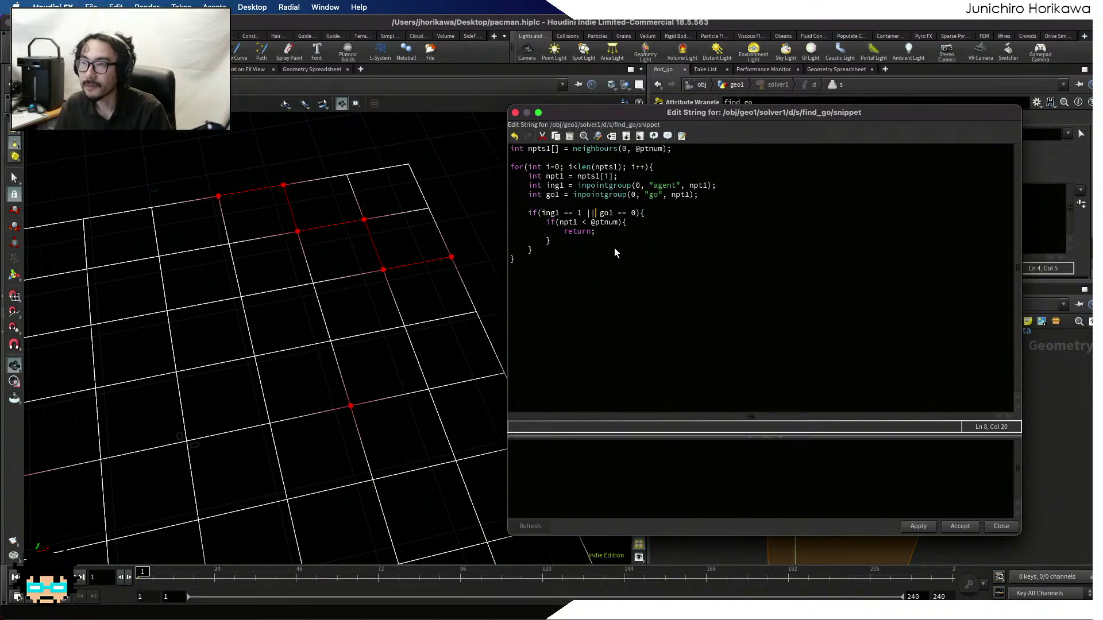
pyautogui.press('BackSpace')
pyautogui.press('BackSpace')
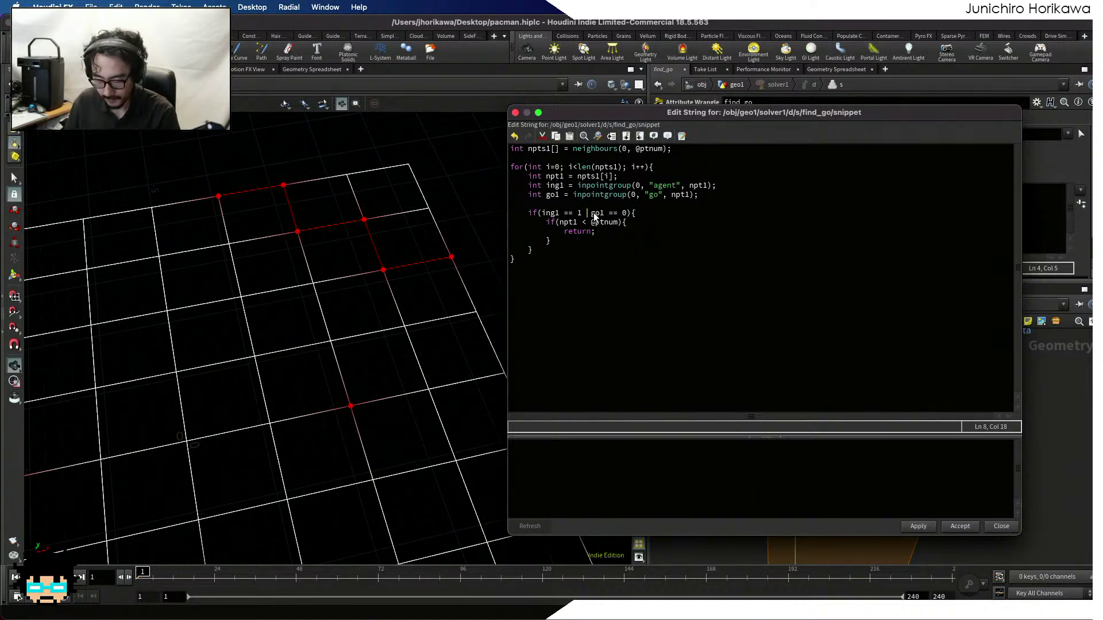
pyautogui.write('&&')
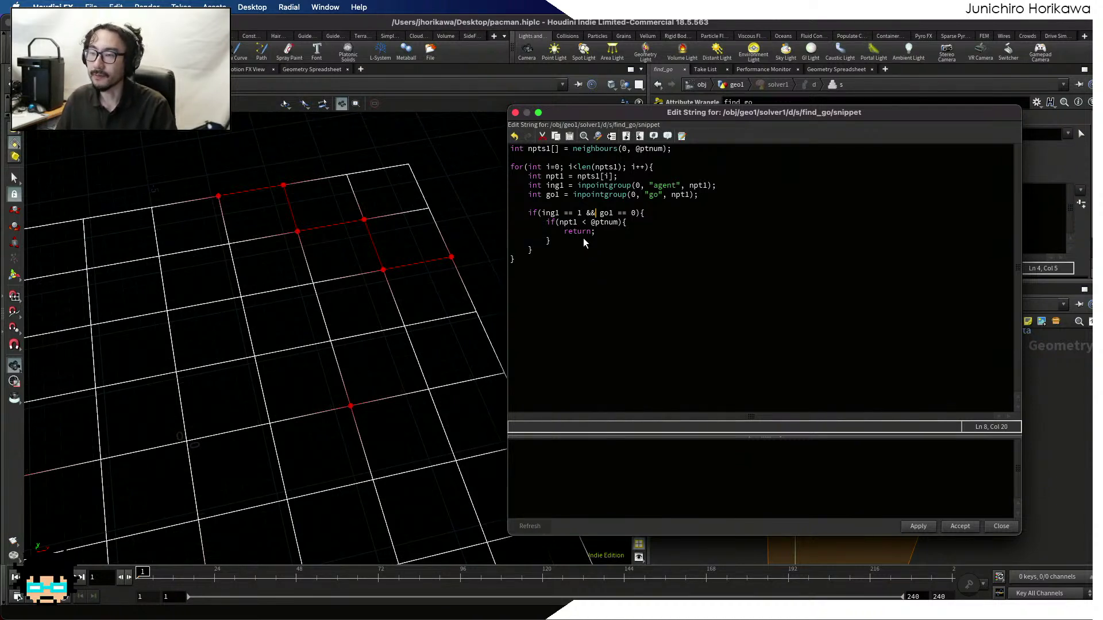
# Below the closed outer if block, still inside the for loop, start declaring a second integer array: int npts2[] =
pyautogui.click(548, 250)
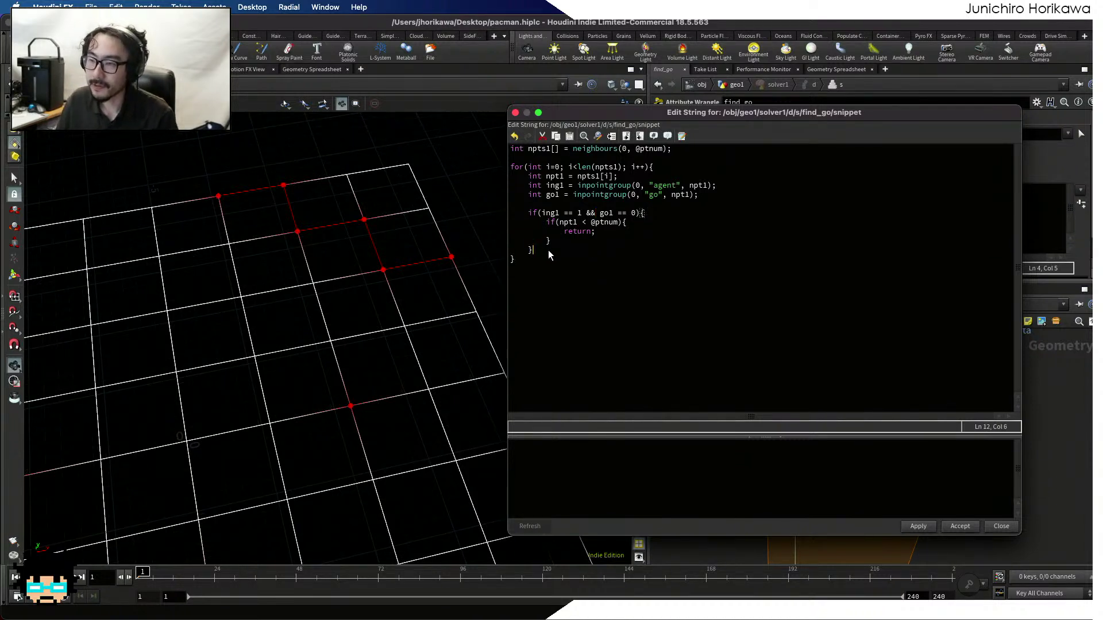
pyautogui.press('Return')
pyautogui.press('Return')
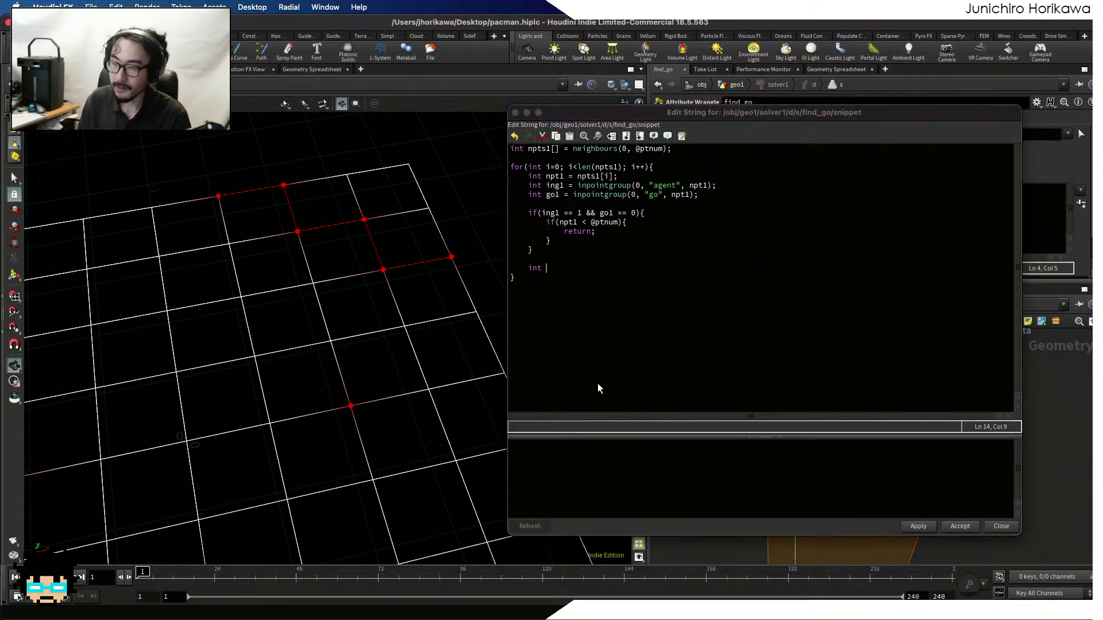
pyautogui.write('npts2[')
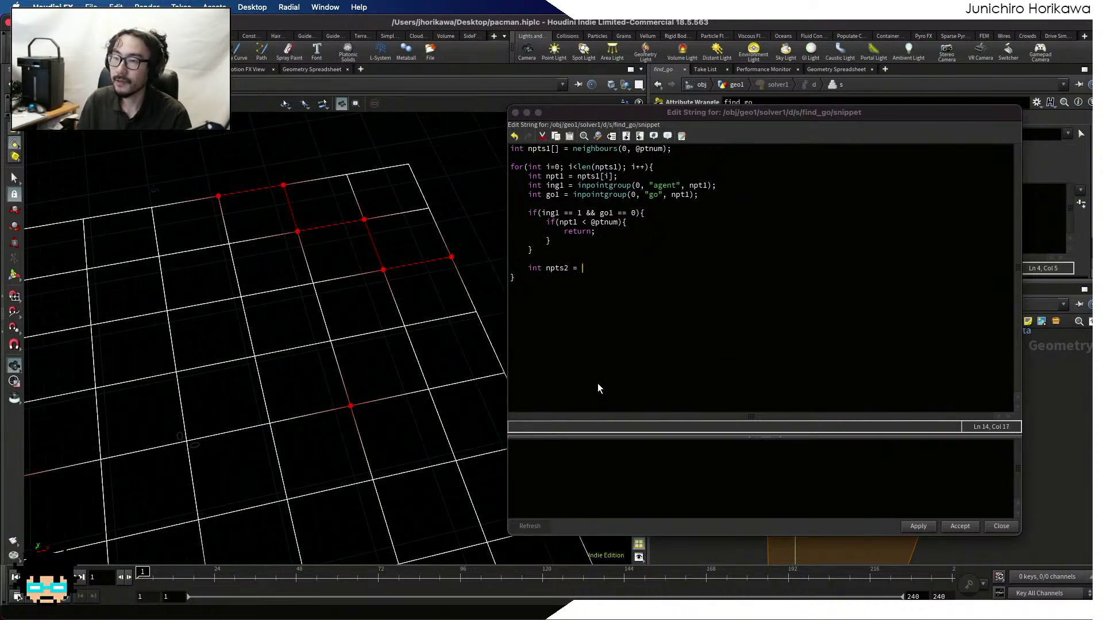
pyautogui.write('] = nearpoi')
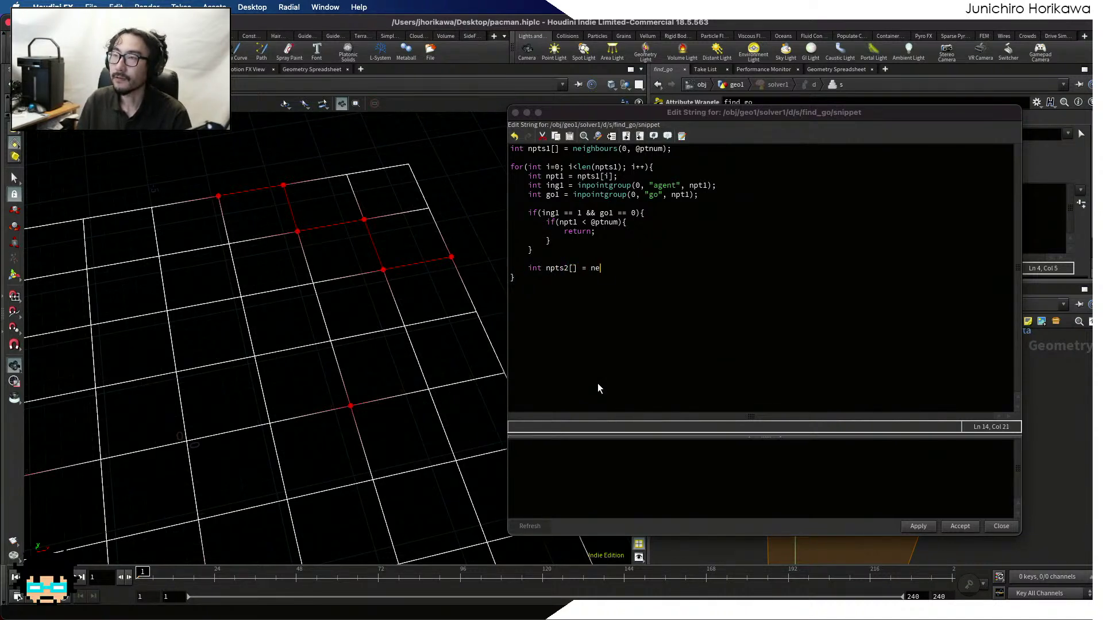
pyautogui.press('BackSpace')
pyautogui.press('BackSpace')
pyautogui.press('BackSpace')
pyautogui.press('BackSpace')
pyautogui.press('BackSpace')
pyautogui.press('BackSpace')
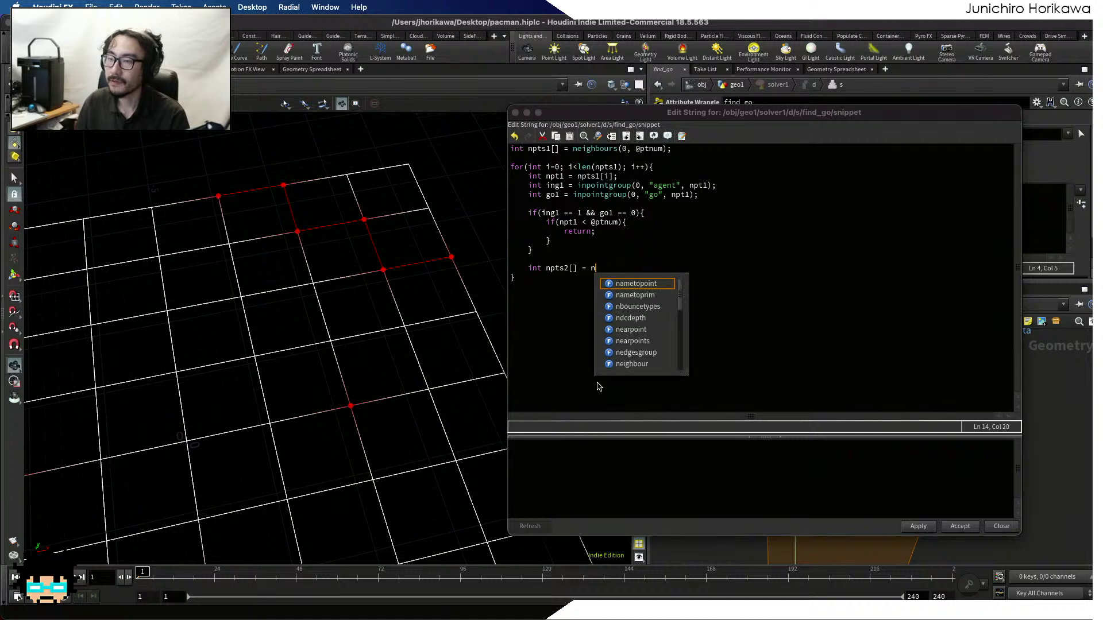
pyautogui.moveTo(675, 168); pyautogui.dragTo(574, 148)
pyautogui.press('super+c')
pyautogui.click(612, 268)
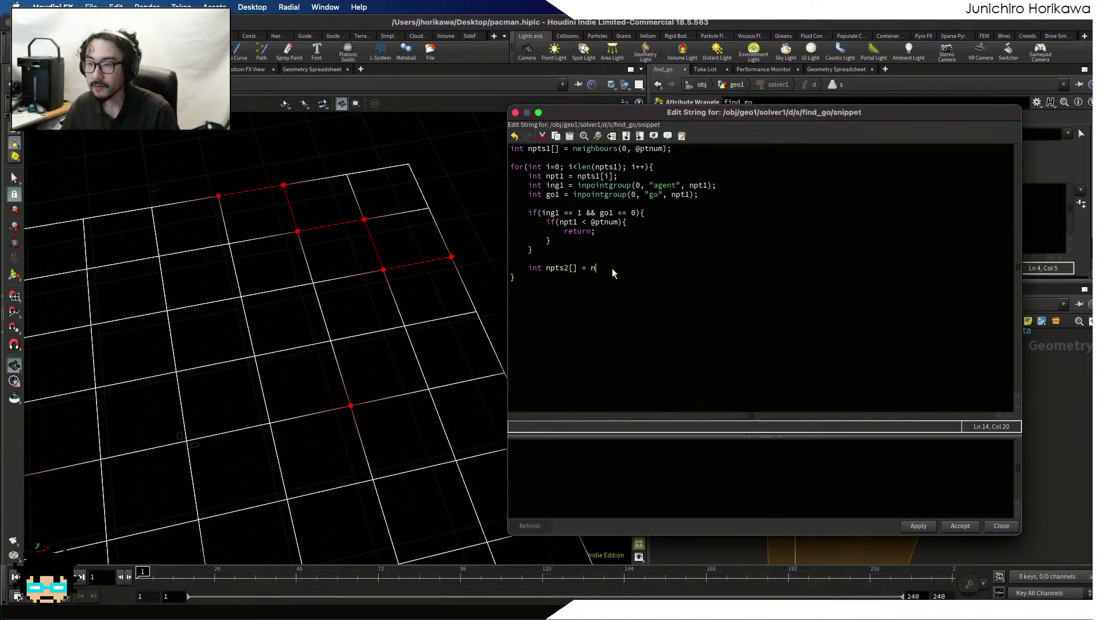
pyautogui.press('BackSpace')
pyautogui.press('super+v')
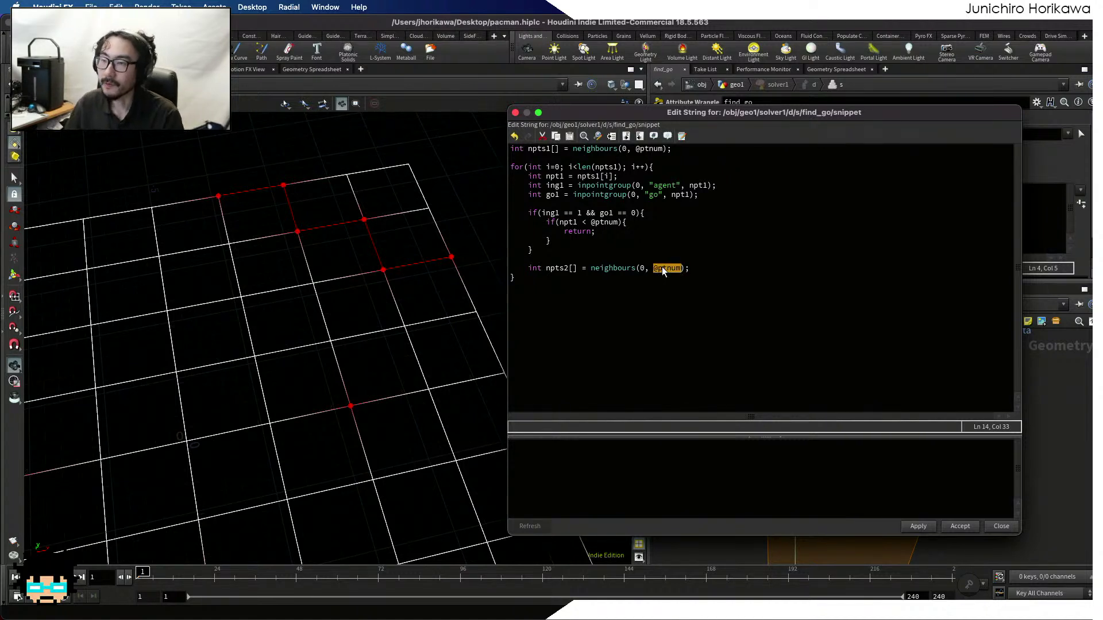
# Replace the point argument of the npts2 neighbours call with npt1 and start a new line below it
pyautogui.click(557, 217)
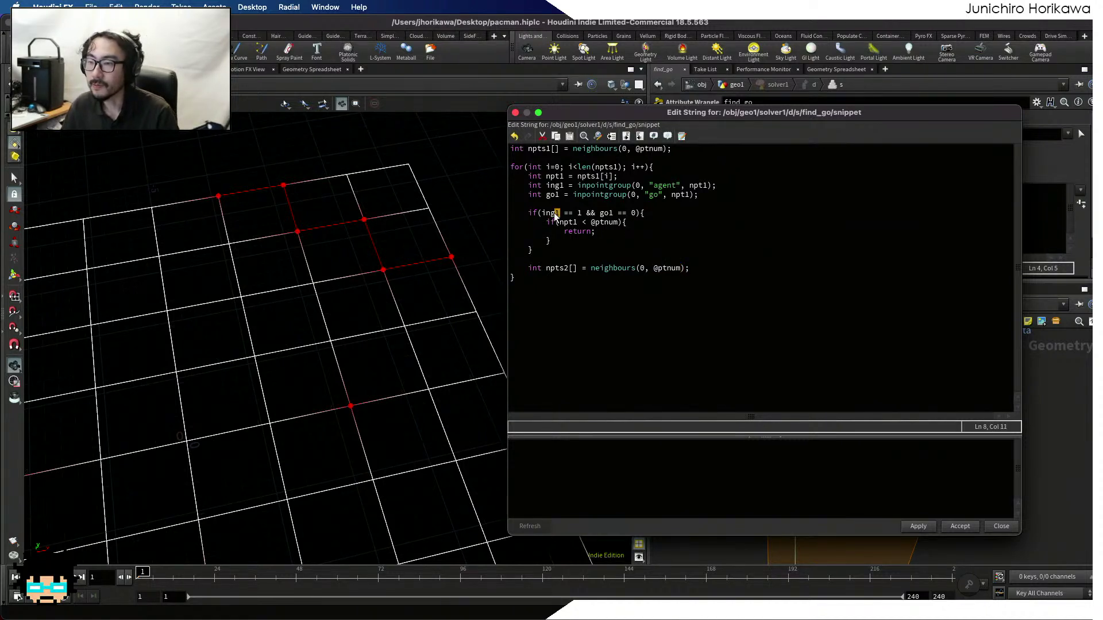
pyautogui.click(595, 214)
pyautogui.moveTo(577, 222); pyautogui.dragTo(560, 224)
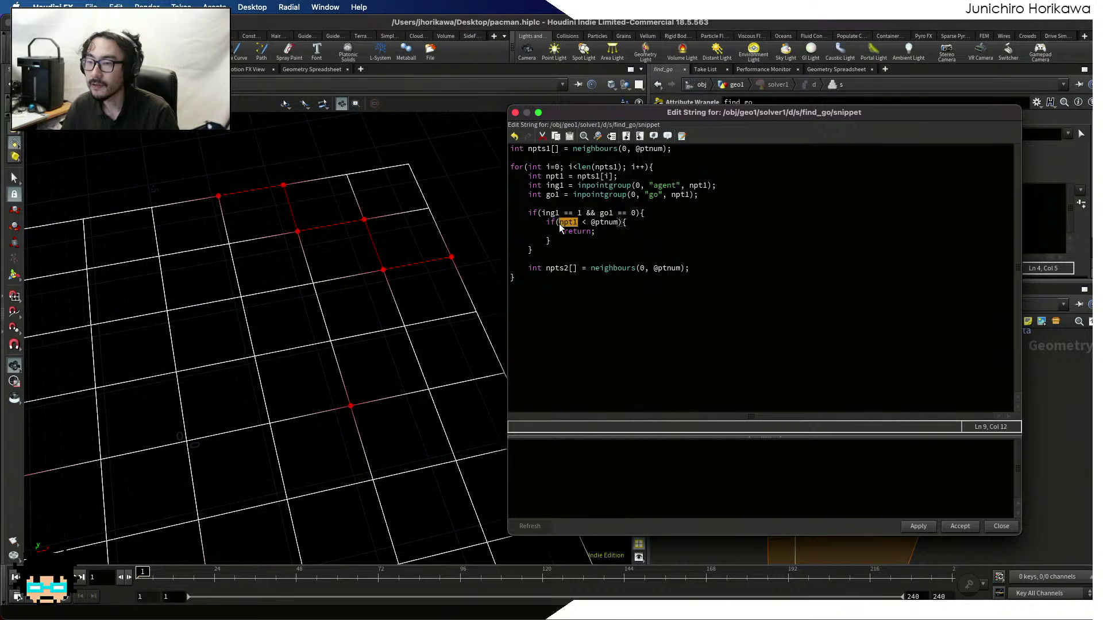
pyautogui.click(654, 268)
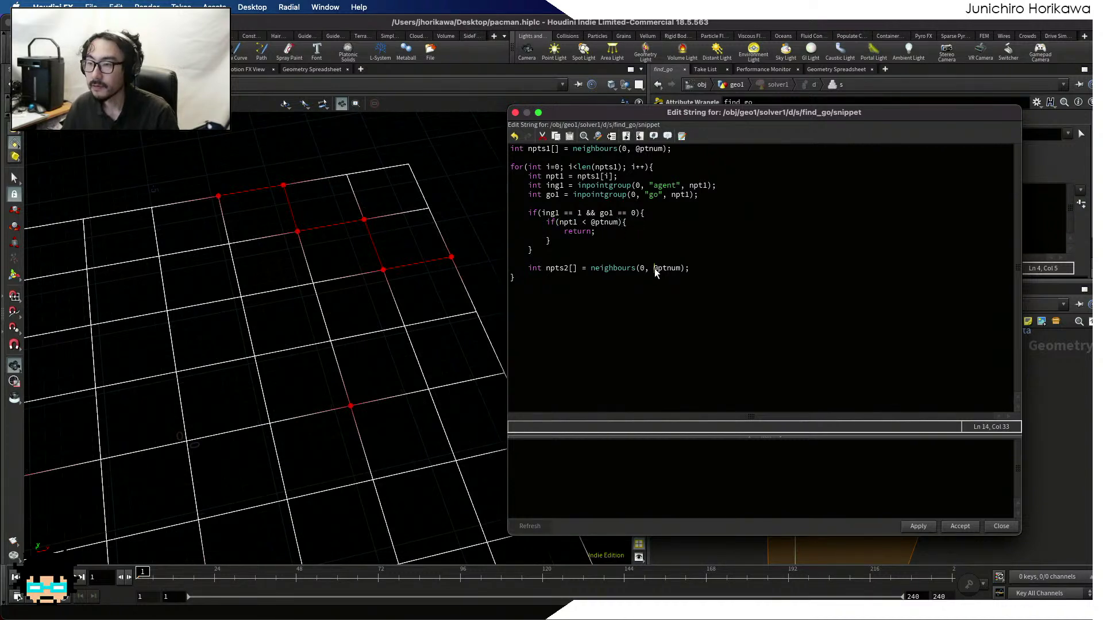
pyautogui.press('Return')
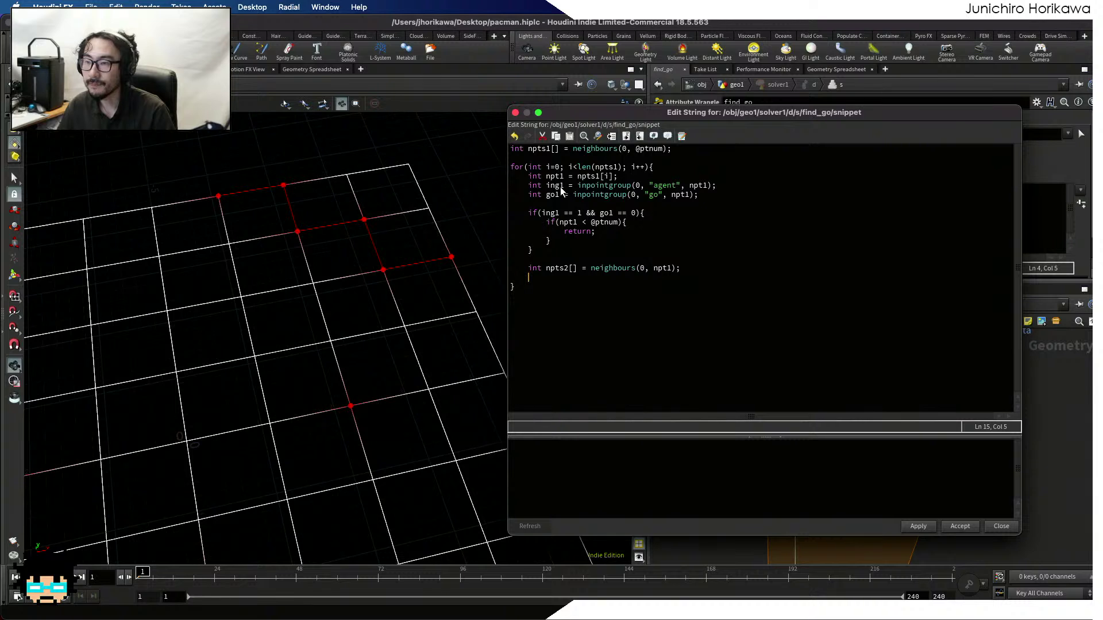
# Duplicate the for loop header and its npt1 assignment below the npts2 line, indent the assignment, and close the loop with a brace
pyautogui.moveTo(646, 175); pyautogui.dragTo(498, 176)
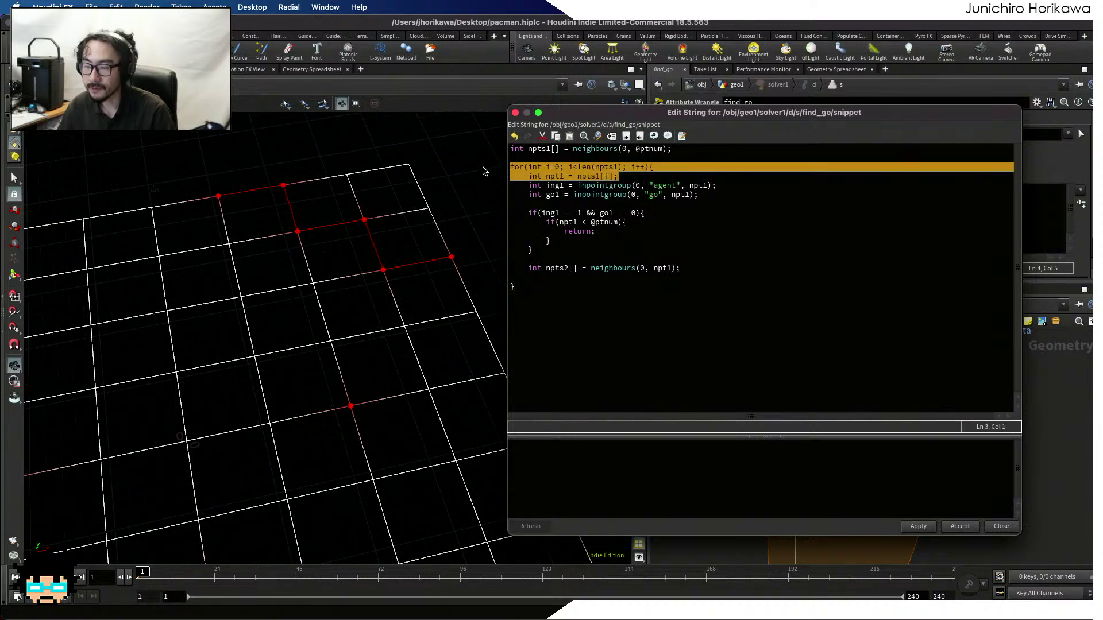
pyautogui.click(587, 277)
pyautogui.press('super+v')
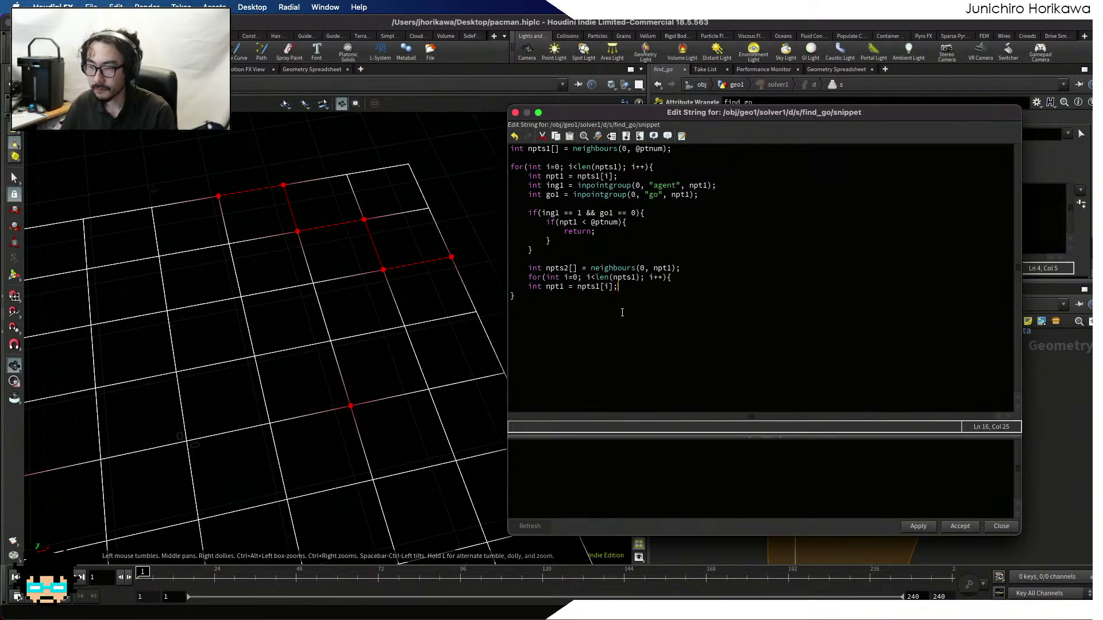
pyautogui.press('Return')
pyautogui.write('}')
pyautogui.press('Up')
pyautogui.press('Left')
pyautogui.press('Tab')
# Edit the assignment in the inner loop so it reads int npt2 = npts2[i];
pyautogui.press('Right')
pyautogui.press('Right')
pyautogui.press('Right')
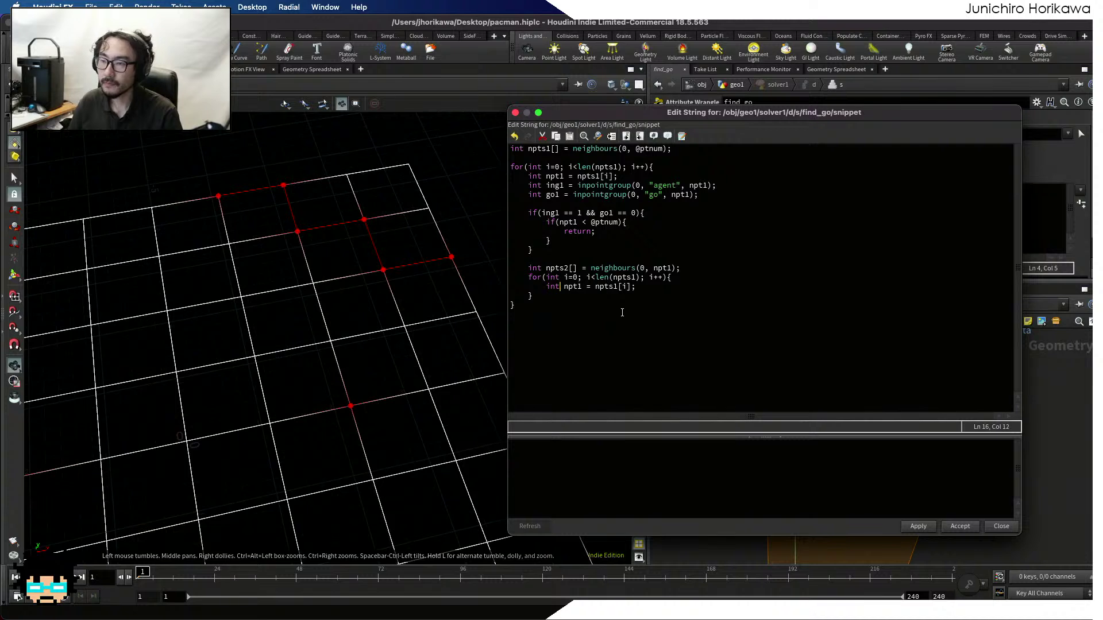
pyautogui.press('Right')
pyautogui.press('Right')
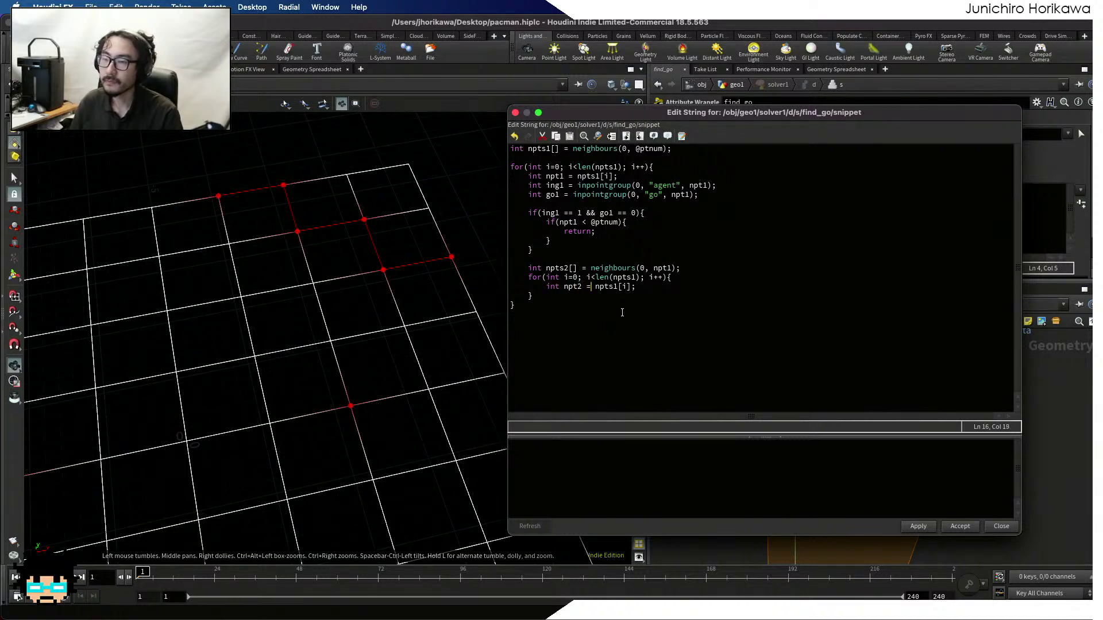
pyautogui.press('Right')
pyautogui.press('Right')
pyautogui.press('Delete')
pyautogui.write('2')
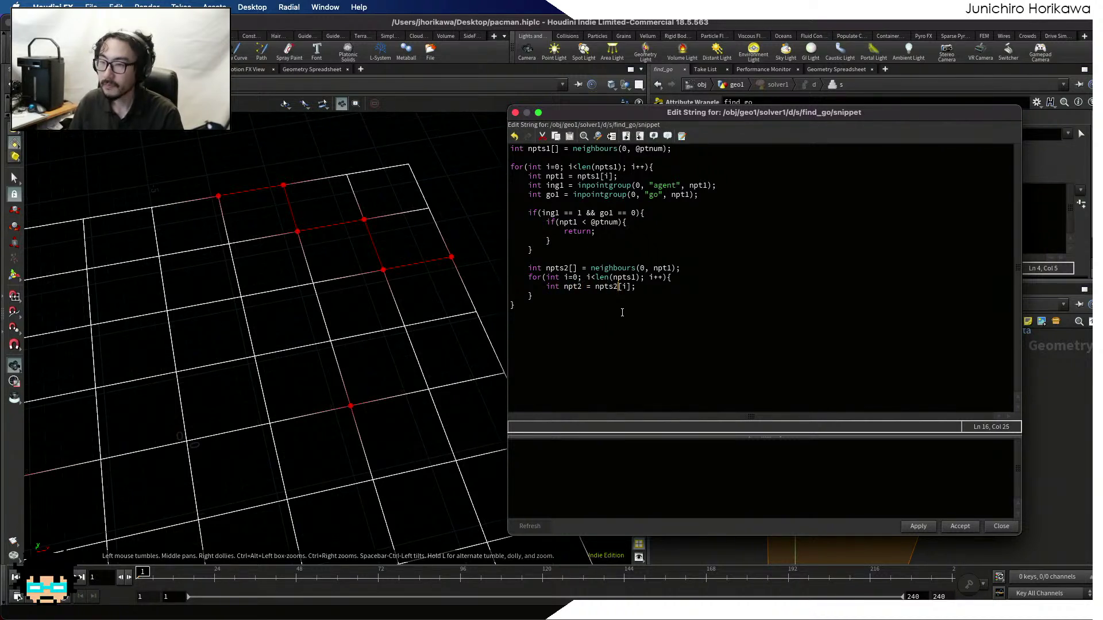
# Use n as the inner loop's counter in the start value, condition, increment and the npts2[n] index
pyautogui.press('Up')
pyautogui.press('Left')
pyautogui.press('Left')
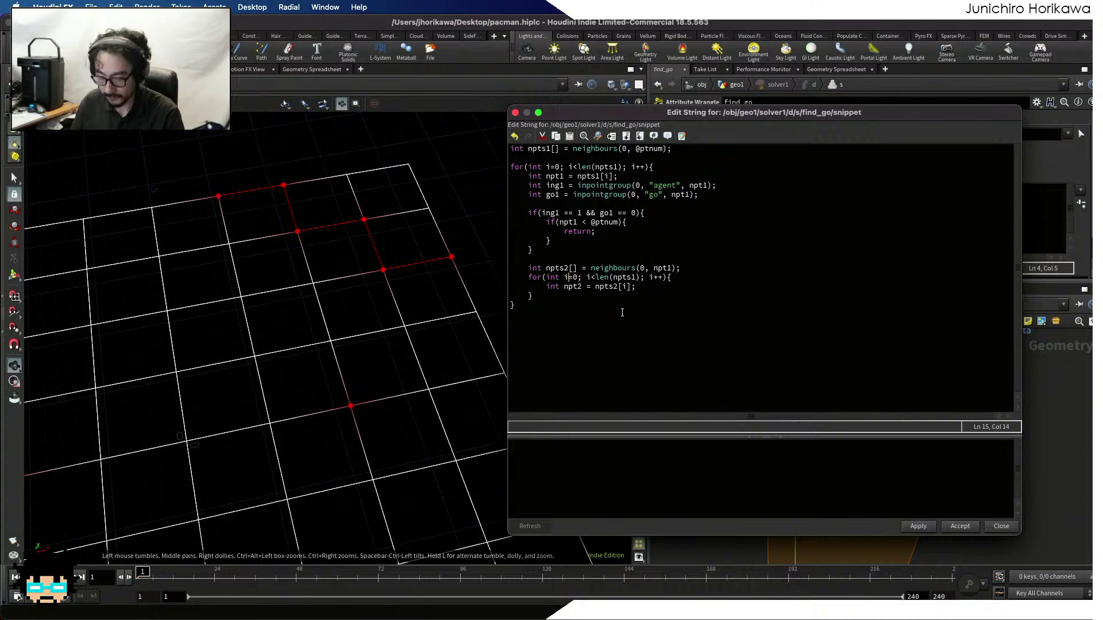
pyautogui.press('BackSpace')
pyautogui.write('n')
pyautogui.press('Escape')
pyautogui.press('Right')
pyautogui.press('Right')
pyautogui.press('Right')
pyautogui.press('Right')
pyautogui.press('Delete')
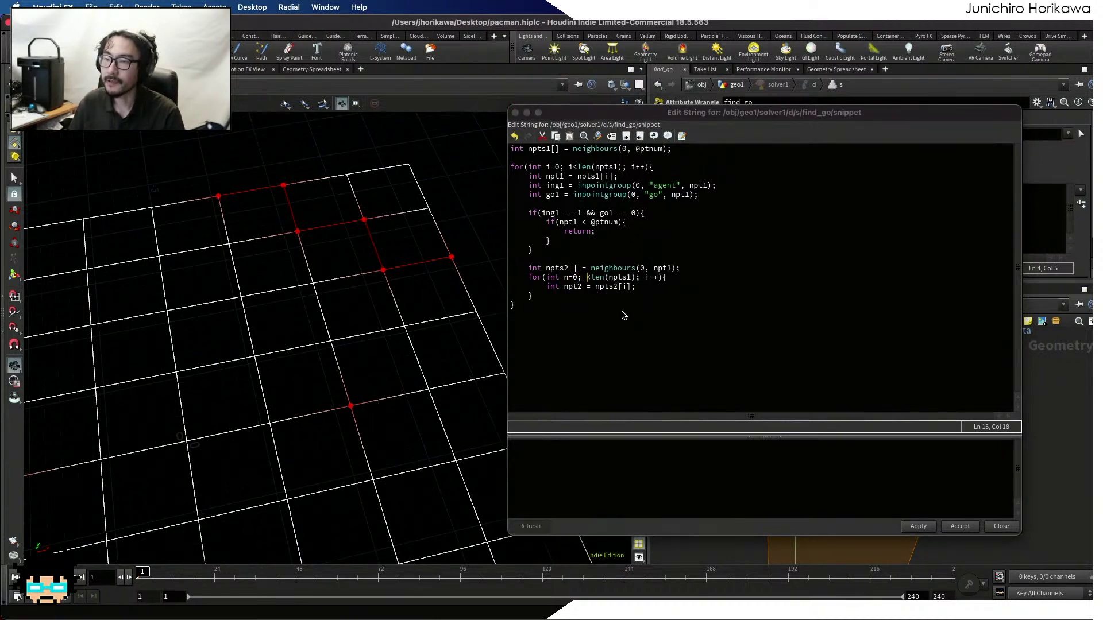
pyautogui.write('n')
pyautogui.press('Right')
pyautogui.press('Right')
pyautogui.press('Right')
pyautogui.press('Right')
pyautogui.press('Right')
pyautogui.press('Right')
pyautogui.press('Right')
pyautogui.press('Right')
pyautogui.press('Right')
pyautogui.press('Right')
pyautogui.press('Right')
pyautogui.press('Right')
pyautogui.press('Right')
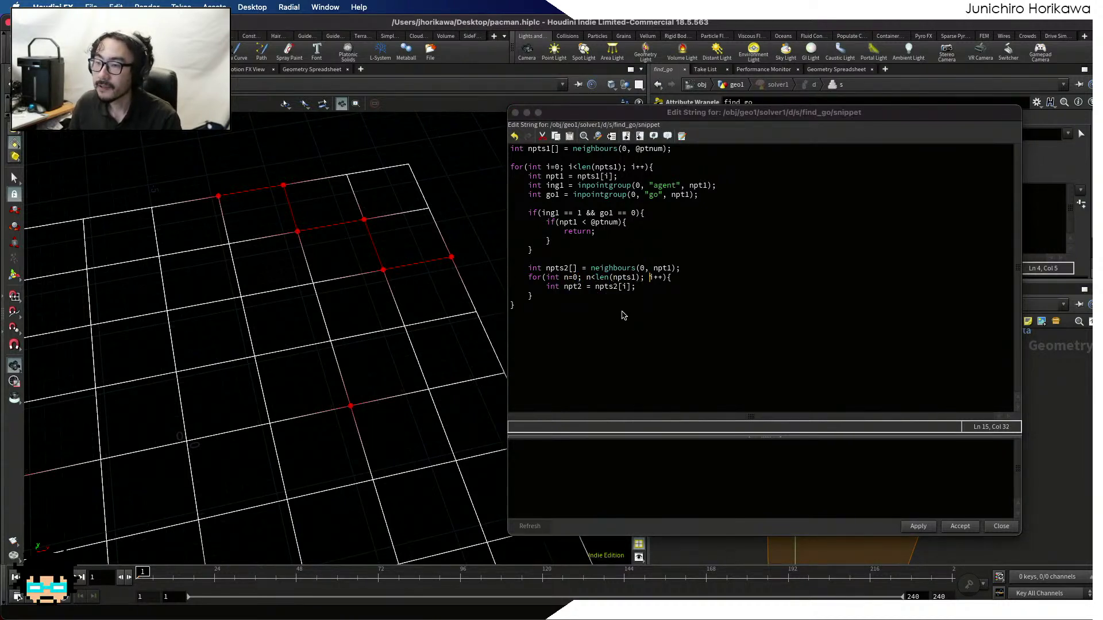
pyautogui.press('Delete')
pyautogui.write('n')
pyautogui.press('Left')
pyautogui.press('Left')
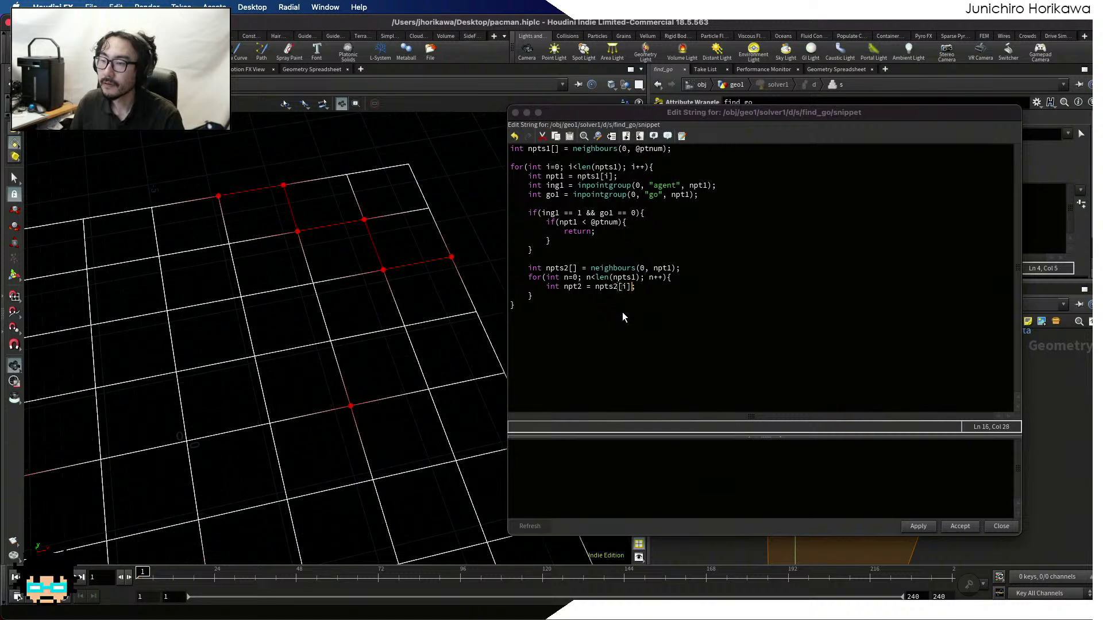
pyautogui.write('n')
pyautogui.press('Escape')
# Make the inner loop's condition use the second array's length: n<len(npts2)
pyautogui.press('Up')
pyautogui.press('Right')
pyautogui.press('Right')
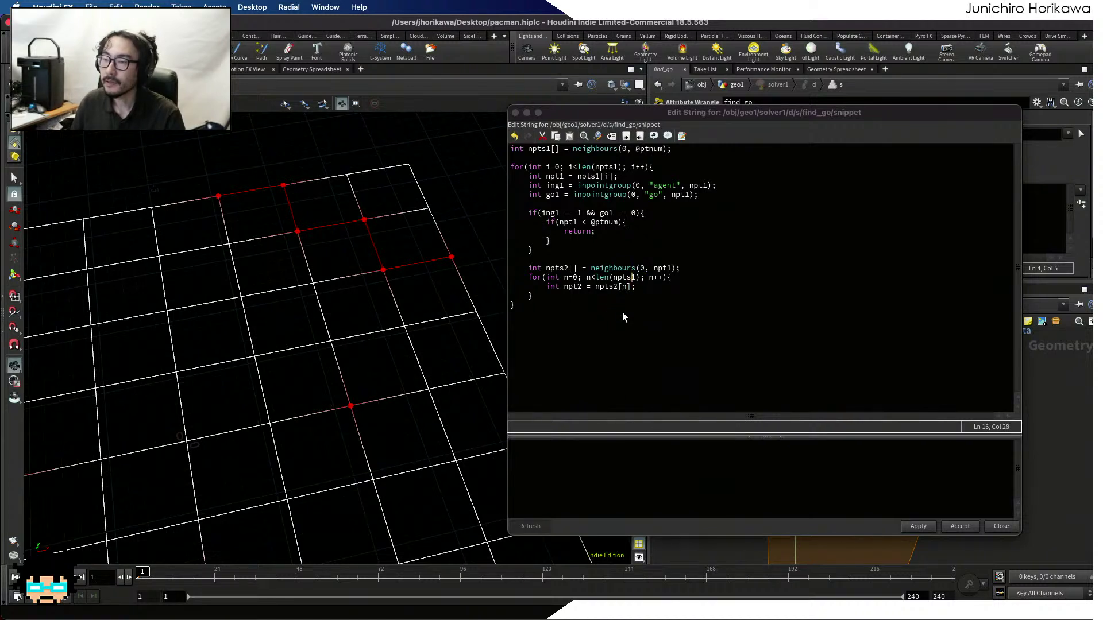
pyautogui.press('BackSpace')
pyautogui.write('2')
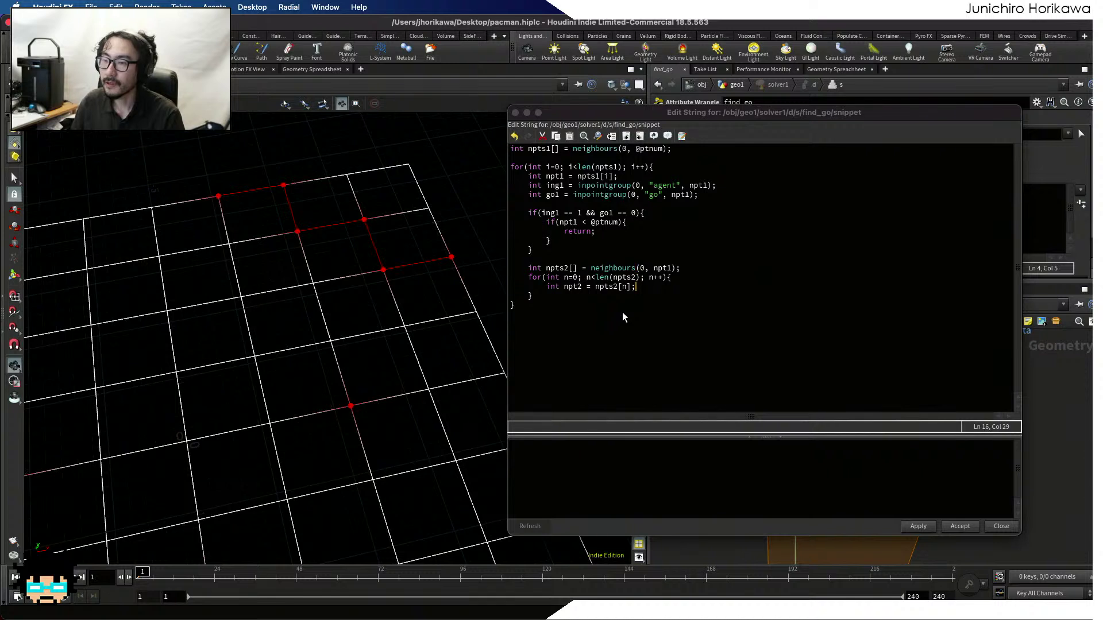
# Copy the ing1 and go1 inpointgroup lines into the inner loop, one blank line below npt2, and indent both to match
pyautogui.press('Return')
pyautogui.press('Return')
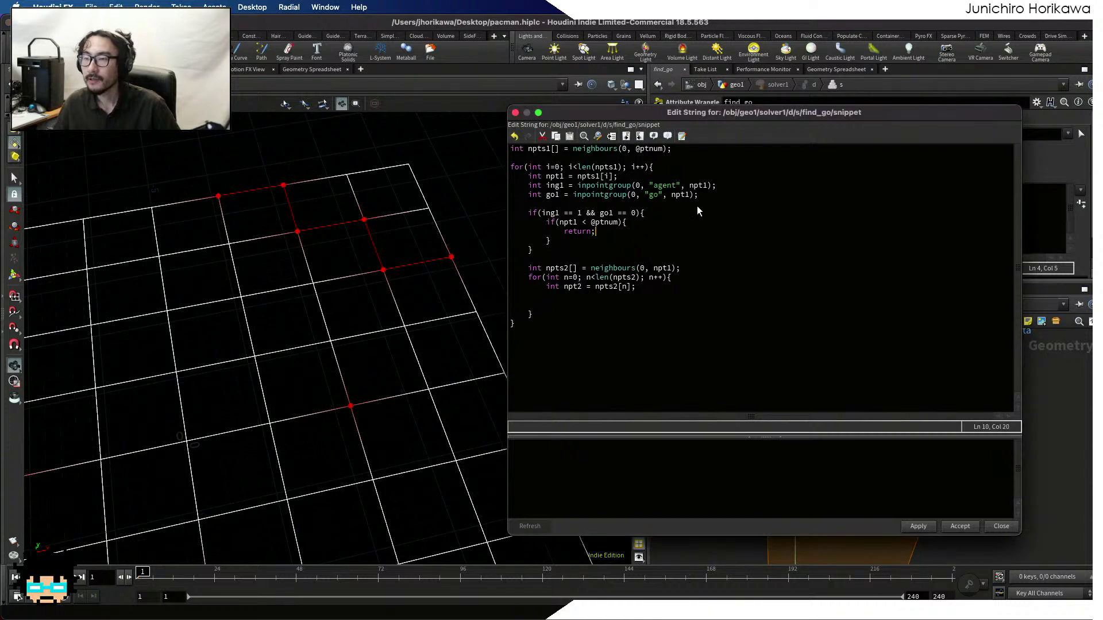
pyautogui.moveTo(698, 195); pyautogui.dragTo(528, 188)
pyautogui.press('super+c')
pyautogui.click(567, 308)
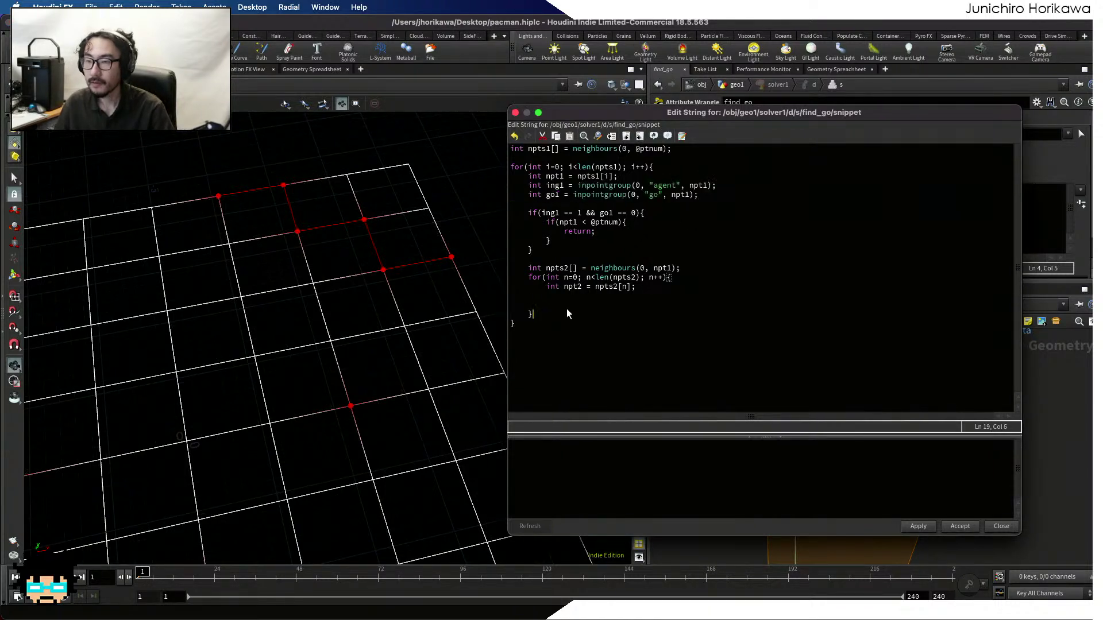
pyautogui.press('super+v')
pyautogui.click(528, 315)
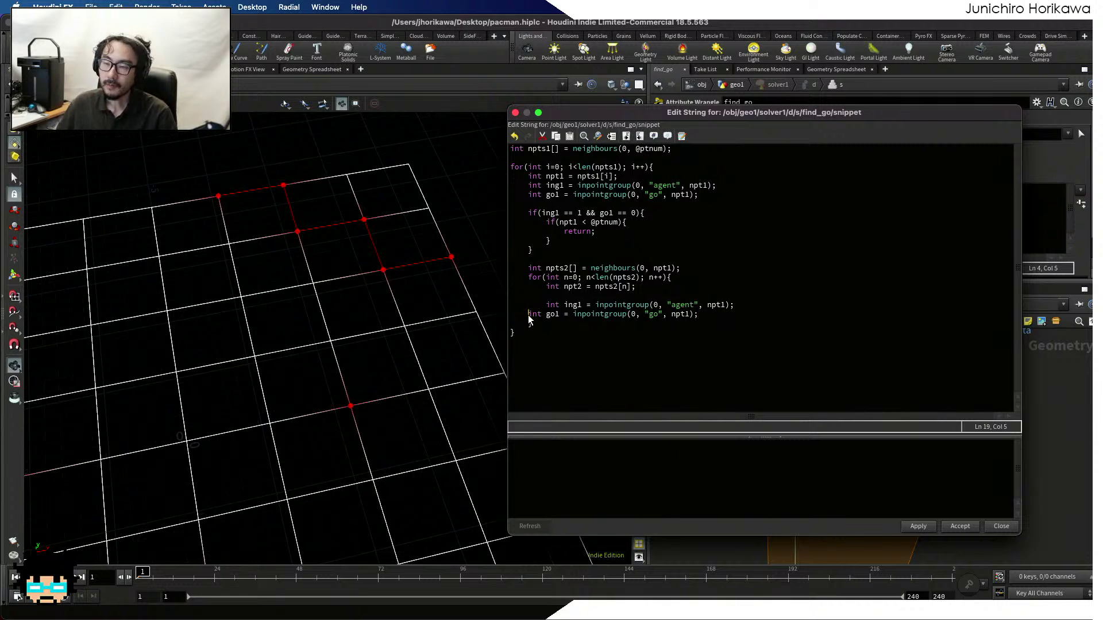
pyautogui.press('Tab')
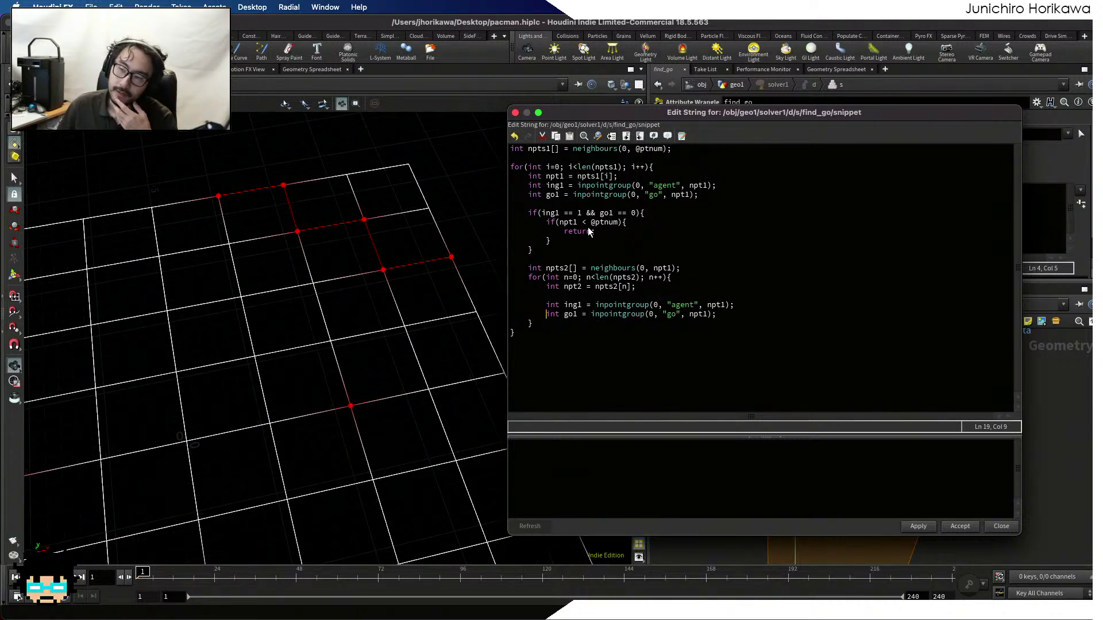
pyautogui.moveTo(564, 192); pyautogui.dragTo(551, 190)
pyautogui.click(555, 195)
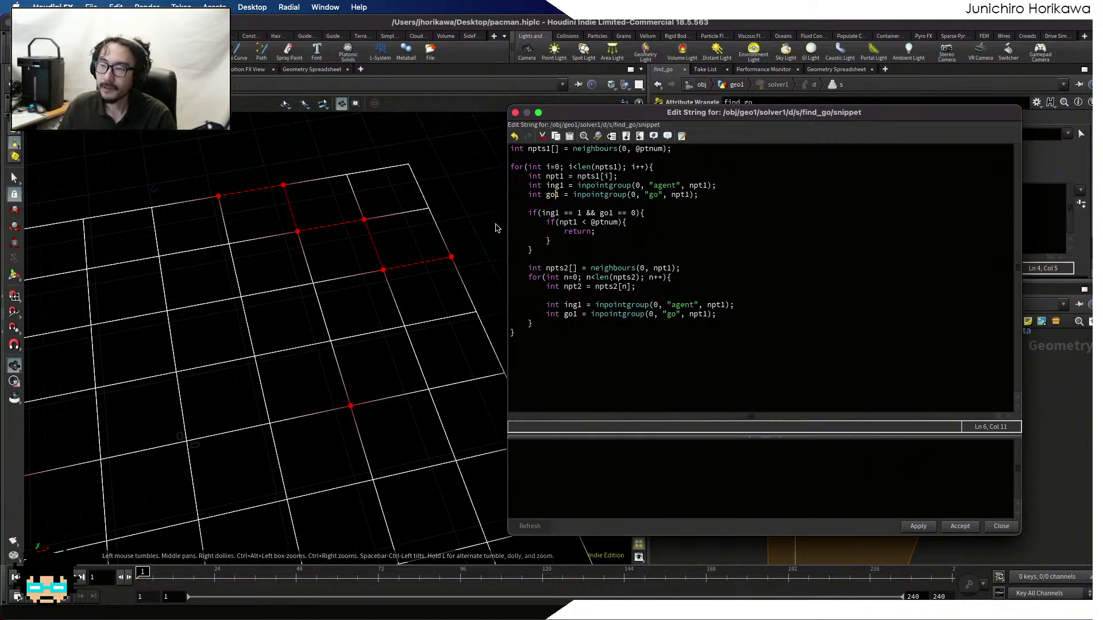
pyautogui.moveTo(645, 214)
pyautogui.mouseDown()
pyautogui.moveTo(529, 213)
pyautogui.moveTo(637, 214)
pyautogui.mouseUp()
pyautogui.click(545, 261)
pyautogui.click(636, 213)
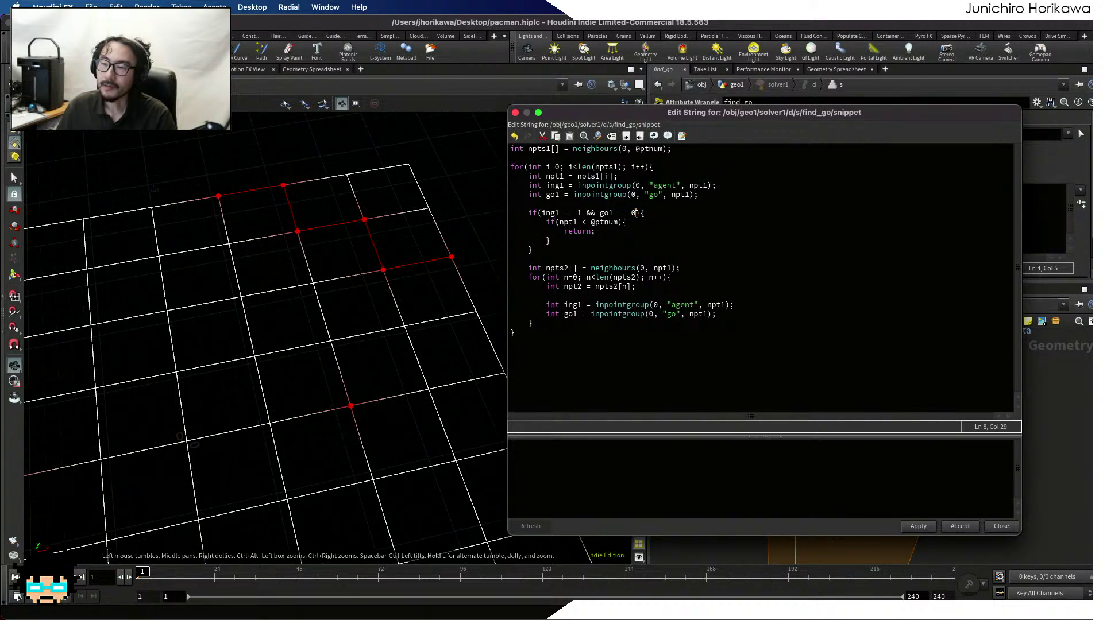
pyautogui.moveTo(636, 214); pyautogui.dragTo(596, 215)
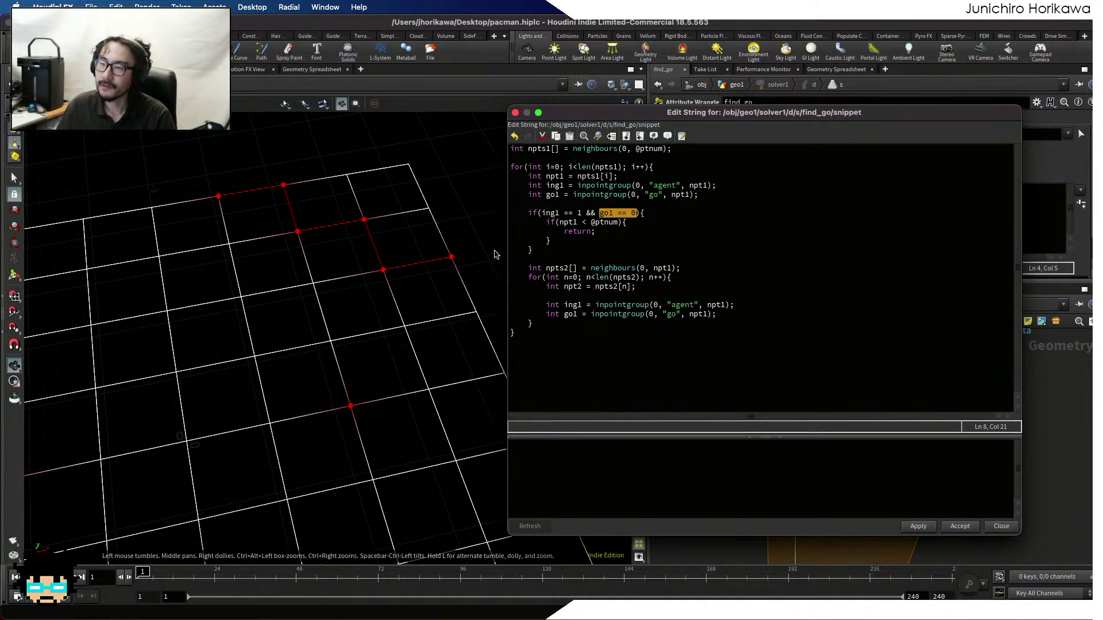
pyautogui.click(582, 231)
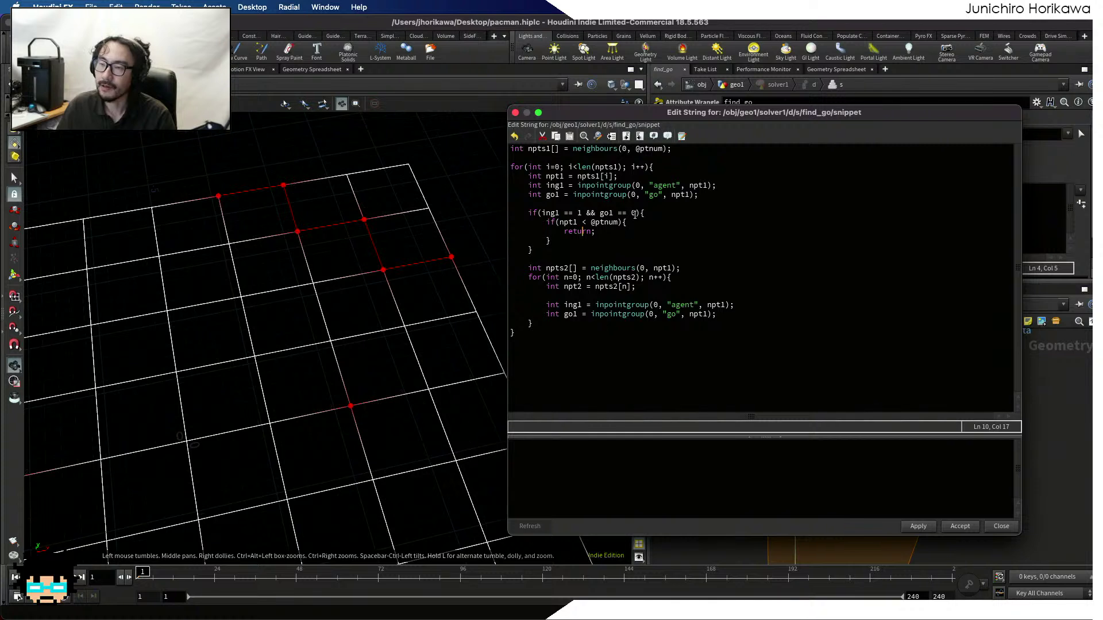
pyautogui.moveTo(598, 231); pyautogui.dragTo(486, 232)
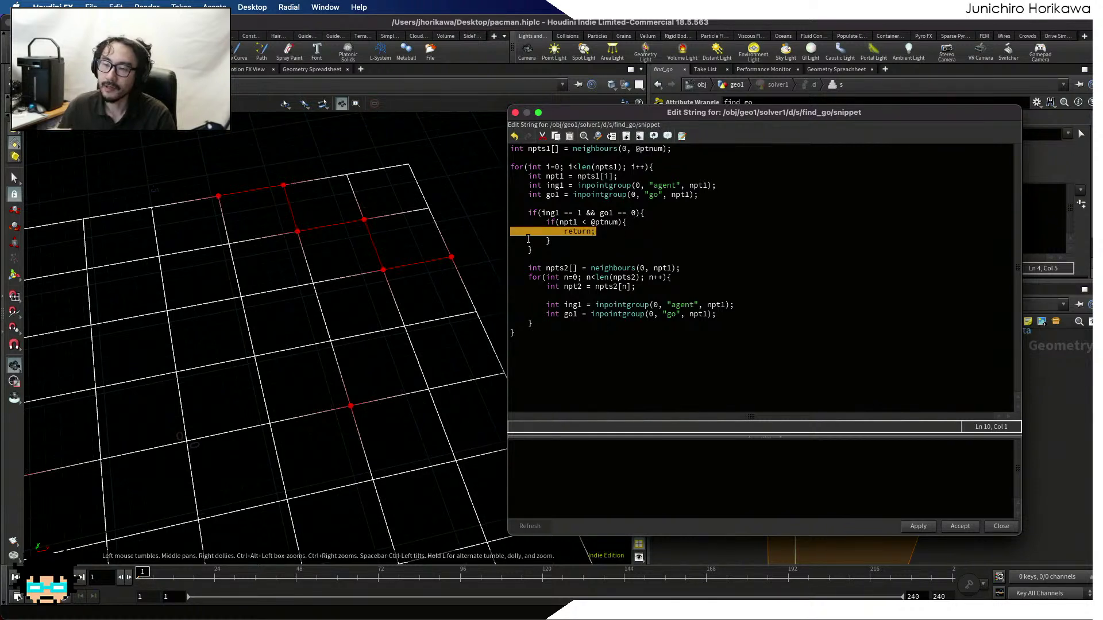
pyautogui.click(548, 250)
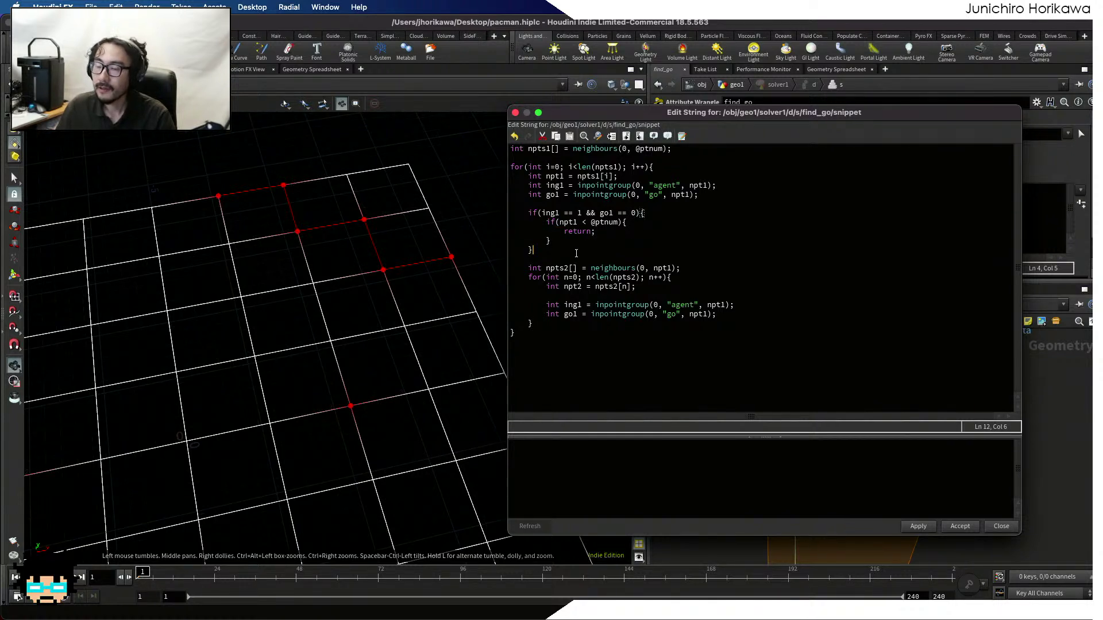
pyautogui.click(562, 223)
pyautogui.moveTo(645, 214); pyautogui.dragTo(537, 215)
pyautogui.moveTo(528, 223); pyautogui.dragTo(532, 225)
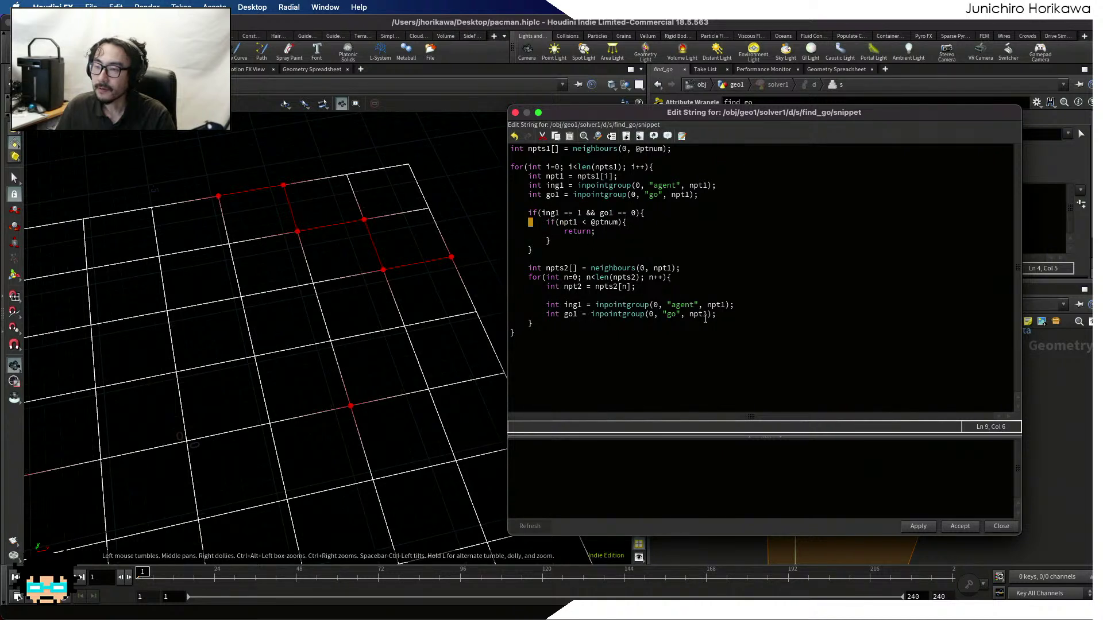
# Rename the two group membership variables in the inner loop to ing2 and go2
pyautogui.click(578, 305)
pyautogui.press('Delete')
pyautogui.write('2')
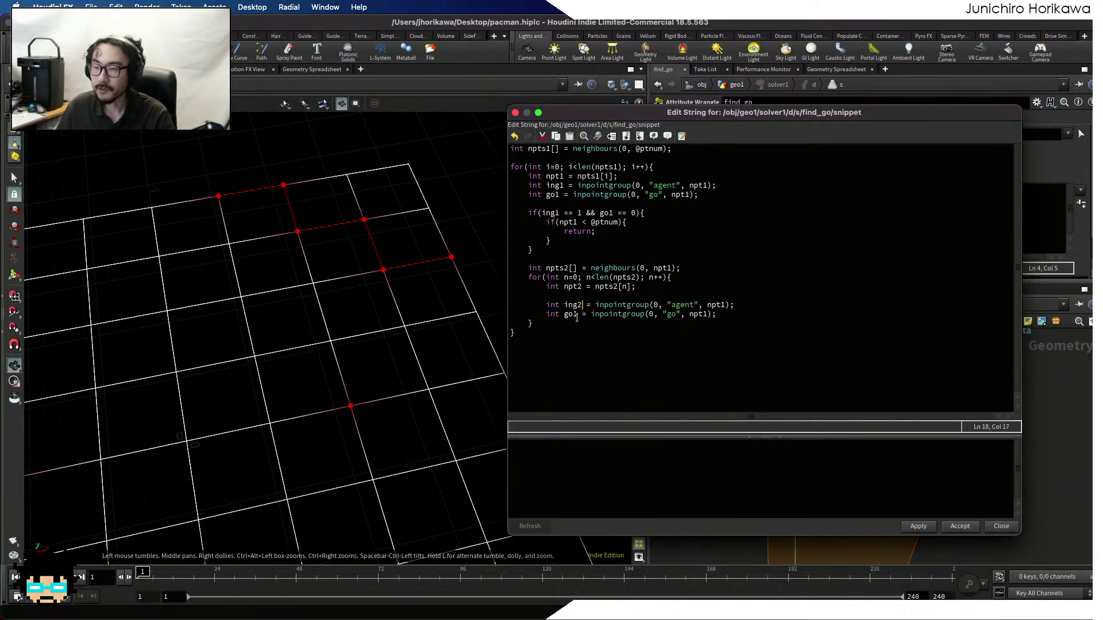
pyautogui.click(575, 314)
pyautogui.press('Delete')
pyautogui.write('2')
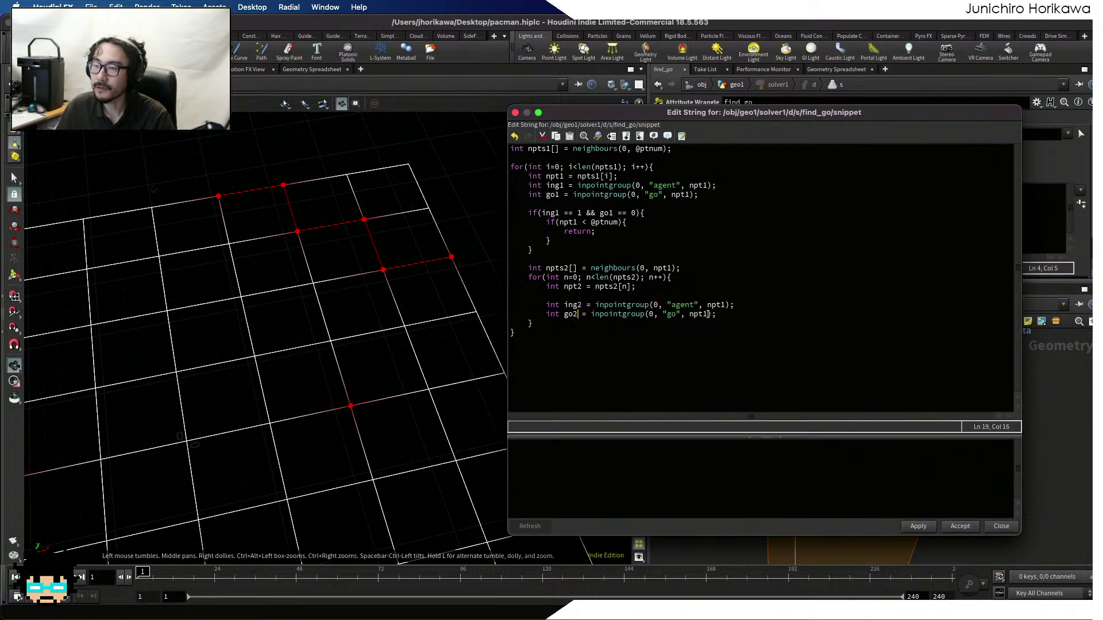
# Change the point argument of both inpointgroup calls in the inner loop to npt2
pyautogui.click(704, 314)
pyautogui.press('Delete')
pyautogui.write('2')
pyautogui.click(727, 305)
pyautogui.write('2')
pyautogui.press('BackSpace')
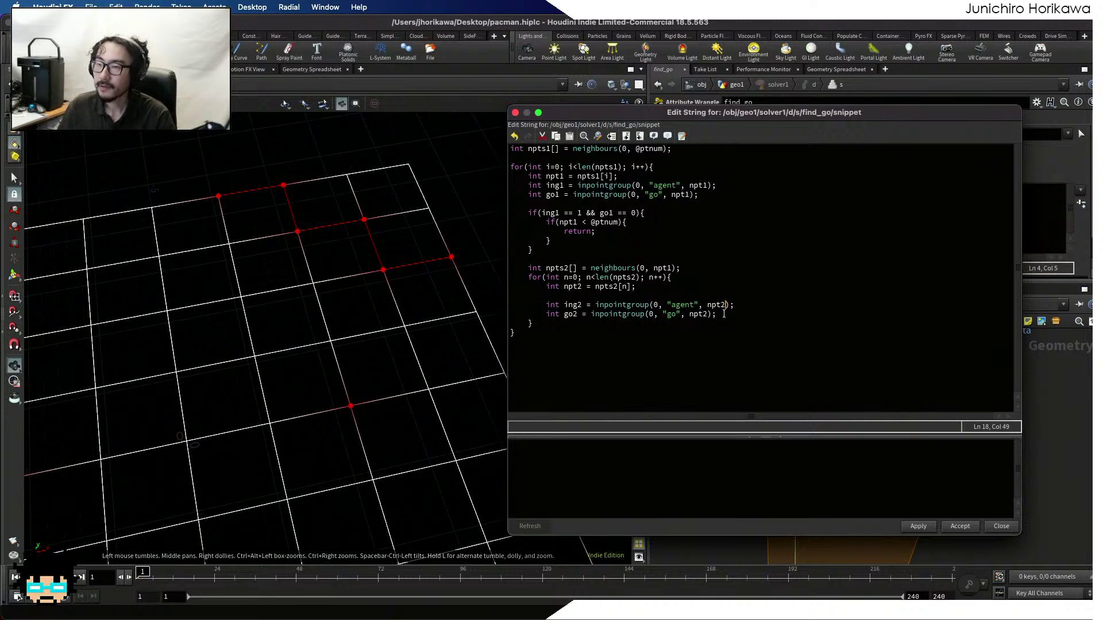
# Copy the ing1/go1 if block with its nested return into the inner loop, one blank line below go2, and indent it to match
pyautogui.click(723, 313)
pyautogui.press('Return')
pyautogui.press('Return')
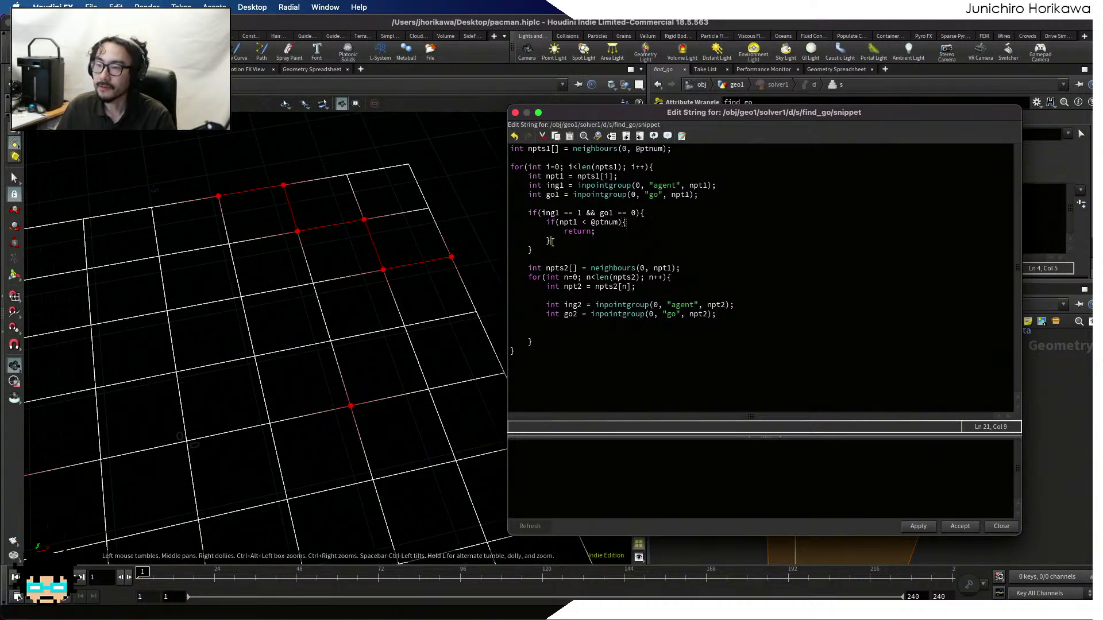
pyautogui.moveTo(533, 250); pyautogui.dragTo(528, 213)
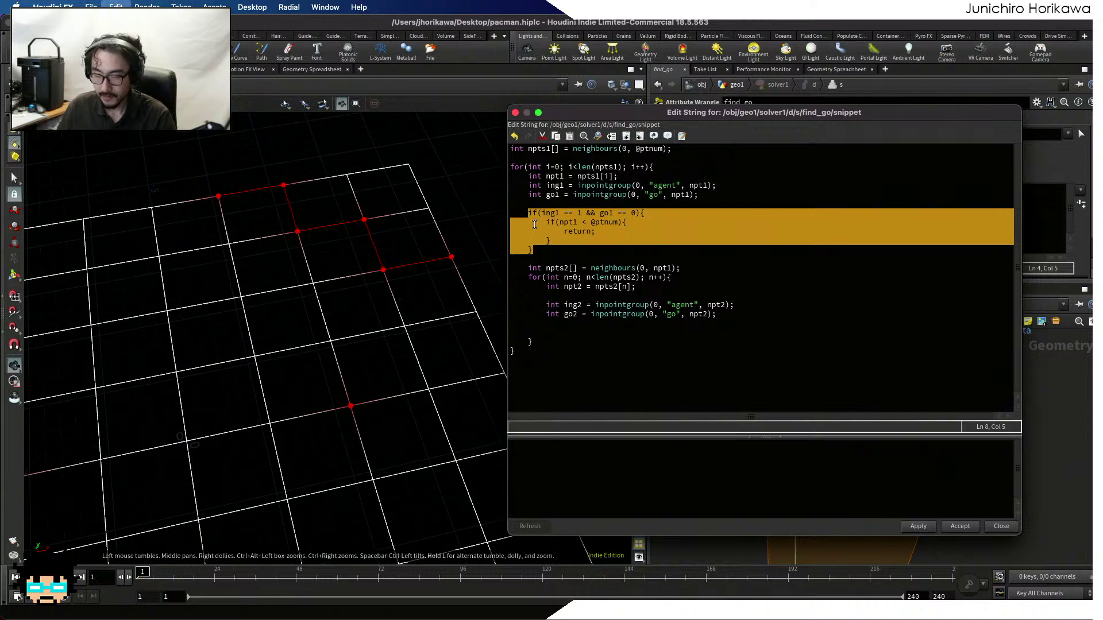
pyautogui.press('super+c')
pyautogui.click(566, 321)
pyautogui.press('super+v')
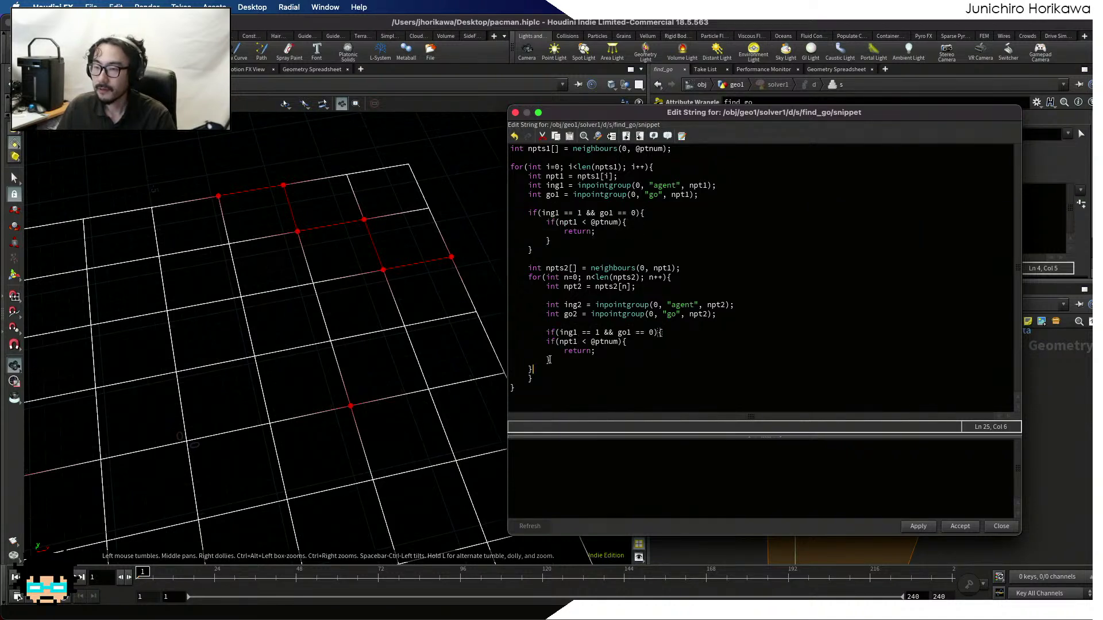
pyautogui.moveTo(549, 372); pyautogui.dragTo(519, 340)
pyautogui.press('Tab')
pyautogui.click(597, 338)
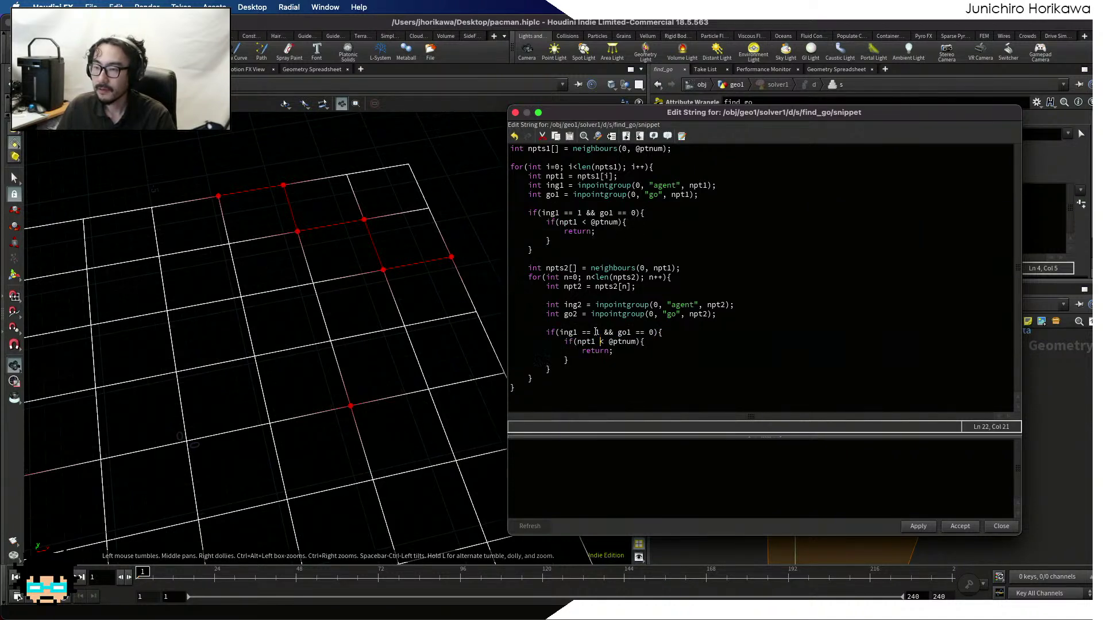
# Change the copied conditions in the inner loop to test ing2, go2 and npt2
pyautogui.click(578, 332)
pyautogui.press('BackSpace')
pyautogui.write('2')
pyautogui.press('BackSpace')
pyautogui.write('2')
pyautogui.click(596, 342)
pyautogui.press('BackSpace')
pyautogui.write('2')
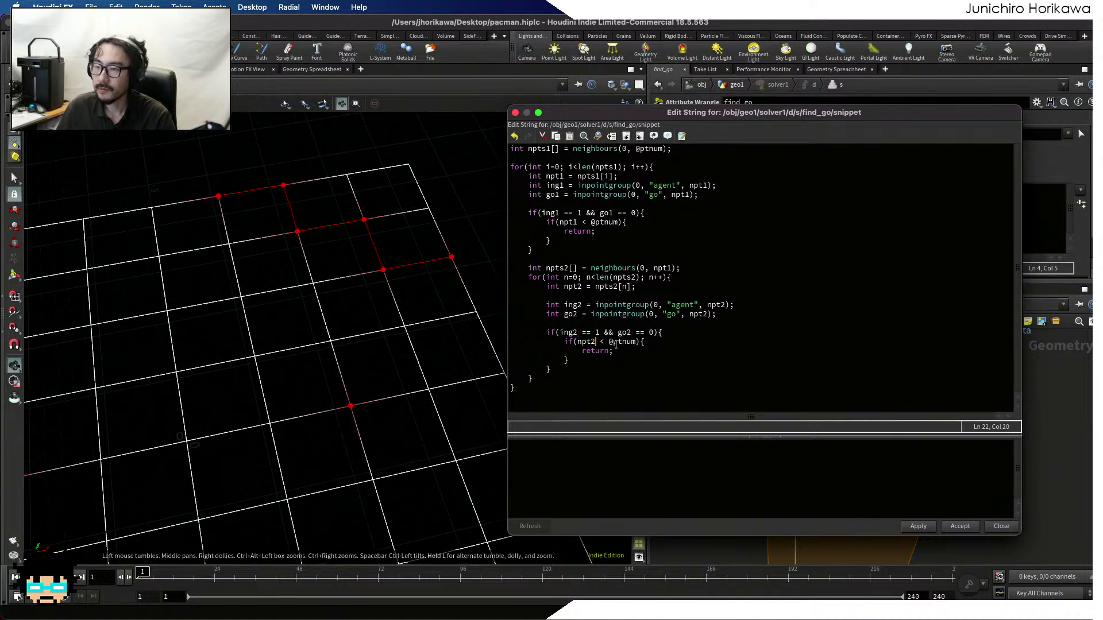
pyautogui.moveTo(608, 342); pyautogui.dragTo(637, 341)
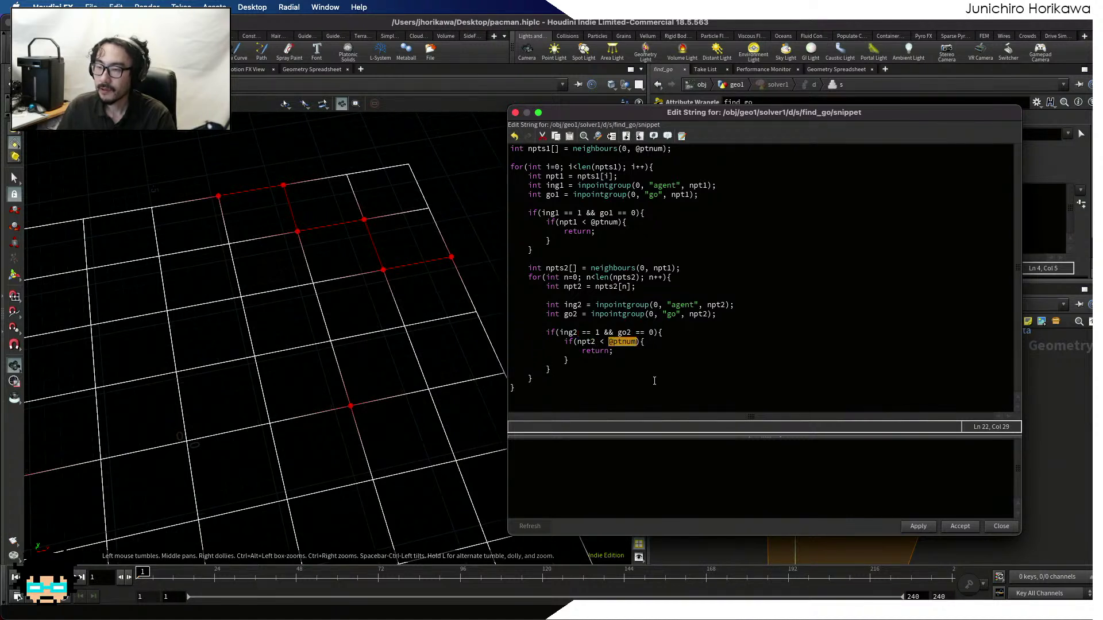
pyautogui.write('n')
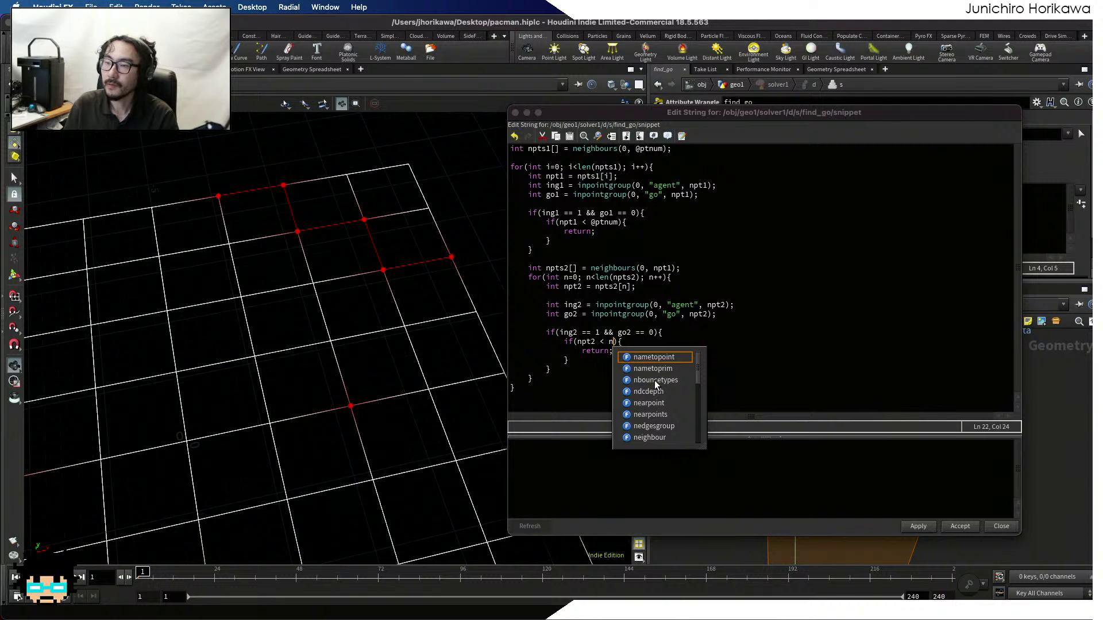
pyautogui.press('BackSpace')
pyautogui.write('@p')
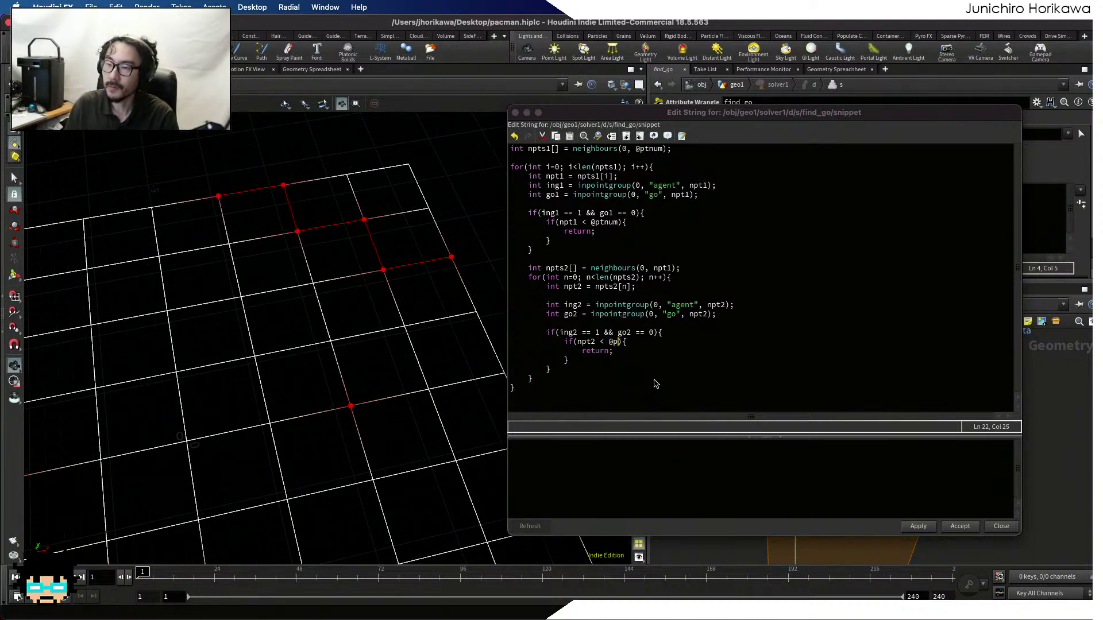
pyautogui.write('tnum')
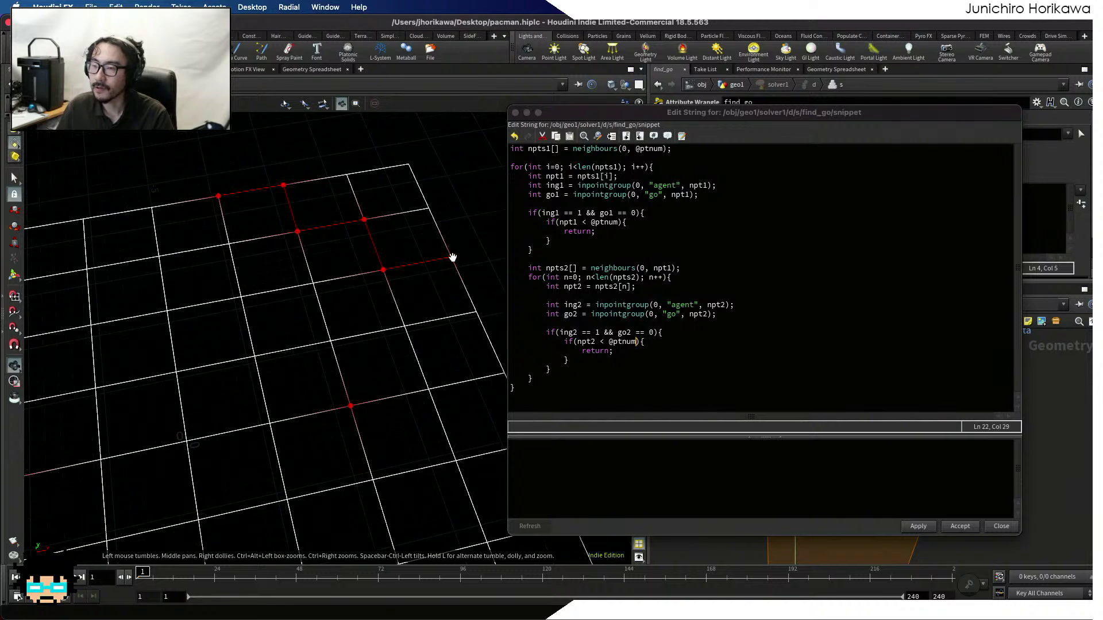
pyautogui.click(672, 323)
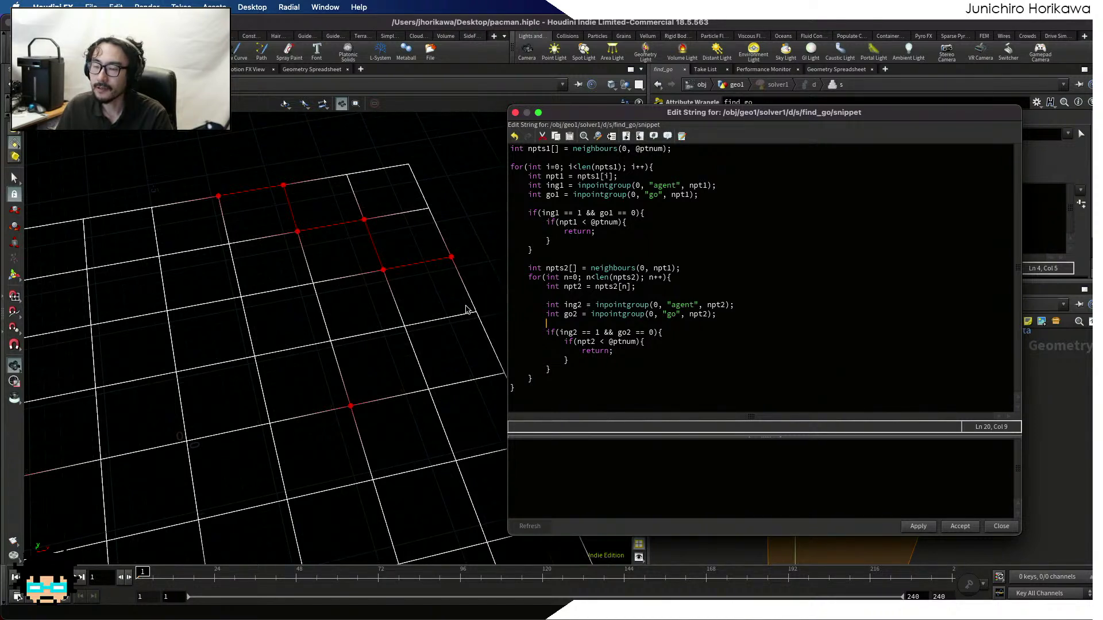
pyautogui.click(628, 342)
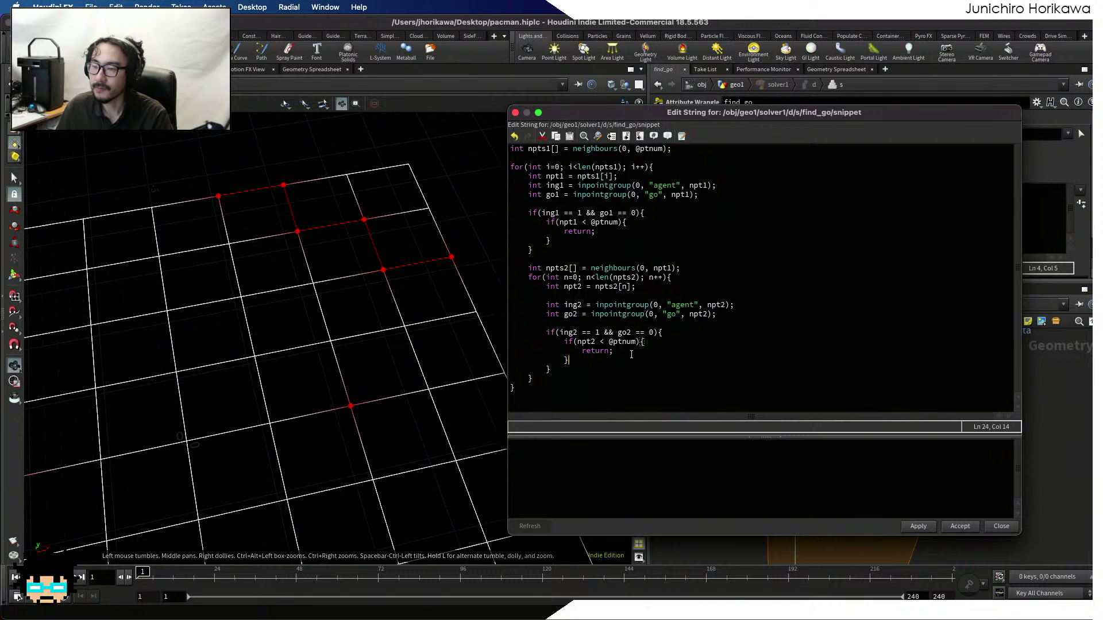
pyautogui.moveTo(609, 342); pyautogui.dragTo(637, 344)
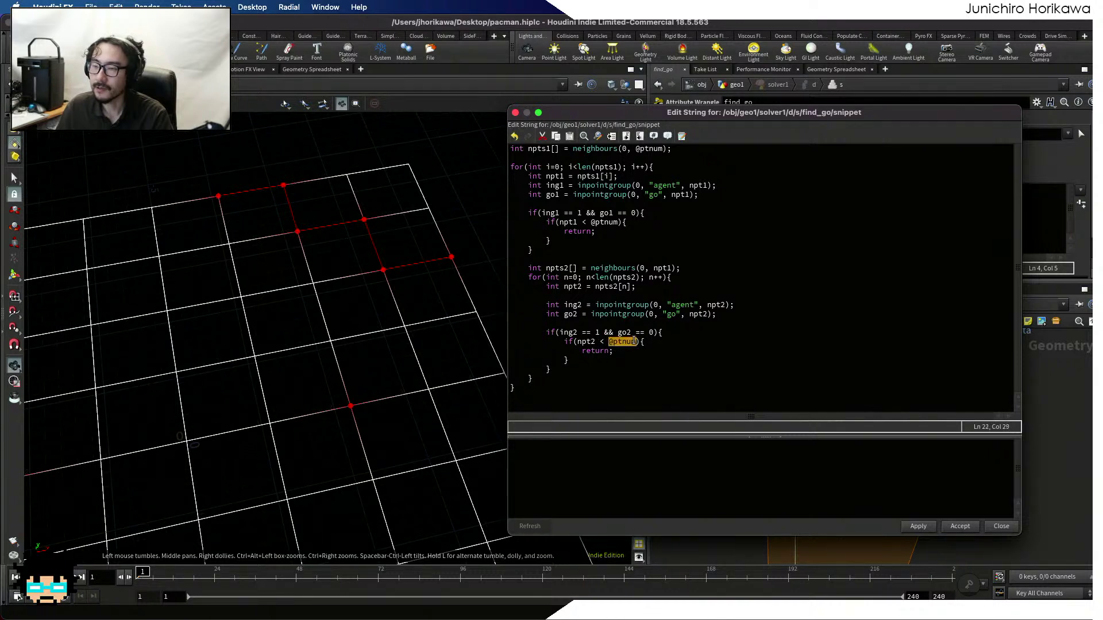
# Begin a setpointgroup call after the outer loop's closing brace, separated by one blank line
pyautogui.click(618, 387)
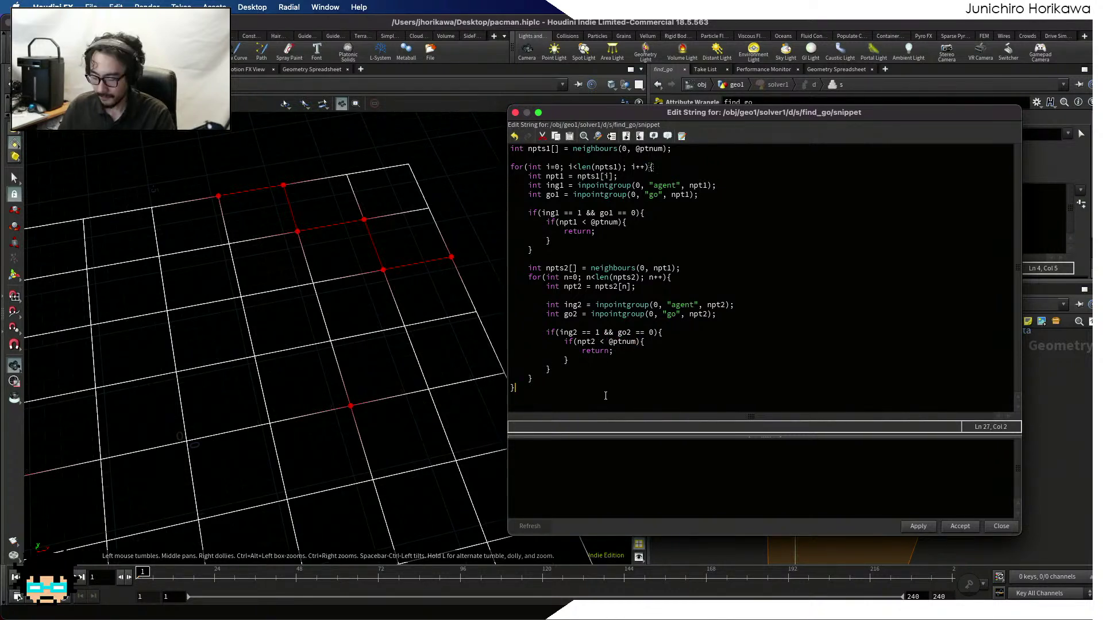
pyautogui.press('Return')
pyautogui.press('Return')
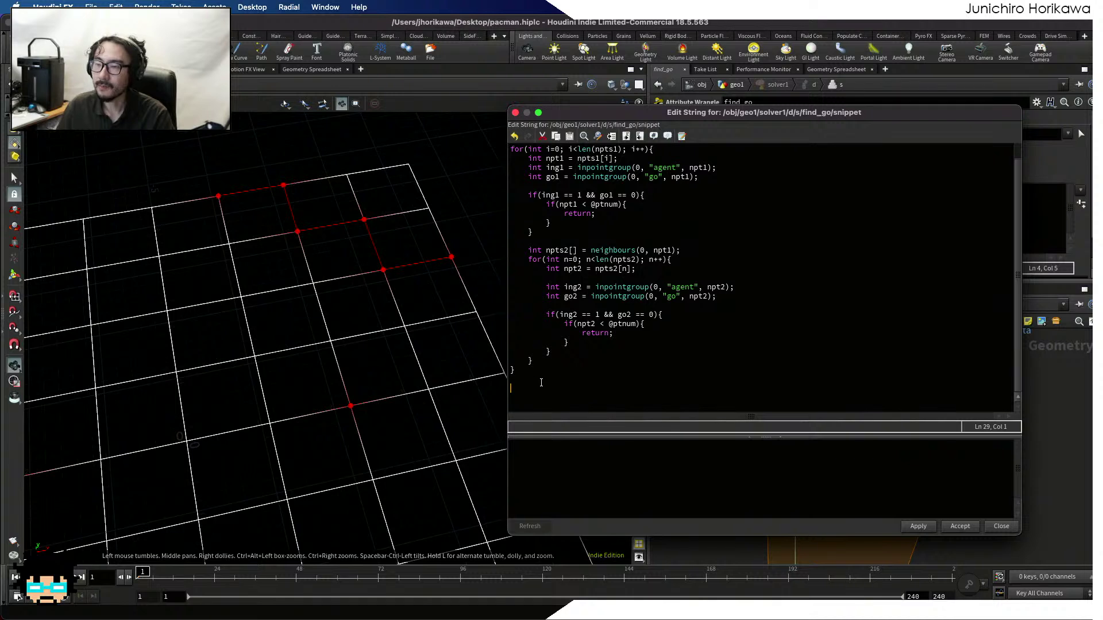
pyautogui.moveTo(642, 327); pyautogui.dragTo(608, 325)
pyautogui.click(609, 325)
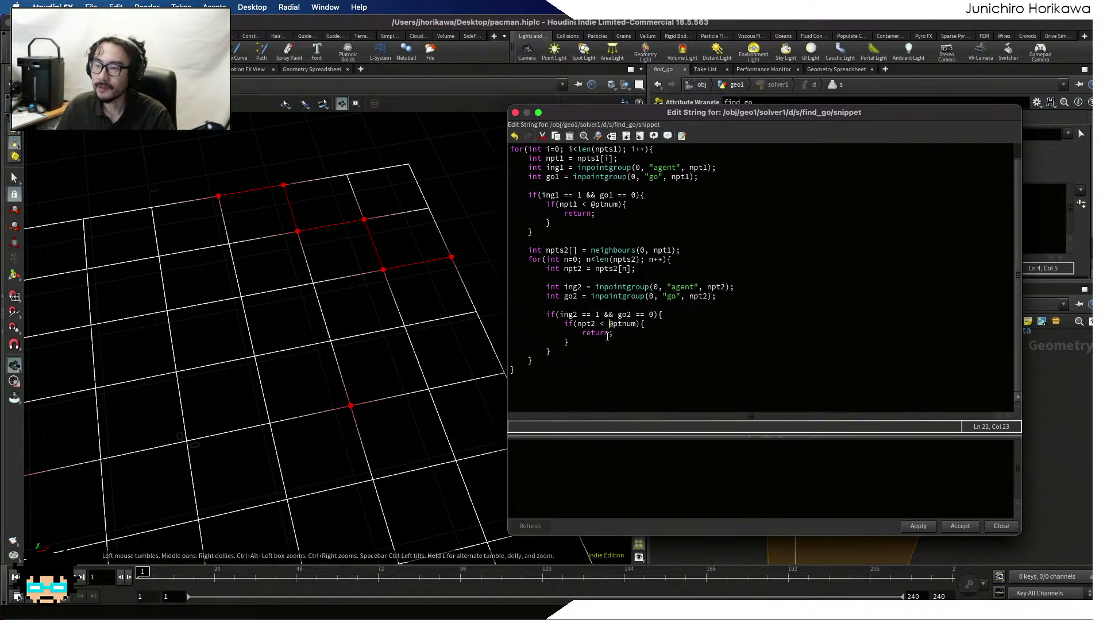
pyautogui.click(560, 394)
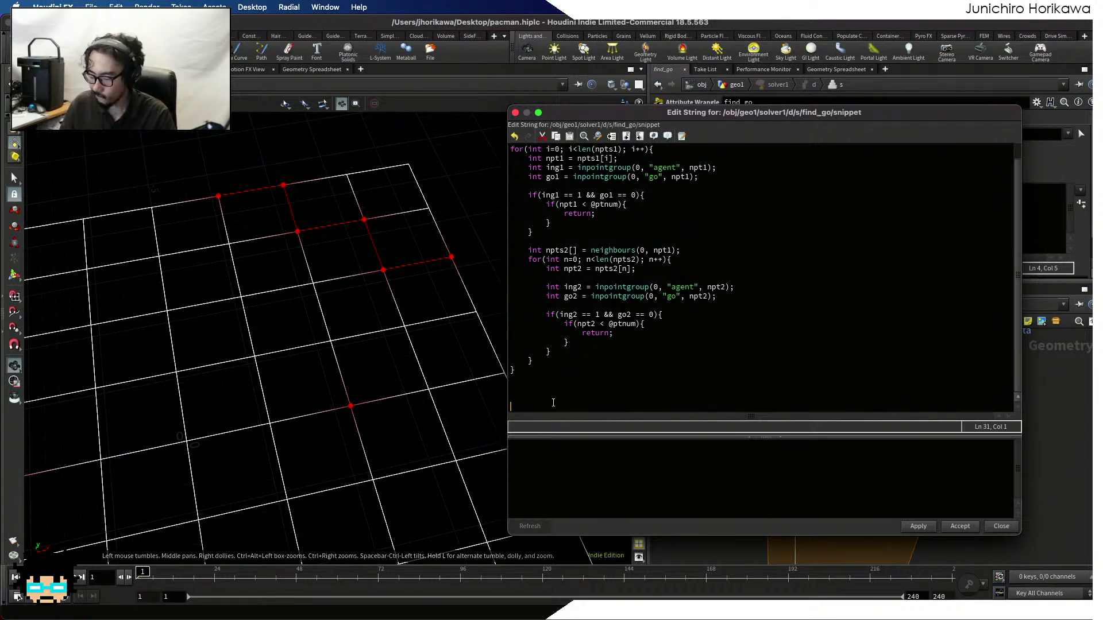
pyautogui.press('BackSpace')
pyautogui.press('BackSpace')
pyautogui.write('setgrup')
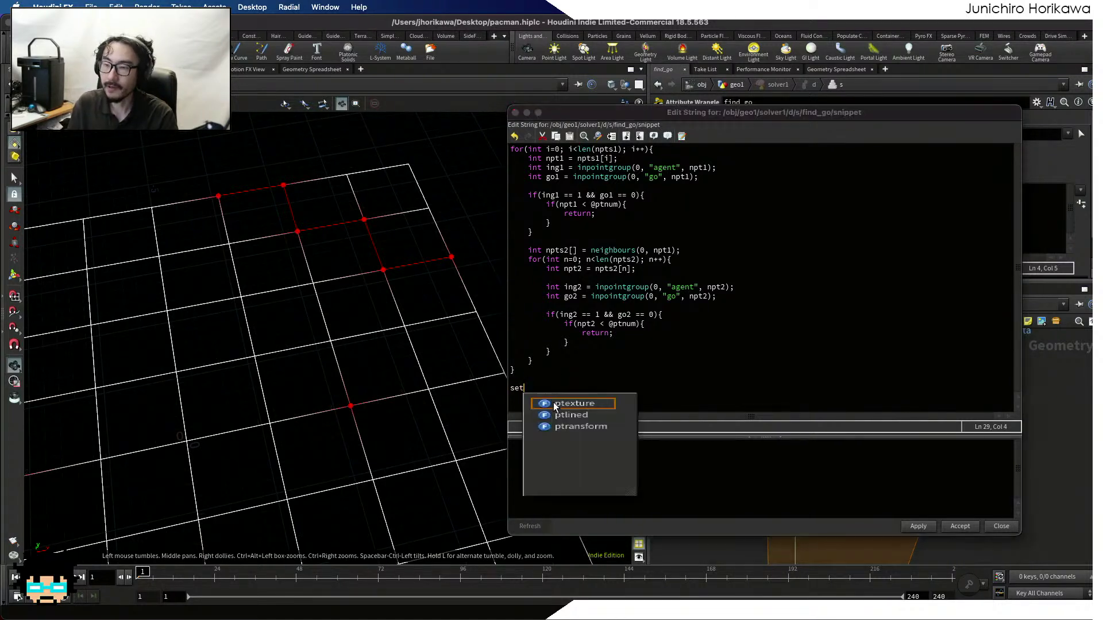
pyautogui.press('BackSpace')
pyautogui.press('BackSpace')
pyautogui.press('BackSpace')
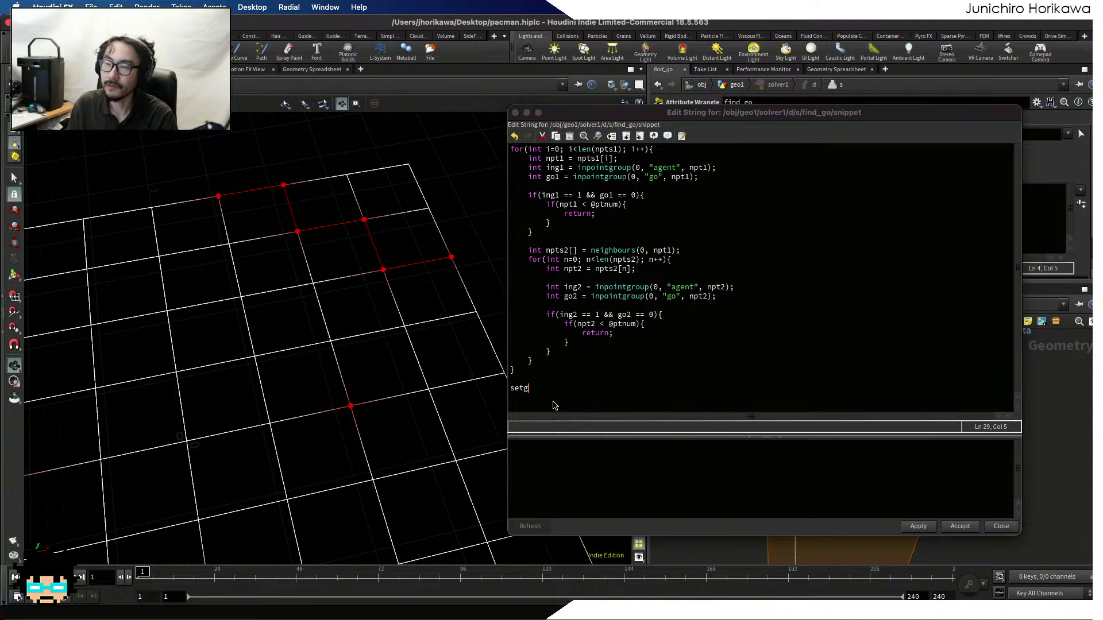
pyautogui.press('BackSpace')
pyautogui.write('pointgroup(')
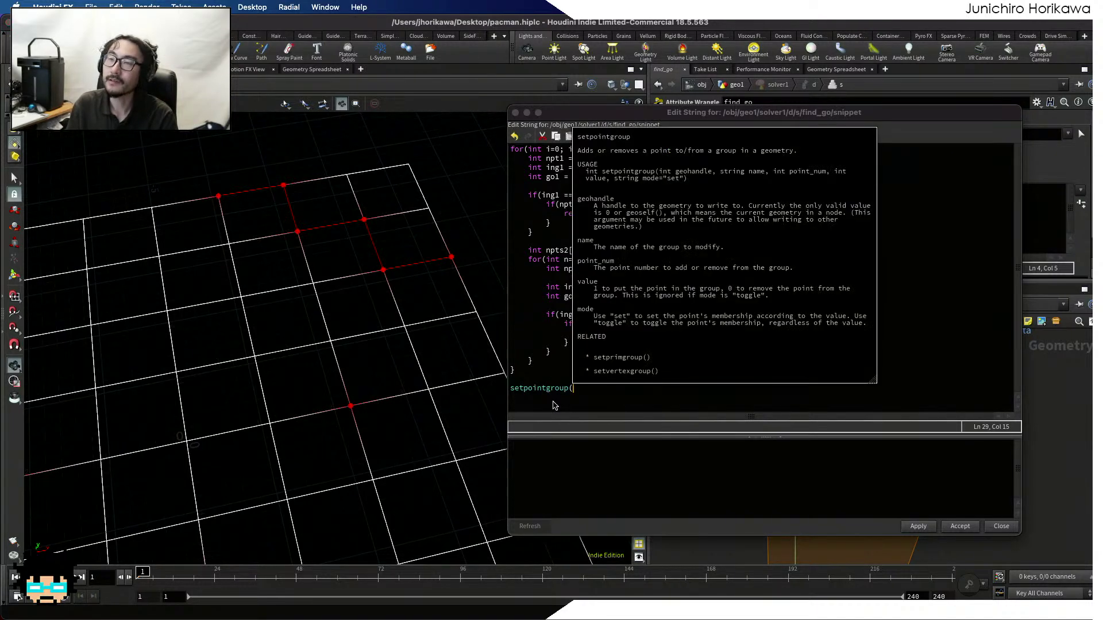
pyautogui.write('0, "')
pyautogui.write('go",')
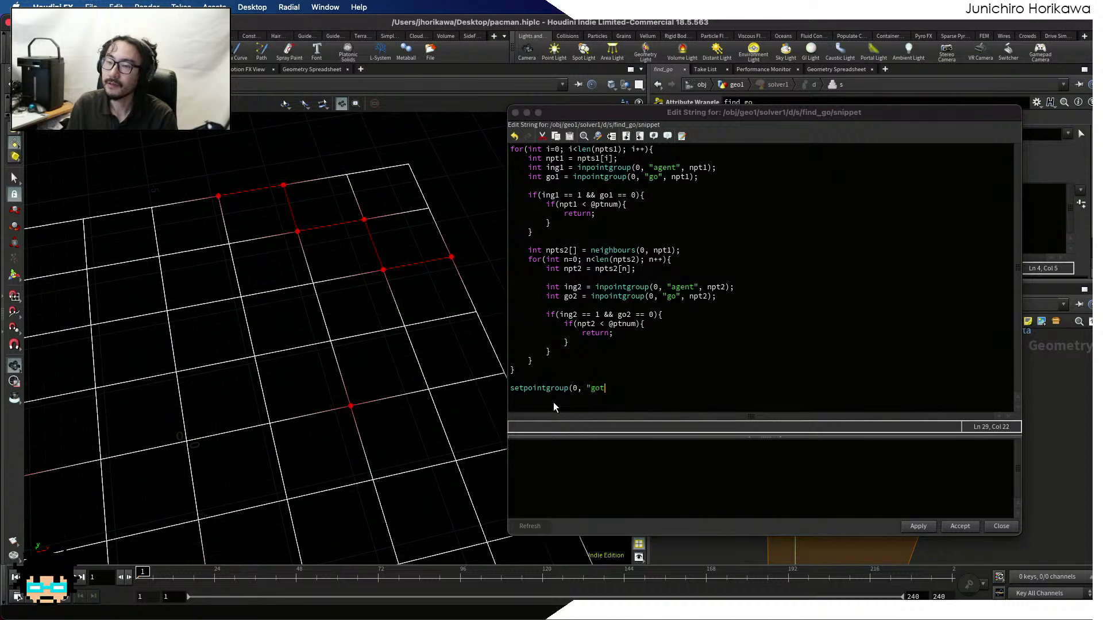
pyautogui.write(' @¥')
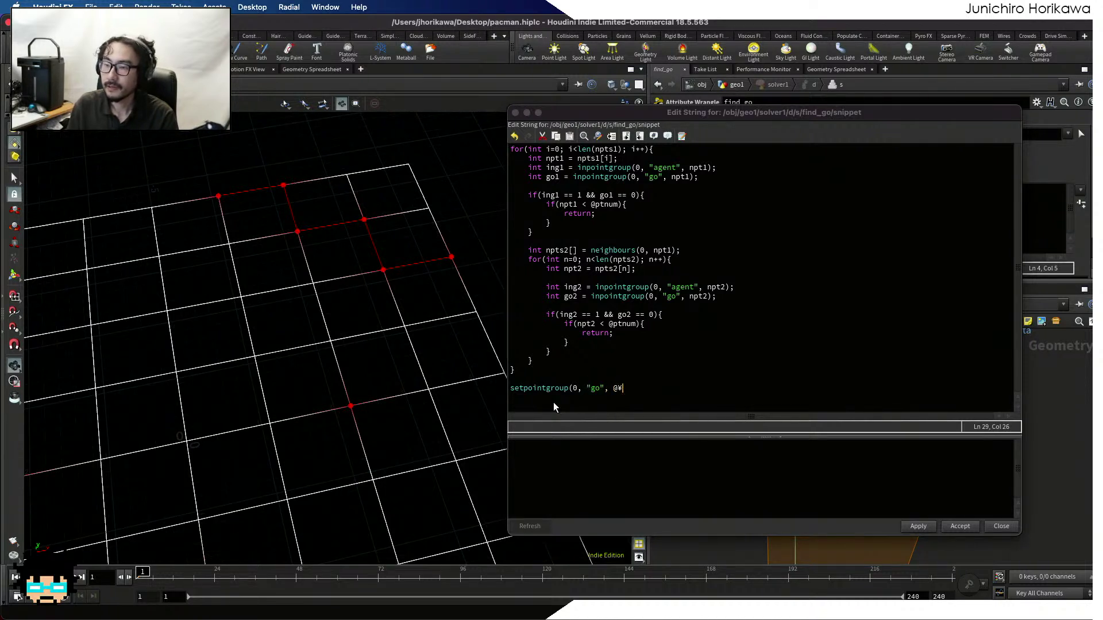
pyautogui.press('BackSpace')
pyautogui.press('BackSpace')
pyautogui.write('p')
pyautogui.press('BackSpace')
pyautogui.write('@')
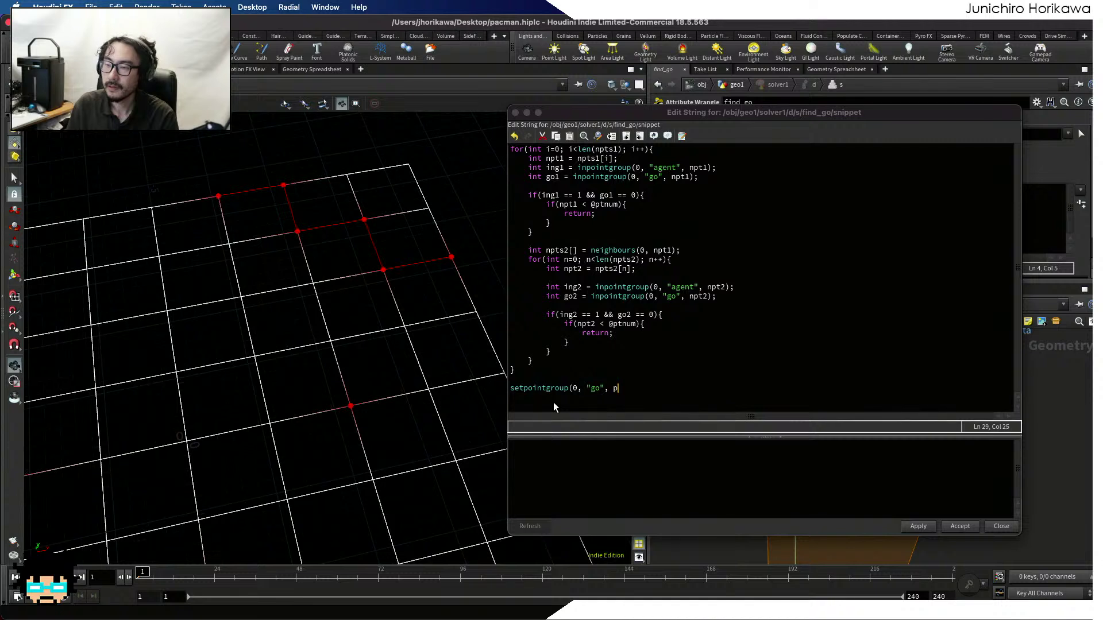
pyautogui.press('BackSpace')
pyautogui.write('@pt')
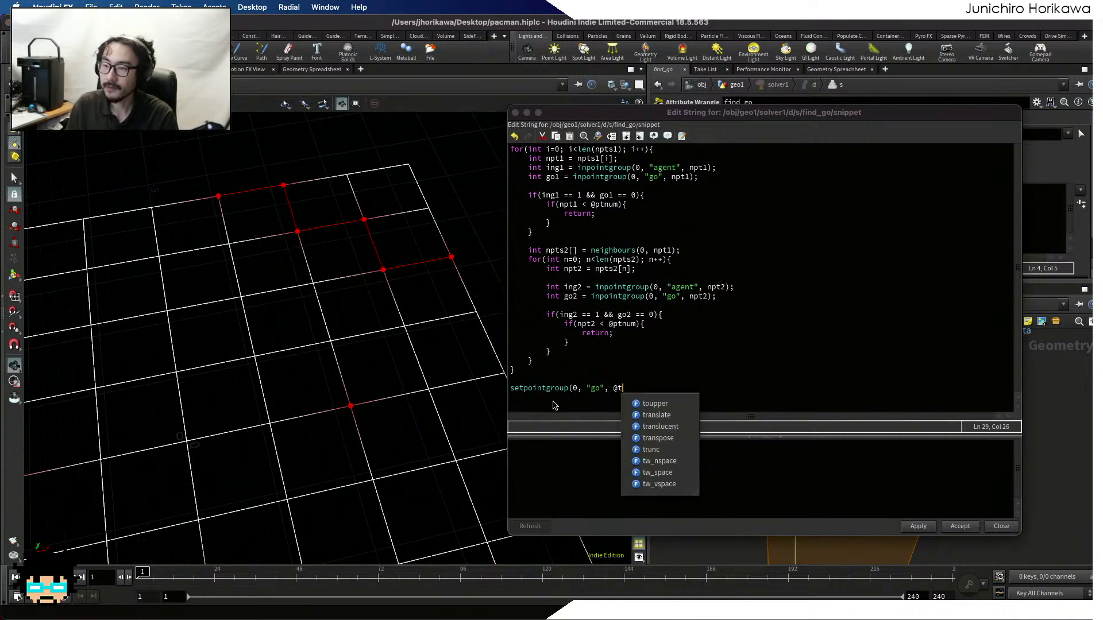
pyautogui.press('BackSpace')
pyautogui.press('BackSpace')
pyautogui.write('ptnum')
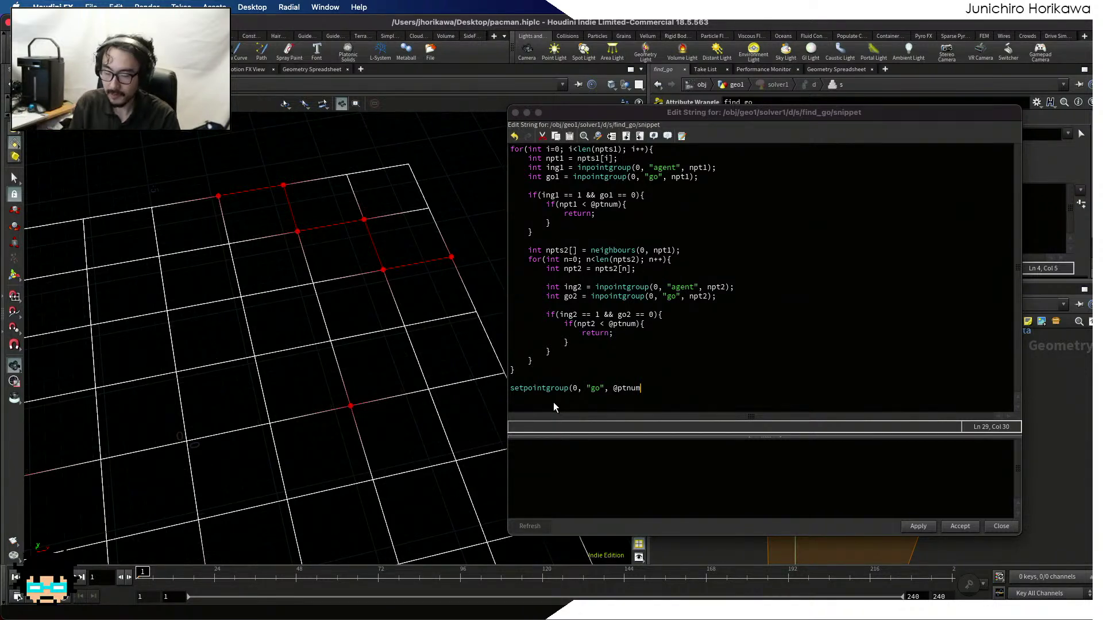
pyautogui.write(';')
pyautogui.press('Return')
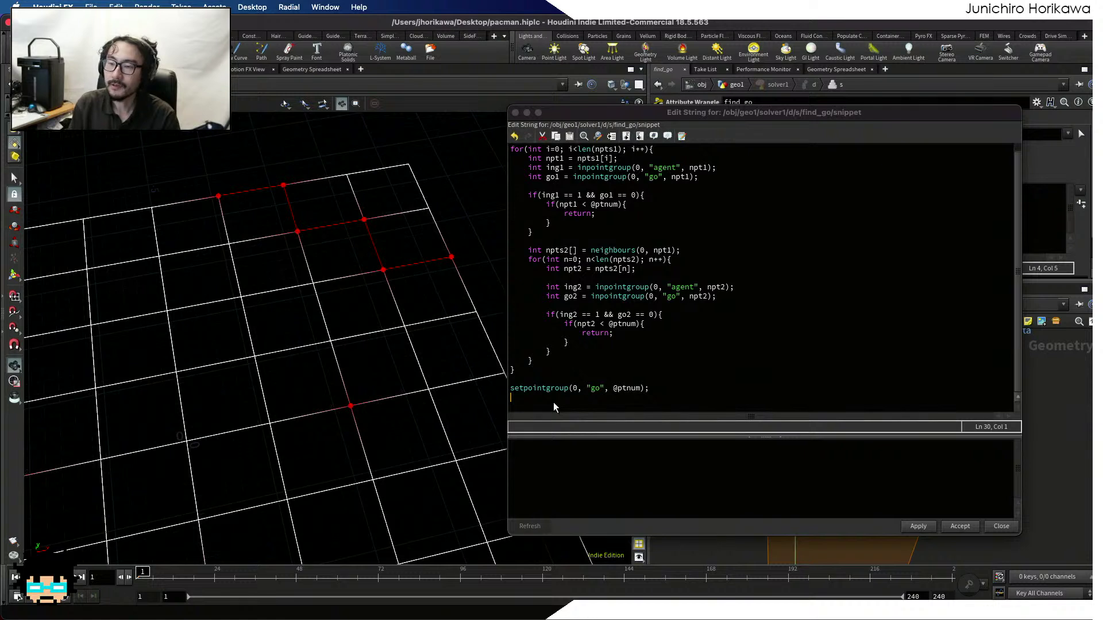
pyautogui.write('setpoingrou')
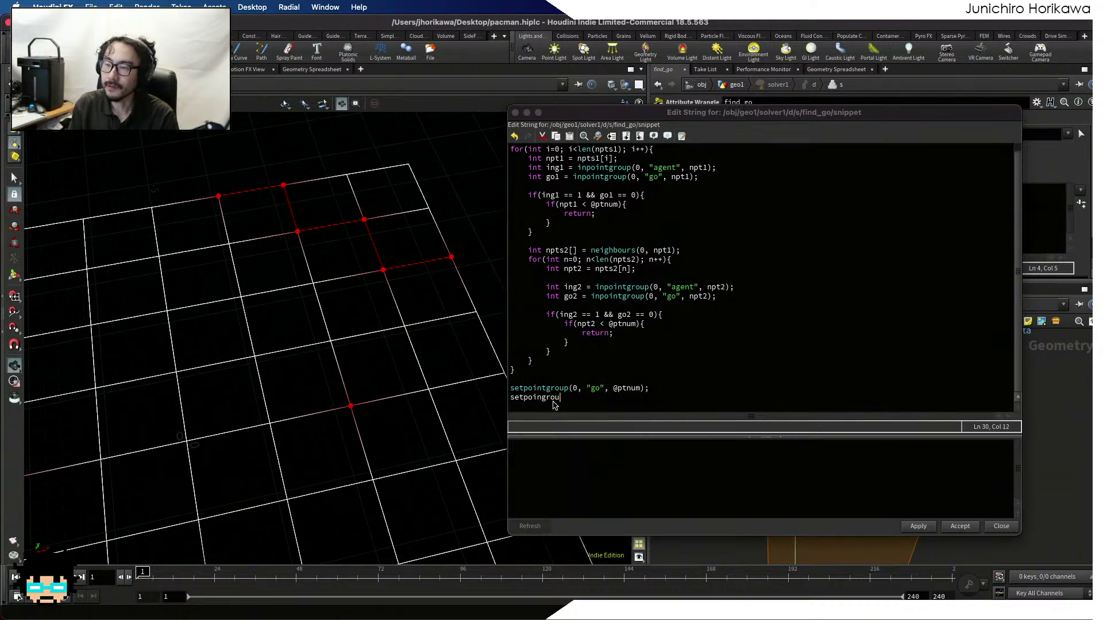
pyautogui.press('BackSpace')
pyautogui.press('BackSpace')
pyautogui.press('BackSpace')
pyautogui.press('BackSpace')
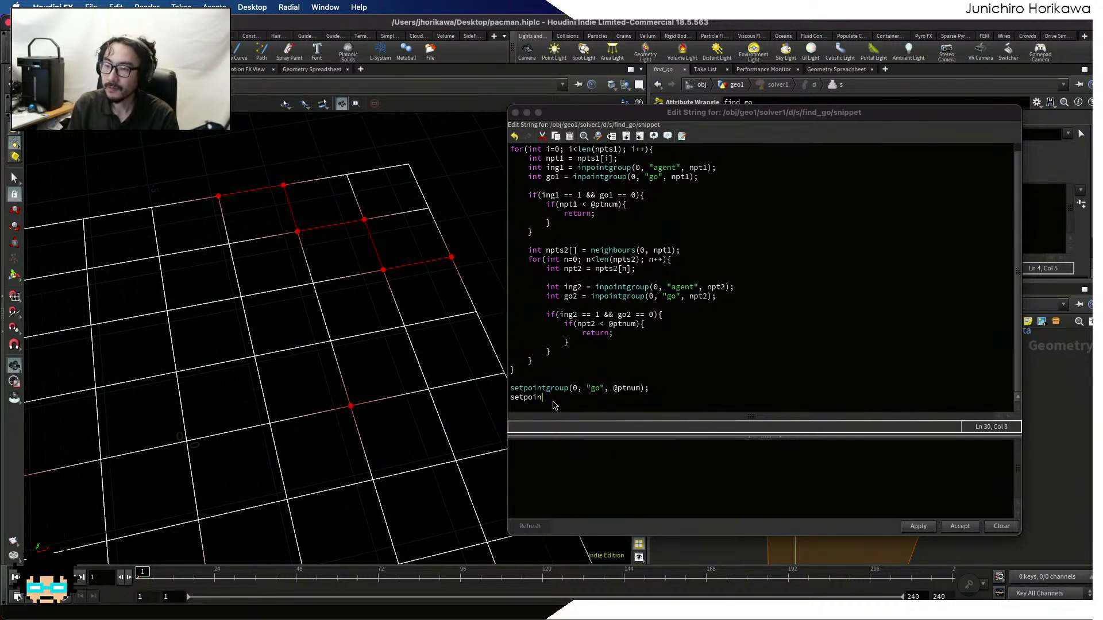
pyautogui.write('tgroup')
pyautogui.press('Return')
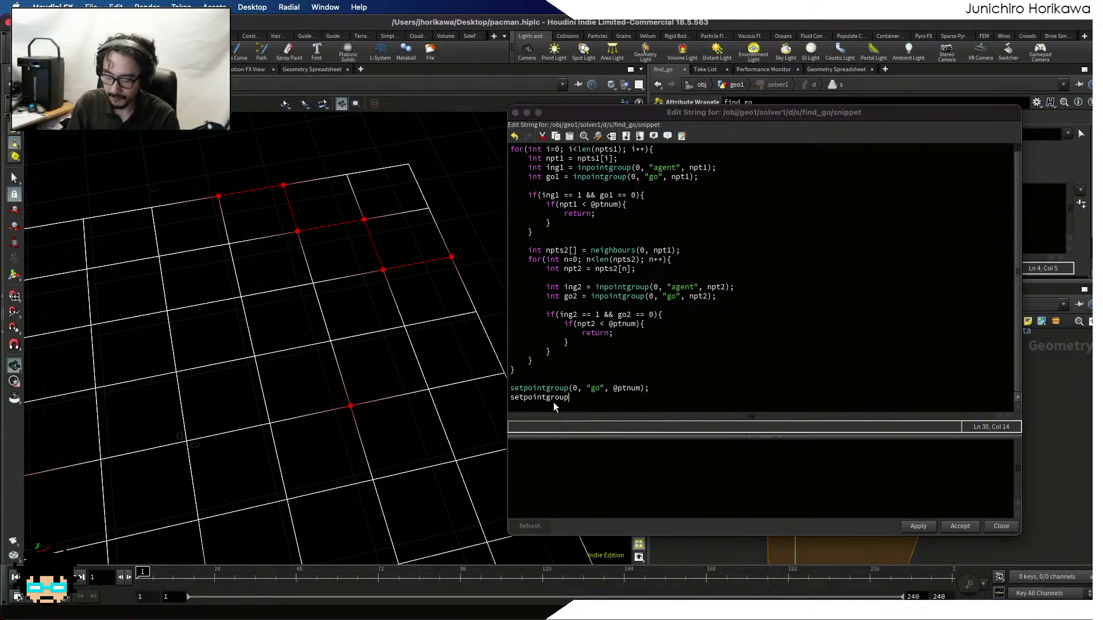
pyautogui.write('(0, "')
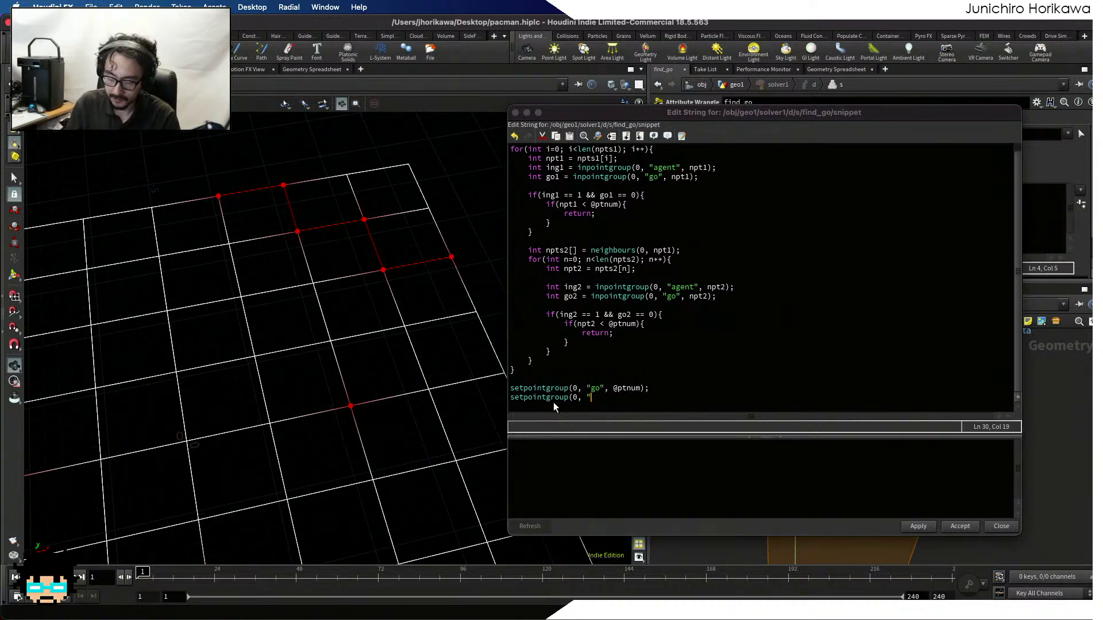
pyautogui.write('curre')
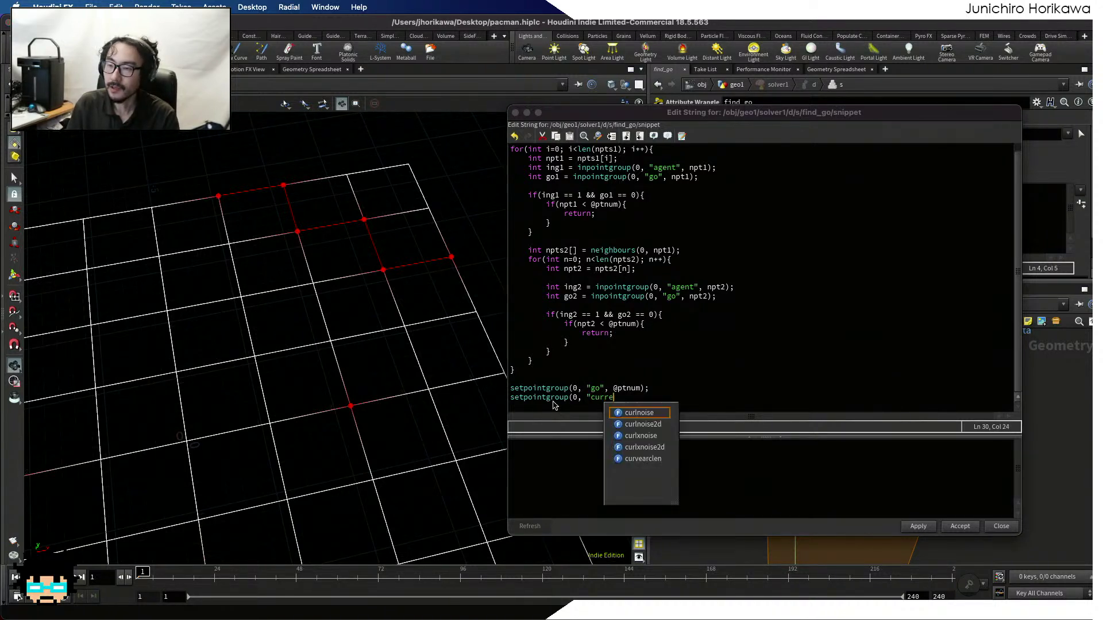
pyautogui.write('ntgo", ')
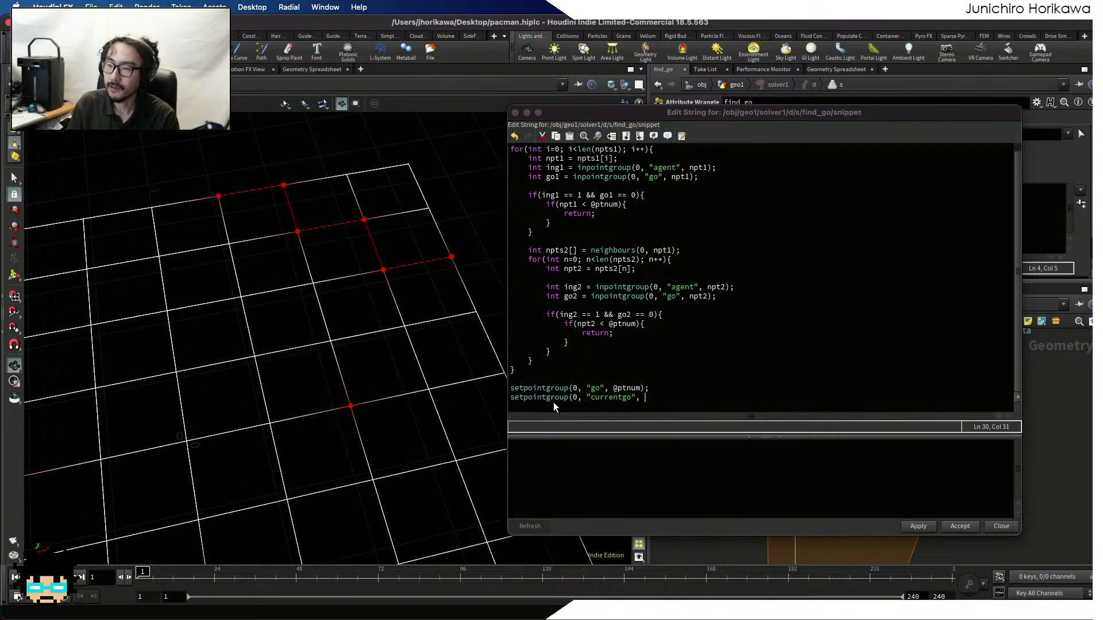
pyautogui.write('@ptnum);')
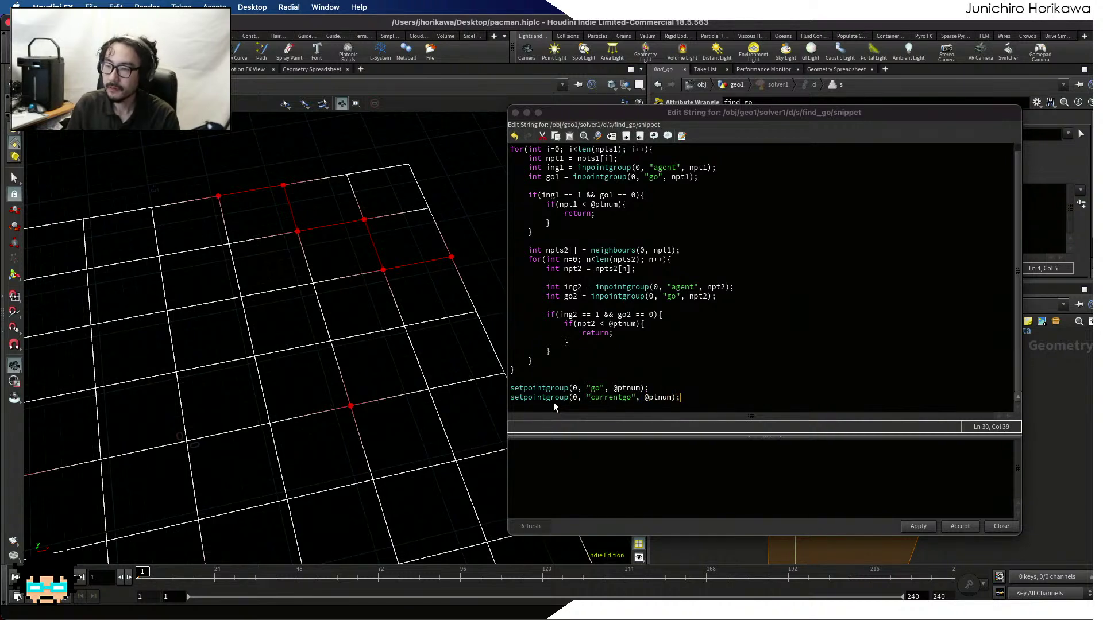
# Add a final argument of 1 to both the "go" and "currentgo" setpointgroup calls, and apply the code
pyautogui.click(641, 389)
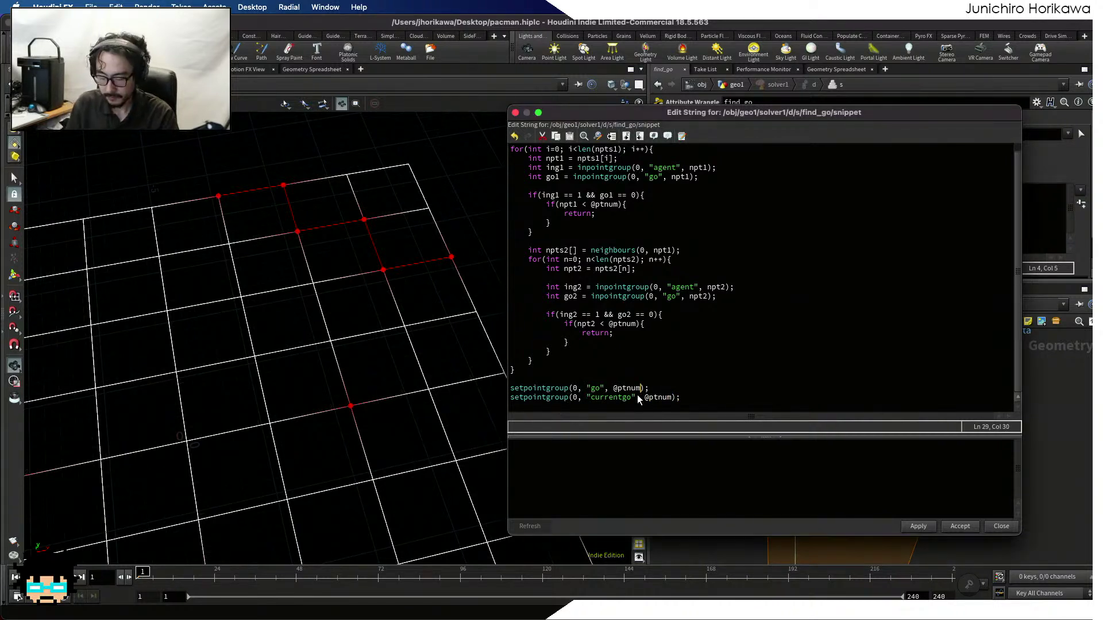
pyautogui.click(671, 398)
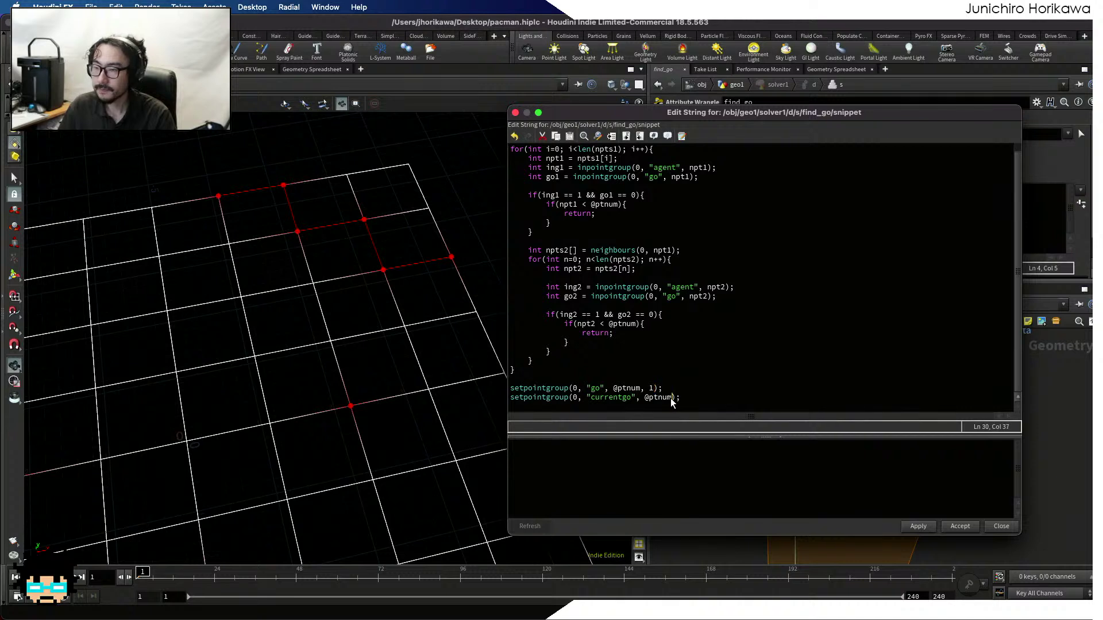
pyautogui.write(', ')
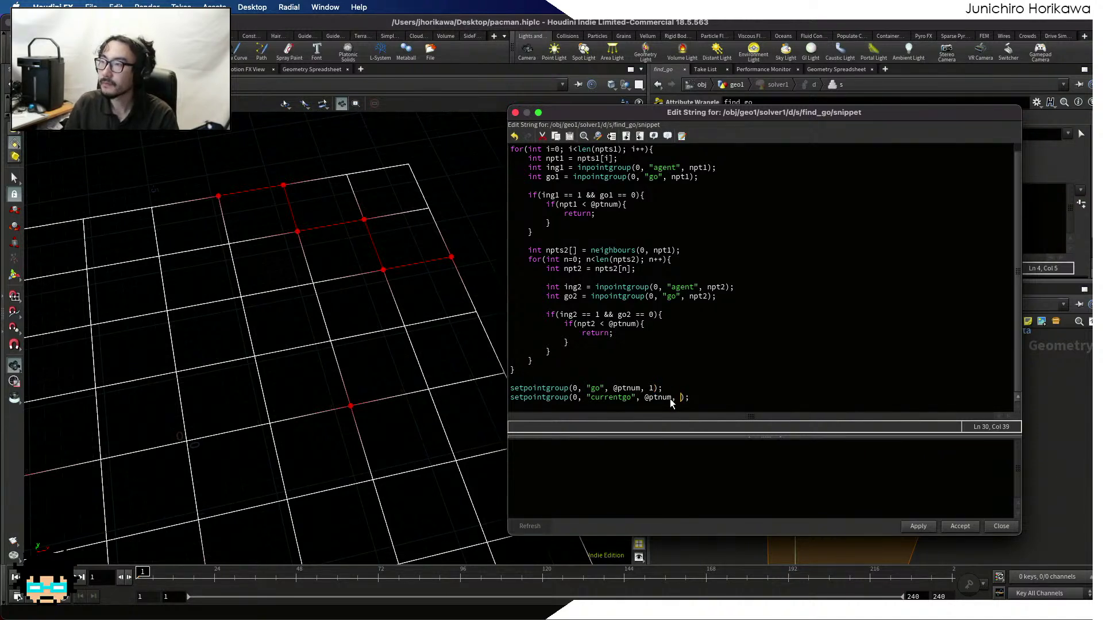
pyautogui.write('1')
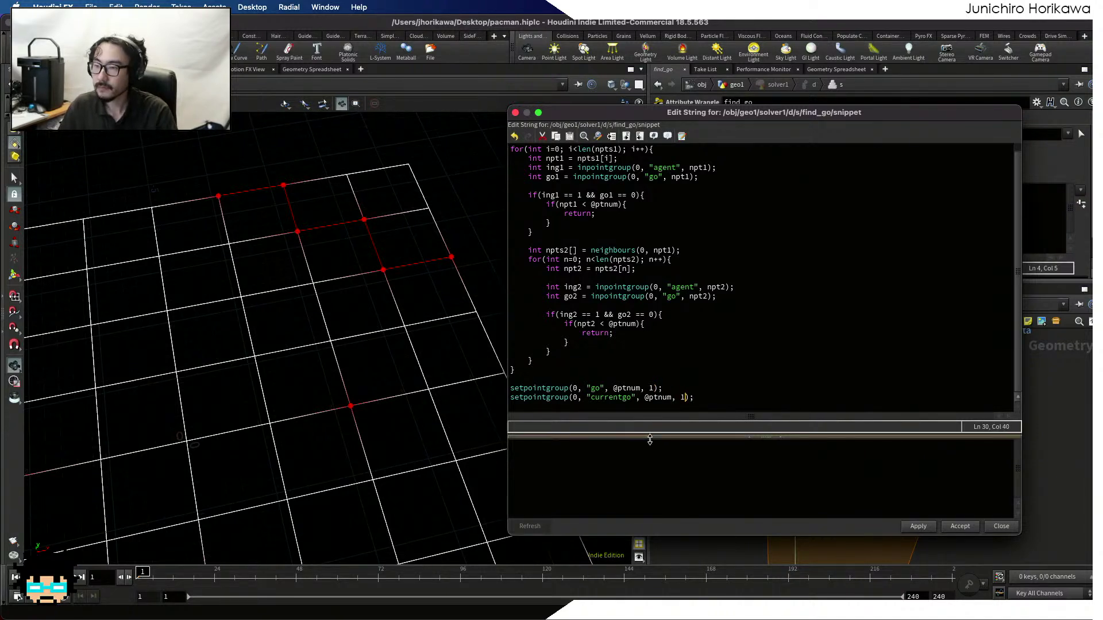
pyautogui.click(916, 526)
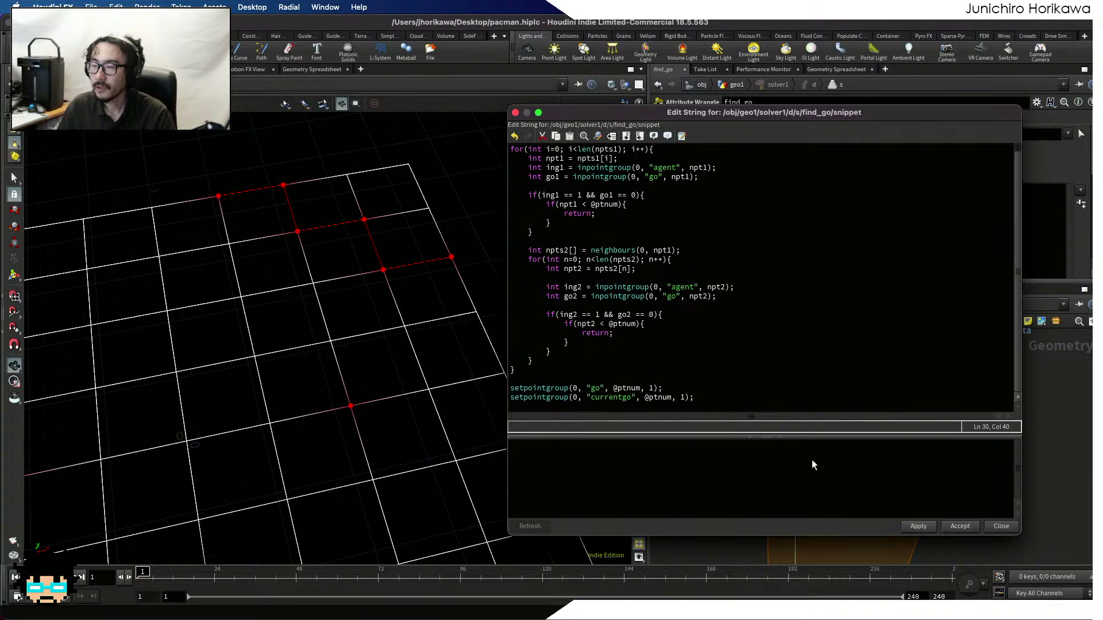
# Make the code editor taller and insert two blank lines above the npts1 declaration at the start of the snippet
pyautogui.scroll(1, 714, 380)
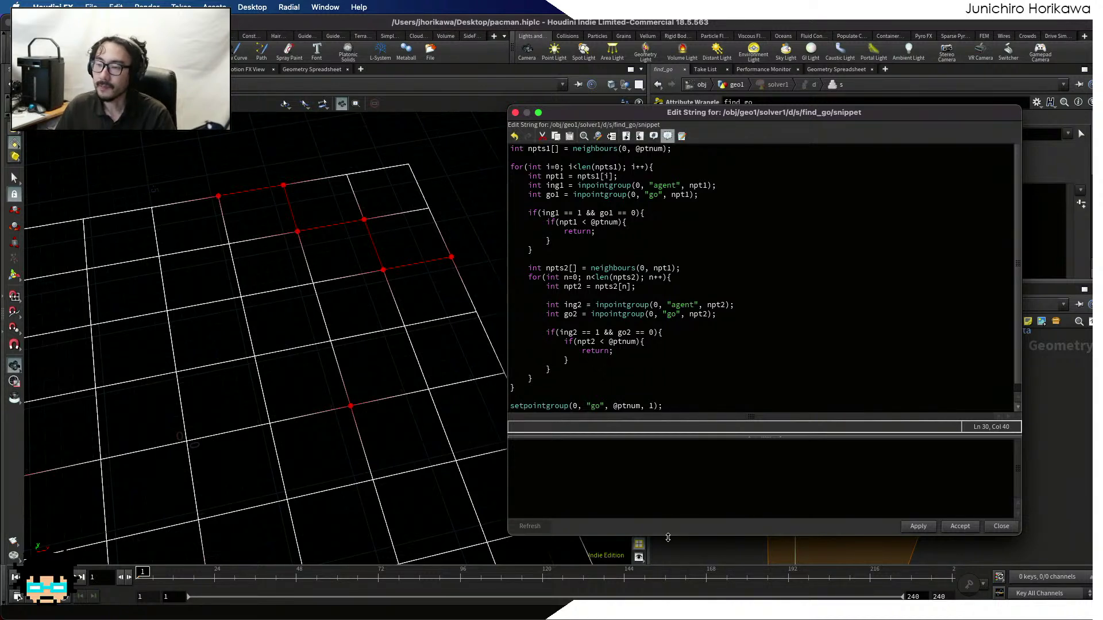
pyautogui.moveTo(667, 538); pyautogui.dragTo(667, 561)
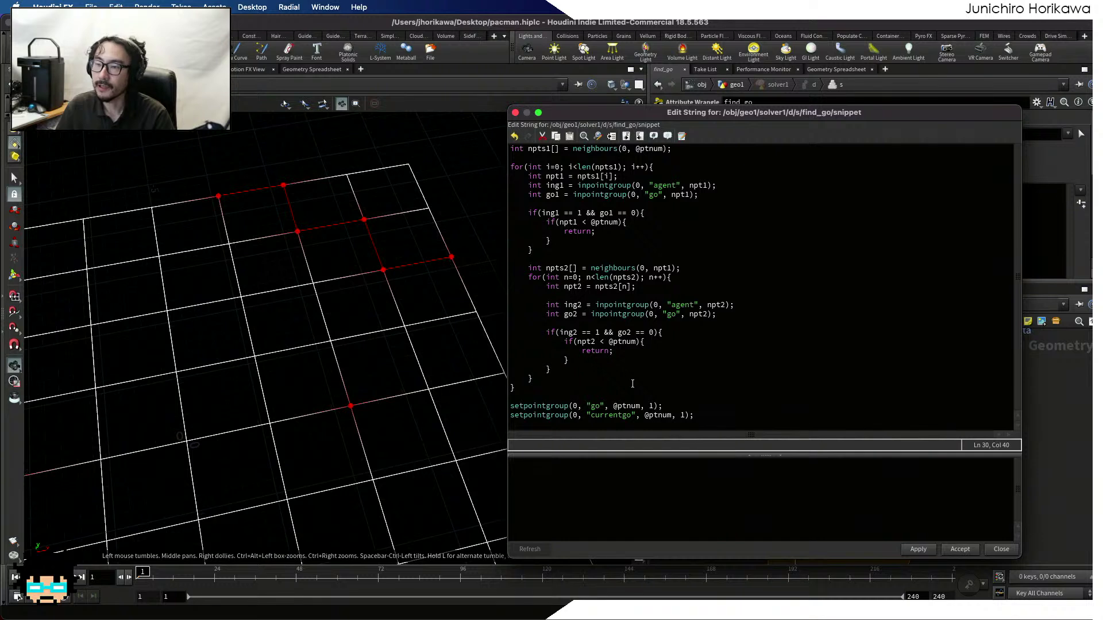
pyautogui.moveTo(674, 406); pyautogui.dragTo(488, 411)
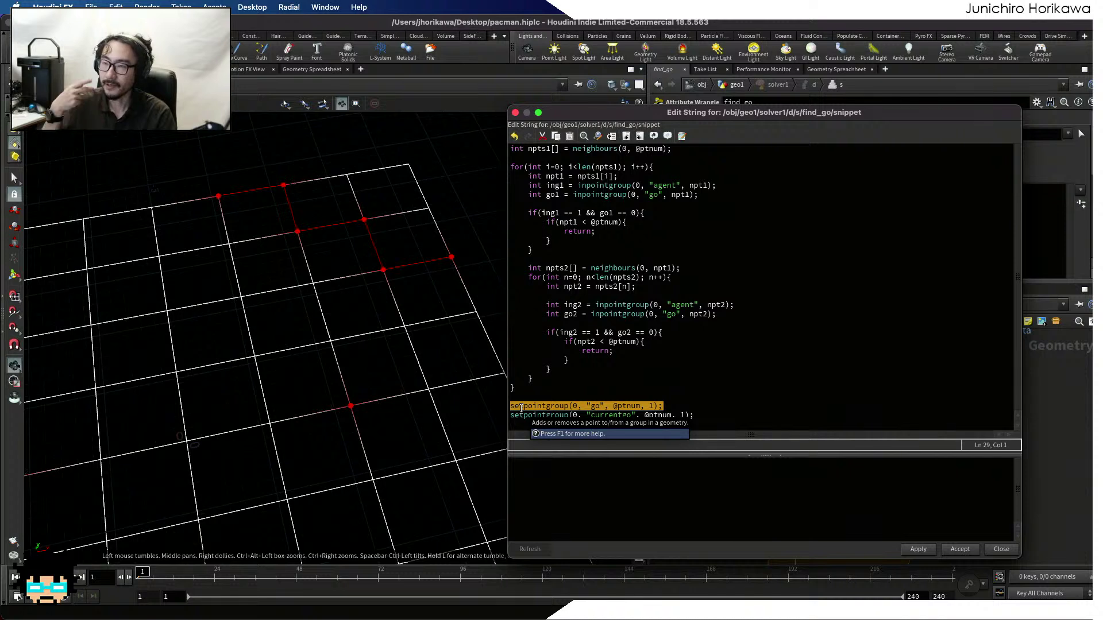
pyautogui.click(600, 199)
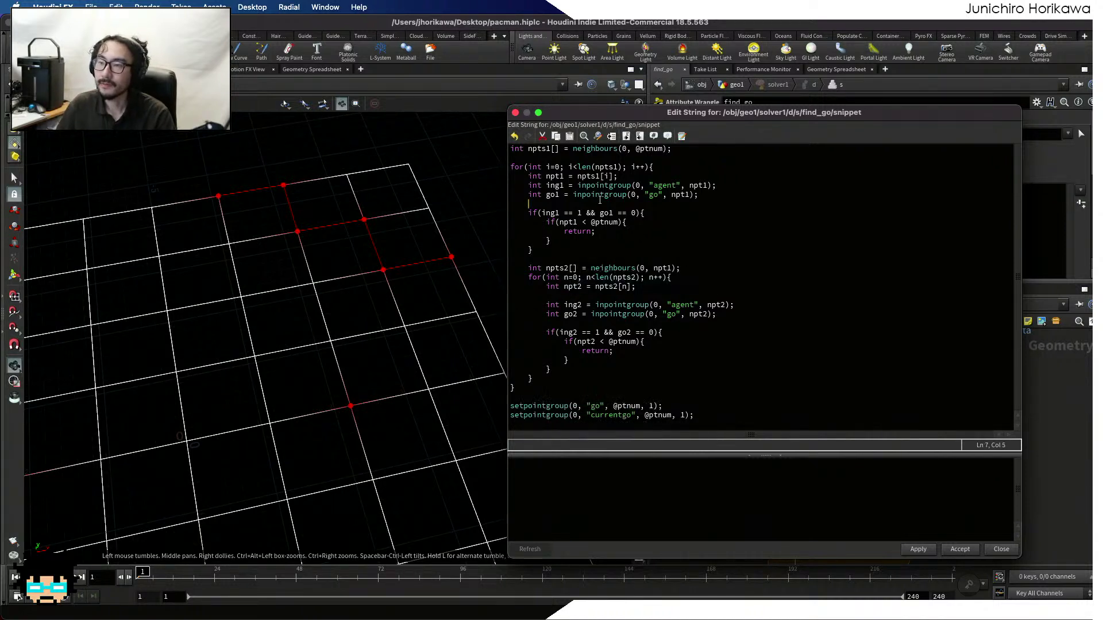
pyautogui.click(515, 148)
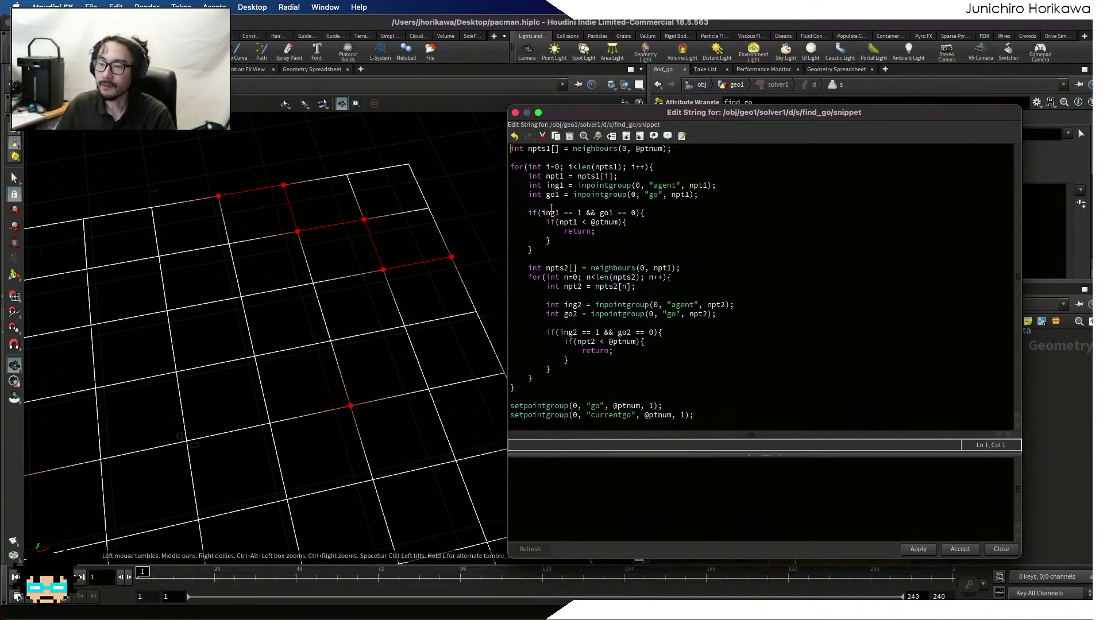
pyautogui.press('Return')
pyautogui.press('Return')
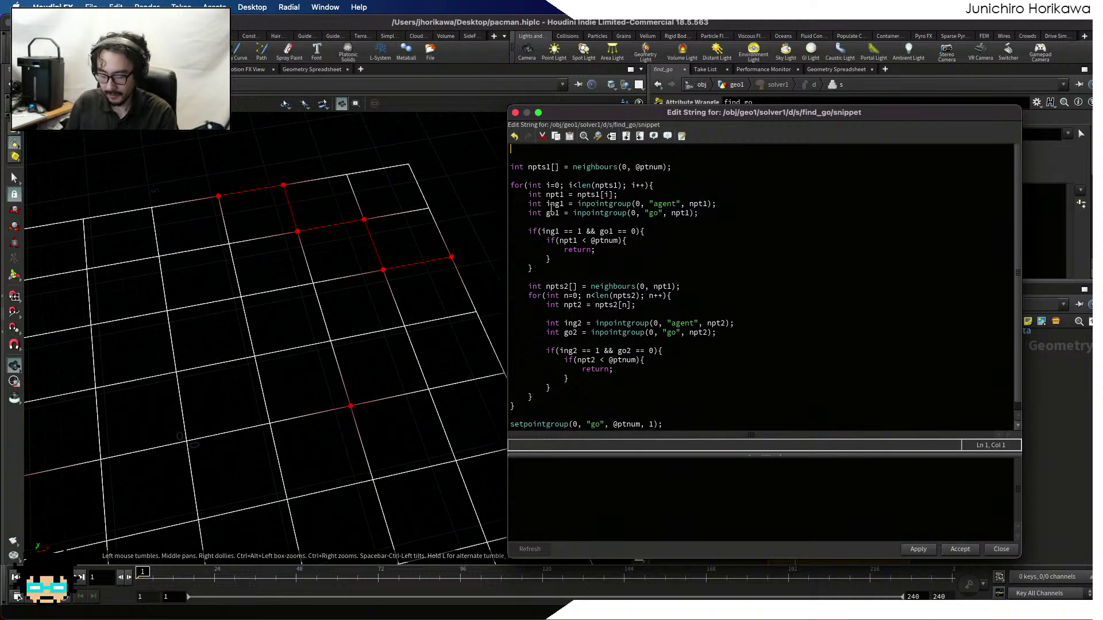
pyautogui.write('if(in')
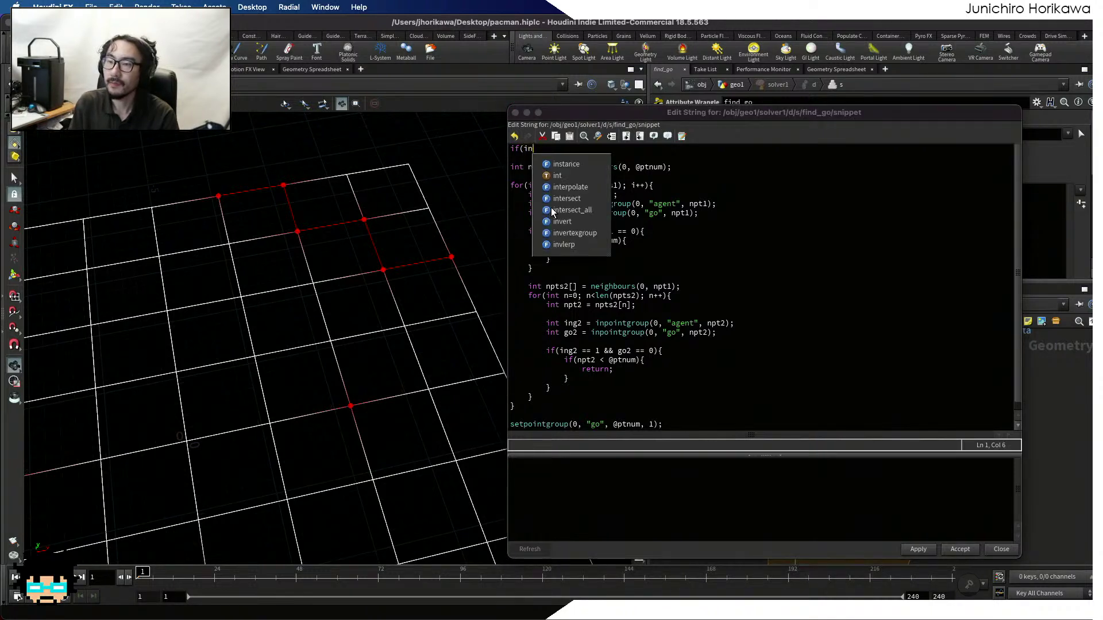
pyautogui.write('pointgroup(0')
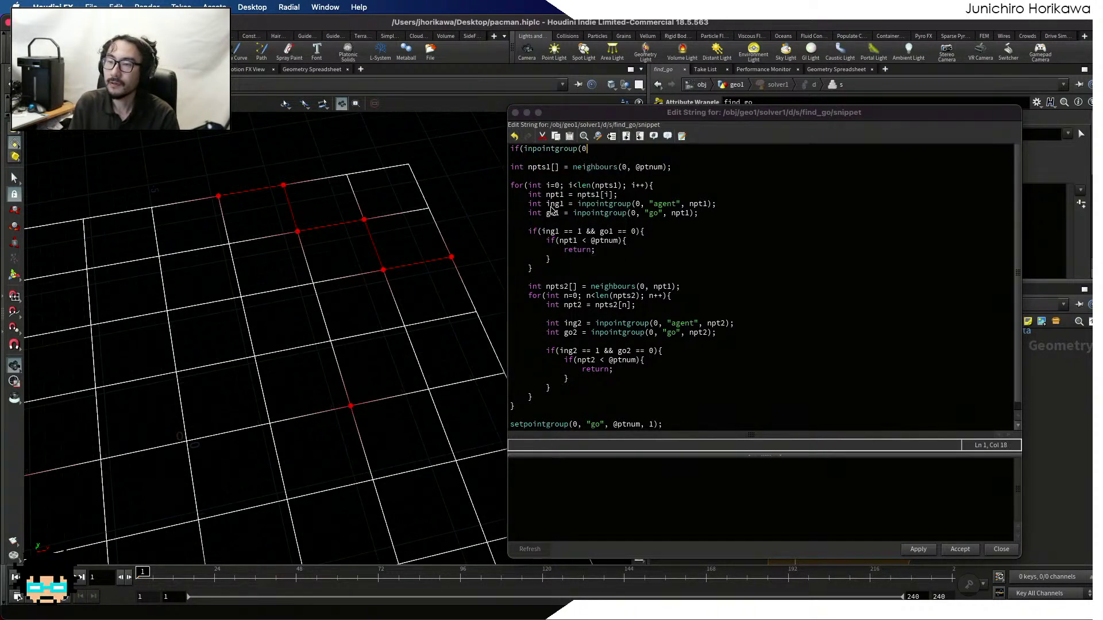
pyautogui.write(', "go", @tp')
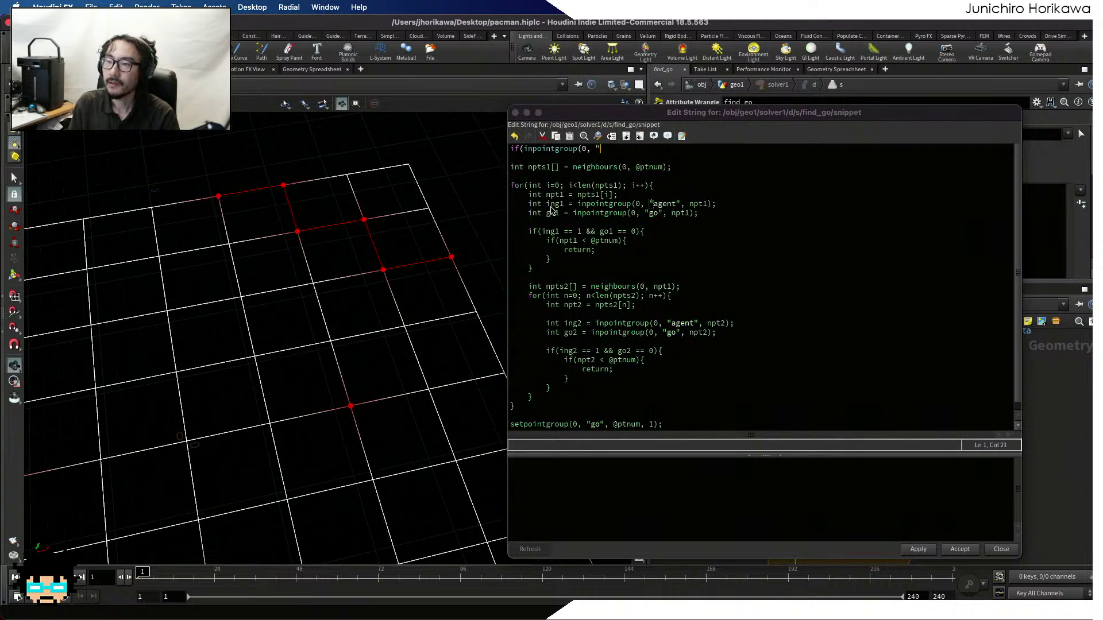
pyautogui.press('BackSpace')
pyautogui.press('BackSpace')
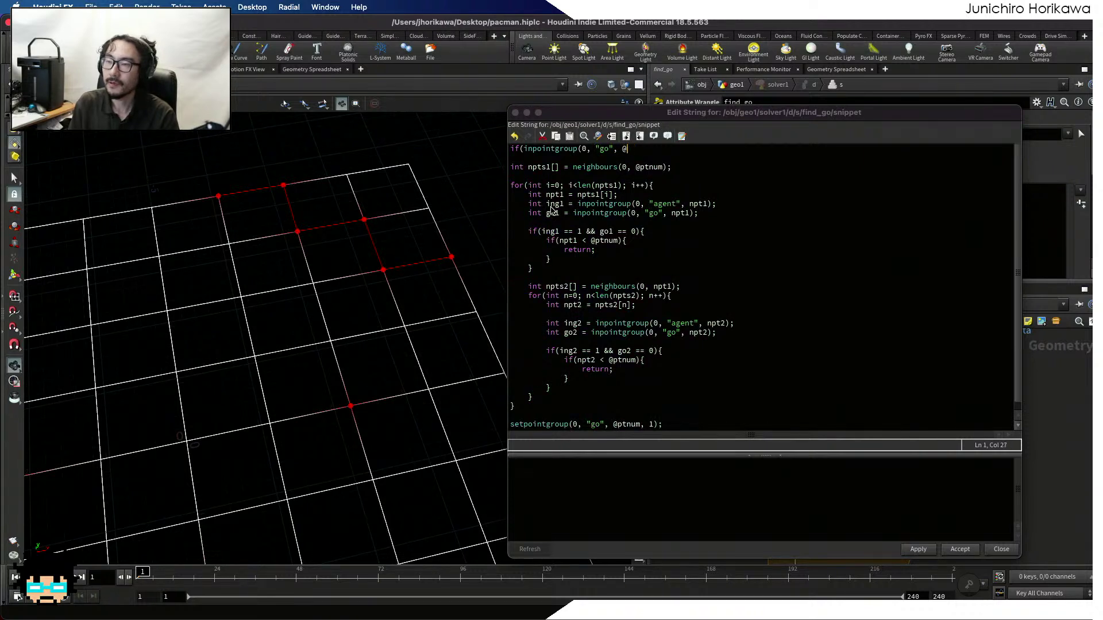
pyautogui.write('ptnum')
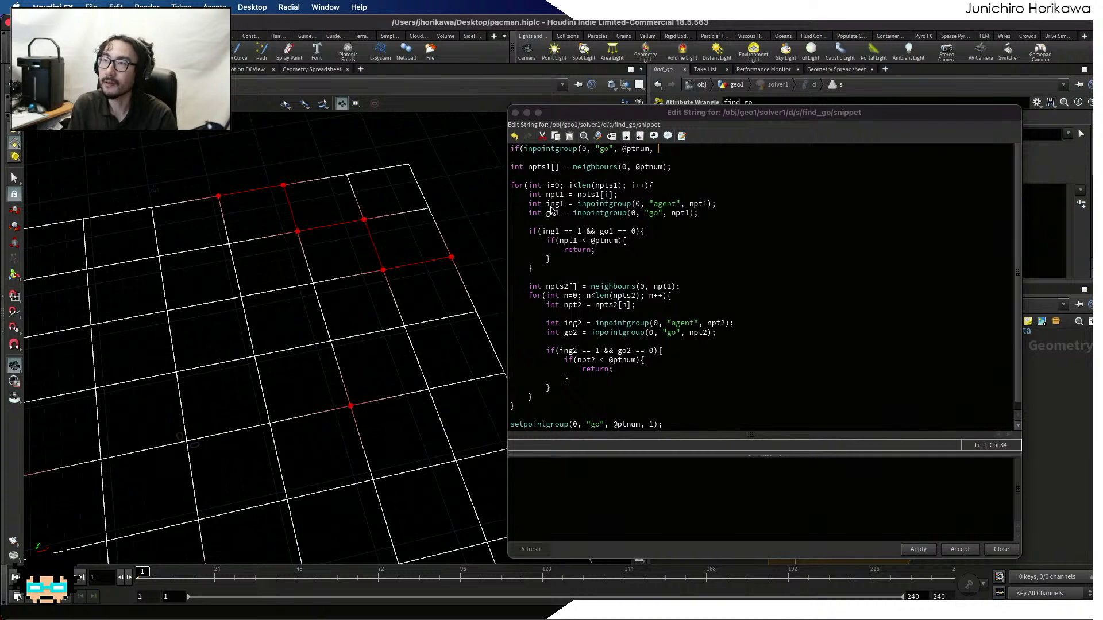
pyautogui.write(') --')
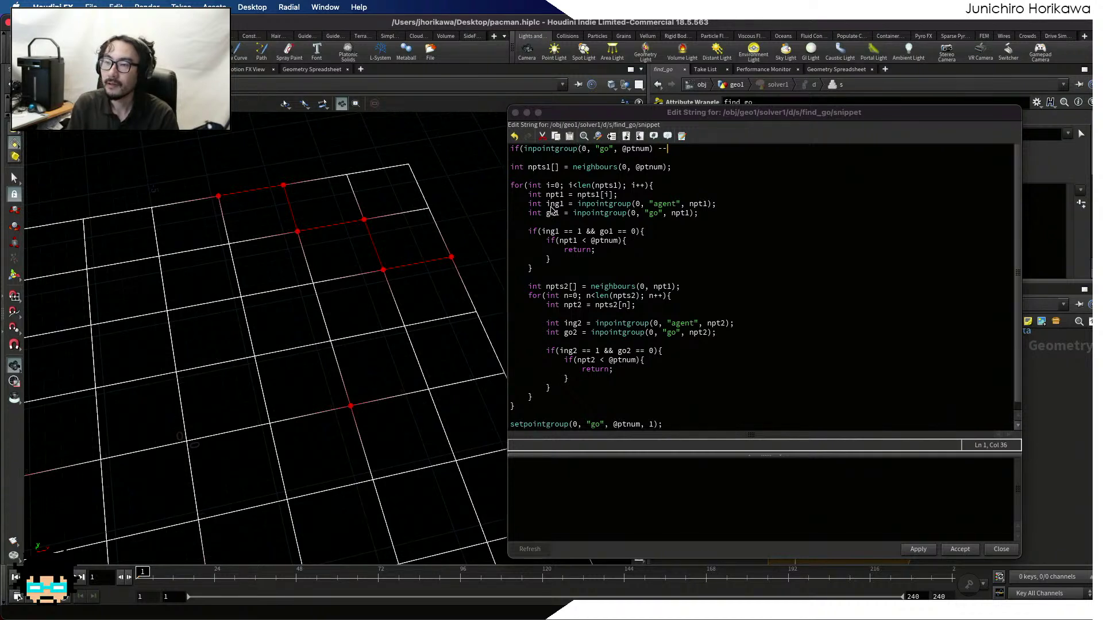
pyautogui.write(' 1')
pyautogui.press('BackSpace')
pyautogui.press('BackSpace')
pyautogui.press('BackSpace')
pyautogui.press('BackSpace')
pyautogui.write('== 1)')
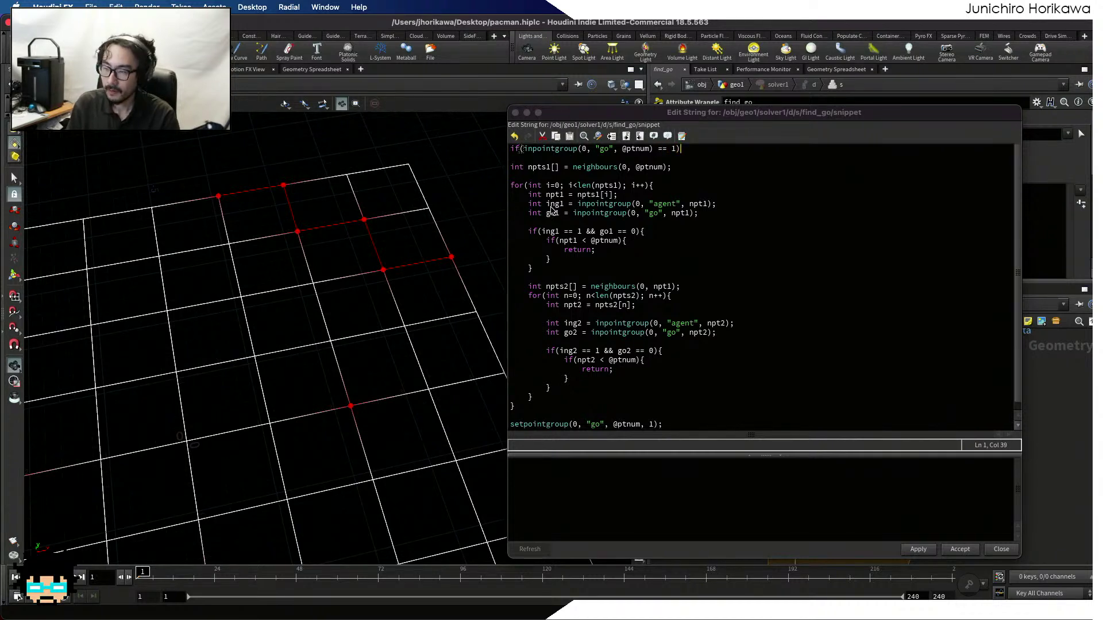
# Give the "go" group condition a braced body containing an indented return; statement
pyautogui.write('{')
pyautogui.press('Return')
pyautogui.write('}')
pyautogui.press('Up')
pyautogui.press('End')
pyautogui.press('Return')
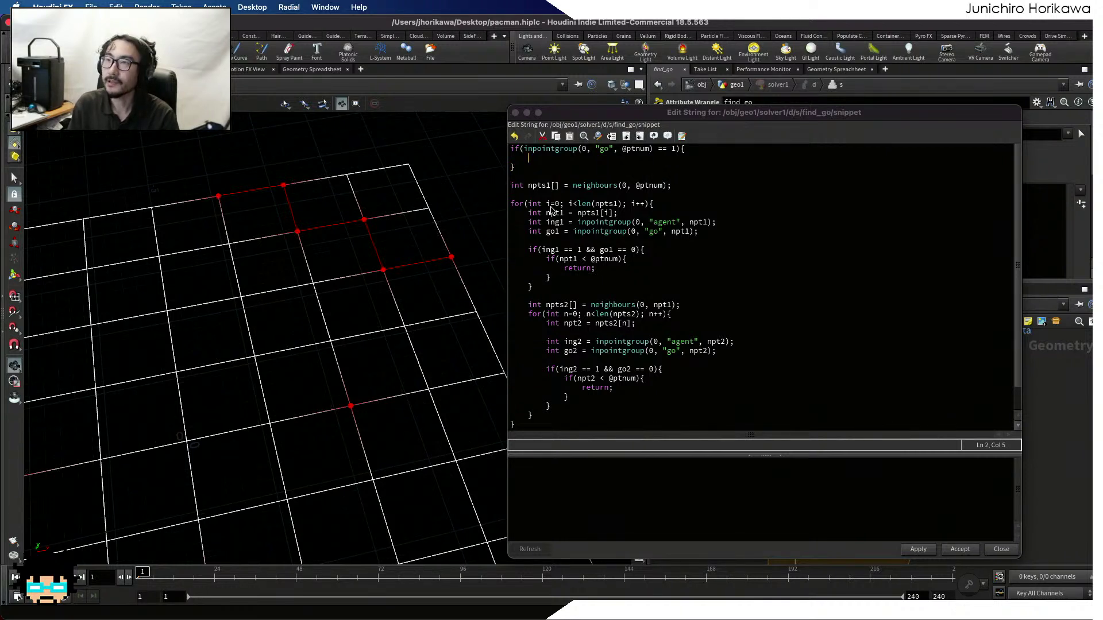
pyautogui.write('return;p')
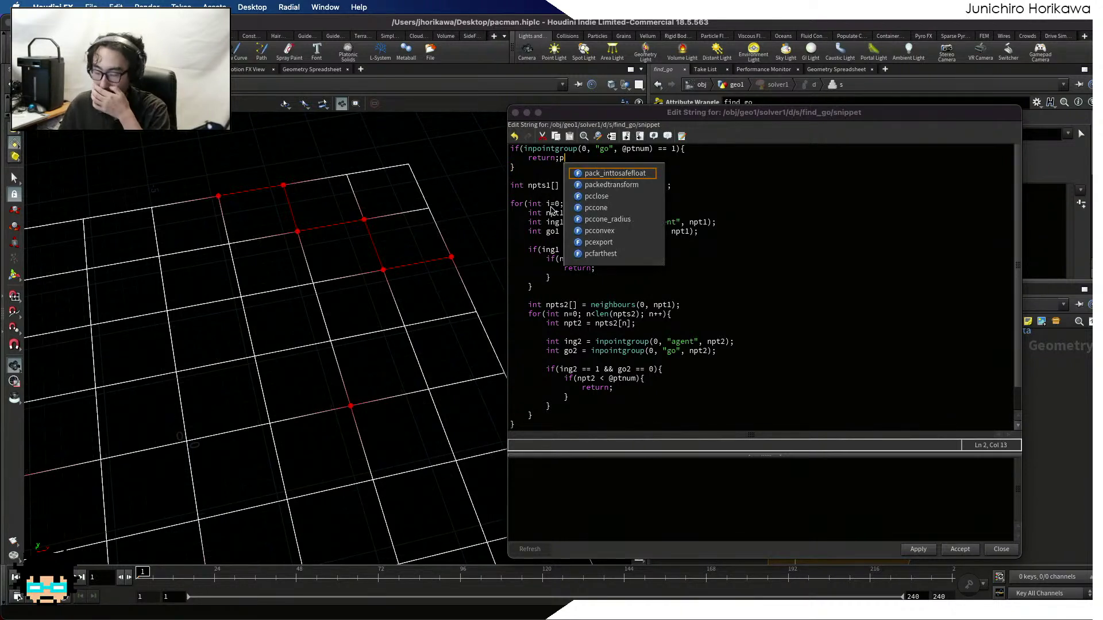
pyautogui.press('Return')
pyautogui.press('BackSpace')
pyautogui.press('BackSpace')
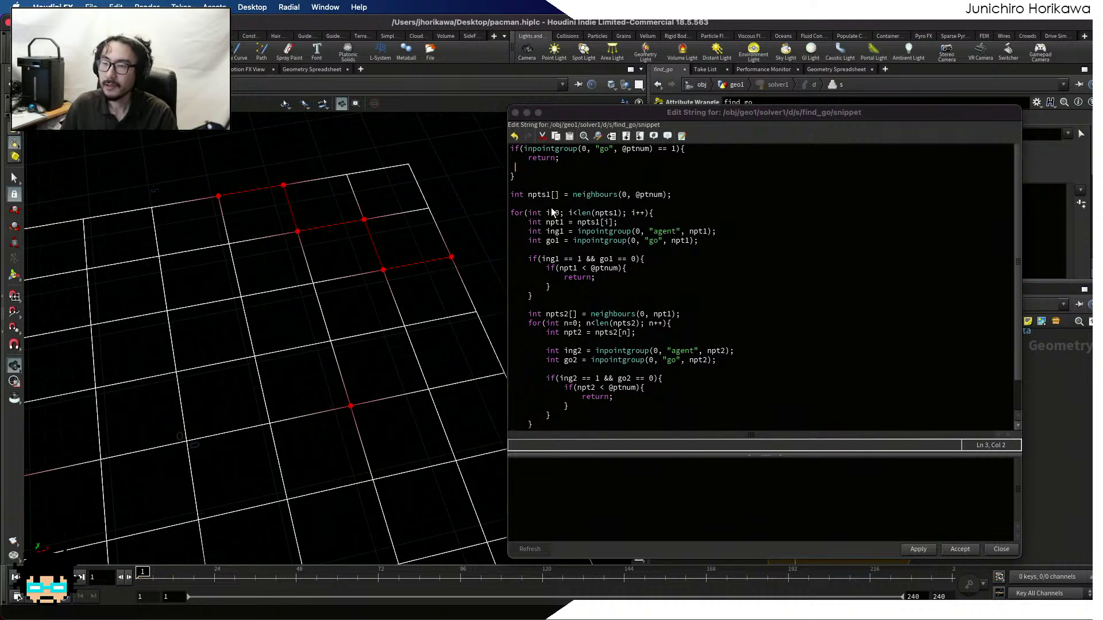
# Enlarge the code editor so the whole snippet fits, and accept the edited find_go code
pyautogui.scroll(-1, 550, 208)
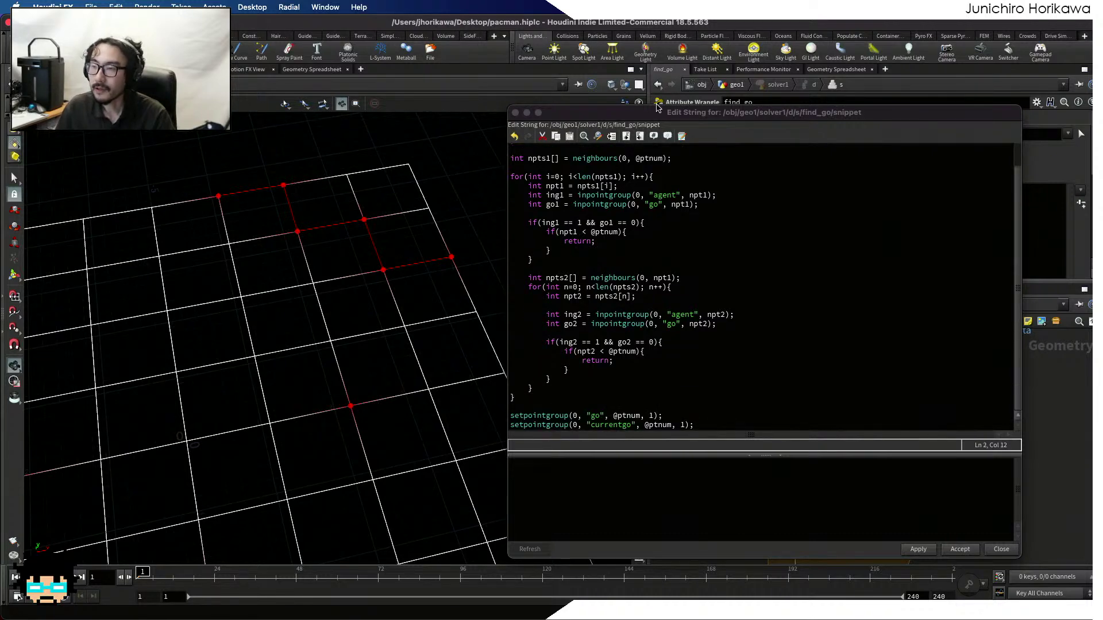
pyautogui.moveTo(656, 104); pyautogui.dragTo(611, 104)
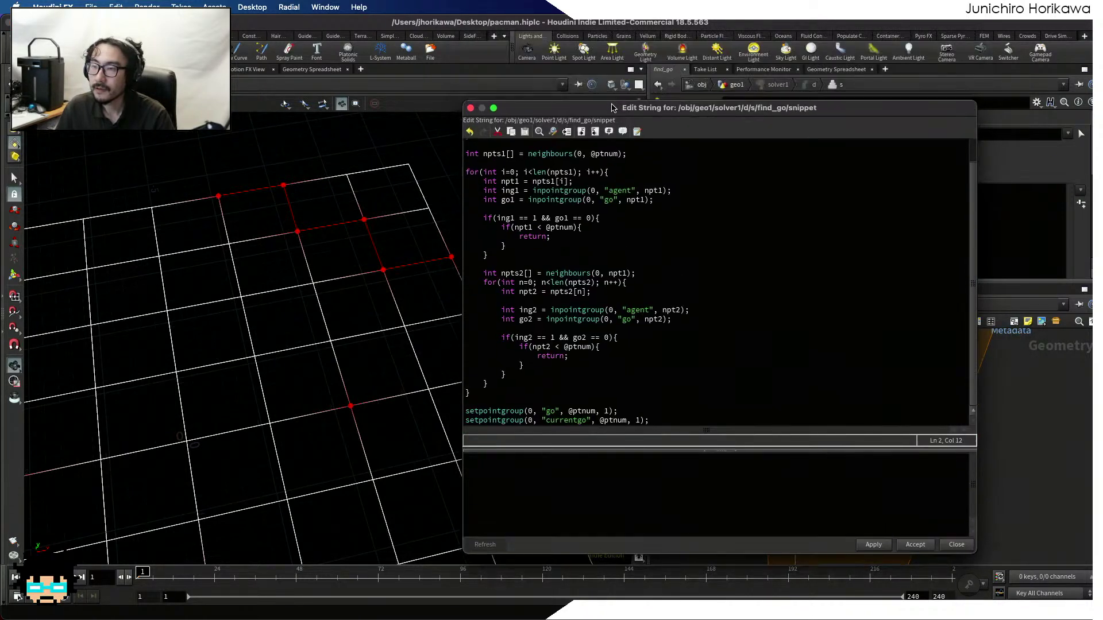
pyautogui.doubleClick(611, 104)
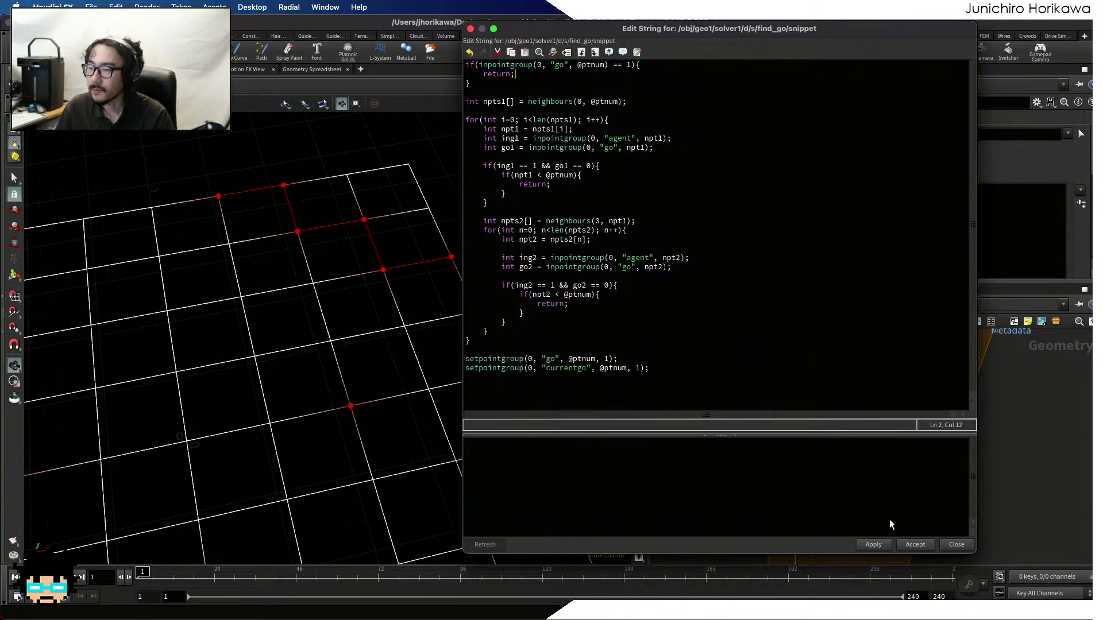
pyautogui.click(914, 544)
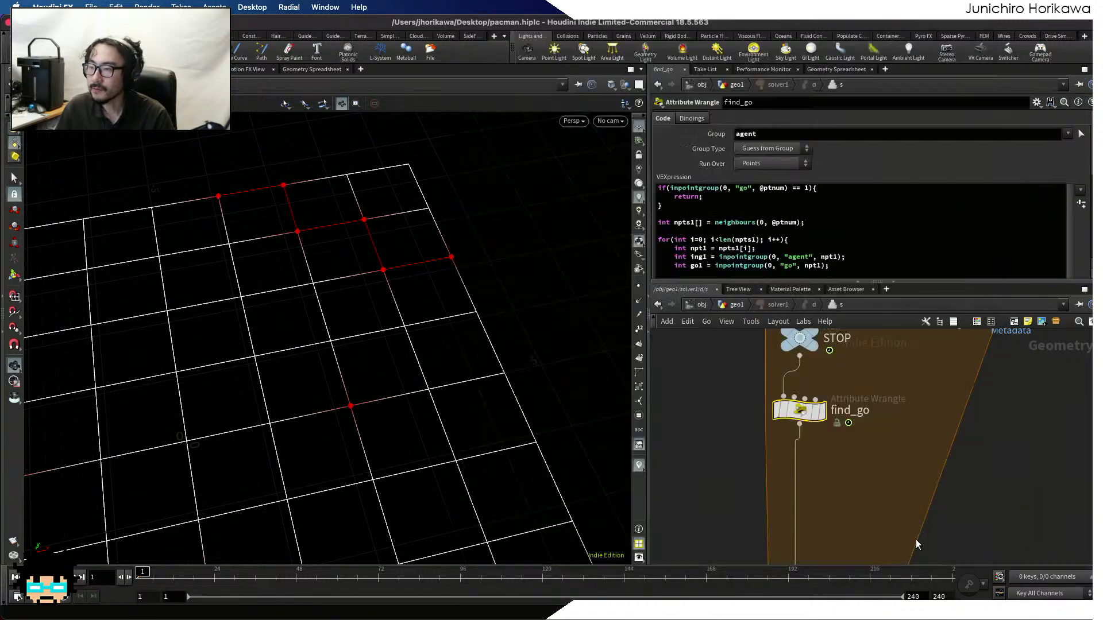
# Look over find_go's point attributes in the geometry spreadsheet, and set the iterations of foreach_end1 to 1
pyautogui.click(839, 70)
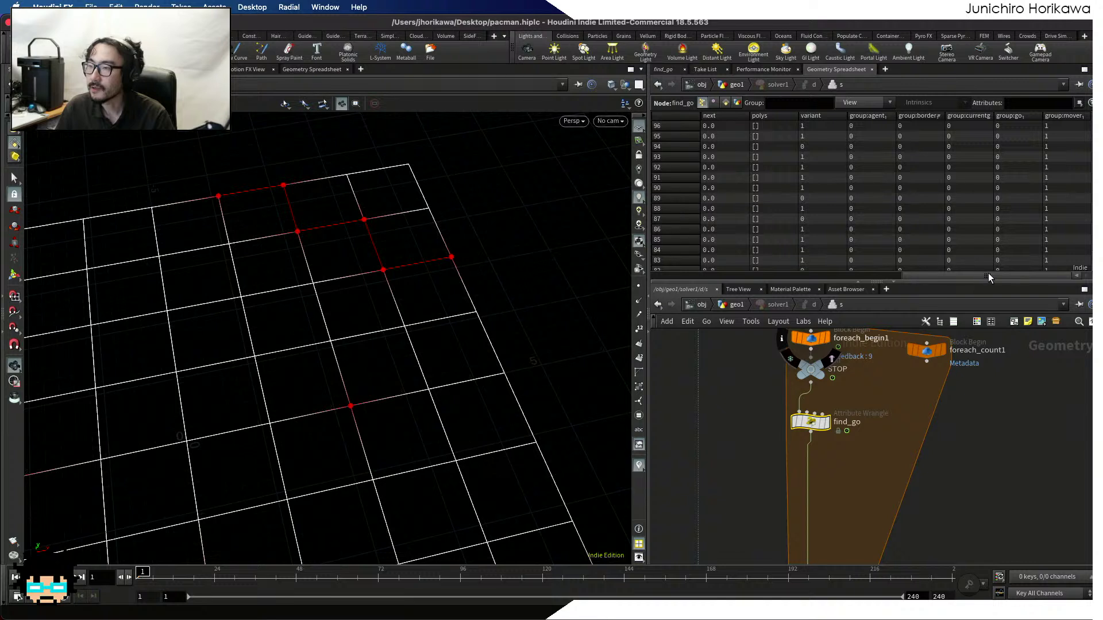
pyautogui.moveTo(968, 273); pyautogui.dragTo(887, 275)
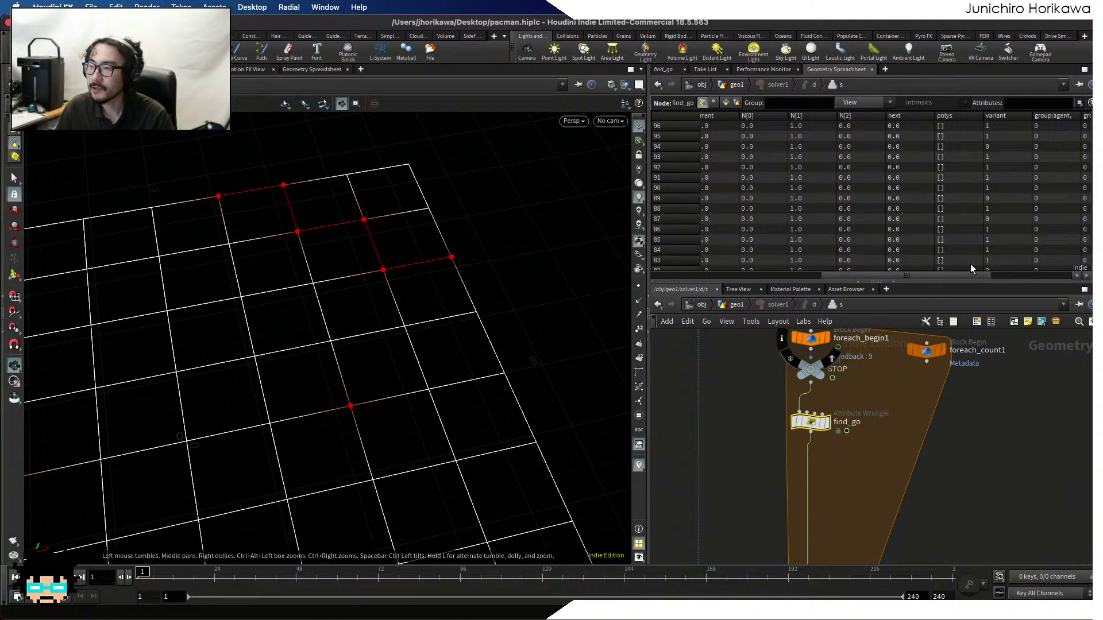
pyautogui.scroll(-8, 903, 373)
pyautogui.scroll(6, 885, 439)
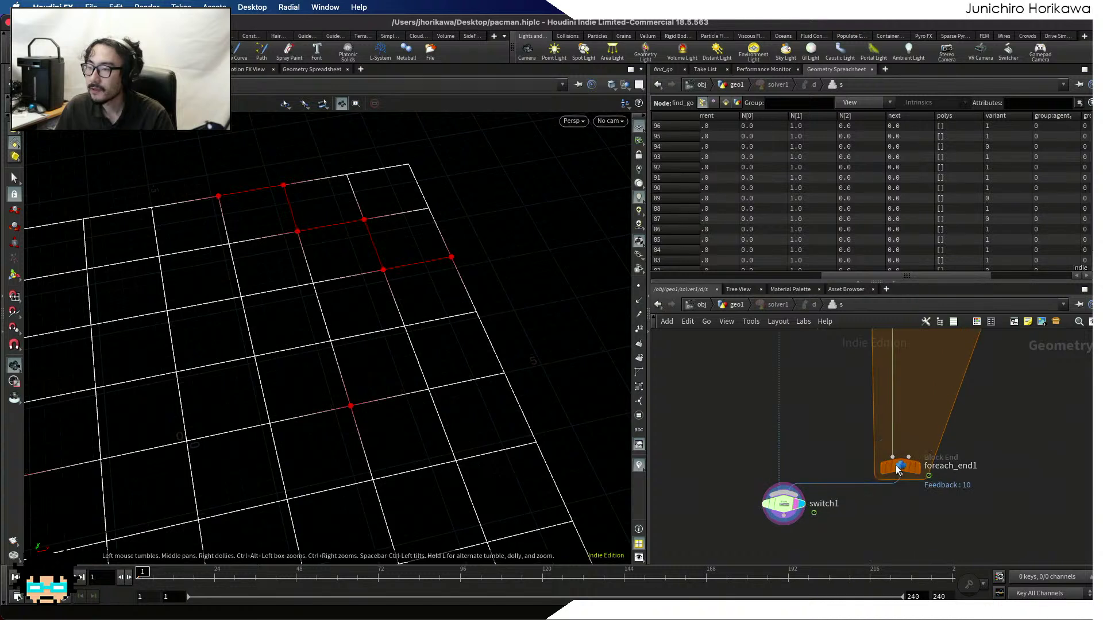
pyautogui.click(900, 466)
pyautogui.click(674, 70)
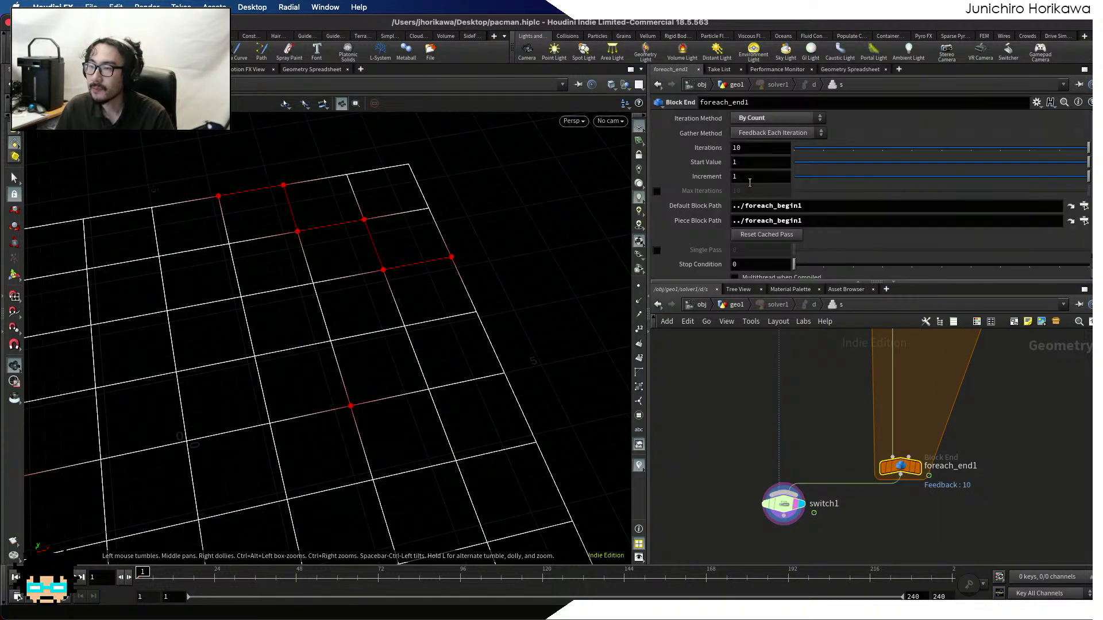
pyautogui.moveTo(814, 151); pyautogui.dragTo(824, 151)
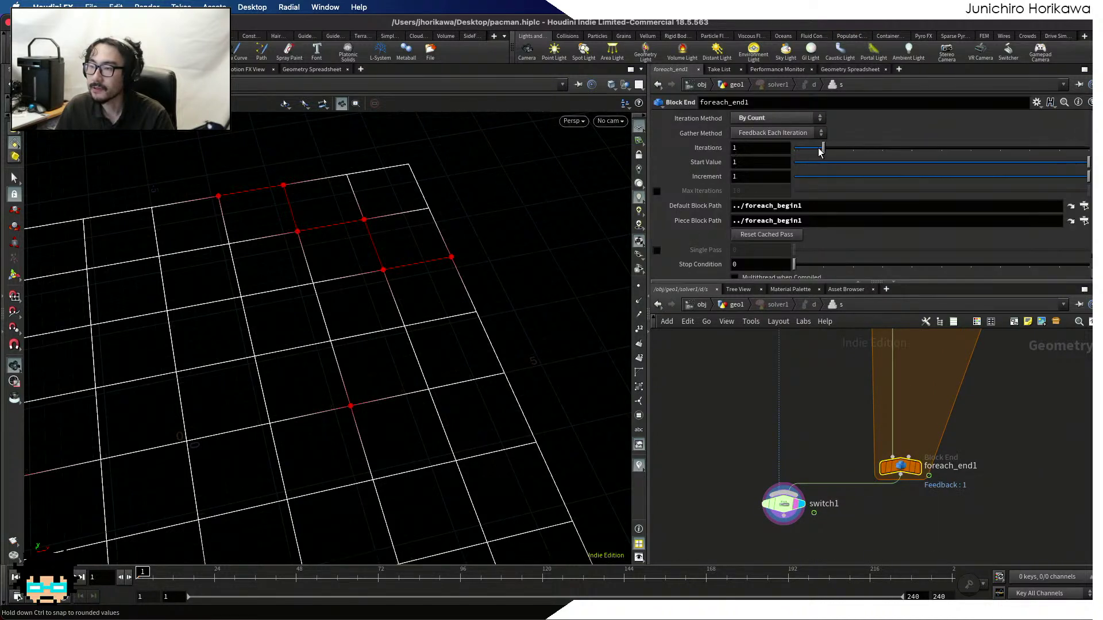
# Display the find_go node and examine its agent, currentgo and go group columns in an enlarged geometry spreadsheet
pyautogui.scroll(-3, 848, 435)
pyautogui.moveTo(847, 436); pyautogui.dragTo(856, 531, button='middle')
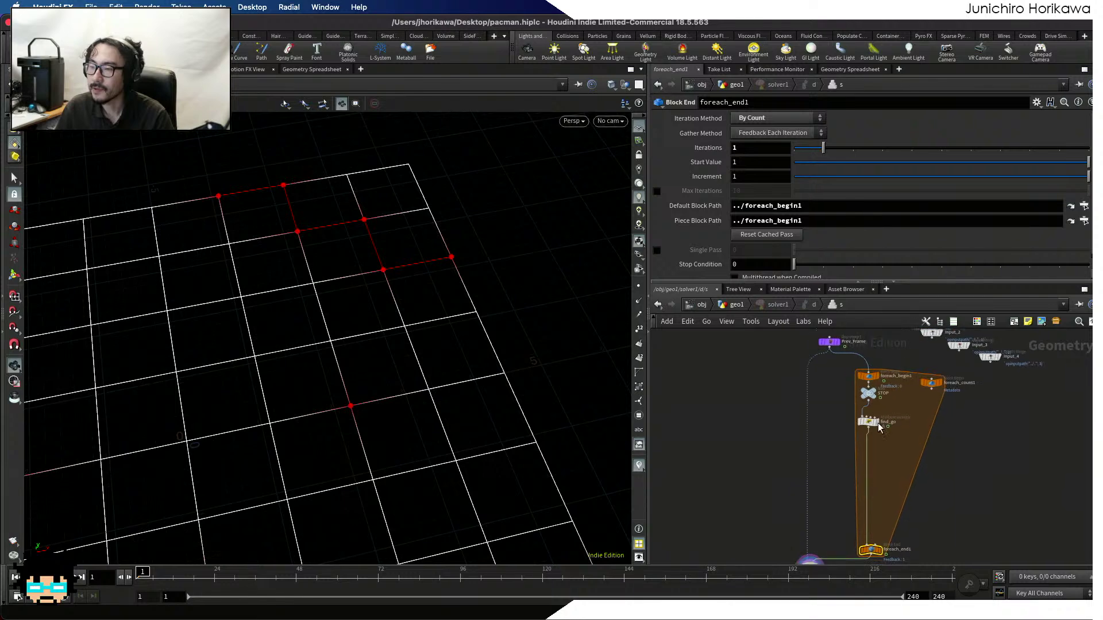
pyautogui.scroll(5, 879, 425)
pyautogui.click(867, 422)
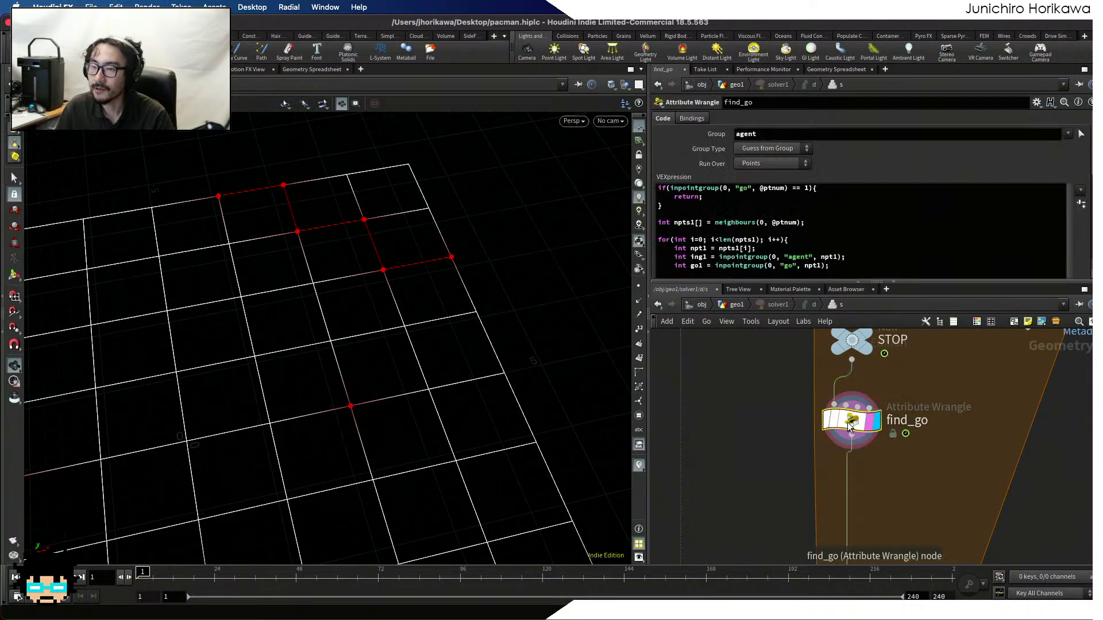
pyautogui.moveTo(805, 281); pyautogui.dragTo(805, 468)
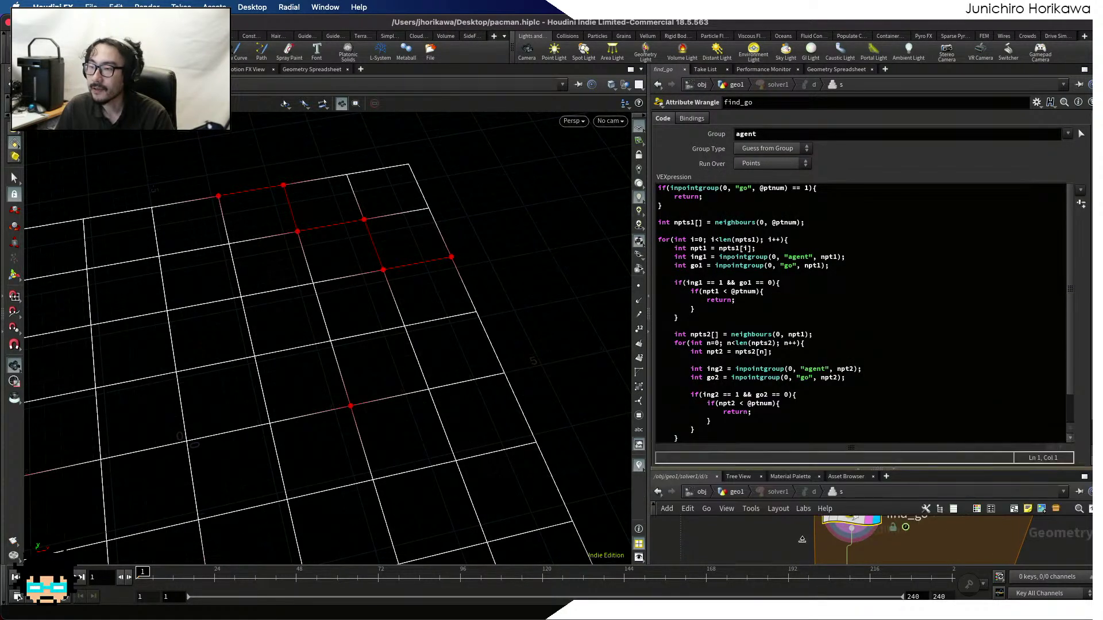
pyautogui.click(838, 70)
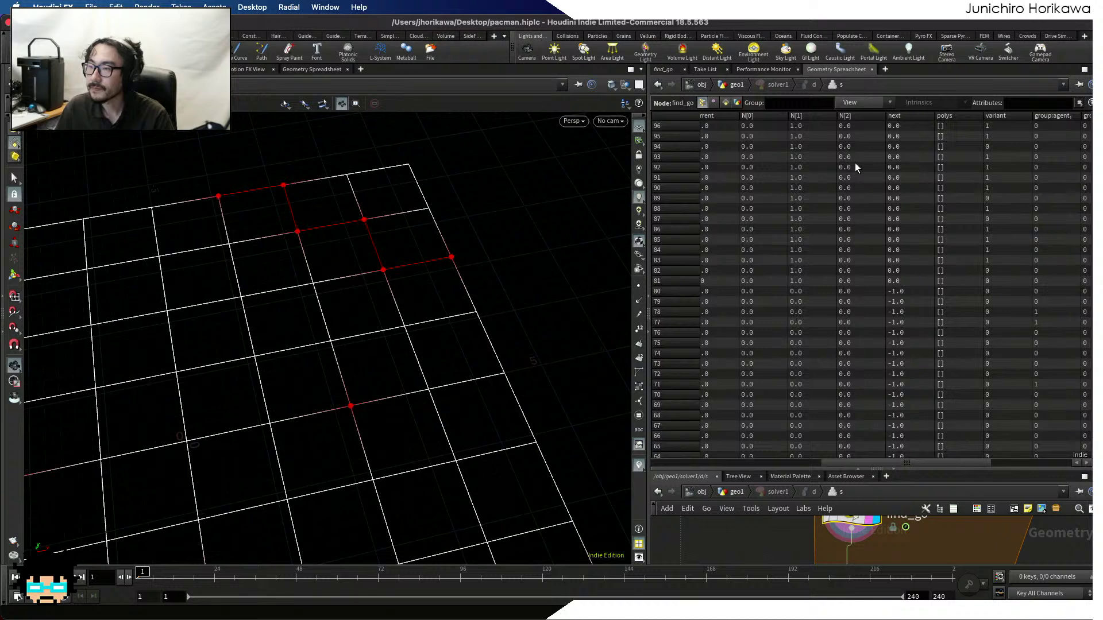
pyautogui.moveTo(936, 463); pyautogui.dragTo(899, 463)
pyautogui.moveTo(834, 465); pyautogui.dragTo(955, 462)
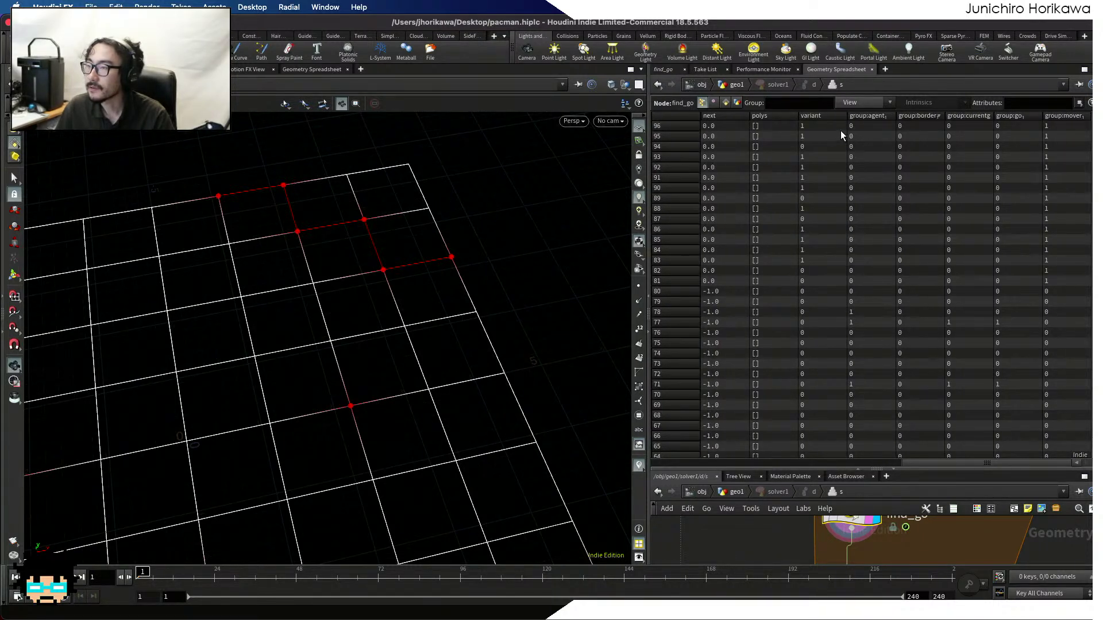
# Sort find_go's points by the go group column to review its members, and shrink the geometry spreadsheet again
pyautogui.click(1012, 116)
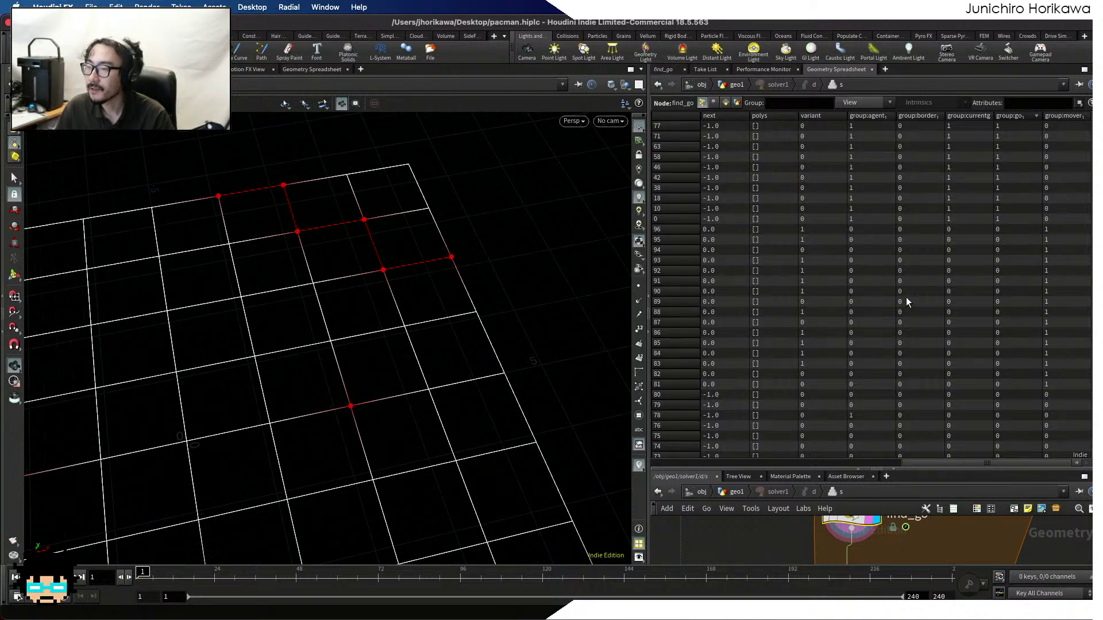
pyautogui.moveTo(877, 468); pyautogui.dragTo(877, 317)
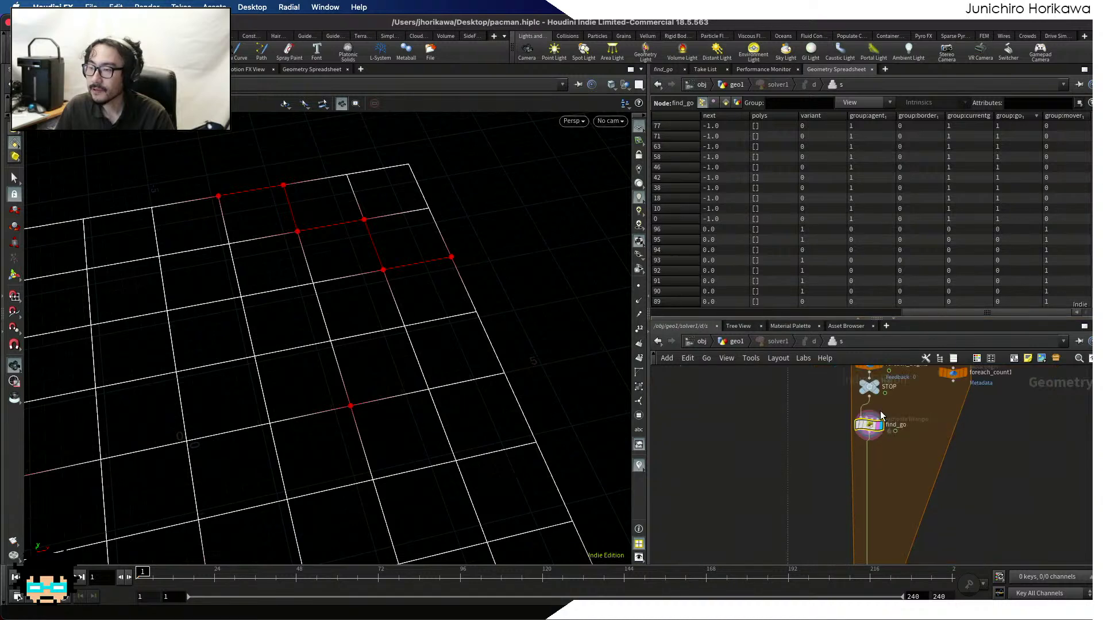
# Add a Color node beside the main wire below find_go and feed it from find_go's output
pyautogui.press('Tab')
pyautogui.write('c')
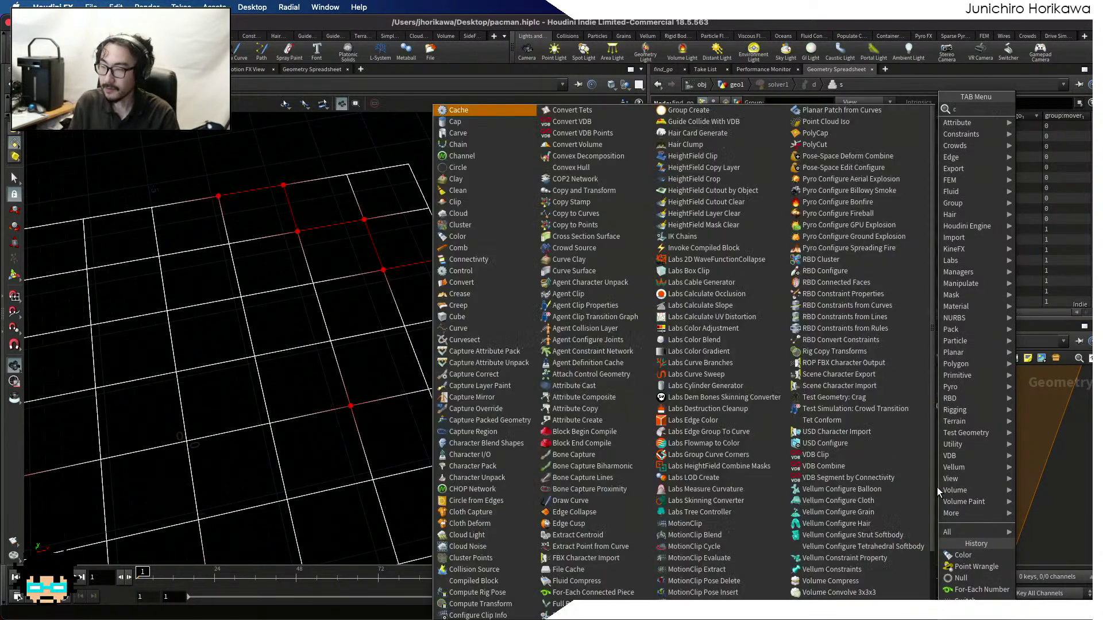
pyautogui.write('olor')
pyautogui.press('Return')
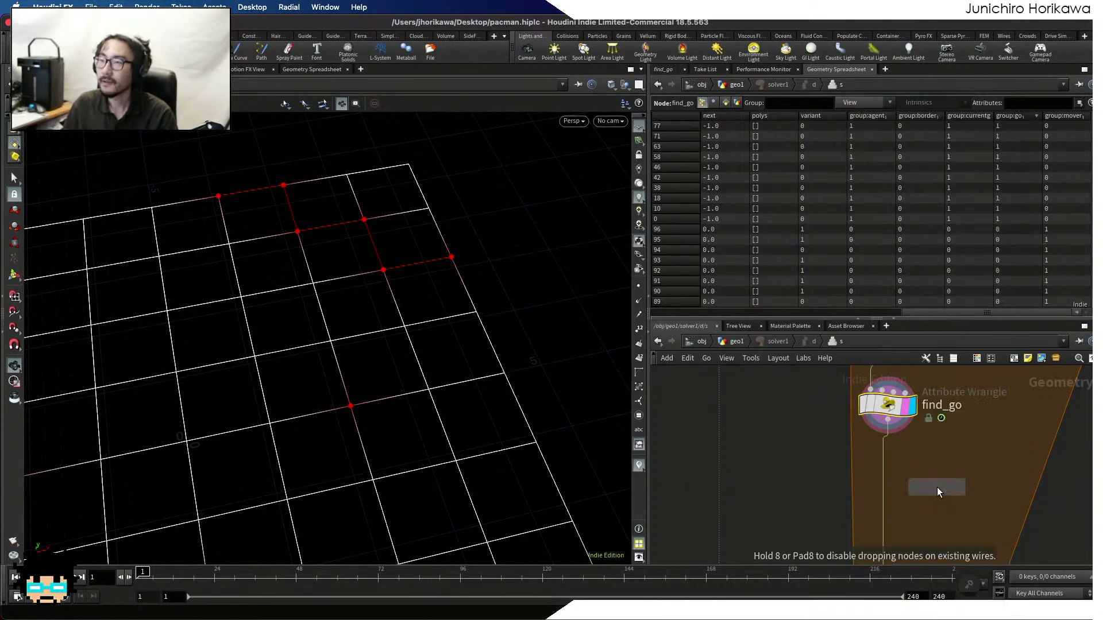
pyautogui.click(936, 498)
pyautogui.click(887, 420)
pyautogui.click(936, 483)
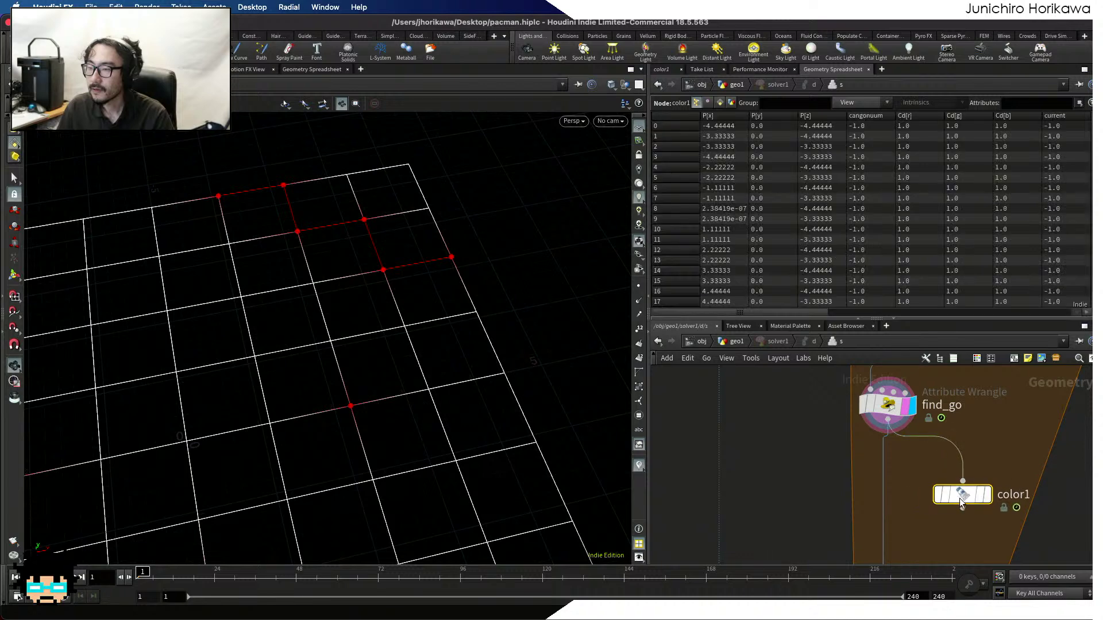
pyautogui.moveTo(936, 497); pyautogui.dragTo(963, 494)
# Restrict color1 to the go group and set its color to light blue (0, 0.5, 1)
pyautogui.click(661, 69)
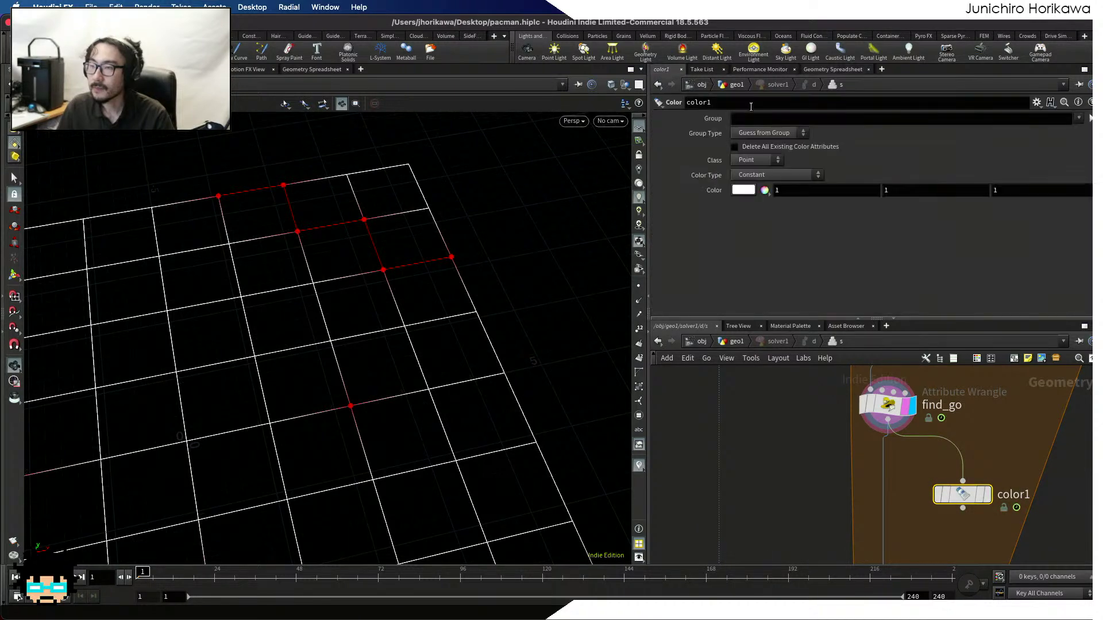
pyautogui.click(771, 119)
pyautogui.write('go')
pyautogui.press('Return')
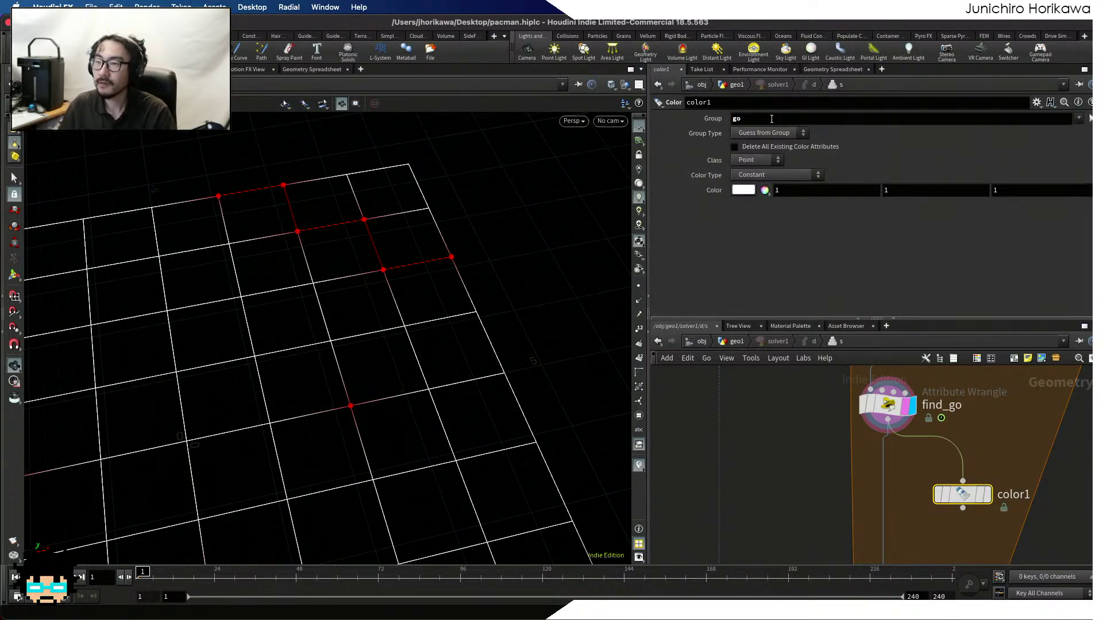
pyautogui.click(743, 193)
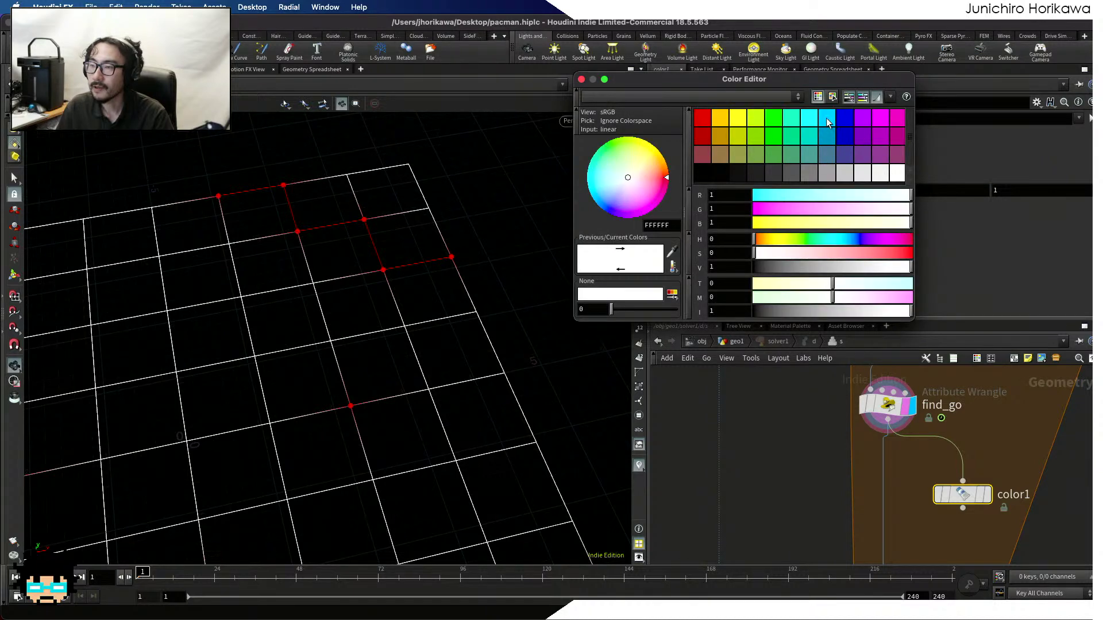
pyautogui.click(827, 119)
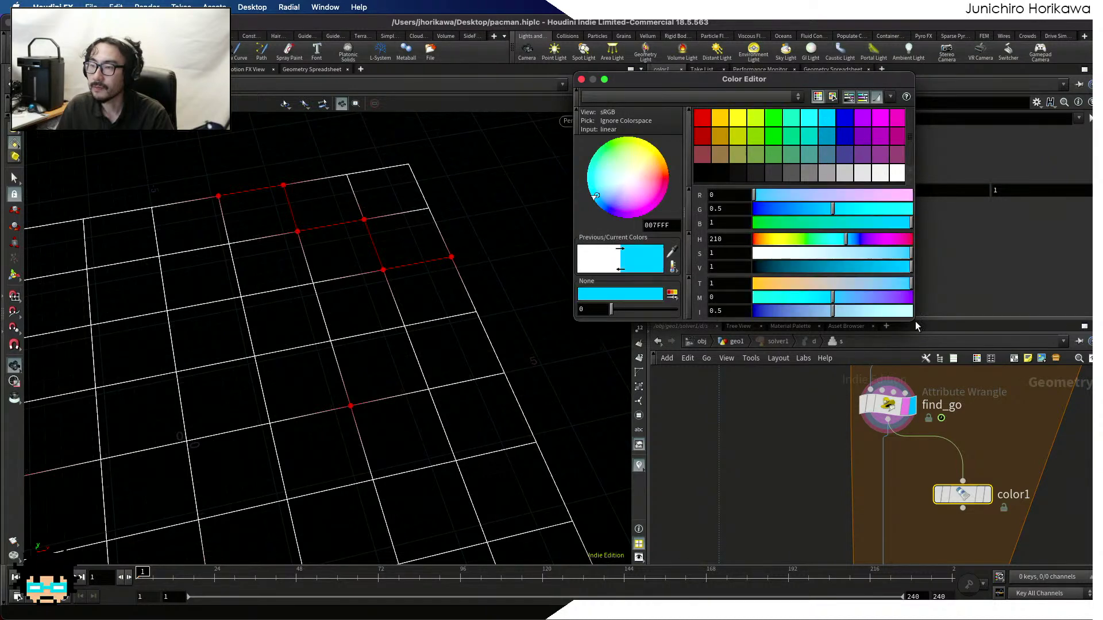
pyautogui.click(581, 82)
pyautogui.press('h')
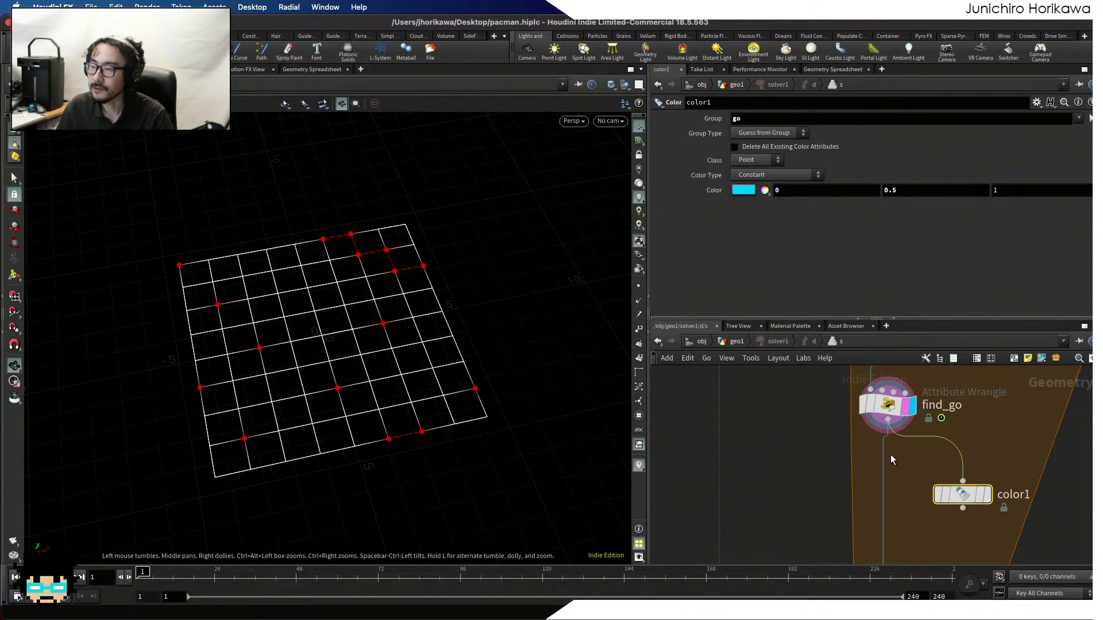
# Display the color1 node and check the coloring of the go points on the grid up close
pyautogui.click(990, 493)
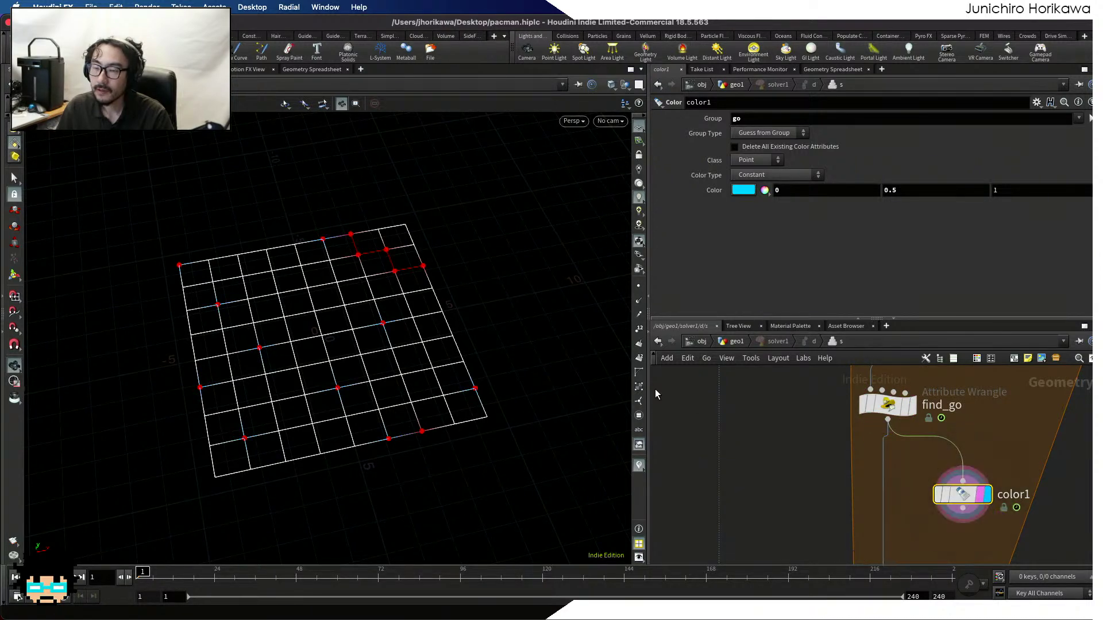
pyautogui.moveTo(471, 345); pyautogui.dragTo(413, 352)
pyautogui.scroll(5, 404, 340)
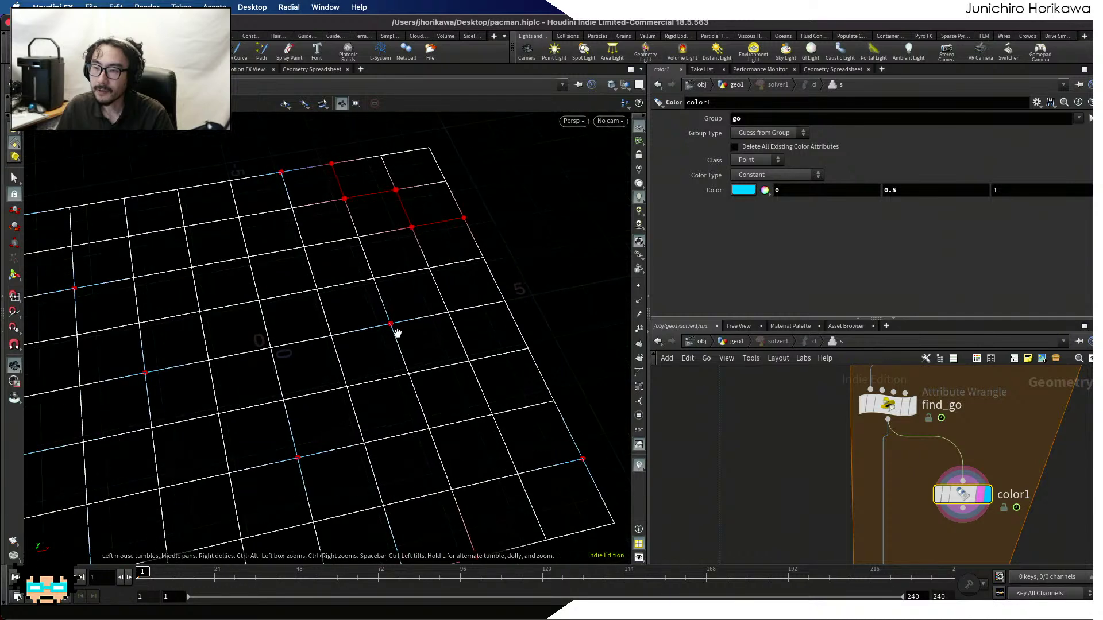
pyautogui.scroll(2, 384, 324)
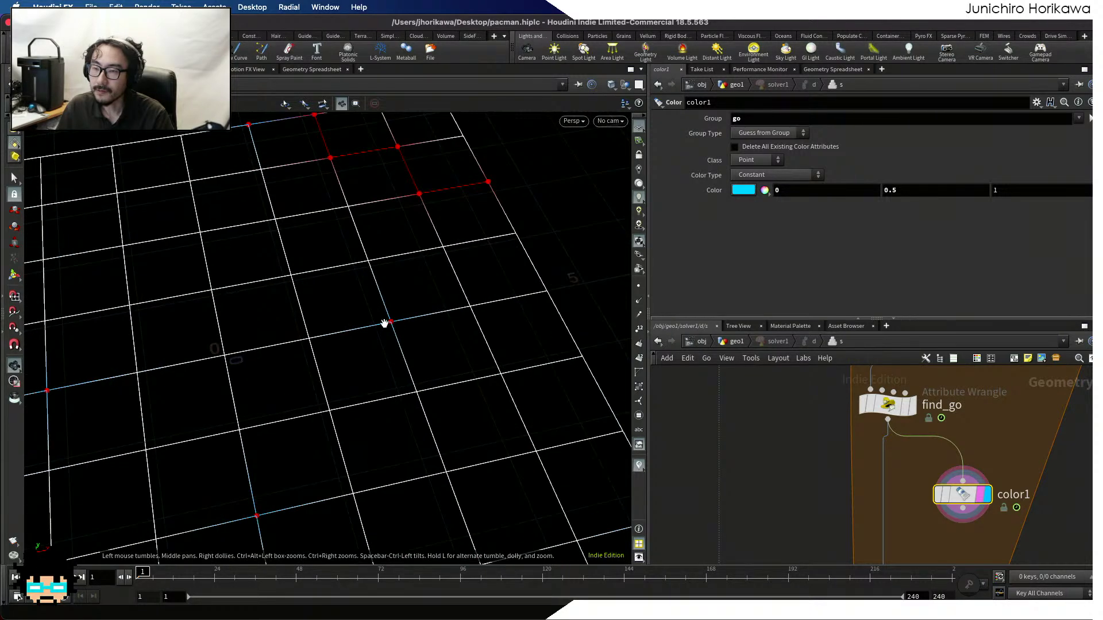
pyautogui.scroll(-2, 394, 320)
pyautogui.moveTo(393, 319)
pyautogui.mouseDown()
pyautogui.moveTo(394, 278)
pyautogui.moveTo(394, 323)
pyautogui.mouseUp()
pyautogui.scroll(-4, 392, 323)
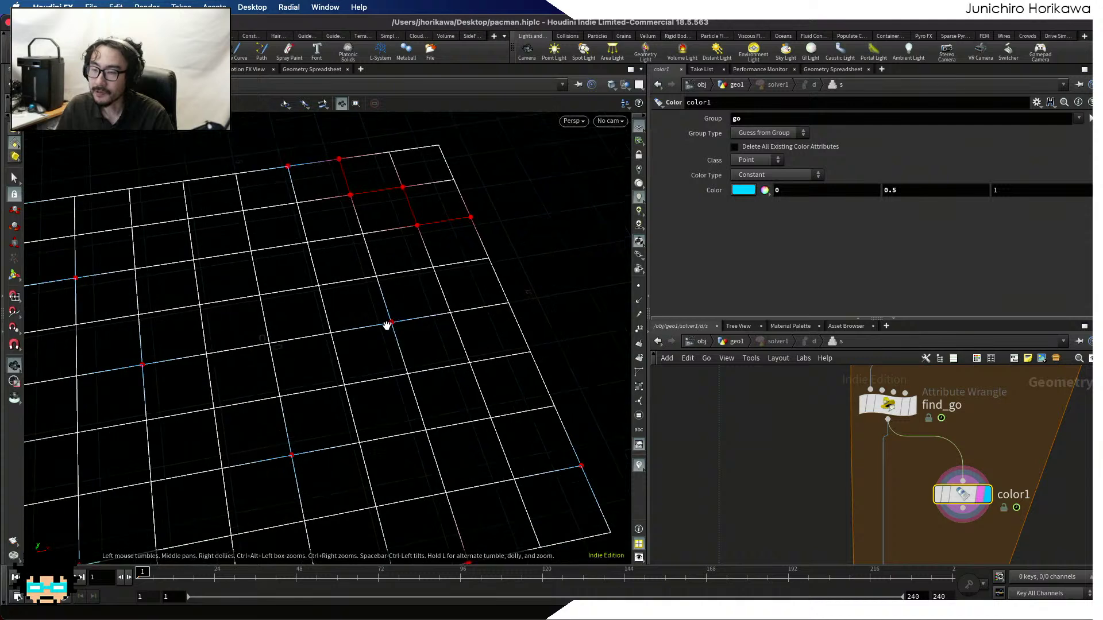
# Try several swatches for color1 and settle on yellow (1, 1, 0)
pyautogui.click(742, 190)
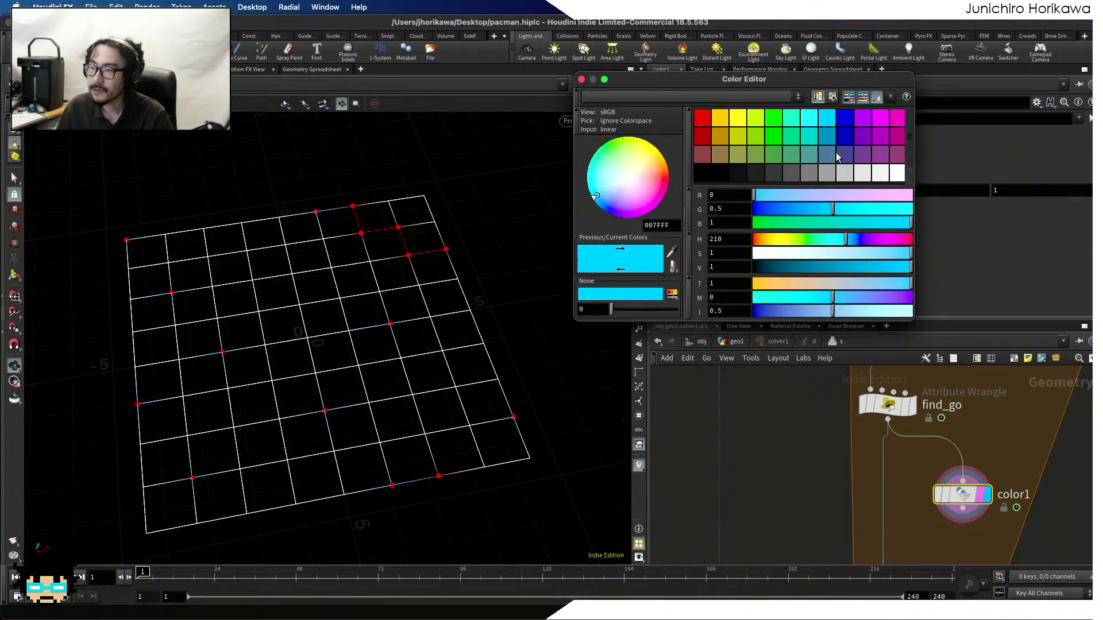
pyautogui.click(734, 119)
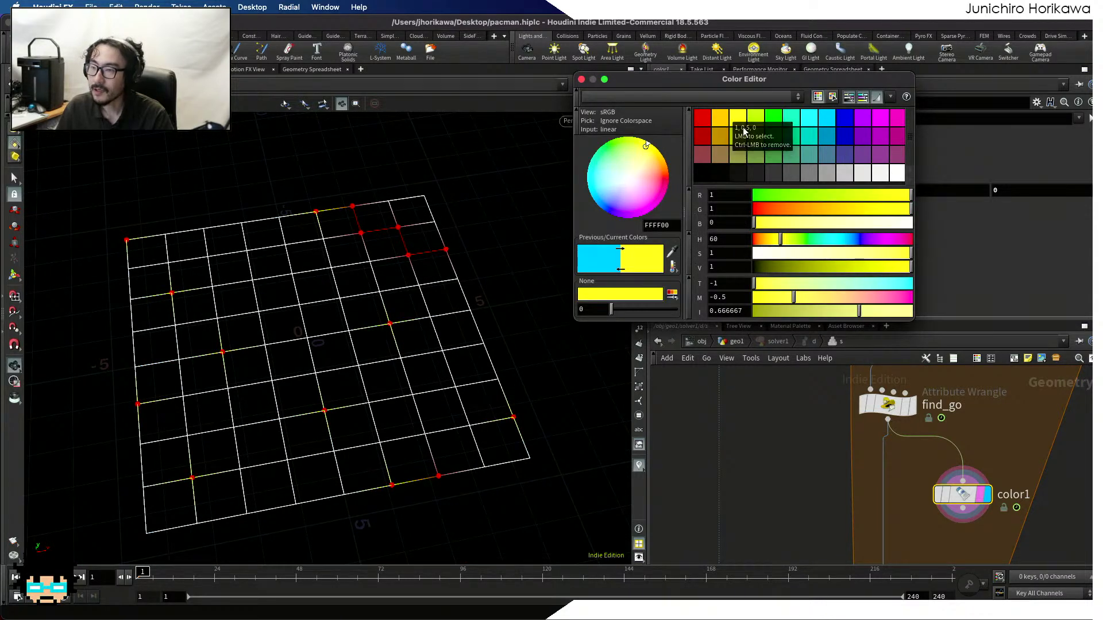
pyautogui.click(831, 120)
pyautogui.click(850, 120)
pyautogui.click(877, 131)
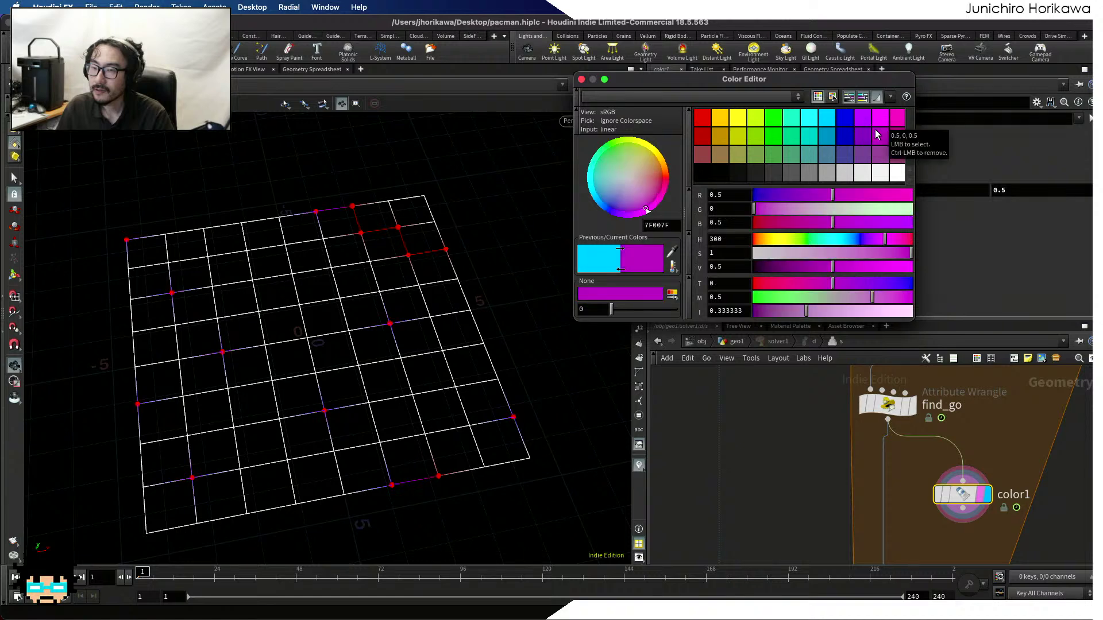
pyautogui.click(791, 121)
pyautogui.click(734, 121)
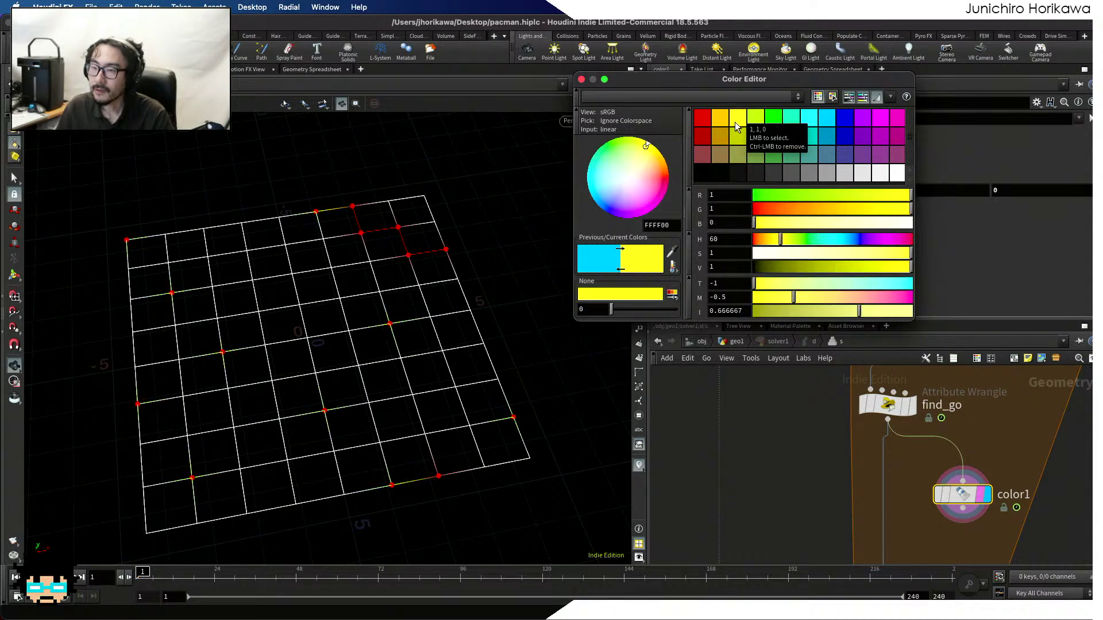
pyautogui.click(581, 79)
# Examine the yellow go points against the remaining red agent points around the clustered far corner of the grid
pyautogui.moveTo(455, 123); pyautogui.dragTo(415, 289)
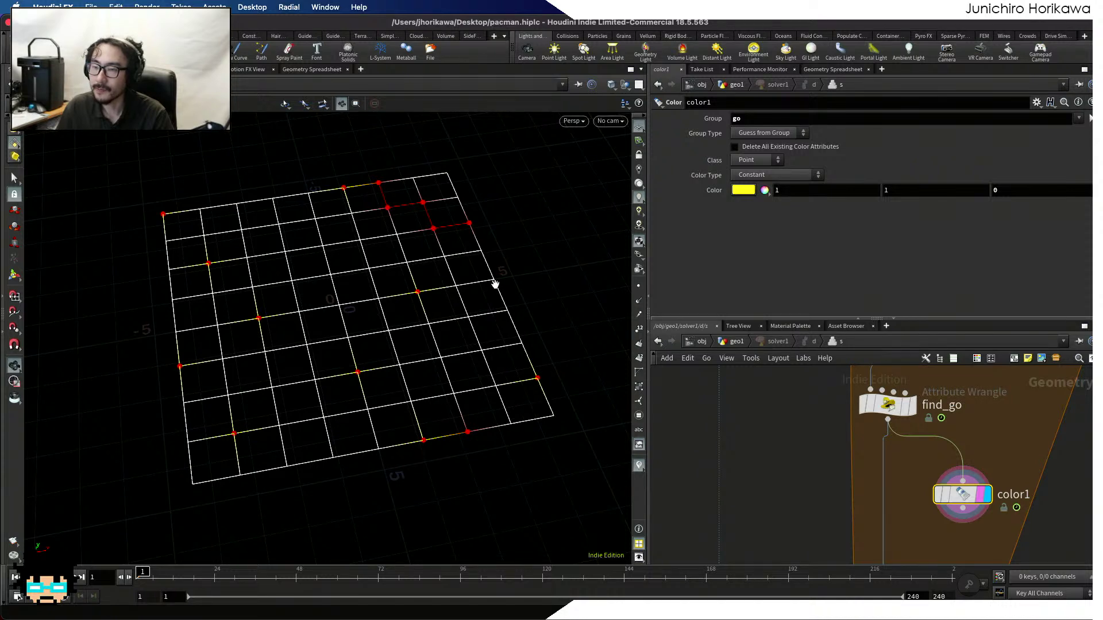
pyautogui.moveTo(494, 285); pyautogui.dragTo(478, 450, button='middle')
pyautogui.scroll(2, 423, 394)
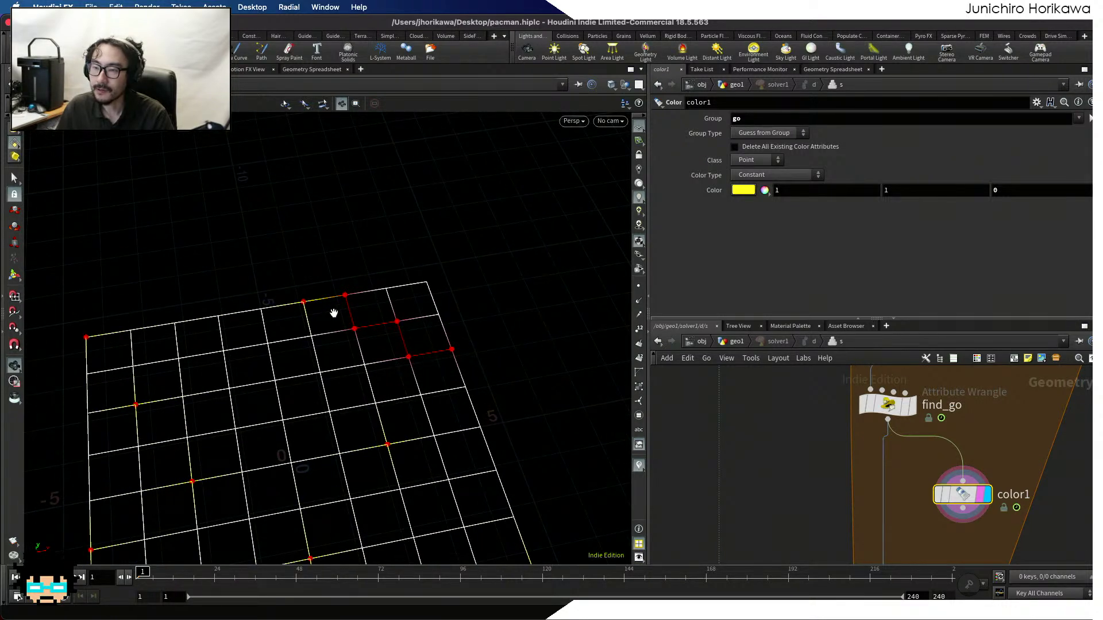
pyautogui.scroll(2, 375, 304)
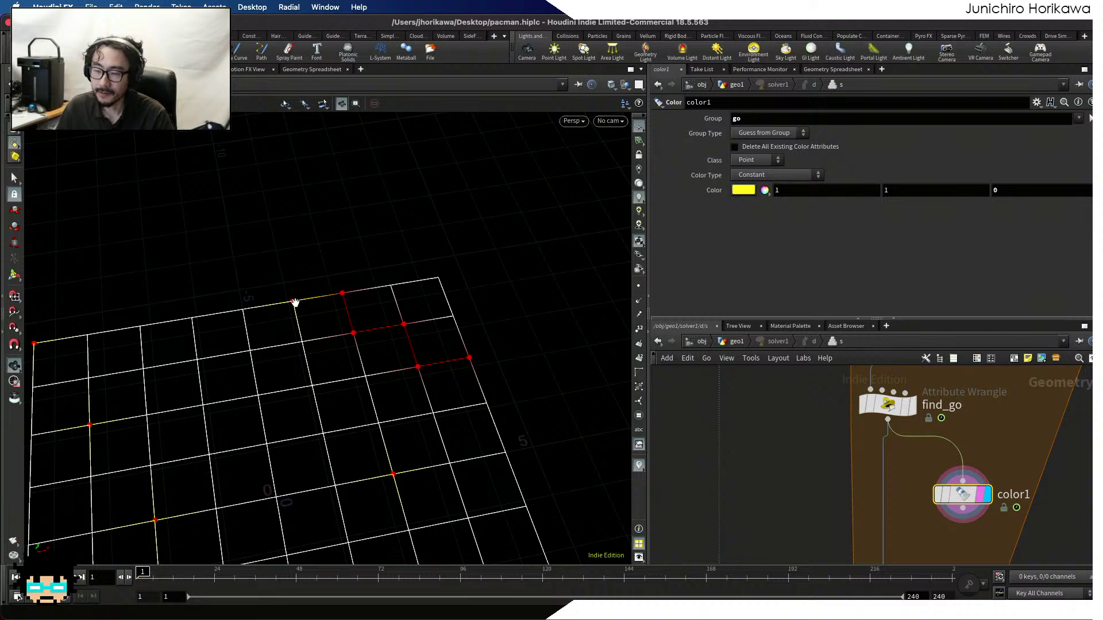
pyautogui.scroll(-2, 296, 301)
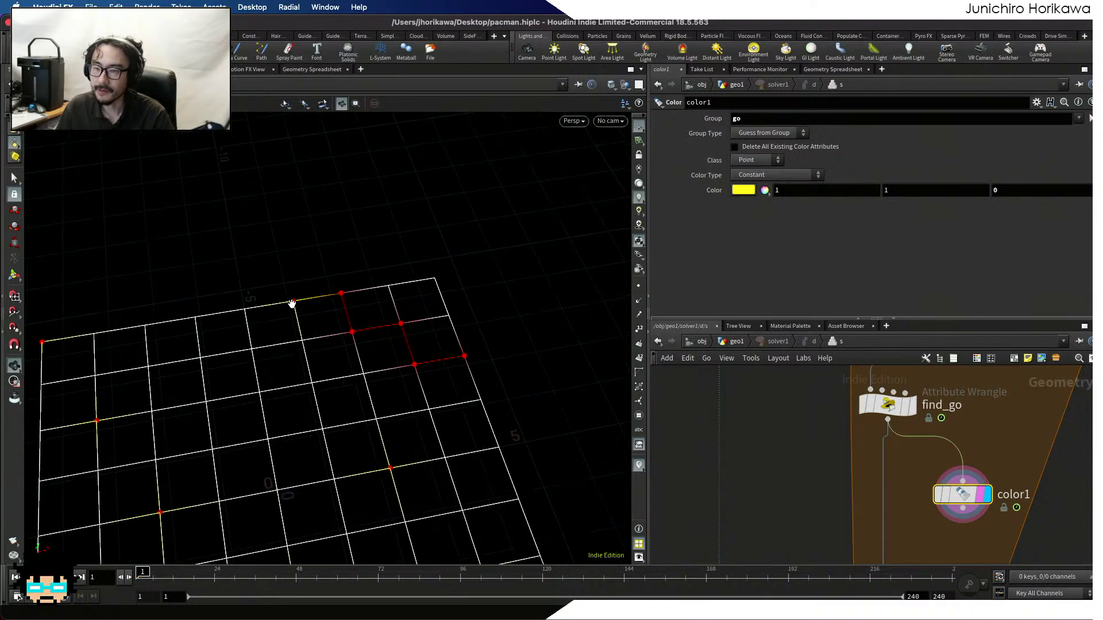
pyautogui.scroll(-4, 294, 303)
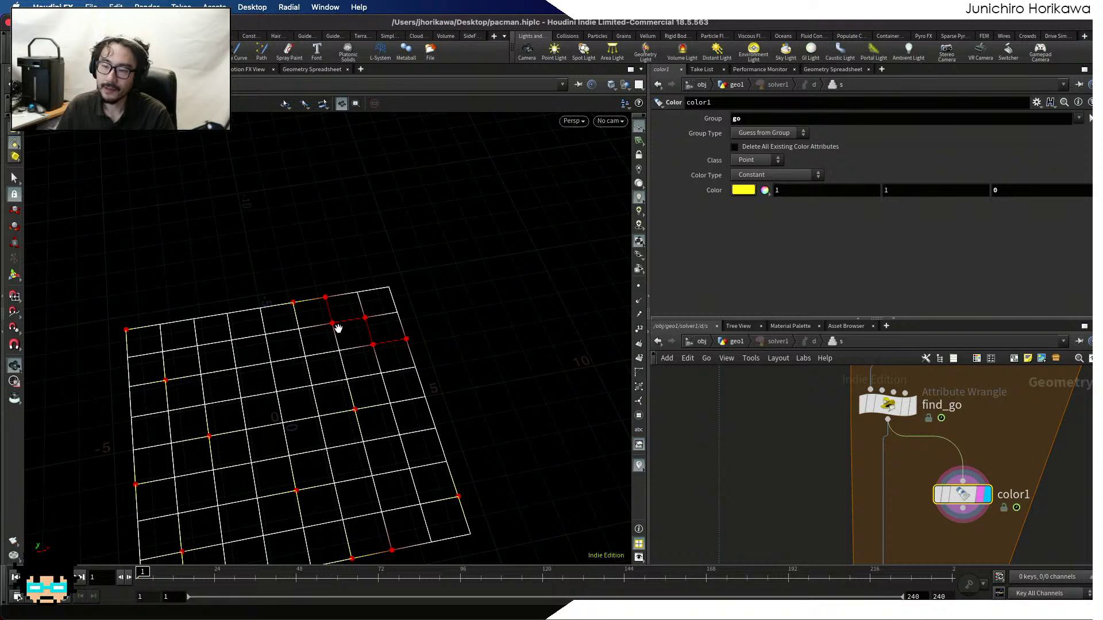
pyautogui.scroll(-2, 337, 319)
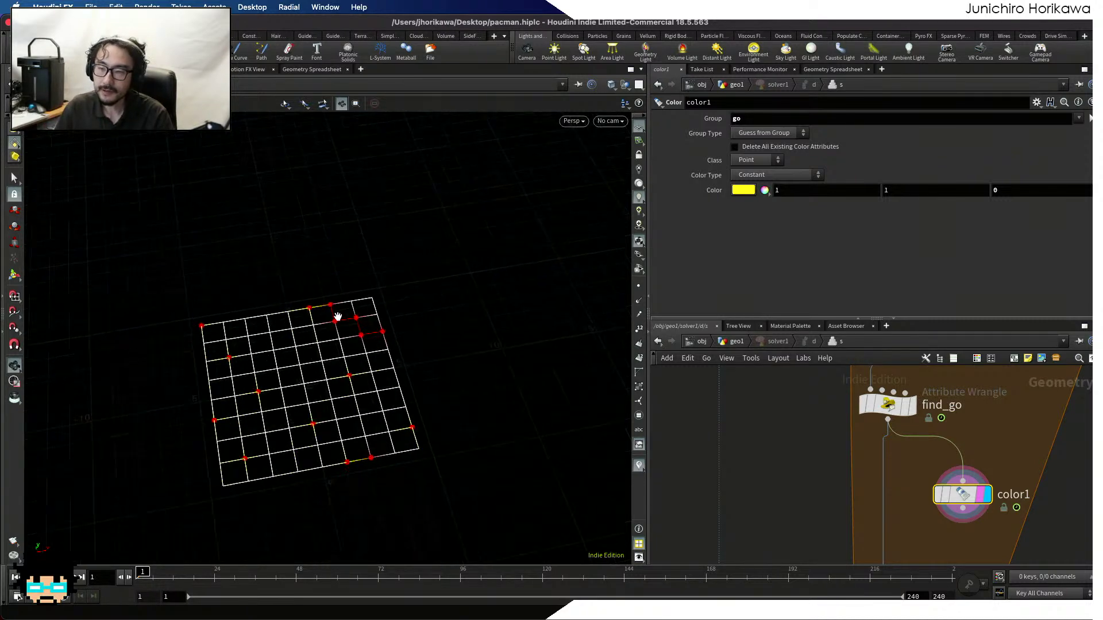
pyautogui.scroll(-2, 339, 367)
pyautogui.moveTo(338, 383); pyautogui.dragTo(337, 369)
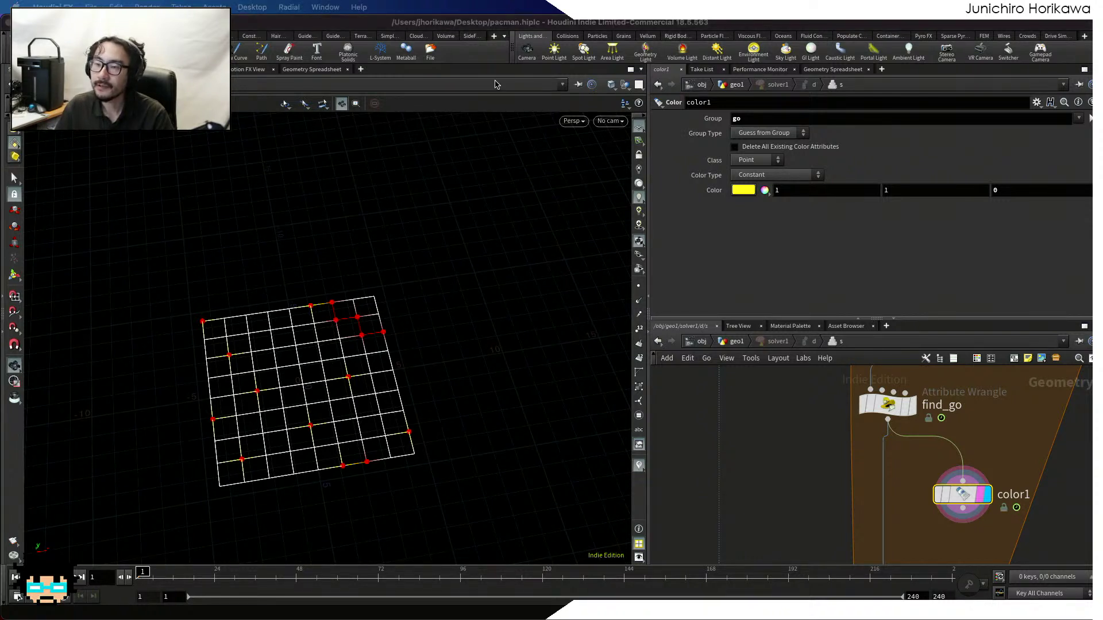
pyautogui.scroll(3, 335, 309)
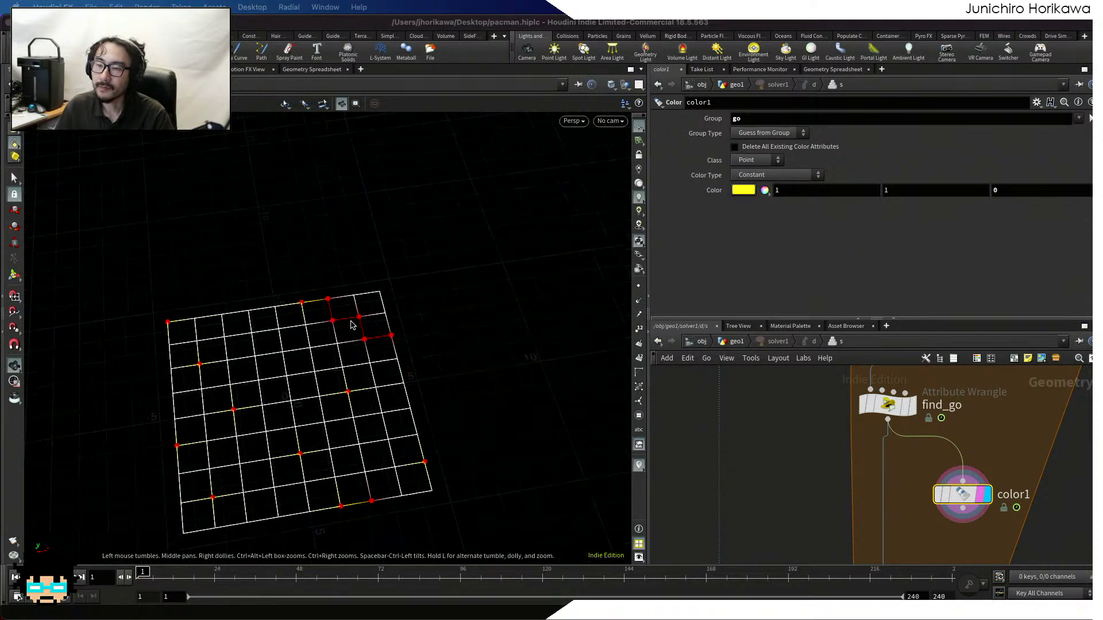
pyautogui.keyDown('shift'); pyautogui.click(325, 299); pyautogui.keyUp('shift')
pyautogui.scroll(-2, 329, 259)
pyautogui.scroll(2, 329, 300)
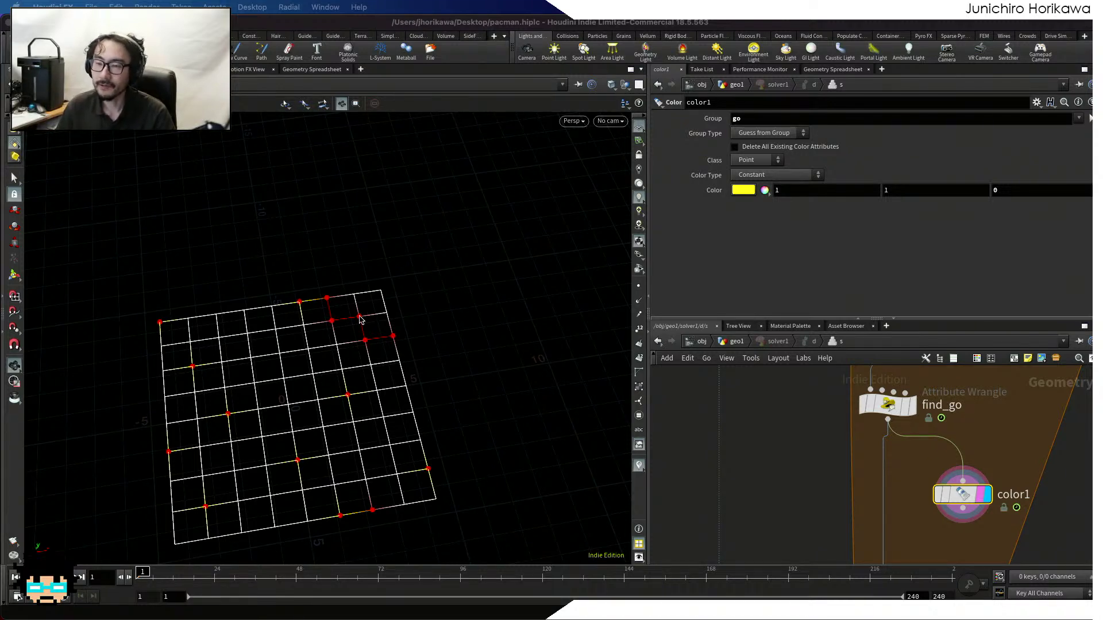
pyautogui.moveTo(359, 317)
pyautogui.keyDown('alt'); pyautogui.mouseDown(button='right')
pyautogui.moveTo(336, 259)
pyautogui.moveTo(340, 310)
pyautogui.mouseUp(button='right'); pyautogui.keyUp('alt')
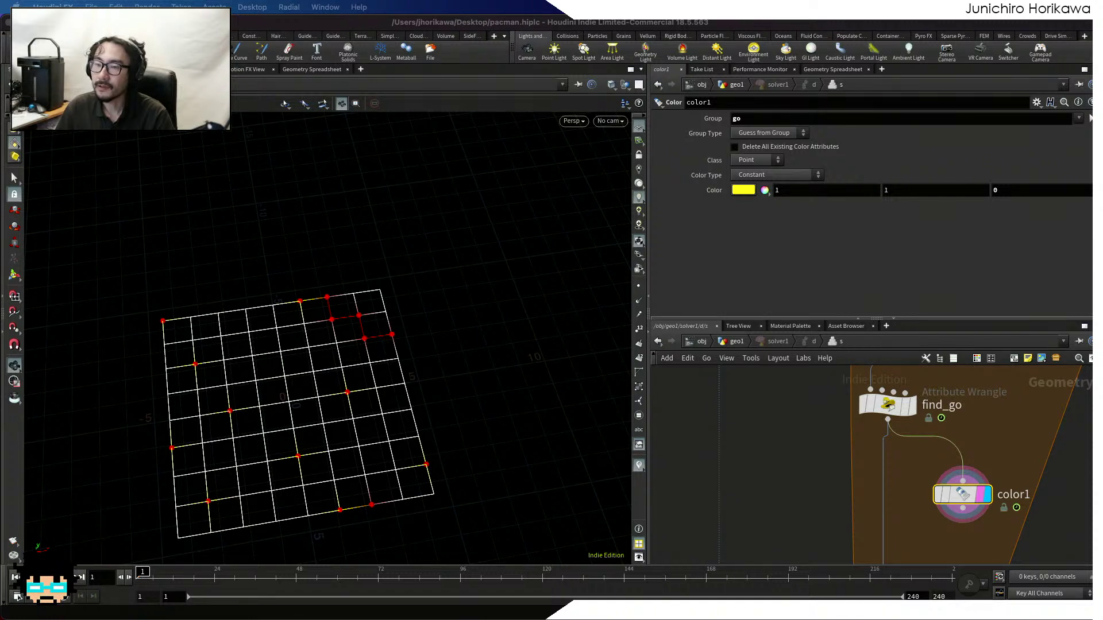
pyautogui.keyDown('alt'); pyautogui.moveTo(351, 270); pyautogui.dragTo(292, 314); pyautogui.keyUp('alt')
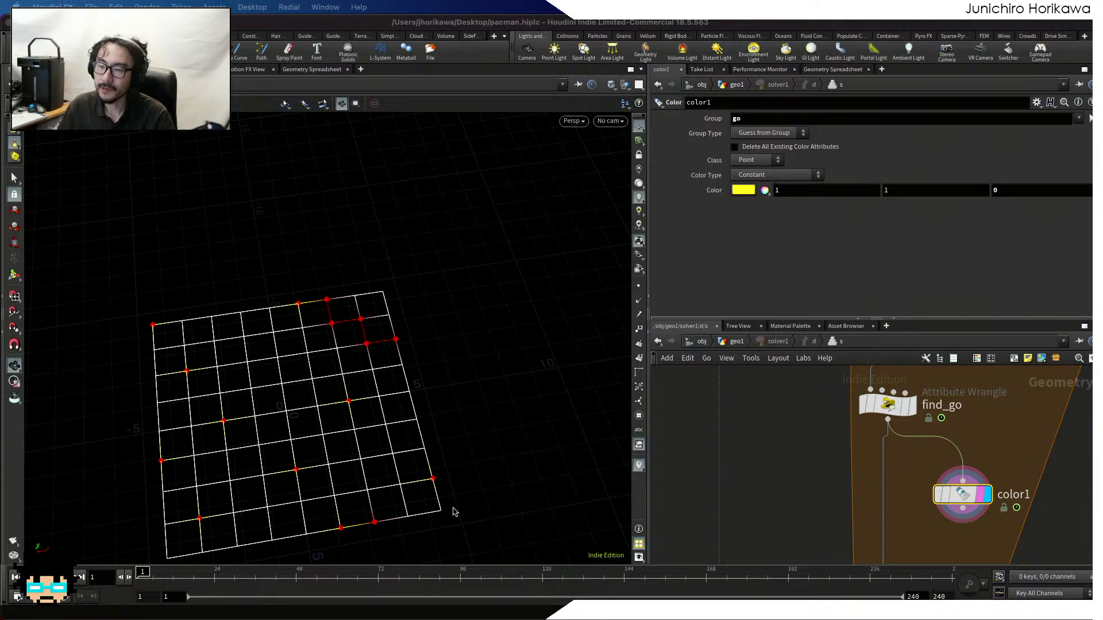
# Examine the pair of neighbouring agent points on the near edge of the grid up close
pyautogui.moveTo(407, 473)
pyautogui.mouseDown()
pyautogui.moveTo(423, 485)
pyautogui.moveTo(436, 431)
pyautogui.moveTo(420, 467)
pyautogui.mouseUp()
pyautogui.moveTo(420, 466); pyautogui.dragTo(429, 469, button='right')
pyautogui.moveTo(431, 476); pyautogui.dragTo(413, 364, button='middle')
pyautogui.moveTo(413, 365); pyautogui.dragTo(597, 368, button='right')
pyautogui.scroll(1, 485, 368)
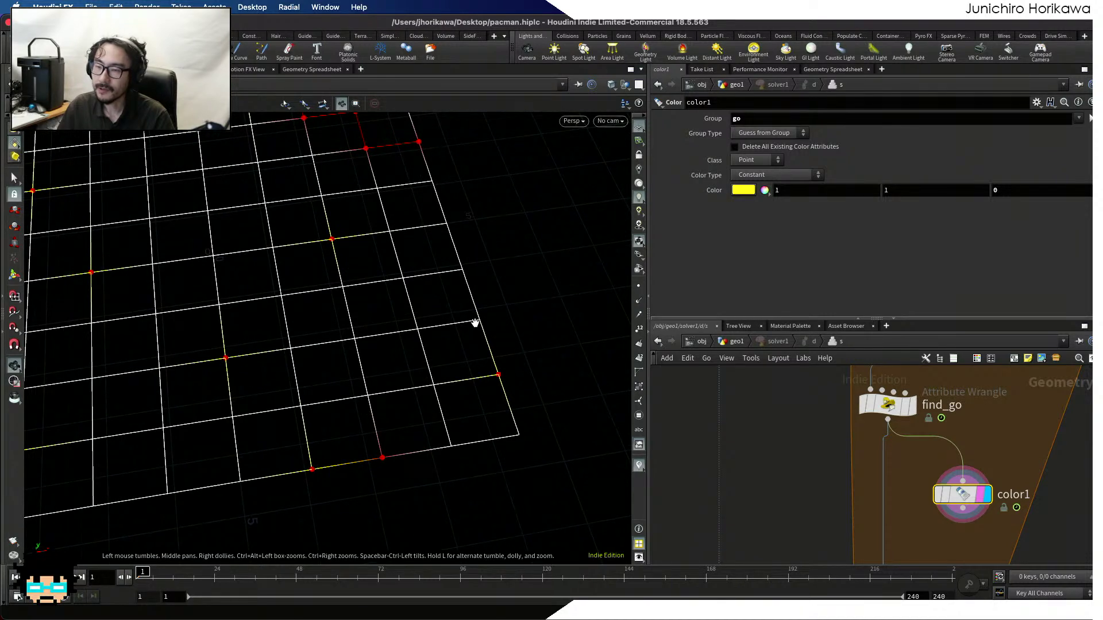
pyautogui.scroll(-2, 509, 439)
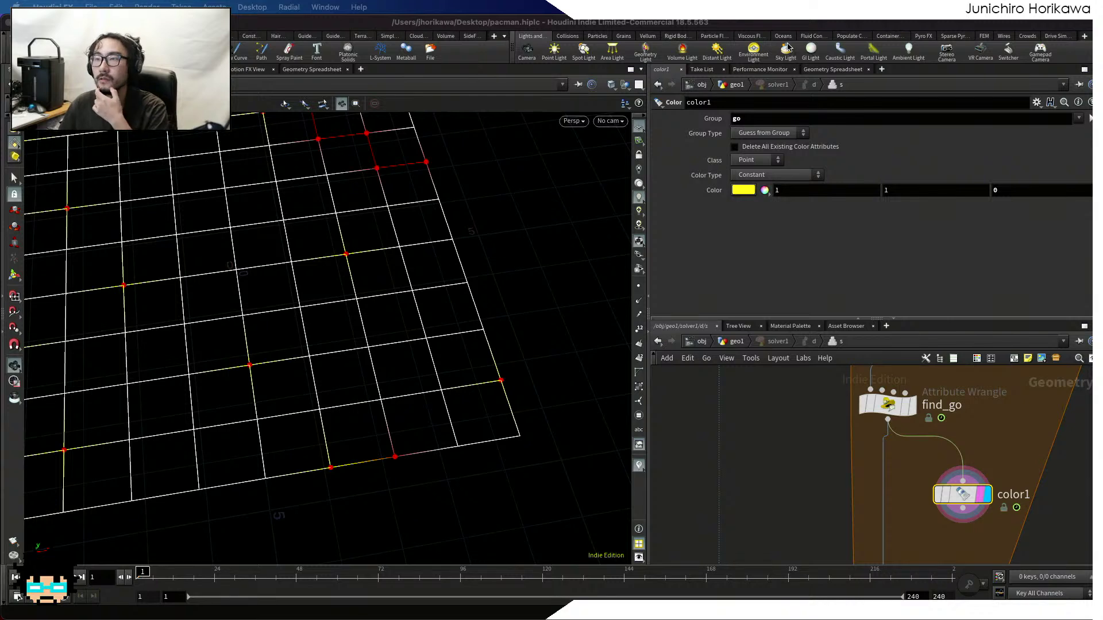
# Add a Point Wrangle after color1, and space color1 and the new wrangle apart beside the main wire
pyautogui.click(813, 400)
pyautogui.scroll(-3, 829, 408)
pyautogui.press('Tab')
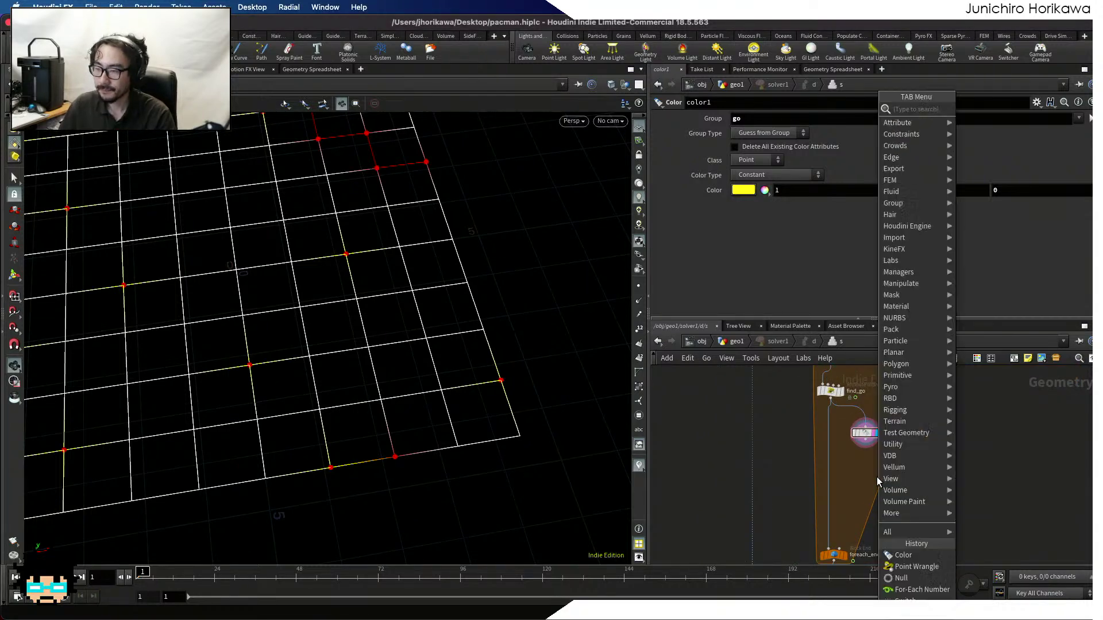
pyautogui.write('pointw')
pyautogui.press('Return')
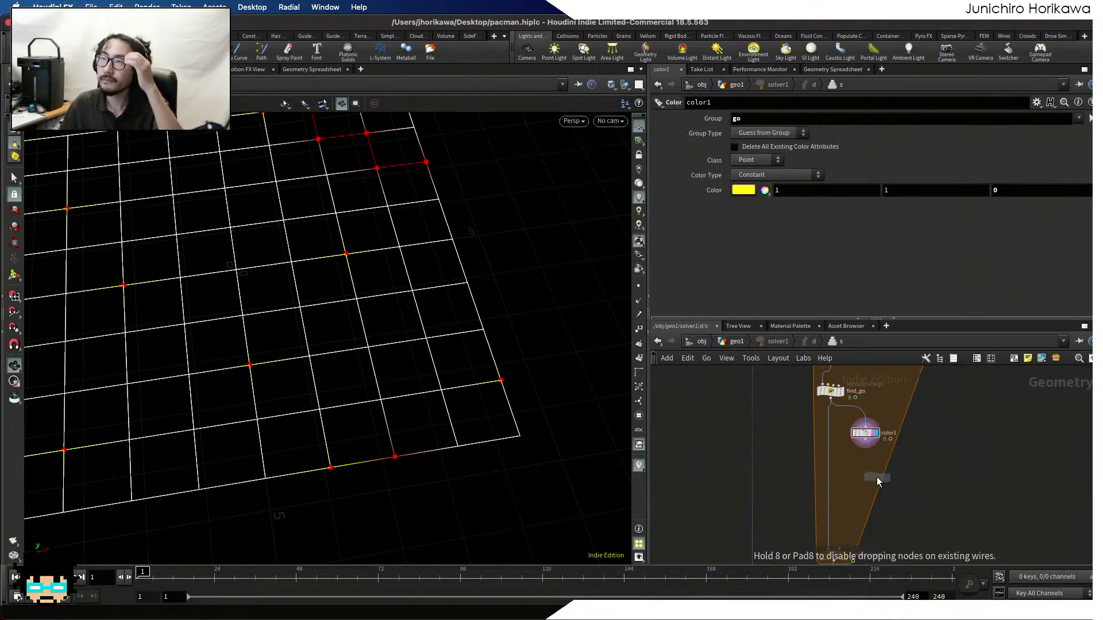
pyautogui.click(870, 476)
pyautogui.scroll(1, 873, 487)
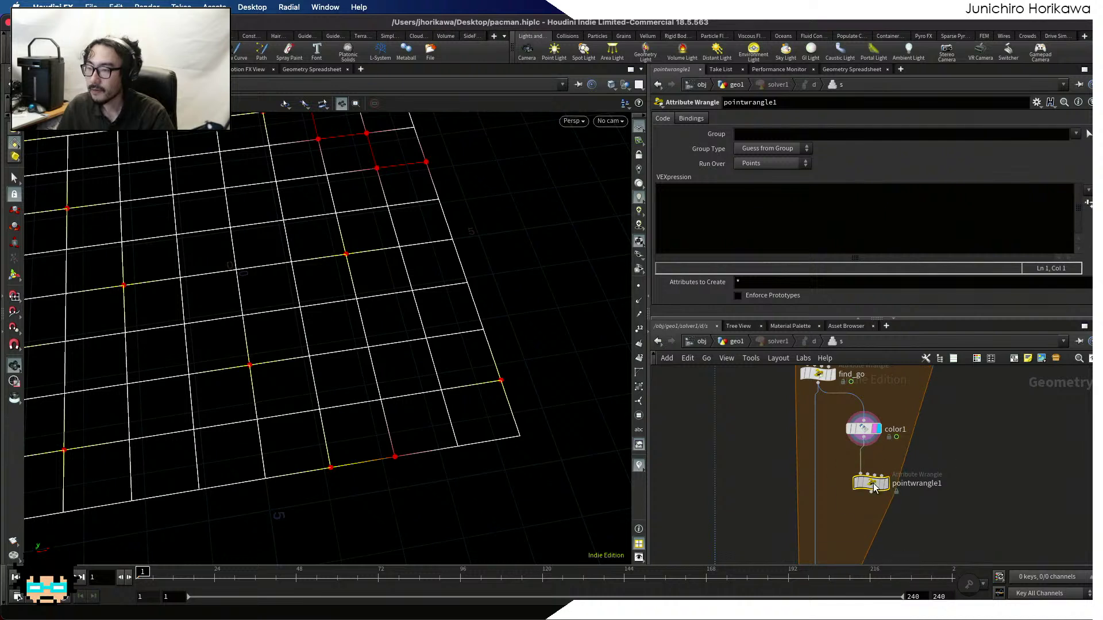
pyautogui.moveTo(873, 487); pyautogui.dragTo(893, 480)
pyautogui.moveTo(893, 416); pyautogui.dragTo(887, 500, button='middle')
pyautogui.scroll(1, 886, 499)
pyautogui.moveTo(857, 511); pyautogui.dragTo(836, 496)
pyautogui.moveTo(892, 553); pyautogui.dragTo(888, 499, button='middle')
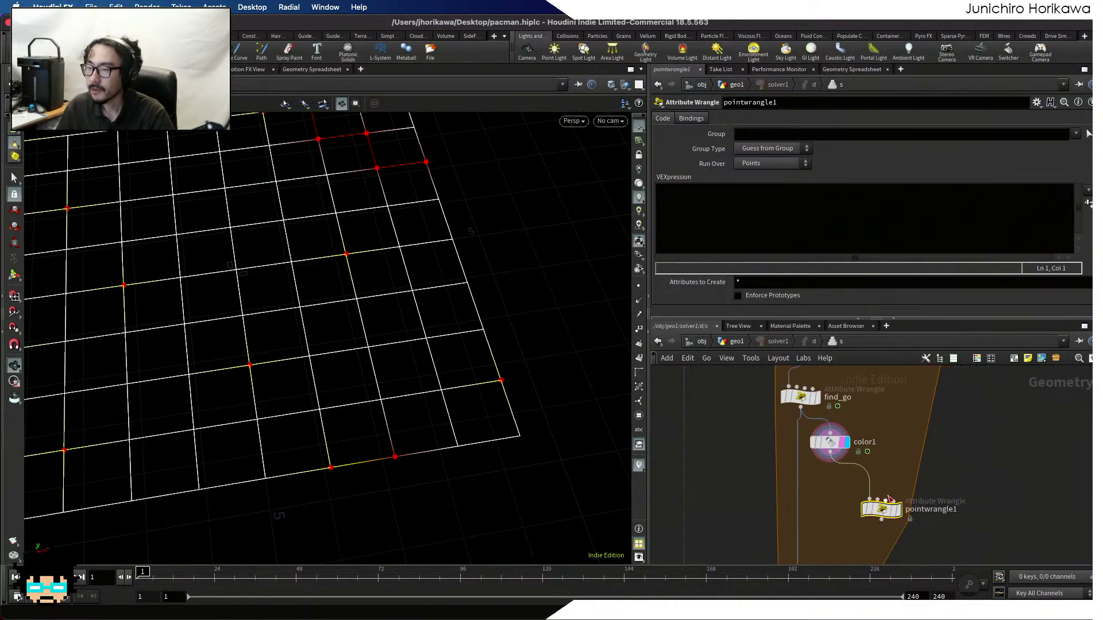
# Display the new point wrangle after color1 and rename it next_agent
pyautogui.scroll(-3, 887, 462)
pyautogui.moveTo(898, 436); pyautogui.dragTo(879, 526, button='middle')
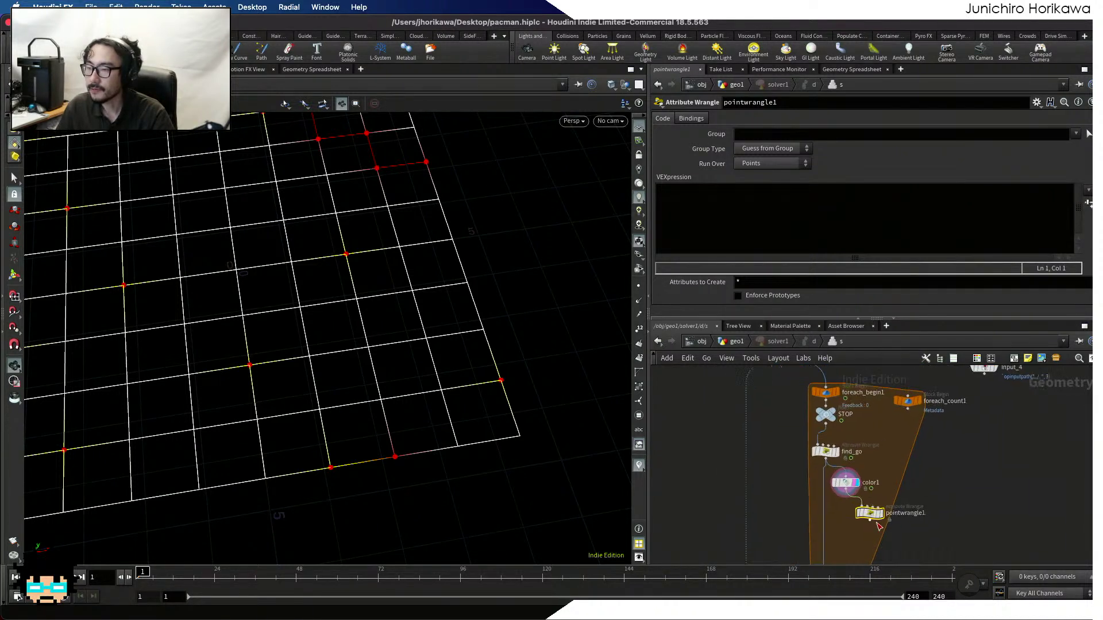
pyautogui.scroll(4, 881, 520)
pyautogui.doubleClick(927, 505)
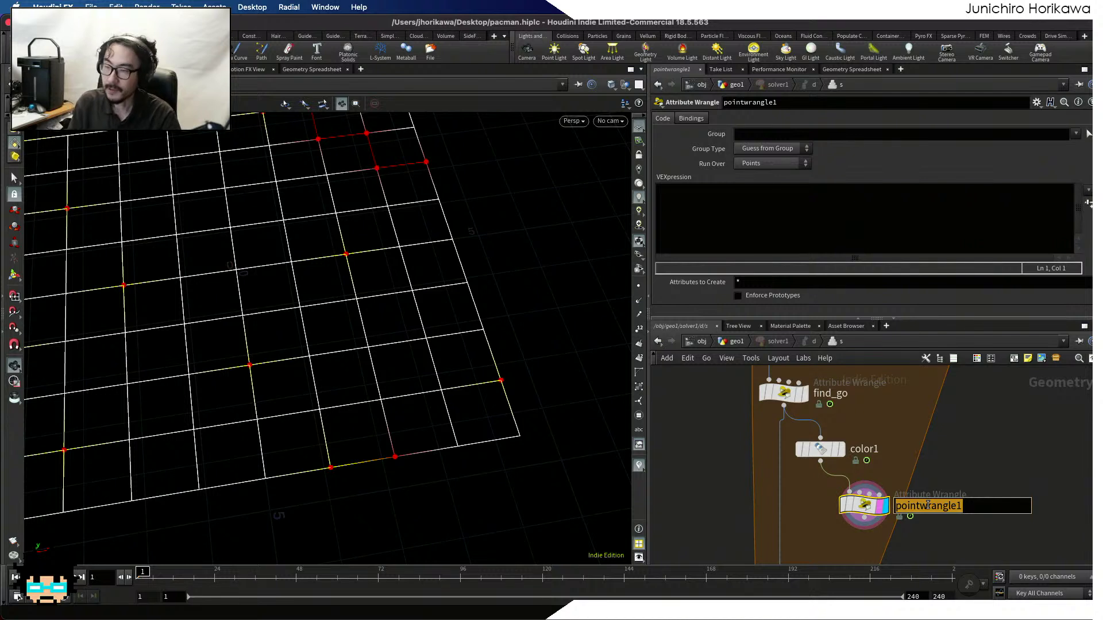
pyautogui.write('next_')
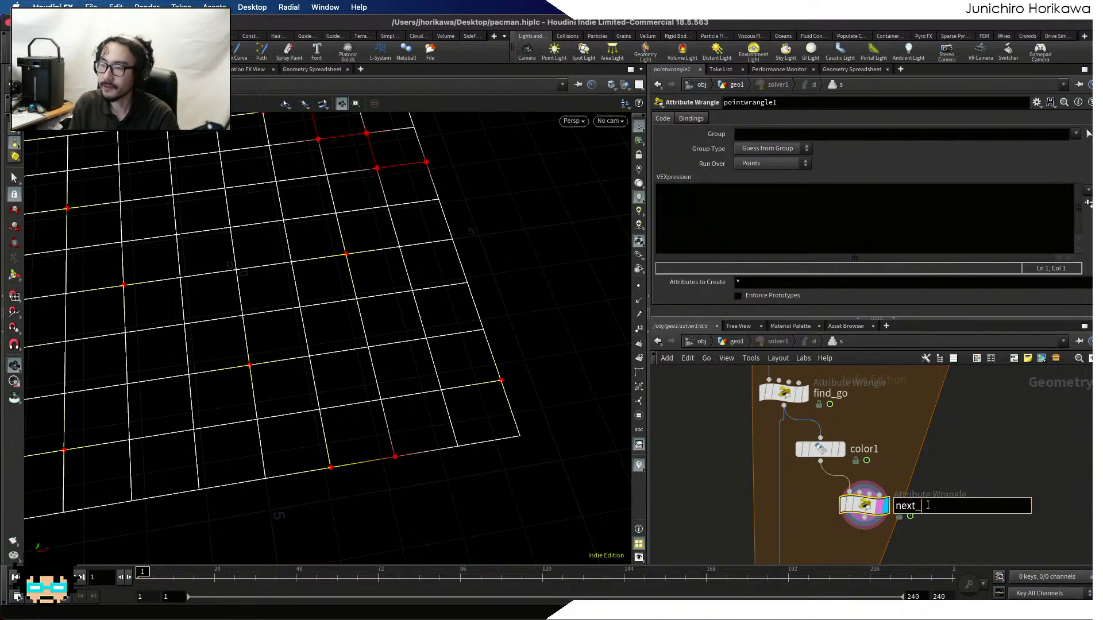
pyautogui.write('agent')
pyautogui.press('Return')
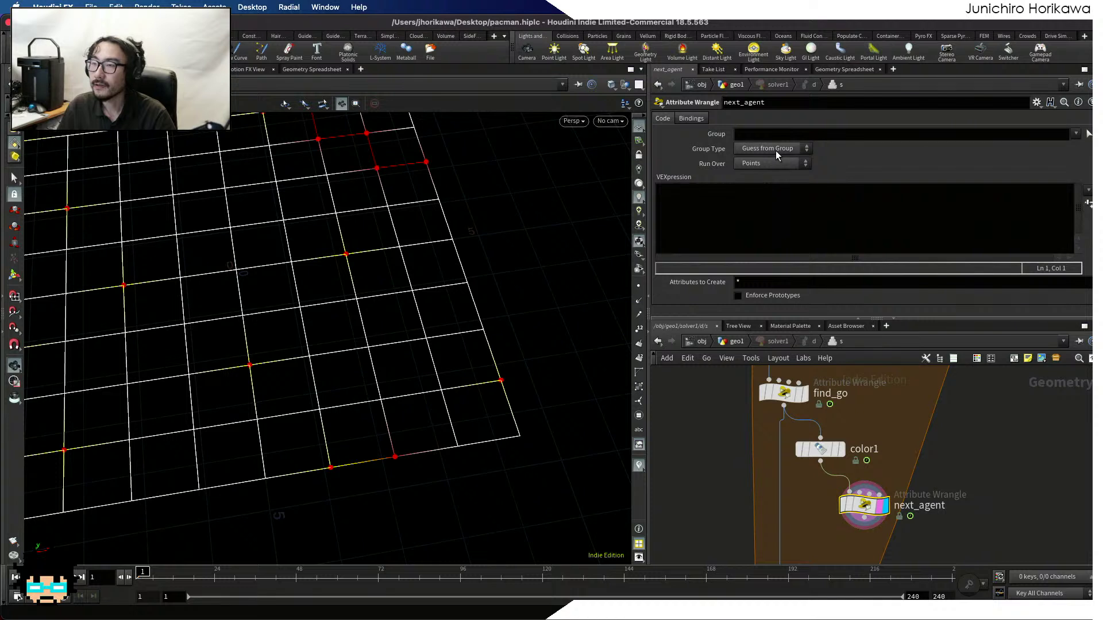
# Restrict the next_agent wrangle to the currentgo group
pyautogui.click(775, 135)
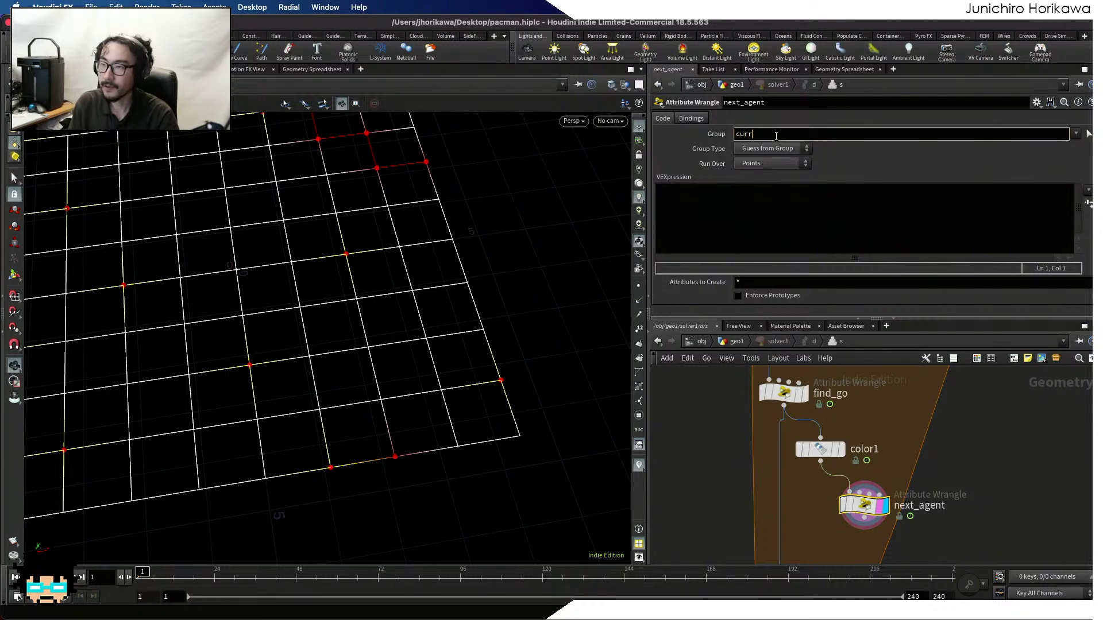
pyautogui.write('currentgo')
pyautogui.press('Return')
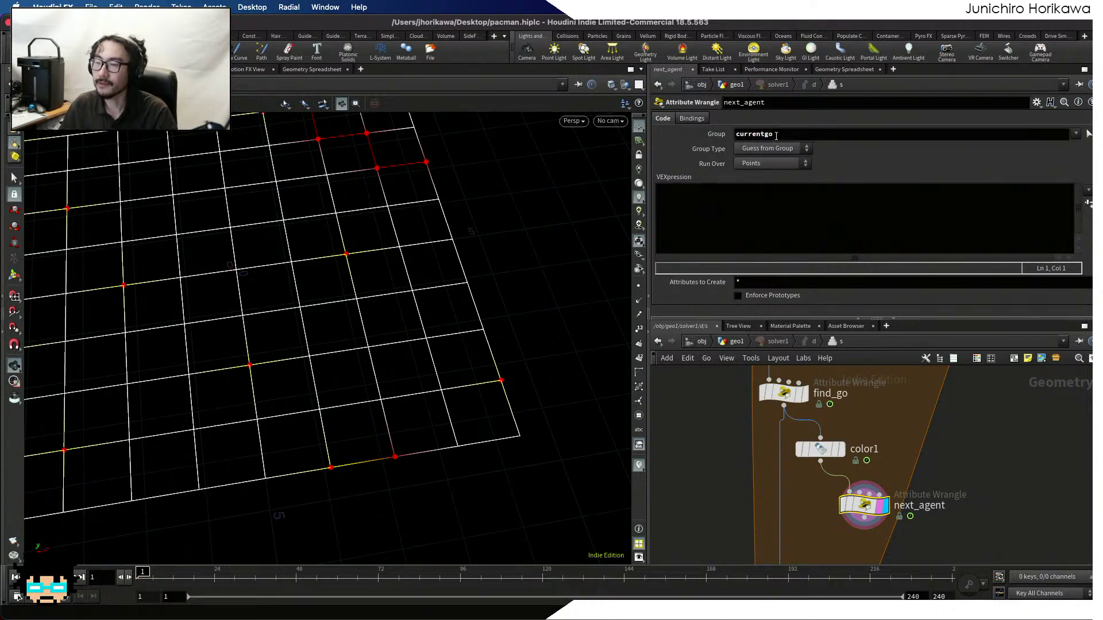
pyautogui.doubleClick(784, 133)
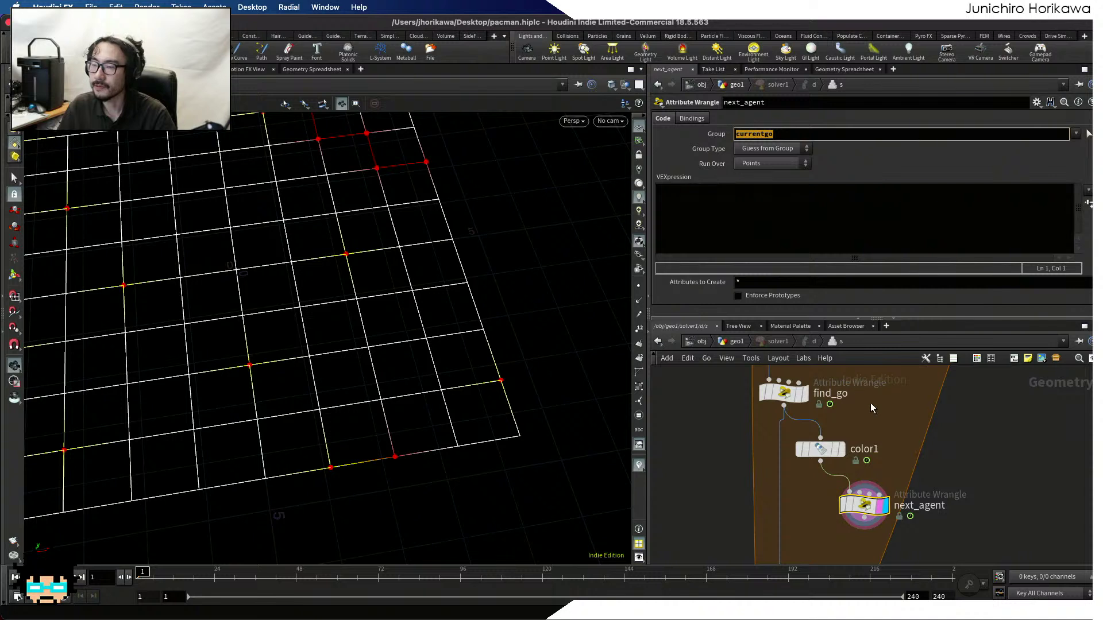
# Review the setpointgroup lines for go and currentgo at the end of the find_go code and where find_go sits in the loop
pyautogui.scroll(-1, 870, 402)
pyautogui.click(803, 398)
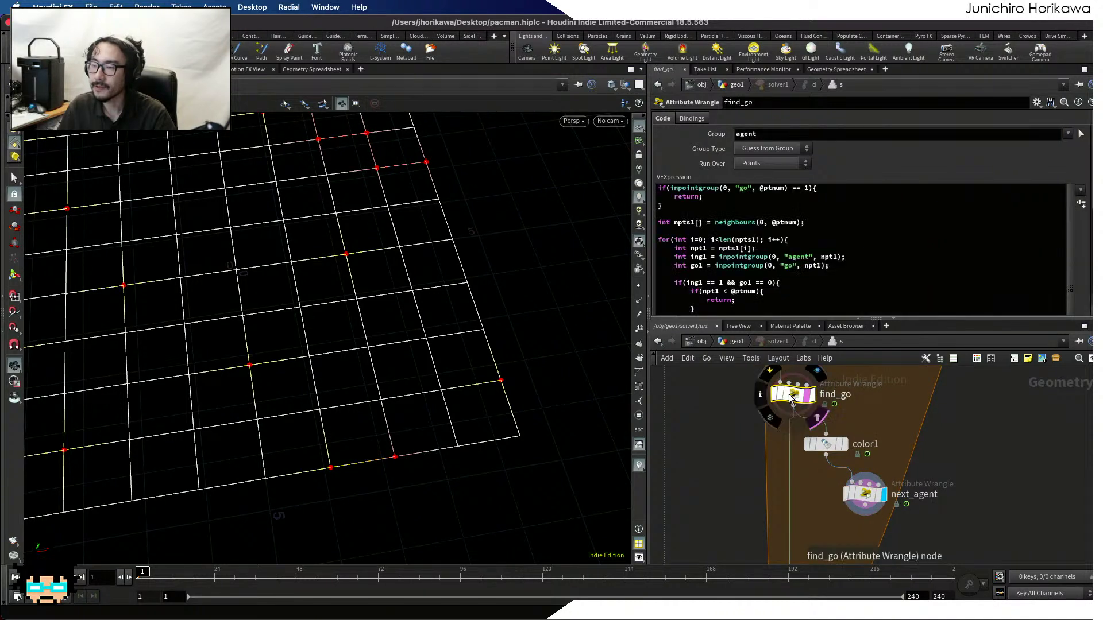
pyautogui.scroll(-10, 791, 253)
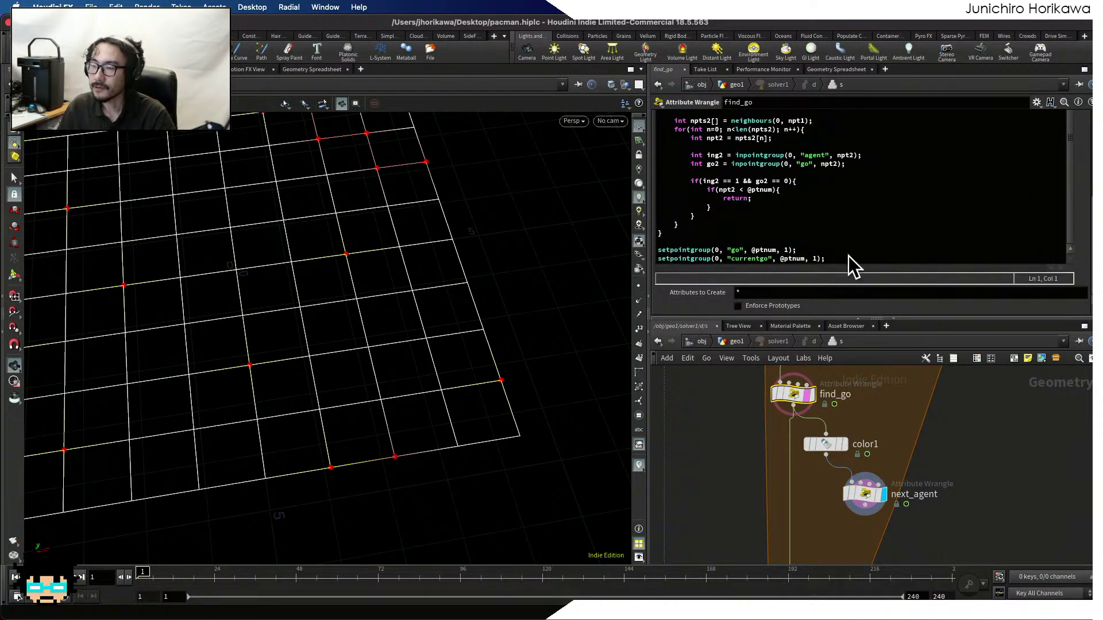
pyautogui.moveTo(849, 256); pyautogui.dragTo(658, 250)
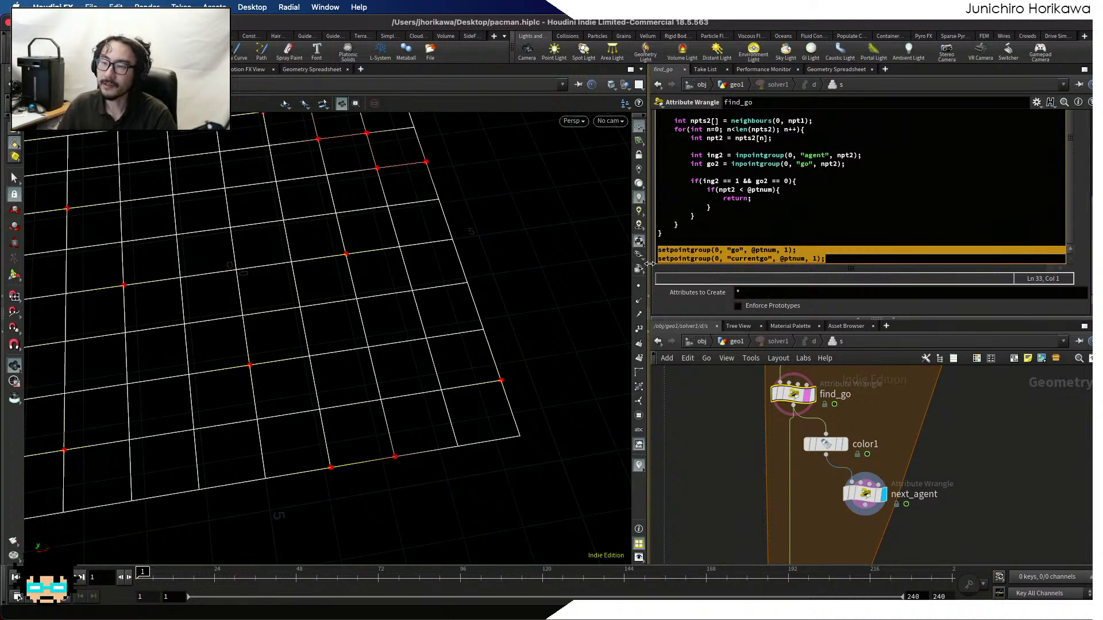
pyautogui.moveTo(827, 259); pyautogui.dragTo(619, 259)
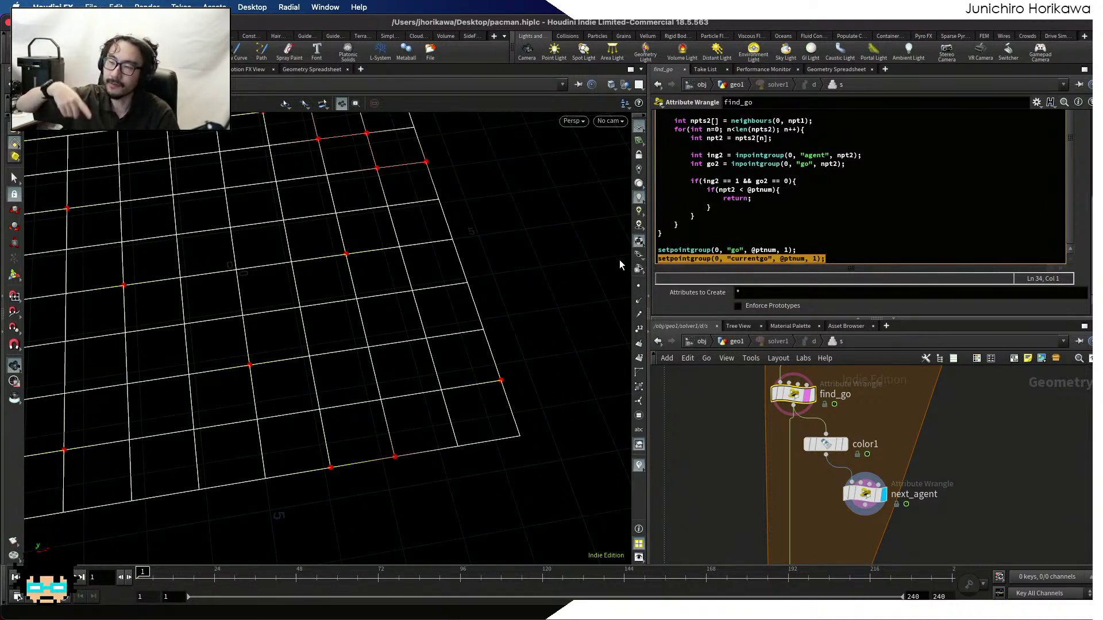
pyautogui.scroll(-5, 763, 403)
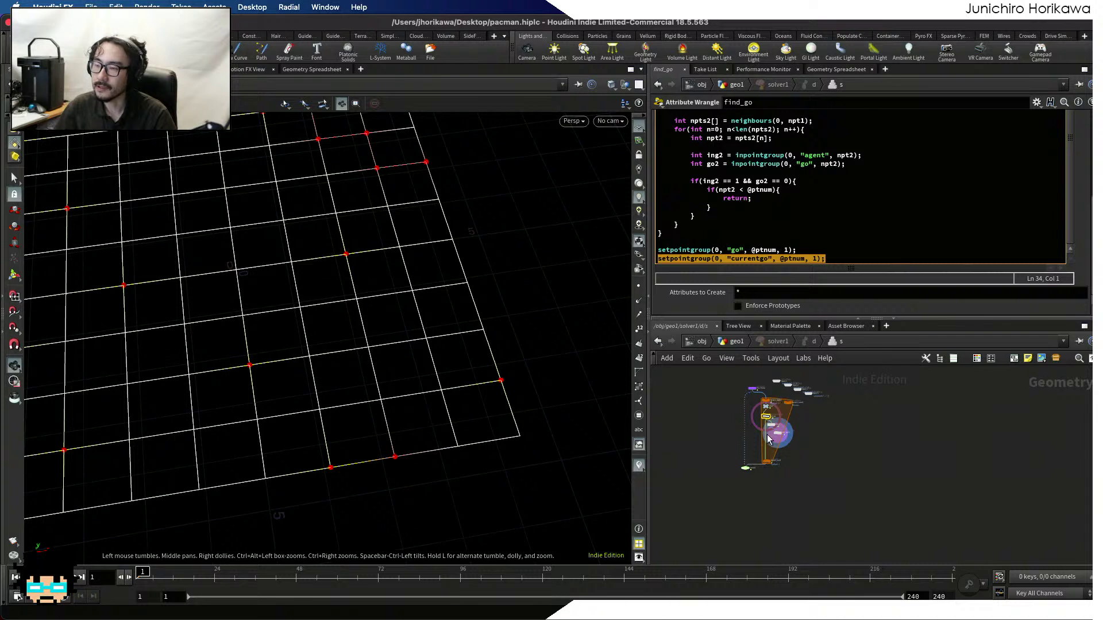
pyautogui.scroll(5, 769, 439)
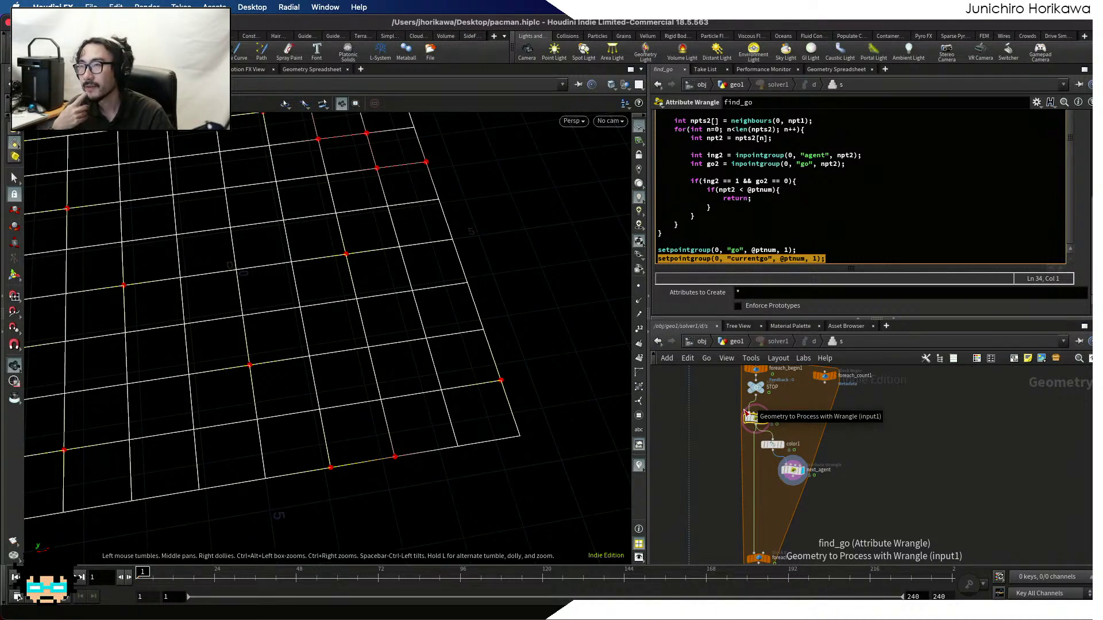
pyautogui.scroll(3, 794, 479)
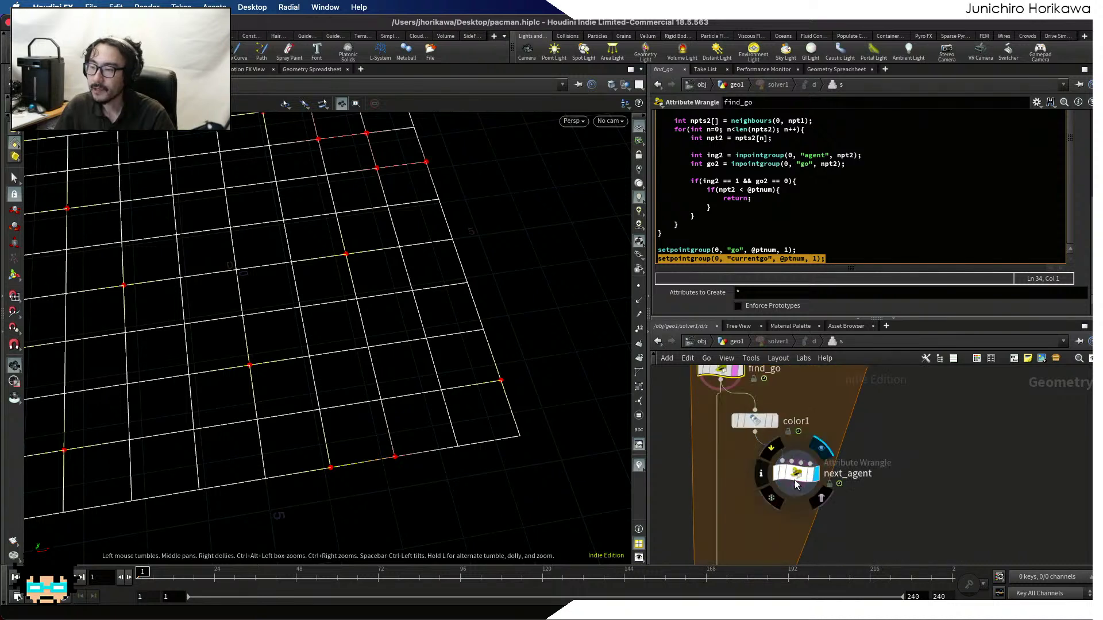
# Move next_agent slightly away from color1 and wire foreach_count1 into its second input
pyautogui.click(808, 480)
pyautogui.click(726, 205)
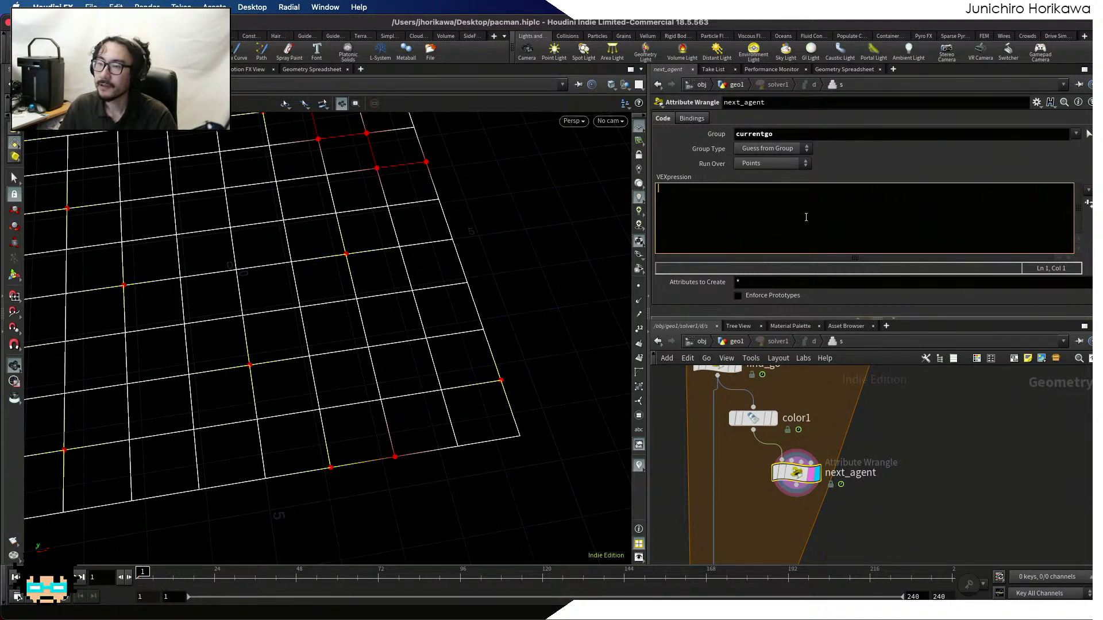
pyautogui.scroll(-5, 860, 394)
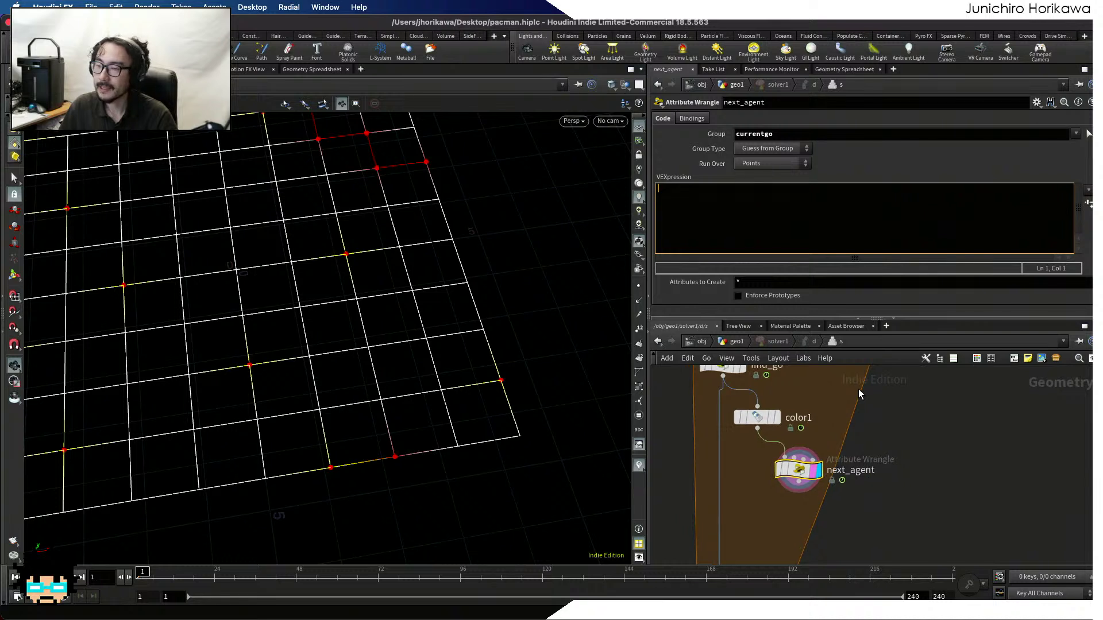
pyautogui.moveTo(802, 496); pyautogui.dragTo(817, 501)
pyautogui.scroll(1, 836, 396)
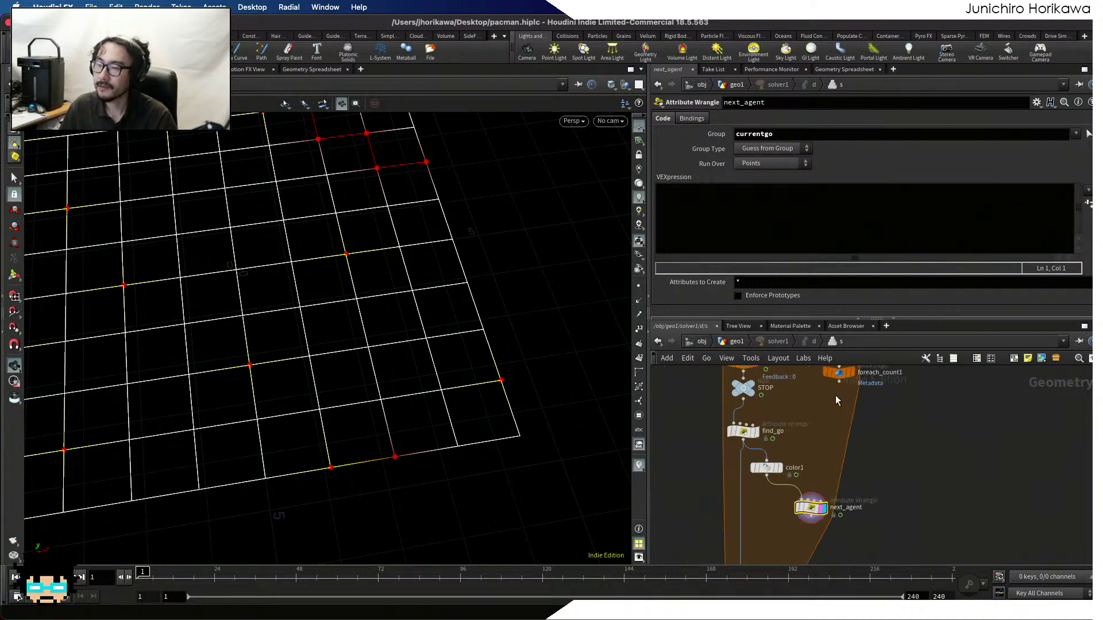
pyautogui.moveTo(839, 382); pyautogui.dragTo(808, 500)
pyautogui.scroll(2, 815, 508)
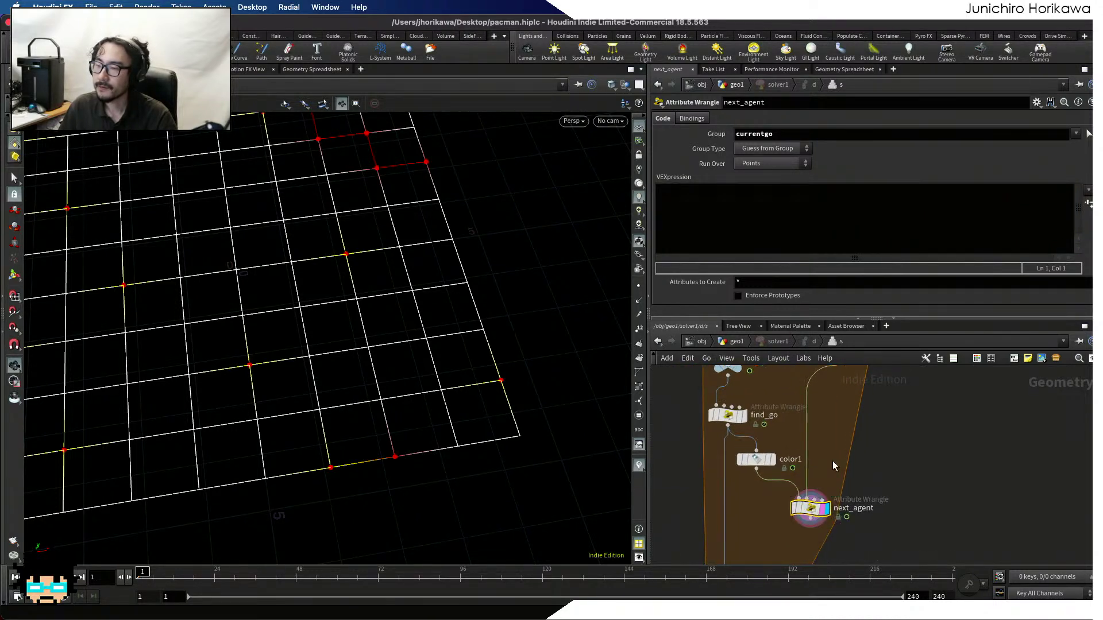
pyautogui.scroll(-3, 832, 461)
pyautogui.moveTo(838, 437); pyautogui.dragTo(837, 469, button='middle')
pyautogui.scroll(1, 836, 442)
pyautogui.moveTo(836, 413); pyautogui.dragTo(835, 468)
pyautogui.scroll(5, 816, 534)
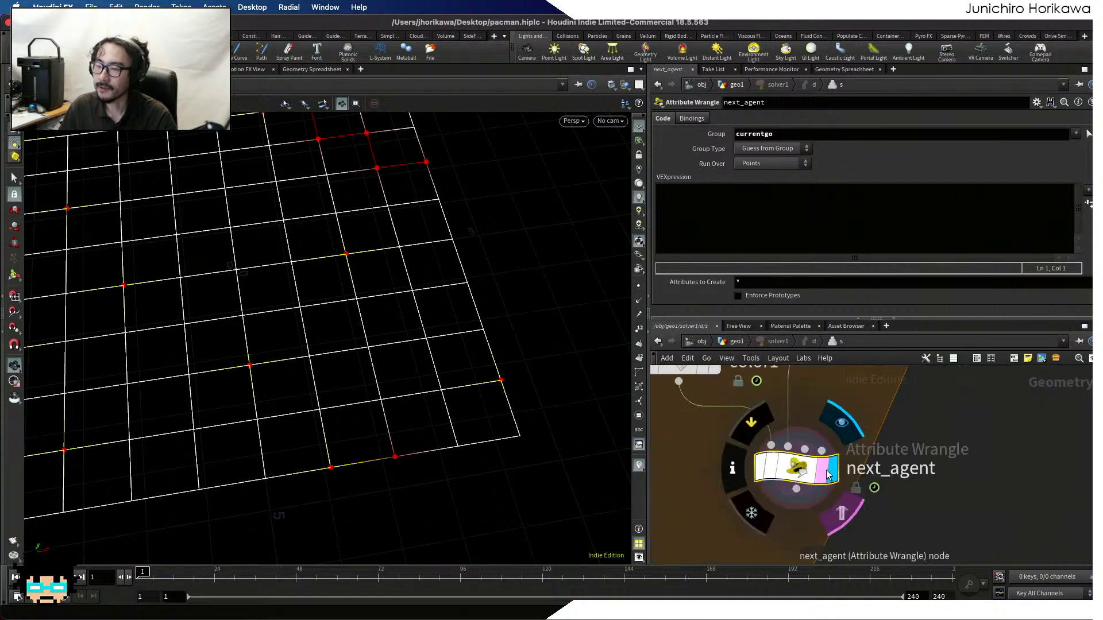
# Begin the next_agent code by reading the loop iteration: int ite = detail(1, "iteration");
pyautogui.click(761, 240)
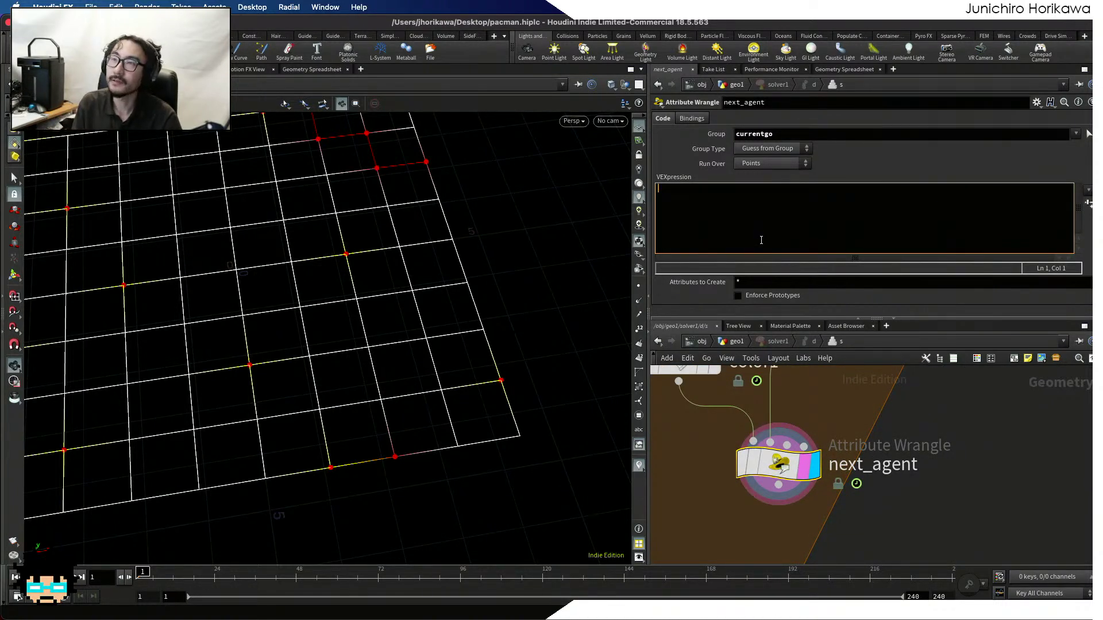
pyautogui.write('int ite = d')
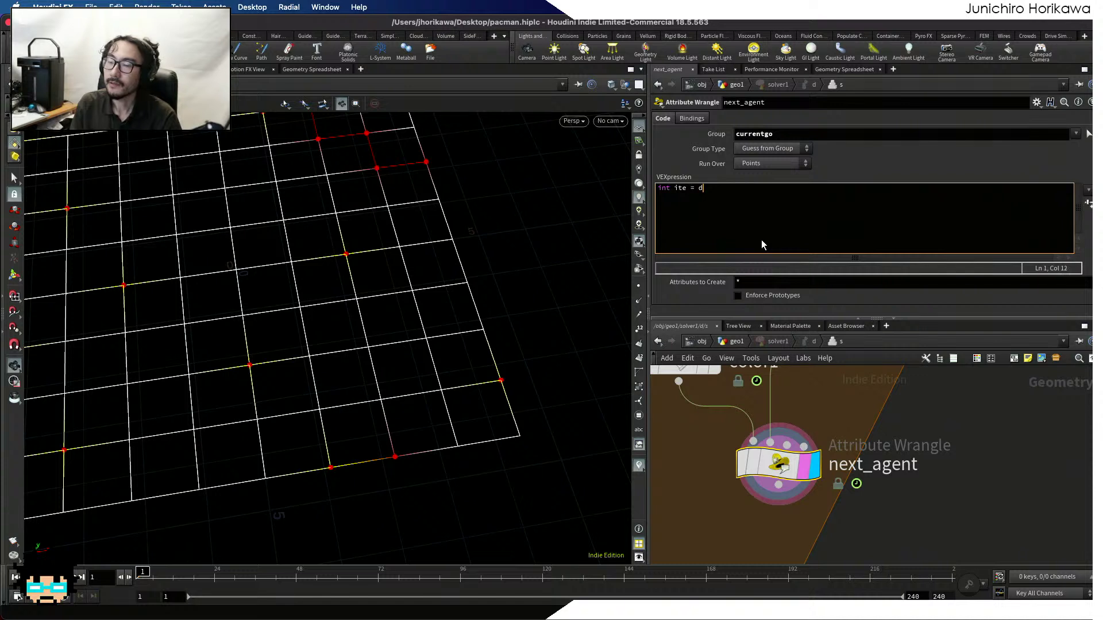
pyautogui.write('etail(1, "iteratio')
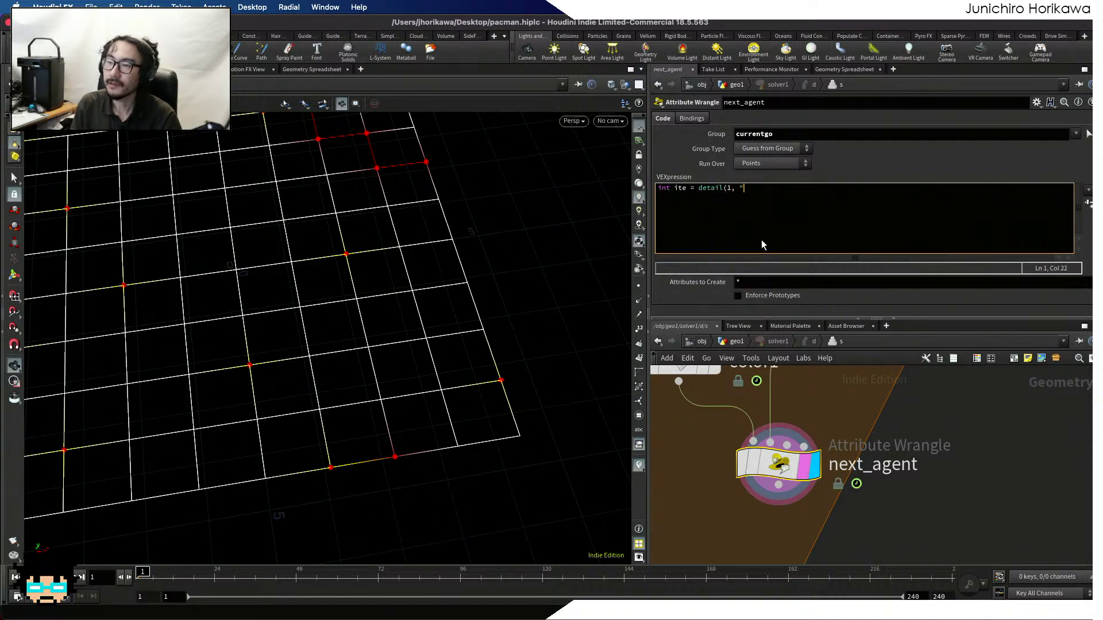
pyautogui.write('n");')
pyautogui.press('Return')
pyautogui.press('Return')
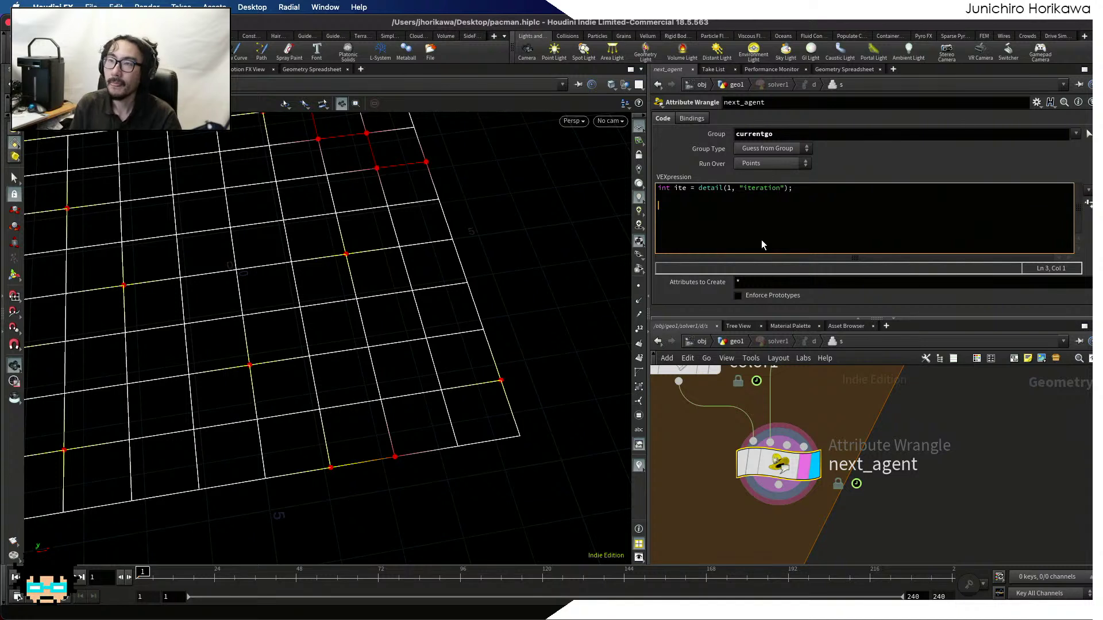
pyautogui.write('int neight')
pyautogui.press('BackSpace')
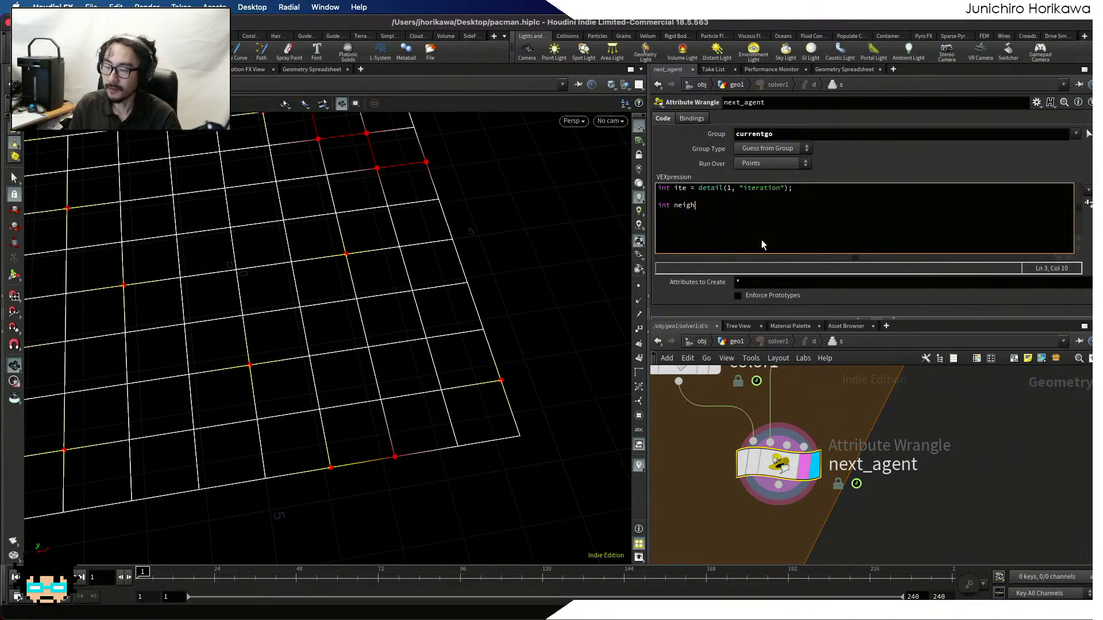
pyautogui.write('s[] =~')
pyautogui.press('BackSpace')
pyautogui.press('BackSpace')
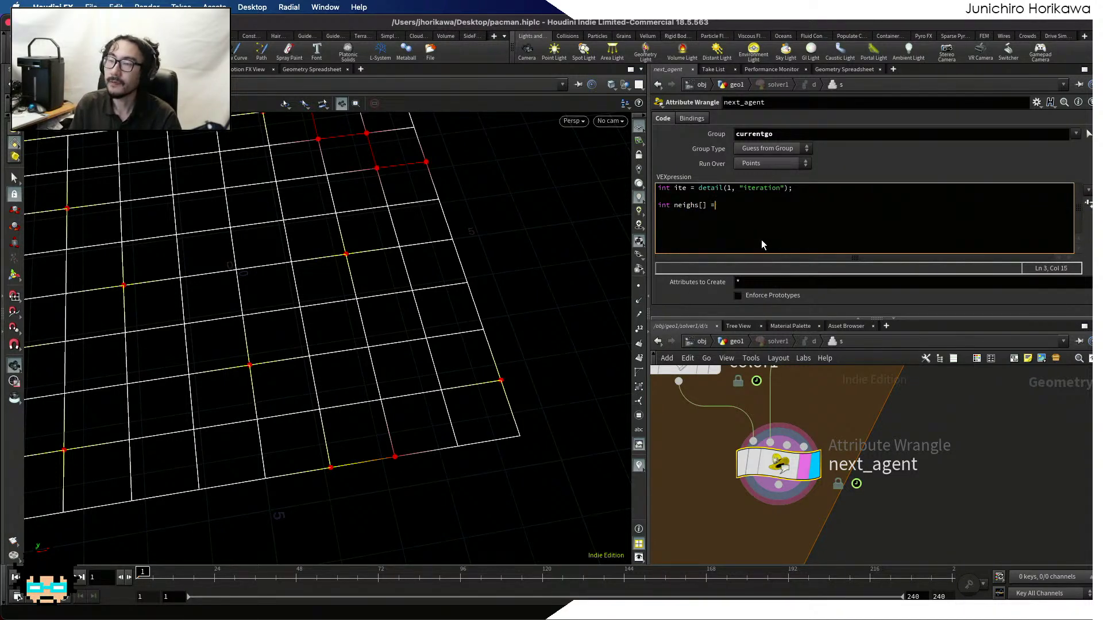
pyautogui.write('neighb')
pyautogui.click(769, 244)
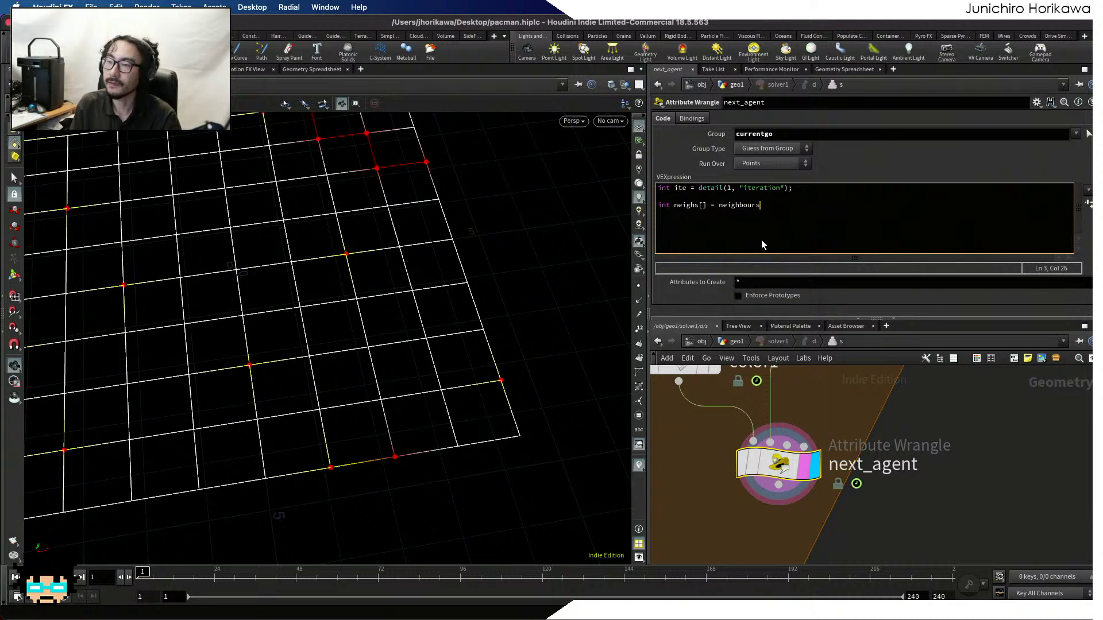
pyautogui.write('(0, @ptnum);')
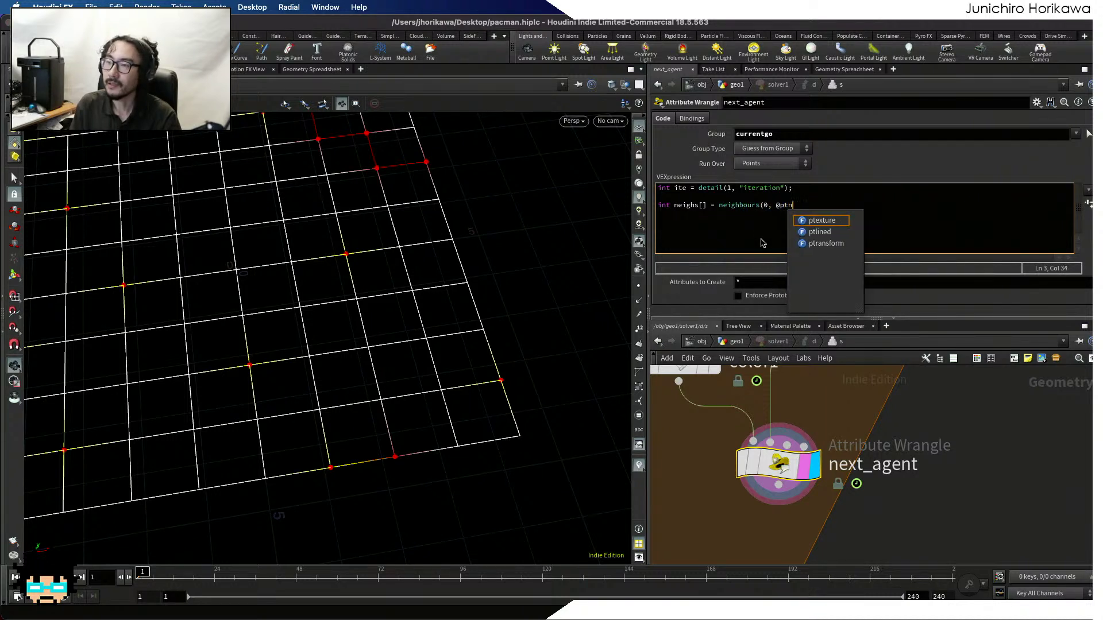
pyautogui.press('Return')
pyautogui.press('Return')
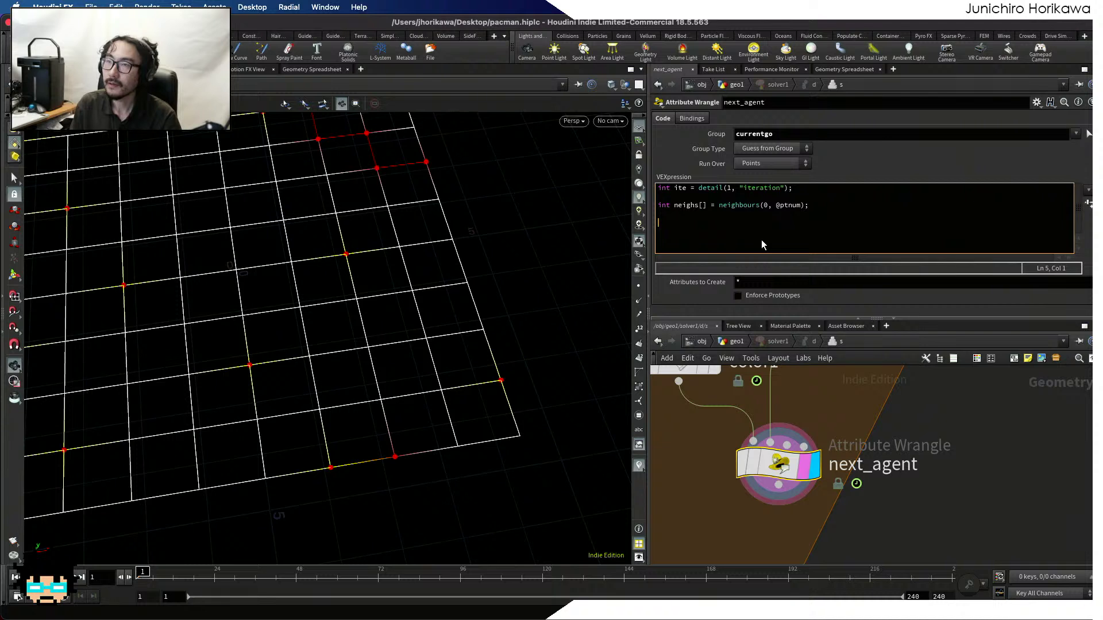
# Add a loop over the neighbours to the next_agent code: for(int i=0; i<len(neighs); i++){
pyautogui.write('foR')
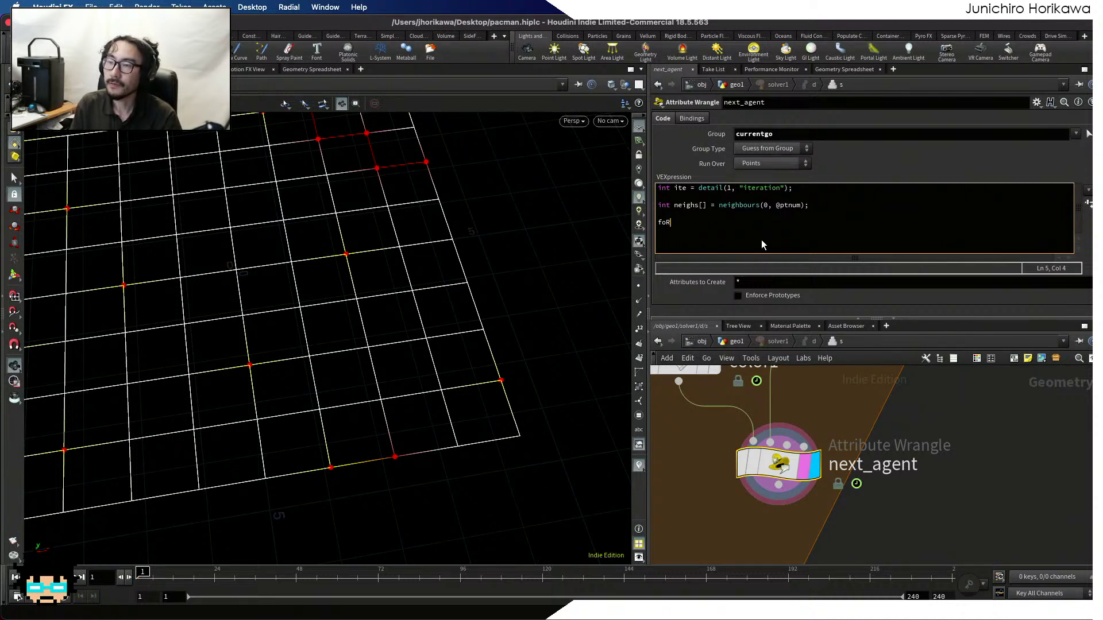
pyautogui.press('BackSpace')
pyautogui.write('r(int i')
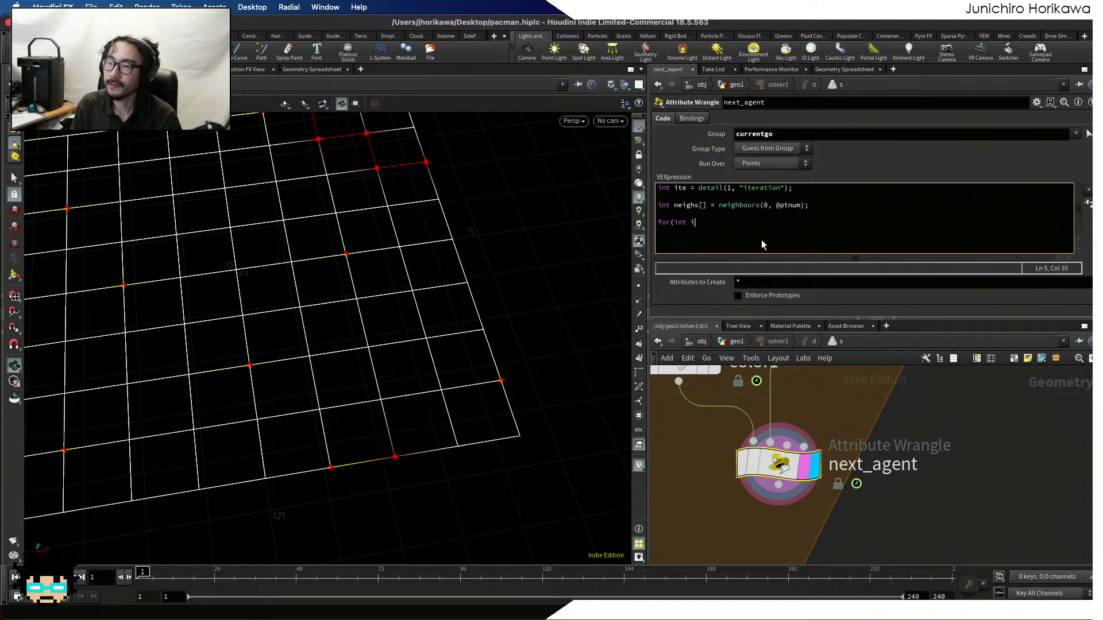
pyautogui.write('=')
pyautogui.press('BackSpace')
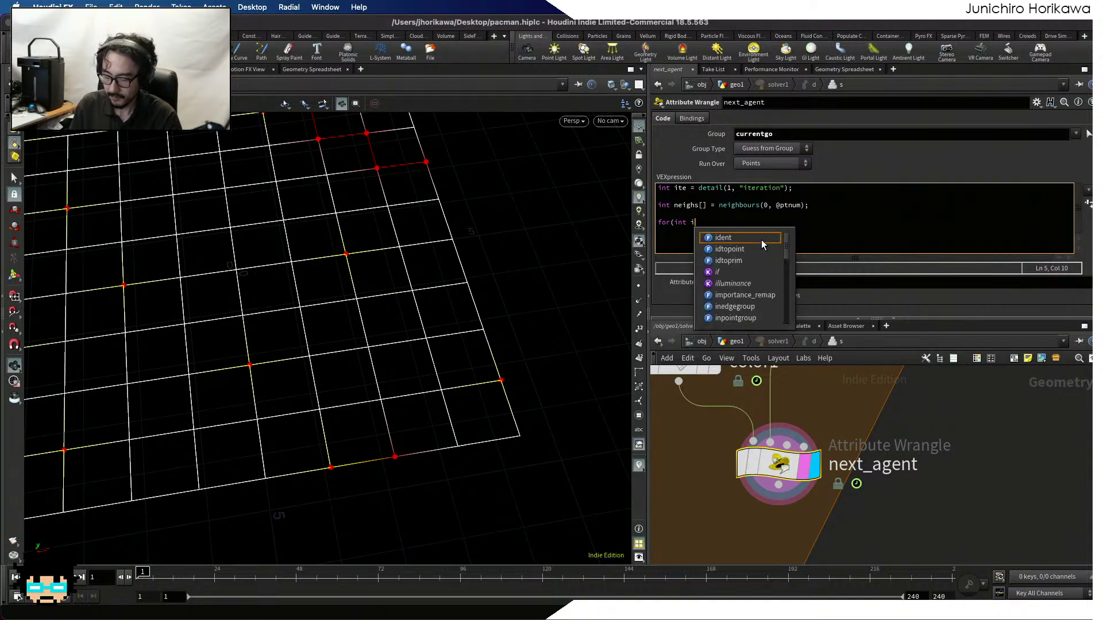
pyautogui.write('=0;')
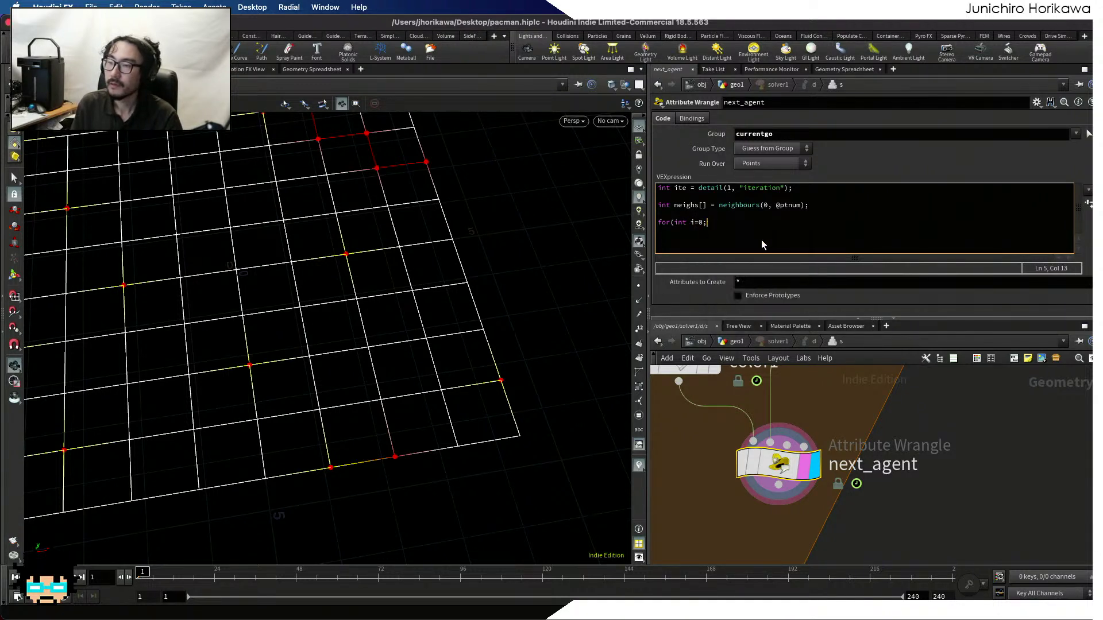
pyautogui.write(' i<len()i')
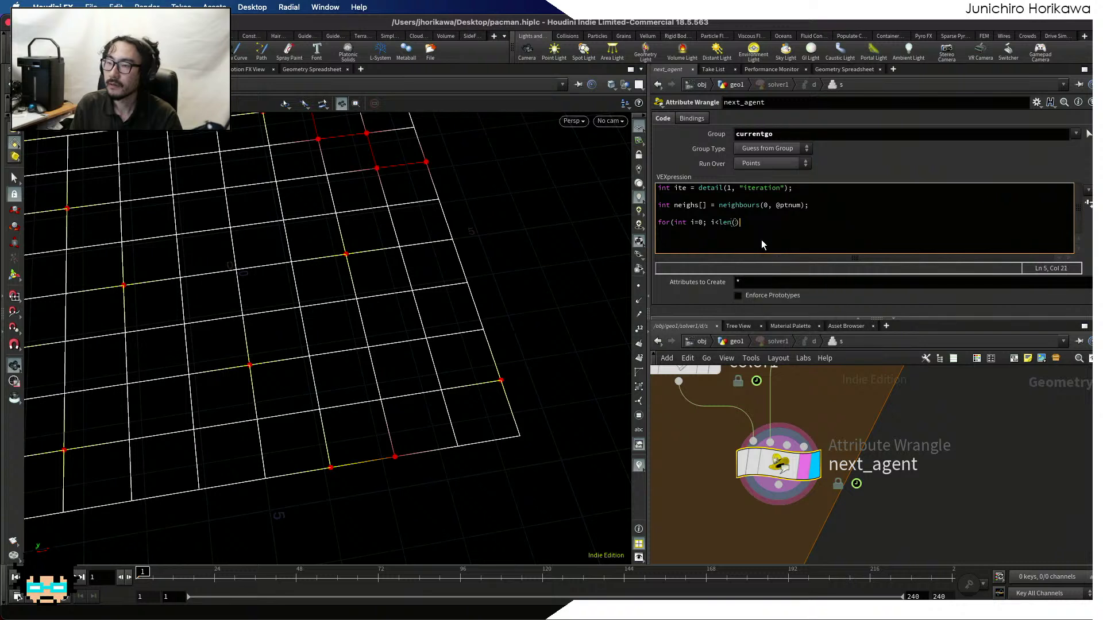
pyautogui.press('Left')
pyautogui.write('neighs')
pyautogui.press('Right')
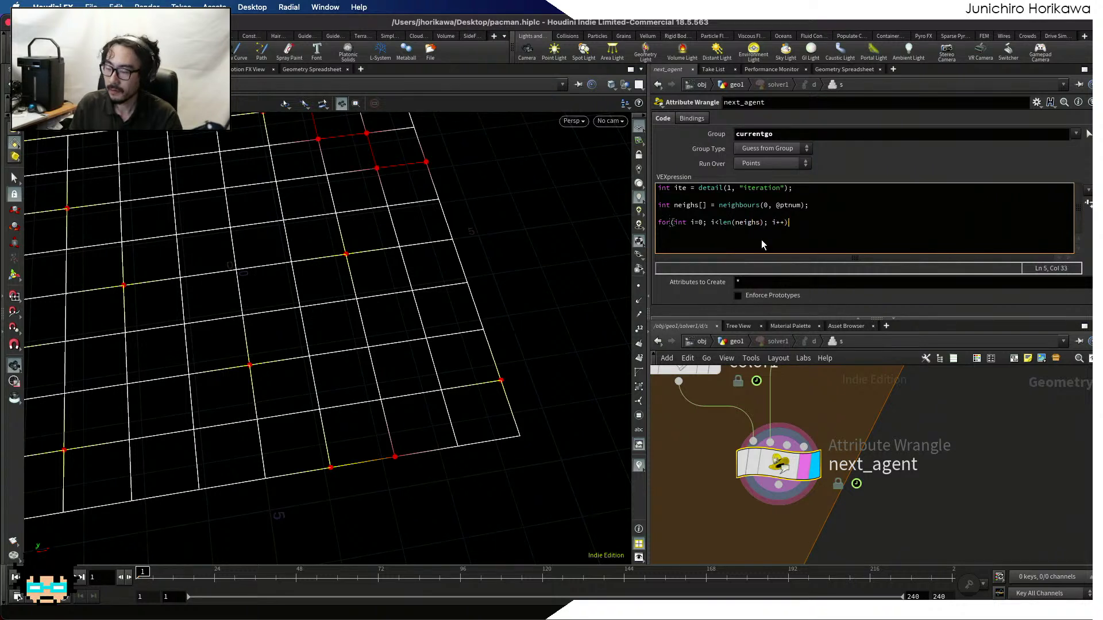
pyautogui.write('+){')
# Store the current neighbour inside the for loop with int neigh = neighs[i];
pyautogui.press('Return')
pyautogui.press('Tab')
pyautogui.write('int')
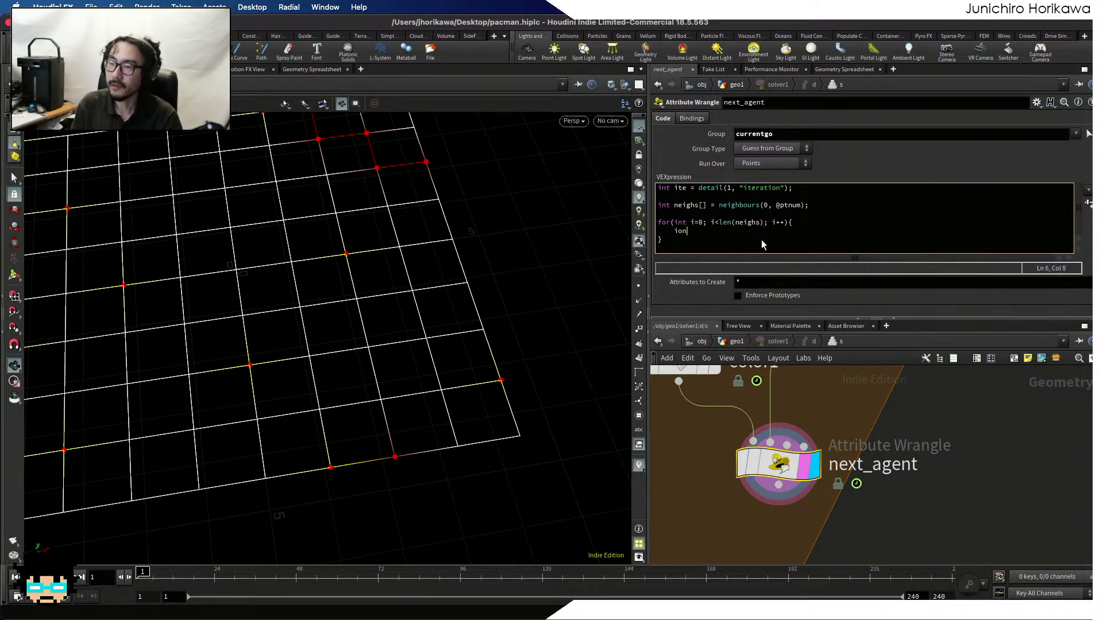
pyautogui.write(' neigh = neighs')
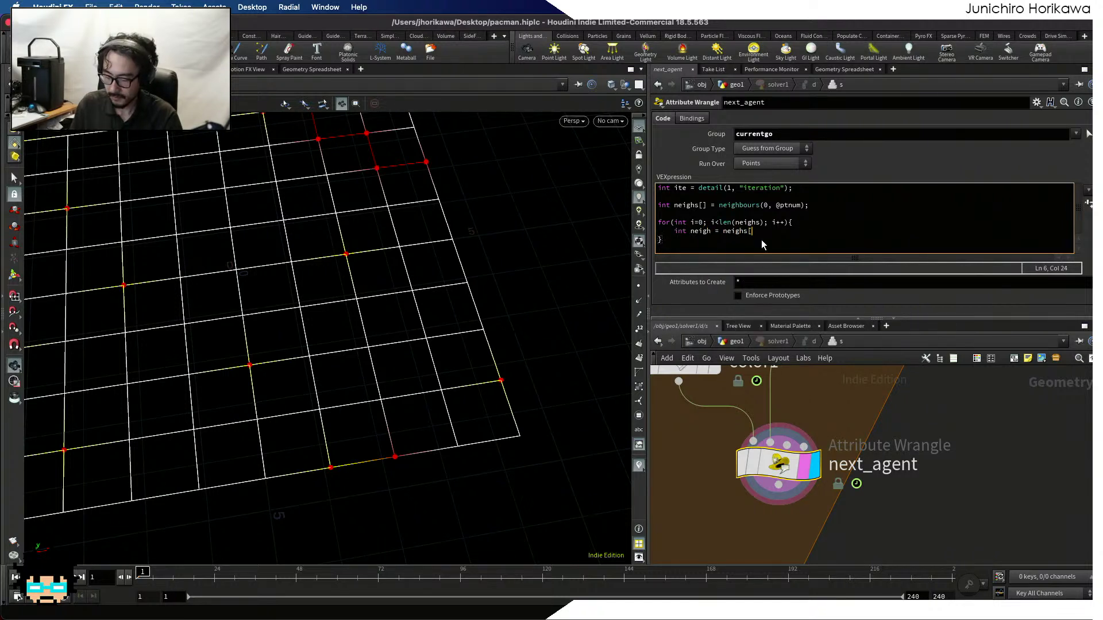
pyautogui.write('[i];')
pyautogui.press('Return')
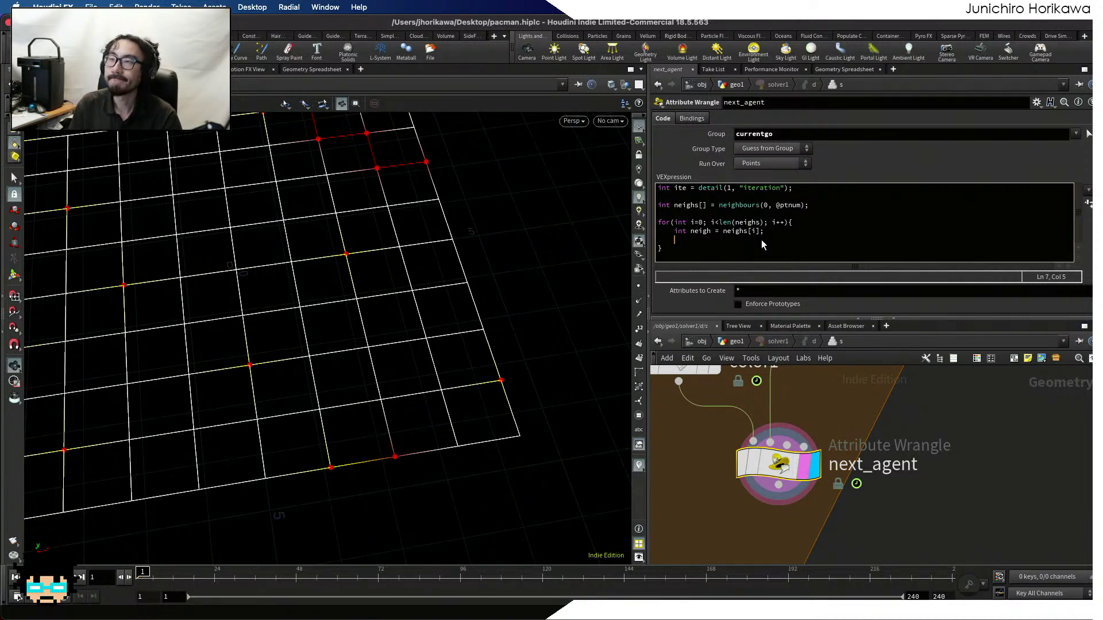
# Begin an if condition below the neigh line with inpointgroup(0, "angent", neigh) == 0 &&
pyautogui.write('i')
pyautogui.press('BackSpace')
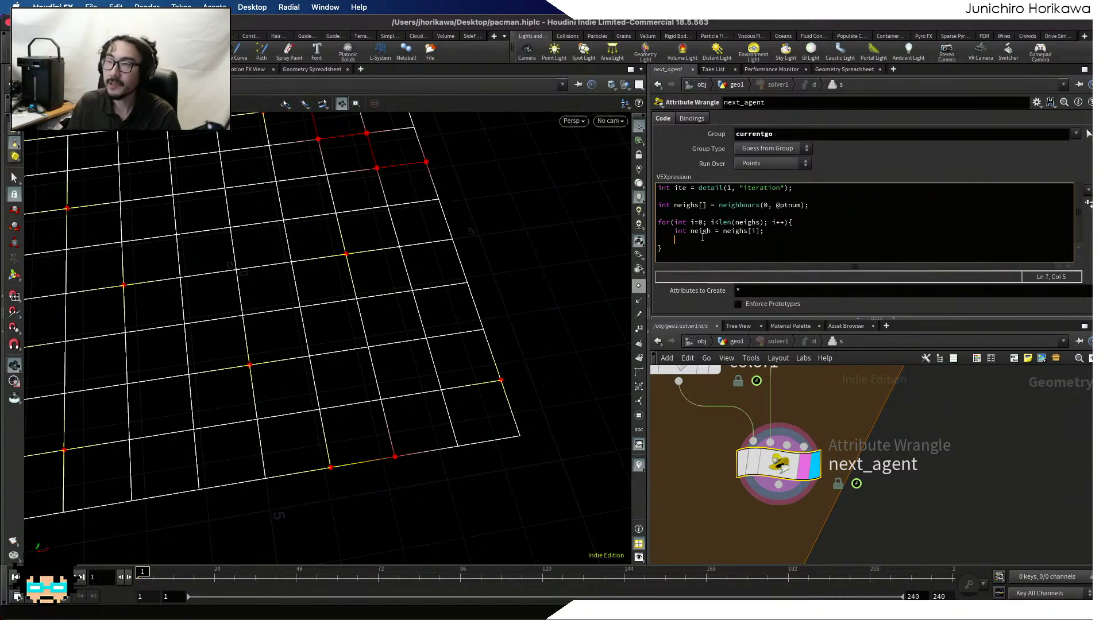
pyautogui.write('inpointg')
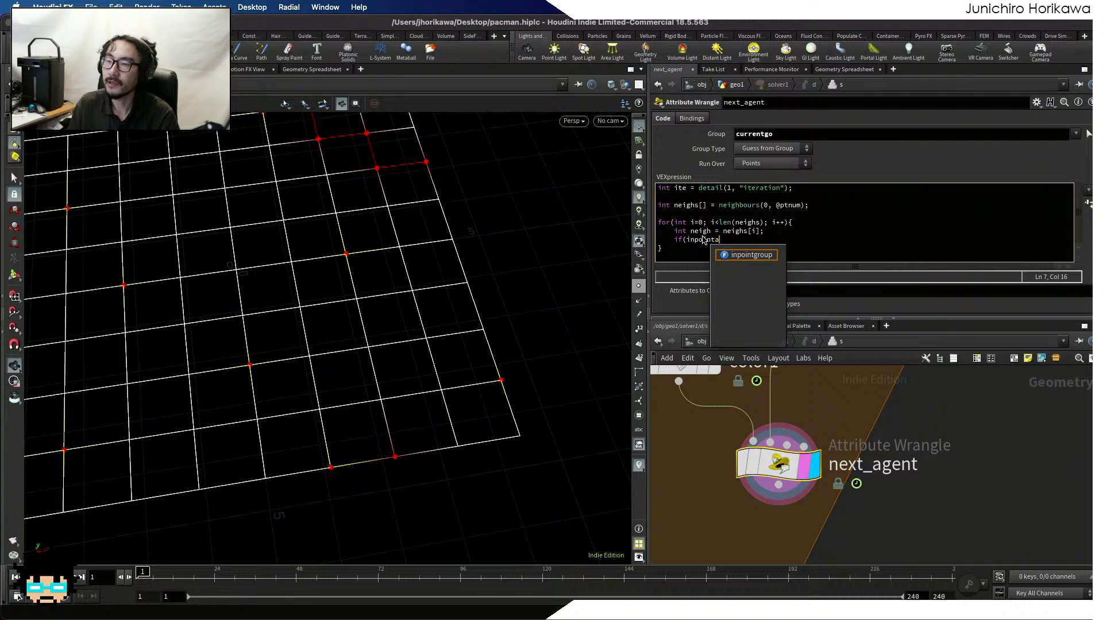
pyautogui.press('BackSpace')
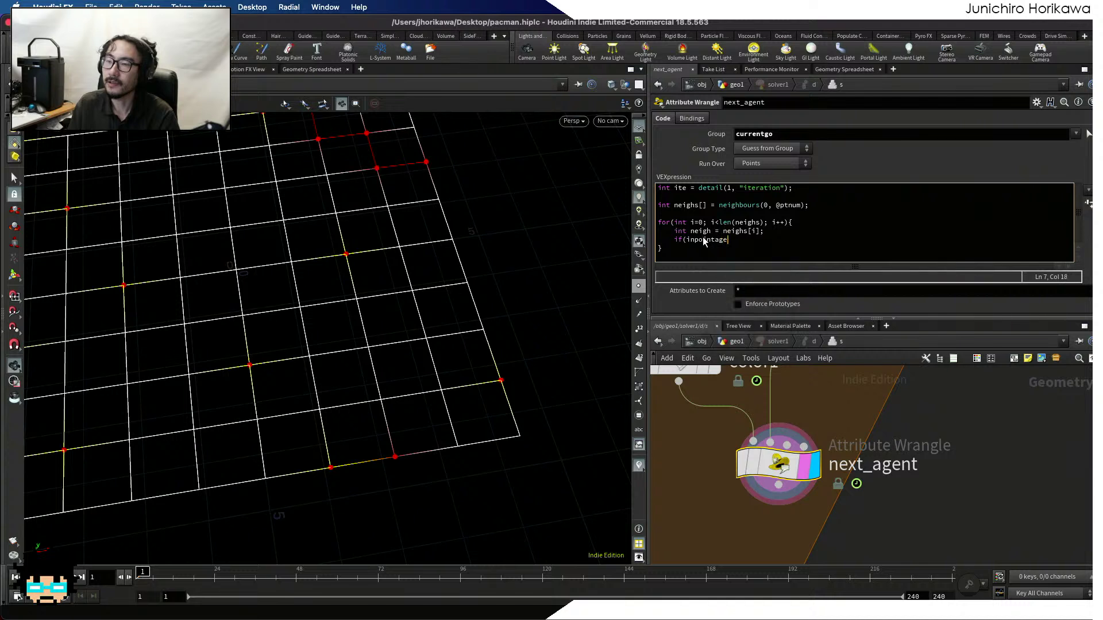
pyautogui.write('group(0,')
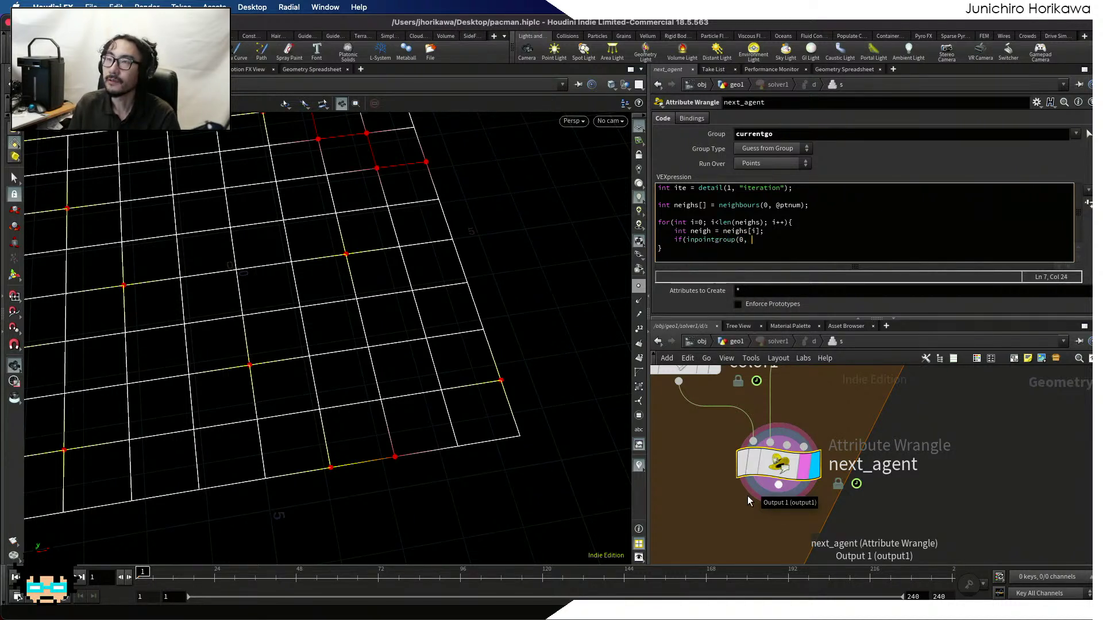
pyautogui.write(' "angen')
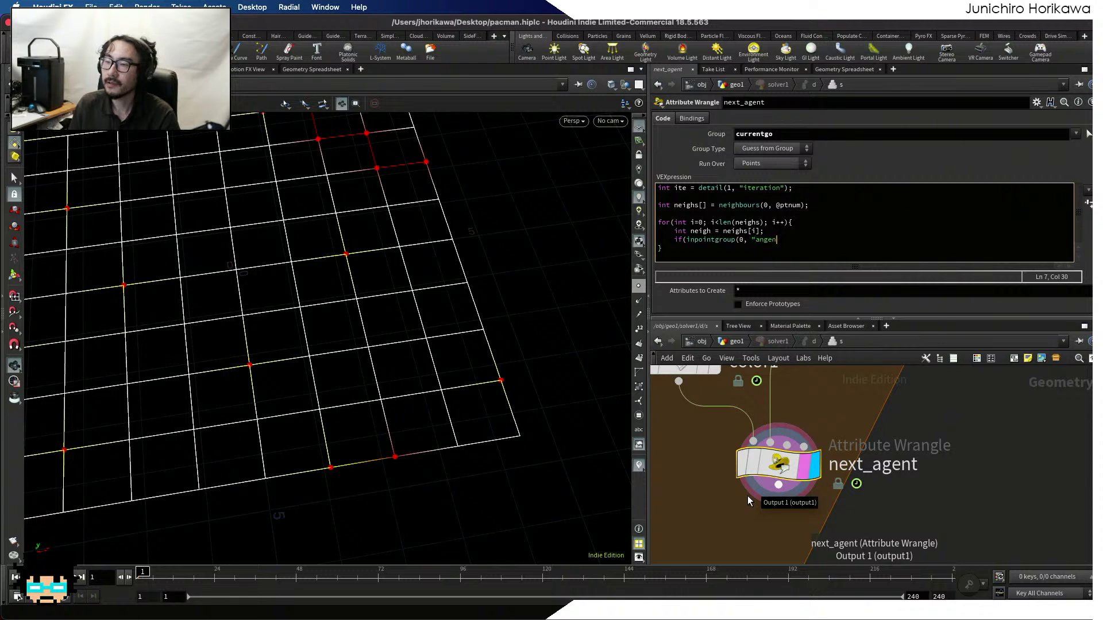
pyautogui.write('t", neigh) == 0 &&')
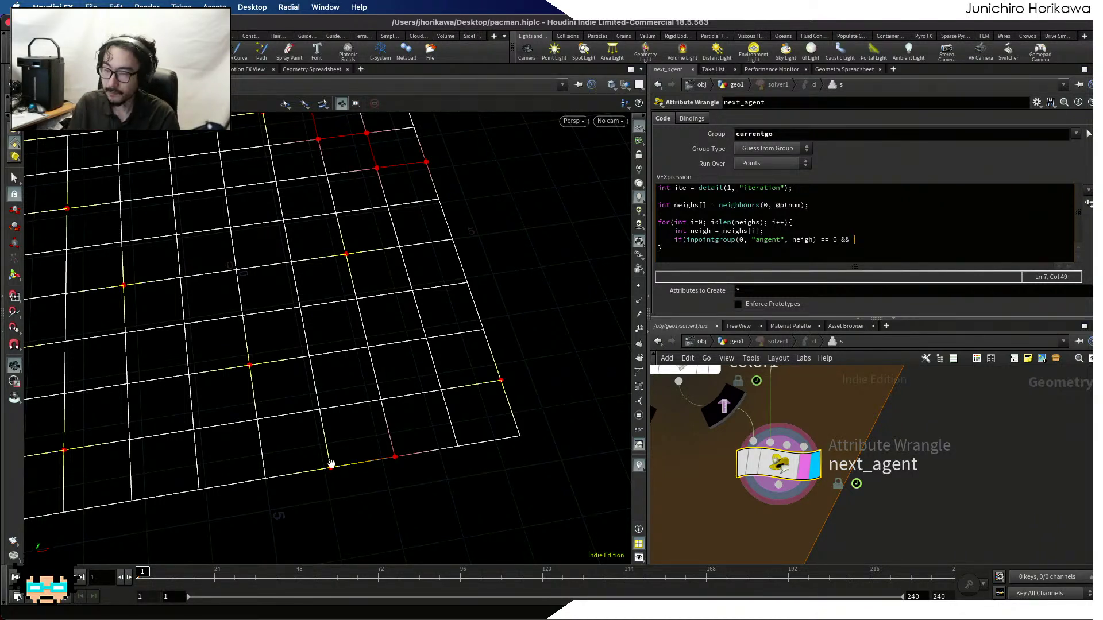
# Complete the if condition with inpointgroup(0, "nextagent", neigh) == 0 and give it an empty braced block
pyautogui.write('inpo')
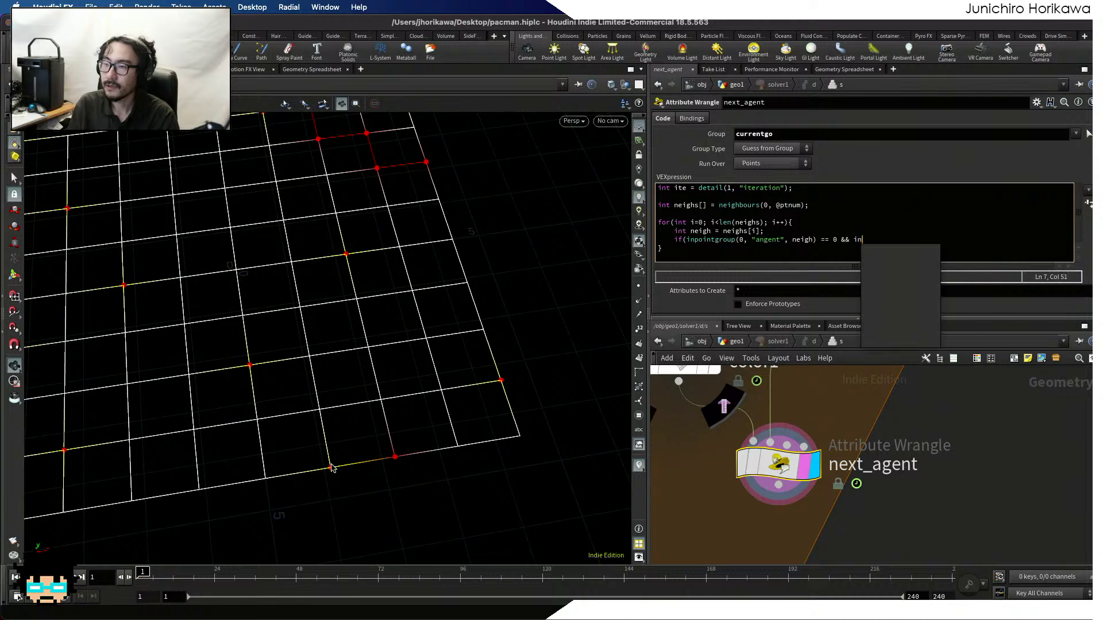
pyautogui.write('intgr')
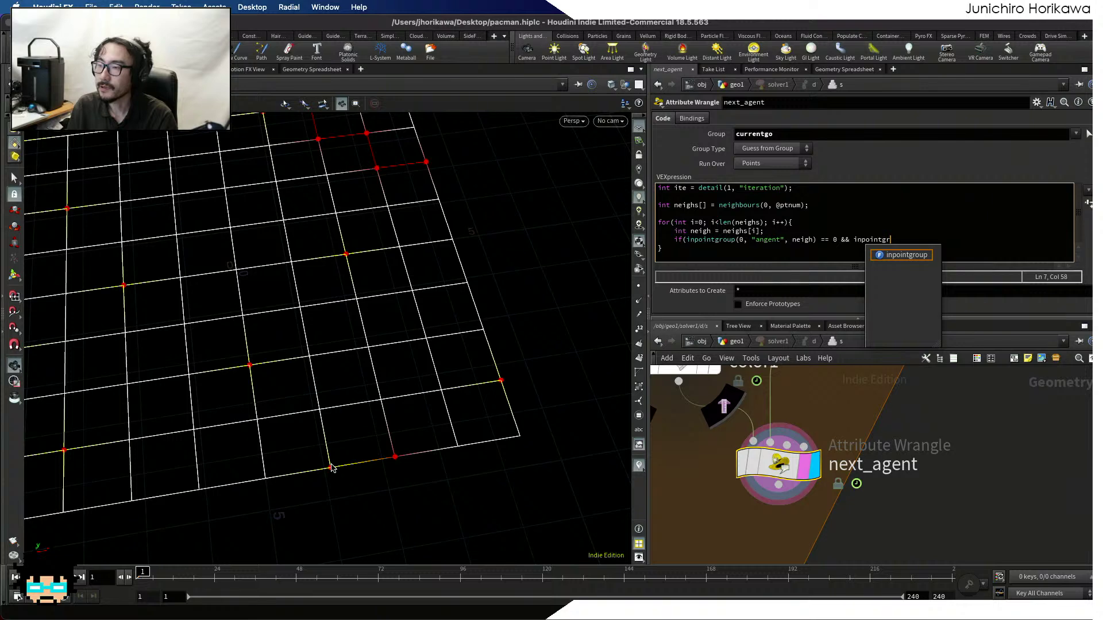
pyautogui.press('BackSpace')
pyautogui.press('BackSpace')
pyautogui.write('grep')
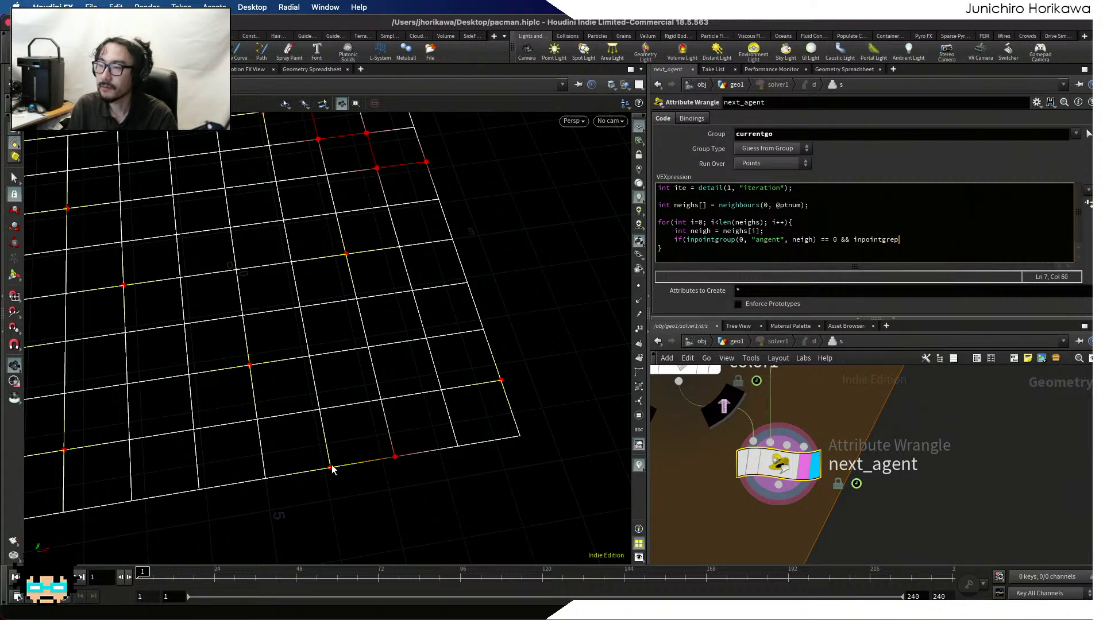
pyautogui.press('BackSpace')
pyautogui.press('BackSpace')
pyautogui.write('oup(')
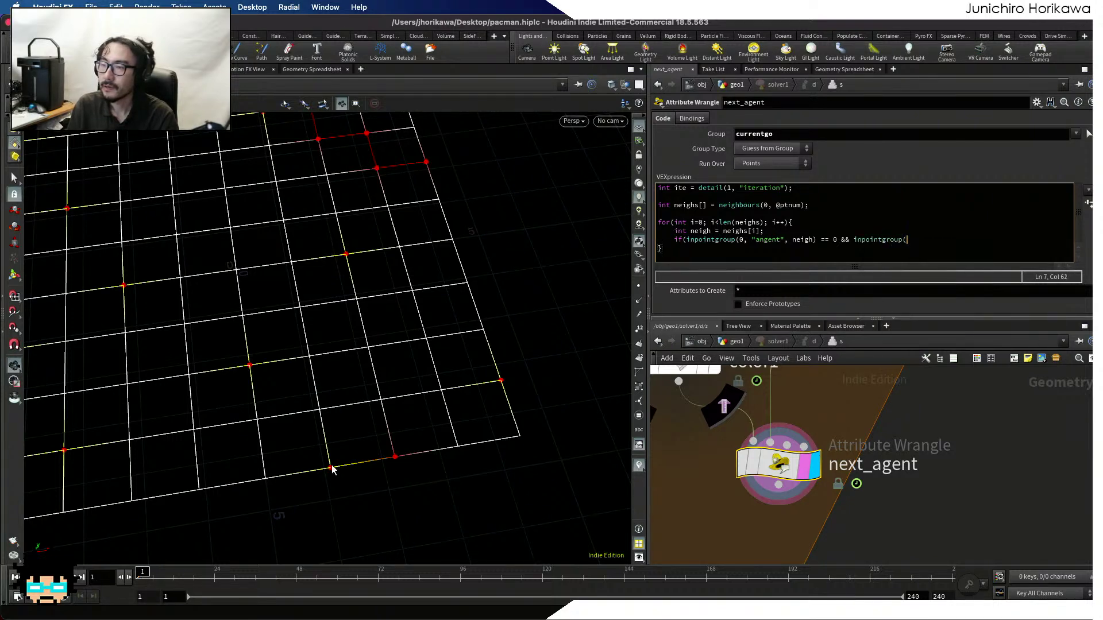
pyautogui.write('0, "nextagent"')
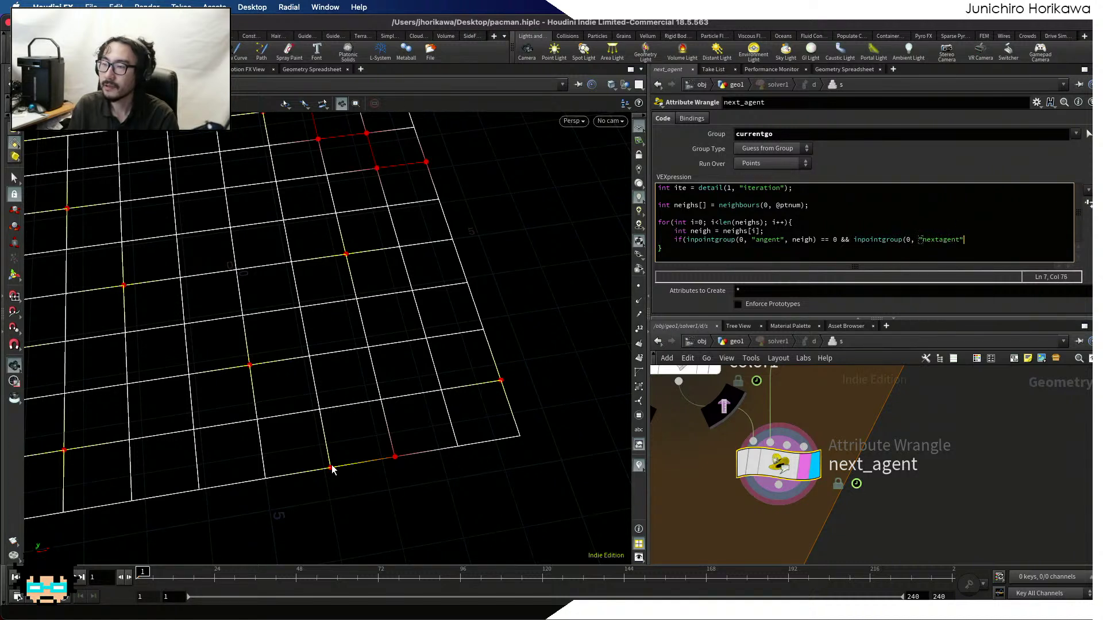
pyautogui.write(', neigh)(')
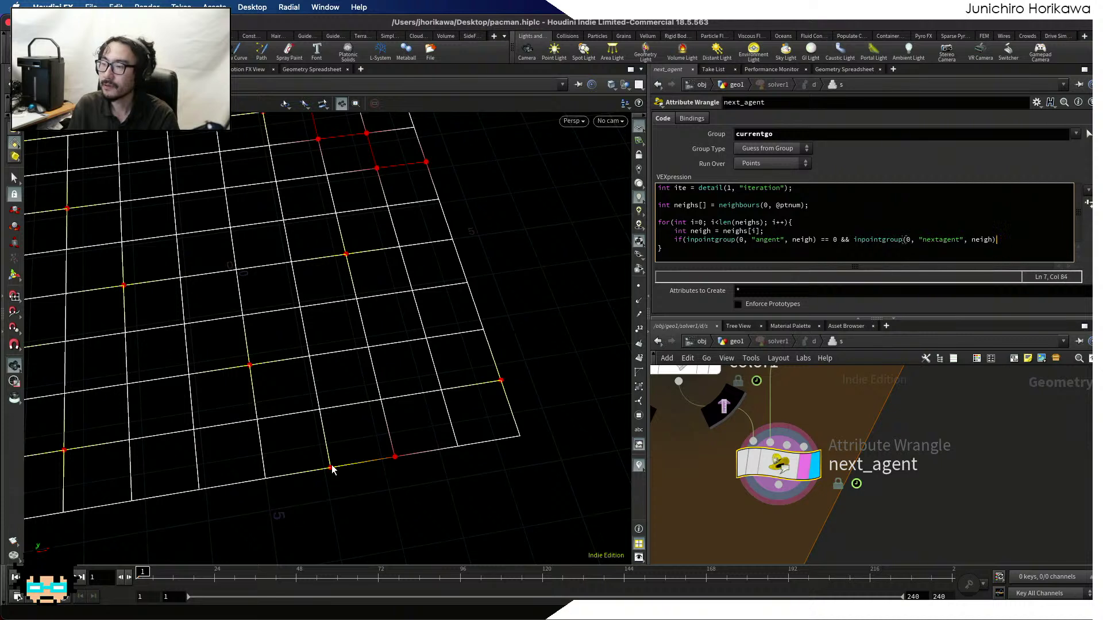
pyautogui.write(' == 0')
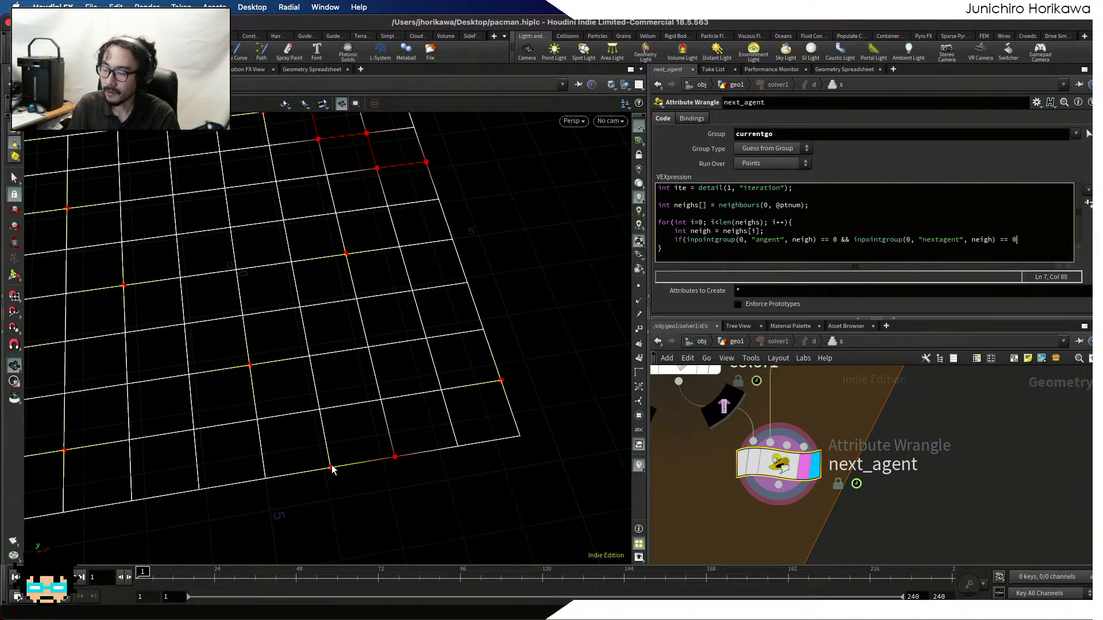
pyautogui.write('){')
pyautogui.press('Return')
pyautogui.write('}')
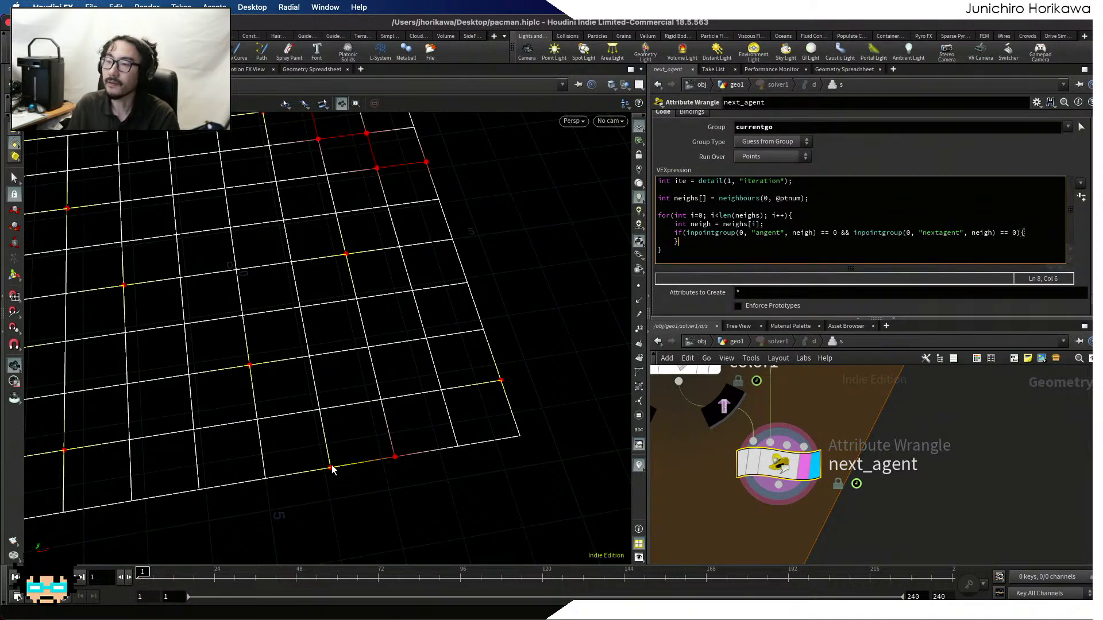
pyautogui.press('Return')
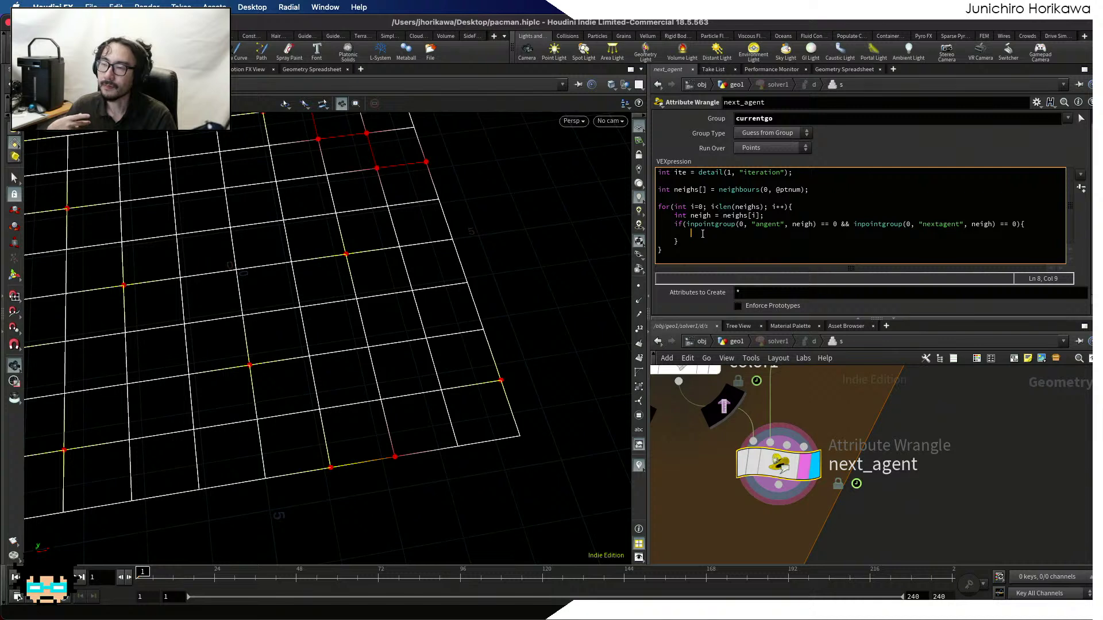
# Declare an empty array on the line above the for loop: int candidates[] = array();
pyautogui.click(688, 199)
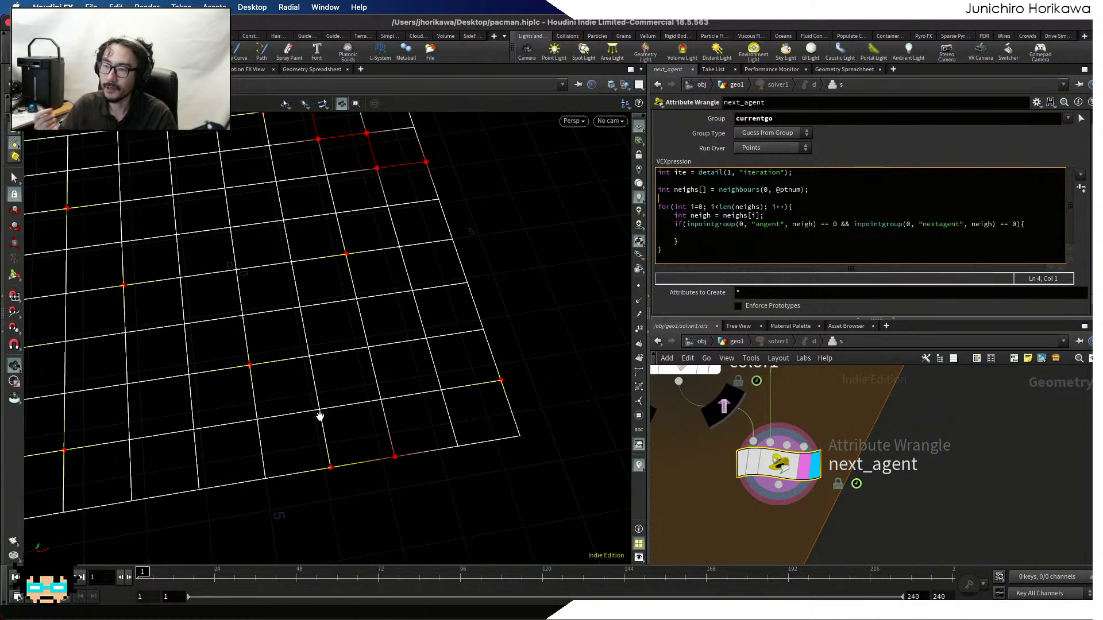
pyautogui.write('in')
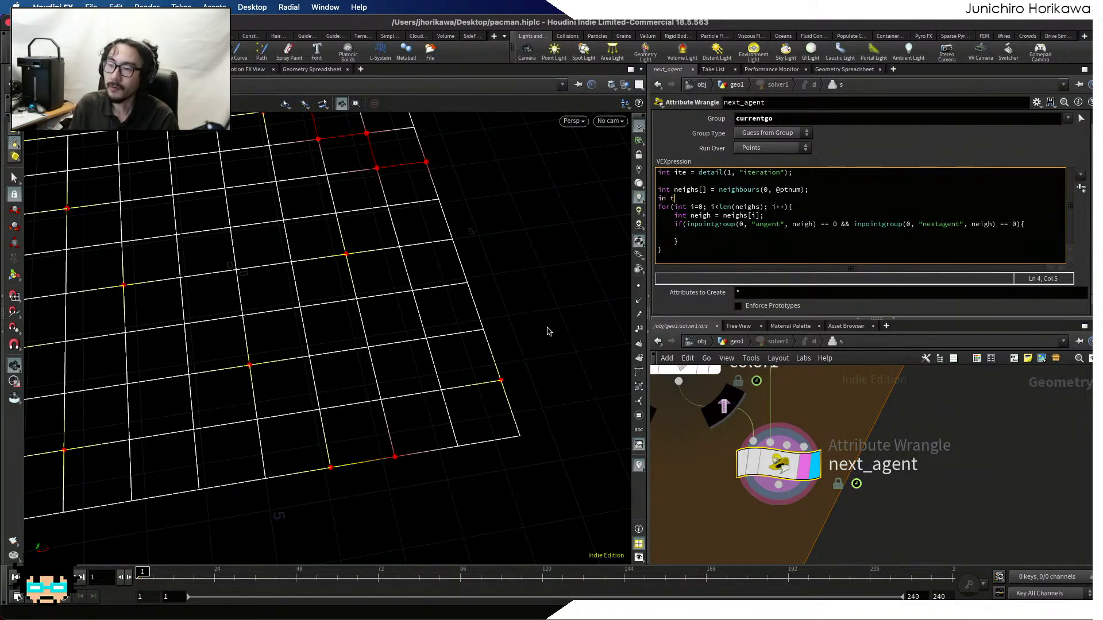
pyautogui.write('t canda')
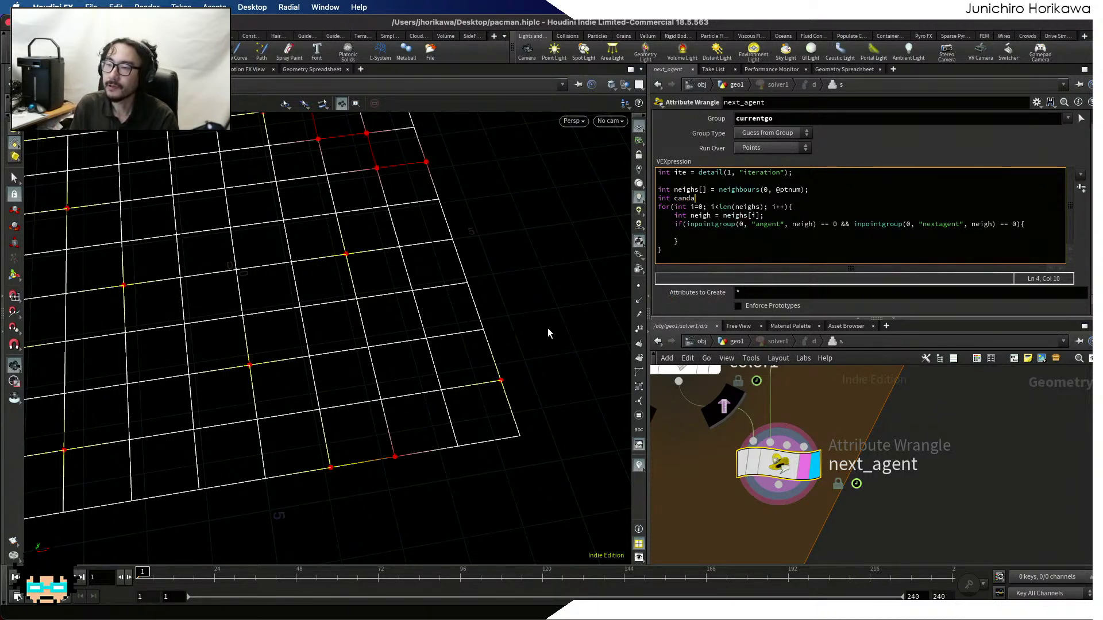
pyautogui.press('BackSpace')
pyautogui.press('BackSpace')
pyautogui.press('BackSpace')
pyautogui.press('BackSpace')
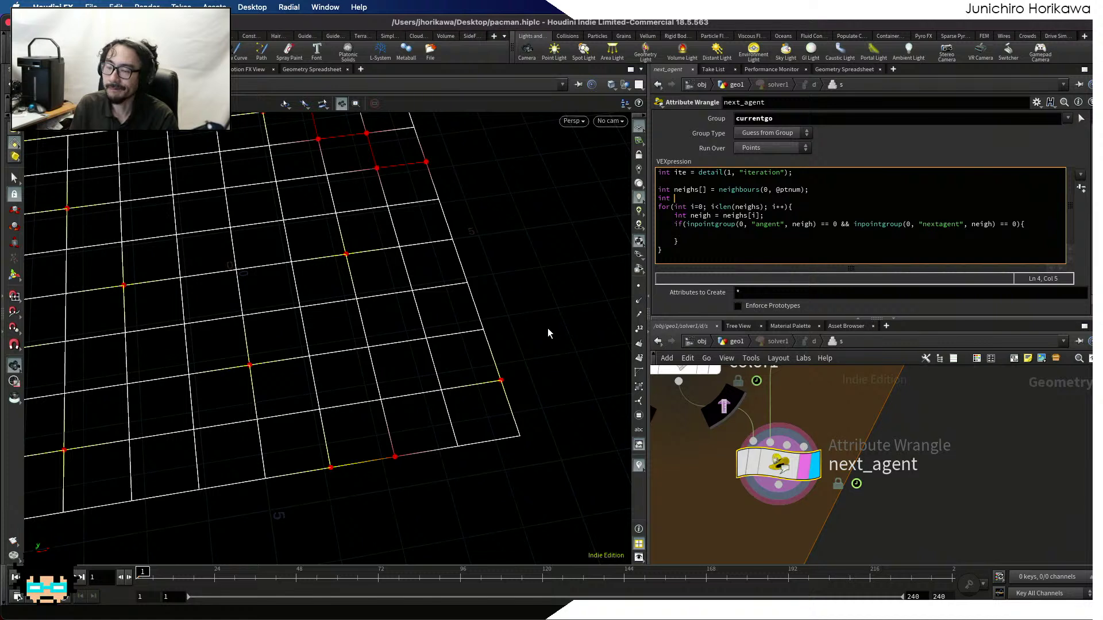
pyautogui.write('candi')
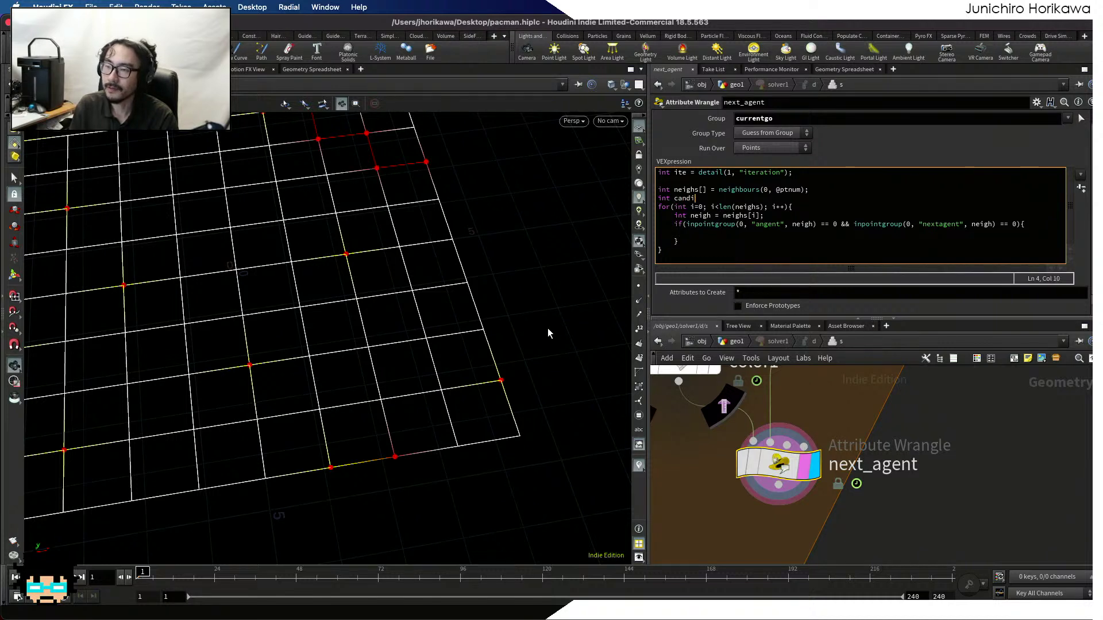
pyautogui.write('dates')
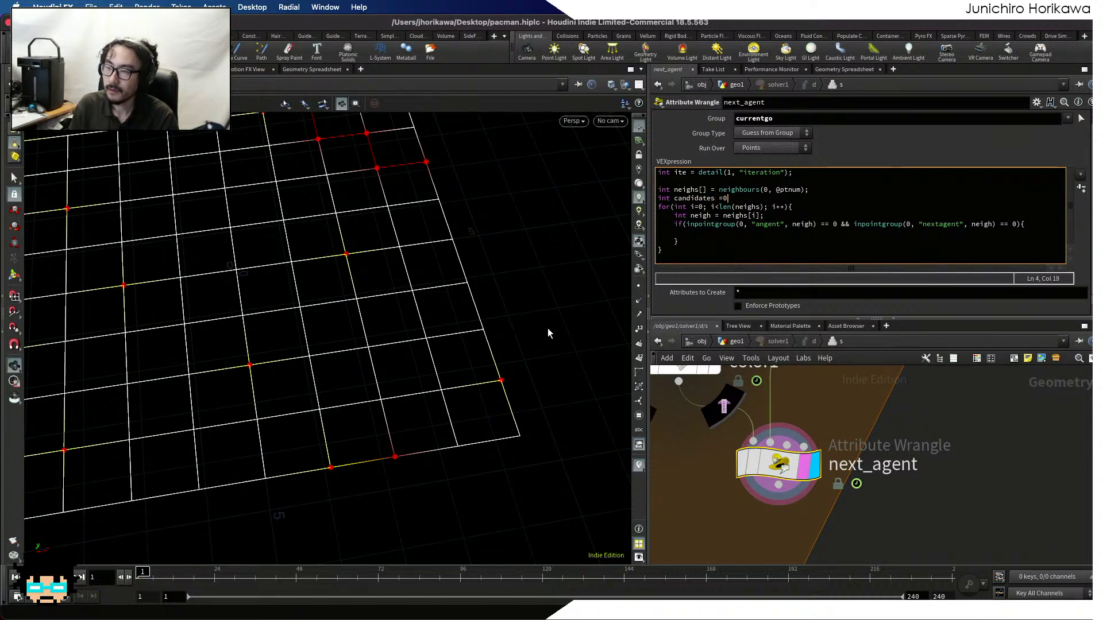
pyautogui.write('[] ')
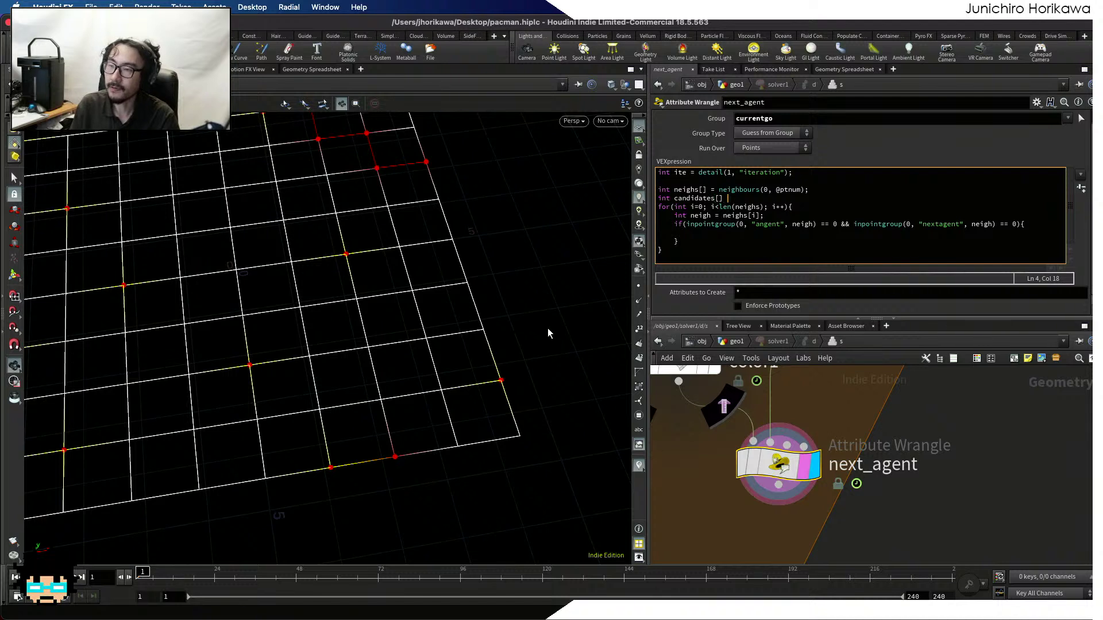
pyautogui.write('= array(')
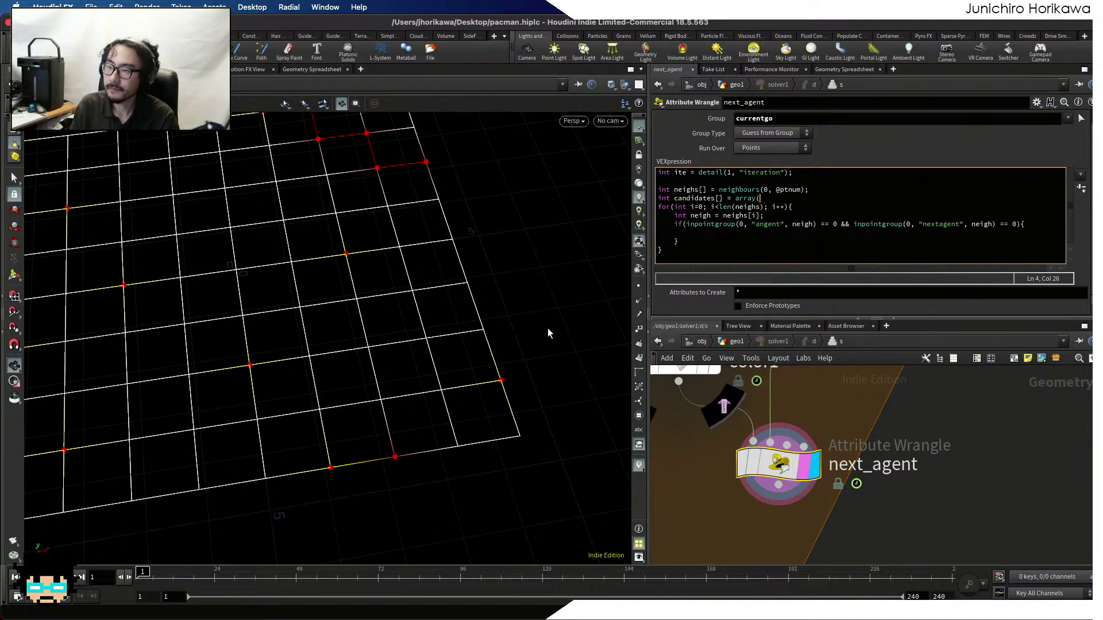
pyautogui.write(');')
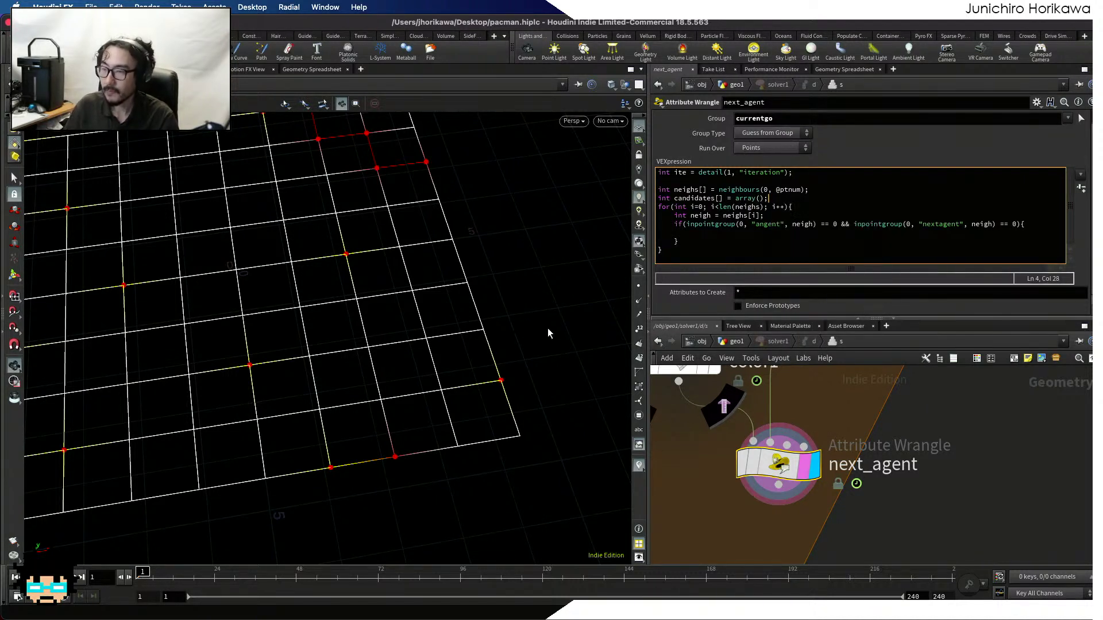
# Add append(candidates, neigh); inside the if block of the for loop
pyautogui.click(785, 234)
pyautogui.write('a')
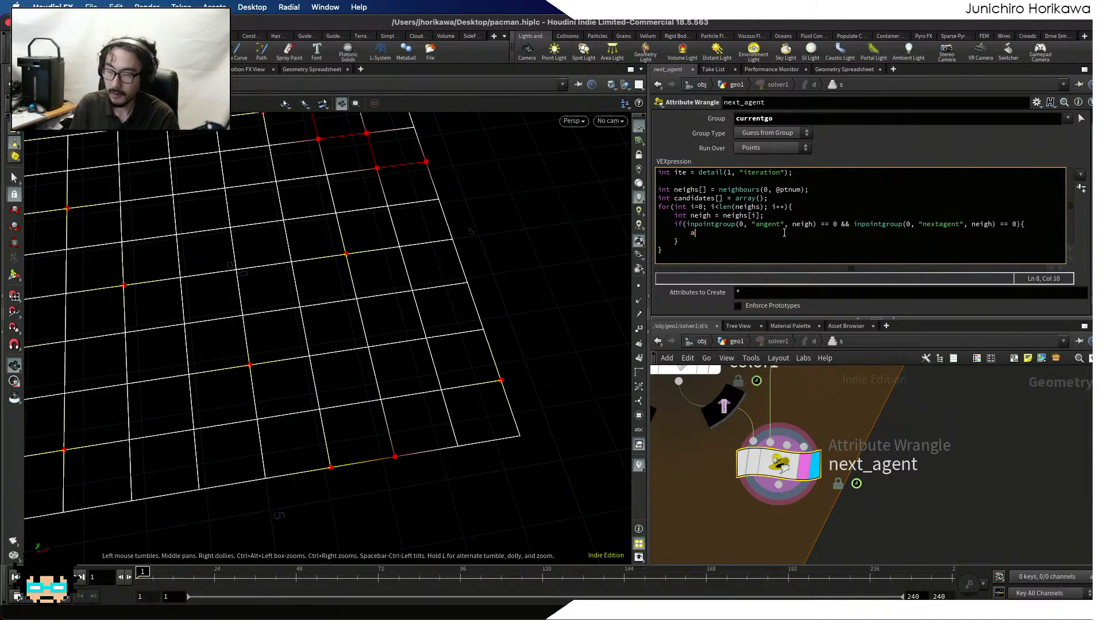
pyautogui.write('ppend(')
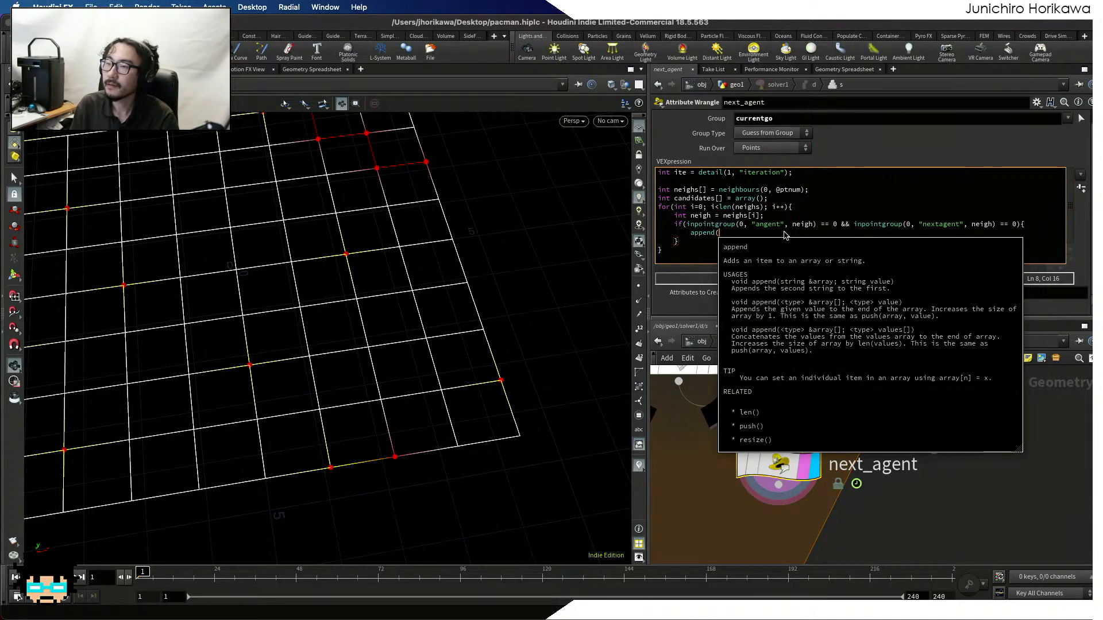
pyautogui.write('candidates, ')
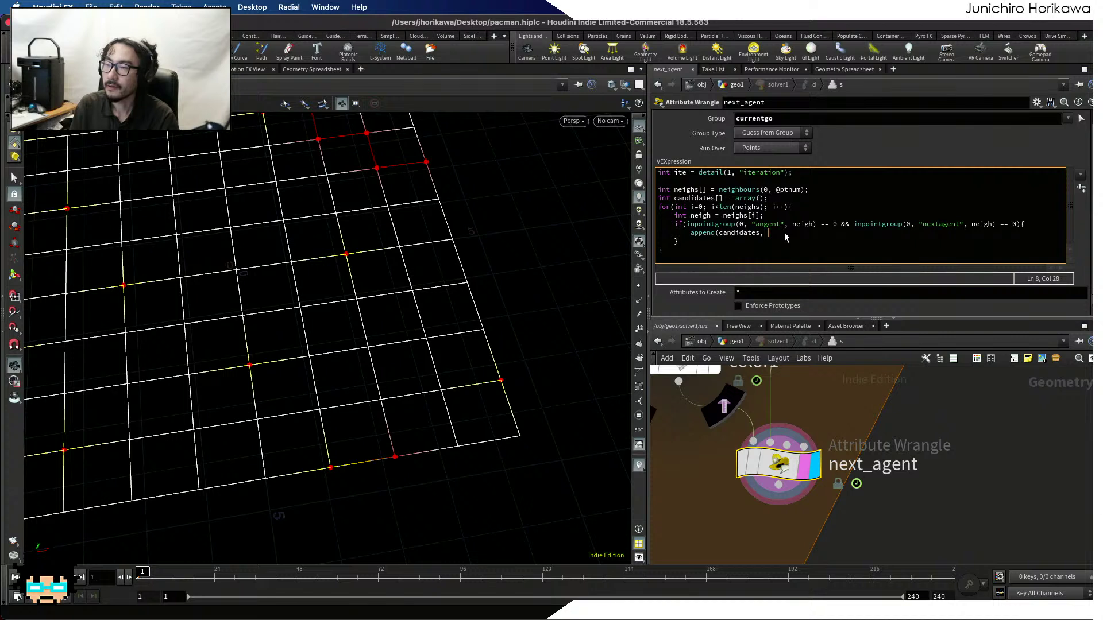
pyautogui.write('ne')
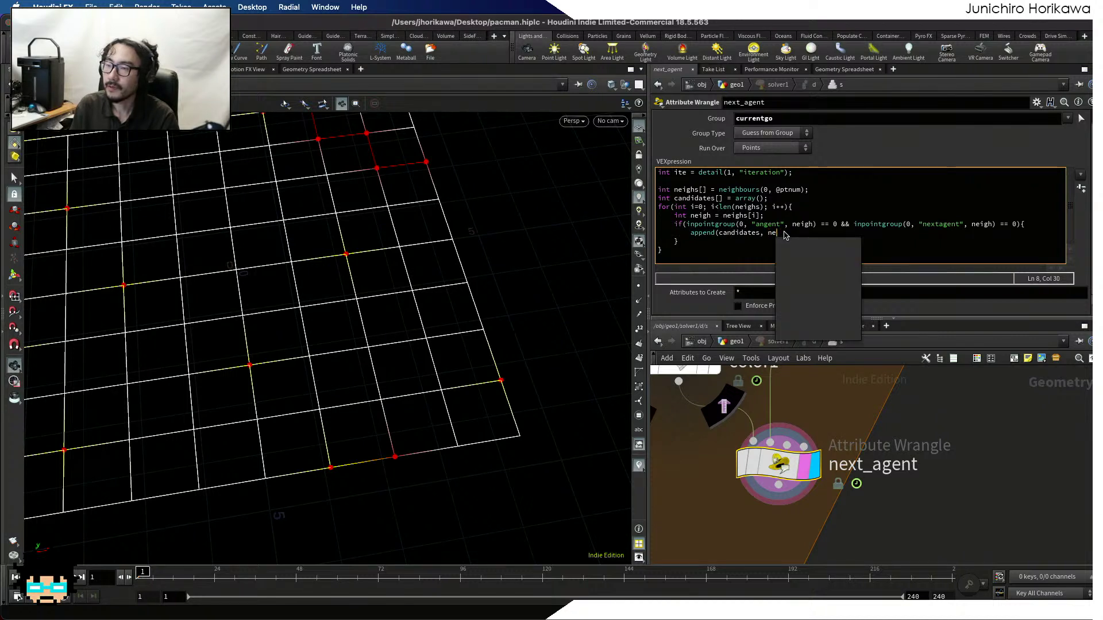
pyautogui.write('igh);')
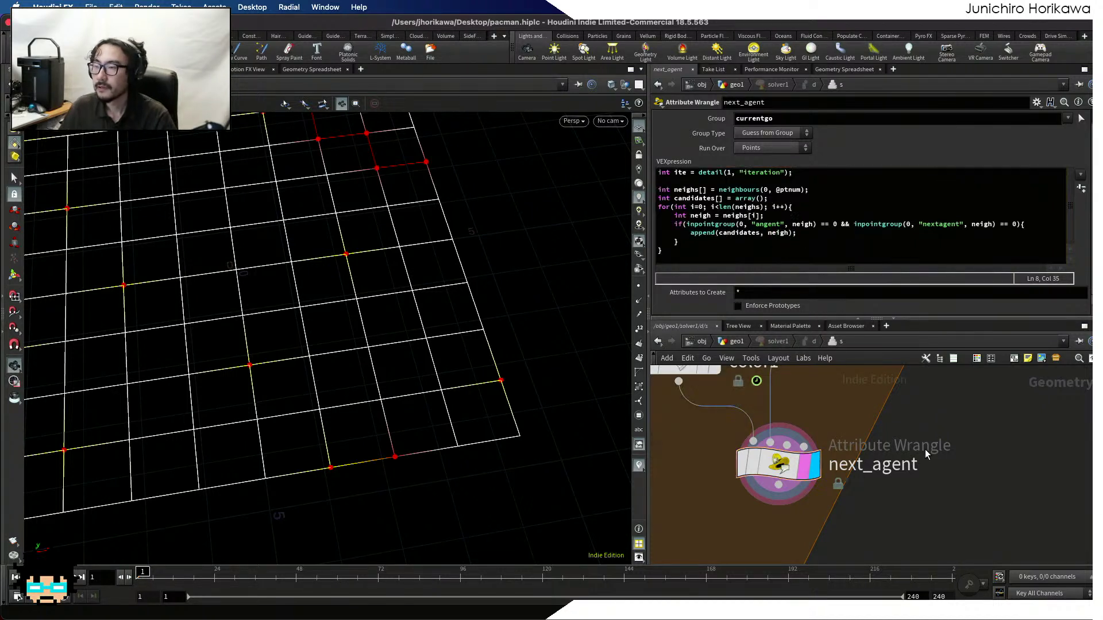
# Enlarge the parameter area and begin an int randindex = declaration below the for loop, separated by a blank line
pyautogui.click(673, 248)
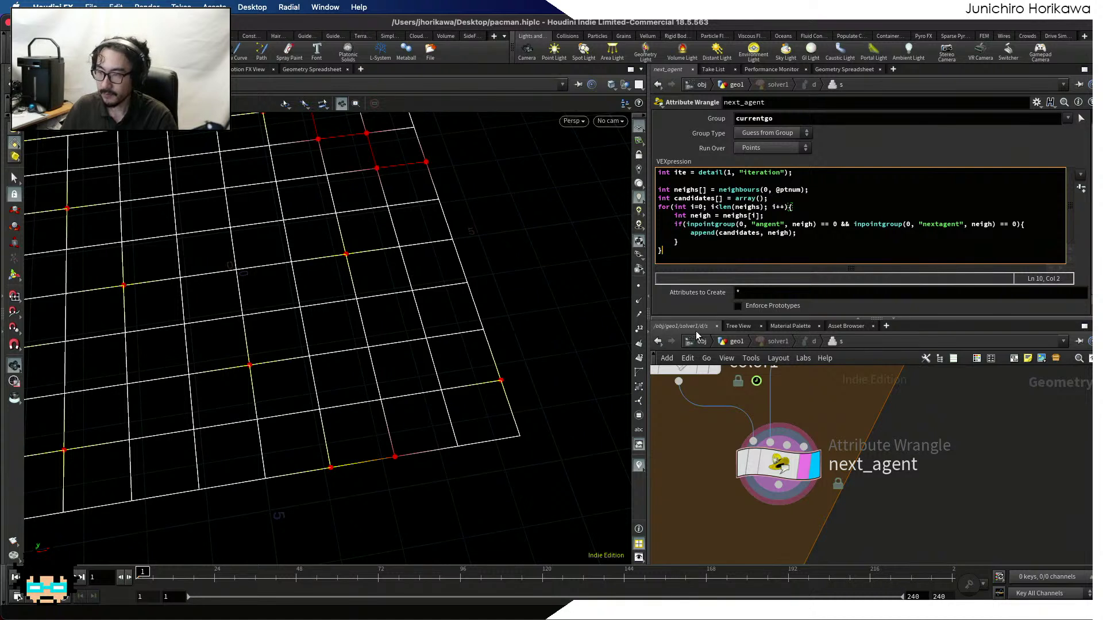
pyautogui.moveTo(695, 317); pyautogui.dragTo(695, 381)
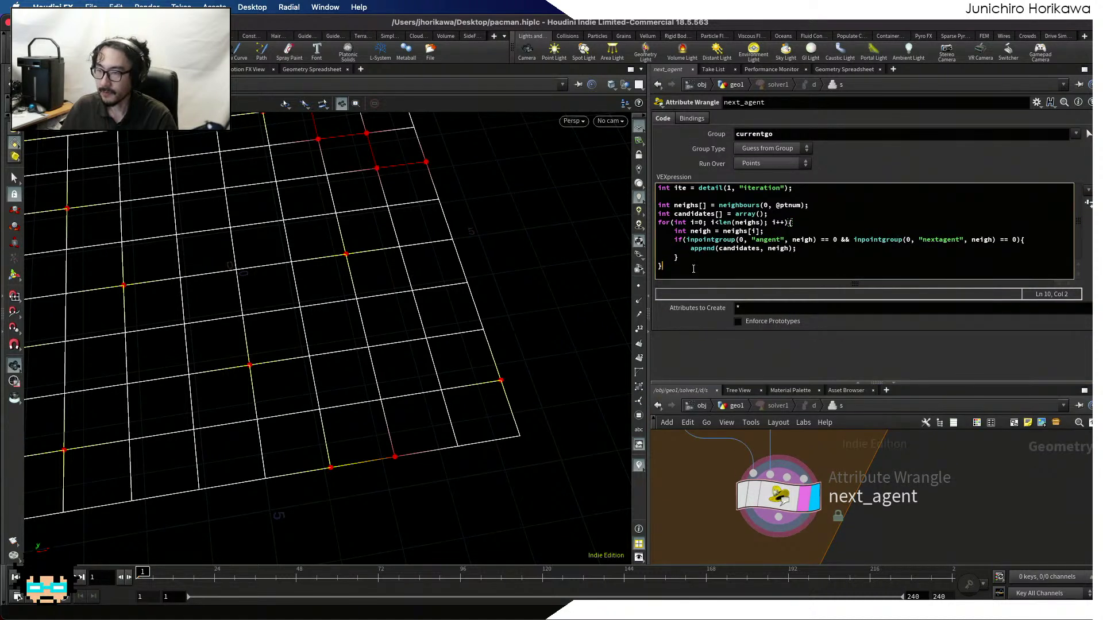
pyautogui.press('Return')
pyautogui.press('Return')
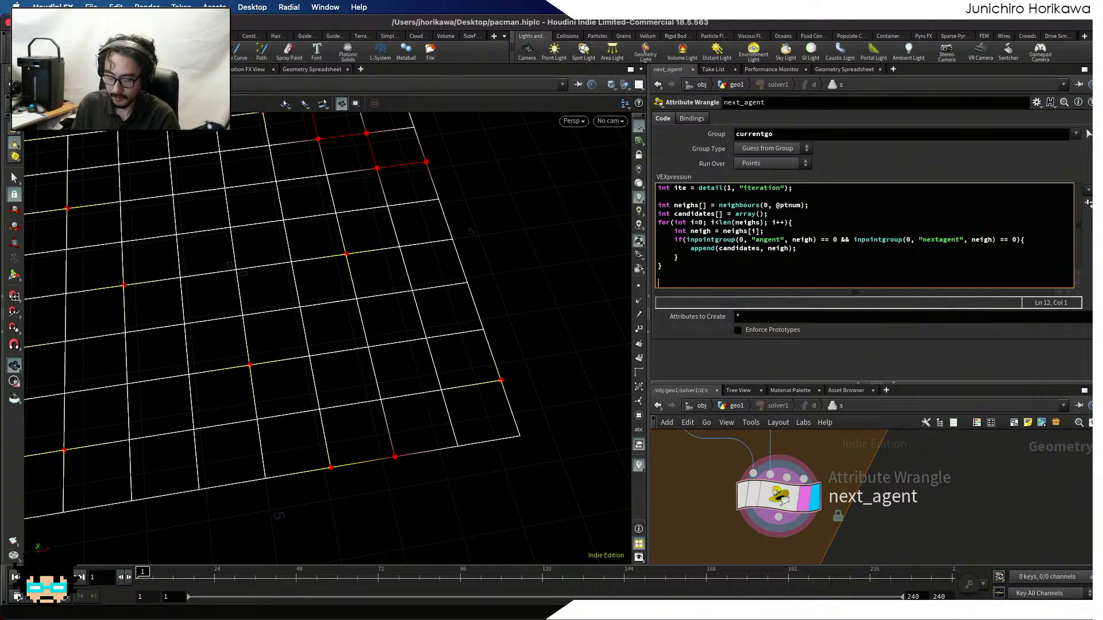
pyautogui.write('int ')
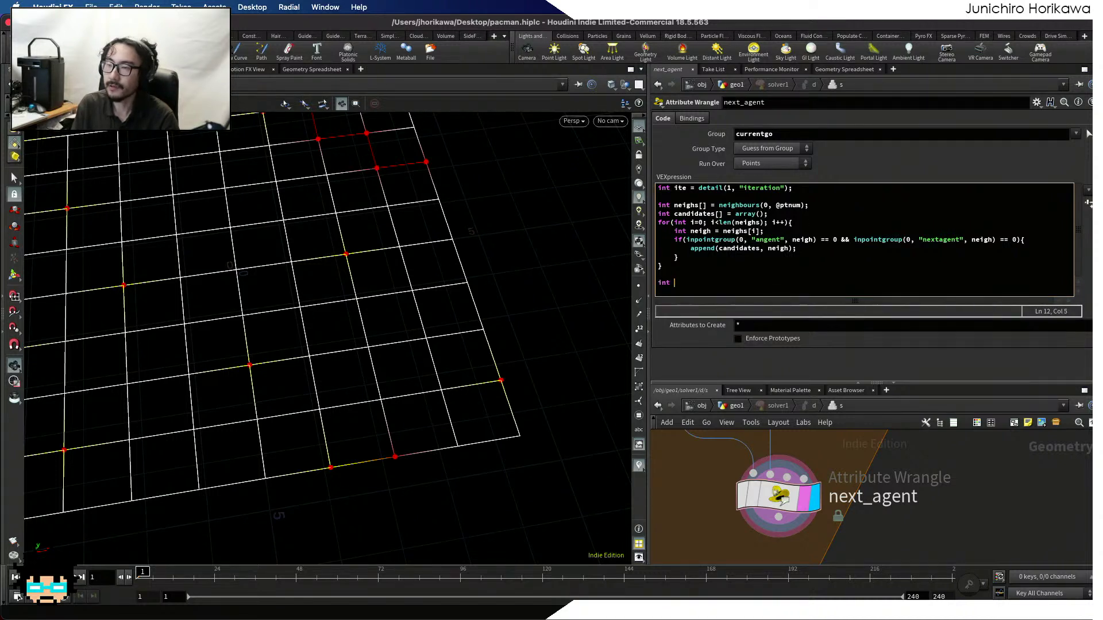
pyautogui.write('randinde')
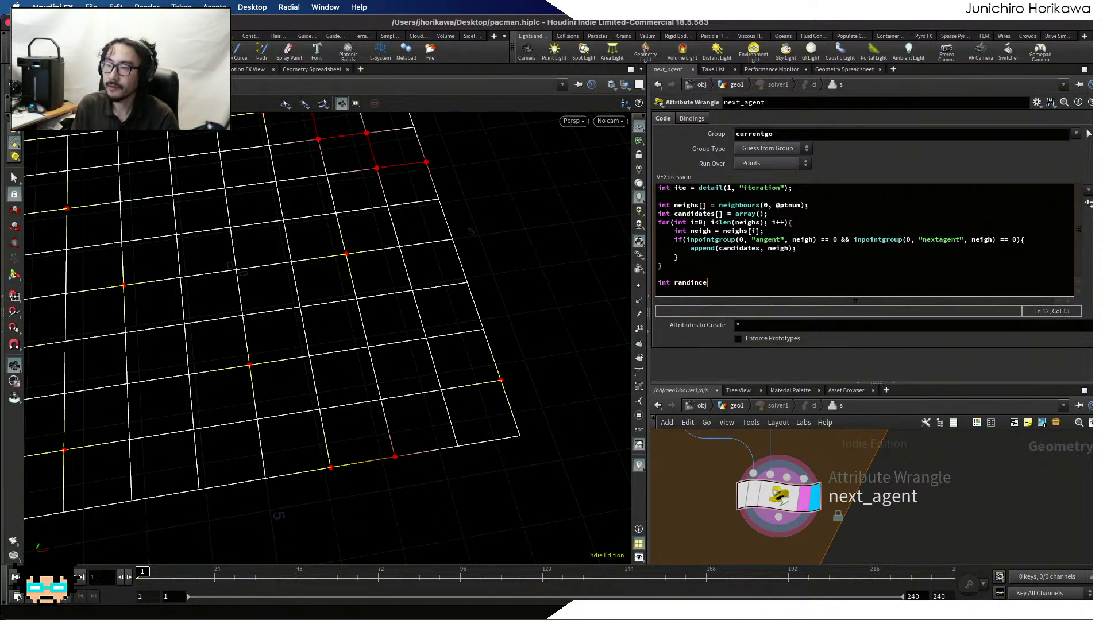
pyautogui.write('x = ')
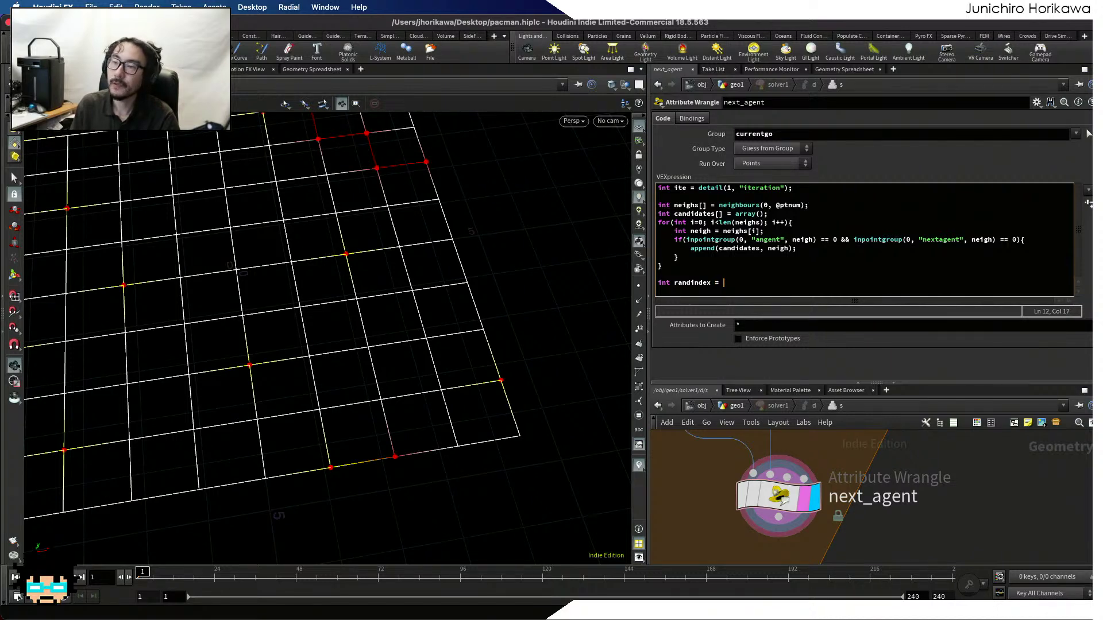
# Assign rand(@P * 3.2 + chf("seed") + ite * 4.25); to randindex
pyautogui.write('rand(@P')
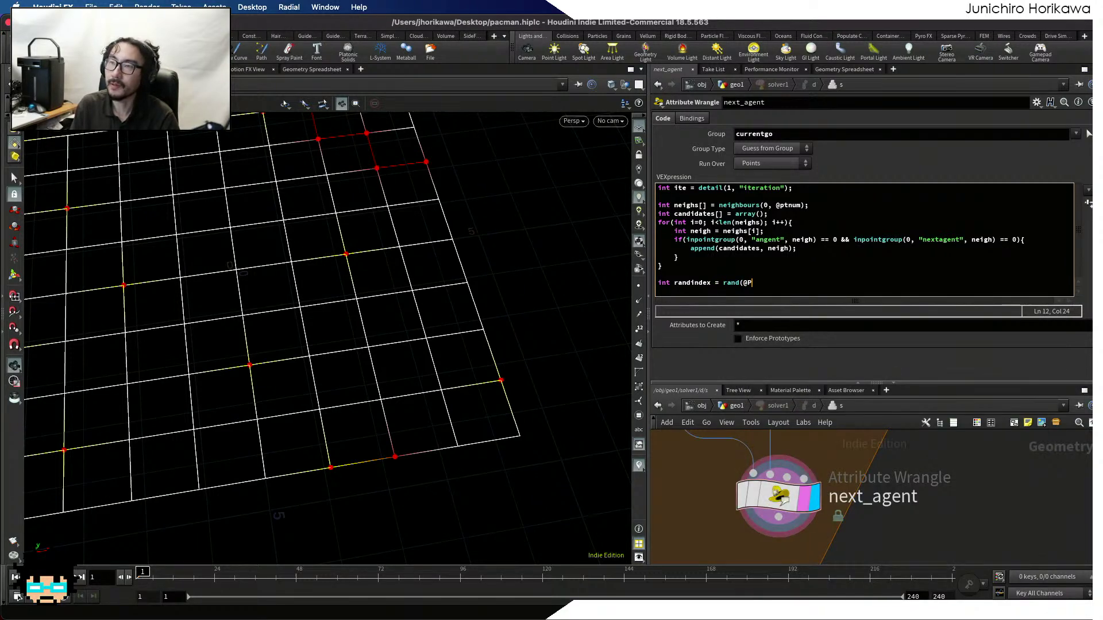
pyautogui.write(' *')
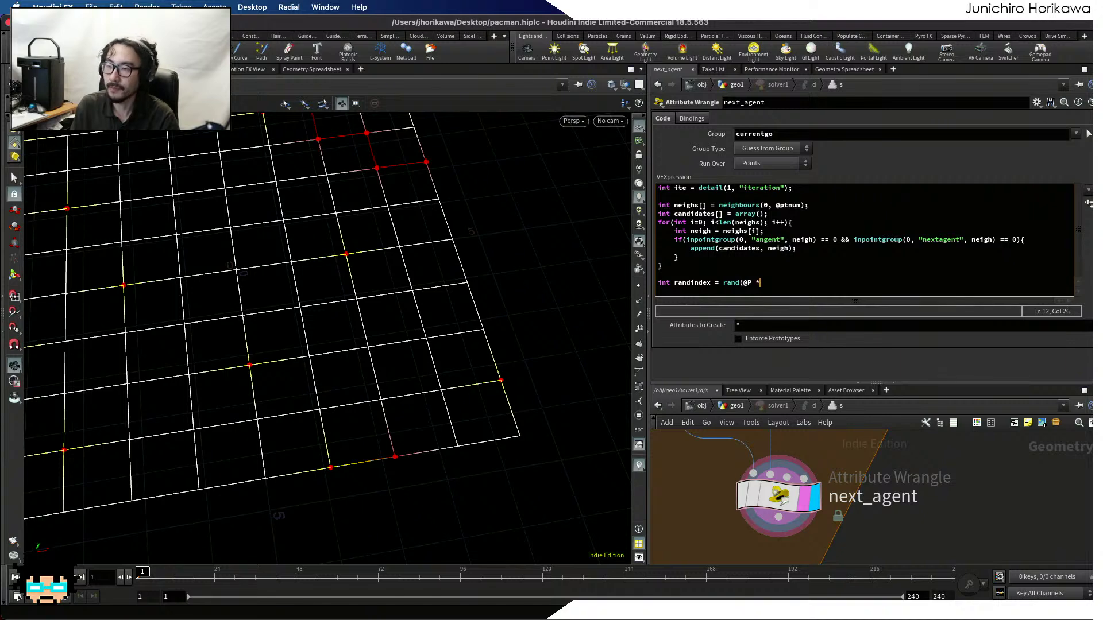
pyautogui.write(' 3.2 + ')
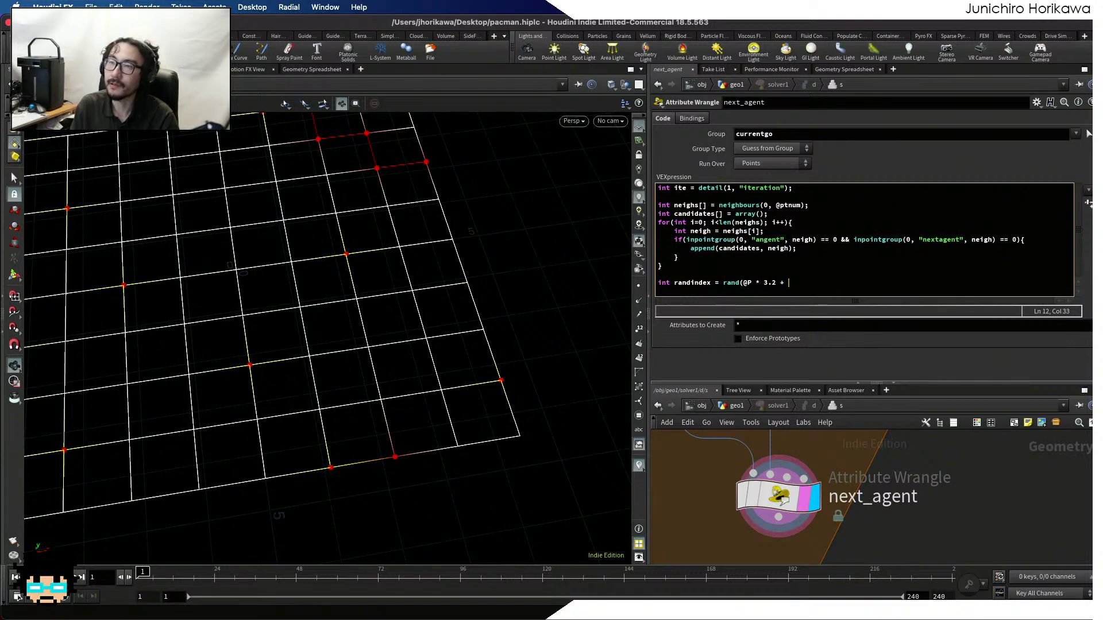
pyautogui.write('chf(')
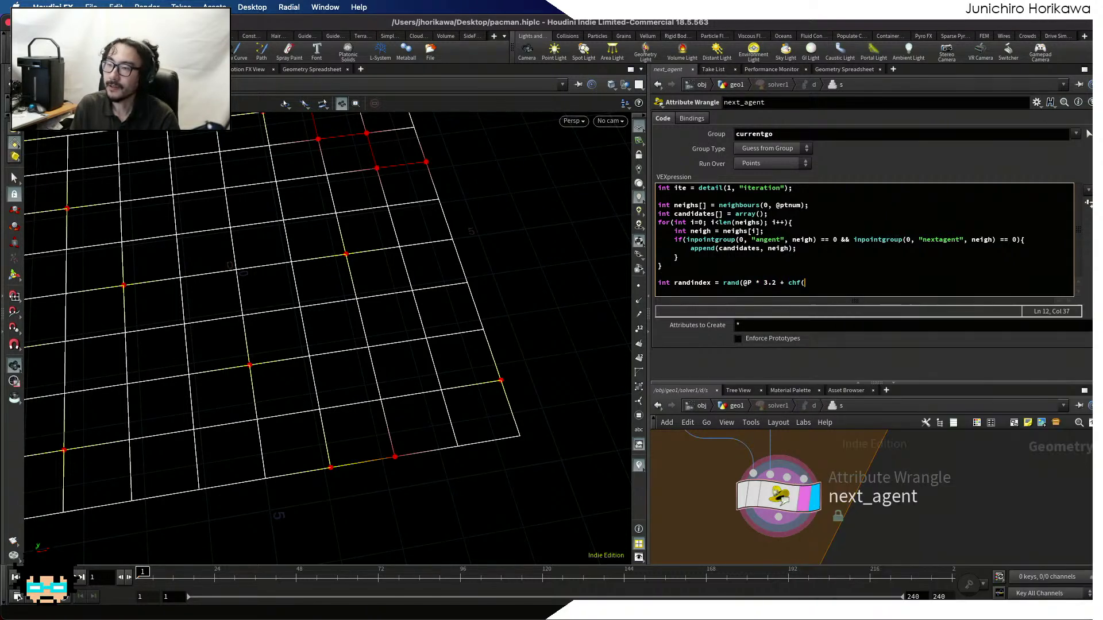
pyautogui.write('"')
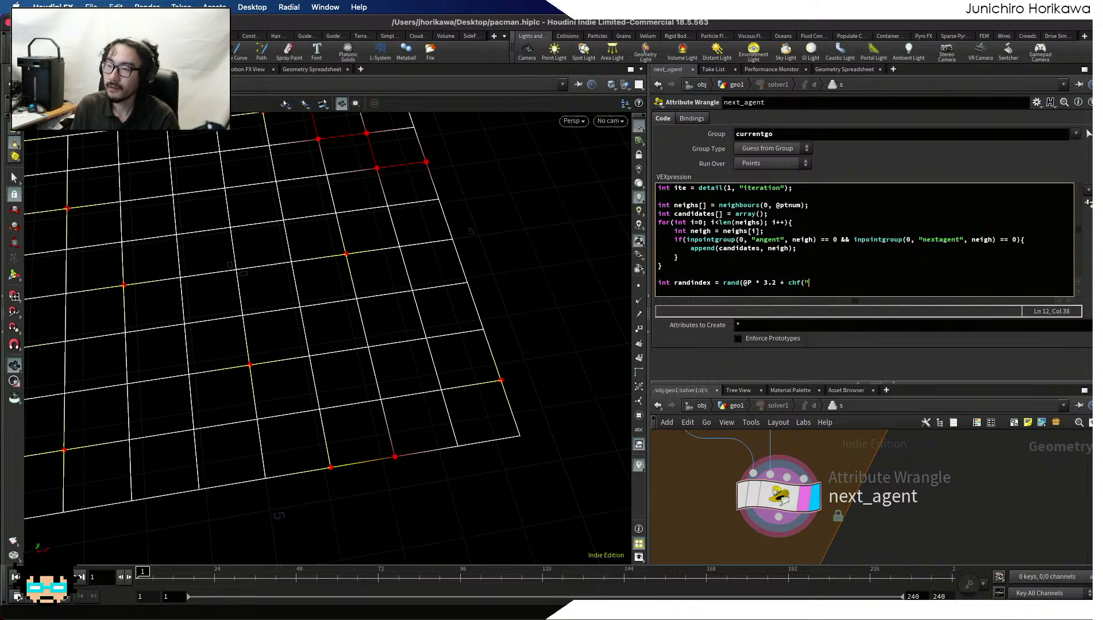
pyautogui.write('seed"')
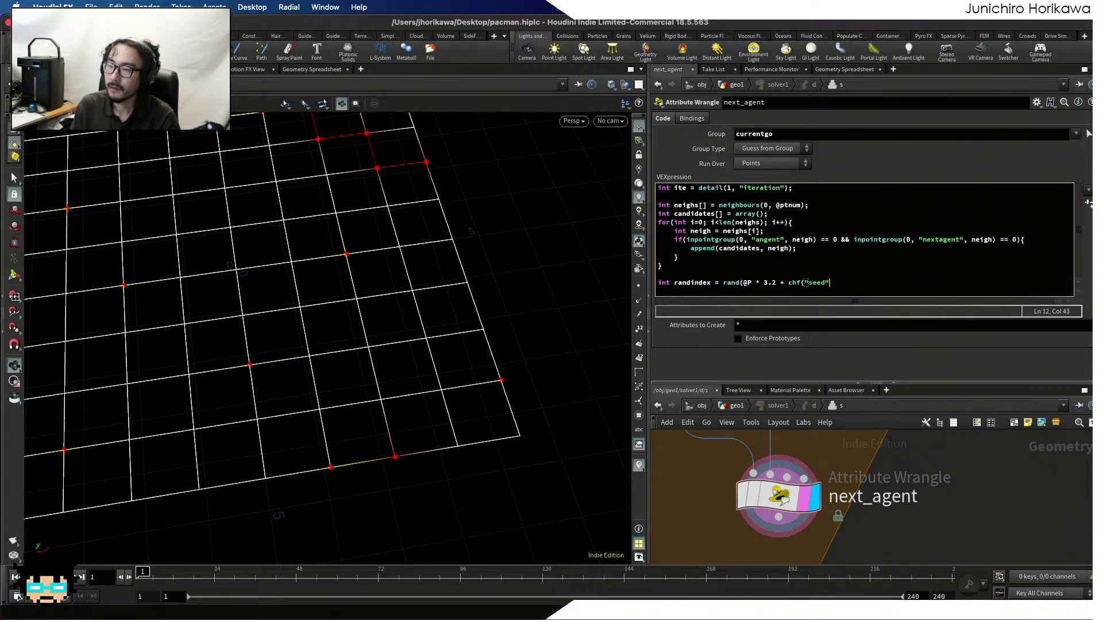
pyautogui.write(') + ite')
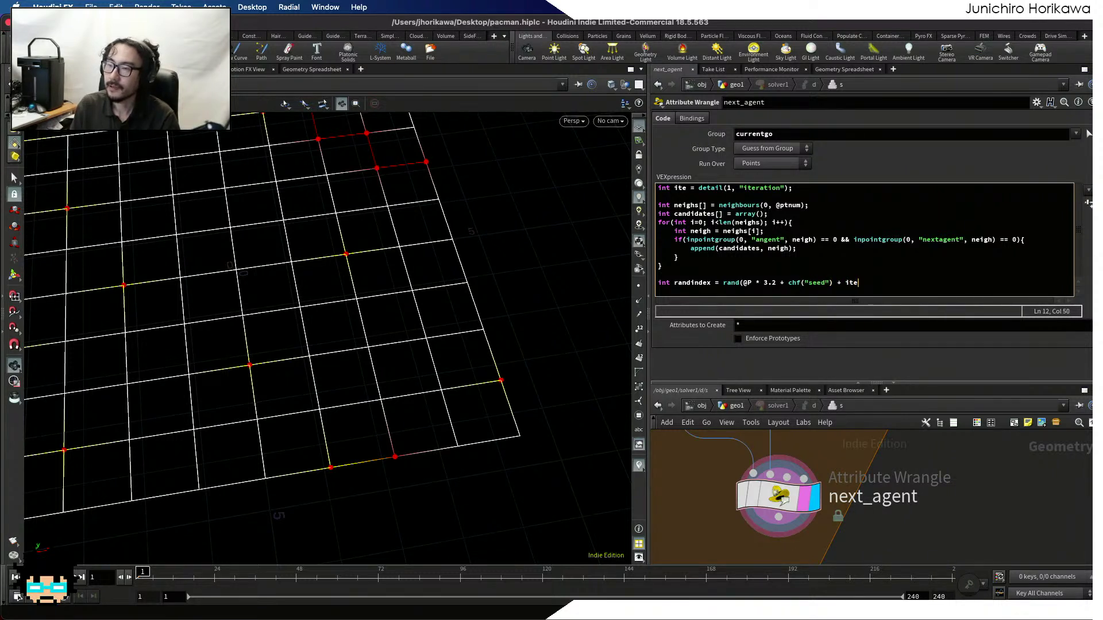
pyautogui.write(' * 4.25);')
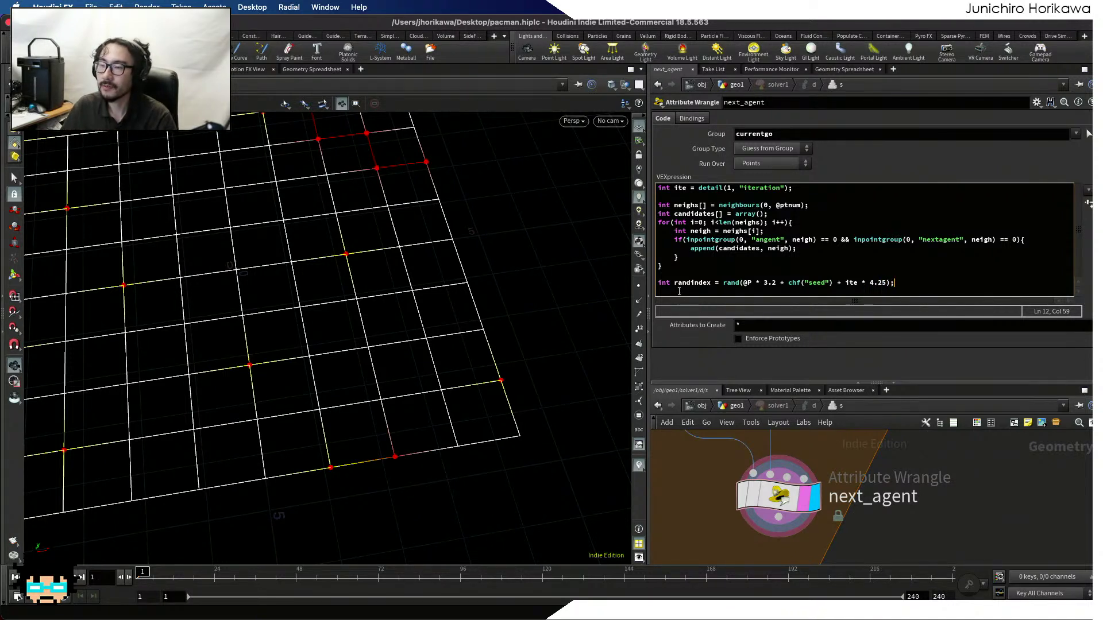
# Multiply the rand() result in the randindex line by len(candidates)
pyautogui.doubleClick(713, 282)
pyautogui.moveTo(725, 282); pyautogui.dragTo(871, 282)
pyautogui.click(890, 283)
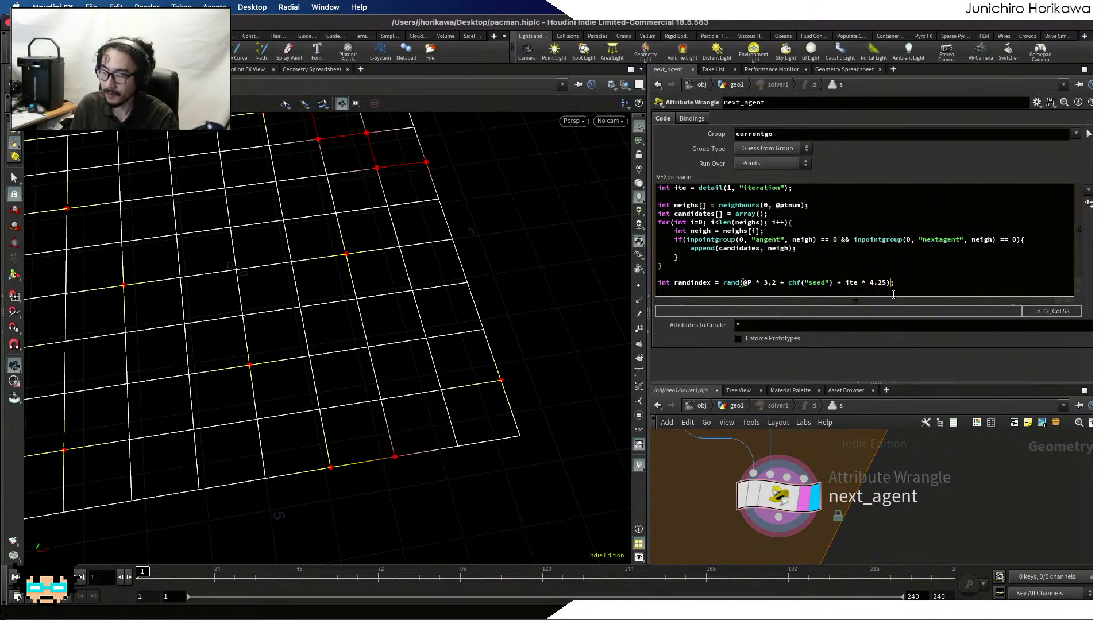
pyautogui.write('* len(')
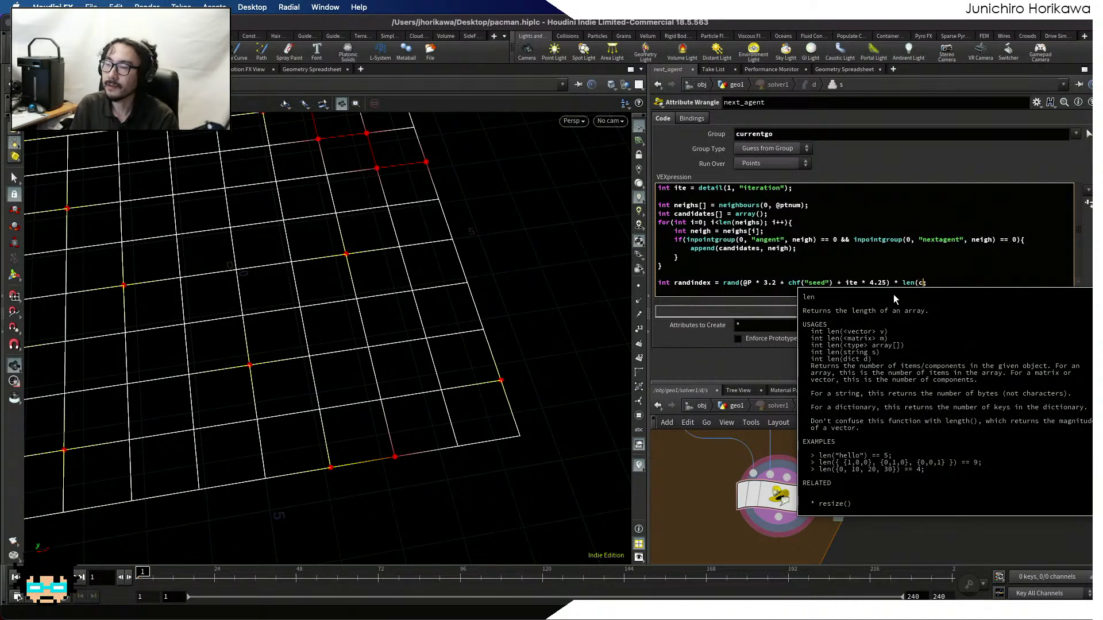
pyautogui.write('candidates);')
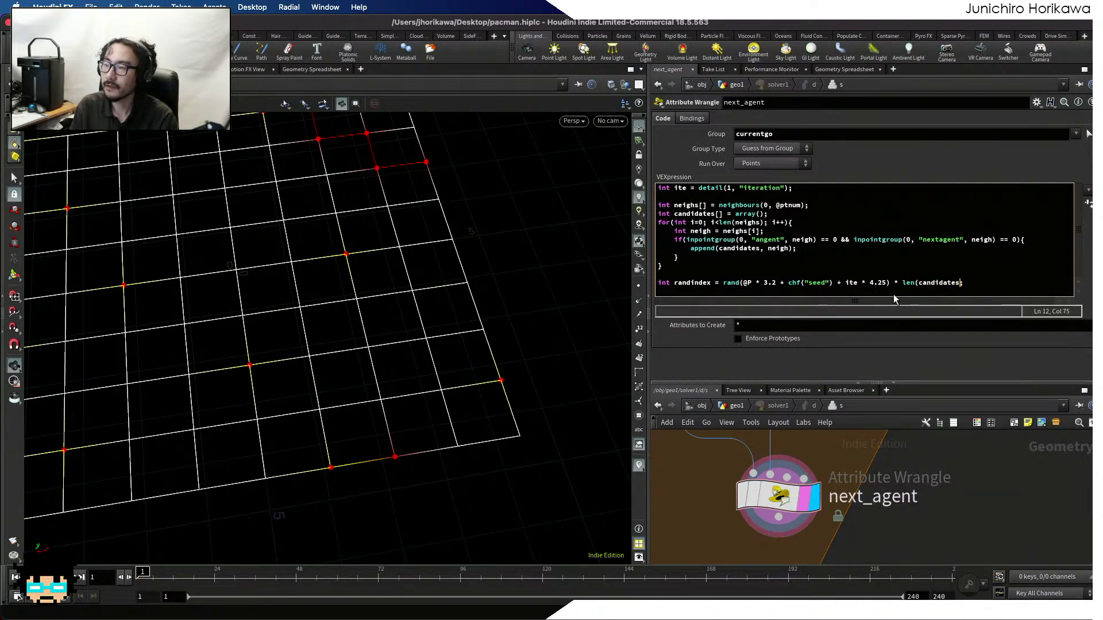
# Wrap the whole randindex expression in floor( )
pyautogui.click(723, 283)
pyautogui.write('floor(')
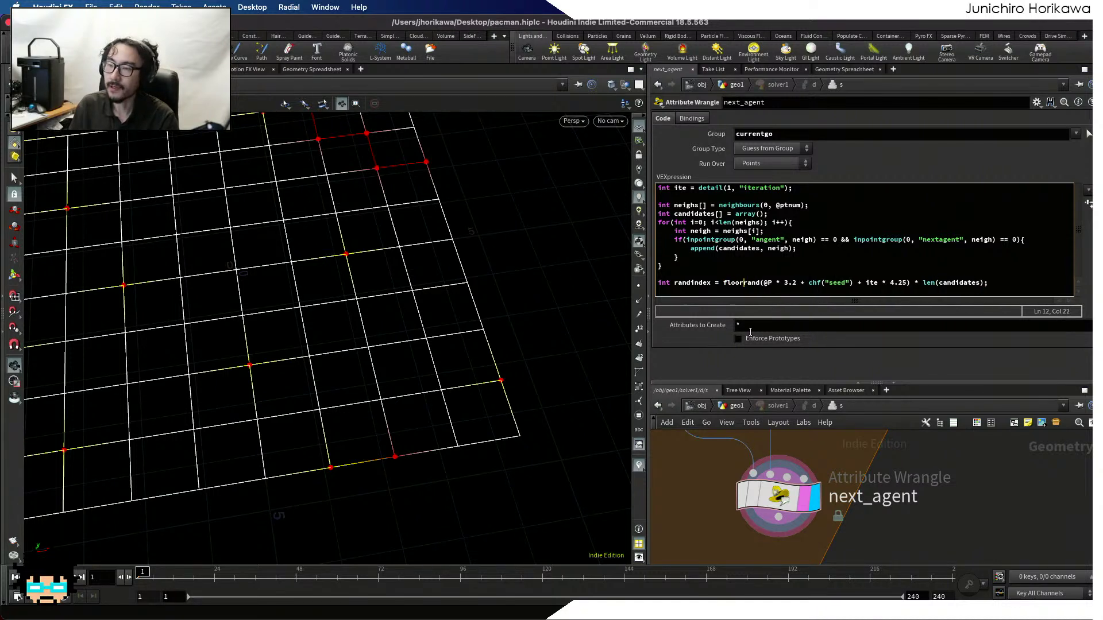
pyautogui.click(988, 283)
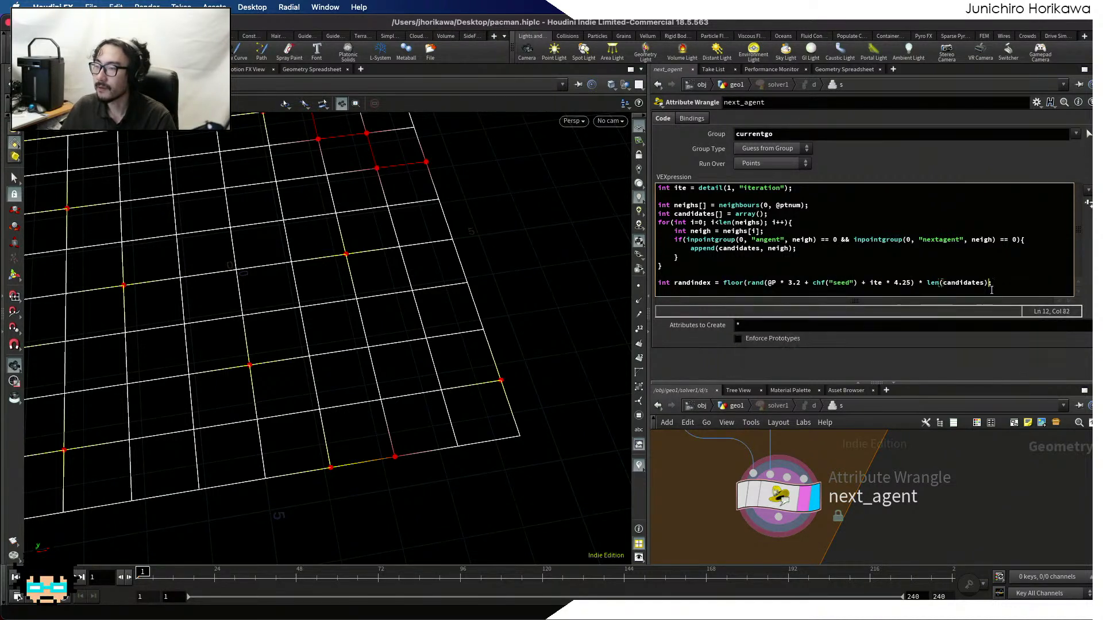
pyautogui.write(')')
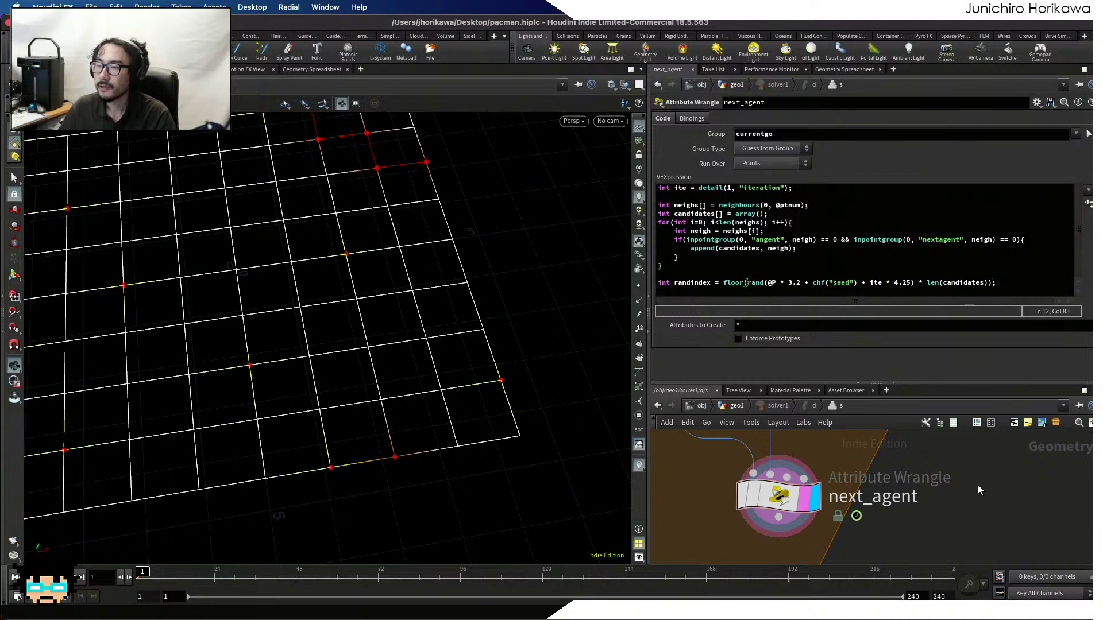
pyautogui.click(1012, 285)
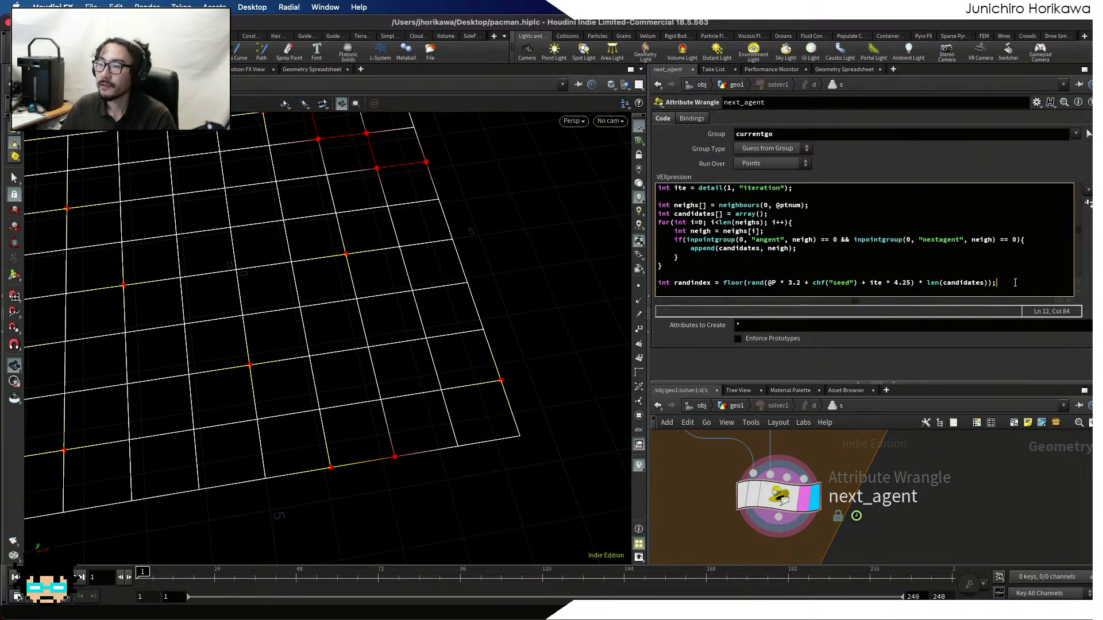
pyautogui.press('Return')
pyautogui.press('Return')
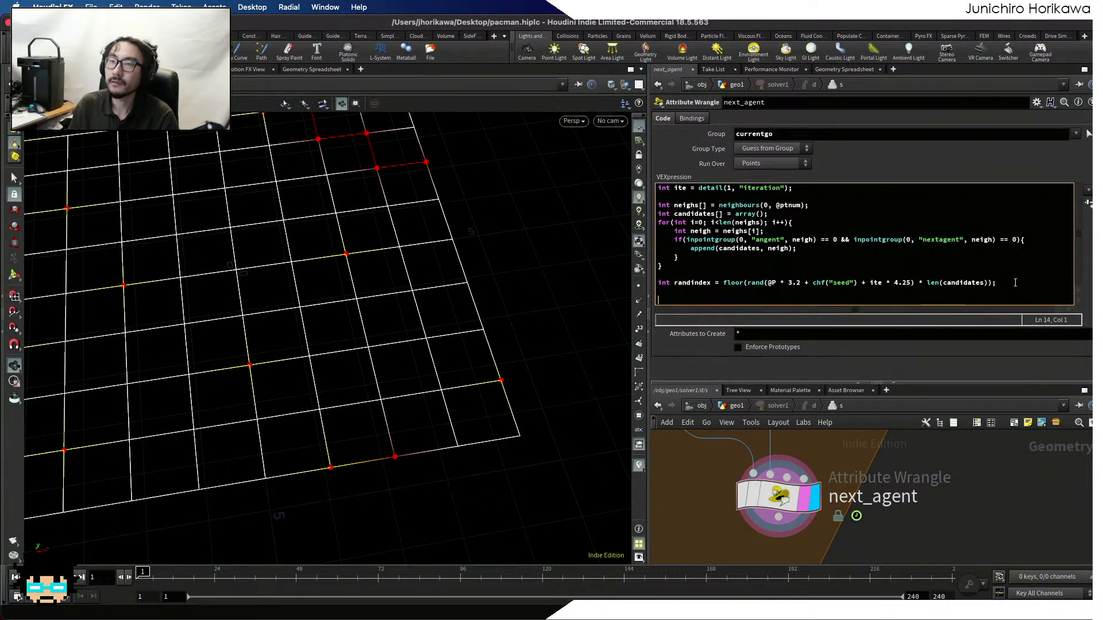
pyautogui.write('set')
pyautogui.press('BackSpace')
pyautogui.press('BackSpace')
pyautogui.press('BackSpace')
pyautogui.press('BackSpace')
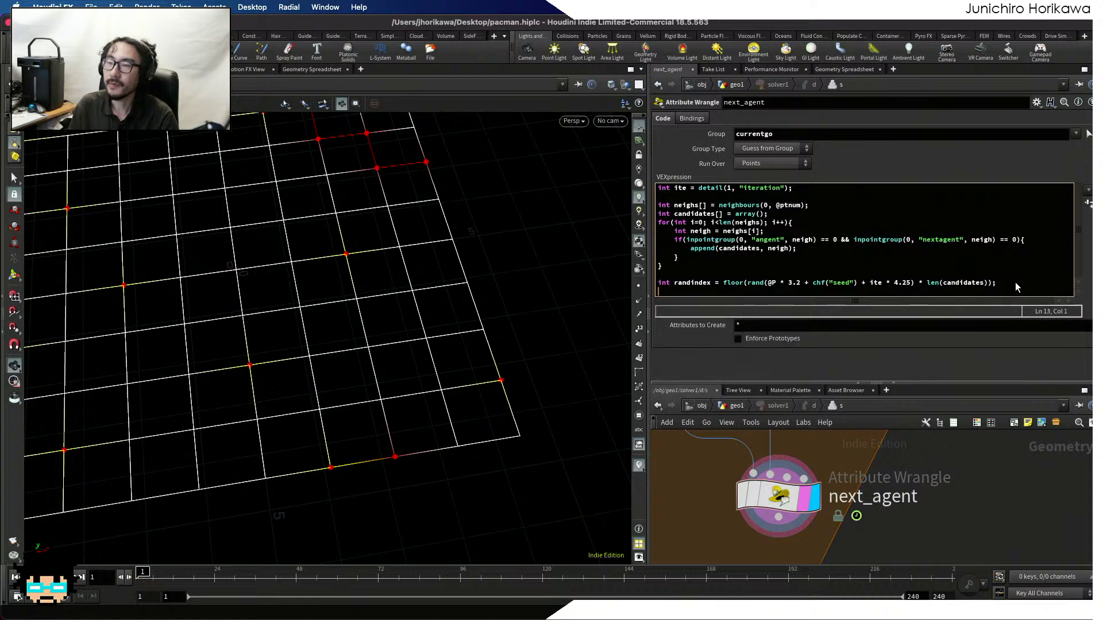
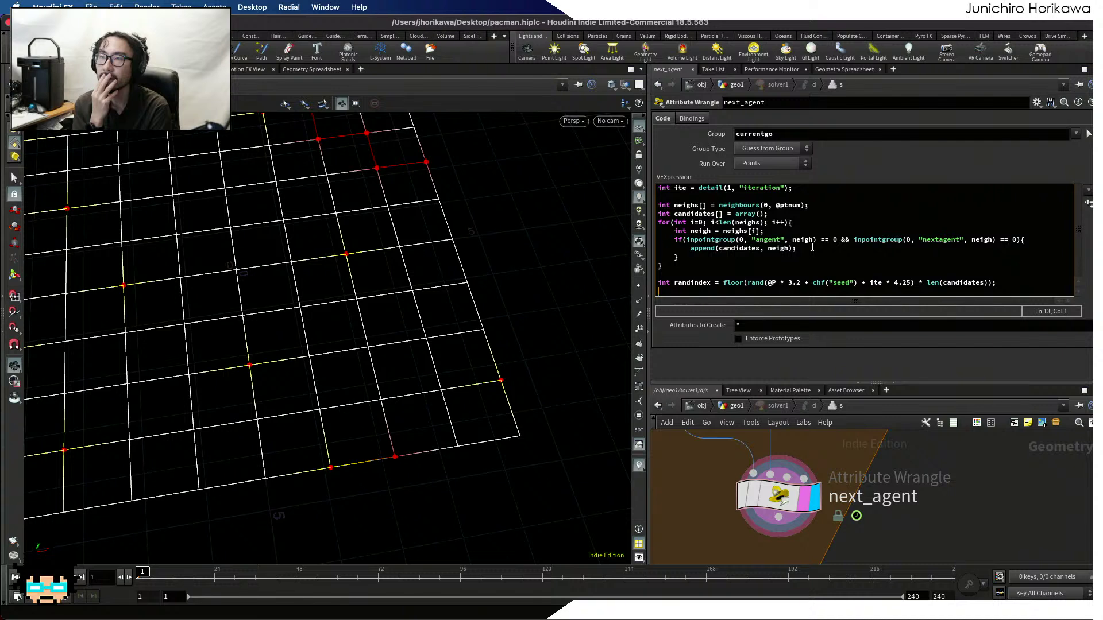
# Below the randindex line, declare int cand = candidates[randindex]; after a blank line and save the scene
pyautogui.click(876, 284)
pyautogui.click(876, 289)
pyautogui.press('Return')
pyautogui.press('Return')
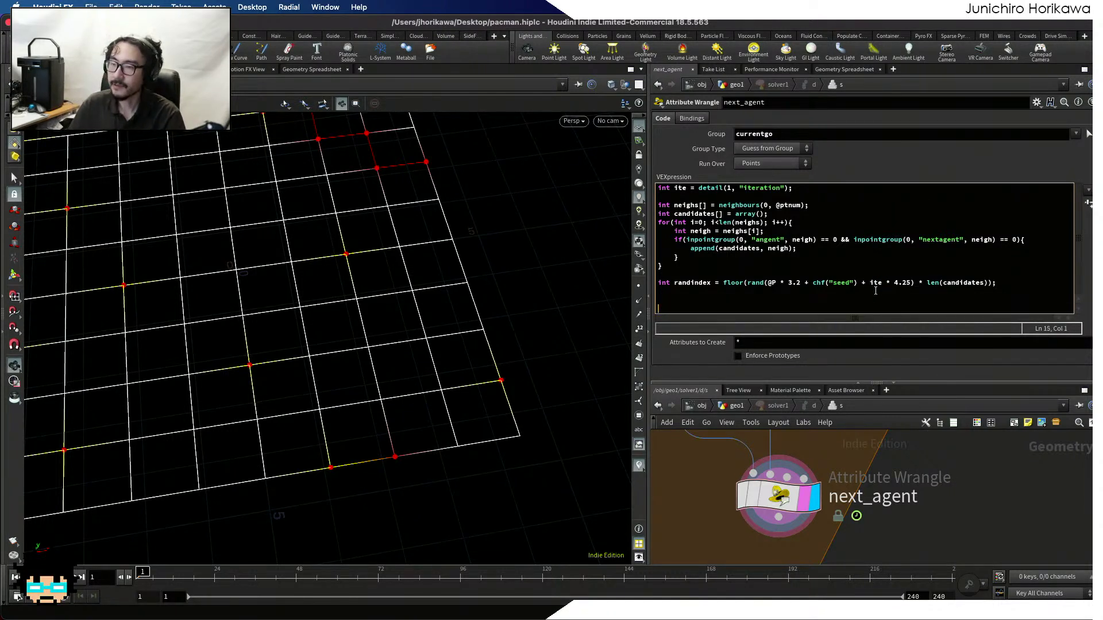
pyautogui.press('BackSpace')
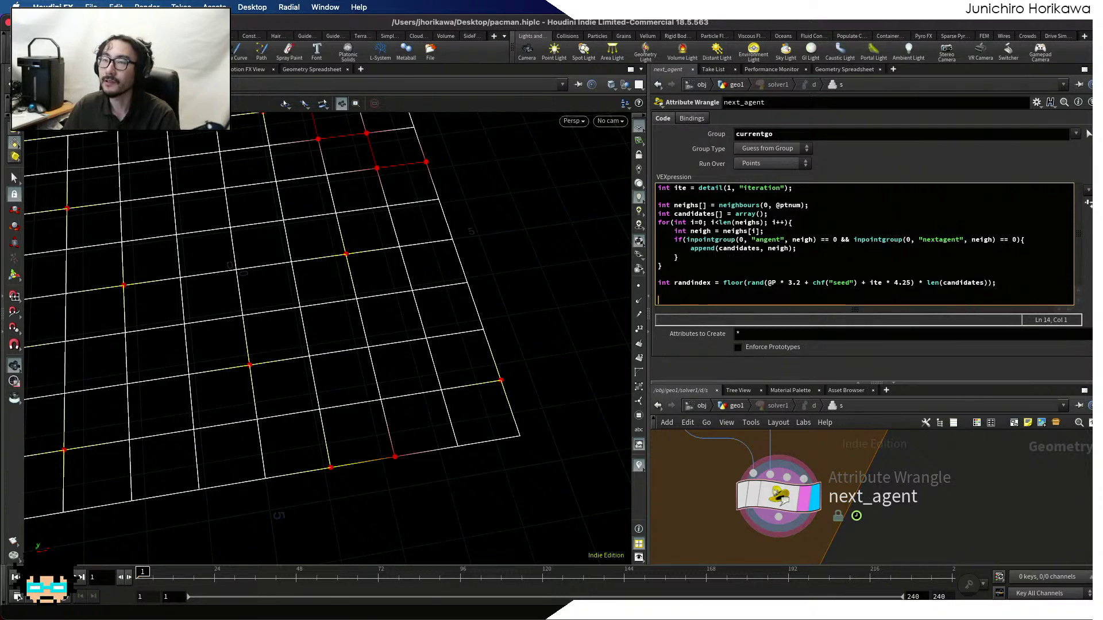
pyautogui.click(710, 292)
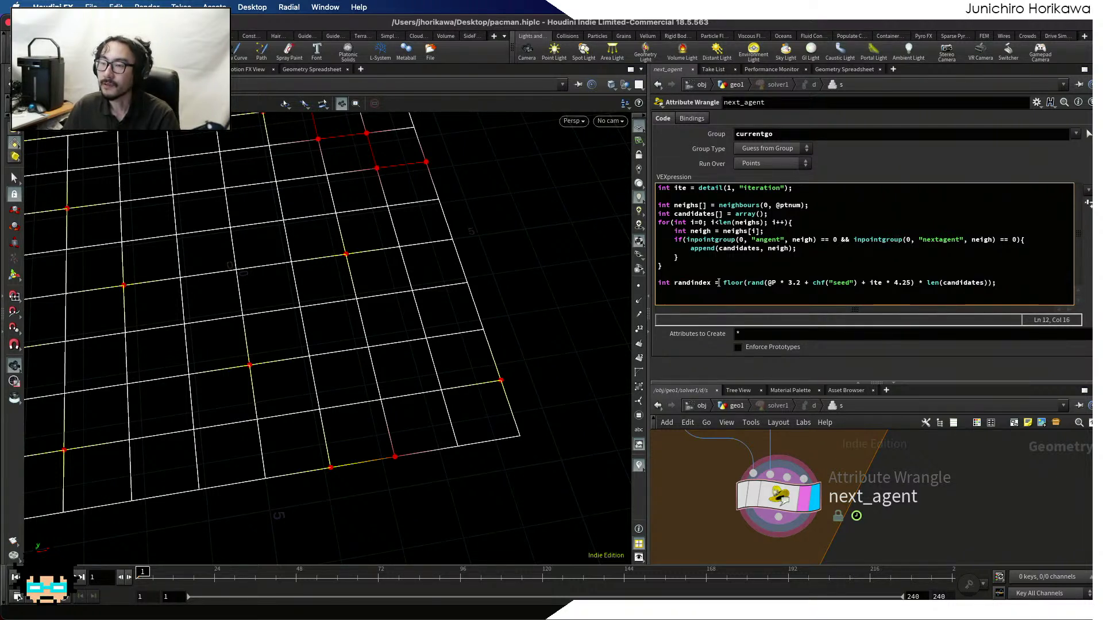
pyautogui.press('Return')
pyautogui.write('int ')
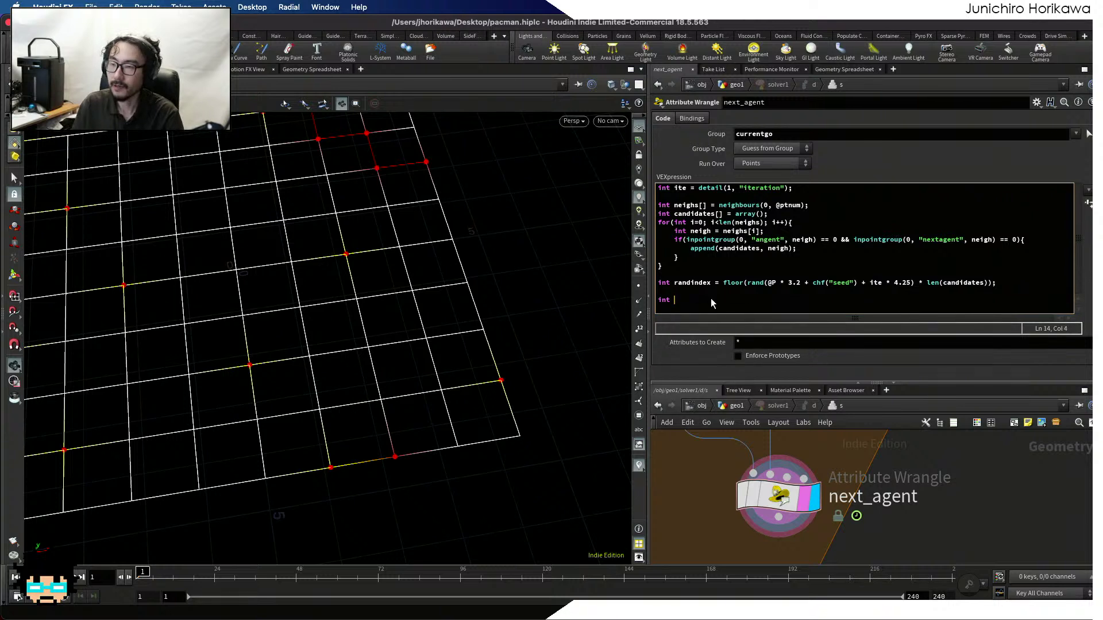
pyautogui.write('cand ')
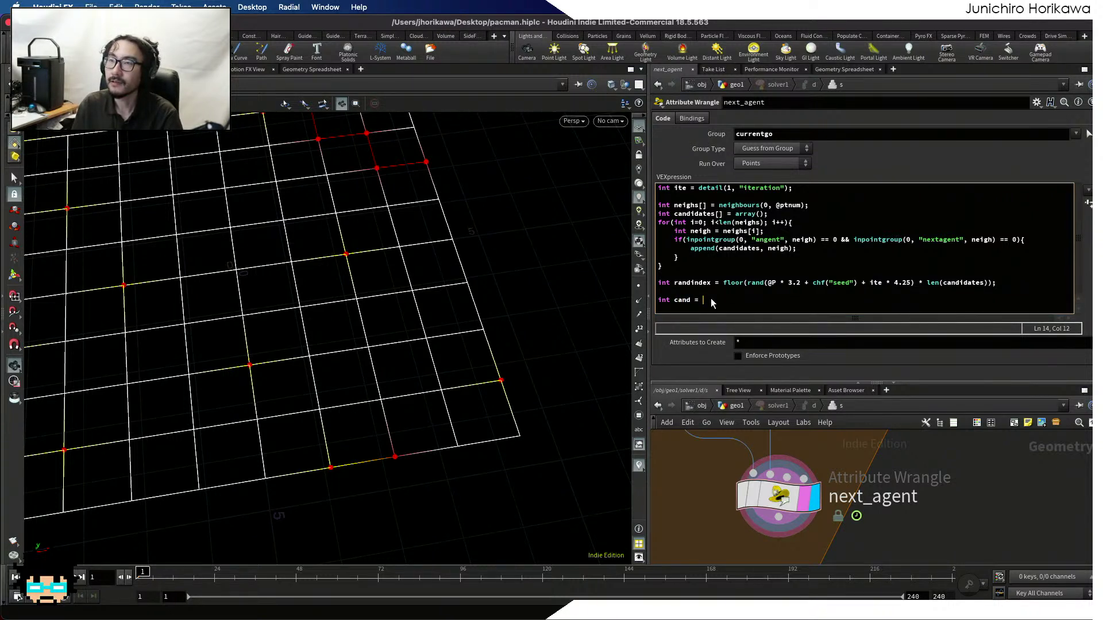
pyautogui.write('= candida')
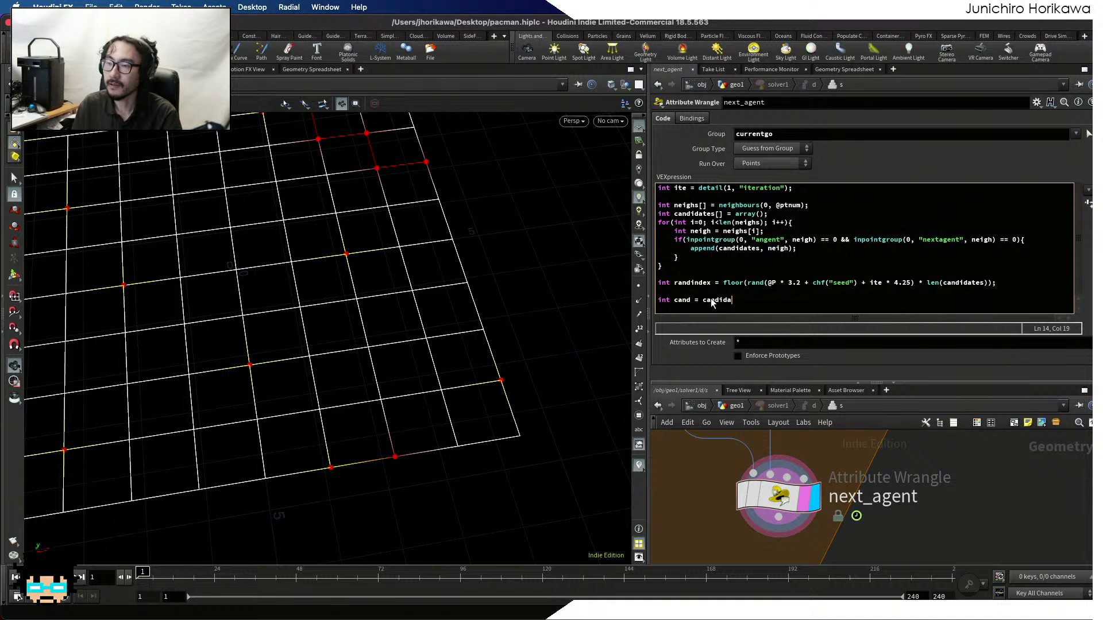
pyautogui.write('tes[ra')
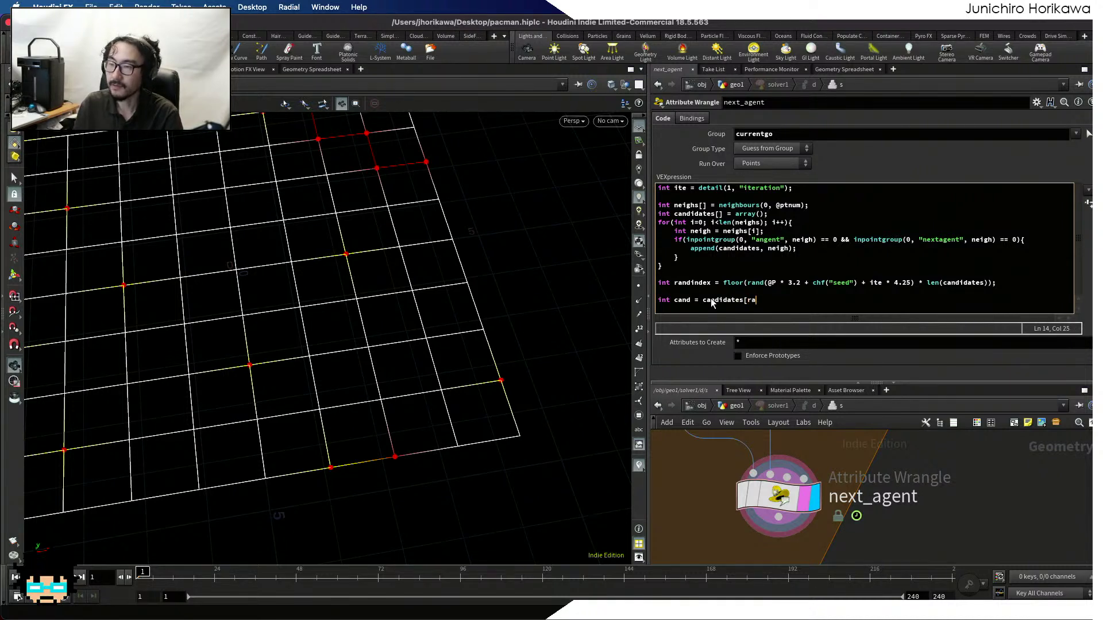
pyautogui.write('ndindex')
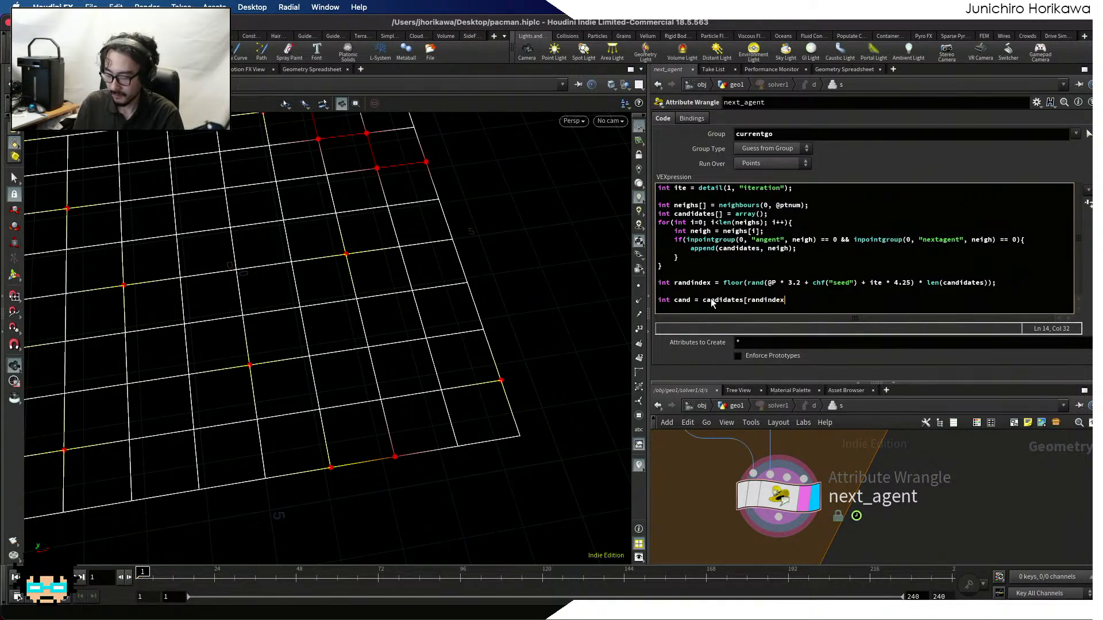
pyautogui.write('];')
pyautogui.rightClick(711, 298)
pyautogui.press('Escape')
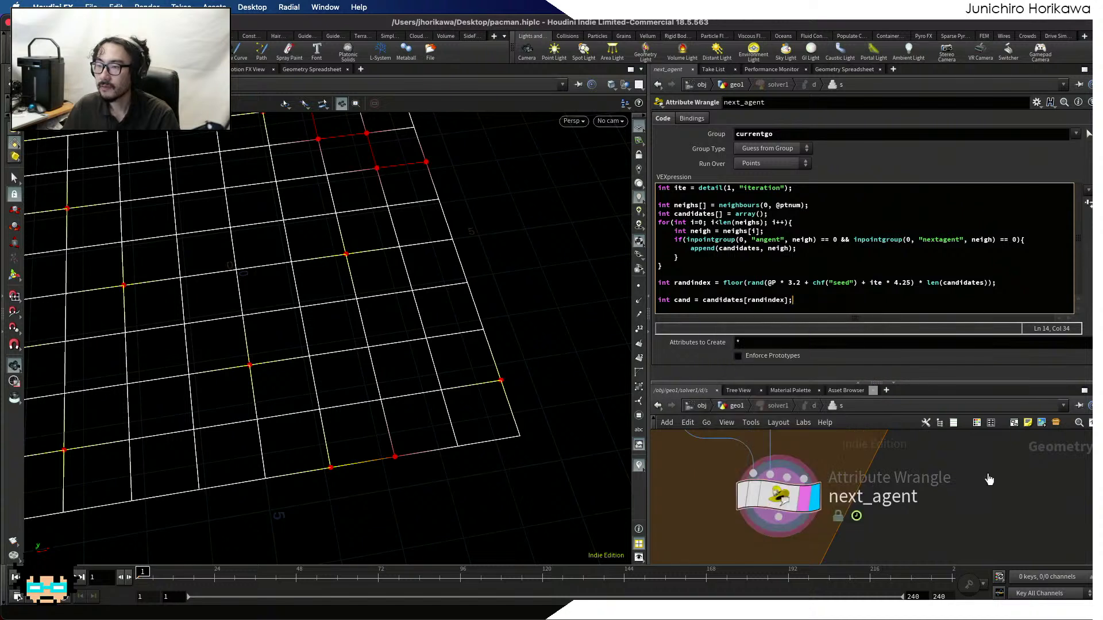
pyautogui.press('super+s')
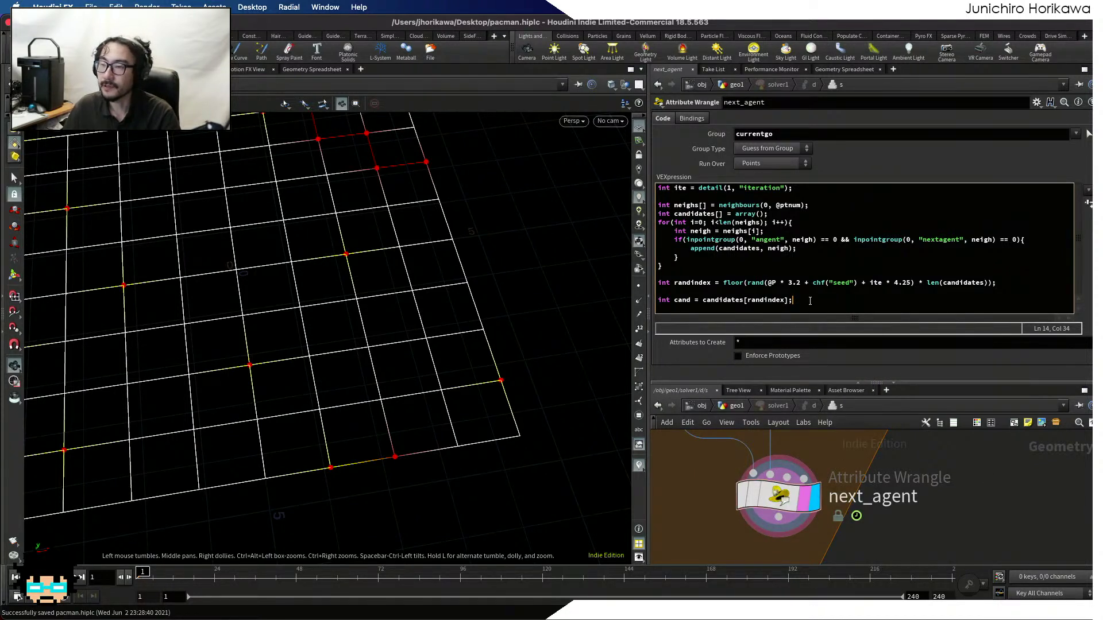
# Below the cand declaration, add setpointgroup(0, "nextagent", cand, 1); separated by a blank line
pyautogui.press('Return')
pyautogui.press('Return')
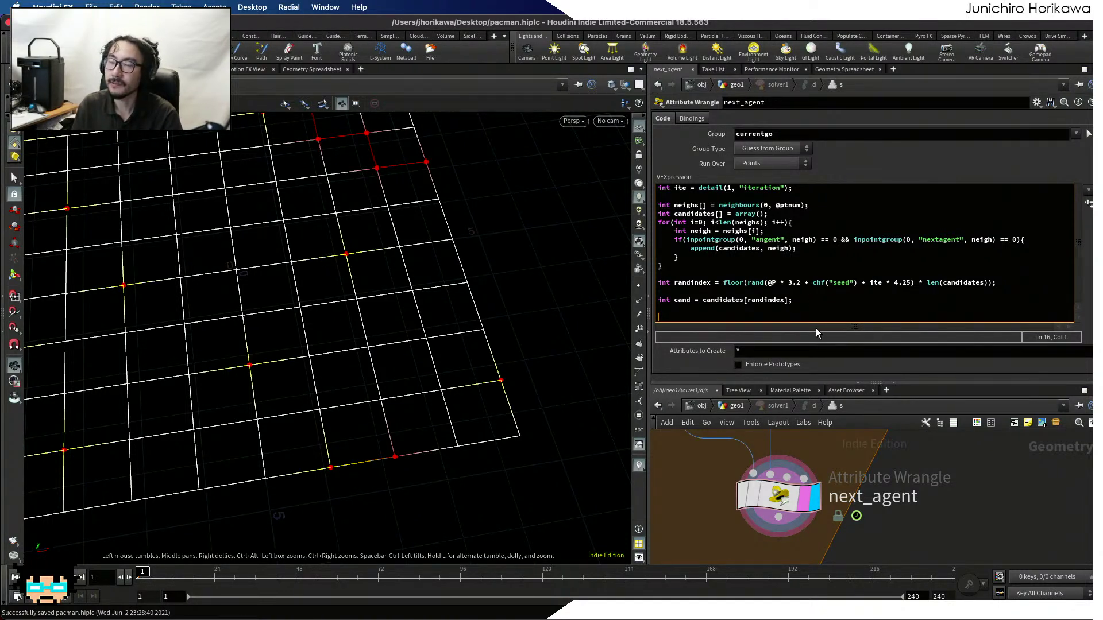
pyautogui.write('setpointgroup')
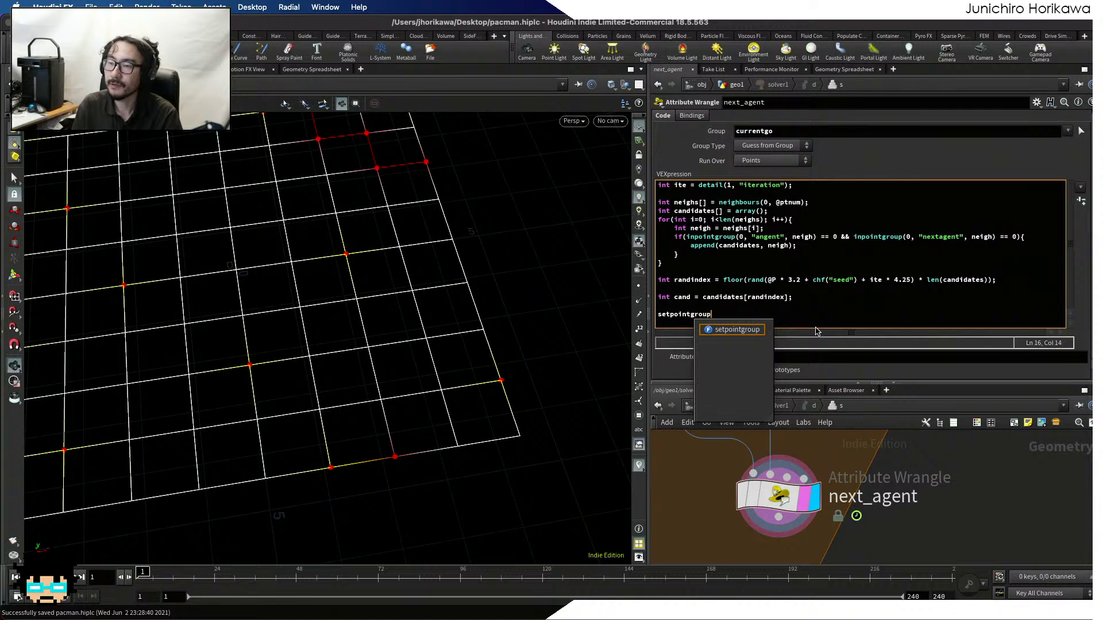
pyautogui.write('(0, "next')
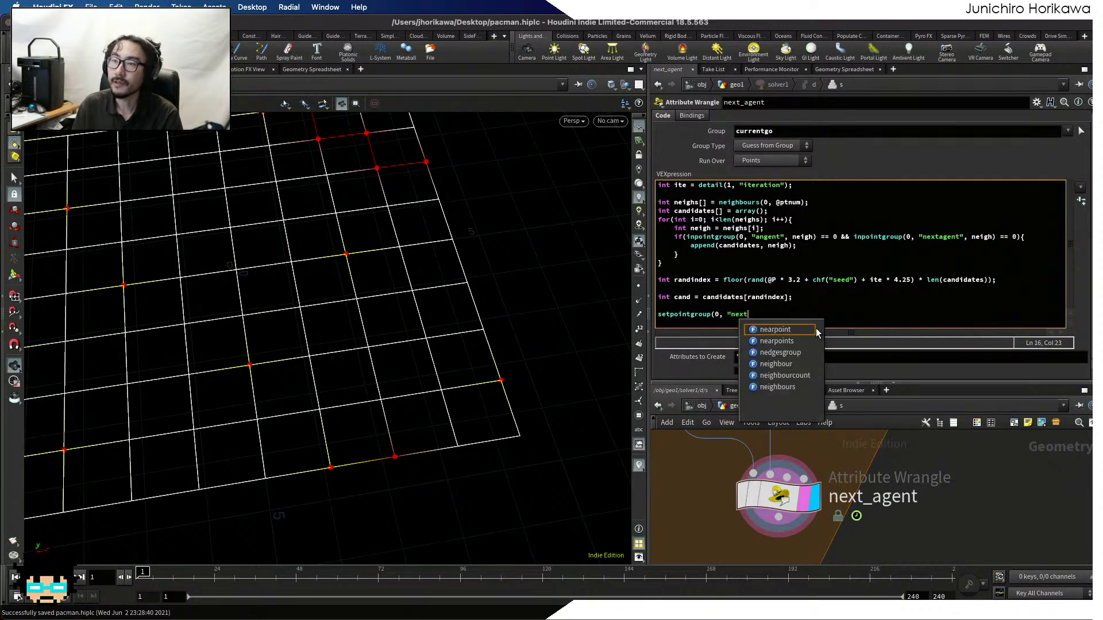
pyautogui.write('",')
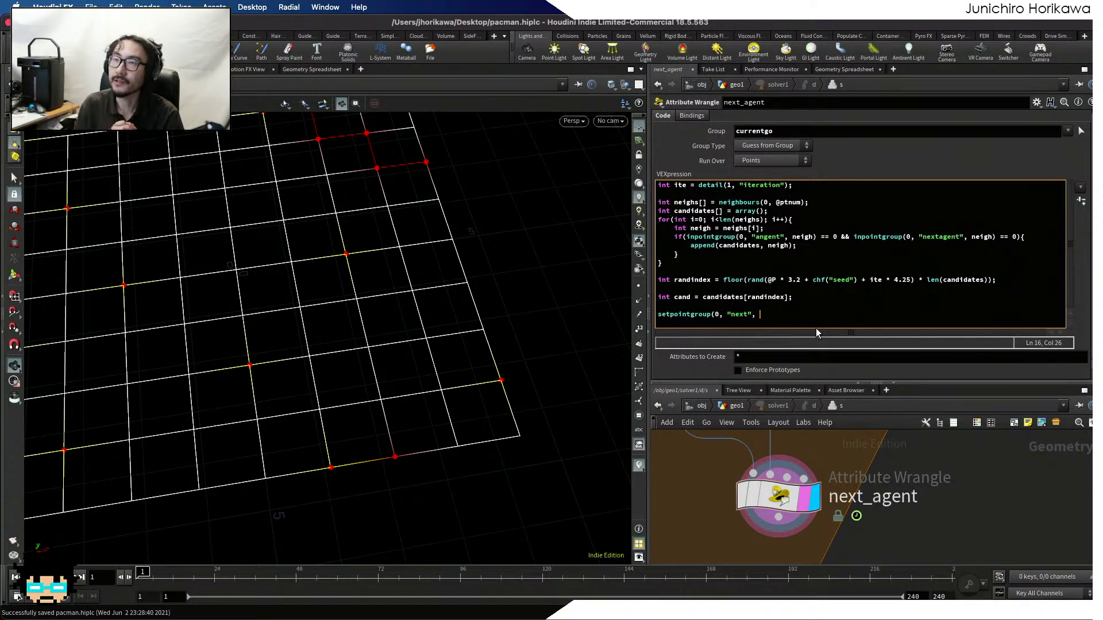
pyautogui.moveTo(759, 314); pyautogui.dragTo(725, 315)
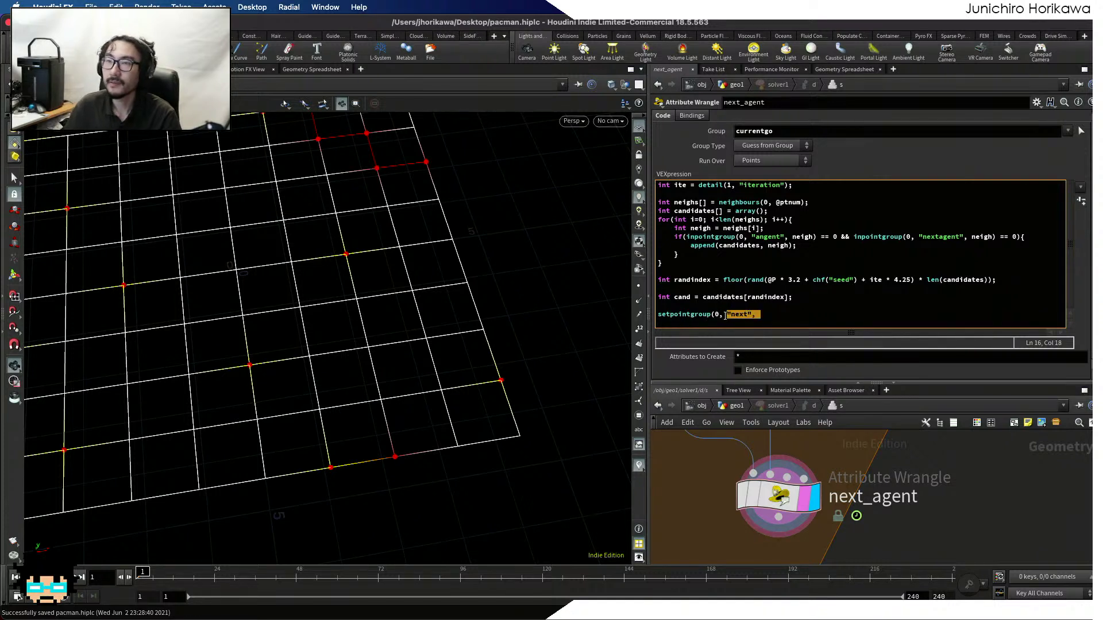
pyautogui.write('"nexta')
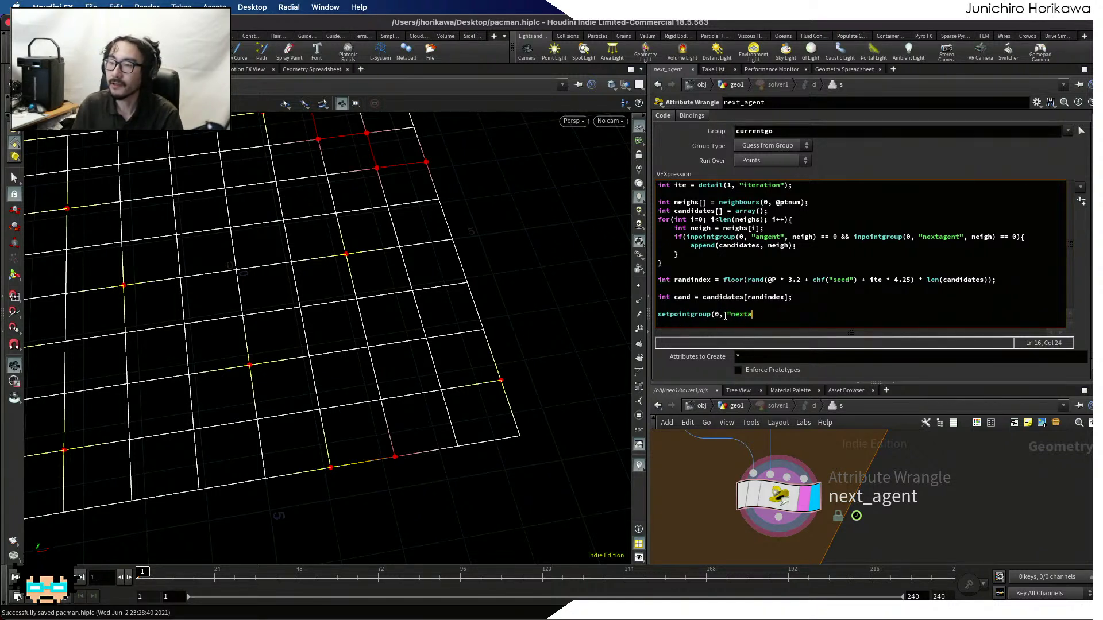
pyautogui.write('gent",')
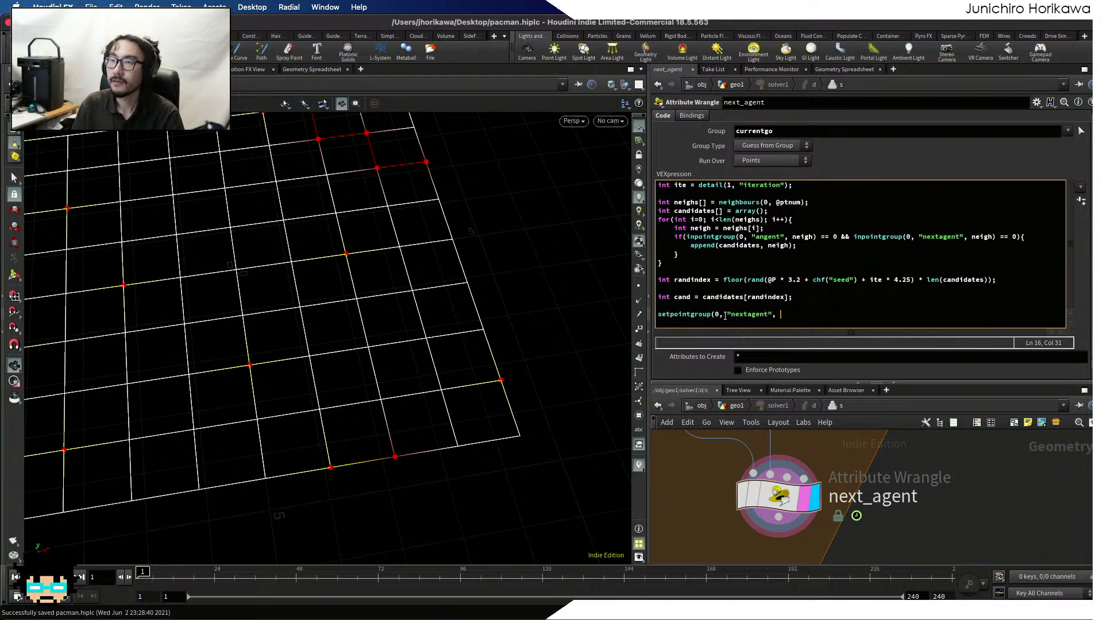
pyautogui.write(' cand')
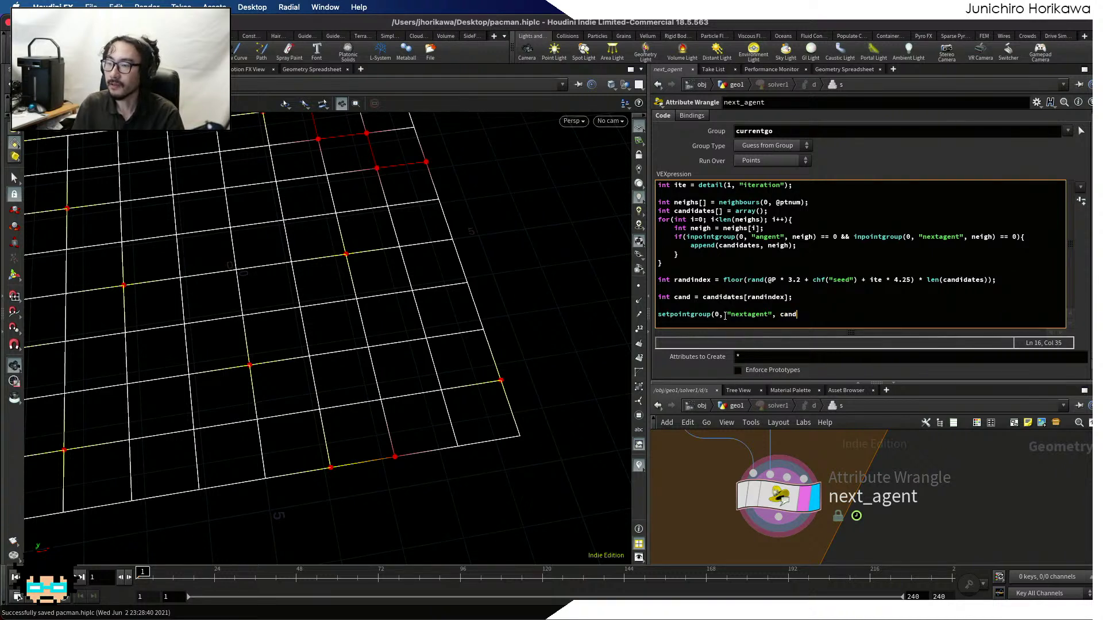
pyautogui.write(', ')
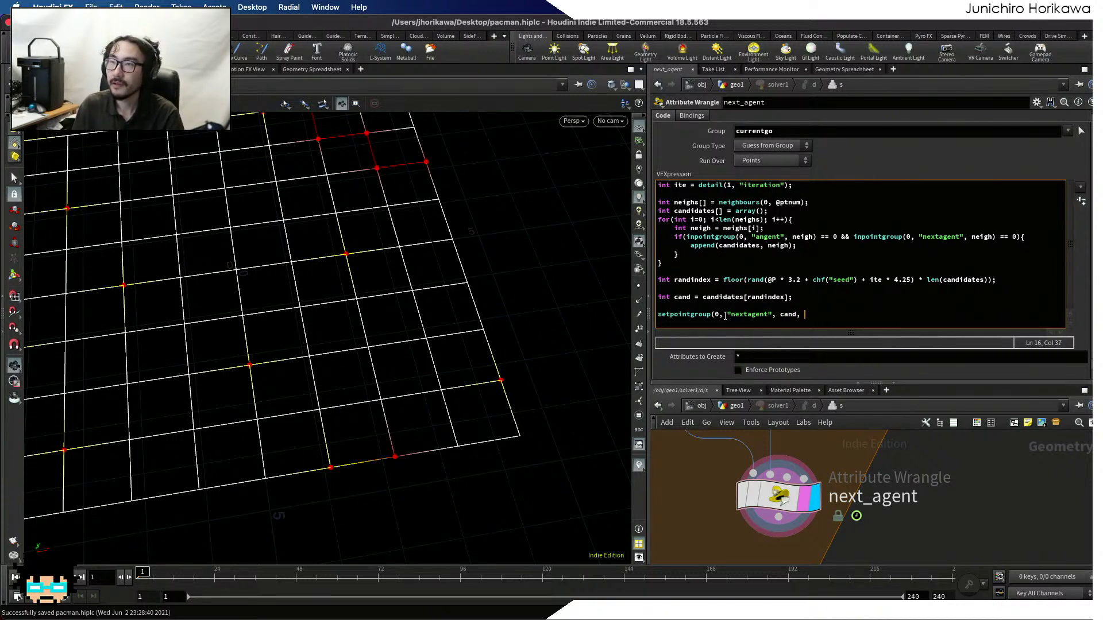
pyautogui.write('1);')
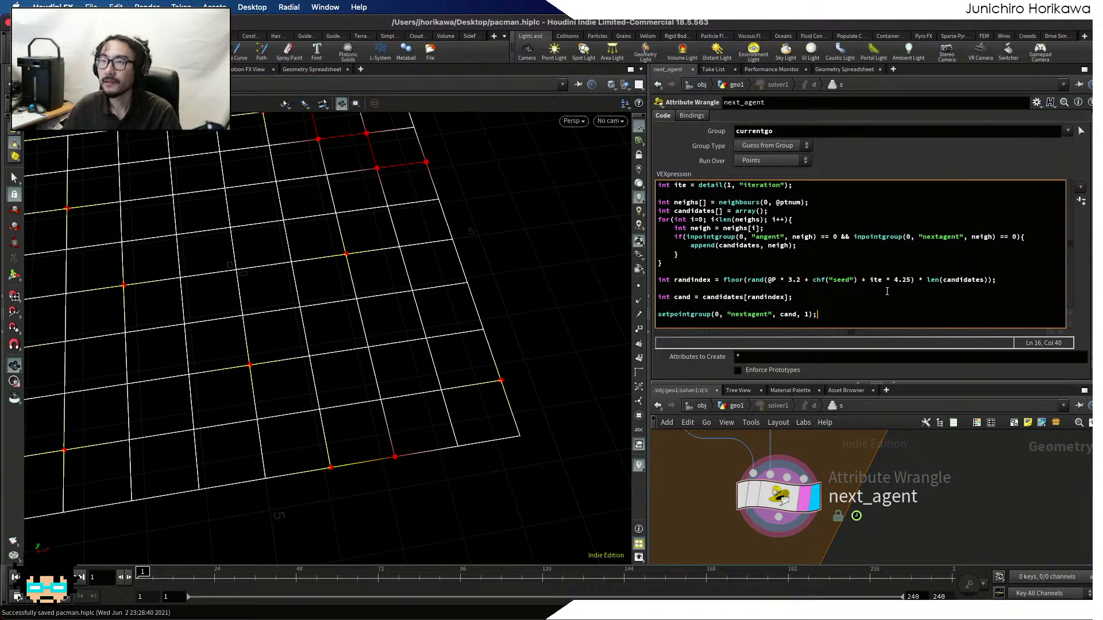
# Directly below the setpointgroup call, add setpointattrib(0, "next", npt, cand); and apply the code
pyautogui.press('Return')
pyautogui.press('Return')
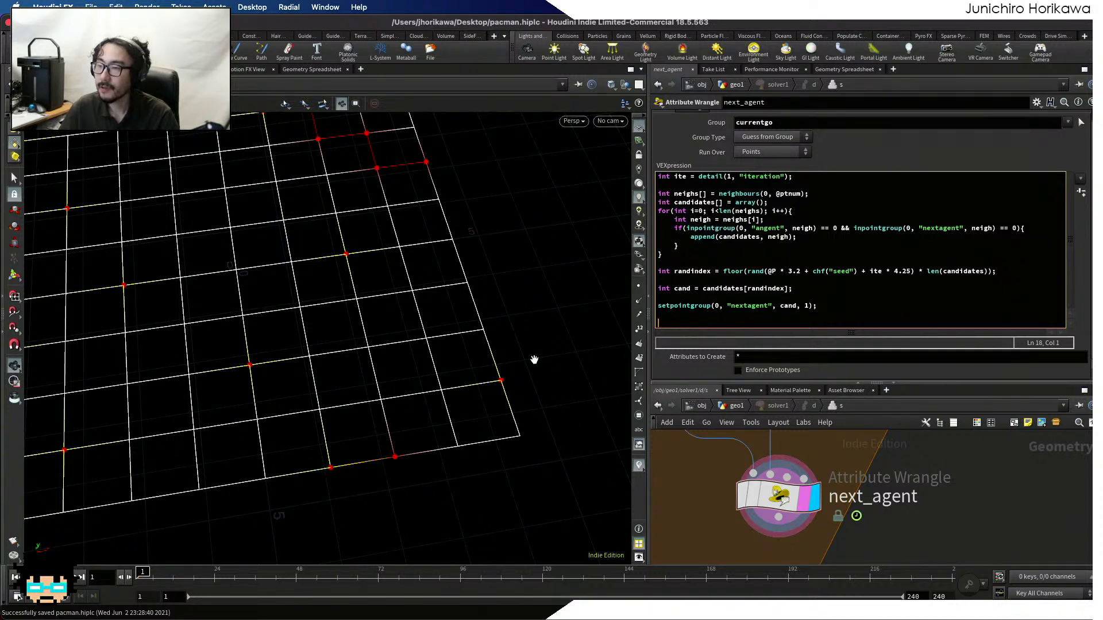
pyautogui.click(675, 314)
pyautogui.write('setpoint')
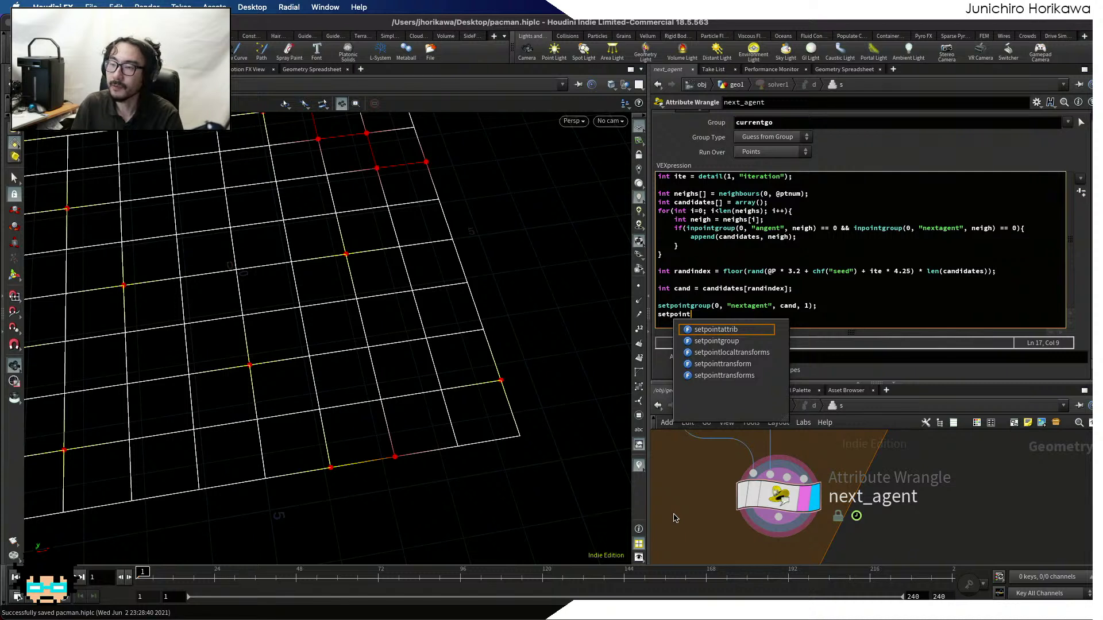
pyautogui.write('attrib(0, ')
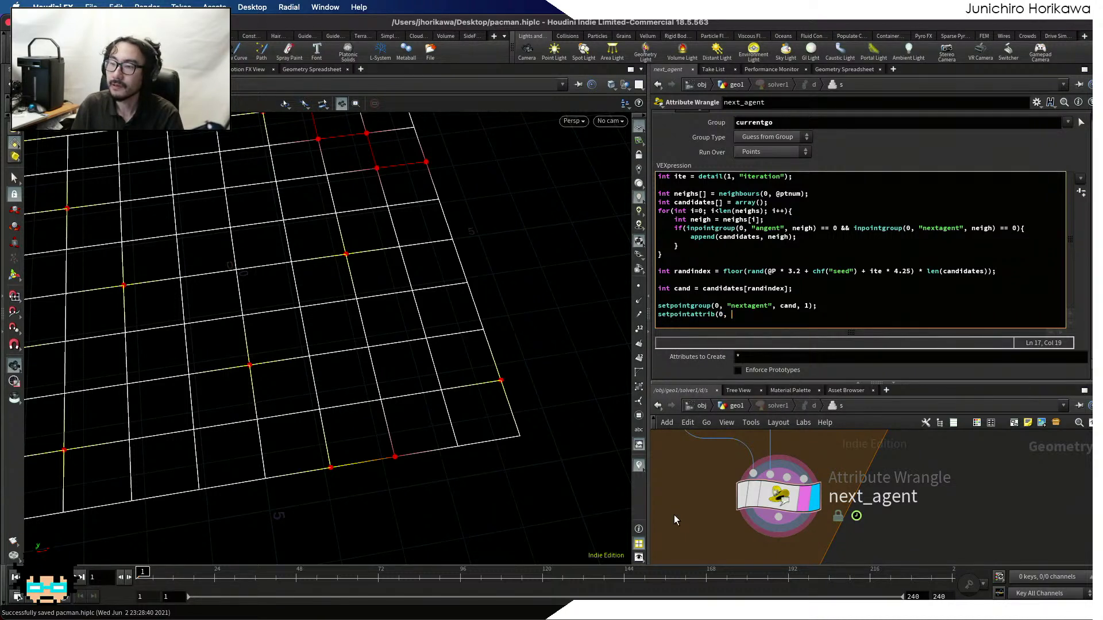
pyautogui.write('"next", ')
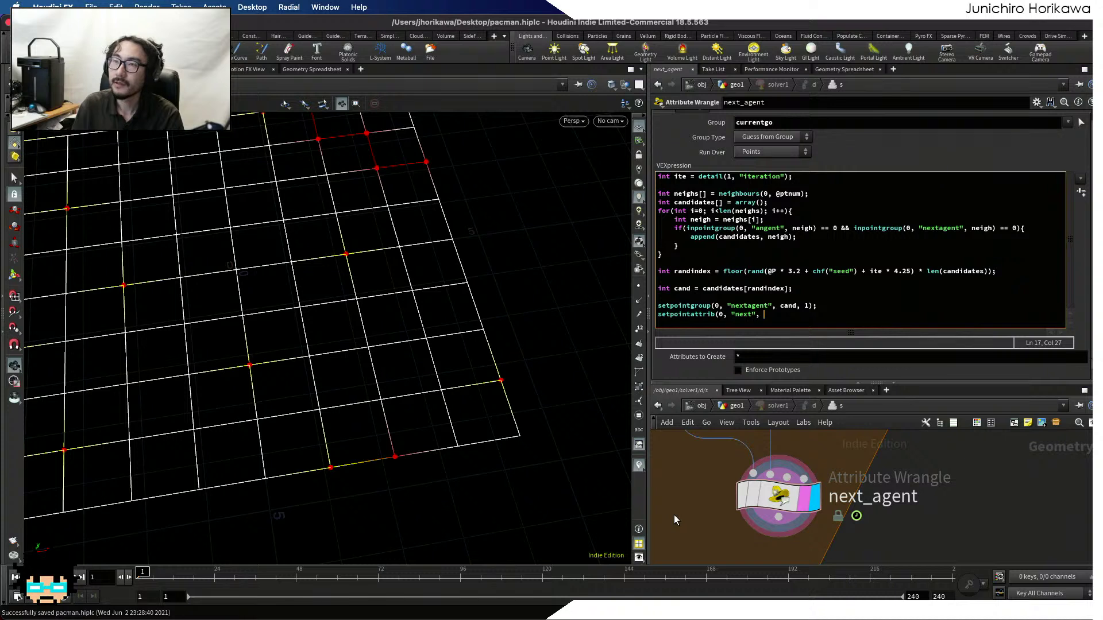
pyautogui.write('npt, ')
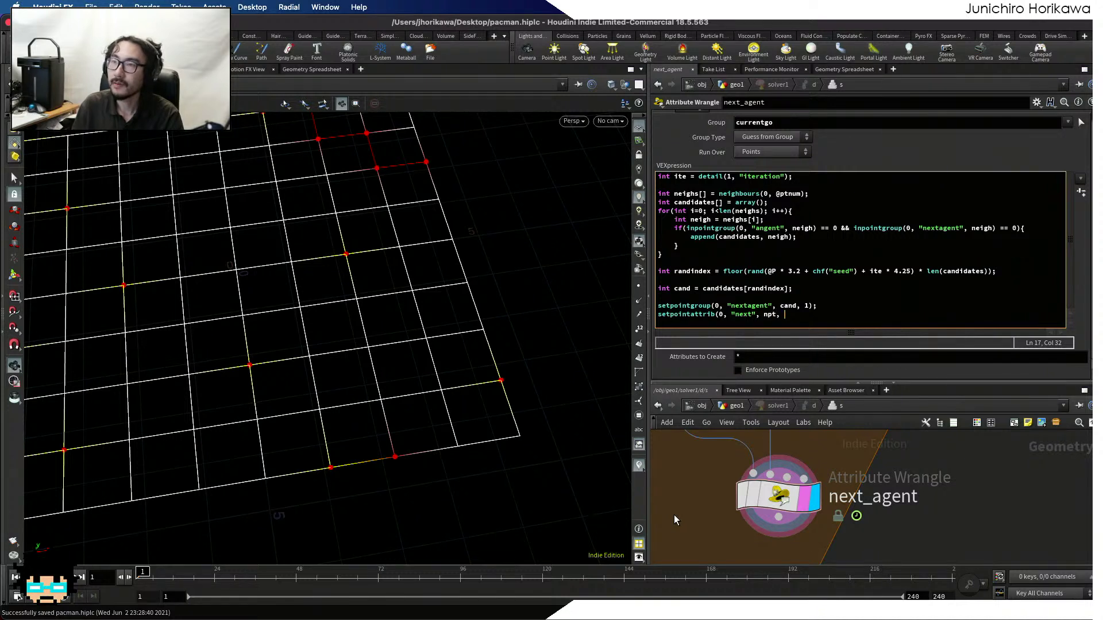
pyautogui.write('cdan')
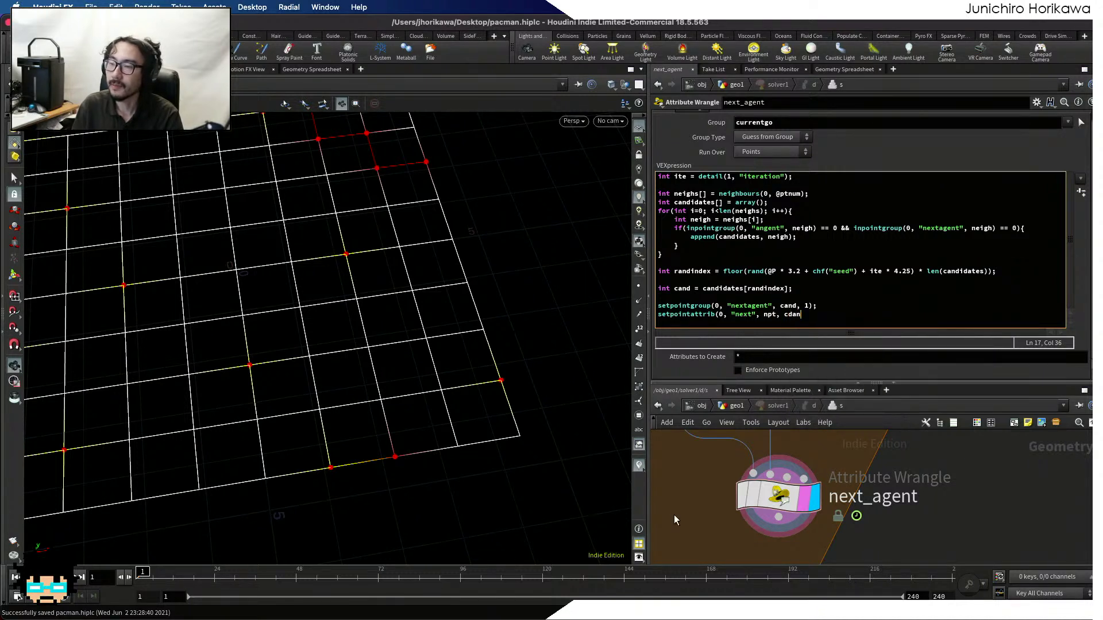
pyautogui.press('BackSpace')
pyautogui.press('BackSpace')
pyautogui.press('BackSpace')
pyautogui.write('and);')
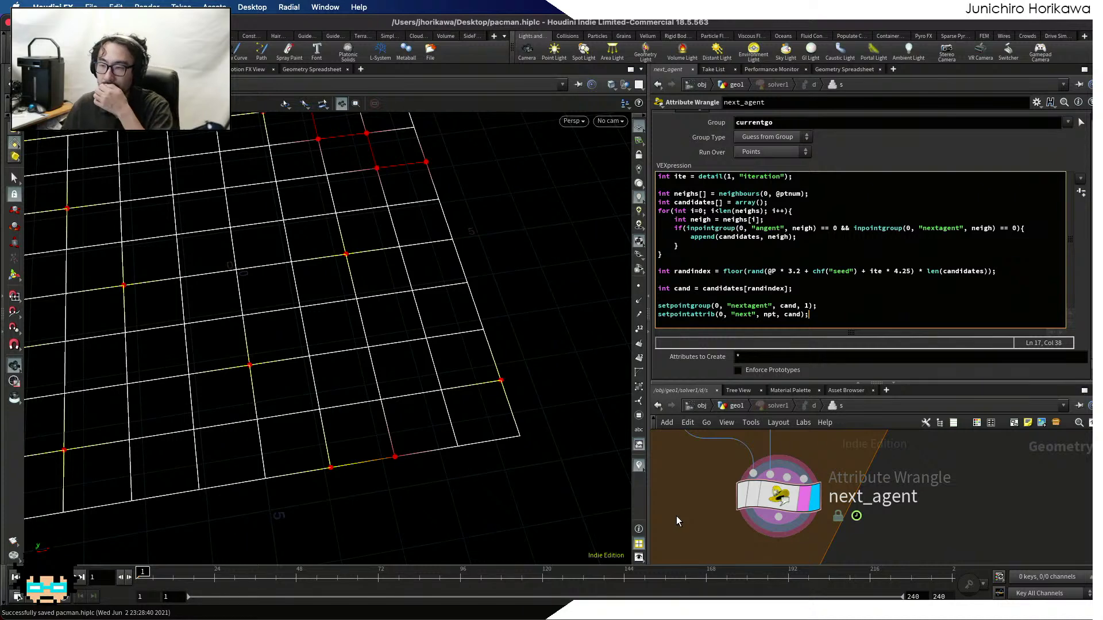
pyautogui.click(676, 516)
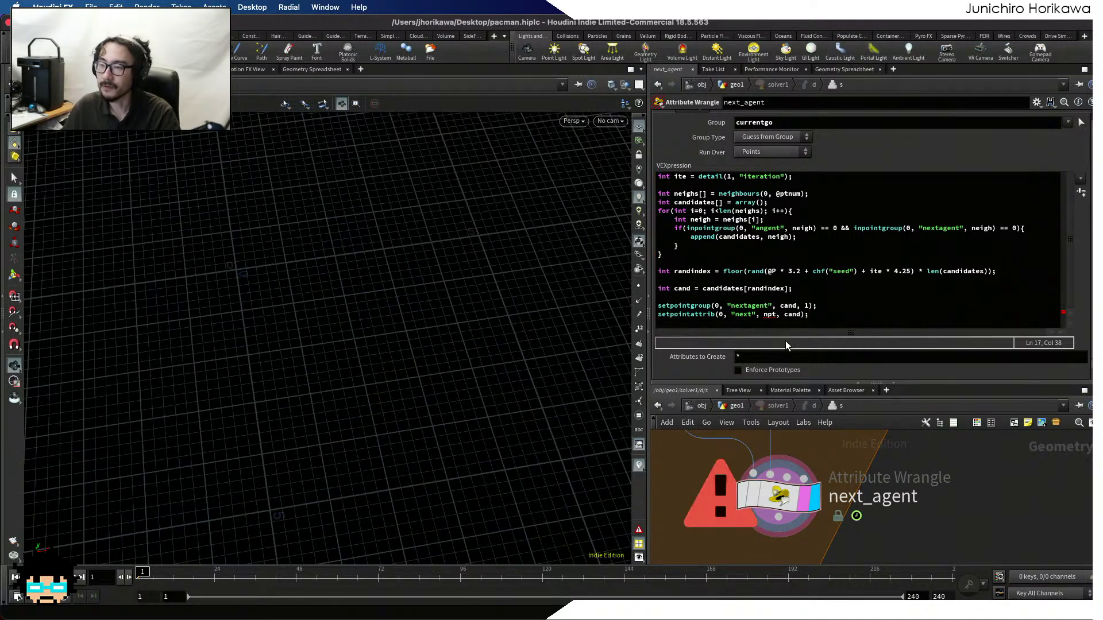
pyautogui.click(777, 315)
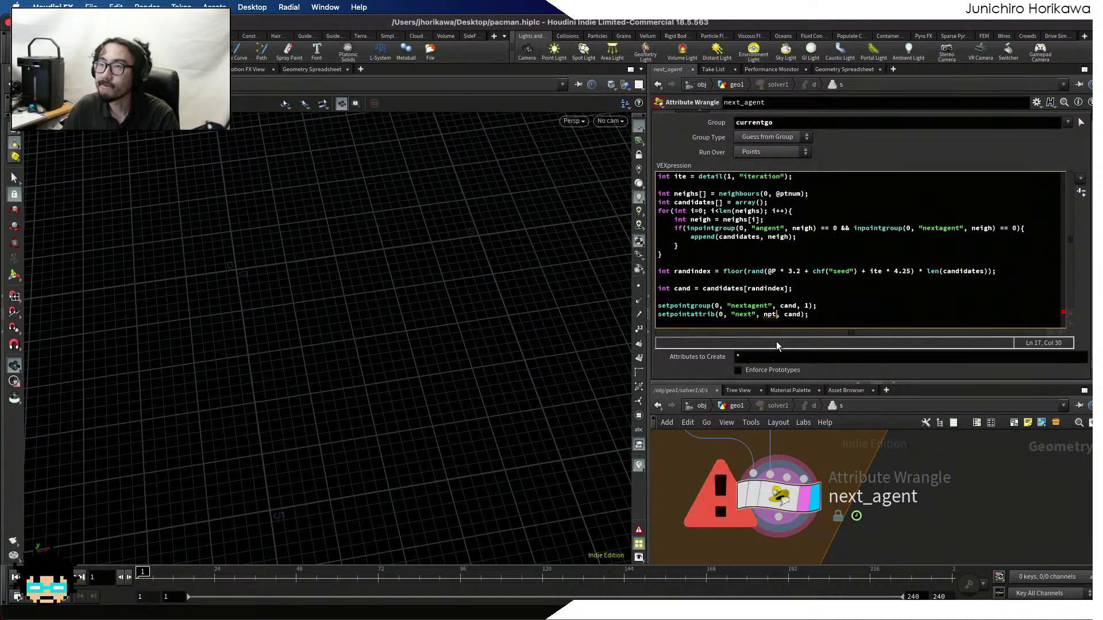
pyautogui.press('BackSpace')
pyautogui.press('BackSpace')
pyautogui.press('BackSpace')
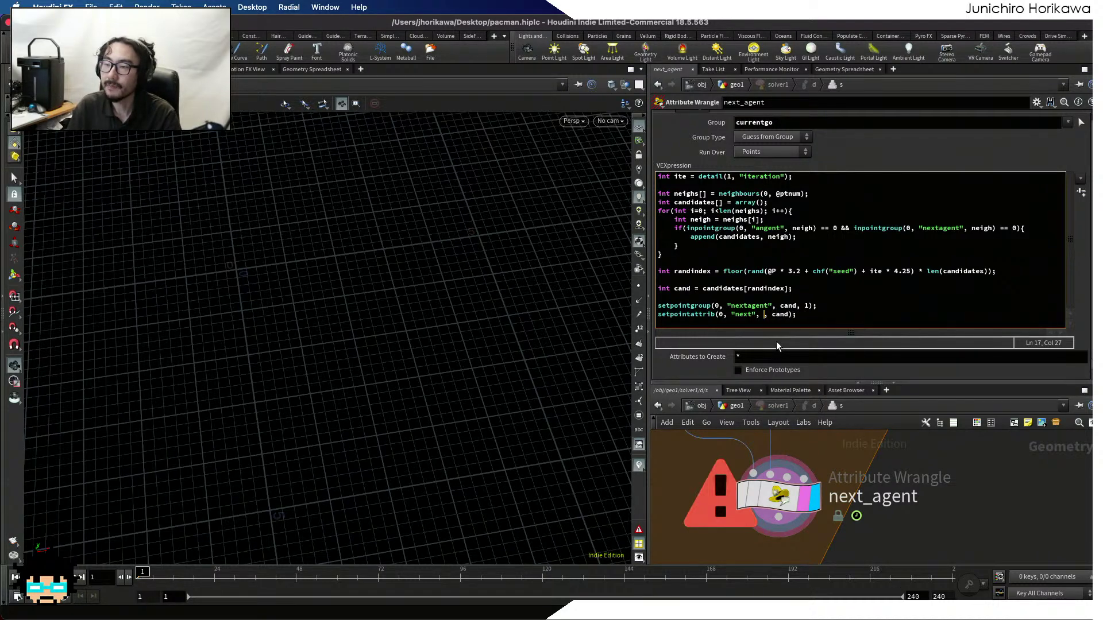
pyautogui.write('ptnum')
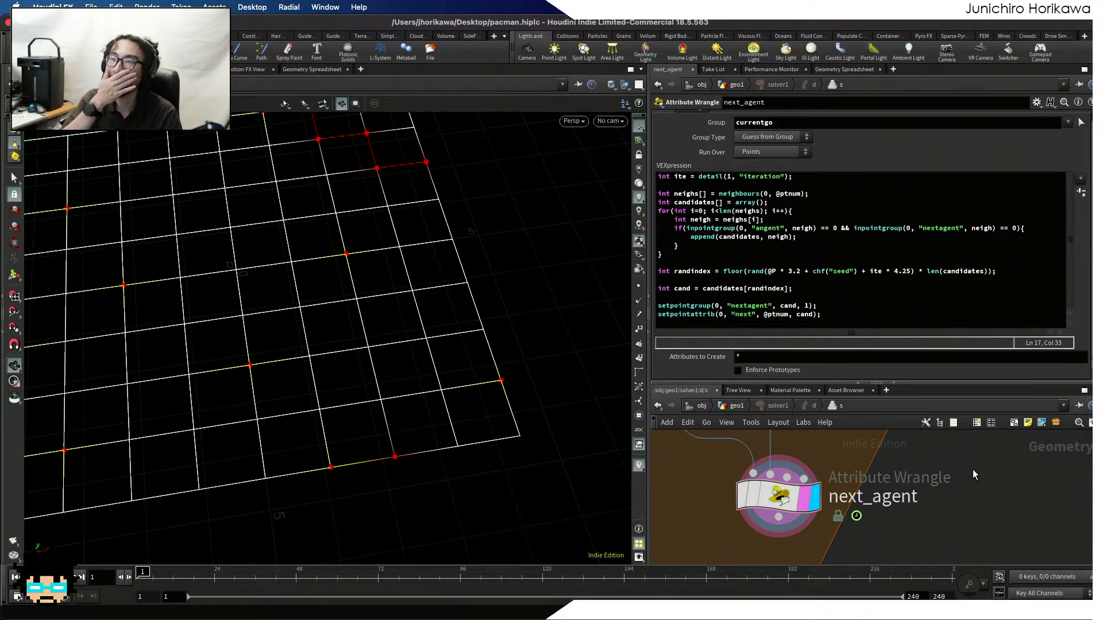
# After a blank line below the setpointattrib call, declare int npt = nearpoint(0, "mover", @P); in the code
pyautogui.click(854, 318)
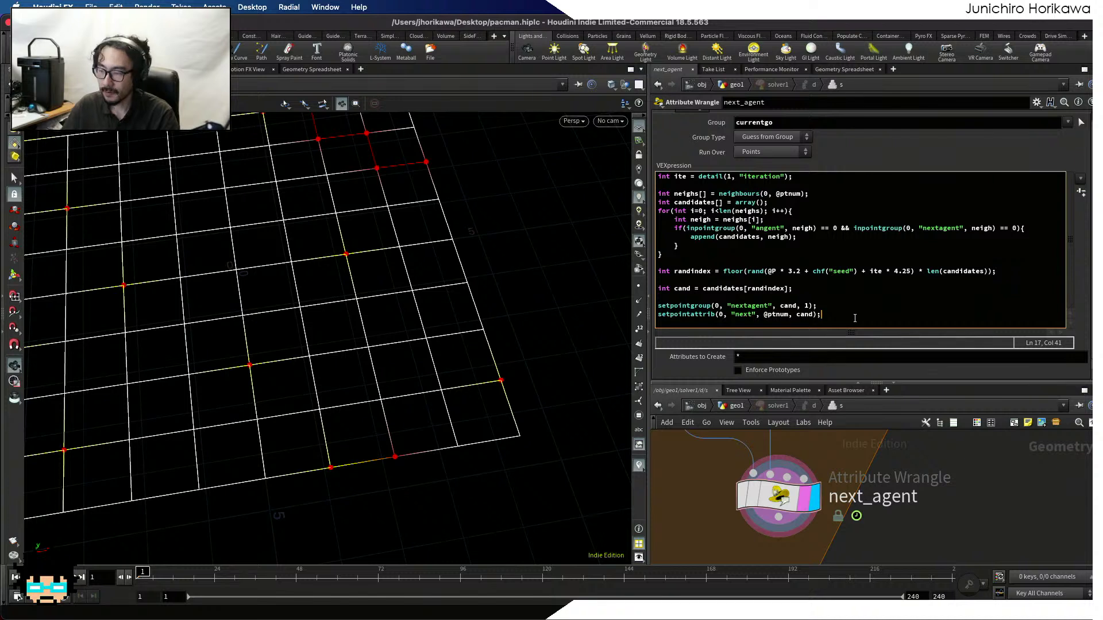
pyautogui.press('Return')
pyautogui.press('Return')
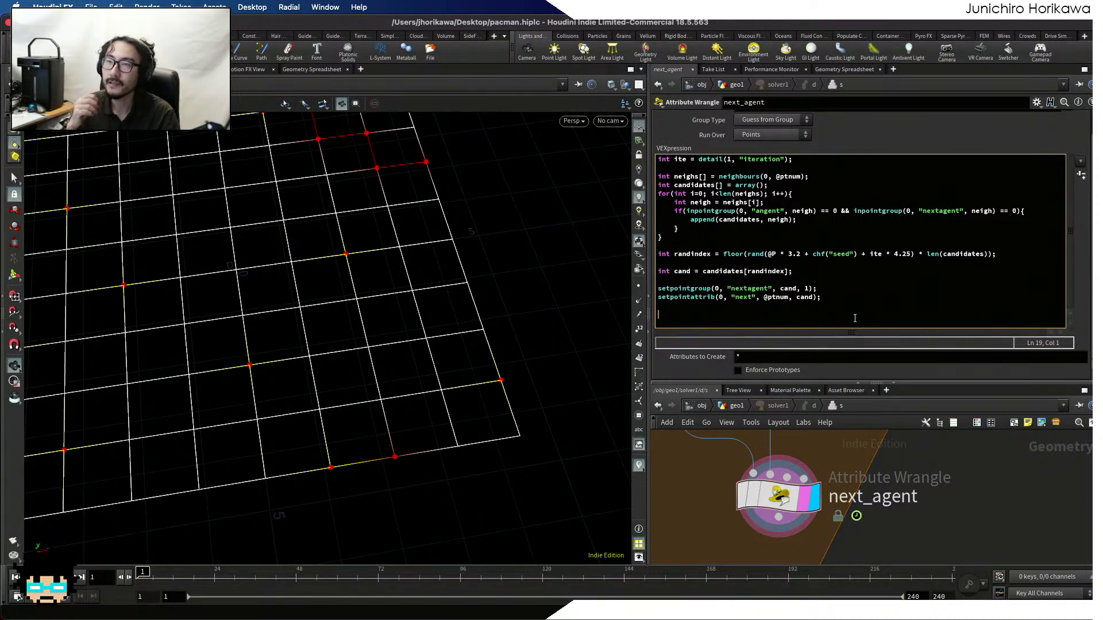
pyautogui.moveTo(821, 297); pyautogui.dragTo(645, 299)
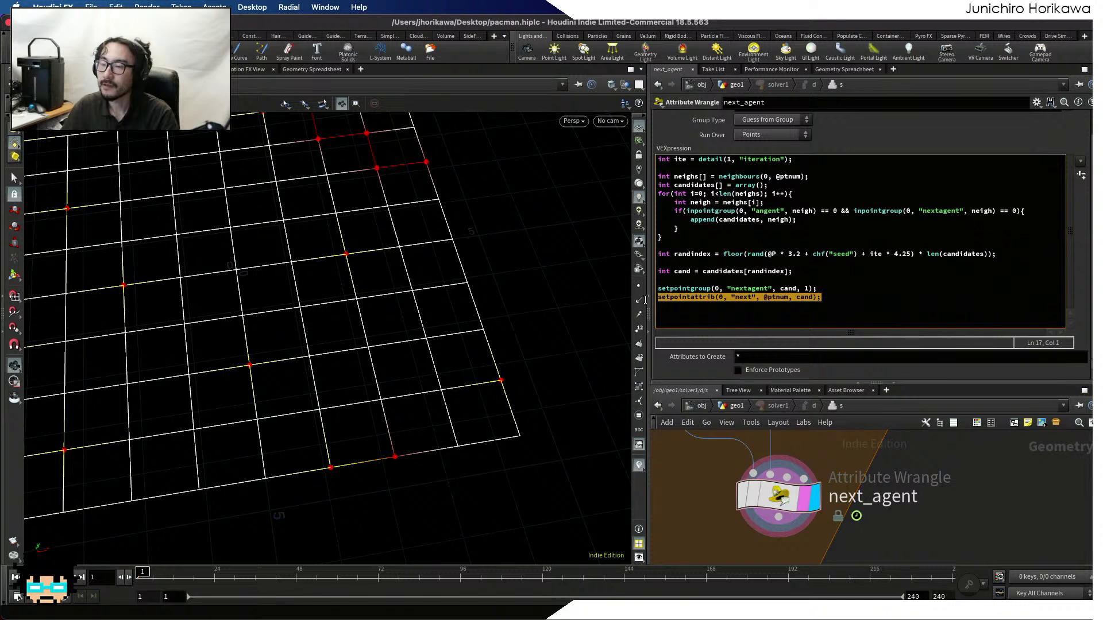
pyautogui.click(692, 314)
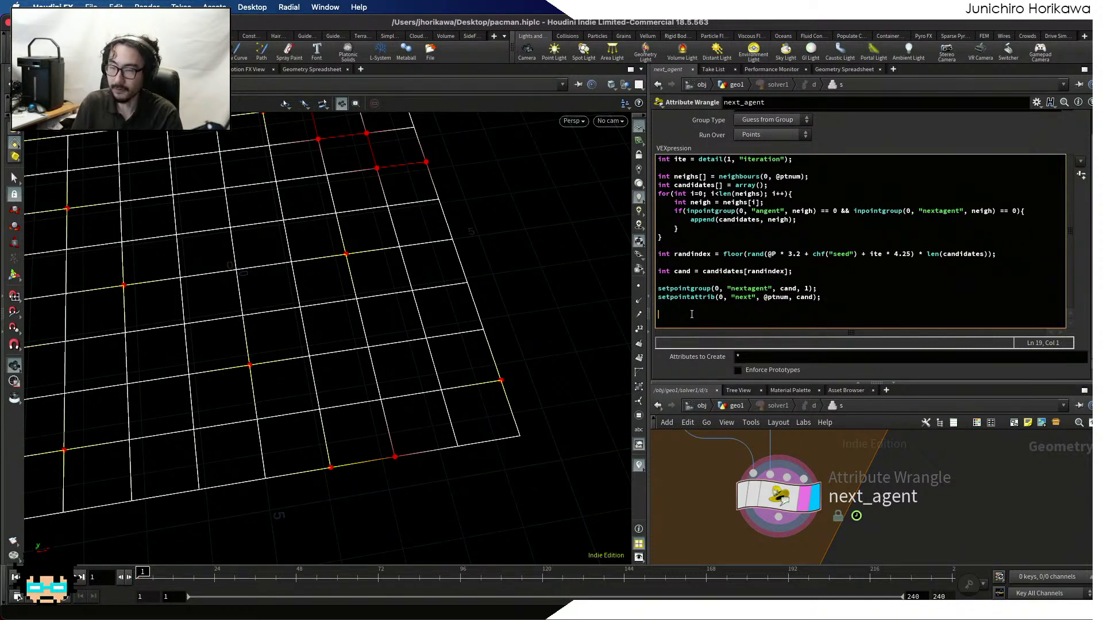
pyautogui.write('int')
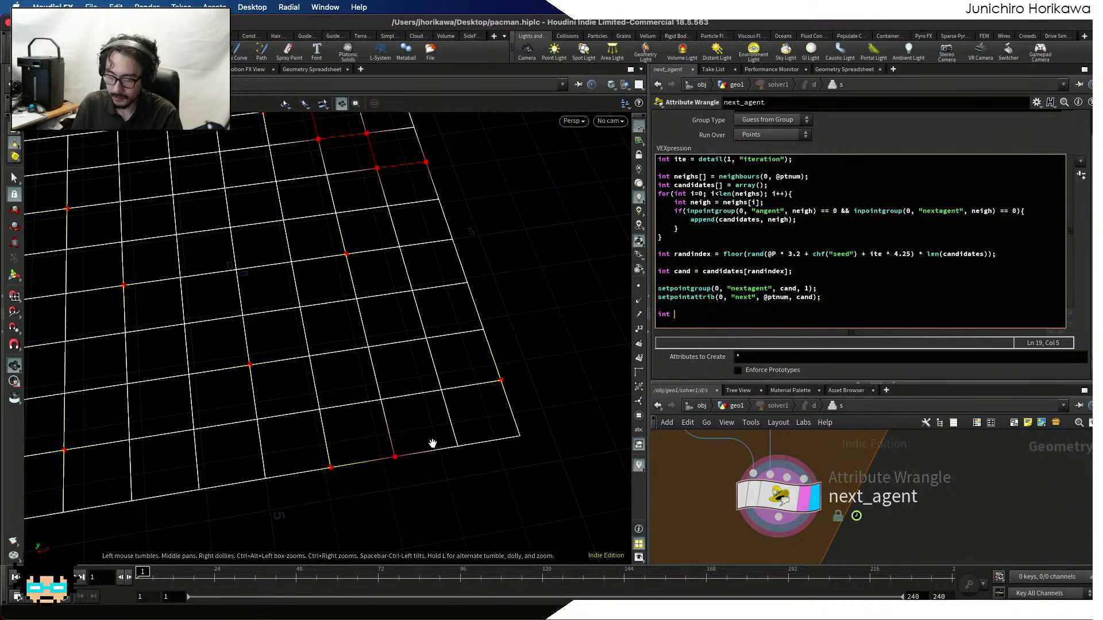
pyautogui.write('np')
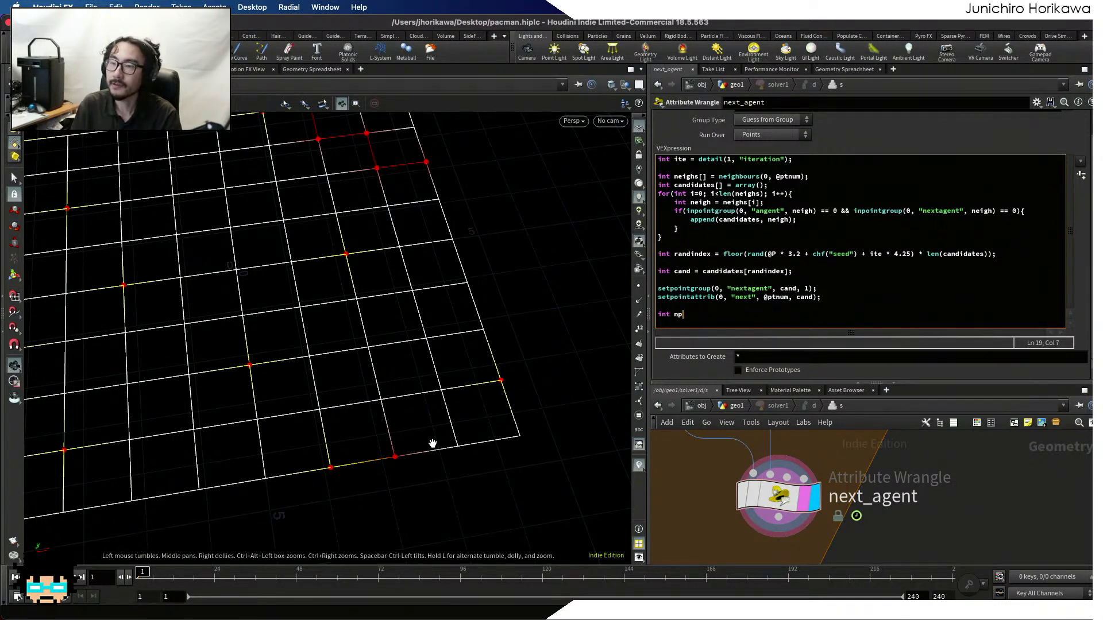
pyautogui.write('t =~ nearpoint(0, ')
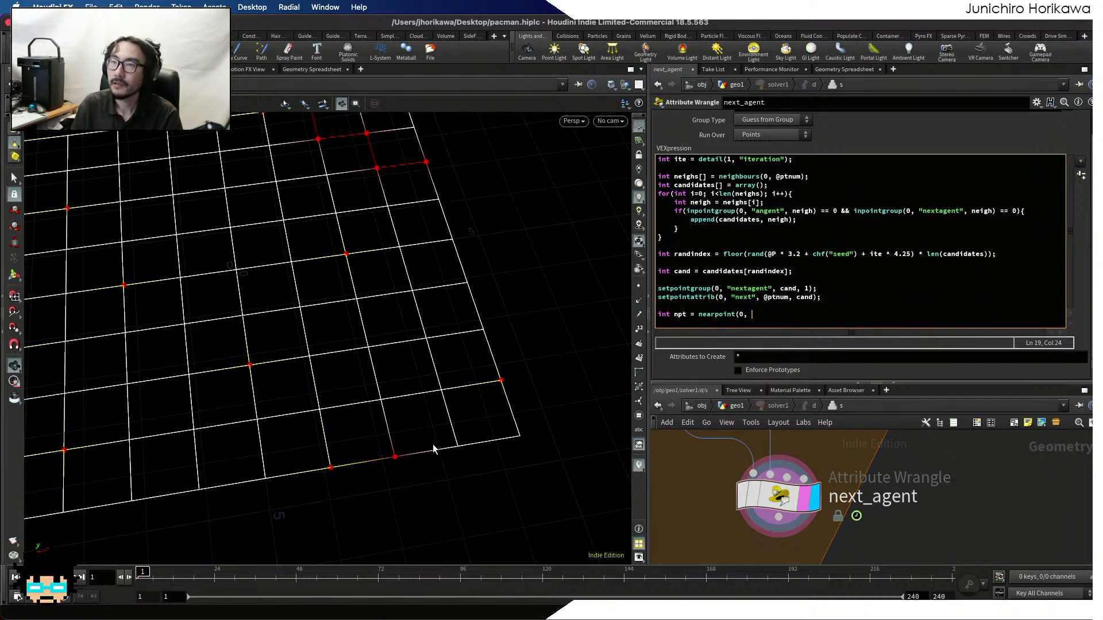
pyautogui.write('"mover"')
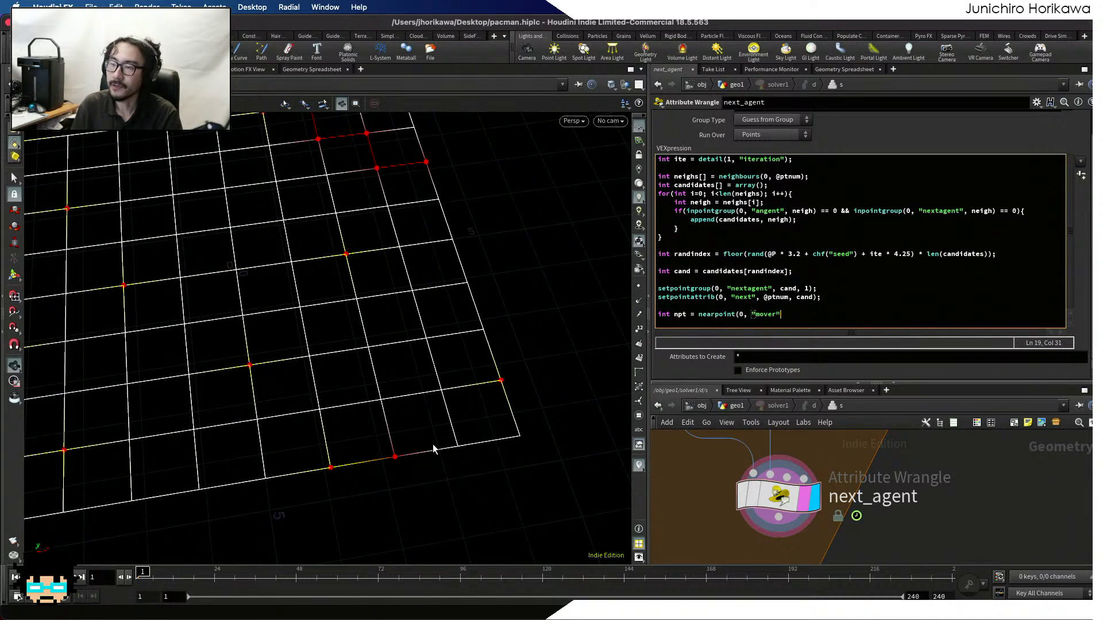
pyautogui.write(', @P0)')
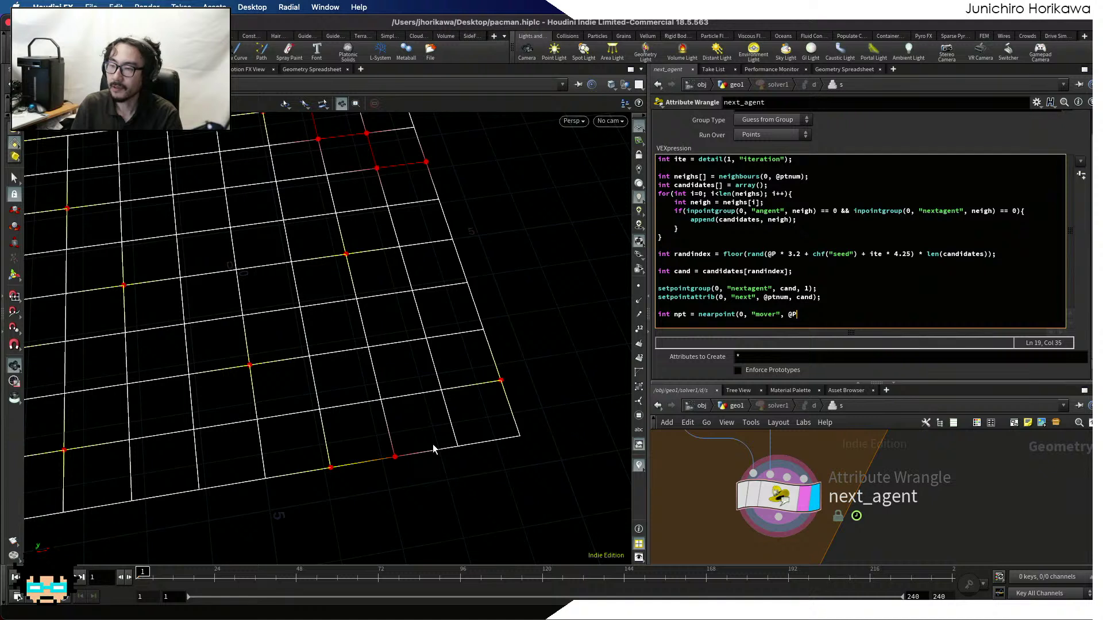
pyautogui.press('BackSpace')
pyautogui.press('BackSpace')
pyautogui.write(');')
pyautogui.press('Return')
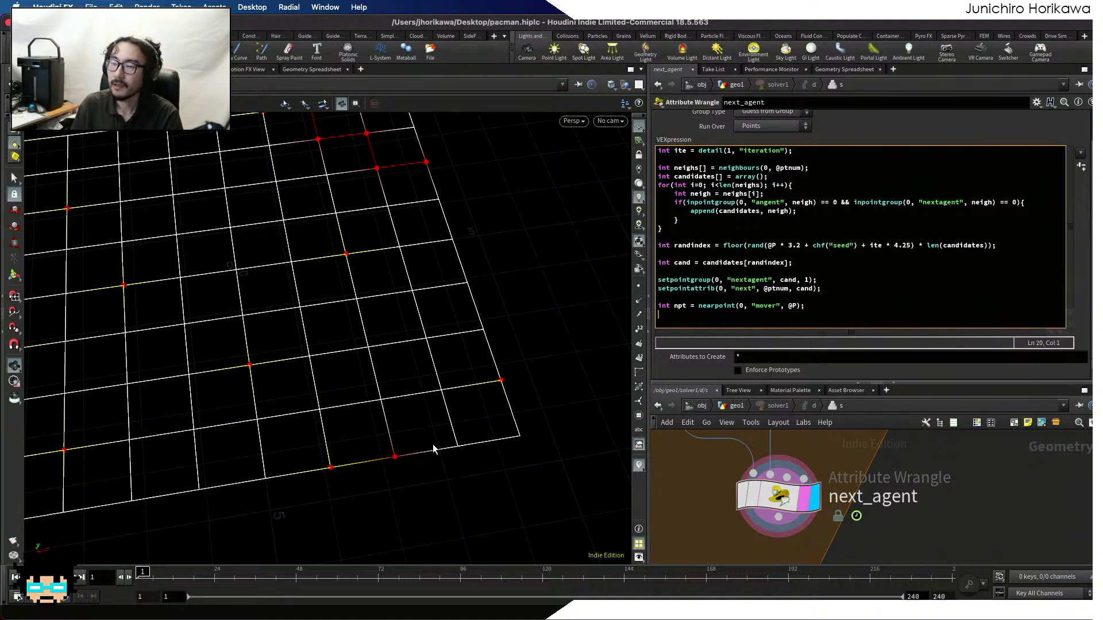
# Directly below the npt declaration, add setpointattrib(0, "next", npt, cand);
pyautogui.write('setpoin')
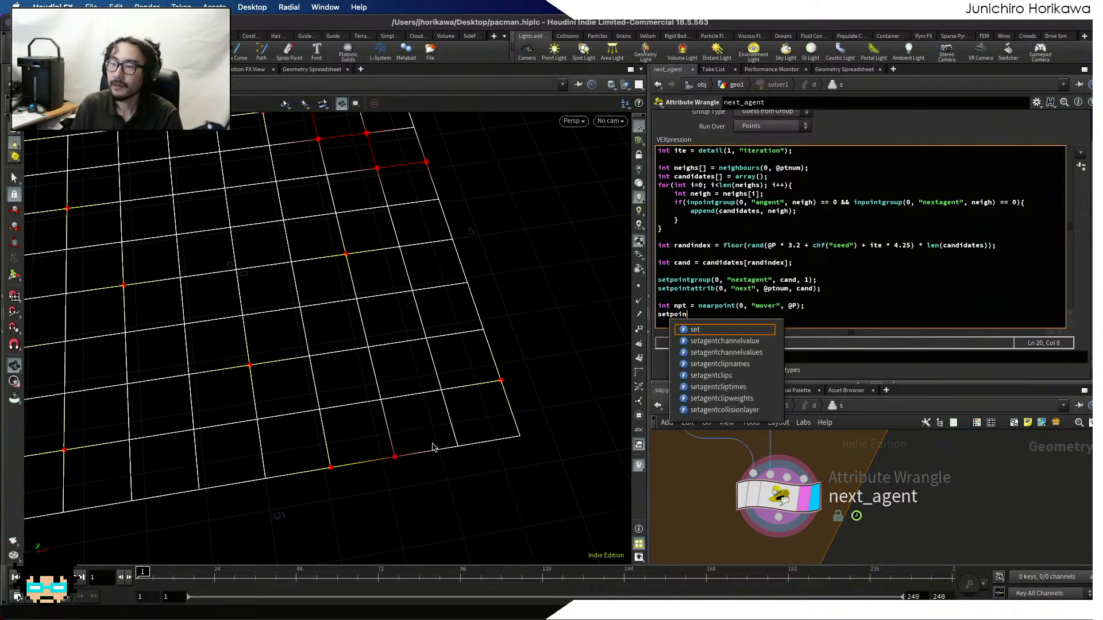
pyautogui.write('t')
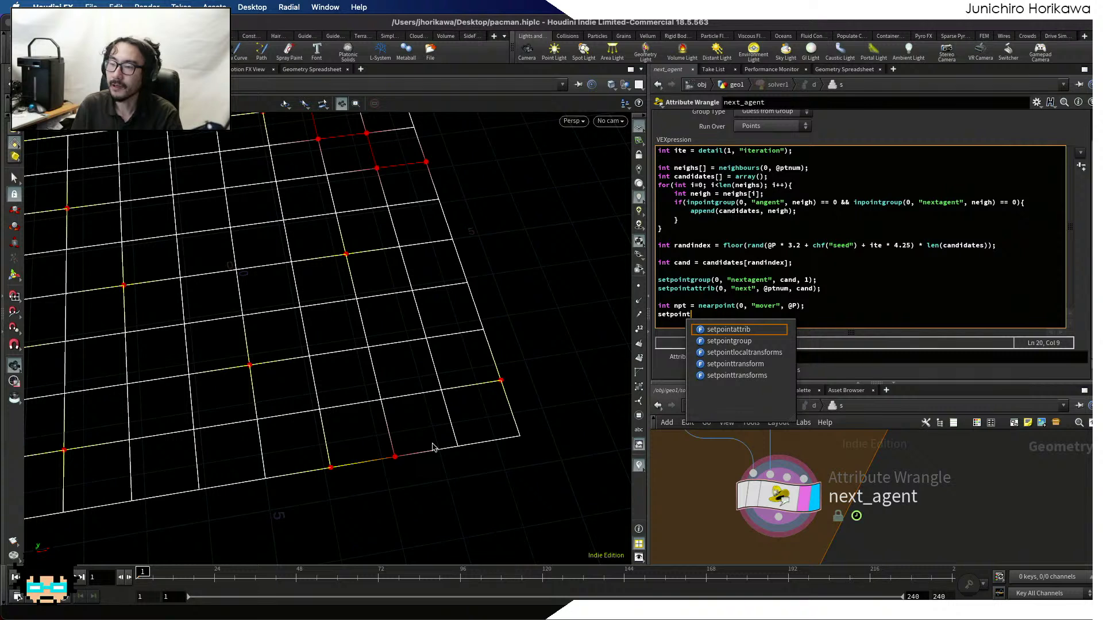
pyautogui.press('BackSpace')
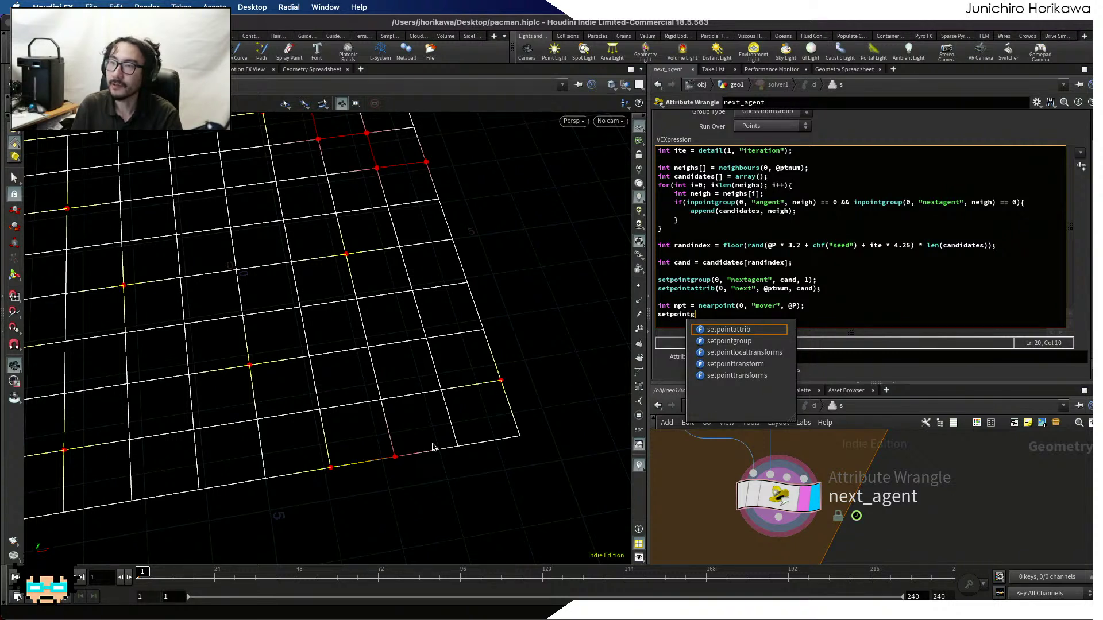
pyautogui.write('t')
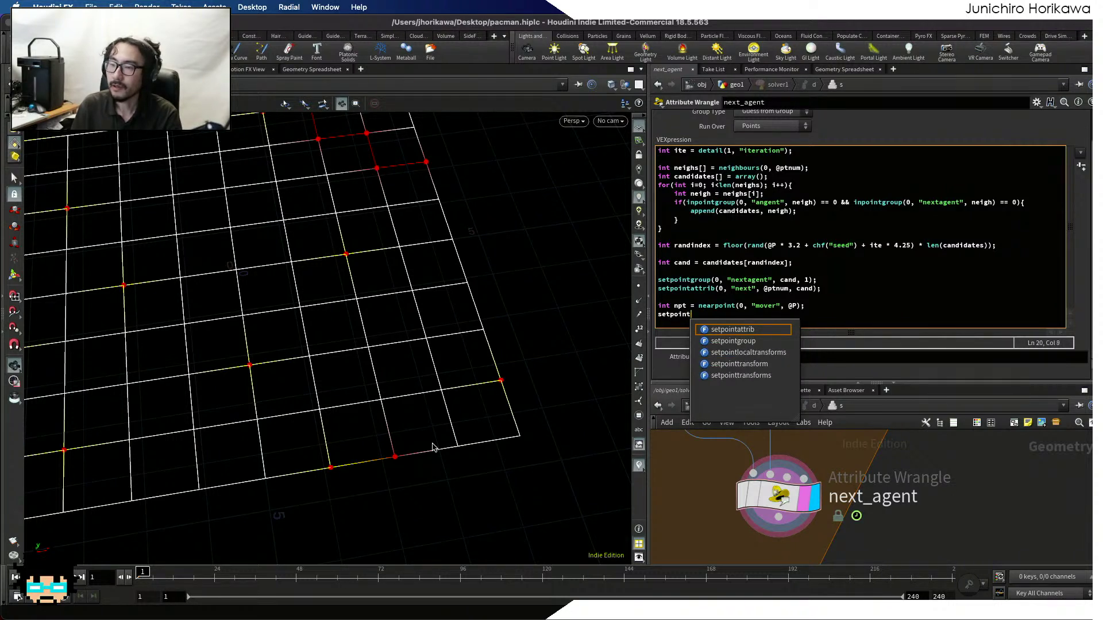
pyautogui.write('attrib(0,')
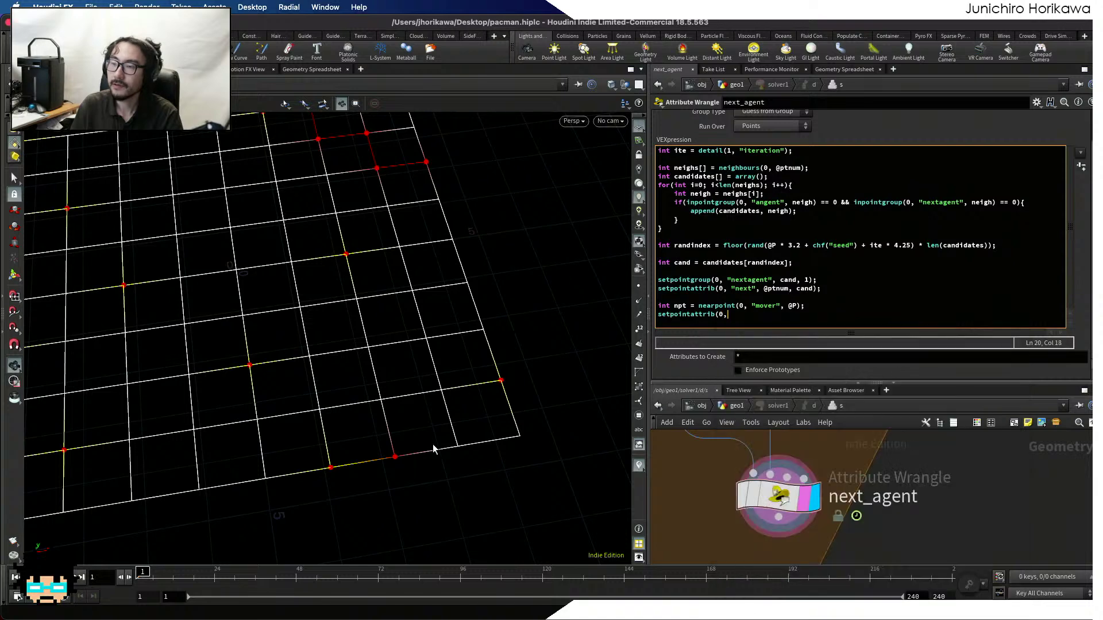
pyautogui.write(' "next')
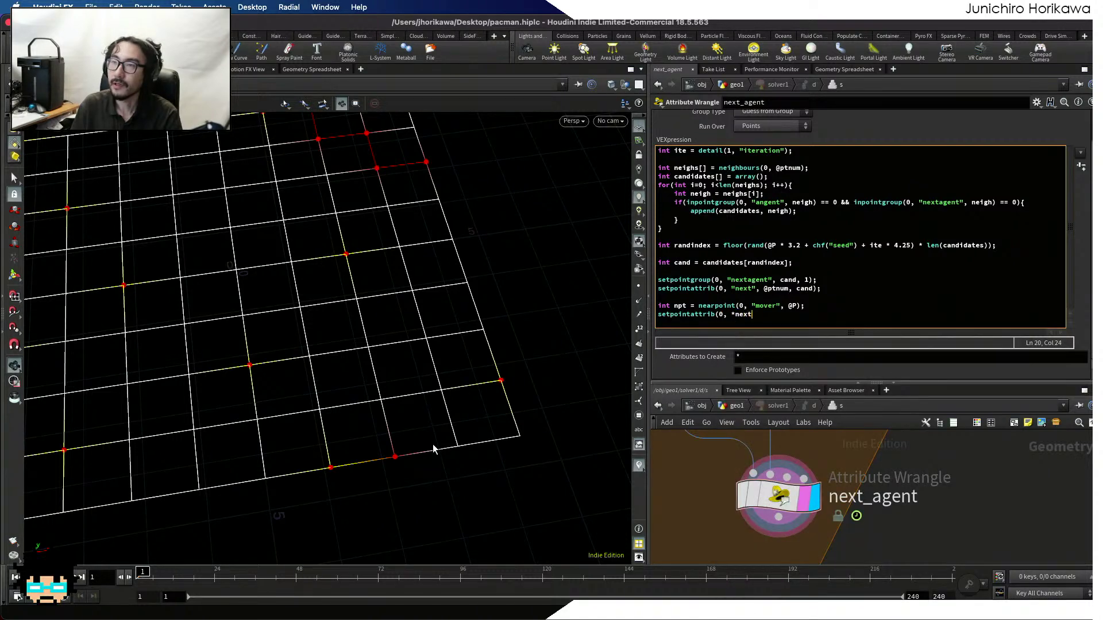
pyautogui.press('BackSpace')
pyautogui.press('BackSpace')
pyautogui.press('BackSpace')
pyautogui.press('BackSpace')
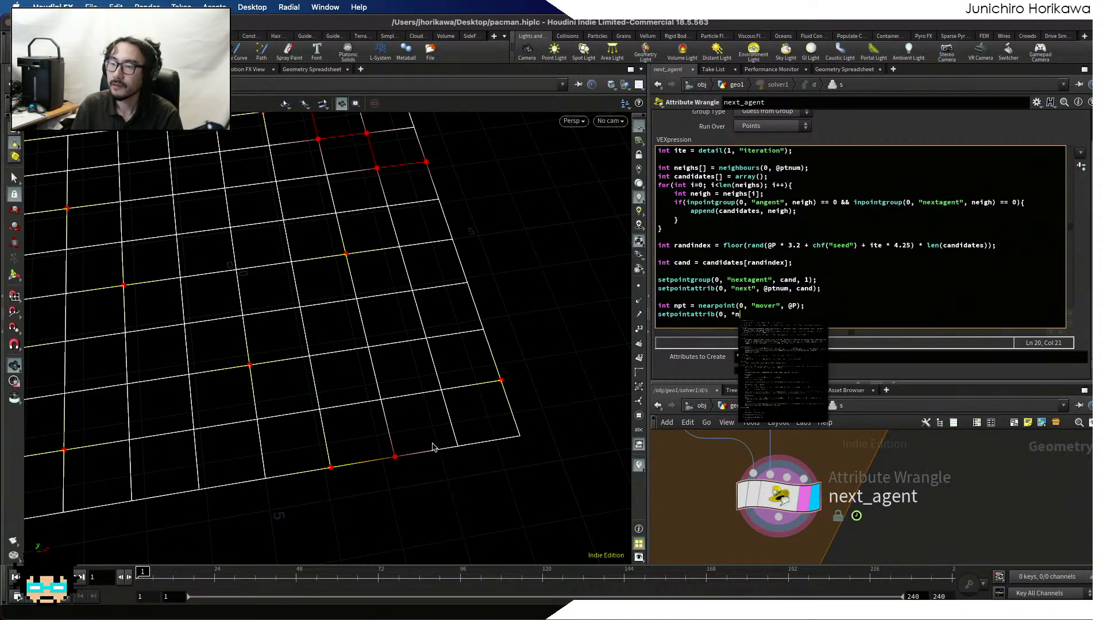
pyautogui.write('next"')
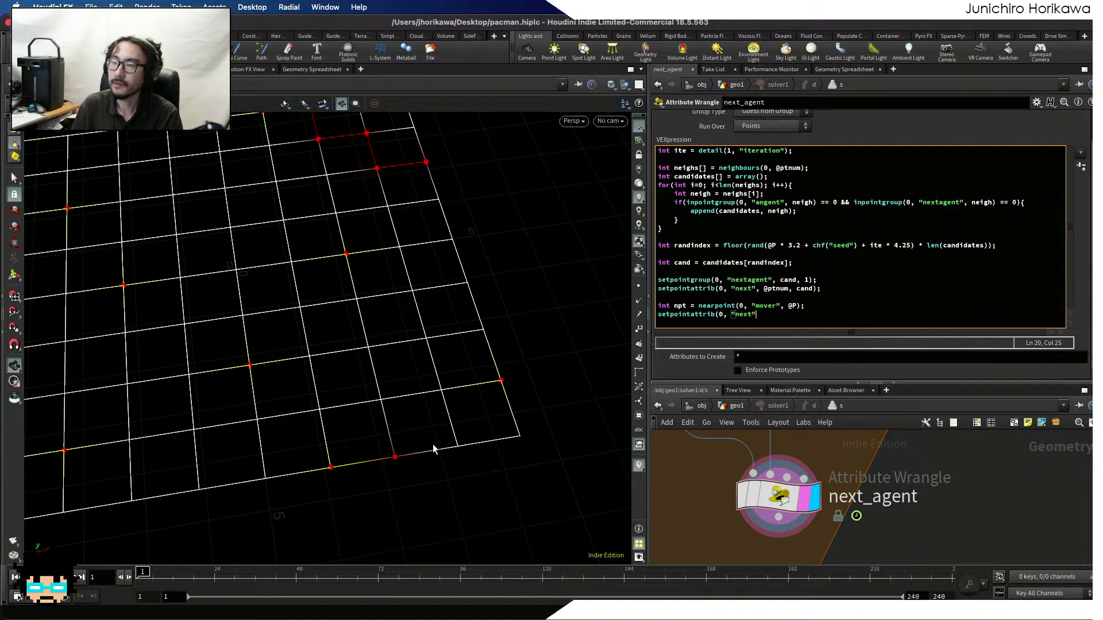
pyautogui.write(', n')
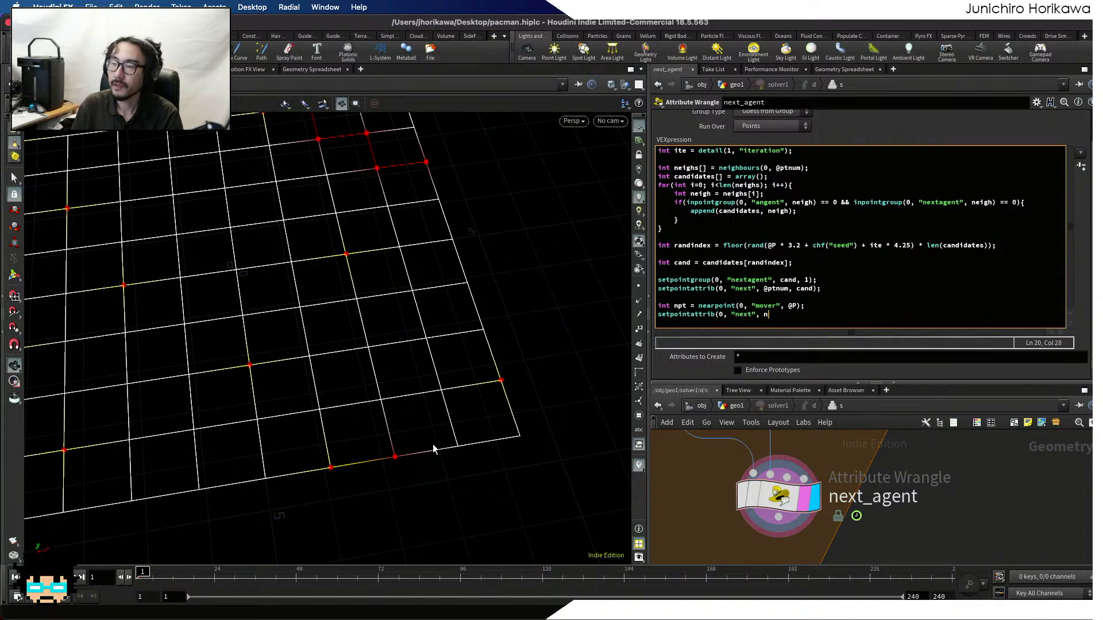
pyautogui.write('pt, cand')
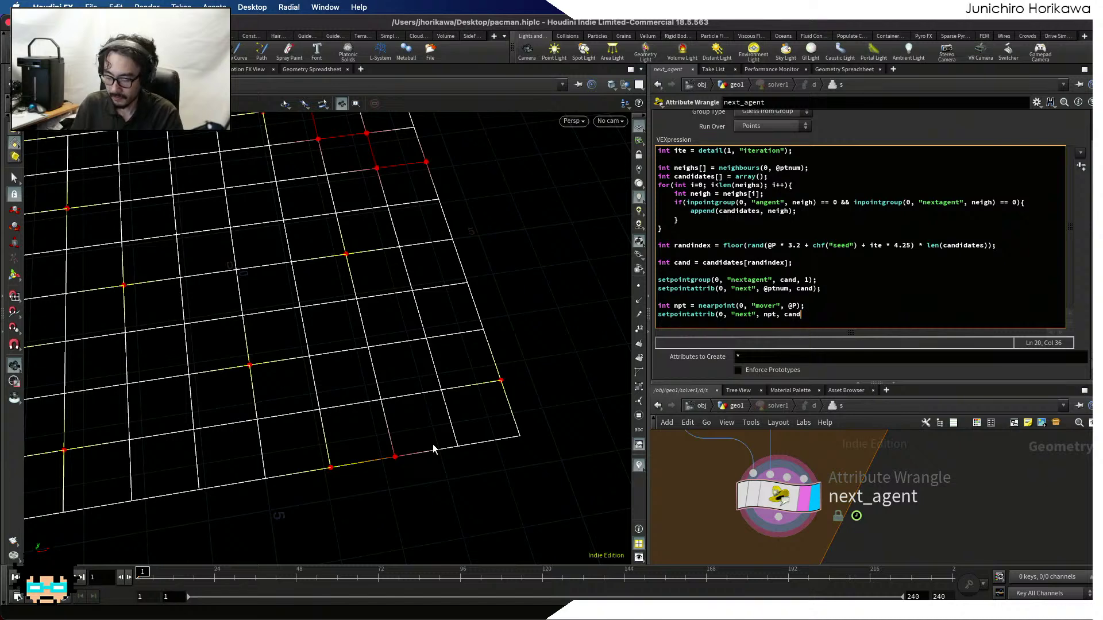
pyautogui.write(');')
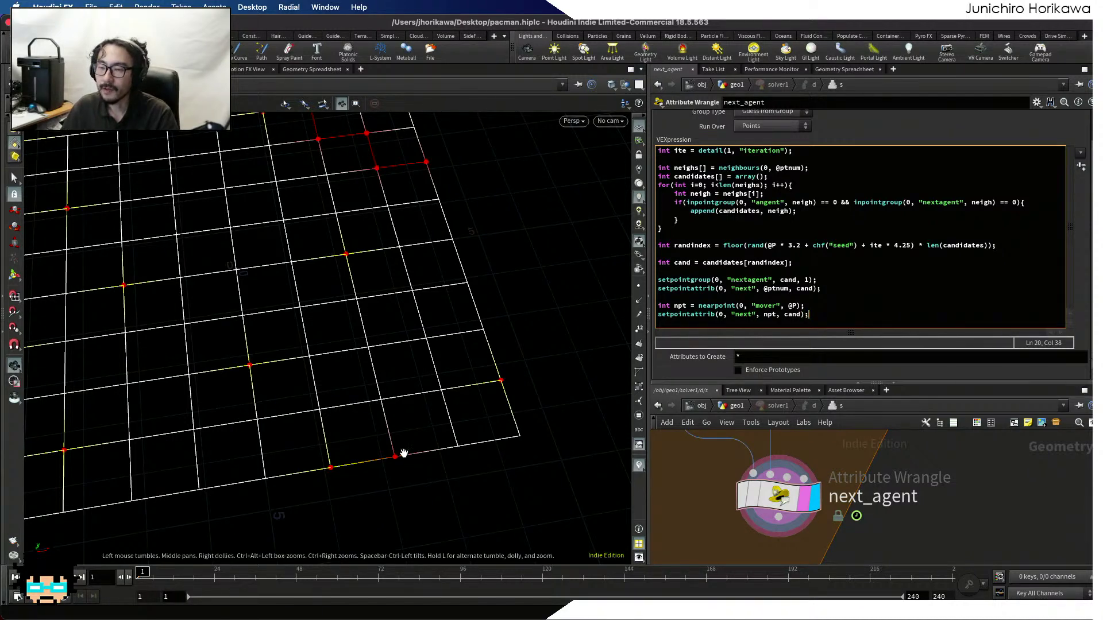
pyautogui.scroll(-1, 390, 454)
pyautogui.scroll(-1, 390, 455)
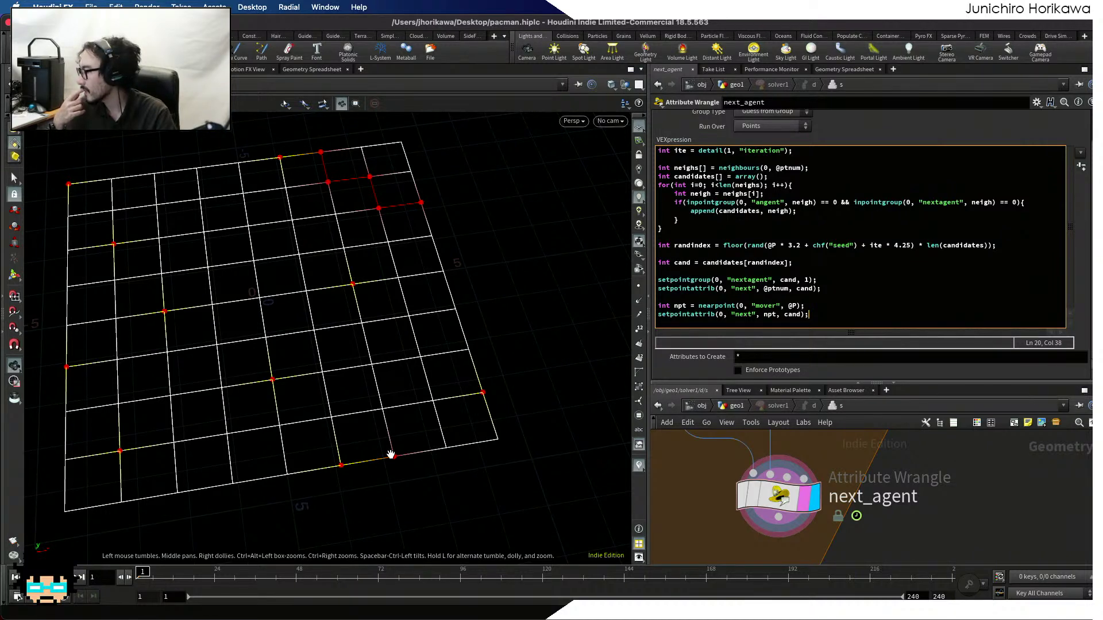
pyautogui.scroll(3, 389, 455)
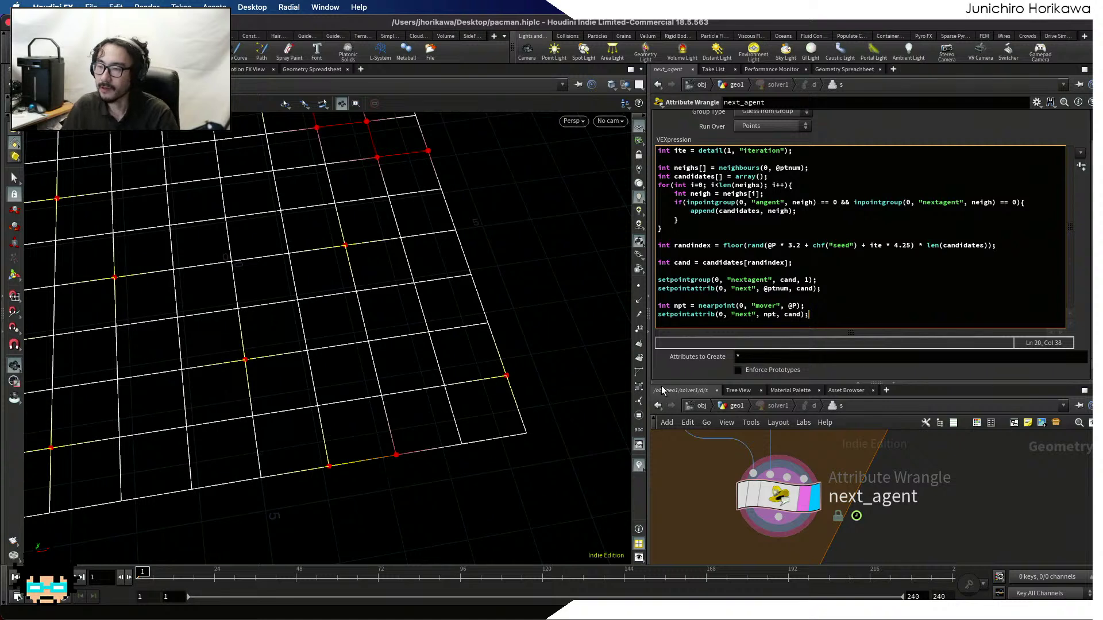
# Add blank lines below the last setpointattrib call and enlarge the parameter area so the Group field and the code fit
pyautogui.moveTo(790, 320); pyautogui.dragTo(670, 305)
pyautogui.click(832, 309)
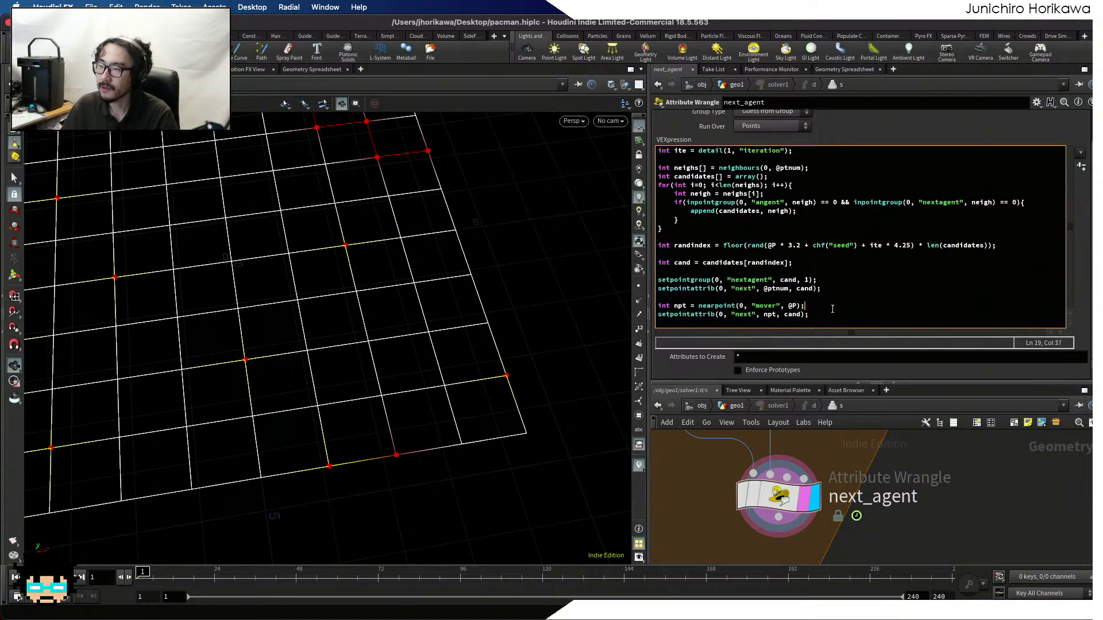
pyautogui.press('Down')
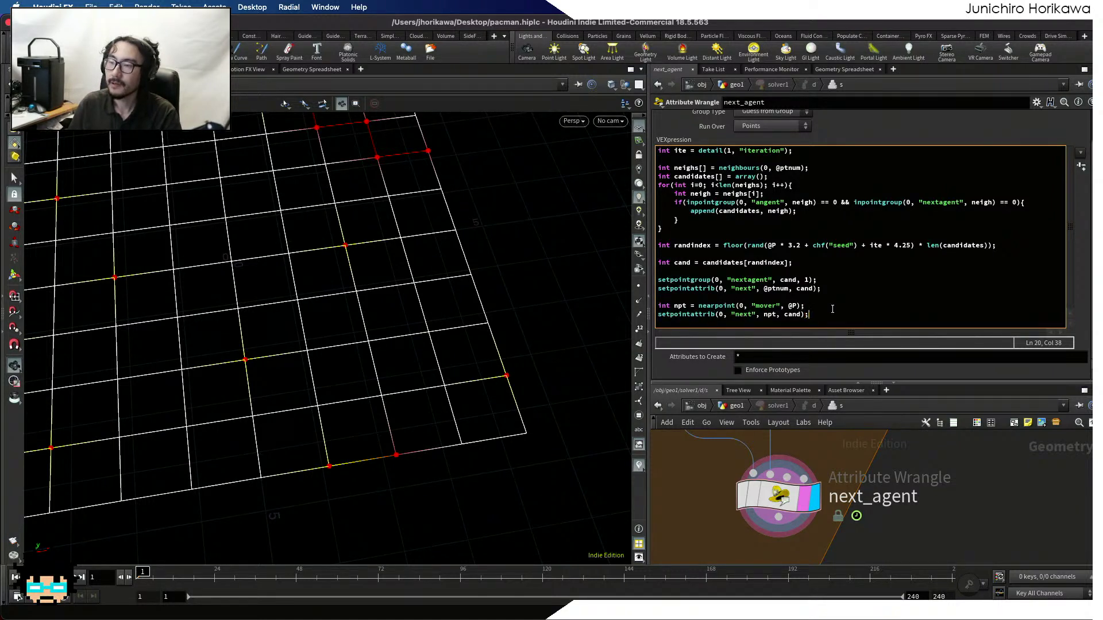
pyautogui.press('Return')
pyautogui.press('Return')
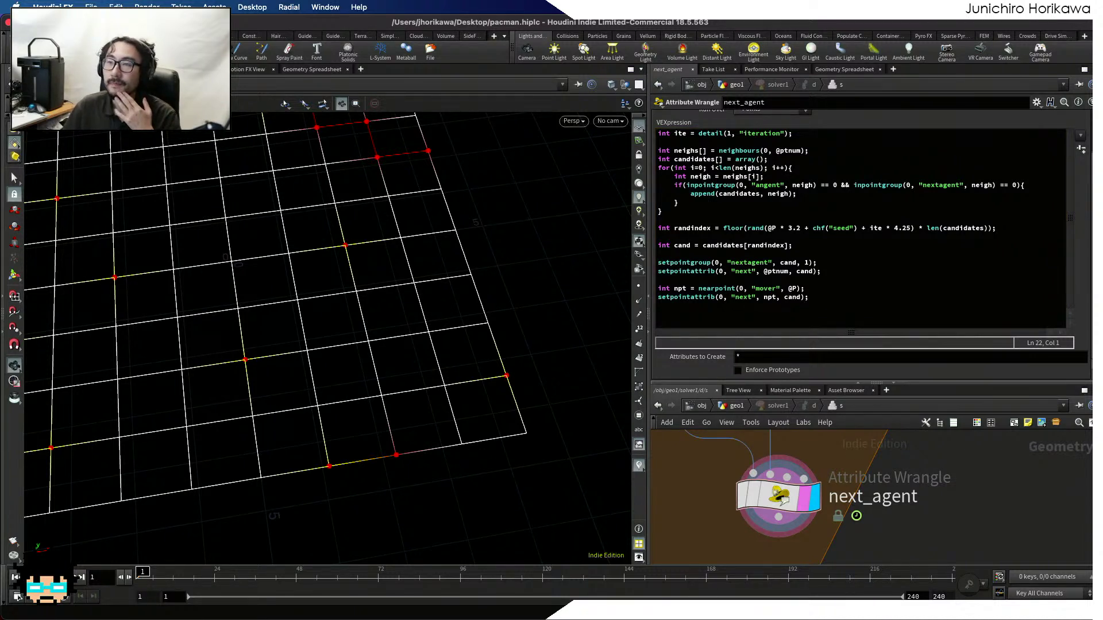
pyautogui.click(688, 322)
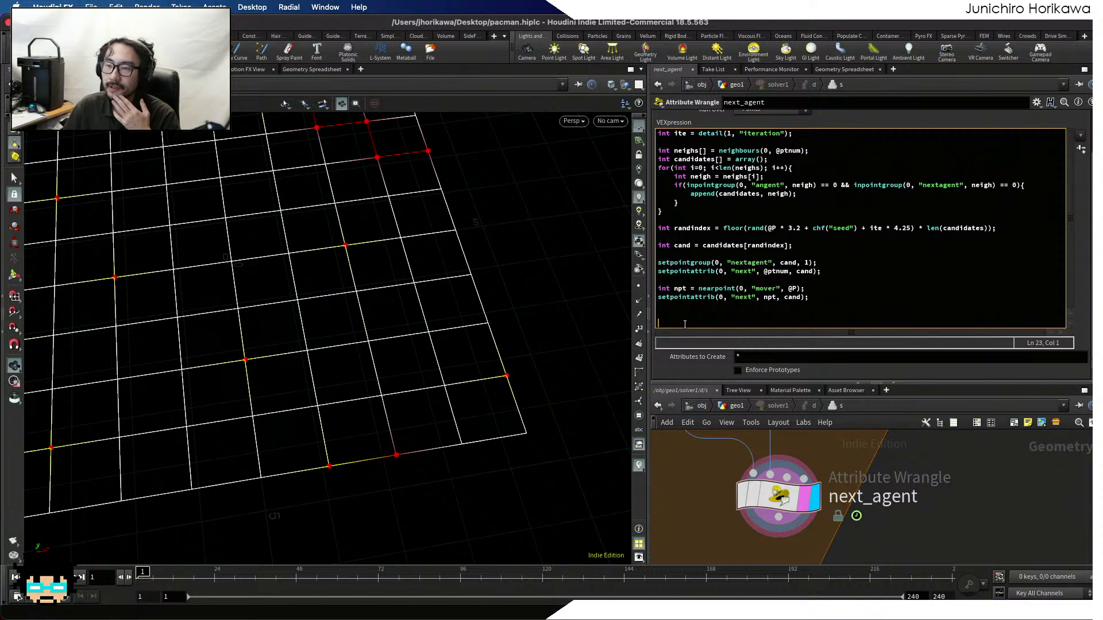
pyautogui.moveTo(697, 382); pyautogui.dragTo(698, 468)
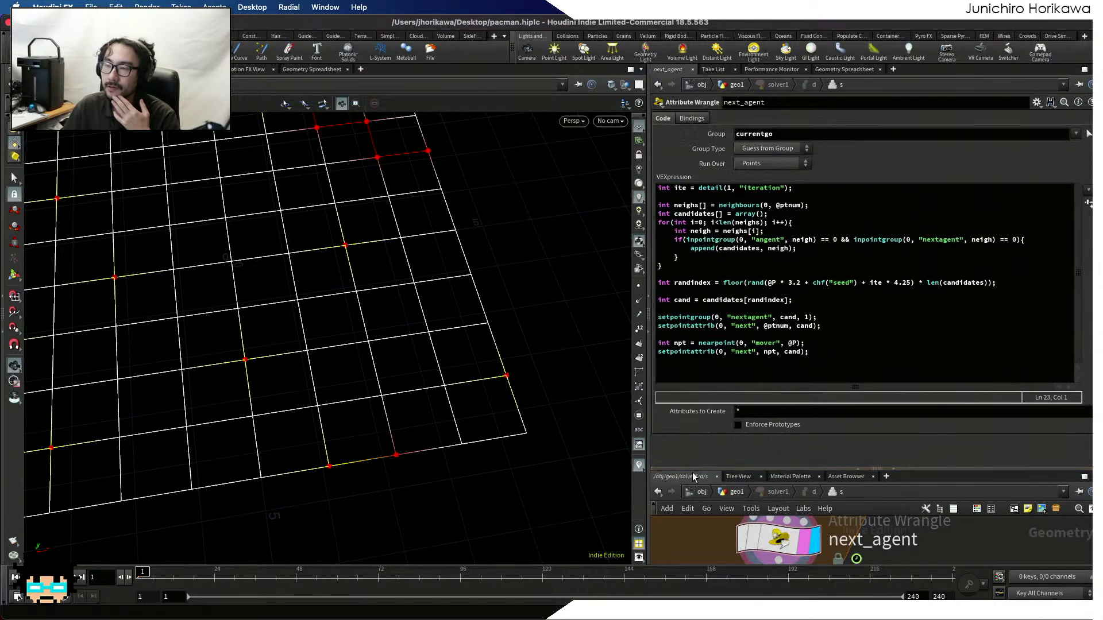
pyautogui.moveTo(797, 134); pyautogui.dragTo(697, 129)
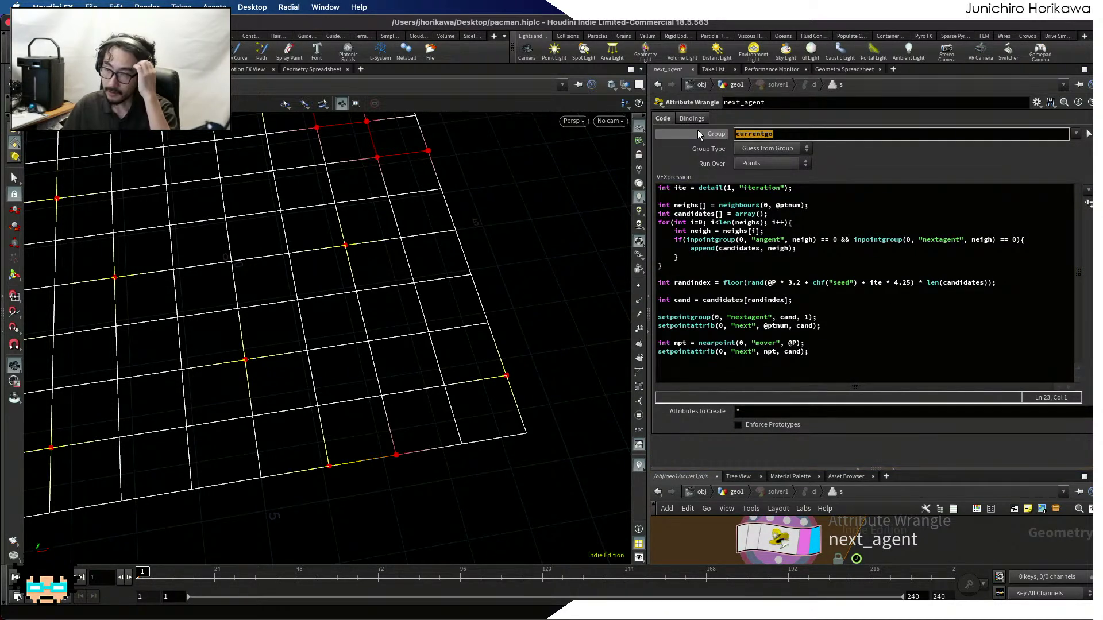
pyautogui.click(681, 373)
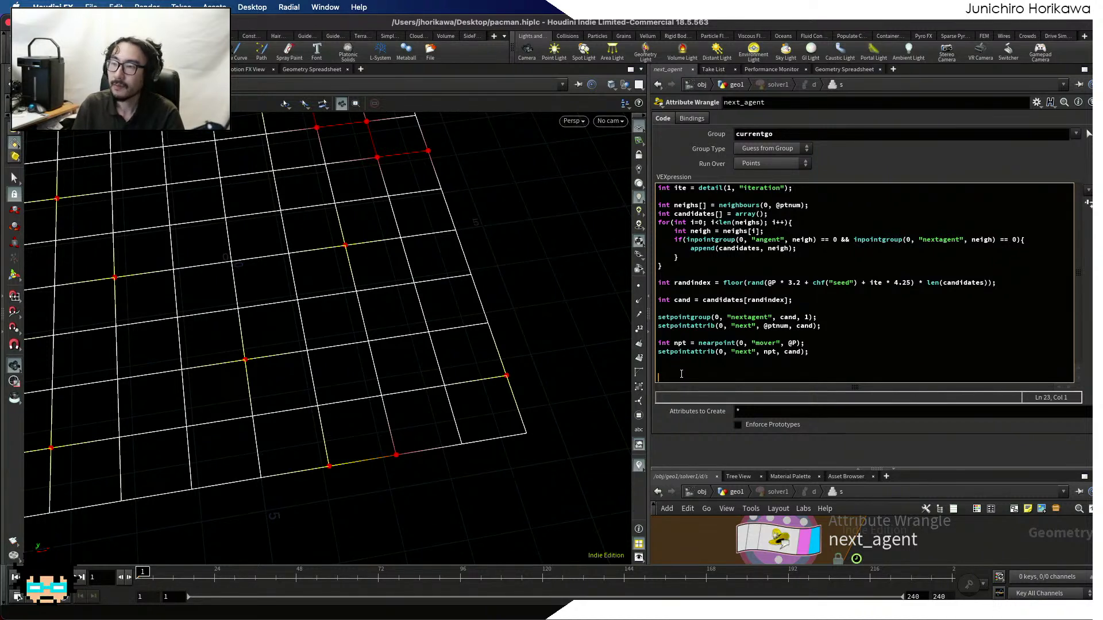
pyautogui.click(764, 134)
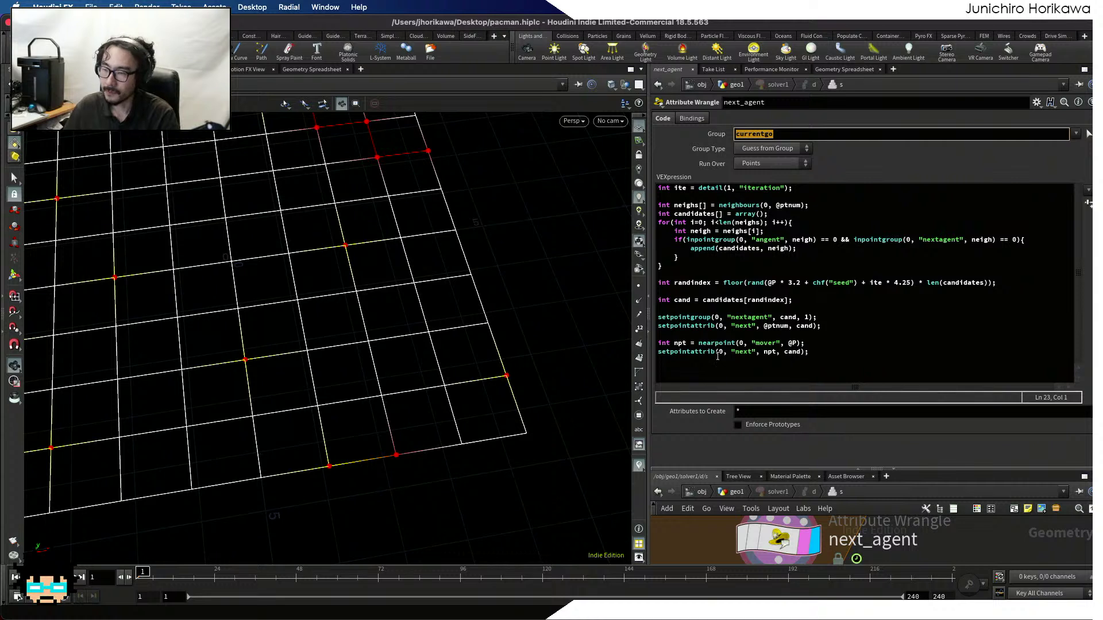
pyautogui.click(710, 377)
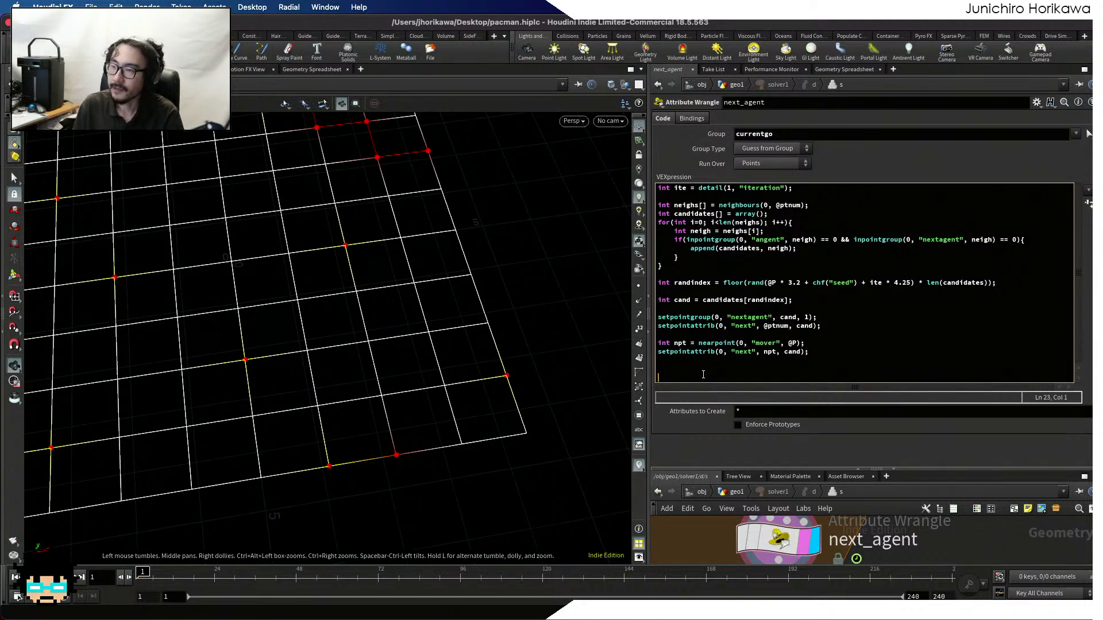
pyautogui.write('setpoint')
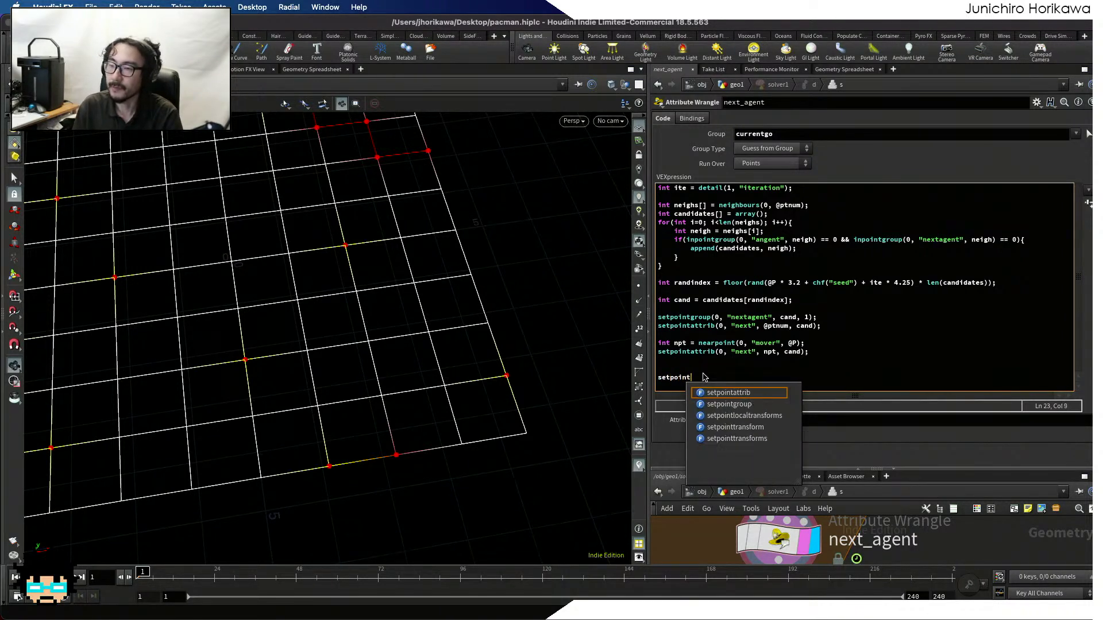
pyautogui.write('group')
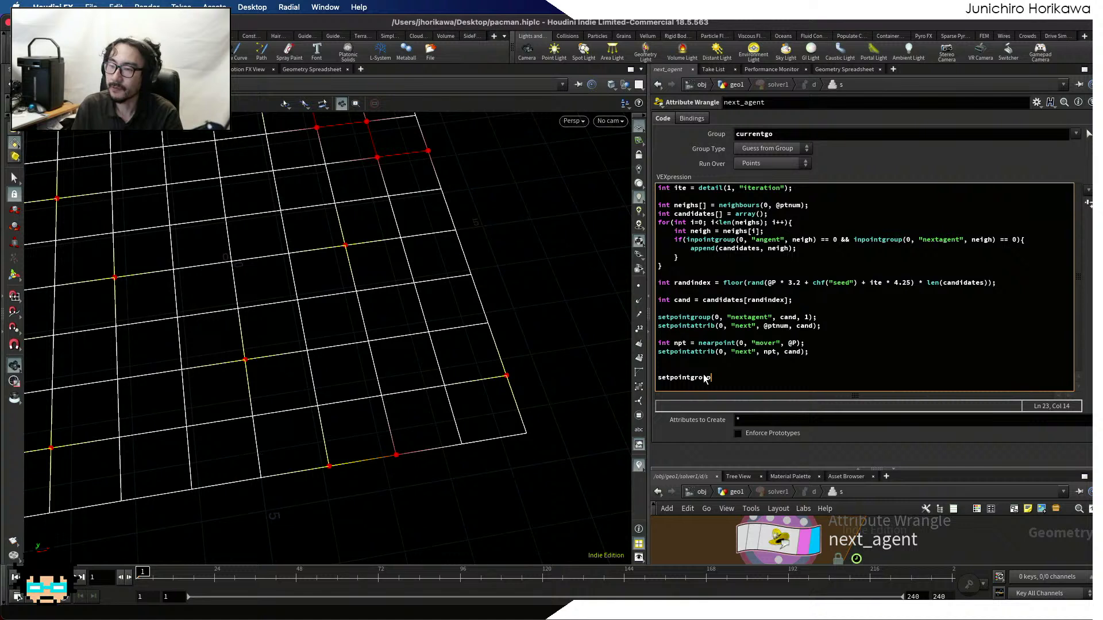
pyautogui.write('(0, ')
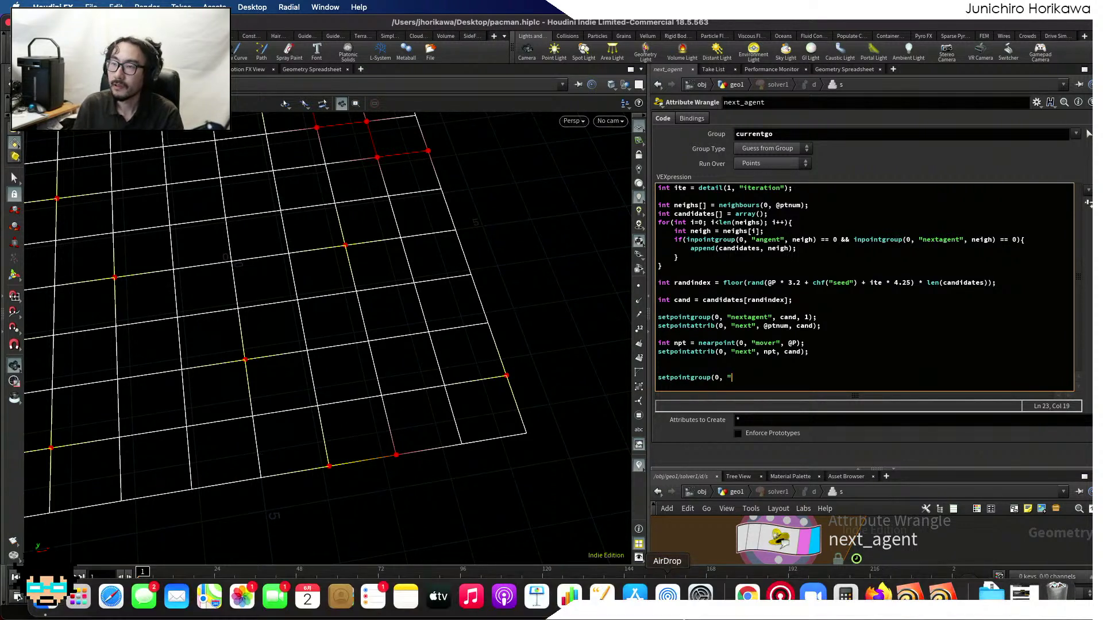
pyautogui.write('"currentgo"')
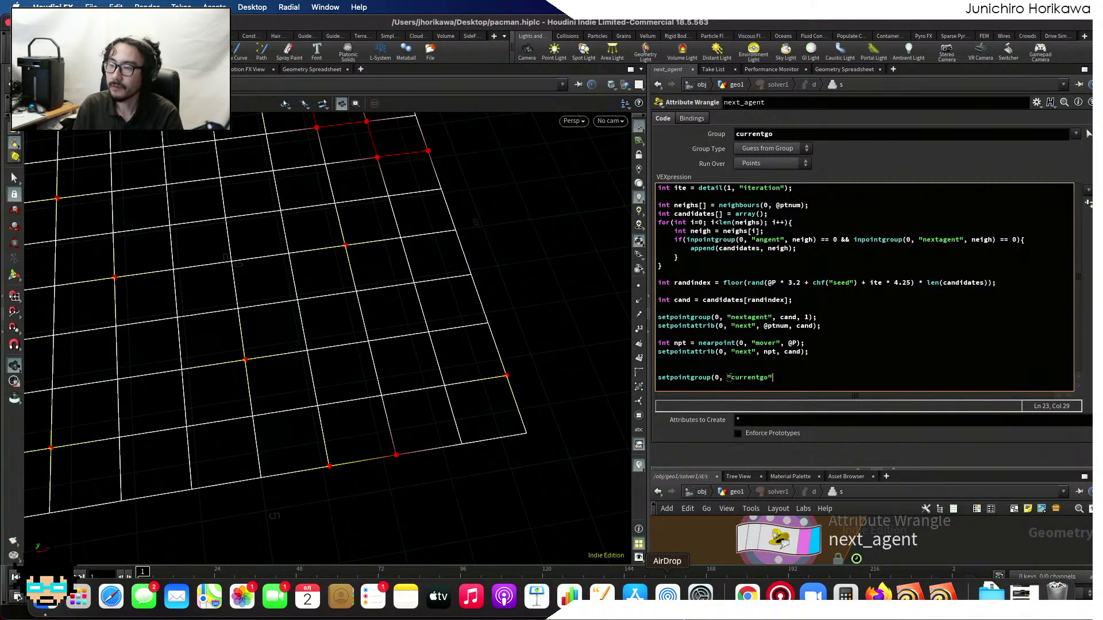
pyautogui.write(', @ptnum')
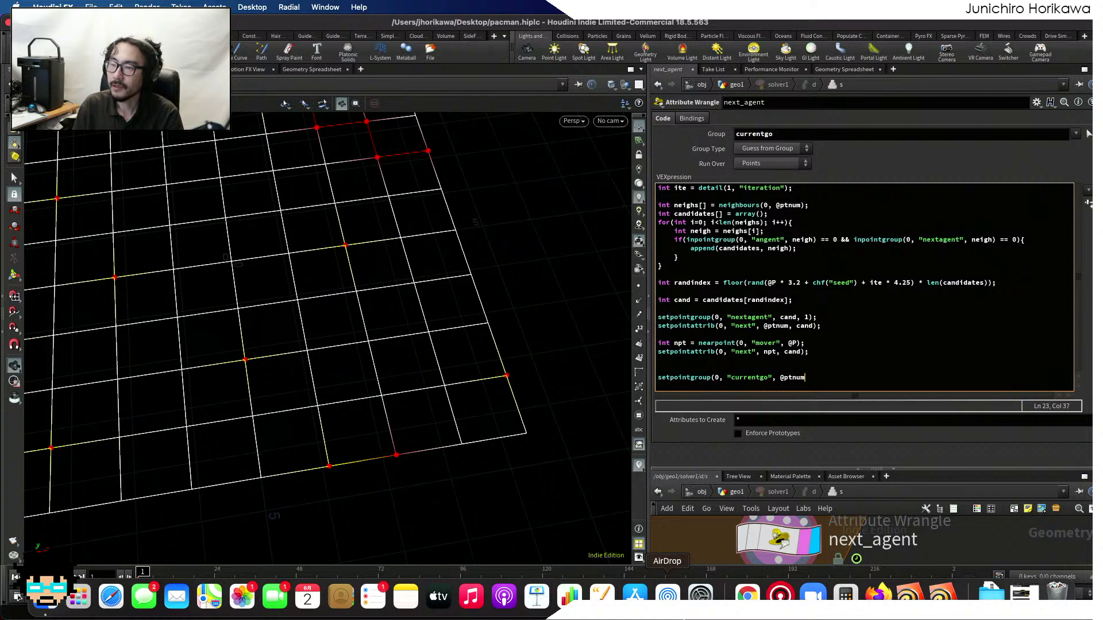
pyautogui.write(', 0);')
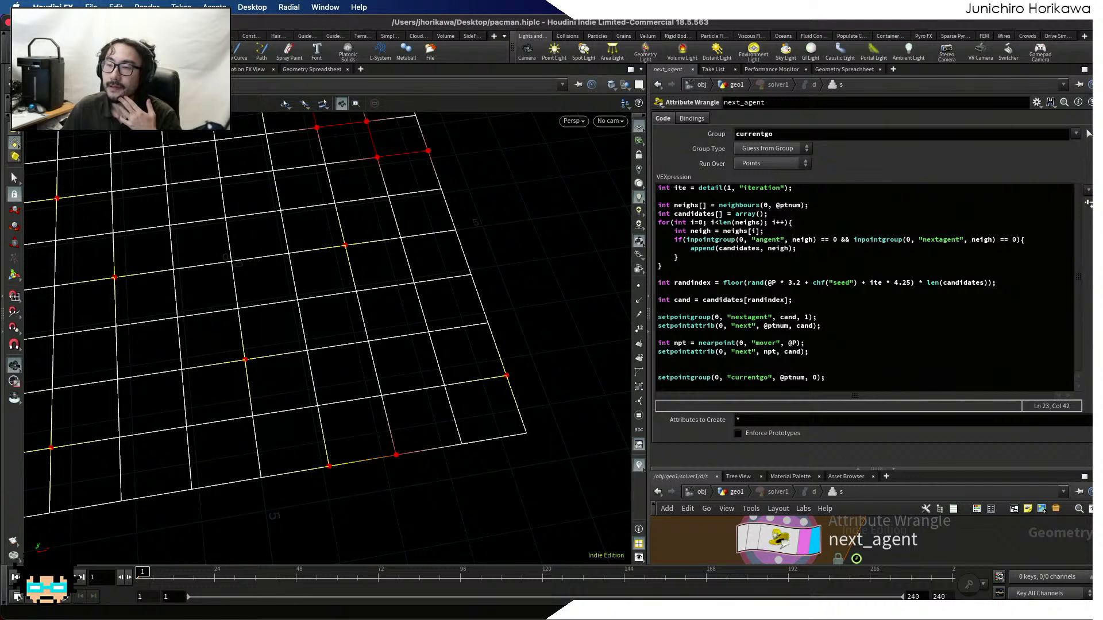
pyautogui.click(785, 265)
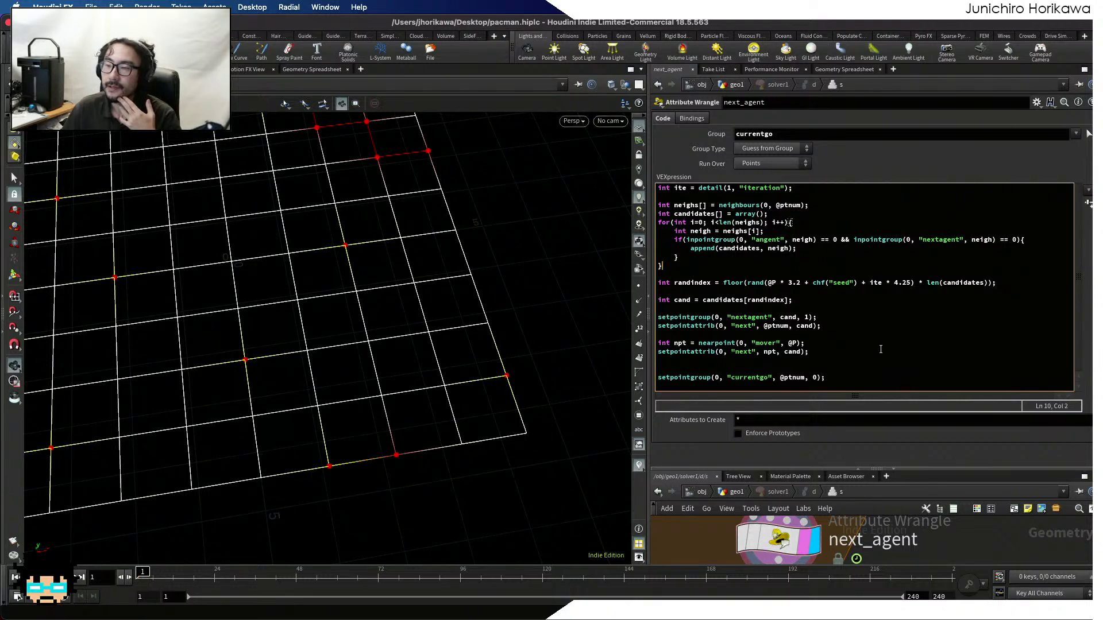
# Enlarge the network area around next_agent and foreach_end1, and frame the whole grid in the viewport
pyautogui.moveTo(937, 469); pyautogui.dragTo(923, 321)
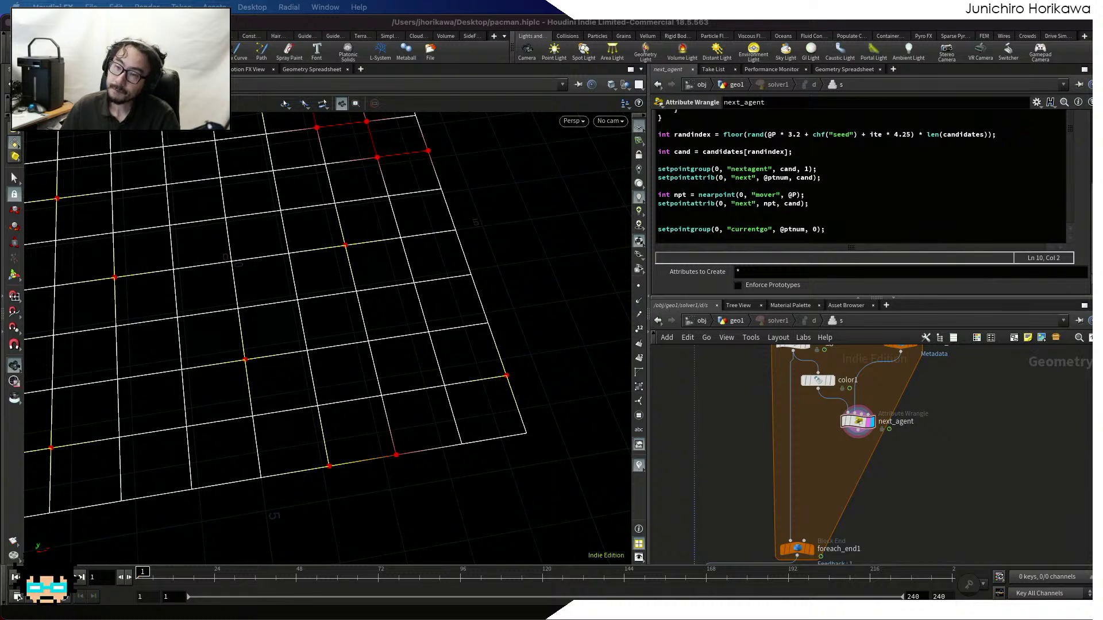
pyautogui.scroll(-5, 467, 219)
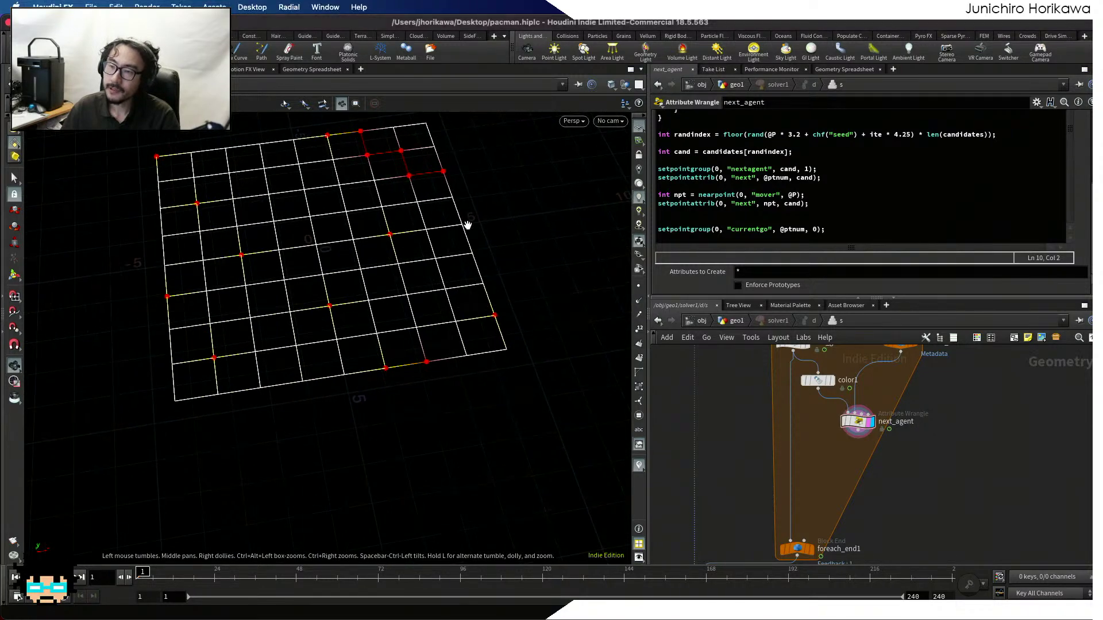
pyautogui.moveTo(468, 224); pyautogui.dragTo(468, 274)
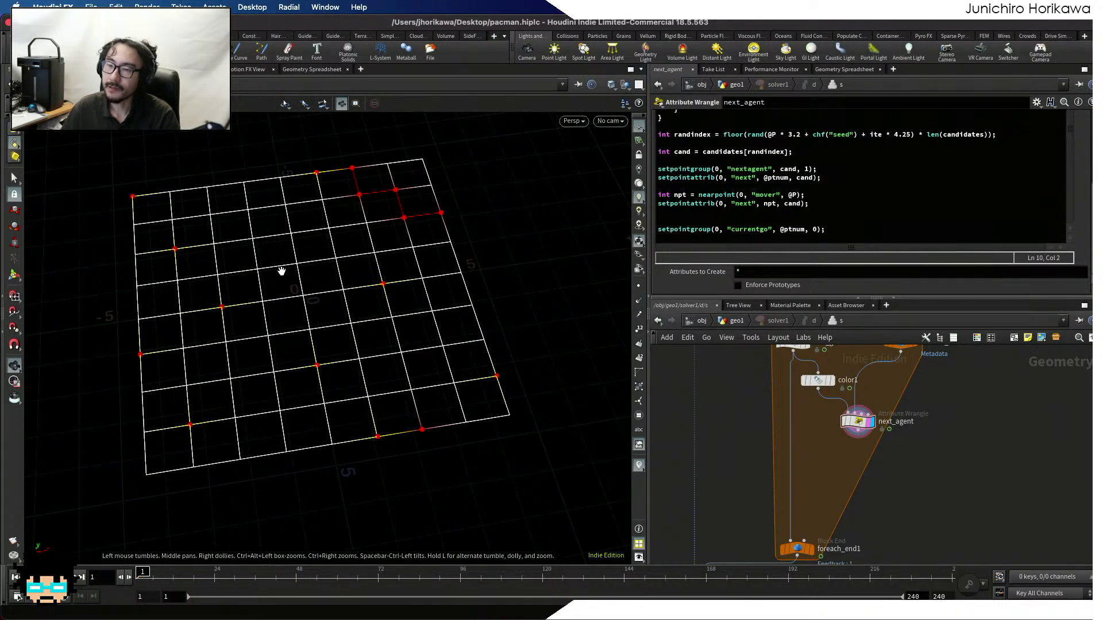
pyautogui.scroll(-1, 830, 445)
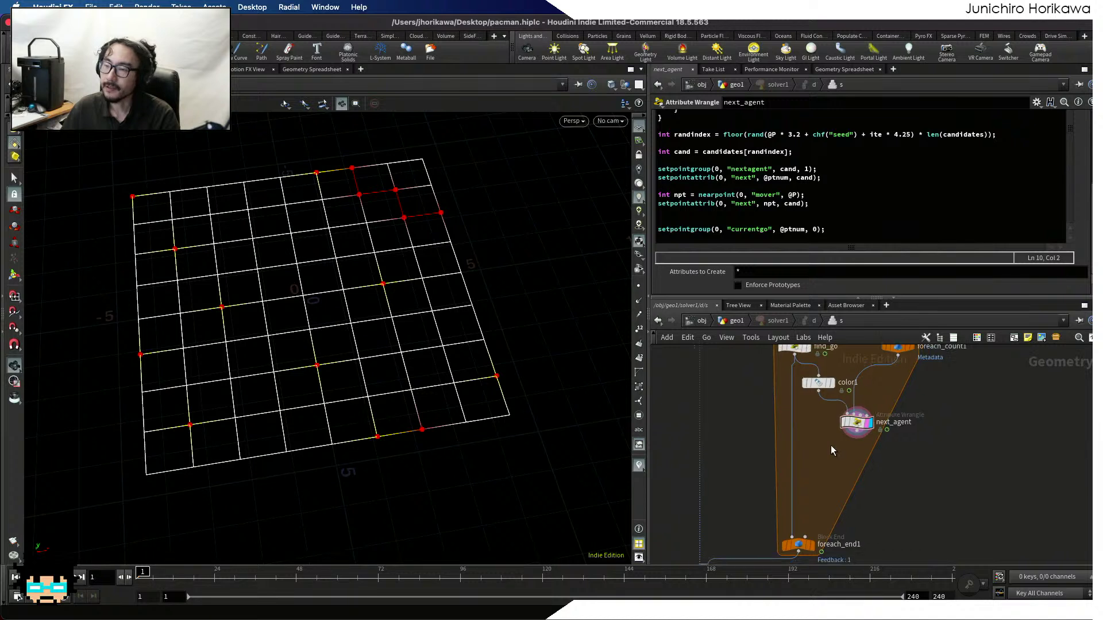
# Examine the for-each loop network around next_agent and the red points on the grid
pyautogui.scroll(-3, 830, 446)
pyautogui.scroll(2, 833, 437)
pyautogui.scroll(-2, 836, 431)
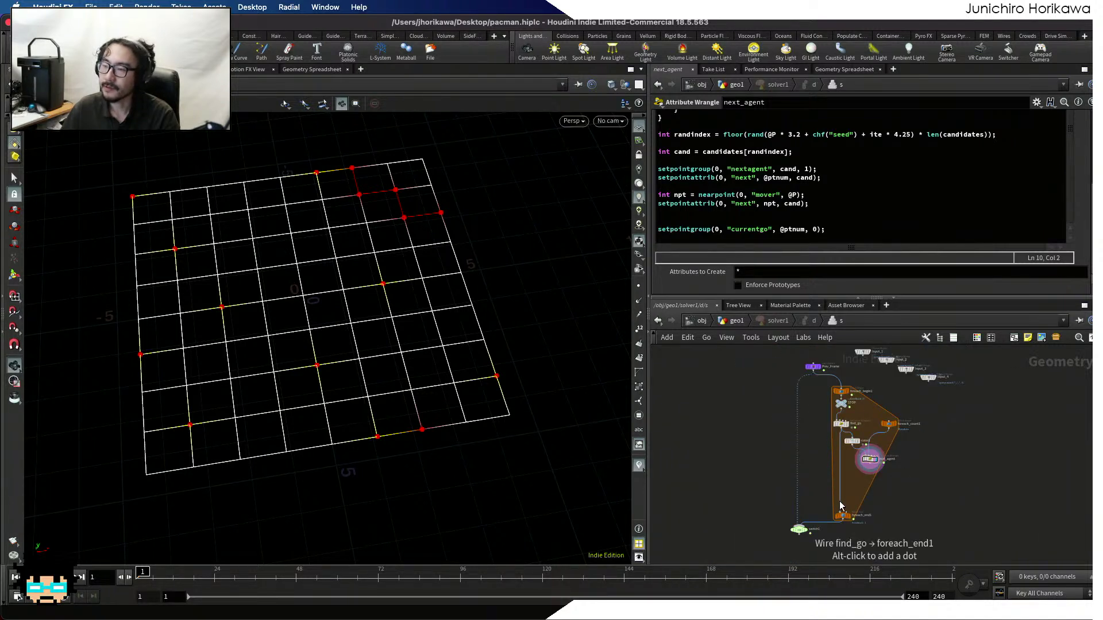
pyautogui.scroll(3, 841, 513)
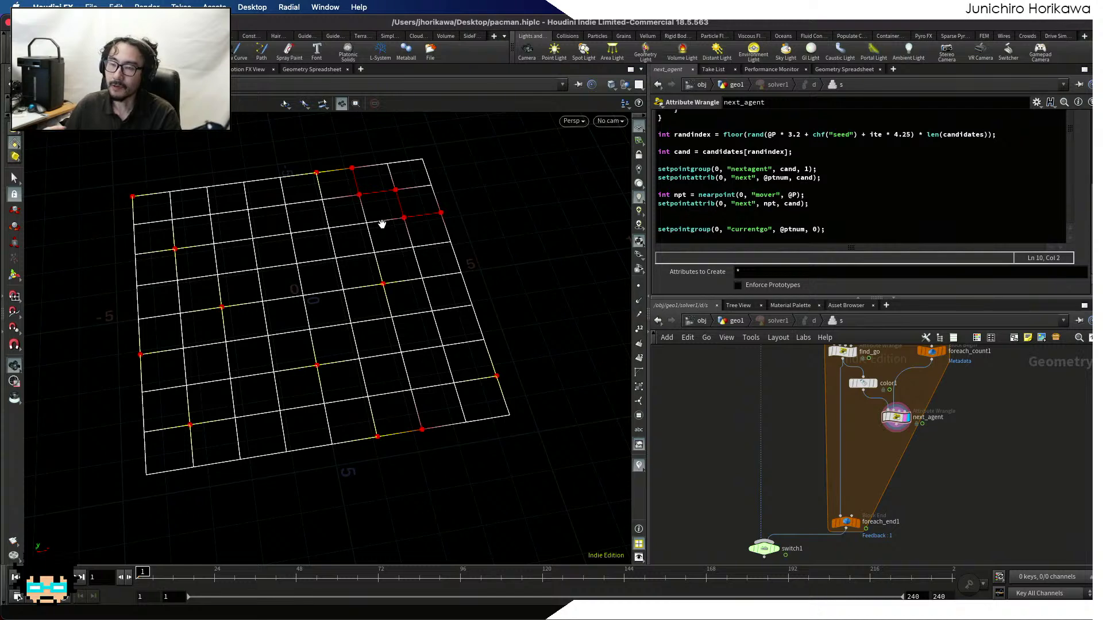
pyautogui.moveTo(384, 205); pyautogui.dragTo(376, 209)
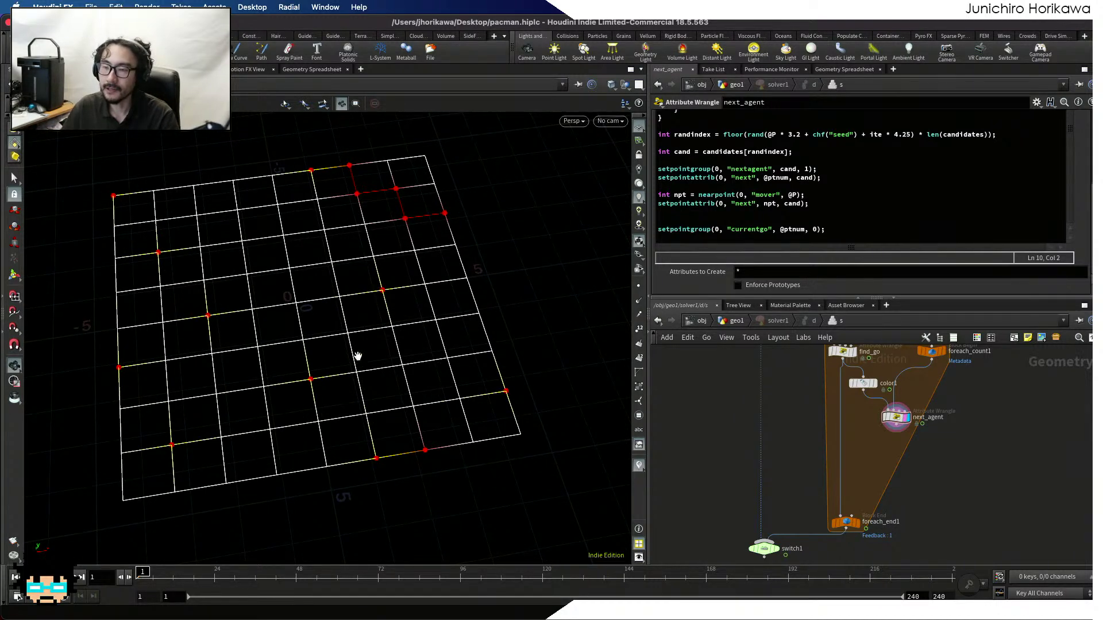
pyautogui.scroll(3, 382, 288)
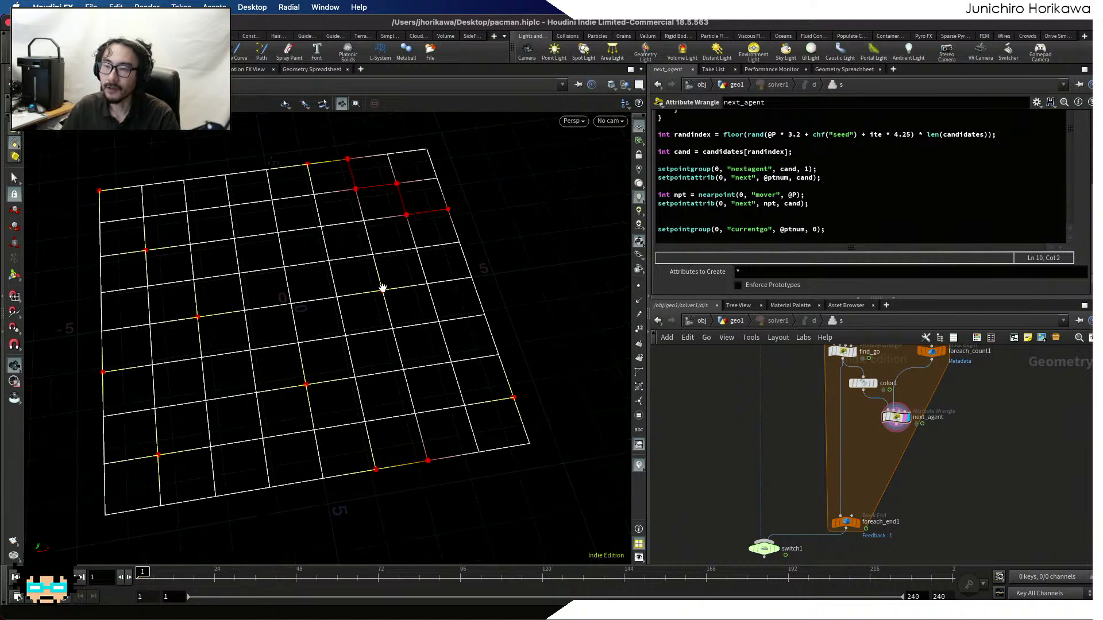
pyautogui.scroll(1, 383, 290)
pyautogui.scroll(-1, 386, 297)
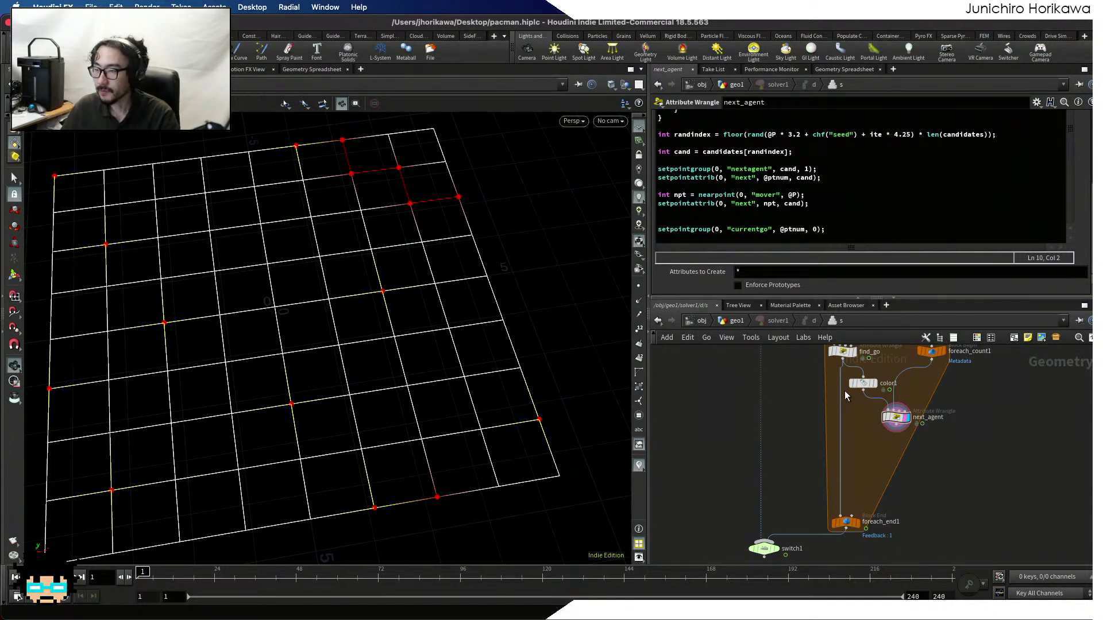
# Add an Attribute Wrangle below next_agent, with next_agent's output wired into its first input
pyautogui.press('Tab')
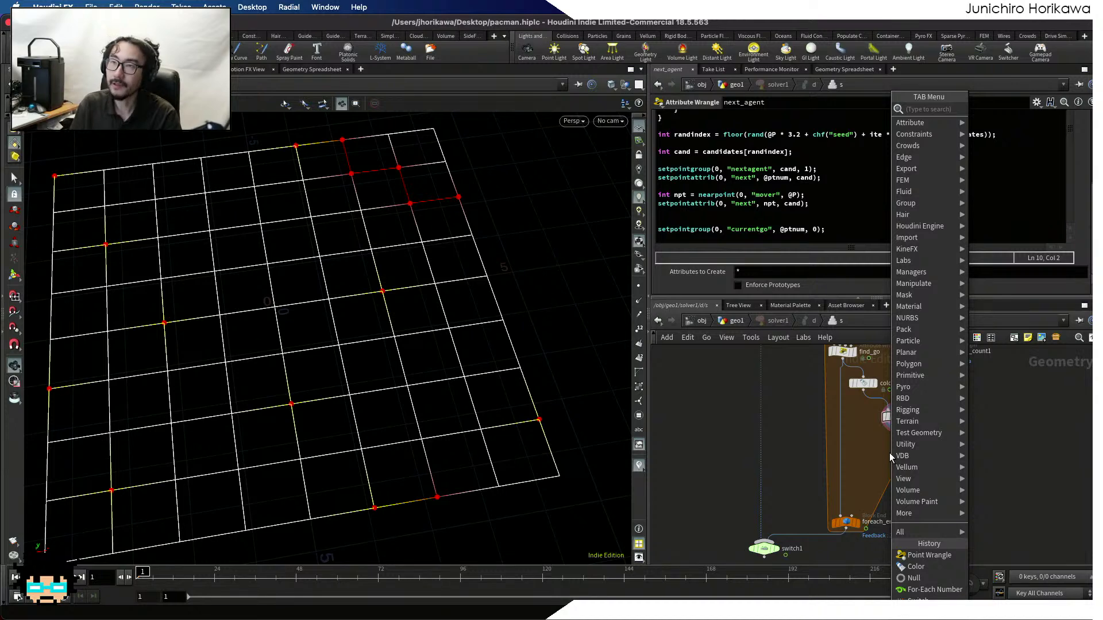
pyautogui.write('attribut')
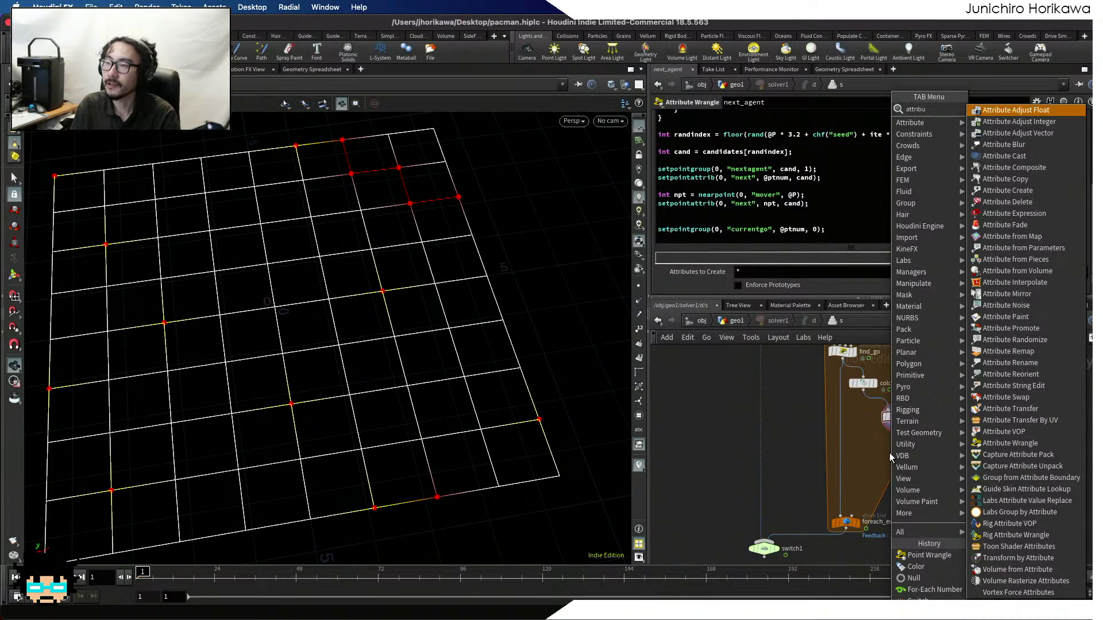
pyautogui.press('BackSpace')
pyautogui.press('BackSpace')
pyautogui.press('BackSpace')
pyautogui.press('BackSpace')
pyautogui.press('BackSpace')
pyautogui.press('BackSpace')
pyautogui.press('BackSpace')
pyautogui.press('BackSpace')
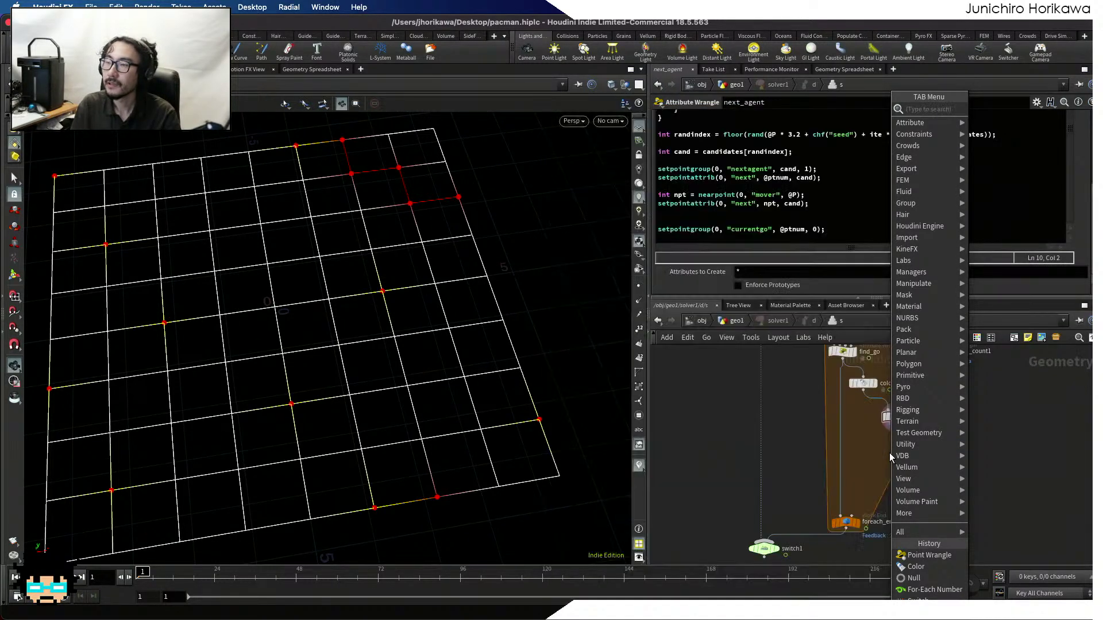
pyautogui.write('attribute')
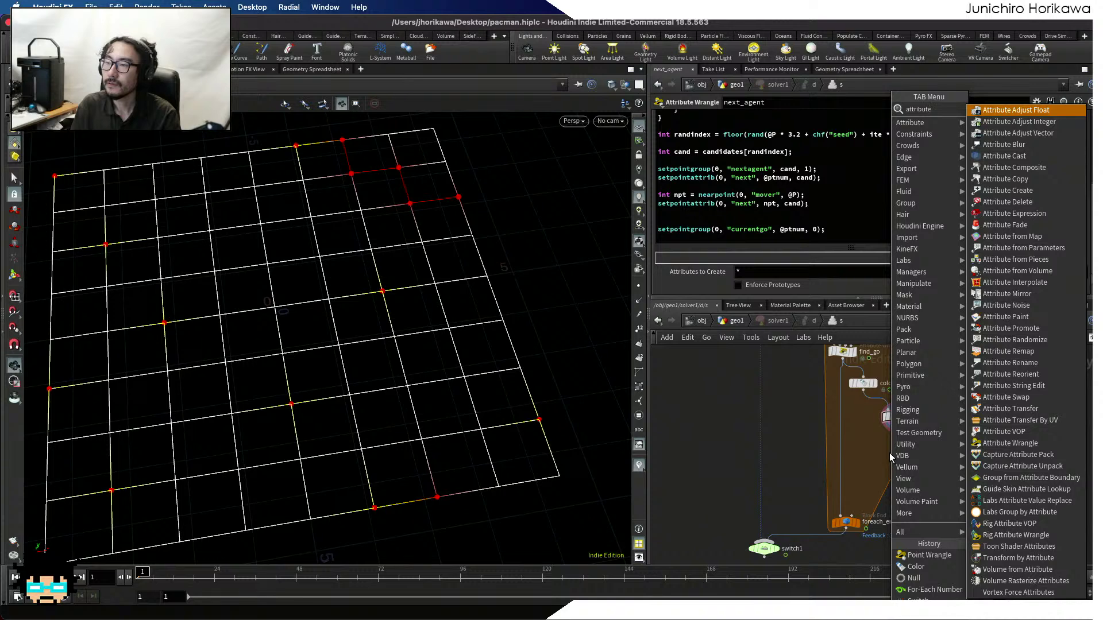
pyautogui.write(' wr')
pyautogui.press('Return')
pyautogui.click(890, 453)
pyautogui.scroll(5, 890, 453)
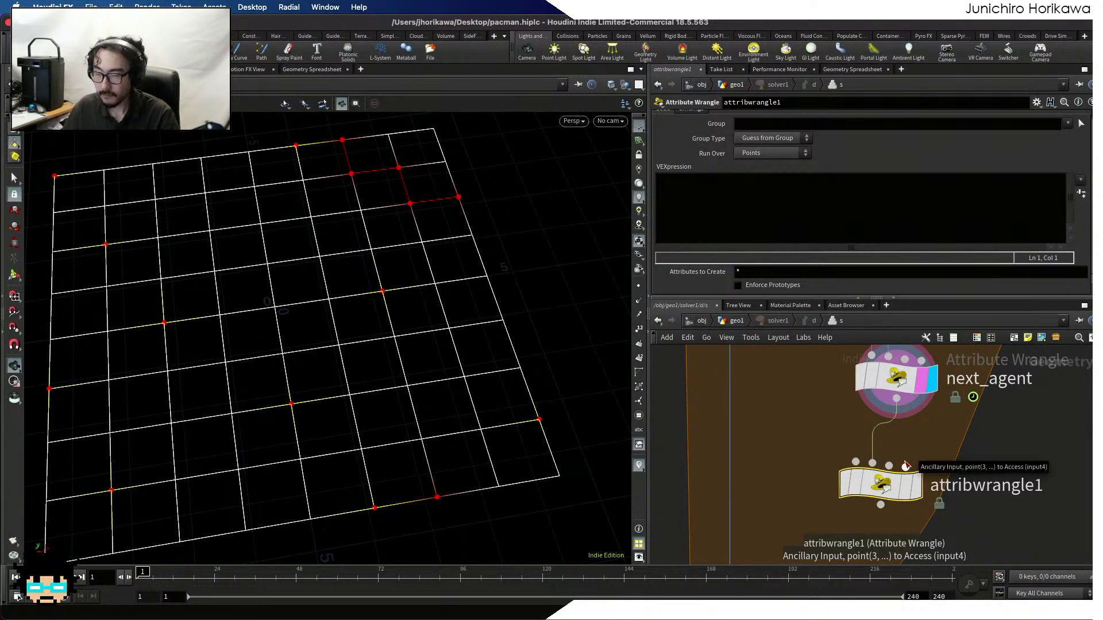
pyautogui.hotkey('ctrl', 'z')
# Rename the new wrangle as count and make it the displayed node
pyautogui.doubleClick(976, 486)
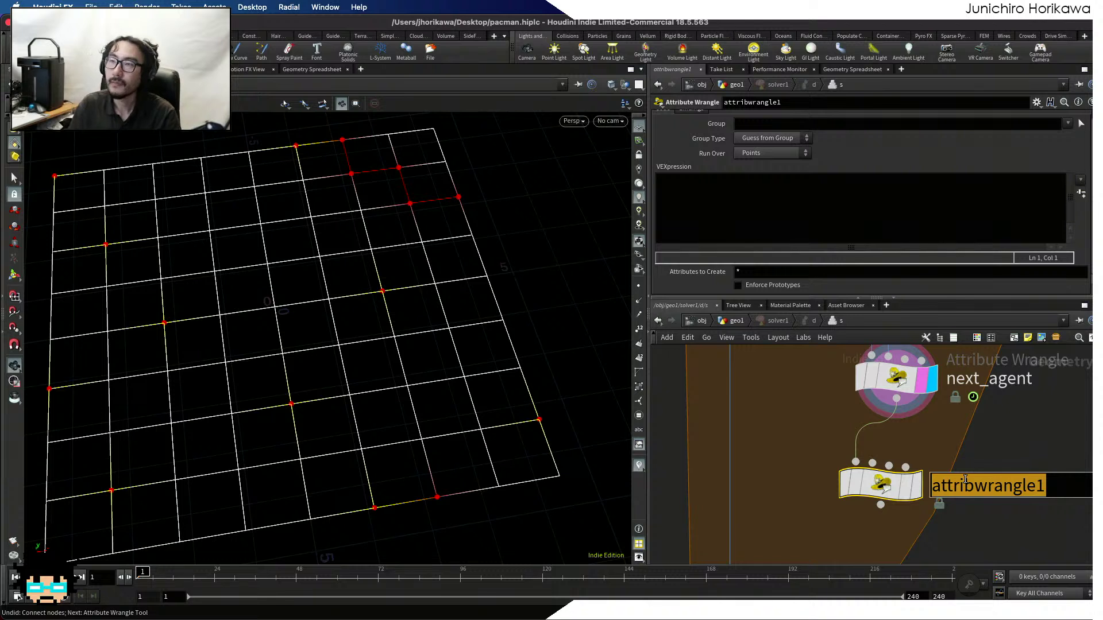
pyautogui.write('next')
pyautogui.press('BackSpace')
pyautogui.press('BackSpace')
pyautogui.press('BackSpace')
pyautogui.press('BackSpace')
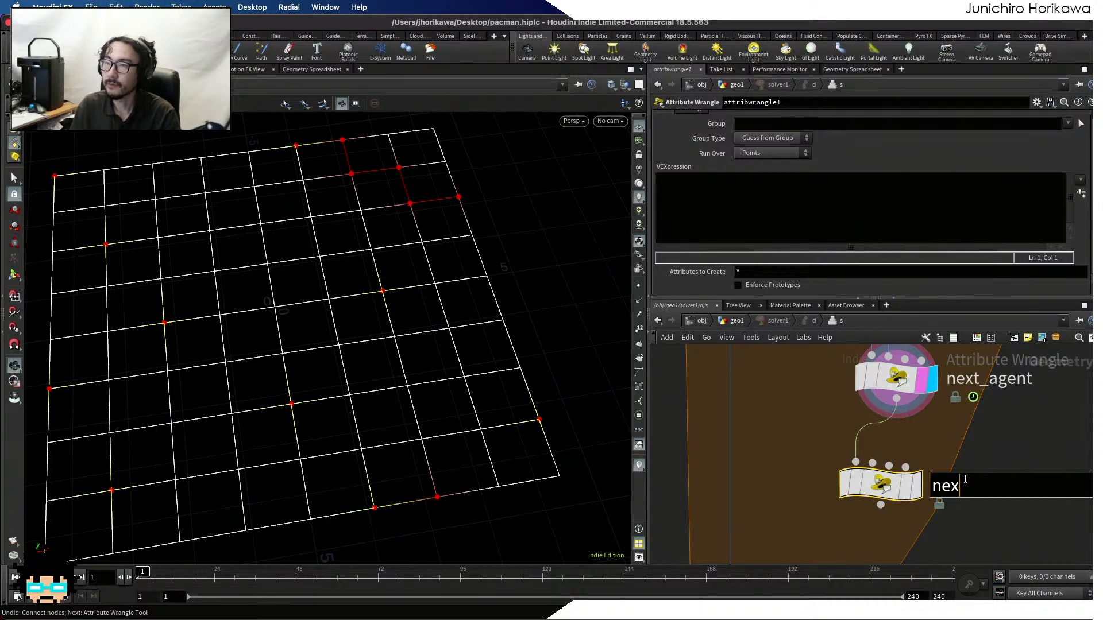
pyautogui.write('count_')
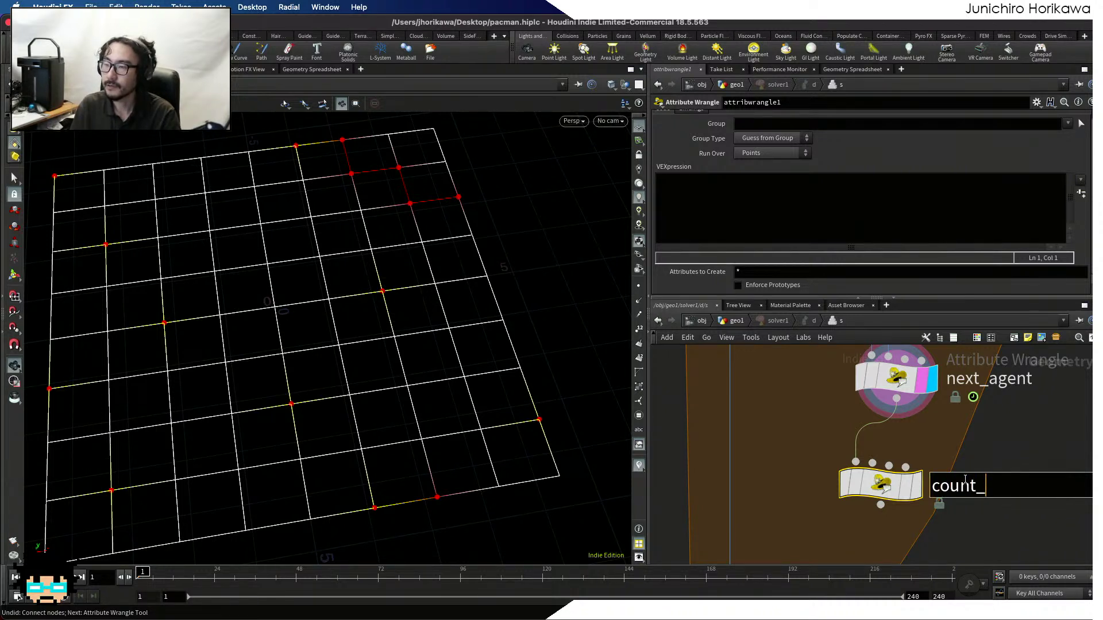
pyautogui.press('BackSpace')
pyautogui.press('Return')
pyautogui.press('r')
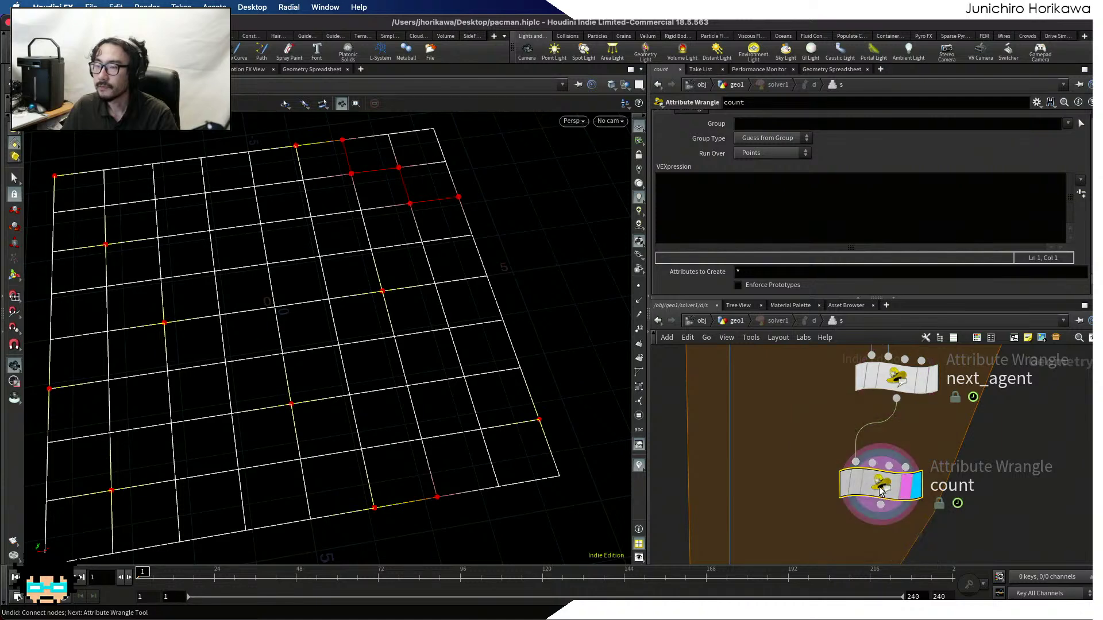
pyautogui.scroll(-5, 880, 490)
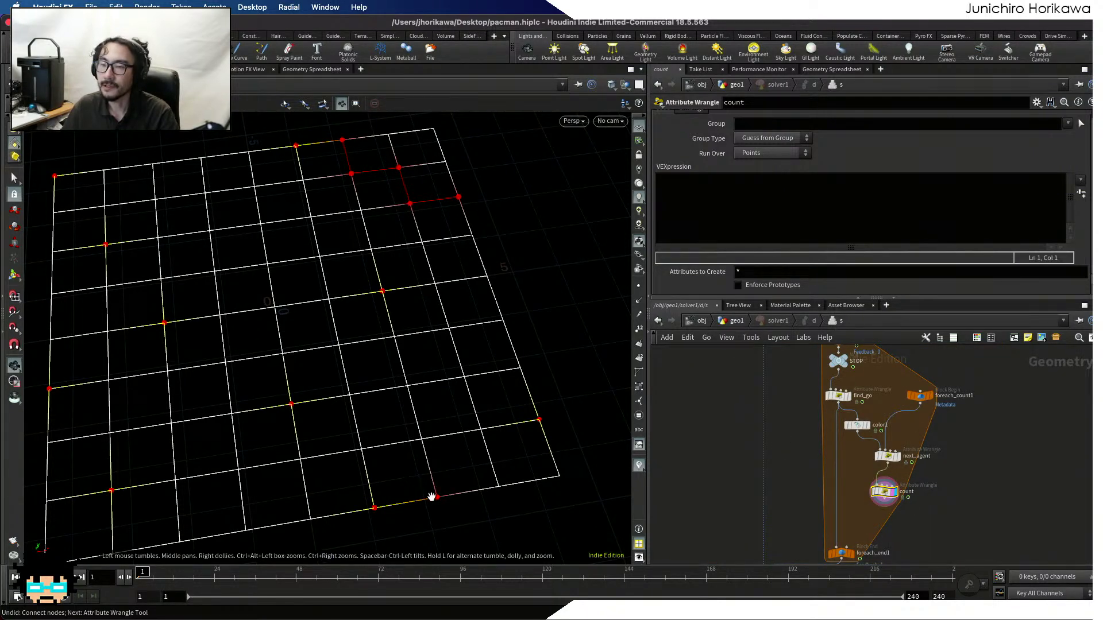
pyautogui.press('h')
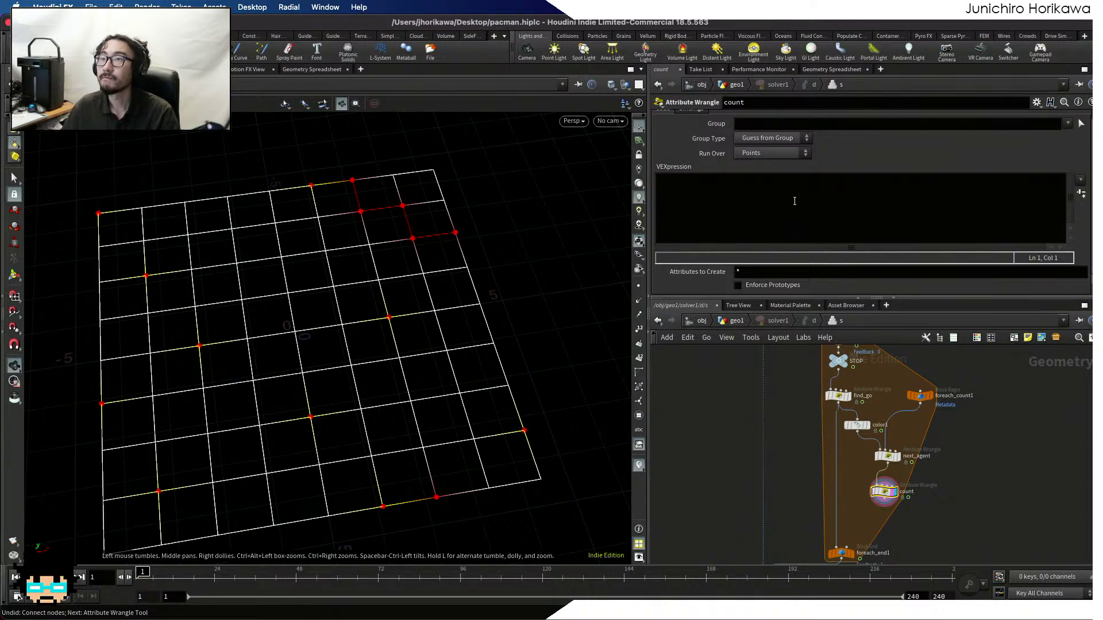
pyautogui.moveTo(393, 241); pyautogui.dragTo(375, 229)
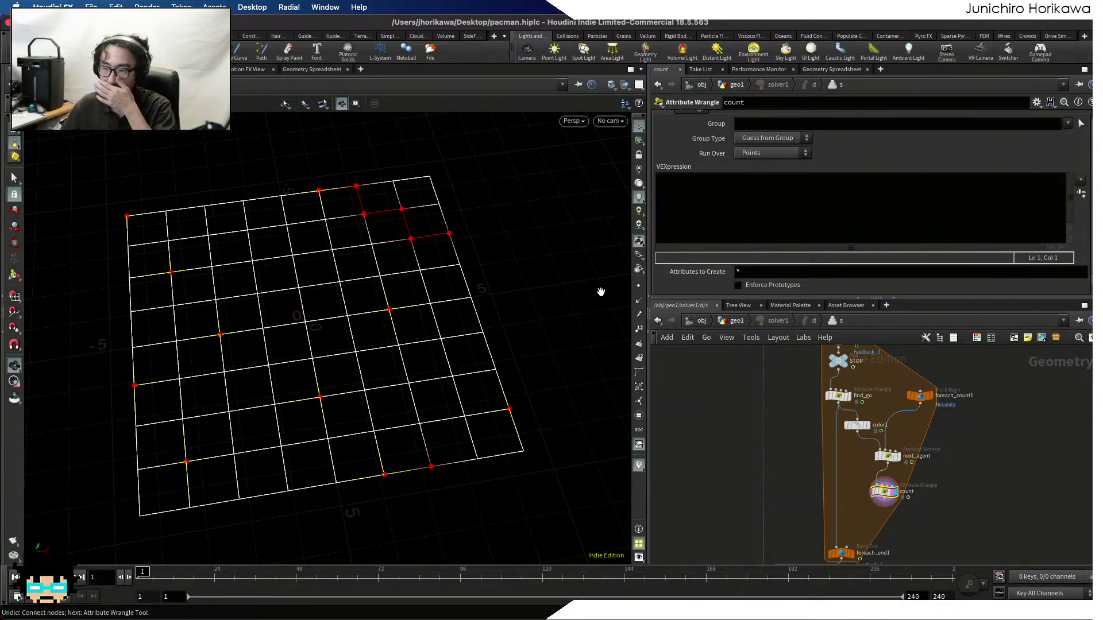
pyautogui.scroll(-5, 877, 404)
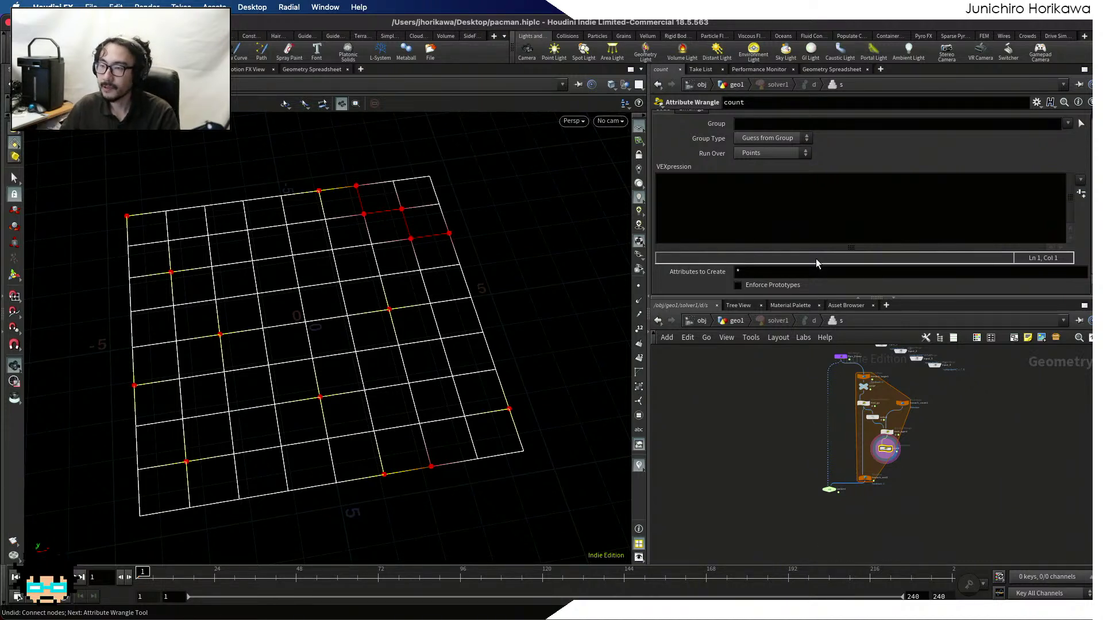
# Write the first VEX line of the count wrangle: int gos = npointsgroup(0, "go");
pyautogui.click(801, 222)
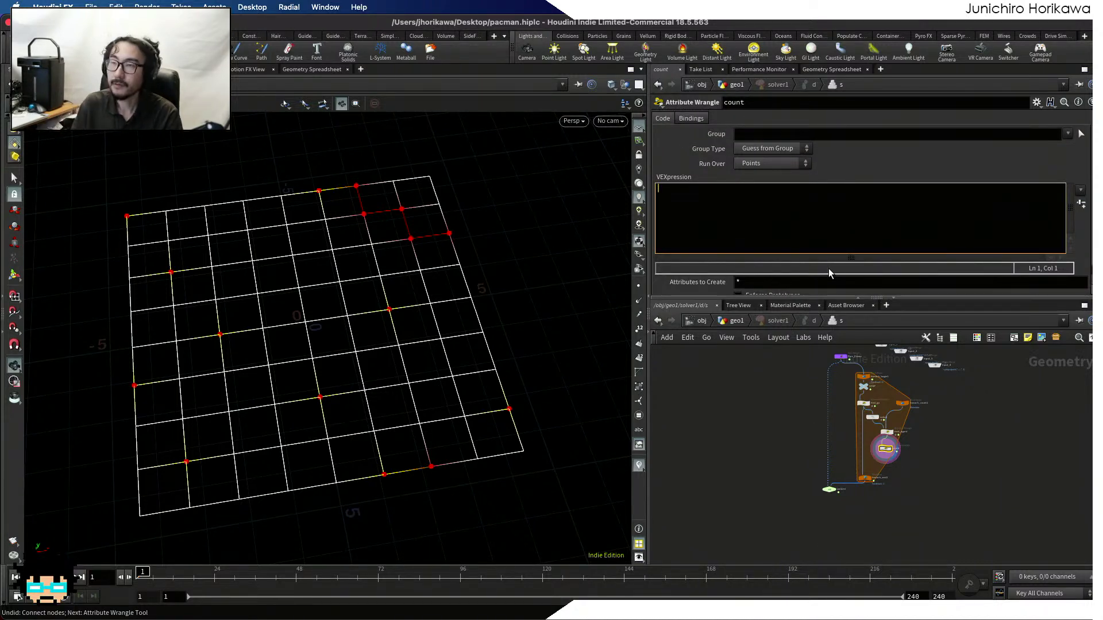
pyautogui.write('int gos ')
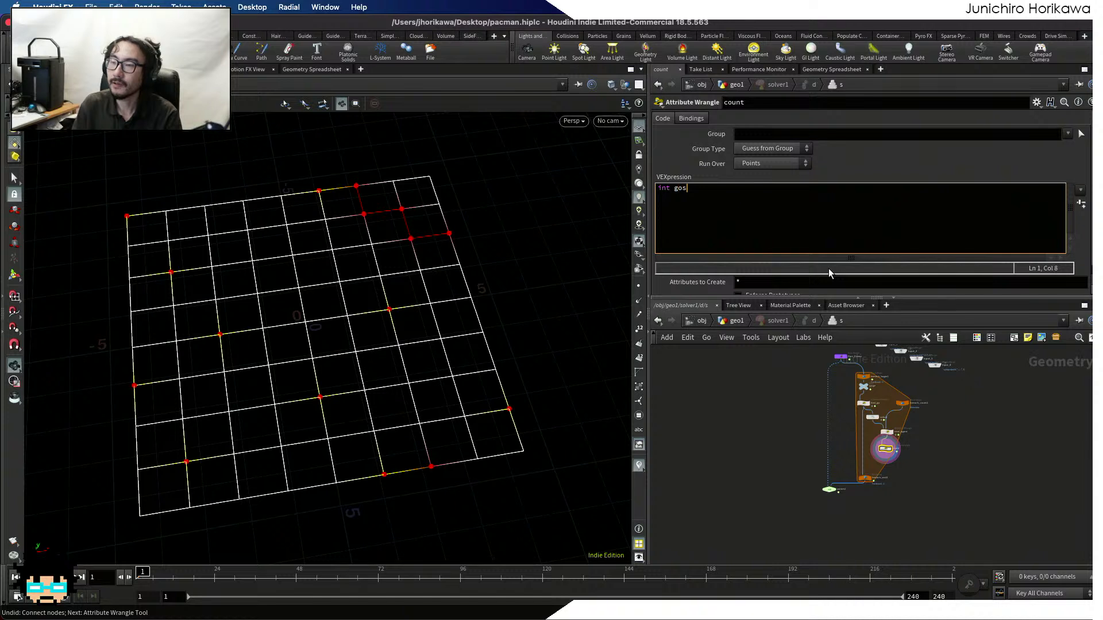
pyautogui.write('= npoinb')
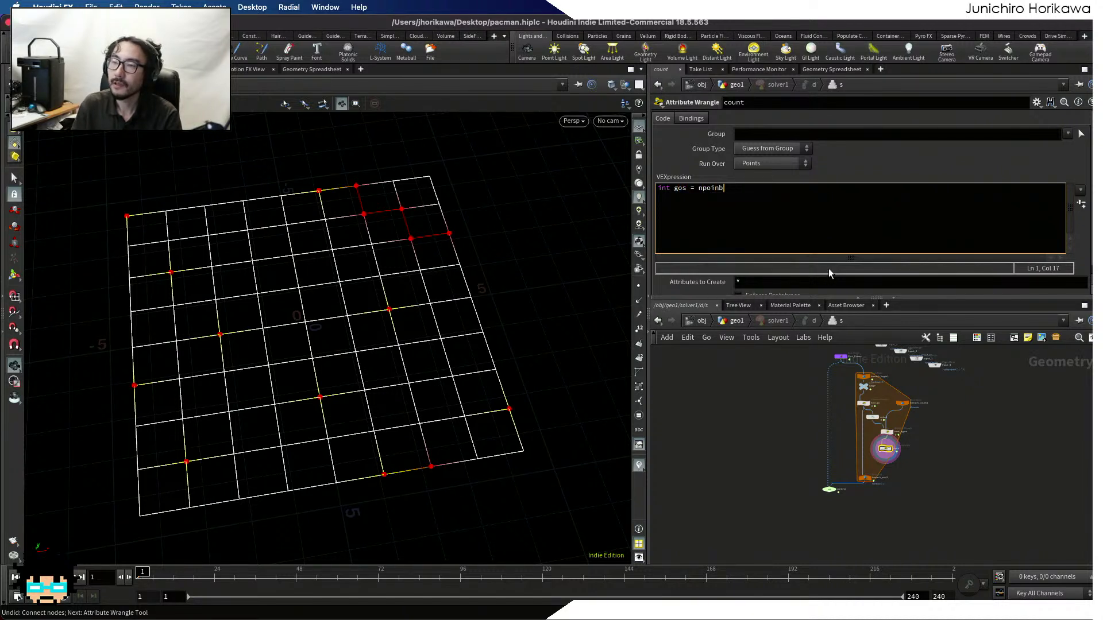
pyautogui.press('BackSpace')
pyautogui.press('BackSpace')
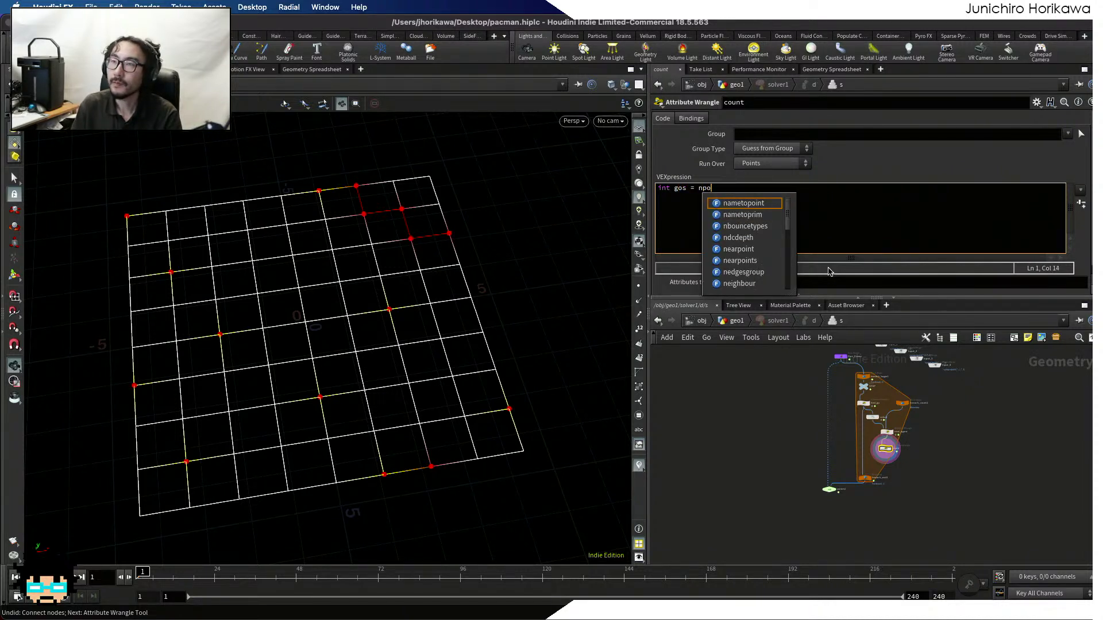
pyautogui.write('ints')
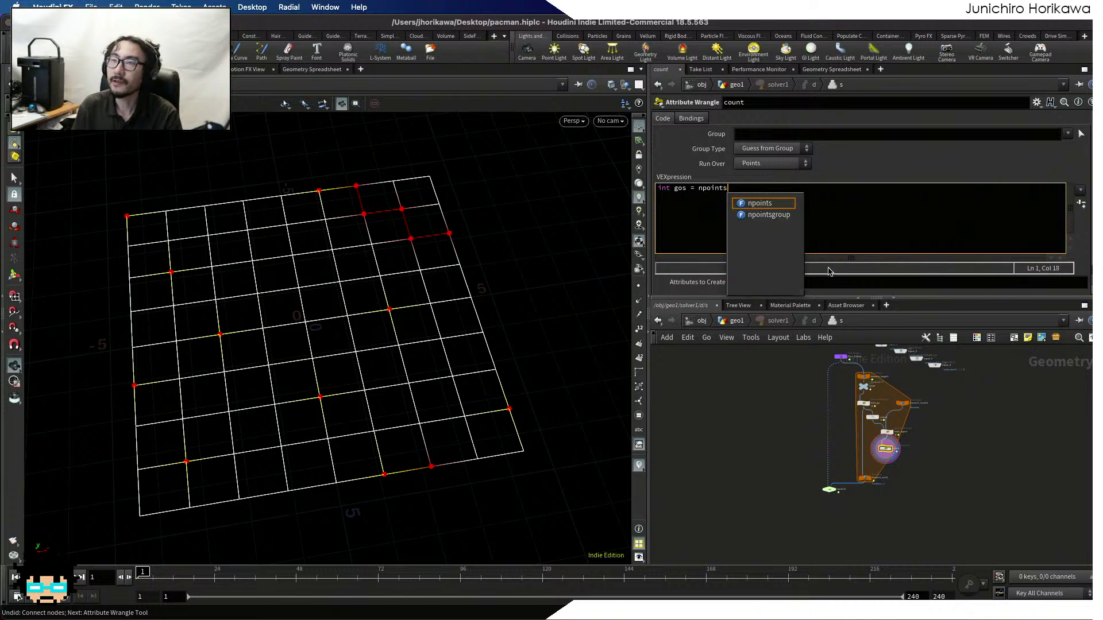
pyautogui.write('group')
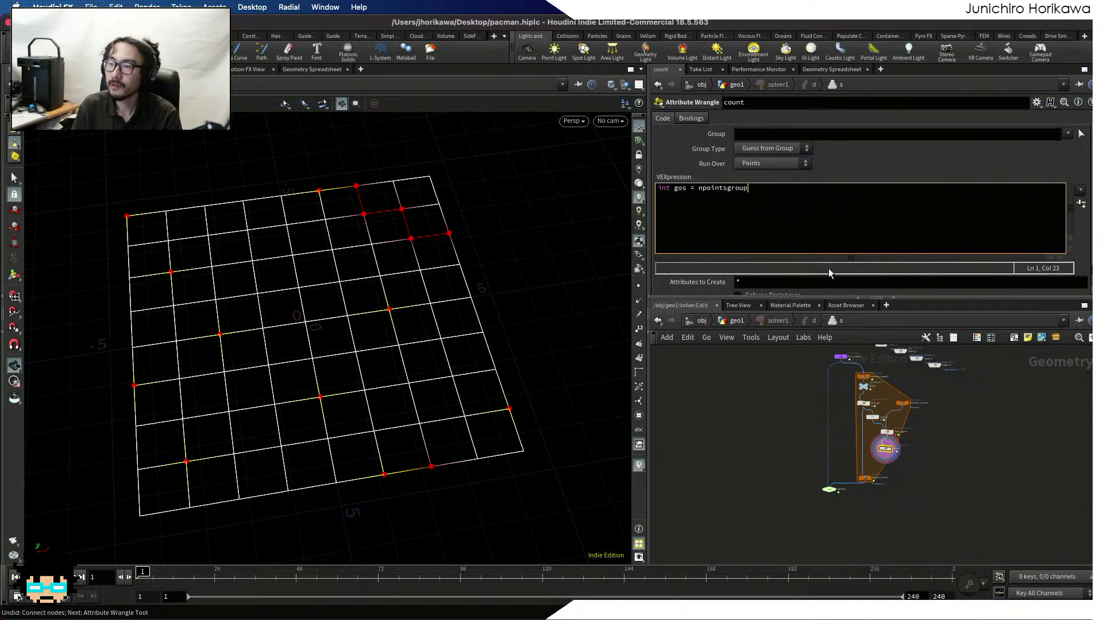
pyautogui.write('(0, ')
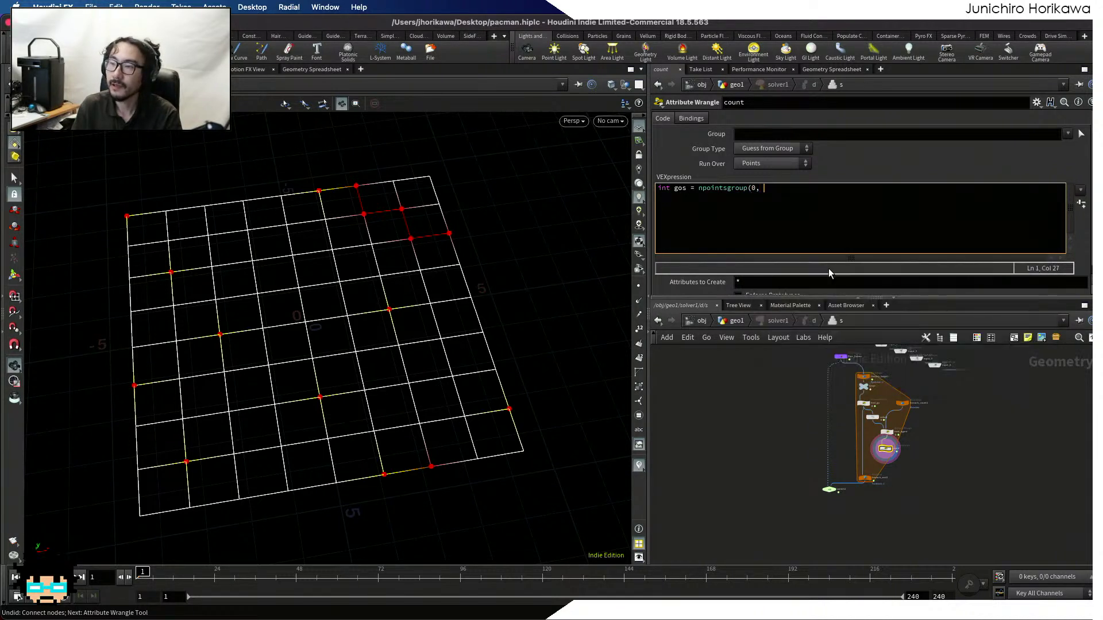
pyautogui.write('"go");')
pyautogui.press('Return')
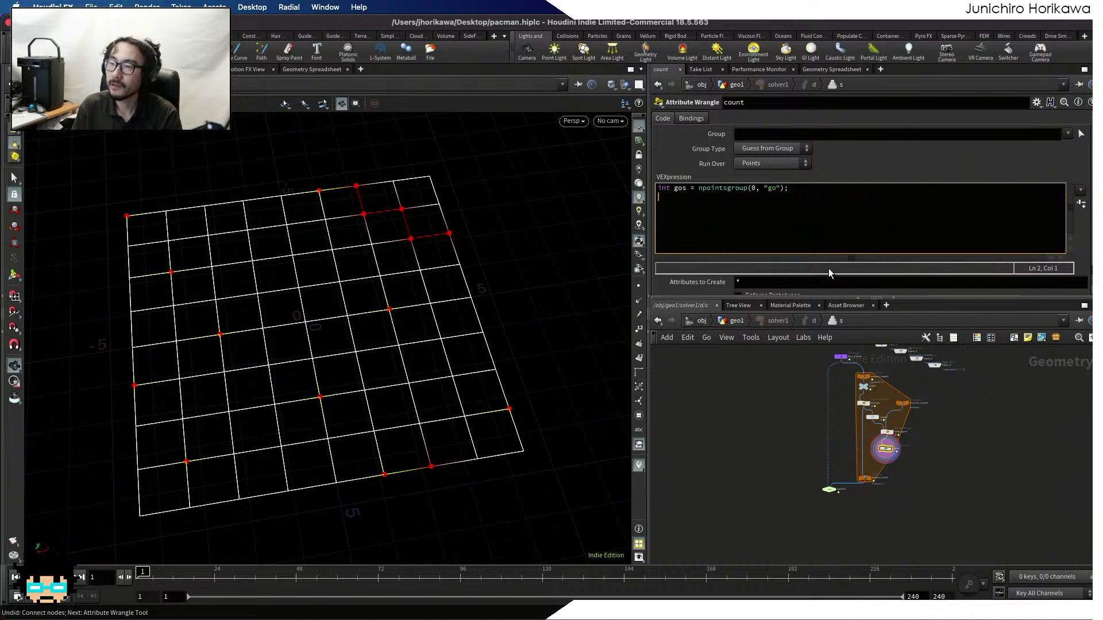
# Add a second VEX line counting the agent group: int agents = npointsgroup(0, "agent");
pyautogui.press('BackSpace')
pyautogui.write('int age')
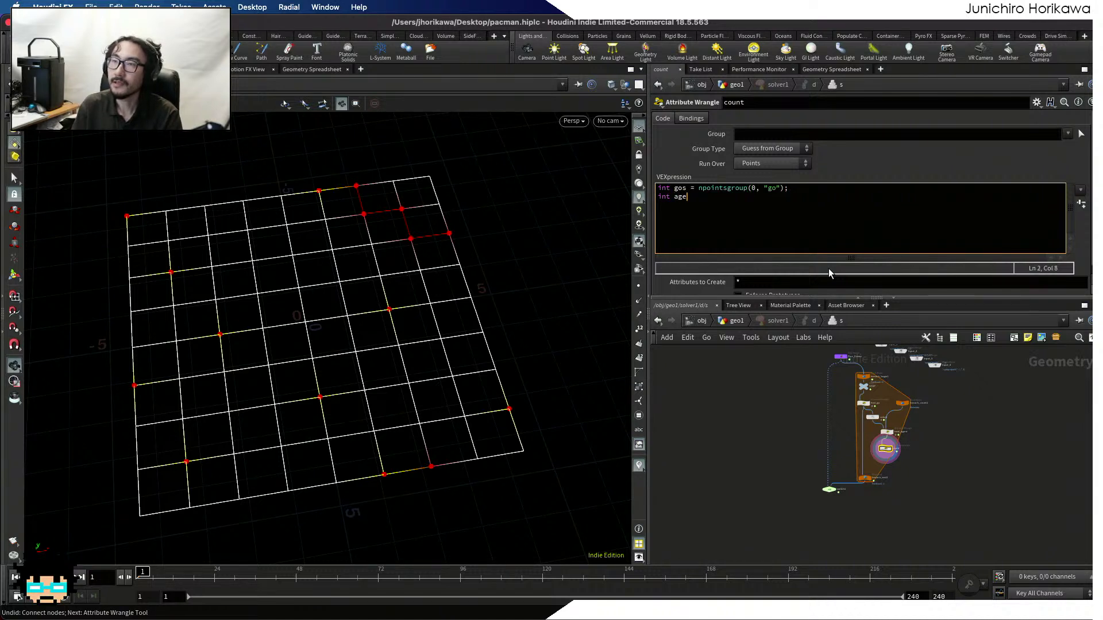
pyautogui.write('nts = npoin')
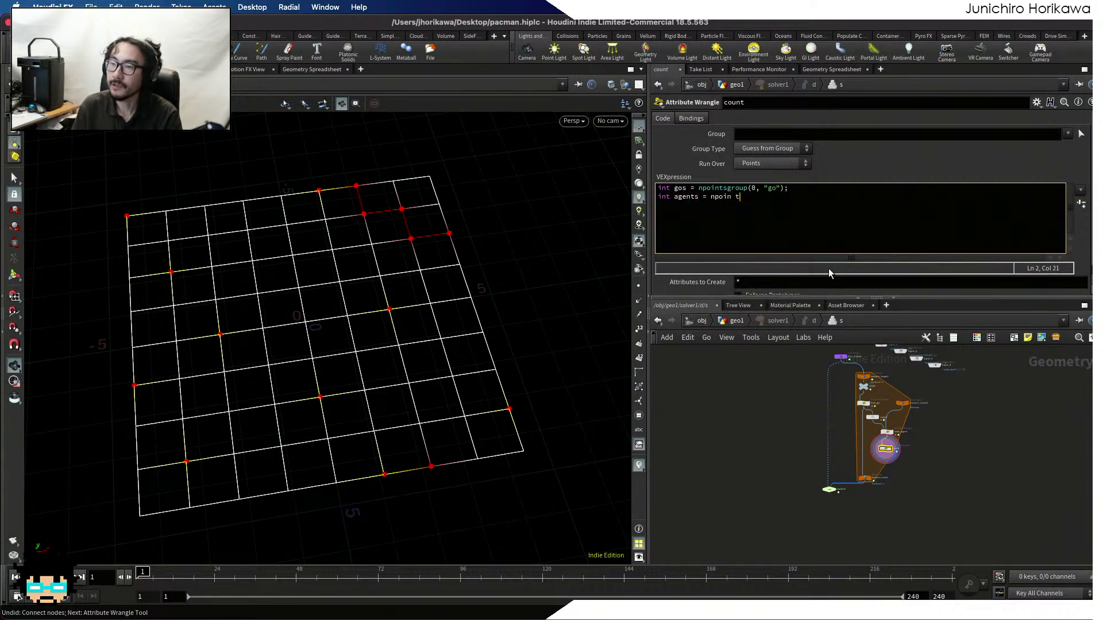
pyautogui.write('tsg')
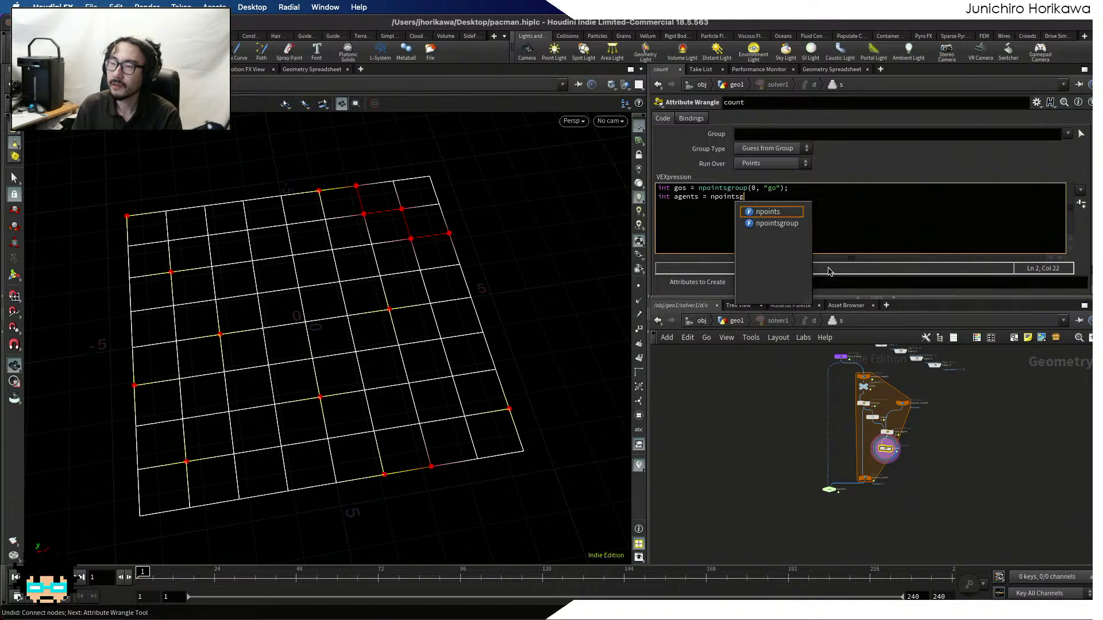
pyautogui.write('roup(0, "')
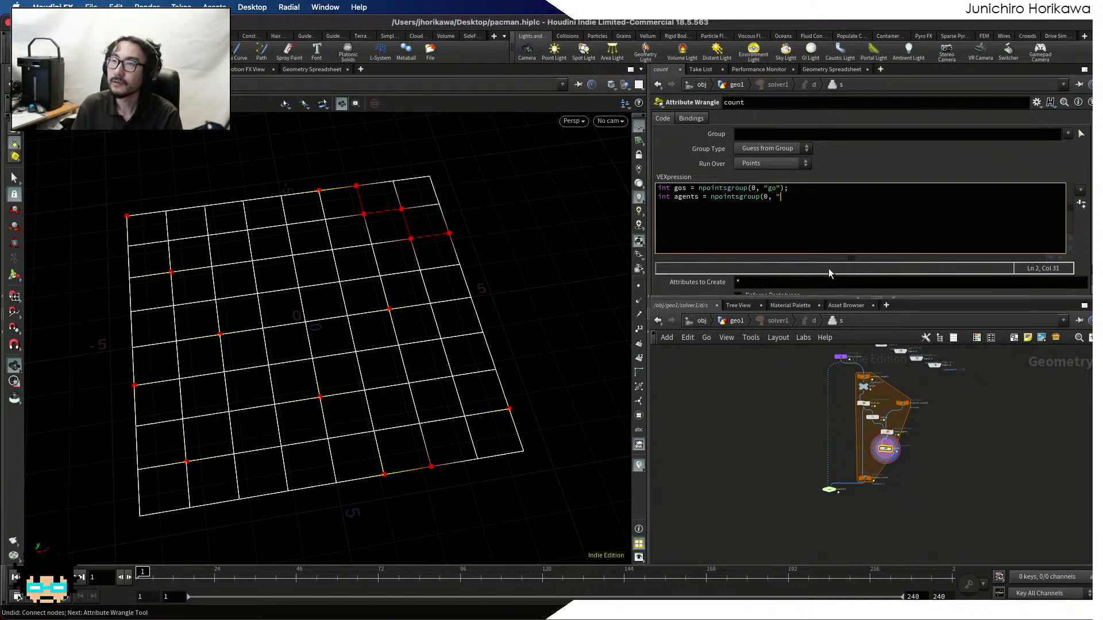
pyautogui.write('agent")')
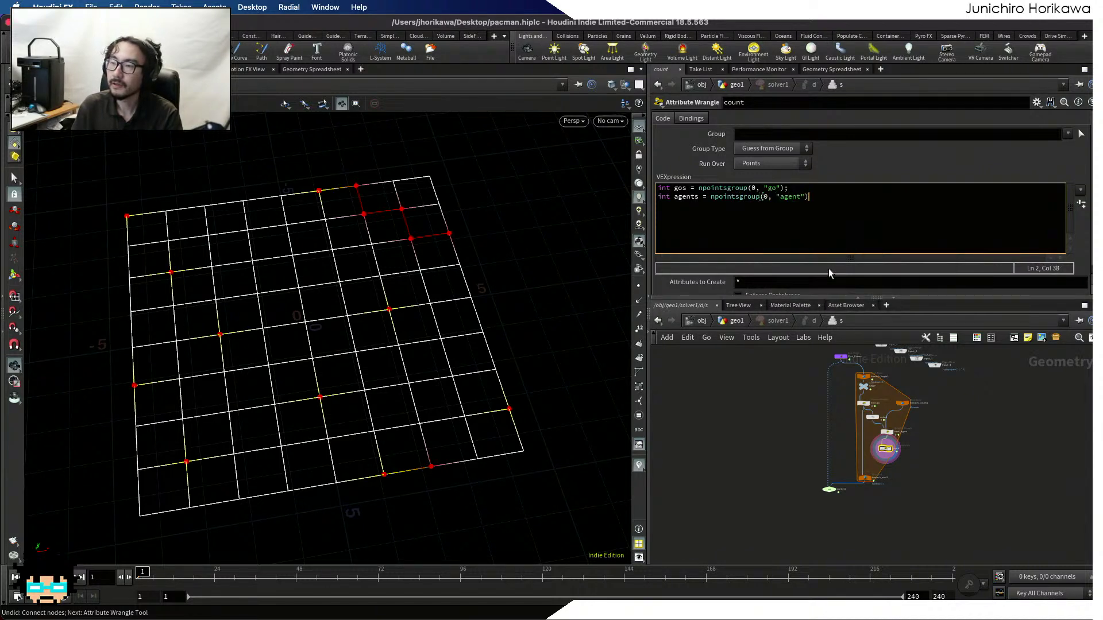
pyautogui.write(';')
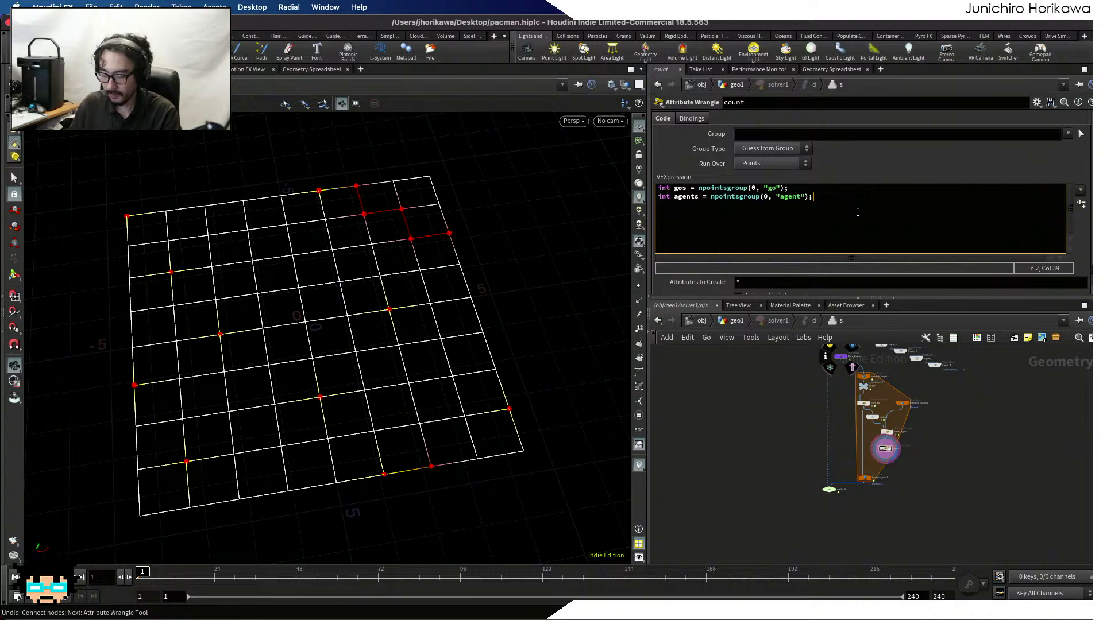
# Add a VEX line to the count wrangle that stores the group difference: i@cangonum = agents - gos;
pyautogui.press('Return')
pyautogui.press('Return')
pyautogui.press('BackSpace')
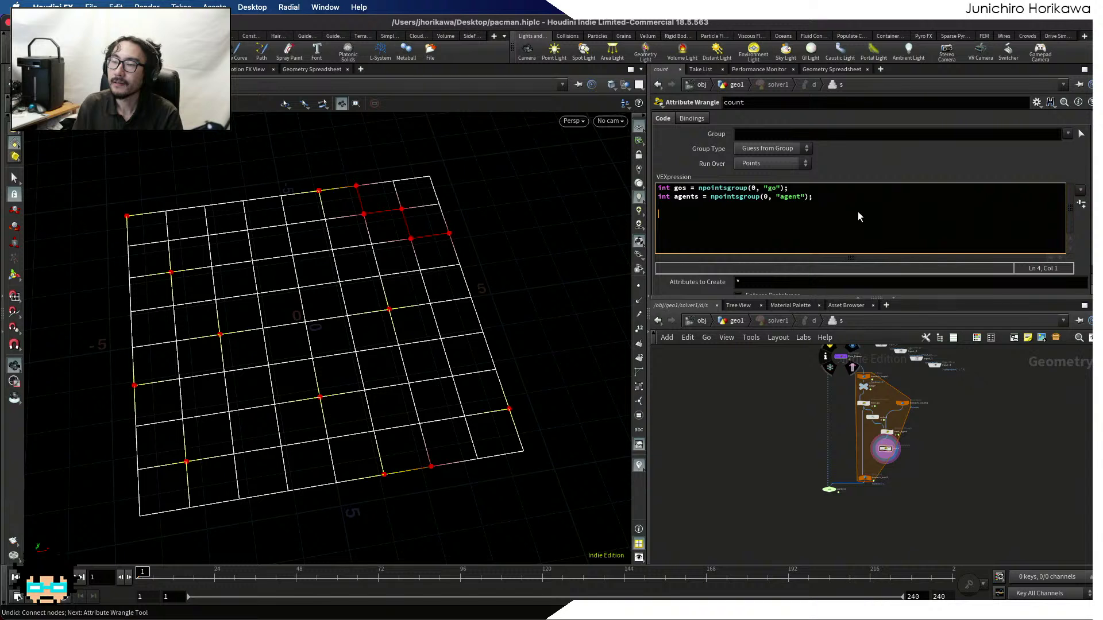
pyautogui.write('i@can')
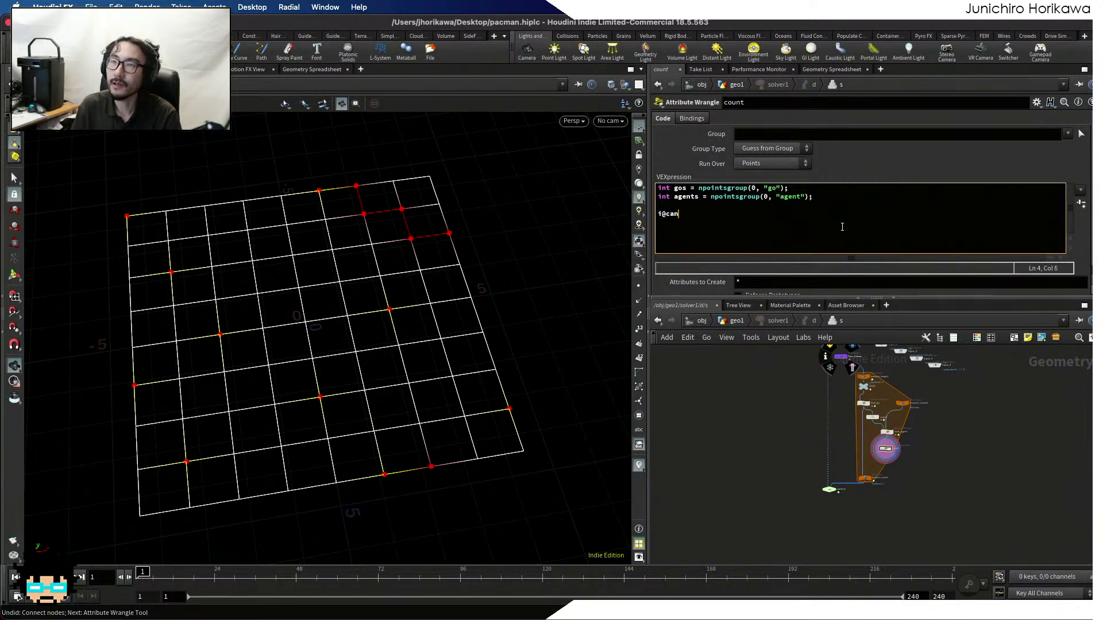
pyautogui.write('gonum')
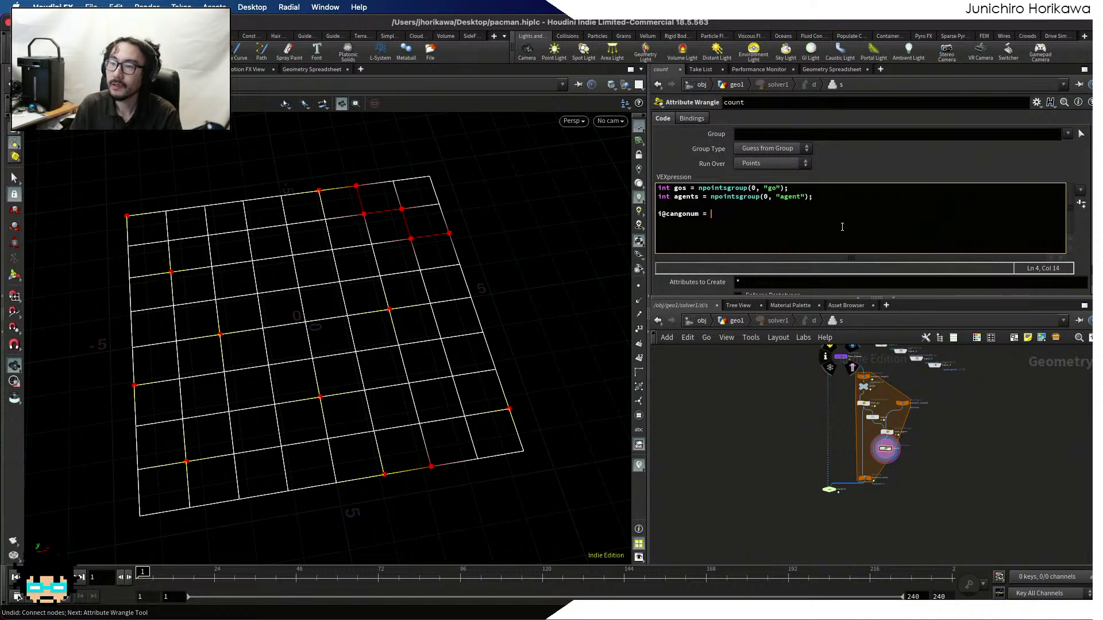
pyautogui.write(' = agents - ')
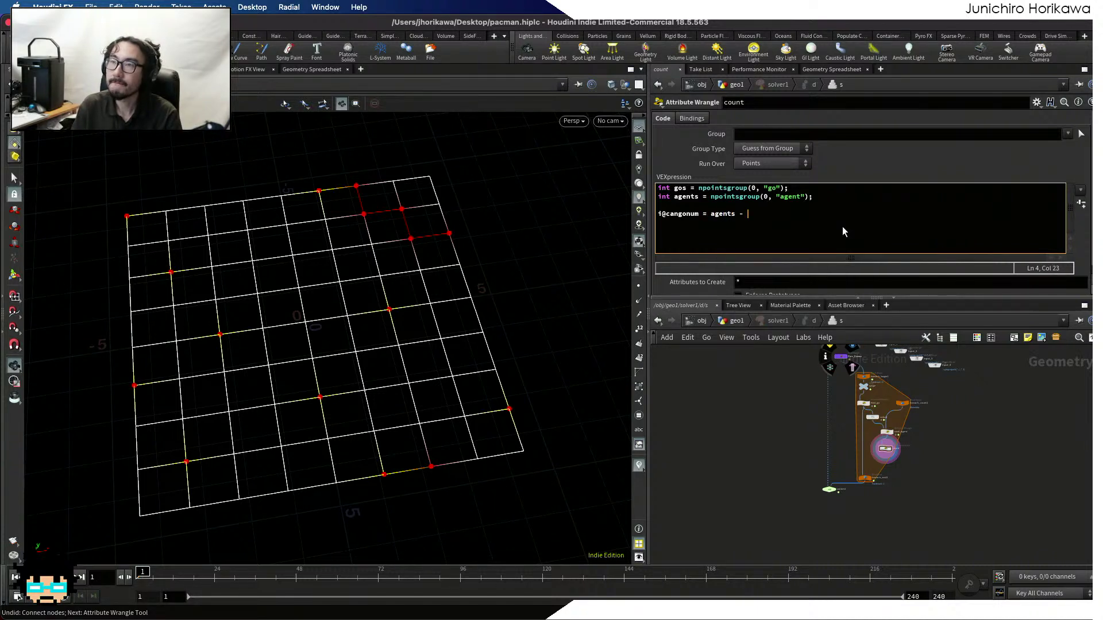
pyautogui.write('gos;')
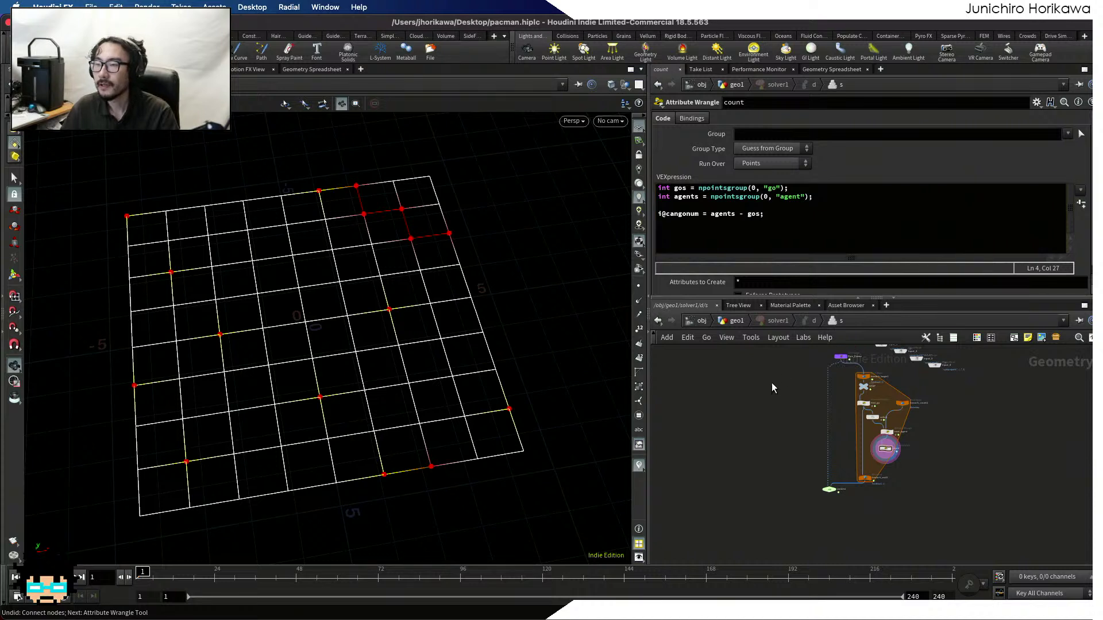
pyautogui.moveTo(702, 213); pyautogui.dragTo(651, 217)
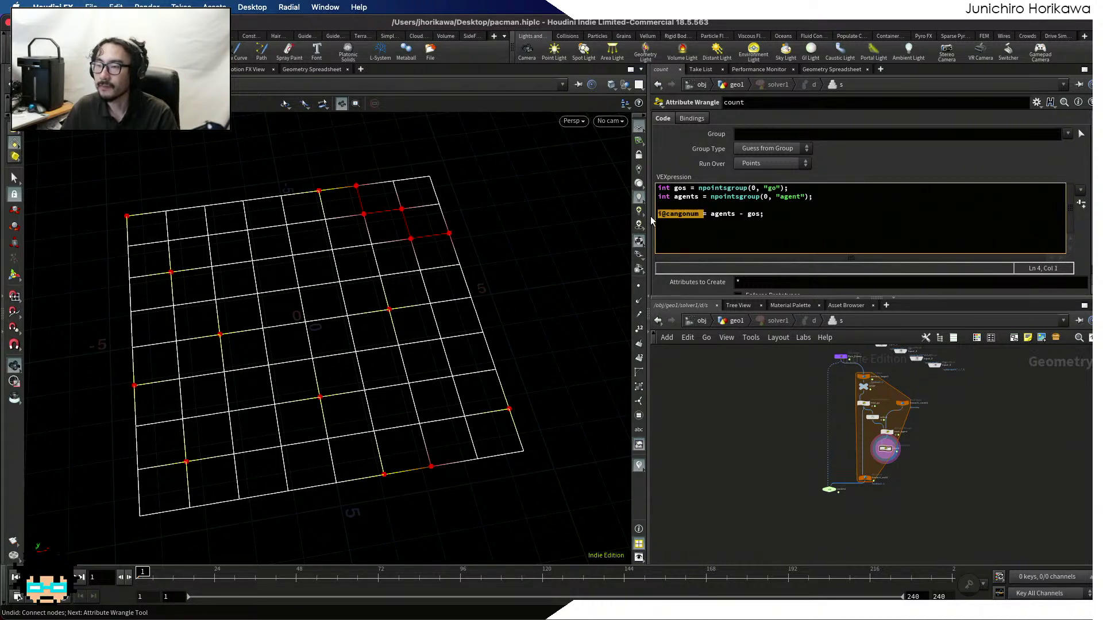
# In the attribcreate1 node at the geo1 level, set the first attribute's class to Detail
pyautogui.click(736, 320)
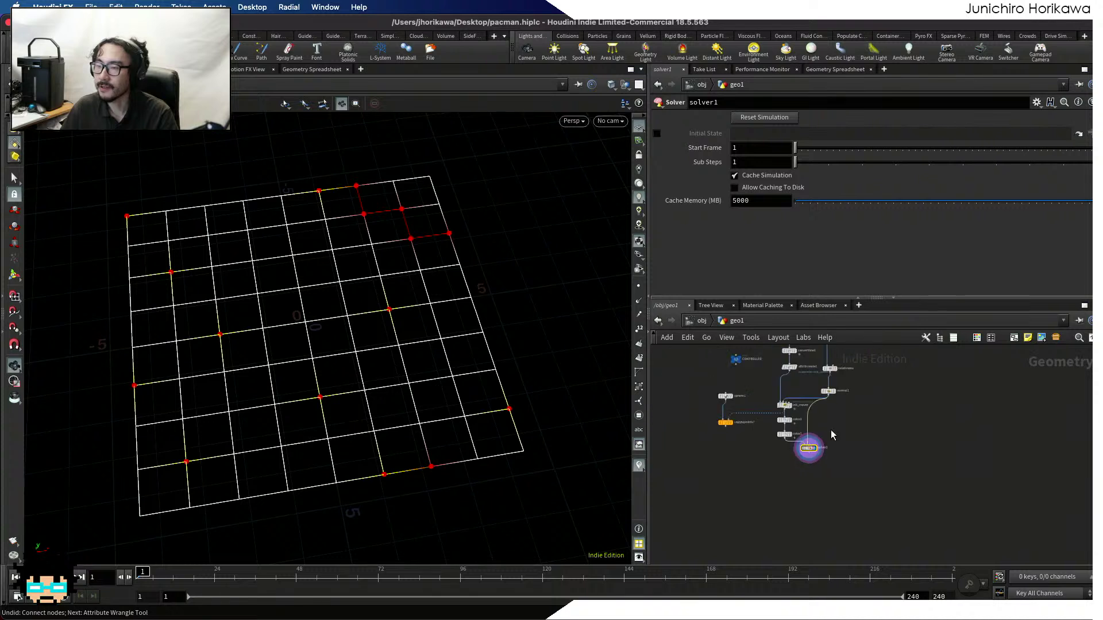
pyautogui.moveTo(812, 368); pyautogui.dragTo(811, 469, button='middle')
pyautogui.scroll(5, 811, 471)
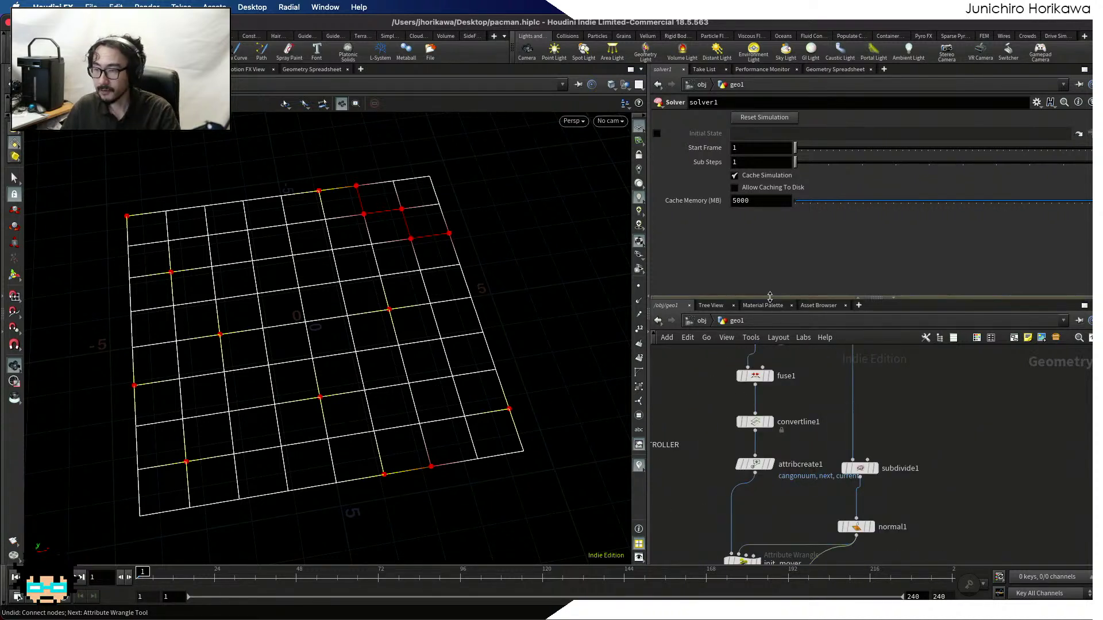
pyautogui.moveTo(770, 297); pyautogui.dragTo(769, 199)
pyautogui.scroll(3, 787, 392)
pyautogui.click(734, 428)
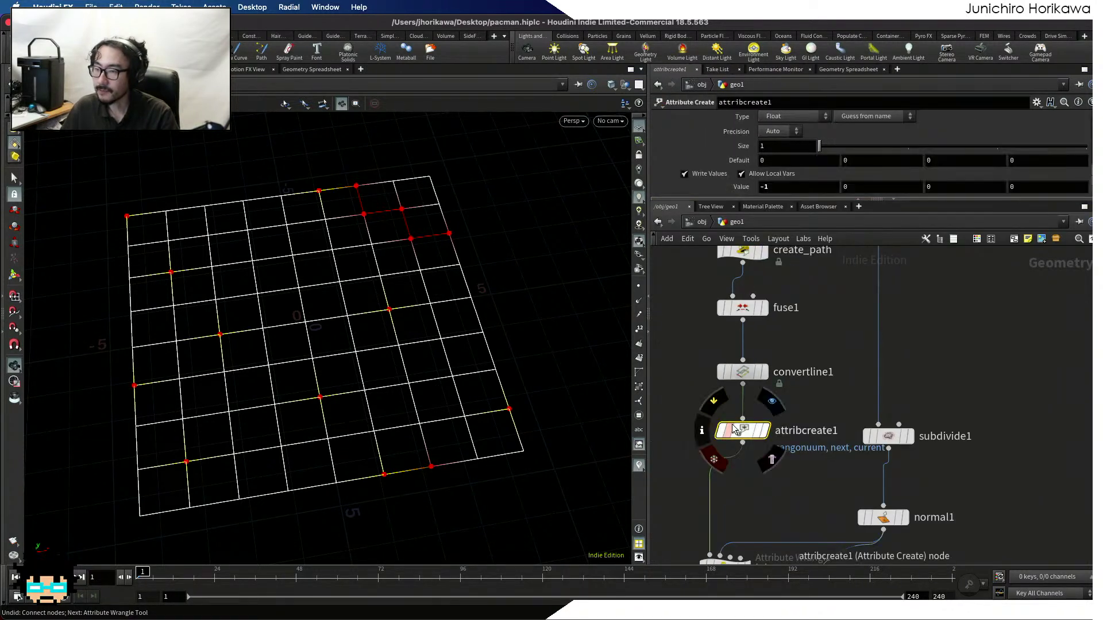
pyautogui.moveTo(733, 199); pyautogui.dragTo(725, 370)
pyautogui.scroll(3, 725, 287)
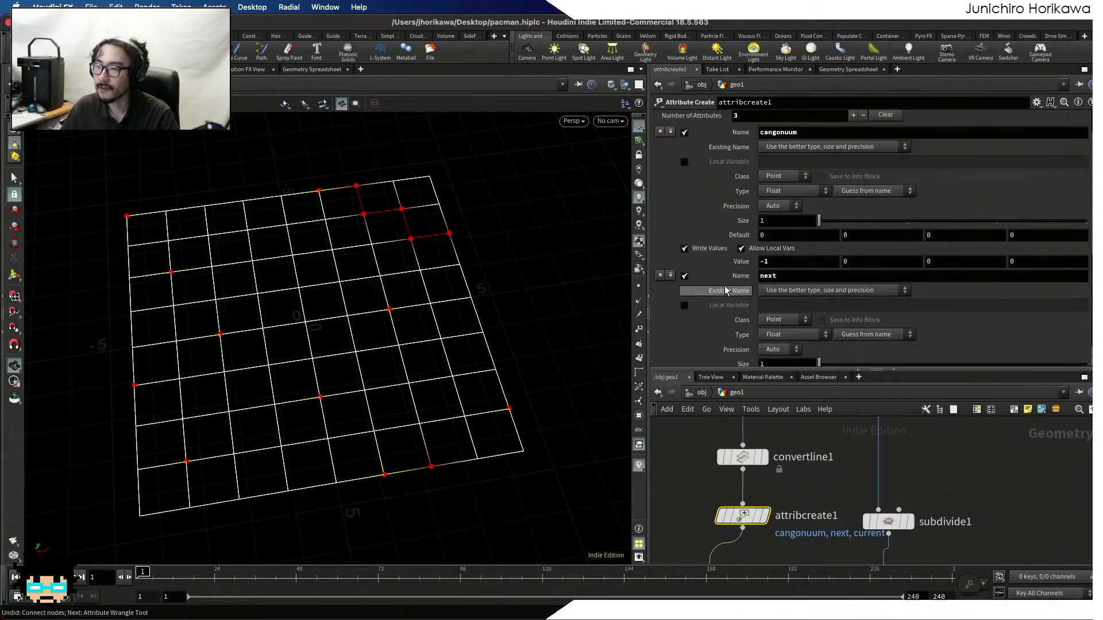
pyautogui.scroll(2, 725, 285)
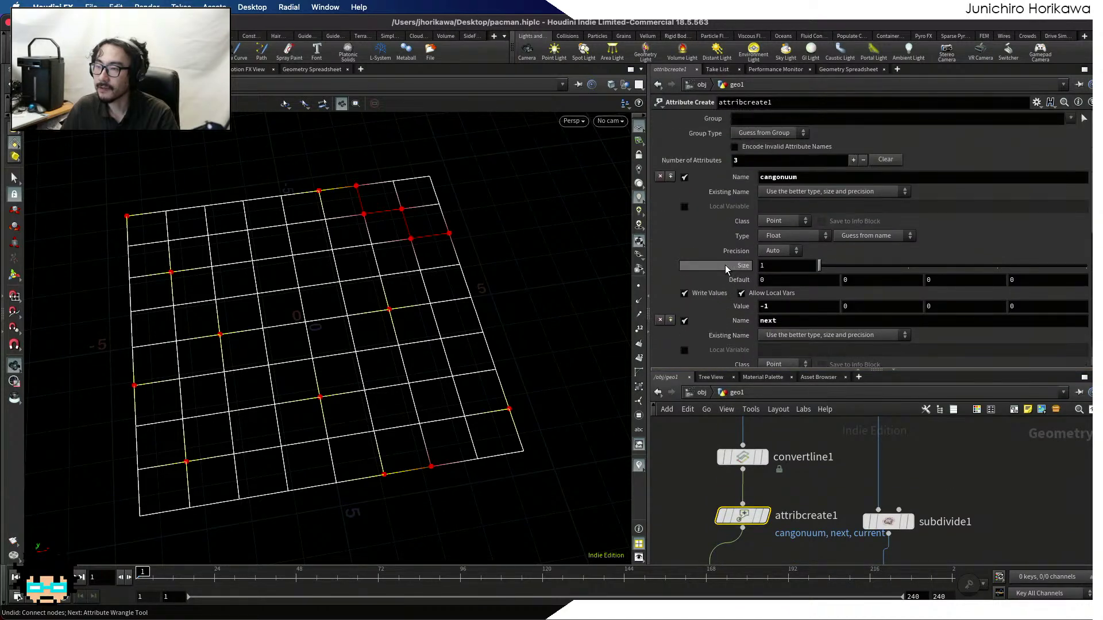
pyautogui.click(780, 220)
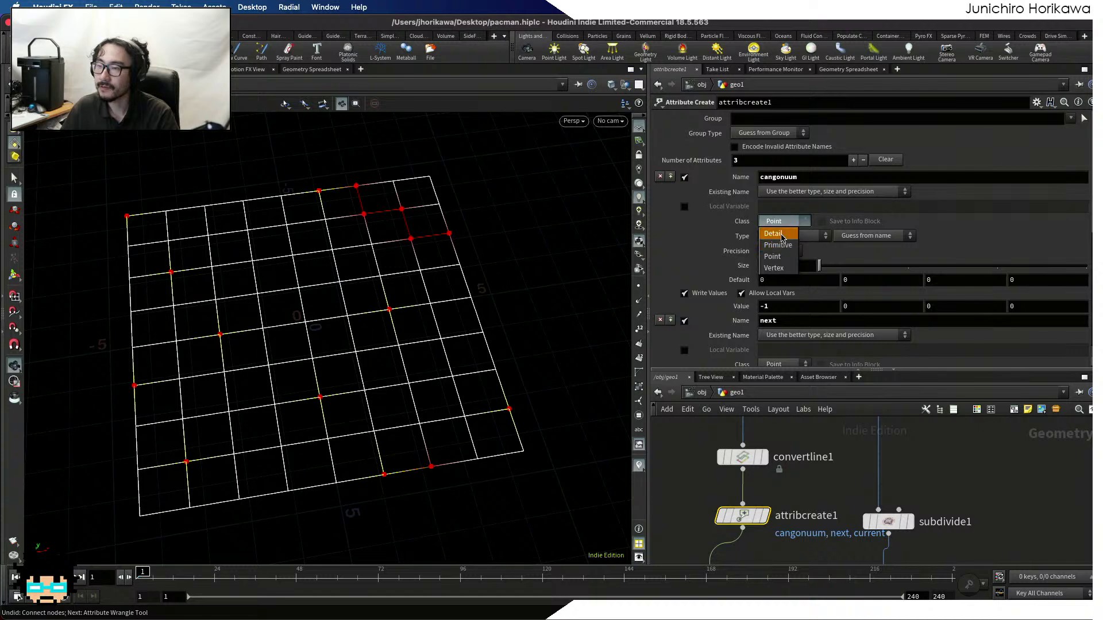
pyautogui.click(779, 234)
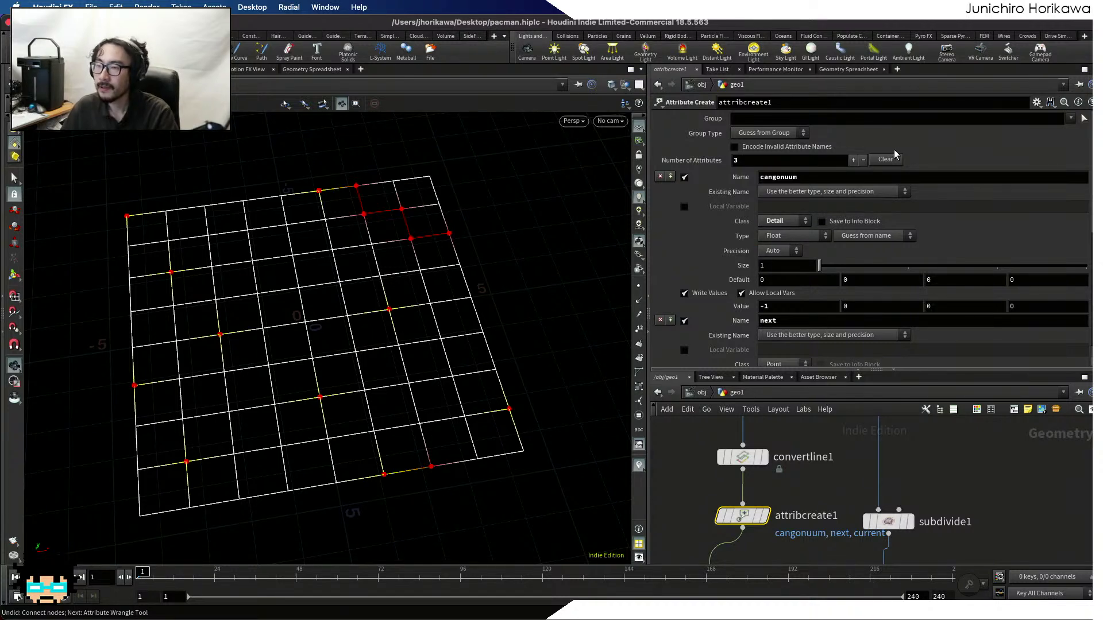
# Inspect attribcreate1's detail attributes in the geometry spreadsheet and correct the first attribute's name to cangonum
pyautogui.click(848, 70)
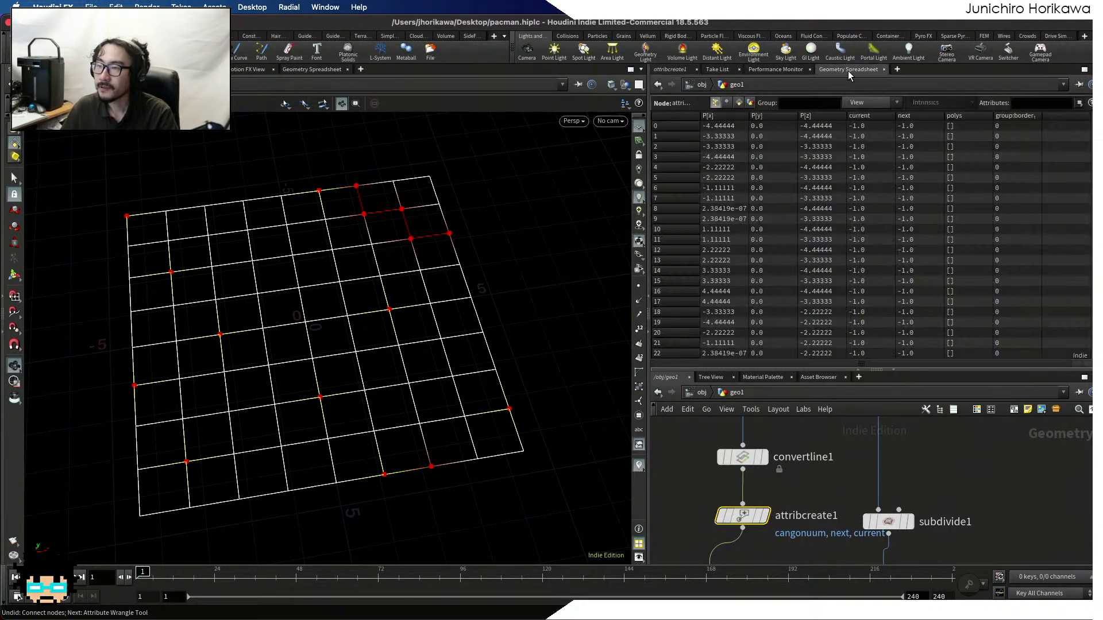
pyautogui.click(750, 102)
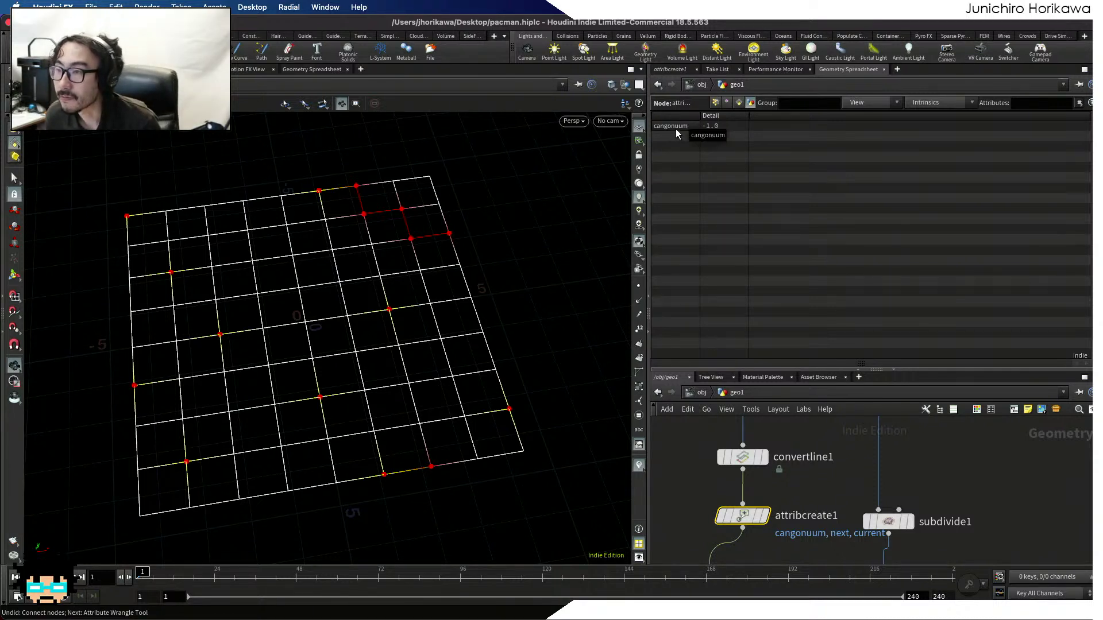
pyautogui.click(670, 69)
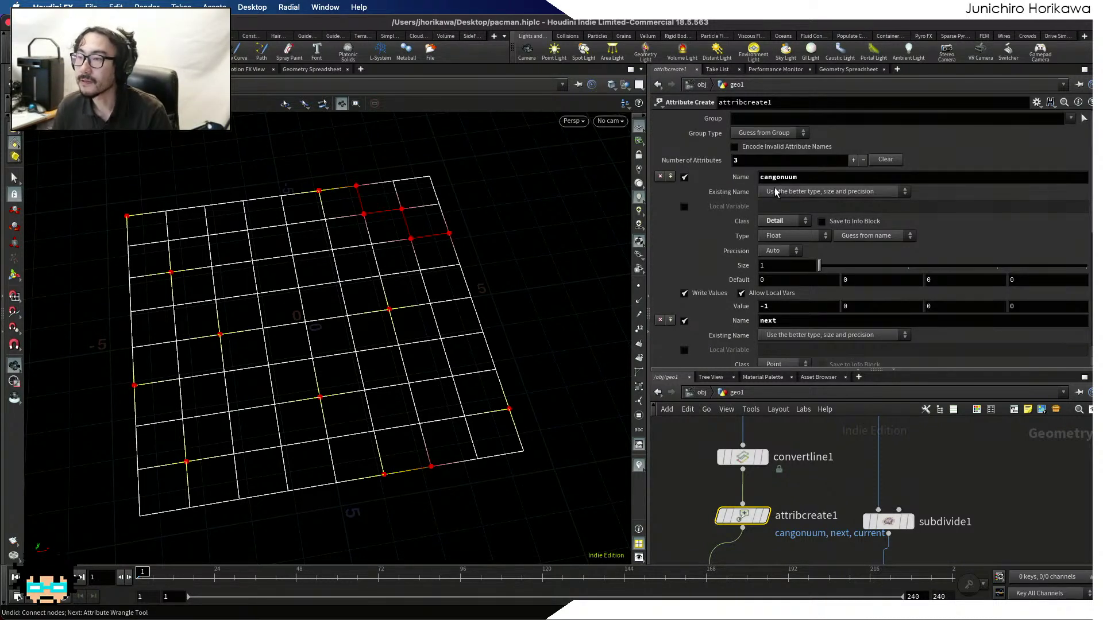
pyautogui.click(794, 178)
pyautogui.press('BackSpace')
pyautogui.press('Return')
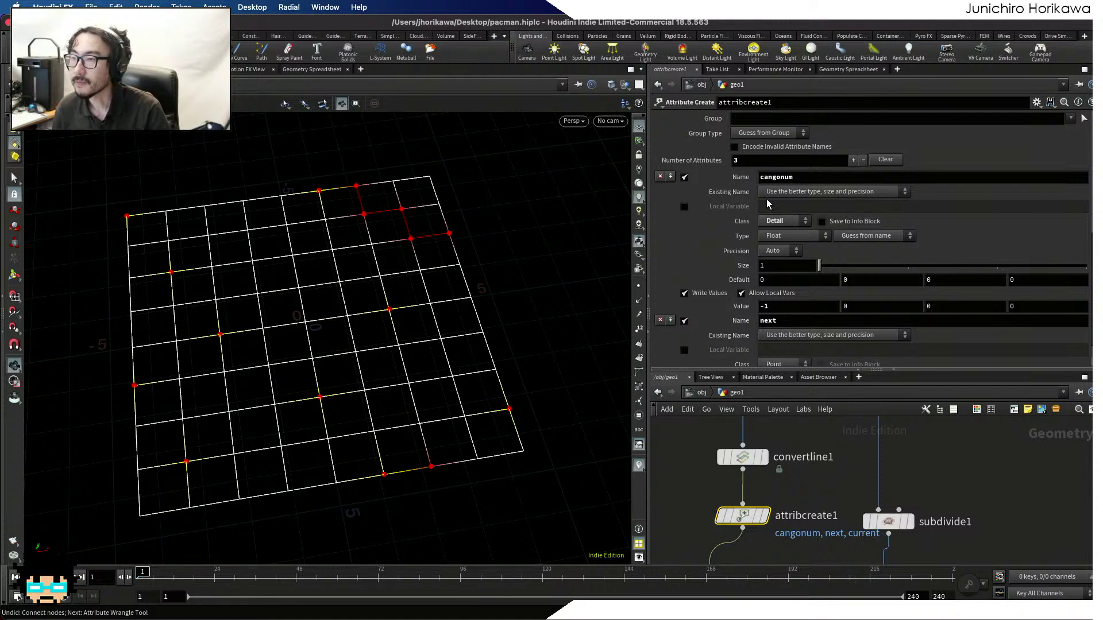
pyautogui.click(823, 70)
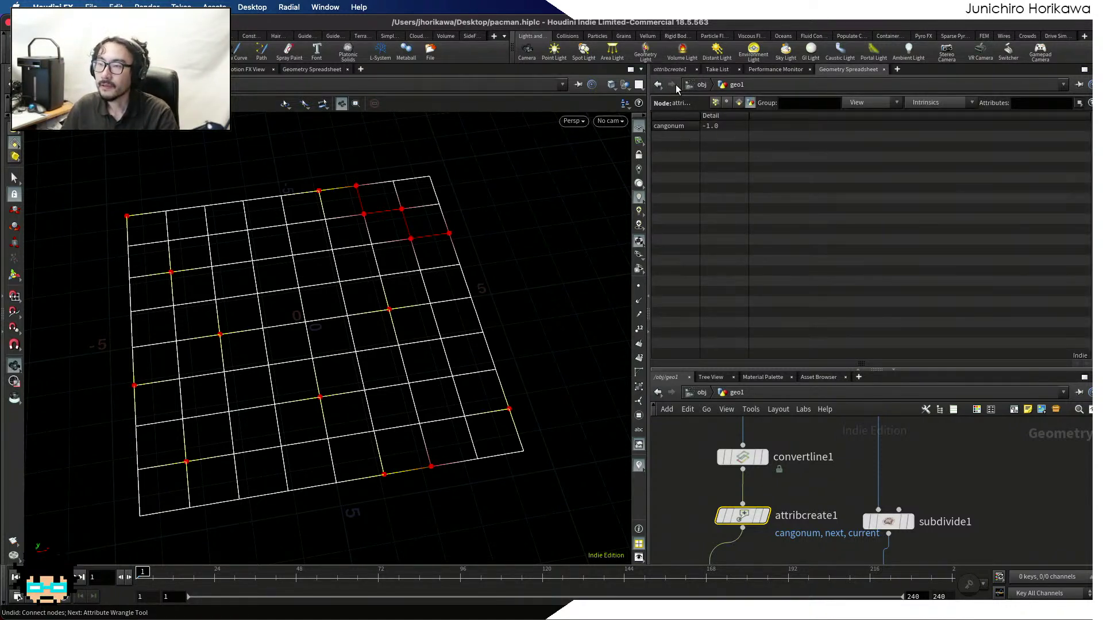
# Set the cangonum attribute's type to Integer and check its detail value in the geometry spreadsheet
pyautogui.click(669, 70)
pyautogui.click(782, 236)
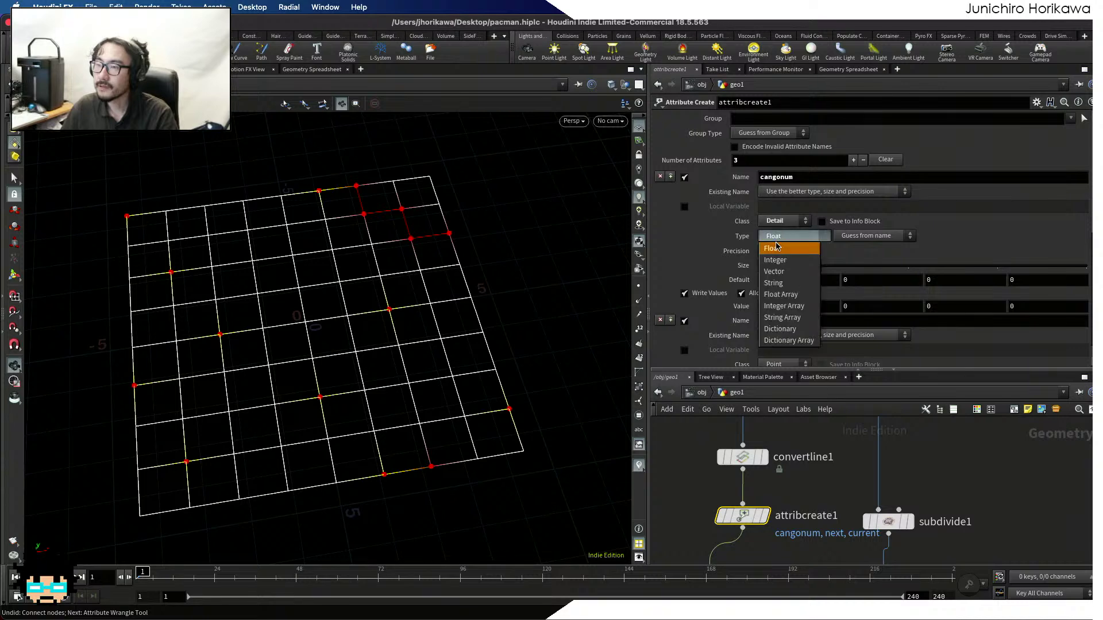
pyautogui.click(777, 259)
pyautogui.click(838, 71)
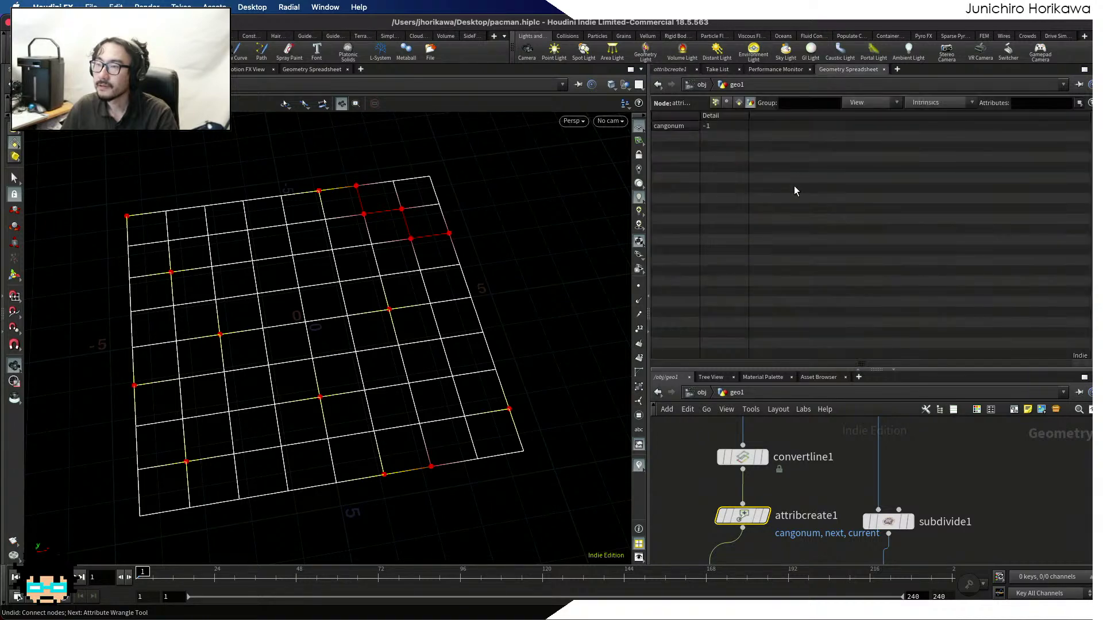
# Set the type of the next attribute in attribcreate1 to Integer
pyautogui.click(685, 72)
pyautogui.scroll(-5, 817, 243)
pyautogui.scroll(-4, 791, 305)
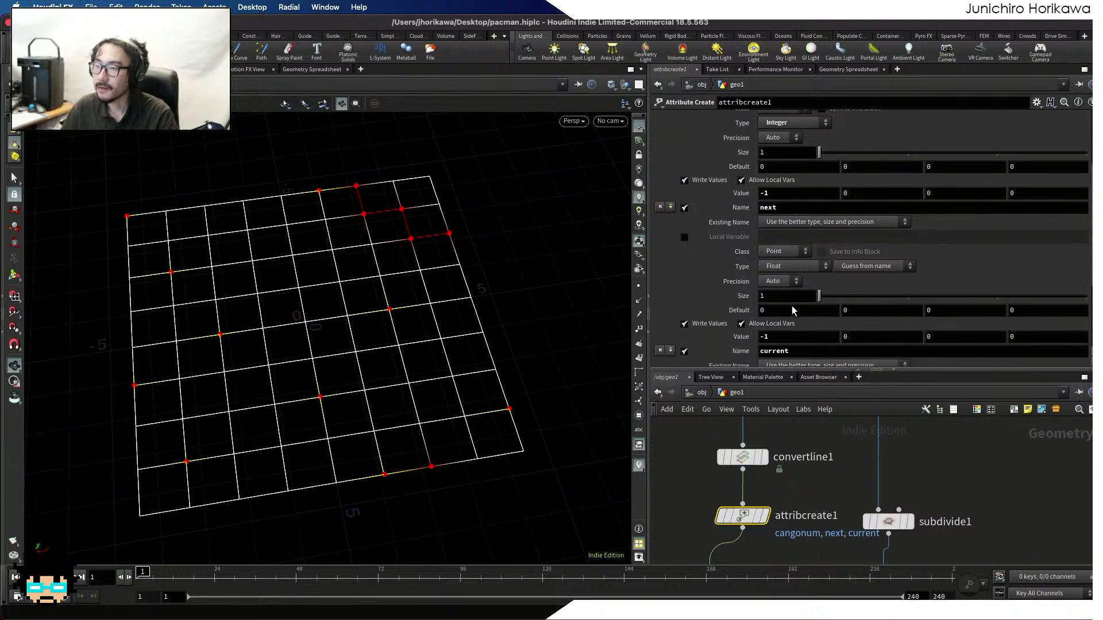
pyautogui.click(792, 228)
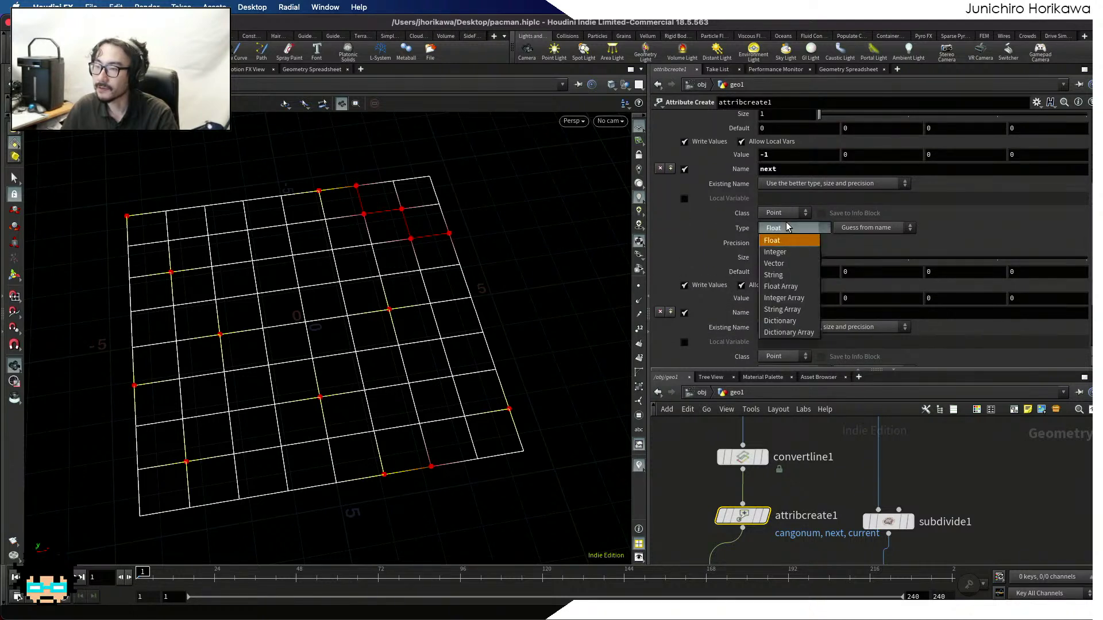
pyautogui.click(787, 241)
# Set the type of the current attribute in attribcreate1 to Integer
pyautogui.scroll(5, 781, 222)
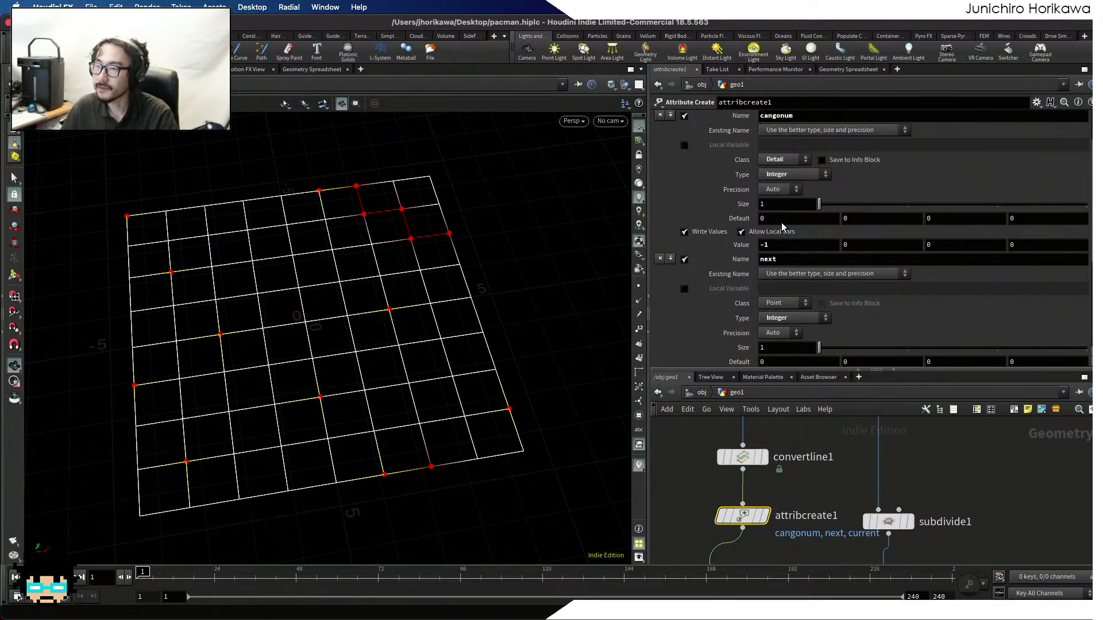
pyautogui.click(791, 174)
pyautogui.click(781, 175)
pyautogui.scroll(-9, 772, 214)
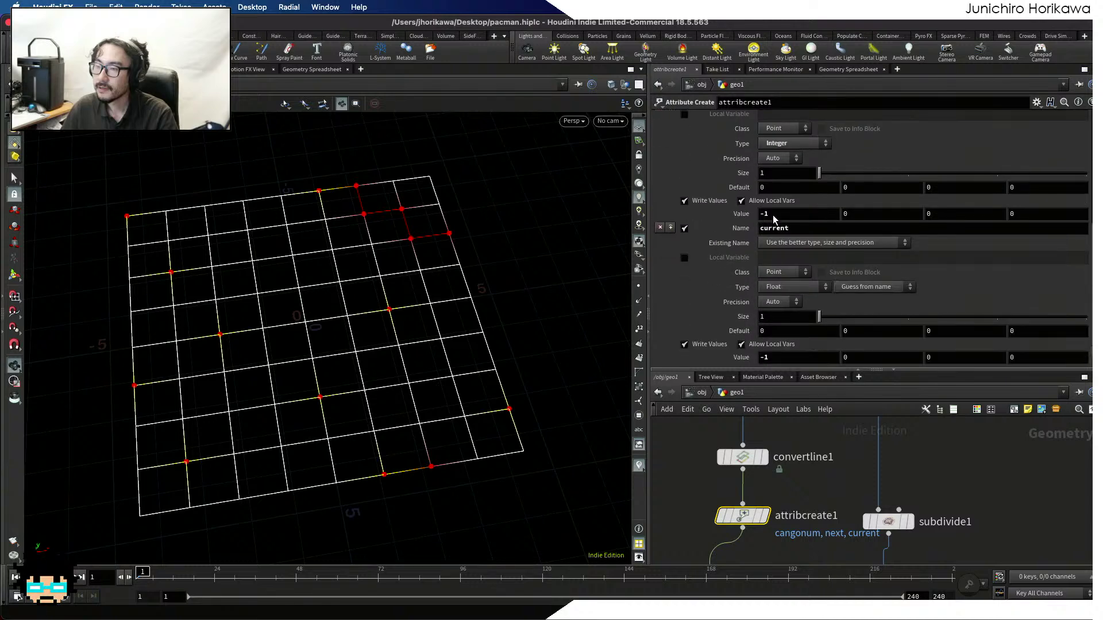
pyautogui.click(781, 287)
pyautogui.click(782, 302)
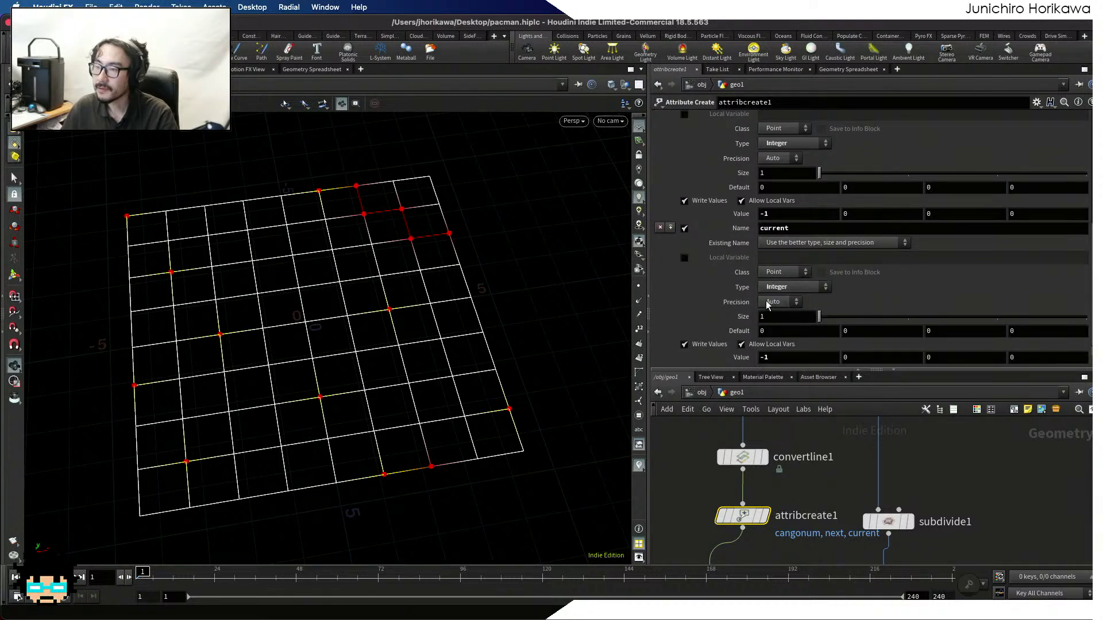
pyautogui.scroll(3, 778, 339)
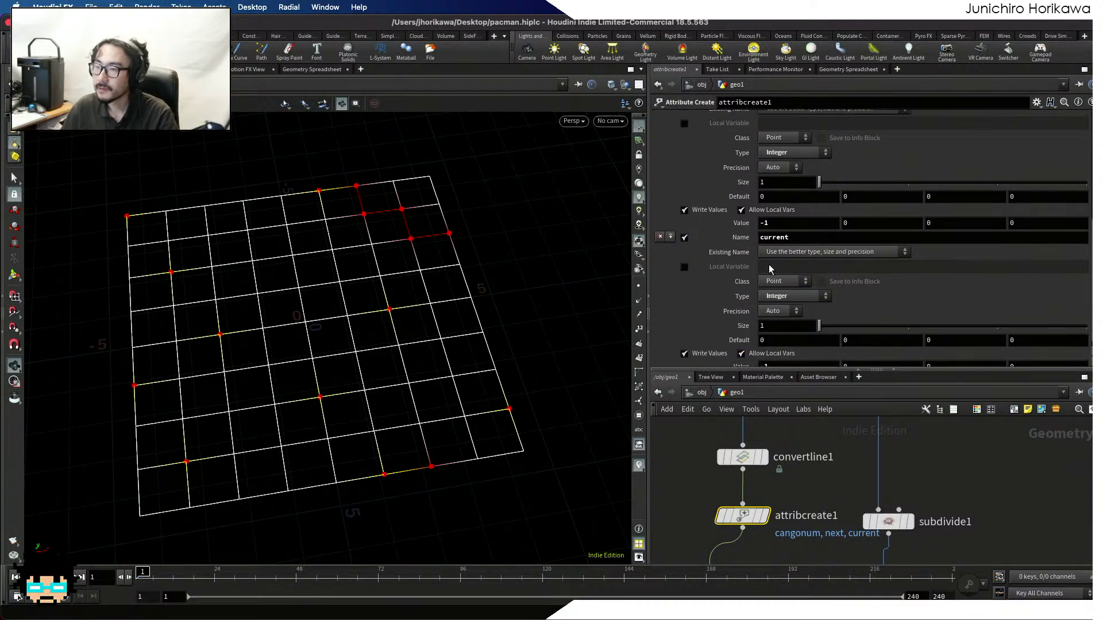
pyautogui.scroll(9, 777, 237)
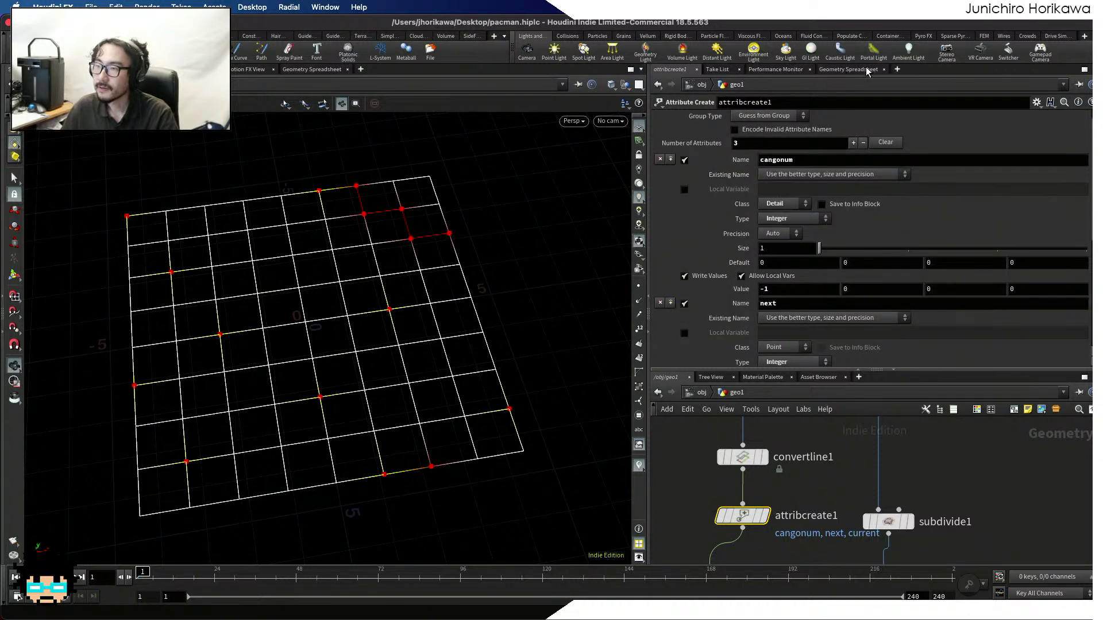
# Go back inside solver1 and inspect the detail attributes of Prev_Frame in the geometry spreadsheet
pyautogui.click(842, 69)
pyautogui.scroll(-5, 782, 420)
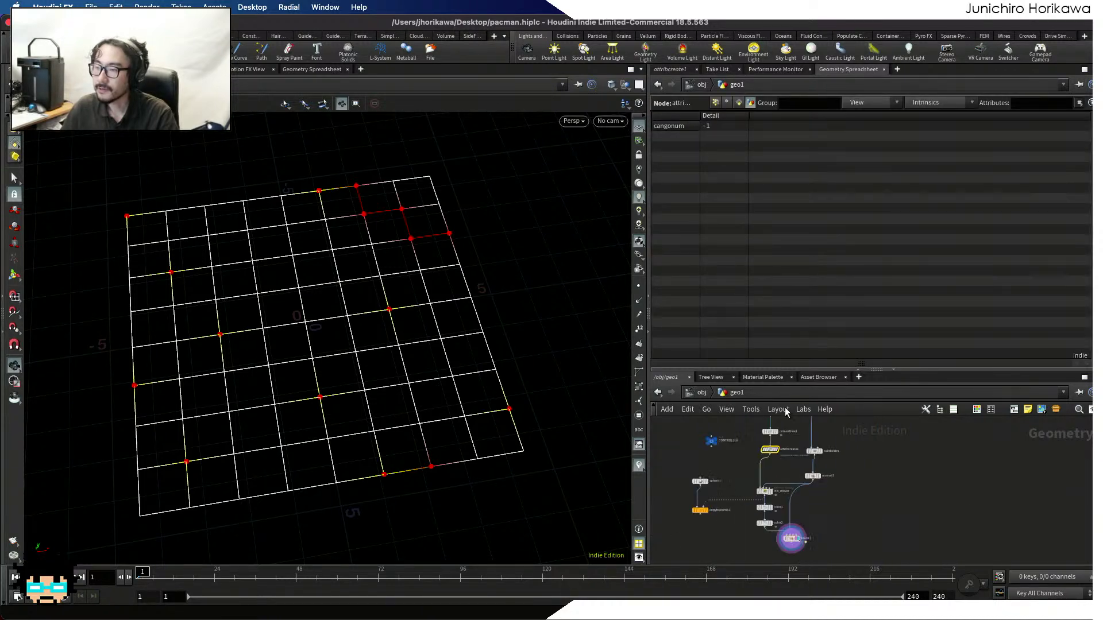
pyautogui.moveTo(788, 369); pyautogui.dragTo(789, 231)
pyautogui.press('f')
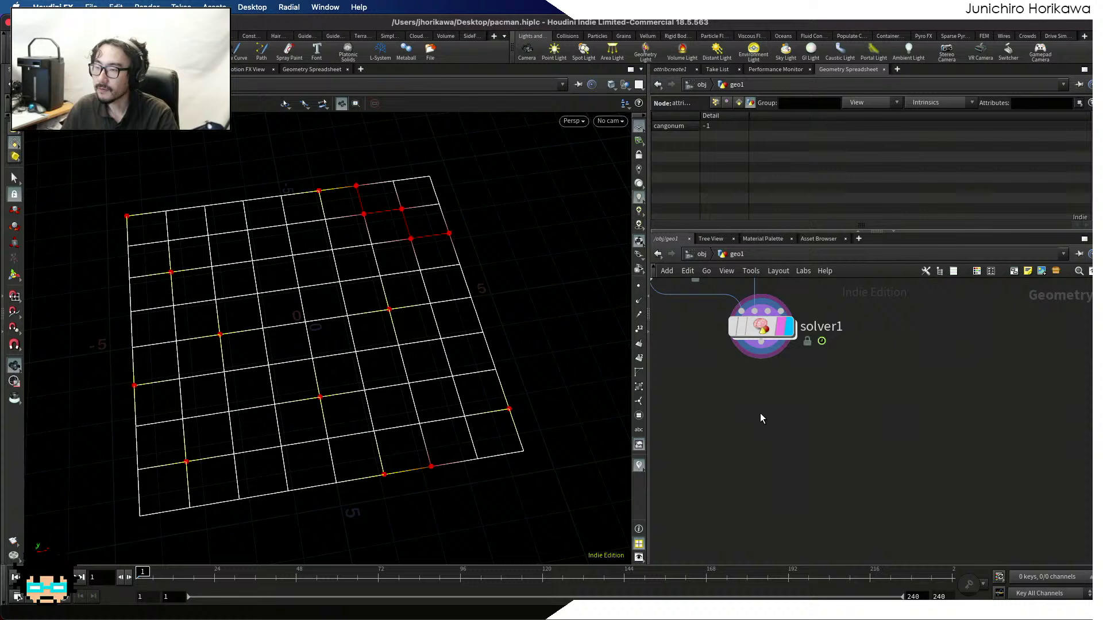
pyautogui.doubleClick(765, 323)
pyautogui.scroll(10, 819, 369)
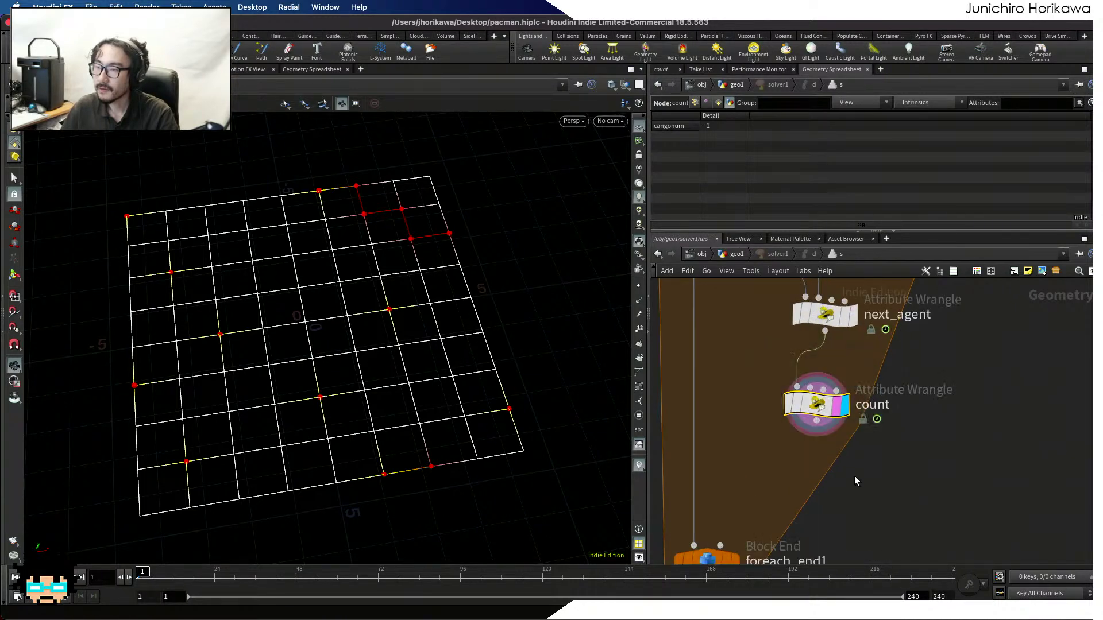
pyautogui.scroll(-5, 853, 474)
pyautogui.moveTo(779, 378); pyautogui.dragTo(825, 512, button='middle')
pyautogui.scroll(5, 799, 410)
pyautogui.click(752, 323)
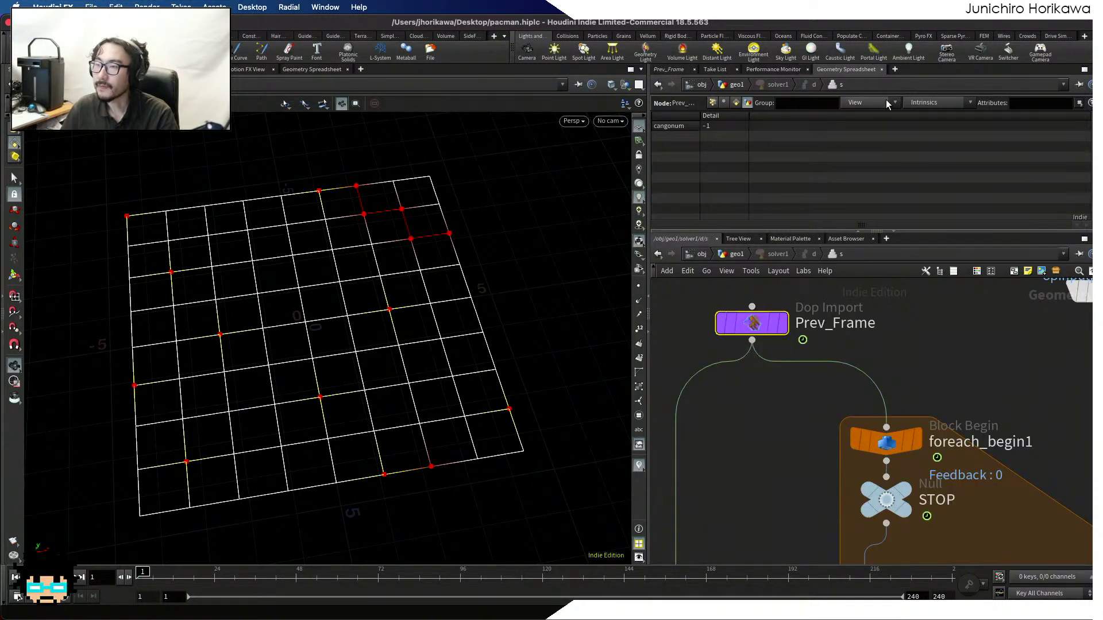
# Review the count wrangle's VEX code, examining how gos and agents are used to compute cangonum
pyautogui.scroll(-5, 781, 344)
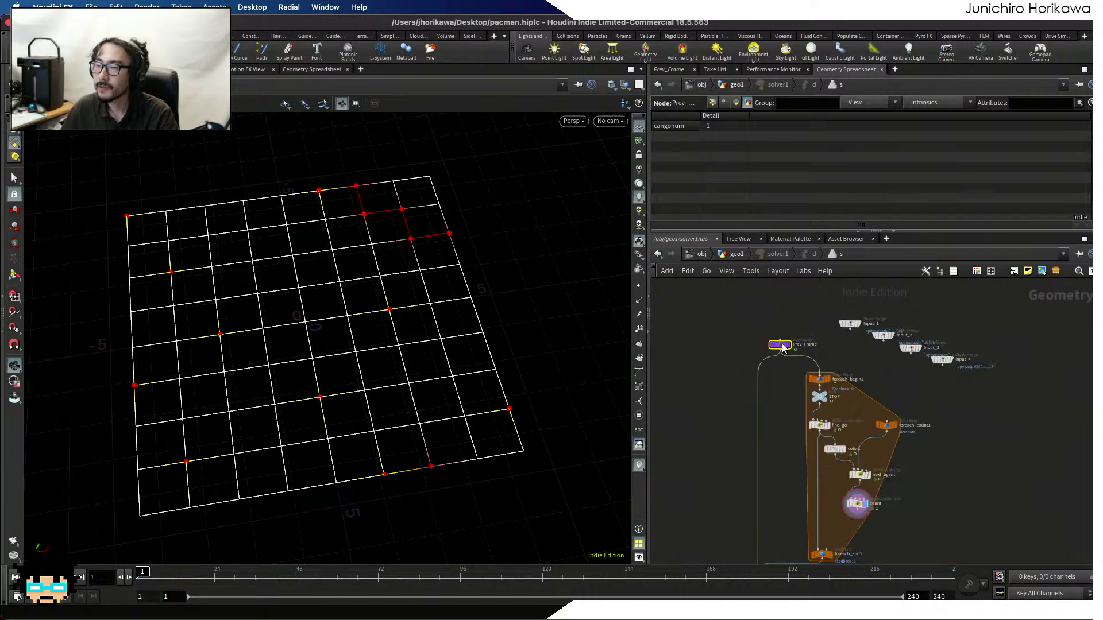
pyautogui.scroll(6, 824, 411)
pyautogui.click(790, 412)
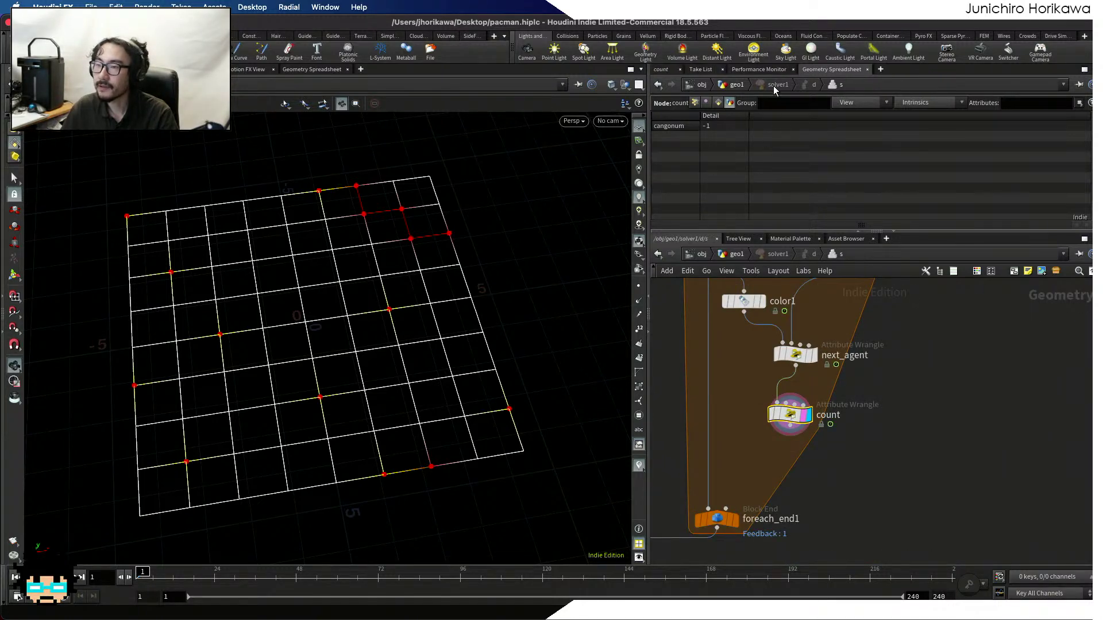
pyautogui.click(661, 69)
pyautogui.click(794, 214)
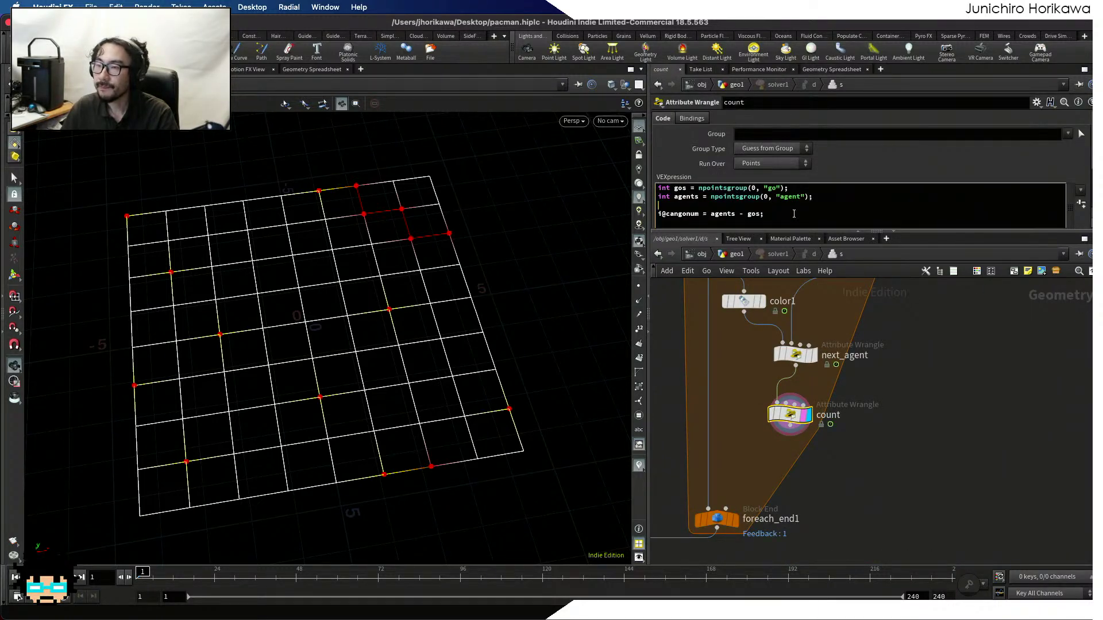
pyautogui.doubleClick(700, 216)
pyautogui.click(700, 216)
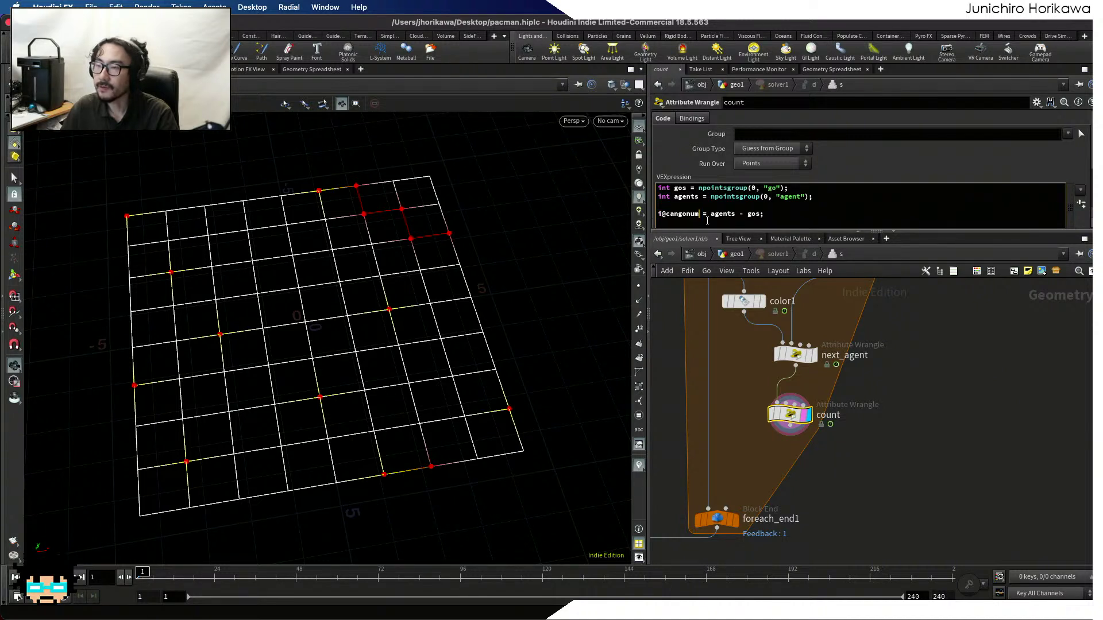
pyautogui.moveTo(775, 215); pyautogui.dragTo(708, 217)
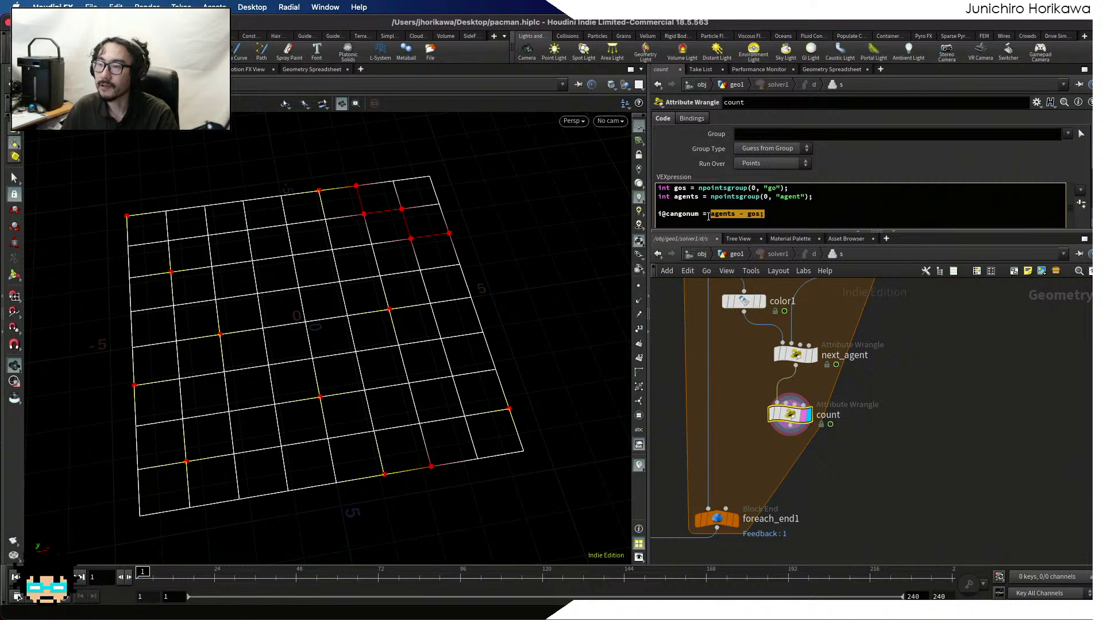
pyautogui.click(708, 216)
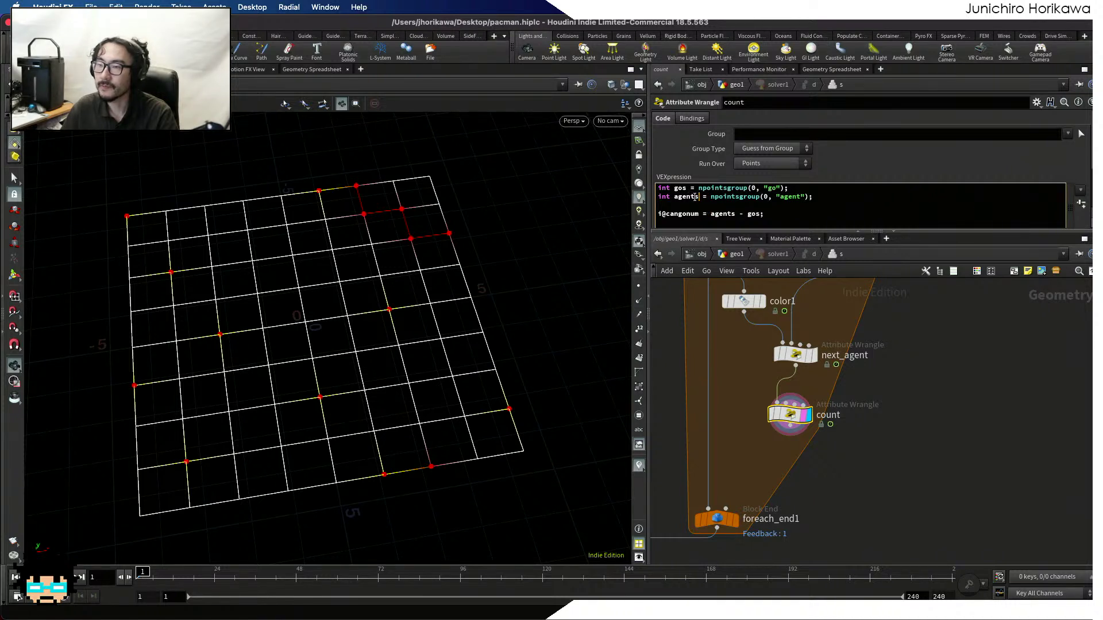
pyautogui.moveTo(686, 188); pyautogui.dragTo(665, 189)
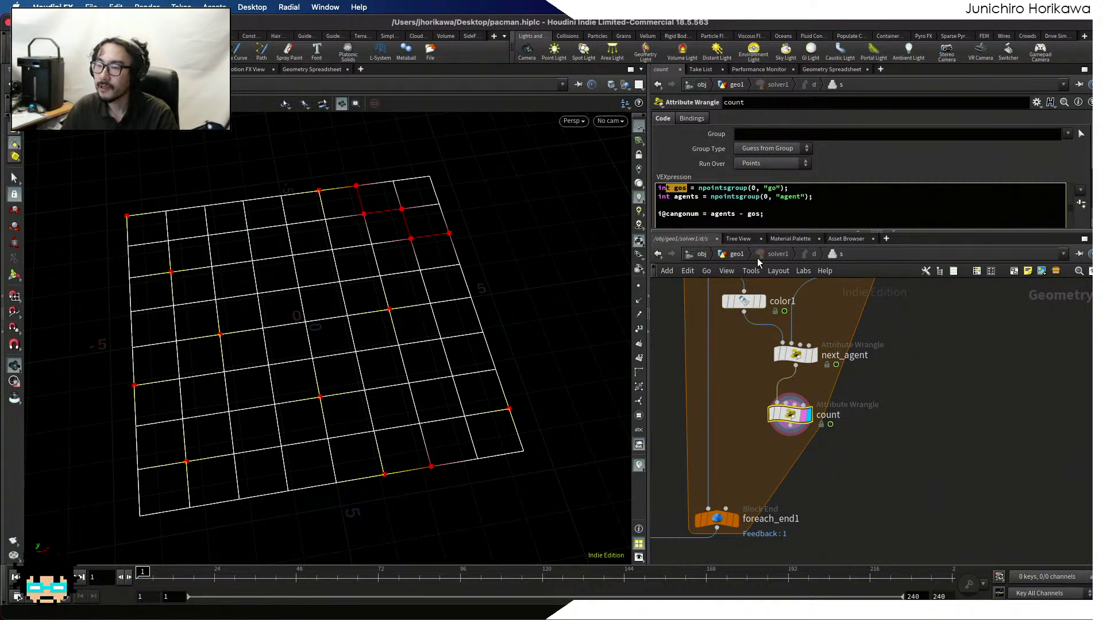
pyautogui.click(784, 217)
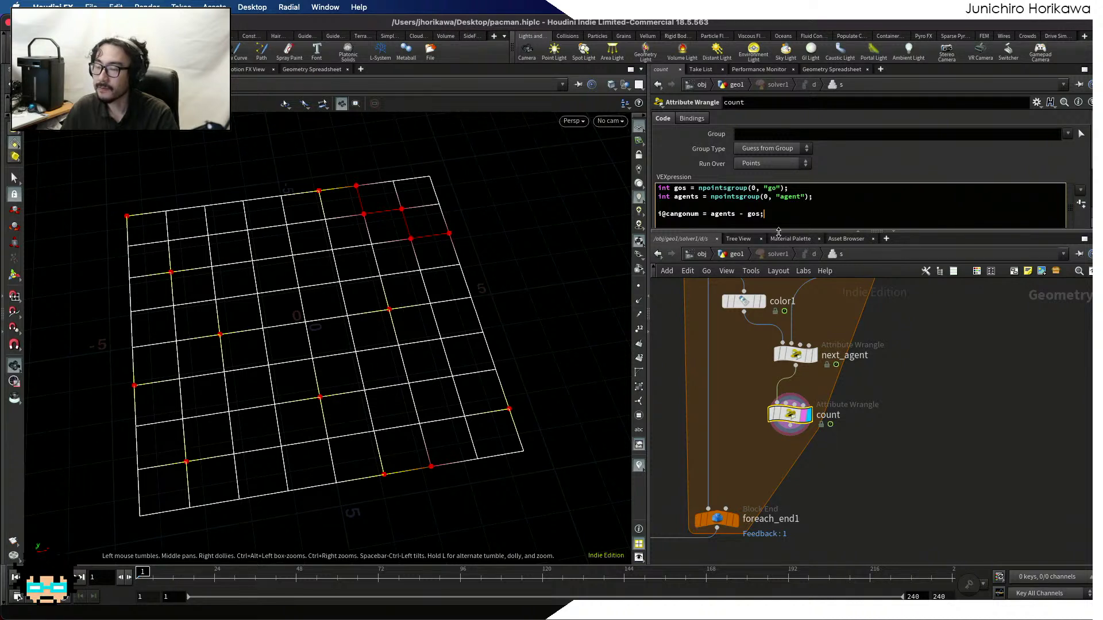
pyautogui.moveTo(768, 212); pyautogui.dragTo(704, 214)
pyautogui.click(706, 215)
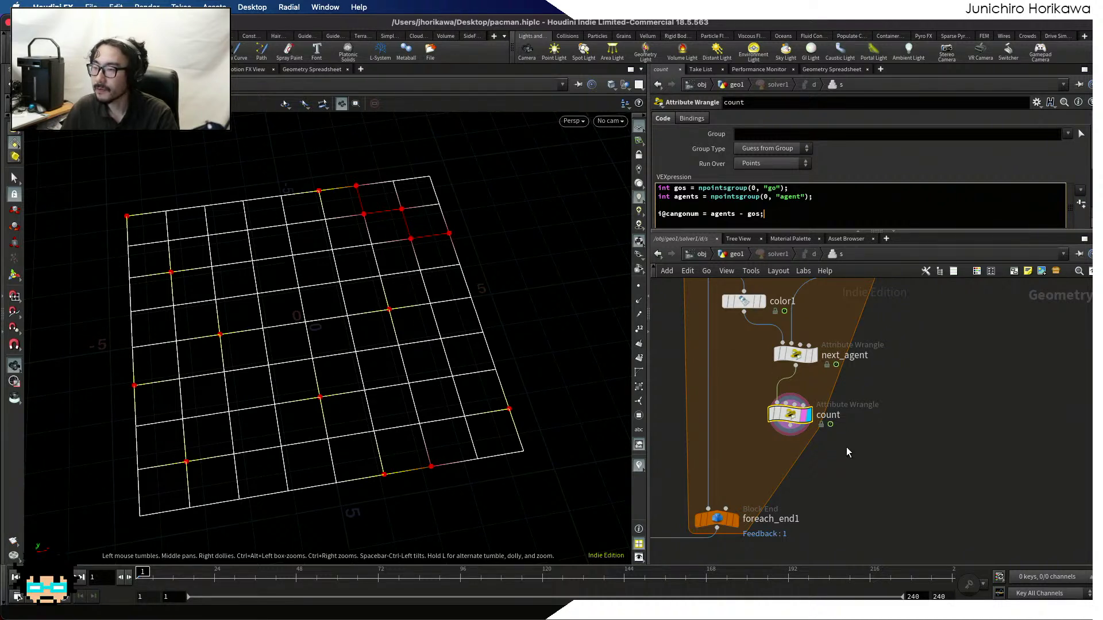
# Connect the count wrangle's output to the first input of the foreach_end1 block end
pyautogui.scroll(5, 787, 394)
pyautogui.scroll(-6, 786, 397)
pyautogui.scroll(2, 764, 449)
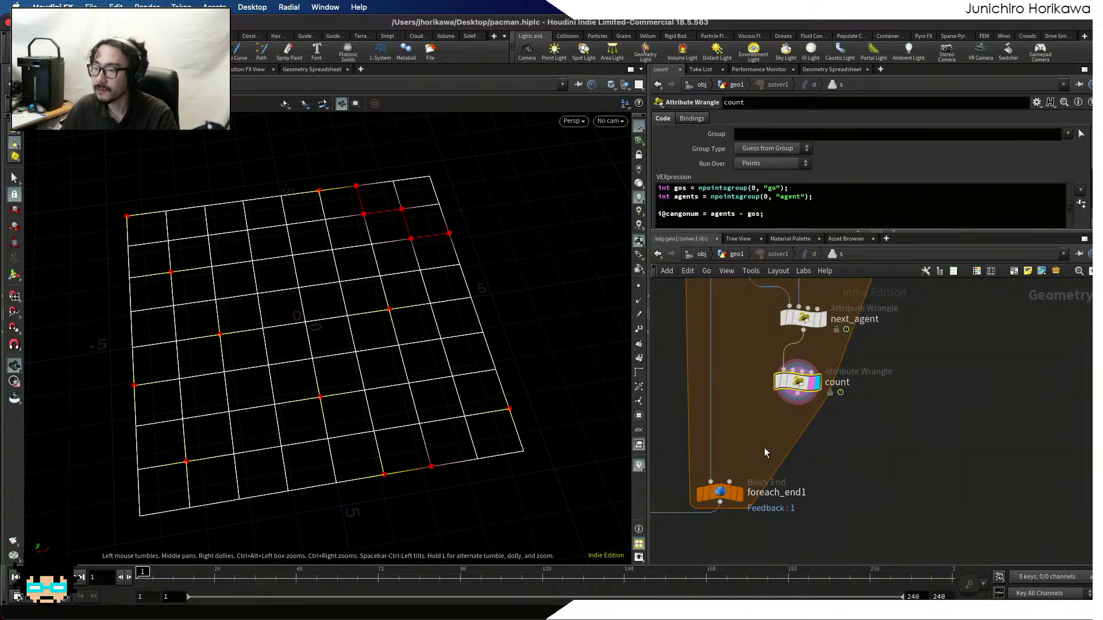
pyautogui.moveTo(796, 396); pyautogui.dragTo(711, 481)
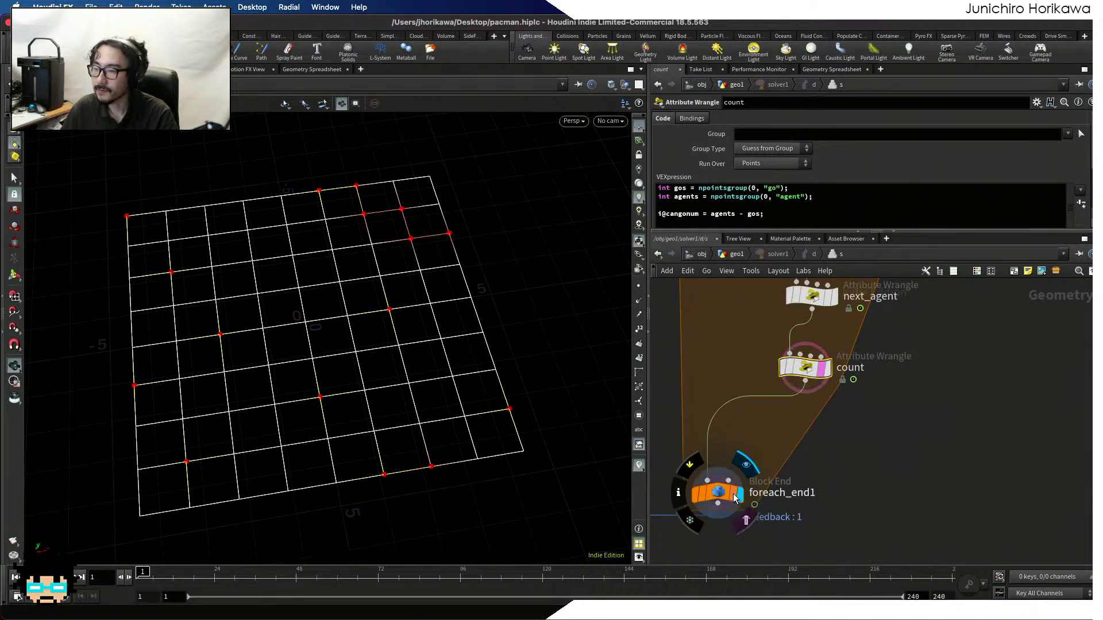
pyautogui.scroll(1, 782, 473)
pyautogui.scroll(2, 806, 442)
pyautogui.moveTo(822, 425)
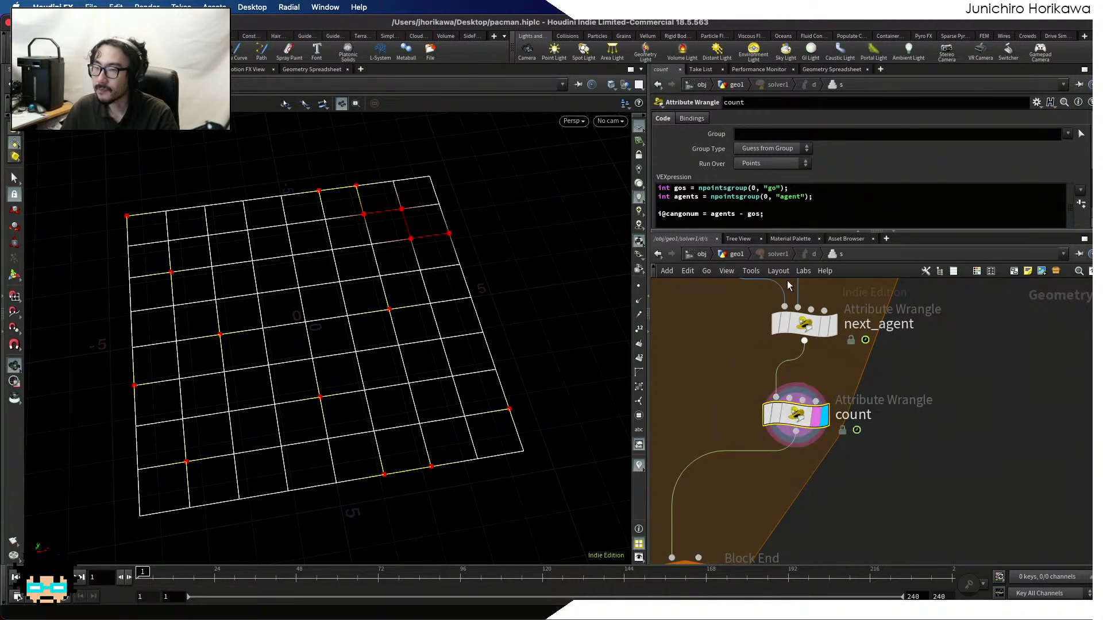
# Check the cangonum detail value of count in the geometry spreadsheet and re-read the npointsgroup calls in its code
pyautogui.click(831, 70)
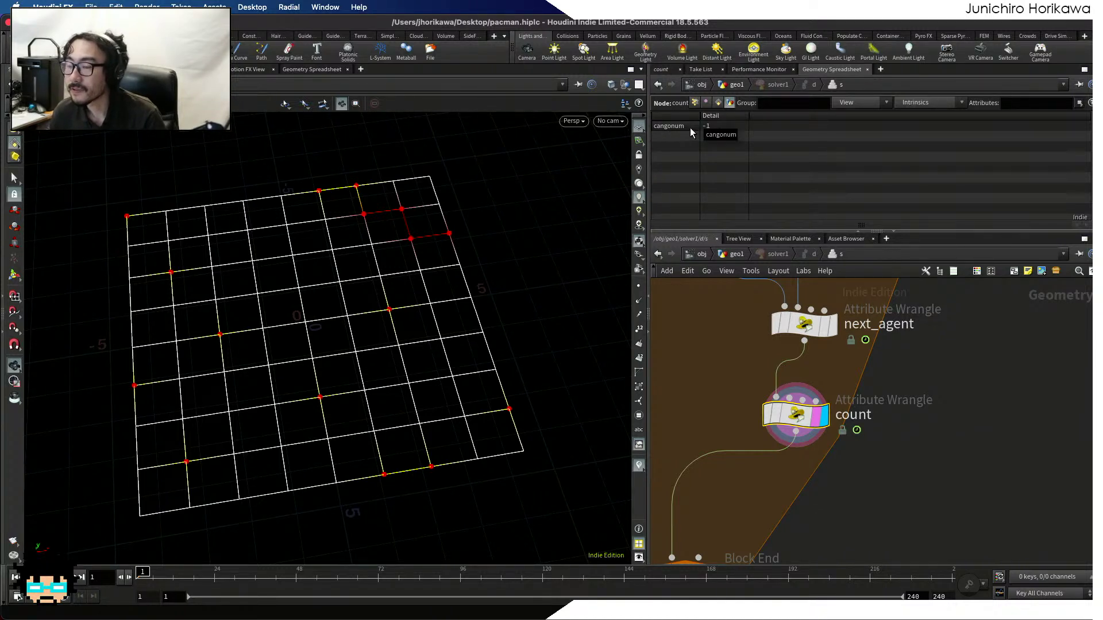
pyautogui.click(662, 70)
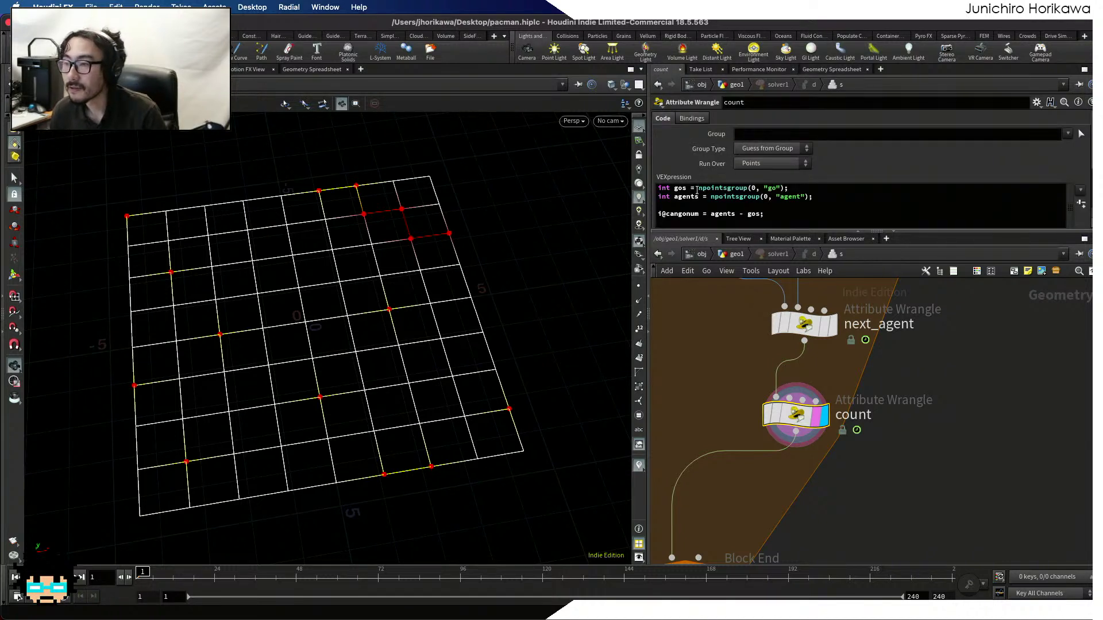
pyautogui.moveTo(698, 189); pyautogui.dragTo(724, 189)
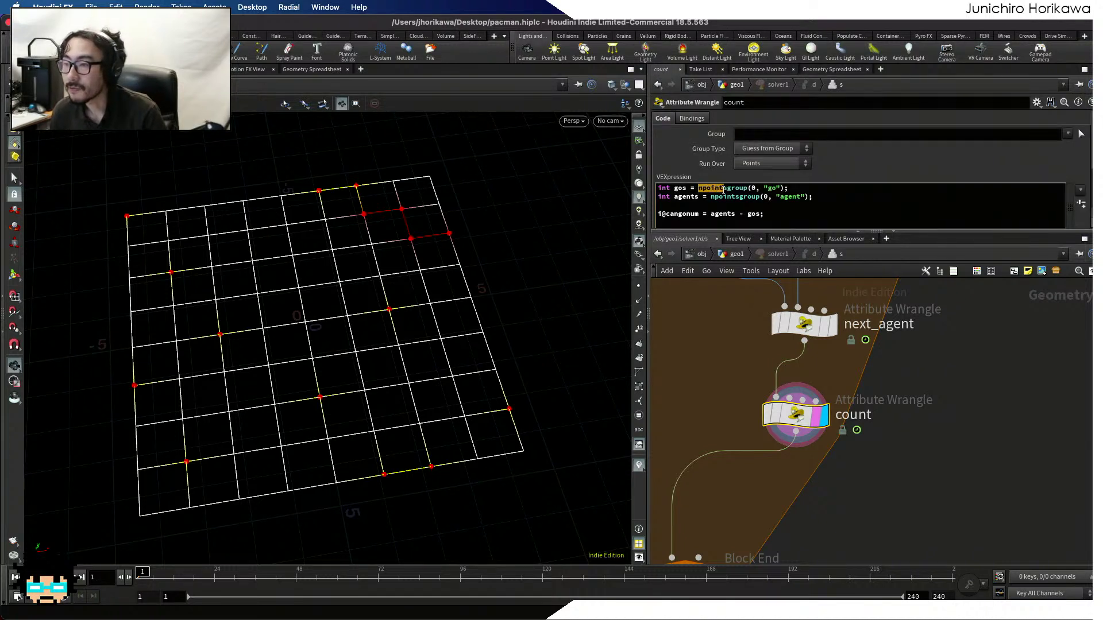
pyautogui.click(754, 190)
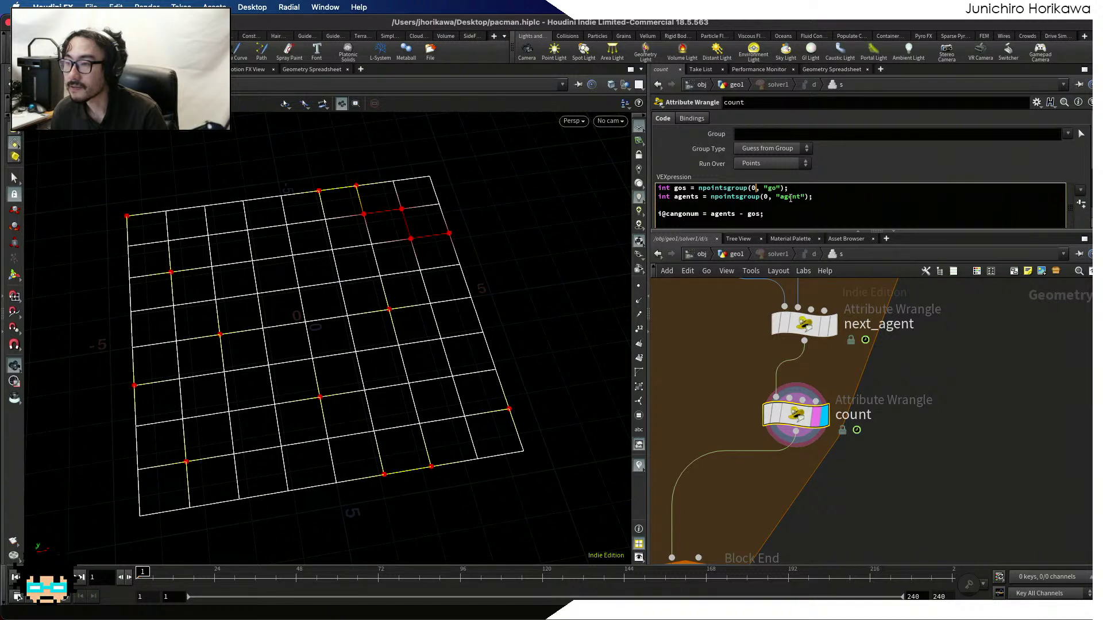
# Add the lines "i@gos = gos;" and "i@agents = agents;" above the cangonum line in the count wrangle and save the scene
pyautogui.hotkey('shift', 'Home')
pyautogui.press('BackSpace')
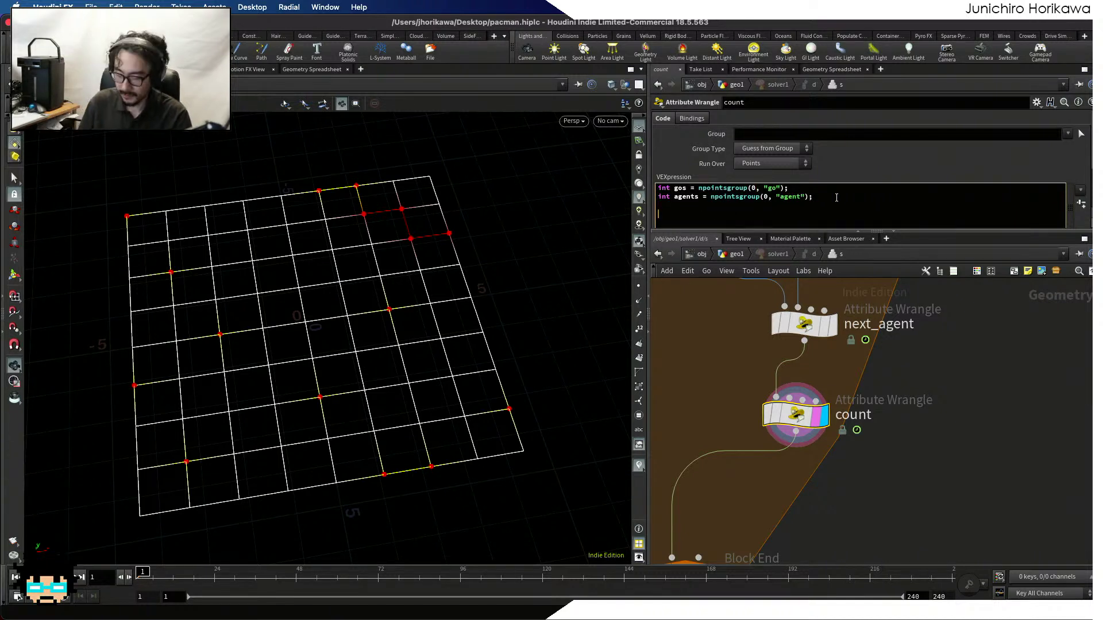
pyautogui.write('i@gos')
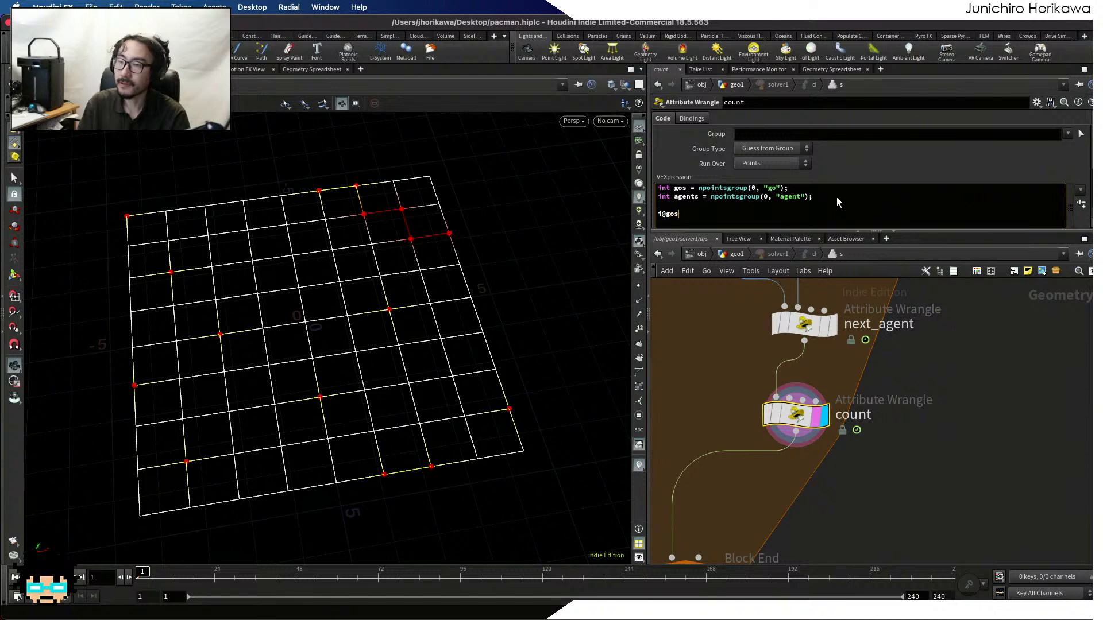
pyautogui.write(' = gos;')
pyautogui.press('Return')
pyautogui.write('i')
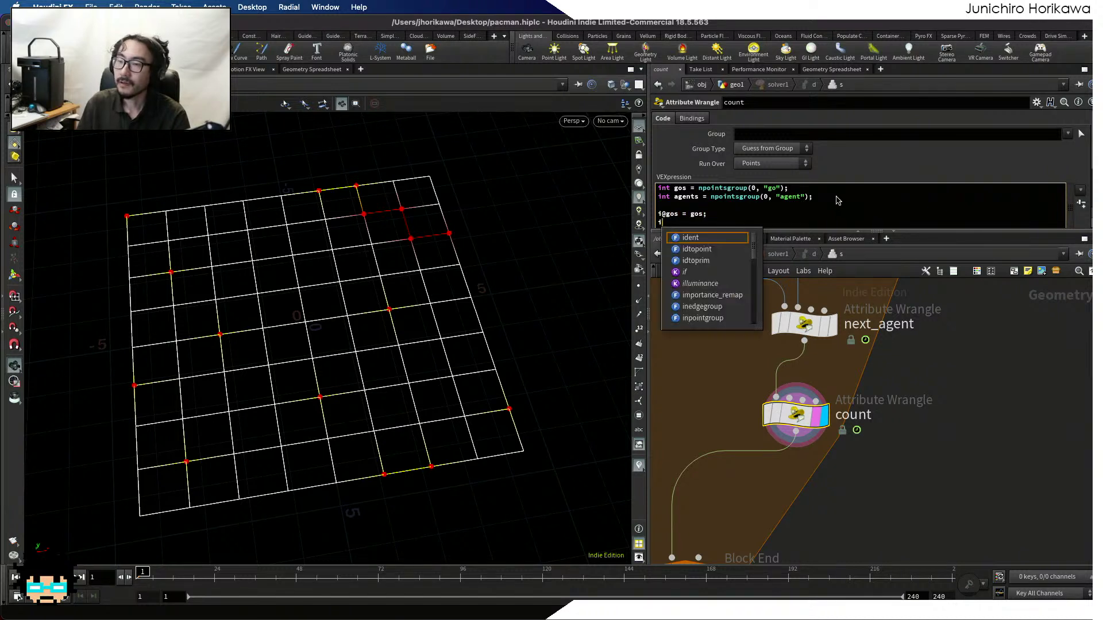
pyautogui.write('@agents ')
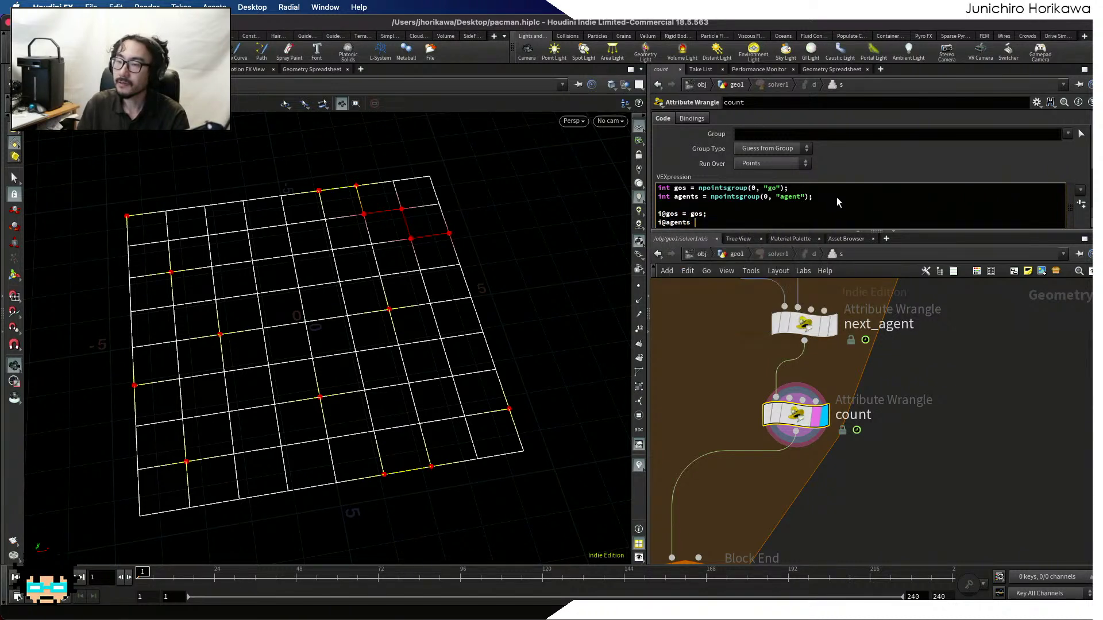
pyautogui.write('= agents;')
pyautogui.hotkey('ctrl', 's')
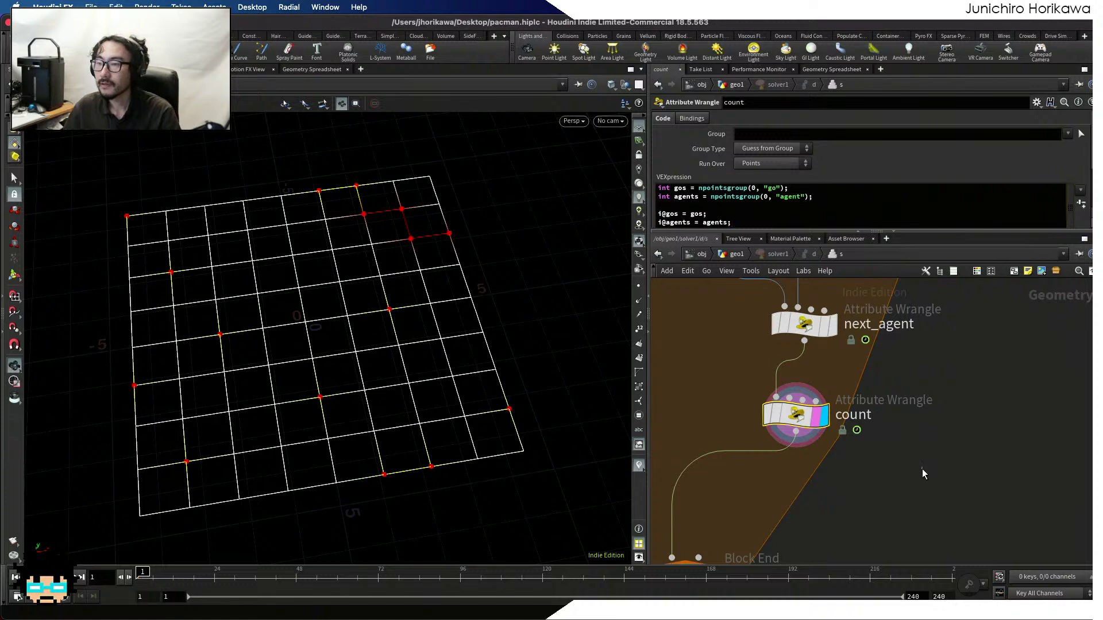
# Set the count wrangle's Run Over to Detail (only once) and check its detail attributes in the geometry spreadsheet
pyautogui.moveTo(855, 231); pyautogui.dragTo(853, 298)
pyautogui.click(852, 67)
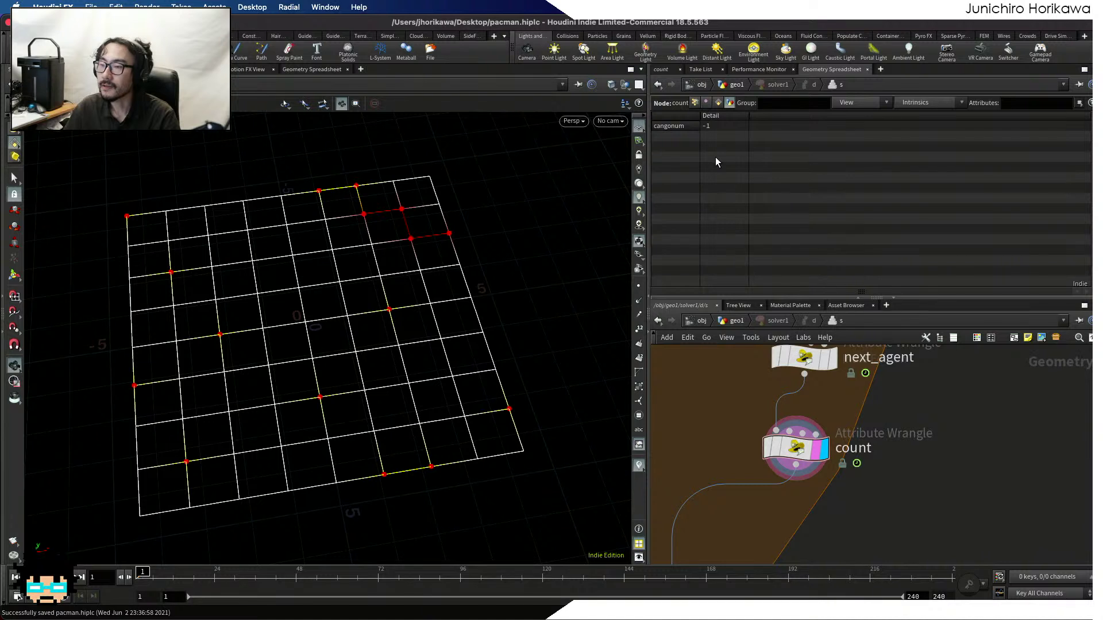
pyautogui.scroll(-2, 881, 450)
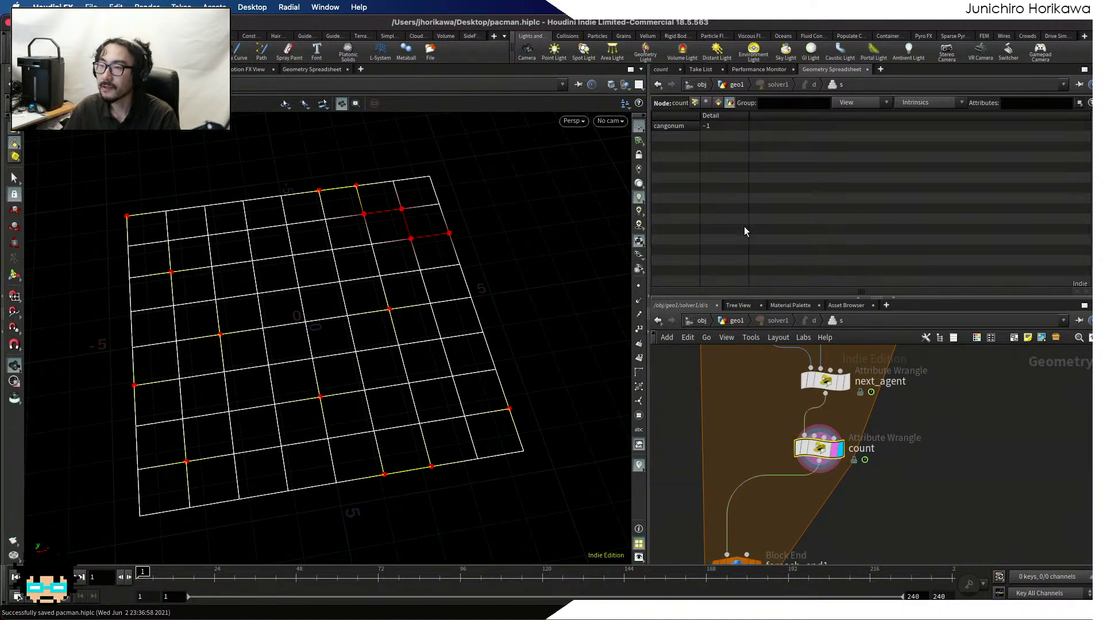
pyautogui.click(668, 69)
pyautogui.click(768, 164)
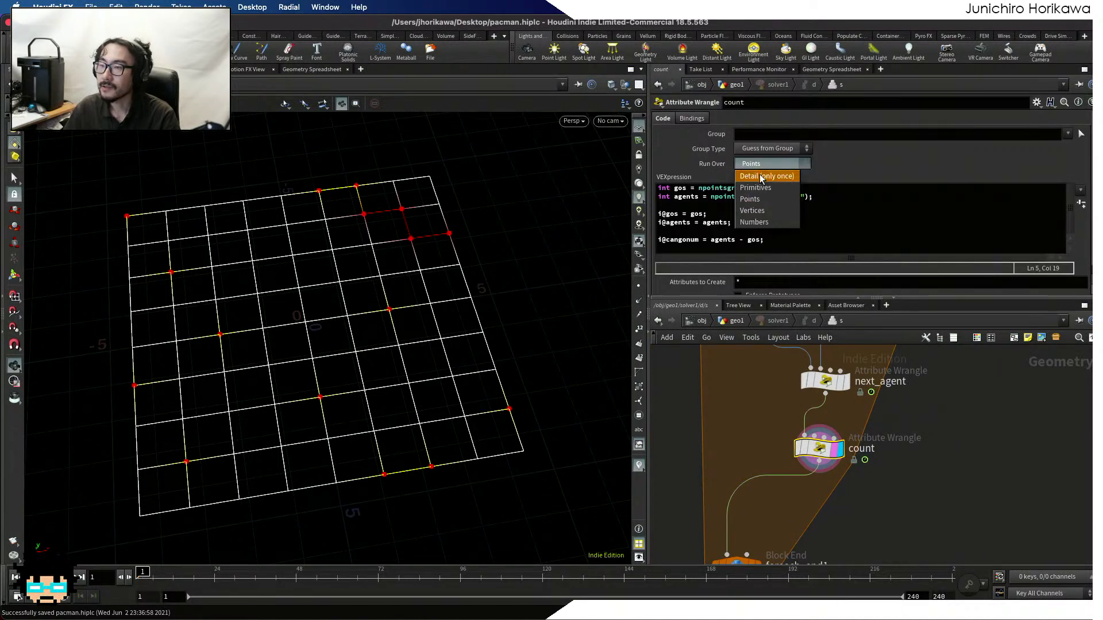
pyautogui.click(755, 176)
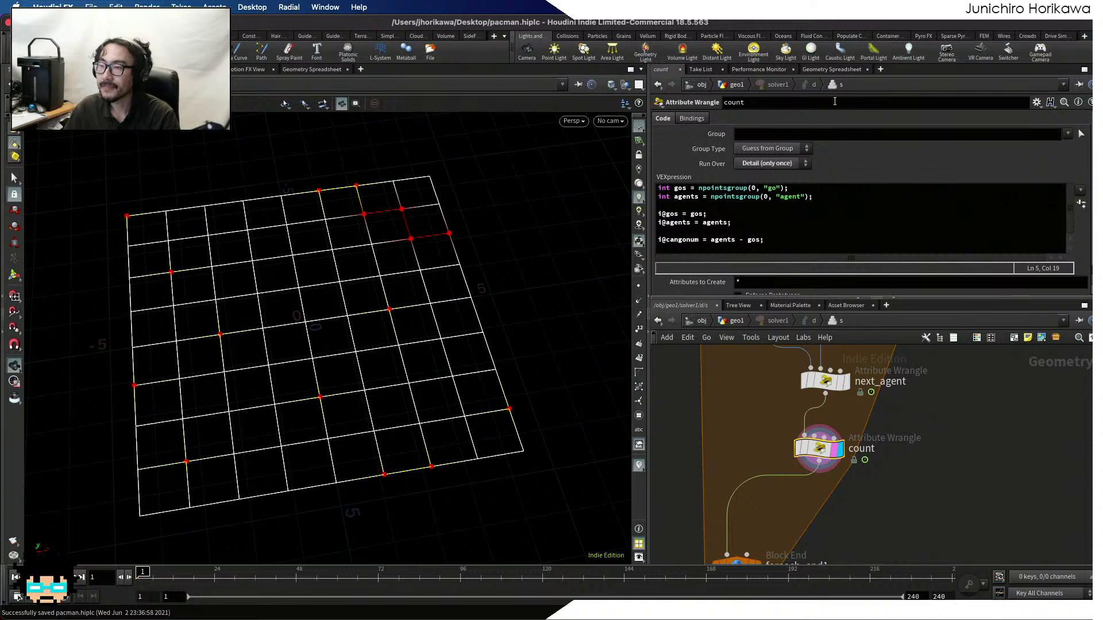
pyautogui.click(839, 69)
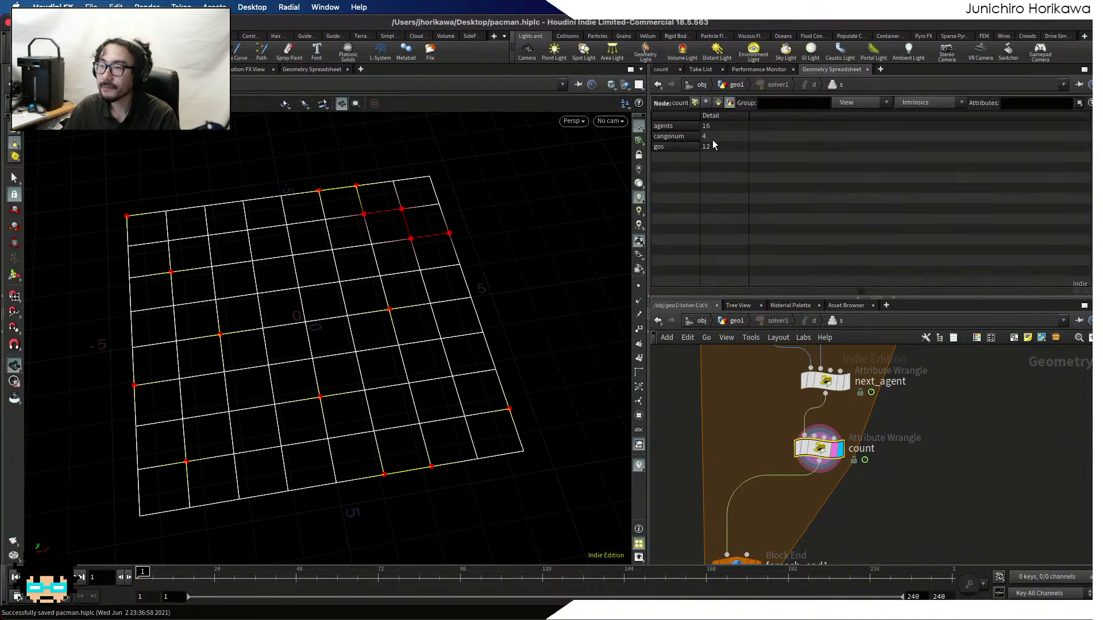
# Remove the i@gos and i@agents lines from the count wrangle's code and recheck its detail attributes
pyautogui.click(672, 69)
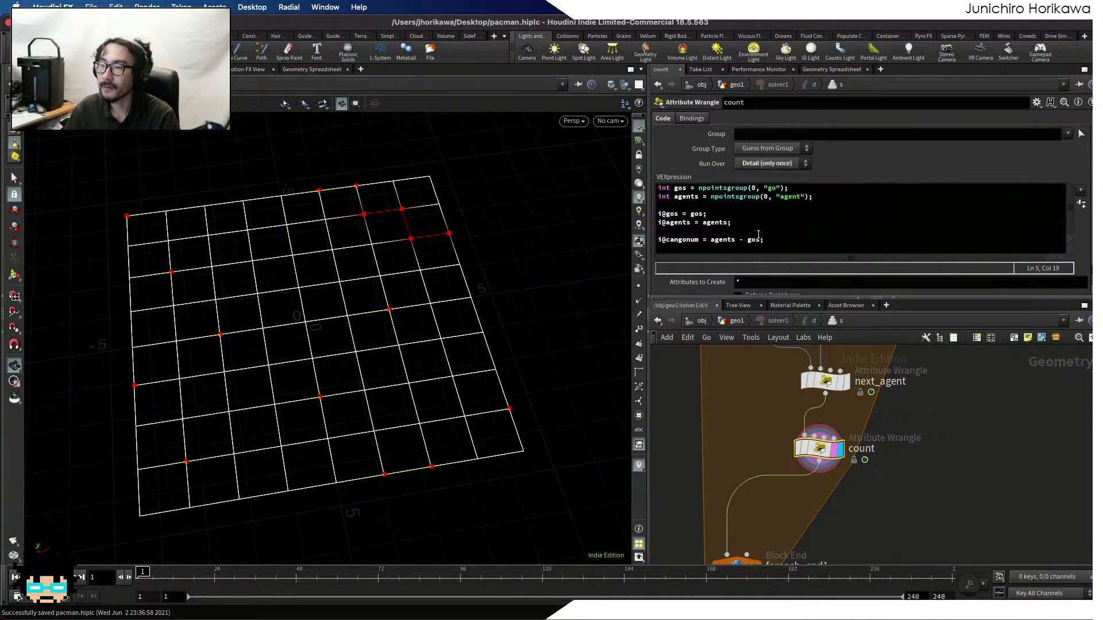
pyautogui.moveTo(728, 221); pyautogui.dragTo(625, 214)
pyautogui.press('BackSpace')
pyautogui.press('BackSpace')
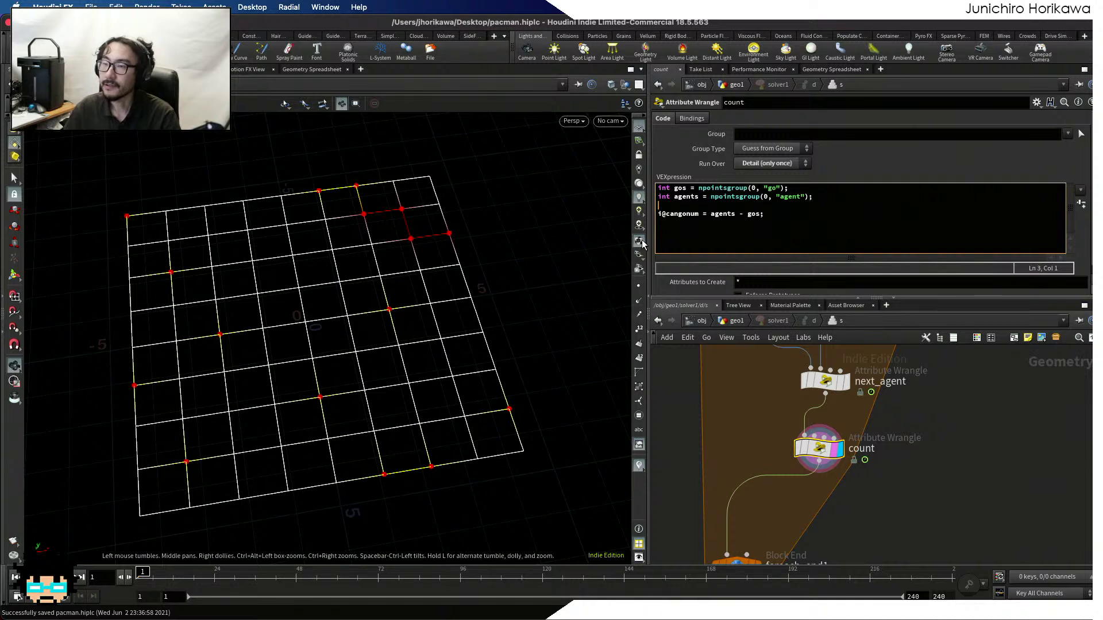
pyautogui.click(831, 69)
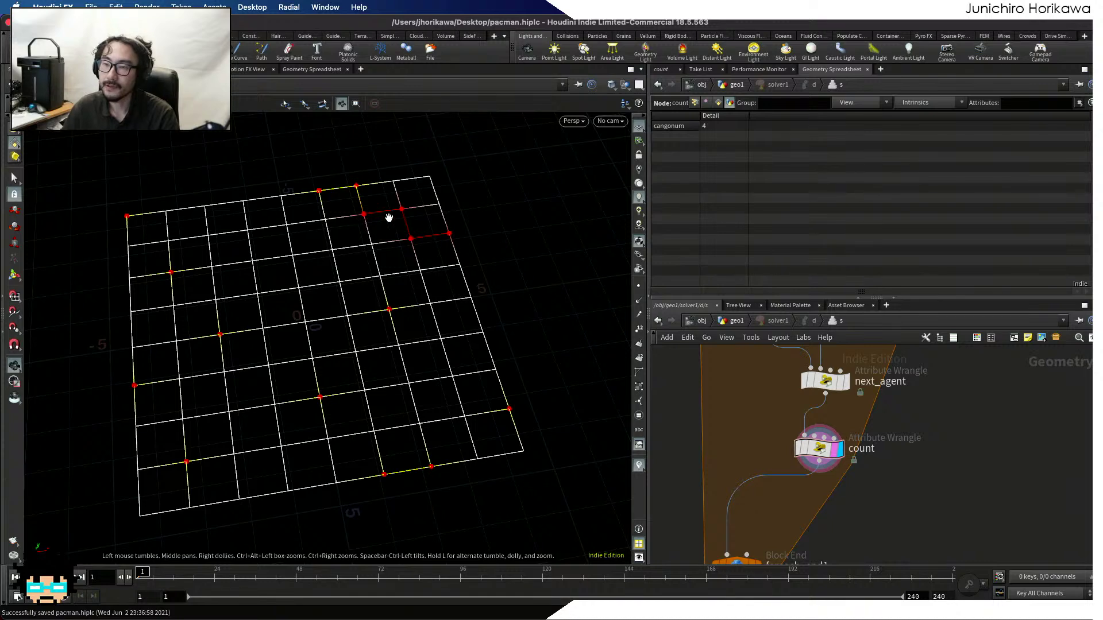
# Display foreach_end1 with its Iterations set to 0 and check count's cangonum detail value in the geometry spreadsheet
pyautogui.scroll(-3, 392, 215)
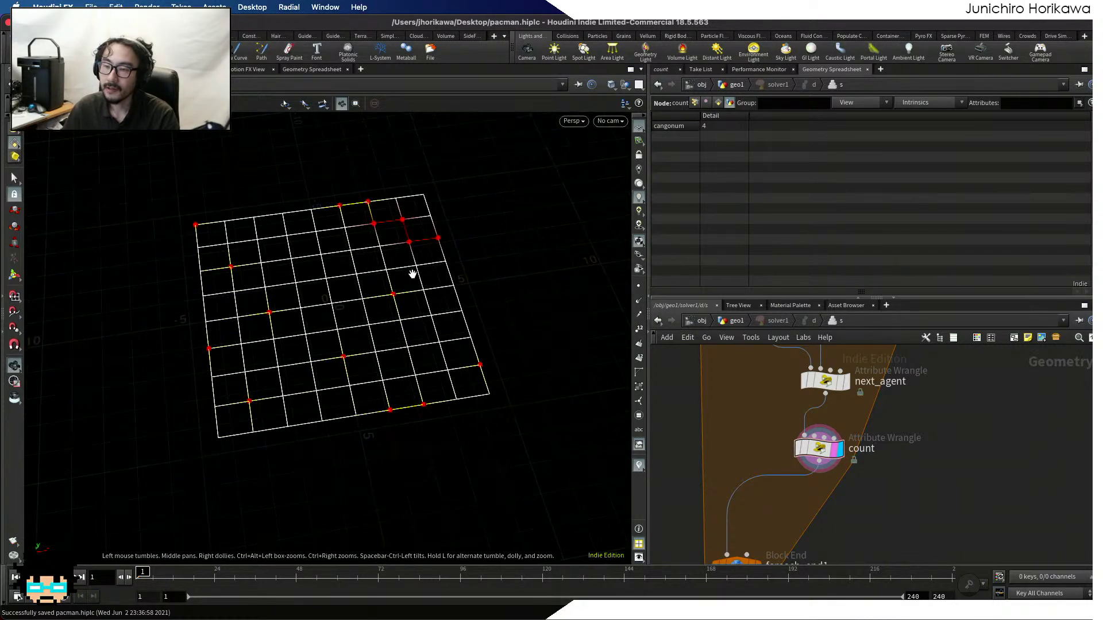
pyautogui.scroll(-5, 786, 438)
pyautogui.scroll(5, 781, 484)
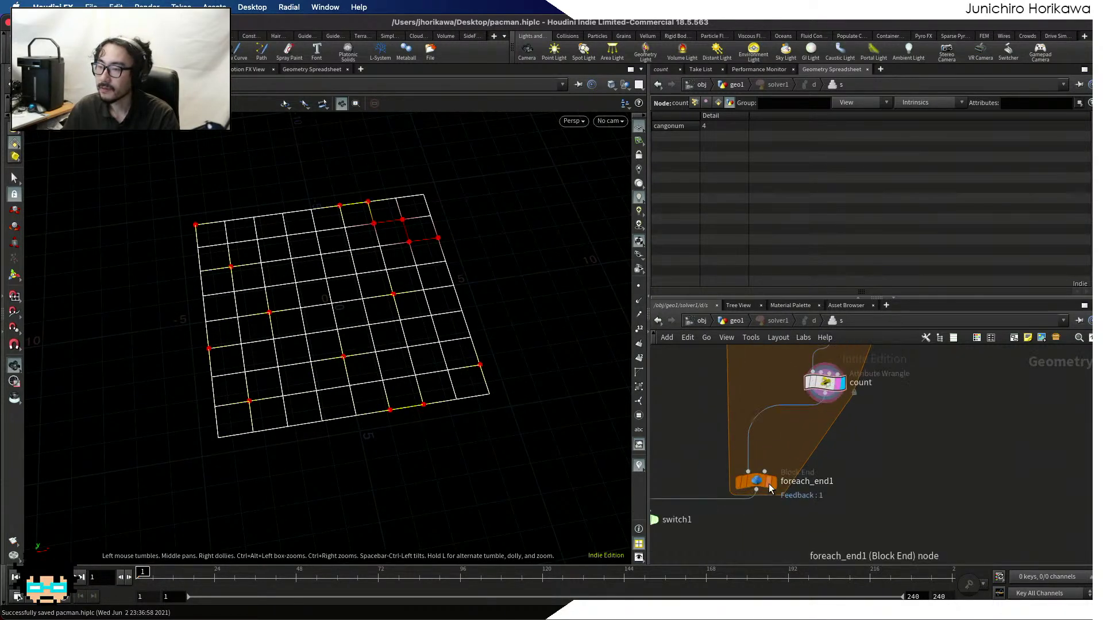
pyautogui.click(773, 485)
pyautogui.click(759, 482)
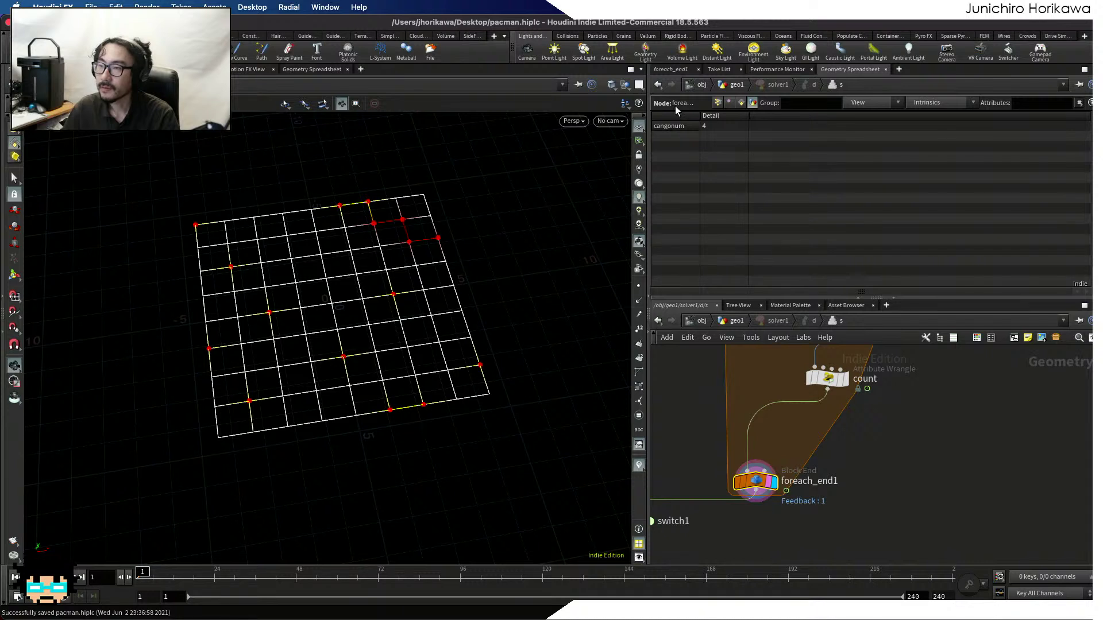
pyautogui.click(670, 70)
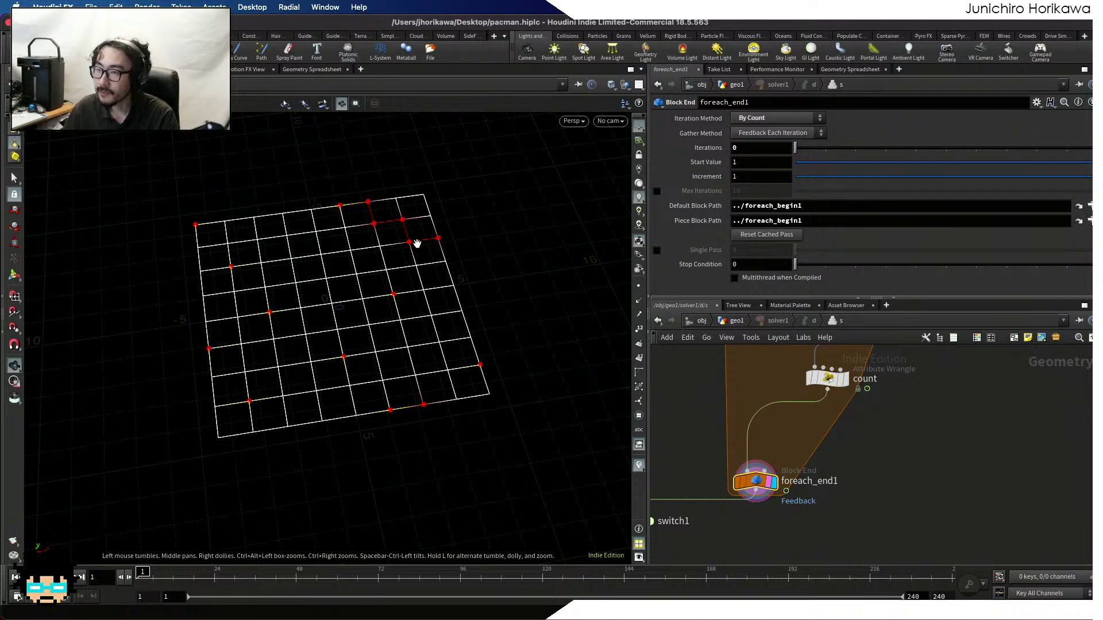
pyautogui.click(827, 378)
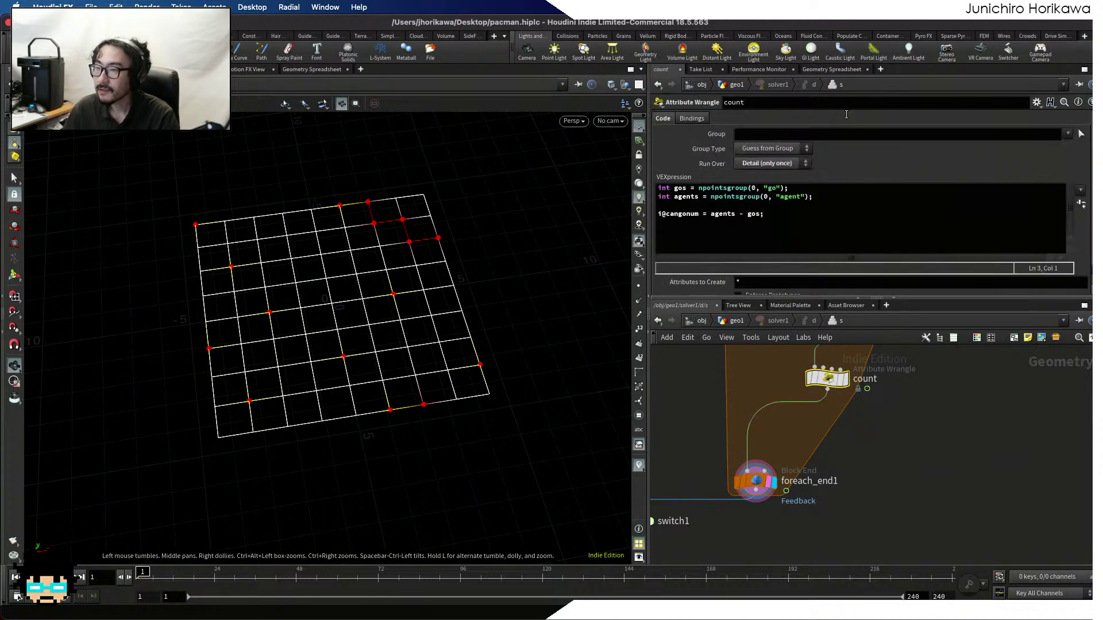
pyautogui.click(837, 69)
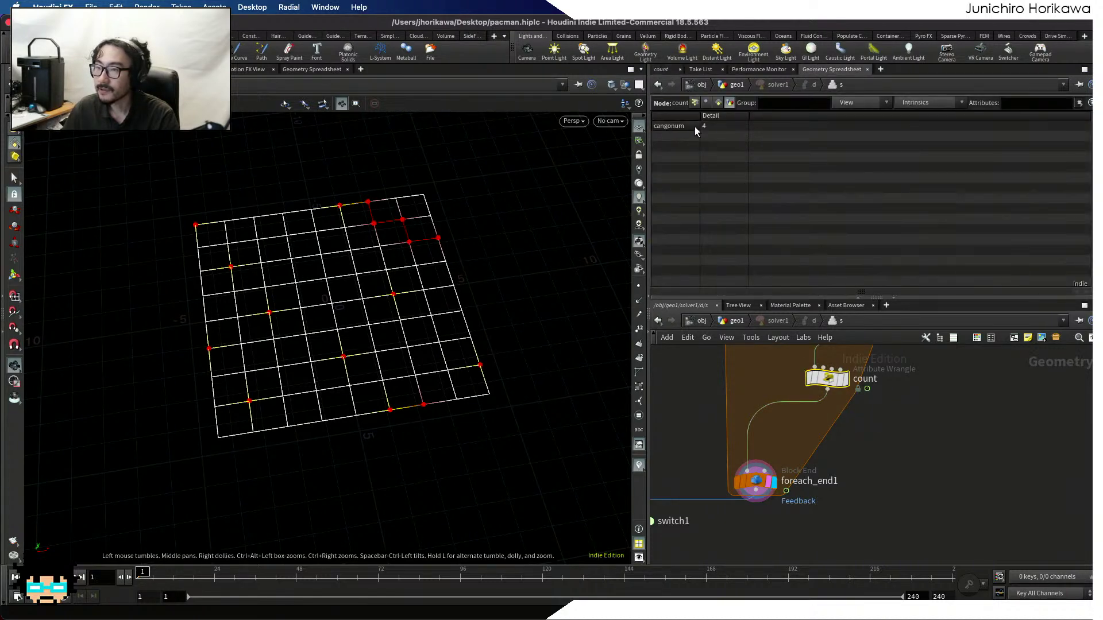
# Check foreach_end1's cangonum detail value and loop settings, and compare the viewport results of count and foreach_end1
pyautogui.moveTo(469, 394); pyautogui.dragTo(418, 382)
pyautogui.scroll(3, 441, 396)
pyautogui.click(756, 482)
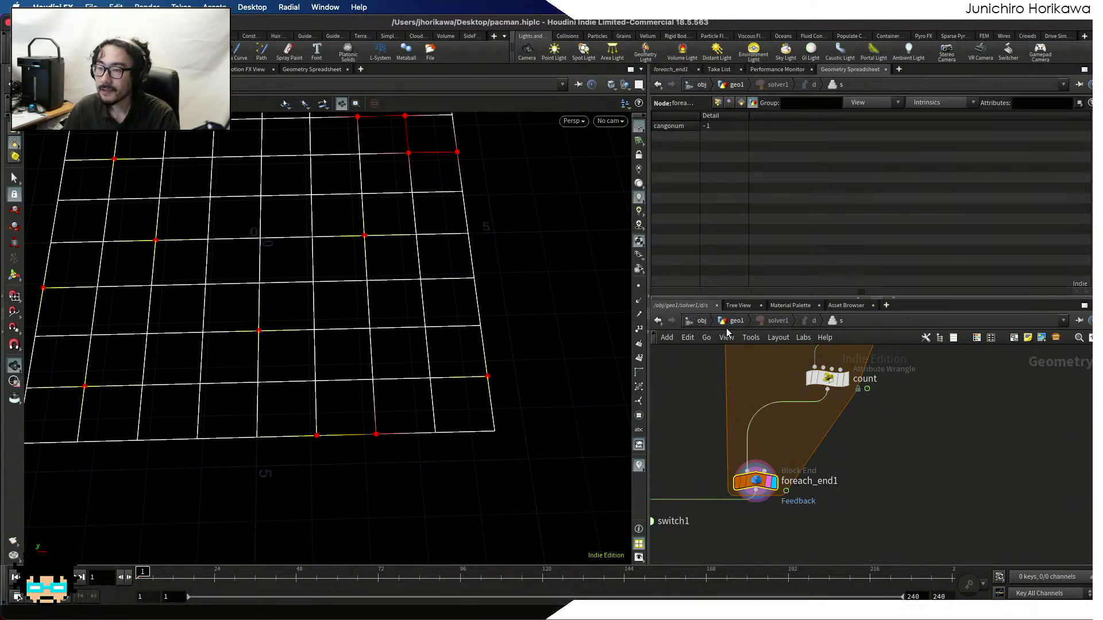
pyautogui.click(669, 70)
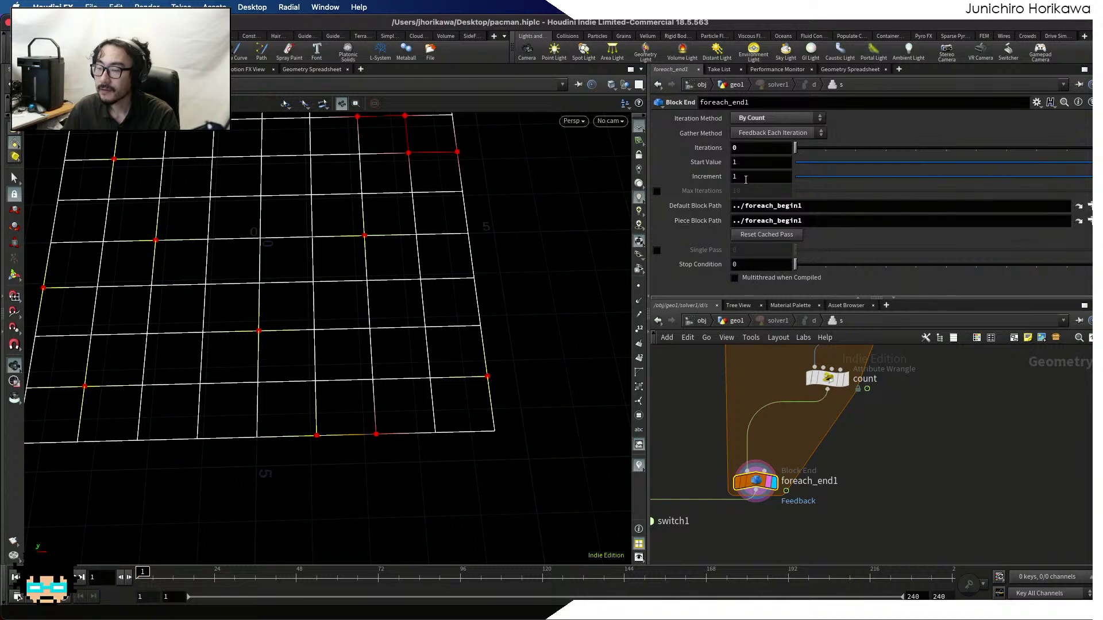
pyautogui.scroll(5, 827, 445)
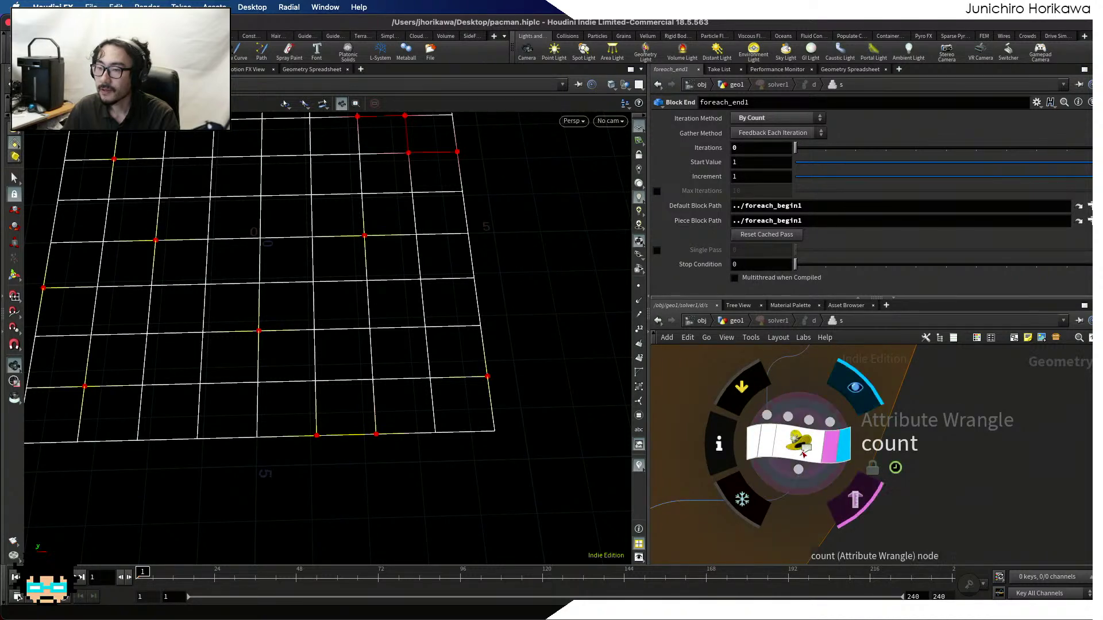
pyautogui.scroll(-3, 528, 411)
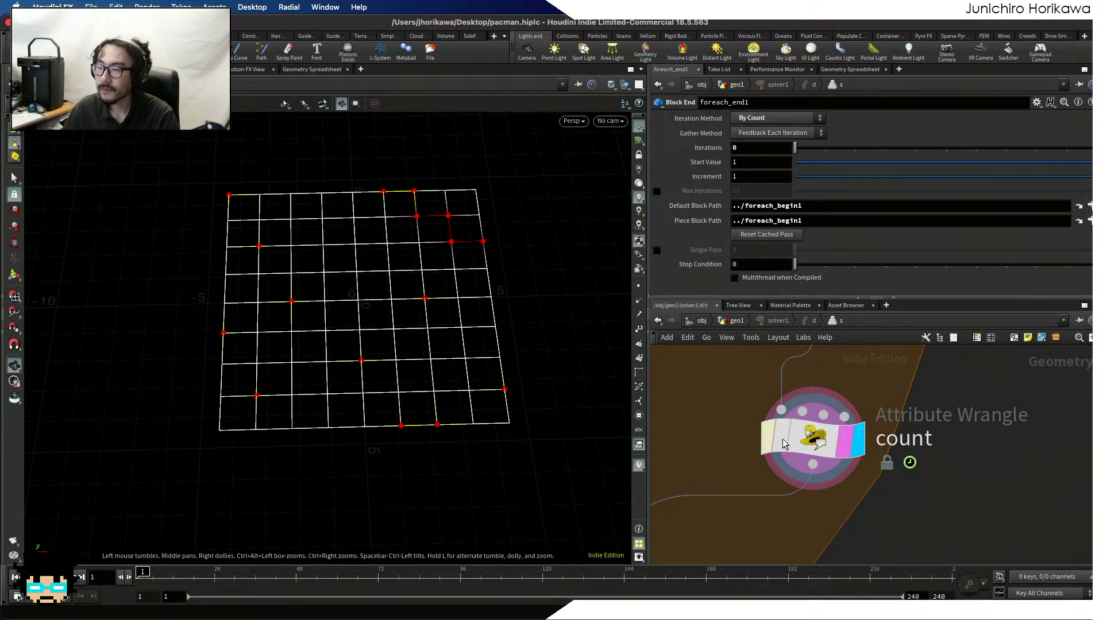
pyautogui.scroll(-4, 783, 442)
pyautogui.scroll(3, 804, 460)
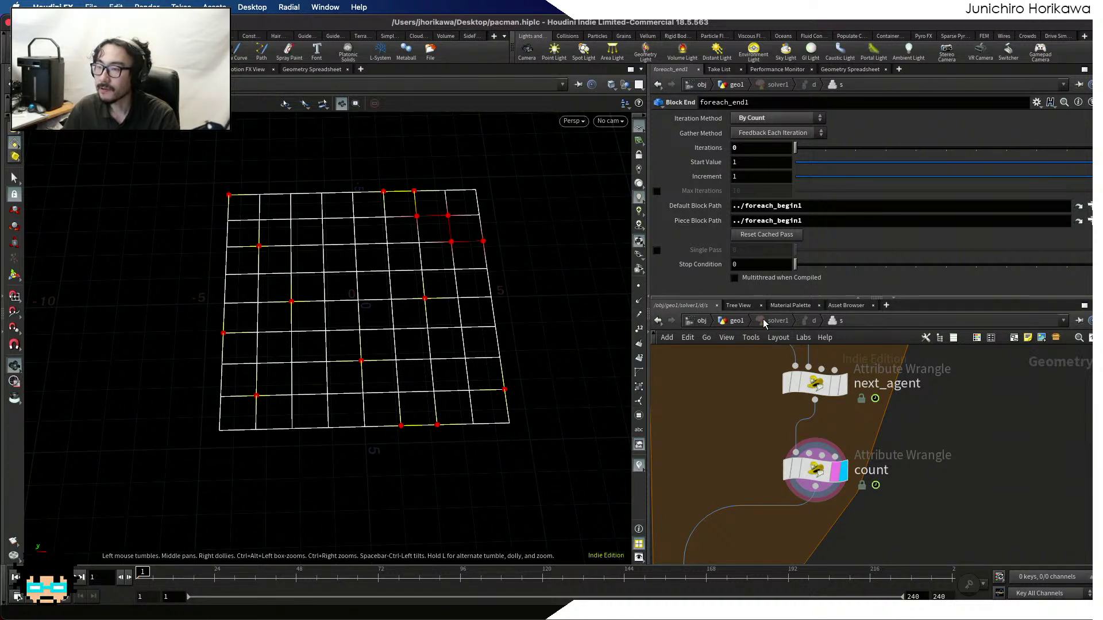
pyautogui.scroll(-5, 802, 402)
pyautogui.scroll(4, 784, 442)
pyautogui.scroll(-1, 757, 445)
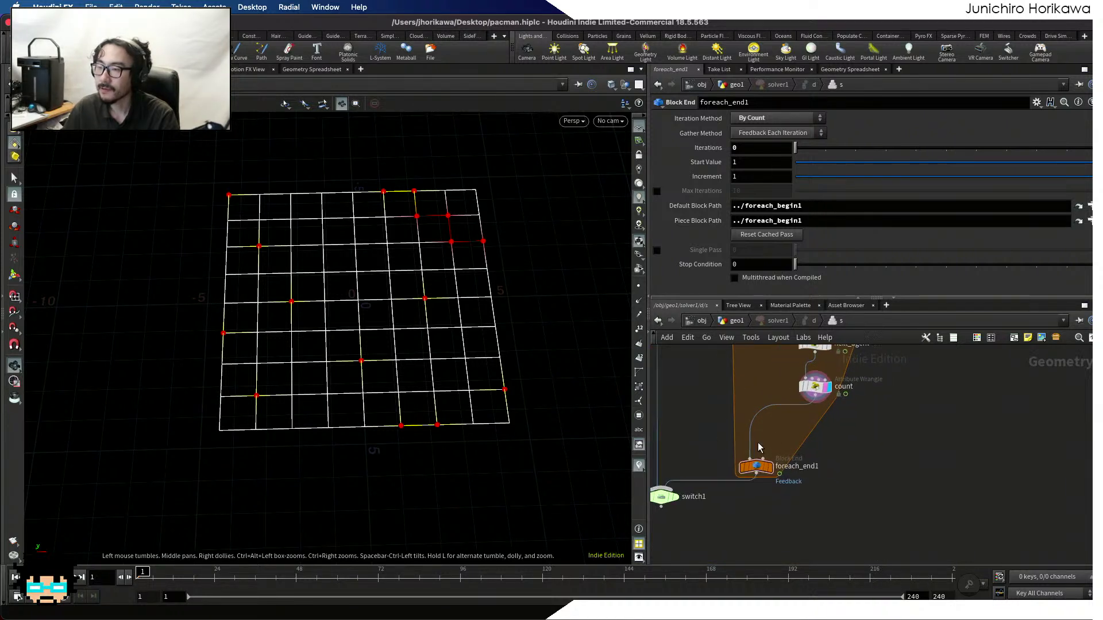
pyautogui.scroll(2, 756, 466)
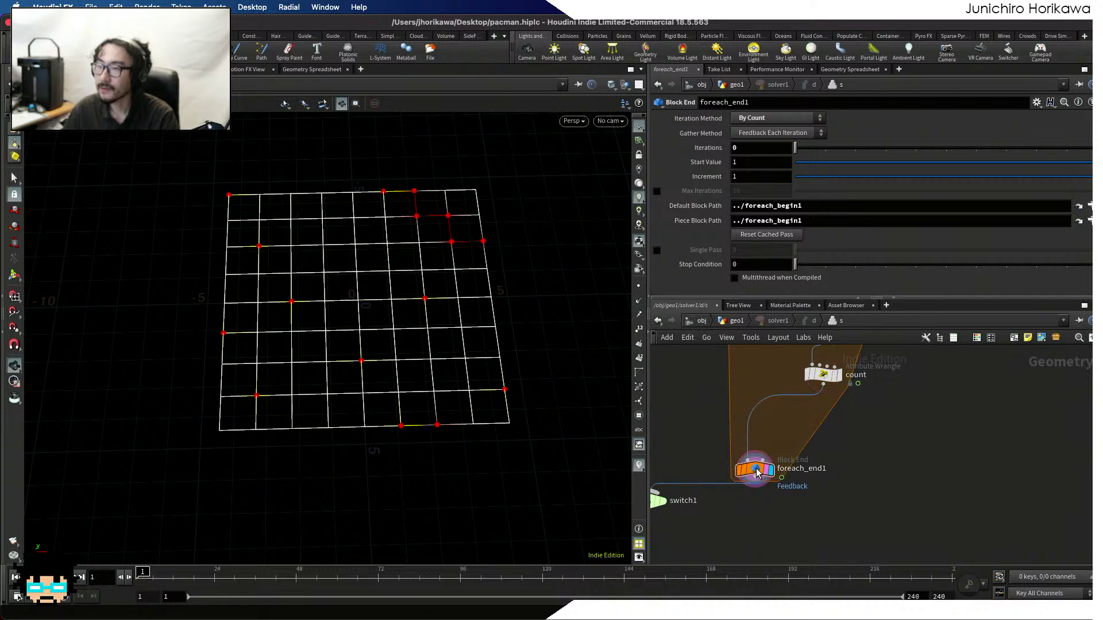
pyautogui.scroll(-2, 800, 428)
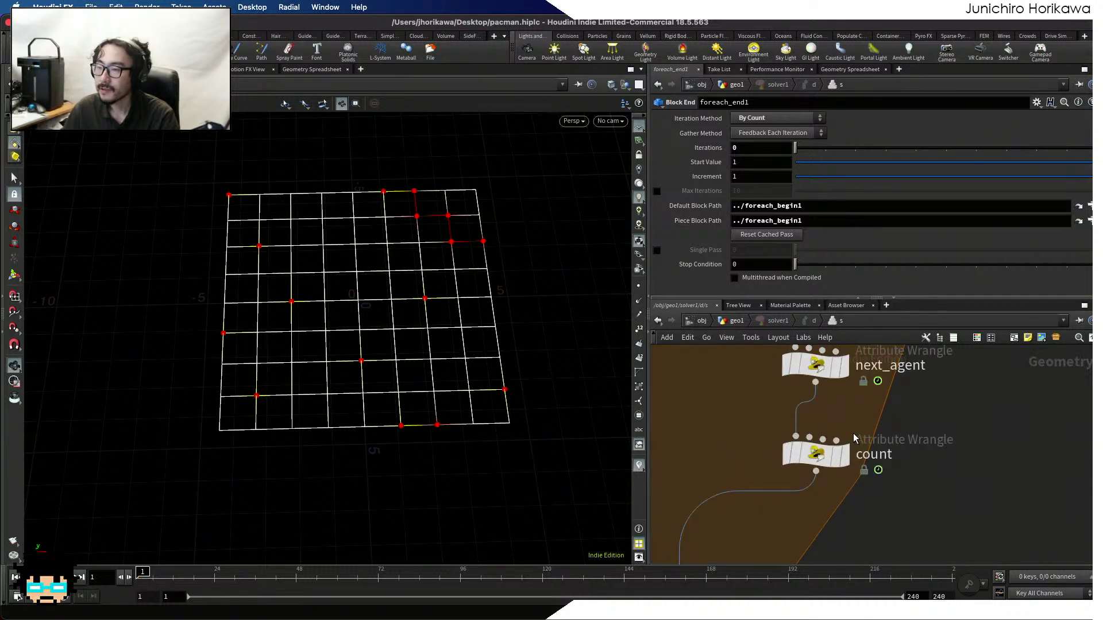
pyautogui.scroll(-1, 849, 477)
pyautogui.scroll(1, 848, 476)
# Review the count wrangle's code and cangonum detail value, and trace the loop's nodes back to the STOP null
pyautogui.click(840, 467)
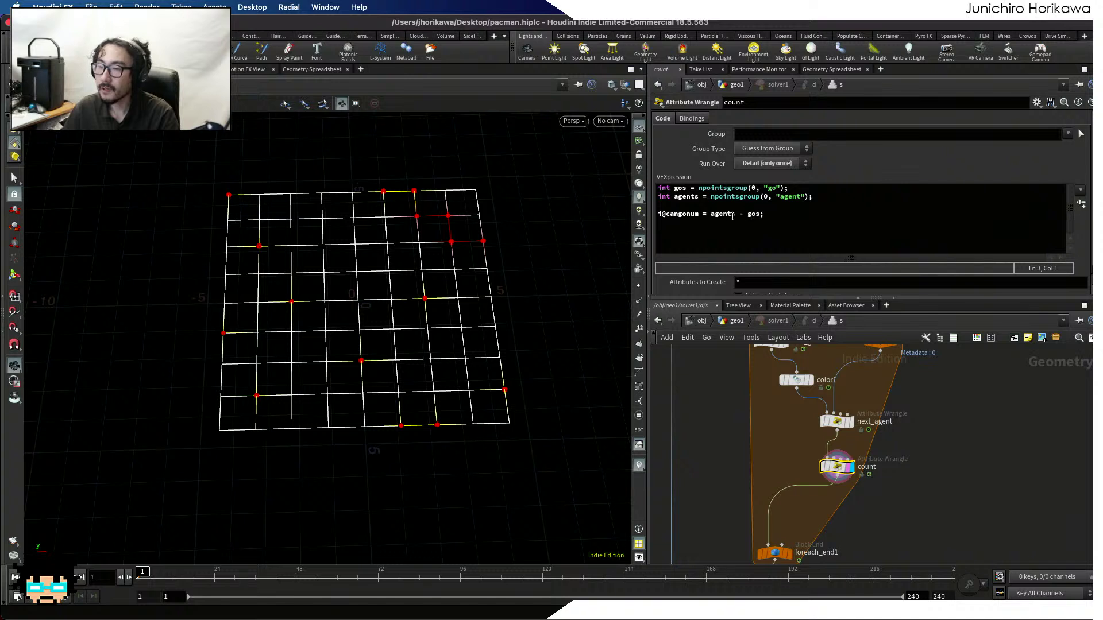
pyautogui.click(766, 213)
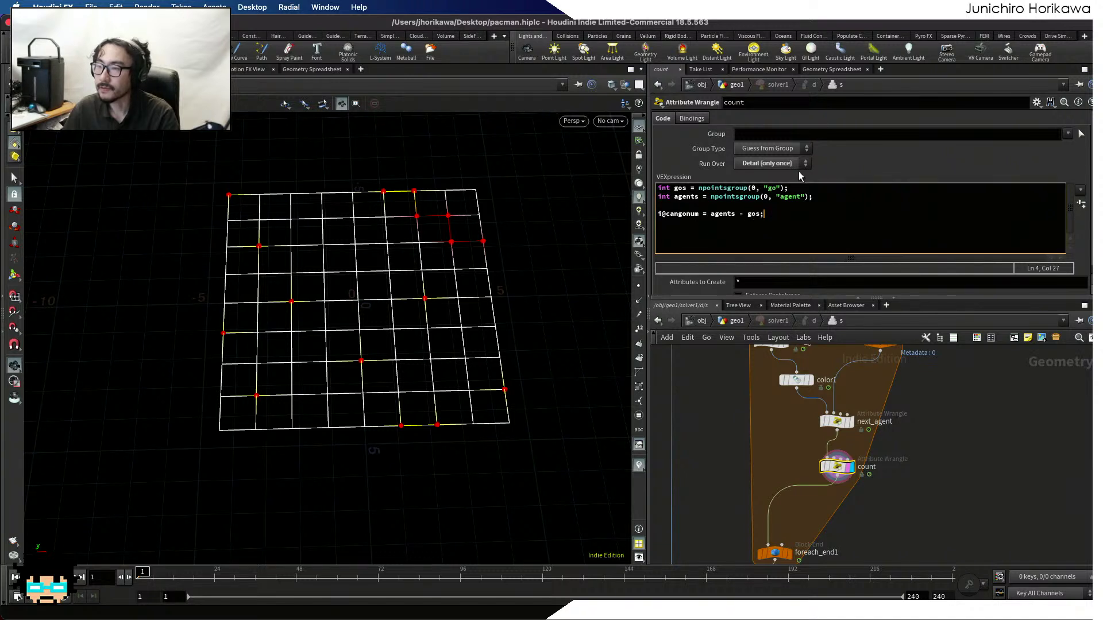
pyautogui.click(839, 69)
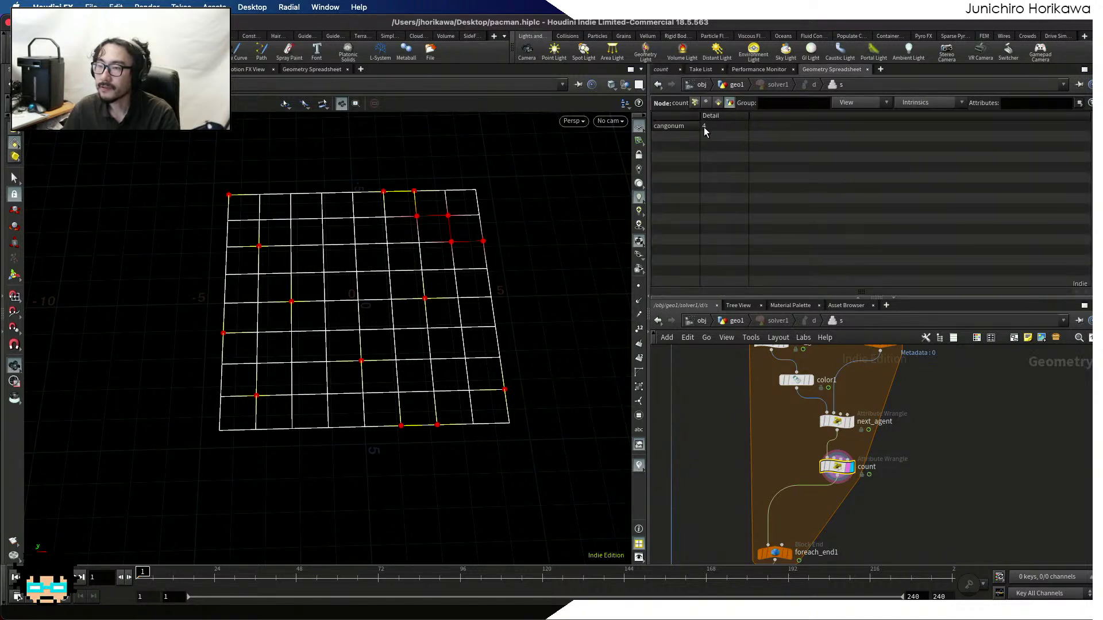
pyautogui.scroll(3, 797, 464)
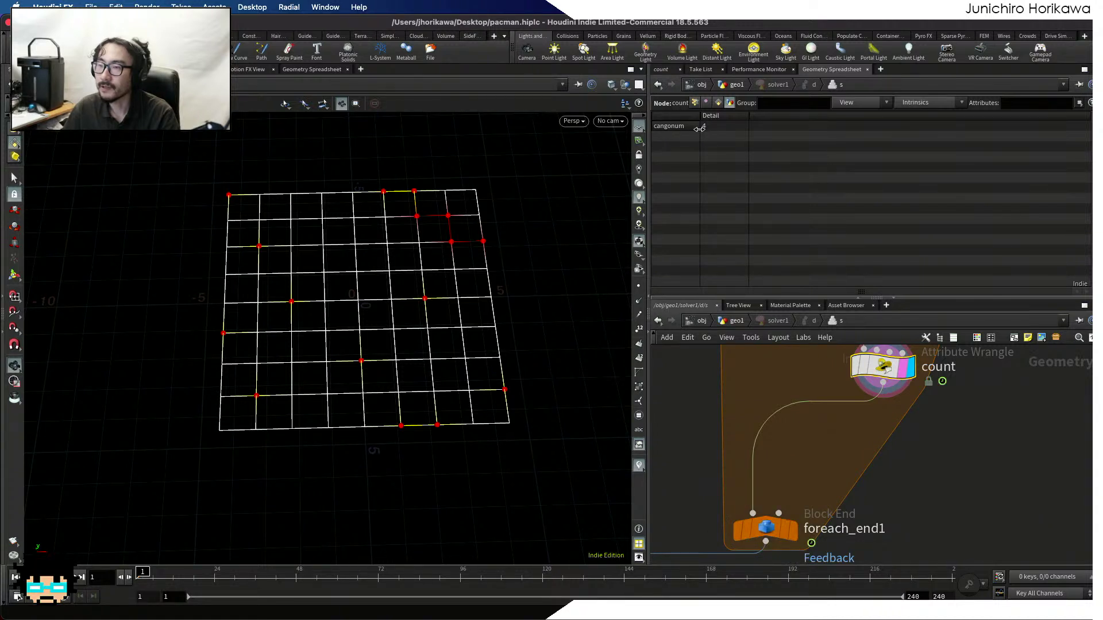
pyautogui.scroll(-5, 799, 449)
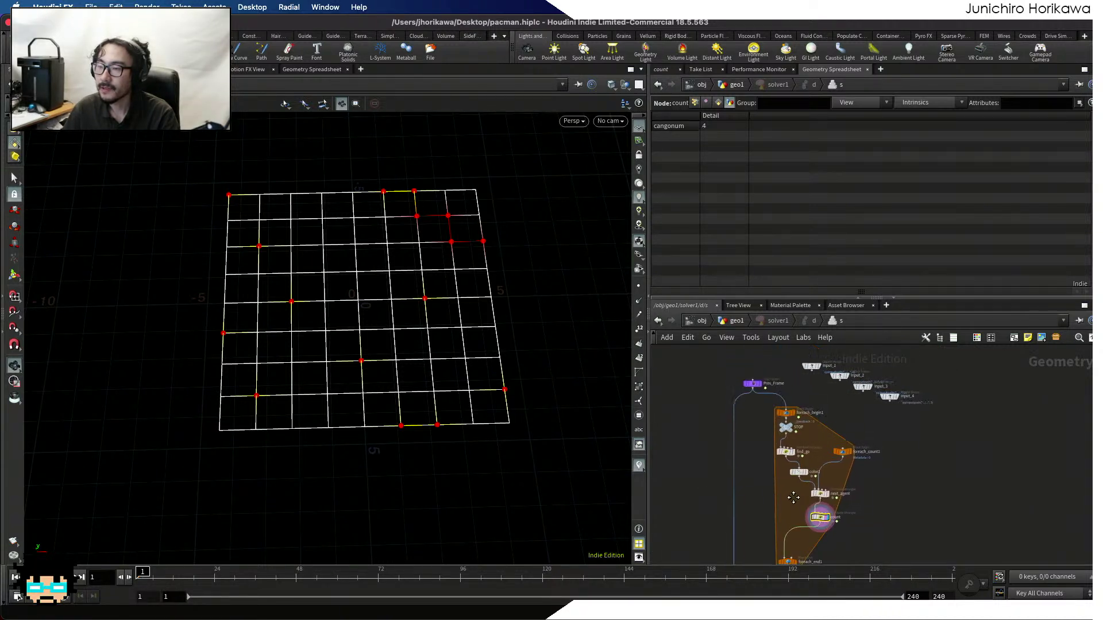
pyautogui.scroll(6, 782, 402)
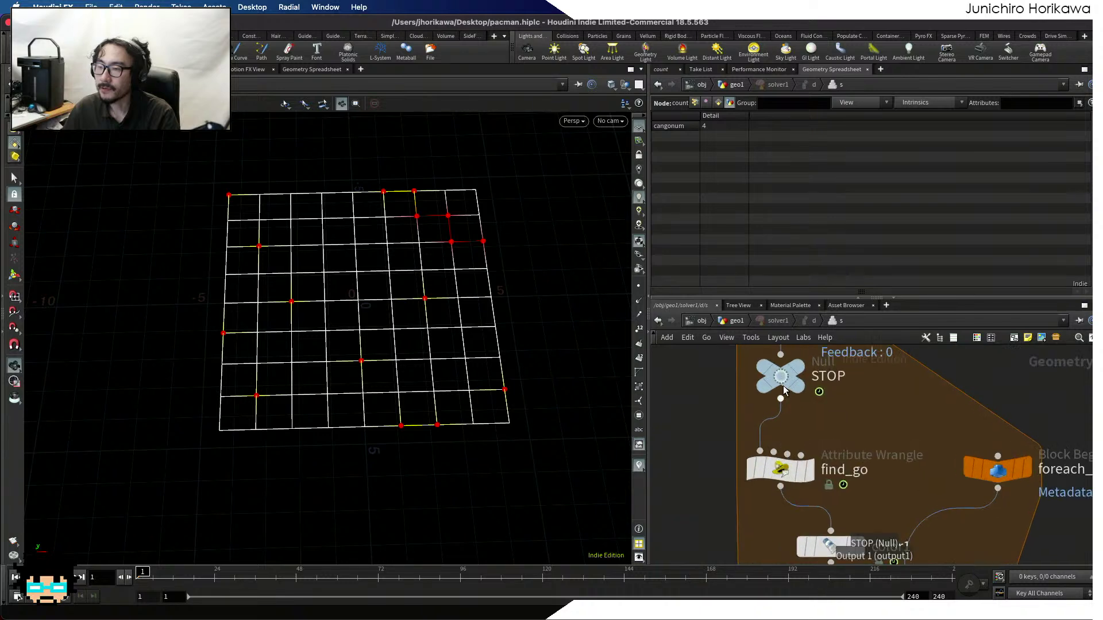
pyautogui.scroll(-6, 784, 394)
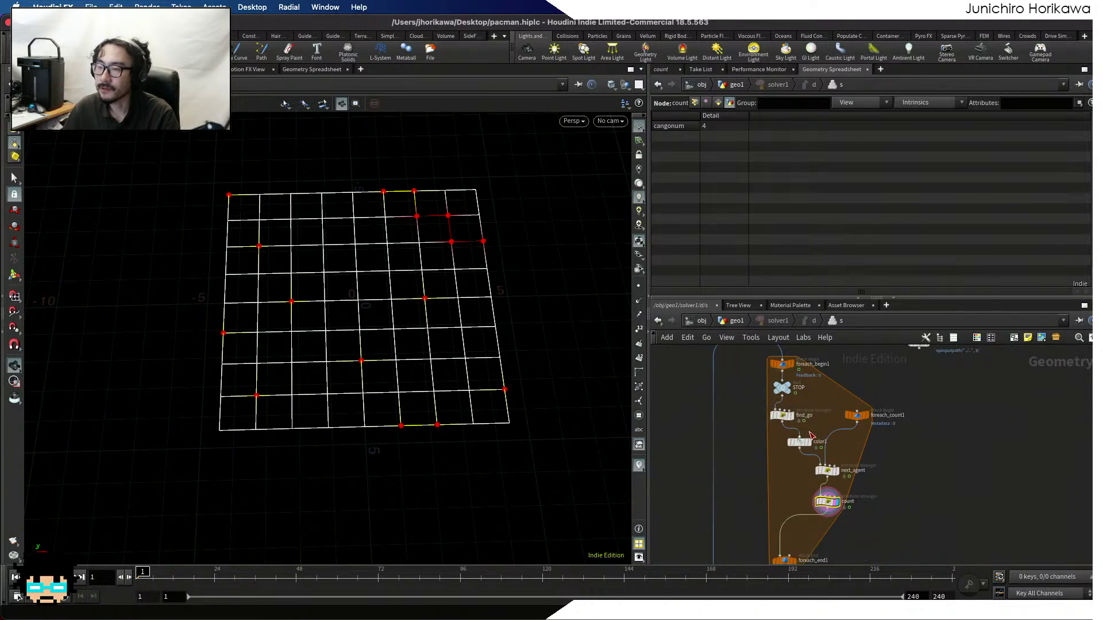
# Set foreach_end1's Stop Condition to detail("../STOP/", "cangonum", 0) == 0
pyautogui.moveTo(775, 458); pyautogui.dragTo(775, 430, button='middle')
pyautogui.scroll(4, 784, 546)
pyautogui.click(792, 492)
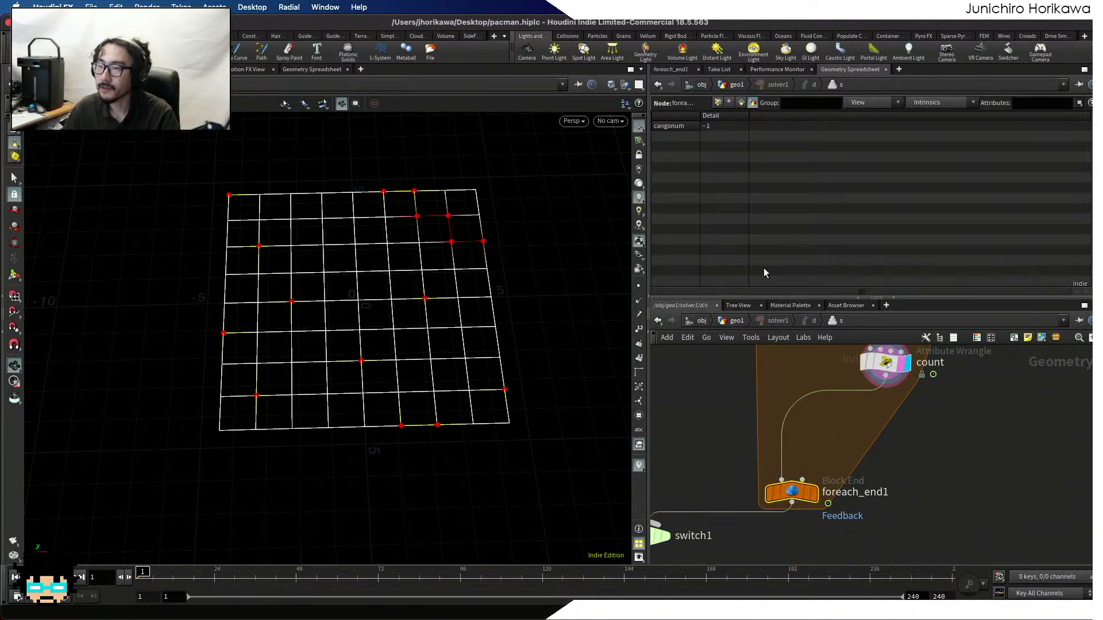
pyautogui.click(663, 70)
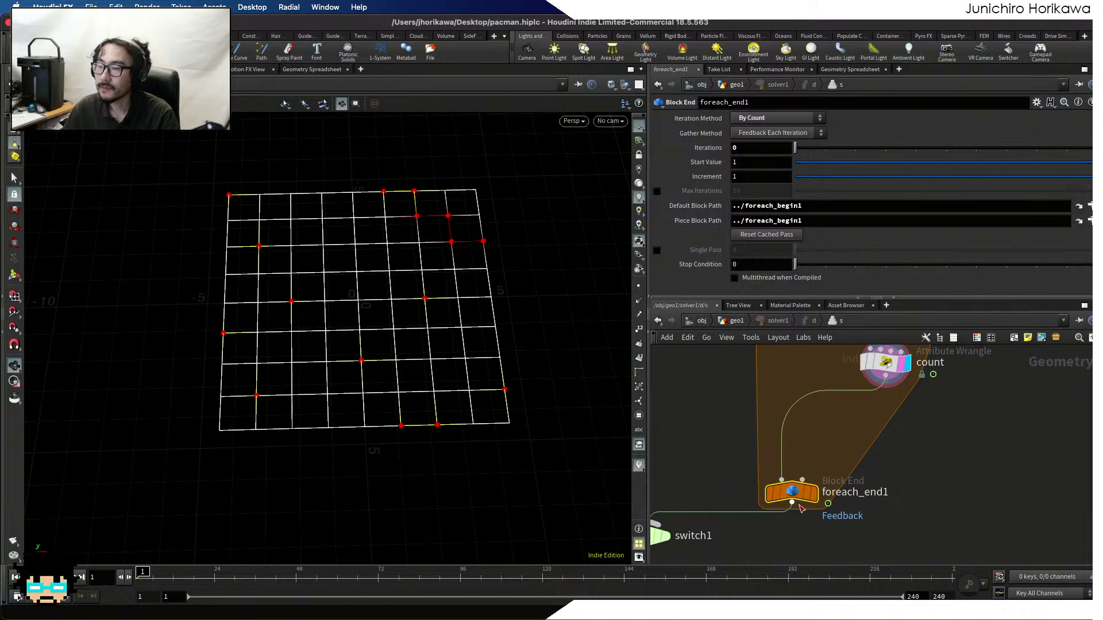
pyautogui.click(769, 263)
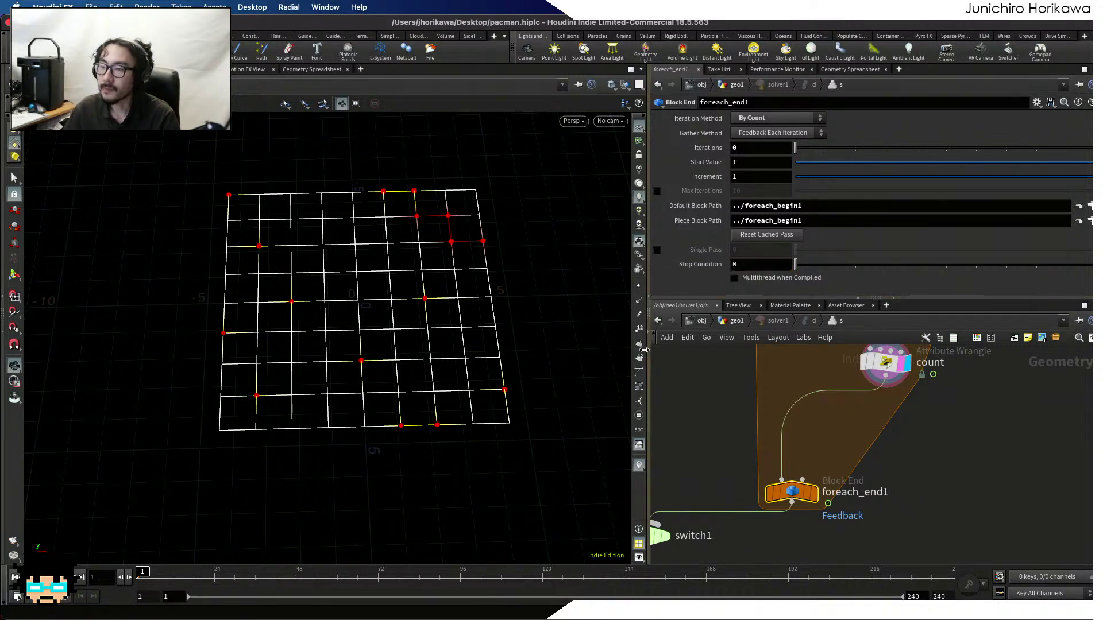
pyautogui.moveTo(646, 354); pyautogui.dragTo(562, 355)
pyautogui.write('eol')
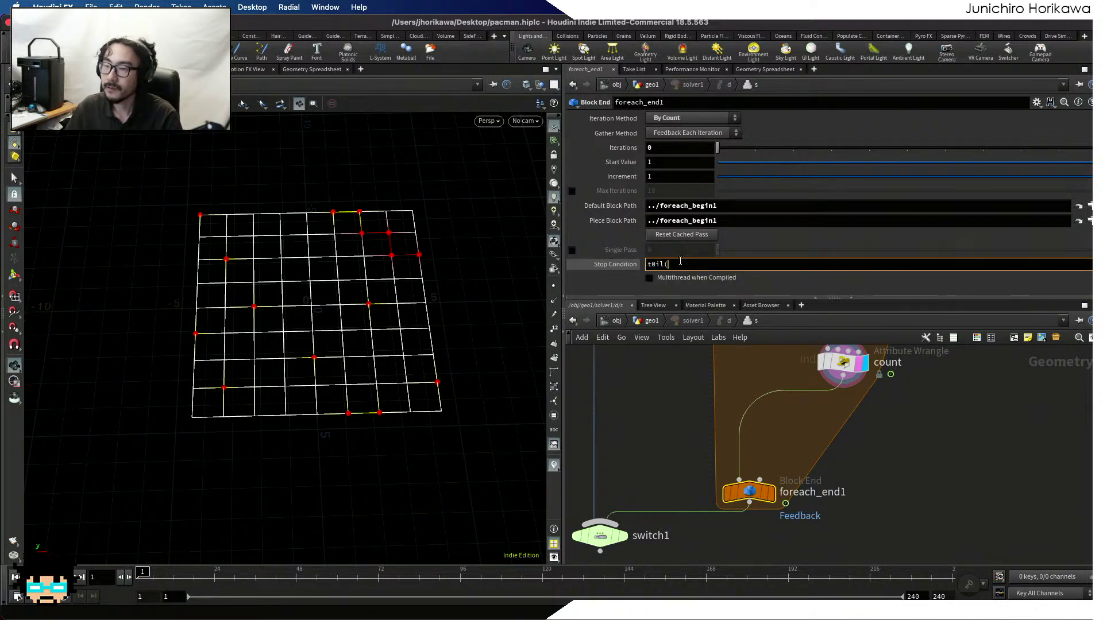
pyautogui.moveTo(680, 263); pyautogui.dragTo(577, 259)
pyautogui.write('detail(')
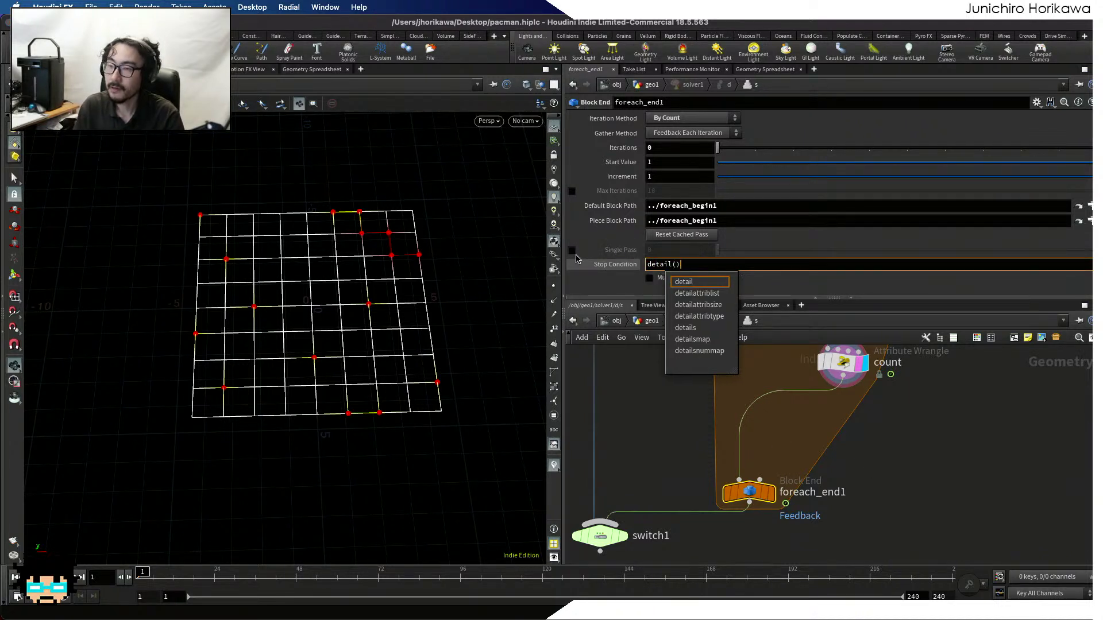
pyautogui.write('"../')
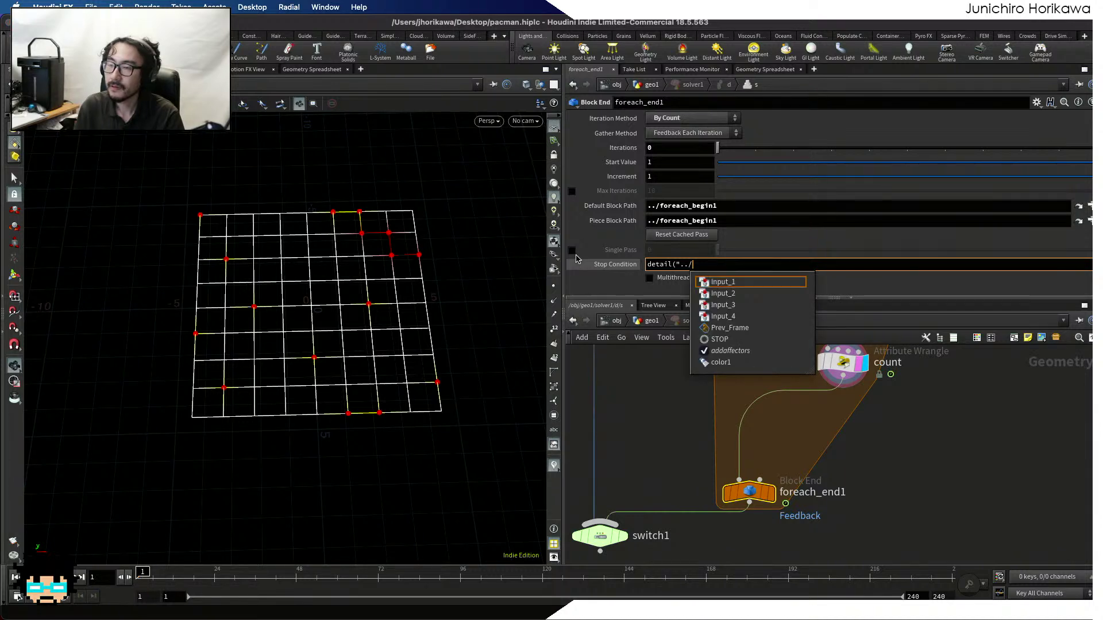
pyautogui.write('STO')
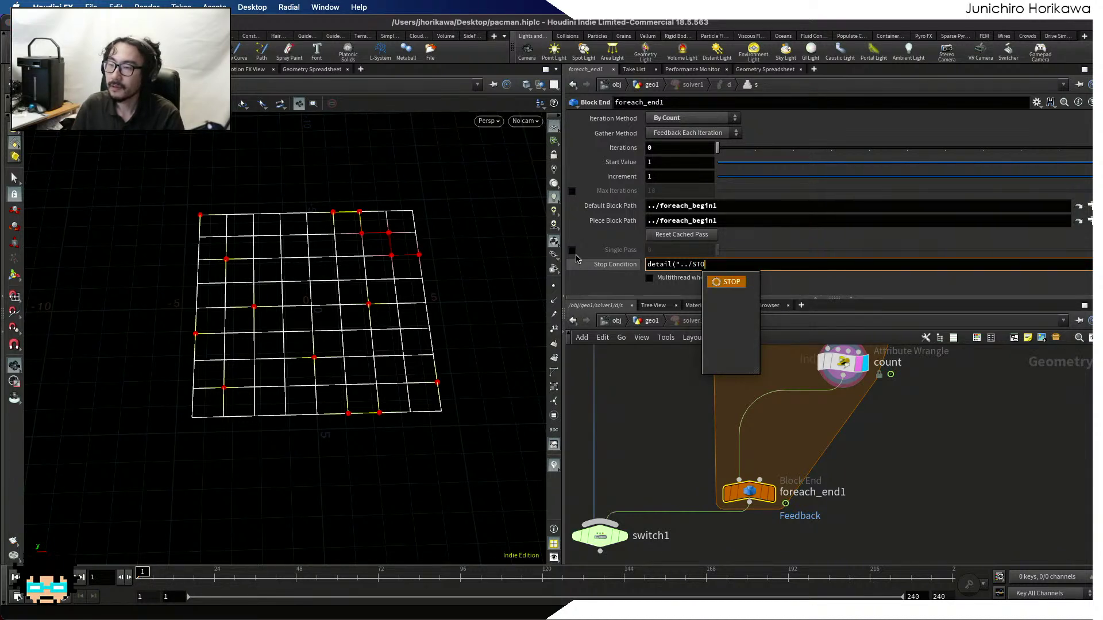
pyautogui.write('P/", "')
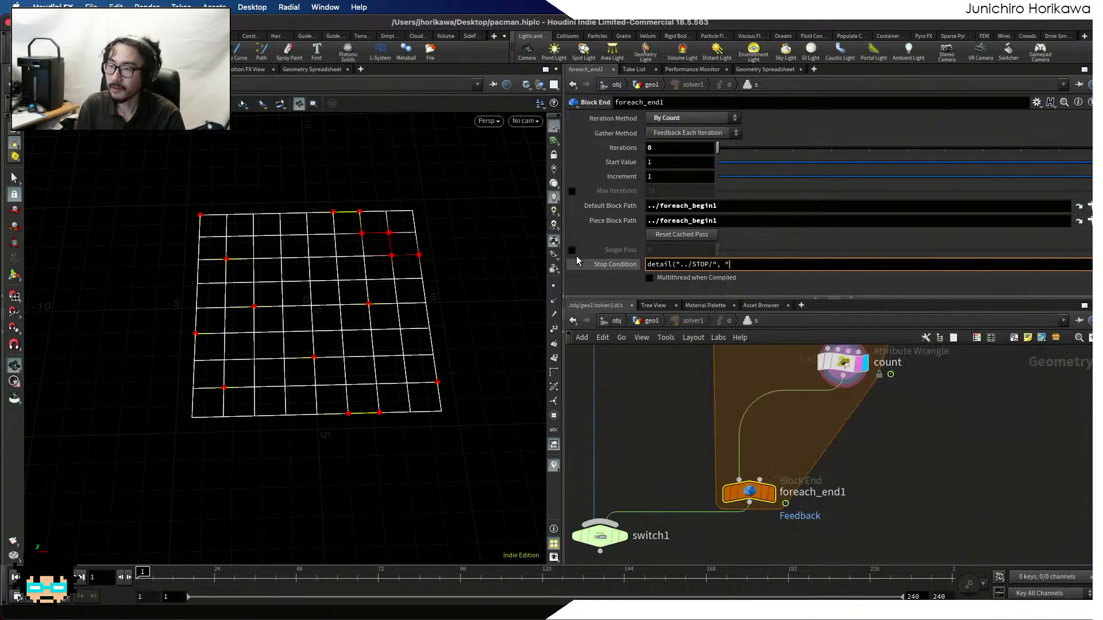
pyautogui.write('cangonum"')
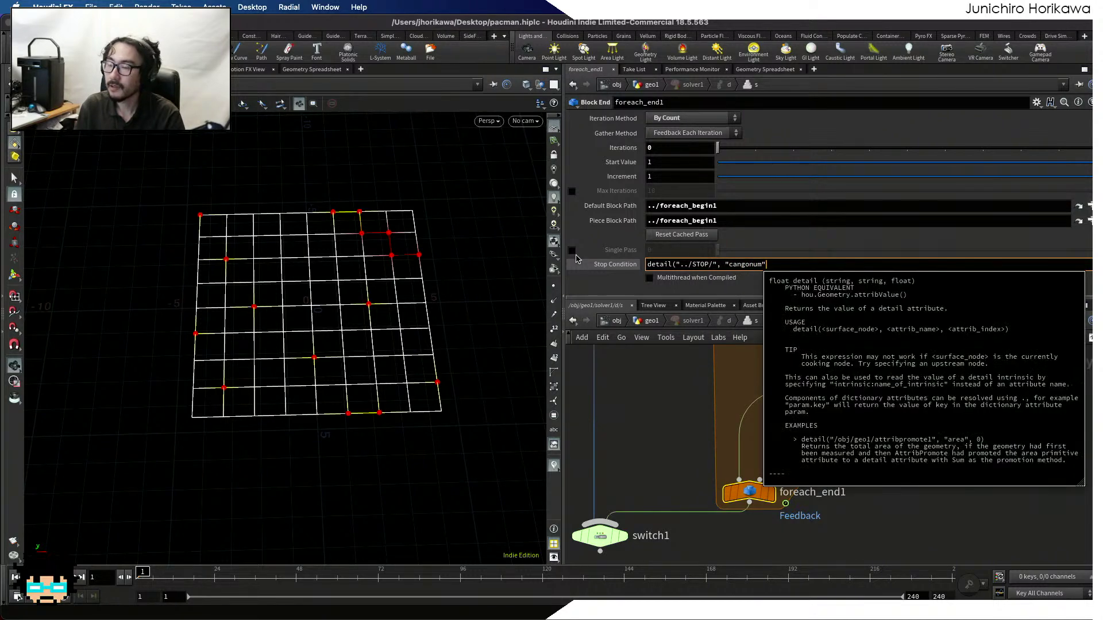
pyautogui.write(', 0) == 0')
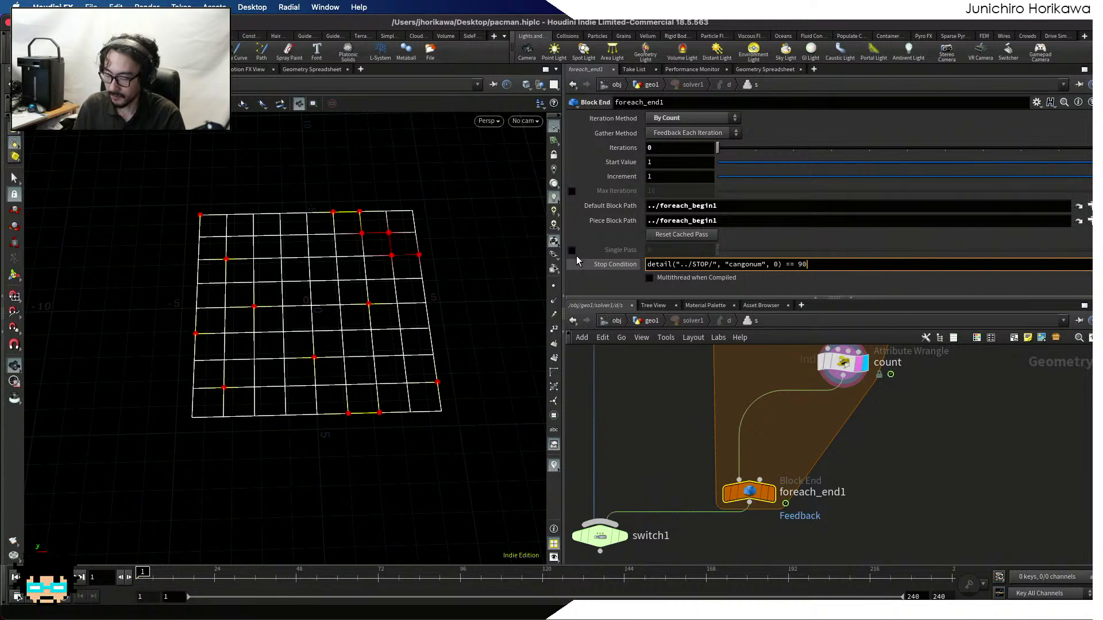
pyautogui.press('Return')
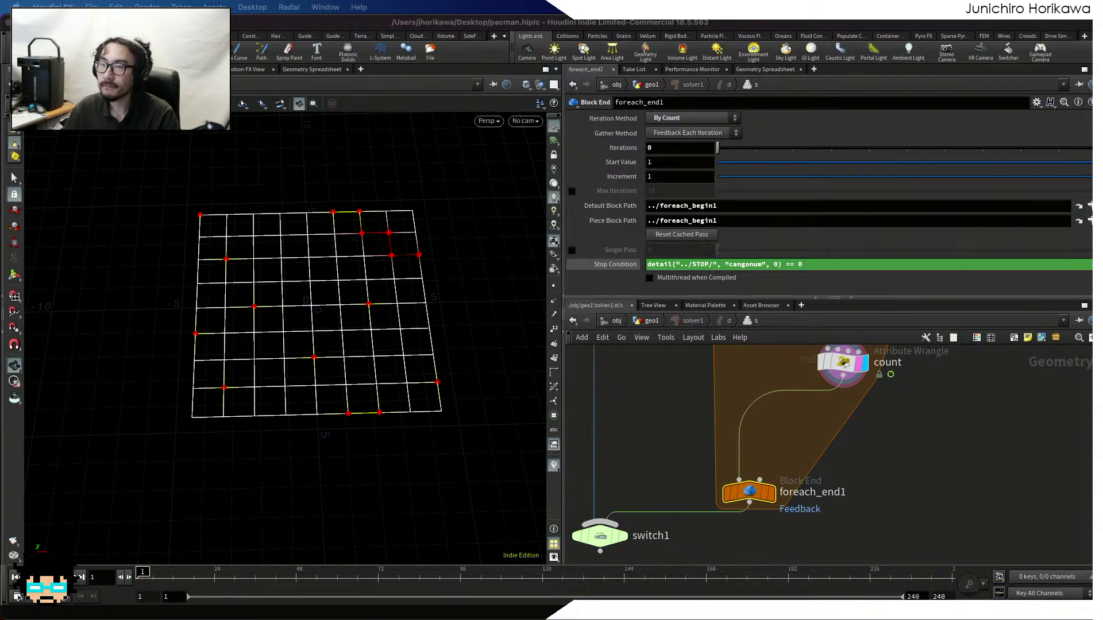
# Display foreach_end1 and test the stop condition with Iterations at 10, finishing with Iterations set to 8
pyautogui.click(770, 492)
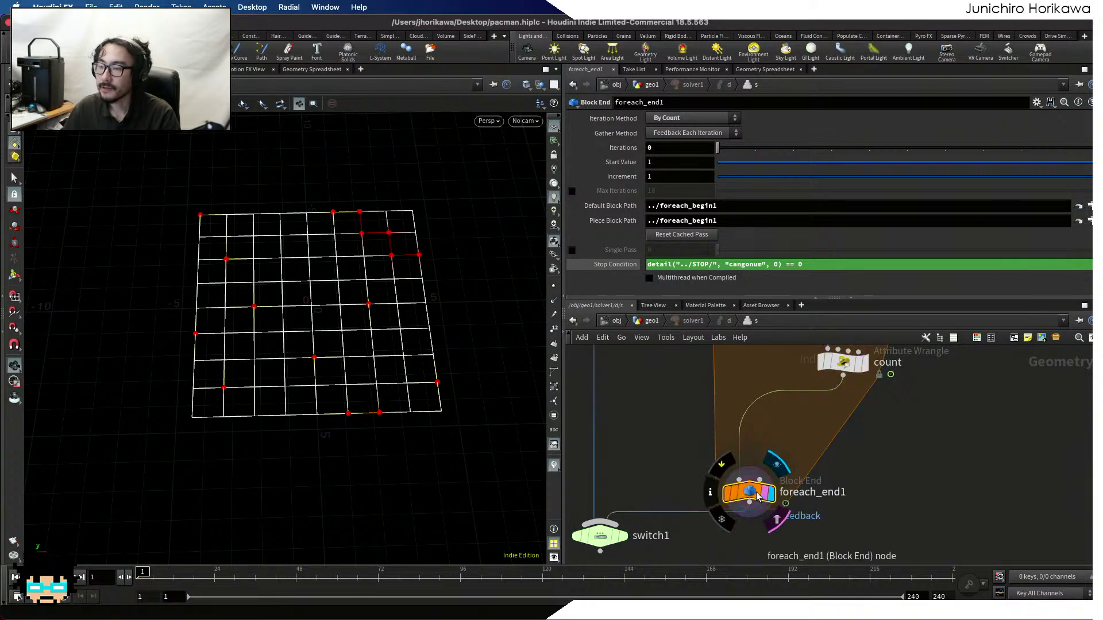
pyautogui.moveTo(719, 149)
pyautogui.mouseDown()
pyautogui.moveTo(852, 151)
pyautogui.moveTo(717, 151)
pyautogui.mouseUp()
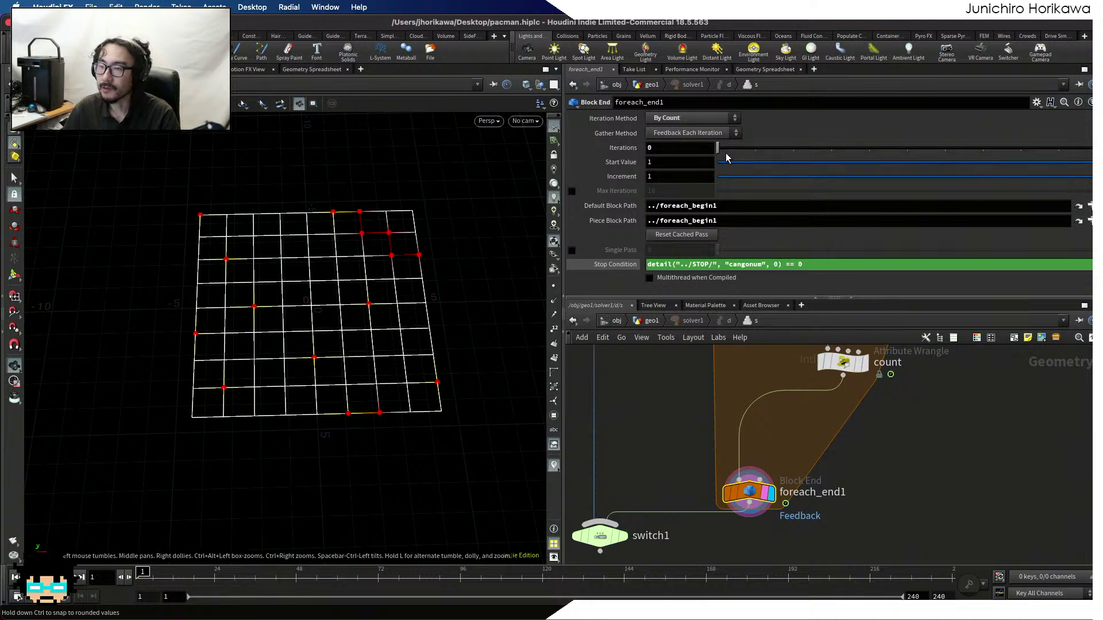
pyautogui.moveTo(717, 149); pyautogui.dragTo(1078, 154)
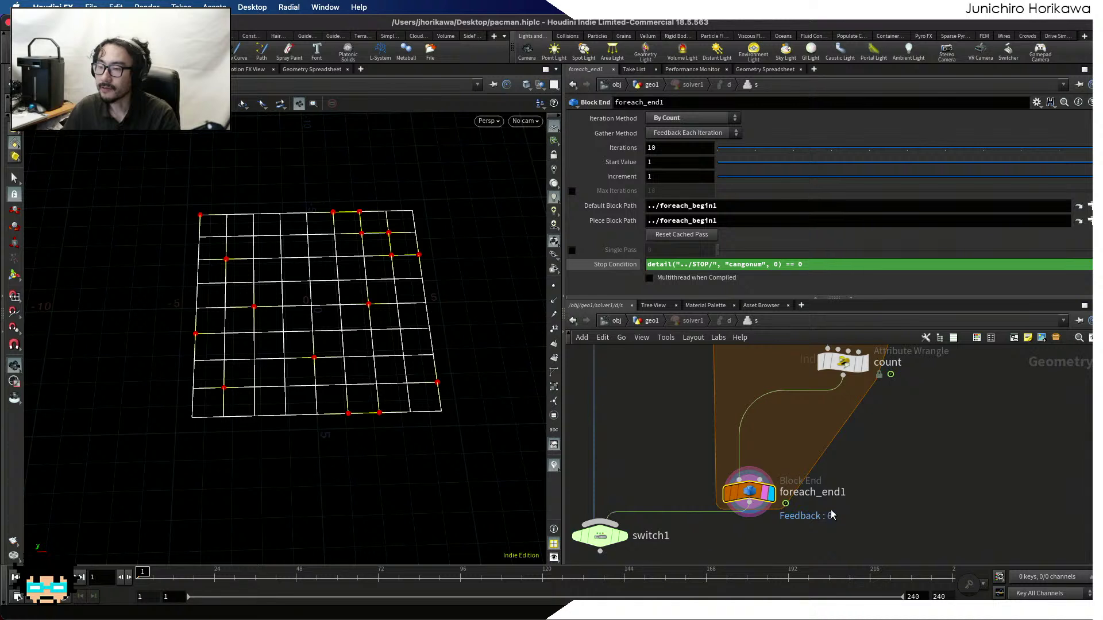
pyautogui.scroll(3, 831, 518)
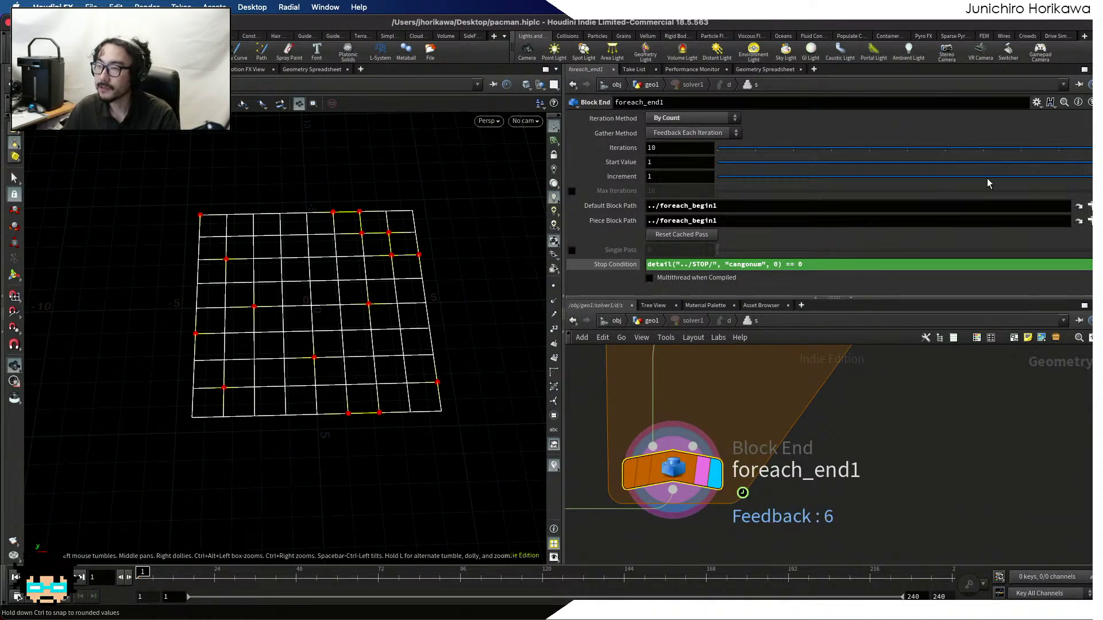
pyautogui.moveTo(1066, 154); pyautogui.dragTo(1020, 150)
pyautogui.scroll(-5, 785, 497)
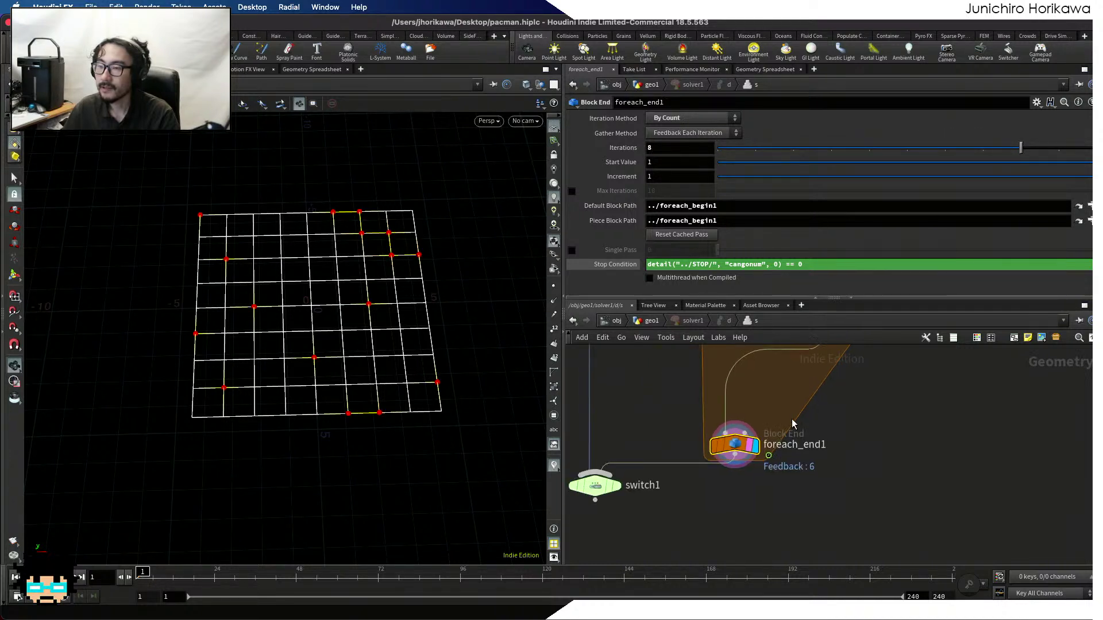
pyautogui.scroll(3, 779, 481)
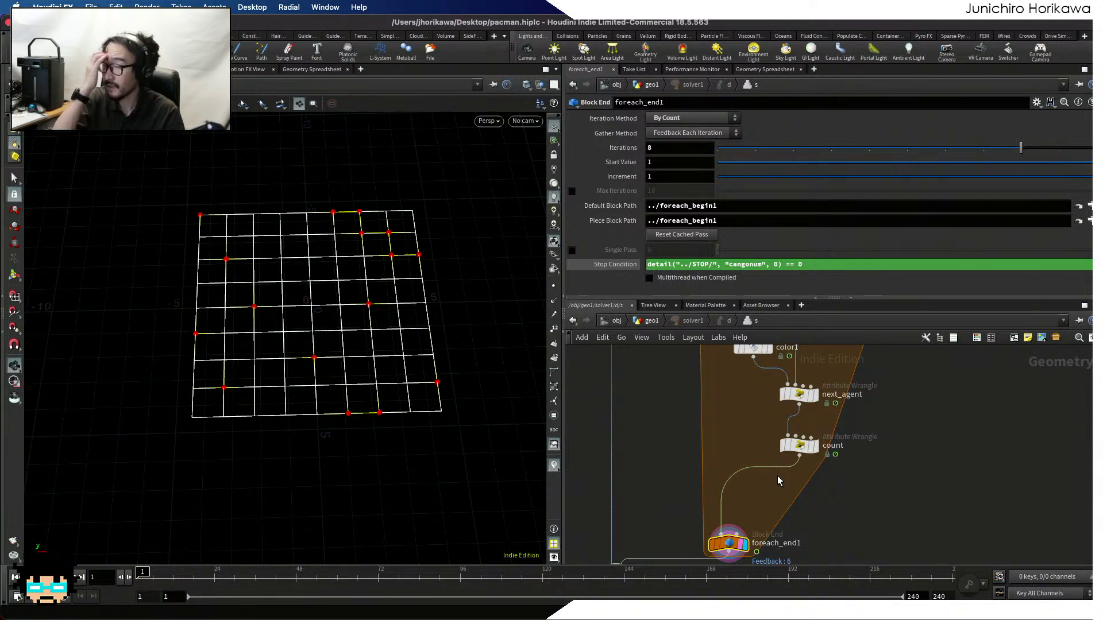
pyautogui.scroll(1, 809, 459)
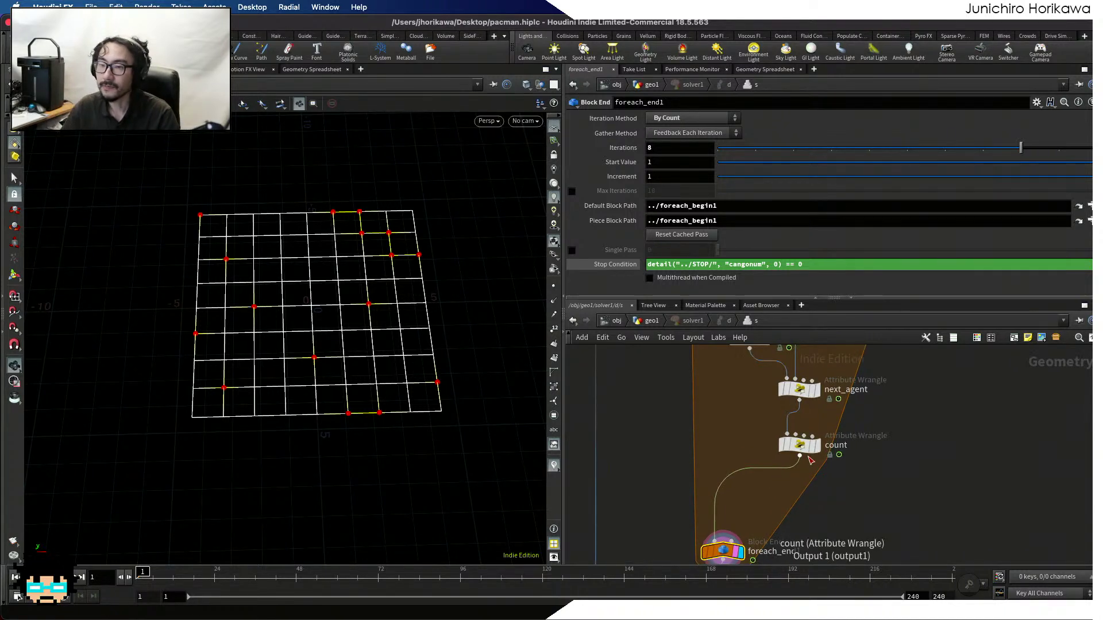
pyautogui.scroll(1, 811, 459)
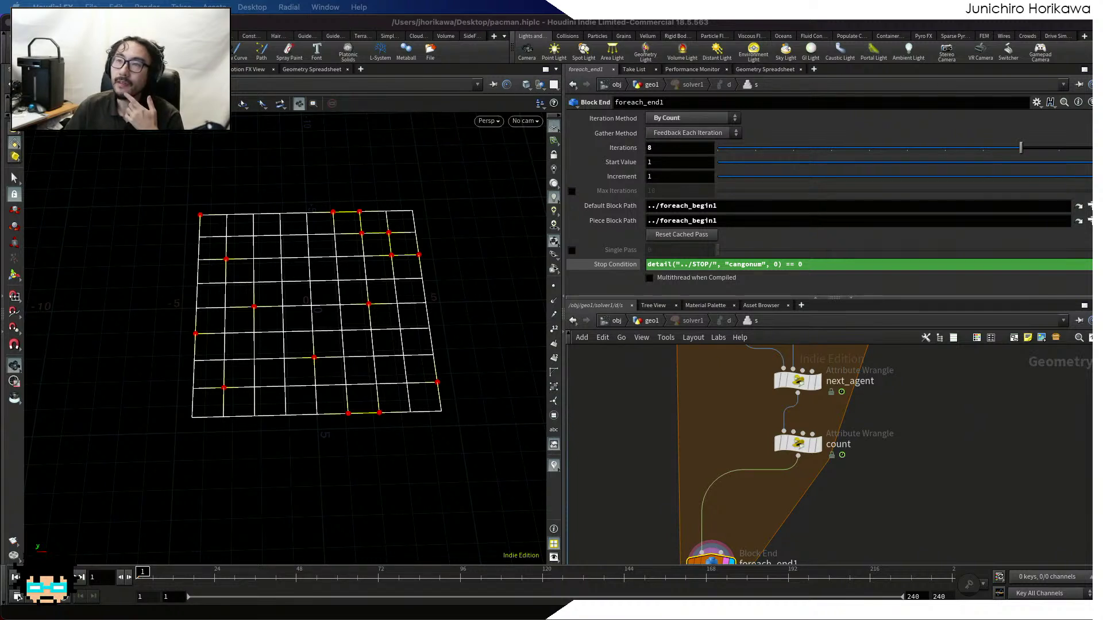
pyautogui.scroll(1, 793, 505)
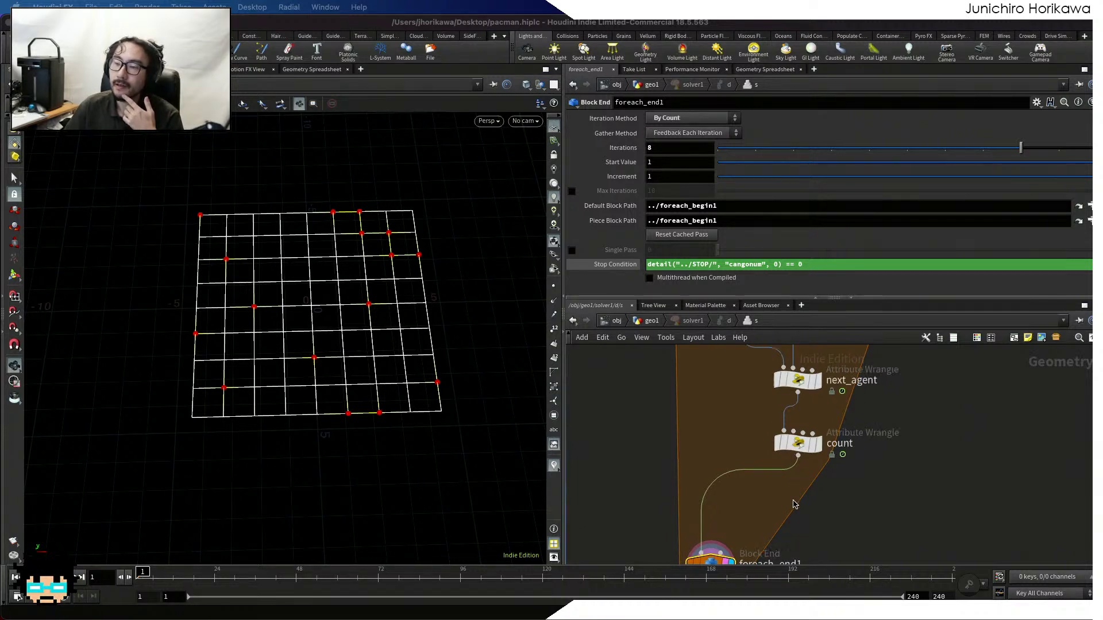
# Insert a Color node between foreach_end1 and switch1, moving switch1 down to make room
pyautogui.scroll(-4, 804, 500)
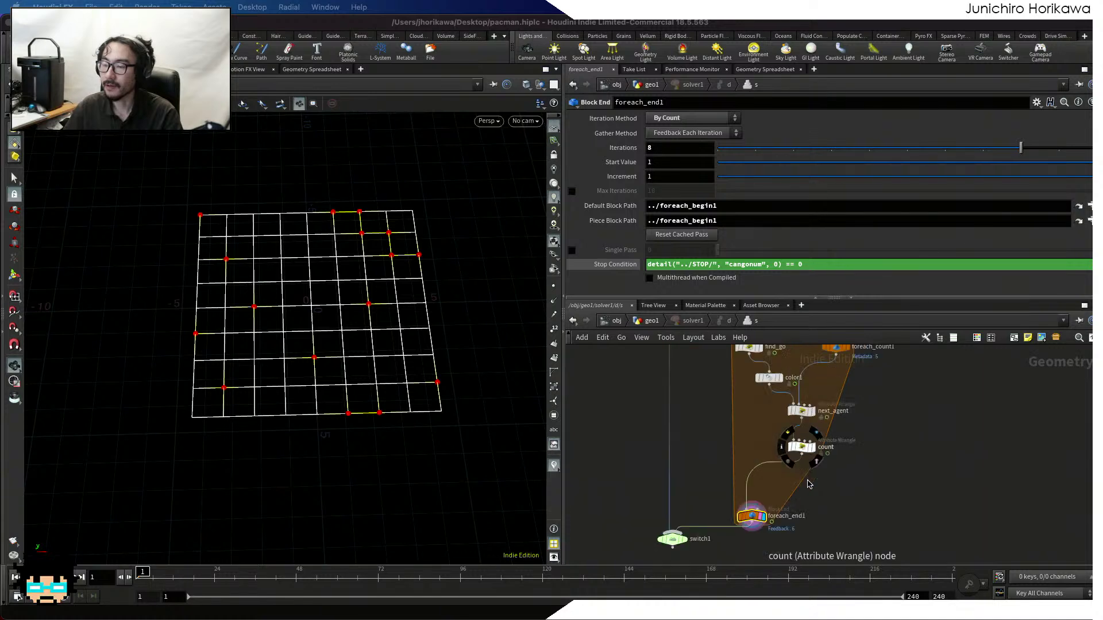
pyautogui.moveTo(813, 501); pyautogui.dragTo(811, 451, button='middle')
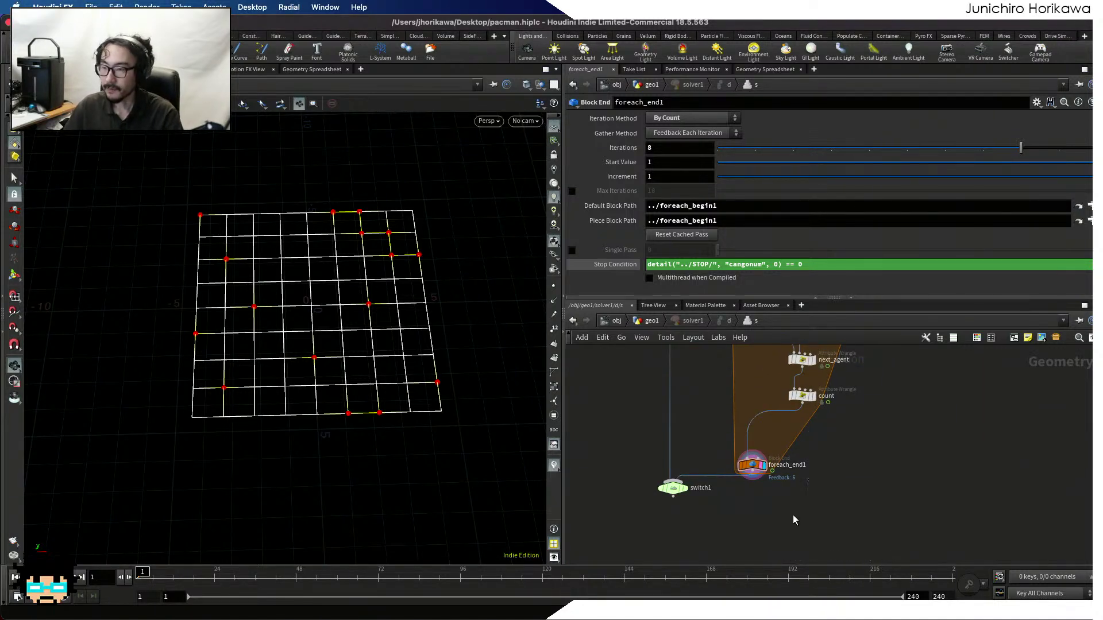
pyautogui.moveTo(673, 488); pyautogui.dragTo(669, 525)
pyautogui.press('Tab')
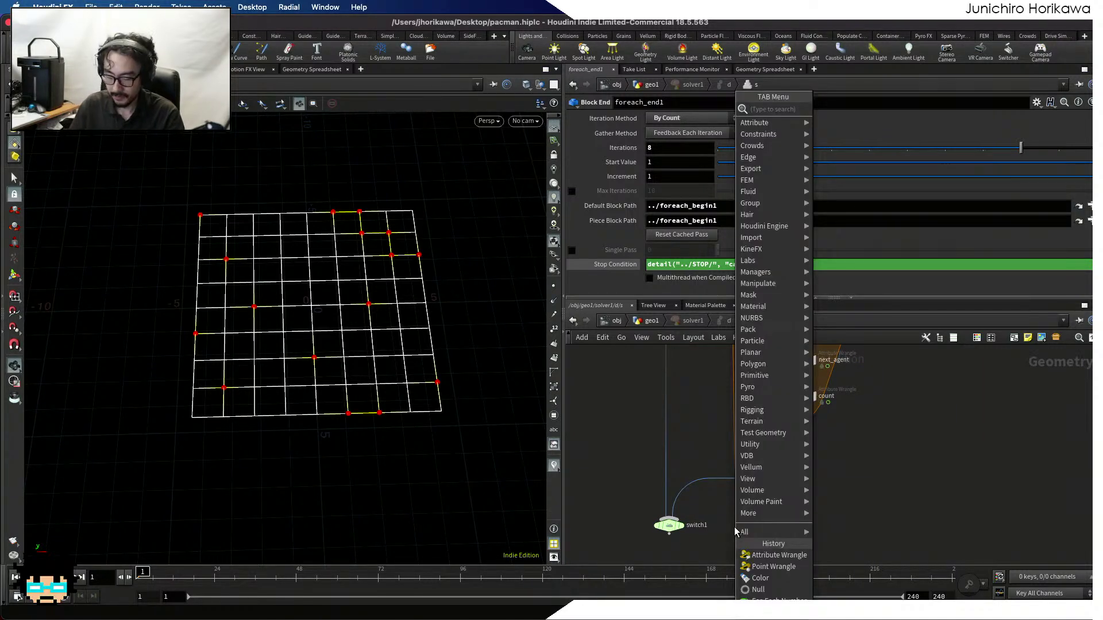
pyautogui.write('color')
pyautogui.press('Return')
pyautogui.click(735, 513)
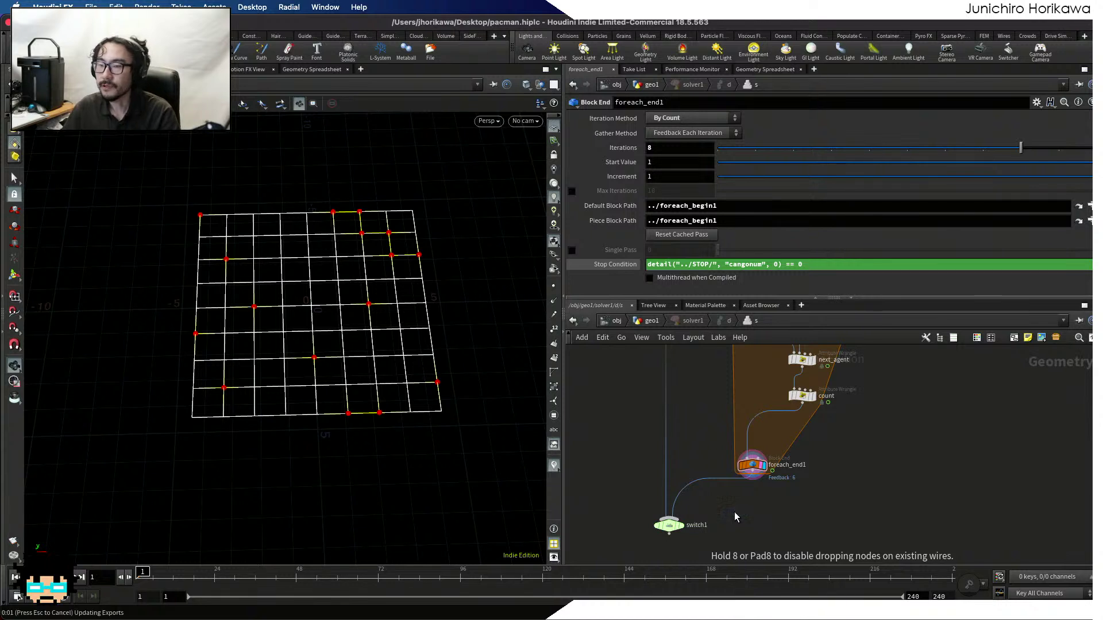
pyautogui.scroll(3, 735, 513)
pyautogui.moveTo(722, 501); pyautogui.dragTo(758, 490)
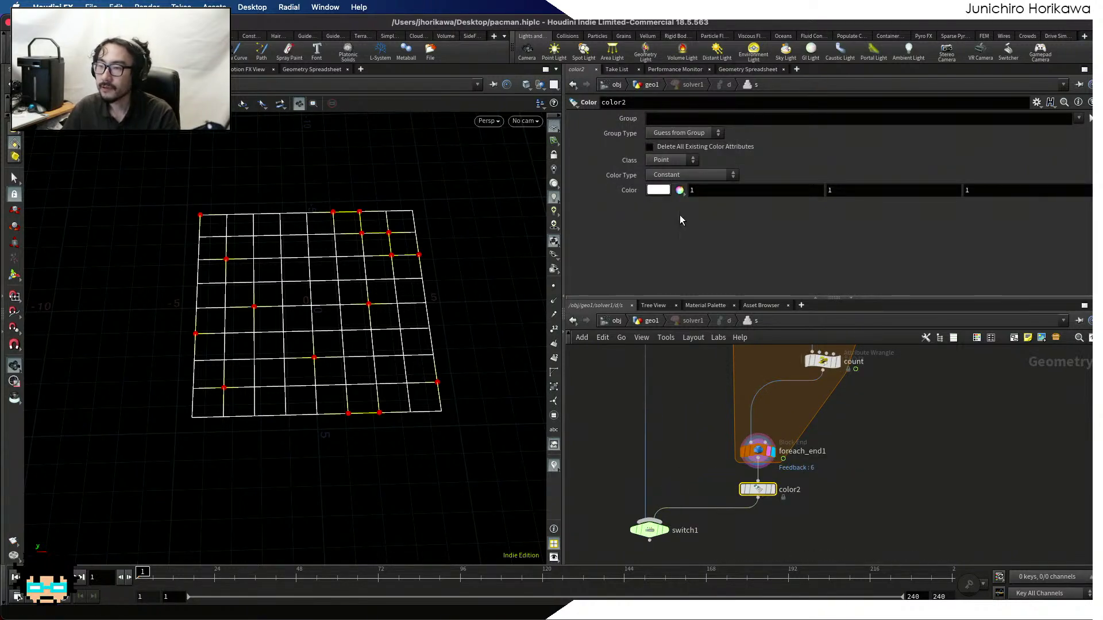
pyautogui.click(671, 120)
pyautogui.click(1078, 119)
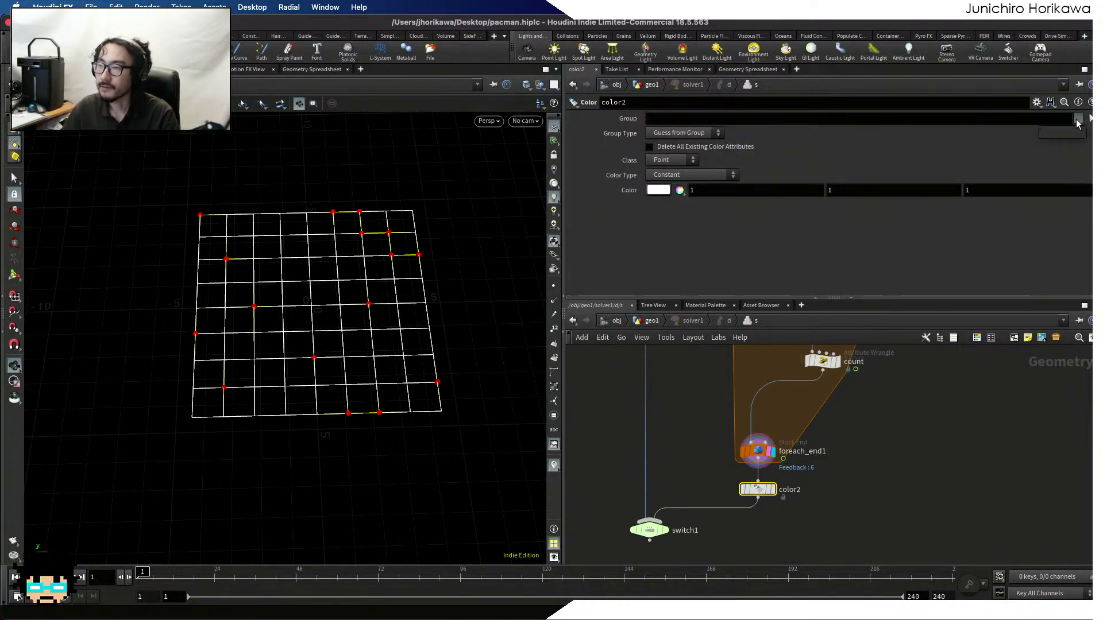
pyautogui.click(978, 123)
# Inspect foreach_end1's point attributes and group memberships in the geometry spreadsheet
pyautogui.scroll(1, 755, 452)
pyautogui.click(756, 452)
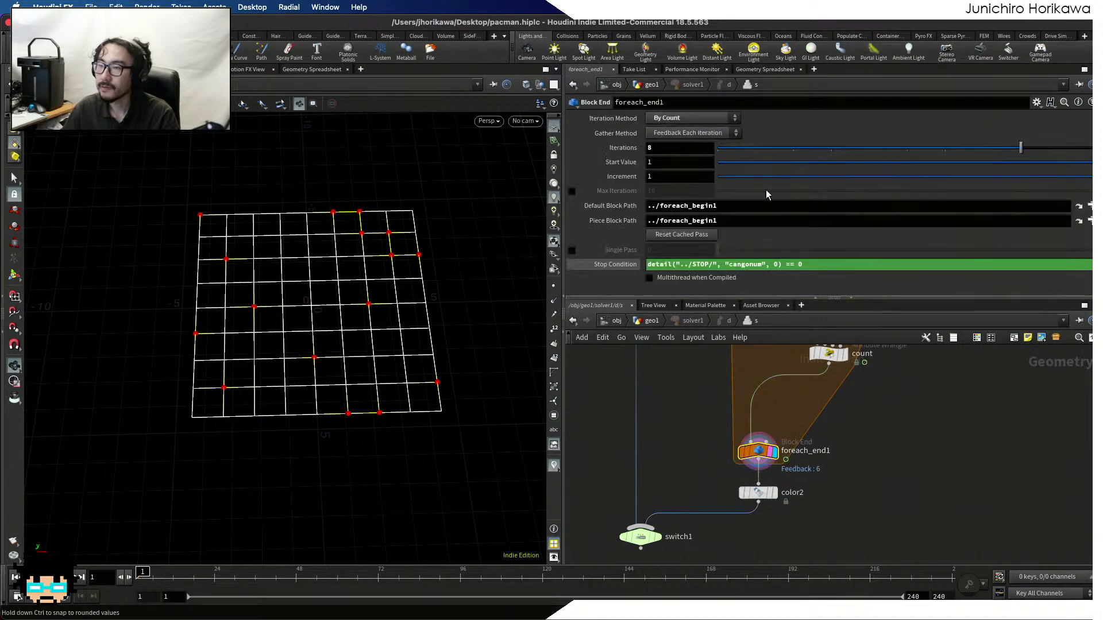
pyautogui.click(762, 68)
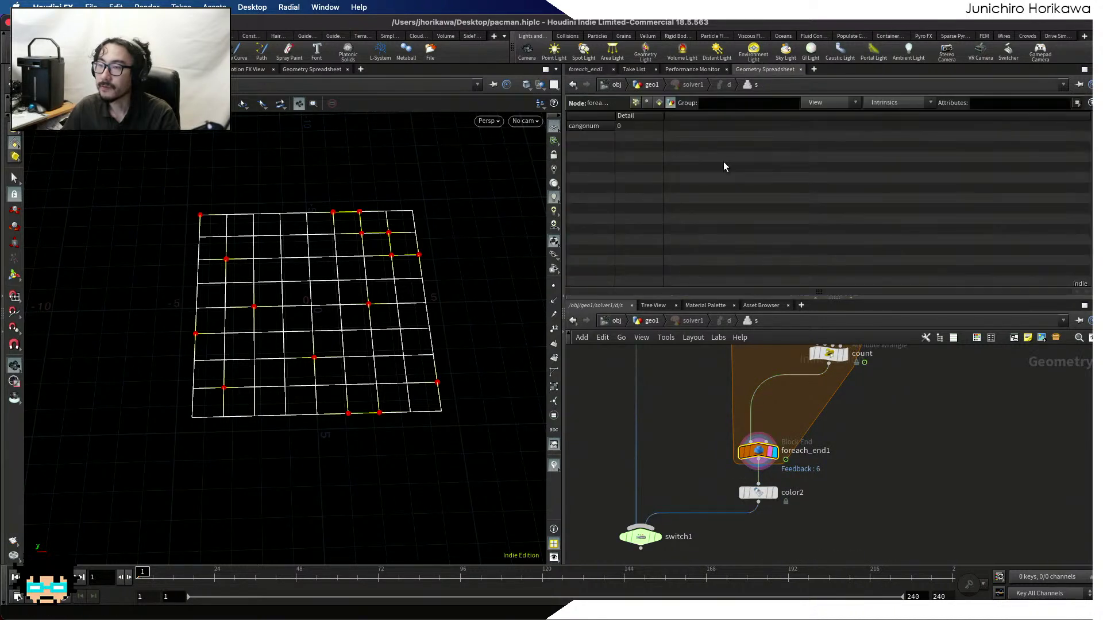
pyautogui.click(635, 102)
pyautogui.hscroll(5, 806, 277)
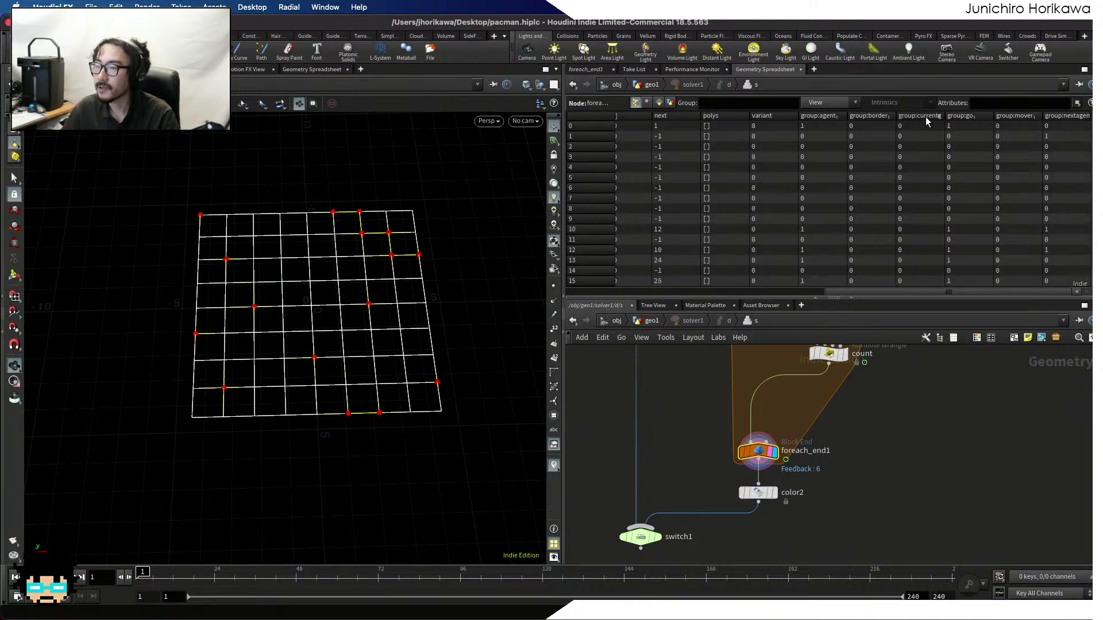
pyautogui.scroll(-2, 890, 410)
pyautogui.moveTo(890, 410); pyautogui.dragTo(879, 464, button='middle')
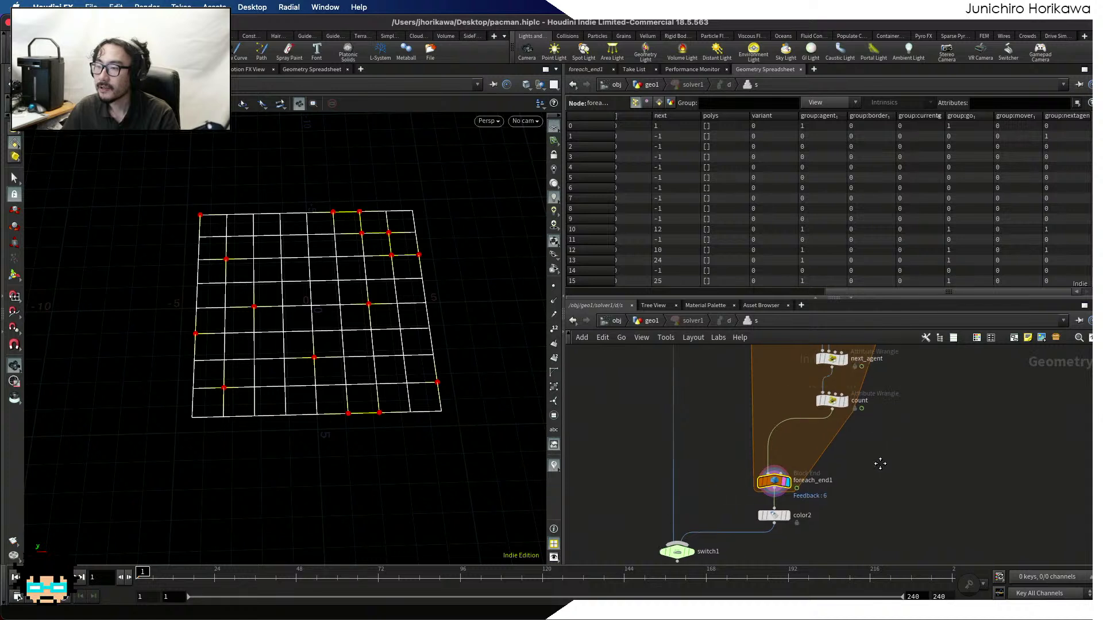
pyautogui.scroll(-2, 879, 464)
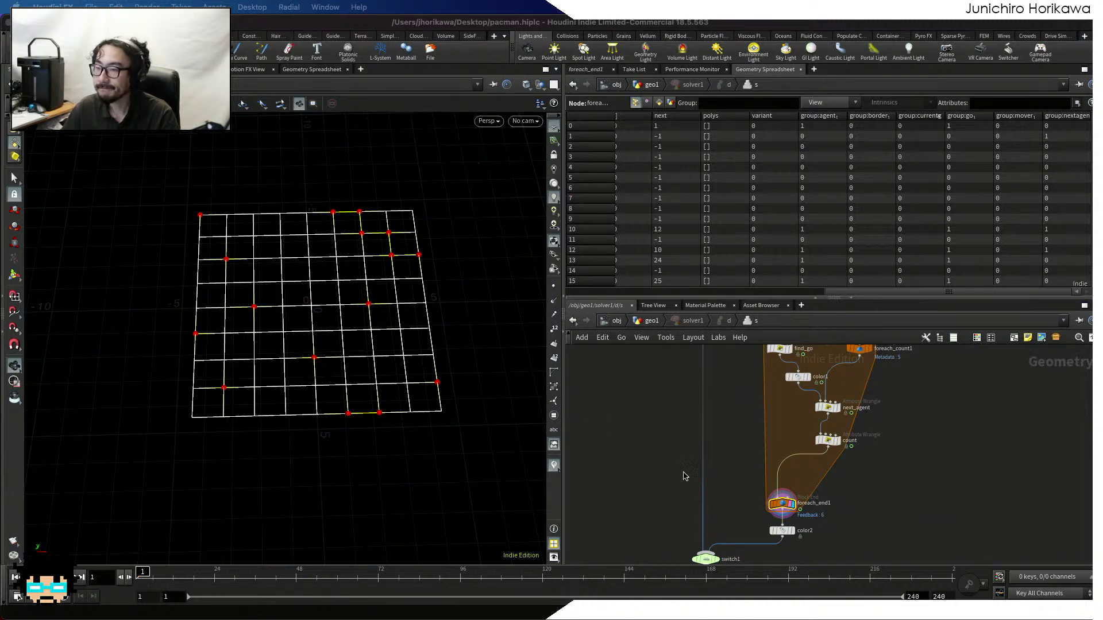
# Display color2 and sort its points by the go and nextagent groups to compare their memberships
pyautogui.moveTo(786, 505); pyautogui.dragTo(790, 498)
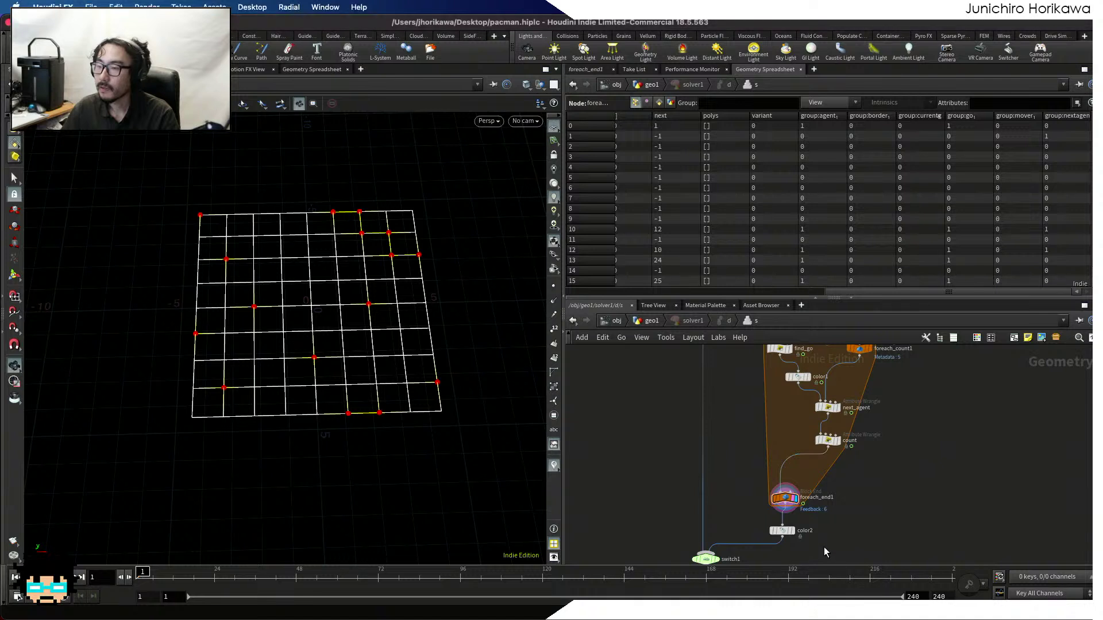
pyautogui.scroll(2, 797, 532)
pyautogui.click(793, 531)
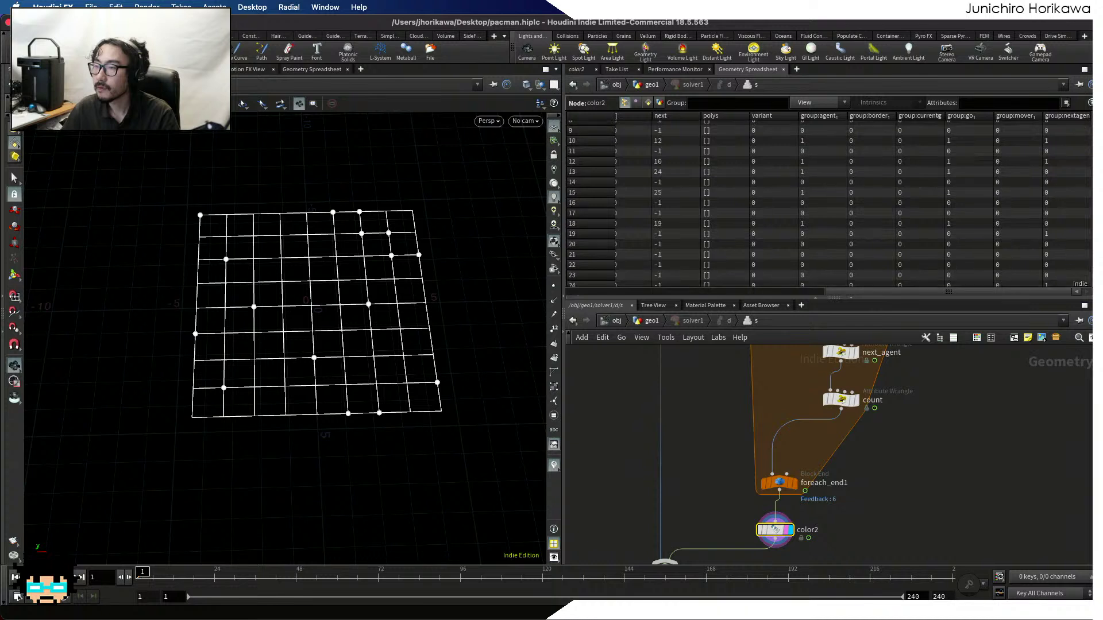
pyautogui.click(964, 117)
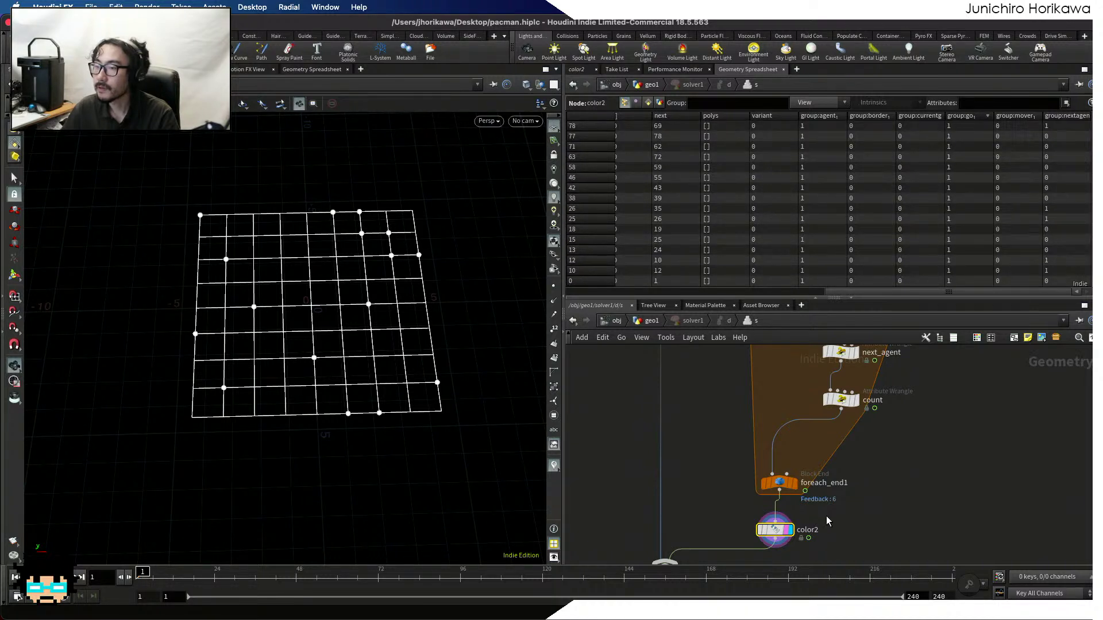
pyautogui.click(826, 516)
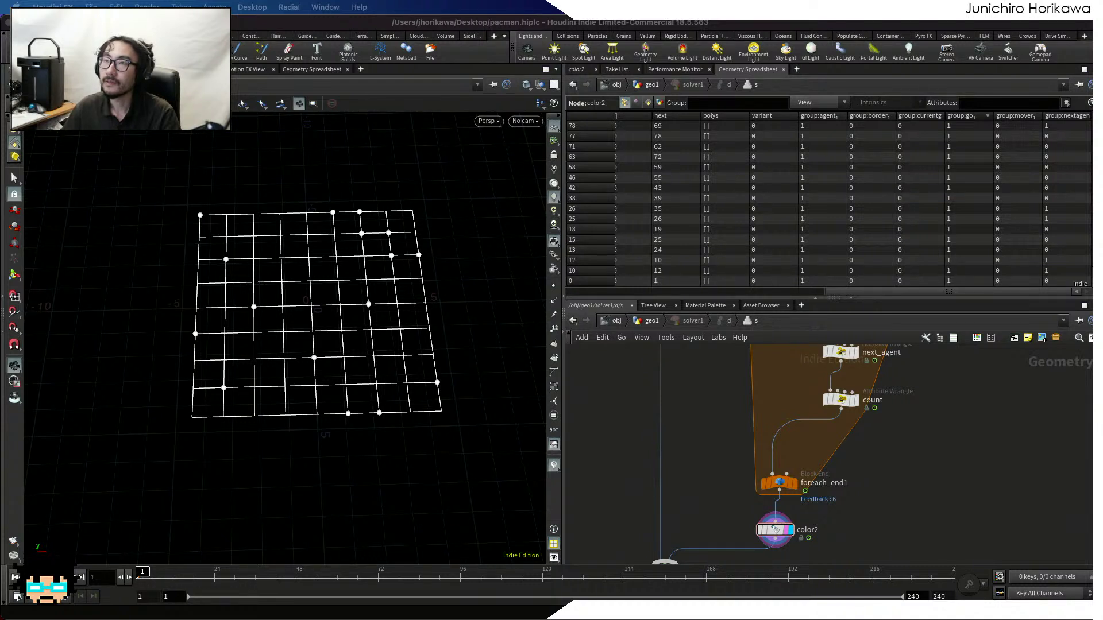
pyautogui.click(782, 534)
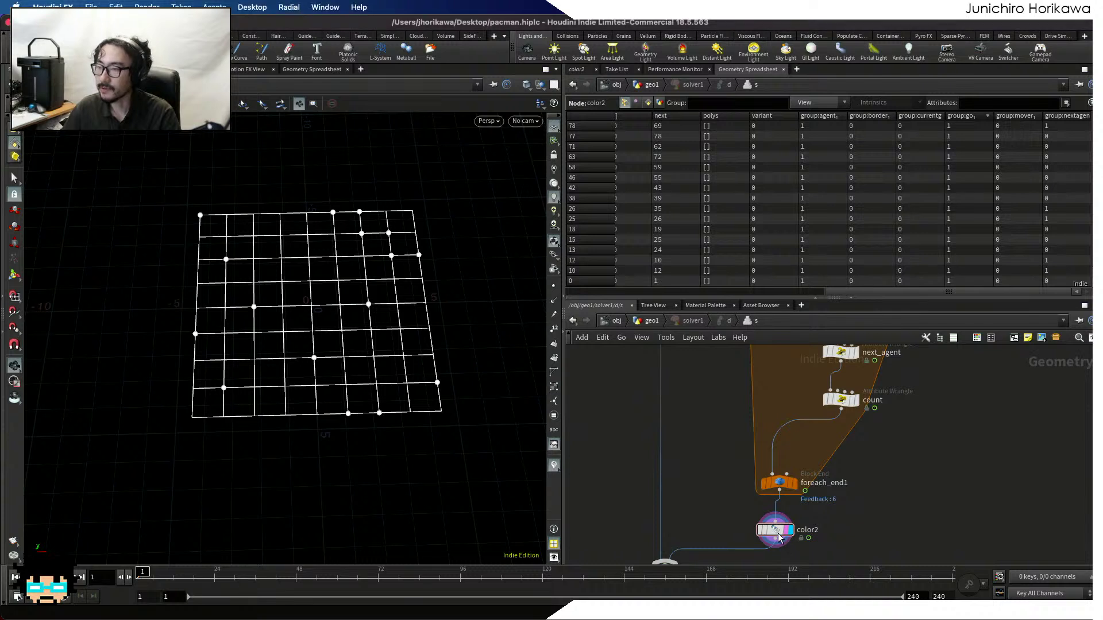
pyautogui.moveTo(866, 292); pyautogui.dragTo(907, 289)
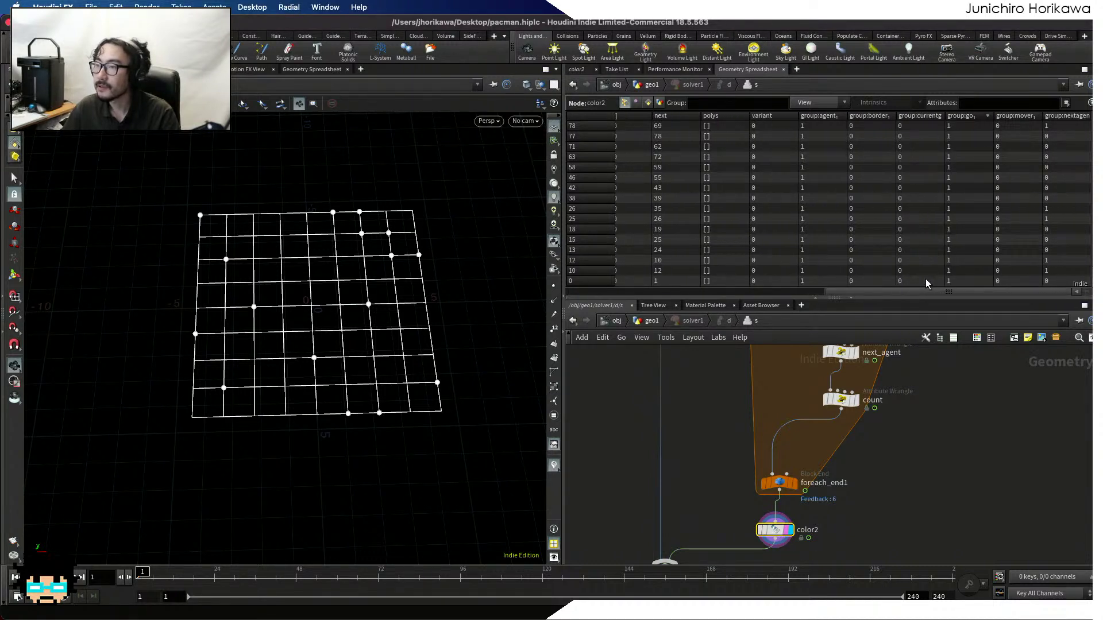
pyautogui.click(1067, 117)
# Limit color2 to the nextagent group with green (0, 1, 0), and inspect the colored points up close
pyautogui.click(579, 69)
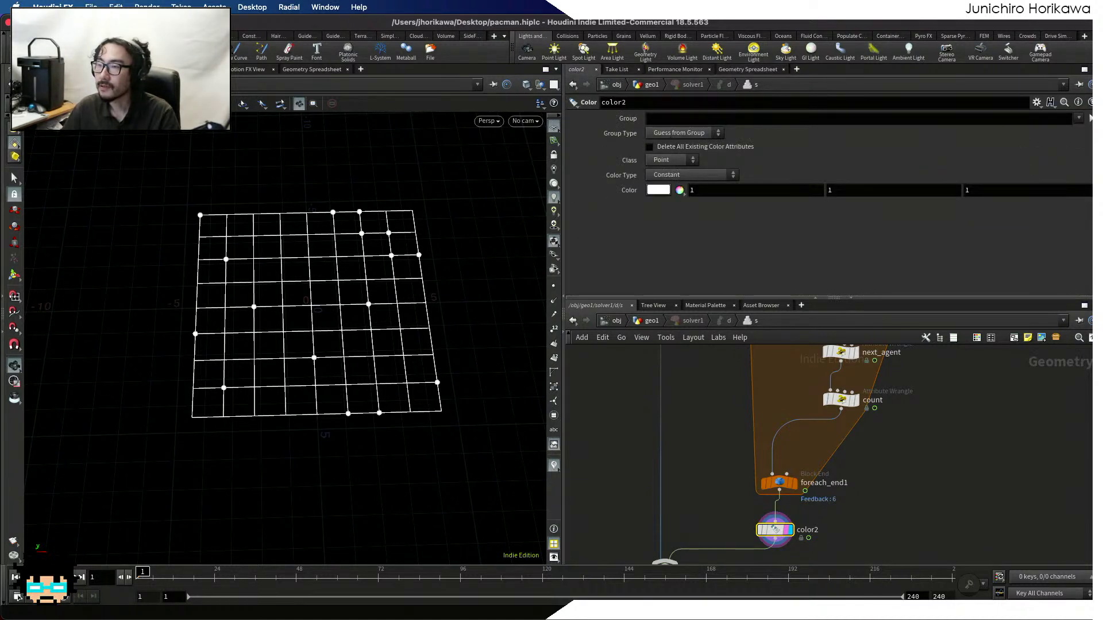
pyautogui.click(1078, 119)
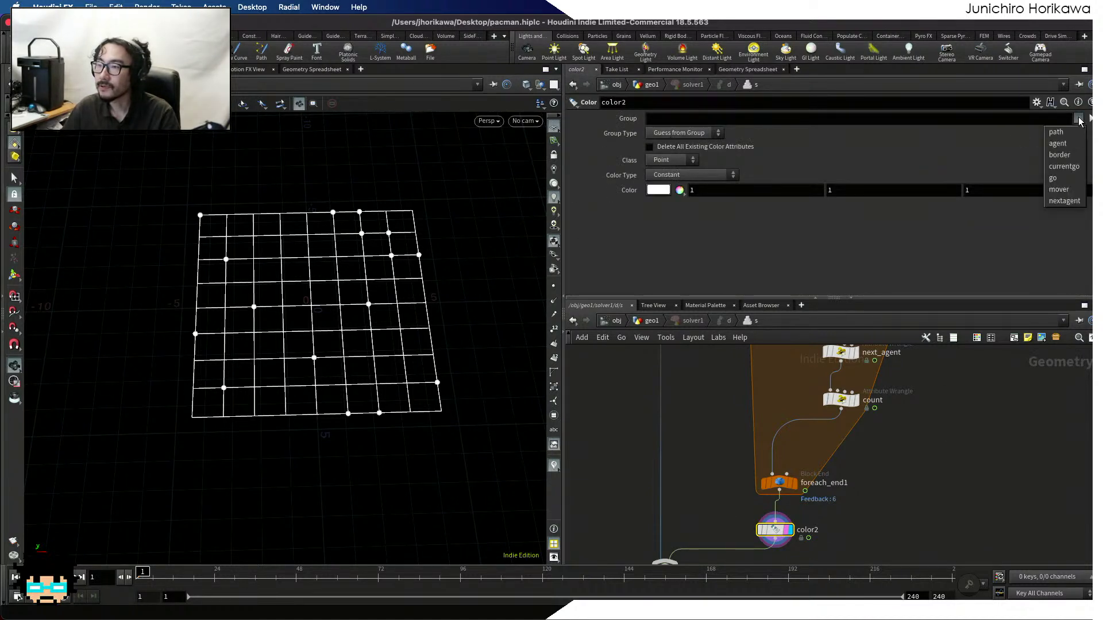
pyautogui.click(1063, 200)
pyautogui.click(656, 194)
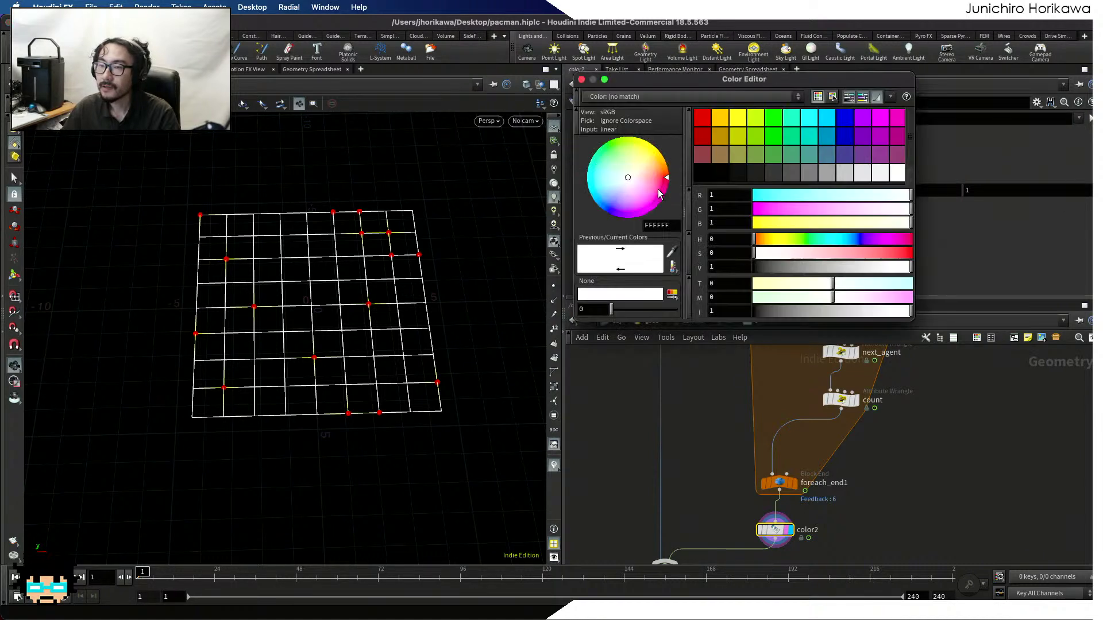
pyautogui.click(780, 124)
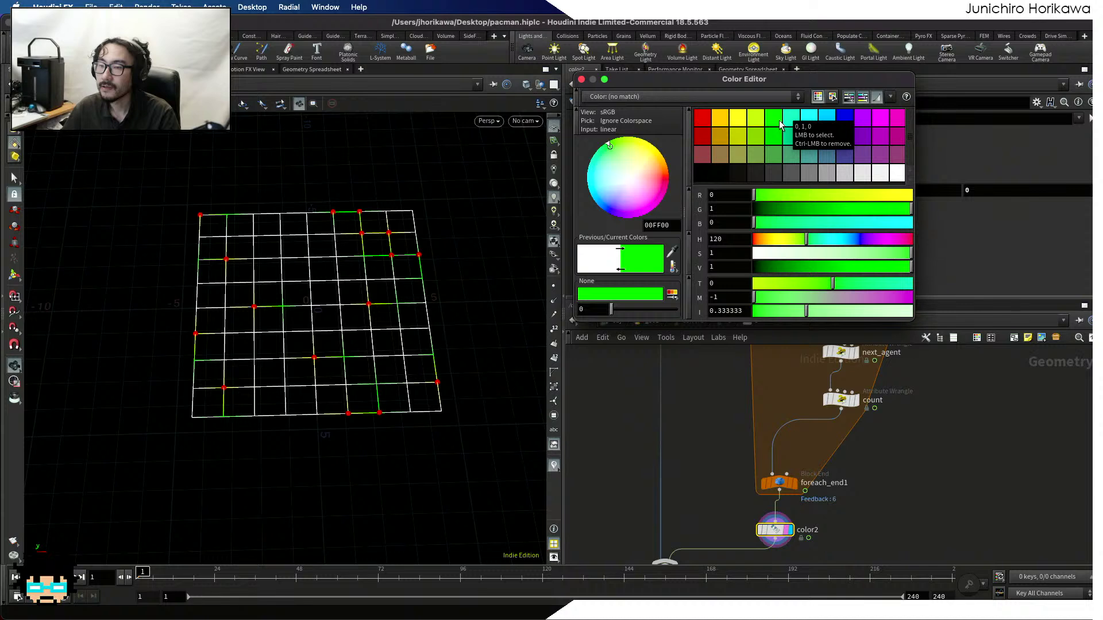
pyautogui.click(581, 81)
pyautogui.scroll(5, 359, 215)
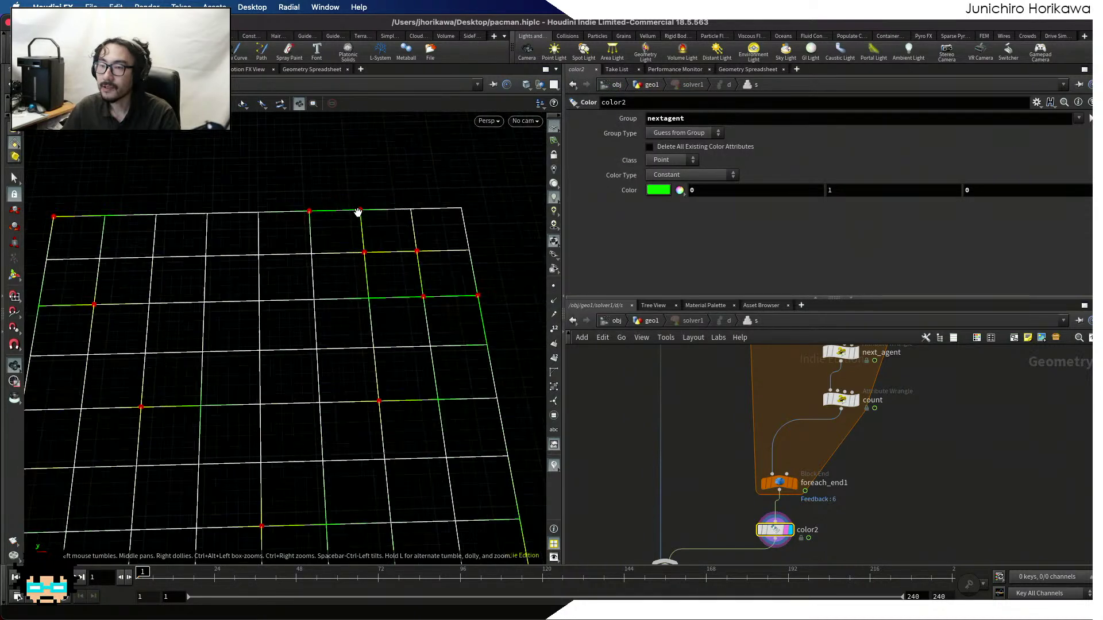
pyautogui.moveTo(340, 209); pyautogui.dragTo(360, 210)
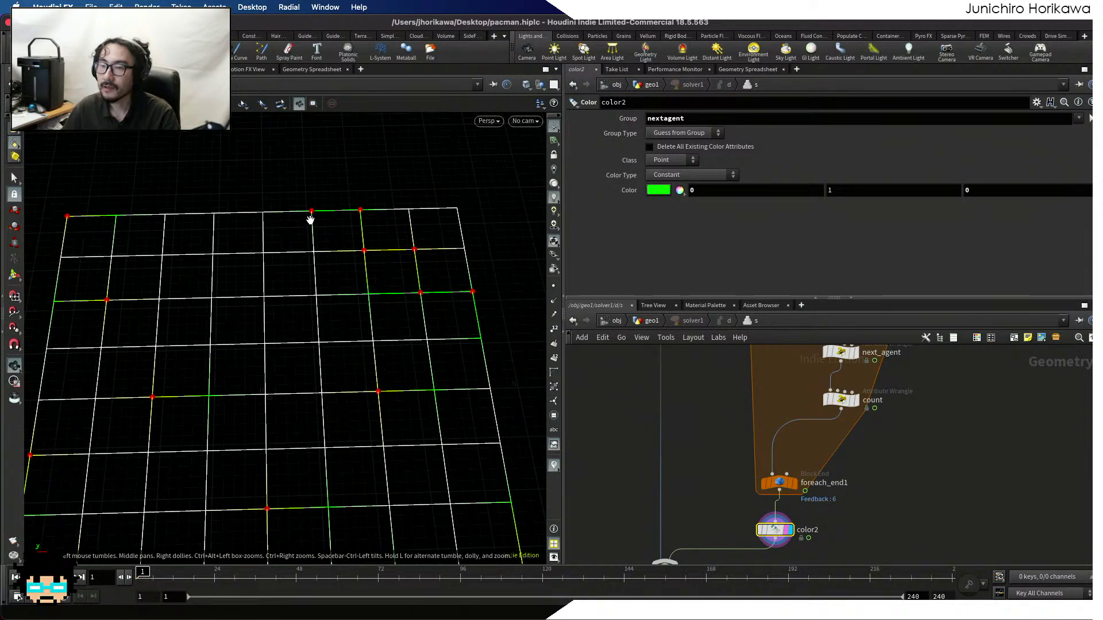
pyautogui.moveTo(345, 214); pyautogui.dragTo(362, 207)
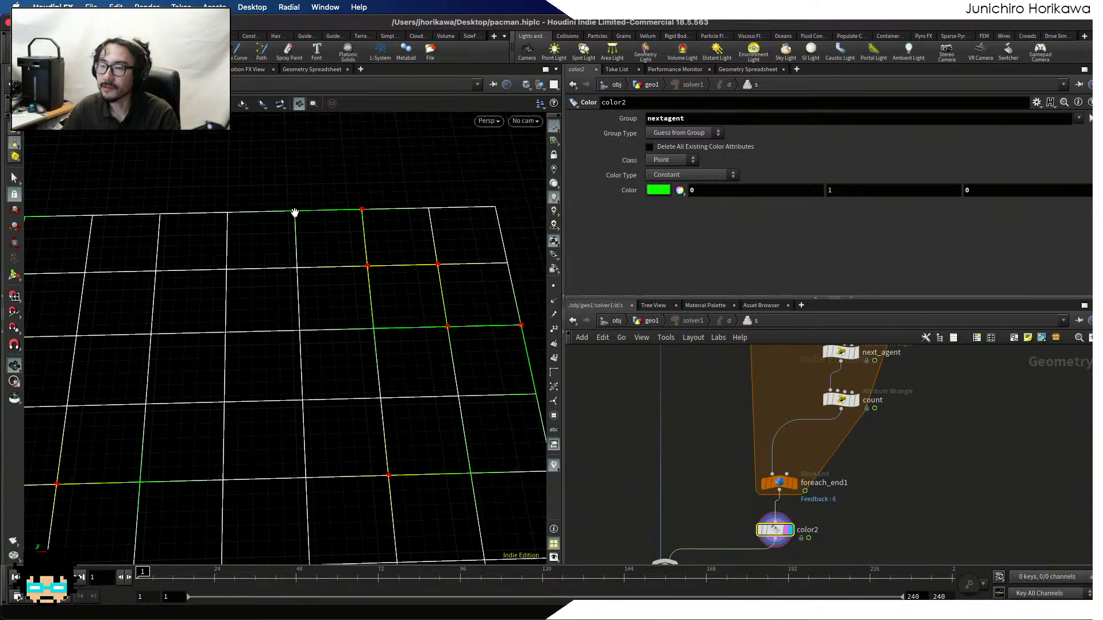
pyautogui.moveTo(294, 213)
pyautogui.mouseDown()
pyautogui.moveTo(293, 243)
pyautogui.moveTo(296, 219)
pyautogui.mouseUp()
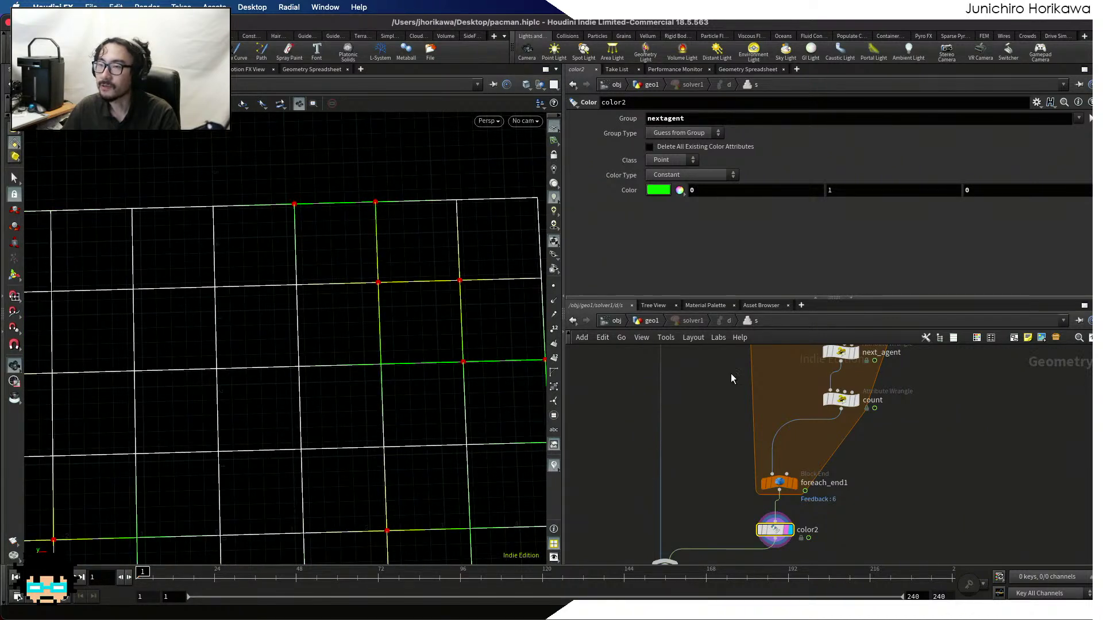
# Move switch1 further below color2 and make it the displayed node
pyautogui.scroll(-4, 730, 374)
pyautogui.moveTo(735, 416); pyautogui.dragTo(753, 364, button='middle')
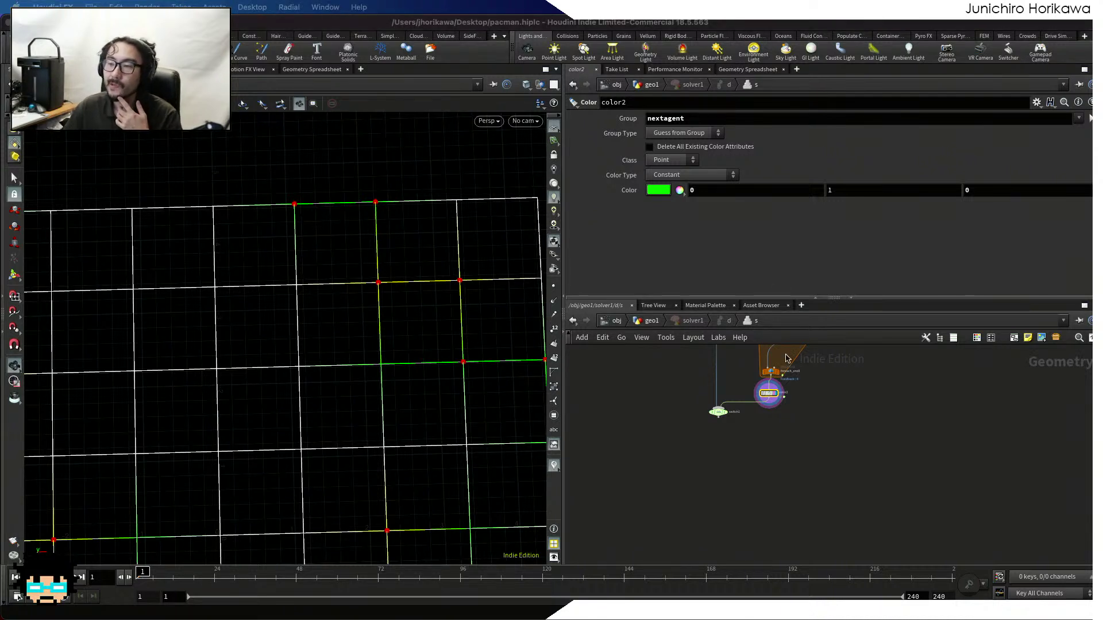
pyautogui.scroll(4, 726, 419)
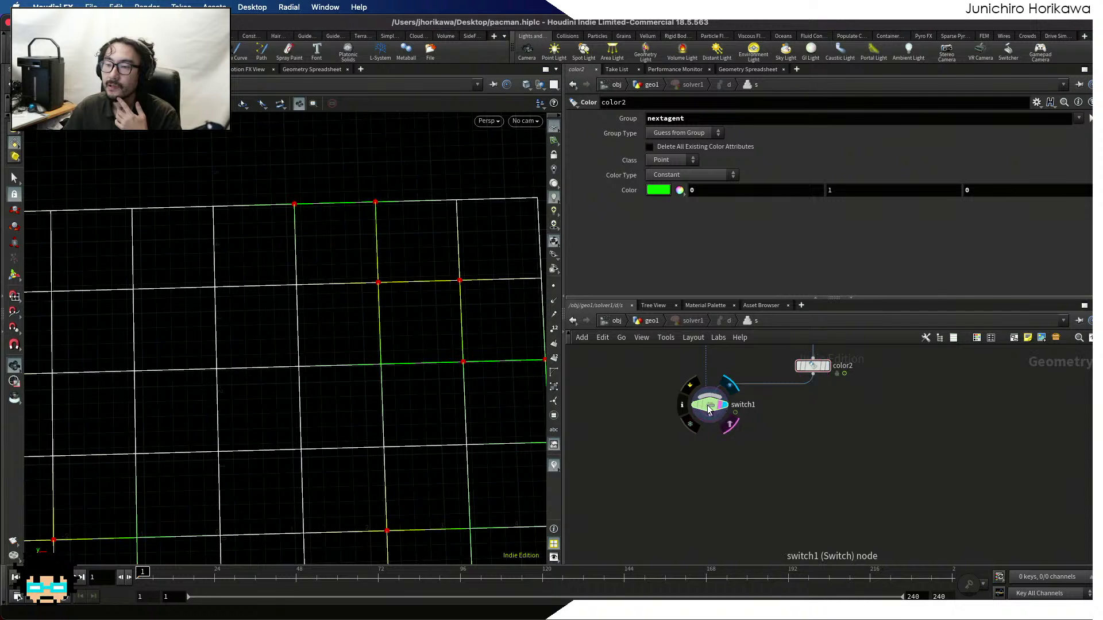
pyautogui.moveTo(707, 405); pyautogui.dragTo(711, 439)
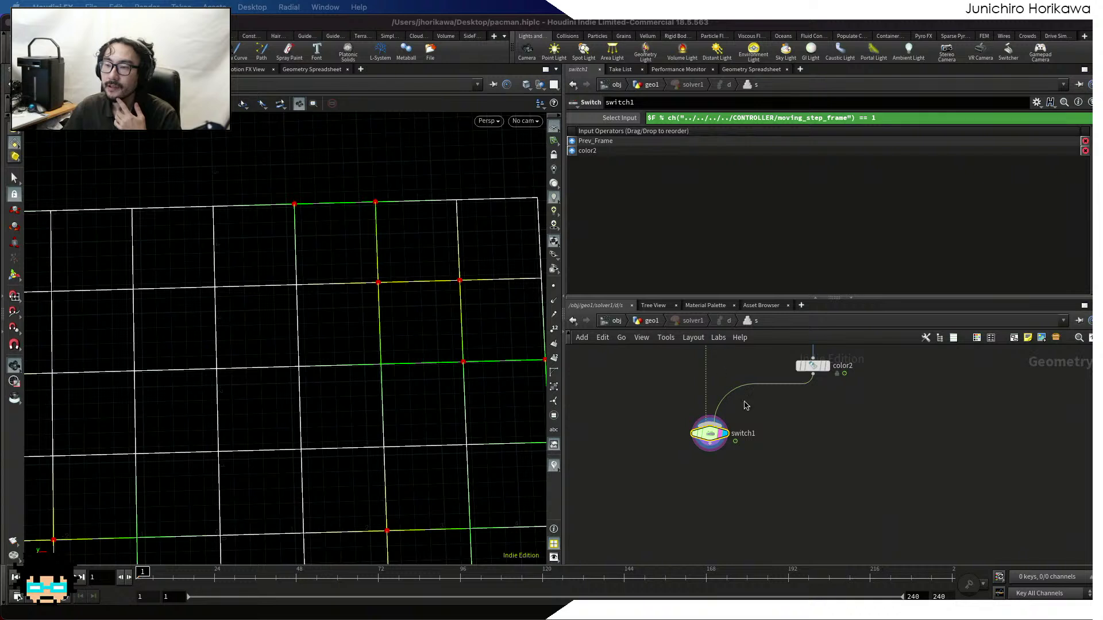
pyautogui.click(784, 442)
# Add a Point Wrangle node below switch1
pyautogui.scroll(3, 755, 456)
pyautogui.press('Tab')
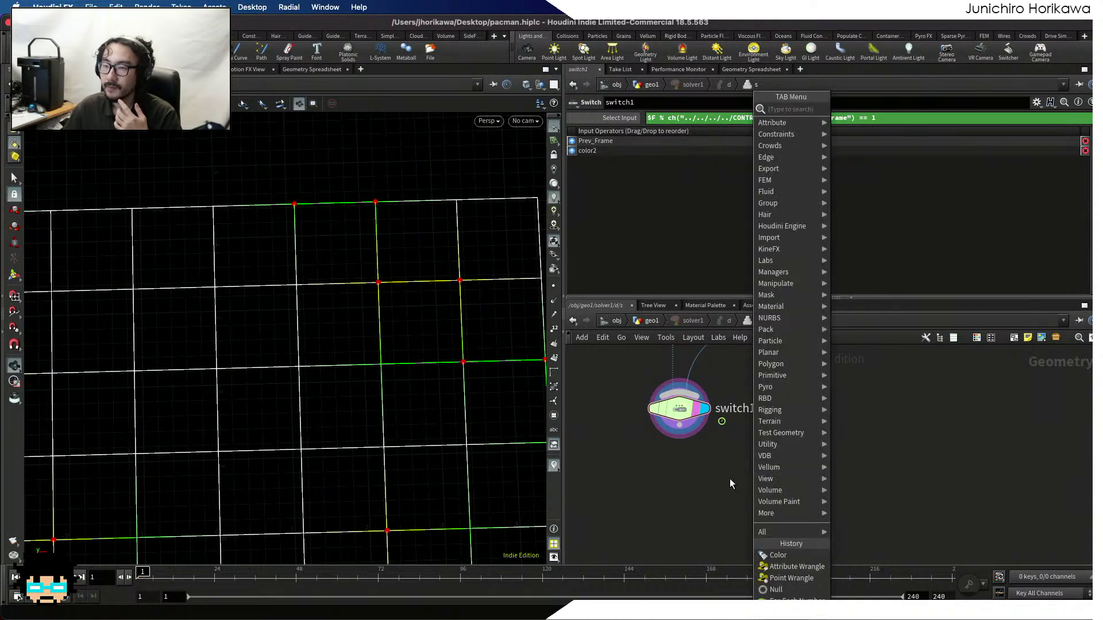
pyautogui.press('Escape')
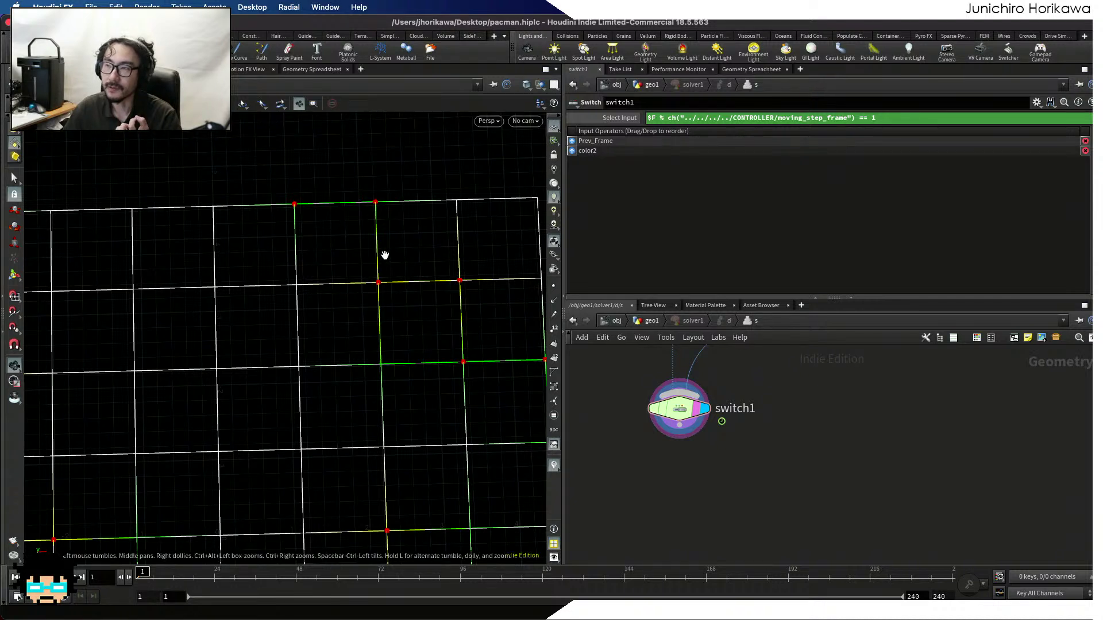
pyautogui.moveTo(715, 458)
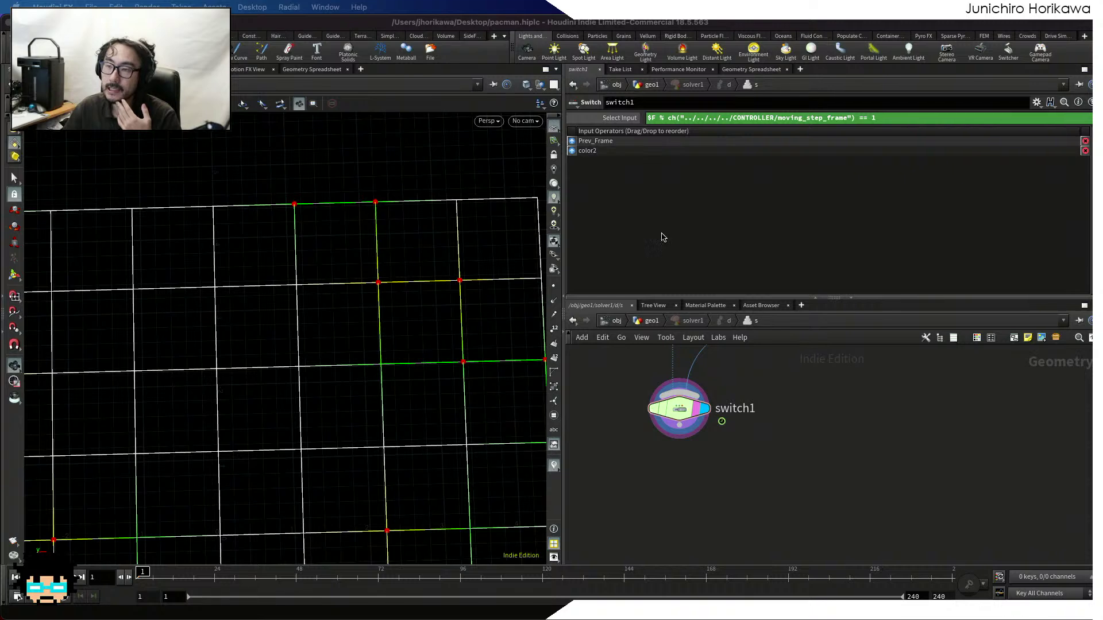
pyautogui.press('Tab')
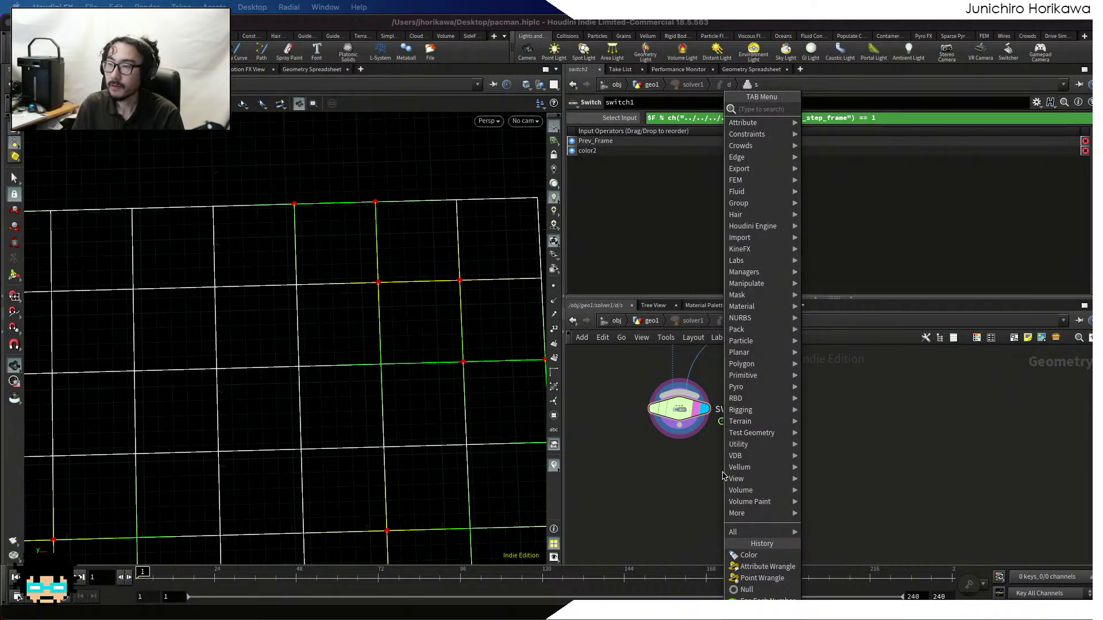
pyautogui.press('Escape')
pyautogui.press('Tab')
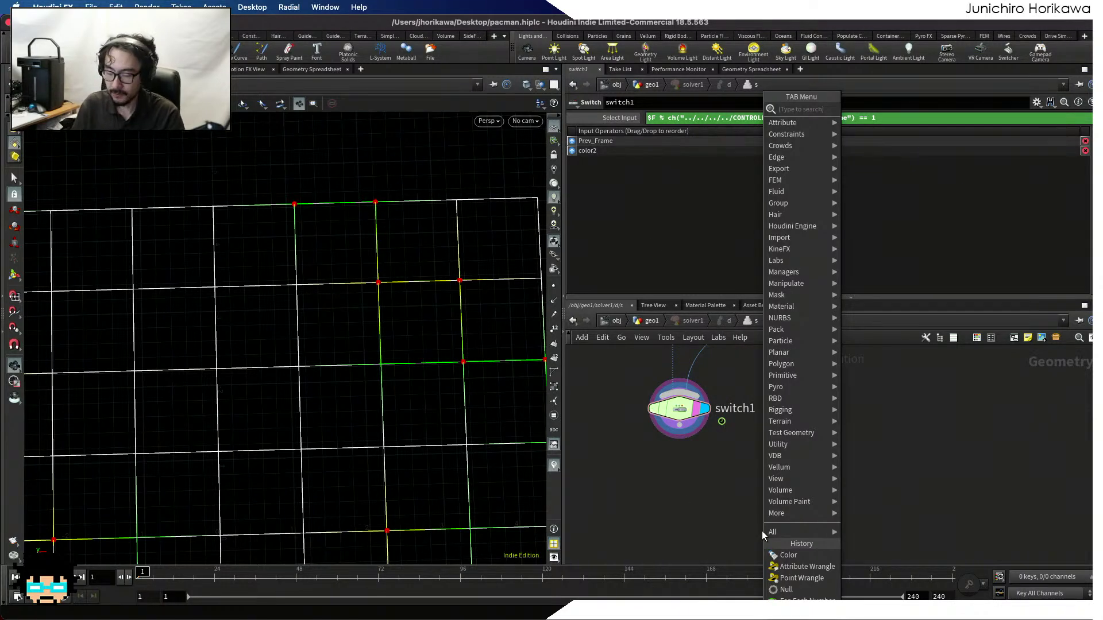
pyautogui.write('pointw')
pyautogui.press('Return')
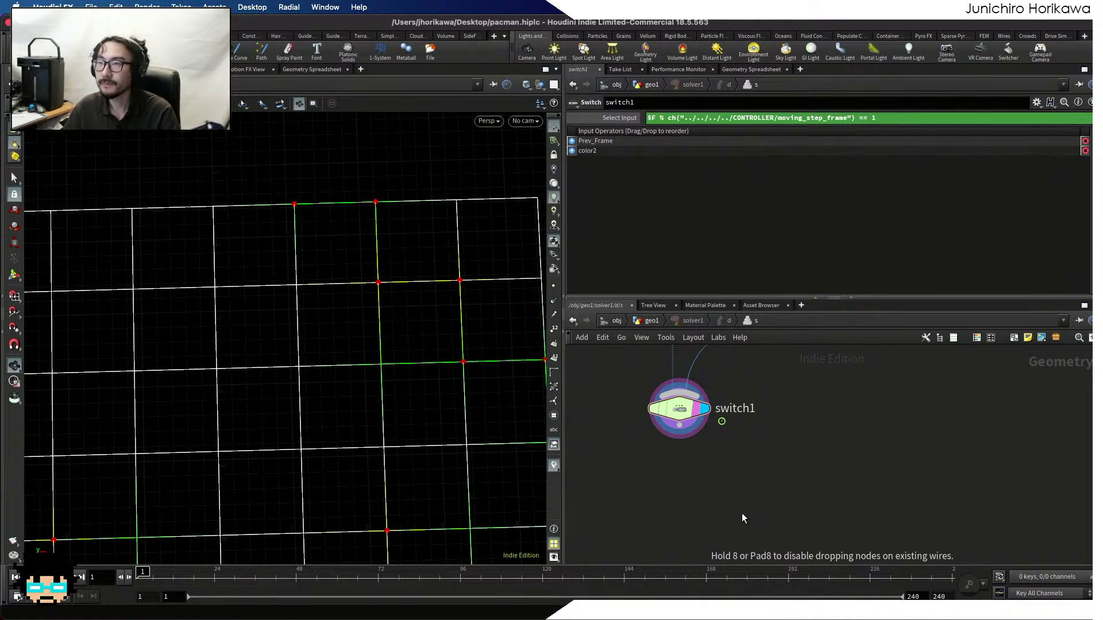
pyautogui.click(742, 516)
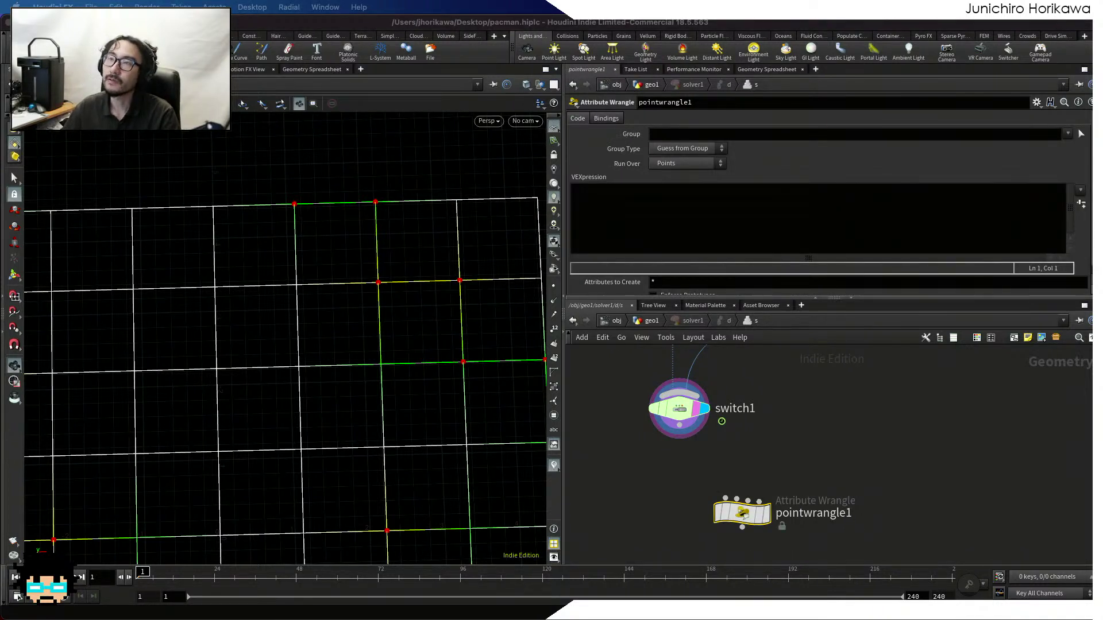
# Connect switch1's output to the first input of pointwrangle1 and restrict the wrangle to the mover group
pyautogui.moveTo(679, 426); pyautogui.dragTo(725, 498)
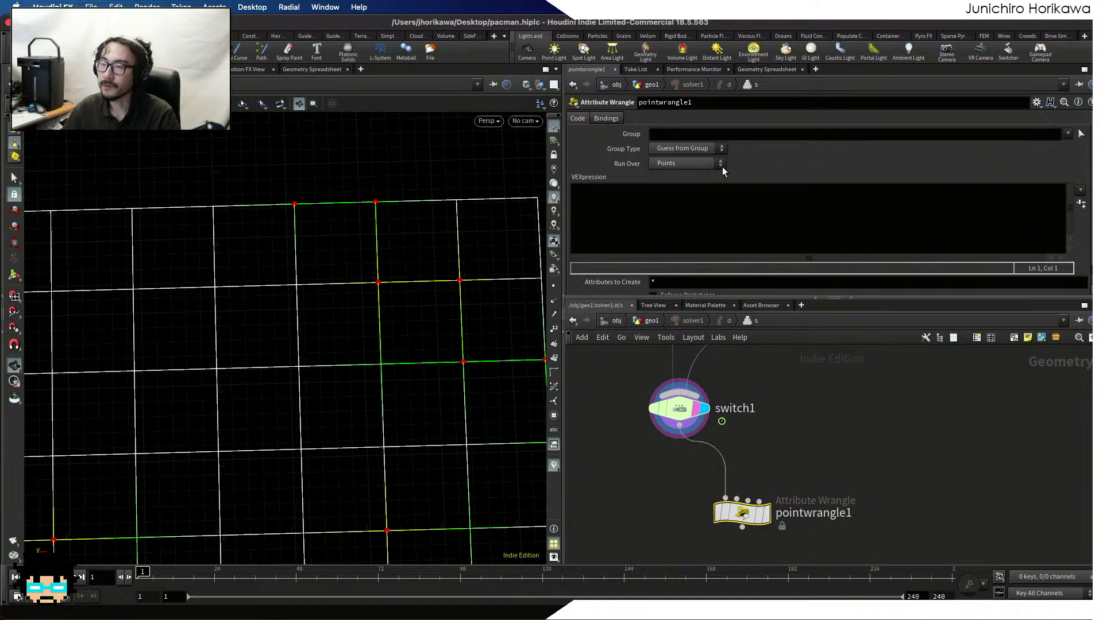
pyautogui.click(714, 135)
pyautogui.write('mover')
pyautogui.press('Return')
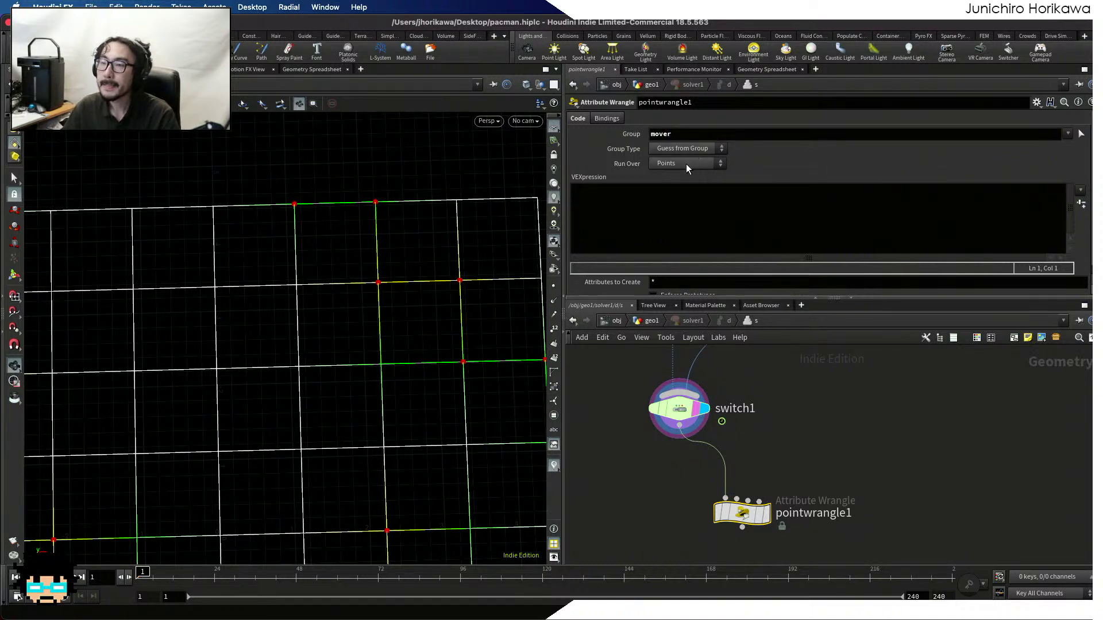
pyautogui.click(763, 214)
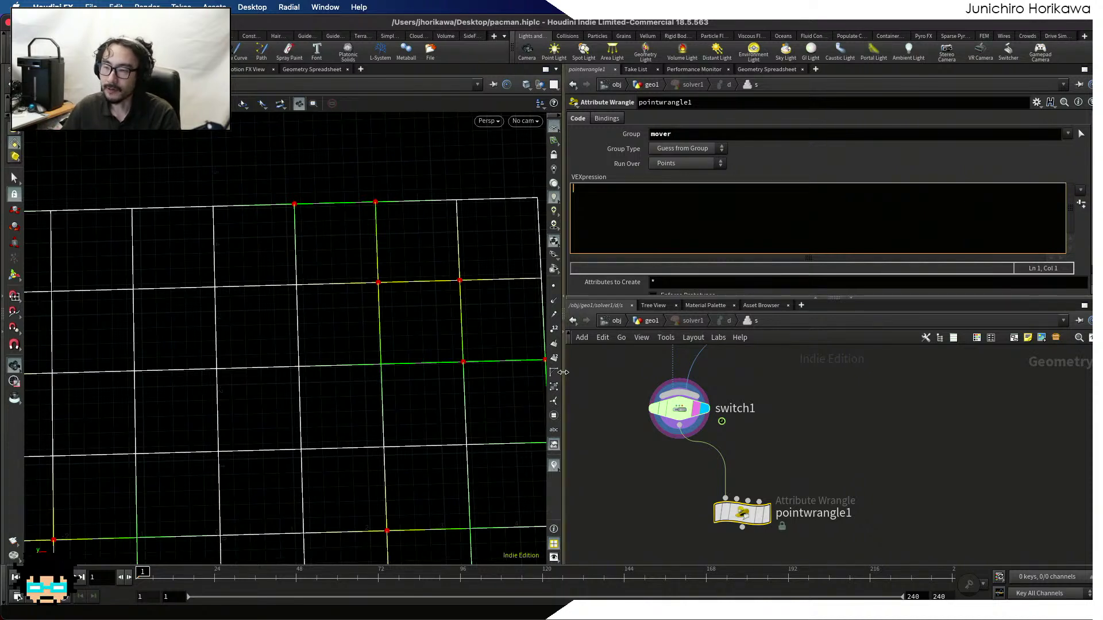
# Copy the ch("../../../../CONTROLLER/moving_step_frame") part of switch1's Select Input expression
pyautogui.scroll(-6, 721, 498)
pyautogui.scroll(5, 705, 489)
pyautogui.scroll(3, 721, 471)
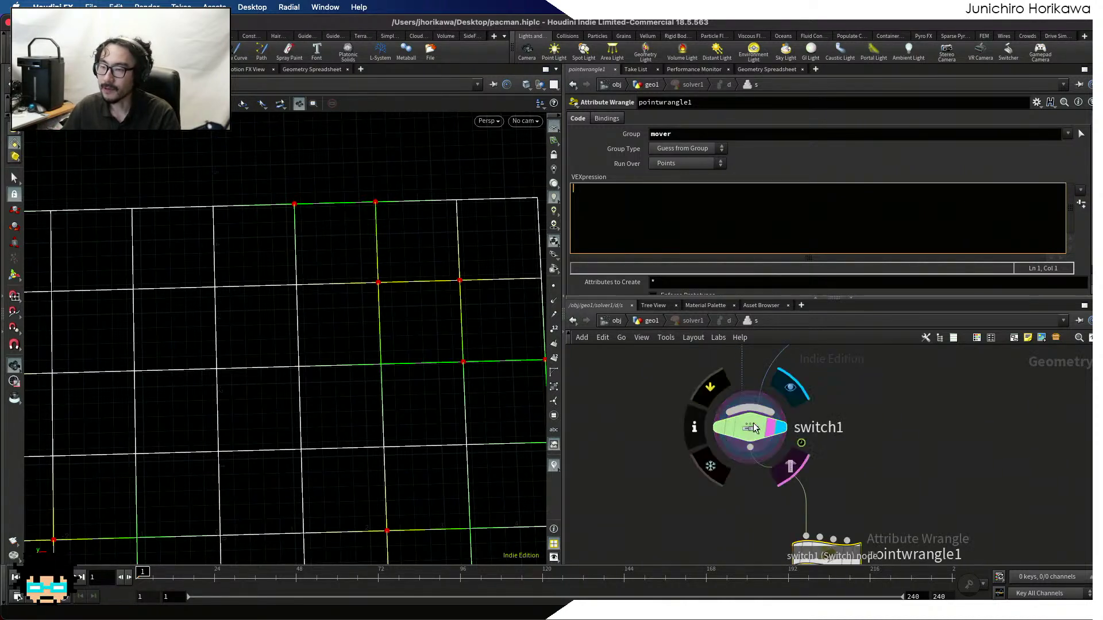
pyautogui.click(748, 428)
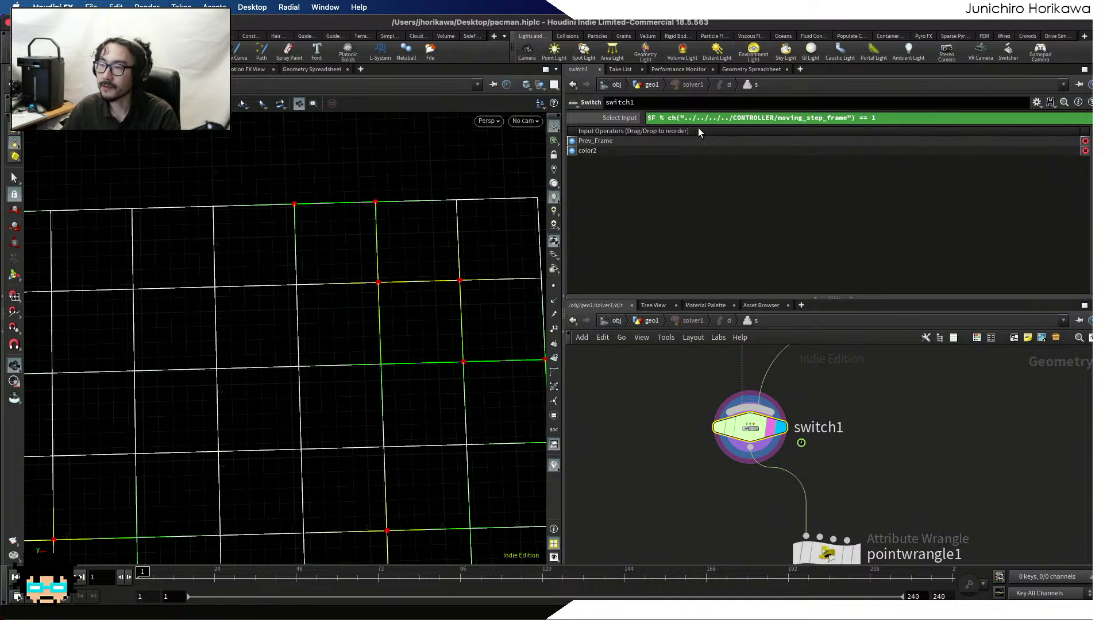
pyautogui.moveTo(667, 118); pyautogui.dragTo(853, 116)
pyautogui.press('super+c')
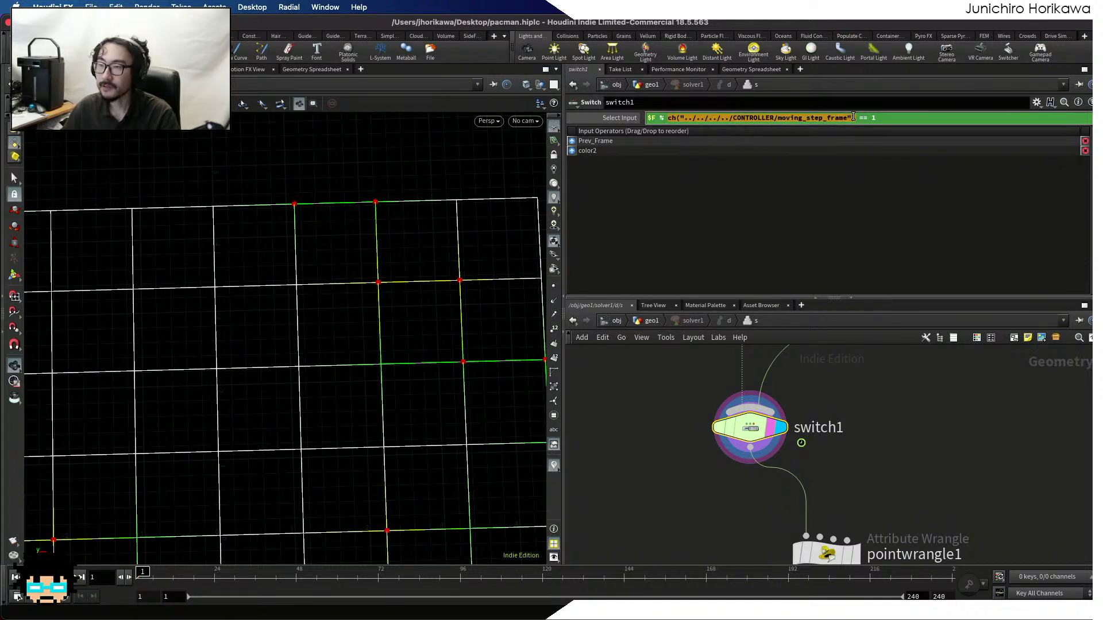
# Declare the step length in pointwrangle1's code with int frame = chi("stepframe");
pyautogui.moveTo(888, 438); pyautogui.dragTo(822, 359, button='middle')
pyautogui.scroll(-3, 818, 382)
pyautogui.scroll(5, 781, 440)
pyautogui.moveTo(780, 434); pyautogui.dragTo(749, 435, button='middle')
pyautogui.click(748, 428)
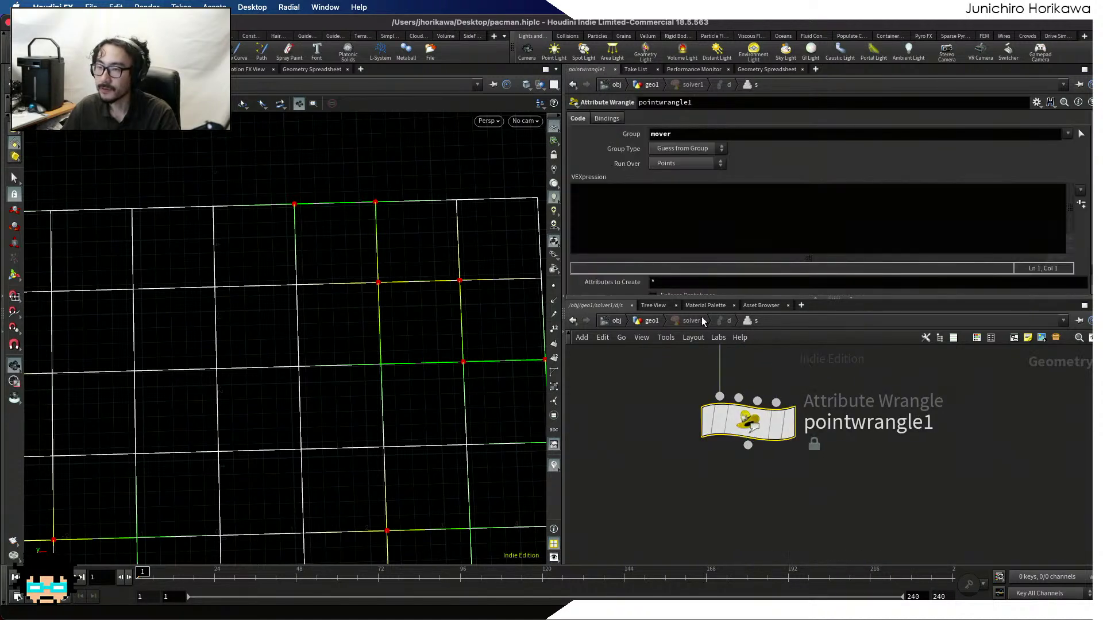
pyautogui.click(666, 205)
pyautogui.write('int f')
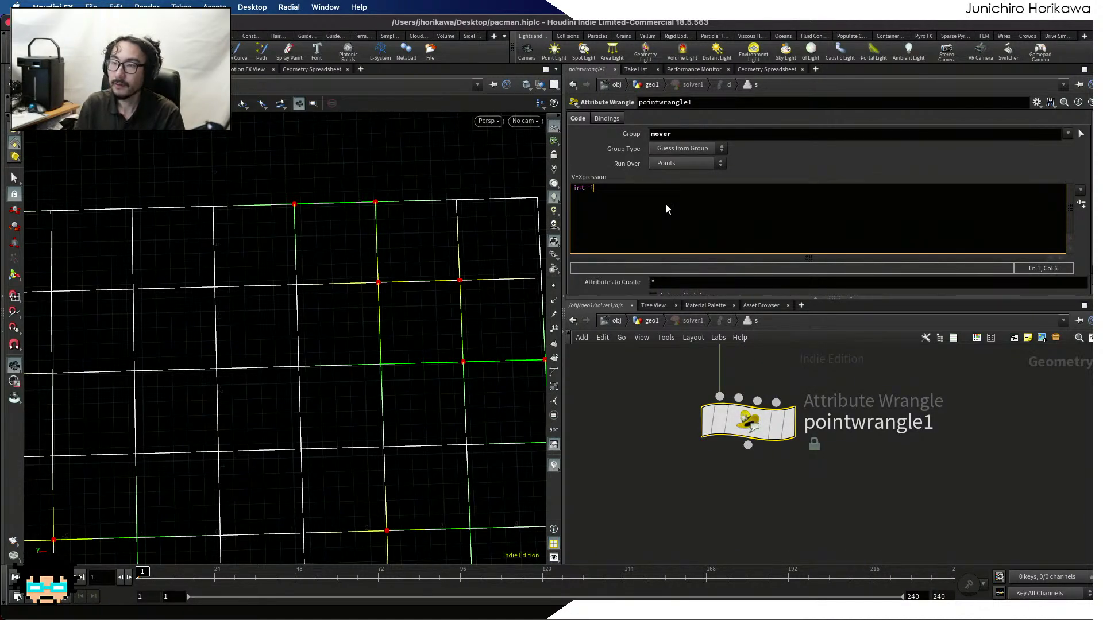
pyautogui.write('rame = chi(fr')
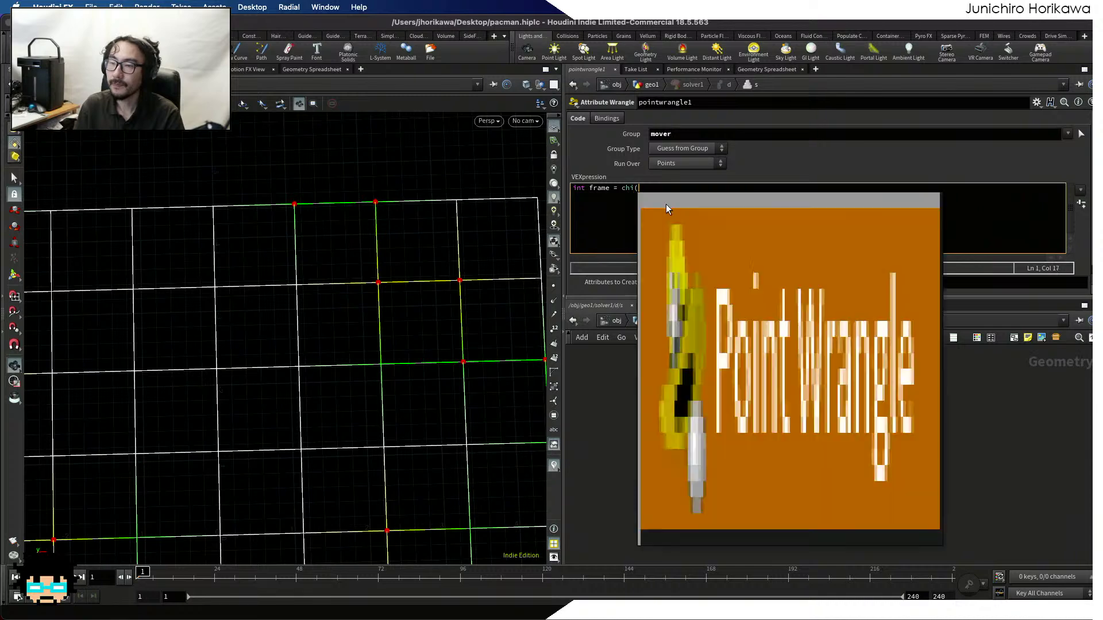
pyautogui.press('BackSpace')
pyautogui.press('BackSpace')
pyautogui.write('"stepframe");')
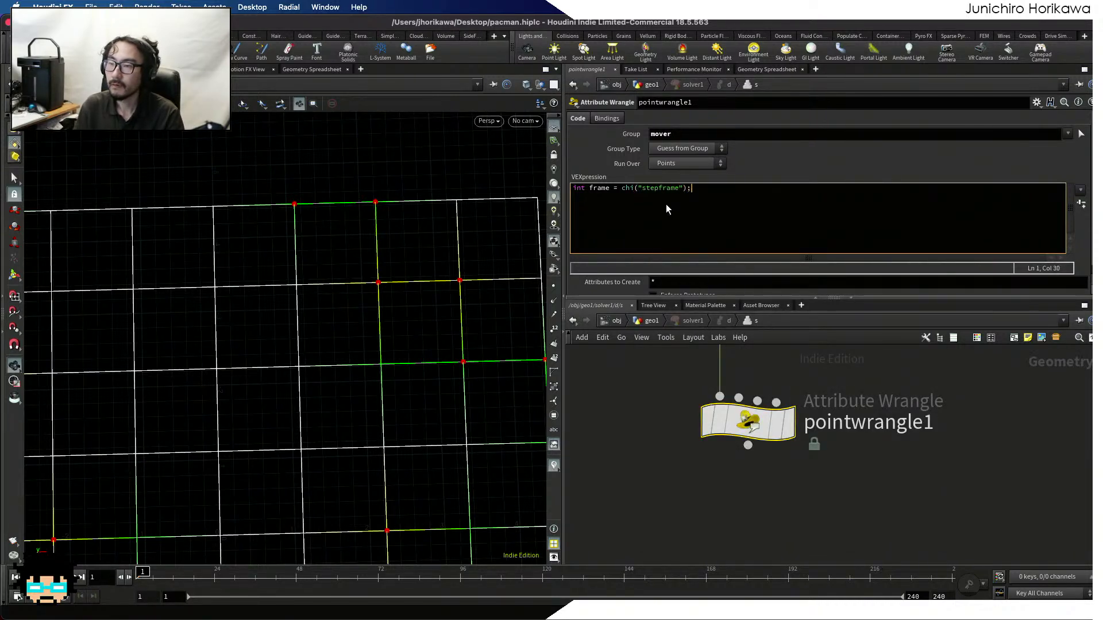
# Create the Stepframe parameter from the wrangle code and fill it with the copied moving_step_frame channel reference
pyautogui.click(1081, 204)
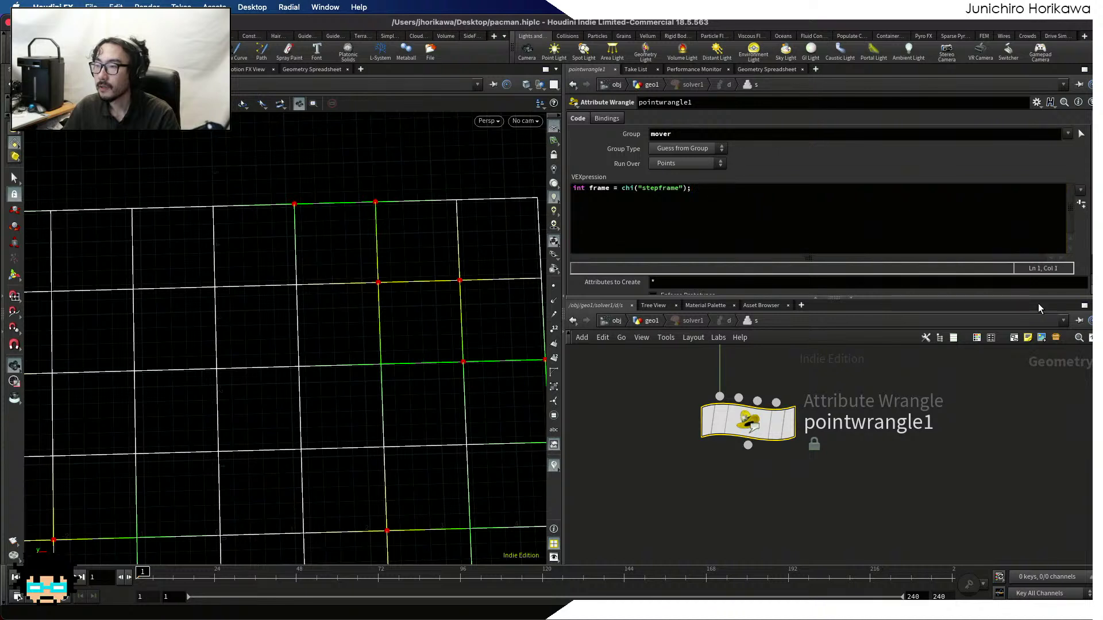
pyautogui.moveTo(1028, 298); pyautogui.dragTo(1026, 458)
pyautogui.click(708, 313)
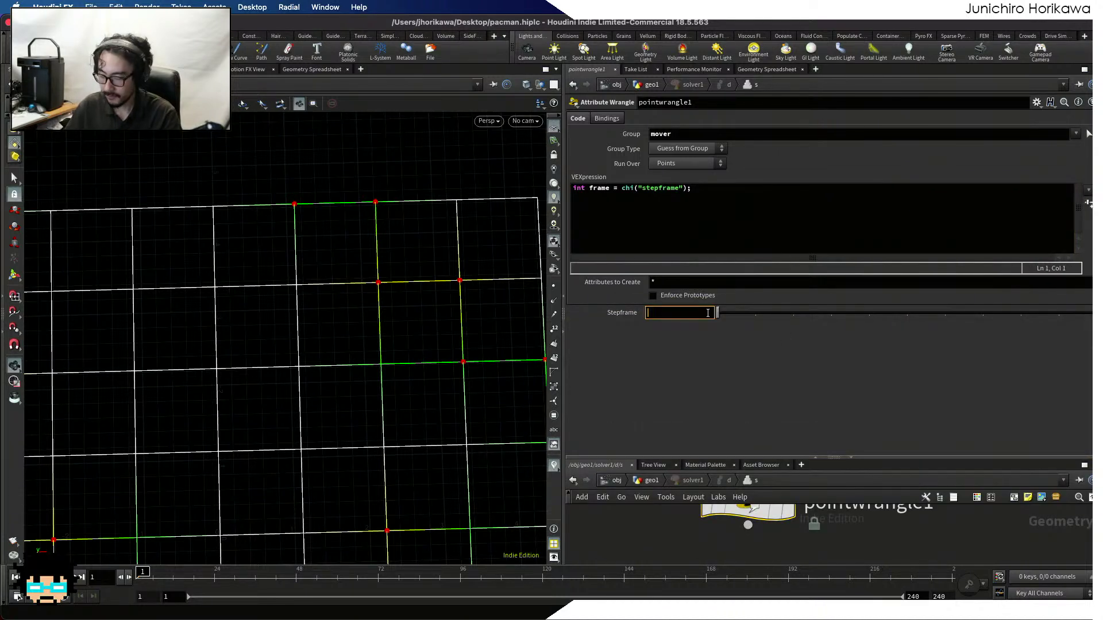
pyautogui.rightClick(707, 312)
pyautogui.click(745, 422)
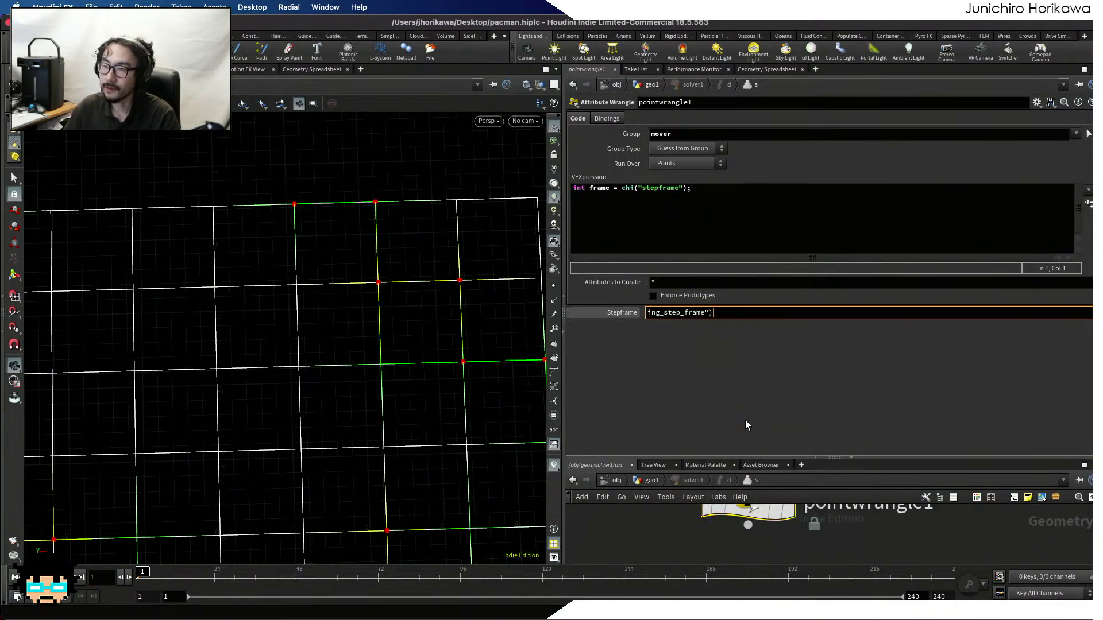
pyautogui.moveTo(768, 457); pyautogui.dragTo(628, 341)
pyautogui.click(620, 313)
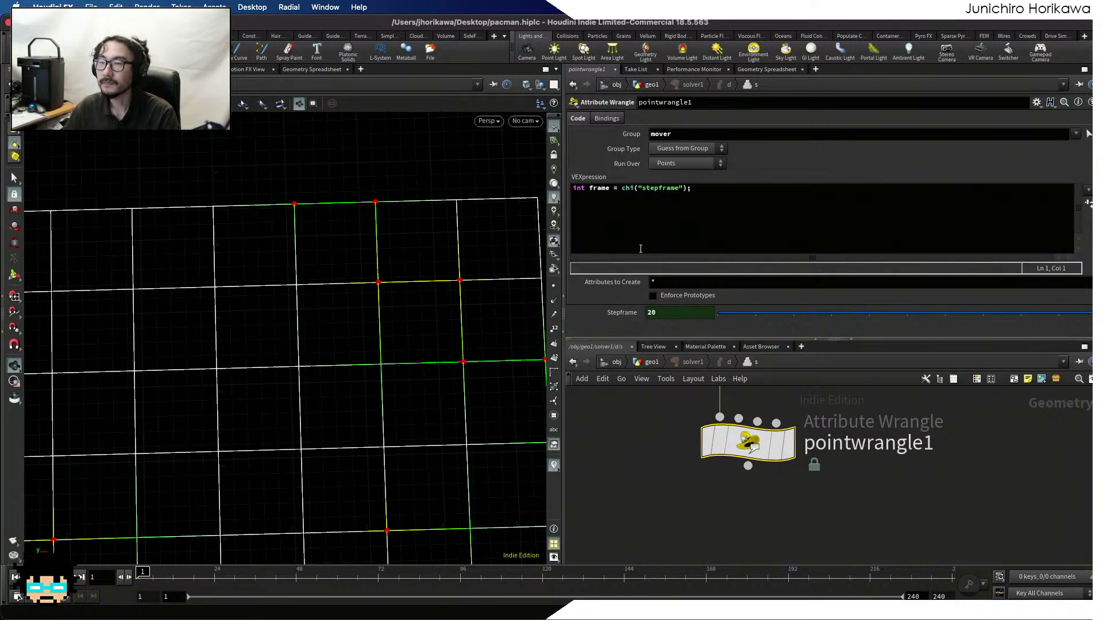
pyautogui.click(730, 202)
pyautogui.press('Return')
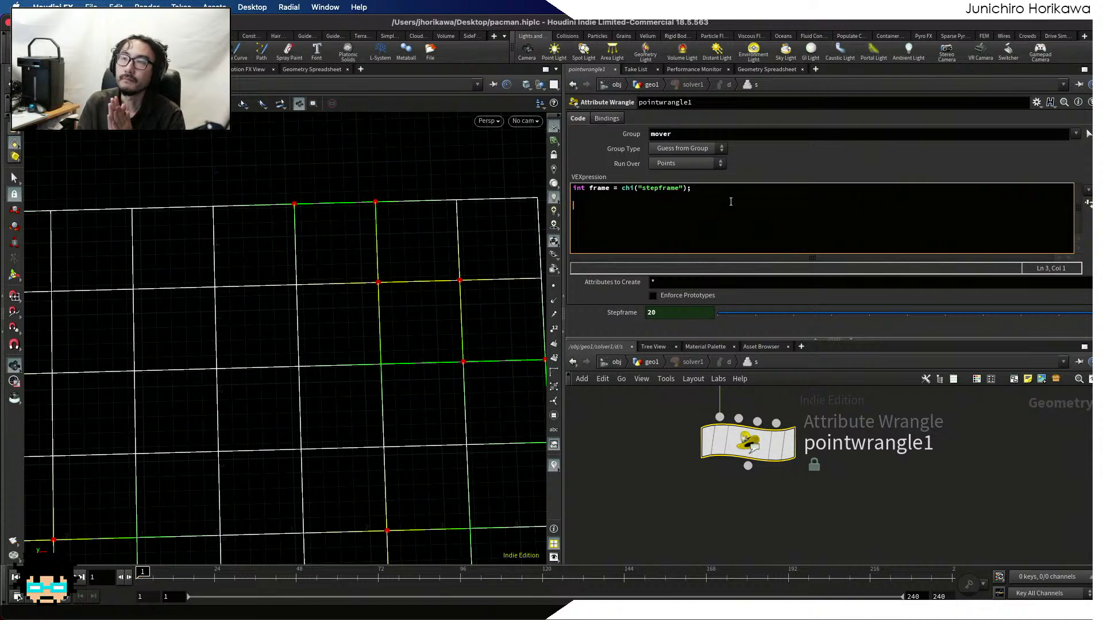
pyautogui.write('float t =')
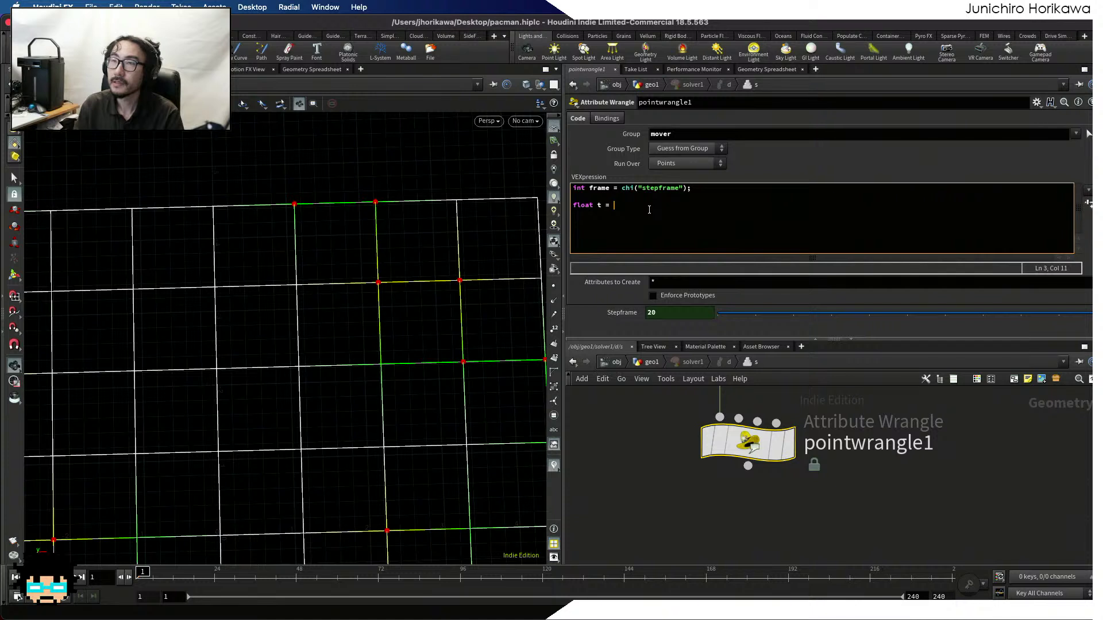
pyautogui.write('"')
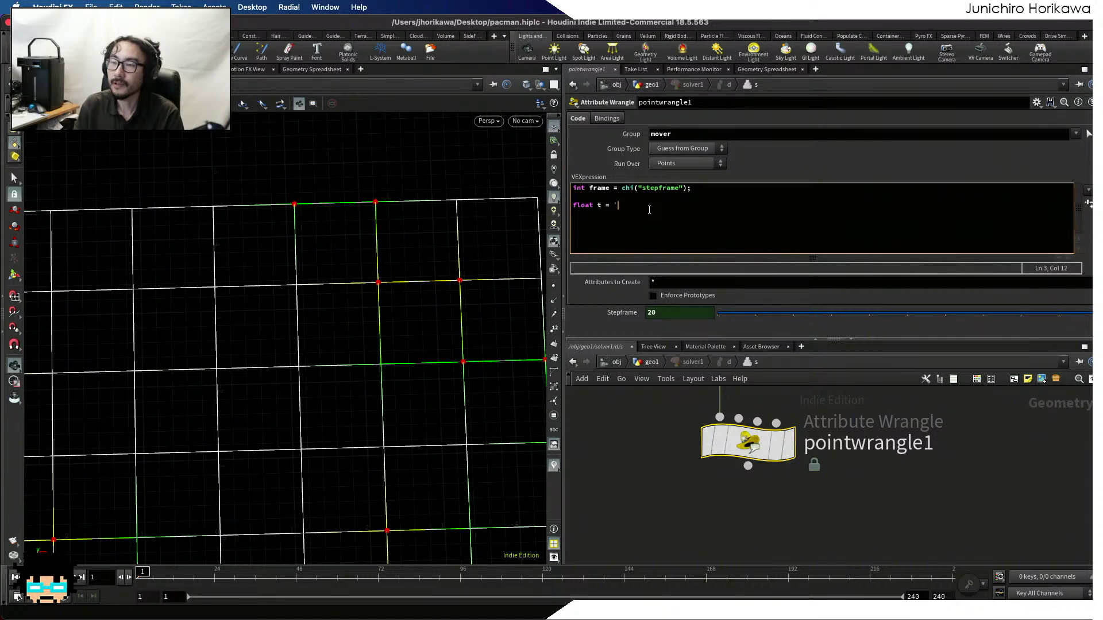
pyautogui.press('BackSpace')
pyautogui.write('@Frame /')
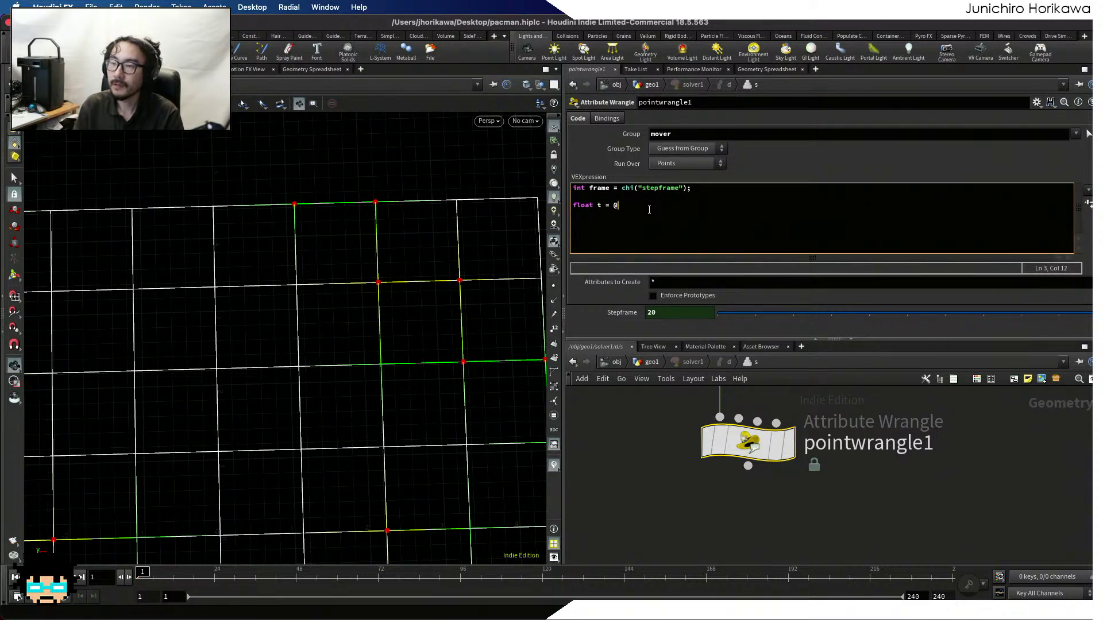
pyautogui.press('BackSpace')
pyautogui.press('BackSpace')
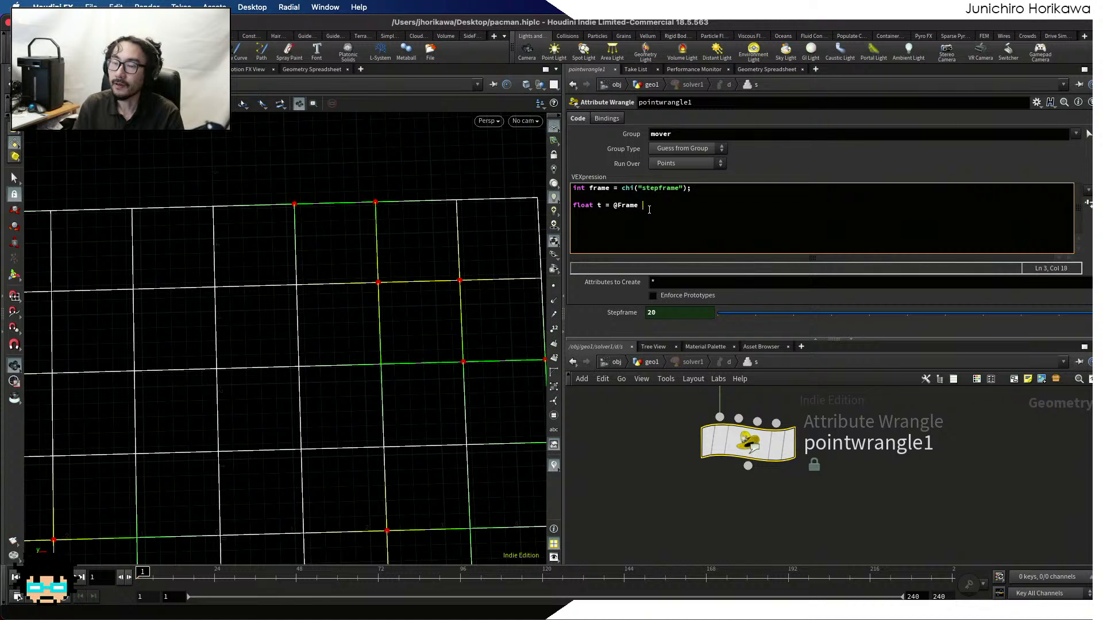
pyautogui.write('% ')
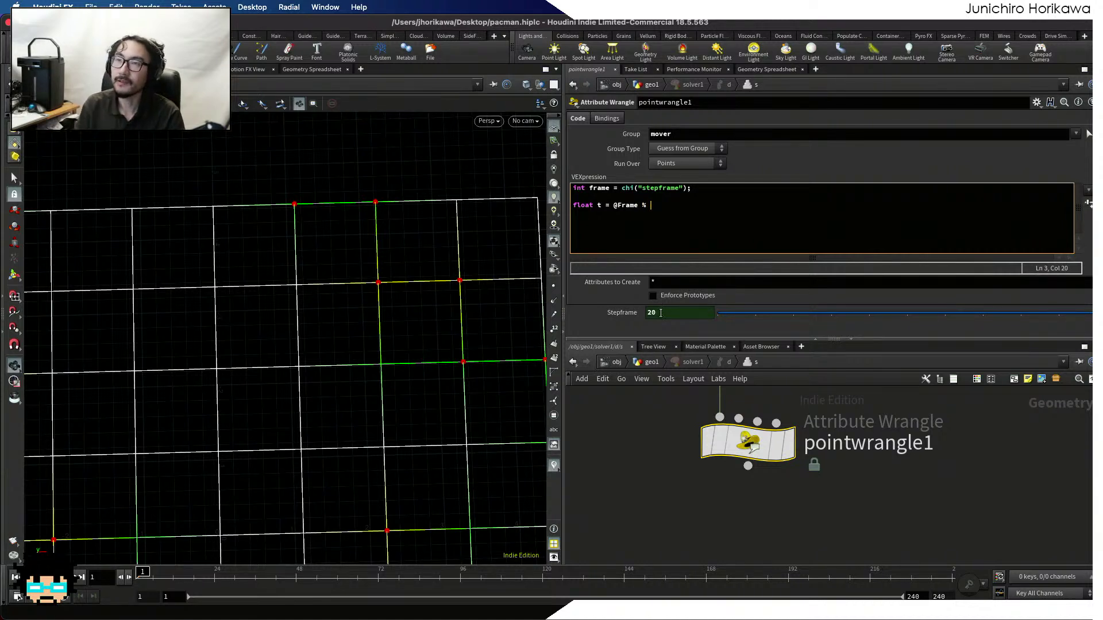
pyautogui.write('stepfra')
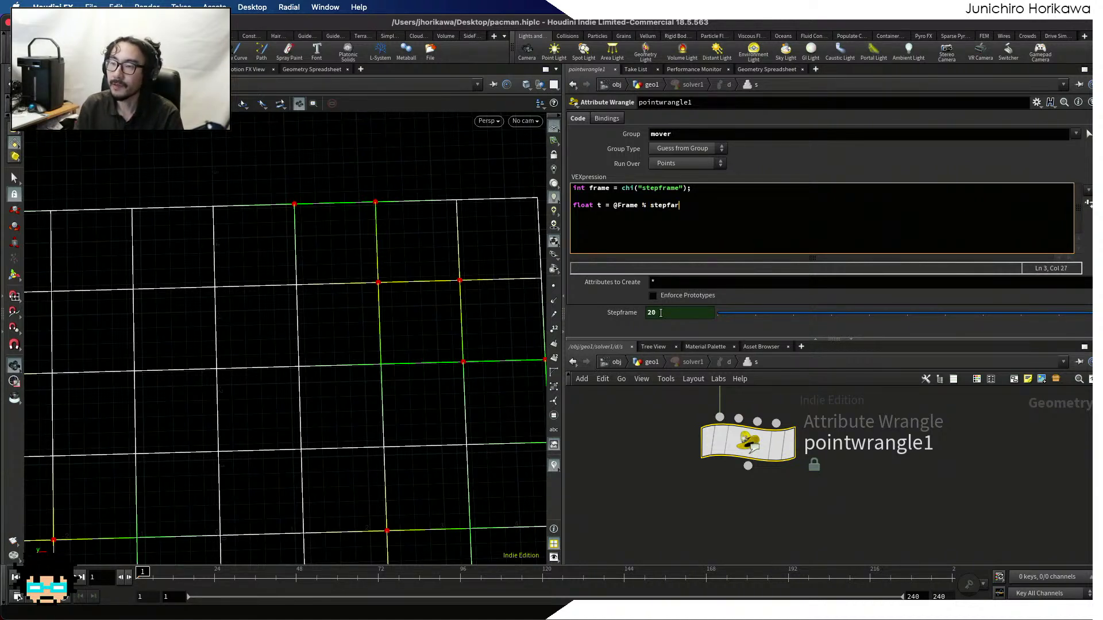
pyautogui.write('me')
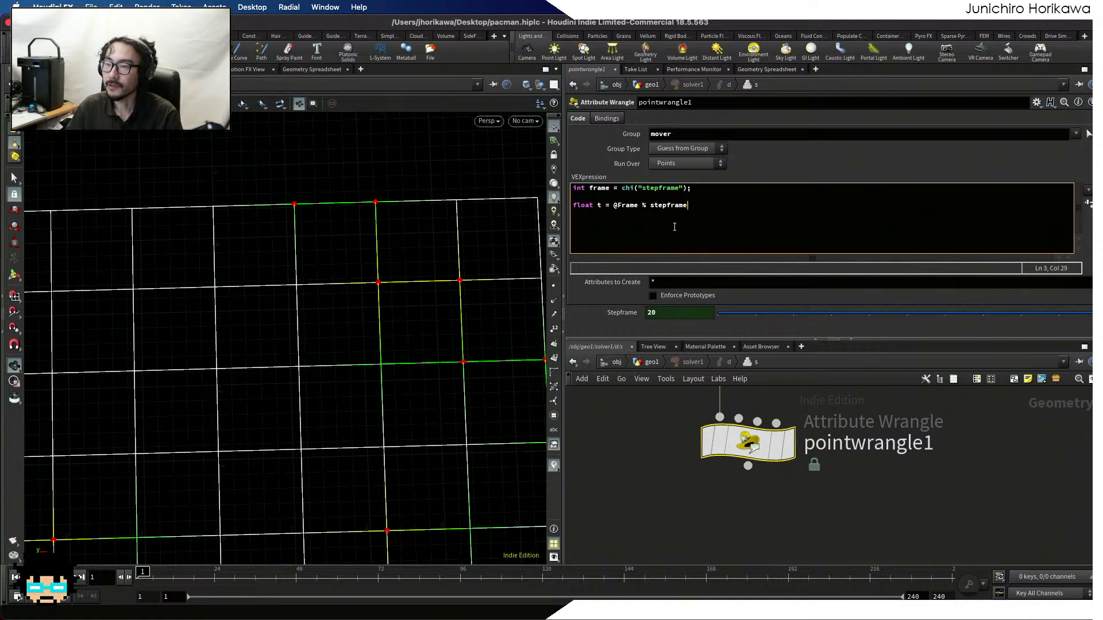
pyautogui.doubleClick(675, 206)
pyautogui.write('frame')
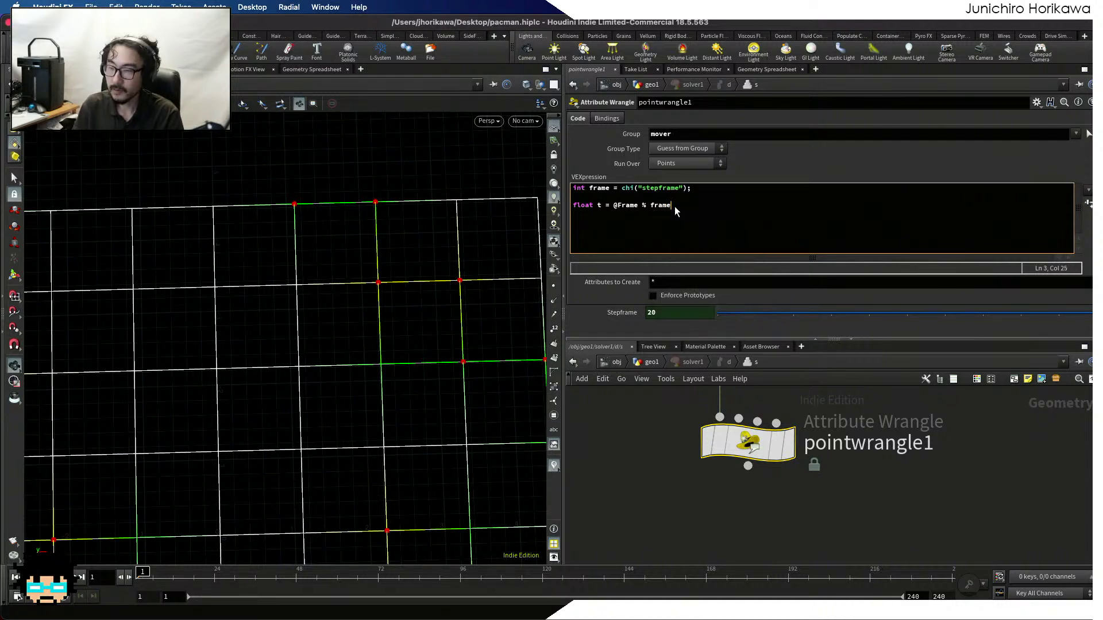
pyautogui.click(613, 205)
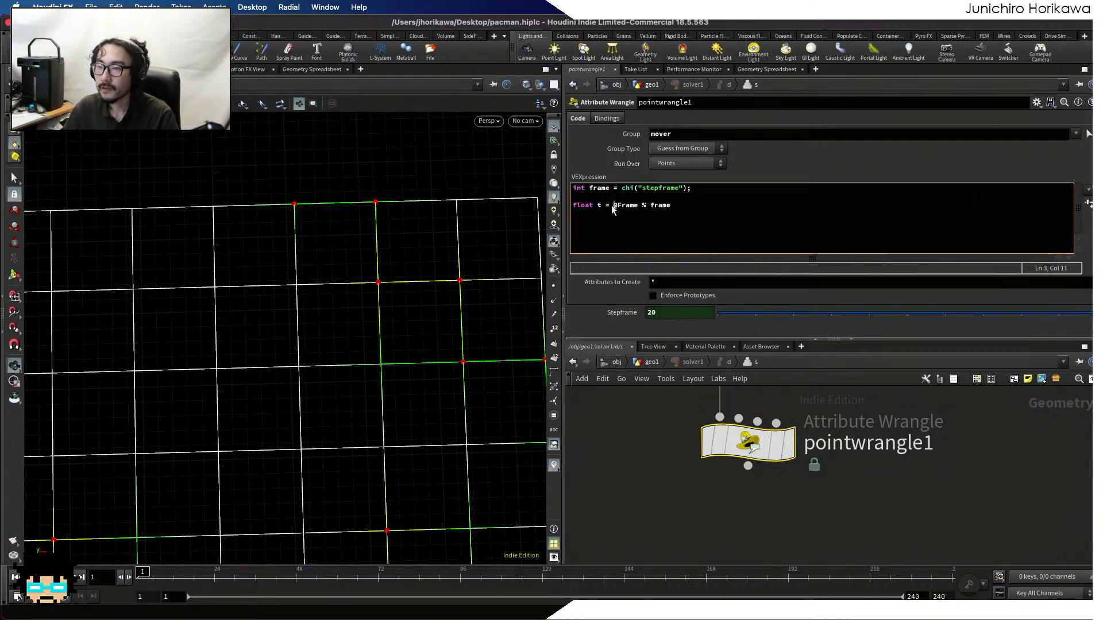
pyautogui.write('(')
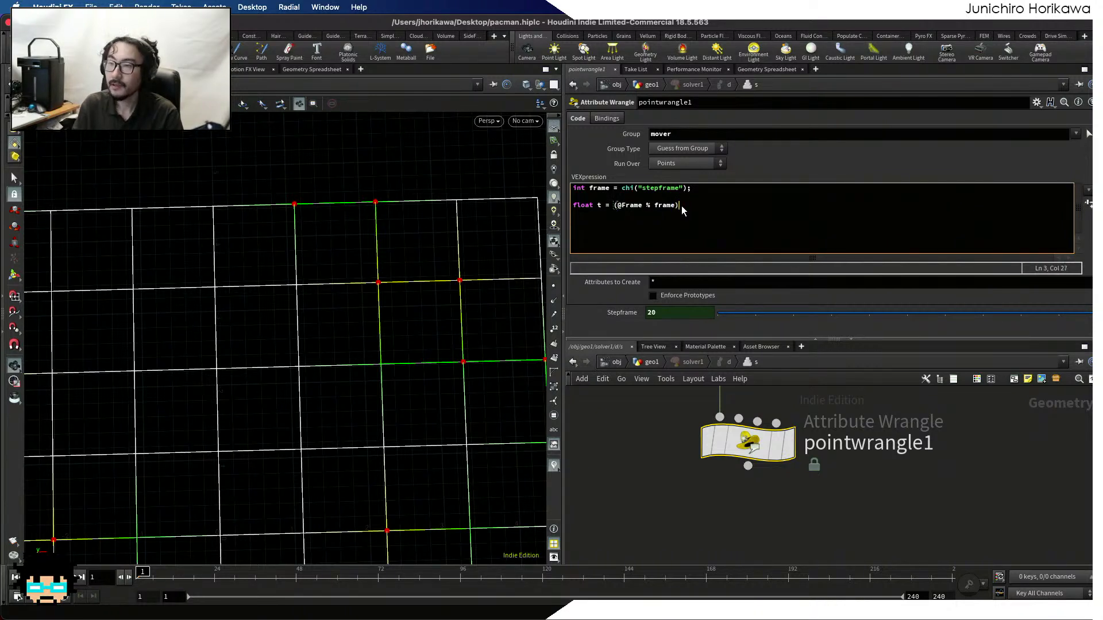
pyautogui.write('/ ')
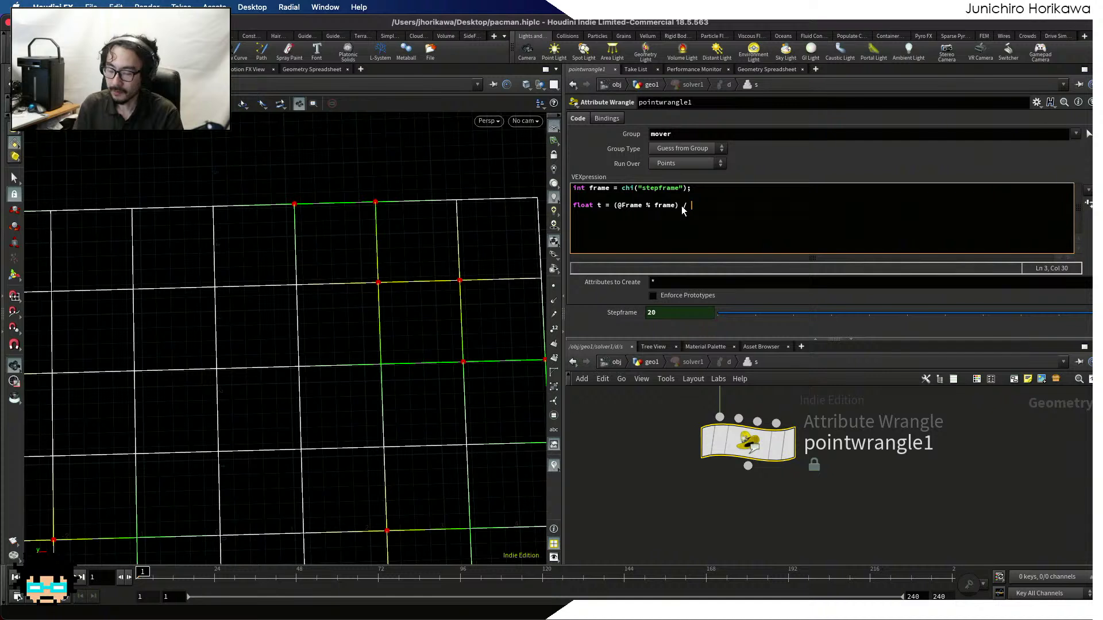
pyautogui.write('float(')
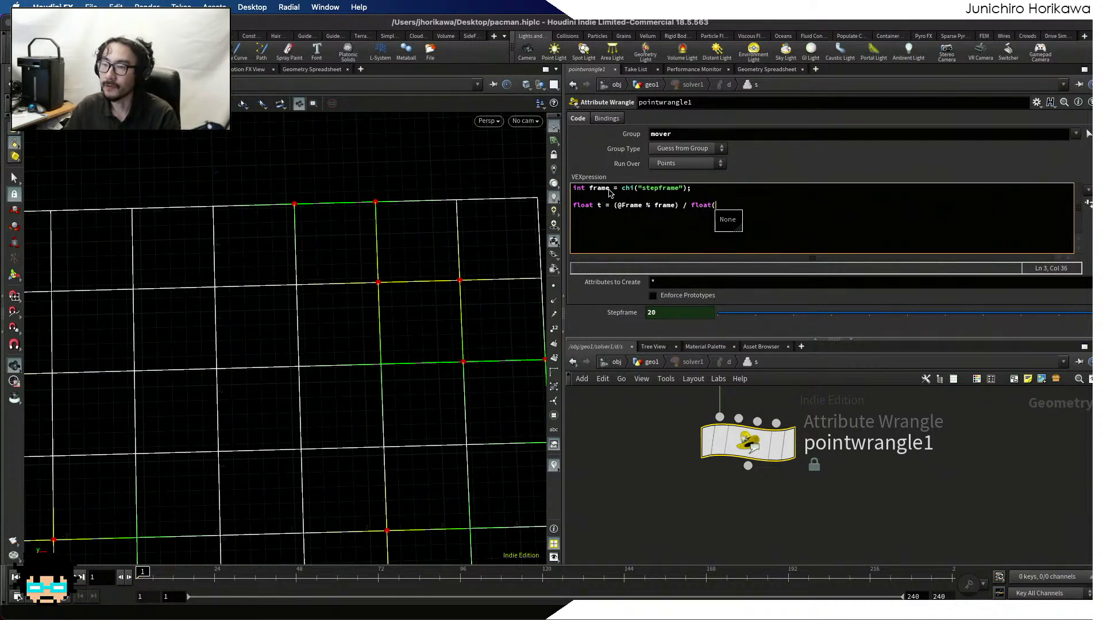
pyautogui.moveTo(610, 189); pyautogui.dragTo(587, 190)
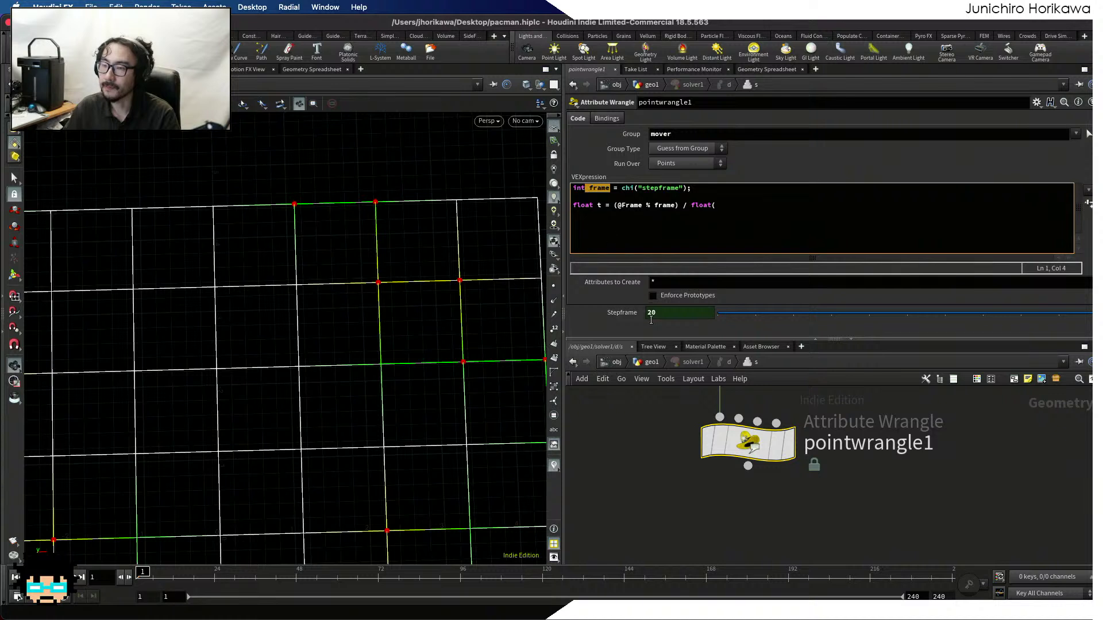
pyautogui.click(720, 205)
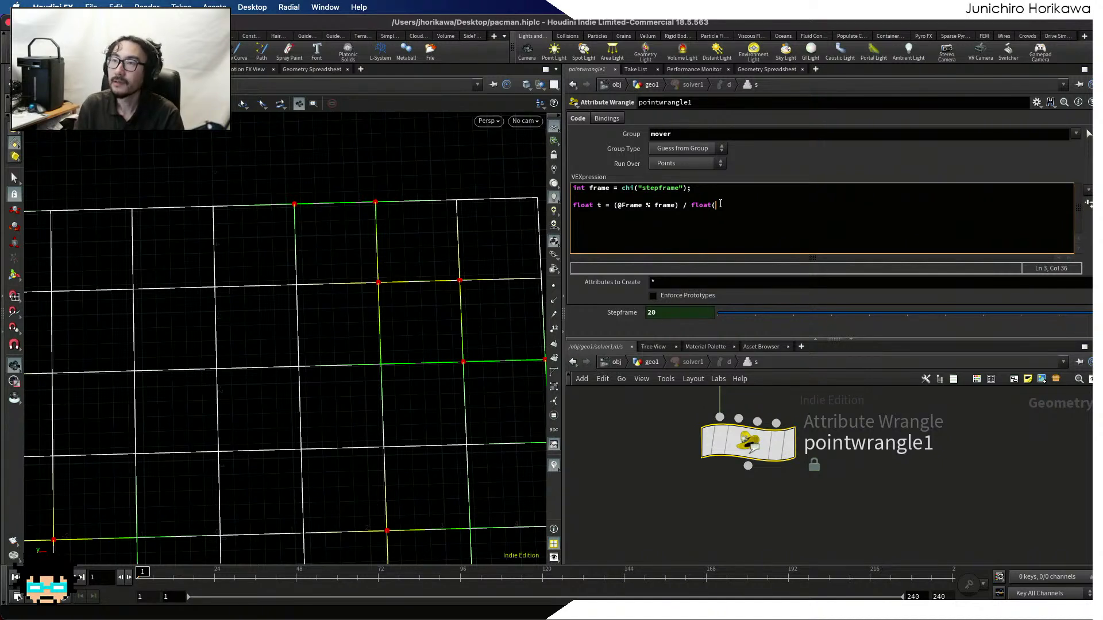
pyautogui.write('s')
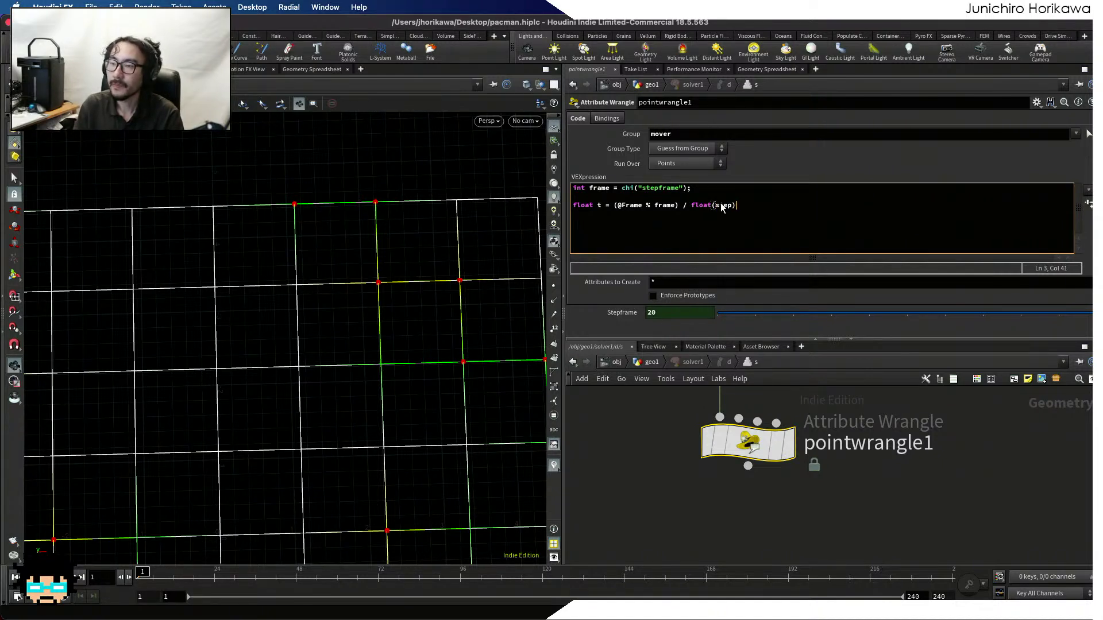
pyautogui.press('BackSpace')
pyautogui.write('frame')
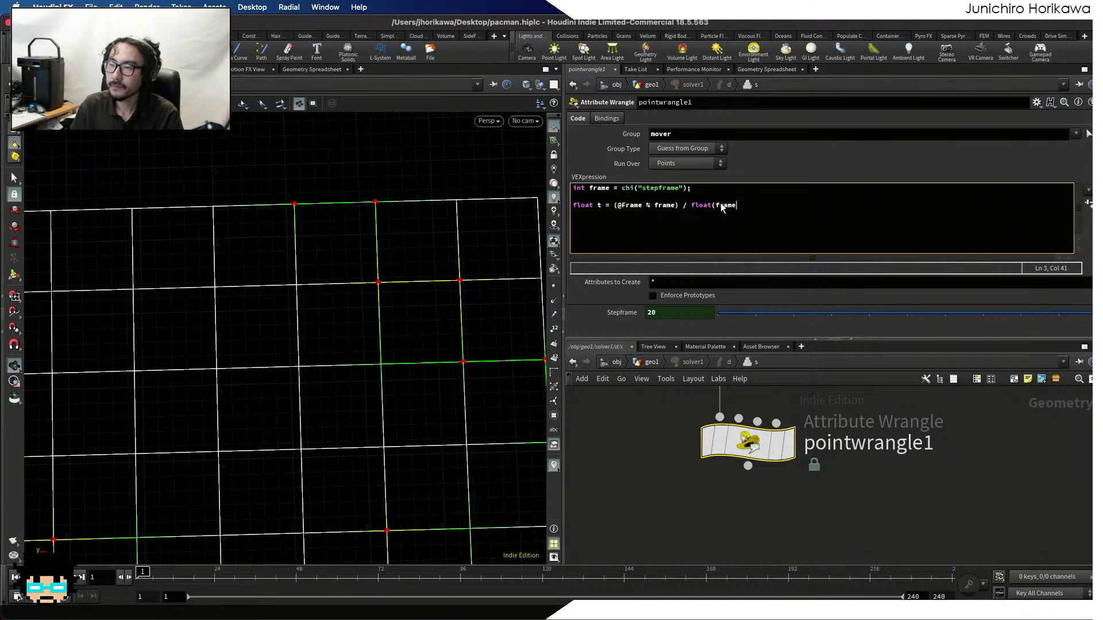
pyautogui.write(');')
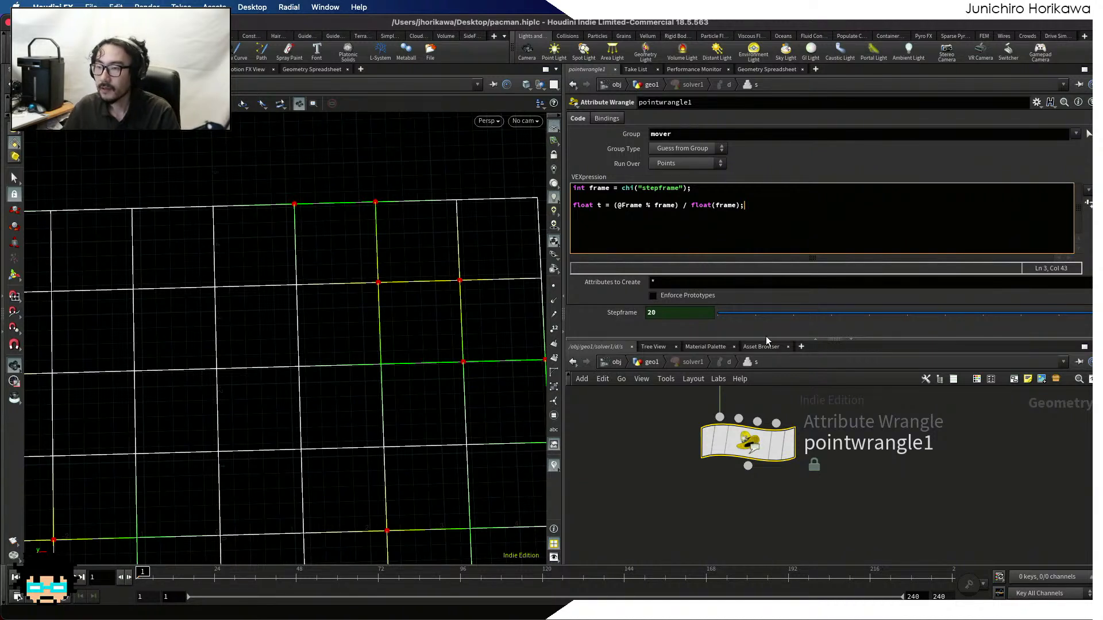
# Start a conditional on a new line below the t declaration in pointwrangle1's code, reading if(t == 0.0)
pyautogui.click(894, 508)
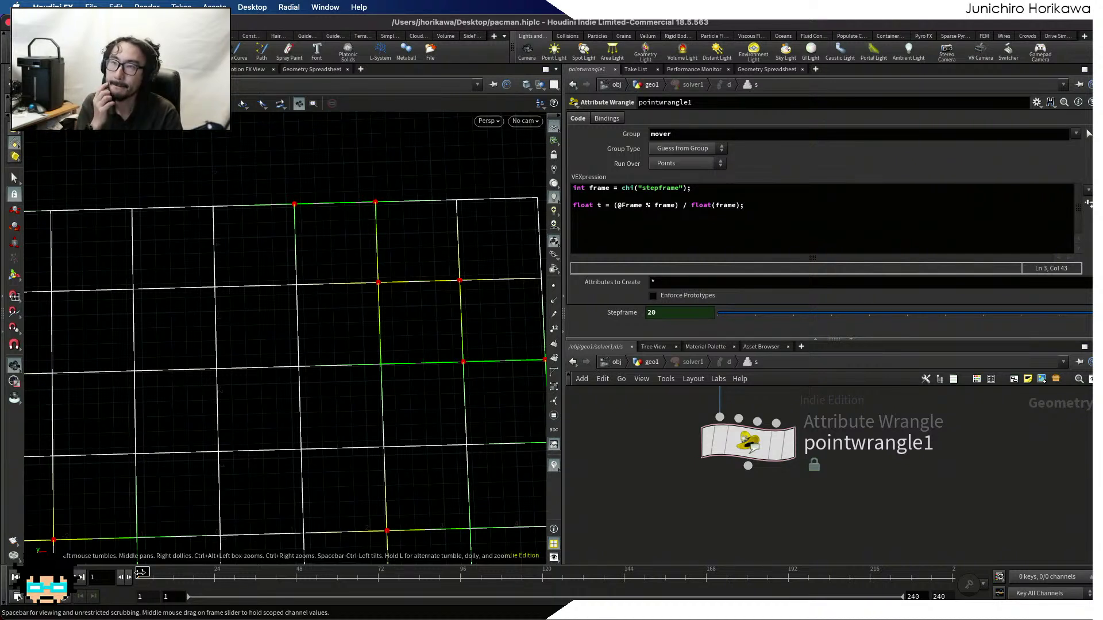
pyautogui.click(642, 214)
pyautogui.click(770, 210)
pyautogui.press('Return')
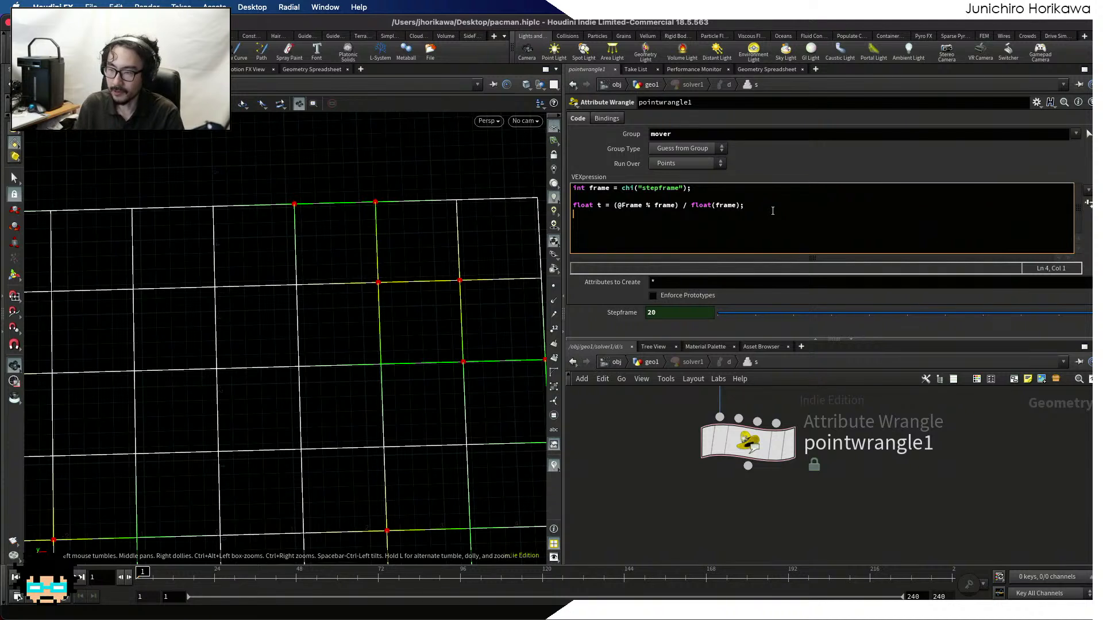
pyautogui.write('if(')
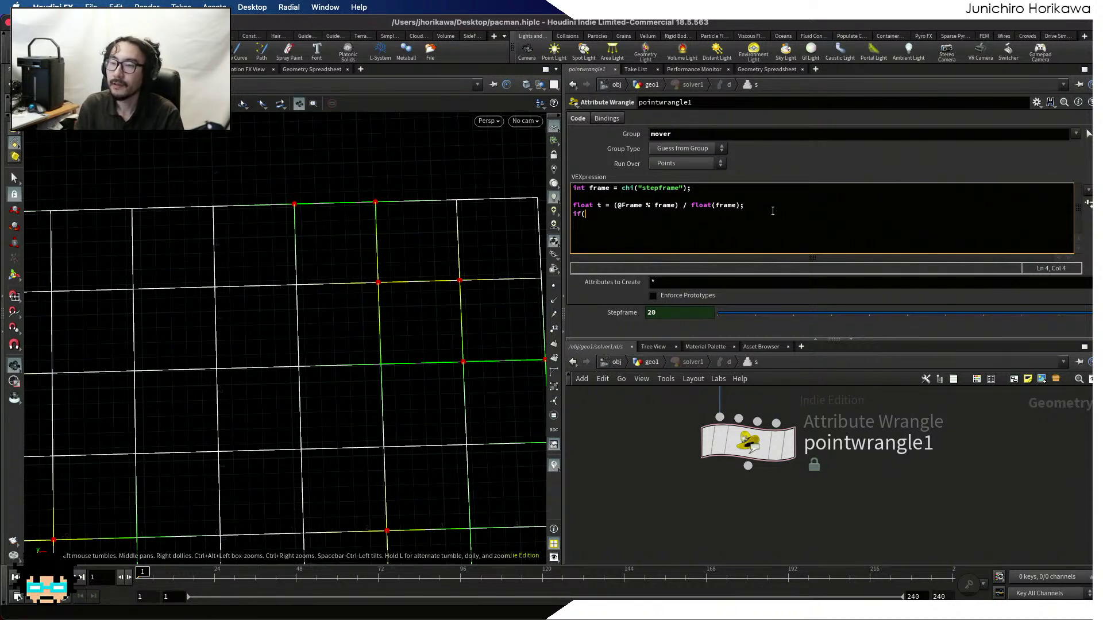
pyautogui.write('t == 0.0')
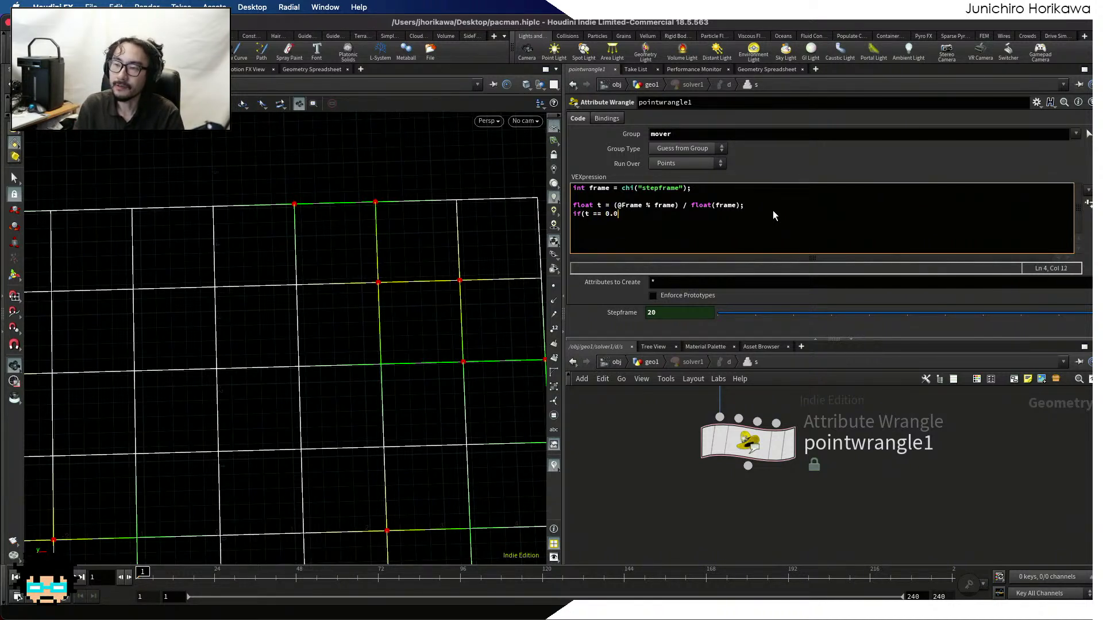
pyautogui.write(')')
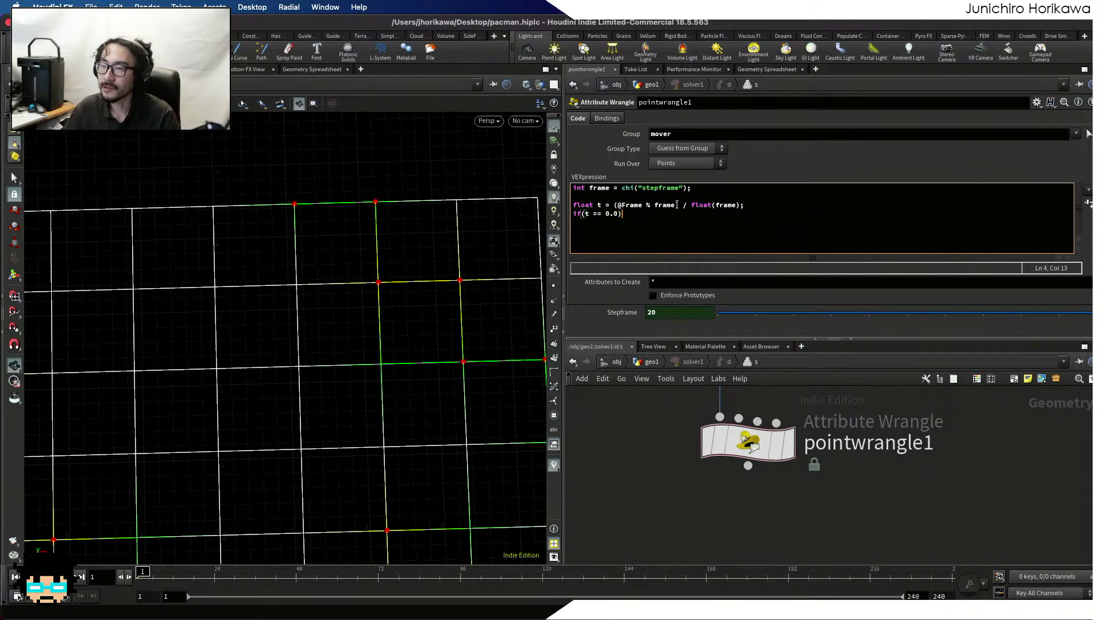
# Complete the conditional with a braced body that sets t = 1.0;
pyautogui.moveTo(678, 205); pyautogui.dragTo(615, 207)
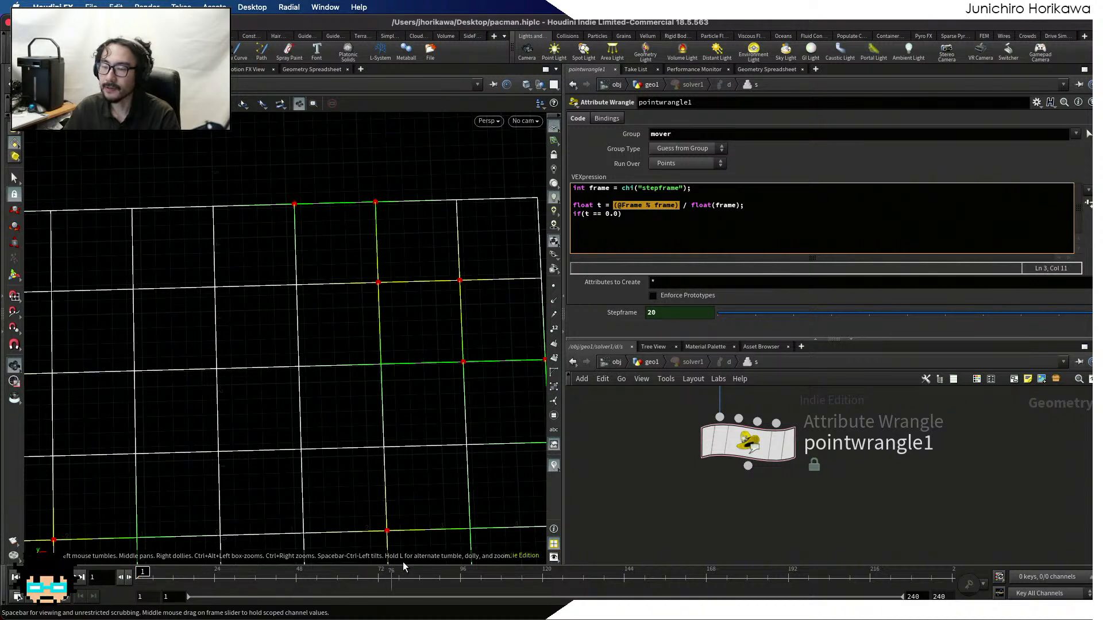
pyautogui.click(639, 215)
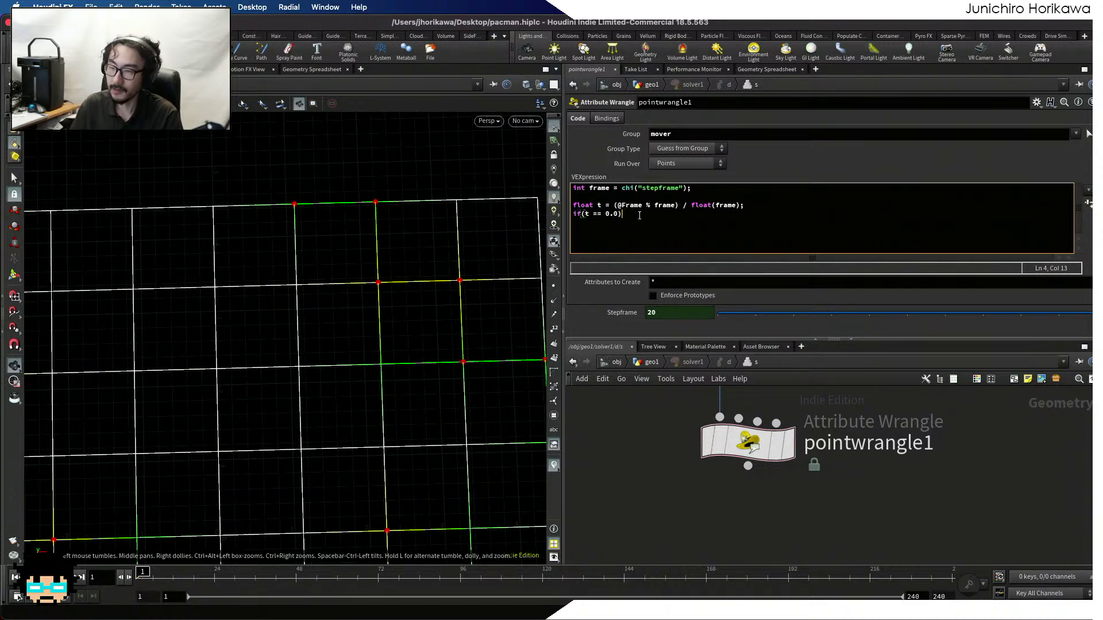
pyautogui.write('{')
pyautogui.press('Return')
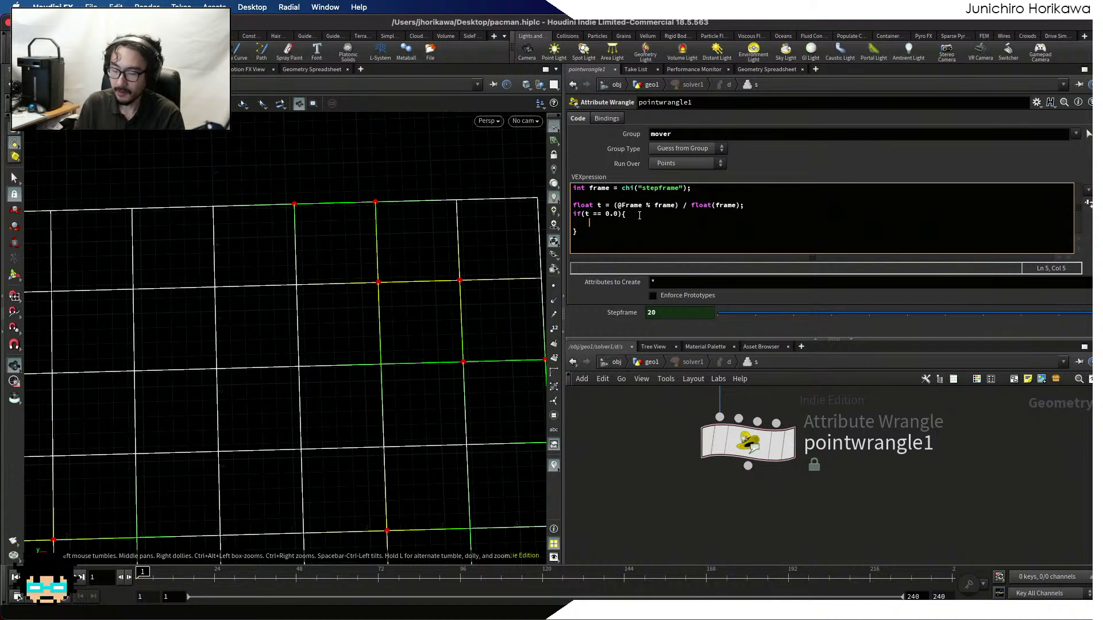
pyautogui.write('t = 1.0;')
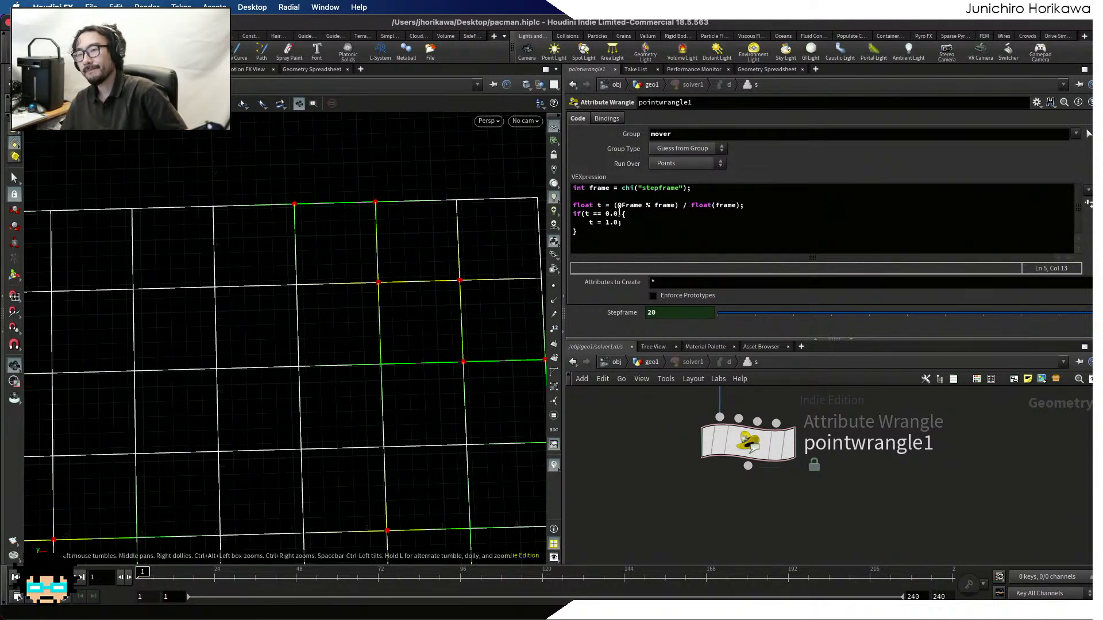
pyautogui.moveTo(623, 214); pyautogui.dragTo(604, 214)
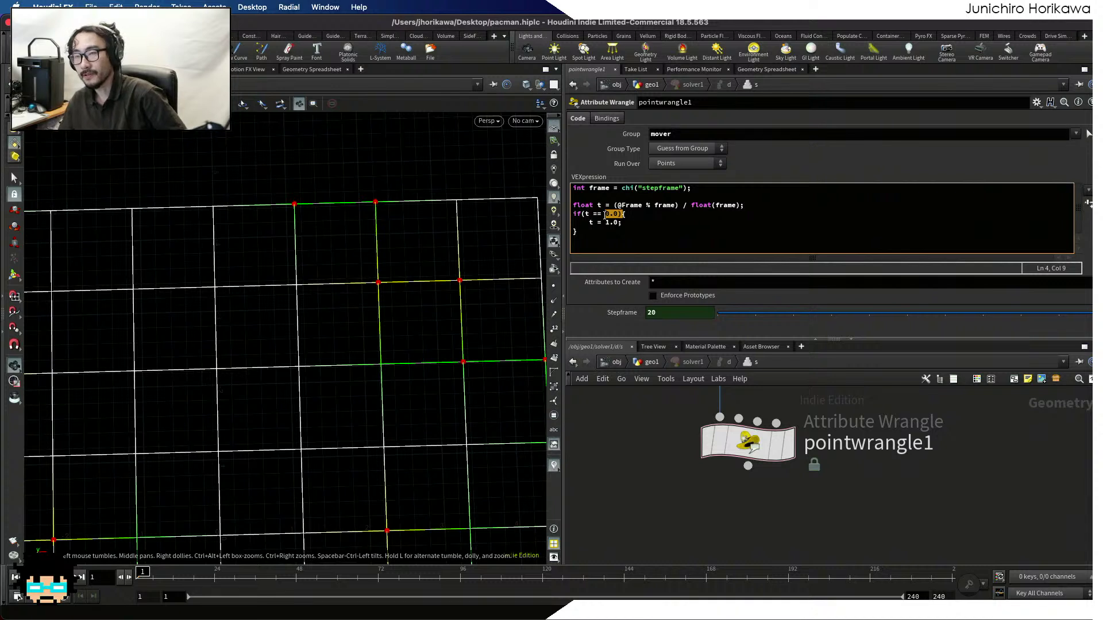
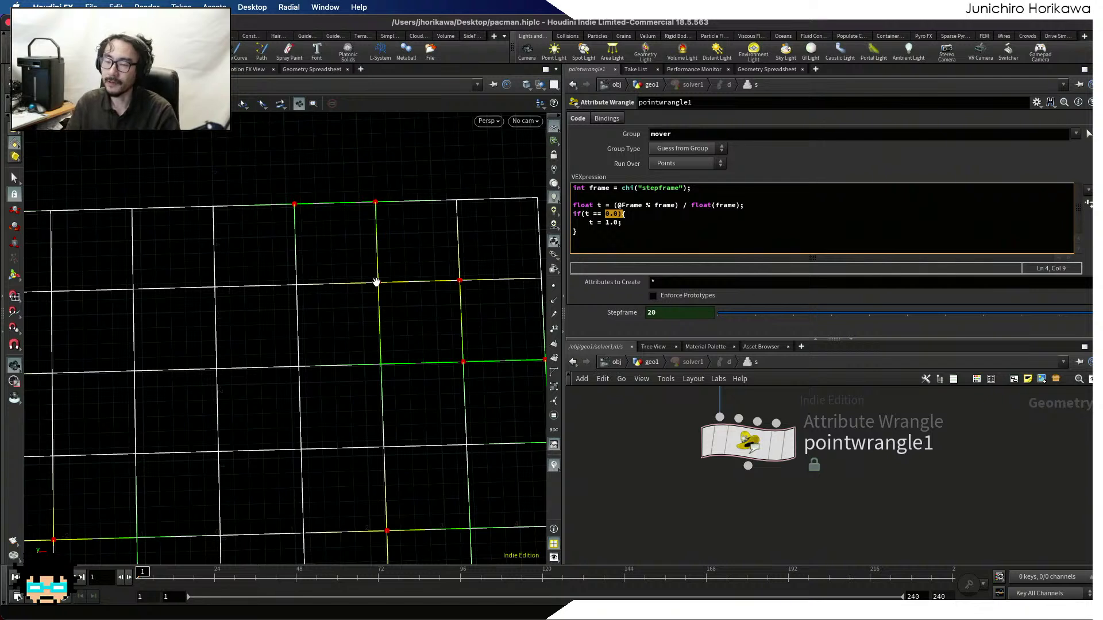
pyautogui.click(617, 214)
pyautogui.click(606, 213)
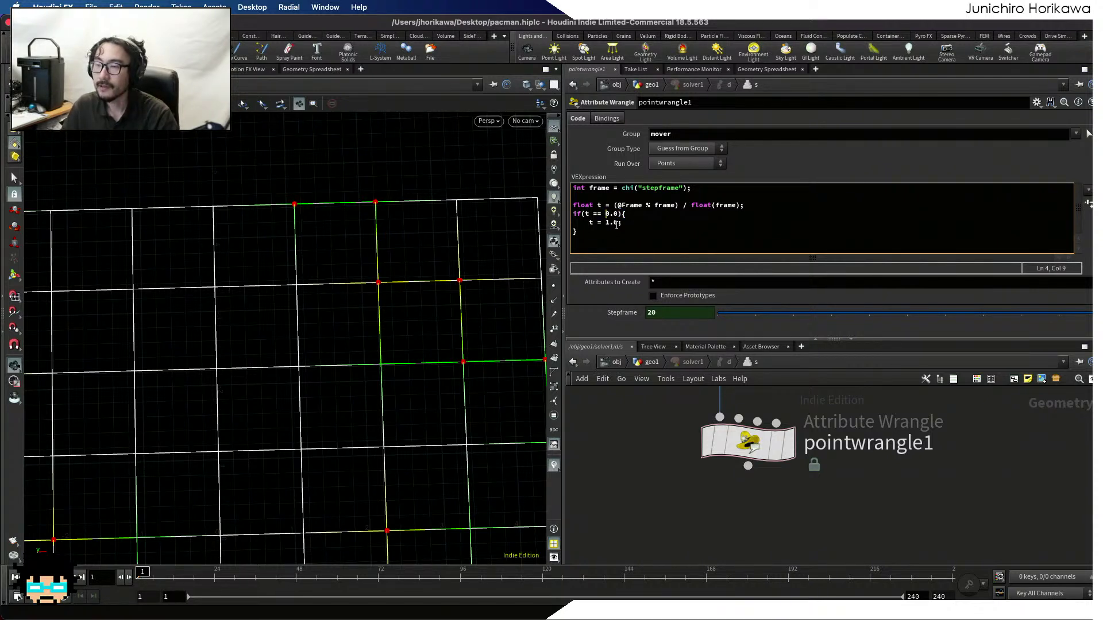
# Below the if block, after a blank line, declare the current position with vector cpos = point(0, "P", i@current);
pyautogui.click(590, 245)
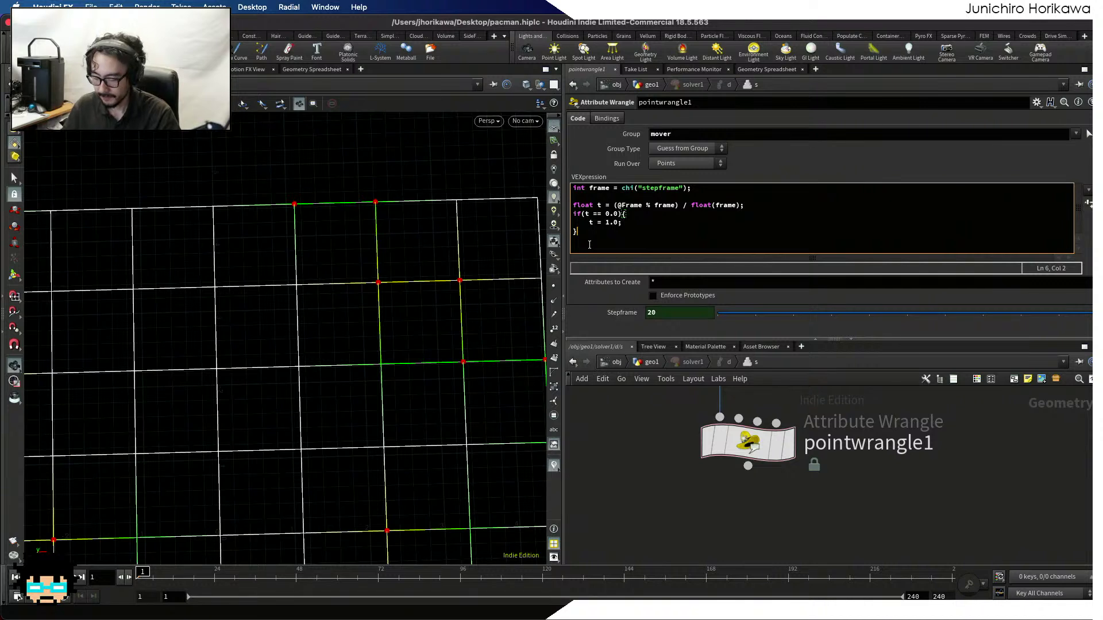
pyautogui.press('Return')
pyautogui.press('Return')
pyautogui.click(603, 391)
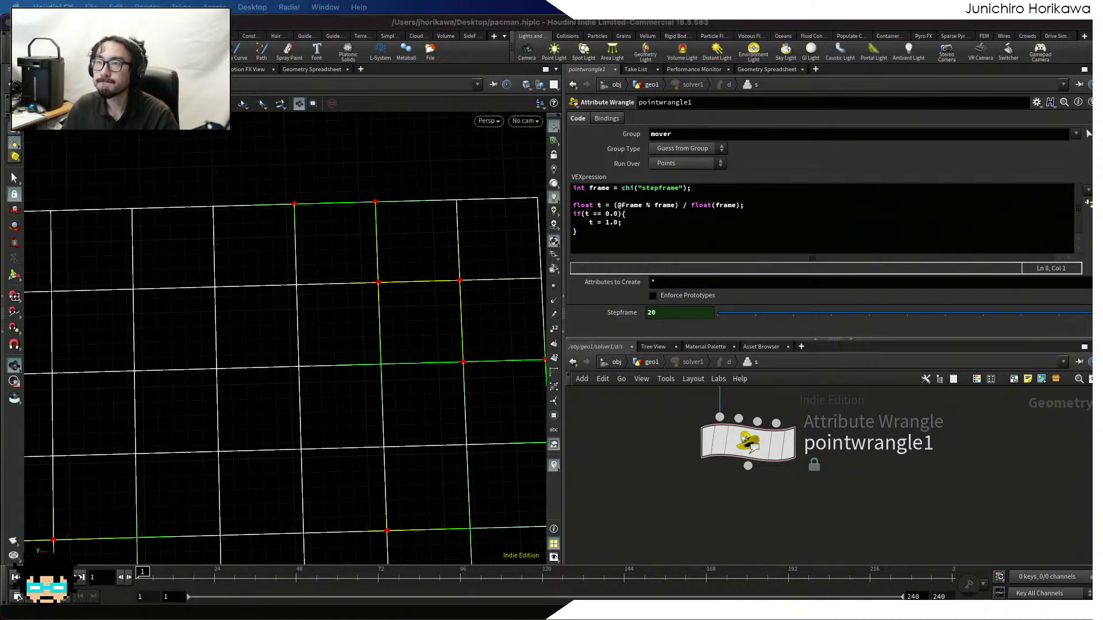
pyautogui.click(619, 252)
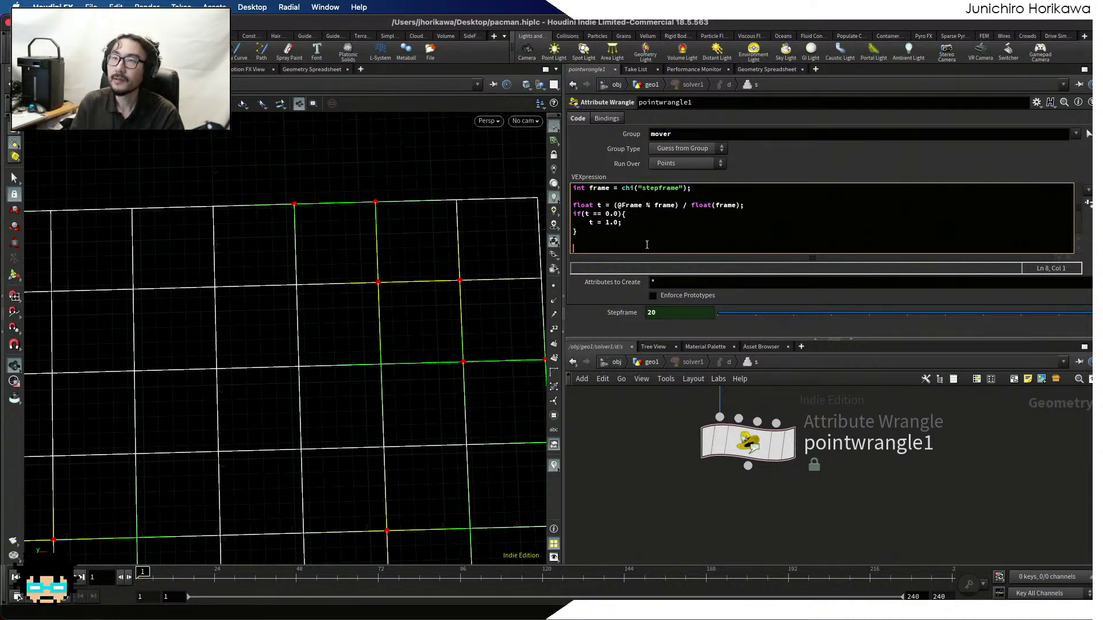
pyautogui.write('vector ')
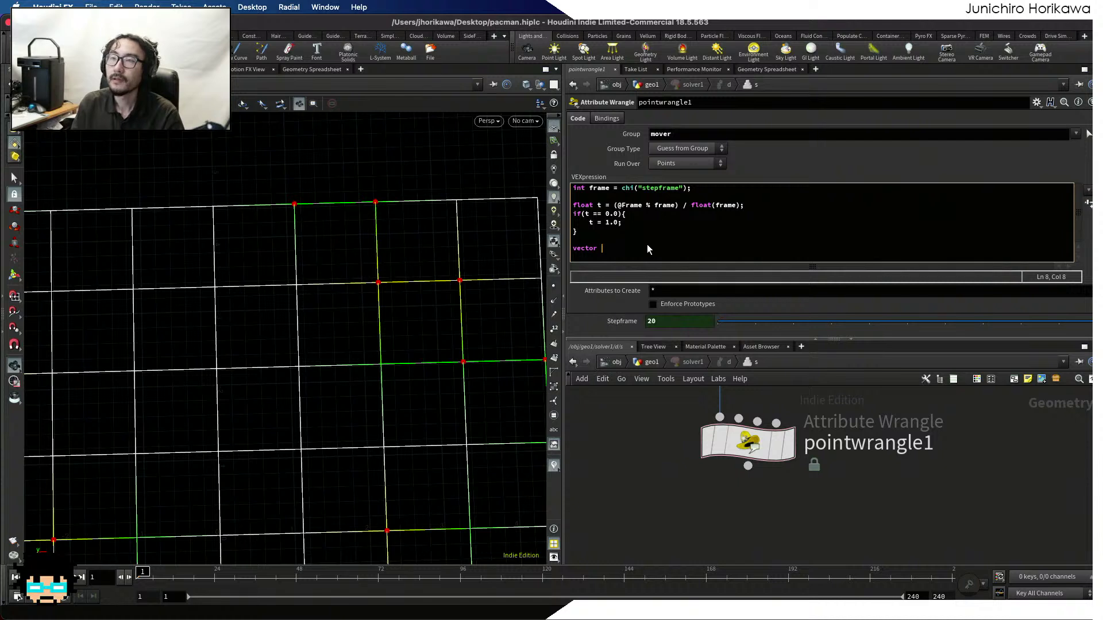
pyautogui.write('cpos')
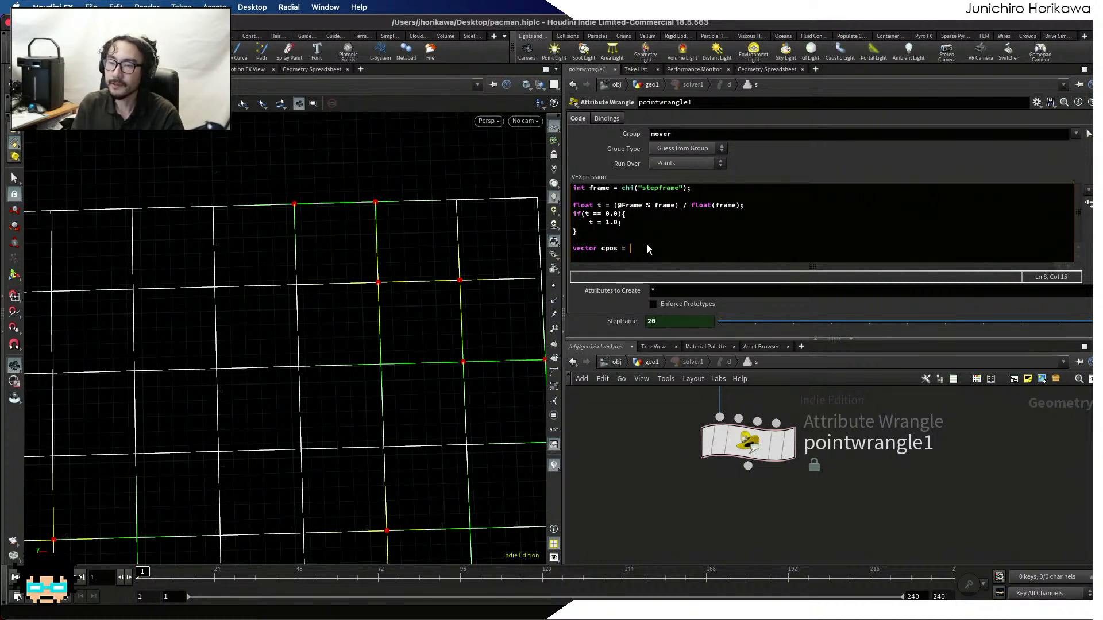
pyautogui.write(' = po')
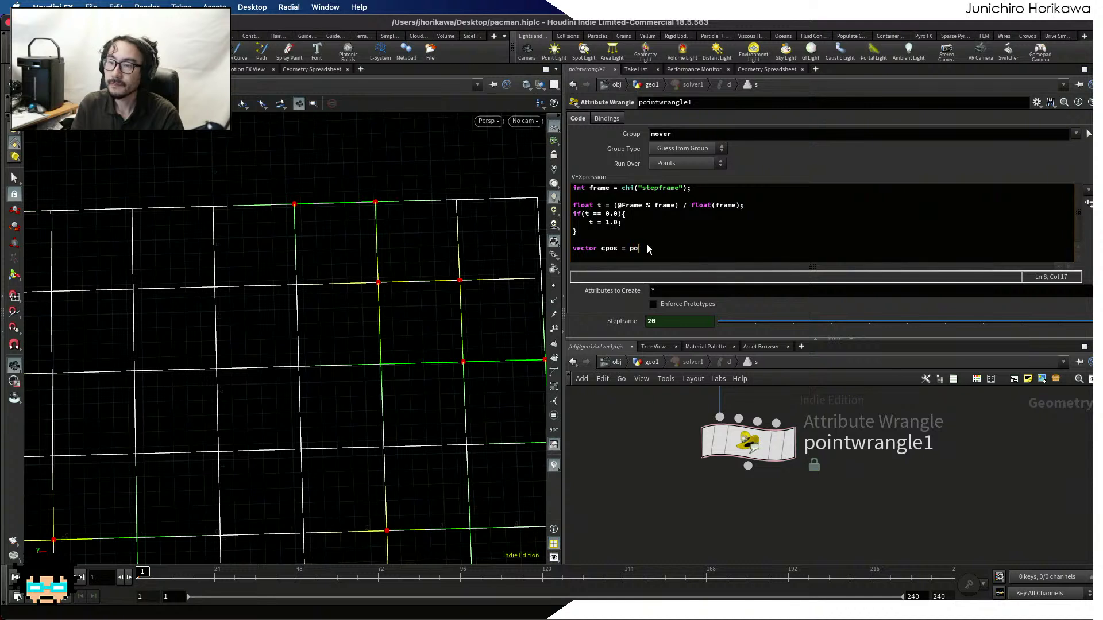
pyautogui.write('int(0, "P",')
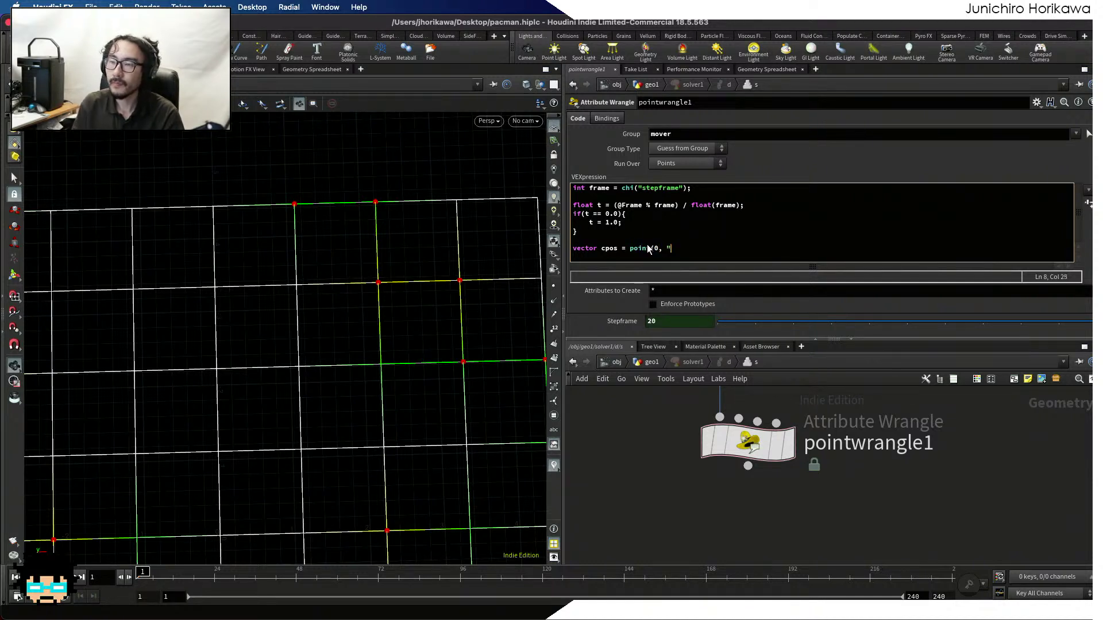
pyautogui.write('i')
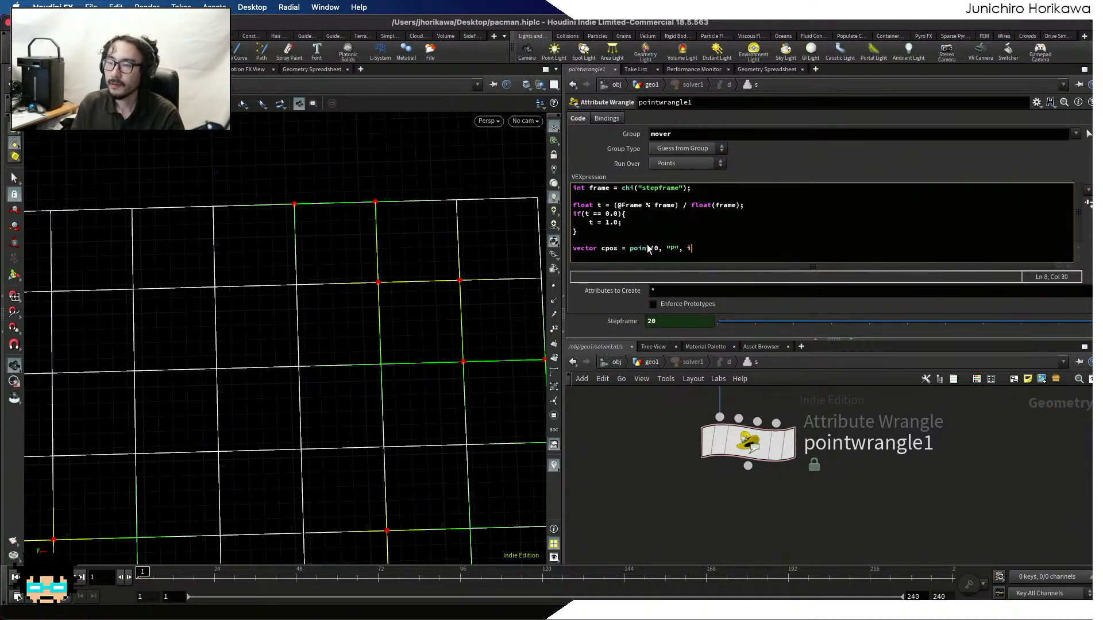
pyautogui.write('@current);')
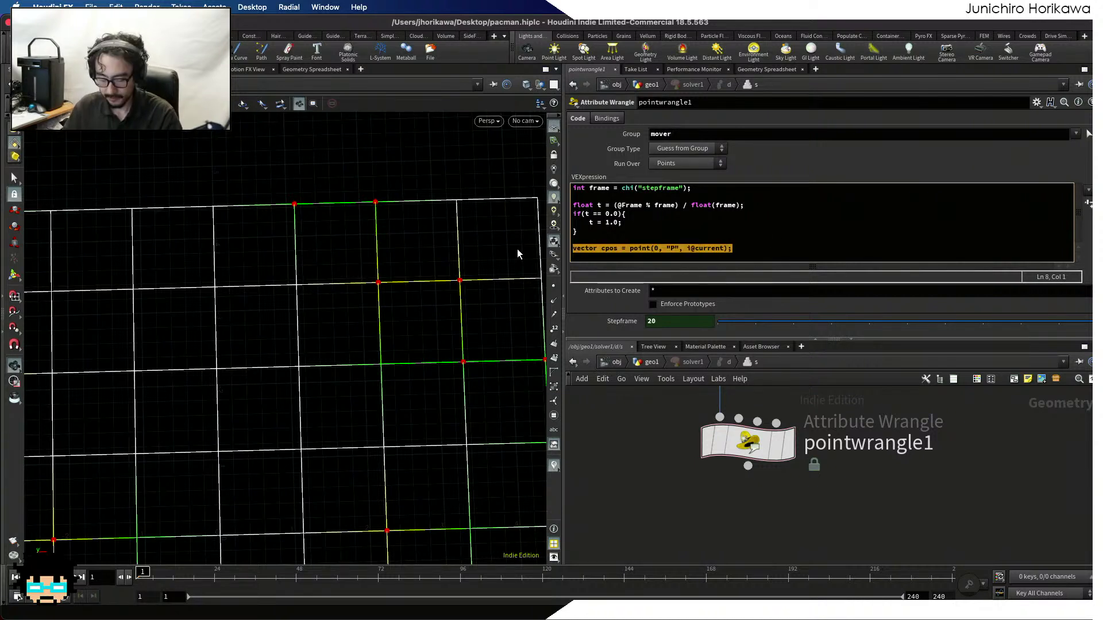
# Duplicate the cpos line and change the copy to vector npos = point(0, "P", i@next);
pyautogui.click(584, 259)
pyautogui.press('Return')
pyautogui.write('vector cpos = point(0, "P", i@current);')
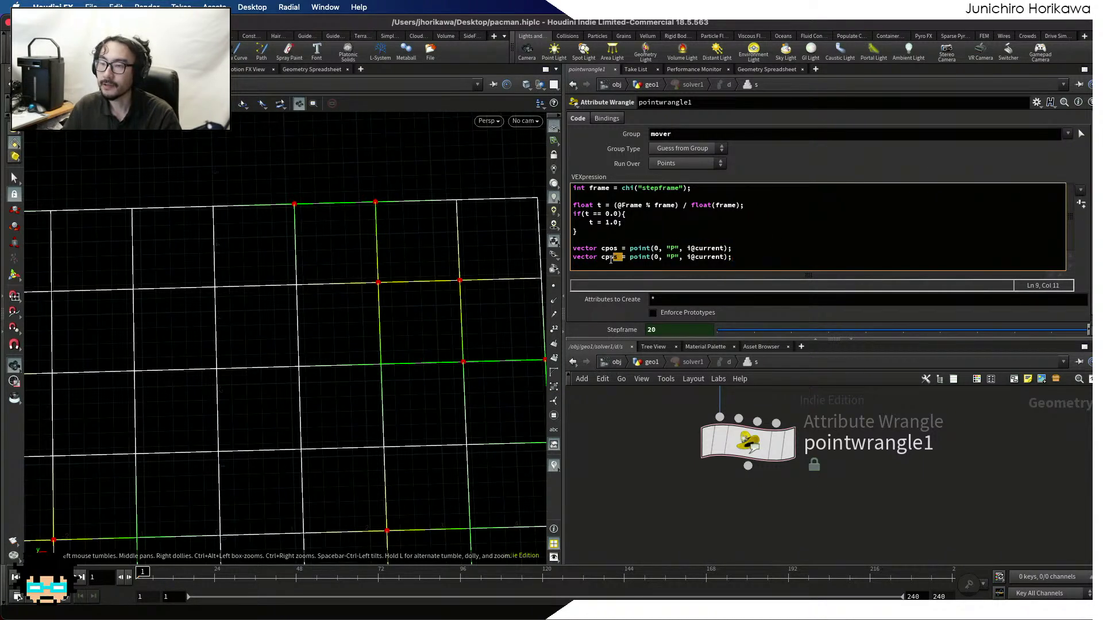
pyautogui.moveTo(600, 257); pyautogui.dragTo(618, 262)
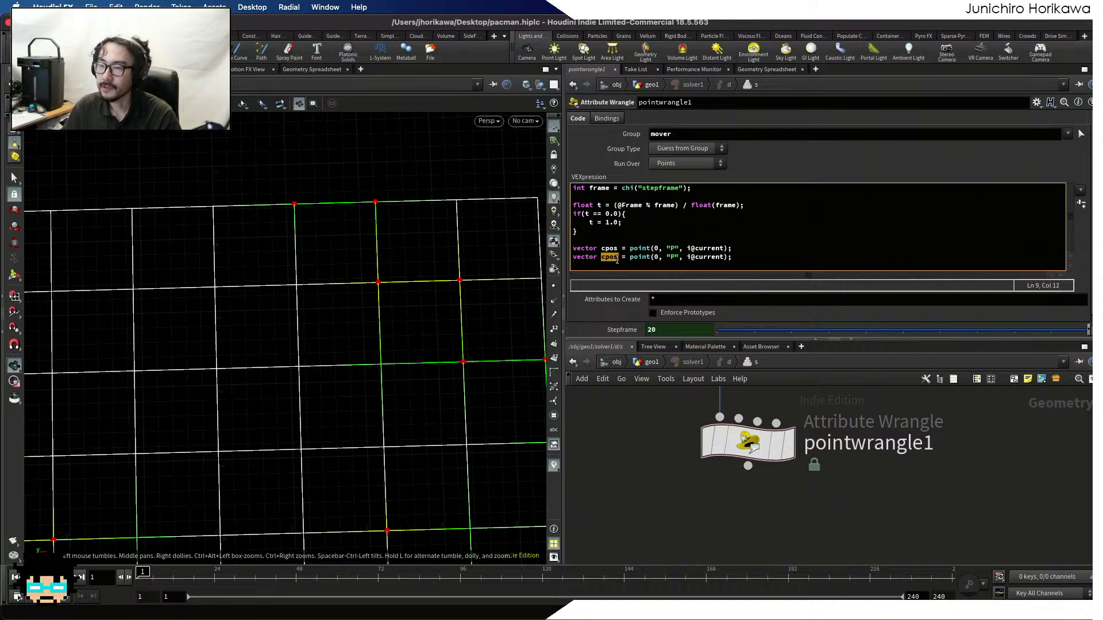
pyautogui.write('npos')
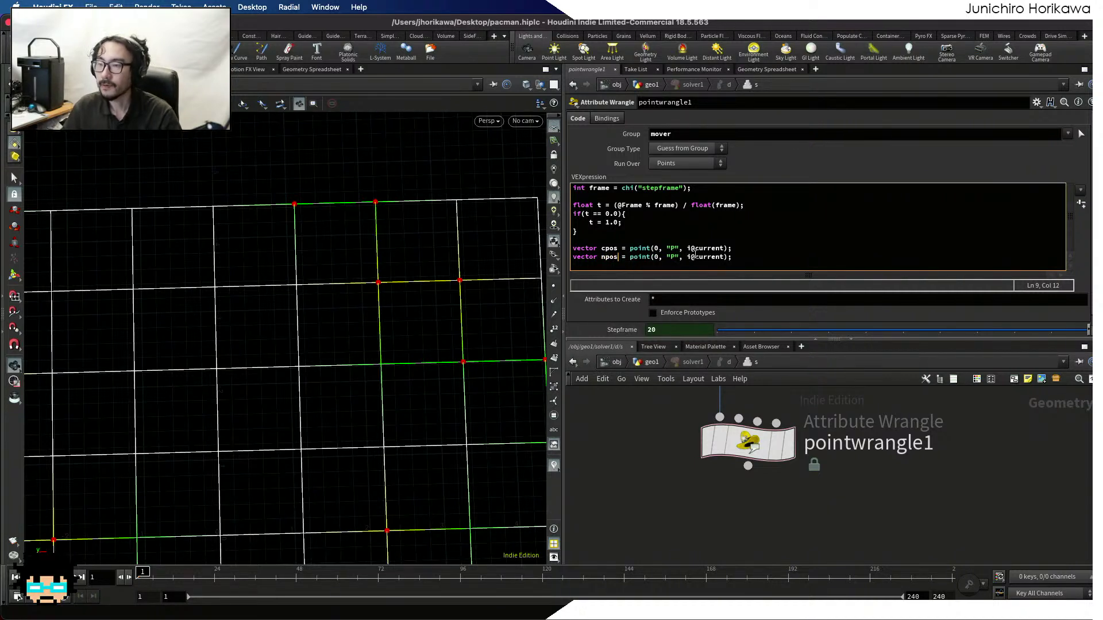
pyautogui.moveTo(694, 257); pyautogui.dragTo(724, 257)
pyautogui.write('nex')
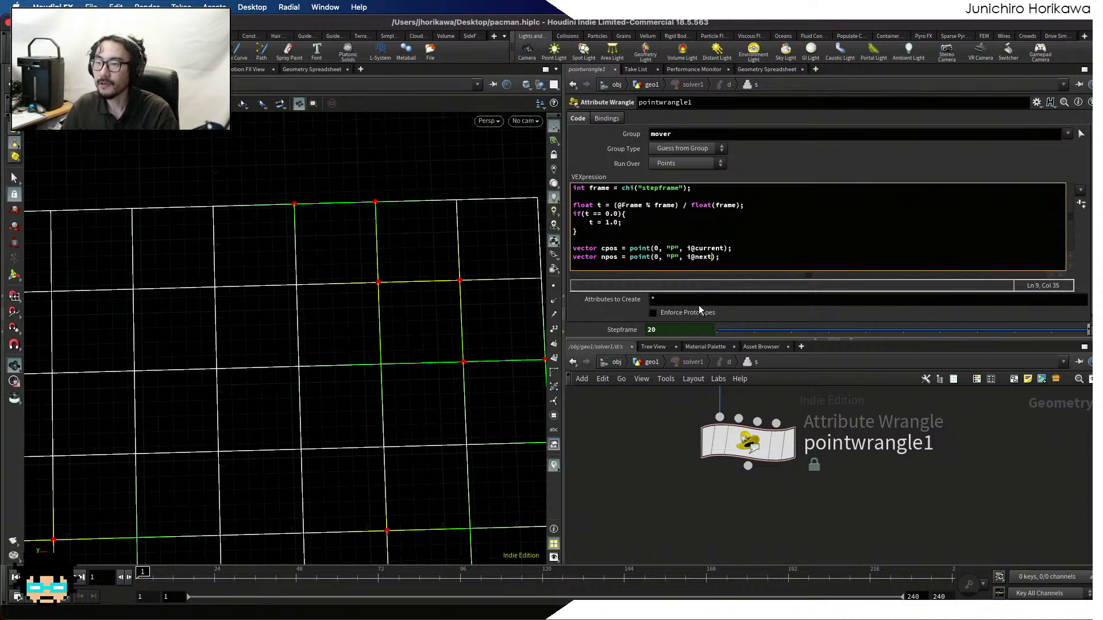
pyautogui.write('t')
# Return to the geo1 network and examine the init_mover wrangle's code that sets the current point attribute
pyautogui.moveTo(721, 257); pyautogui.dragTo(686, 249)
pyautogui.scroll(-3, 683, 428)
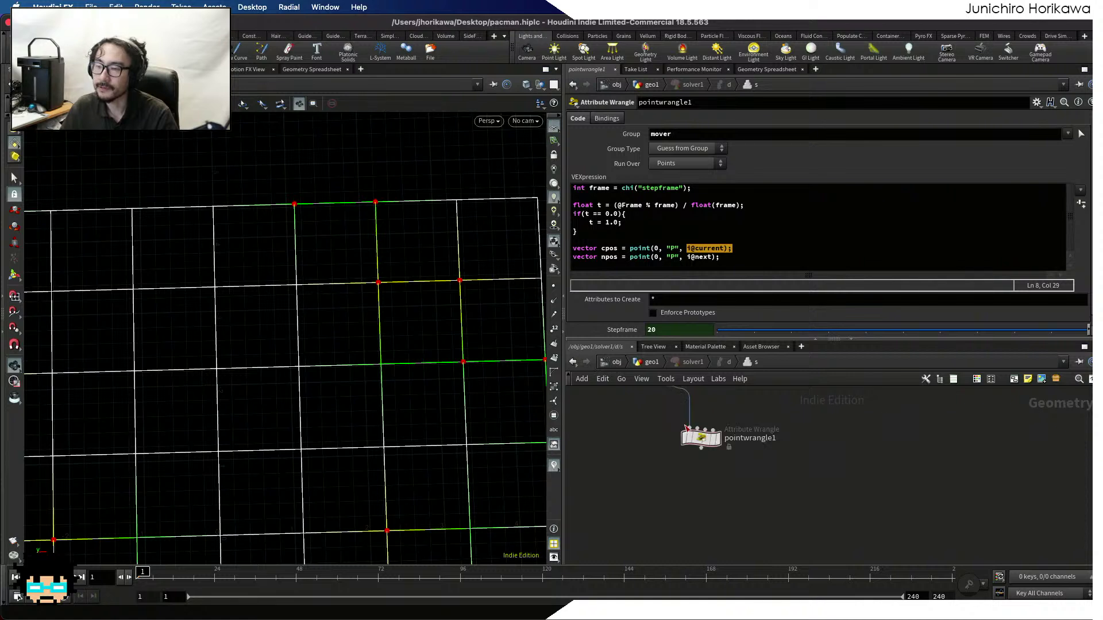
pyautogui.moveTo(739, 342); pyautogui.dragTo(741, 232)
pyautogui.scroll(-3, 794, 361)
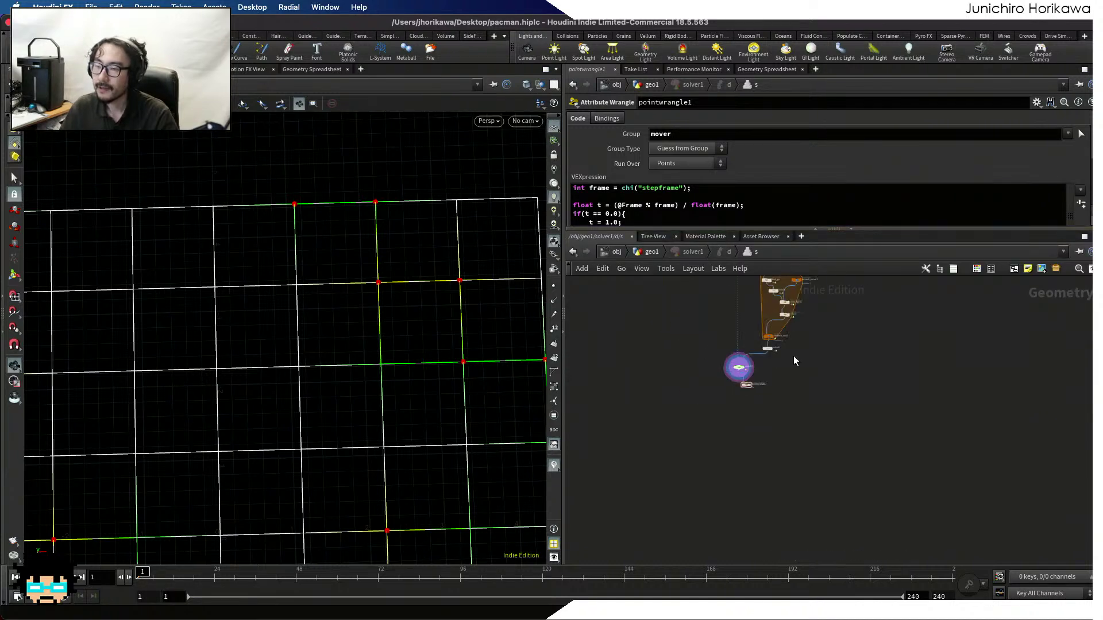
pyautogui.scroll(4, 733, 325)
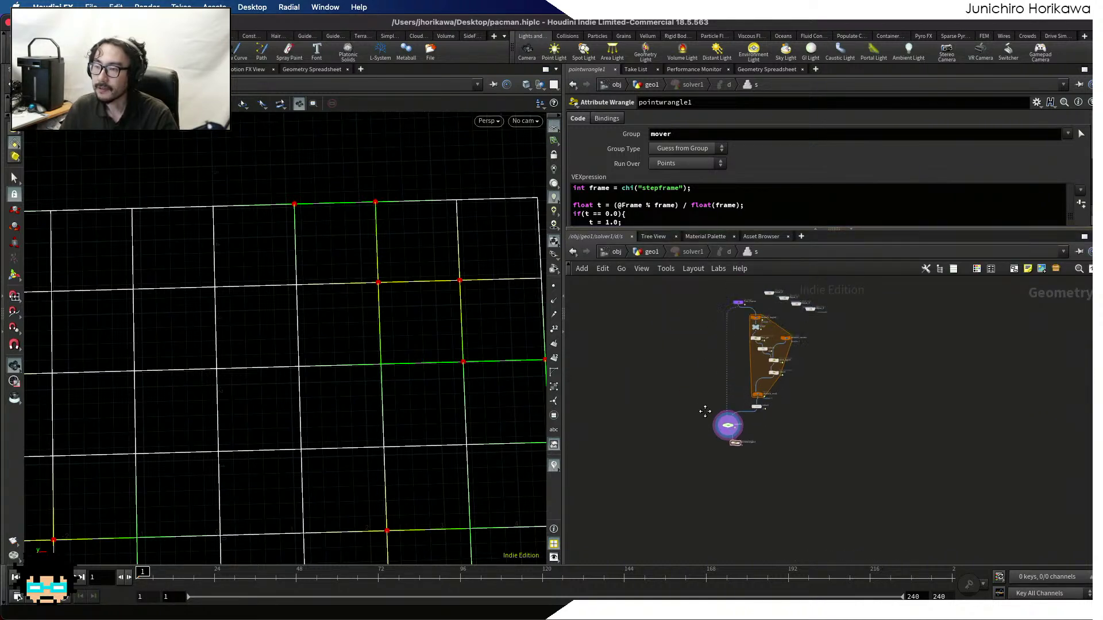
pyautogui.click(653, 256)
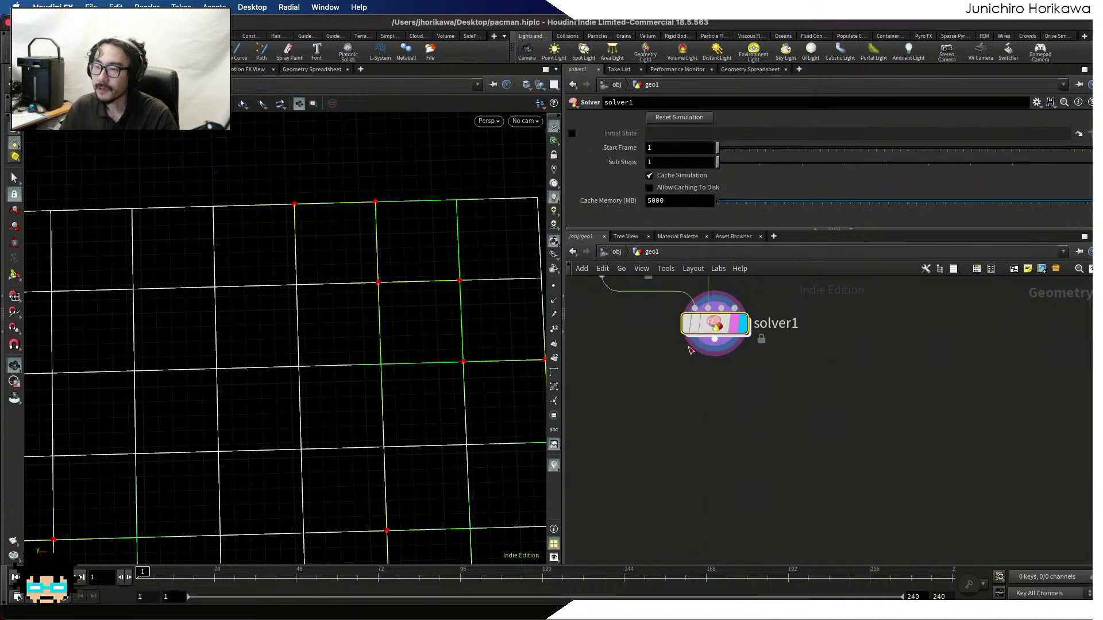
pyautogui.scroll(4, 701, 448)
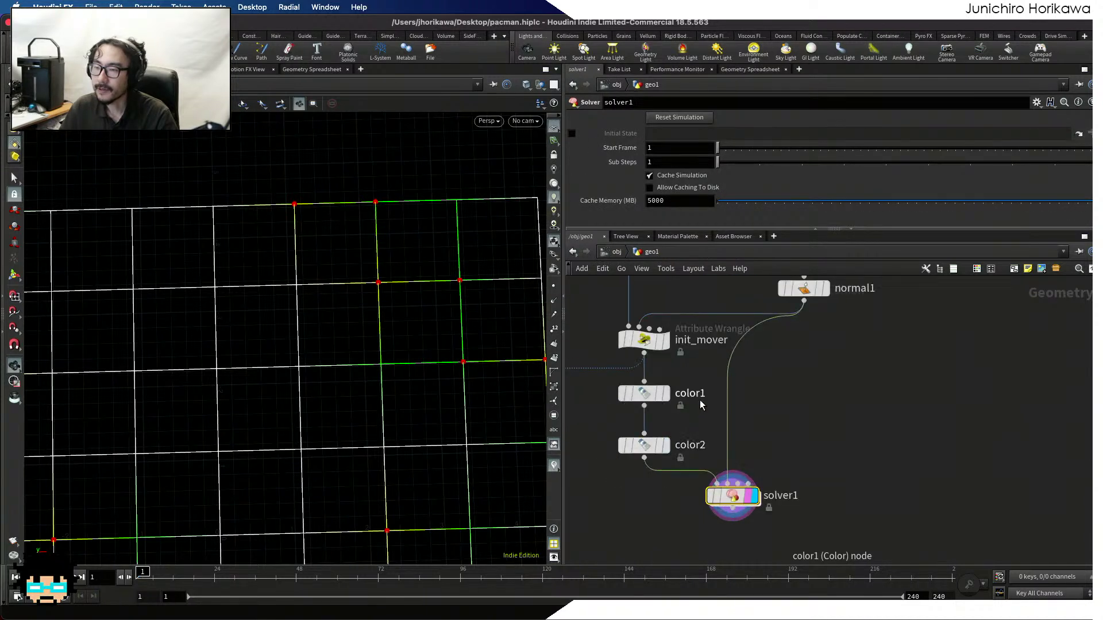
pyautogui.scroll(3, 602, 324)
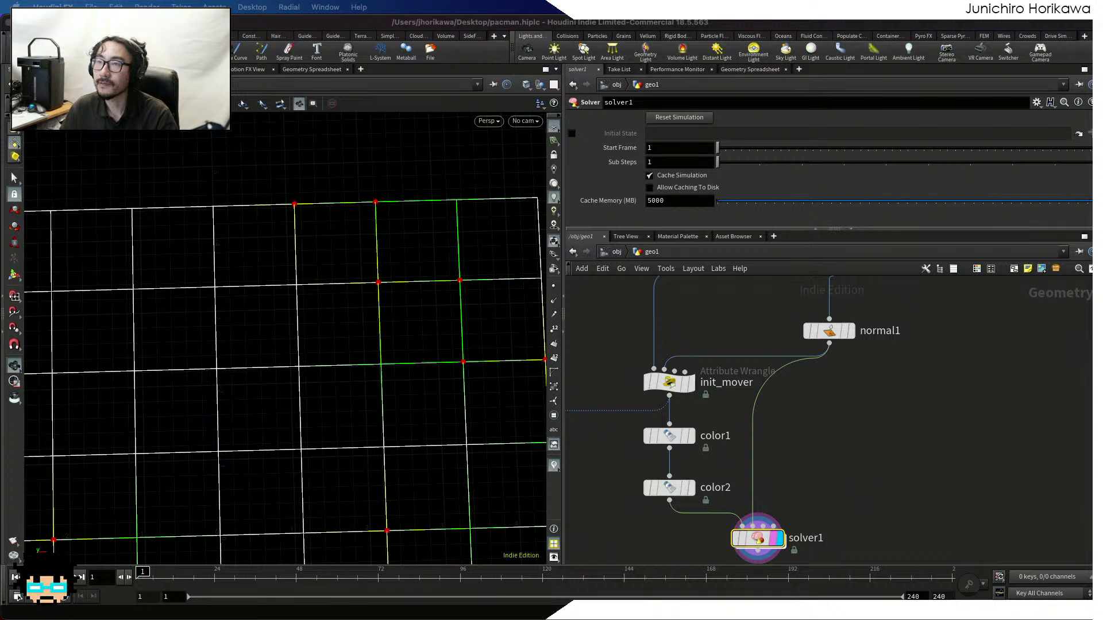
pyautogui.click(675, 389)
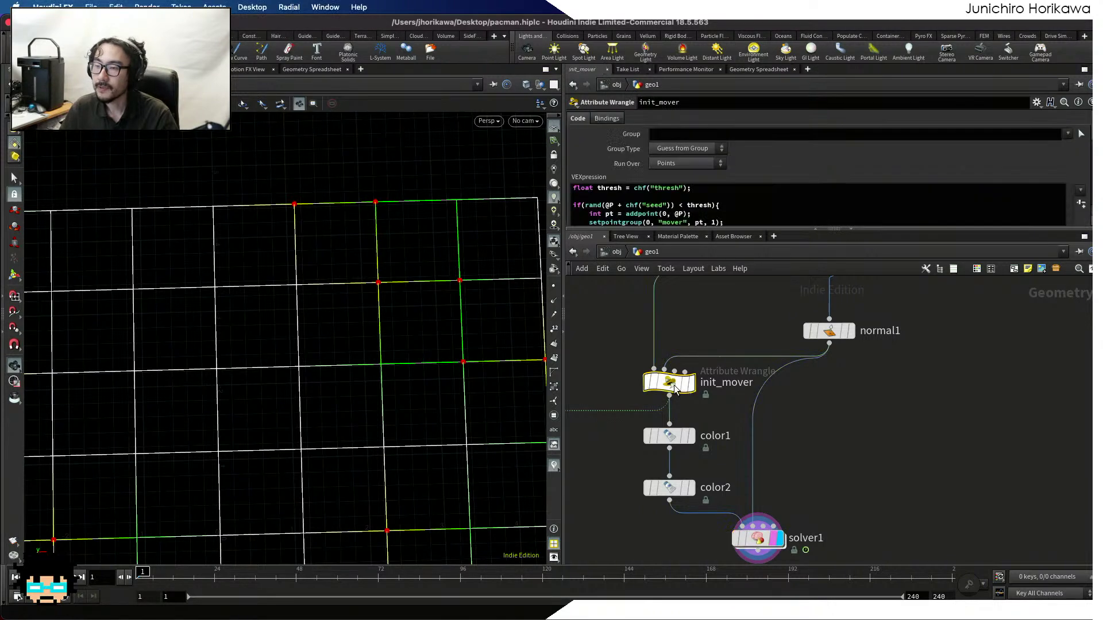
pyautogui.moveTo(676, 389); pyautogui.dragTo(665, 383)
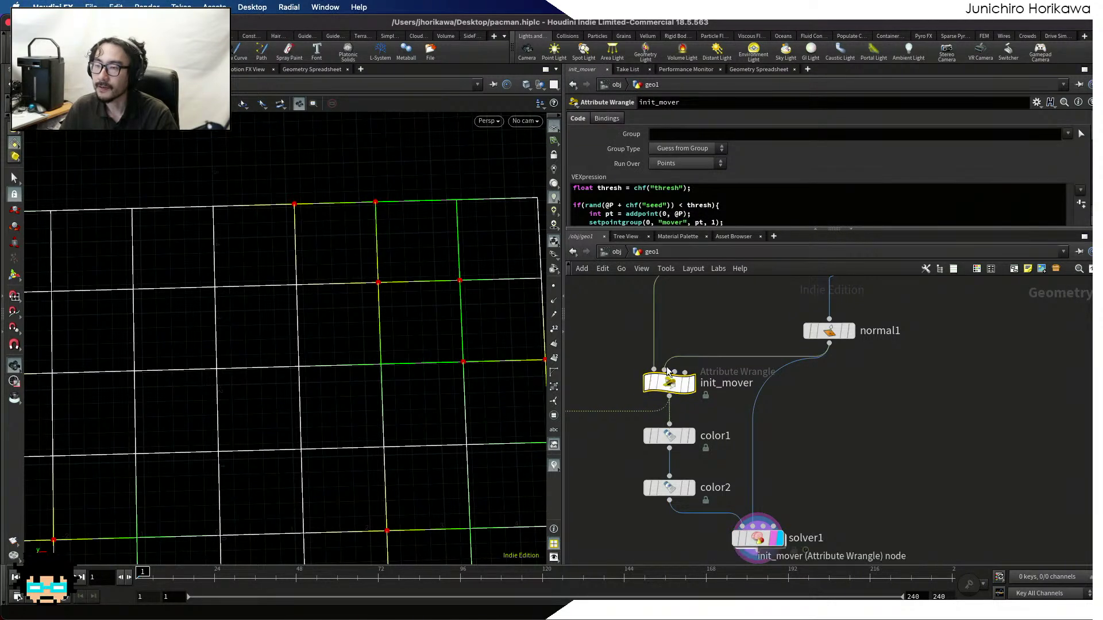
pyautogui.moveTo(655, 228); pyautogui.dragTo(670, 318)
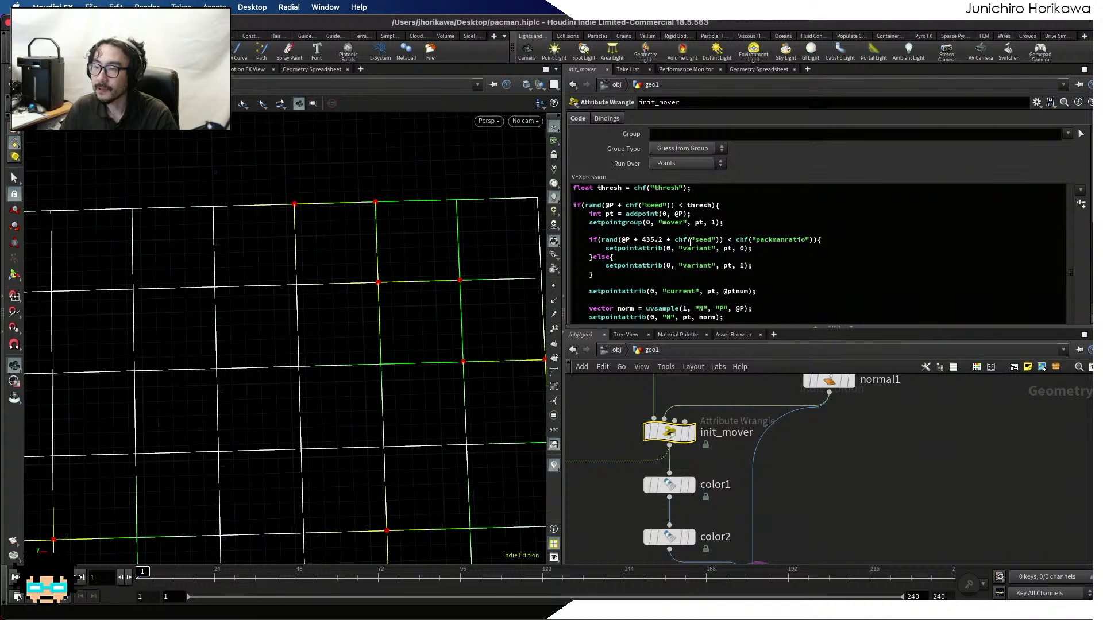
pyautogui.scroll(-5, 690, 242)
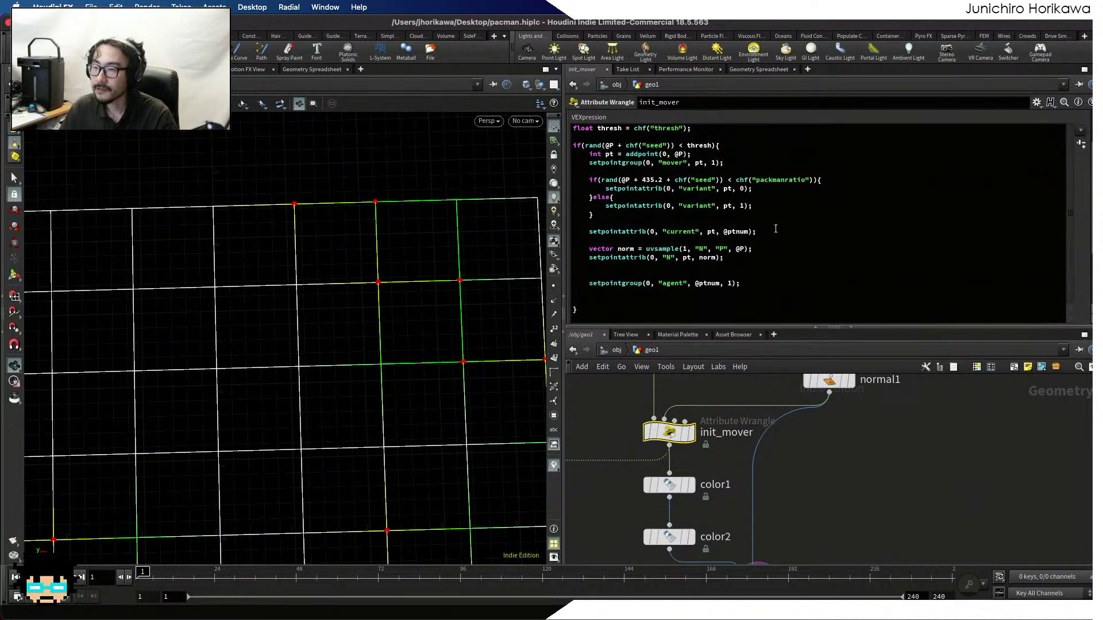
# Examine the setpointattrib line for "current" in the init_mover code and enlarge the network view to show solver1
pyautogui.moveTo(775, 229); pyautogui.dragTo(587, 233)
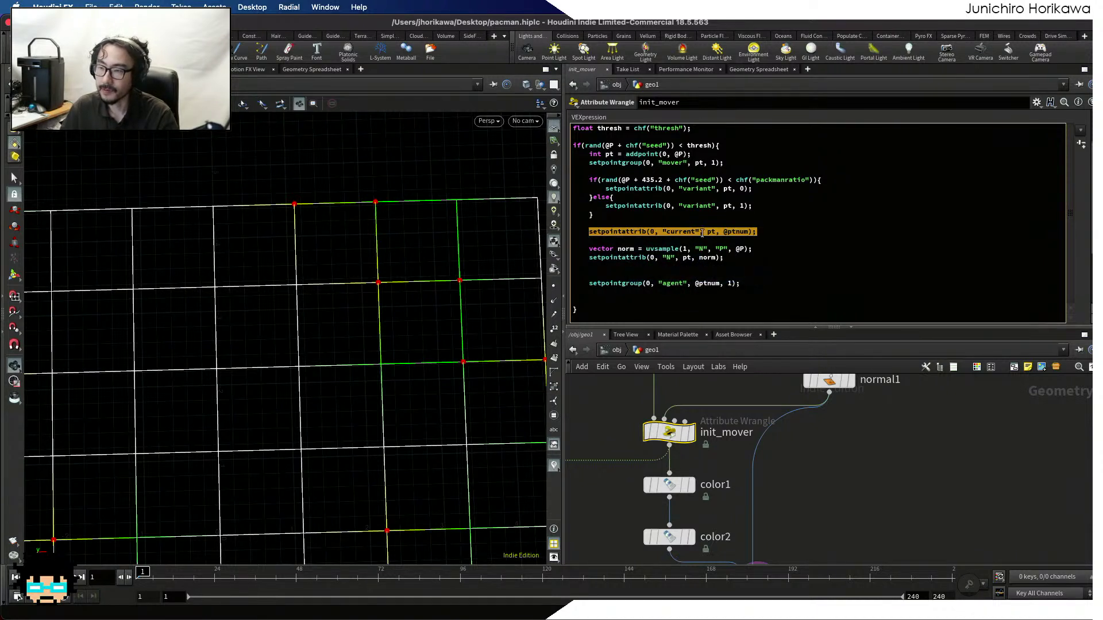
pyautogui.moveTo(756, 233); pyautogui.dragTo(586, 232)
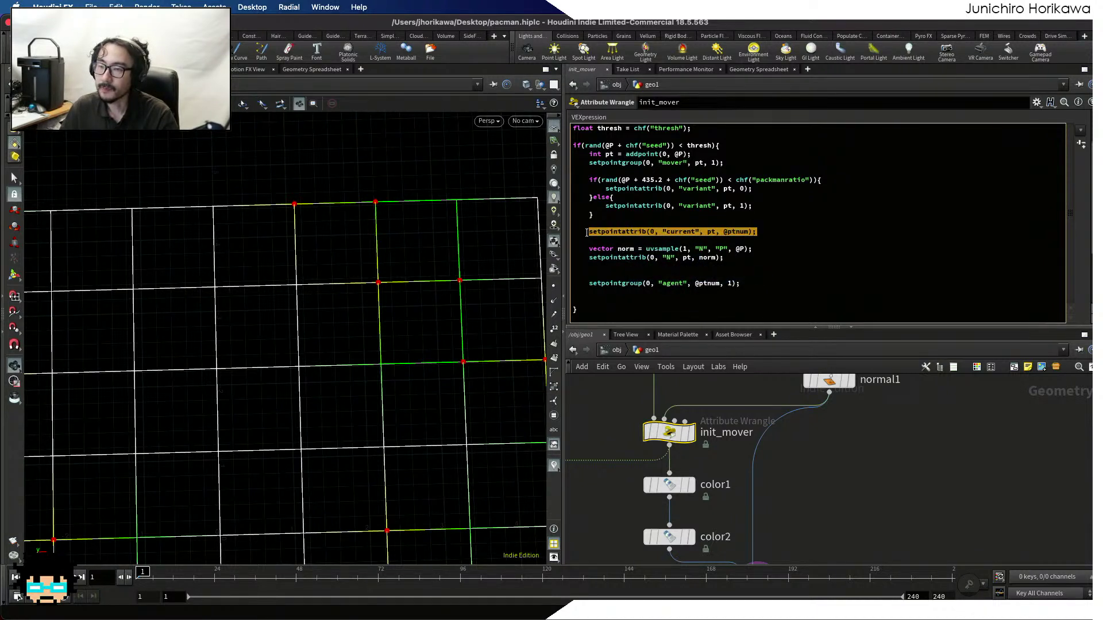
pyautogui.moveTo(635, 327); pyautogui.dragTo(634, 205)
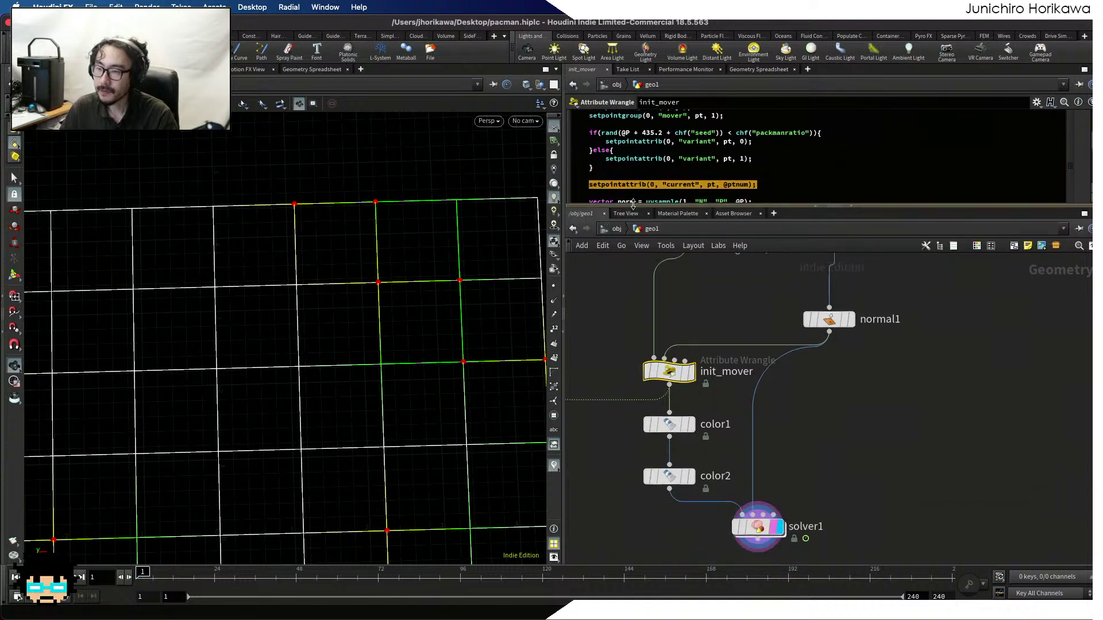
pyautogui.scroll(-5, 635, 276)
pyautogui.scroll(8, 687, 374)
# Open solver1 and examine how Prev_Frame feeds the for-each loop and its nodes
pyautogui.doubleClick(711, 451)
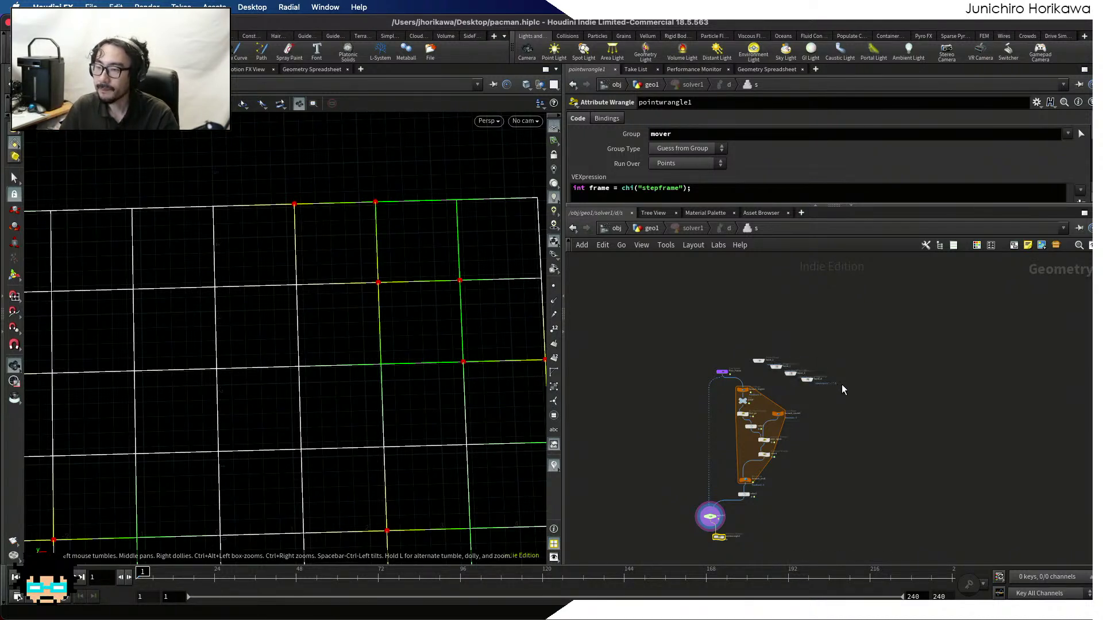
pyautogui.moveTo(842, 384); pyautogui.dragTo(819, 315)
pyautogui.scroll(5, 776, 362)
pyautogui.moveTo(666, 378); pyautogui.dragTo(743, 473)
pyautogui.scroll(-3, 654, 308)
pyautogui.scroll(2, 756, 472)
pyautogui.scroll(5, 691, 440)
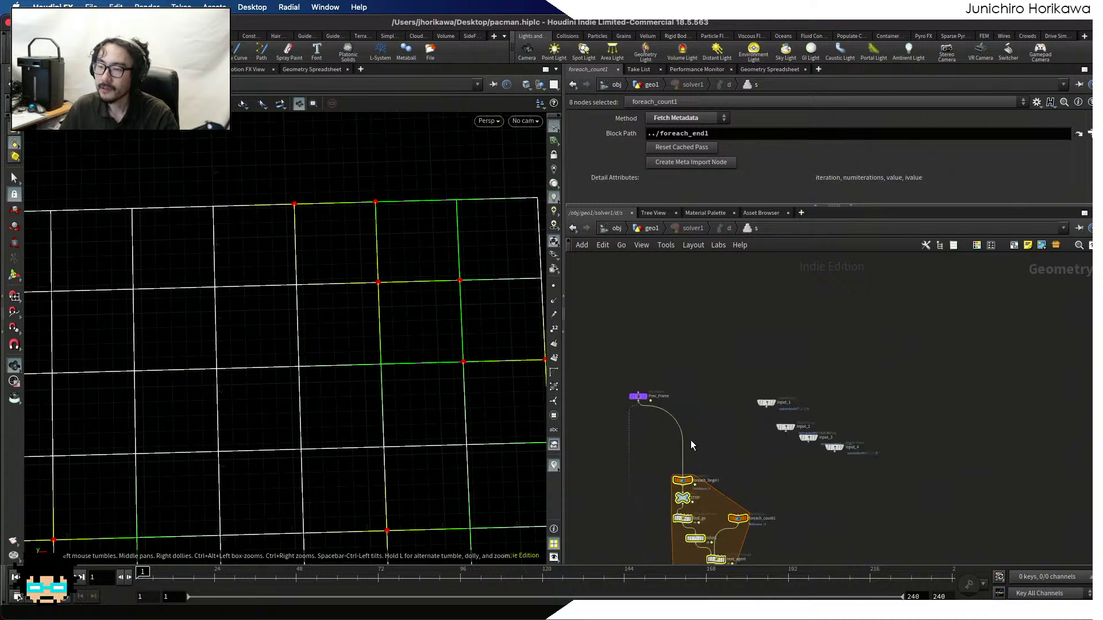
pyautogui.moveTo(616, 381); pyautogui.dragTo(613, 338)
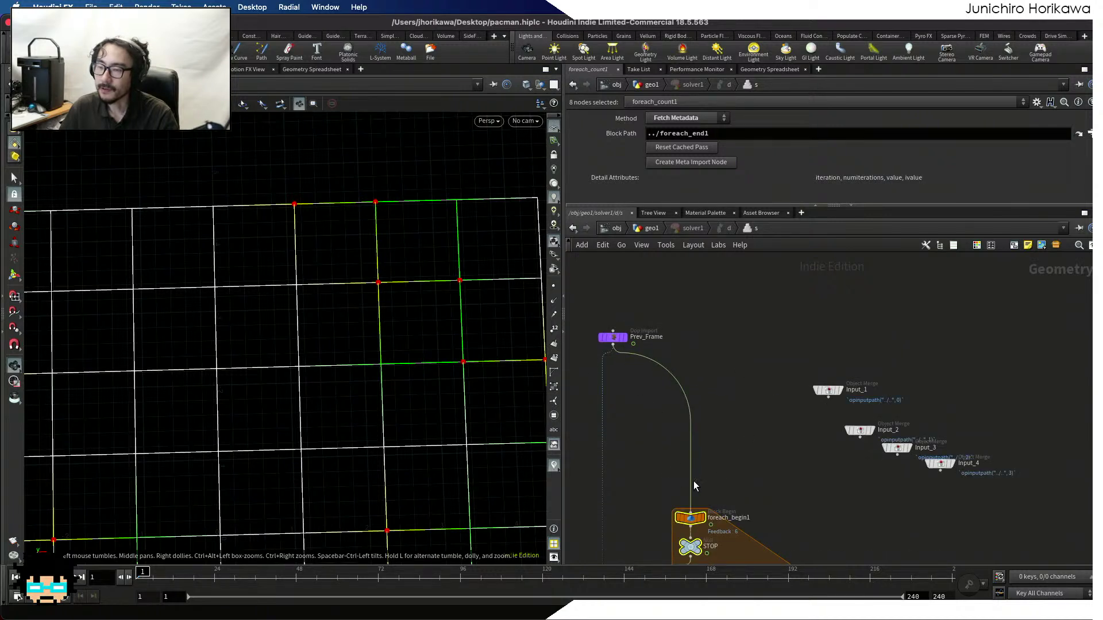
pyautogui.moveTo(657, 456); pyautogui.dragTo(691, 484, button='middle')
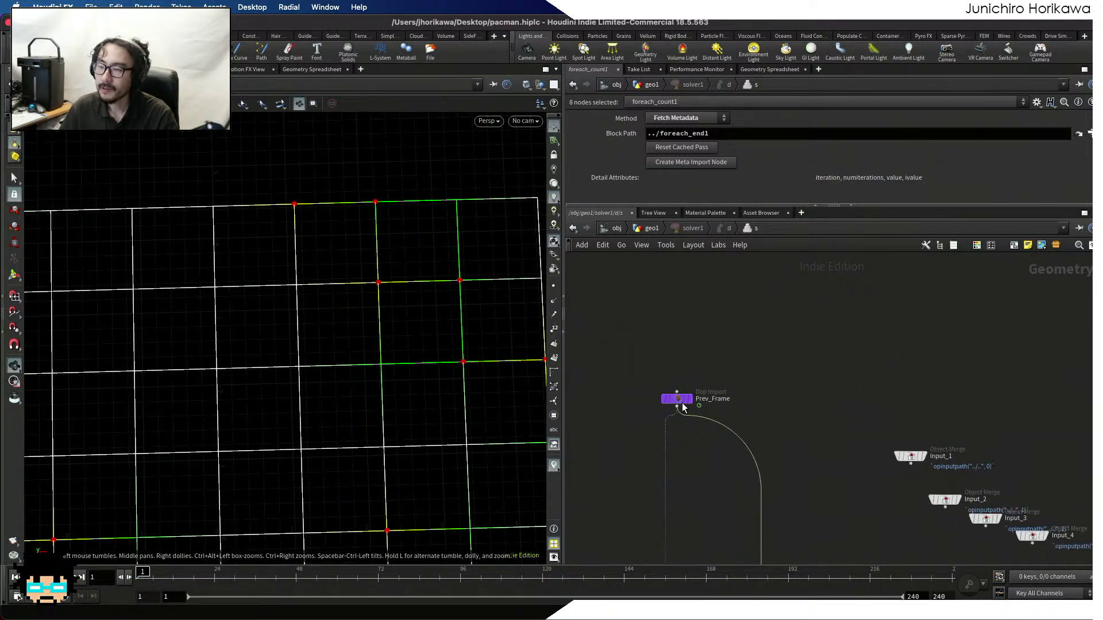
pyautogui.scroll(-4, 756, 447)
pyautogui.scroll(4, 763, 448)
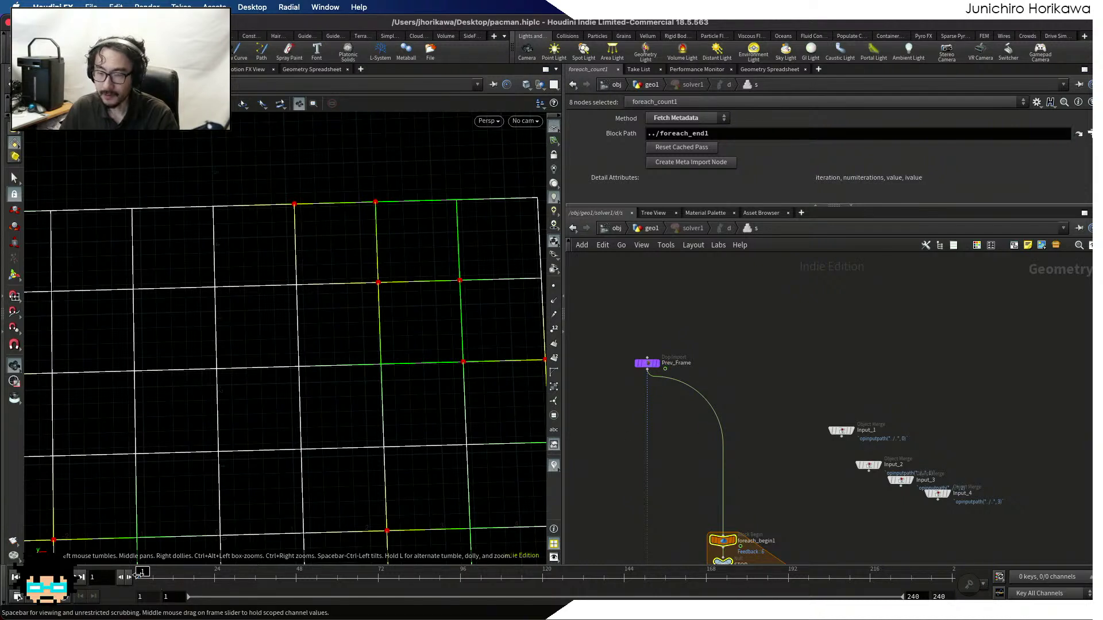
# Return to the geo1 network and review the chain of nodes that feeds solver1
pyautogui.click(647, 228)
pyautogui.scroll(5, 706, 373)
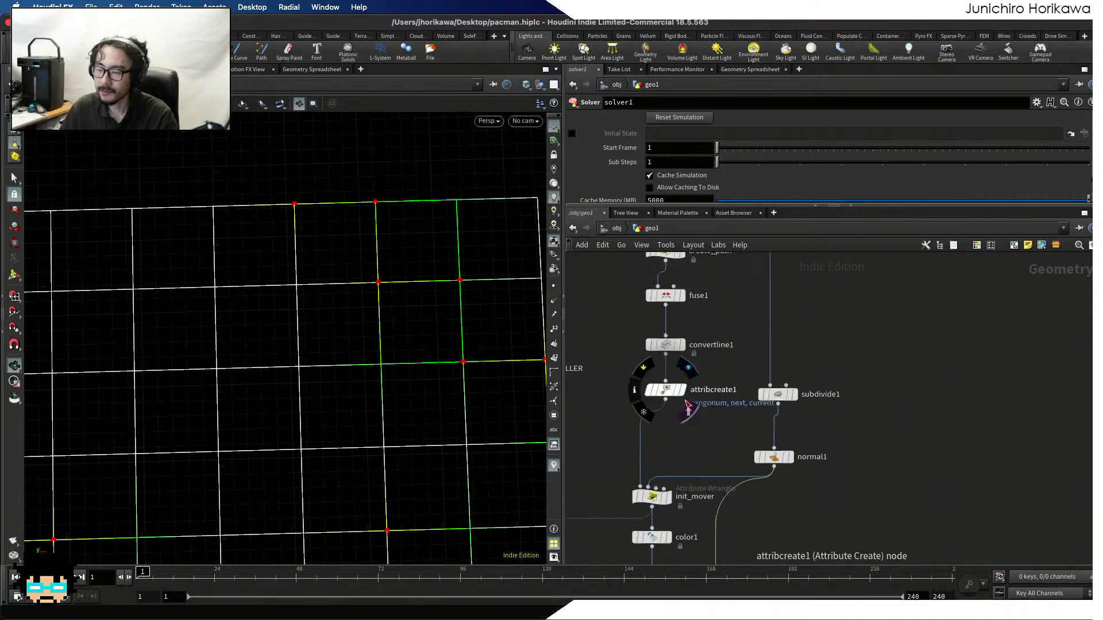
pyautogui.moveTo(700, 440); pyautogui.dragTo(626, 329)
pyautogui.press('h')
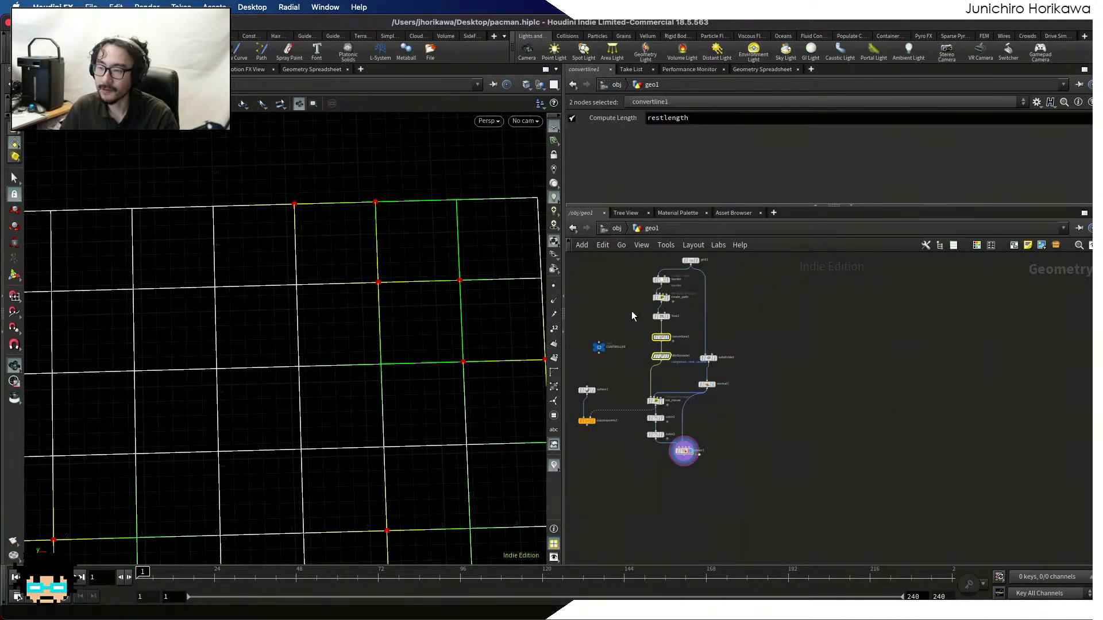
pyautogui.moveTo(628, 284); pyautogui.dragTo(673, 459)
pyautogui.scroll(5, 686, 451)
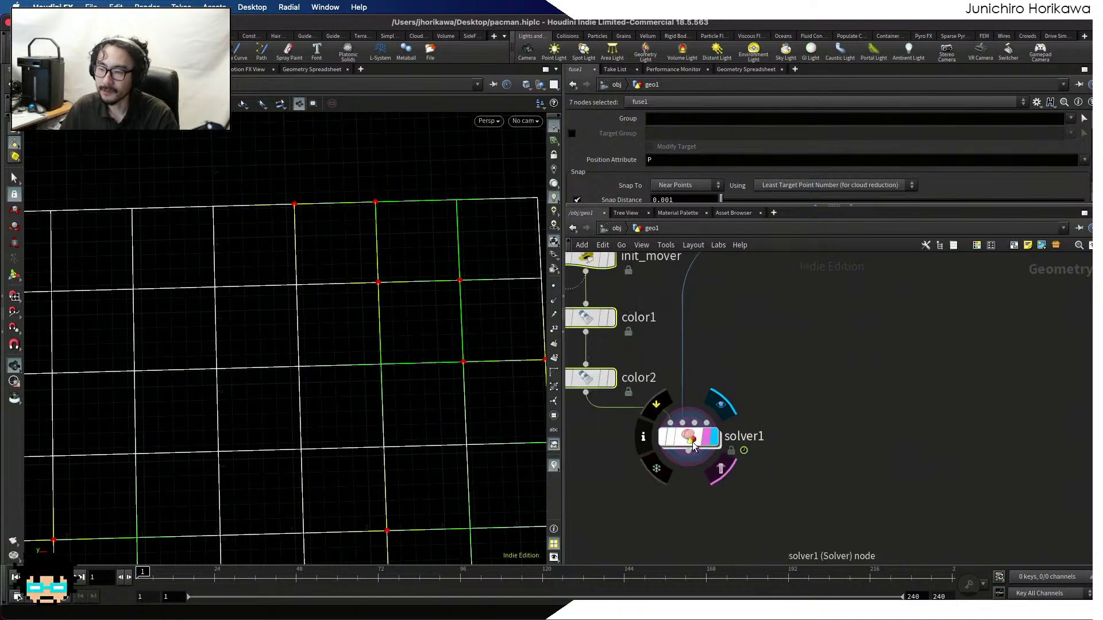
# Inside solver1, add a Switch node fed by Prev_Frame and set its Select Input to $F == 1
pyautogui.doubleClick(693, 445)
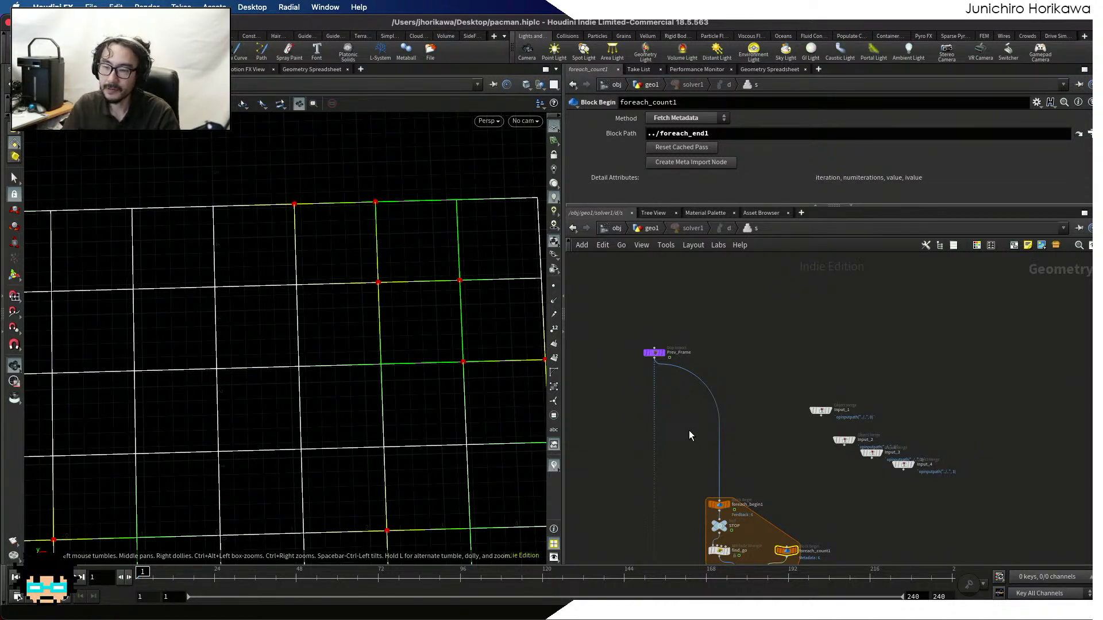
pyautogui.scroll(3, 690, 405)
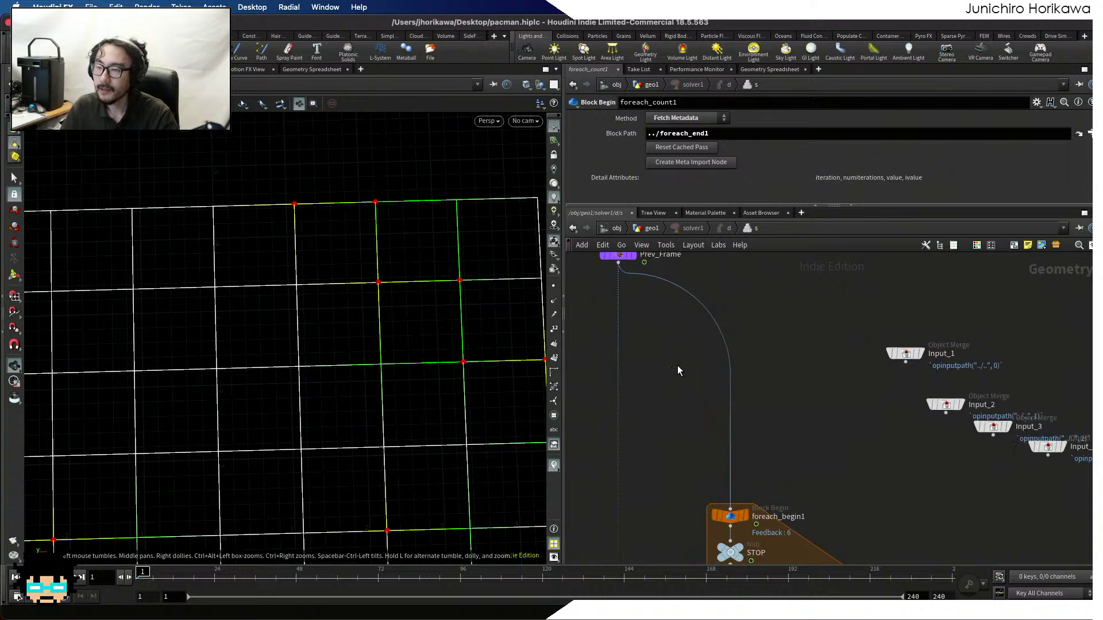
pyautogui.press('Tab')
pyautogui.write('switch')
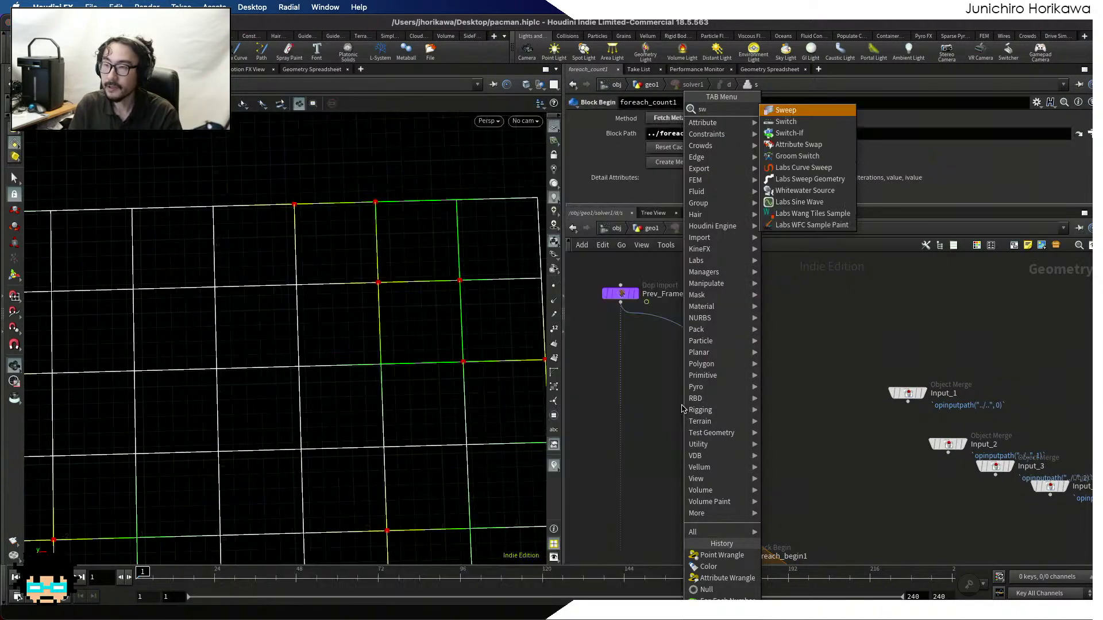
pyautogui.press('Return')
pyautogui.click(682, 413)
pyautogui.scroll(2, 682, 413)
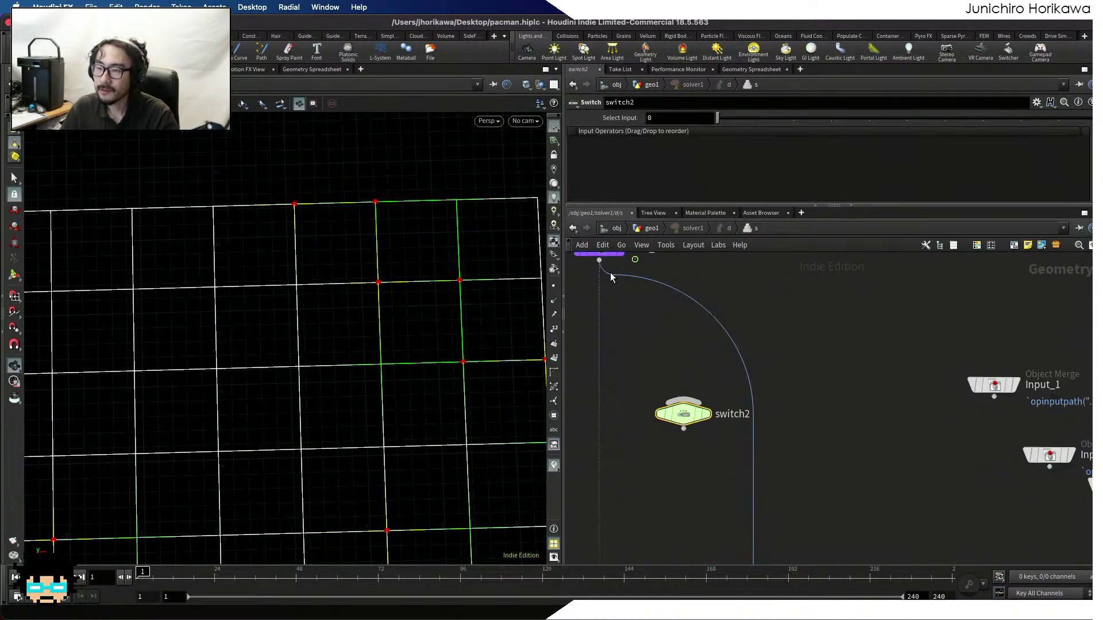
pyautogui.moveTo(599, 260); pyautogui.dragTo(668, 433)
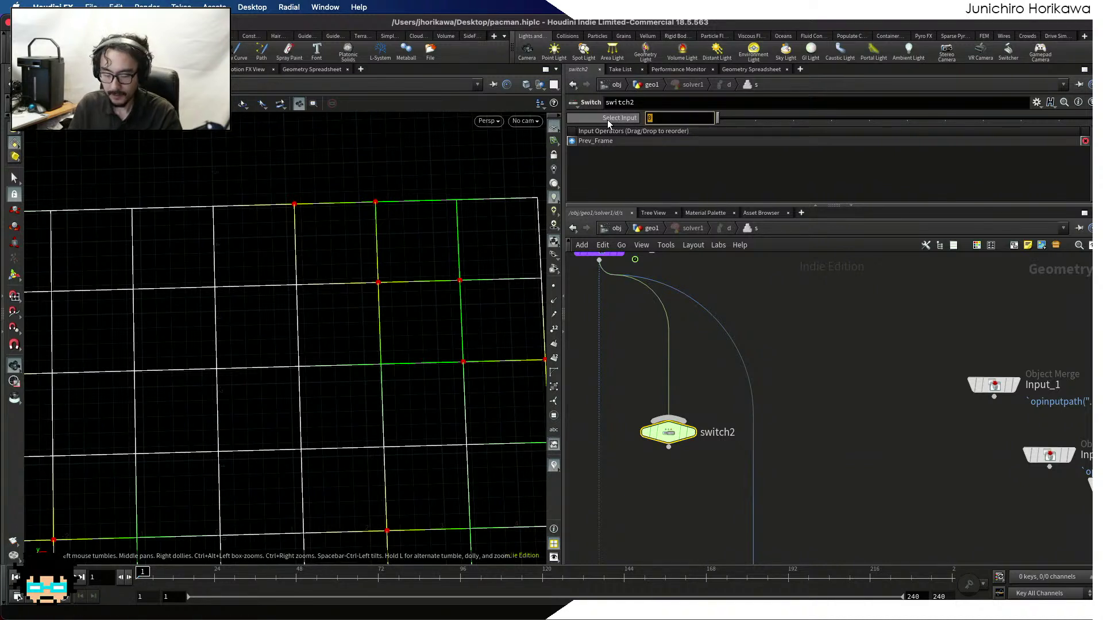
pyautogui.write('$F == 1')
pyautogui.press('Return')
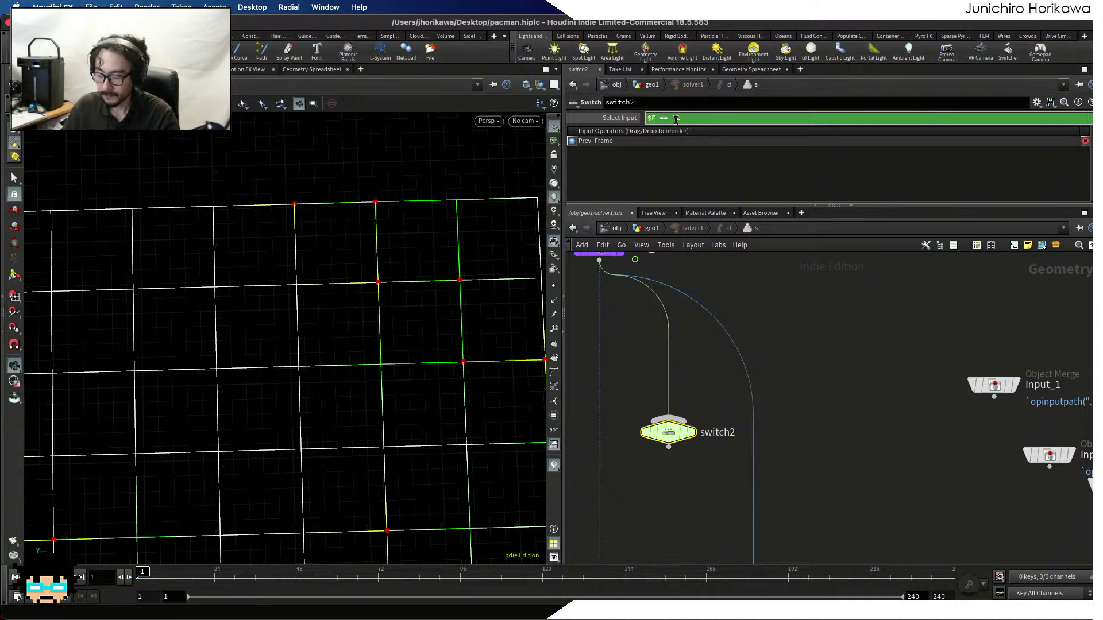
# Connect the new switch's output to foreach_begin1 and place the switch just above the loop, away from Prev_Frame
pyautogui.scroll(-2, 697, 325)
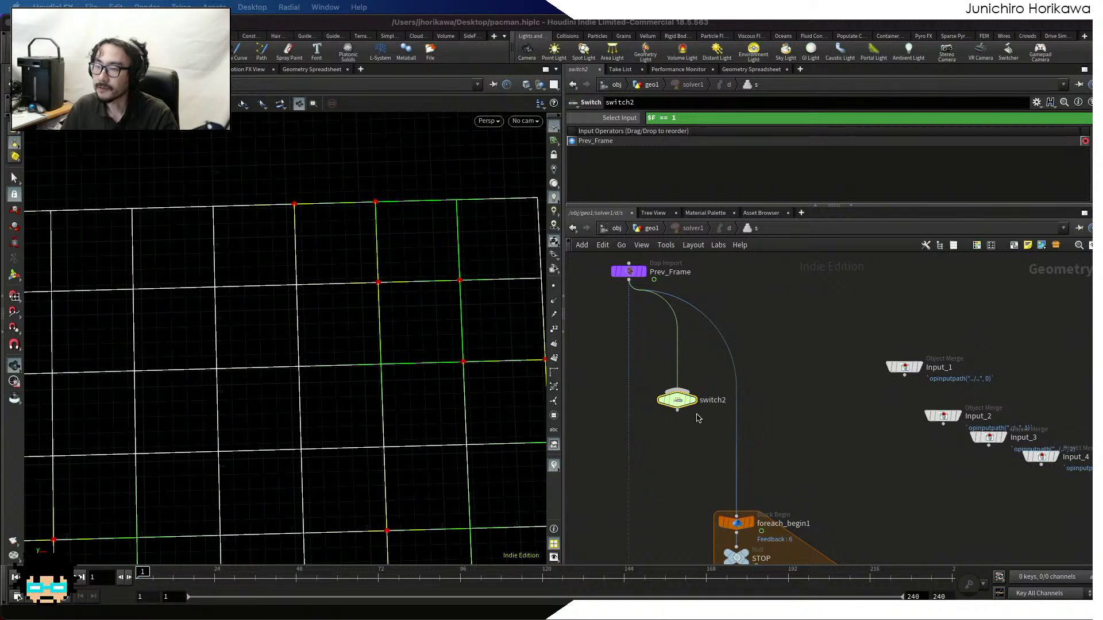
pyautogui.moveTo(678, 411); pyautogui.dragTo(737, 517)
pyautogui.scroll(1, 683, 407)
pyautogui.moveTo(681, 403); pyautogui.dragTo(771, 406)
pyautogui.moveTo(650, 298); pyautogui.dragTo(651, 339, button='middle')
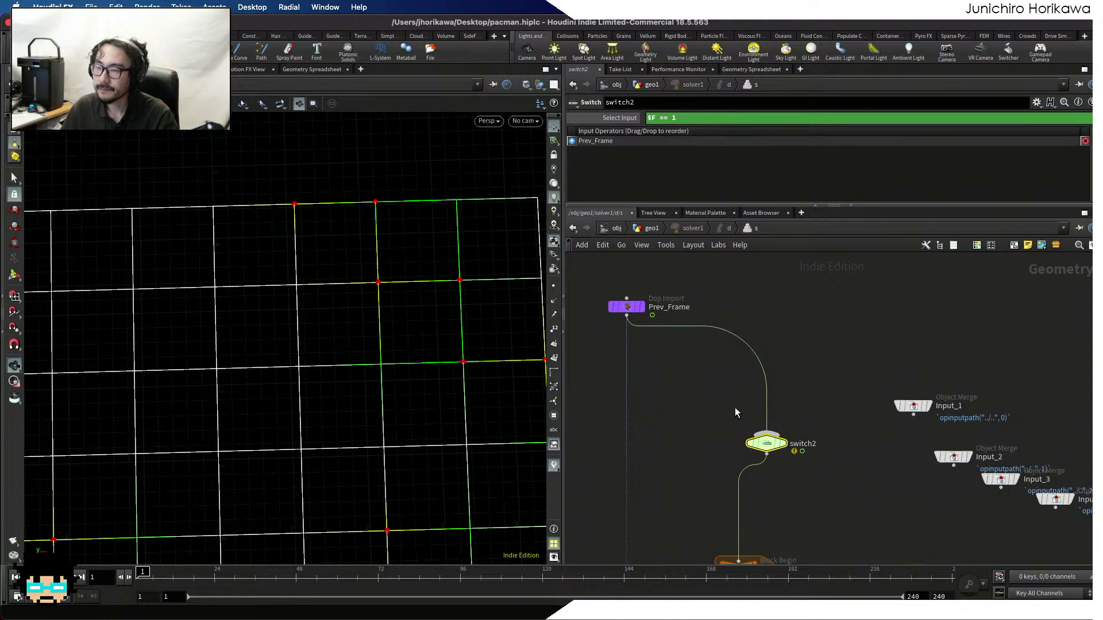
pyautogui.moveTo(767, 448); pyautogui.dragTo(830, 520)
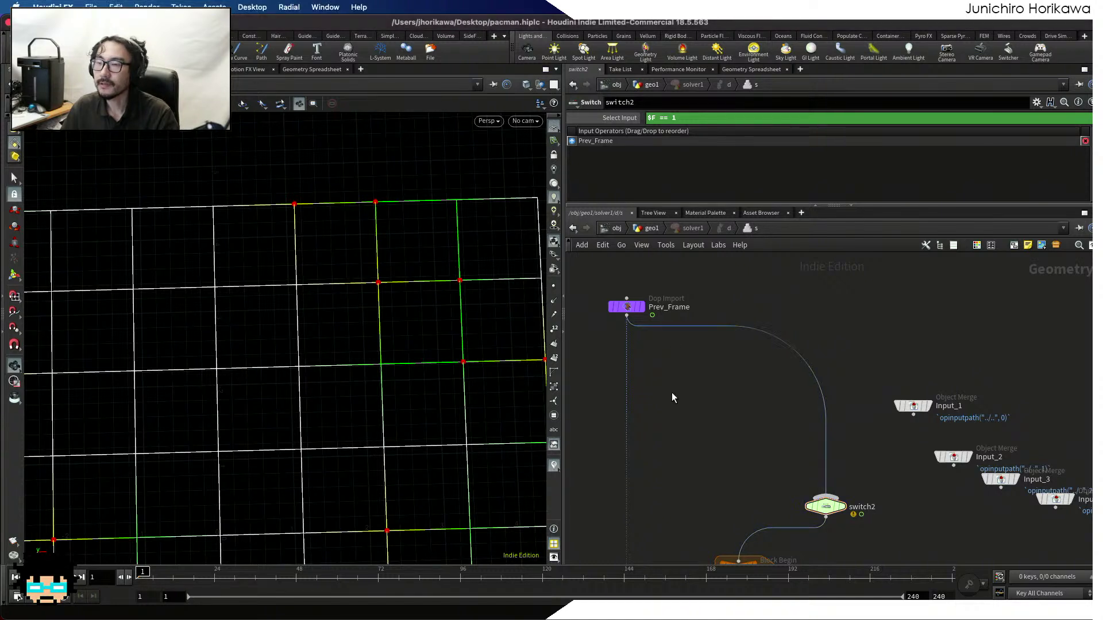
pyautogui.moveTo(672, 394)
pyautogui.mouseDown(button='middle')
pyautogui.moveTo(689, 423)
pyautogui.moveTo(689, 402)
pyautogui.mouseUp(button='middle')
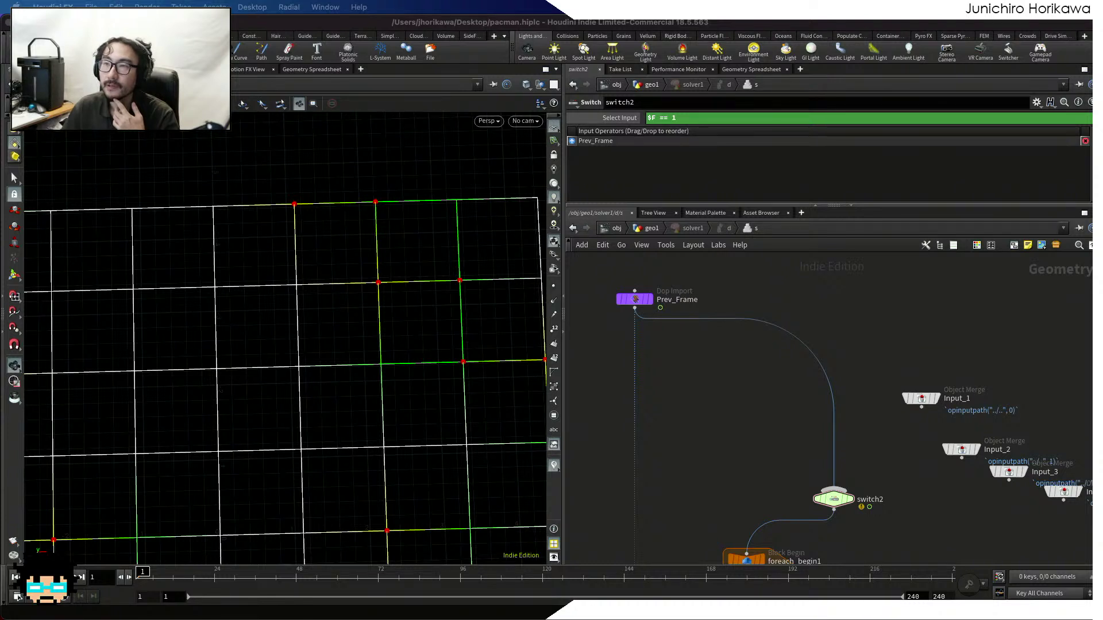
pyautogui.press('Tab')
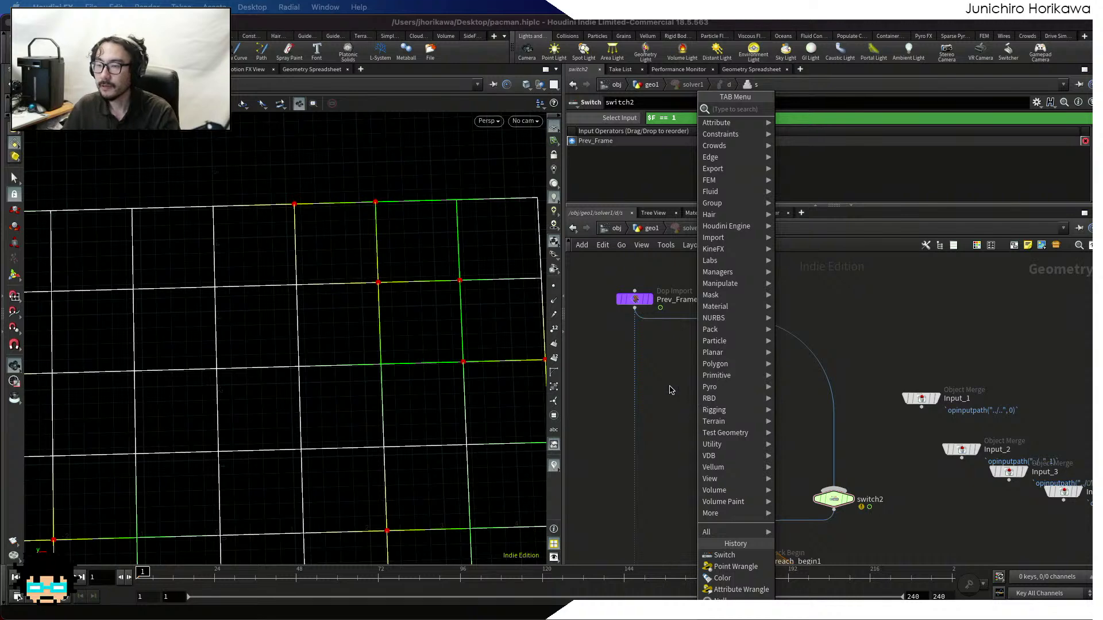
pyautogui.click(682, 389)
pyautogui.press('Tab')
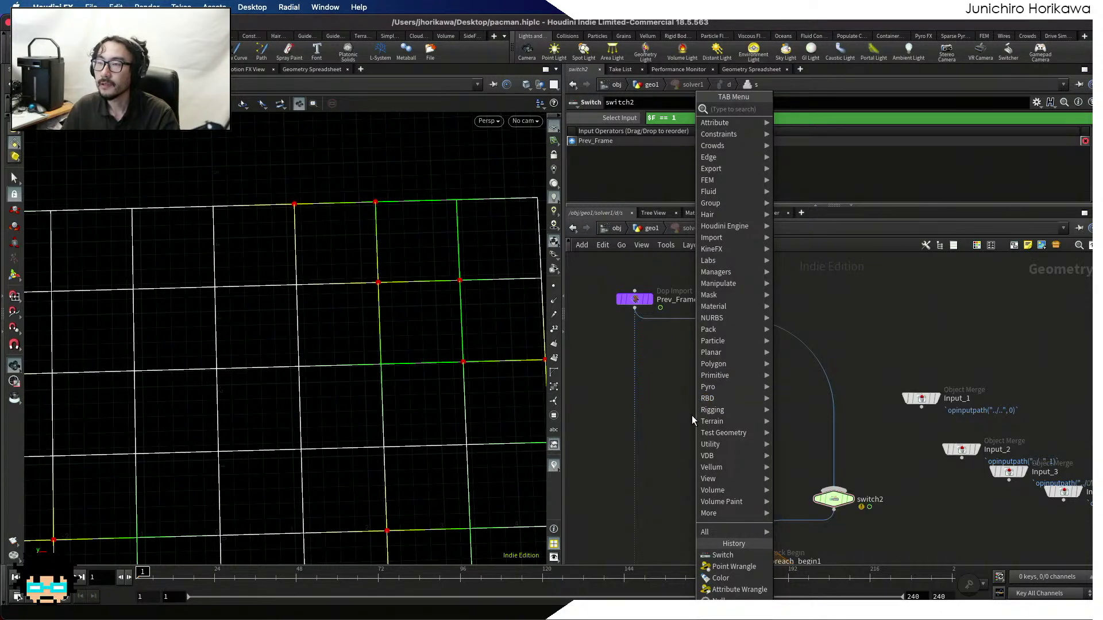
pyautogui.press('Escape')
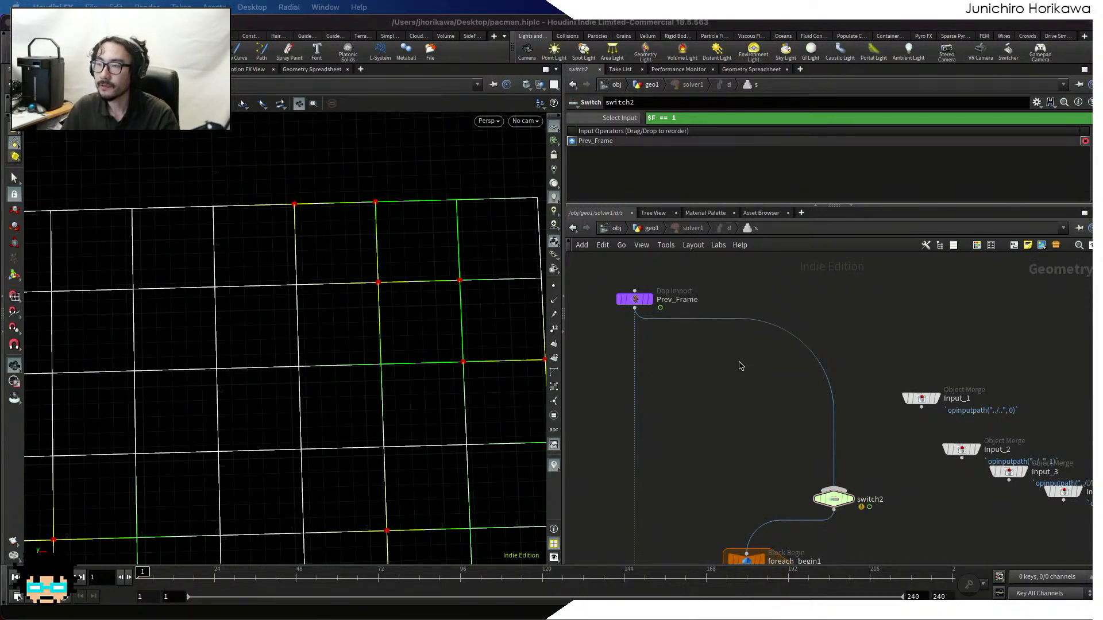
pyautogui.press('Tab')
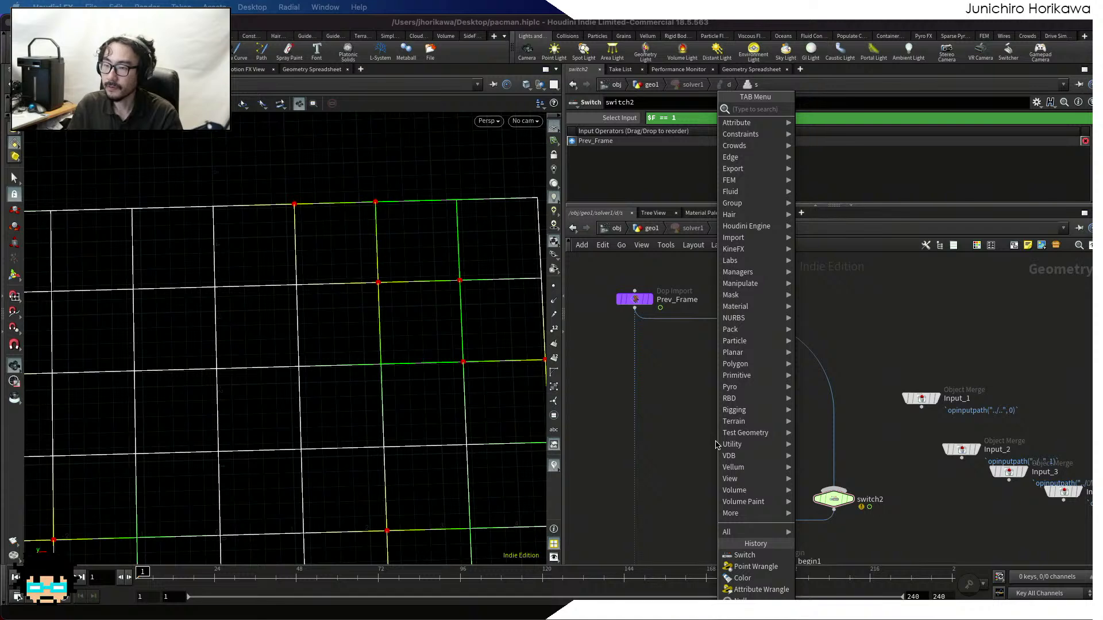
pyautogui.click(690, 405)
# Add an Attribute Create node in the empty area between Prev_Frame and switch2
pyautogui.press('Tab')
pyautogui.write('a')
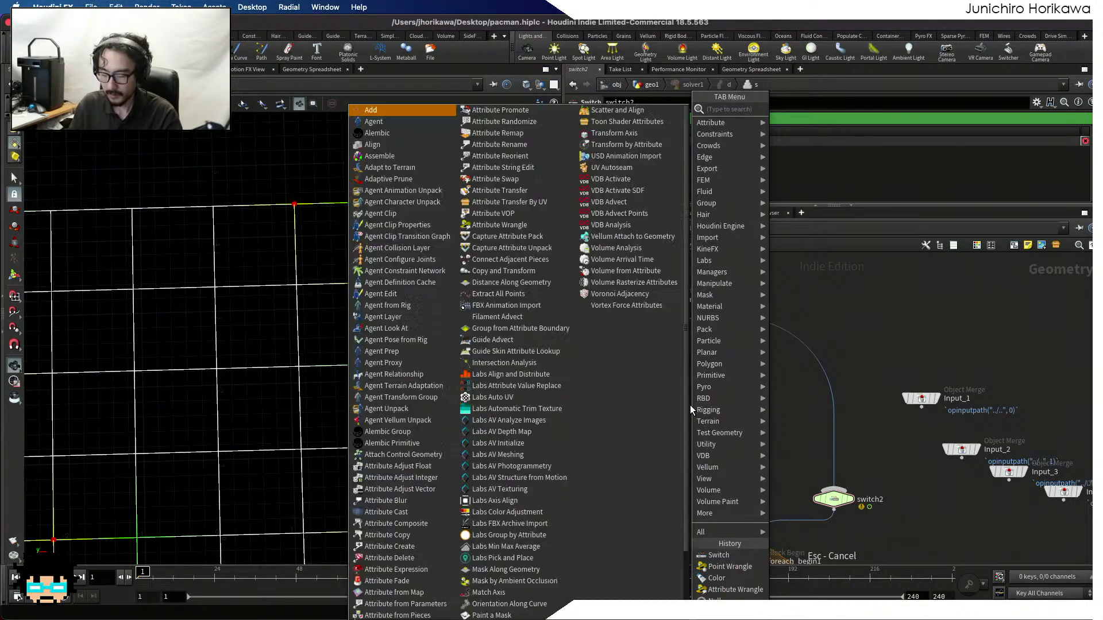
pyautogui.write('ttribut')
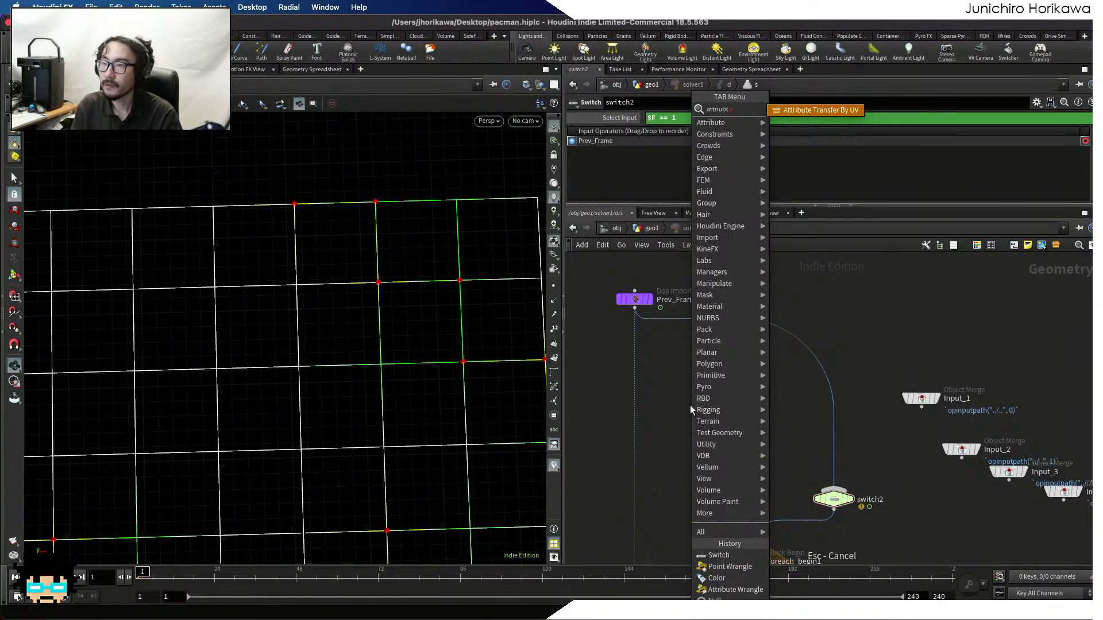
pyautogui.write('e')
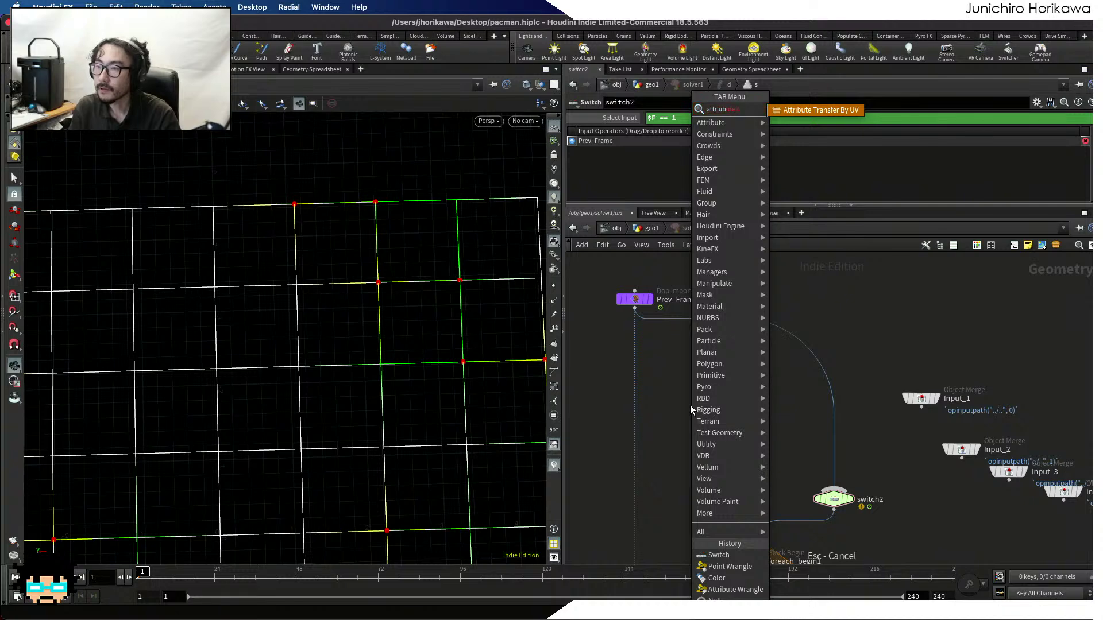
pyautogui.press('BackSpace')
pyautogui.press('BackSpace')
pyautogui.press('BackSpace')
pyautogui.press('BackSpace')
pyautogui.press('BackSpace')
pyautogui.write('i')
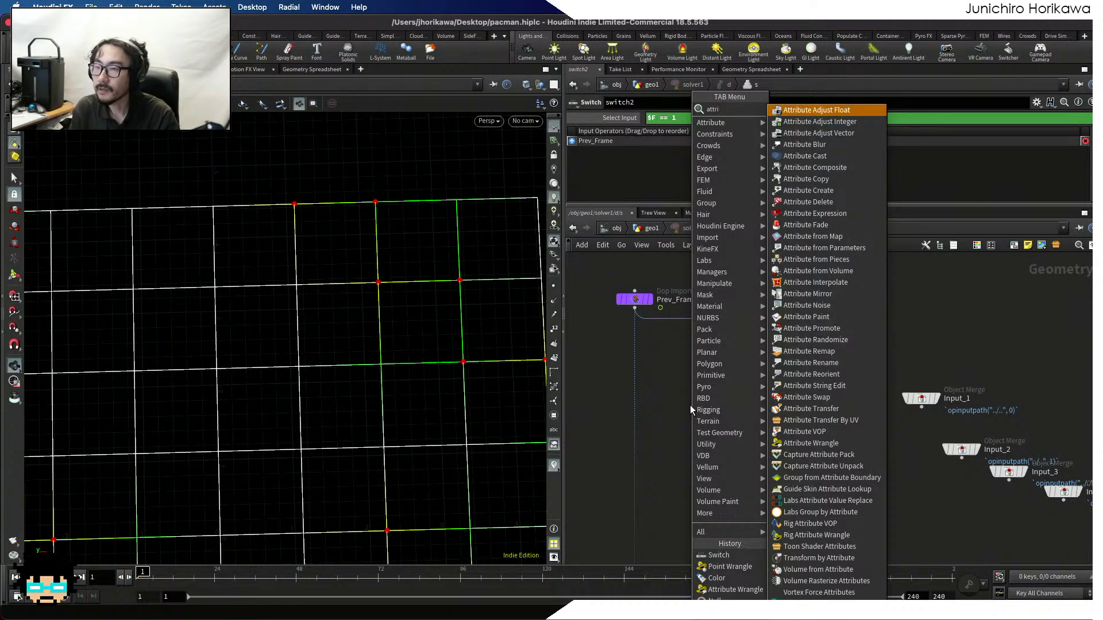
pyautogui.write('butrecre')
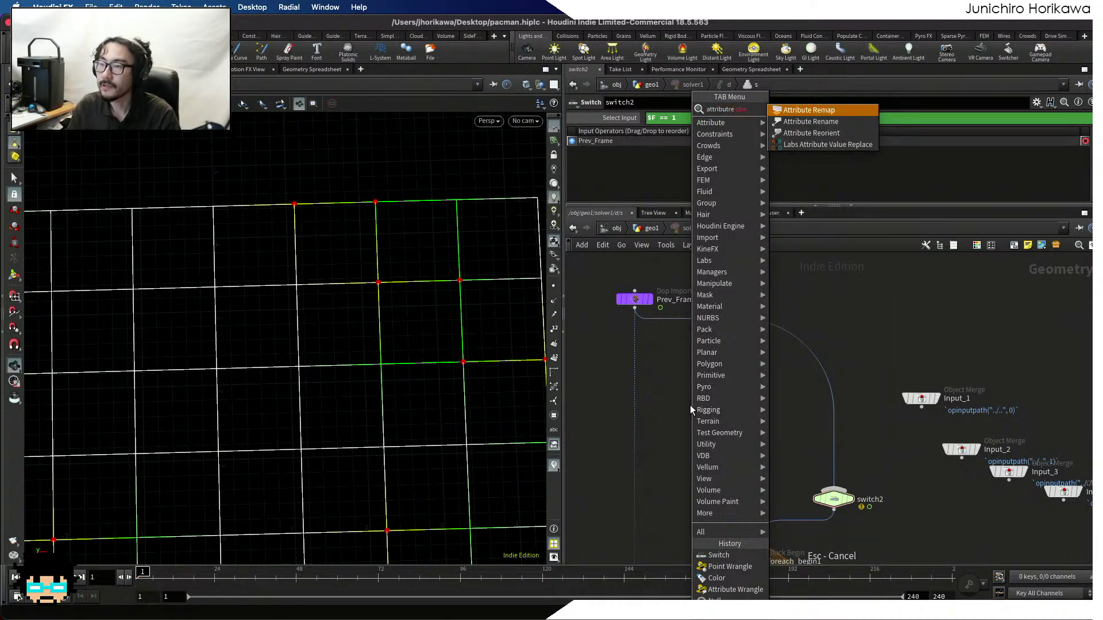
pyautogui.write(' ctre')
pyautogui.press('BackSpace')
pyautogui.press('BackSpace')
pyautogui.press('BackSpace')
pyautogui.write('reate')
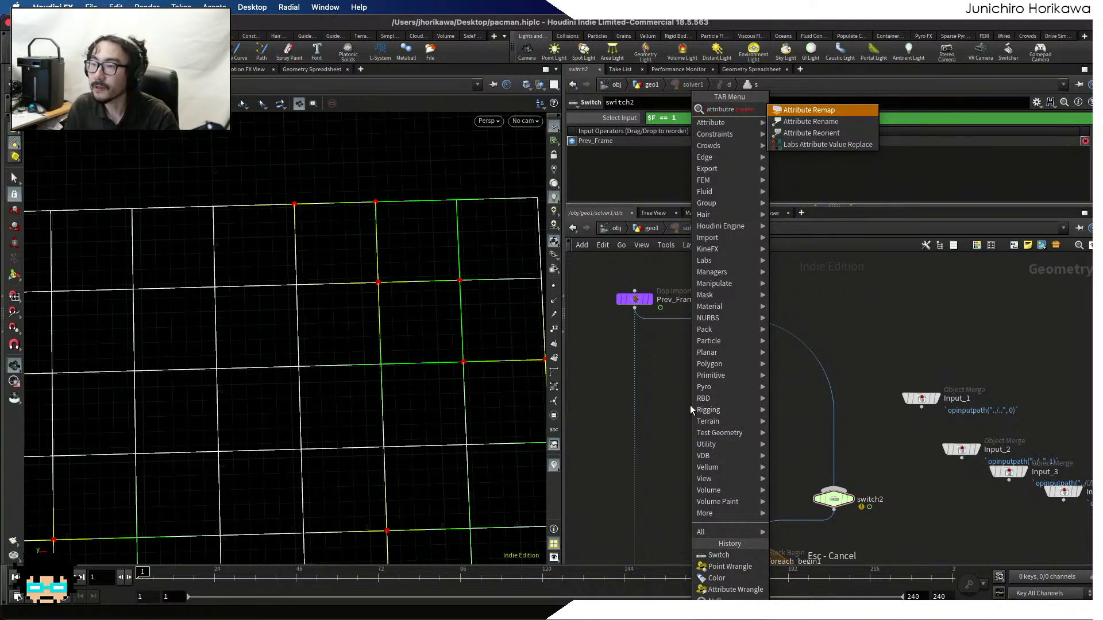
pyautogui.press('BackSpace')
pyautogui.press('BackSpace')
pyautogui.press('BackSpace')
pyautogui.press('BackSpace')
pyautogui.press('BackSpace')
pyautogui.press('BackSpace')
pyautogui.press('BackSpace')
pyautogui.press('BackSpace')
pyautogui.press('BackSpace')
pyautogui.write('e')
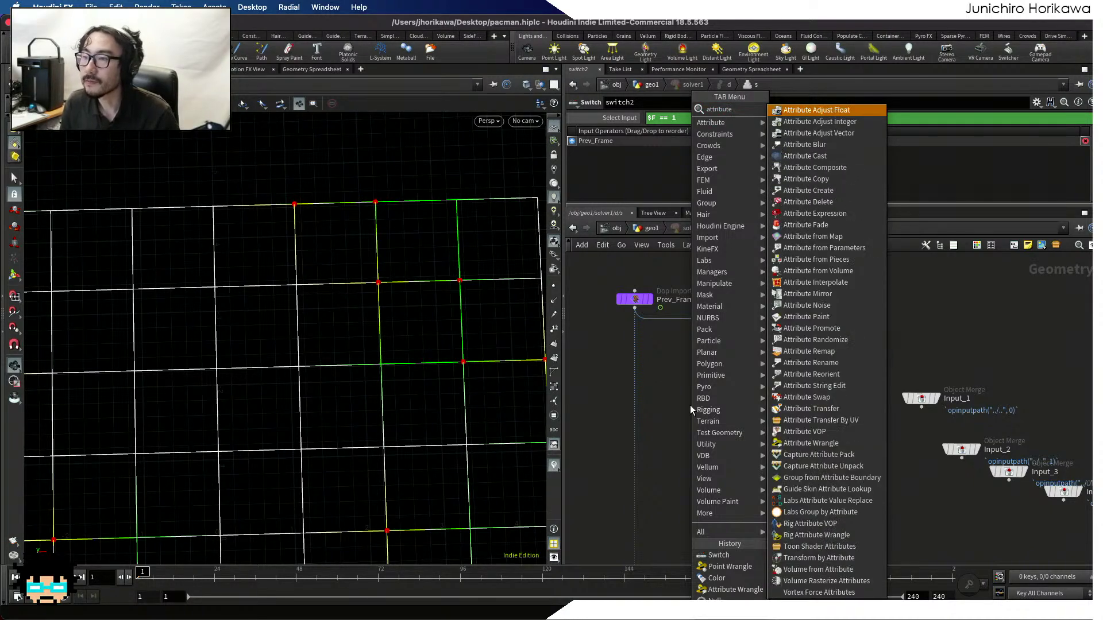
pyautogui.write(' create')
pyautogui.press('Return')
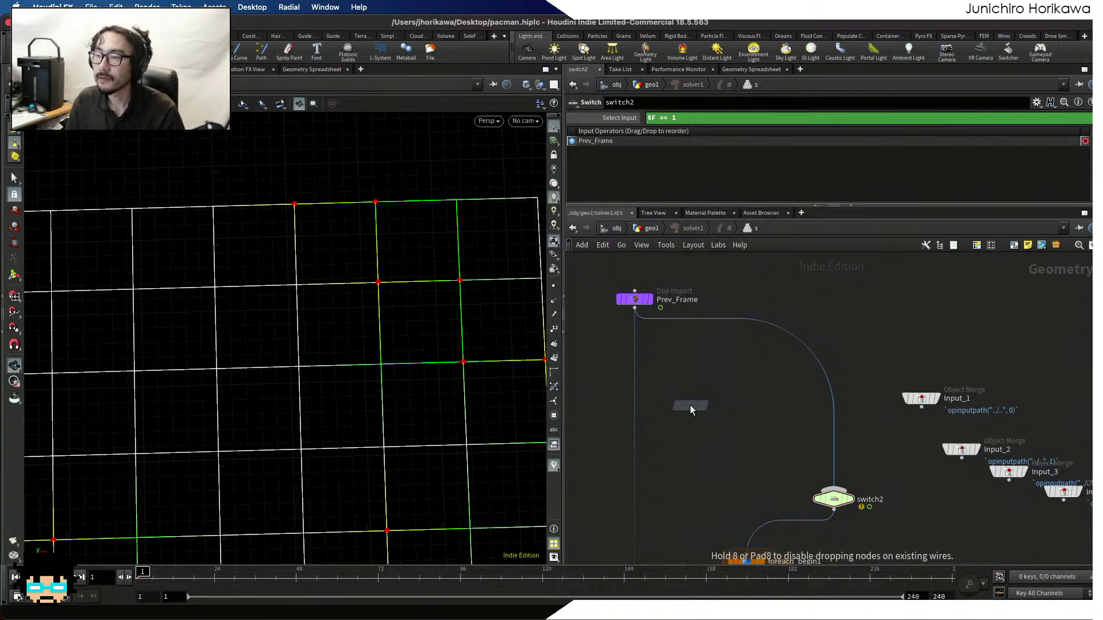
pyautogui.click(705, 396)
# Wire Prev_Frame through attribcreate1 into switch2, and connect Prev_Frame directly to switch2 as its second input
pyautogui.moveTo(635, 309); pyautogui.dragTo(804, 471)
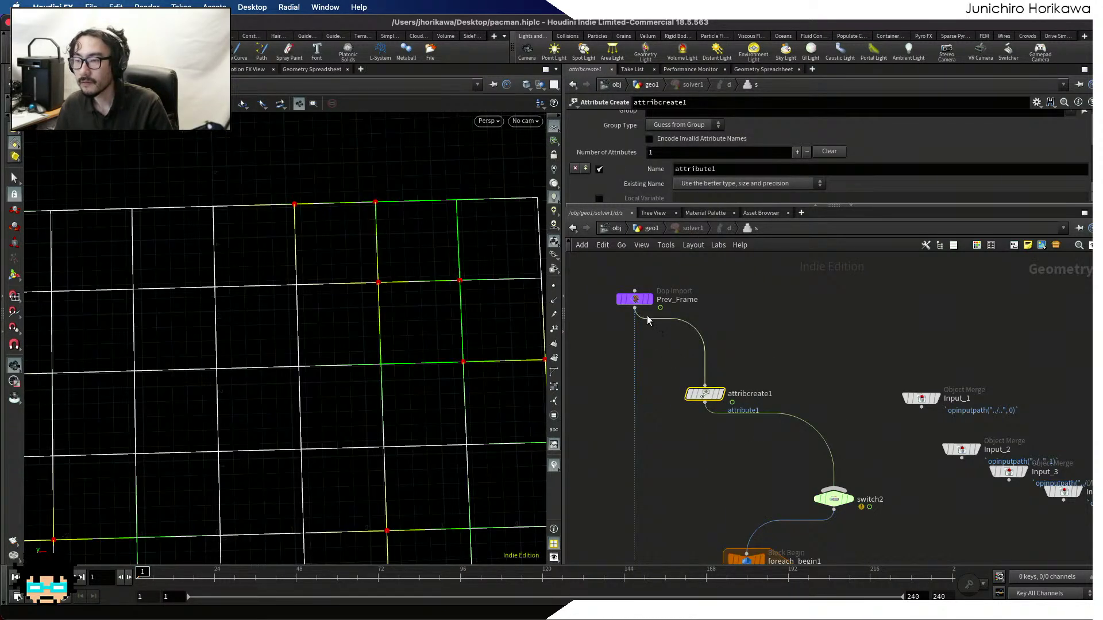
pyautogui.moveTo(634, 309); pyautogui.dragTo(812, 499)
pyautogui.scroll(1, 834, 501)
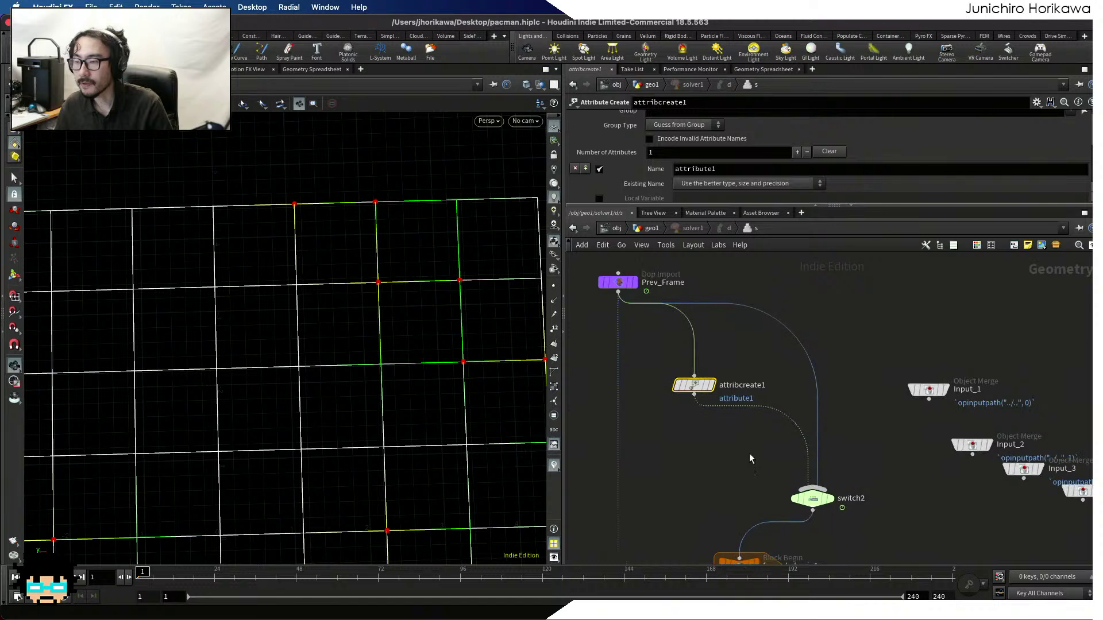
# Set attribcreate1 to the Detail class and name its attribute cangonum
pyautogui.scroll(1, 703, 400)
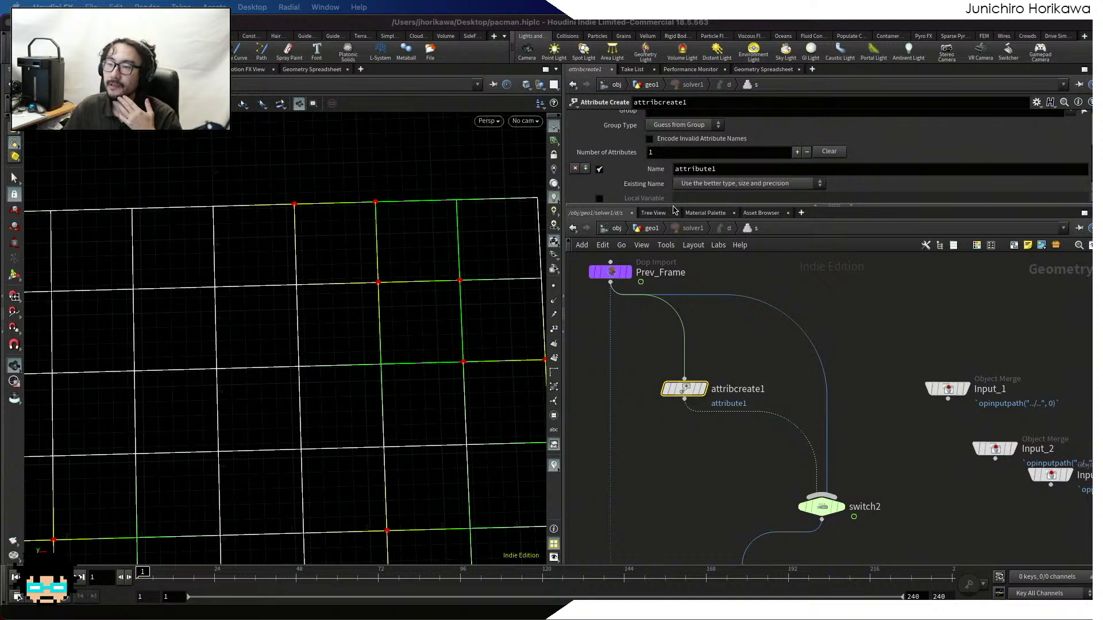
pyautogui.moveTo(674, 206); pyautogui.dragTo(678, 265)
pyautogui.click(700, 216)
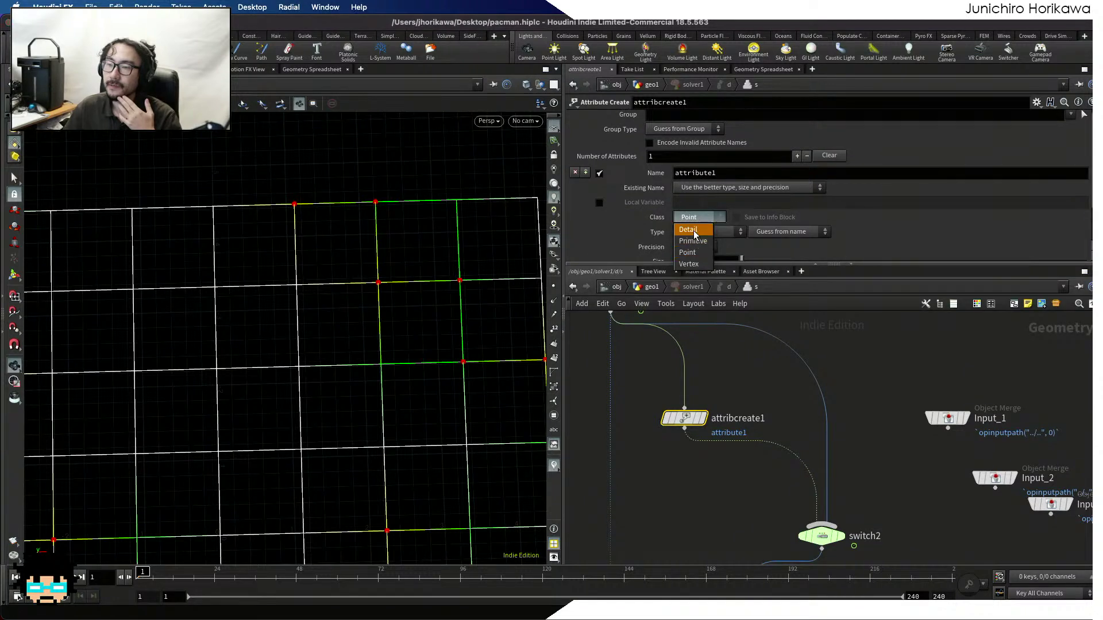
pyautogui.click(692, 224)
pyautogui.doubleClick(695, 172)
pyautogui.write('can')
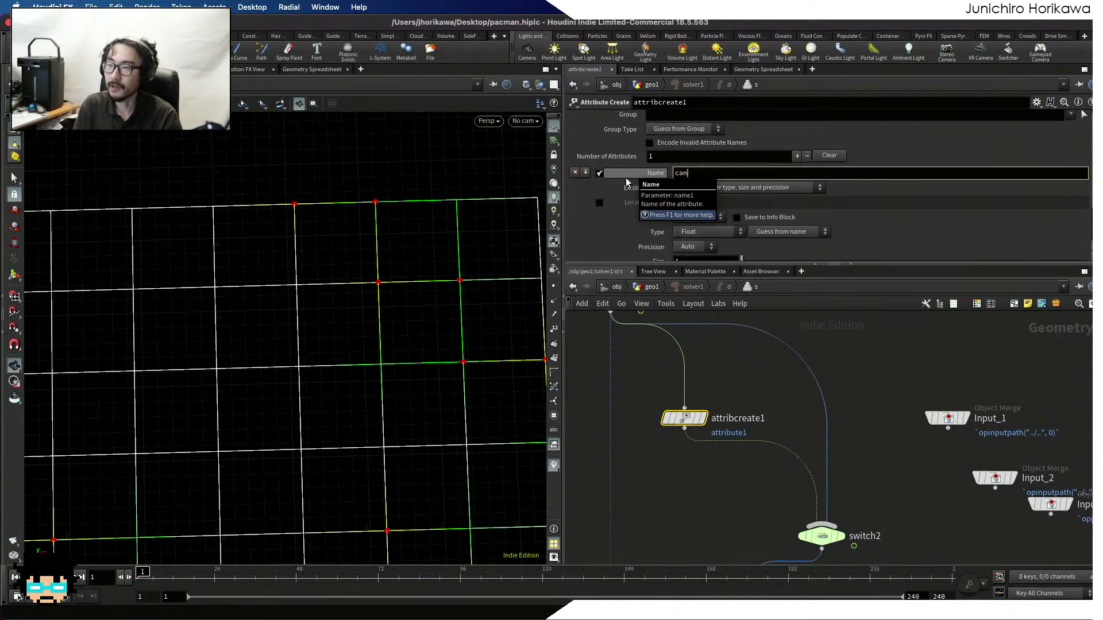
pyautogui.write('gonum')
pyautogui.press('Return')
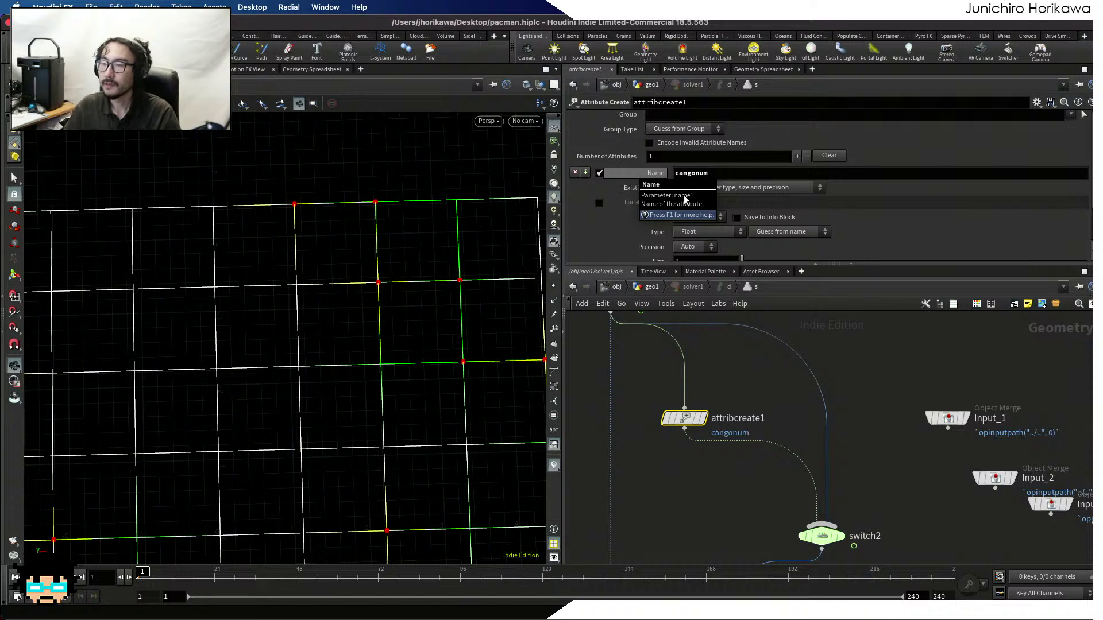
# Set the first value component of the cangonum attribute to -1
pyautogui.scroll(-2, 714, 214)
pyautogui.click(695, 253)
pyautogui.write('-1')
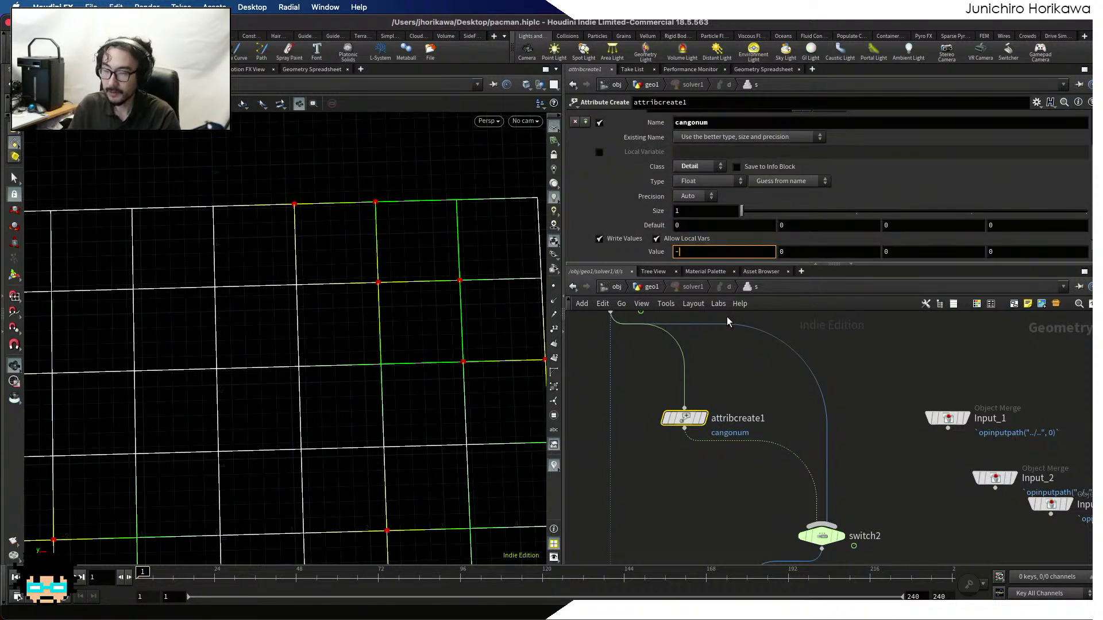
pyautogui.press('Return')
# Examine the path setup nodes feeding solver1 in geo1, and the for-each loop inside the solver
pyautogui.scroll(-5, 706, 330)
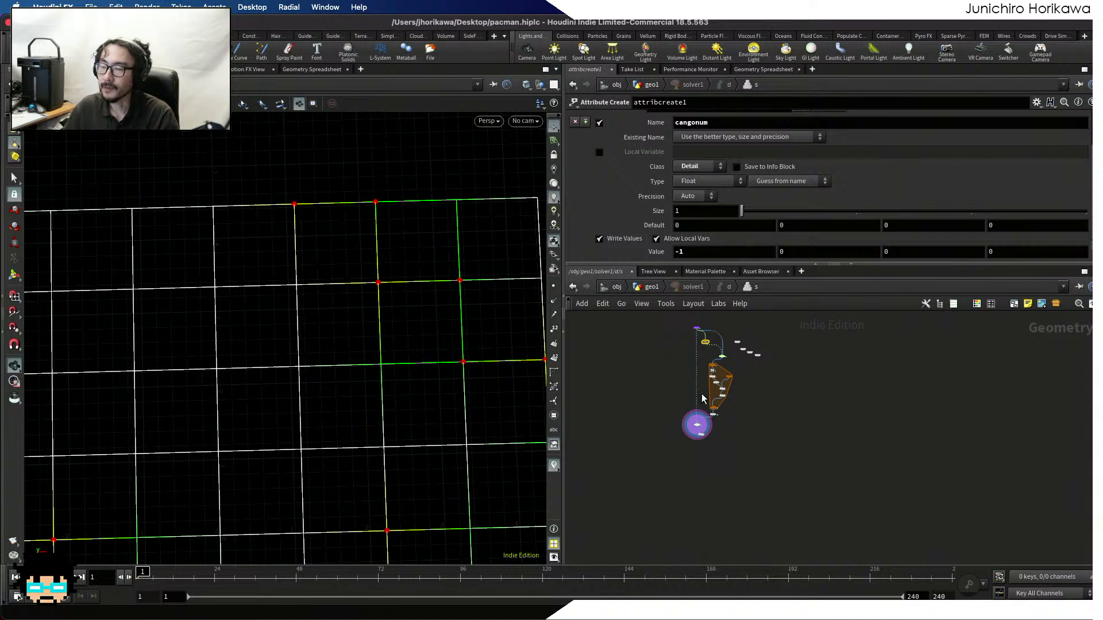
pyautogui.scroll(5, 704, 338)
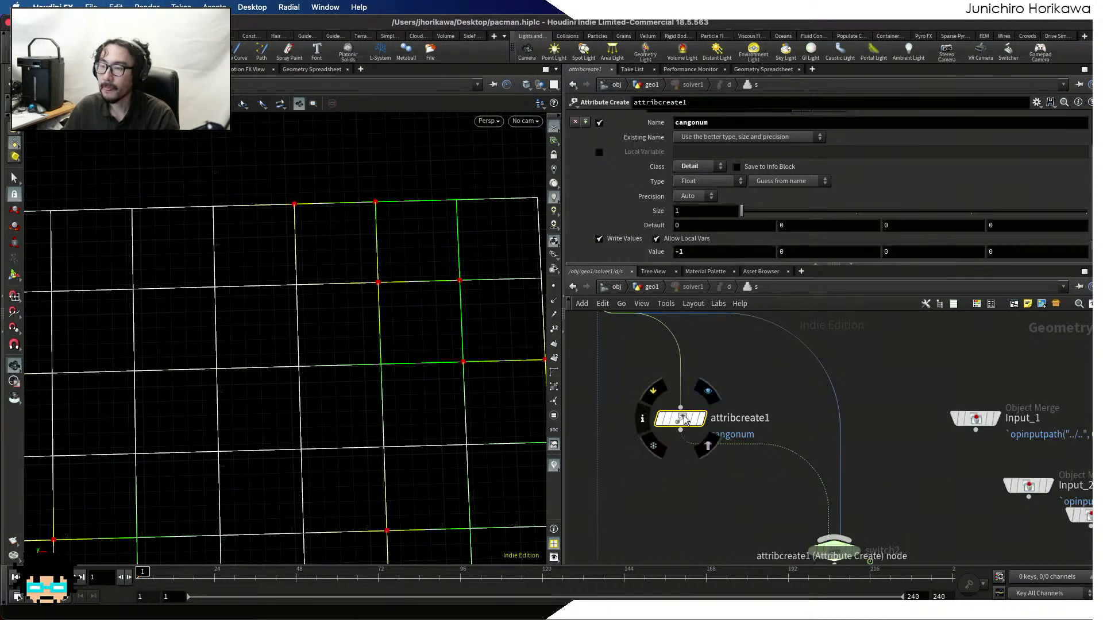
pyautogui.click(682, 467)
pyautogui.scroll(-2, 682, 480)
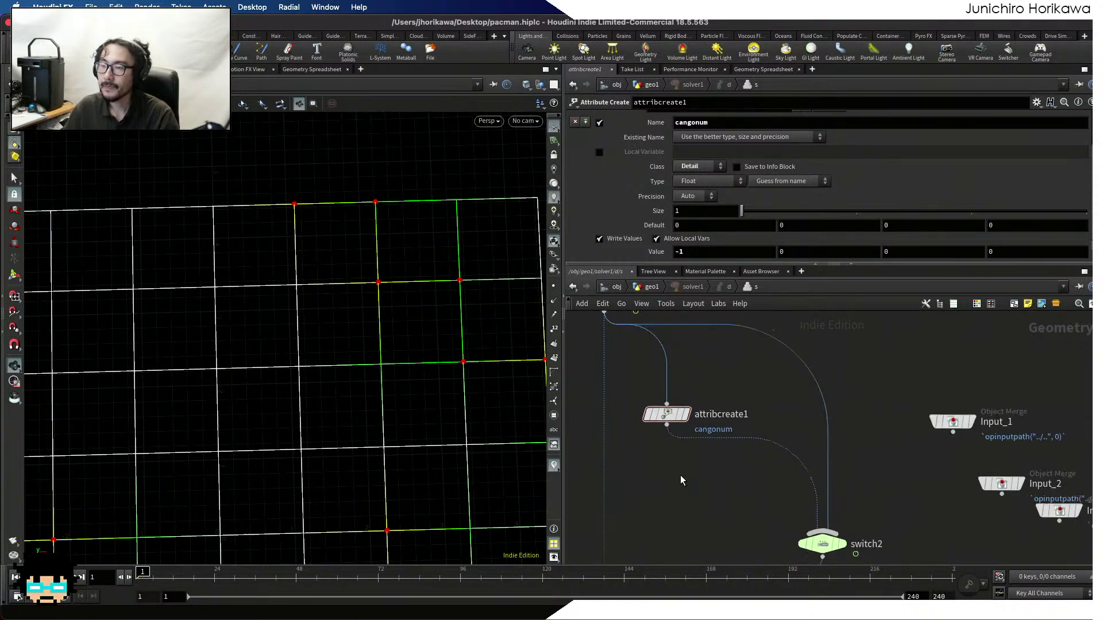
pyautogui.click(651, 286)
pyautogui.scroll(3, 707, 384)
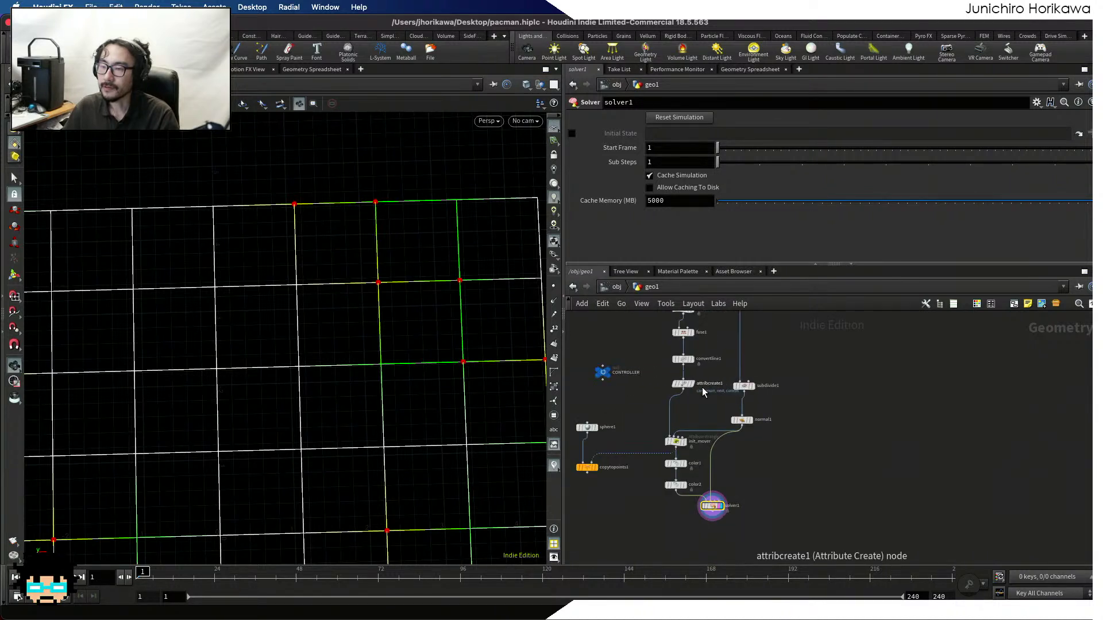
pyautogui.scroll(2, 707, 385)
pyautogui.moveTo(652, 356); pyautogui.dragTo(705, 477)
pyautogui.scroll(-3, 705, 476)
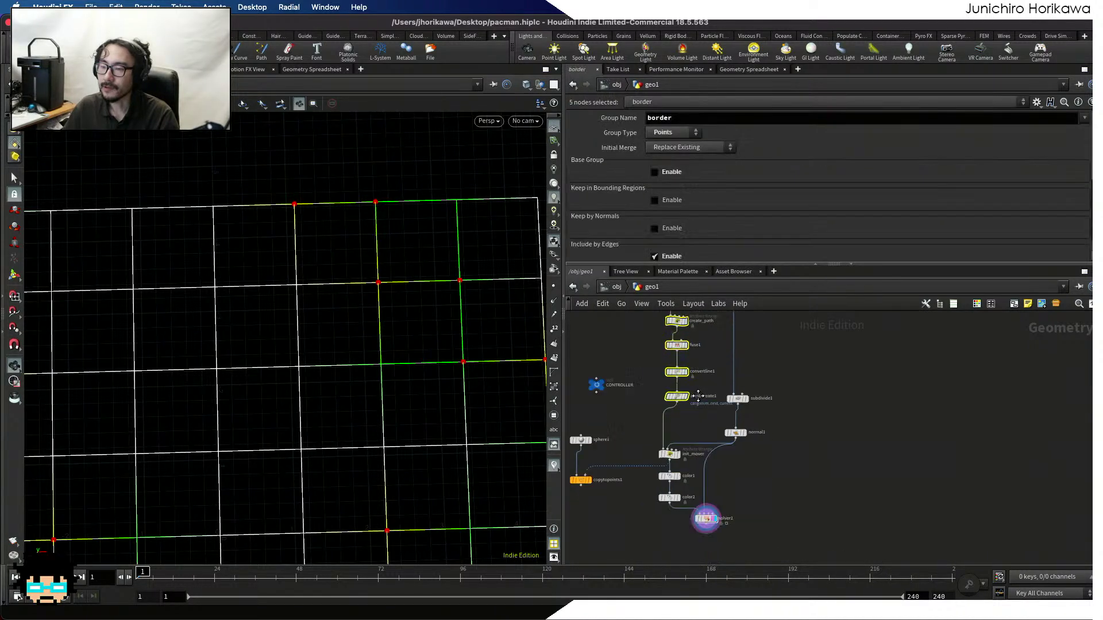
pyautogui.doubleClick(703, 485)
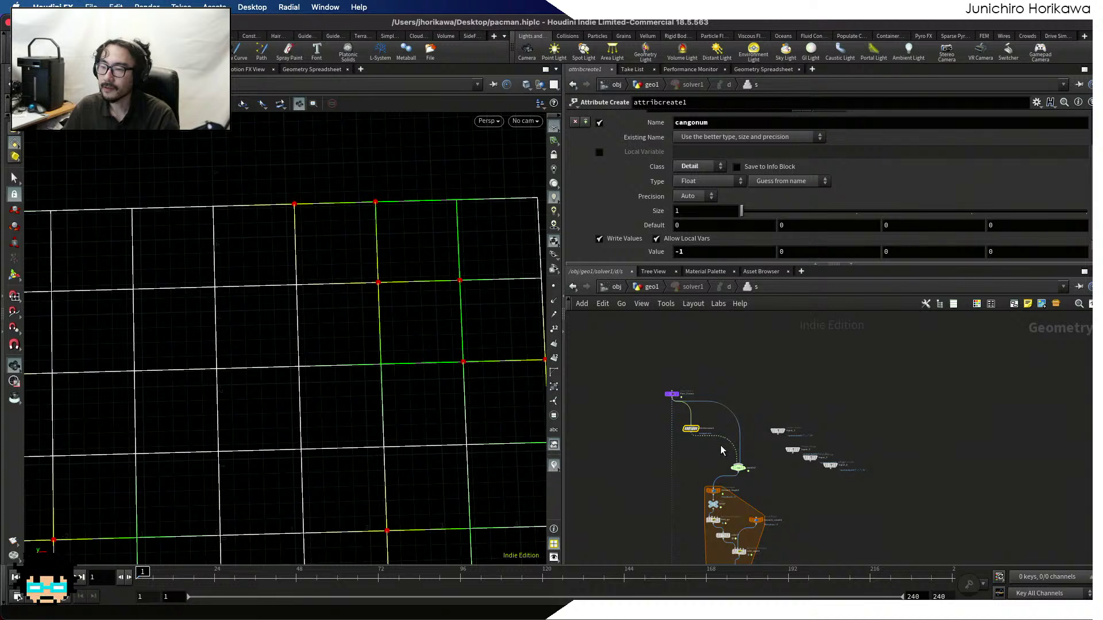
pyautogui.scroll(3, 700, 445)
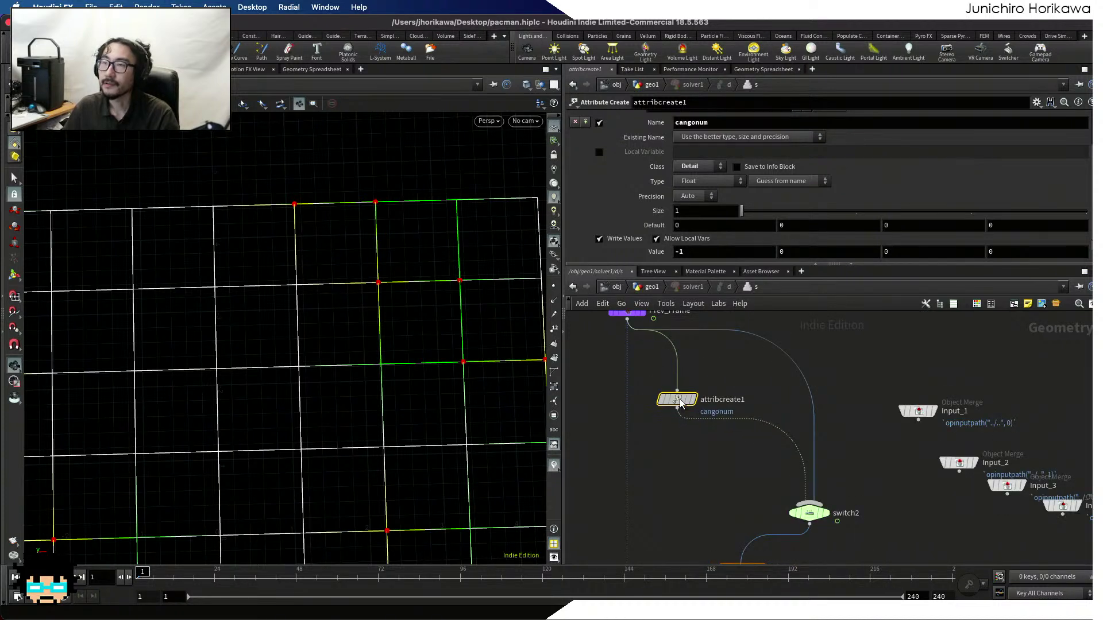
pyautogui.moveTo(681, 402); pyautogui.dragTo(682, 401)
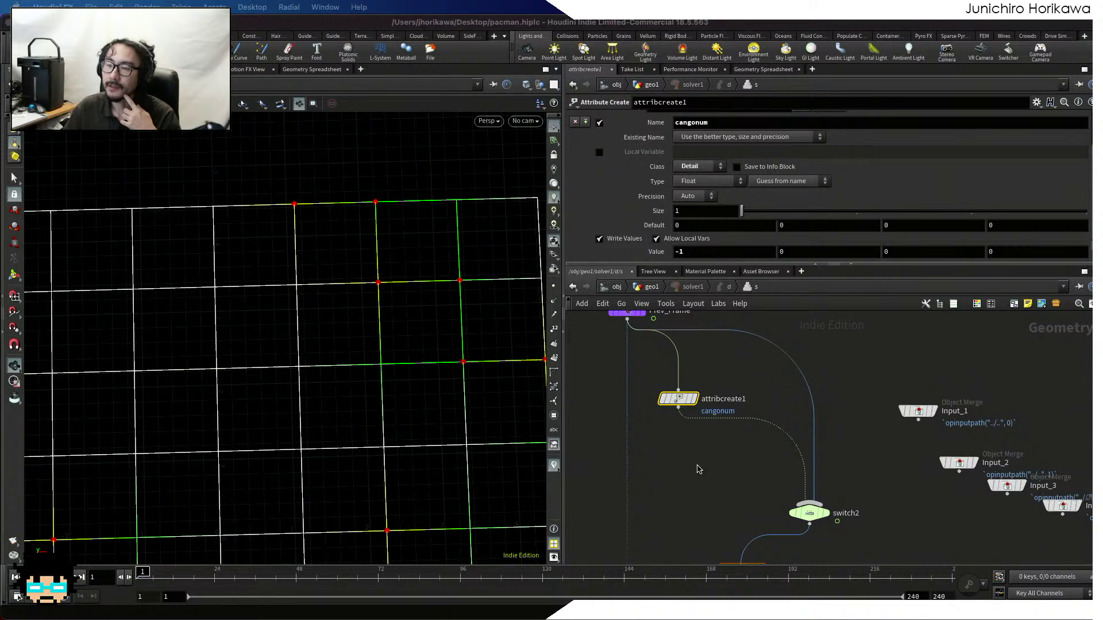
pyautogui.click(684, 420)
pyautogui.scroll(-3, 684, 420)
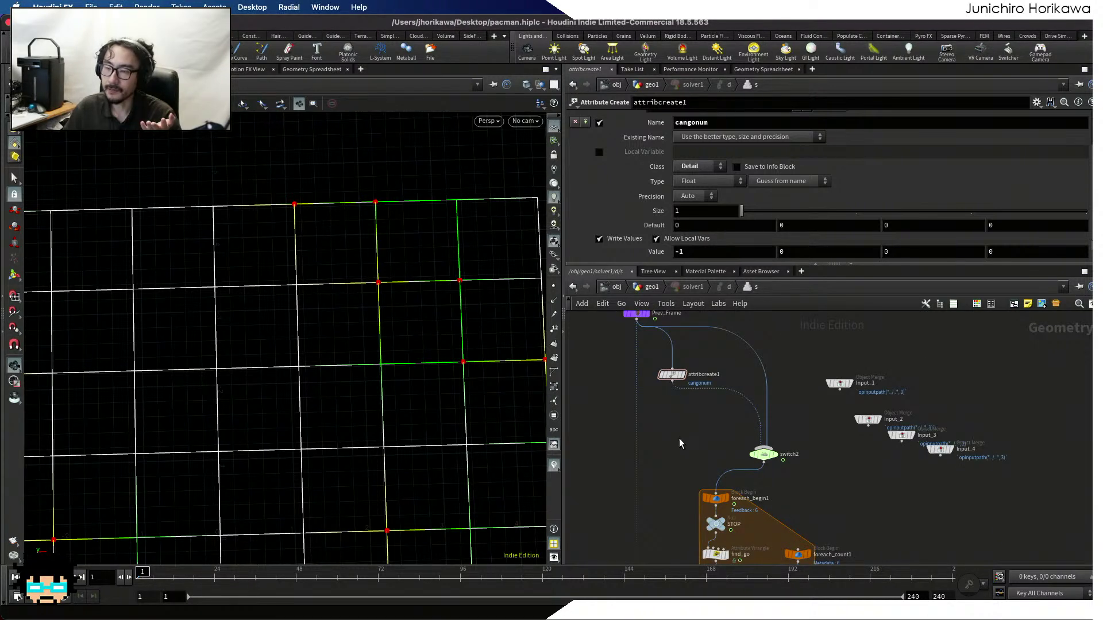
pyautogui.scroll(-4, 678, 438)
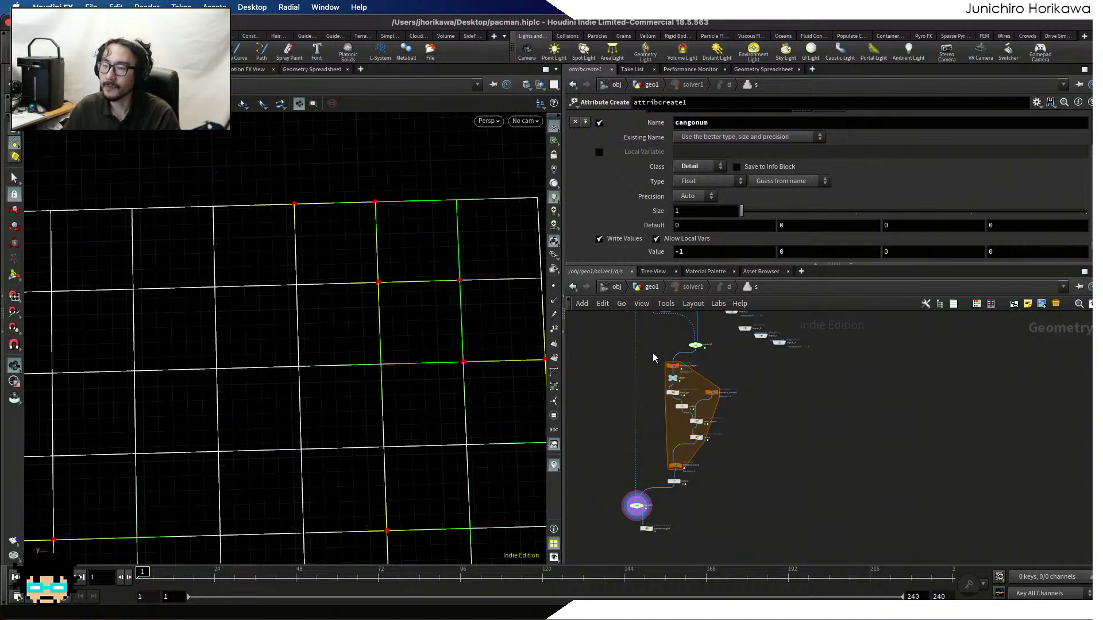
pyautogui.moveTo(657, 355); pyautogui.dragTo(730, 480)
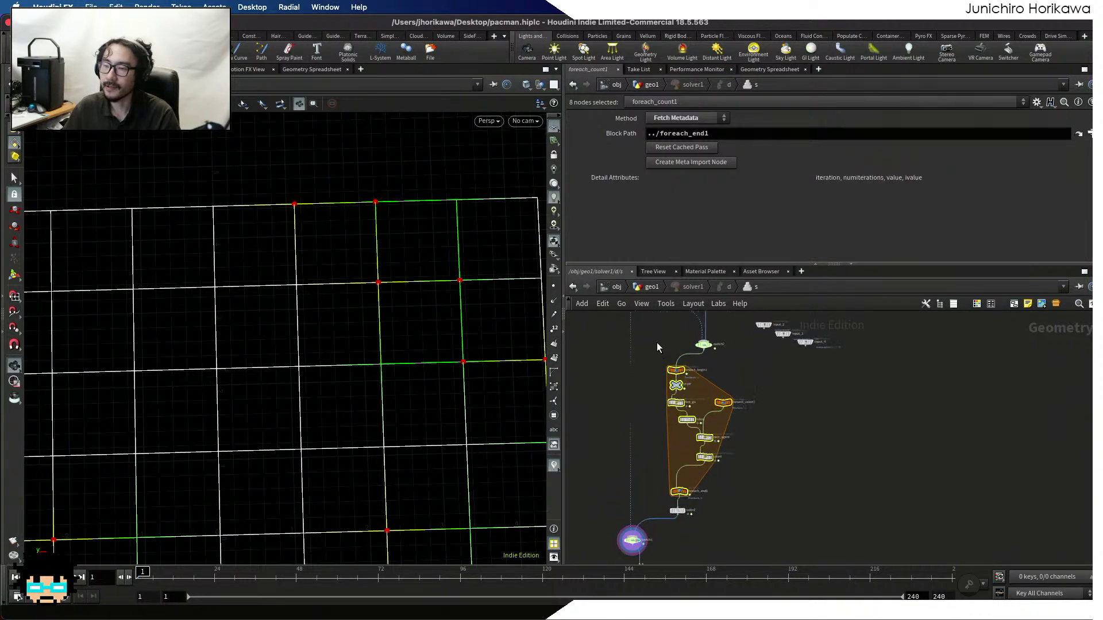
# Add a Group Delete node below attribcreate1, wire attribcreate1 into it and display its result
pyautogui.scroll(5, 658, 345)
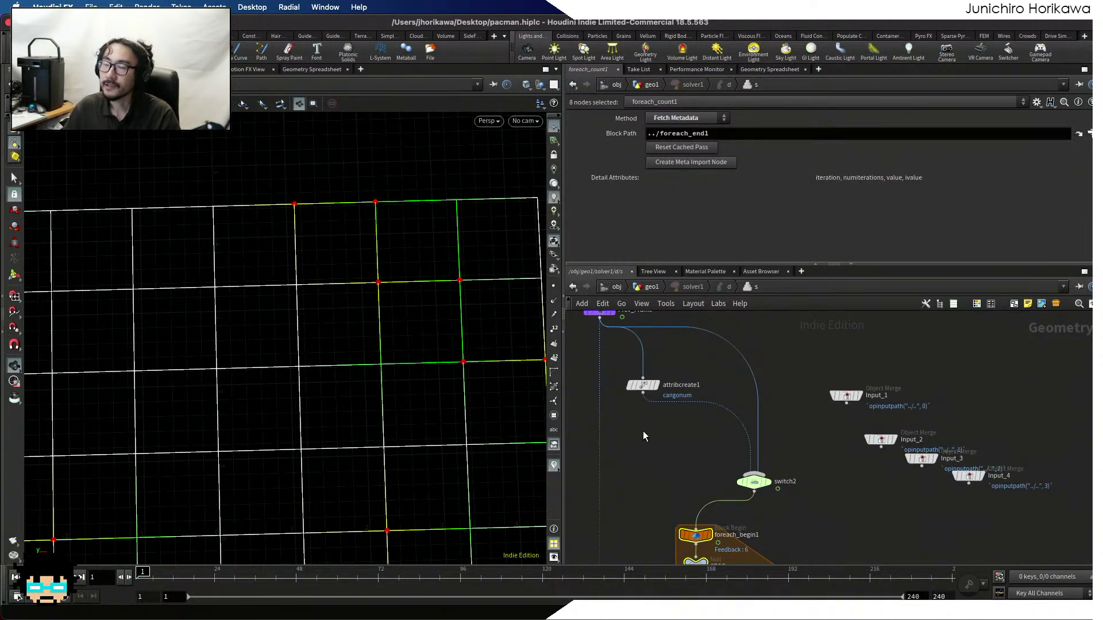
pyautogui.press('Tab')
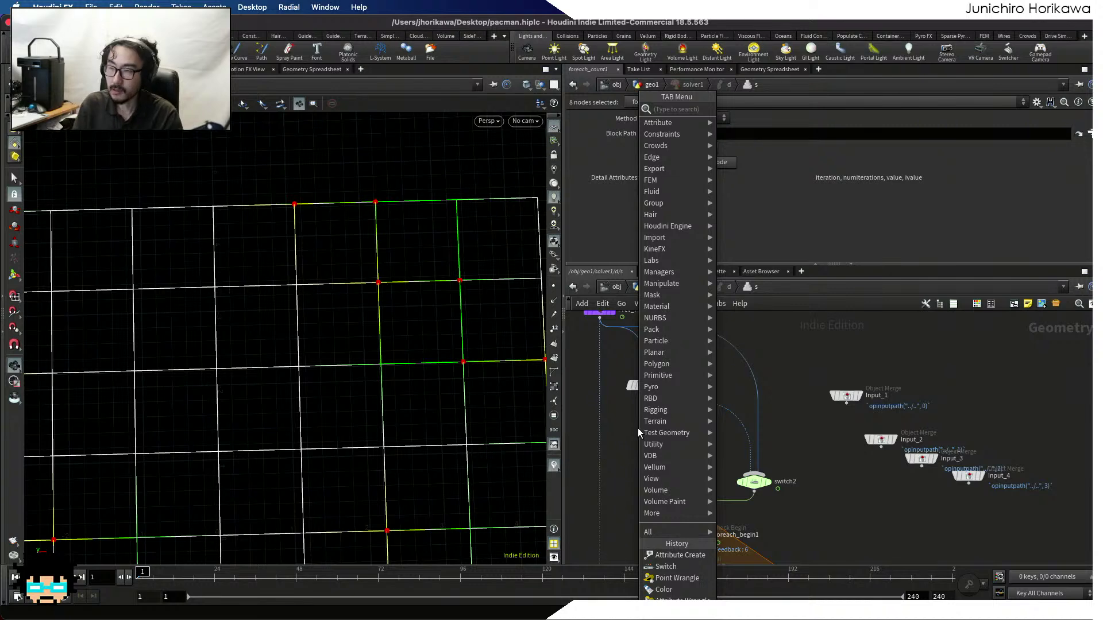
pyautogui.write('del')
pyautogui.press('BackSpace')
pyautogui.press('BackSpace')
pyautogui.press('BackSpace')
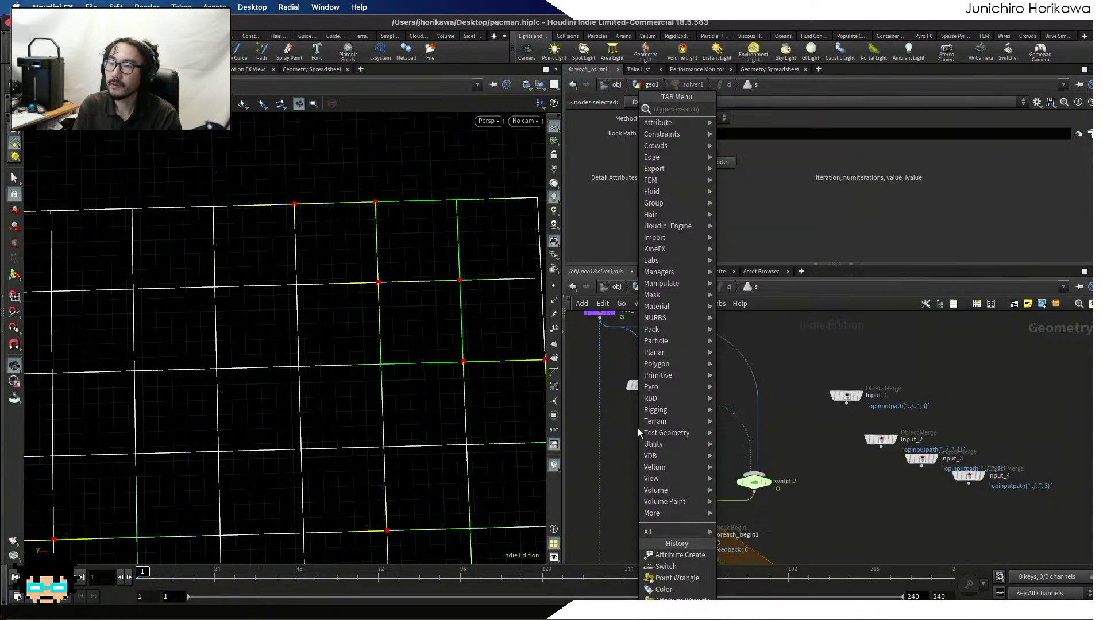
pyautogui.write('groupd')
pyautogui.press('Return')
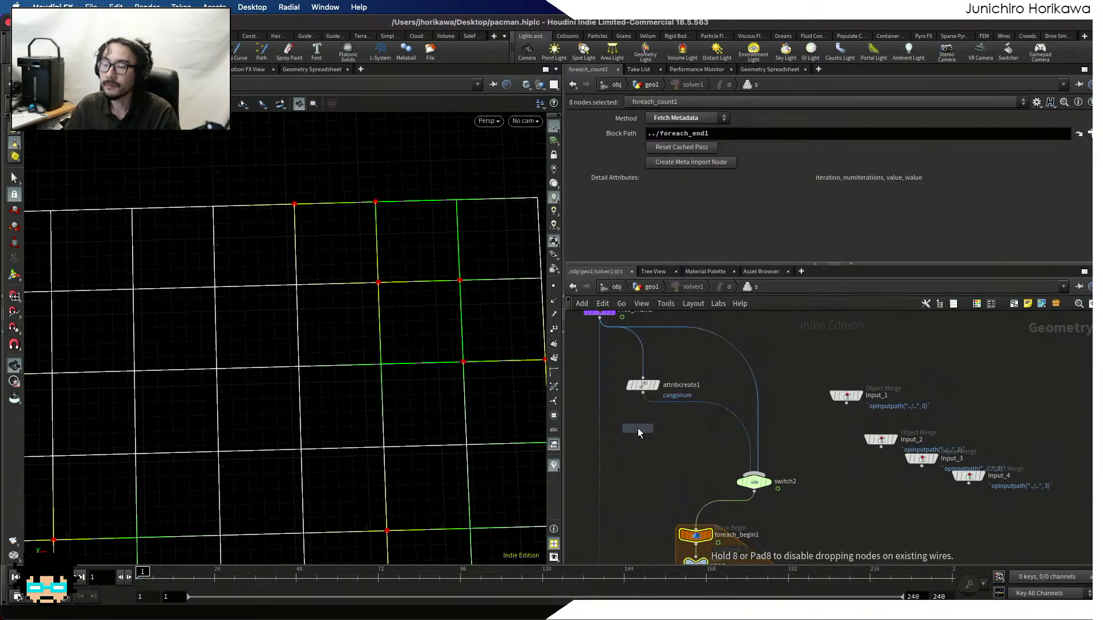
pyautogui.click(641, 429)
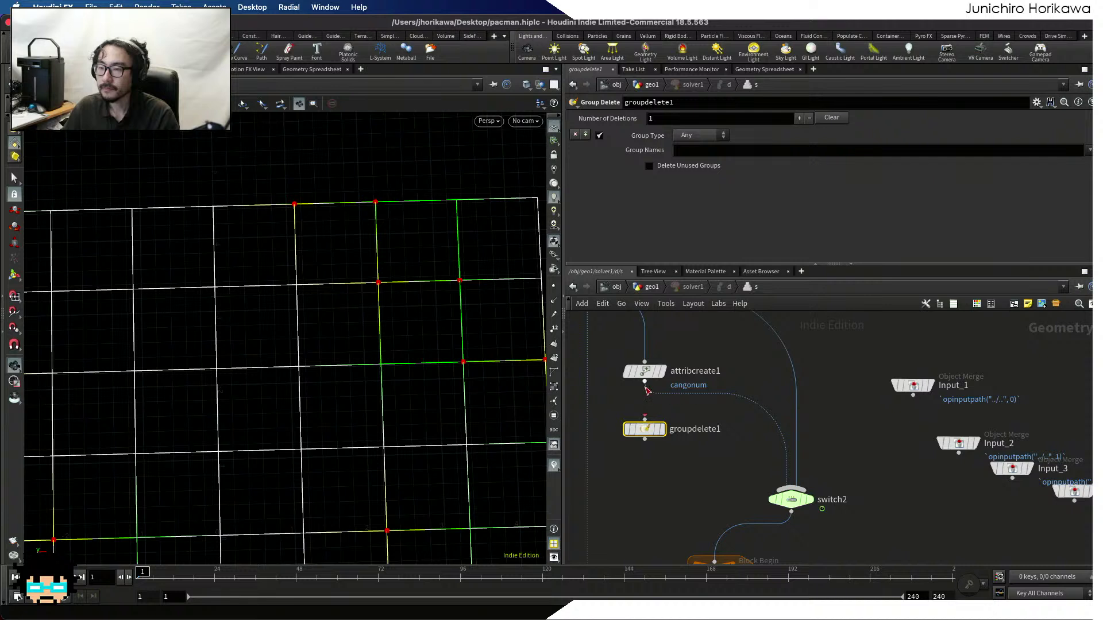
pyautogui.moveTo(648, 431)
pyautogui.moveTo(649, 430); pyautogui.dragTo(649, 424)
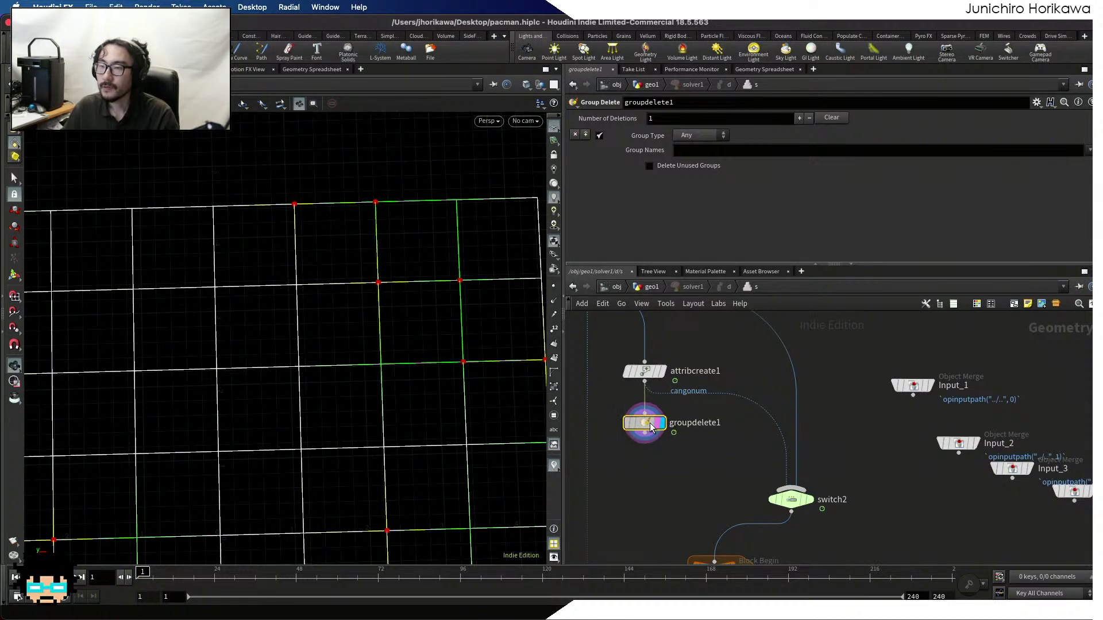
# Set groupdelete1's group type to Points and its group names to go and currentgo
pyautogui.click(708, 150)
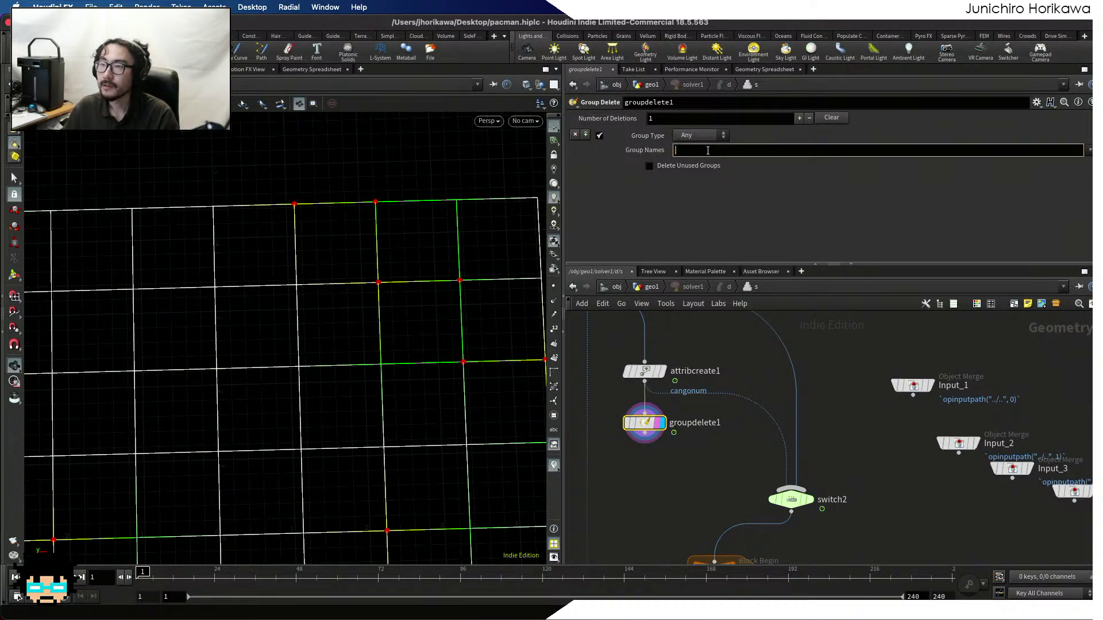
pyautogui.write('go')
pyautogui.press('Return')
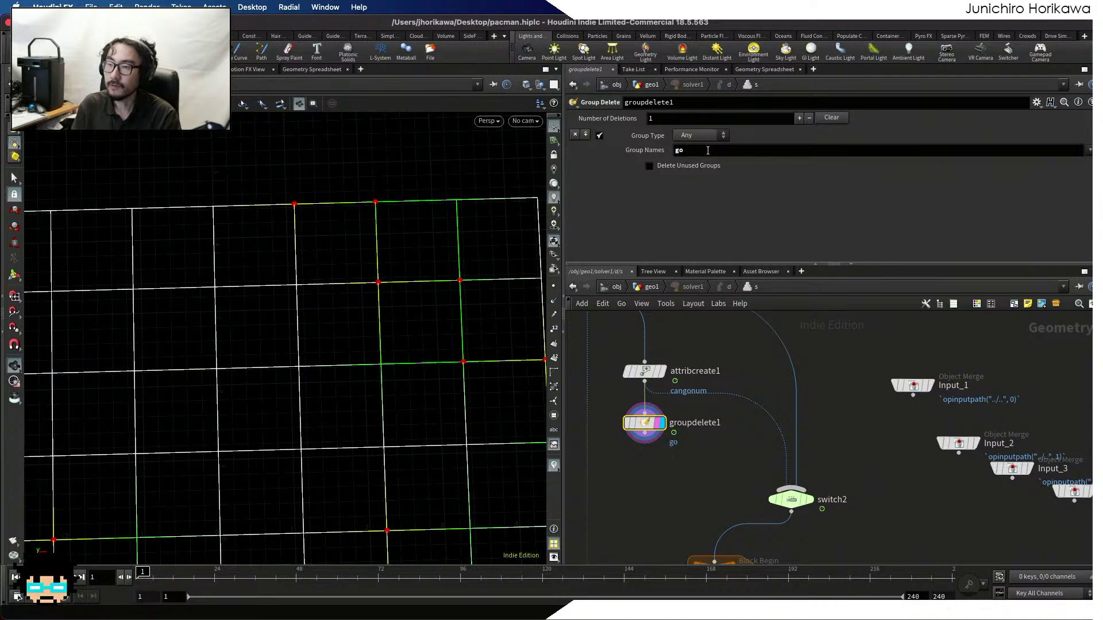
pyautogui.click(708, 151)
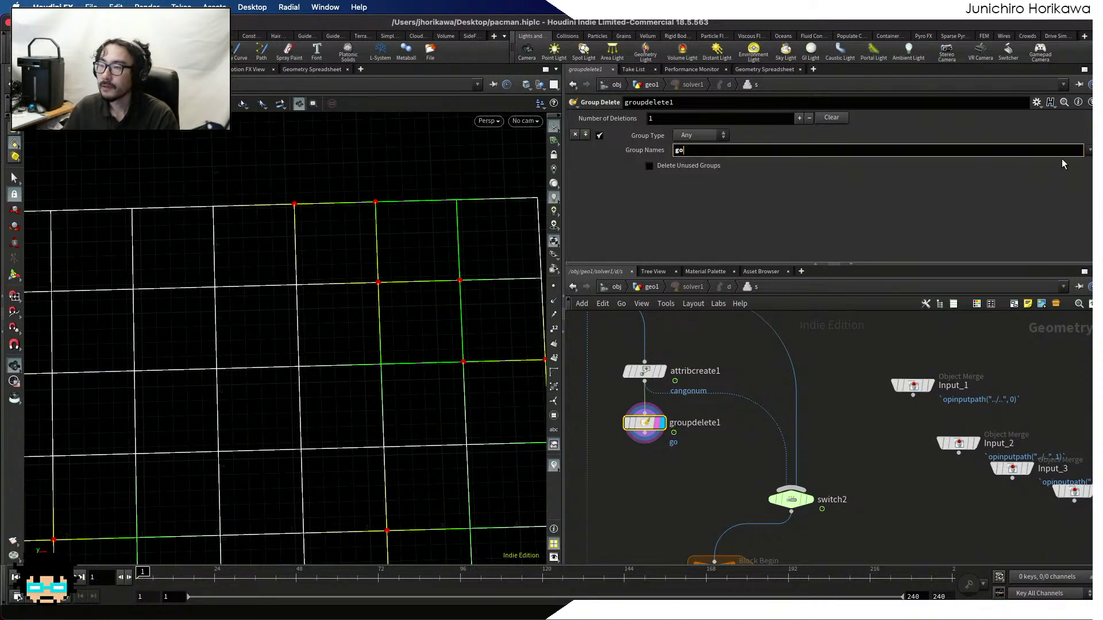
pyautogui.click(701, 135)
pyautogui.click(697, 161)
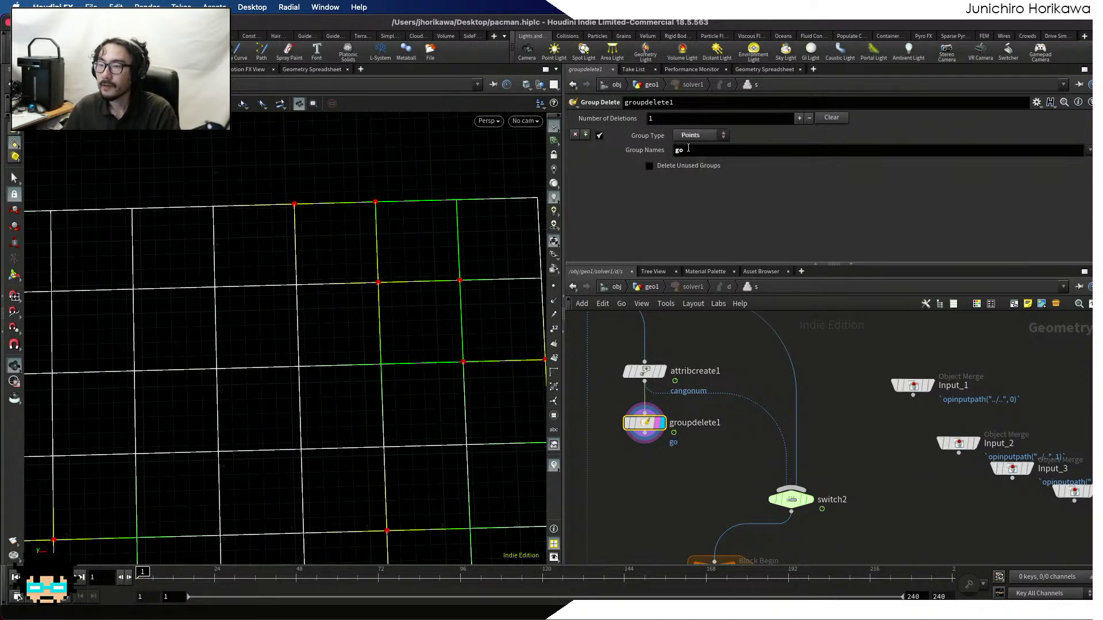
pyautogui.click(1088, 152)
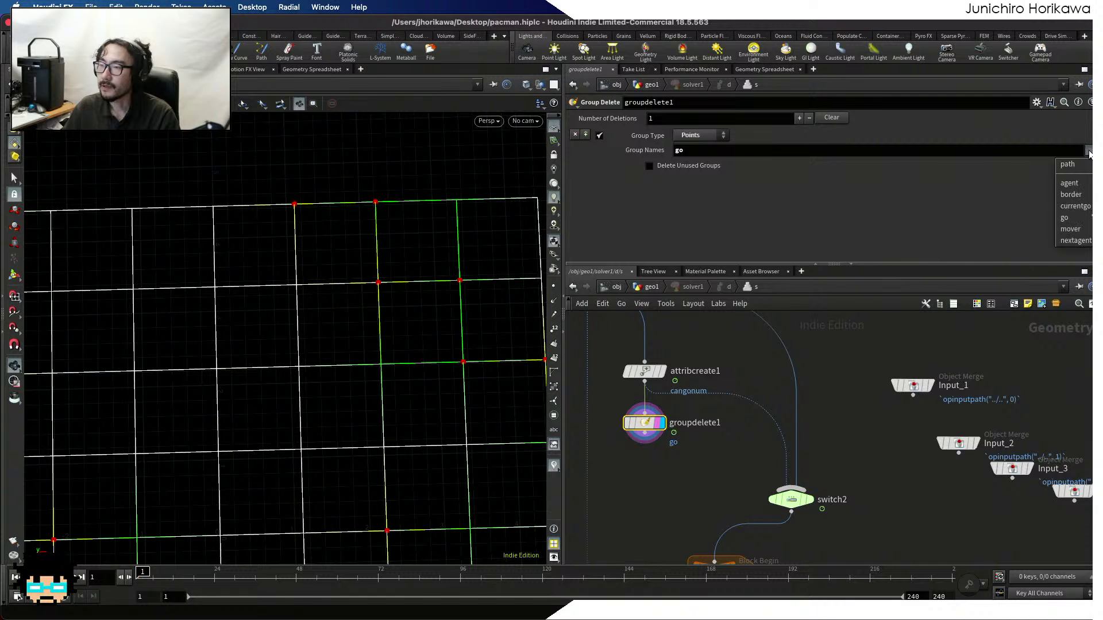
pyautogui.click(1082, 208)
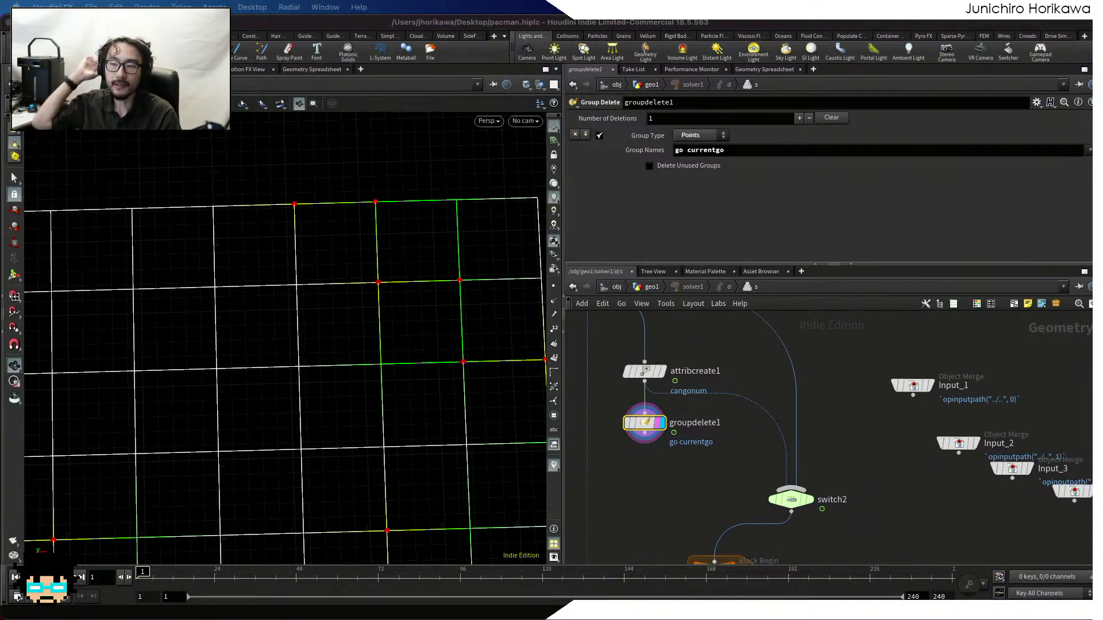
# Append the agent and nextagent groups to the group names that groupdelete1 removes
pyautogui.click(644, 372)
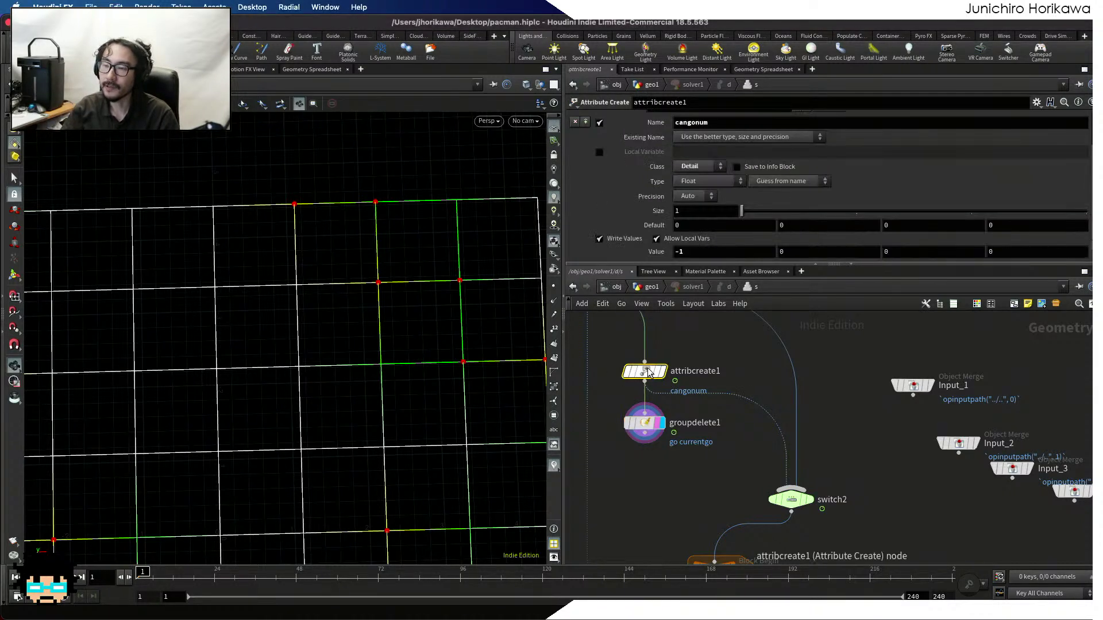
pyautogui.click(644, 424)
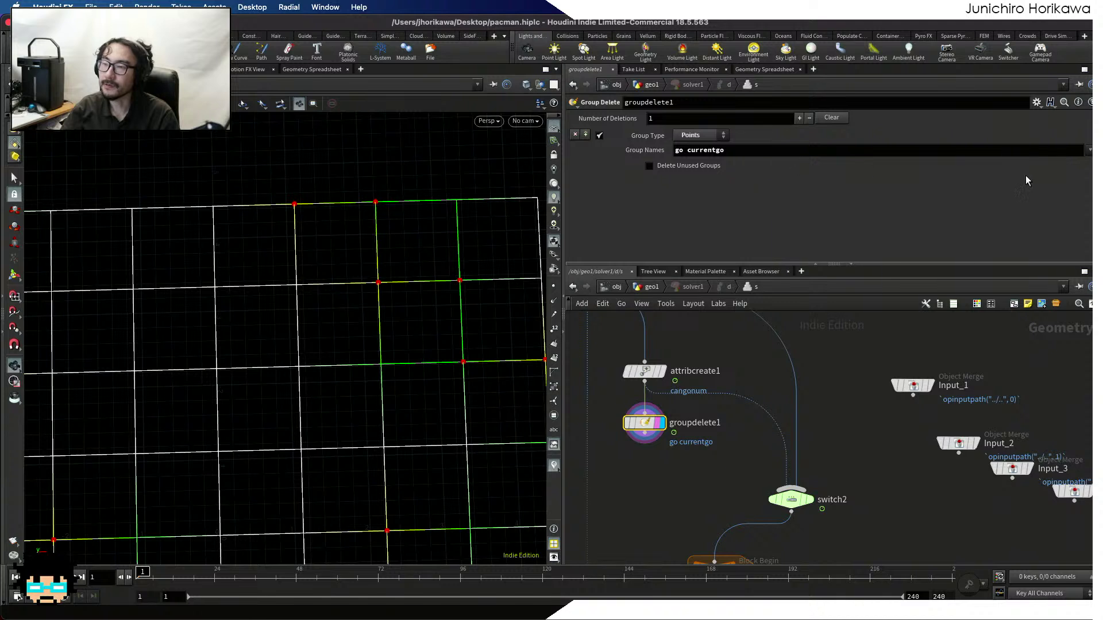
pyautogui.click(1088, 150)
pyautogui.click(1082, 185)
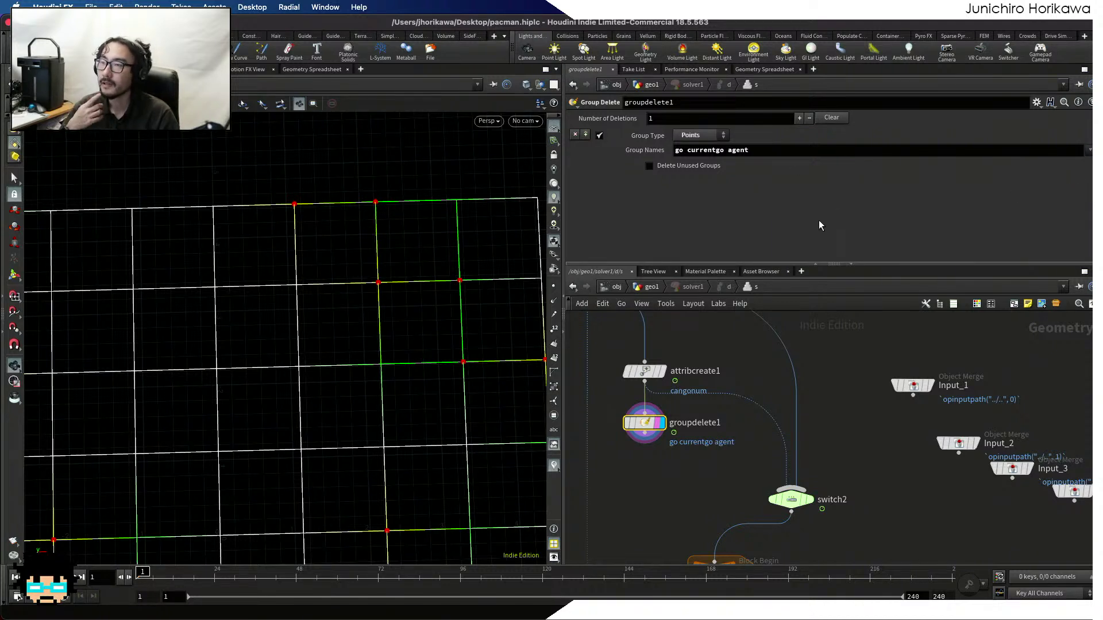
pyautogui.scroll(-4, 741, 369)
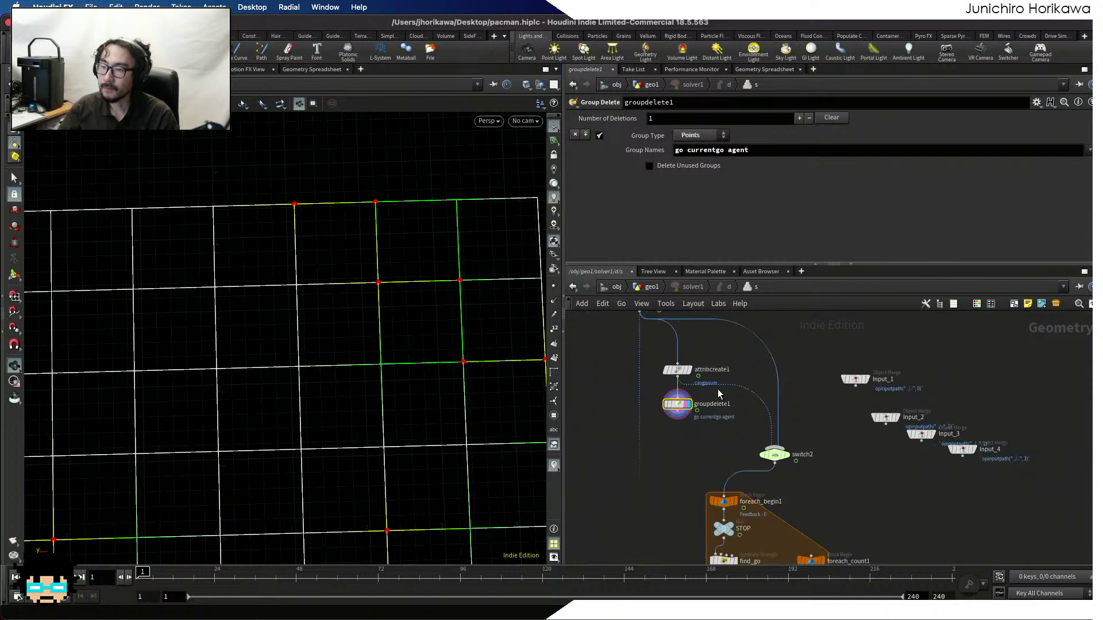
pyautogui.scroll(4, 690, 413)
pyautogui.press('Tab')
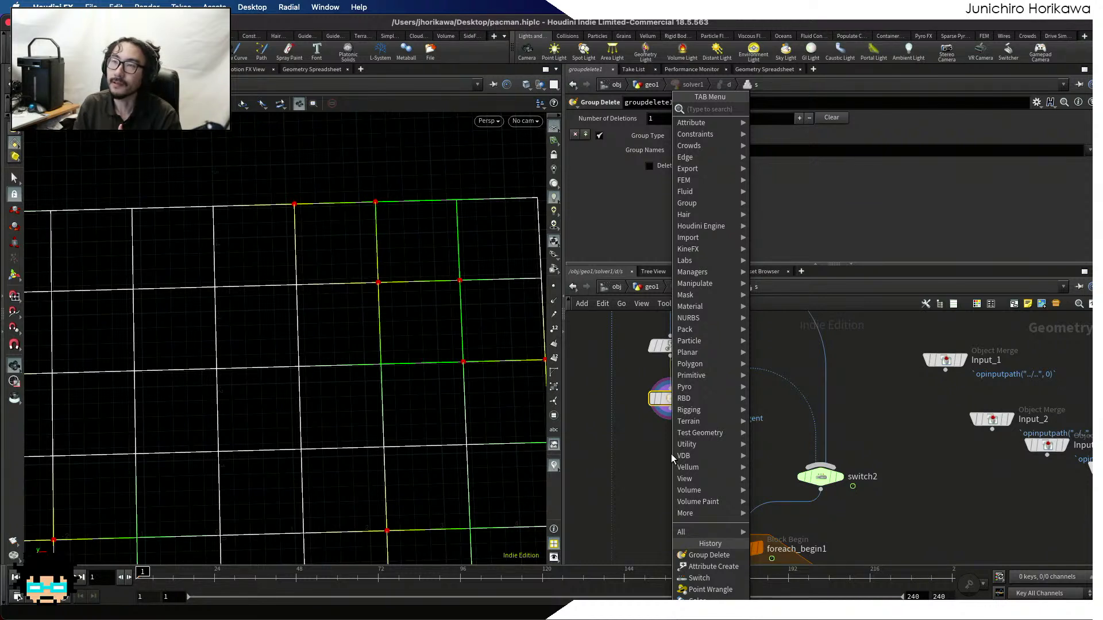
pyautogui.click(1089, 150)
pyautogui.click(1078, 242)
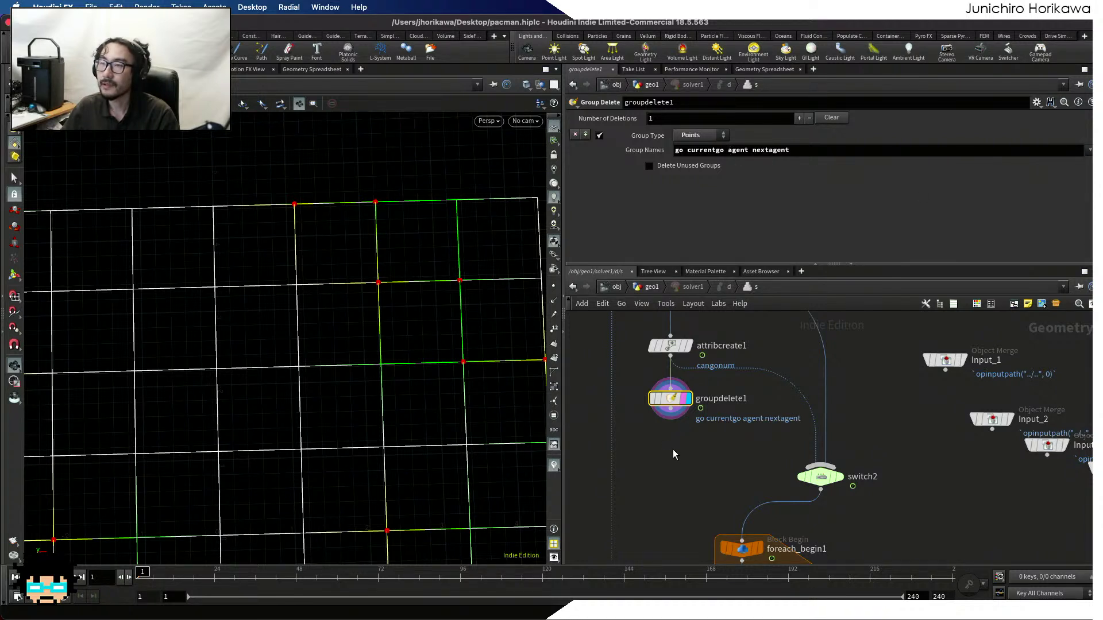
# Remove nextagent from groupdelete1's group names, leaving go, currentgo and agent
pyautogui.press('Tab')
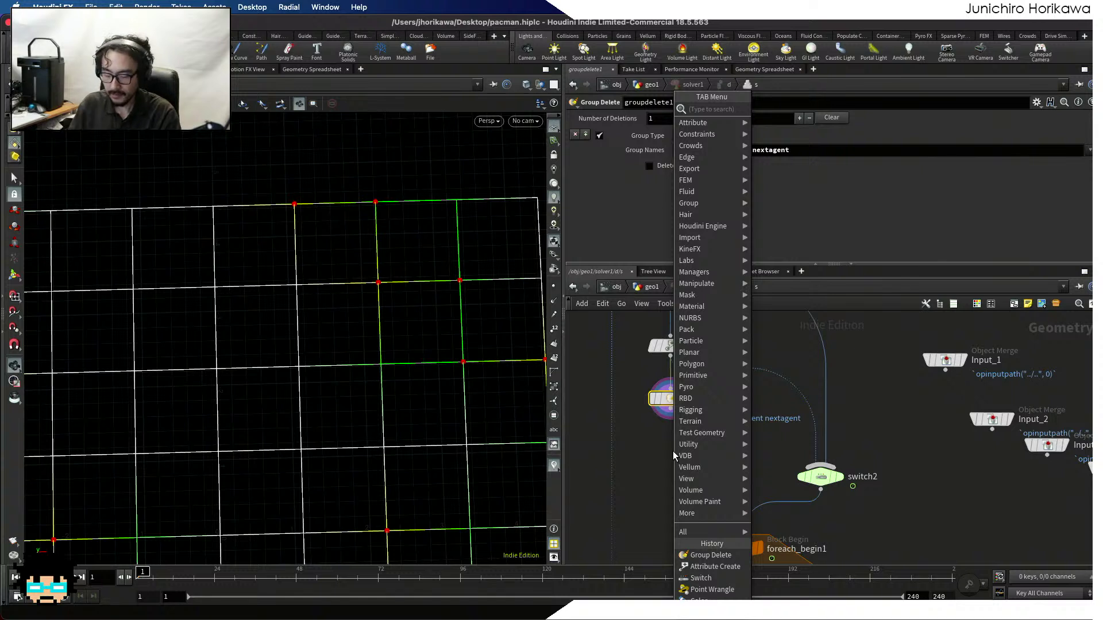
pyautogui.click(640, 436)
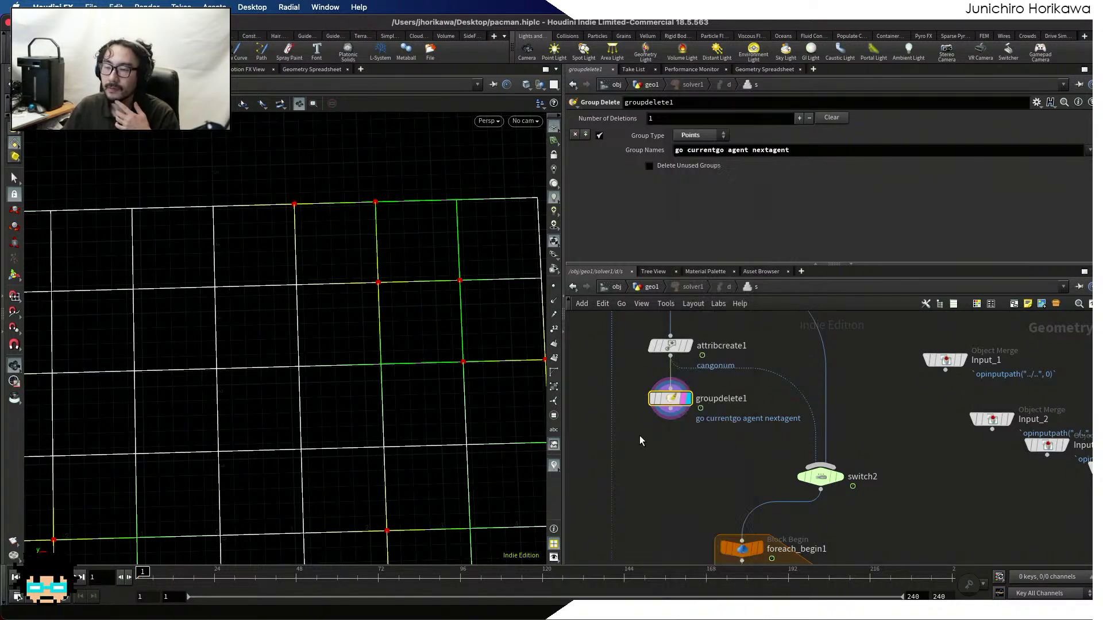
pyautogui.doubleClick(758, 149)
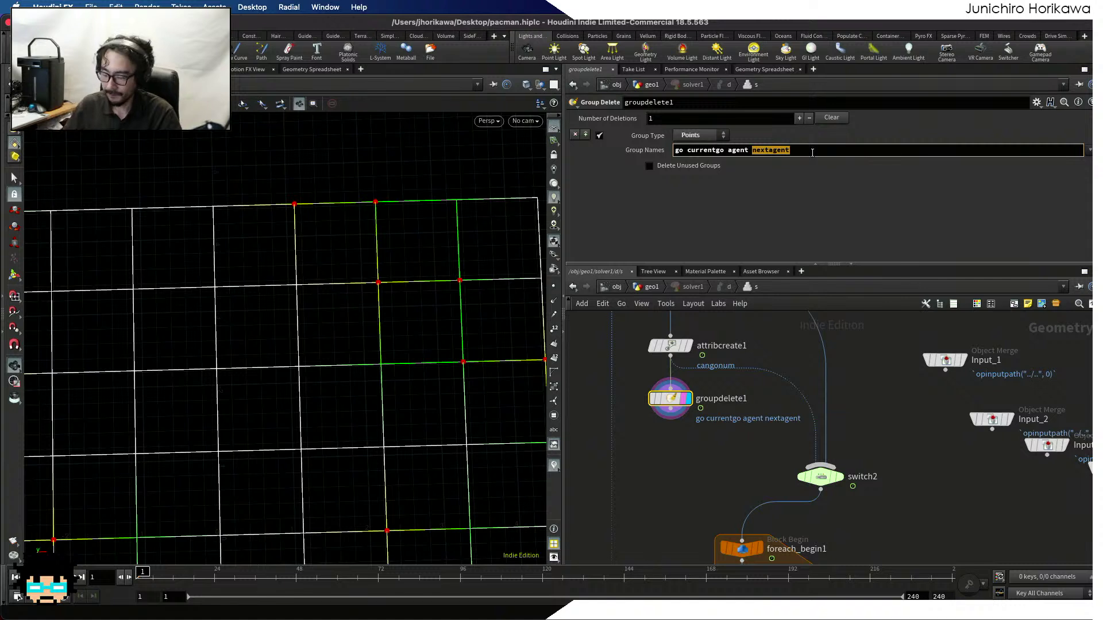
pyautogui.press('BackSpace')
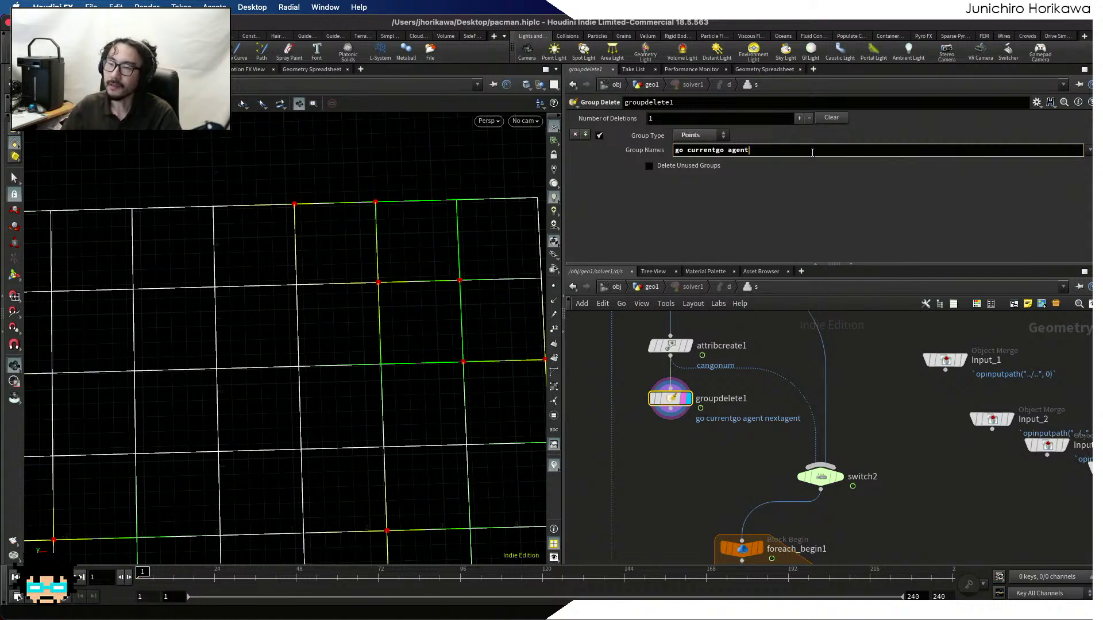
pyautogui.doubleClick(738, 150)
pyautogui.click(738, 150)
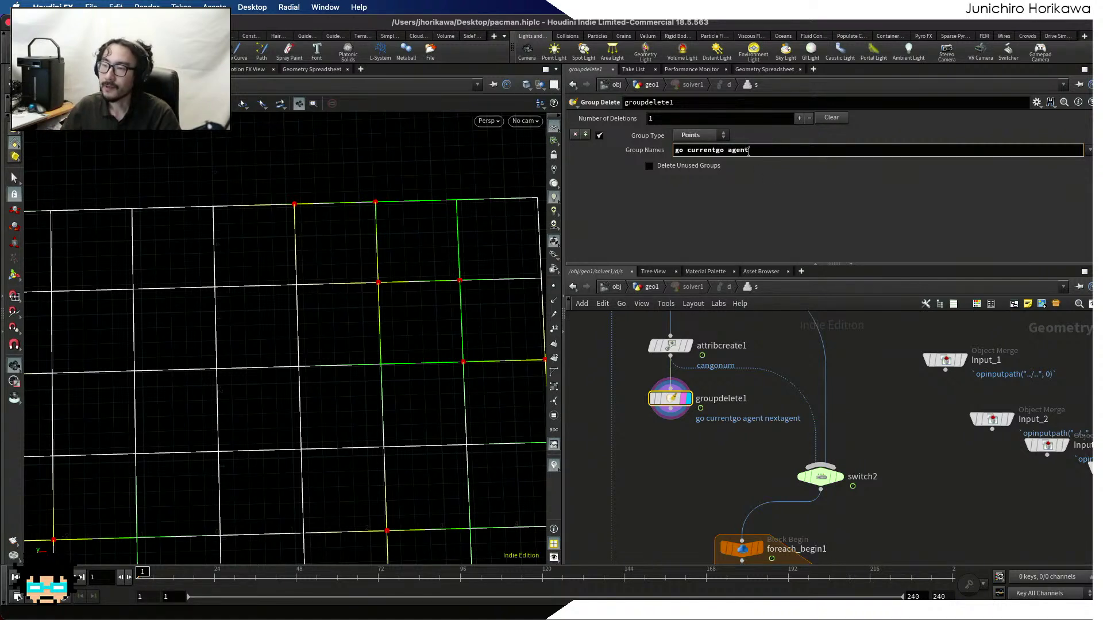
pyautogui.doubleClick(730, 150)
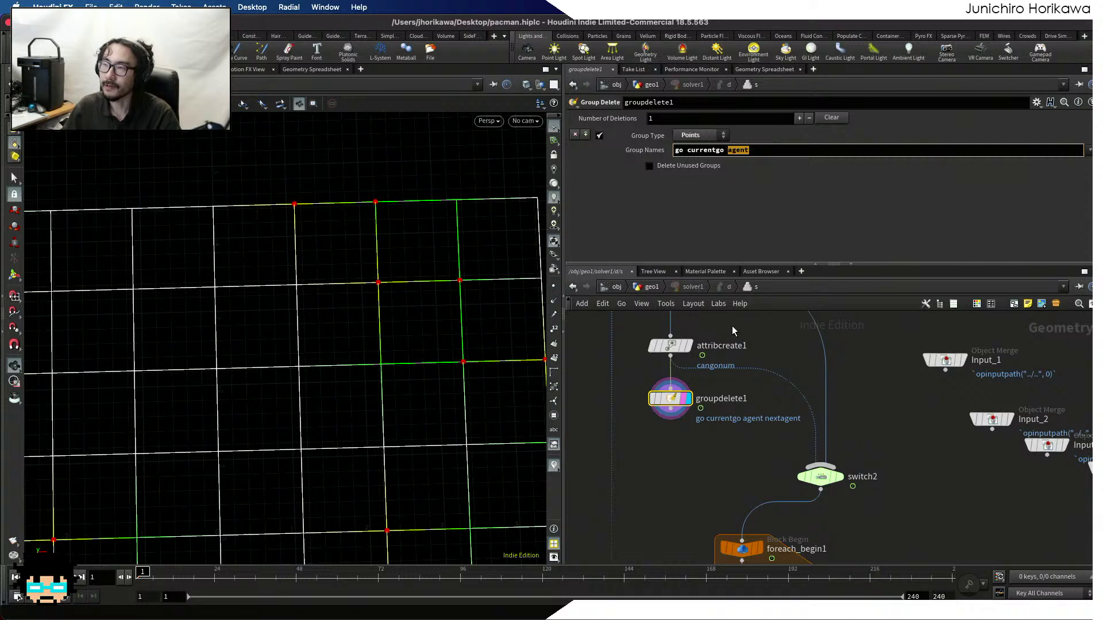
# Add a Point Wrangle below groupdelete1, wire groupdelete1 into it and limit it to the nextagent group
pyautogui.press('Tab')
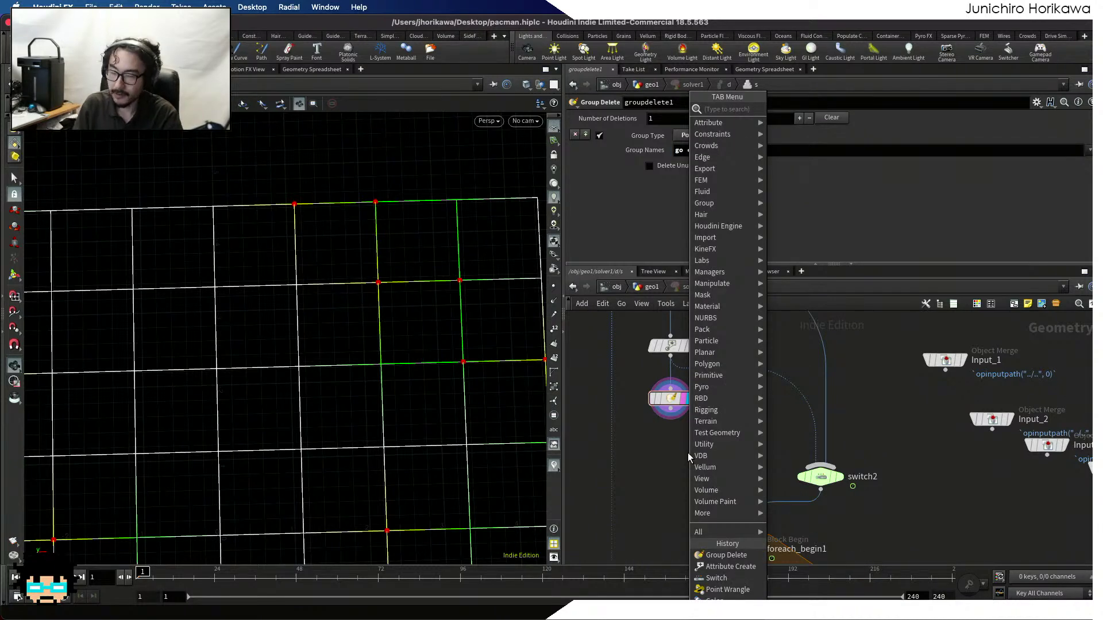
pyautogui.write('pointw')
pyautogui.press('Return')
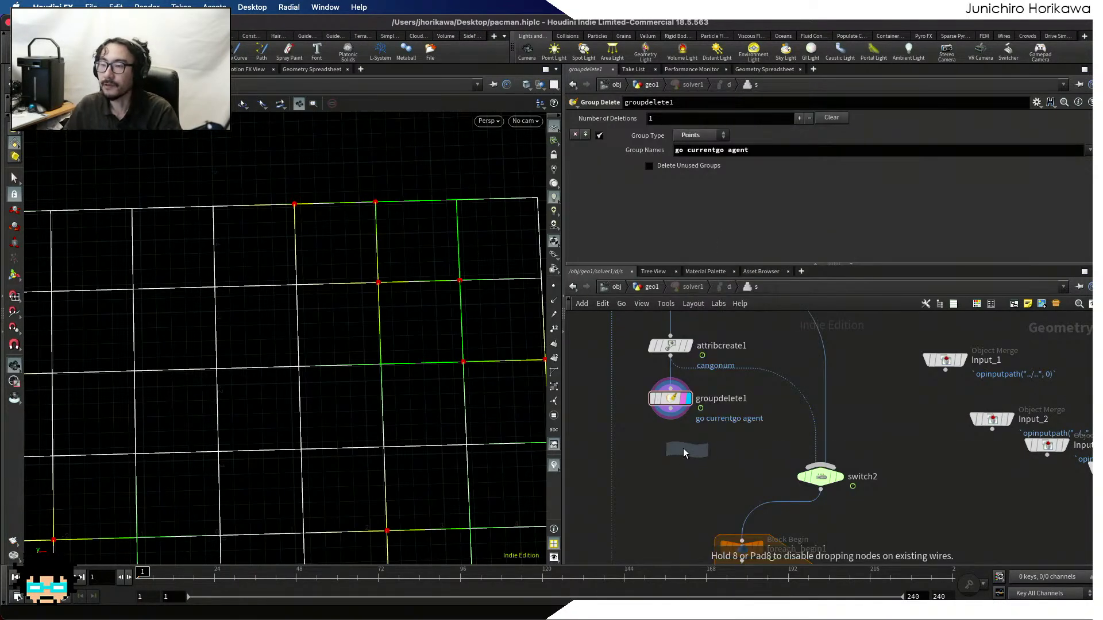
pyautogui.click(673, 445)
pyautogui.scroll(2, 673, 445)
pyautogui.moveTo(669, 397); pyautogui.dragTo(650, 430)
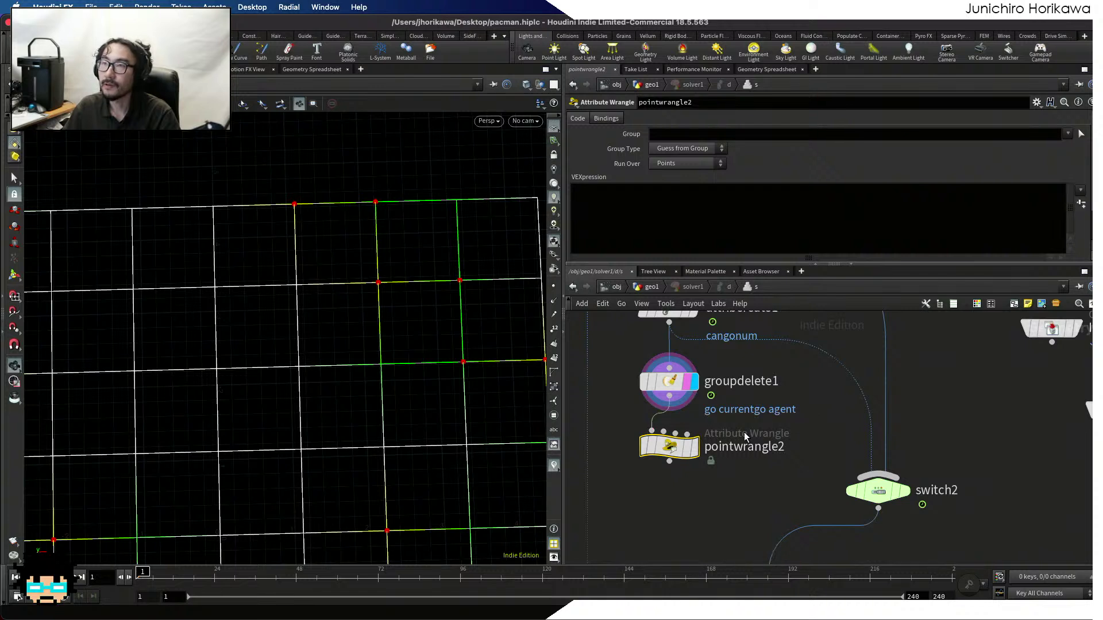
pyautogui.click(689, 132)
pyautogui.write('nexta')
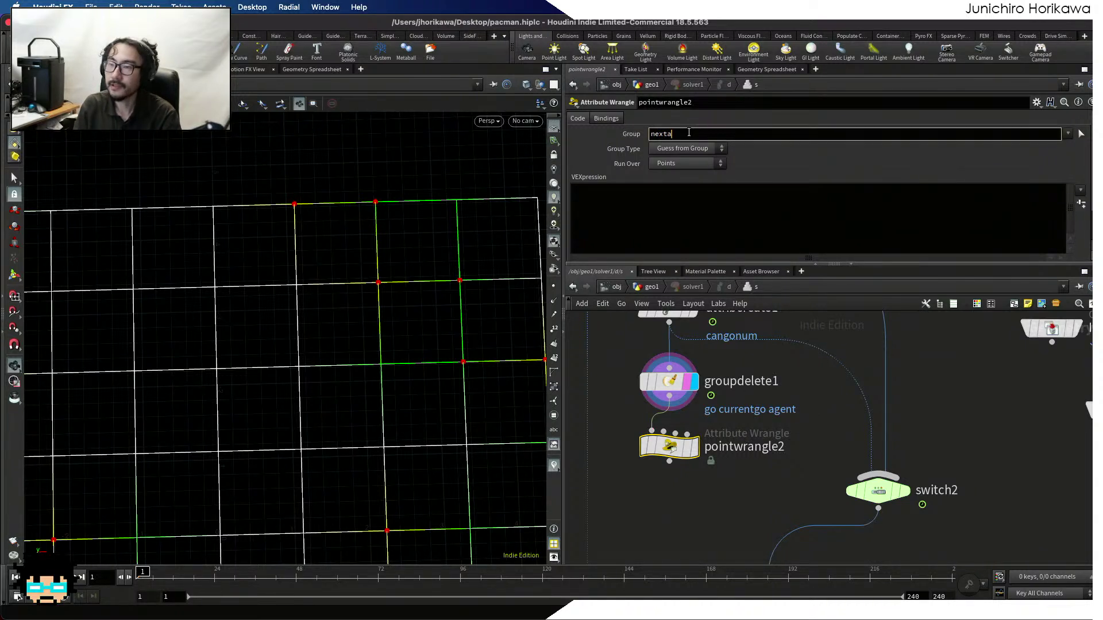
pyautogui.write('gent')
pyautogui.press('Return')
pyautogui.click(665, 193)
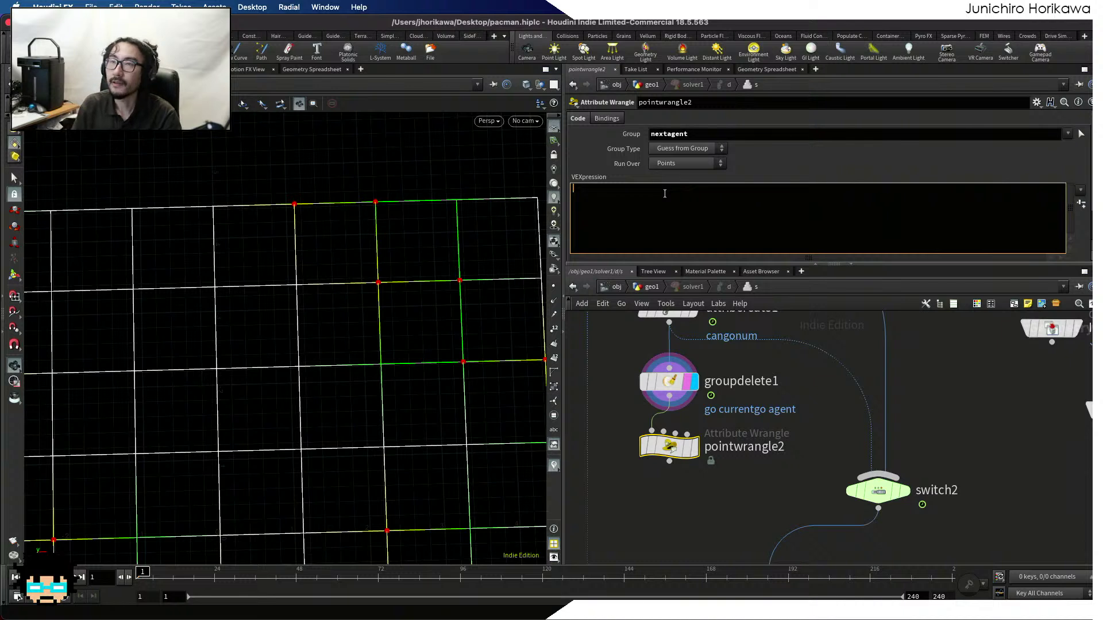
pyautogui.write('setpointgroup(0')
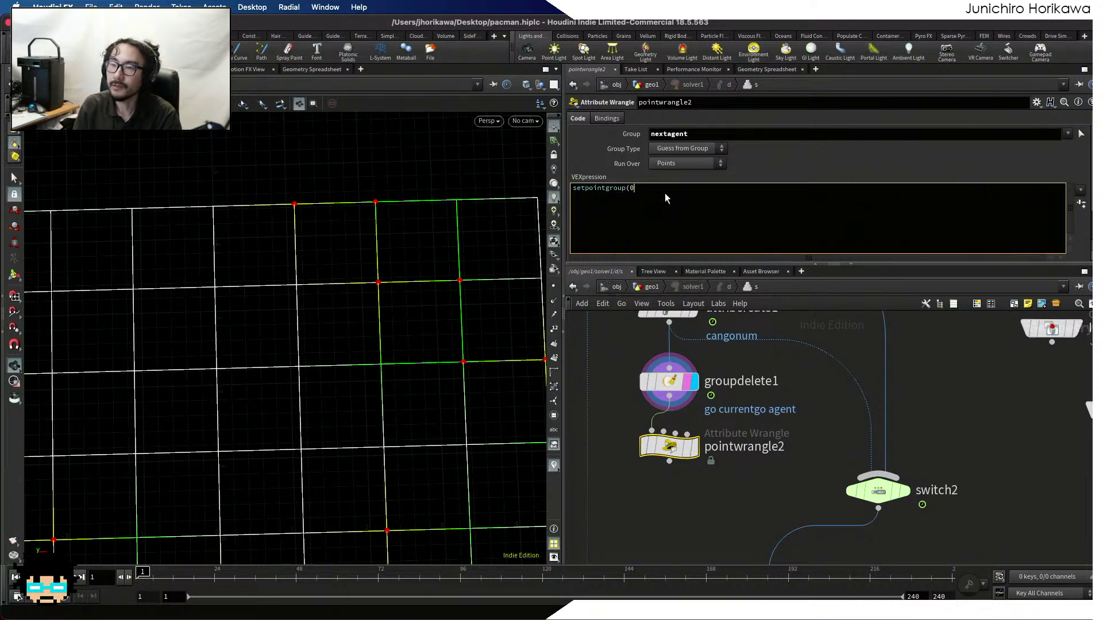
pyautogui.write(', "agetn"')
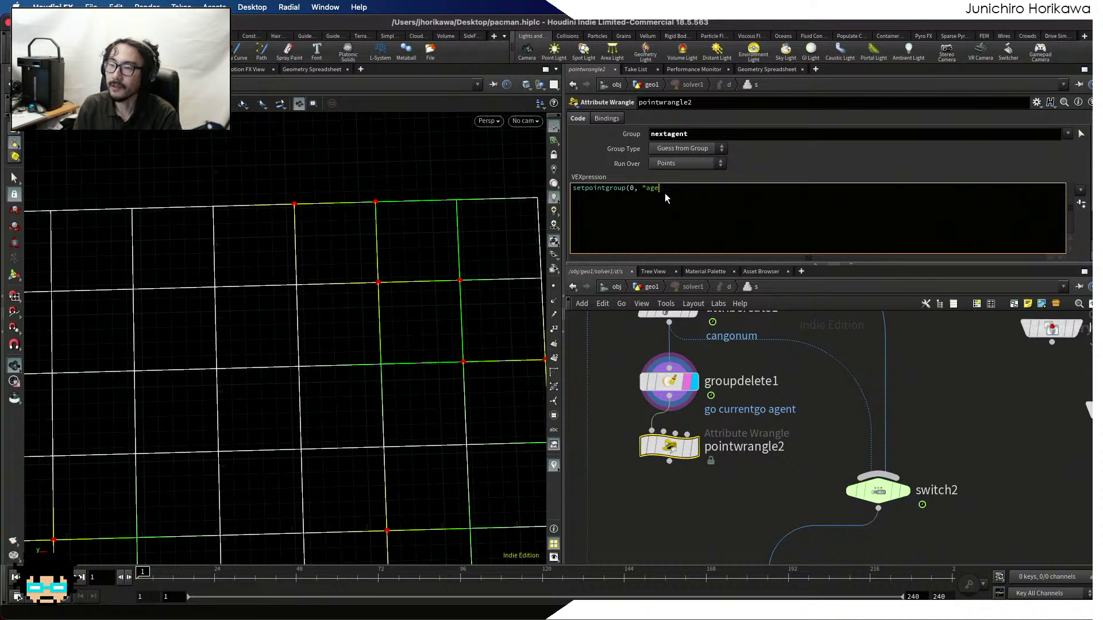
pyautogui.moveTo(694, 134); pyautogui.dragTo(636, 133)
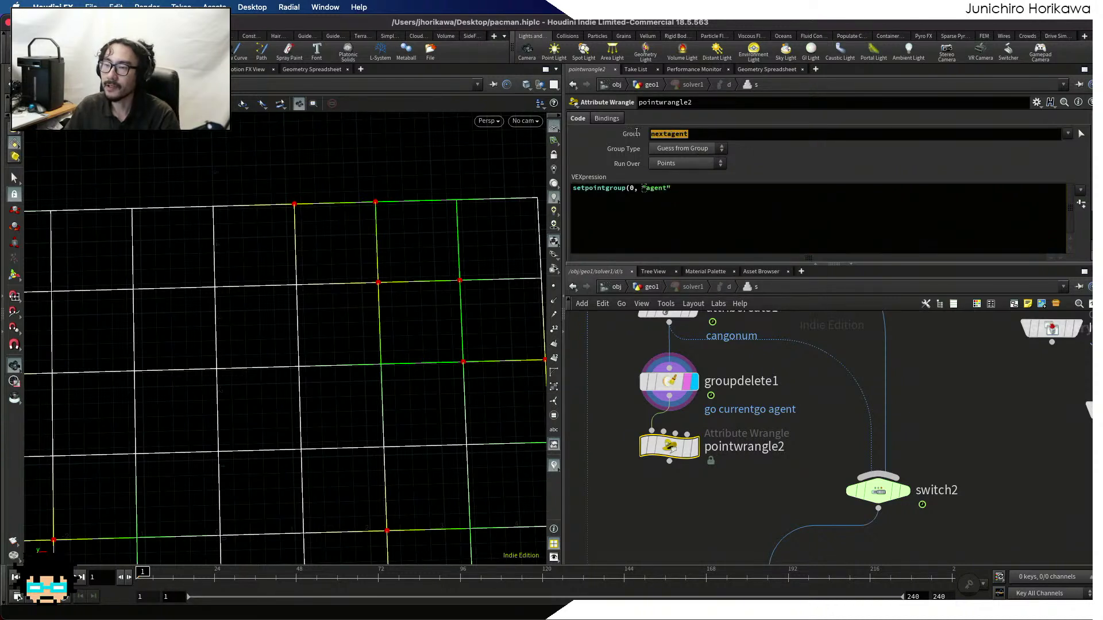
pyautogui.click(683, 190)
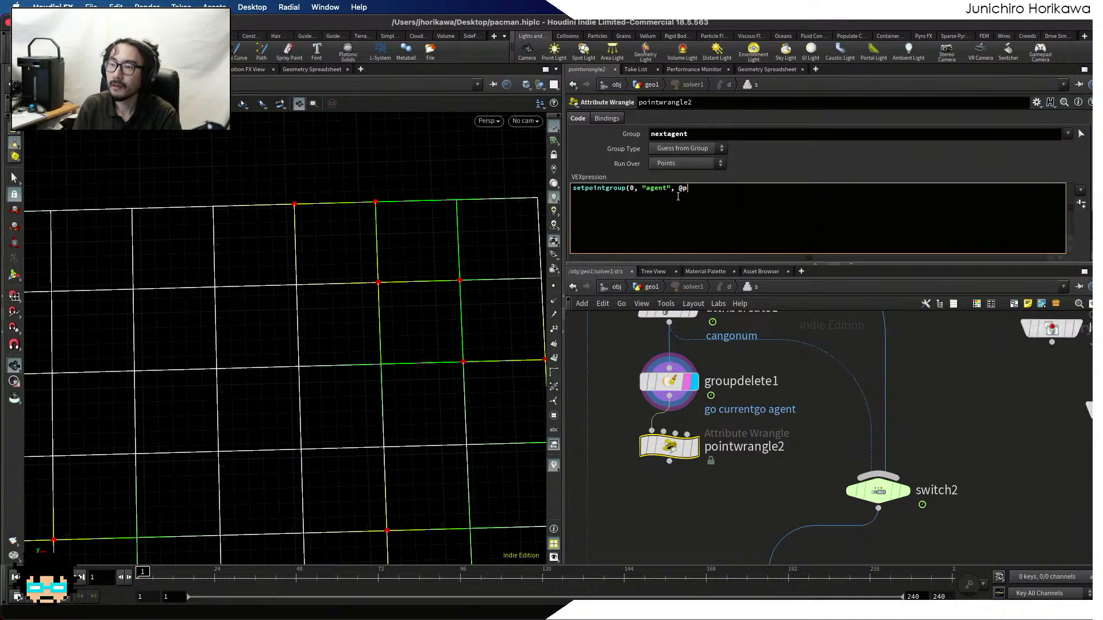
pyautogui.write('tnum, 1);')
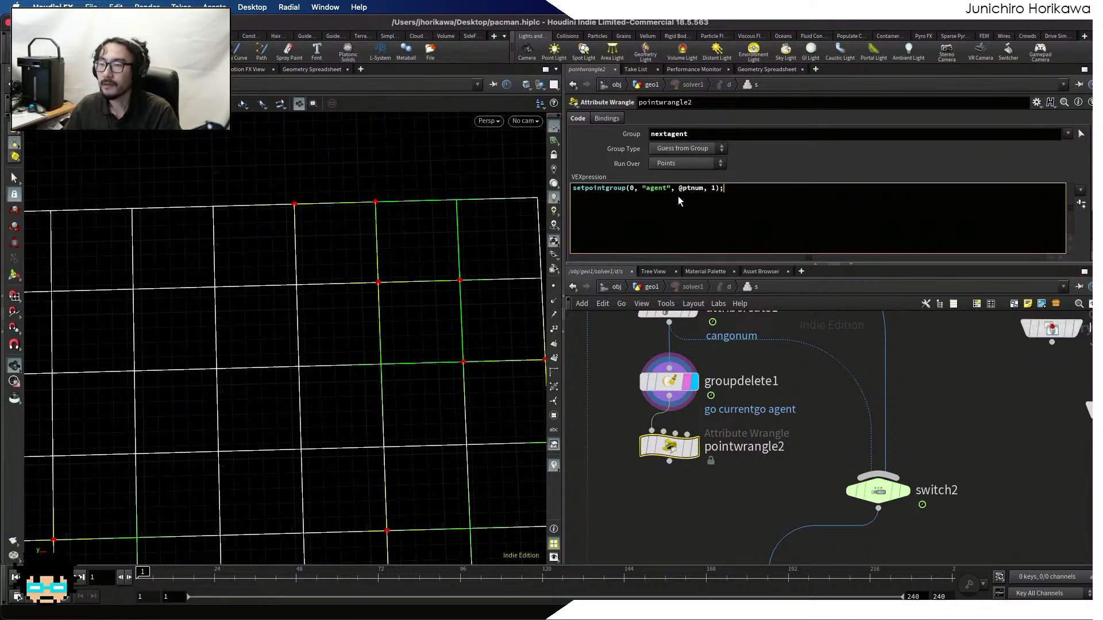
pyautogui.click(687, 190)
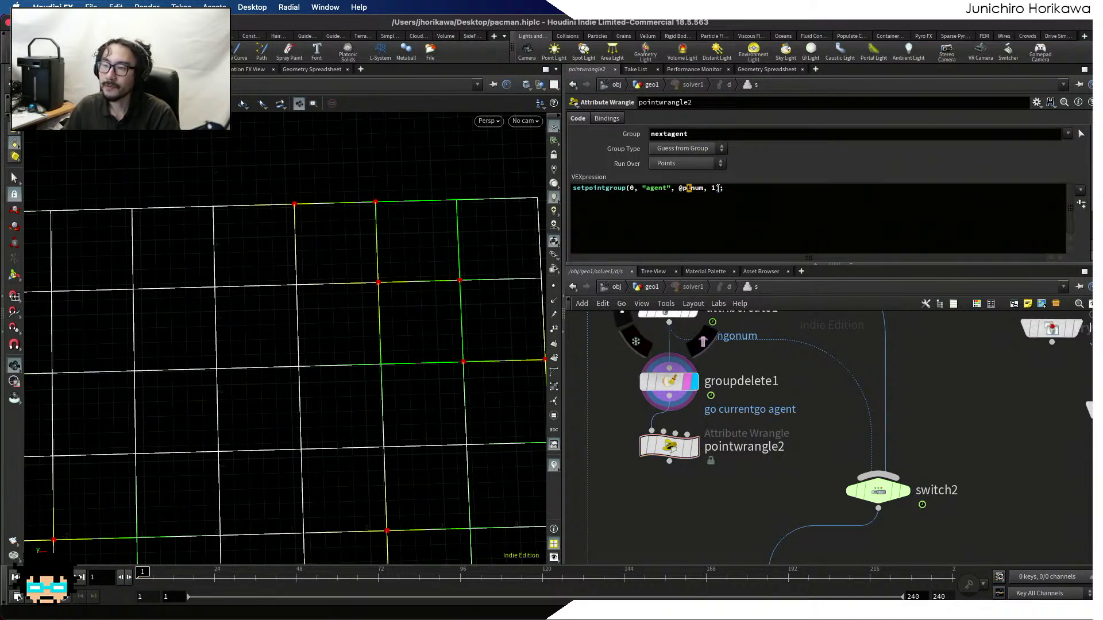
pyautogui.click(718, 207)
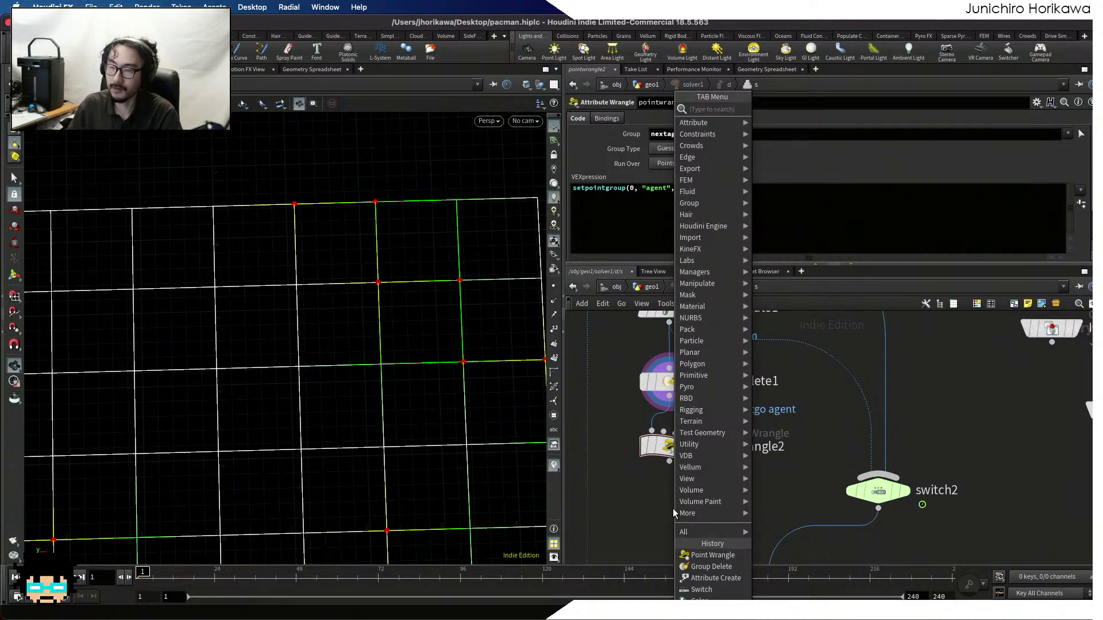
# Add a second Group Delete node below the nextagent wrangle and wire the wrangle into it
pyautogui.write('group dele')
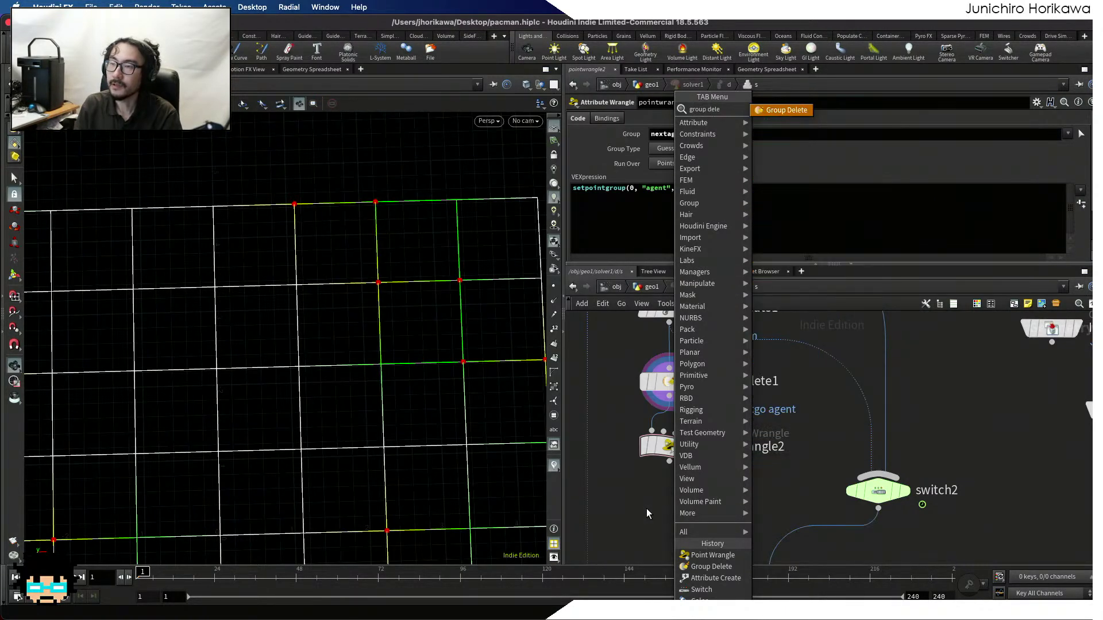
pyautogui.press('Return')
pyautogui.click(690, 501)
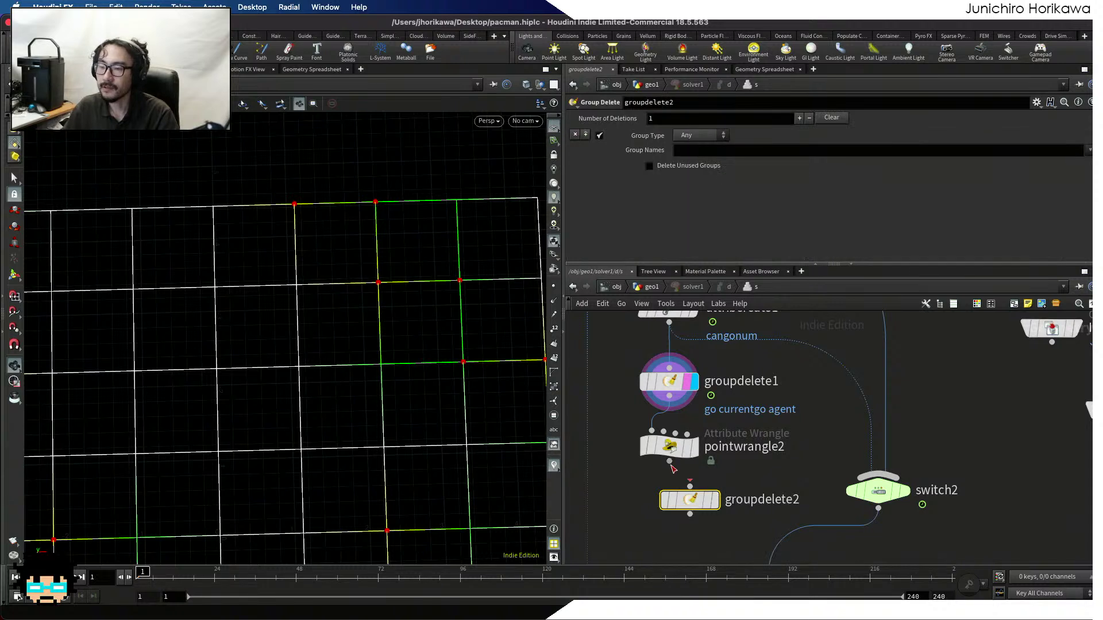
# Rename the wrangle between the two Group Delete nodes as transfer_agent
pyautogui.doubleClick(740, 448)
pyautogui.write('transer')
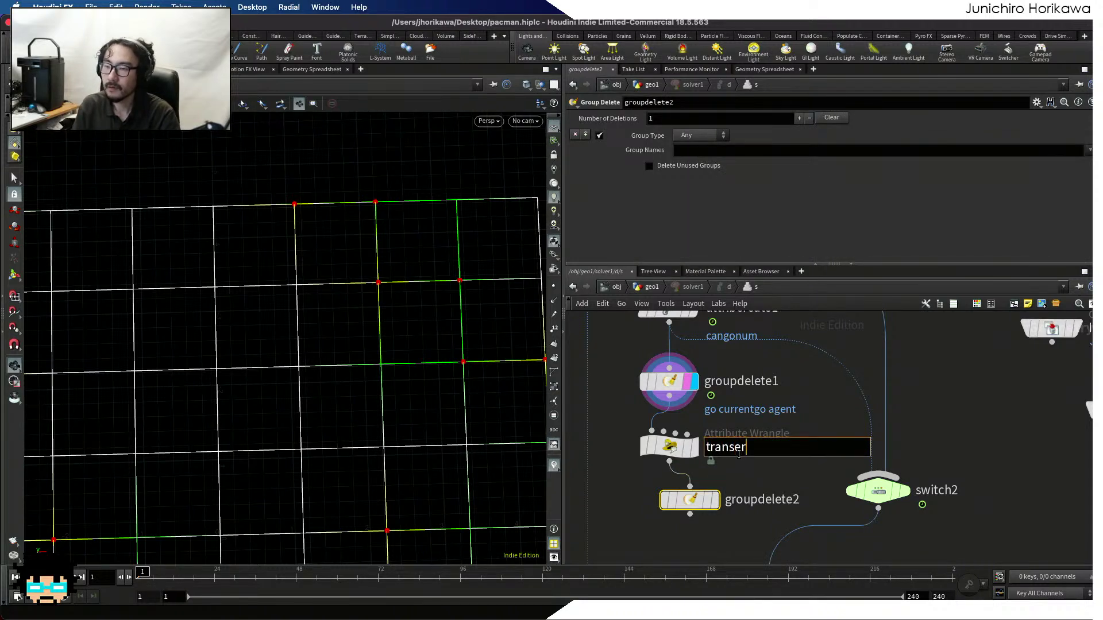
pyautogui.press('BackSpace')
pyautogui.press('BackSpace')
pyautogui.write('fer_agent')
pyautogui.press('Return')
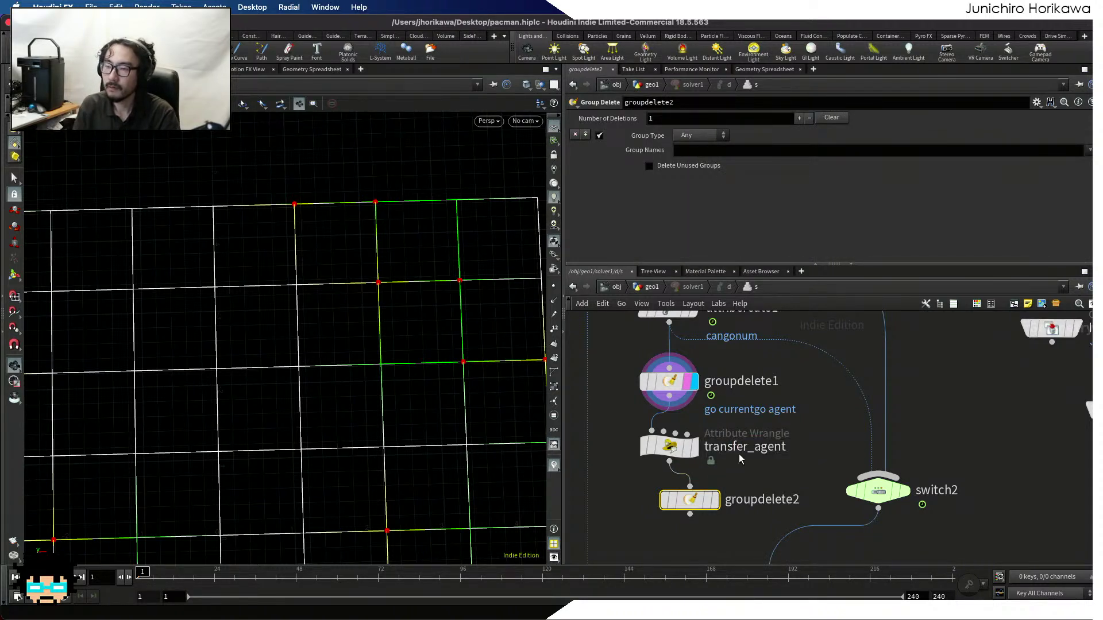
# Set groupdelete2 to delete the nextagent group with group type Points, align it under transfer_agent and display its result
pyautogui.moveTo(689, 499); pyautogui.dragTo(679, 502)
pyautogui.click(702, 148)
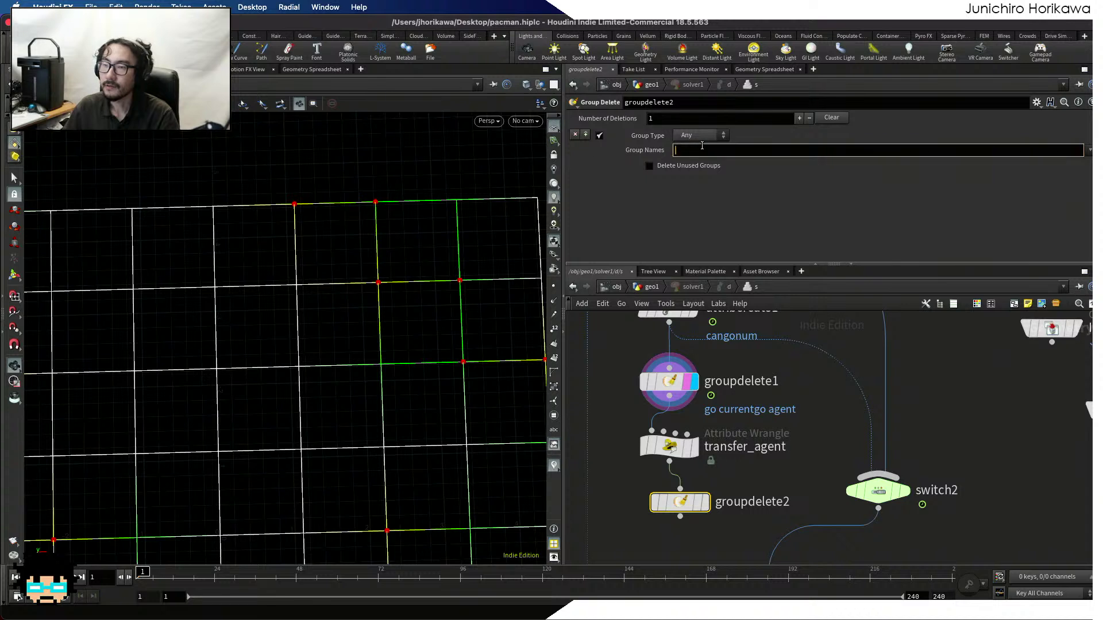
pyautogui.write('nextagent')
pyautogui.press('Return')
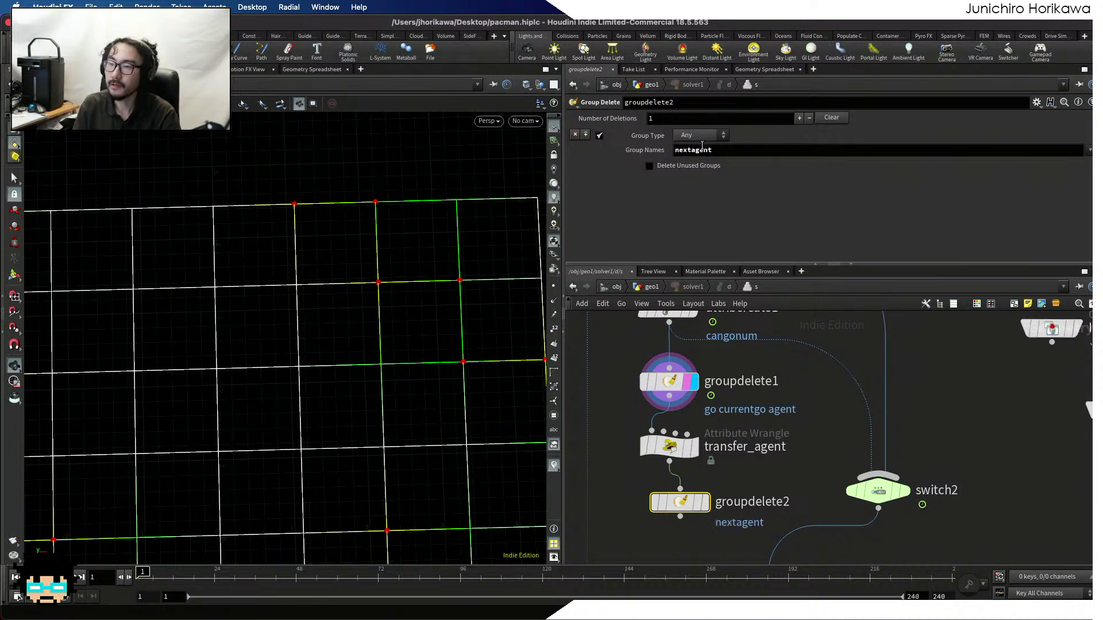
pyautogui.click(702, 504)
pyautogui.moveTo(679, 503); pyautogui.dragTo(669, 503)
pyautogui.click(693, 135)
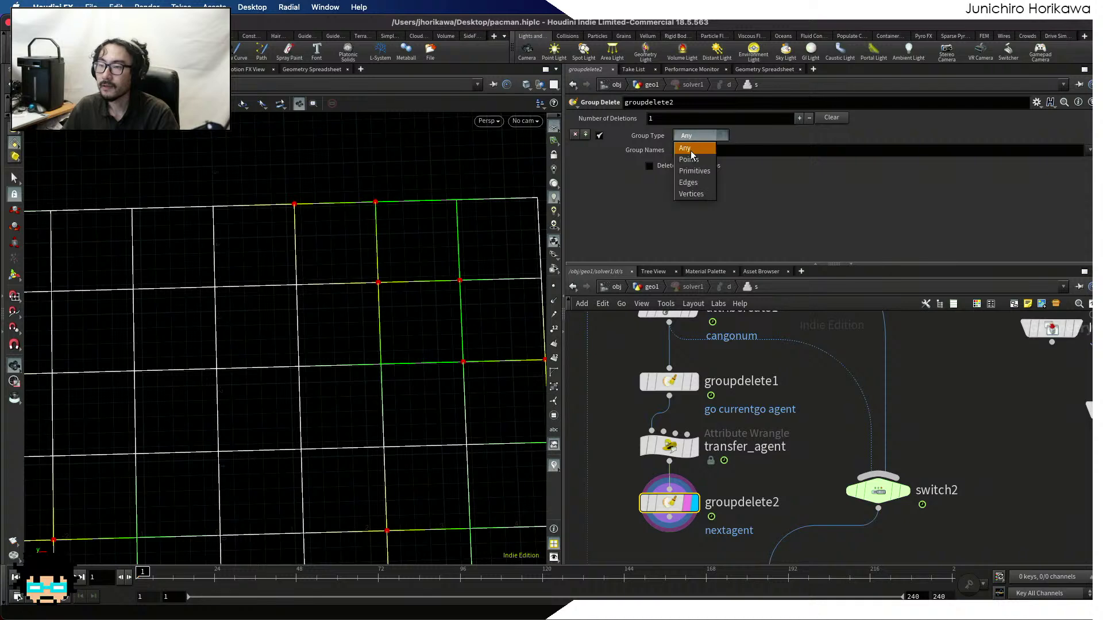
pyautogui.click(692, 165)
# Insert a Point Wrangle between Prev_Frame and attribcreate1 and limit it to the mover group
pyautogui.scroll(-5, 761, 377)
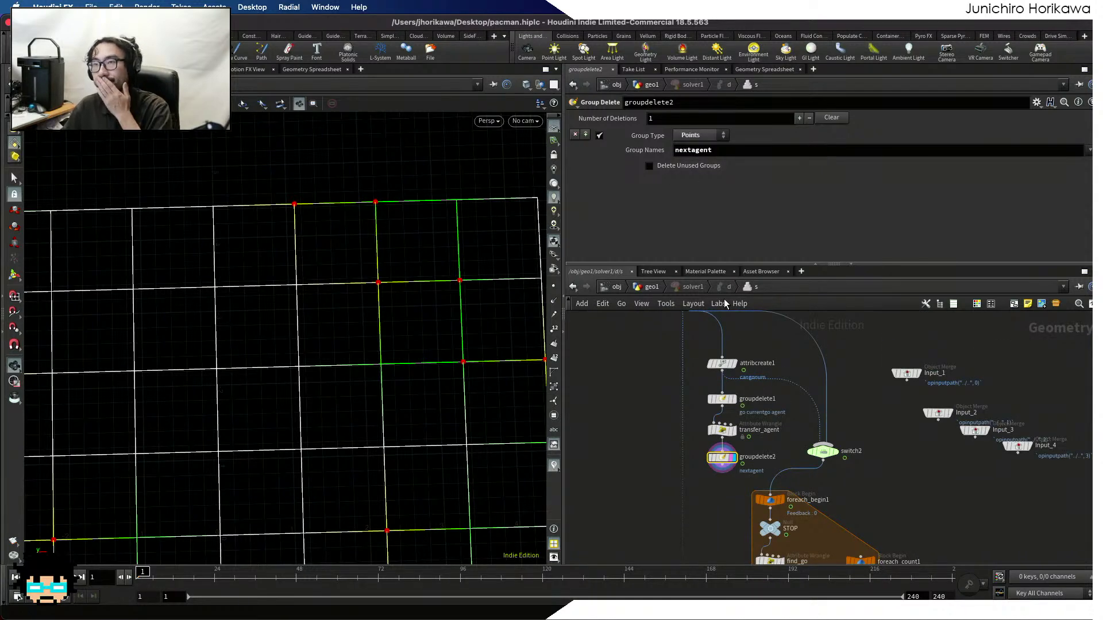
pyautogui.moveTo(743, 343); pyautogui.dragTo(749, 393, button='middle')
pyautogui.scroll(3, 746, 392)
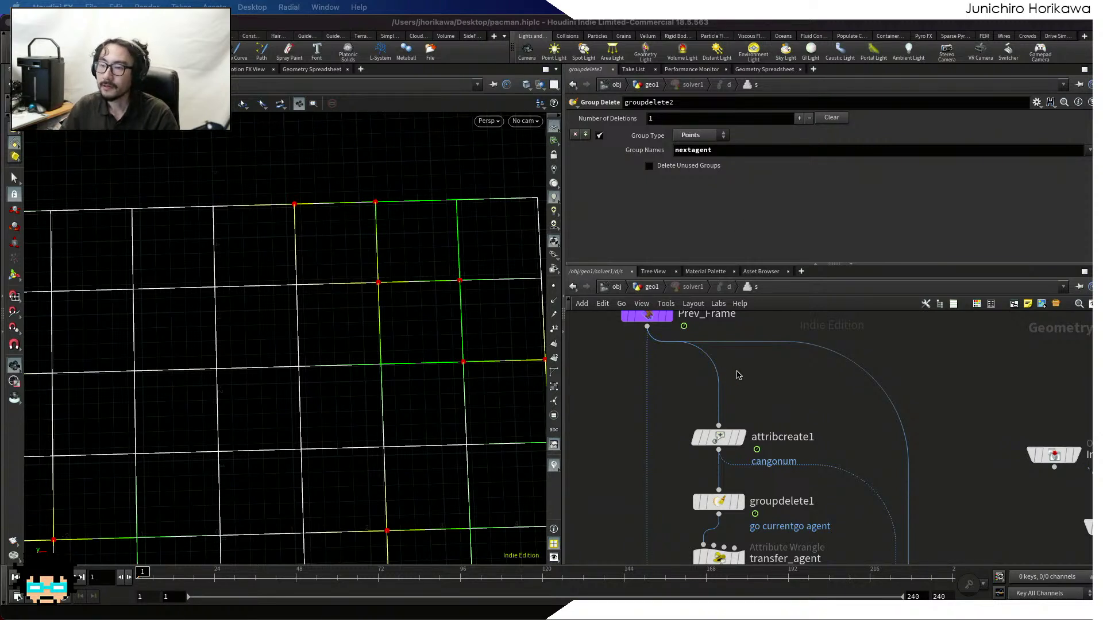
pyautogui.press('Tab')
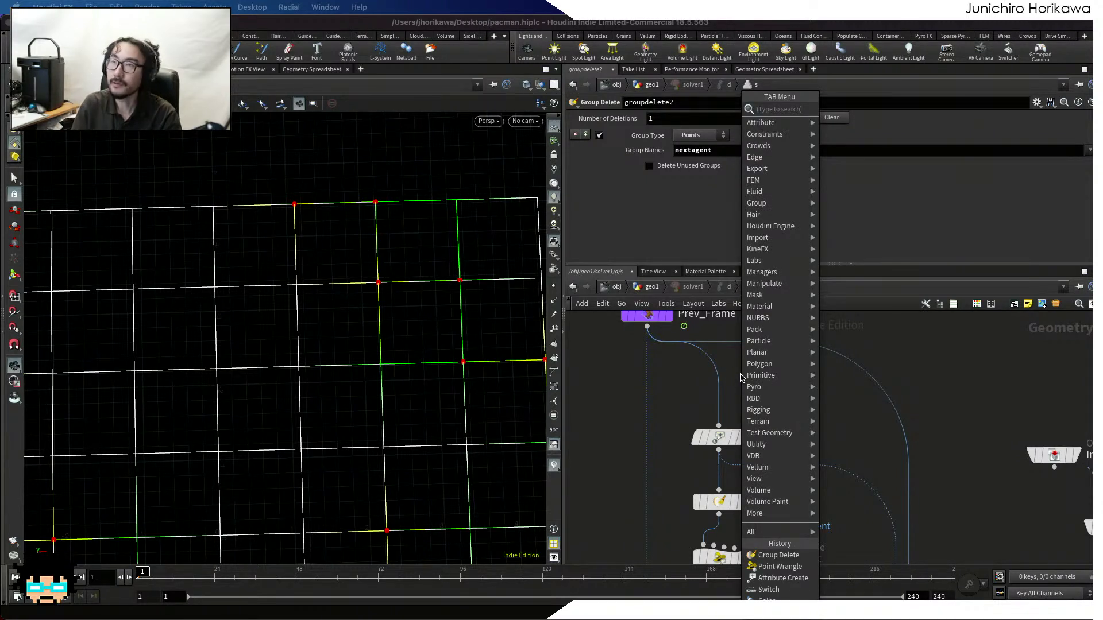
pyautogui.press('Escape')
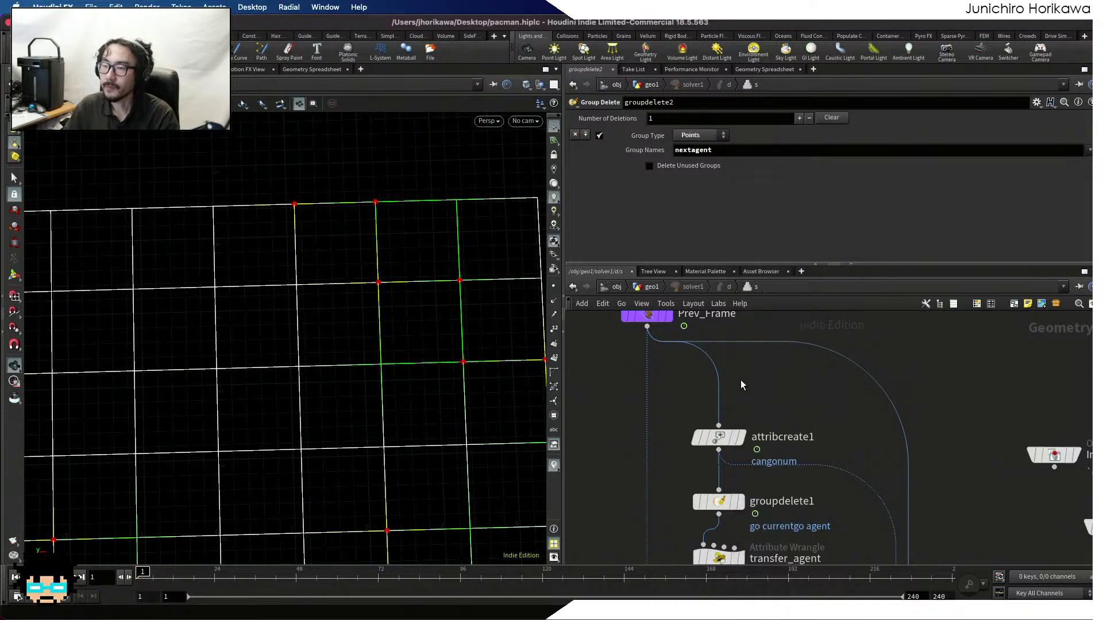
pyautogui.press('Tab')
pyautogui.write('pw')
pyautogui.press('Return')
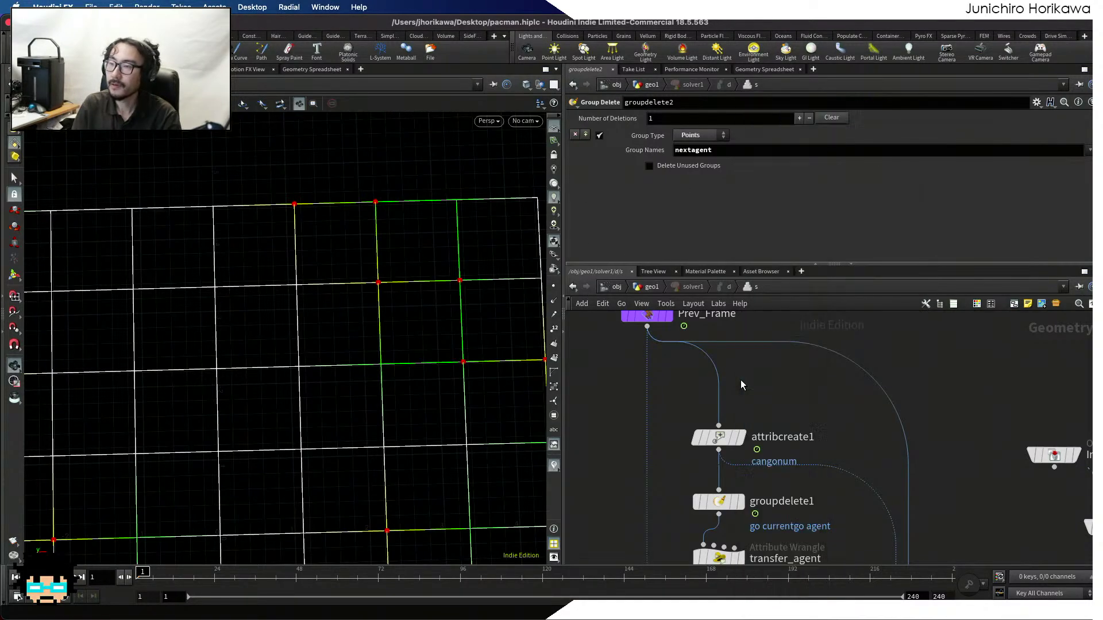
pyautogui.click(750, 375)
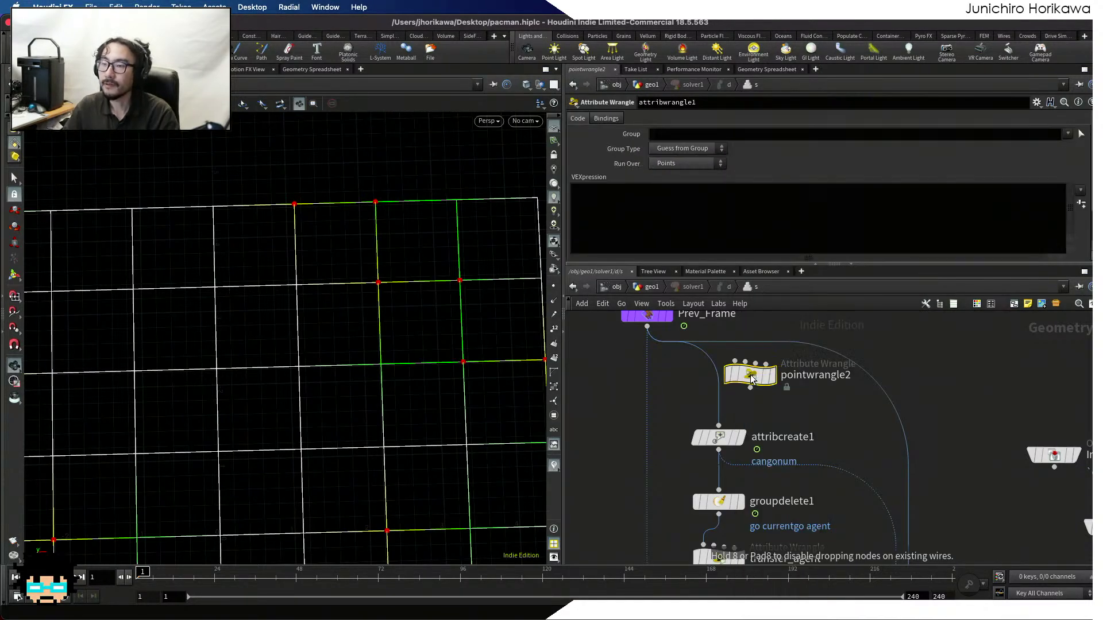
pyautogui.click(679, 132)
pyautogui.write('mover')
pyautogui.press('Return')
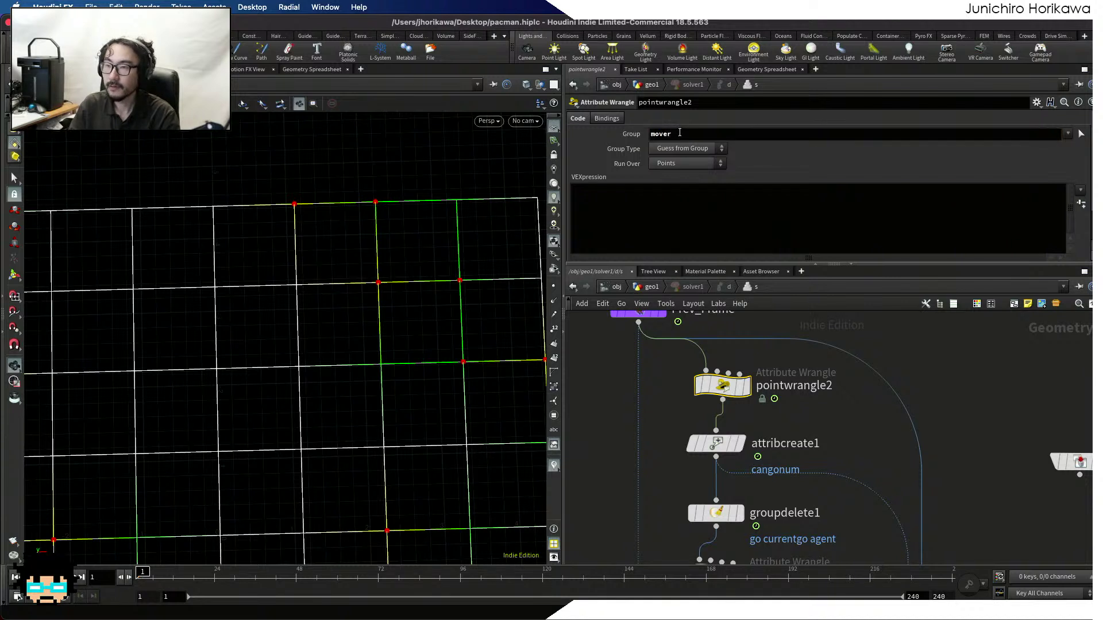
# Write the expression i@prev = i@current; in the new mover point wrangle
pyautogui.click(673, 195)
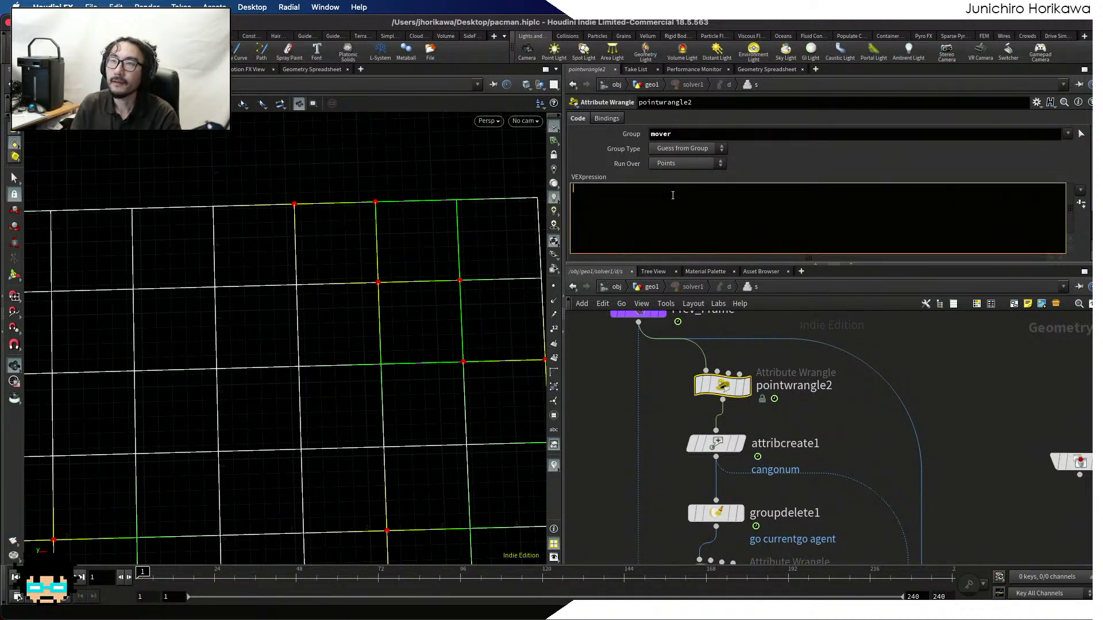
pyautogui.write('i@pre')
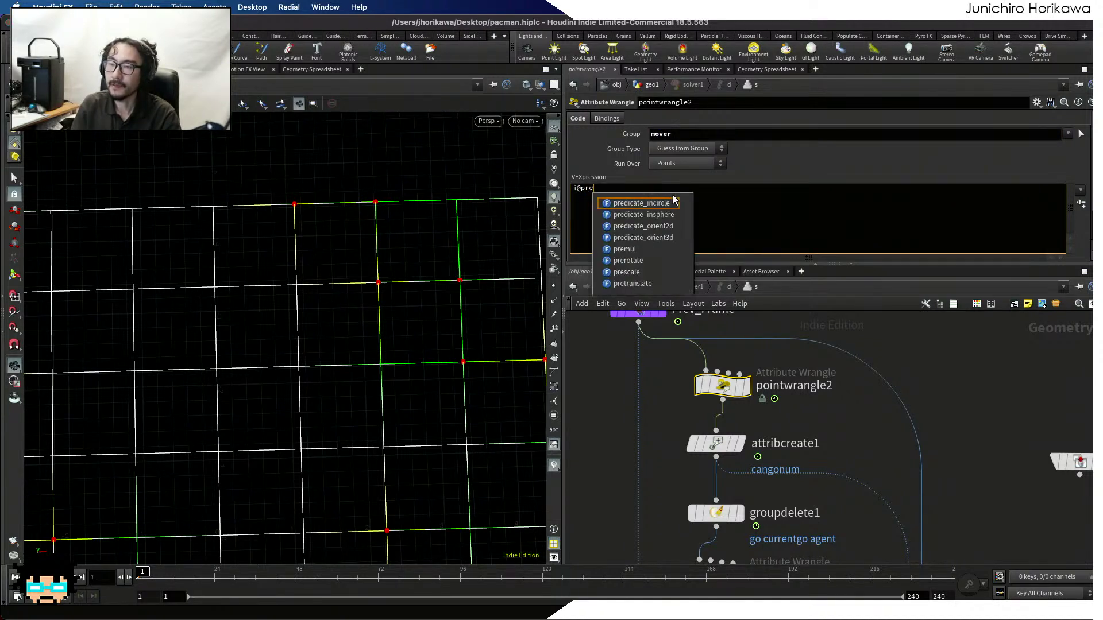
pyautogui.write('v = i@')
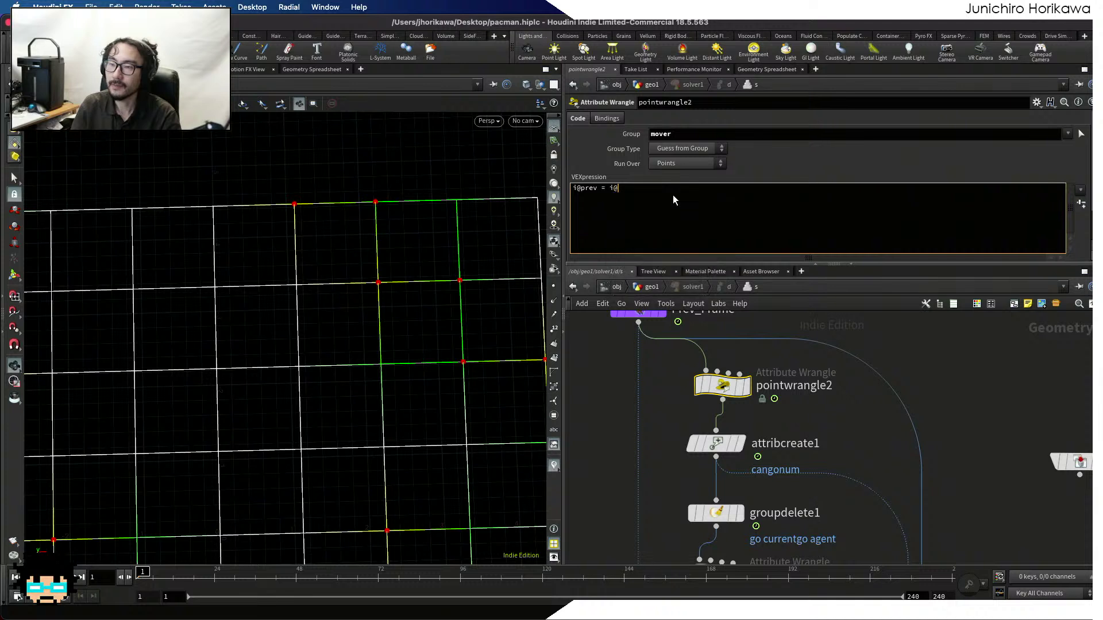
pyautogui.write('current;')
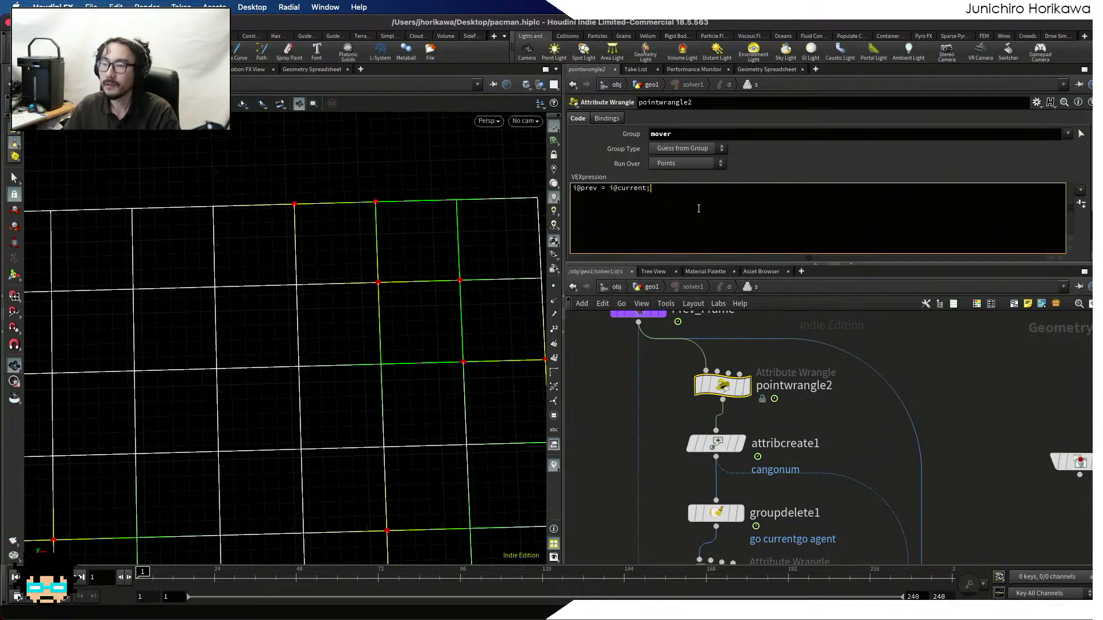
pyautogui.hotkey('ctrl', 'Return')
pyautogui.tripleClick(659, 194)
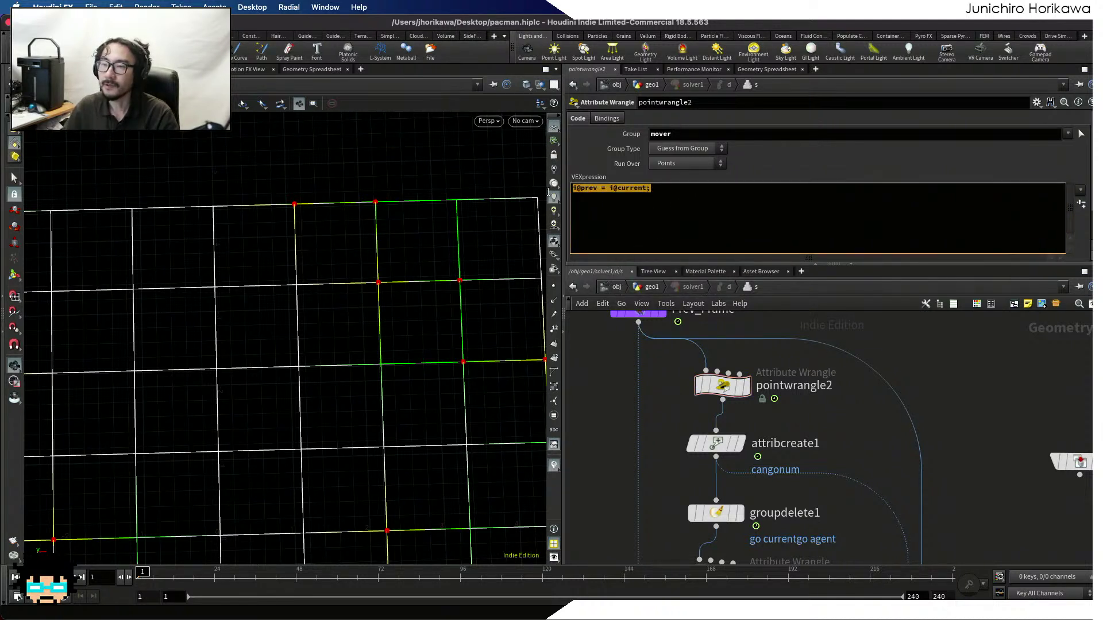
pyautogui.scroll(-10, 738, 442)
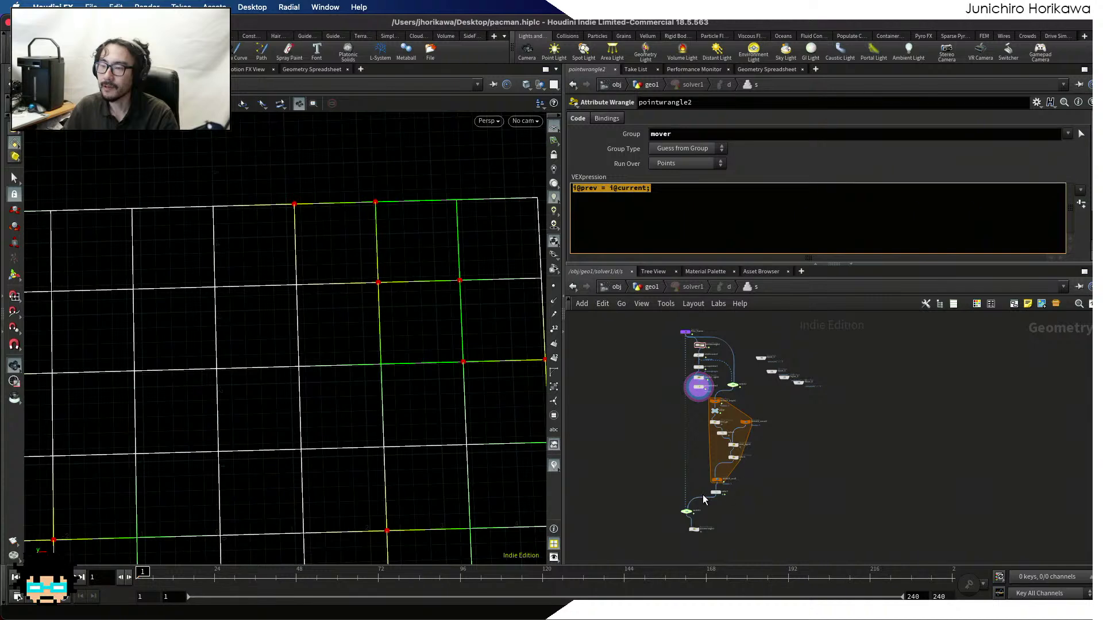
pyautogui.scroll(10, 705, 354)
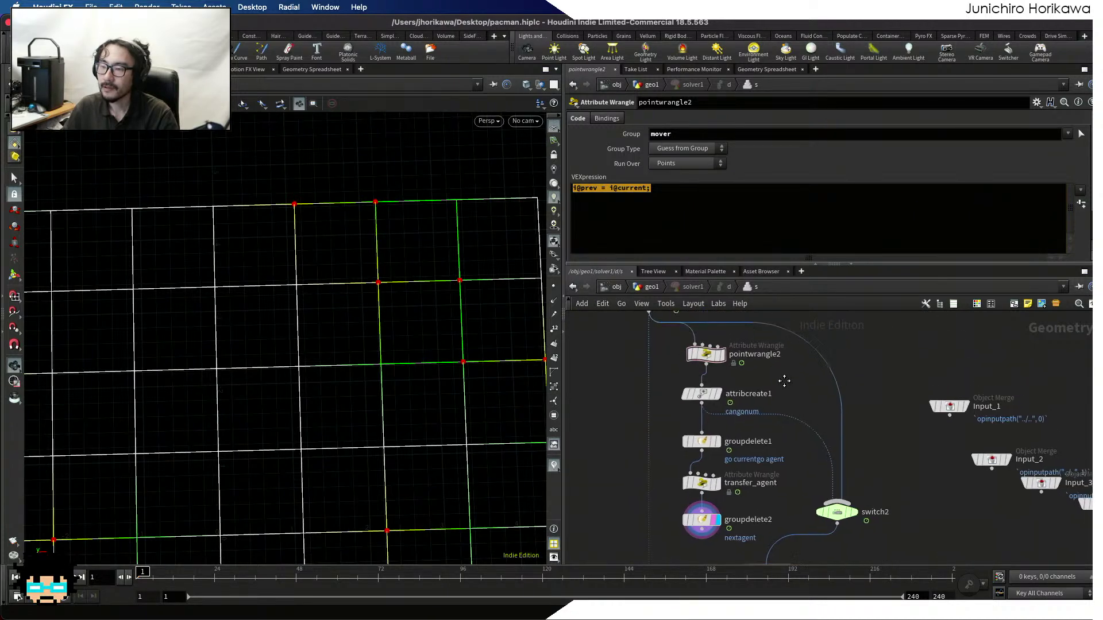
pyautogui.scroll(5, 670, 326)
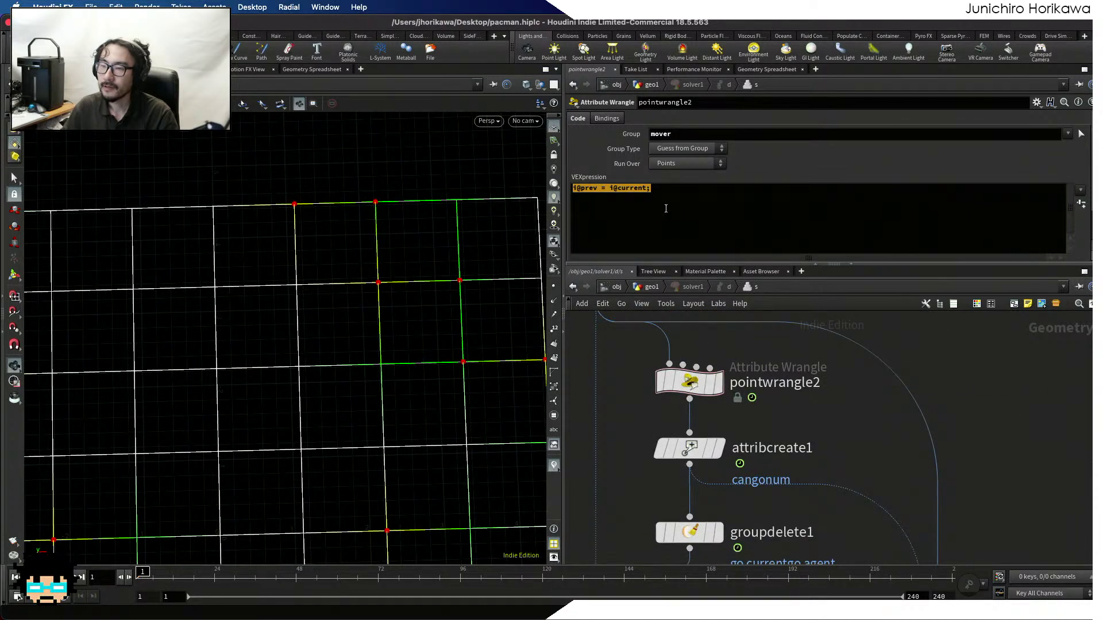
pyautogui.click(598, 189)
pyautogui.moveTo(598, 188); pyautogui.dragTo(573, 189)
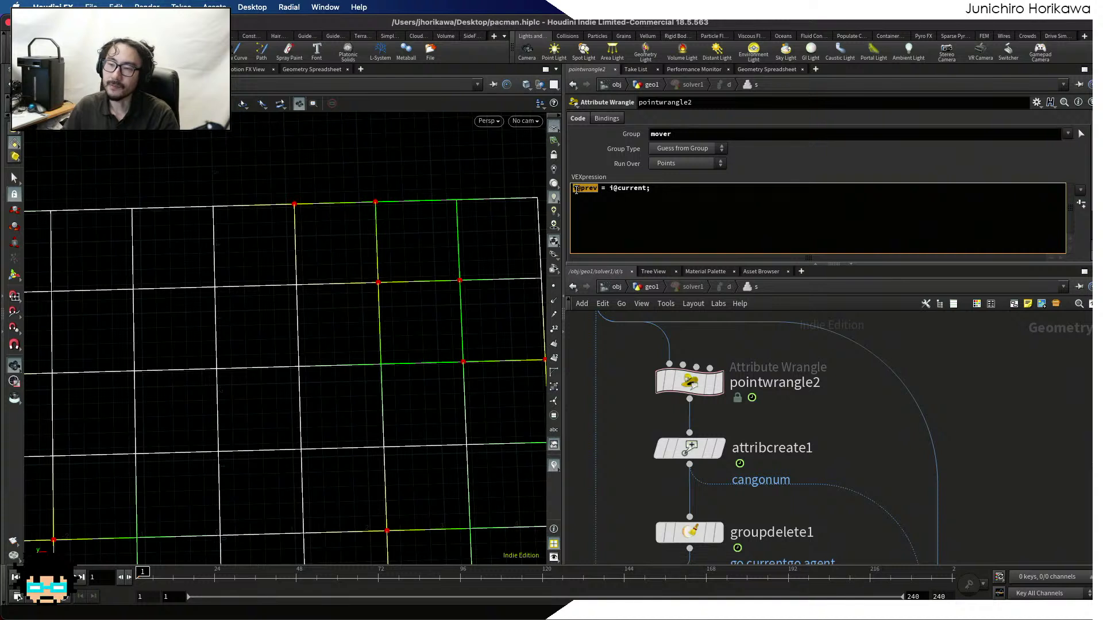
pyautogui.click(606, 190)
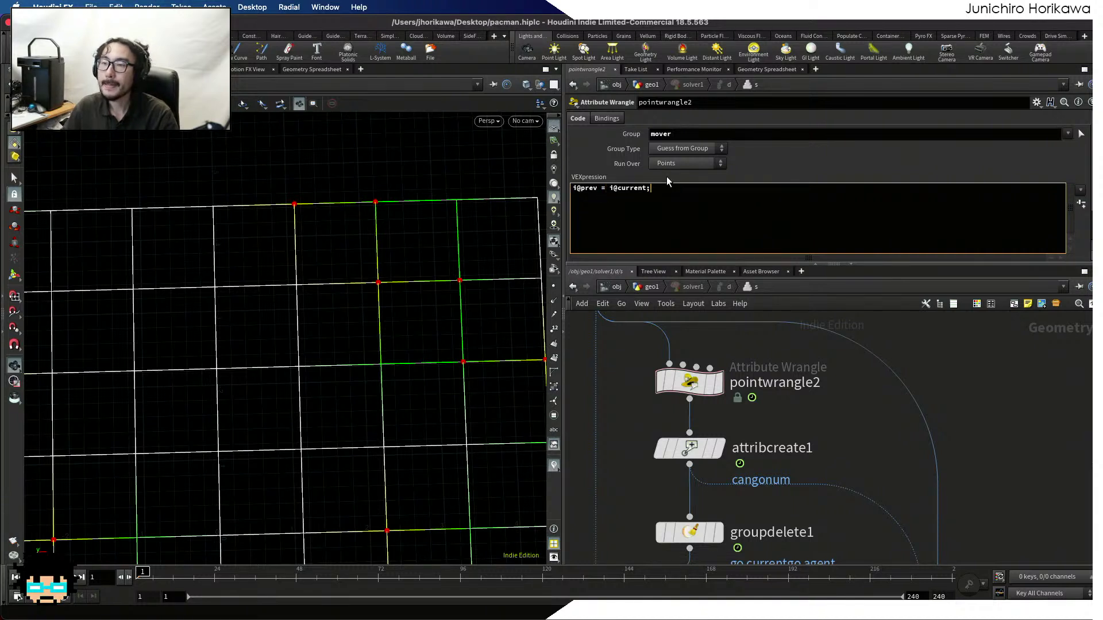
# Rename the wrangle above attribcreate1 as prev and save the scene
pyautogui.doubleClick(767, 383)
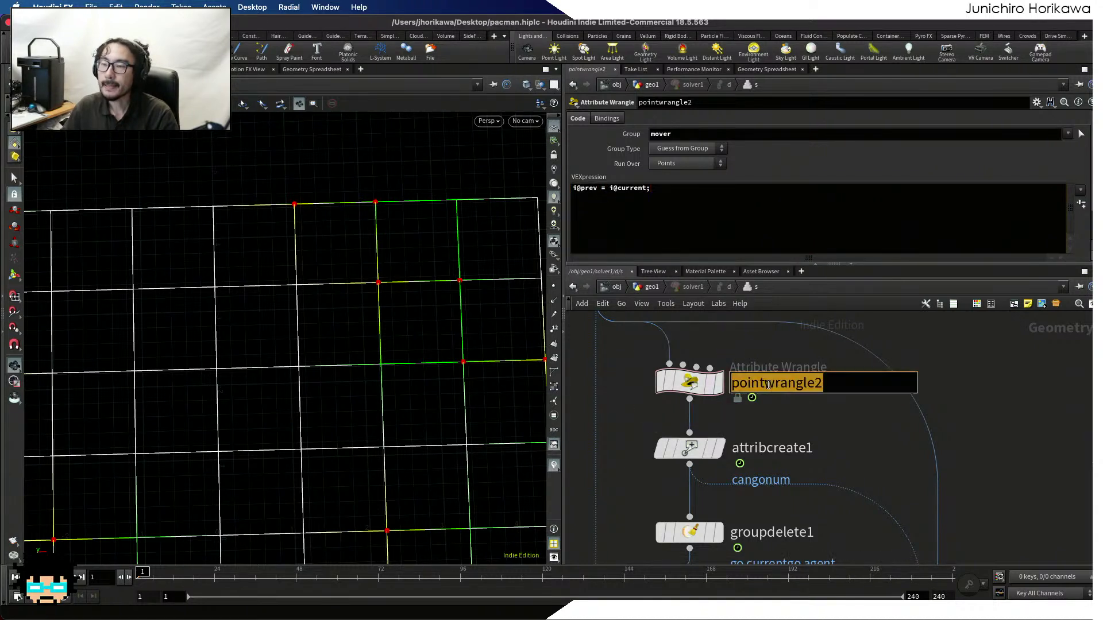
pyautogui.write('prev')
pyautogui.press('Return')
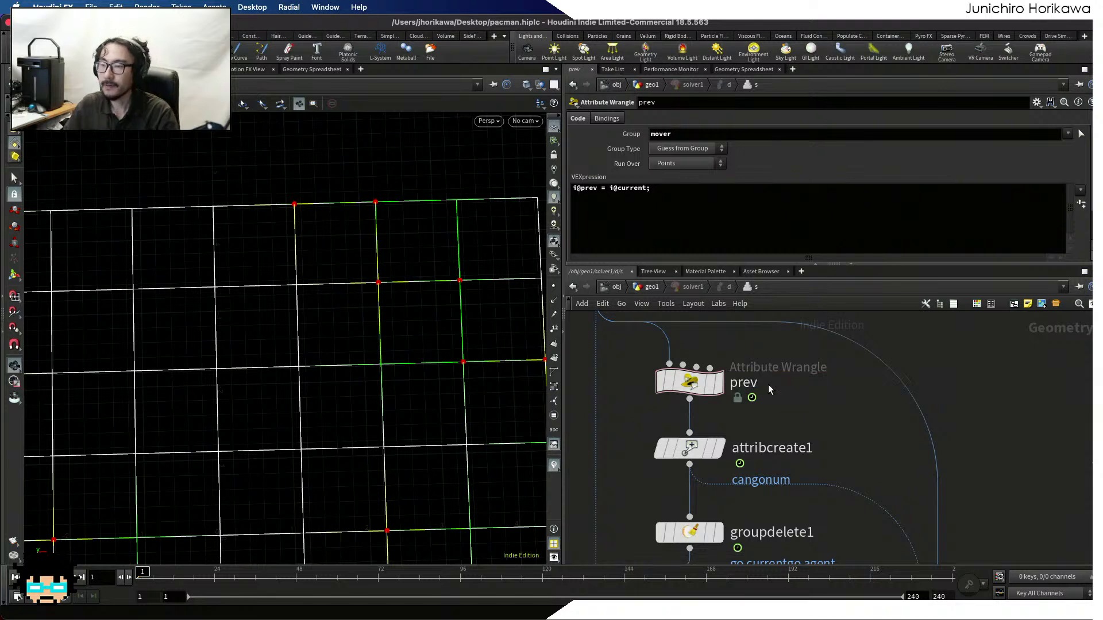
pyautogui.hotkey('ctrl', 's')
# Wire groupdelete2's output into switch2 in place of the attribcreate1 connection
pyautogui.press('h')
pyautogui.scroll(5, 800, 428)
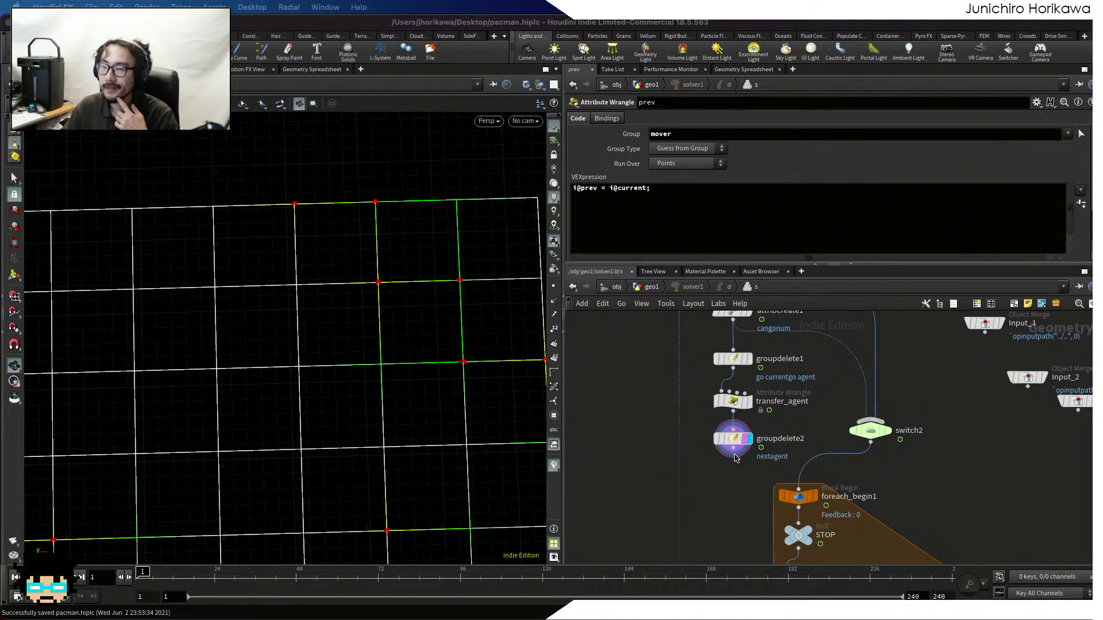
pyautogui.click(869, 420)
pyautogui.click(733, 460)
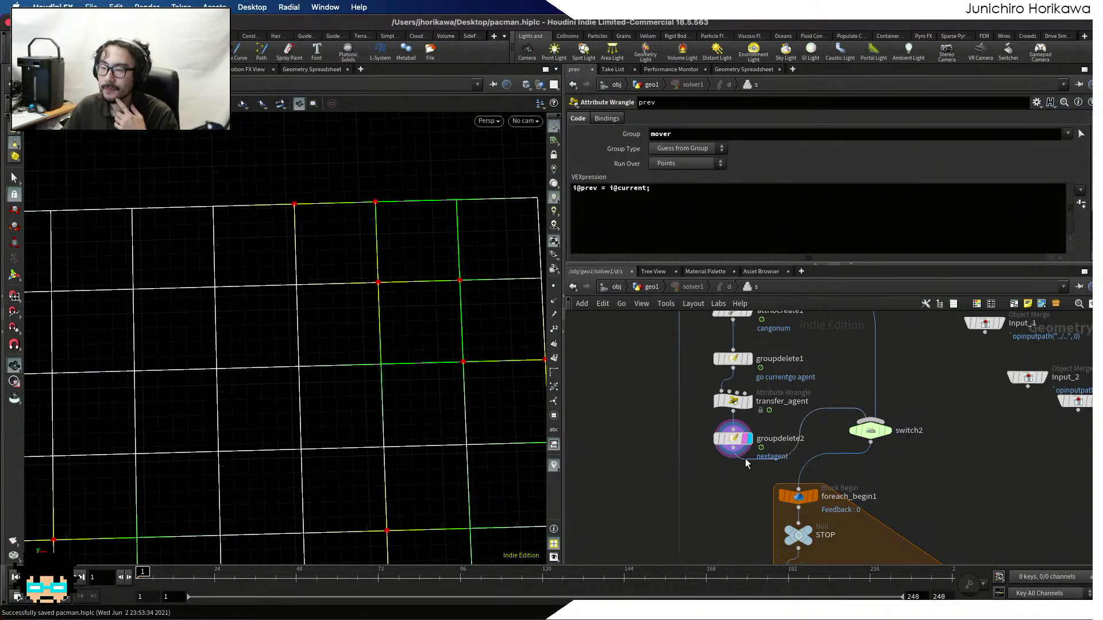
pyautogui.doubleClick(801, 401)
# Change switch2's Select Input expression to $F > 1
pyautogui.click(869, 430)
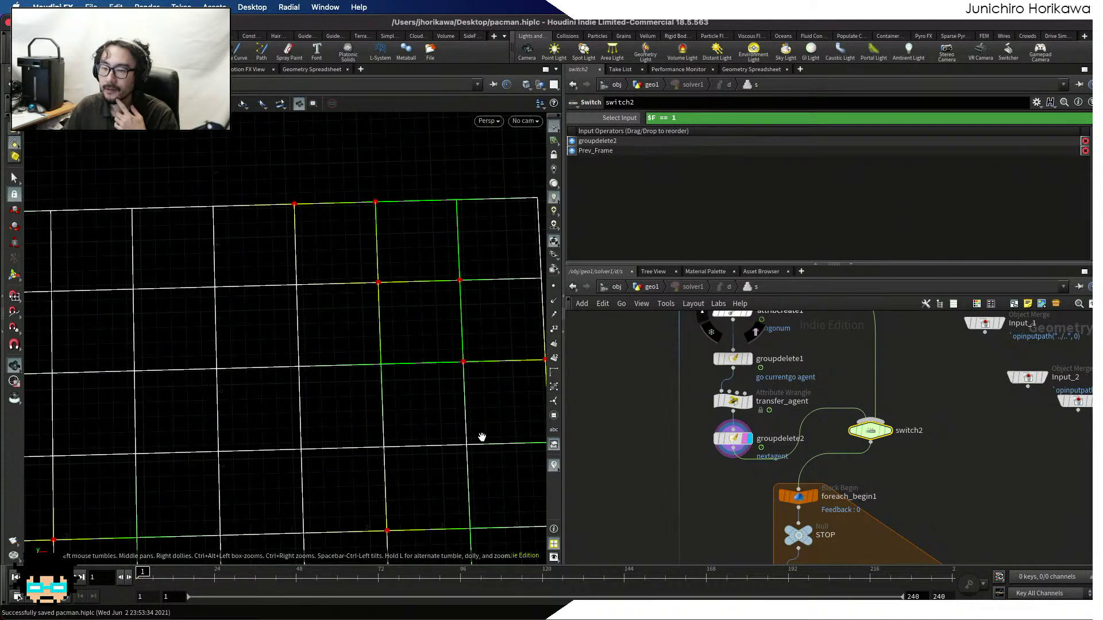
pyautogui.scroll(-1, 707, 442)
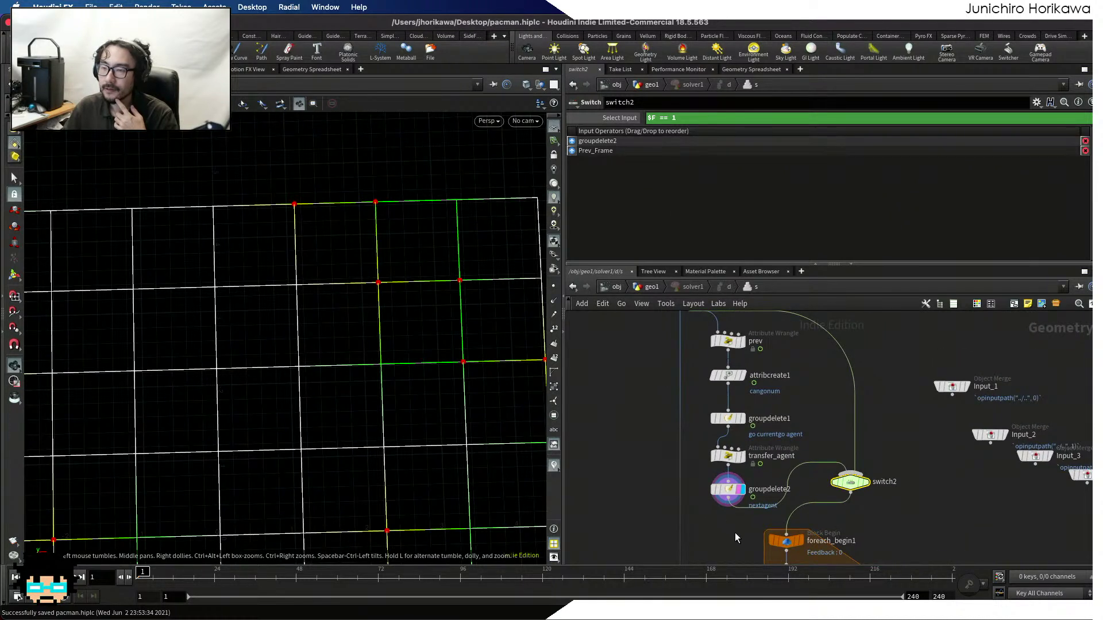
pyautogui.moveTo(735, 532); pyautogui.dragTo(710, 331)
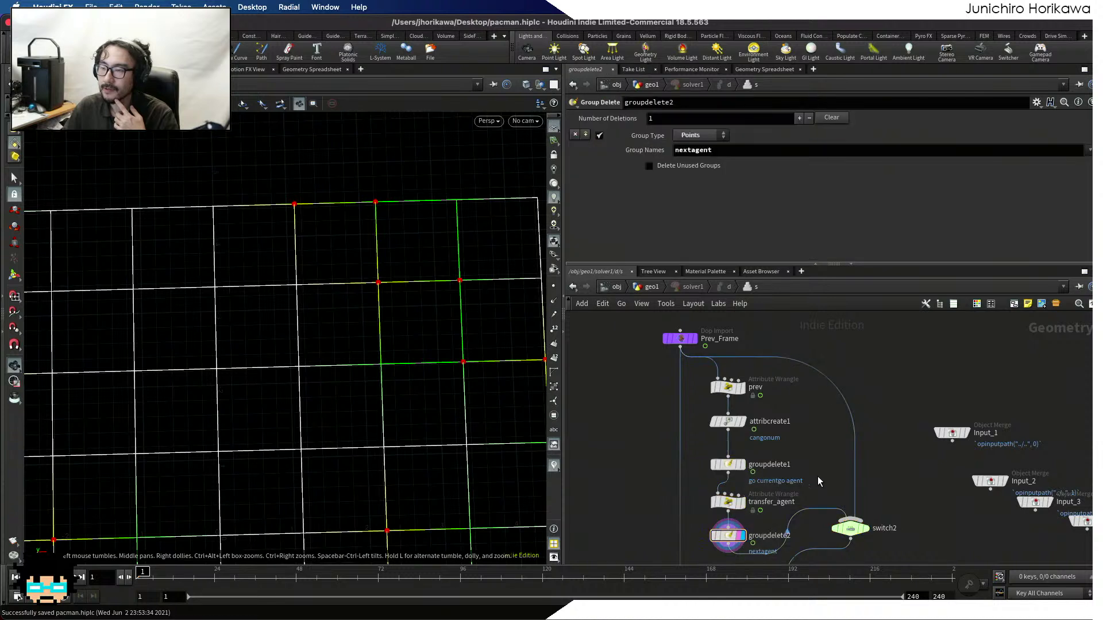
pyautogui.click(849, 524)
pyautogui.click(850, 526)
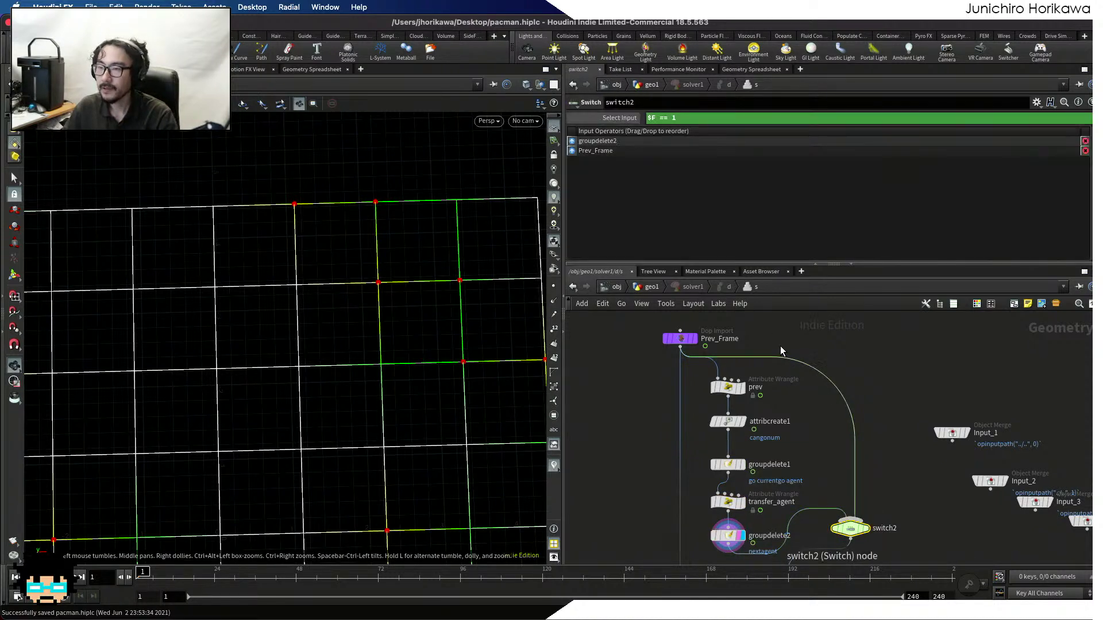
pyautogui.moveTo(661, 119); pyautogui.dragTo(706, 119)
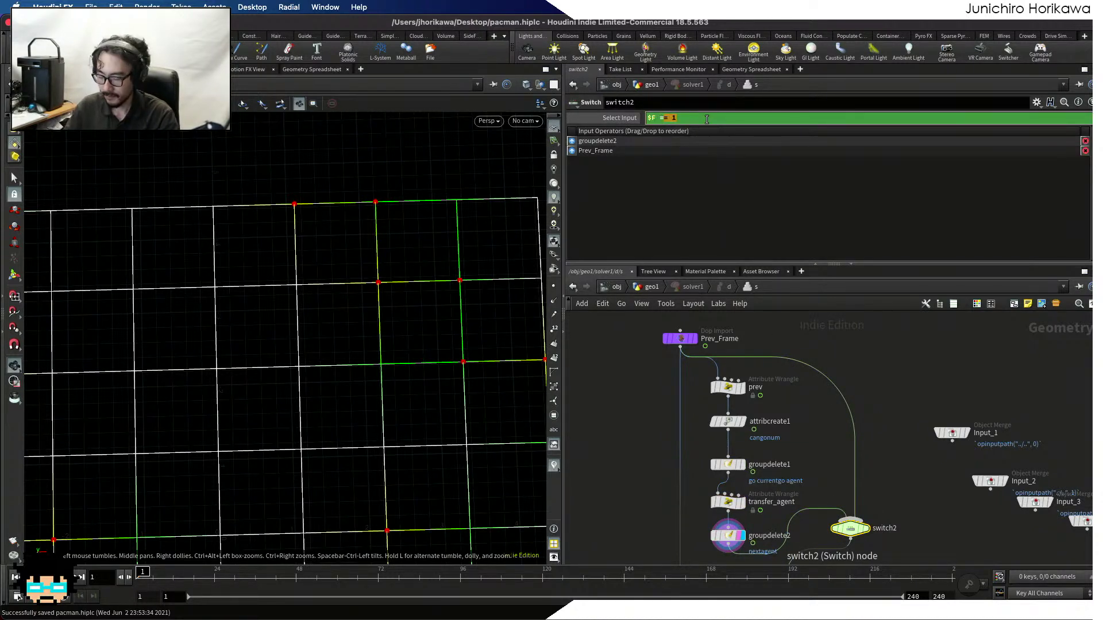
pyautogui.press('BackSpace')
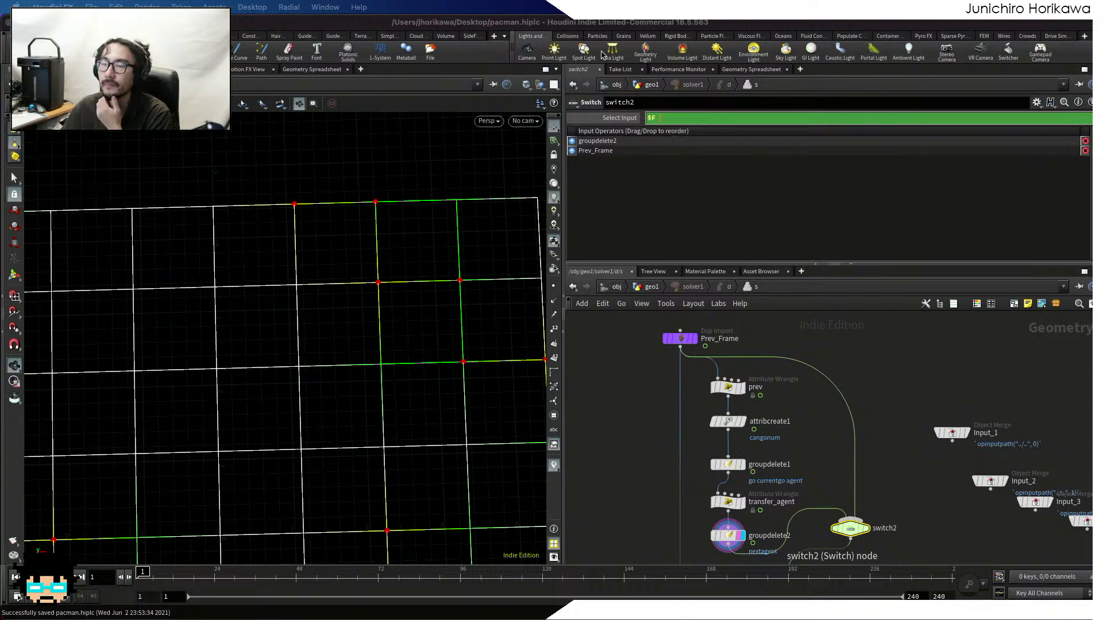
pyautogui.click(680, 120)
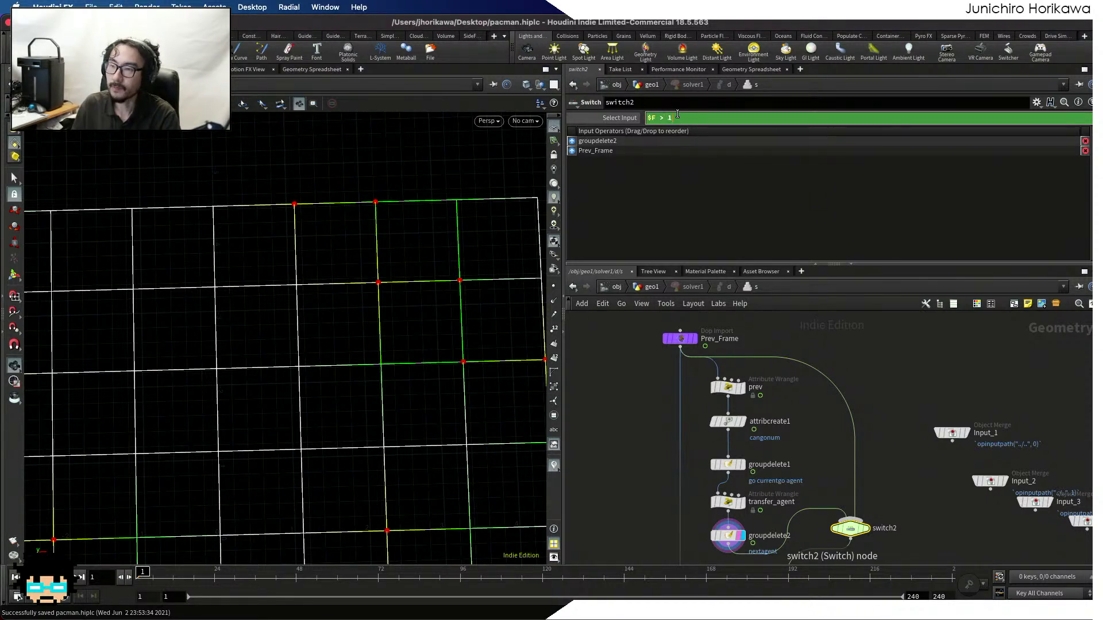
# Reorder switch2's input operators so Prev_Frame comes first and groupdelete2 second
pyautogui.scroll(-3, 743, 476)
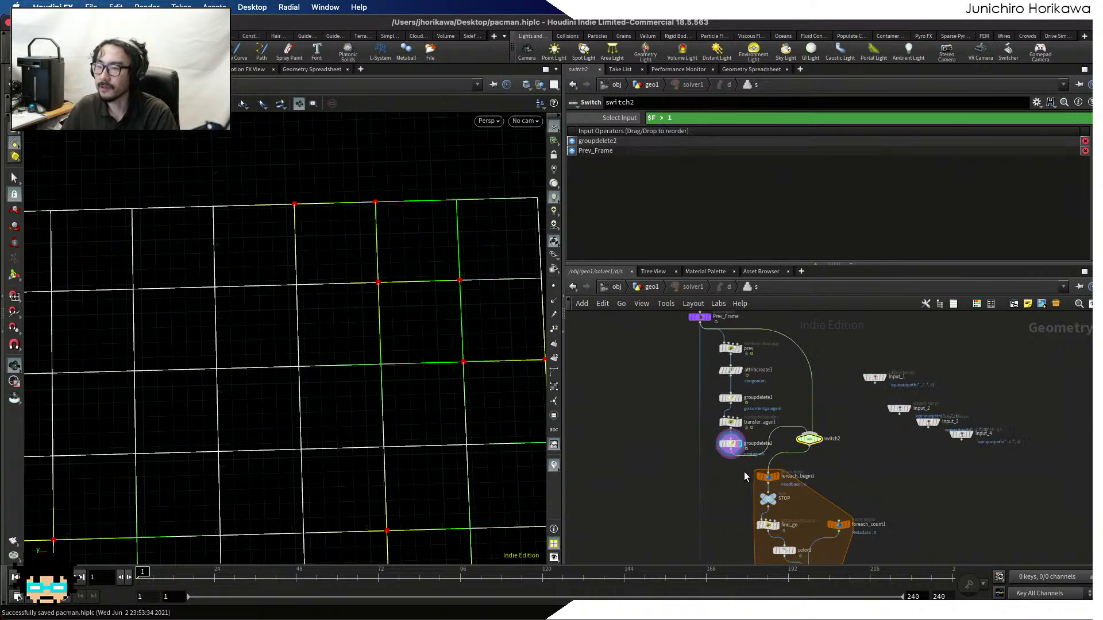
pyautogui.click(767, 476)
pyautogui.scroll(3, 809, 436)
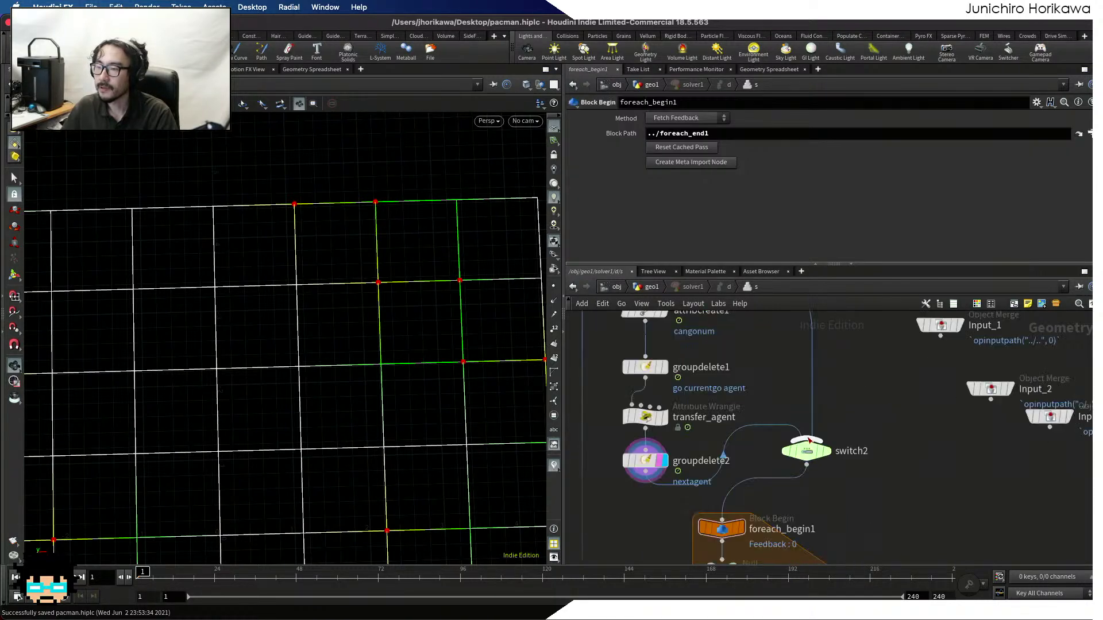
pyautogui.click(808, 443)
pyautogui.moveTo(595, 151); pyautogui.dragTo(595, 139)
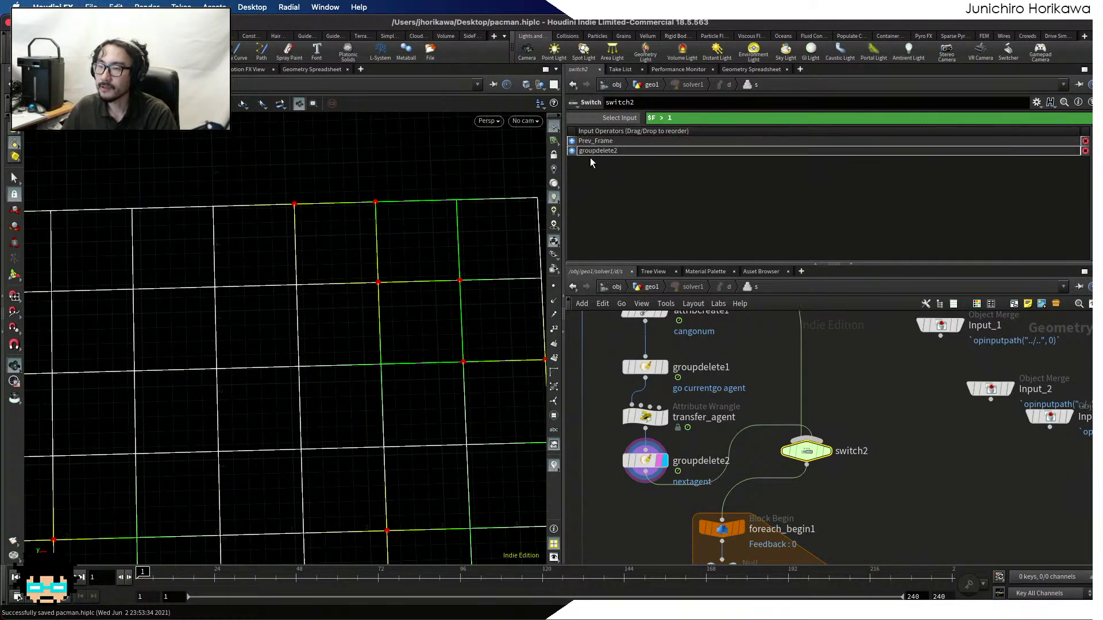
# Rearrange the network so the five-node chain from prev to groupdelete2 sits on the right side of switch2
pyautogui.scroll(-4, 735, 491)
pyautogui.moveTo(735, 491); pyautogui.dragTo(711, 363)
pyautogui.moveTo(715, 459)
pyautogui.mouseDown()
pyautogui.moveTo(816, 456)
pyautogui.moveTo(720, 453)
pyautogui.moveTo(732, 450)
pyautogui.mouseUp()
pyautogui.scroll(3, 802, 454)
pyautogui.scroll(-5, 719, 453)
pyautogui.scroll(5, 772, 462)
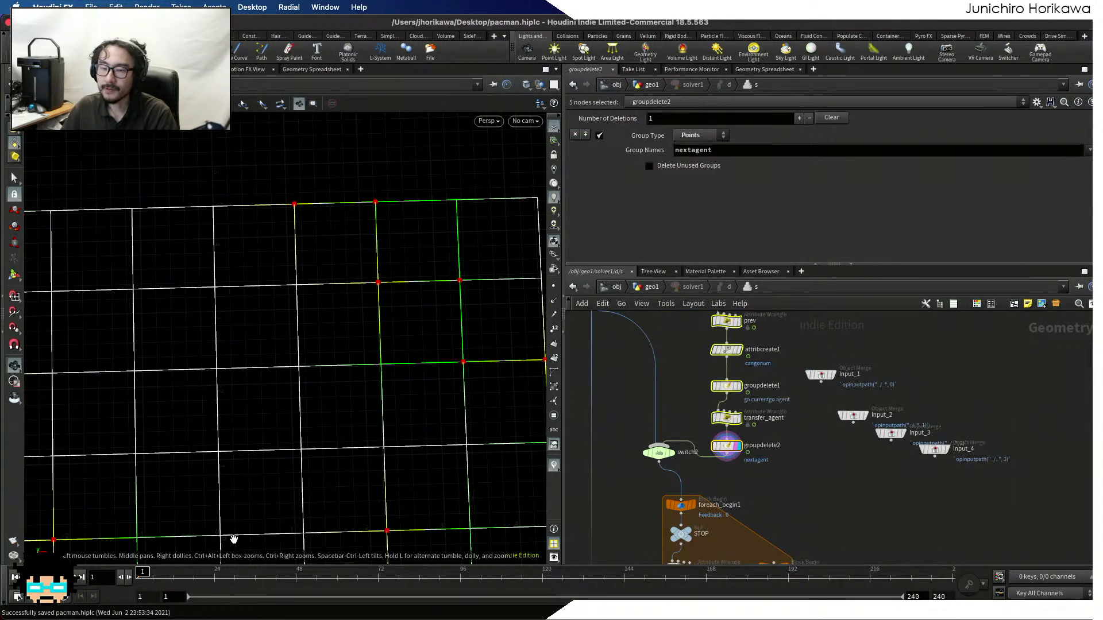
pyautogui.scroll(-2, 768, 414)
pyautogui.moveTo(763, 411); pyautogui.dragTo(777, 460, button='middle')
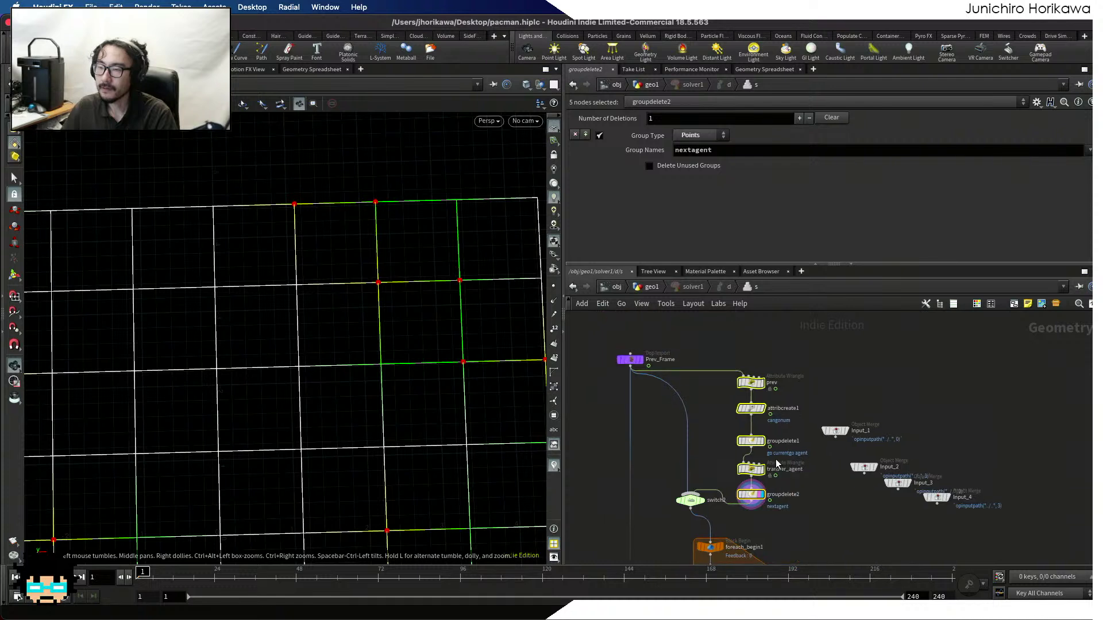
pyautogui.moveTo(750, 442); pyautogui.dragTo(758, 440)
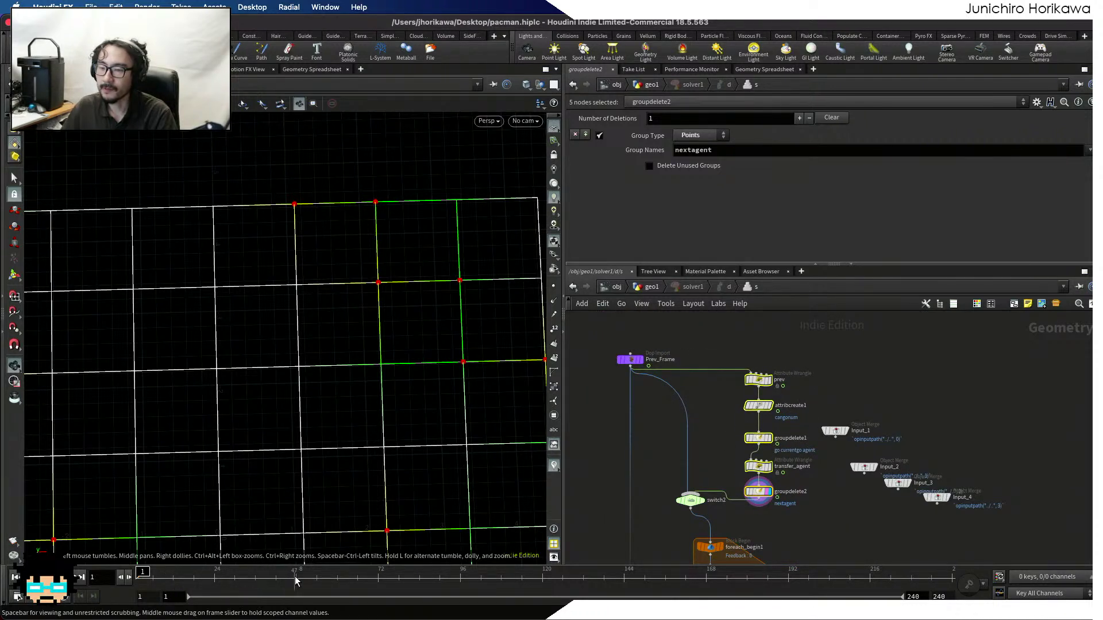
pyautogui.moveTo(762, 465); pyautogui.dragTo(761, 447)
# Examine the for-each loop from its start through next_agent, count and foreach_end1 to color2 and switch1
pyautogui.scroll(-2, 761, 445)
pyautogui.moveTo(731, 505); pyautogui.dragTo(719, 414, button='middle')
pyautogui.scroll(2, 719, 419)
pyautogui.scroll(-6, 721, 448)
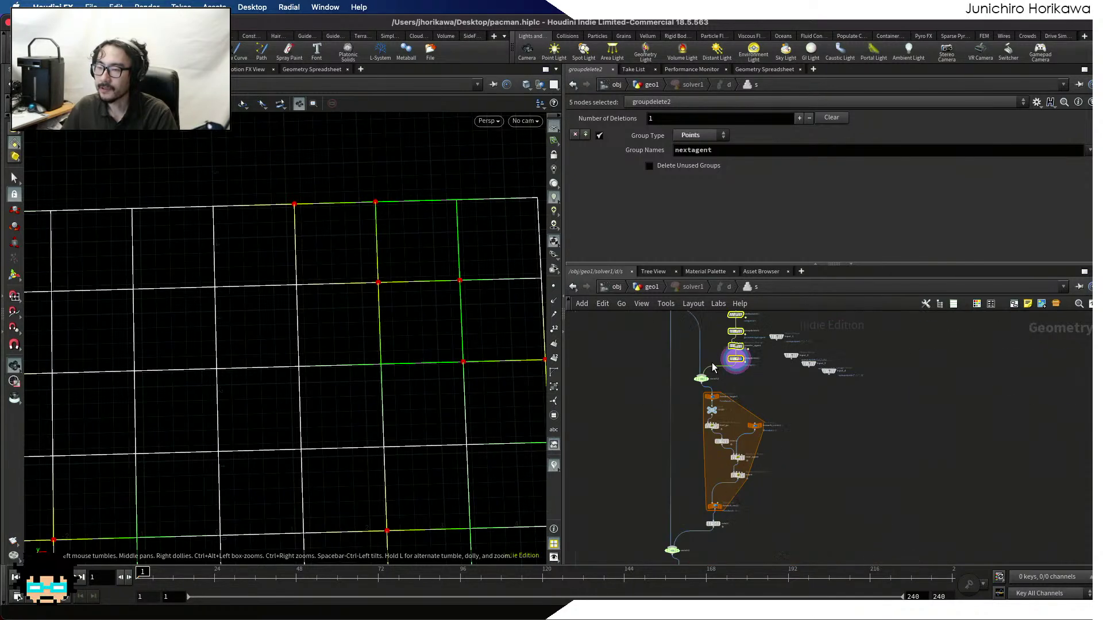
pyautogui.scroll(5, 722, 478)
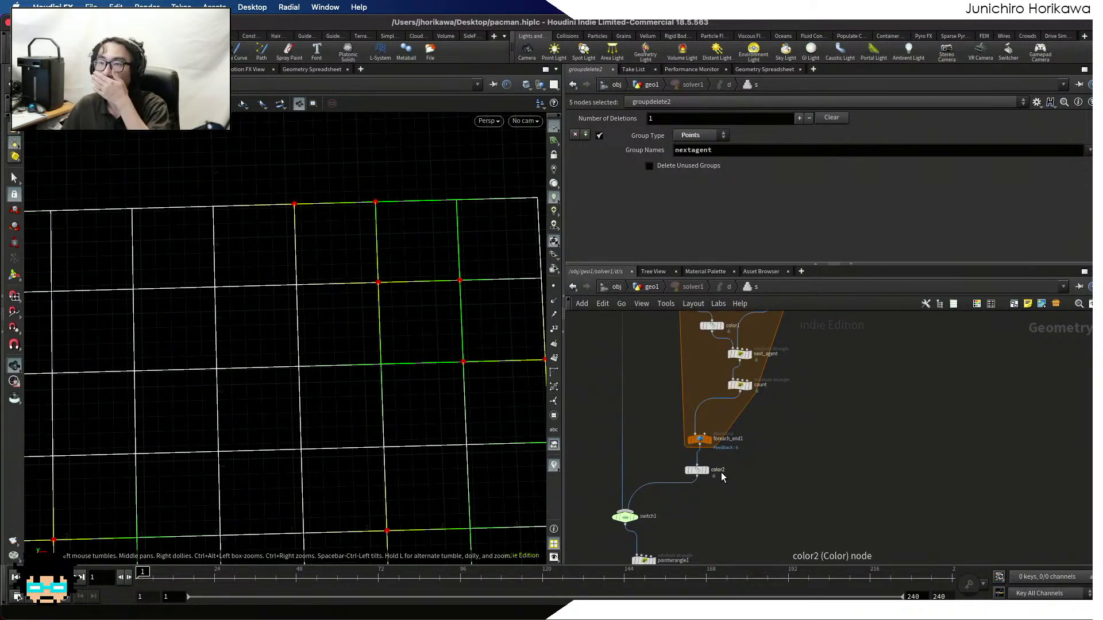
pyautogui.moveTo(740, 354)
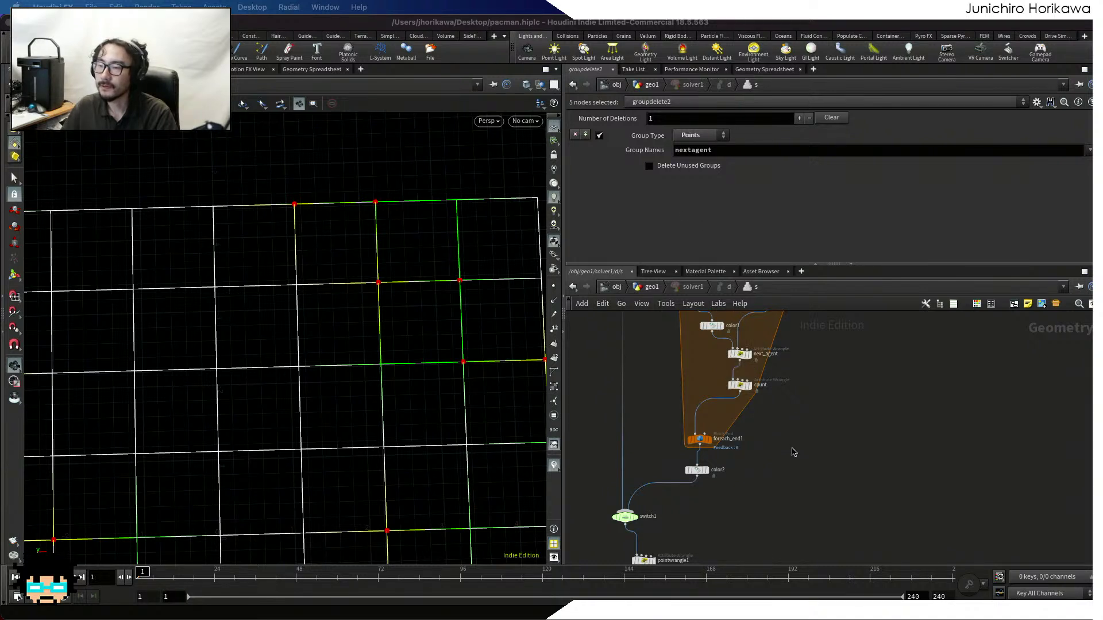
pyautogui.scroll(-1, 798, 552)
pyautogui.scroll(-2, 781, 494)
pyautogui.scroll(3, 764, 448)
pyautogui.click(753, 411)
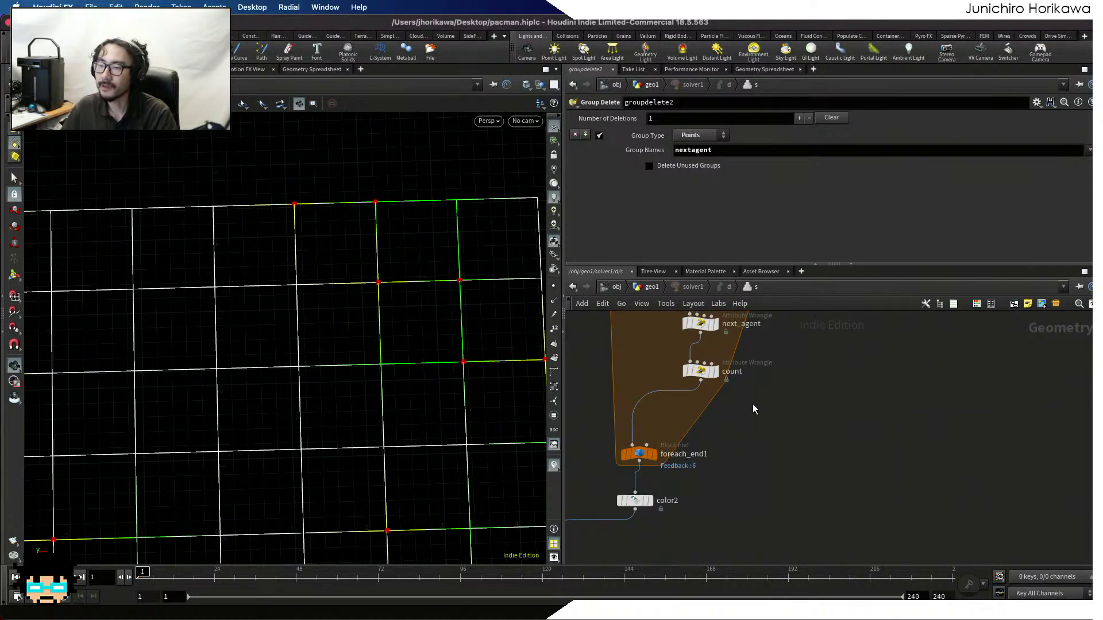
# Show the full VEX code of the next_agent wrangle inside the for-each loop, enlarging the parameter area
pyautogui.scroll(2, 768, 535)
pyautogui.scroll(1, 660, 437)
pyautogui.moveTo(679, 432); pyautogui.dragTo(656, 447)
pyautogui.scroll(-1, 712, 359)
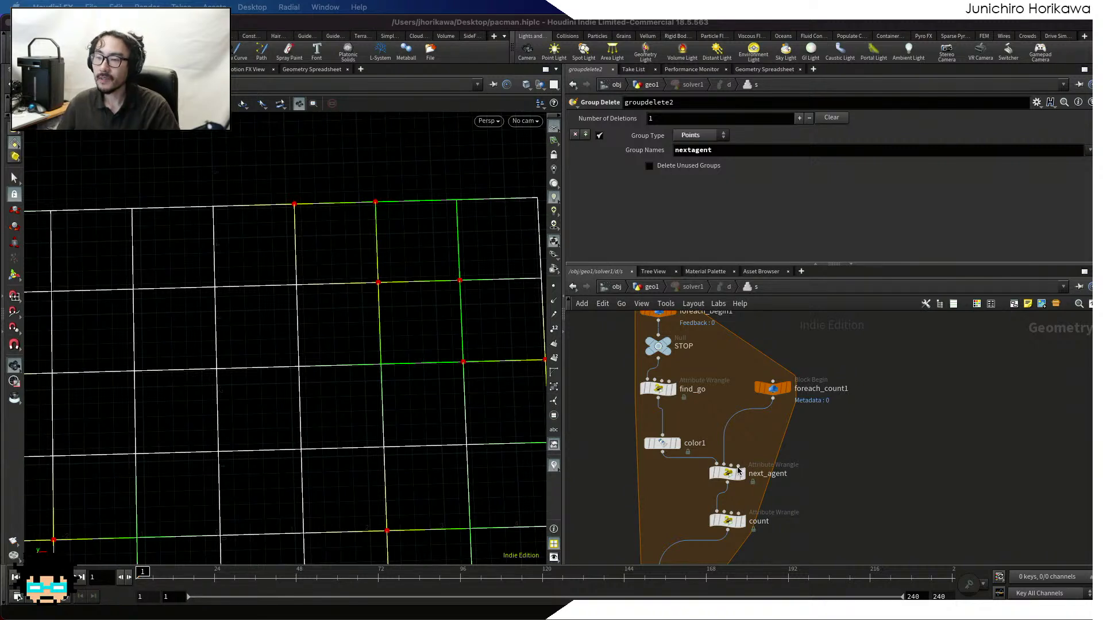
pyautogui.click(712, 473)
pyautogui.moveTo(712, 472)
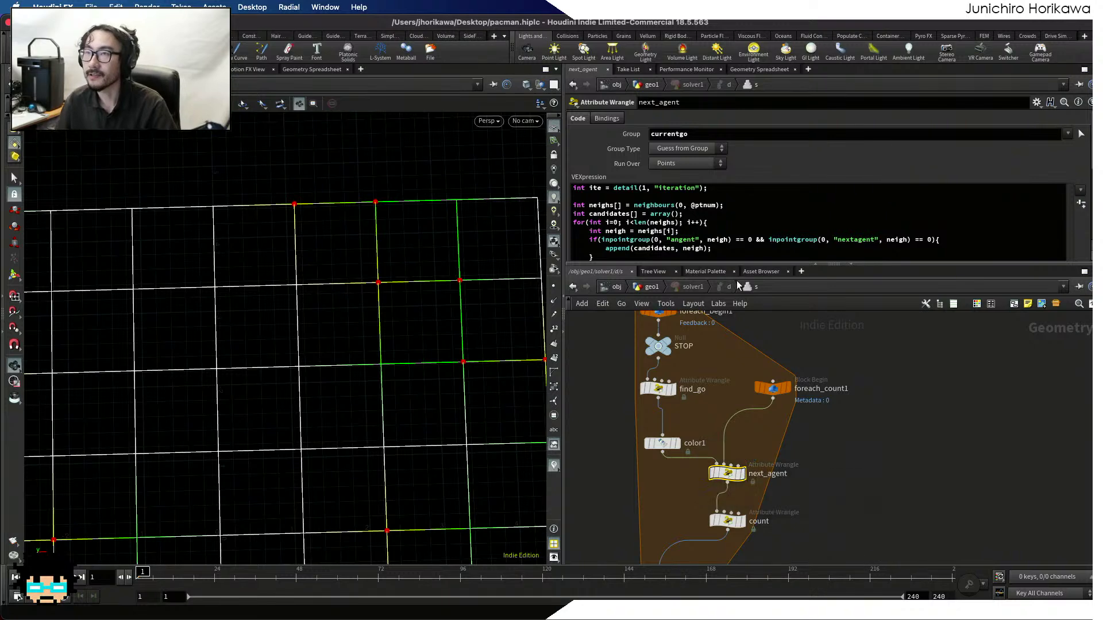
pyautogui.moveTo(758, 264); pyautogui.dragTo(758, 469)
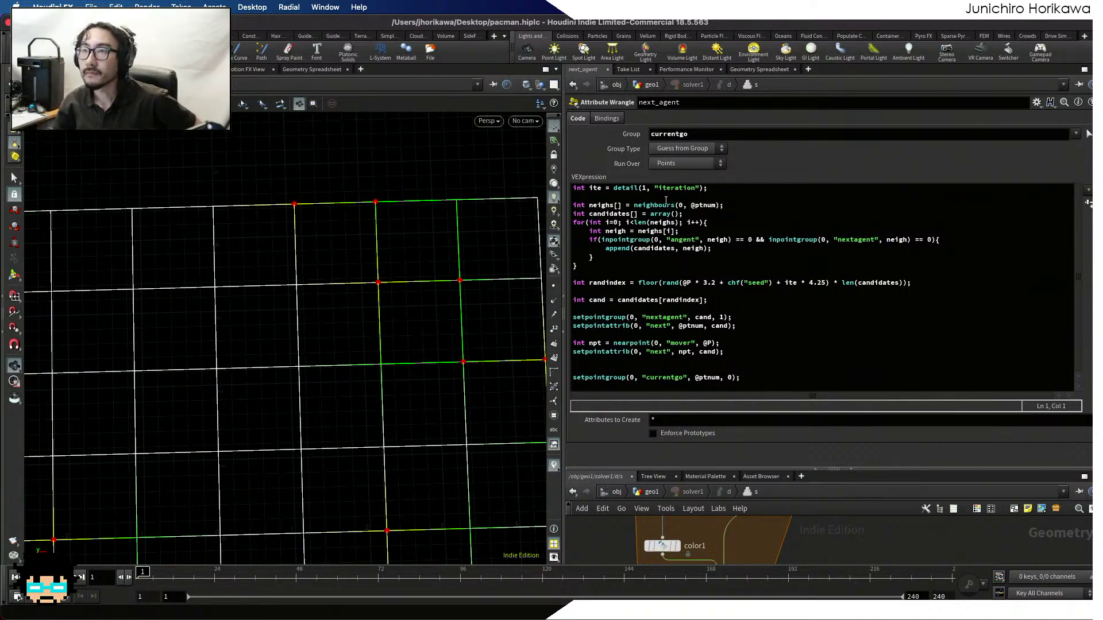
pyautogui.click(626, 290)
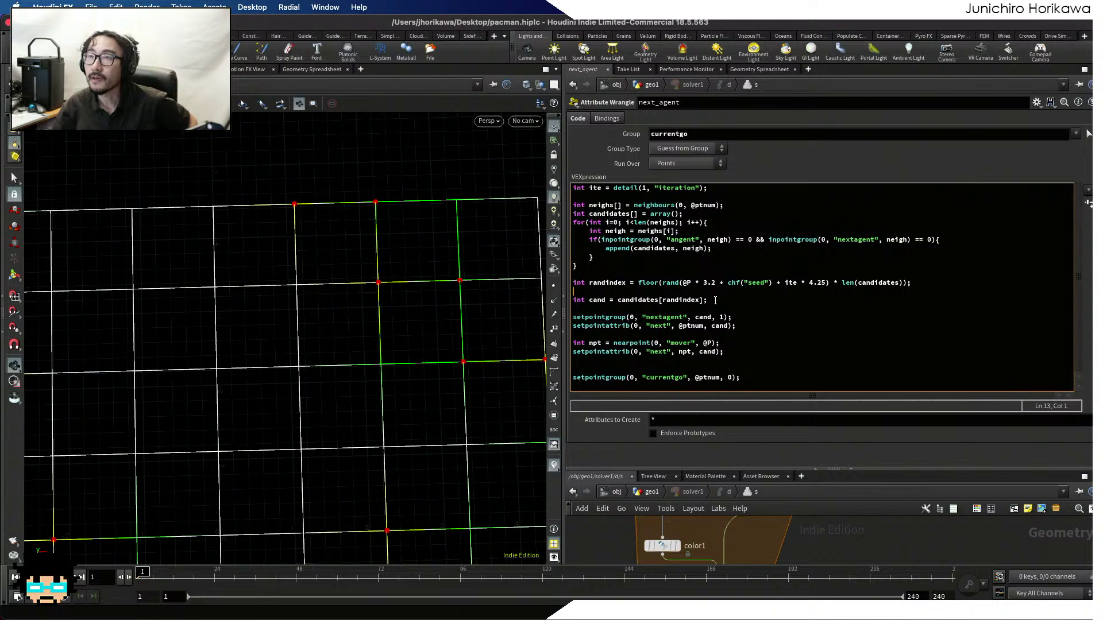
pyautogui.click(715, 299)
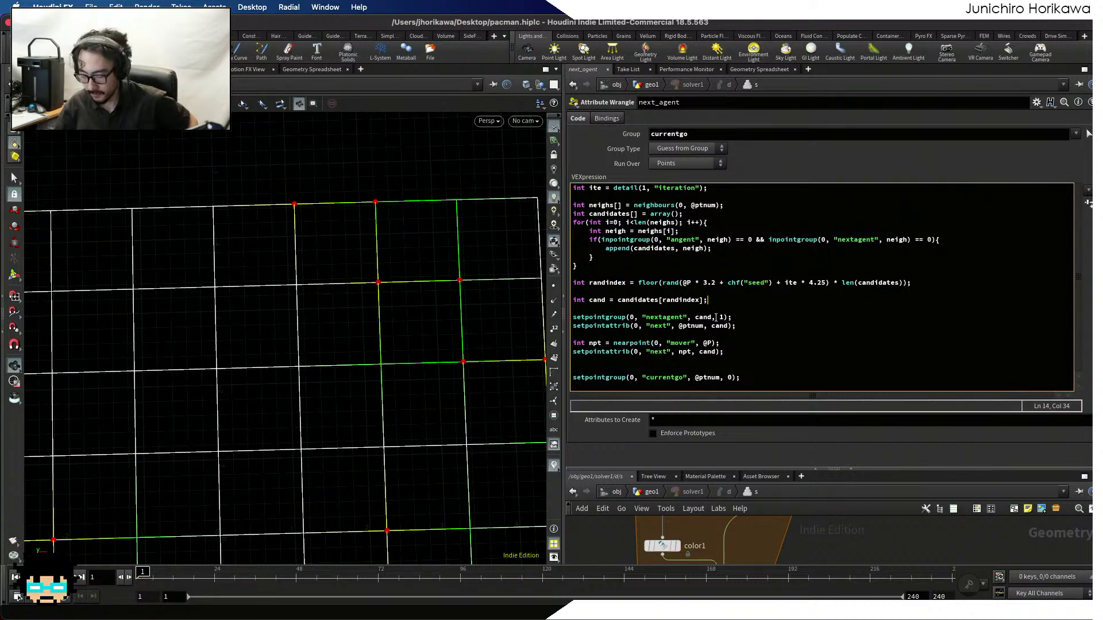
pyautogui.press('Return')
pyautogui.press('Return')
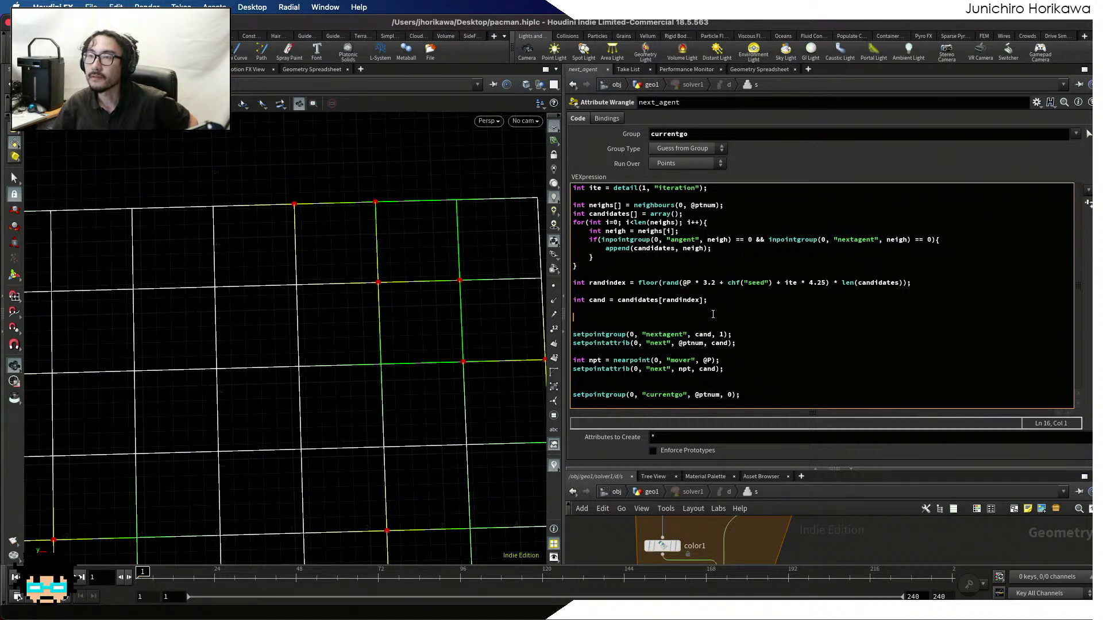
pyautogui.hotkey('ctrl', 'z')
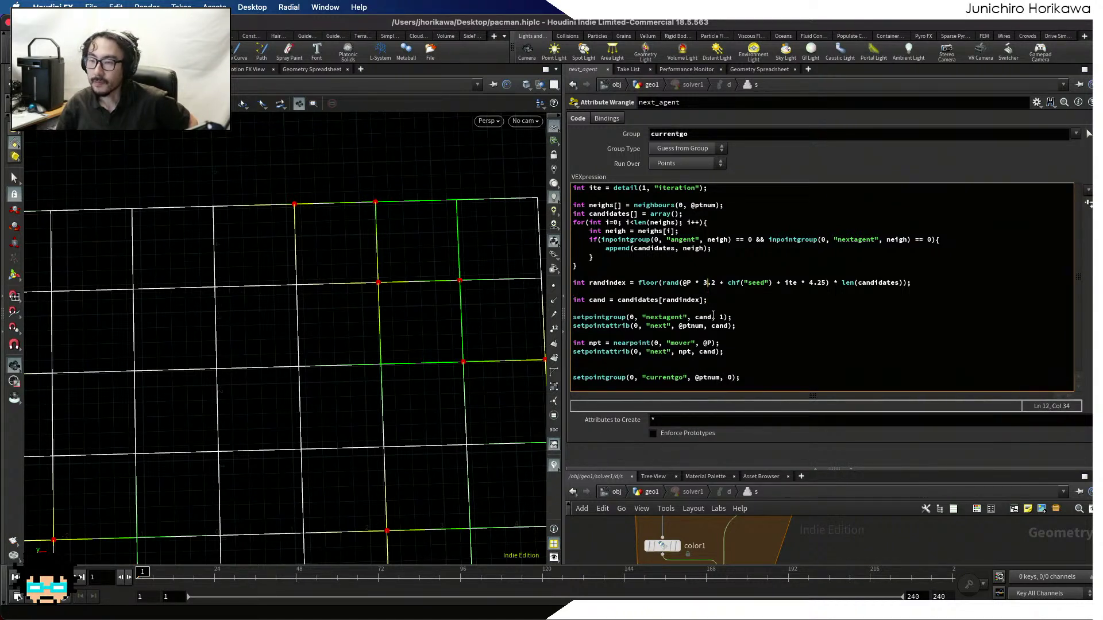
# Insert six blank lines between the loop that collects candidates and the randindex line in the next_agent code
pyautogui.press('Up')
pyautogui.press('Up')
pyautogui.press('Up')
pyautogui.press('Right')
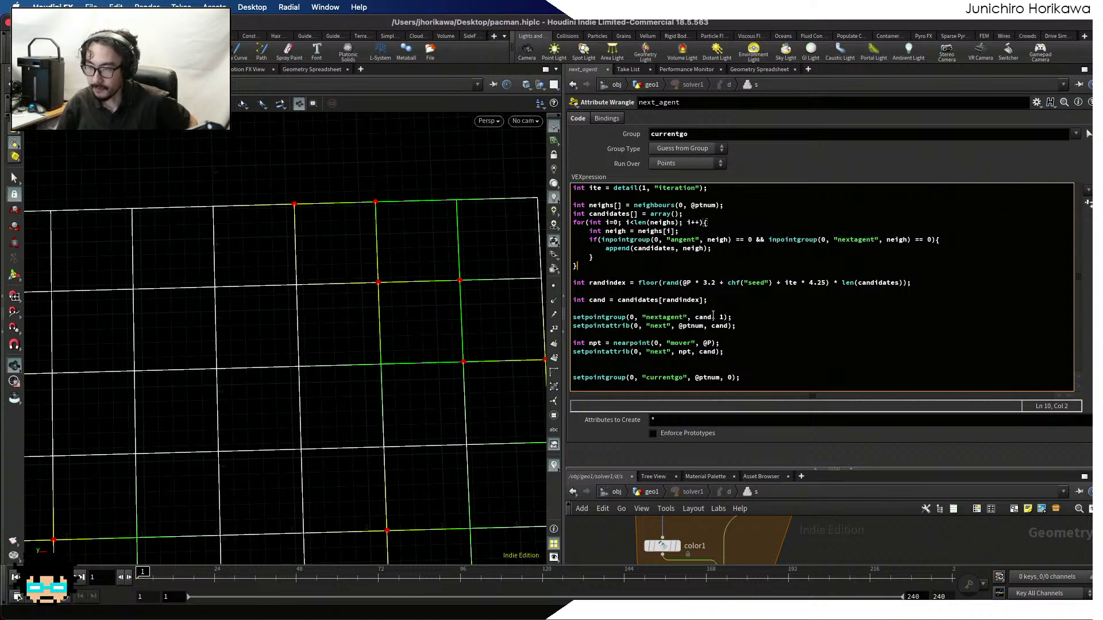
pyautogui.press('Return')
pyautogui.press('Return')
pyautogui.press('Return')
pyautogui.press('Return')
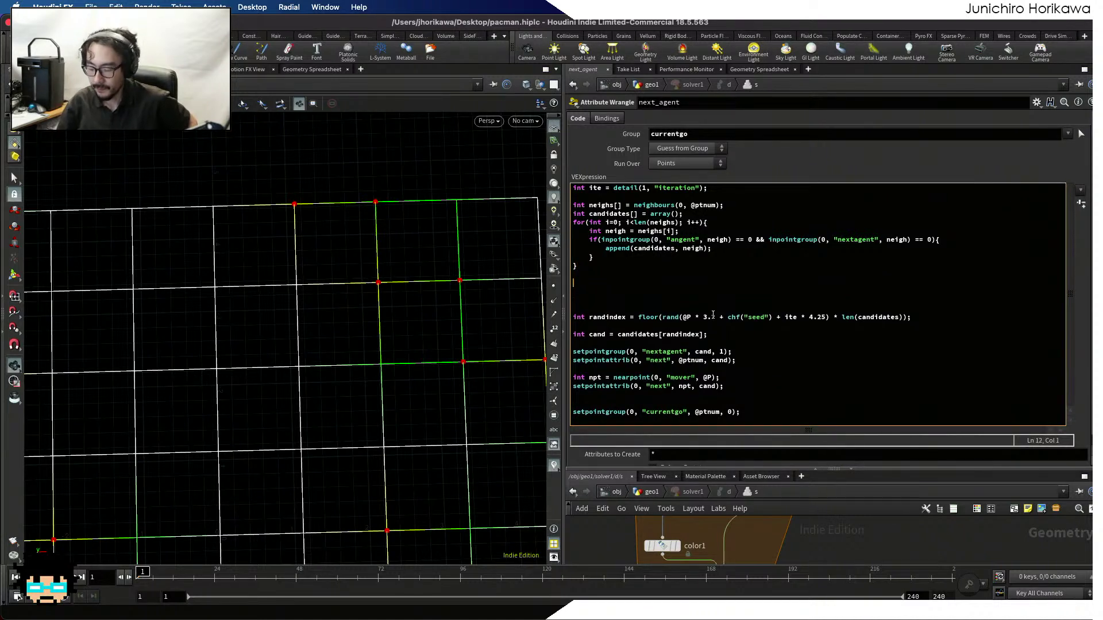
pyautogui.press('Return')
pyautogui.press('Return')
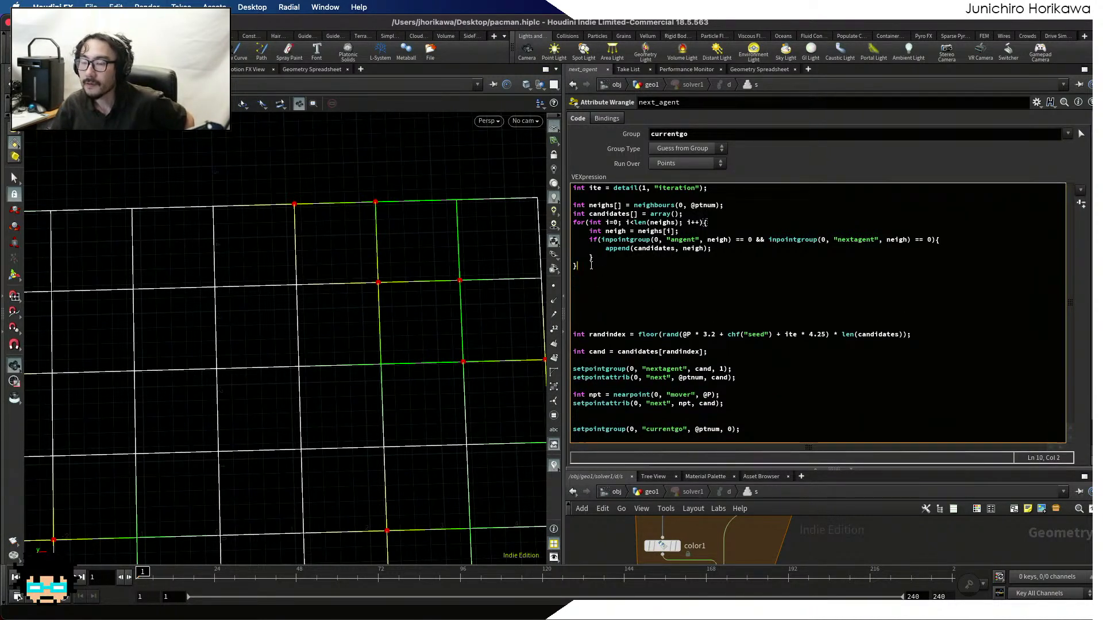
pyautogui.moveTo(578, 266); pyautogui.dragTo(565, 223)
pyautogui.click(611, 286)
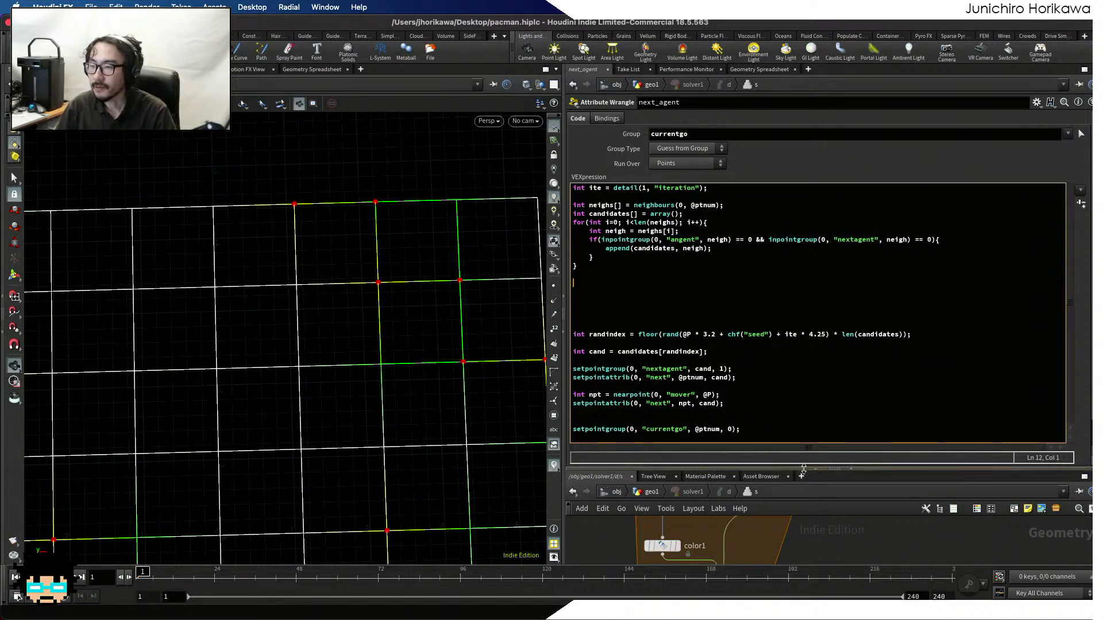
# Examine the prev wrangle's code, the for-each loop's nodes and the grid's coloured paths in the viewport
pyautogui.moveTo(821, 468); pyautogui.dragTo(821, 314)
pyautogui.scroll(10, 781, 471)
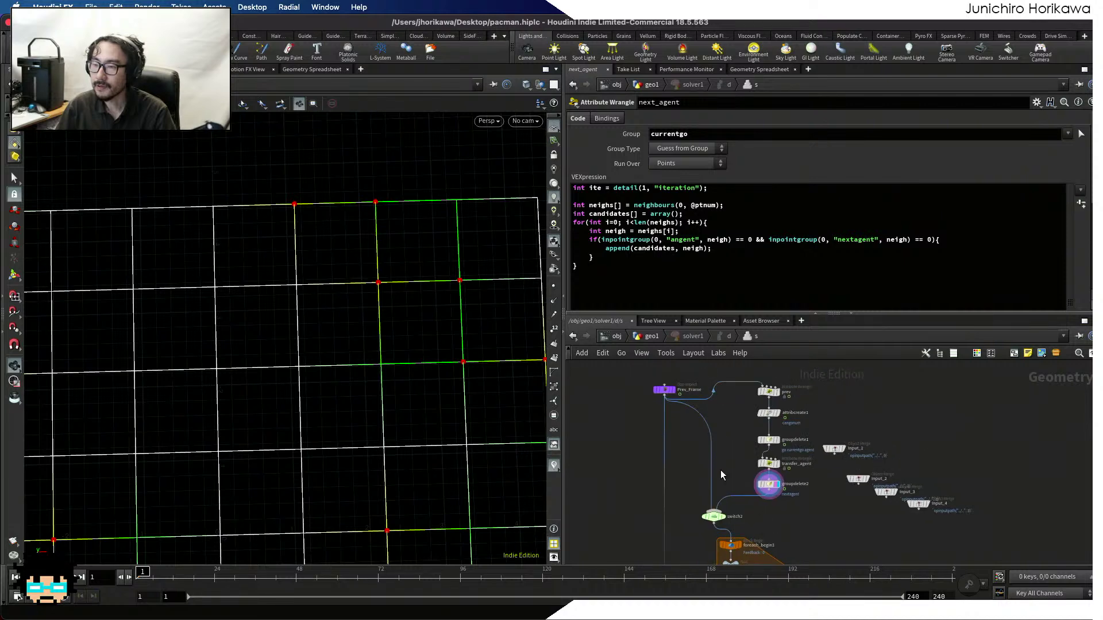
pyautogui.scroll(5, 773, 416)
pyautogui.moveTo(782, 362); pyautogui.dragTo(781, 455, button='middle')
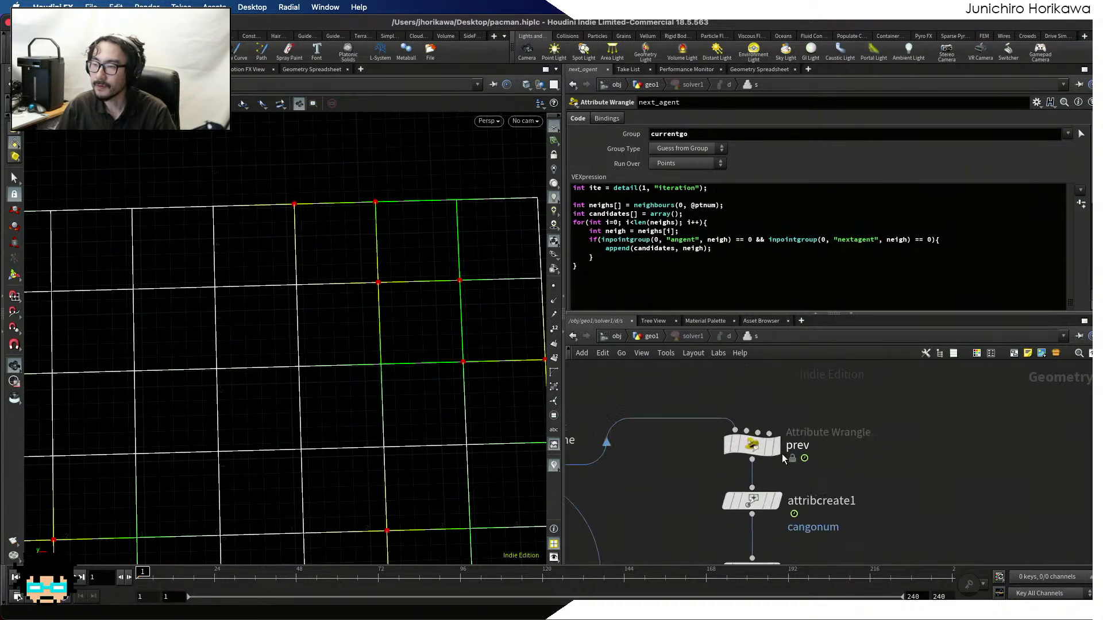
pyautogui.click(754, 446)
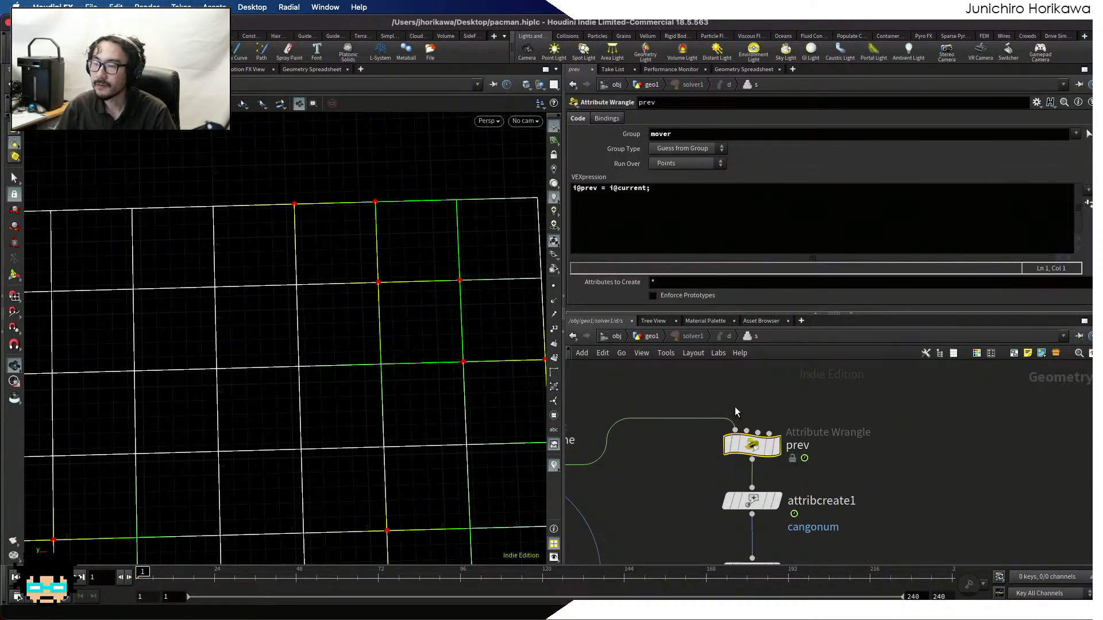
pyautogui.scroll(-5, 735, 406)
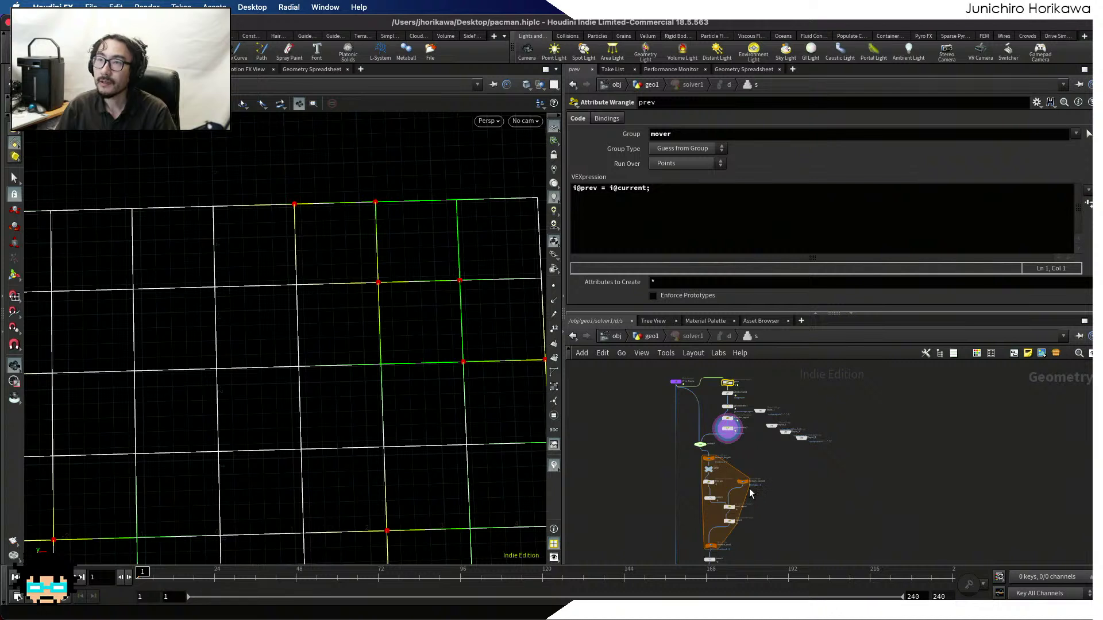
pyautogui.moveTo(750, 488)
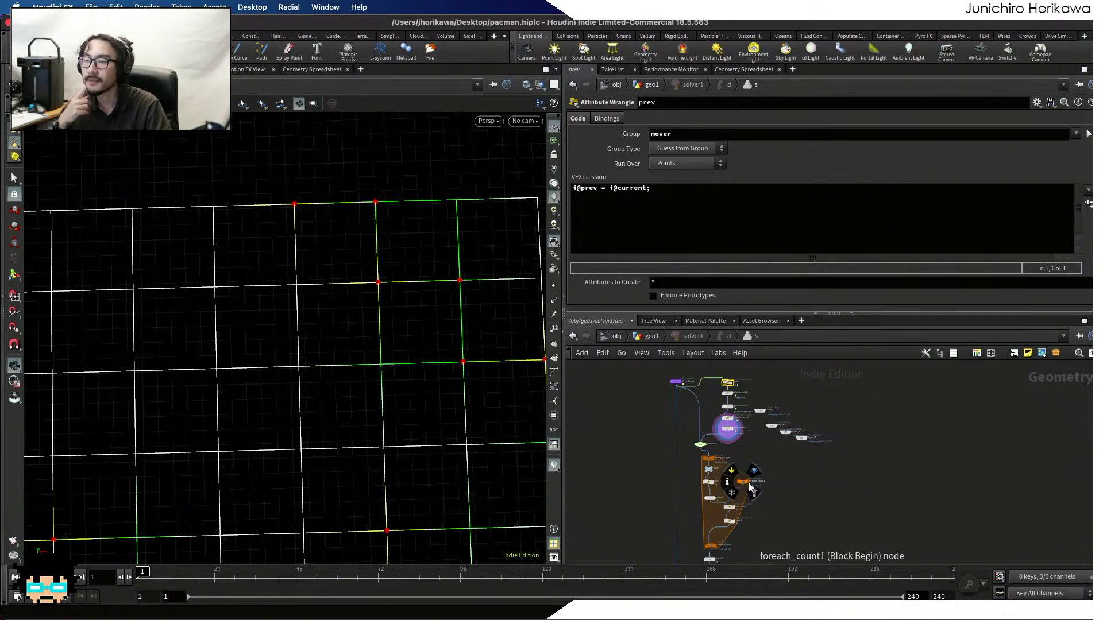
pyautogui.scroll(5, 712, 508)
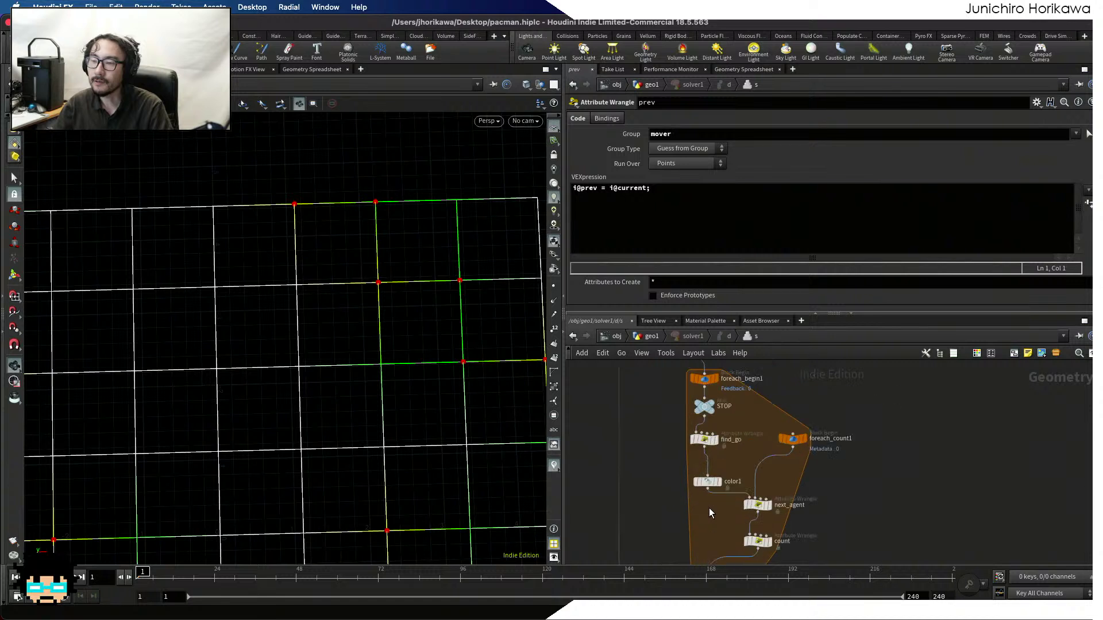
pyautogui.scroll(2, 709, 507)
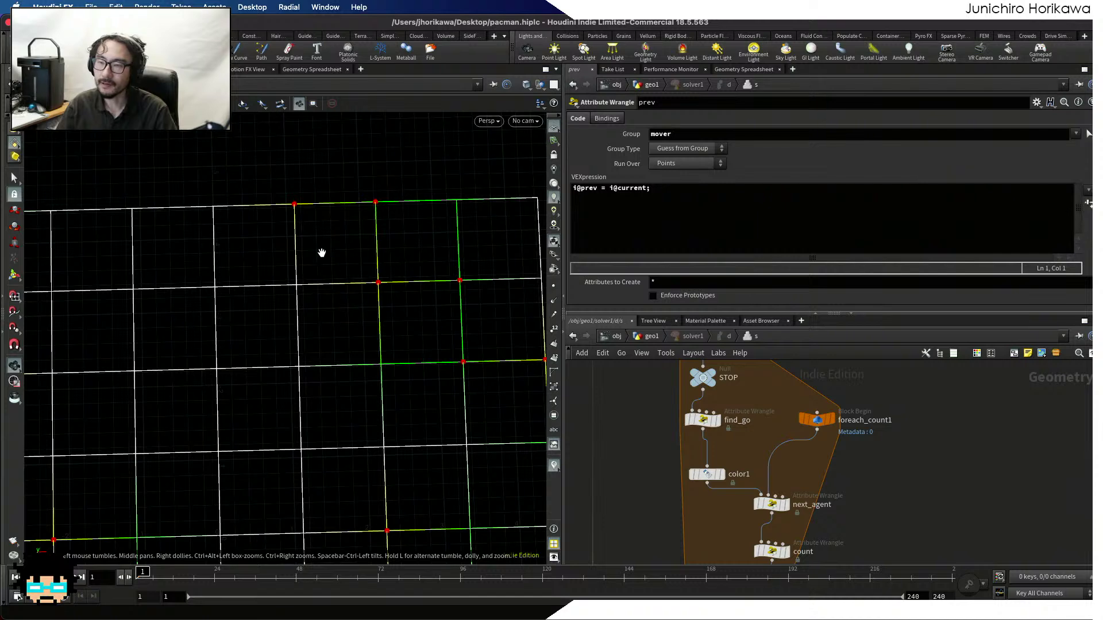
pyautogui.moveTo(373, 220); pyautogui.dragTo(403, 219)
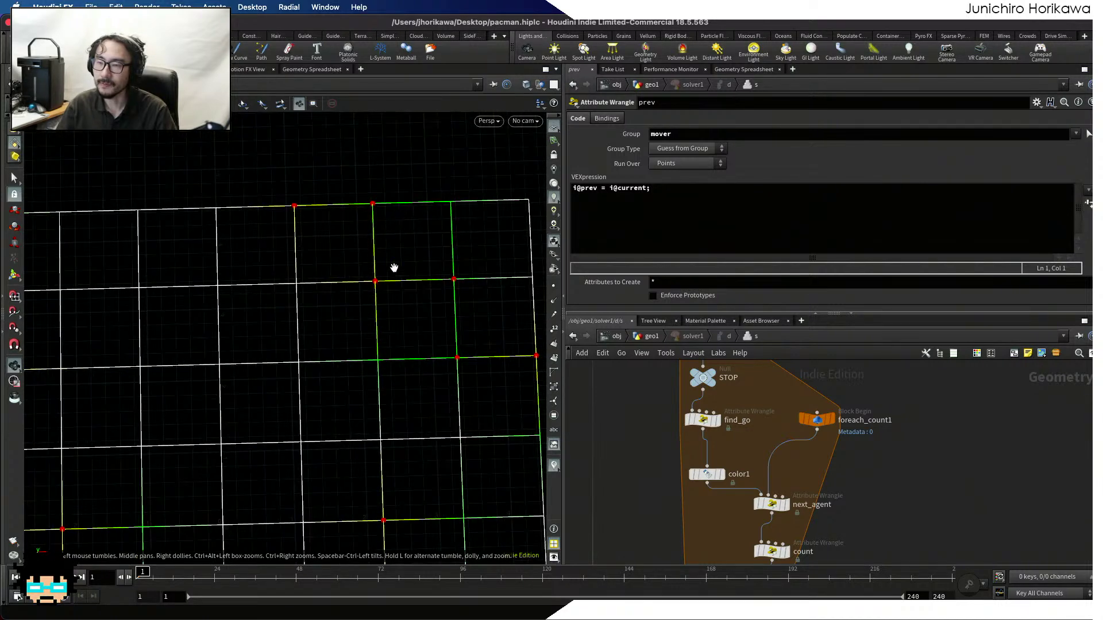
pyautogui.scroll(2, 746, 522)
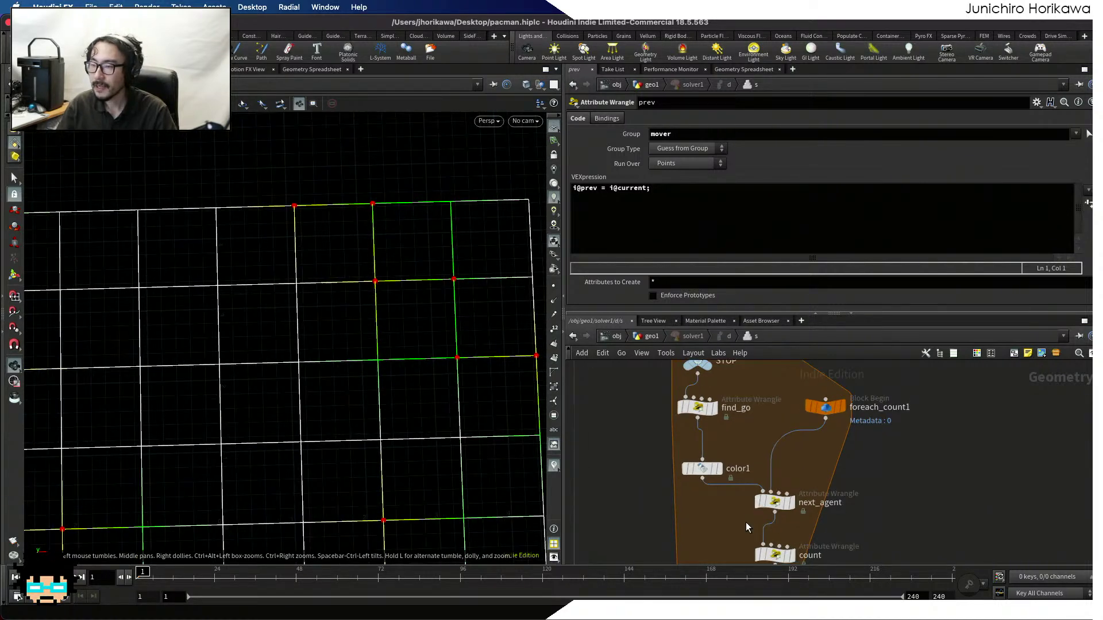
# Add an empty if(len(candidates) > 1){ } block below the candidate loop in the next_agent wrangle's code
pyautogui.click(777, 505)
pyautogui.click(655, 294)
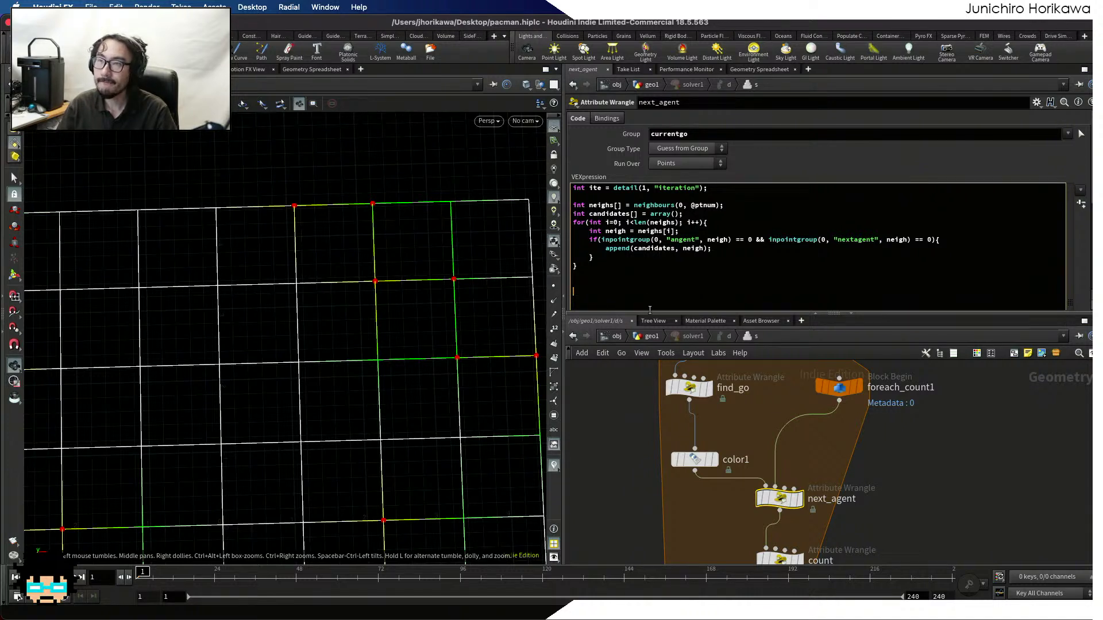
pyautogui.moveTo(649, 313); pyautogui.dragTo(646, 381)
pyautogui.click(606, 290)
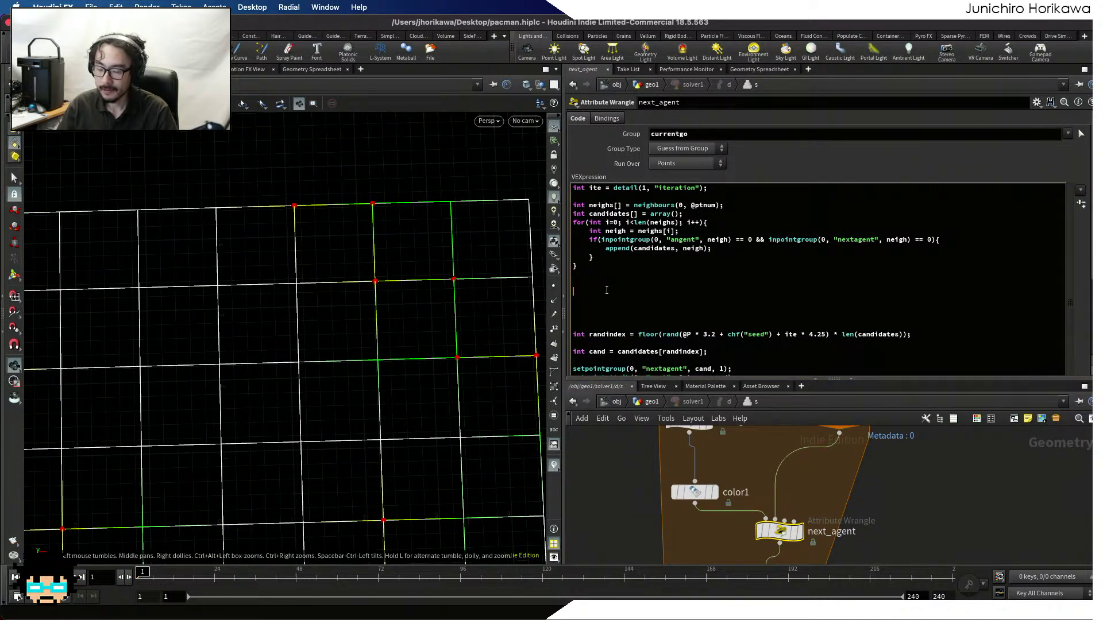
pyautogui.write('if(')
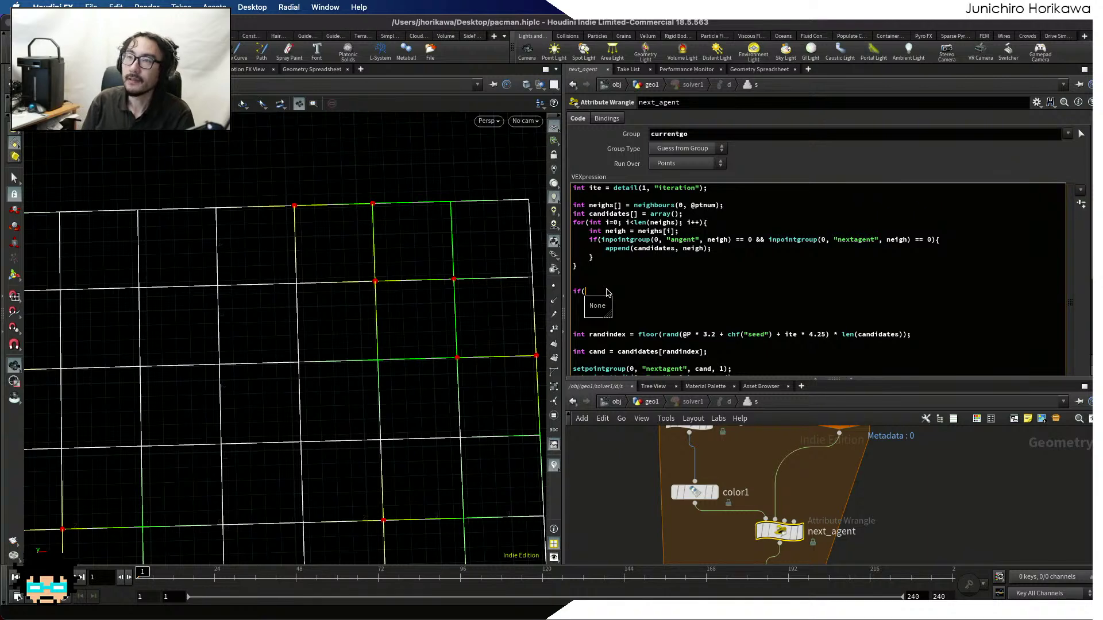
pyautogui.write('len(cand')
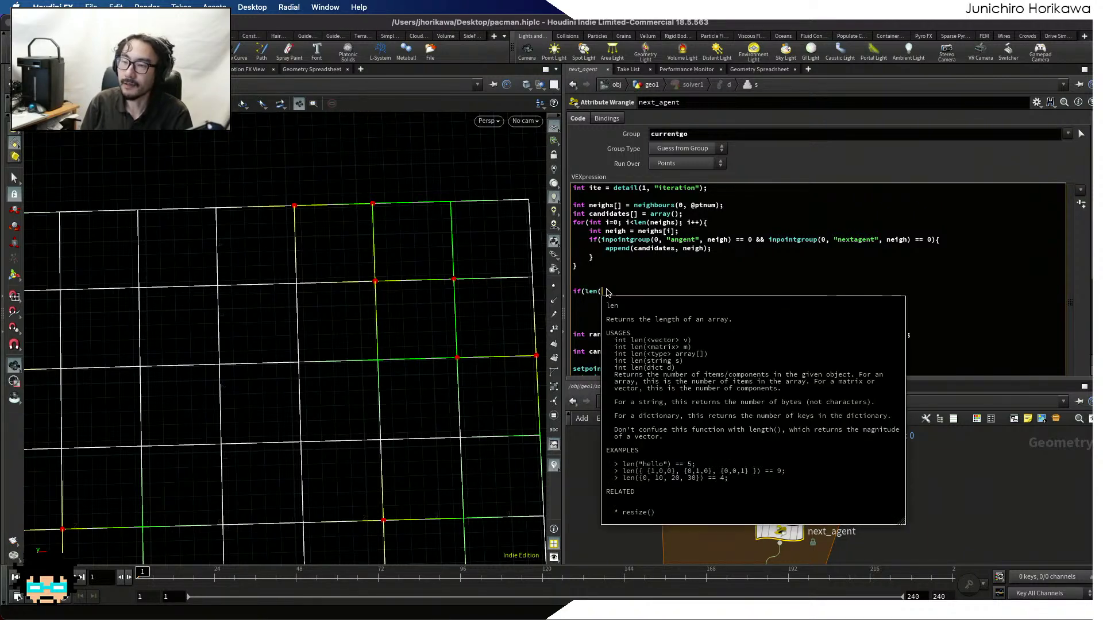
pyautogui.press('BackSpace')
pyautogui.press('BackSpace')
pyautogui.press('BackSpace')
pyautogui.press('BackSpace')
pyautogui.write('cand')
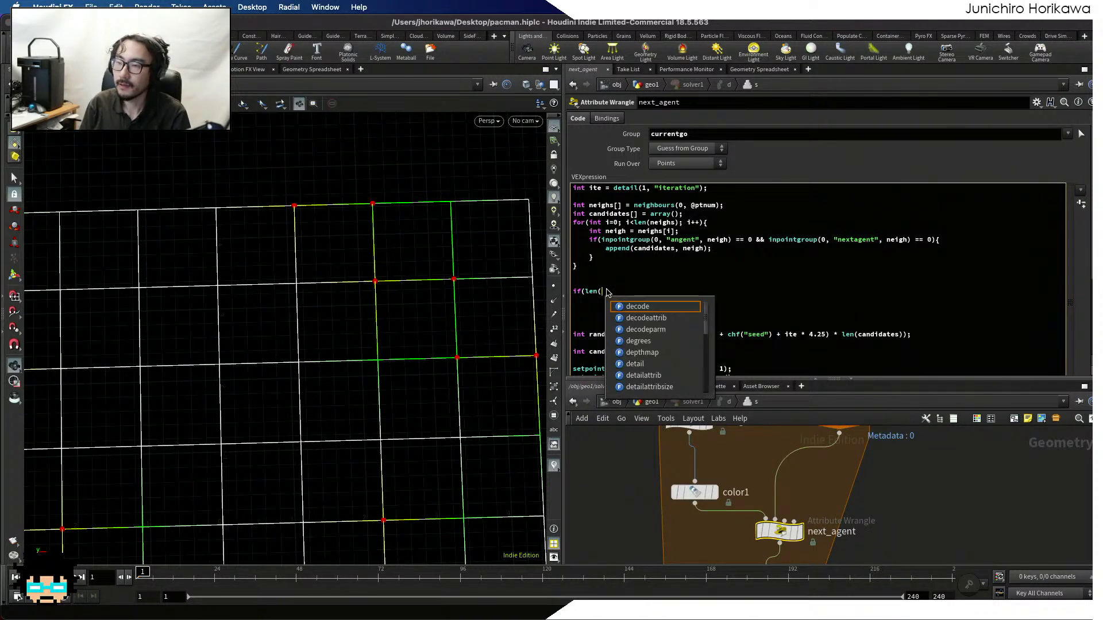
pyautogui.write('idate')
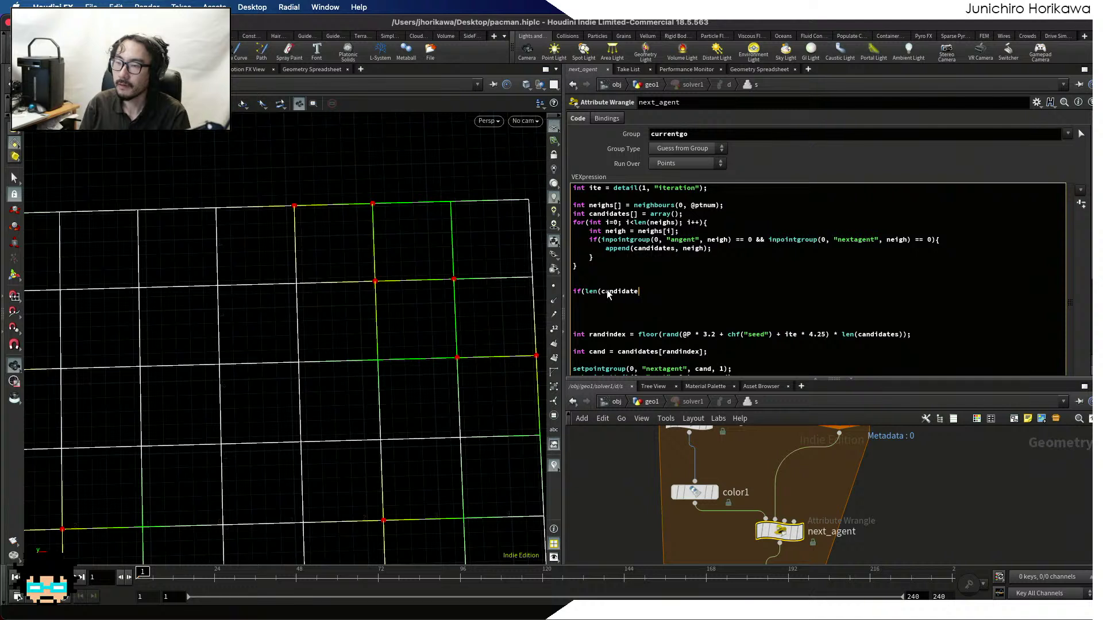
pyautogui.write('s) > ')
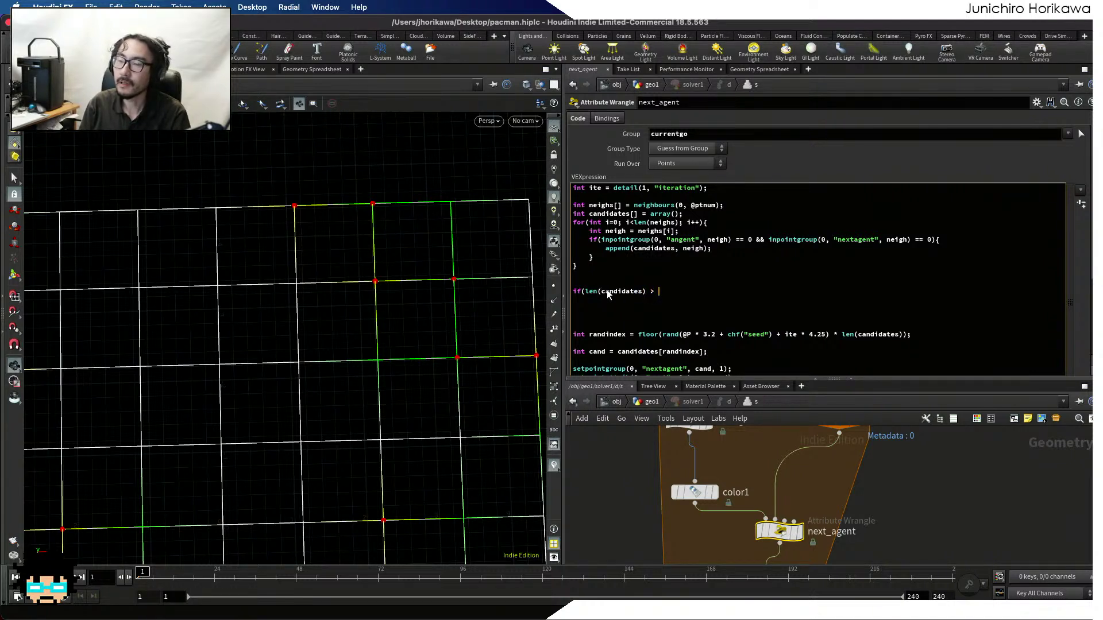
pyautogui.write('1')
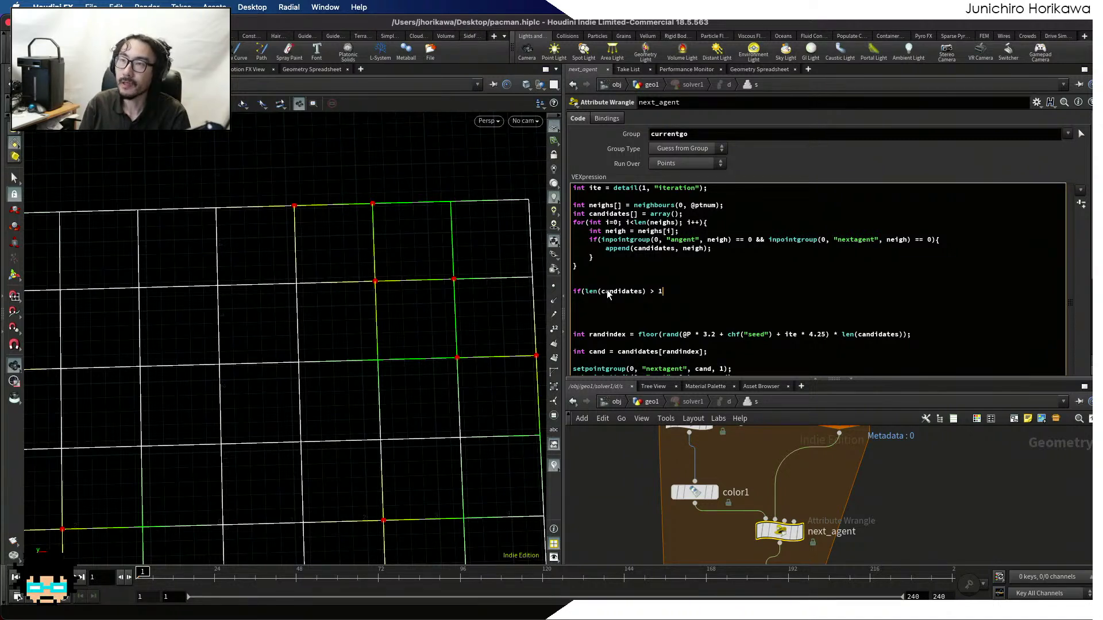
pyautogui.write('){')
pyautogui.press('Return')
pyautogui.write('}')
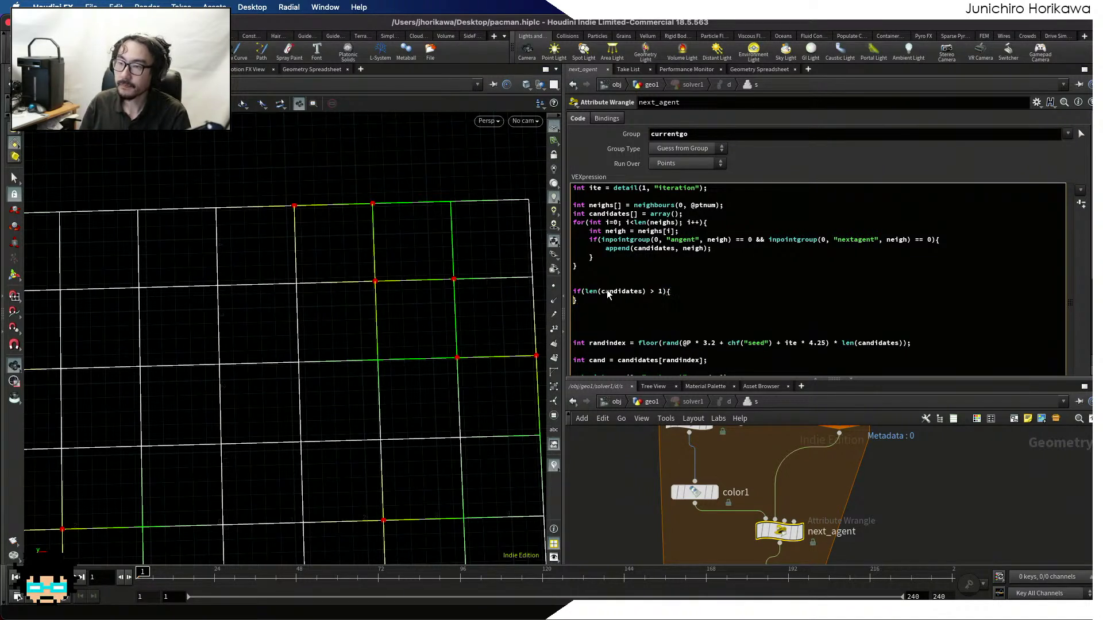
# Inside the if(len(candidates) > 1) block, add the line int npt = nearpoint(0, "mover", @P);
pyautogui.press('Return')
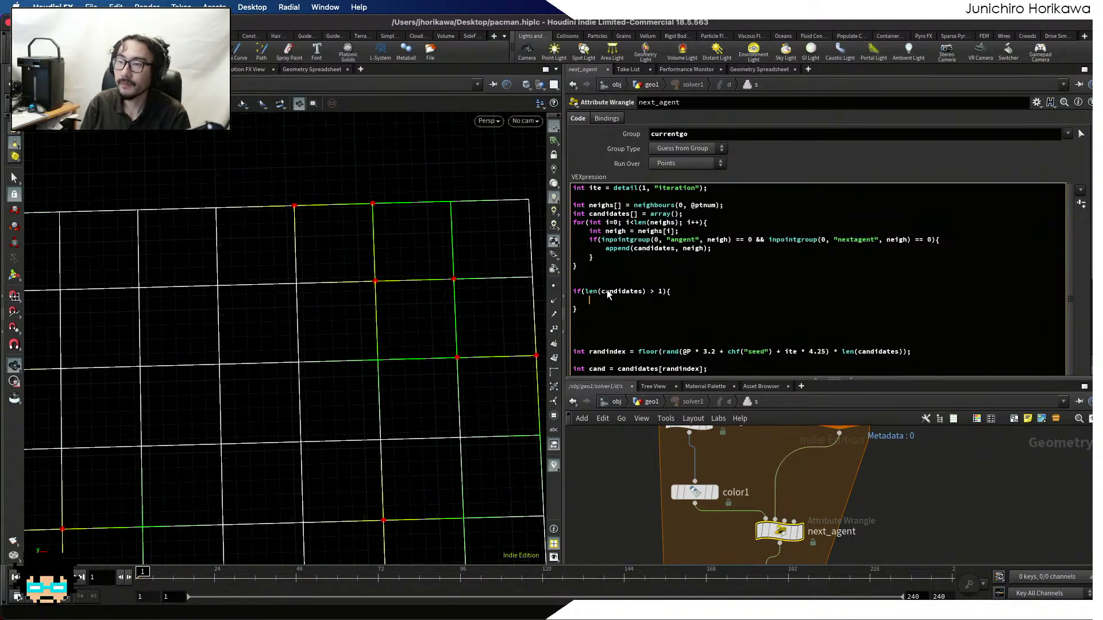
pyautogui.write('int')
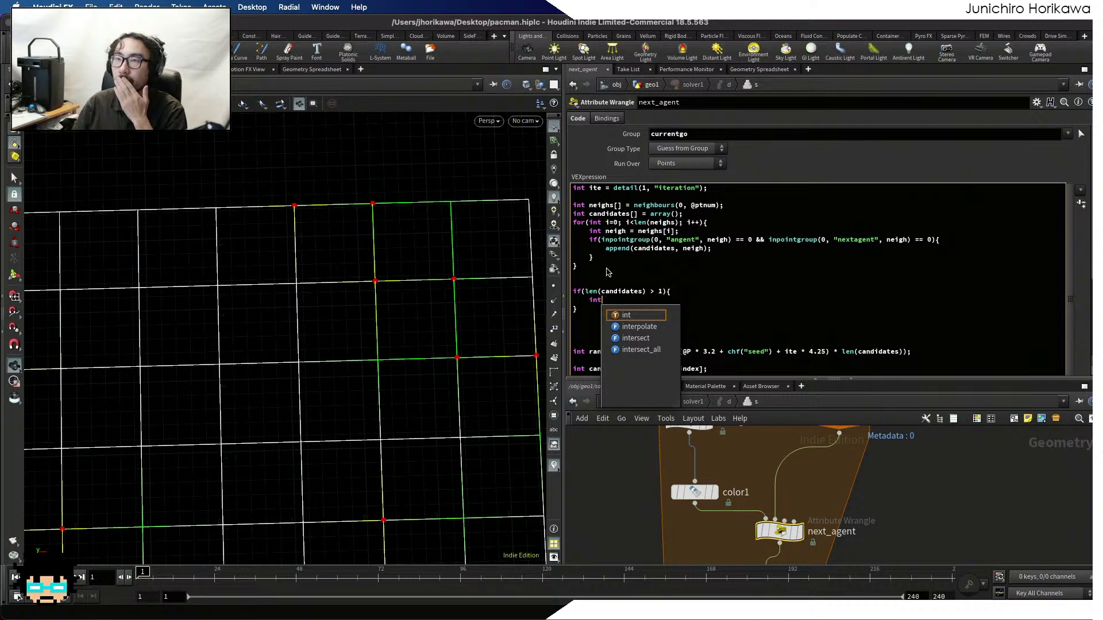
pyautogui.click(711, 298)
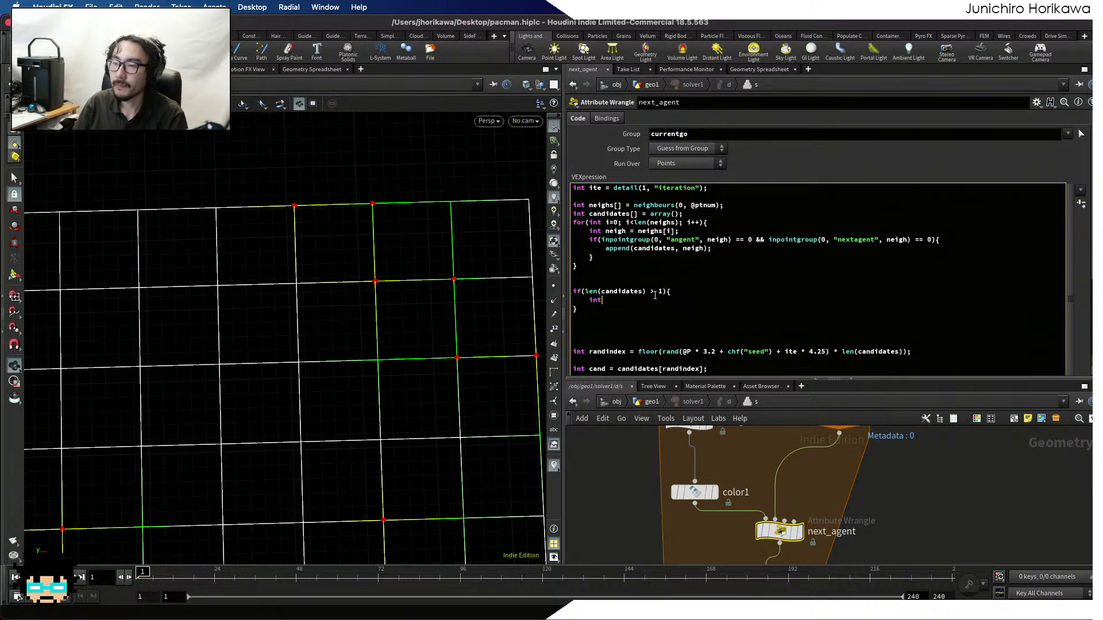
pyautogui.click(660, 291)
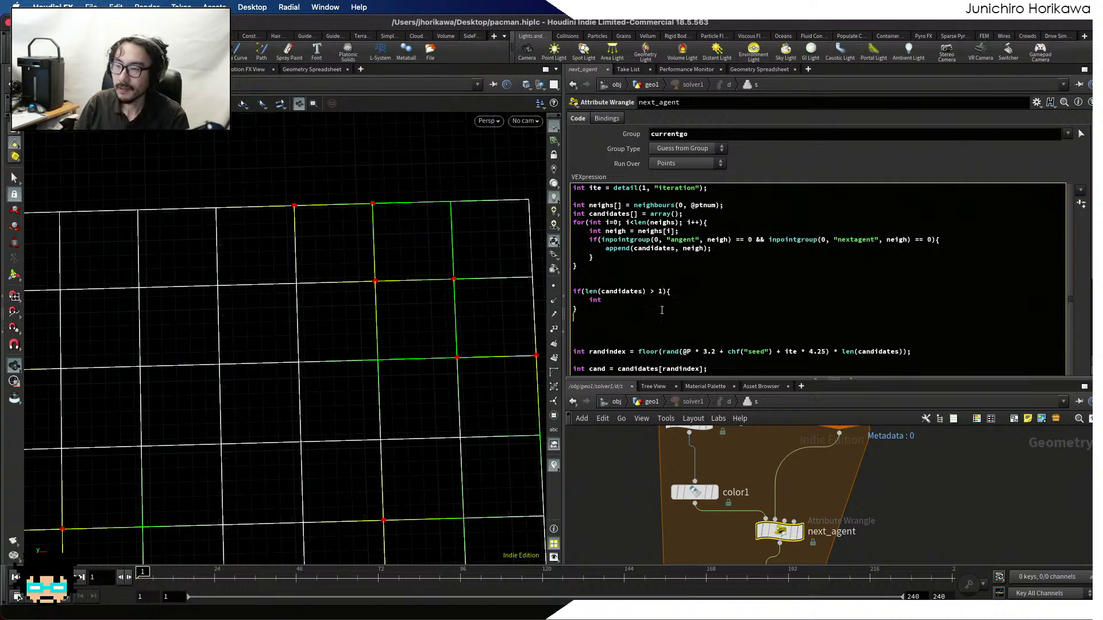
pyautogui.click(646, 300)
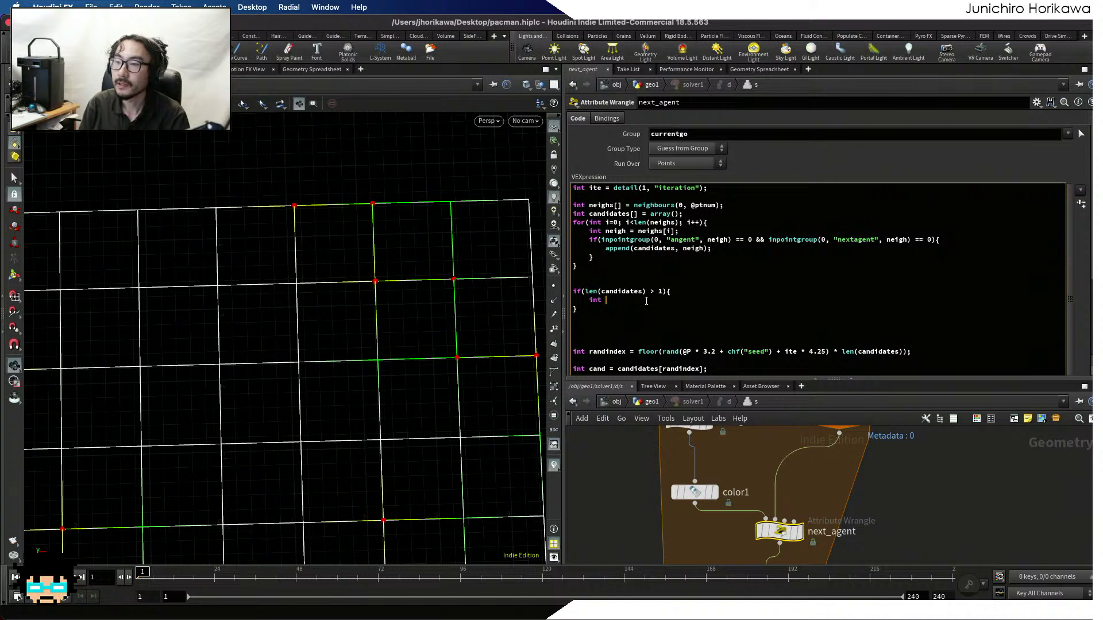
pyautogui.write('npt')
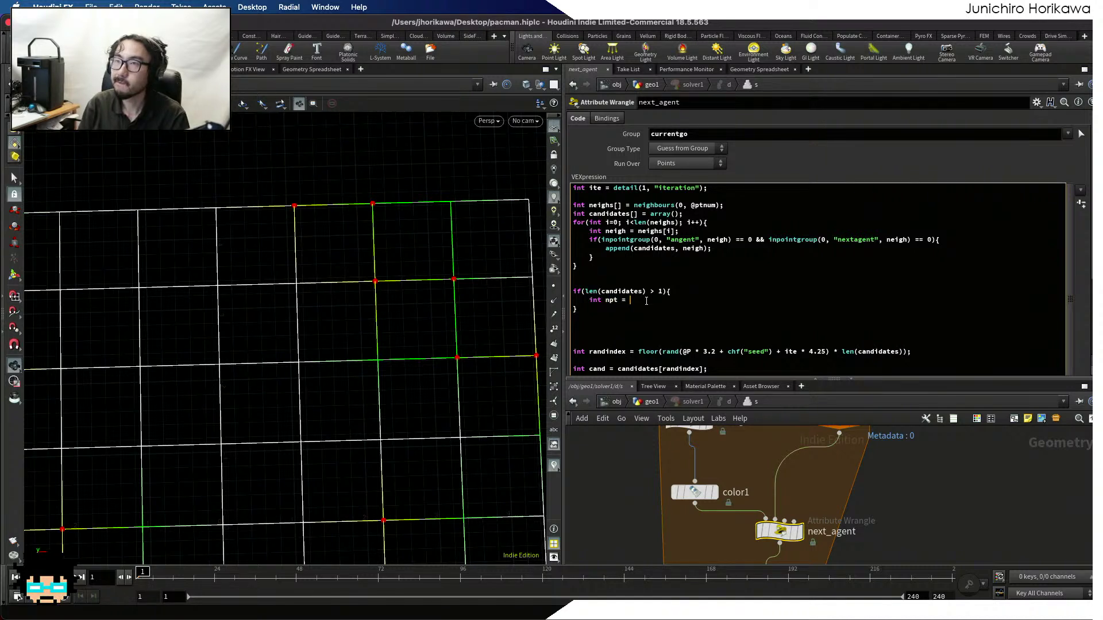
pyautogui.write(' = nearpoint(0, ')
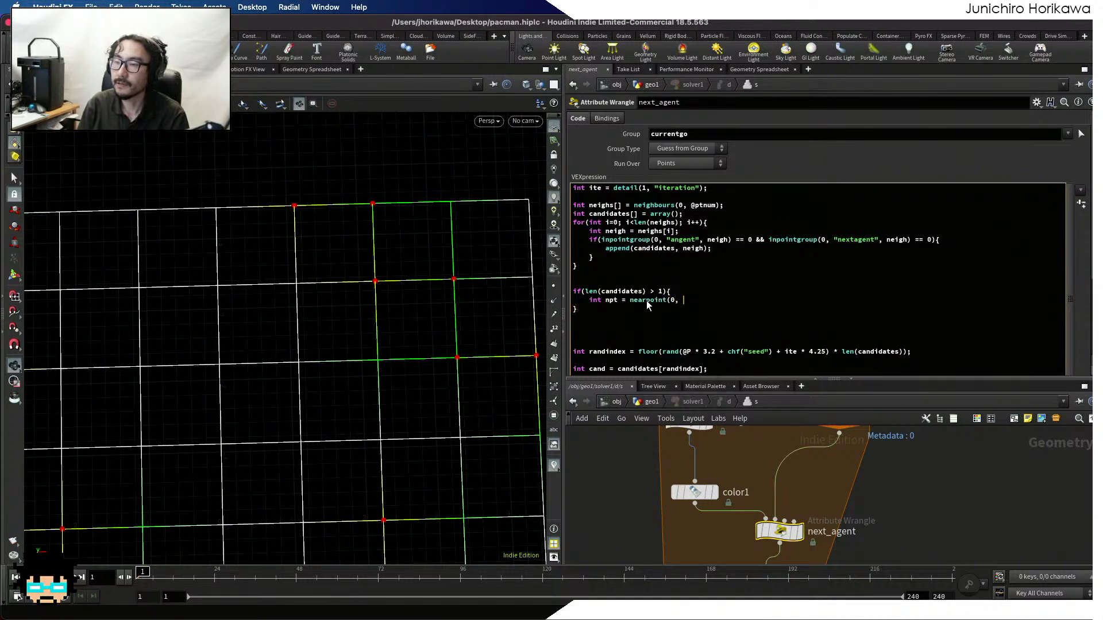
pyautogui.write('"mov')
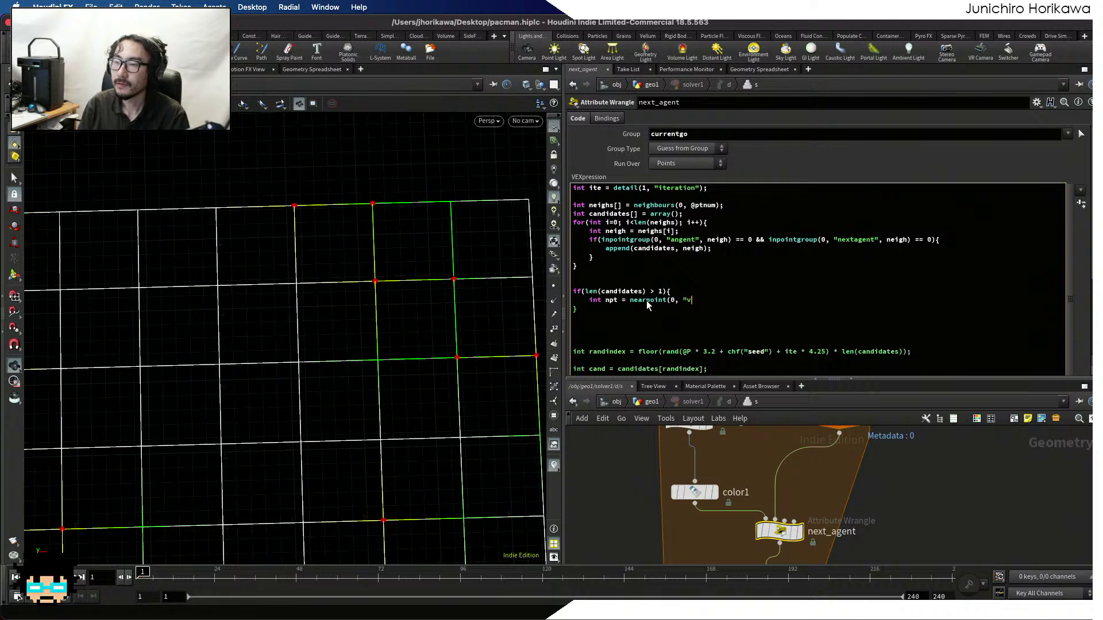
pyautogui.write('er", ')
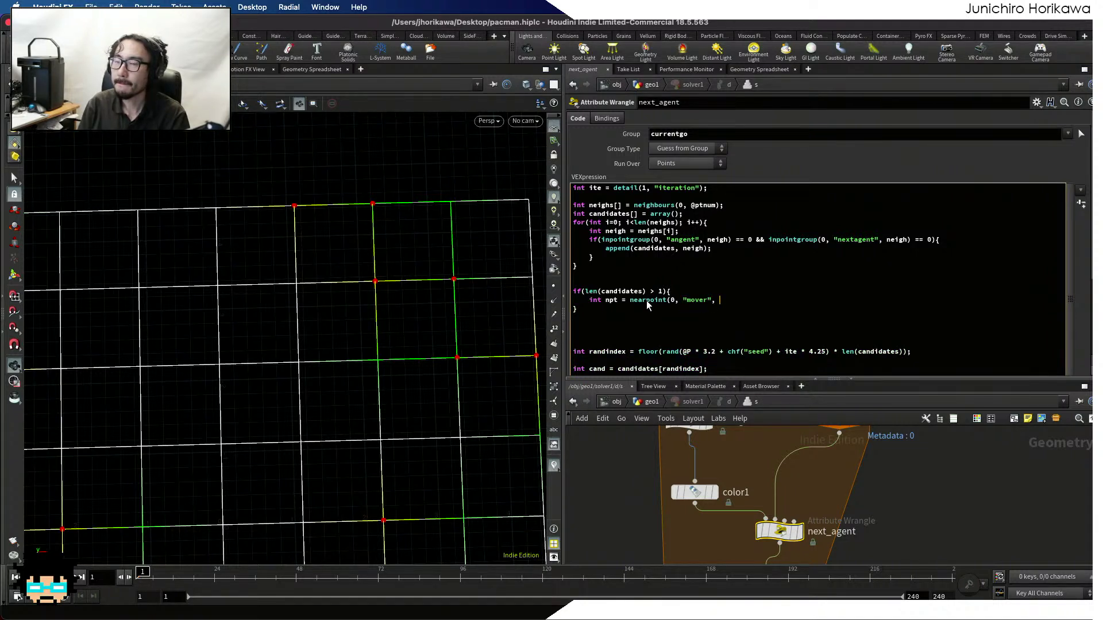
pyautogui.write('@P0)')
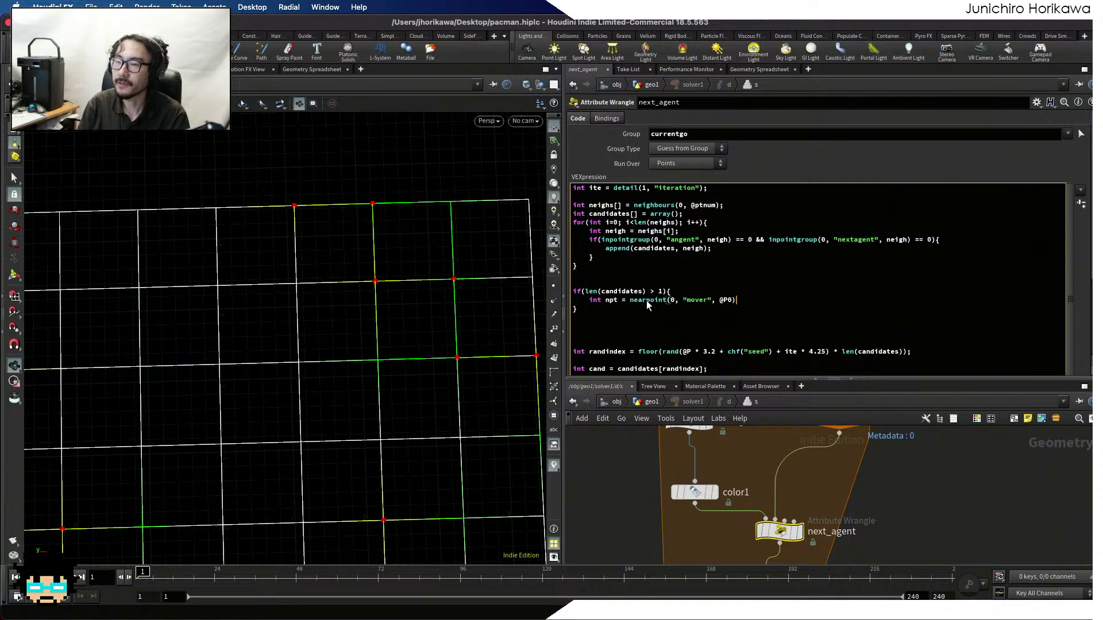
pyautogui.press('BackSpace')
pyautogui.press('BackSpace')
pyautogui.write(');')
pyautogui.press('Return')
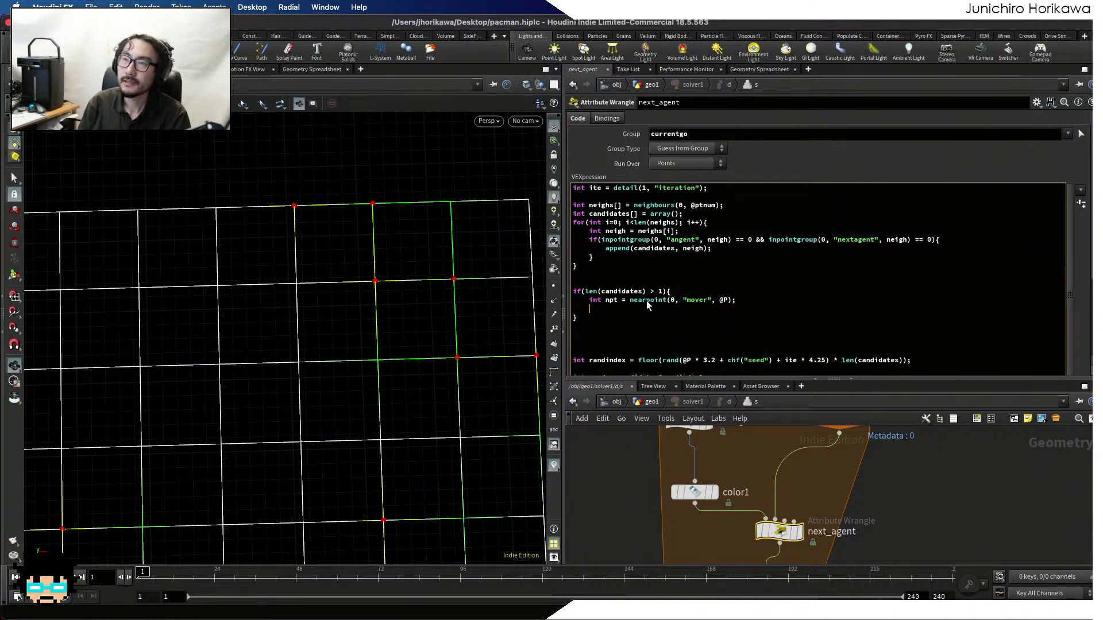
# Below the npt line in the if block, add int prev = point(0, "prev", npt);
pyautogui.write('int prevg')
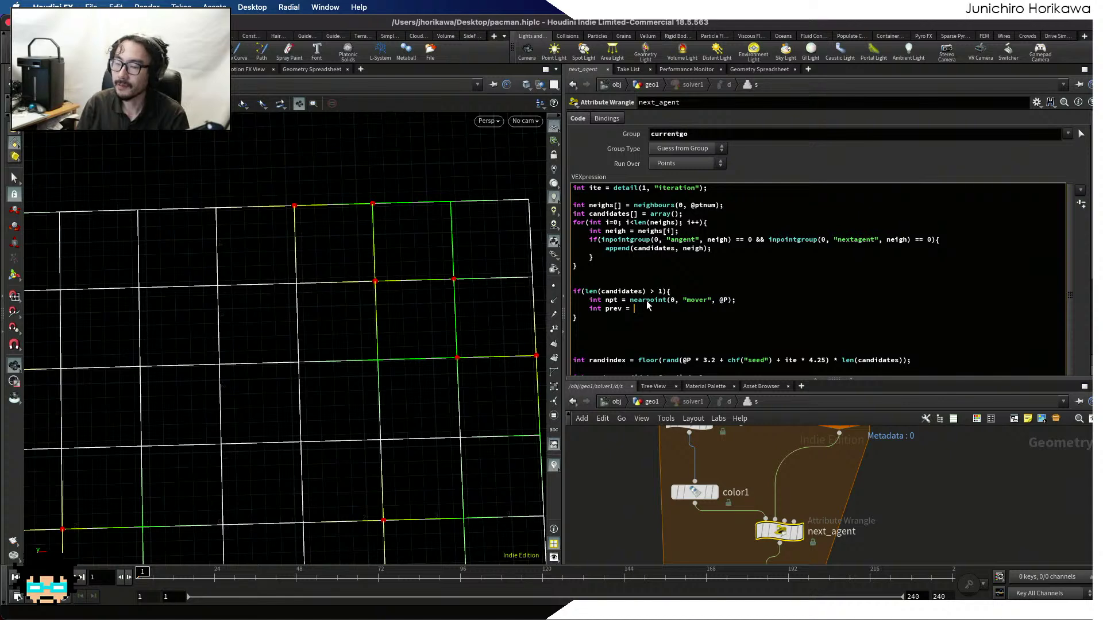
pyautogui.write(' = point(0,')
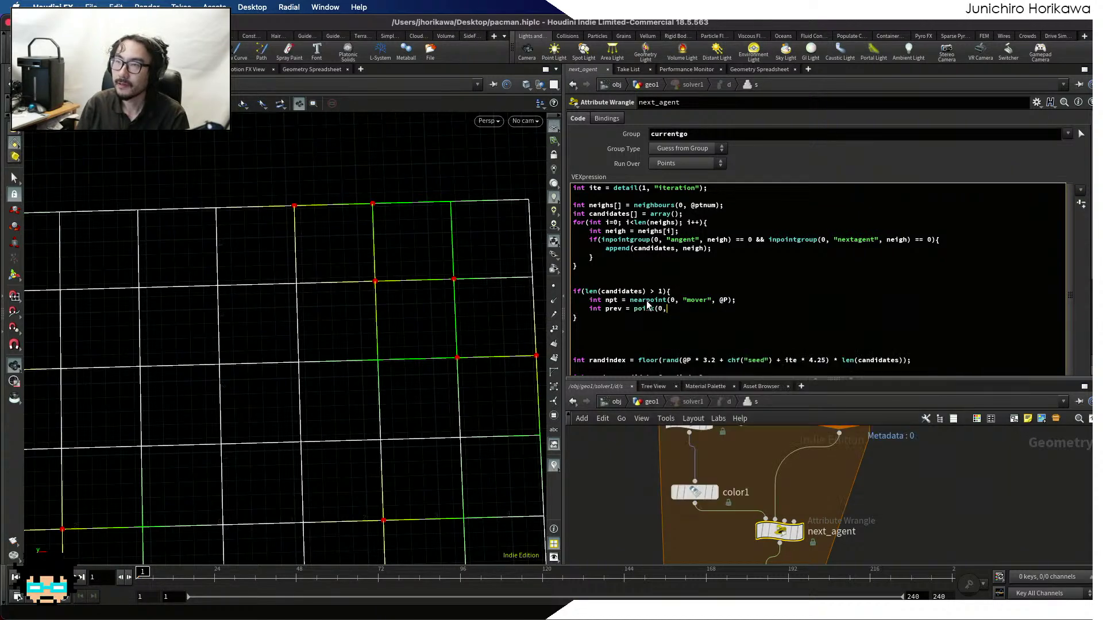
pyautogui.write(' "prev')
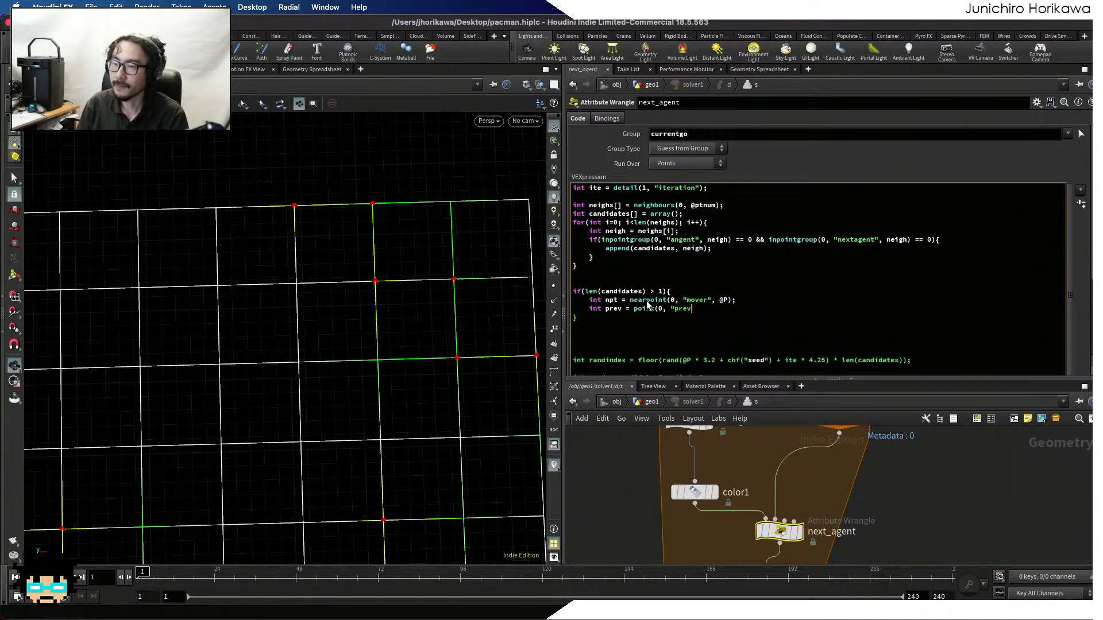
pyautogui.write('", ')
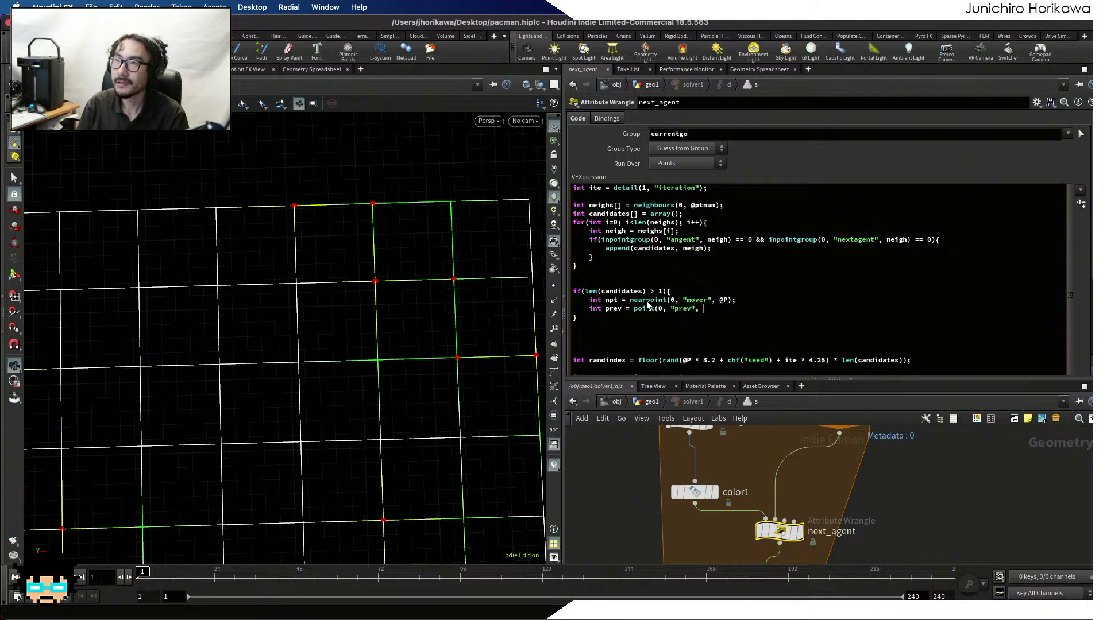
pyautogui.write('npt);')
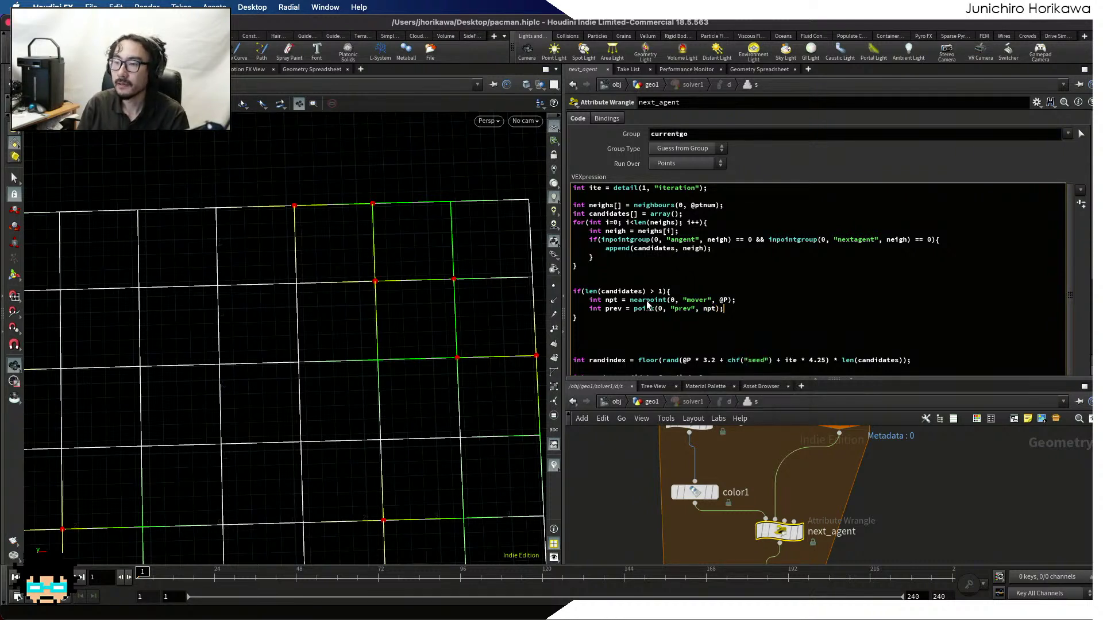
pyautogui.press('Return')
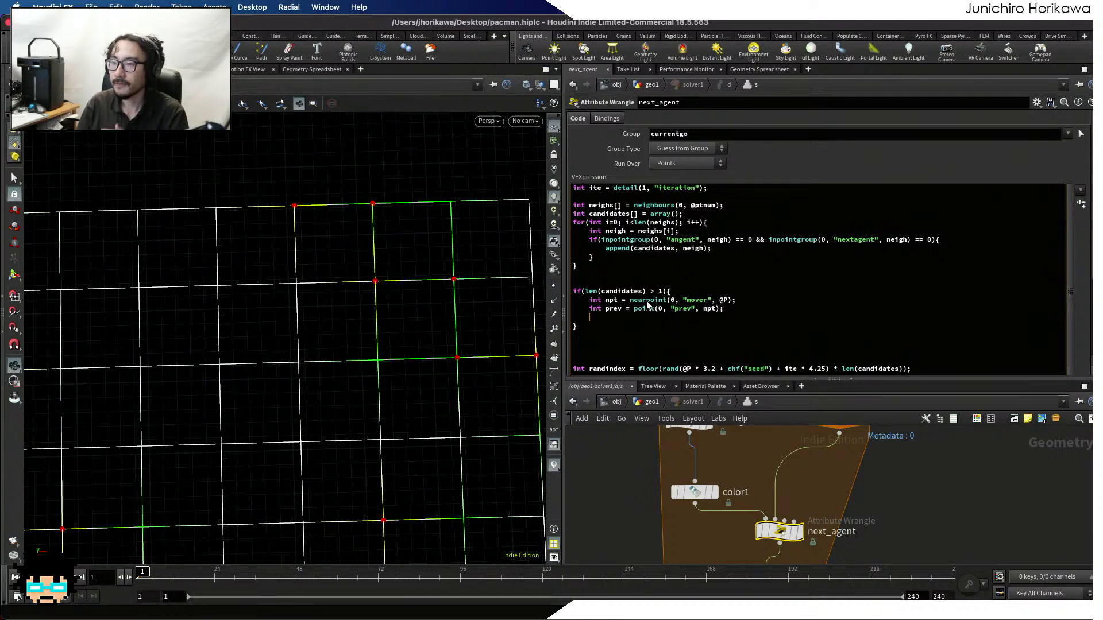
# Remove the previous point from the candidate array by adding removevalue(candidates, prev); at the end of the if block
pyautogui.moveTo(601, 292); pyautogui.dragTo(635, 293)
pyautogui.click(624, 309)
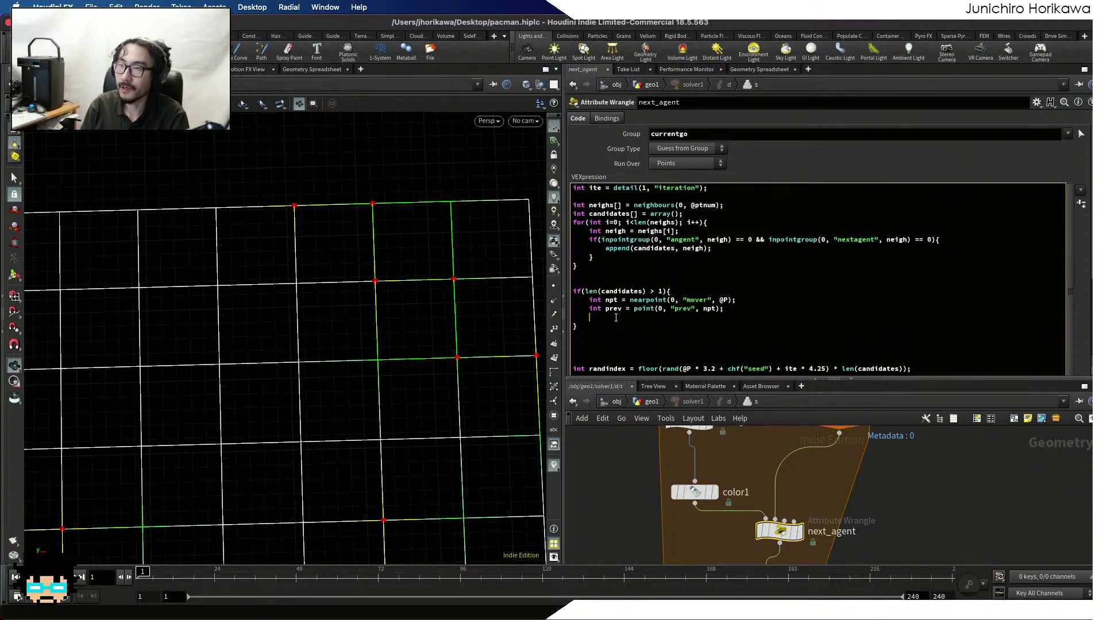
pyautogui.write('removeval')
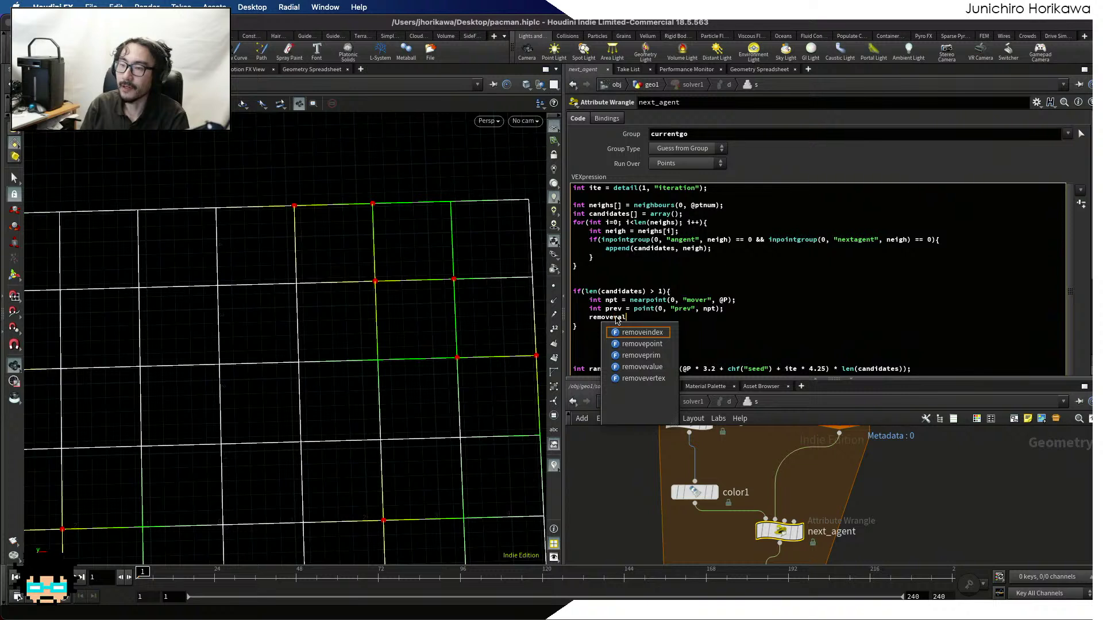
pyautogui.write('ue(can')
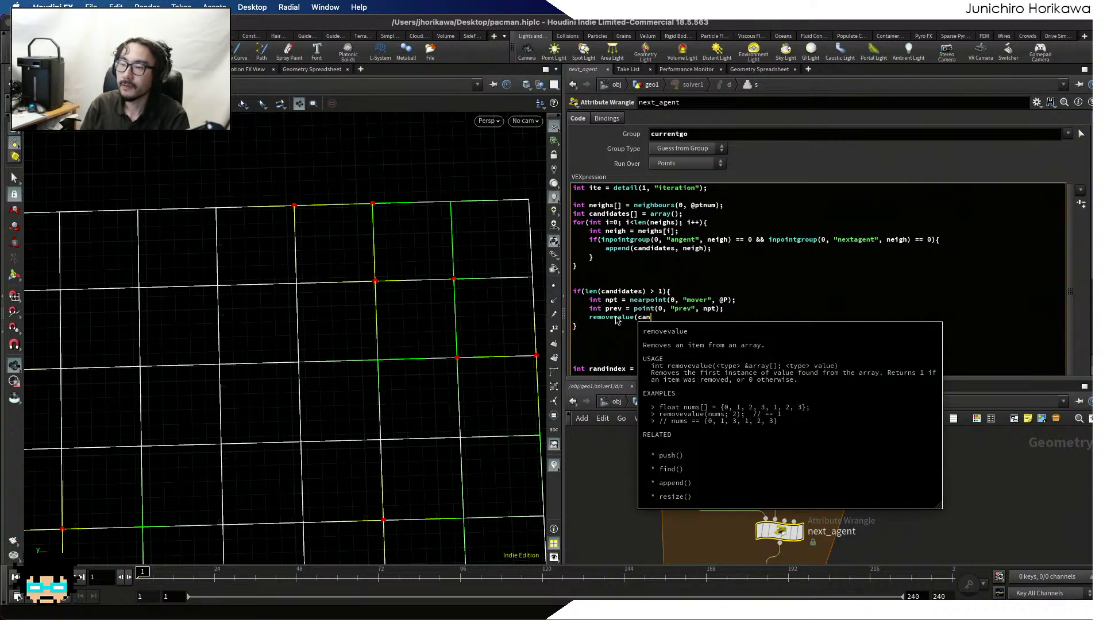
pyautogui.write('didates, ')
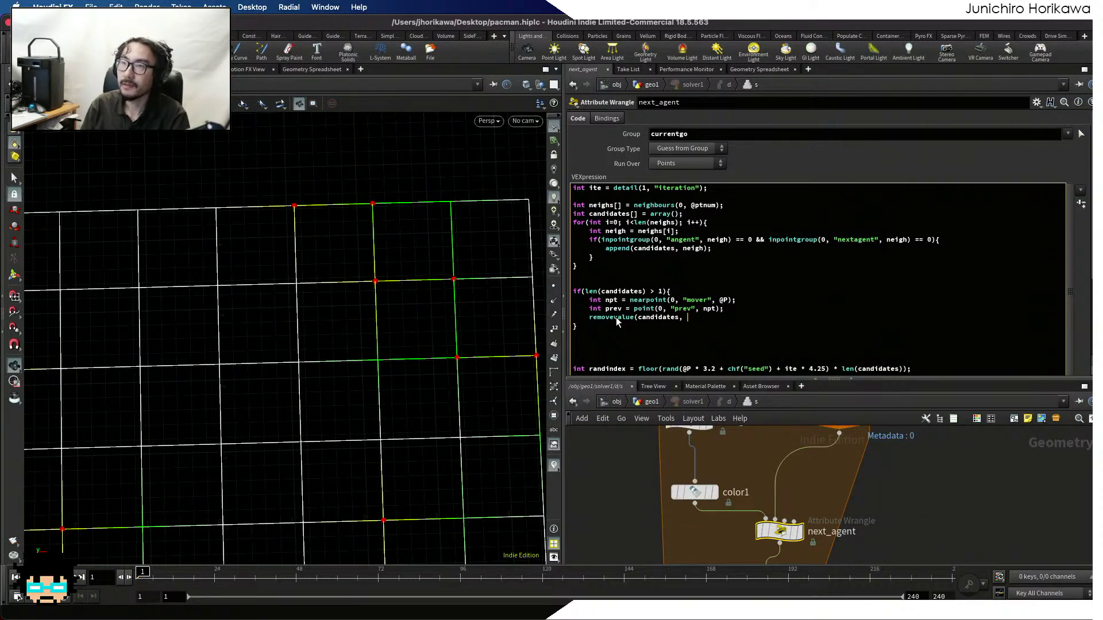
pyautogui.write('prev);')
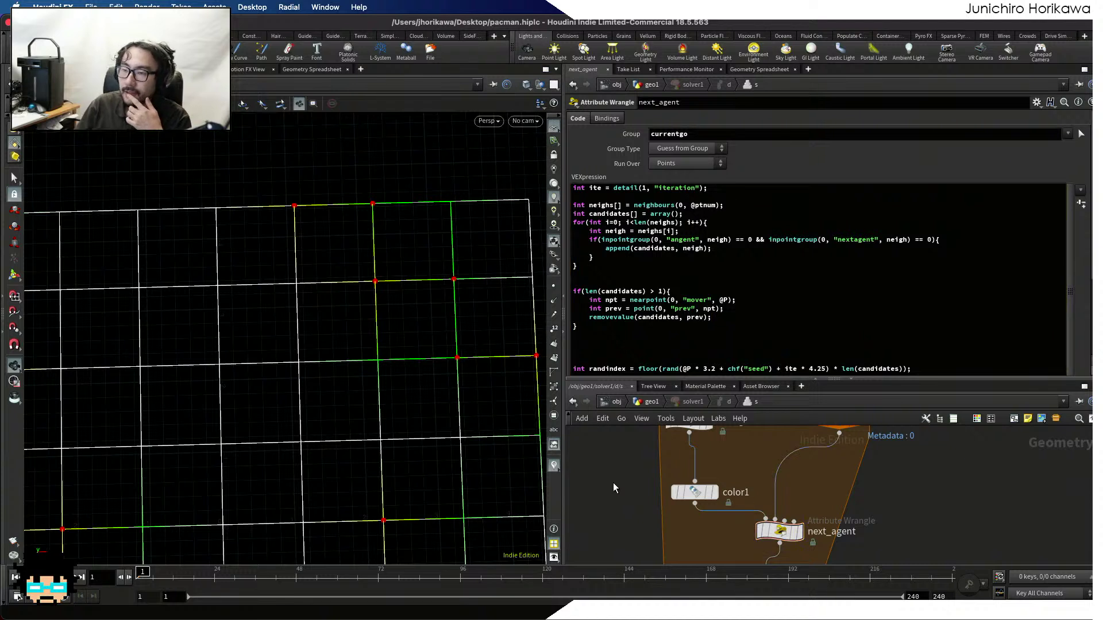
# Change the if condition to len(candidates) > 0 and delete two blank lines between that block and the randindex line
pyautogui.doubleClick(660, 291)
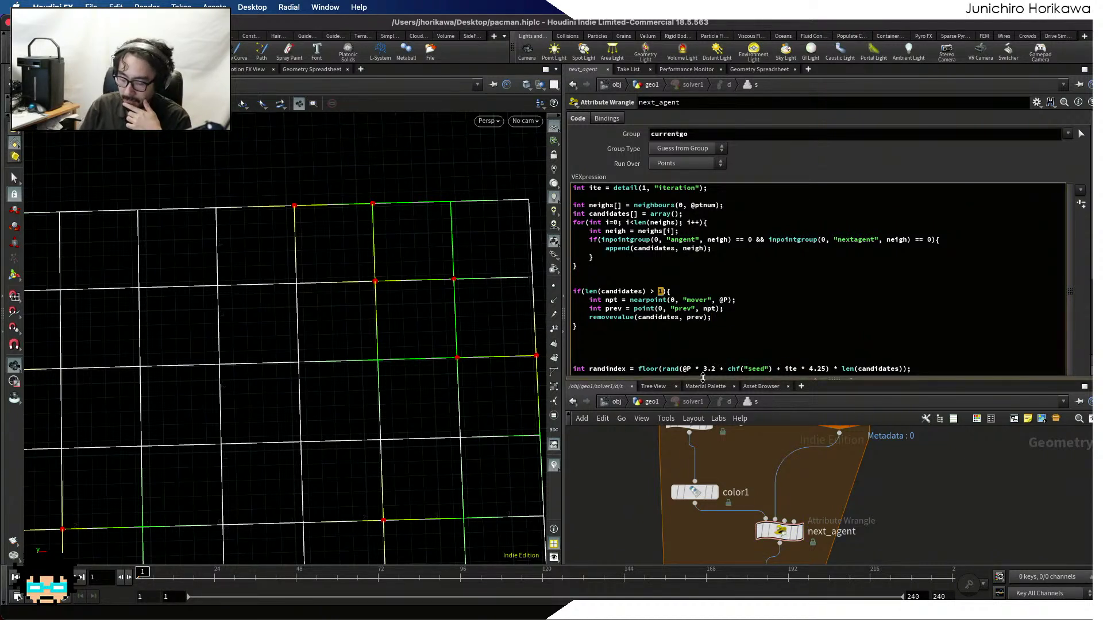
pyautogui.write('0')
pyautogui.scroll(-3, 670, 315)
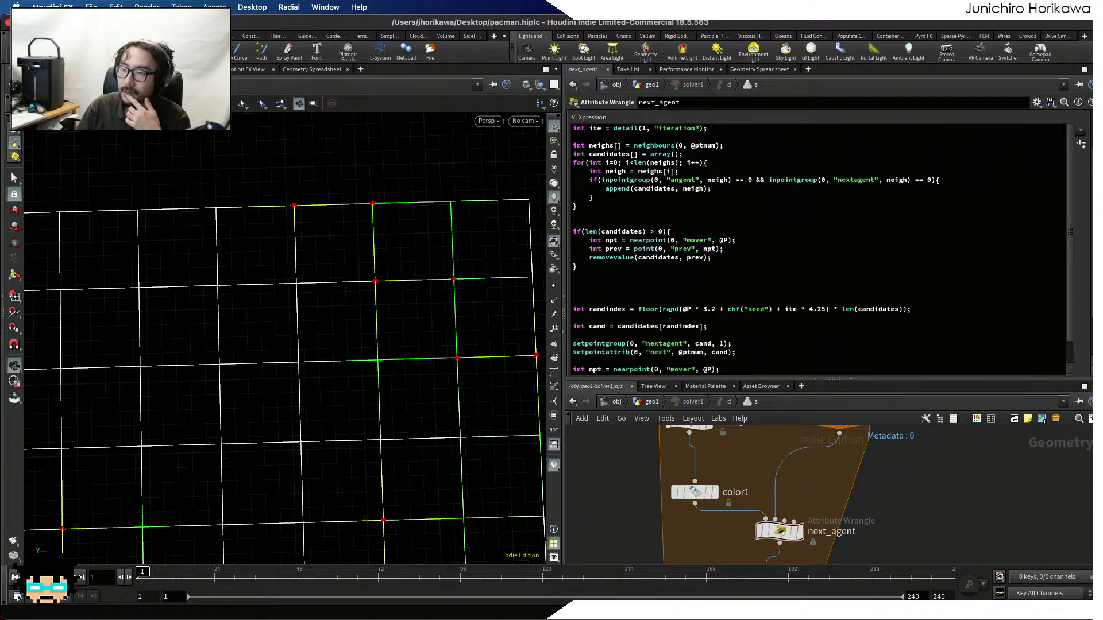
pyautogui.click(593, 285)
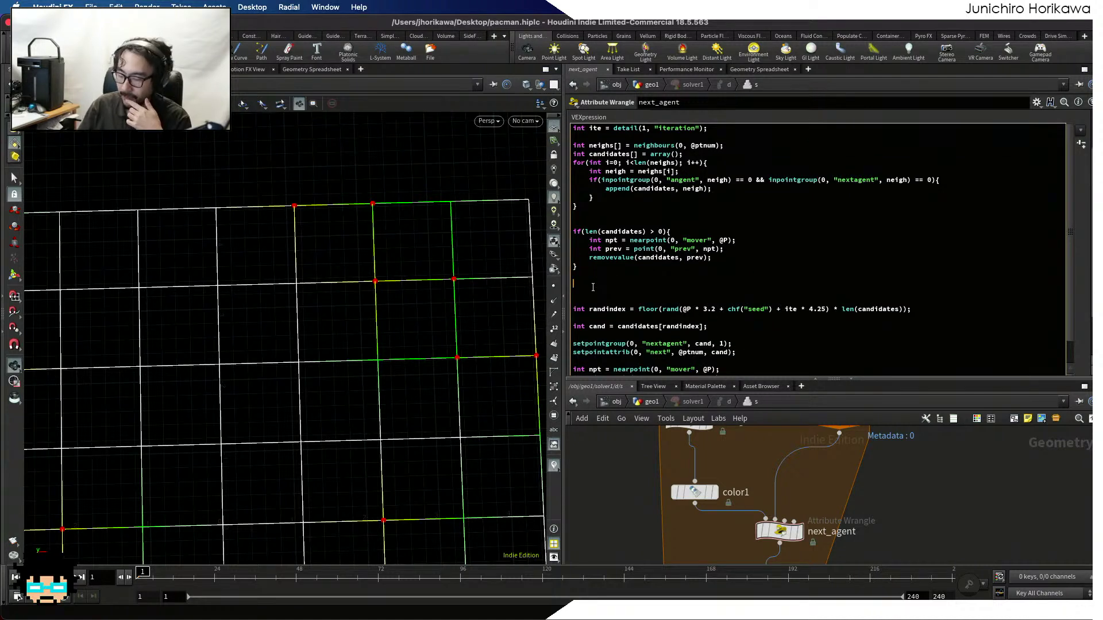
pyautogui.press('BackSpace')
pyautogui.press('BackSpace')
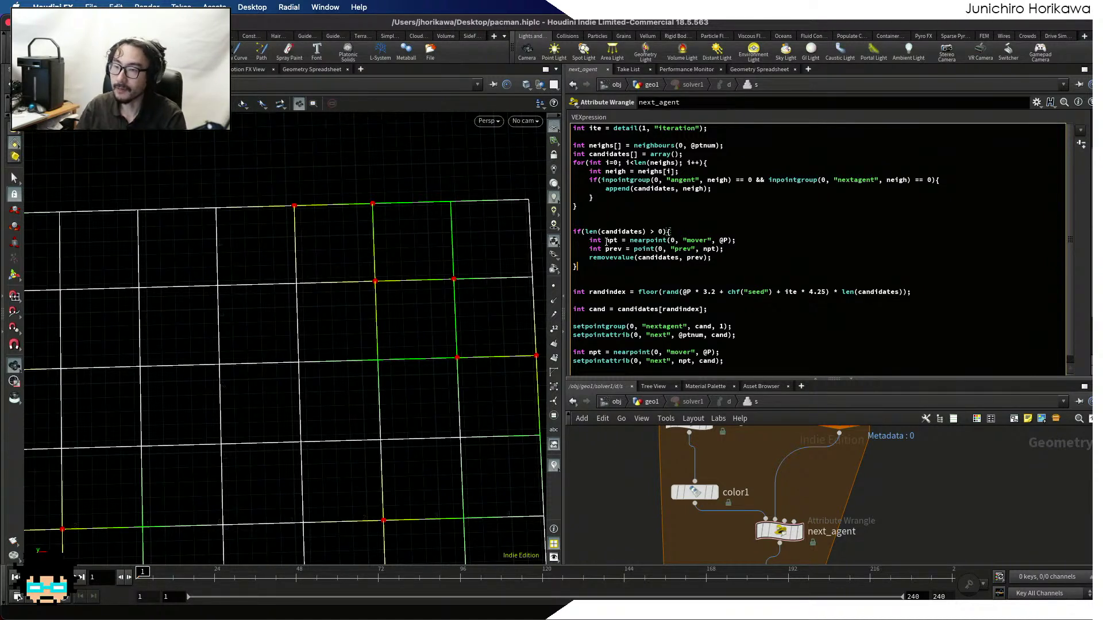
pyautogui.click(604, 285)
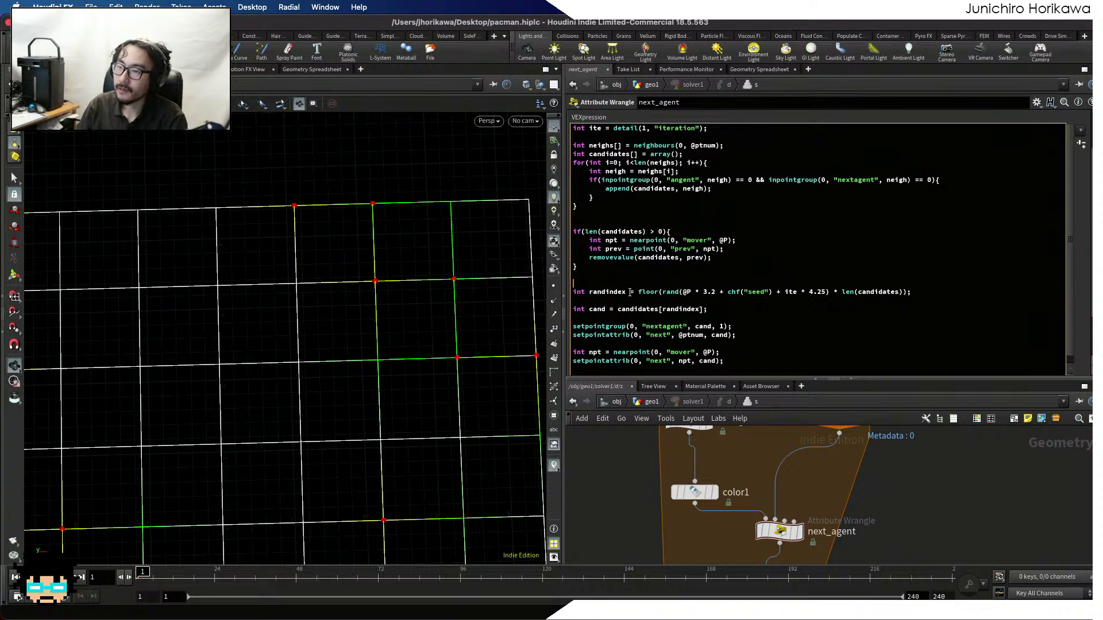
pyautogui.write('if(')
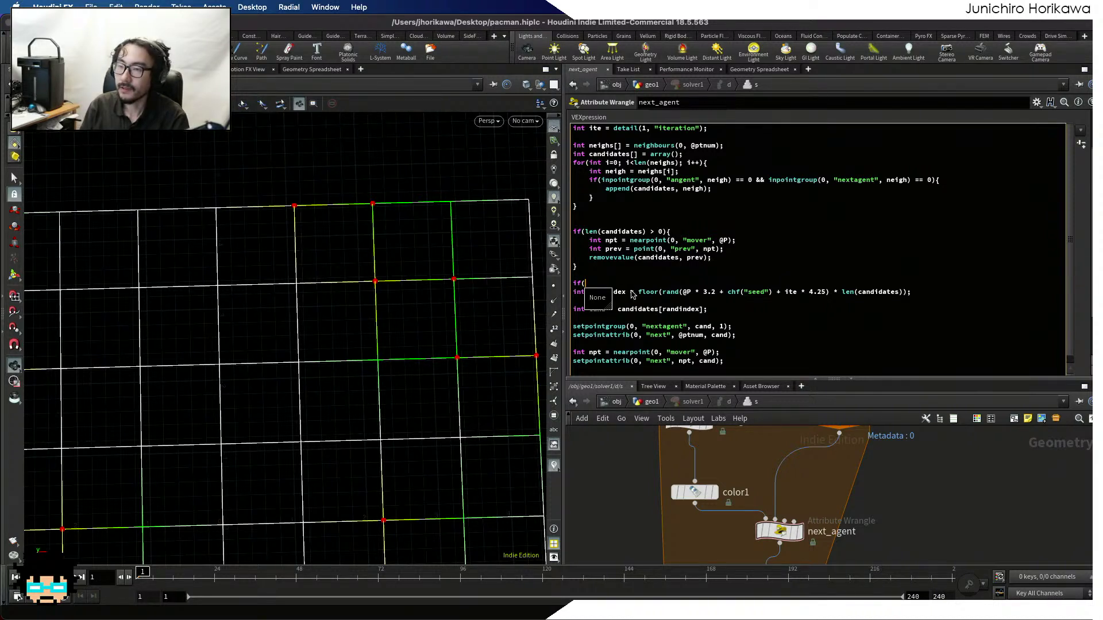
pyautogui.press('BackSpace')
pyautogui.press('BackSpace')
pyautogui.press('BackSpace')
pyautogui.press('Return')
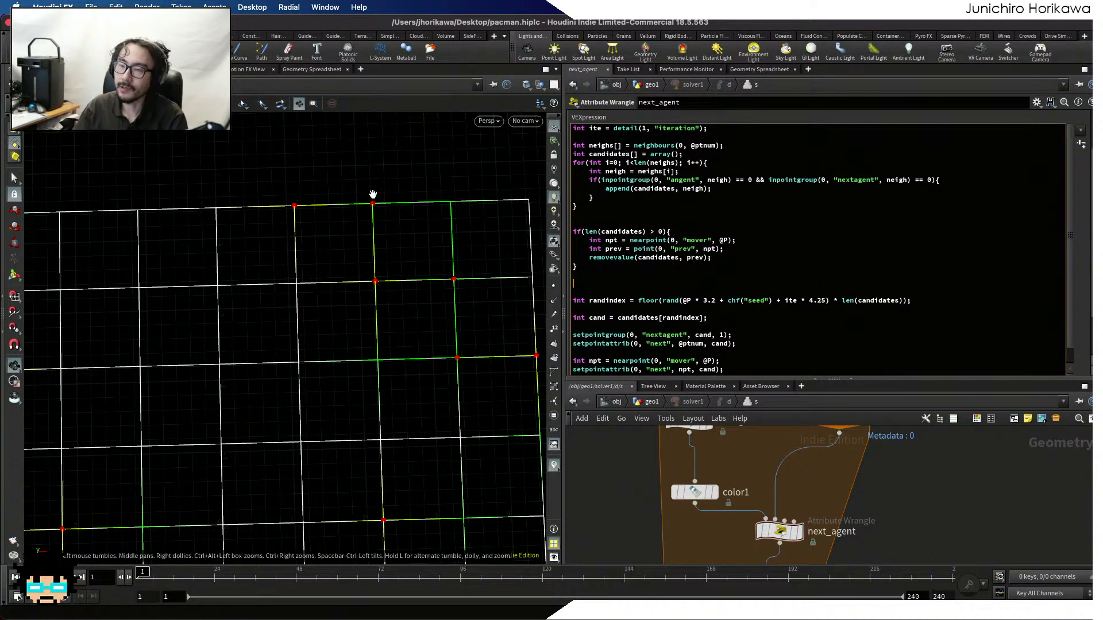
pyautogui.write('int')
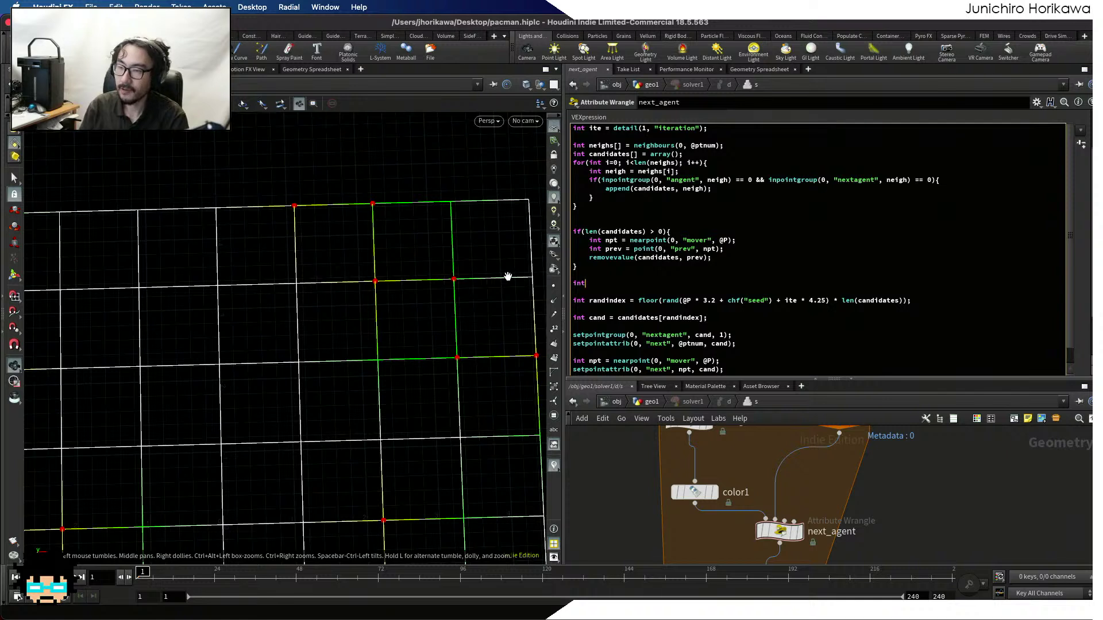
pyautogui.press('BackSpace')
pyautogui.press('BackSpace')
pyautogui.press('BackSpace')
pyautogui.press('BackSpace')
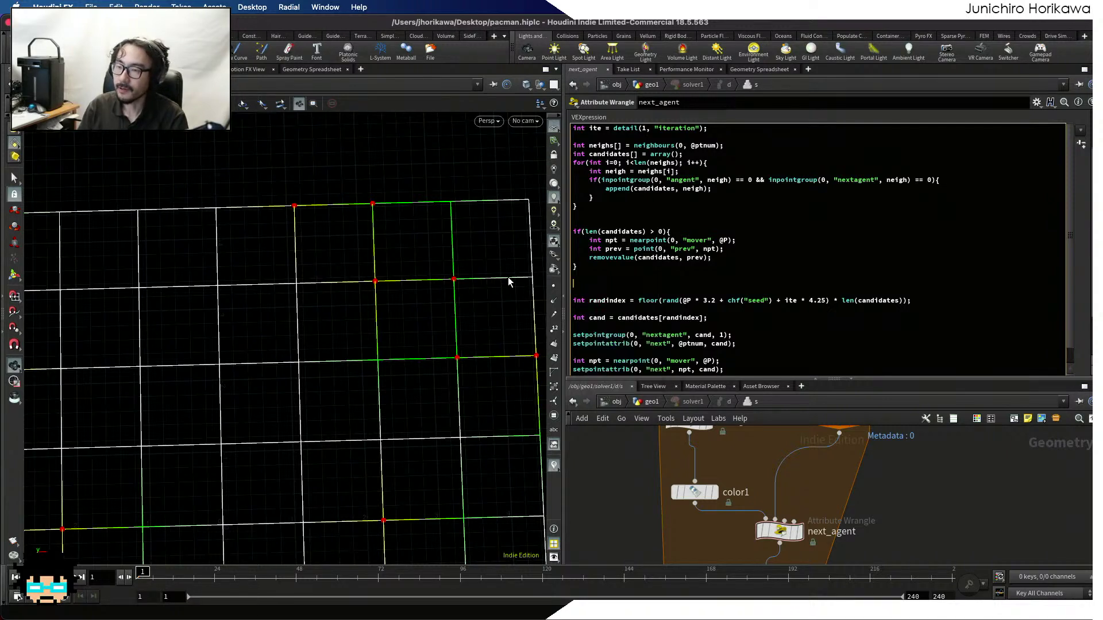
pyautogui.write('int ')
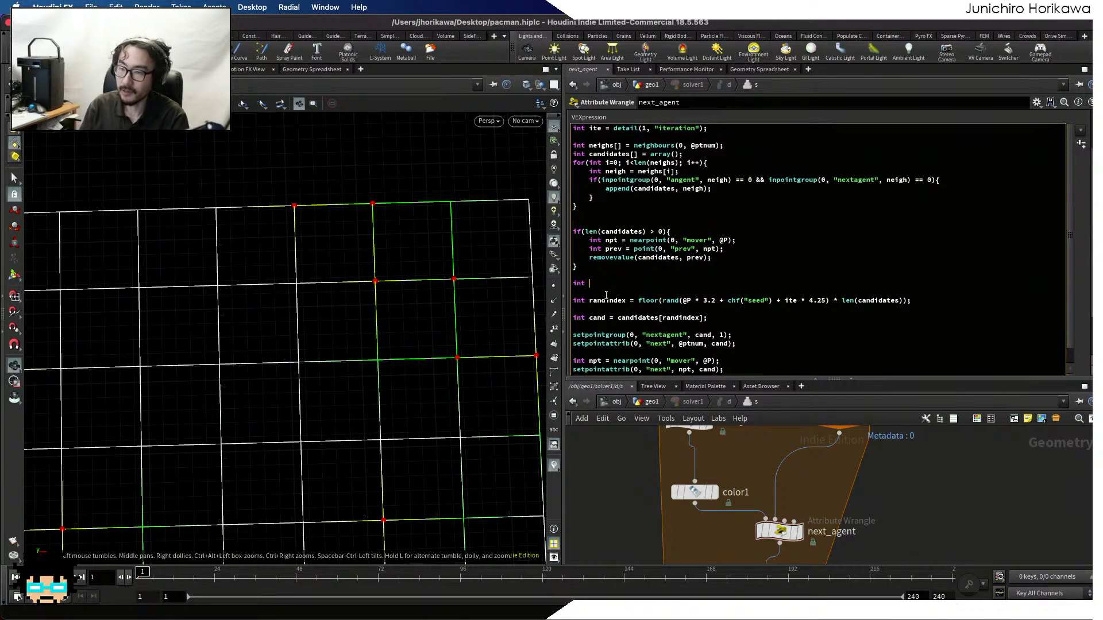
pyautogui.write('cand = @')
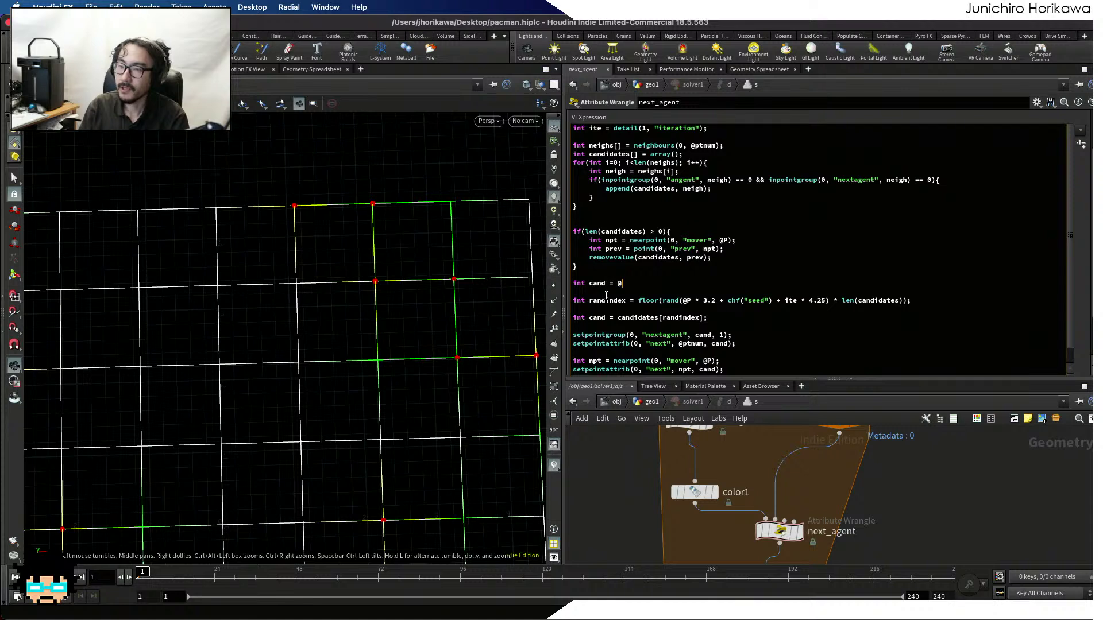
pyautogui.write('ptnum')
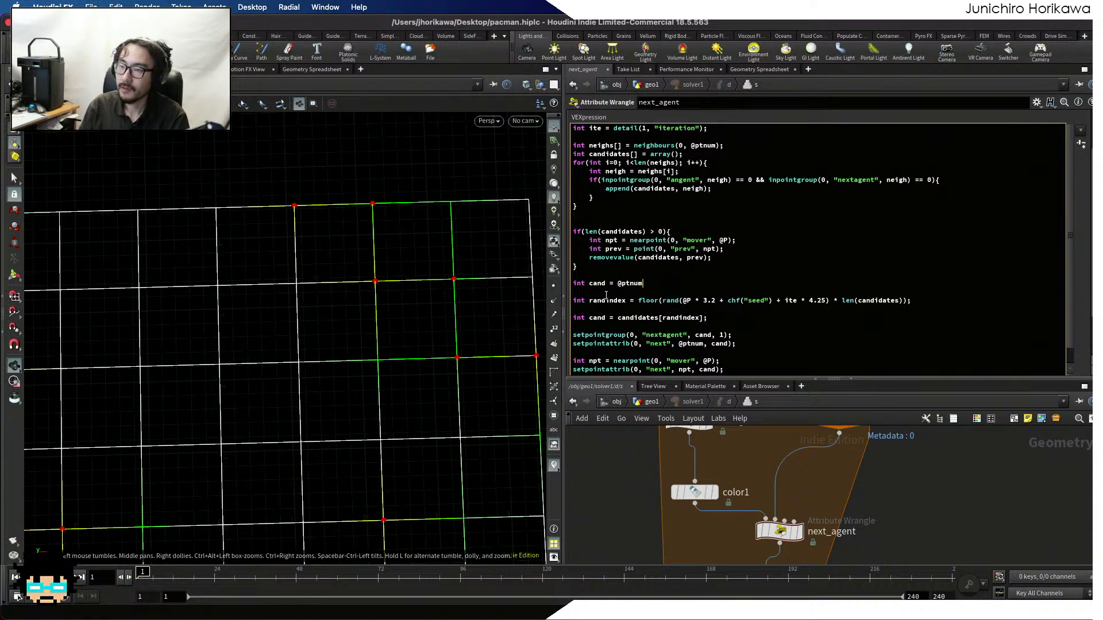
pyautogui.write(';')
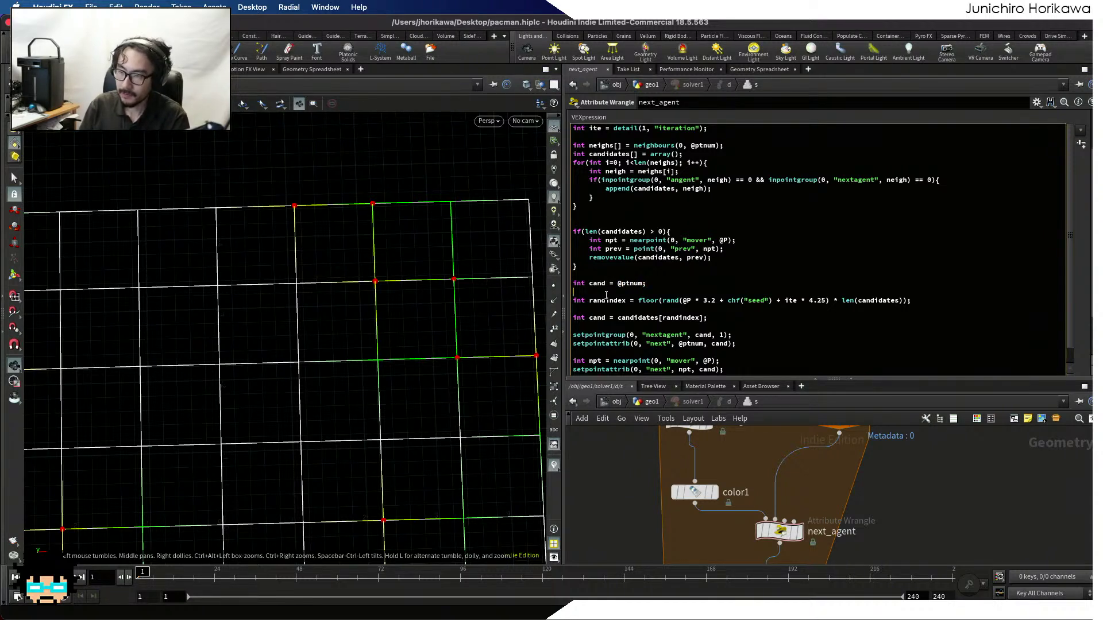
pyautogui.press('Return')
pyautogui.write('if(')
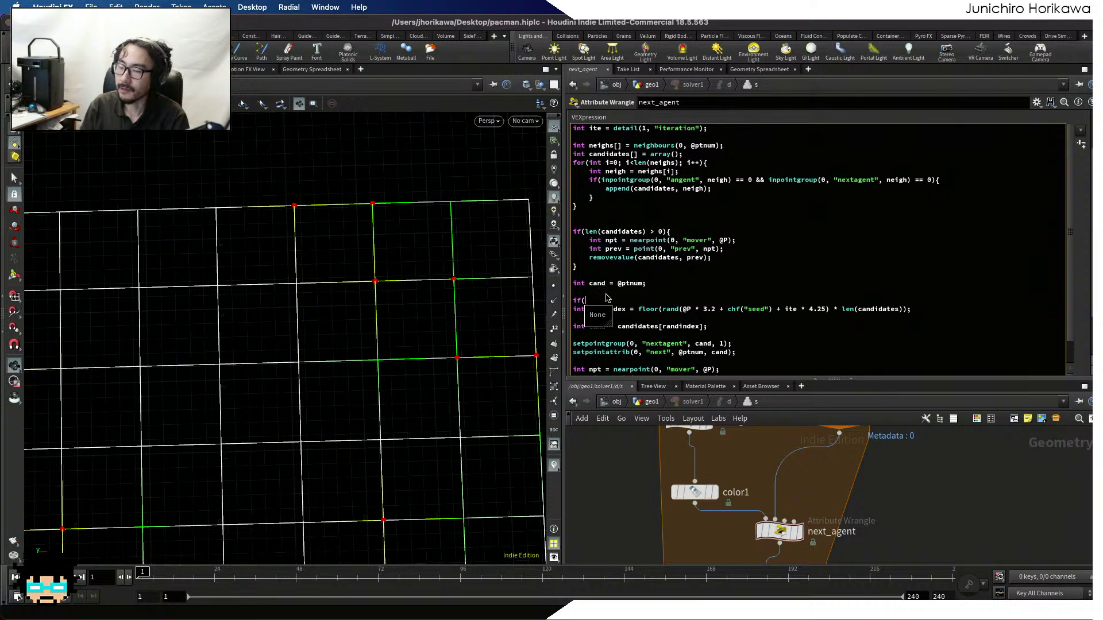
pyautogui.write('leng(')
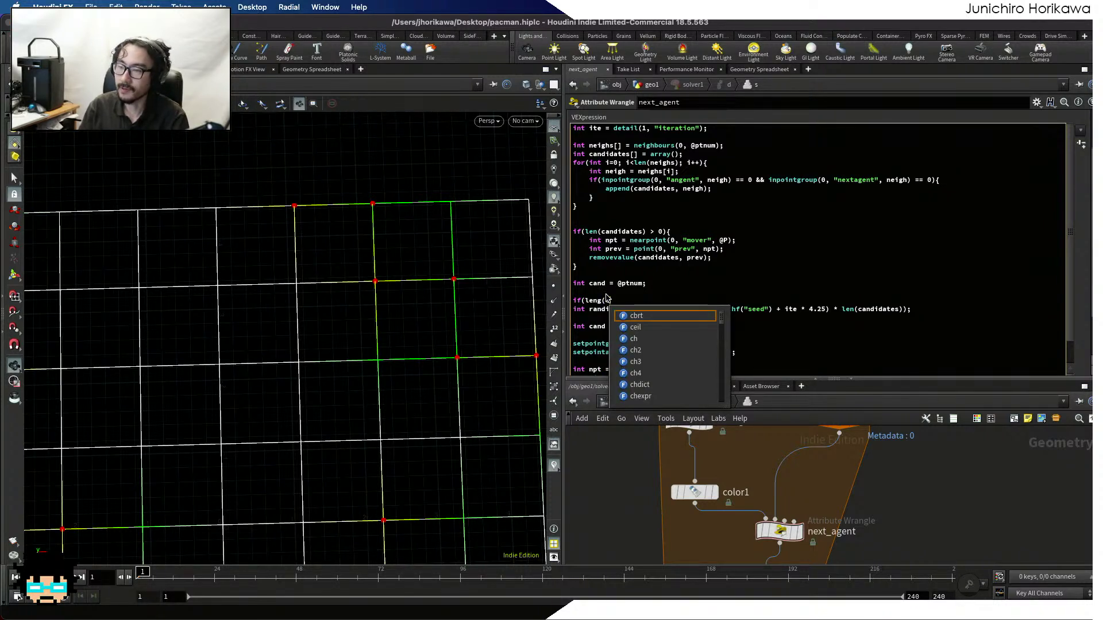
pyautogui.press('BackSpace')
pyautogui.press('BackSpace')
pyautogui.write('(candida')
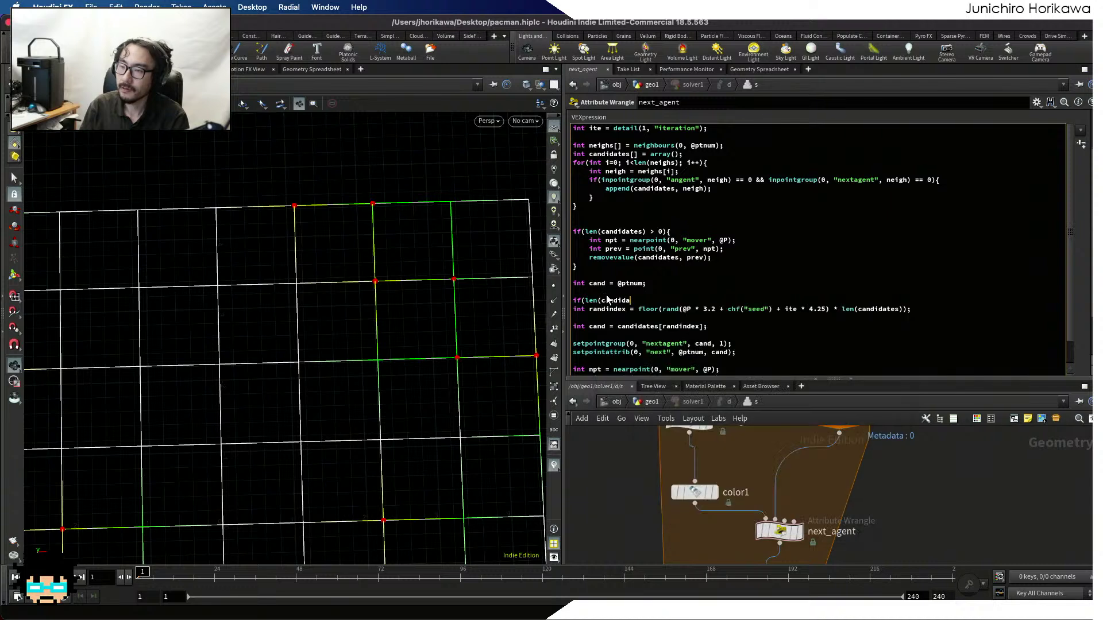
pyautogui.write('tes) ')
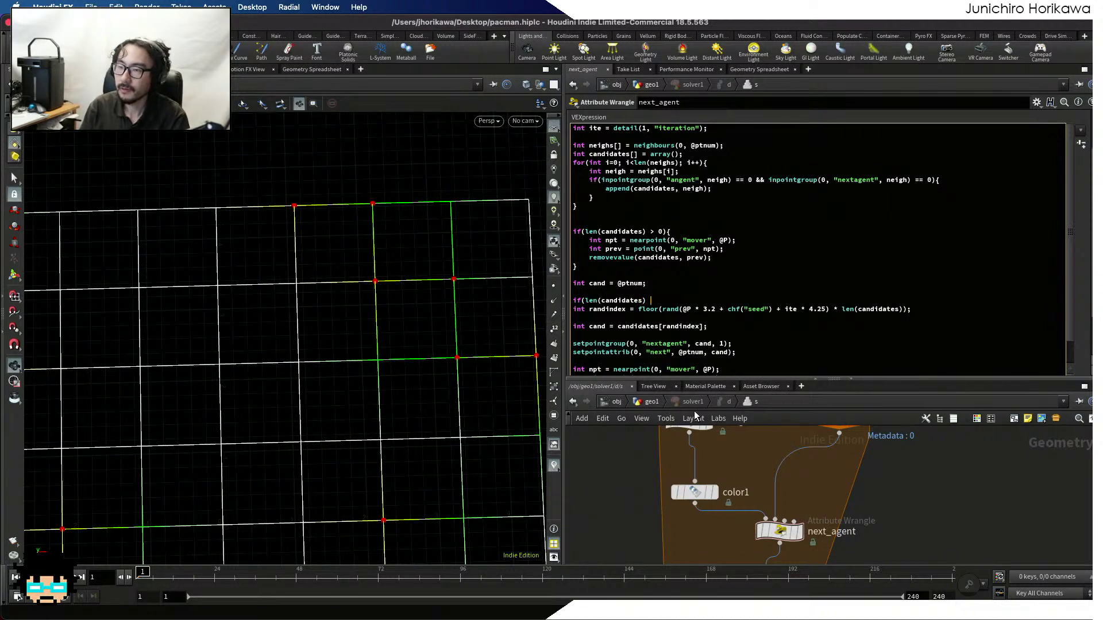
pyautogui.write('> 0)')
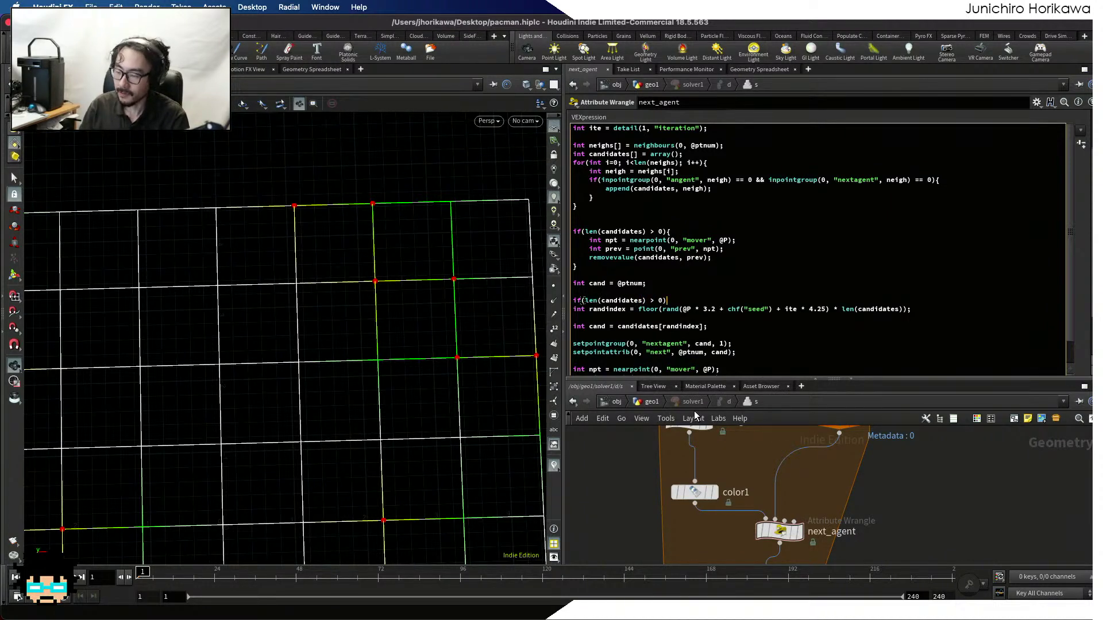
pyautogui.write('{')
# Close the new if block with } after the candidates[randindex] line and indent the lines inside it
pyautogui.click(732, 327)
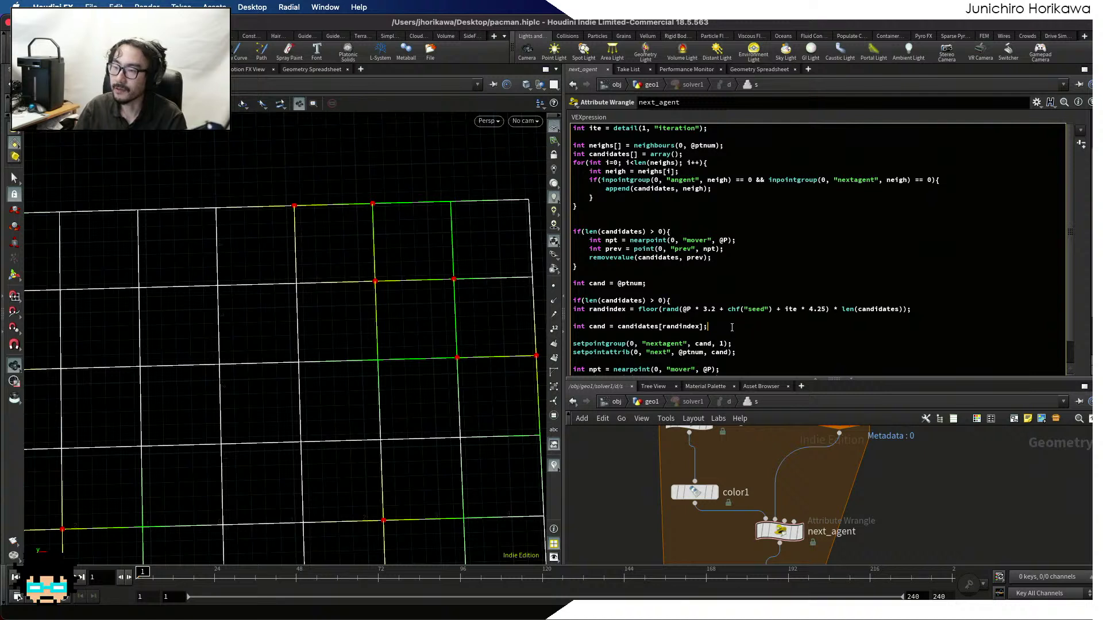
pyautogui.press('Return')
pyautogui.write('}')
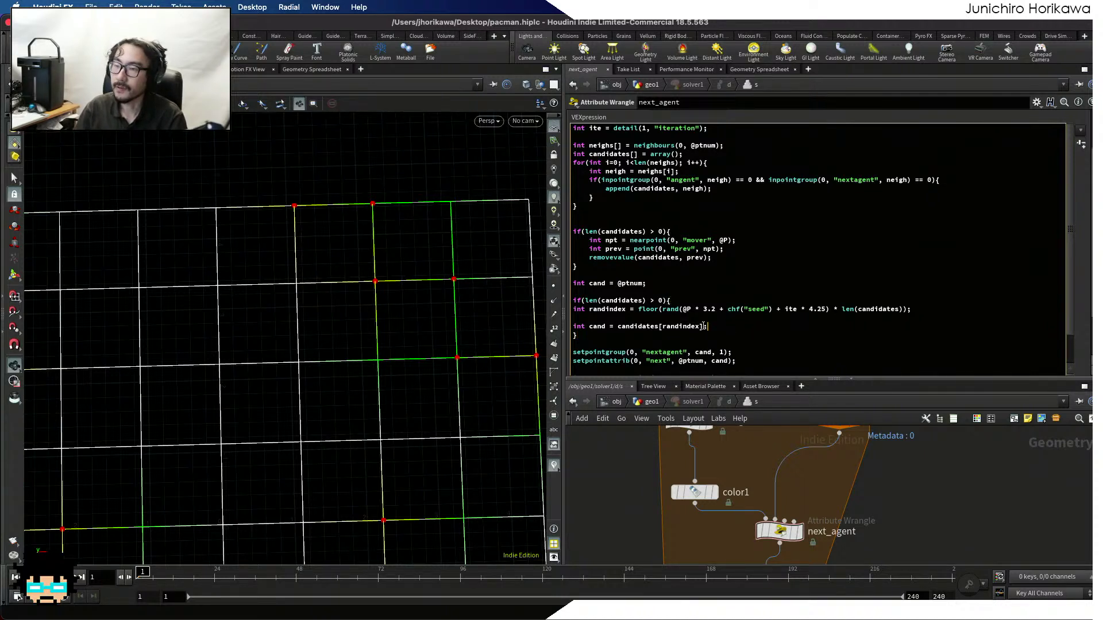
pyautogui.moveTo(703, 326); pyautogui.dragTo(557, 313)
pyautogui.press('Tab')
# Remove the int declaration from the assignment inside the if block so it reads cand = candidates[randindex];
pyautogui.click(605, 326)
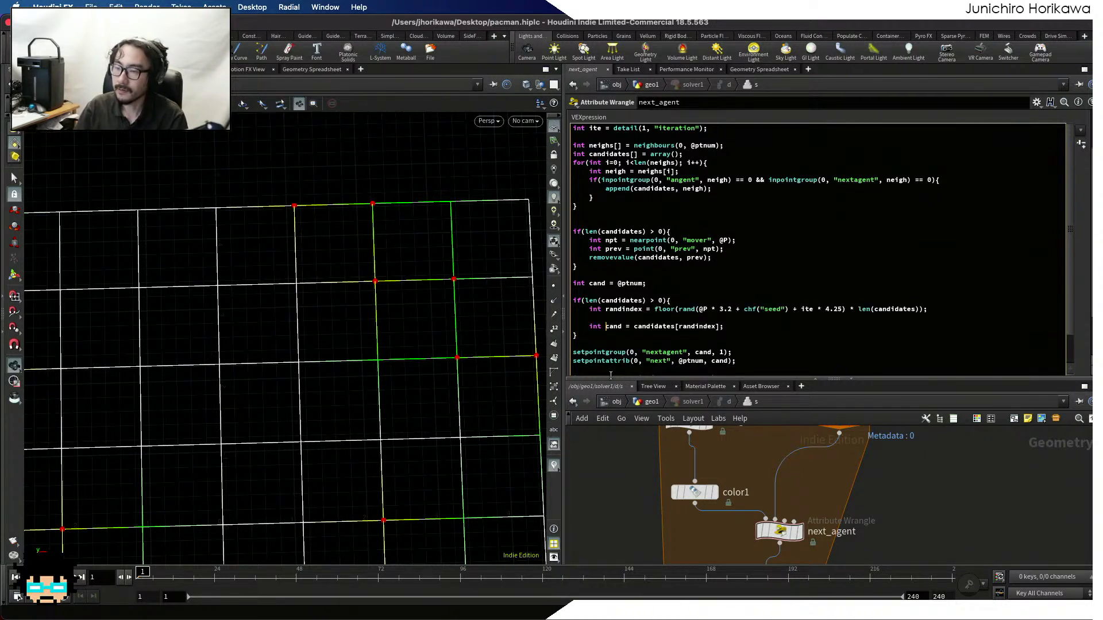
pyautogui.press('BackSpace')
pyautogui.press('BackSpace')
pyautogui.press('BackSpace')
pyautogui.press('BackSpace')
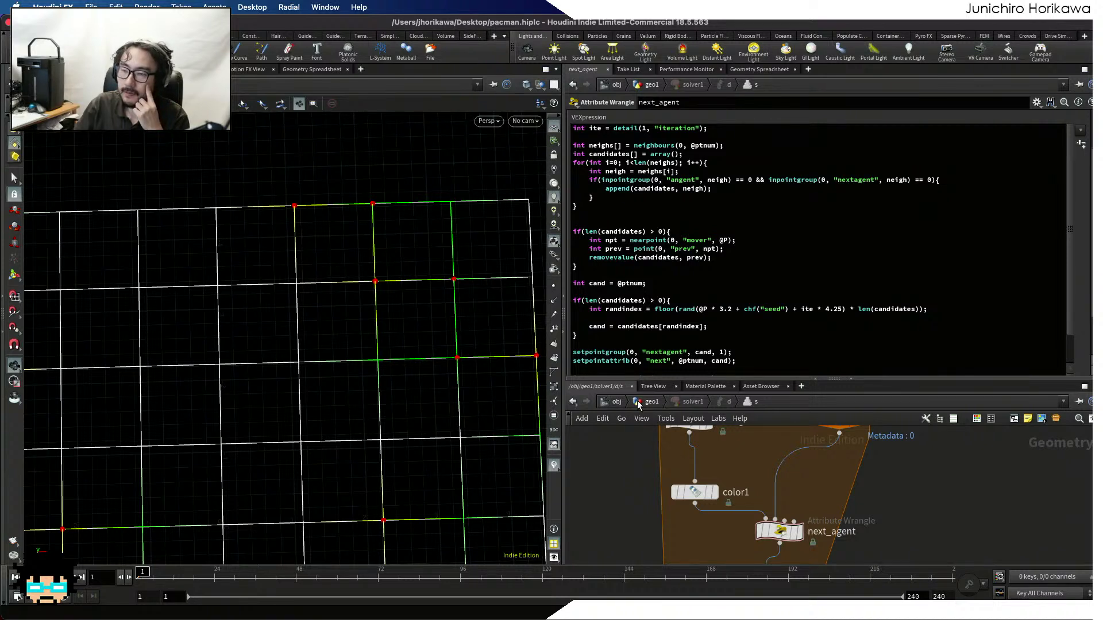
# Examine the foreach_end1 node's loop settings and the agents across the whole grid
pyautogui.scroll(-3, 673, 326)
pyautogui.scroll(-5, 636, 456)
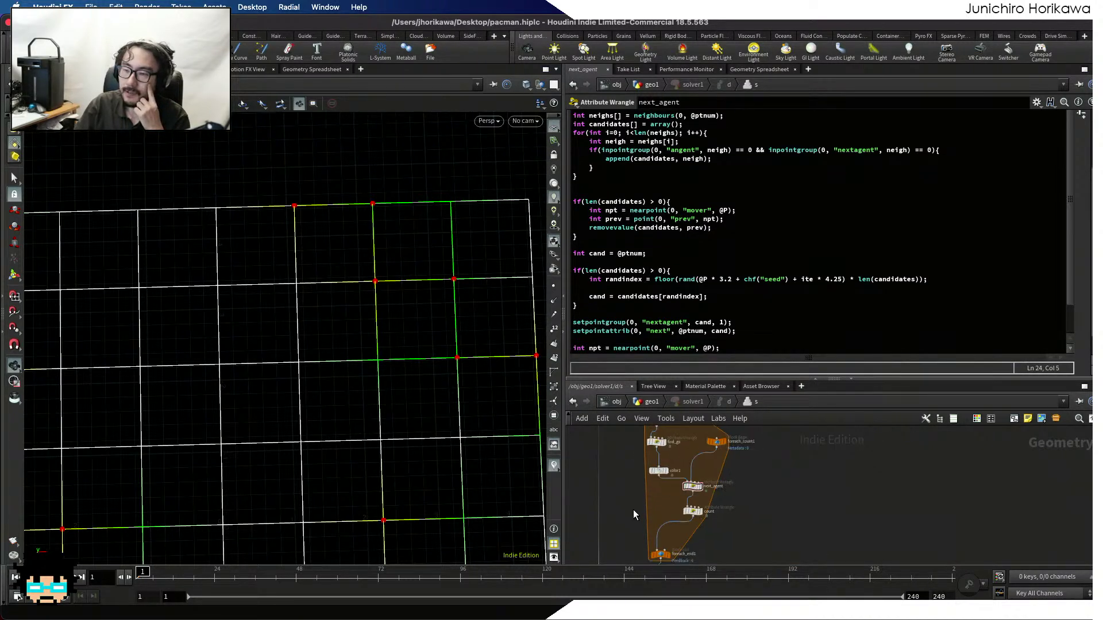
pyautogui.moveTo(642, 536); pyautogui.dragTo(659, 477, button='middle')
pyautogui.moveTo(668, 507); pyautogui.dragTo(626, 524, button='right')
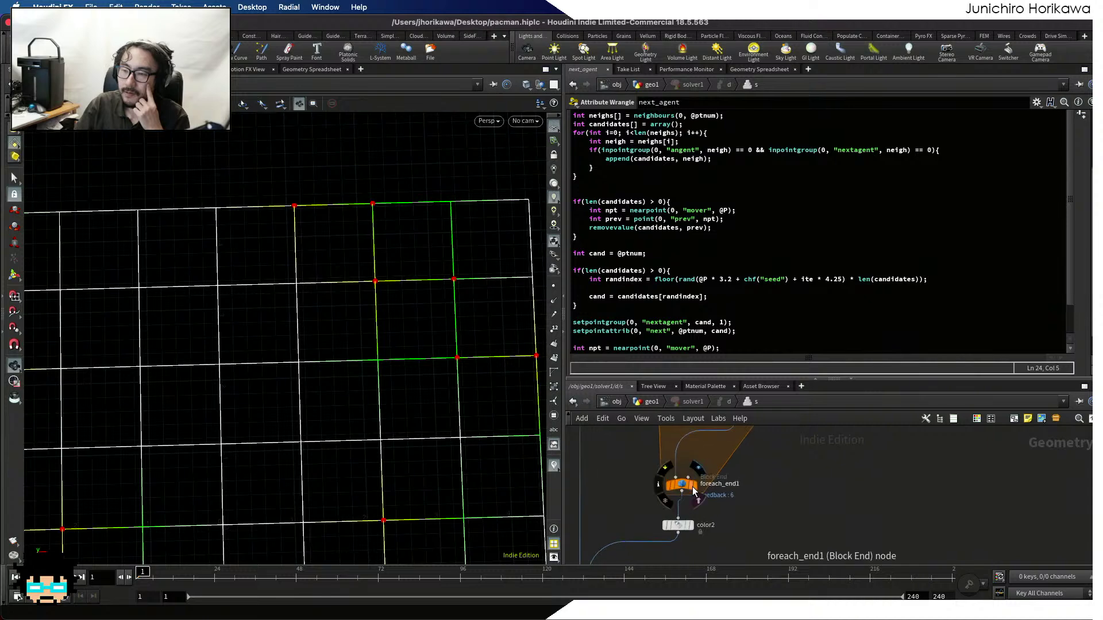
pyautogui.click(685, 487)
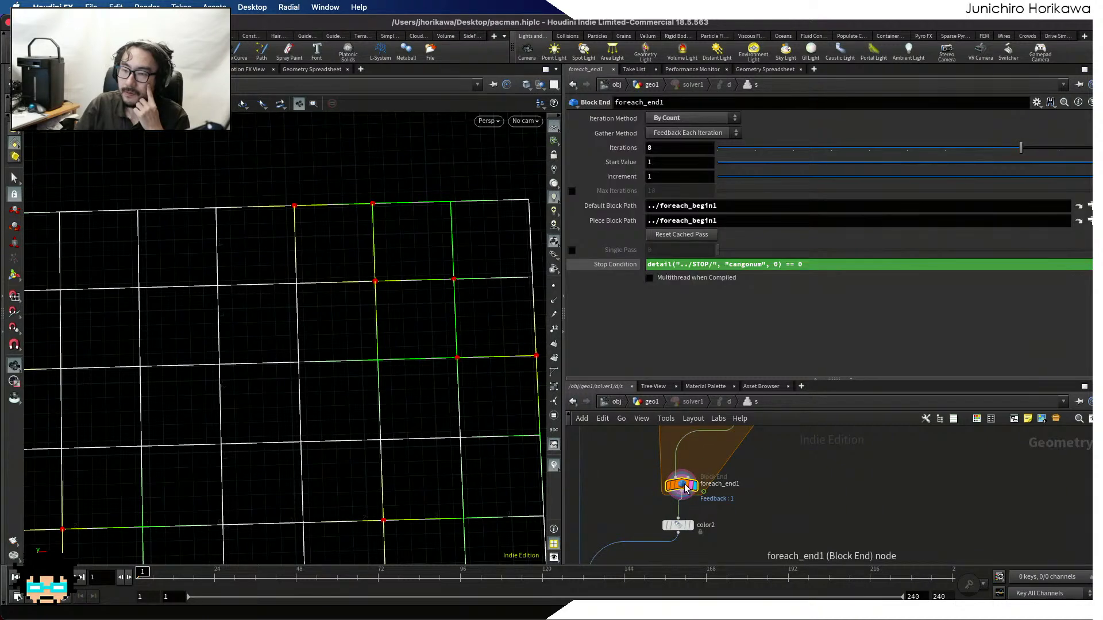
pyautogui.scroll(-6, 529, 423)
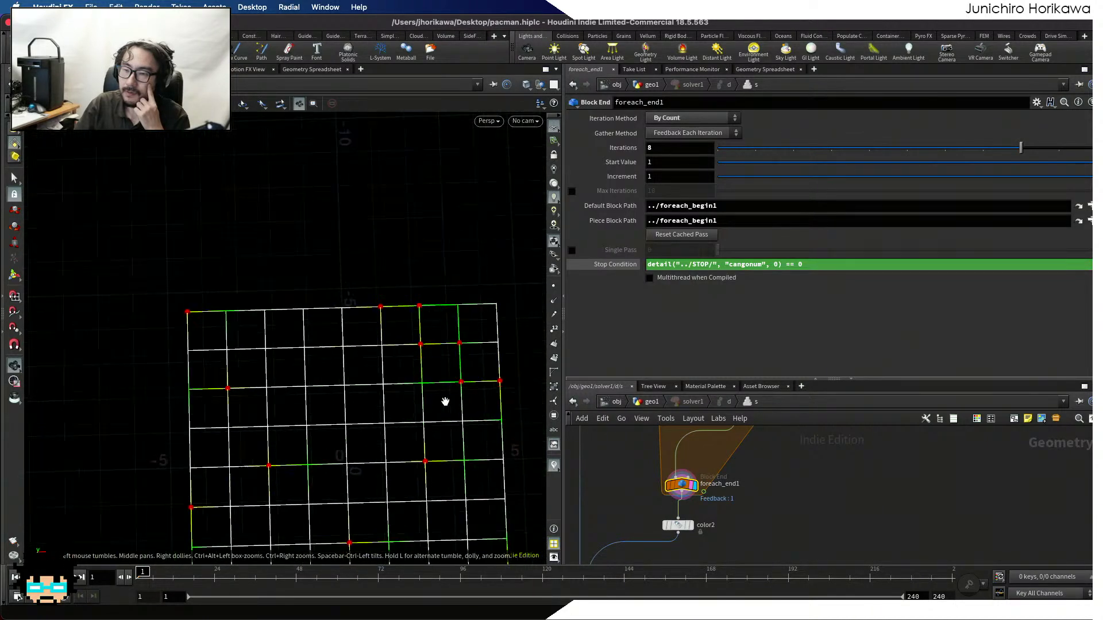
pyautogui.scroll(-4, 445, 295)
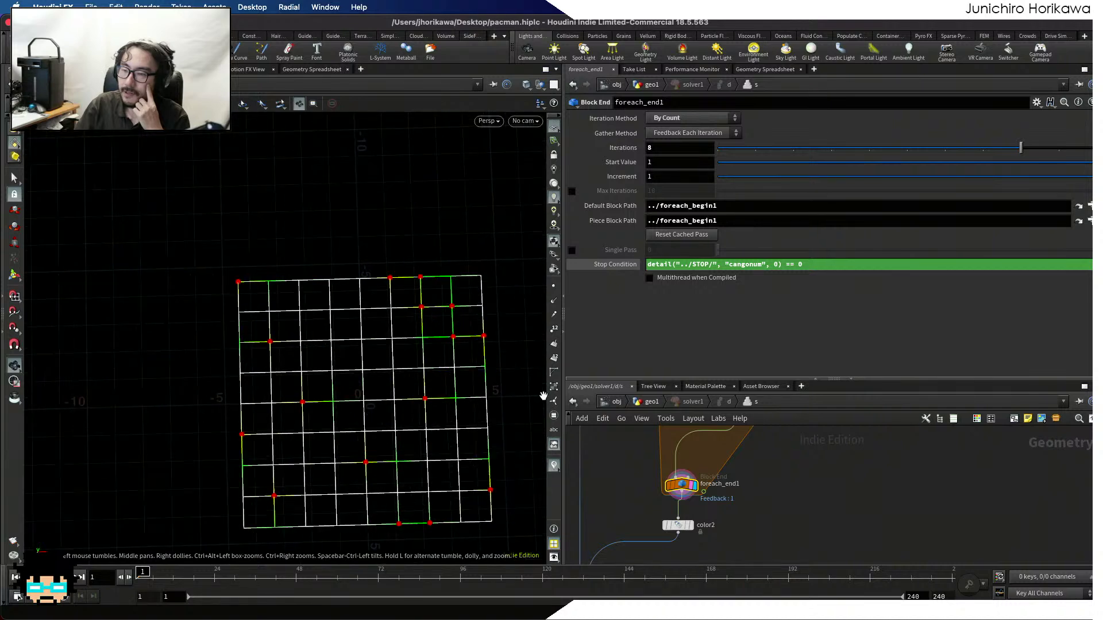
# Rename the pointwrangle1 node below switch1 to moving
pyautogui.moveTo(615, 379); pyautogui.dragTo(615, 303)
pyautogui.scroll(-4, 632, 475)
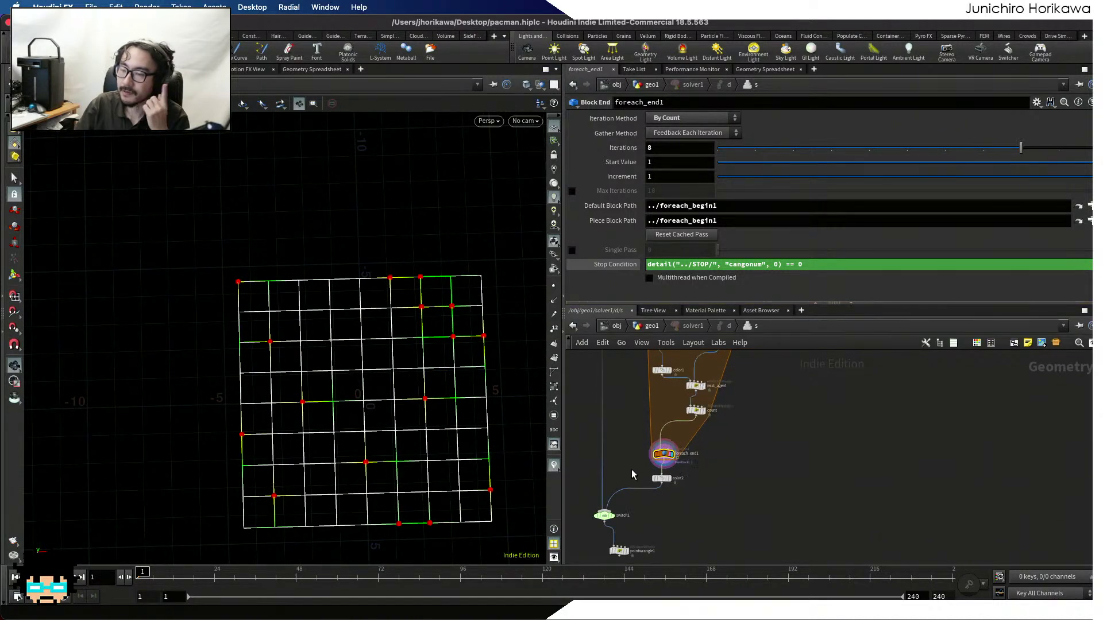
pyautogui.moveTo(632, 504); pyautogui.dragTo(652, 388, button='middle')
pyautogui.scroll(6, 650, 442)
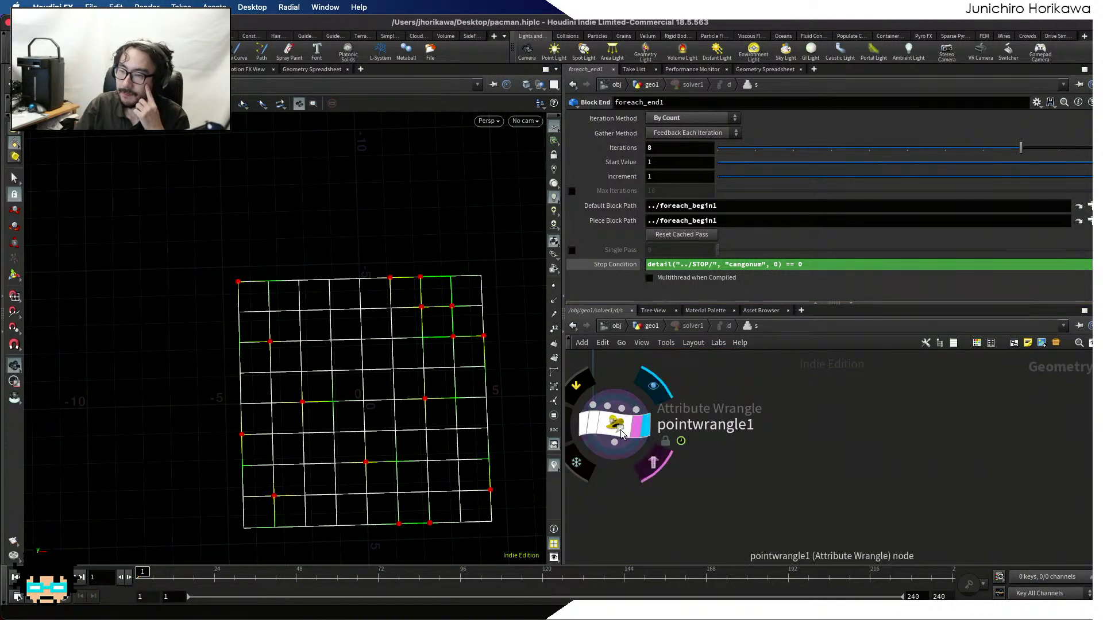
pyautogui.click(621, 434)
pyautogui.moveTo(619, 428); pyautogui.dragTo(626, 511, button='middle')
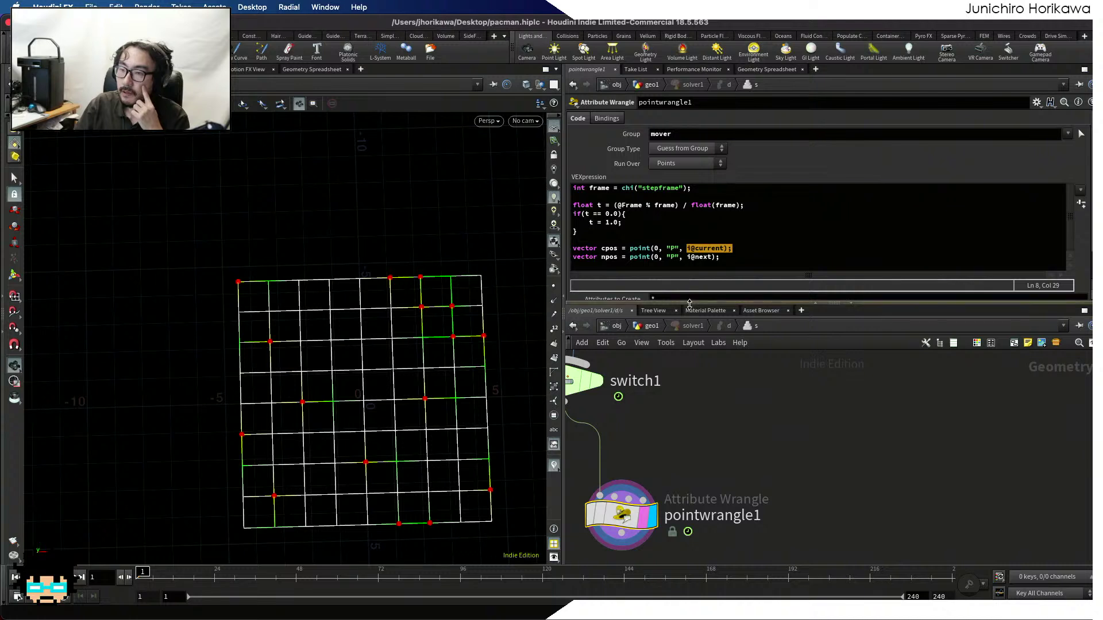
pyautogui.moveTo(689, 303); pyautogui.dragTo(689, 330)
pyautogui.scroll(-4, 666, 460)
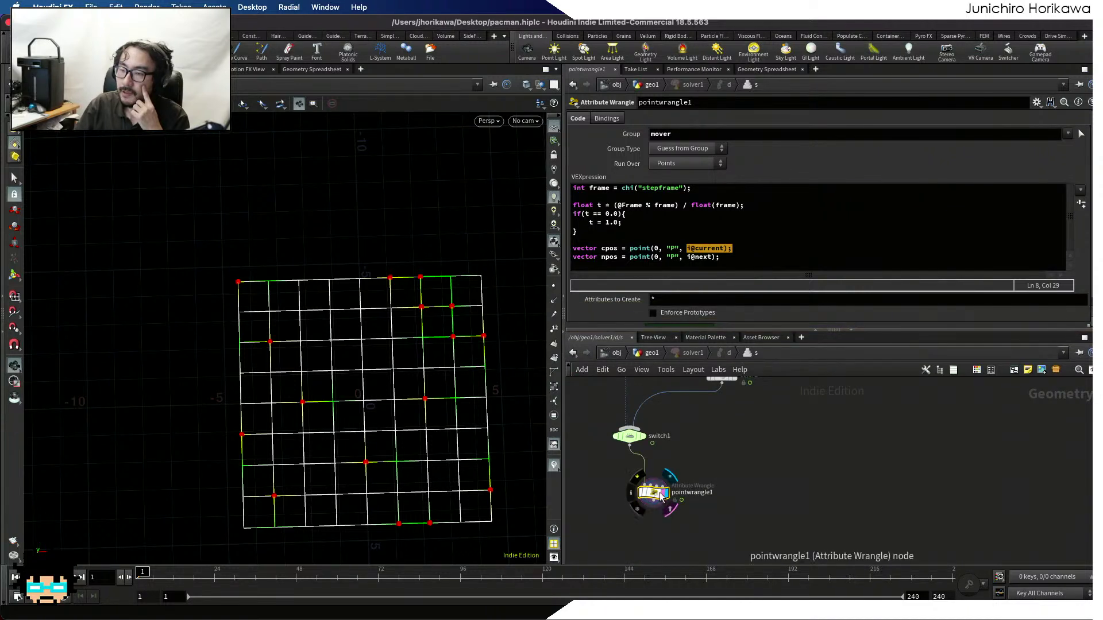
pyautogui.doubleClick(706, 489)
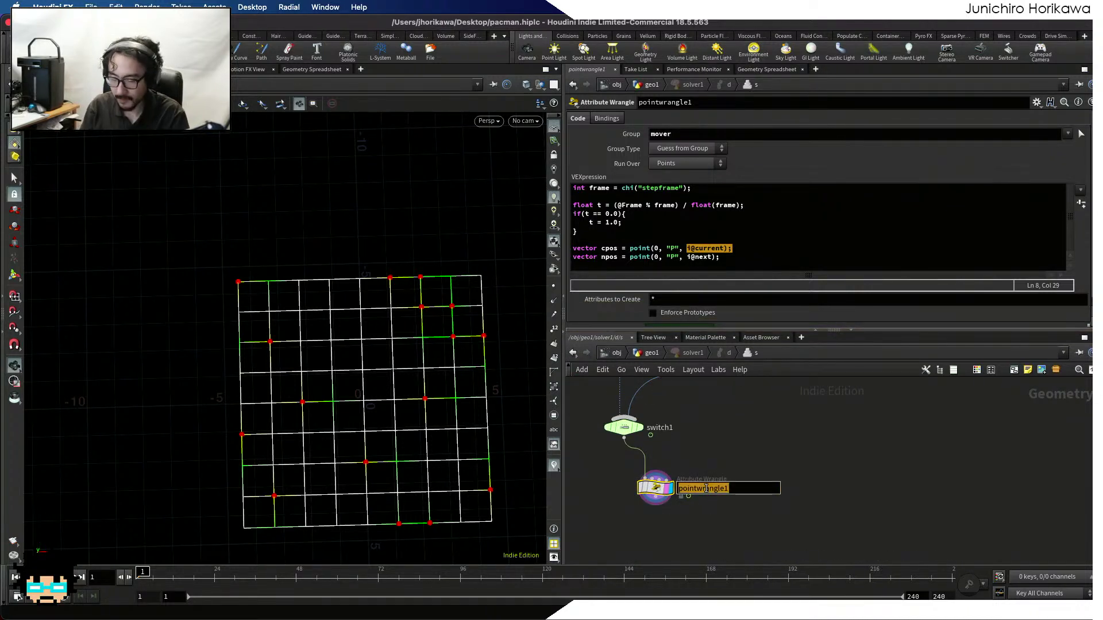
pyautogui.write('moving')
pyautogui.press('Return')
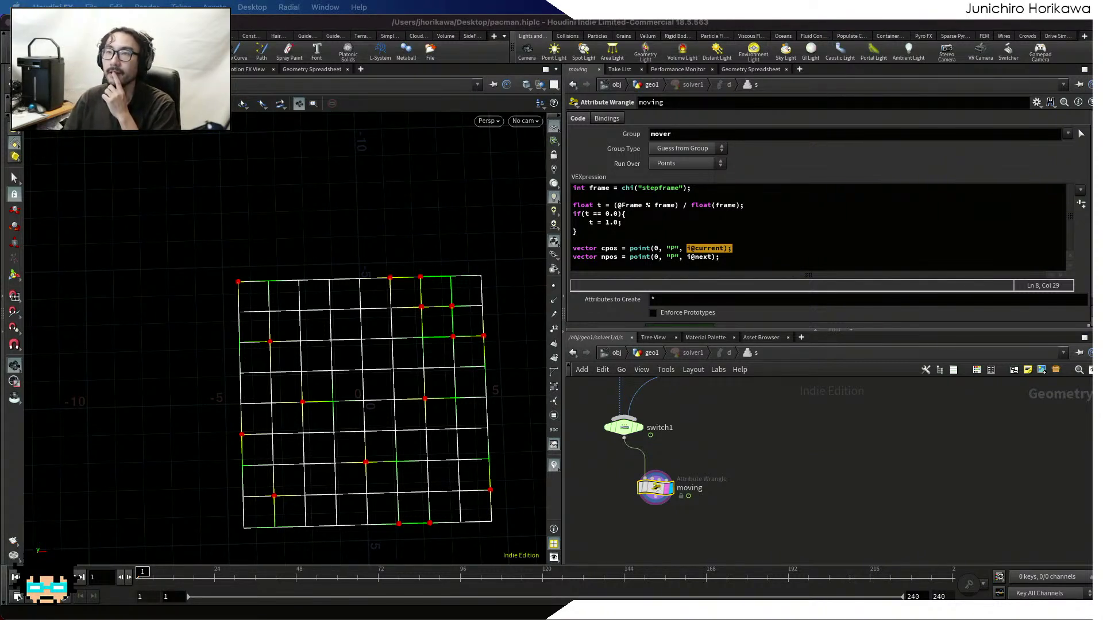
# Enlarge the parameter area of the moving wrangle and review its cpos and npos lines
pyautogui.click(745, 263)
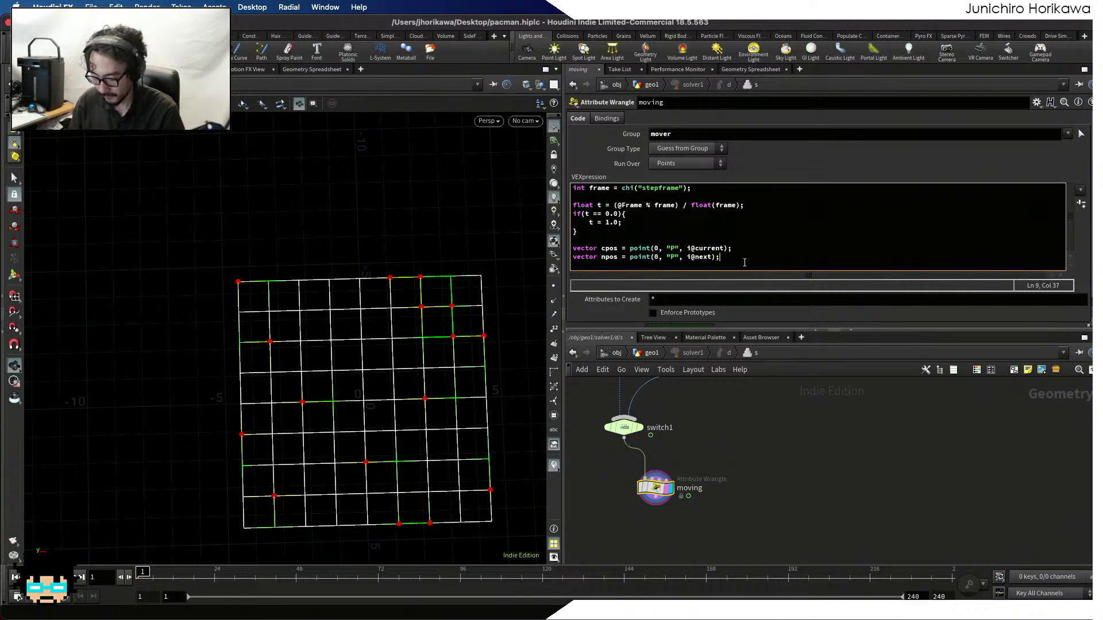
pyautogui.press('Return')
pyautogui.press('Return')
pyautogui.moveTo(769, 330); pyautogui.dragTo(769, 430)
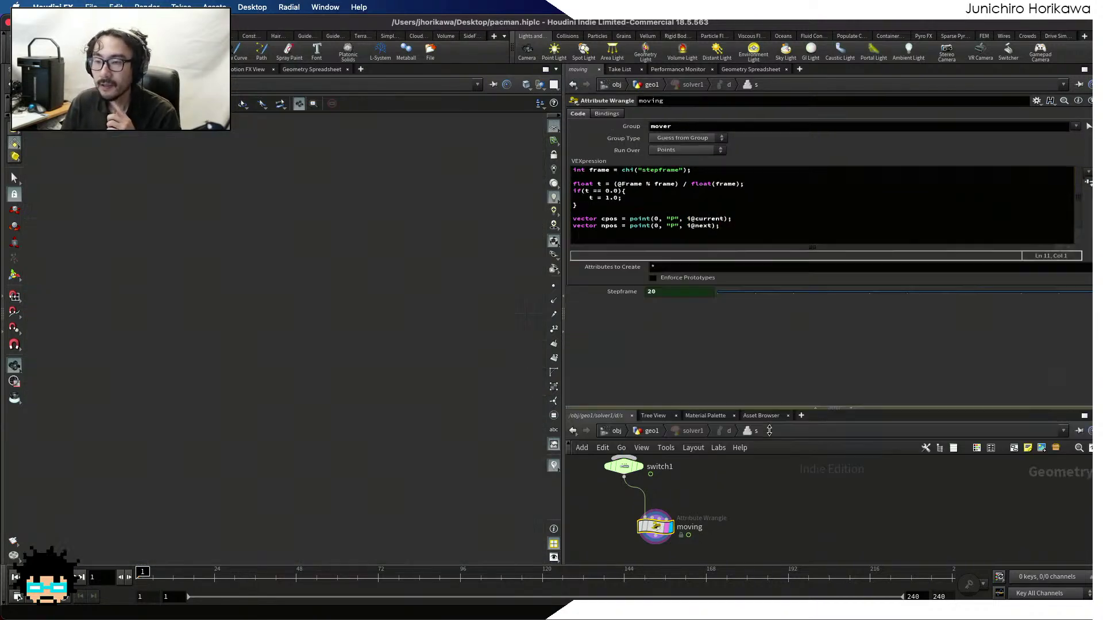
pyautogui.scroll(-3, 387, 333)
pyautogui.scroll(5, 446, 351)
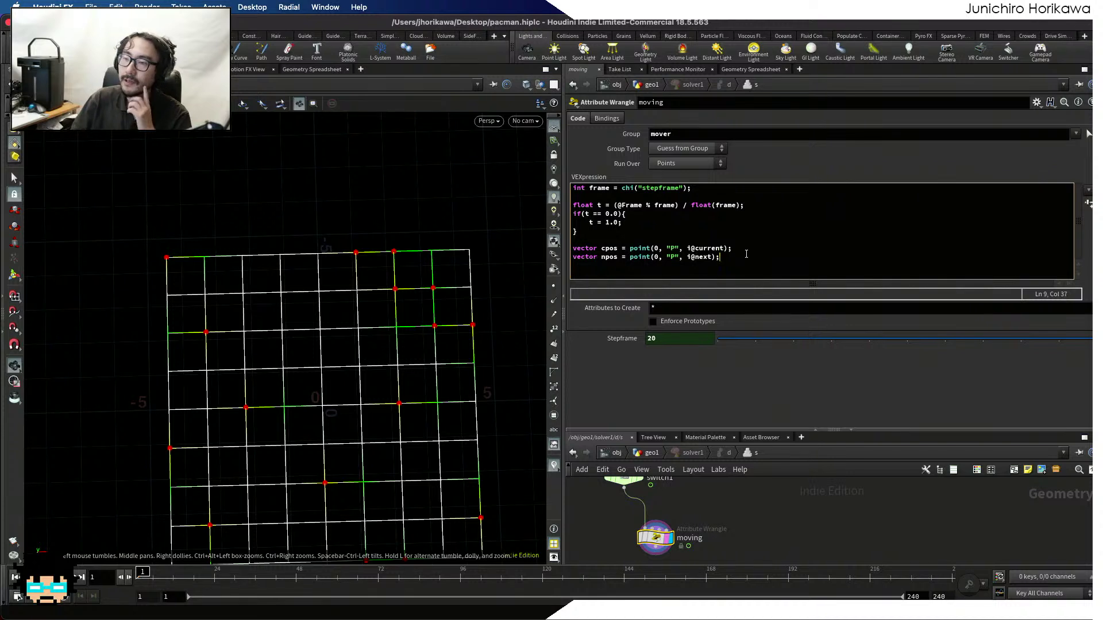
pyautogui.moveTo(746, 254); pyautogui.dragTo(552, 251)
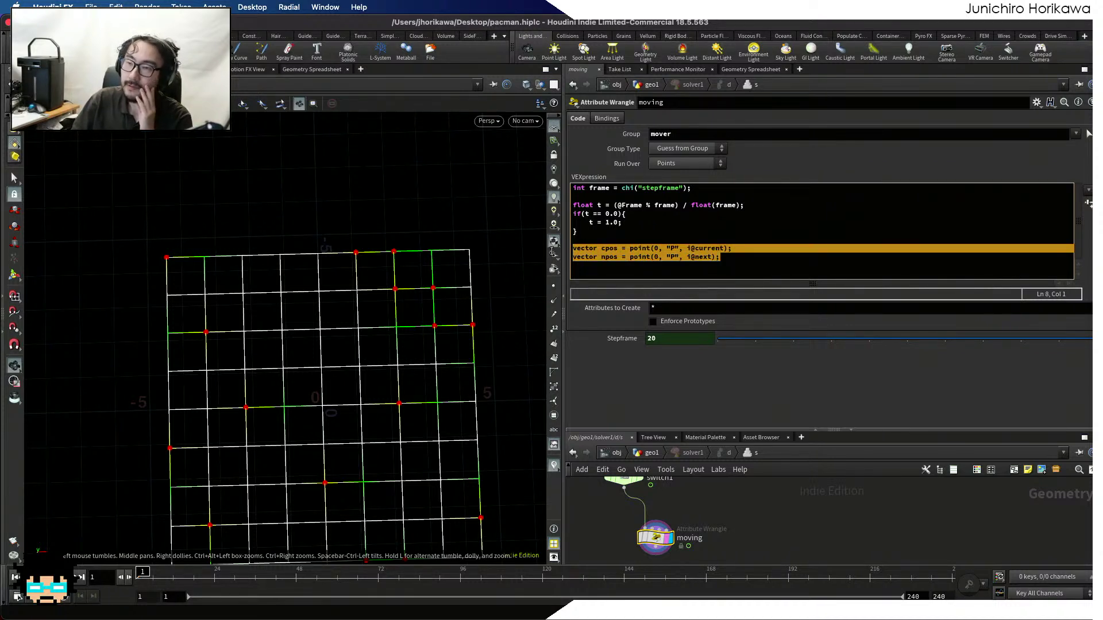
pyautogui.click(632, 252)
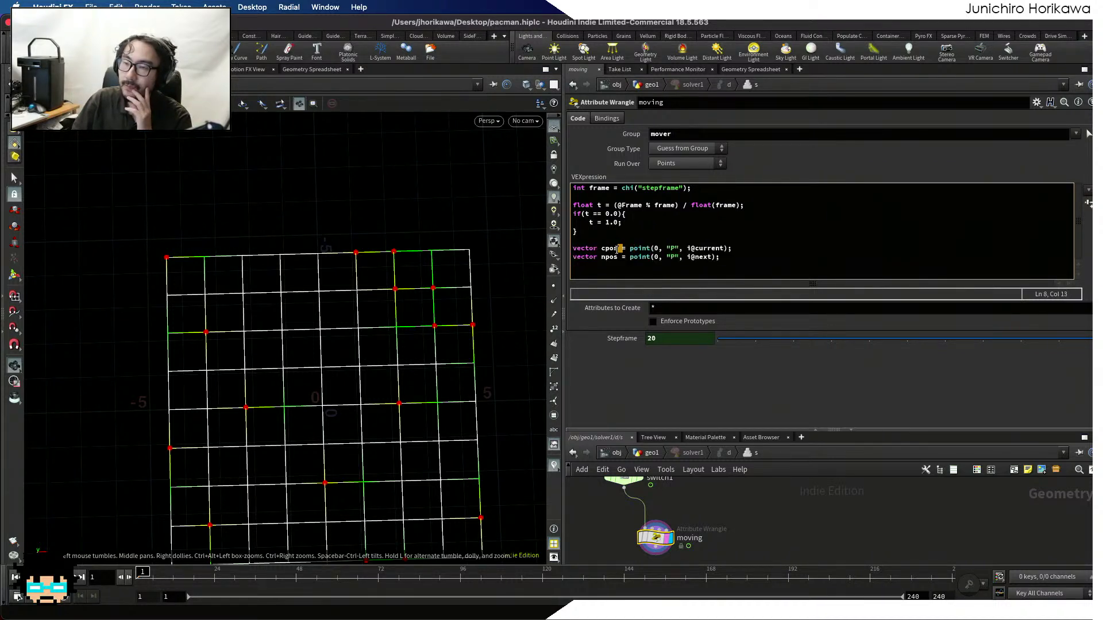
pyautogui.doubleClick(609, 248)
pyautogui.click(603, 257)
pyautogui.doubleClick(615, 257)
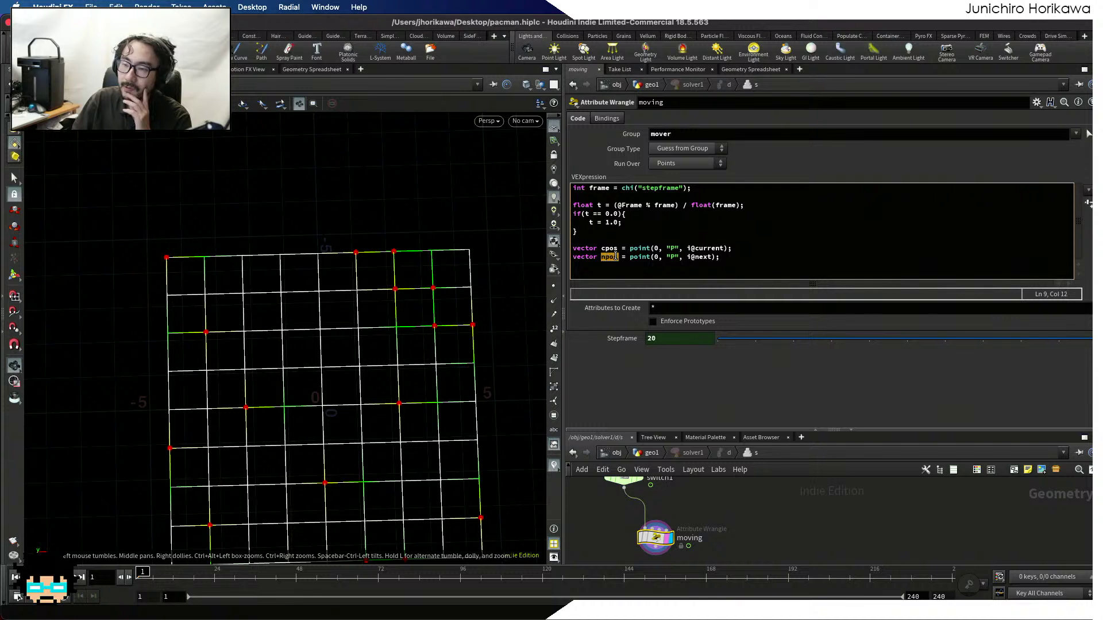
# Below the npos line of the moving wrangle, after a blank line, add vector newpos = lerp(cpos, npos, t);
pyautogui.click(743, 263)
pyautogui.press('Return')
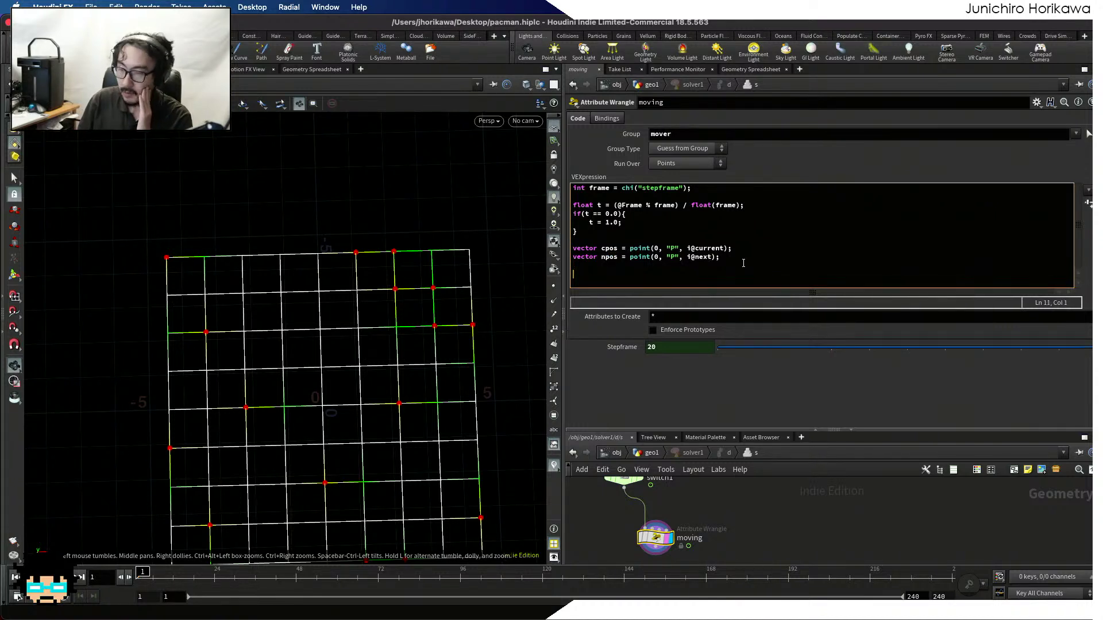
pyautogui.moveTo(623, 222); pyautogui.dragTo(589, 222)
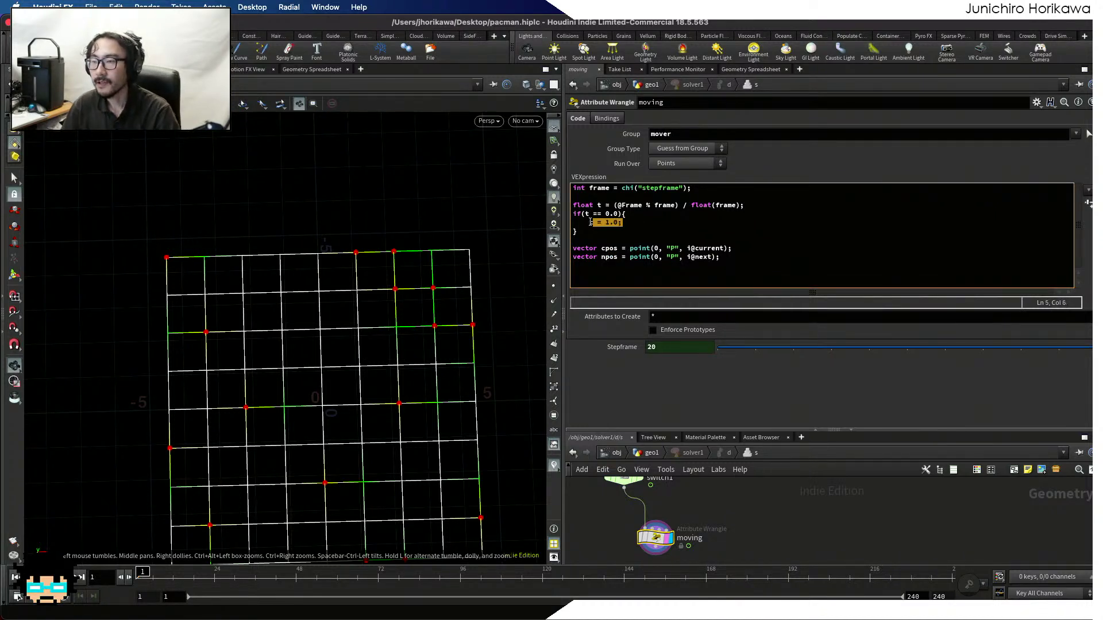
pyautogui.moveTo(734, 256); pyautogui.dragTo(577, 251)
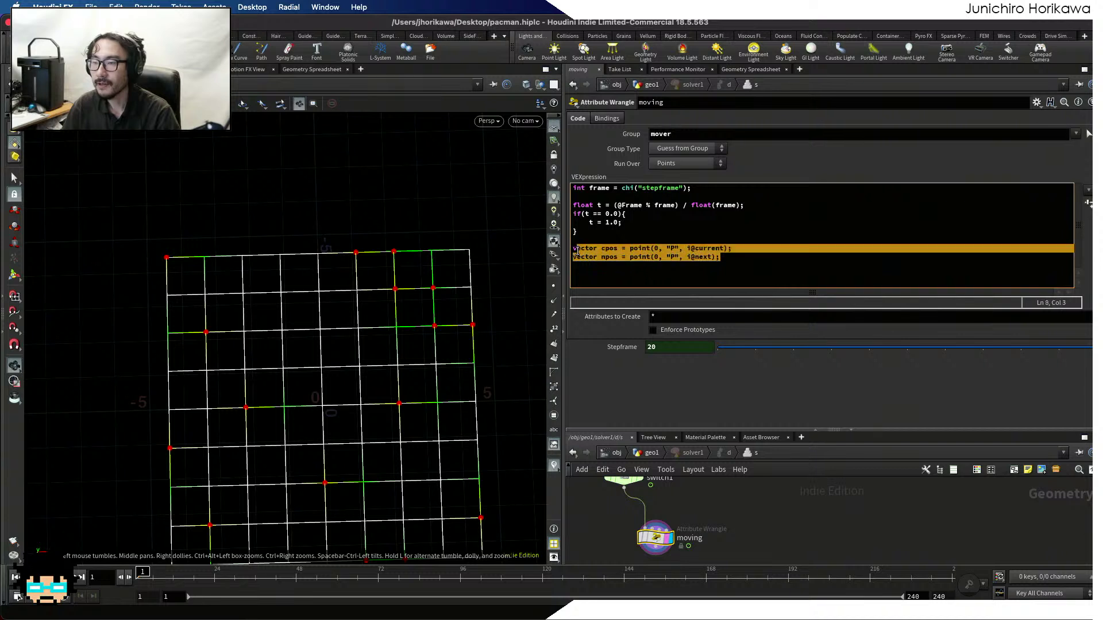
pyautogui.moveTo(624, 222); pyautogui.dragTo(586, 223)
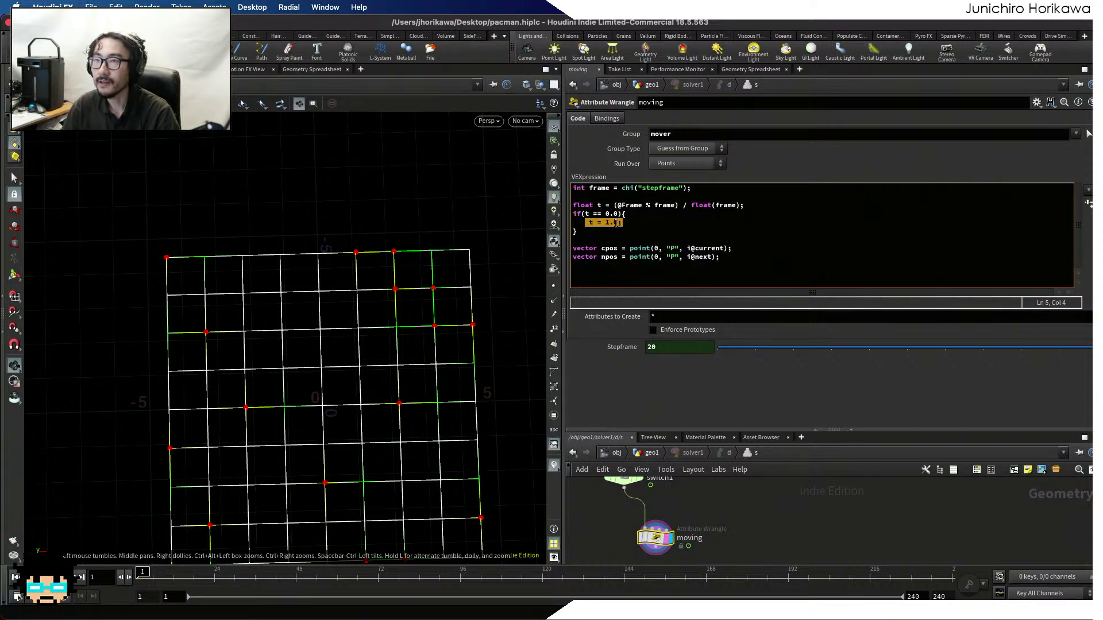
pyautogui.click(607, 276)
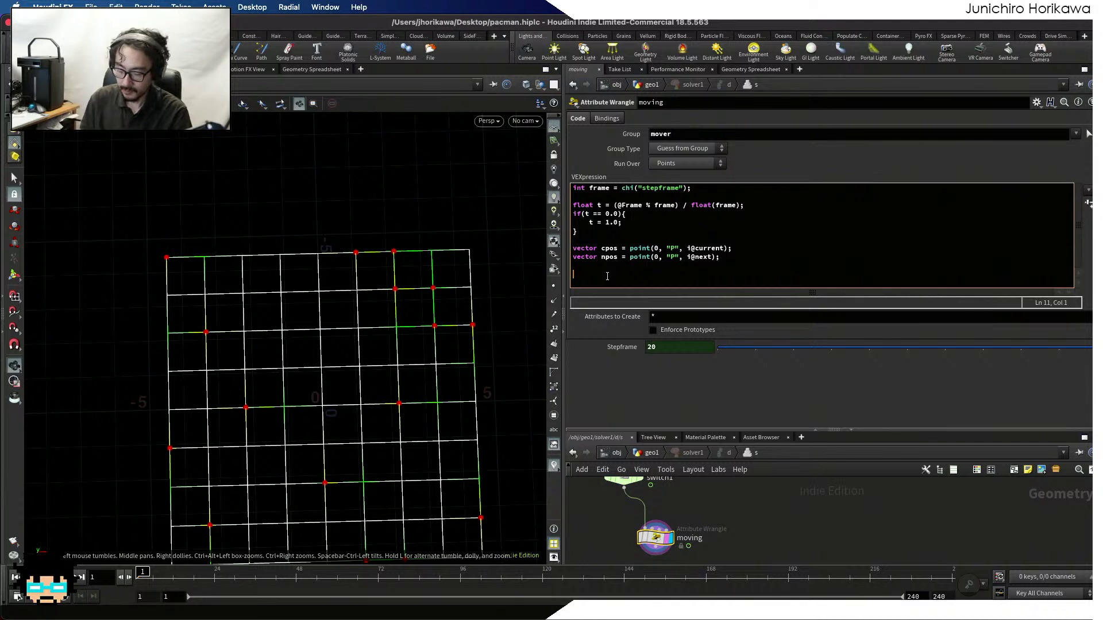
pyautogui.write('vector newpos')
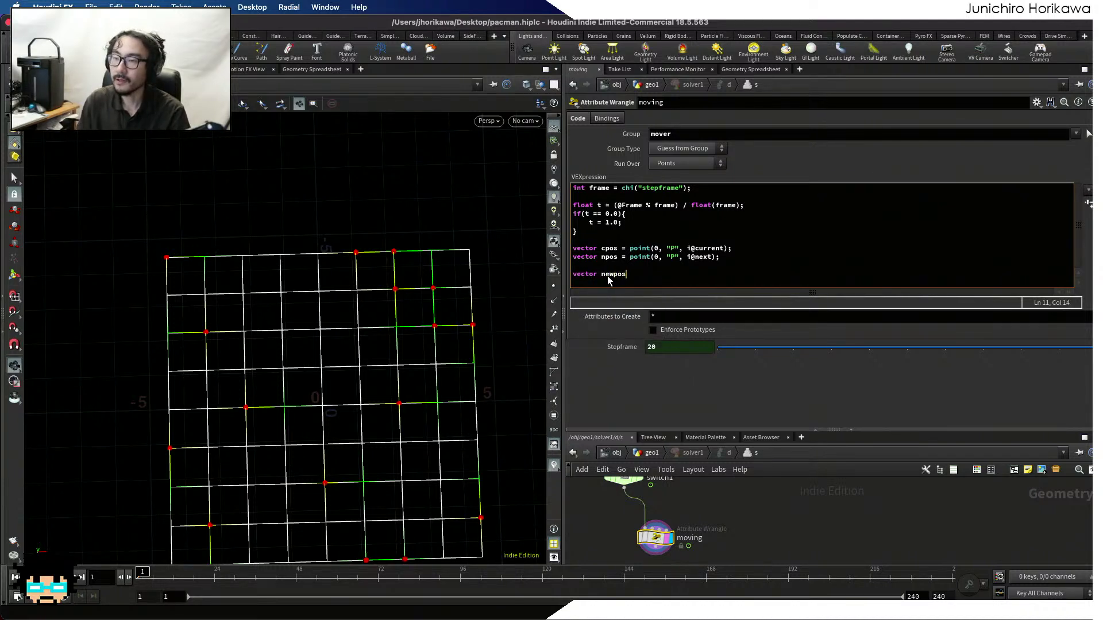
pyautogui.write(' = lerp')
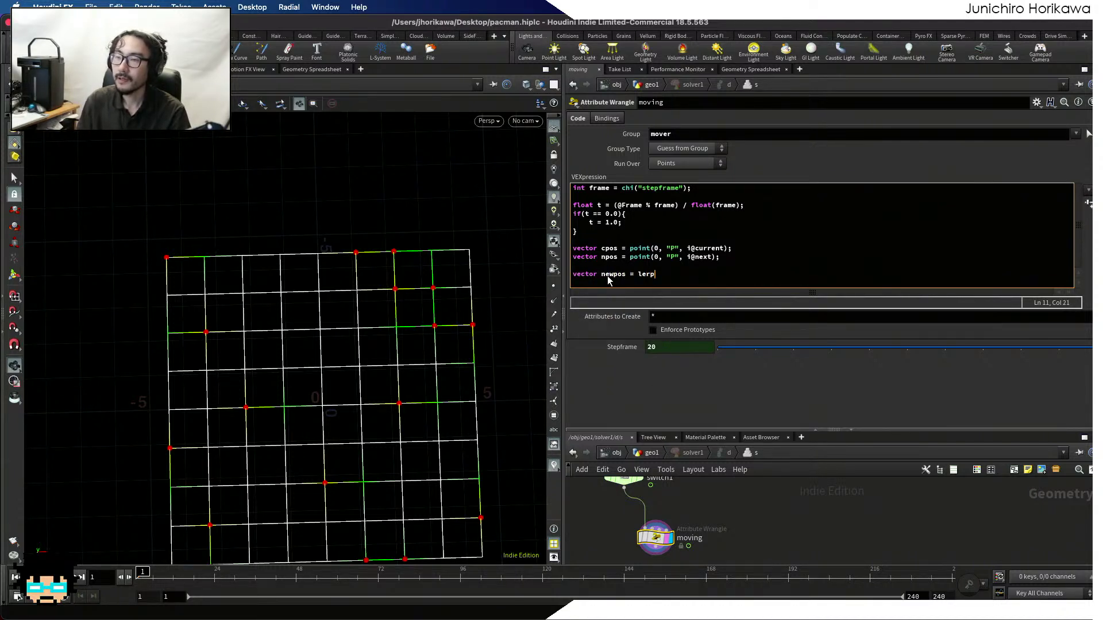
pyautogui.write('(cpos, np')
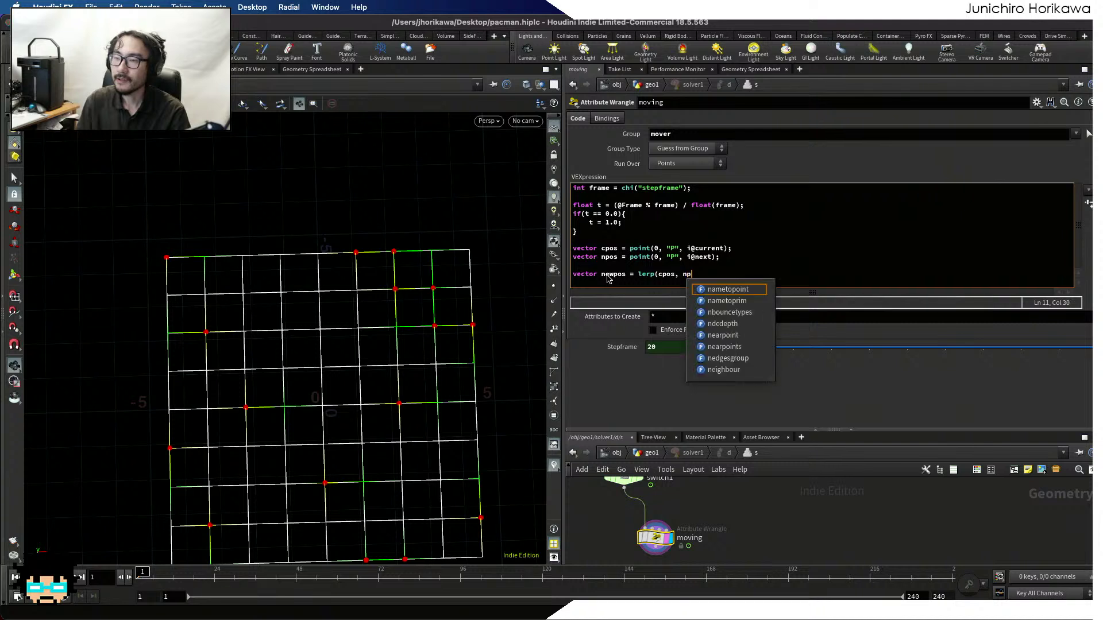
pyautogui.write('os, t);')
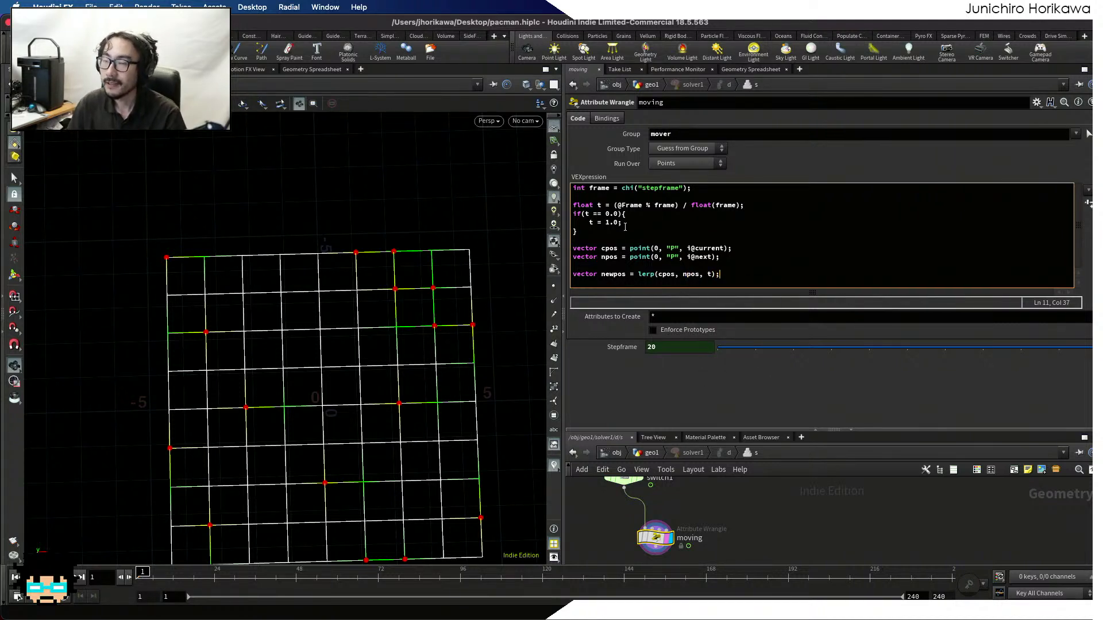
# Below the newpos line of the moving wrangle, after a blank line, add @P = newpos;
pyautogui.press('Return')
pyautogui.press('Return')
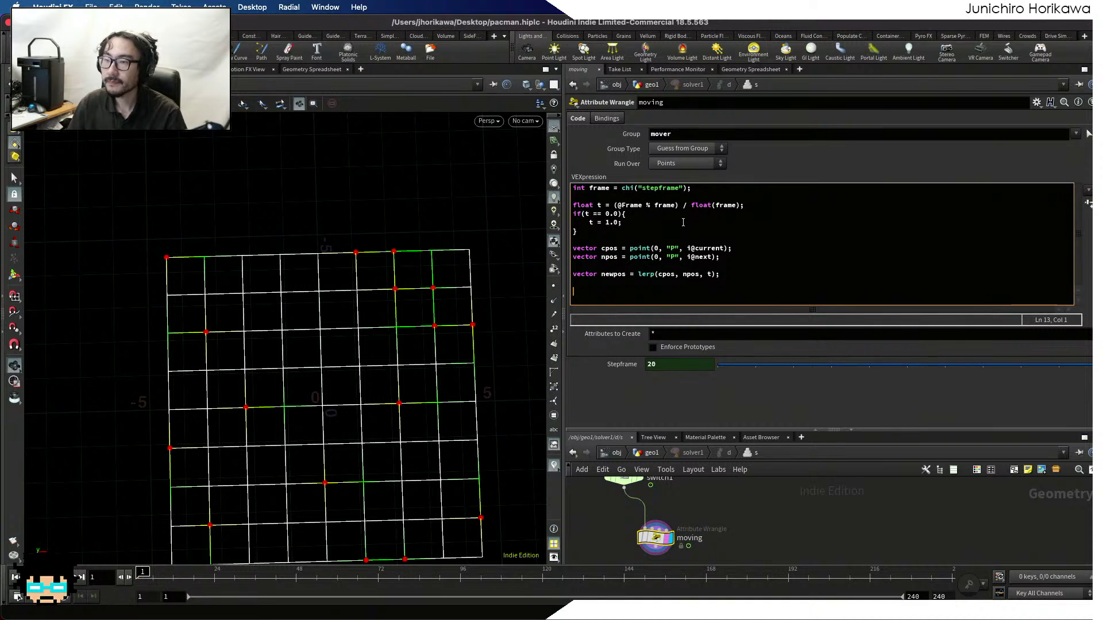
pyautogui.write('@P ')
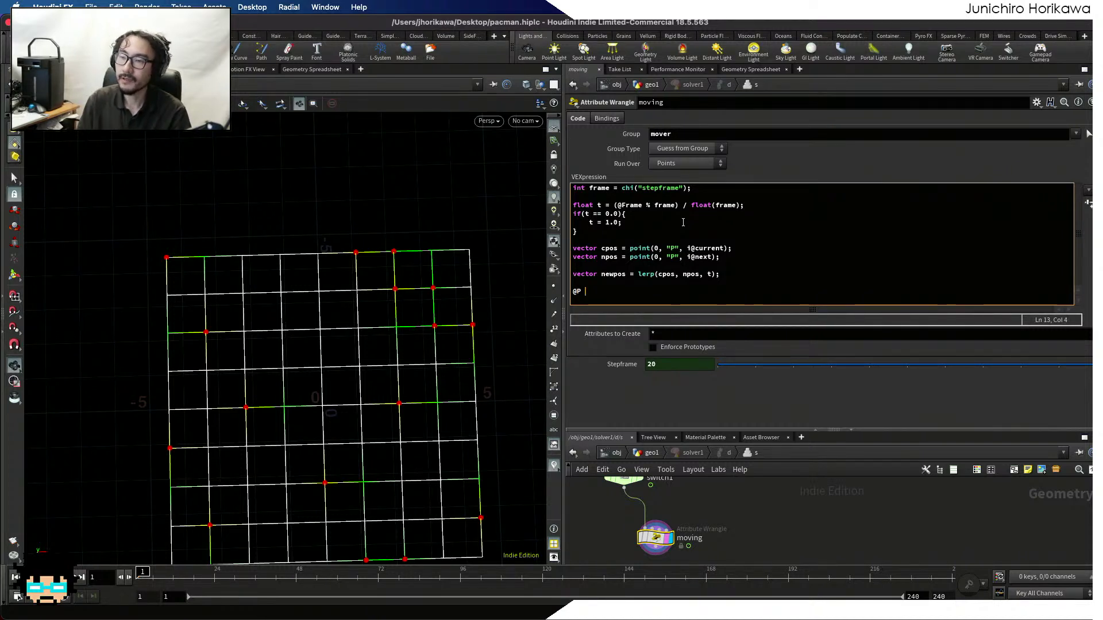
pyautogui.write('= ')
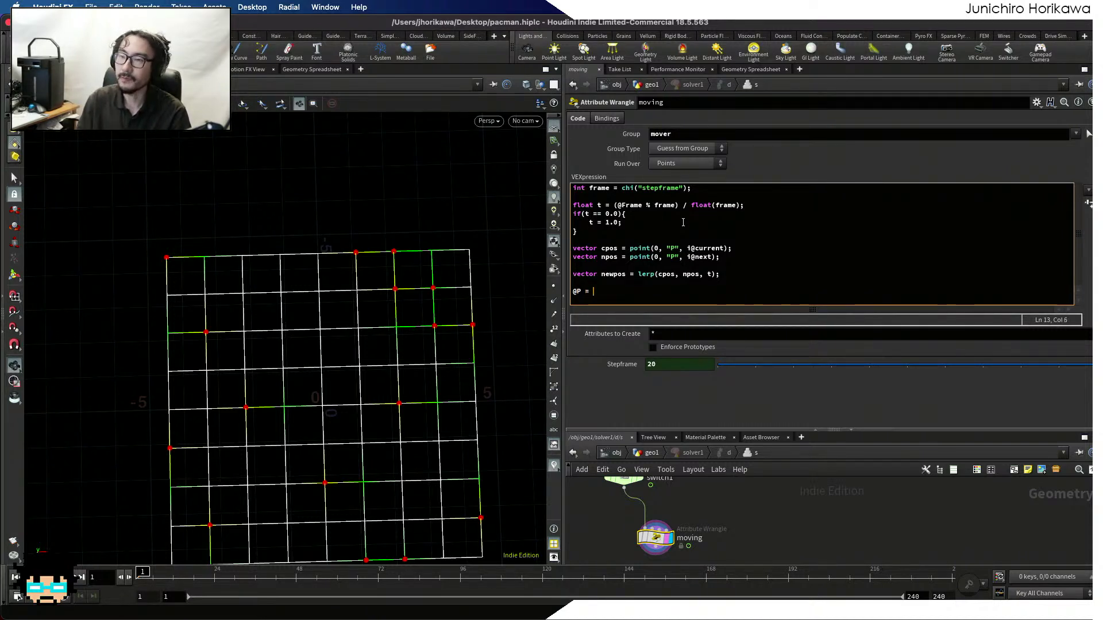
pyautogui.write('newpos;')
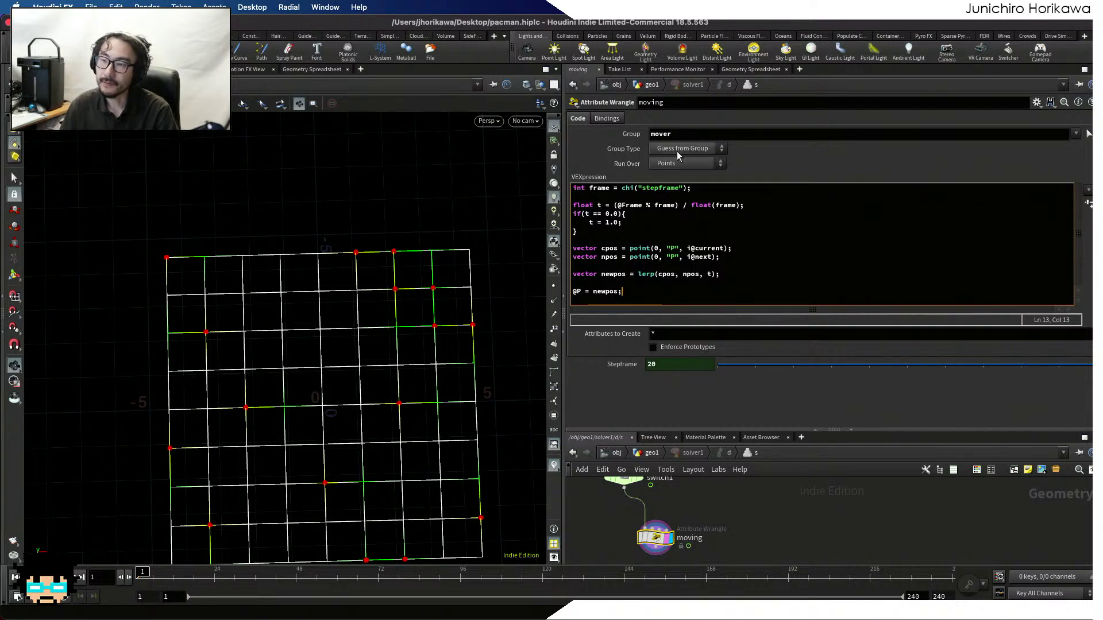
pyautogui.press('Return')
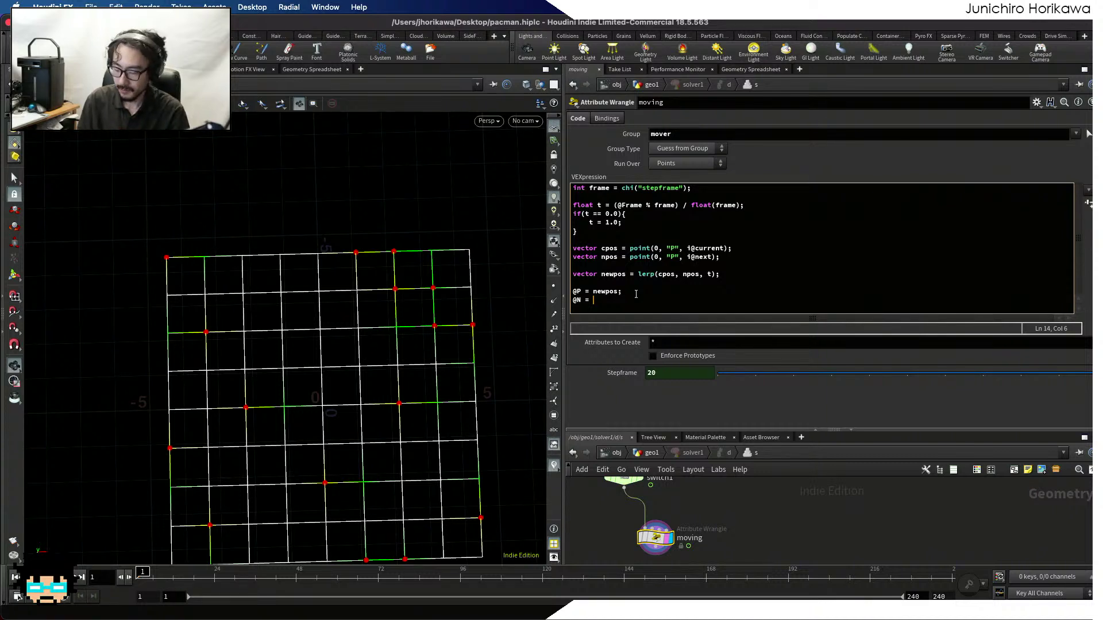
pyautogui.press('Return')
pyautogui.write('vec')
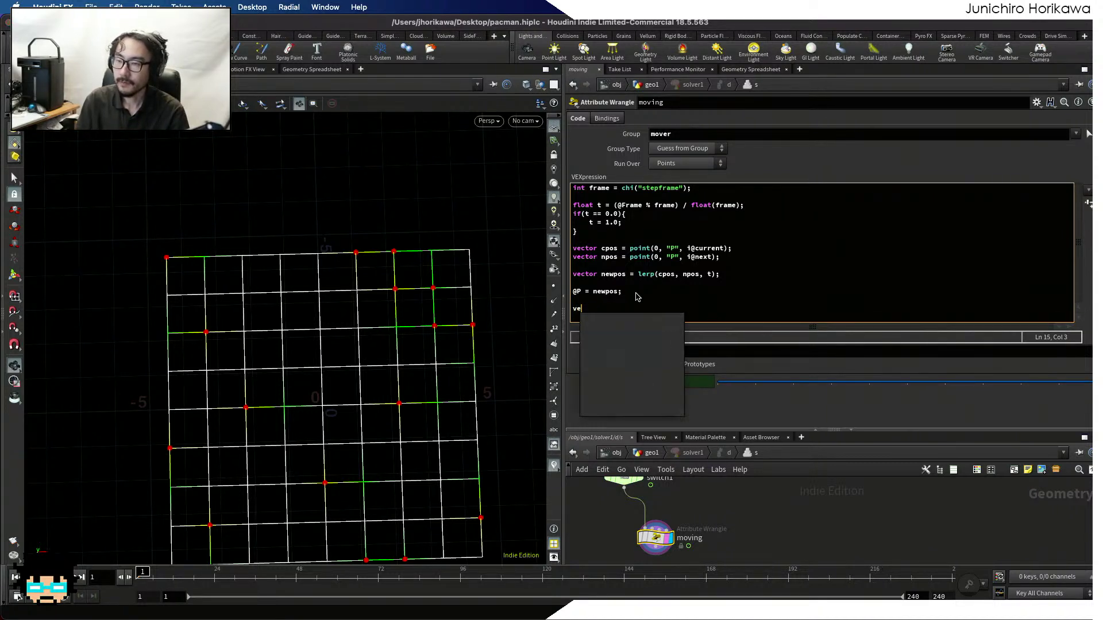
pyautogui.press('BackSpace')
pyautogui.press('BackSpace')
pyautogui.press('BackSpace')
pyautogui.press('BackSpace')
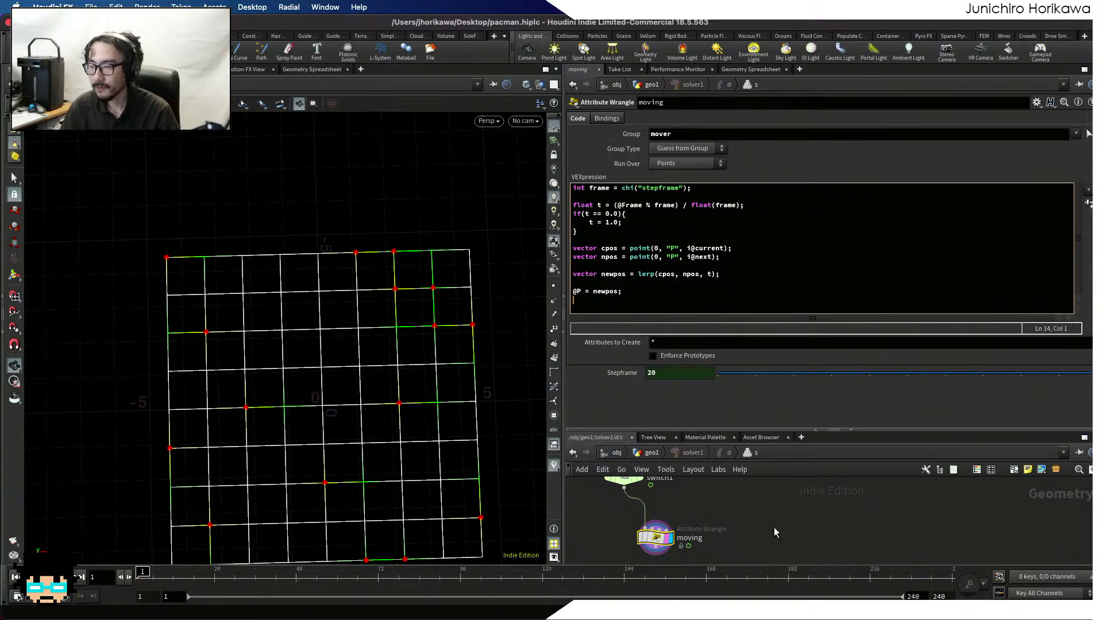
# Move the Input_2 object merge node beside the moving wrangle and connect it to the wrangle's second input
pyautogui.moveTo(788, 430); pyautogui.dragTo(776, 177)
pyautogui.scroll(-10, 738, 327)
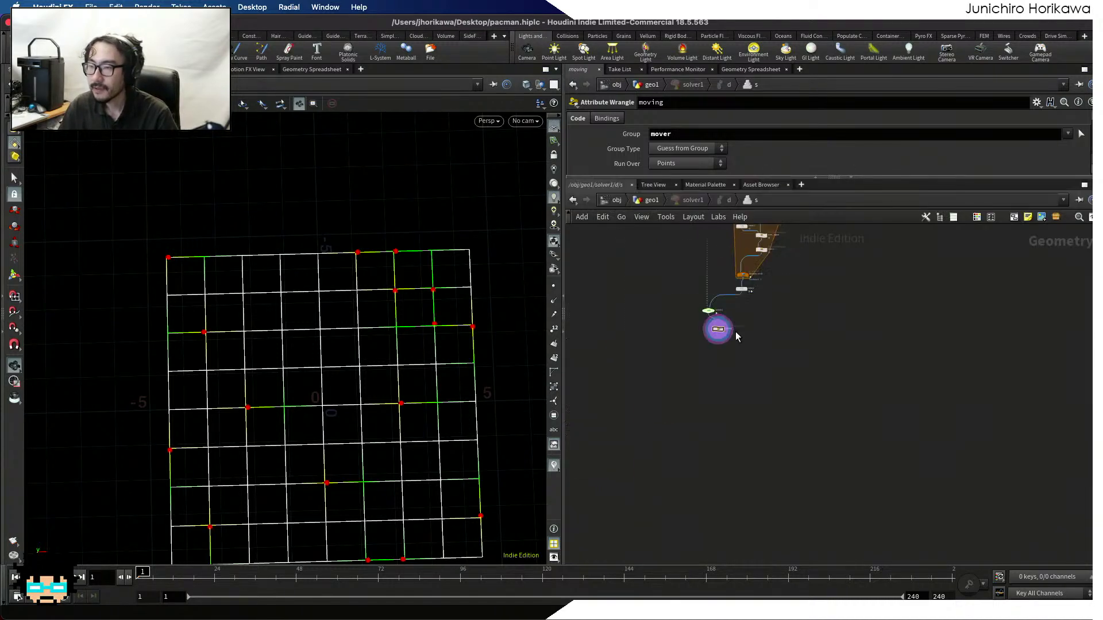
pyautogui.moveTo(758, 231); pyautogui.dragTo(711, 368, button='middle')
pyautogui.scroll(3, 711, 367)
pyautogui.scroll(8, 723, 369)
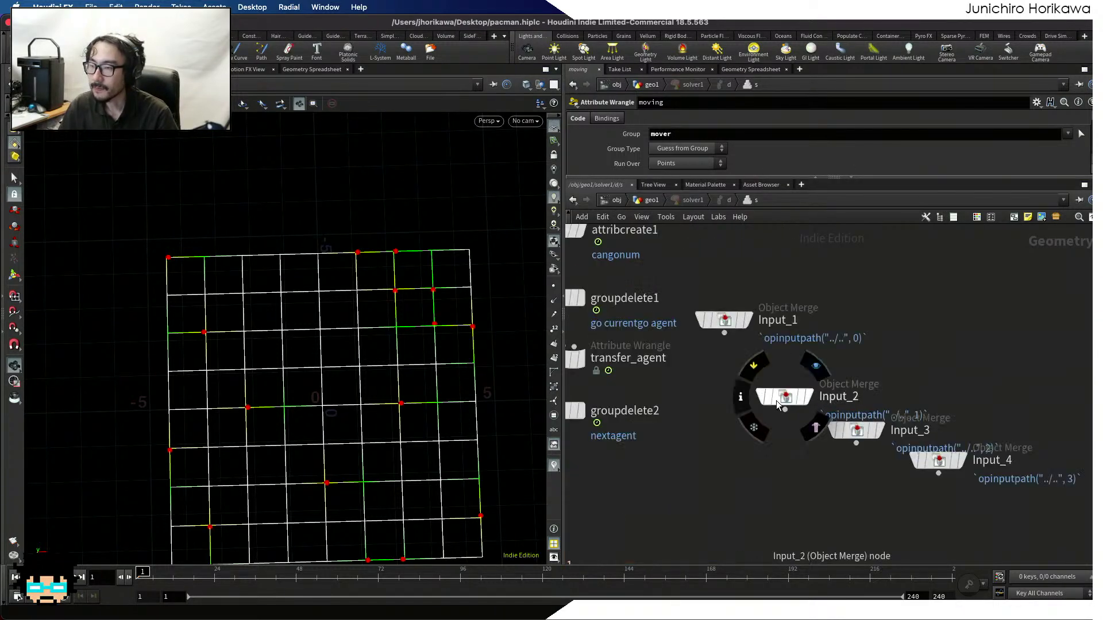
pyautogui.click(816, 430)
pyautogui.moveTo(786, 402); pyautogui.dragTo(690, 500)
pyautogui.scroll(-5, 780, 302)
pyautogui.scroll(3, 703, 494)
pyautogui.scroll(-2, 695, 505)
pyautogui.scroll(2, 692, 494)
pyautogui.scroll(1, 757, 431)
pyautogui.click(806, 434)
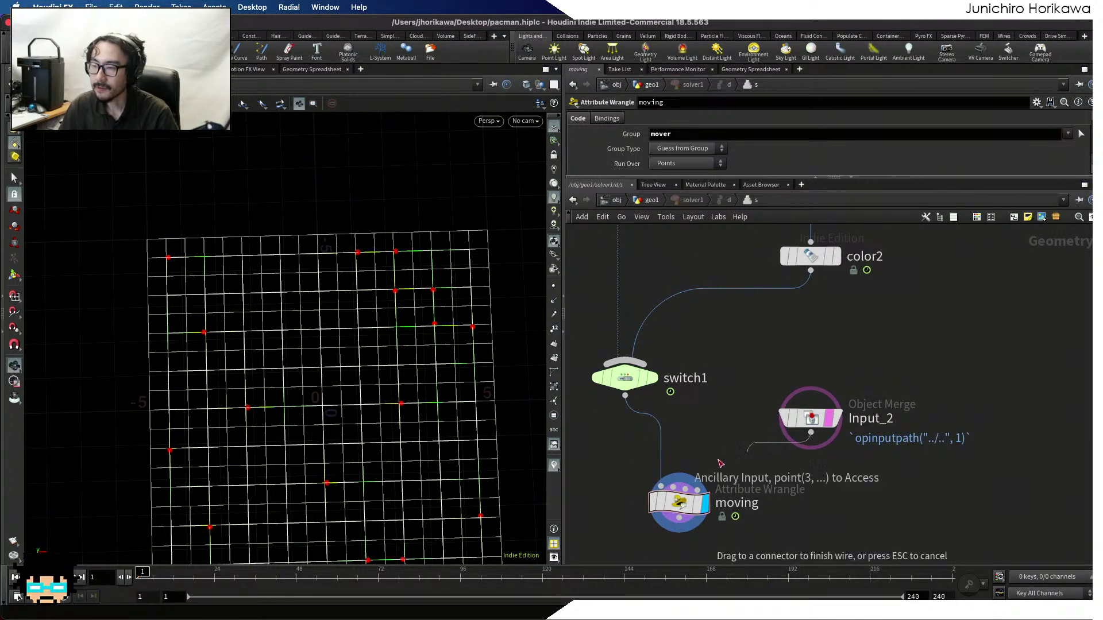
pyautogui.click(680, 478)
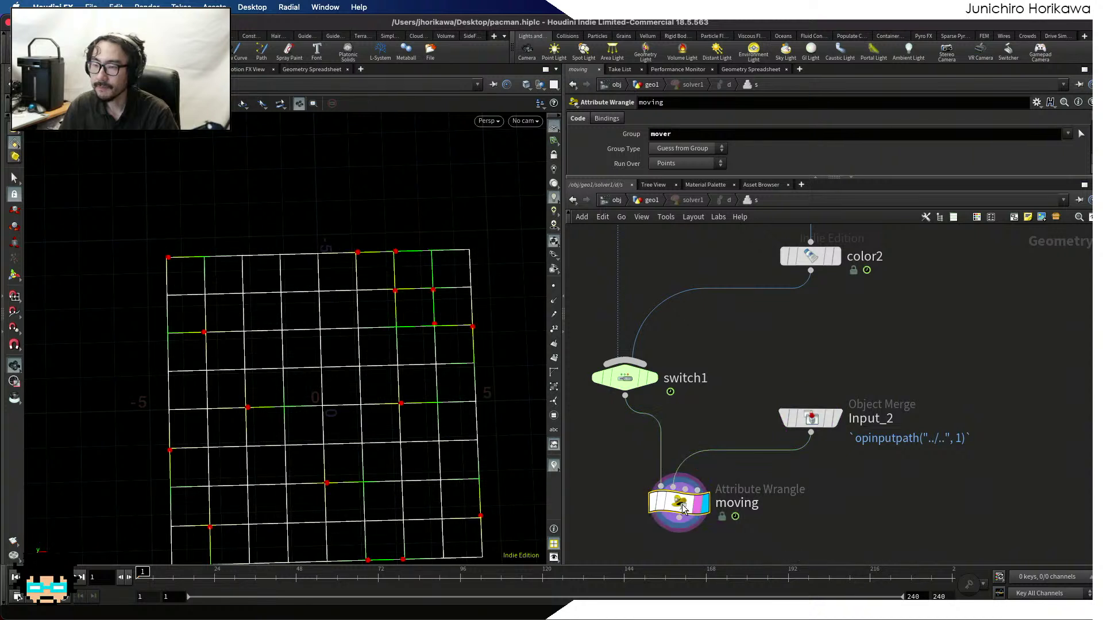
# Below the @P line of the moving wrangle, after a blank line, add vector norm = uvsample(1, "N", "P", @P);
pyautogui.moveTo(609, 175); pyautogui.dragTo(610, 357)
pyautogui.click(622, 309)
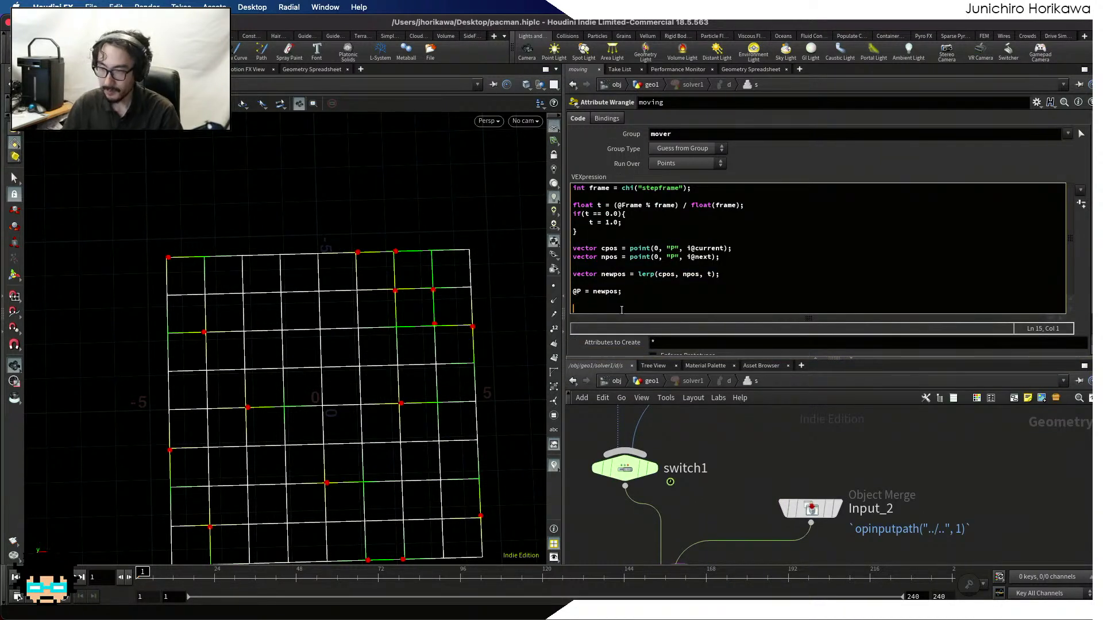
pyautogui.write('vector nrom')
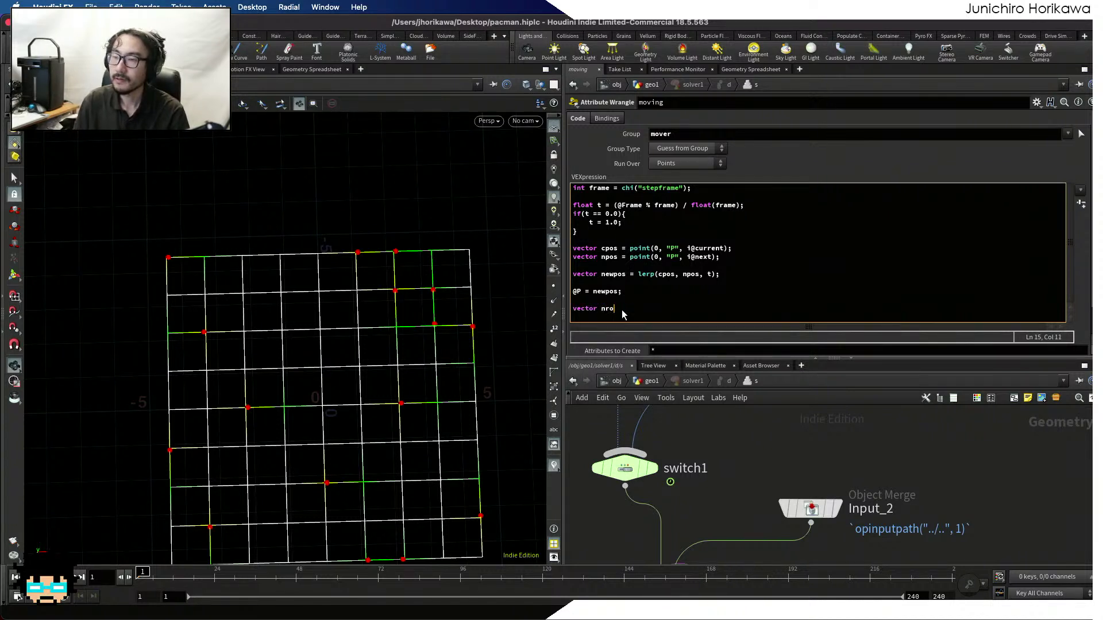
pyautogui.press('BackSpace')
pyautogui.press('BackSpace')
pyautogui.write('orm = u')
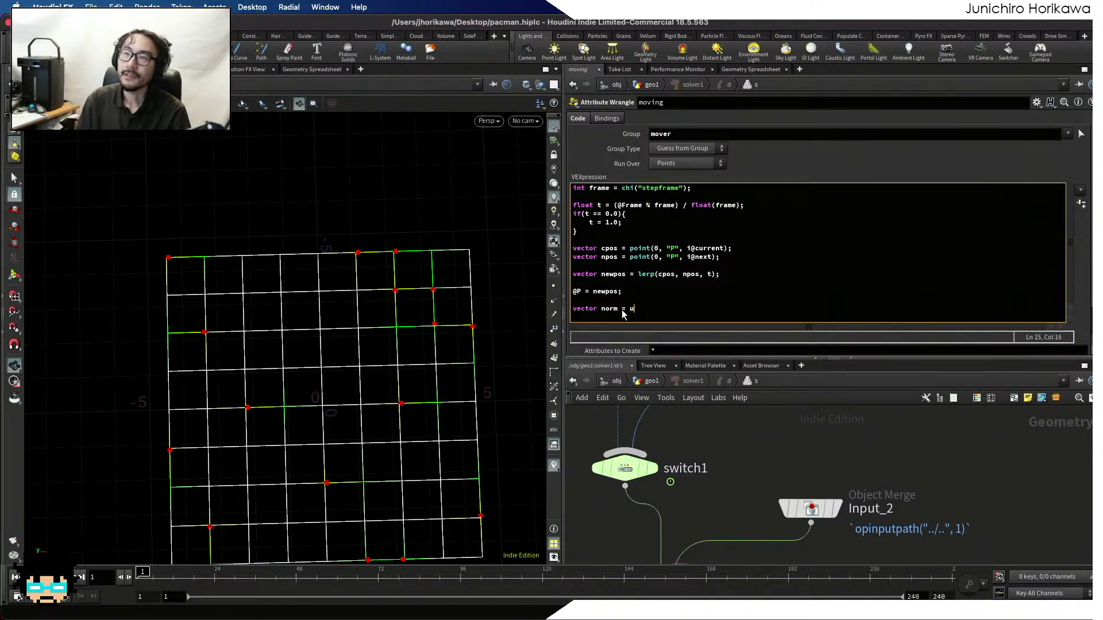
pyautogui.write('vsample(')
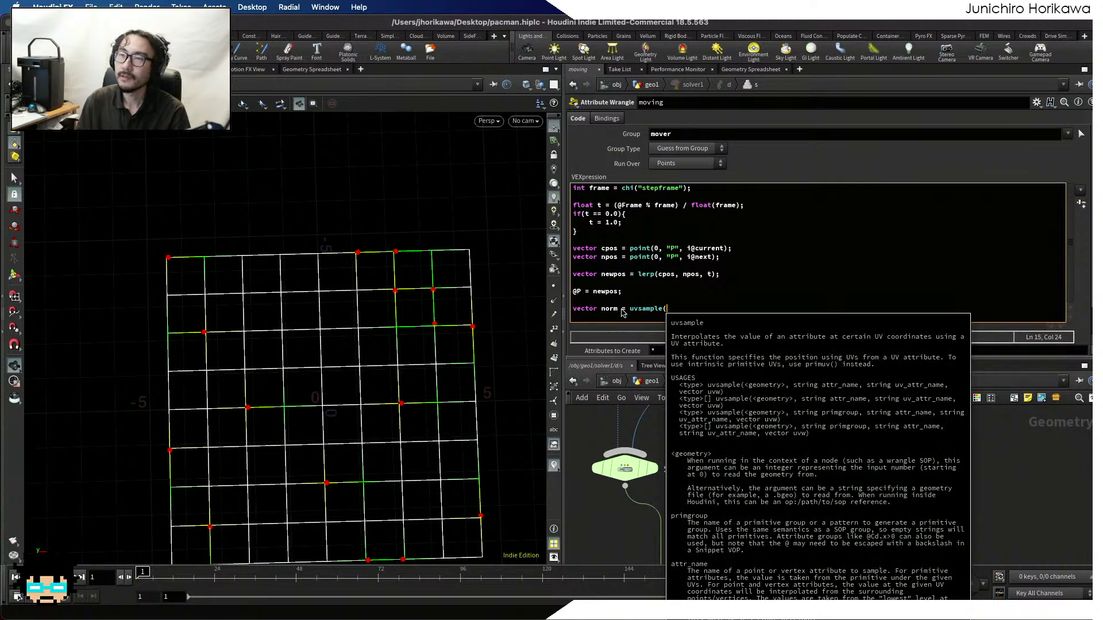
pyautogui.write('1, "N",')
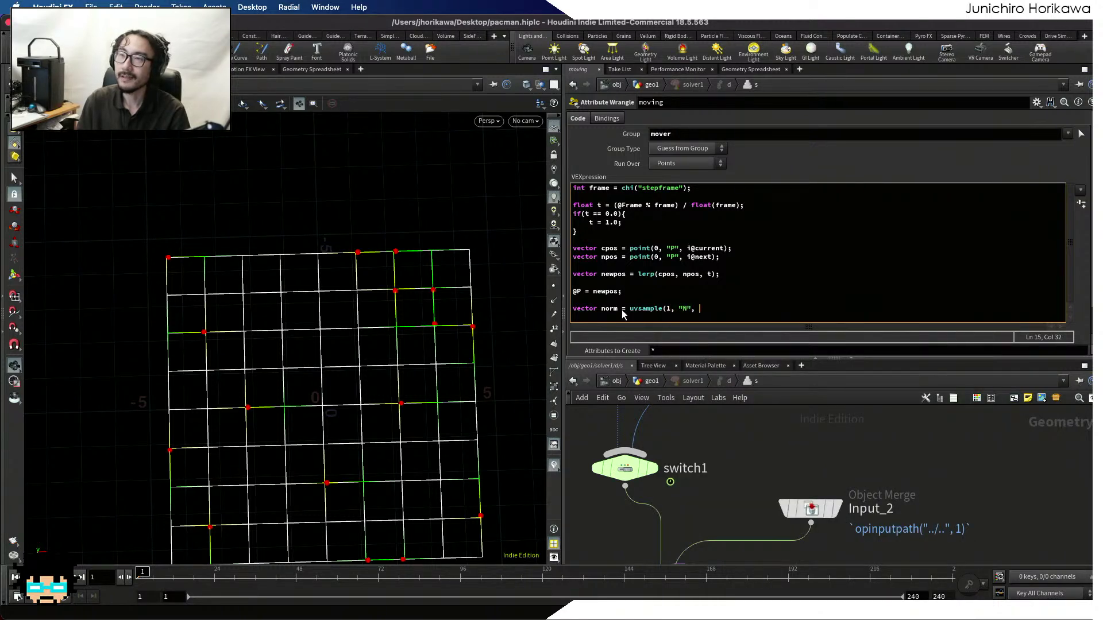
pyautogui.write(' "P", ')
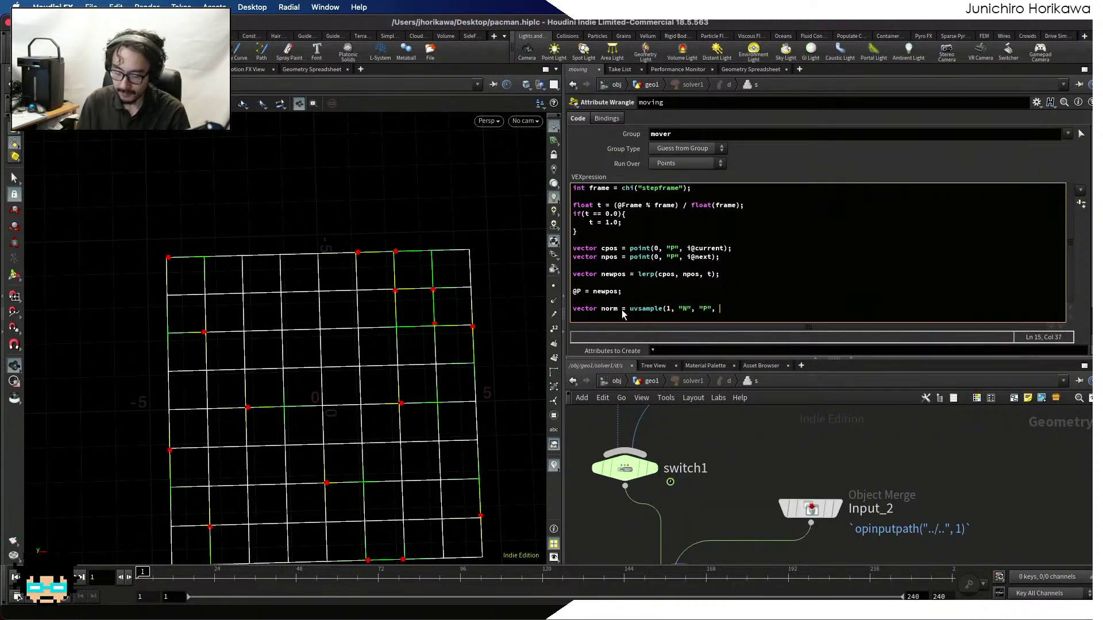
pyautogui.write('@P)')
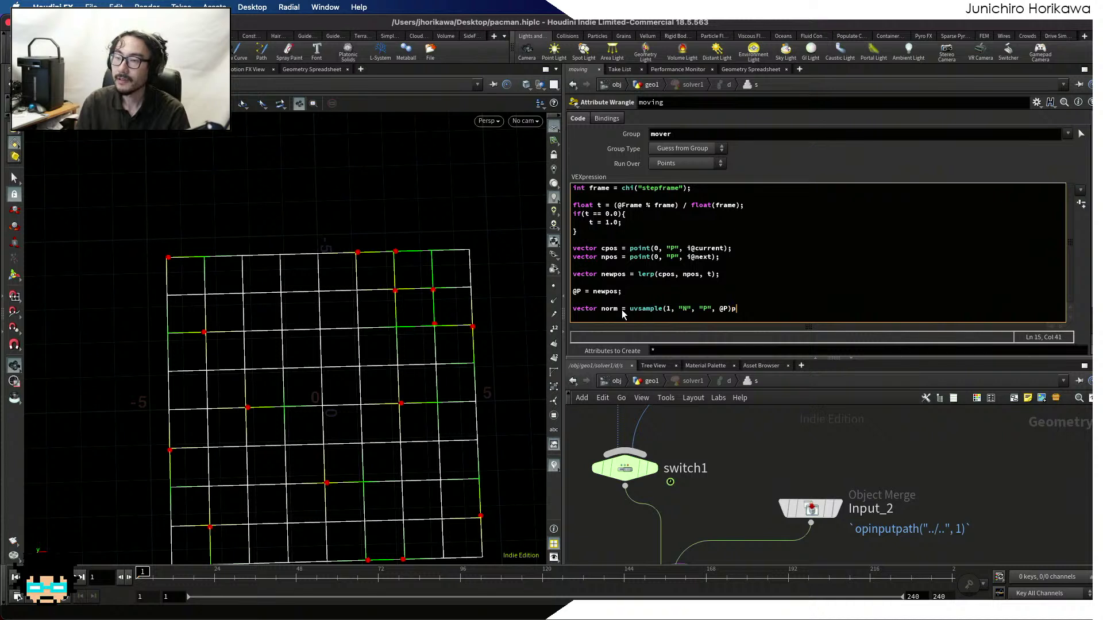
pyautogui.write(';')
# Under the norm line of the moving wrangle, add @N = norm;
pyautogui.press('Return')
pyautogui.press('Return')
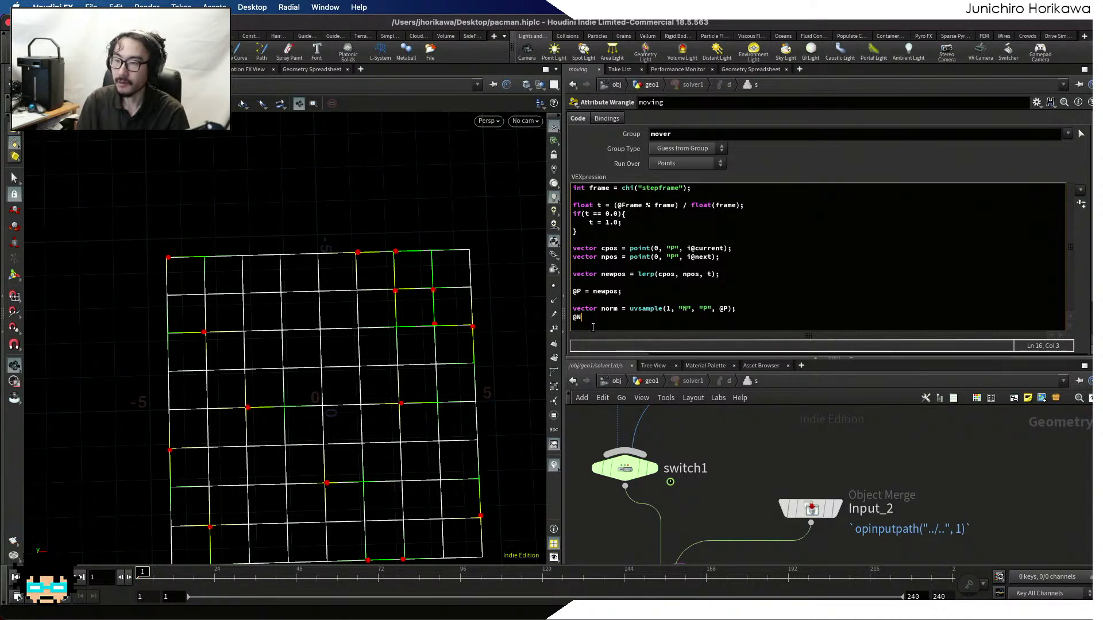
pyautogui.write('- ')
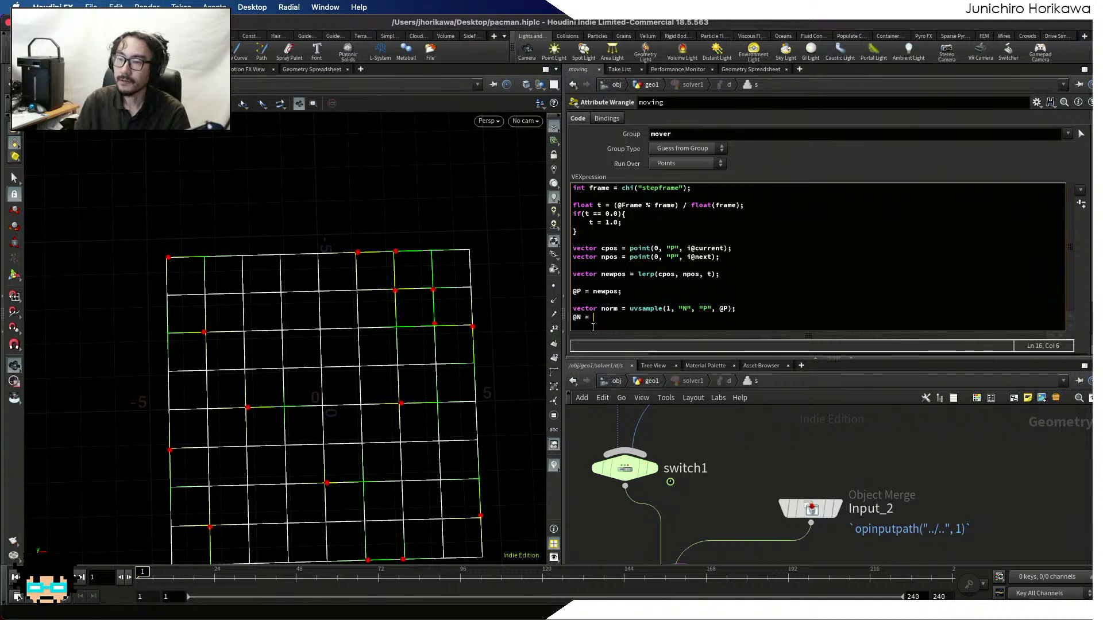
pyautogui.write('norm;')
pyautogui.press('Return')
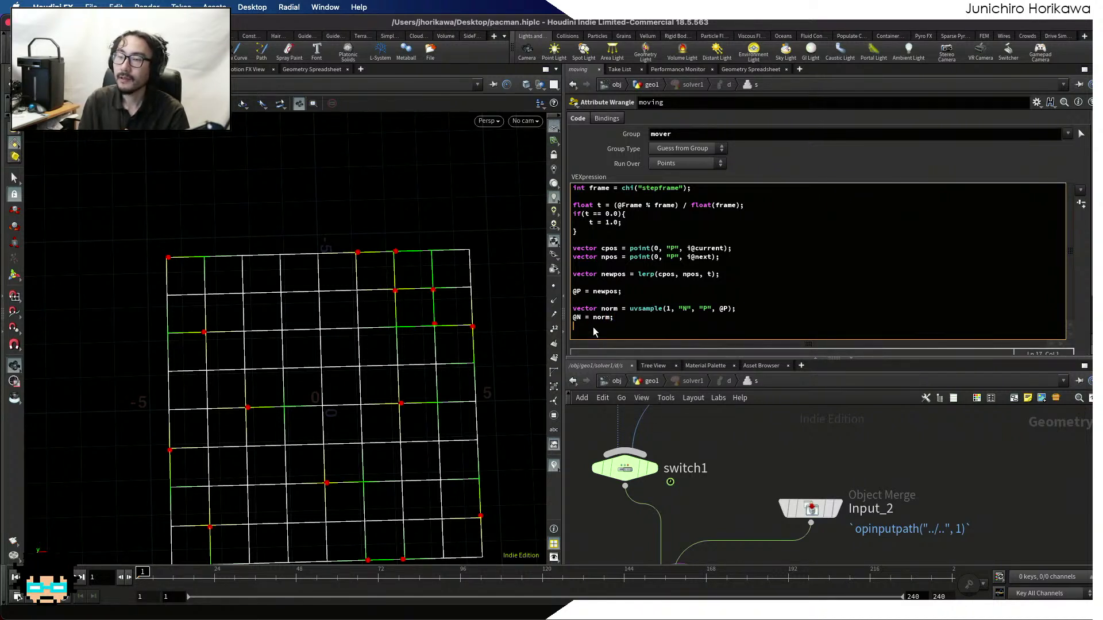
pyautogui.write('@uv')
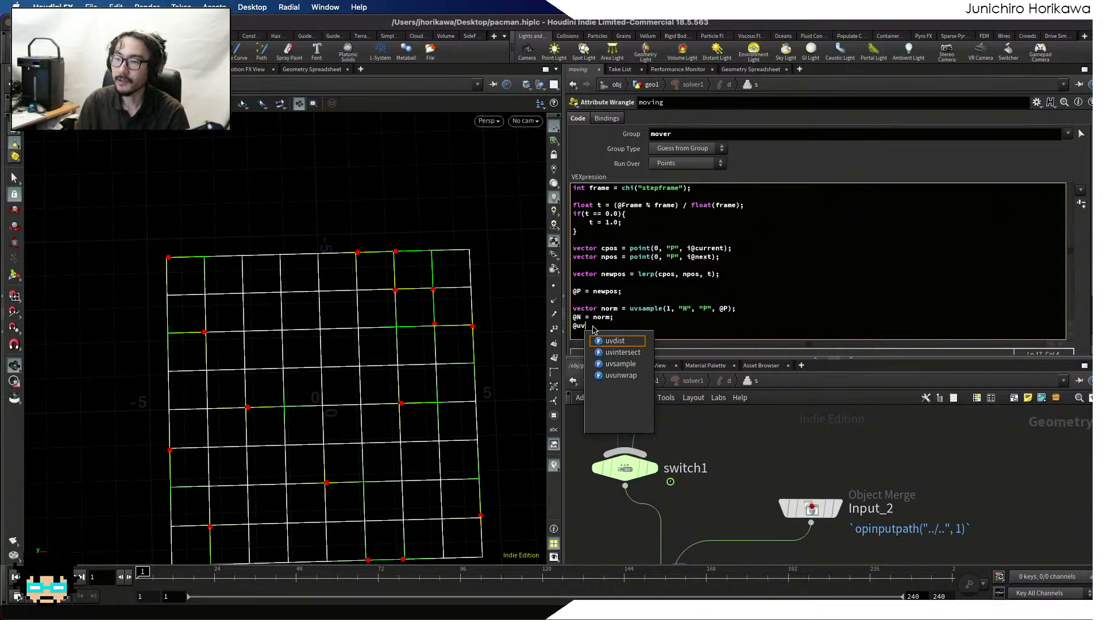
pyautogui.press('BackSpace')
pyautogui.write('p =')
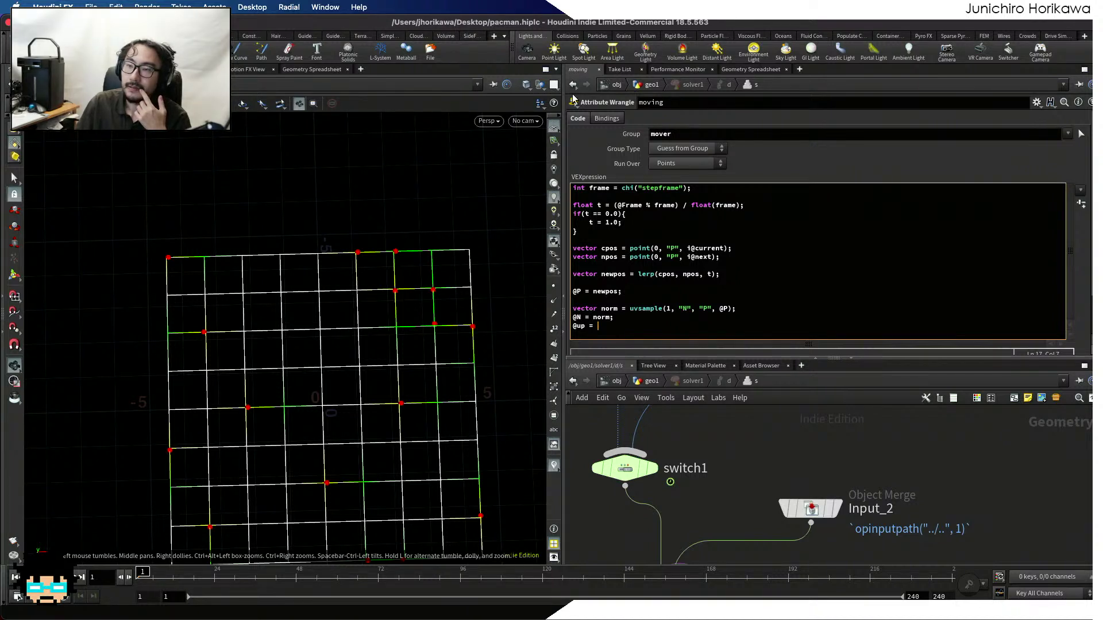
pyautogui.moveTo(620, 327); pyautogui.dragTo(540, 324)
pyautogui.press('BackSpace')
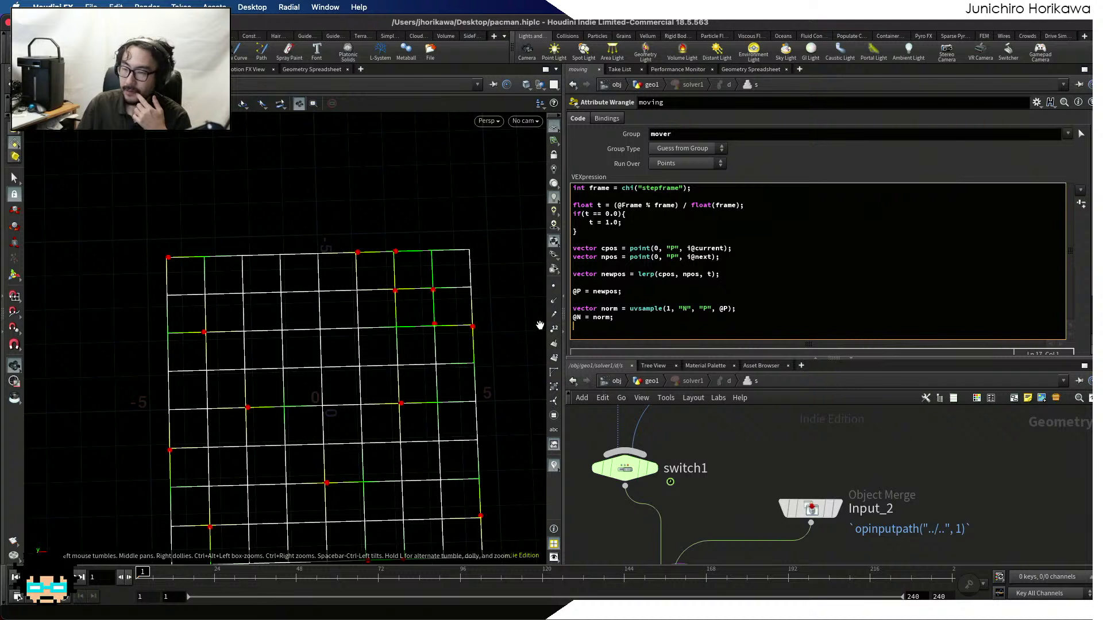
pyautogui.press('BackSpace')
# Return to the geo1 network level and examine the movers across the grid in the solver1 output
pyautogui.scroll(-5, 690, 445)
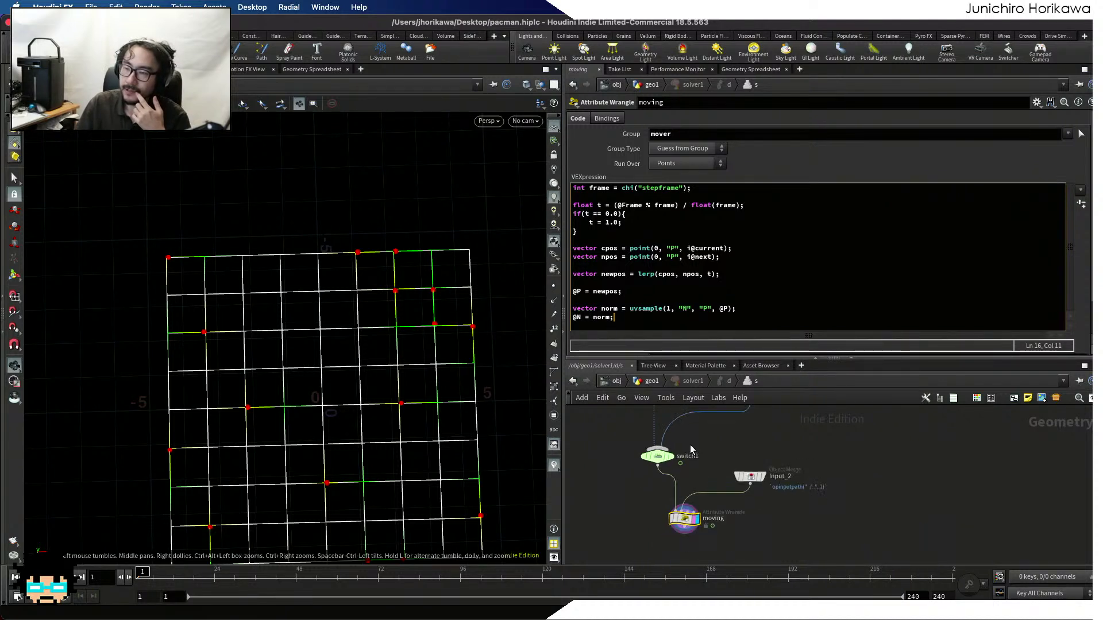
pyautogui.scroll(3, 731, 475)
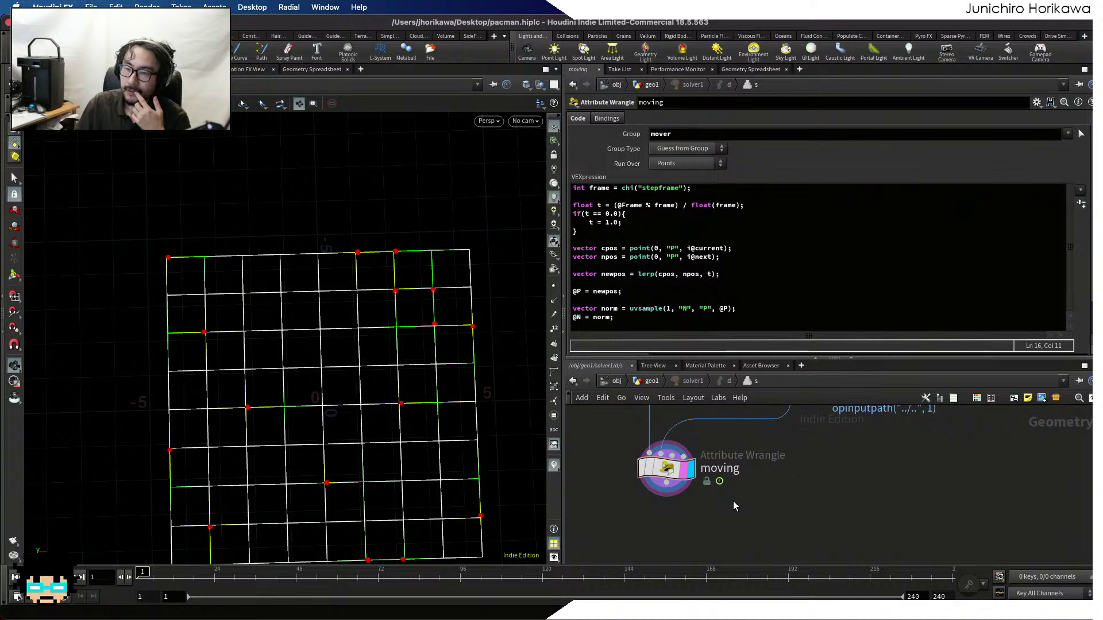
pyautogui.scroll(10, 463, 442)
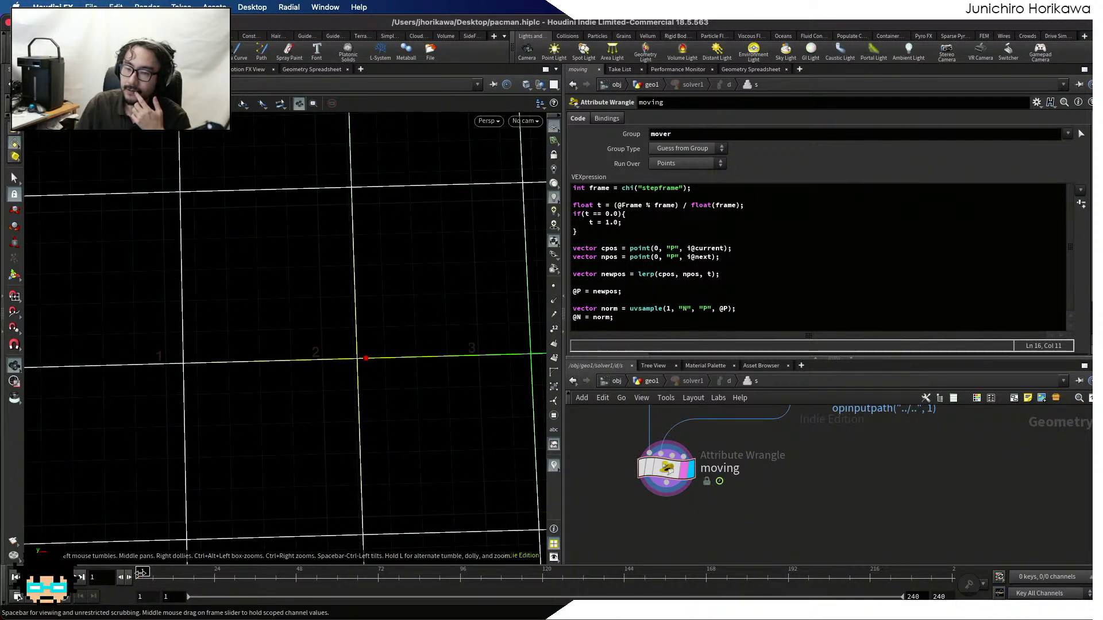
pyautogui.scroll(-5, 598, 494)
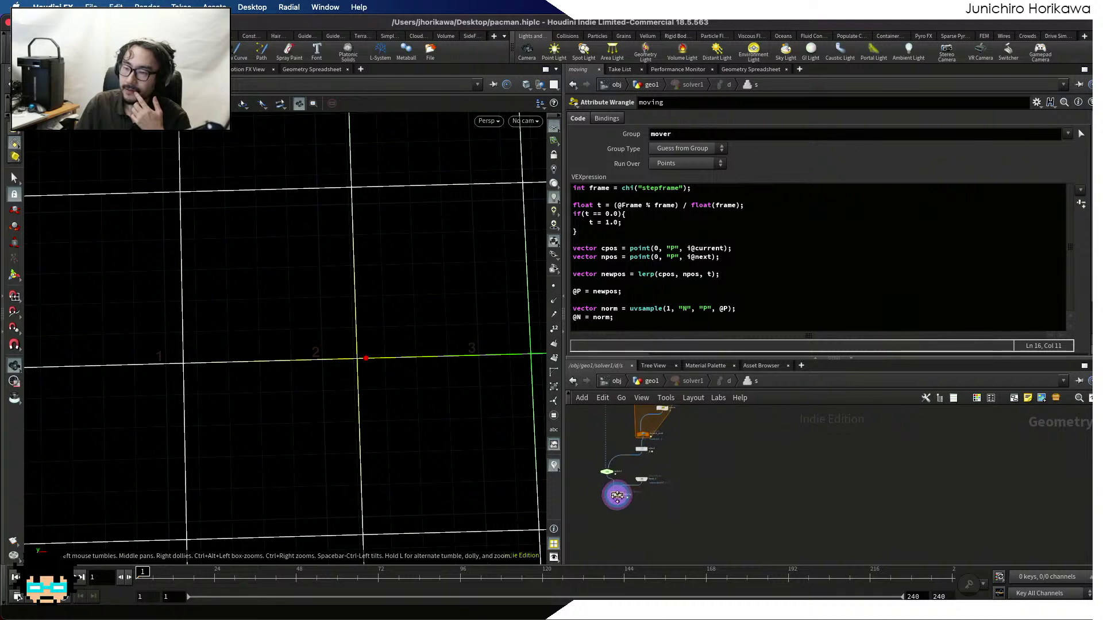
pyautogui.press('u')
pyautogui.press('u')
pyautogui.click(651, 382)
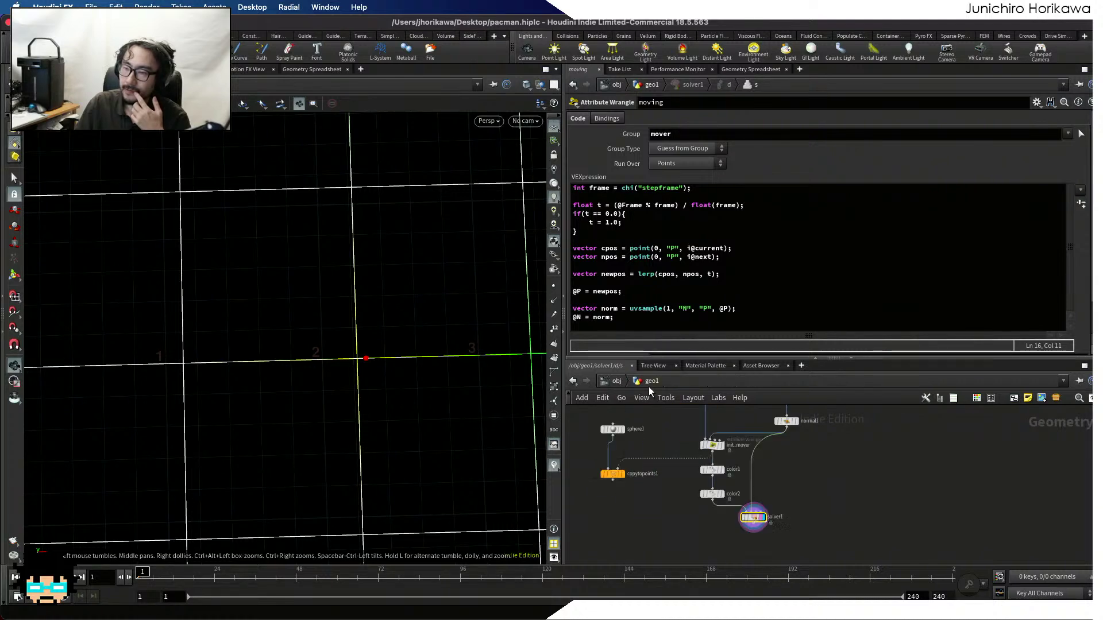
pyautogui.scroll(-5, 475, 377)
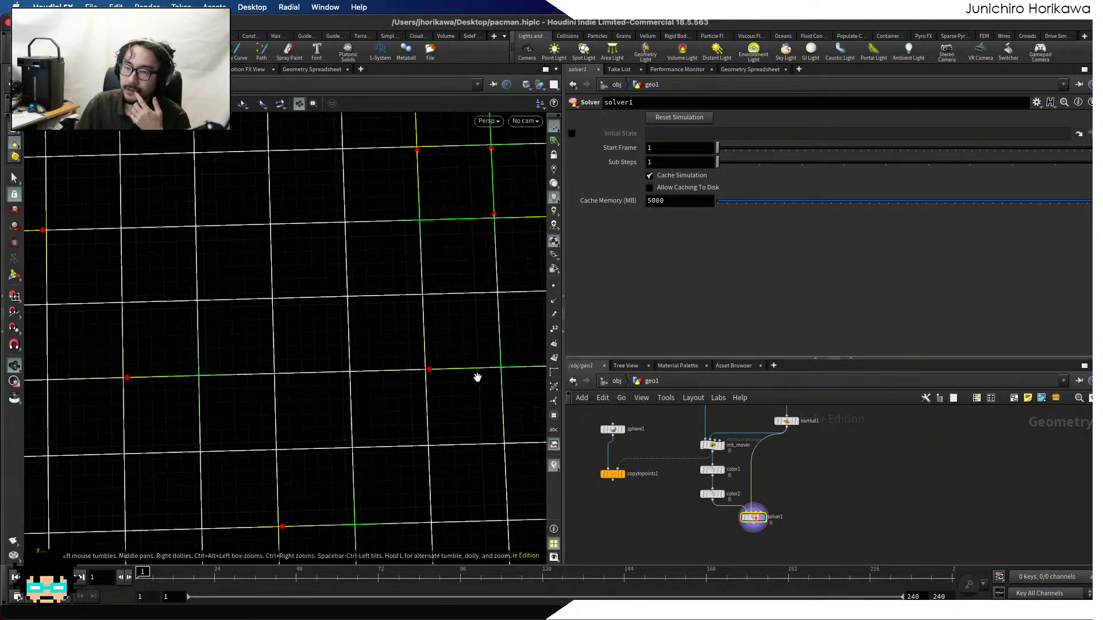
pyautogui.scroll(-10, 478, 377)
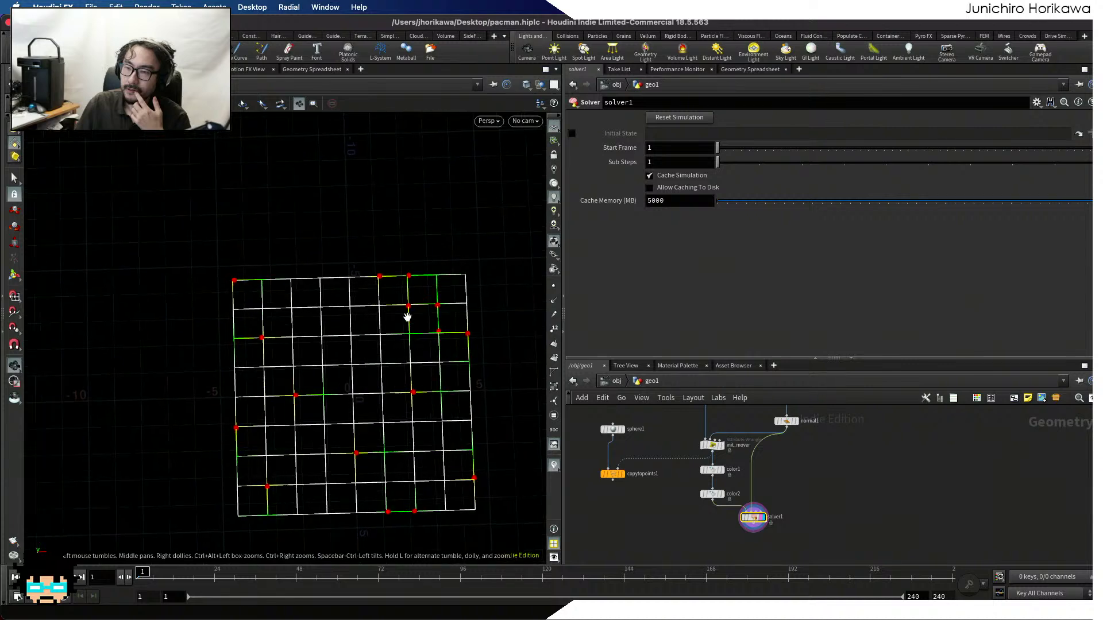
pyautogui.scroll(5, 327, 421)
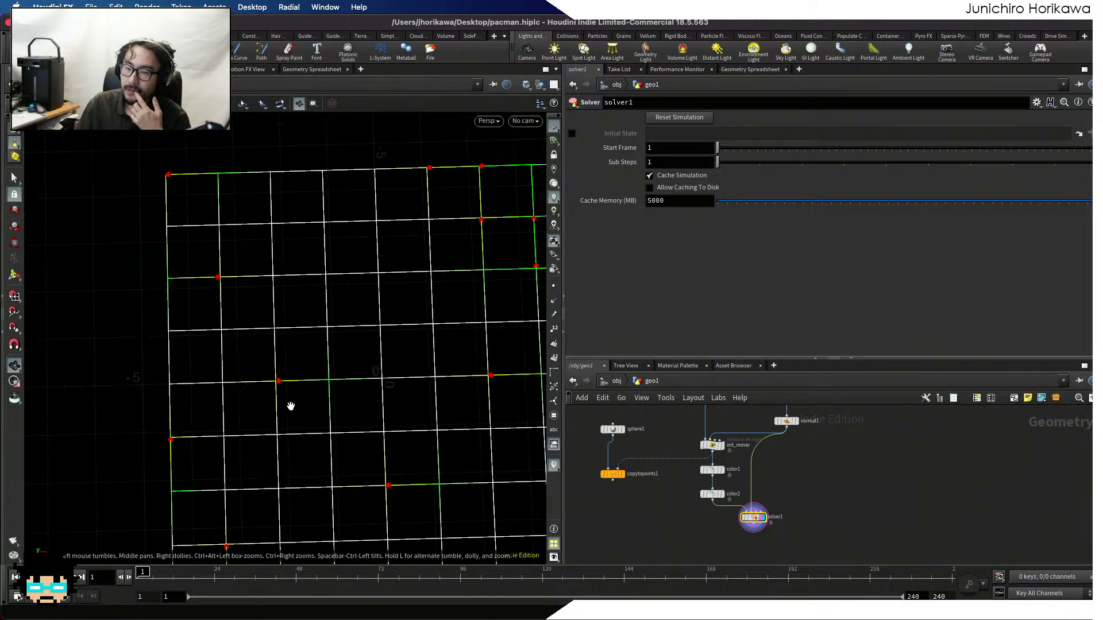
pyautogui.moveTo(290, 406); pyautogui.dragTo(209, 338)
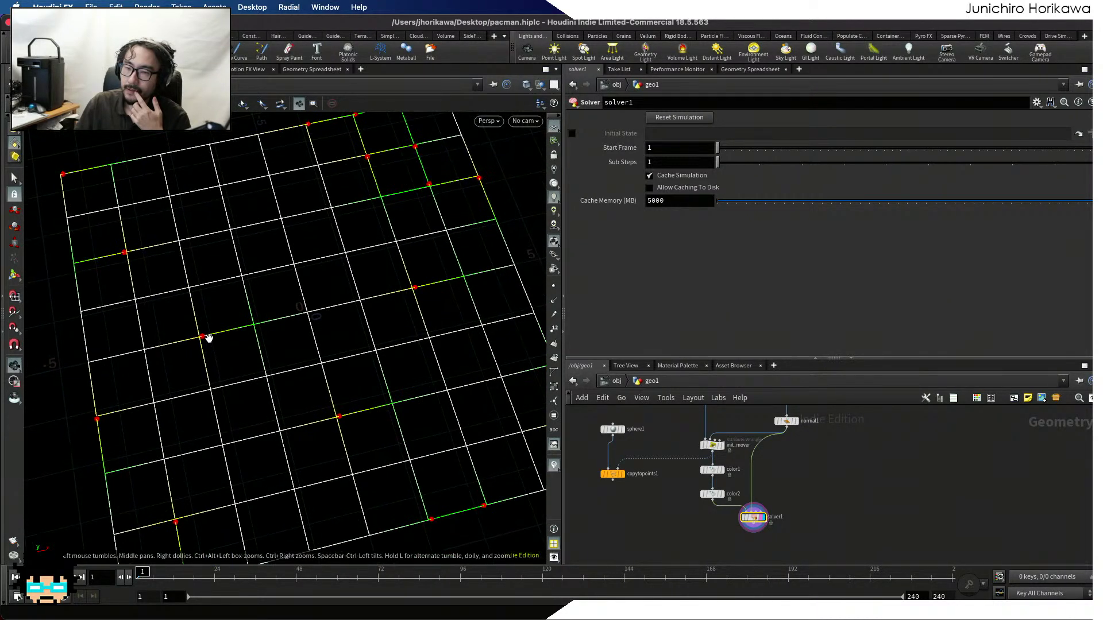
pyautogui.scroll(1, 202, 338)
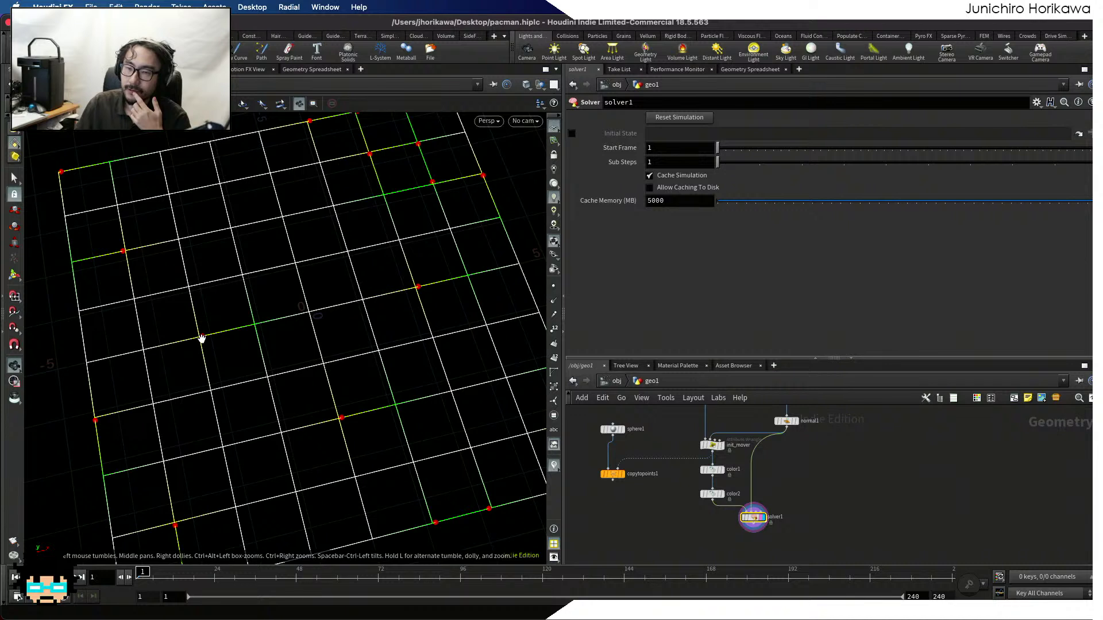
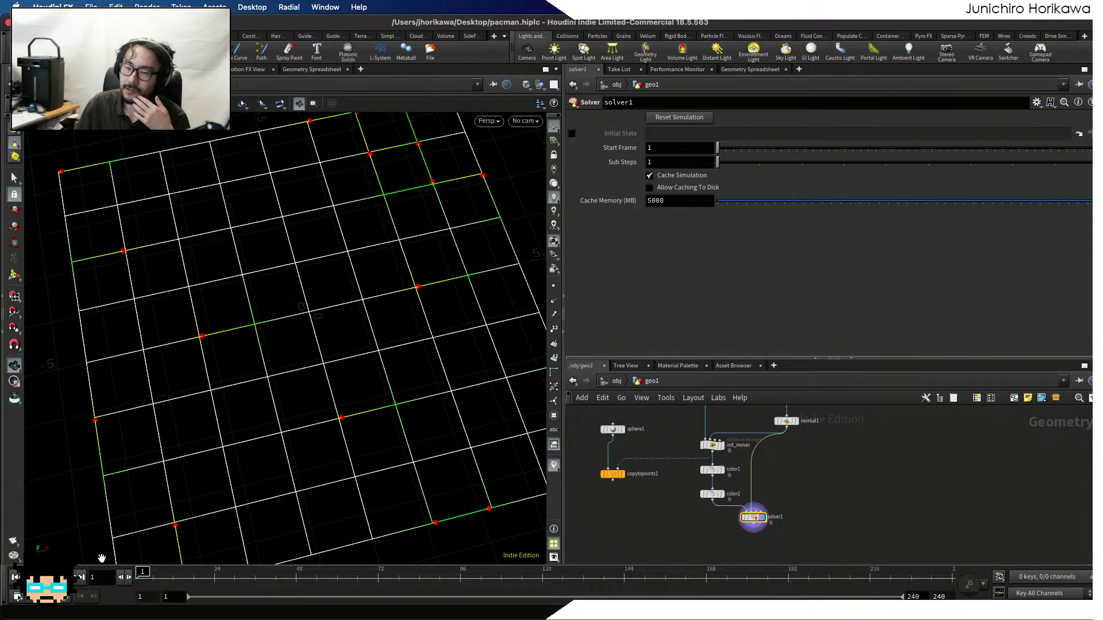
# Play the solver1 simulation to watch the movers travel along the grid, and return the timeline to frame 1
pyautogui.press('Up')
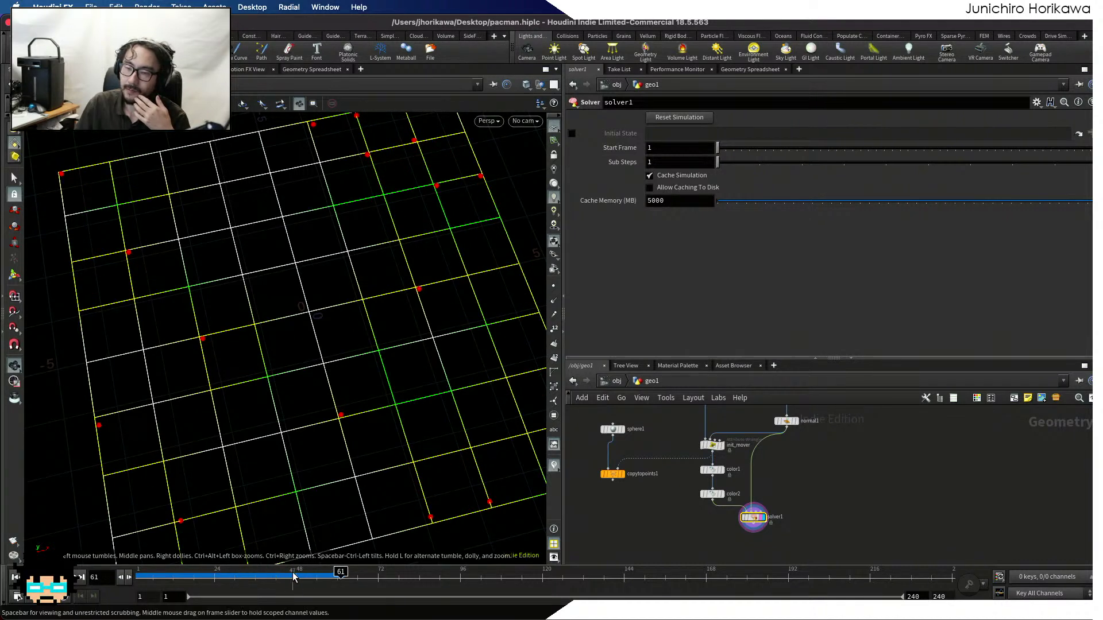
pyautogui.moveTo(270, 576)
pyautogui.mouseDown()
pyautogui.moveTo(155, 586)
pyautogui.moveTo(415, 592)
pyautogui.moveTo(137, 597)
pyautogui.mouseUp()
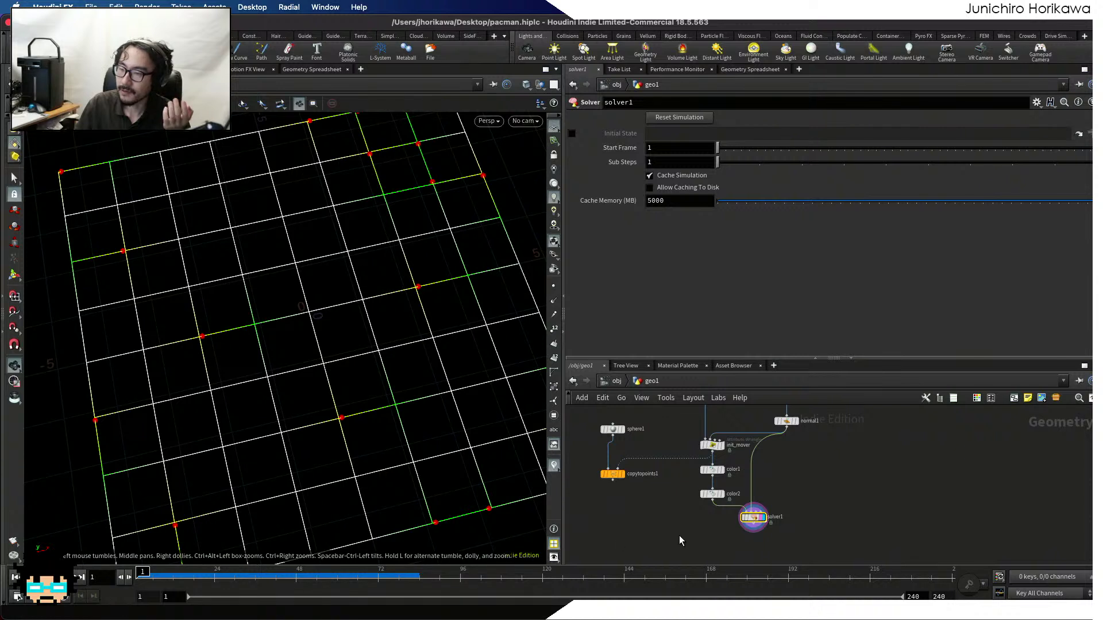
# Open the network inside solver1 at its Prev_Frame node
pyautogui.scroll(3, 715, 531)
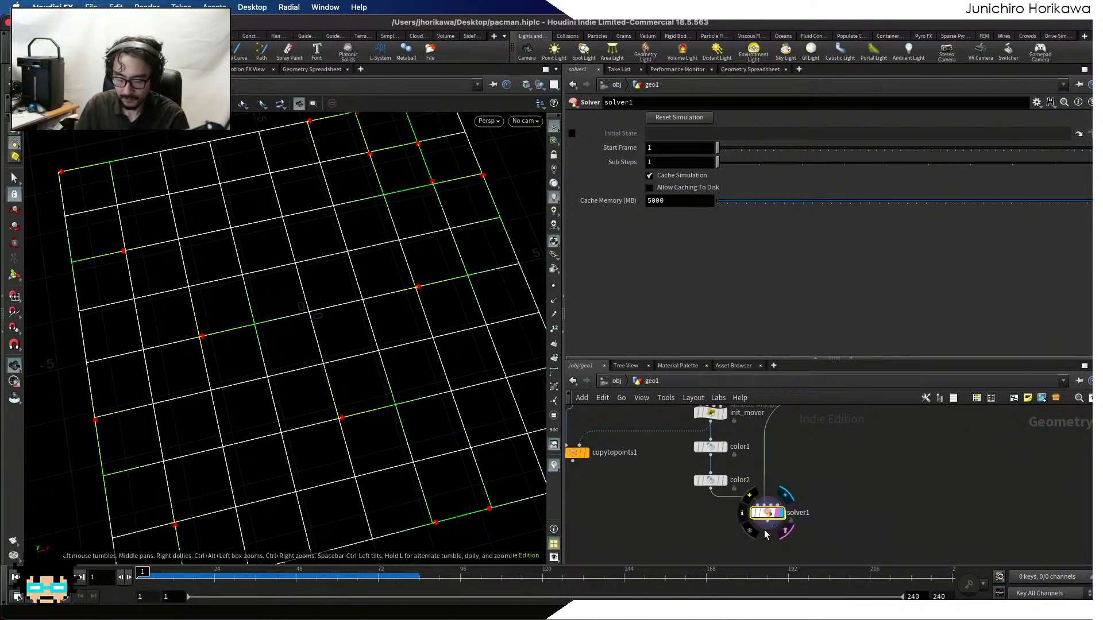
pyautogui.doubleClick(767, 514)
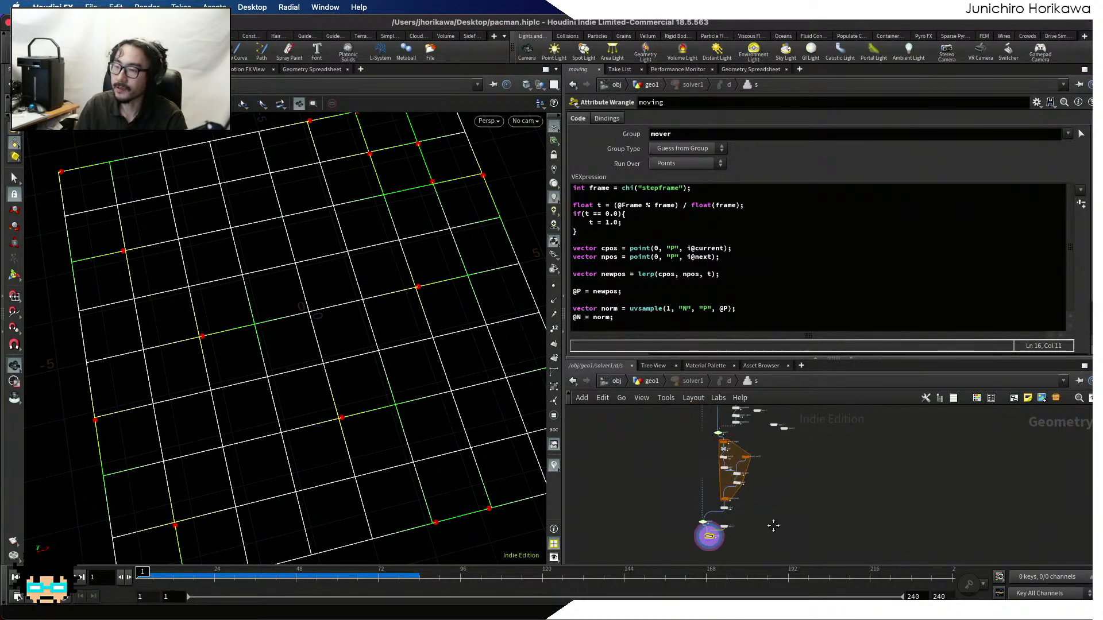
pyautogui.scroll(-4, 730, 478)
pyautogui.moveTo(736, 474); pyautogui.dragTo(738, 507, button='middle')
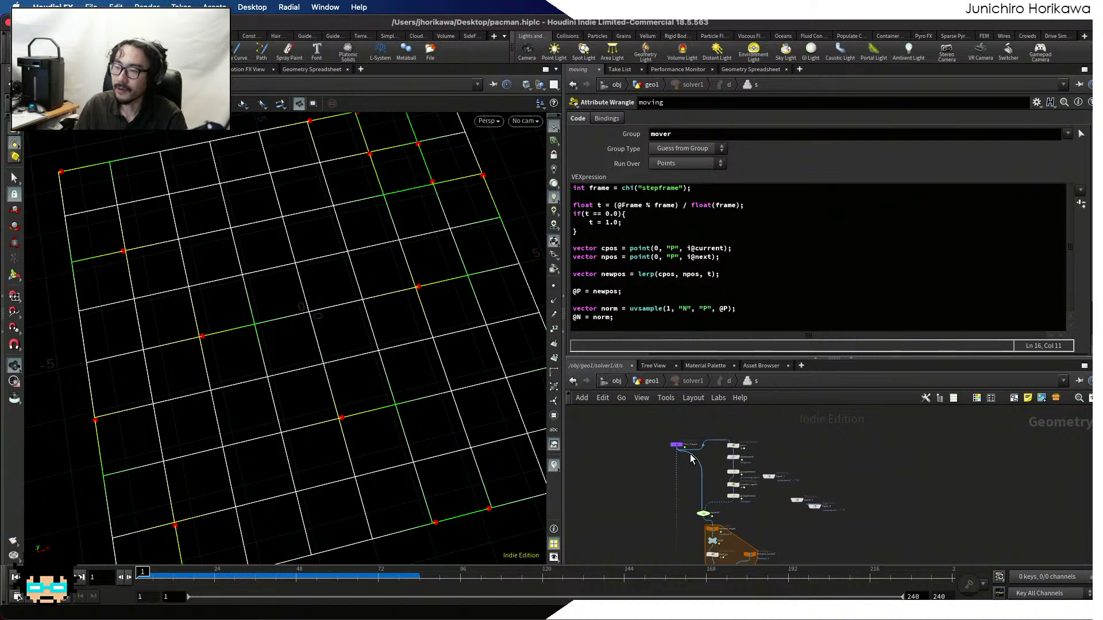
pyautogui.scroll(5, 690, 453)
pyautogui.moveTo(688, 431); pyautogui.dragTo(690, 483, button='middle')
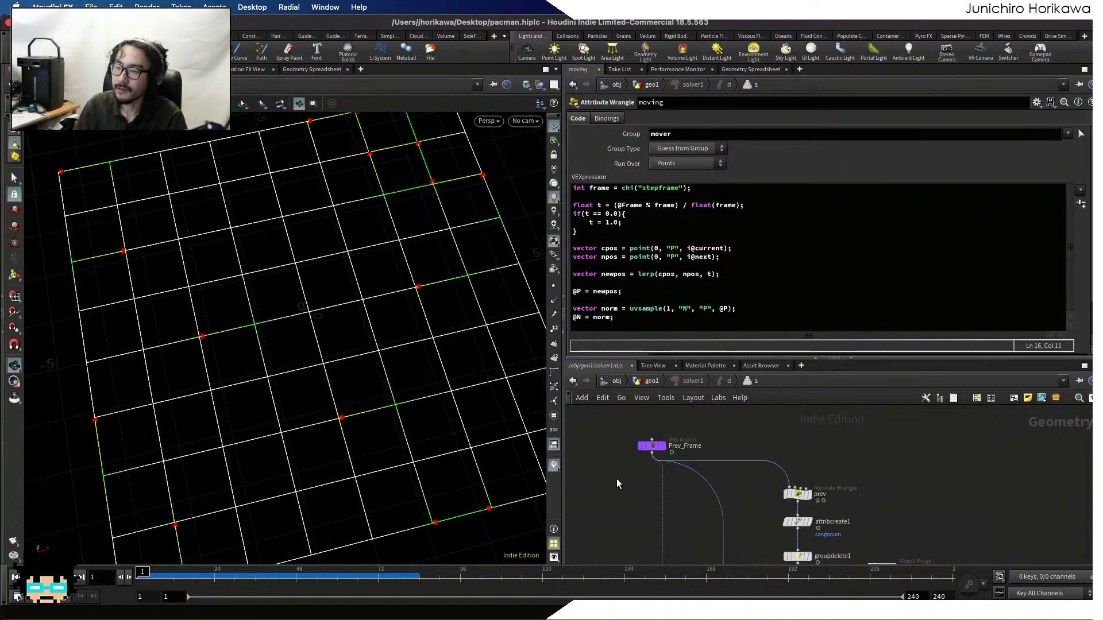
pyautogui.press('Tab')
pyautogui.write('null')
pyautogui.press('Return')
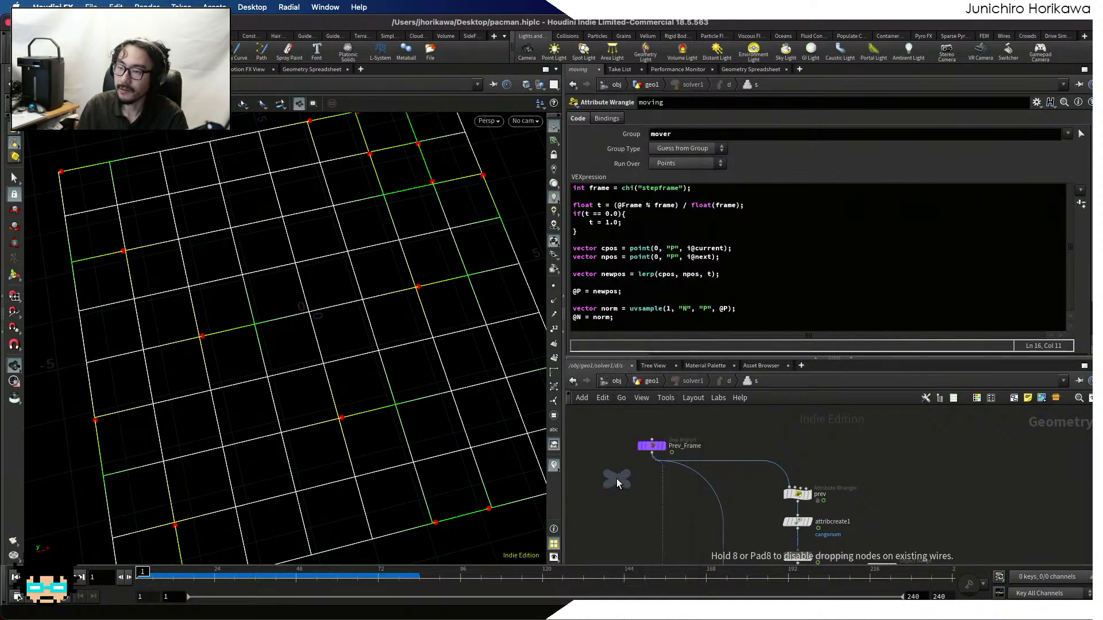
# Add a Color node below Prev_Frame in the solver network
pyautogui.press('Tab')
pyautogui.write('cu')
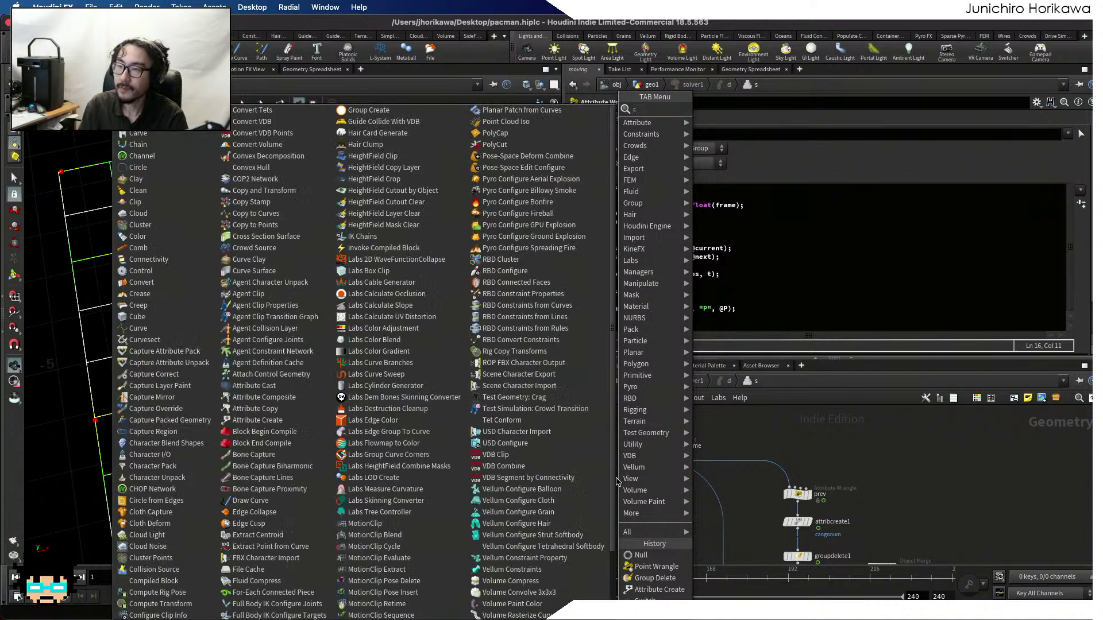
pyautogui.write('color')
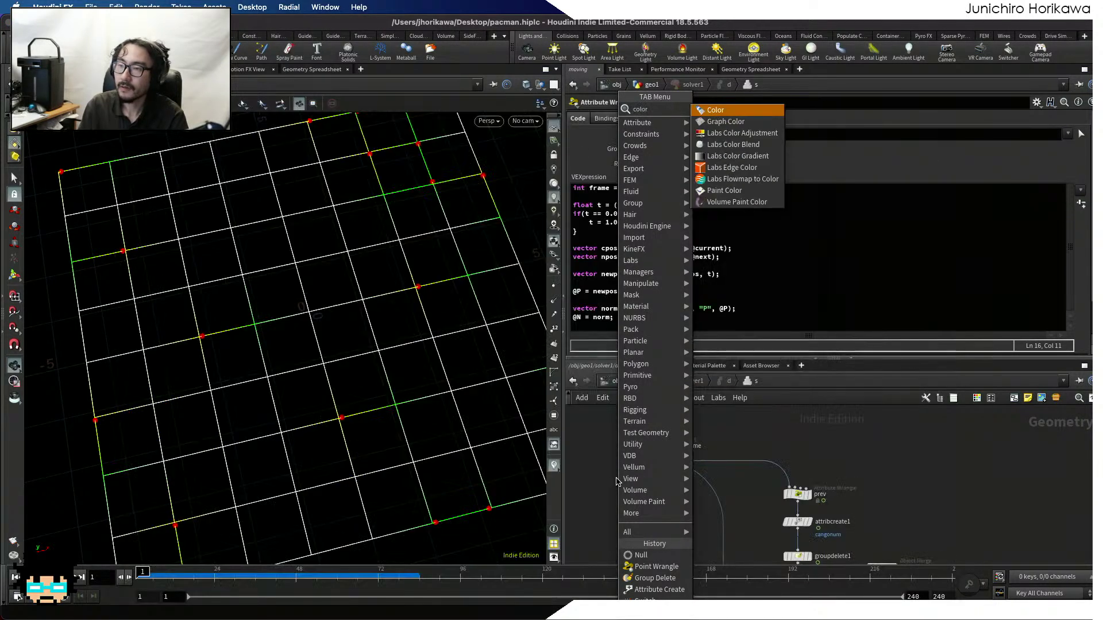
pyautogui.press('Return')
pyautogui.scroll(2, 629, 494)
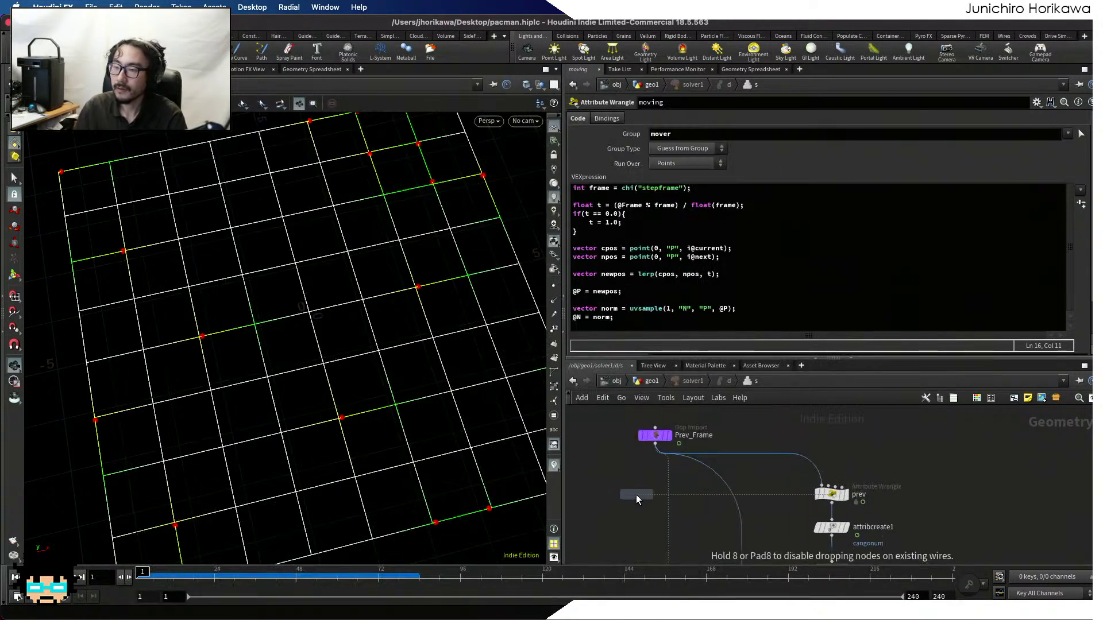
pyautogui.click(666, 485)
# Reroute the Prev_Frame connections so the new Color node feeds both the prev wrangle and the switch
pyautogui.scroll(-3, 636, 449)
pyautogui.scroll(-2, 641, 436)
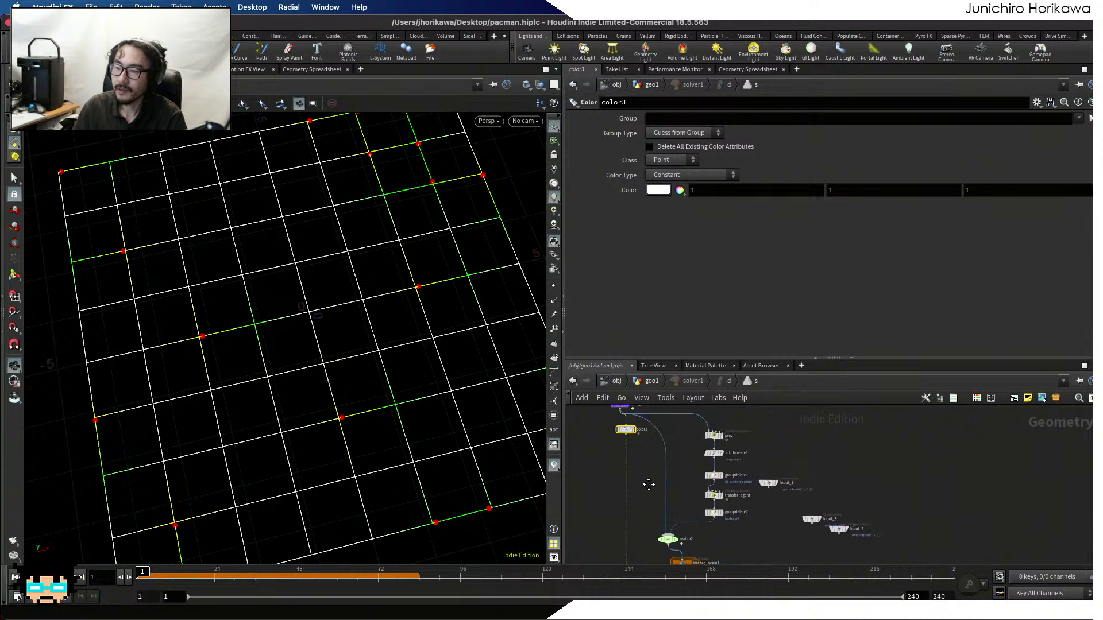
pyautogui.moveTo(657, 454); pyautogui.dragTo(617, 434)
pyautogui.moveTo(704, 415); pyautogui.dragTo(612, 435)
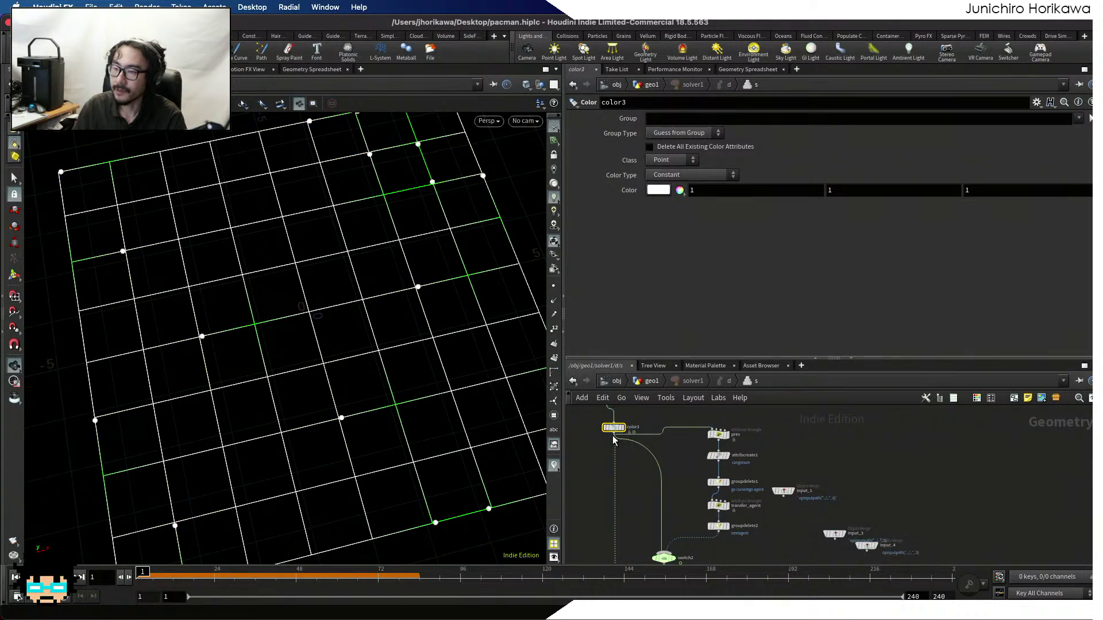
pyautogui.scroll(3, 626, 484)
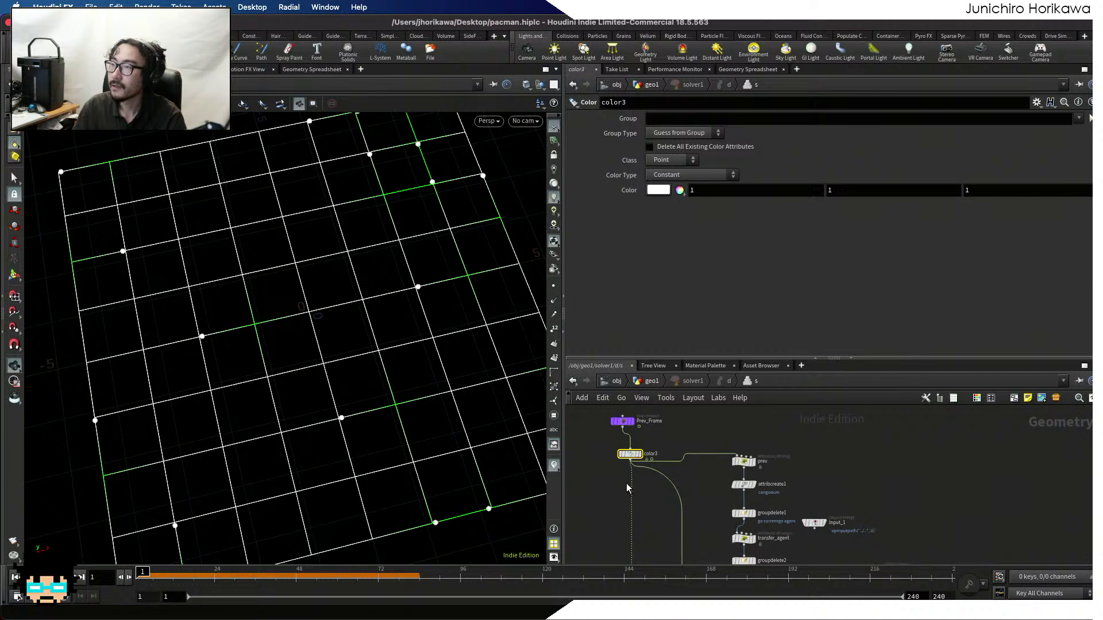
pyautogui.scroll(1, 626, 483)
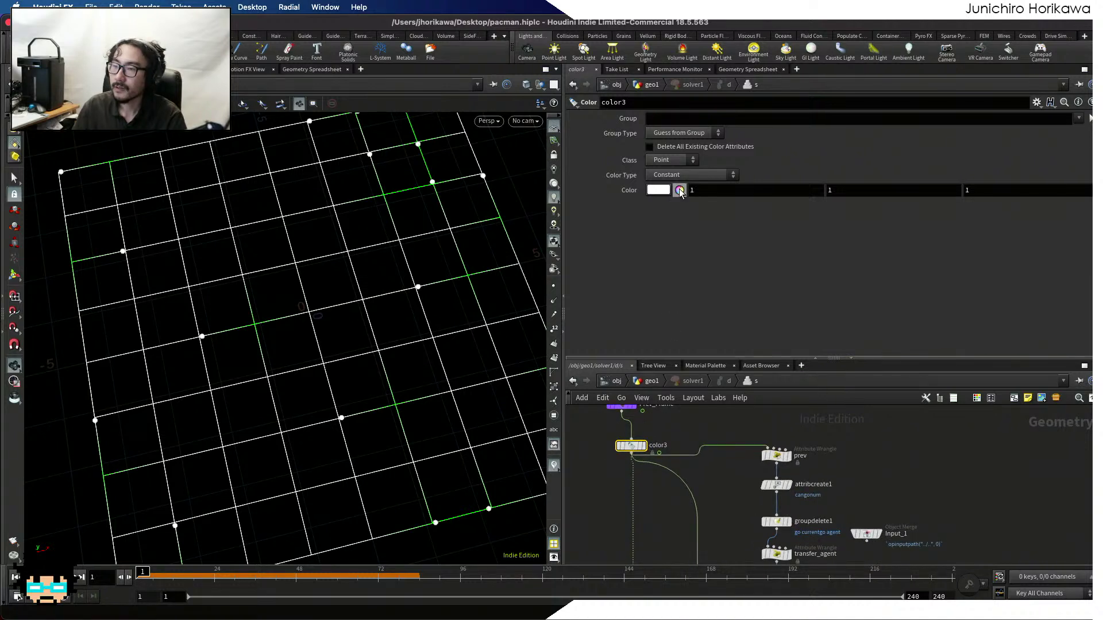
# Return to the geo1 network, play the solver1 simulation to check the grid colors, and rewind to frame 1
pyautogui.click(651, 382)
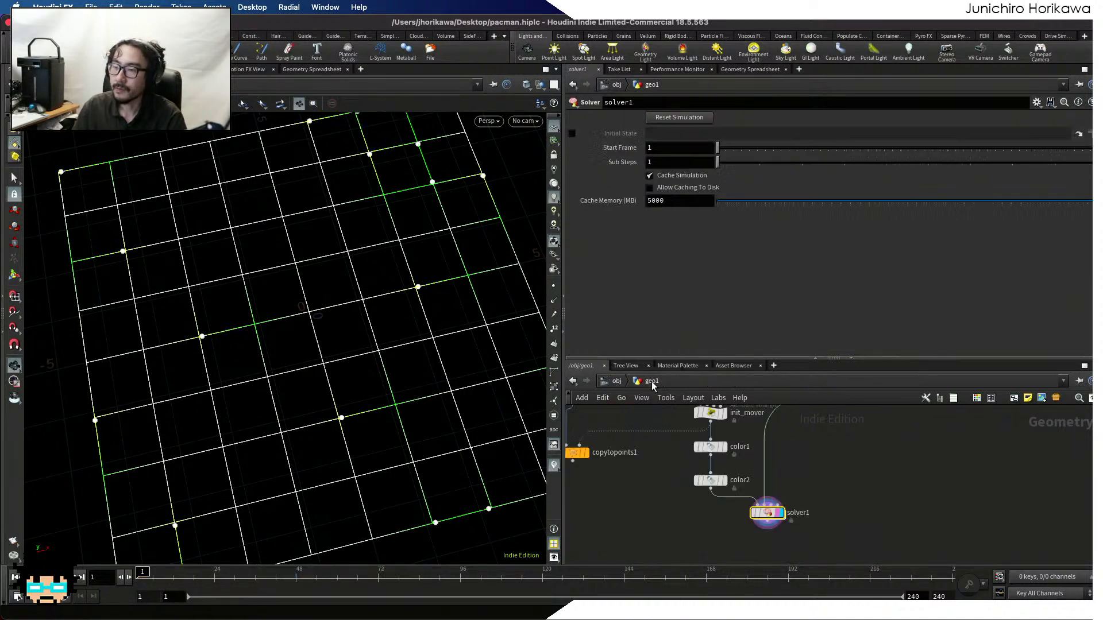
pyautogui.scroll(-3, 690, 461)
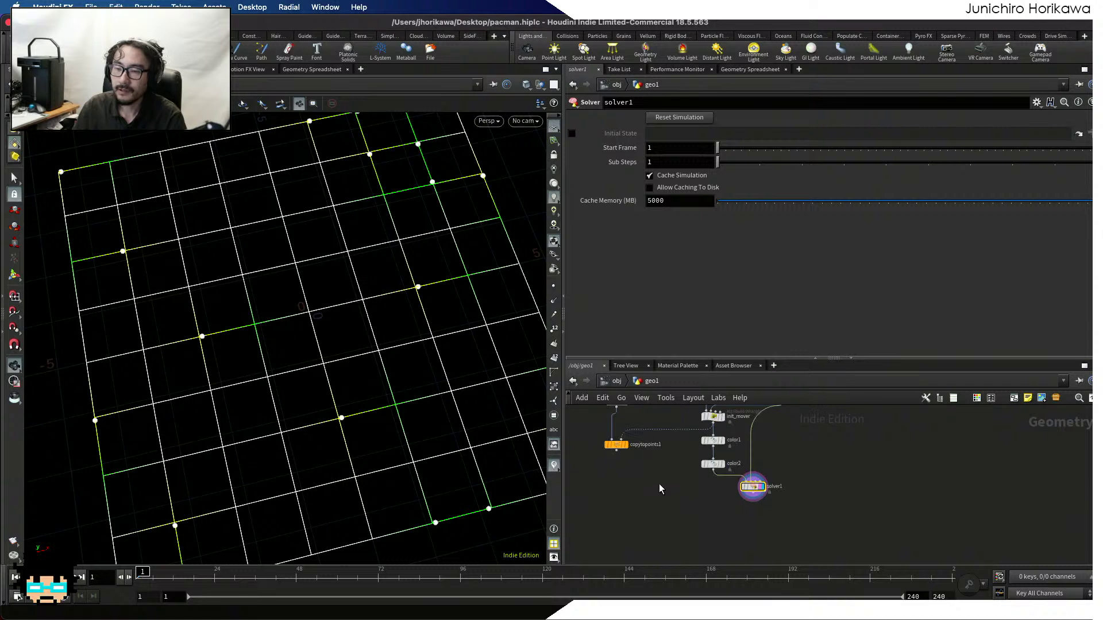
pyautogui.click(128, 577)
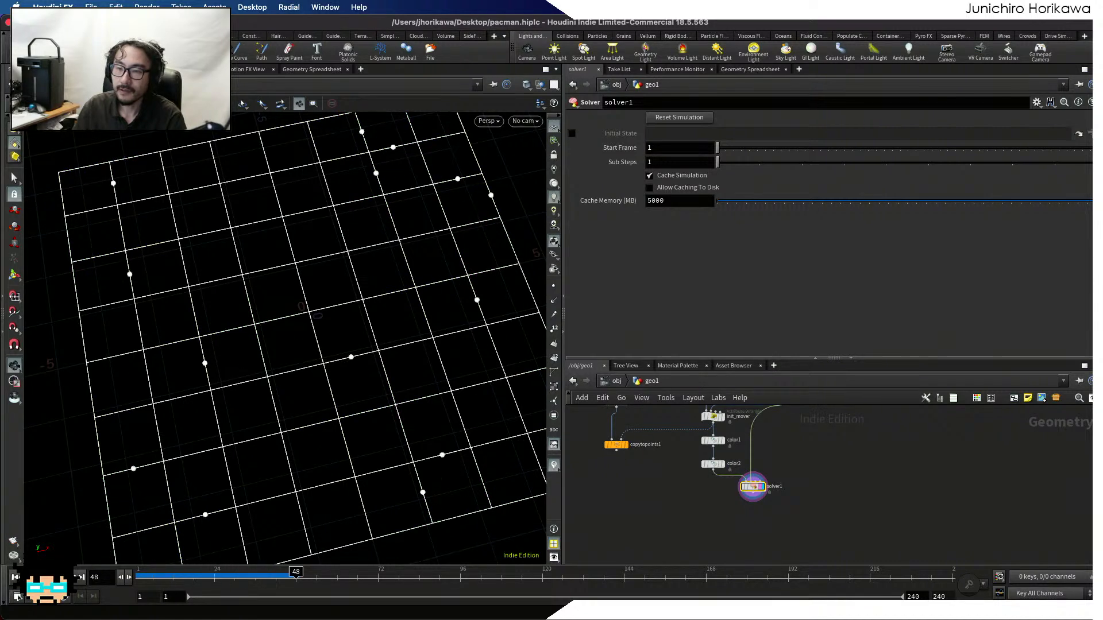
pyautogui.moveTo(268, 572); pyautogui.dragTo(139, 572)
# Add a Color node below solver1 in geo1 and connect it to the solver's output
pyautogui.press('Tab')
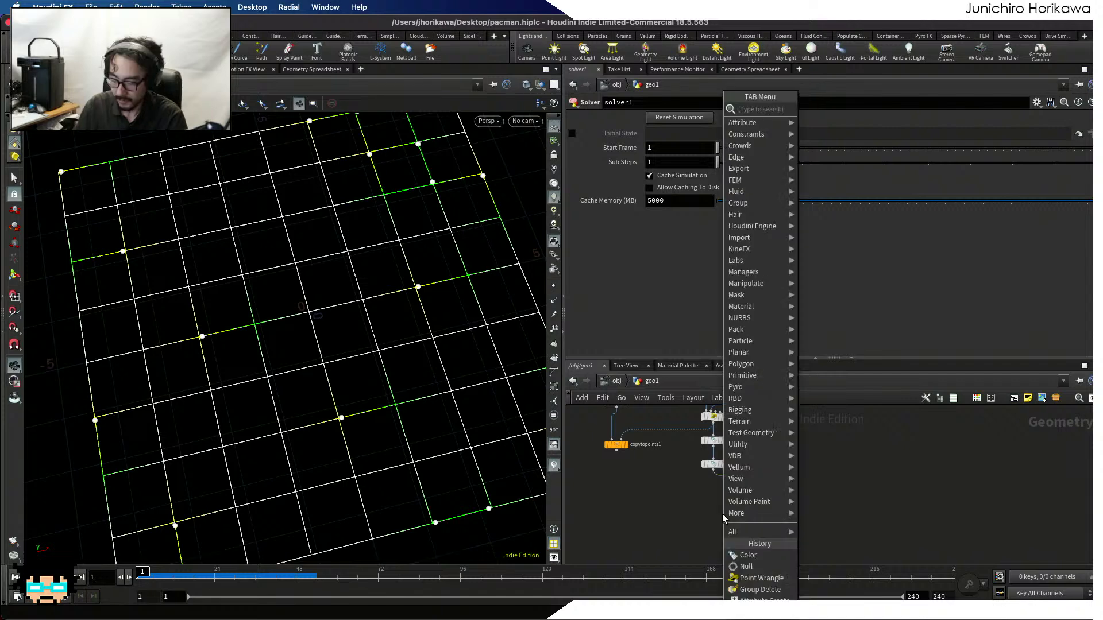
pyautogui.press('Escape')
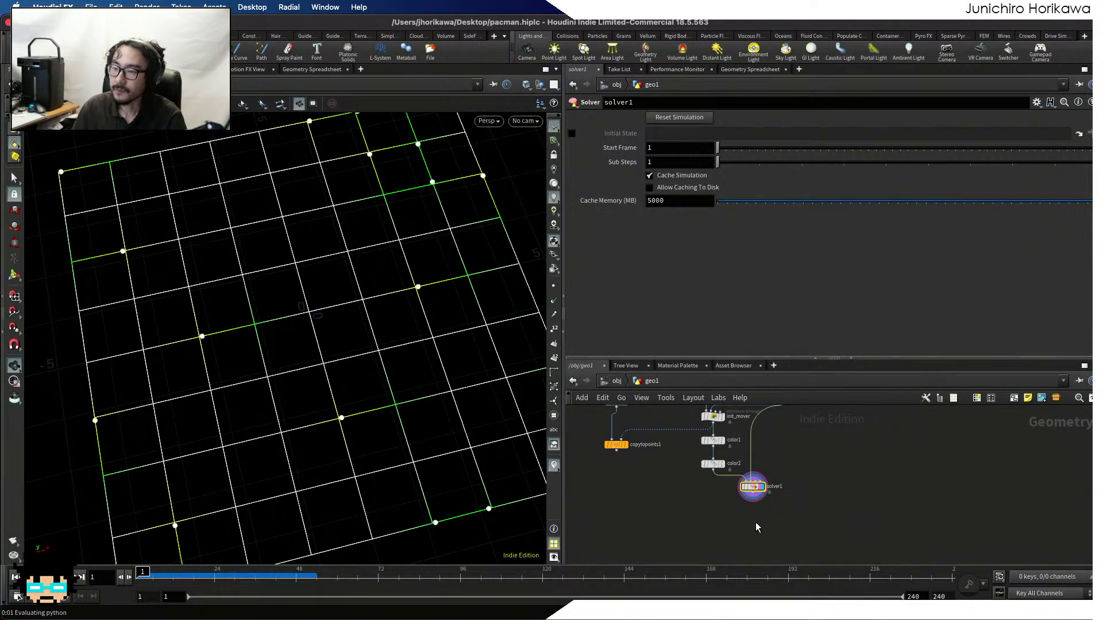
pyautogui.click(754, 523)
pyautogui.scroll(5, 760, 491)
pyautogui.click(745, 504)
pyautogui.click(745, 541)
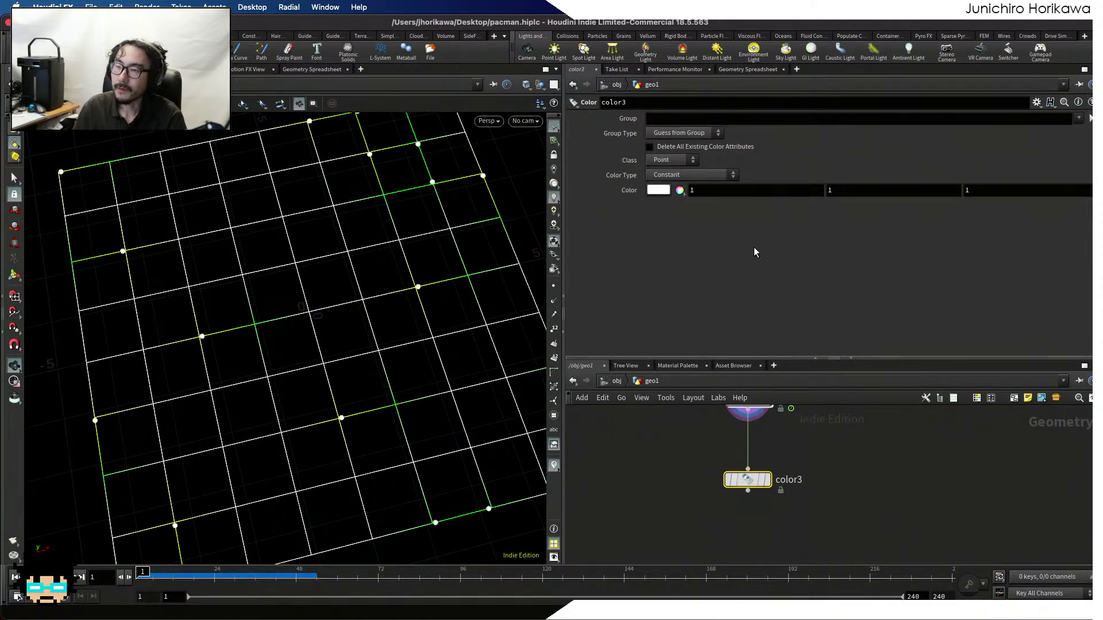
# Set the color of the Color node below solver1 to red (1, 0, 0)
pyautogui.click(659, 190)
pyautogui.click(701, 119)
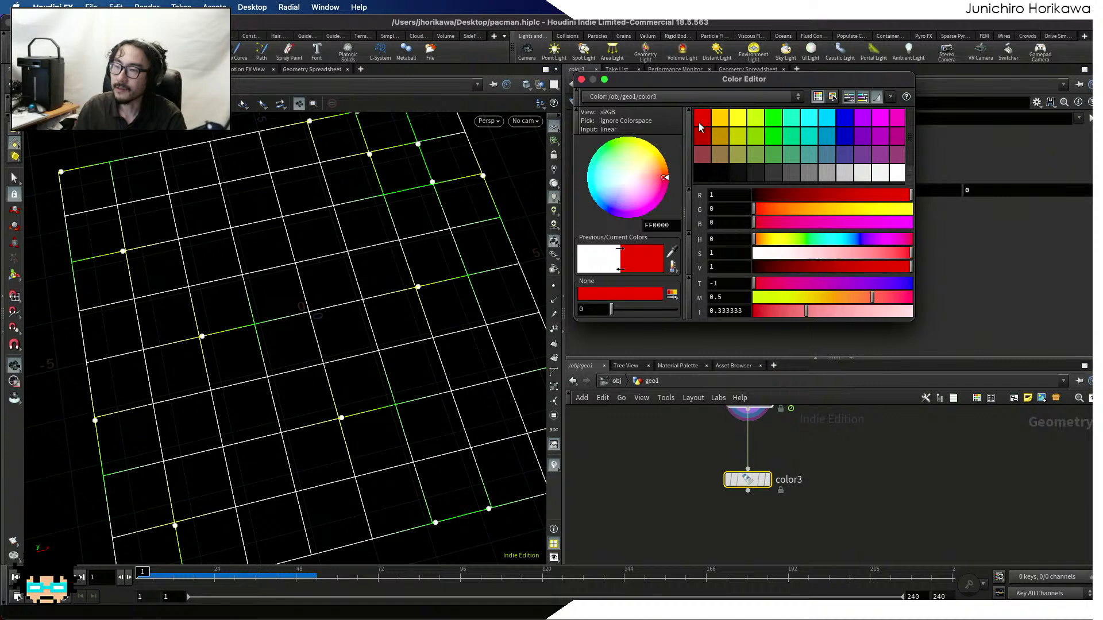
pyautogui.click(583, 79)
# Restrict the red Color node to the group mover and display its output
pyautogui.click(679, 117)
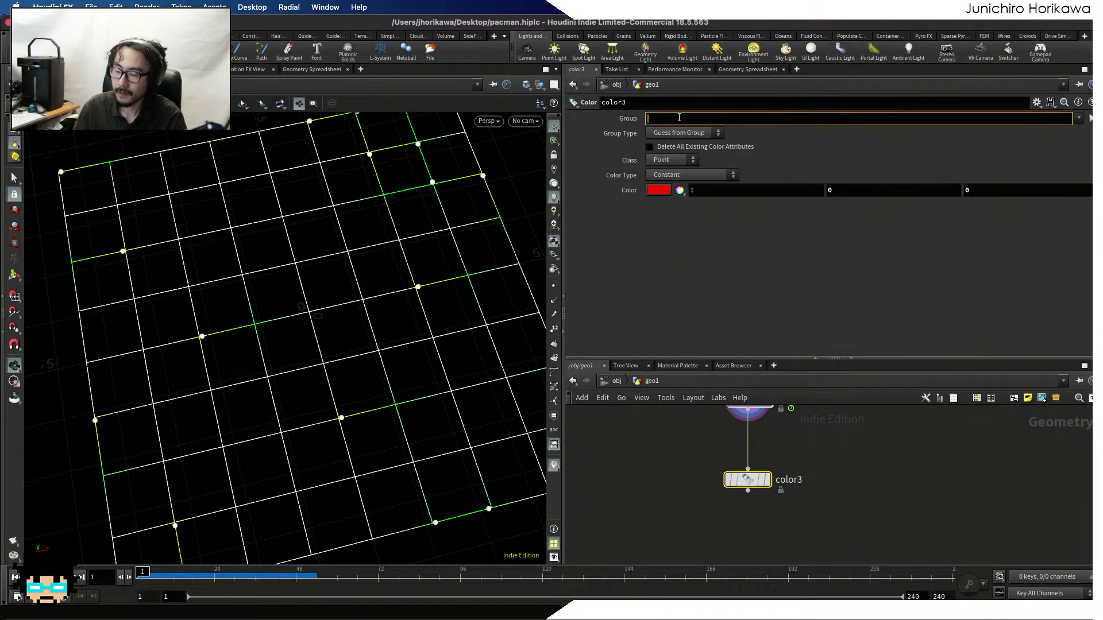
pyautogui.write('mover')
pyautogui.press('Return')
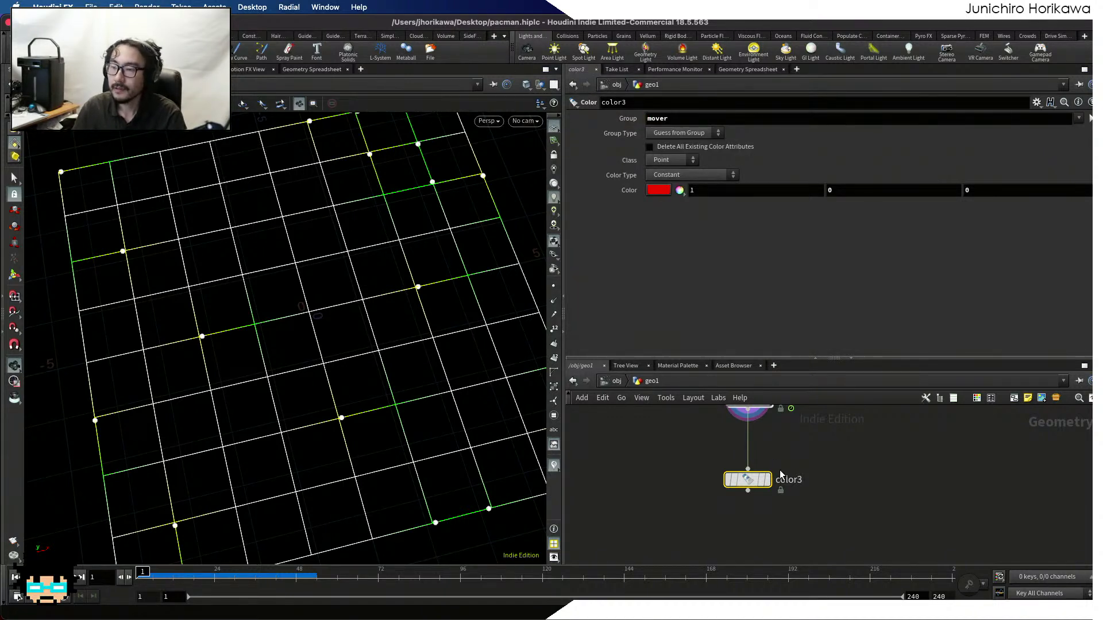
pyautogui.click(766, 480)
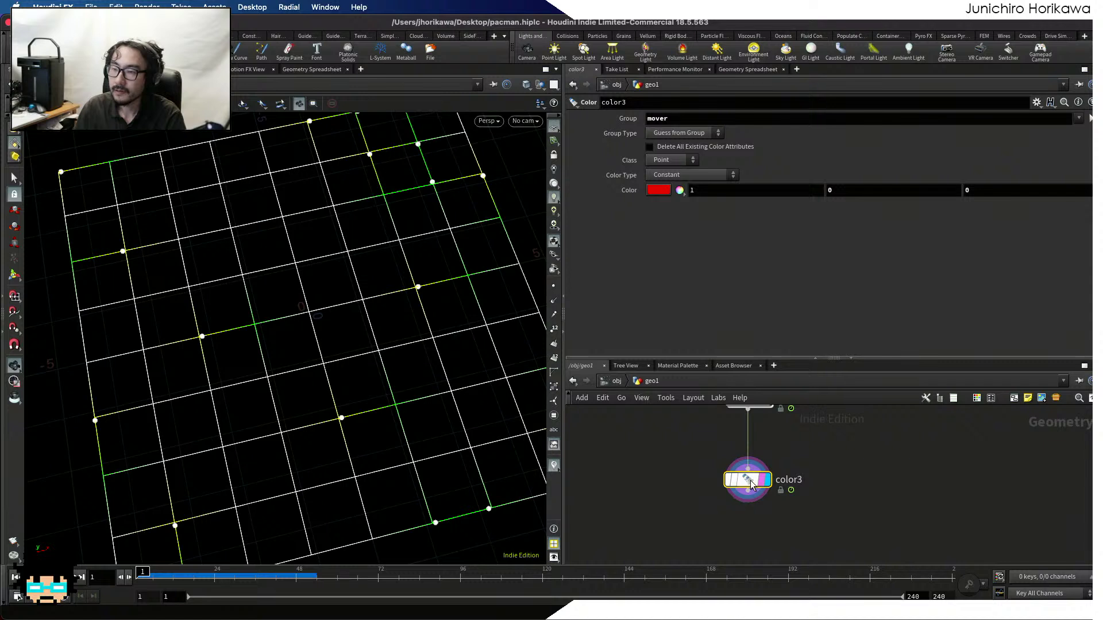
# Go up to the obj level and back into geo1 to view the colored movers at frame 1
pyautogui.click(616, 381)
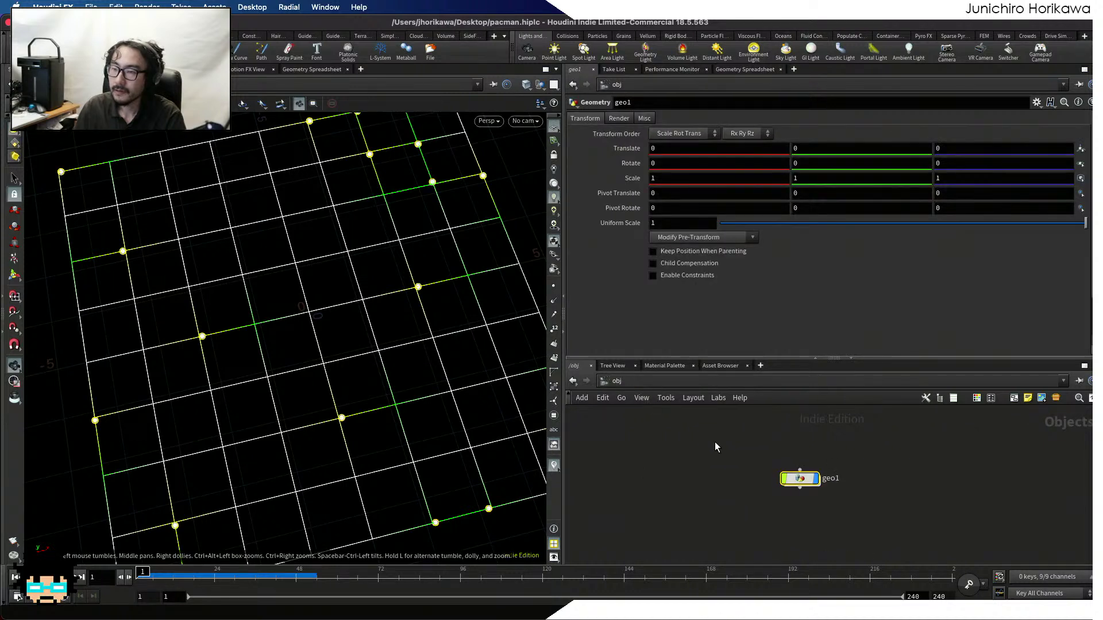
pyautogui.doubleClick(789, 472)
pyautogui.moveTo(156, 570)
pyautogui.mouseDown()
pyautogui.moveTo(181, 575)
pyautogui.moveTo(138, 576)
pyautogui.mouseUp()
pyautogui.scroll(-8, 696, 481)
pyautogui.moveTo(691, 457); pyautogui.dragTo(674, 500, button='middle')
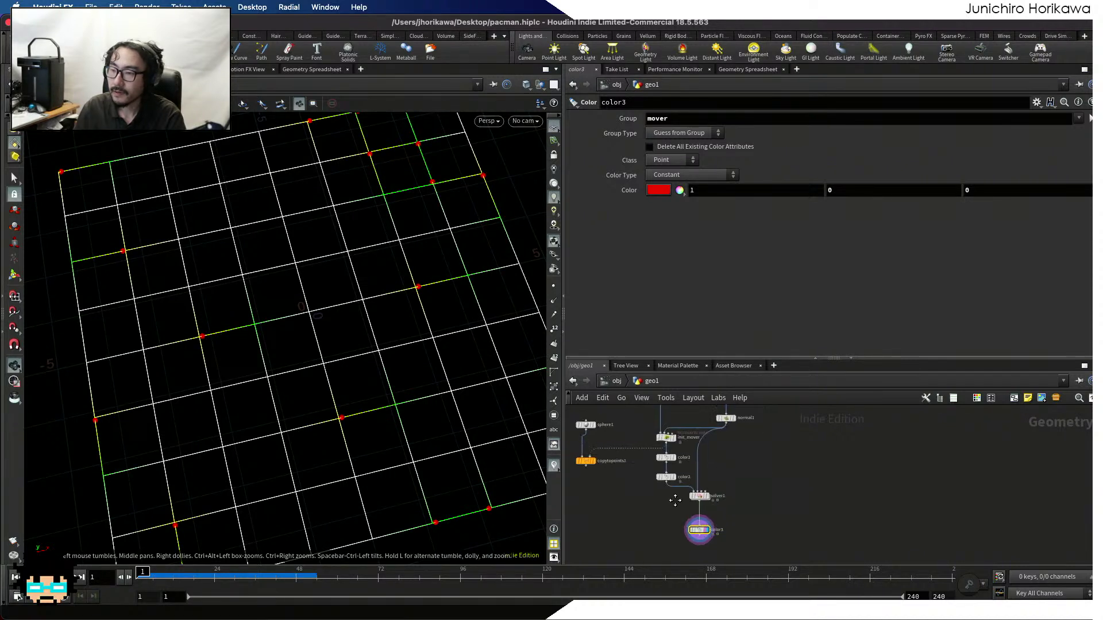
# Inside solver1, rework the connection between color3 and the prev wrangle, and move color3 toward the prev branch
pyautogui.scroll(2, 692, 499)
pyautogui.doubleClick(699, 500)
pyautogui.scroll(-1, 652, 456)
pyautogui.moveTo(652, 458); pyautogui.dragTo(625, 428)
pyautogui.scroll(-4, 629, 457)
pyautogui.scroll(3, 627, 506)
pyautogui.scroll(-5, 607, 465)
pyautogui.scroll(3, 620, 486)
pyautogui.scroll(1, 636, 450)
pyautogui.scroll(5, 634, 437)
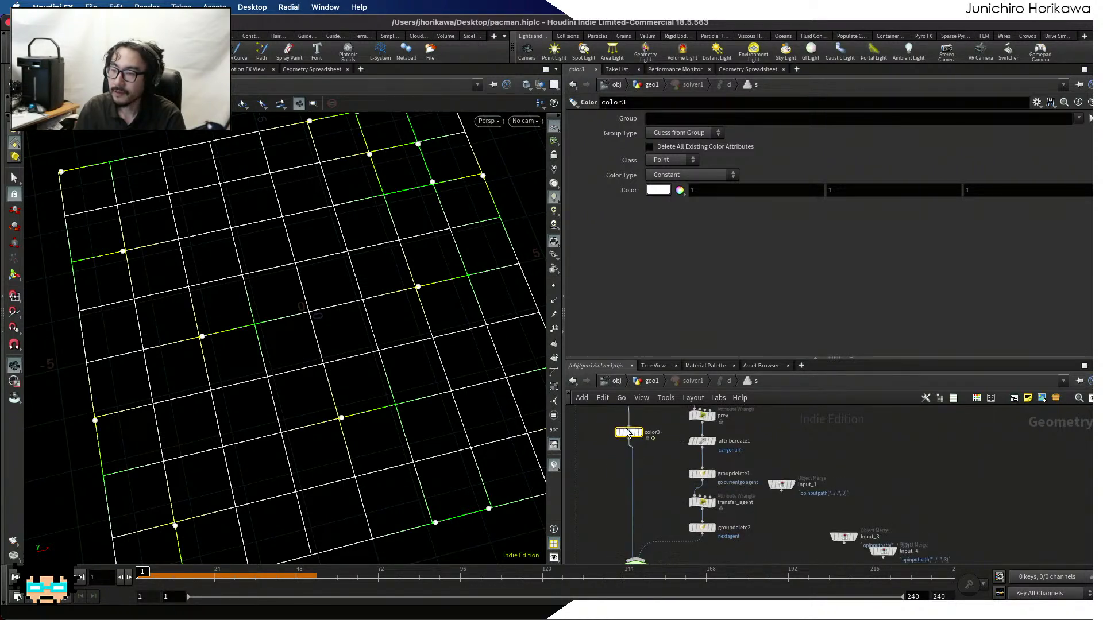
pyautogui.moveTo(663, 430); pyautogui.dragTo(675, 481, button='middle')
pyautogui.scroll(1, 674, 481)
pyautogui.moveTo(637, 484); pyautogui.dragTo(708, 457)
# Return to the geo1 network and advance the timeline to frame 20 to examine the movers and colored edges
pyautogui.press('u')
pyautogui.press('u')
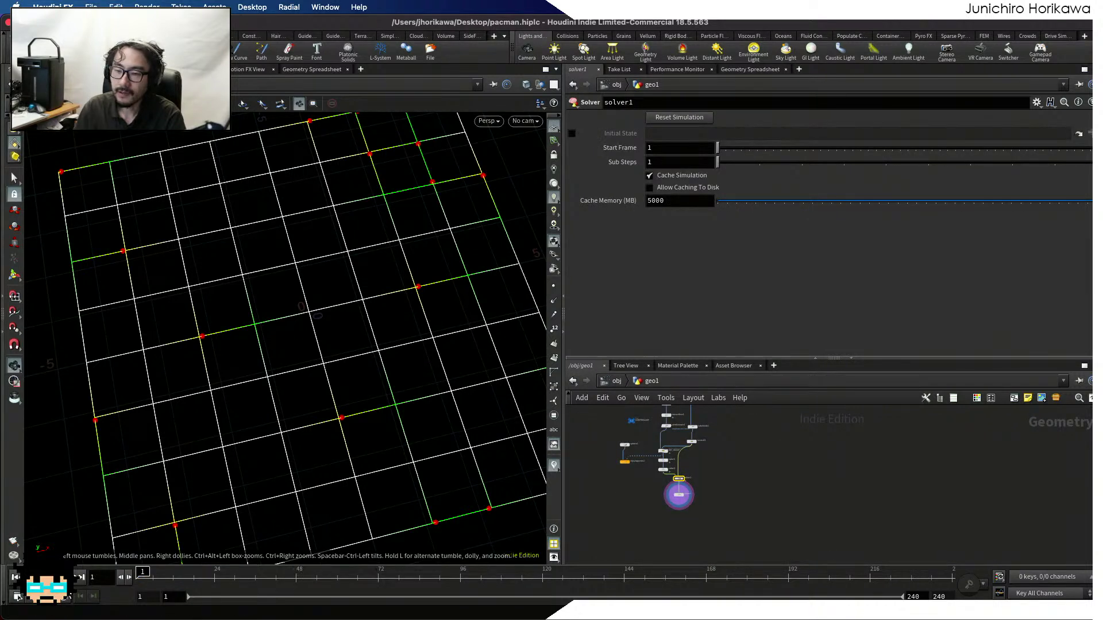
pyautogui.moveTo(142, 572); pyautogui.dragTo(200, 577)
pyautogui.scroll(3, 665, 493)
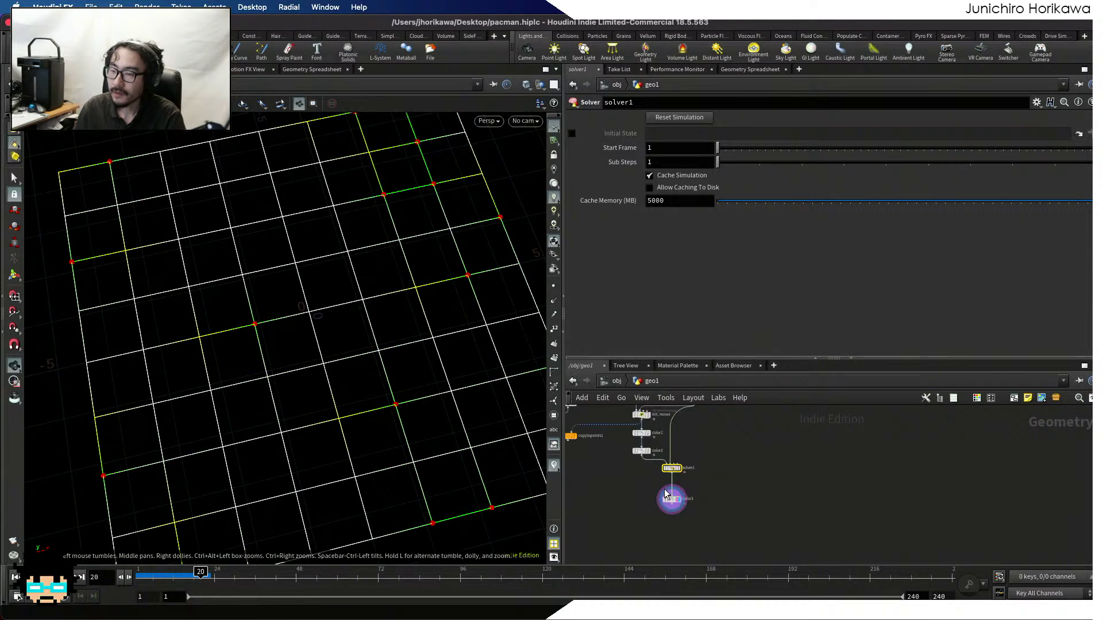
pyautogui.scroll(5, 727, 483)
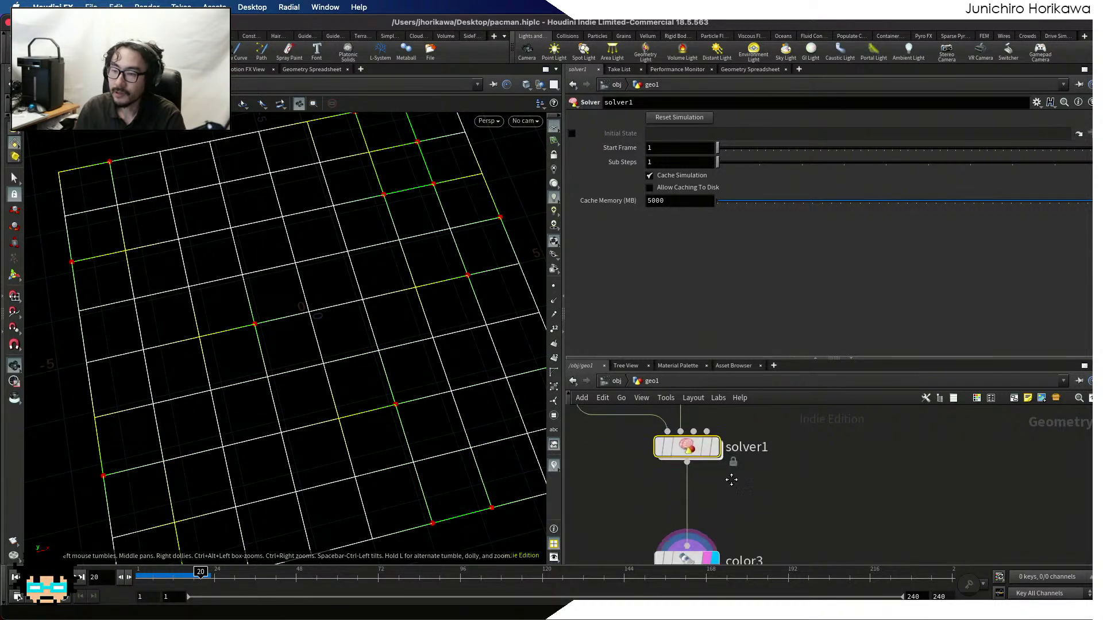
pyautogui.scroll(-5, 722, 453)
pyautogui.moveTo(731, 480); pyautogui.dragTo(719, 509, button='middle')
pyautogui.scroll(5, 709, 494)
pyautogui.moveTo(706, 486); pyautogui.dragTo(705, 508)
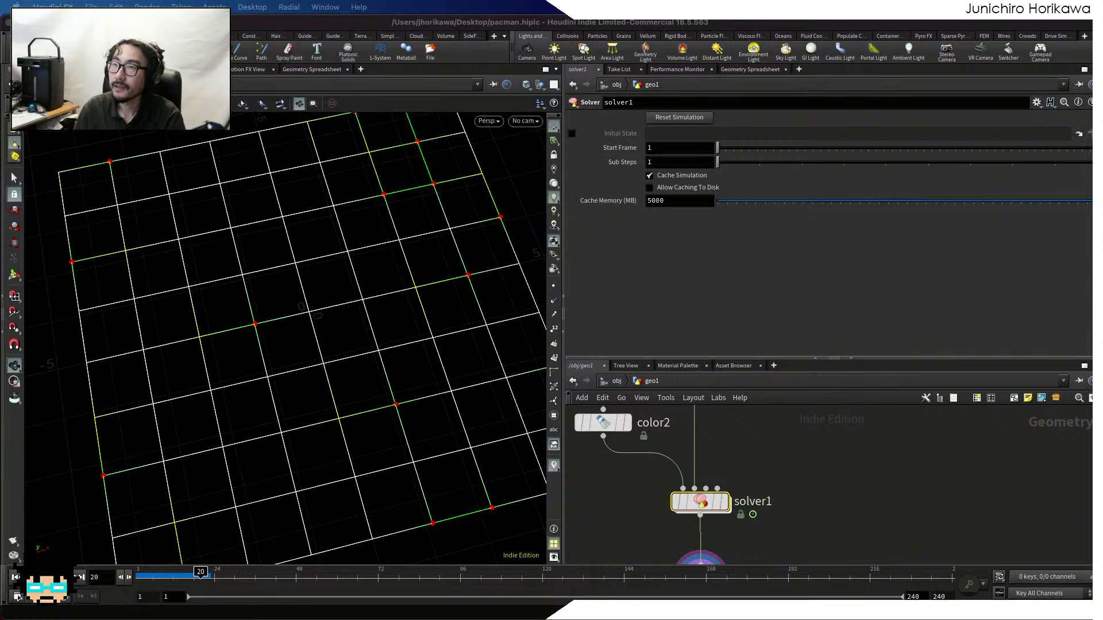
# Leave the geo1 network for the obj level
pyautogui.click(618, 382)
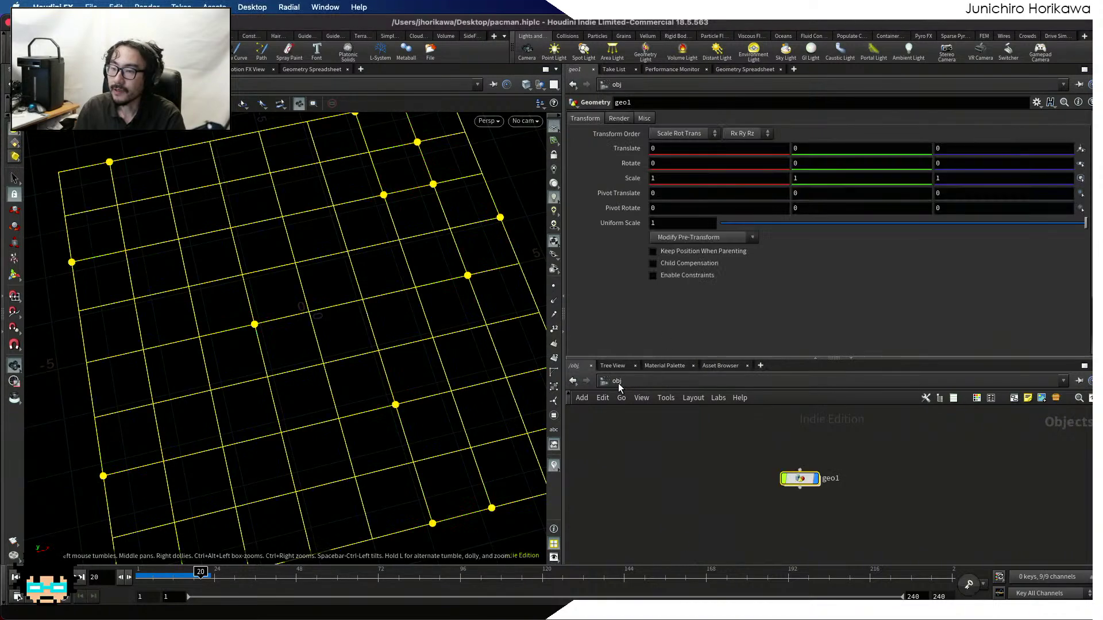
pyautogui.doubleClick(762, 464)
pyautogui.scroll(-5, 760, 462)
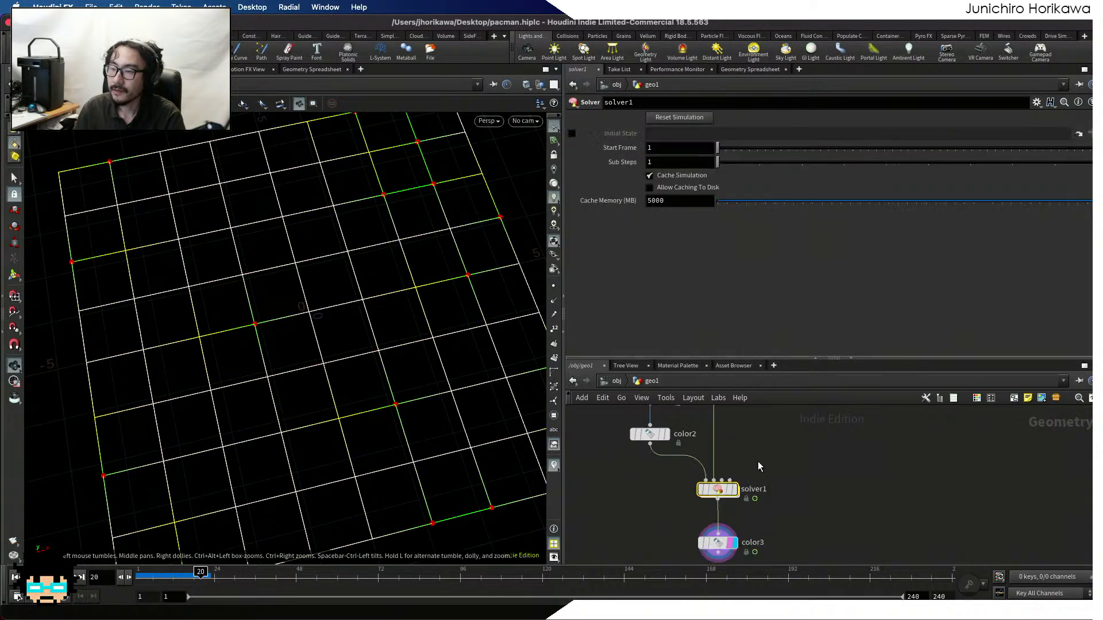
pyautogui.scroll(2, 722, 520)
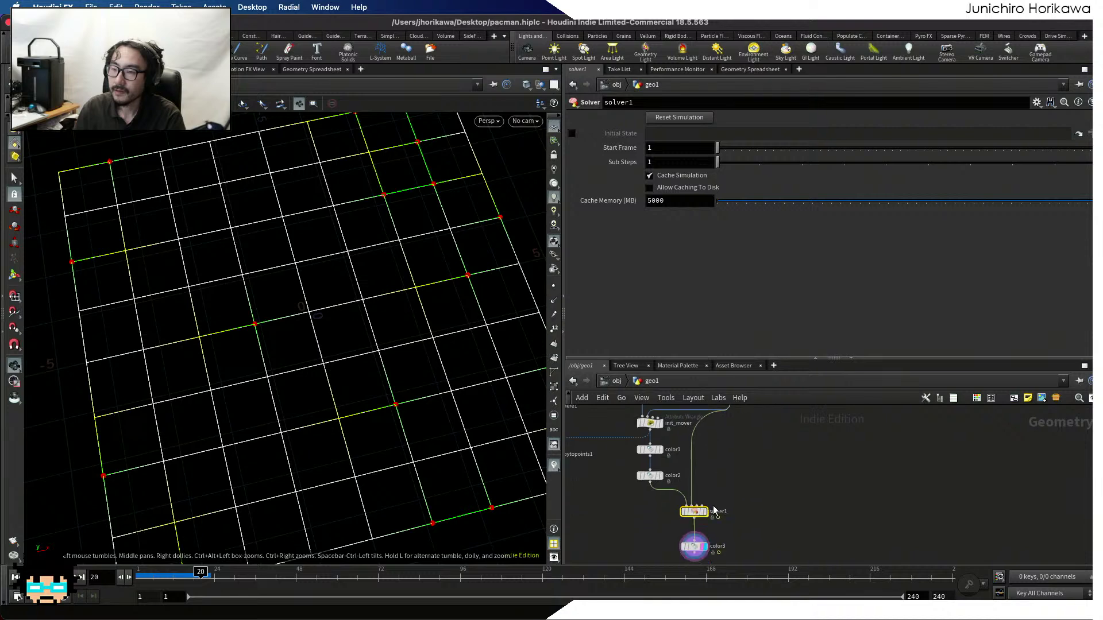
pyautogui.click(617, 381)
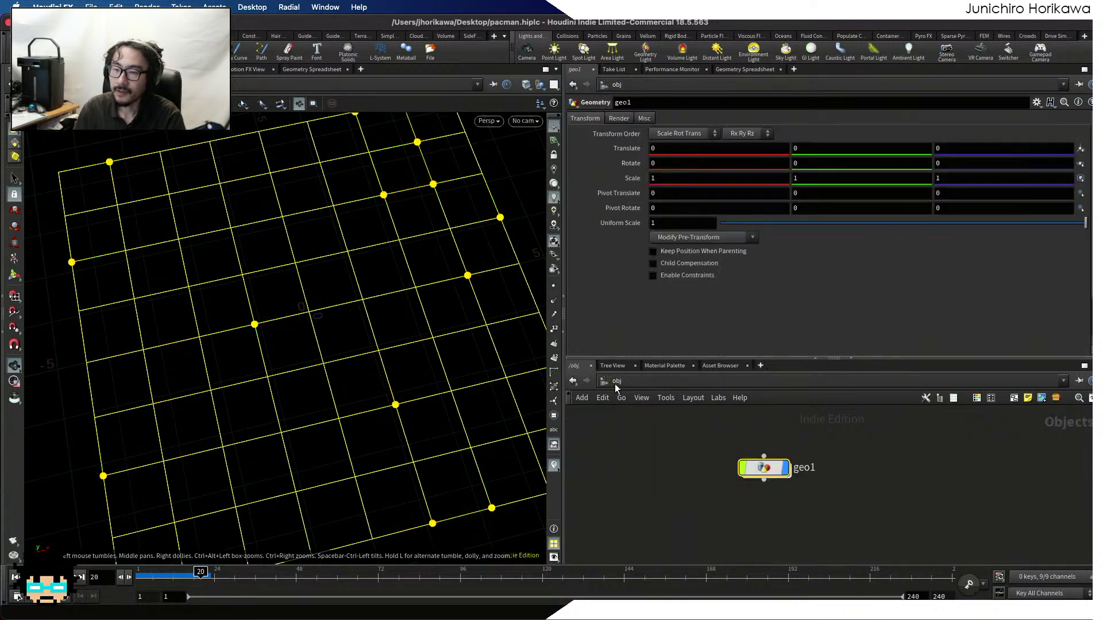
# Enter geo1 and sort solver1's point spreadsheet by the mover group to examine the mover points' attributes
pyautogui.doubleClick(766, 467)
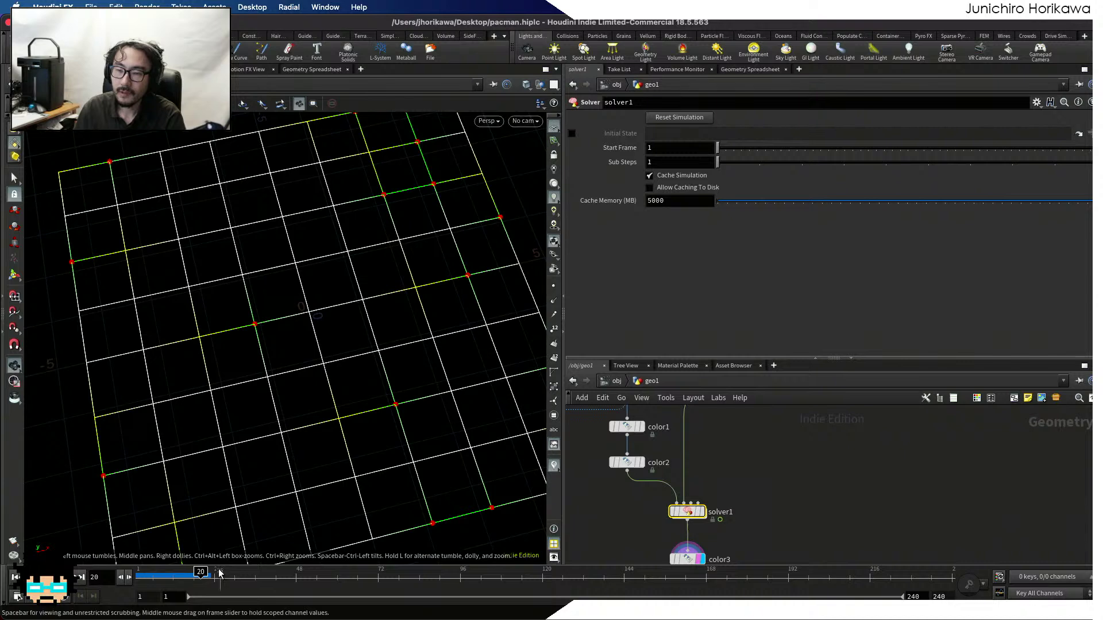
pyautogui.click(750, 69)
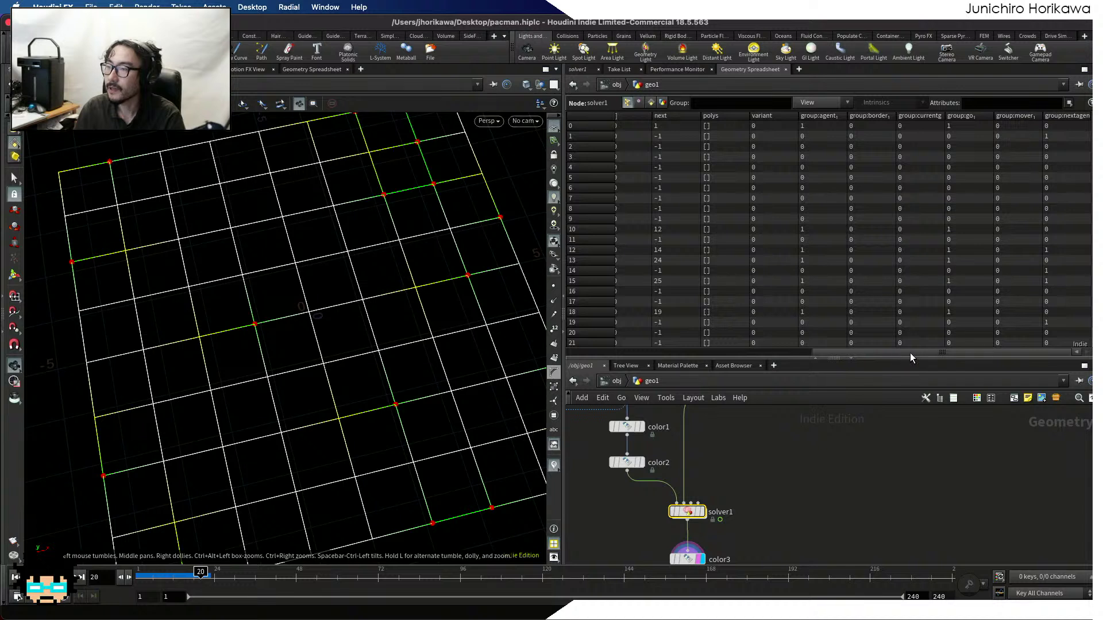
pyautogui.moveTo(909, 353); pyautogui.dragTo(1005, 348)
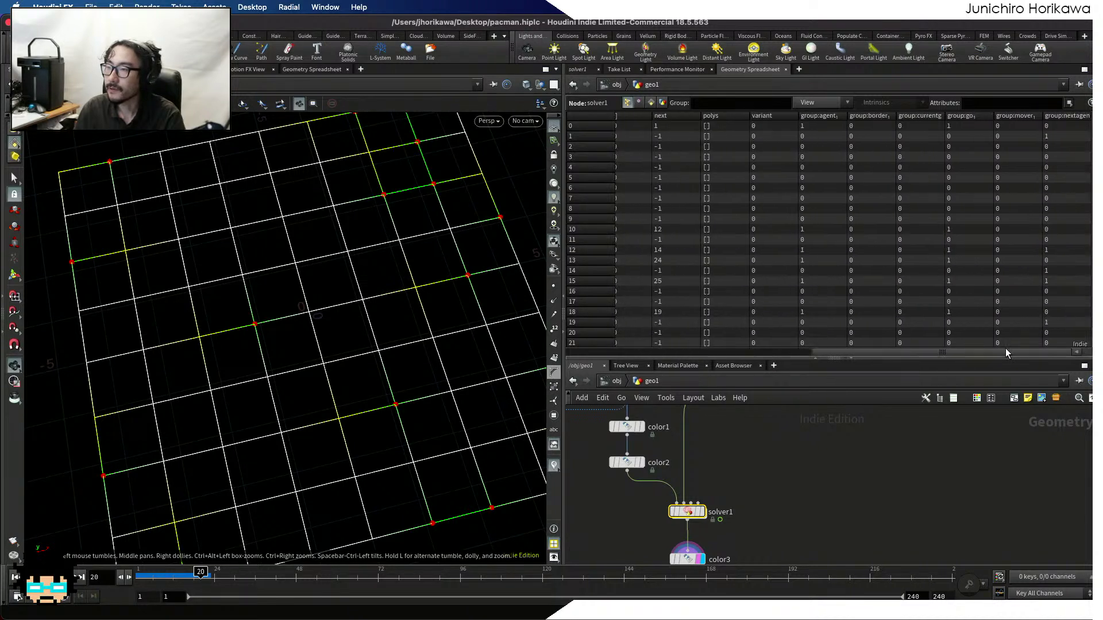
pyautogui.click(1020, 117)
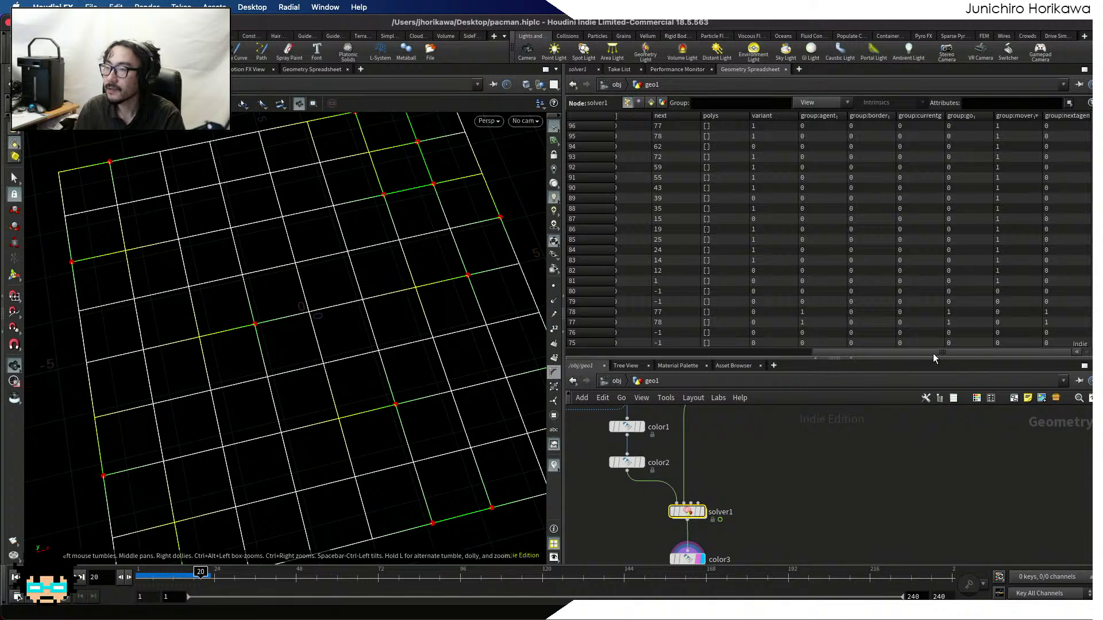
pyautogui.moveTo(933, 353); pyautogui.dragTo(672, 364)
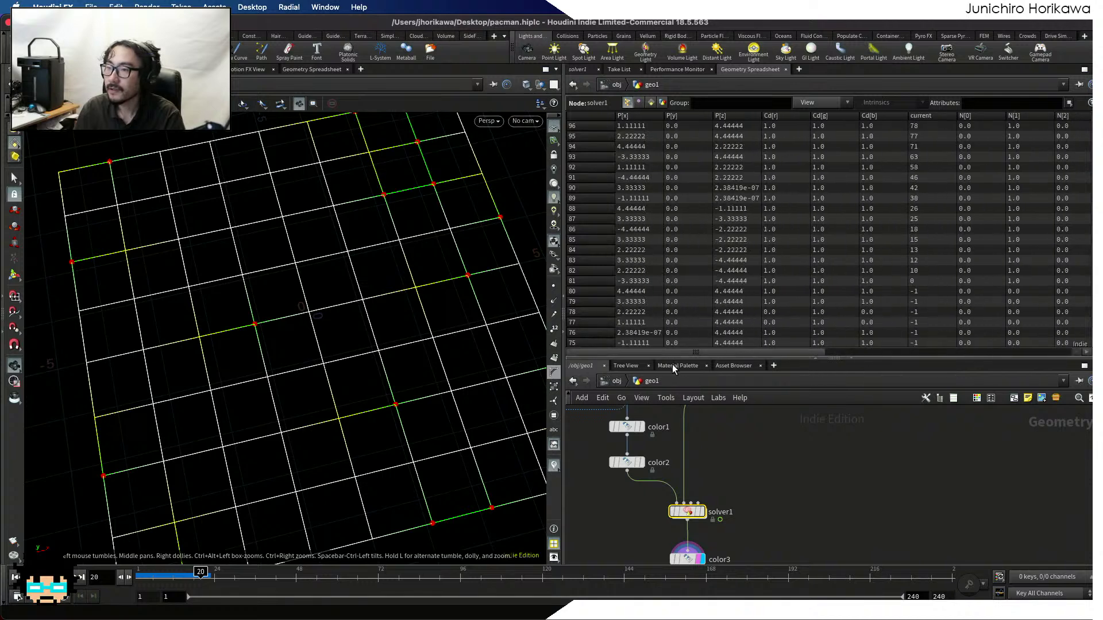
pyautogui.click(579, 128)
# Go to frame 11, display point numbers, and examine the current and next attributes of mover point 86
pyautogui.moveTo(201, 572); pyautogui.dragTo(169, 575)
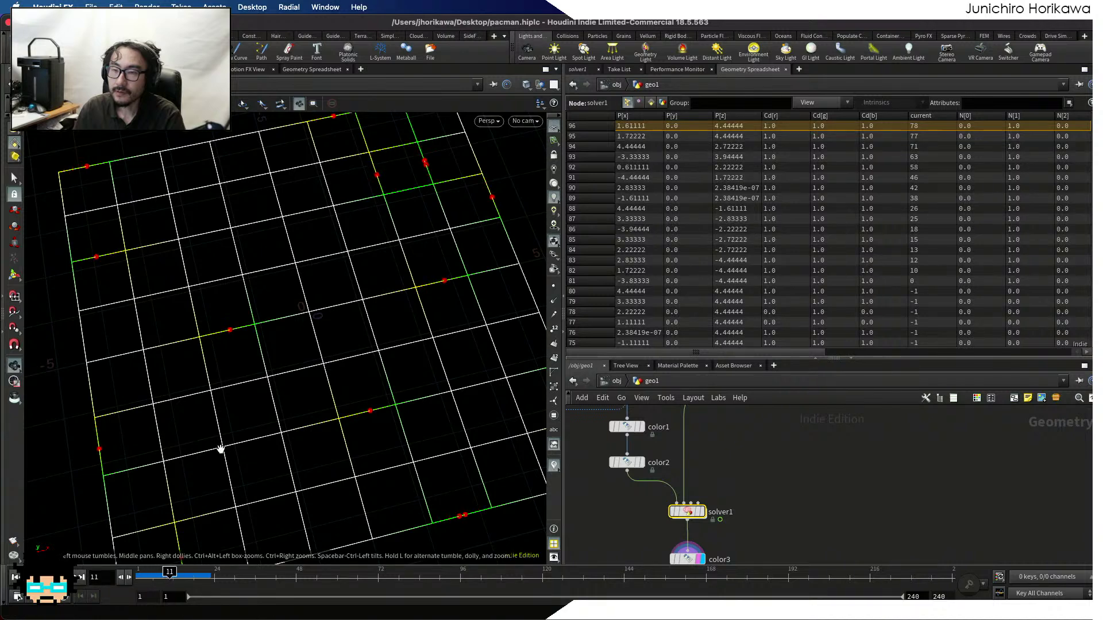
pyautogui.click(553, 331)
pyautogui.scroll(5, 109, 270)
pyautogui.moveTo(114, 276); pyautogui.dragTo(244, 356, button='middle')
pyautogui.scroll(8, 240, 352)
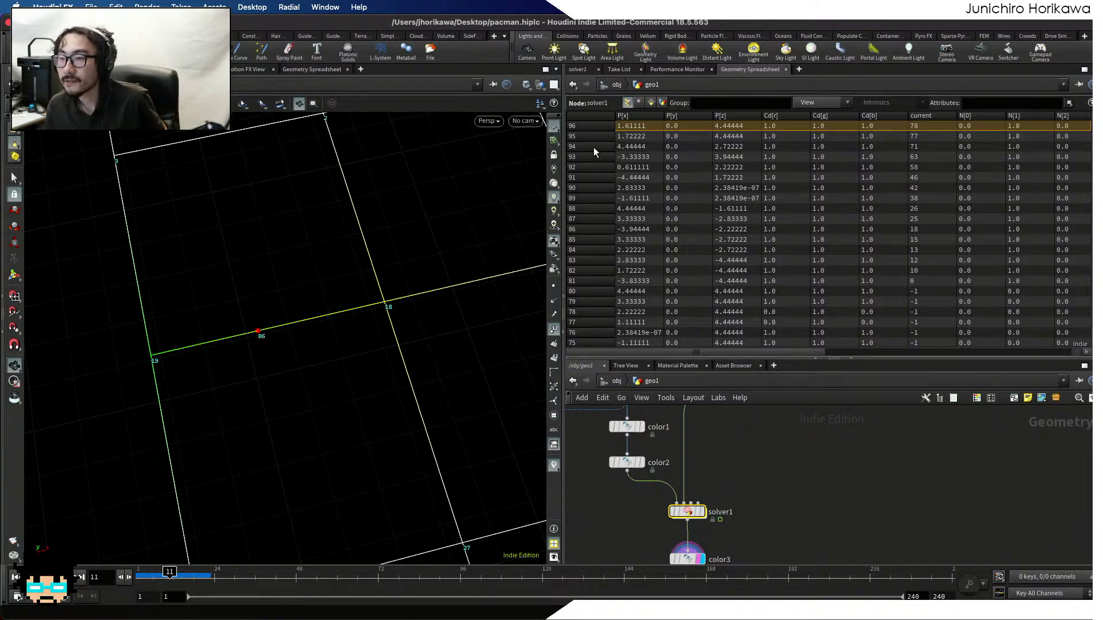
pyautogui.click(589, 229)
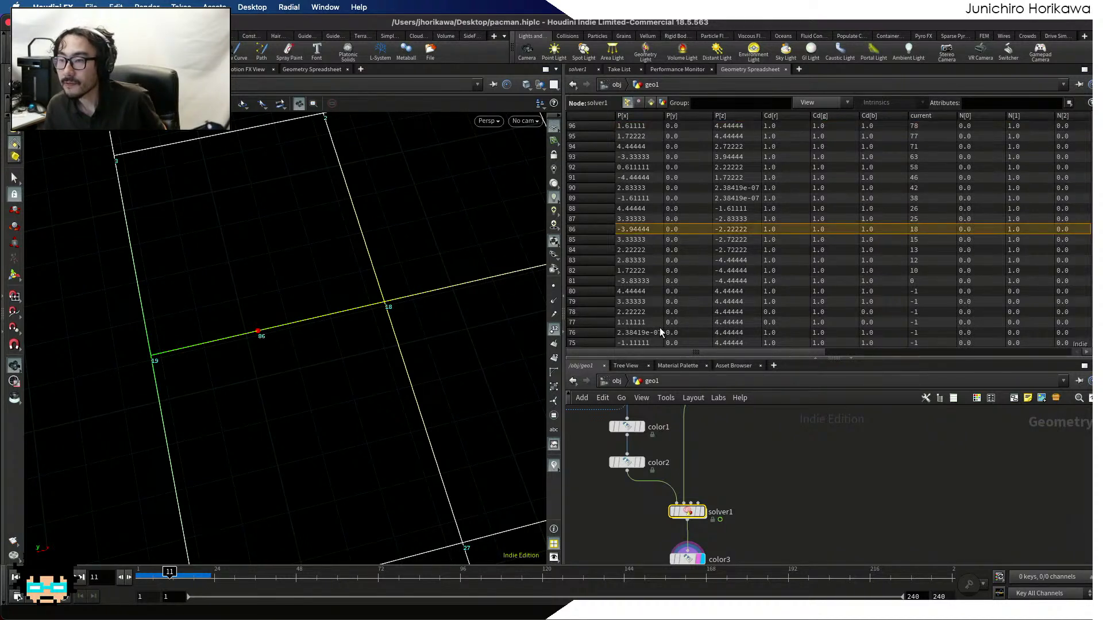
pyautogui.moveTo(807, 354); pyautogui.dragTo(908, 350)
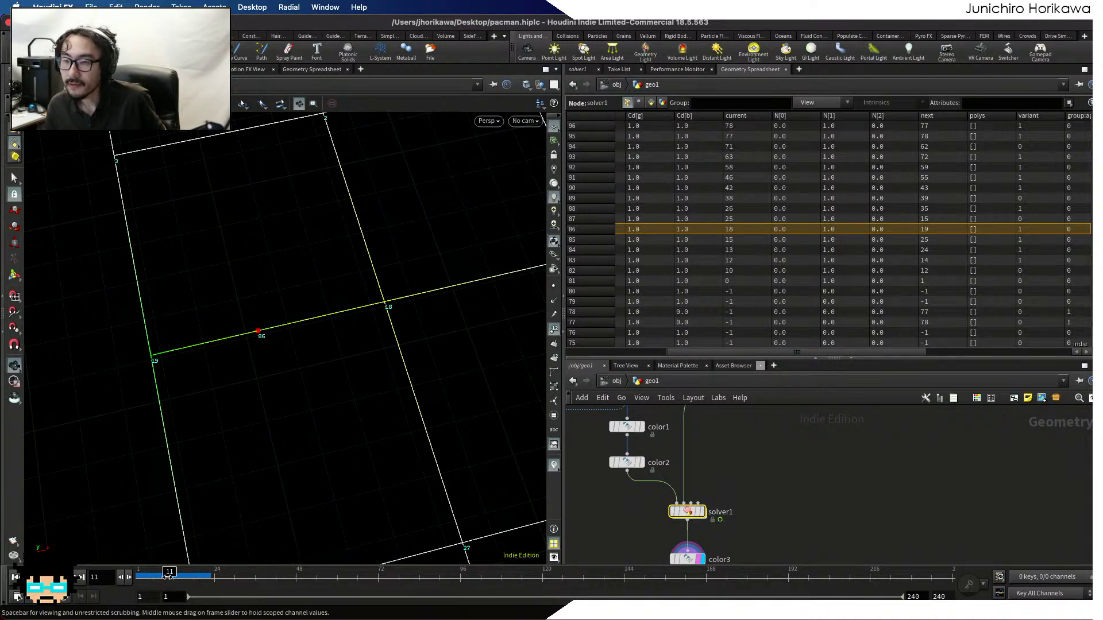
# Compare point 86's position, current, next and group values at frames 1 and 21 with the grid points around it
pyautogui.click(142, 577)
pyautogui.moveTo(142, 577); pyautogui.dragTo(132, 578)
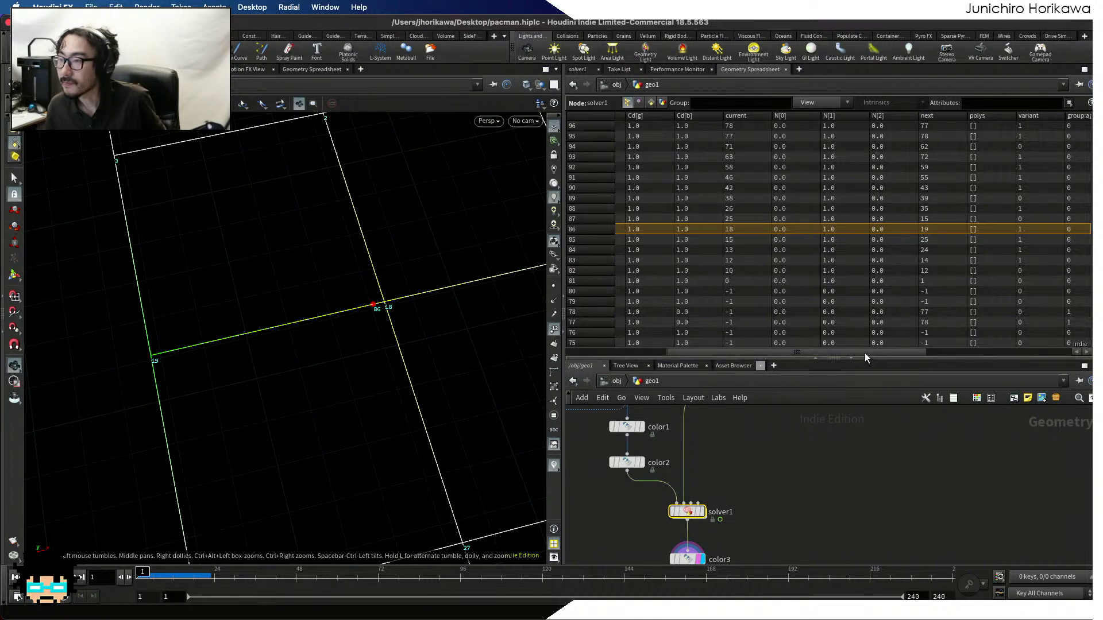
pyautogui.moveTo(864, 353); pyautogui.dragTo(1025, 346)
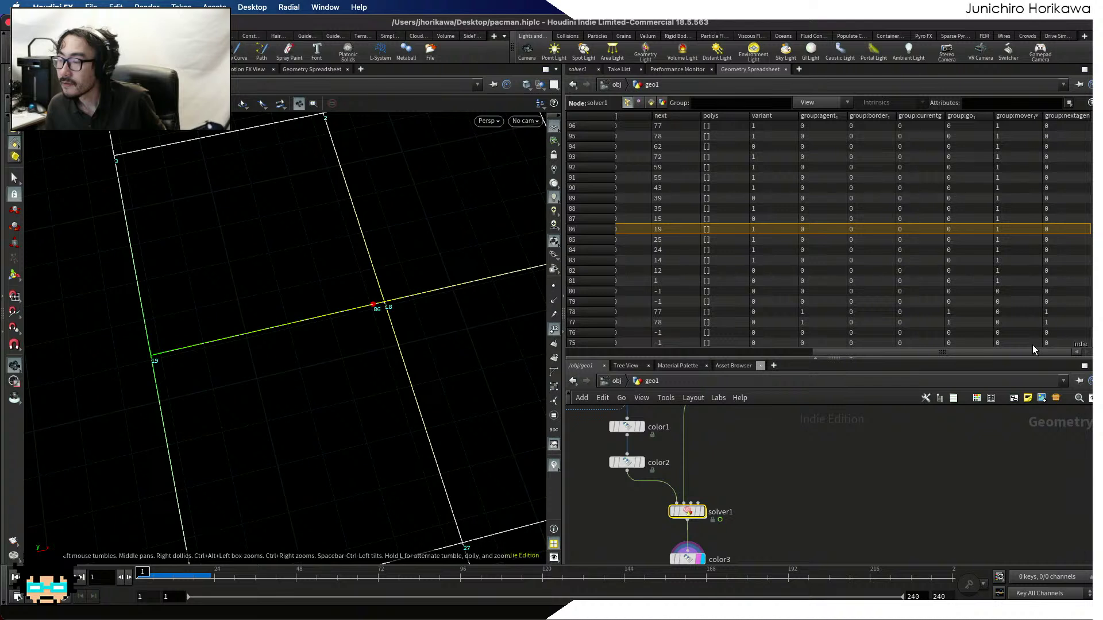
pyautogui.moveTo(1032, 345); pyautogui.dragTo(853, 360)
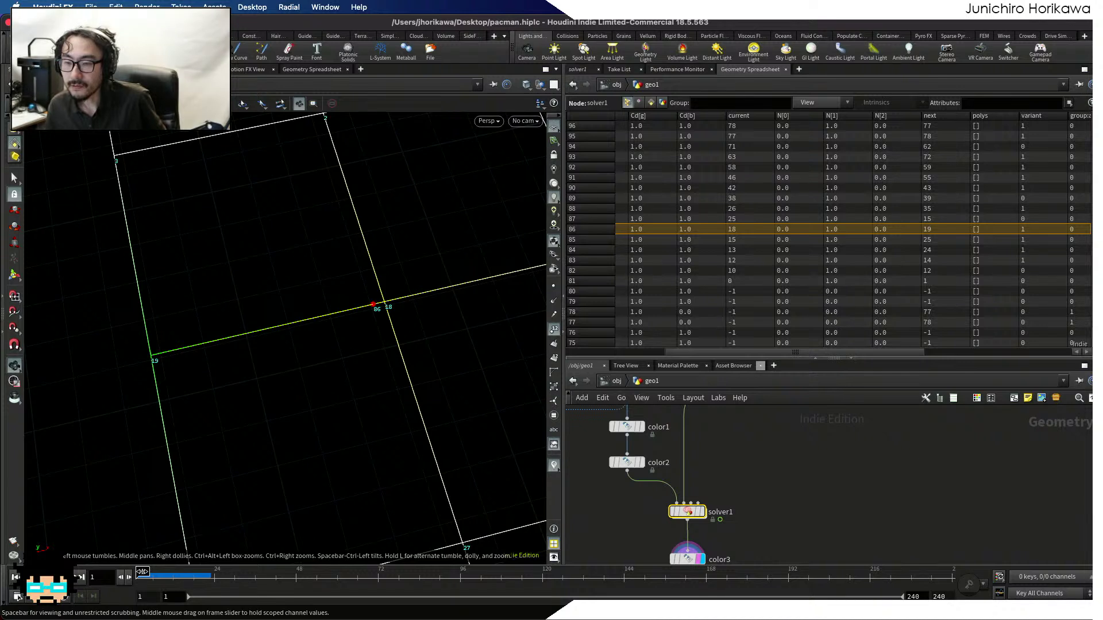
pyautogui.moveTo(143, 572); pyautogui.dragTo(207, 573)
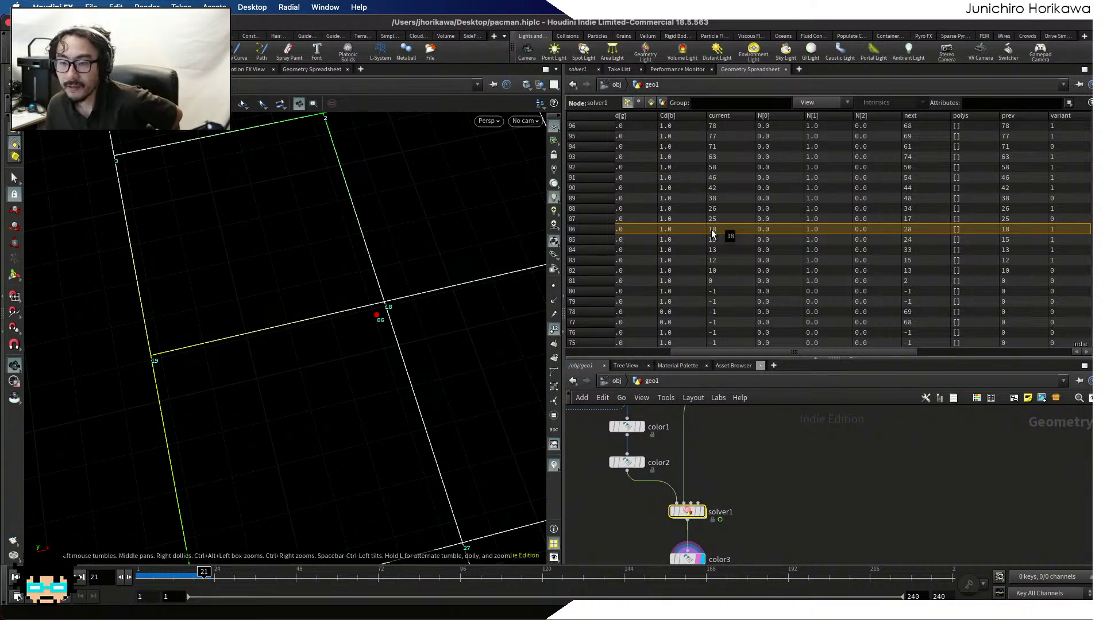
pyautogui.scroll(-5, 233, 233)
pyautogui.scroll(1, 228, 420)
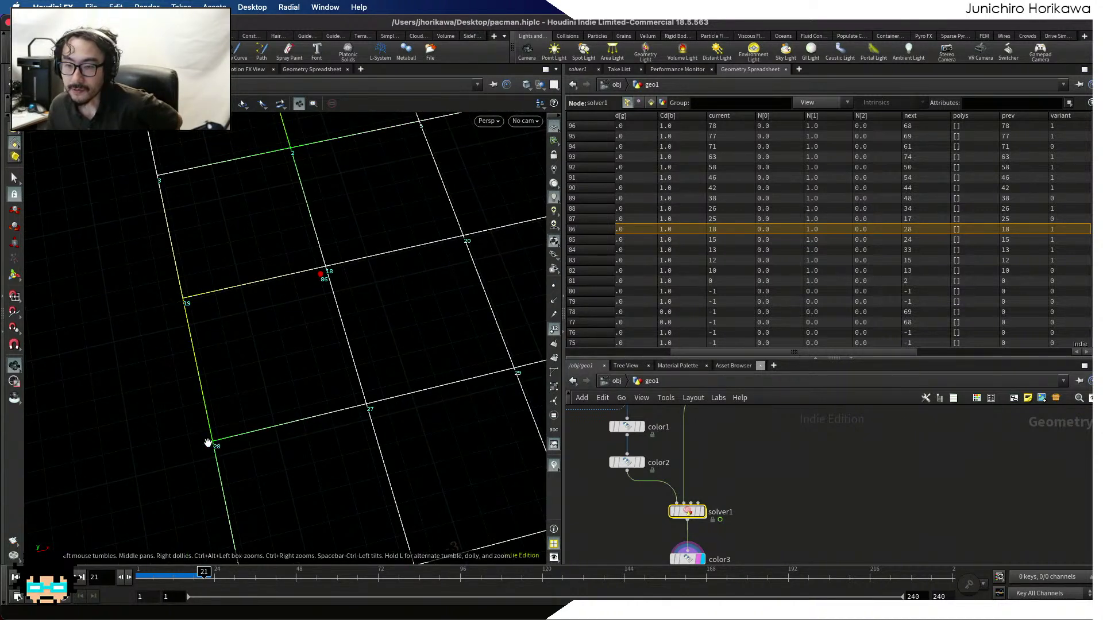
pyautogui.scroll(-1, 724, 462)
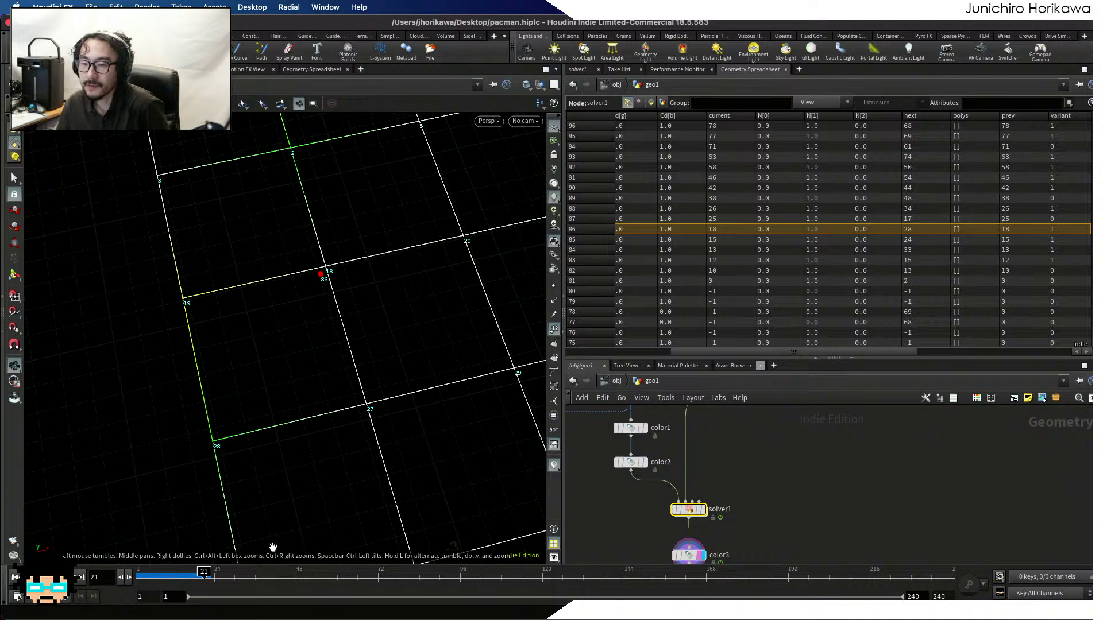
# Go inside solver1, enlarge the network area, and locate the end of the transfer_agent branch at groupdelete2
pyautogui.doubleClick(690, 510)
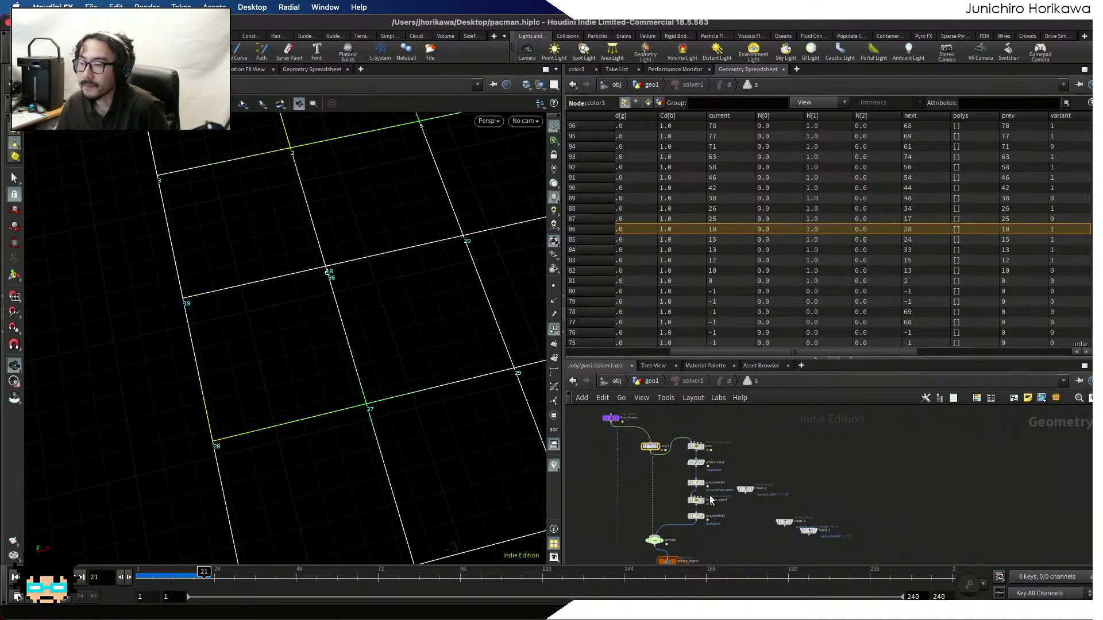
pyautogui.scroll(-2, 710, 498)
pyautogui.moveTo(731, 352); pyautogui.dragTo(730, 222)
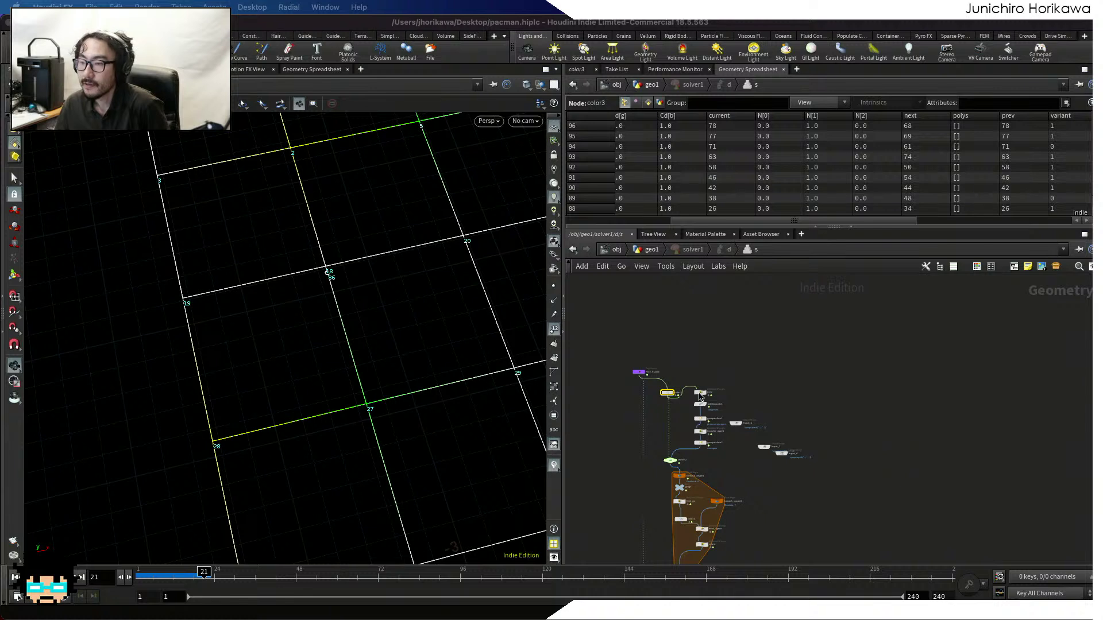
pyautogui.moveTo(682, 360); pyautogui.dragTo(721, 472)
pyautogui.moveTo(720, 472); pyautogui.dragTo(726, 418, button='middle')
pyautogui.moveTo(739, 412); pyautogui.dragTo(684, 440)
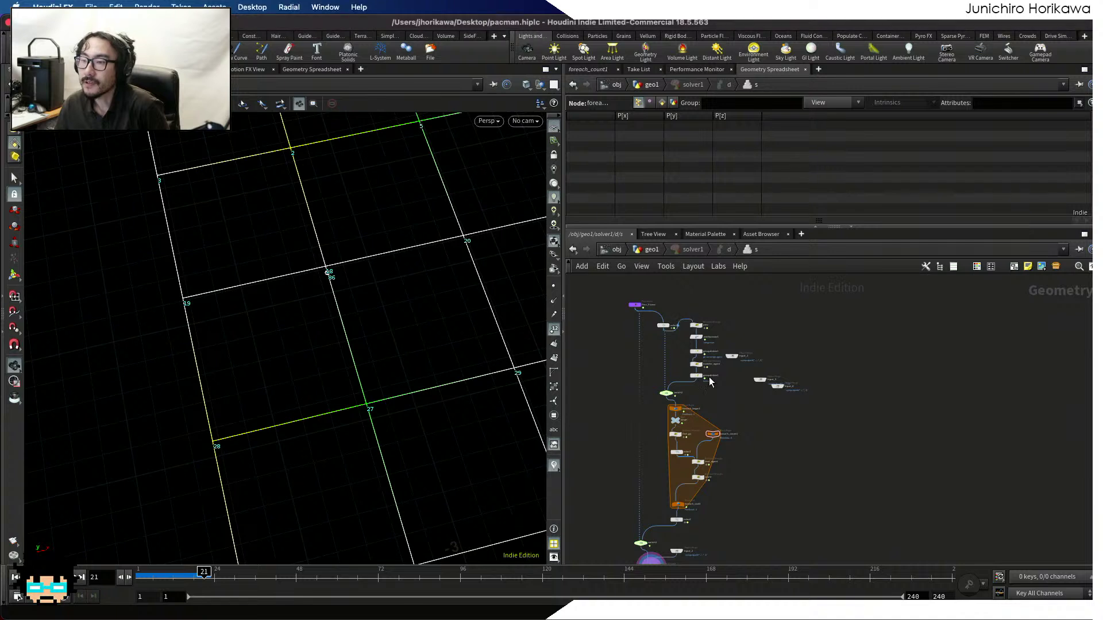
pyautogui.moveTo(678, 318); pyautogui.dragTo(718, 382)
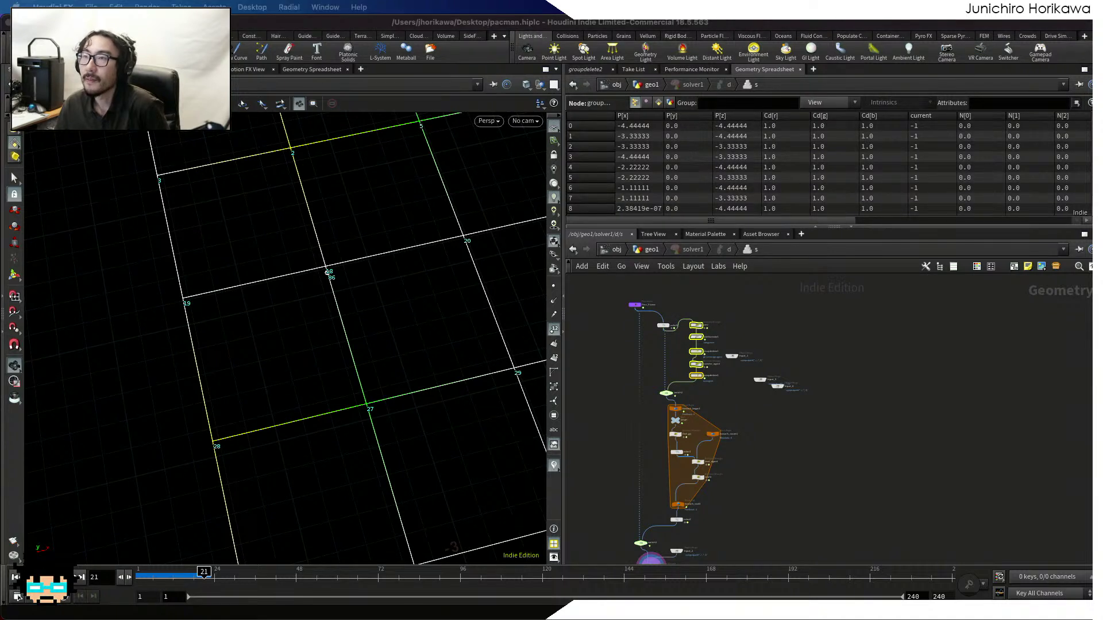
pyautogui.scroll(5, 711, 387)
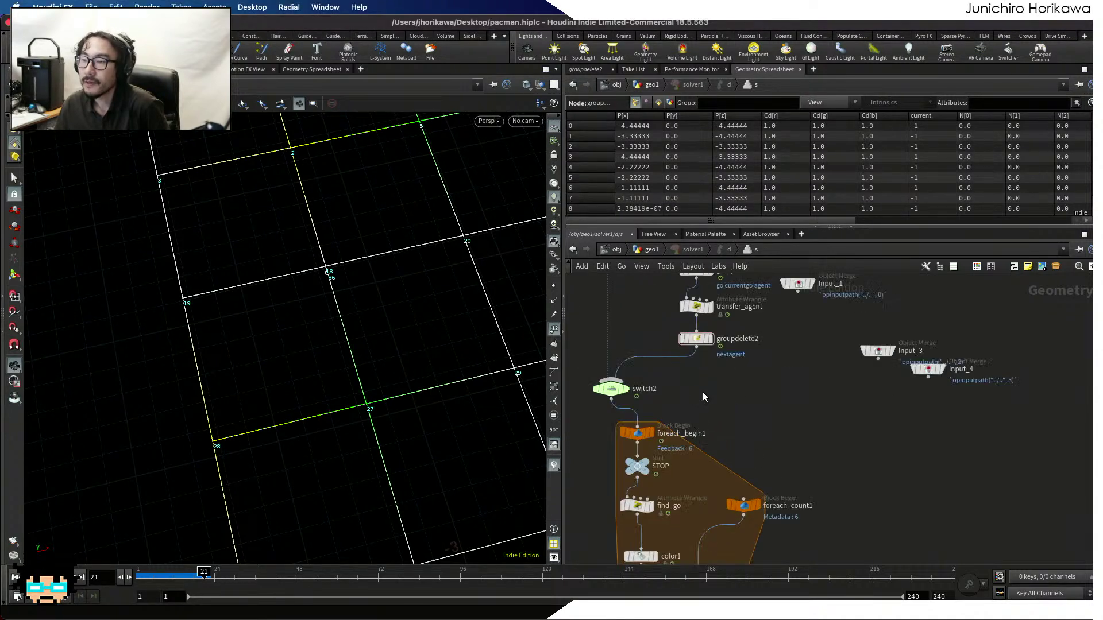
pyautogui.scroll(3, 702, 396)
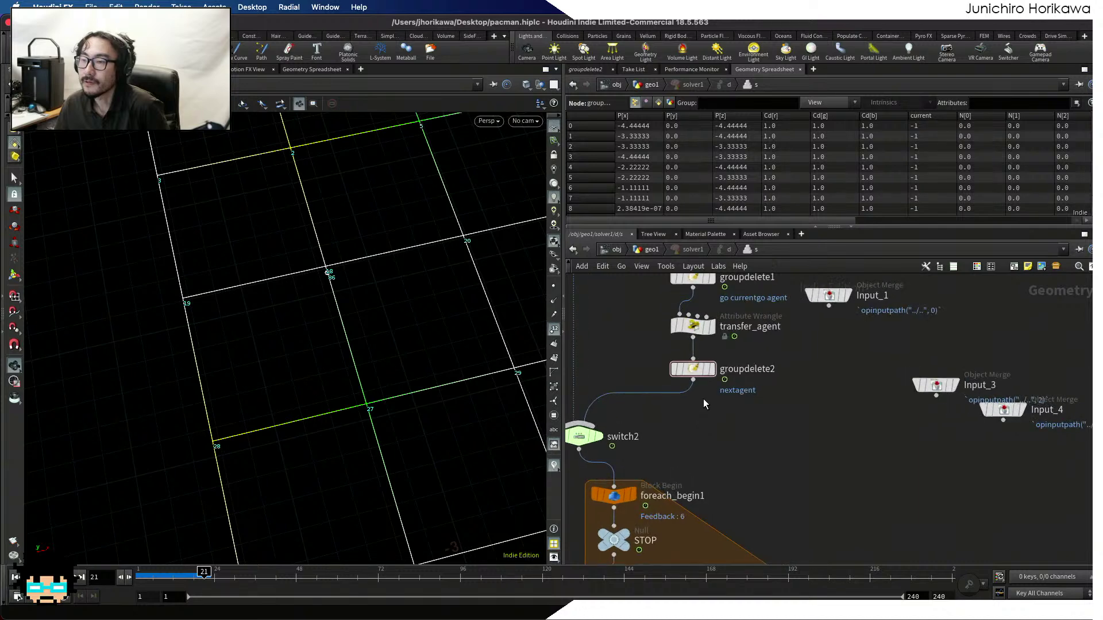
pyautogui.moveTo(691, 314)
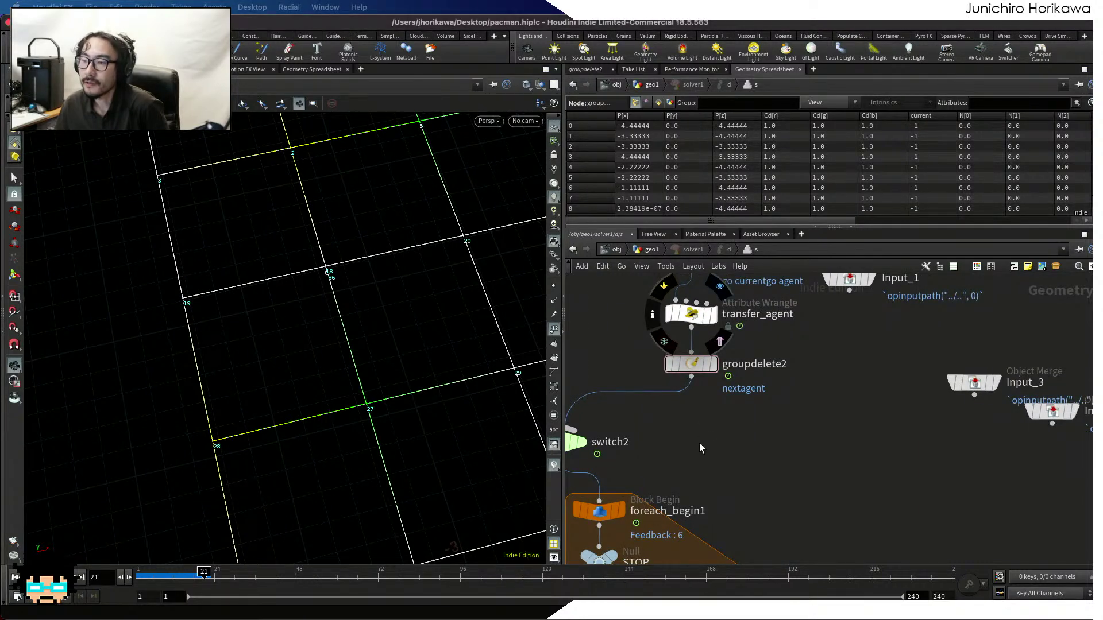
pyautogui.press('Tab')
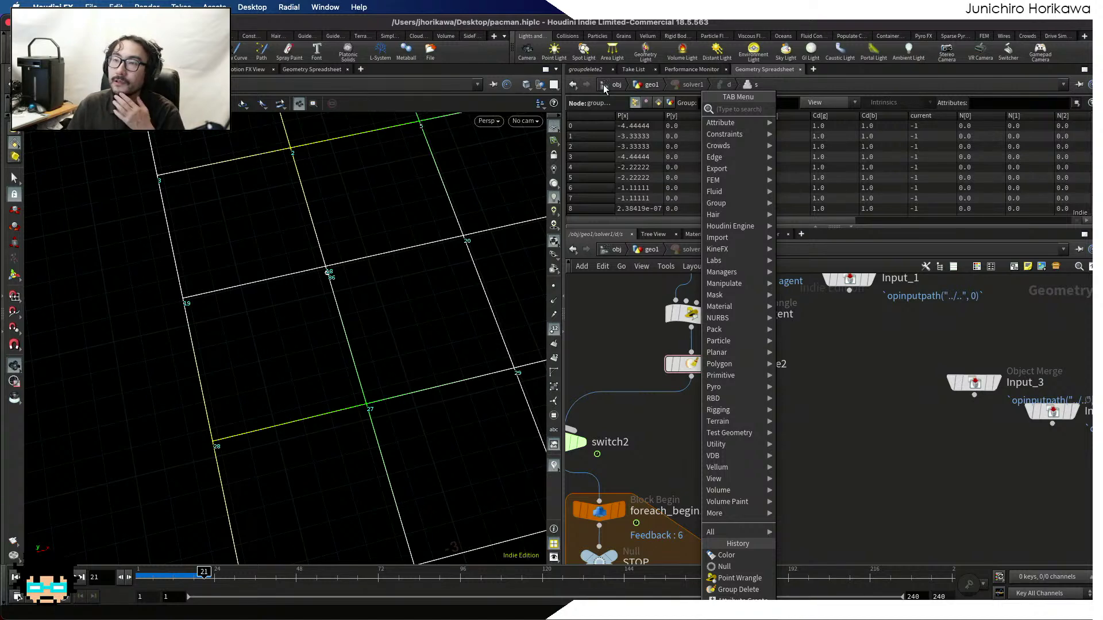
pyautogui.press('Escape')
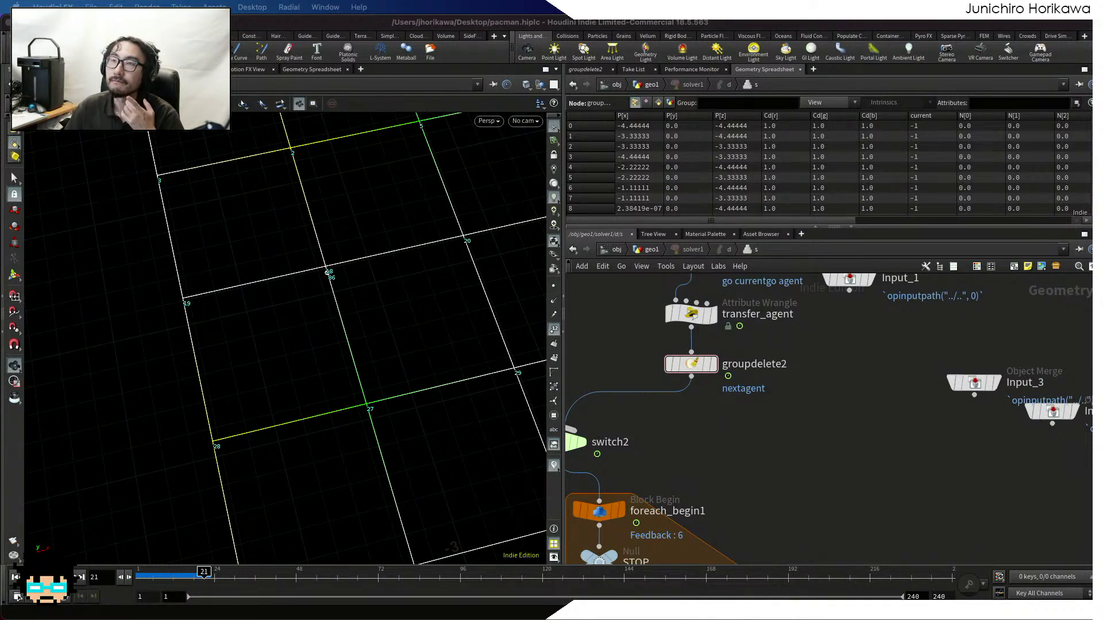
pyautogui.press('Tab')
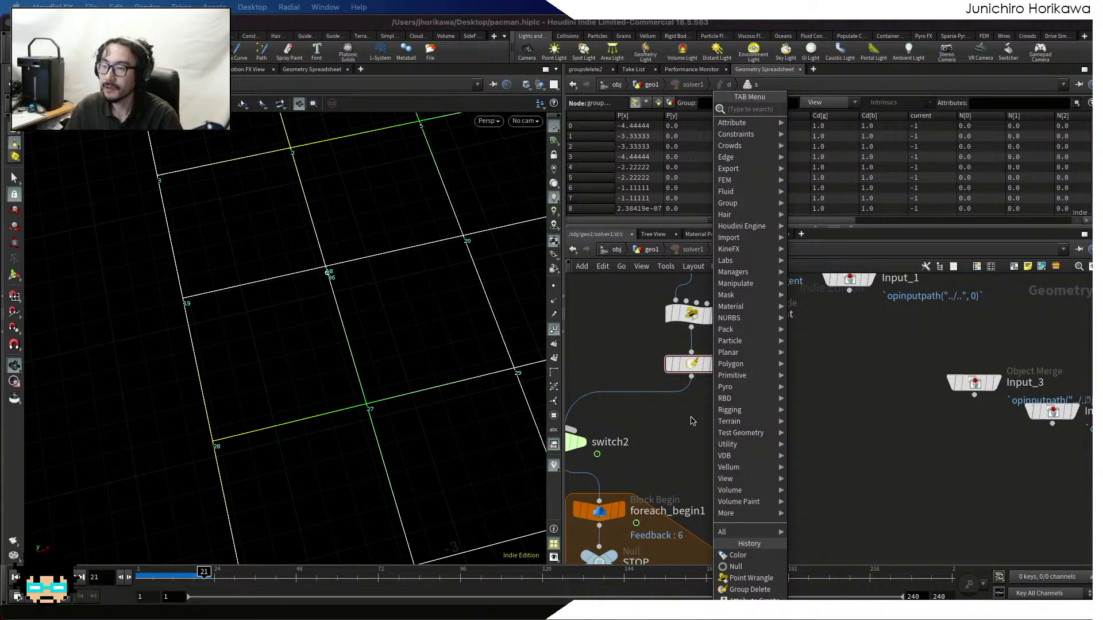
pyautogui.press('Escape')
# Insert a Point Wrangle between groupdelete2 and switch2, name it init_mover, and show its parameters
pyautogui.press('Tab')
pyautogui.write('point')
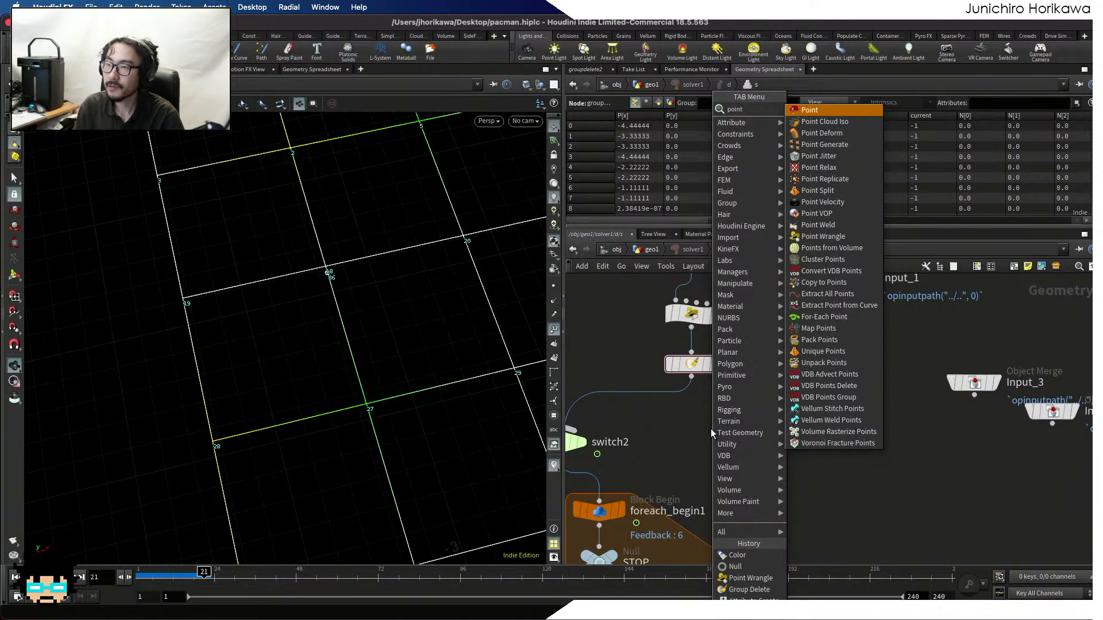
pyautogui.press('Return')
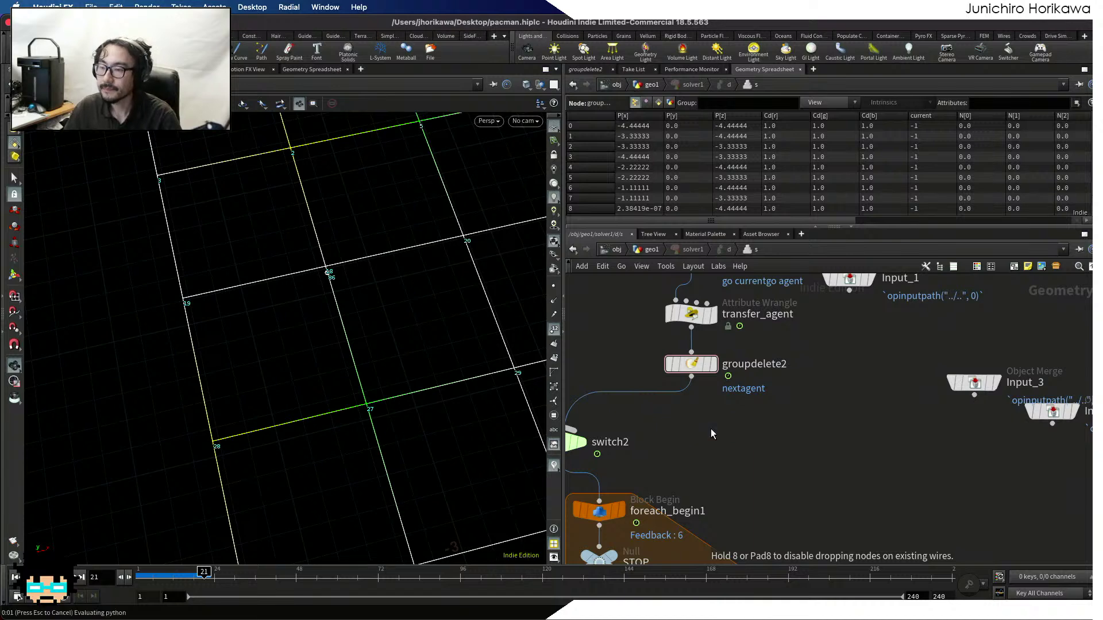
pyautogui.click(711, 428)
pyautogui.doubleClick(757, 424)
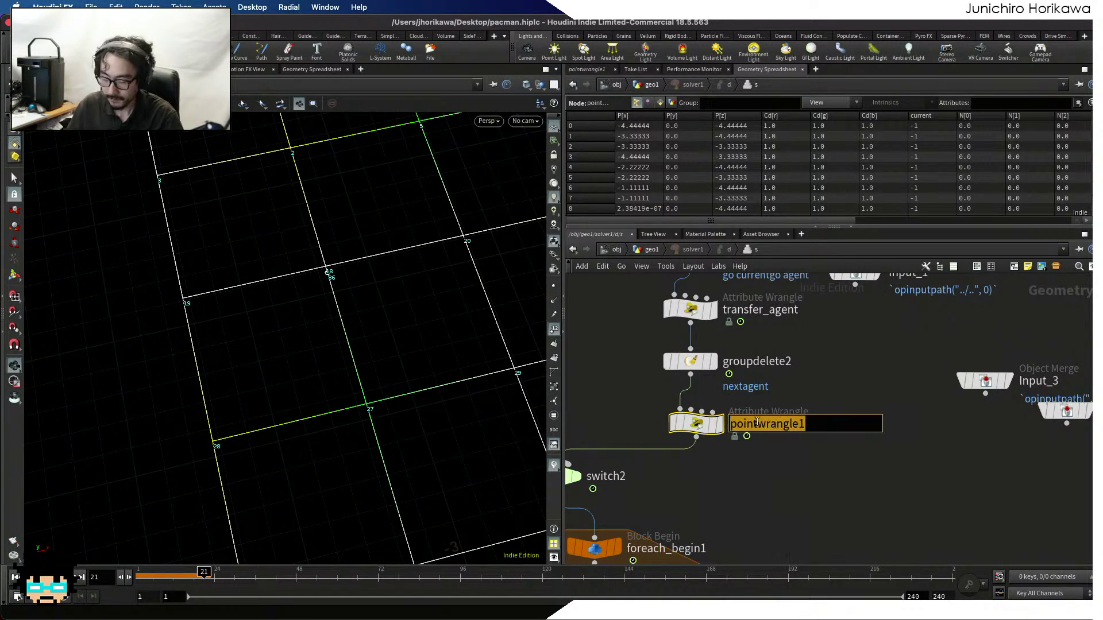
pyautogui.write('init')
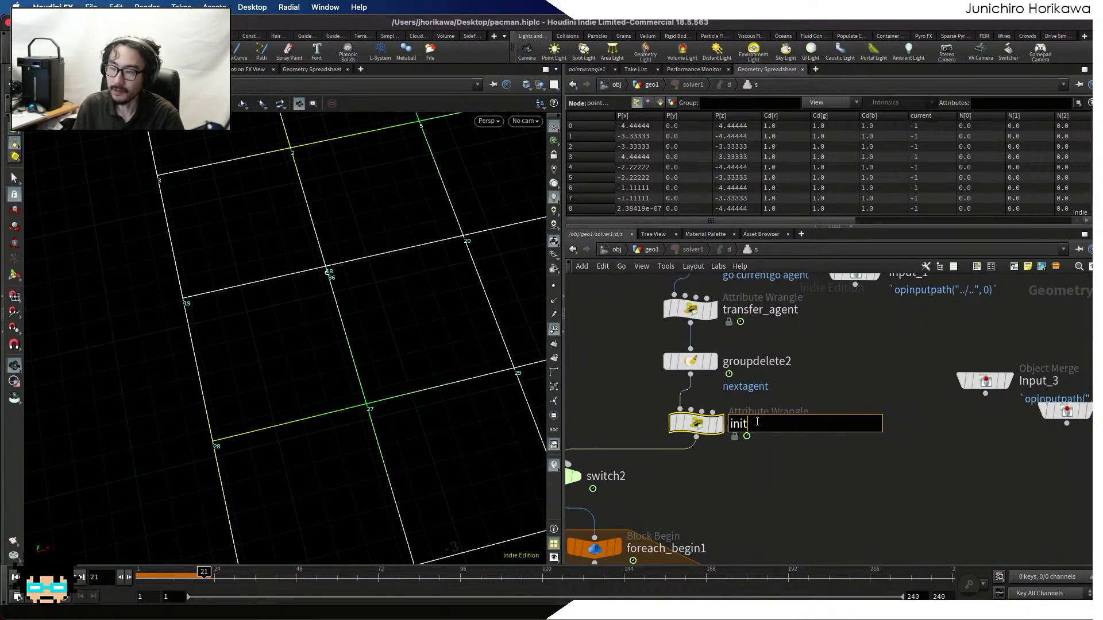
pyautogui.write('_mover')
pyautogui.press('Return')
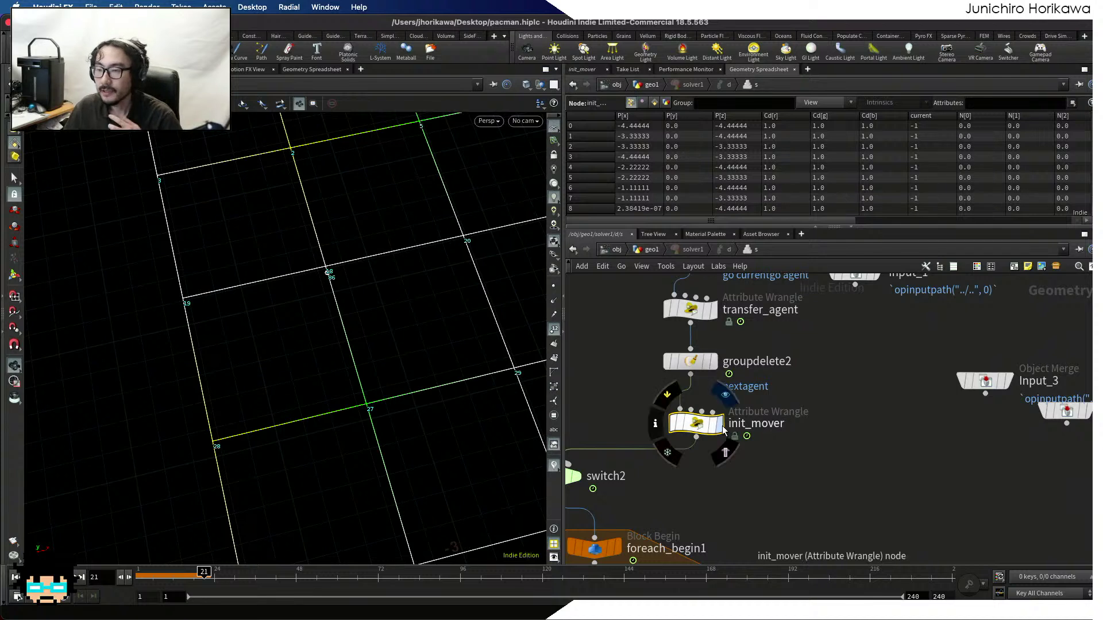
pyautogui.click(582, 69)
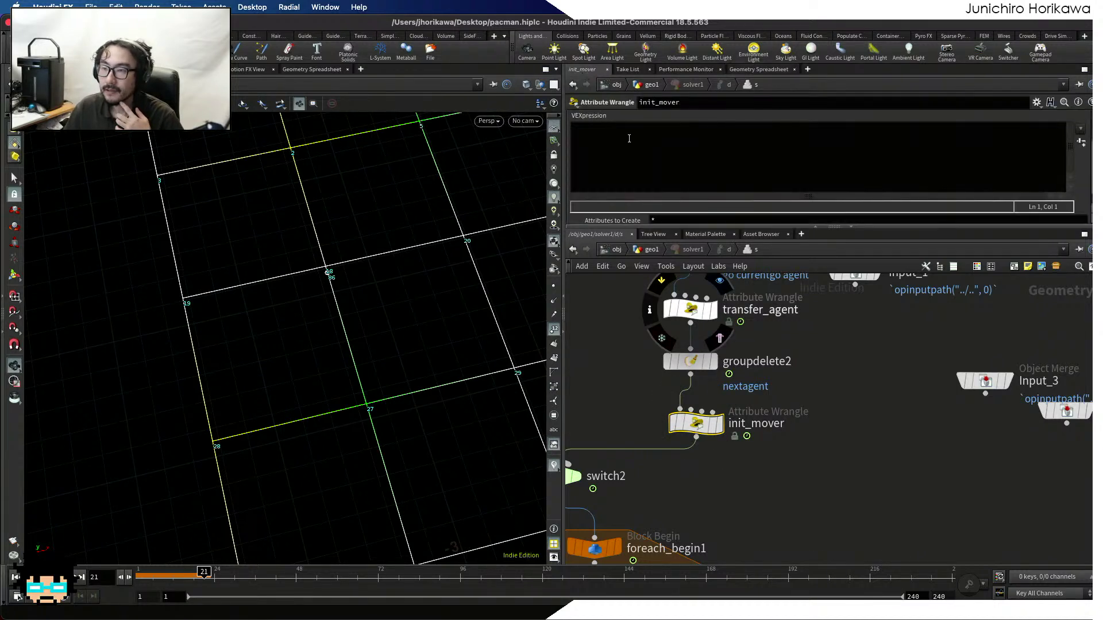
pyautogui.click(631, 139)
pyautogui.write('int ')
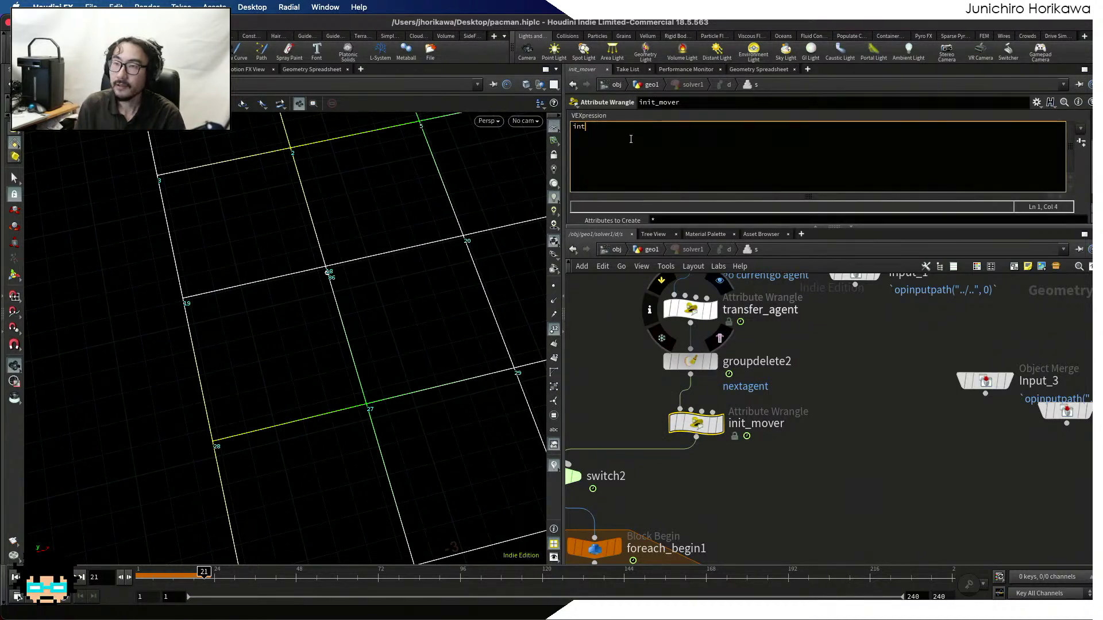
pyautogui.write('np')
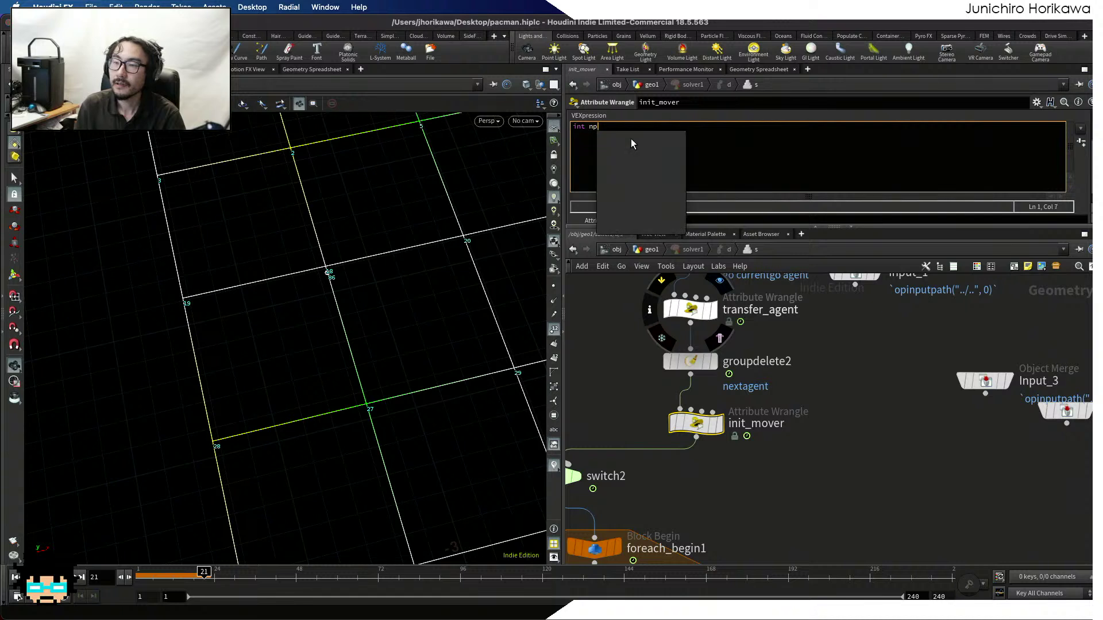
pyautogui.press('BackSpace')
pyautogui.press('BackSpace')
pyautogui.press('BackSpace')
pyautogui.press('BackSpace')
pyautogui.press('BackSpace')
pyautogui.press('BackSpace')
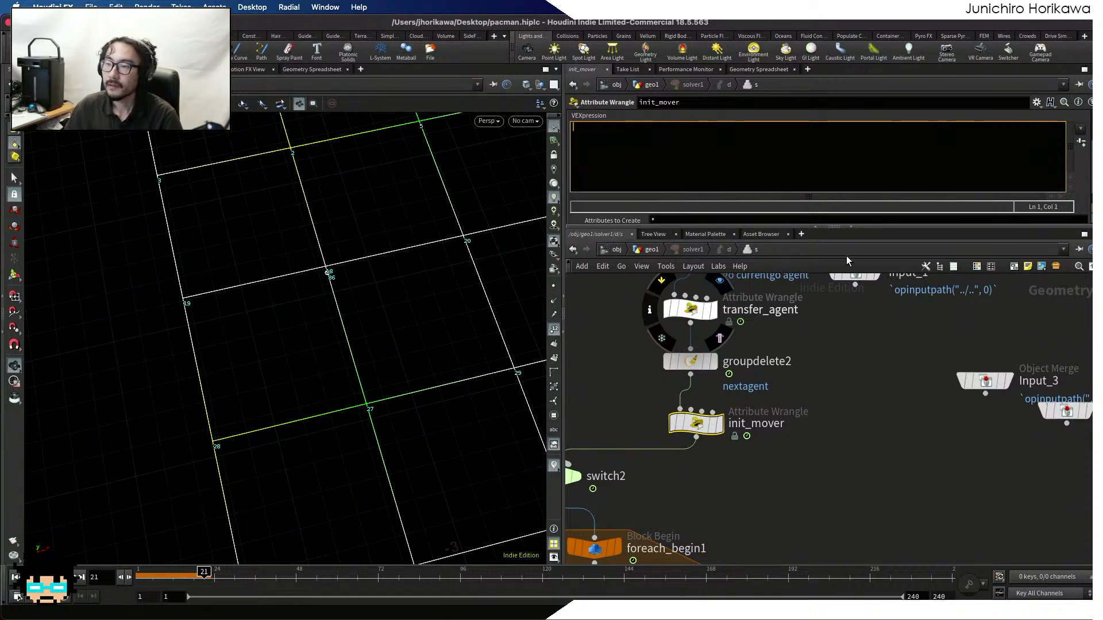
# Restrict the init_mover wrangle to the mover group and make more room for its VEX code
pyautogui.scroll(3, 871, 216)
pyautogui.click(729, 135)
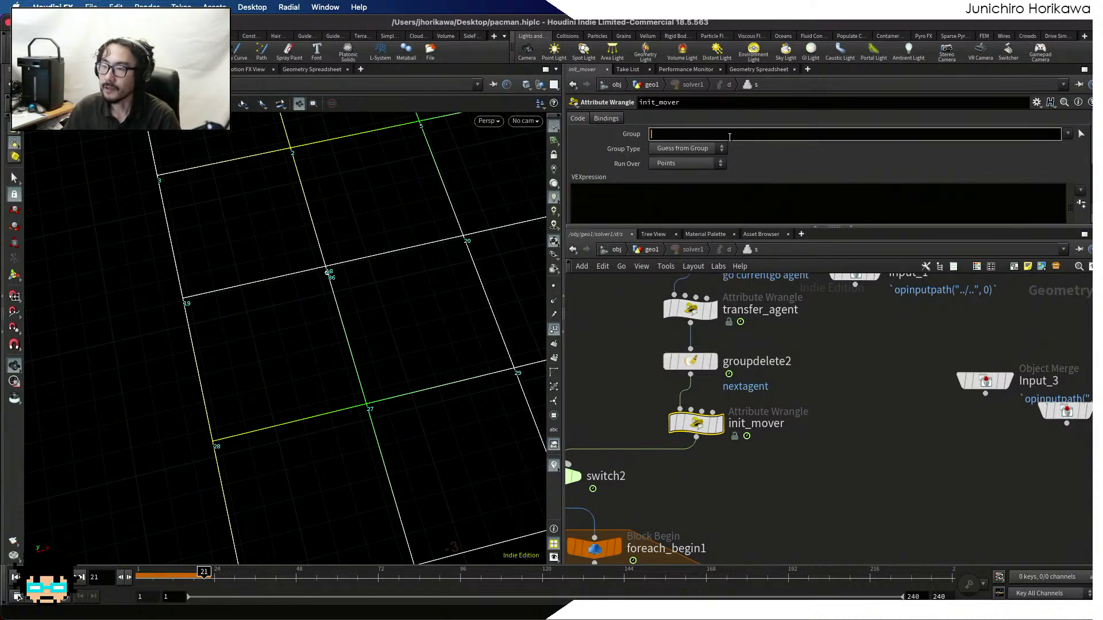
pyautogui.write('mover')
pyautogui.press('Return')
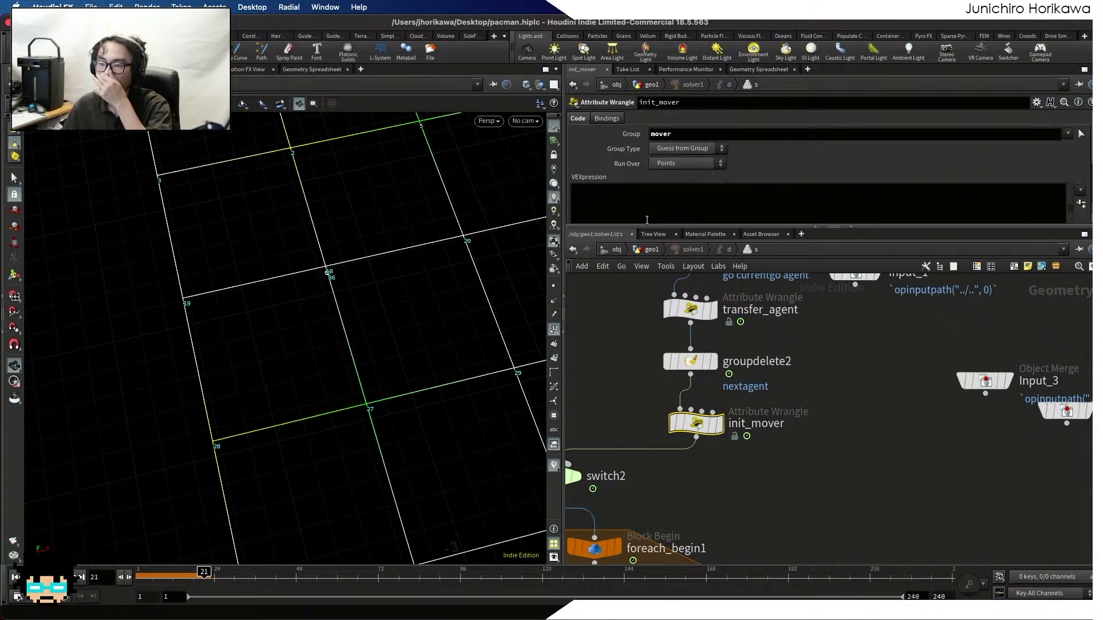
pyautogui.moveTo(646, 228); pyautogui.dragTo(646, 263)
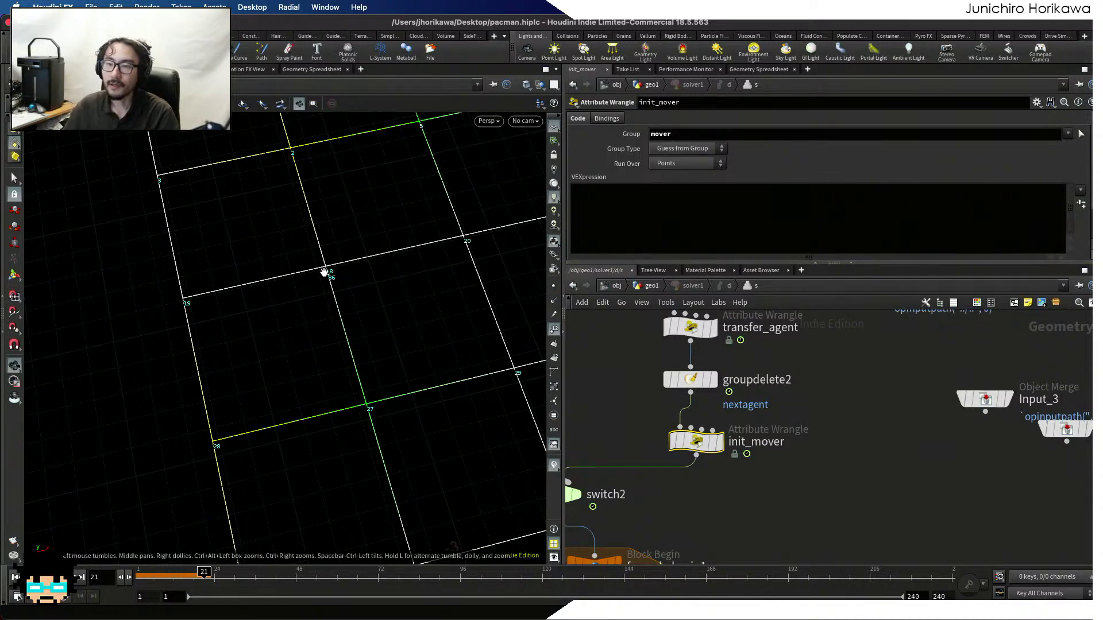
# Start init_mover's code with a nearest agent lookup: int npt = nearpoint(0, "agent", @P);
pyautogui.moveTo(256, 282); pyautogui.dragTo(191, 295)
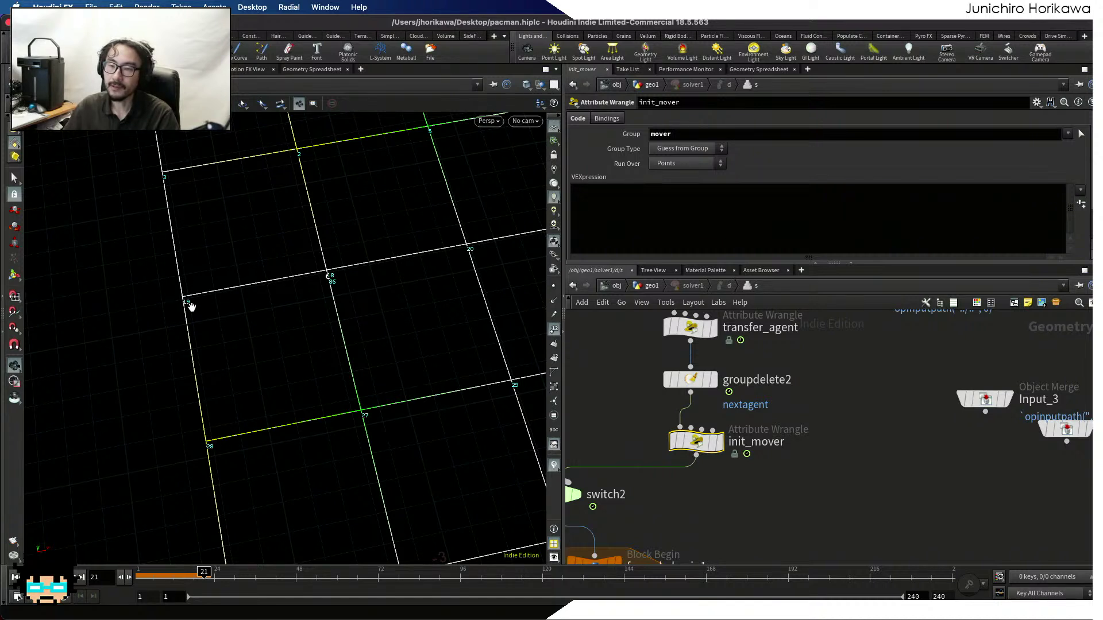
pyautogui.click(654, 194)
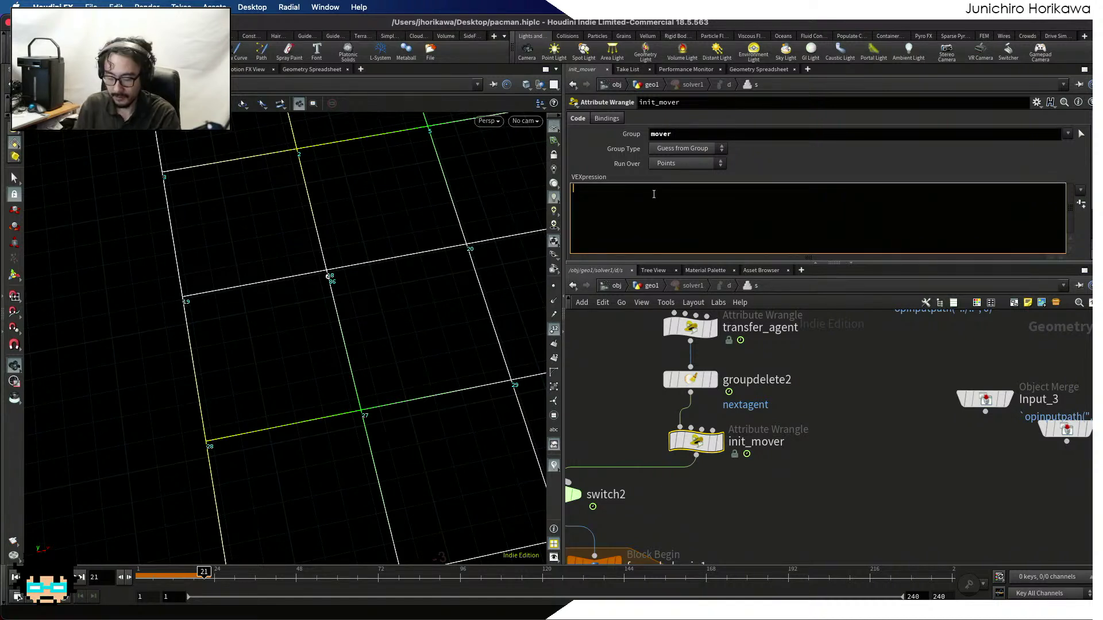
pyautogui.write('int nt')
pyautogui.press('BackSpace')
pyautogui.write('pt ')
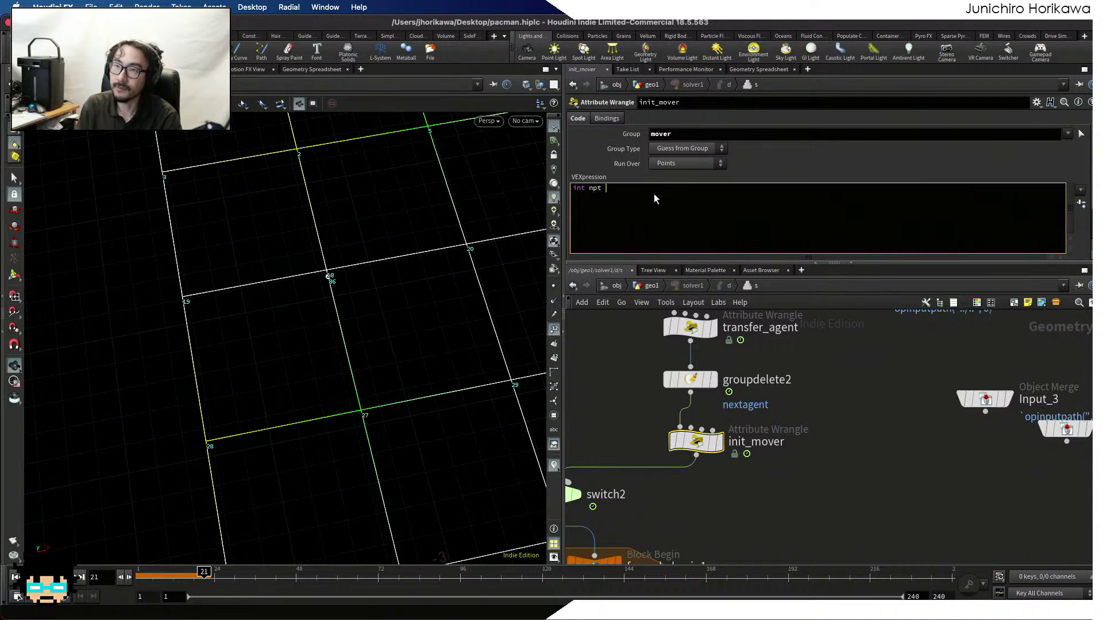
pyautogui.write('= nearpoint(0, ')
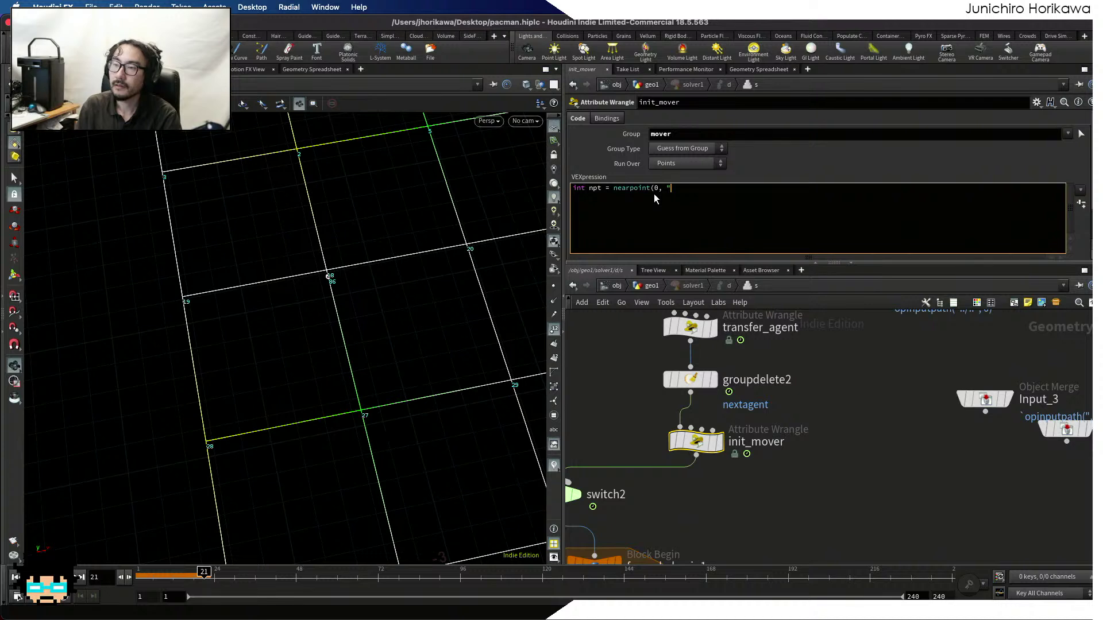
pyautogui.write('"an')
pyautogui.write('gent", ')
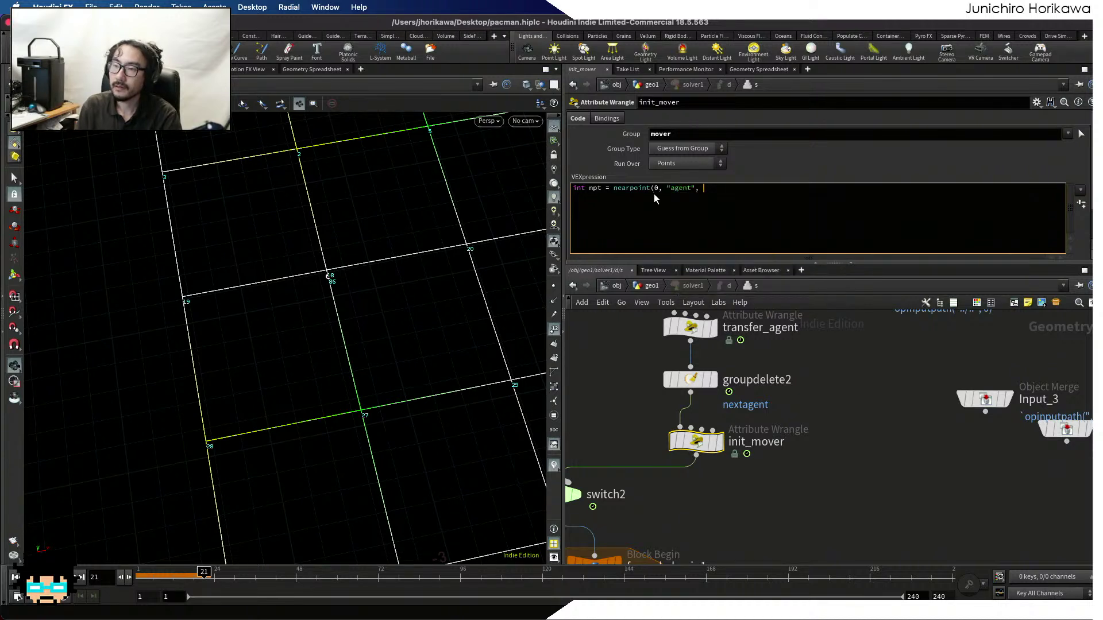
pyautogui.write('@')
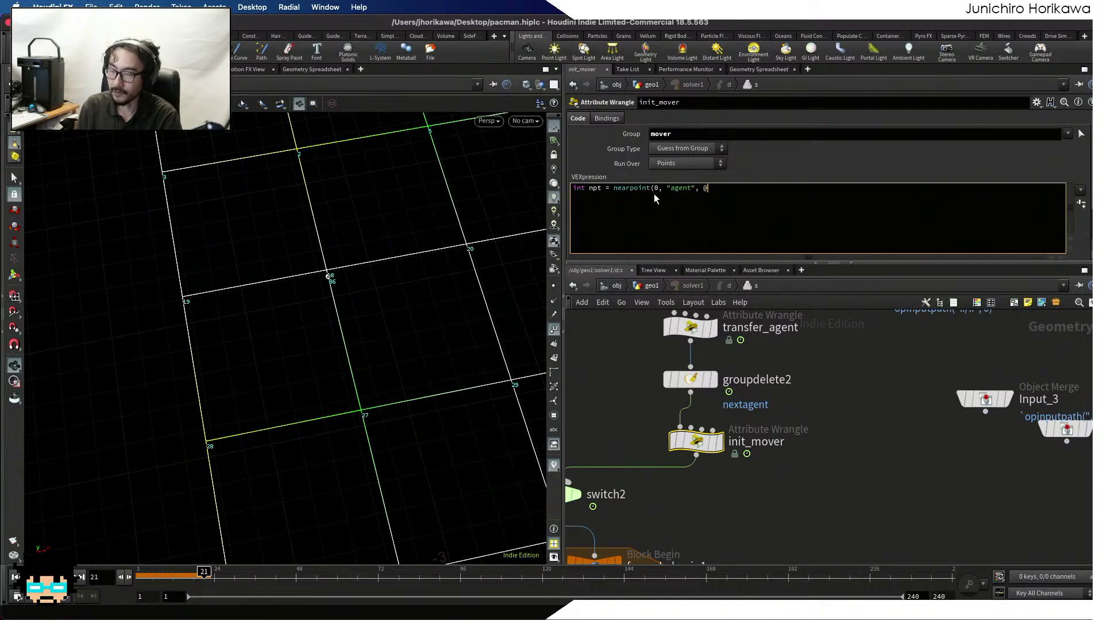
pyautogui.write('P);')
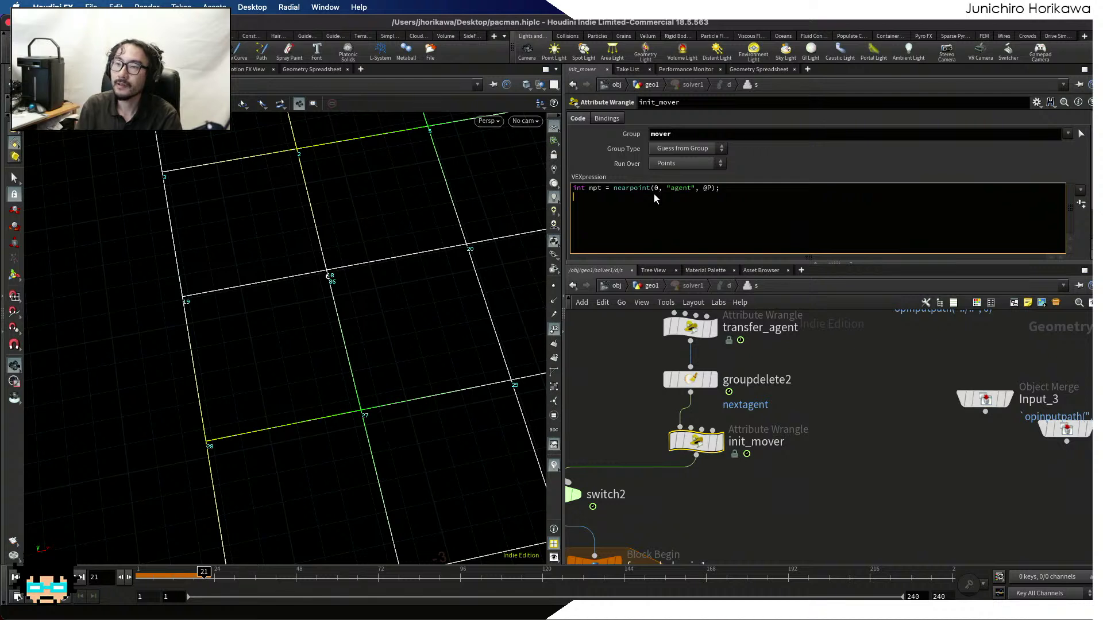
# Add the line i@current = npt; to init_mover and apply the code
pyautogui.write('i@')
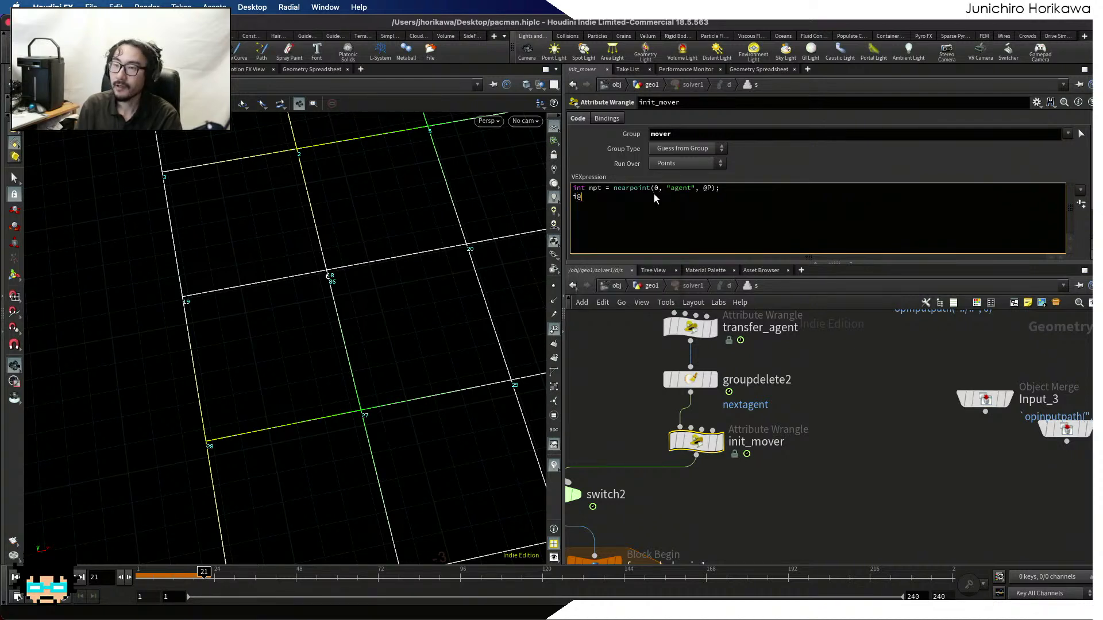
pyautogui.write('current = npt;')
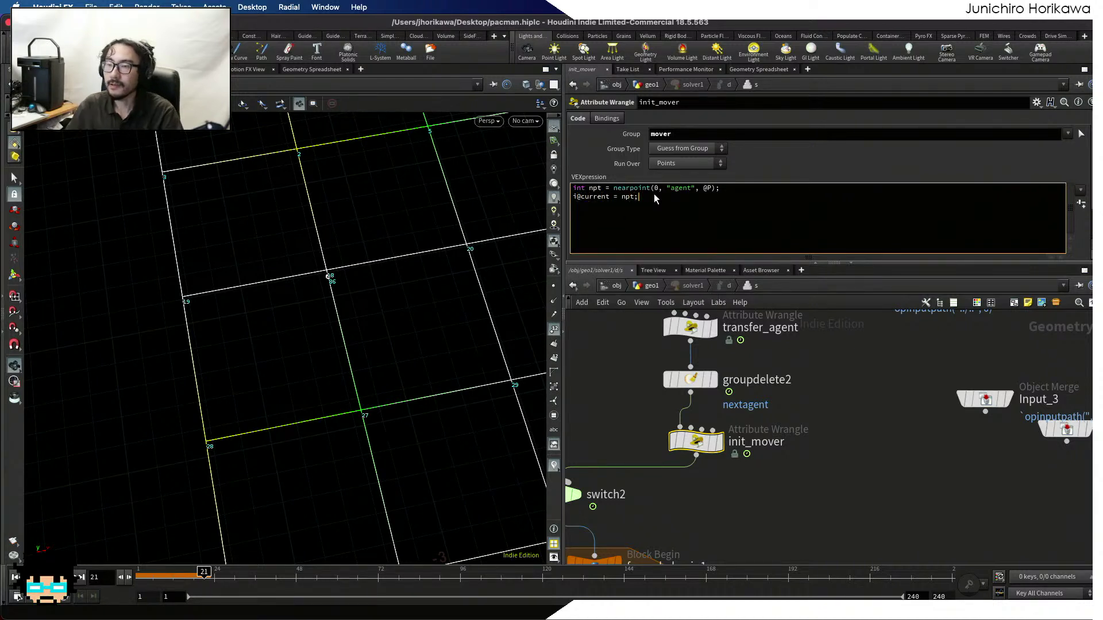
pyautogui.moveTo(633, 198); pyautogui.dragTo(613, 200)
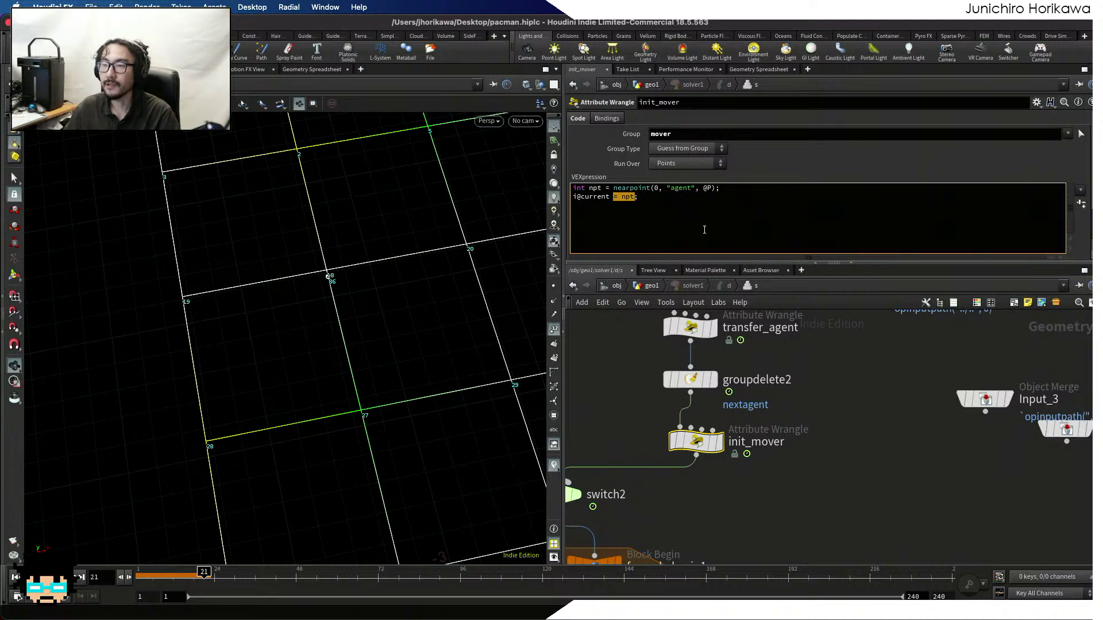
pyautogui.click(634, 343)
pyautogui.click(646, 224)
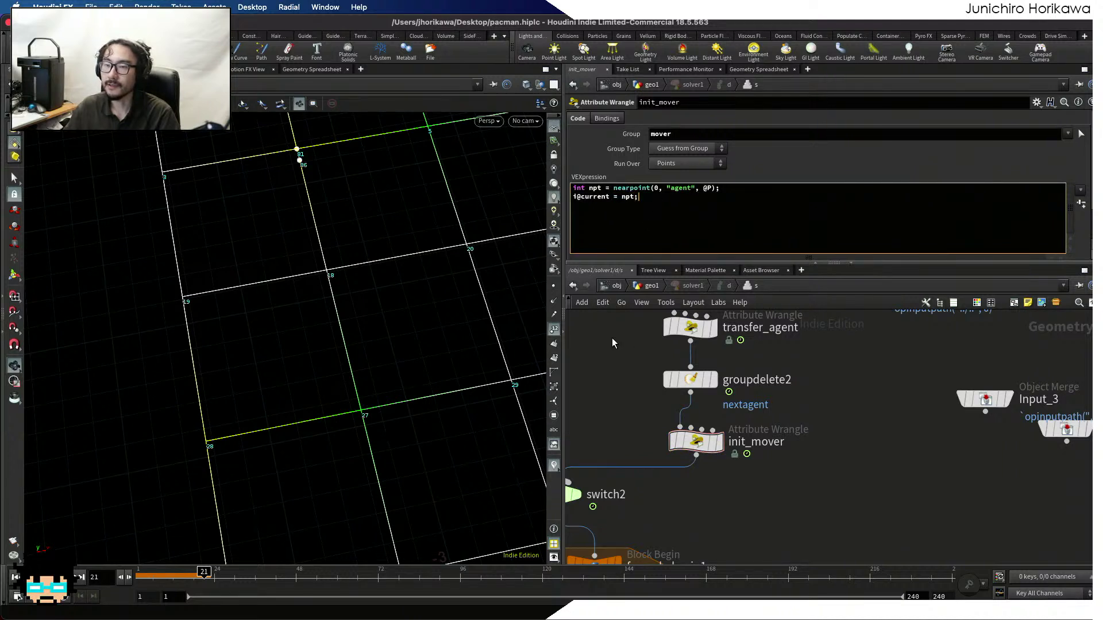
# Look over the foreach block in the solver network and locate the connection between foreach_end1 and color2
pyautogui.click(628, 378)
pyautogui.scroll(-10, 632, 351)
pyautogui.scroll(5, 673, 424)
pyautogui.moveTo(688, 476); pyautogui.dragTo(796, 368, button='middle')
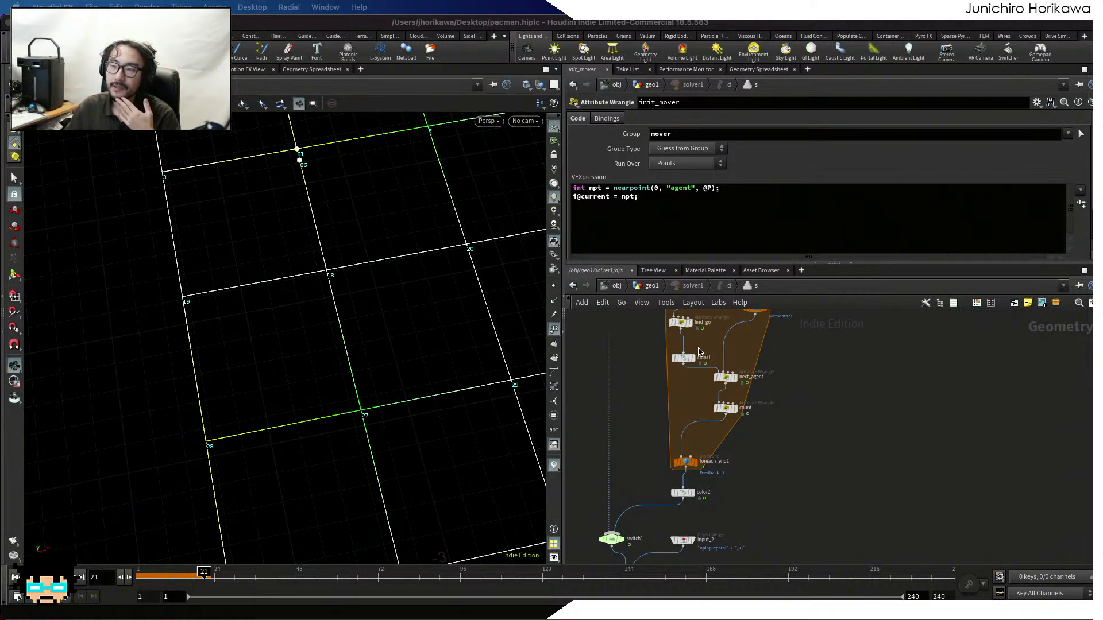
pyautogui.scroll(-5, 753, 459)
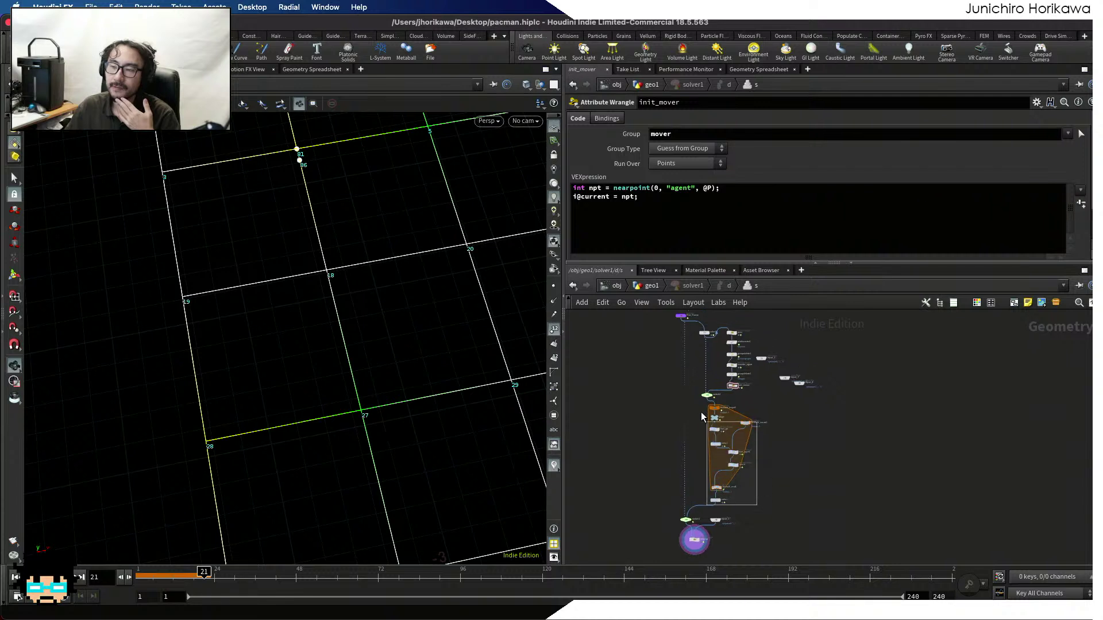
pyautogui.moveTo(698, 396); pyautogui.dragTo(752, 551)
pyautogui.click(740, 514)
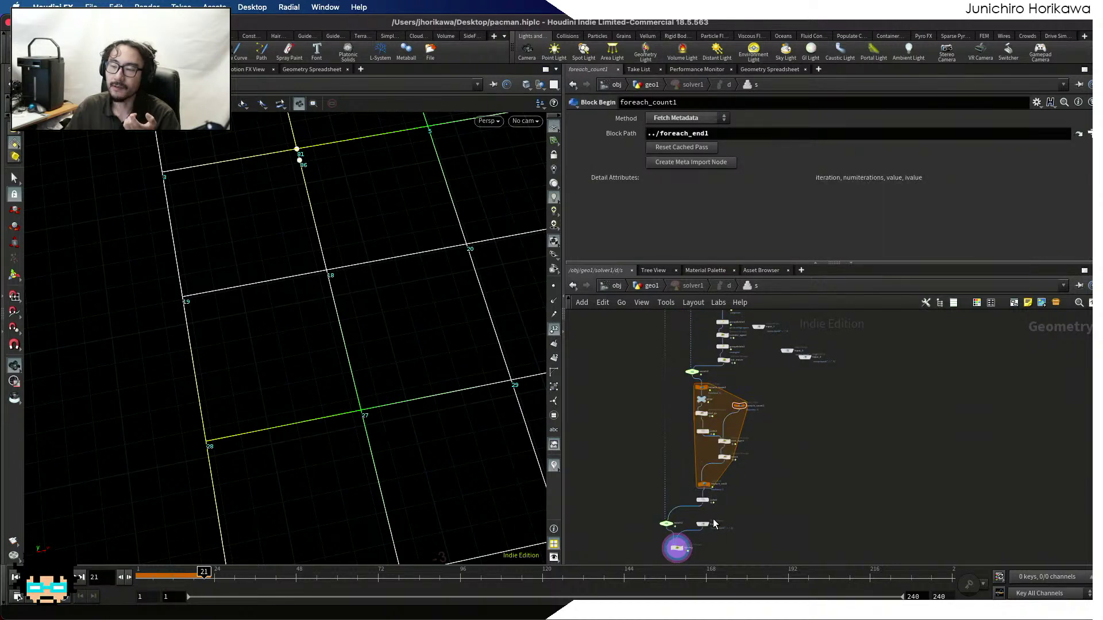
pyautogui.scroll(5, 709, 516)
pyautogui.moveTo(695, 465); pyautogui.dragTo(695, 507)
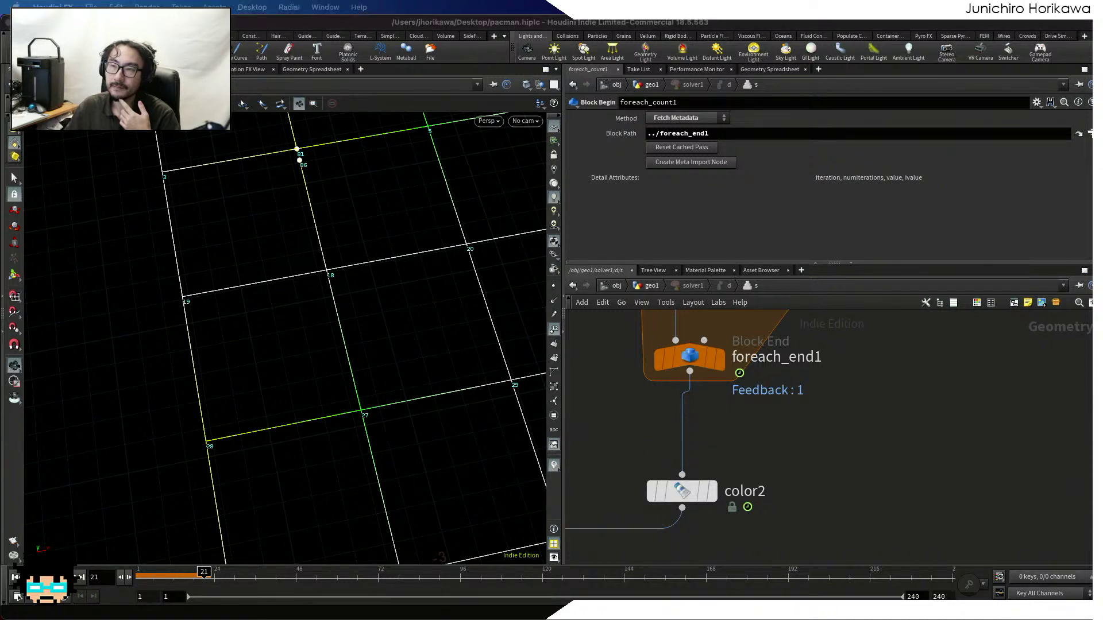
# Insert a Point Wrangle between foreach_end1 and color2 and restrict it to the mover group
pyautogui.moveTo(746, 443); pyautogui.dragTo(654, 427)
pyautogui.press('Tab')
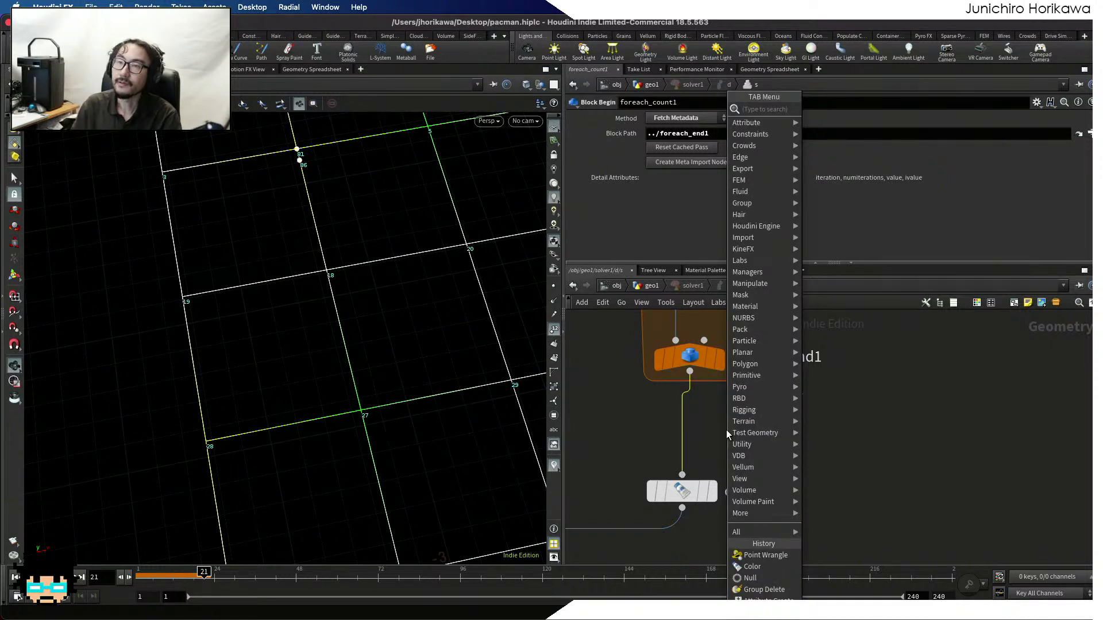
pyautogui.moveTo(746, 191)
pyautogui.press('super+Tab')
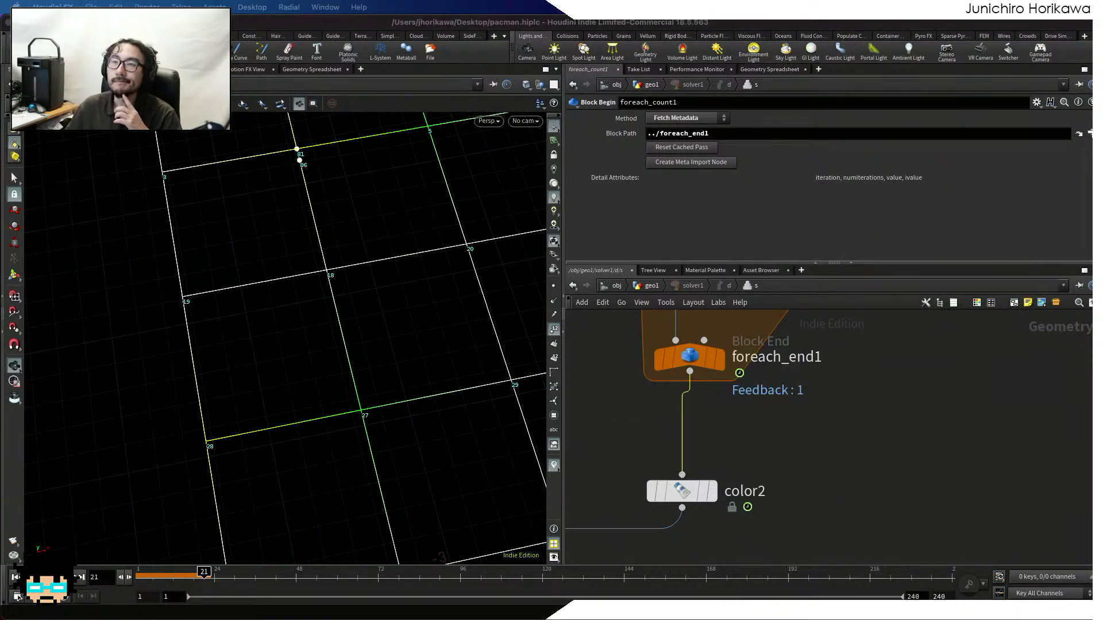
pyautogui.press('Tab')
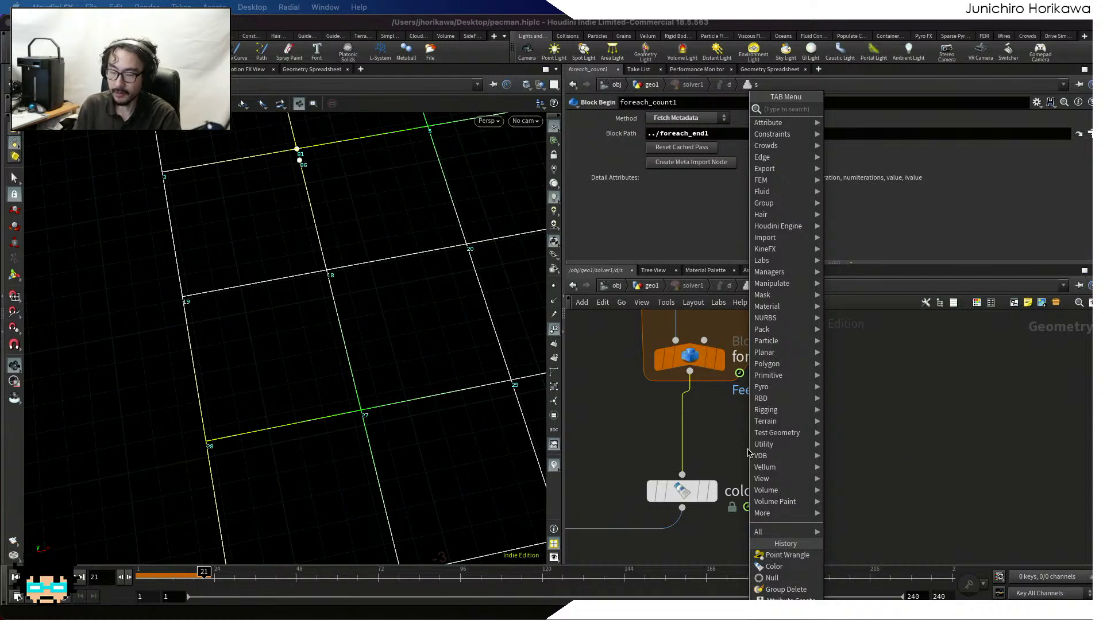
pyautogui.click(752, 447)
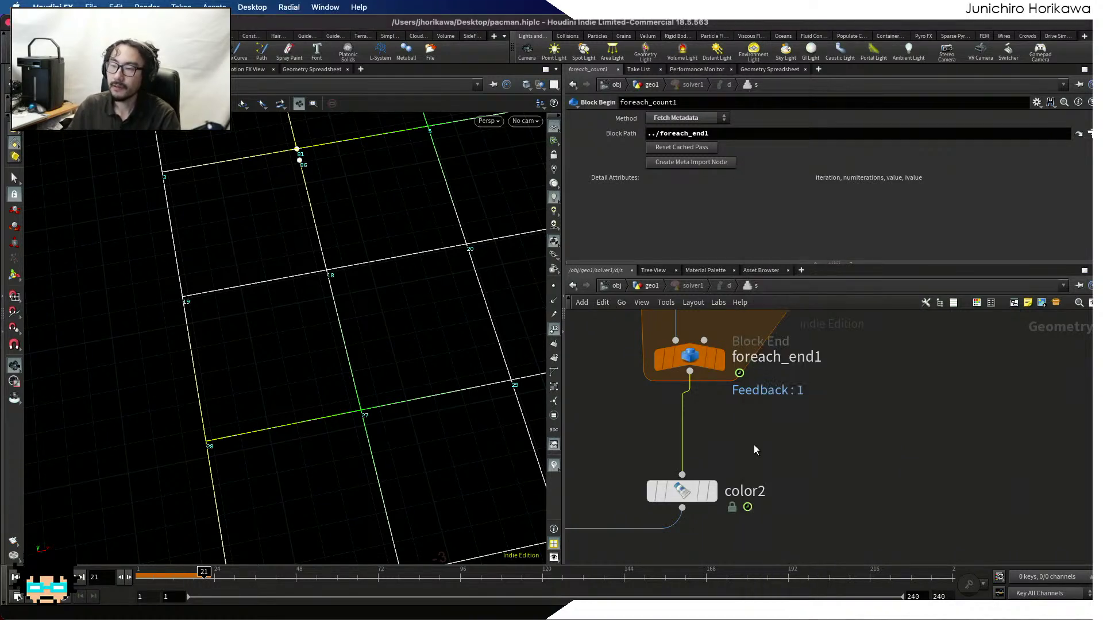
pyautogui.press('Tab')
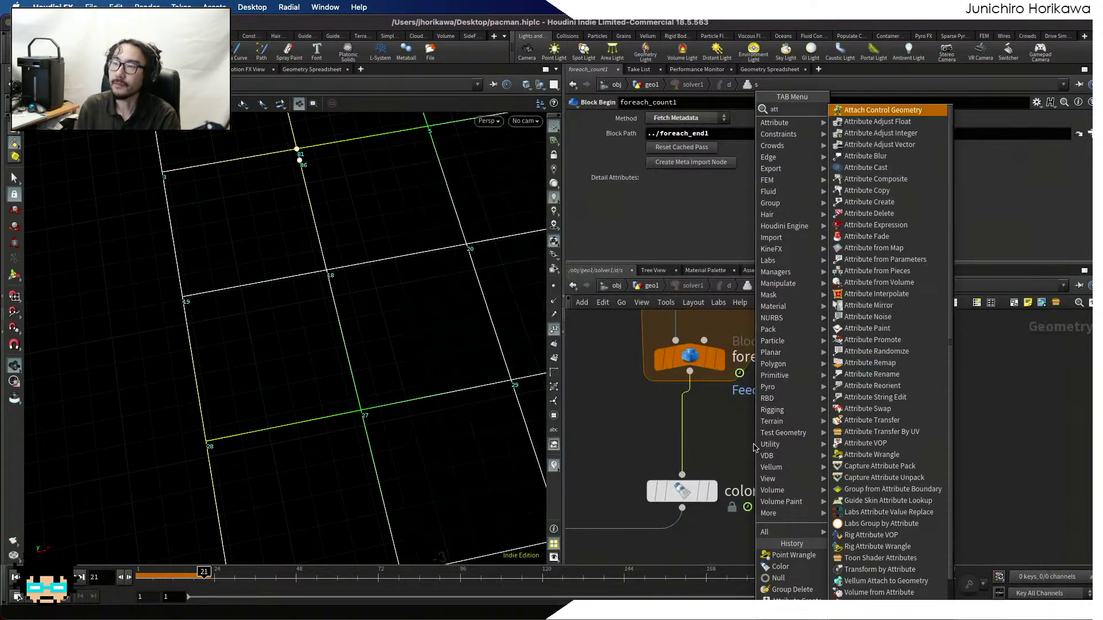
pyautogui.write('pointw')
pyautogui.press('Return')
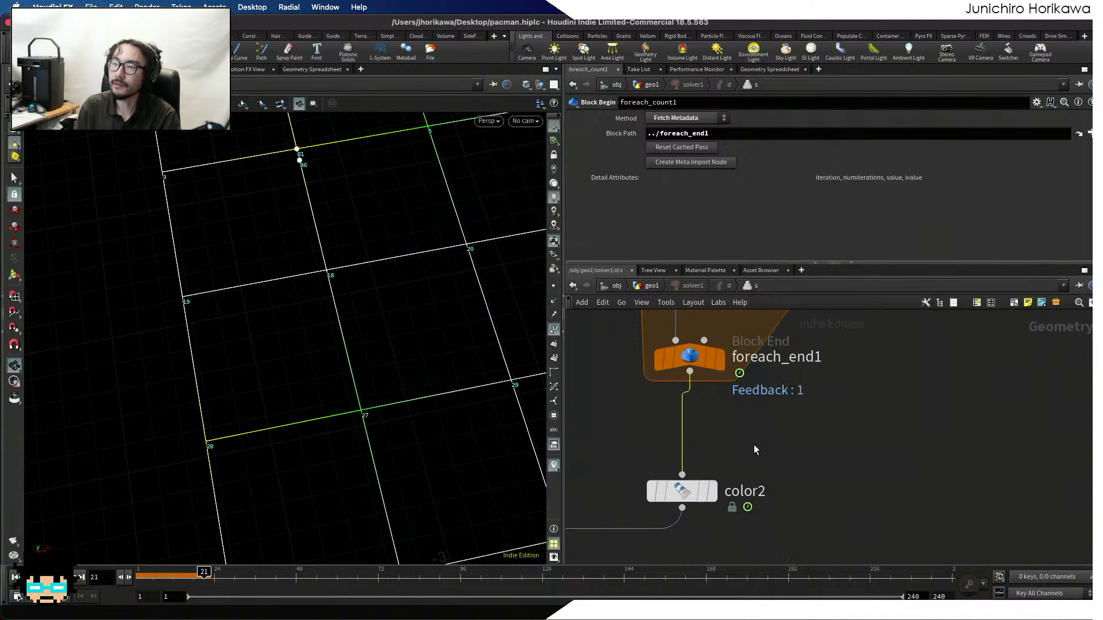
pyautogui.click(754, 448)
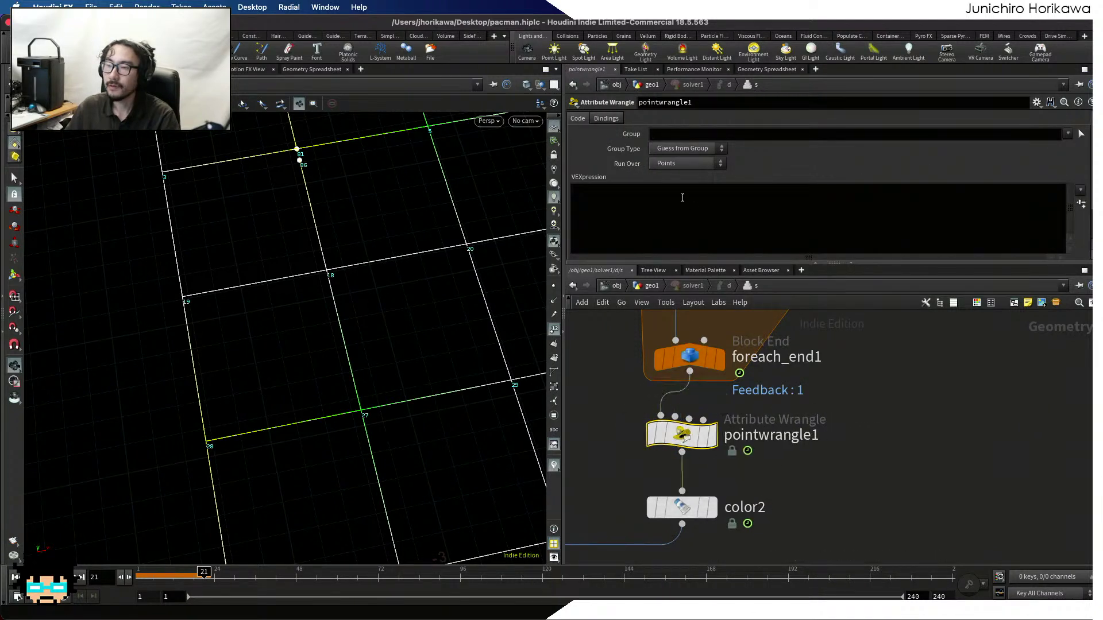
pyautogui.write('mover')
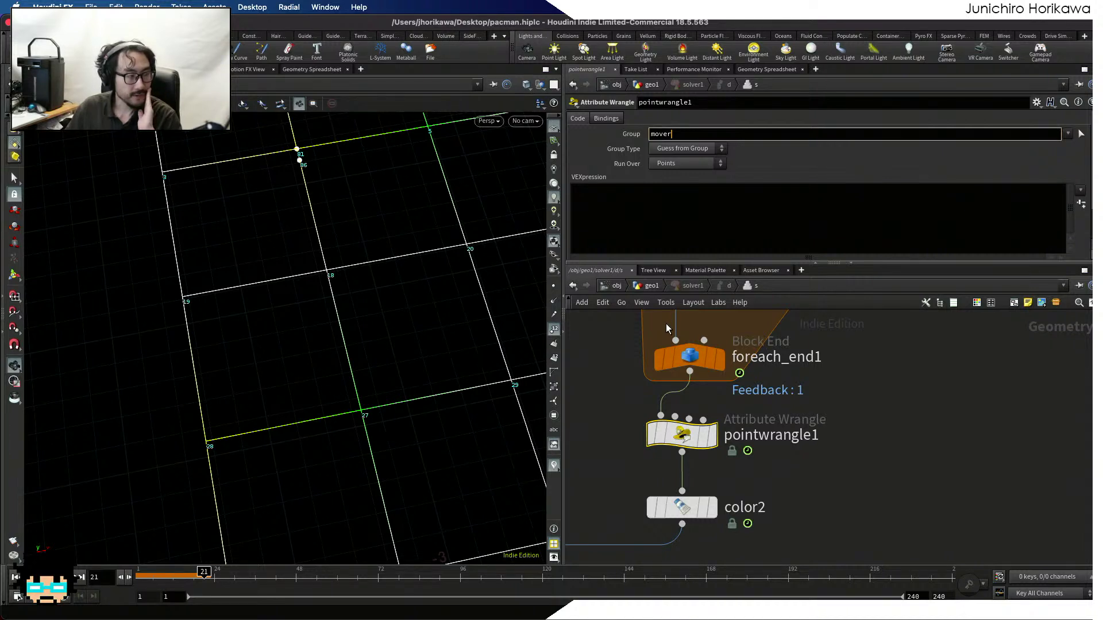
pyautogui.moveTo(654, 437)
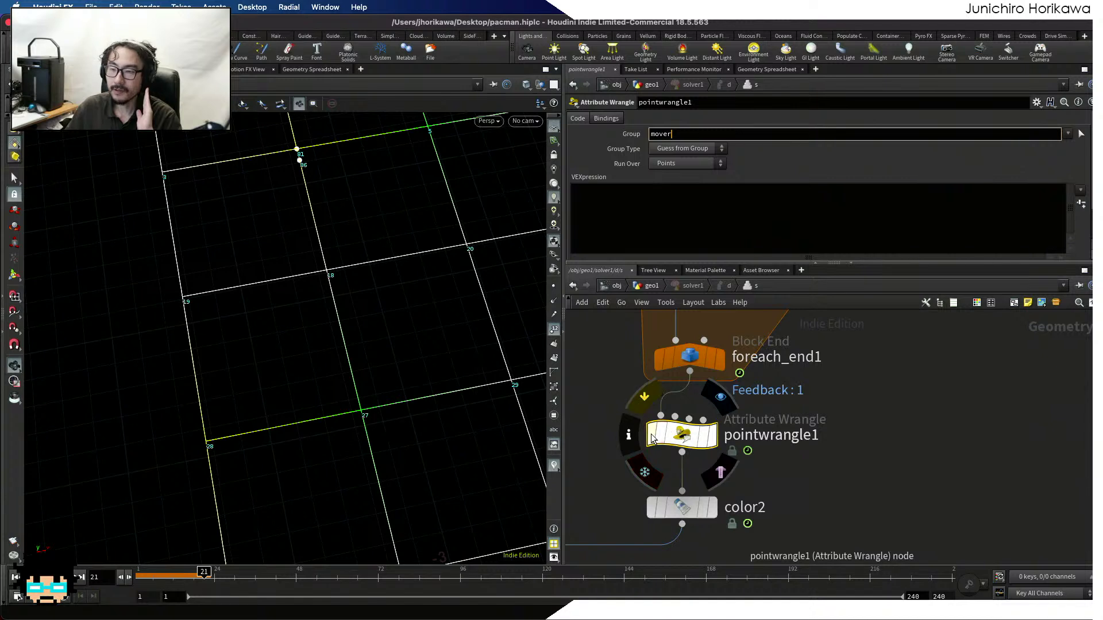
# Leave the solver network for the geo1 level and return to frame 1
pyautogui.scroll(-5, 790, 417)
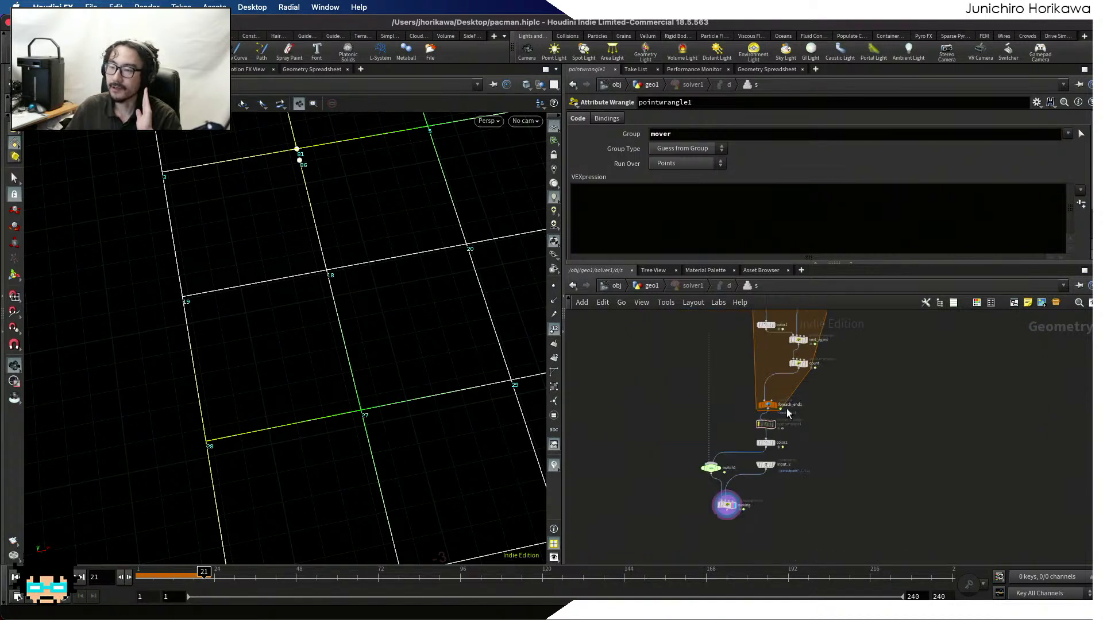
pyautogui.scroll(5, 723, 499)
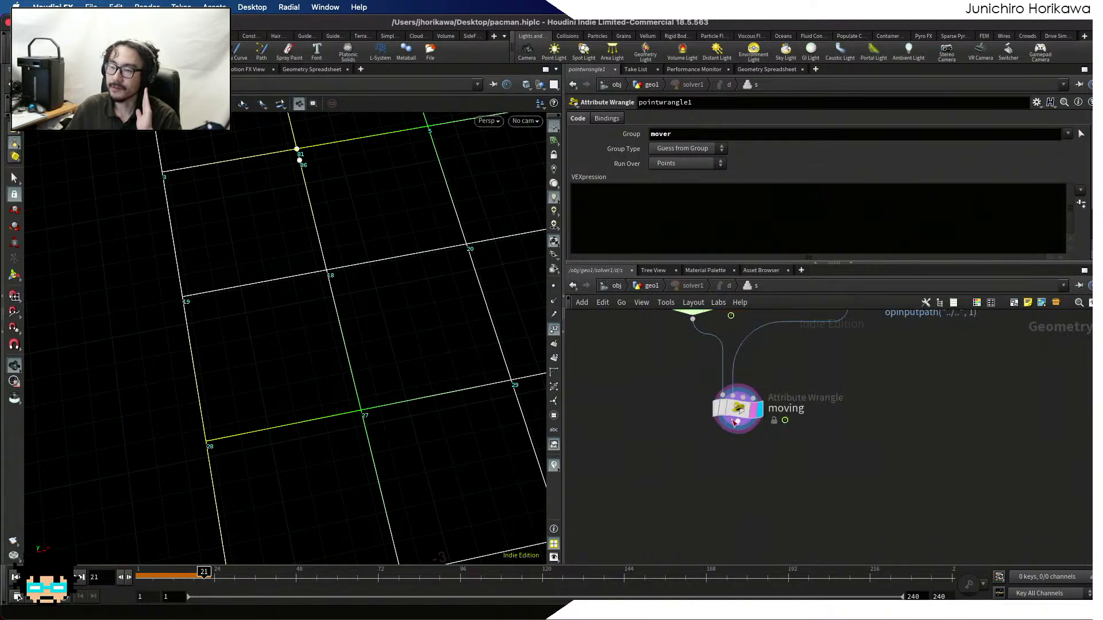
pyautogui.click(660, 286)
pyautogui.click(16, 577)
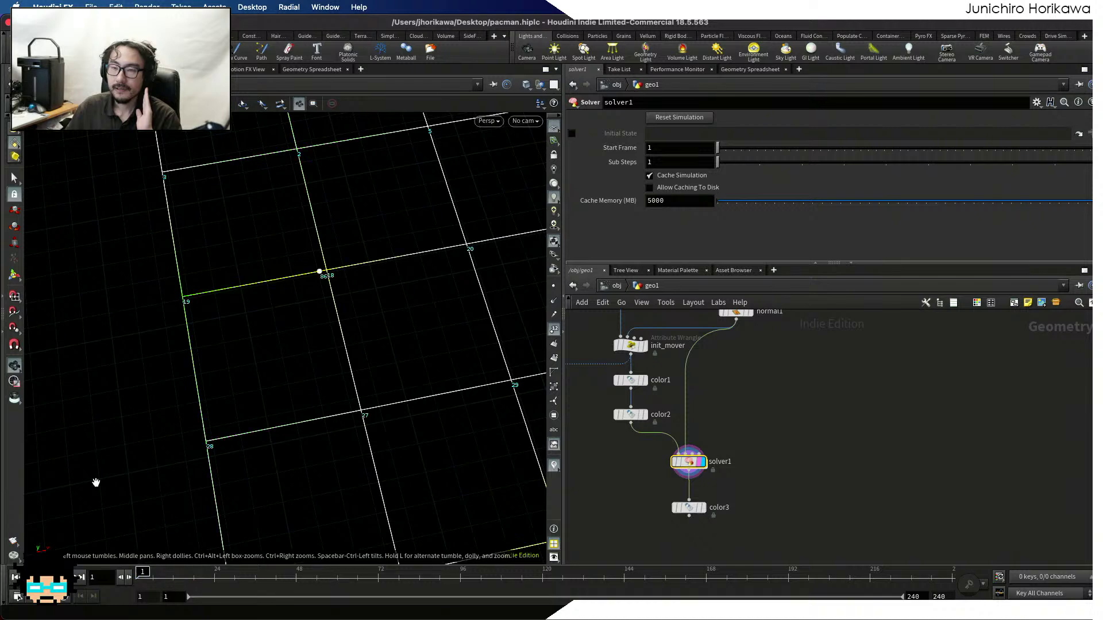
# Display the color3 node below solver1 with its parameters and hide the point numbers in the viewport
pyautogui.scroll(-5, 276, 331)
pyautogui.scroll(2, 710, 508)
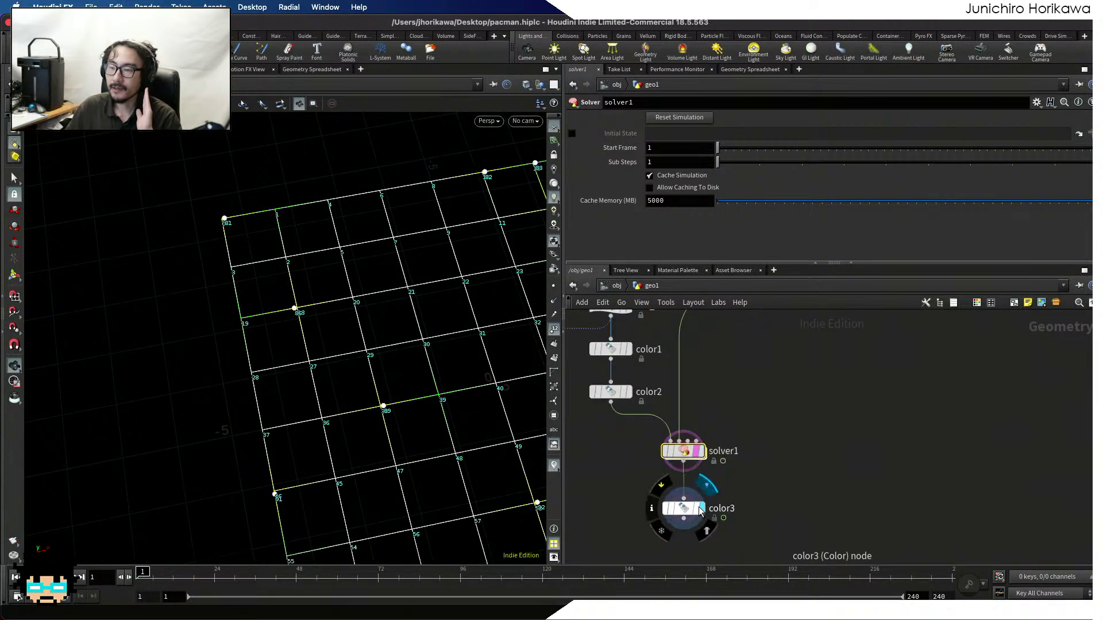
pyautogui.click(685, 508)
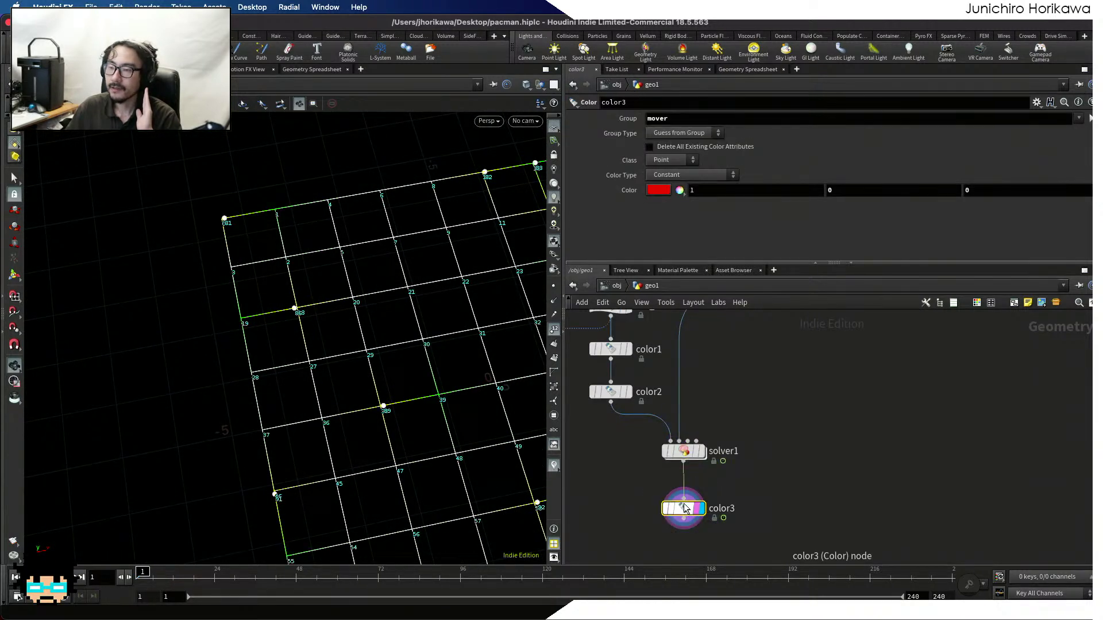
pyautogui.click(554, 329)
pyautogui.click(610, 285)
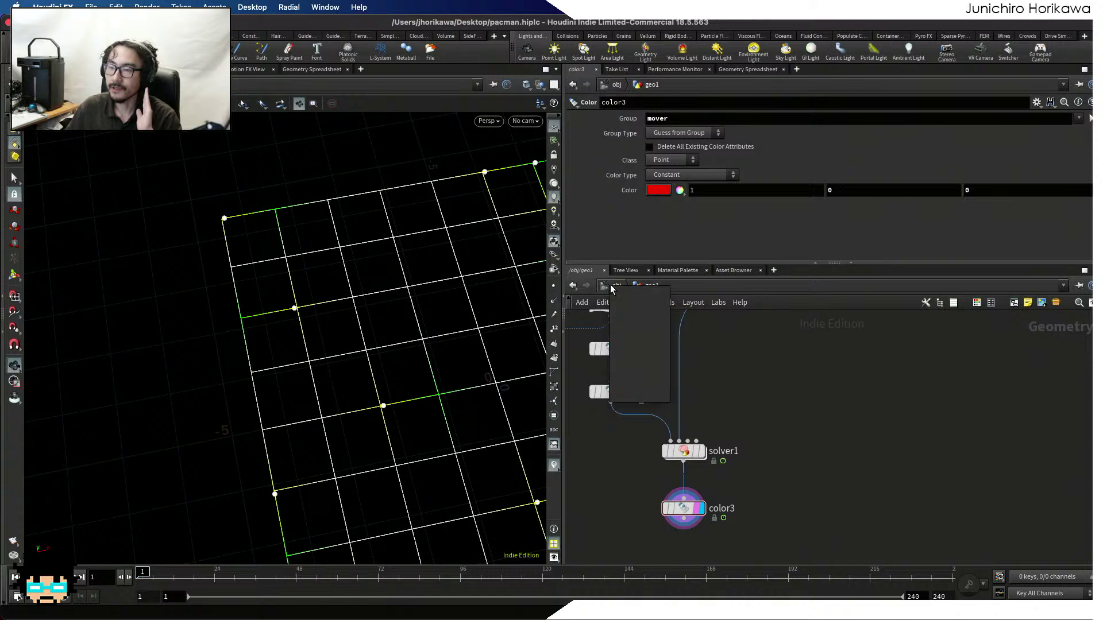
pyautogui.click(605, 286)
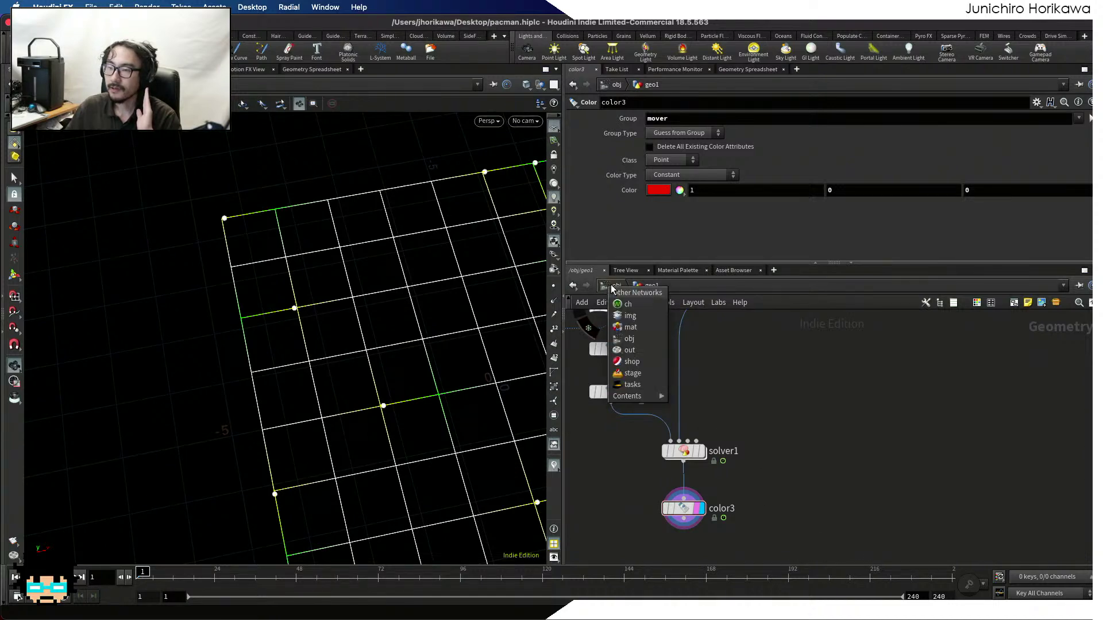
pyautogui.doubleClick(758, 419)
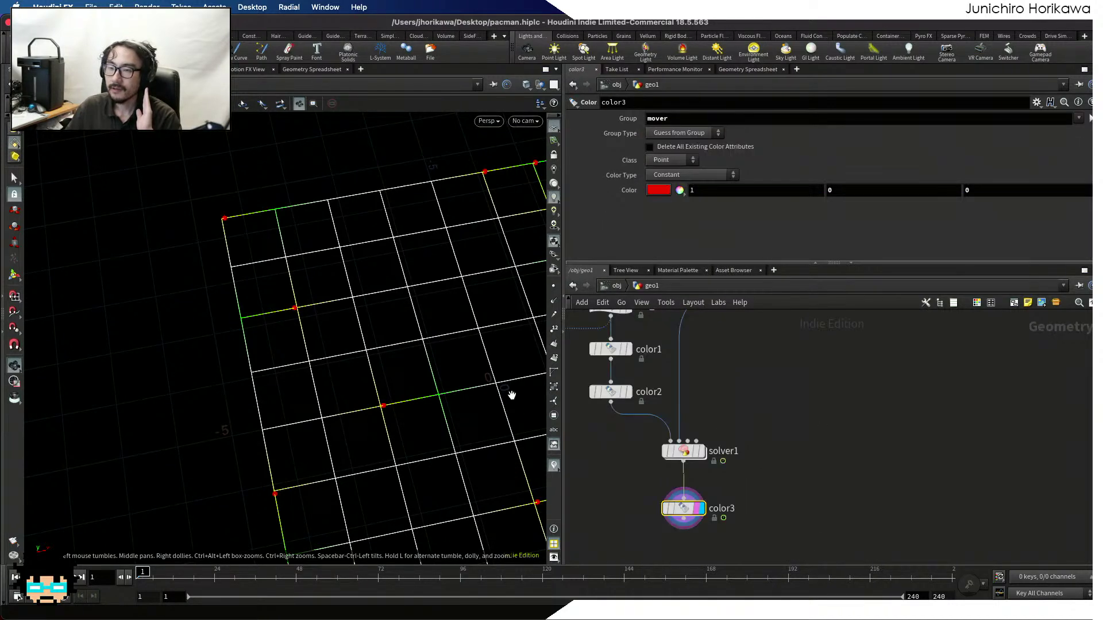
# Play through the simulation and scrub the timeline, examining how the red movers behave around frames 100 and 101
pyautogui.moveTo(509, 391); pyautogui.dragTo(295, 382)
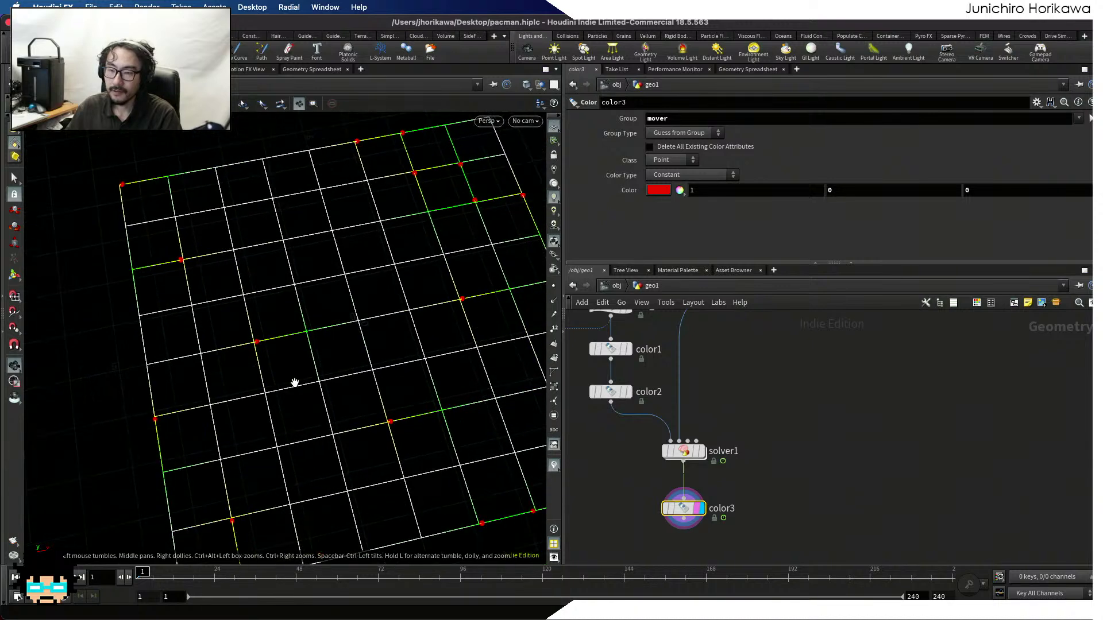
pyautogui.click(65, 577)
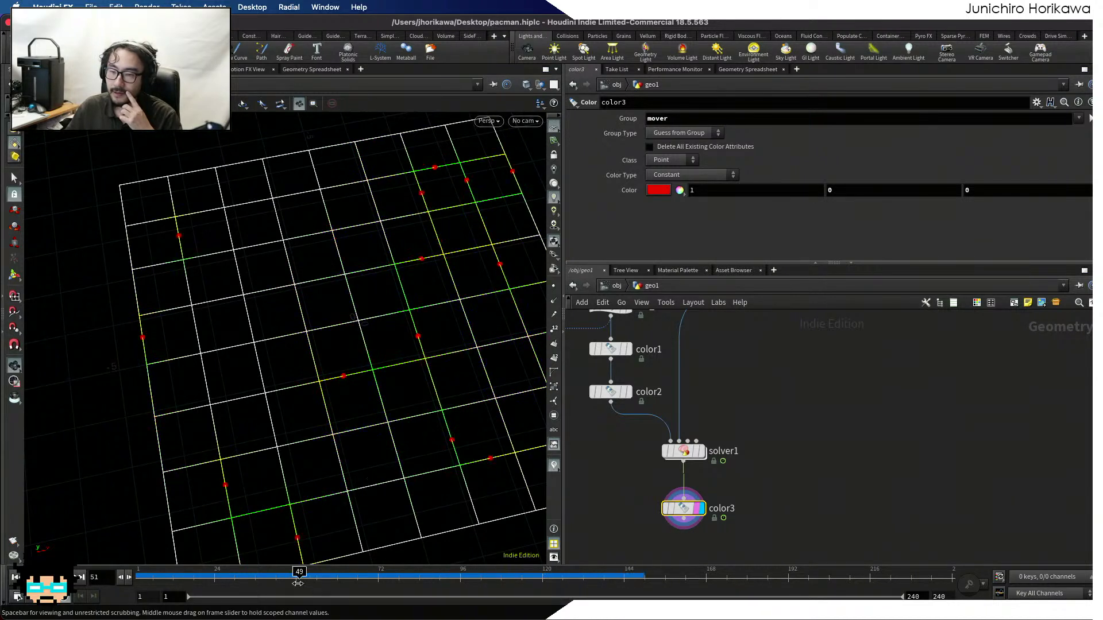
pyautogui.moveTo(291, 578); pyautogui.dragTo(484, 571)
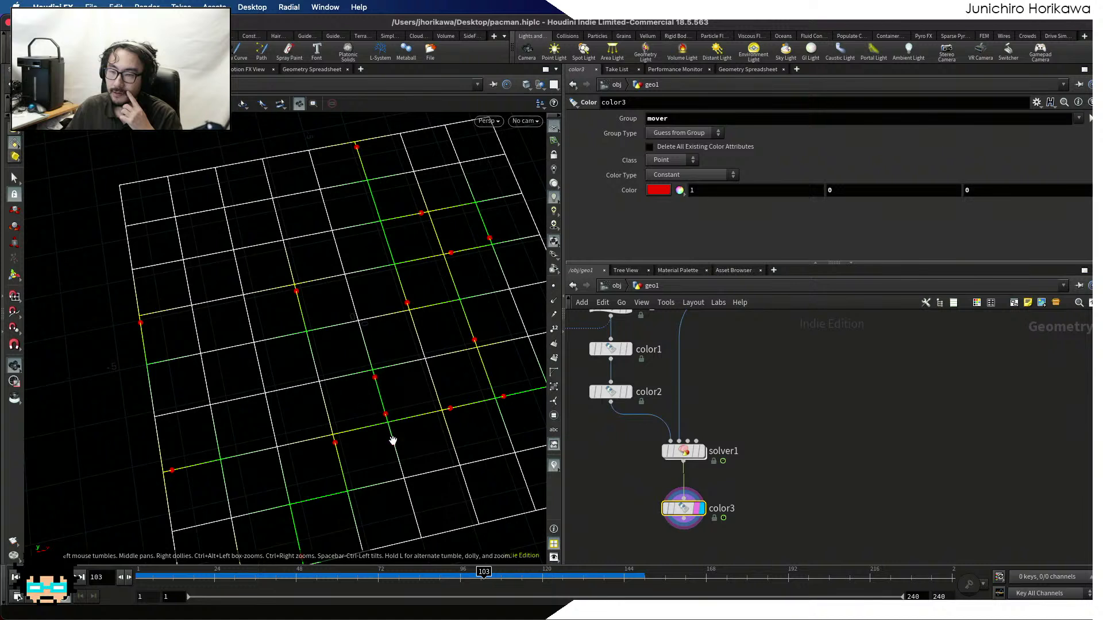
pyautogui.moveTo(484, 572); pyautogui.dragTo(685, 572)
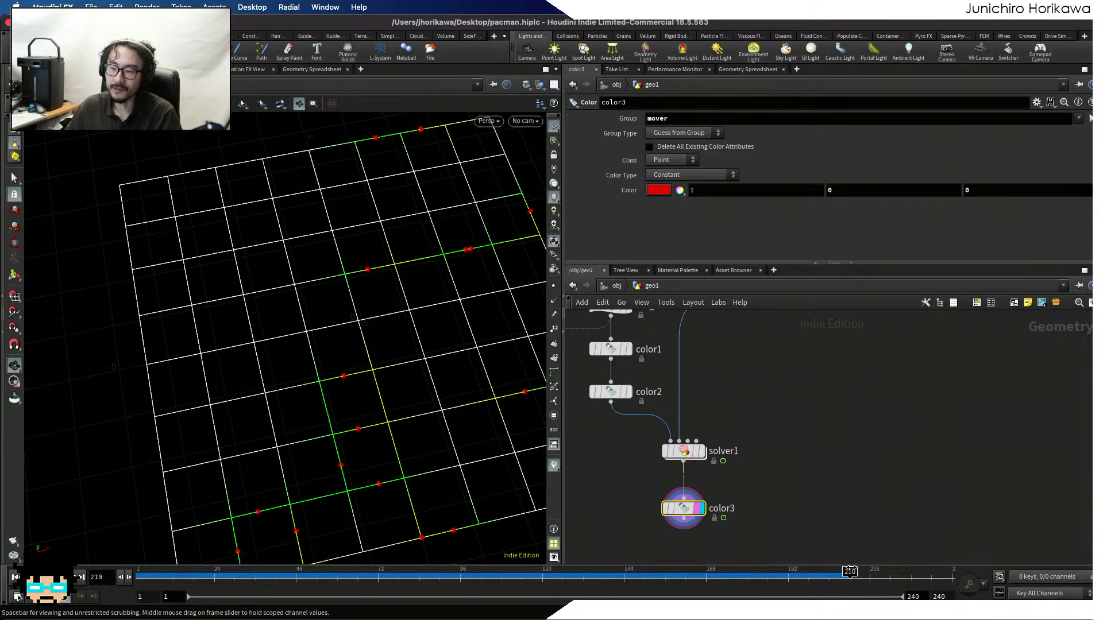
pyautogui.moveTo(790, 573); pyautogui.dragTo(477, 571)
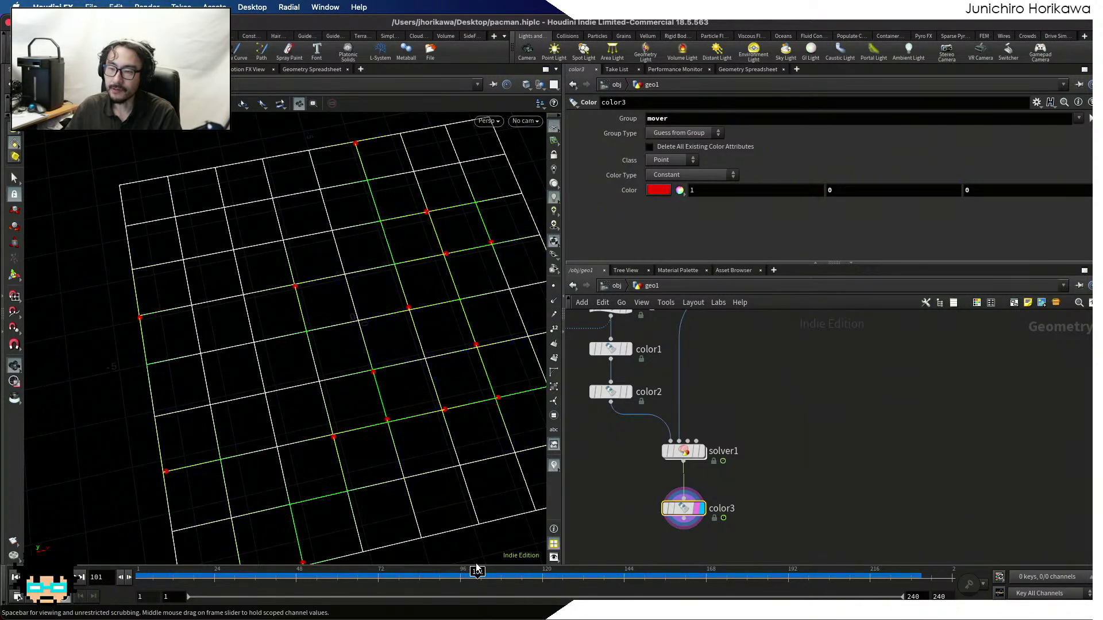
pyautogui.scroll(3, 382, 387)
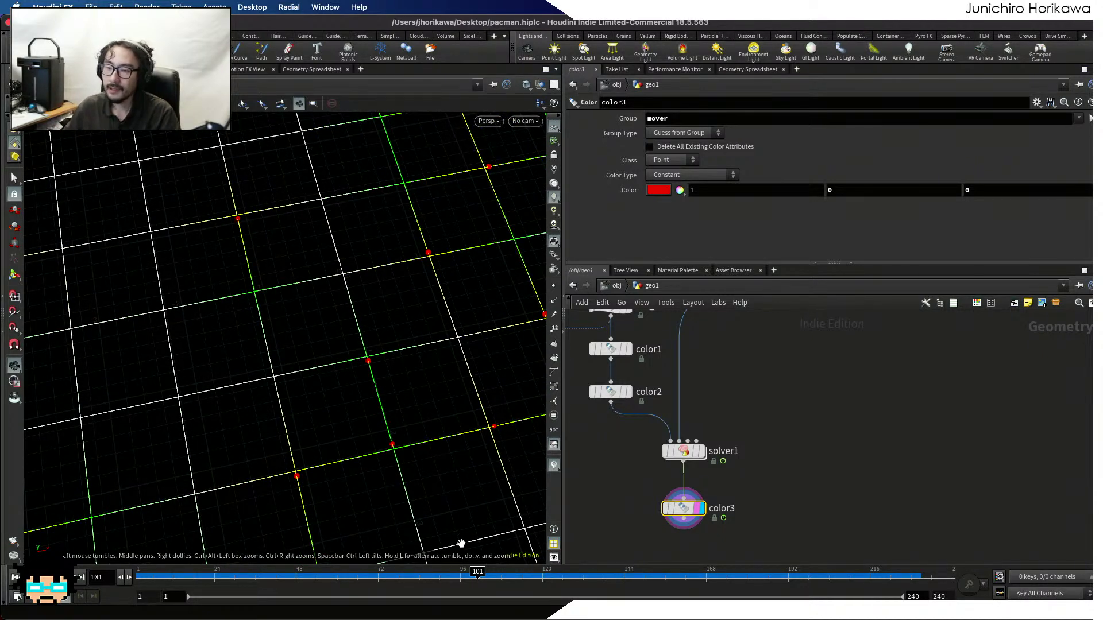
pyautogui.moveTo(451, 571); pyautogui.dragTo(470, 552)
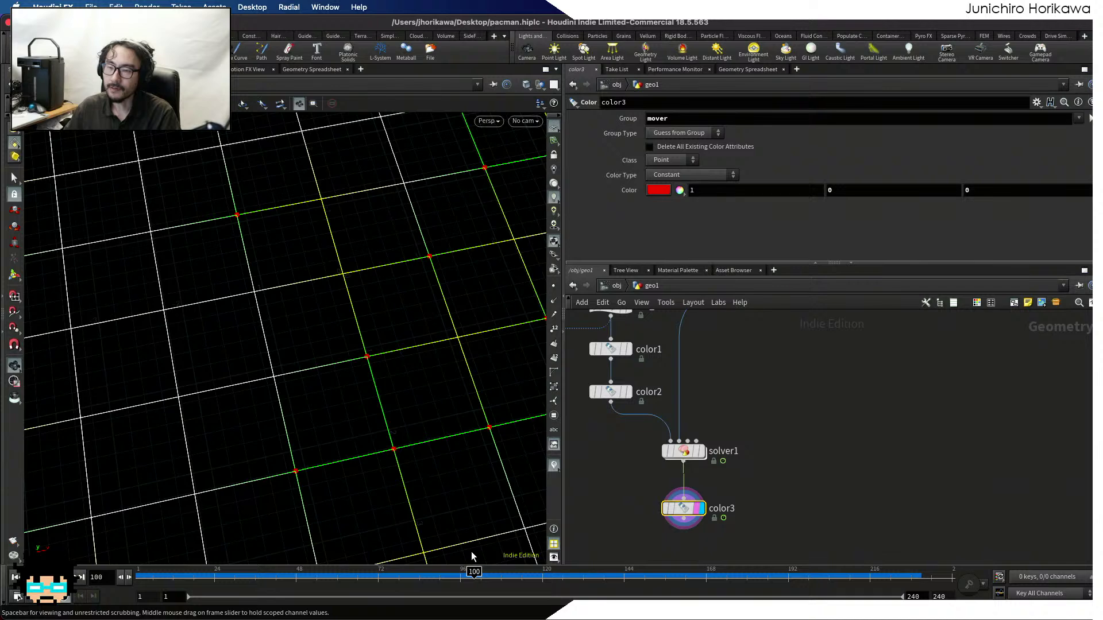
pyautogui.moveTo(406, 455); pyautogui.dragTo(347, 465)
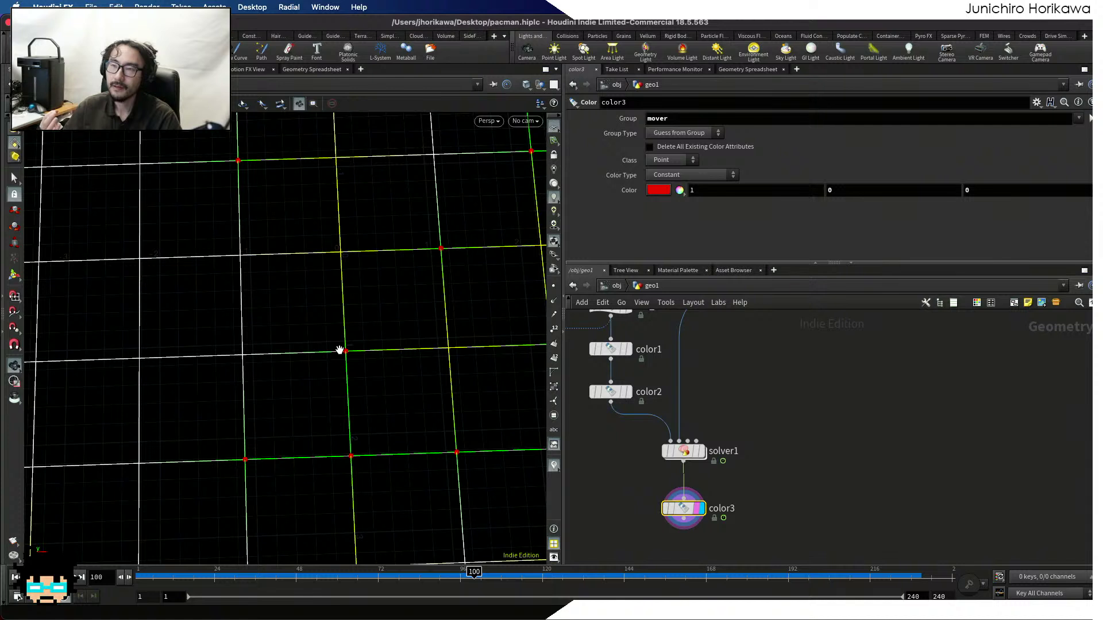
# Inside solver1, write i@prev = -1; as the code of the point wrangle between foreach_end1 and color2
pyautogui.press('h')
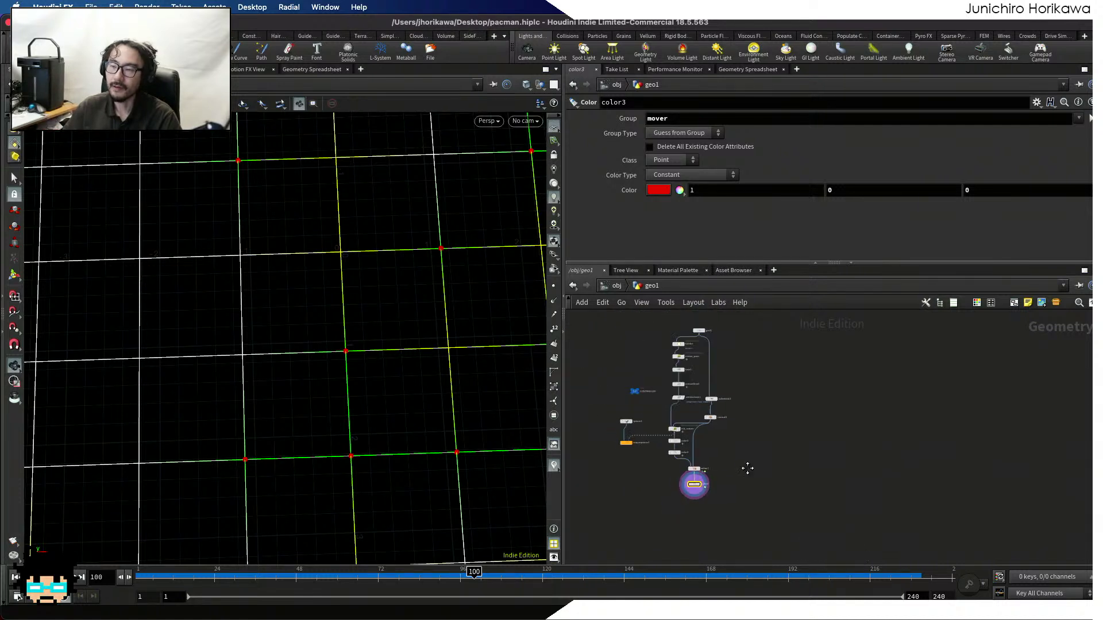
pyautogui.scroll(6, 747, 468)
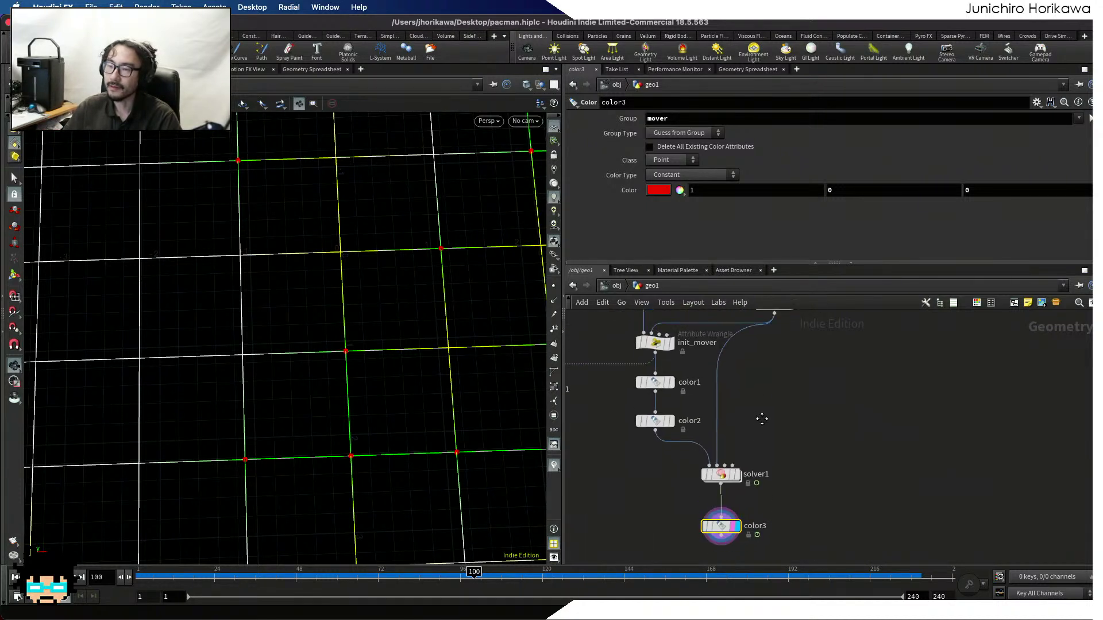
pyautogui.scroll(2, 761, 418)
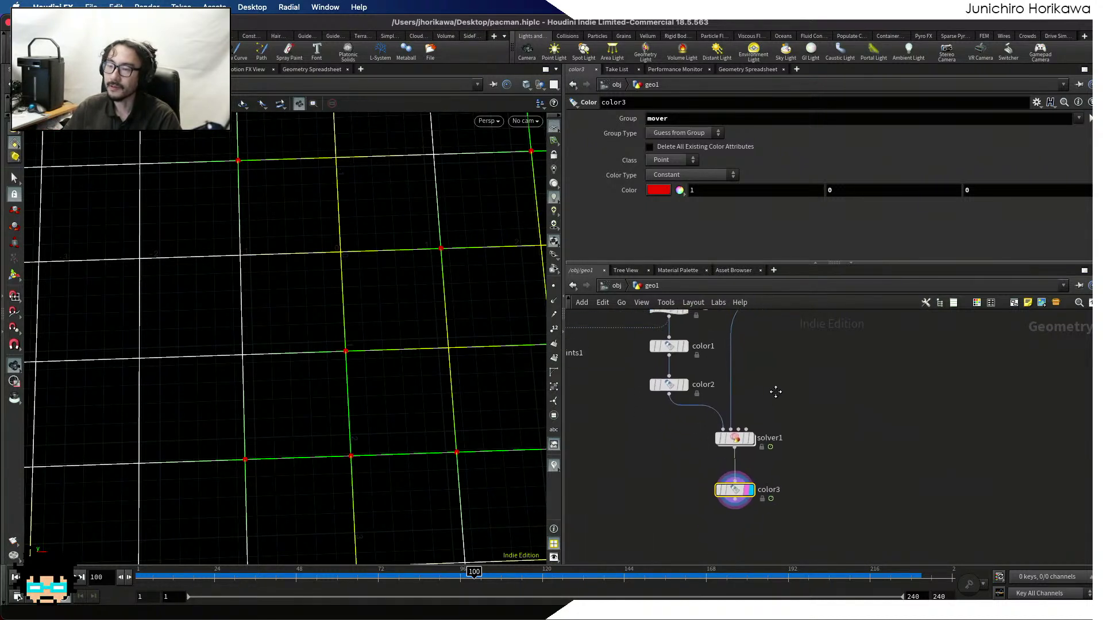
pyautogui.doubleClick(735, 434)
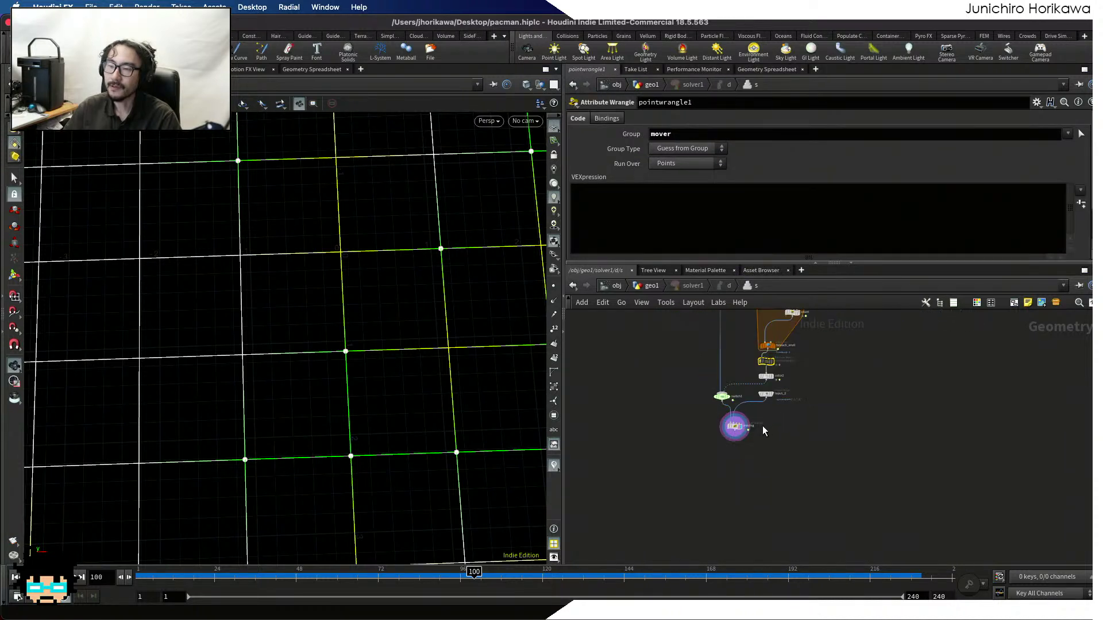
pyautogui.scroll(5, 737, 407)
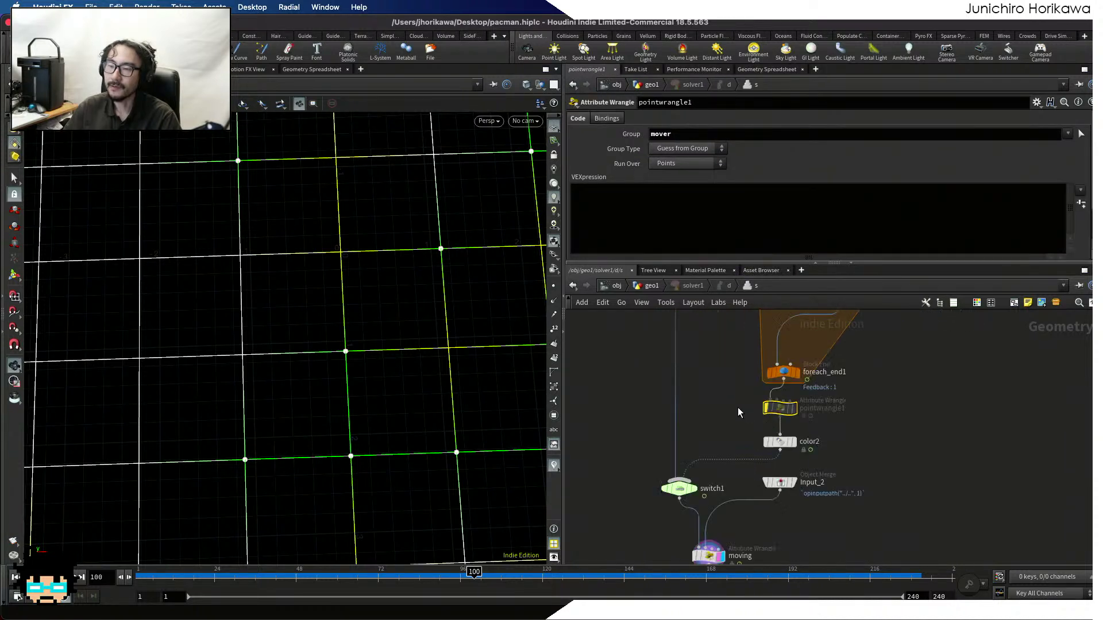
pyautogui.click(772, 405)
pyautogui.click(680, 224)
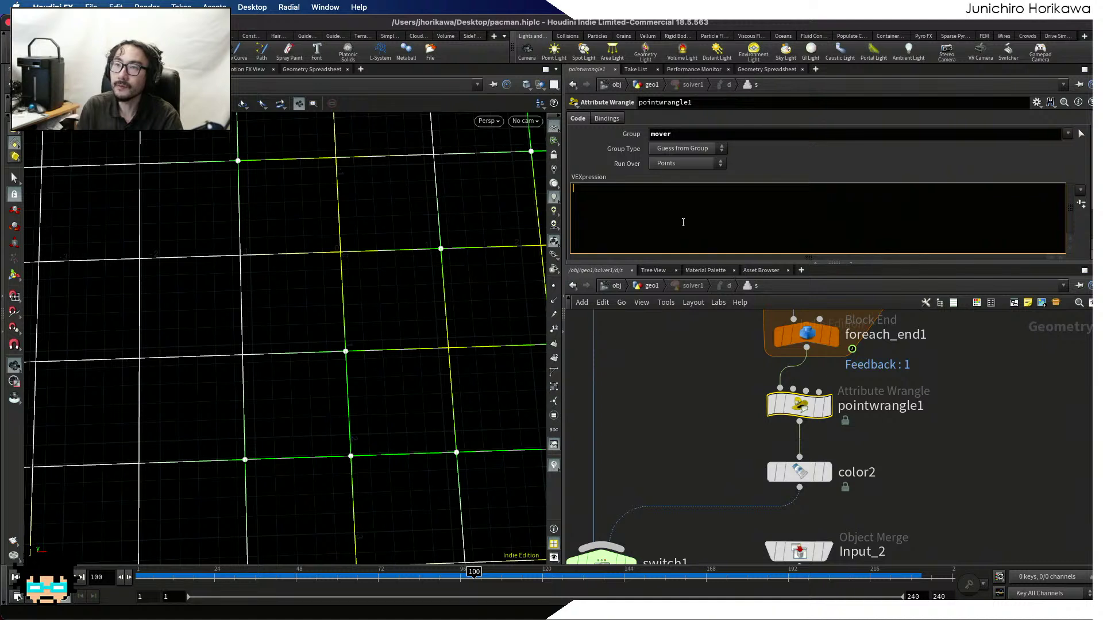
pyautogui.write('i@prev')
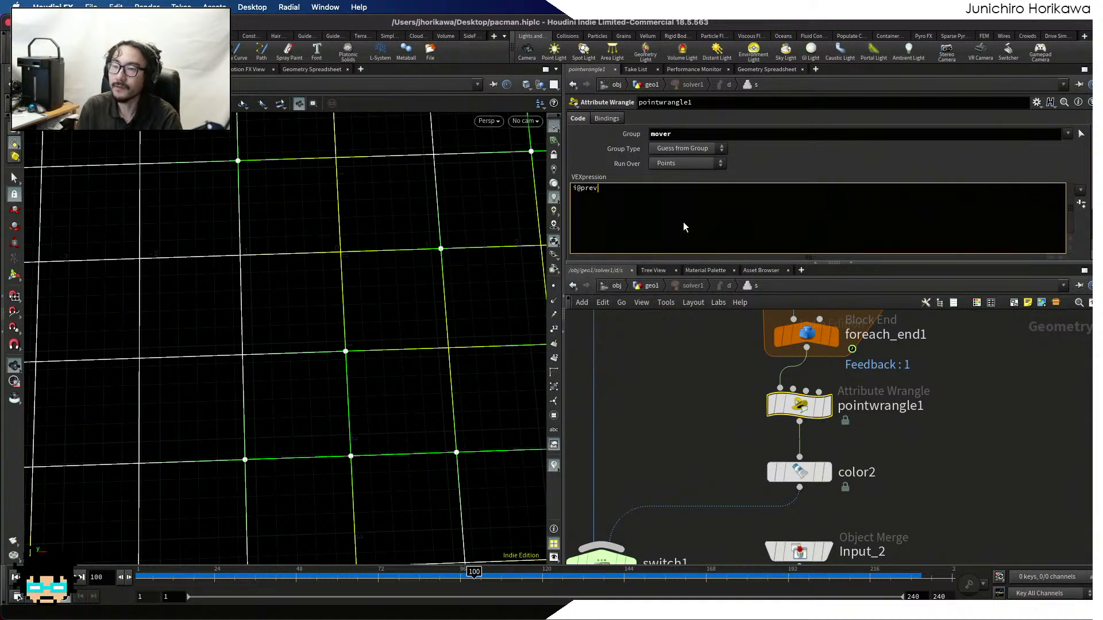
pyautogui.write(' = -1;')
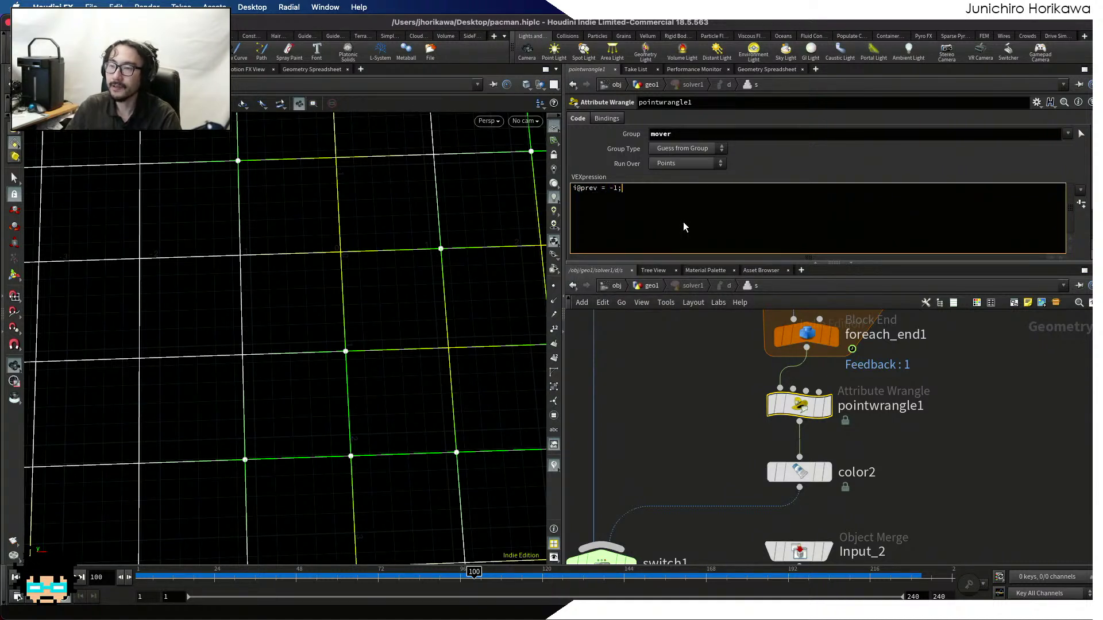
pyautogui.click(668, 379)
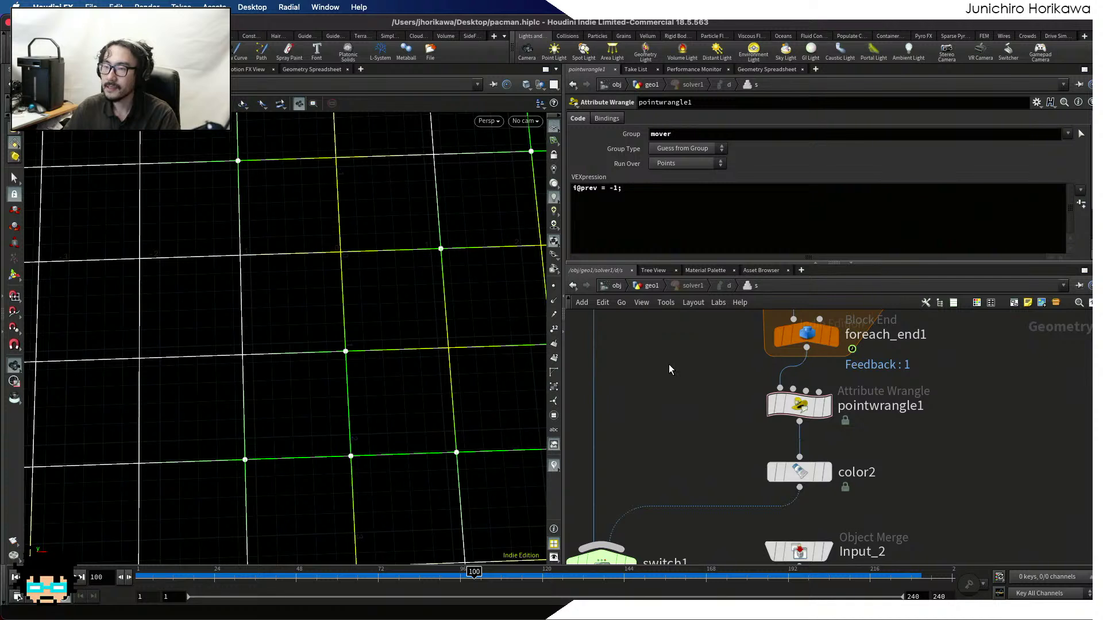
# Back in geo1, reset the solver1 simulation at frame 1 and run it again up to frame 100
pyautogui.click(651, 286)
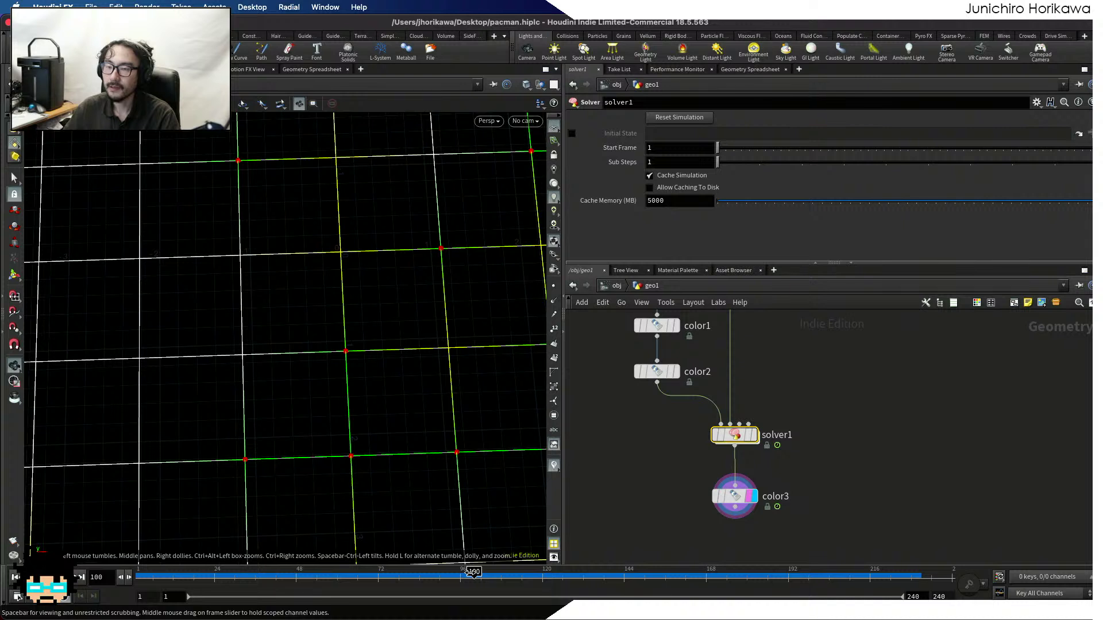
pyautogui.click(474, 572)
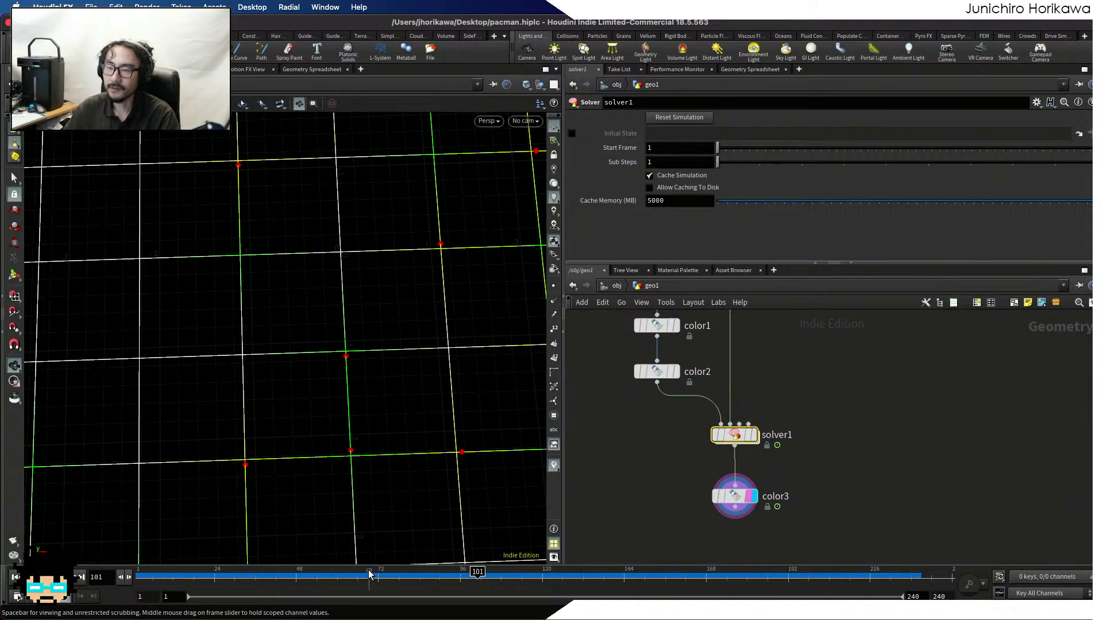
pyautogui.scroll(-1, 666, 477)
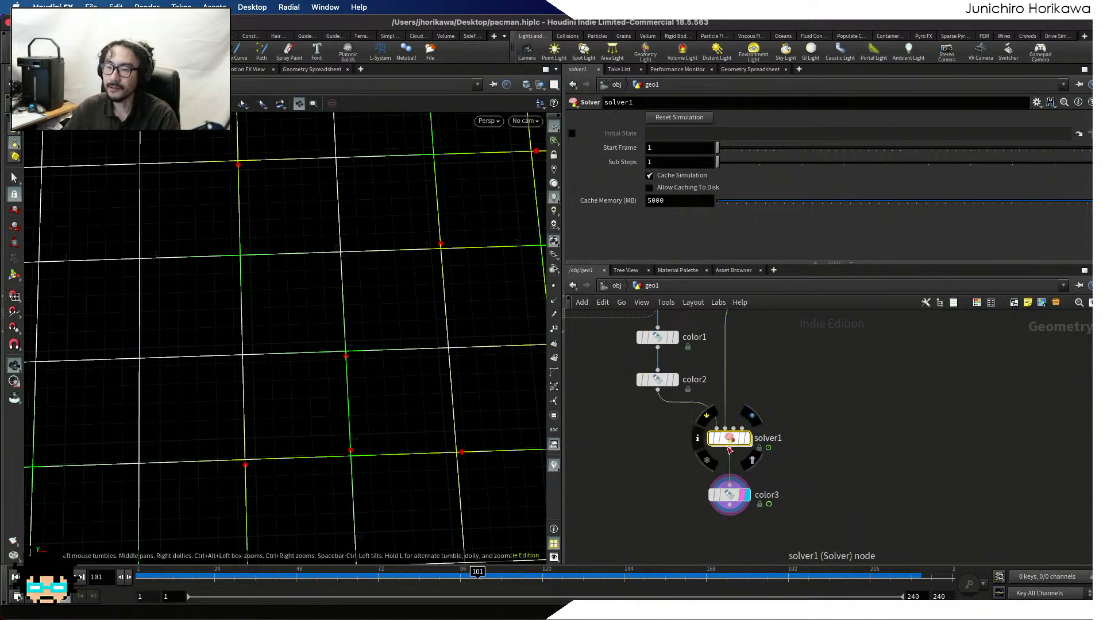
pyautogui.moveTo(476, 573); pyautogui.dragTo(138, 573)
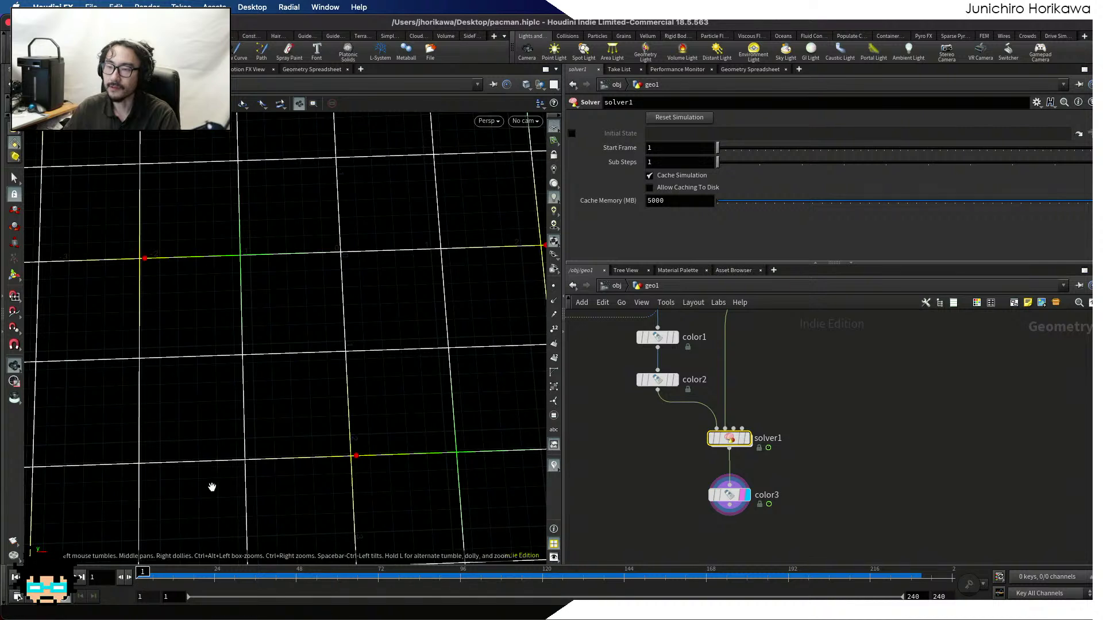
pyautogui.click(678, 117)
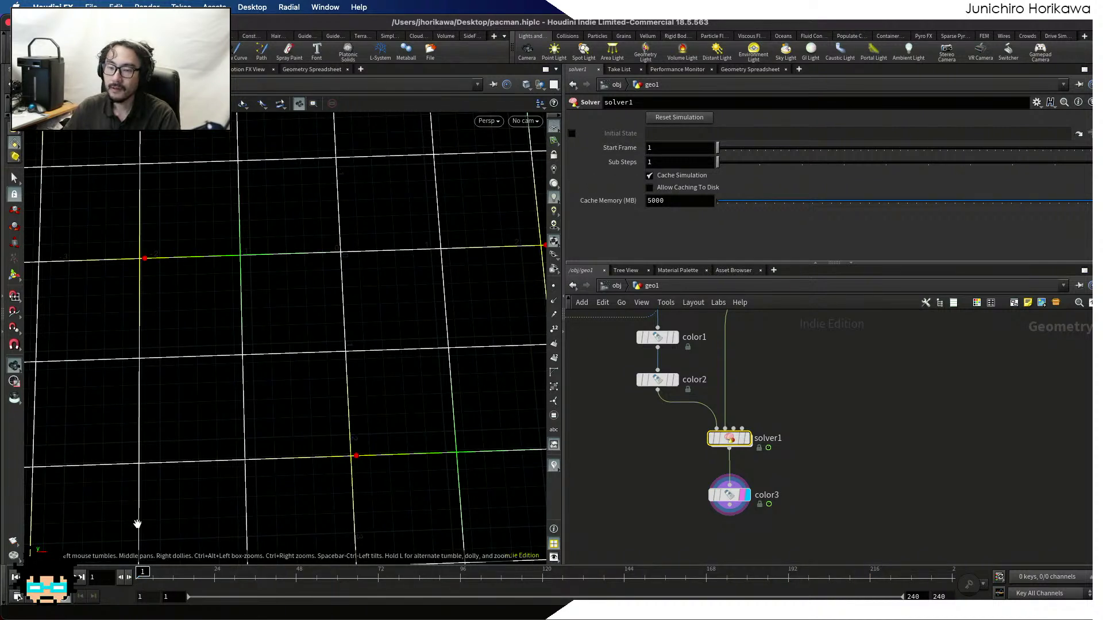
pyautogui.moveTo(150, 573)
pyautogui.mouseDown()
pyautogui.moveTo(528, 572)
pyautogui.moveTo(474, 575)
pyautogui.mouseUp()
# Inside solver1, review the next_agent wrangle's code in the expanded editor, especially how prev is removed from the candidates
pyautogui.doubleClick(729, 438)
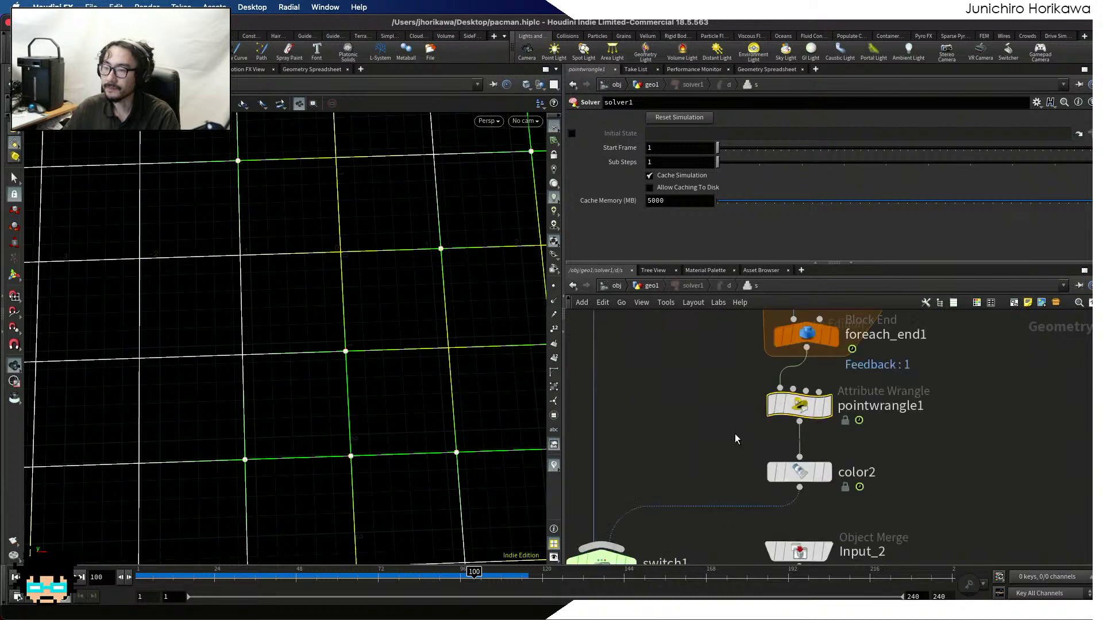
pyautogui.scroll(-3, 735, 435)
pyautogui.scroll(3, 715, 448)
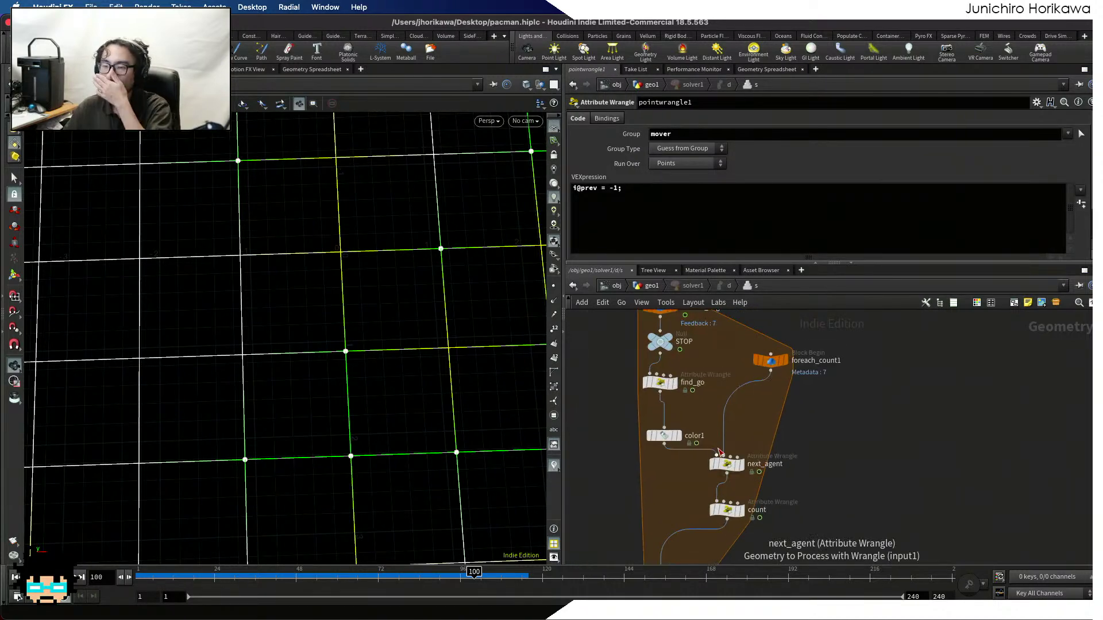
pyautogui.scroll(4, 703, 401)
pyautogui.moveTo(794, 441); pyautogui.dragTo(763, 369, button='middle')
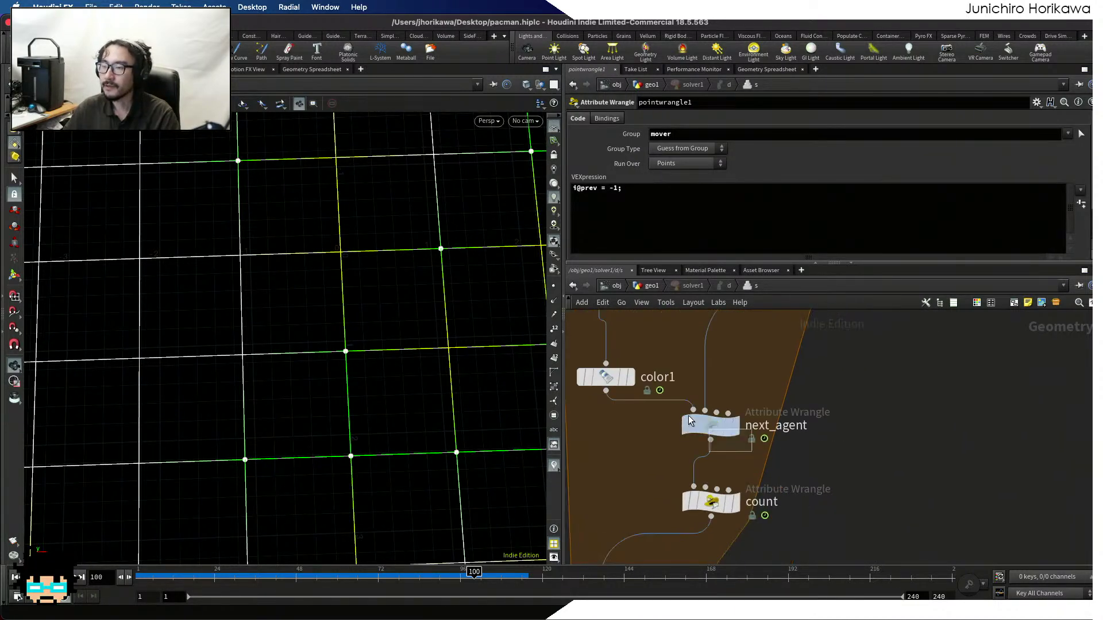
pyautogui.click(711, 434)
pyautogui.moveTo(719, 262); pyautogui.dragTo(719, 317)
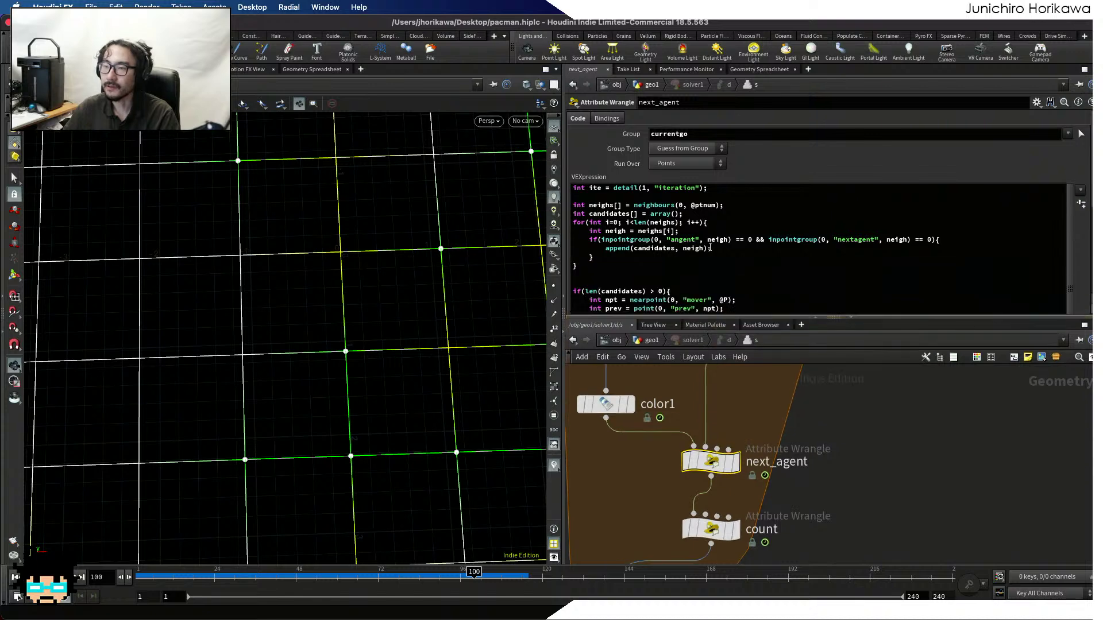
pyautogui.hotkey('alt', 'e')
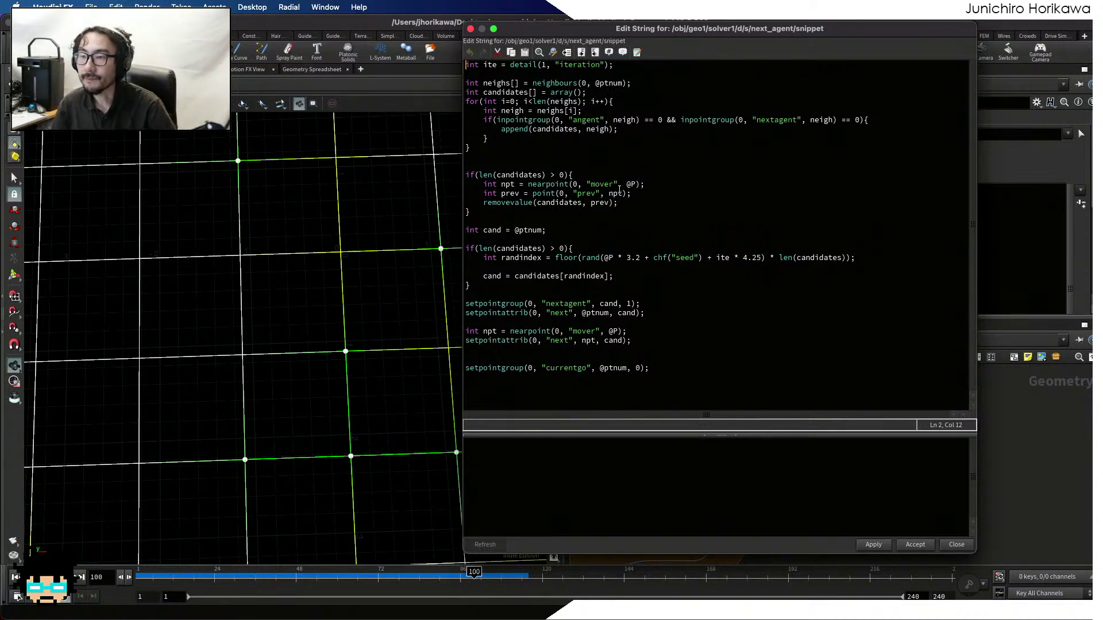
pyautogui.moveTo(640, 187); pyautogui.dragTo(500, 191)
pyautogui.click(500, 190)
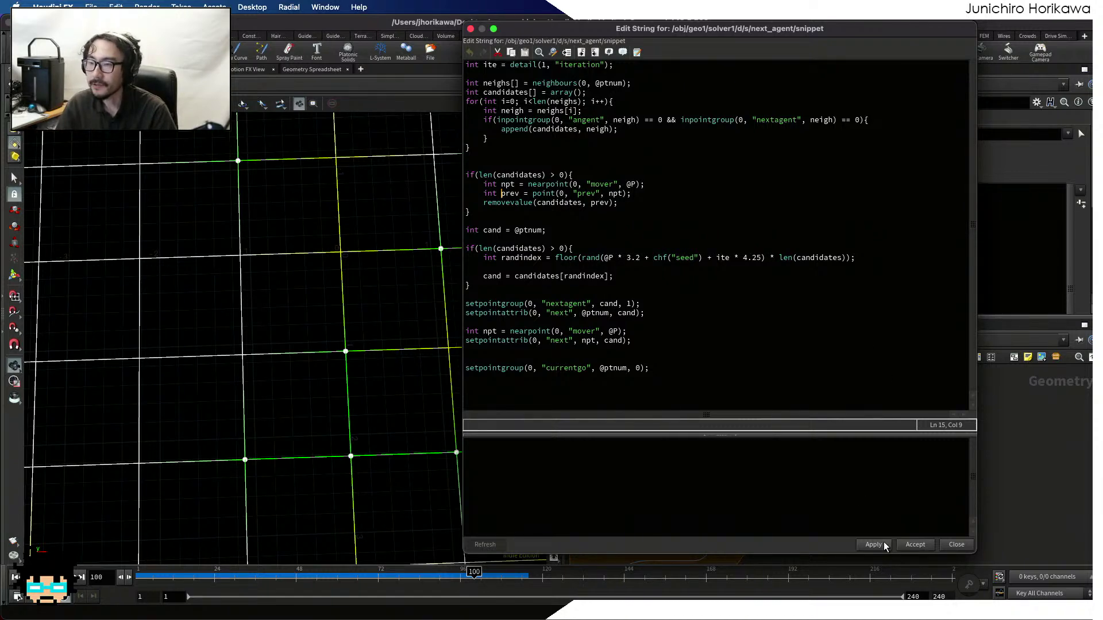
pyautogui.click(909, 544)
# Inspect the prev wrangle's code and compare the mover positions at frames 100 and 101
pyautogui.scroll(-5, 888, 518)
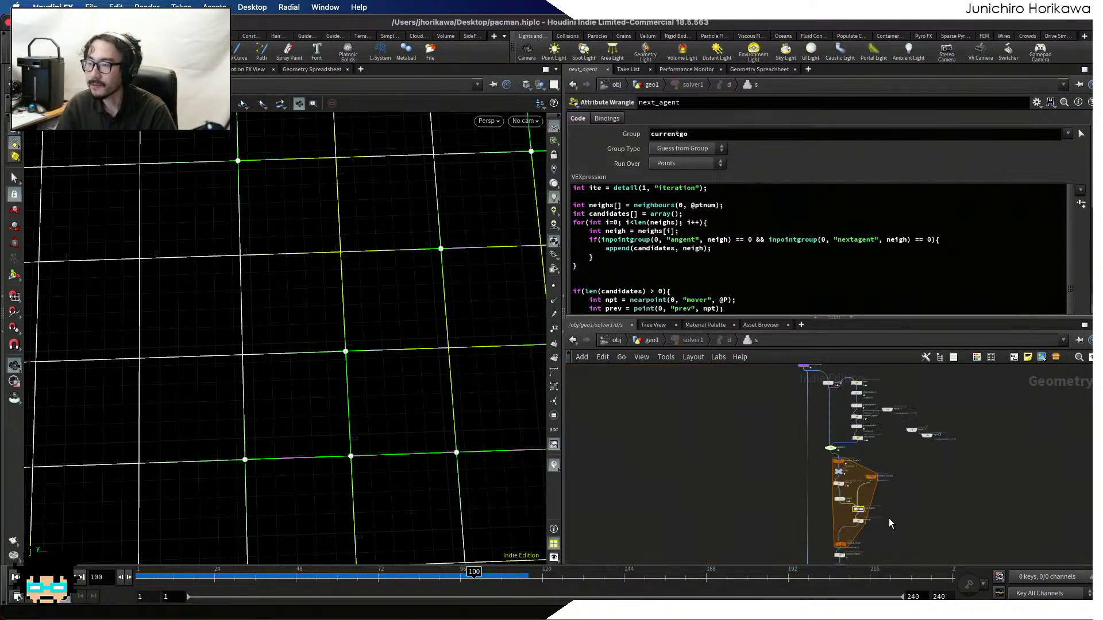
pyautogui.scroll(10, 919, 516)
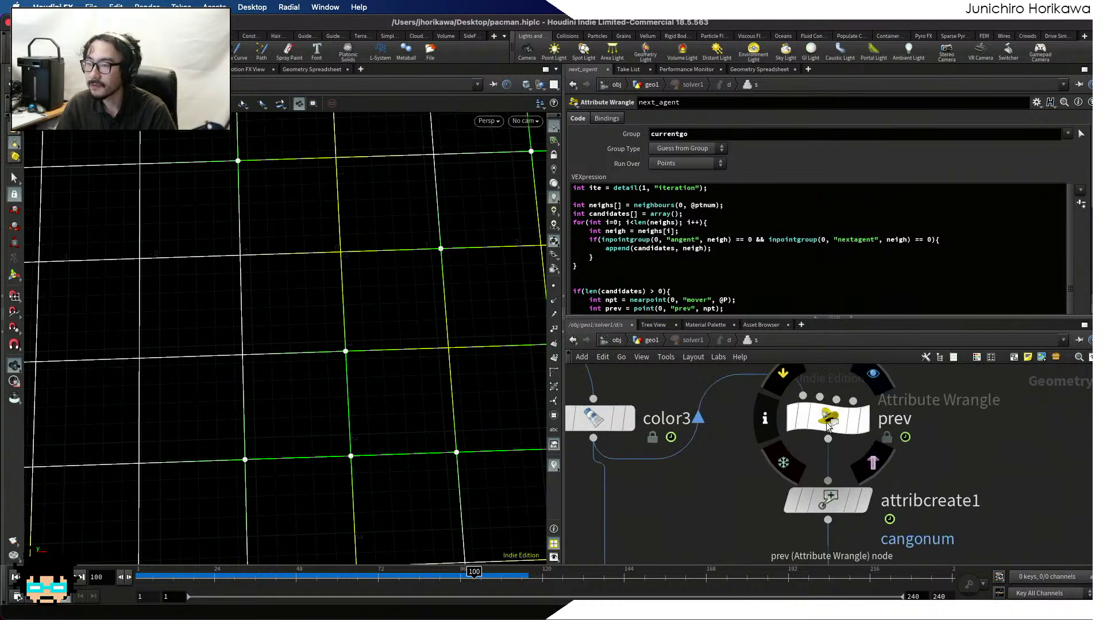
pyautogui.click(825, 423)
pyautogui.scroll(-5, 746, 420)
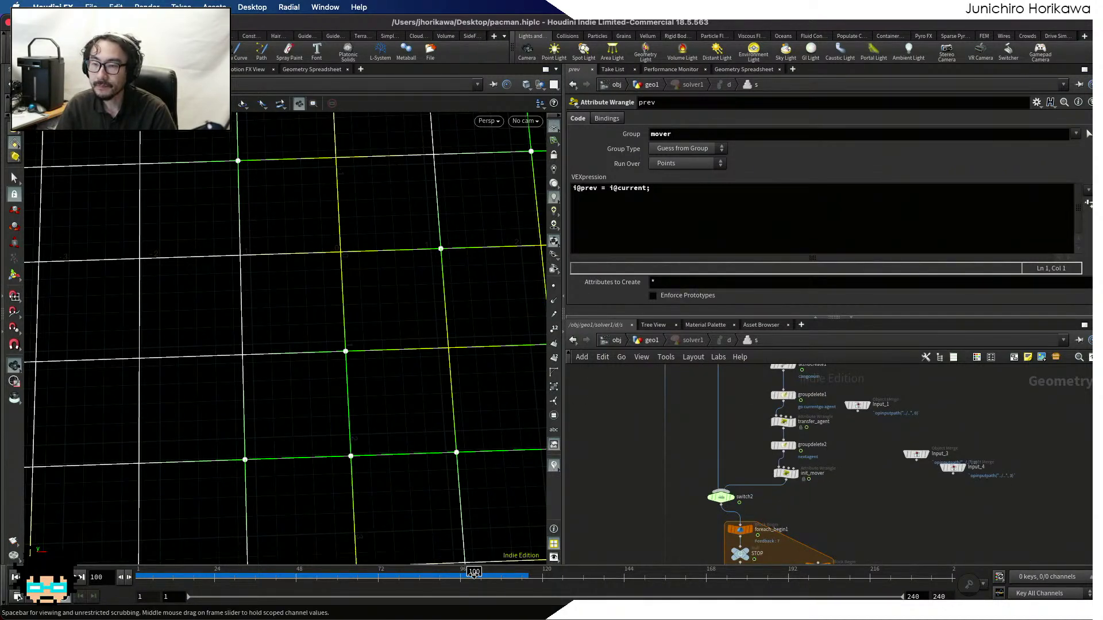
pyautogui.moveTo(474, 575); pyautogui.dragTo(474, 576)
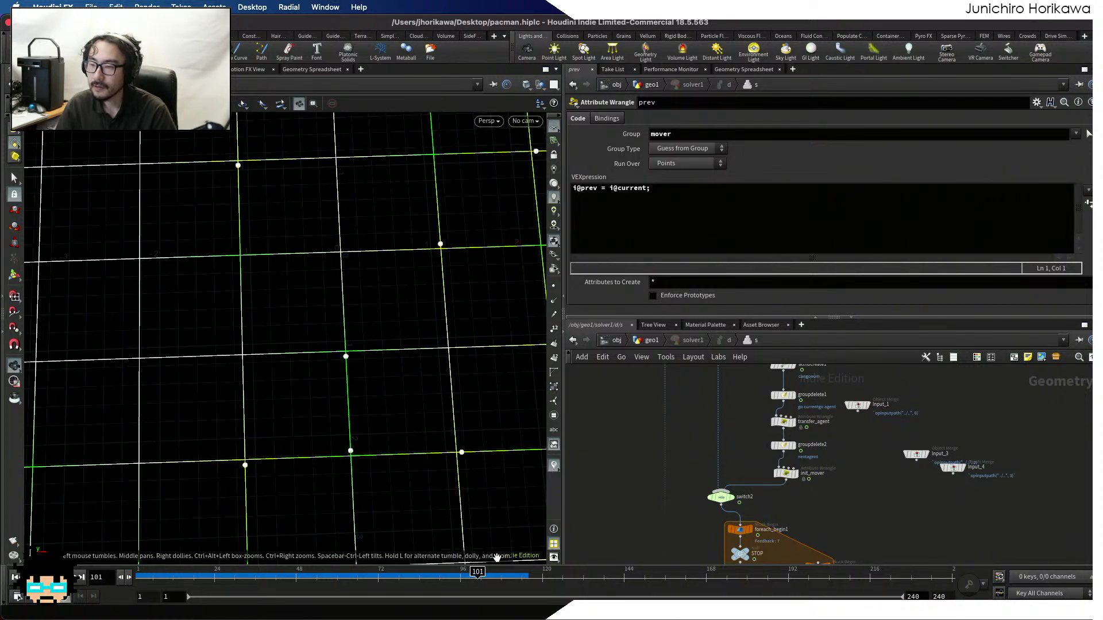
pyautogui.click(478, 572)
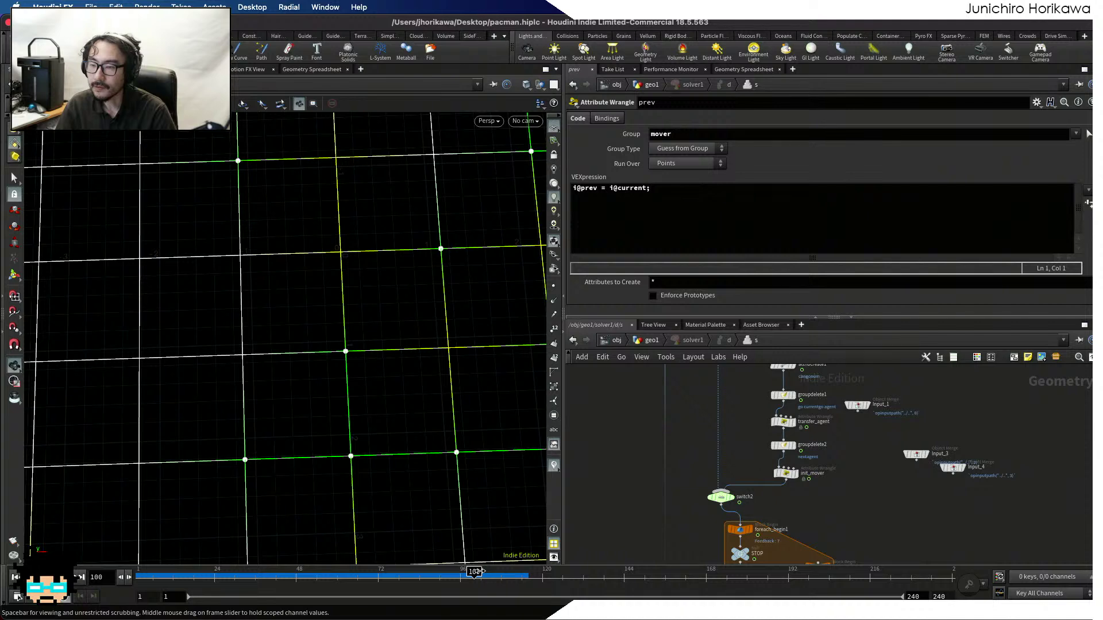
# Display the prev wrangle's output, show its point attributes in the Geometry Spreadsheet, and turn on point numbers in the viewport
pyautogui.scroll(5, 679, 468)
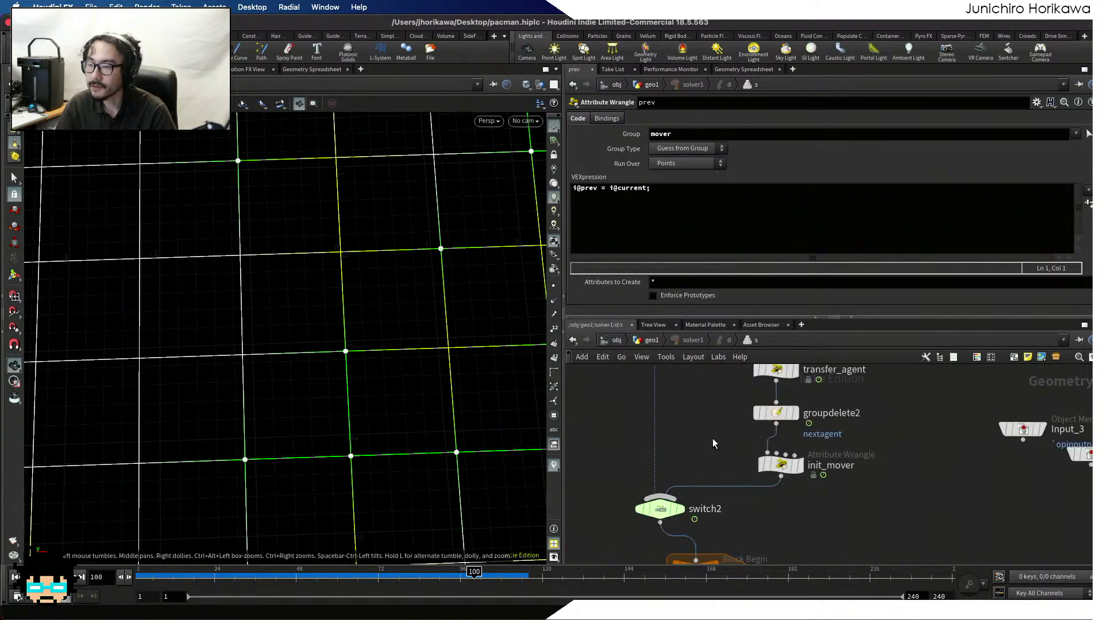
pyautogui.scroll(-3, 714, 460)
pyautogui.scroll(3, 704, 501)
pyautogui.moveTo(693, 514)
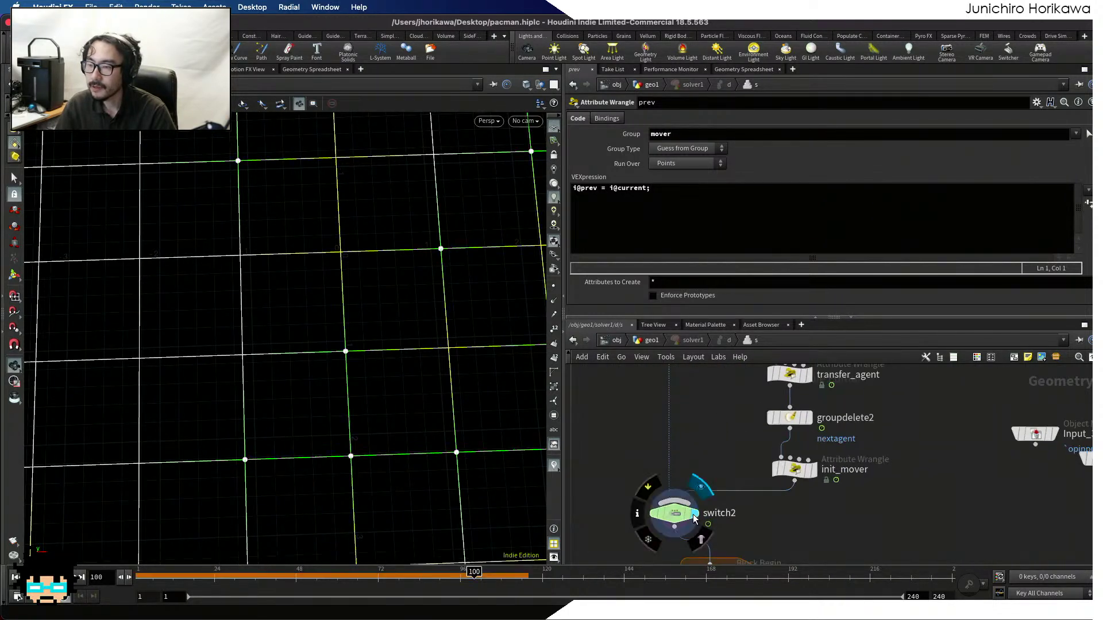
pyautogui.moveTo(711, 377); pyautogui.dragTo(693, 526, button='middle')
pyautogui.scroll(2, 771, 451)
pyautogui.moveTo(808, 379); pyautogui.dragTo(795, 459, button='middle')
pyautogui.scroll(1, 795, 460)
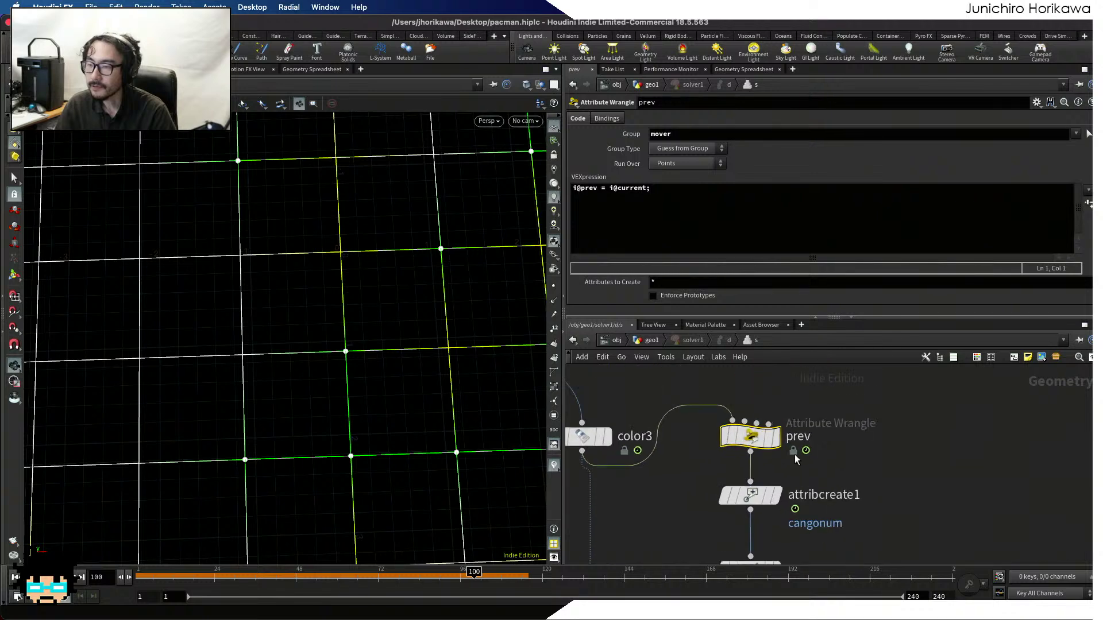
pyautogui.scroll(1, 795, 457)
pyautogui.moveTo(749, 432)
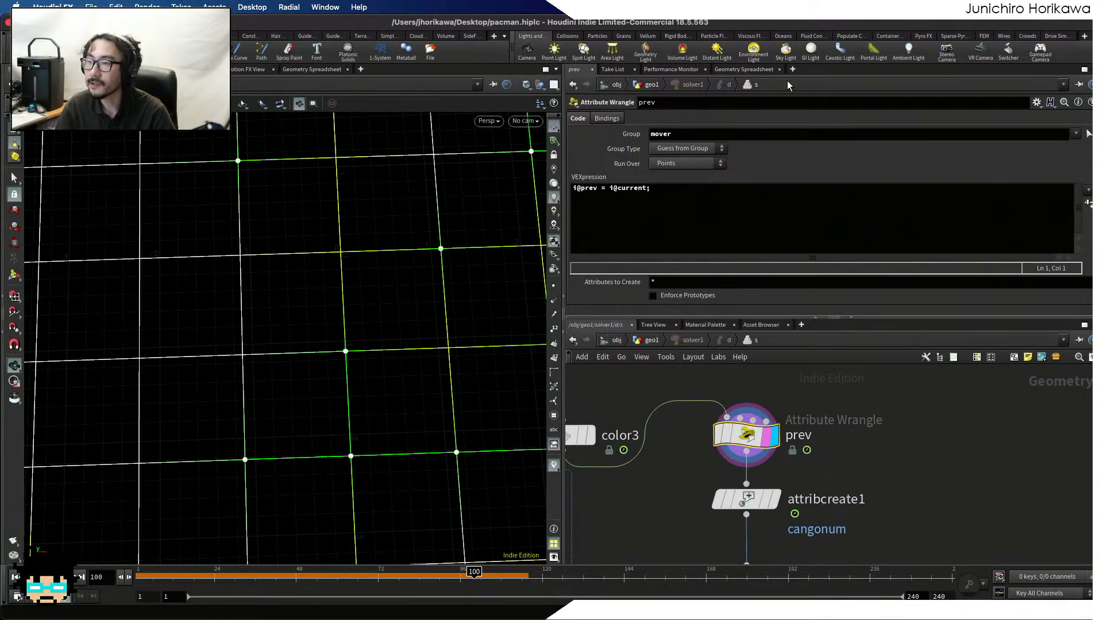
pyautogui.click(759, 70)
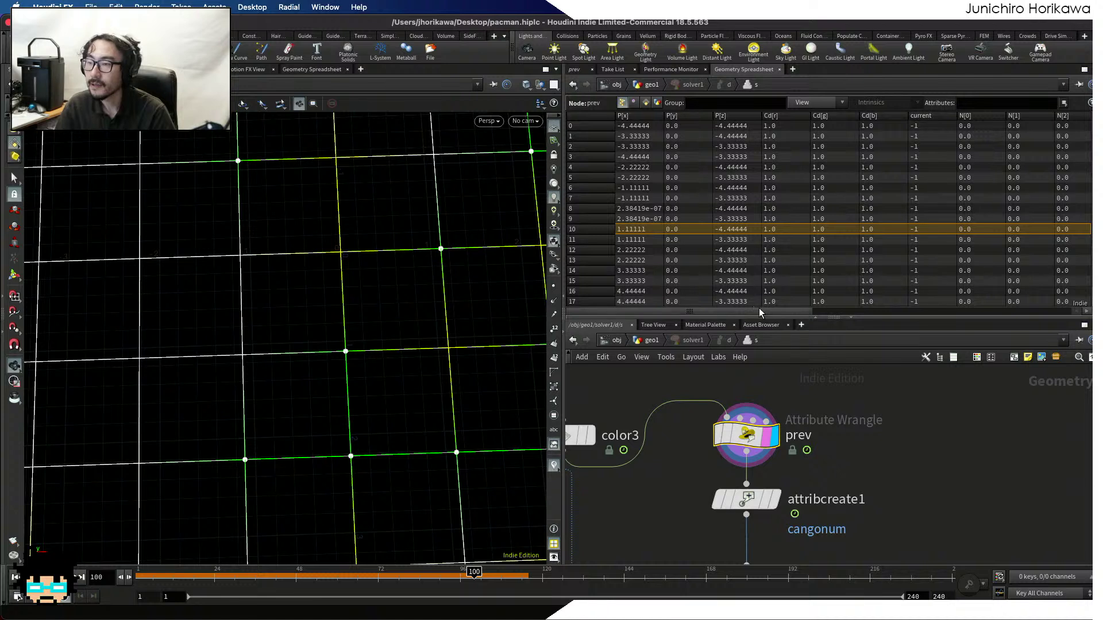
pyautogui.click(553, 329)
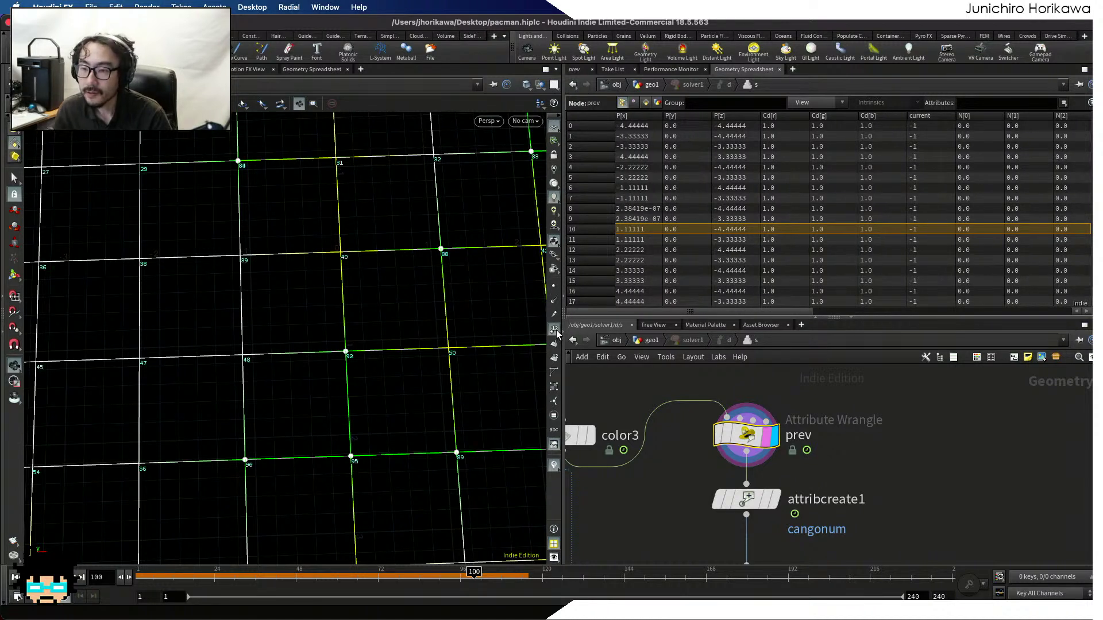
# At frame 97, examine the current, next and prev attribute values of point 95 in the prev wrangle's spreadsheet
pyautogui.click(463, 574)
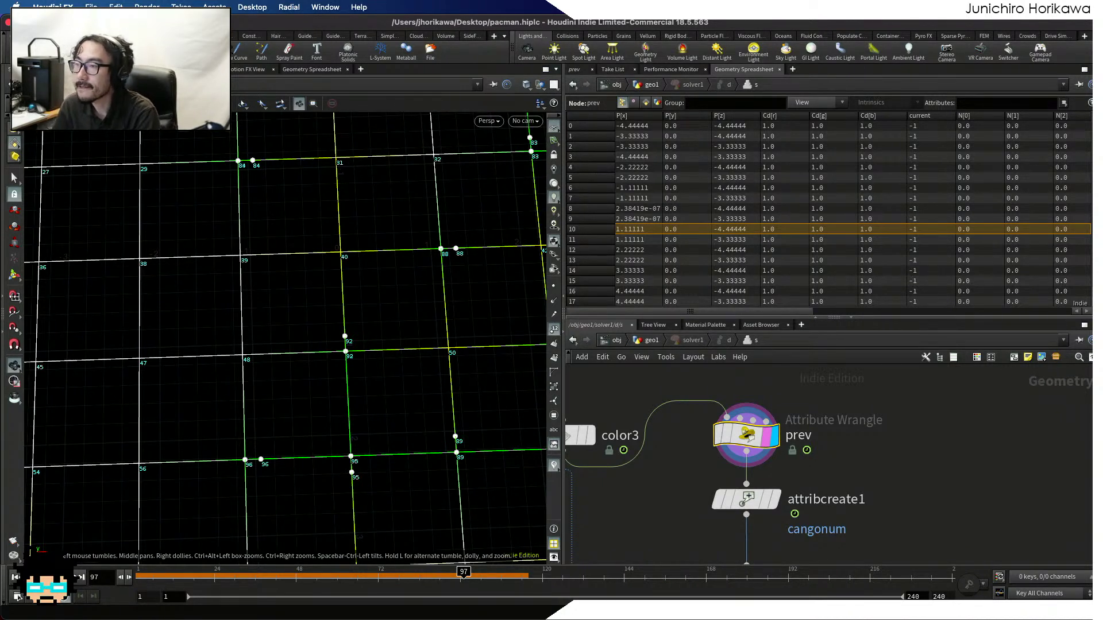
pyautogui.scroll(-15, 829, 213)
pyautogui.click(586, 291)
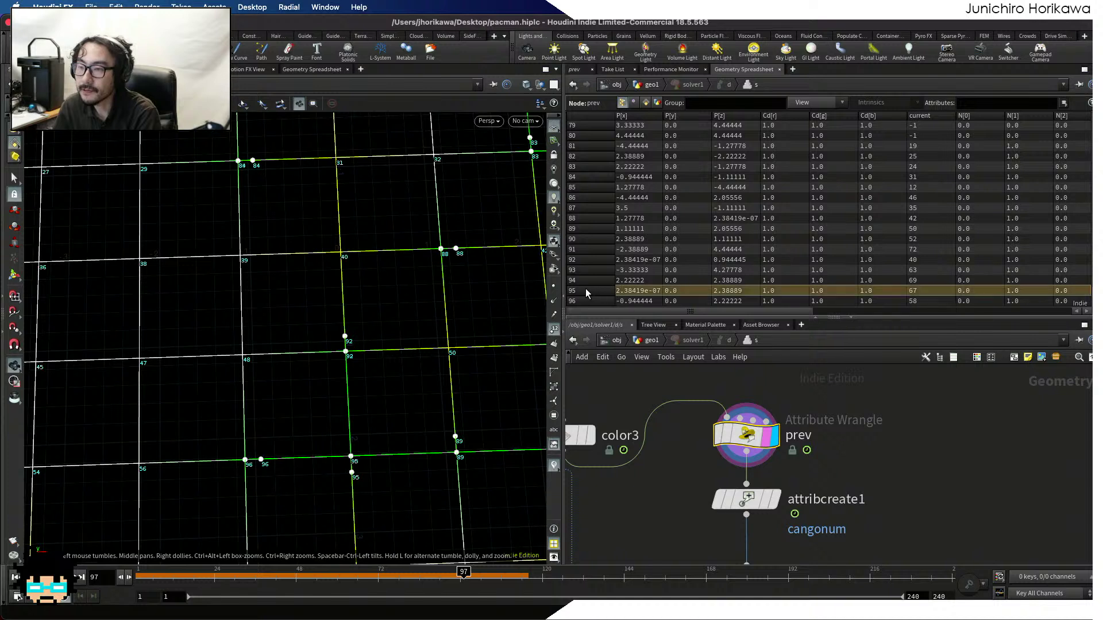
pyautogui.moveTo(707, 313); pyautogui.dragTo(794, 315)
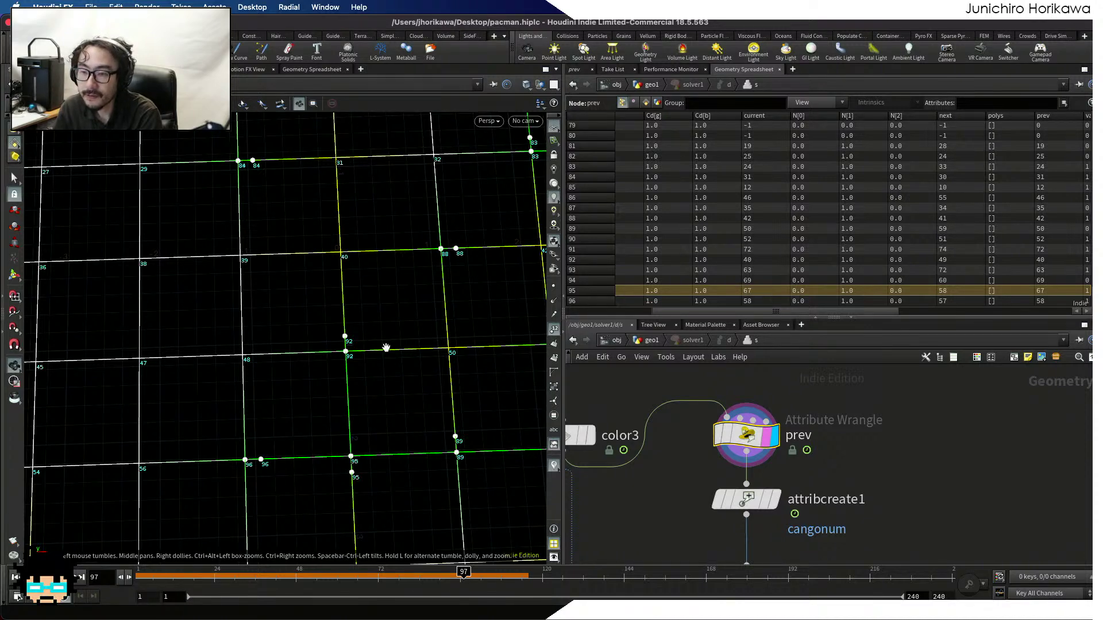
# Compare point 95's position on the grid with its prev, current and next values across frames 93 to 97
pyautogui.moveTo(386, 348); pyautogui.dragTo(363, 522)
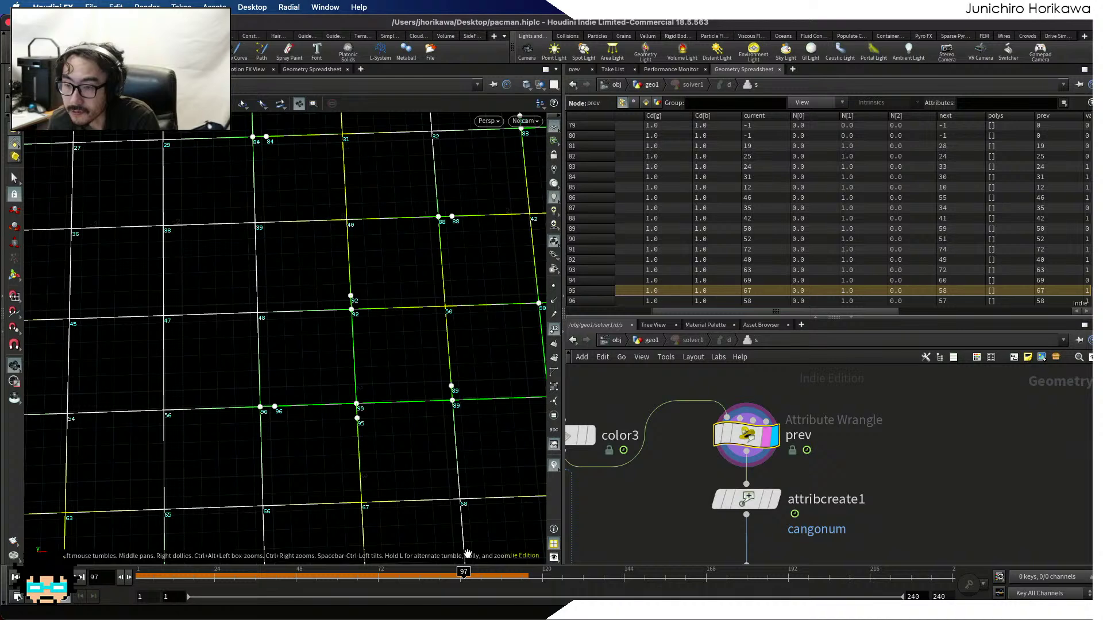
pyautogui.click(467, 572)
pyautogui.moveTo(460, 572); pyautogui.dragTo(456, 572)
pyautogui.scroll(2, 353, 405)
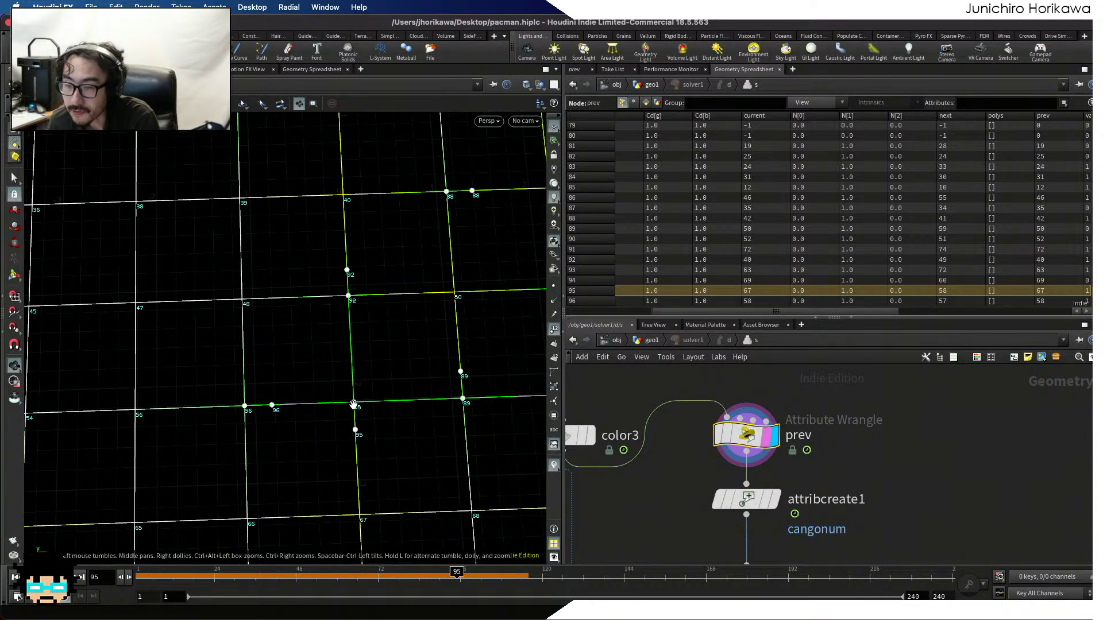
pyautogui.scroll(2, 353, 405)
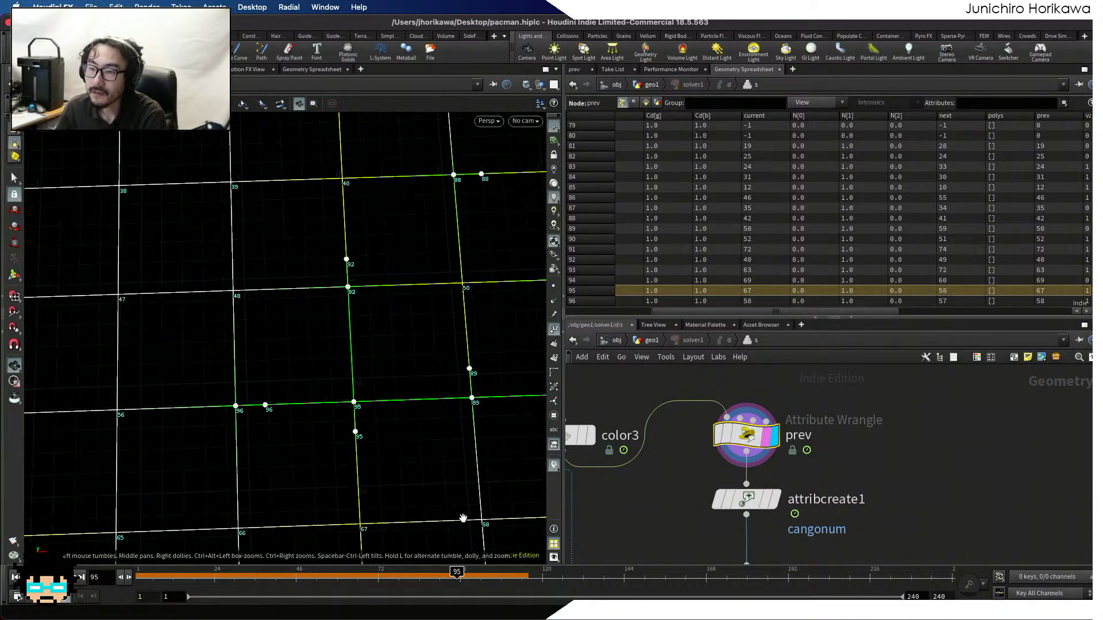
pyautogui.click(464, 573)
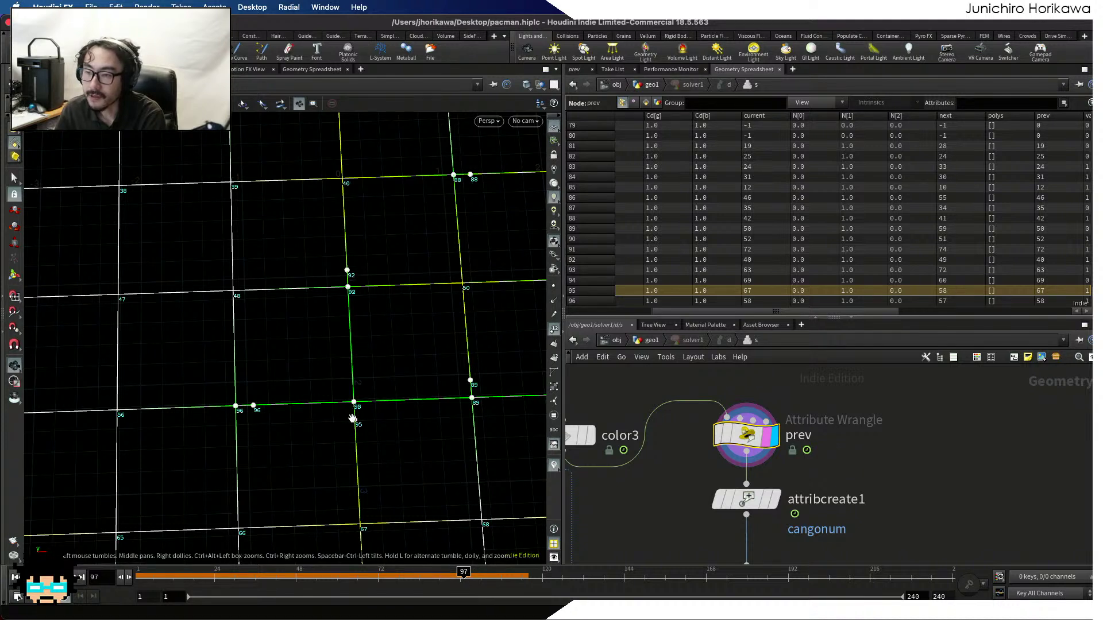
pyautogui.moveTo(463, 573); pyautogui.dragTo(464, 573)
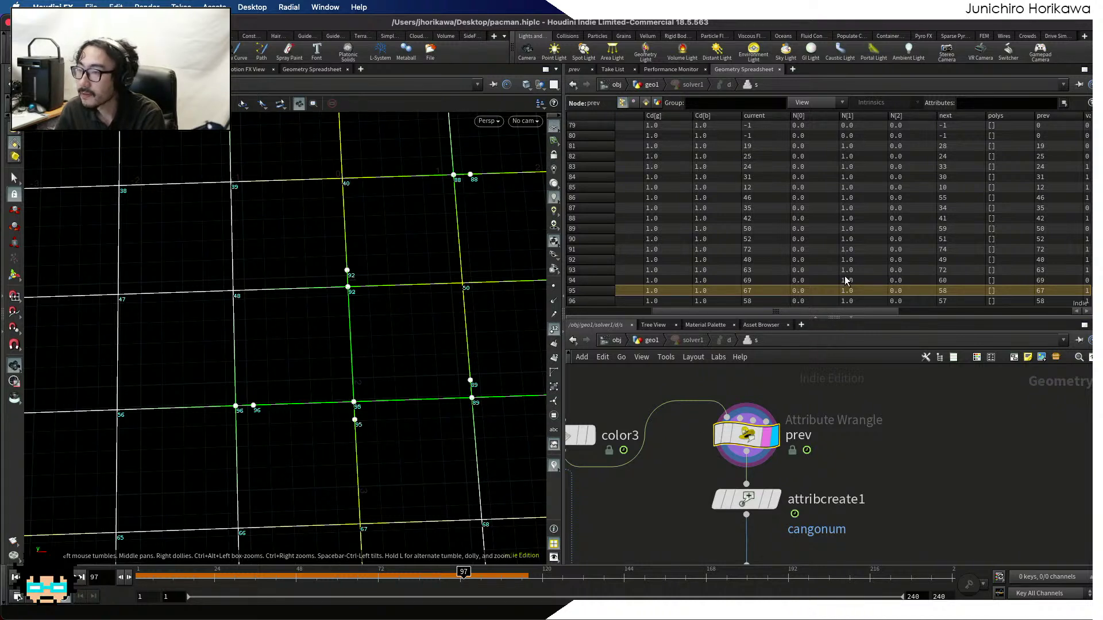
pyautogui.moveTo(857, 312); pyautogui.dragTo(897, 313)
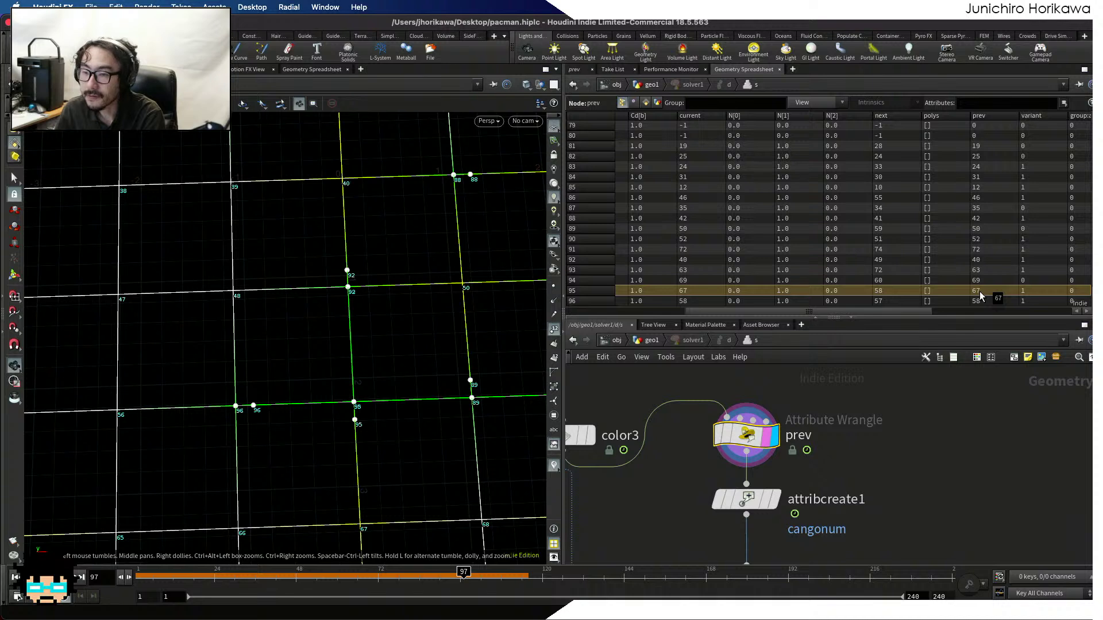
pyautogui.moveTo(462, 573)
pyautogui.mouseDown()
pyautogui.moveTo(508, 573)
pyautogui.moveTo(450, 575)
pyautogui.mouseUp()
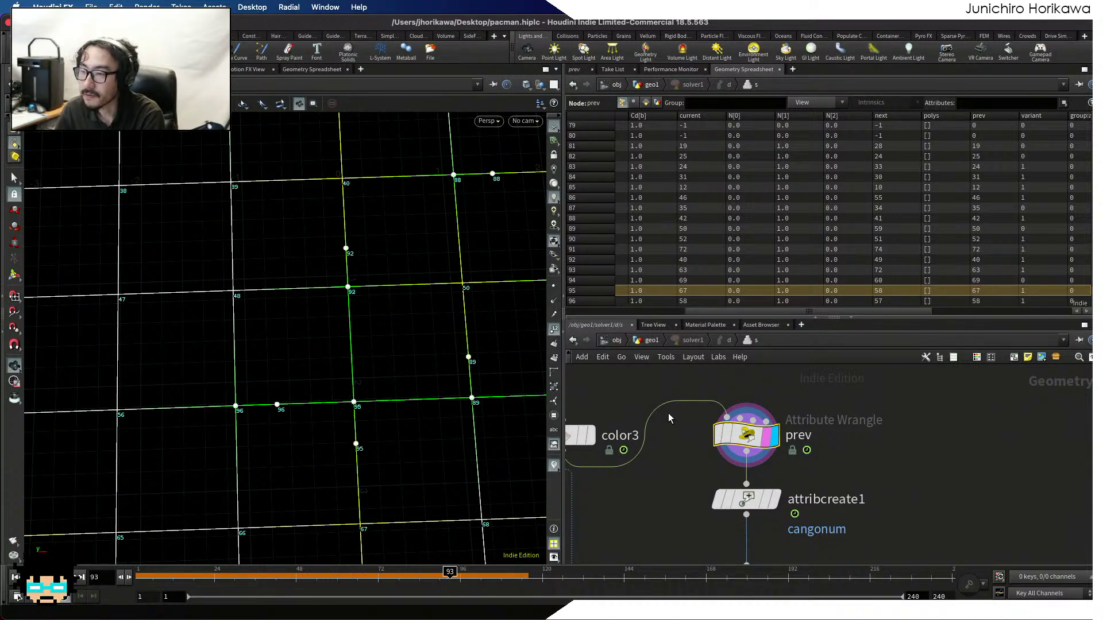
# Display the output of the moving wrangle at the end of the solver1 network
pyautogui.scroll(-3, 693, 382)
pyautogui.scroll(-3, 694, 382)
pyautogui.scroll(4, 682, 492)
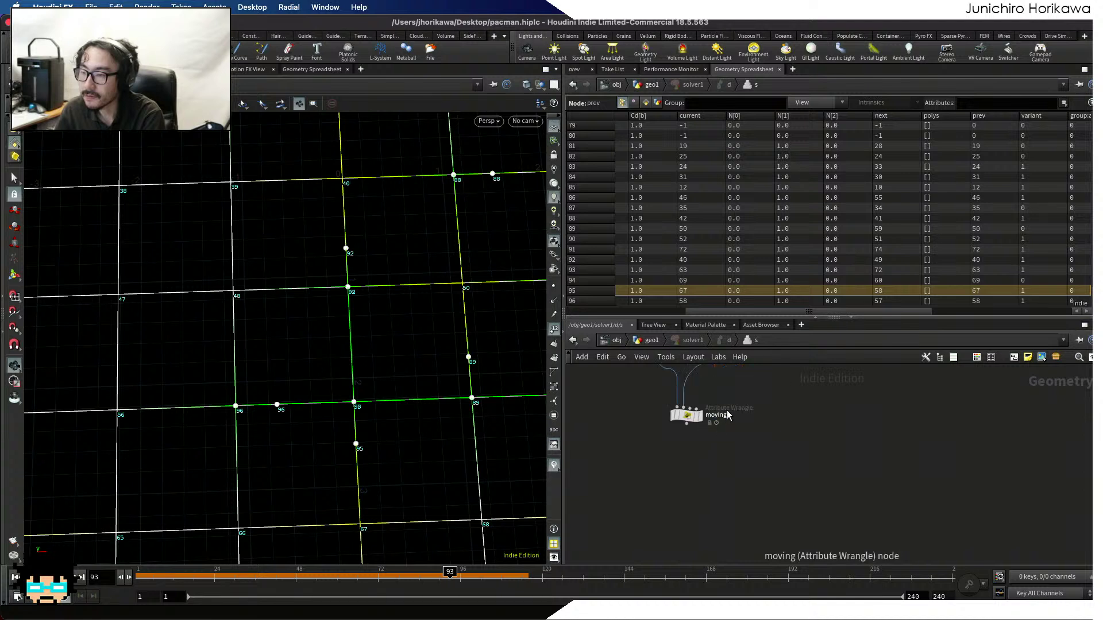
pyautogui.click(698, 414)
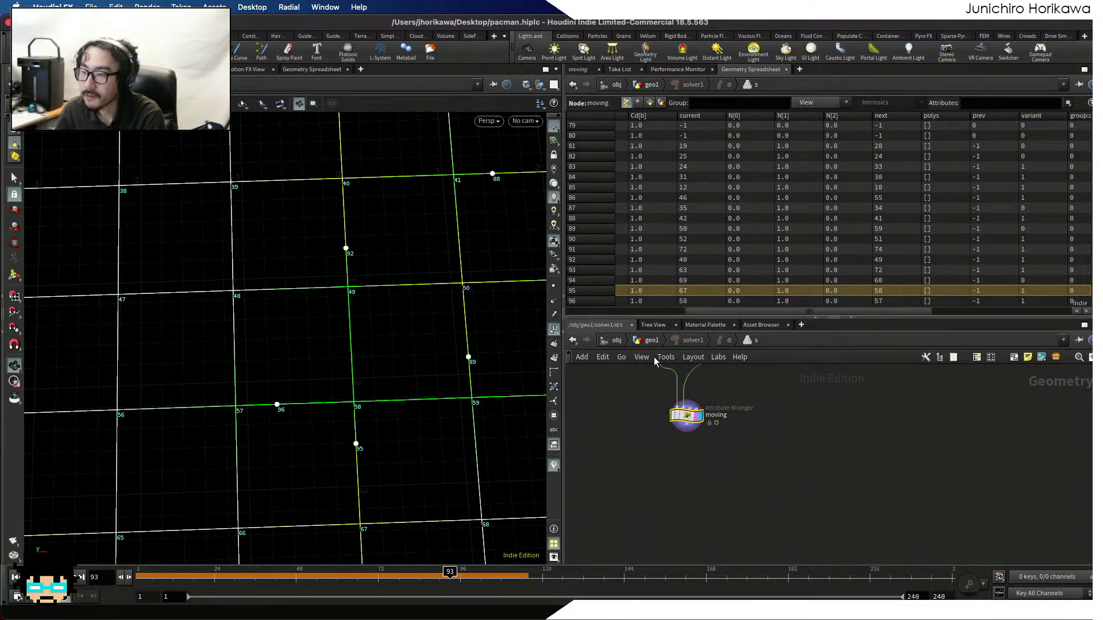
# Back in geo1, reset the simulation to the first frame and run it again up to frame 106
pyautogui.click(647, 345)
pyautogui.click(650, 343)
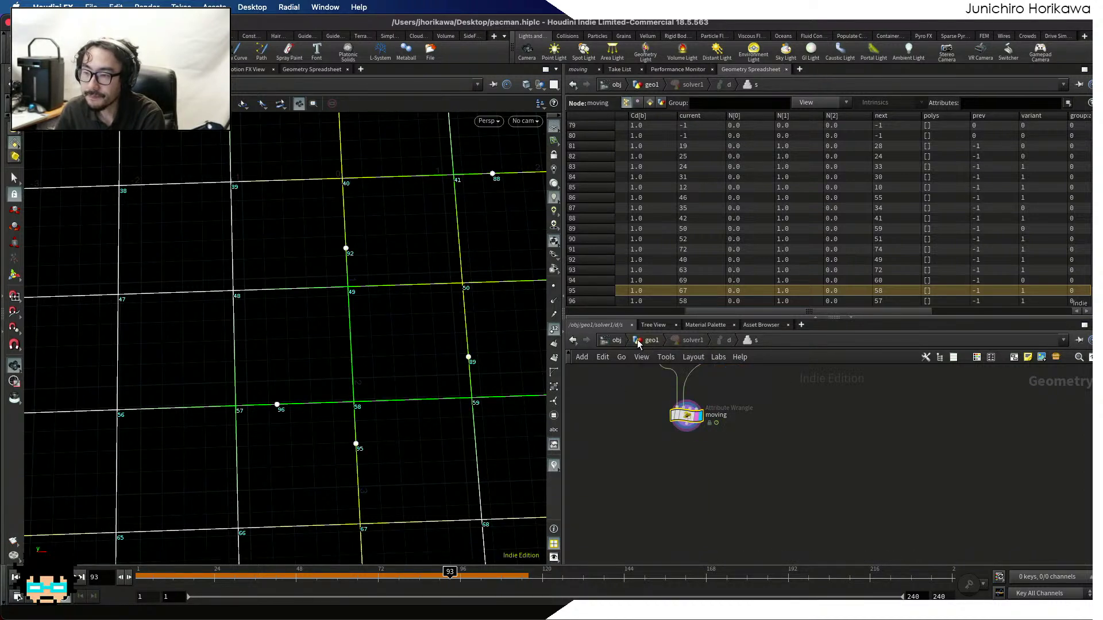
pyautogui.click(16, 577)
pyautogui.click(490, 573)
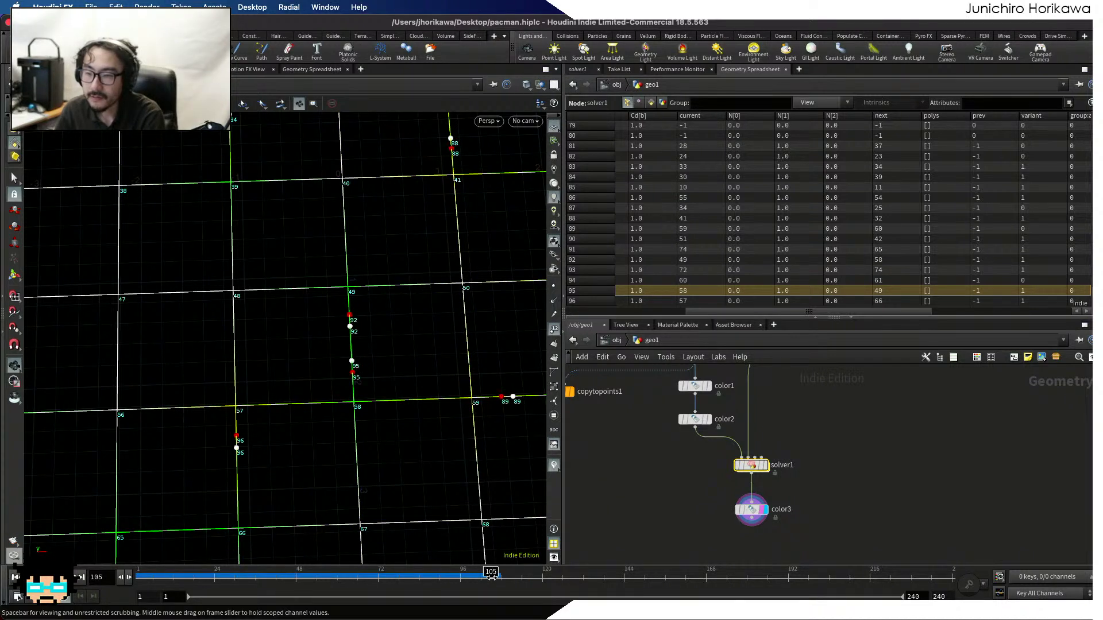
pyautogui.moveTo(490, 575); pyautogui.dragTo(494, 574)
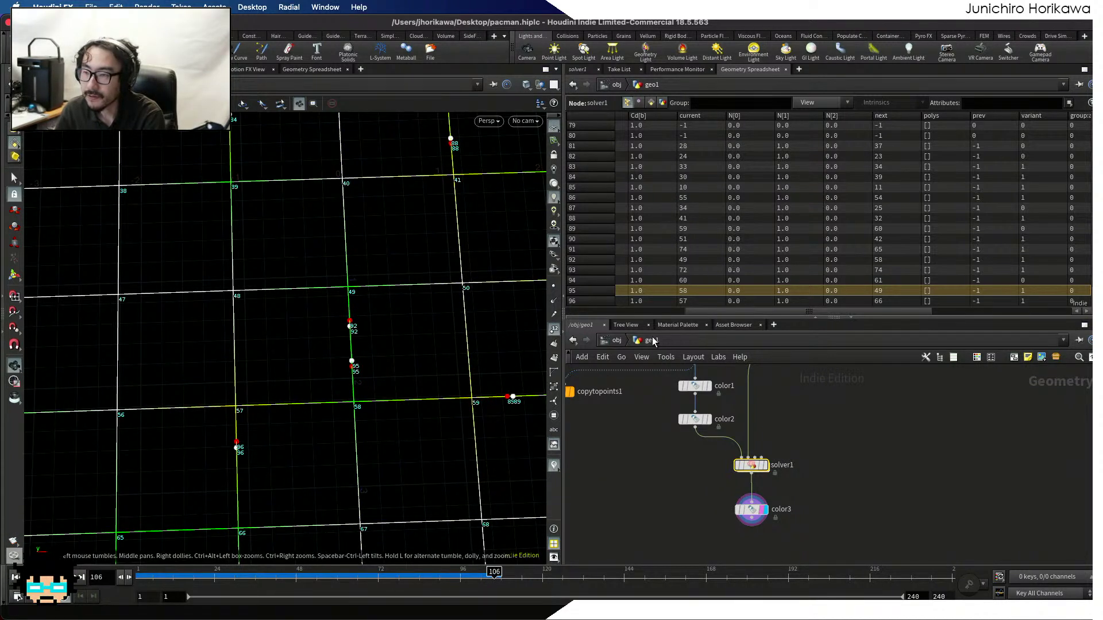
# Return to the network inside solver1 through geo1 and go to frame 103
pyautogui.click(615, 341)
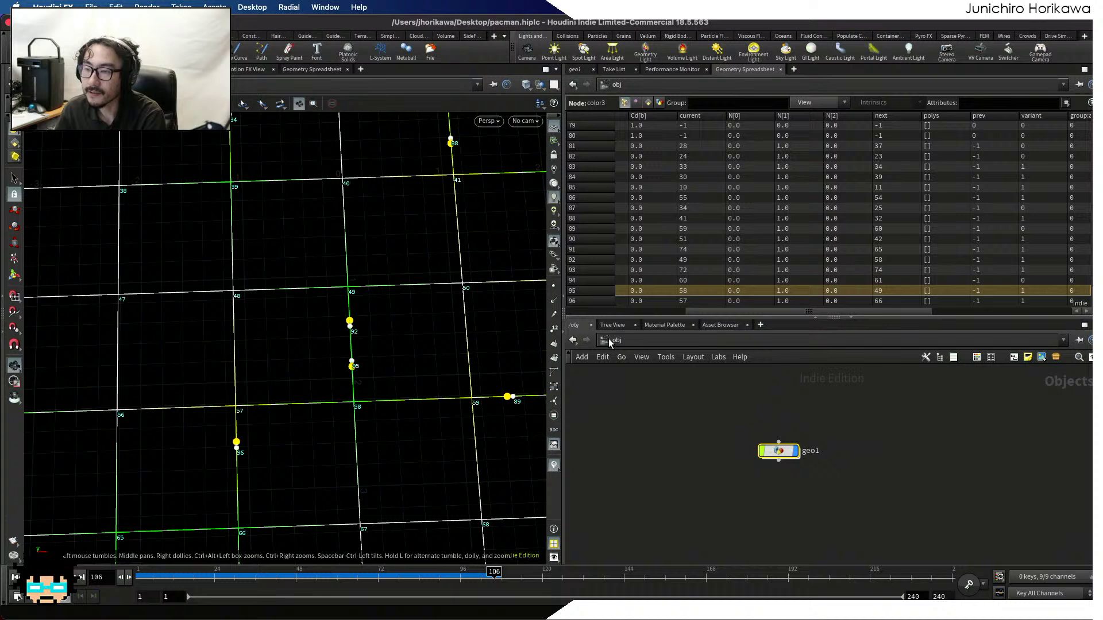
pyautogui.doubleClick(777, 450)
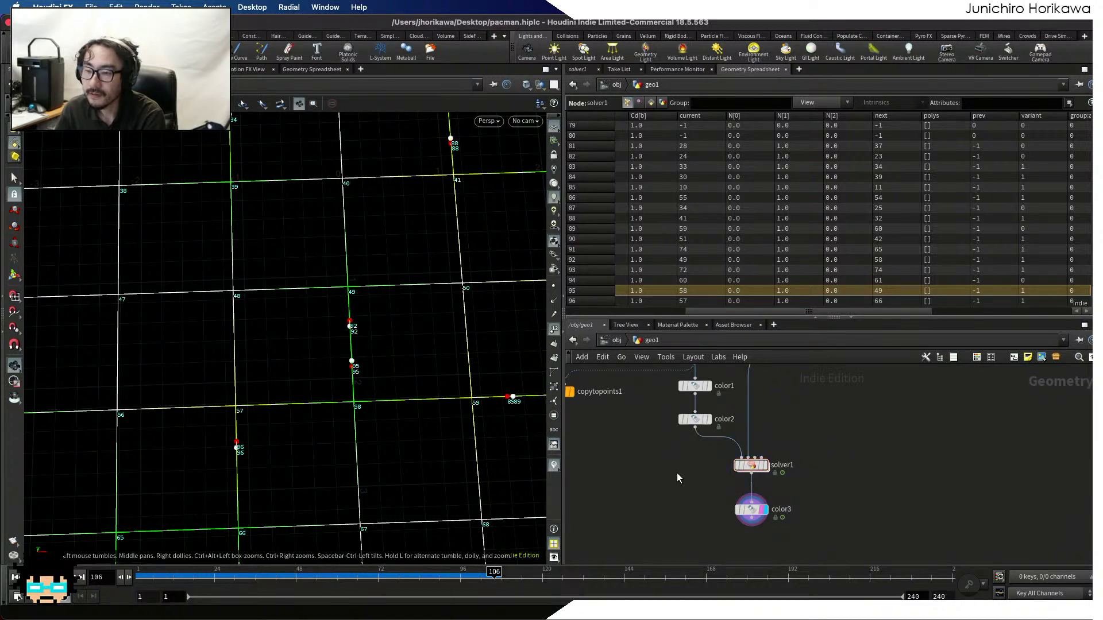
pyautogui.doubleClick(756, 466)
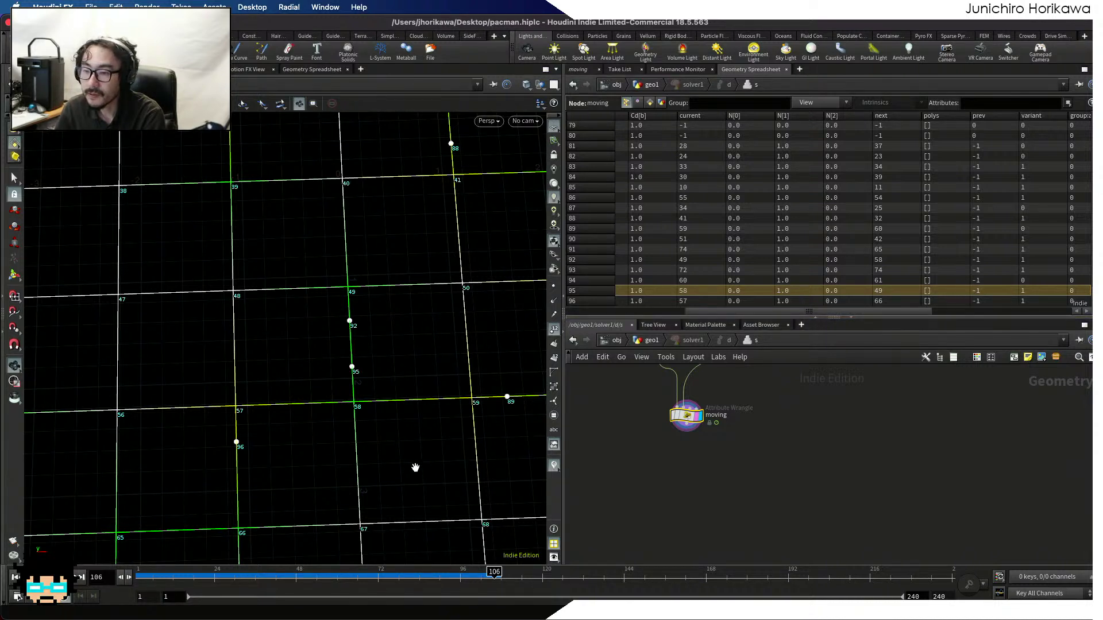
pyautogui.click(487, 574)
pyautogui.moveTo(487, 574)
pyautogui.mouseDown()
pyautogui.moveTo(466, 575)
pyautogui.moveTo(484, 575)
pyautogui.mouseUp()
# Inspect the prev wrangle's point attributes at frame 103 and check the mover positions back at frame 101
pyautogui.scroll(10, 711, 525)
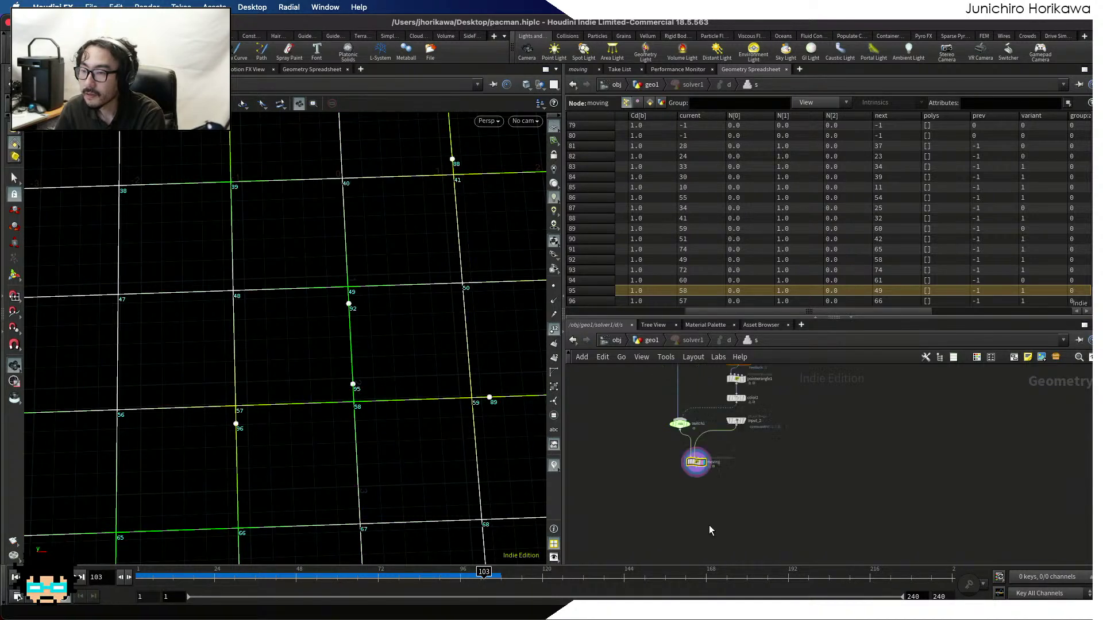
pyautogui.scroll(7, 766, 495)
pyautogui.scroll(-7, 795, 476)
pyautogui.scroll(7, 790, 399)
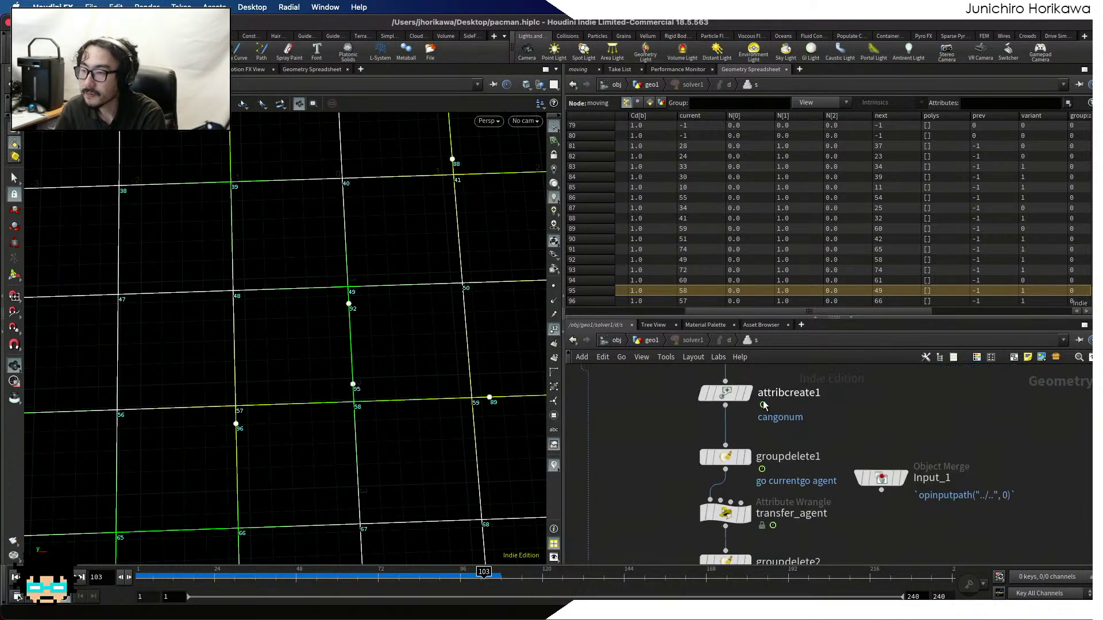
pyautogui.scroll(-7, 791, 395)
pyautogui.scroll(8, 776, 388)
pyautogui.click(750, 431)
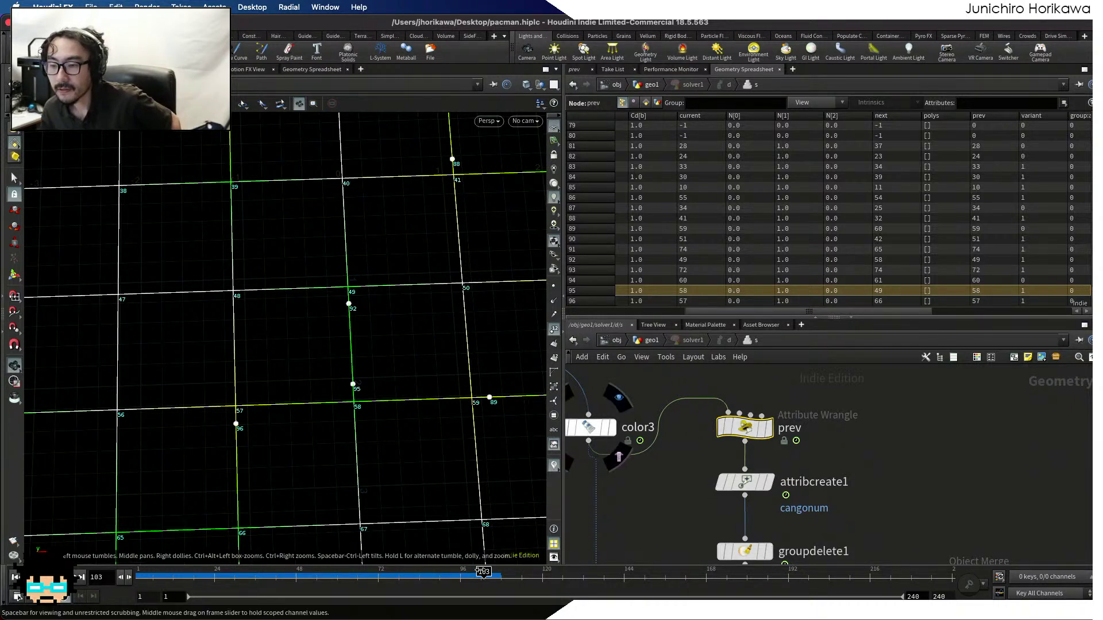
pyautogui.moveTo(484, 574); pyautogui.dragTo(477, 573)
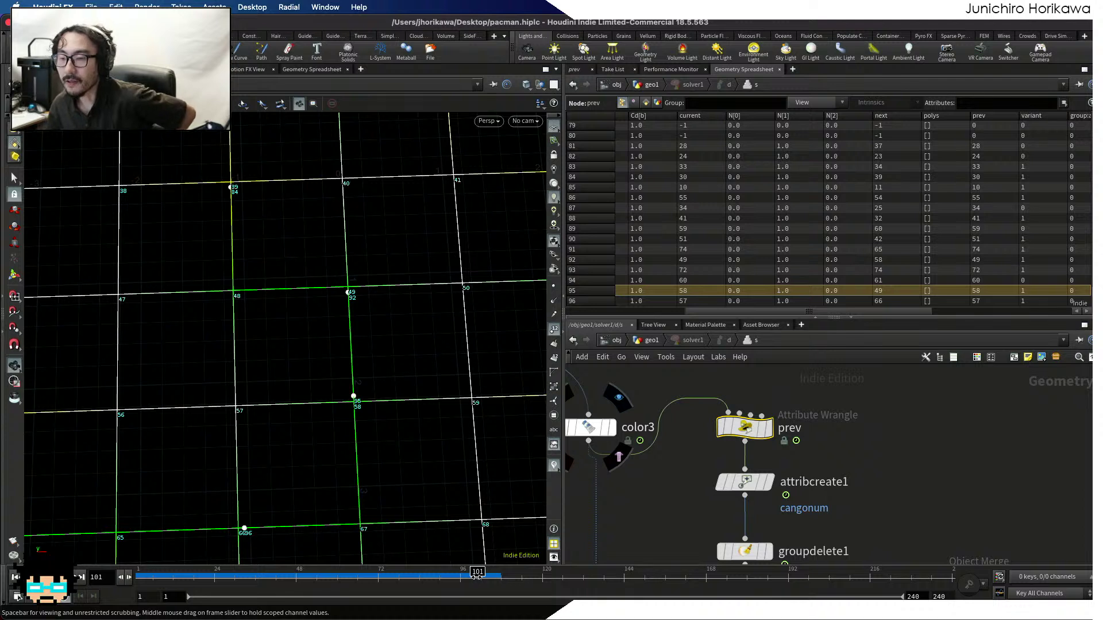
# Step back to frame 100 and reselect the prev wrangle to list its point attributes in the spreadsheet
pyautogui.press('h')
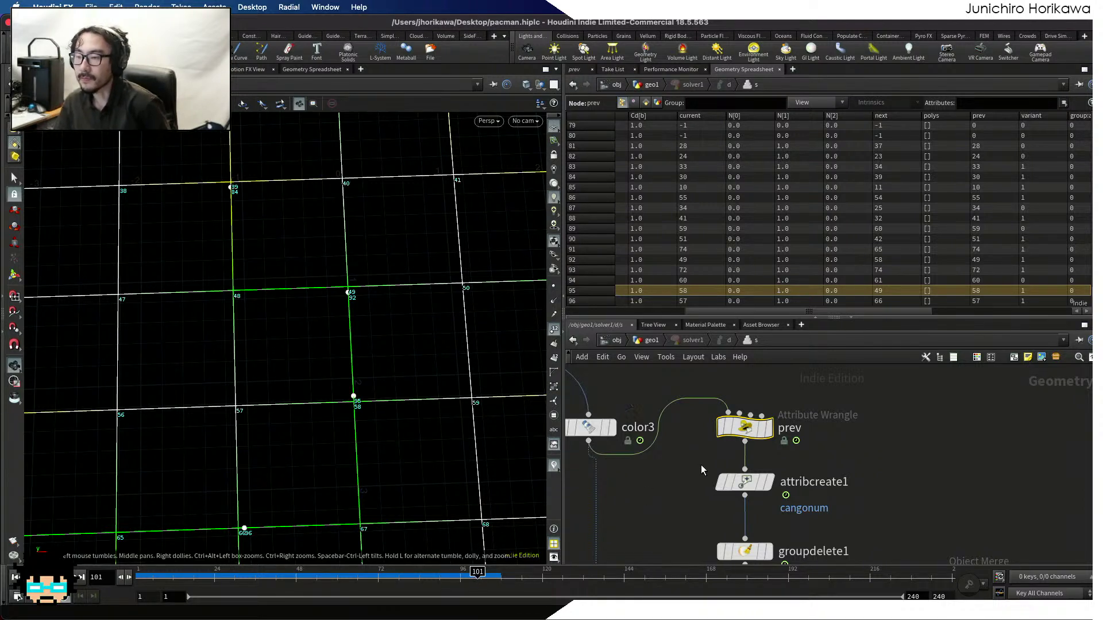
pyautogui.moveTo(790, 522); pyautogui.dragTo(735, 469)
pyautogui.scroll(5, 752, 477)
pyautogui.scroll(-4, 764, 473)
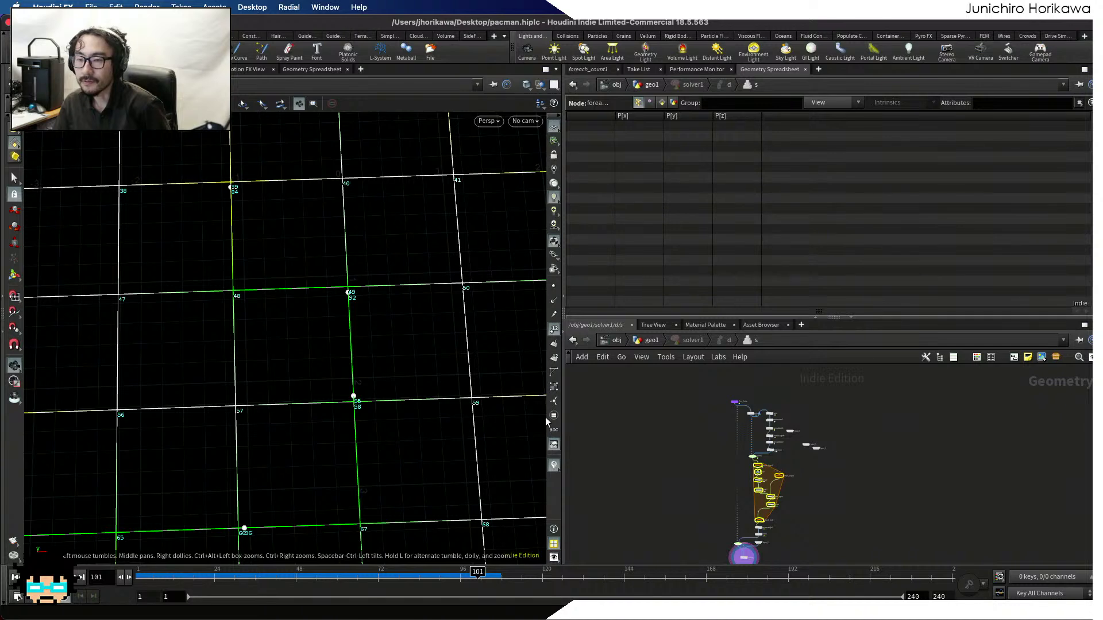
pyautogui.scroll(5, 458, 421)
pyautogui.click(682, 449)
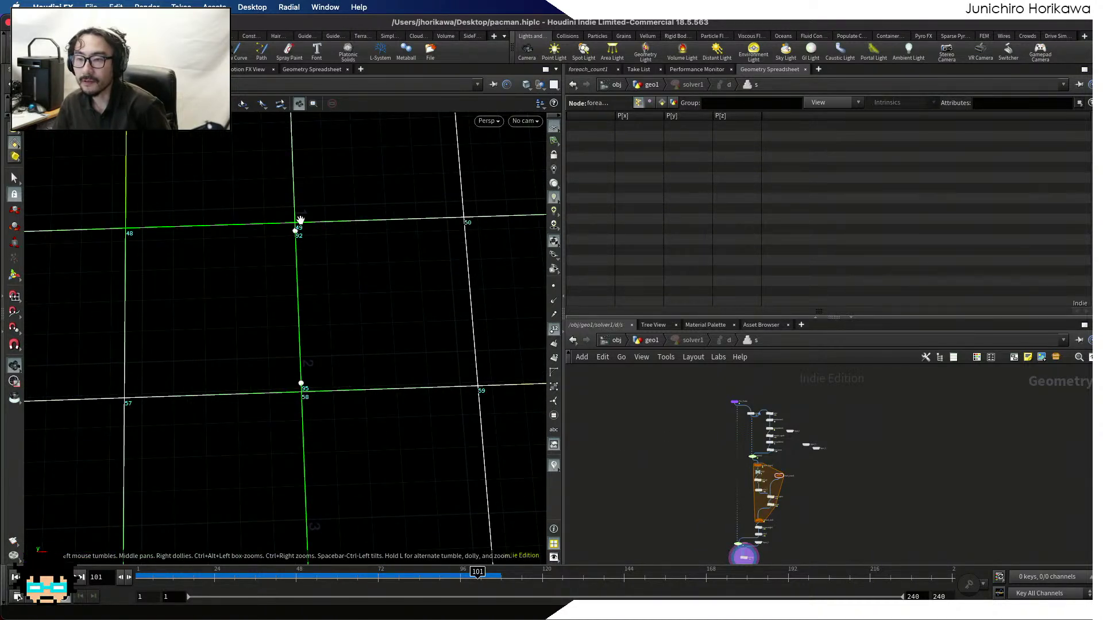
pyautogui.moveTo(757, 444); pyautogui.dragTo(727, 481, button='middle')
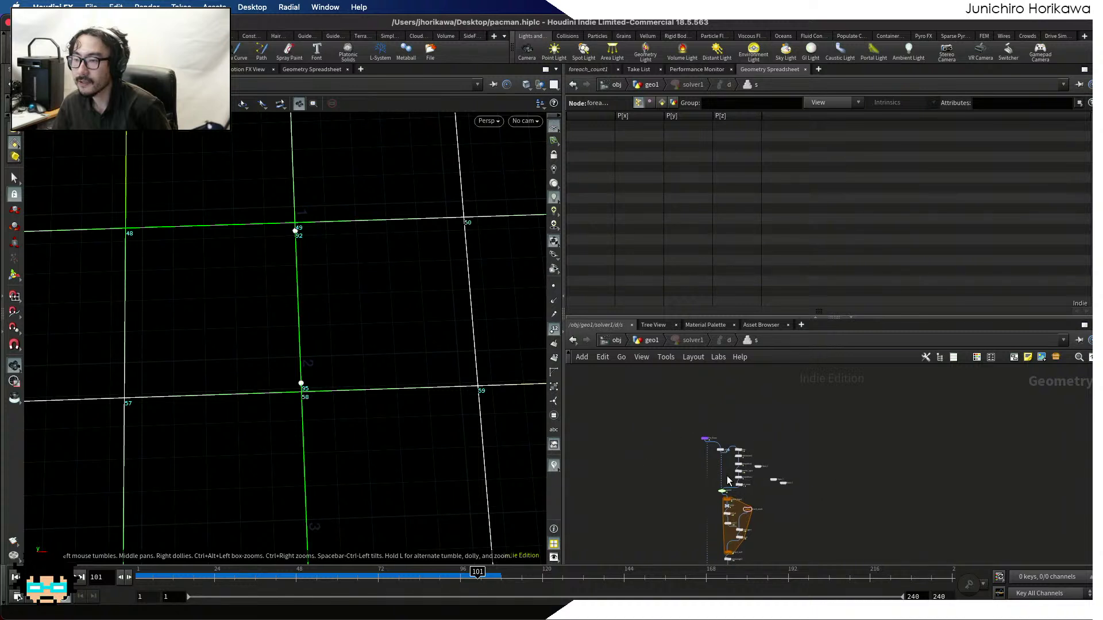
pyautogui.scroll(6, 727, 481)
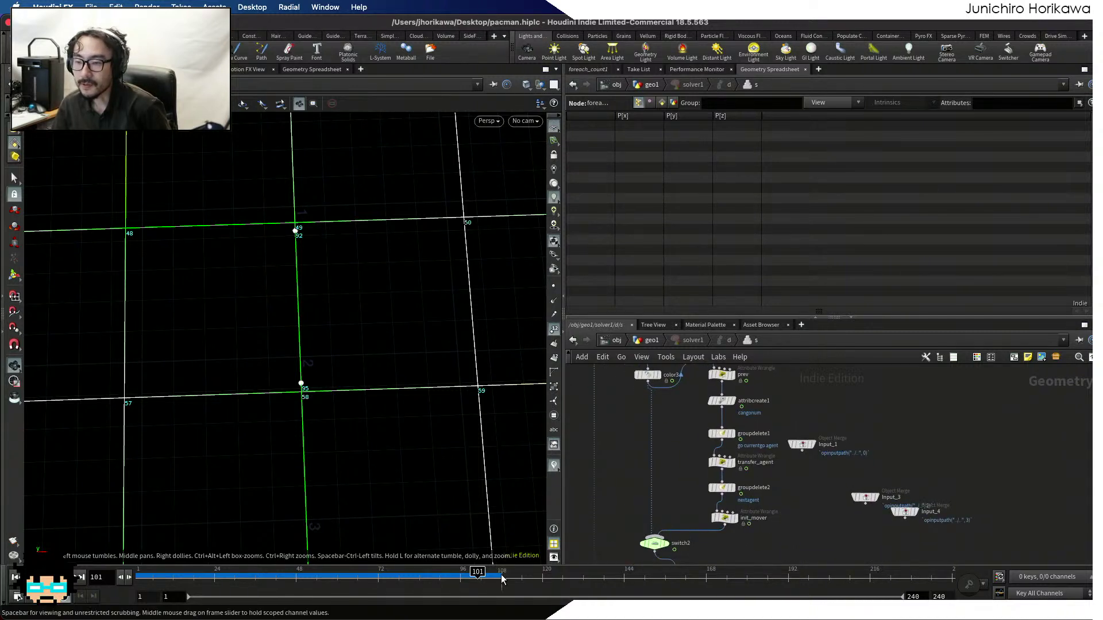
pyautogui.press('Left')
pyautogui.scroll(1, 735, 533)
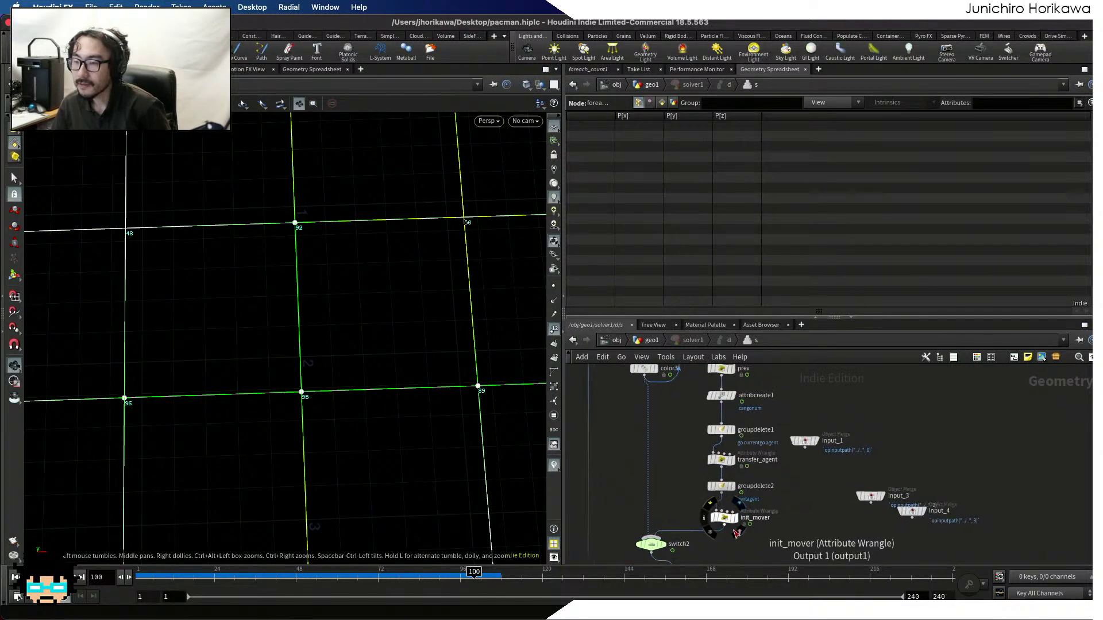
pyautogui.scroll(5, 804, 389)
pyautogui.click(729, 428)
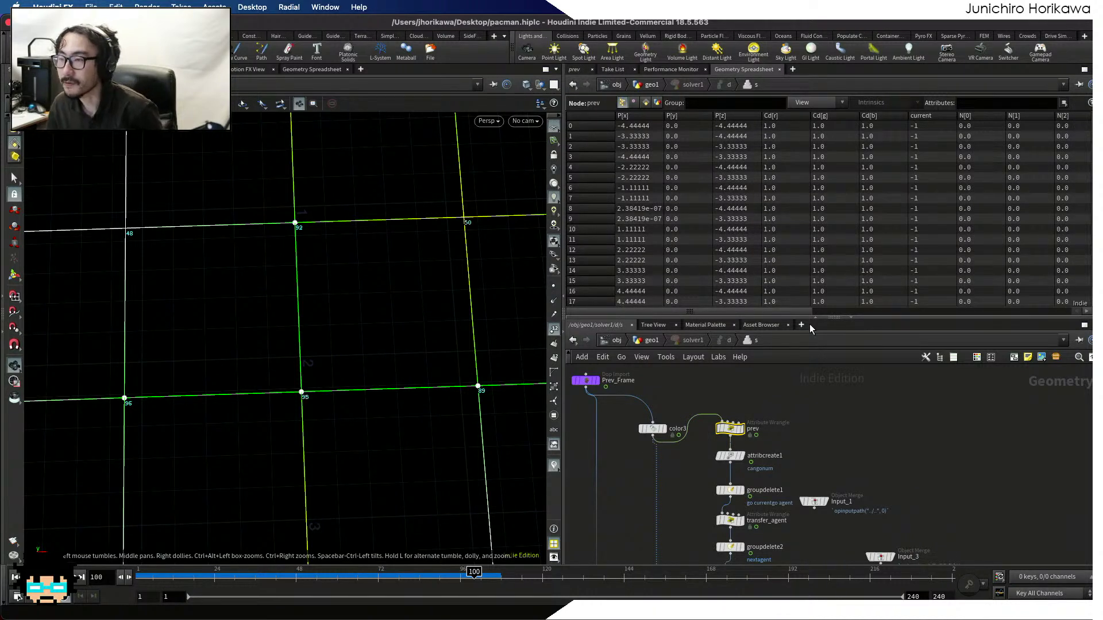
# Examine the current, next and prev attributes of point 95 for the prev wrangle at frame 100
pyautogui.moveTo(794, 311)
pyautogui.mouseDown()
pyautogui.moveTo(927, 308)
pyautogui.moveTo(777, 314)
pyautogui.mouseUp()
pyautogui.scroll(-6, 684, 284)
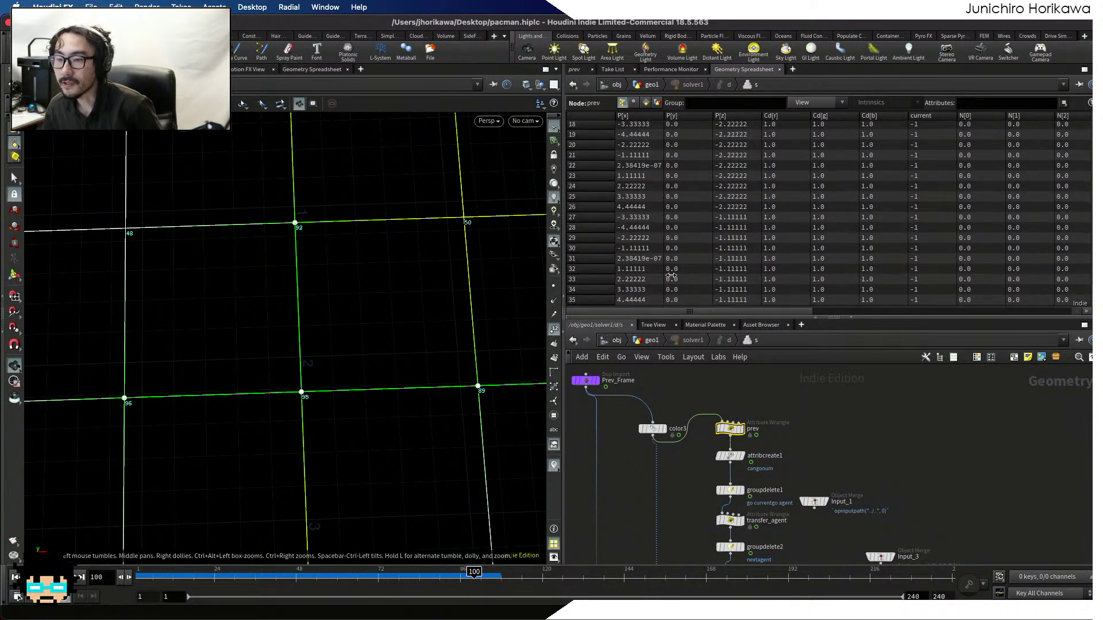
pyautogui.scroll(-20, 827, 213)
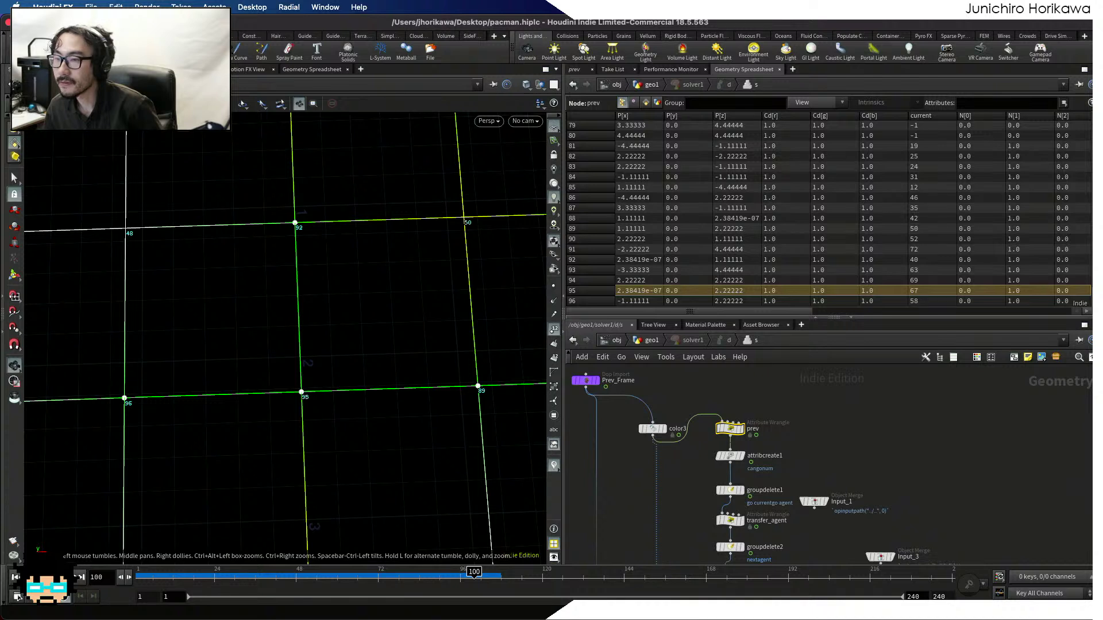
pyautogui.moveTo(812, 308); pyautogui.dragTo(996, 308)
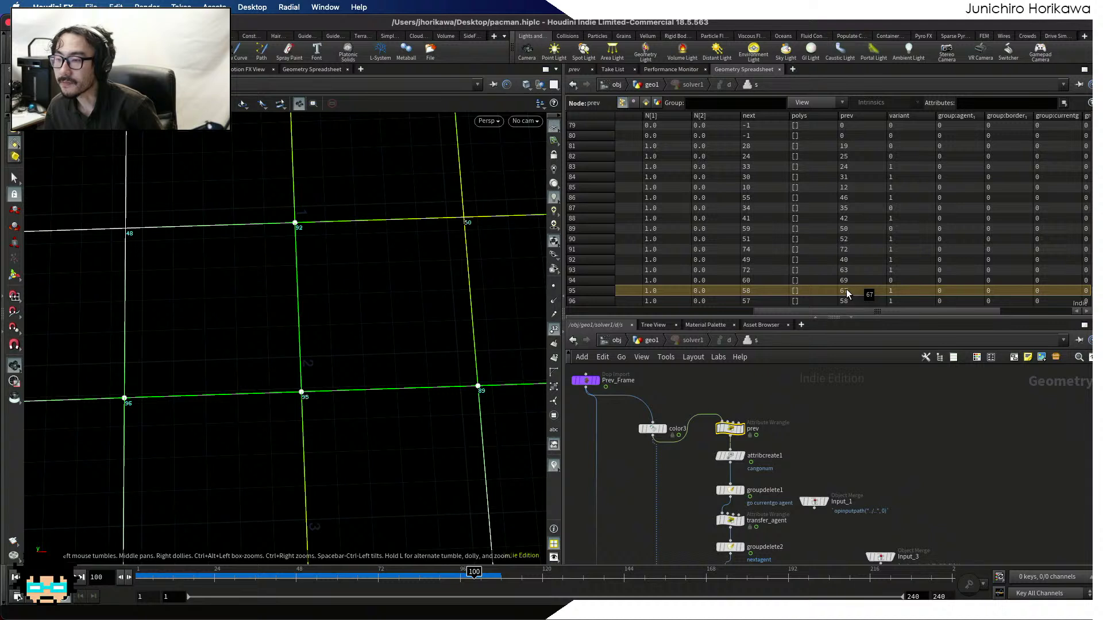
pyautogui.moveTo(850, 311); pyautogui.dragTo(813, 315)
# Select the color3 node and compare its current, next and prev values for point 95
pyautogui.scroll(3, 691, 432)
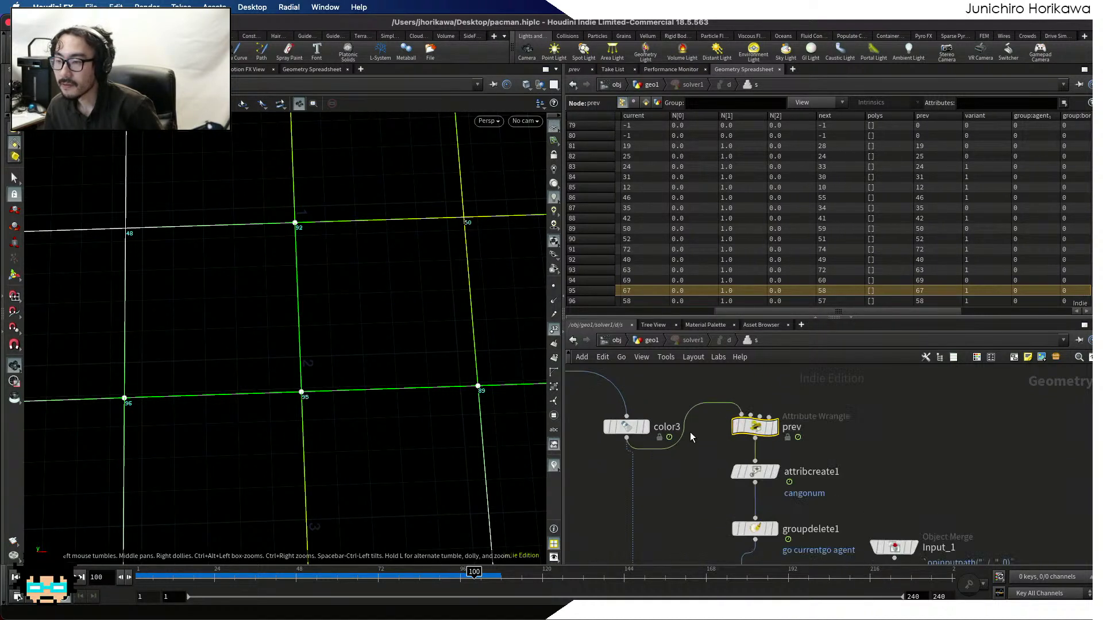
pyautogui.click(631, 427)
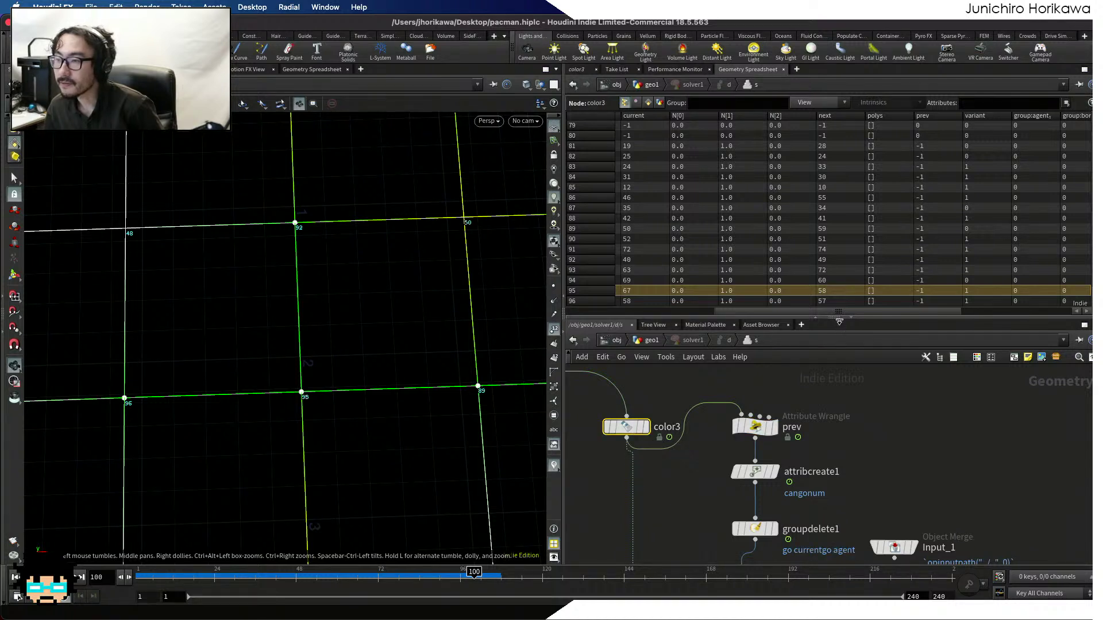
pyautogui.moveTo(839, 313)
pyautogui.mouseDown()
pyautogui.moveTo(767, 314)
pyautogui.moveTo(821, 312)
pyautogui.mouseUp()
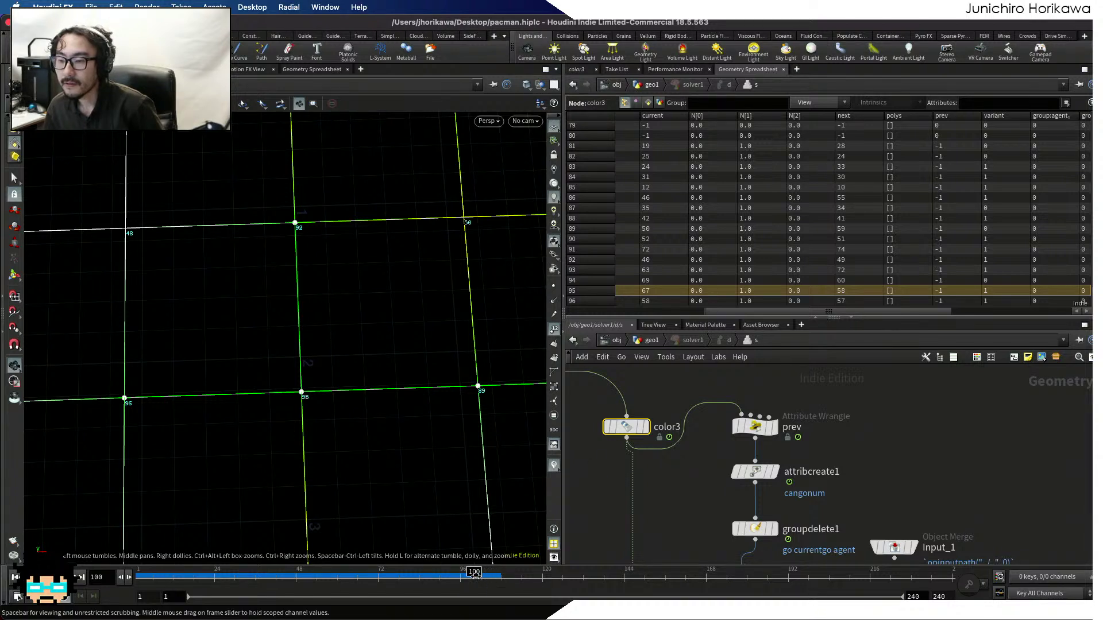
# Open the next_agent wrangle inside the for-each block and read how its code chooses the next point
pyautogui.scroll(-3, 674, 454)
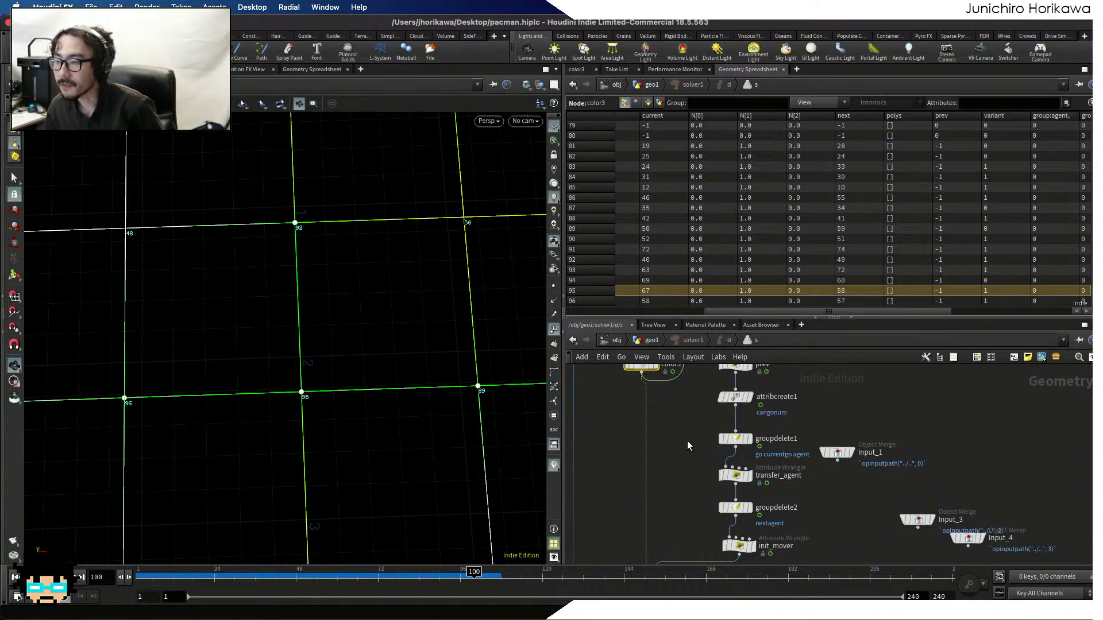
pyautogui.scroll(-5, 687, 440)
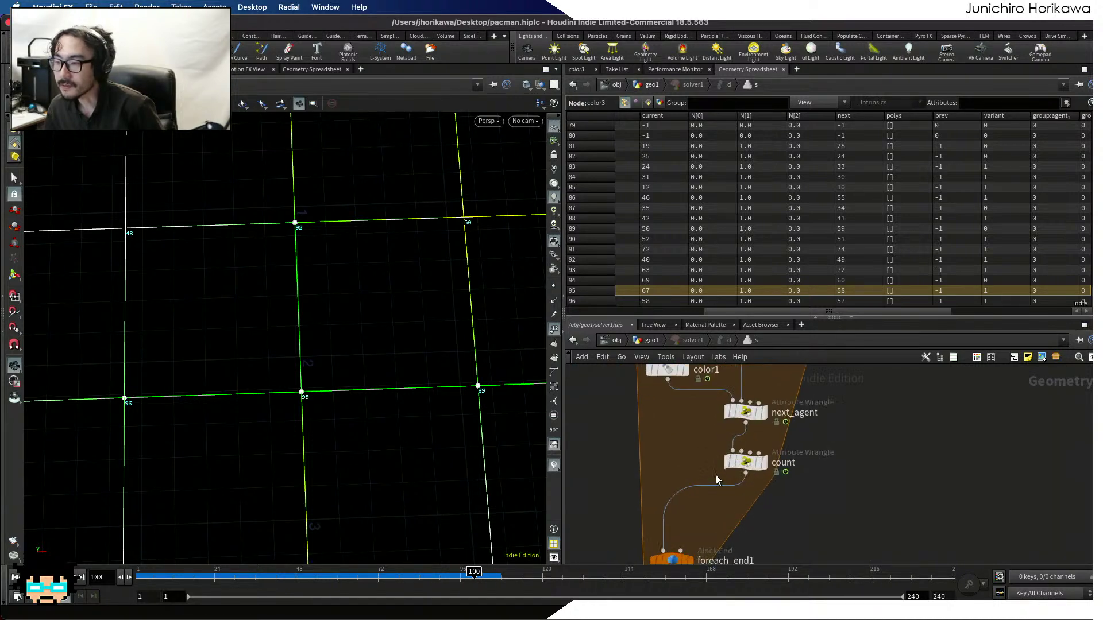
pyautogui.click(726, 412)
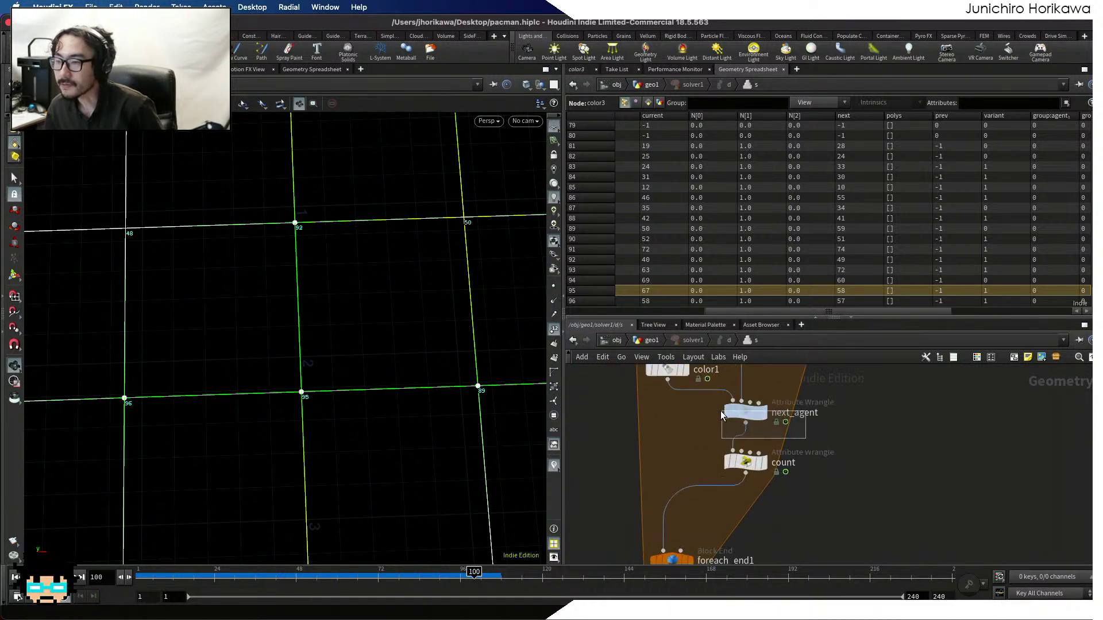
pyautogui.click(583, 69)
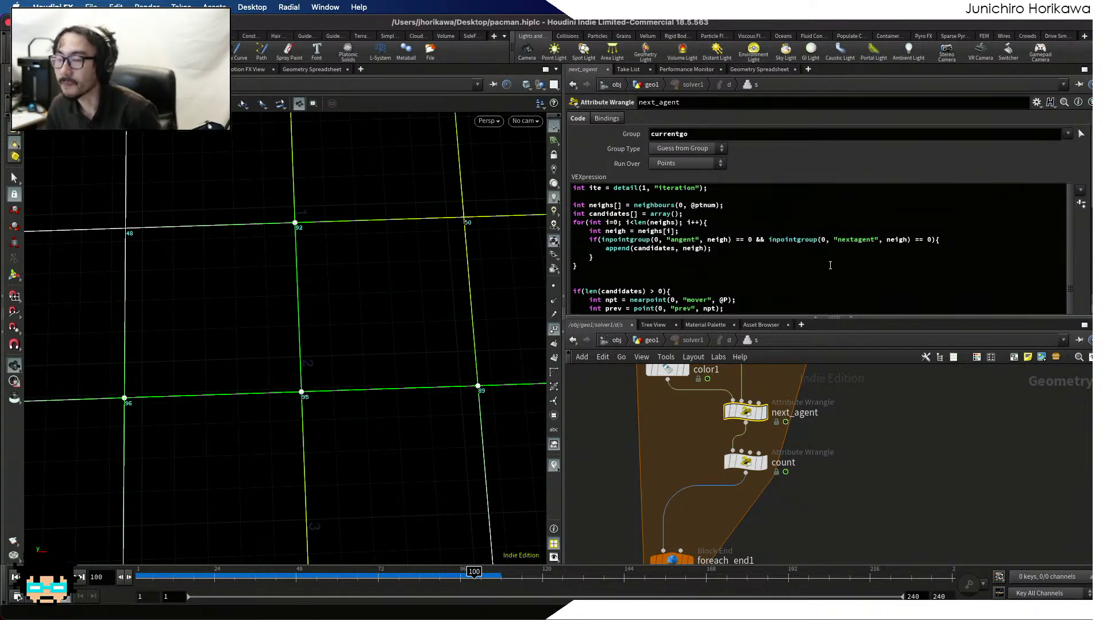
pyautogui.scroll(-5, 830, 266)
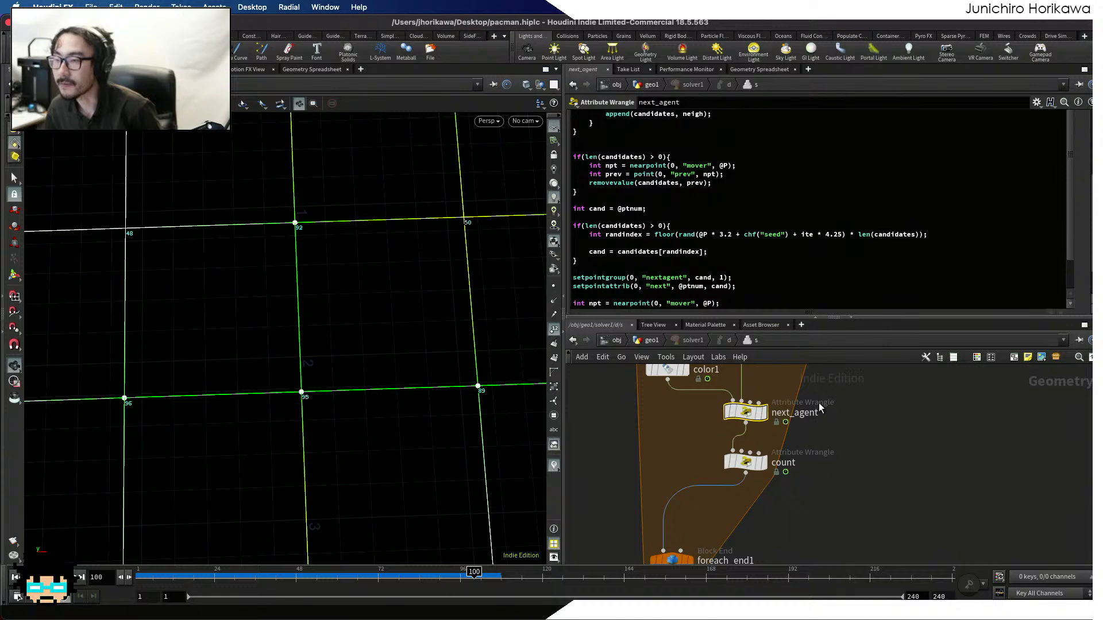
pyautogui.scroll(-1, 820, 403)
pyautogui.scroll(-5, 850, 261)
pyautogui.scroll(3, 850, 261)
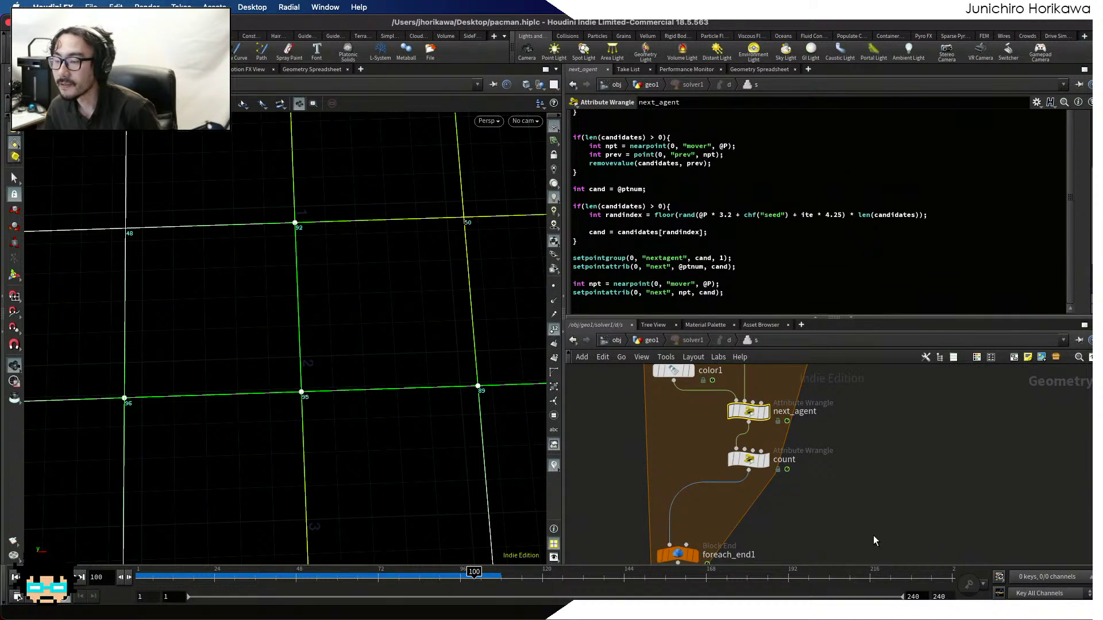
pyautogui.scroll(-5, 875, 511)
# Select the init_mover wrangle and review the code that sets the movers' current attribute
pyautogui.scroll(6, 856, 492)
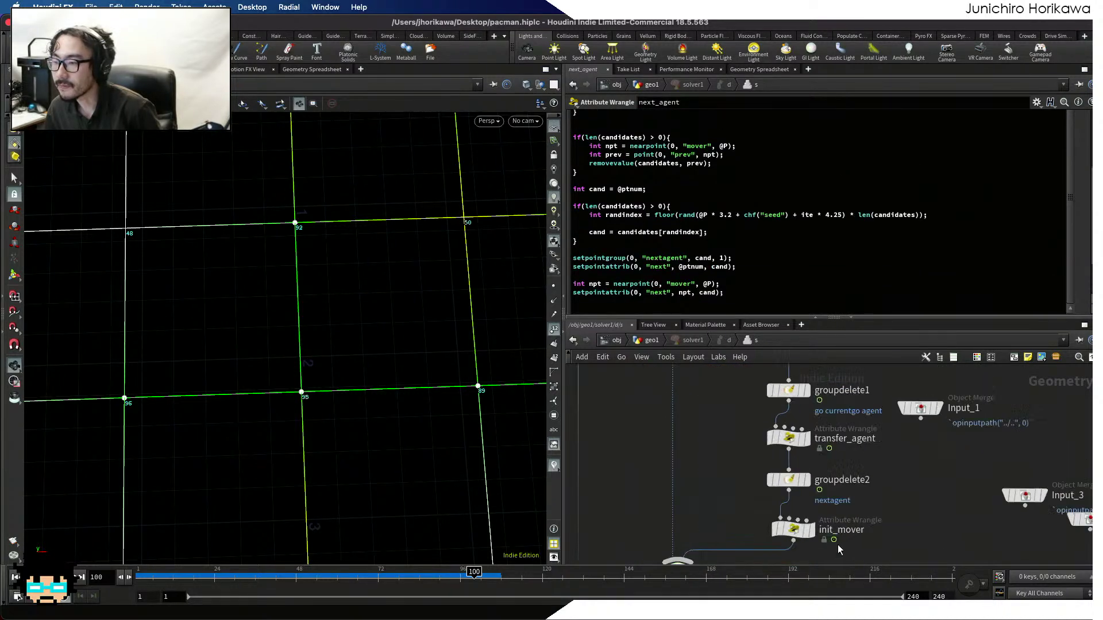
pyautogui.scroll(2, 837, 546)
pyautogui.click(790, 527)
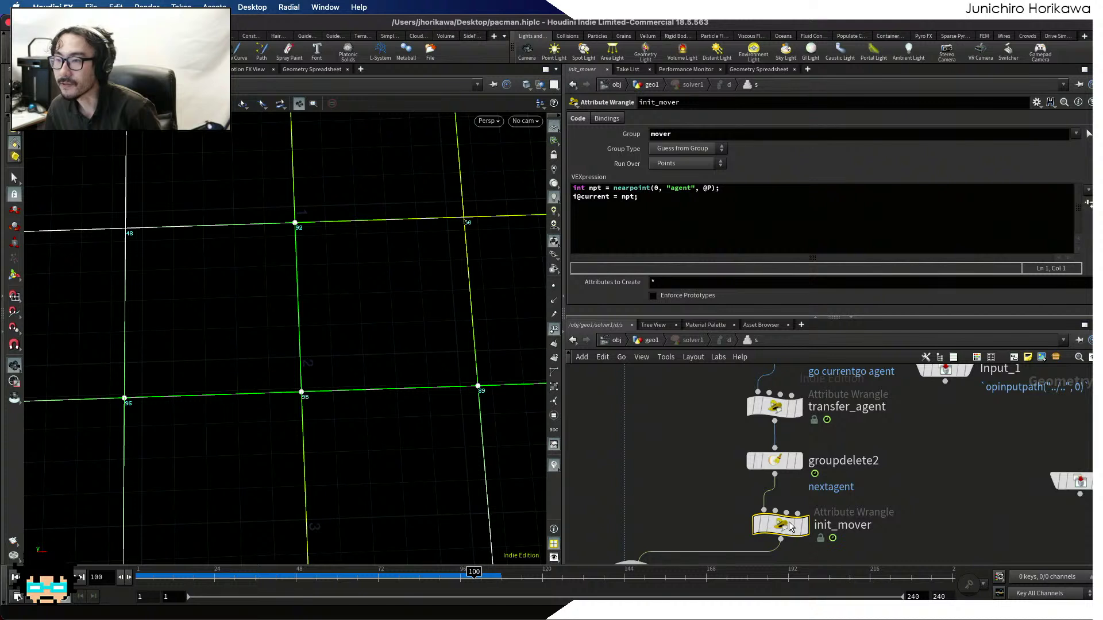
pyautogui.moveTo(790, 526)
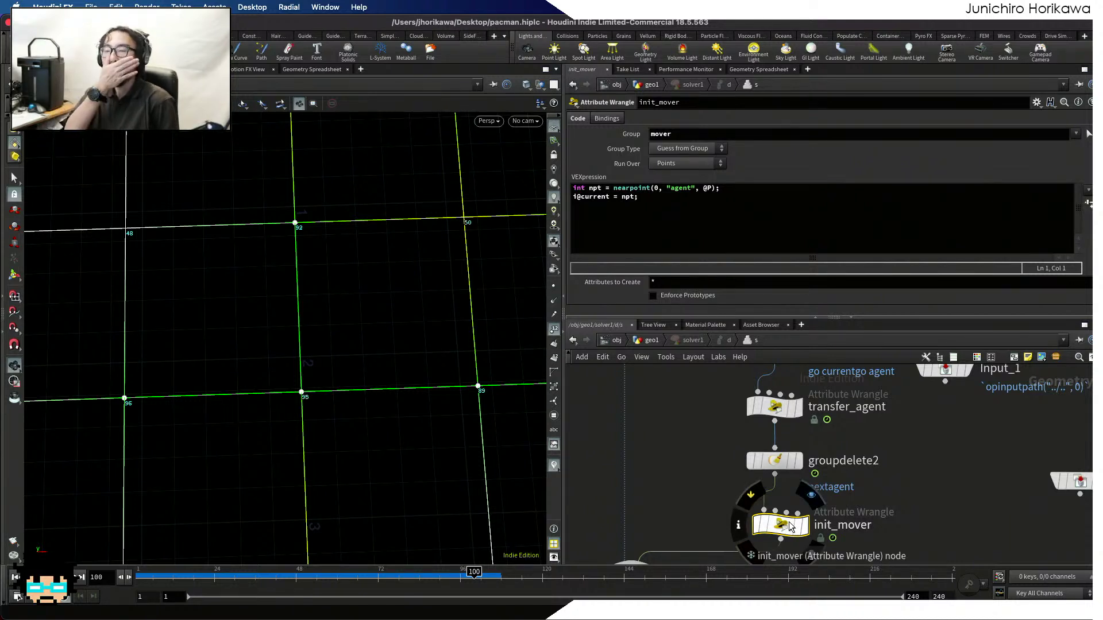
pyautogui.scroll(-4, 726, 488)
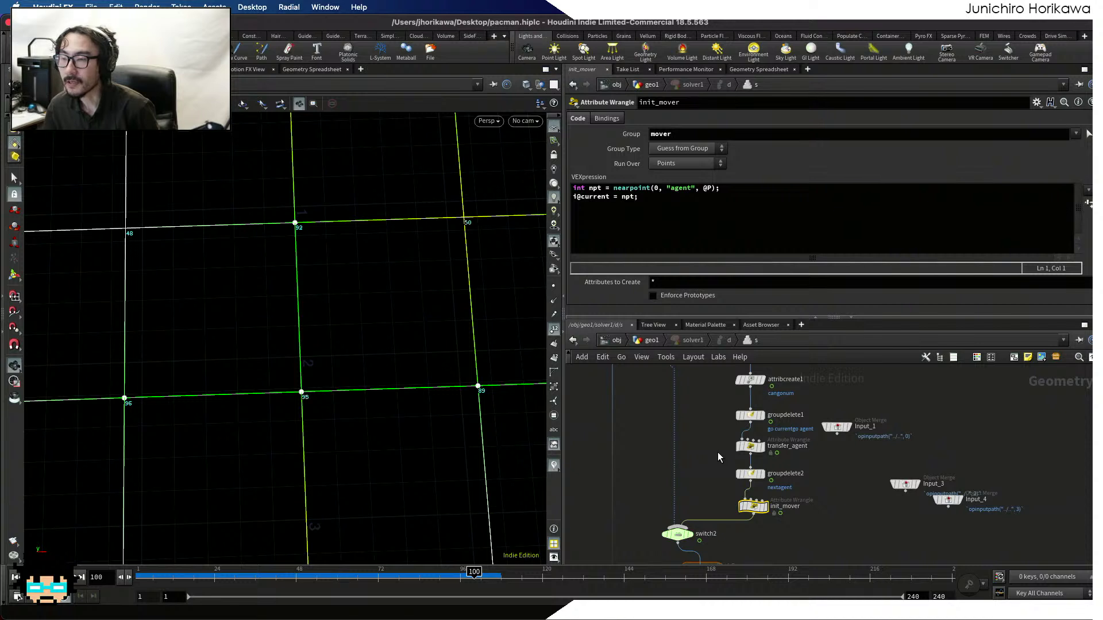
pyautogui.scroll(-1, 710, 427)
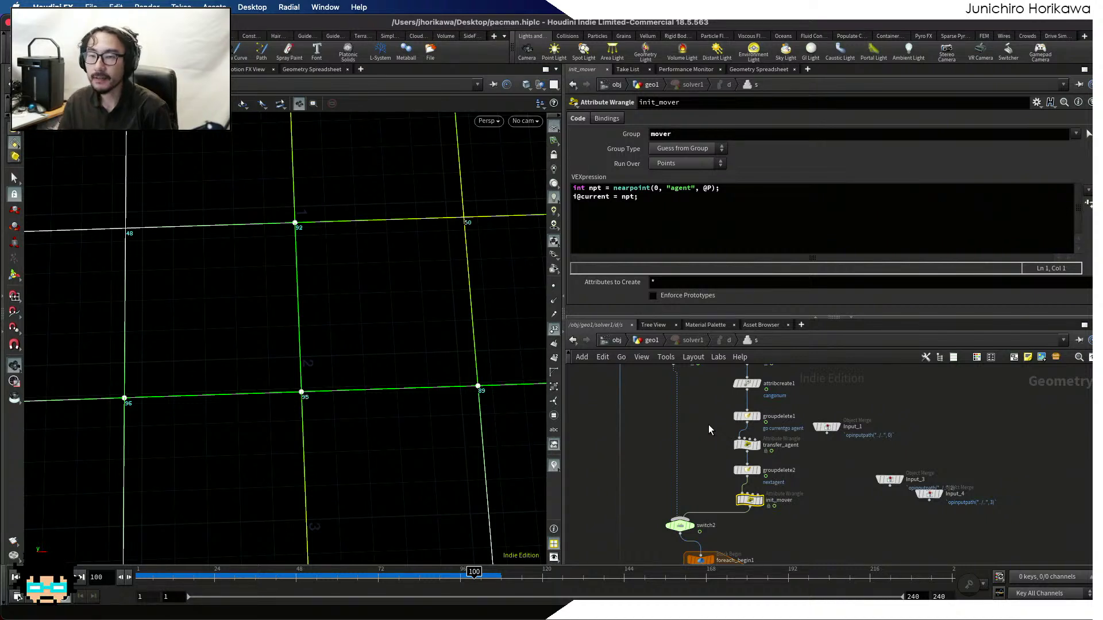
# Return to the next_agent wrangle and examine the prev attribute lookup in its candidate filter
pyautogui.scroll(-3, 332, 286)
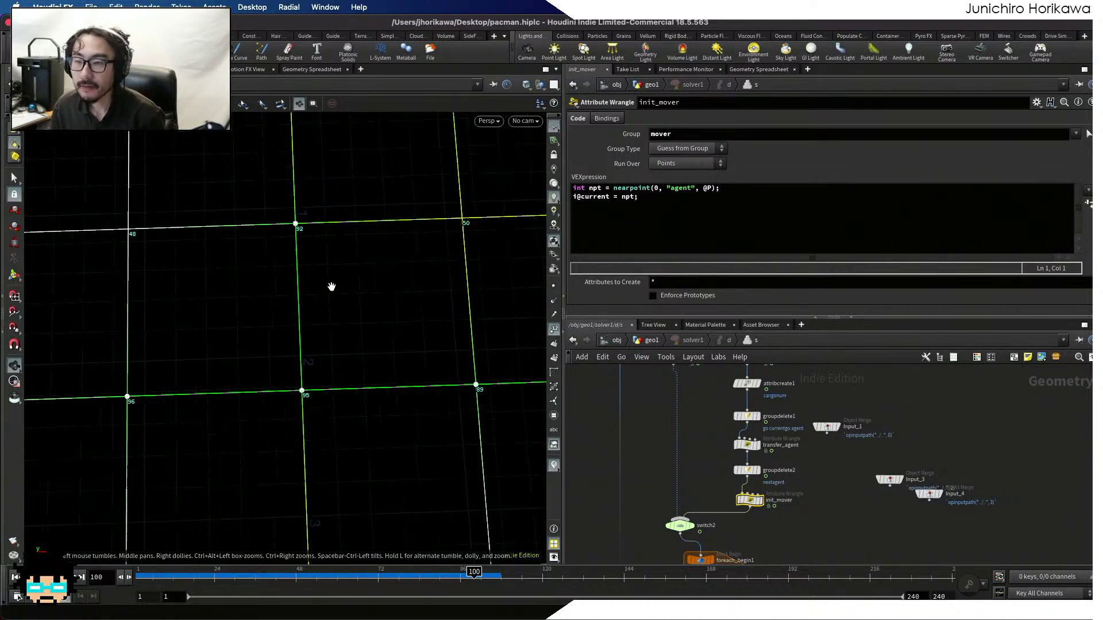
pyautogui.scroll(3, 313, 258)
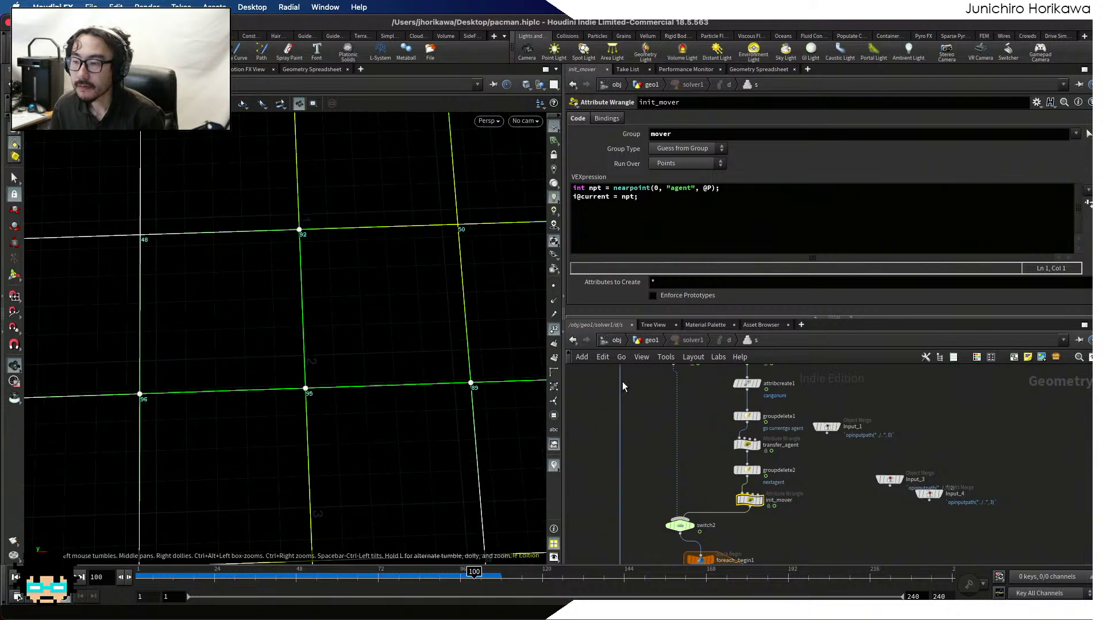
pyautogui.scroll(-5, 751, 457)
pyautogui.scroll(8, 752, 467)
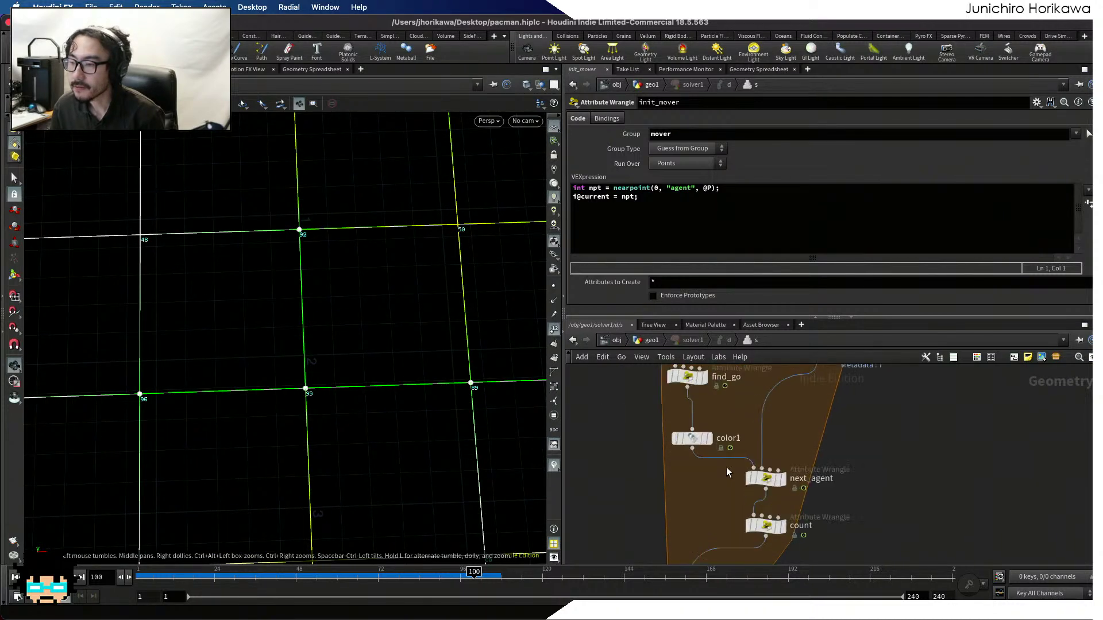
pyautogui.moveTo(710, 488); pyautogui.dragTo(765, 470, button='middle')
pyautogui.scroll(-4, 718, 551)
pyautogui.scroll(2, 704, 482)
pyautogui.scroll(1, 765, 470)
pyautogui.click(779, 488)
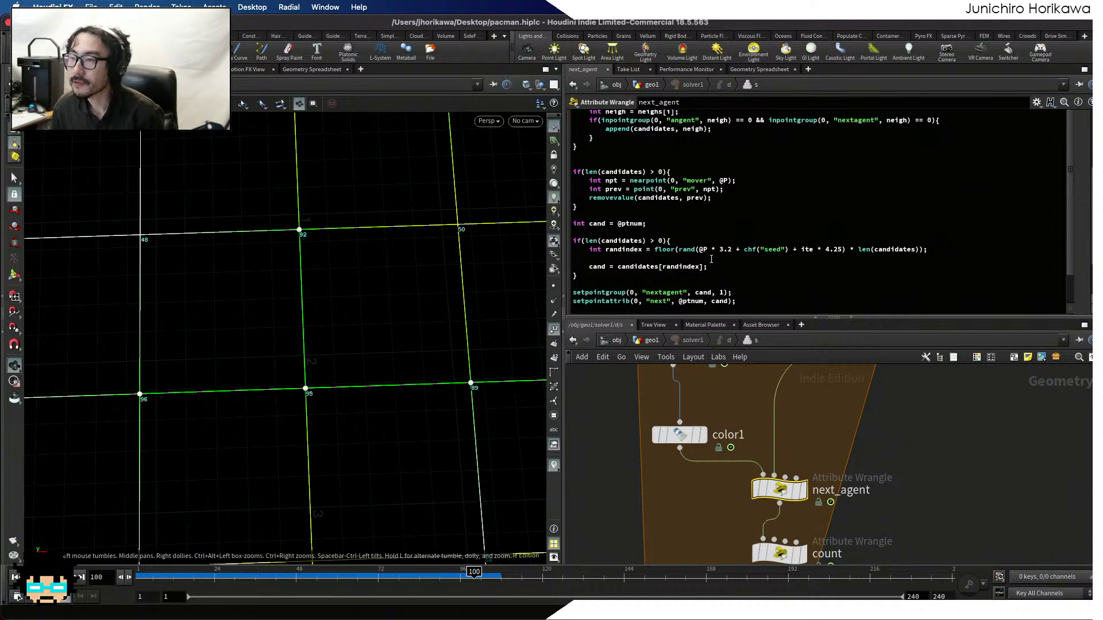
pyautogui.scroll(3, 680, 189)
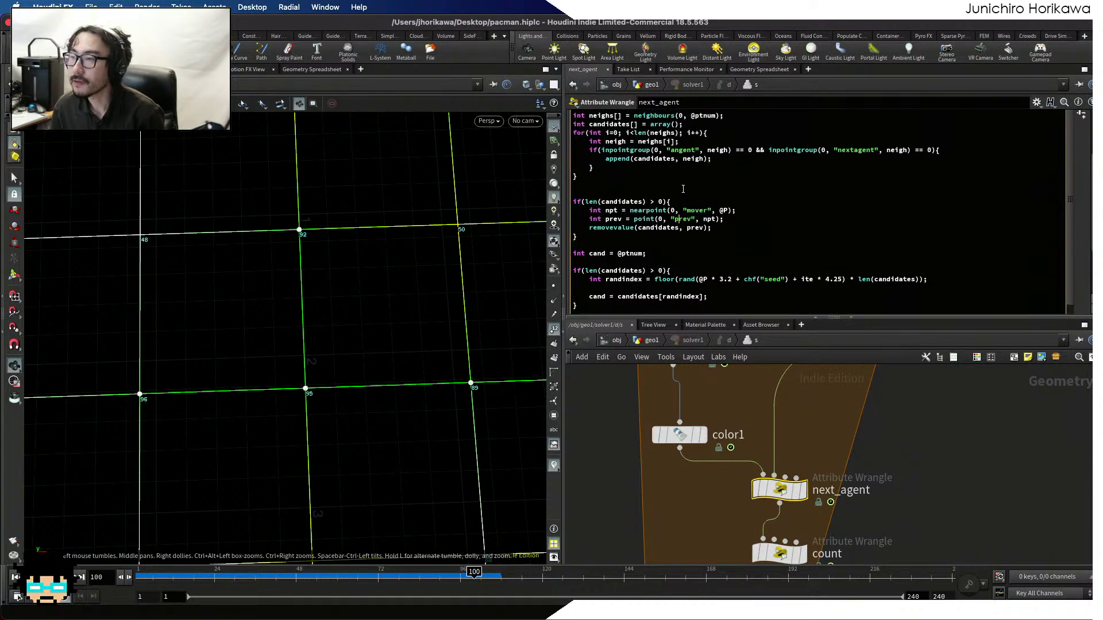
pyautogui.moveTo(681, 234); pyautogui.dragTo(694, 235)
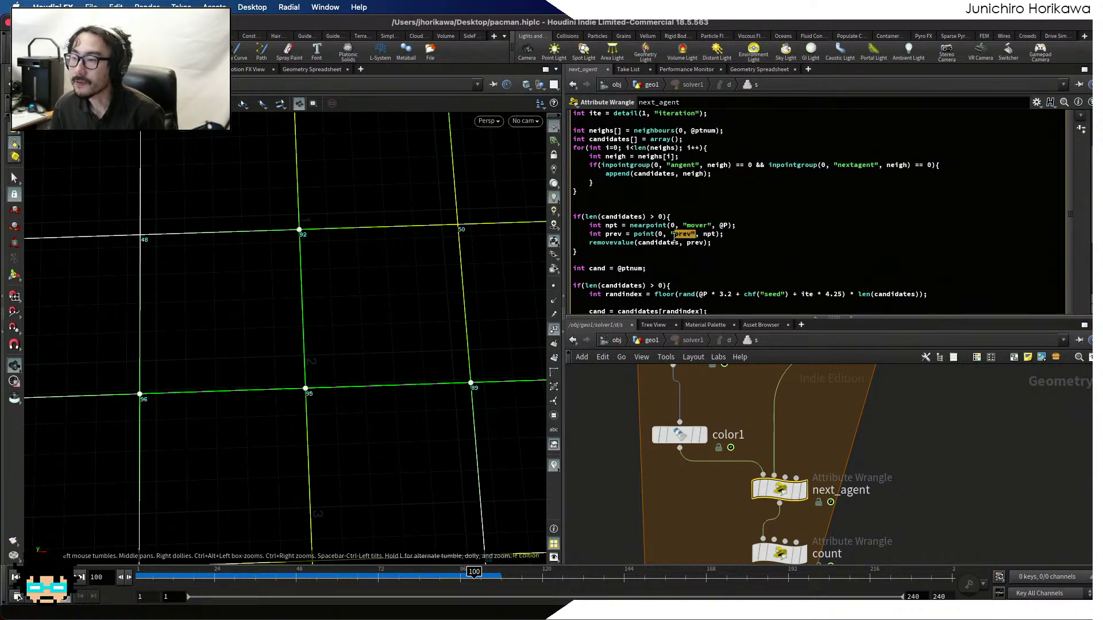
# Below the prev lookup in next_agent, add the line int current = point(0, "current", npt);
pyautogui.click(723, 236)
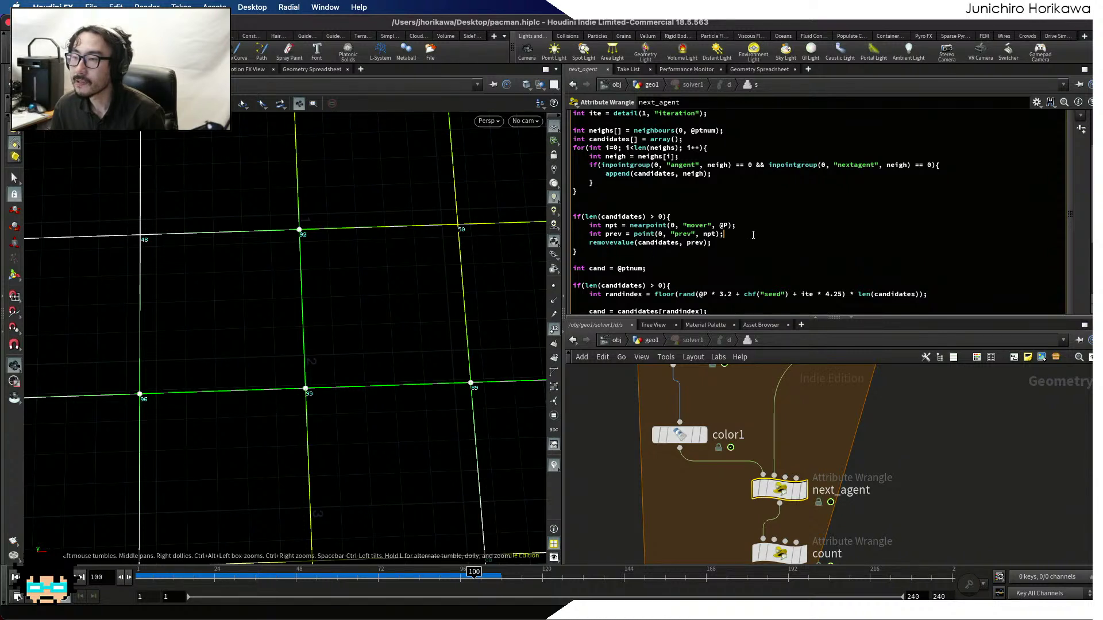
pyautogui.press('Return')
pyautogui.write('int ')
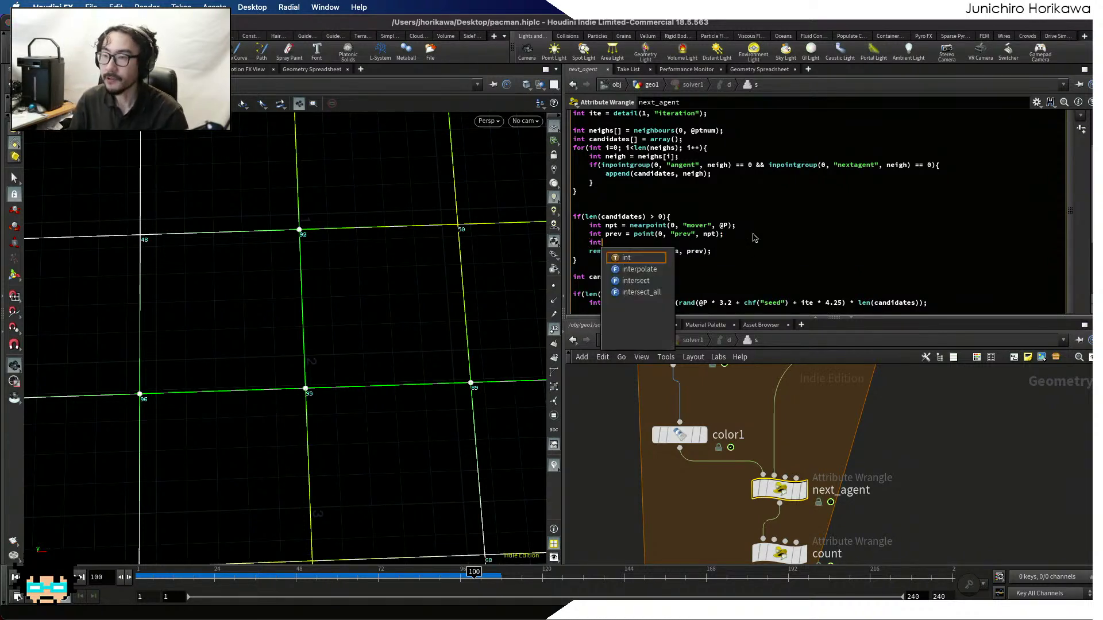
pyautogui.write('curren')
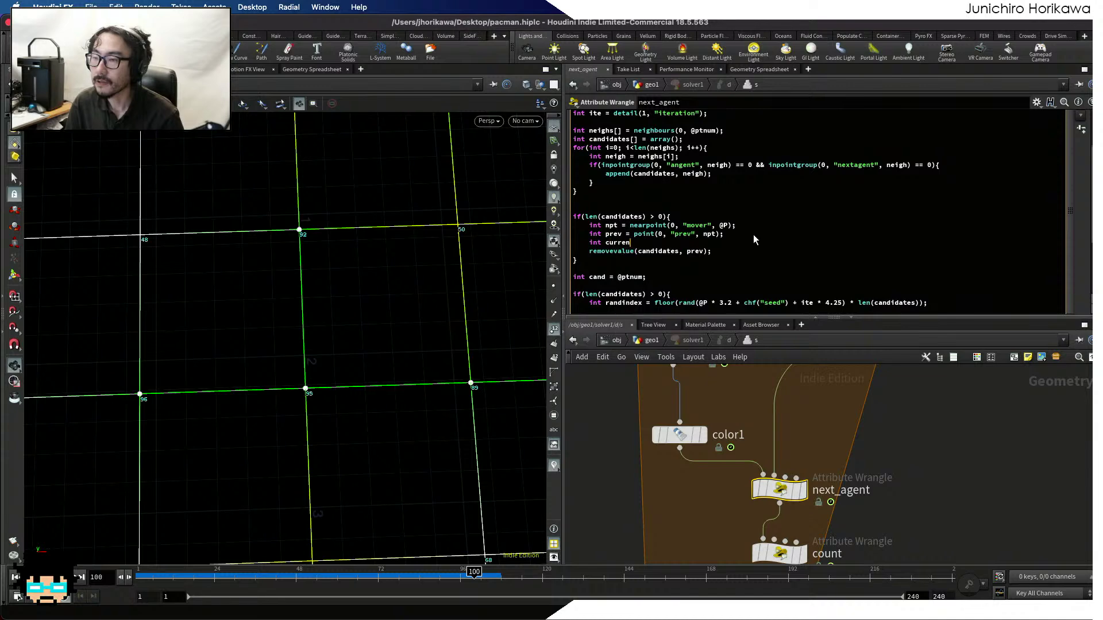
pyautogui.write('t = point()0,')
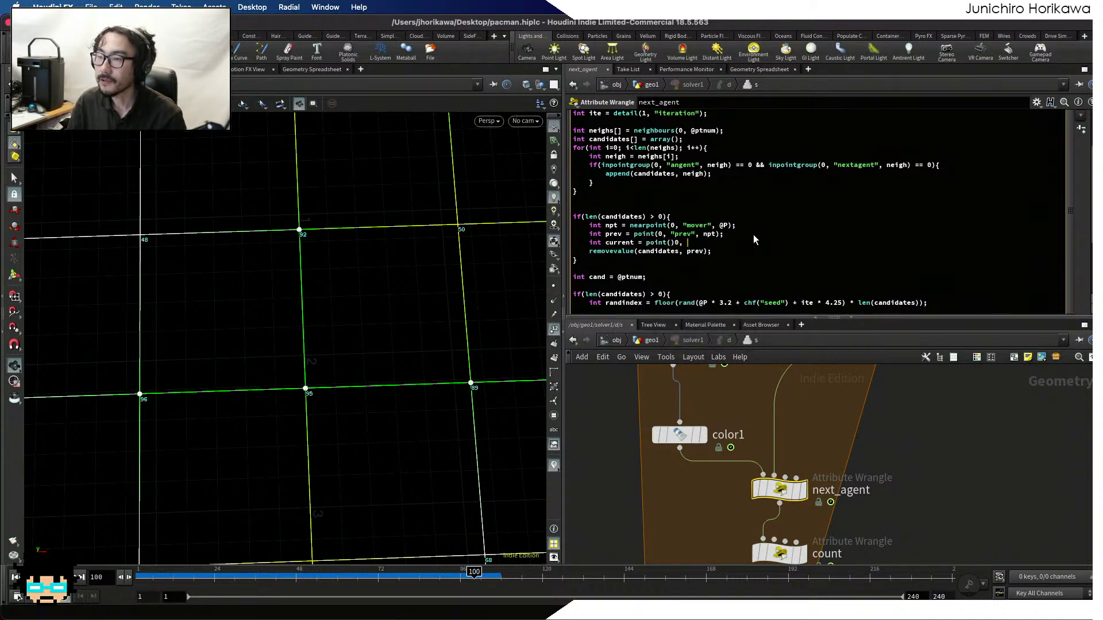
pyautogui.press('BackSpace')
pyautogui.press('BackSpace')
pyautogui.press('BackSpace')
pyautogui.press('BackSpace')
pyautogui.write('0')
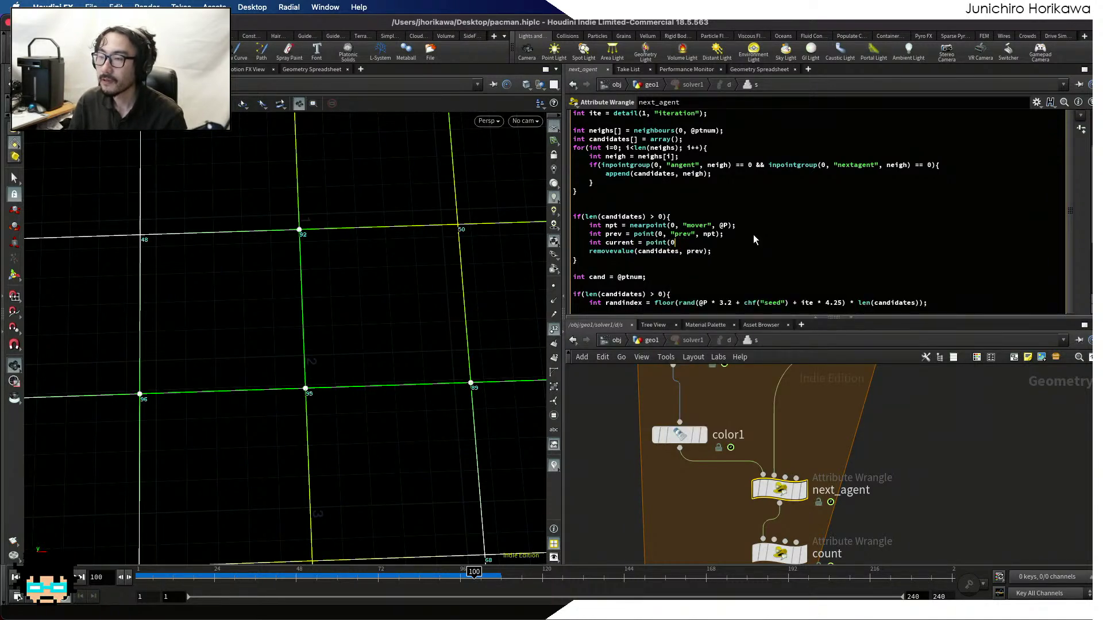
pyautogui.write(', "current"')
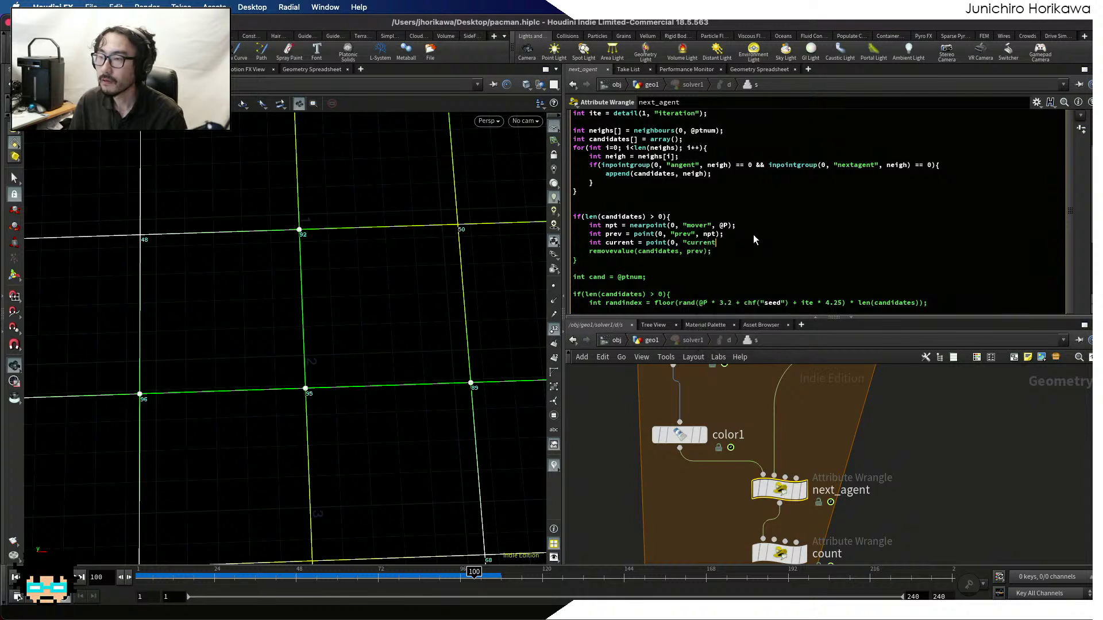
pyautogui.write(', npt);')
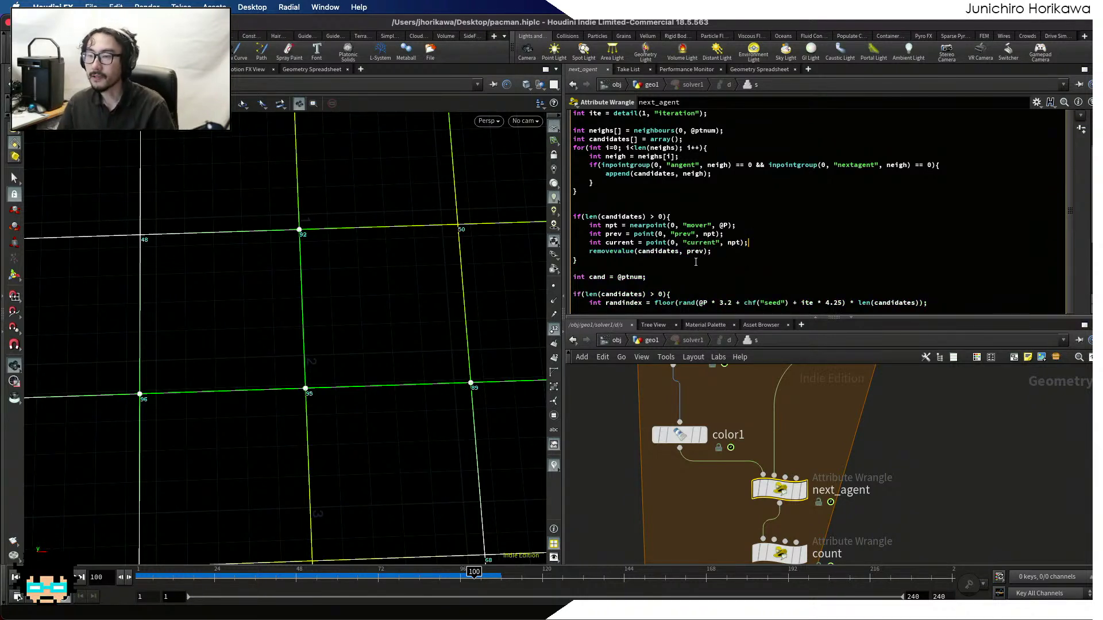
pyautogui.moveTo(678, 252); pyautogui.dragTo(622, 252)
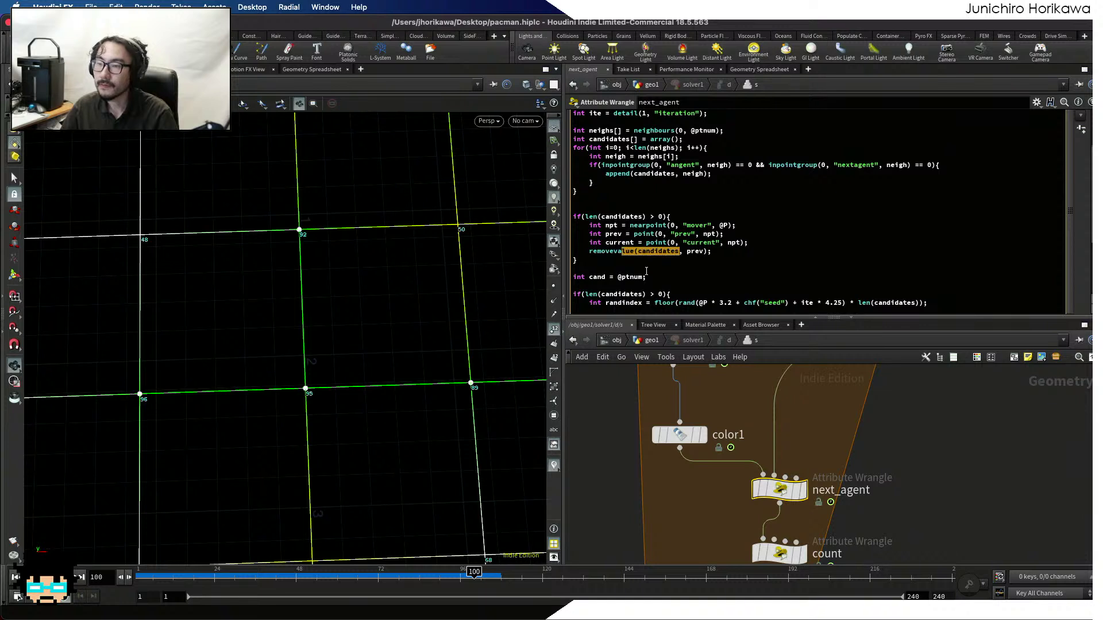
pyautogui.click(725, 259)
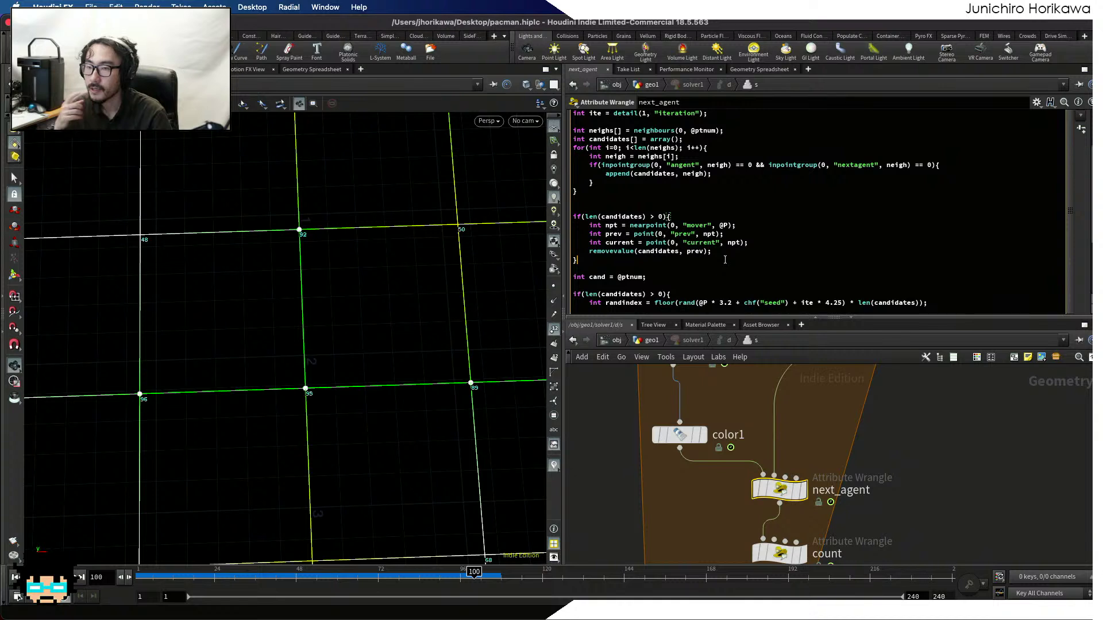
# Select the prev wrangle above attribcreate1 and read the code that sets the movers' prev attribute
pyautogui.scroll(-10, 708, 406)
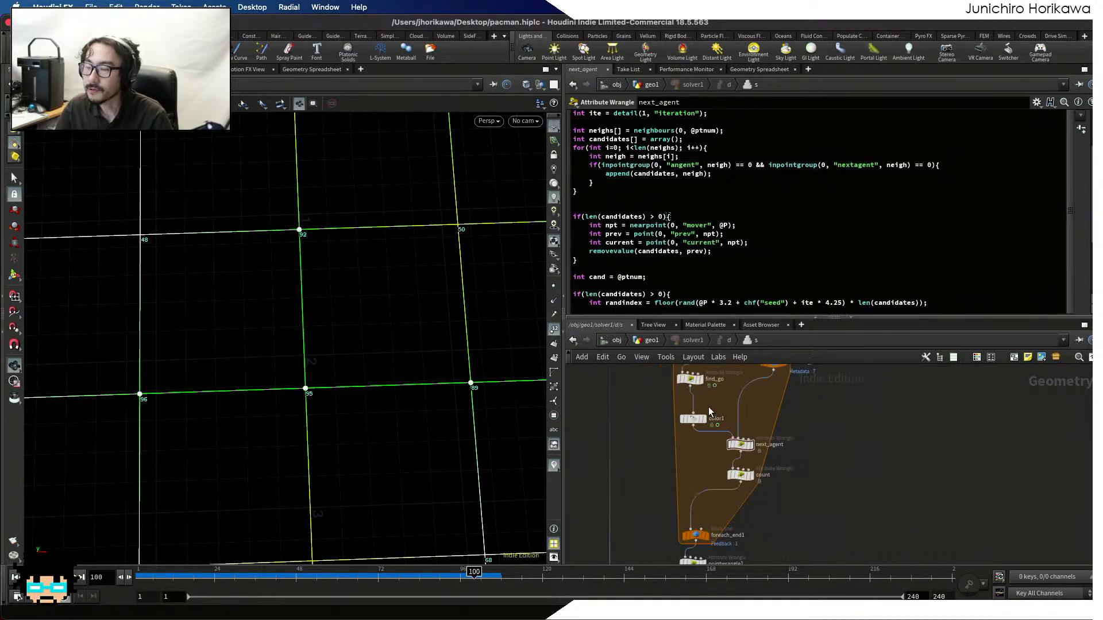
pyautogui.moveTo(700, 470); pyautogui.dragTo(708, 506, button='middle')
pyautogui.scroll(3, 707, 506)
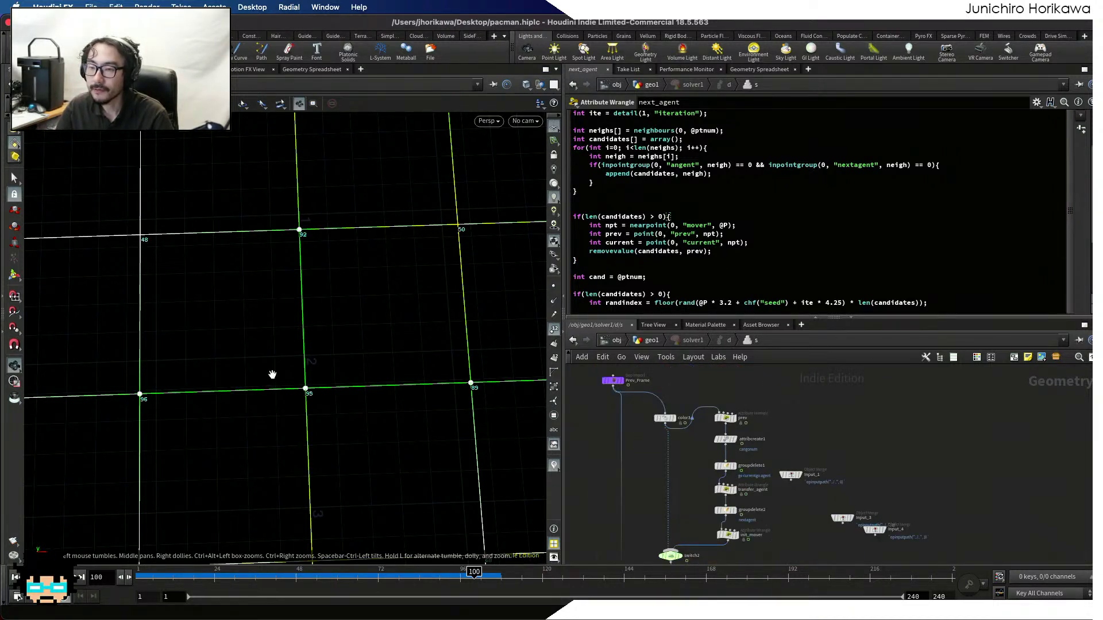
pyautogui.scroll(5, 750, 471)
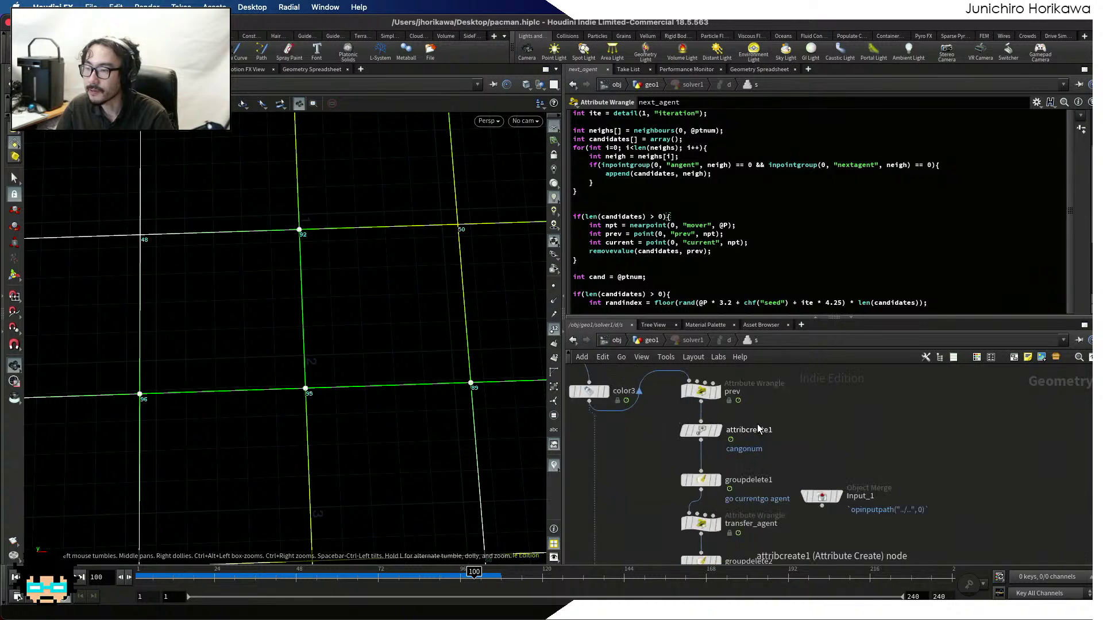
pyautogui.click(689, 384)
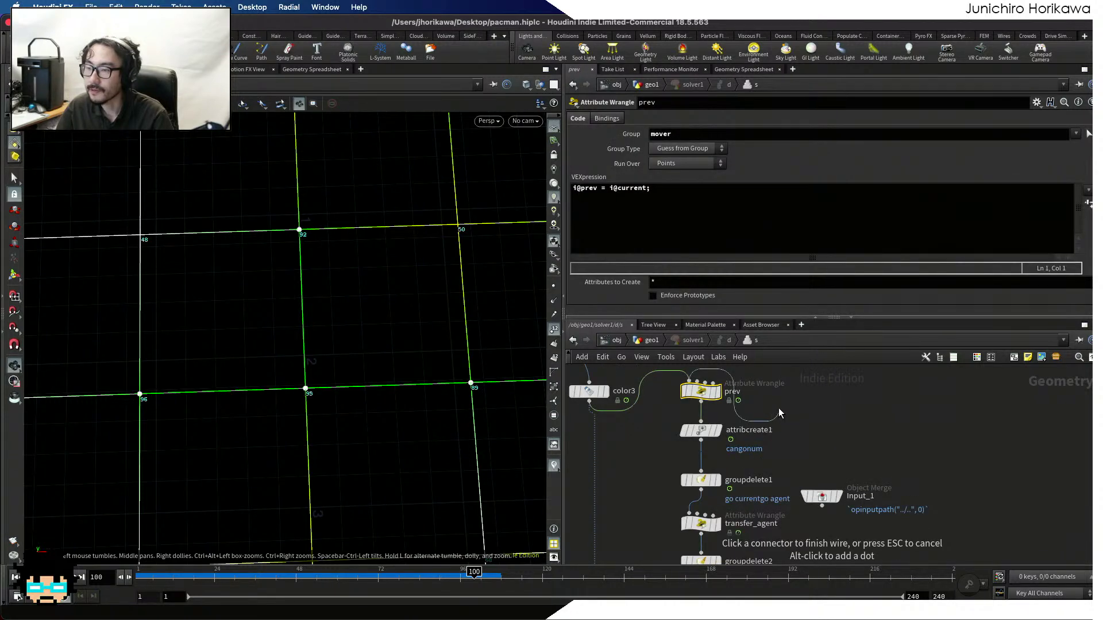
# Examine the prev node's point data in the Geometry Spreadsheet, checking point 58's current and prev values and group memberships
pyautogui.click(747, 70)
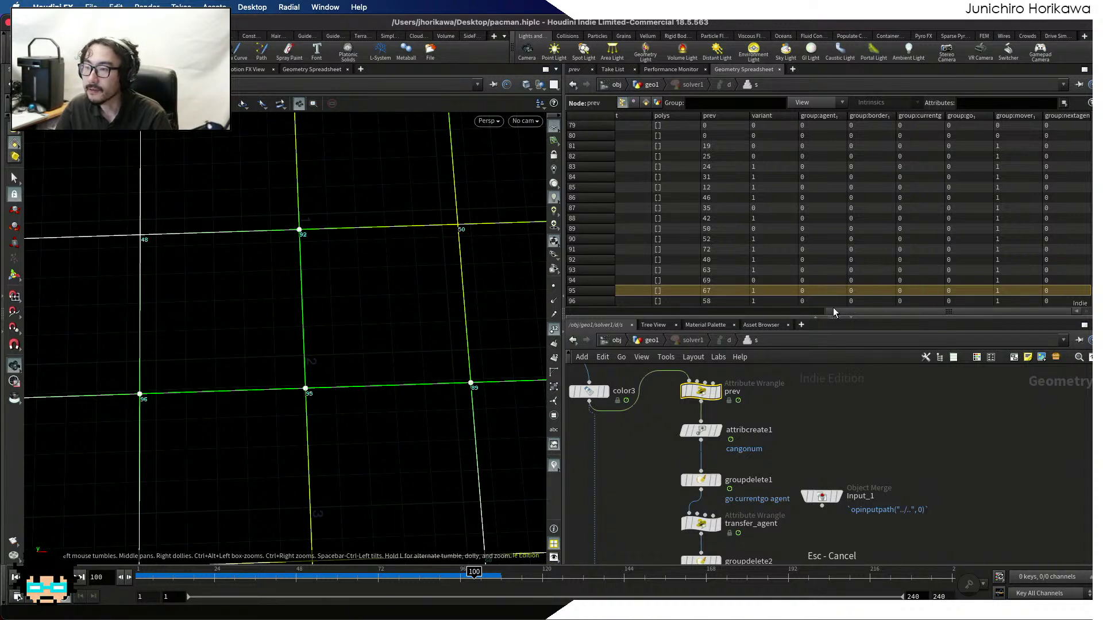
pyautogui.moveTo(833, 308); pyautogui.dragTo(574, 315)
pyautogui.scroll(7, 587, 168)
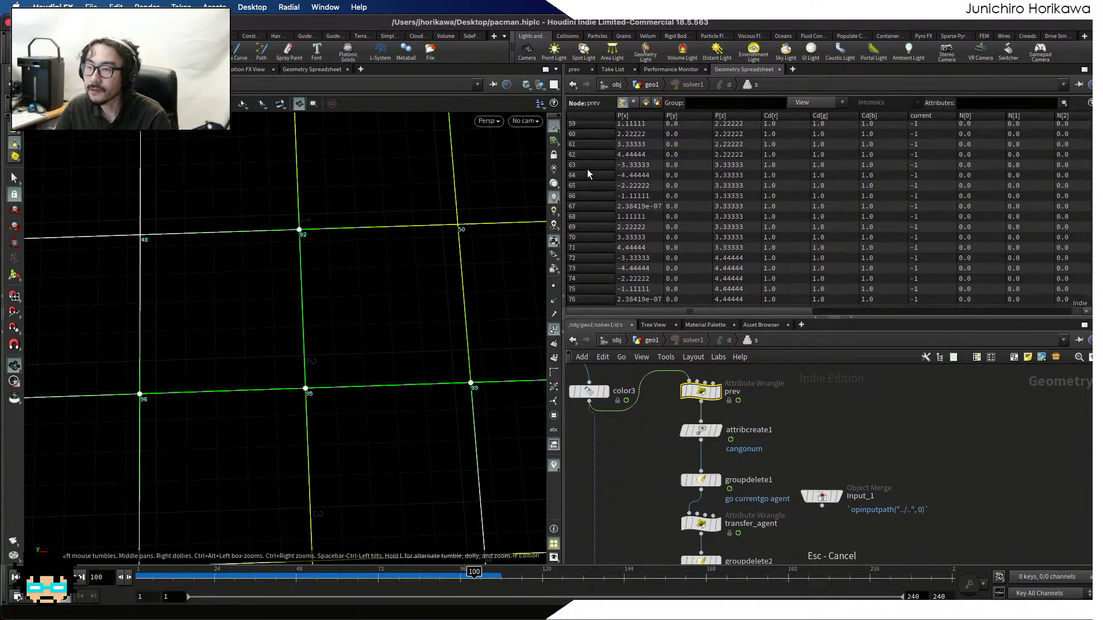
pyautogui.scroll(1, 585, 165)
pyautogui.click(581, 140)
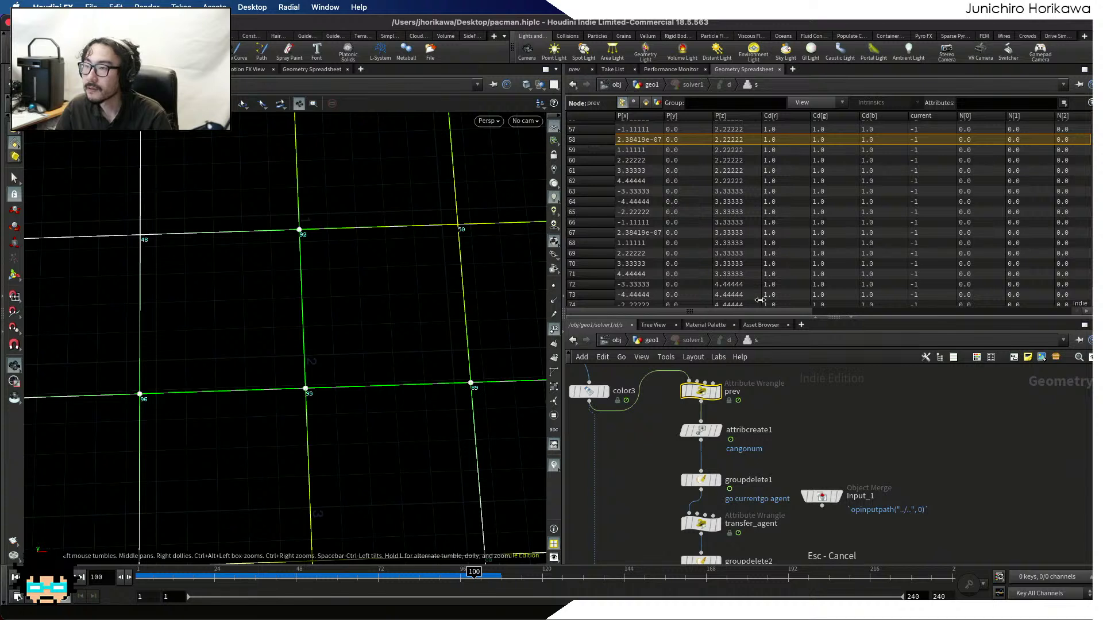
pyautogui.moveTo(787, 309); pyautogui.dragTo(1048, 313)
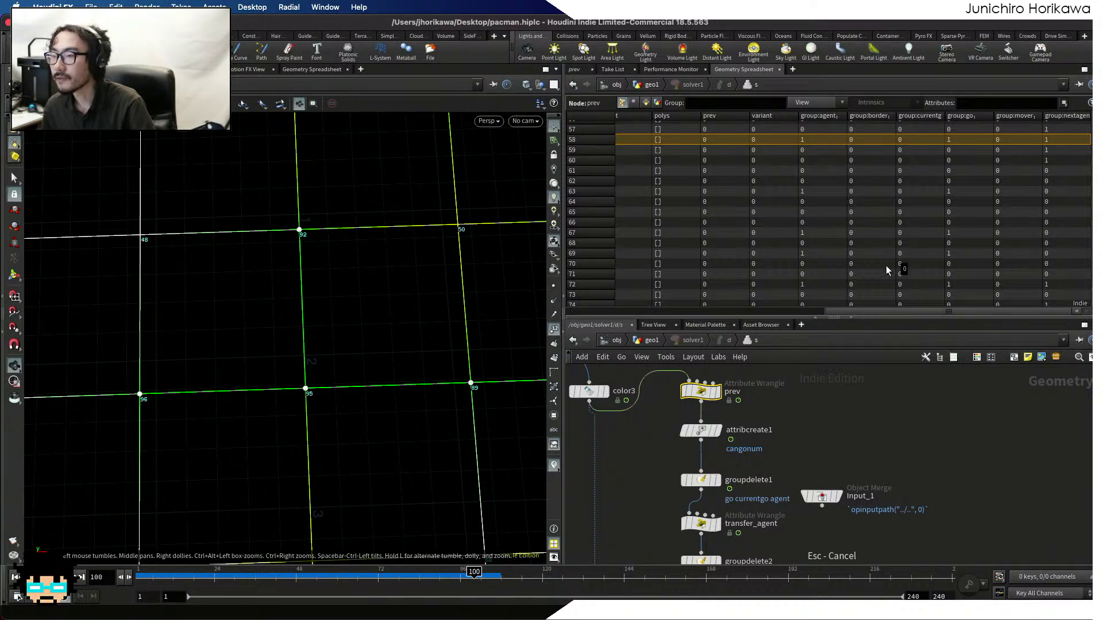
pyautogui.scroll(-3, 811, 410)
pyautogui.scroll(3, 804, 425)
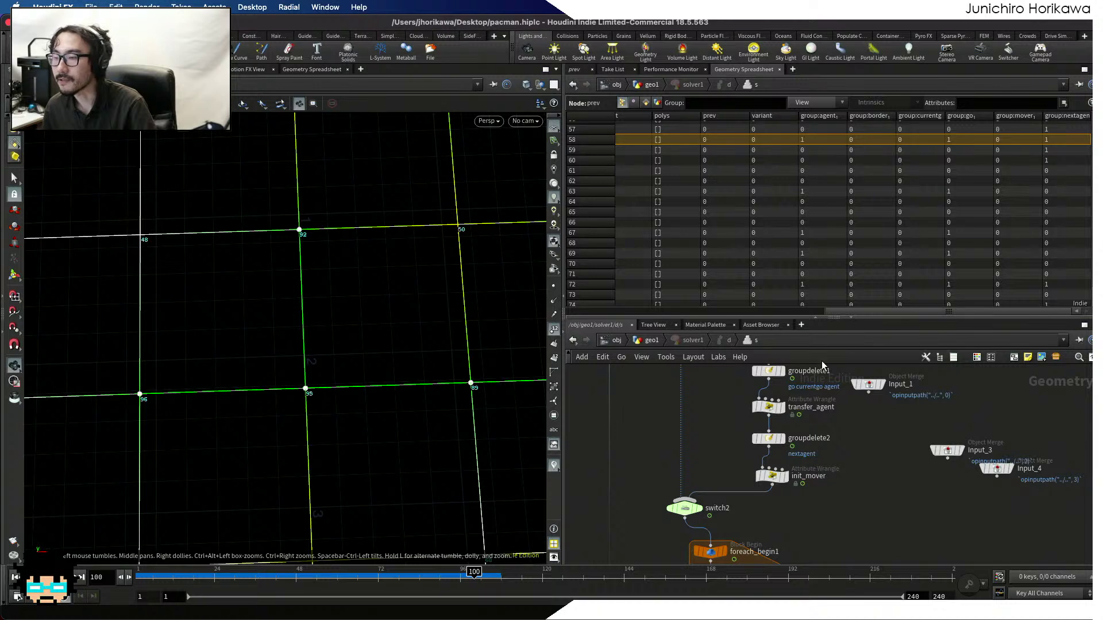
# Select the find_go wrangle inside the for-each block to check its point group memberships in the spreadsheet
pyautogui.scroll(-2, 826, 445)
pyautogui.scroll(2, 816, 463)
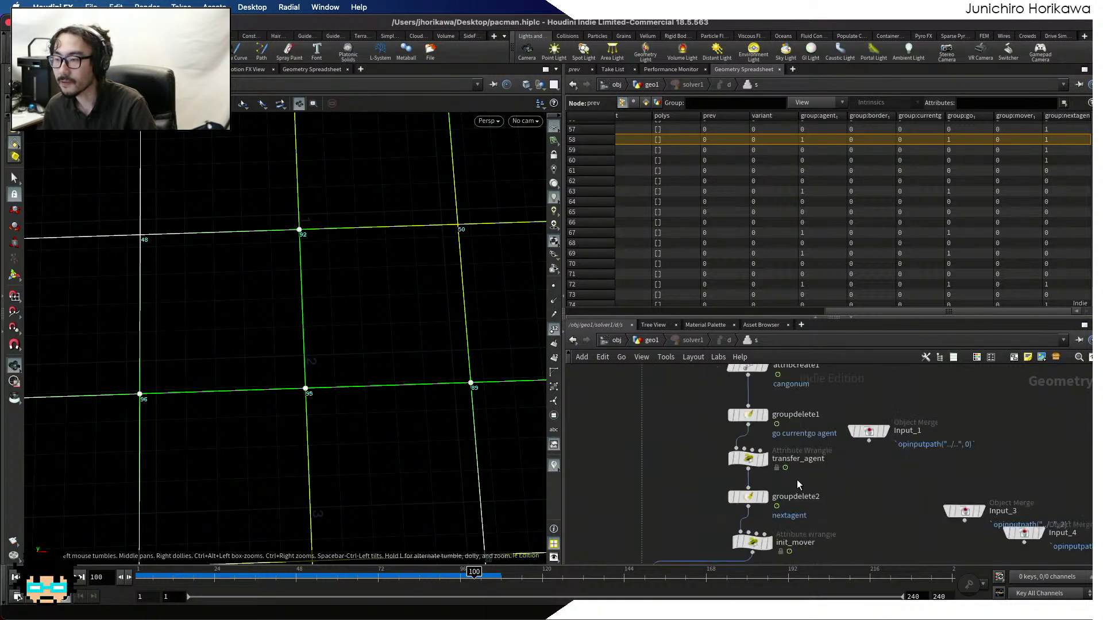
pyautogui.scroll(-2, 794, 422)
pyautogui.scroll(4, 740, 439)
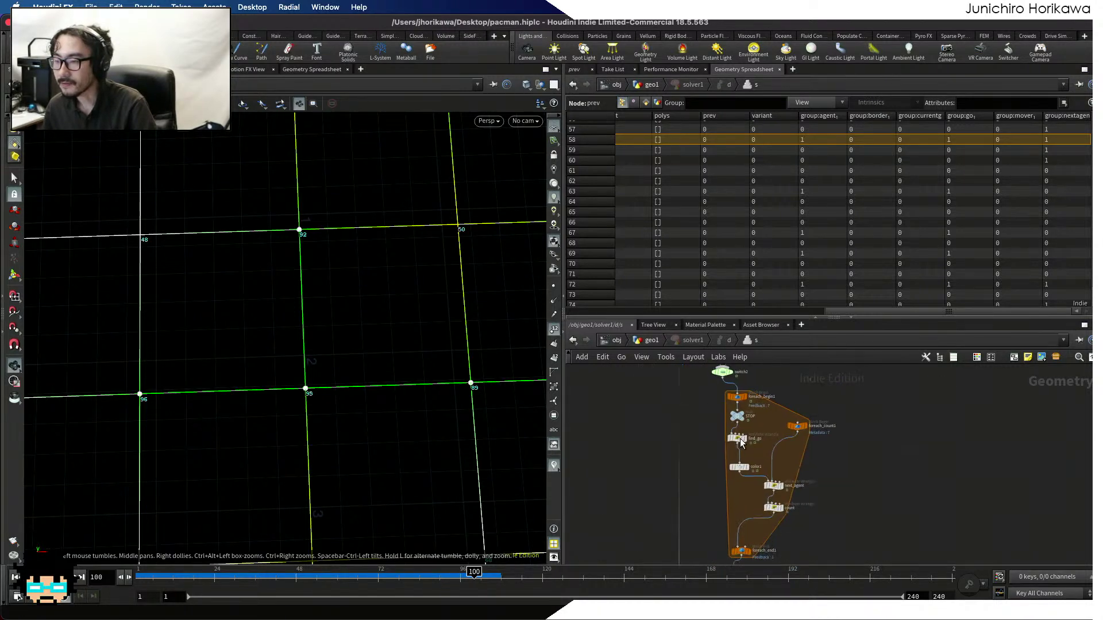
pyautogui.moveTo(780, 447); pyautogui.dragTo(792, 481, button='middle')
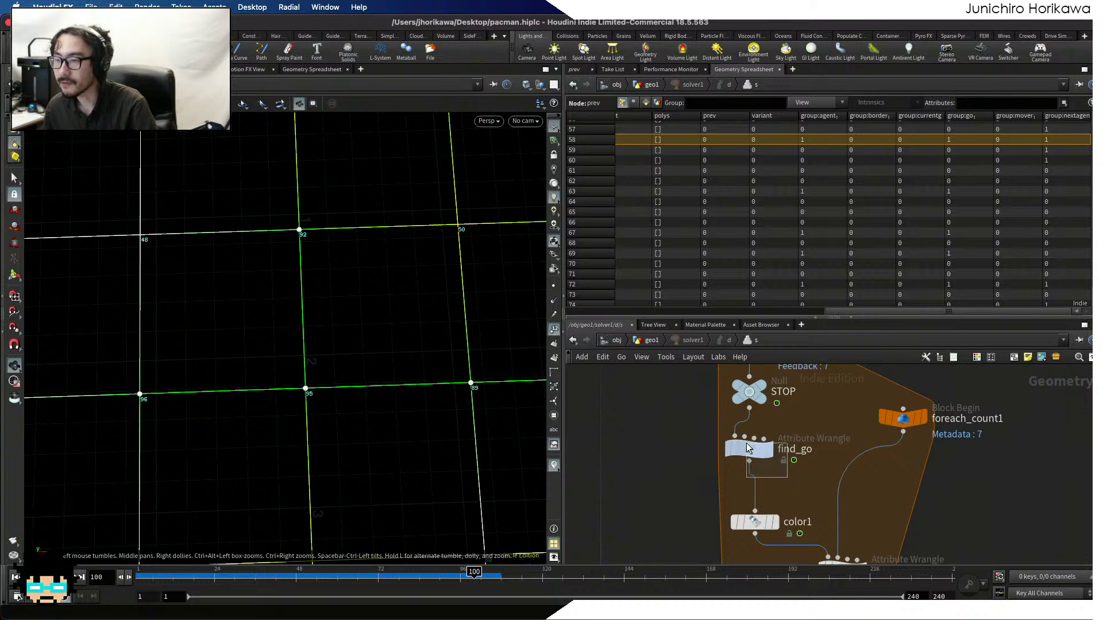
pyautogui.moveTo(746, 443); pyautogui.dragTo(744, 441)
# Return to the chain above switch2 and select groupdelete1 to inspect point 58's next value and remaining groups
pyautogui.scroll(-4, 799, 444)
pyautogui.moveTo(811, 431); pyautogui.dragTo(822, 541, button='middle')
pyautogui.scroll(1, 817, 475)
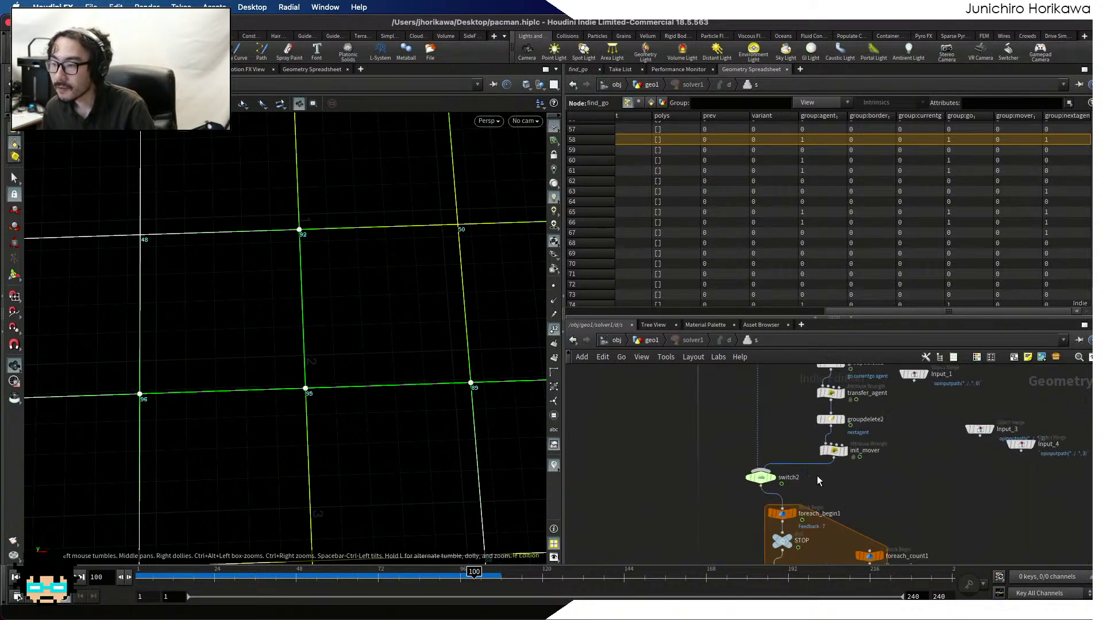
pyautogui.scroll(2, 840, 478)
pyautogui.moveTo(840, 478); pyautogui.dragTo(831, 548, button='middle')
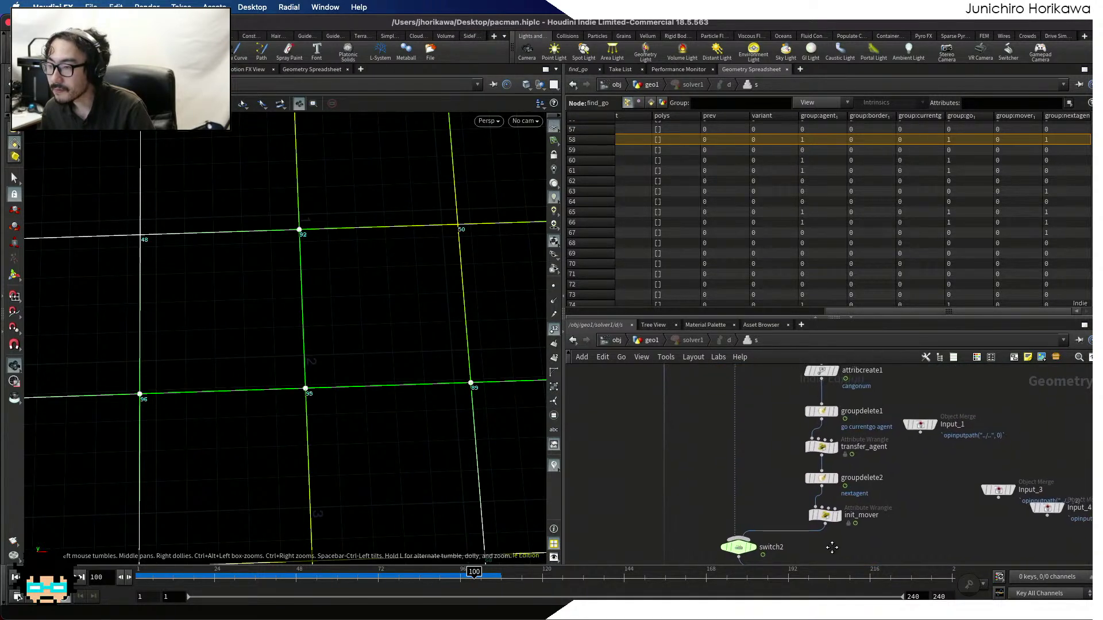
pyautogui.scroll(3, 831, 547)
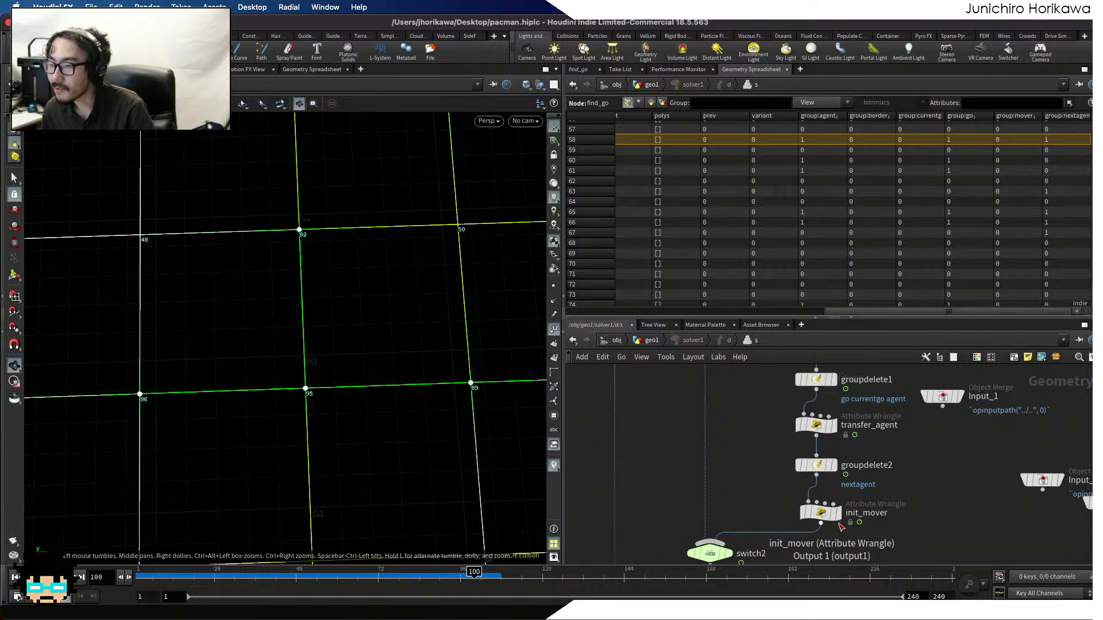
pyautogui.scroll(2, 858, 499)
pyautogui.moveTo(893, 434); pyautogui.dragTo(866, 507, button='middle')
pyautogui.scroll(1, 786, 434)
pyautogui.click(785, 437)
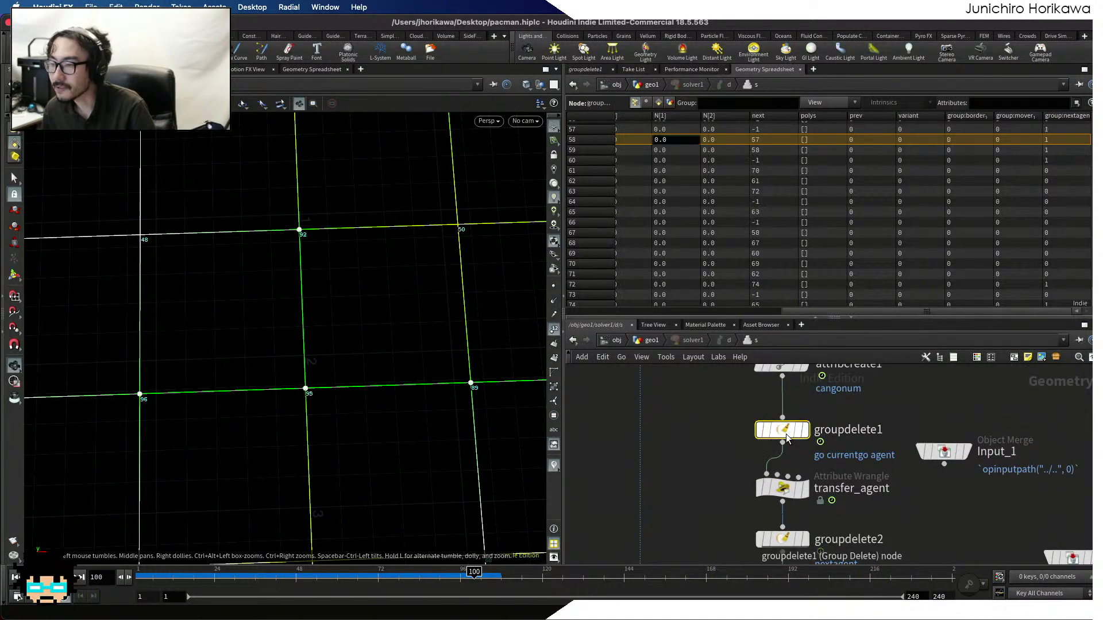
# Compare the point groups output by groupdelete2 and init_mover in the spreadsheet
pyautogui.moveTo(857, 510); pyautogui.dragTo(839, 443, button='middle')
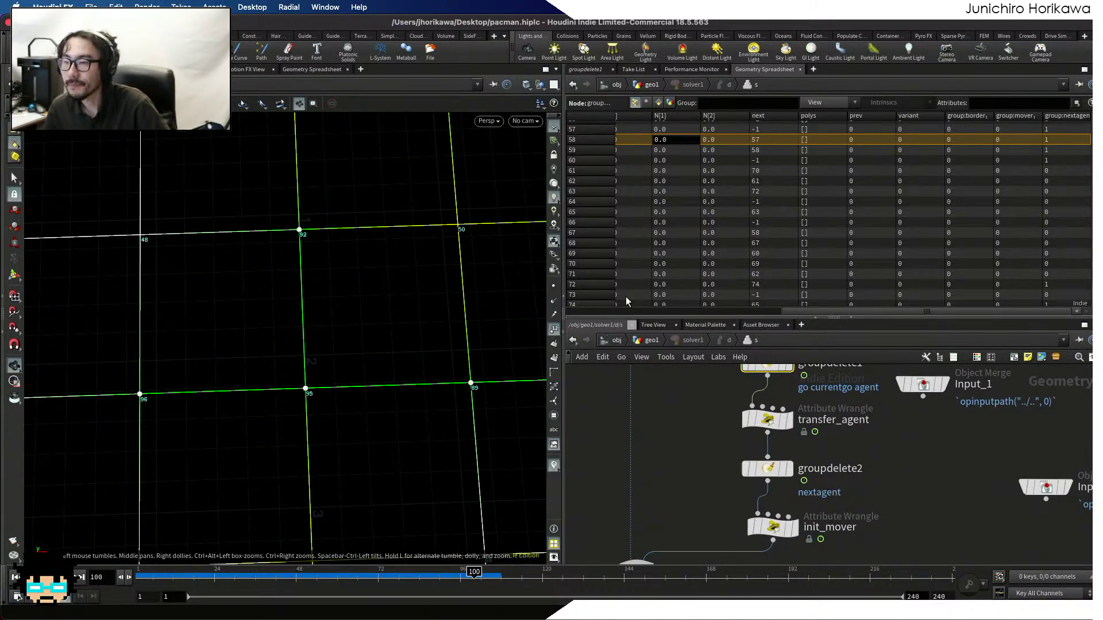
pyautogui.scroll(-3, 725, 442)
pyautogui.moveTo(752, 492); pyautogui.dragTo(752, 487)
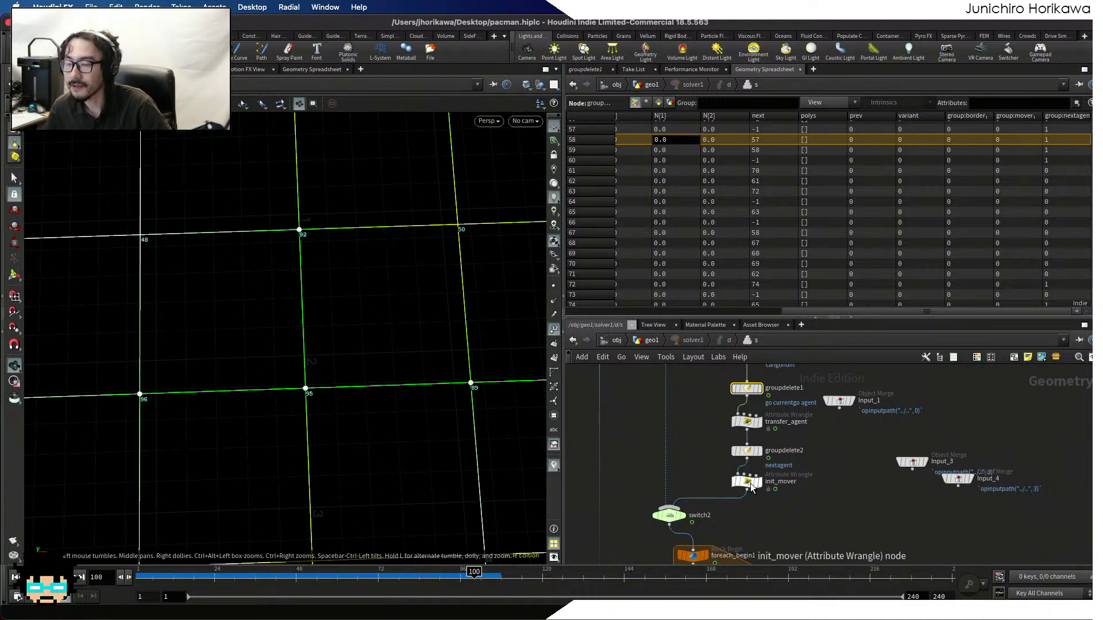
pyautogui.scroll(5, 752, 477)
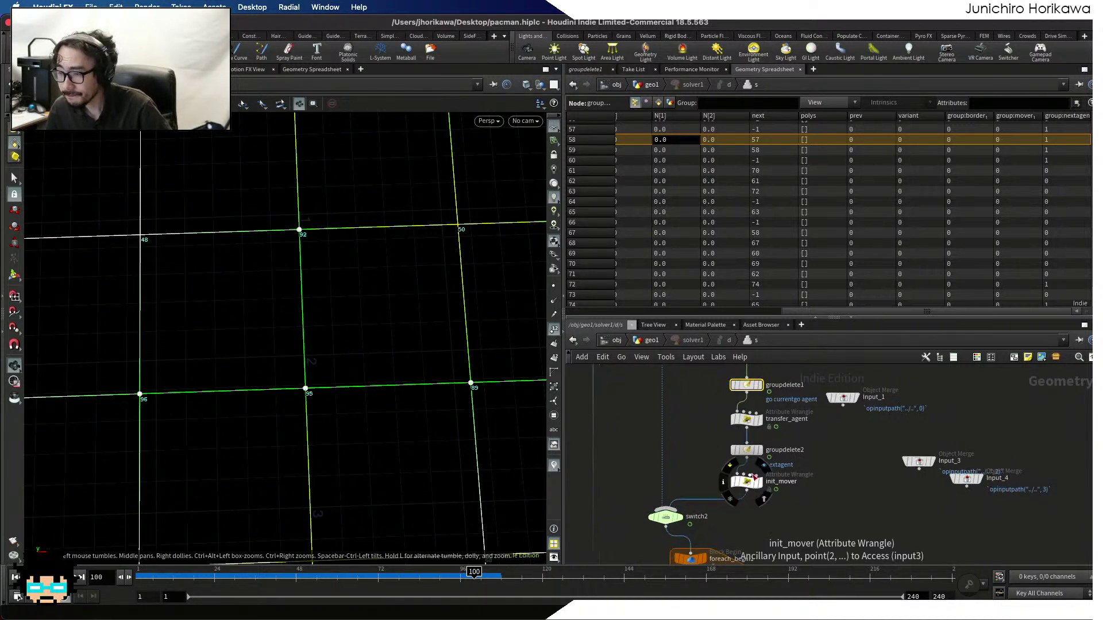
pyautogui.click(759, 434)
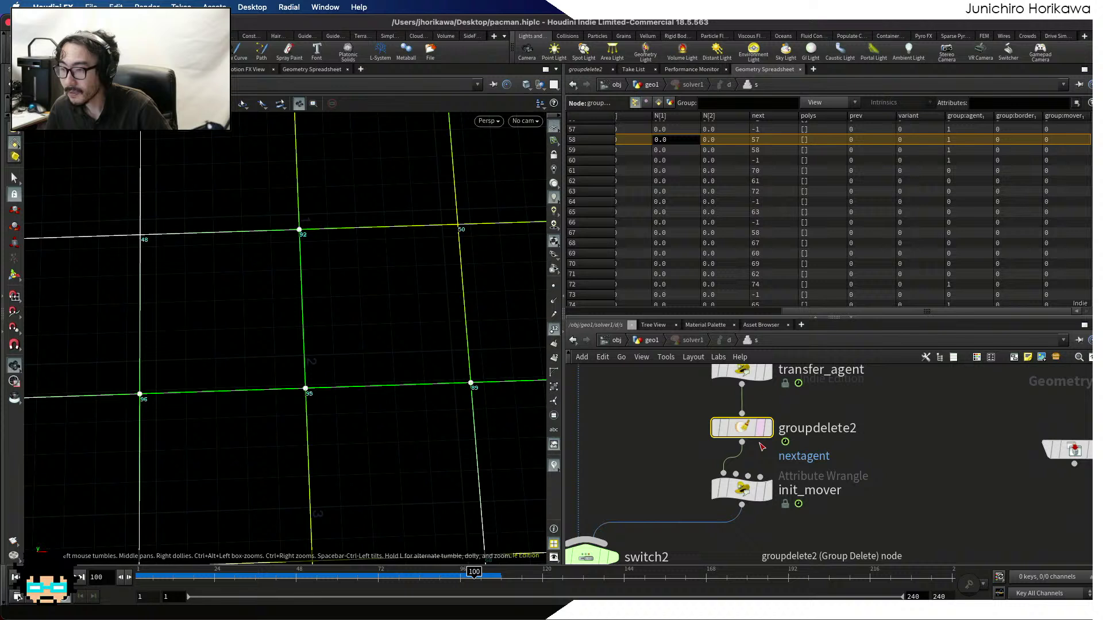
pyautogui.click(741, 489)
# Reselect groupdelete1 and review which point groups its parameters delete
pyautogui.scroll(-3, 741, 489)
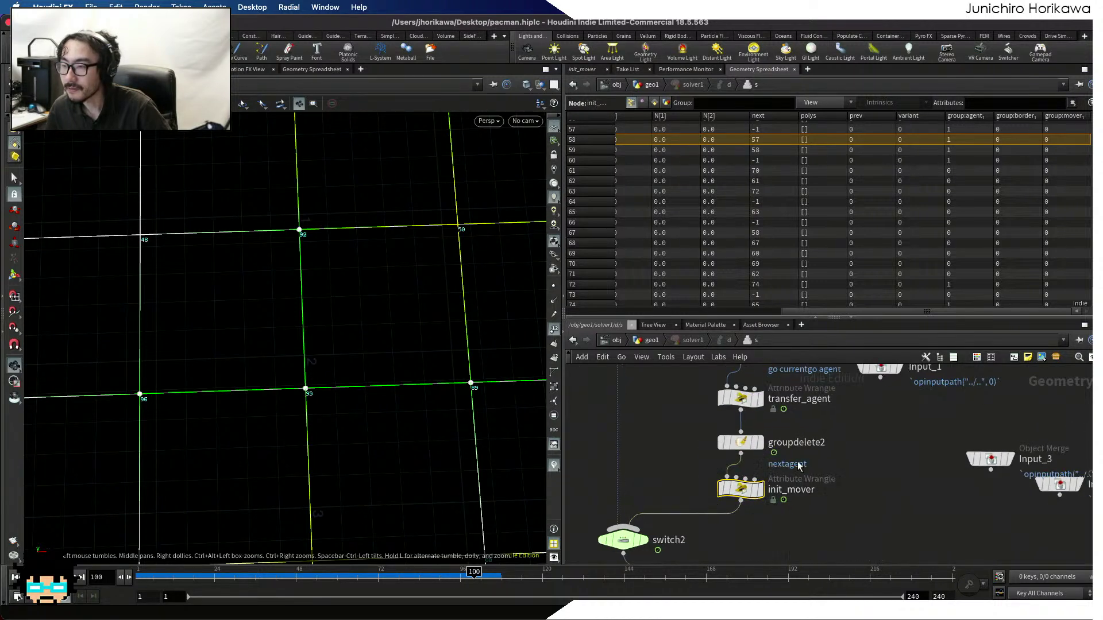
pyautogui.scroll(5, 732, 471)
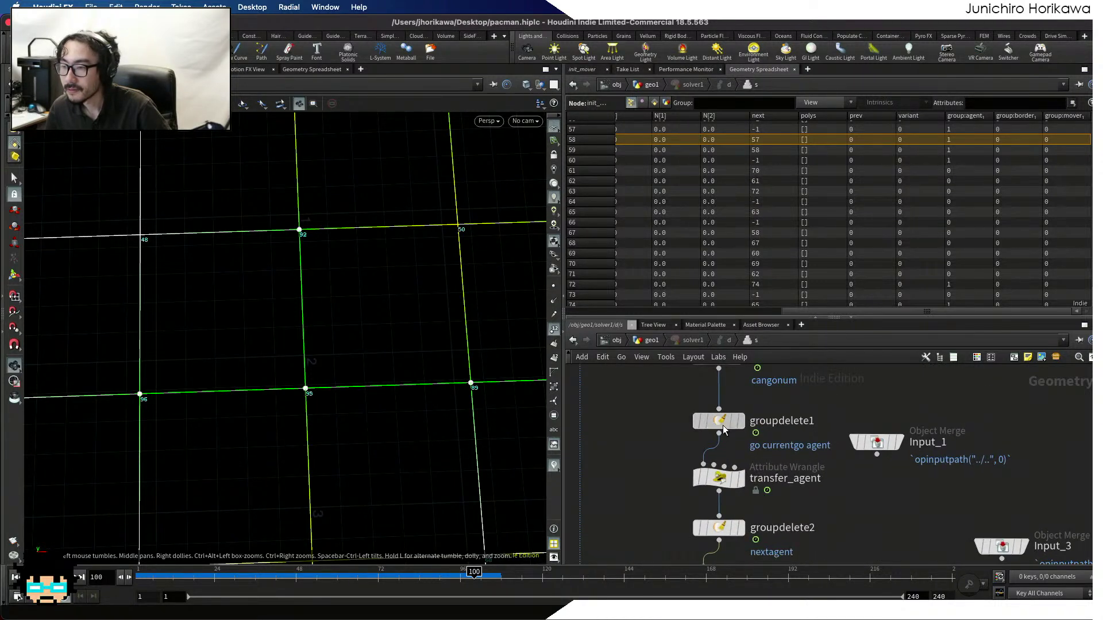
pyautogui.click(724, 430)
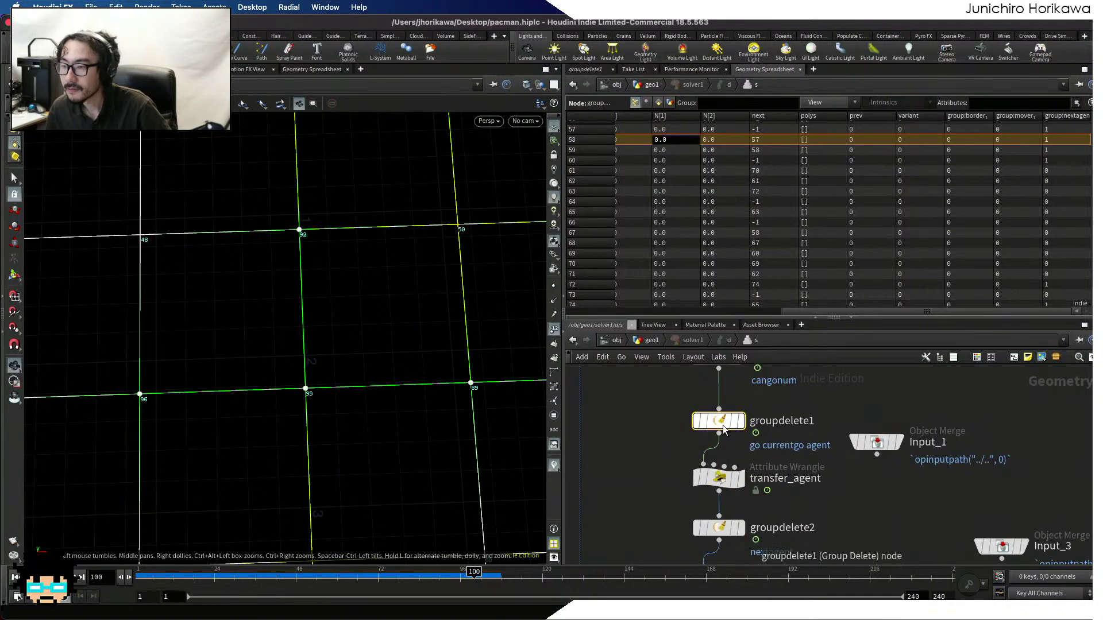
pyautogui.click(586, 69)
pyautogui.scroll(-4, 695, 432)
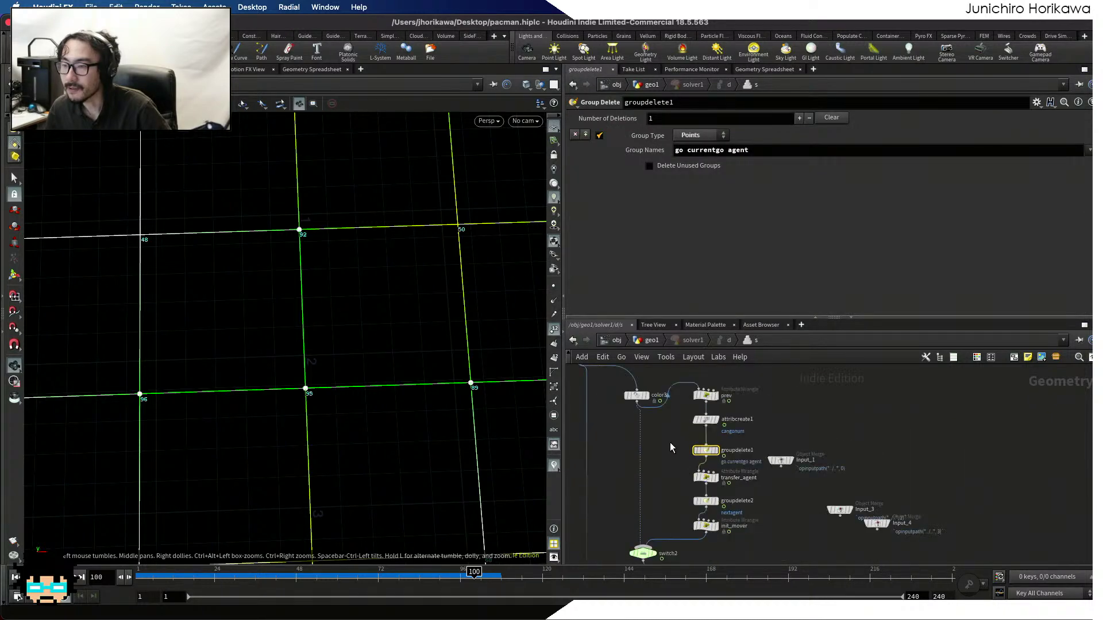
# Add a Point Wrangle node in the empty network space beside the groupdelete1 chain
pyautogui.press('Tab')
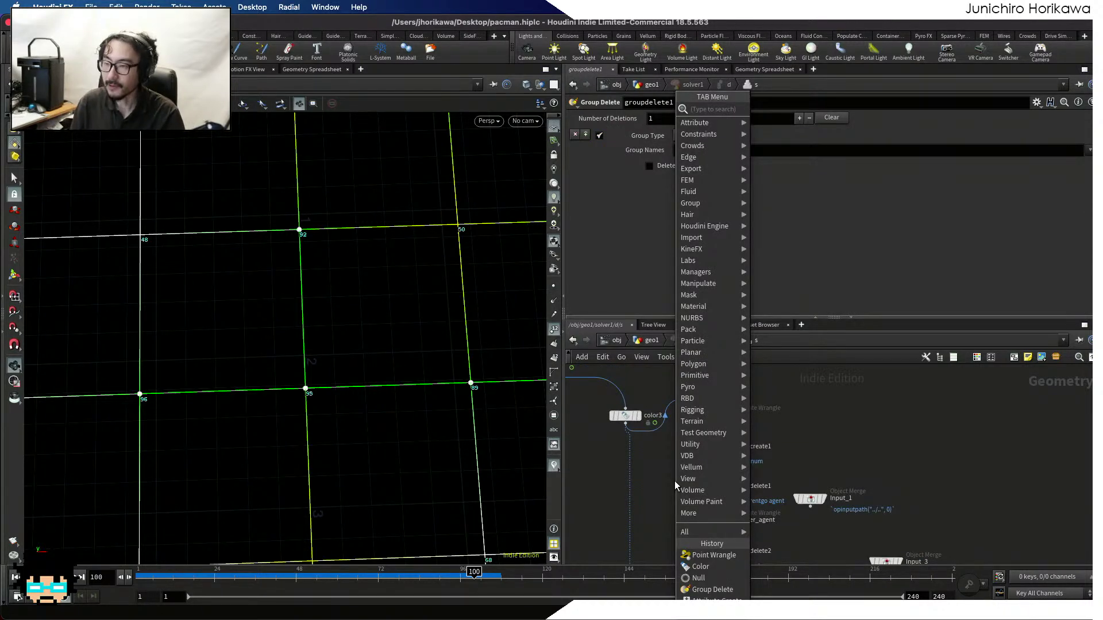
pyautogui.write('point wr')
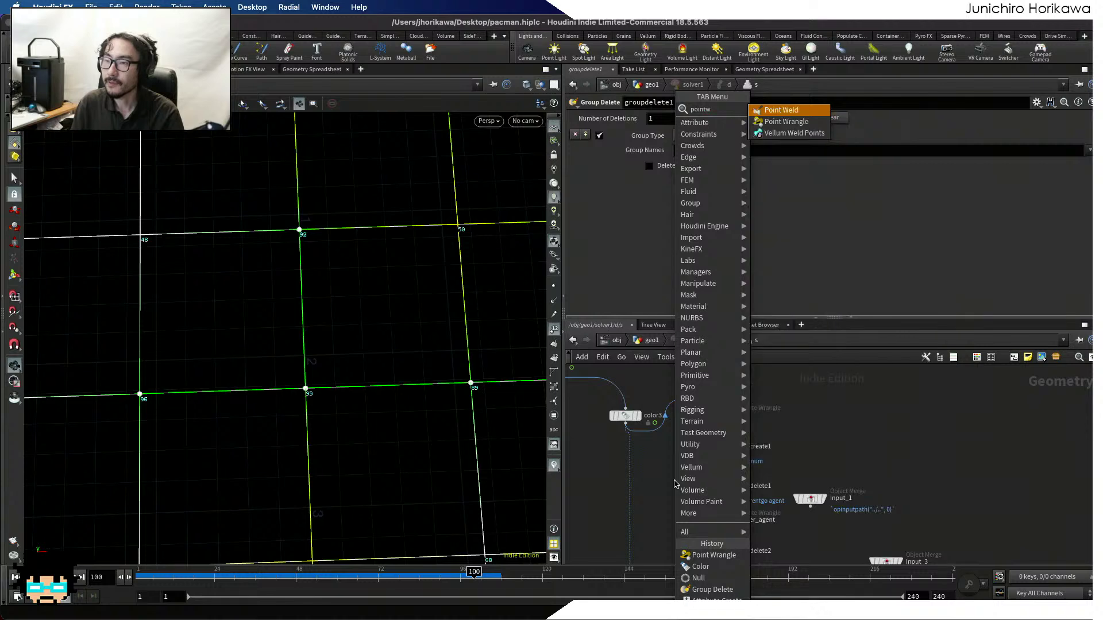
pyautogui.press('Return')
pyautogui.press('Tab')
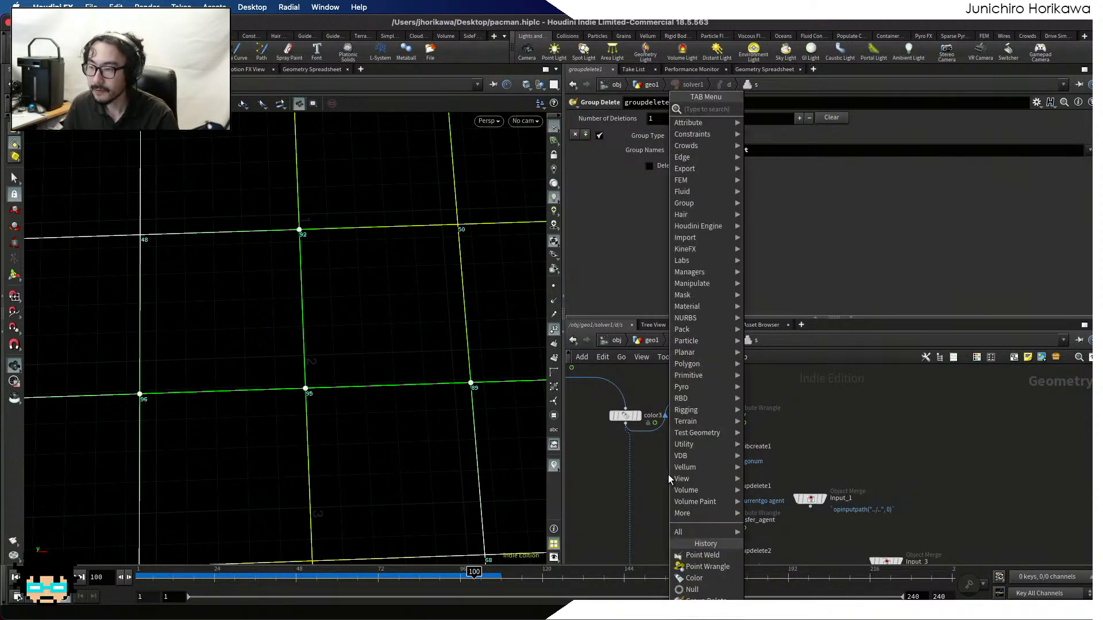
pyautogui.write('poin')
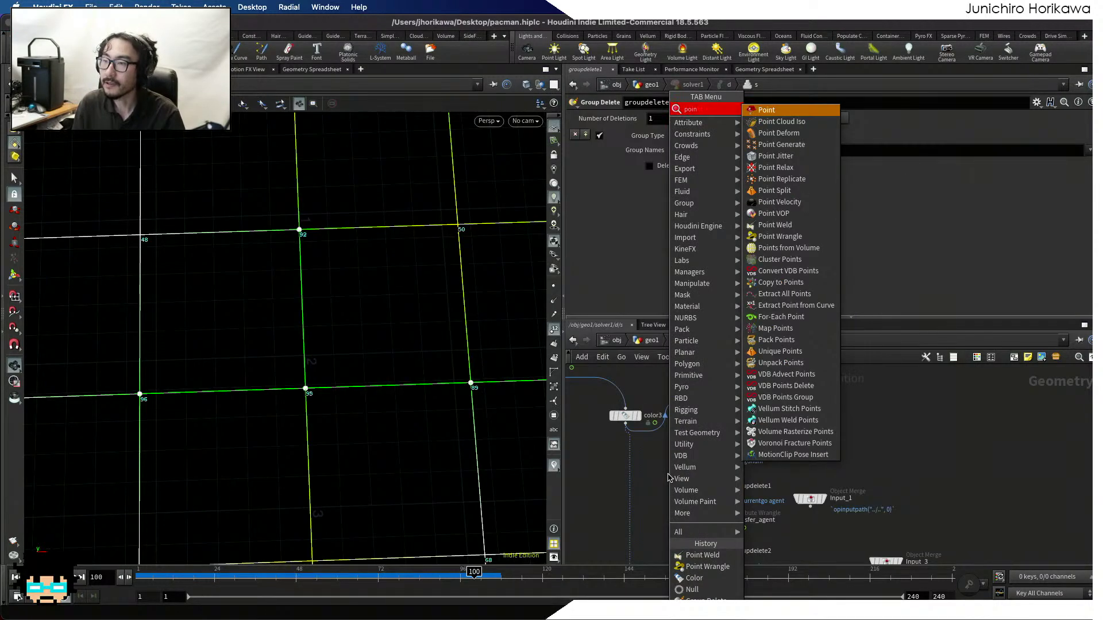
# Insert a Point Wrangle node between attribcreate1 and groupdelete1
pyautogui.press('BackSpace')
pyautogui.press('BackSpace')
pyautogui.press('BackSpace')
pyautogui.press('BackSpace')
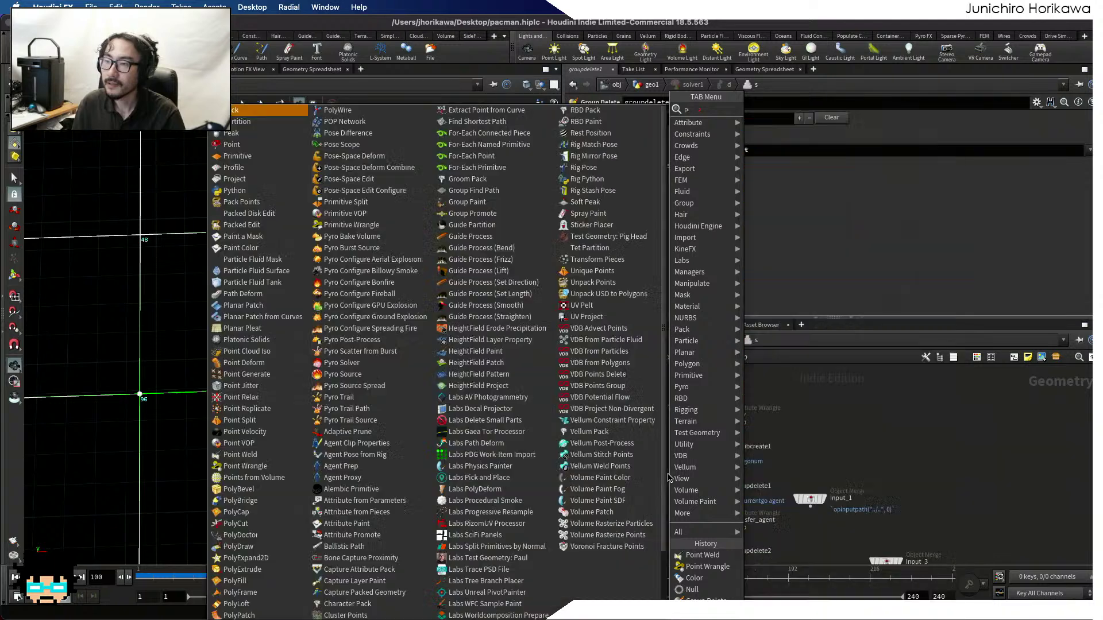
pyautogui.write('ion')
pyautogui.press('BackSpace')
pyautogui.write('n')
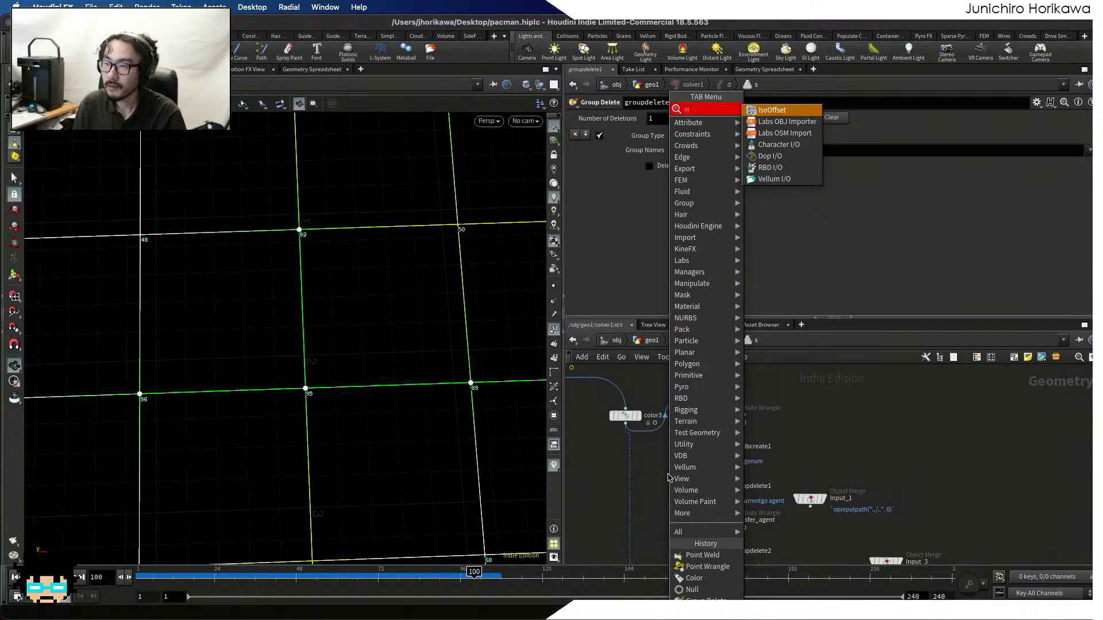
pyautogui.press('BackSpace')
pyautogui.press('BackSpace')
pyautogui.press('BackSpace')
pyautogui.write('pointwr')
pyautogui.press('Return')
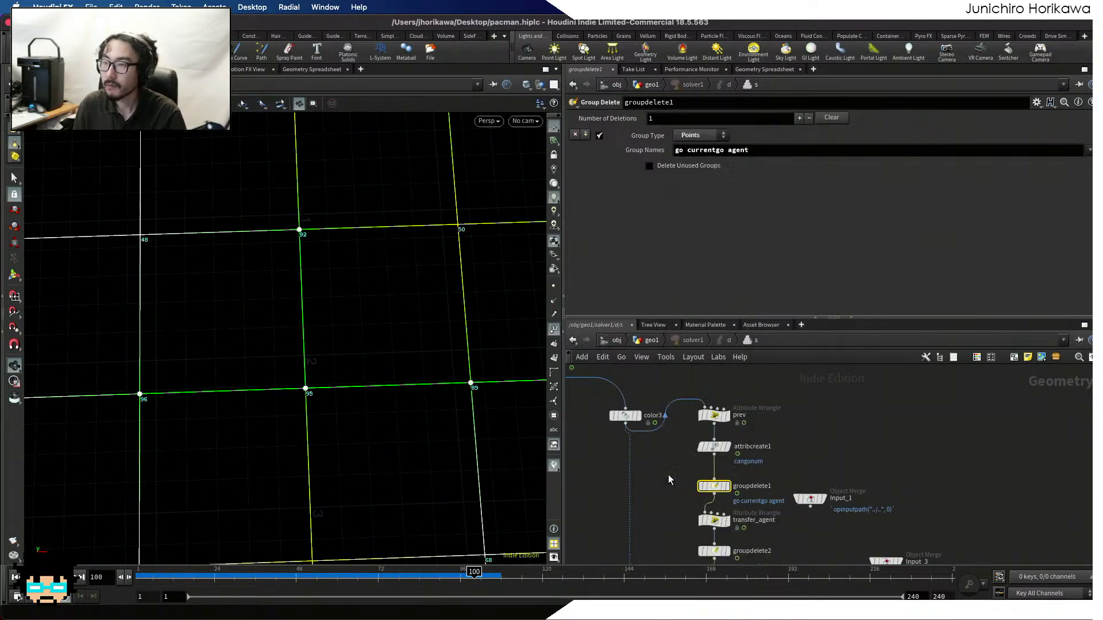
pyautogui.scroll(4, 667, 474)
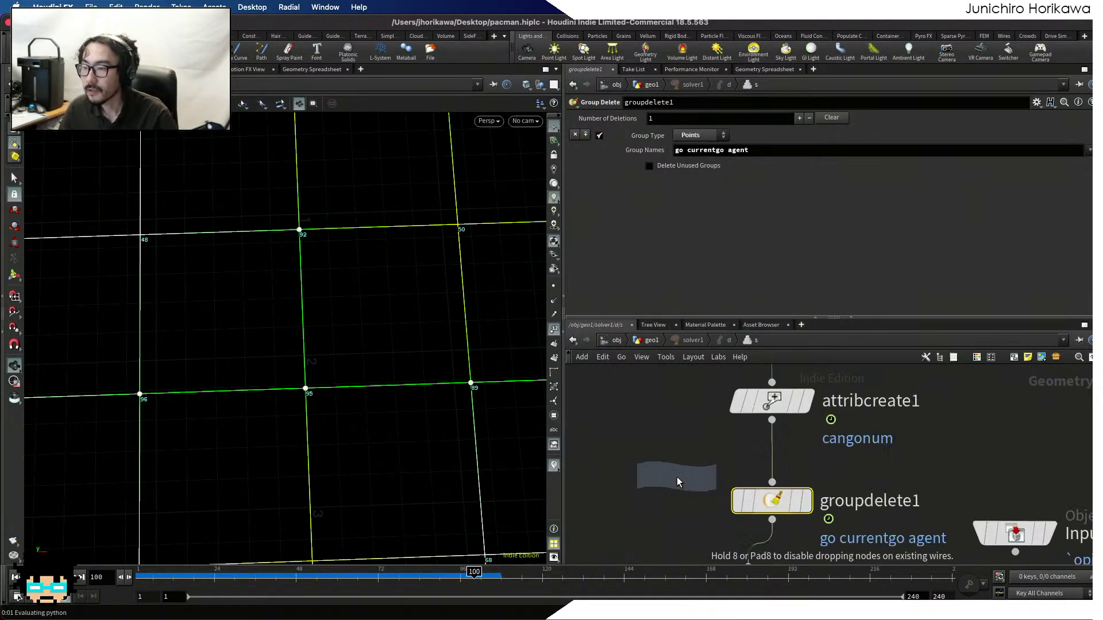
pyautogui.click(780, 454)
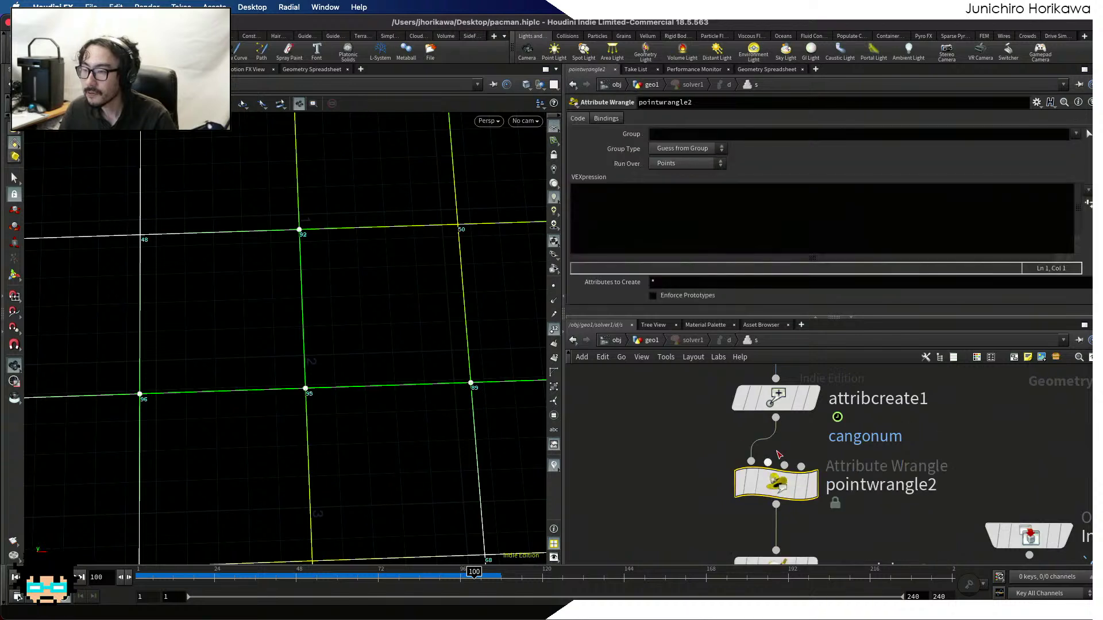
# Restrict the new point wrangle to the agent group
pyautogui.click(715, 204)
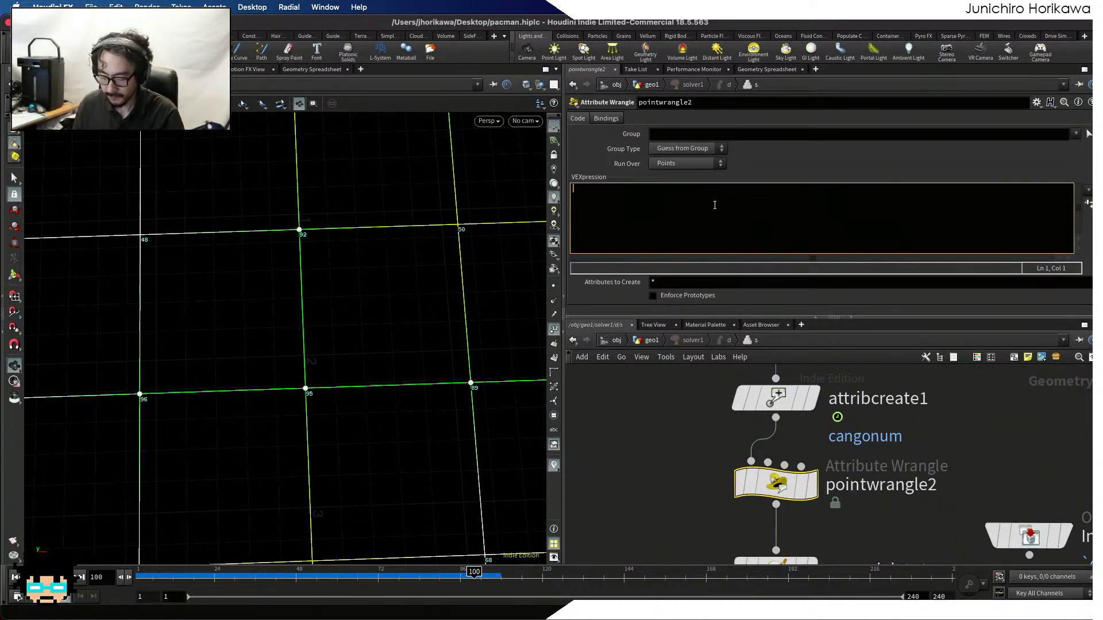
pyautogui.click(702, 134)
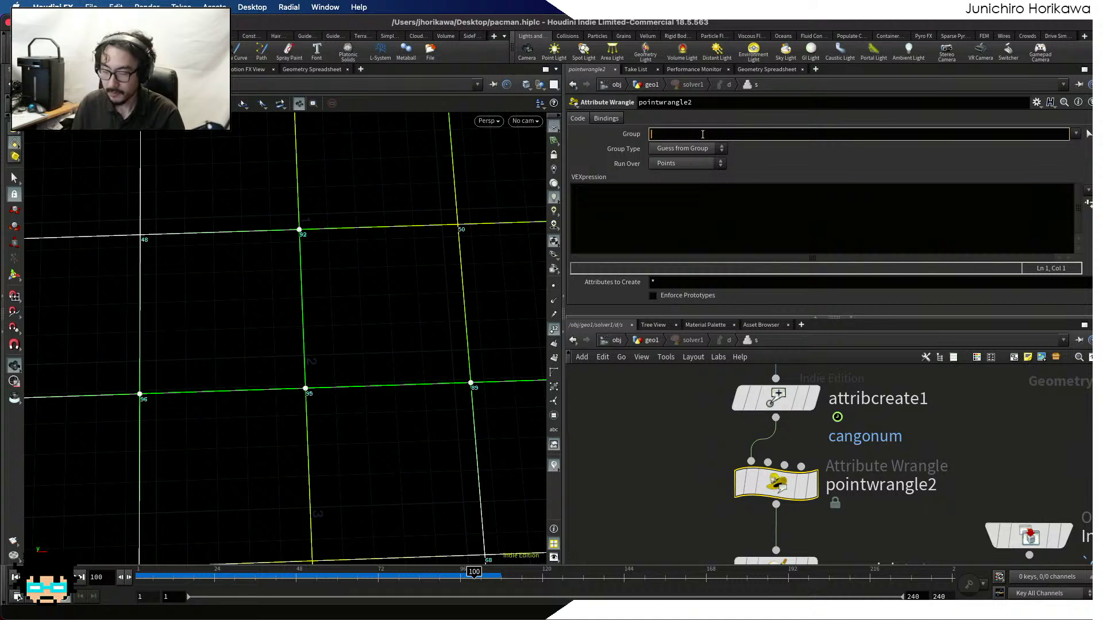
pyautogui.write('agent')
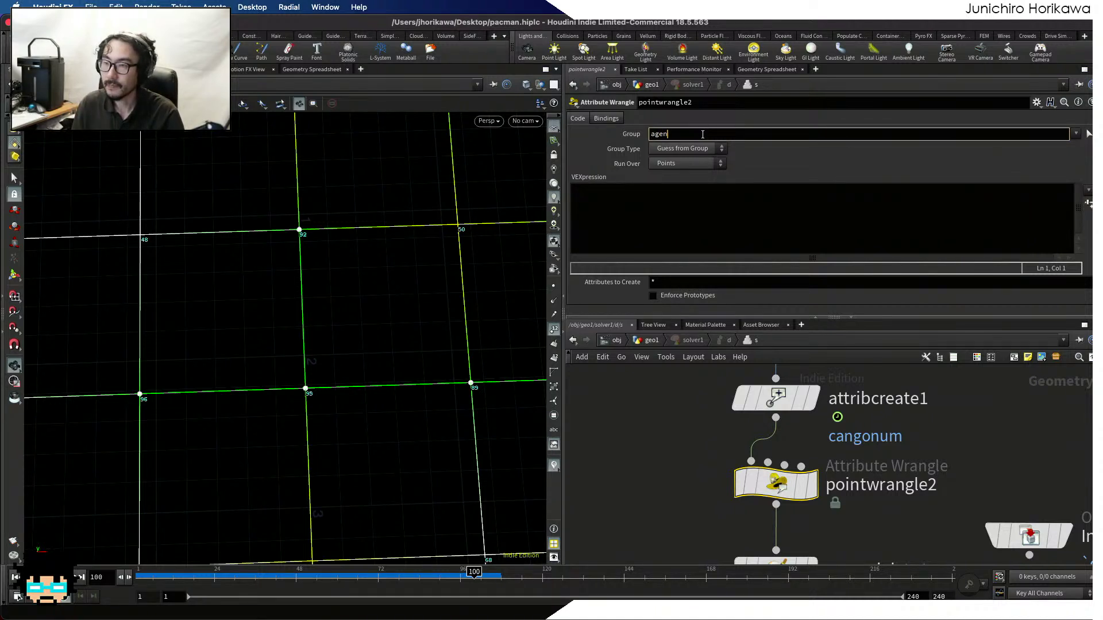
pyautogui.press('Return')
pyautogui.click(686, 213)
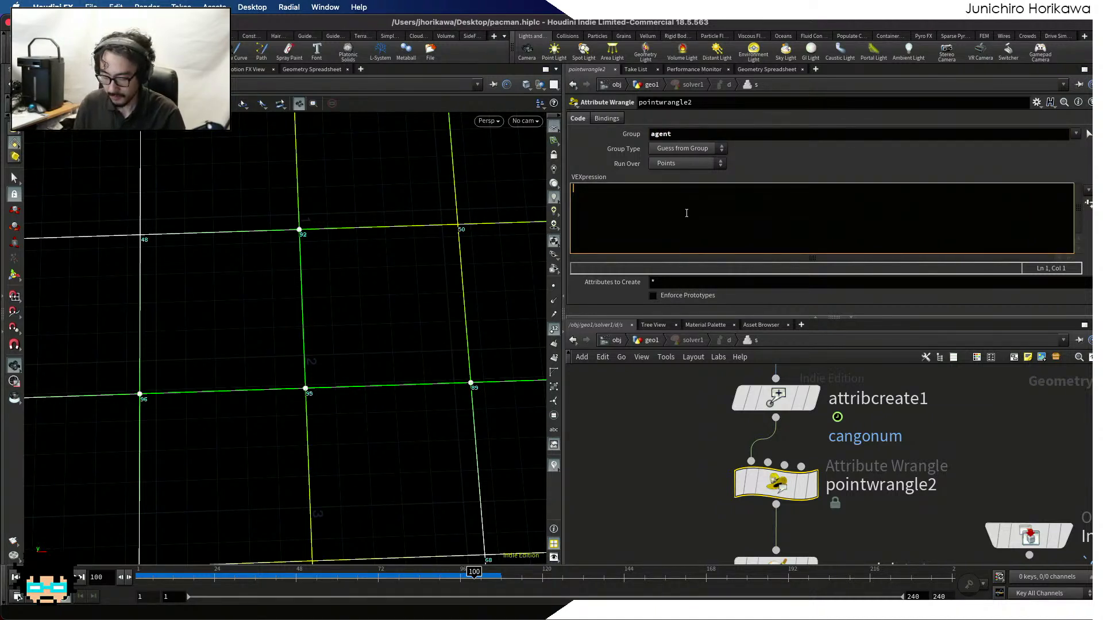
pyautogui.write('s')
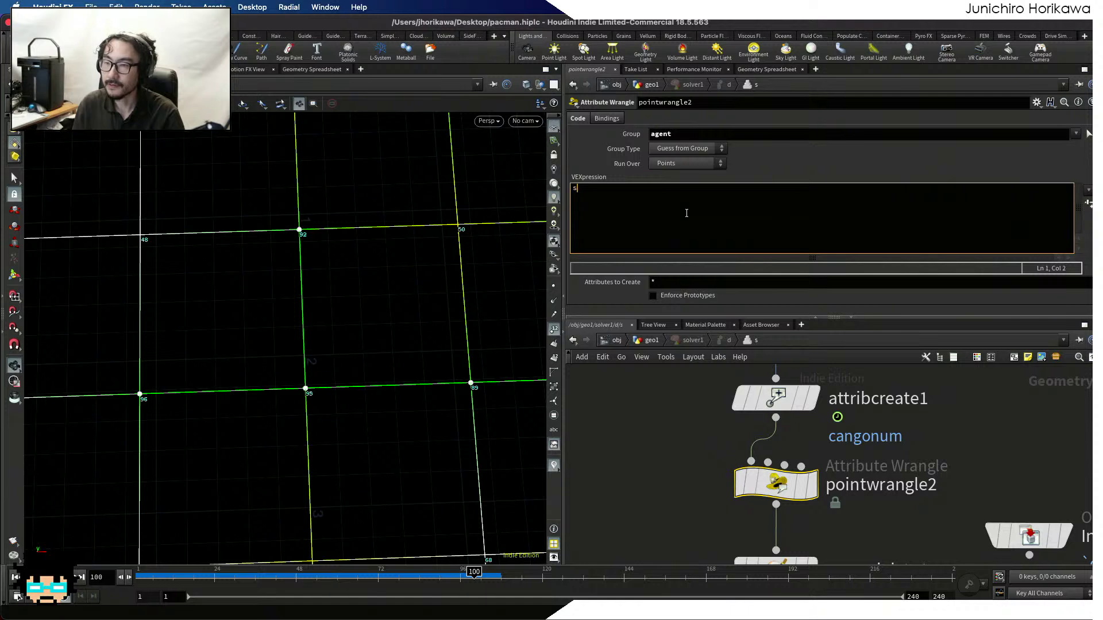
pyautogui.write('etpointgro')
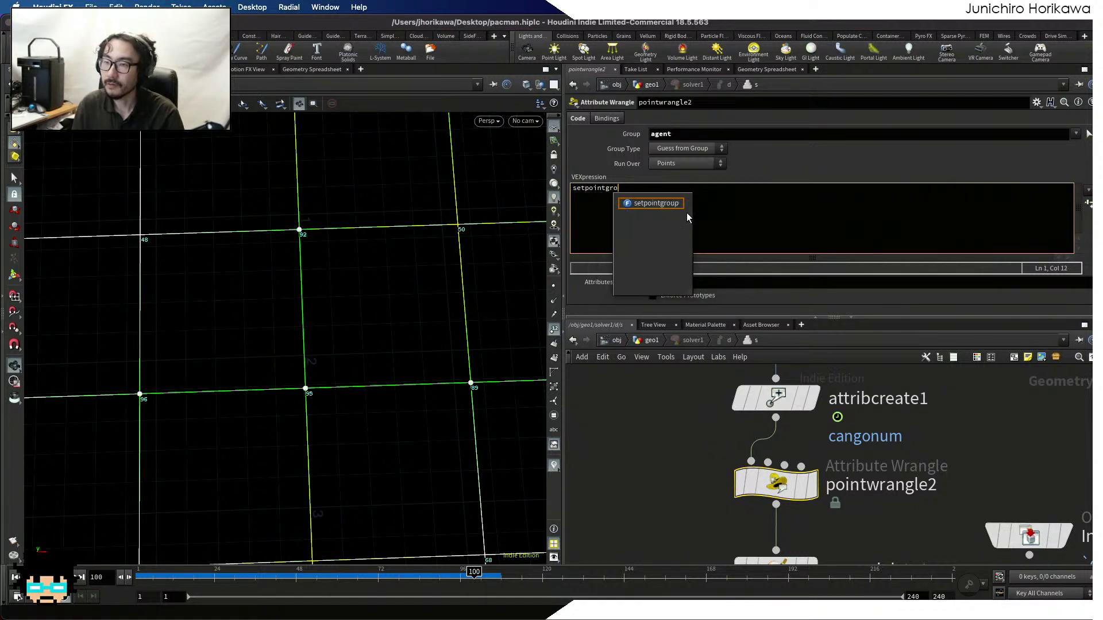
pyautogui.write('up(0, !"')
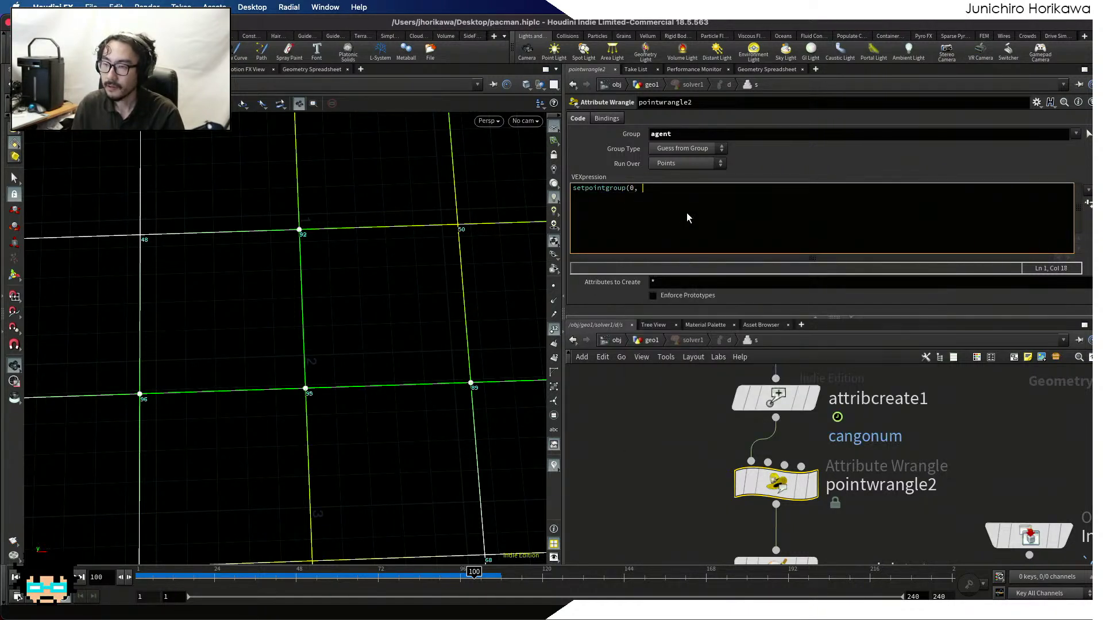
pyautogui.press('BackSpace')
pyautogui.press('BackSpace')
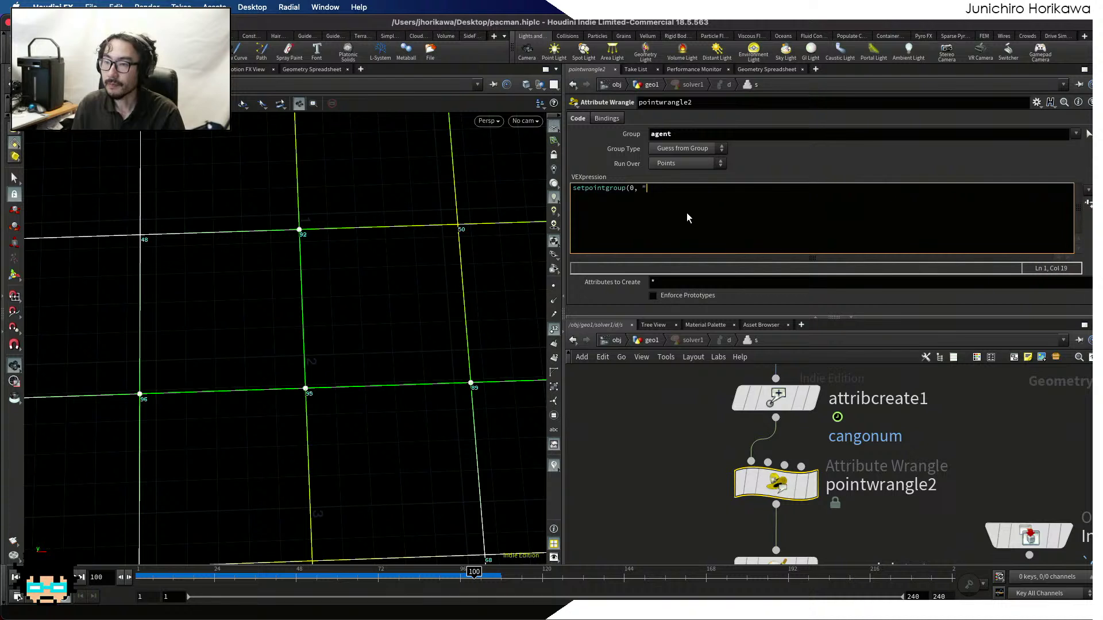
pyautogui.write('"prevage')
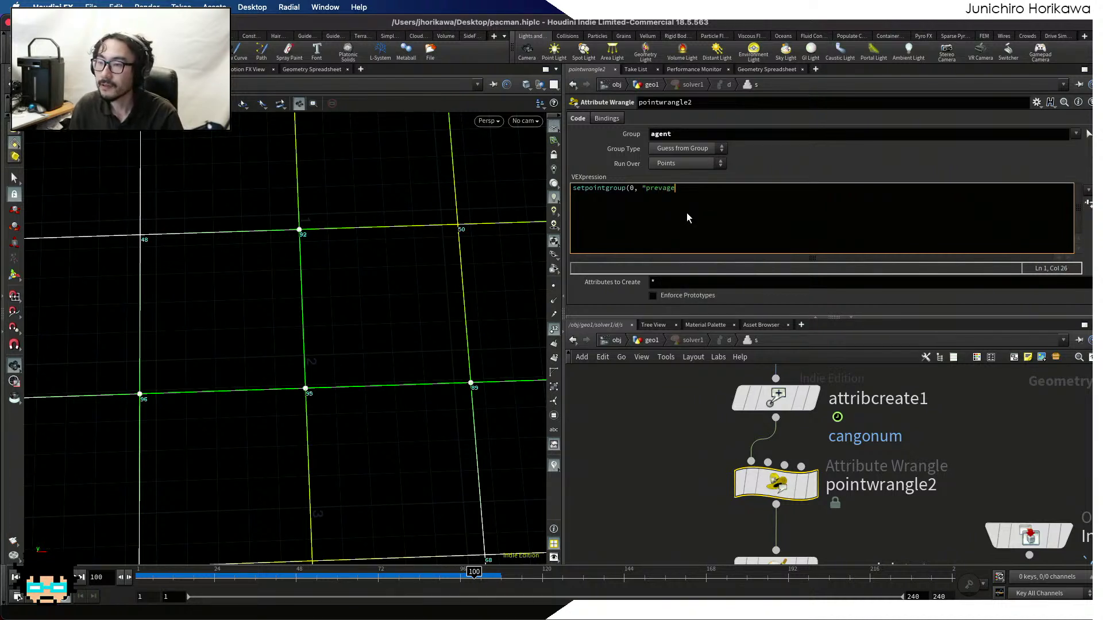
pyautogui.write('nt!')
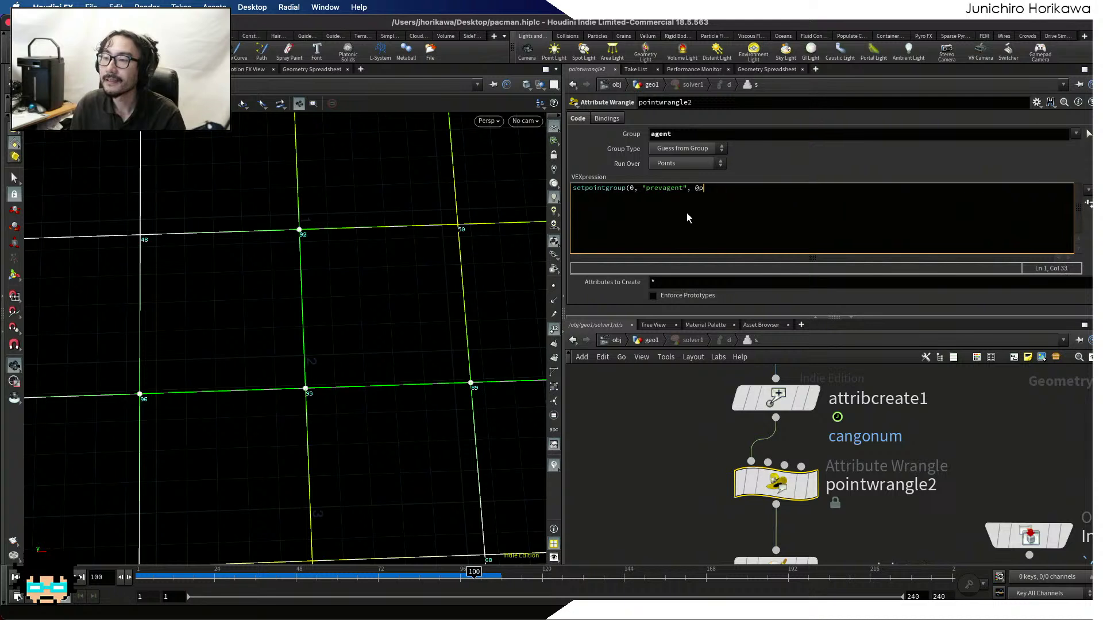
pyautogui.press('BackSpace')
pyautogui.write('um')
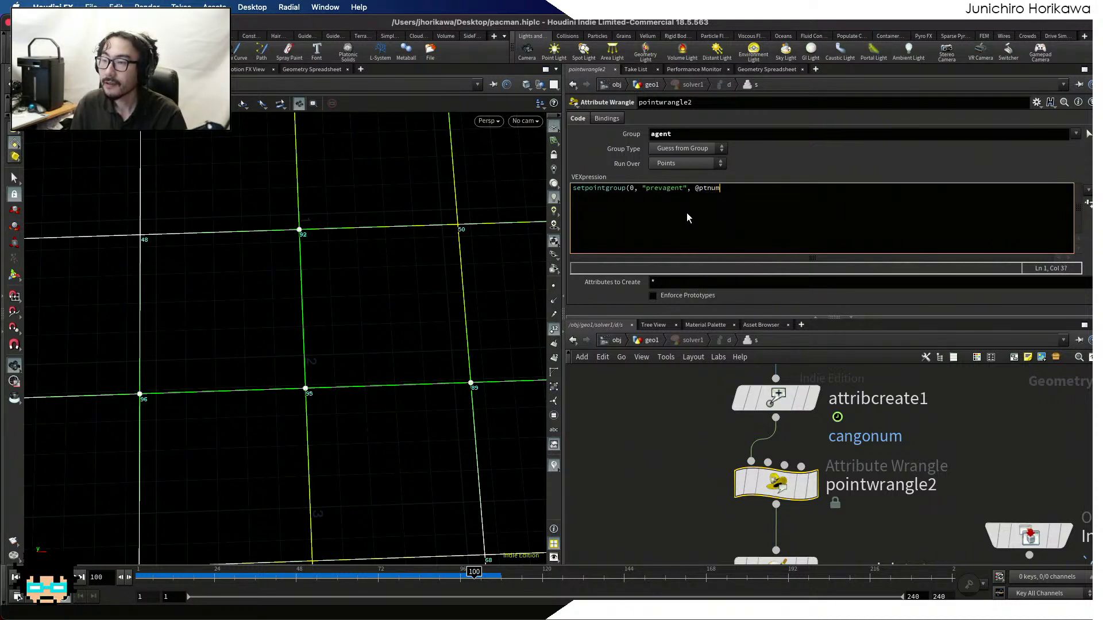
pyautogui.write(', 1);')
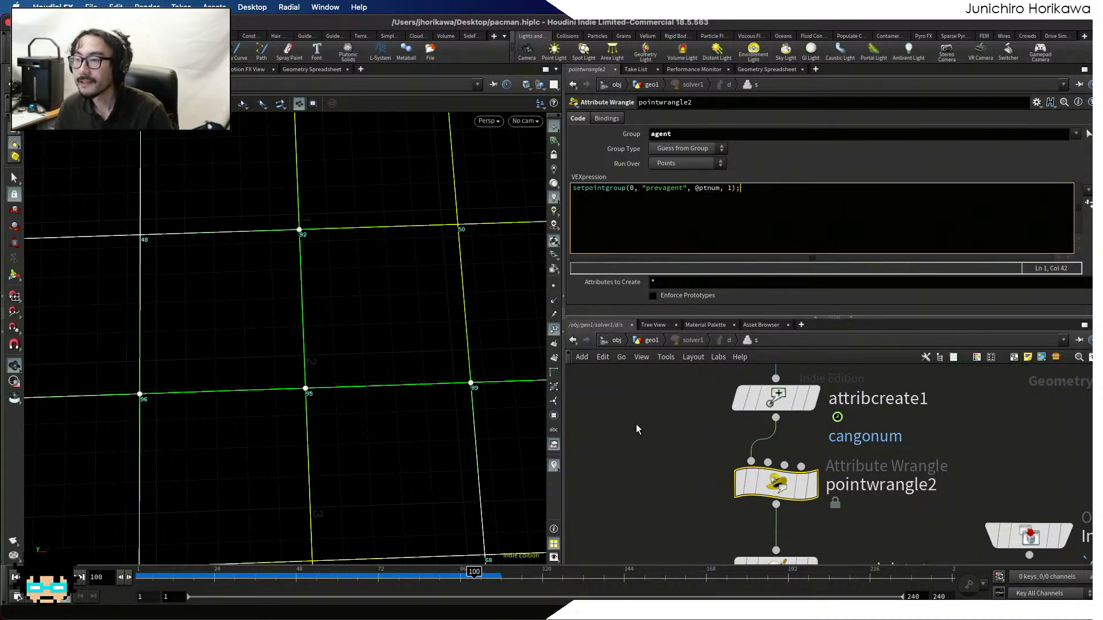
# Move the prev and attribcreate1 nodes together upward to make room above pointwrangle2
pyautogui.scroll(-2, 649, 436)
pyautogui.scroll(-3, 649, 436)
pyautogui.moveTo(653, 443); pyautogui.dragTo(684, 516, button='middle')
pyautogui.scroll(1, 713, 512)
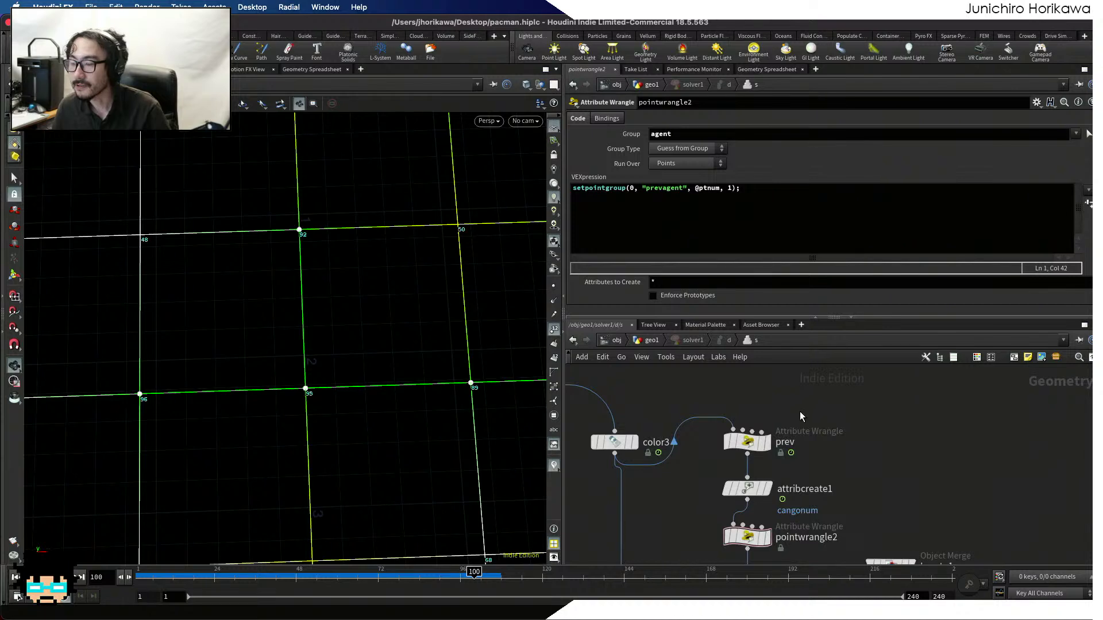
pyautogui.moveTo(801, 415); pyautogui.dragTo(747, 435)
pyautogui.press('Tab')
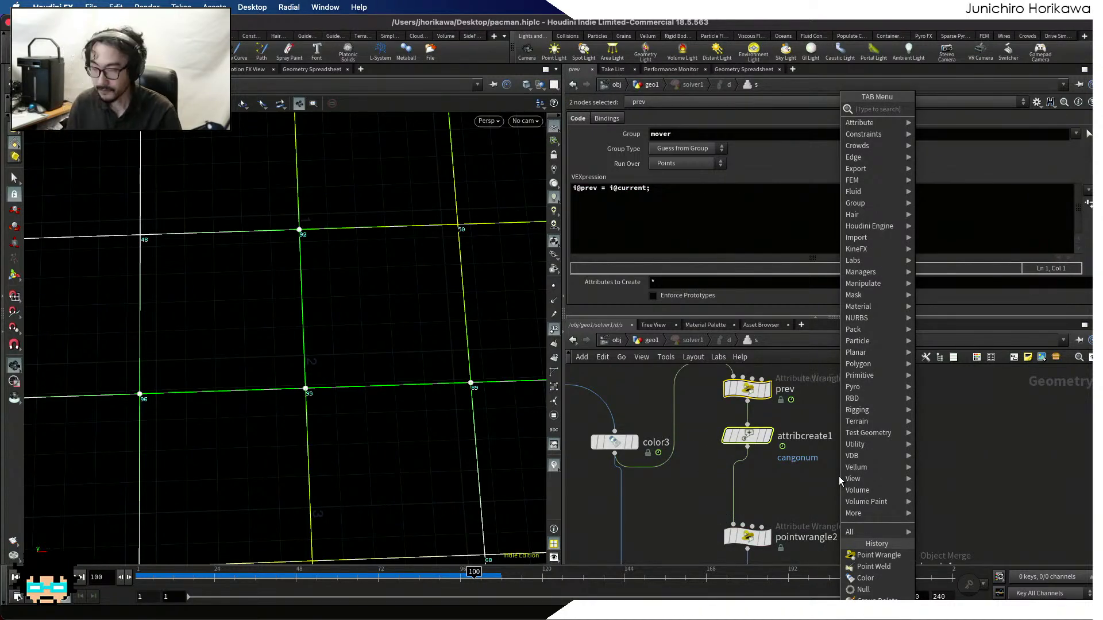
pyautogui.write('group')
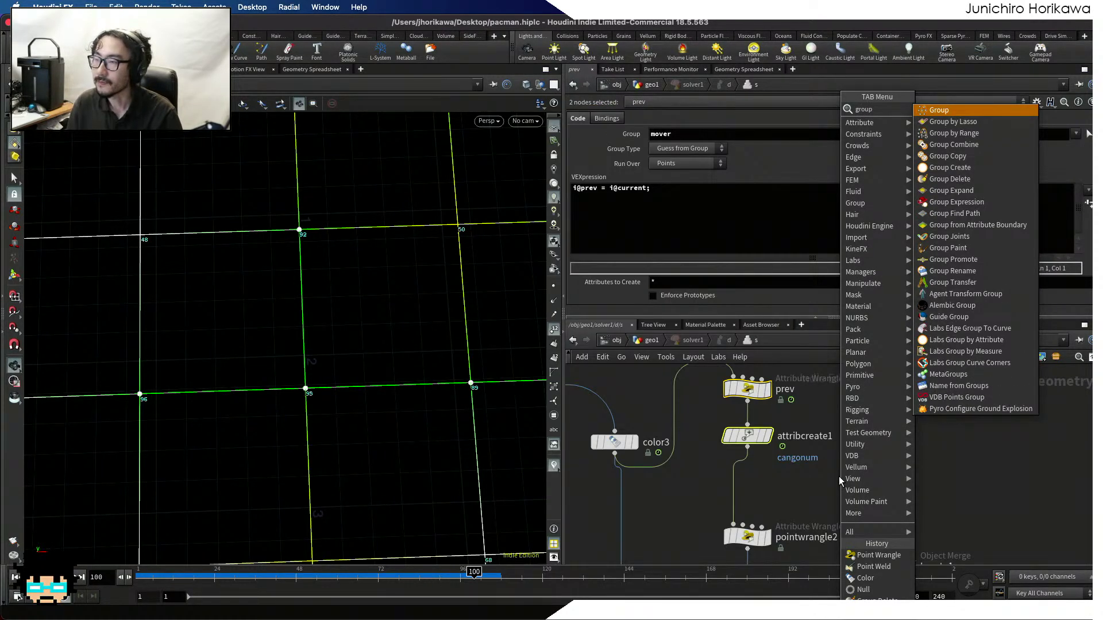
pyautogui.press('Return')
pyautogui.click(737, 493)
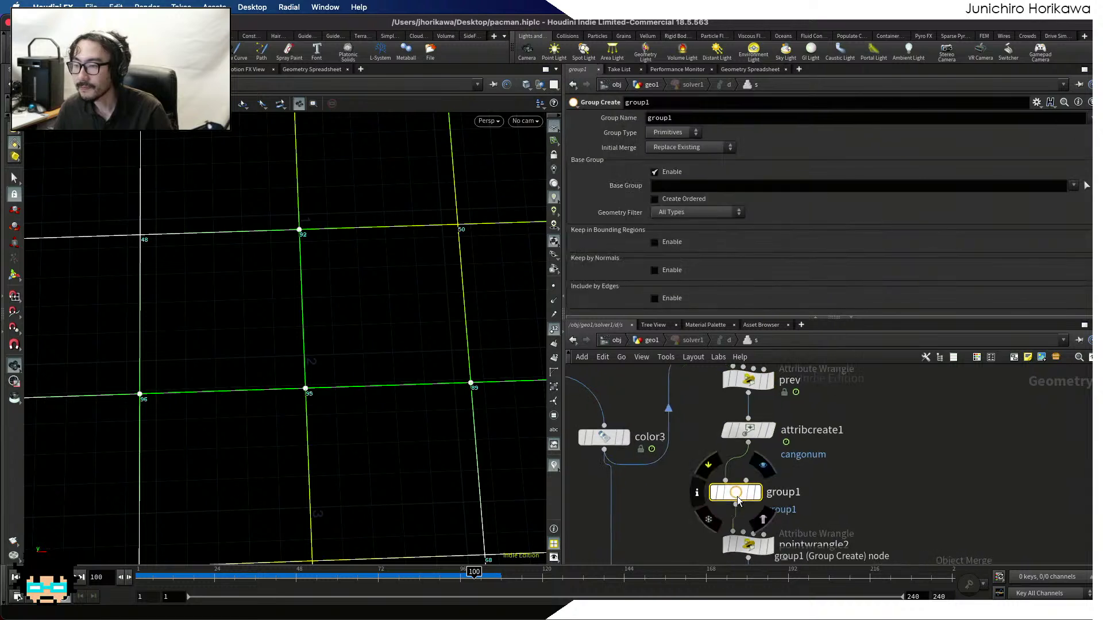
pyautogui.doubleClick(684, 119)
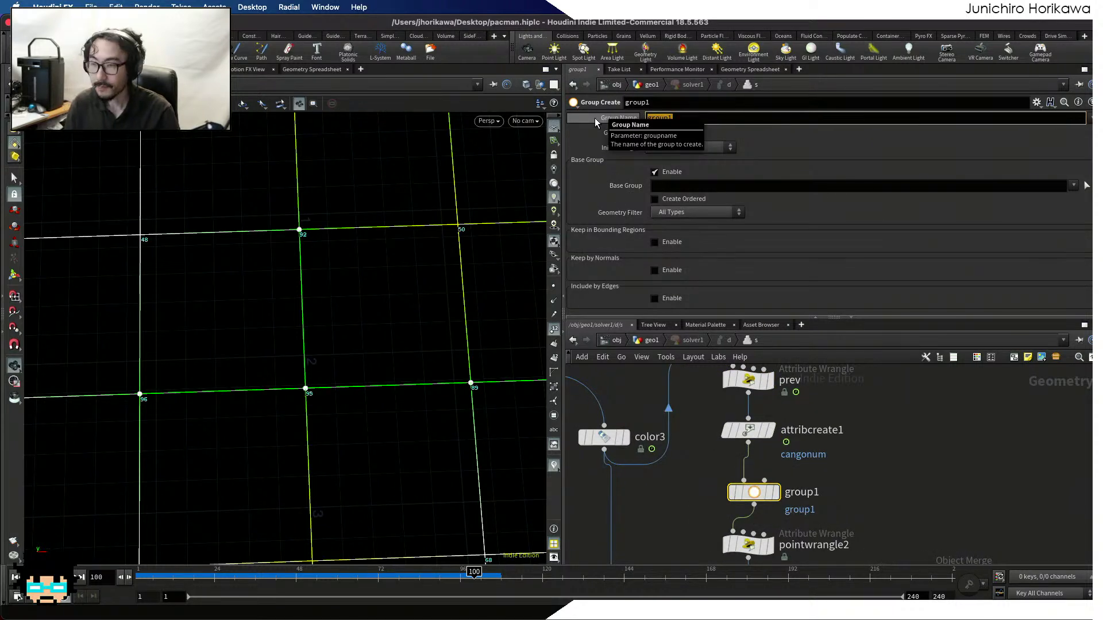
pyautogui.write('pre')
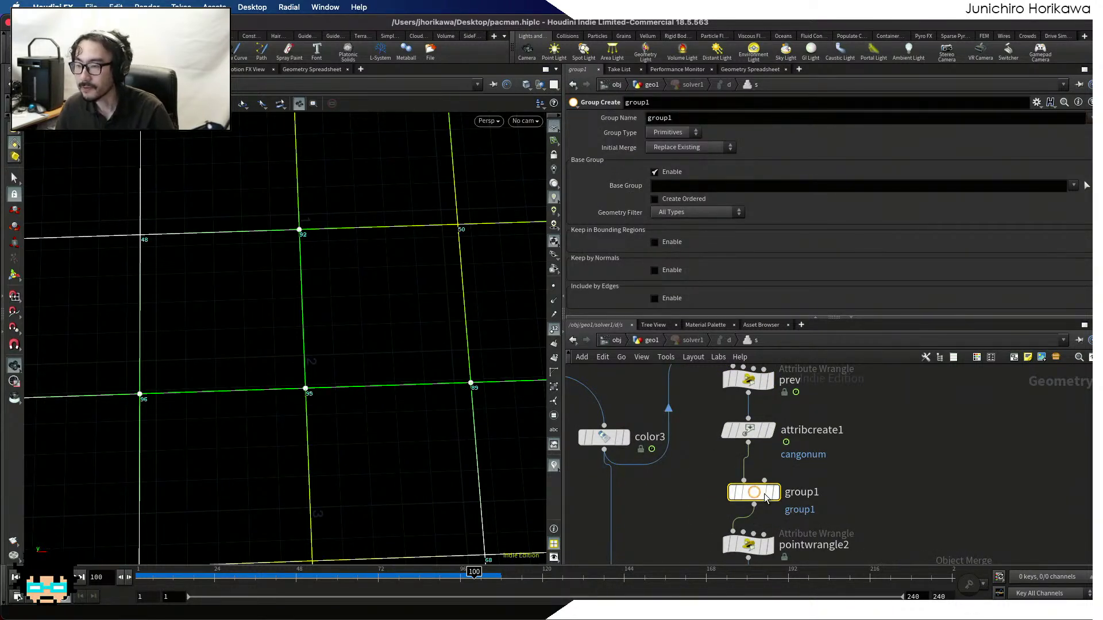
pyautogui.press('Delete')
# Insert a copy of groupdelete1 between attribcreate1 and pointwrangle2, and set its group names to prevagent
pyautogui.scroll(-3, 756, 447)
pyautogui.scroll(3, 753, 503)
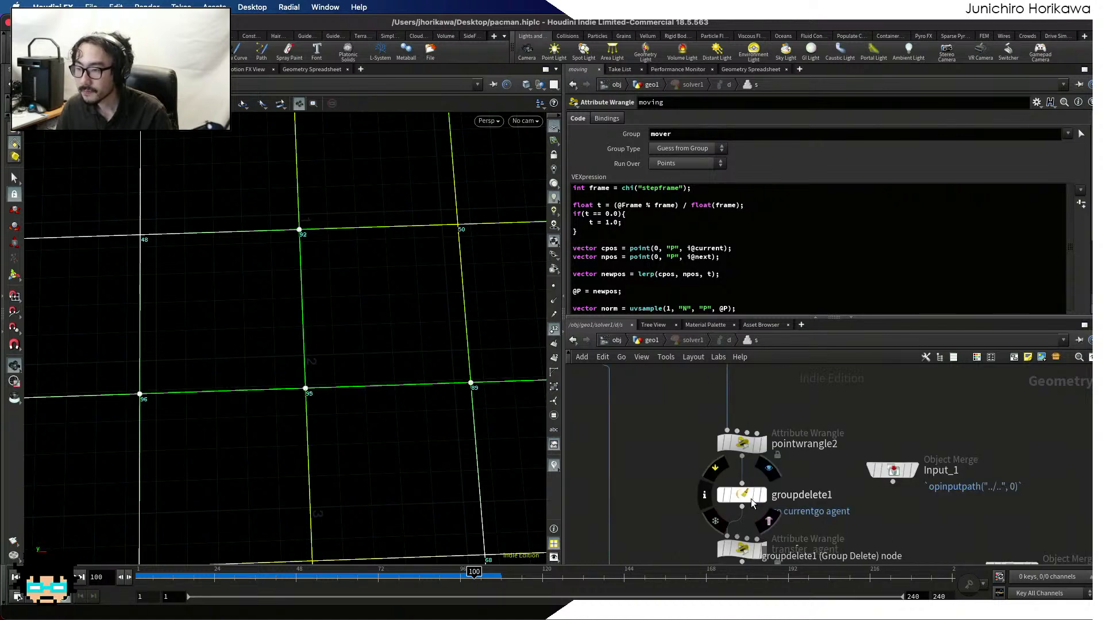
pyautogui.keyDown('alt'); pyautogui.moveTo(753, 503); pyautogui.dragTo(742, 402); pyautogui.keyUp('alt')
pyautogui.moveTo(743, 402); pyautogui.dragTo(758, 462, button='middle')
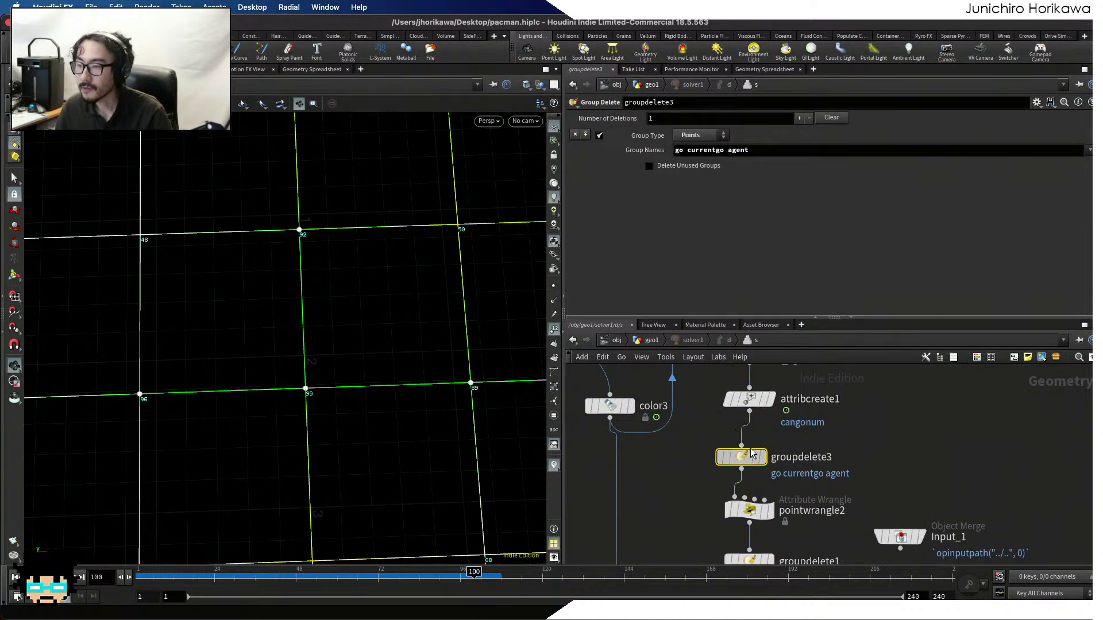
pyautogui.moveTo(754, 151); pyautogui.dragTo(572, 147)
pyautogui.write('pre')
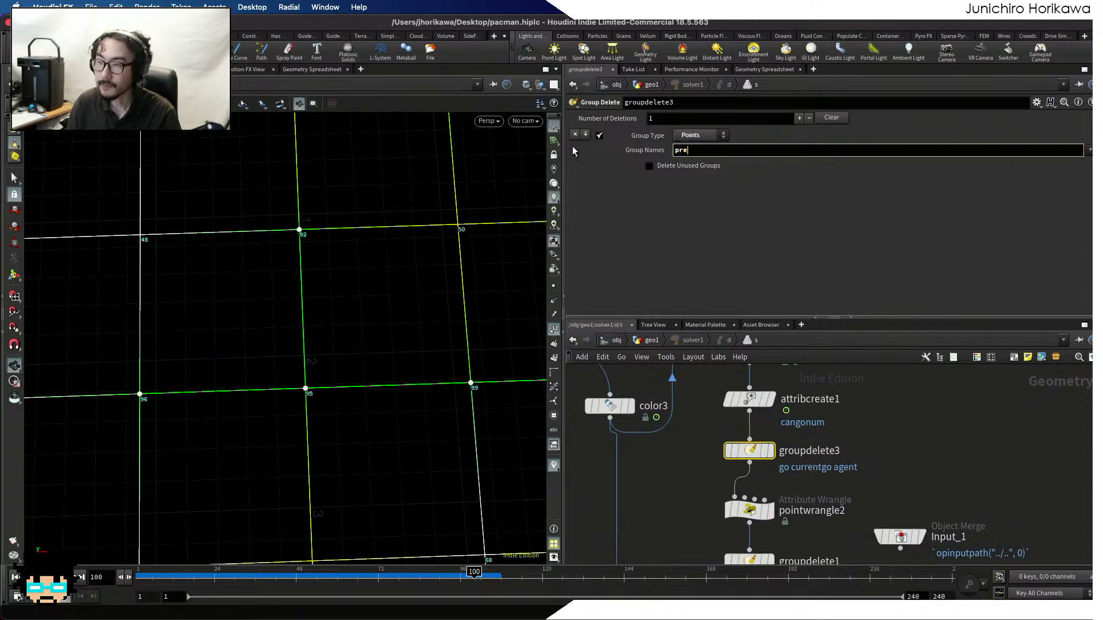
pyautogui.write('vagent')
pyautogui.press('Return')
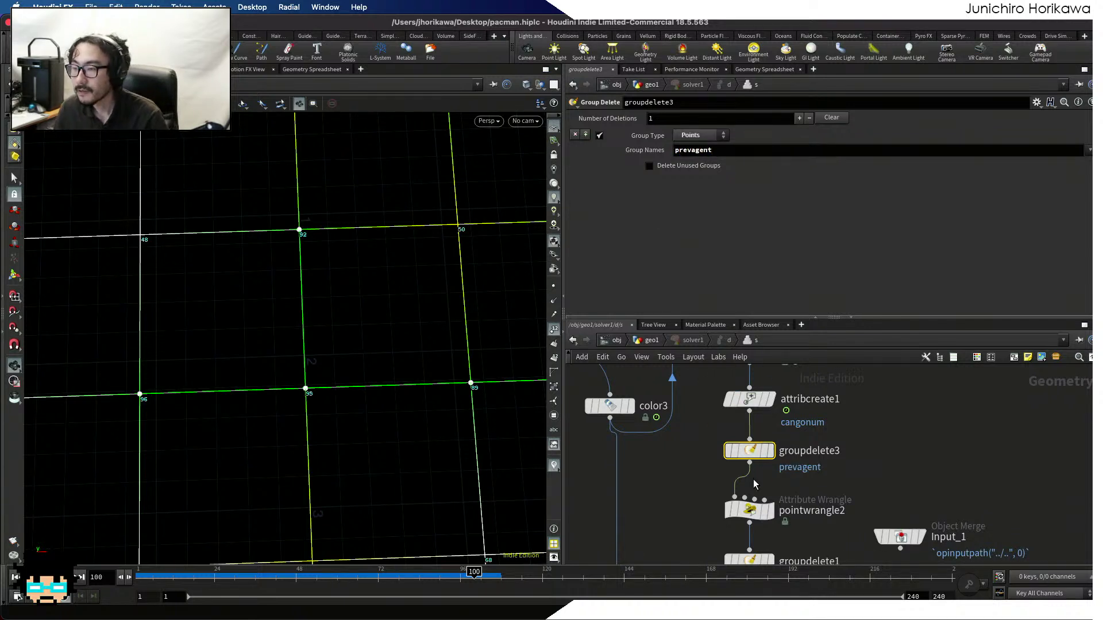
# Rename the pointwrangle2 node to prevagent_transfer
pyautogui.click(750, 513)
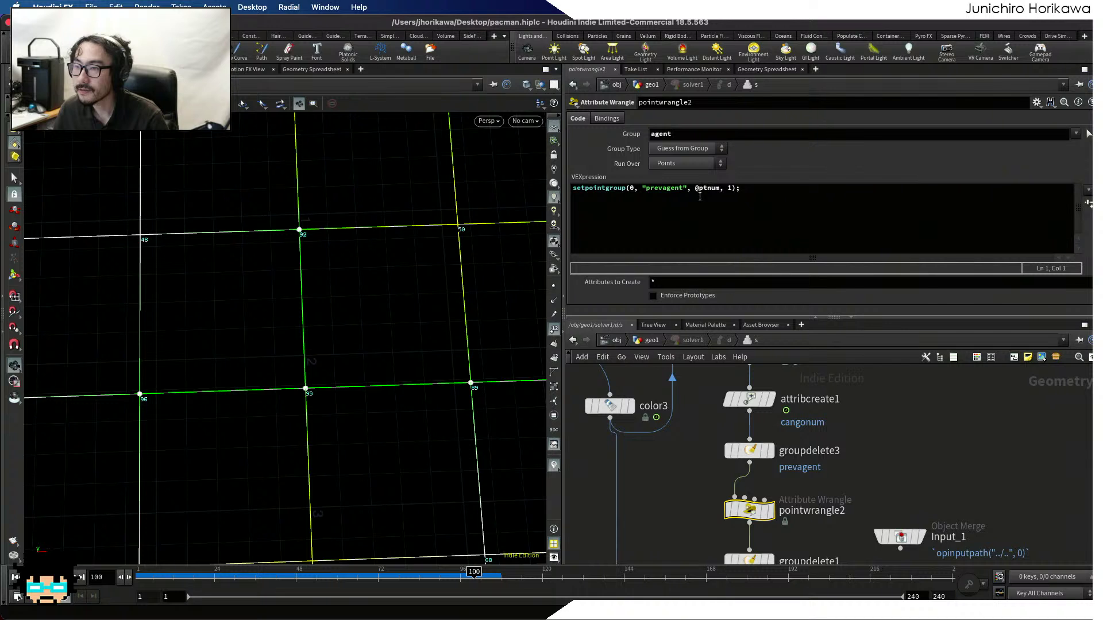
pyautogui.doubleClick(805, 511)
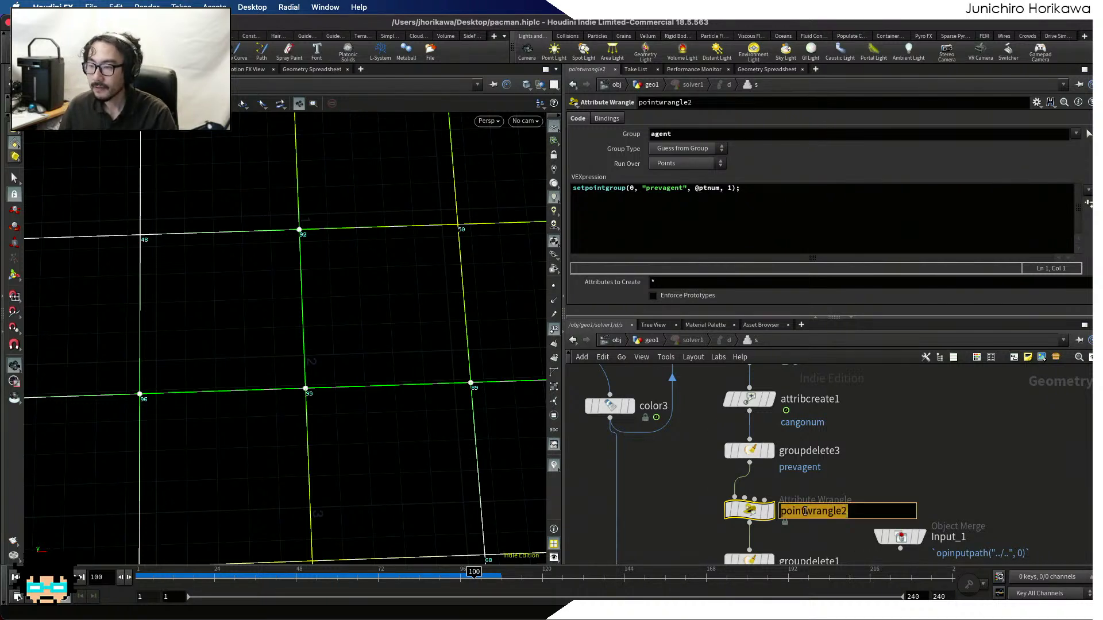
pyautogui.write('prevagent')
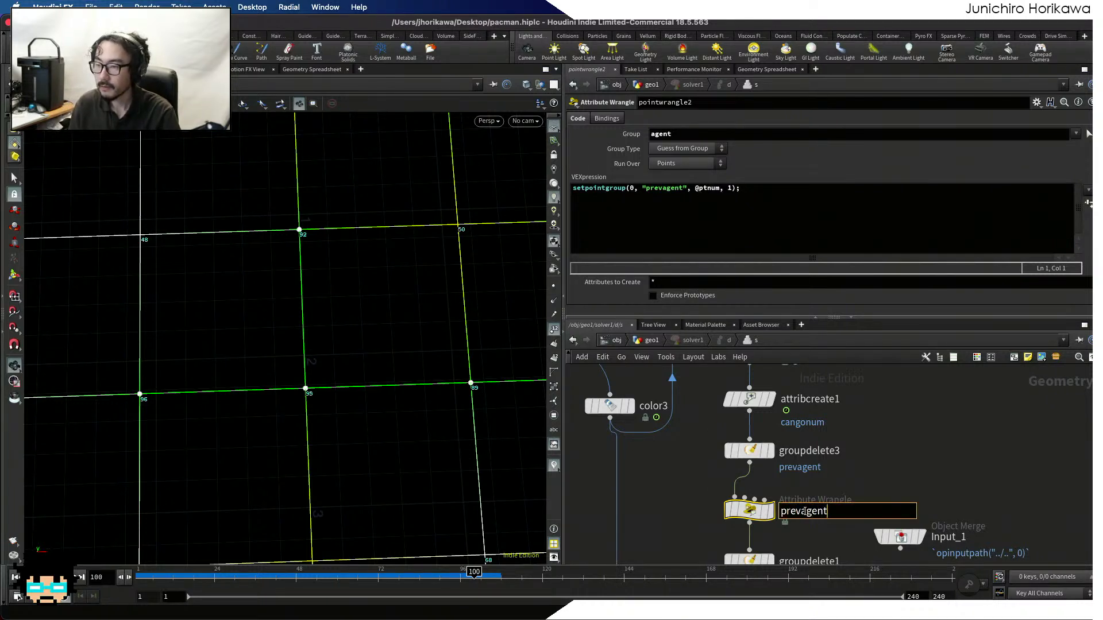
pyautogui.write('_transfe')
pyautogui.write('r')
pyautogui.press('Return')
# In the next_agent wrangle, extend the neighbour test with && inpointgroup(0, "prevagent", neigh) == 0, enlarging the code area to fit
pyautogui.scroll(-10, 863, 419)
pyautogui.scroll(5, 890, 533)
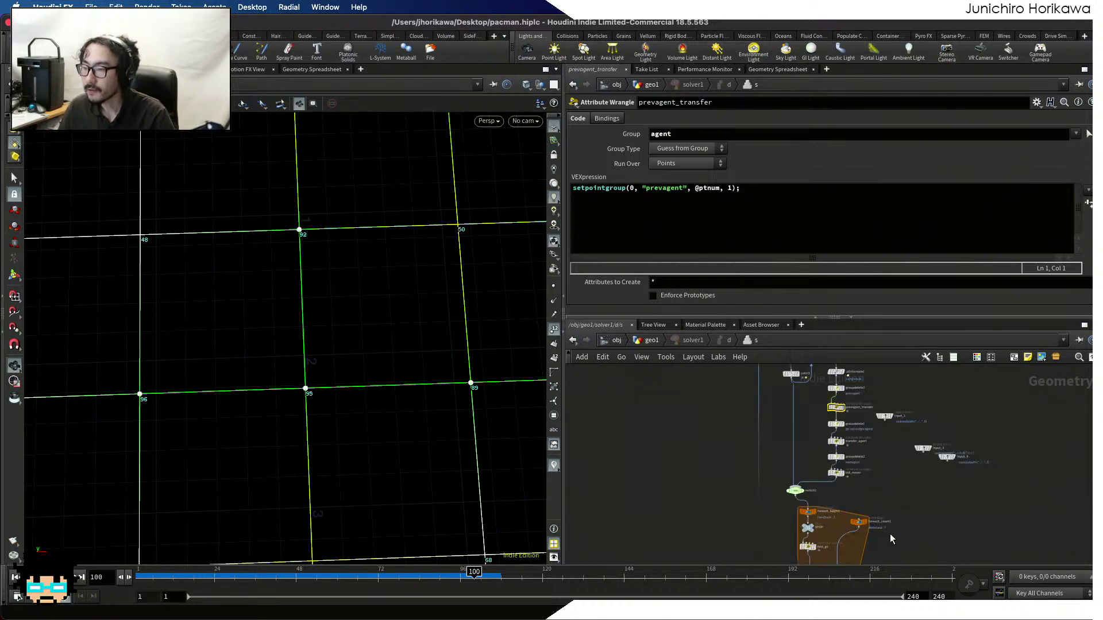
pyautogui.moveTo(833, 555); pyautogui.dragTo(826, 454, button='middle')
pyautogui.scroll(3, 826, 454)
pyautogui.click(827, 497)
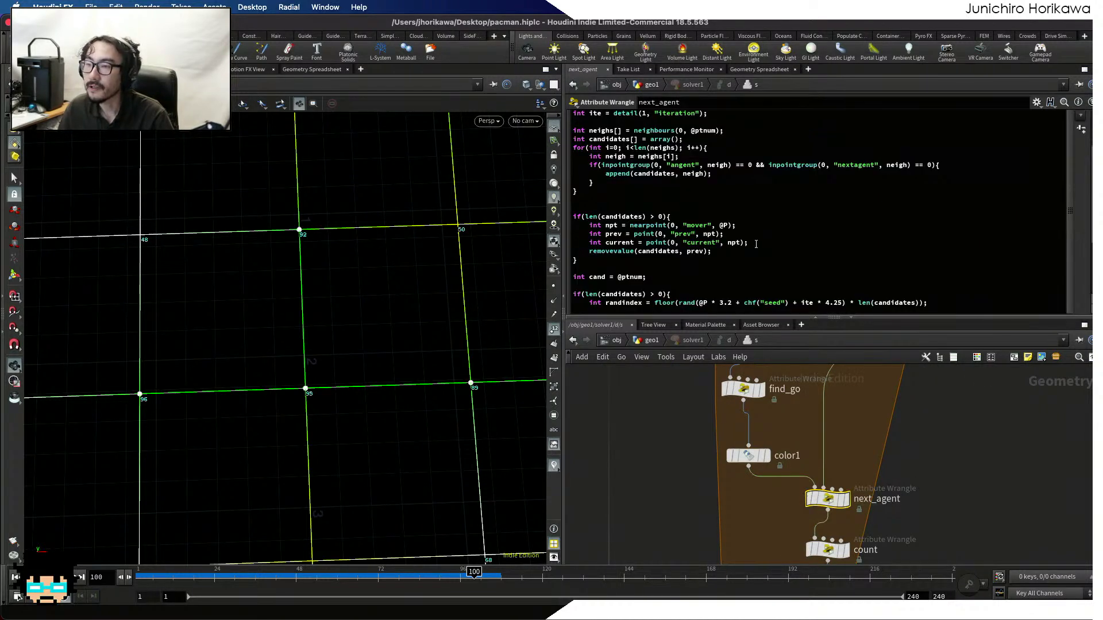
pyautogui.moveTo(753, 317); pyautogui.dragTo(752, 406)
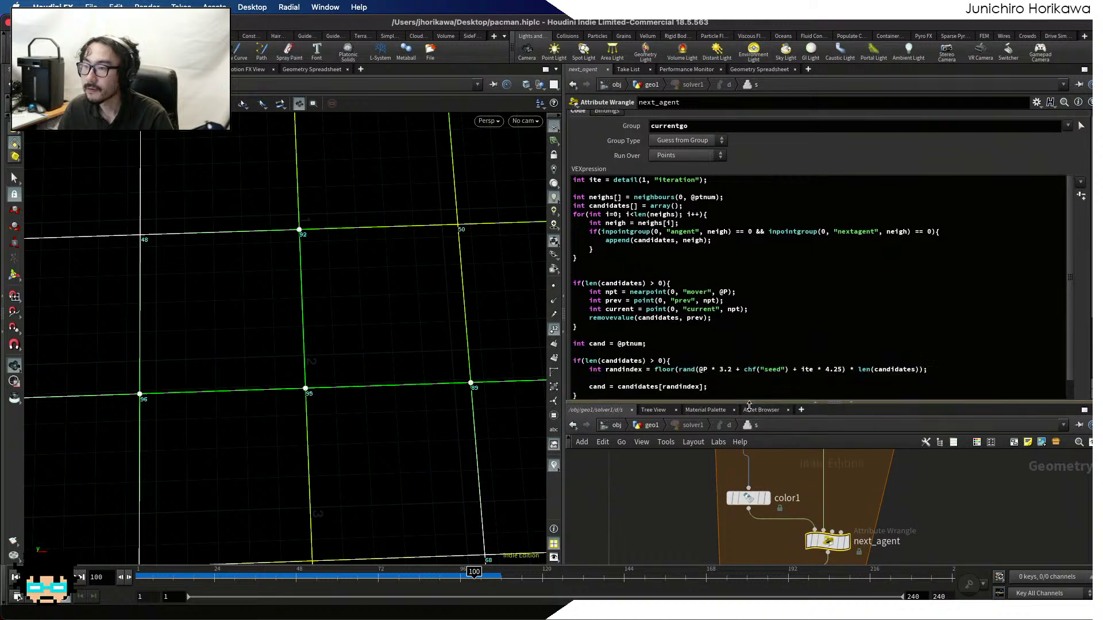
pyautogui.click(930, 232)
pyautogui.write('&& ')
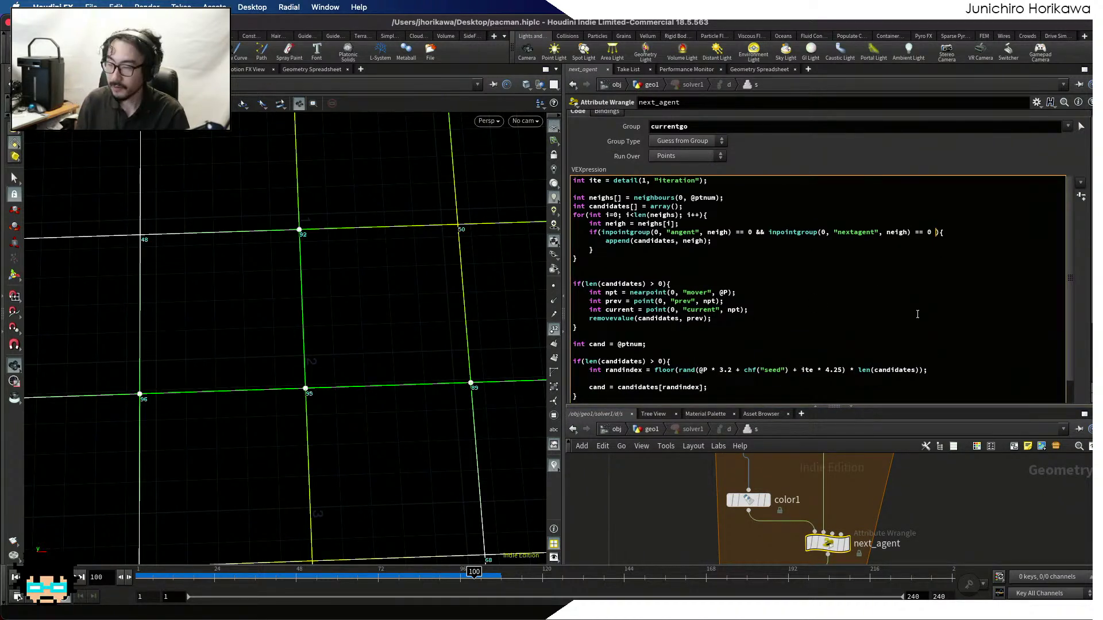
pyautogui.write('inpointgroup(')
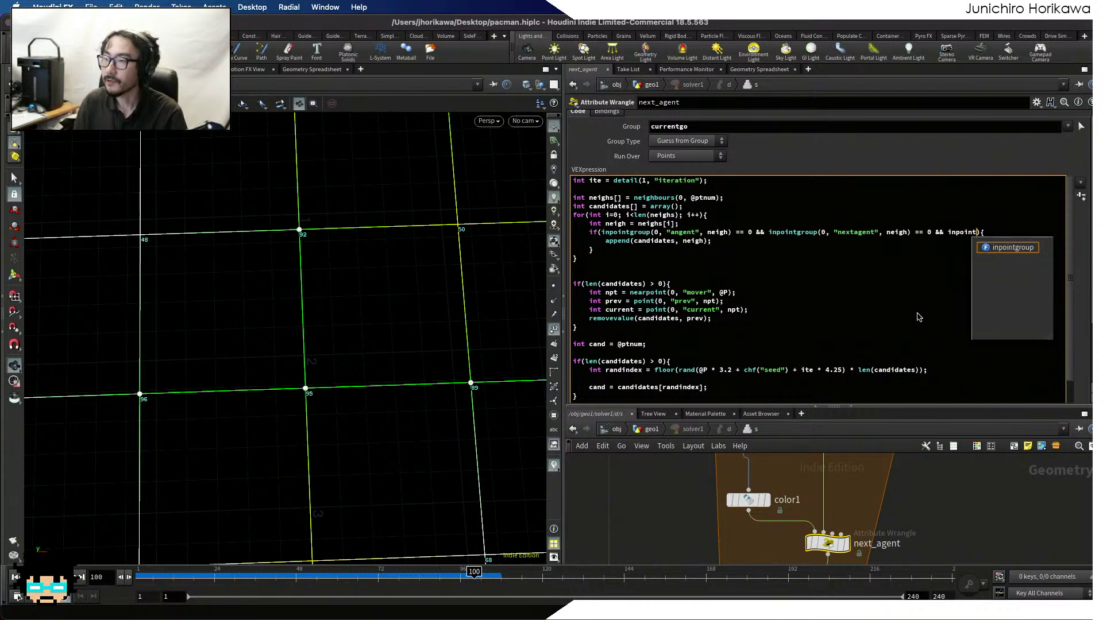
pyautogui.write('0, ')
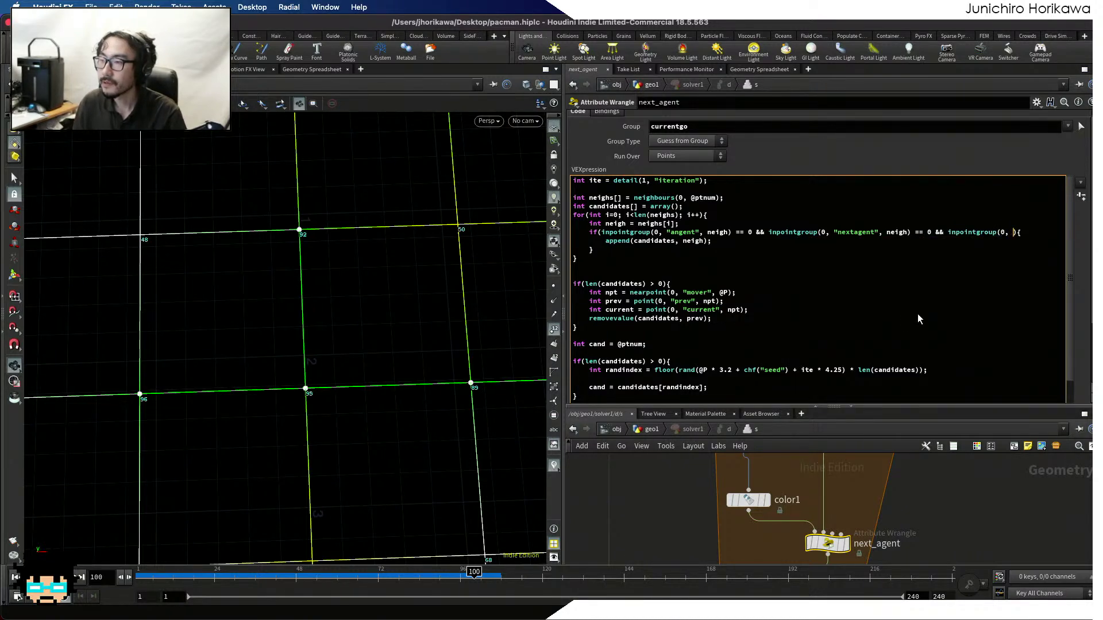
pyautogui.write('"prev')
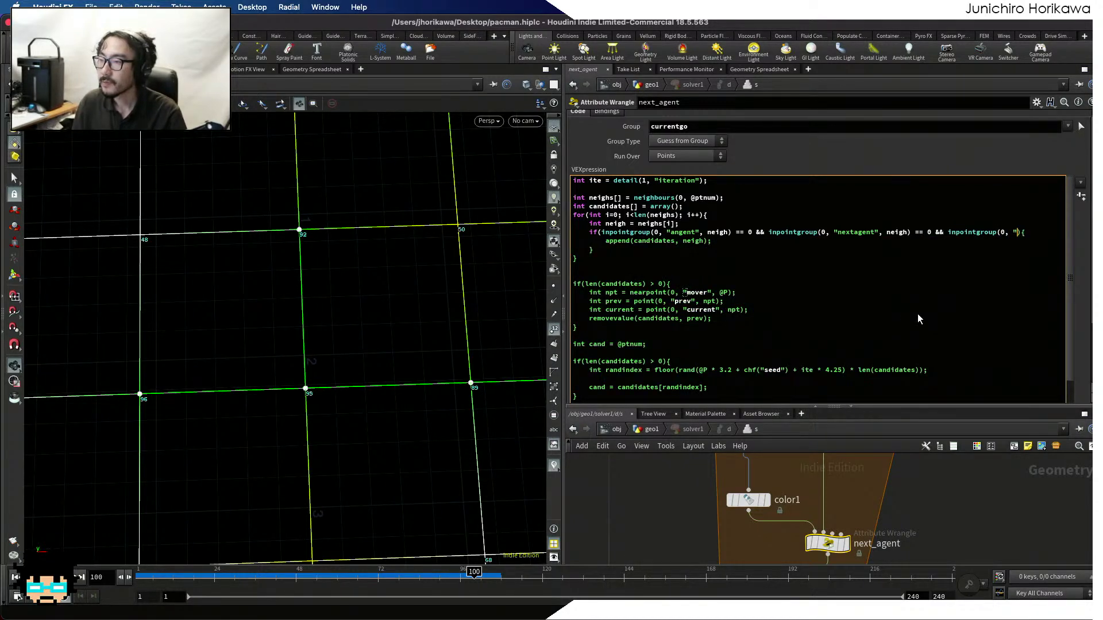
pyautogui.write('agent", neigh')
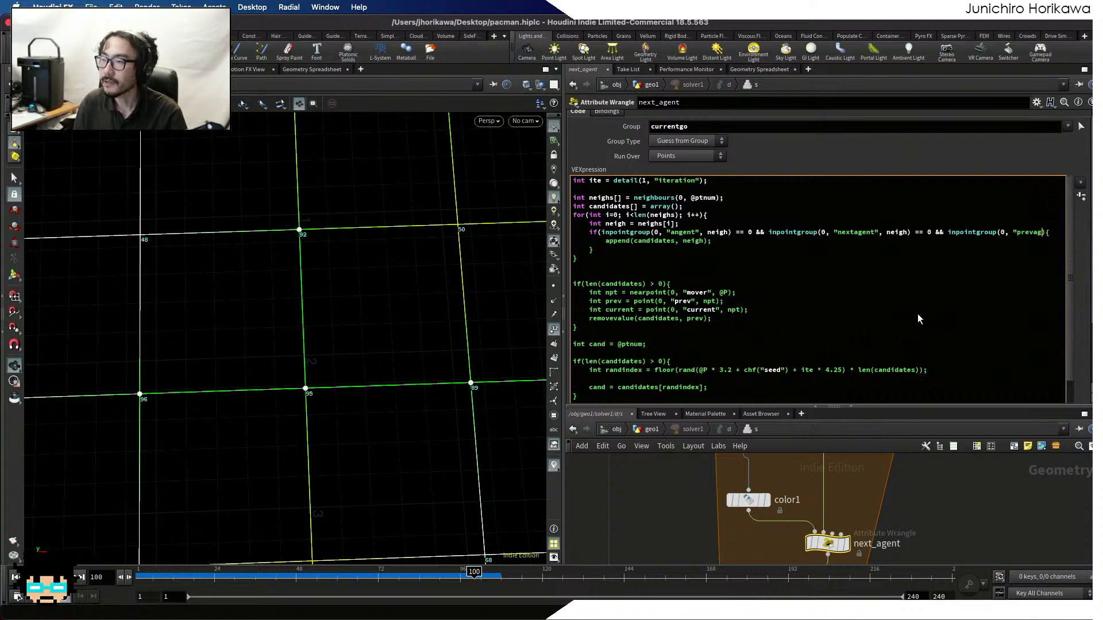
pyautogui.write(',')
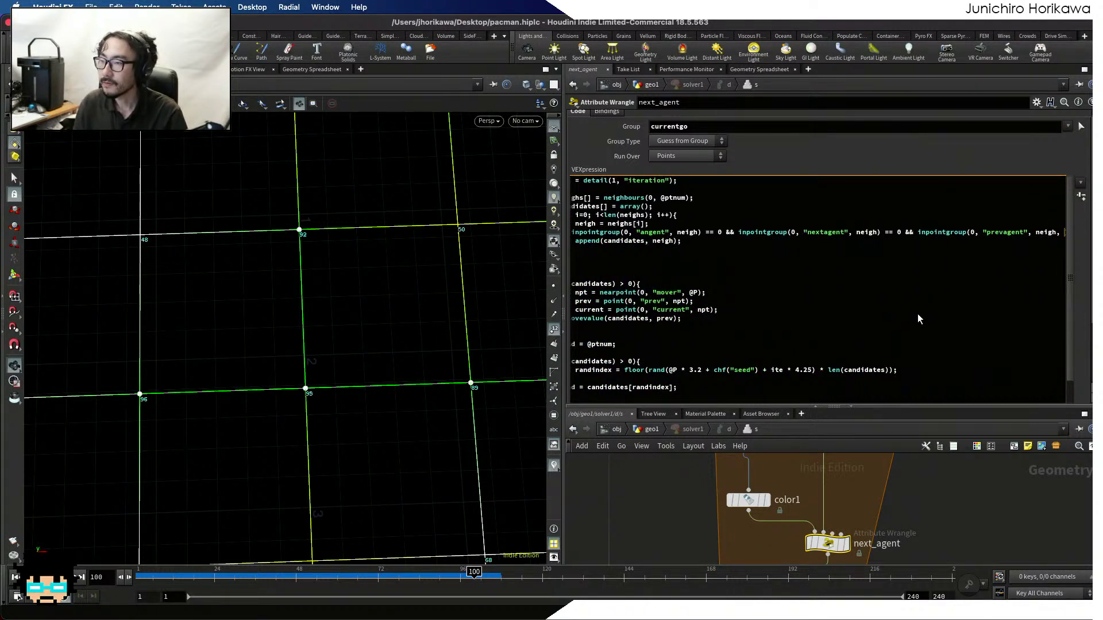
pyautogui.press('BackSpace')
pyautogui.press('BackSpace')
pyautogui.write(') == ')
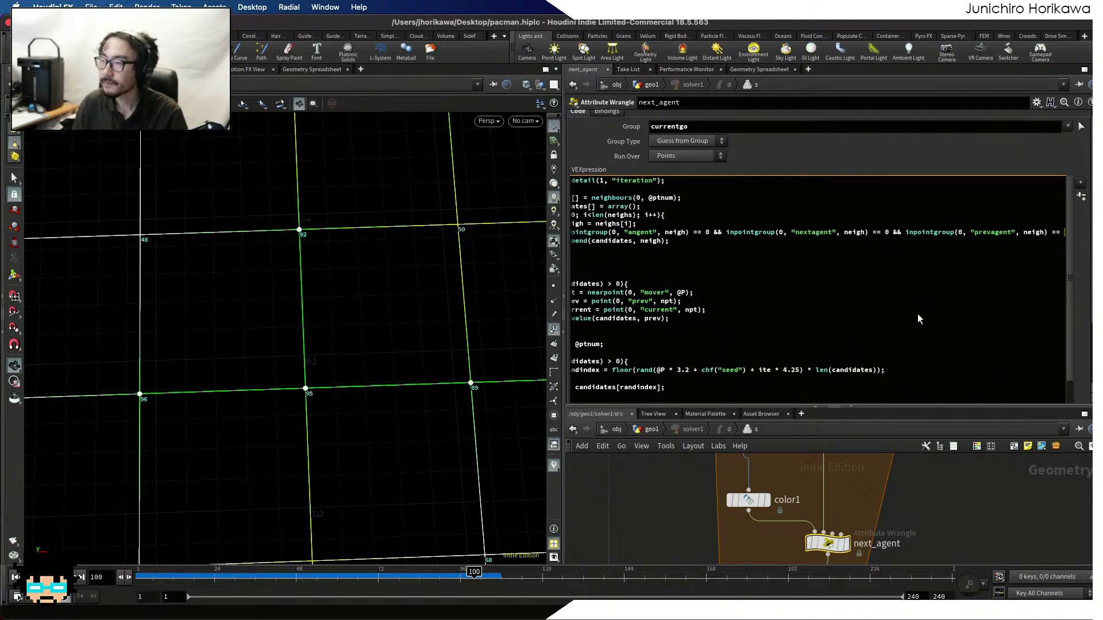
pyautogui.write('0')
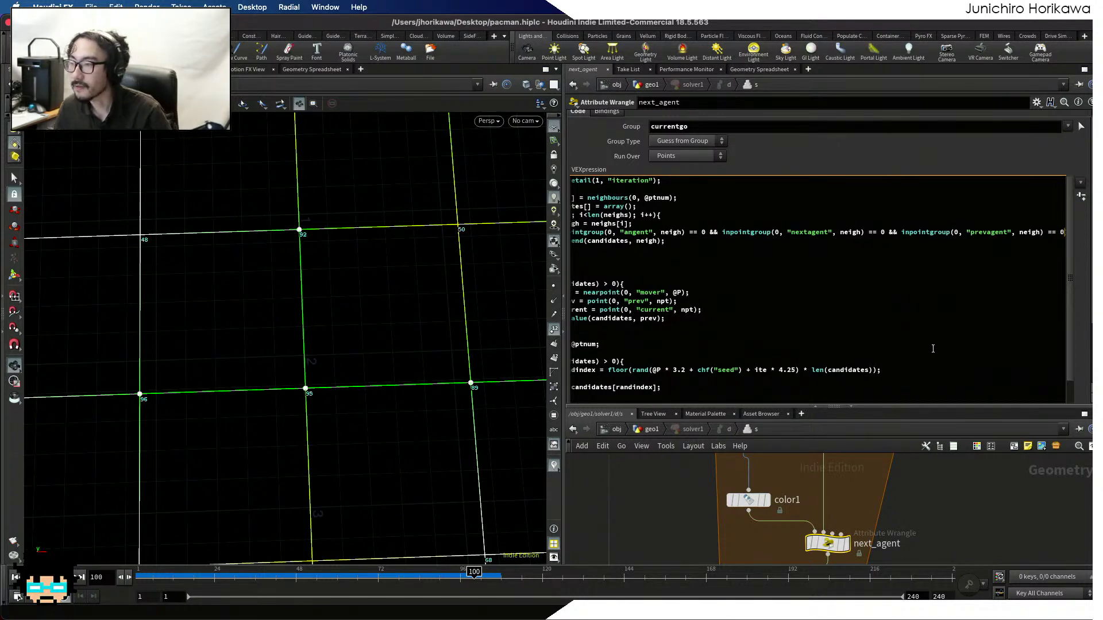
pyautogui.click(933, 350)
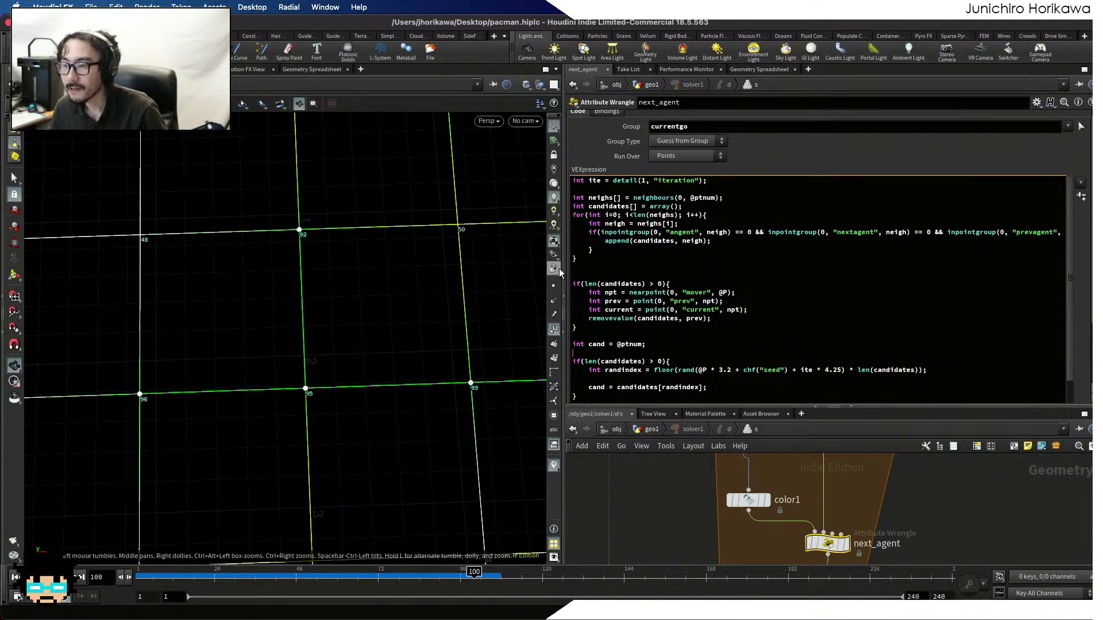
pyautogui.moveTo(562, 268); pyautogui.dragTo(418, 273)
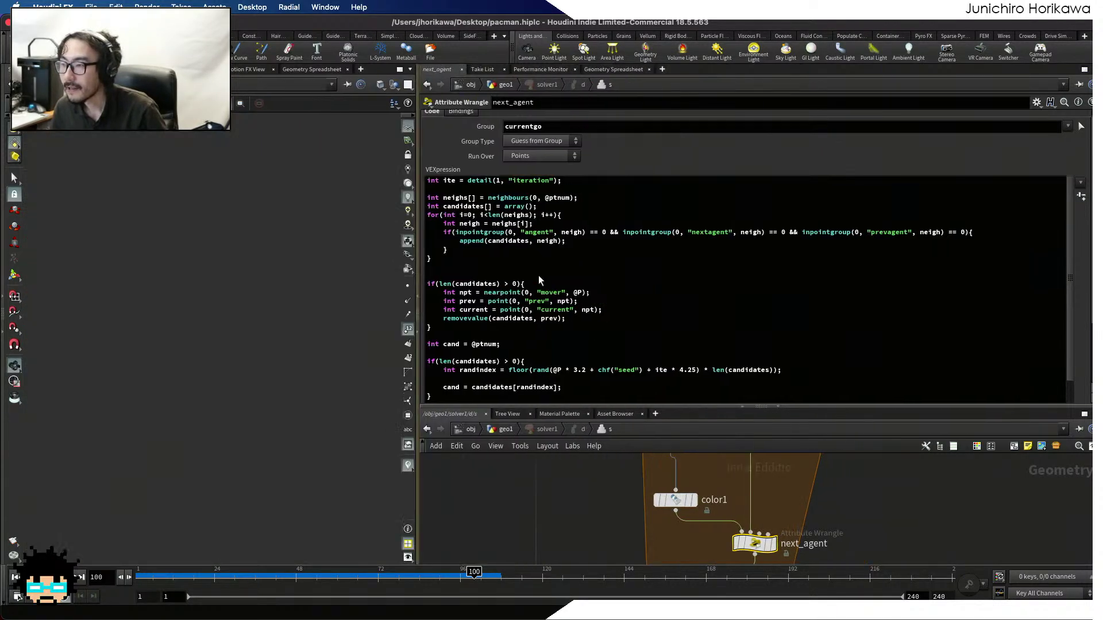
pyautogui.click(964, 232)
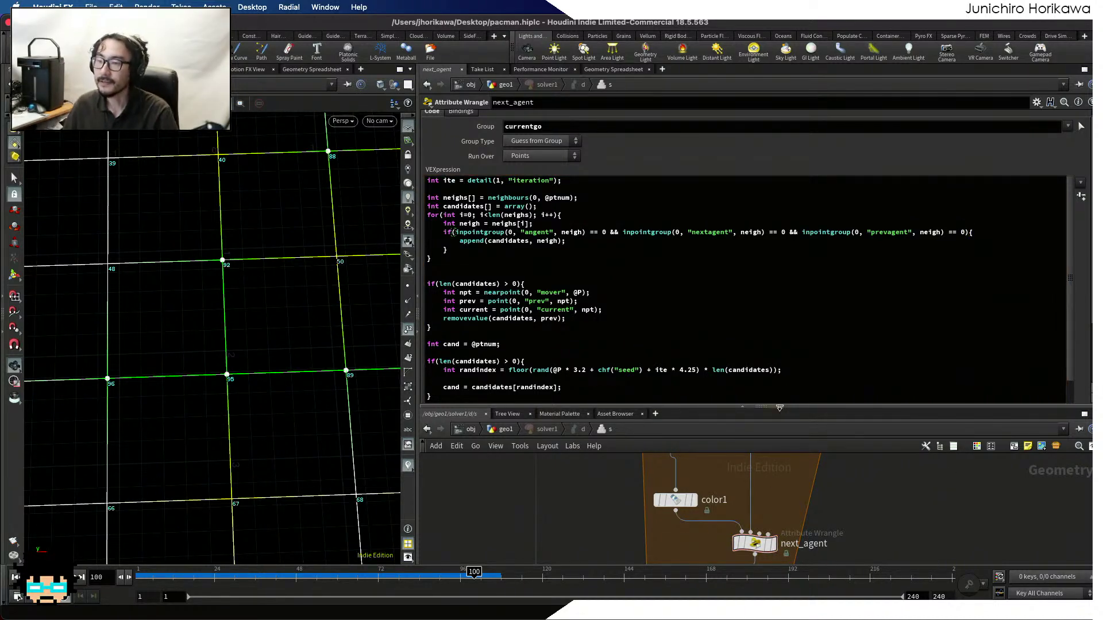
# Return to the geo1 network level and enlarge the viewport to view the whole grid
pyautogui.moveTo(764, 407); pyautogui.dragTo(826, 172)
pyautogui.scroll(-10, 836, 389)
pyautogui.scroll(10, 810, 442)
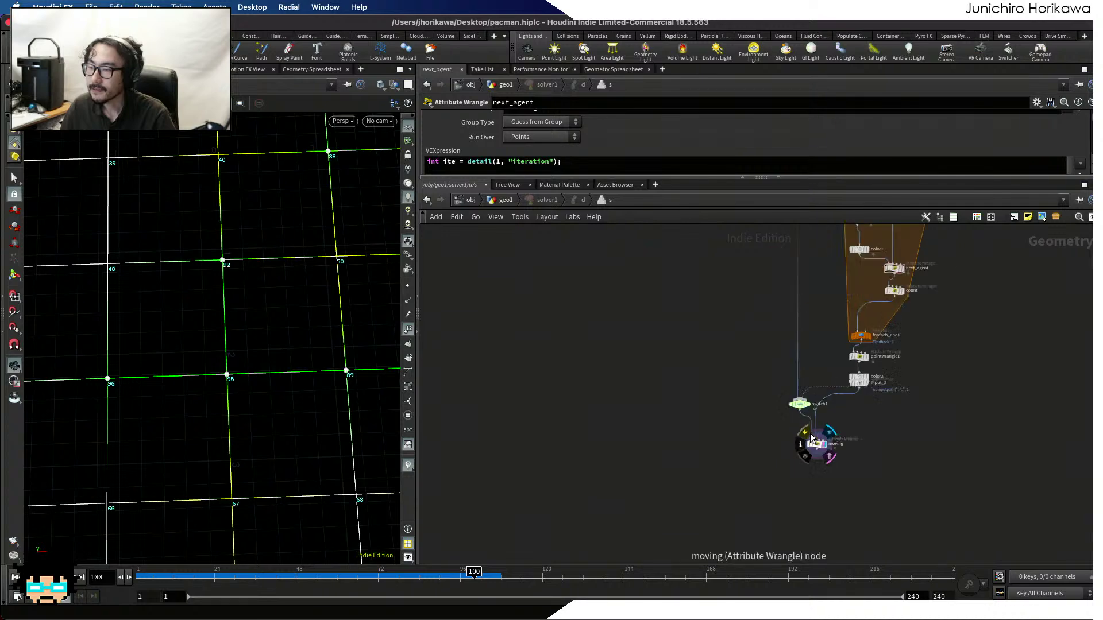
pyautogui.click(819, 448)
pyautogui.click(505, 200)
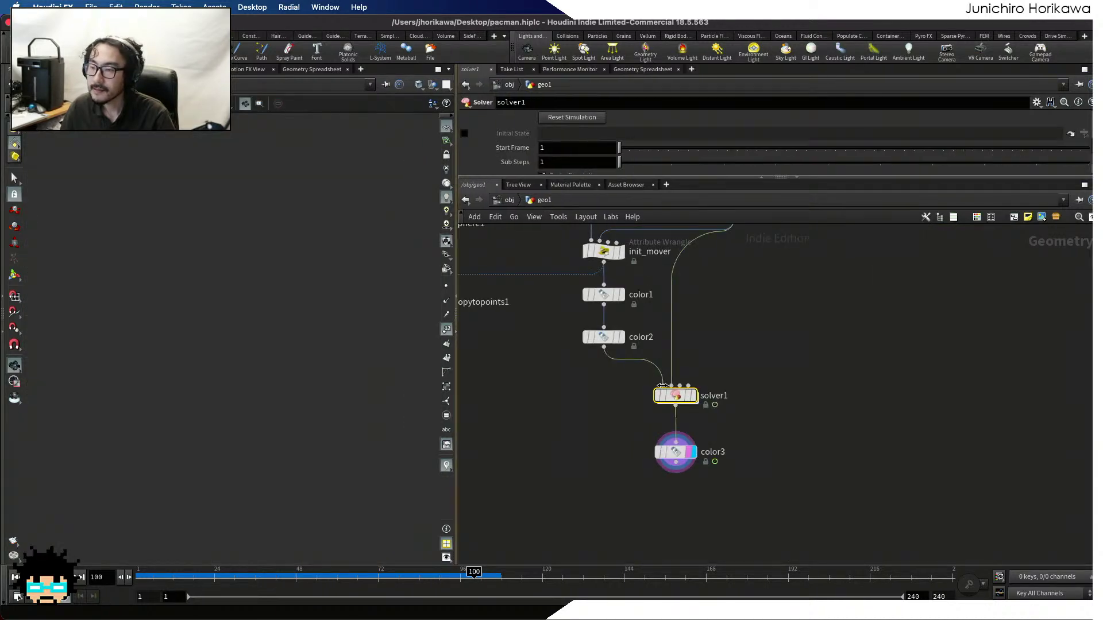
pyautogui.moveTo(416, 403); pyautogui.dragTo(662, 403)
pyautogui.scroll(-5, 416, 404)
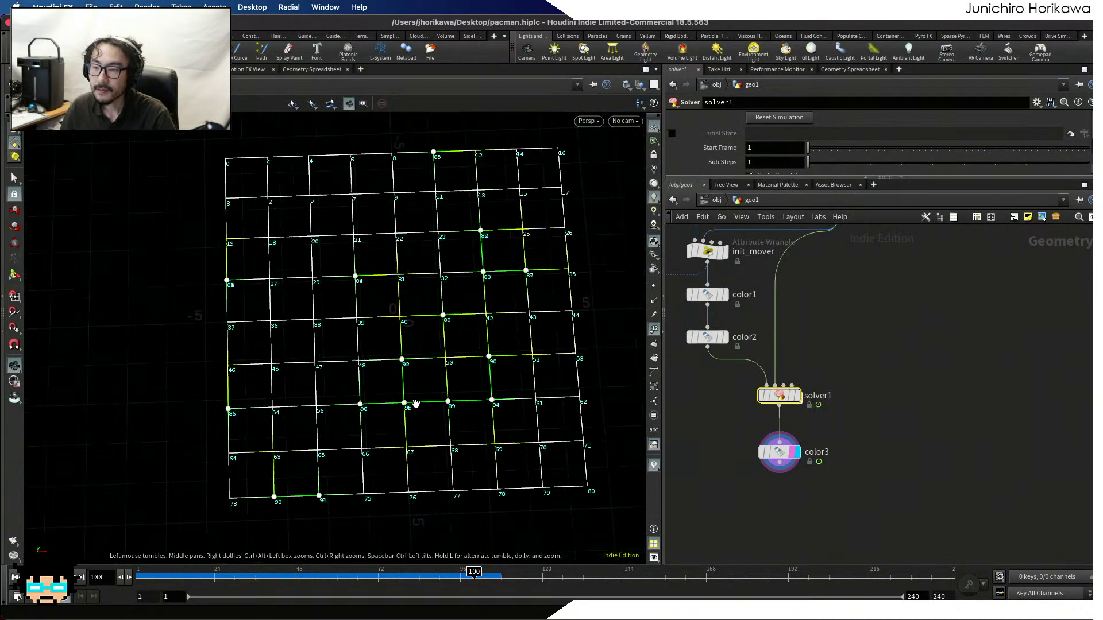
# Hide the point numbers, rewind the simulation to frame 1 and save the scene
pyautogui.click(653, 332)
pyautogui.hotkey('ctrl', 'Up')
pyautogui.moveTo(320, 455); pyautogui.dragTo(524, 470)
pyautogui.hotkey('ctrl', 's')
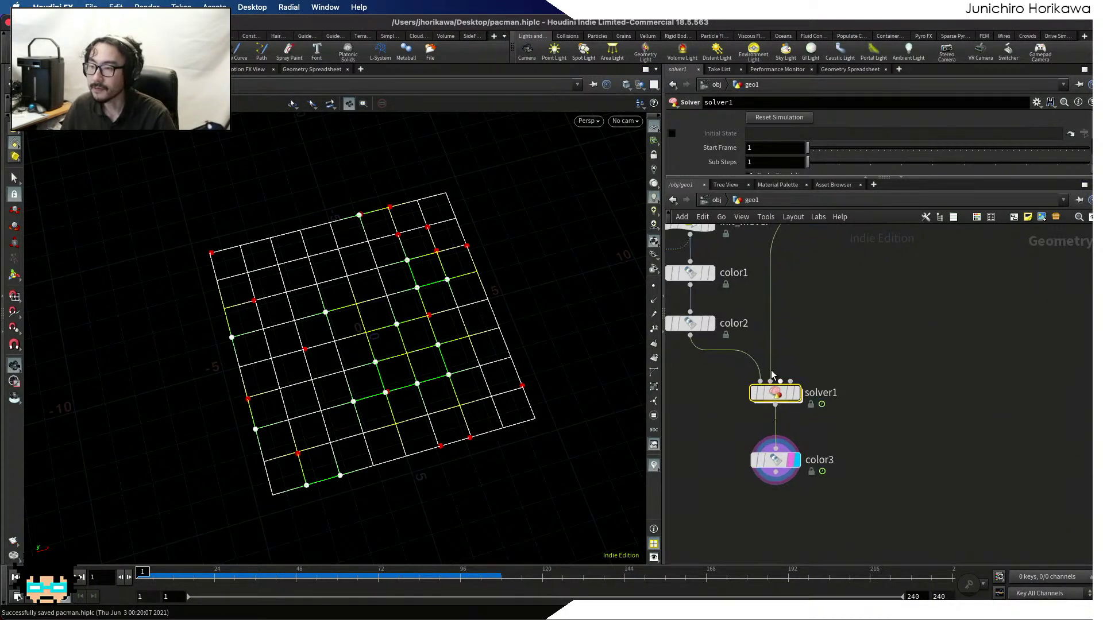
# Reload the scene from the recent file pacman.hiplc
pyautogui.press('u')
pyautogui.doubleClick(835, 385)
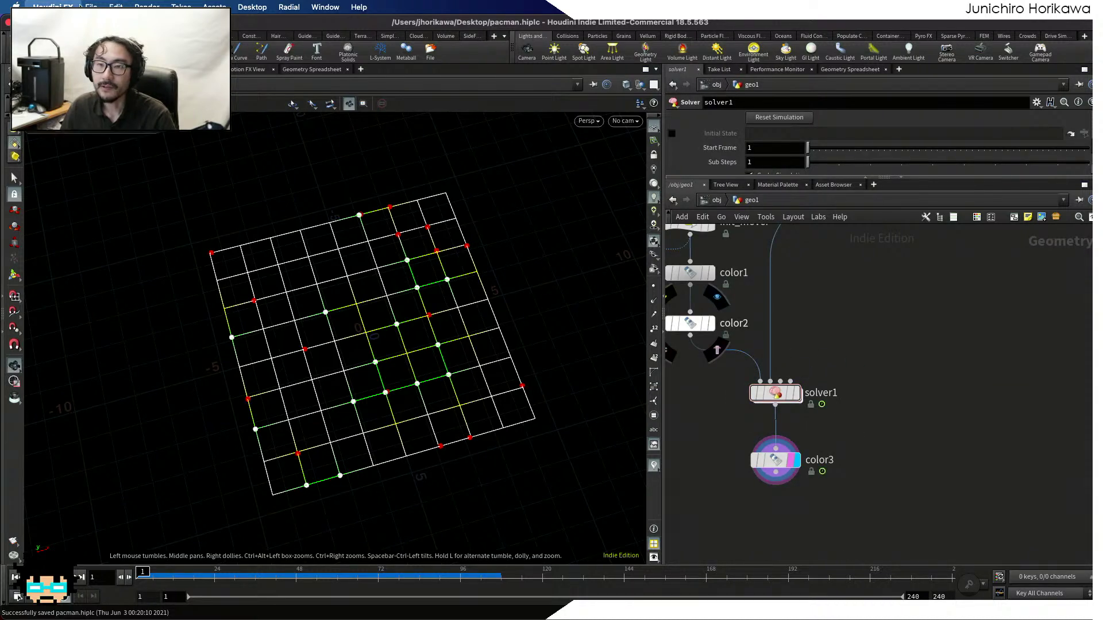
pyautogui.click(91, 6)
pyautogui.moveTo(172, 50)
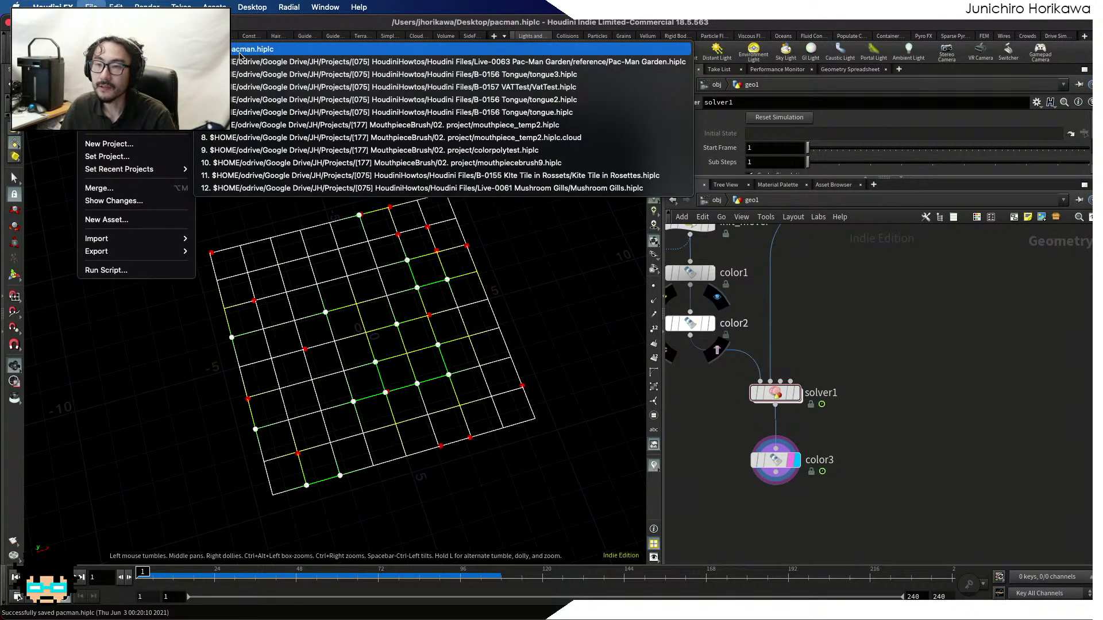
pyautogui.click(241, 50)
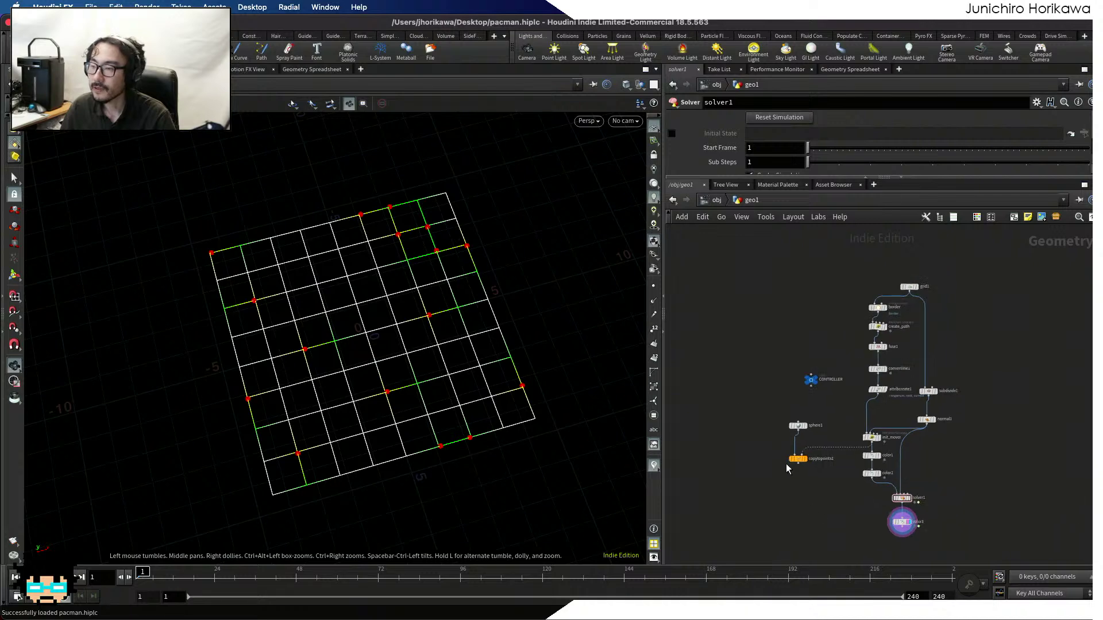
# Play the reloaded simulation from frame 1 and scrub to frame 160 to examine the movers' paths
pyautogui.scroll(5, 788, 460)
pyautogui.scroll(2, 344, 413)
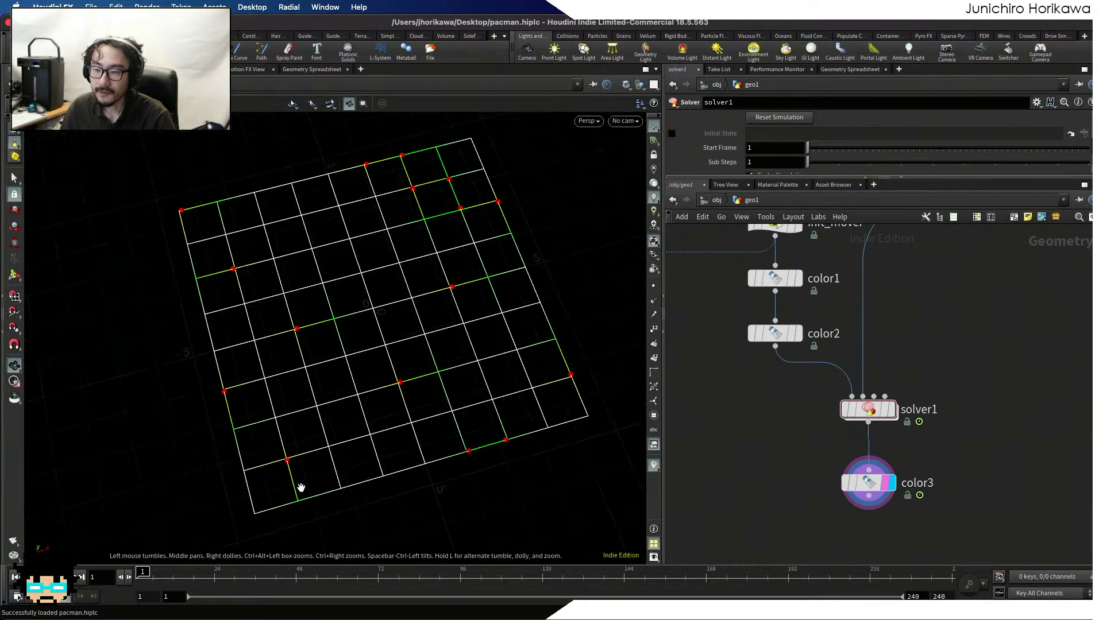
pyautogui.press('Up')
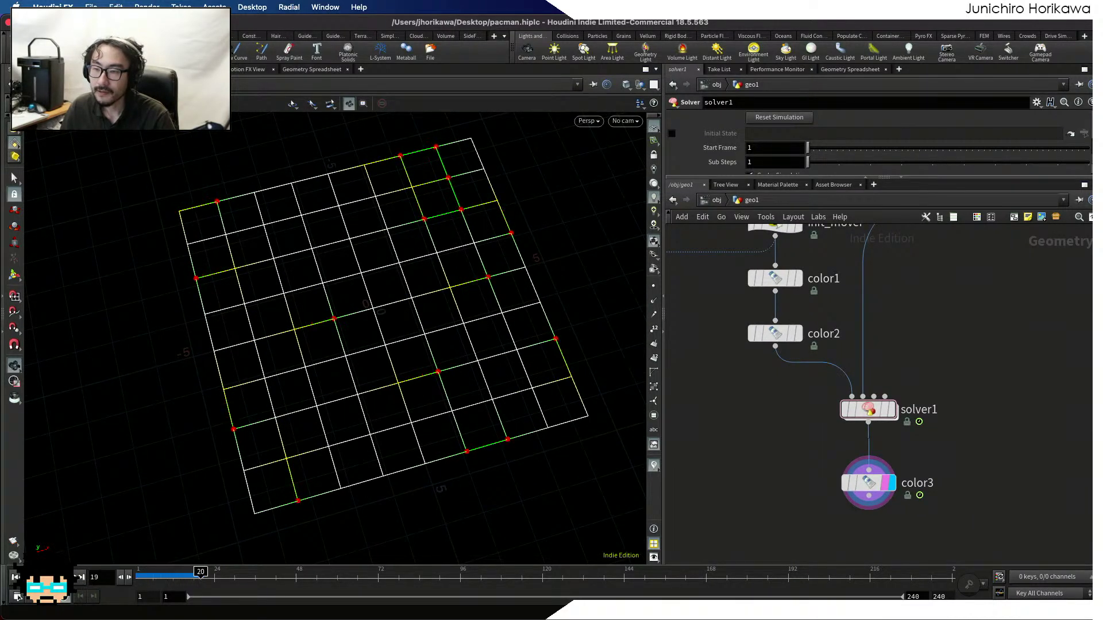
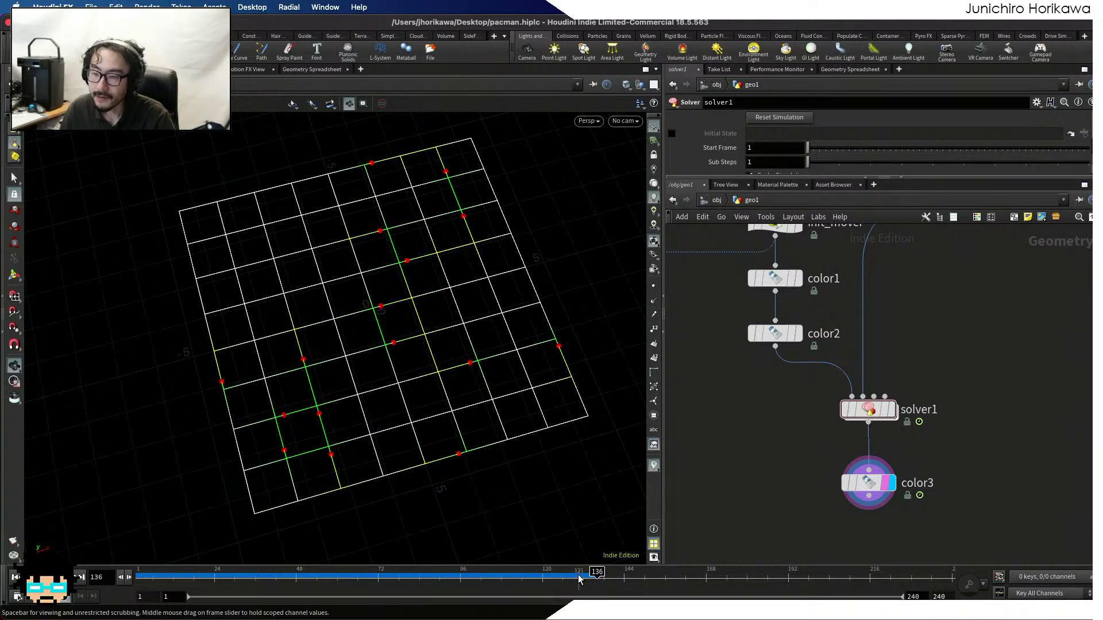
pyautogui.moveTo(578, 577); pyautogui.dragTo(672, 584)
pyautogui.scroll(8, 368, 420)
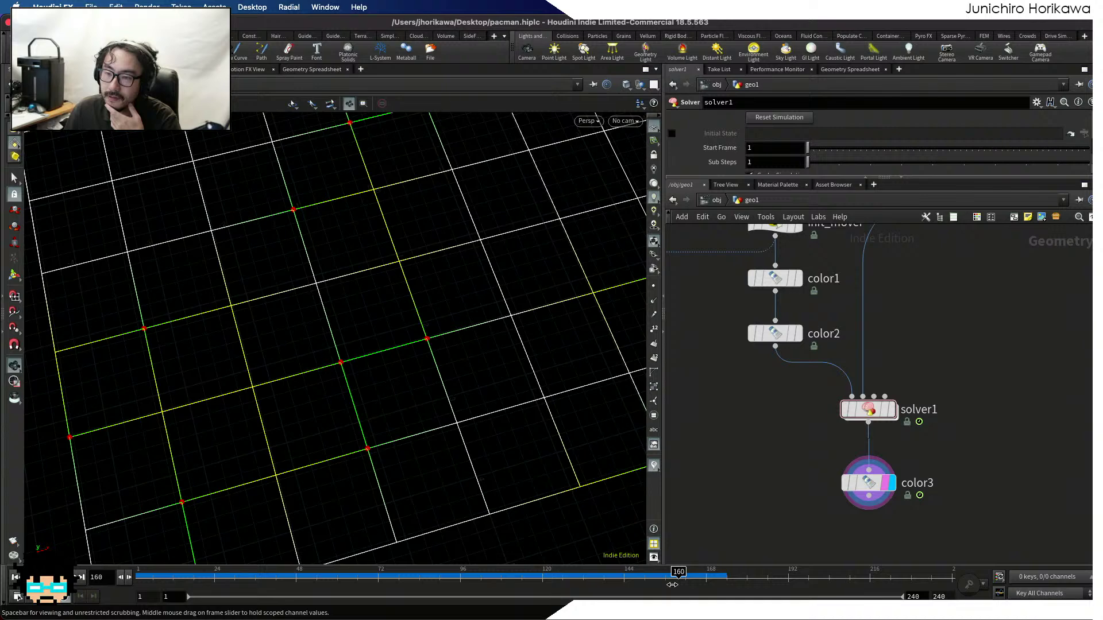
# Display point numbers and step to frame 162 to examine the movers travelling between points 57 and 66
pyautogui.click(654, 330)
pyautogui.keyDown('alt'); pyautogui.moveTo(445, 428); pyautogui.dragTo(603, 524); pyautogui.keyUp('alt')
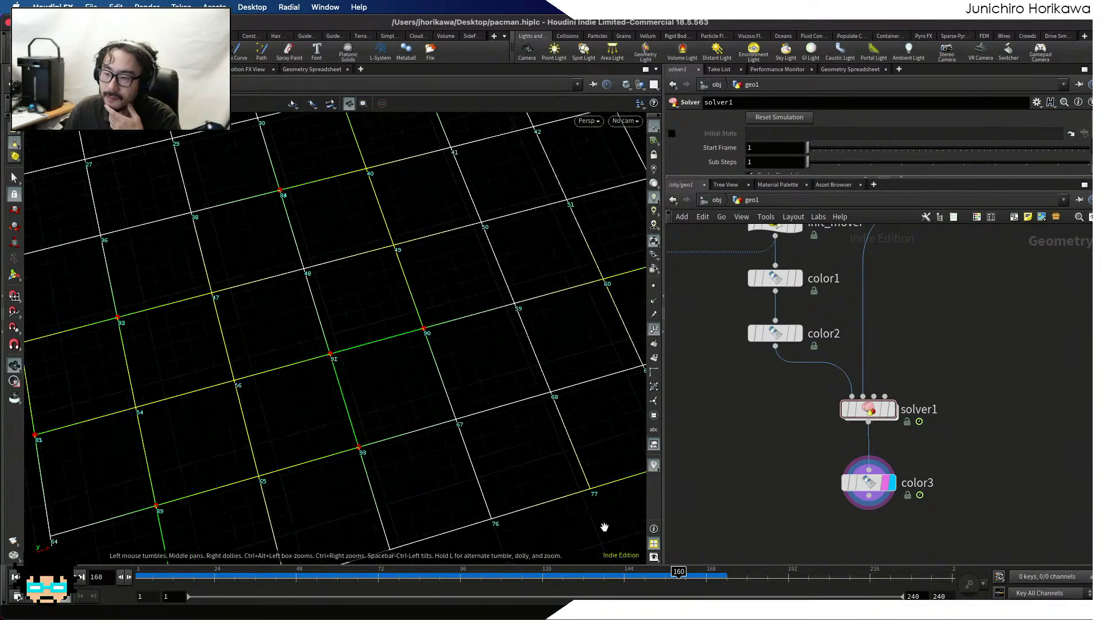
pyautogui.moveTo(679, 572); pyautogui.dragTo(685, 572)
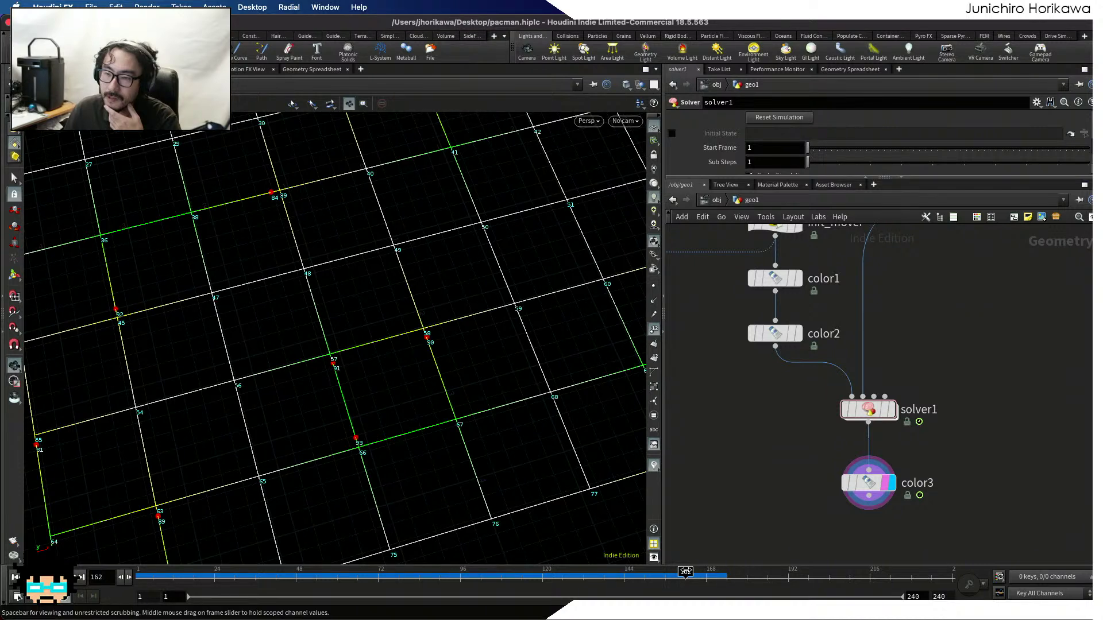
pyautogui.scroll(6, 328, 436)
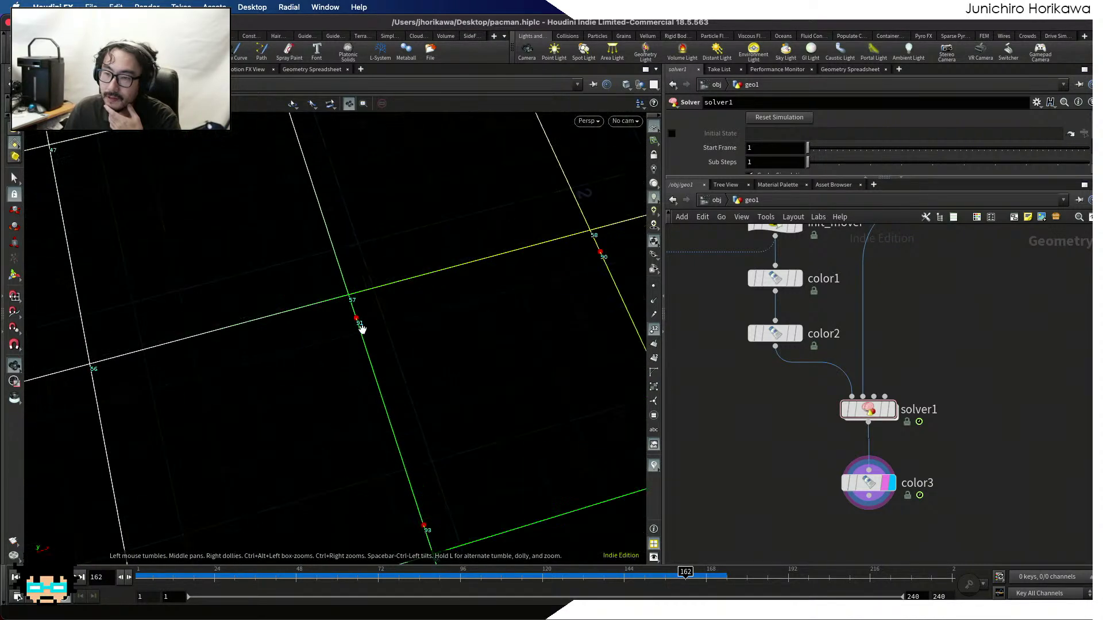
pyautogui.scroll(-3, 363, 289)
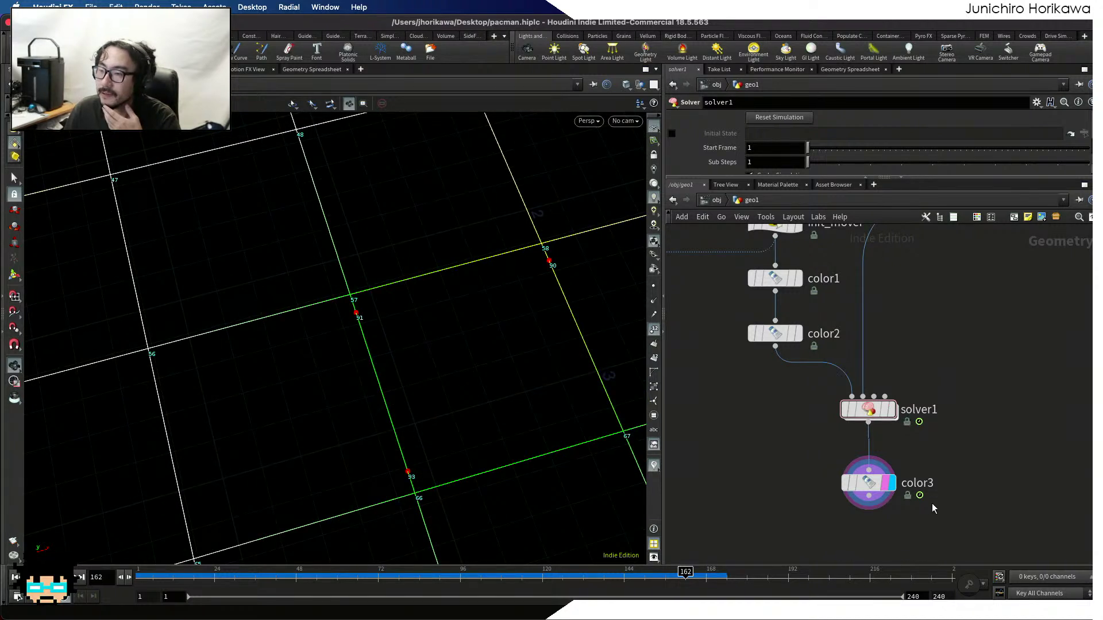
# Examine point 57's group memberships in color3's geometry spreadsheet at frames 162 and 160
pyautogui.click(869, 482)
pyautogui.click(859, 69)
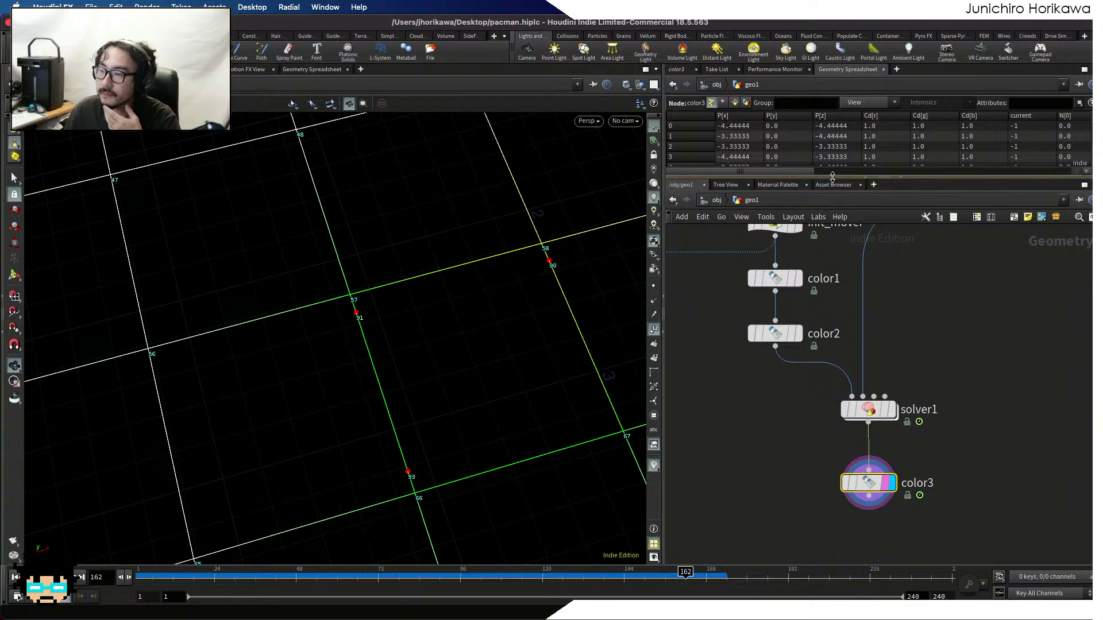
pyautogui.moveTo(873, 408)
pyautogui.moveTo(841, 172); pyautogui.dragTo(842, 466)
pyautogui.scroll(-10, 718, 362)
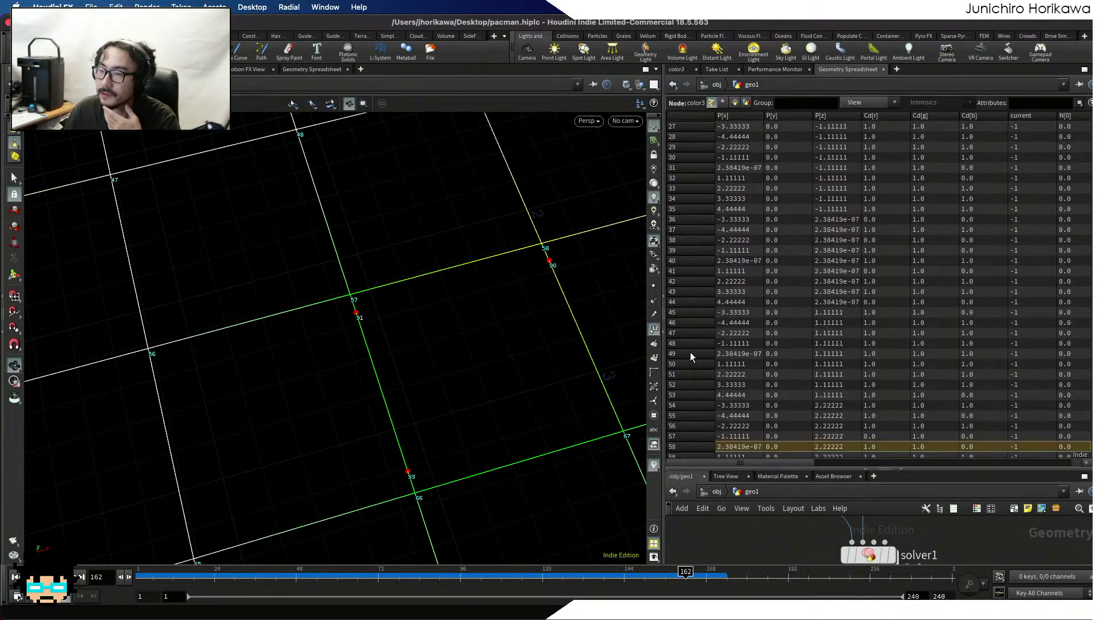
pyautogui.click(682, 391)
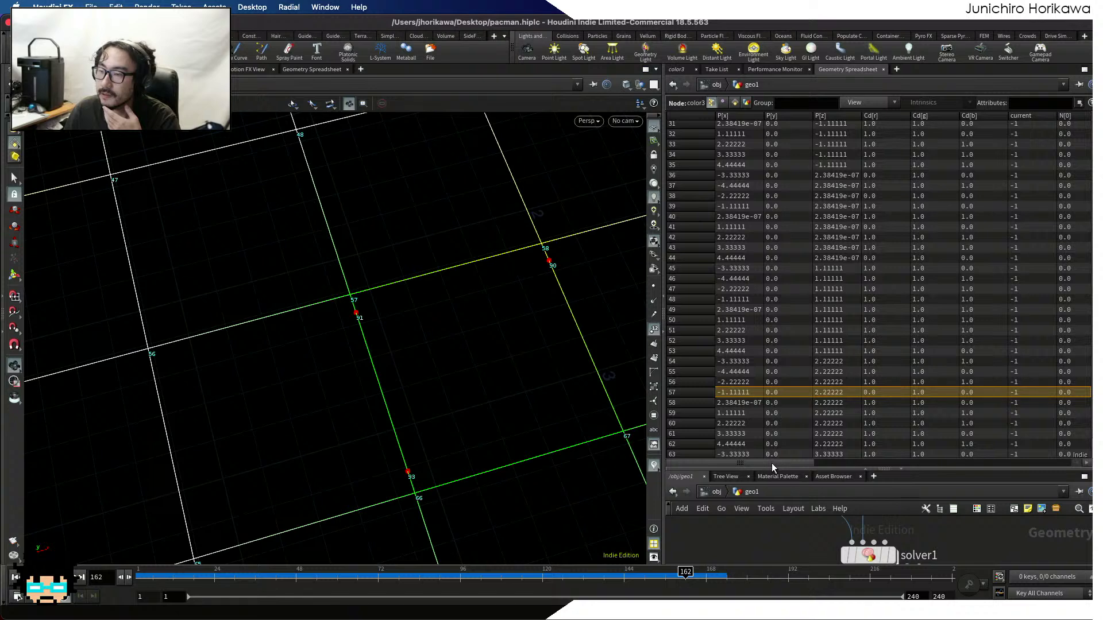
pyautogui.moveTo(771, 462); pyautogui.dragTo(1084, 466)
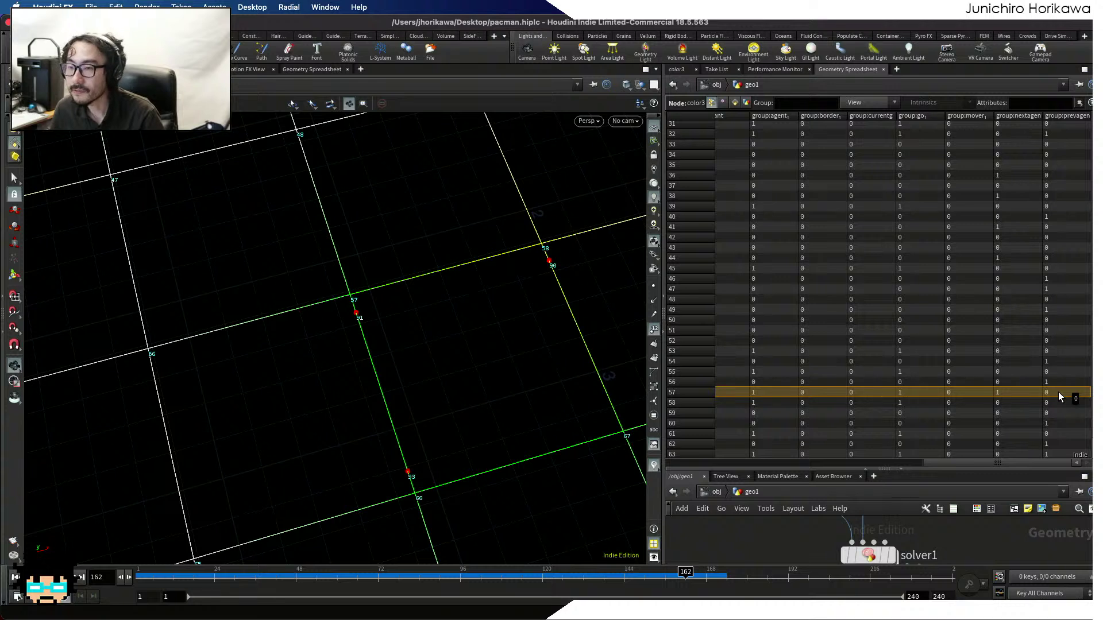
pyautogui.moveTo(686, 576)
pyautogui.mouseDown()
pyautogui.moveTo(563, 583)
pyautogui.moveTo(687, 577)
pyautogui.moveTo(678, 580)
pyautogui.mouseUp()
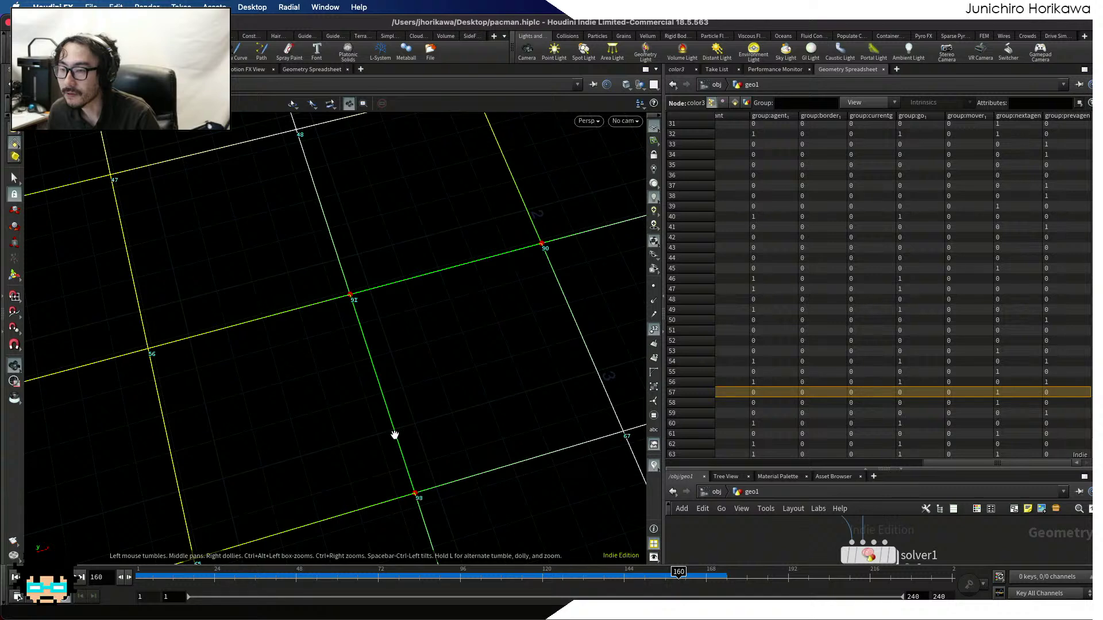
pyautogui.scroll(-2, 382, 359)
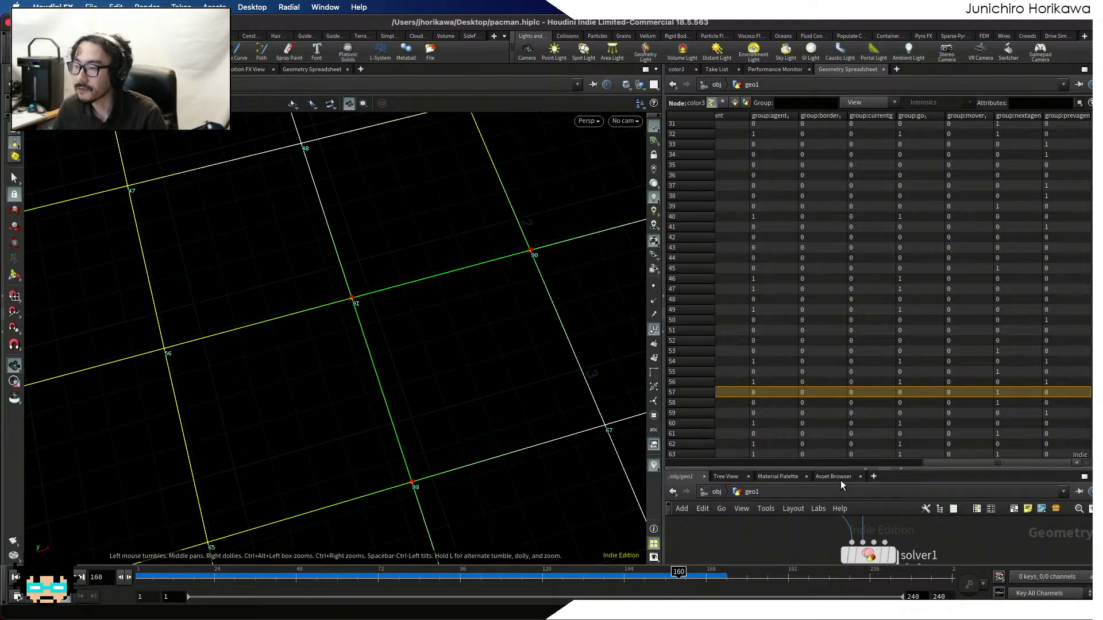
# Open solver1's inner network and show the next_agent wrangle's VEX code in an enlarged parameter view
pyautogui.moveTo(841, 469); pyautogui.dragTo(841, 234)
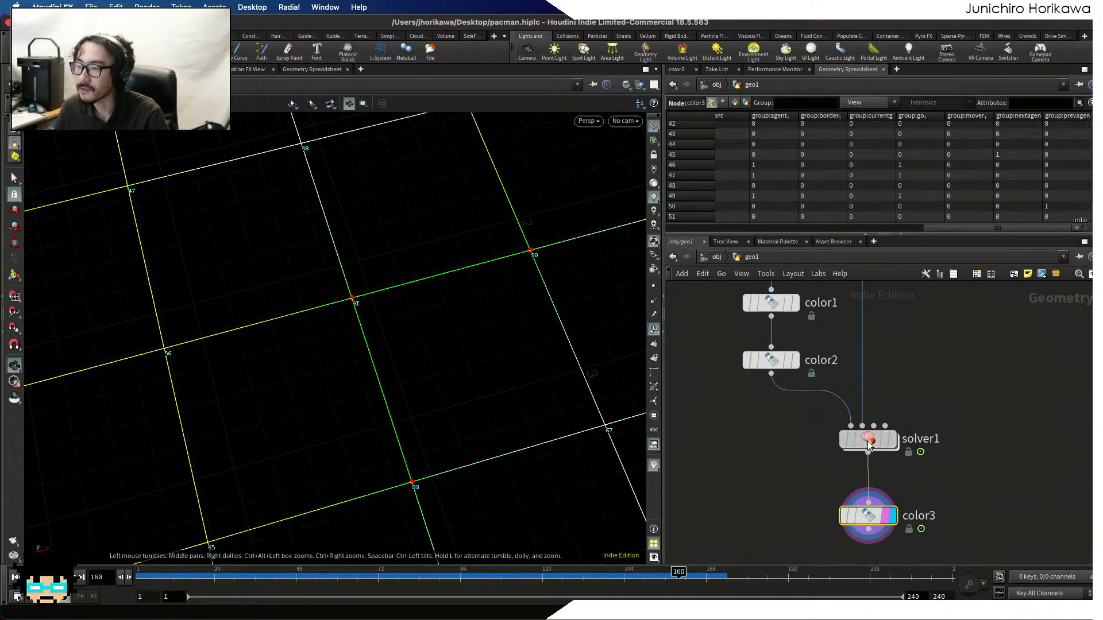
pyautogui.doubleClick(867, 441)
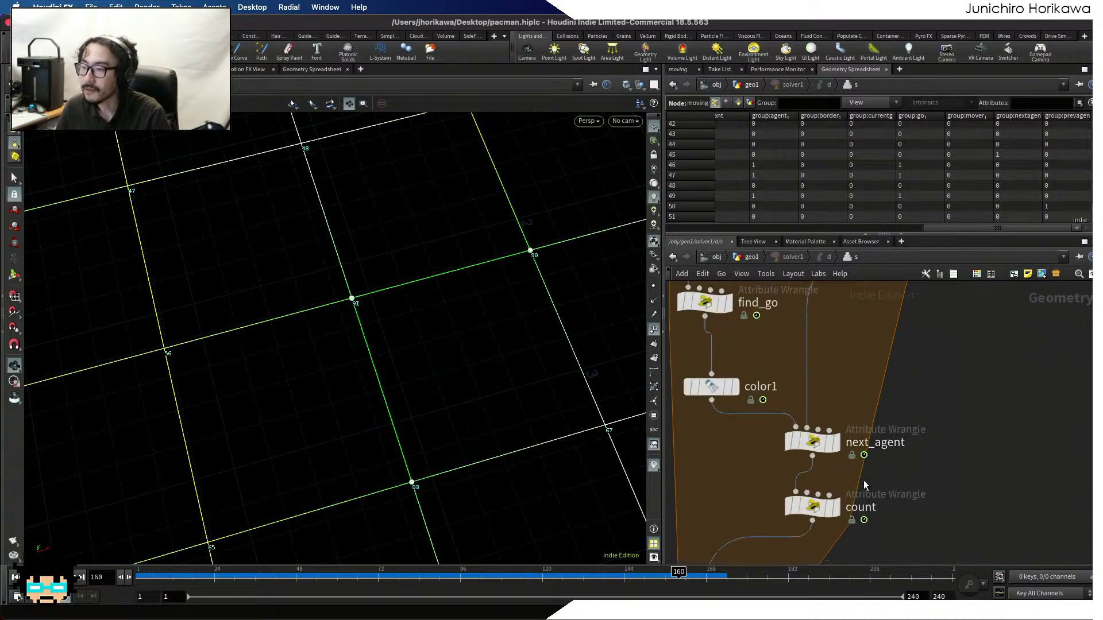
pyautogui.click(810, 441)
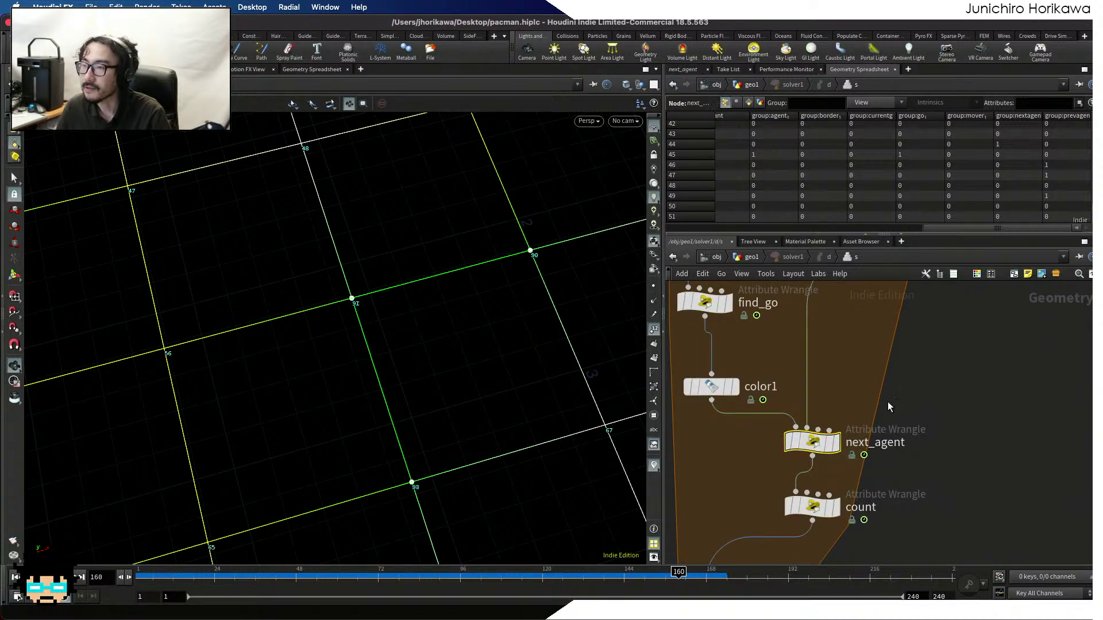
pyautogui.scroll(-4, 838, 353)
pyautogui.moveTo(839, 352); pyautogui.dragTo(860, 471, button='middle')
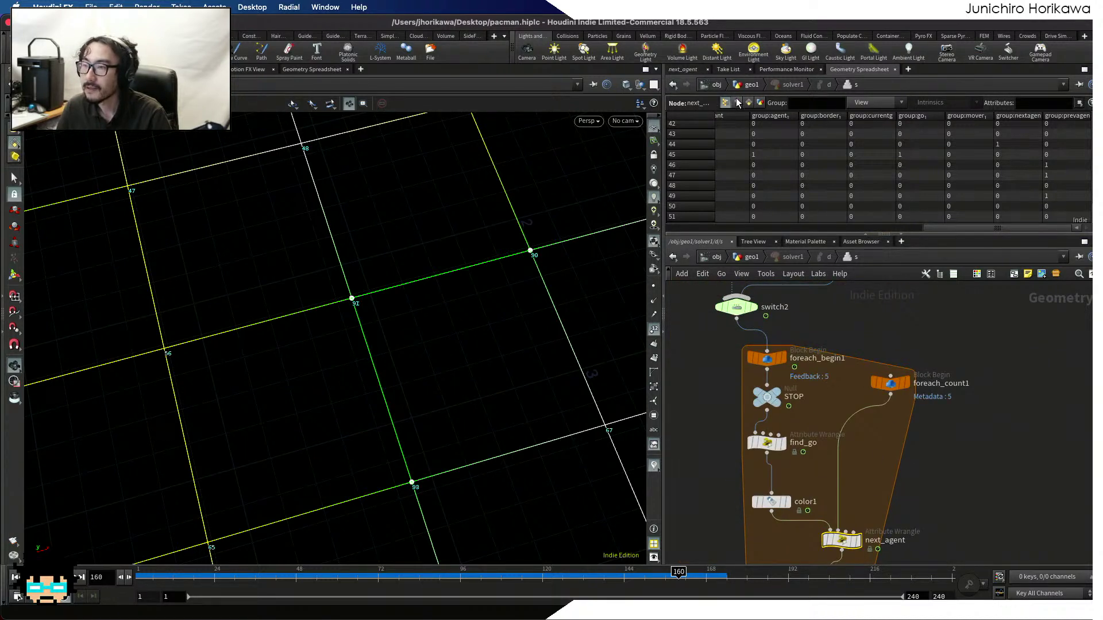
pyautogui.click(687, 70)
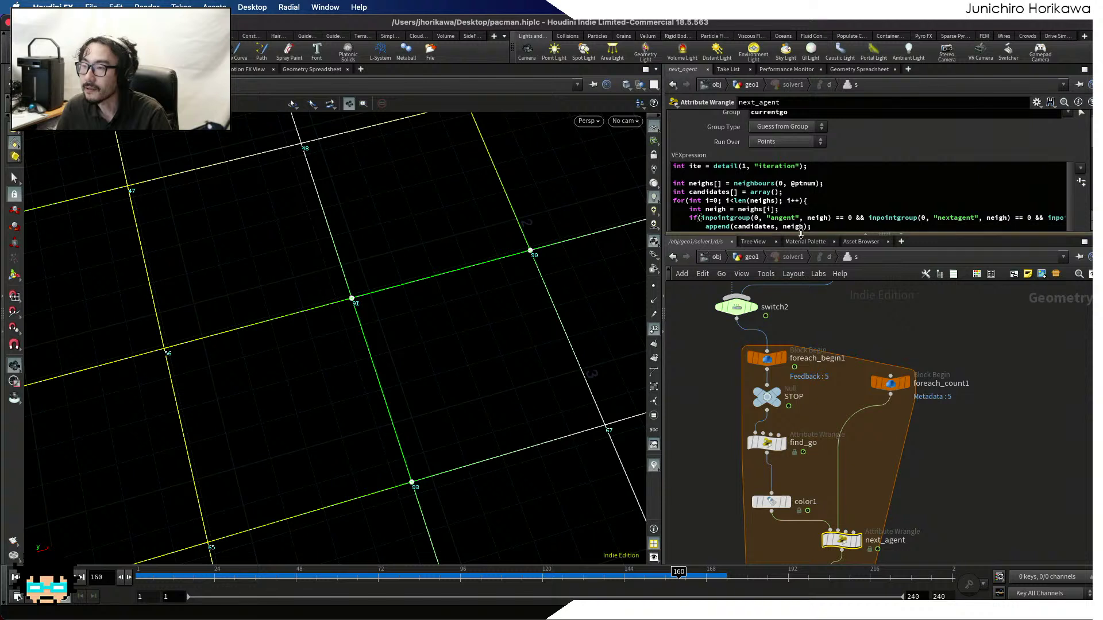
pyautogui.moveTo(801, 234); pyautogui.dragTo(801, 353)
# Replace the && between the "angent" and "nextagent" checks in next_agent's neighbour condition with ||
pyautogui.click(780, 228)
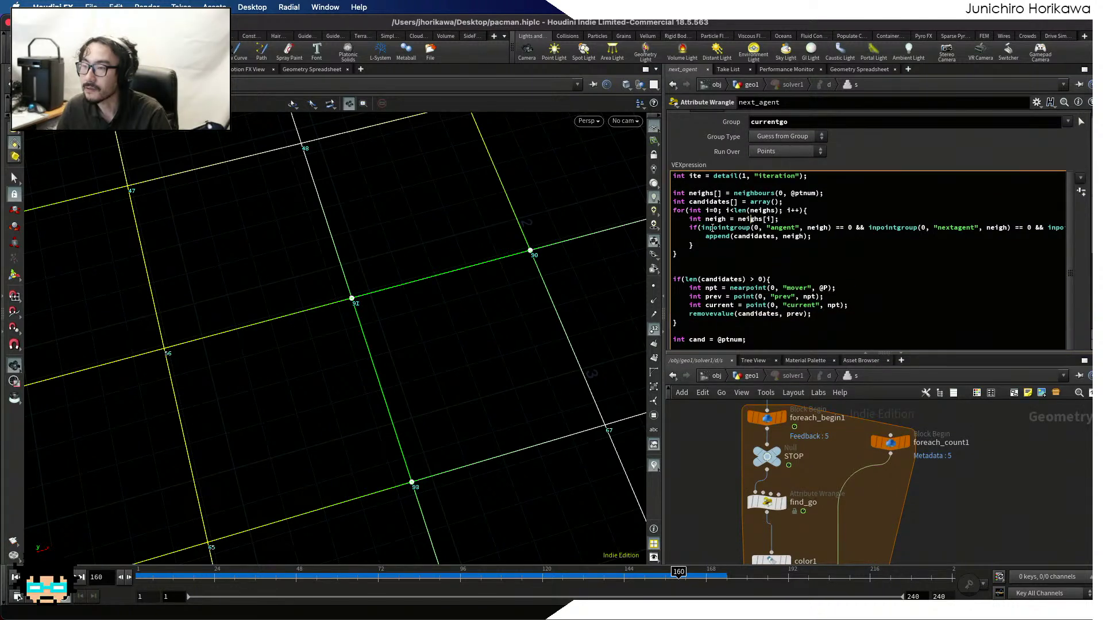
pyautogui.moveTo(780, 226); pyautogui.dragTo(836, 228)
pyautogui.click(836, 228)
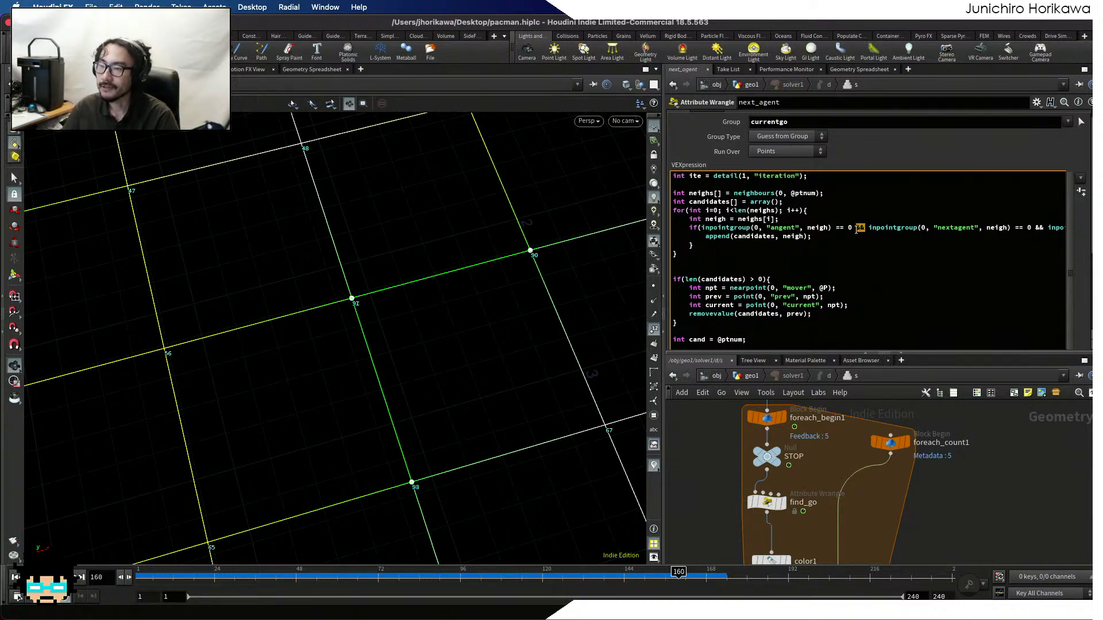
pyautogui.write('||~')
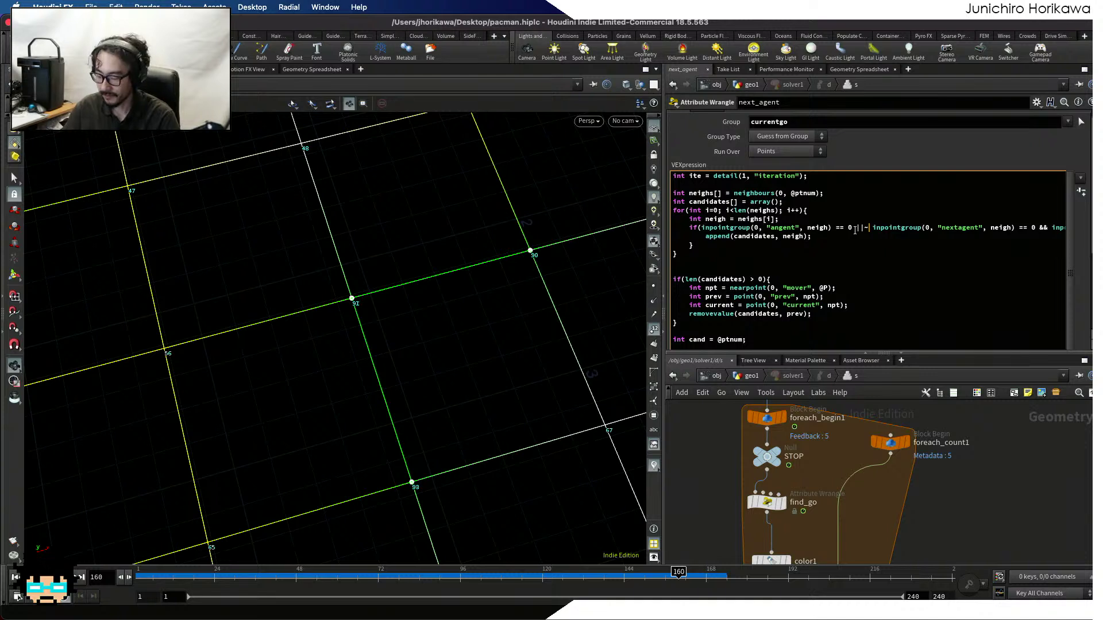
pyautogui.press('BackSpace')
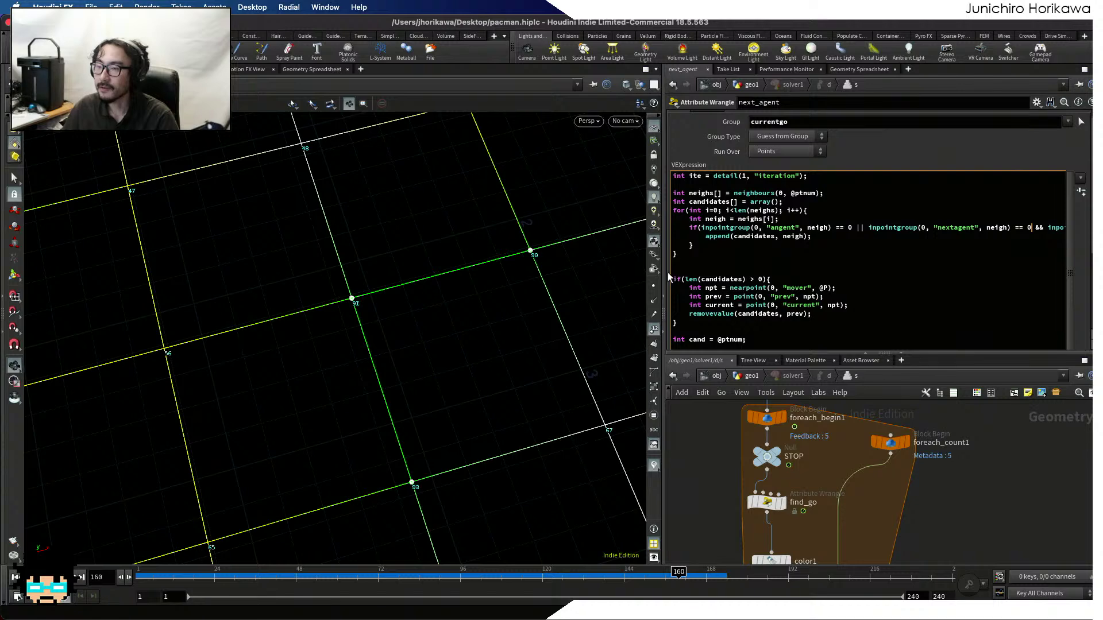
# End next_agent's neighbour condition after the "nextagent" check with ){ and comment out the remaining "prevagent" check
pyautogui.moveTo(666, 273); pyautogui.dragTo(488, 273)
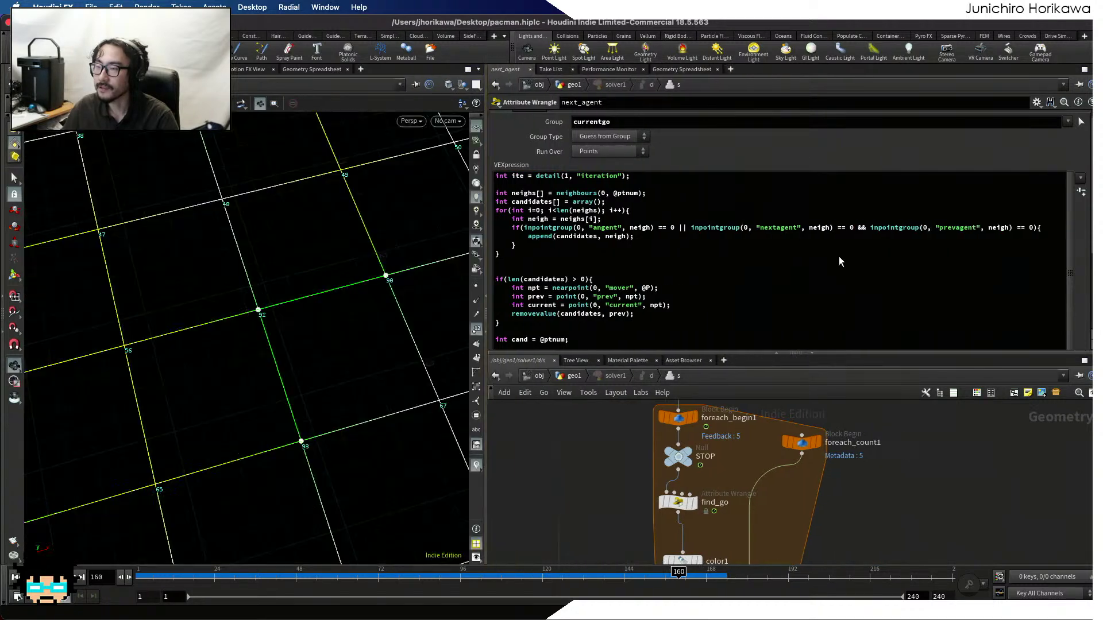
pyautogui.click(853, 228)
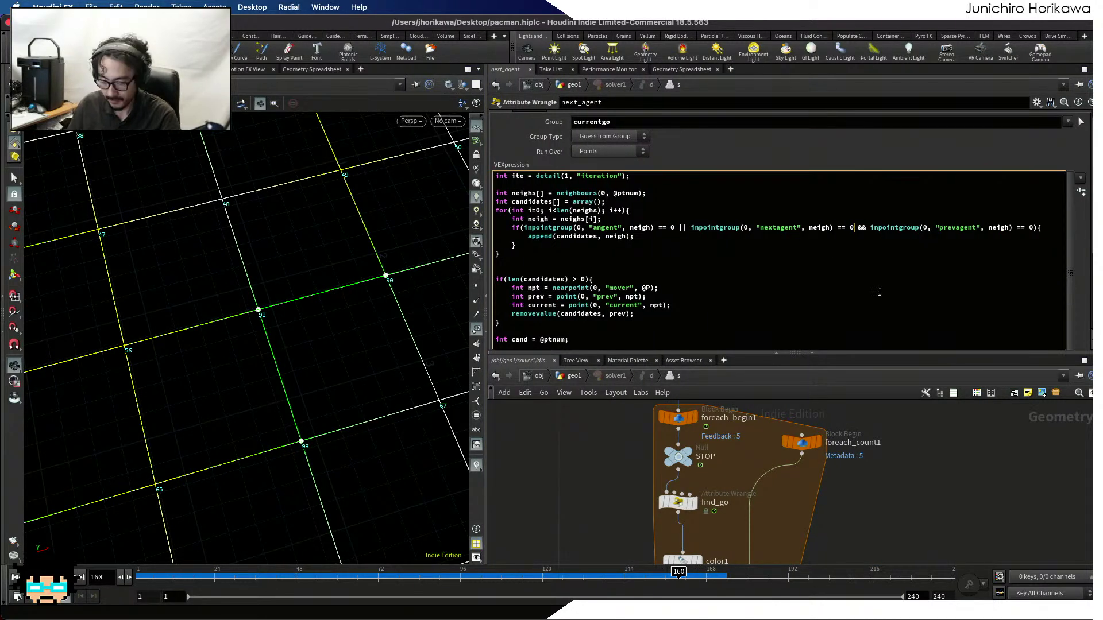
pyautogui.write(')')
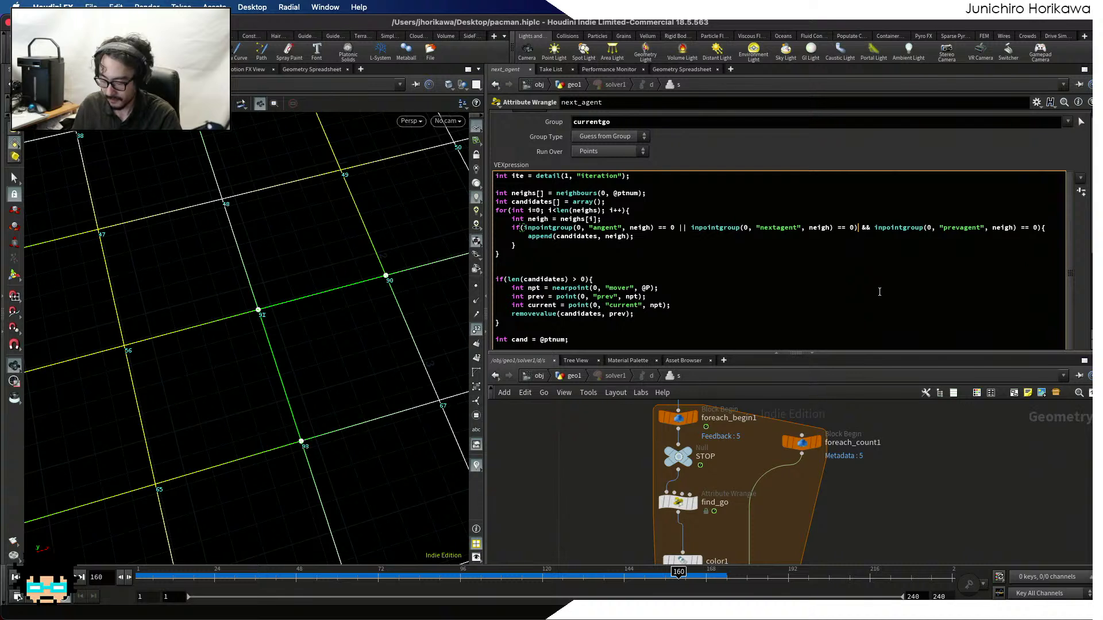
pyautogui.write('{//')
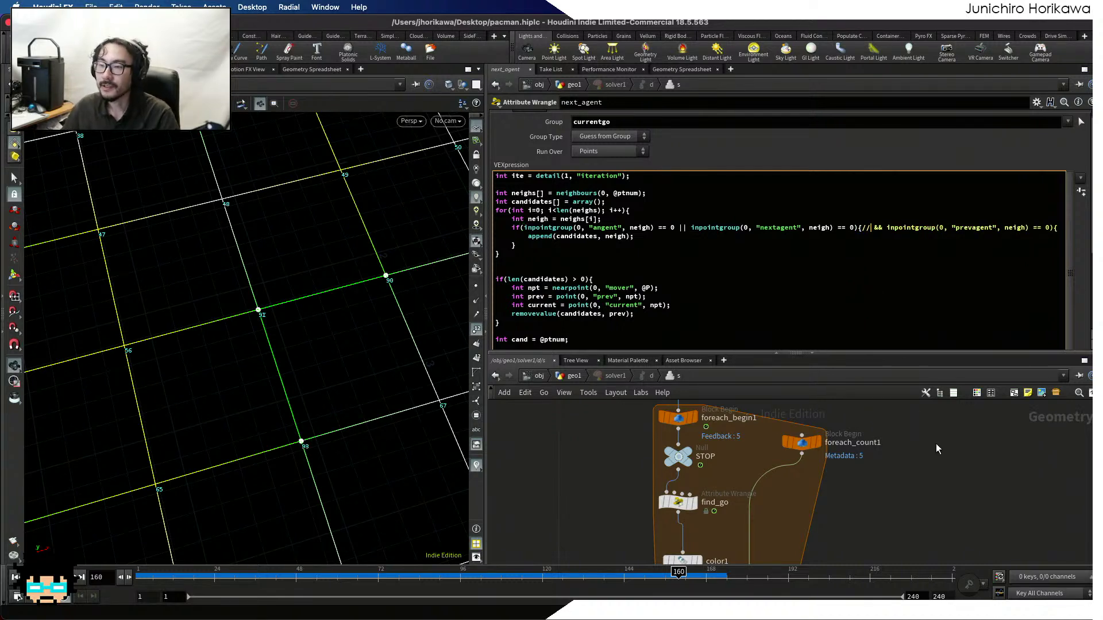
pyautogui.click(936, 446)
# Return to geo1, reset solver1's simulation and play it from frame 1 to examine the movers across the whole grid
pyautogui.click(576, 377)
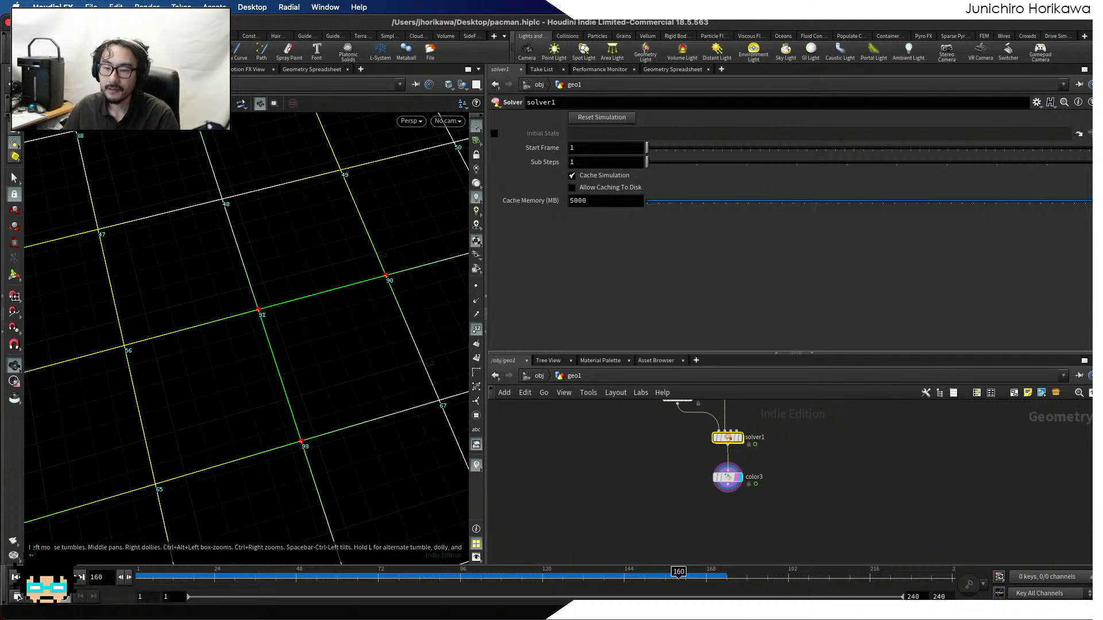
pyautogui.click(16, 579)
pyautogui.moveTo(486, 468); pyautogui.dragTo(771, 457)
pyautogui.scroll(-10, 436, 315)
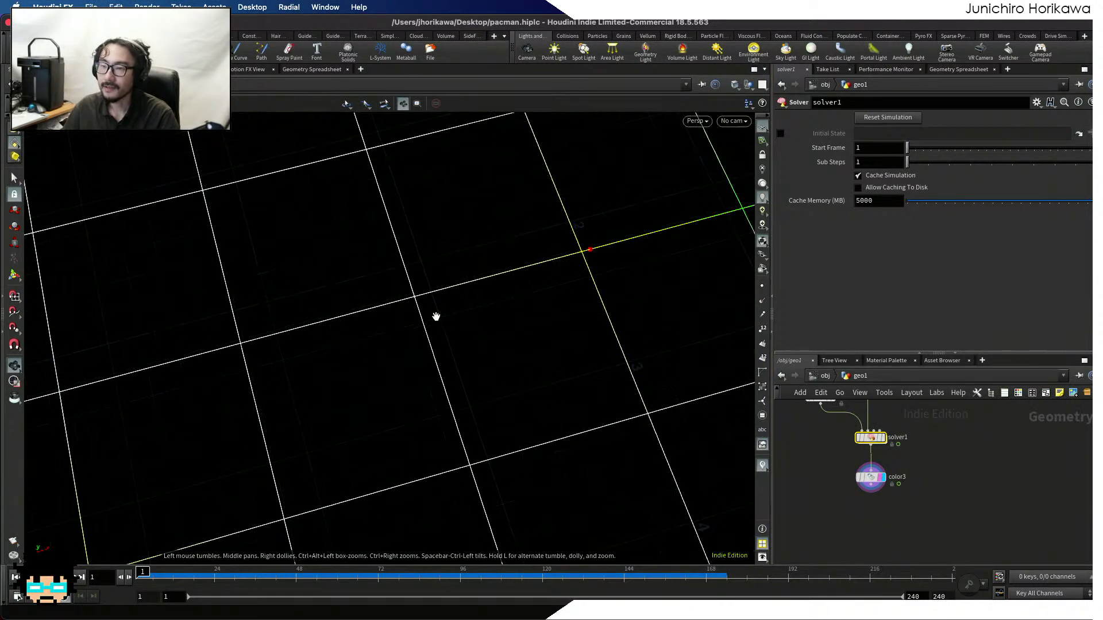
pyautogui.moveTo(436, 316); pyautogui.dragTo(311, 385, button='middle')
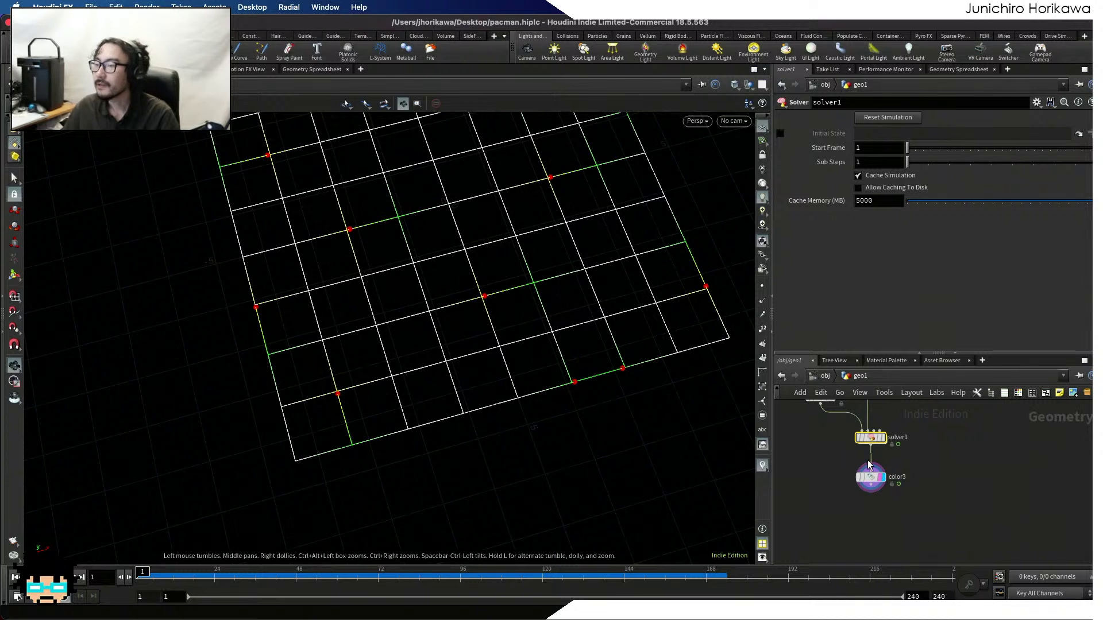
pyautogui.click(889, 118)
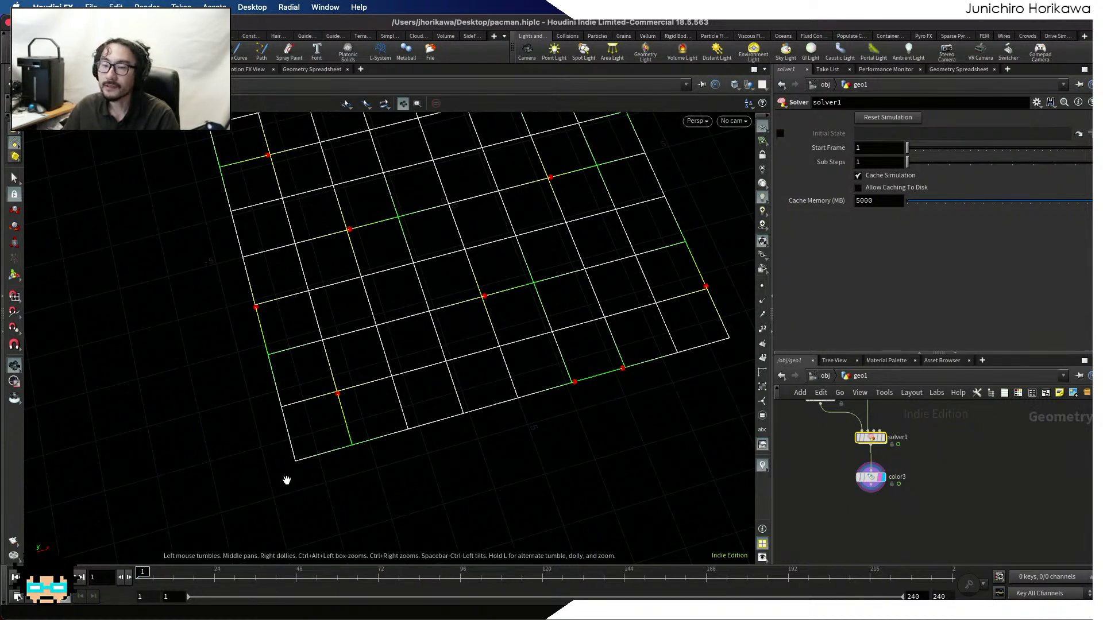
pyautogui.click(64, 577)
pyautogui.click(64, 577)
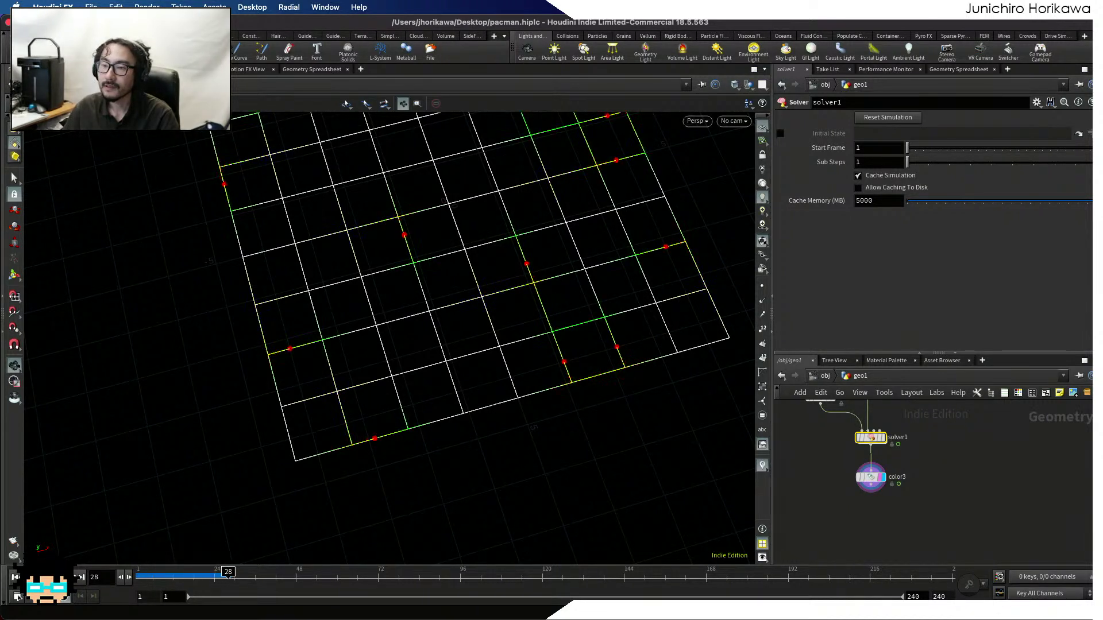
pyautogui.moveTo(221, 574); pyautogui.dragTo(131, 575)
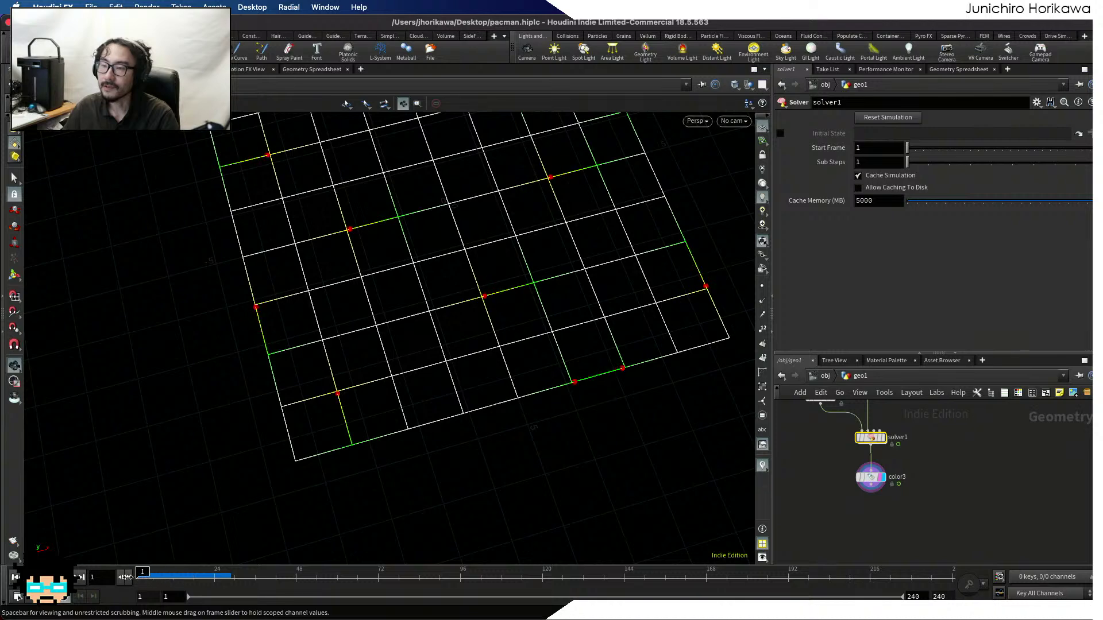
# Restore && between the "angent" and "nextagent" checks in next_agent and reactivate the commented-out "prevagent" check
pyautogui.doubleClick(871, 437)
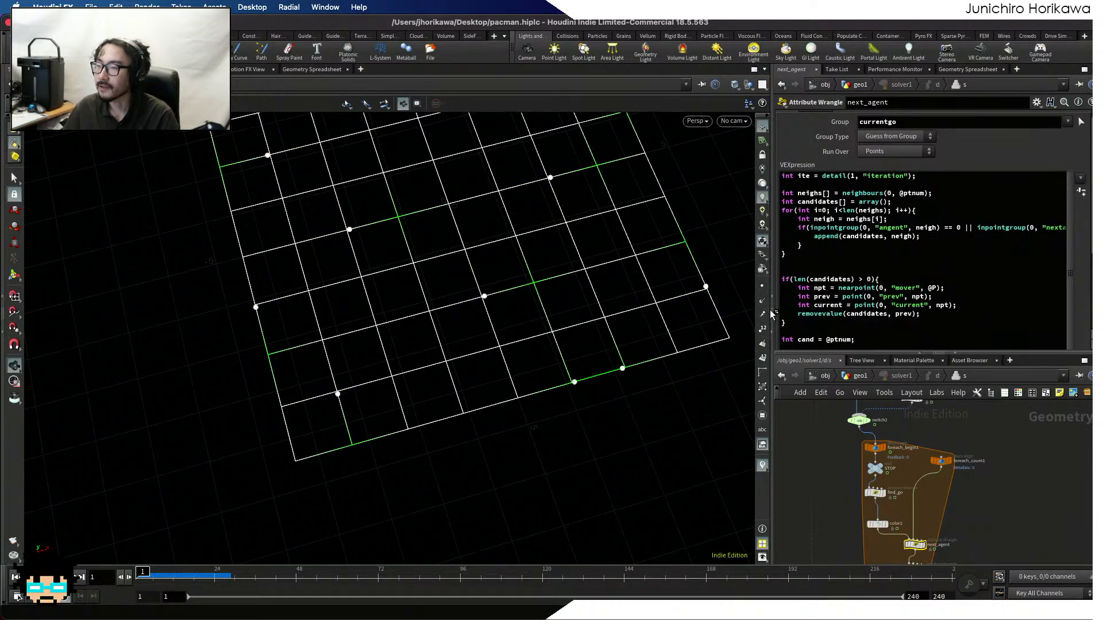
pyautogui.moveTo(771, 299); pyautogui.dragTo(441, 305)
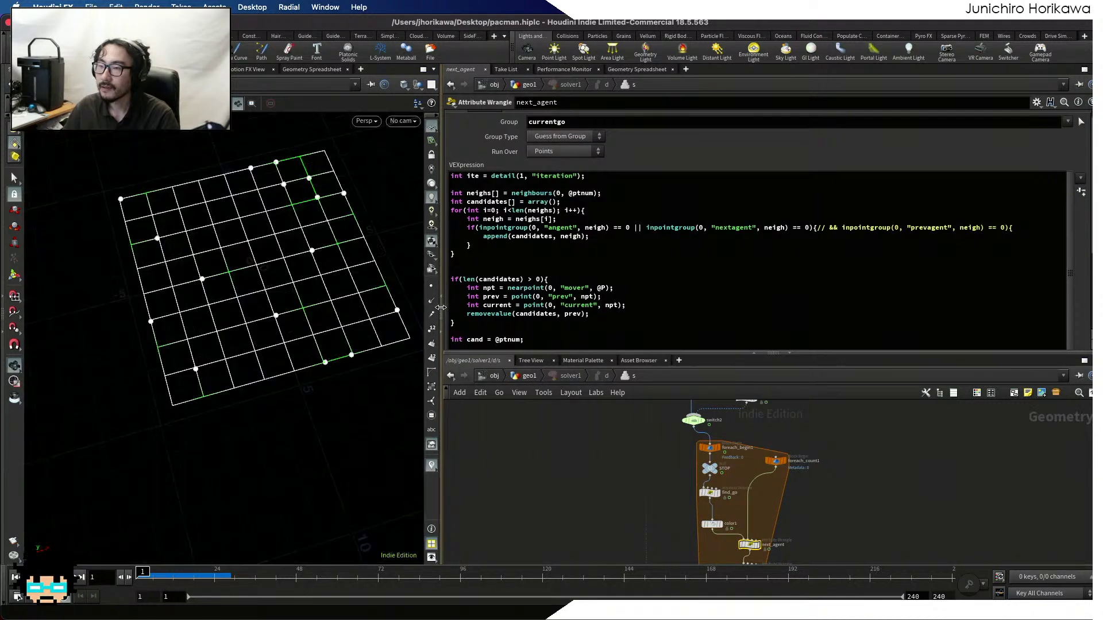
pyautogui.click(638, 227)
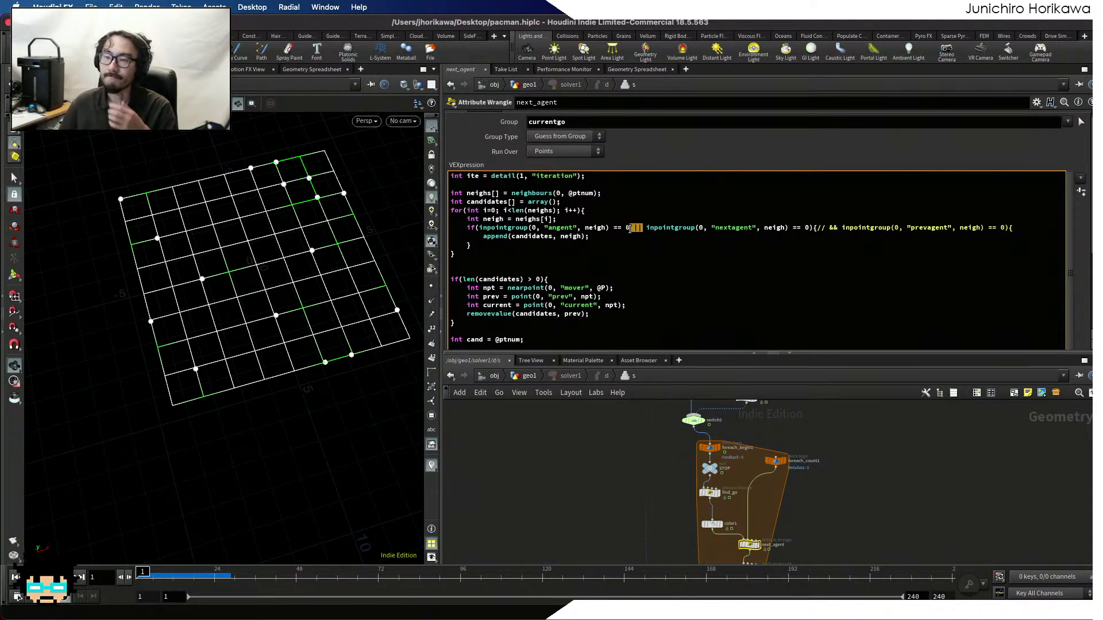
pyautogui.write('&&')
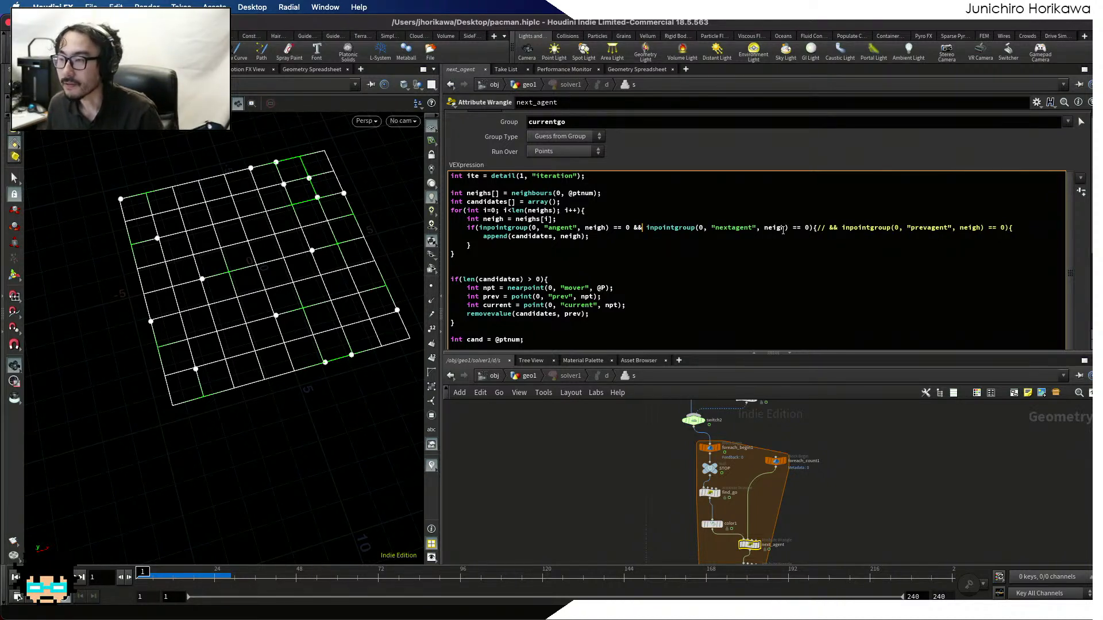
pyautogui.moveTo(822, 229); pyautogui.dragTo(808, 231)
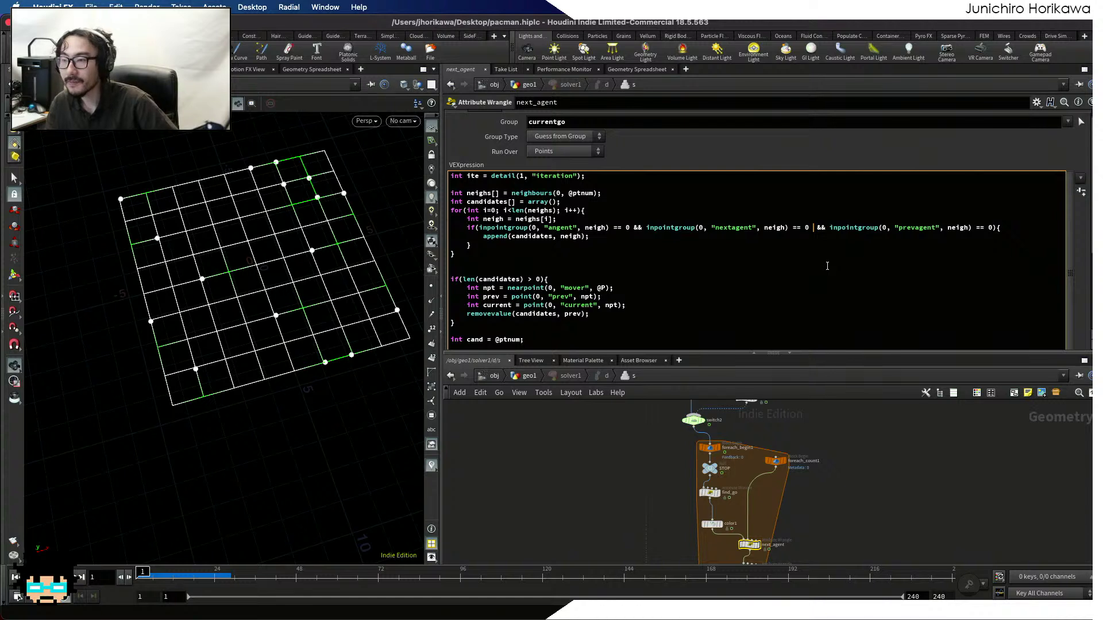
pyautogui.press('BackSpace')
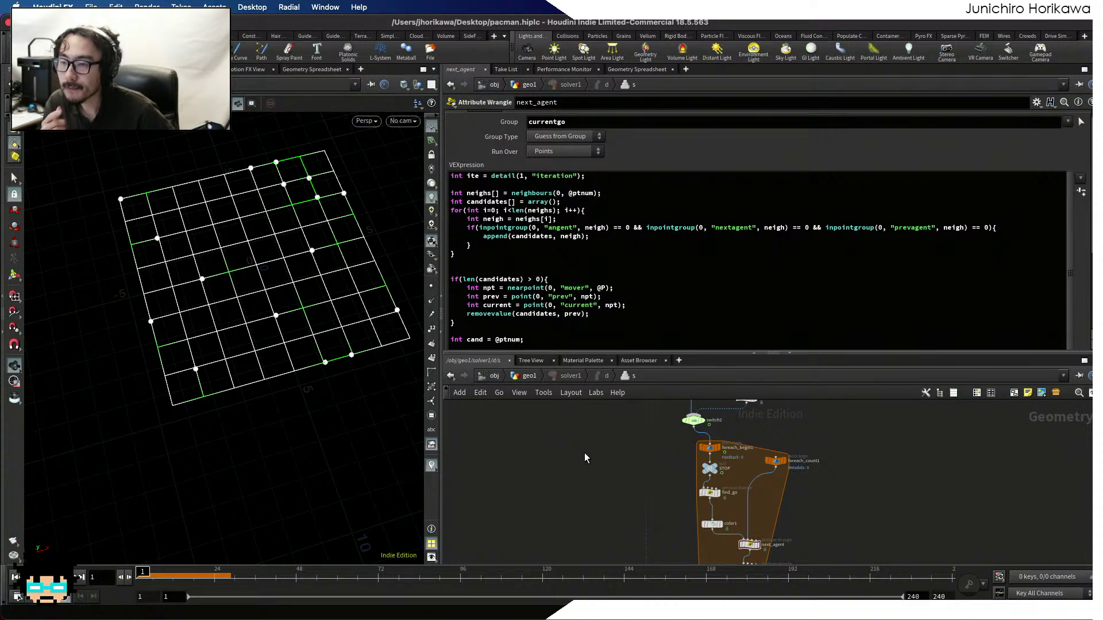
# Change next_agent's candidate check to len(candidates) > 1 and replay the simulation at geo1 level from frame 1
pyautogui.doubleClick(539, 279)
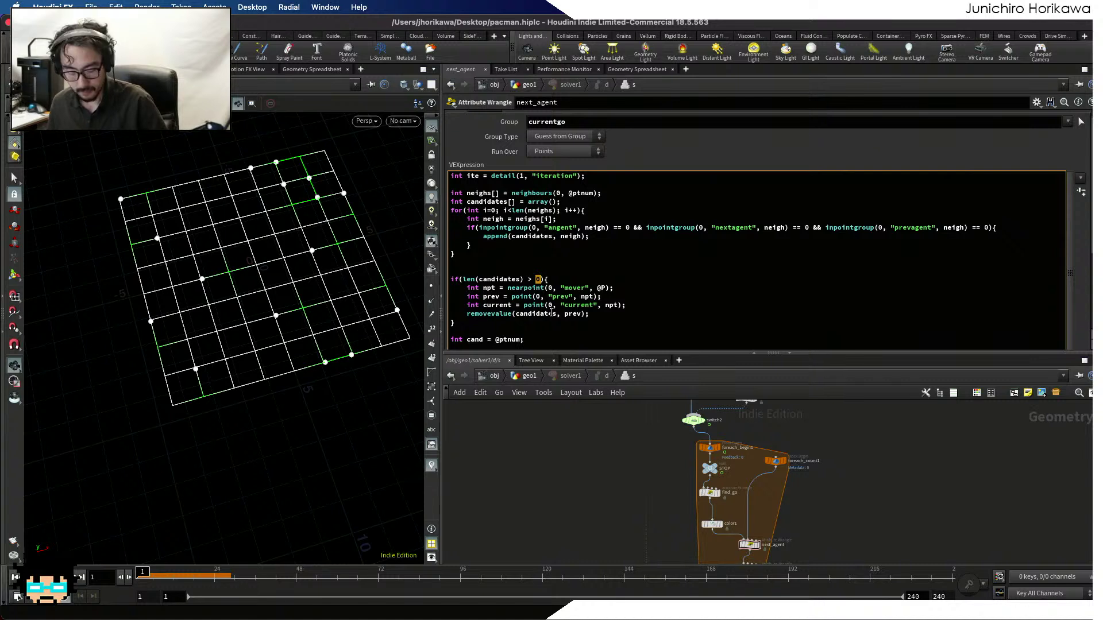
pyautogui.write('1')
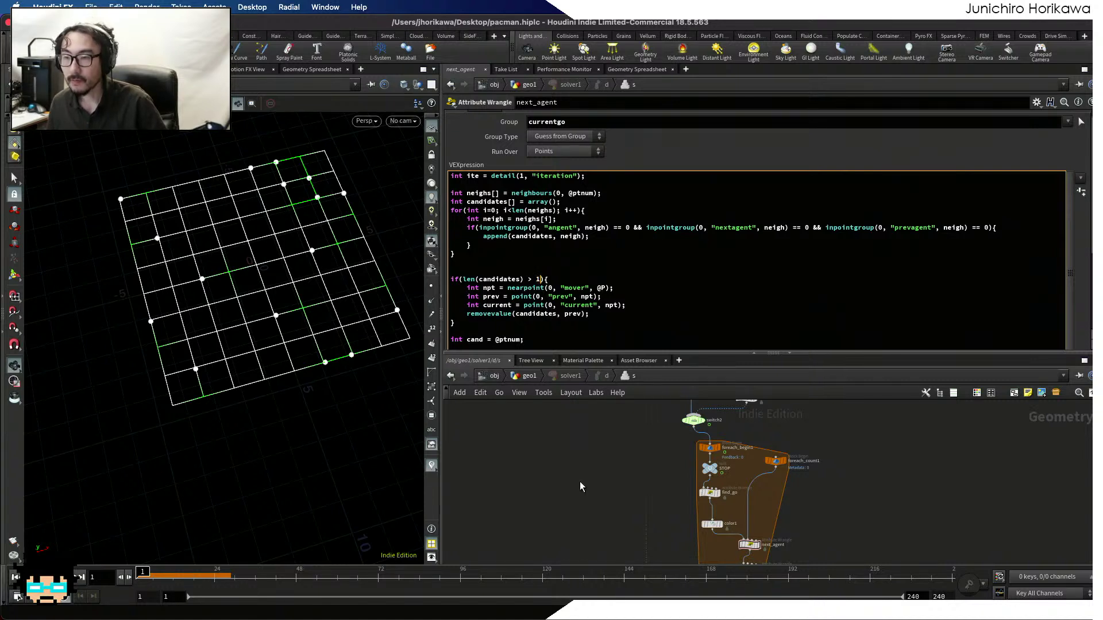
pyautogui.click(526, 375)
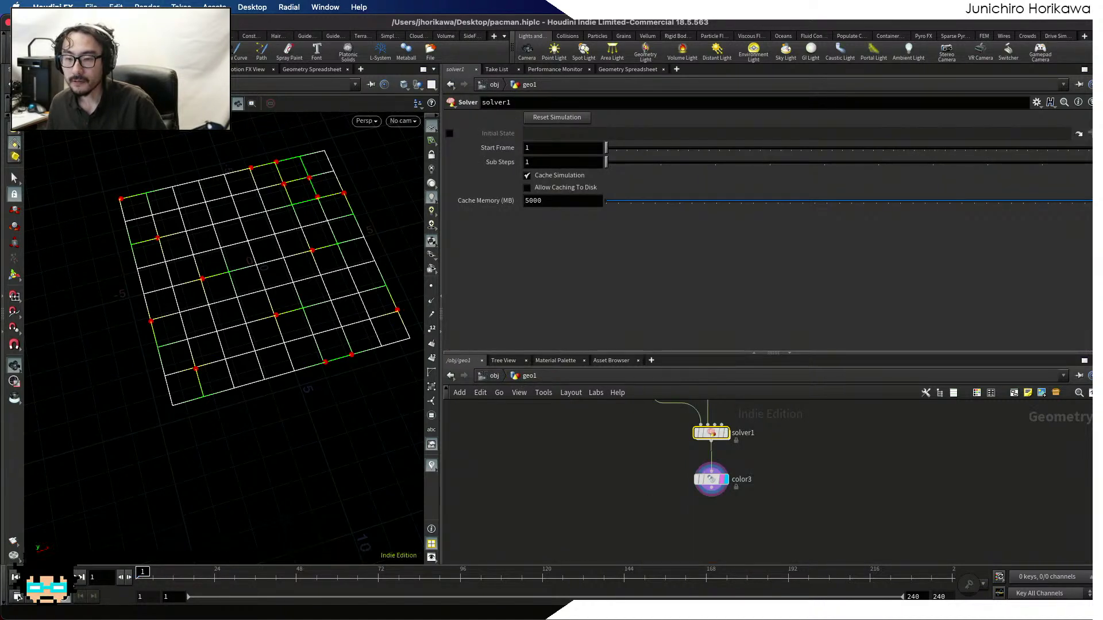
pyautogui.click(128, 577)
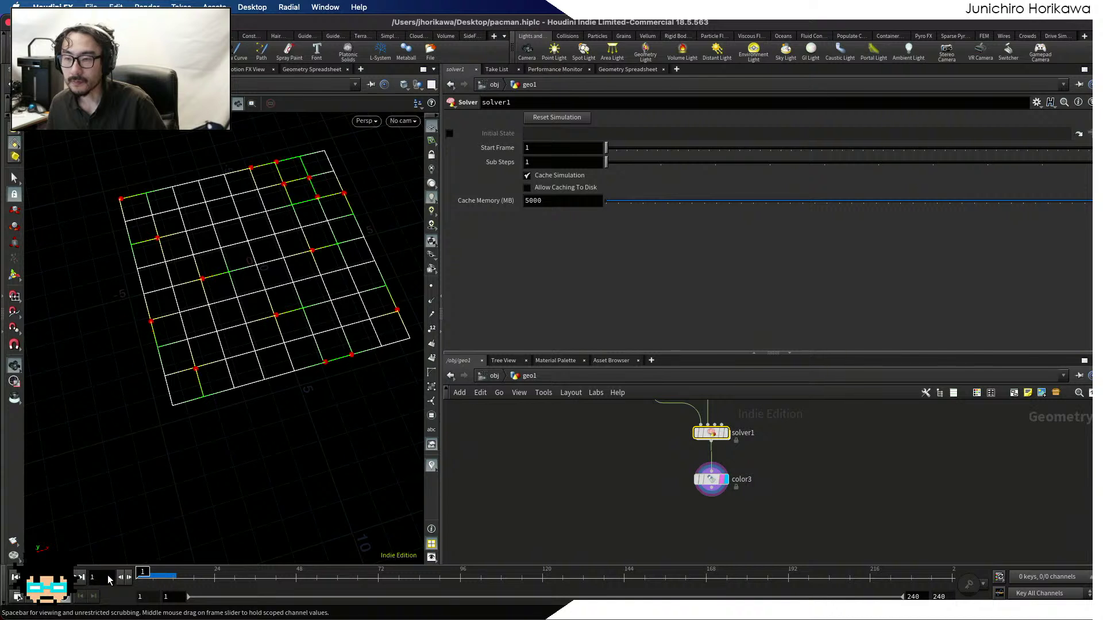
pyautogui.moveTo(157, 573); pyautogui.dragTo(133, 577)
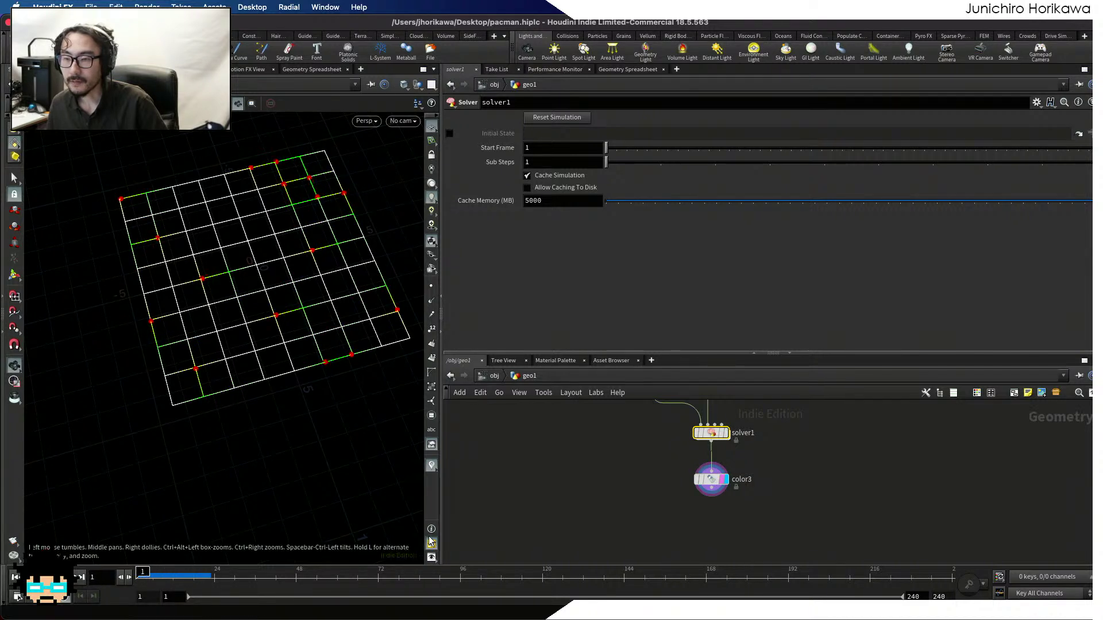
# Comment out the "prevagent" check in next_agent, closing the condition after "nextagent", and replay the simulation from frame 1
pyautogui.doubleClick(711, 432)
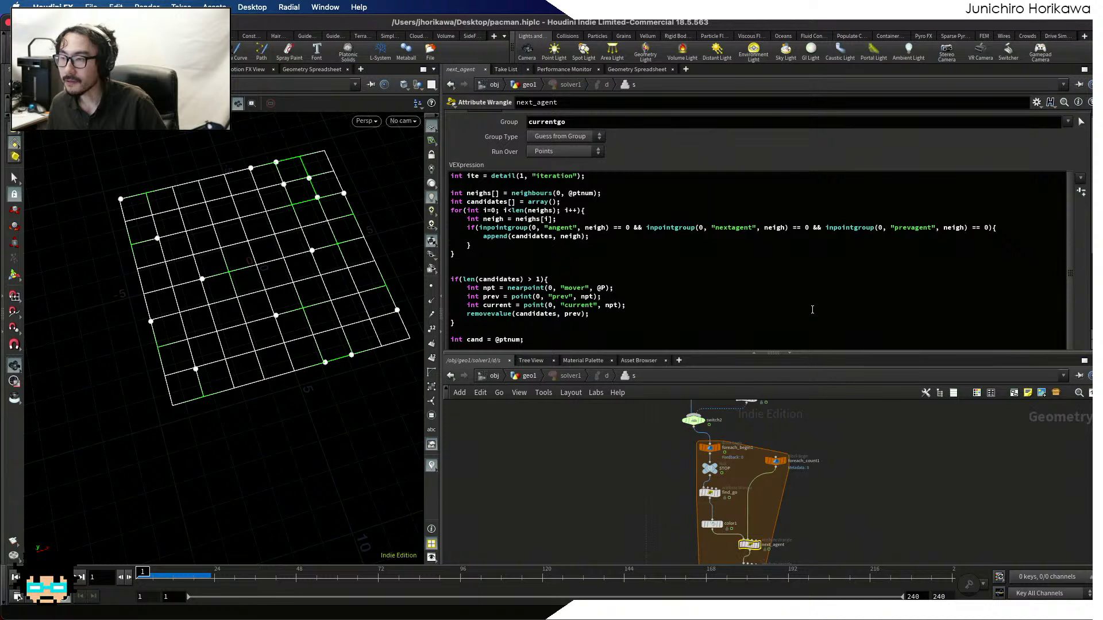
pyautogui.click(809, 229)
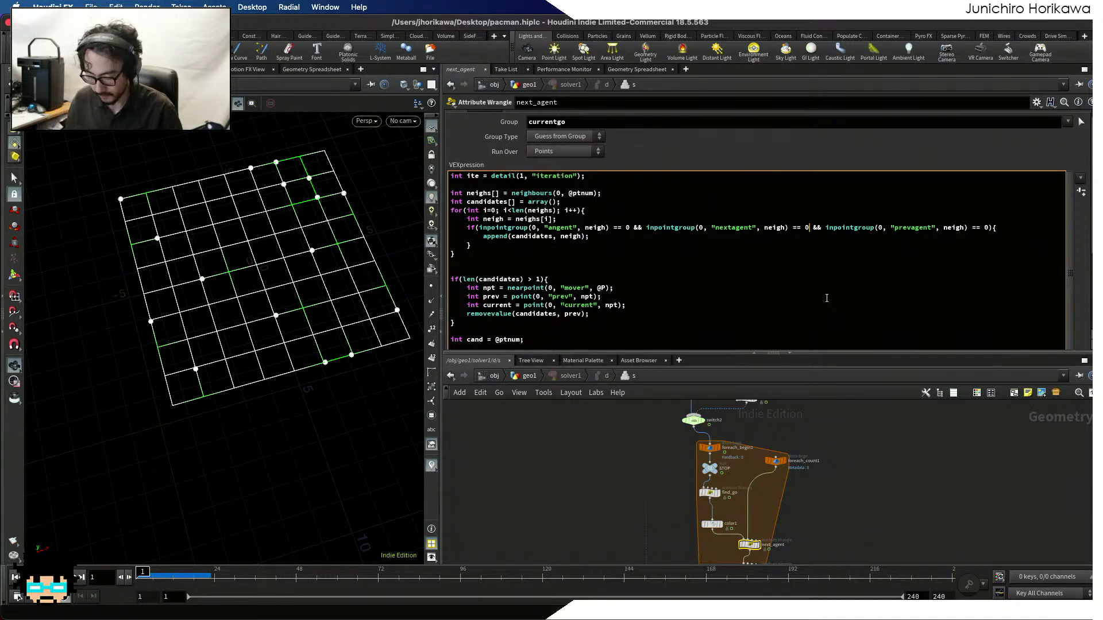
pyautogui.write('){//')
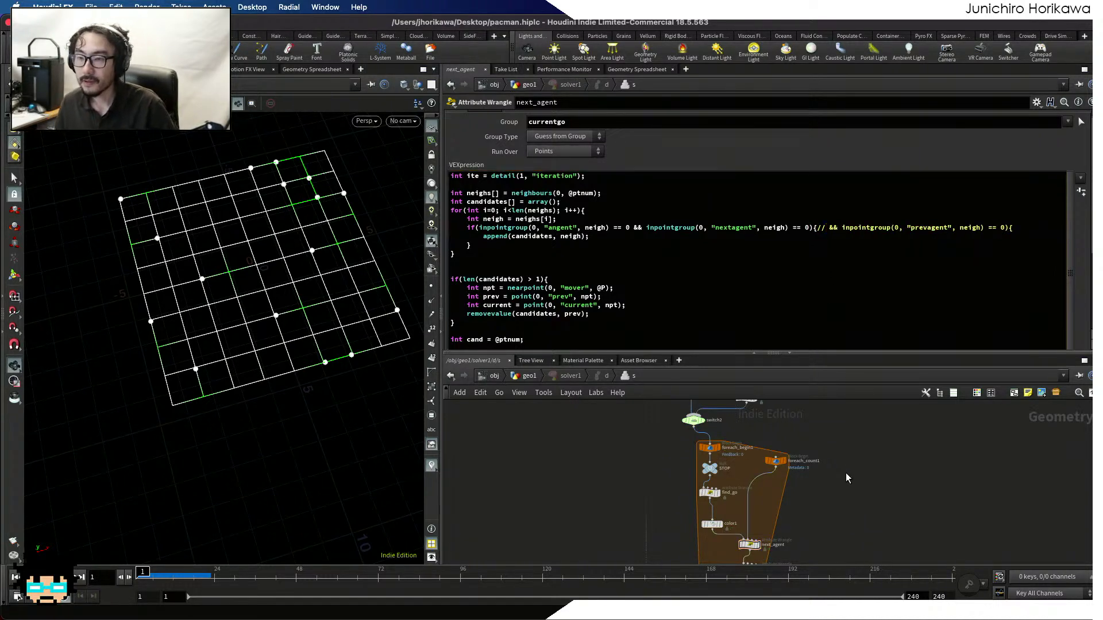
pyautogui.click(526, 378)
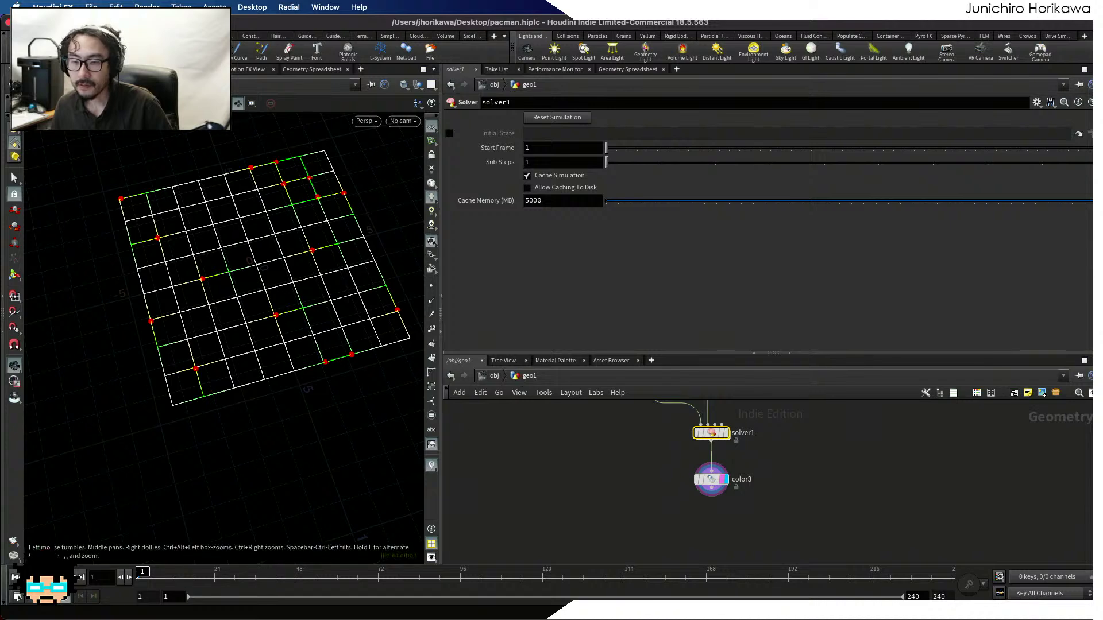
pyautogui.click(54, 577)
pyautogui.click(15, 578)
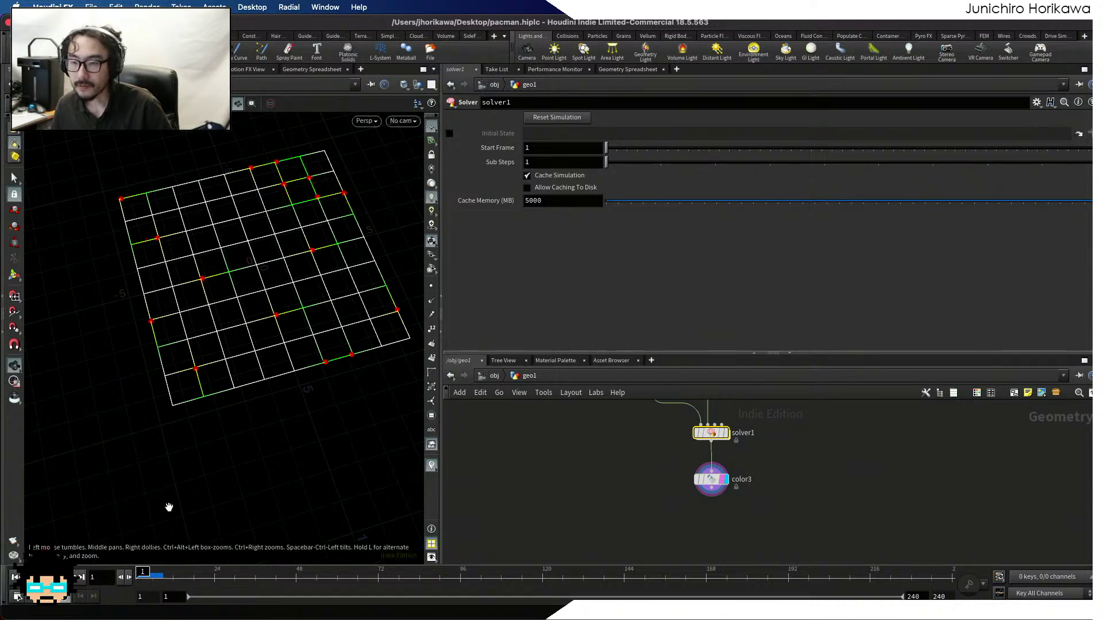
# Inspect the two neighbouring movers on the grid's lower edge up close, and enter solver1's network
pyautogui.scroll(5, 362, 364)
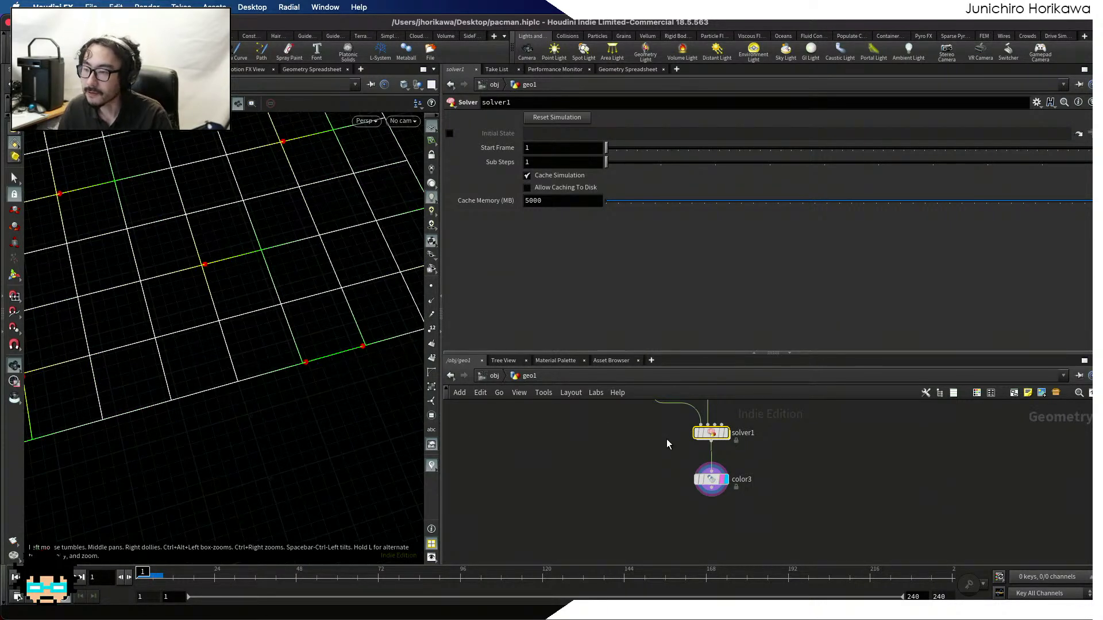
pyautogui.scroll(4, 671, 441)
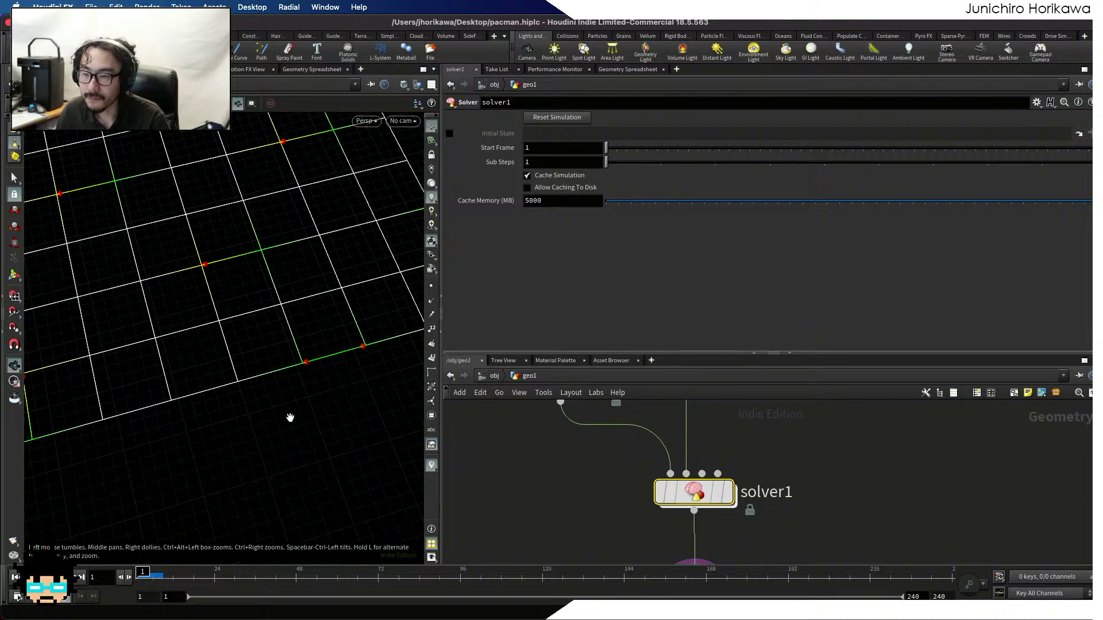
pyautogui.scroll(3, 290, 403)
pyautogui.moveTo(234, 529); pyautogui.dragTo(278, 436, button='middle')
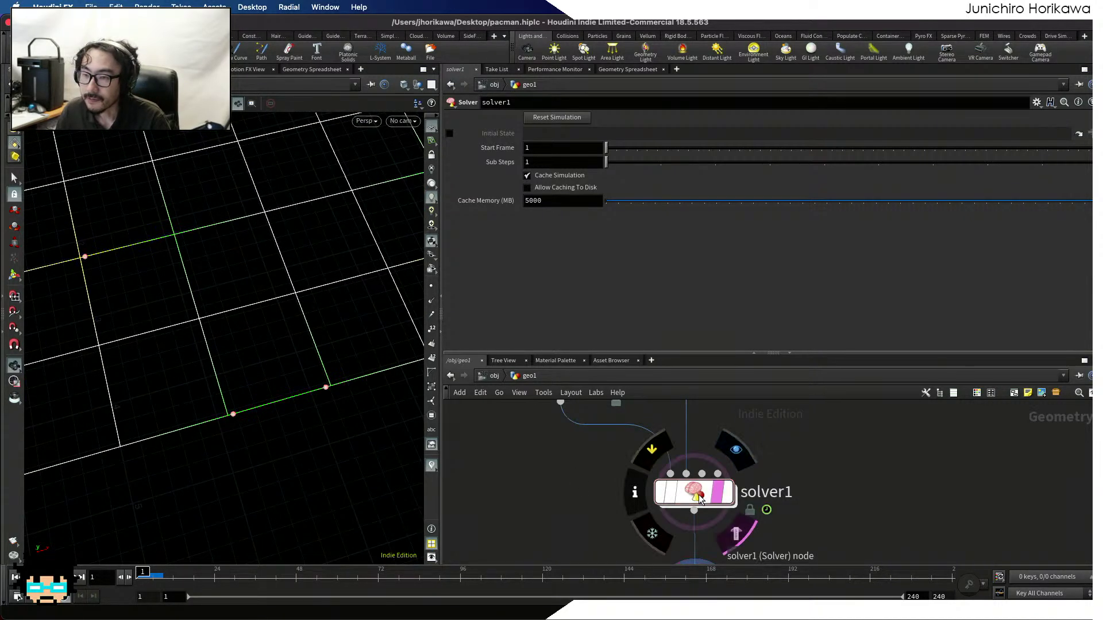
pyautogui.doubleClick(725, 497)
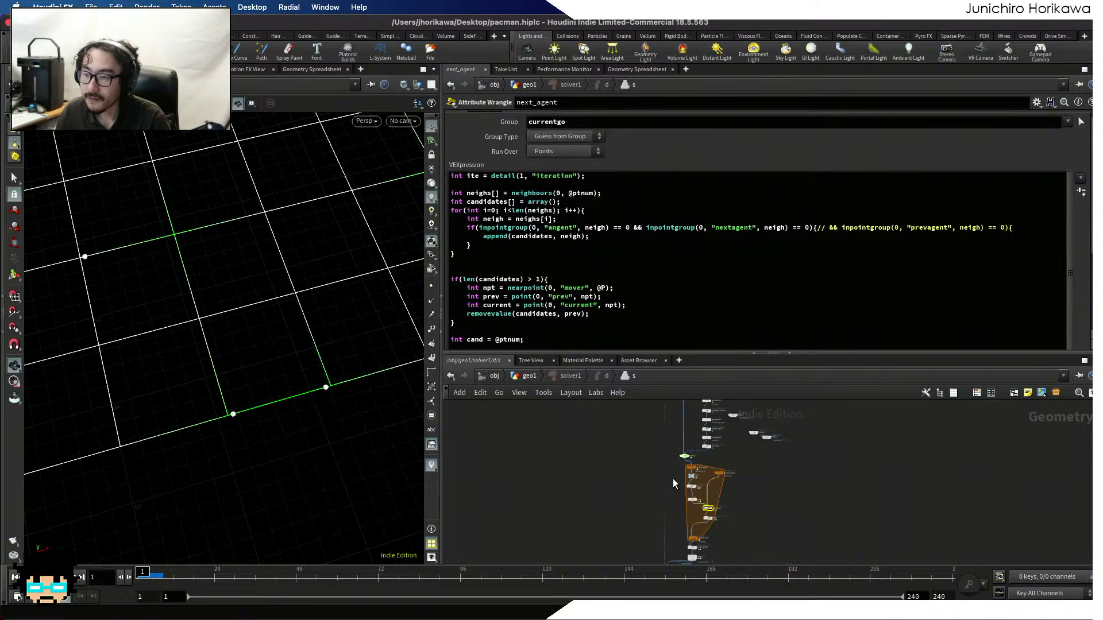
# Move the Input_2 node clear of color2 so the two nodes no longer overlap in the network
pyautogui.scroll(4, 702, 488)
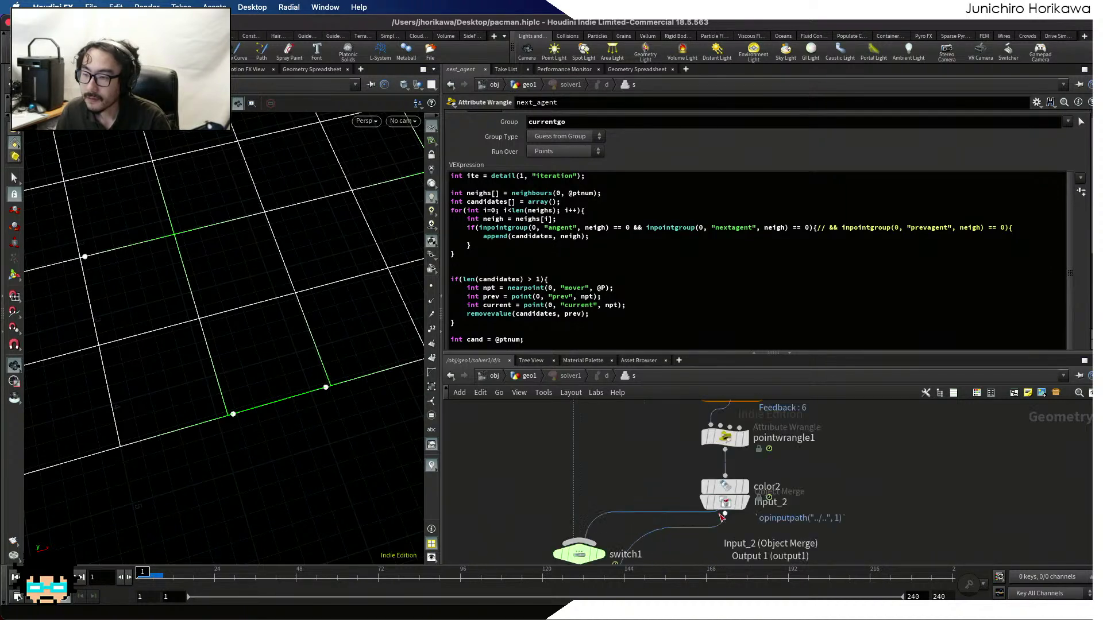
pyautogui.click(725, 514)
pyautogui.moveTo(768, 529); pyautogui.dragTo(749, 545)
pyautogui.scroll(-1, 764, 518)
pyautogui.moveTo(734, 466); pyautogui.dragTo(777, 541)
pyautogui.scroll(-5, 775, 481)
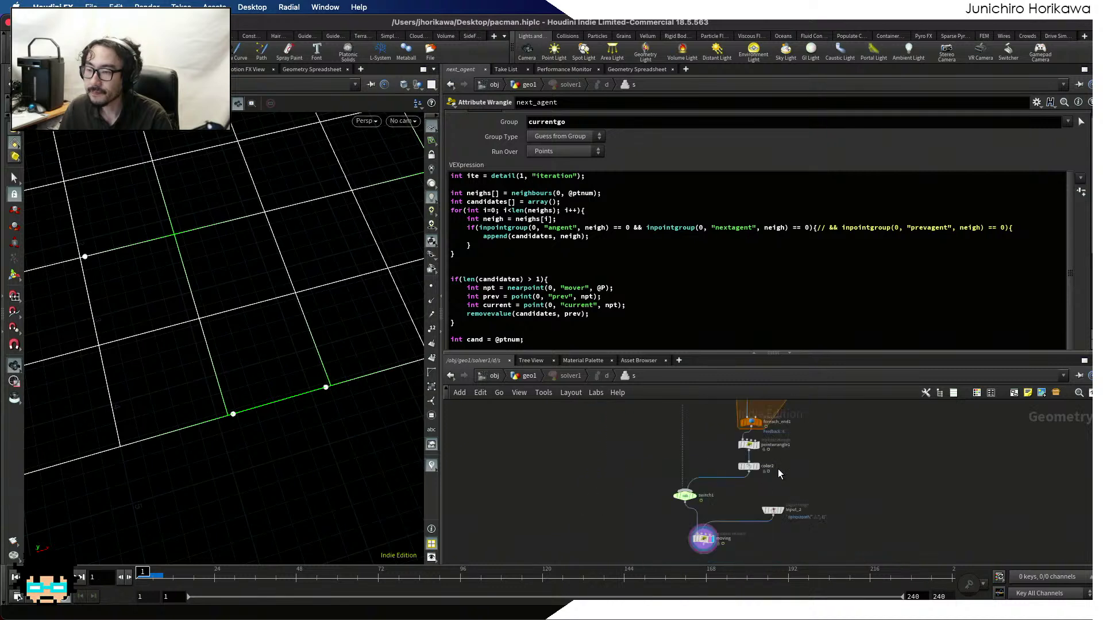
# Display foreach_end1's result and set its Iterations to 1
pyautogui.moveTo(778, 469); pyautogui.dragTo(748, 530, button='middle')
pyautogui.scroll(5, 744, 498)
pyautogui.click(719, 452)
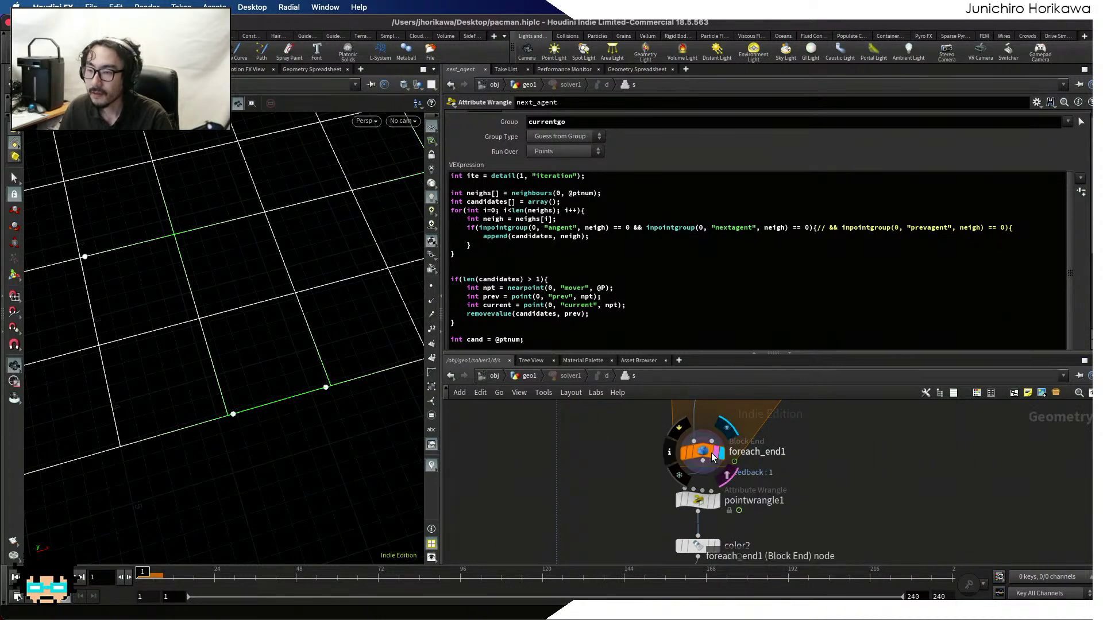
pyautogui.click(702, 452)
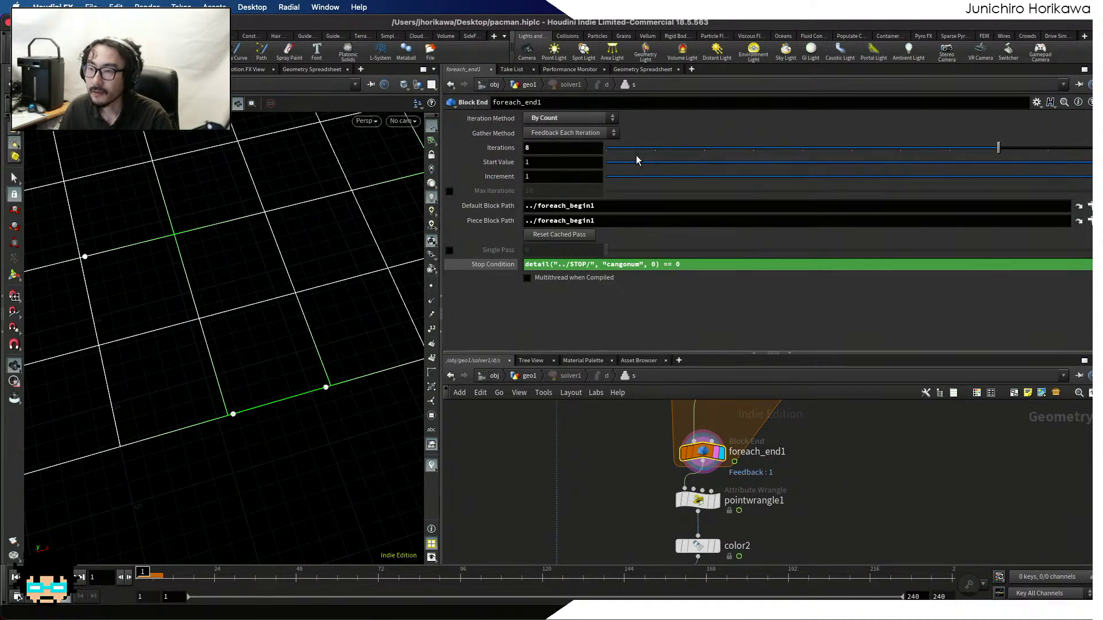
pyautogui.moveTo(998, 148); pyautogui.dragTo(634, 156)
# Go up to geo1 and re-enter solver1 to view the single-iteration result across the whole grid
pyautogui.scroll(-2, 625, 477)
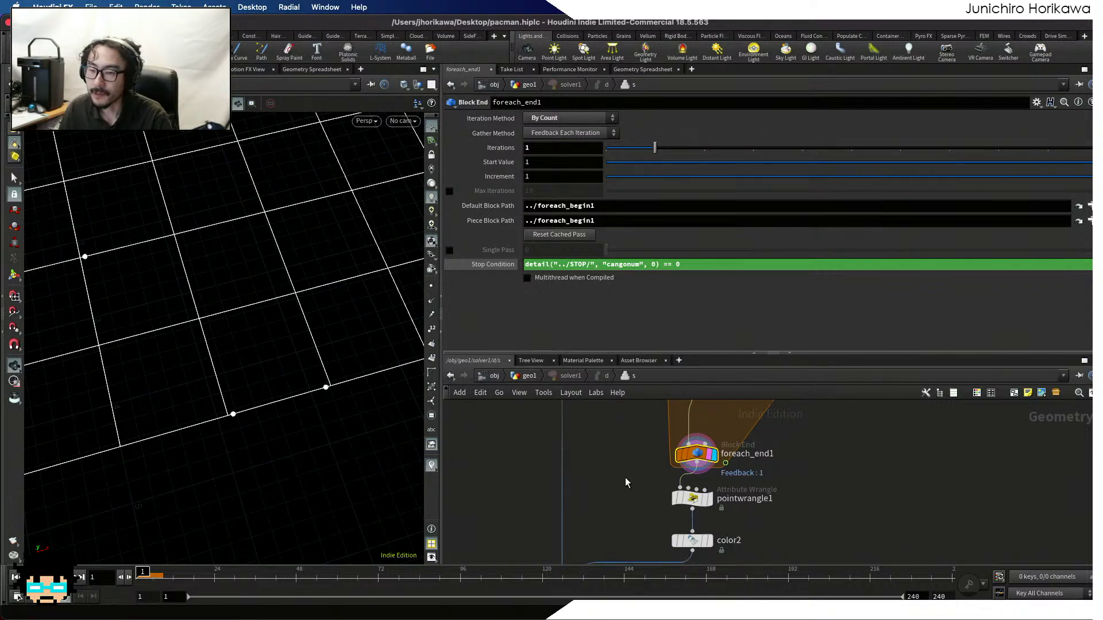
pyautogui.scroll(-3, 586, 457)
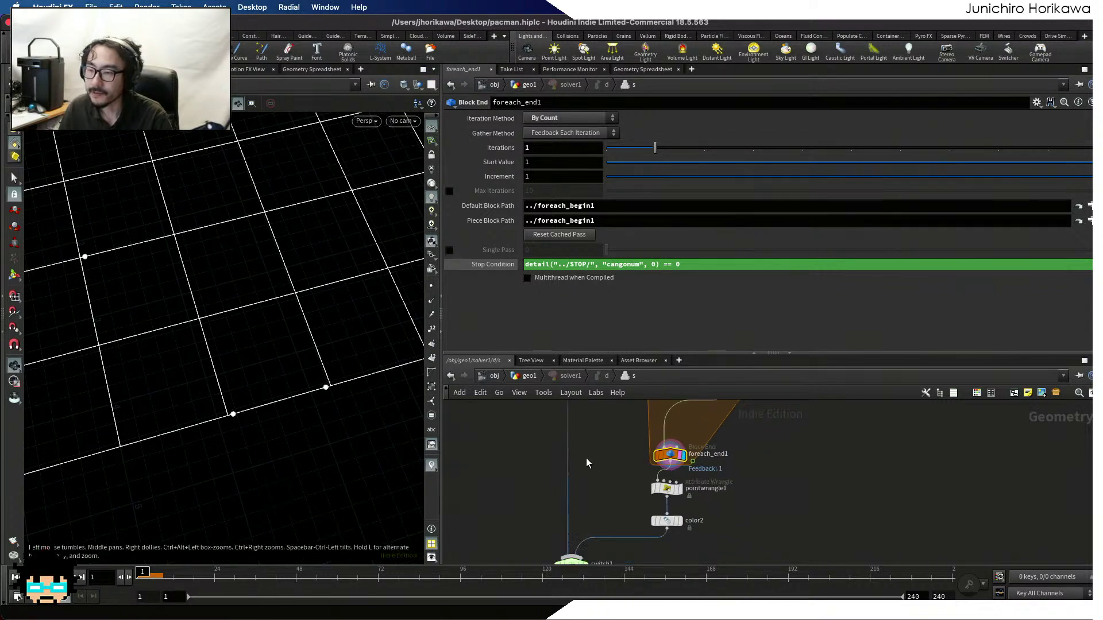
pyautogui.click(527, 376)
pyautogui.doubleClick(700, 504)
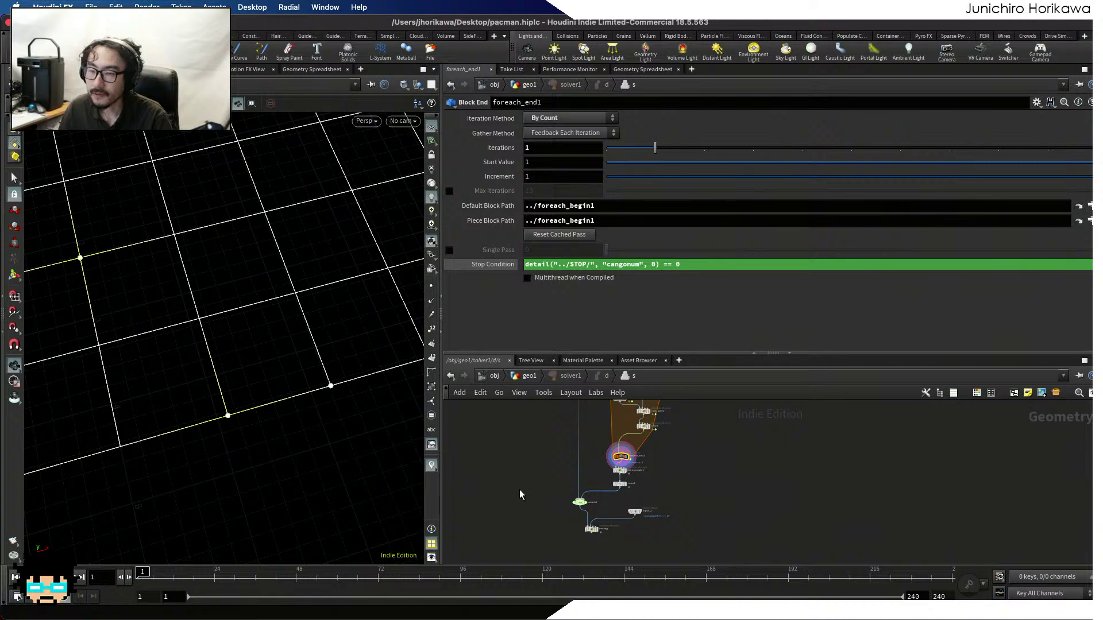
pyautogui.press('h')
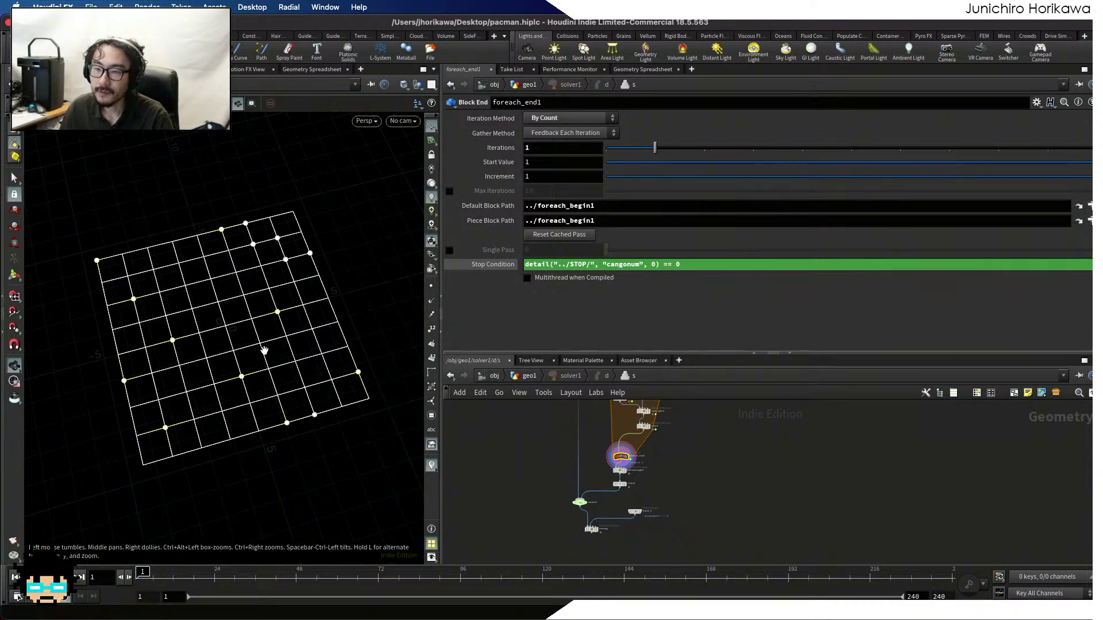
# Display color2's result and examine the paths of the movers near the grid's lower edge
pyautogui.moveTo(264, 352); pyautogui.dragTo(265, 353)
pyautogui.moveTo(273, 421); pyautogui.dragTo(260, 414)
pyautogui.moveTo(259, 414); pyautogui.dragTo(297, 457, button='right')
pyautogui.scroll(5, 661, 471)
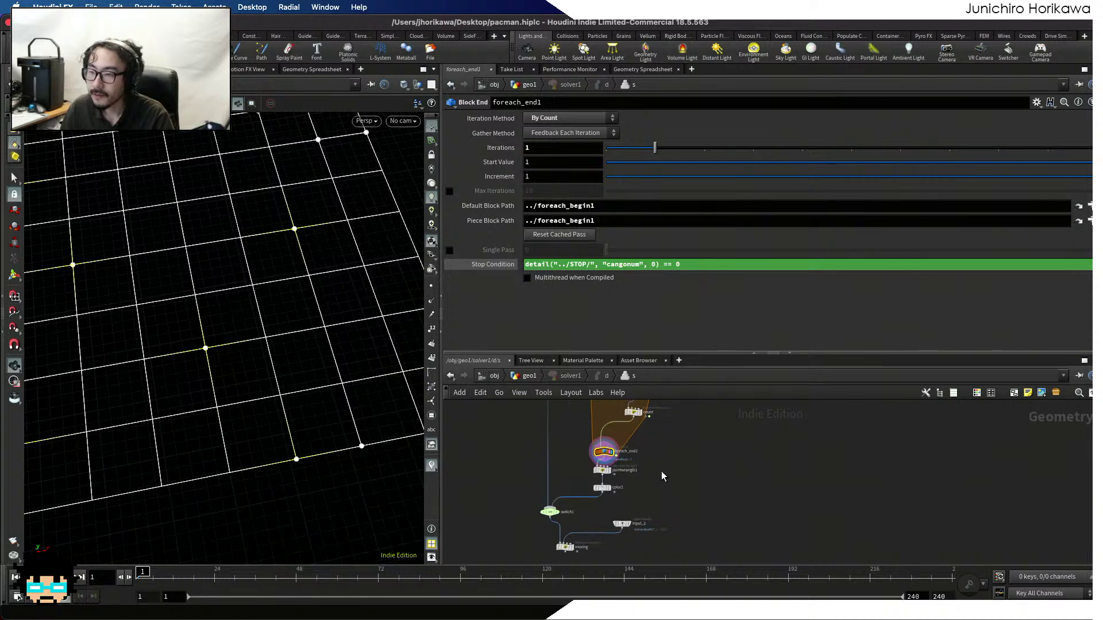
pyautogui.click(600, 511)
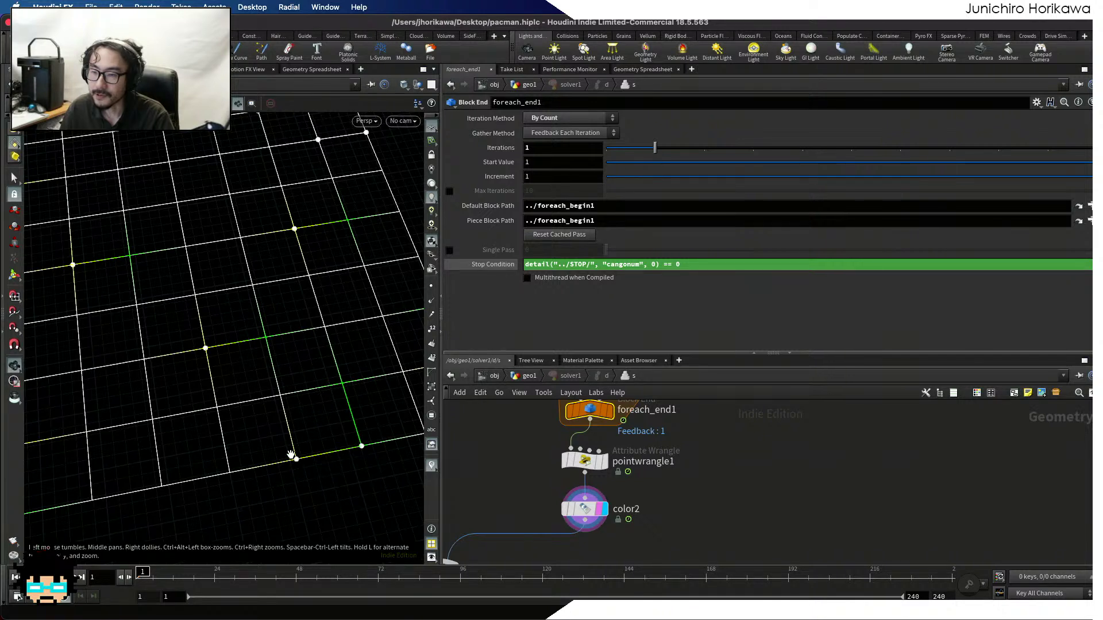
# Select next_agent inside the loop, widen the viewport and show point numbers on the grid
pyautogui.scroll(-10, 632, 488)
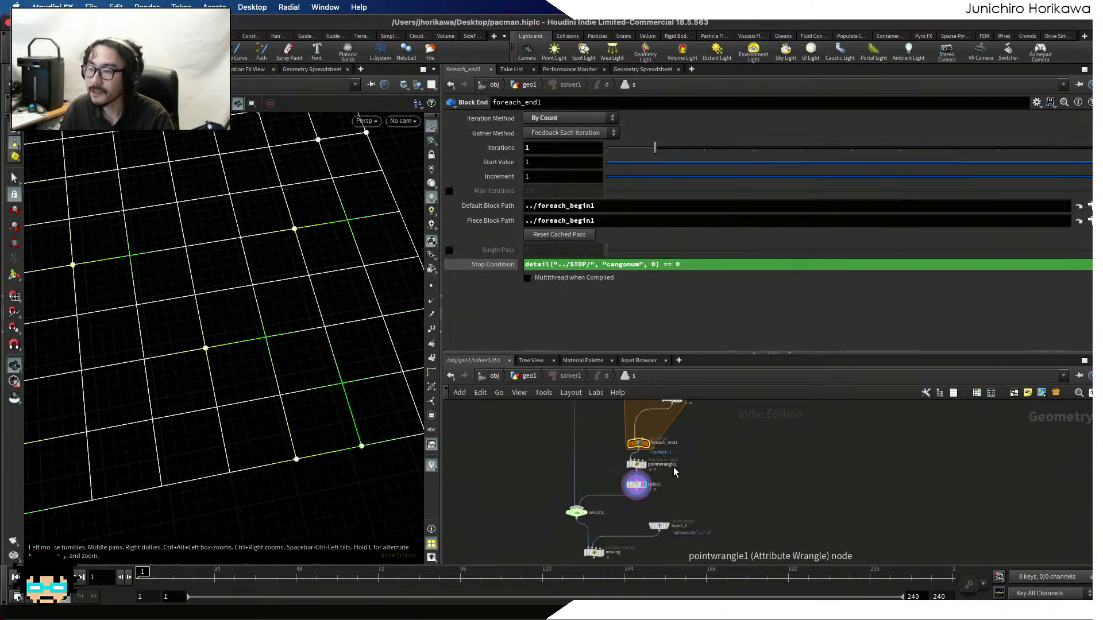
pyautogui.moveTo(682, 509); pyautogui.dragTo(700, 484, button='middle')
pyautogui.moveTo(602, 500); pyautogui.dragTo(602, 531)
pyautogui.moveTo(616, 493); pyautogui.dragTo(632, 546, button='middle')
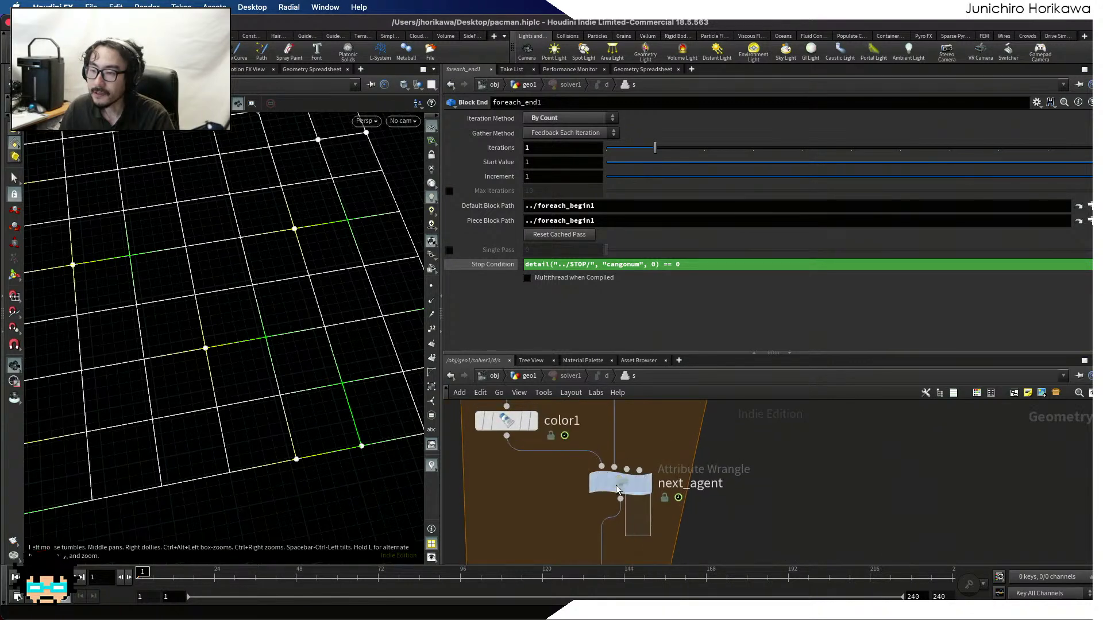
pyautogui.click(624, 487)
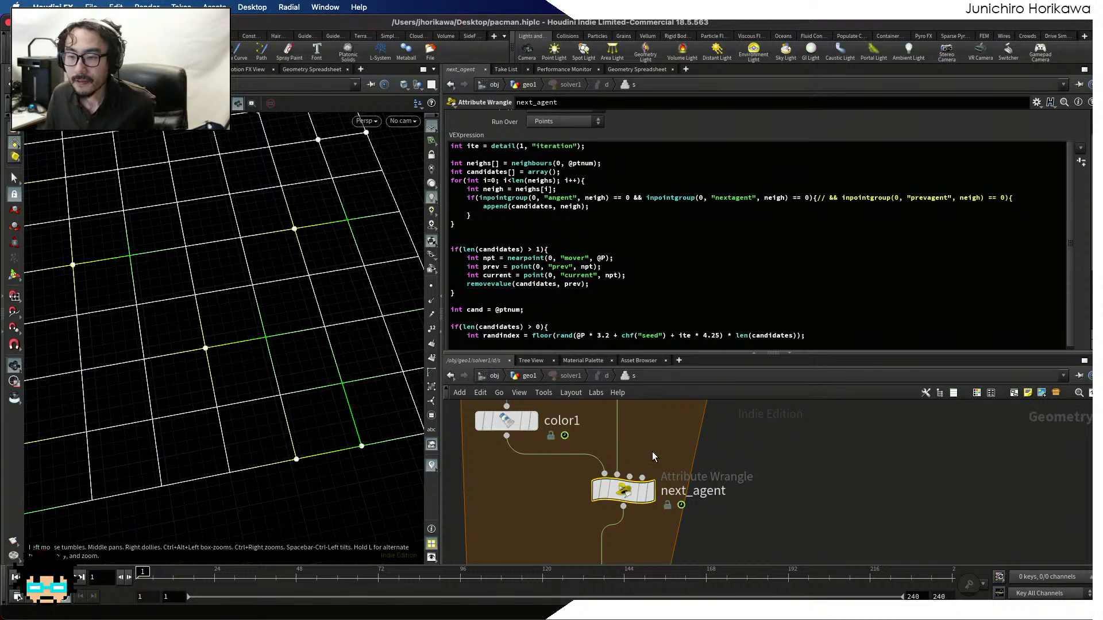
pyautogui.moveTo(440, 476); pyautogui.dragTo(492, 452)
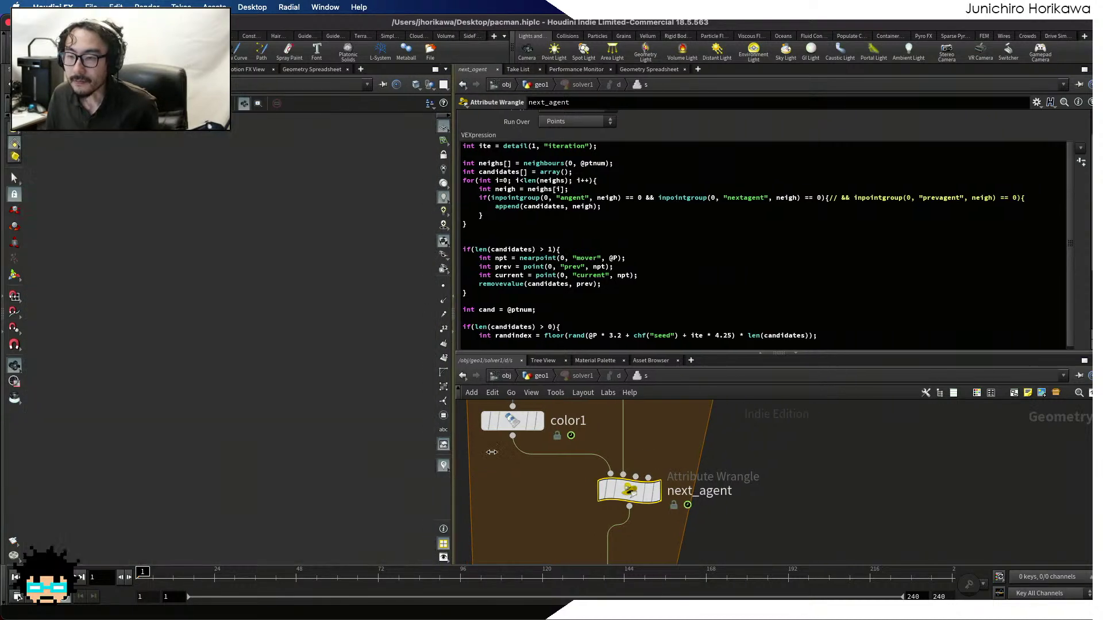
pyautogui.moveTo(356, 442); pyautogui.dragTo(380, 474)
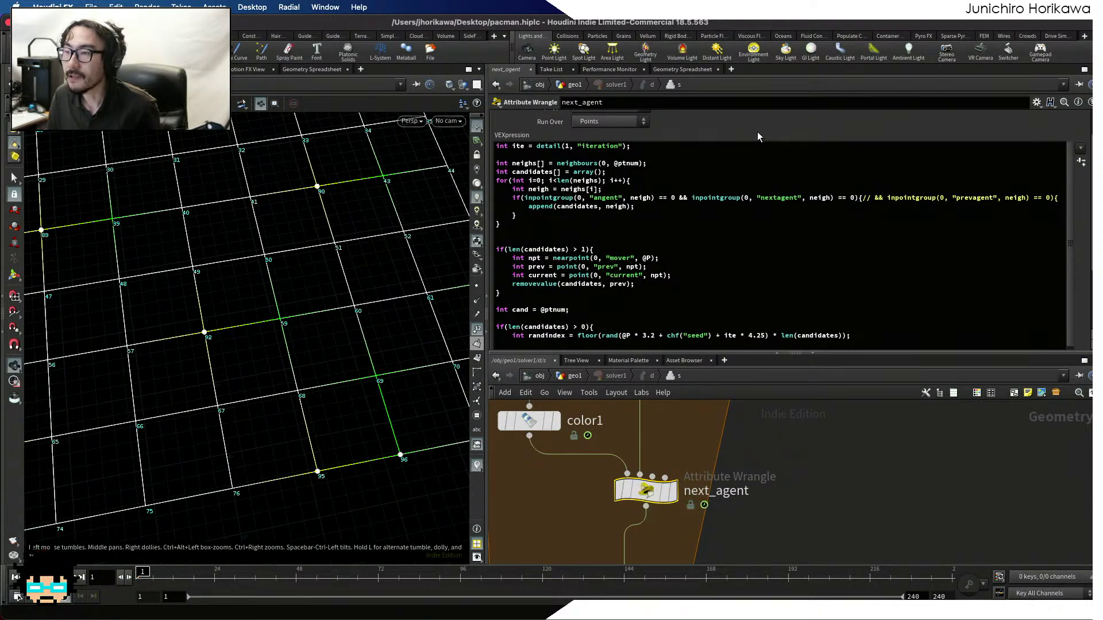
# Look up point 78's next attribute and group memberships in next_agent's geometry data
pyautogui.click(685, 71)
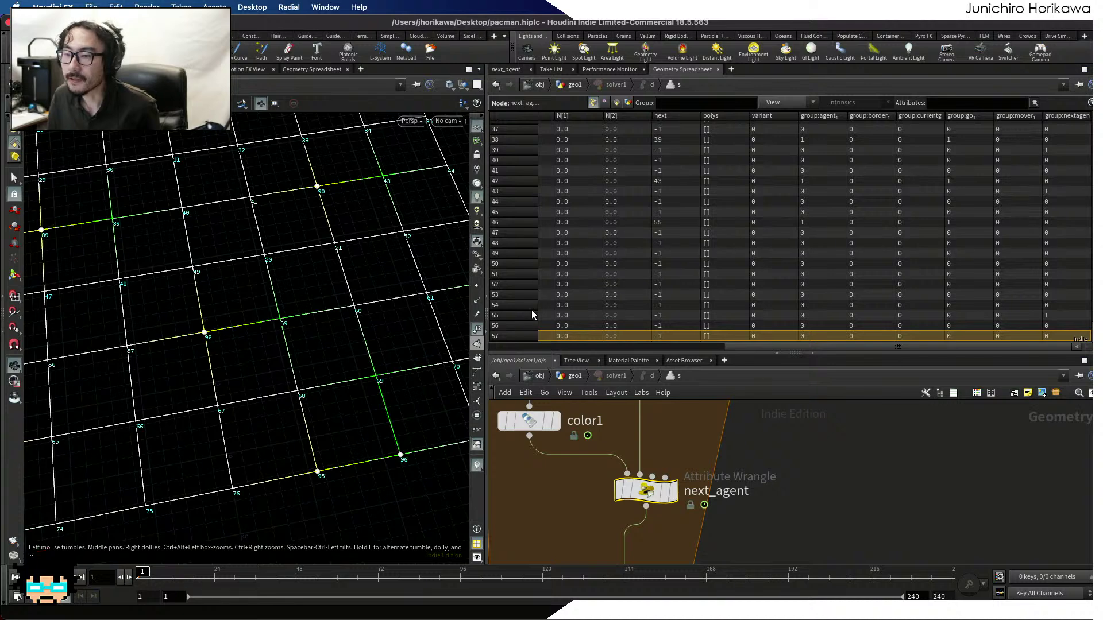
pyautogui.scroll(-10, 532, 315)
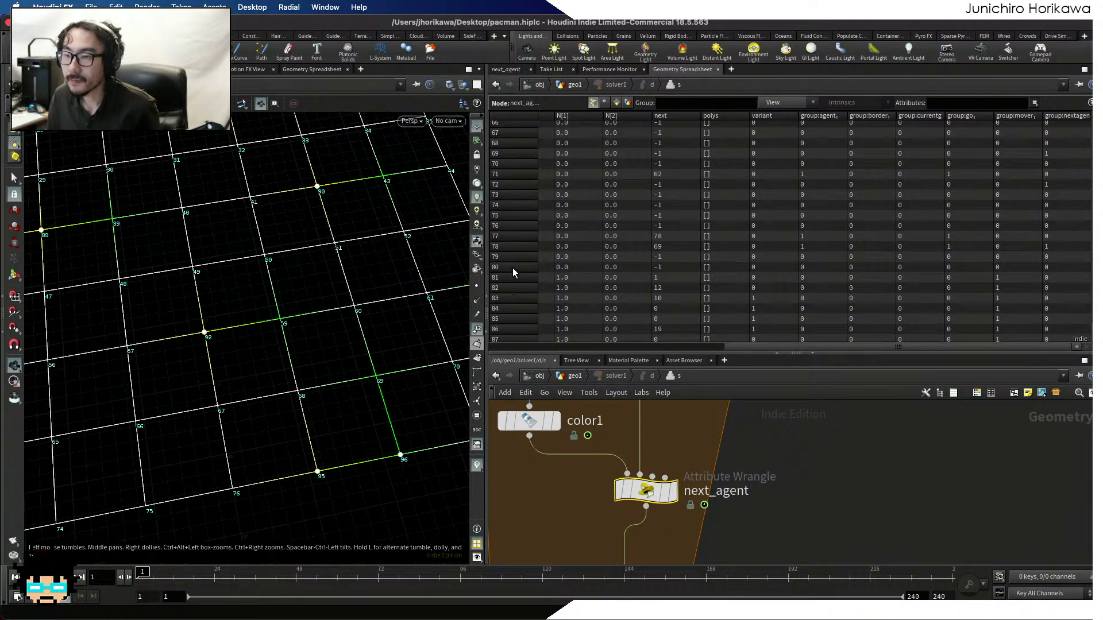
pyautogui.click(511, 246)
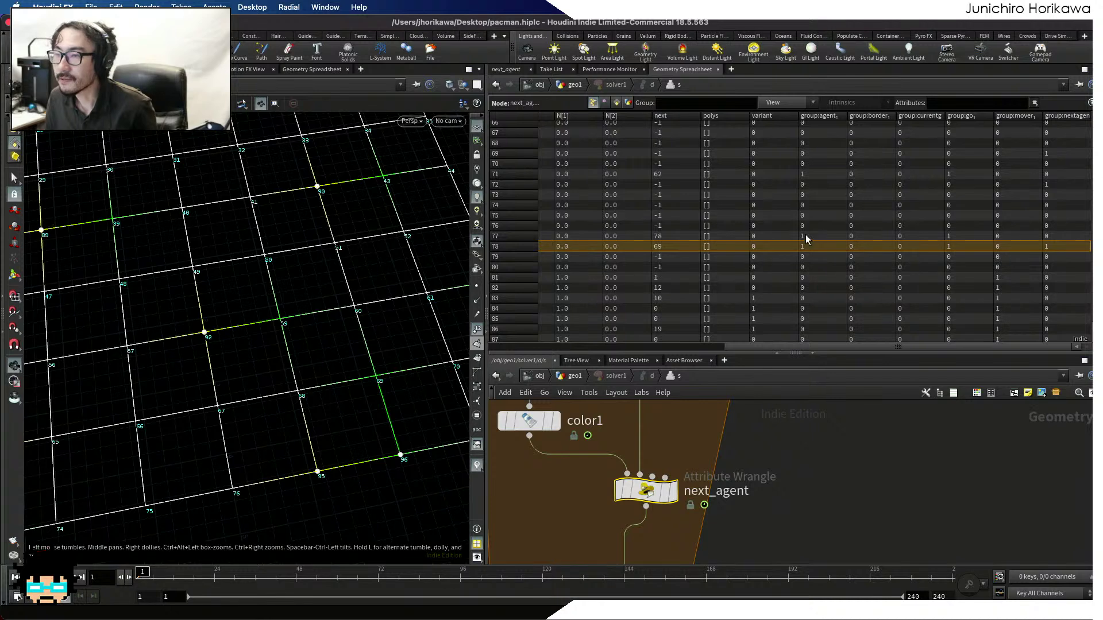
# Change next_agent's candidate check before the removevalue call to len(candidates) > 0
pyautogui.click(504, 70)
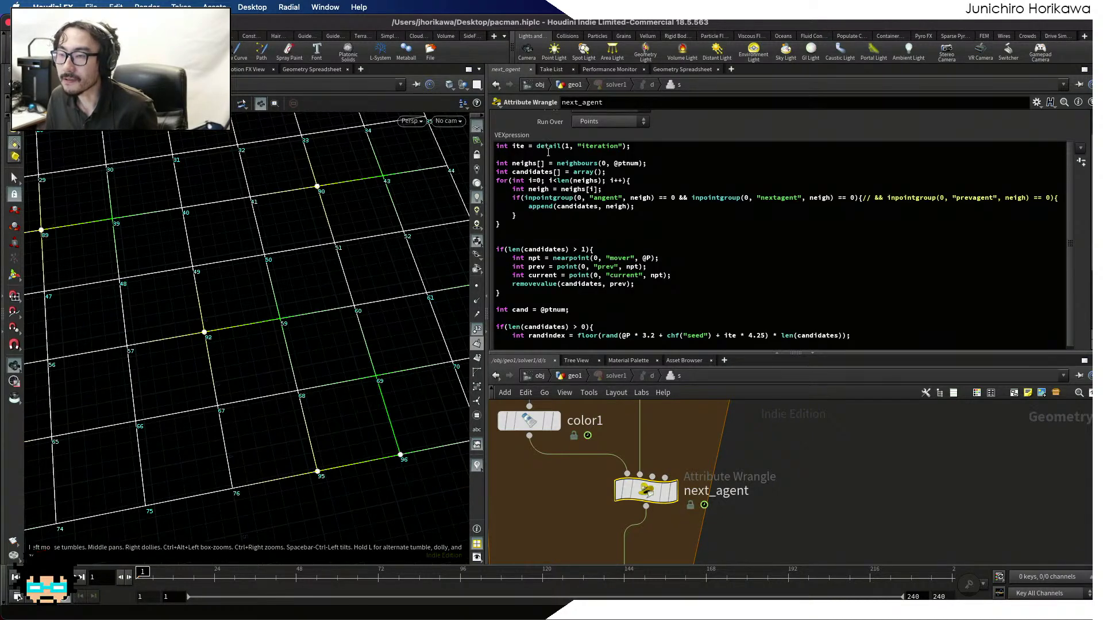
pyautogui.doubleClick(584, 250)
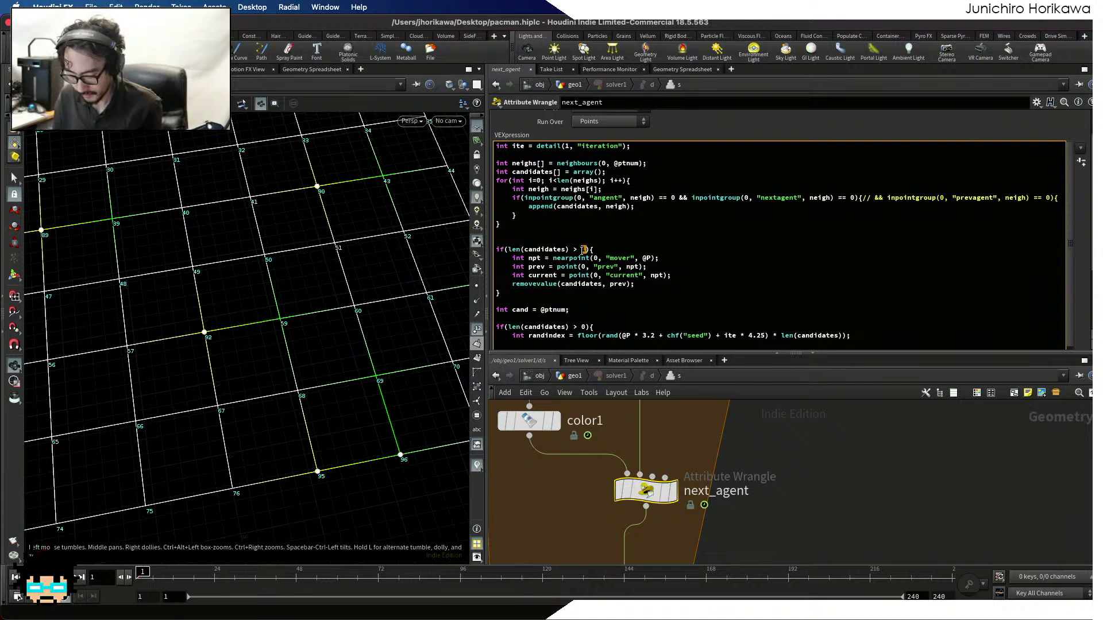
pyautogui.click(582, 240)
# Review next_agent's code, from the neighbour loop and its "angent" and "nextagent" checks to the final setpointgroup calls
pyautogui.scroll(-2, 582, 238)
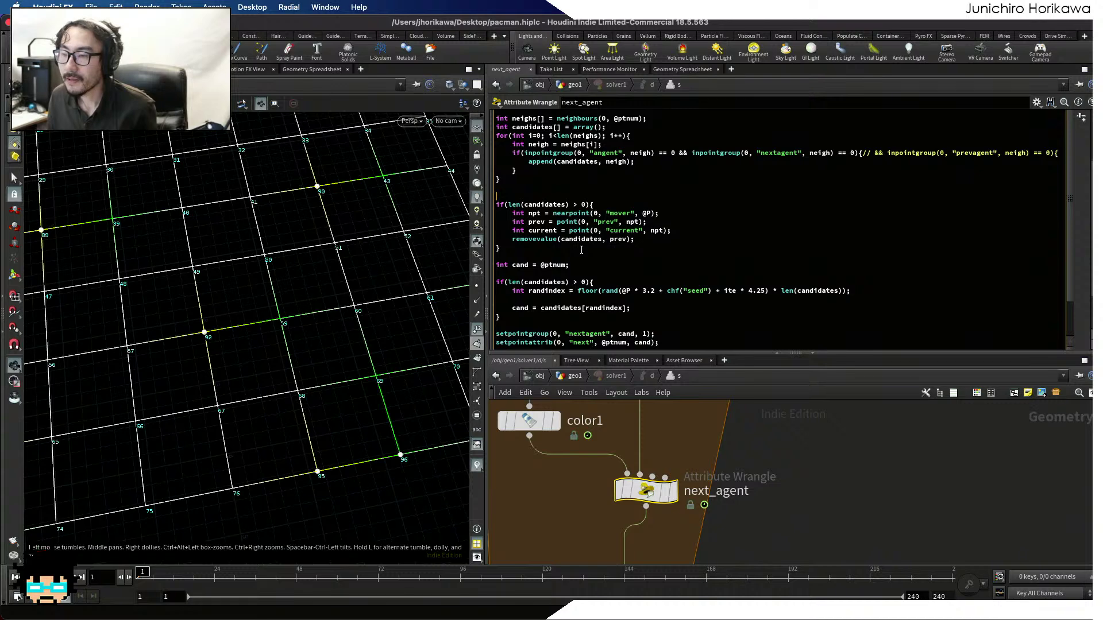
pyautogui.scroll(3, 582, 253)
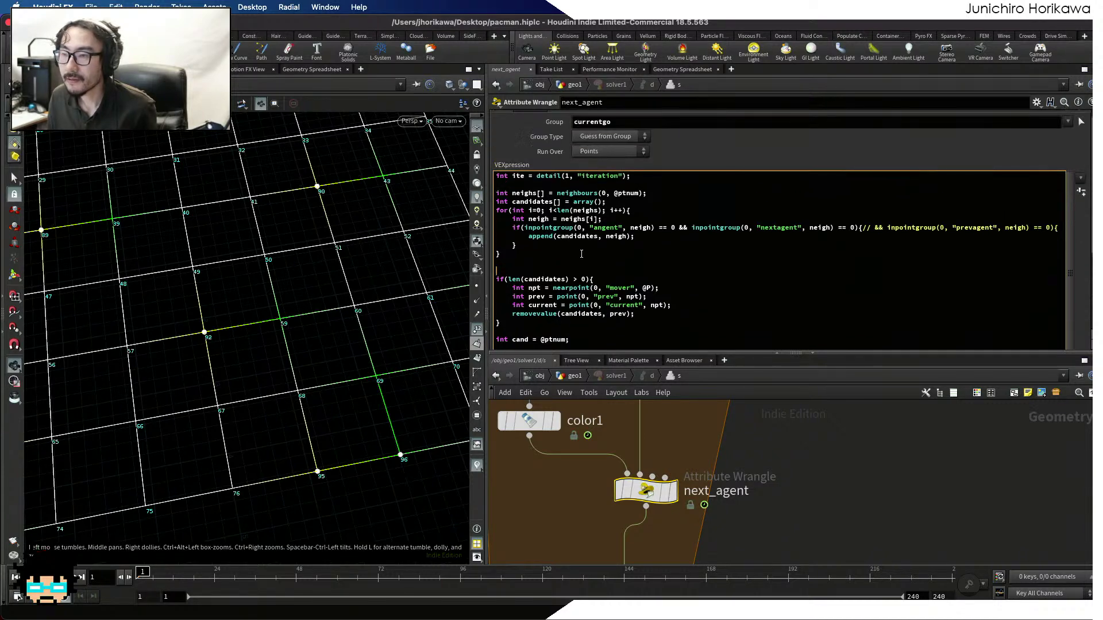
pyautogui.scroll(-2, 581, 253)
pyautogui.scroll(-3, 582, 236)
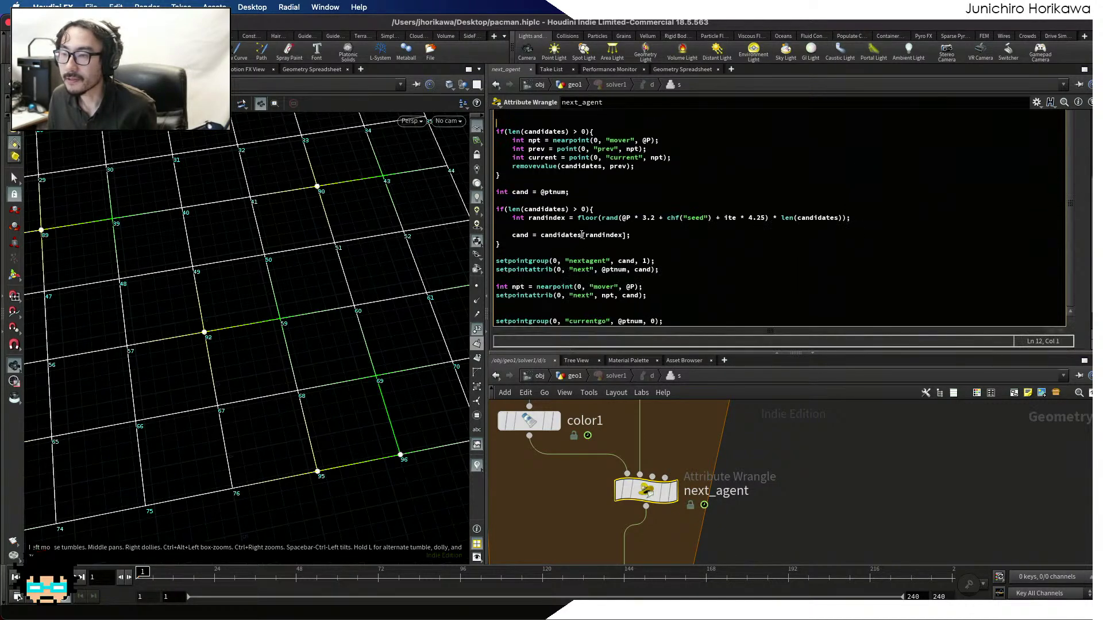
pyautogui.scroll(-1, 581, 235)
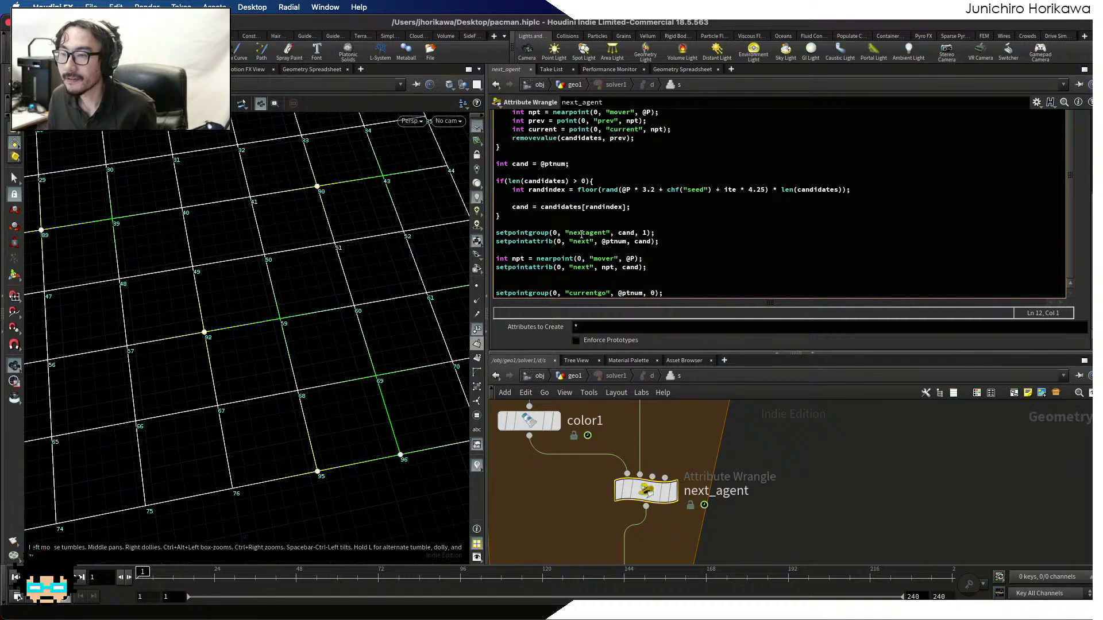
pyautogui.scroll(5, 581, 235)
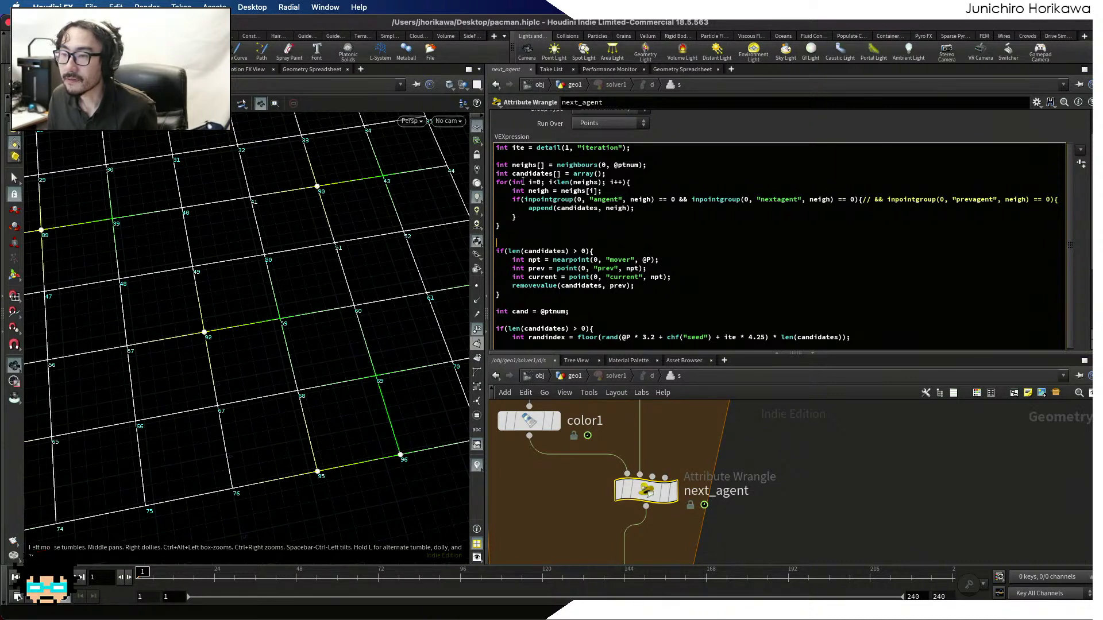
pyautogui.moveTo(605, 173); pyautogui.dragTo(496, 164)
pyautogui.click(585, 173)
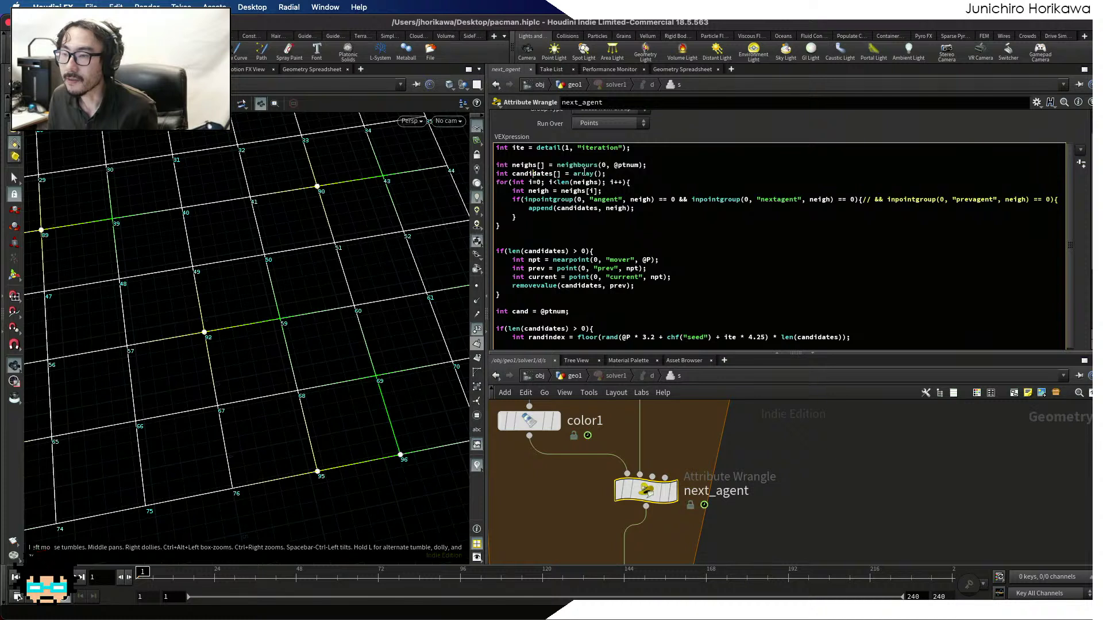
pyautogui.moveTo(609, 174); pyautogui.dragTo(493, 176)
pyautogui.moveTo(640, 182); pyautogui.dragTo(476, 184)
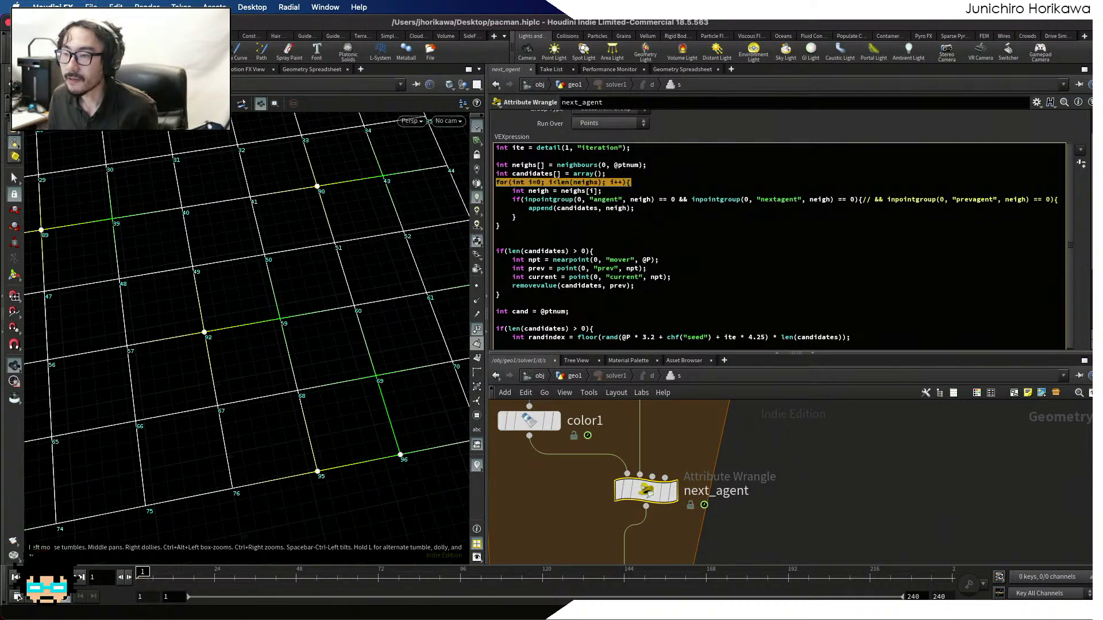
pyautogui.moveTo(603, 191); pyautogui.dragTo(659, 199)
pyautogui.click(644, 199)
pyautogui.click(656, 200)
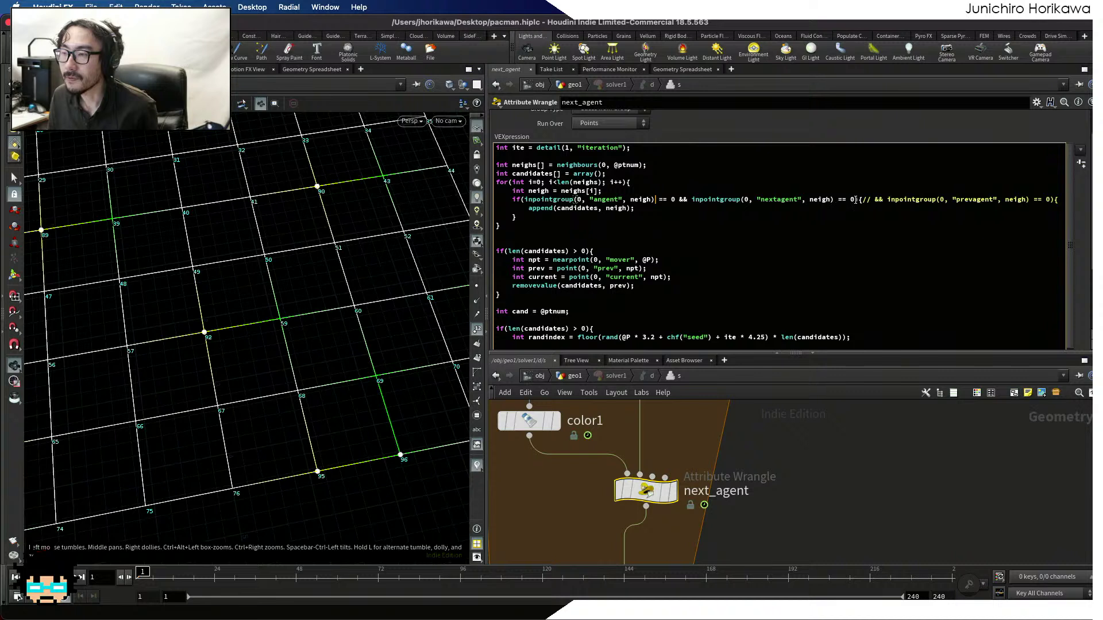
pyautogui.moveTo(855, 200); pyautogui.dragTo(527, 211)
pyautogui.click(607, 209)
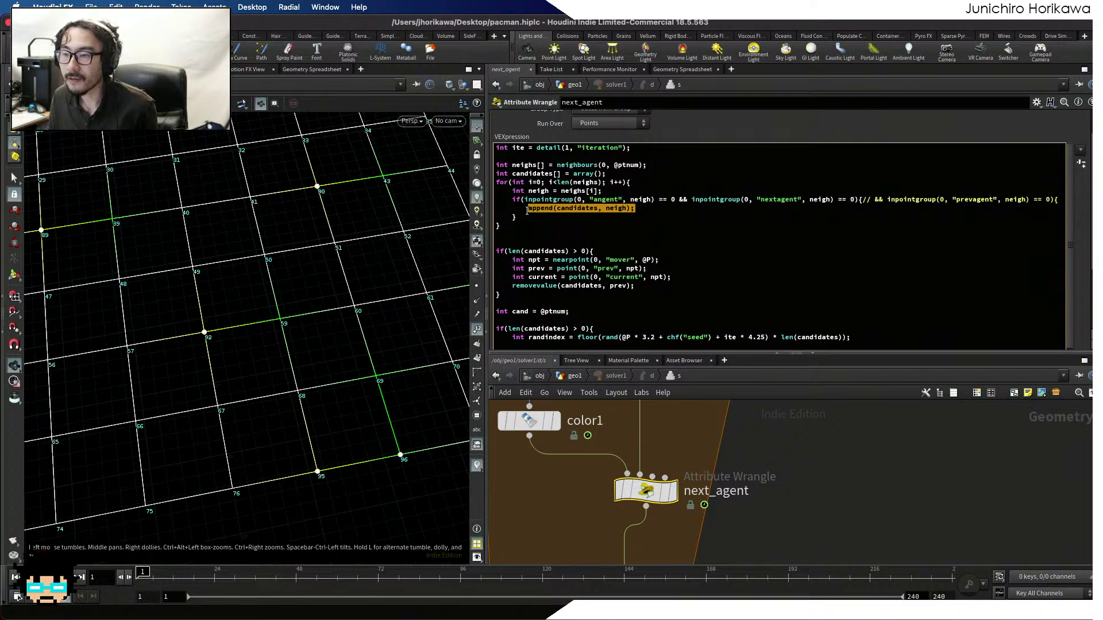
pyautogui.click(526, 227)
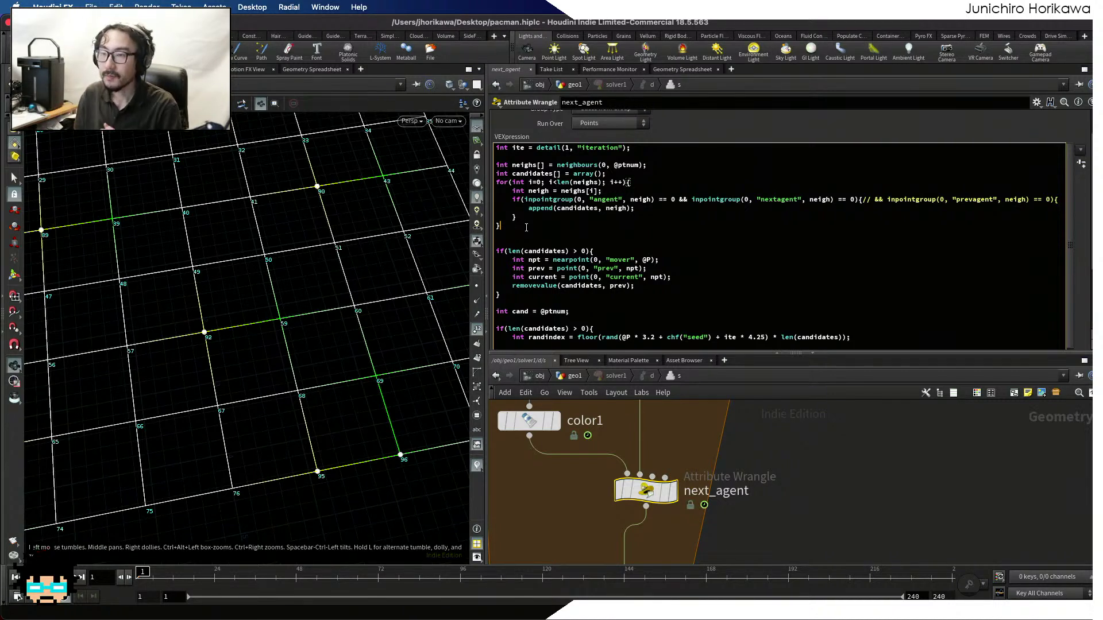
pyautogui.click(518, 295)
pyautogui.press('Return')
pyautogui.press('Return')
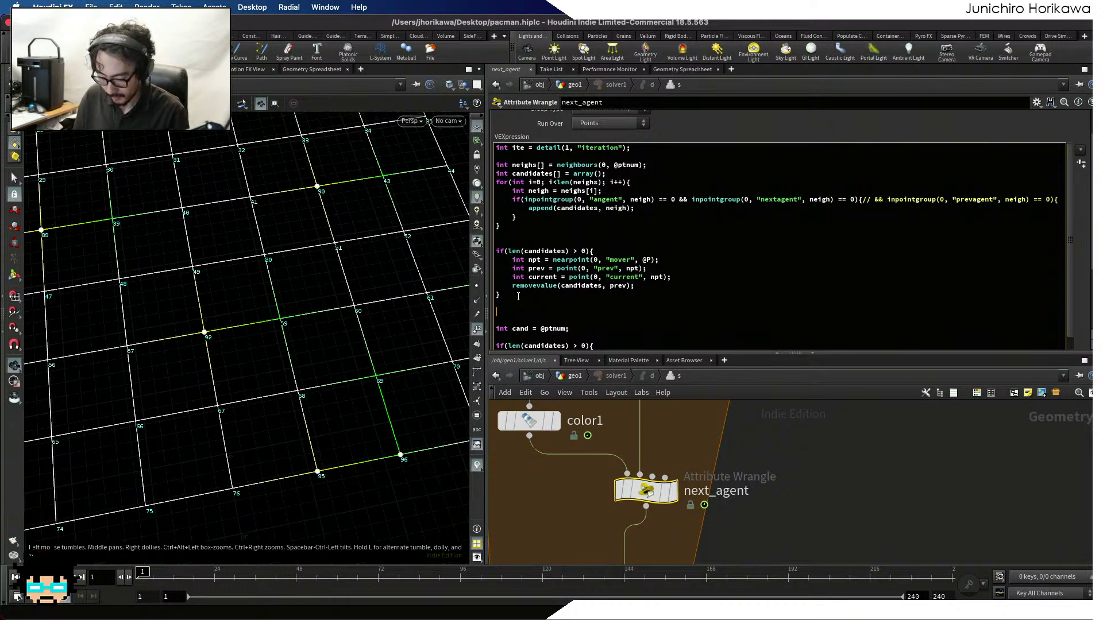
pyautogui.write('i[]')
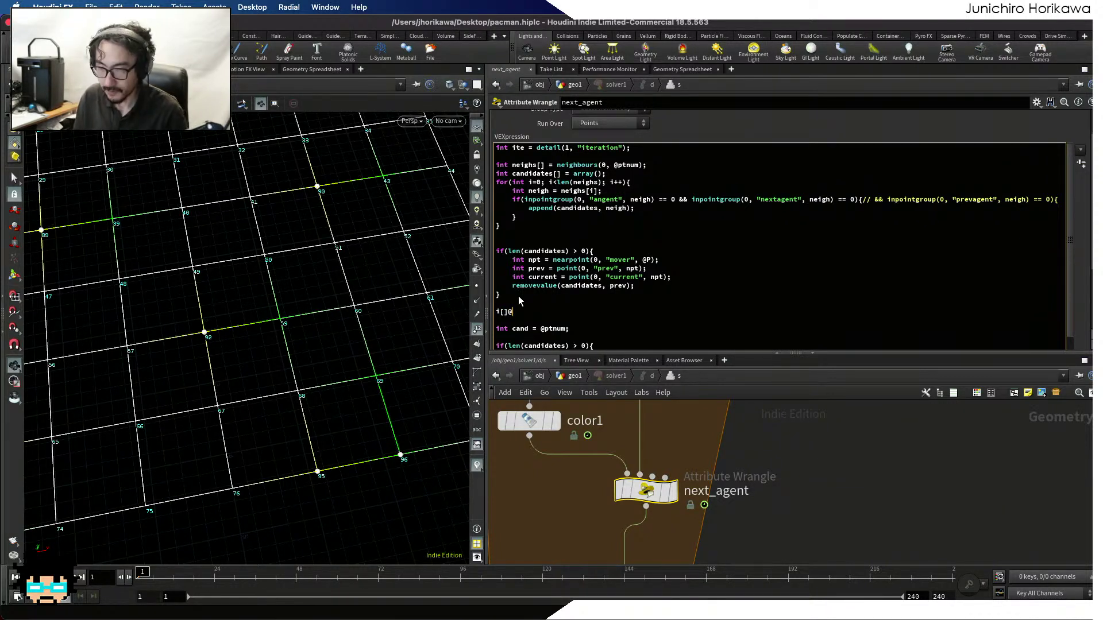
pyautogui.write('@cands = ')
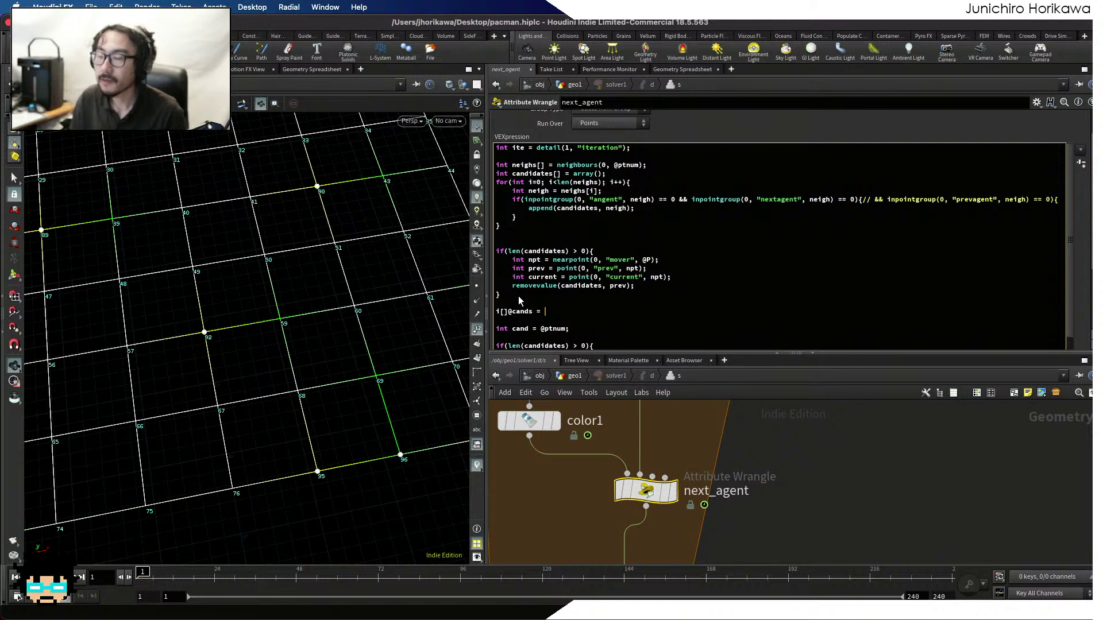
pyautogui.write('candidates')
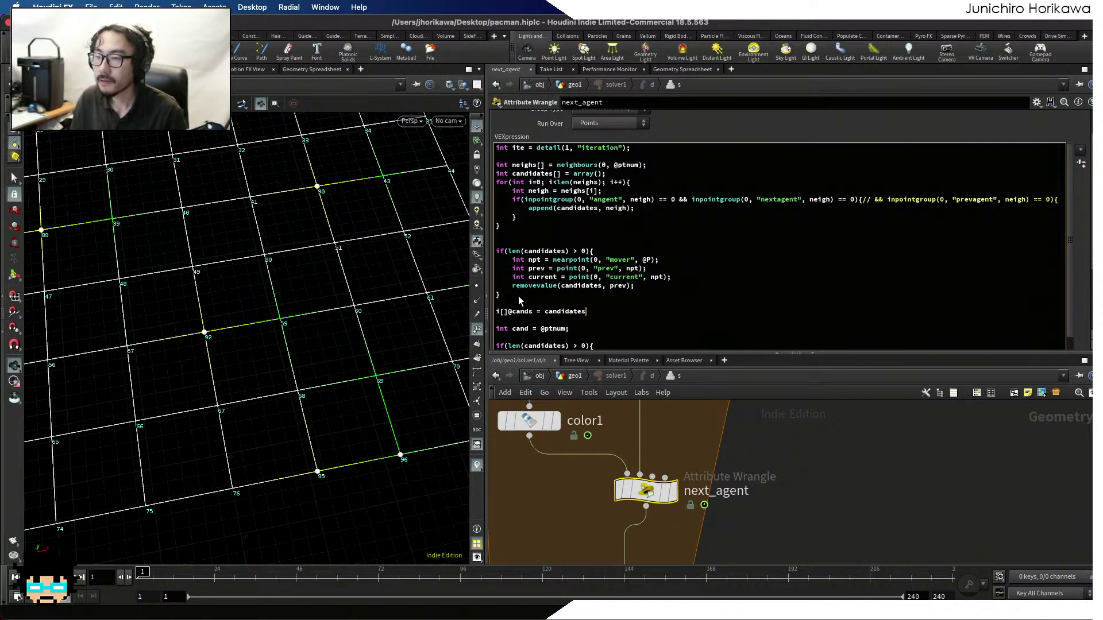
pyautogui.write(';')
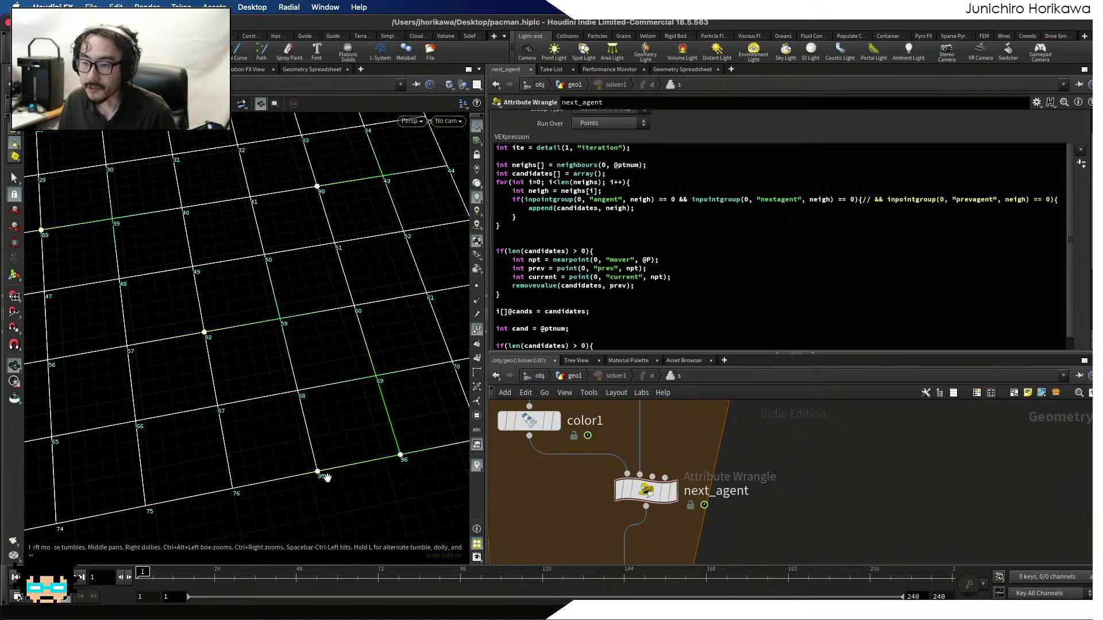
# Look up the cands arrays of points 77 and 78 in next_agent's geometry data, widening the cands column
pyautogui.scroll(2, 636, 253)
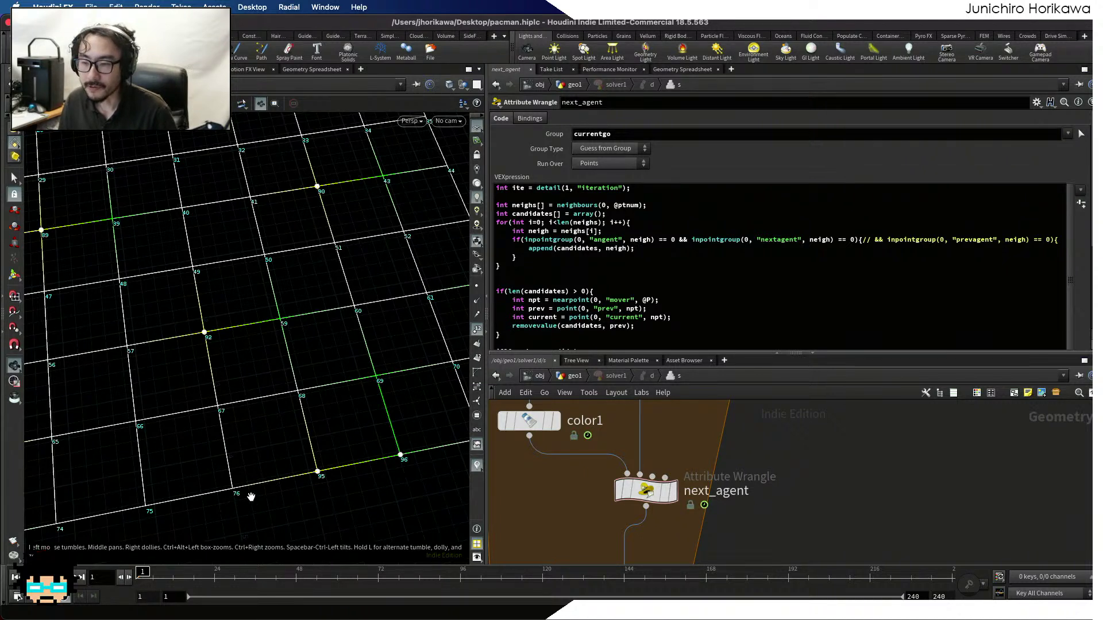
pyautogui.click(646, 489)
pyautogui.click(679, 69)
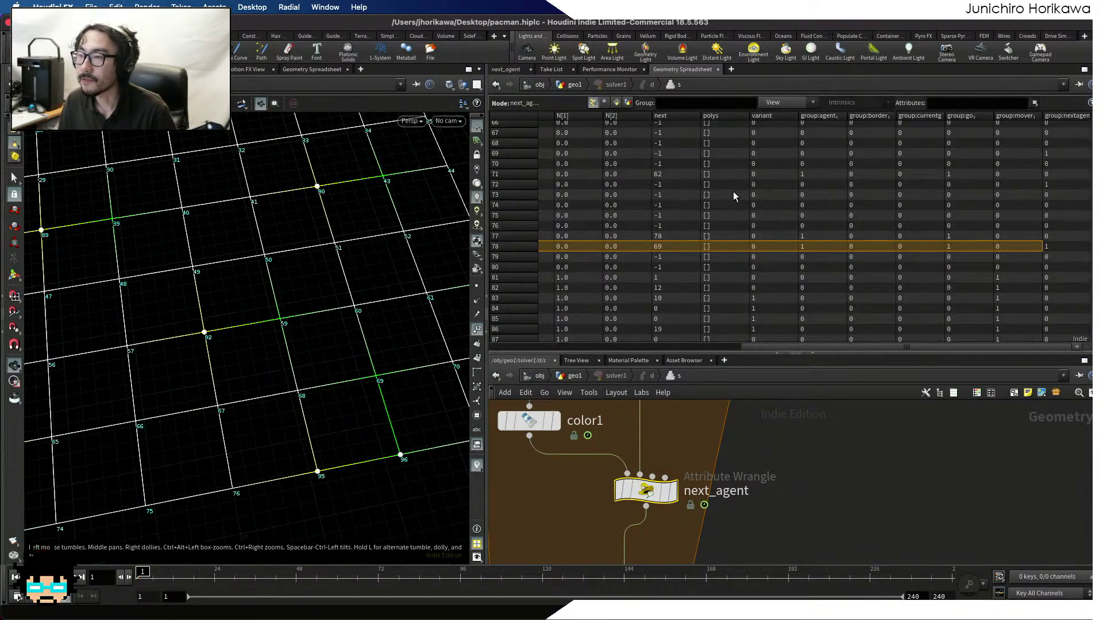
pyautogui.click(512, 236)
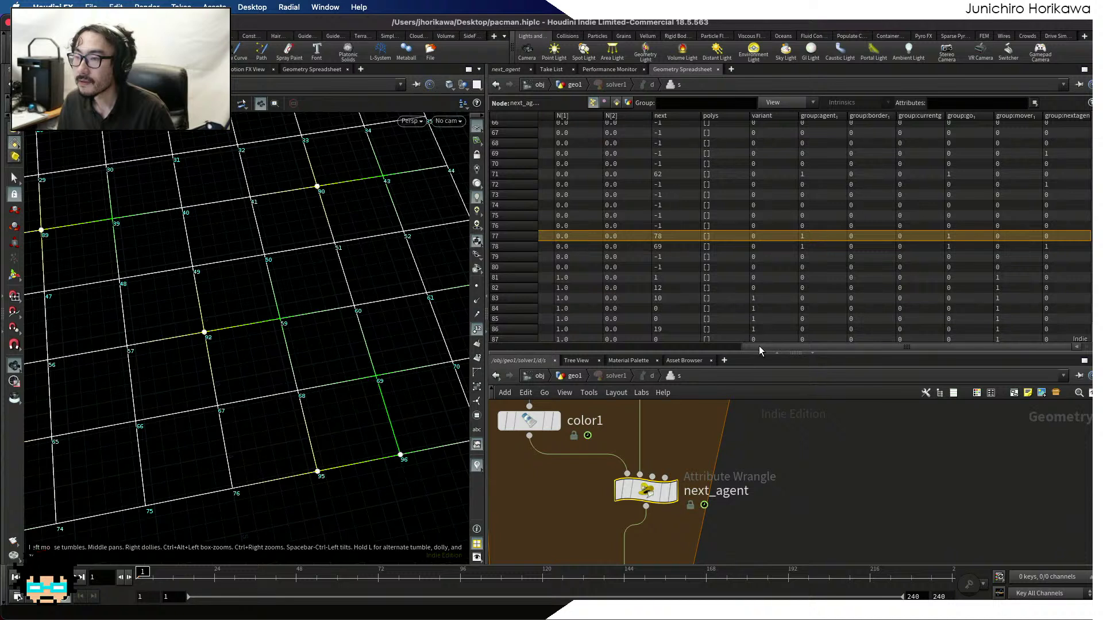
pyautogui.moveTo(771, 348); pyautogui.dragTo(490, 368)
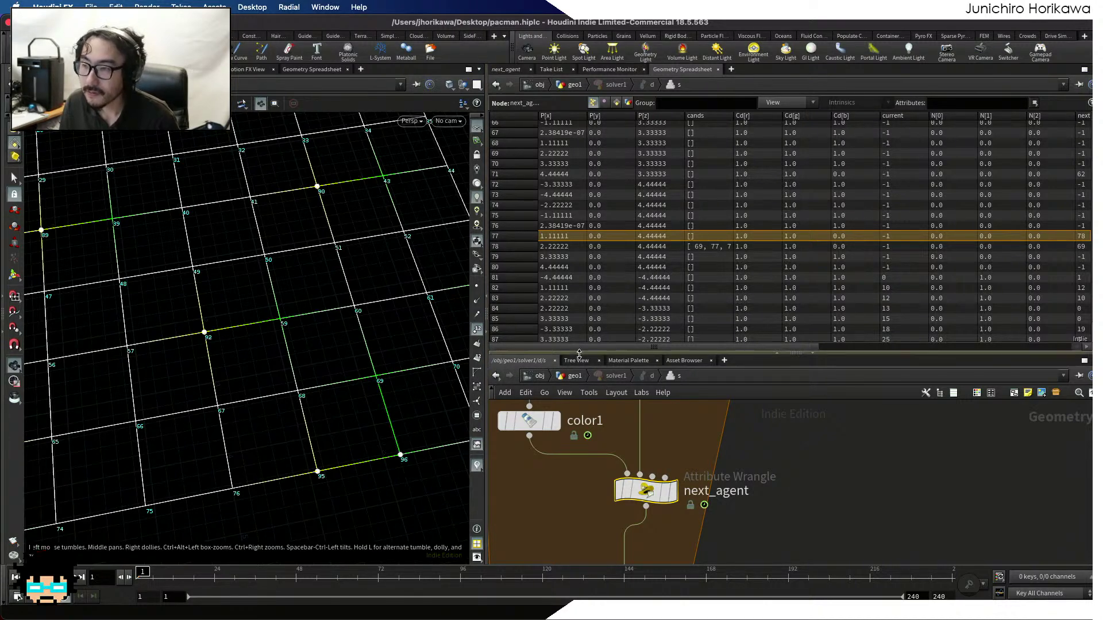
pyautogui.press('h')
pyautogui.moveTo(699, 445)
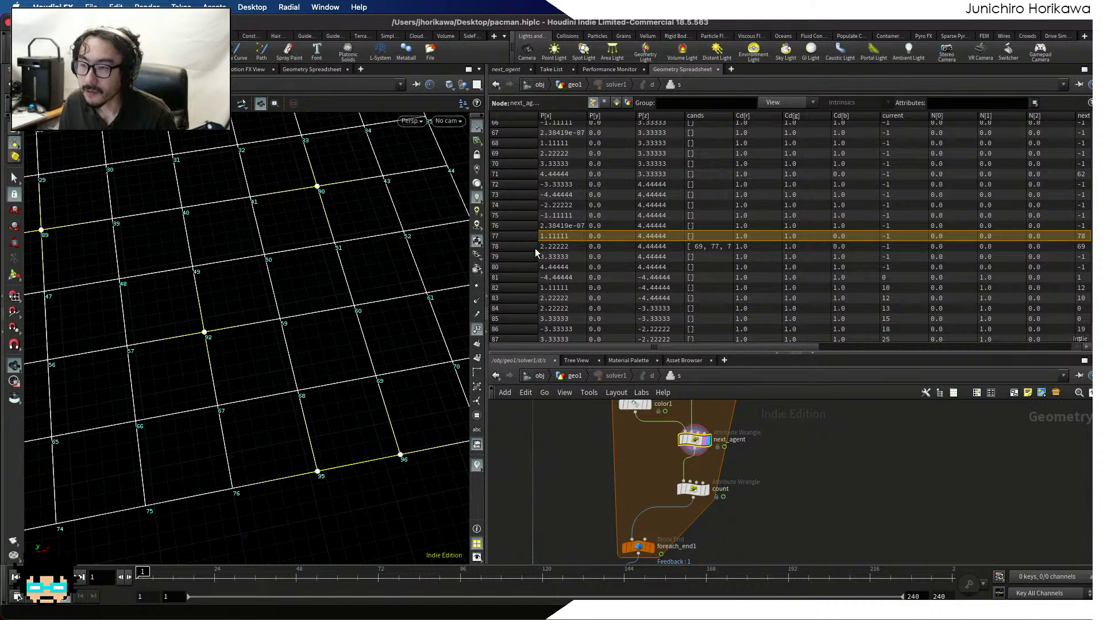
pyautogui.click(706, 247)
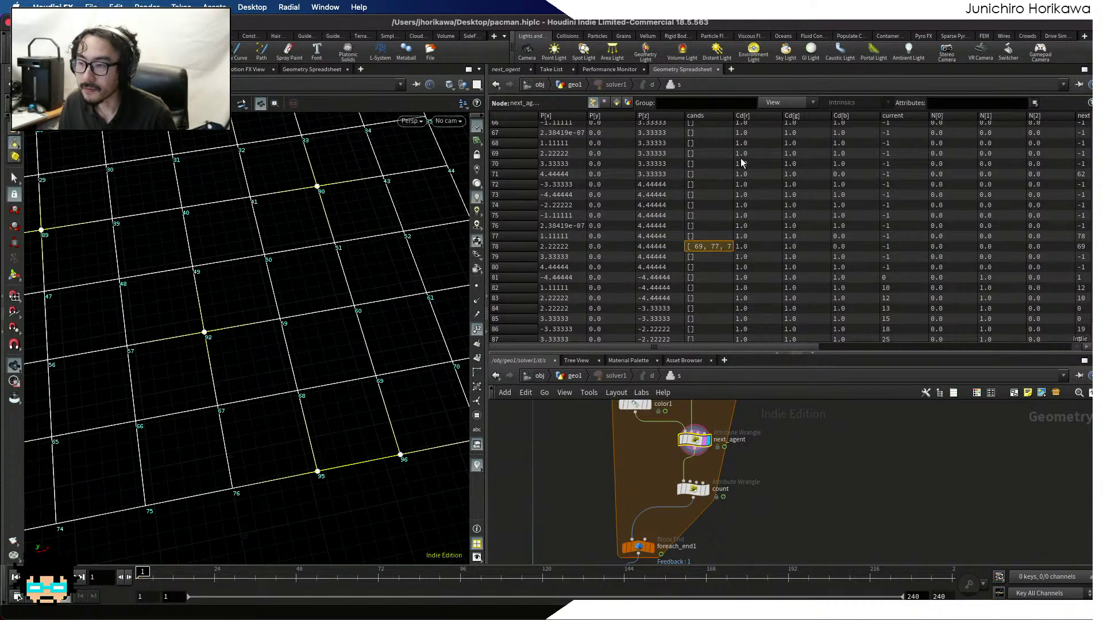
pyautogui.moveTo(733, 121); pyautogui.dragTo(766, 120)
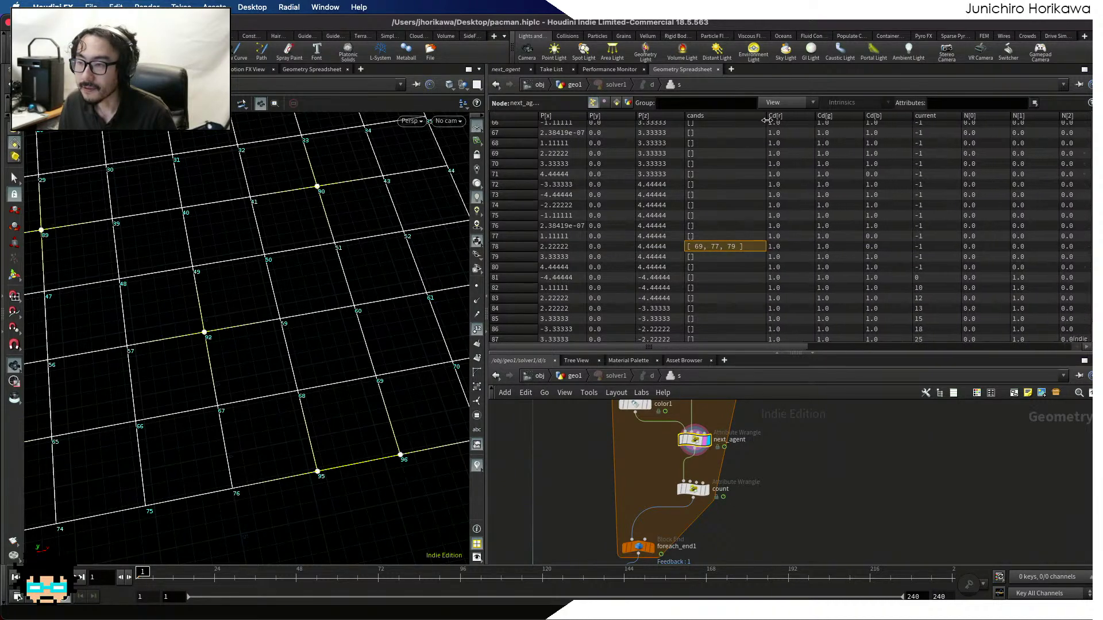
pyautogui.scroll(4, 707, 472)
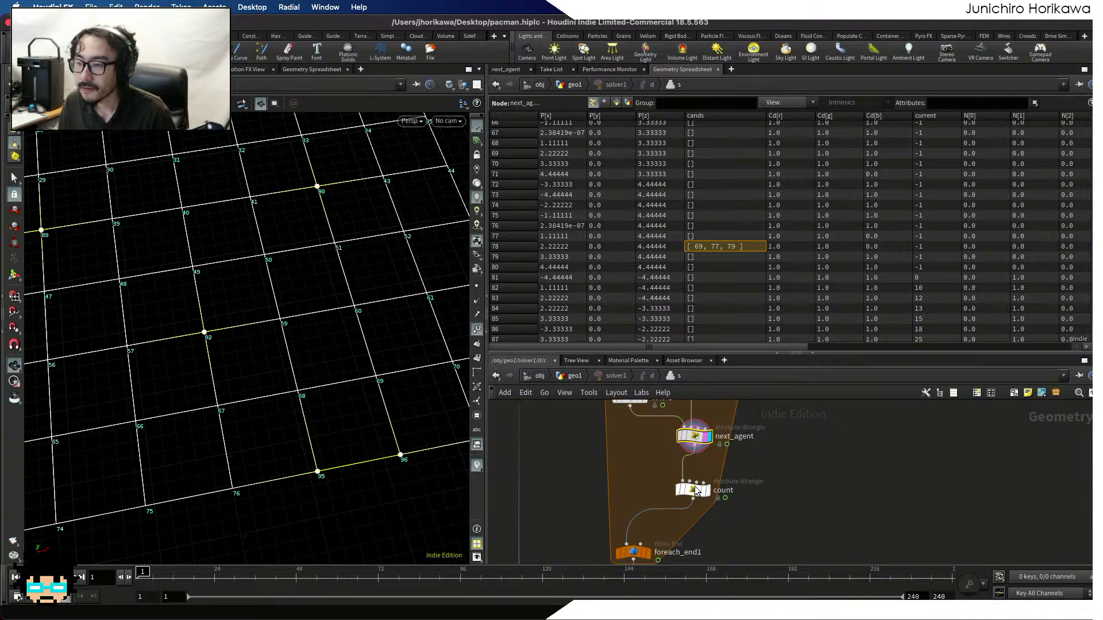
# Inspect the point data of color1, upstream of next_agent in the loop
pyautogui.moveTo(722, 461); pyautogui.dragTo(711, 491, button='middle')
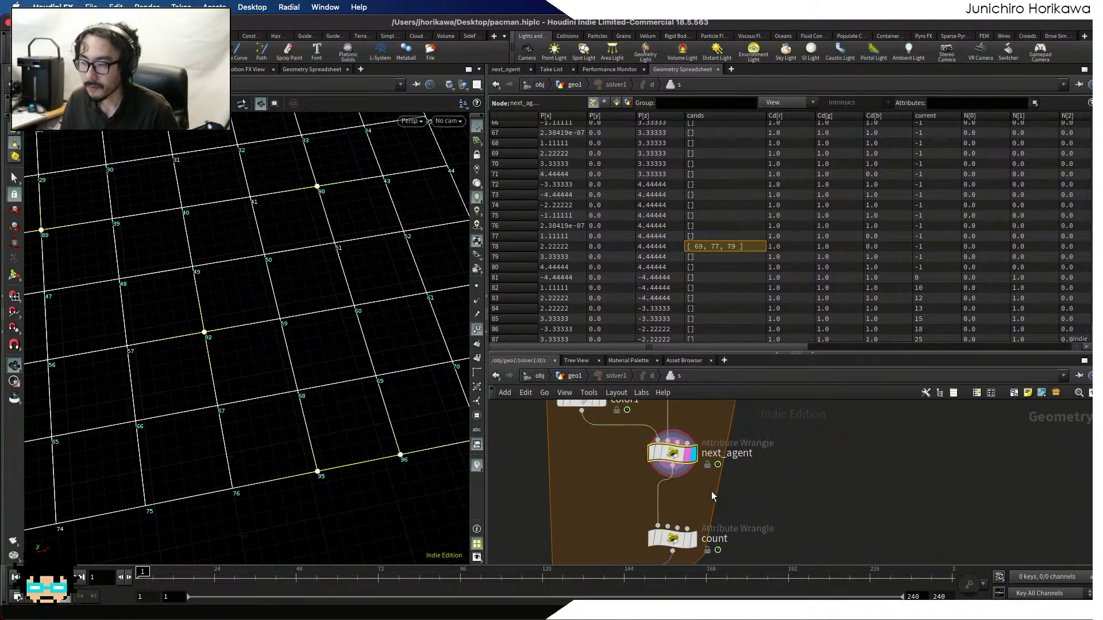
pyautogui.press('Tab')
pyautogui.click(676, 504)
pyautogui.scroll(-1, 676, 504)
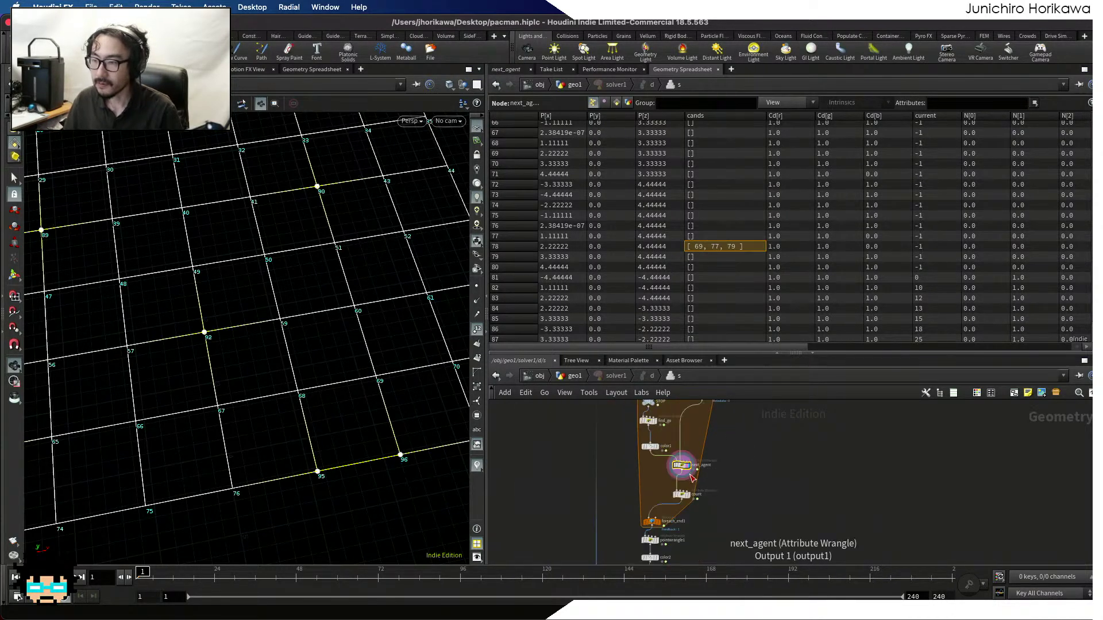
pyautogui.moveTo(681, 479); pyautogui.dragTo(698, 560, button='middle')
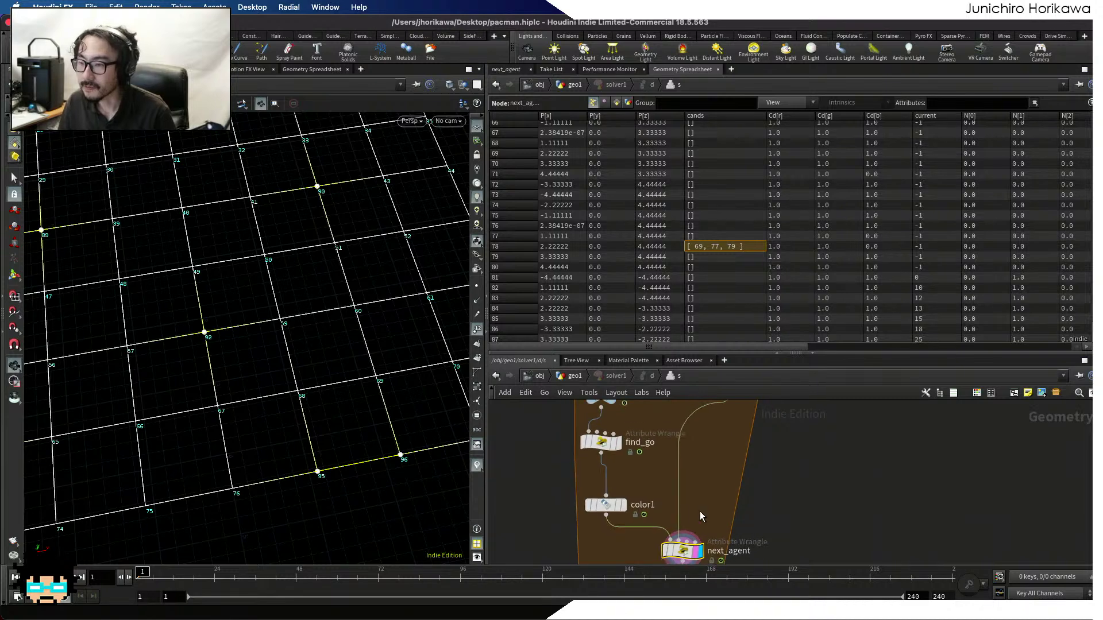
pyautogui.click(607, 508)
pyautogui.scroll(-5, 608, 510)
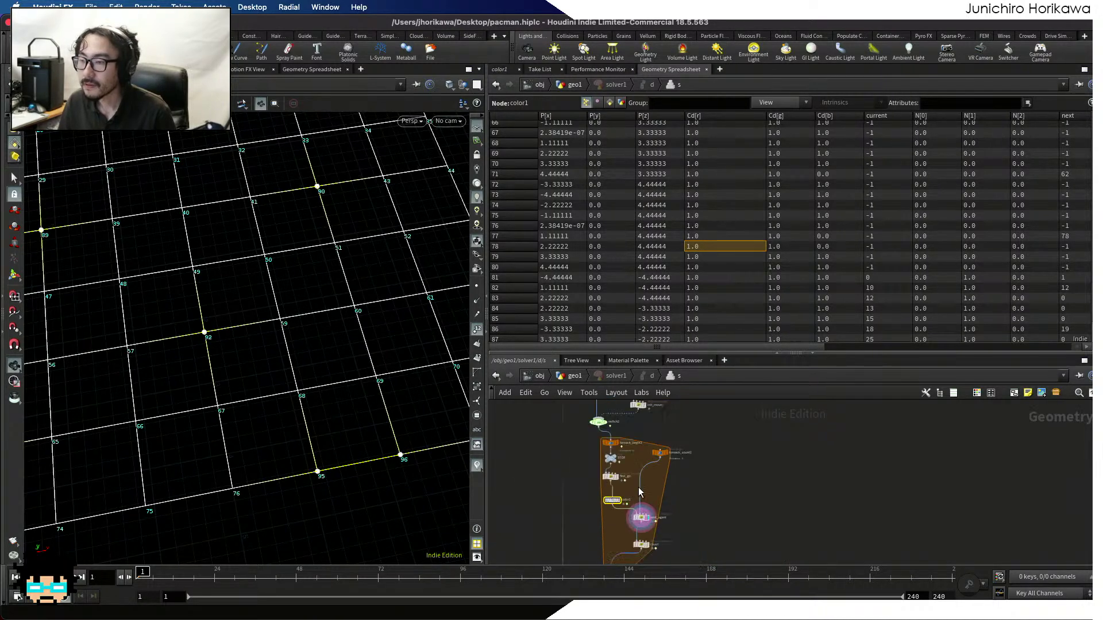
# Set the iterations of the loop's foreach_end1 block to 0
pyautogui.click(619, 553)
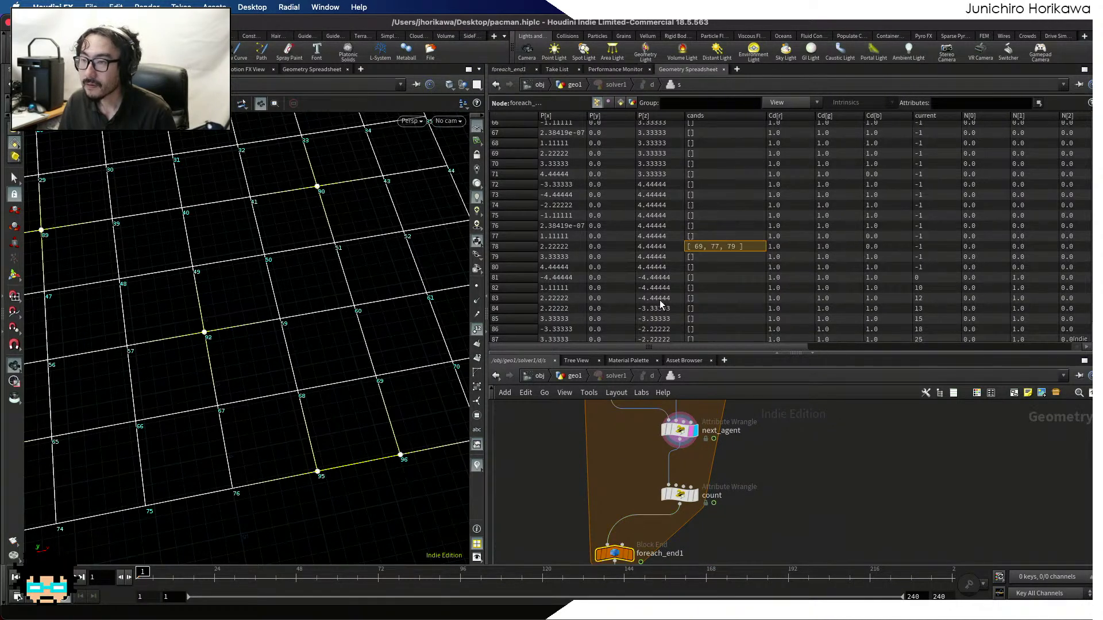
pyautogui.click(512, 69)
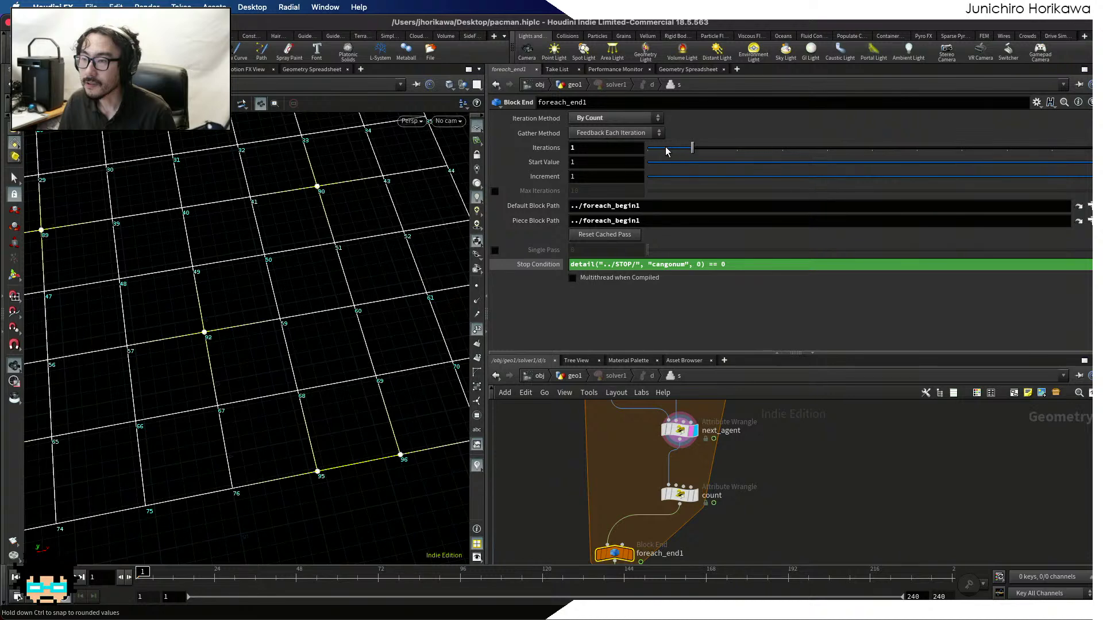
pyautogui.scroll(-1, 672, 480)
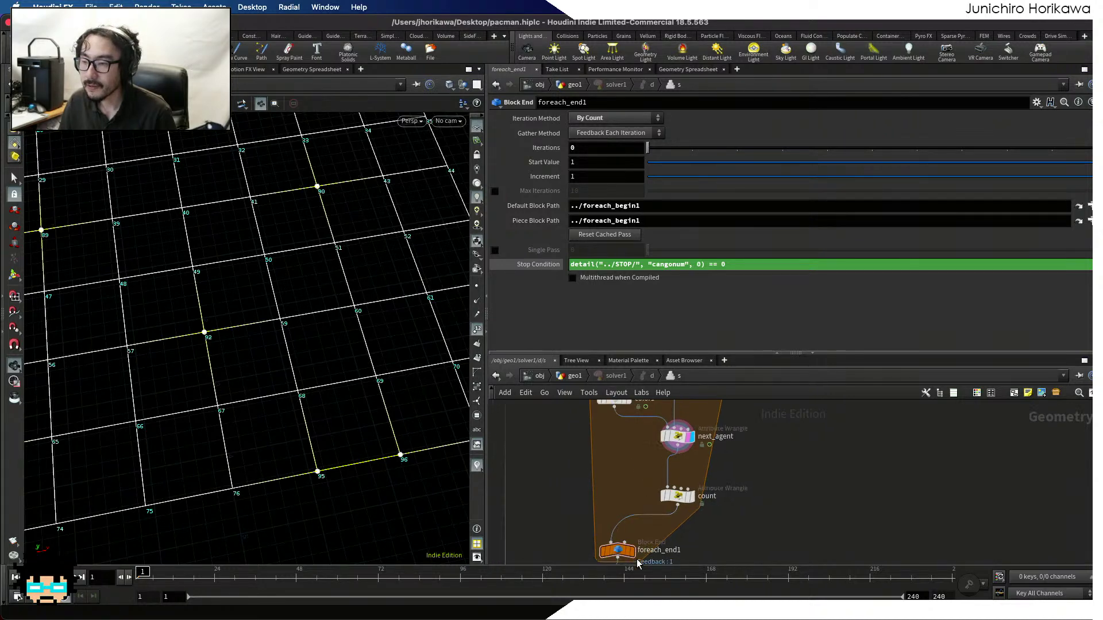
pyautogui.press('r')
pyautogui.scroll(2, 678, 482)
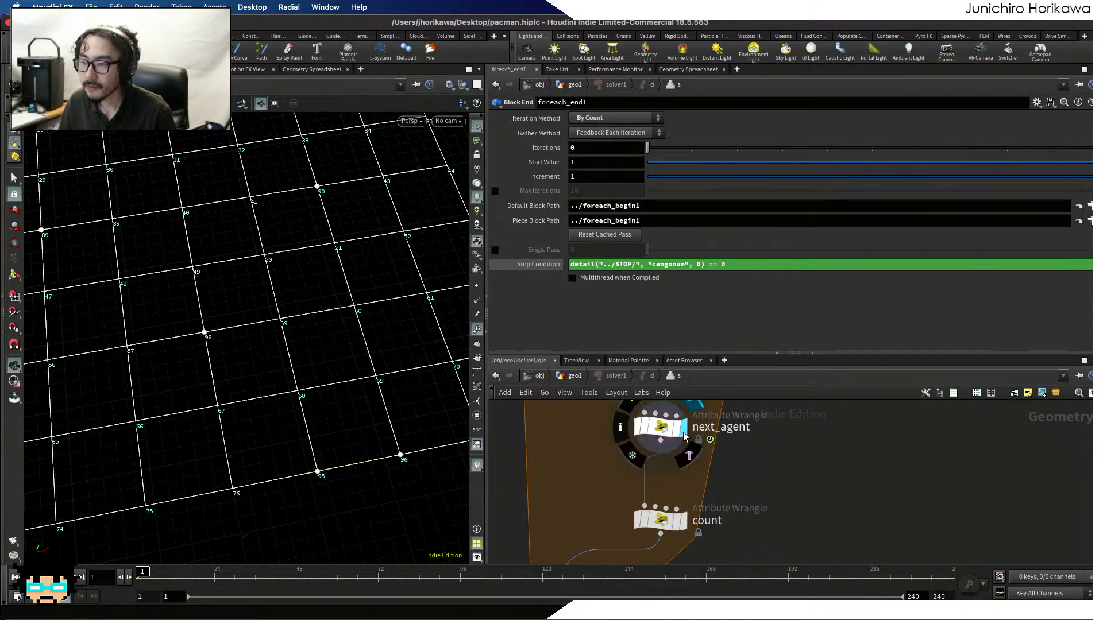
# Compare the loop nodes' results on the grid by displaying next_agent, find_go and color1 in turn
pyautogui.click(658, 432)
pyautogui.press('r')
pyautogui.scroll(-5, 701, 456)
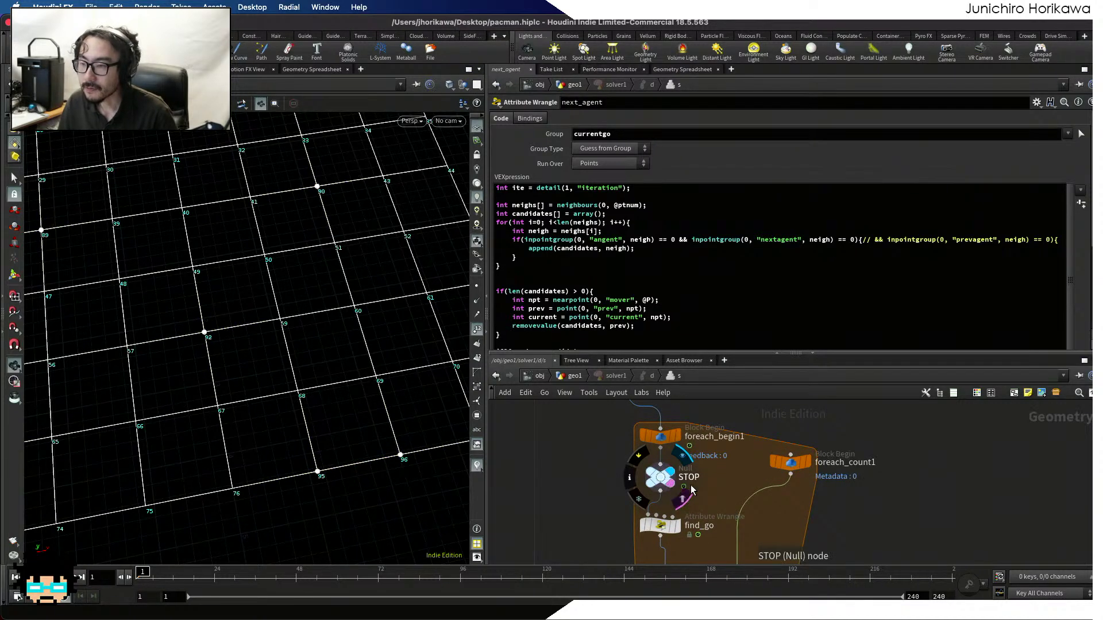
pyautogui.scroll(-3, 675, 483)
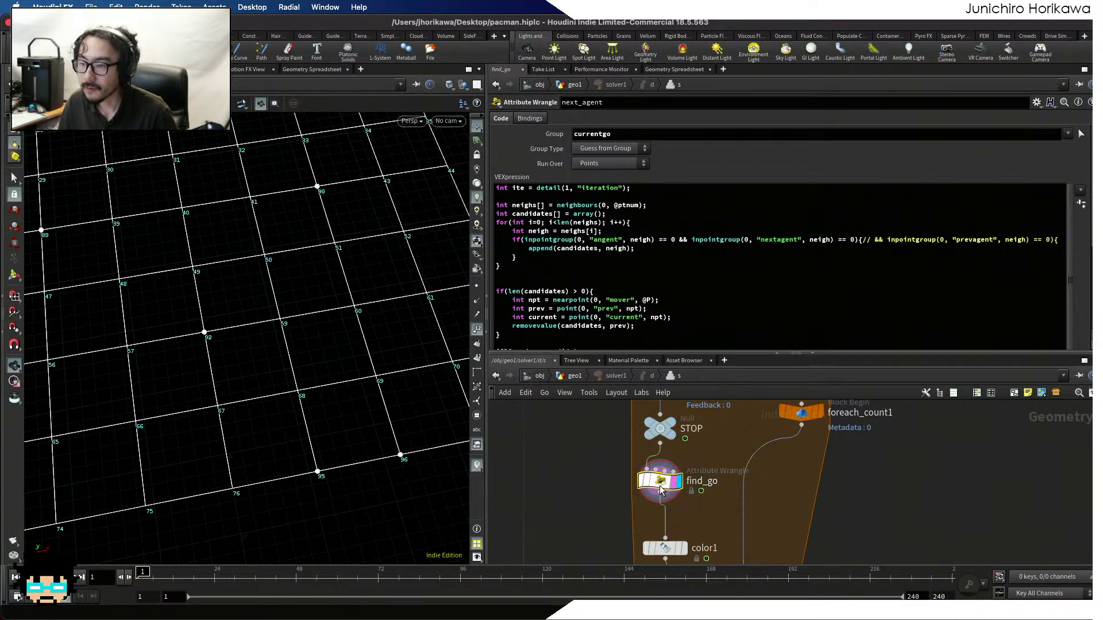
pyautogui.click(661, 480)
pyautogui.scroll(-2, 669, 471)
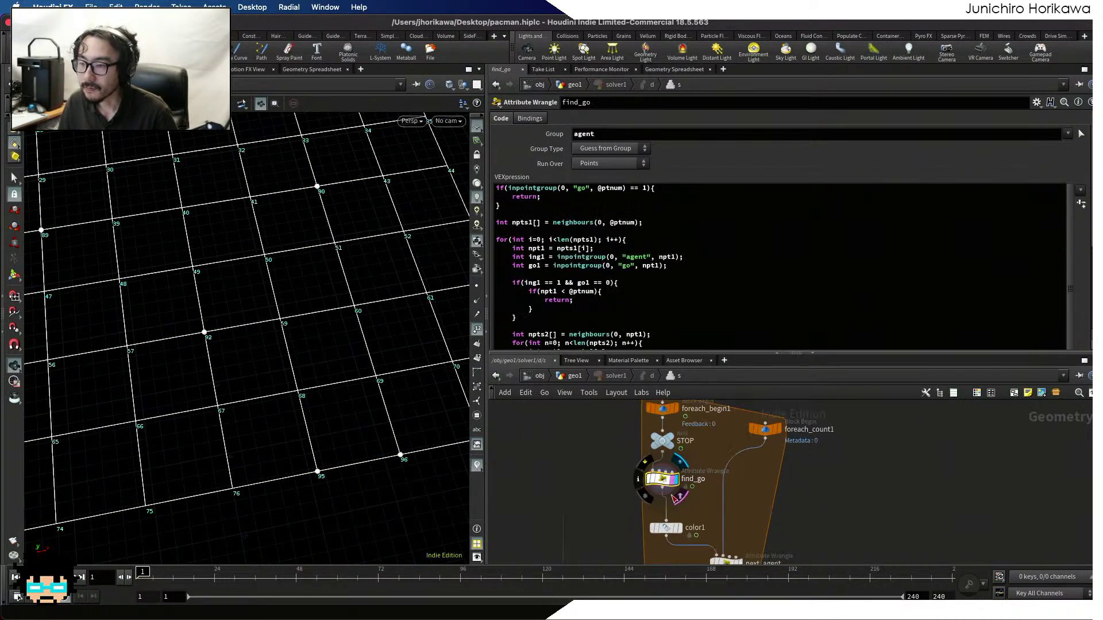
pyautogui.click(679, 529)
pyautogui.click(666, 530)
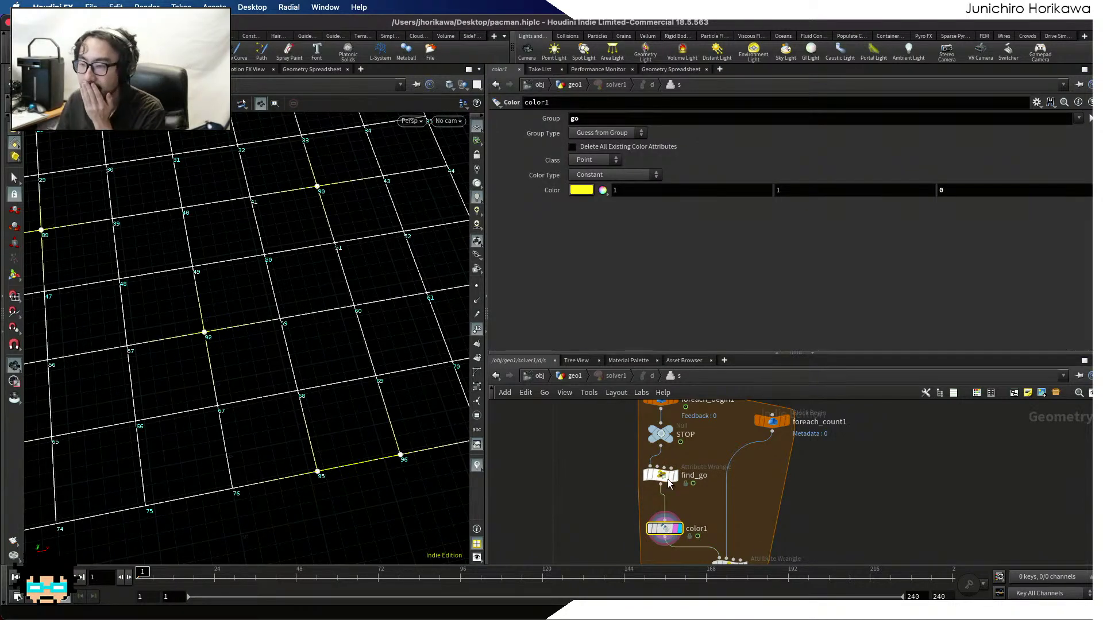
# Review find_go's code, from its "agent" and "go" neighbour checks to the setpointgroup calls, against the grid, and check color1's settings
pyautogui.click(665, 479)
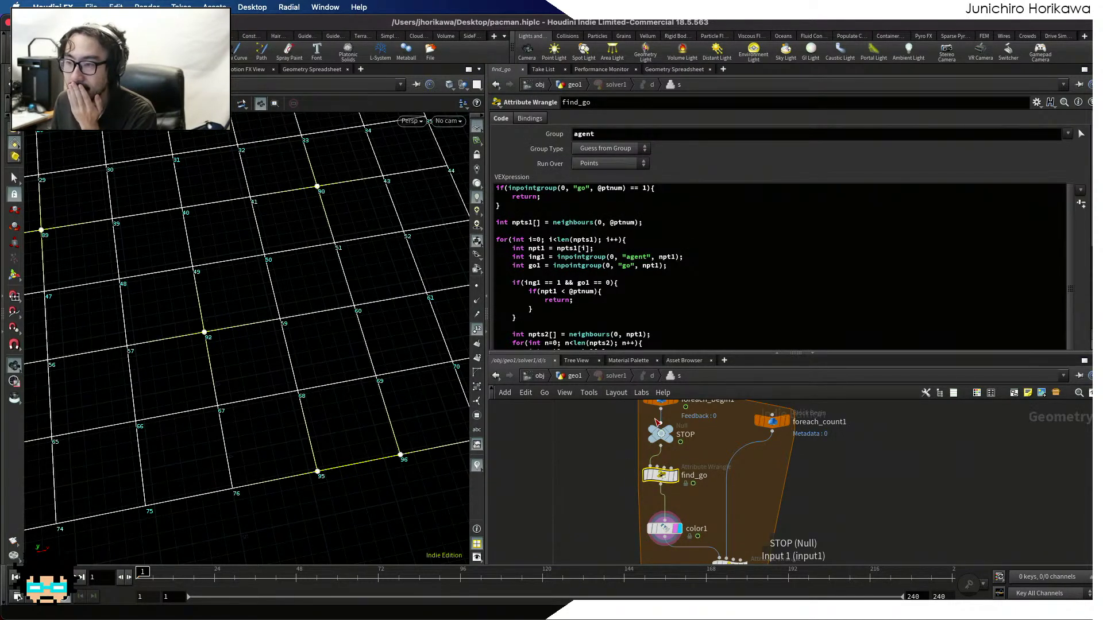
pyautogui.scroll(-3, 306, 429)
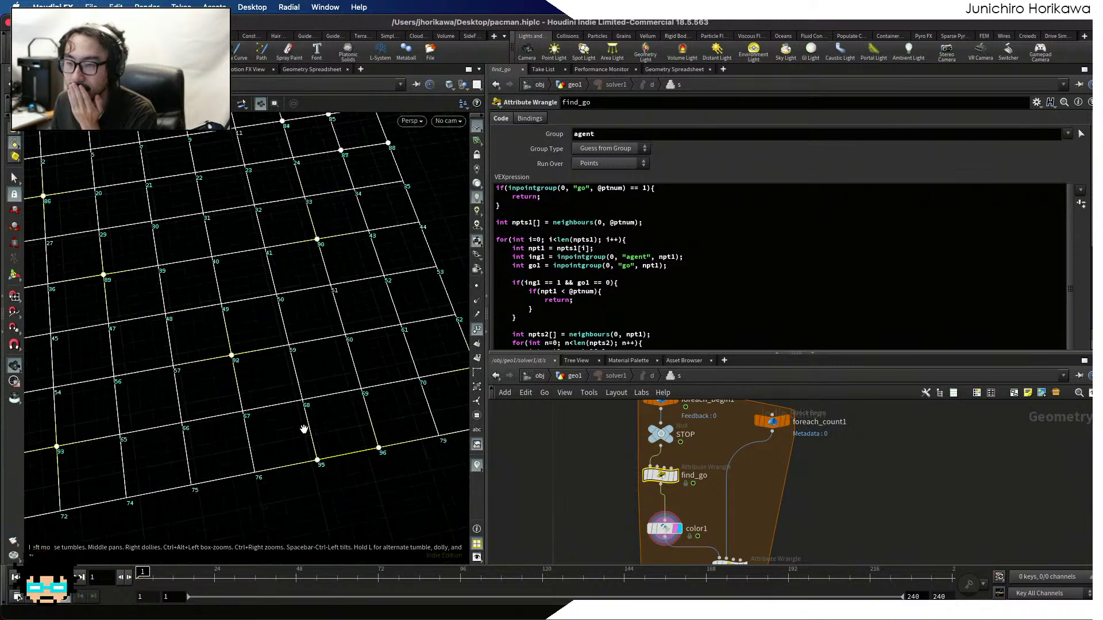
pyautogui.scroll(-4, 305, 431)
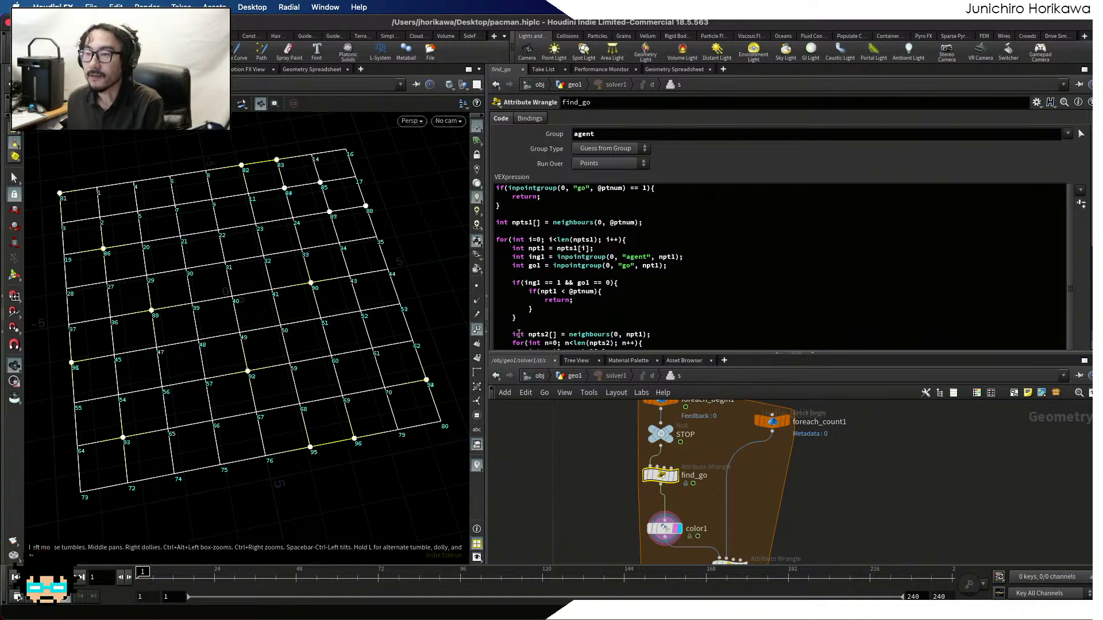
pyautogui.scroll(-6, 705, 193)
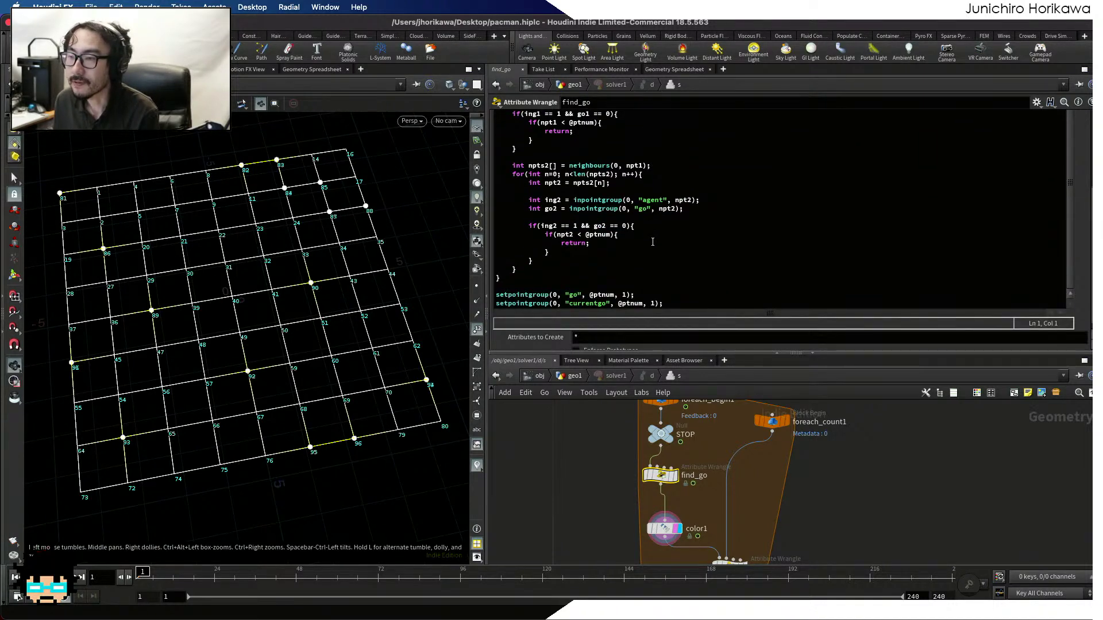
pyautogui.scroll(6, 652, 242)
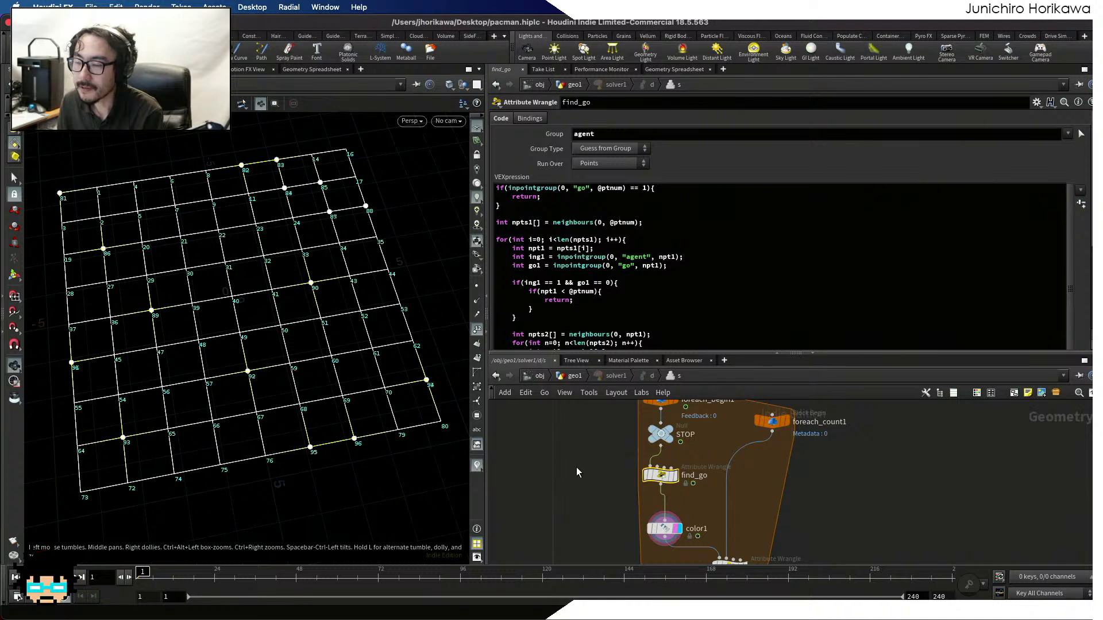
pyautogui.scroll(5, 379, 451)
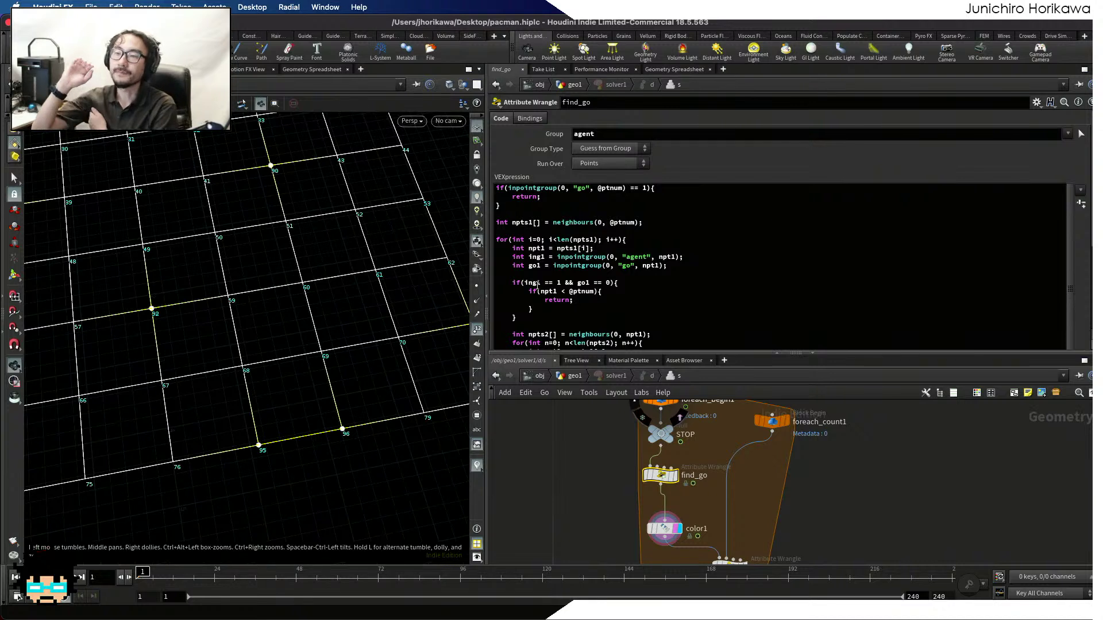
pyautogui.click(579, 300)
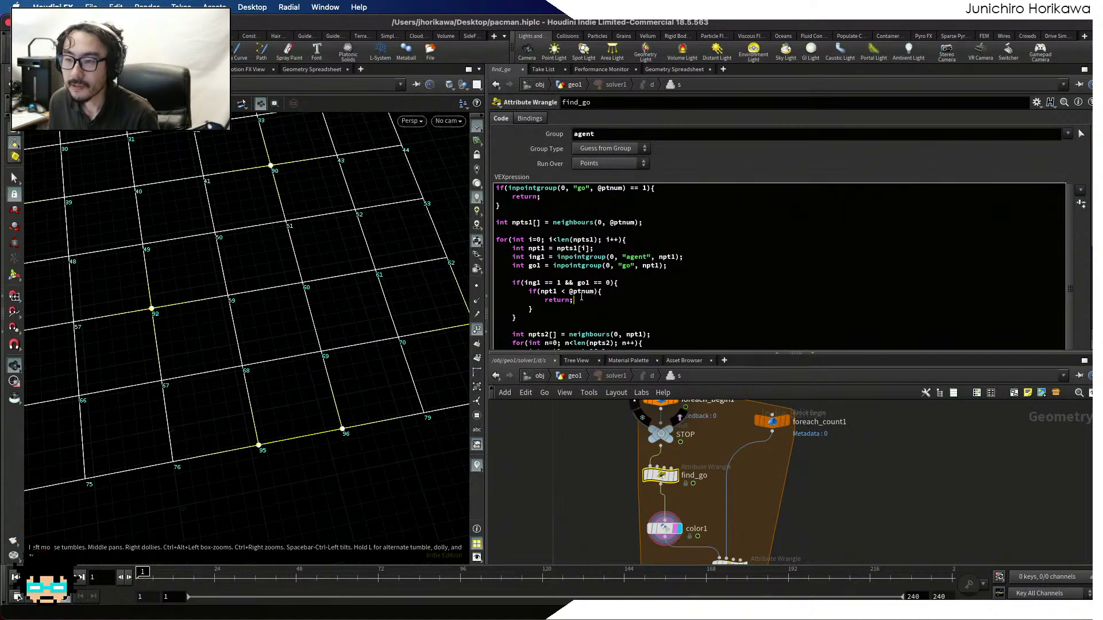
pyautogui.scroll(-3, 526, 284)
pyautogui.scroll(-2, 525, 283)
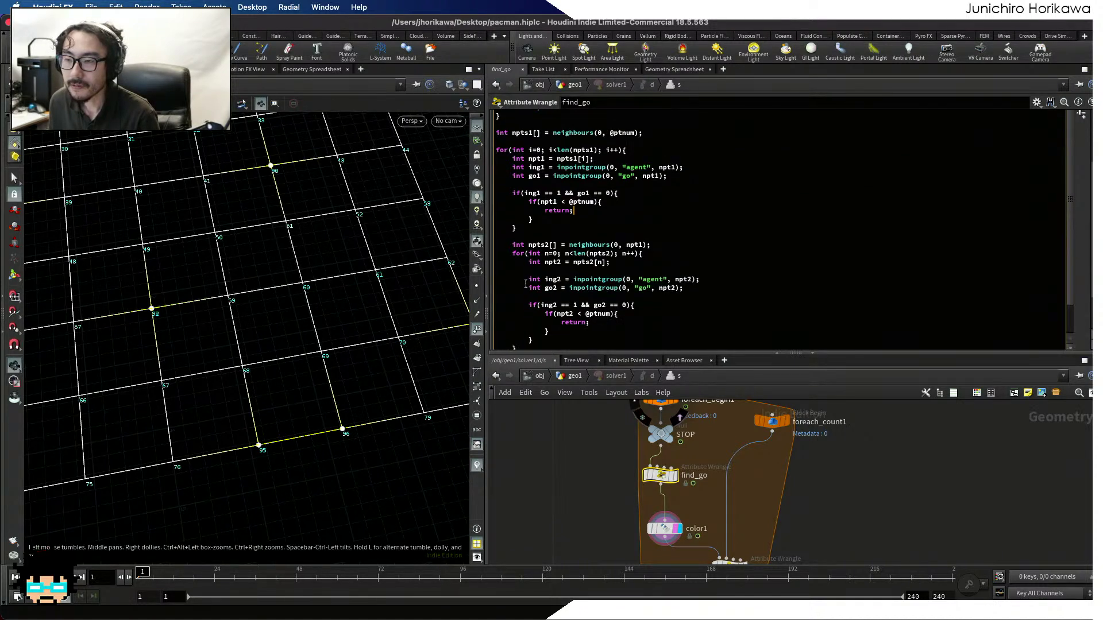
pyautogui.scroll(-3, 526, 282)
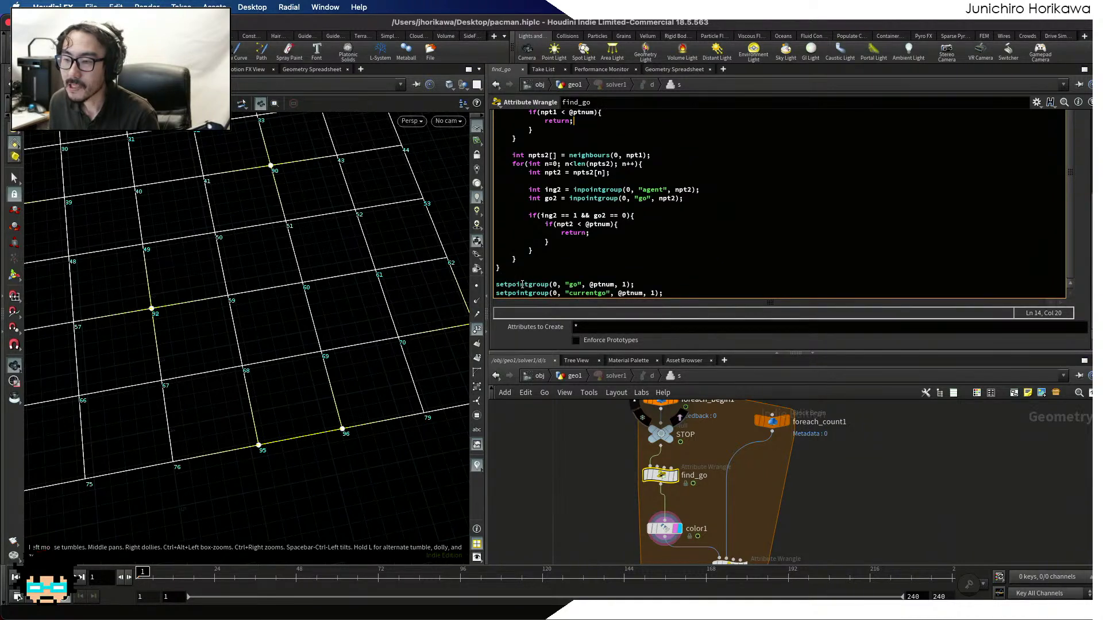
pyautogui.click(665, 529)
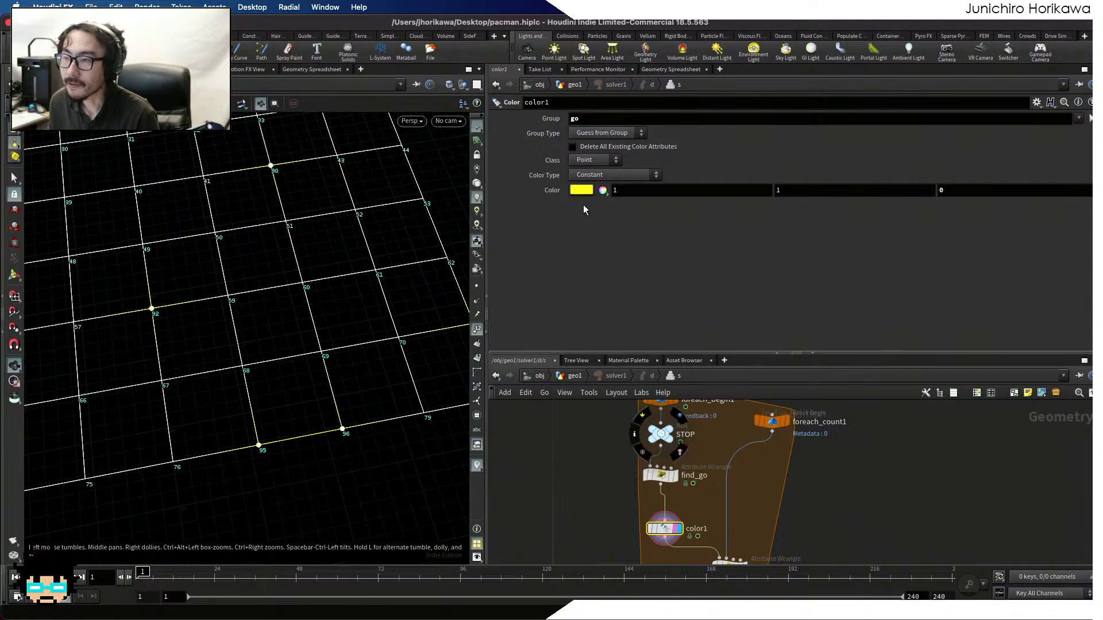
# Check find_go's group names and set the Group of color1 to "currentgo"
pyautogui.click(660, 474)
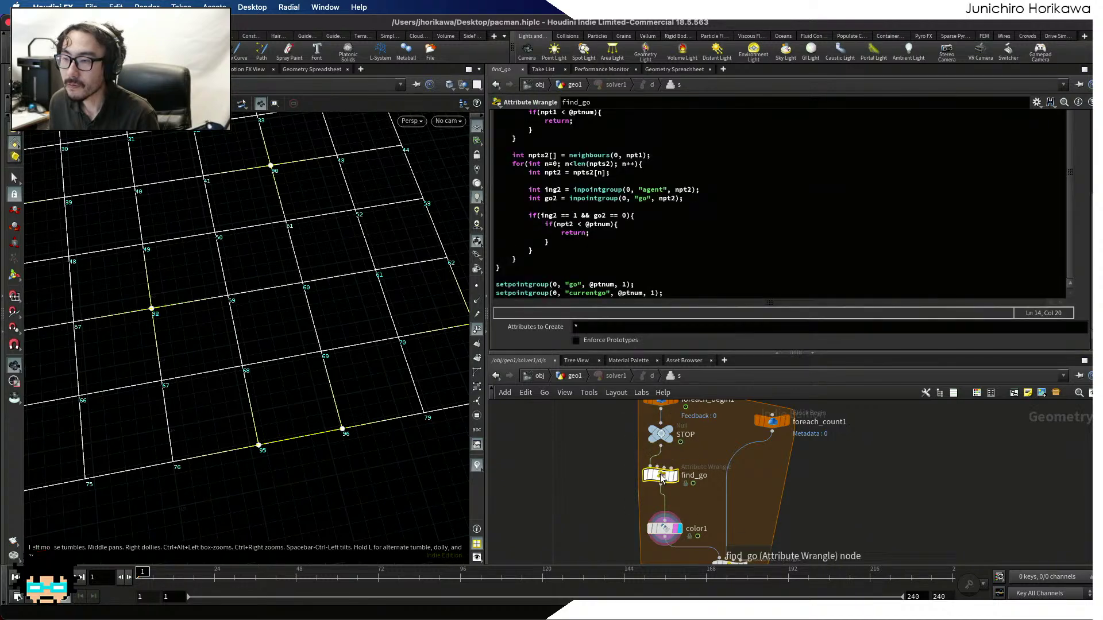
pyautogui.click(681, 531)
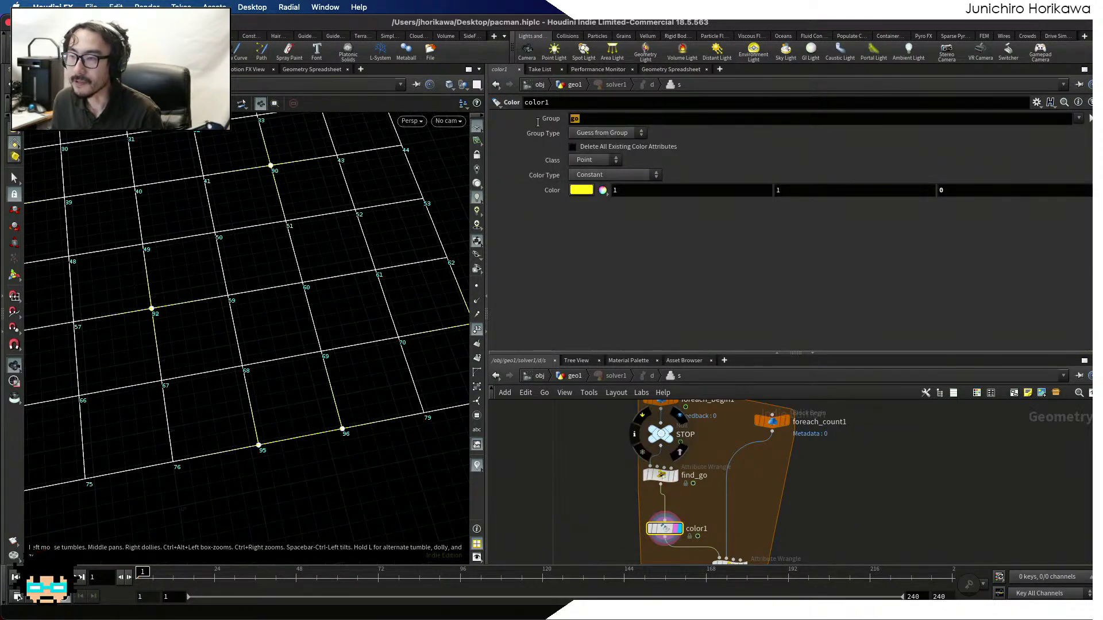
pyautogui.write('cu')
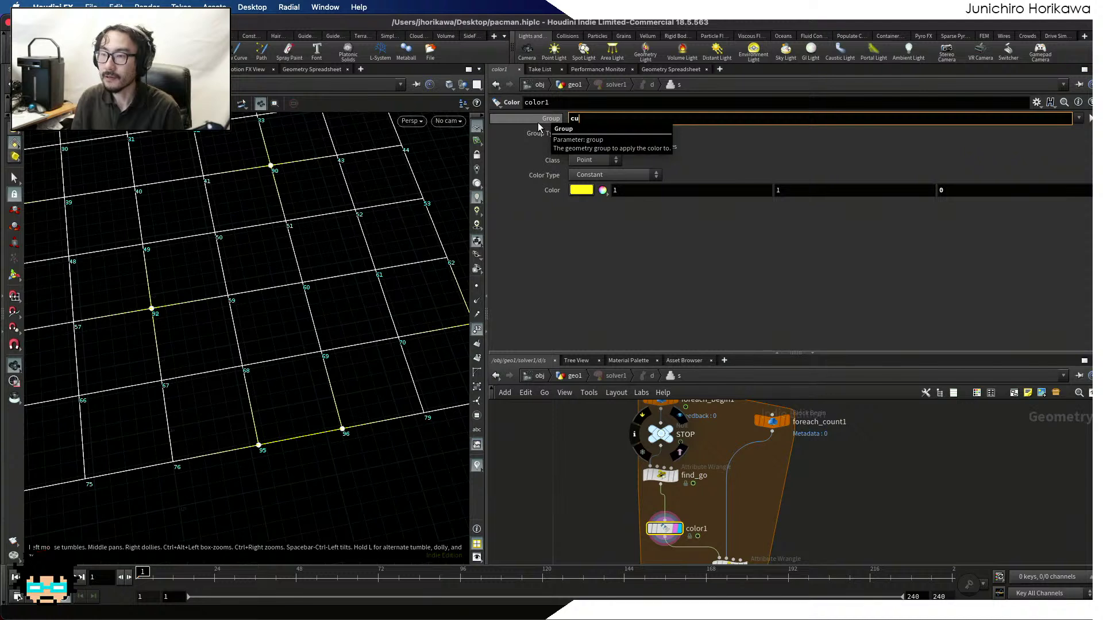
pyautogui.write('rrentgo')
pyautogui.press('Return')
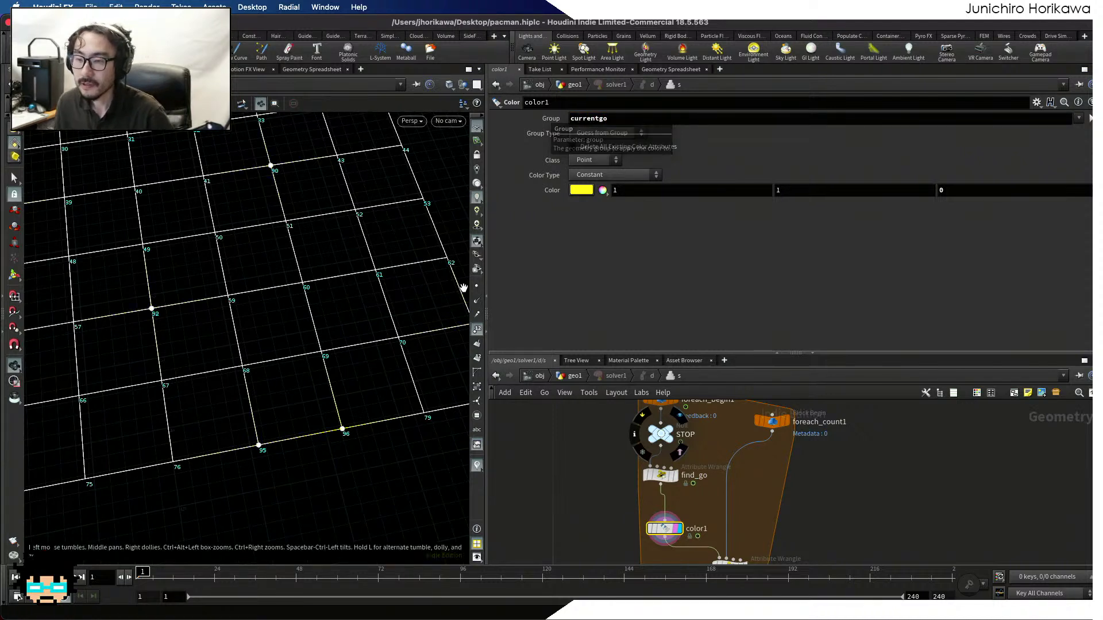
# Recheck find_go's code and display the foreach_end1 result on the grid
pyautogui.moveTo(590, 494)
pyautogui.mouseDown(button='middle')
pyautogui.moveTo(608, 414)
pyautogui.moveTo(596, 487)
pyautogui.mouseUp(button='middle')
pyautogui.scroll(3, 636, 450)
pyautogui.click(659, 435)
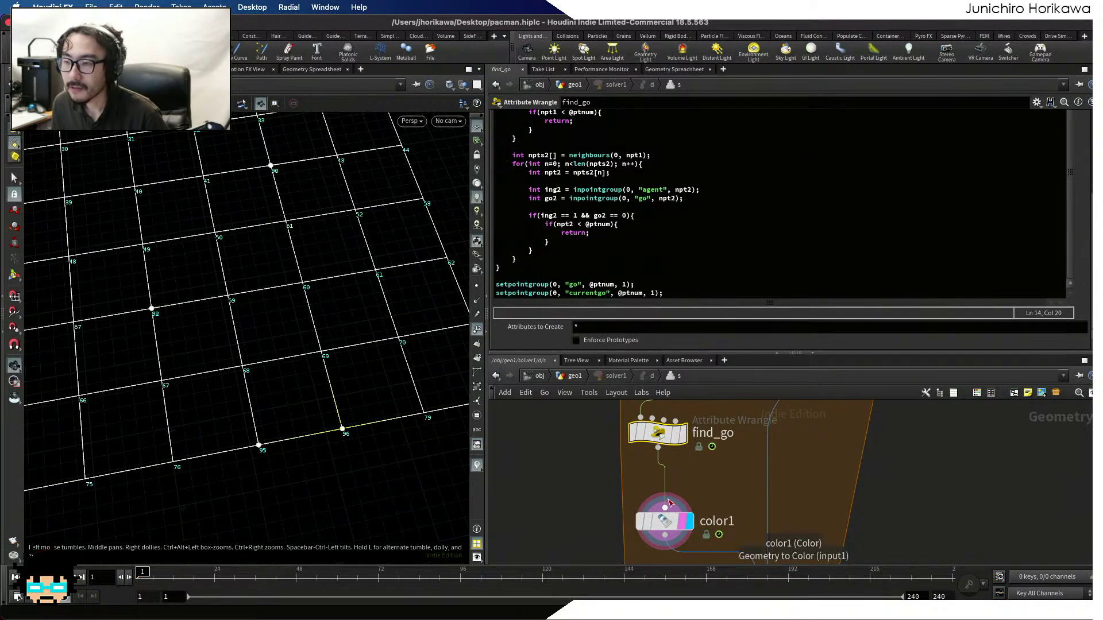
pyautogui.scroll(-5, 669, 504)
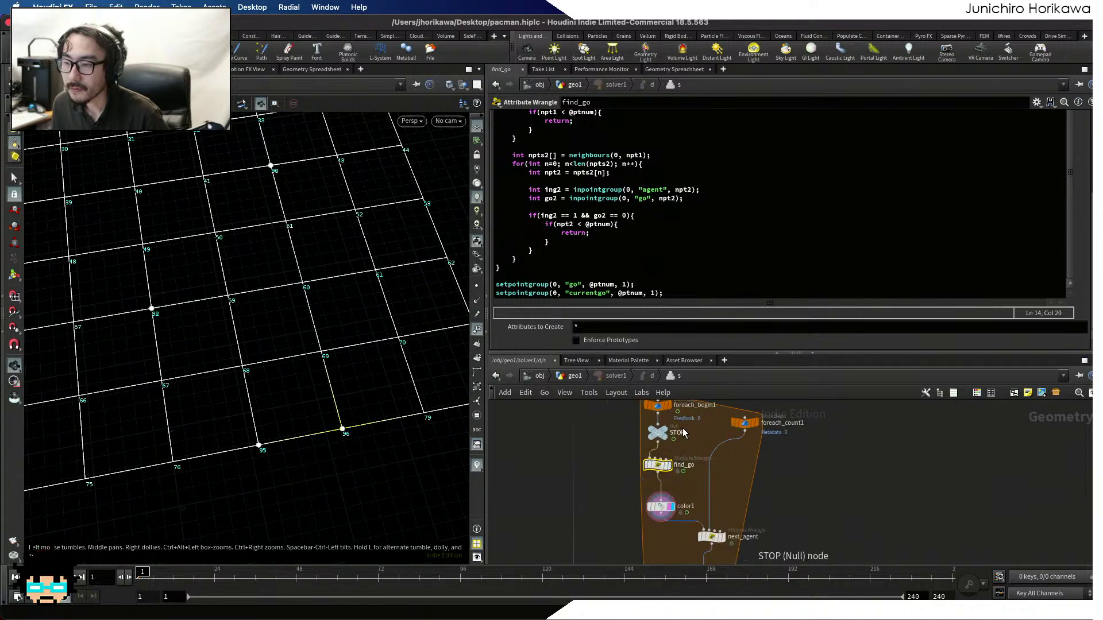
pyautogui.scroll(5, 680, 440)
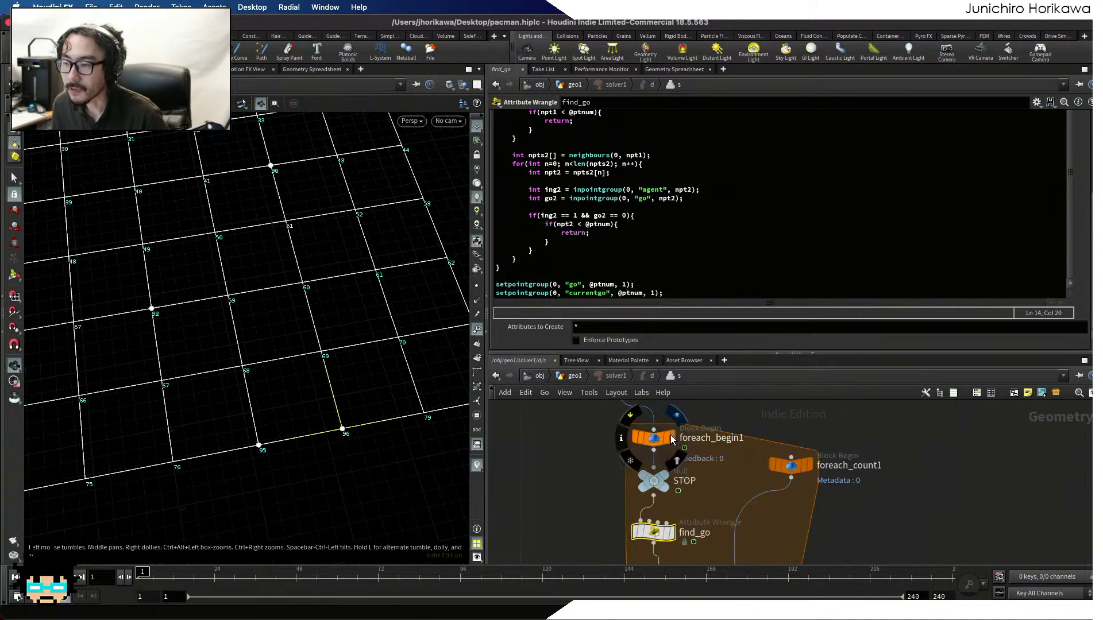
pyautogui.scroll(-5, 655, 440)
pyautogui.moveTo(632, 510); pyautogui.dragTo(625, 435, button='middle')
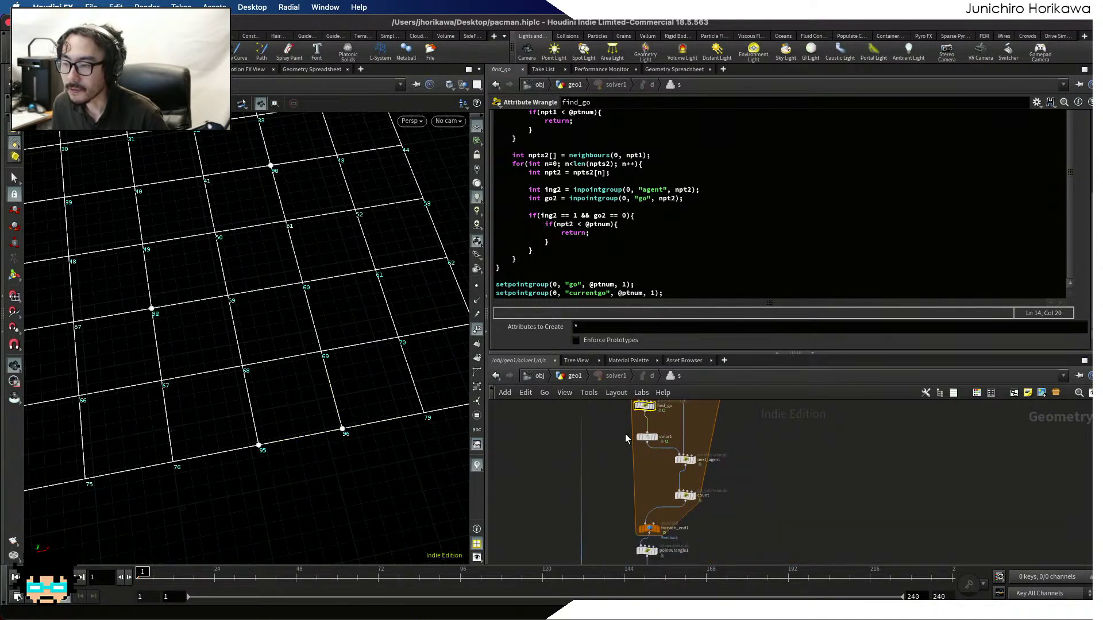
pyautogui.scroll(5, 656, 535)
pyautogui.click(658, 500)
pyautogui.scroll(-6, 652, 503)
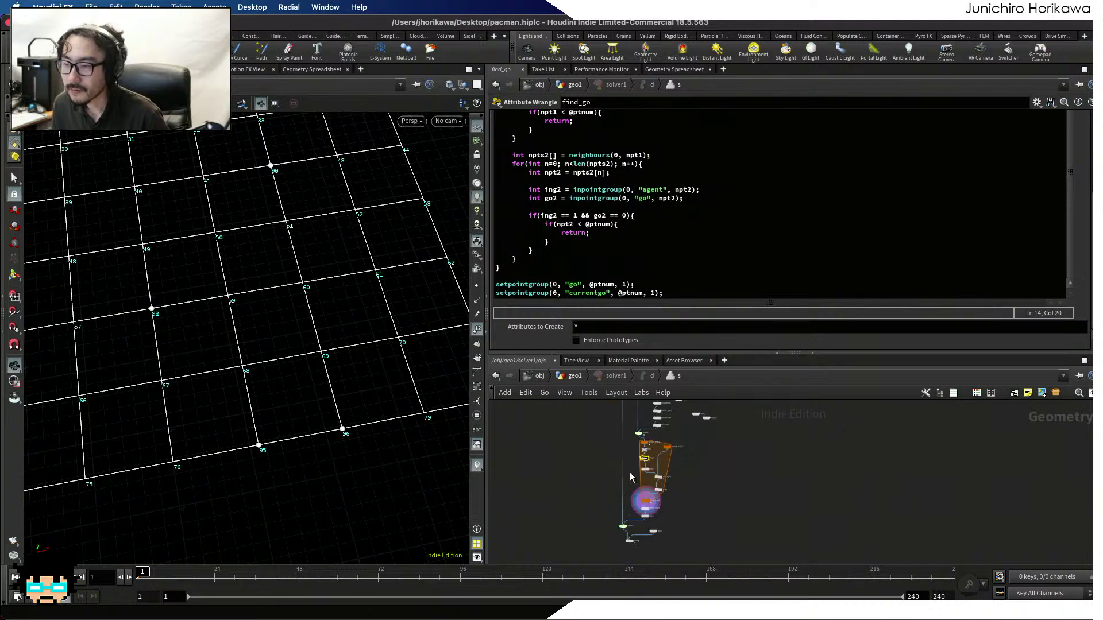
# Compare the loop's stages on the grid by displaying foreach_begin1, STOP, find_go and color1 in turn
pyautogui.scroll(4, 630, 442)
pyautogui.scroll(5, 696, 466)
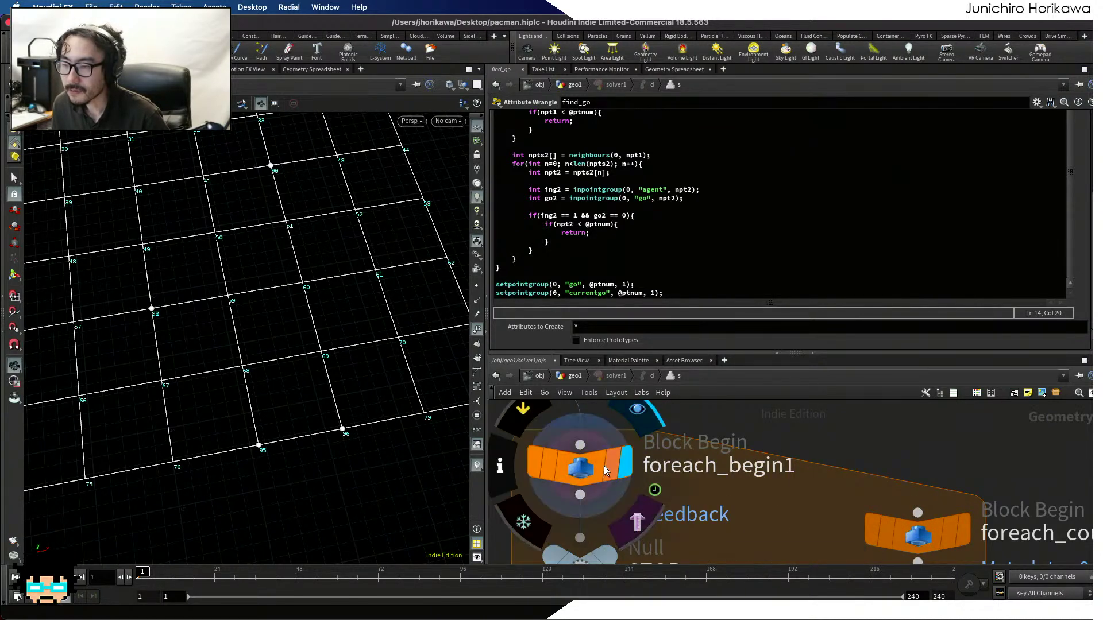
pyautogui.scroll(-5, 626, 470)
pyautogui.scroll(2, 615, 441)
pyautogui.click(628, 422)
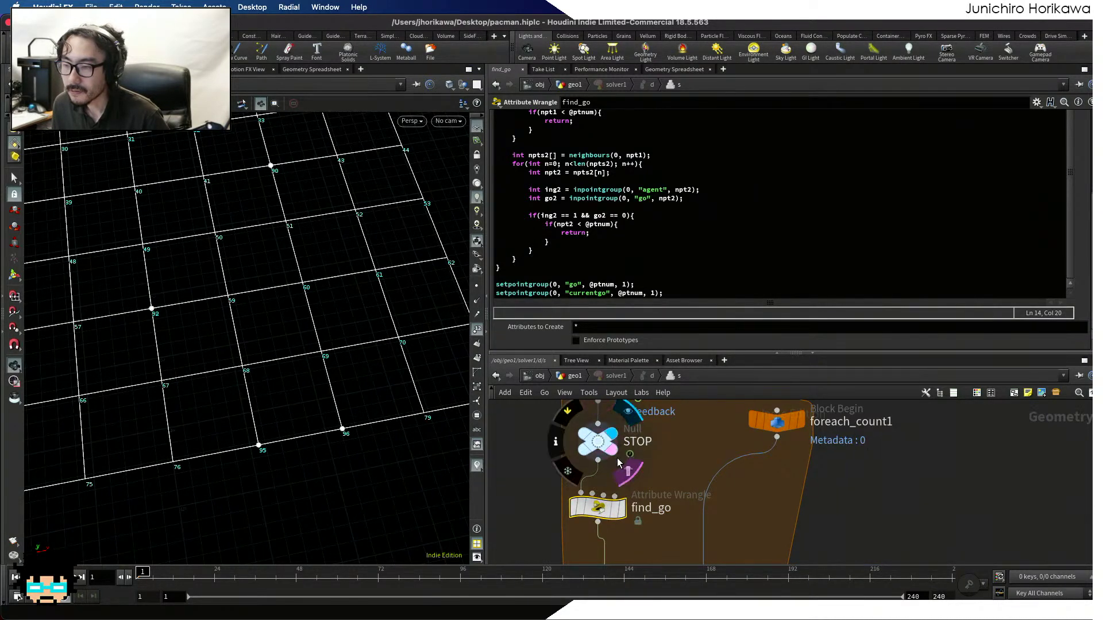
pyautogui.click(626, 484)
pyautogui.scroll(-3, 599, 517)
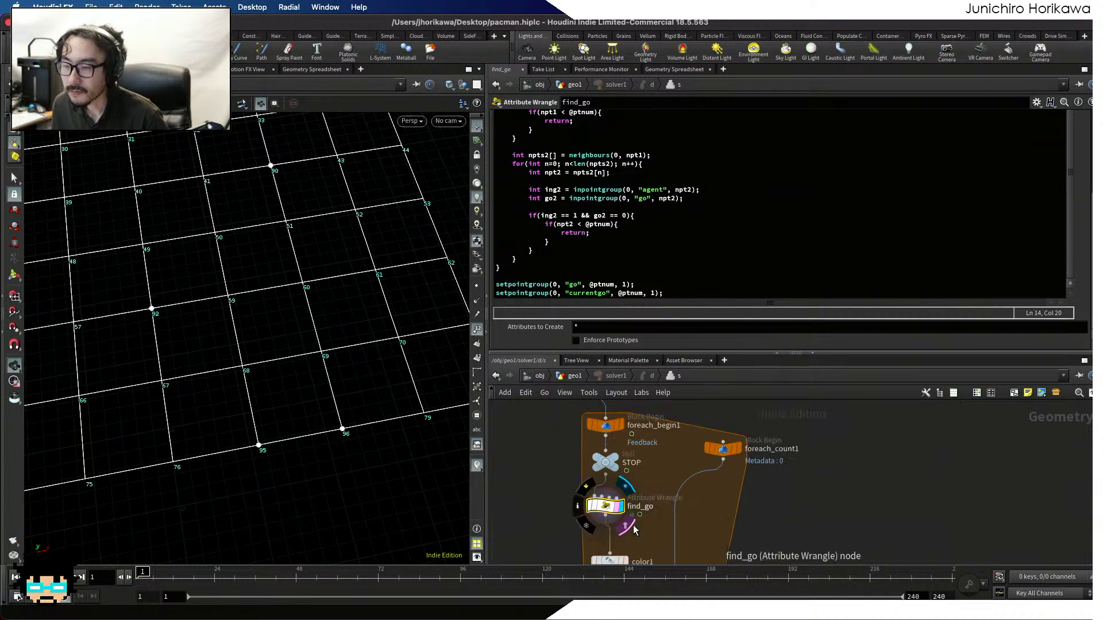
pyautogui.scroll(3, 603, 471)
pyautogui.click(610, 498)
pyautogui.scroll(-6, 649, 438)
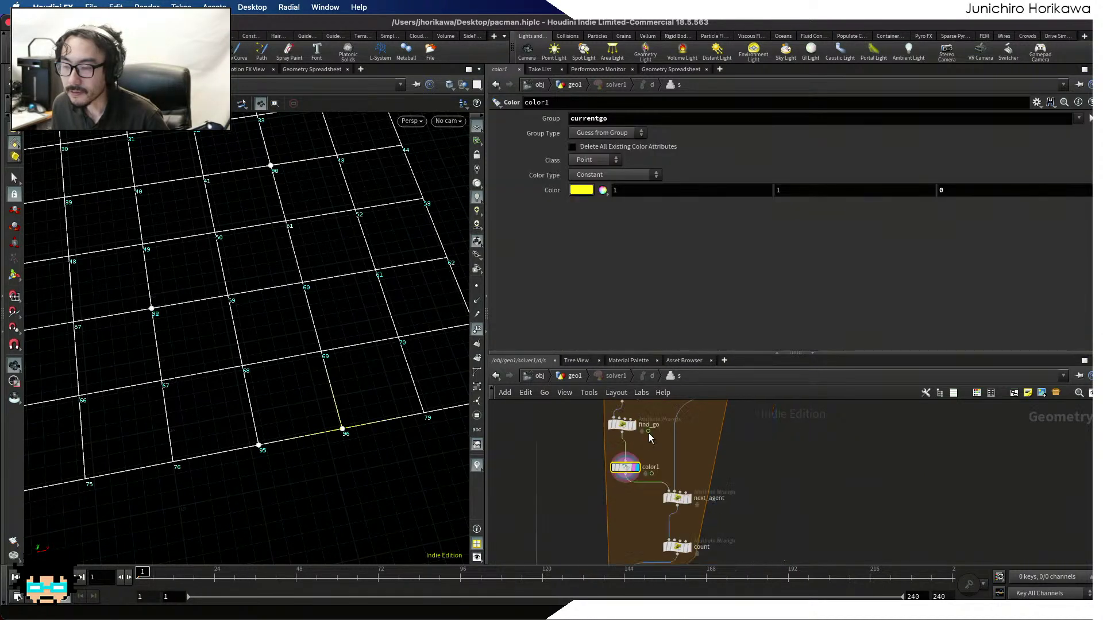
# Disconnect the count wrangle from foreach_end1
pyautogui.scroll(4, 638, 492)
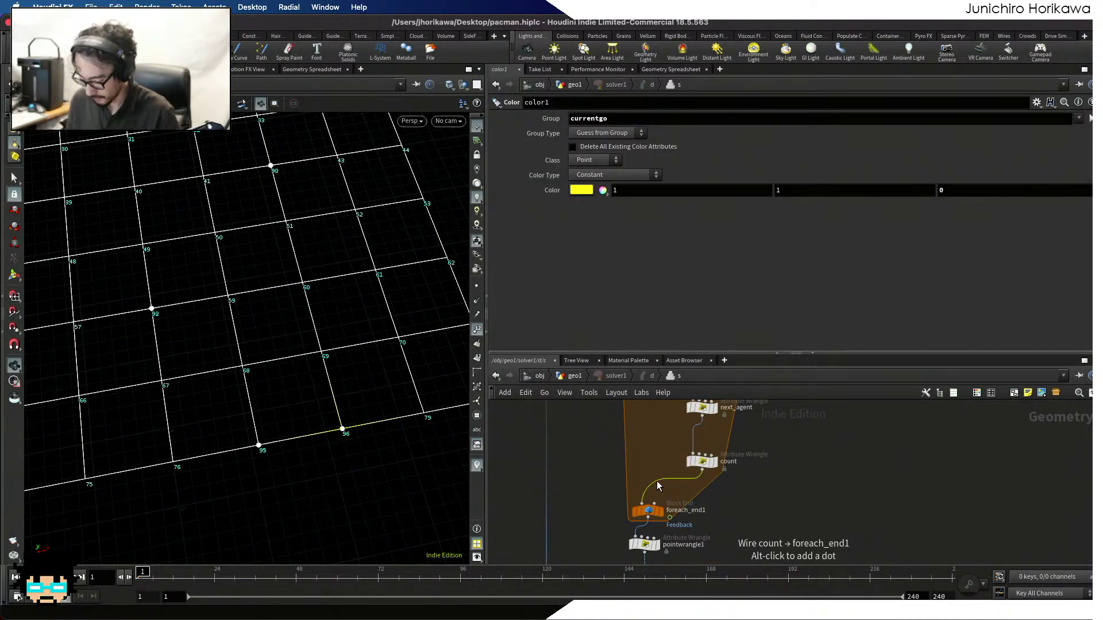
pyautogui.scroll(1, 660, 508)
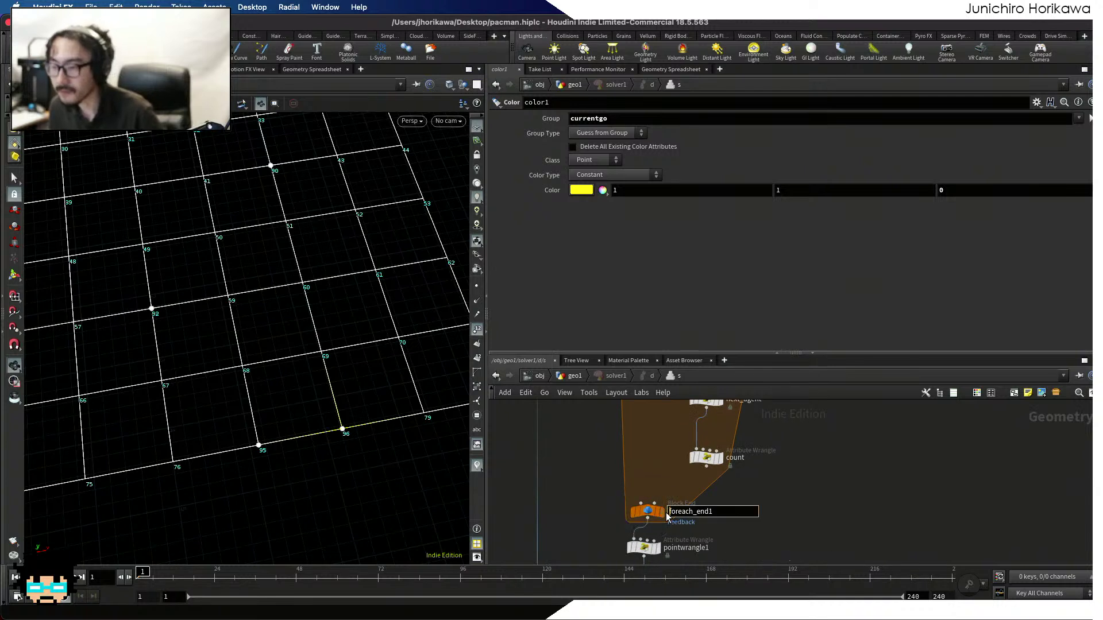
pyautogui.scroll(-3, 660, 506)
pyautogui.scroll(3, 659, 462)
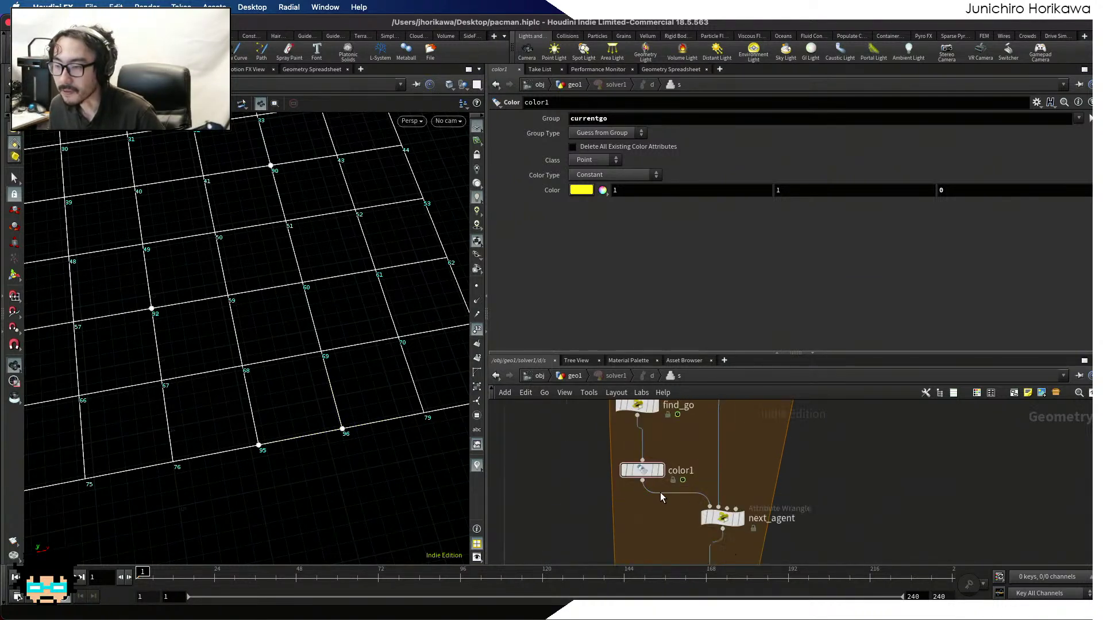
# Display color1's result across the whole grid and hide the point numbers
pyautogui.click(658, 472)
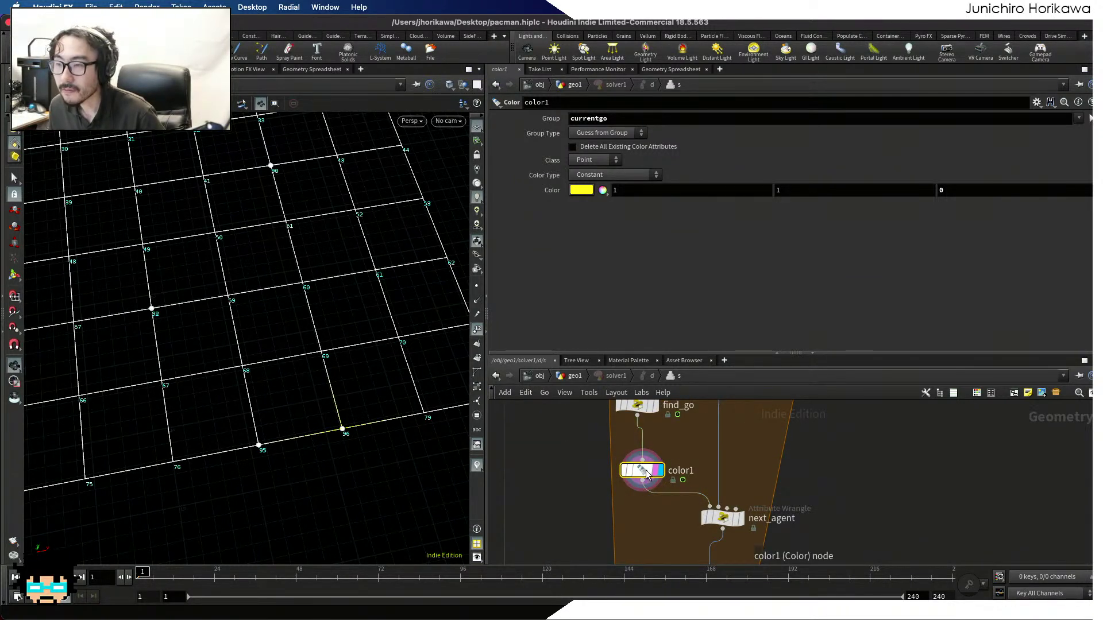
pyautogui.scroll(-3, 647, 472)
pyautogui.scroll(2, 643, 468)
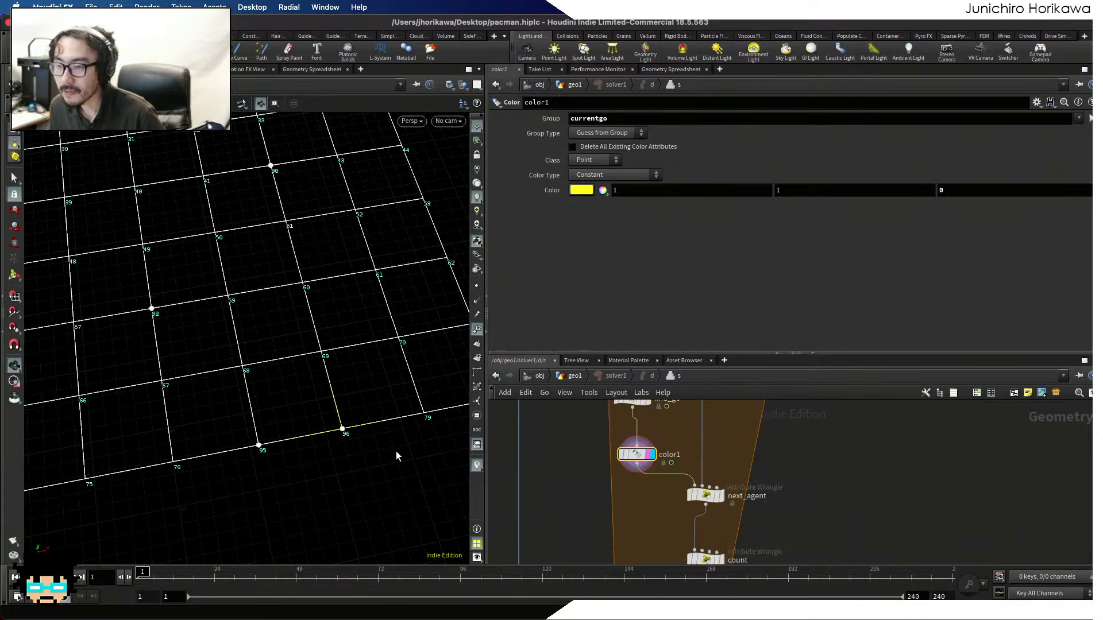
pyautogui.scroll(-5, 261, 409)
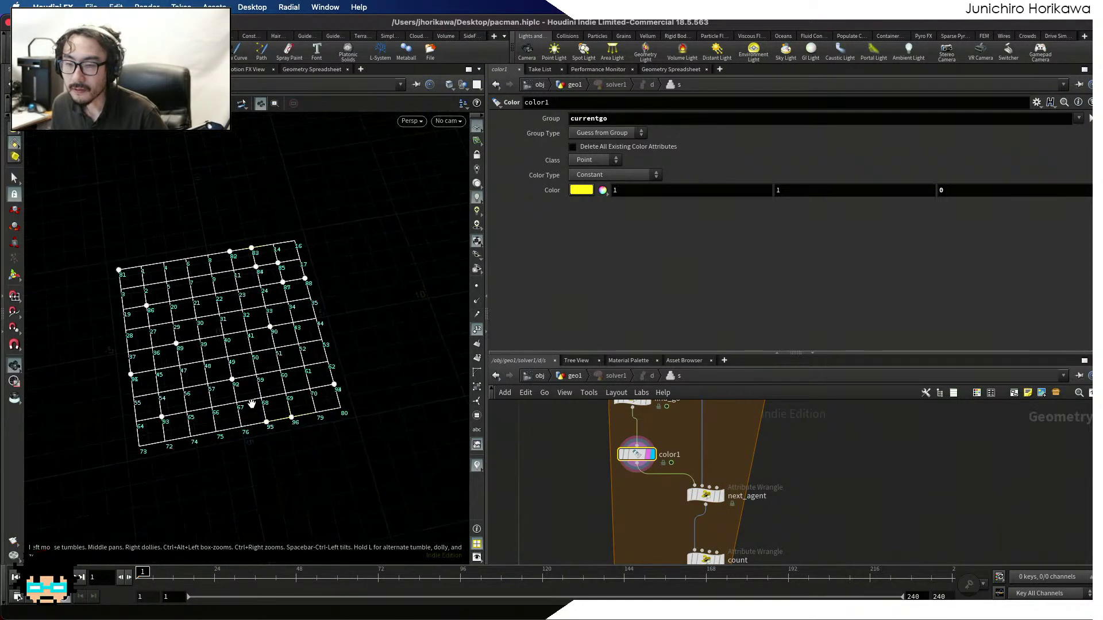
pyautogui.scroll(2, 256, 406)
pyautogui.scroll(1, 298, 425)
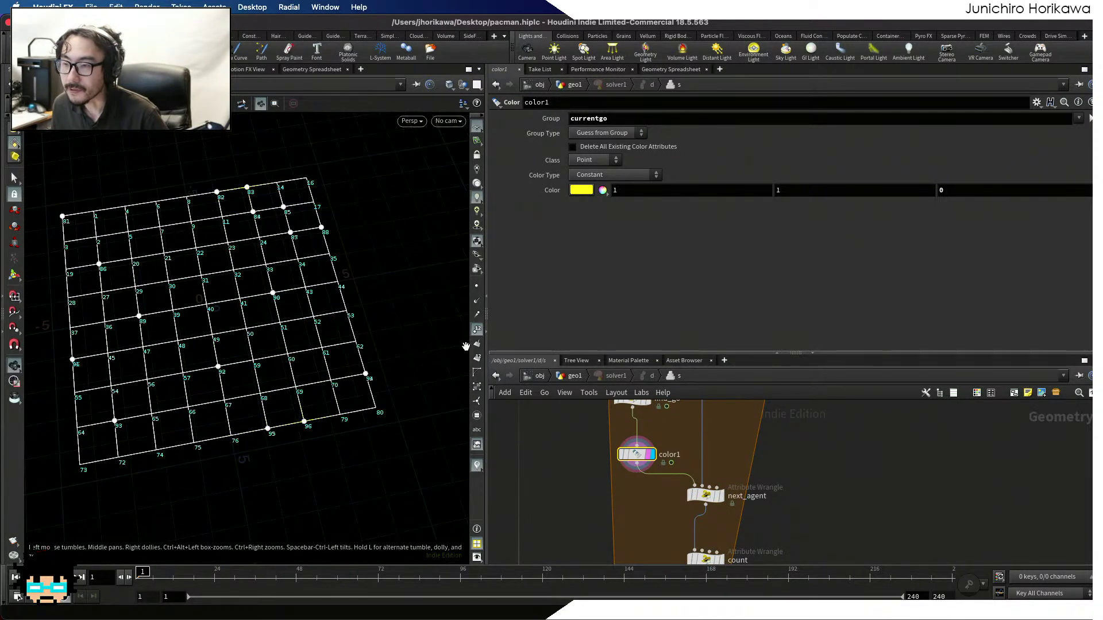
pyautogui.click(476, 329)
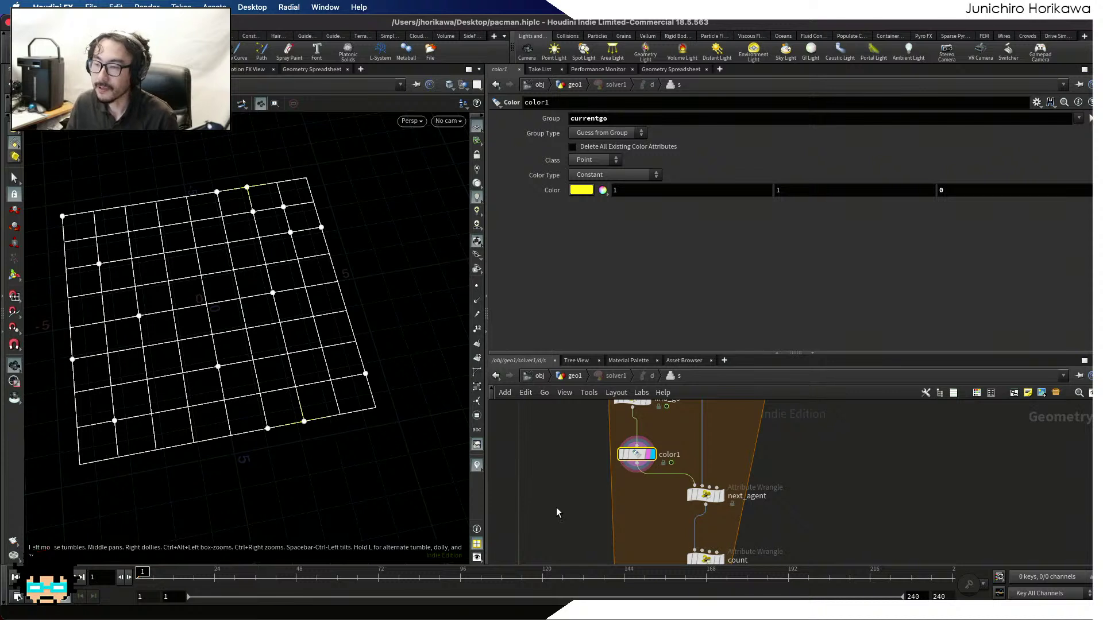
# Display foreach_begin1 on the grid and inspect its feedback method and block path
pyautogui.moveTo(644, 509); pyautogui.dragTo(648, 564, button='middle')
pyautogui.moveTo(676, 486); pyautogui.dragTo(674, 540, button='middle')
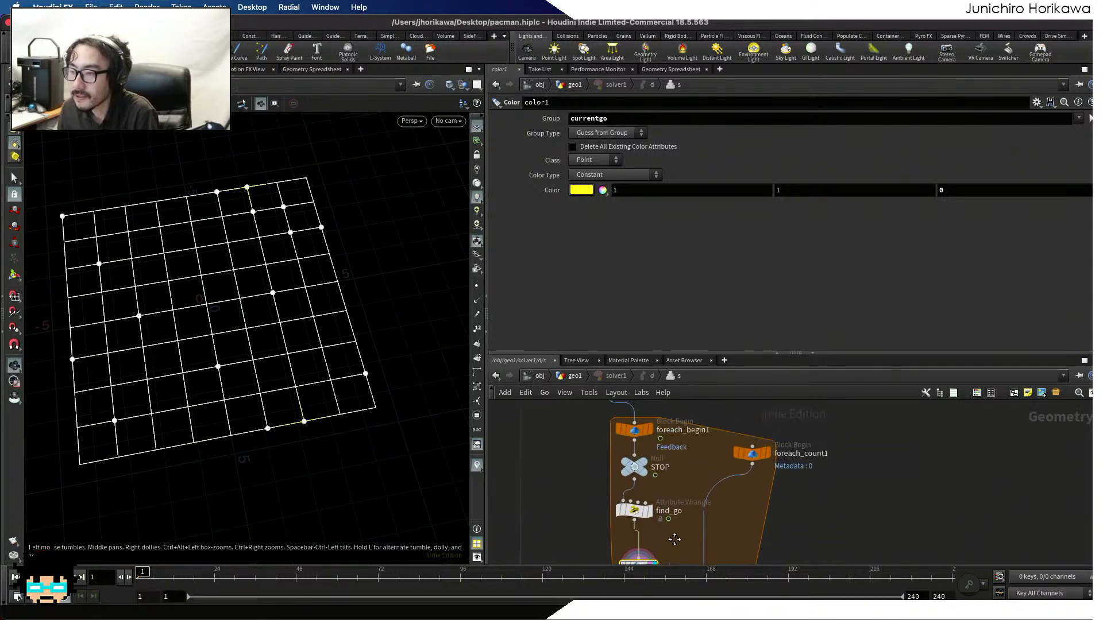
pyautogui.scroll(1, 649, 430)
pyautogui.moveTo(647, 426)
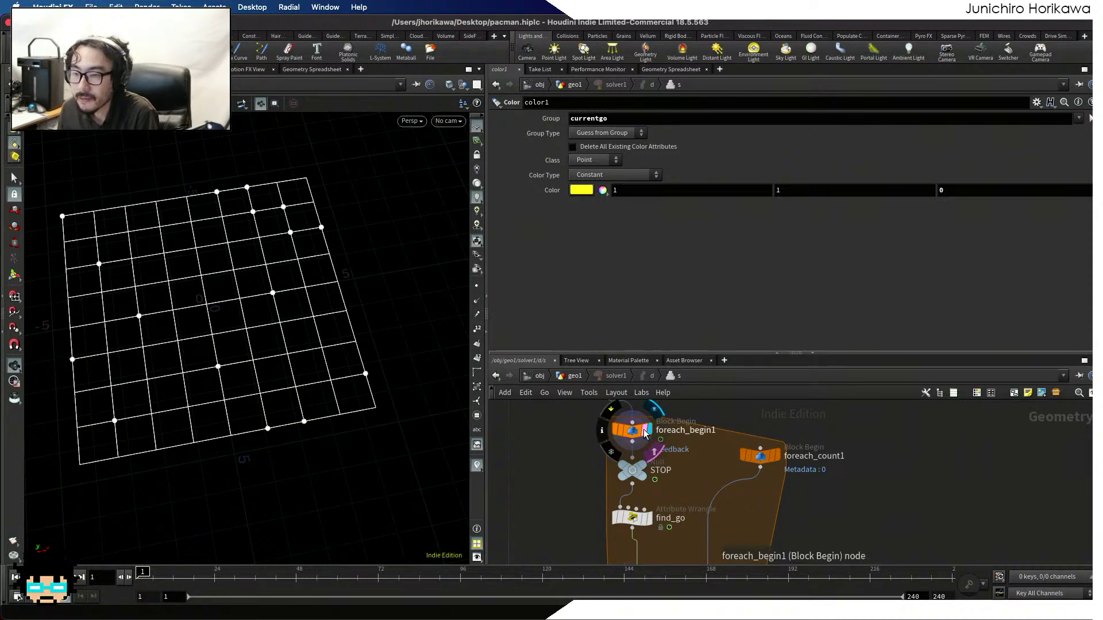
pyautogui.scroll(1, 643, 434)
pyautogui.click(634, 431)
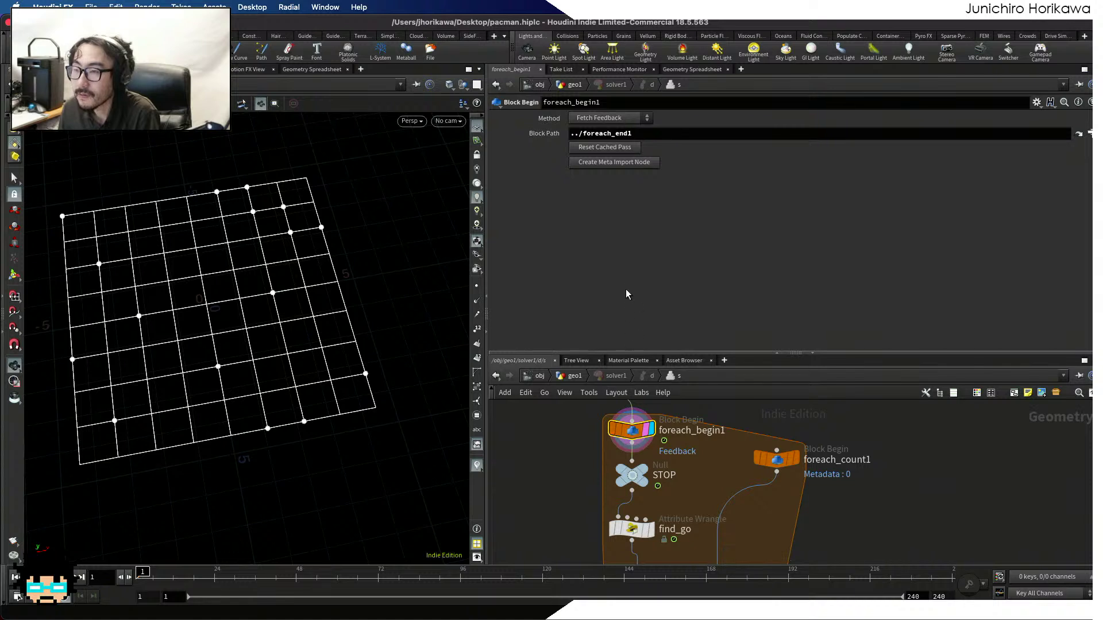
# Enable Single Pass on the foreach_end1 block
pyautogui.scroll(-4, 668, 412)
pyautogui.scroll(2, 652, 514)
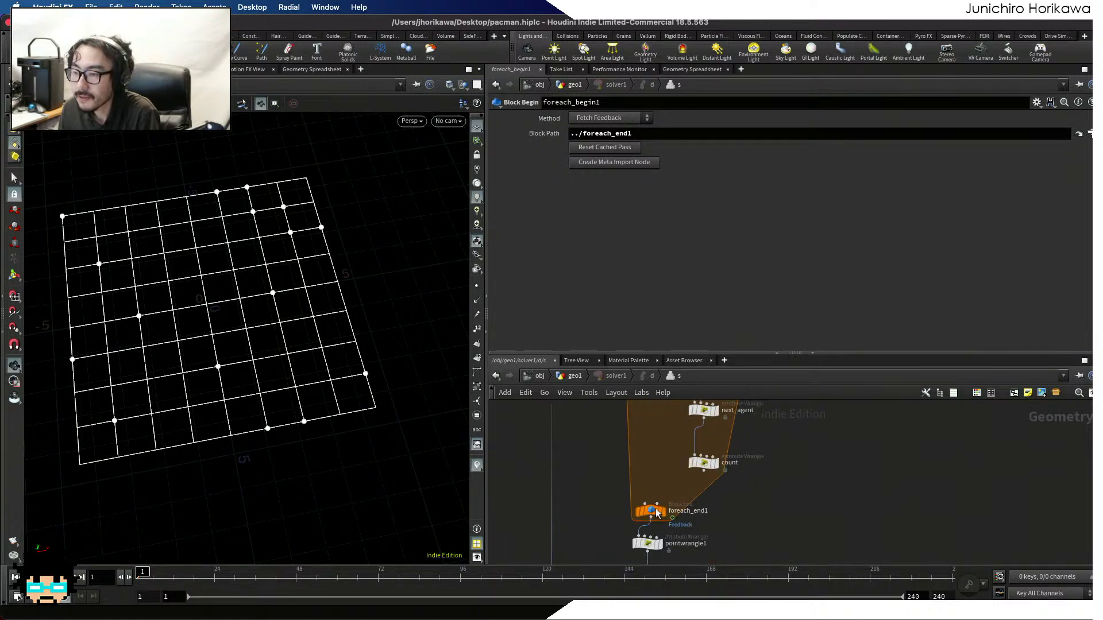
pyautogui.click(650, 512)
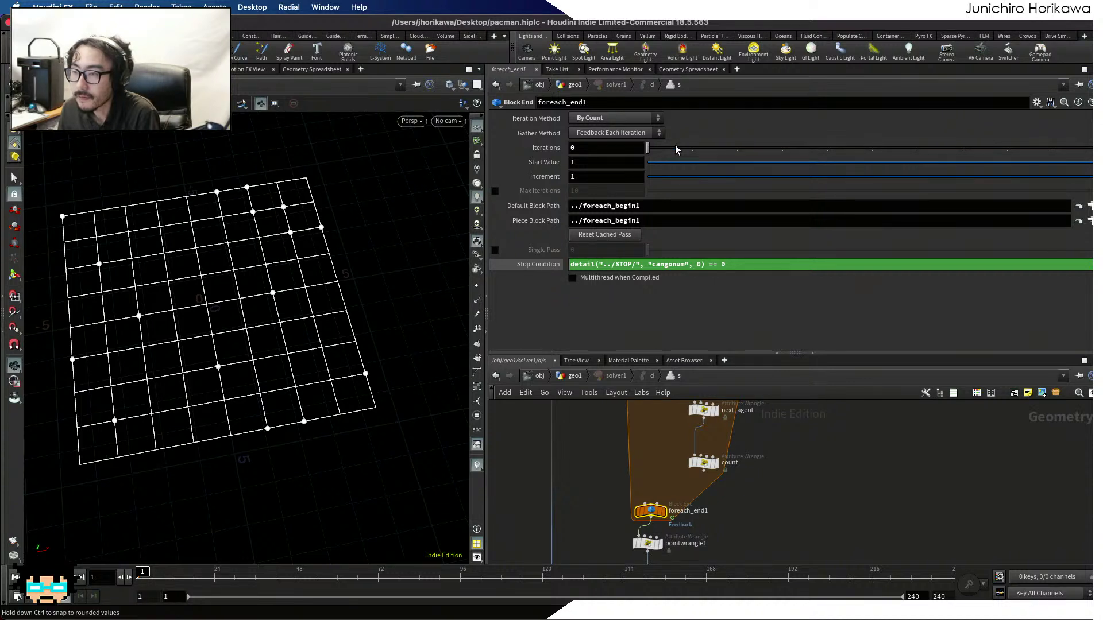
pyautogui.click(495, 250)
# Display color1's single-pass result and examine the coloured points near the grid's lower edge
pyautogui.scroll(-1, 650, 457)
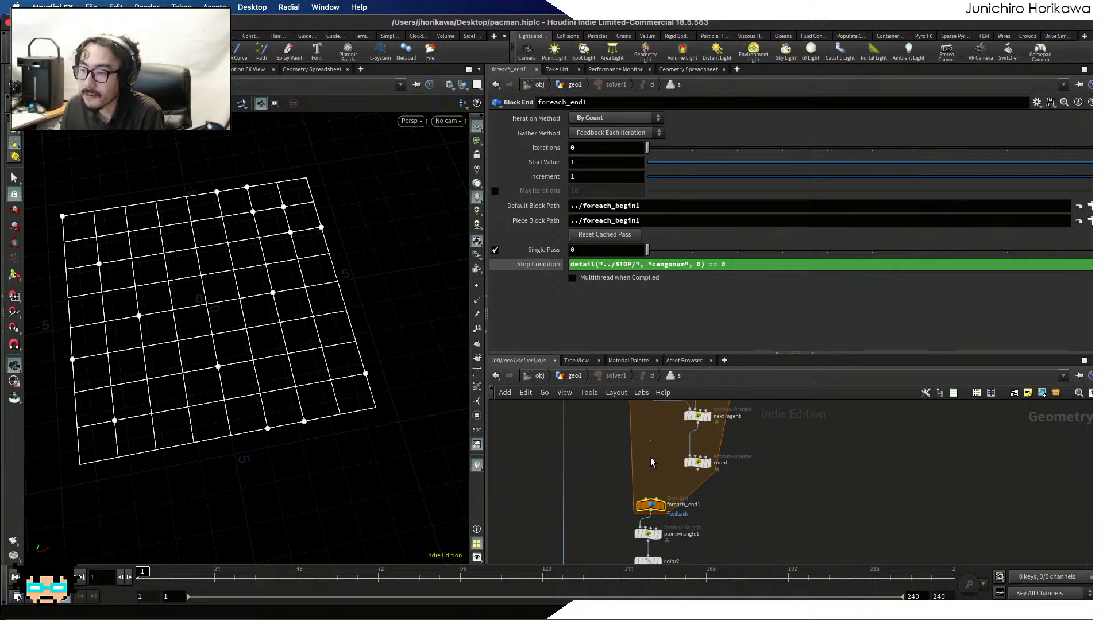
pyautogui.moveTo(652, 427); pyautogui.dragTo(658, 516, button='middle')
pyautogui.scroll(1, 656, 420)
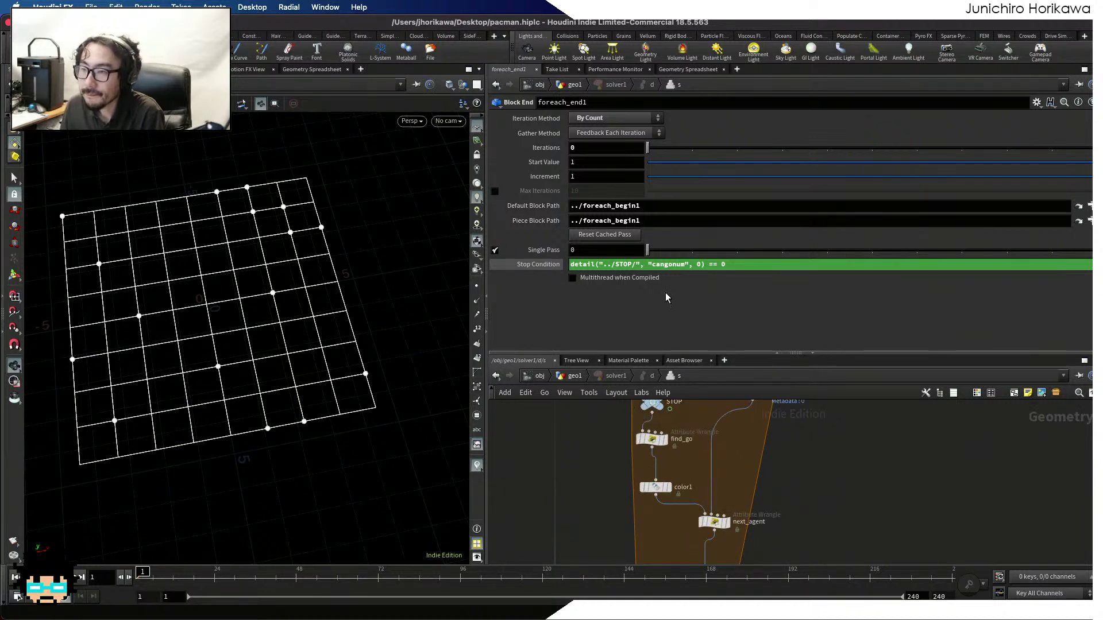
pyautogui.scroll(1, 673, 452)
pyautogui.moveTo(667, 493)
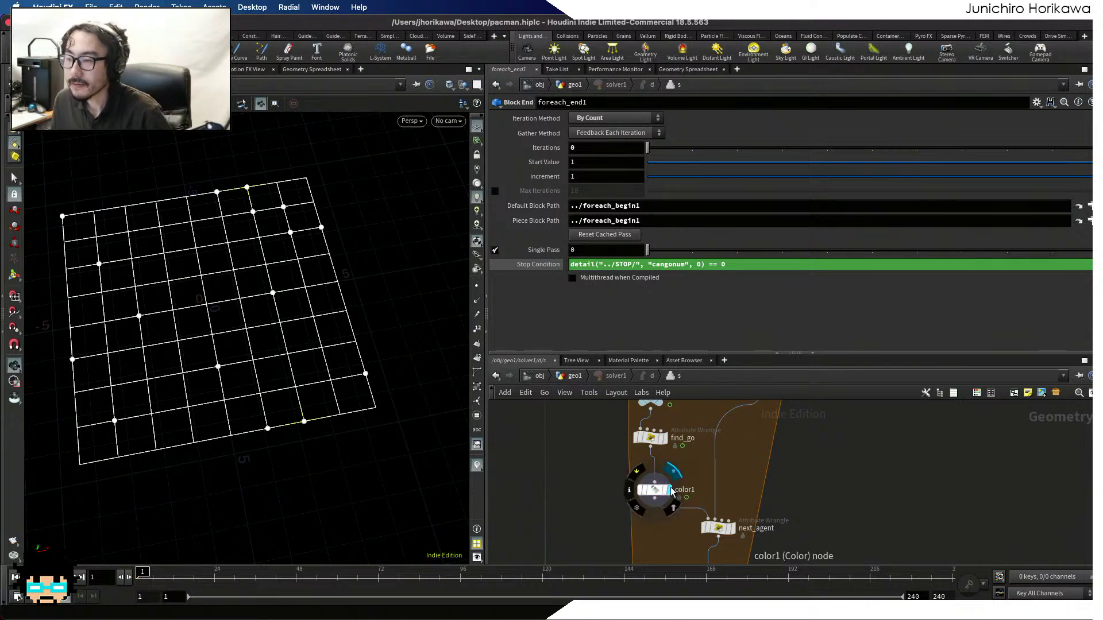
pyautogui.click(654, 489)
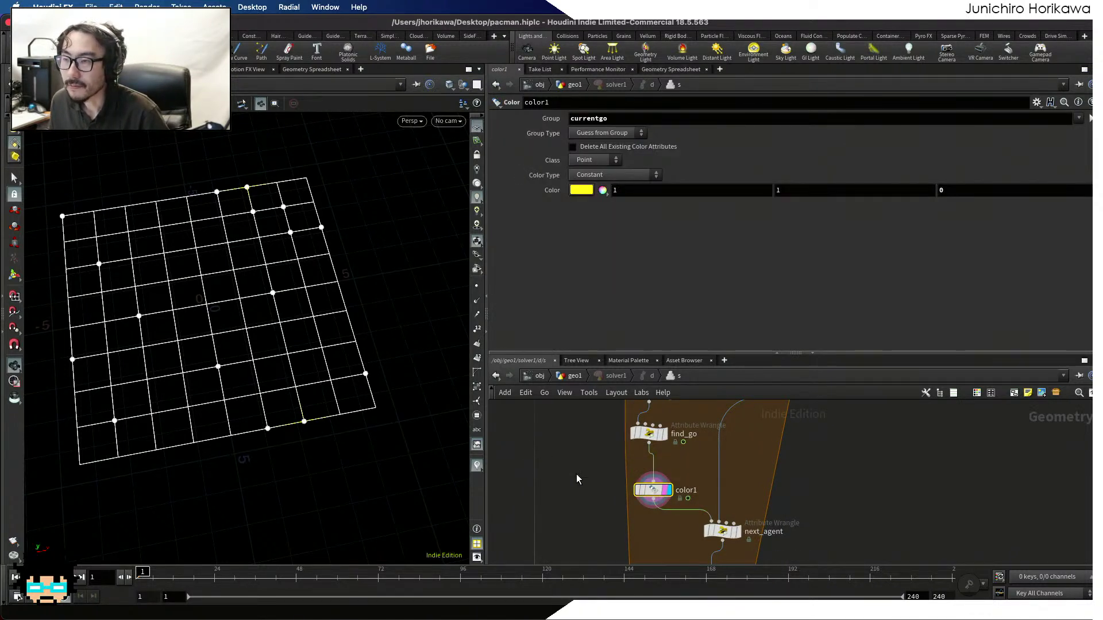
pyautogui.moveTo(595, 493); pyautogui.dragTo(573, 458, button='middle')
pyautogui.scroll(2, 565, 452)
pyautogui.moveTo(285, 424); pyautogui.dragTo(312, 421)
# Reconnect the count wrangle to foreach_end1, display that block, and set its iterations to 2
pyautogui.scroll(-5, 744, 463)
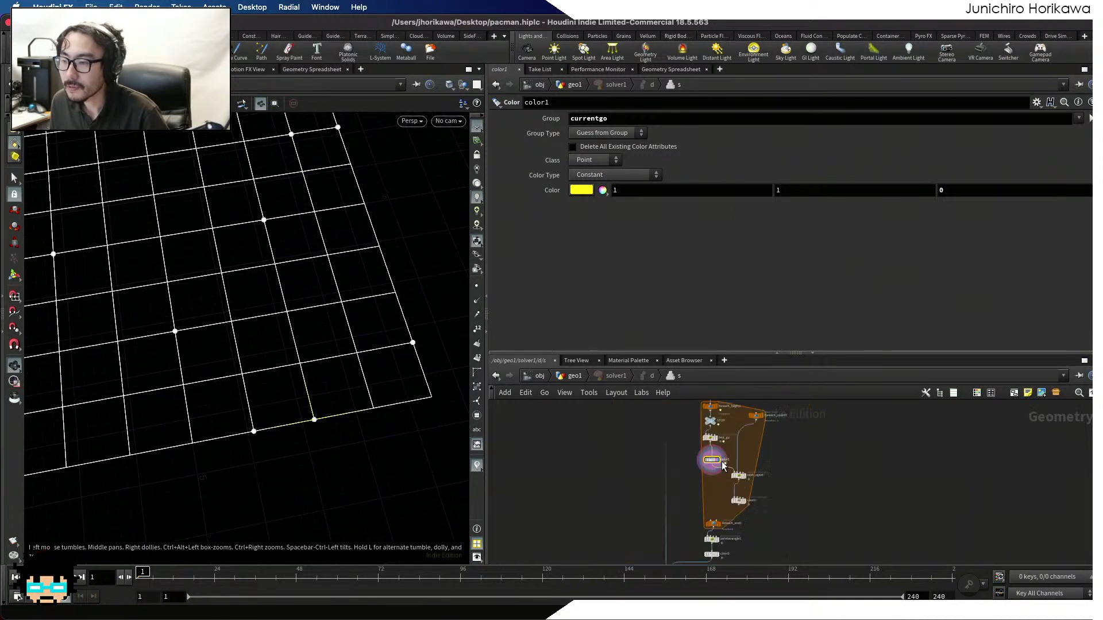
pyautogui.scroll(5, 718, 516)
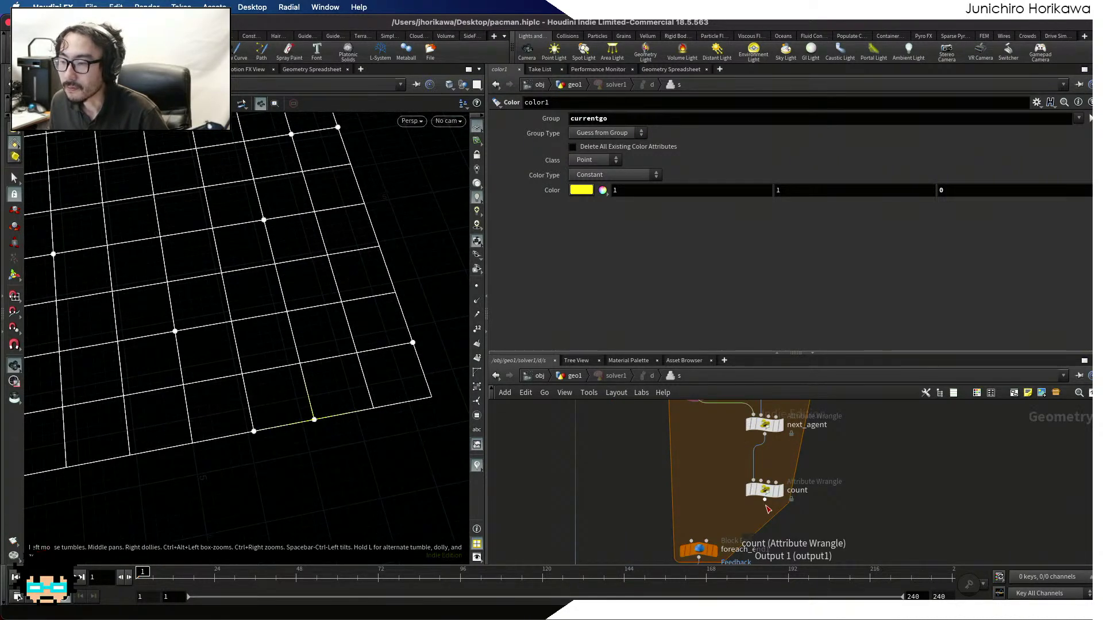
pyautogui.moveTo(766, 505); pyautogui.dragTo(700, 543)
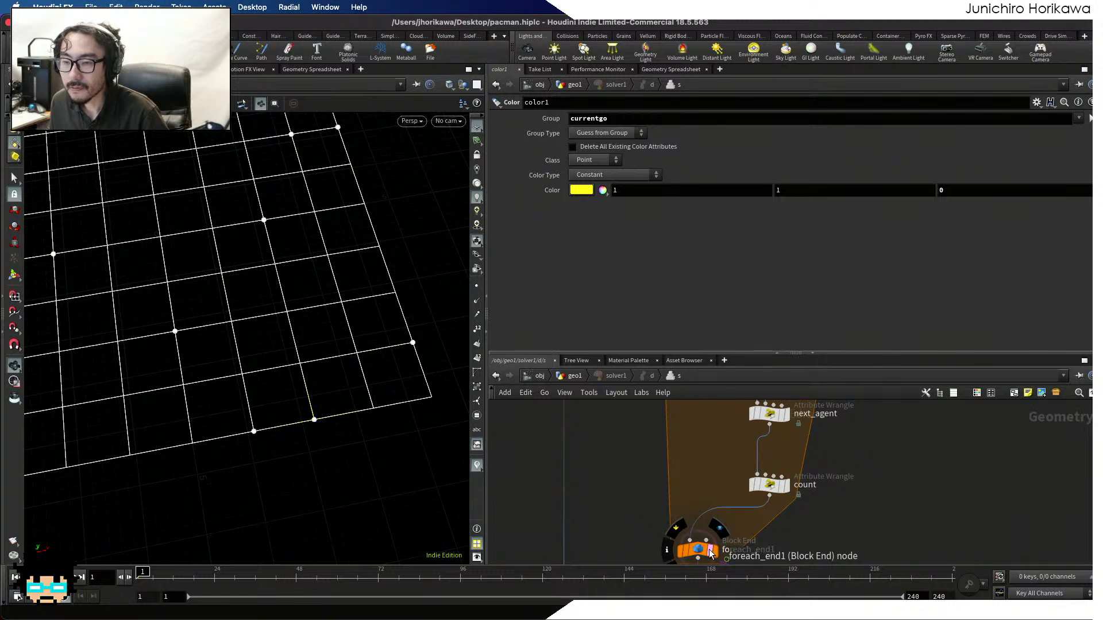
pyautogui.click(701, 553)
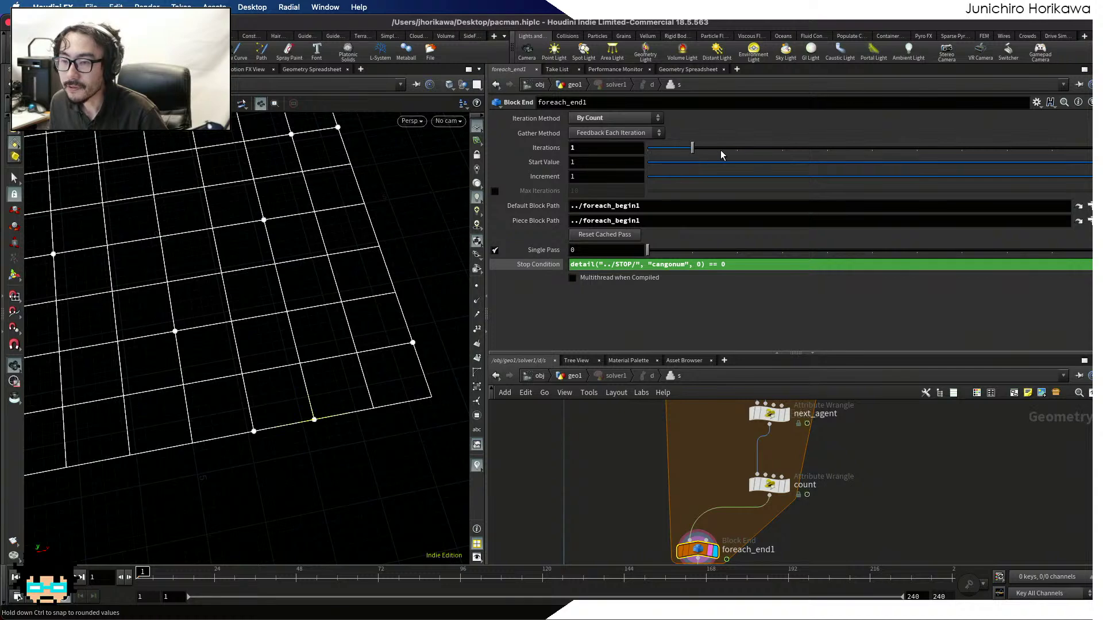
pyautogui.moveTo(722, 155)
pyautogui.mouseDown()
pyautogui.moveTo(788, 149)
pyautogui.moveTo(732, 153)
pyautogui.mouseUp()
pyautogui.scroll(-5, 731, 502)
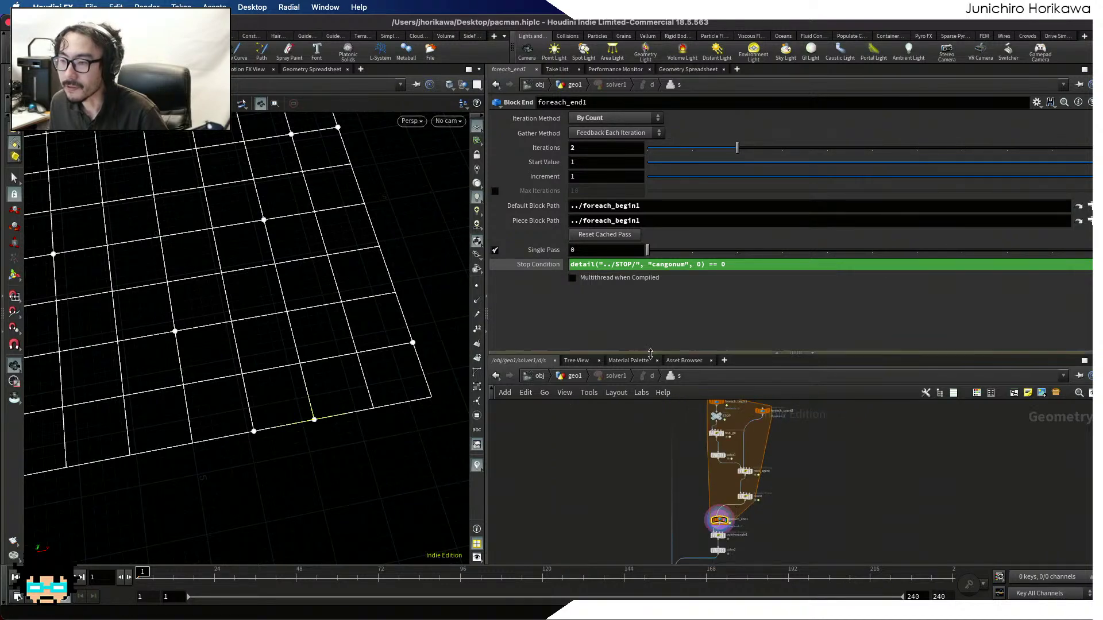
# Display the color2 result below the foreach loop and set foreach_end1's iterations to 0
pyautogui.scroll(-5, 155, 283)
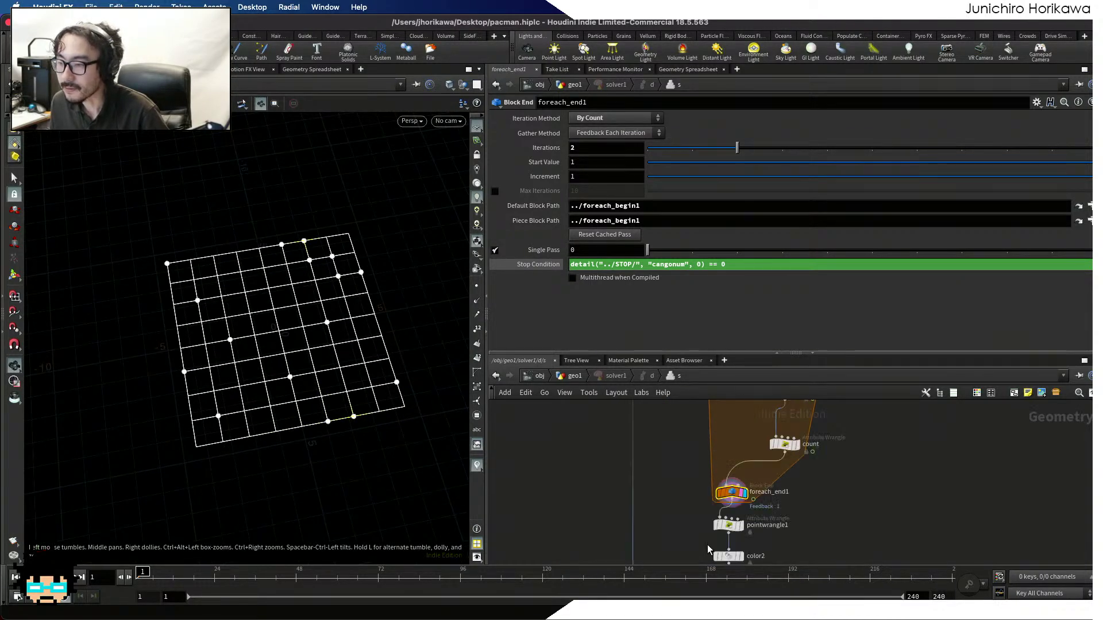
pyautogui.scroll(4, 709, 546)
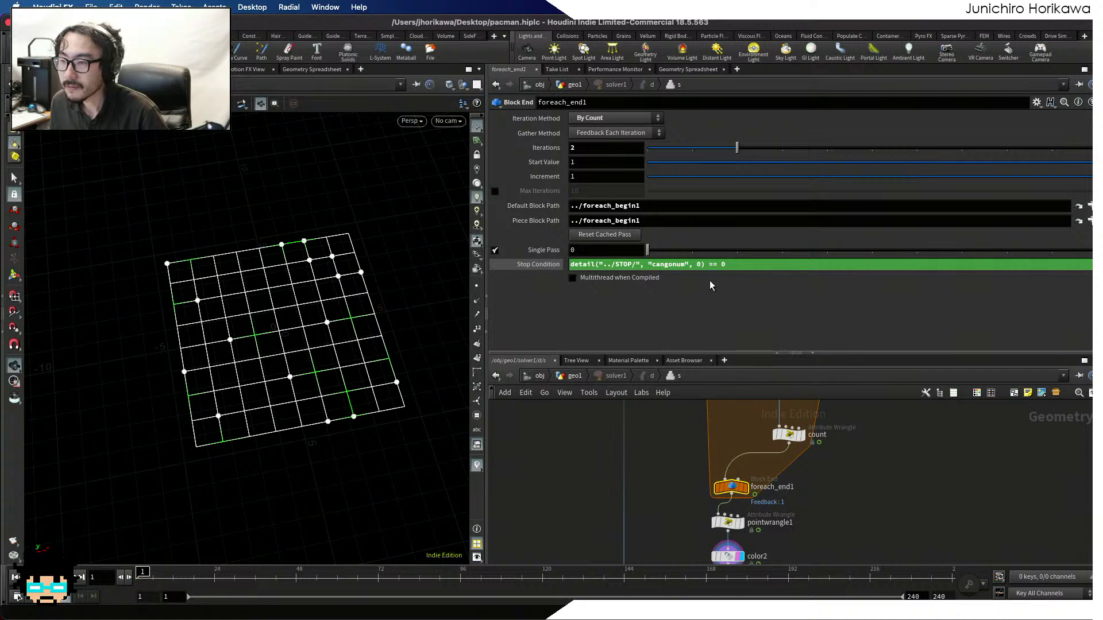
pyautogui.moveTo(737, 151); pyautogui.dragTo(670, 191)
# Insert a Color node into the wire between find_go and color1 inside the foreach block
pyautogui.scroll(-3, 718, 494)
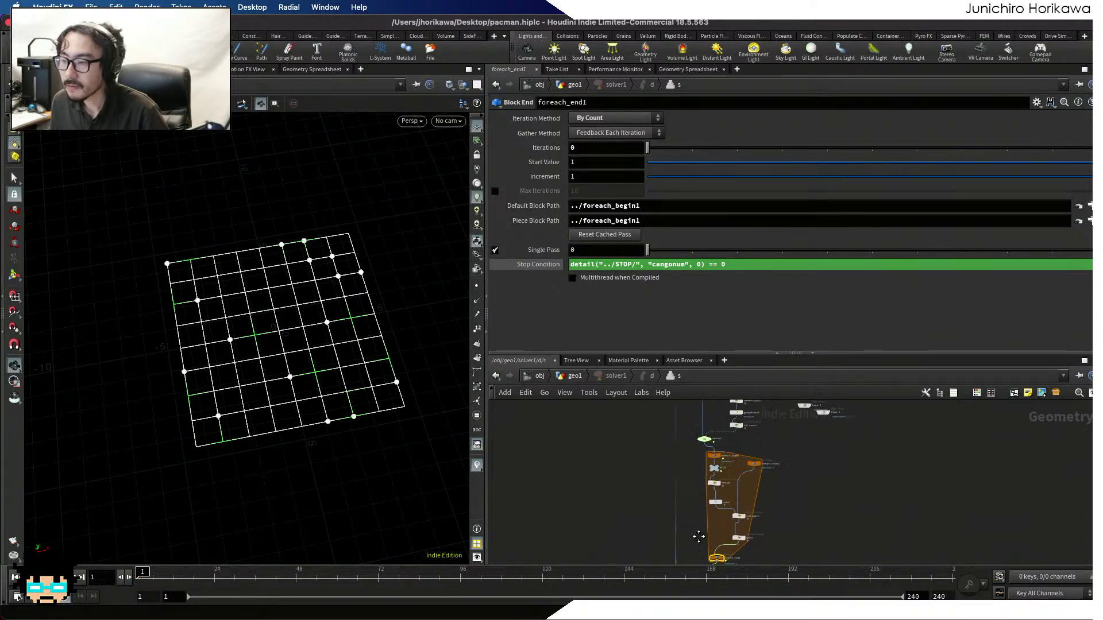
pyautogui.scroll(4, 701, 497)
pyautogui.press('Tab')
pyautogui.write('col')
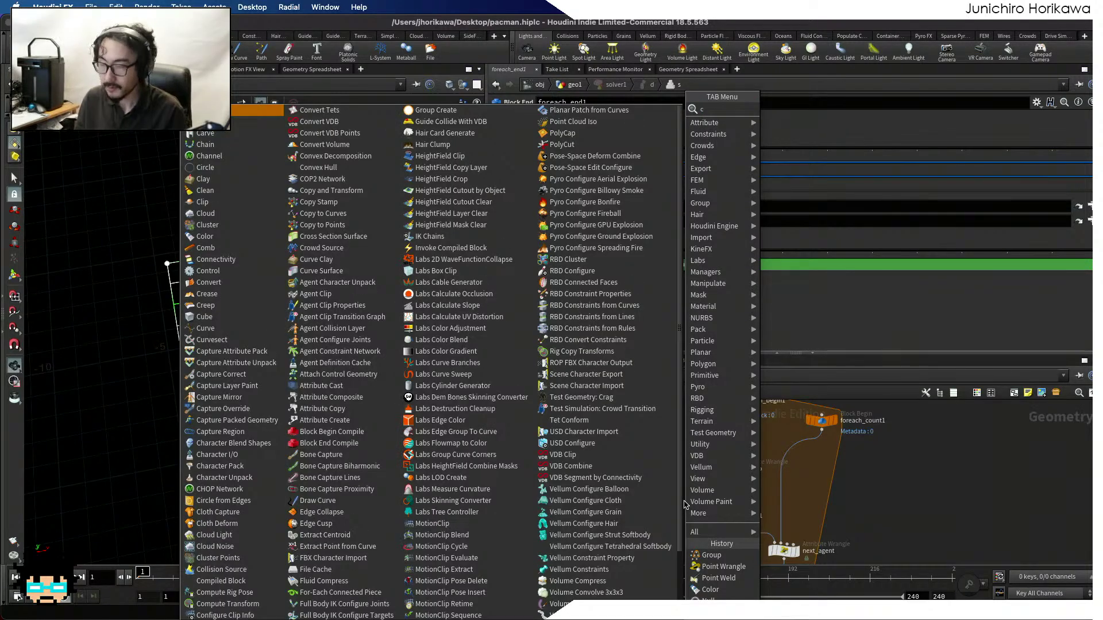
pyautogui.press('BackSpace')
pyautogui.write('lor')
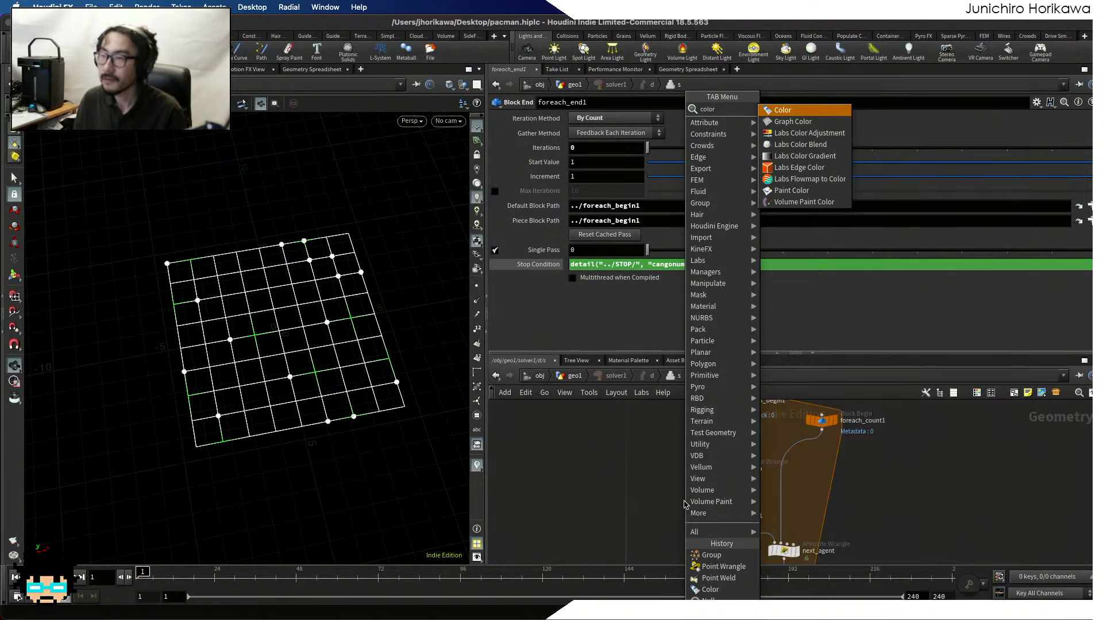
pyautogui.press('Return')
pyautogui.scroll(3, 700, 498)
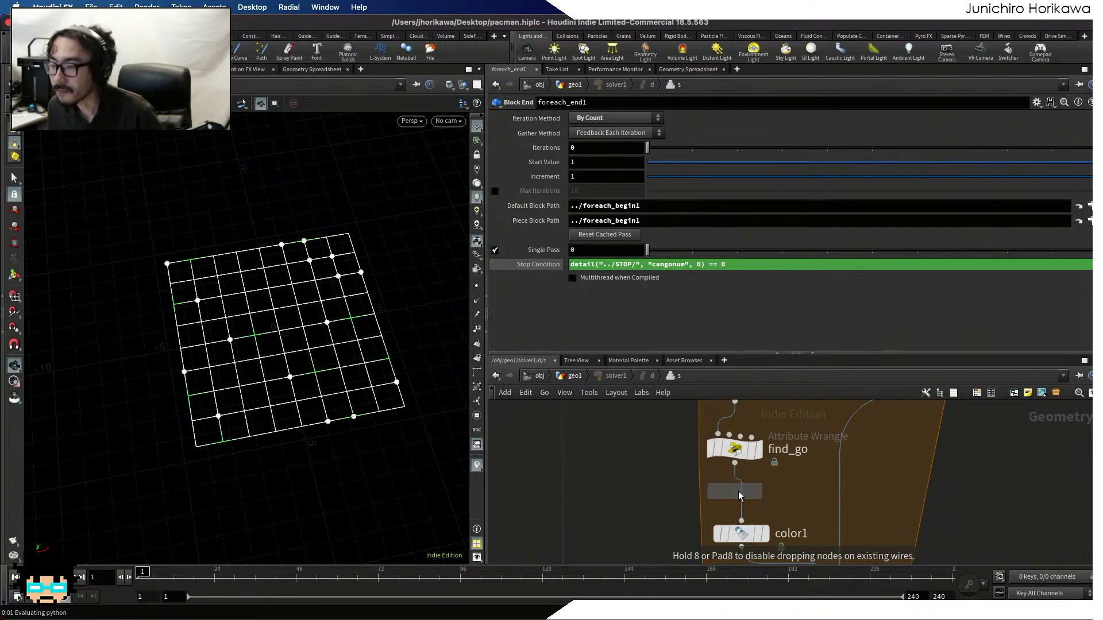
pyautogui.click(749, 498)
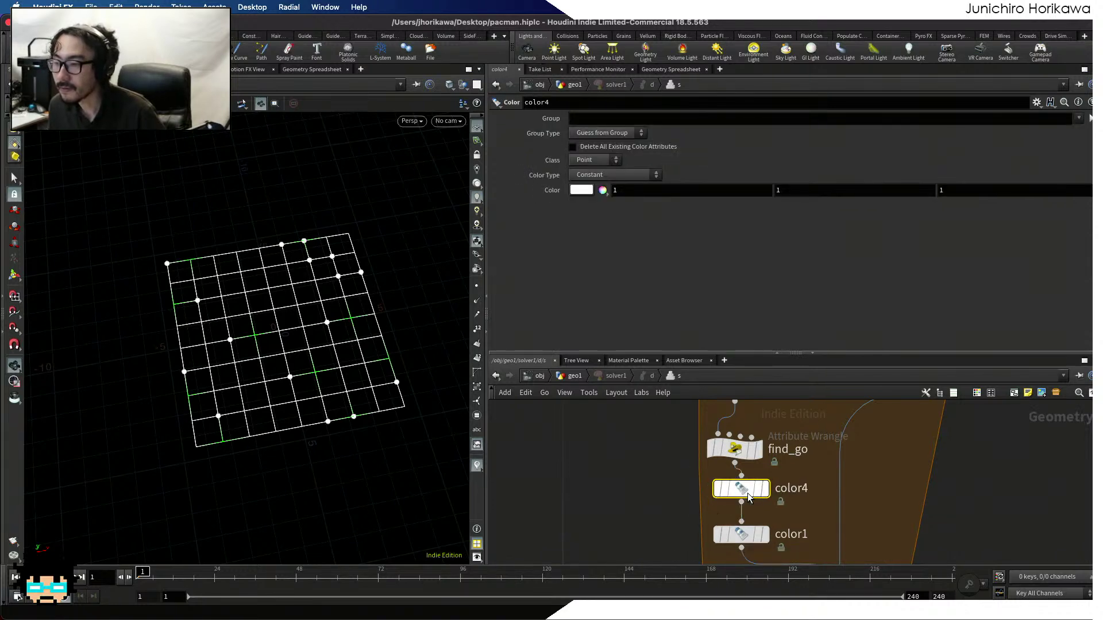
# Restrict the new color4 node to the go group and set its colour to pure blue (0, 0, 1)
pyautogui.click(607, 120)
pyautogui.write('go')
pyautogui.press('Return')
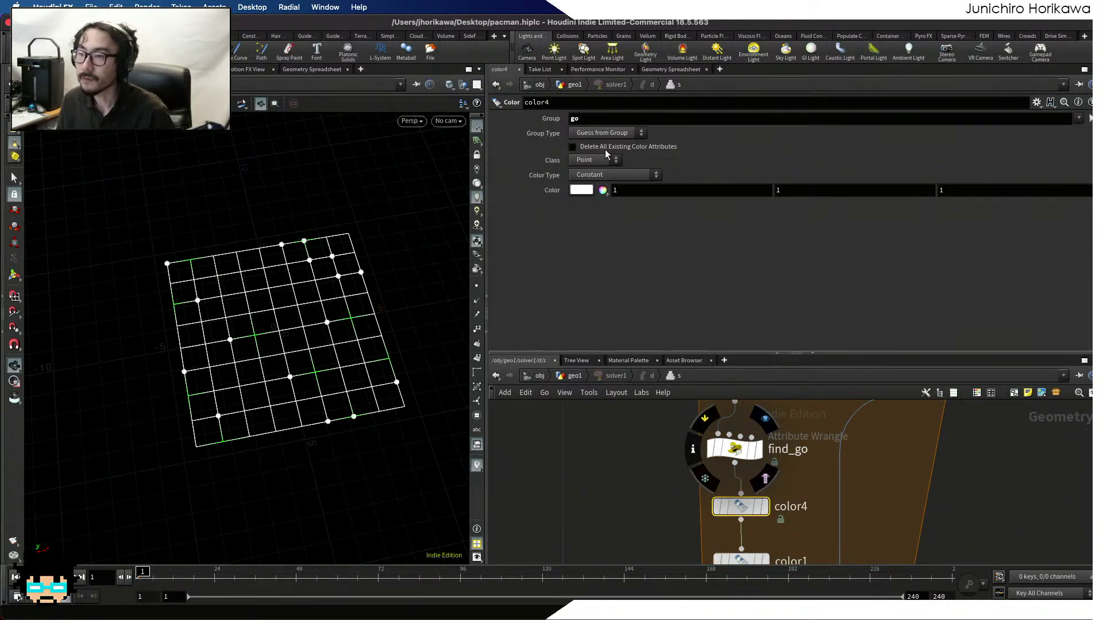
pyautogui.click(580, 191)
pyautogui.click(837, 122)
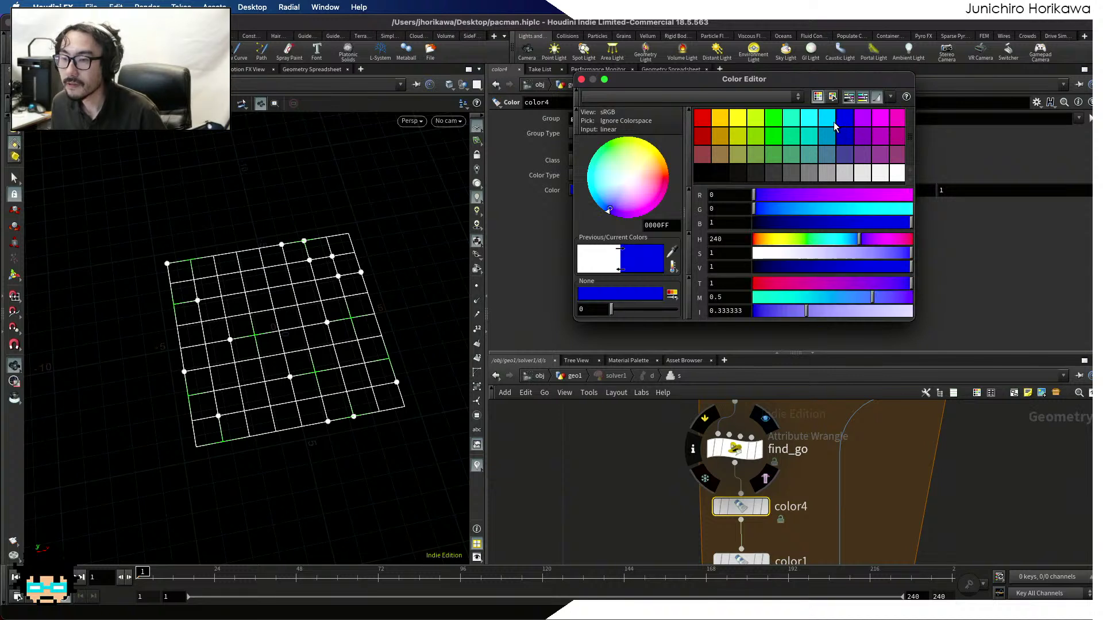
pyautogui.click(581, 80)
# Display color1 and examine the blue go points and yellow currentgo points across the grid
pyautogui.scroll(-3, 680, 478)
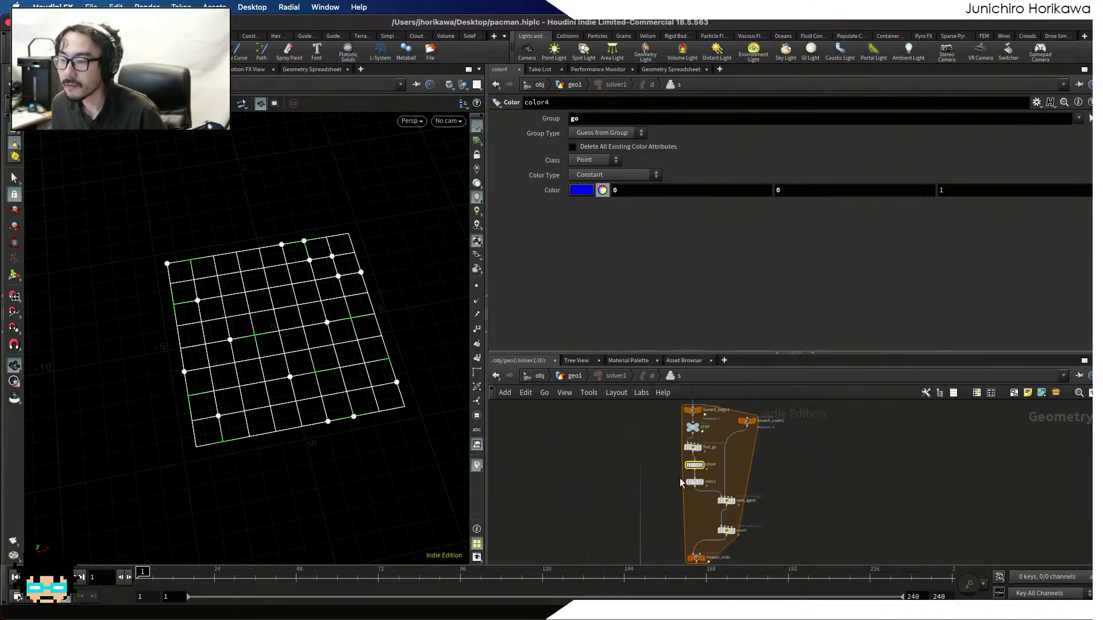
pyautogui.scroll(2, 705, 470)
pyautogui.click(700, 474)
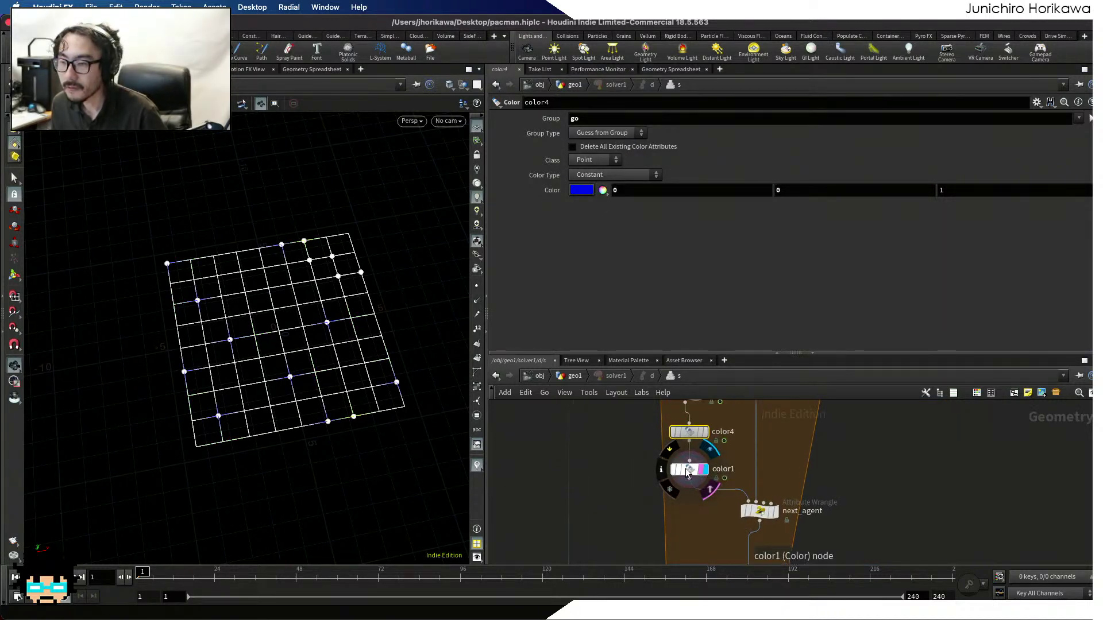
pyautogui.scroll(3, 685, 468)
pyautogui.scroll(2, 320, 395)
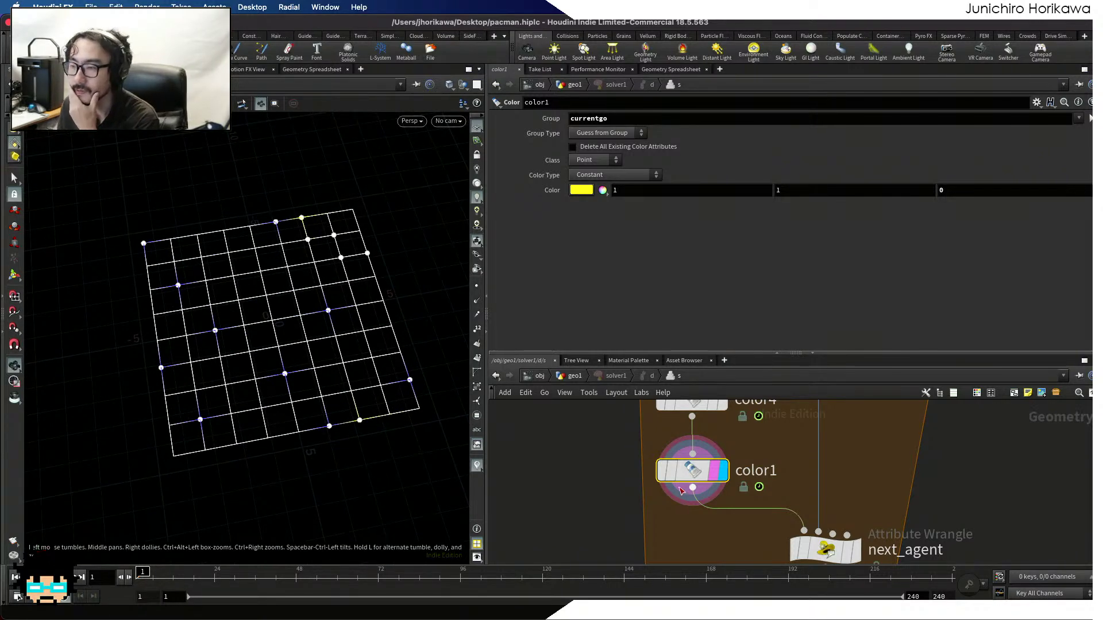
# Replace the stop condition expression on foreach_end1 with 0
pyautogui.scroll(-5, 681, 491)
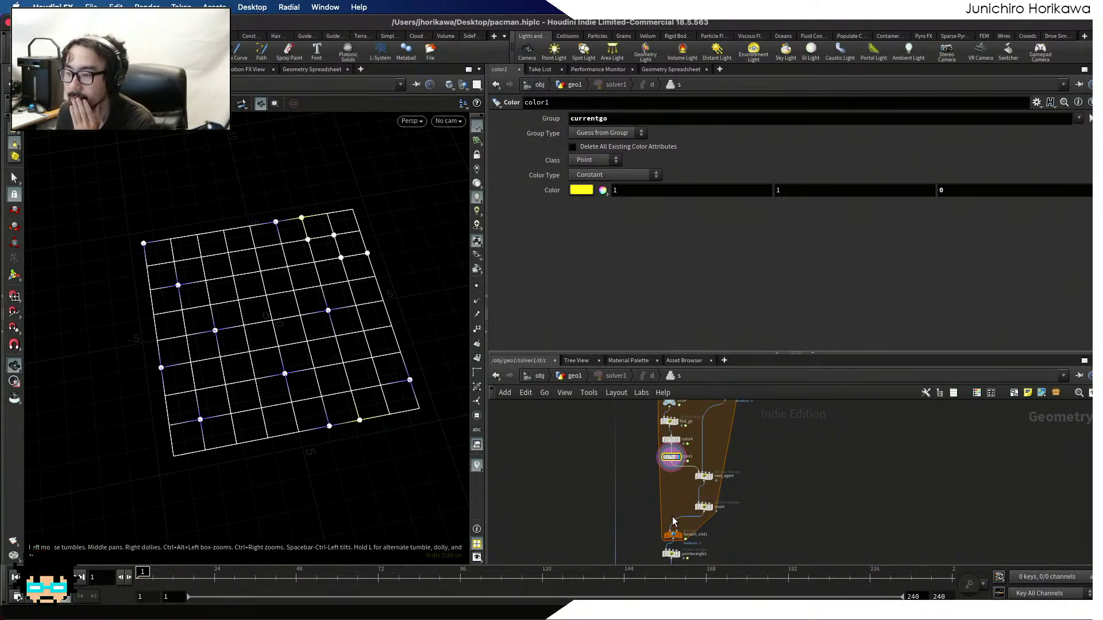
pyautogui.scroll(2, 673, 521)
pyautogui.click(677, 536)
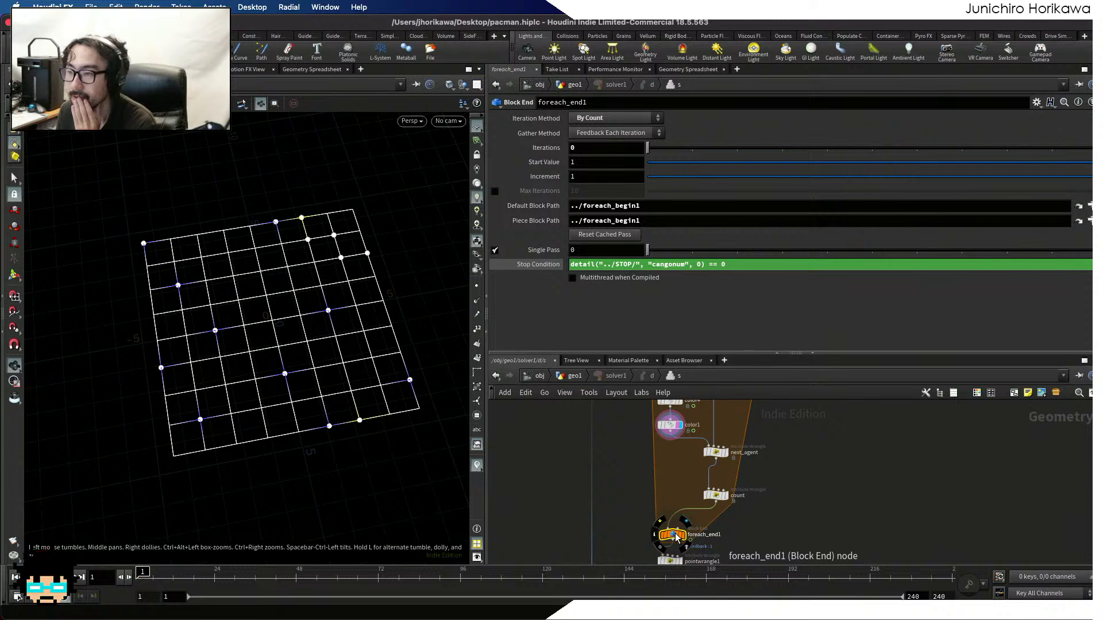
pyautogui.moveTo(574, 265); pyautogui.dragTo(785, 266)
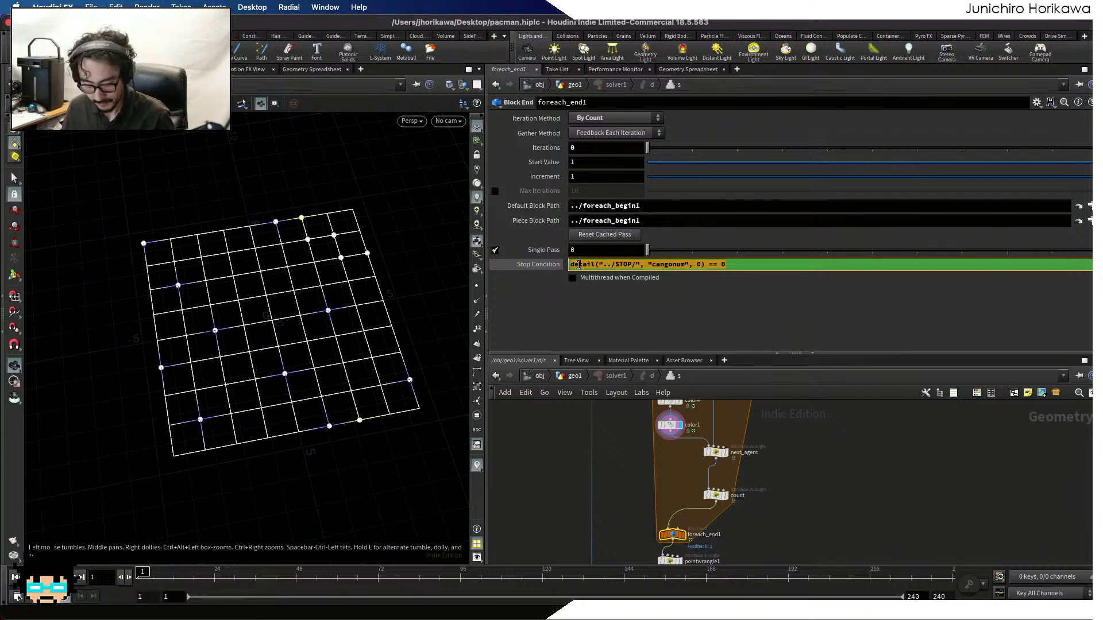
pyautogui.press('BackSpace')
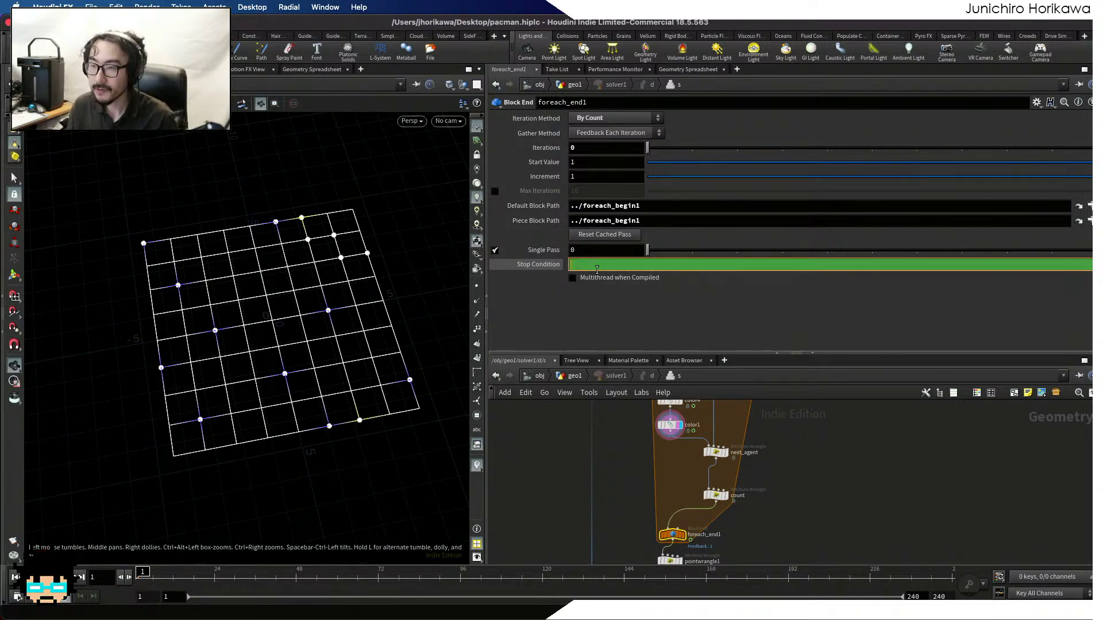
# Display foreach_end1, leave and re-enter solver1, and set the block's iterations to 1
pyautogui.scroll(5, 680, 531)
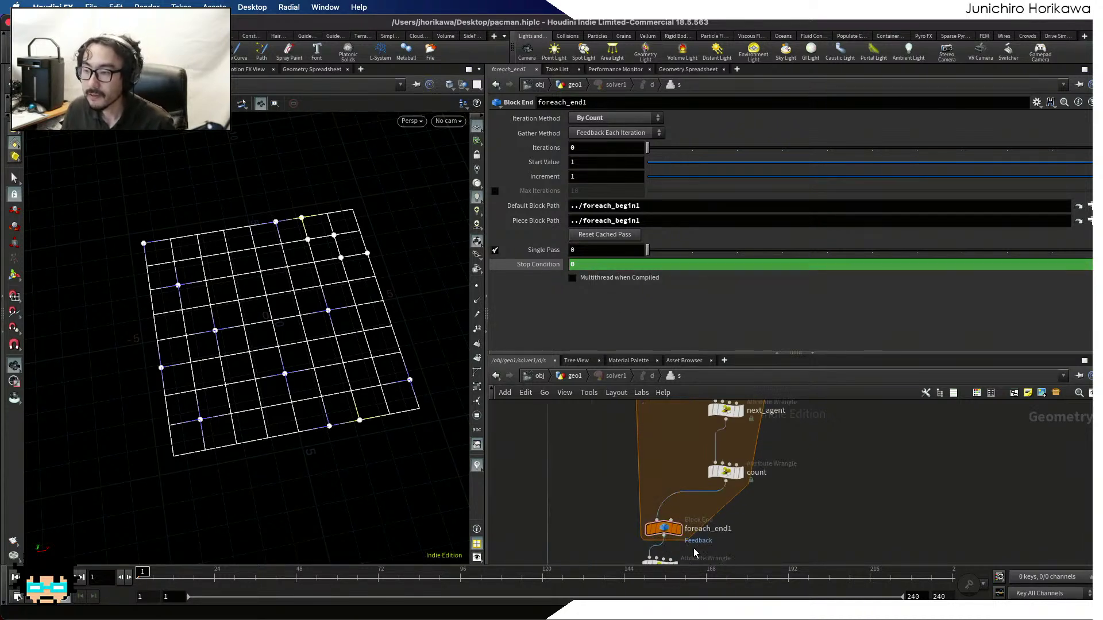
pyautogui.click(666, 514)
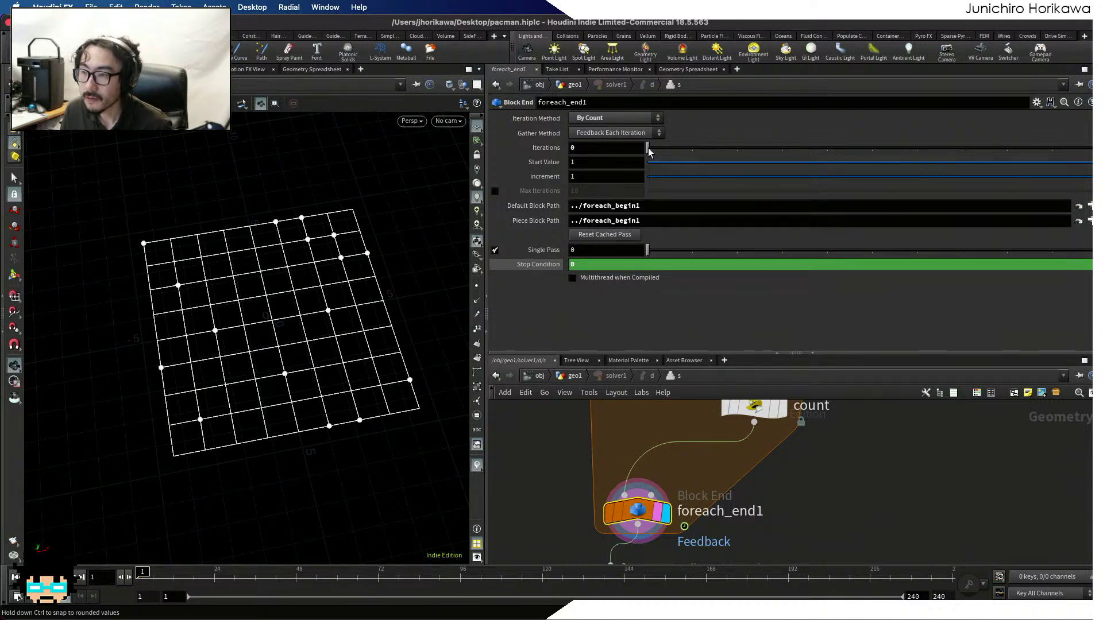
pyautogui.moveTo(649, 151)
pyautogui.mouseDown()
pyautogui.moveTo(761, 154)
pyautogui.moveTo(646, 148)
pyautogui.mouseUp()
pyautogui.click(575, 376)
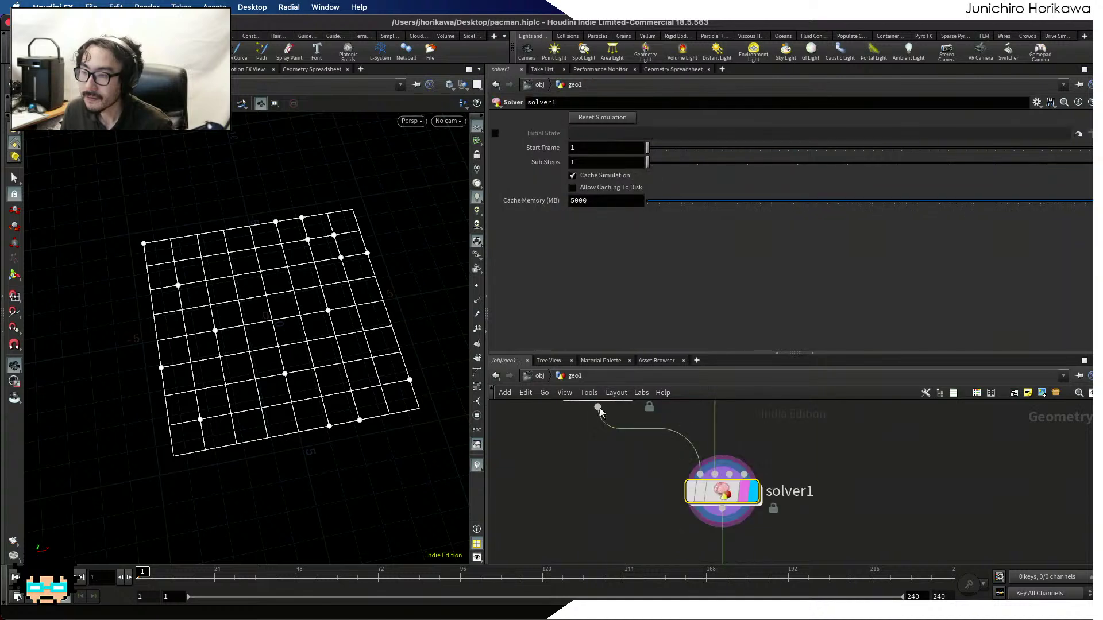
pyautogui.doubleClick(715, 489)
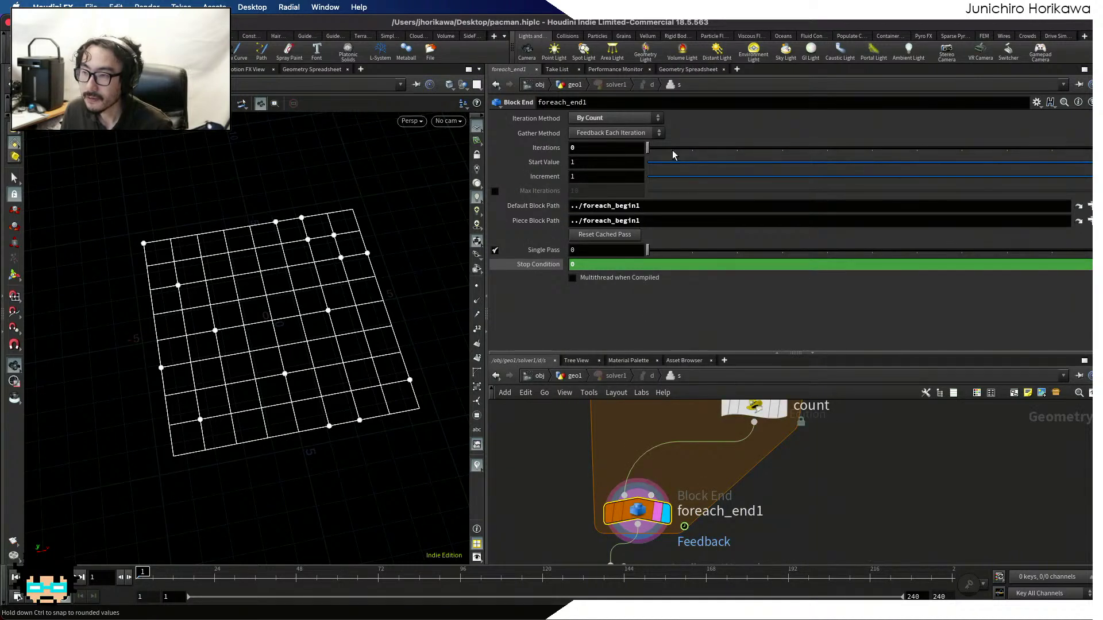
pyautogui.moveTo(648, 147); pyautogui.dragTo(692, 152)
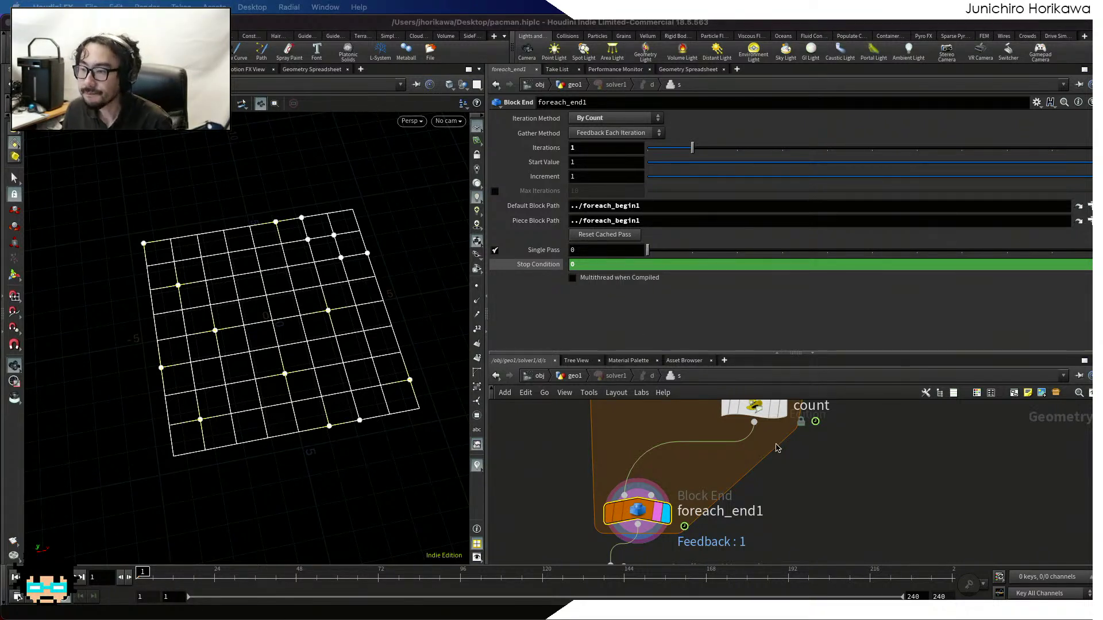
# Display color1 within the loop and examine the yellow points near the grid's lower edge
pyautogui.scroll(-5, 721, 472)
pyautogui.scroll(5, 721, 472)
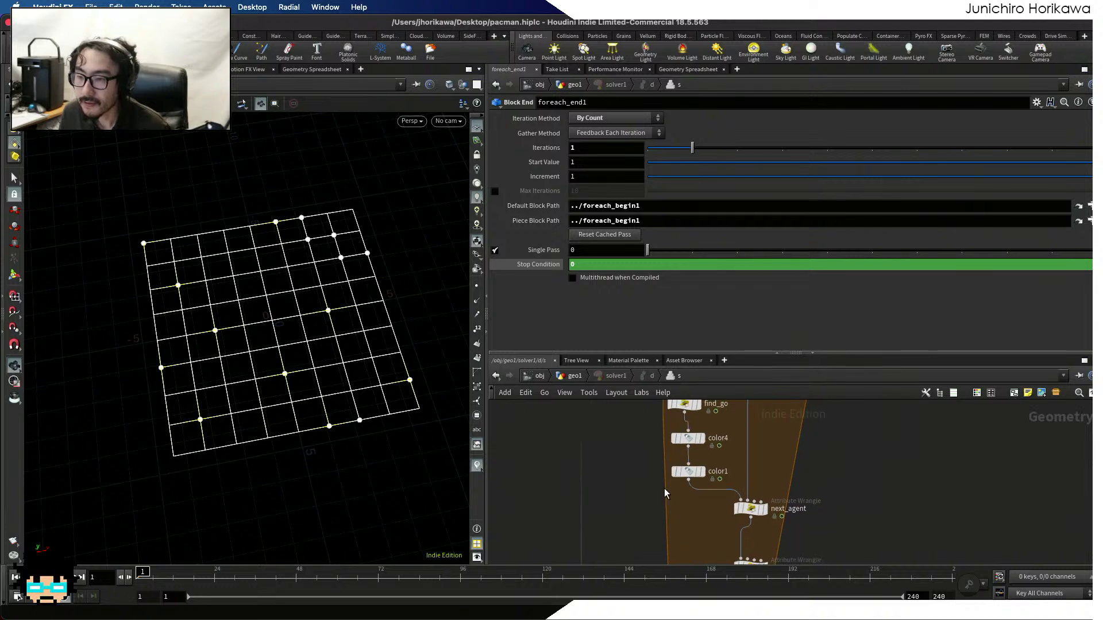
pyautogui.scroll(-5, 660, 469)
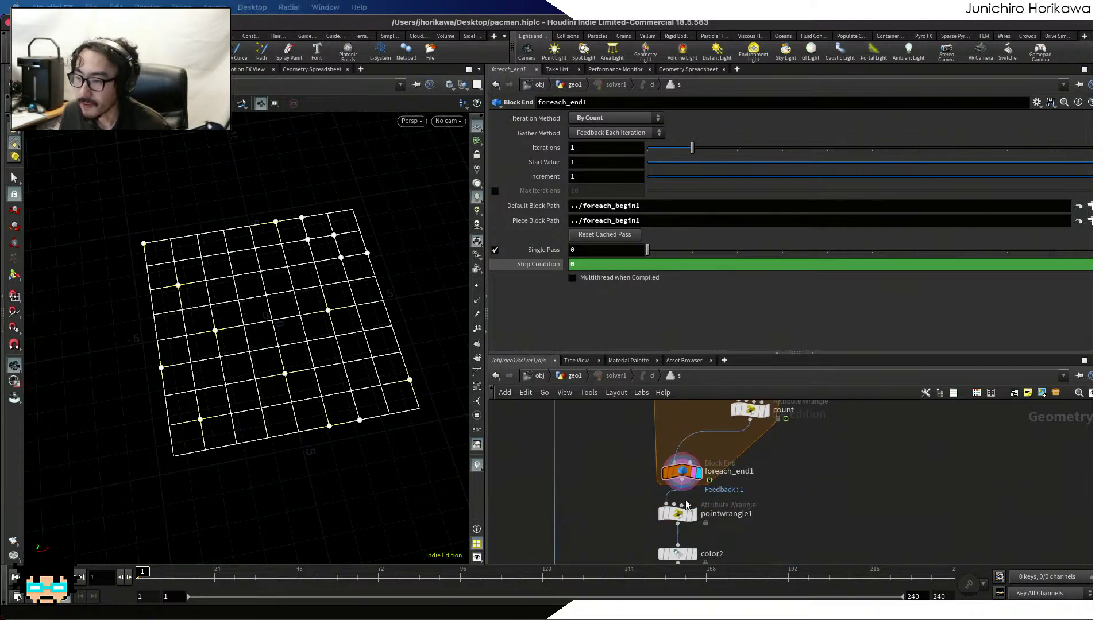
pyautogui.scroll(8, 696, 517)
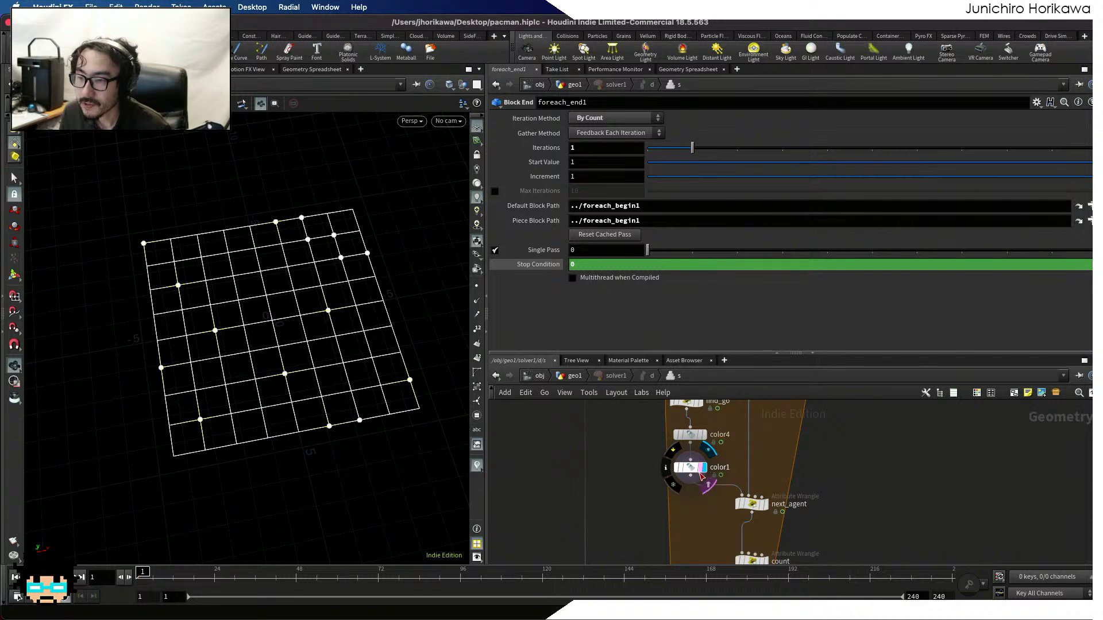
pyautogui.scroll(3, 704, 482)
pyautogui.scroll(8, 331, 431)
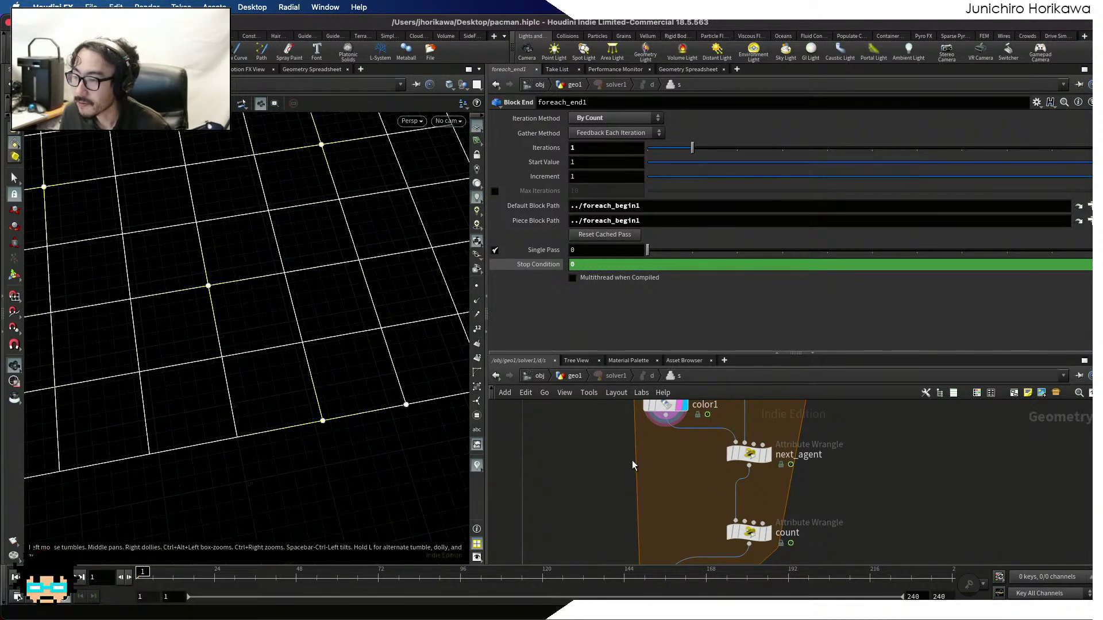
pyautogui.scroll(3, 681, 465)
# Insert a Color node into the wire between next_agent and count
pyautogui.moveTo(741, 498); pyautogui.dragTo(716, 551, button='middle')
pyautogui.scroll(-3, 731, 519)
pyautogui.scroll(1, 717, 552)
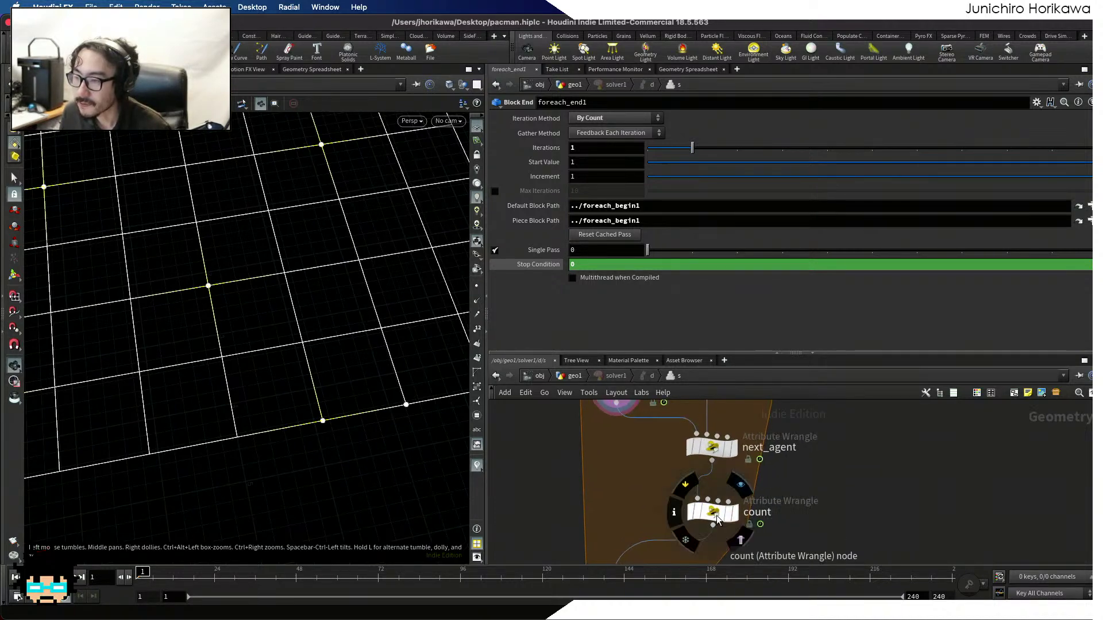
pyautogui.press('Tab')
pyautogui.write('color')
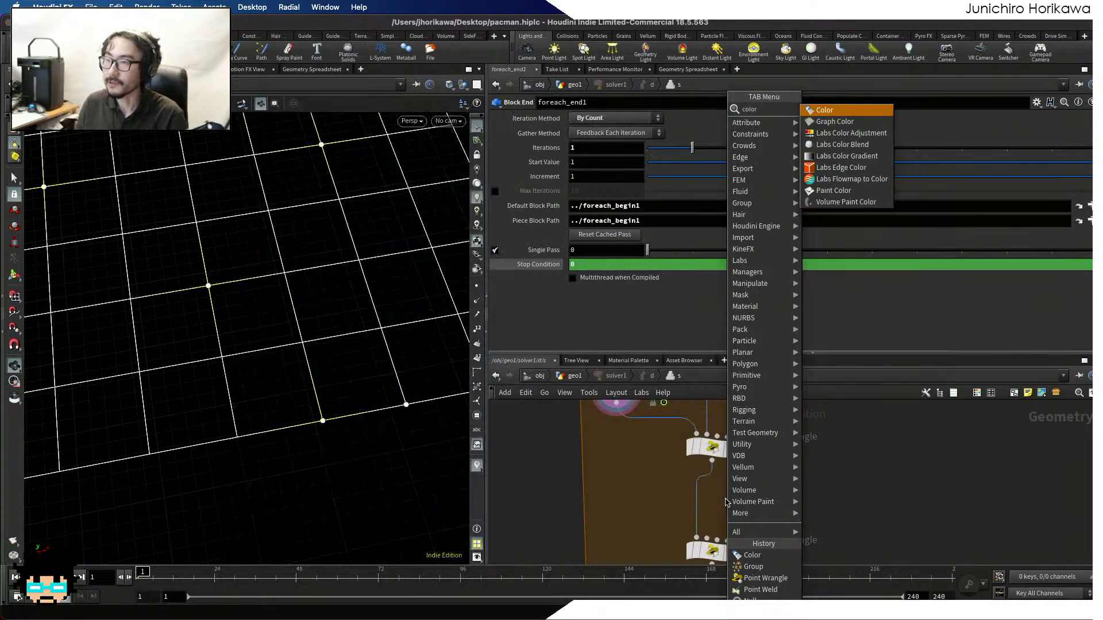
pyautogui.press('Return')
pyautogui.click(725, 499)
pyautogui.scroll(3, 718, 501)
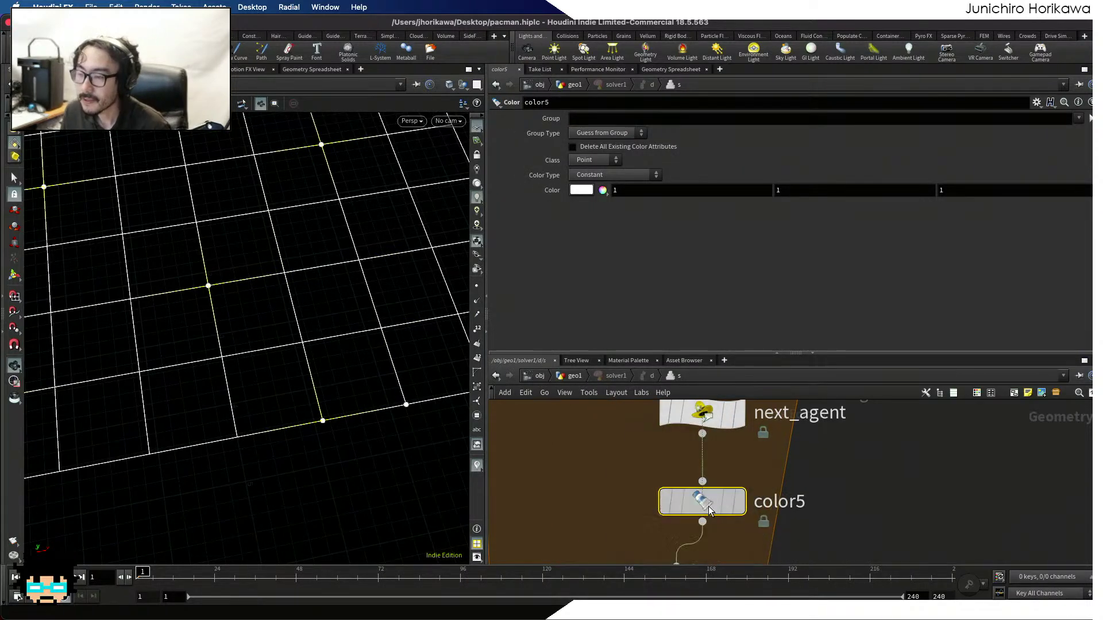
# Restrict the new color5 node to the nextagent group and set its colour to pure green (0, 1, 0)
pyautogui.click(601, 116)
pyautogui.write('nextagent')
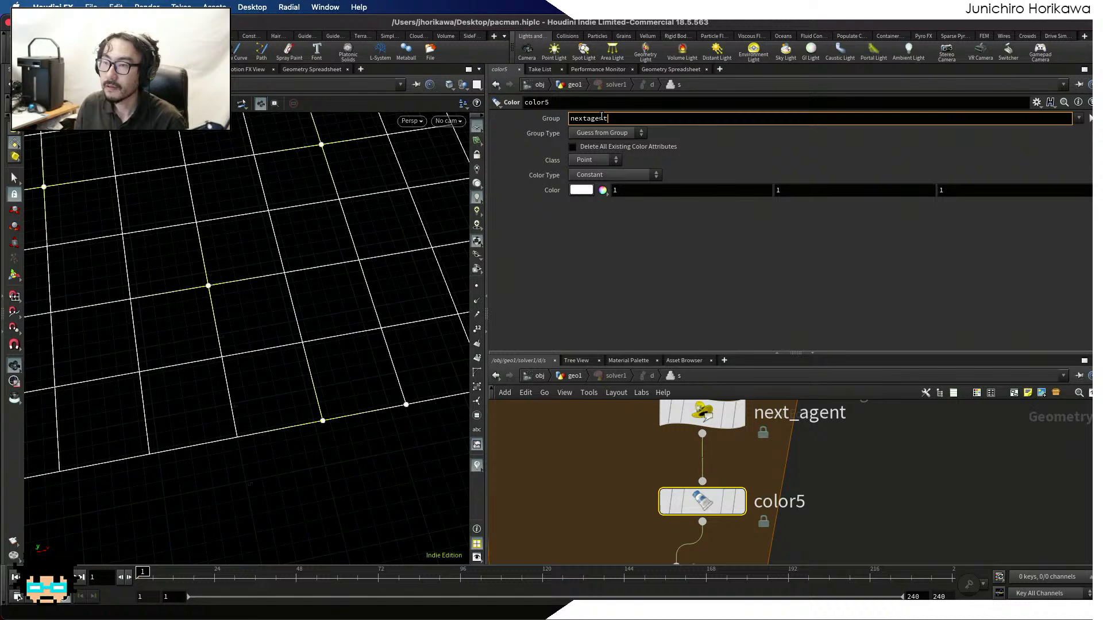
pyautogui.press('Return')
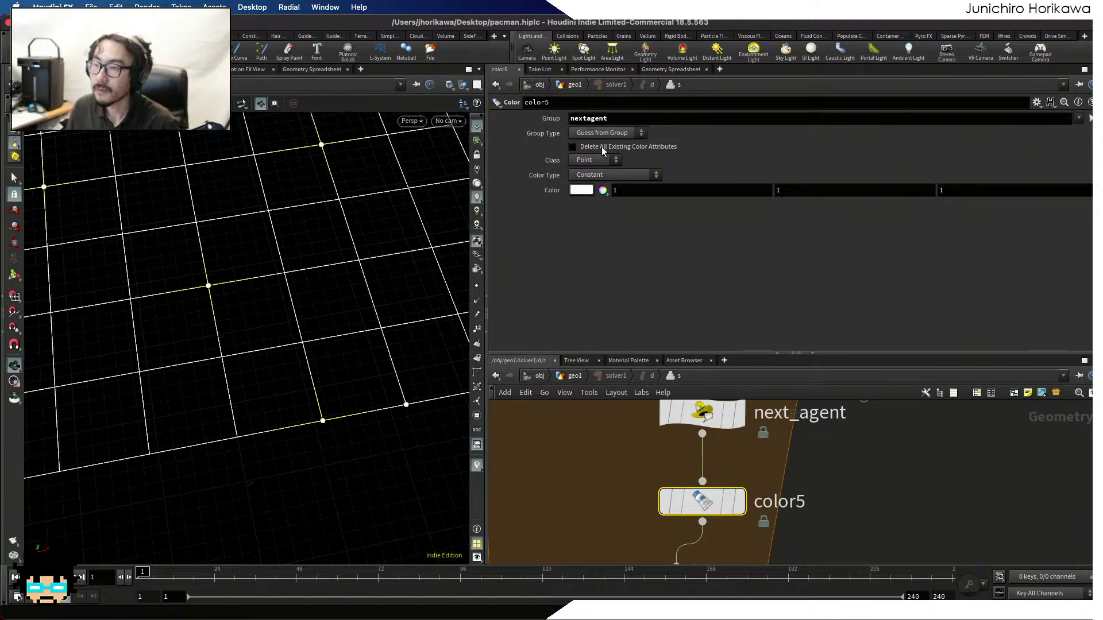
pyautogui.click(583, 190)
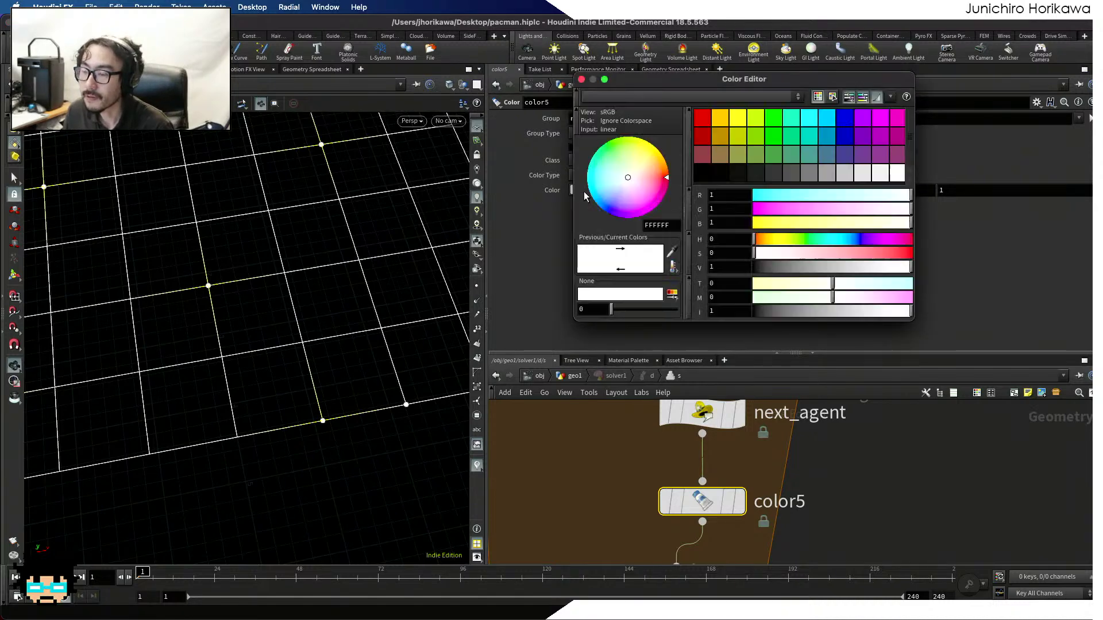
pyautogui.click(772, 119)
pyautogui.click(582, 79)
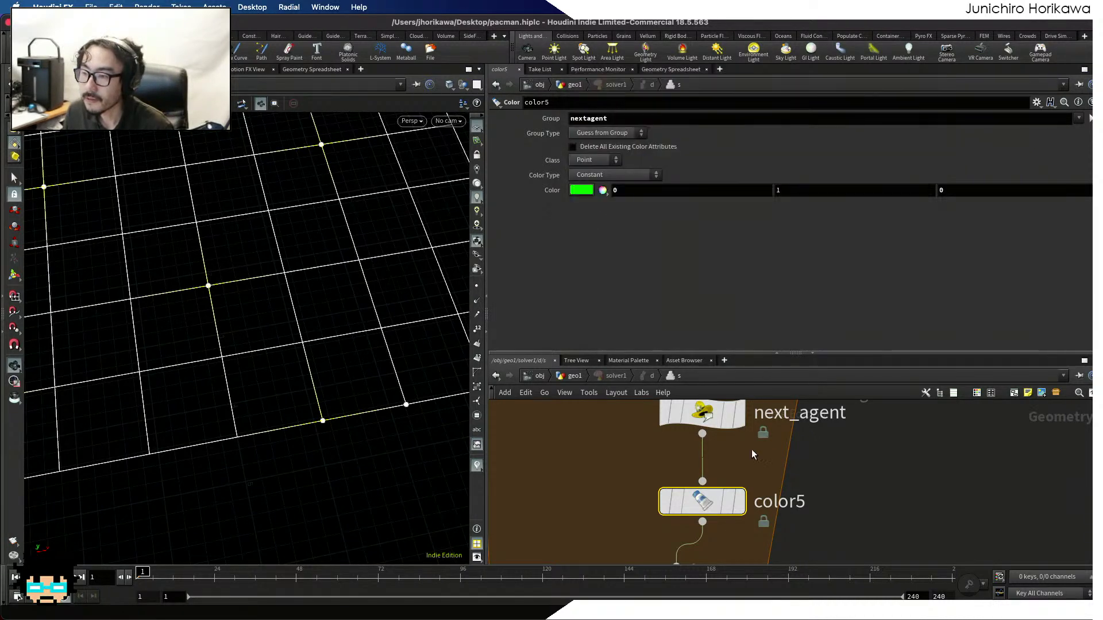
# Display color5 and turn on point numbers in the viewport to identify the green next-agent points
pyautogui.moveTo(733, 503)
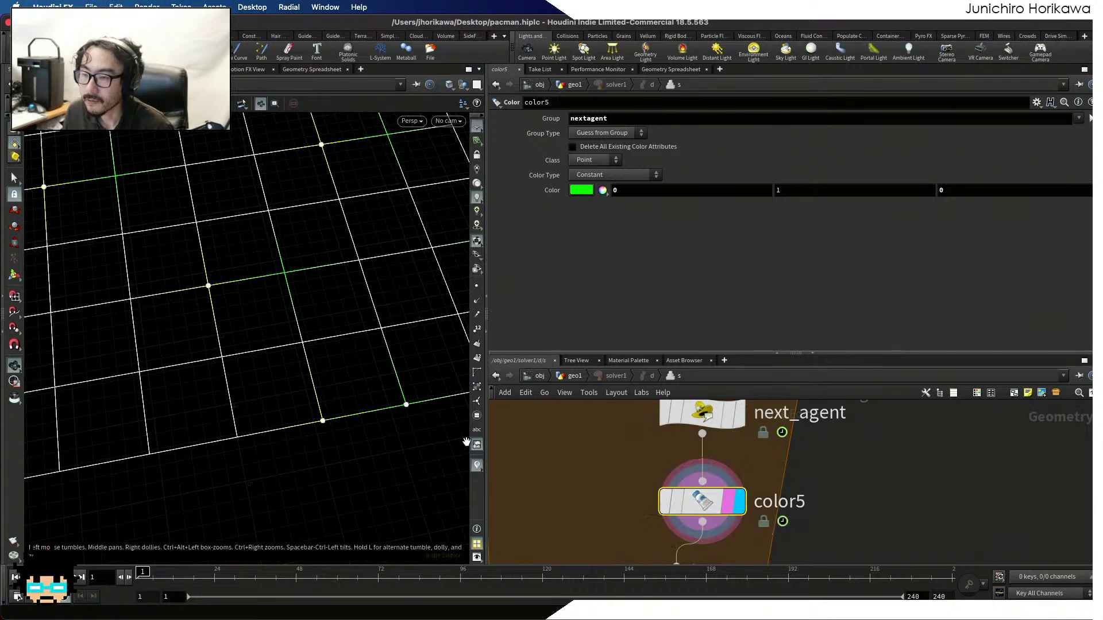
pyautogui.scroll(-1, 407, 407)
pyautogui.scroll(-1, 407, 407)
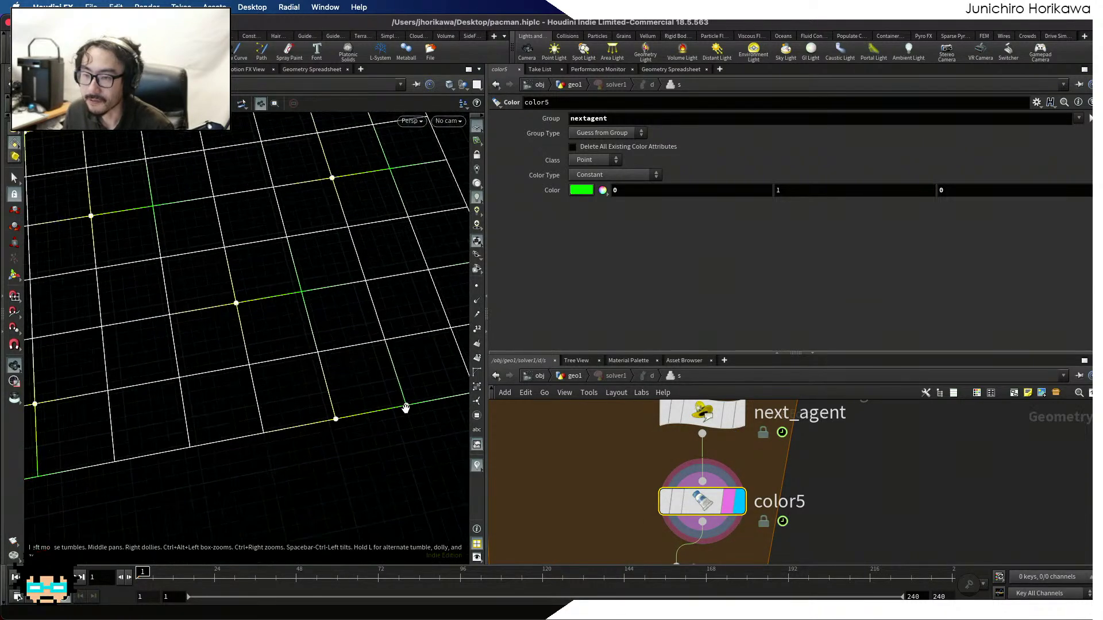
pyautogui.click(477, 329)
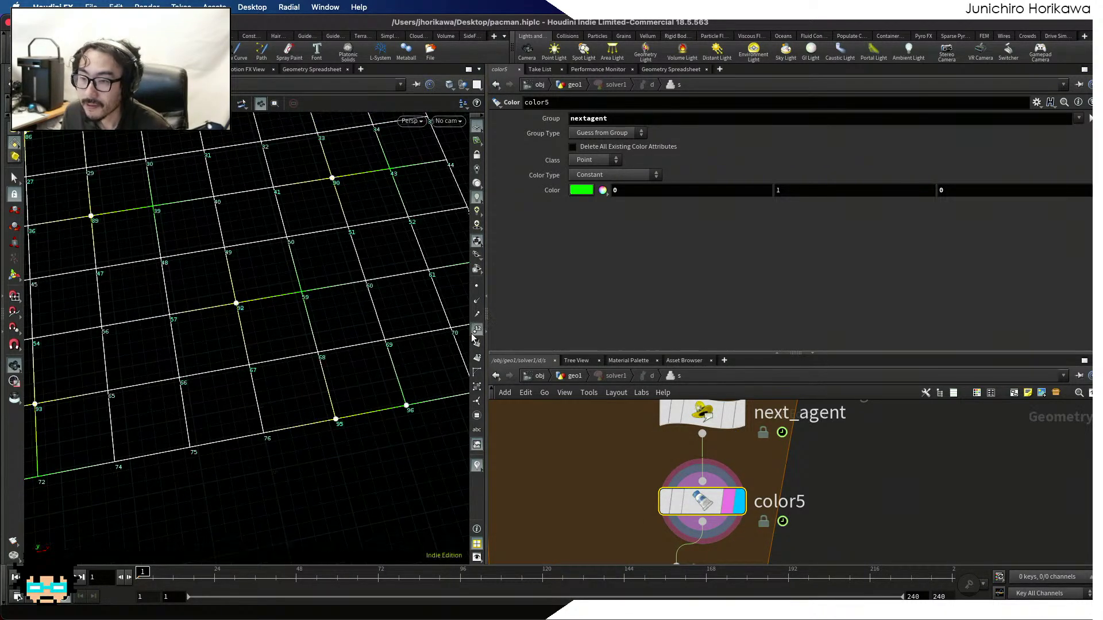
# Inspect next_agent's point attributes in the geometry spreadsheet, checking the candidates, next values and group memberships of points 77 and 78
pyautogui.moveTo(378, 415); pyautogui.dragTo(295, 467)
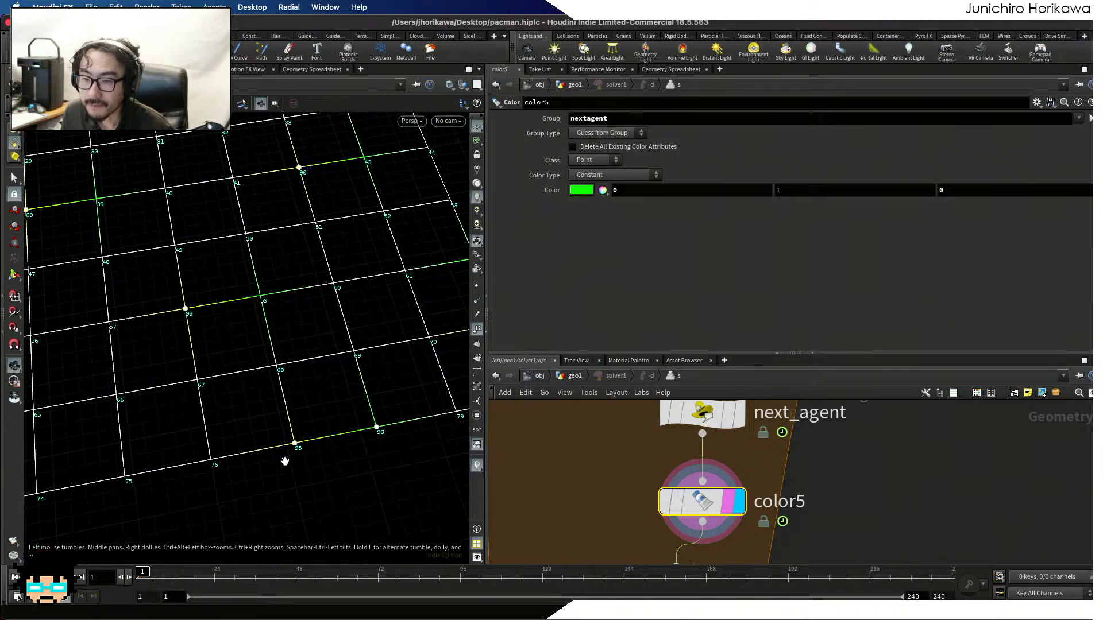
pyautogui.scroll(-2, 610, 454)
pyautogui.scroll(1, 647, 473)
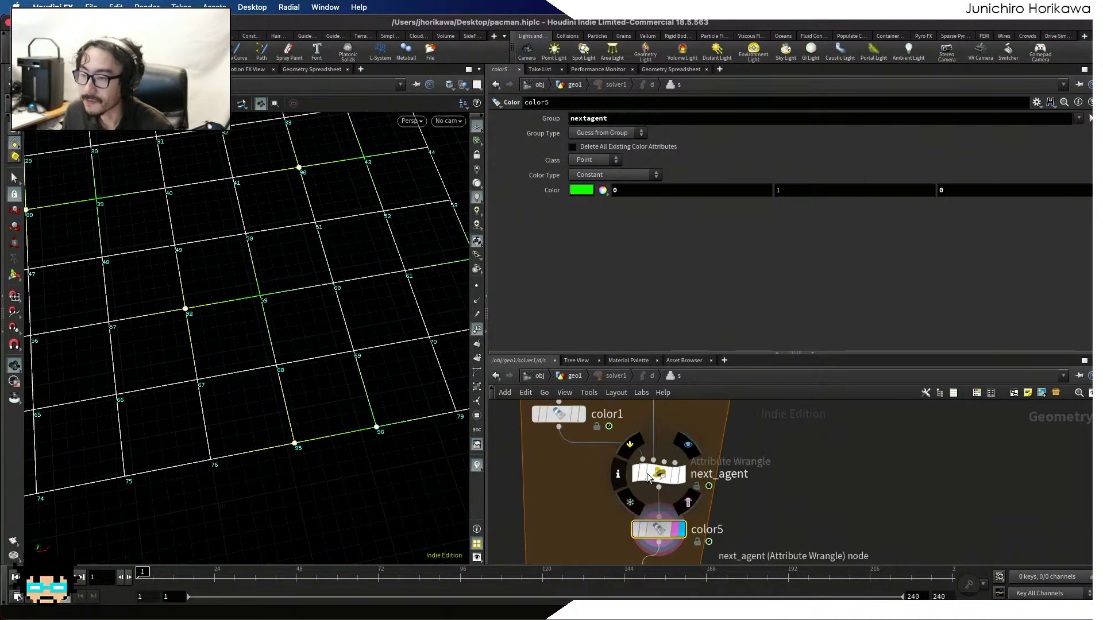
pyautogui.click(657, 474)
pyautogui.click(682, 69)
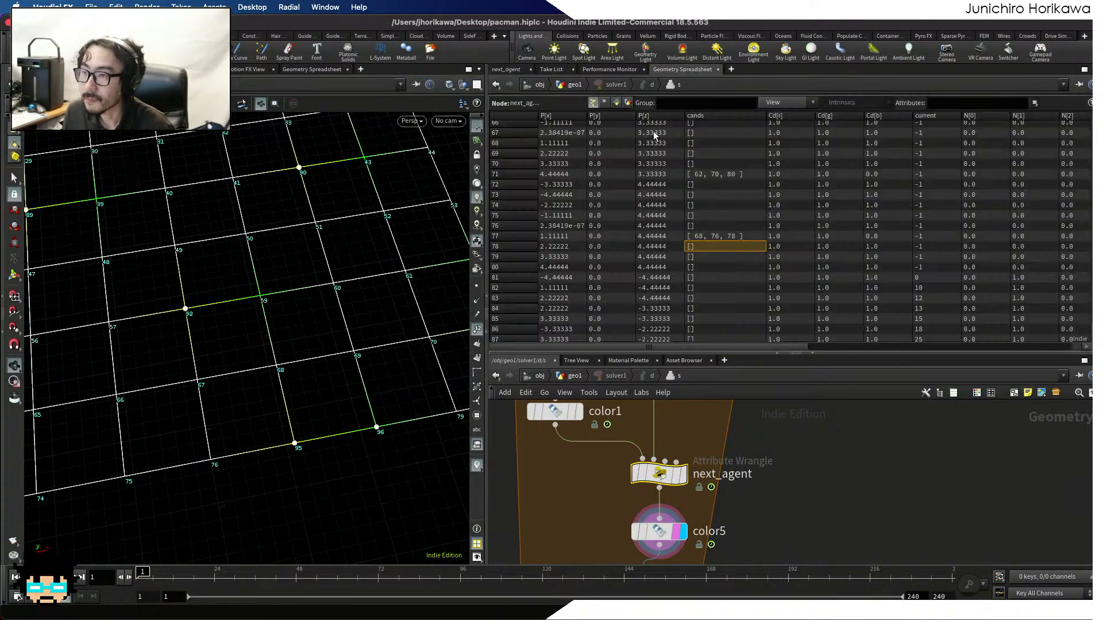
pyautogui.click(505, 236)
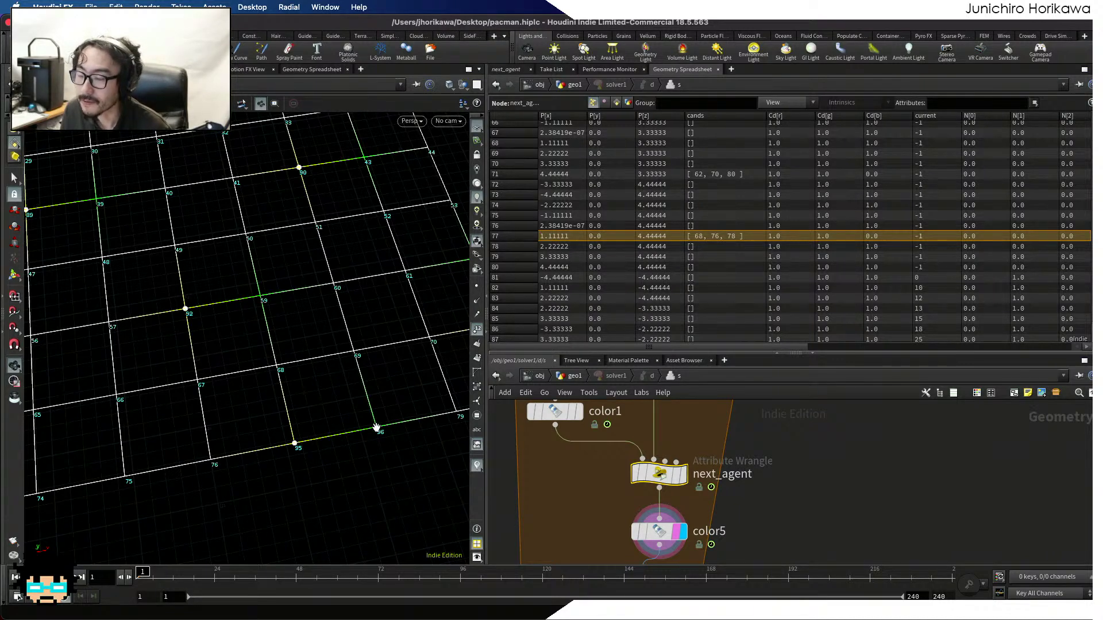
pyautogui.scroll(3, 377, 428)
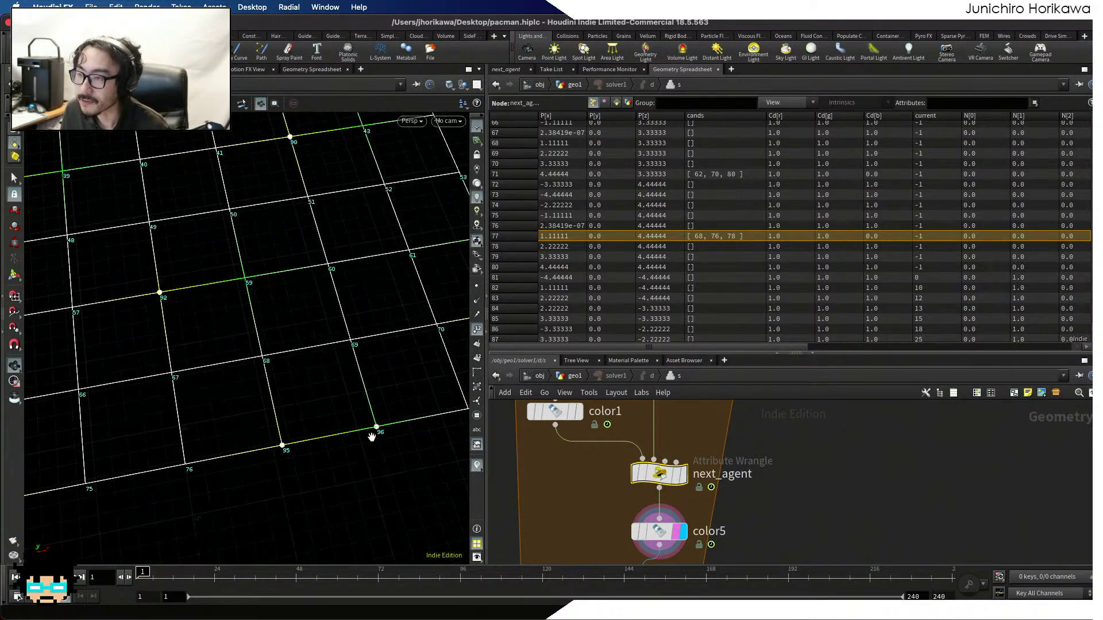
pyautogui.click(511, 246)
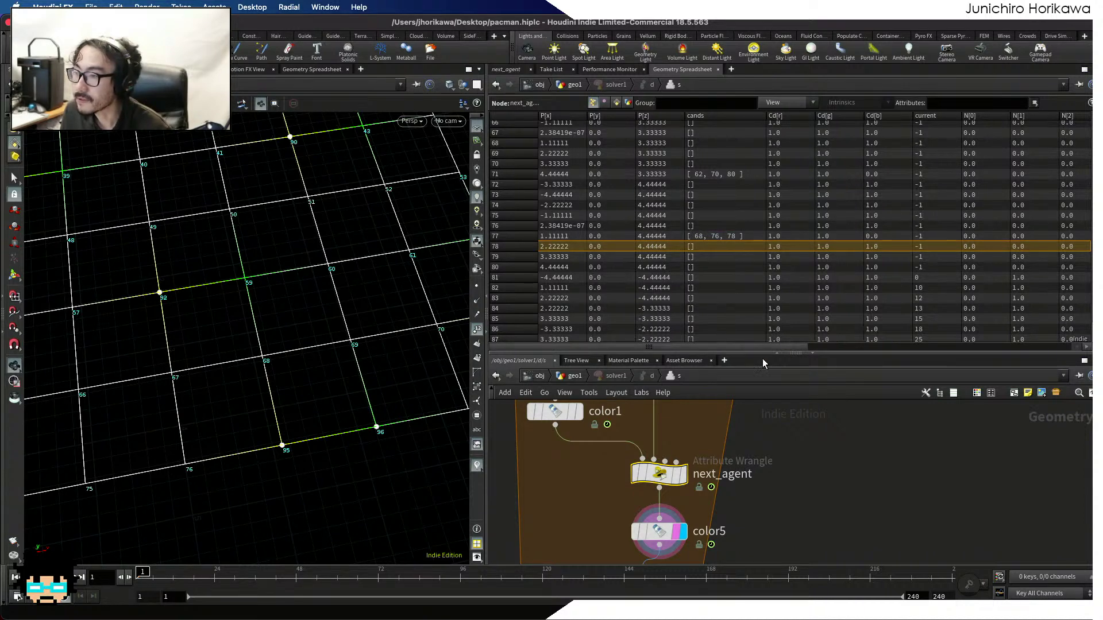
pyautogui.moveTo(767, 348); pyautogui.dragTo(1012, 342)
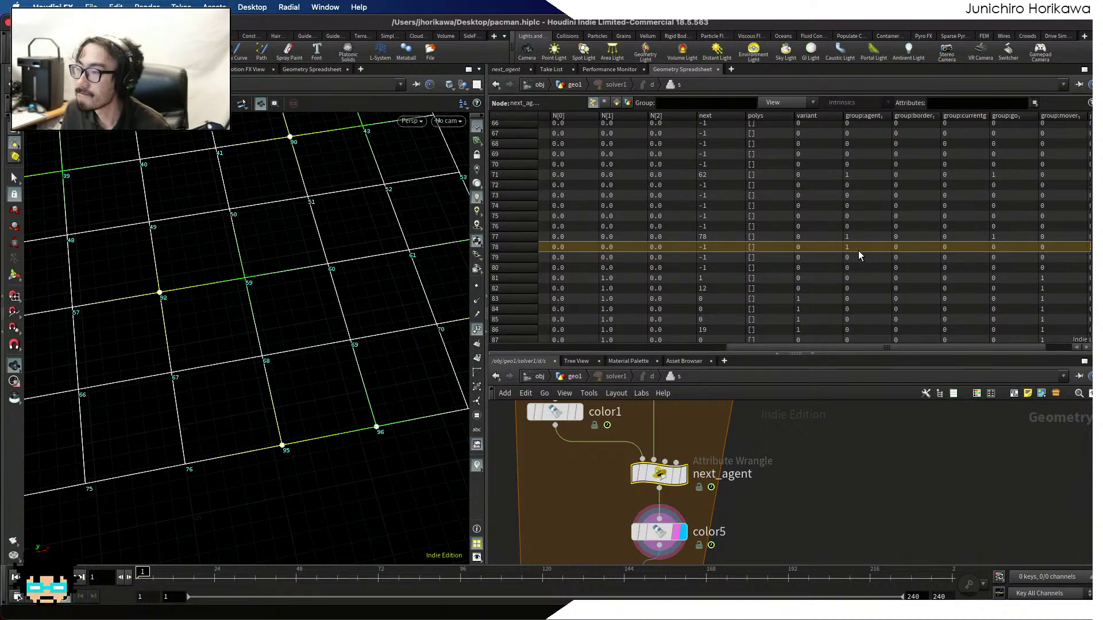
pyautogui.moveTo(771, 447); pyautogui.dragTo(801, 447, button='middle')
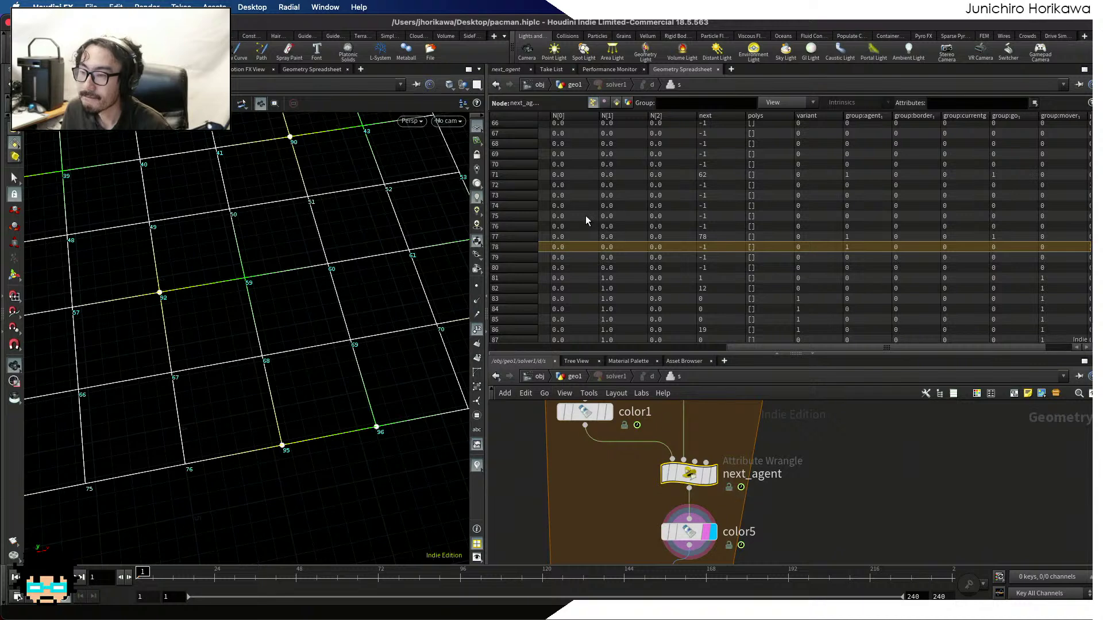
# Review next_agent's VEX code and correct the misspelled group name in the neighbour condition to "agent"
pyautogui.click(515, 70)
pyautogui.scroll(10, 566, 257)
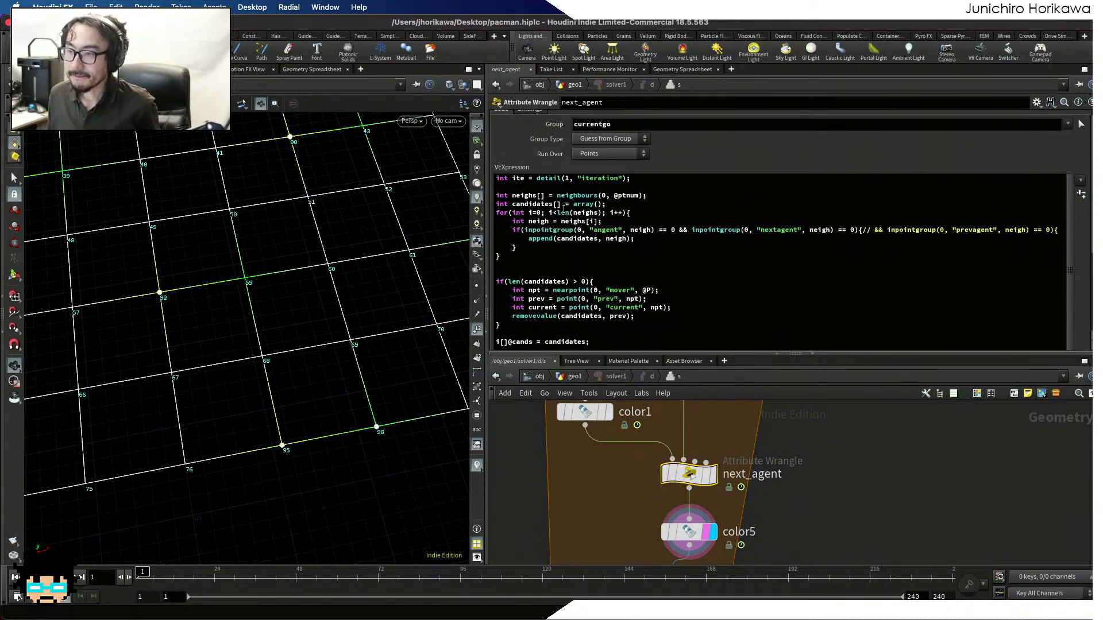
pyautogui.moveTo(647, 196); pyautogui.dragTo(493, 198)
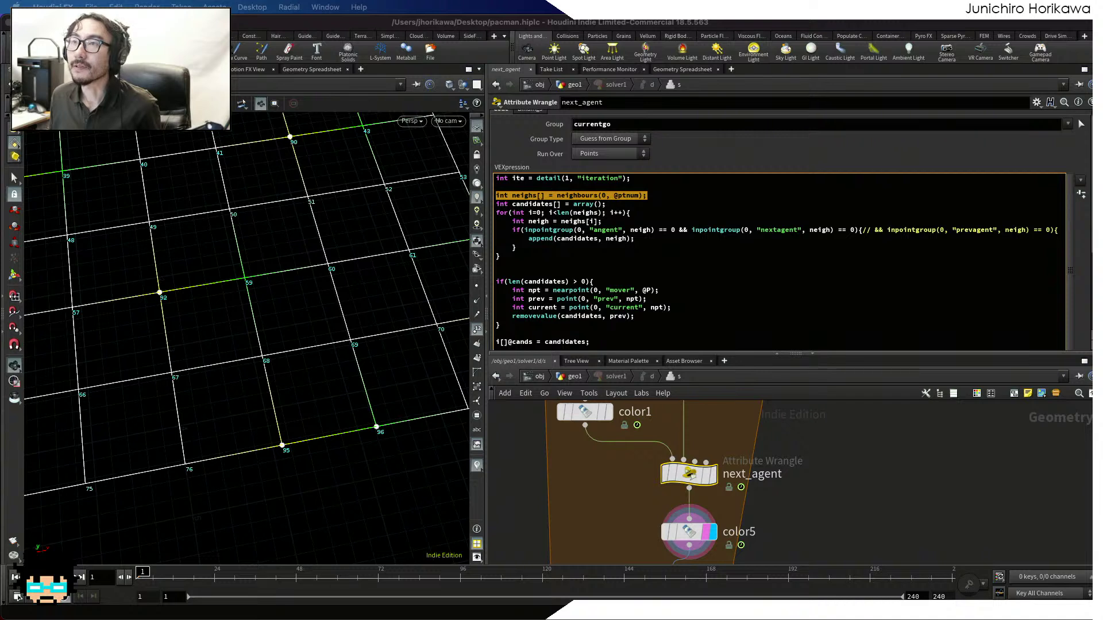
pyautogui.click(621, 201)
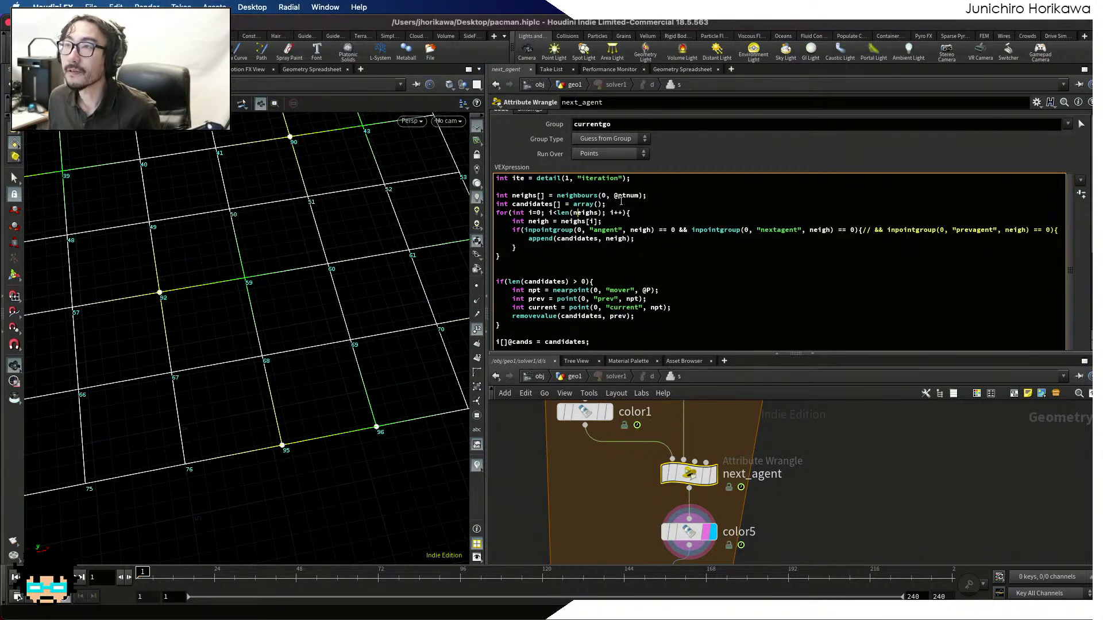
pyautogui.moveTo(656, 196); pyautogui.dragTo(495, 199)
pyautogui.click(525, 197)
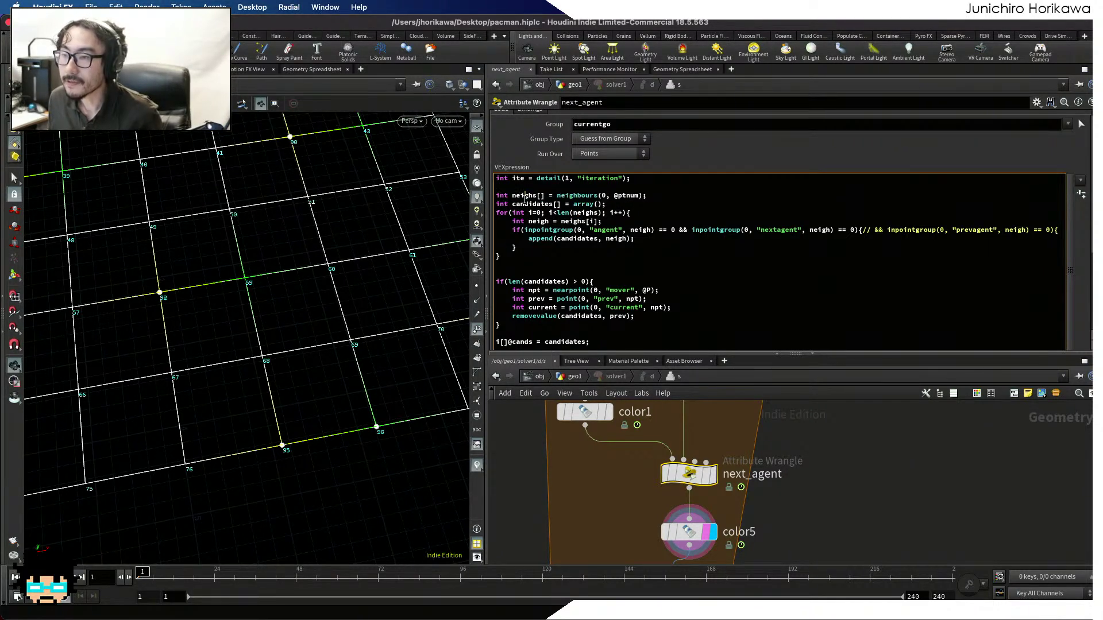
pyautogui.moveTo(613, 196); pyautogui.dragTo(481, 205)
pyautogui.click(600, 204)
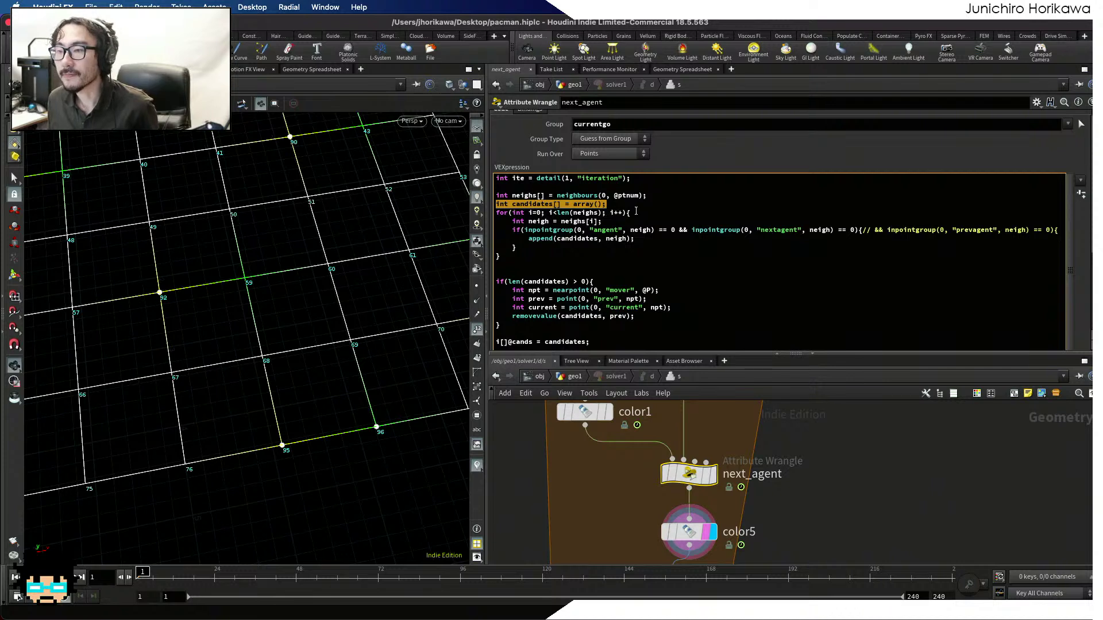
pyautogui.moveTo(633, 213); pyautogui.dragTo(471, 213)
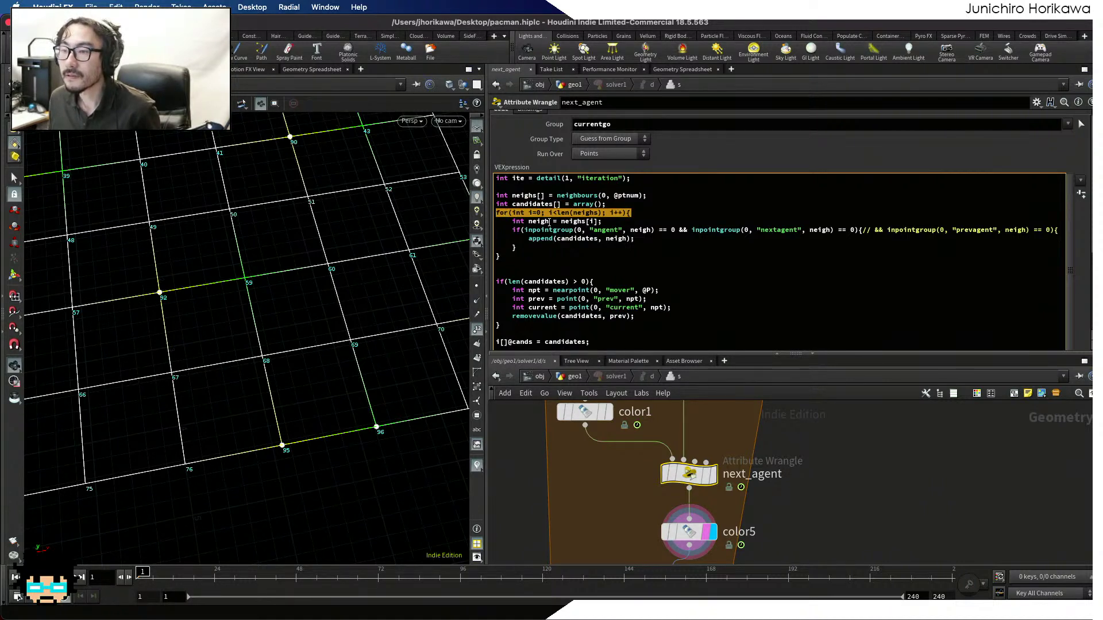
pyautogui.moveTo(604, 222); pyautogui.dragTo(511, 222)
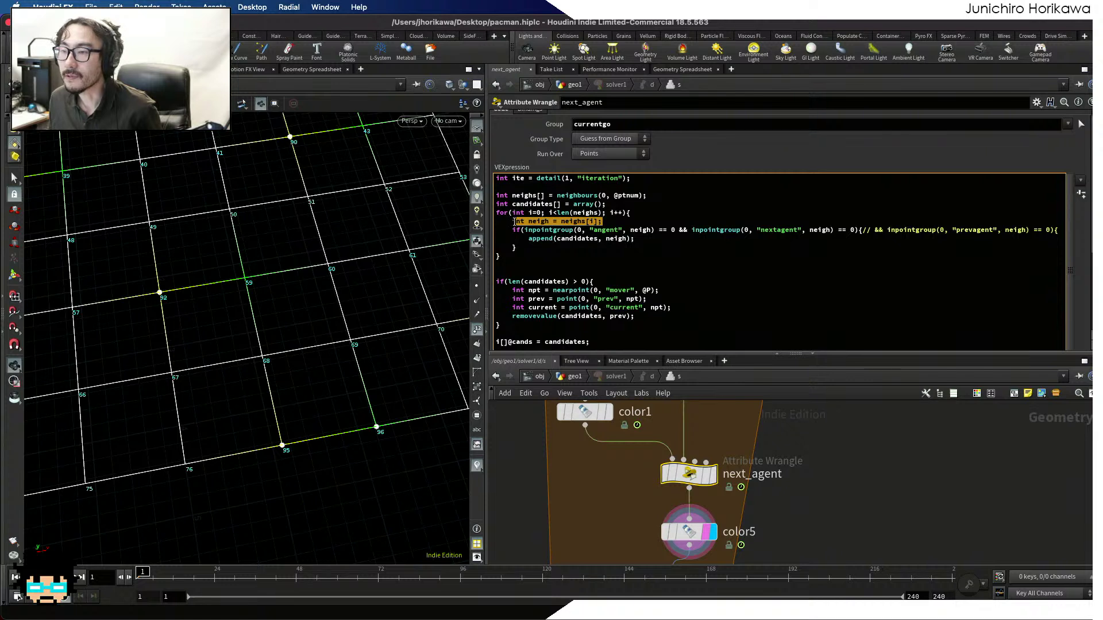
pyautogui.click(512, 222)
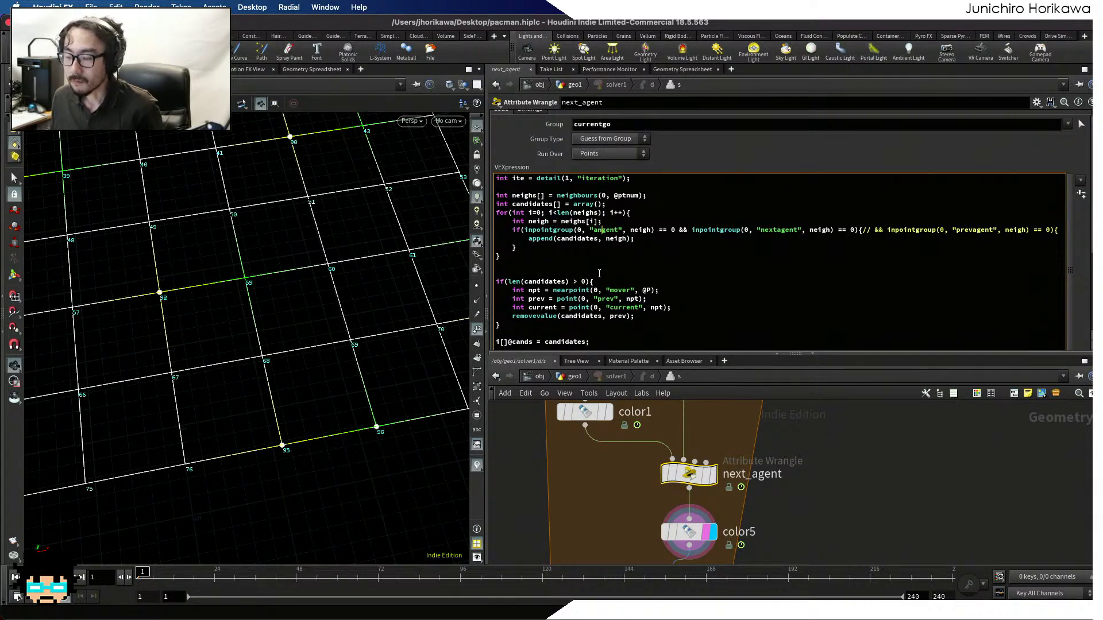
pyautogui.press('BackSpace')
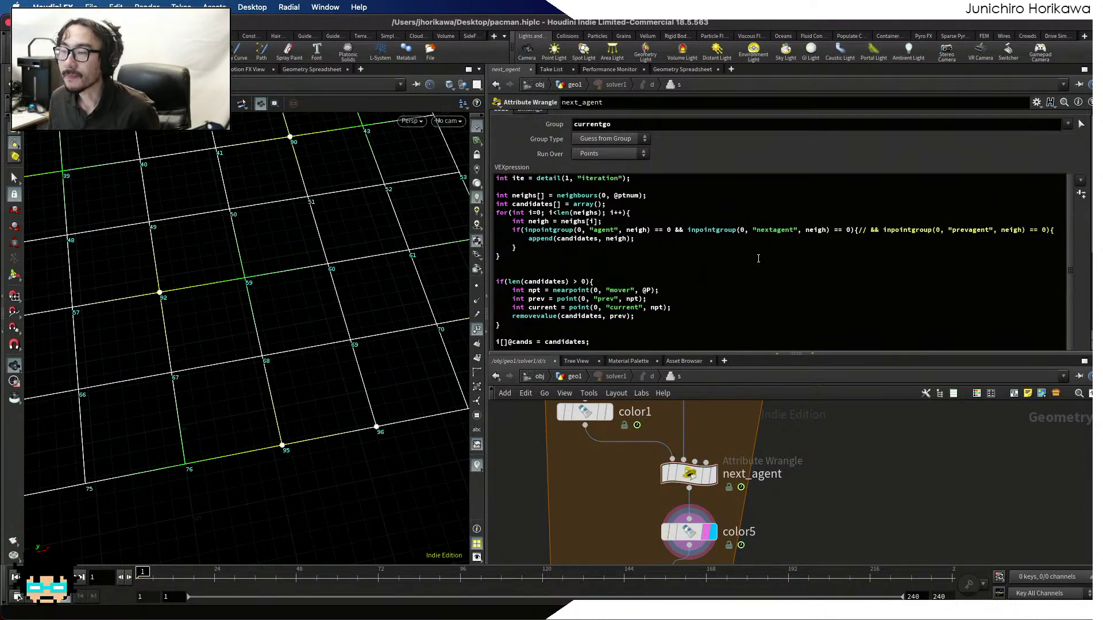
# Review the rest of next_agent's code, then display foreach_end1 and examine the coloured points near the grid's lower edge
pyautogui.scroll(-7, 706, 249)
pyautogui.scroll(6, 700, 248)
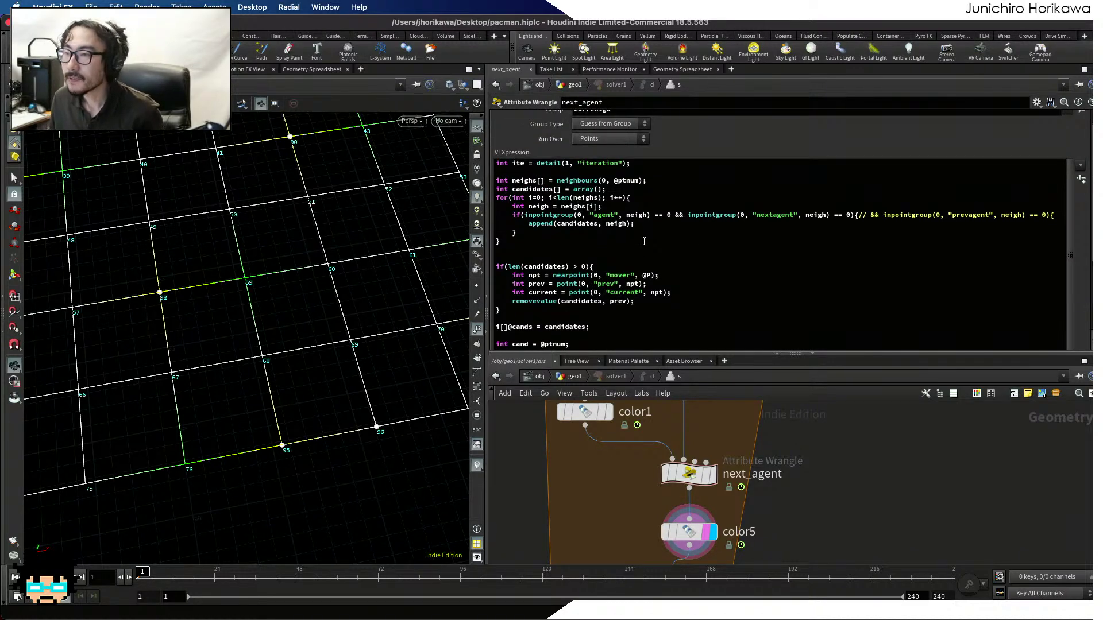
pyautogui.scroll(-8, 644, 241)
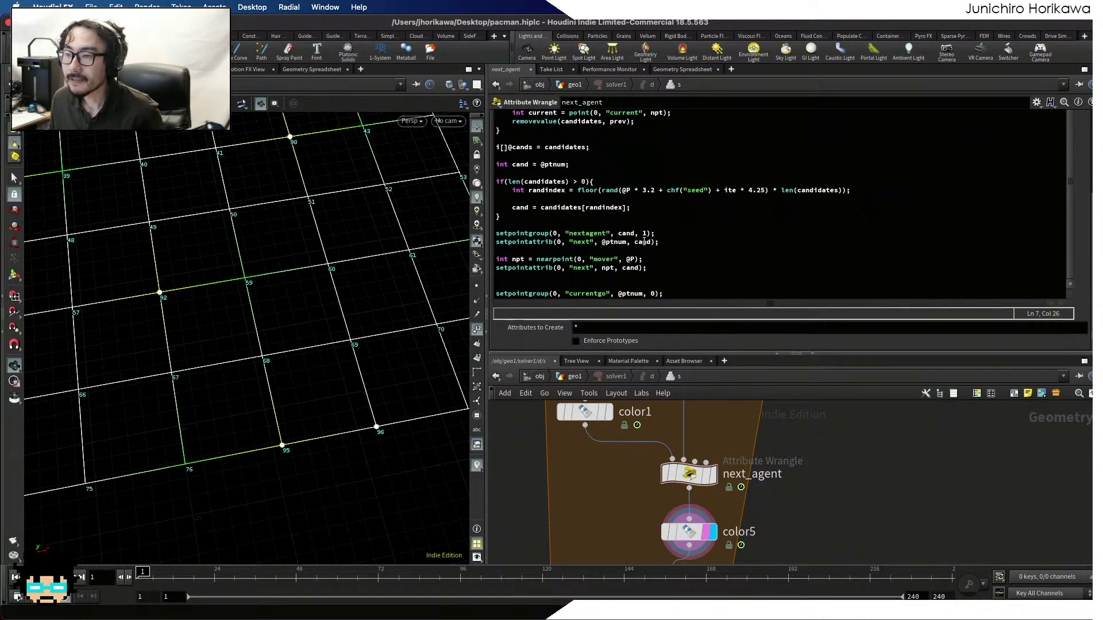
pyautogui.scroll(8, 644, 241)
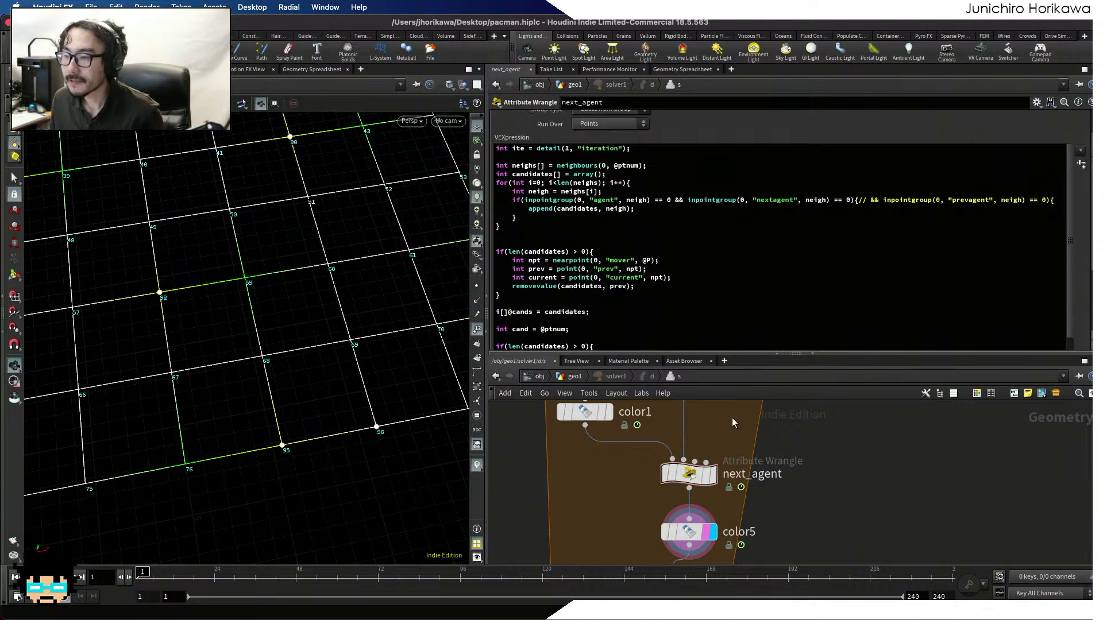
pyautogui.scroll(-5, 752, 476)
pyautogui.scroll(5, 704, 487)
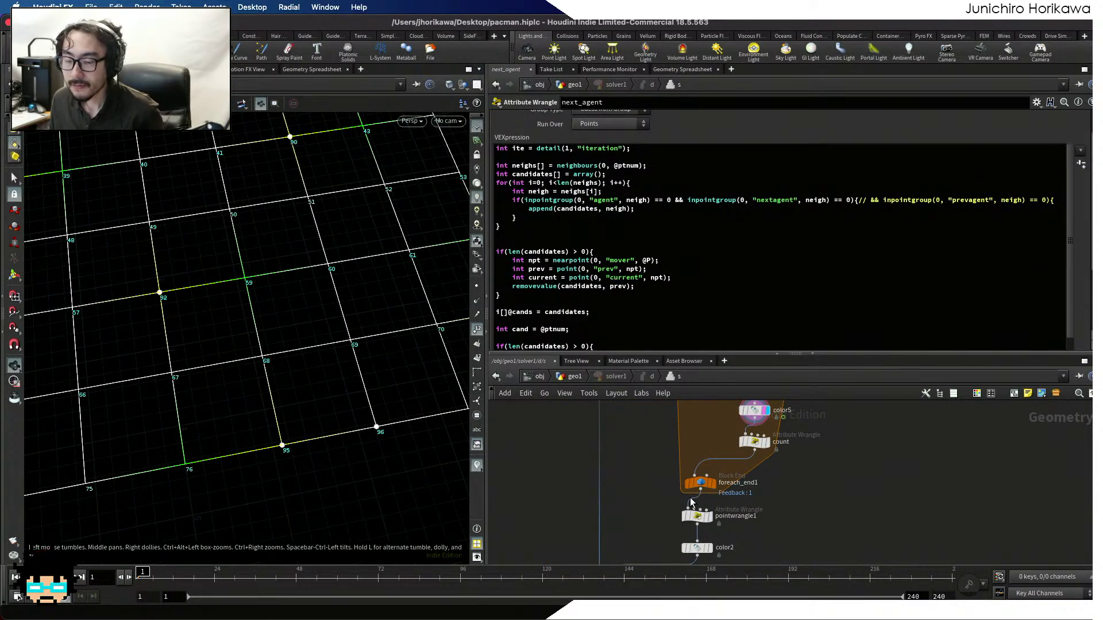
pyautogui.scroll(2, 712, 489)
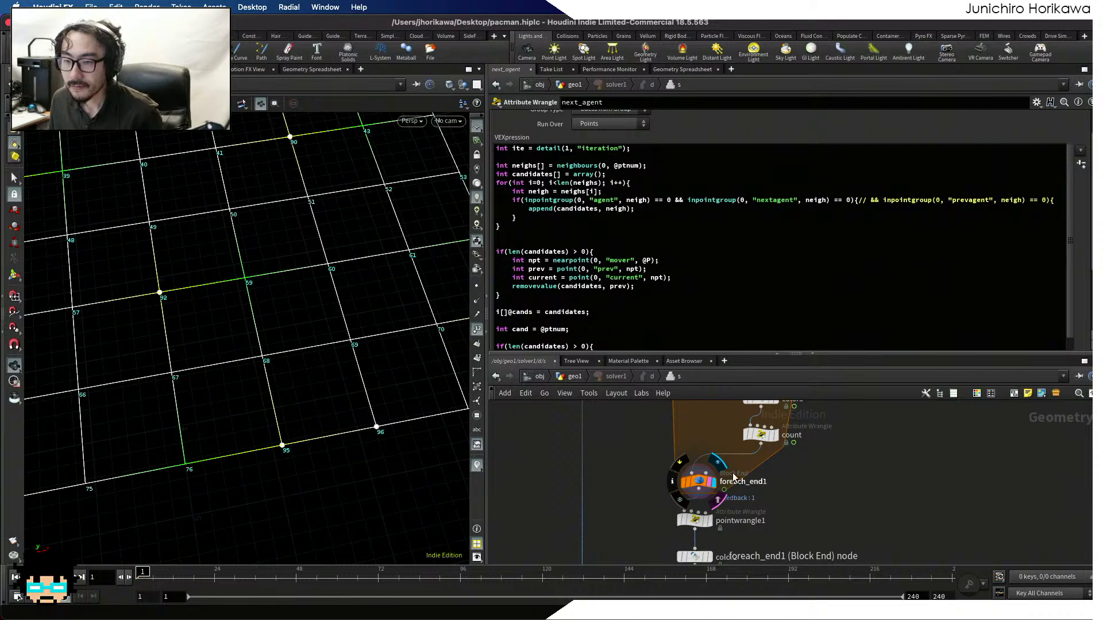
pyautogui.scroll(-3, 278, 450)
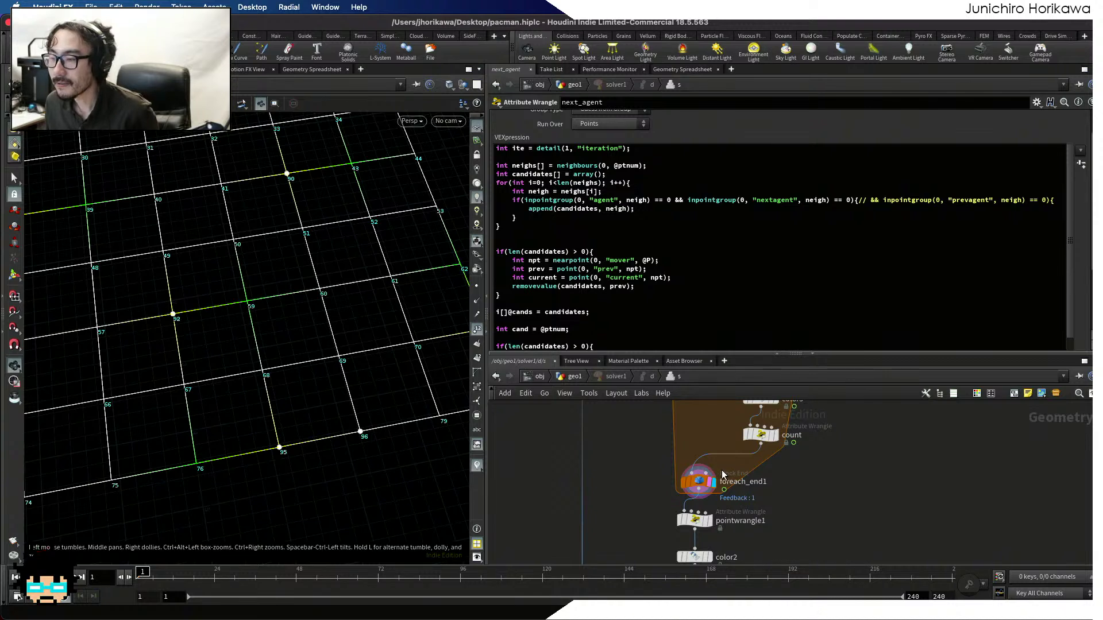
pyautogui.scroll(-3, 719, 333)
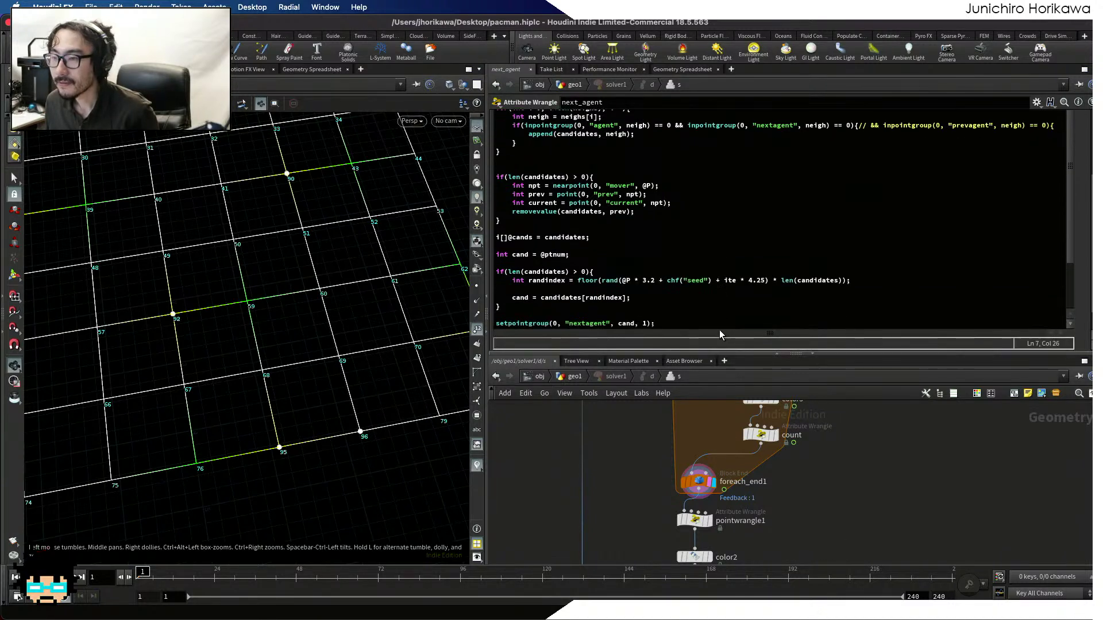
pyautogui.hotkey('shift', 'Home')
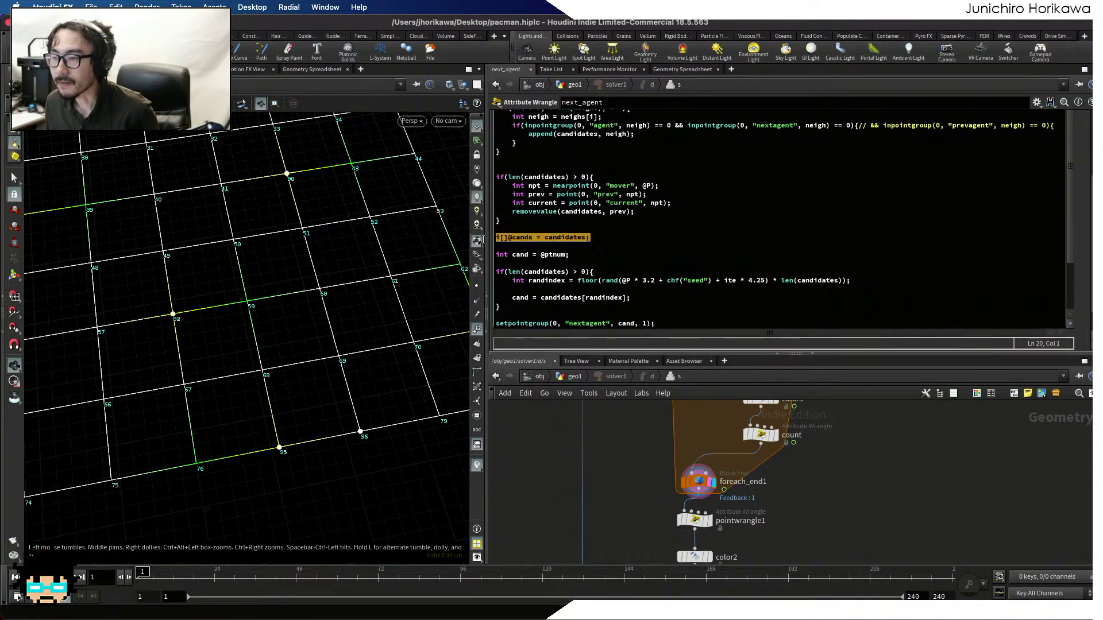
pyautogui.press('BackSpace')
pyautogui.press('BackSpace')
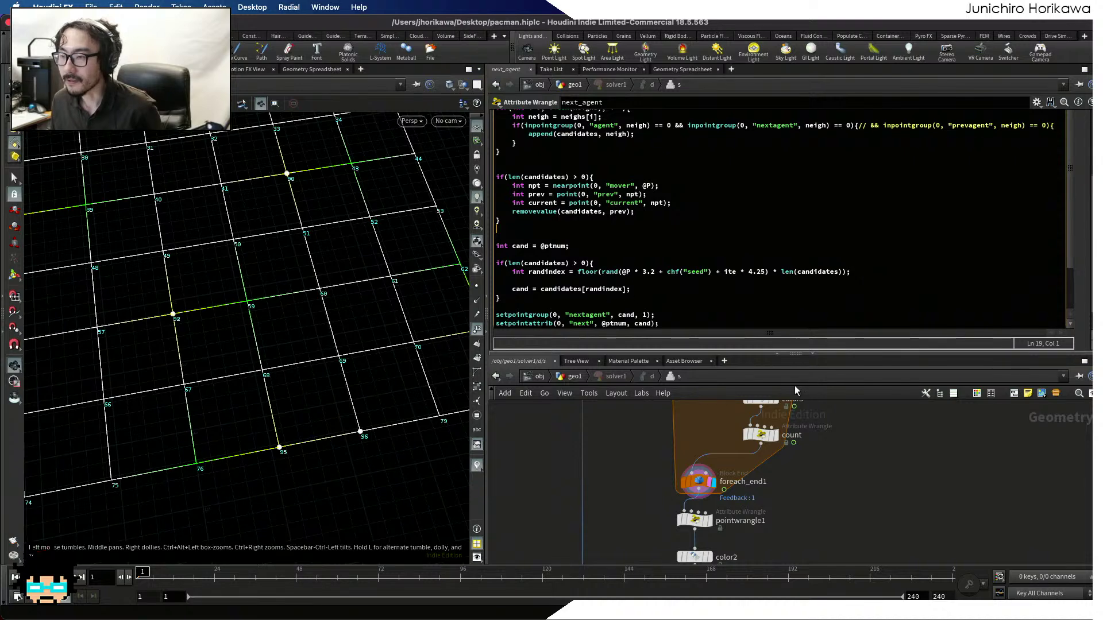
# Set foreach_end1's stop condition to the expression detail("../STOP/", "cangonum", 0) == 0
pyautogui.click(687, 479)
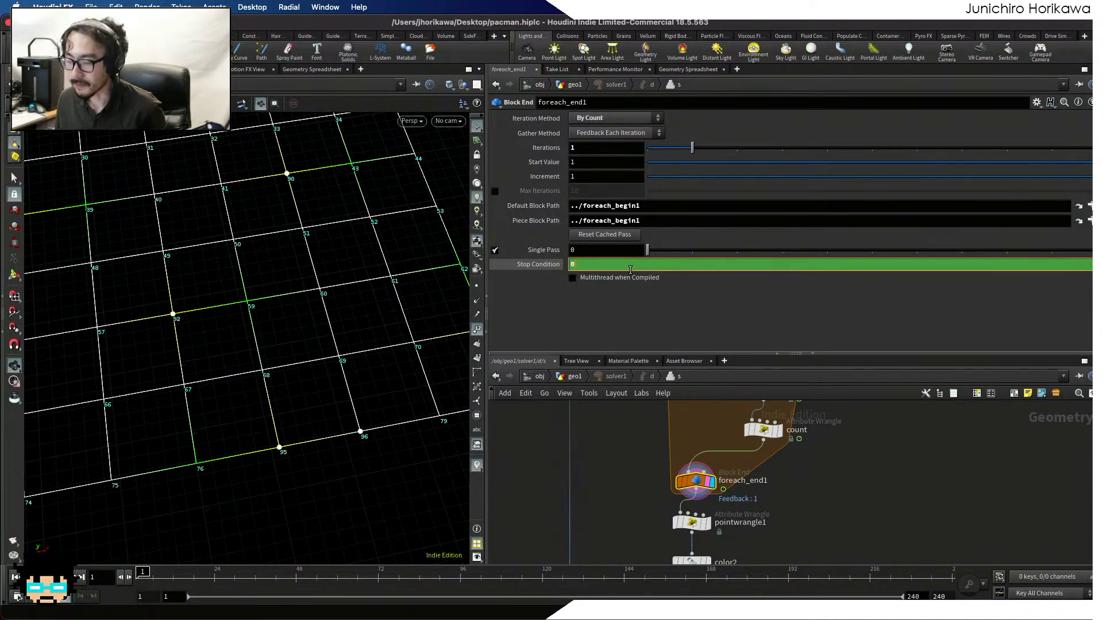
pyautogui.write('detail("../STOP/", "cangonum", 0) == 0')
pyautogui.press('Return')
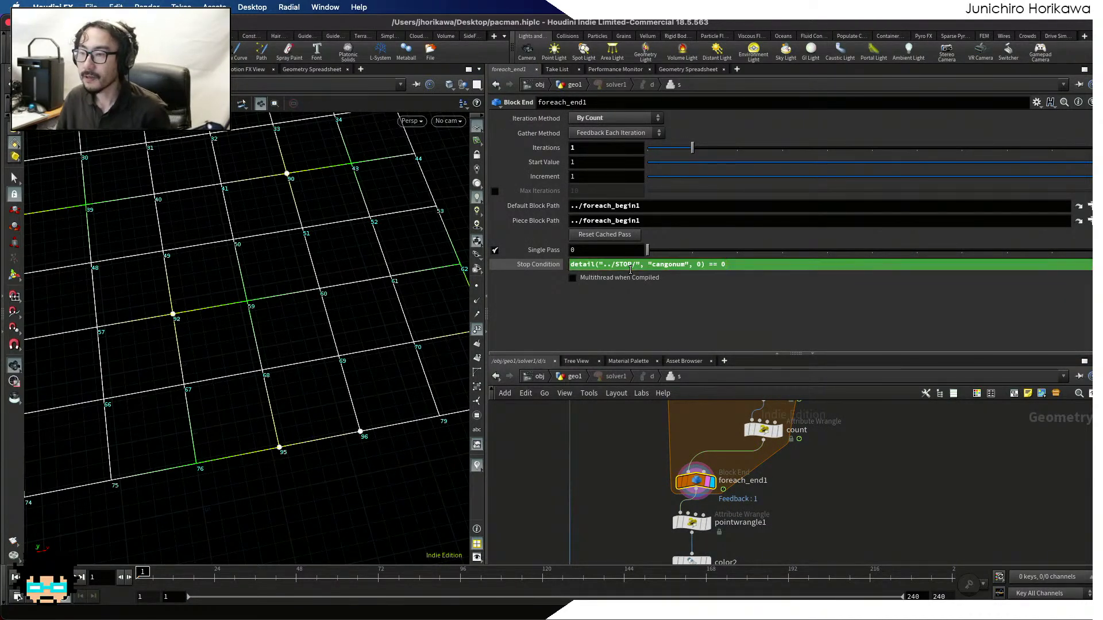
# Select and display the moving wrangle at the end of the solver network
pyautogui.scroll(-4, 676, 408)
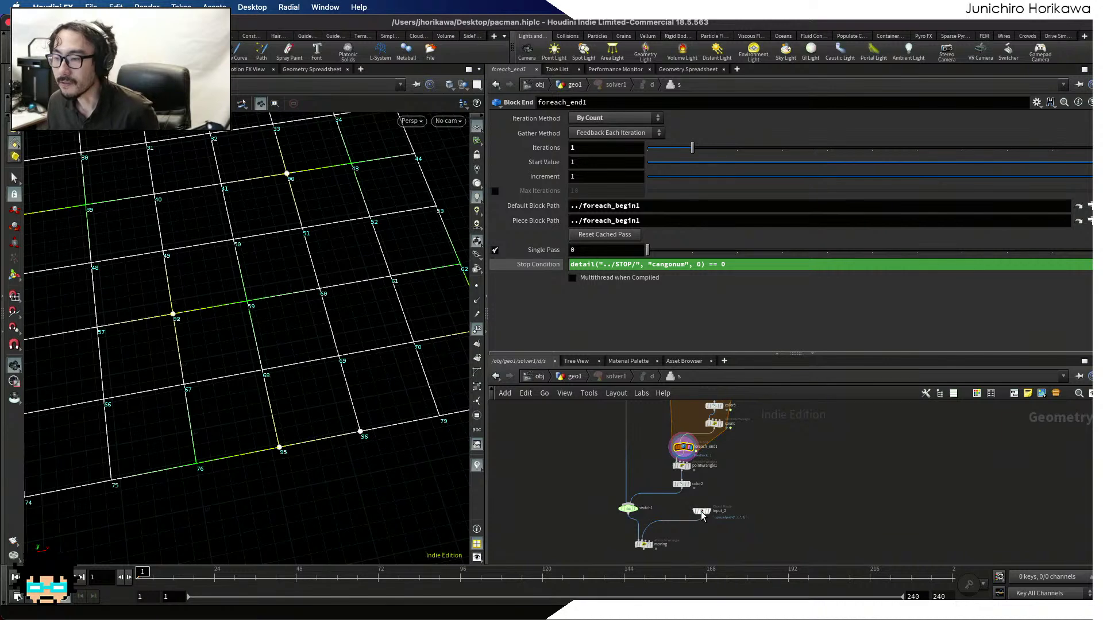
pyautogui.scroll(3, 653, 552)
pyautogui.click(639, 538)
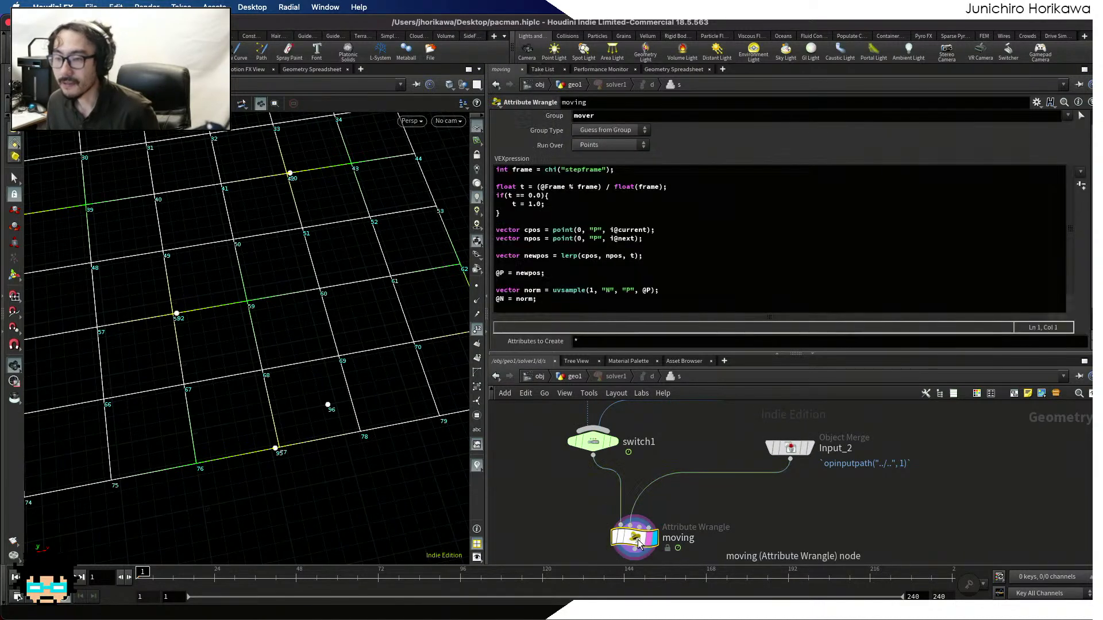
# Return to the geo1 network, reset solver1's simulation and examine points 95 and 96 near the grid's lower edge
pyautogui.click(575, 376)
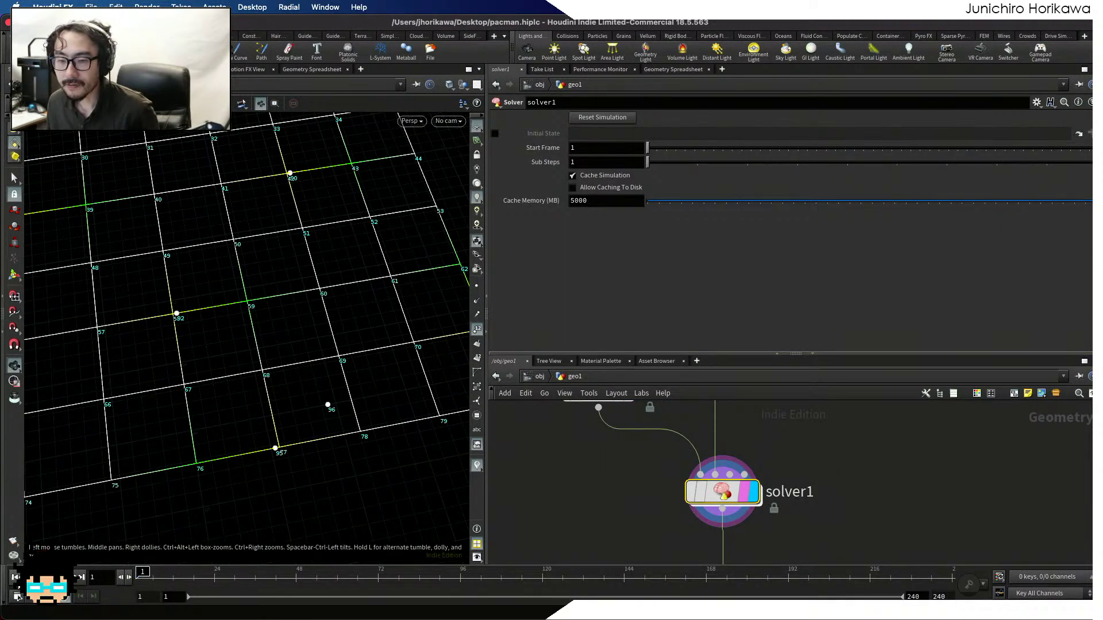
pyautogui.scroll(-5, 347, 492)
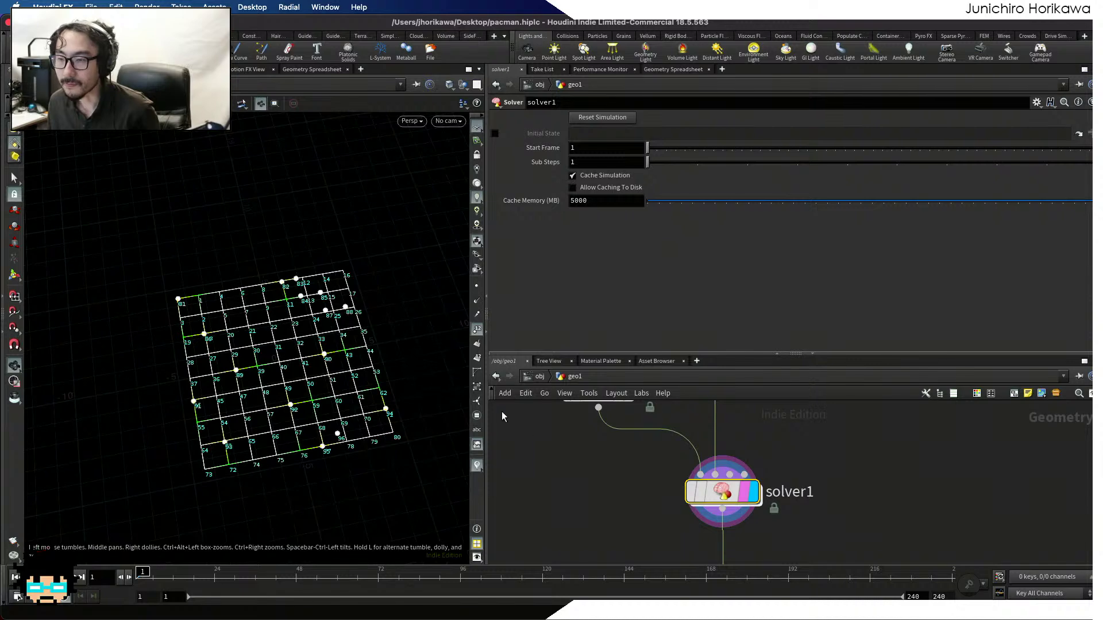
pyautogui.click(590, 122)
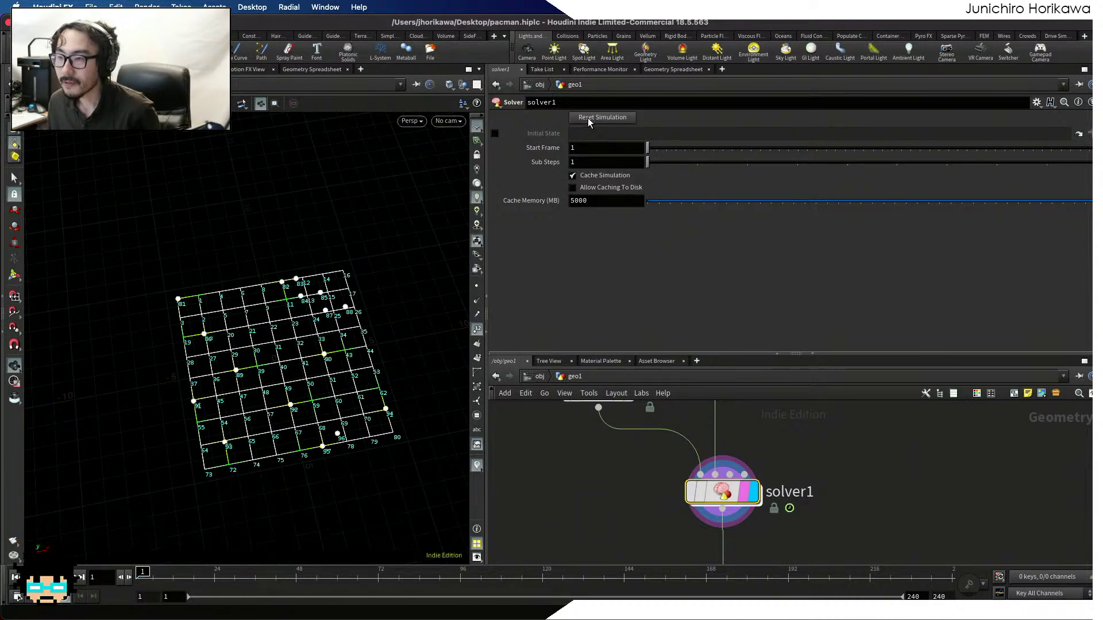
pyautogui.scroll(10, 338, 403)
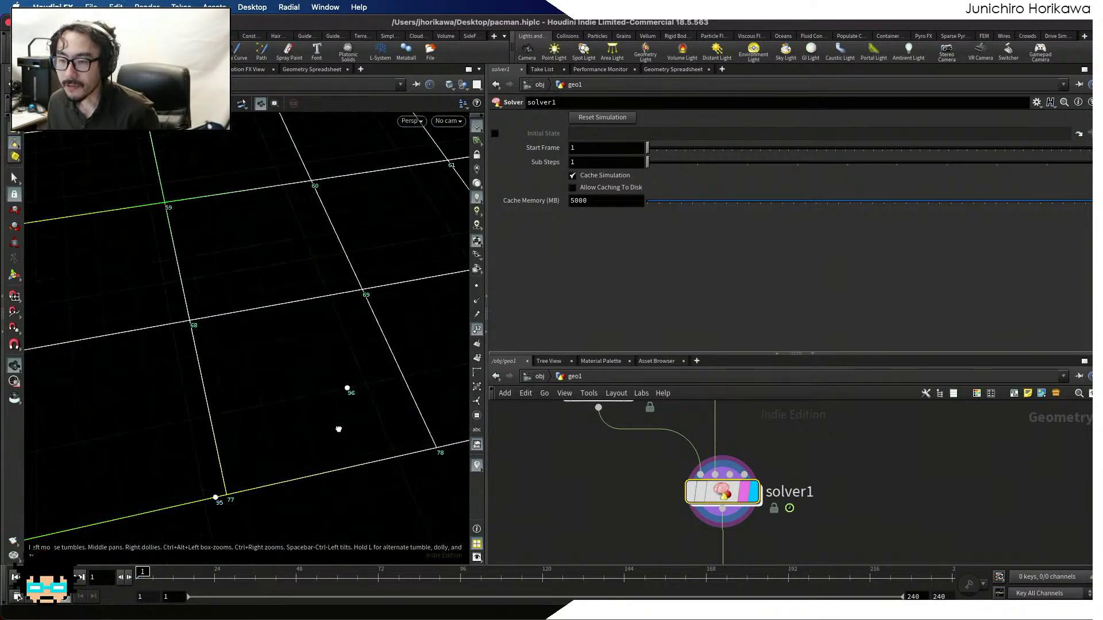
pyautogui.scroll(8, 338, 403)
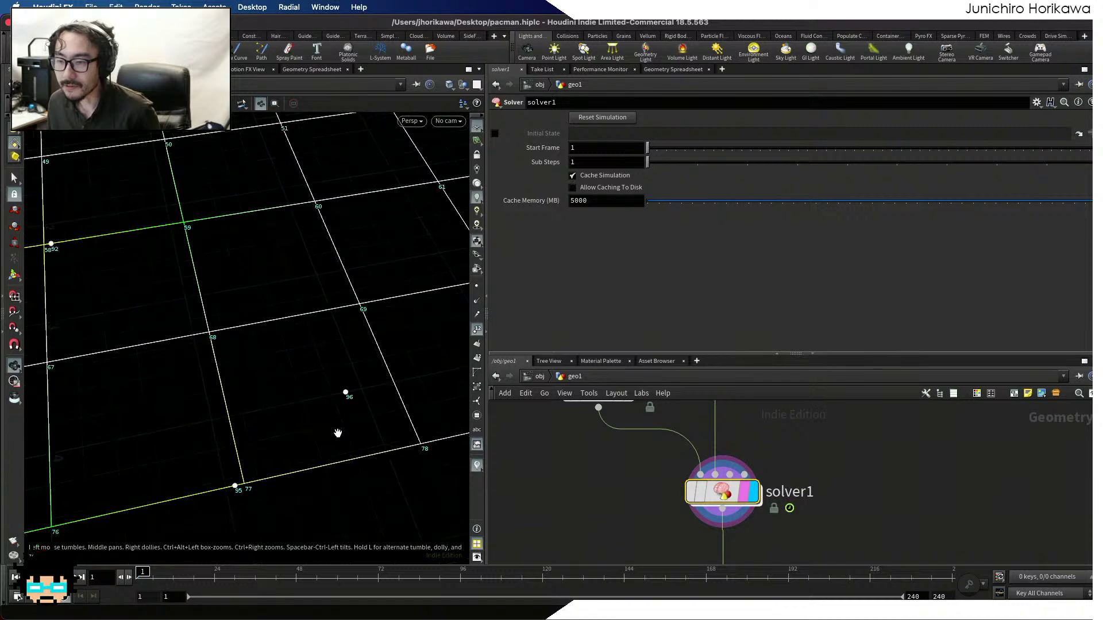
# Review the movers on the whole grid and open solver1's inner network at the moving wrangle
pyautogui.scroll(-5, 349, 396)
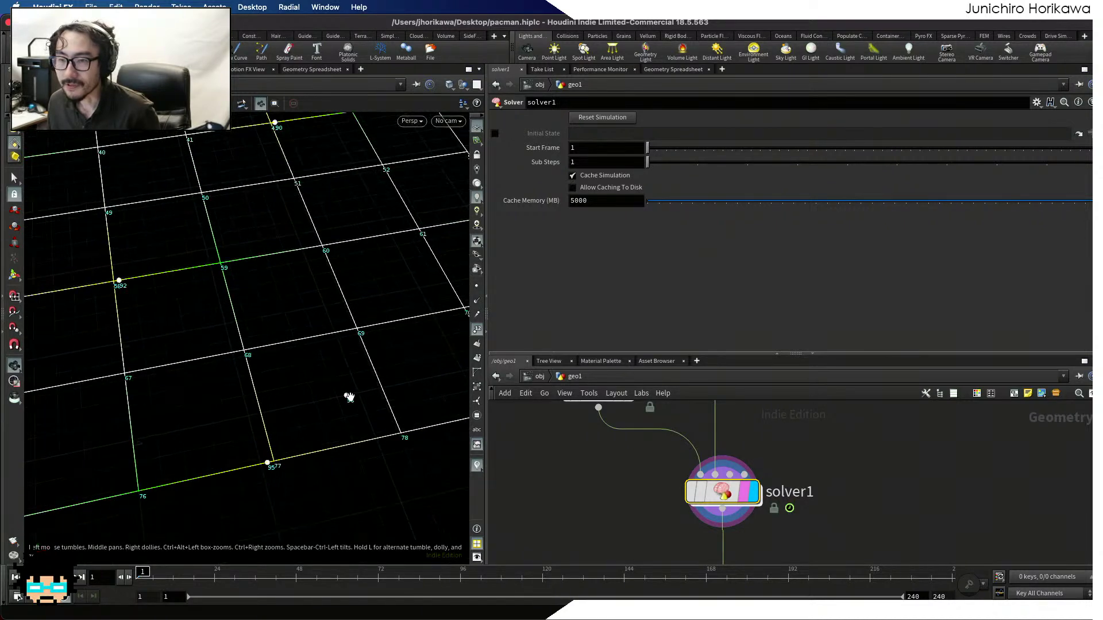
pyautogui.moveTo(350, 398); pyautogui.dragTo(393, 431)
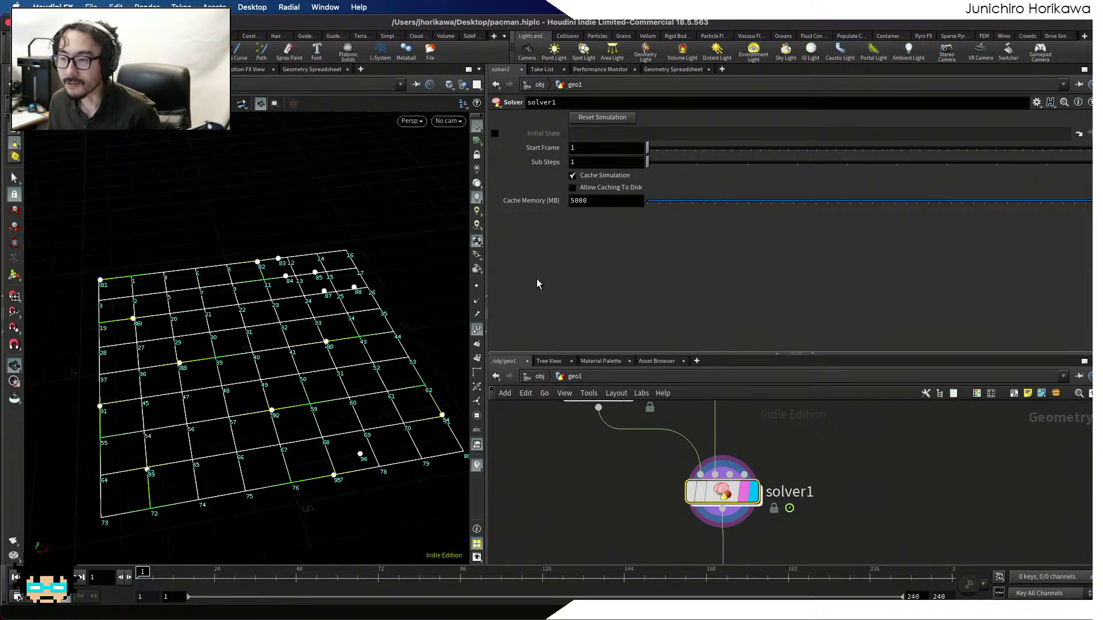
pyautogui.click(540, 377)
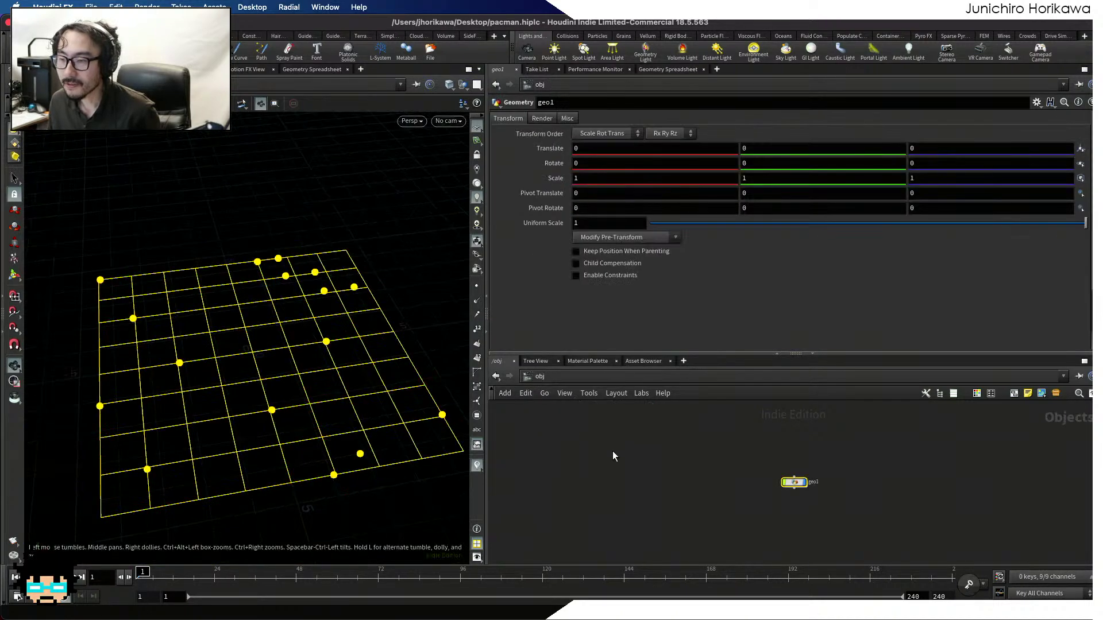
pyautogui.doubleClick(794, 483)
pyautogui.doubleClick(715, 490)
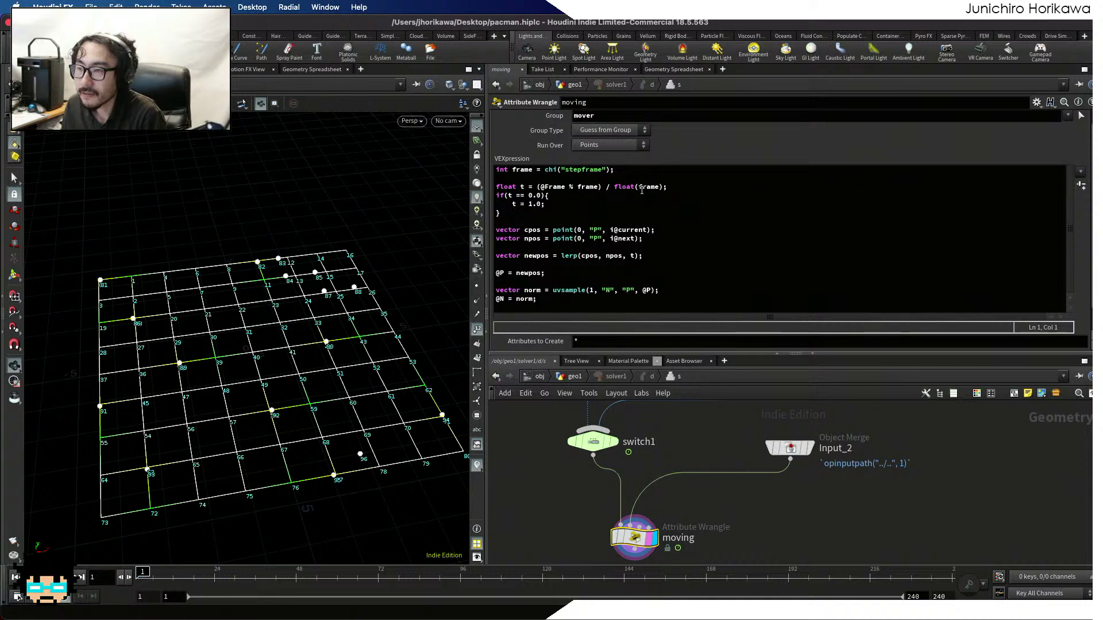
pyautogui.click(626, 205)
pyautogui.click(591, 217)
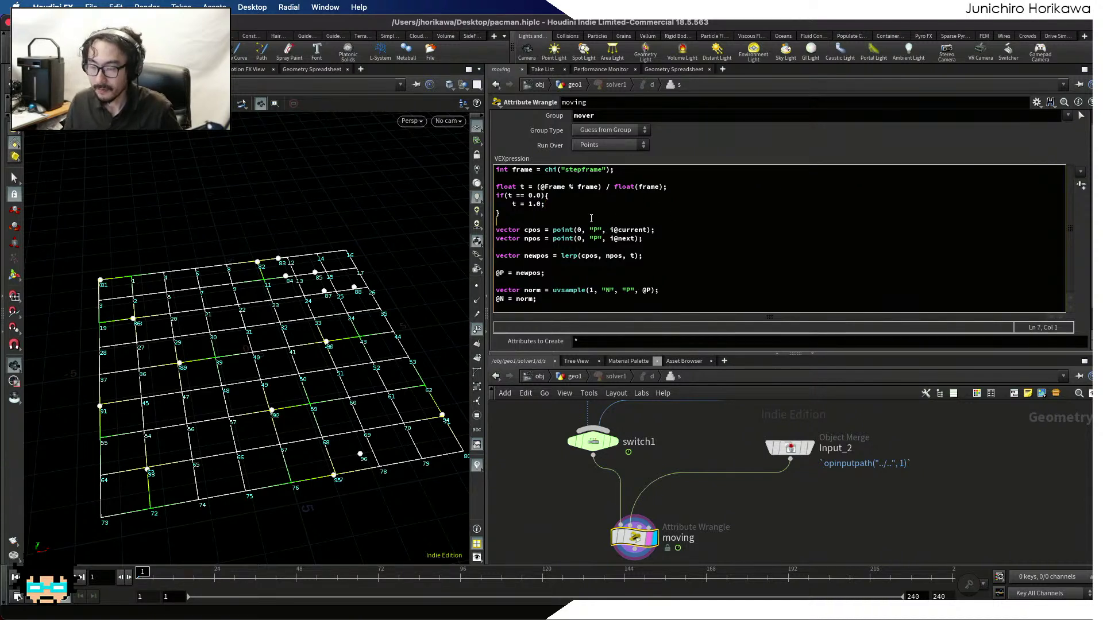
pyautogui.press('Return')
pyautogui.press('Return')
pyautogui.write('f@ =')
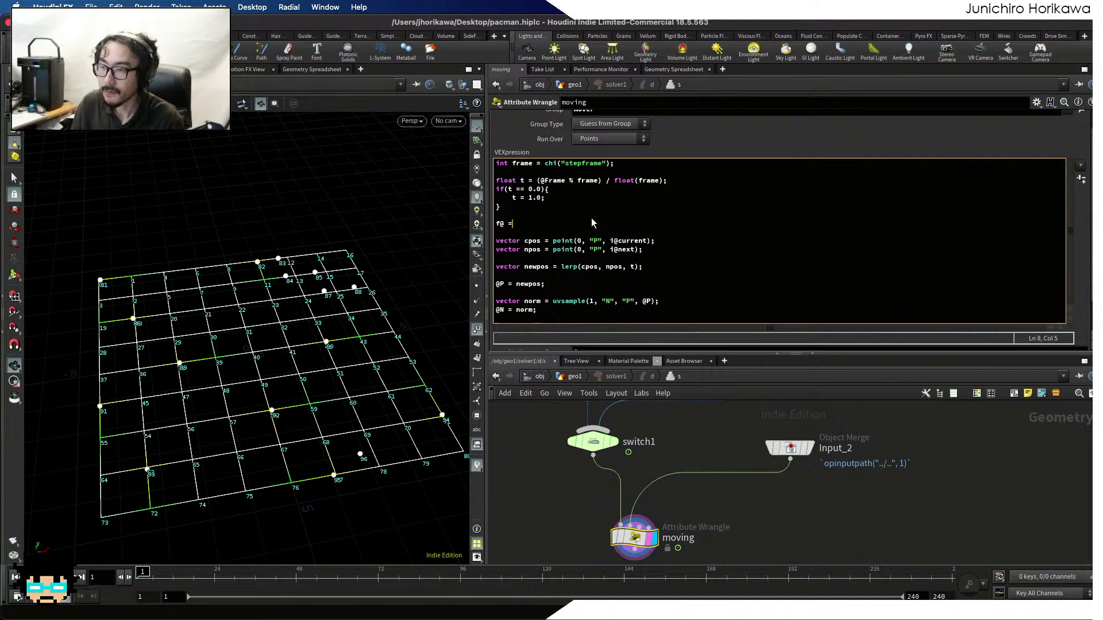
pyautogui.press('BackSpace')
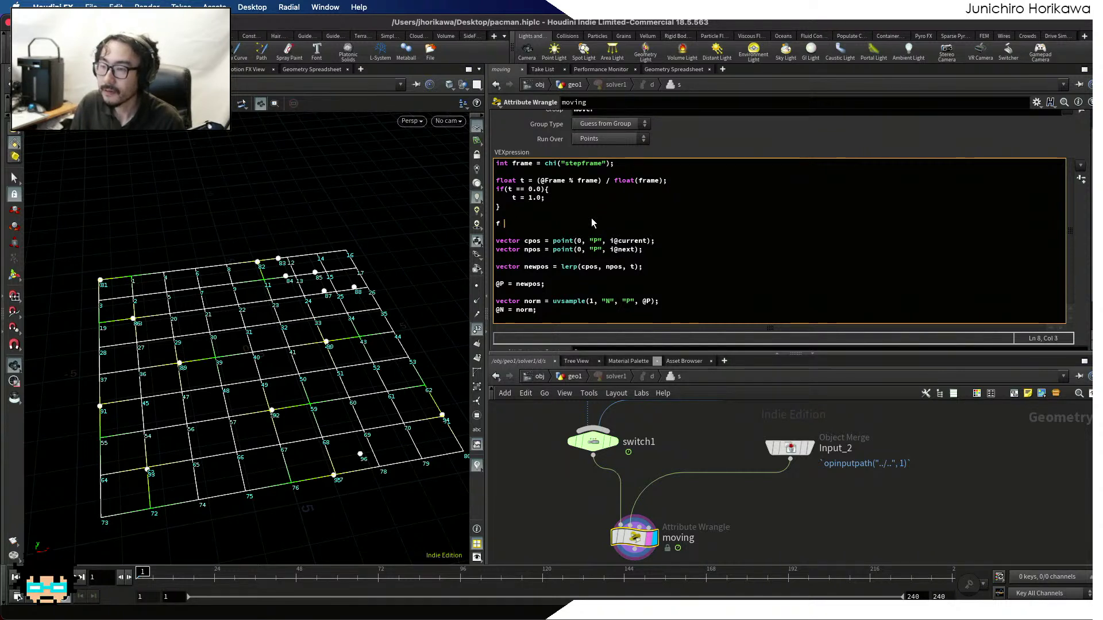
pyautogui.press('BackSpace')
pyautogui.press('BackSpace')
pyautogui.press('BackSpace')
pyautogui.press('BackSpace')
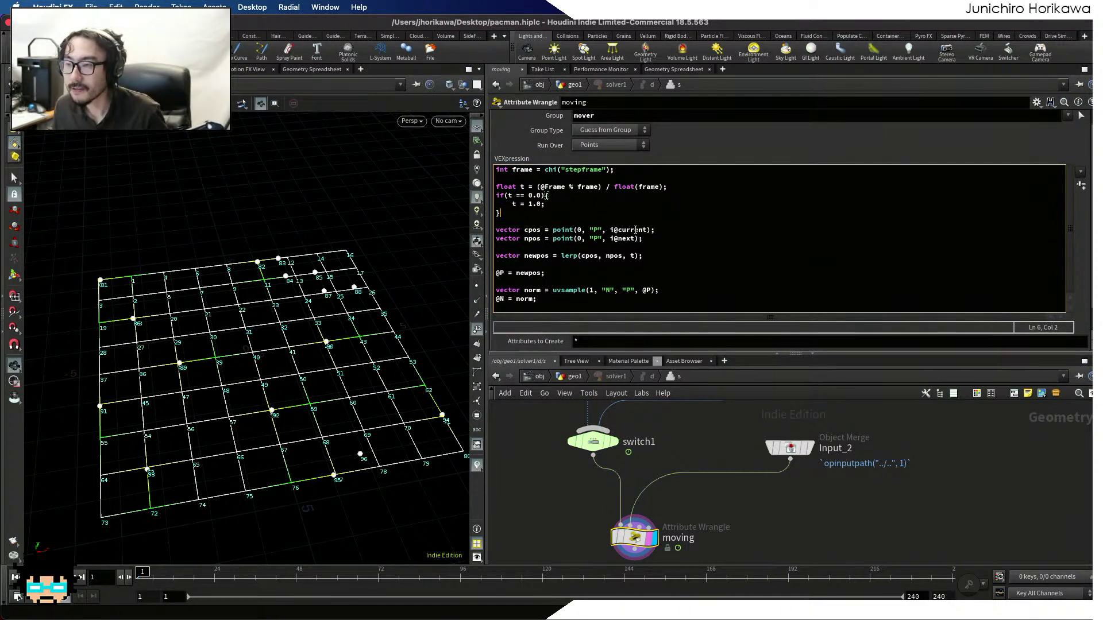
# Examine the current and next attribute values of point 96 in the moving wrangle's geometry spreadsheet against its position on the grid
pyautogui.click(610, 231)
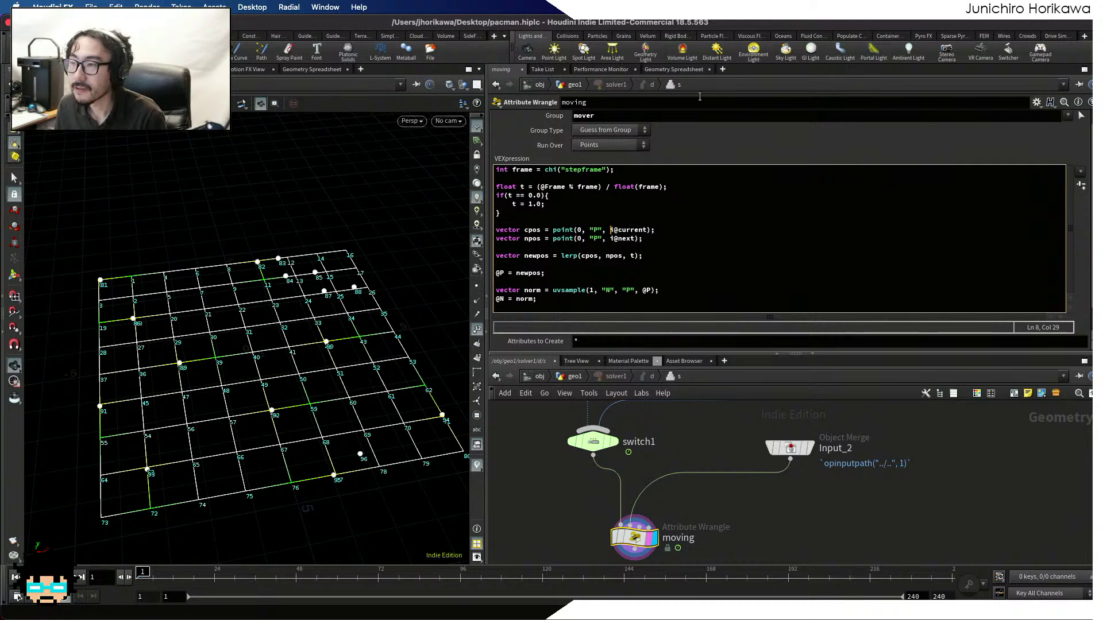
pyautogui.scroll(5, 347, 459)
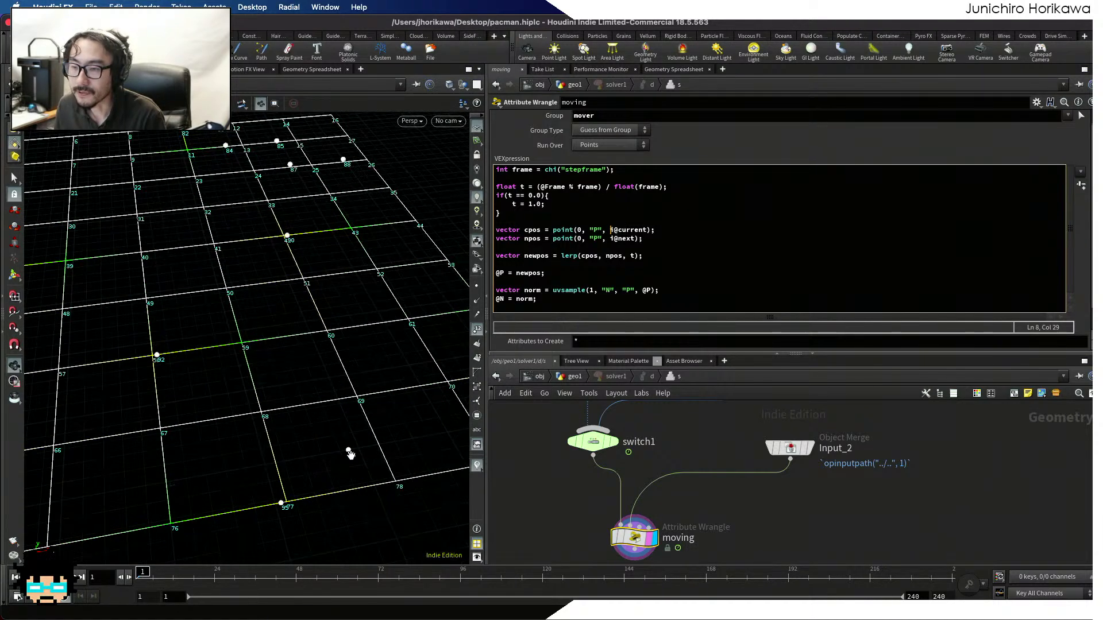
pyautogui.click(683, 69)
pyautogui.scroll(-3, 523, 285)
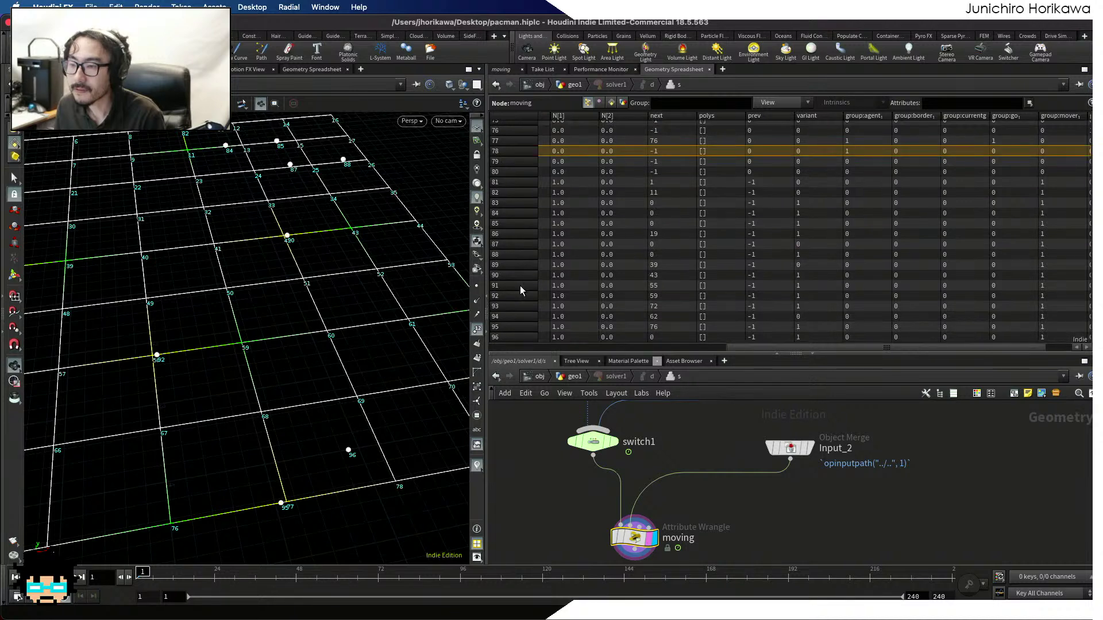
pyautogui.click(511, 337)
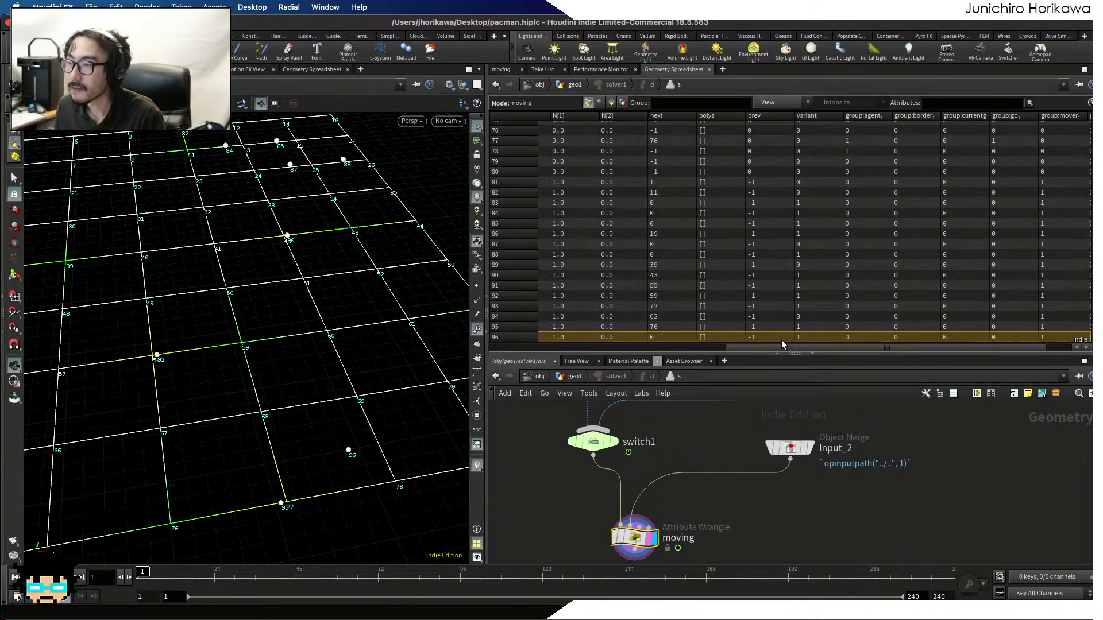
pyautogui.moveTo(767, 349); pyautogui.dragTo(632, 360)
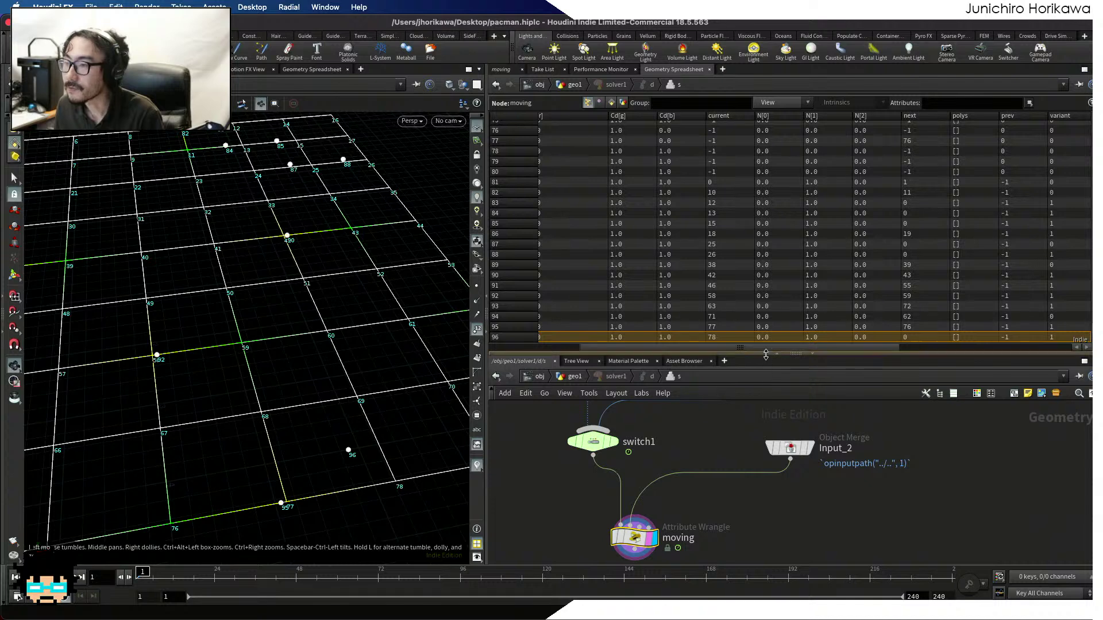
pyautogui.moveTo(770, 348); pyautogui.dragTo(777, 348)
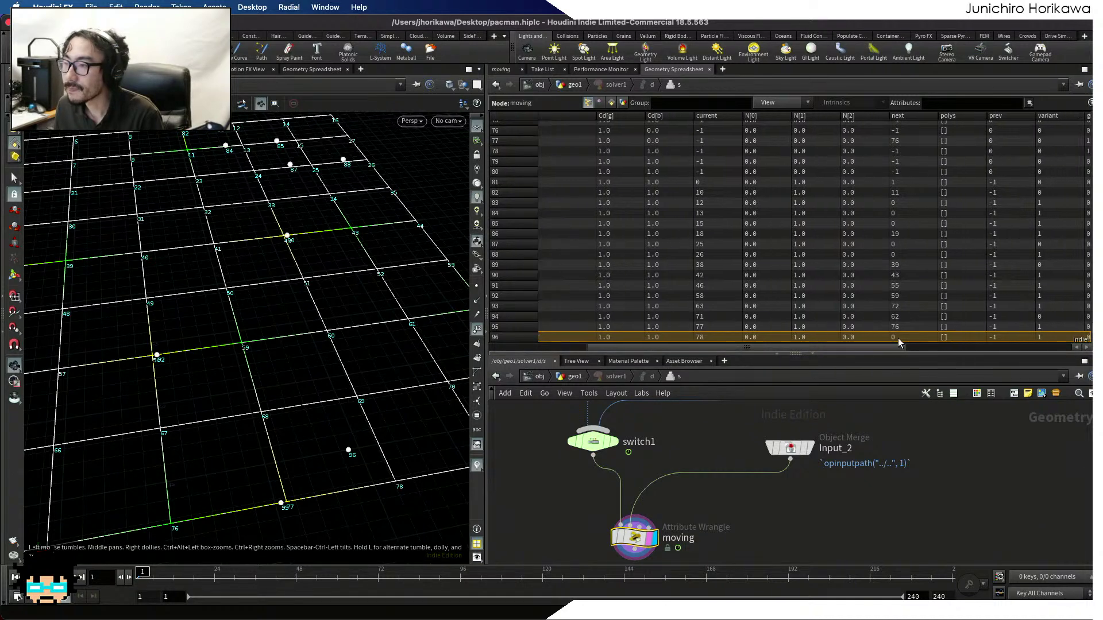
pyautogui.scroll(-5, 296, 410)
pyautogui.scroll(-2, 358, 442)
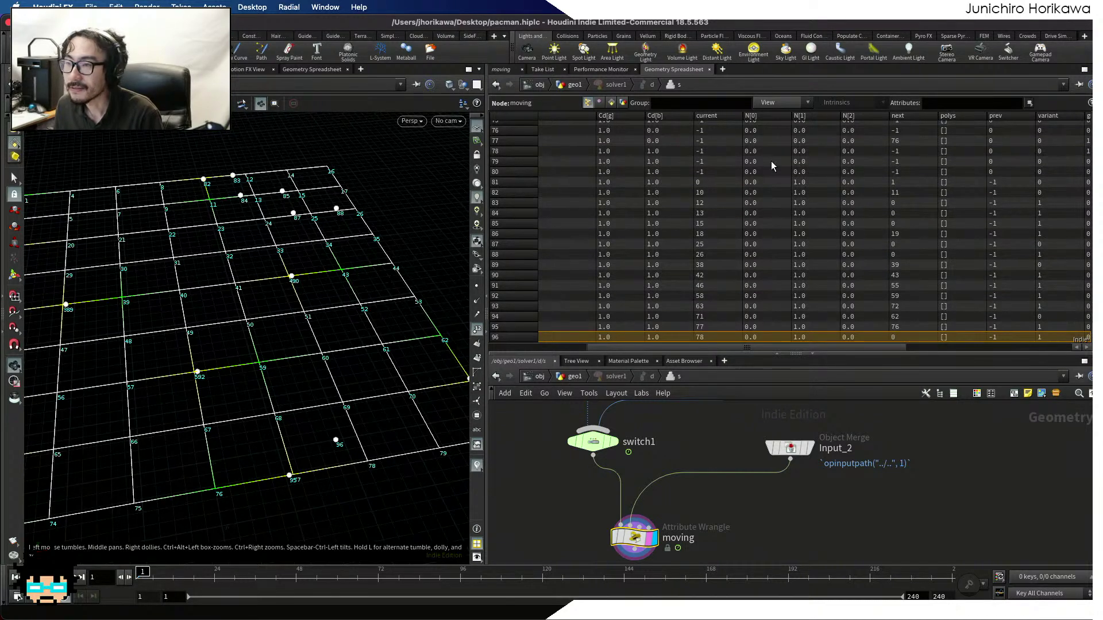
# Select next_agent and examine how its VEX code filters the candidates, initializes cand and writes it to the next attribute
pyautogui.click(501, 70)
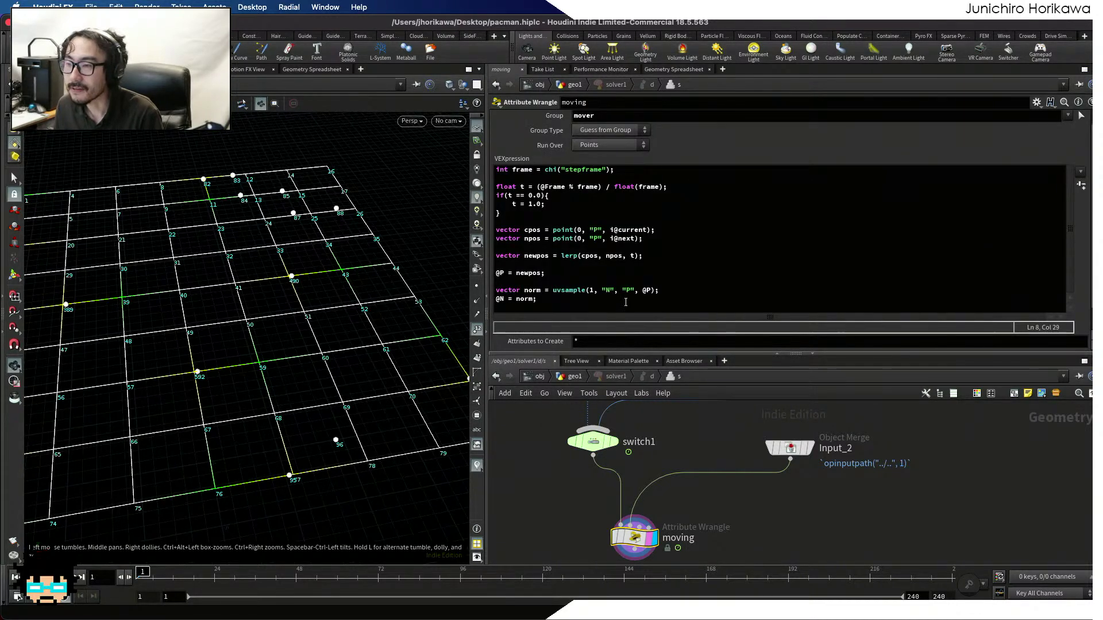
pyautogui.scroll(-6, 664, 465)
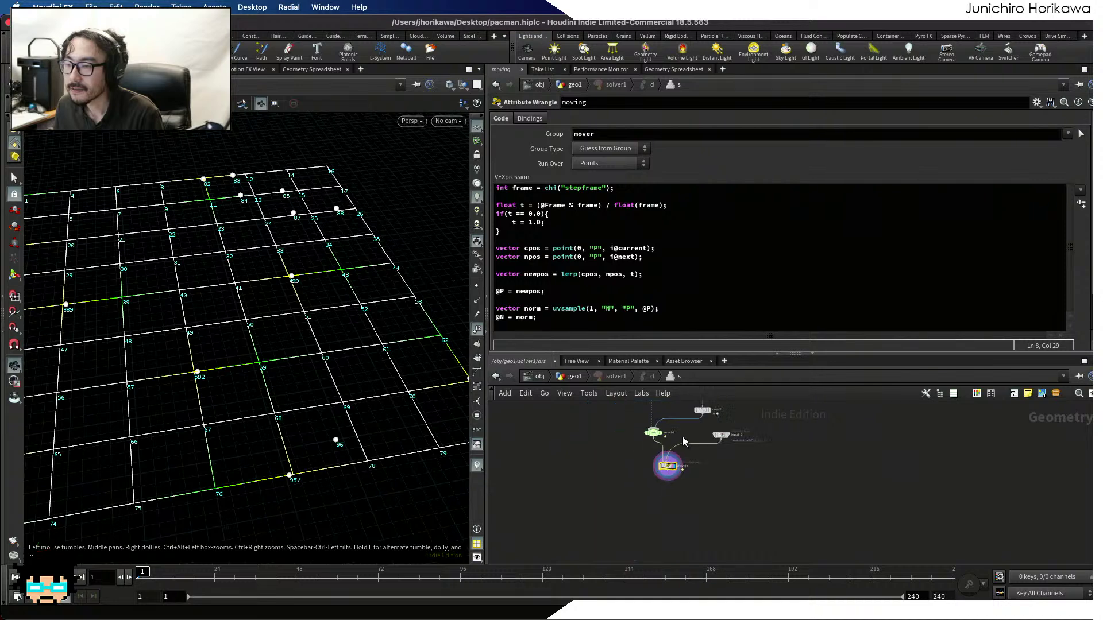
pyautogui.scroll(5, 723, 516)
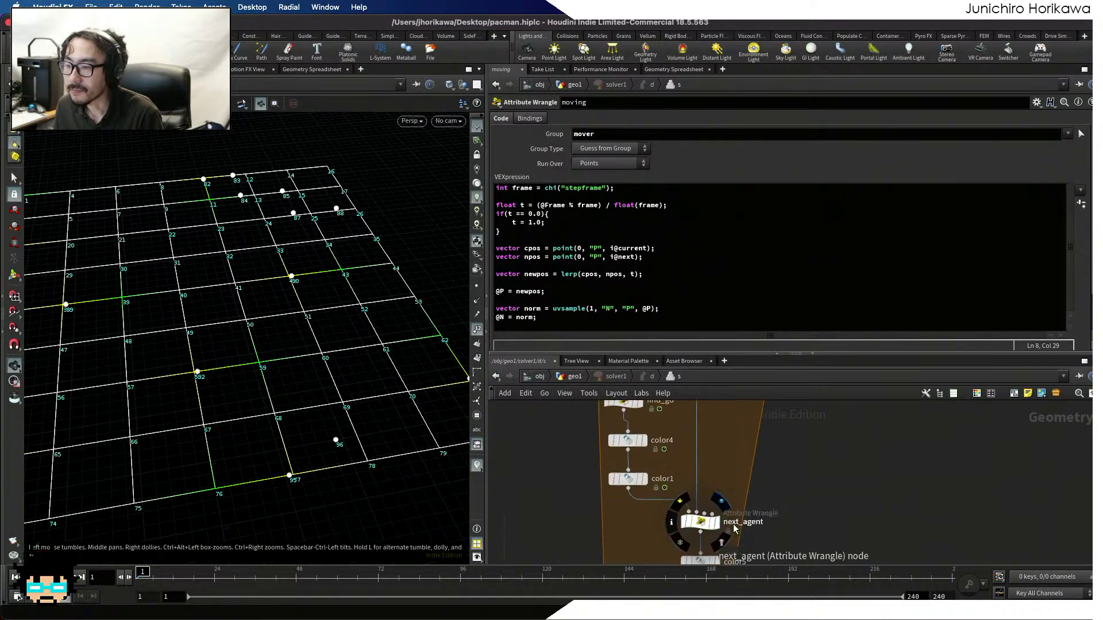
pyautogui.click(700, 522)
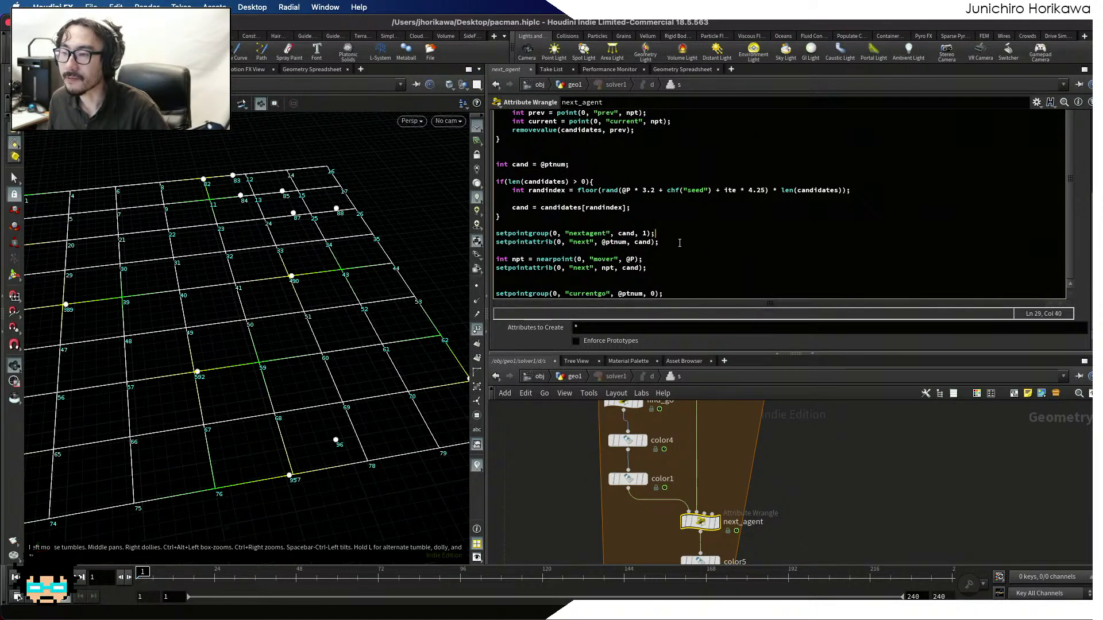
pyautogui.tripleClick(591, 241)
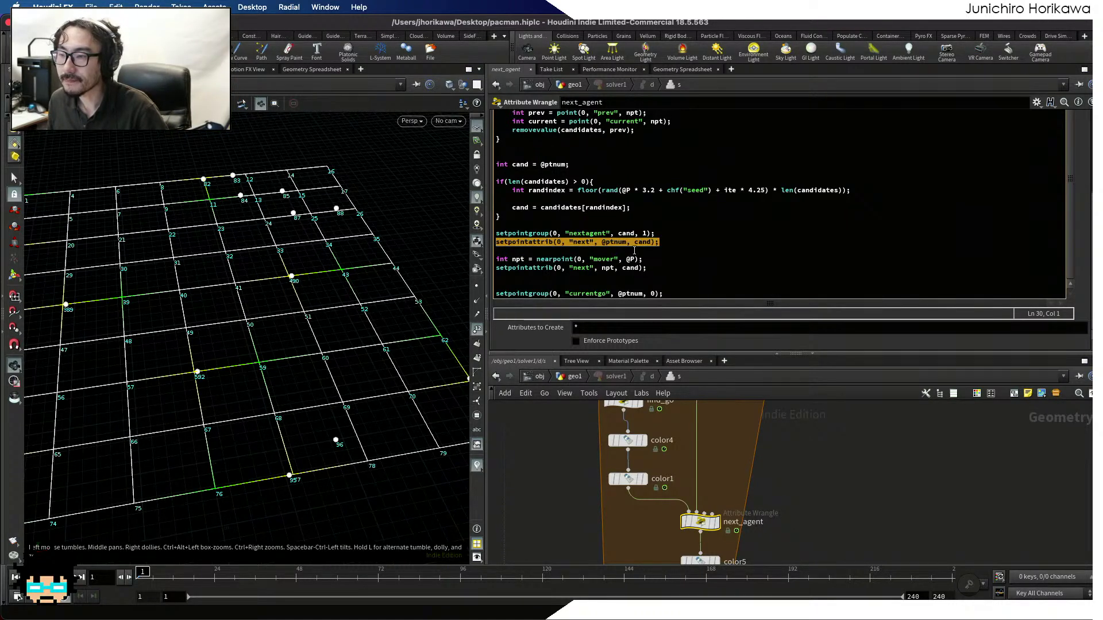
pyautogui.click(662, 241)
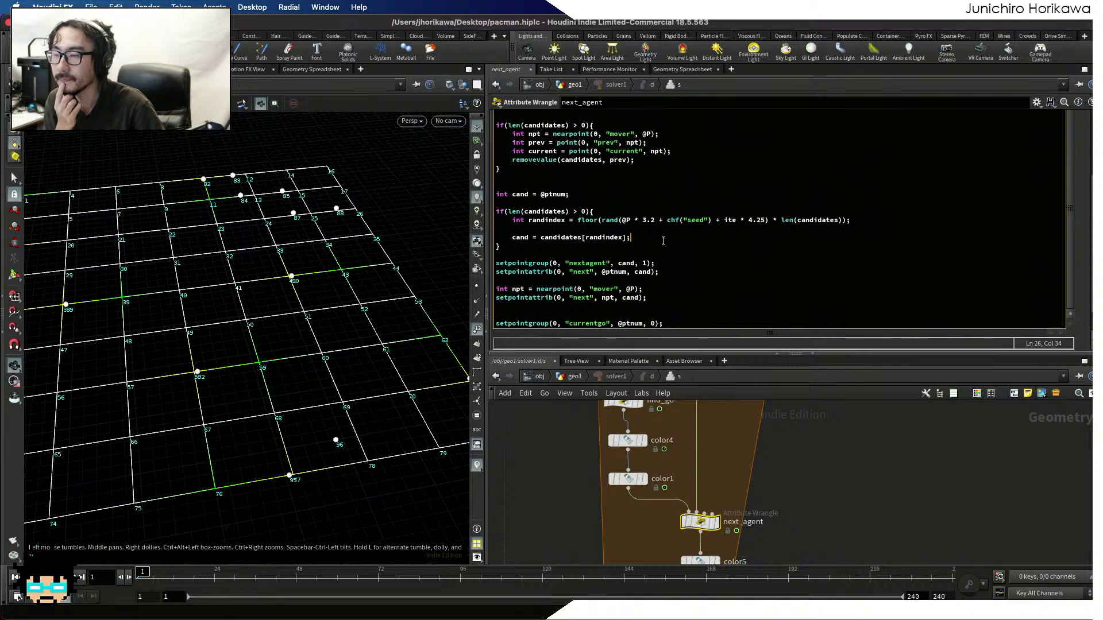
pyautogui.scroll(3, 660, 238)
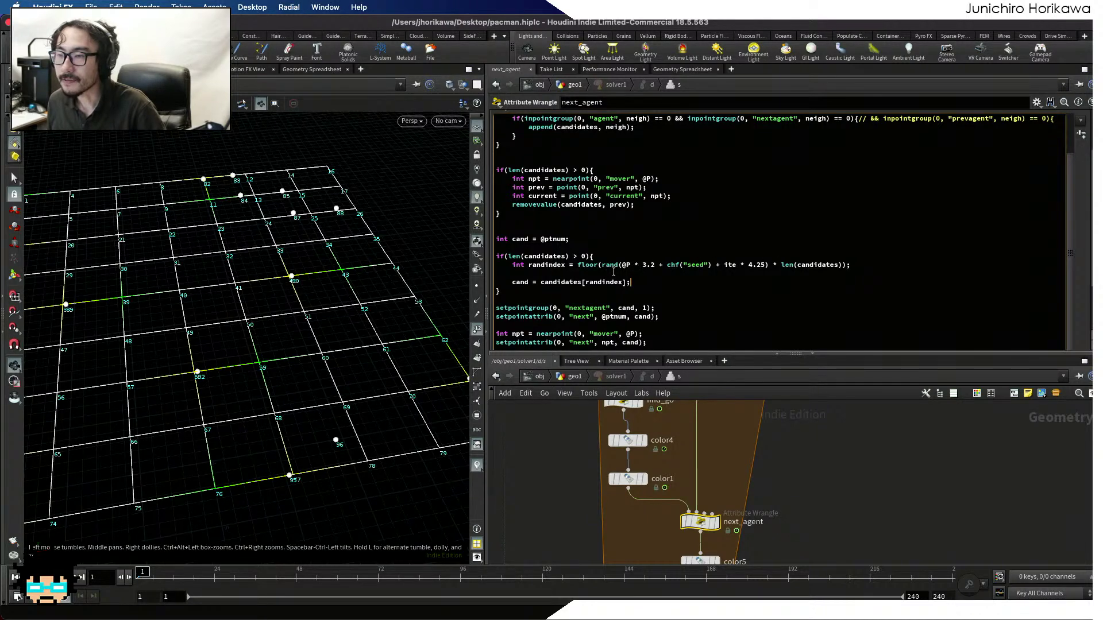
pyautogui.scroll(1, 612, 270)
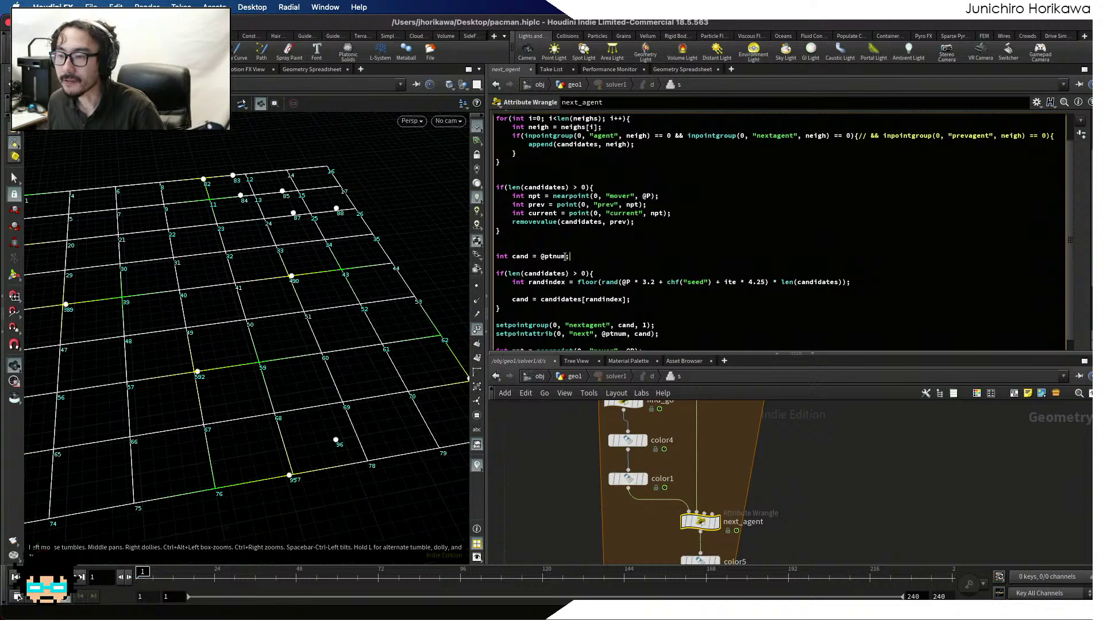
pyautogui.moveTo(569, 256); pyautogui.dragTo(477, 259)
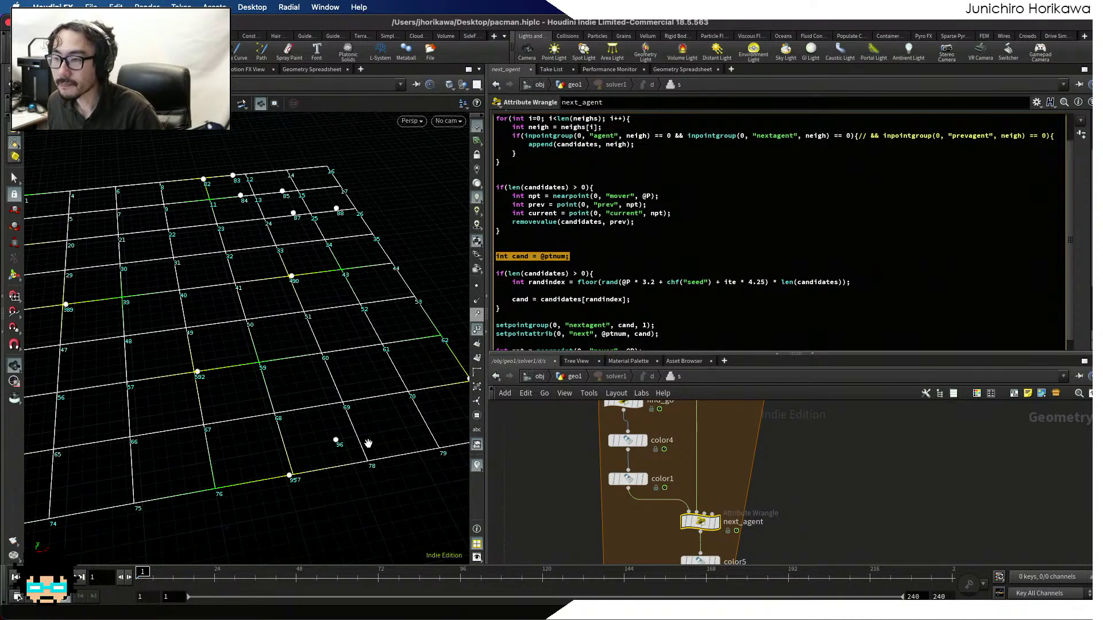
pyautogui.scroll(2, 546, 264)
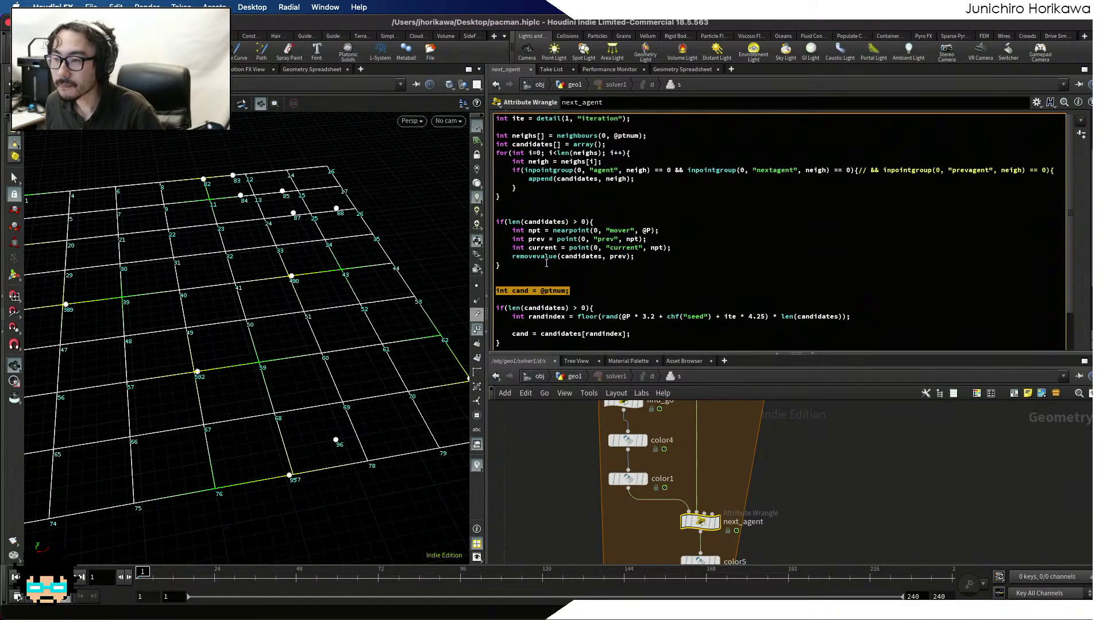
# Comment out next_agent's first if(len(candidates) > 0) block, which removes prev from the candidates, using /* and */
pyautogui.click(506, 222)
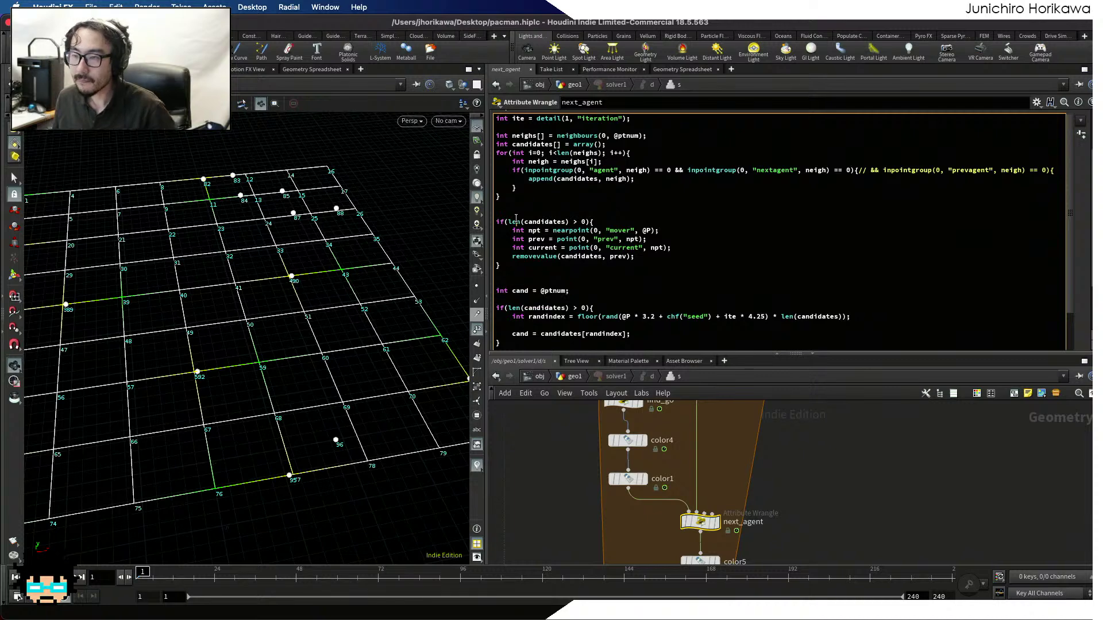
pyautogui.write('/*')
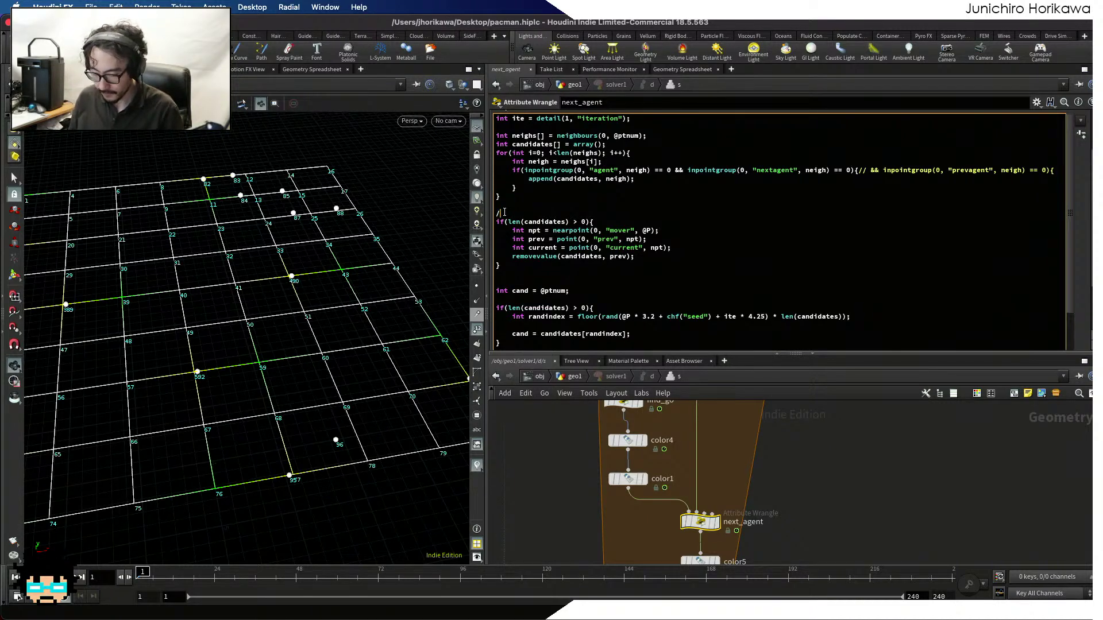
pyautogui.click(508, 265)
pyautogui.write('*/')
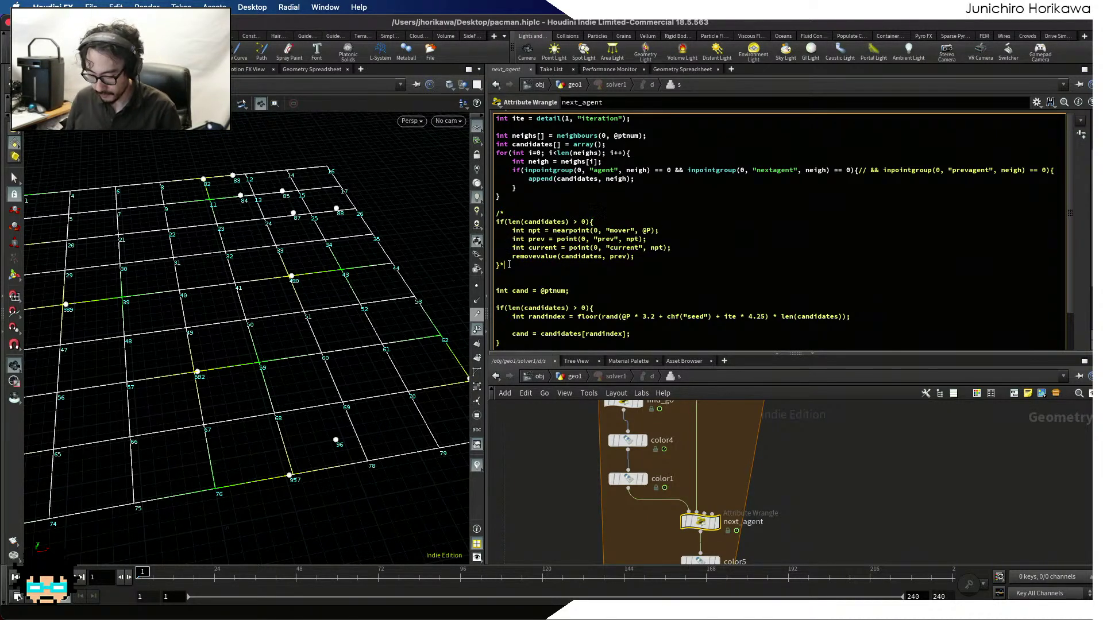
pyautogui.click(550, 464)
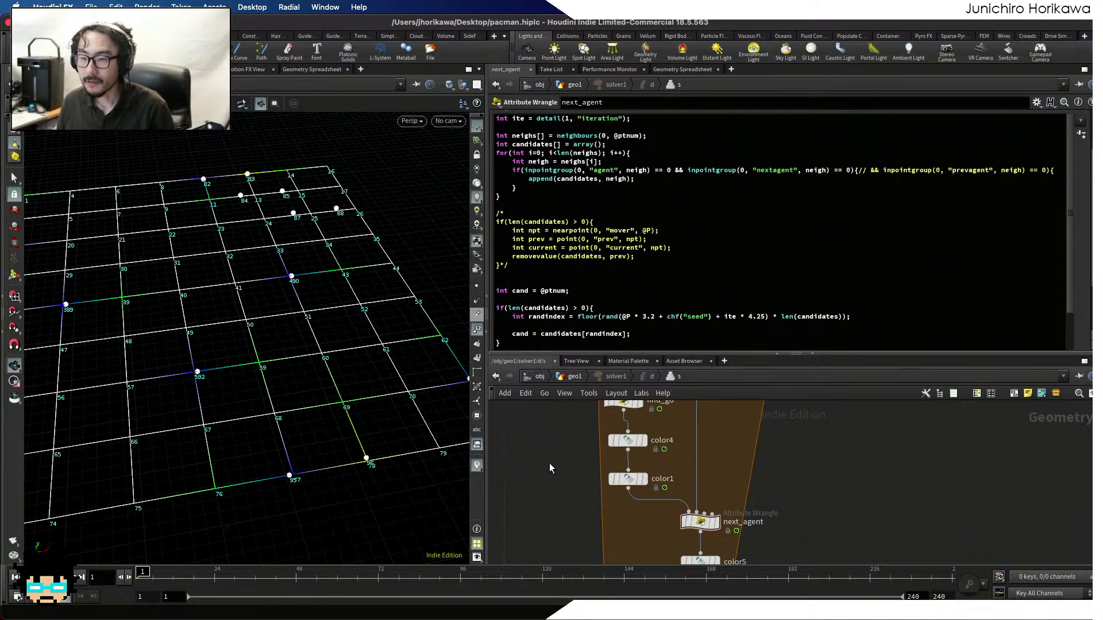
# Examine the commented-out block's lines that read current and remove prev from the candidates
pyautogui.moveTo(537, 281); pyautogui.dragTo(496, 221)
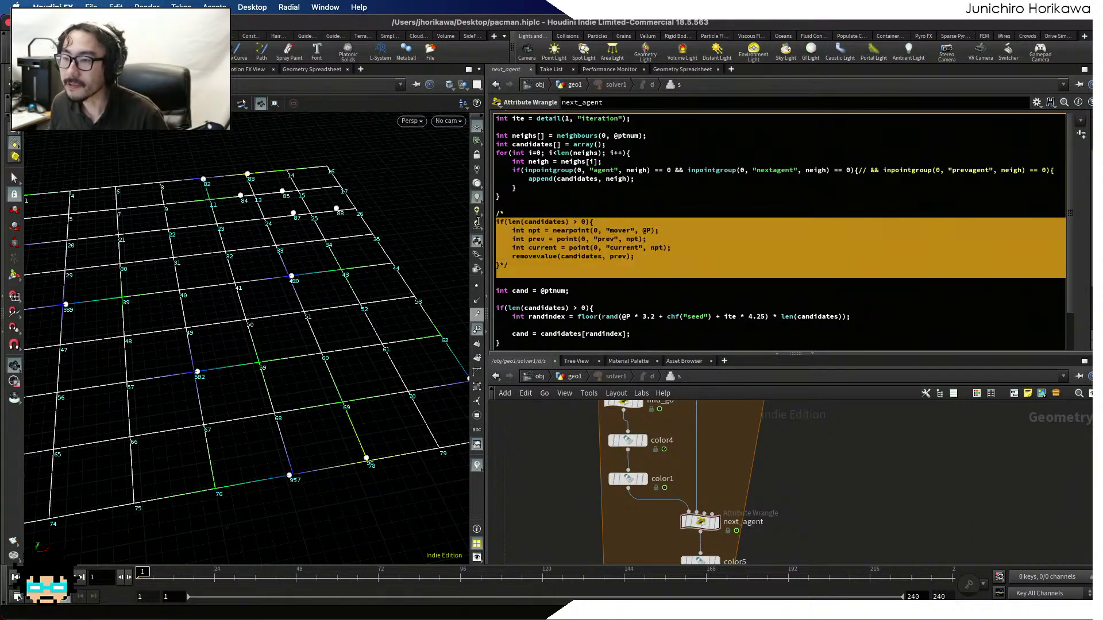
pyautogui.click(565, 254)
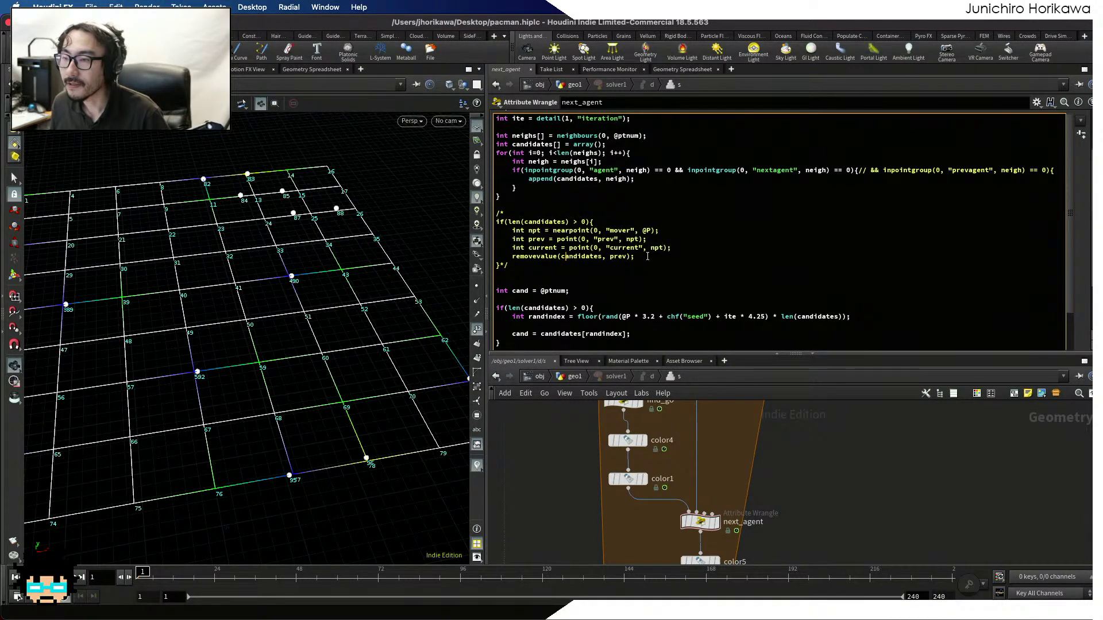
pyautogui.moveTo(685, 248); pyautogui.dragTo(496, 248)
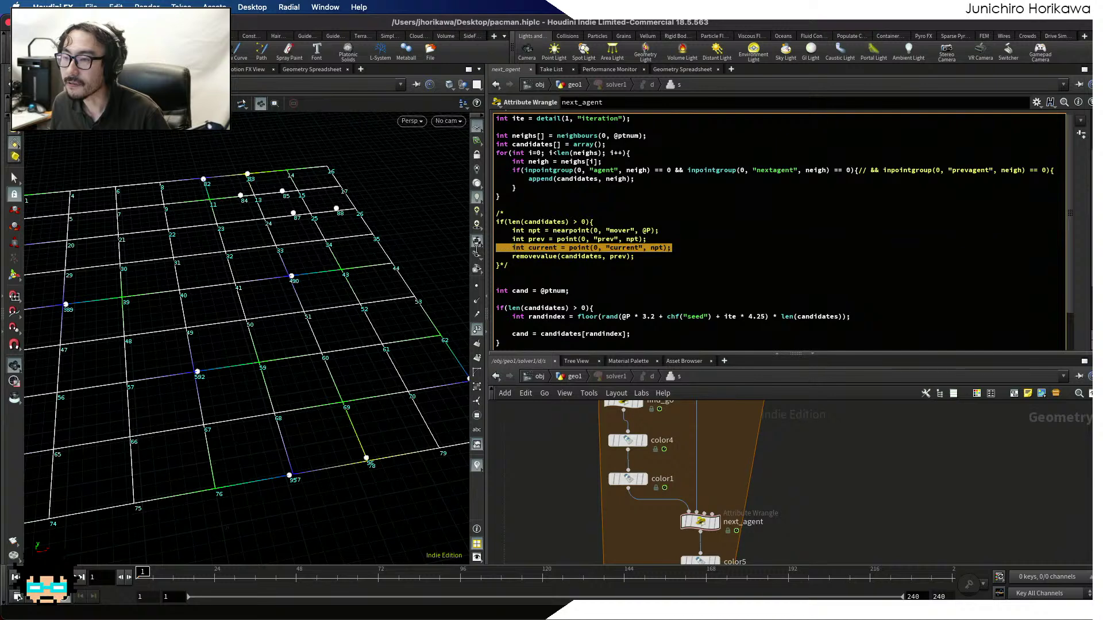
pyautogui.click(563, 256)
pyautogui.moveTo(687, 248); pyautogui.dragTo(452, 256)
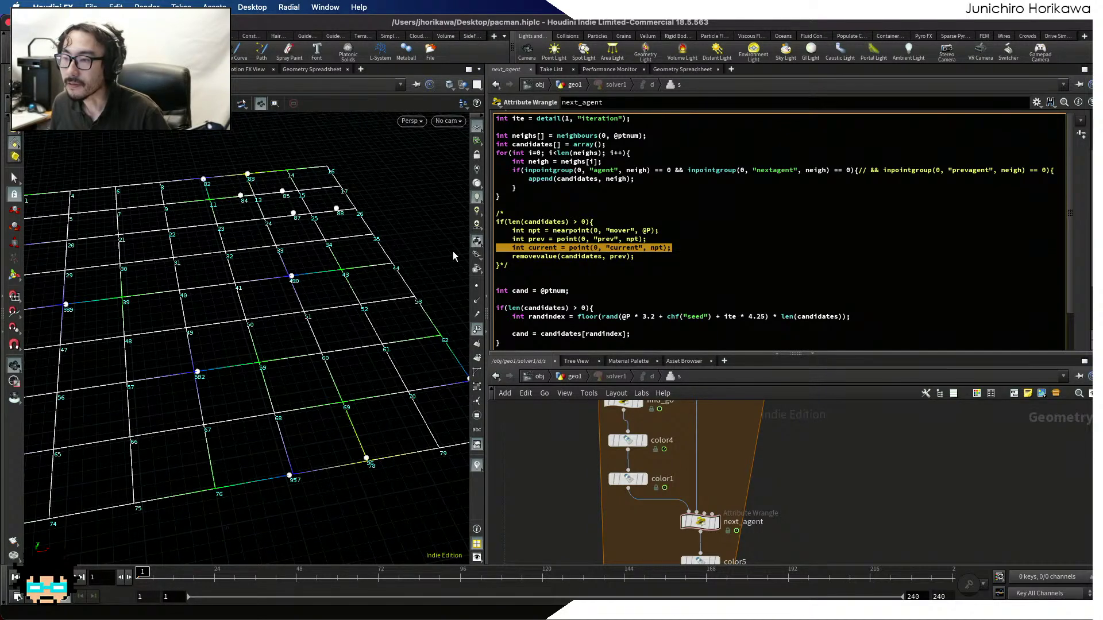
pyautogui.click(550, 256)
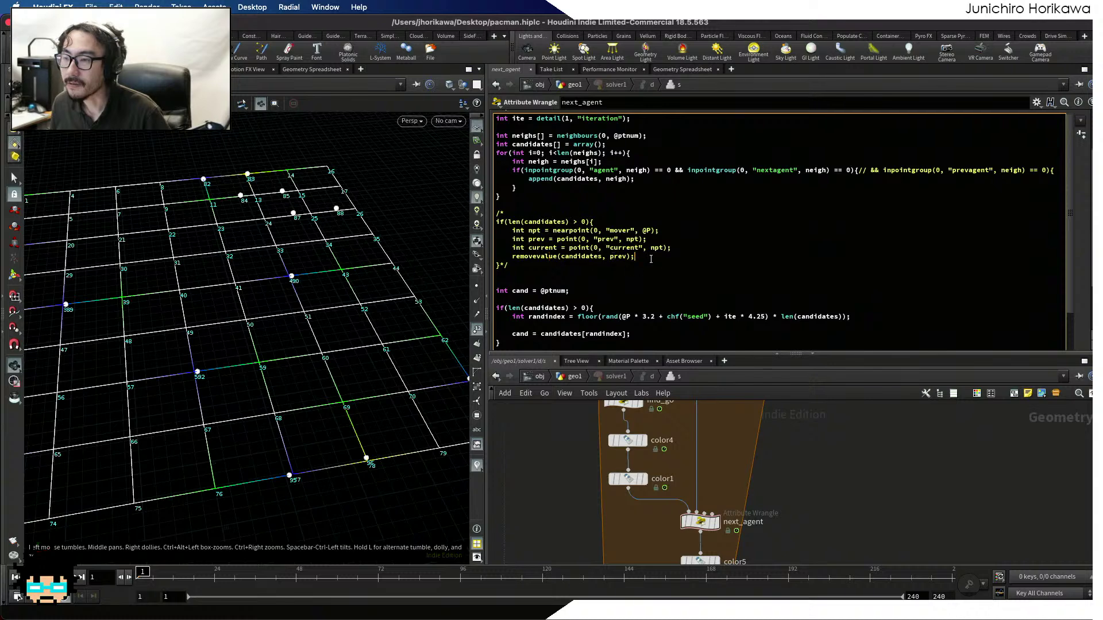
pyautogui.moveTo(650, 259); pyautogui.dragTo(497, 254)
pyautogui.middleClick(583, 257)
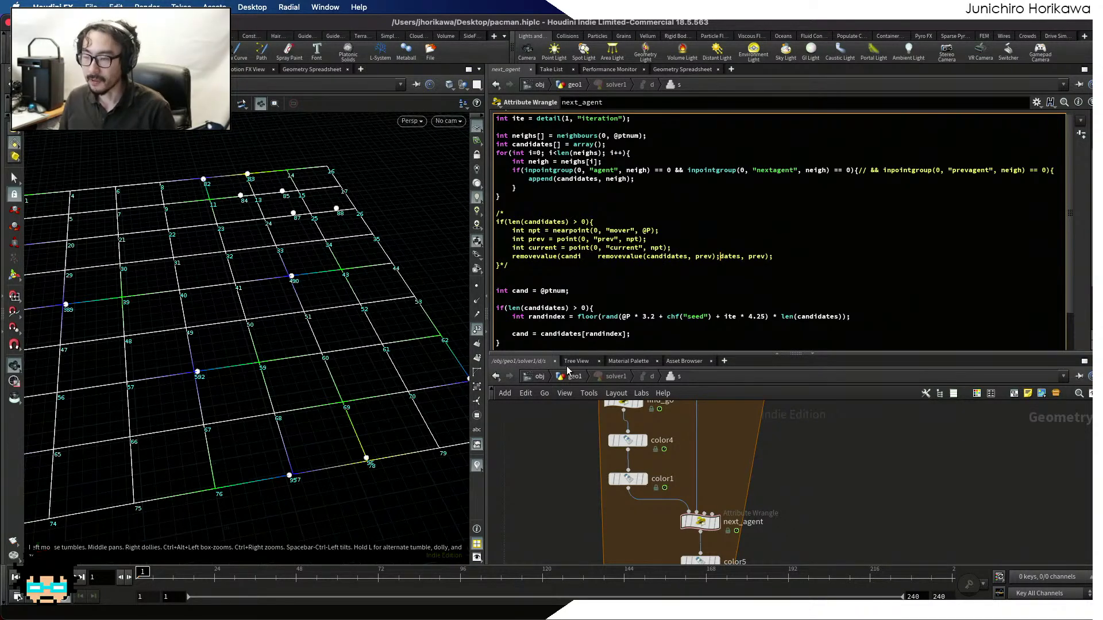
# Undo the stray paste in the removevalue line and remove the /* and */ markers around next_agent's first if block
pyautogui.press('super+z')
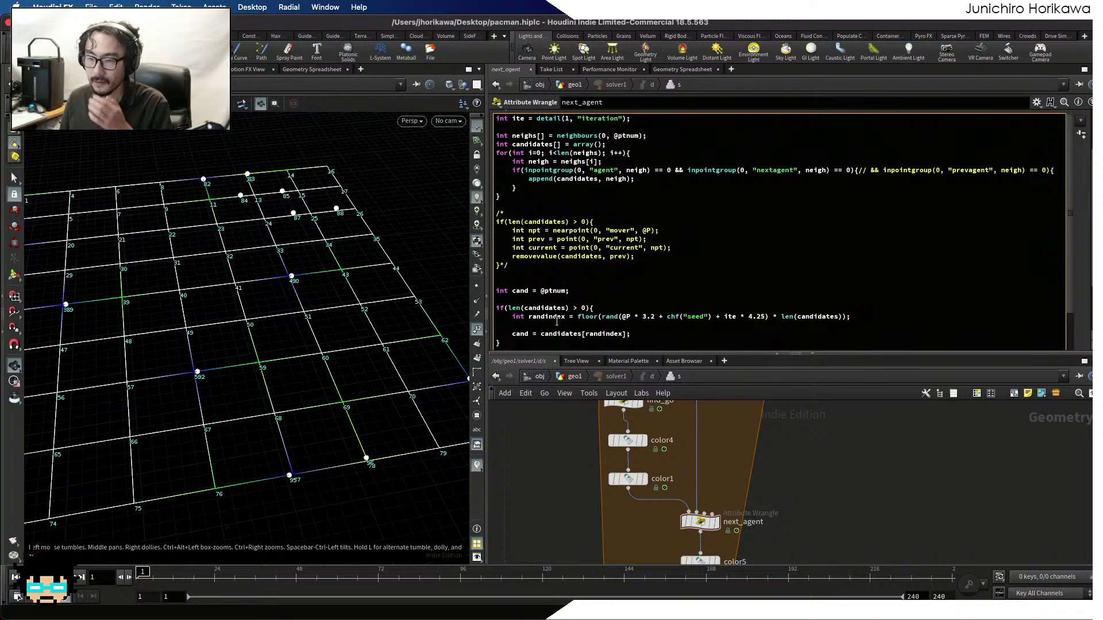
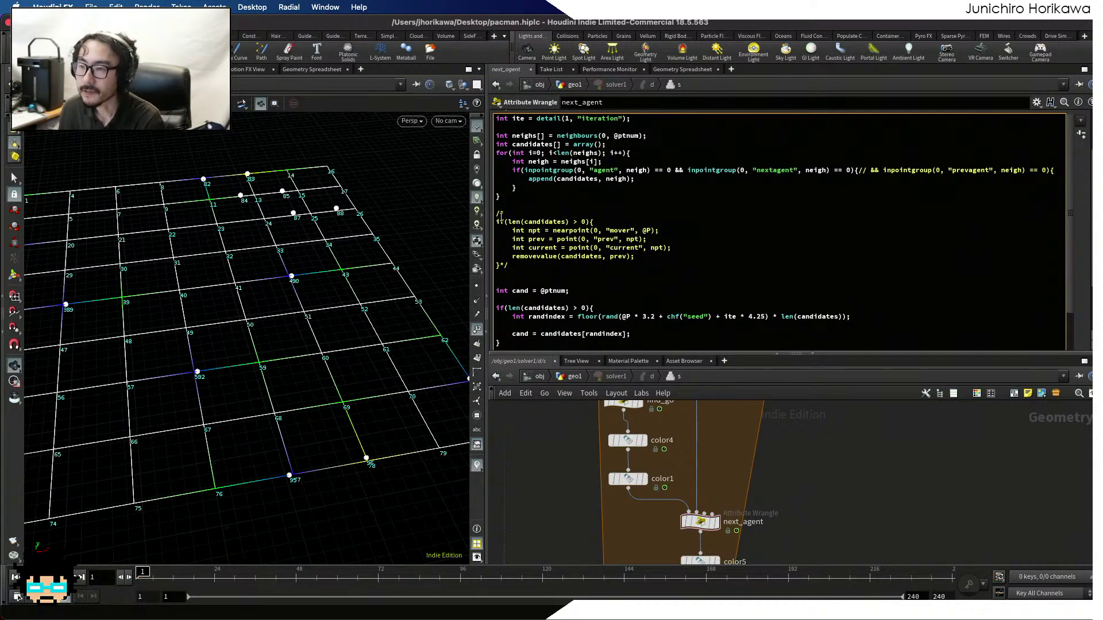
pyautogui.press('BackSpace')
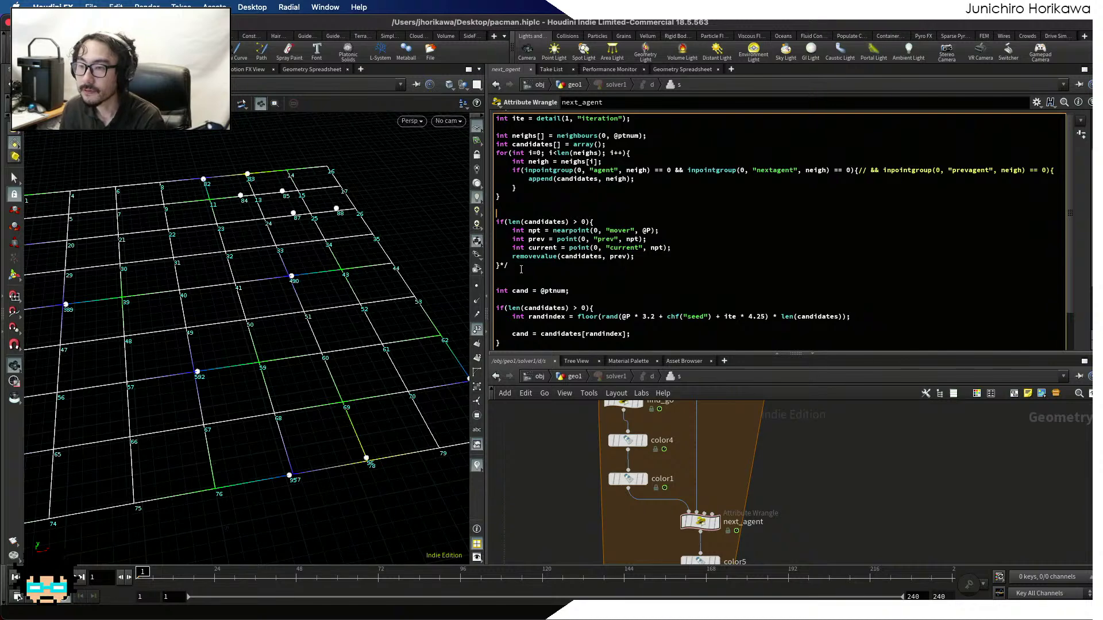
pyautogui.click(524, 264)
pyautogui.press('BackSpace')
pyautogui.press('BackSpace')
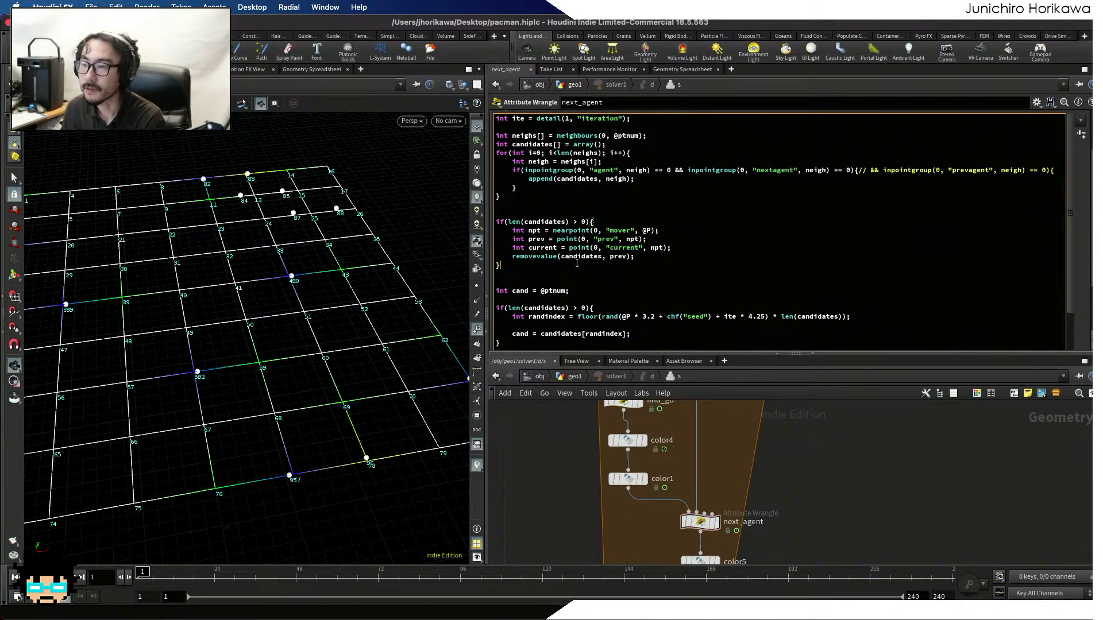
# Delete the int current line from the first if block and change its condition to len(candidates) > 1
pyautogui.moveTo(672, 247); pyautogui.dragTo(442, 251)
pyautogui.press('BackSpace')
pyautogui.press('BackSpace')
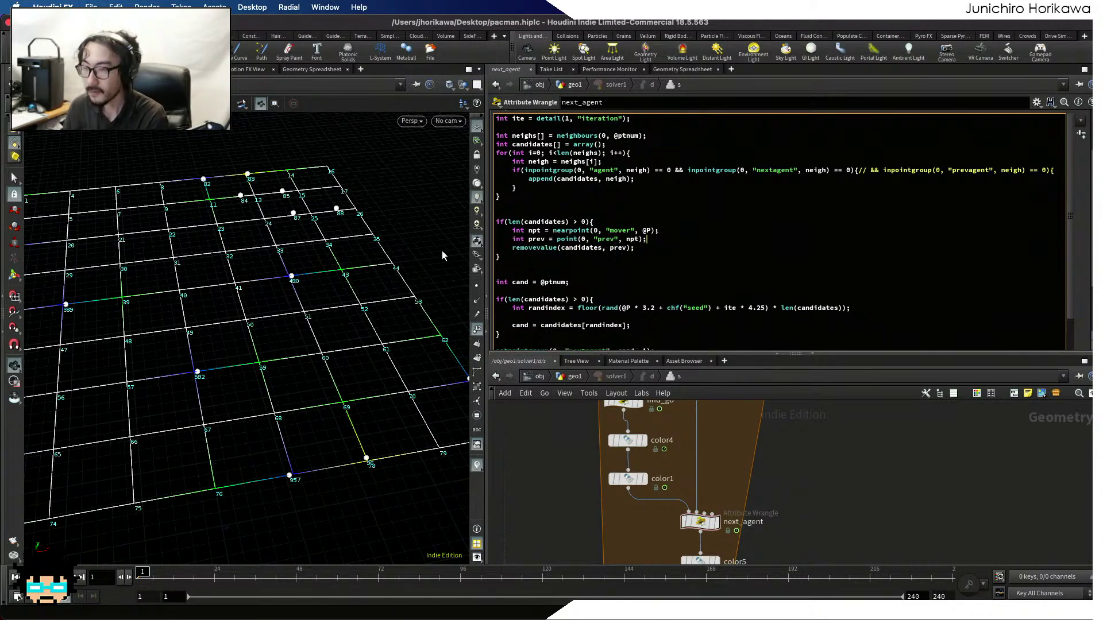
pyautogui.click(580, 221)
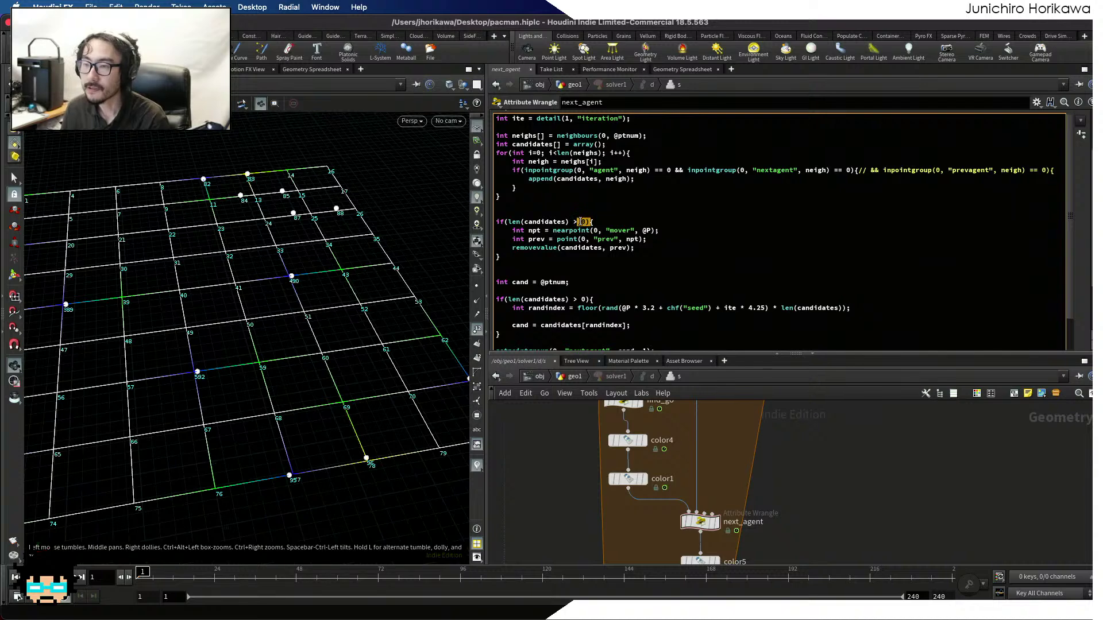
pyautogui.doubleClick(580, 221)
pyautogui.write('1')
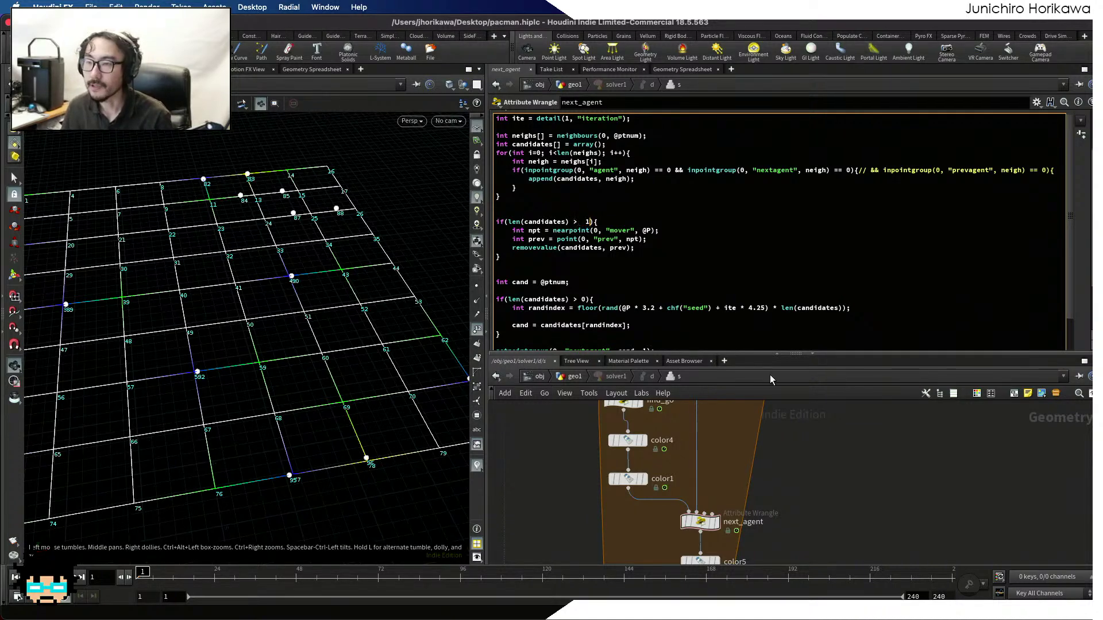
# Check the movers' positions in solver1's output at the geo1 level and return inside the solver
pyautogui.click(575, 376)
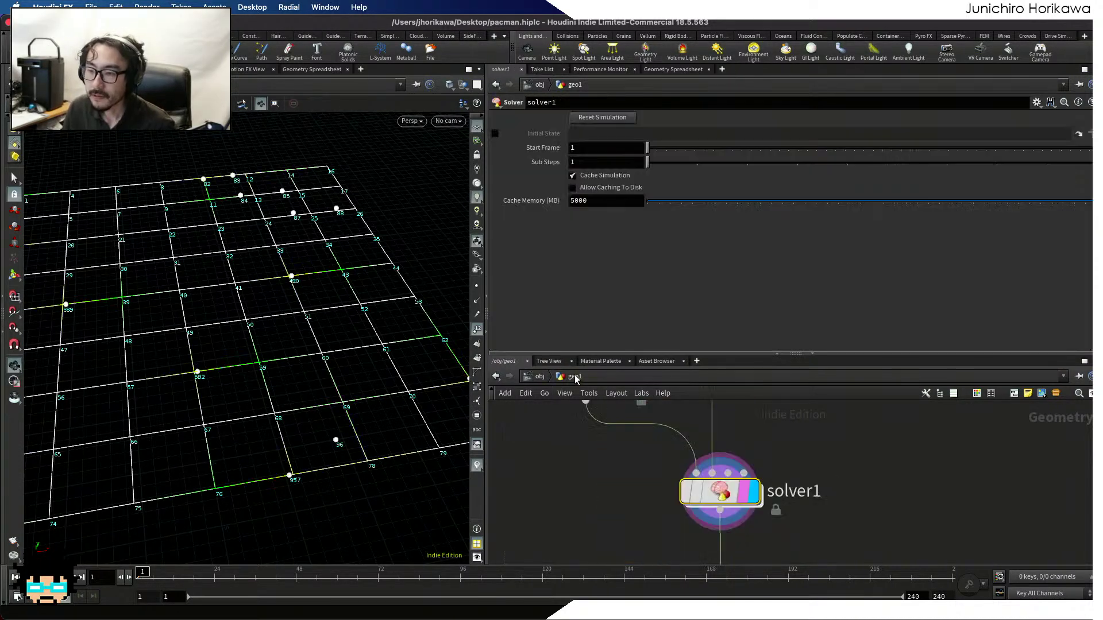
pyautogui.moveTo(345, 322); pyautogui.dragTo(308, 319)
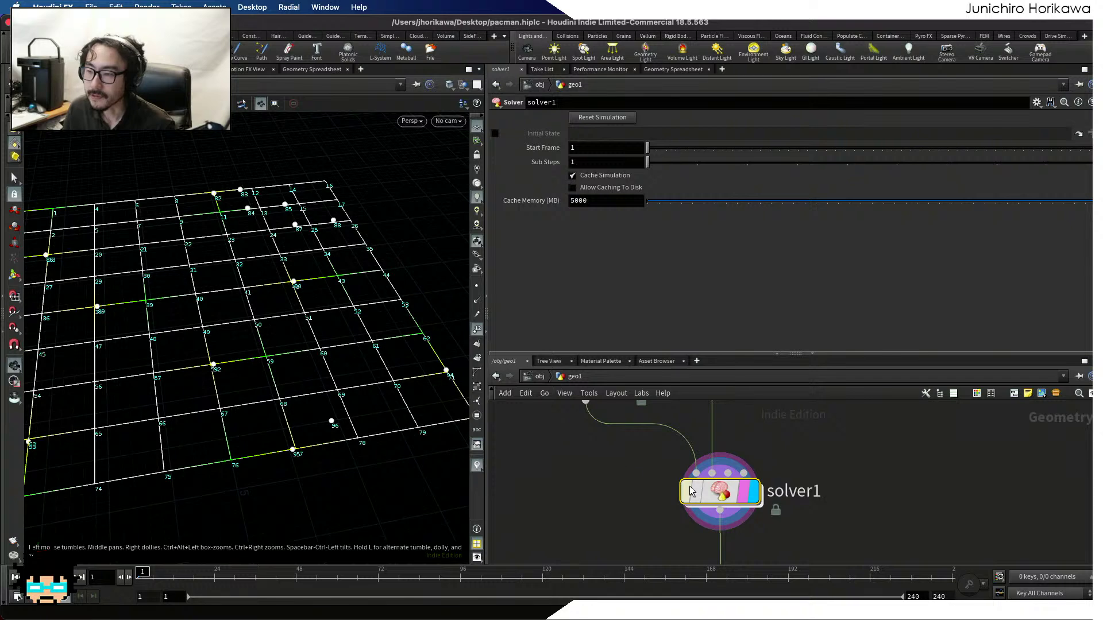
pyautogui.doubleClick(715, 490)
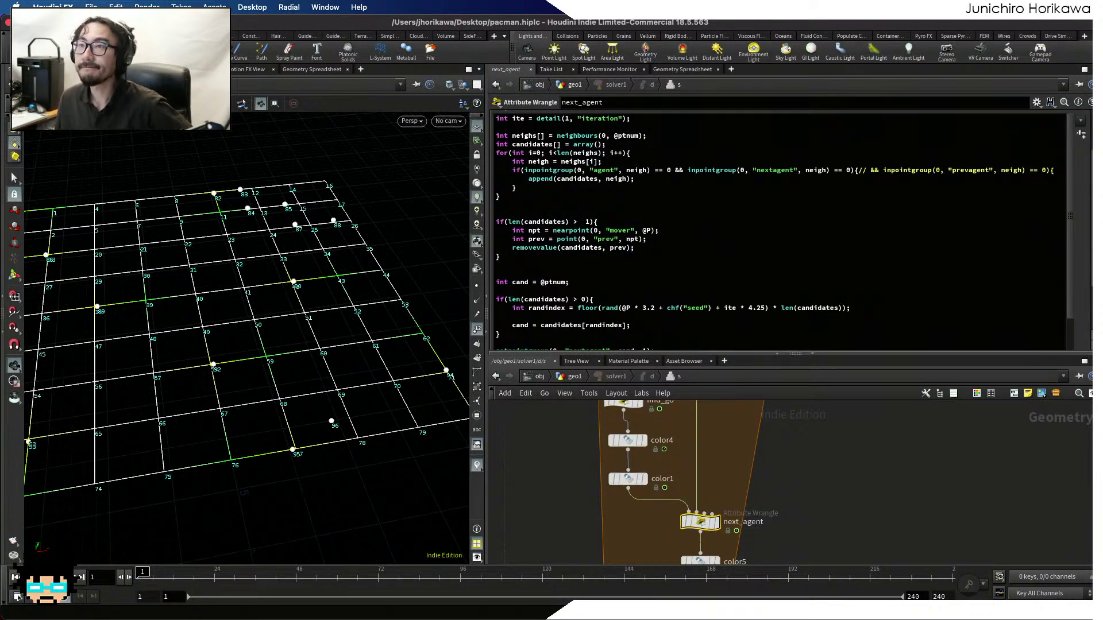
# Comment out the len(candidates) > 1 block in next_agent again with /* and */
pyautogui.click(574, 248)
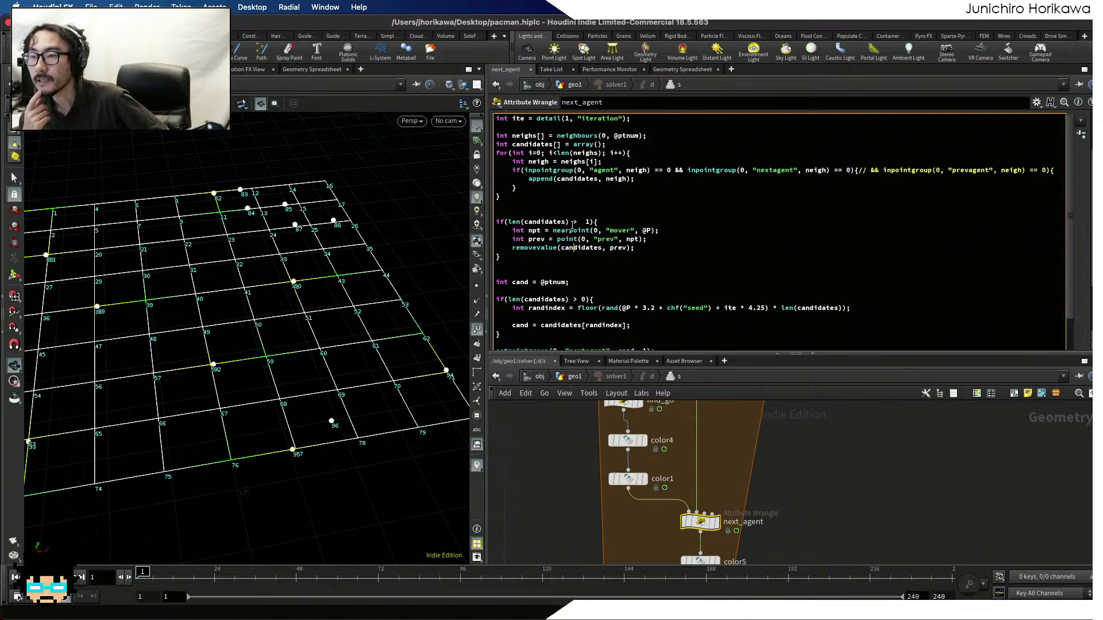
pyautogui.moveTo(661, 230); pyautogui.dragTo(524, 239)
pyautogui.click(536, 244)
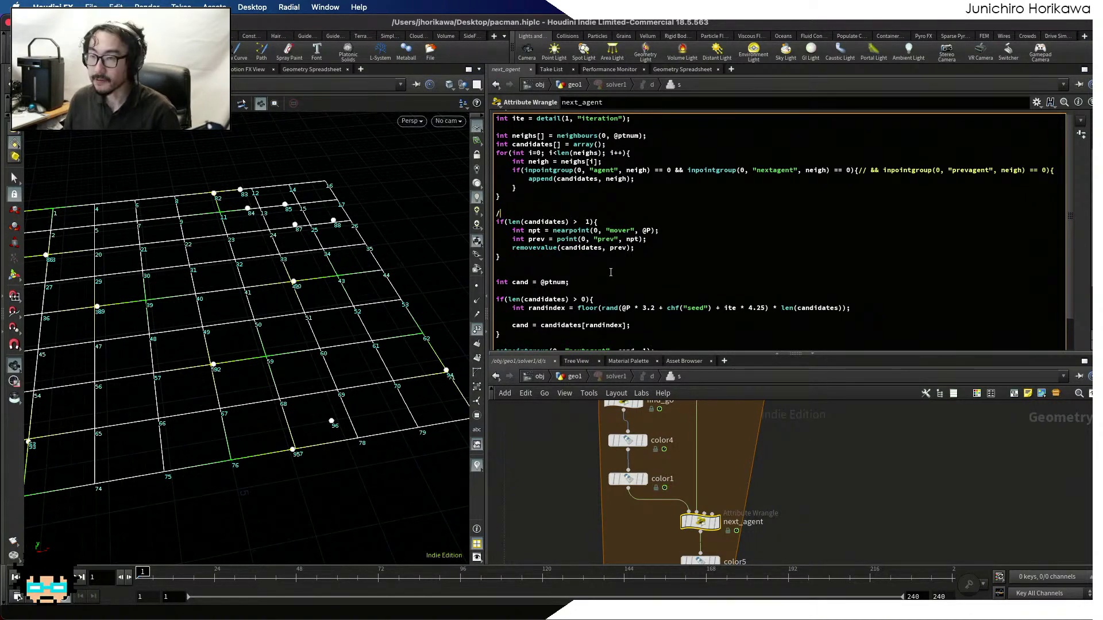
pyautogui.write('*')
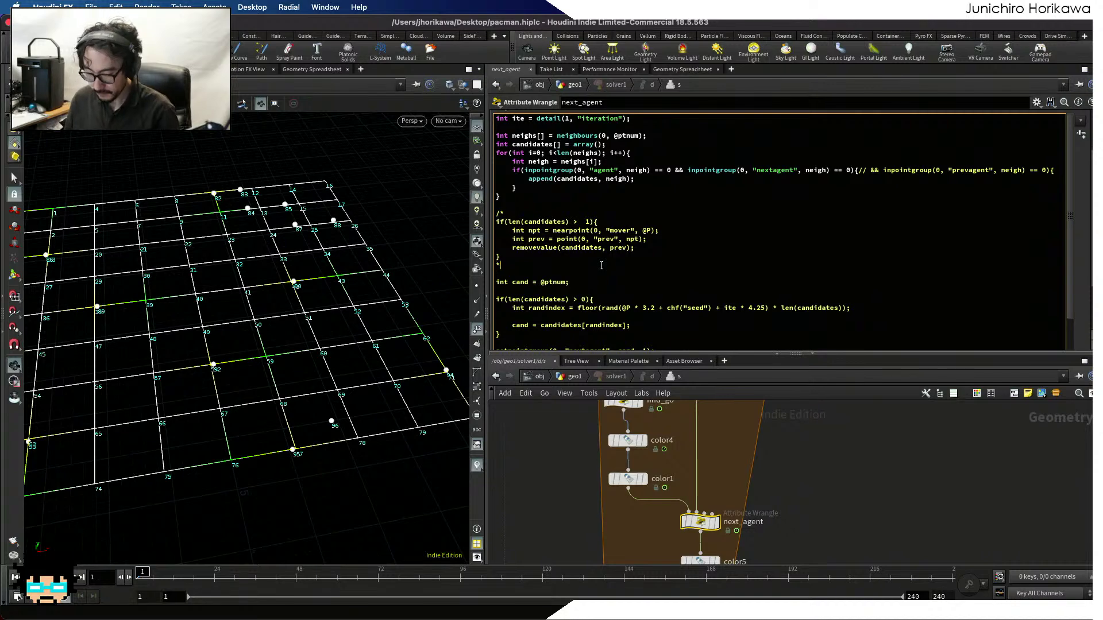
pyautogui.write('/')
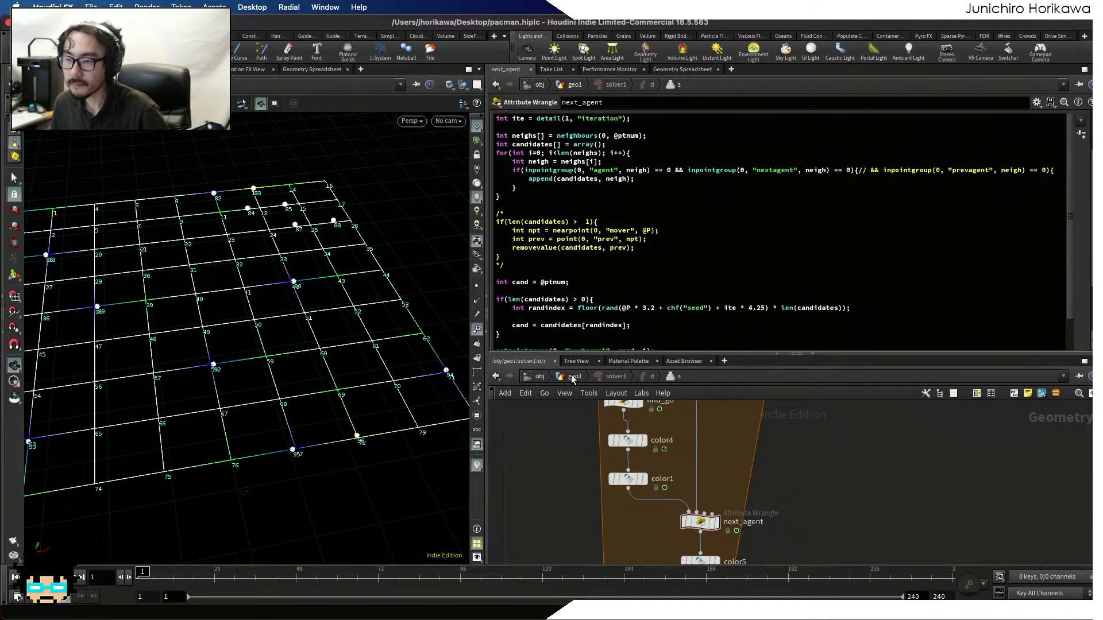
# Compare point 96's position in solver1's output with the view inside the solver
pyautogui.click(573, 377)
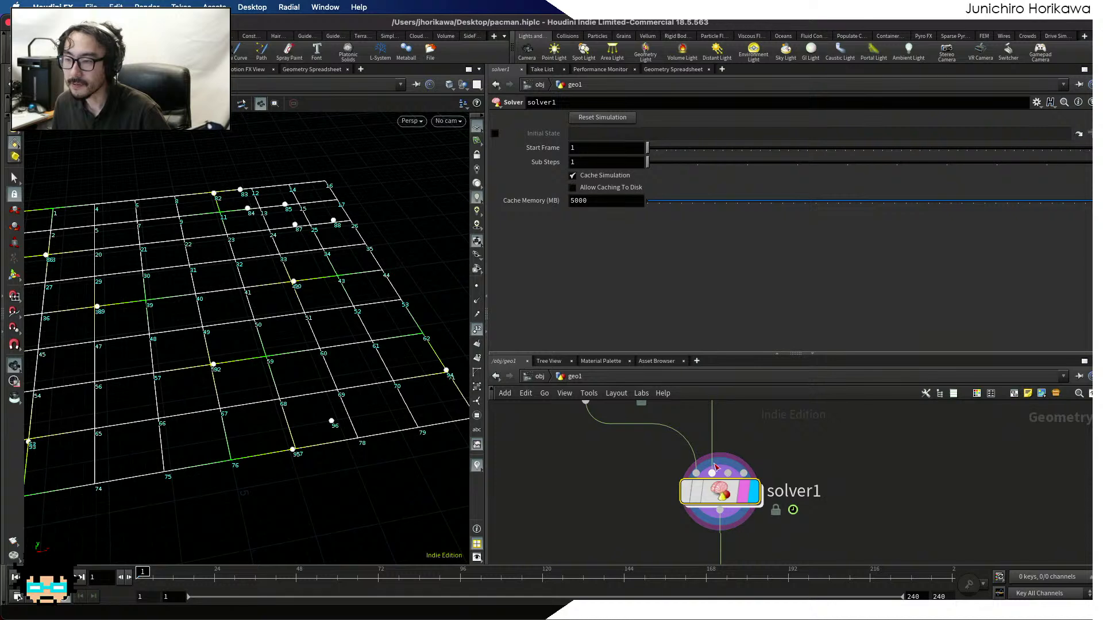
pyautogui.moveTo(322, 402); pyautogui.dragTo(363, 412)
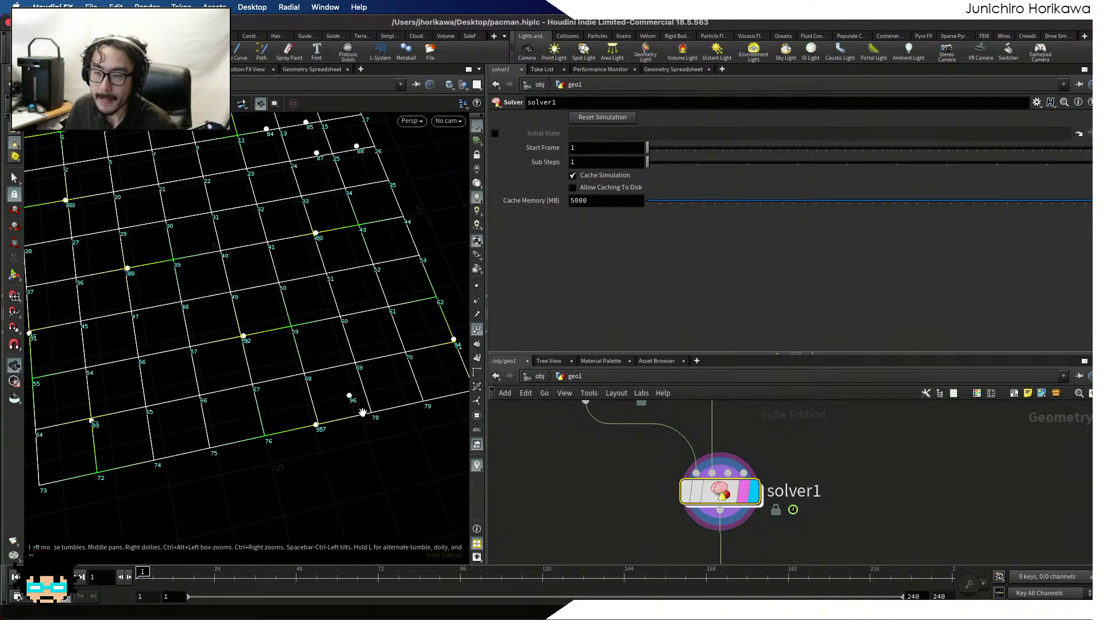
pyautogui.doubleClick(714, 491)
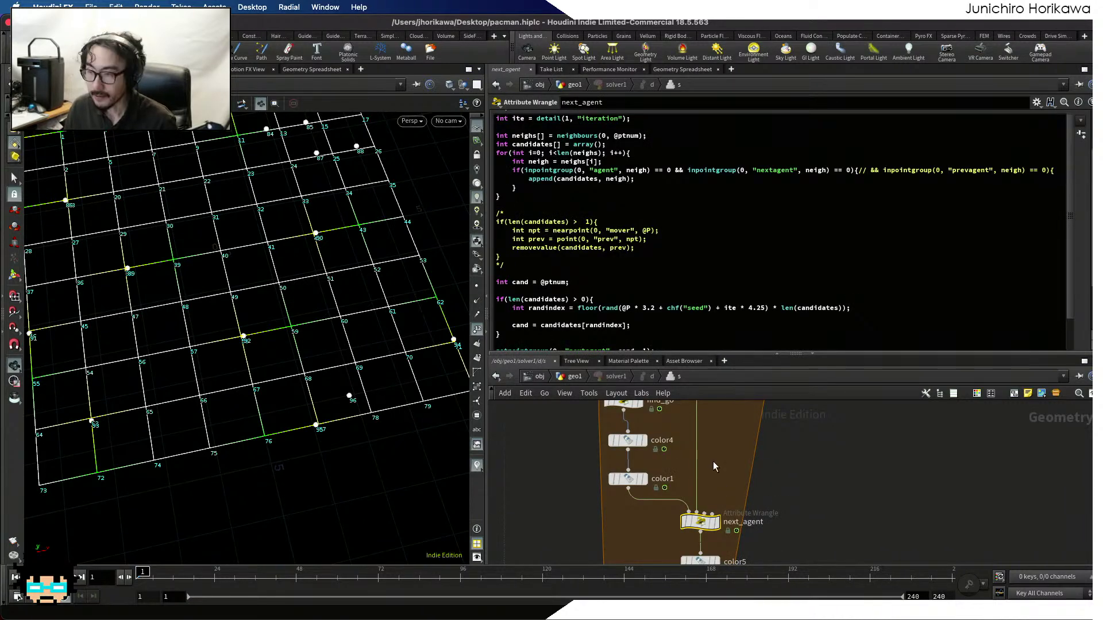
pyautogui.click(566, 376)
# Undo the recent selection changes and node connection, and go back to the geo1 network
pyautogui.press('super+z')
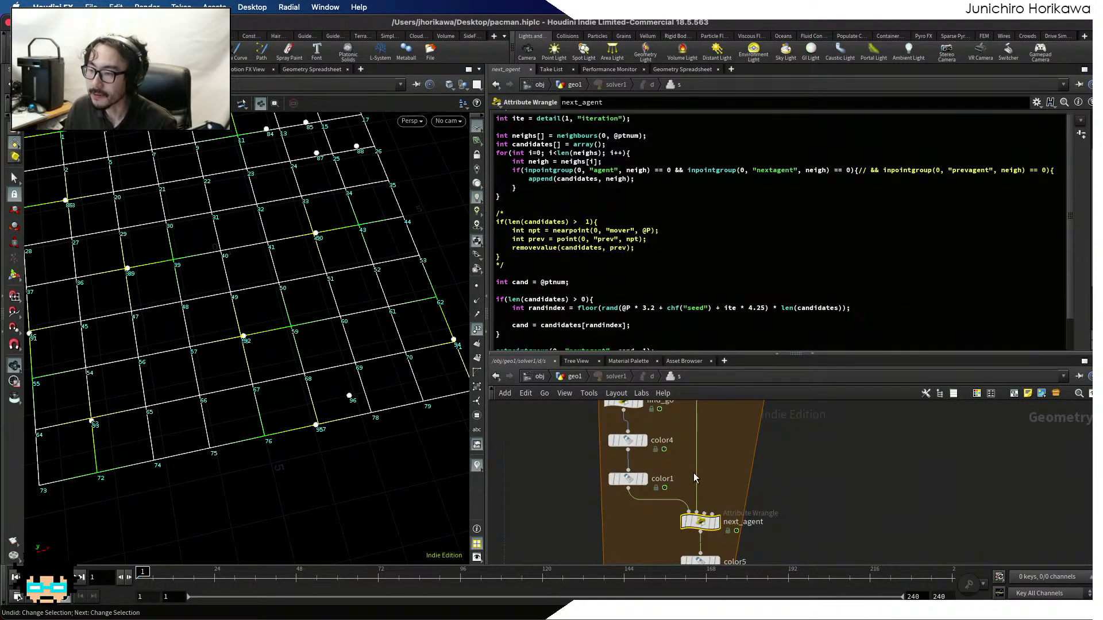
pyautogui.press('super+z')
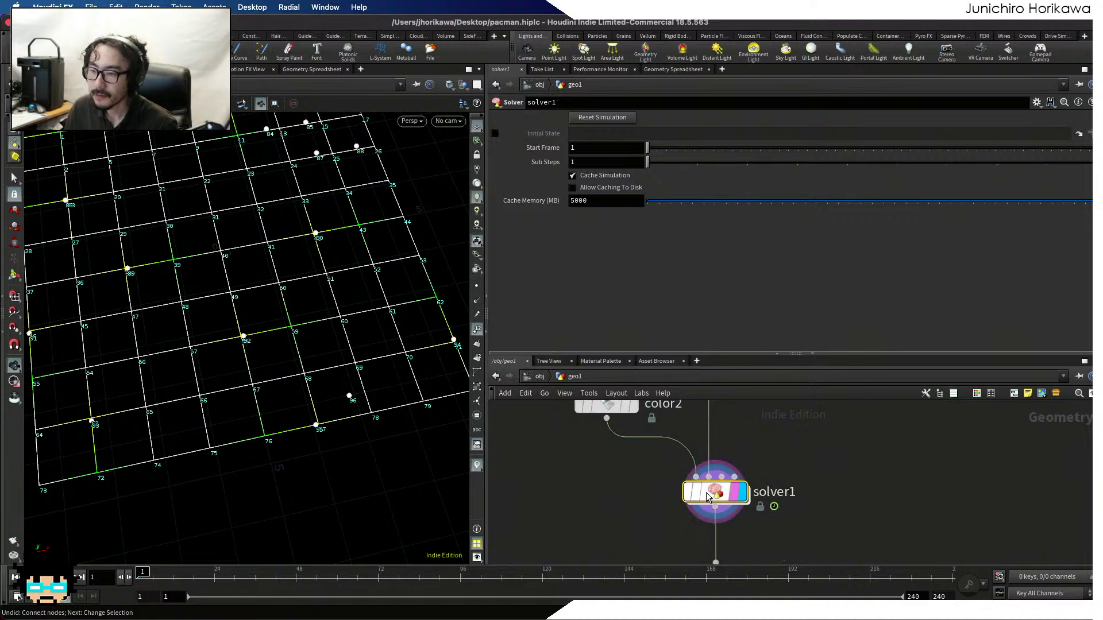
pyautogui.doubleClick(709, 495)
pyautogui.click(575, 377)
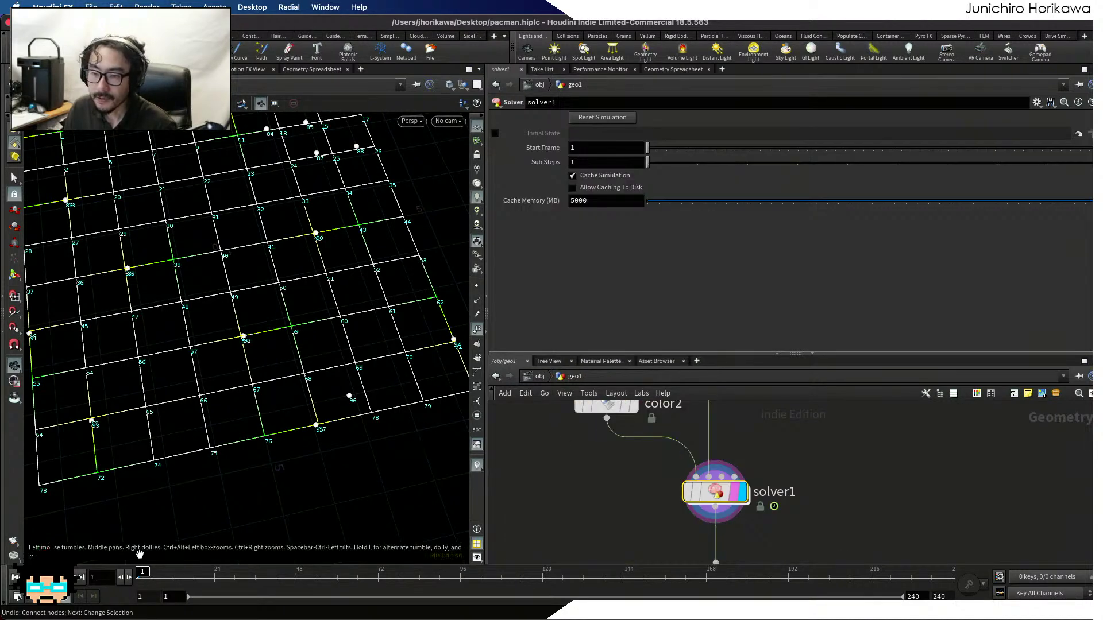
# Play the simulation to watch the movers, rewind to frame 1 and reopen solver1's network
pyautogui.click(65, 577)
pyautogui.click(65, 577)
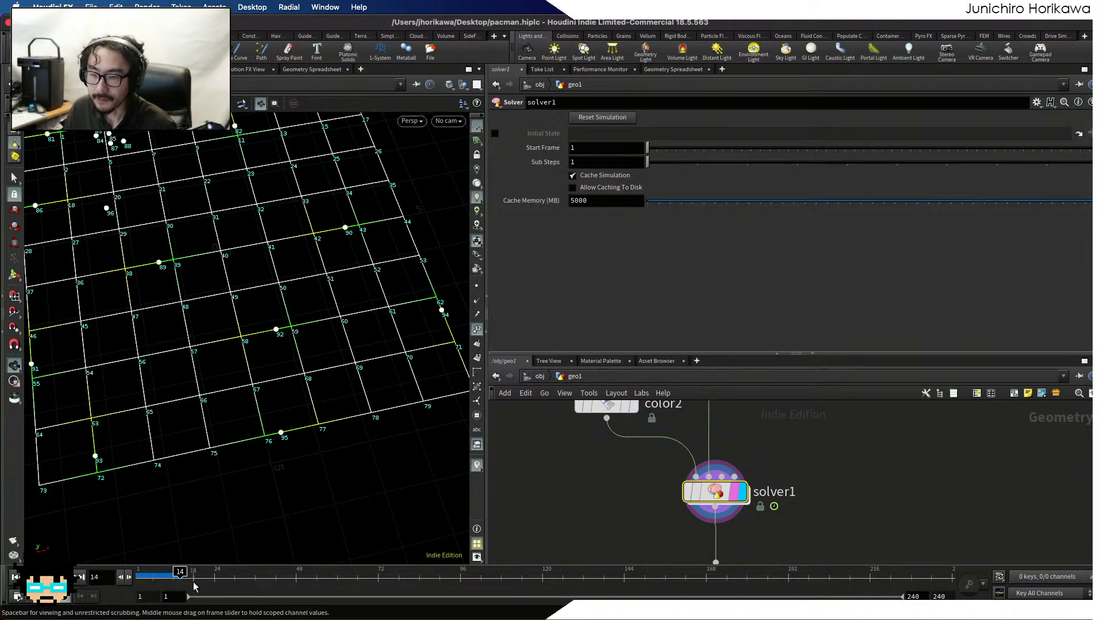
pyautogui.moveTo(169, 575); pyautogui.dragTo(136, 578)
pyautogui.doubleClick(713, 494)
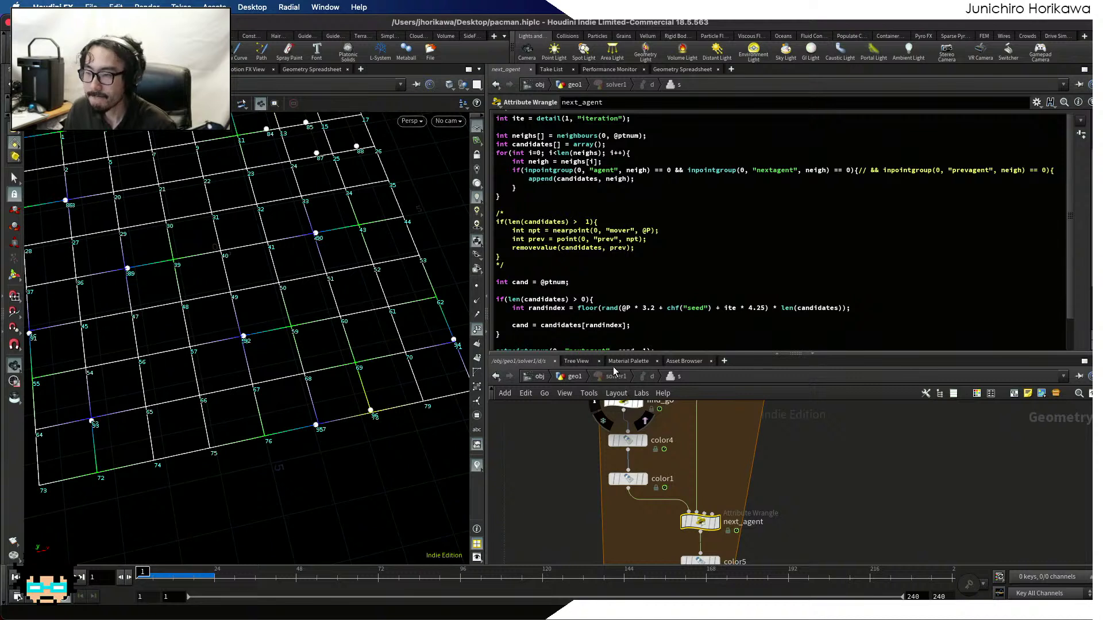
# Comment out next_agent's len(candidates) > 0 block that picks cand by randindex, using /* and */, and save the scene
pyautogui.scroll(-2, 583, 321)
pyautogui.click(517, 246)
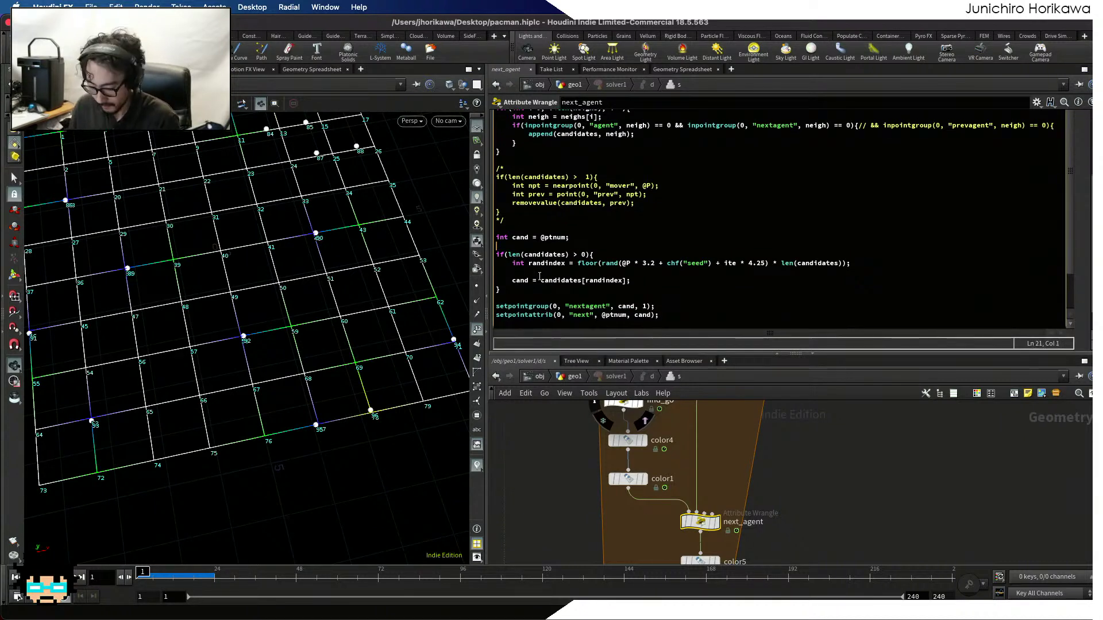
pyautogui.press('Return')
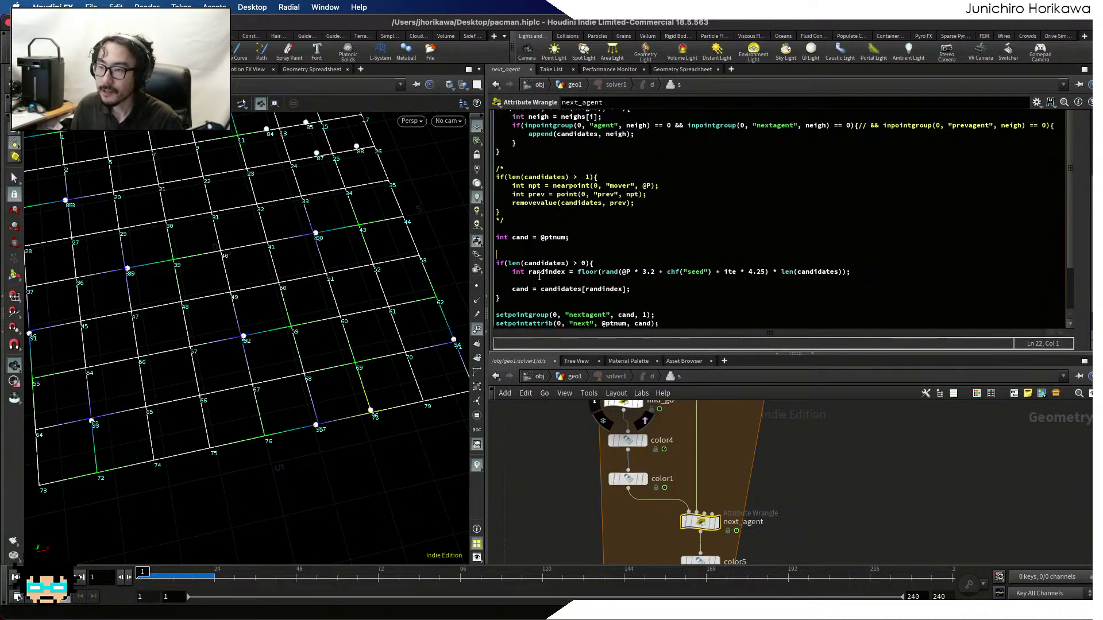
pyautogui.write('/*')
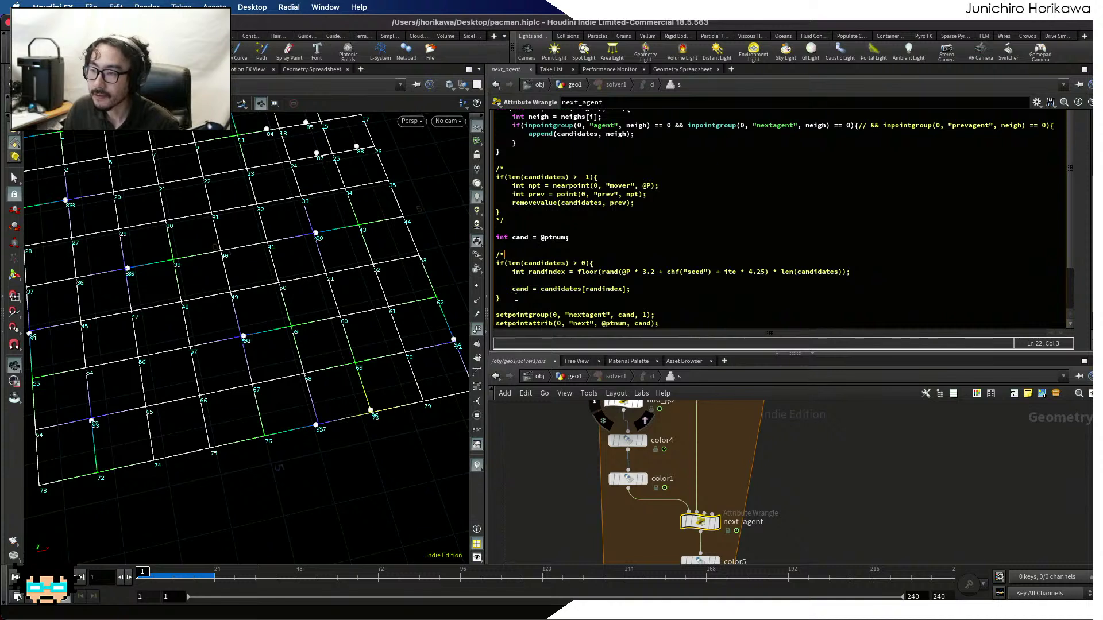
pyautogui.write('*/')
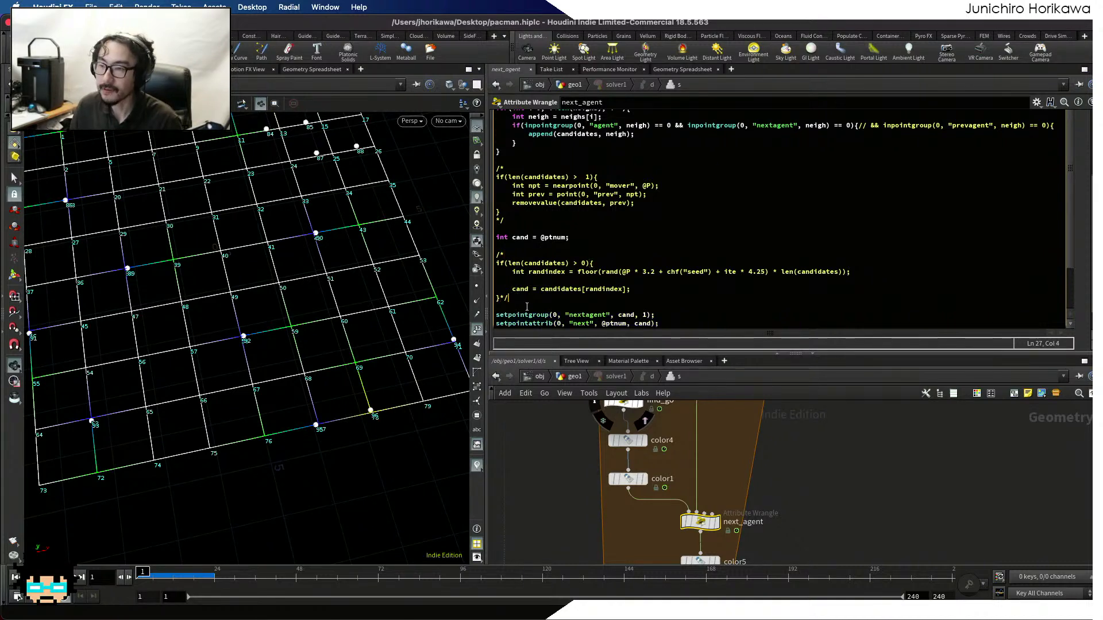
pyautogui.press('super+s')
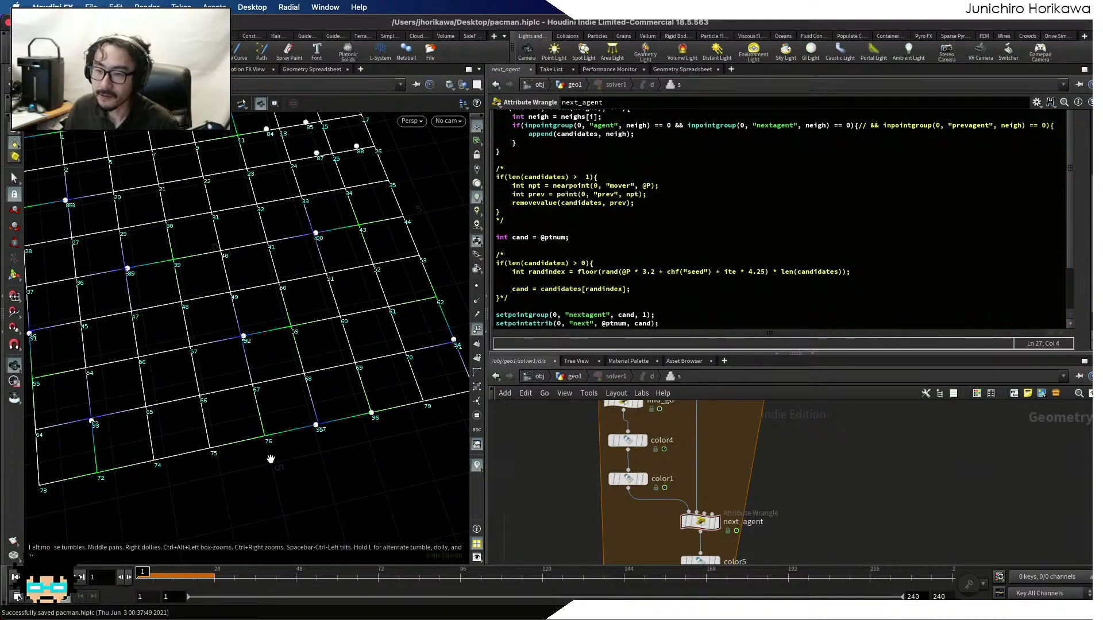
# Play the solver1 result at the geo1 level to check point 96's movement, and rewind to frame 1
pyautogui.click(560, 377)
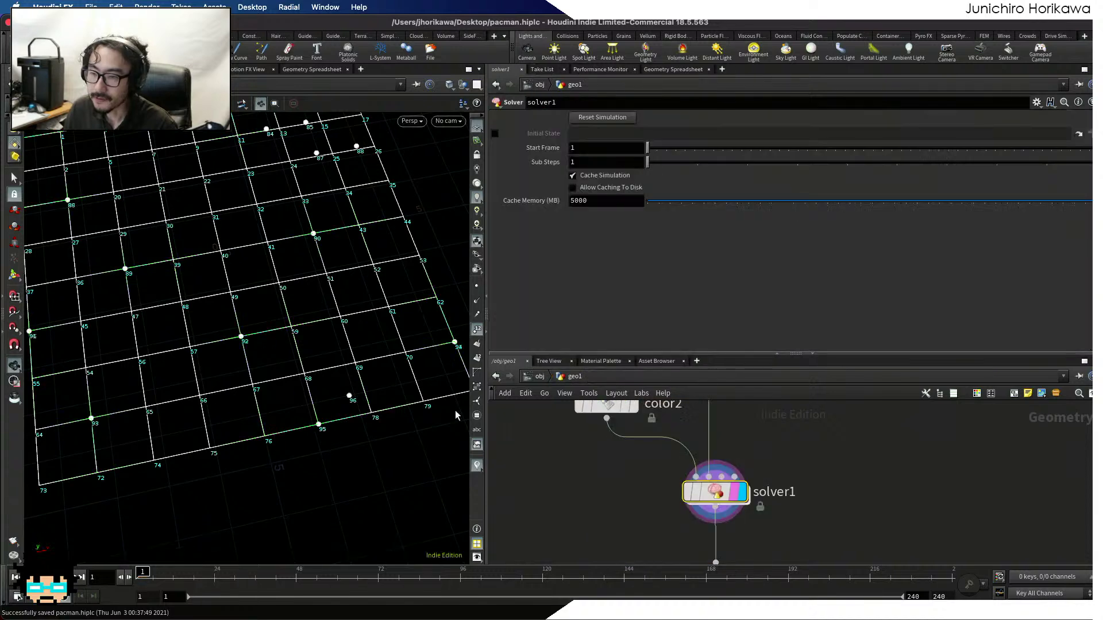
pyautogui.press('Up')
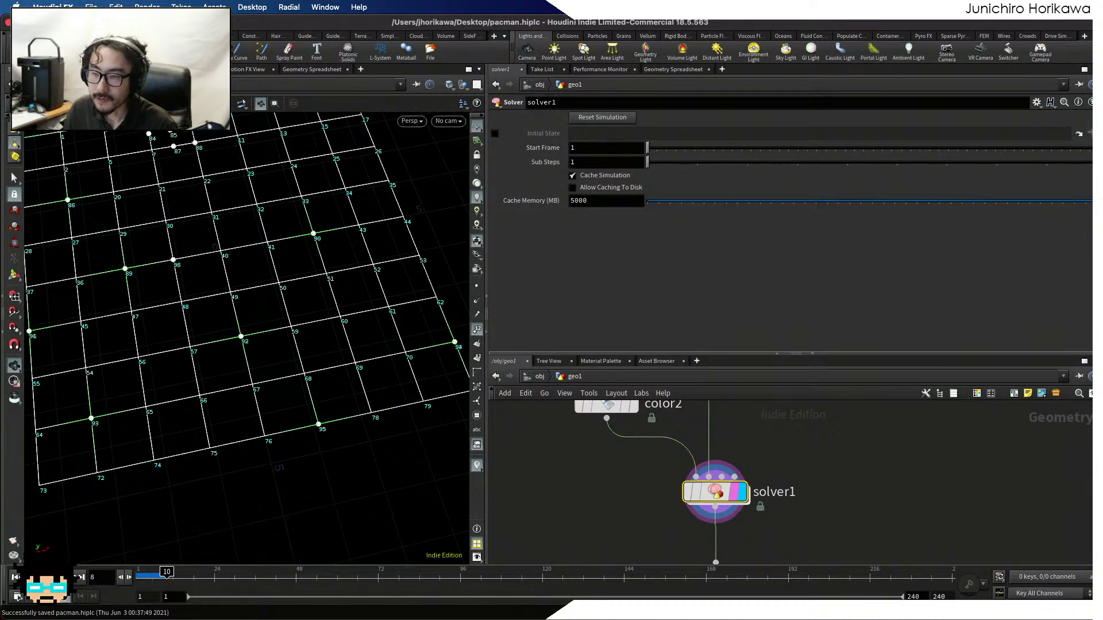
pyautogui.click(16, 577)
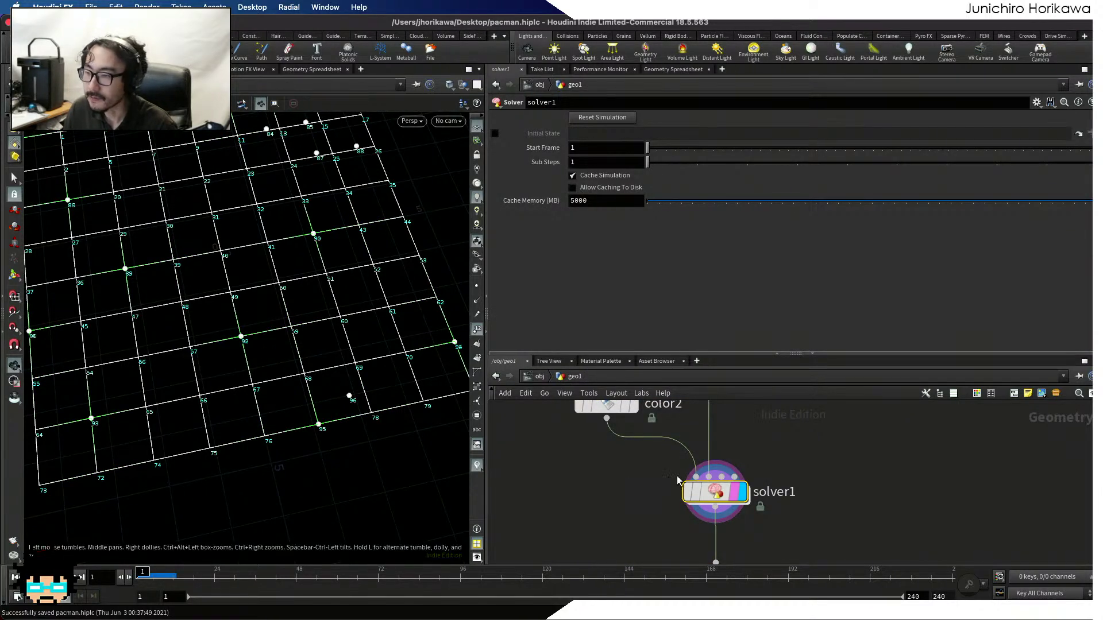
# Reopen solver1 and review next_agent's code down to the lines that write next to the nearest mover
pyautogui.doubleClick(714, 492)
pyautogui.scroll(3, 567, 238)
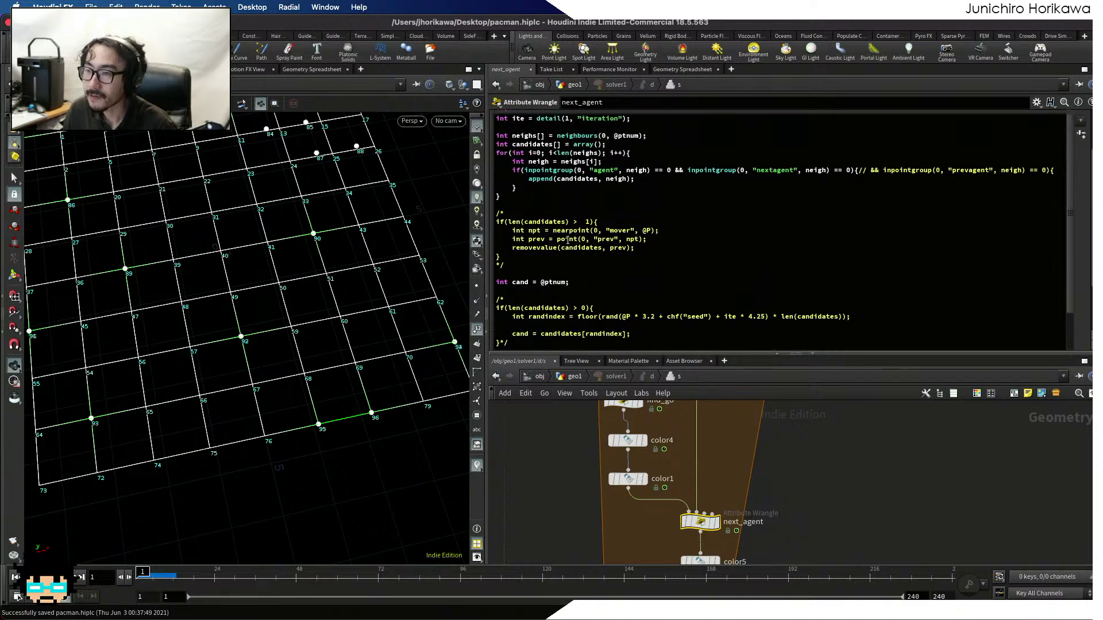
pyautogui.scroll(-5, 567, 238)
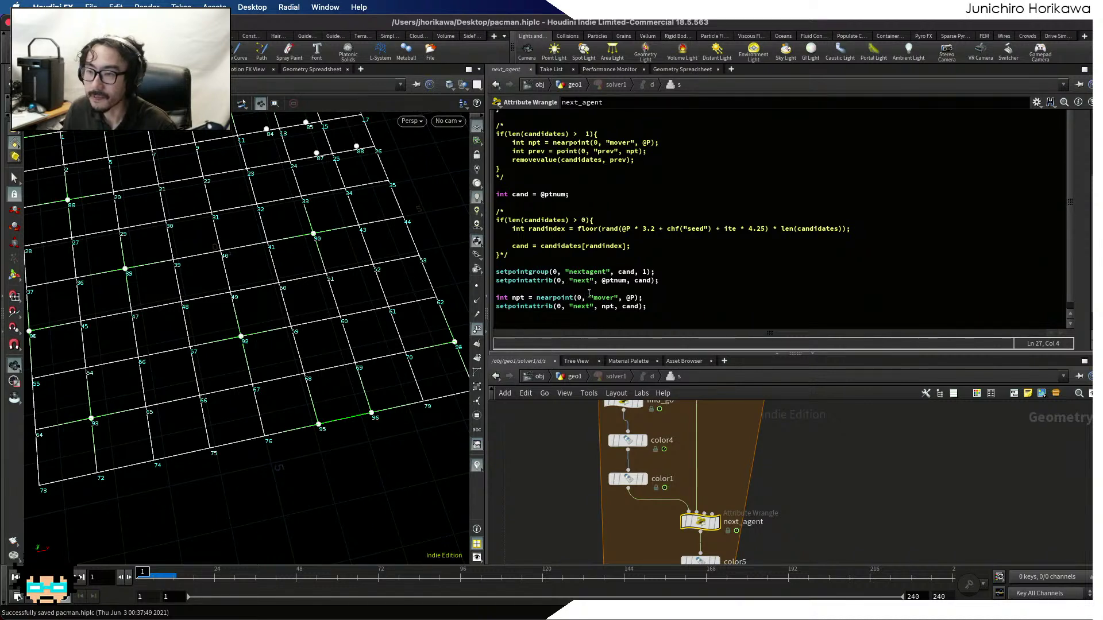
# Examine the current, next and prev values of the points in next_agent's geometry spreadsheet
pyautogui.moveTo(735, 478); pyautogui.dragTo(729, 403, button='middle')
pyautogui.scroll(4, 732, 466)
pyautogui.click(698, 70)
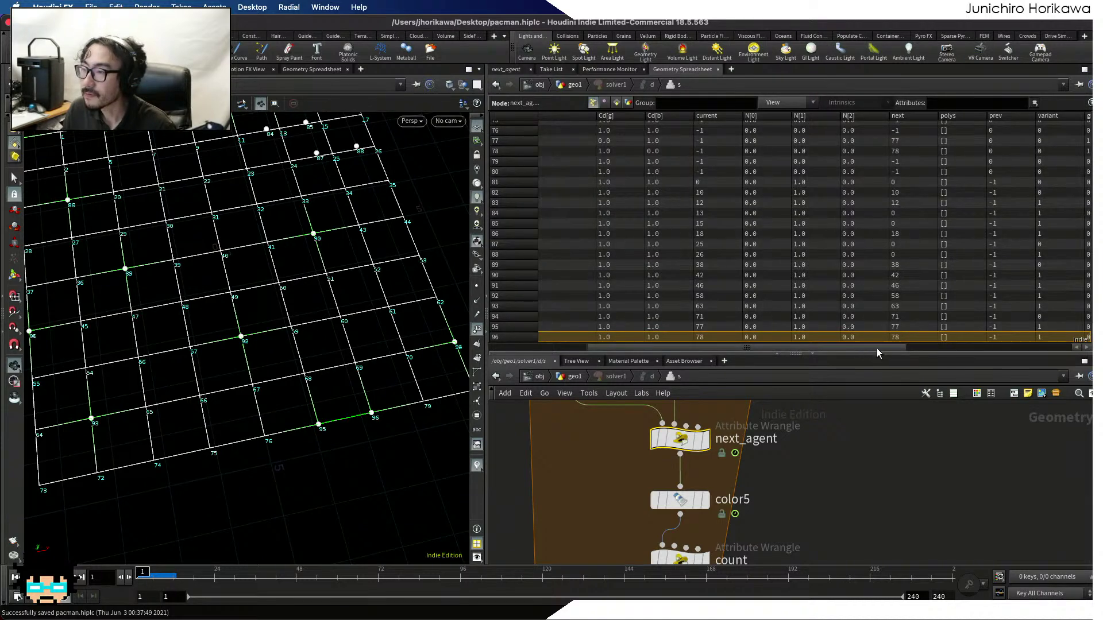
pyautogui.moveTo(897, 347); pyautogui.dragTo(903, 350)
pyautogui.scroll(18, 902, 208)
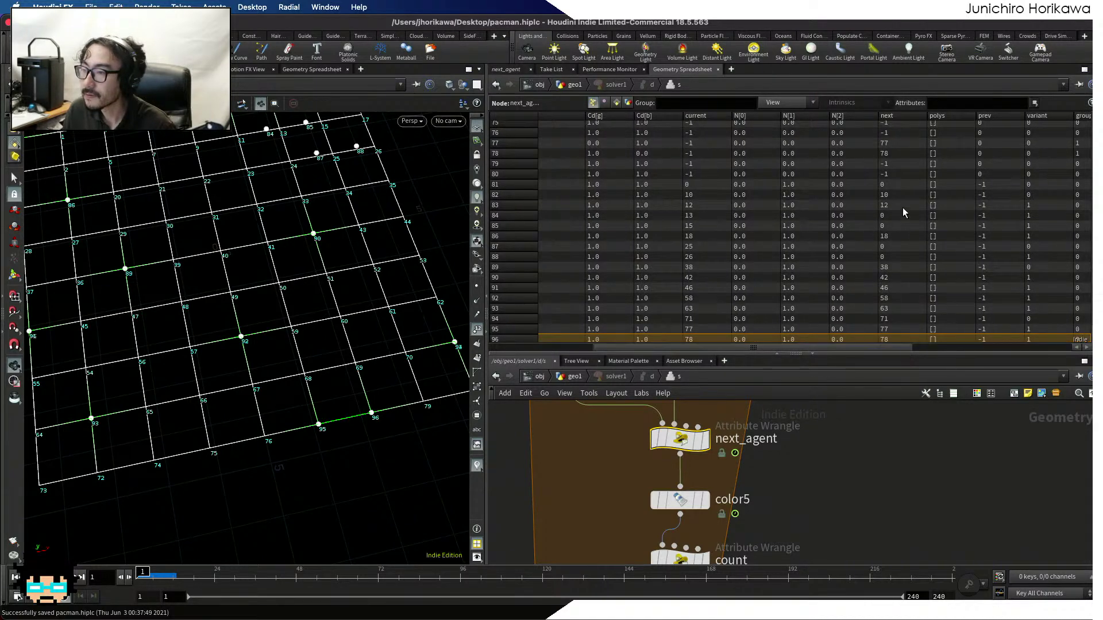
pyautogui.scroll(7, 901, 152)
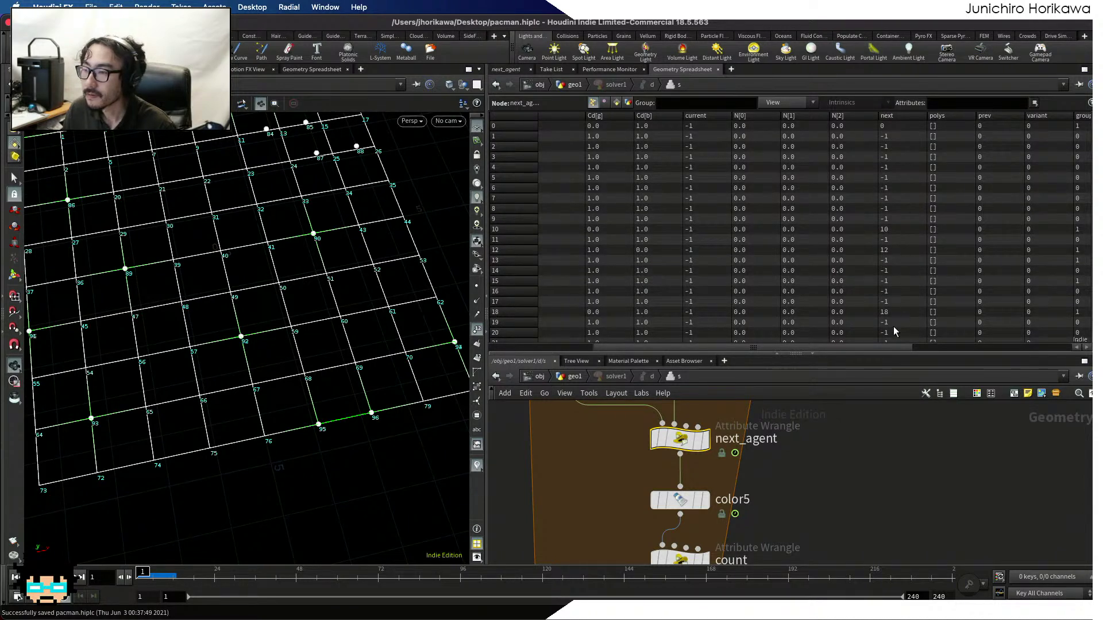
# Sort next_agent's spreadsheet by mover group, select points 81 to 96, and compare their current, next and prev values
pyautogui.moveTo(913, 347); pyautogui.dragTo(1086, 354)
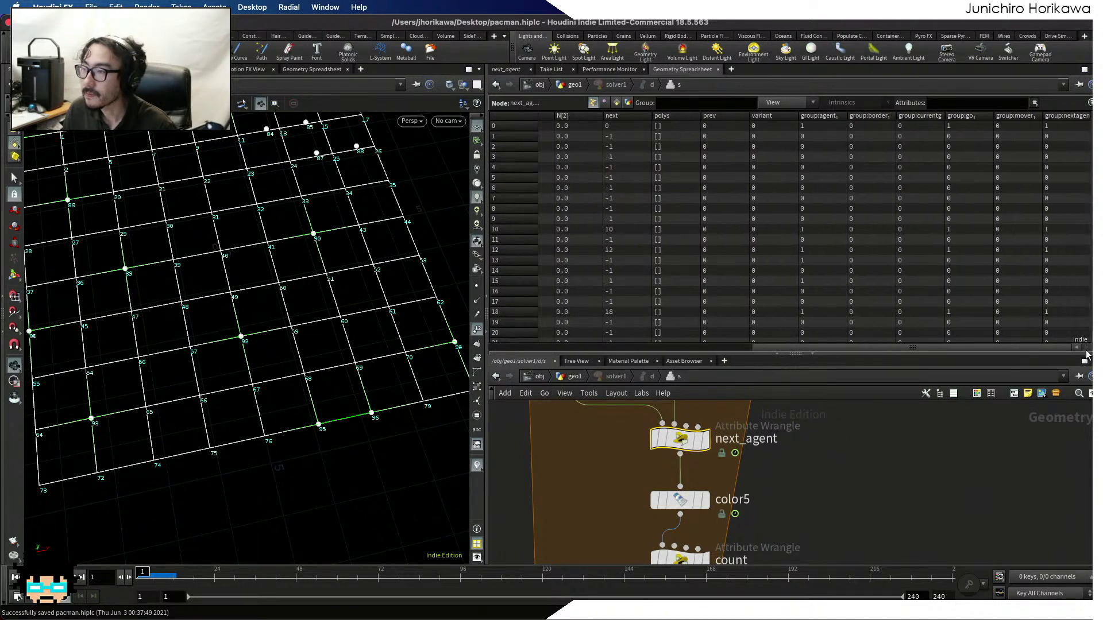
pyautogui.click(1020, 116)
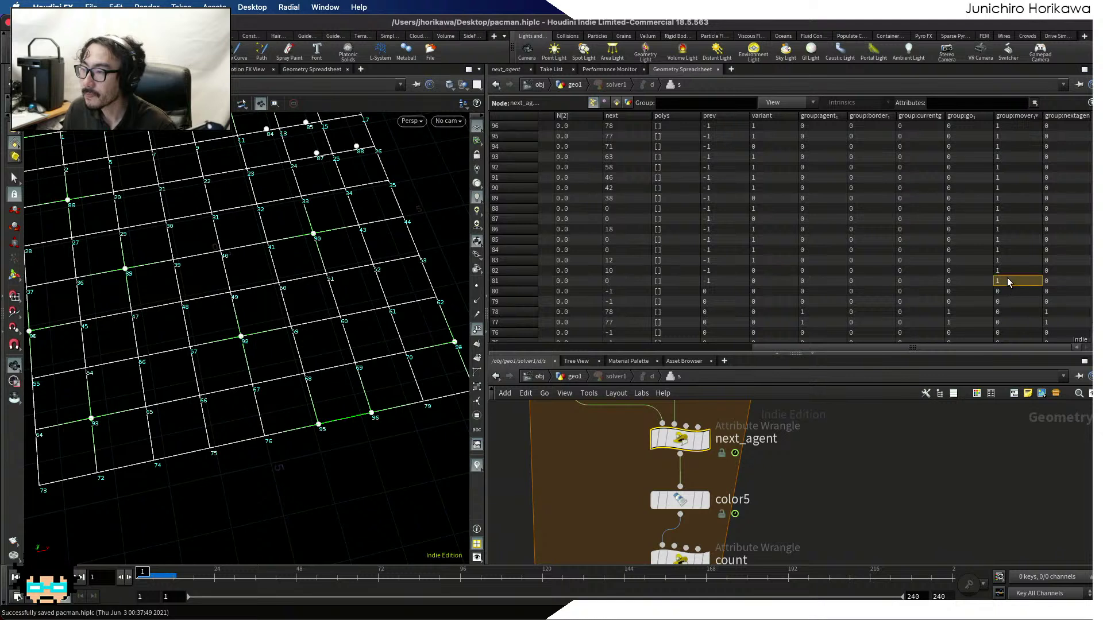
pyautogui.click(525, 261)
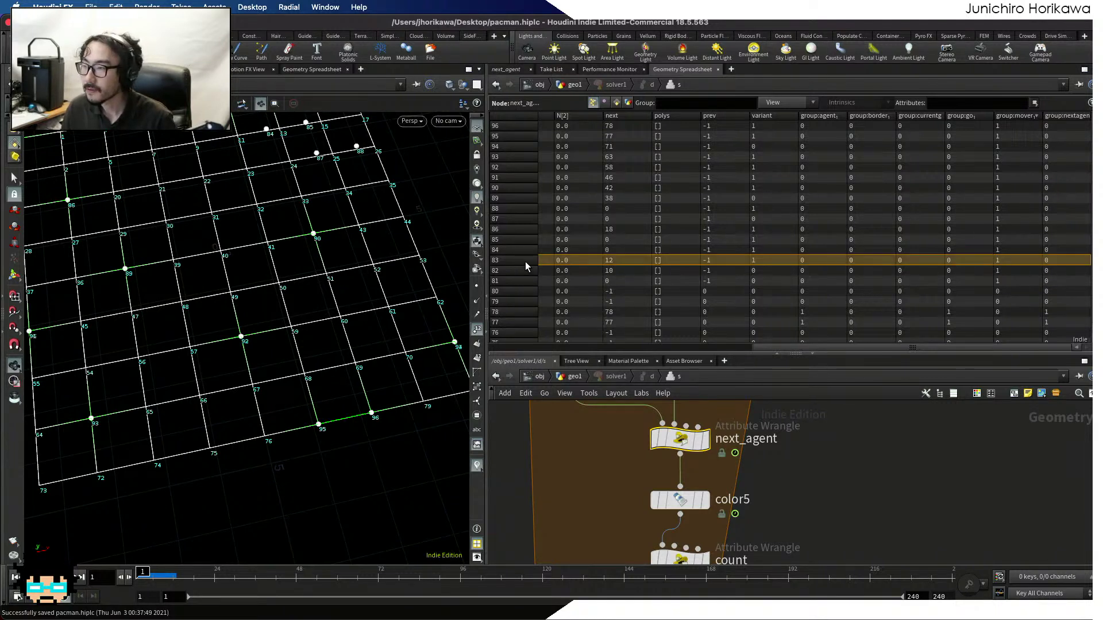
pyautogui.click(525, 273)
pyautogui.click(524, 285)
pyautogui.keyDown('shift'); pyautogui.click(517, 125); pyautogui.keyUp('shift')
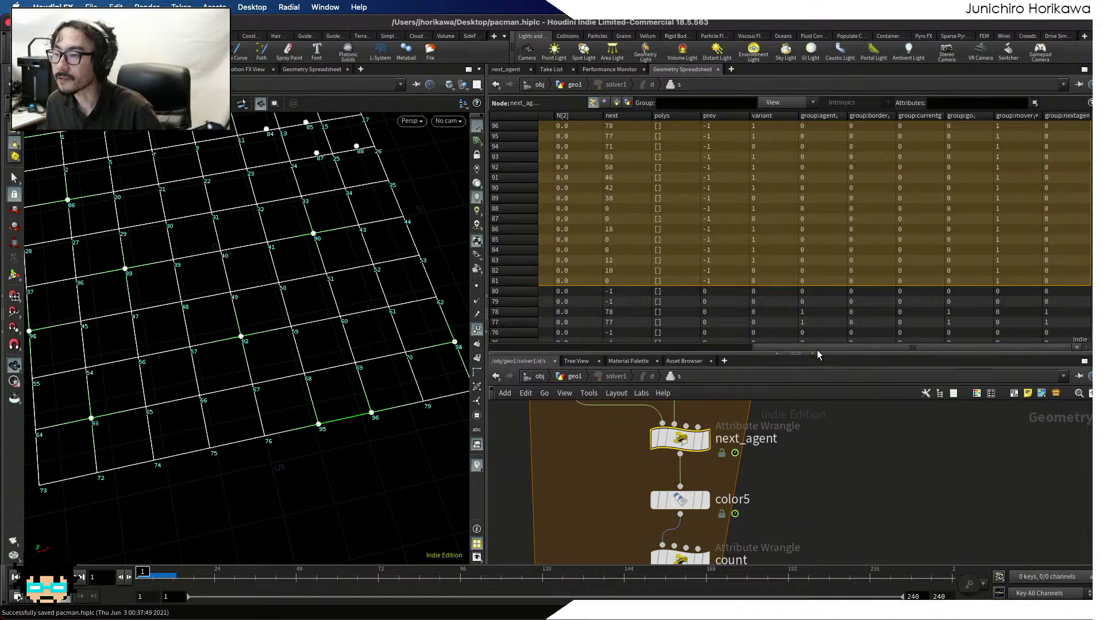
pyautogui.moveTo(817, 348); pyautogui.dragTo(750, 325)
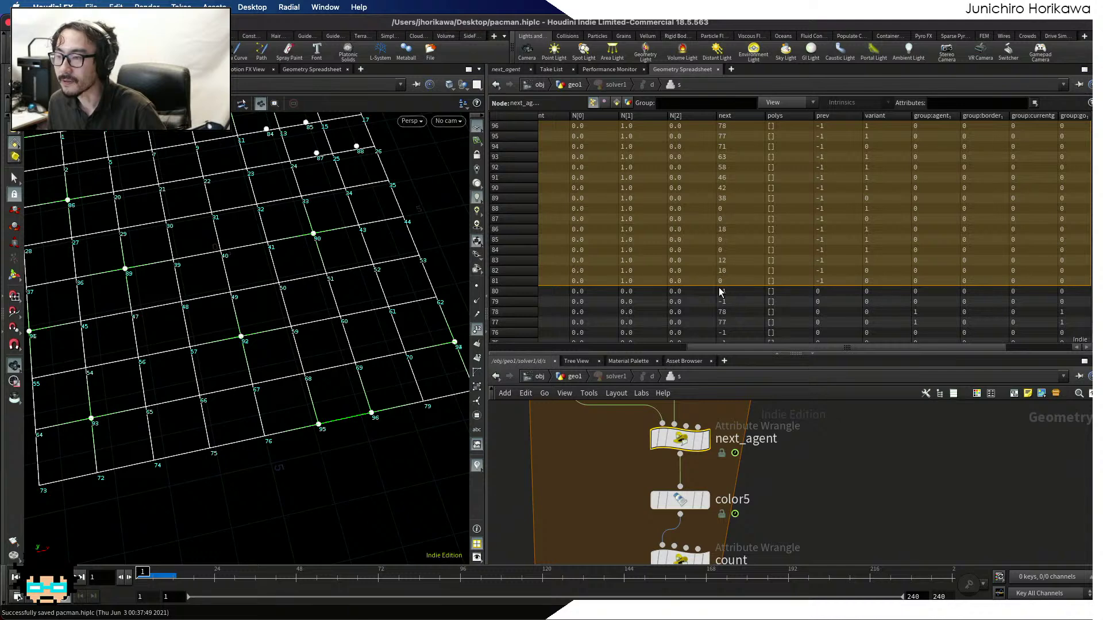
pyautogui.moveTo(747, 349)
pyautogui.mouseDown()
pyautogui.moveTo(541, 347)
pyautogui.moveTo(731, 353)
pyautogui.mouseUp()
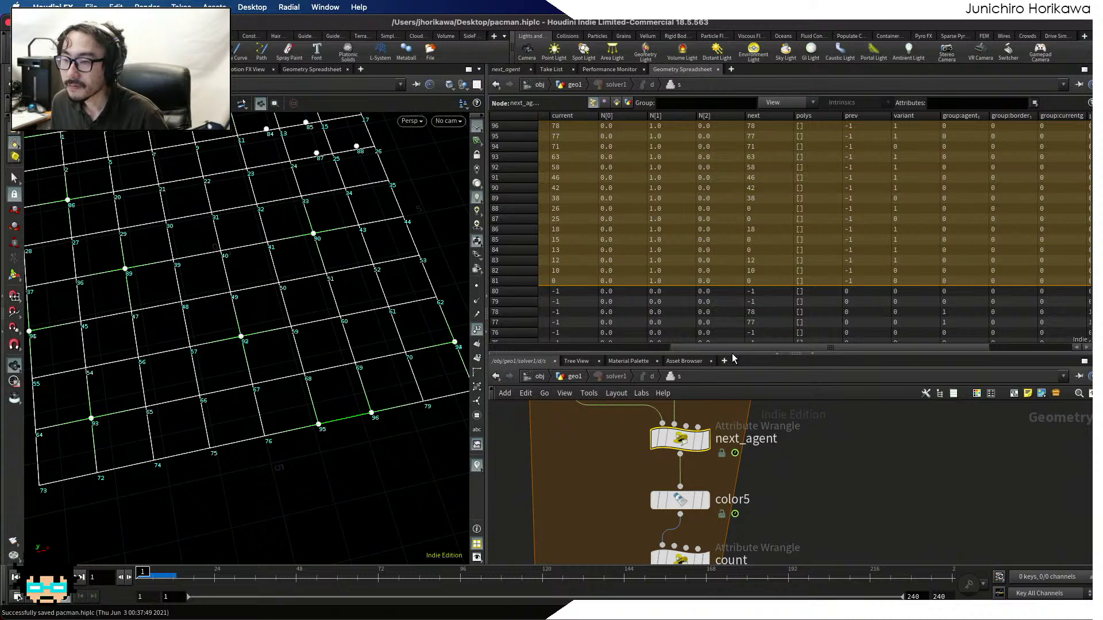
pyautogui.moveTo(731, 354); pyautogui.dragTo(708, 356)
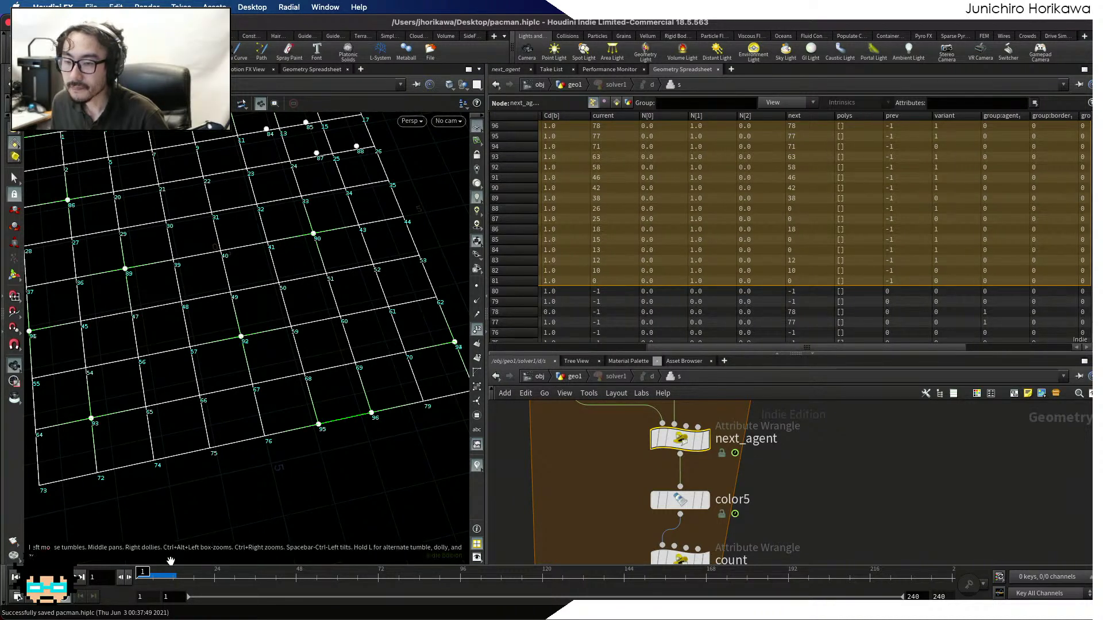
# Check the mover points' current and next values at foreach_end1 and at the moving wrangle on frame 1
pyautogui.moveTo(143, 573); pyautogui.dragTo(142, 574)
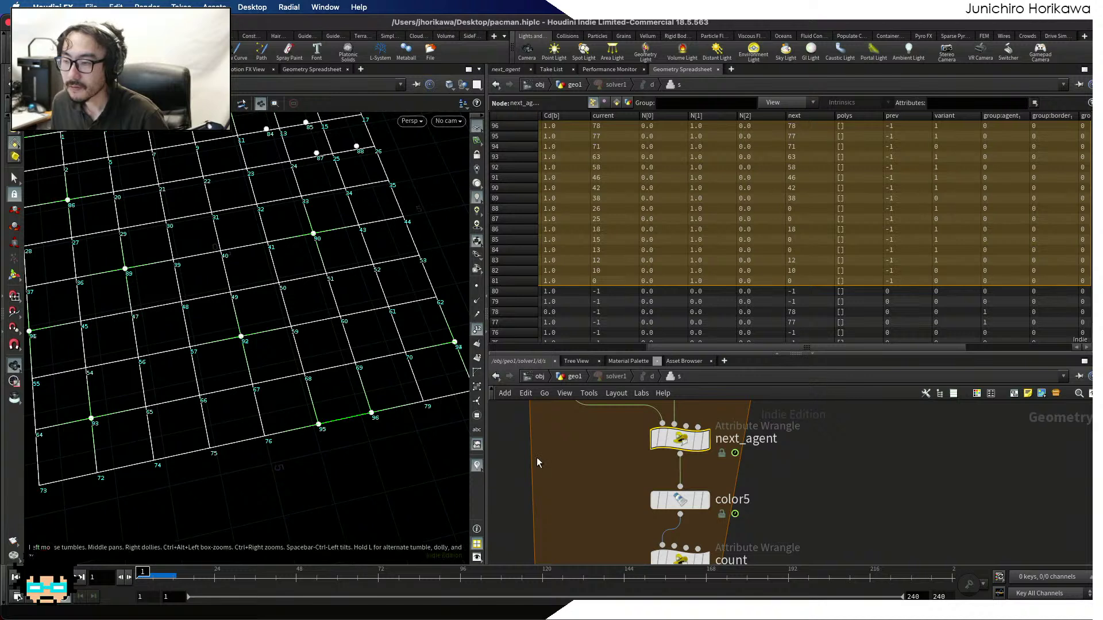
pyautogui.scroll(-3, 537, 457)
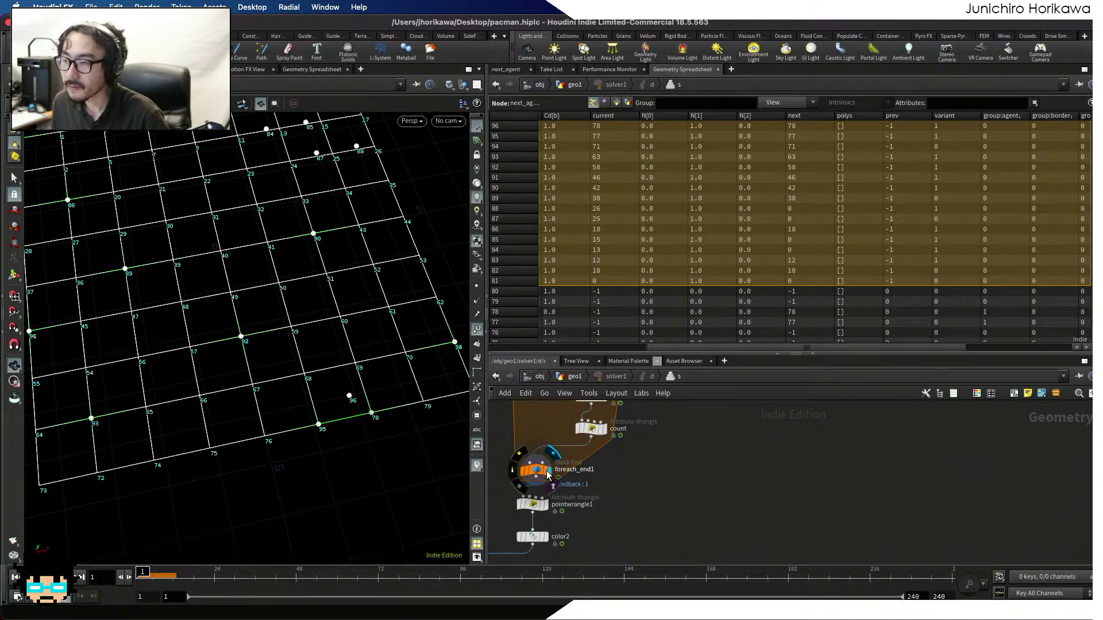
pyautogui.click(549, 471)
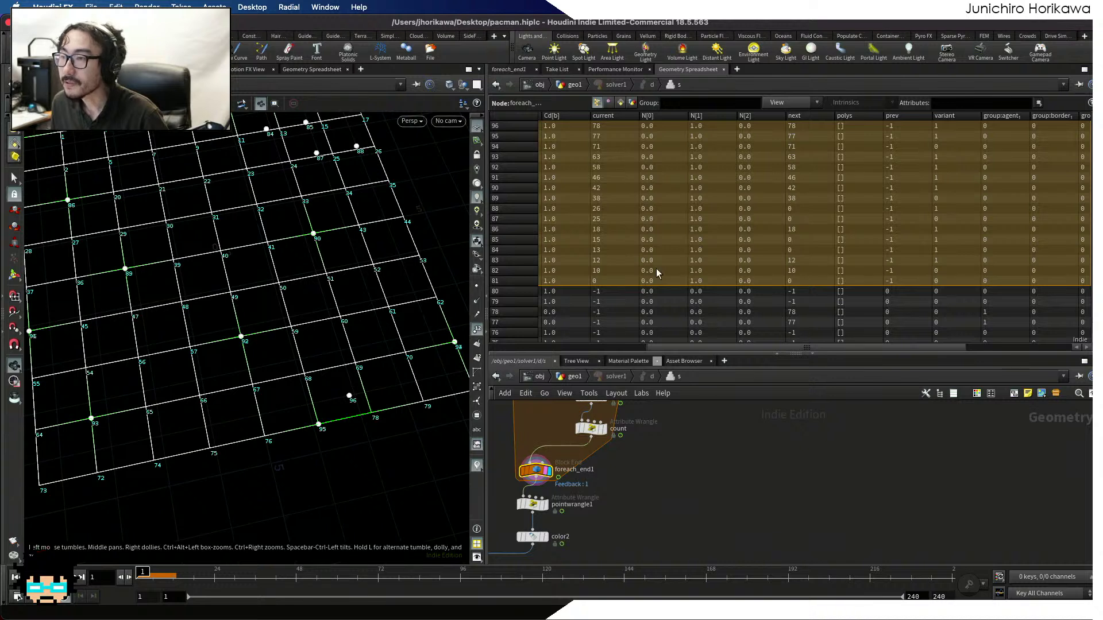
pyautogui.moveTo(621, 487); pyautogui.dragTo(713, 358, button='middle')
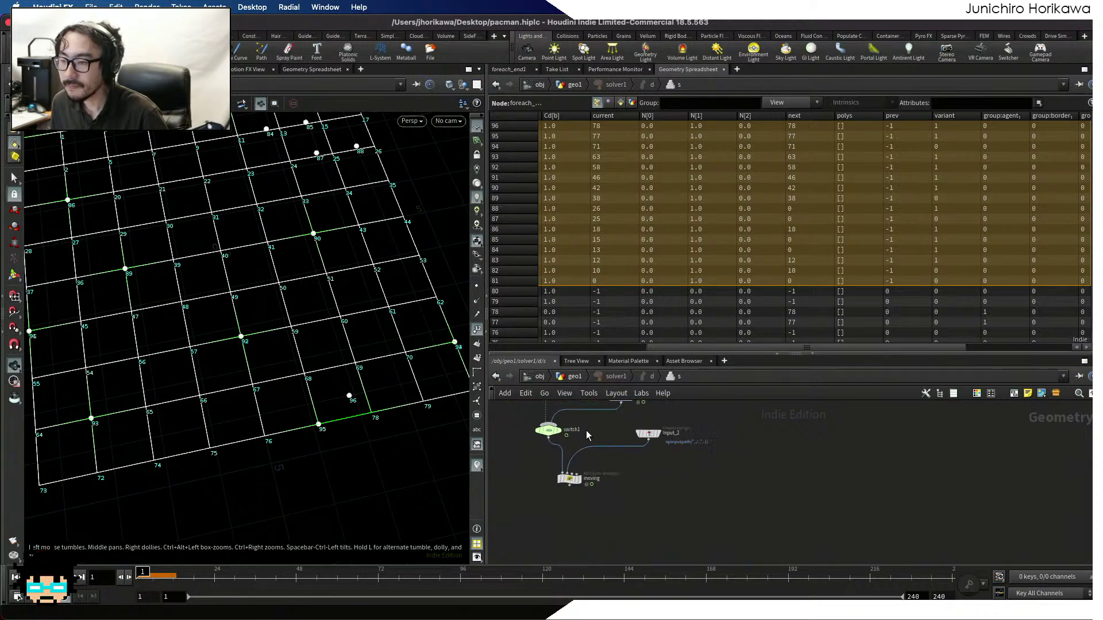
pyautogui.click(576, 485)
pyautogui.moveTo(650, 464); pyautogui.dragTo(632, 522, button='middle')
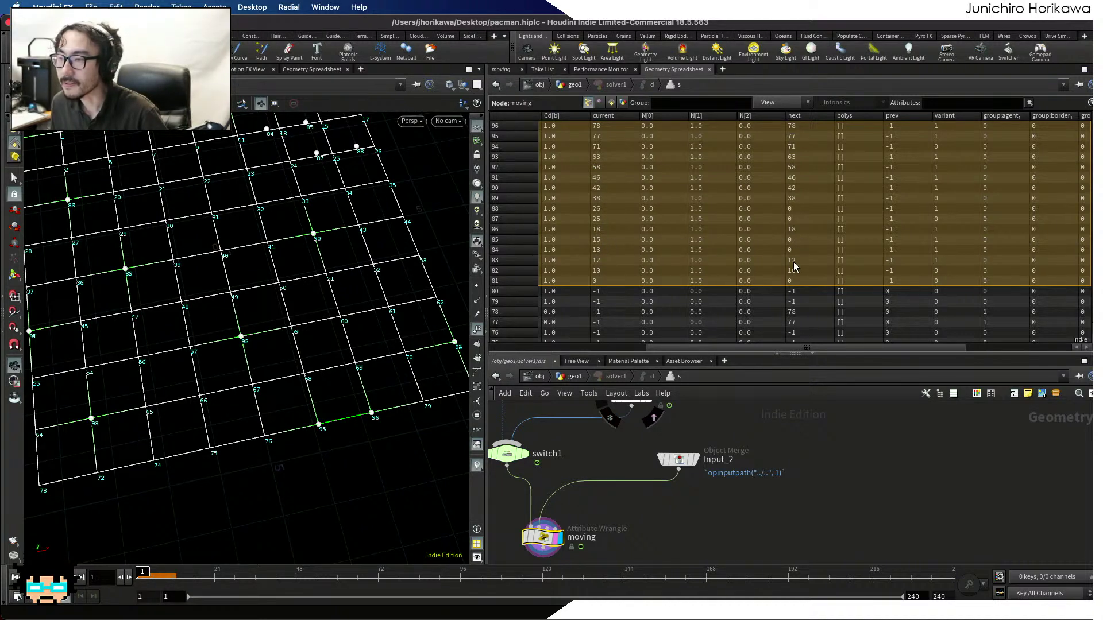
pyautogui.moveTo(664, 348); pyautogui.dragTo(612, 356)
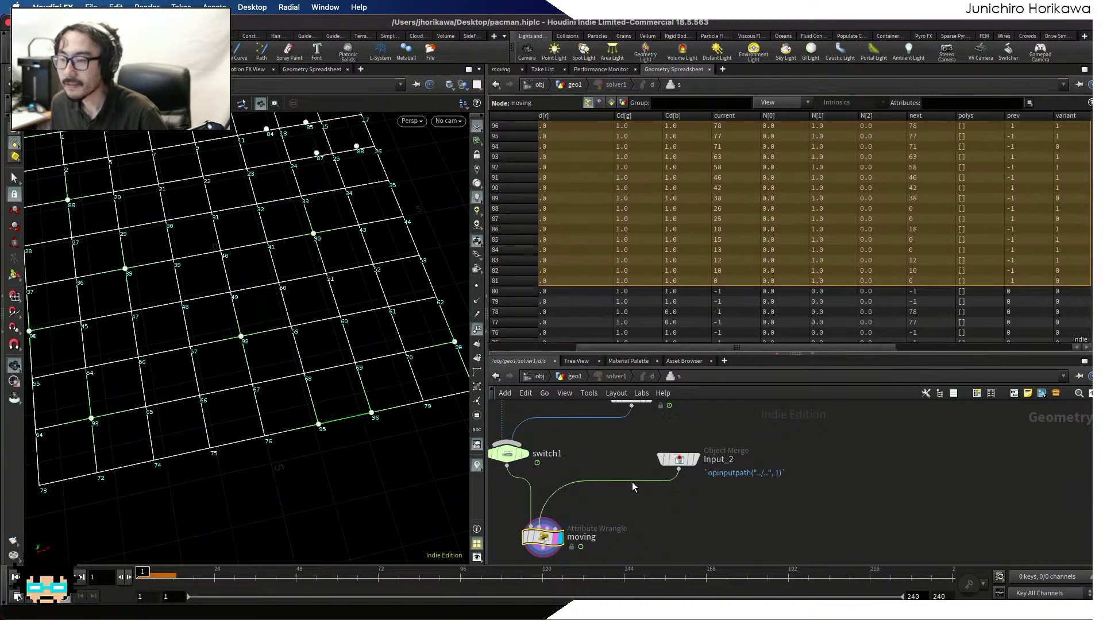
# Set the number of iterations of the foreach_end1 block to 100
pyautogui.scroll(-5, 632, 482)
pyautogui.moveTo(674, 469); pyautogui.dragTo(707, 534, button='middle')
pyautogui.scroll(3, 665, 500)
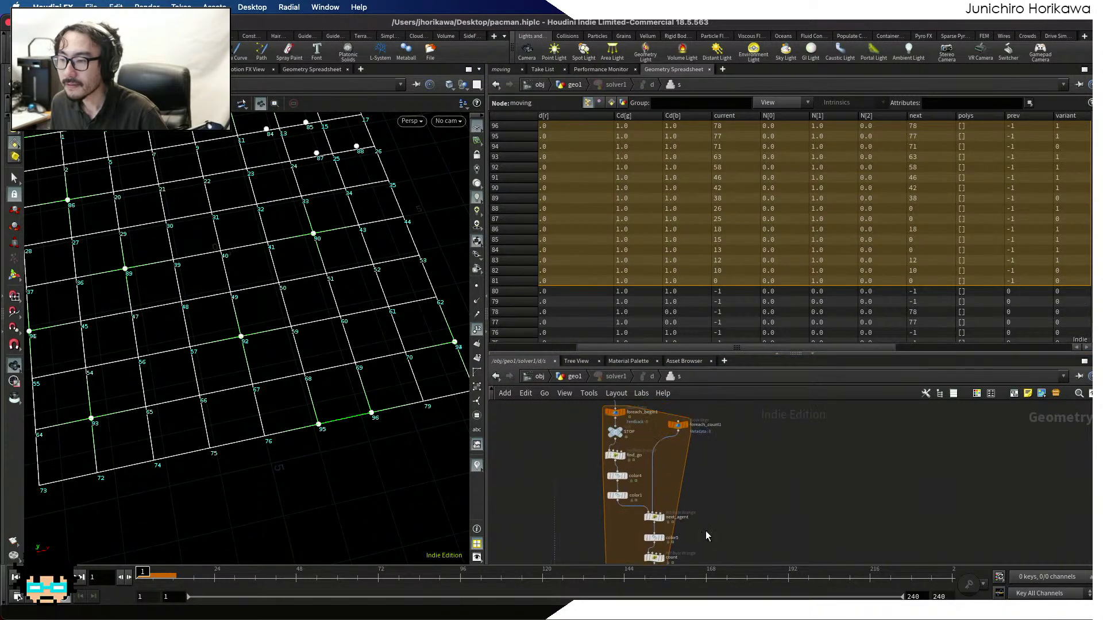
pyautogui.moveTo(702, 464); pyautogui.dragTo(719, 419, button='middle')
pyautogui.scroll(4, 675, 538)
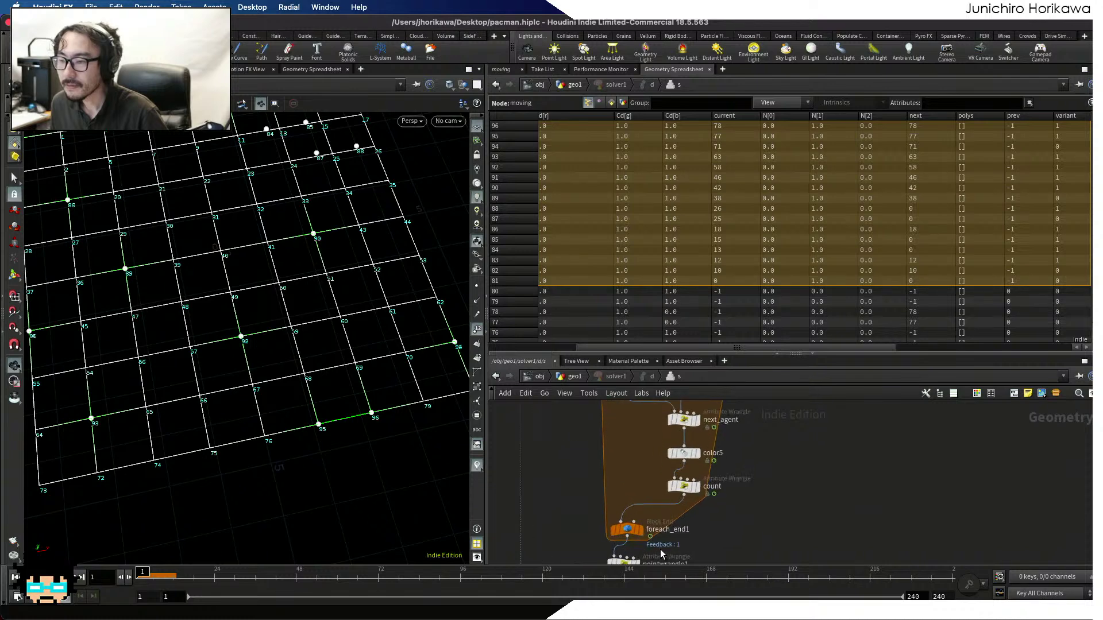
pyautogui.click(627, 530)
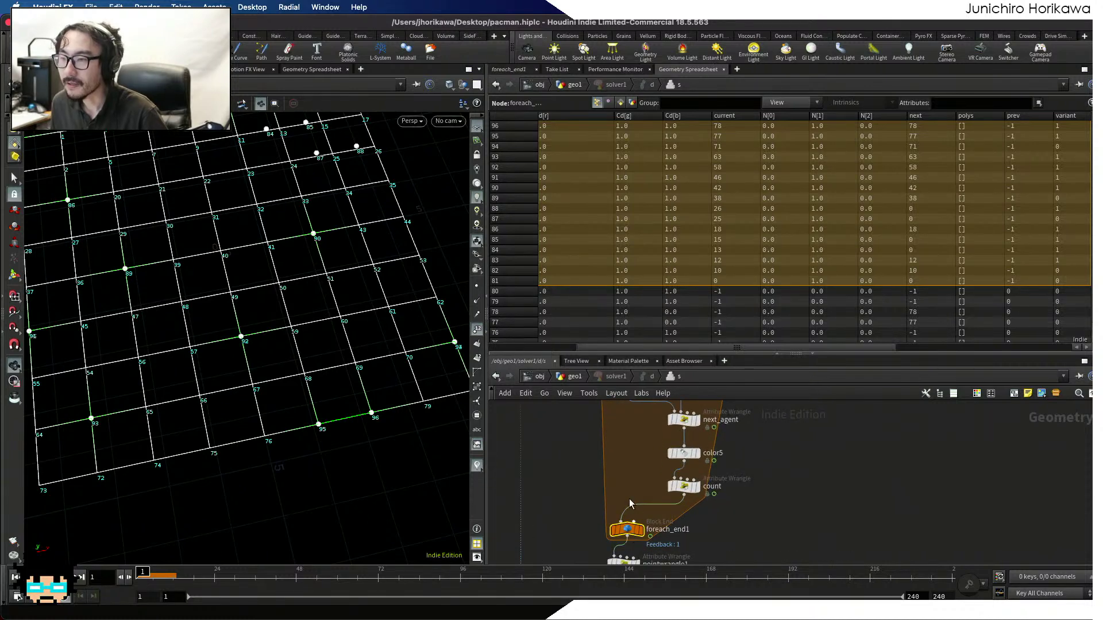
pyautogui.click(511, 70)
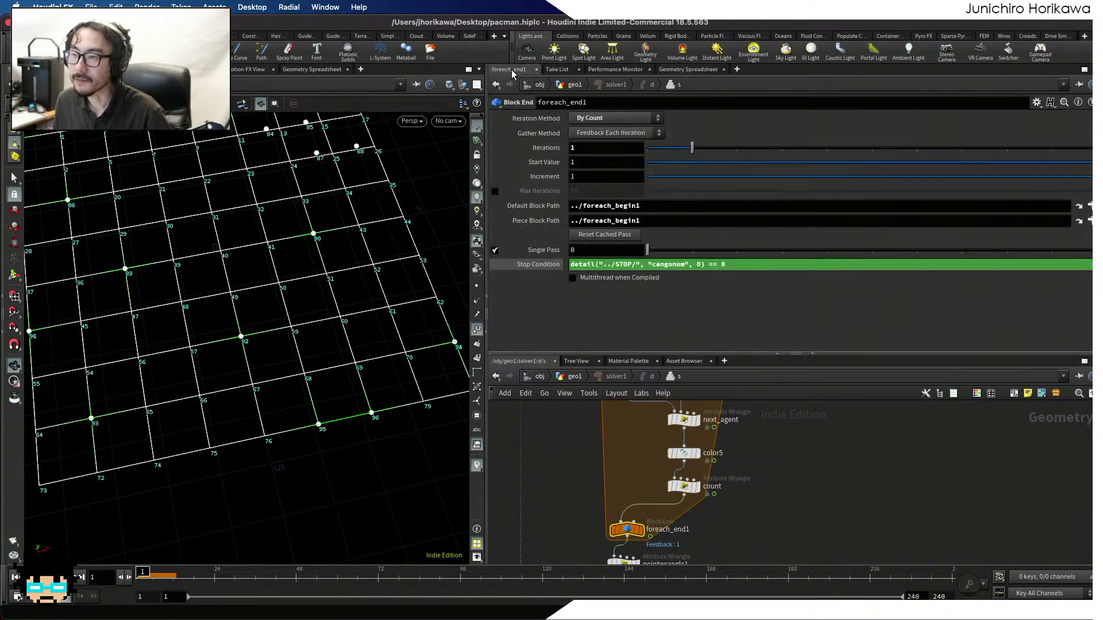
pyautogui.click(600, 151)
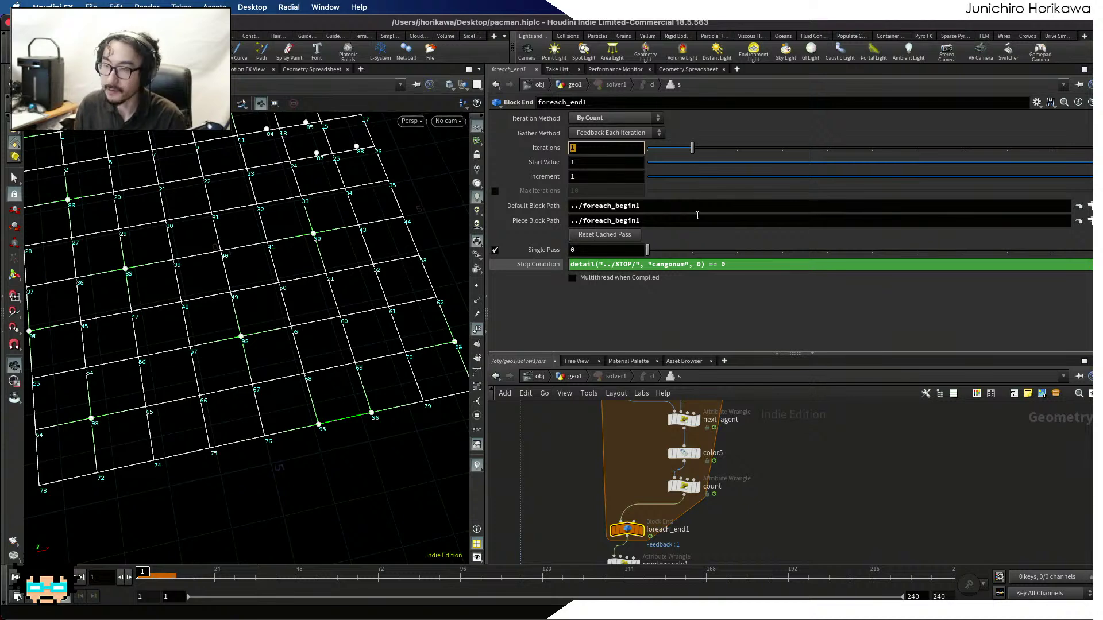
pyautogui.press('Return')
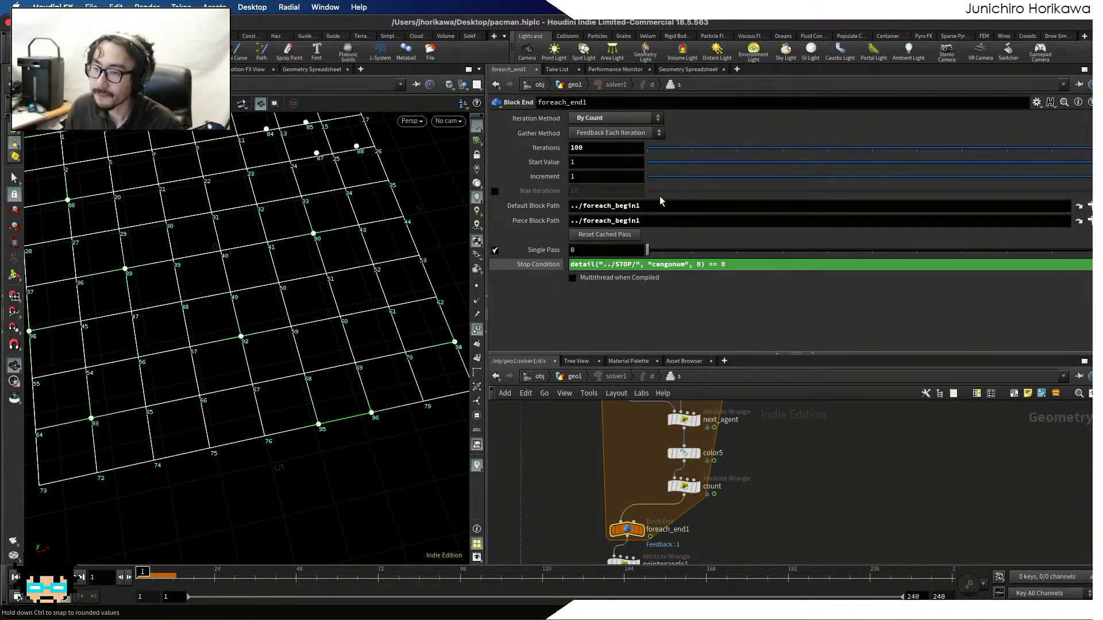
# Check all the movers on the grid and raise foreach_end1's iterations to 1000
pyautogui.moveTo(306, 301); pyautogui.dragTo(282, 380, button='right')
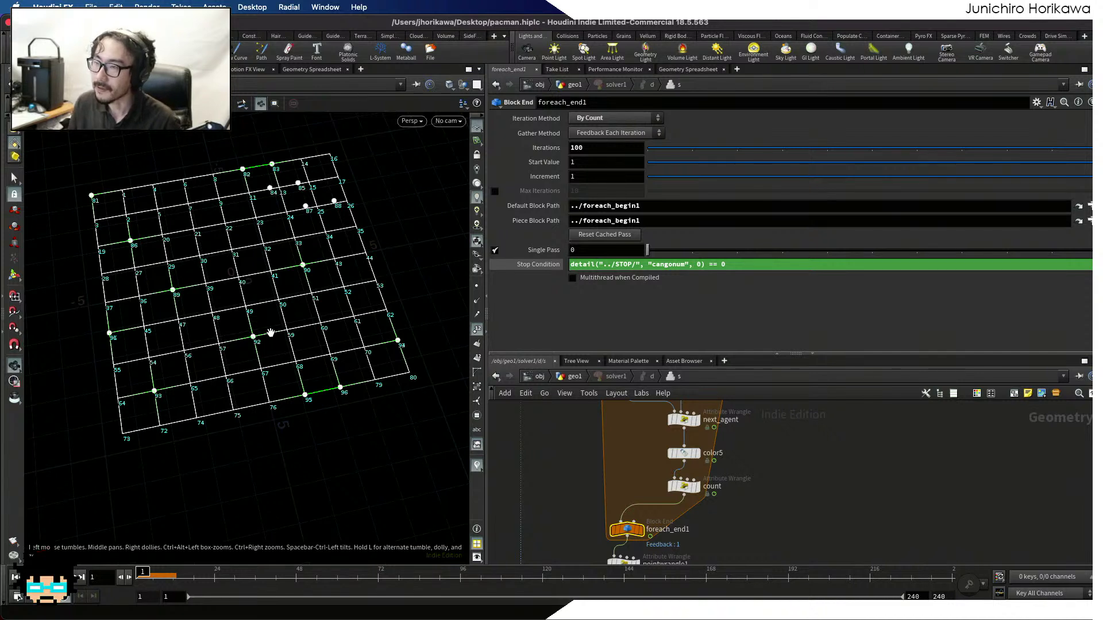
pyautogui.click(584, 148)
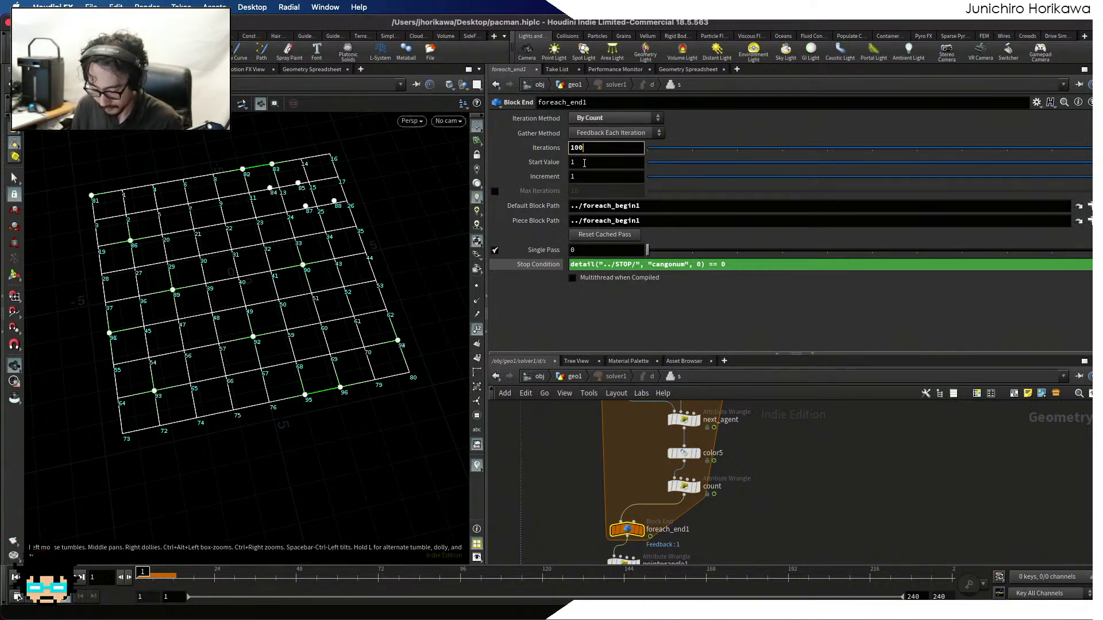
pyautogui.write('0')
pyautogui.press('Return')
# Reopen next_agent's code inside the for-each block
pyautogui.scroll(-5, 743, 518)
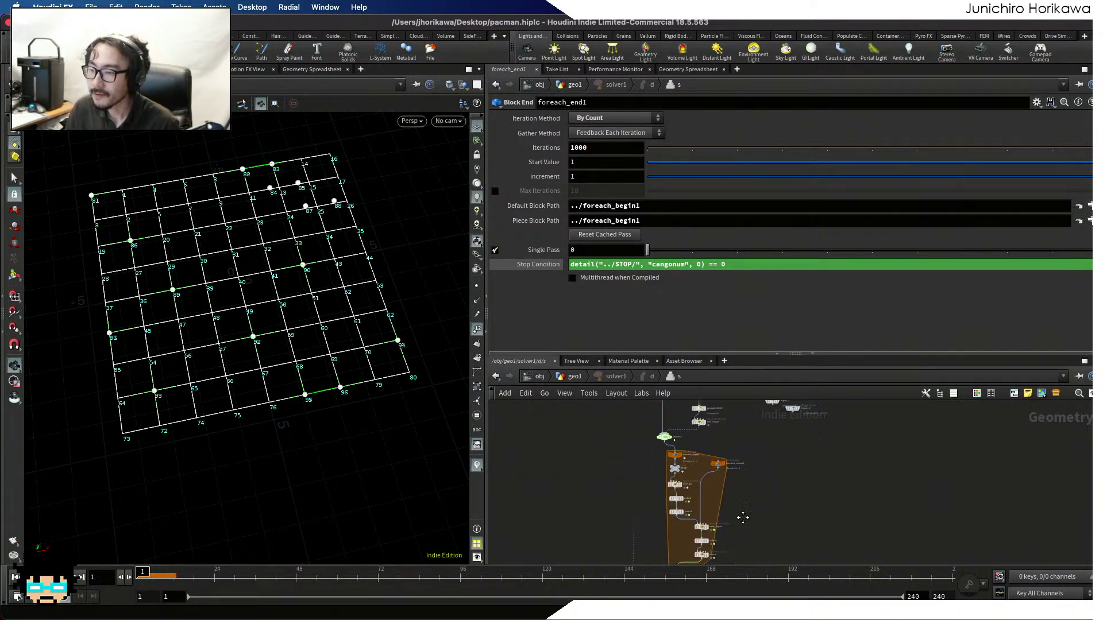
pyautogui.scroll(5, 743, 517)
pyautogui.click(711, 462)
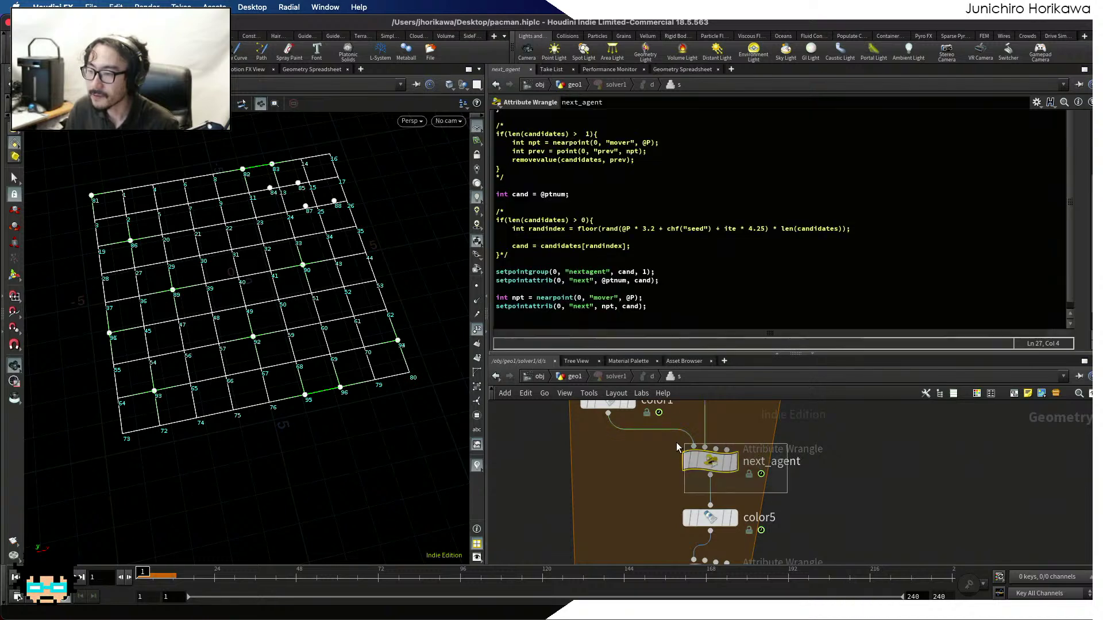
# In the next_agent wrangle, uncomment both candidate-handling blocks and change the first block's condition to len(candidates) > 0
pyautogui.scroll(1, 537, 196)
pyautogui.click(517, 157)
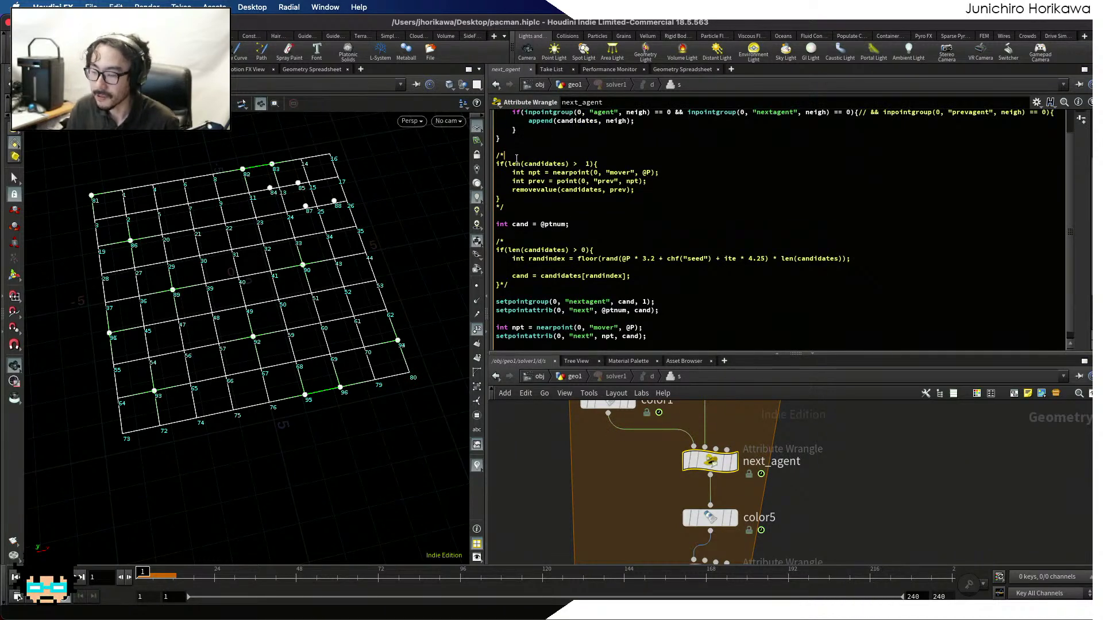
pyautogui.press('BackSpace')
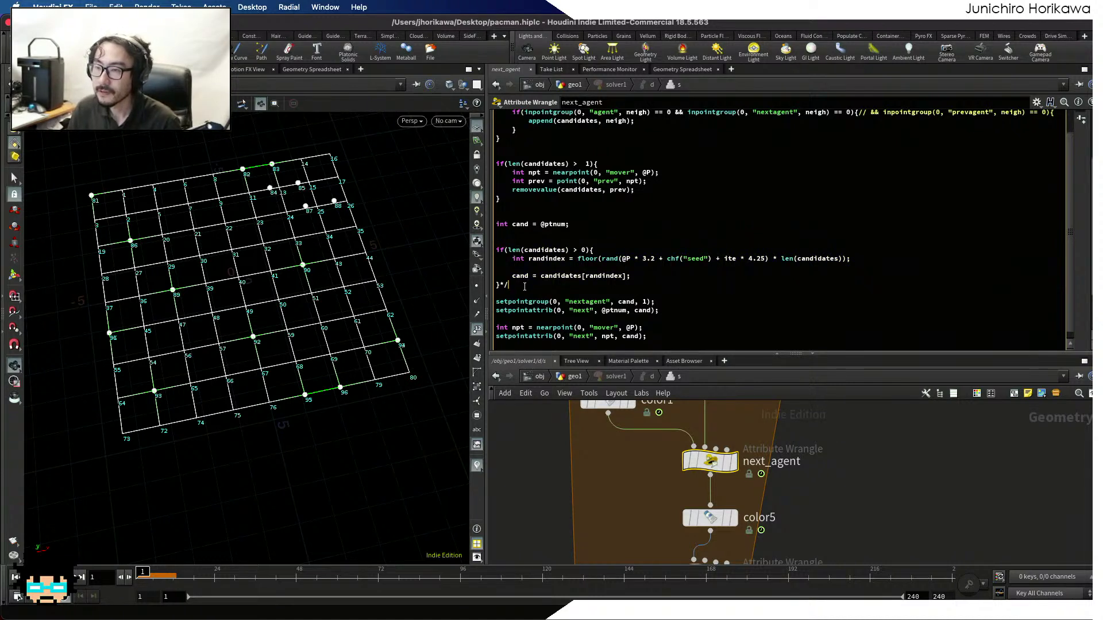
pyautogui.doubleClick(584, 164)
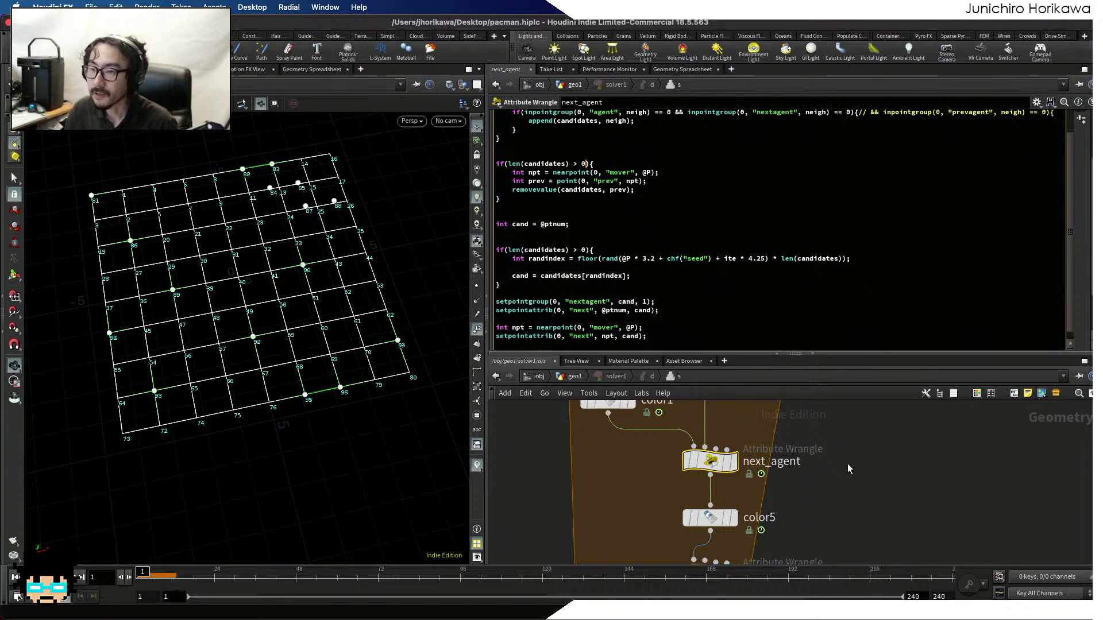
# Return to the geo1 network, reset solver1's simulation at frame 1 and hide the point numbers in the viewport
pyautogui.click(571, 378)
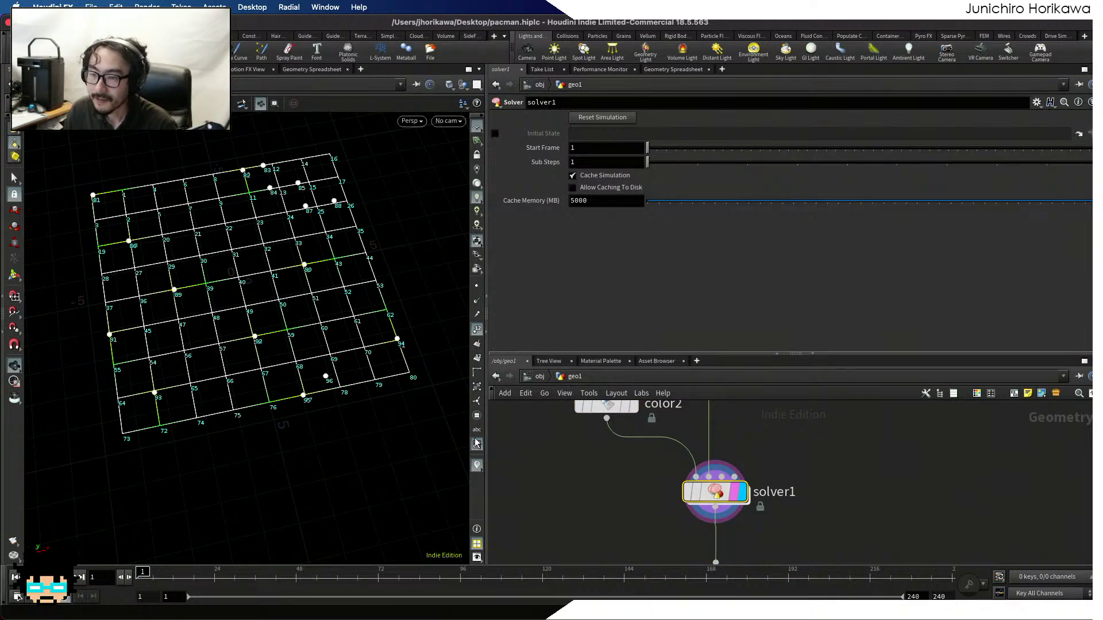
pyautogui.scroll(-3, 557, 494)
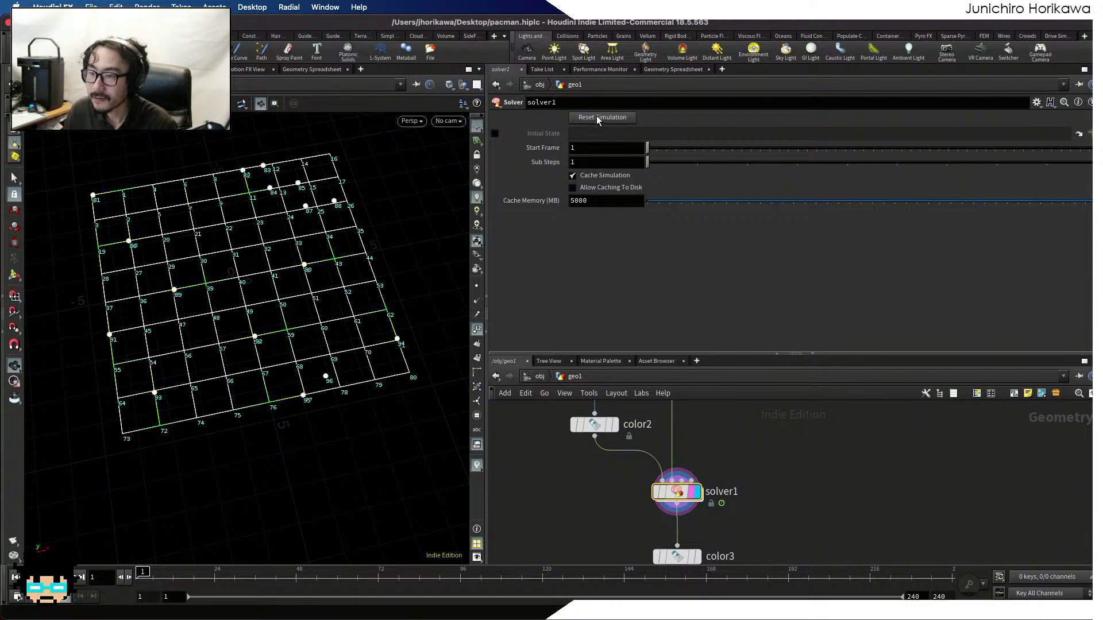
pyautogui.moveTo(144, 572)
pyautogui.mouseDown()
pyautogui.moveTo(165, 576)
pyautogui.moveTo(141, 575)
pyautogui.mouseUp()
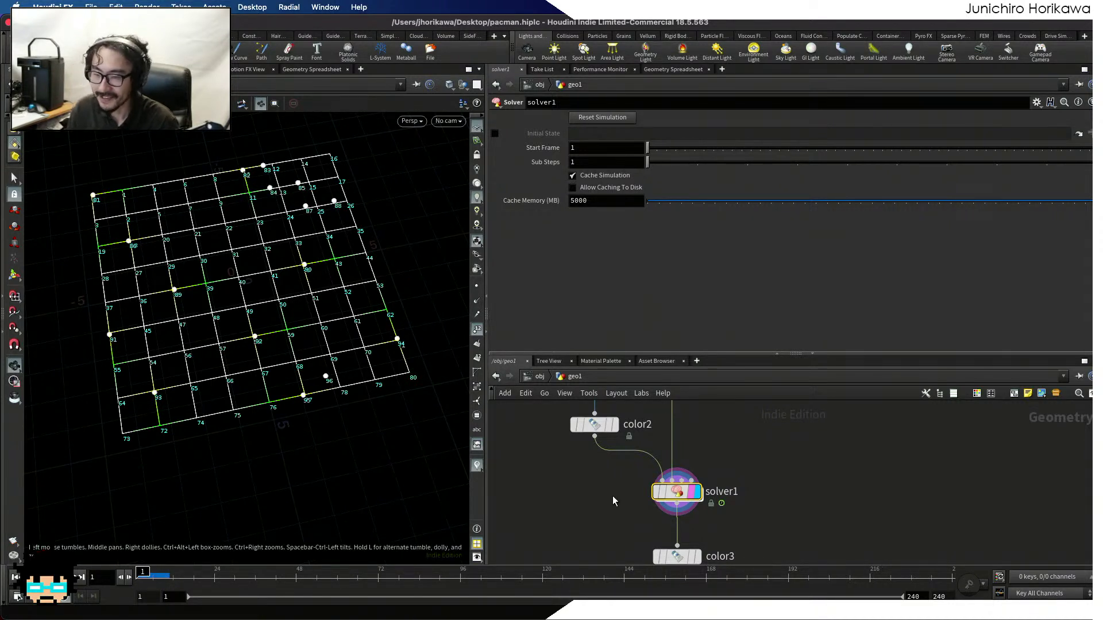
pyautogui.click(479, 333)
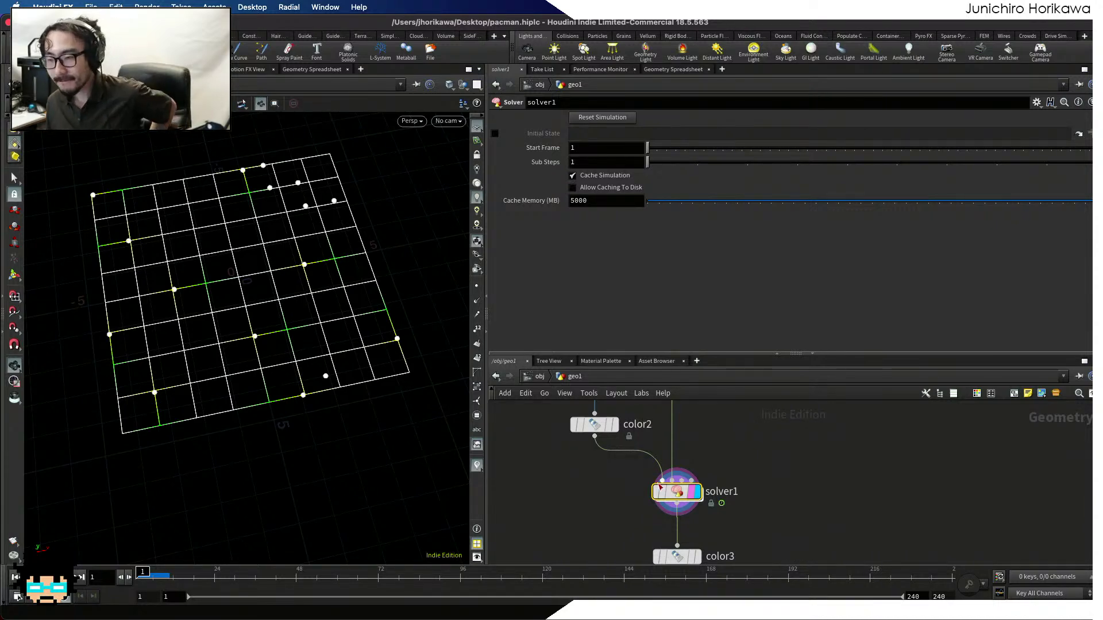
# Go inside solver1 and show the foreach_end1 block's full parameters, including its stop condition
pyautogui.doubleClick(676, 490)
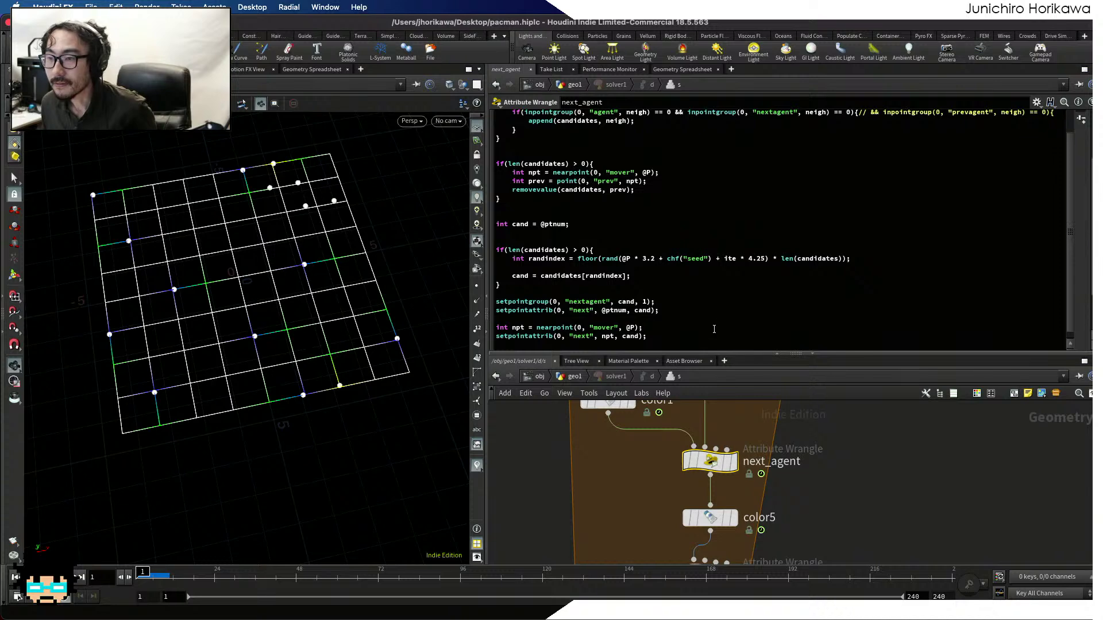
pyautogui.moveTo(723, 350); pyautogui.dragTo(722, 206)
pyautogui.scroll(-5, 689, 436)
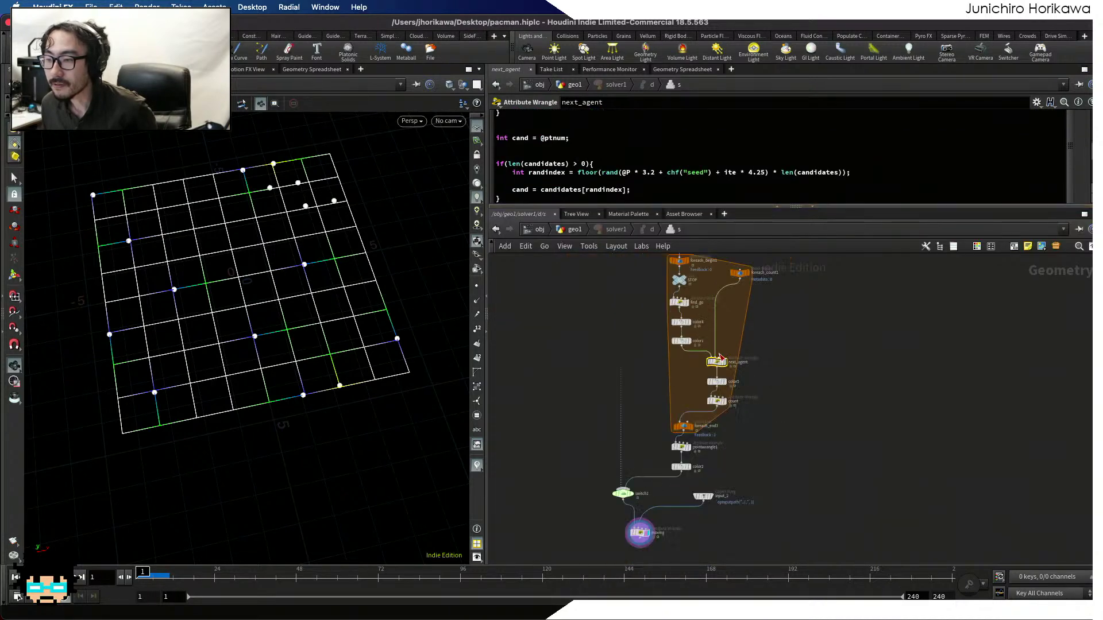
pyautogui.scroll(6, 693, 428)
pyautogui.click(692, 426)
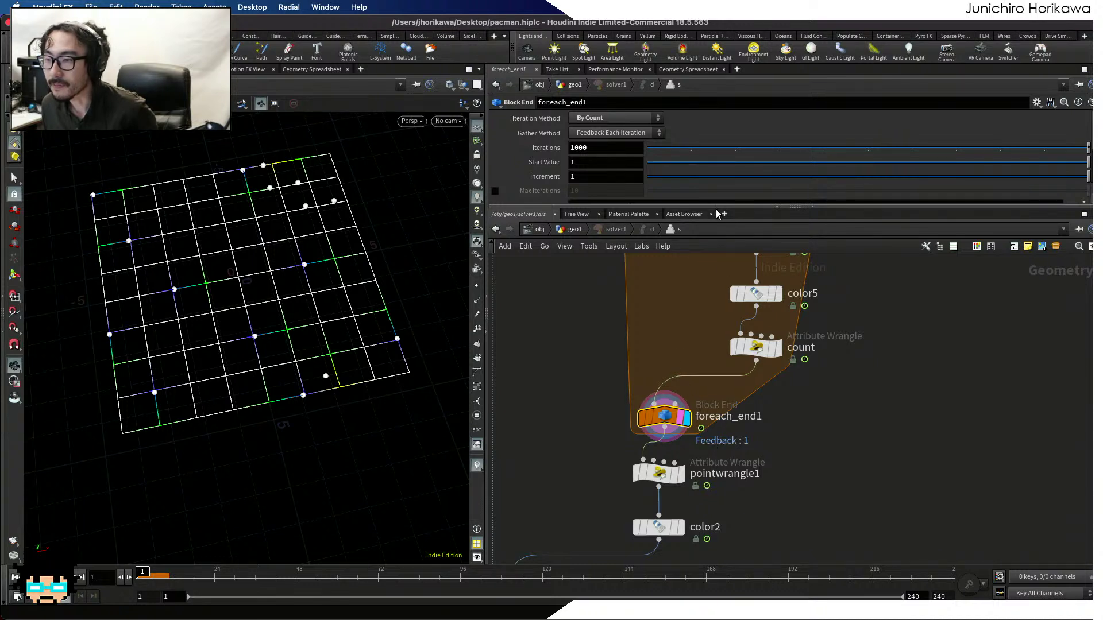
pyautogui.moveTo(716, 206); pyautogui.dragTo(713, 330)
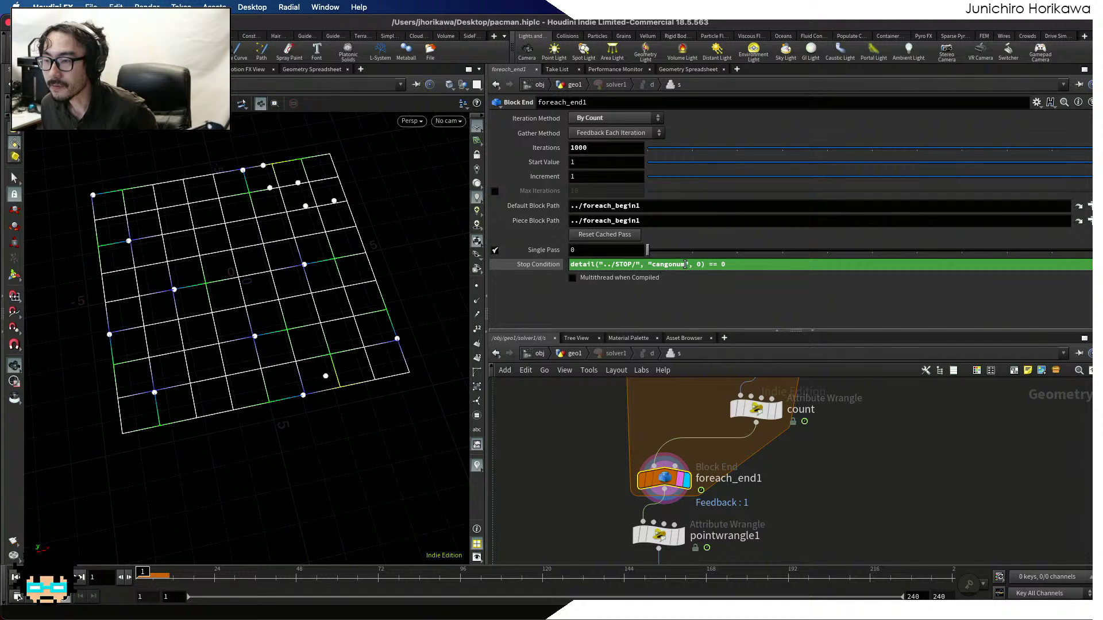
# Examine the cangonum detail attribute on the count wrangle and on foreach_end1 in the geometry spreadsheet
pyautogui.scroll(-5, 683, 471)
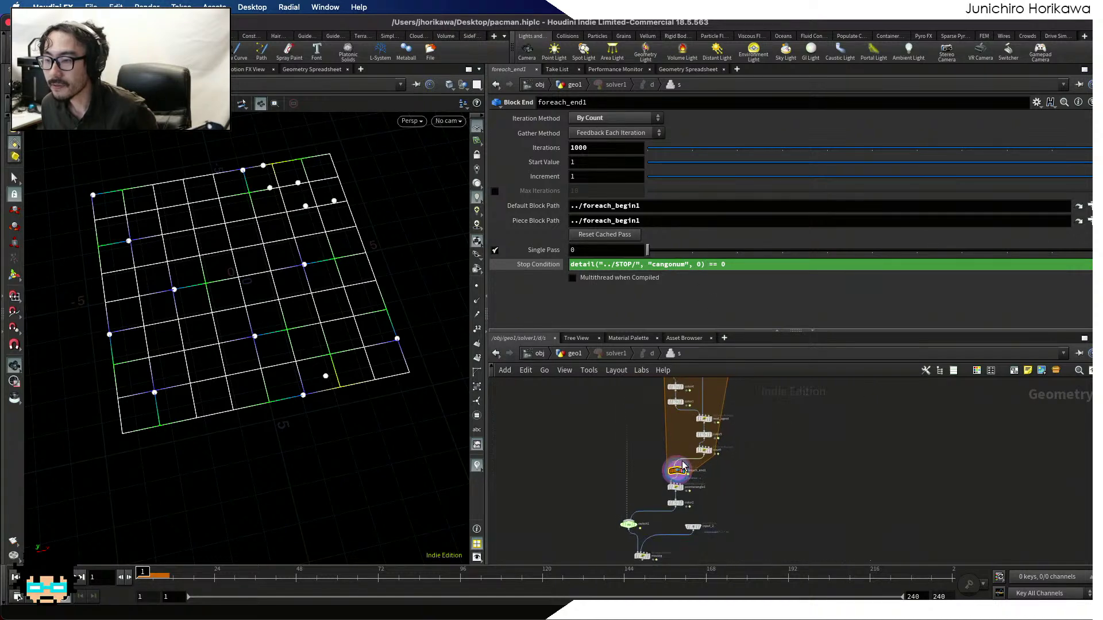
pyautogui.click(685, 452)
pyautogui.moveTo(662, 429); pyautogui.dragTo(658, 538, button='middle')
pyautogui.click(670, 69)
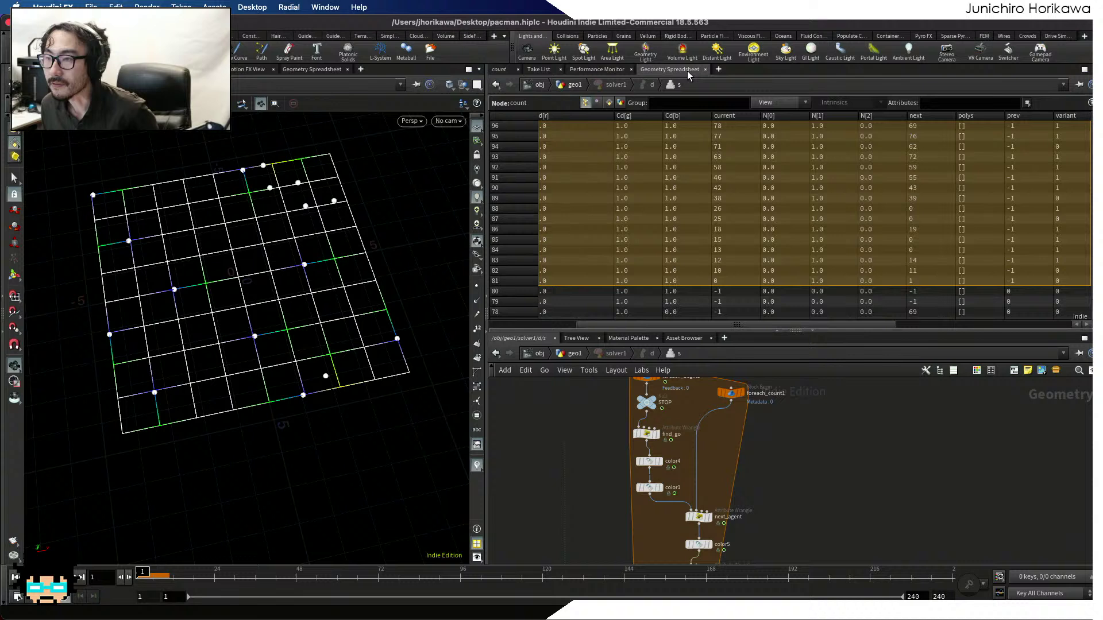
pyautogui.click(618, 102)
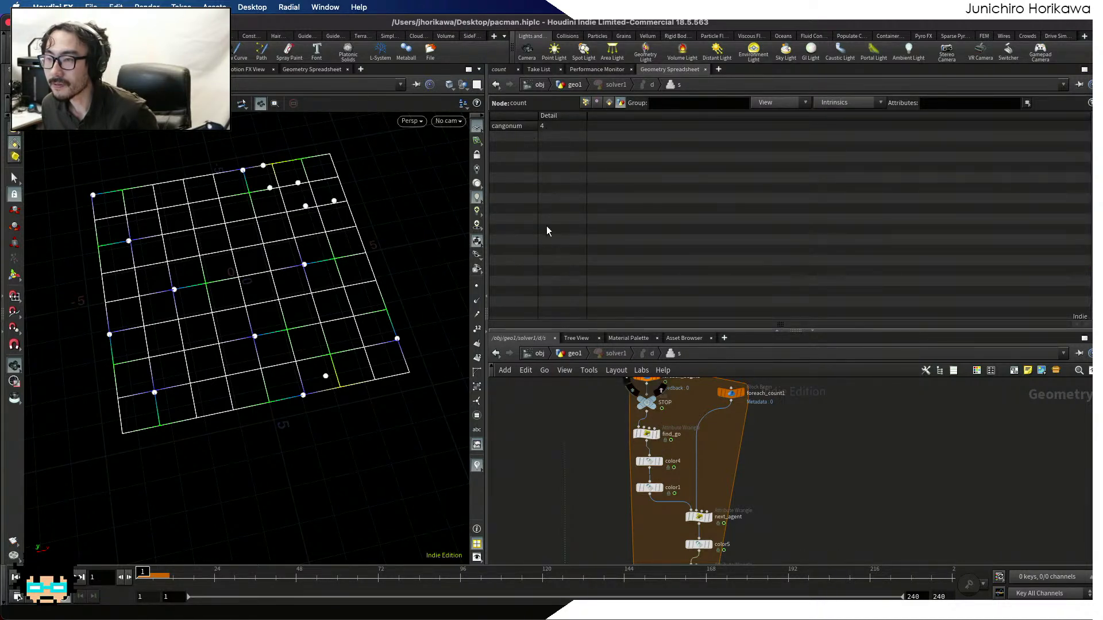
pyautogui.scroll(-5, 591, 438)
pyautogui.scroll(8, 610, 495)
pyautogui.click(646, 537)
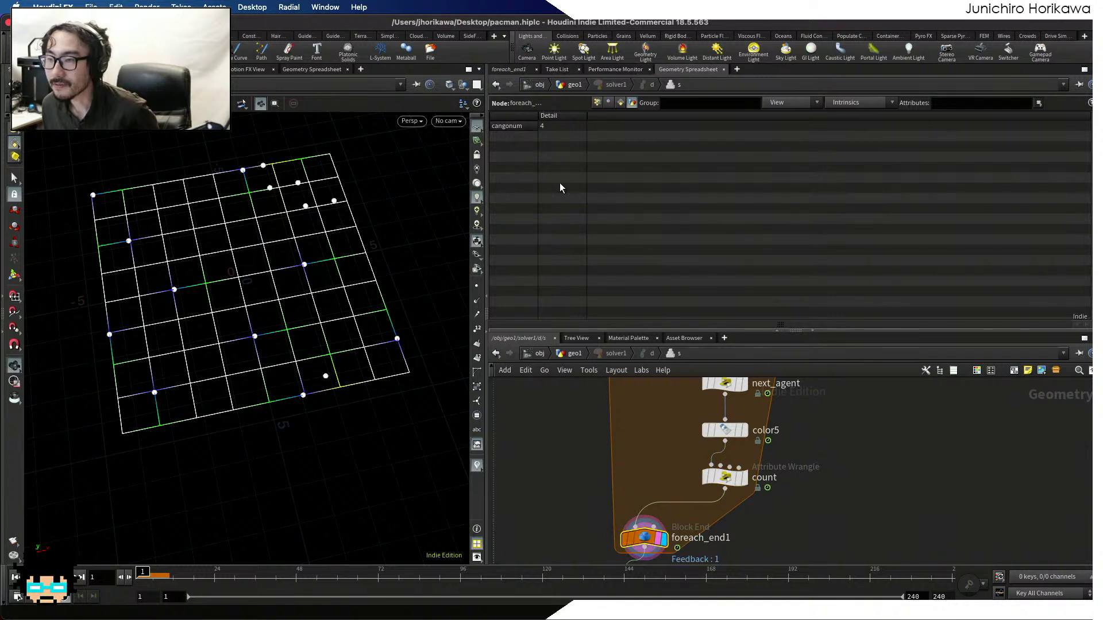
# Turn off Single Pass on the foreach_end1 block and return to the geo1 network
pyautogui.click(509, 69)
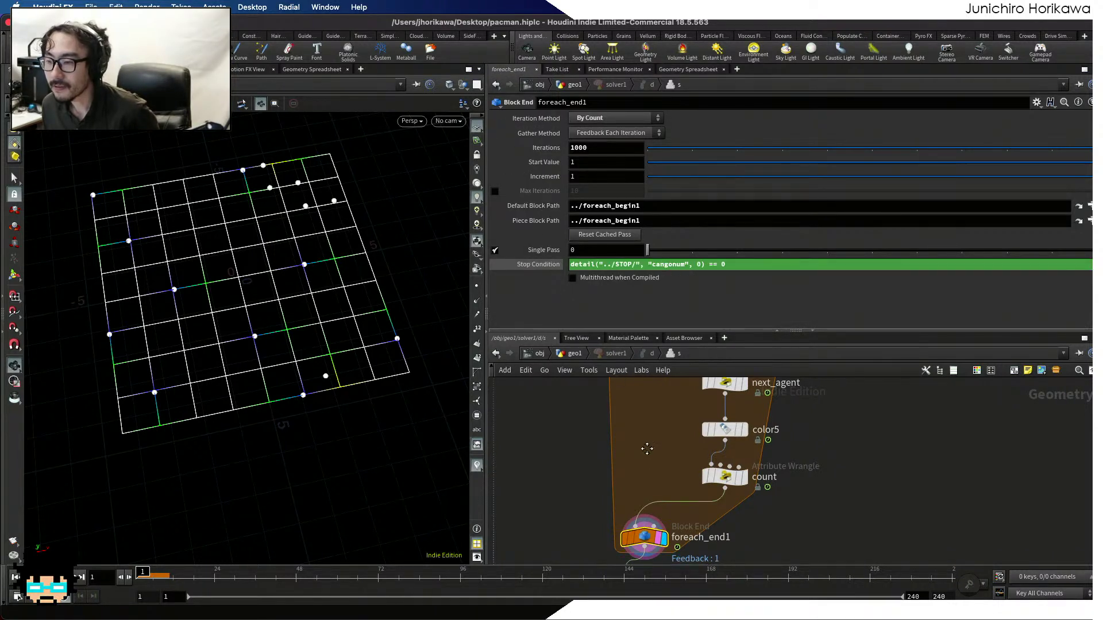
pyautogui.scroll(-3, 647, 448)
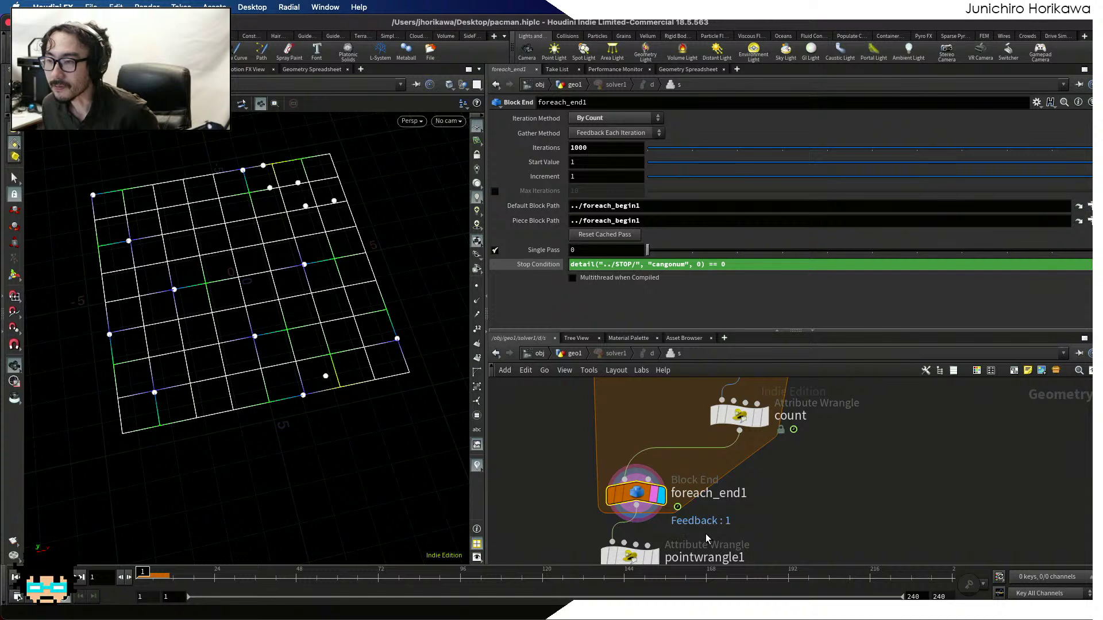
pyautogui.click(494, 250)
pyautogui.click(572, 353)
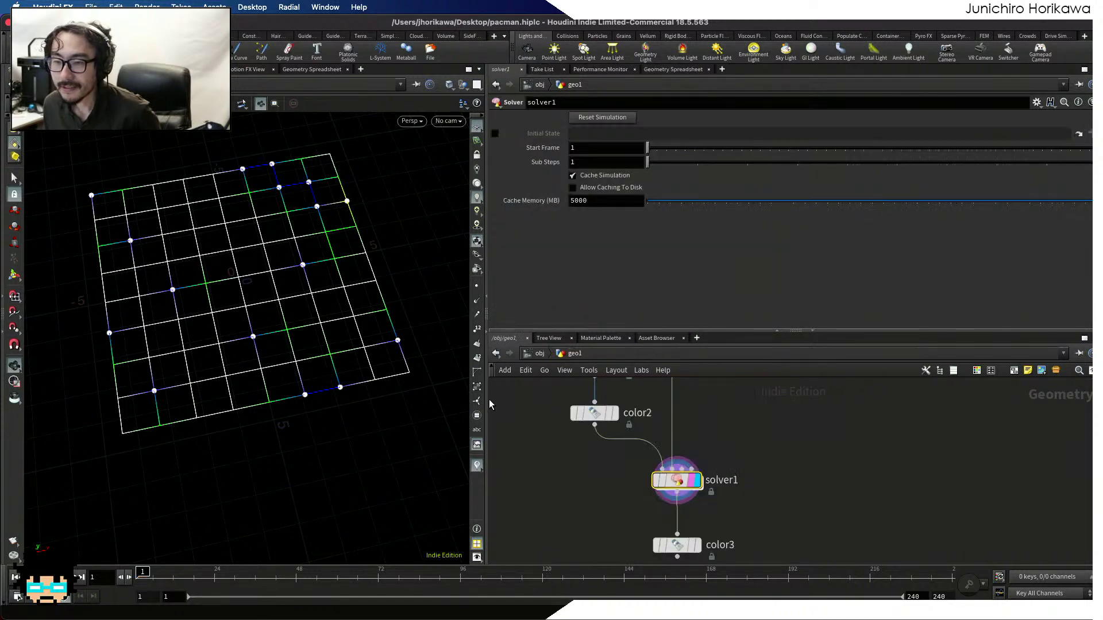
# Display the color3 node, play the simulation to check the movers and go back to frame 1
pyautogui.scroll(-3, 558, 501)
pyautogui.scroll(3, 569, 505)
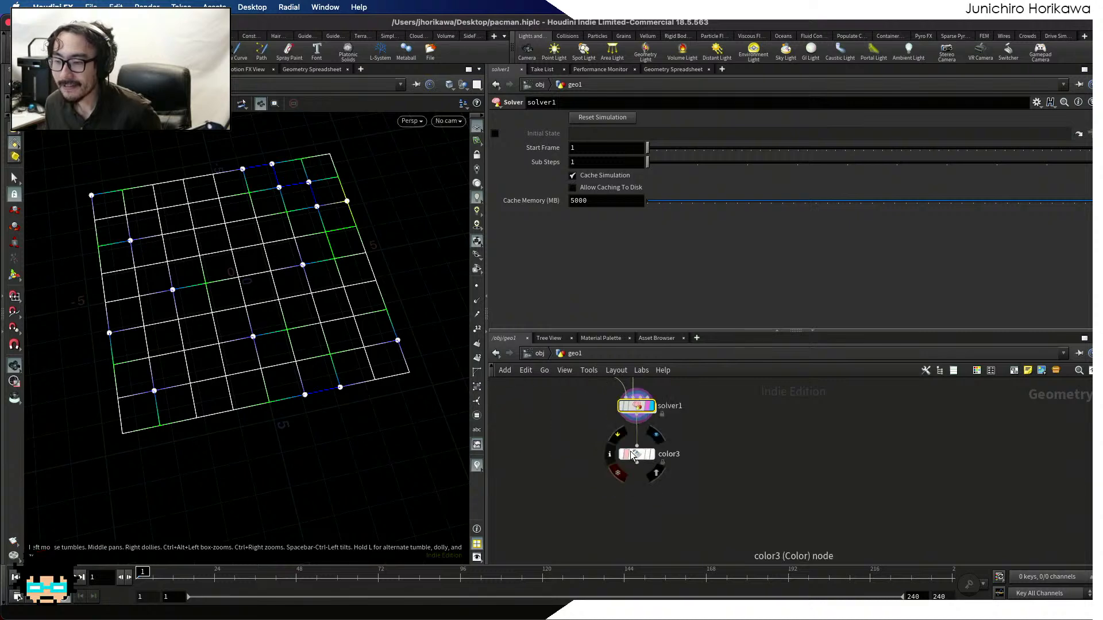
pyautogui.click(642, 463)
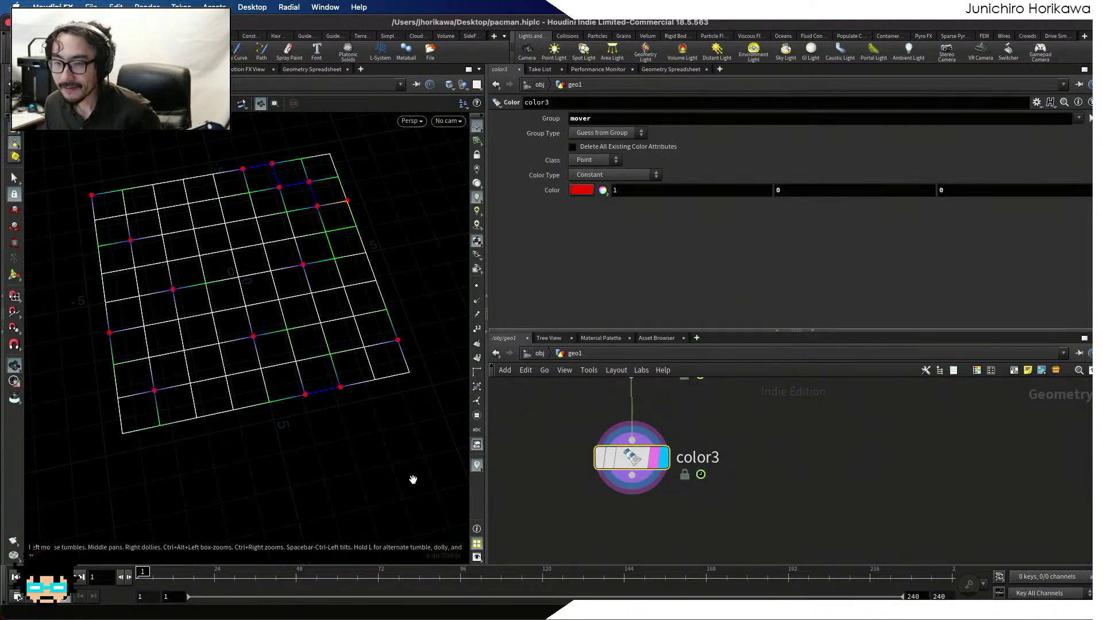
pyautogui.click(65, 578)
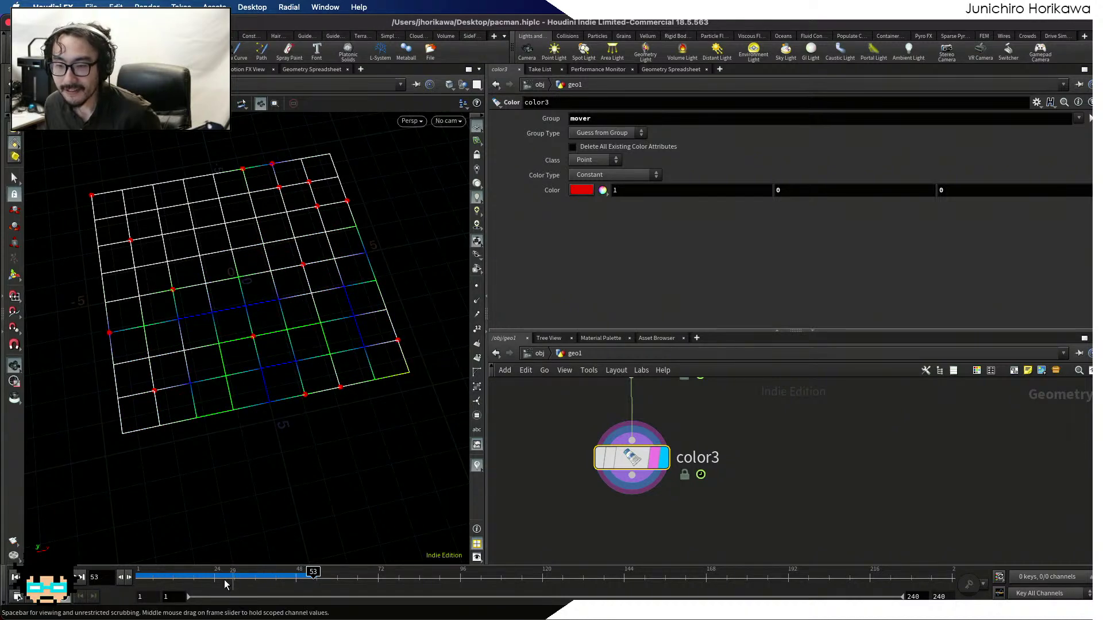
pyautogui.click(160, 577)
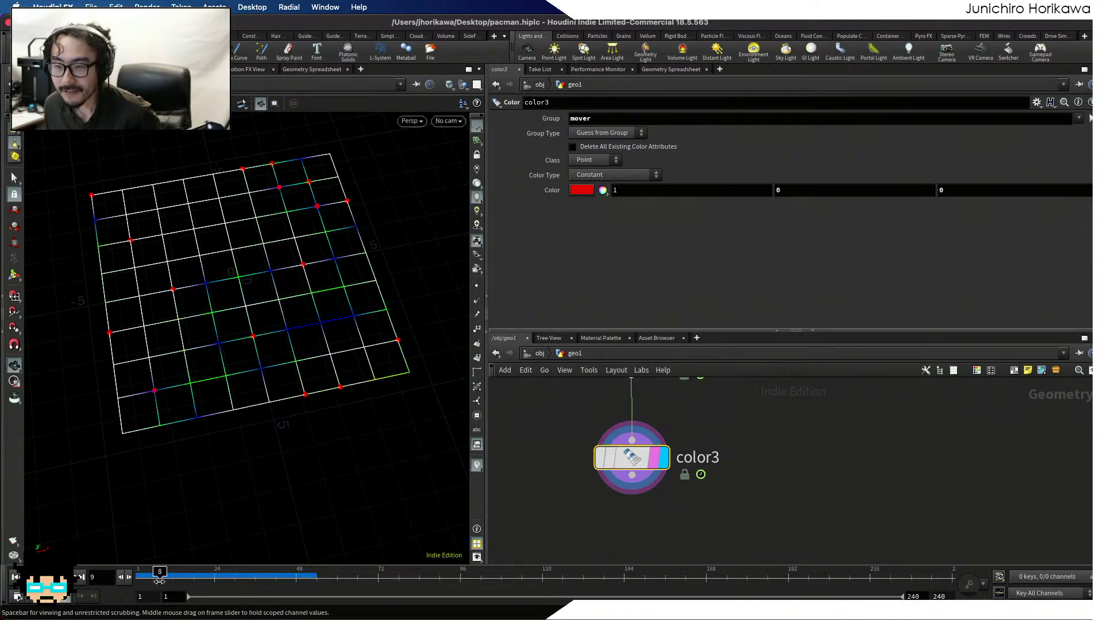
pyautogui.moveTo(160, 578)
pyautogui.mouseDown()
pyautogui.moveTo(123, 584)
pyautogui.moveTo(143, 584)
pyautogui.mouseUp()
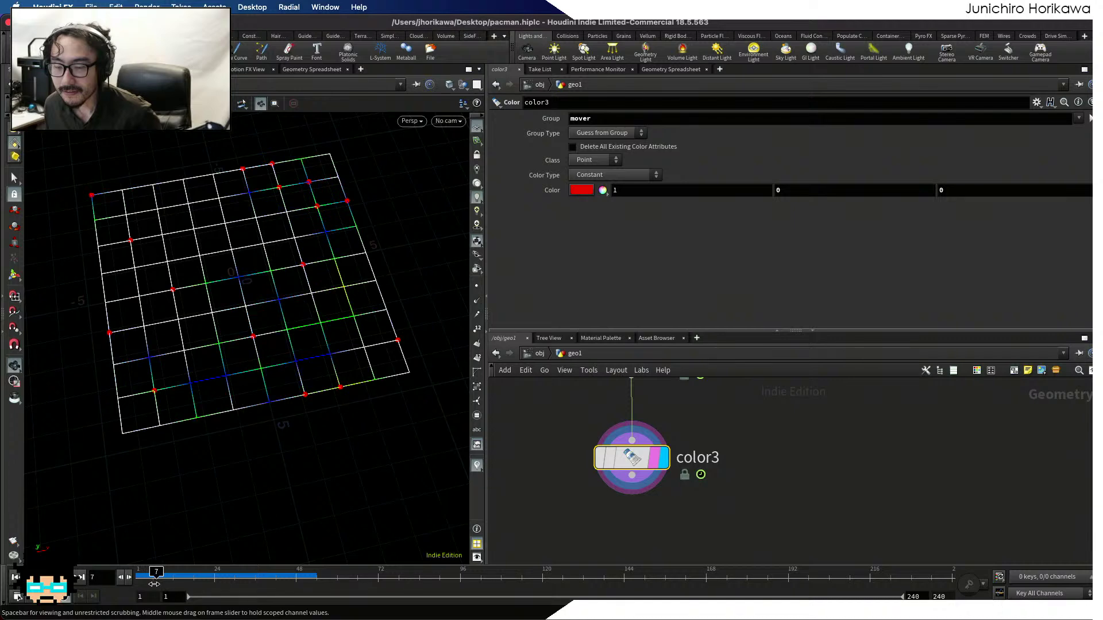
# Go back inside solver1 and review the next_agent wrangle code down to its setpointgroup and setpointattrib lines
pyautogui.scroll(-4, 624, 532)
pyautogui.scroll(3, 633, 453)
pyautogui.doubleClick(633, 452)
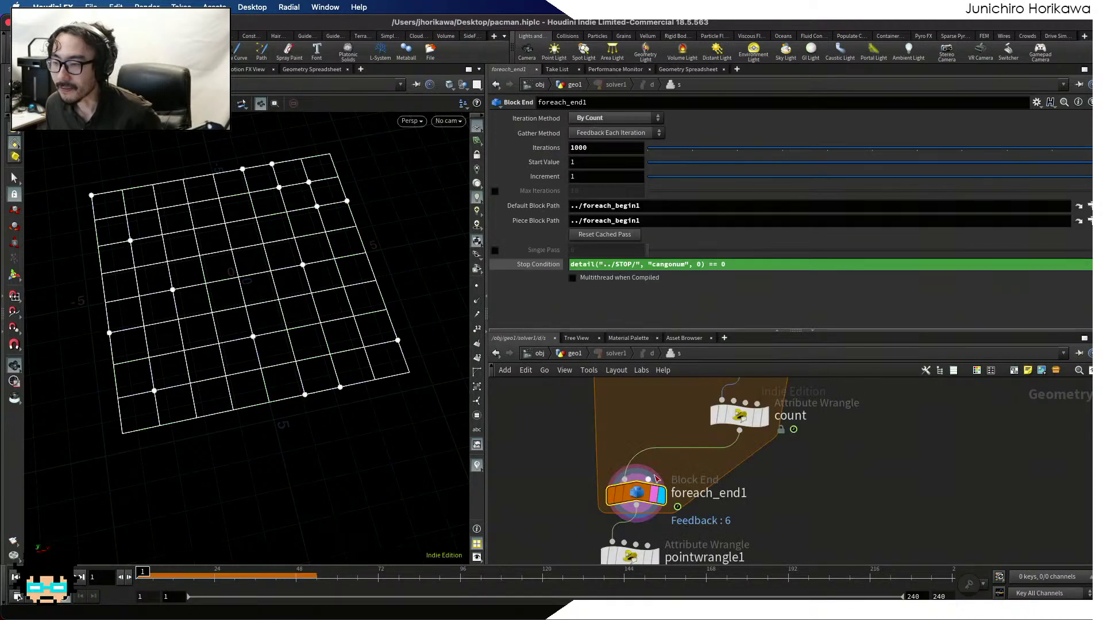
pyautogui.scroll(-4, 694, 504)
pyautogui.scroll(4, 723, 476)
pyautogui.click(673, 446)
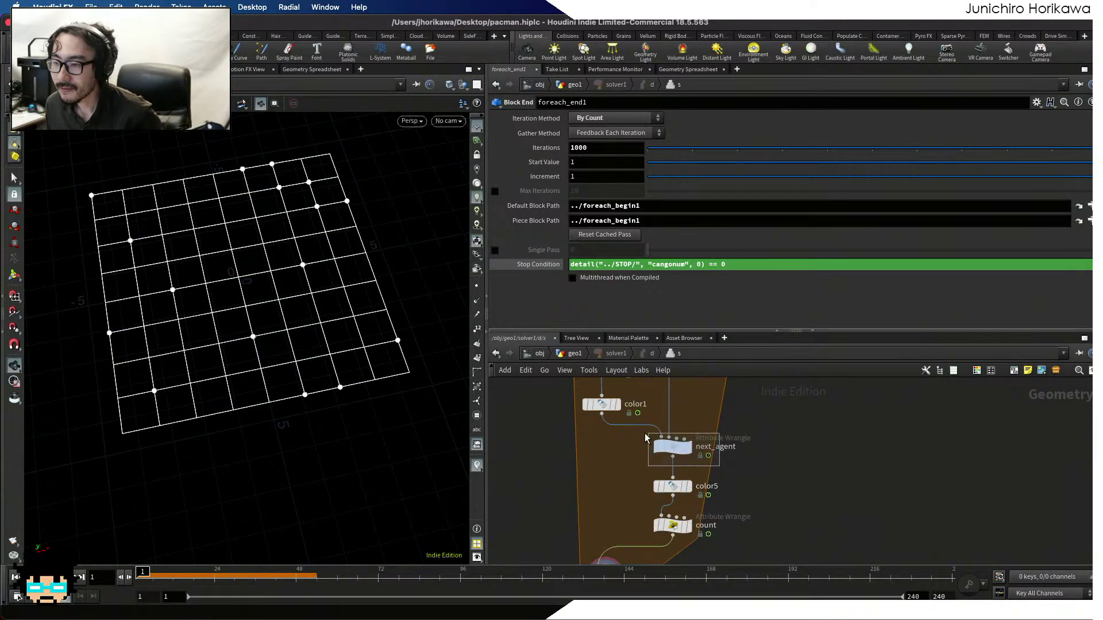
pyautogui.scroll(-3, 625, 263)
pyautogui.scroll(-1, 624, 264)
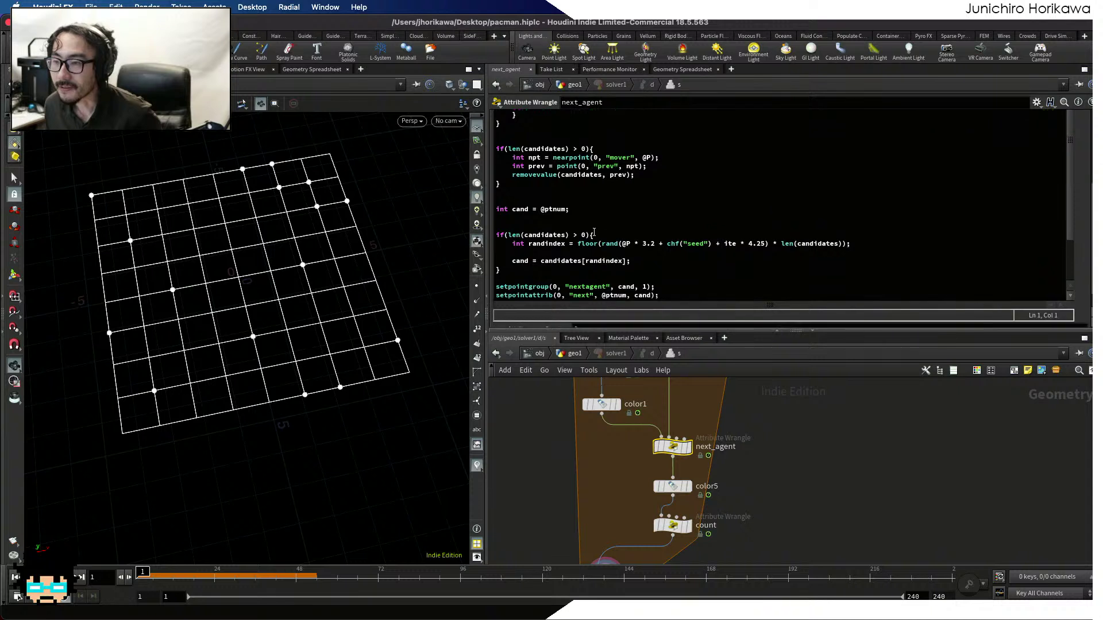
pyautogui.scroll(-3, 589, 233)
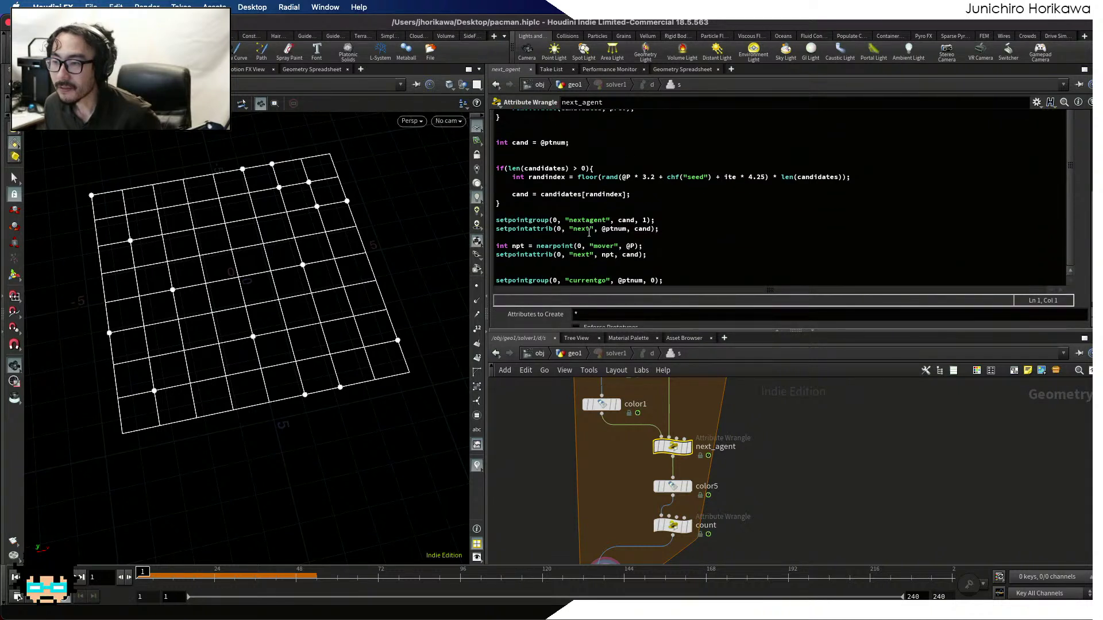
pyautogui.scroll(-5, 612, 418)
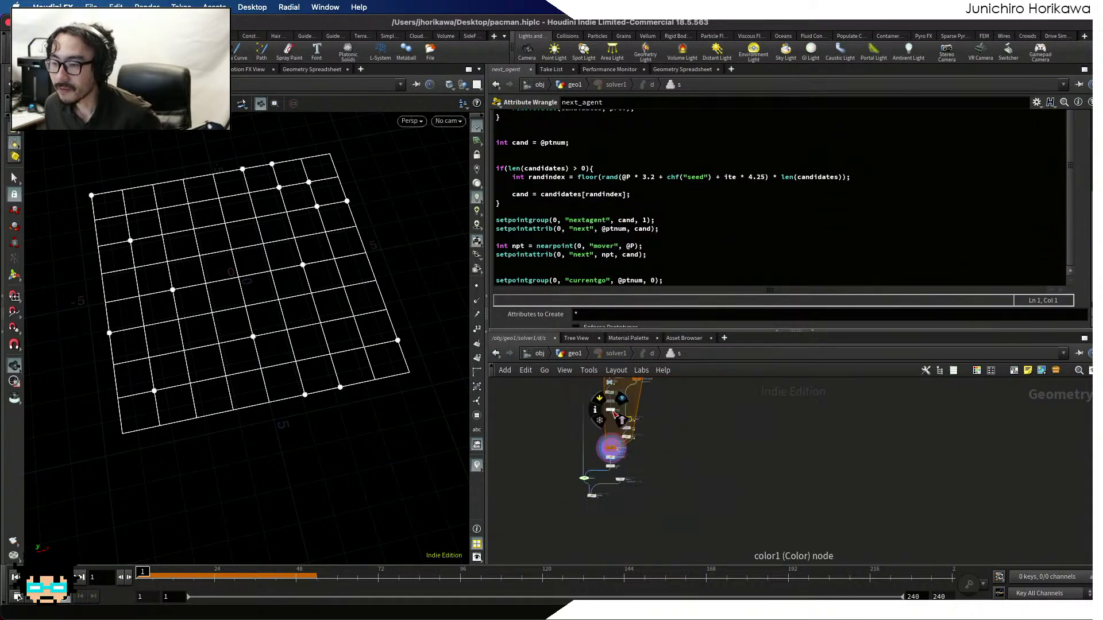
# Set the moving wrangle as the solver's displayed node, return to geo1 and select color3
pyautogui.scroll(8, 588, 479)
pyautogui.click(635, 542)
pyautogui.click(623, 544)
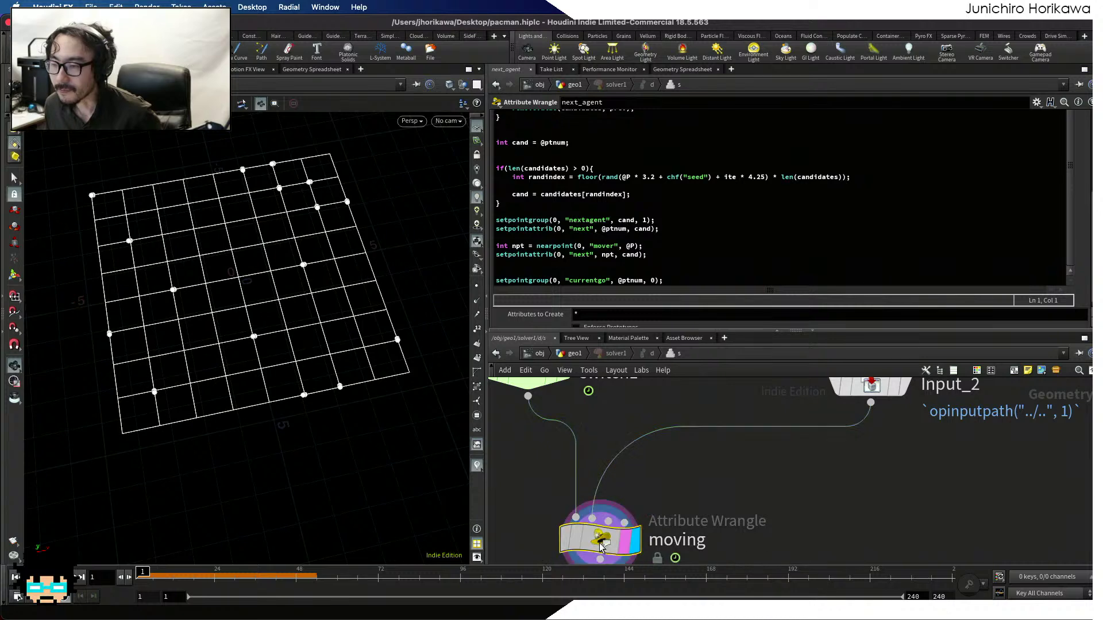
pyautogui.click(573, 353)
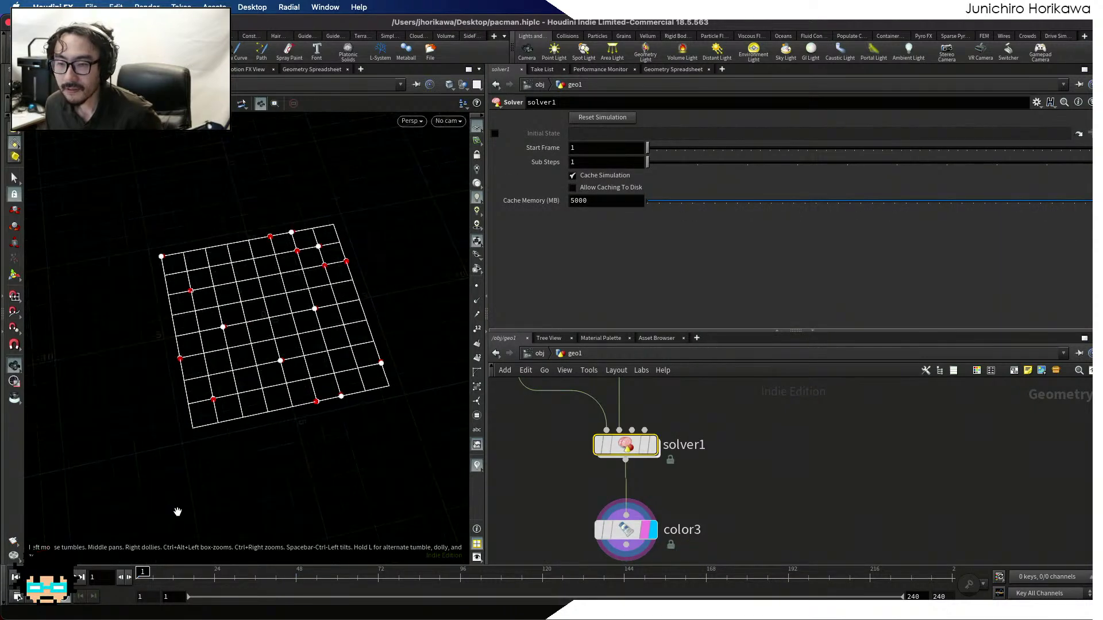
pyautogui.click(602, 538)
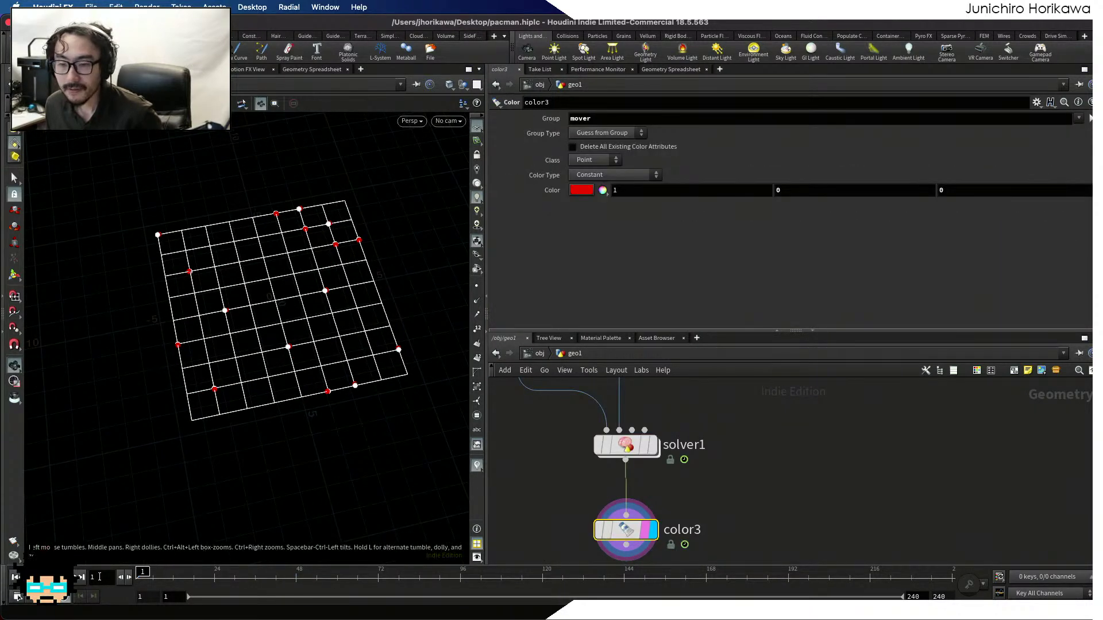
# Play the simulation and scrub through the timeline to about frame 184 to check how the red movers travel
pyautogui.press('Up')
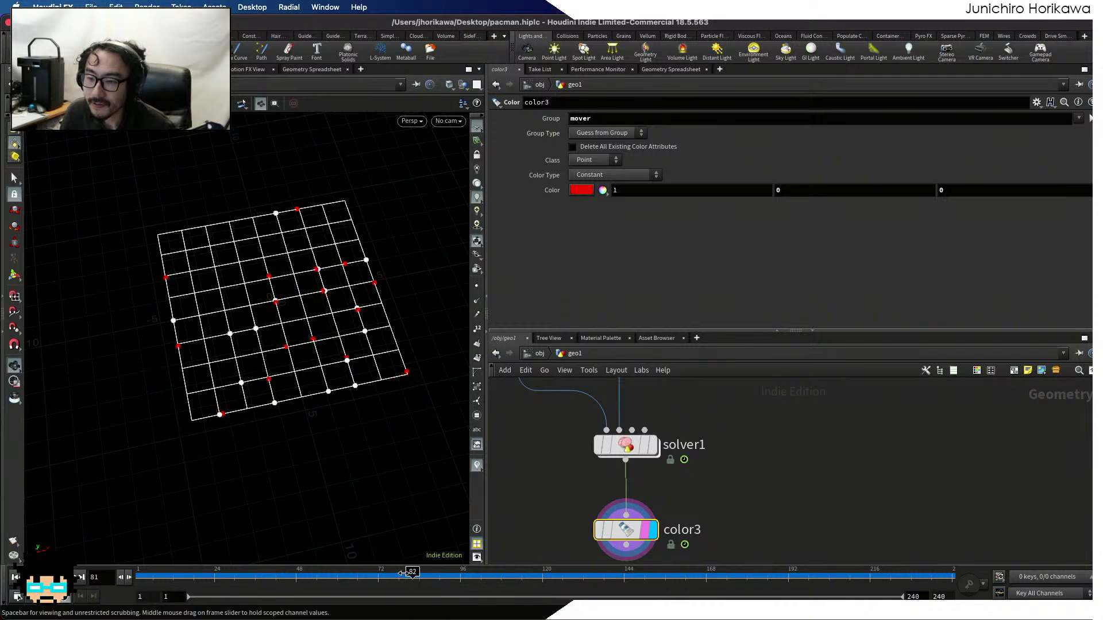
pyautogui.click(240, 577)
pyautogui.moveTo(240, 579); pyautogui.dragTo(305, 577)
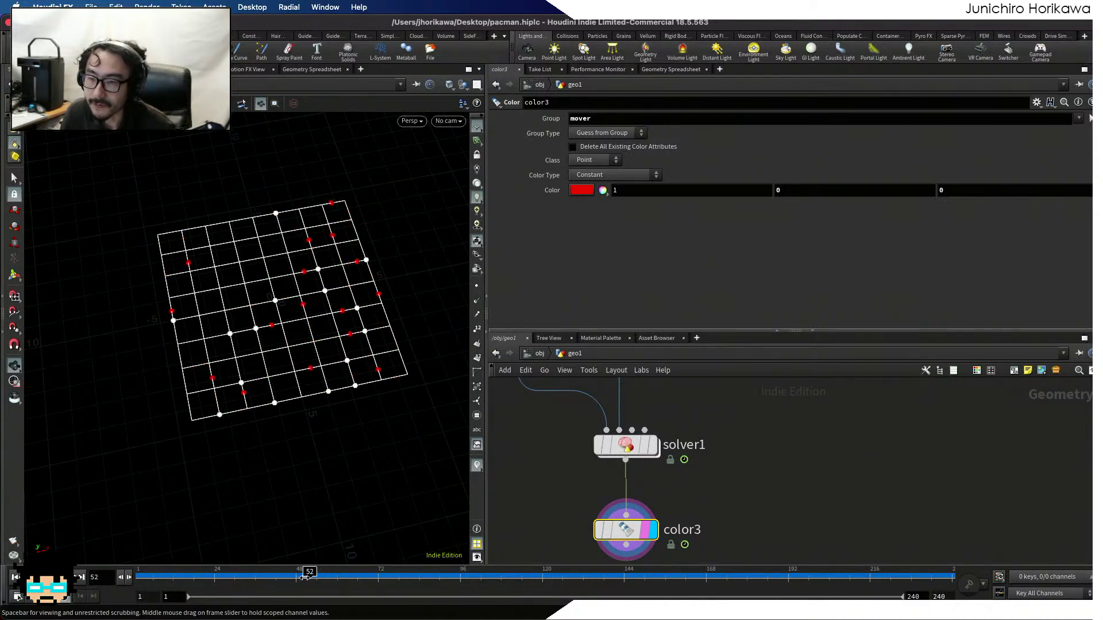
pyautogui.moveTo(394, 574); pyautogui.dragTo(467, 572)
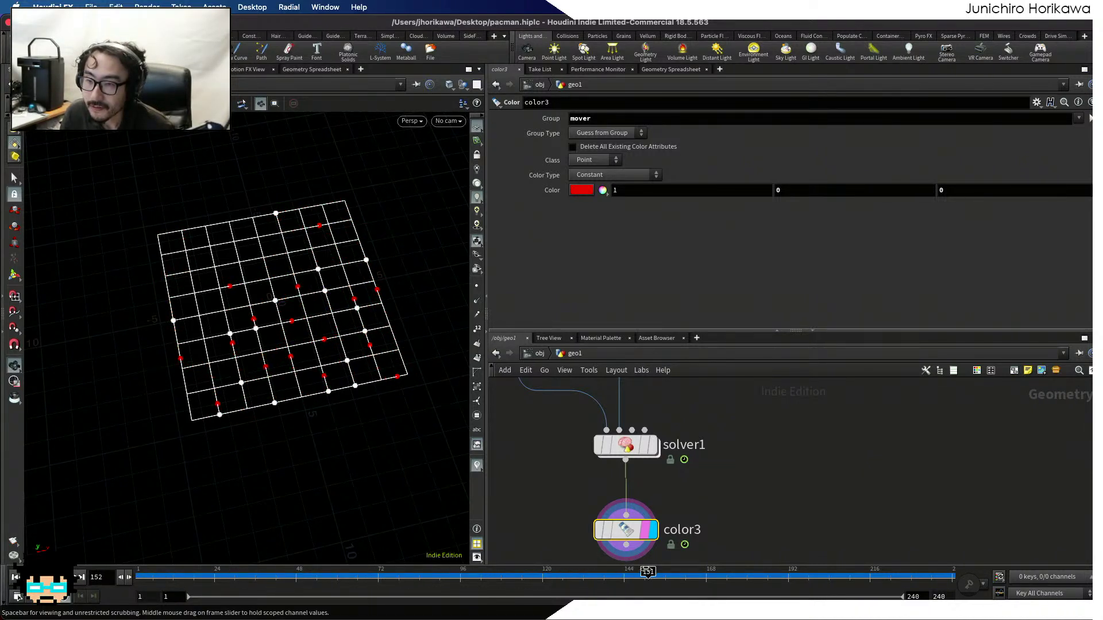
pyautogui.moveTo(647, 572); pyautogui.dragTo(755, 568)
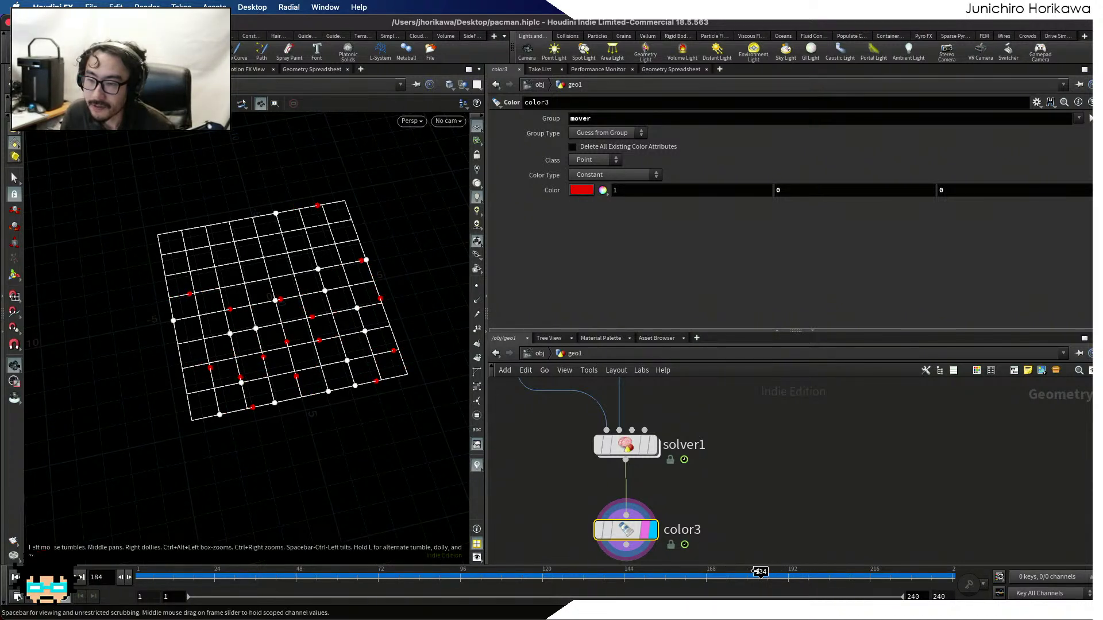
# Scrub back to about frame 104, then reset solver1's simulation and return to frame 1
pyautogui.moveTo(760, 572); pyautogui.dragTo(487, 572)
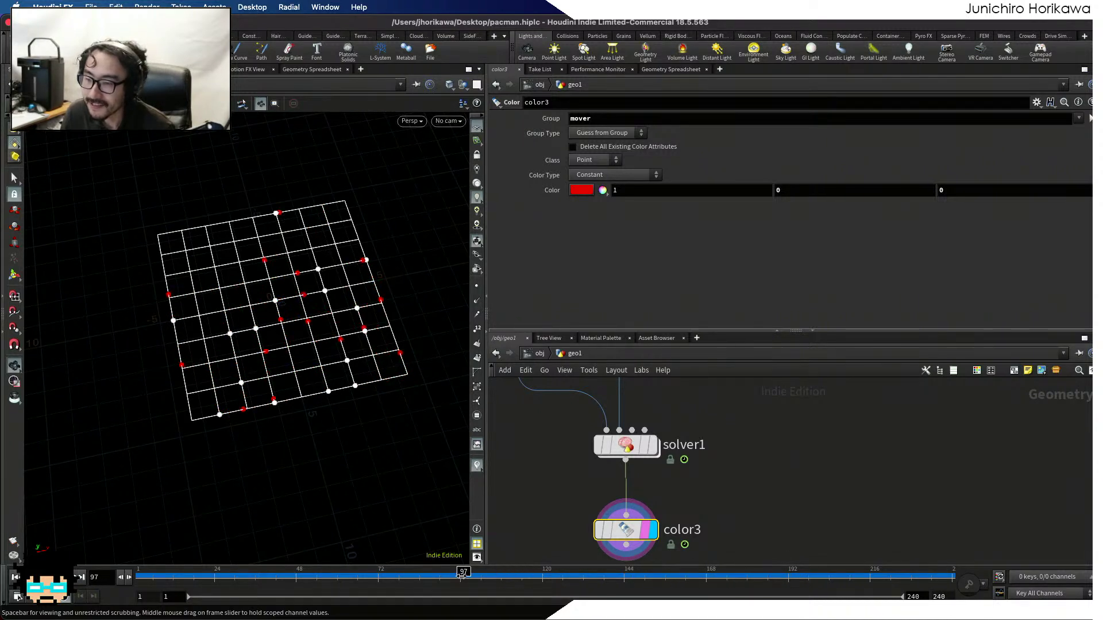
pyautogui.scroll(-5, 573, 510)
pyautogui.click(562, 507)
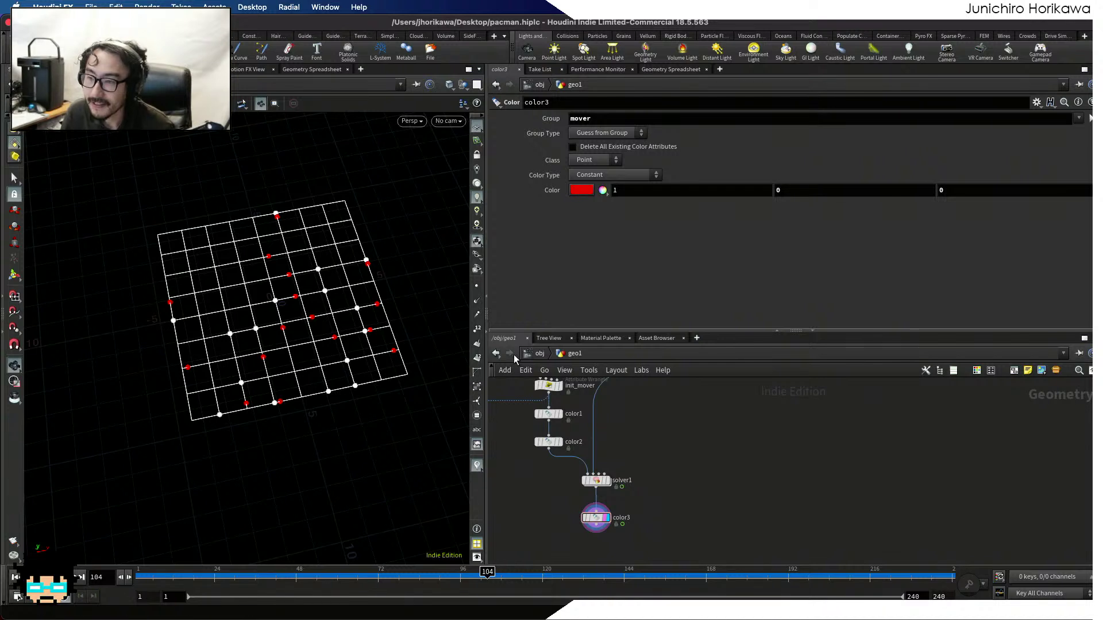
pyautogui.scroll(2, 587, 470)
pyautogui.click(575, 459)
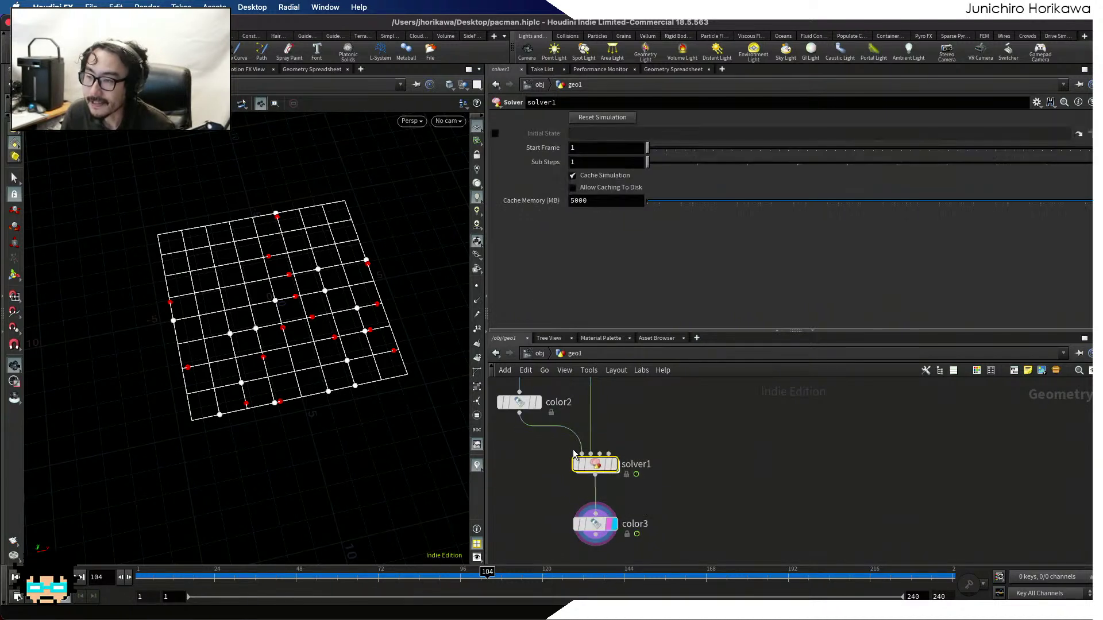
pyautogui.click(631, 118)
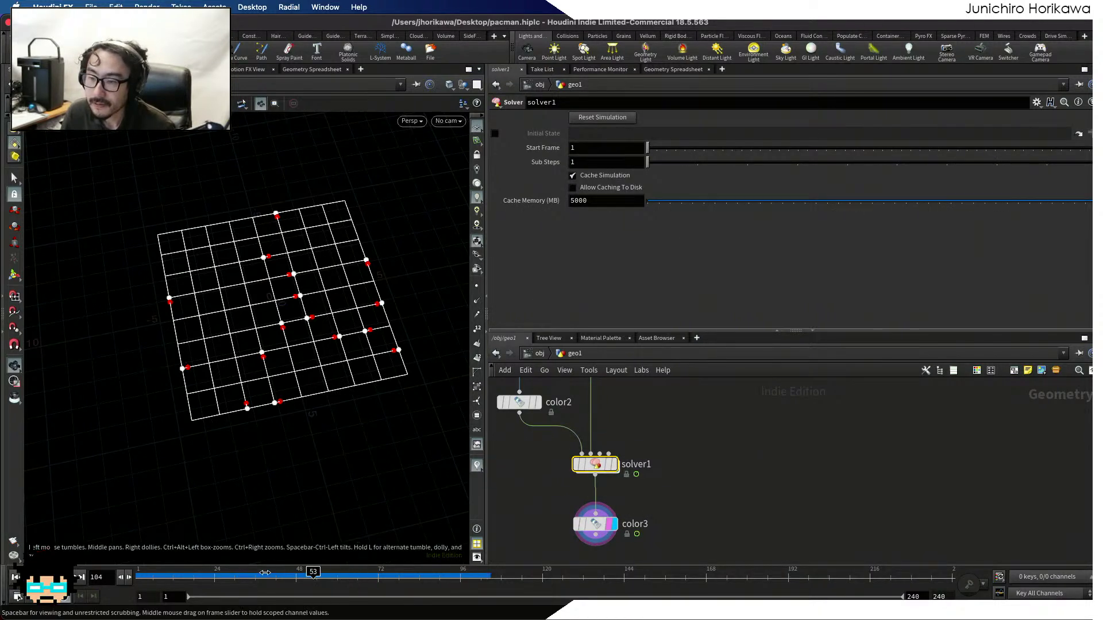
pyautogui.click(83, 576)
# Display the point numbers on the grid to identify the individual movers up close
pyautogui.scroll(6, 273, 402)
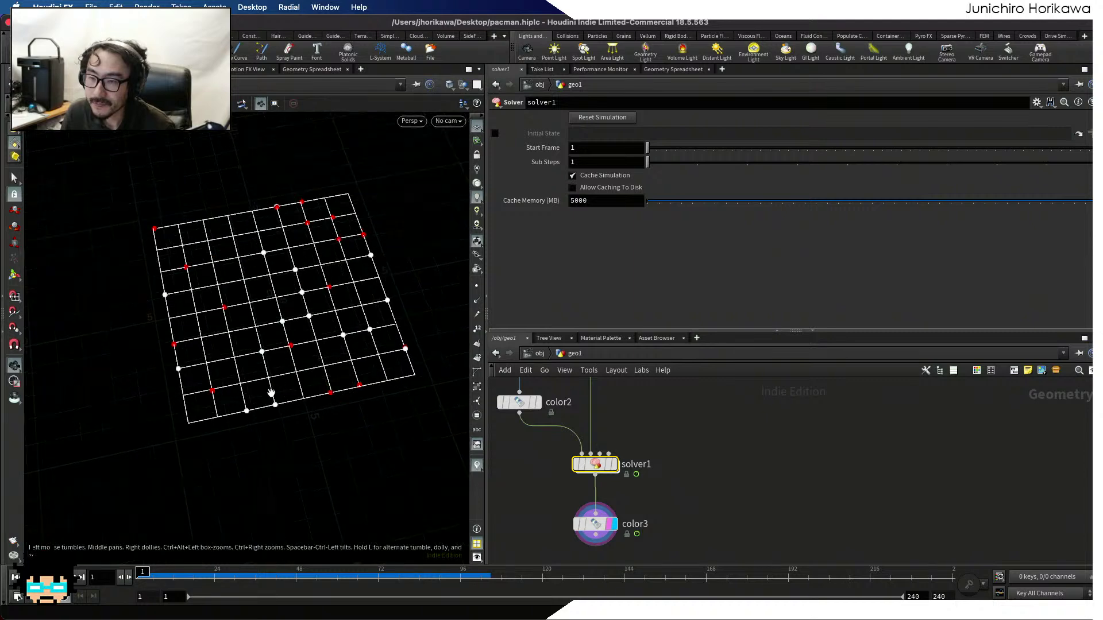
pyautogui.scroll(3, 278, 413)
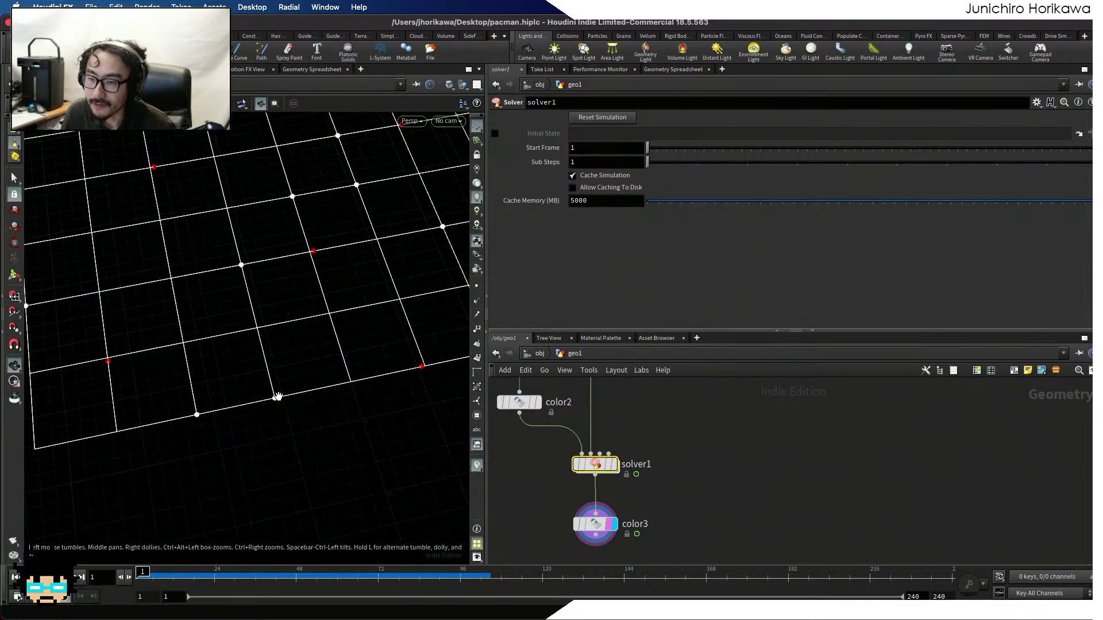
pyautogui.click(477, 331)
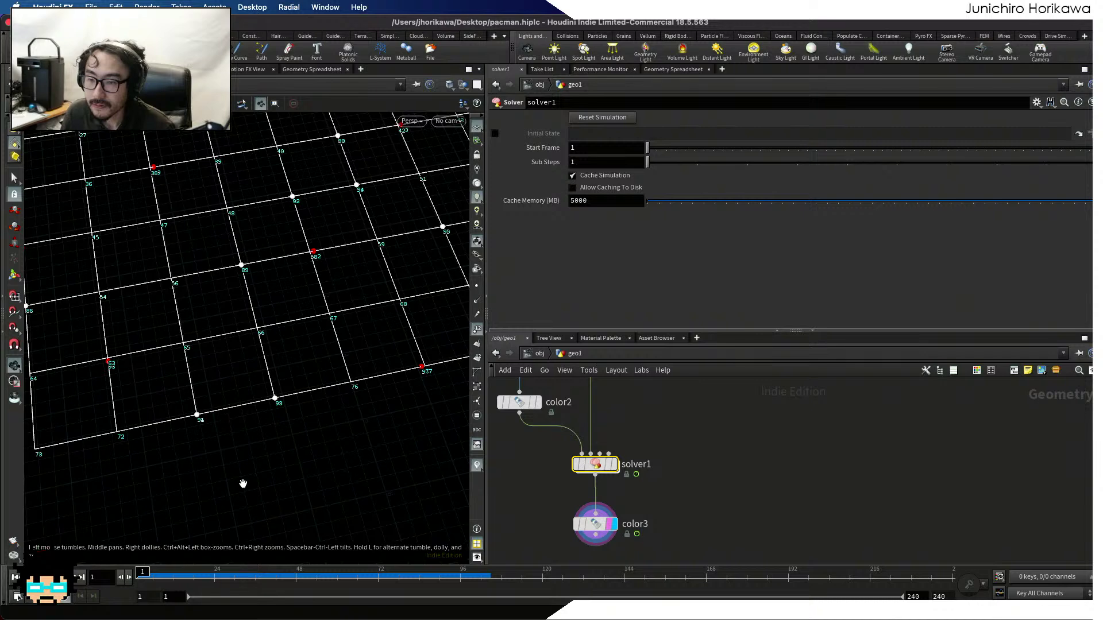
pyautogui.scroll(-1, 580, 442)
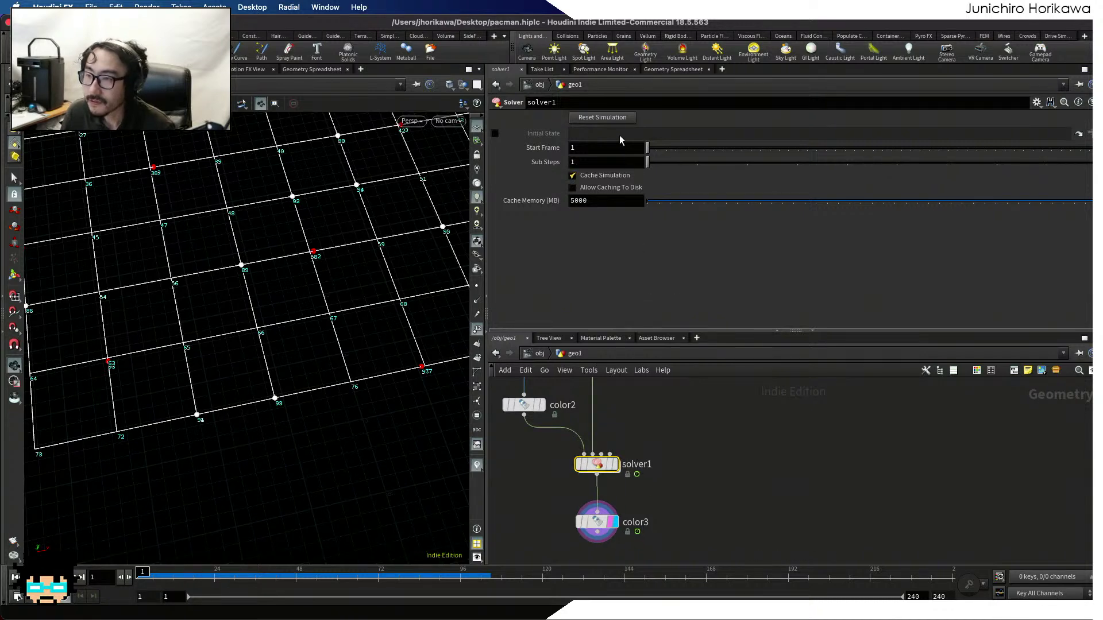
# Reset solver1's simulation again and run through the timeline to frame 91 to follow the numbered movers
pyautogui.click(619, 121)
pyautogui.scroll(-5, 259, 475)
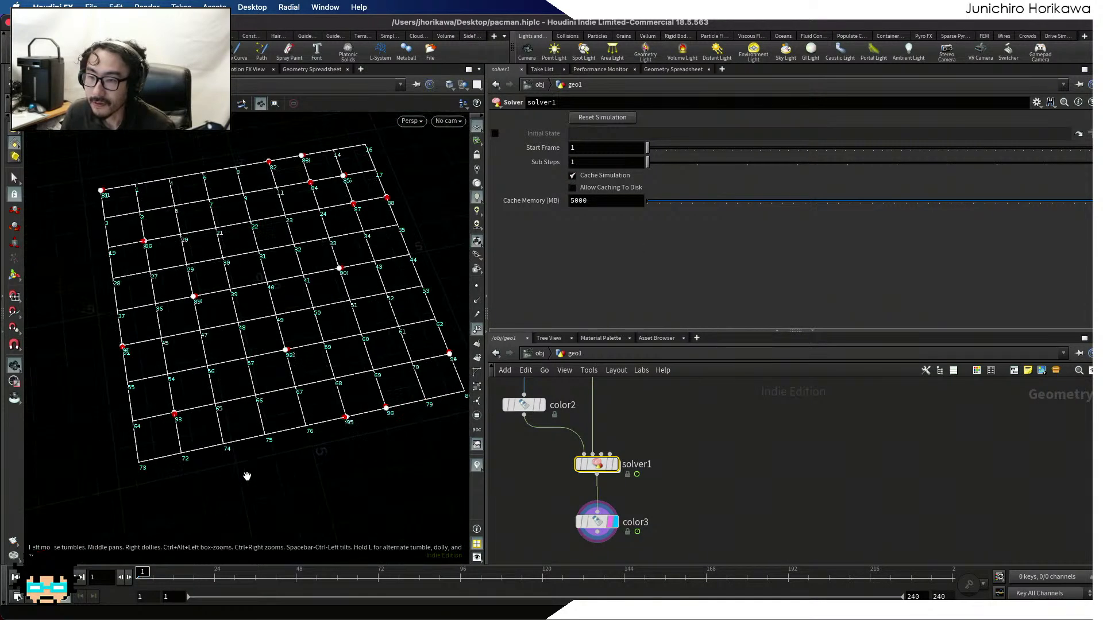
pyautogui.scroll(-2, 247, 476)
pyautogui.moveTo(144, 572); pyautogui.dragTo(443, 600)
# Set color3's color type to Ramp from Attribute, using the variant attribute
pyautogui.click(598, 522)
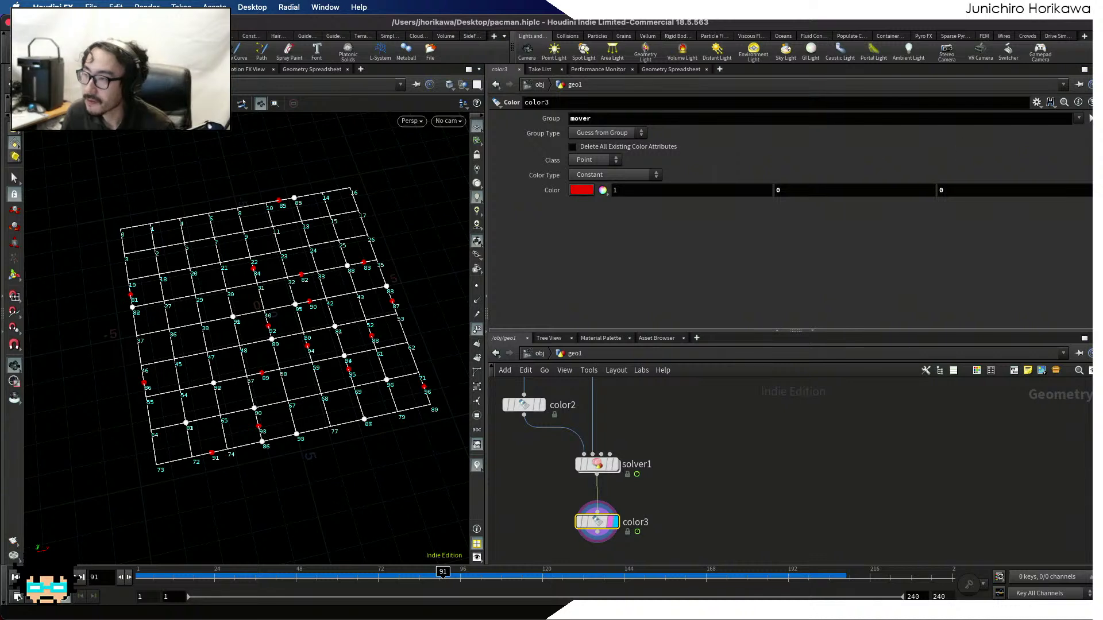
pyautogui.click(613, 175)
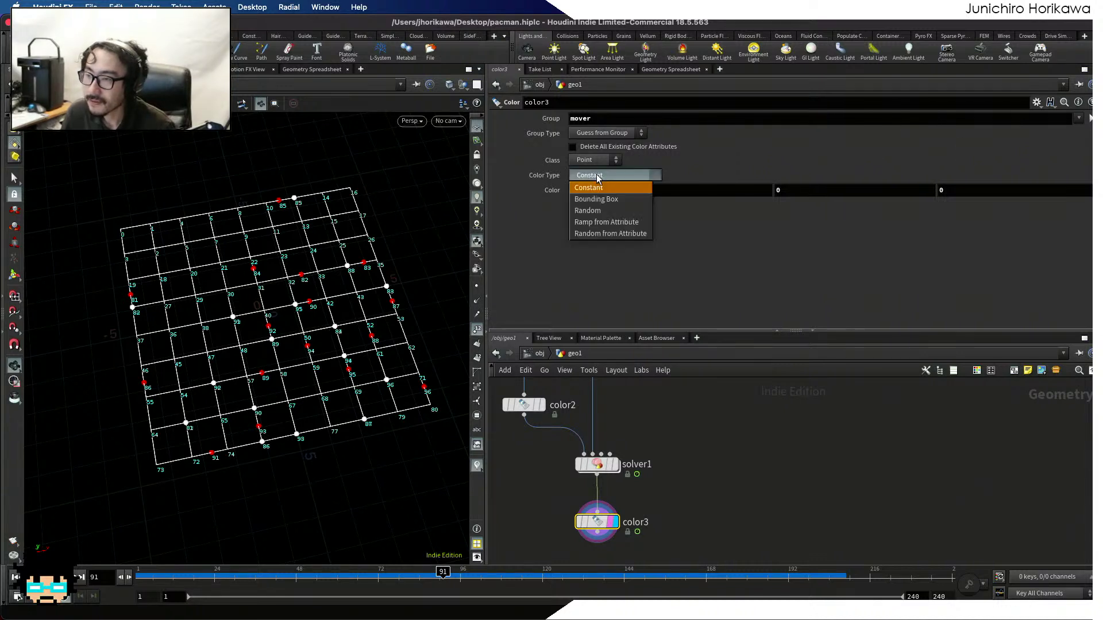
pyautogui.click(597, 222)
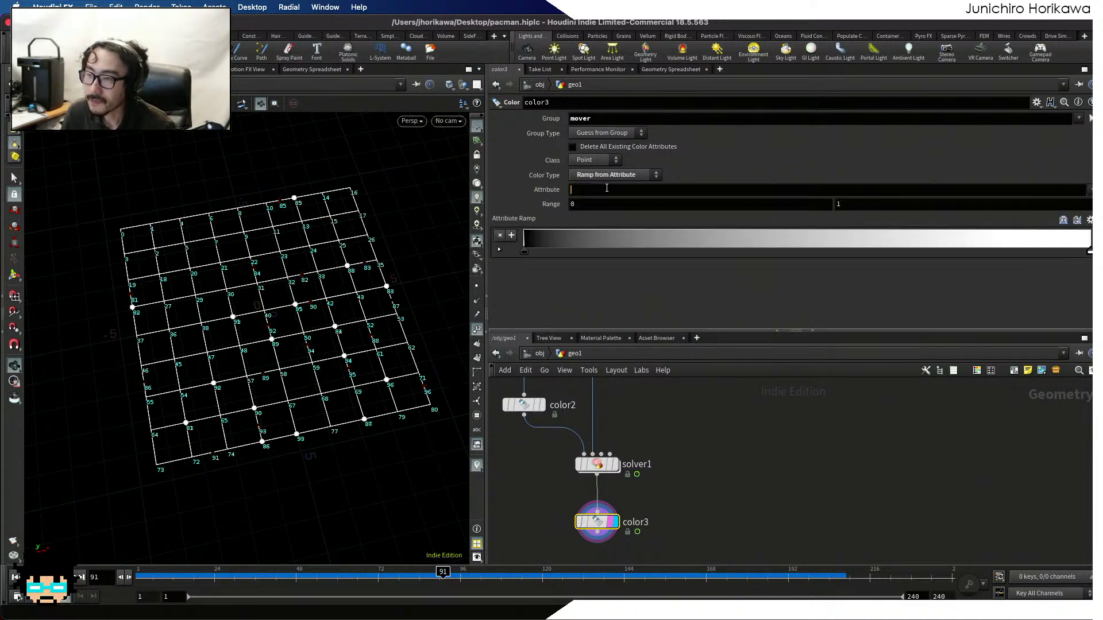
pyautogui.click(606, 189)
pyautogui.write('varia')
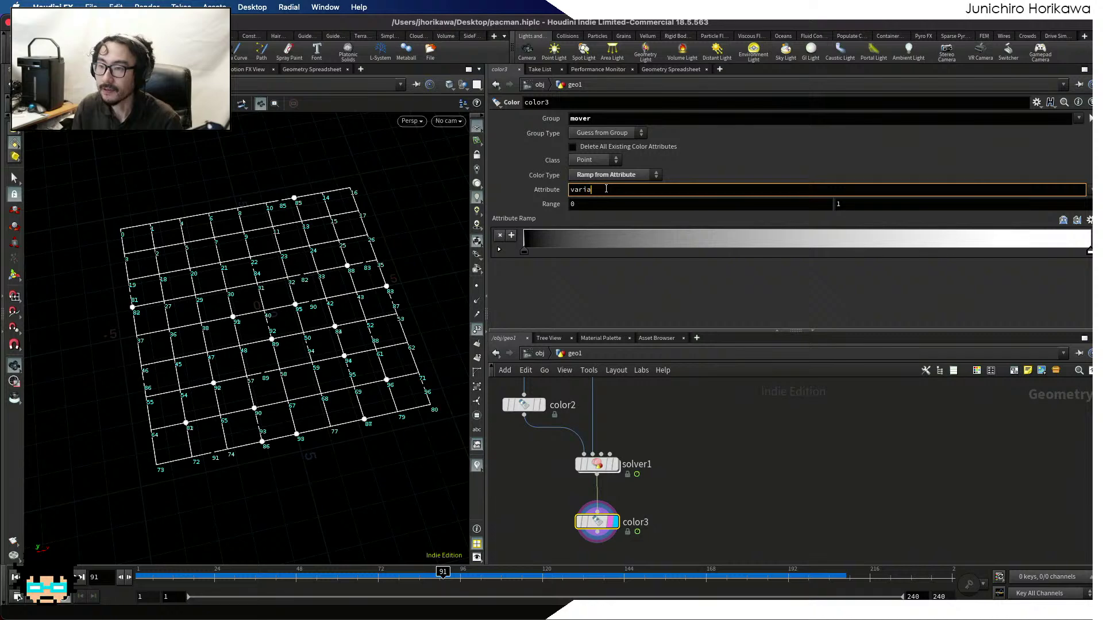
pyautogui.write('nt')
pyautogui.press('Return')
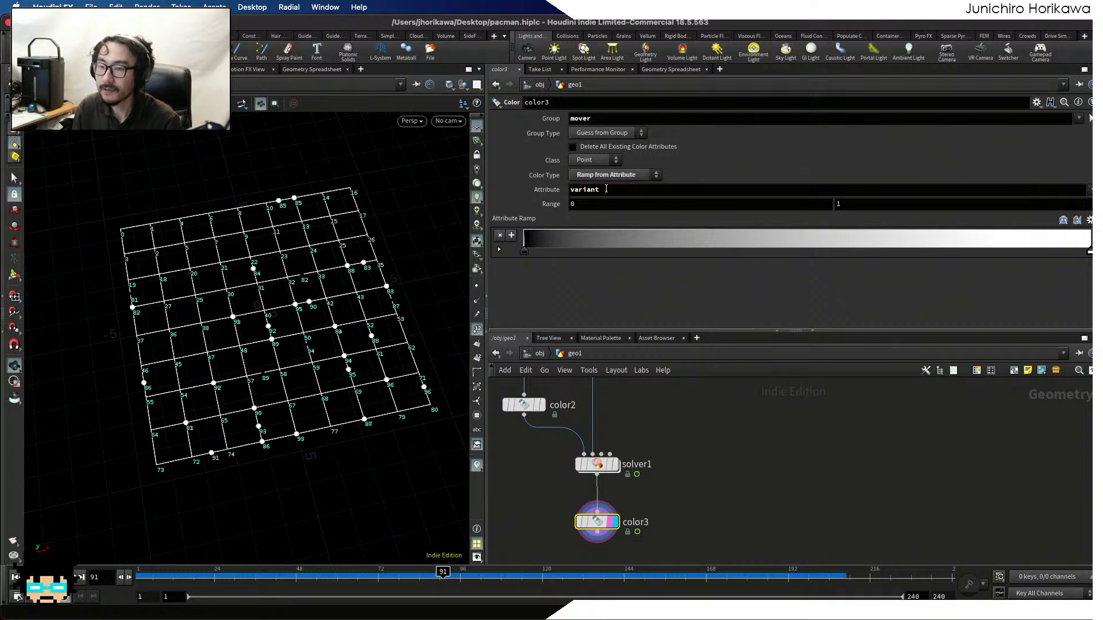
# Make color3's attribute ramp run from yellow (1, 1, 0) at the start to red (1, 0, 0) at the end
pyautogui.click(523, 253)
pyautogui.click(738, 121)
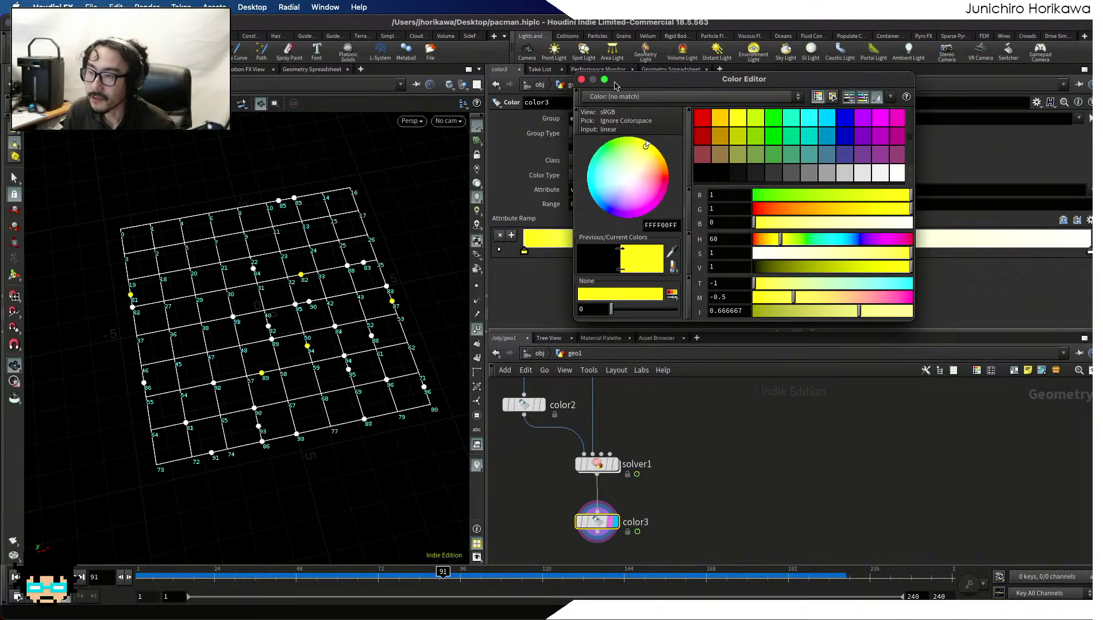
pyautogui.click(582, 80)
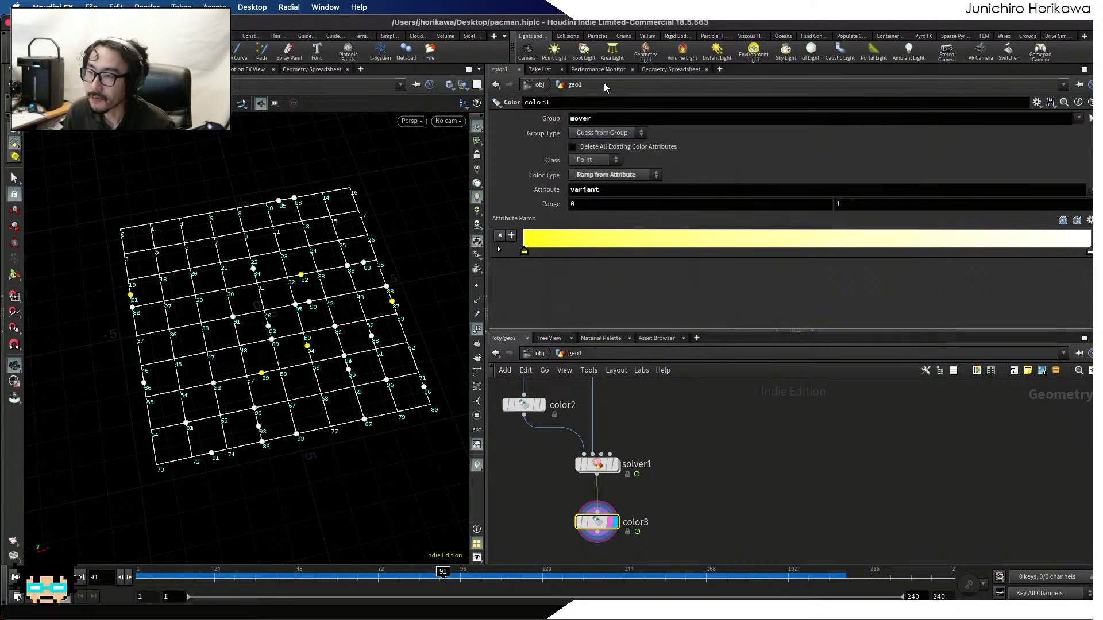
pyautogui.click(1089, 253)
pyautogui.click(703, 119)
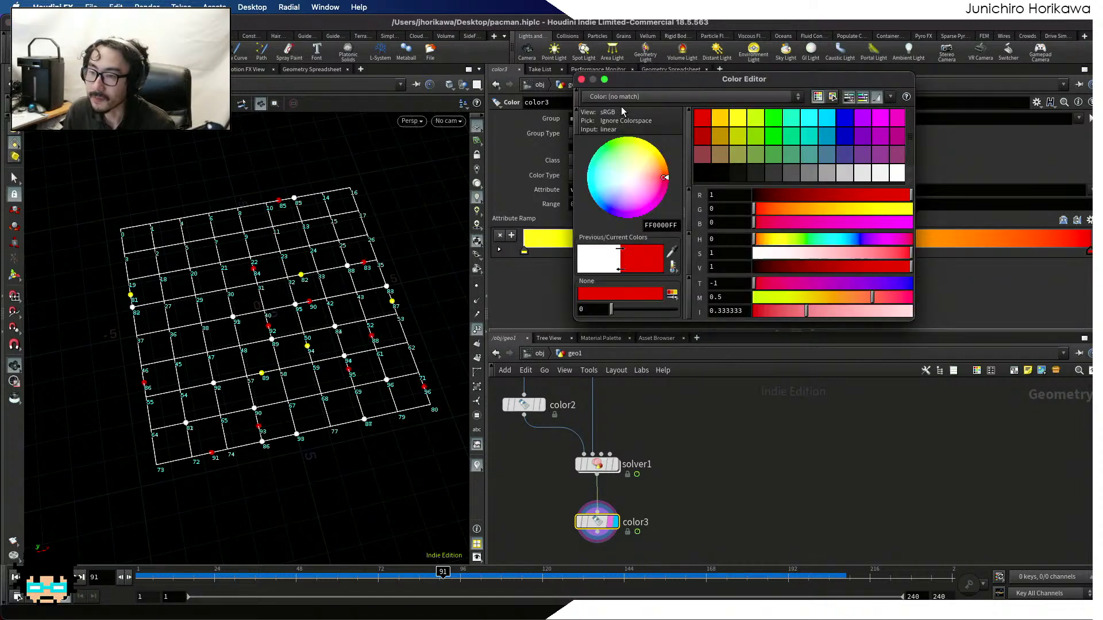
pyautogui.click(581, 80)
# Hide the point numbers and play the simulation to check the yellow and red movers
pyautogui.click(476, 330)
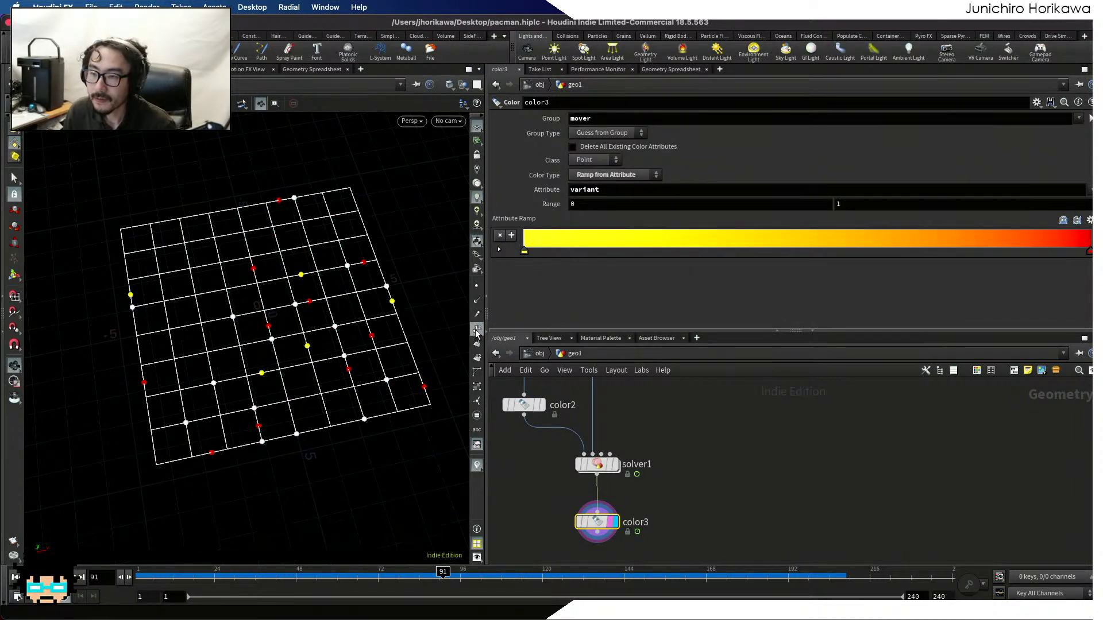
pyautogui.click(65, 577)
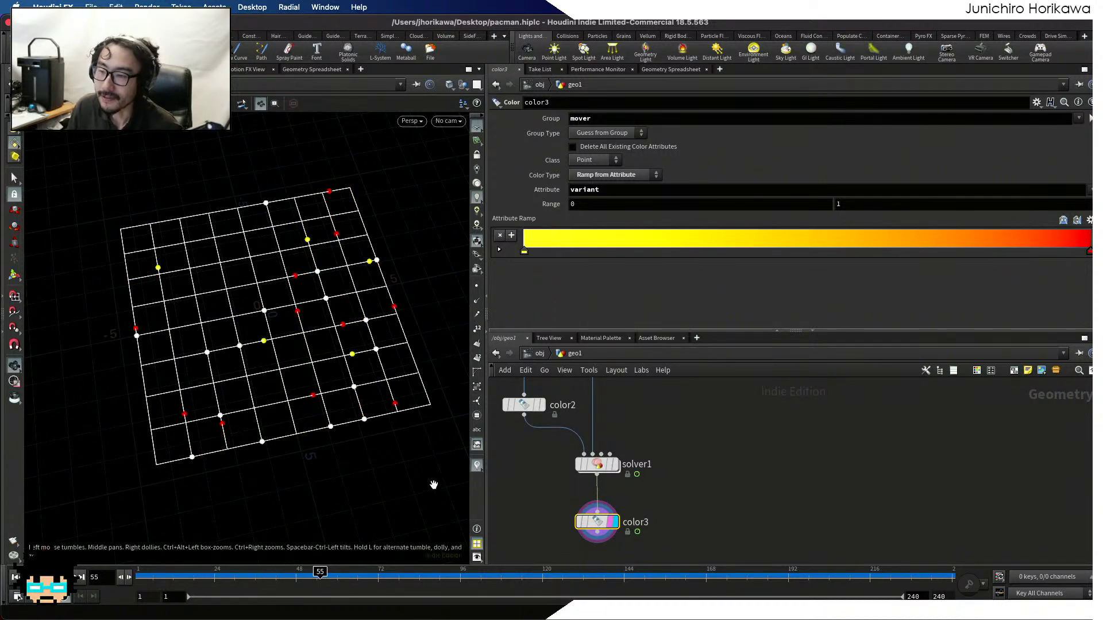
# Add a Sphere node next to grid1 at the head of the geo1 network
pyautogui.scroll(-5, 674, 427)
pyautogui.moveTo(673, 429); pyautogui.dragTo(671, 516, button='middle')
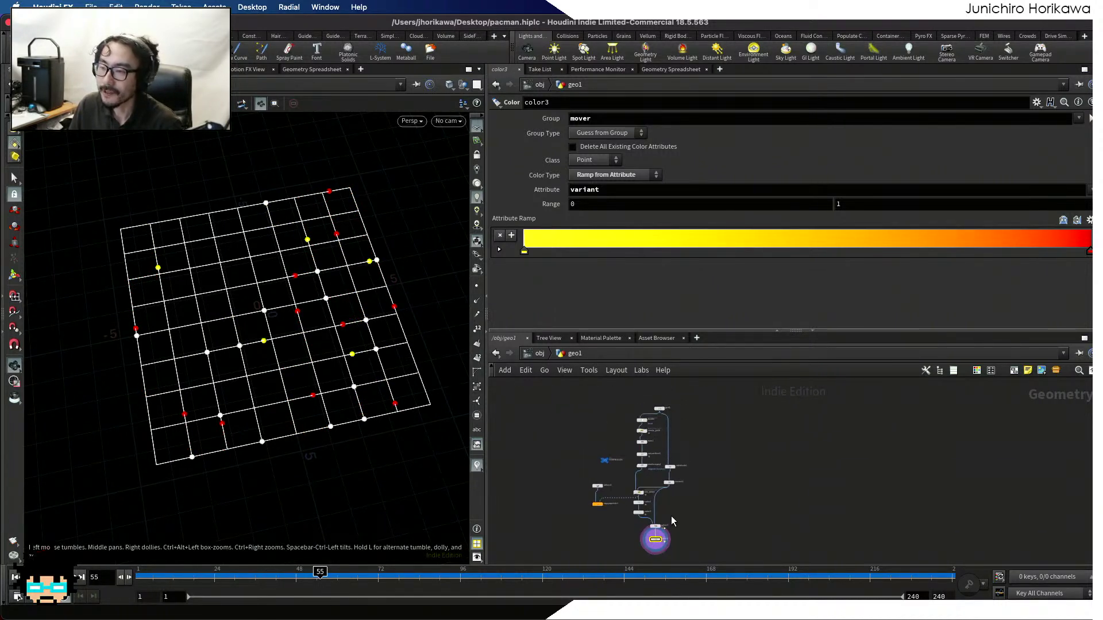
pyautogui.scroll(6, 684, 426)
pyautogui.scroll(-4, 661, 425)
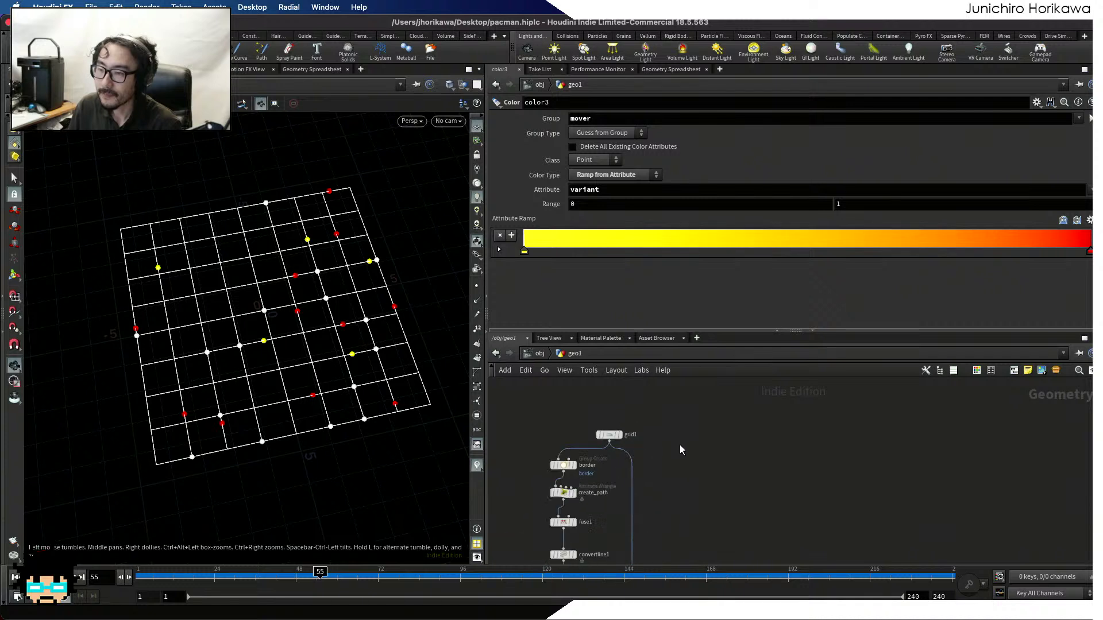
pyautogui.press('Tab')
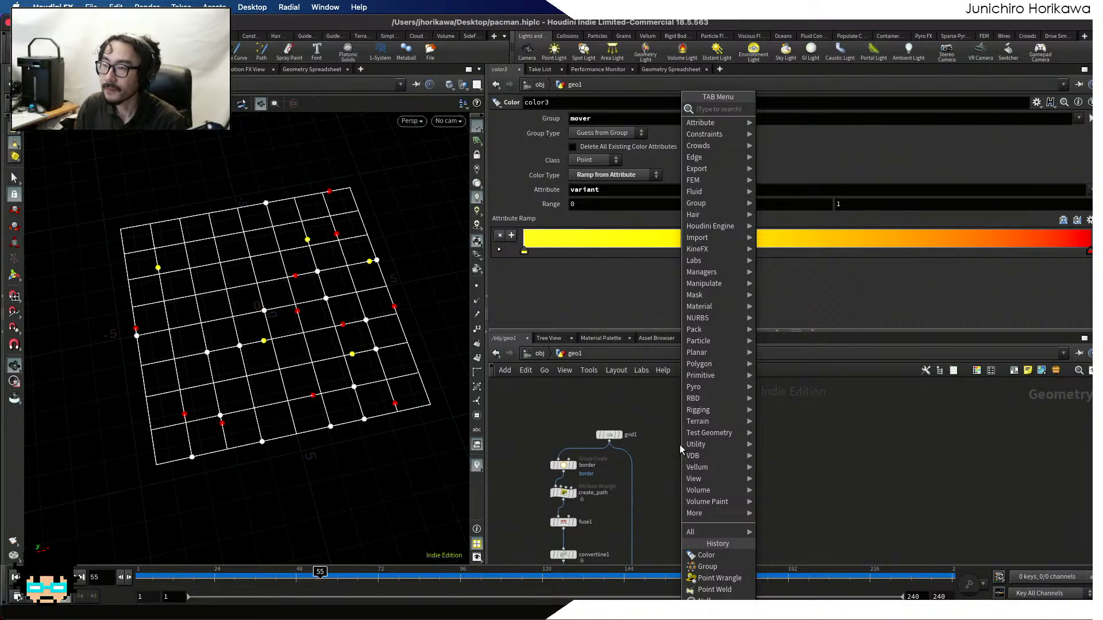
pyautogui.press('Escape')
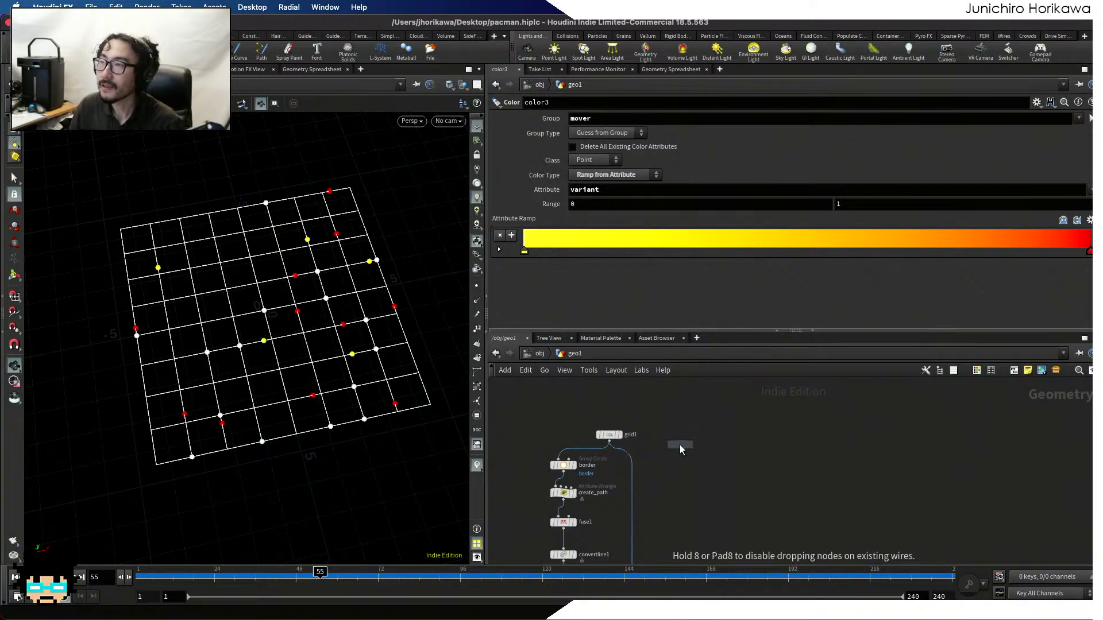
pyautogui.click(680, 446)
pyautogui.scroll(2, 608, 436)
pyautogui.moveTo(610, 435); pyautogui.dragTo(596, 412)
pyautogui.moveTo(595, 412); pyautogui.dragTo(597, 443, button='middle')
pyautogui.scroll(1, 597, 444)
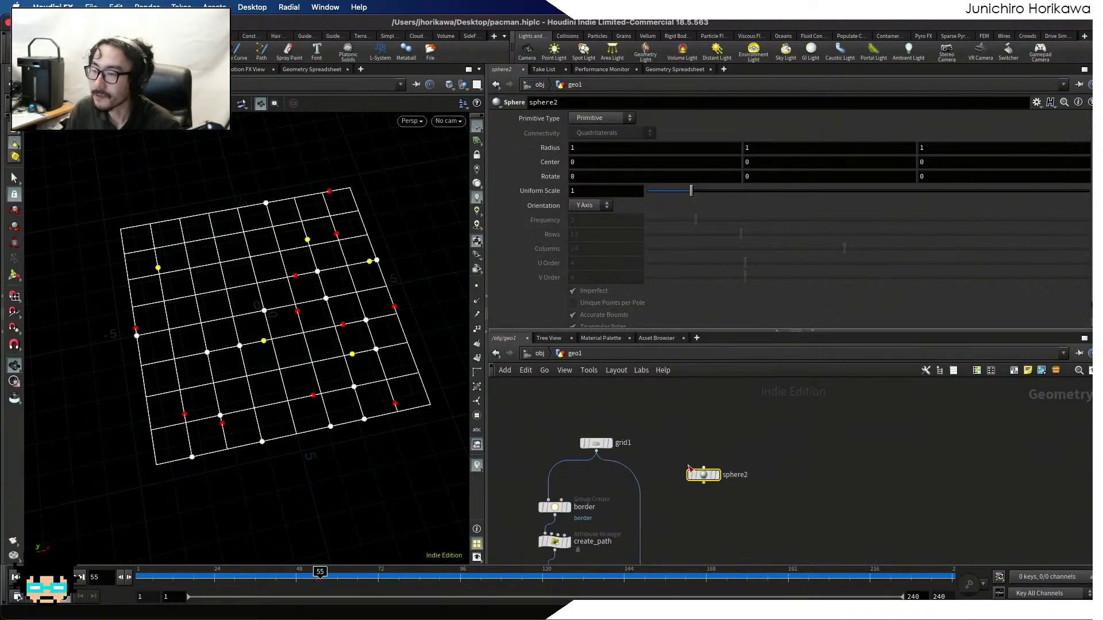
pyautogui.moveTo(704, 474); pyautogui.dragTo(682, 458)
# Set sphere2's primitive type to Polygon with frequency 3 and display the node
pyautogui.click(594, 118)
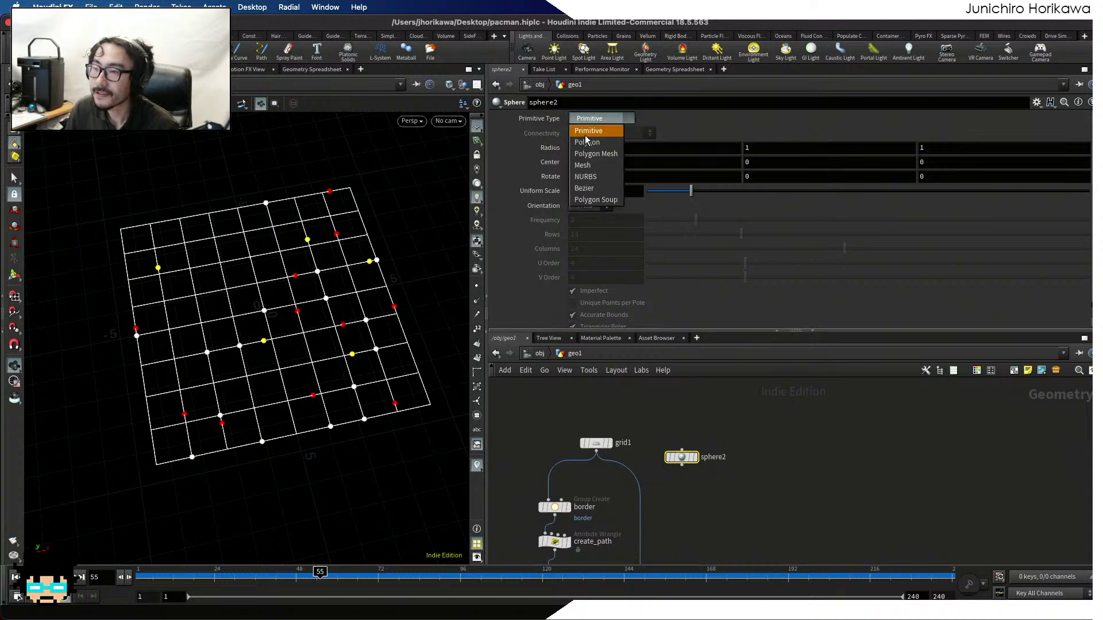
pyautogui.click(592, 132)
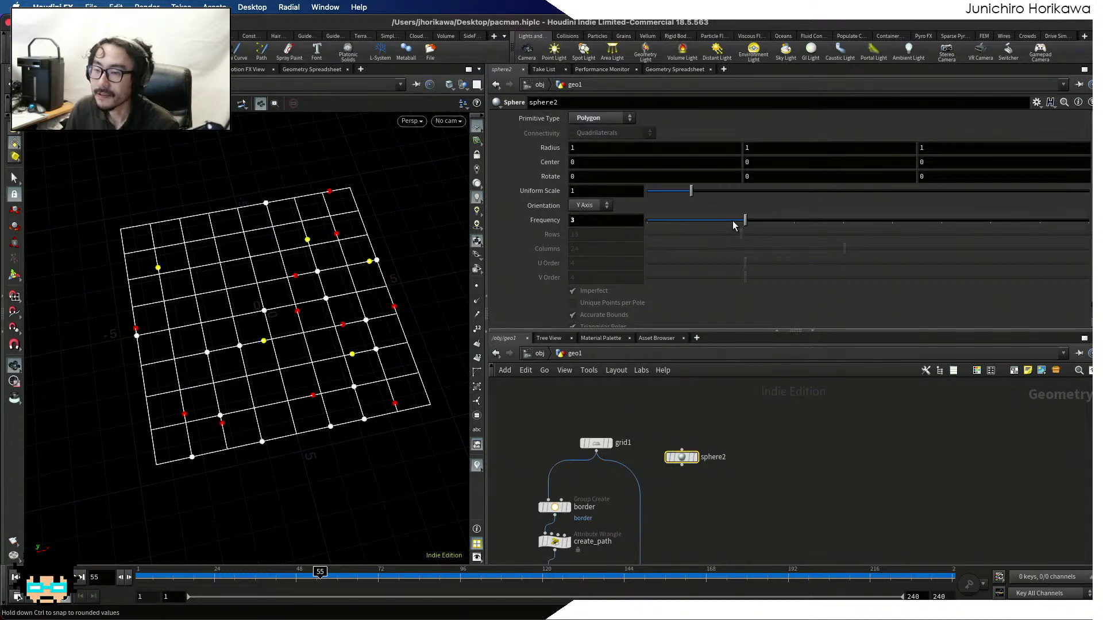
pyautogui.scroll(2, 706, 447)
pyautogui.click(691, 460)
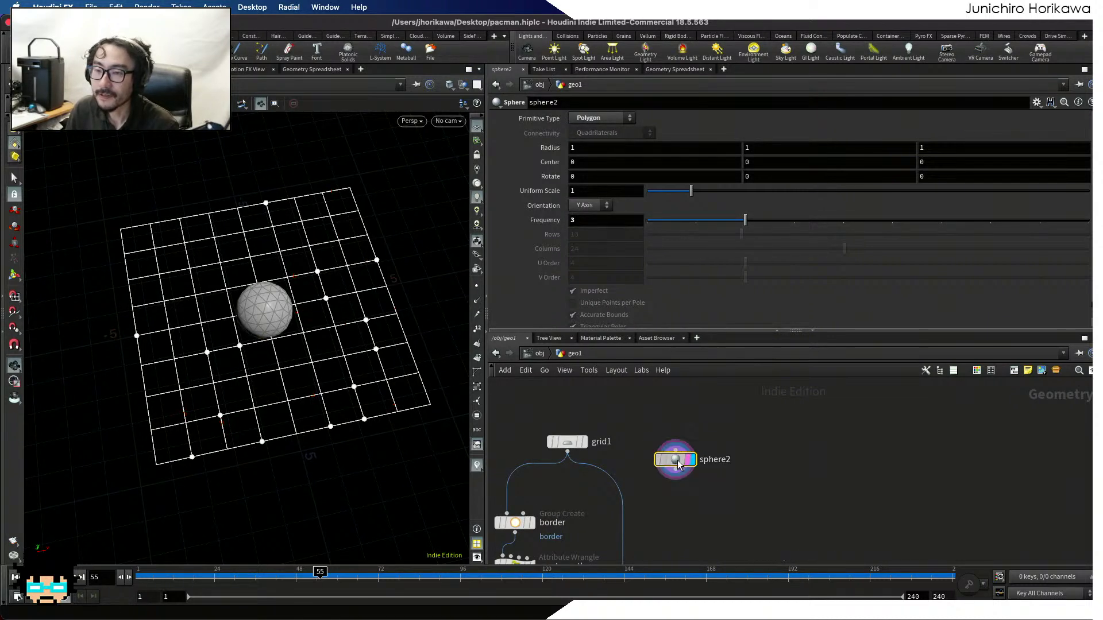
# Align sphere2 beside grid1 and set its uniform scale to 3.76
pyautogui.moveTo(679, 464); pyautogui.dragTo(681, 446)
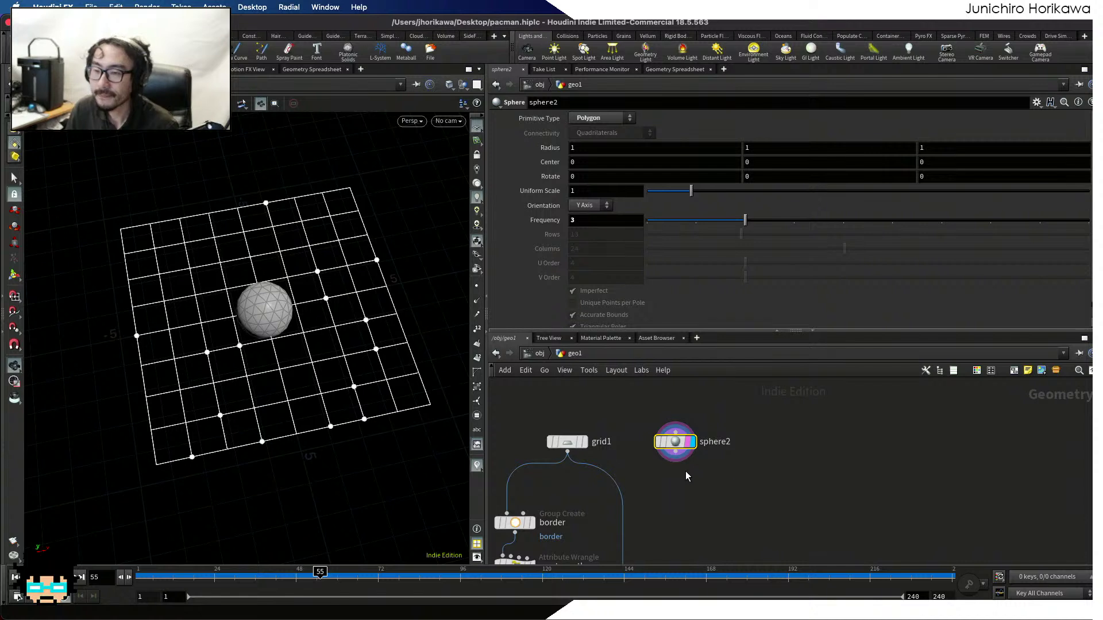
pyautogui.moveTo(567, 442); pyautogui.dragTo(567, 435)
pyautogui.scroll(1, 676, 448)
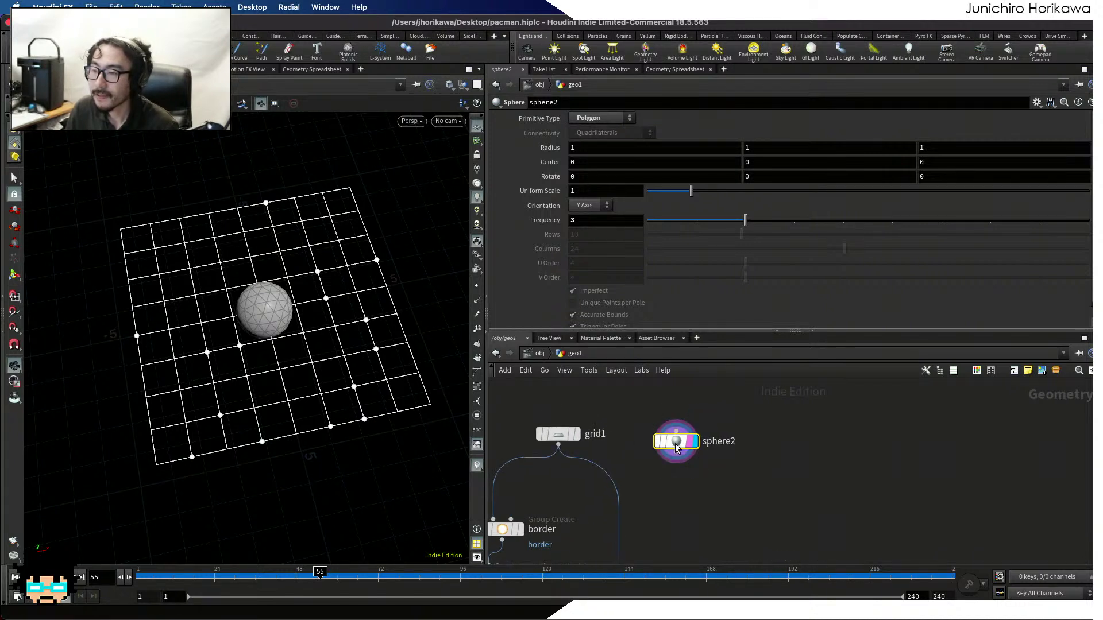
pyautogui.moveTo(691, 190); pyautogui.dragTo(812, 190)
pyautogui.moveTo(676, 443); pyautogui.dragTo(677, 430)
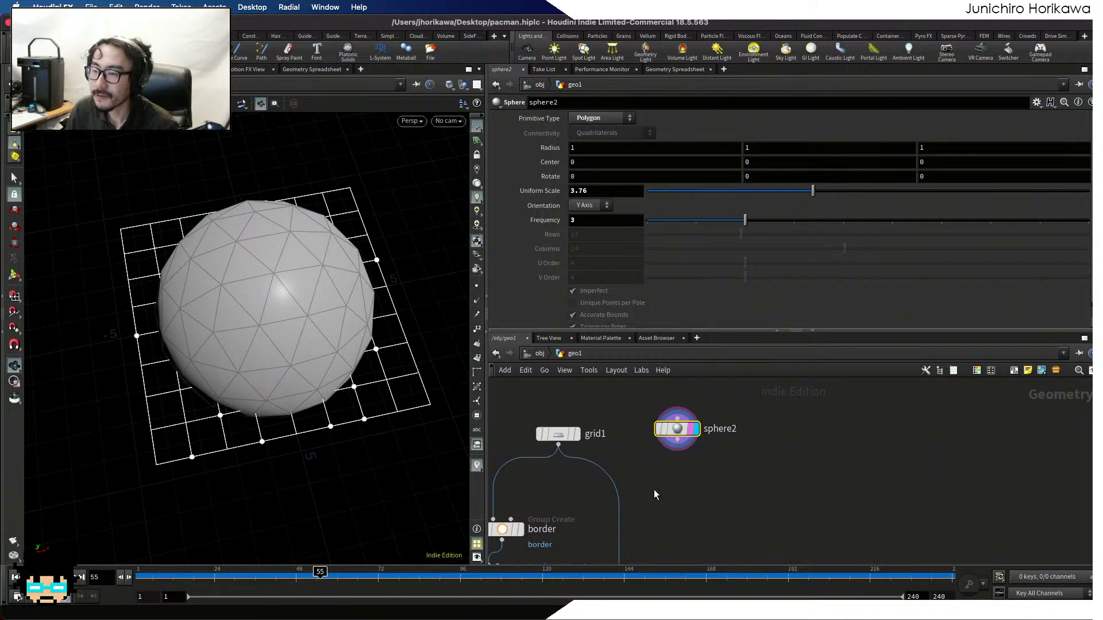
# Rewire the border and subdivide1 nodes to take their input from sphere2 instead of grid1
pyautogui.moveTo(654, 494); pyautogui.dragTo(697, 467, button='middle')
pyautogui.moveTo(716, 436); pyautogui.dragTo(552, 503)
pyautogui.moveTo(615, 426); pyautogui.dragTo(578, 418)
pyautogui.scroll(-5, 585, 415)
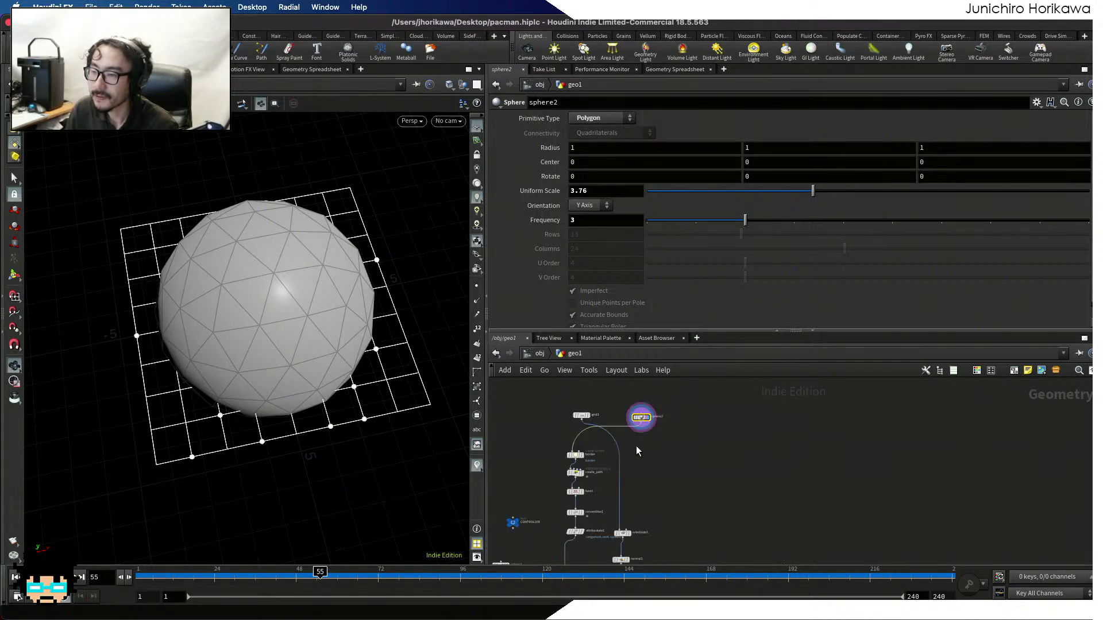
pyautogui.scroll(2, 636, 450)
pyautogui.moveTo(622, 511); pyautogui.dragTo(643, 424)
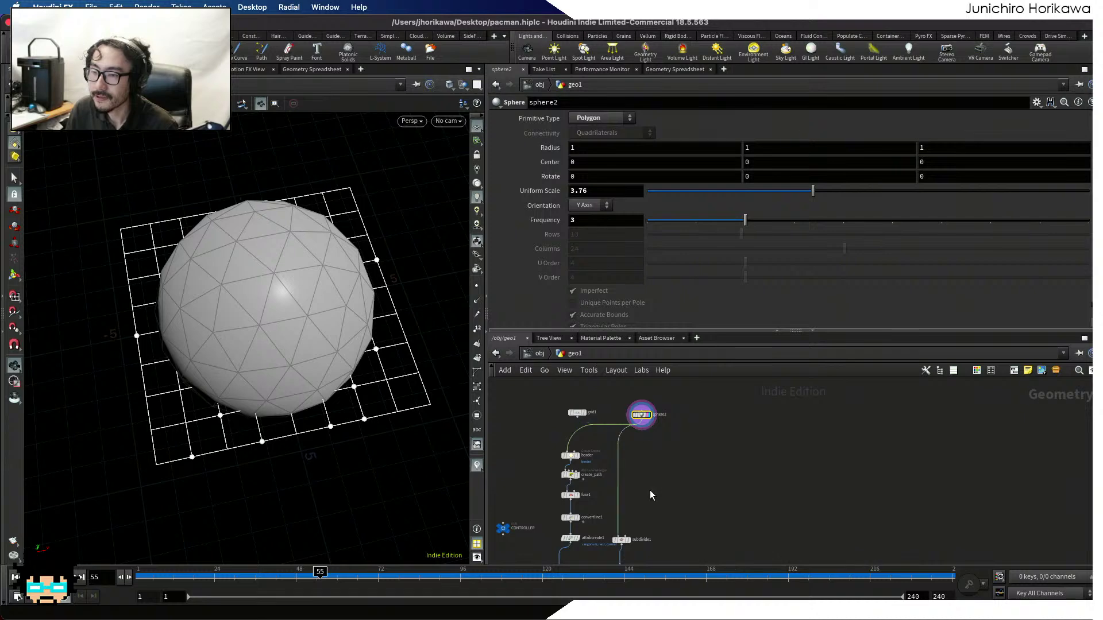
# Display color3 and return to frame 1 to inspect the movers on the spherical path network
pyautogui.moveTo(651, 501); pyautogui.dragTo(652, 433, button='middle')
pyautogui.scroll(-2, 652, 434)
pyautogui.scroll(4, 610, 488)
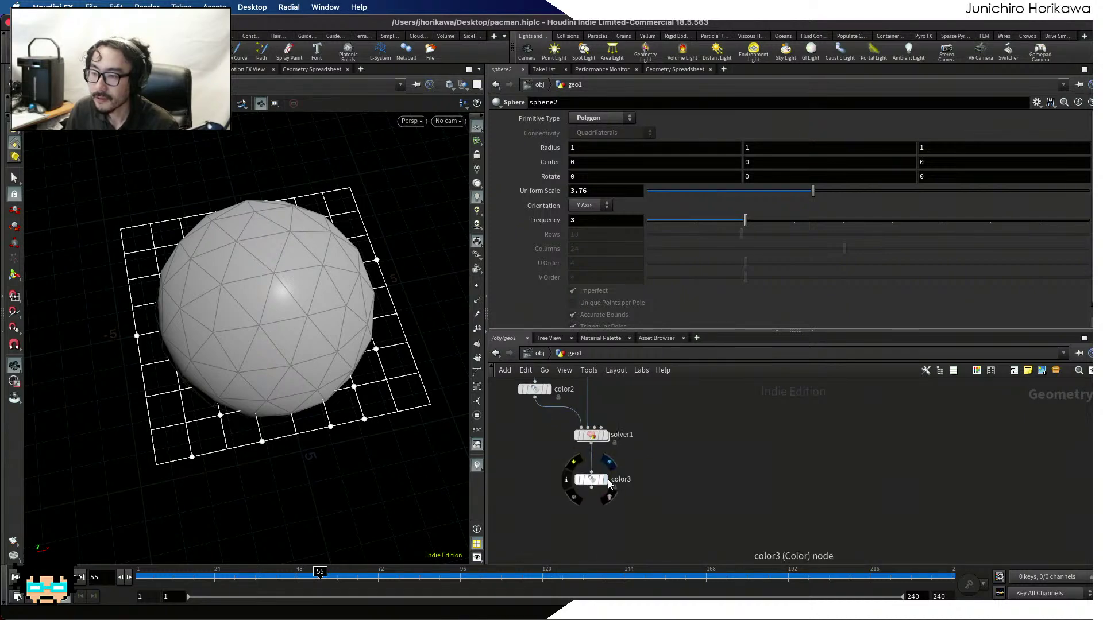
pyautogui.click(603, 480)
pyautogui.click(593, 484)
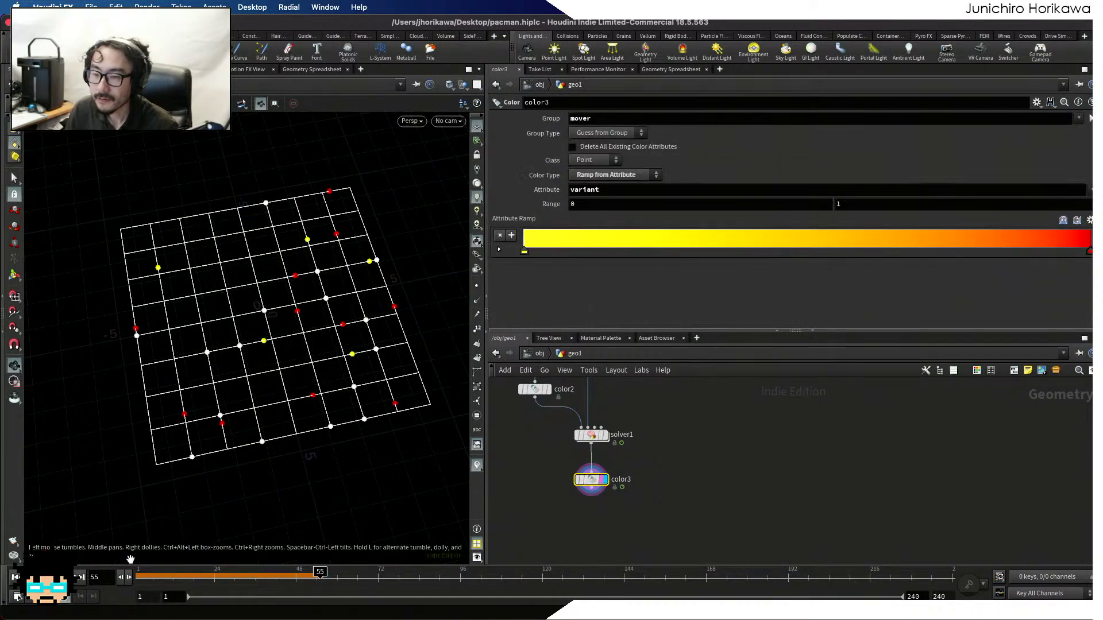
pyautogui.hotkey('ctrl', 'Up')
pyautogui.scroll(-4, 237, 333)
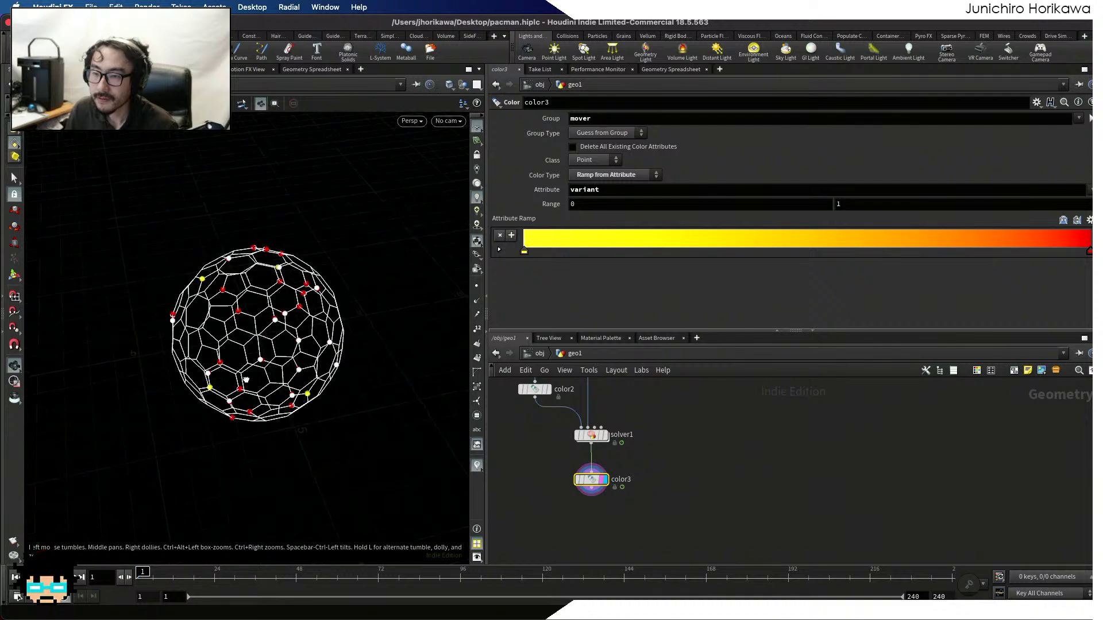
# Play the simulation on the sphere twice from frame 1 to examine how the movers travel, returning to frame 1
pyautogui.moveTo(236, 333); pyautogui.dragTo(236, 383)
pyautogui.press('Up')
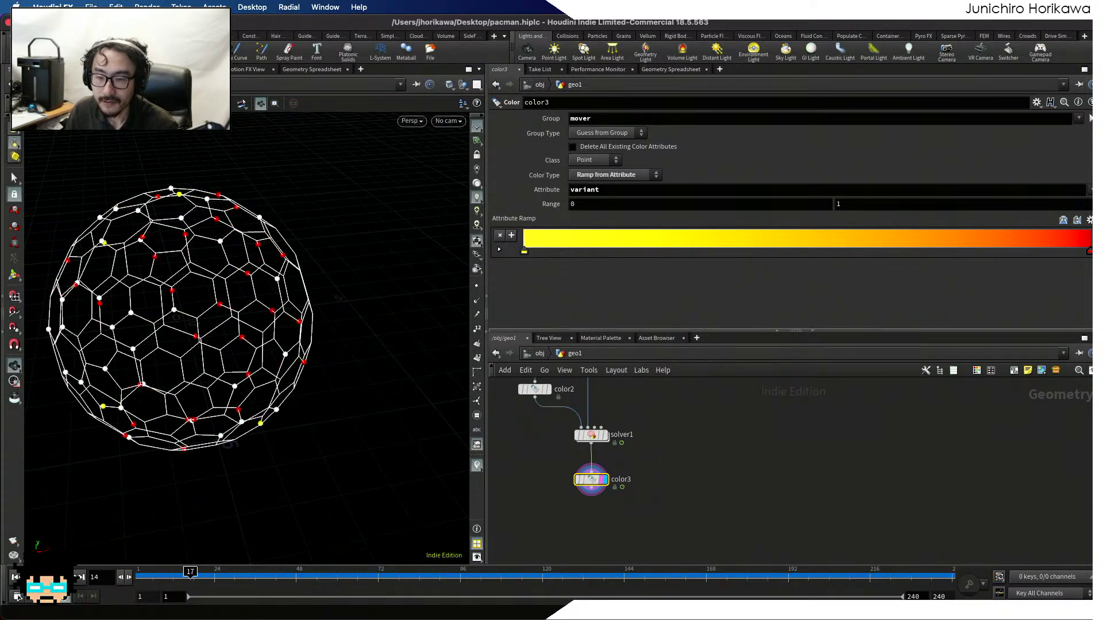
pyautogui.click(16, 577)
pyautogui.scroll(-5, 619, 499)
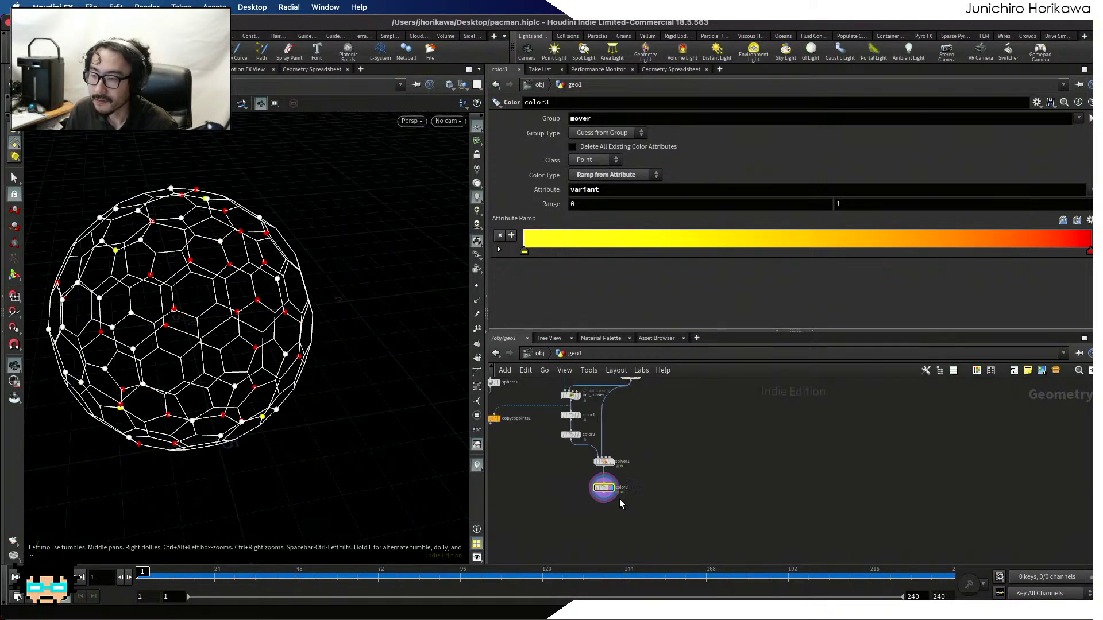
pyautogui.scroll(5, 530, 464)
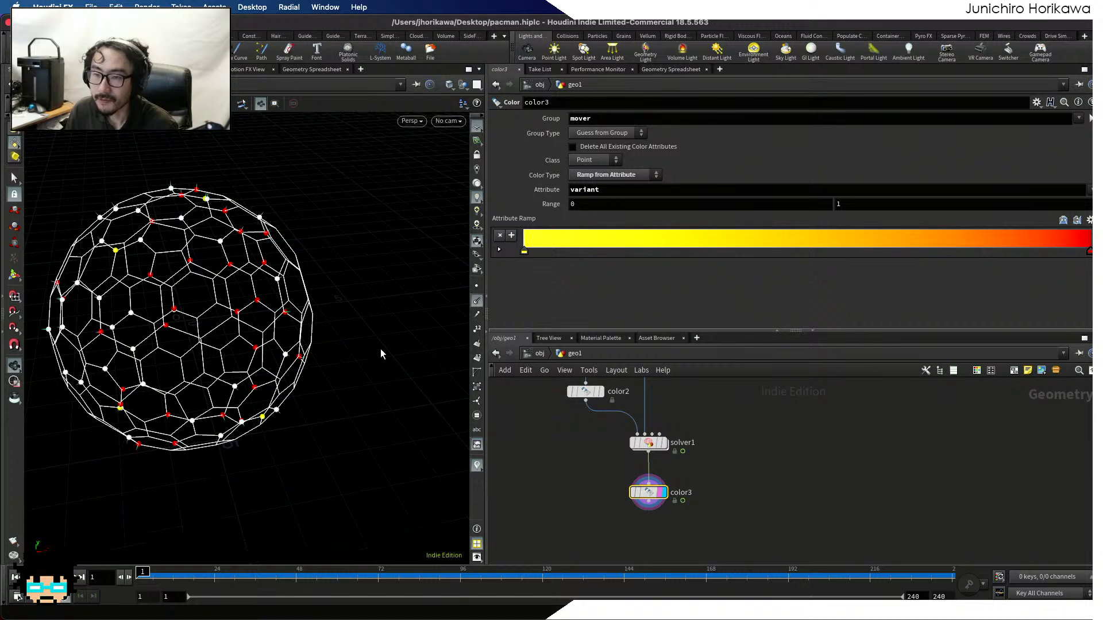
pyautogui.click(65, 577)
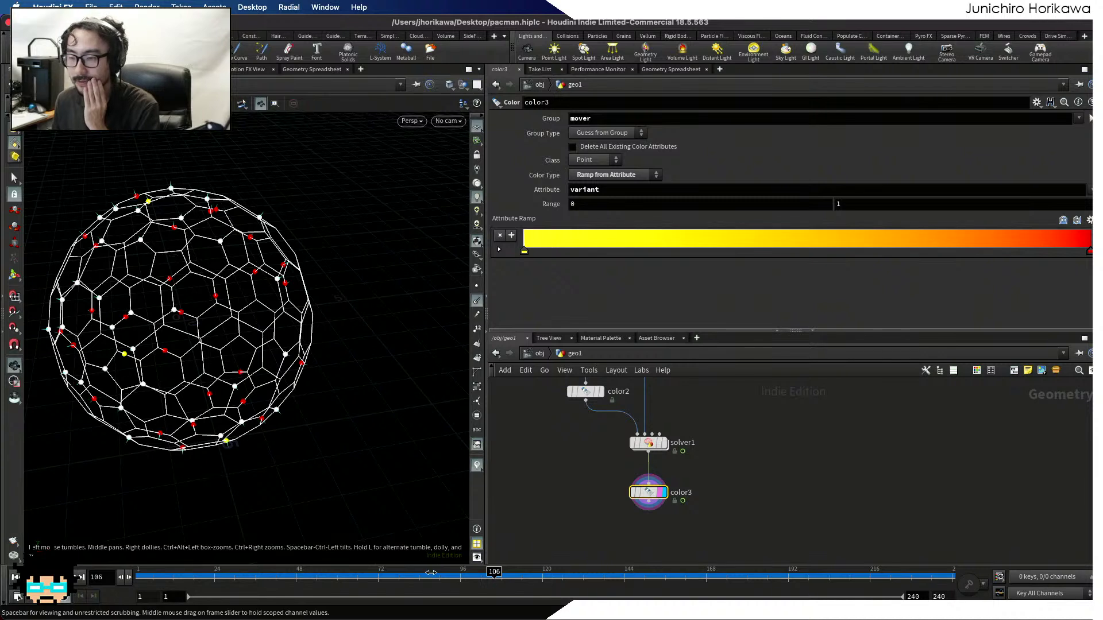
pyautogui.hotkey('ctrl', 'Up')
# Rewire the border and subdivide1 nodes to take their input from grid1 instead of sphere2
pyautogui.scroll(-3, 578, 511)
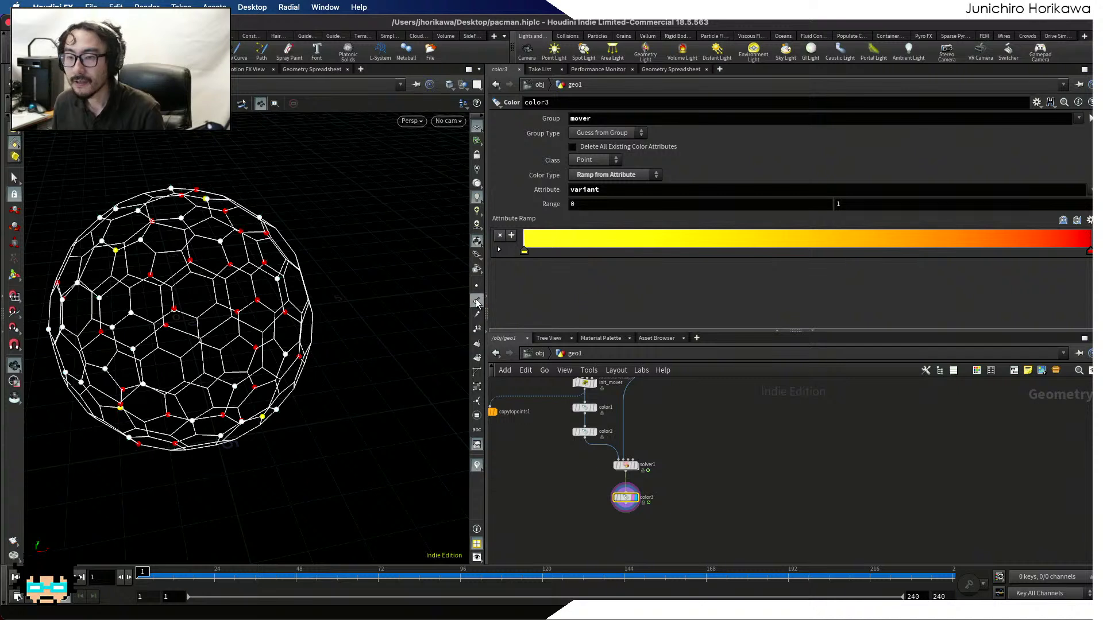
pyautogui.scroll(-2, 599, 483)
pyautogui.scroll(-5, 625, 485)
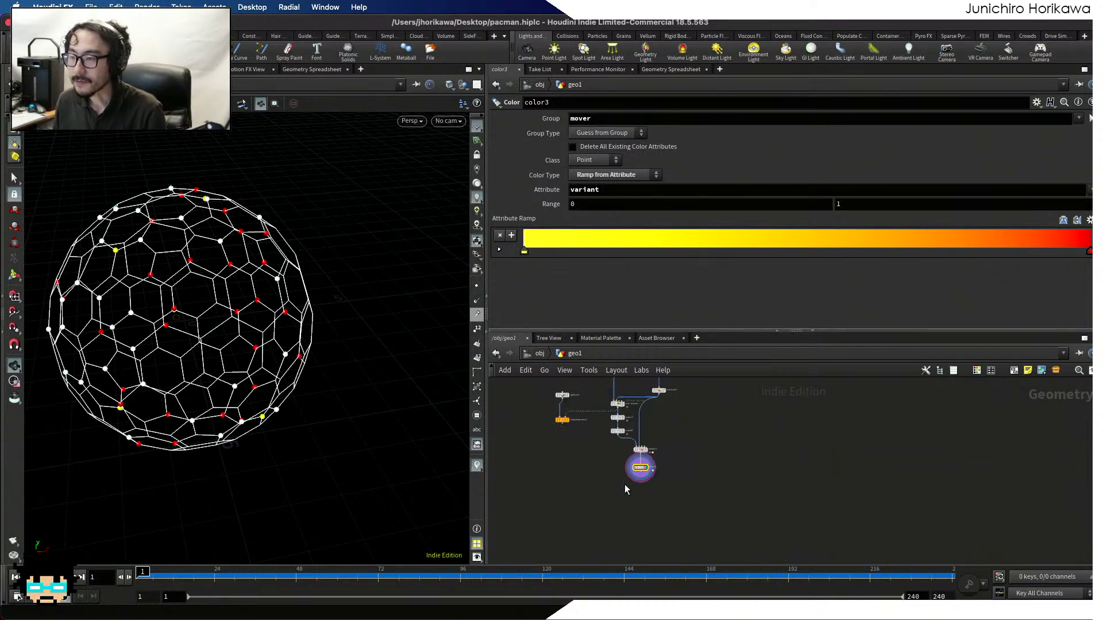
pyautogui.moveTo(693, 462); pyautogui.dragTo(673, 525, button='middle')
pyautogui.scroll(4, 631, 489)
pyautogui.moveTo(629, 468); pyautogui.dragTo(650, 476, button='middle')
pyautogui.scroll(5, 554, 448)
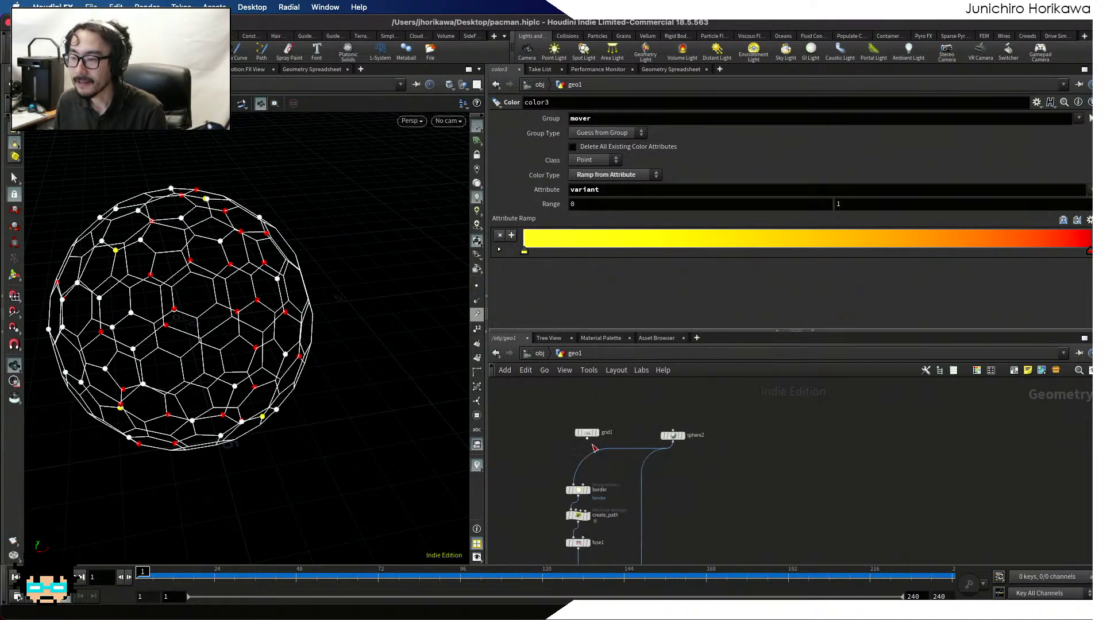
pyautogui.moveTo(587, 440); pyautogui.dragTo(571, 491)
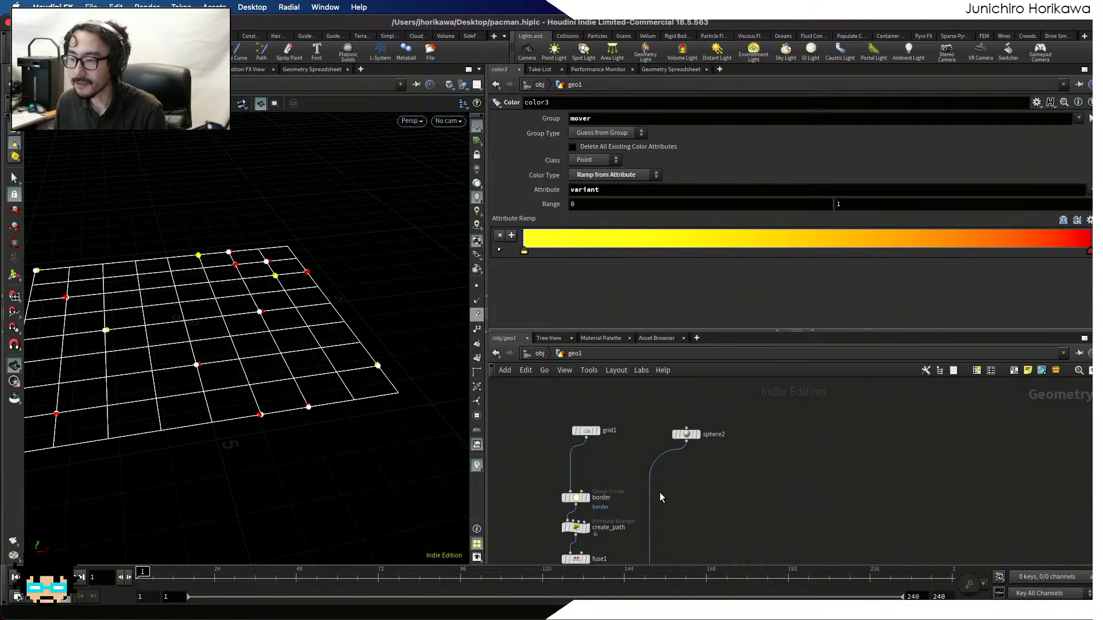
pyautogui.moveTo(650, 484); pyautogui.dragTo(593, 446)
pyautogui.scroll(-5, 645, 439)
pyautogui.scroll(2, 639, 441)
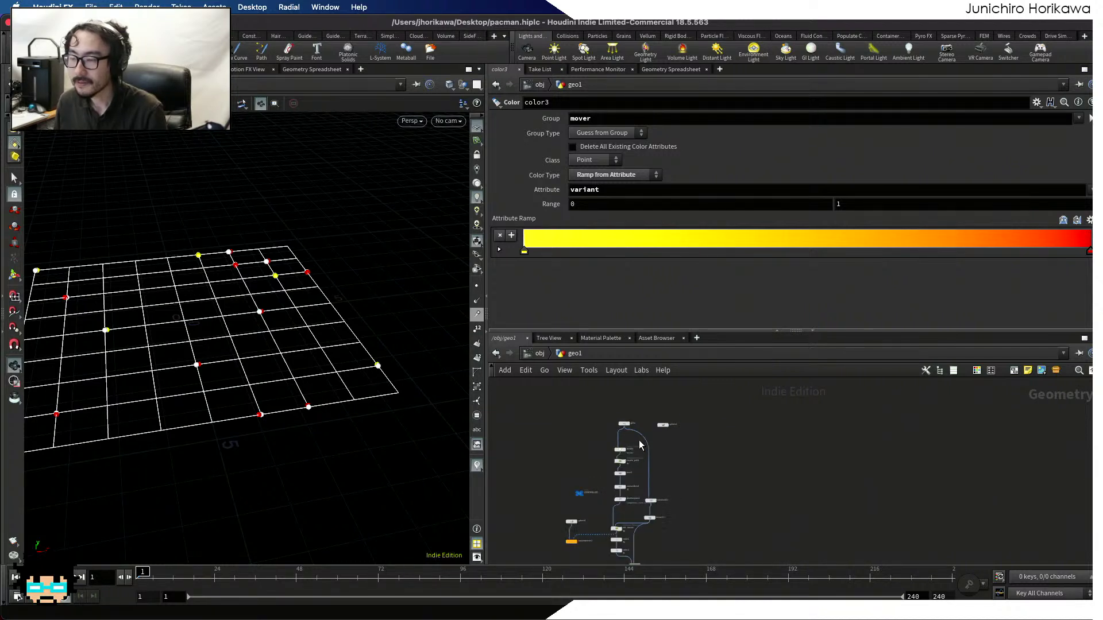
pyautogui.scroll(2, 655, 439)
pyautogui.press('Tab')
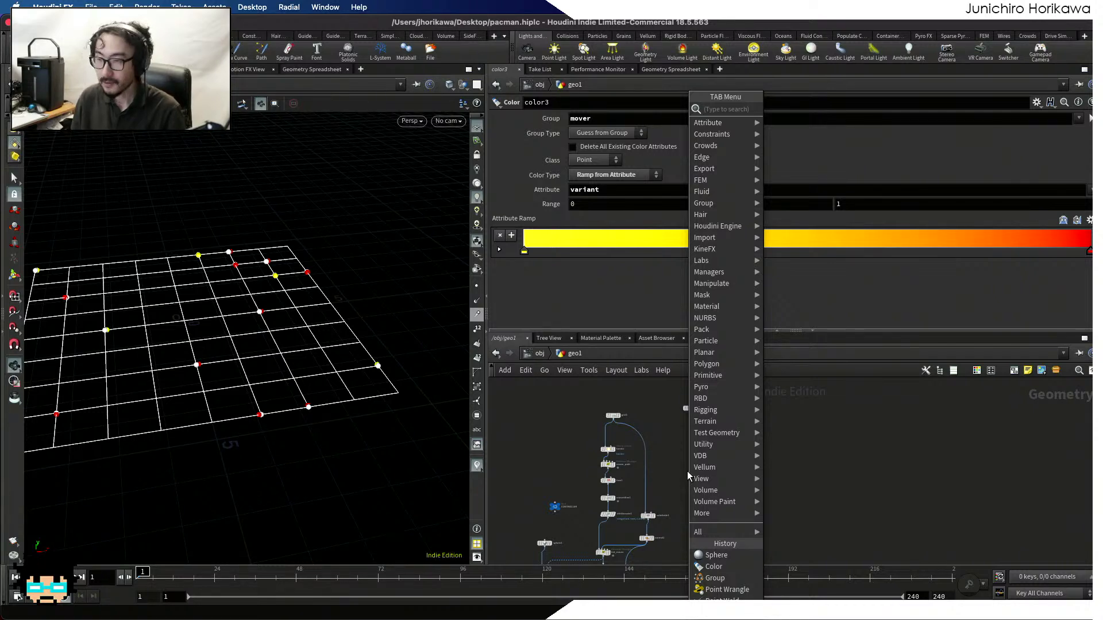
pyautogui.write('poly')
pyautogui.press('Return')
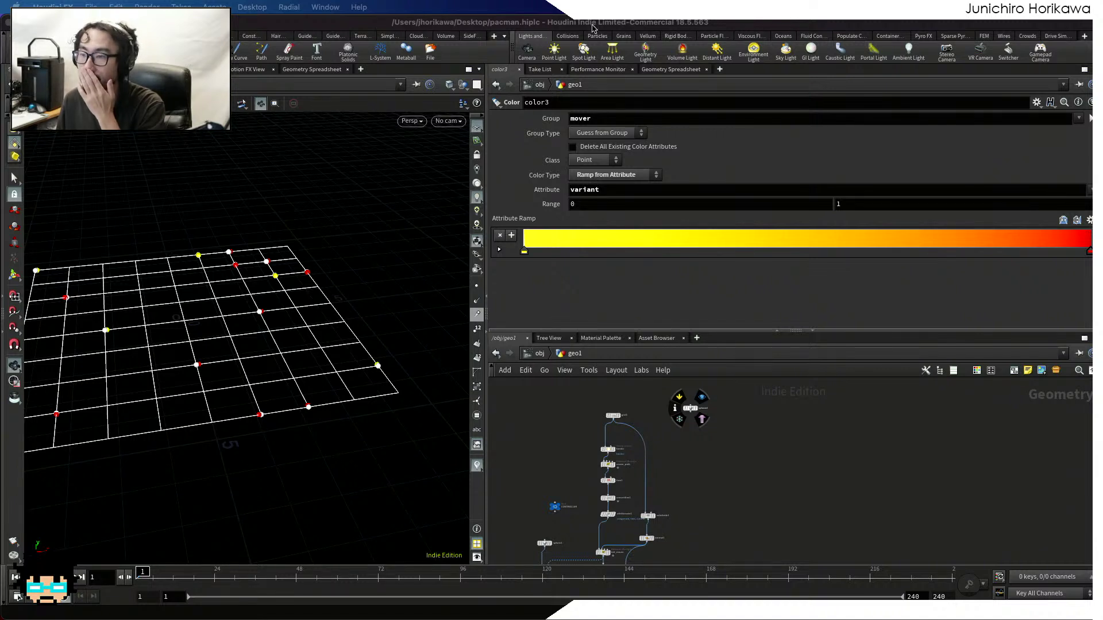
# Insert a Null node directly below grid1 so that it feeds both the border and subdivide1 branches
pyautogui.scroll(5, 612, 424)
pyautogui.press('Tab')
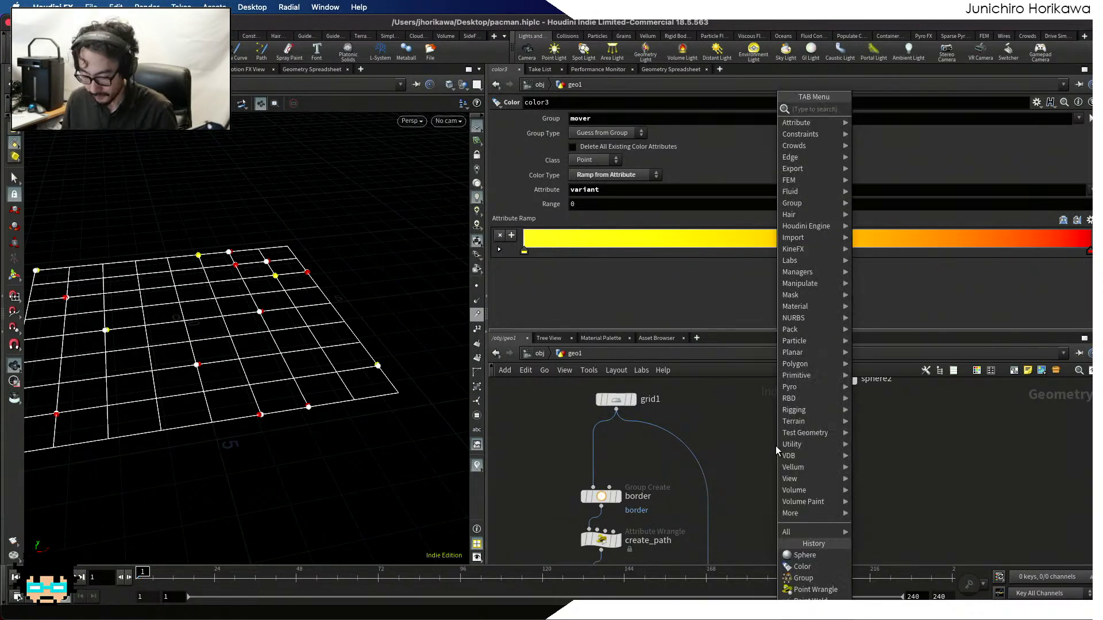
pyautogui.write('null')
pyautogui.press('Return')
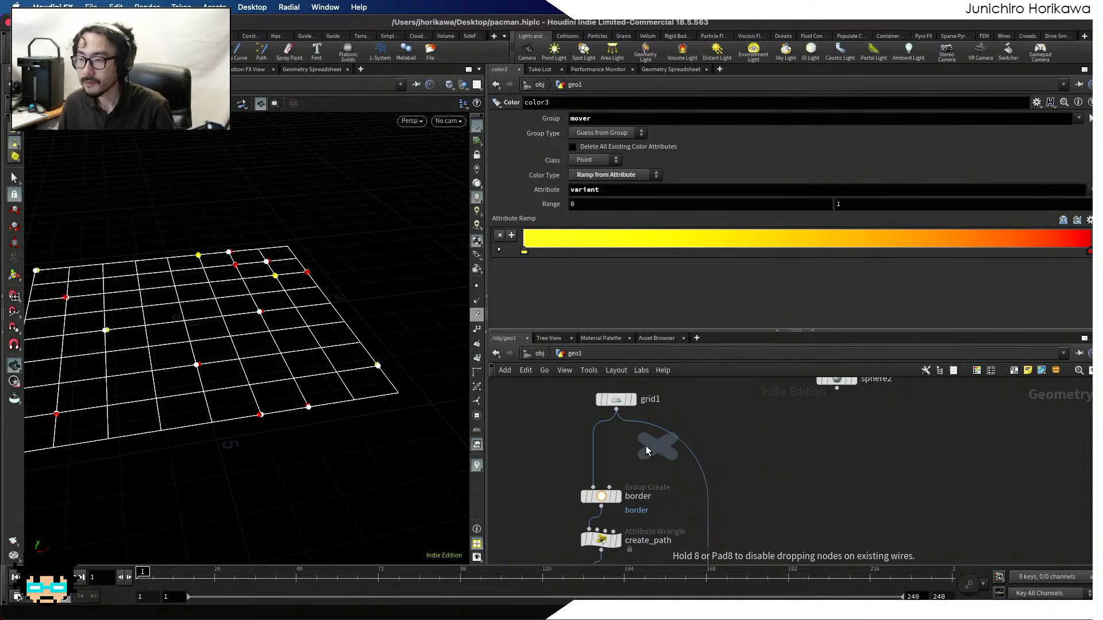
pyautogui.click(601, 437)
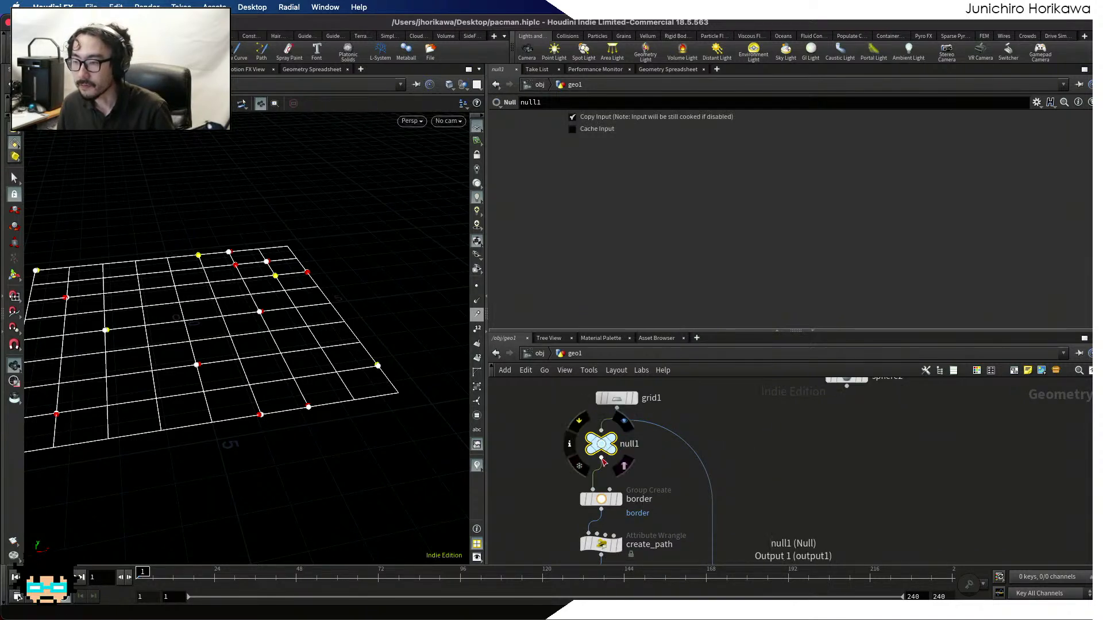
pyautogui.click(601, 458)
pyautogui.press('Escape')
pyautogui.moveTo(680, 442); pyautogui.dragTo(617, 440)
# Rename the new Null node as BASE
pyautogui.click(647, 441)
pyautogui.doubleClick(646, 442)
pyautogui.write('BASE')
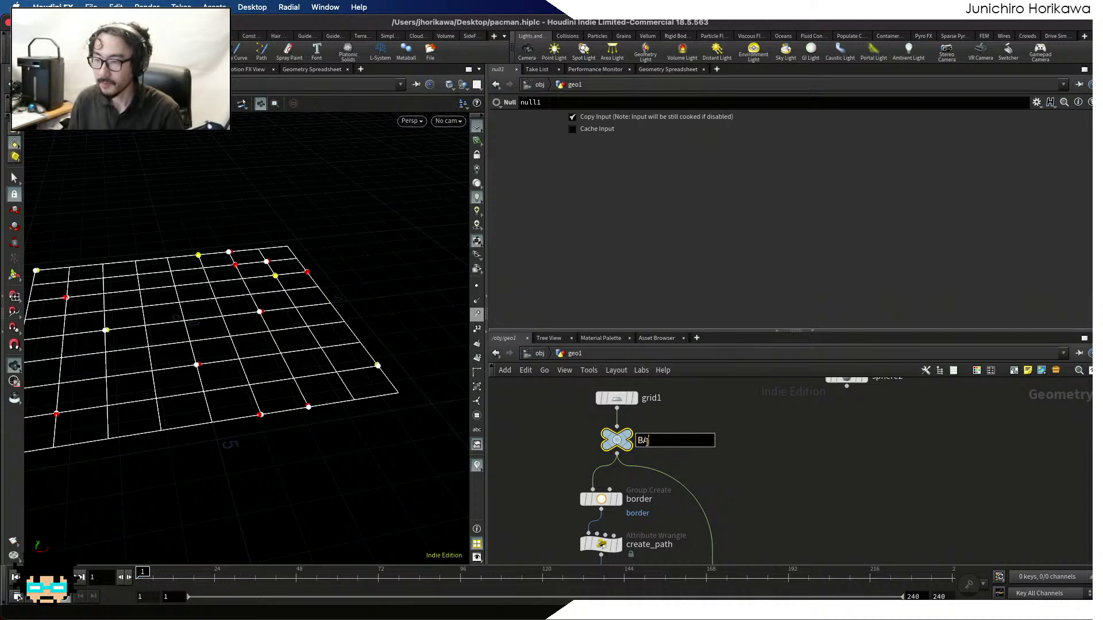
pyautogui.press('Return')
# Add an Object Merge node below color3 and name it BASE1
pyautogui.scroll(-5, 727, 418)
pyautogui.scroll(5, 710, 490)
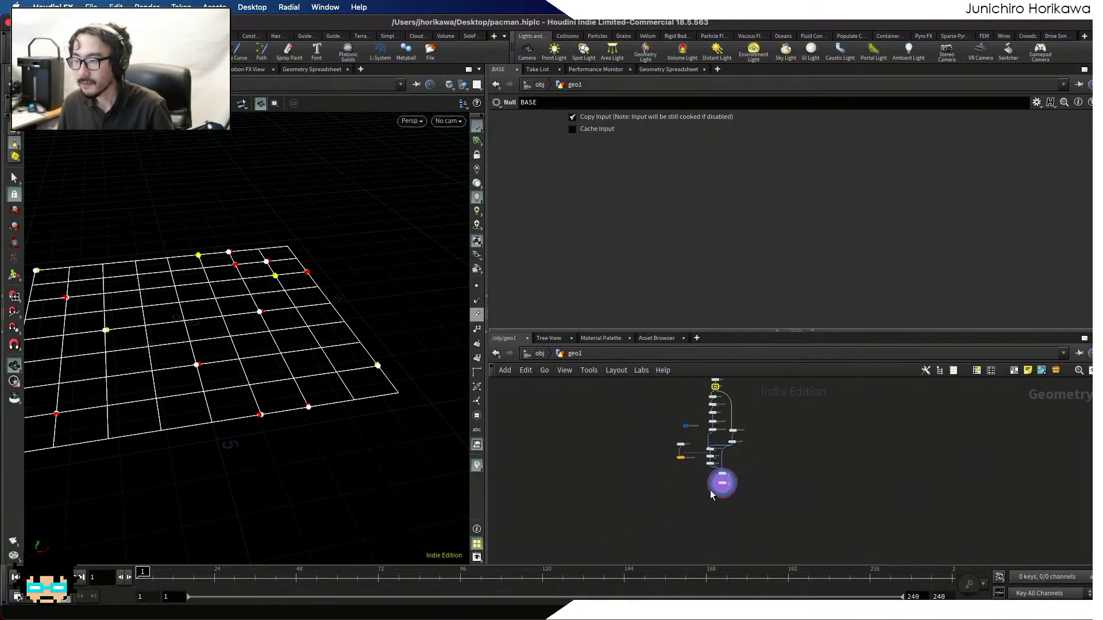
pyautogui.press('Tab')
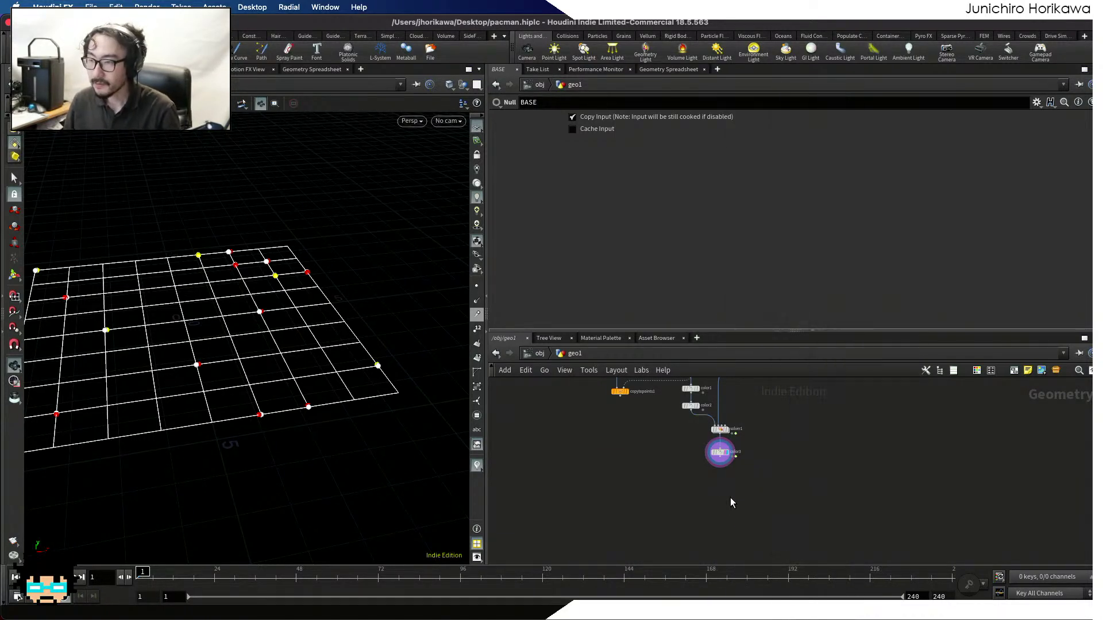
pyautogui.press('Tab')
pyautogui.write('object')
pyautogui.press('Return')
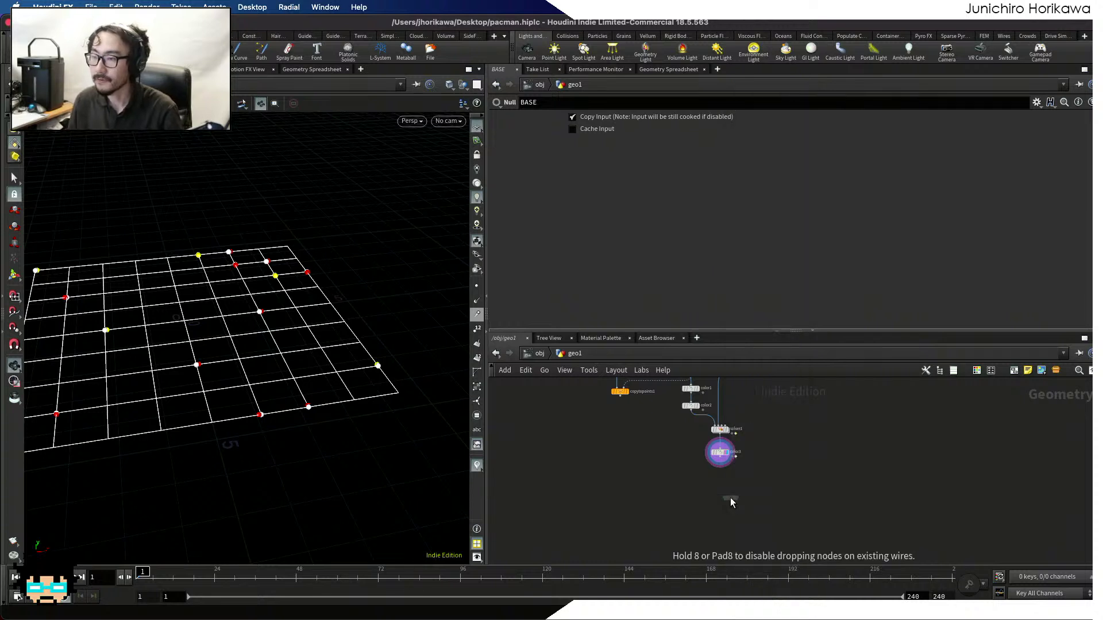
pyautogui.click(741, 485)
pyautogui.scroll(5, 740, 485)
pyautogui.doubleClick(801, 484)
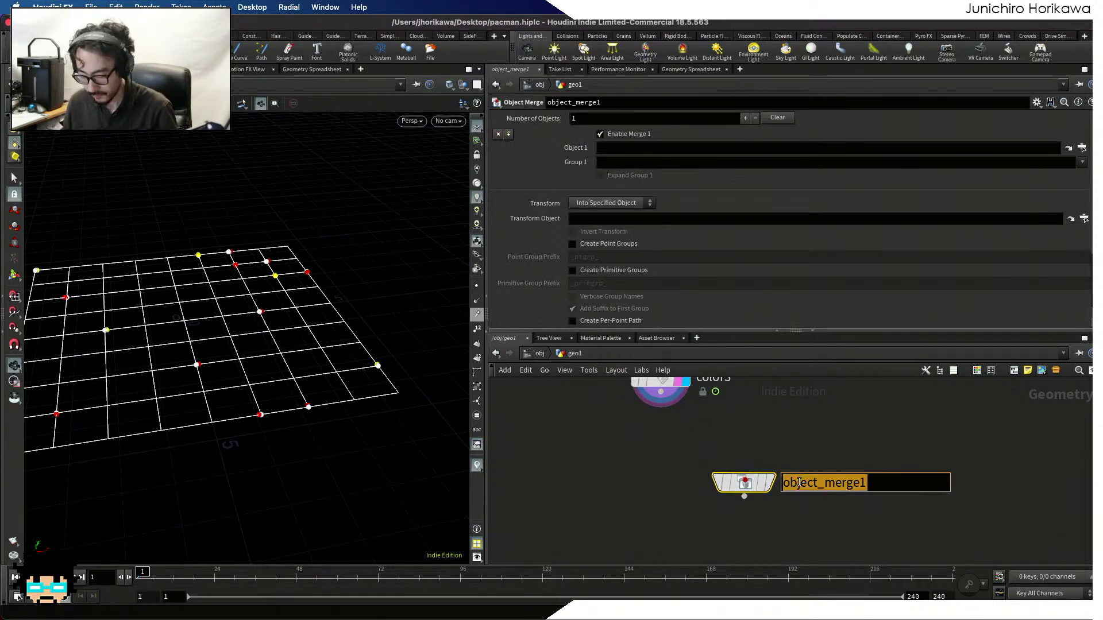
pyautogui.write('BASE1')
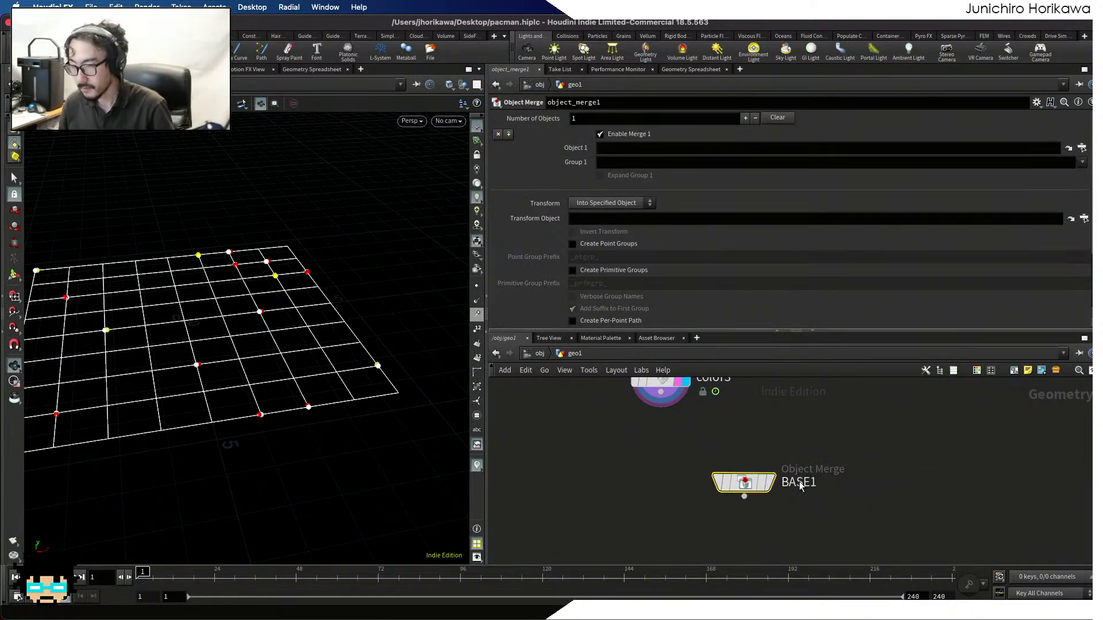
pyautogui.press('Return')
# Set BASE1's Object 1 to /obj/geo1/BASE and display the node
pyautogui.click(1083, 218)
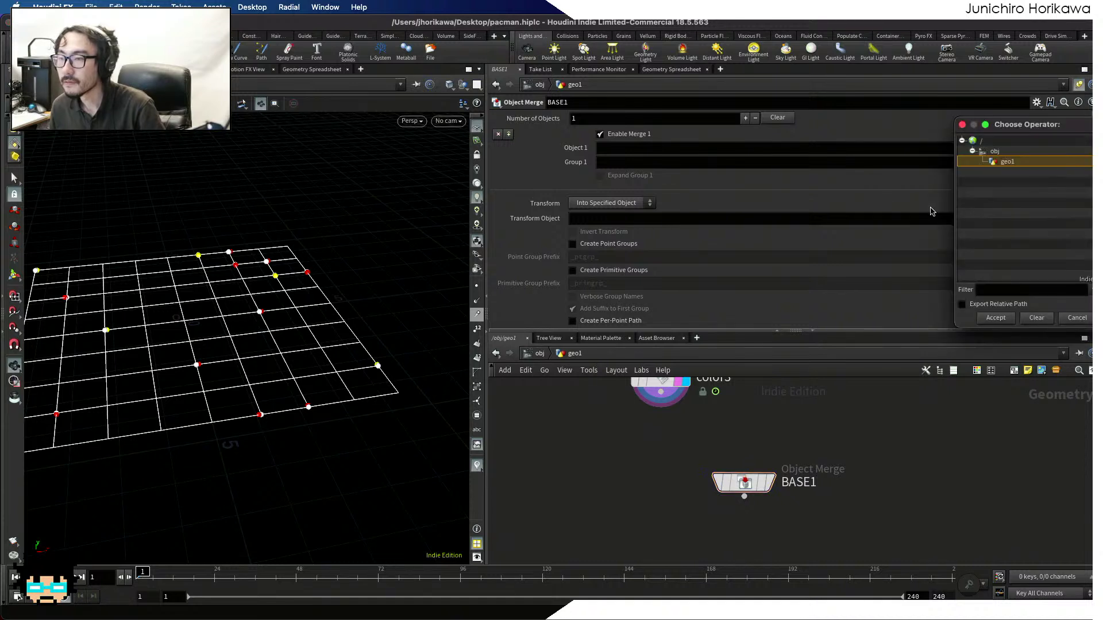
pyautogui.click(962, 125)
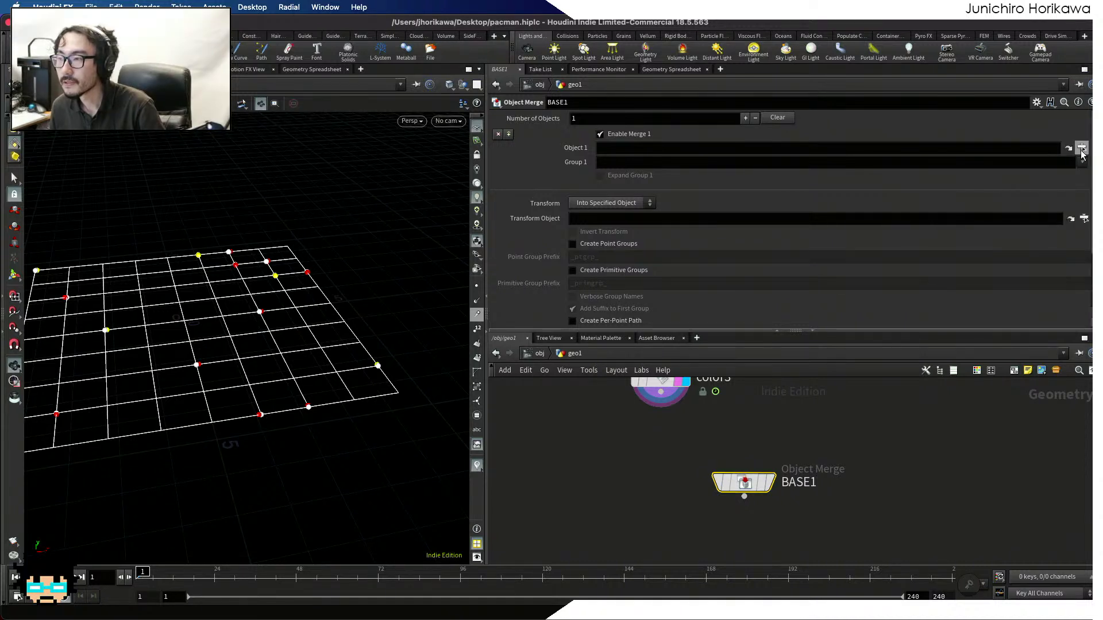
pyautogui.click(1082, 148)
pyautogui.doubleClick(1016, 101)
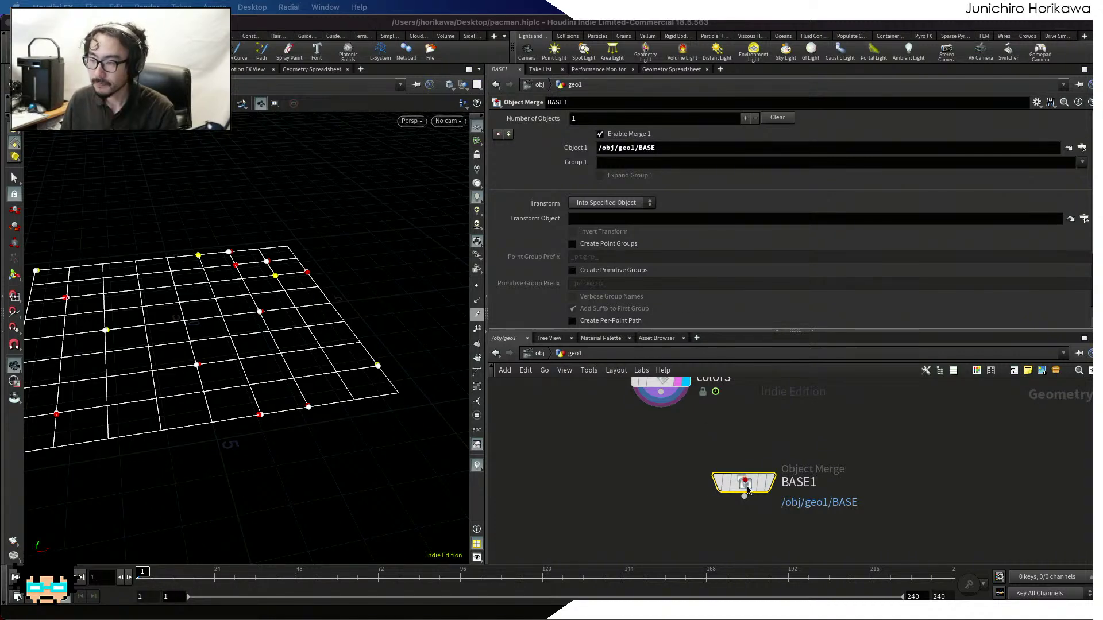
pyautogui.click(768, 482)
# Add a PolyExtrude node below BASE1, connect BASE1 to its first input and display it
pyautogui.press('Tab')
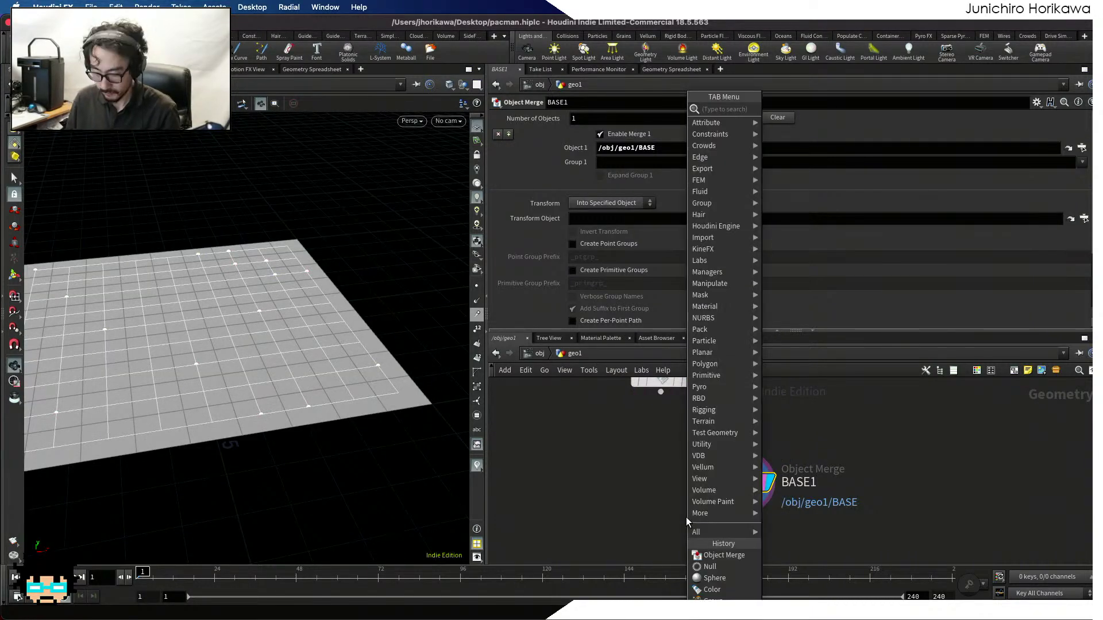
pyautogui.write('polyext')
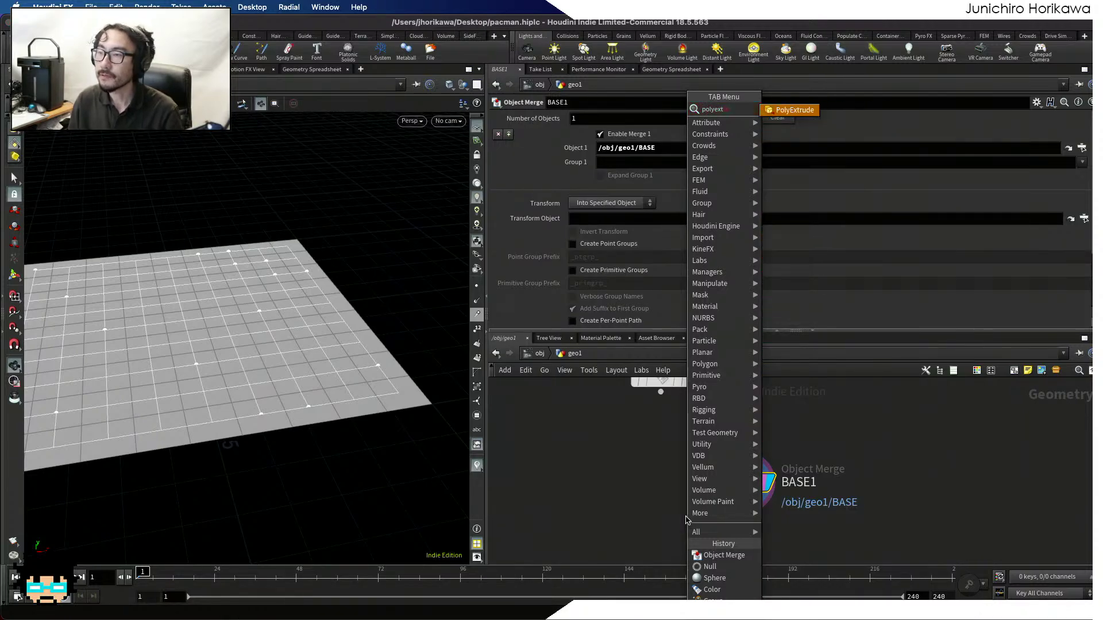
pyautogui.press('Return')
pyautogui.click(686, 517)
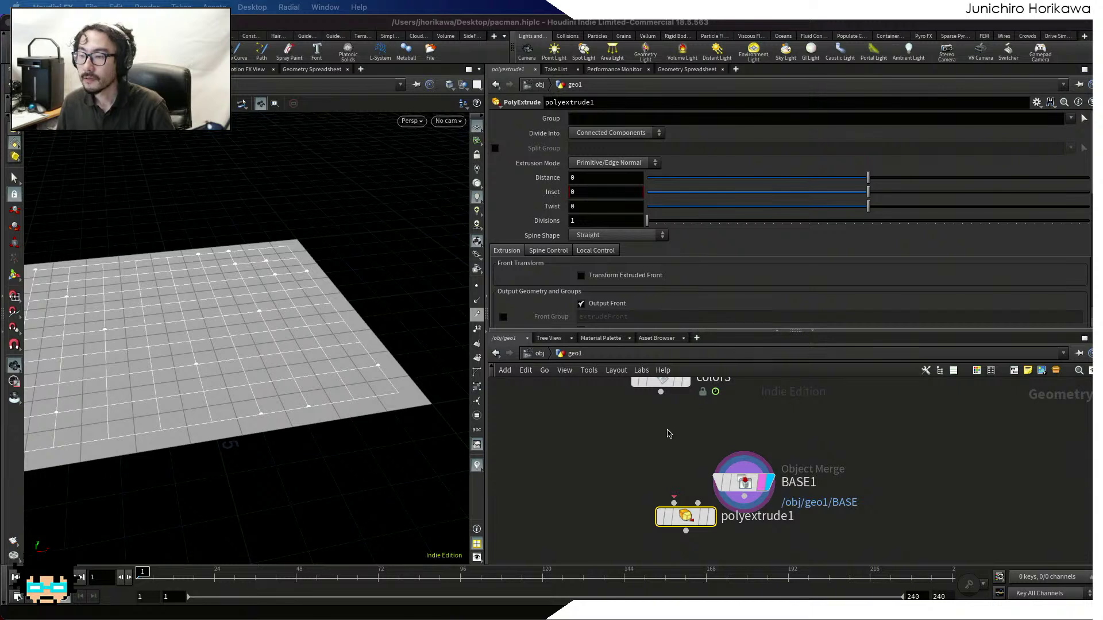
pyautogui.moveTo(677, 459); pyautogui.dragTo(649, 376, button='middle')
pyautogui.scroll(1, 651, 420)
pyautogui.moveTo(654, 433); pyautogui.dragTo(700, 466)
pyautogui.moveTo(712, 412); pyautogui.dragTo(695, 434)
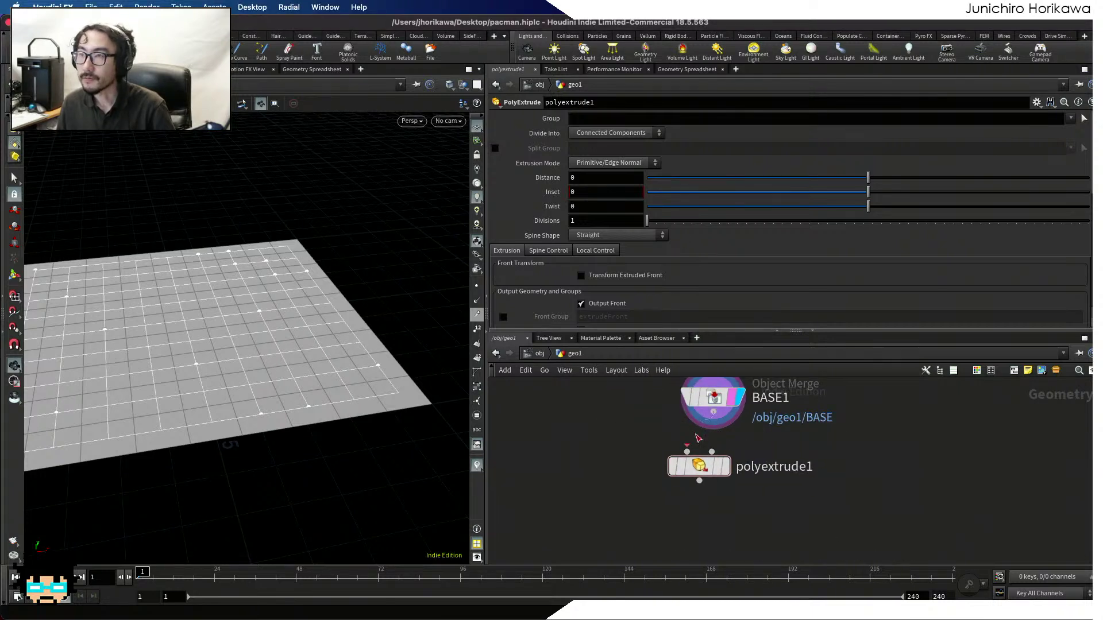
pyautogui.click(687, 452)
pyautogui.scroll(1, 718, 475)
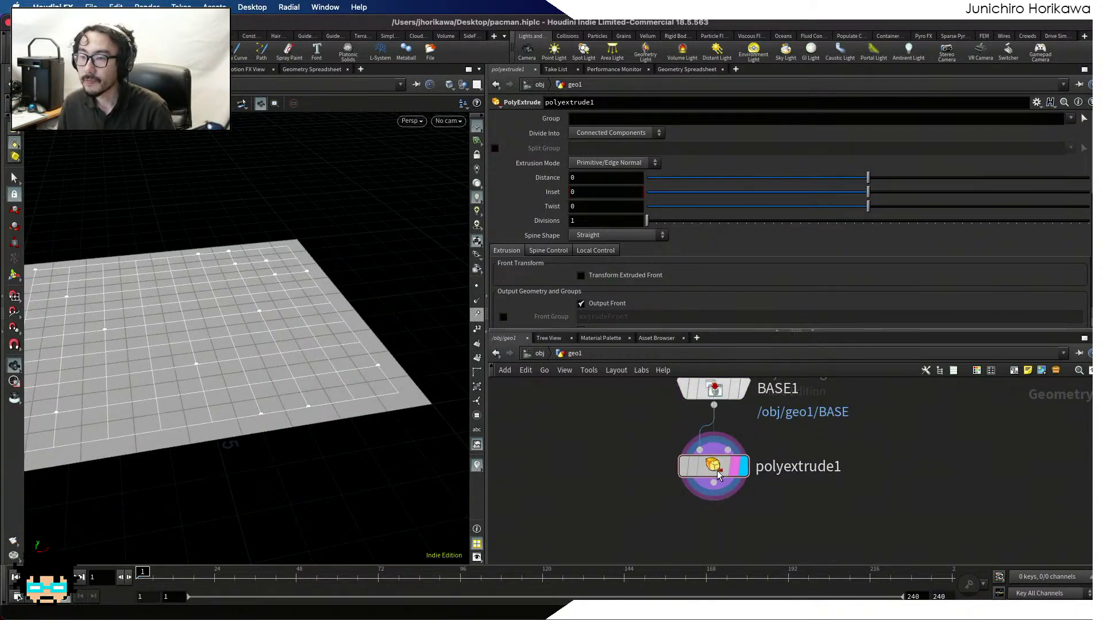
# Try a Distance of -0.017 on polyextrude1 and reset it to the default
pyautogui.click(607, 163)
pyautogui.click(610, 175)
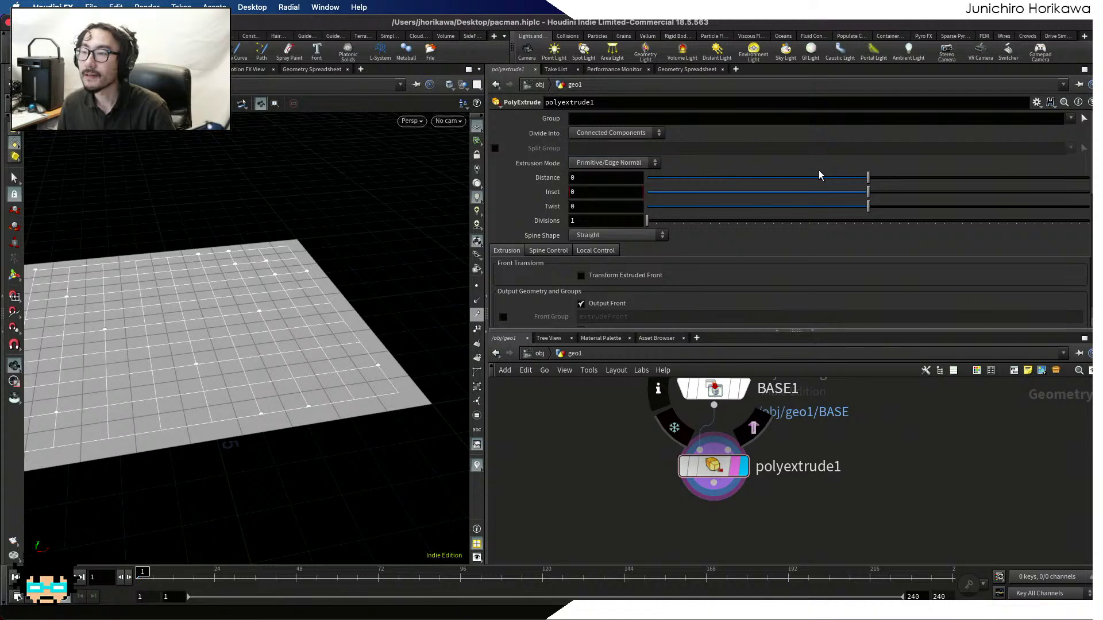
pyautogui.moveTo(870, 178)
pyautogui.mouseDown()
pyautogui.moveTo(903, 178)
pyautogui.moveTo(812, 180)
pyautogui.moveTo(908, 180)
pyautogui.moveTo(863, 179)
pyautogui.mouseUp()
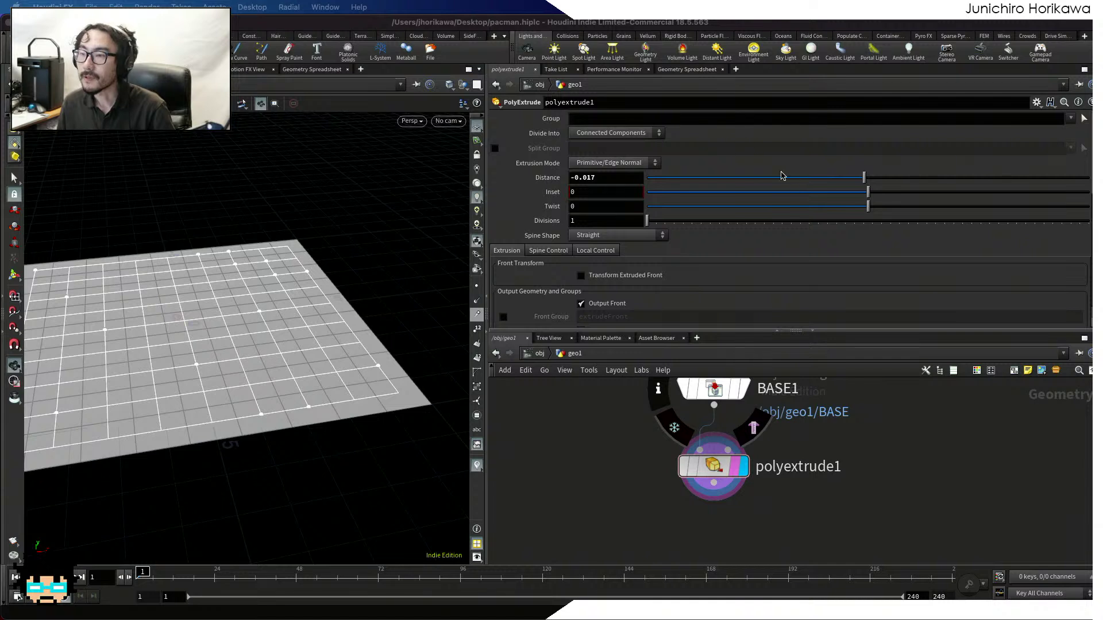
pyautogui.keyDown('ctrl'); pyautogui.middleClick(517, 184); pyautogui.keyUp('ctrl')
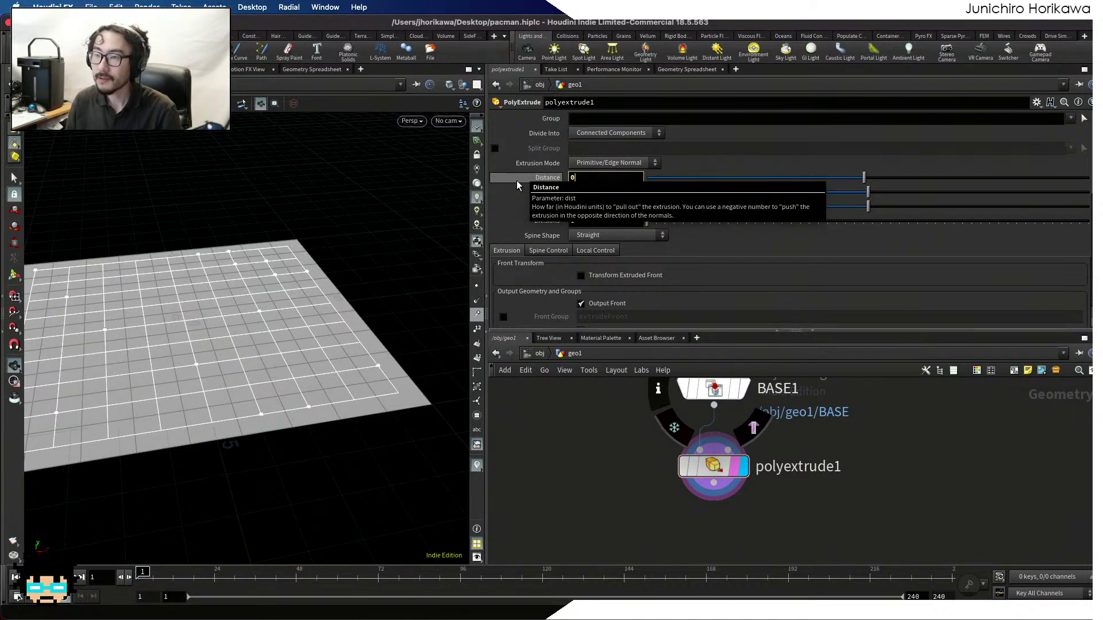
# Set polyextrude1's Inset to 0.157 and its Divide Into option to Individual Elements
pyautogui.moveTo(867, 192); pyautogui.dragTo(903, 196)
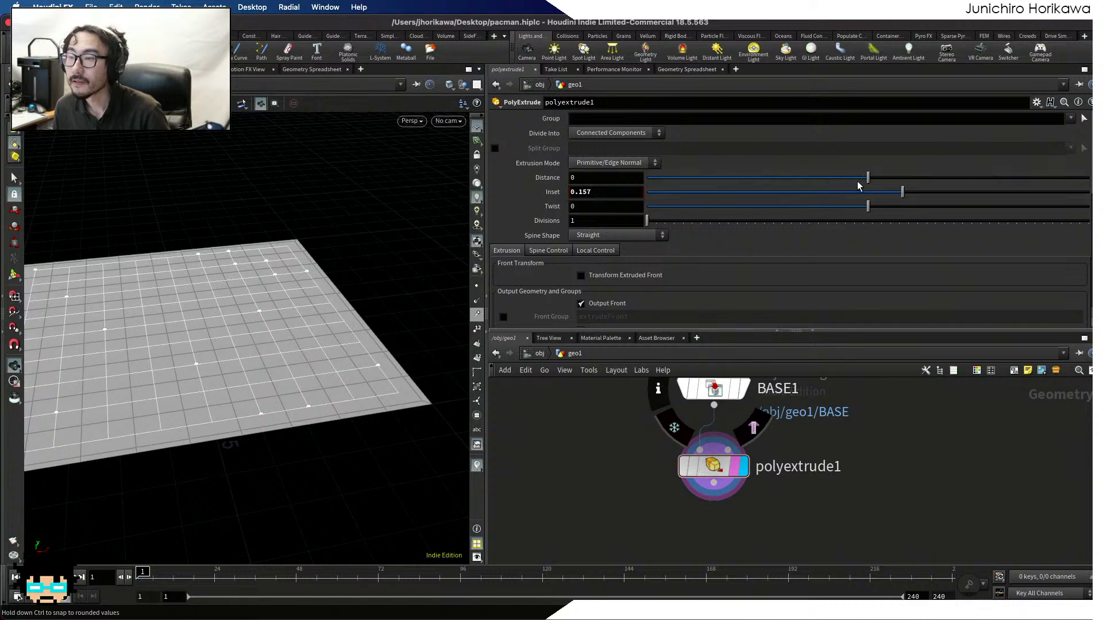
pyautogui.click(636, 134)
pyautogui.click(630, 157)
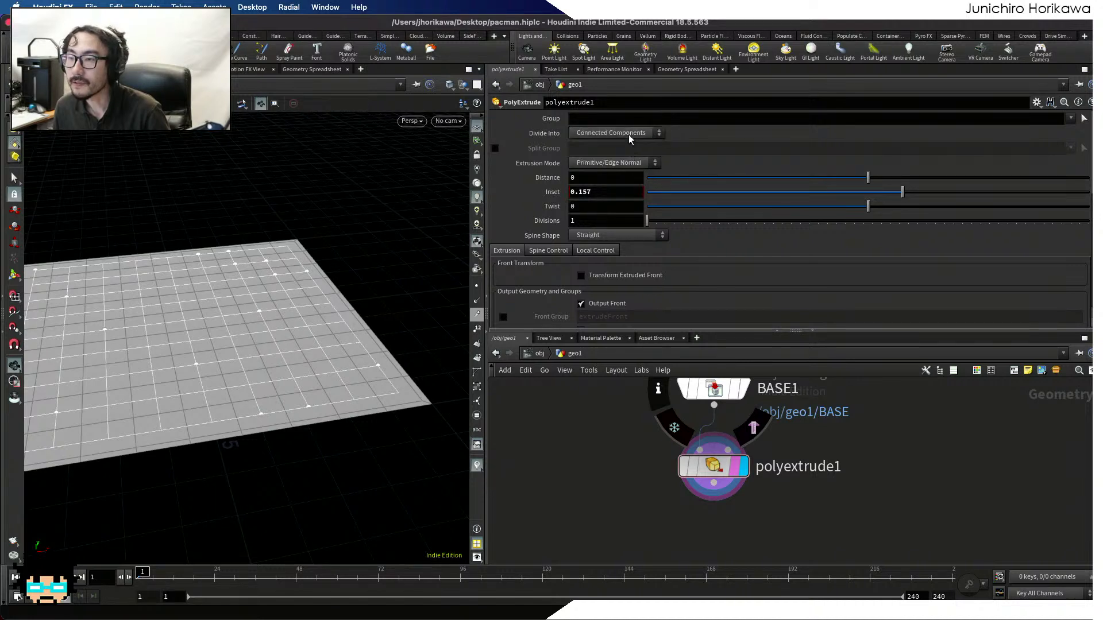
pyautogui.click(627, 134)
pyautogui.click(628, 145)
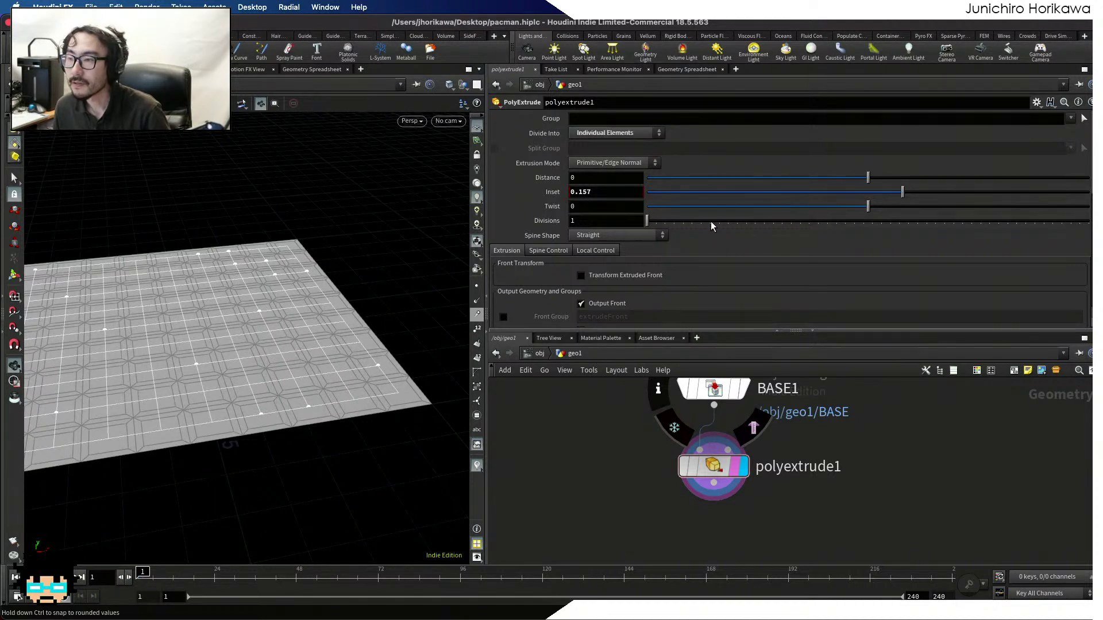
pyautogui.scroll(-3, 650, 270)
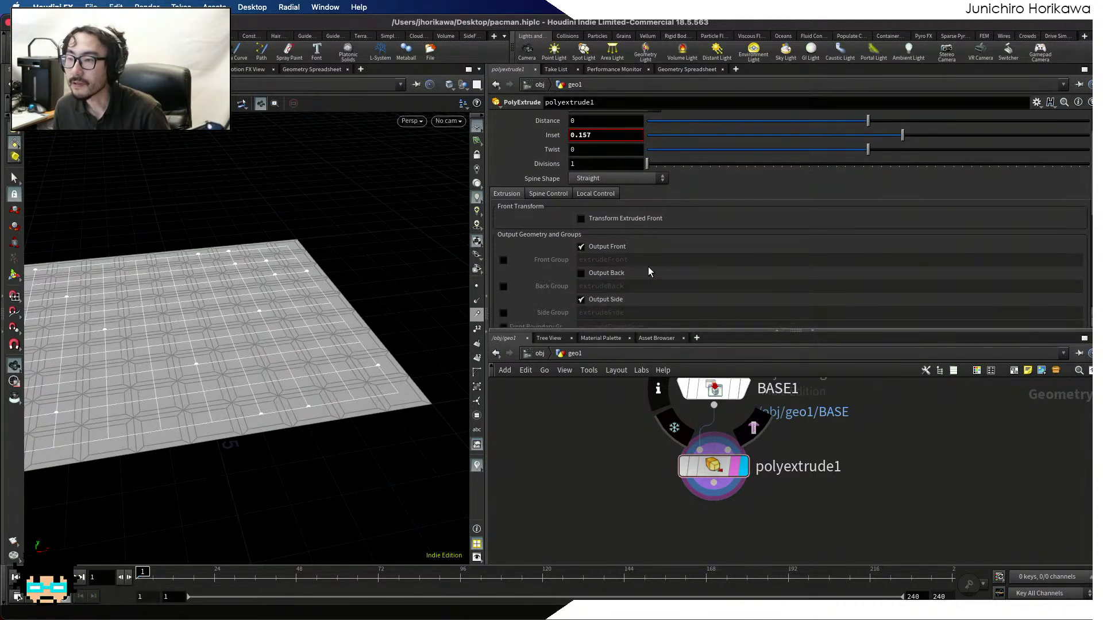
# Turn off Output Side on polyextrude1 and set its Inset to 0.03
pyautogui.click(607, 299)
pyautogui.moveTo(903, 135); pyautogui.dragTo(879, 141)
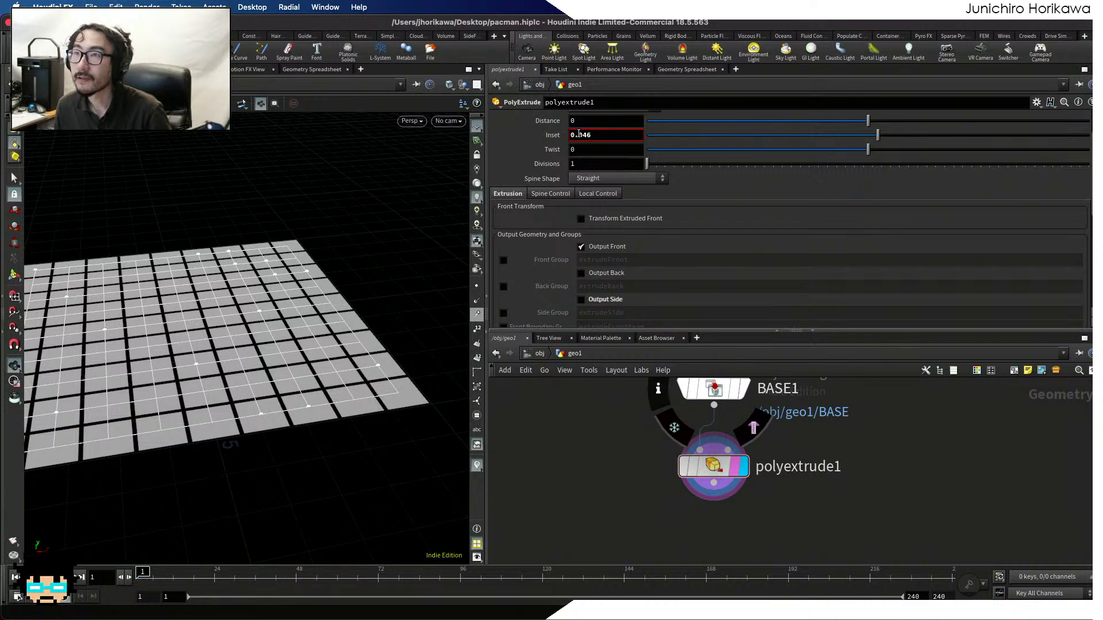
pyautogui.moveTo(578, 134); pyautogui.dragTo(607, 135)
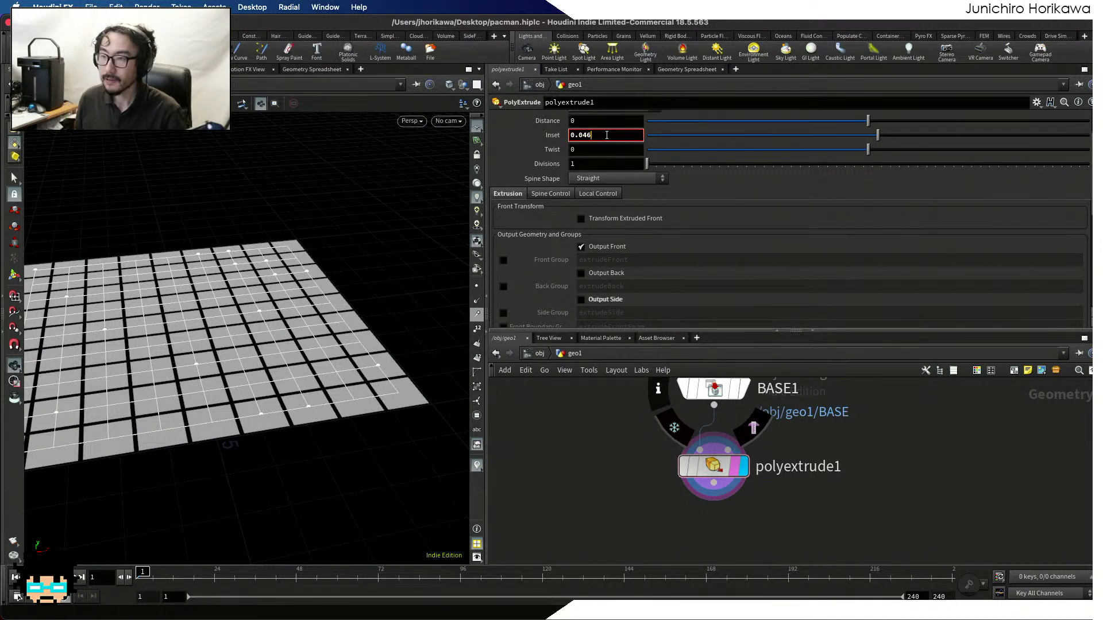
pyautogui.press('Return')
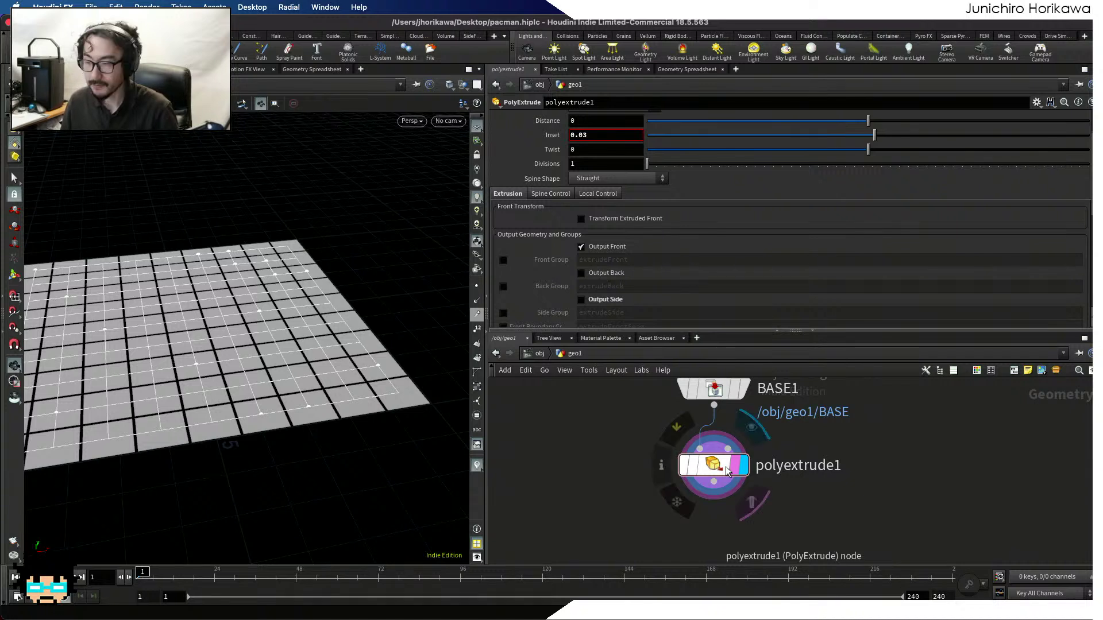
# Duplicate polyextrude1, connect the copy below the original and display it
pyautogui.moveTo(727, 471); pyautogui.dragTo(719, 461)
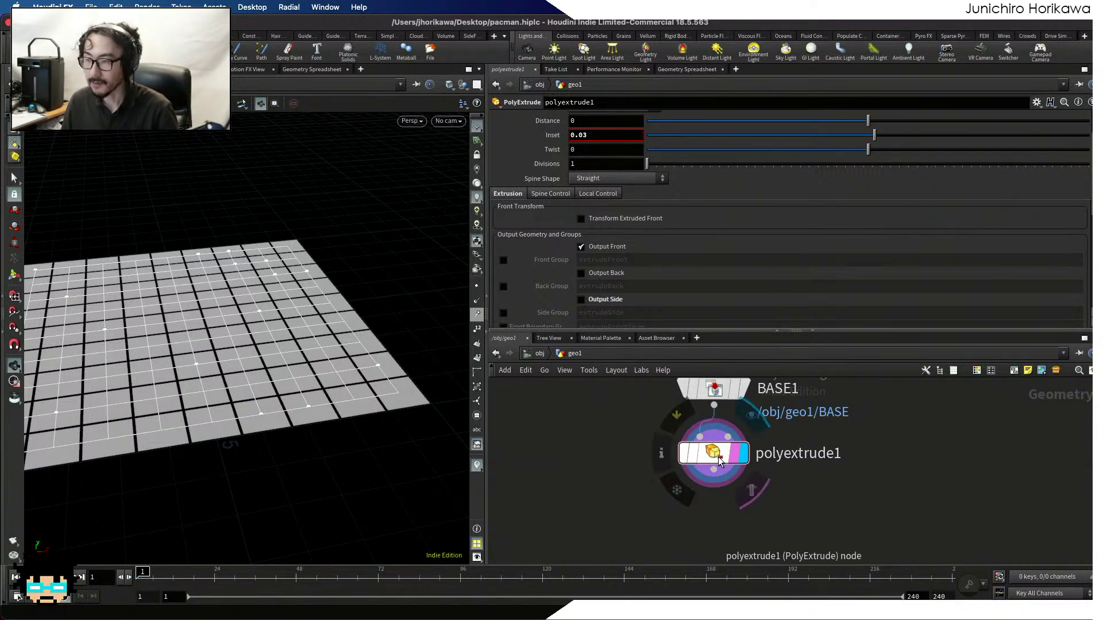
pyautogui.press('super+v')
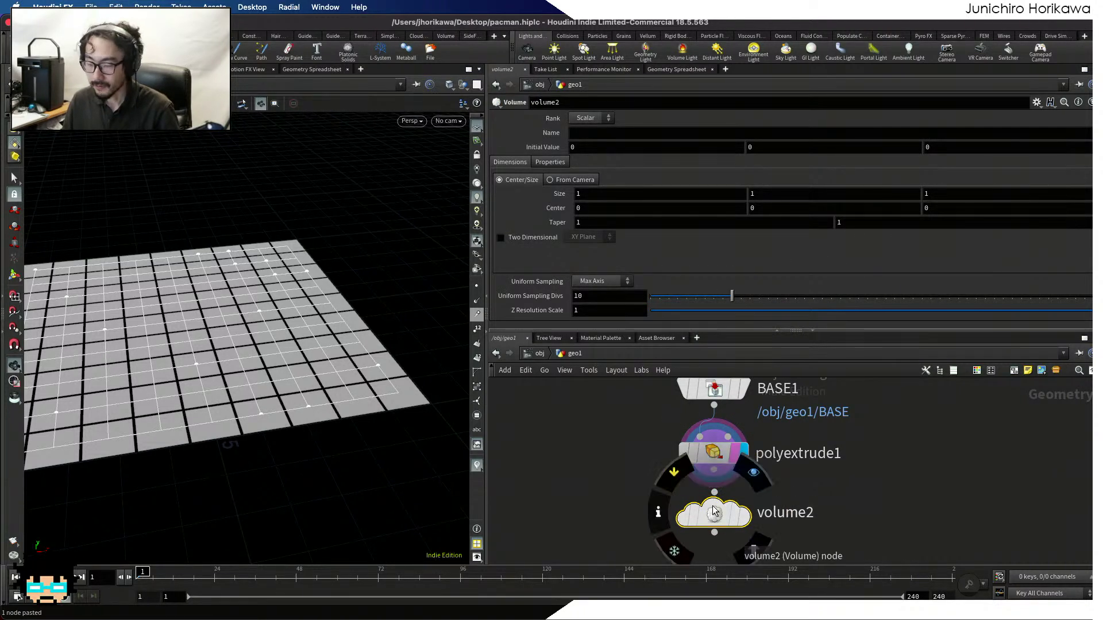
pyautogui.press('super+x')
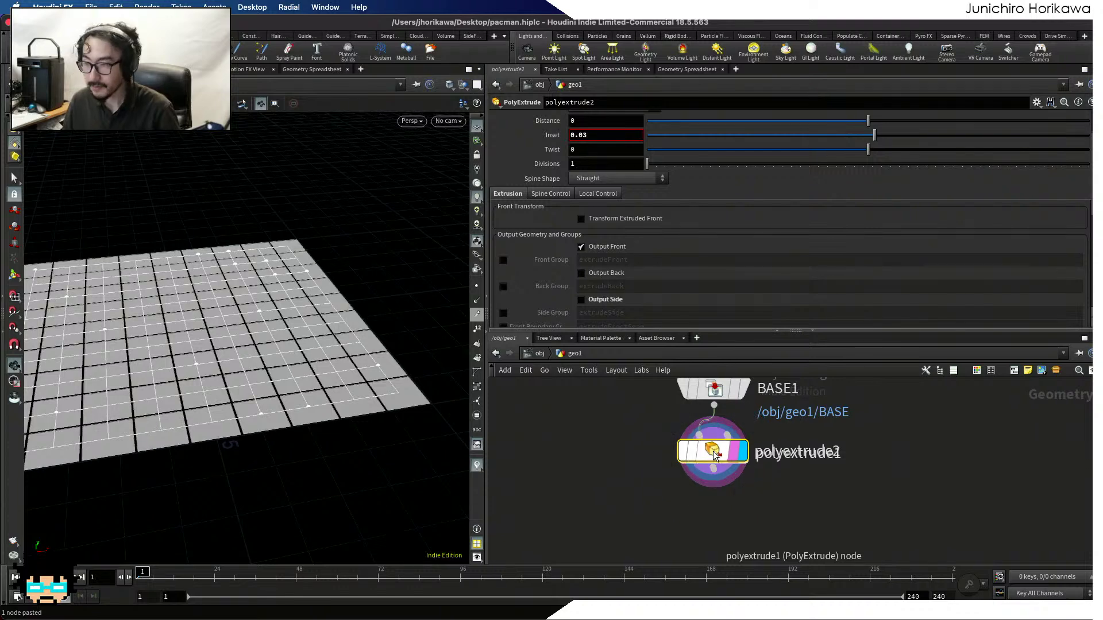
pyautogui.press('super+v')
pyautogui.click(732, 530)
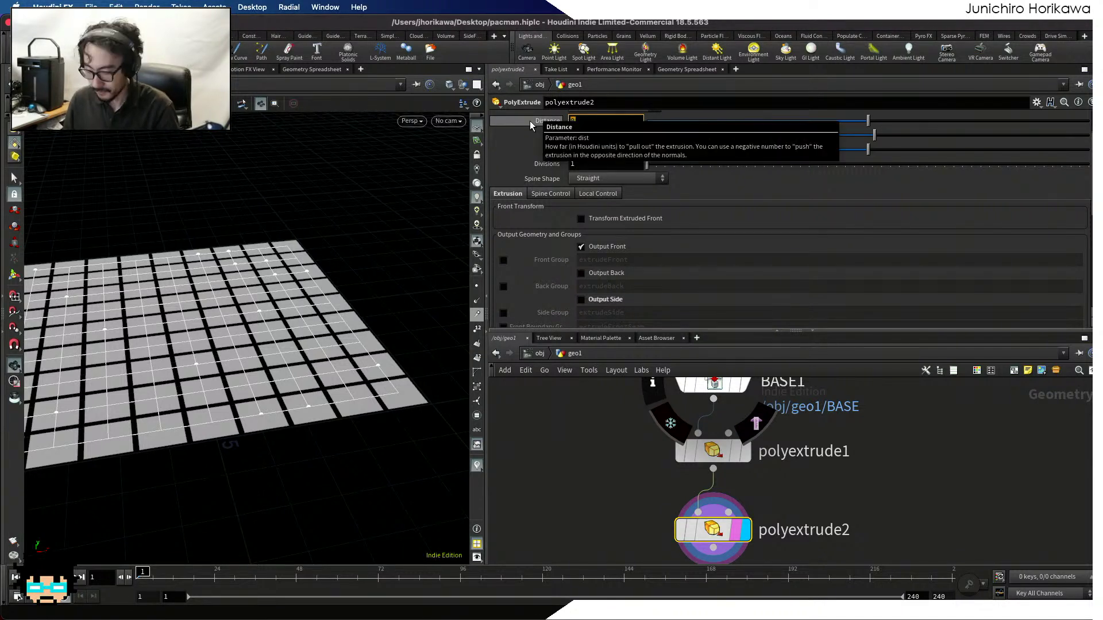
# Set polyextrude2's Distance to -0.5 and Inset to 0, with Output Back and Output Side enabled
pyautogui.write('-0.')
pyautogui.write('5')
pyautogui.press('Tab')
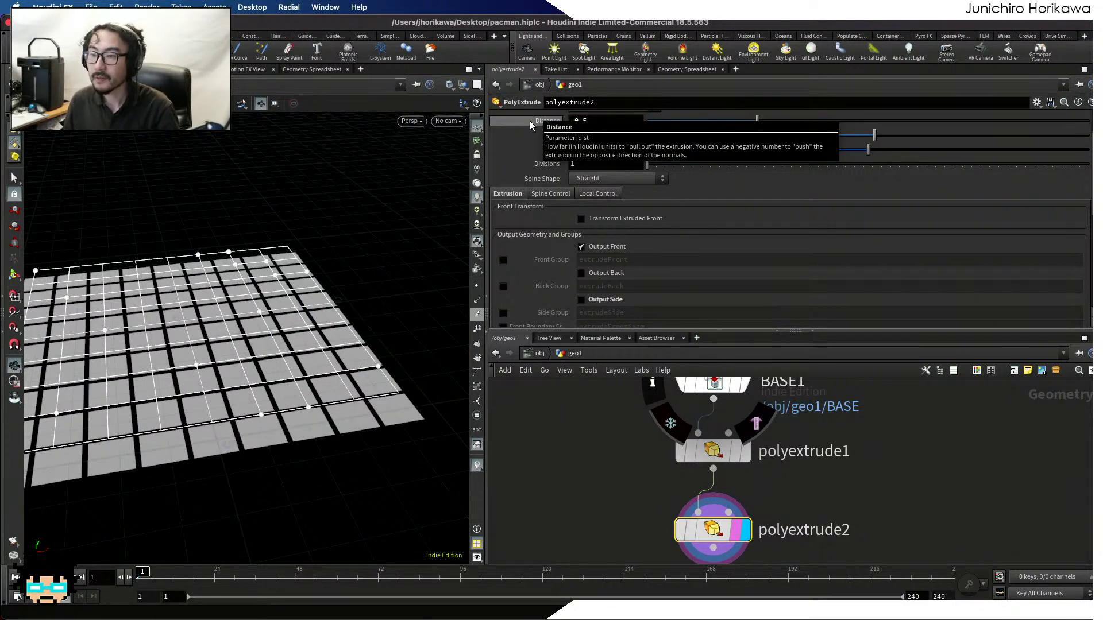
pyautogui.click(580, 274)
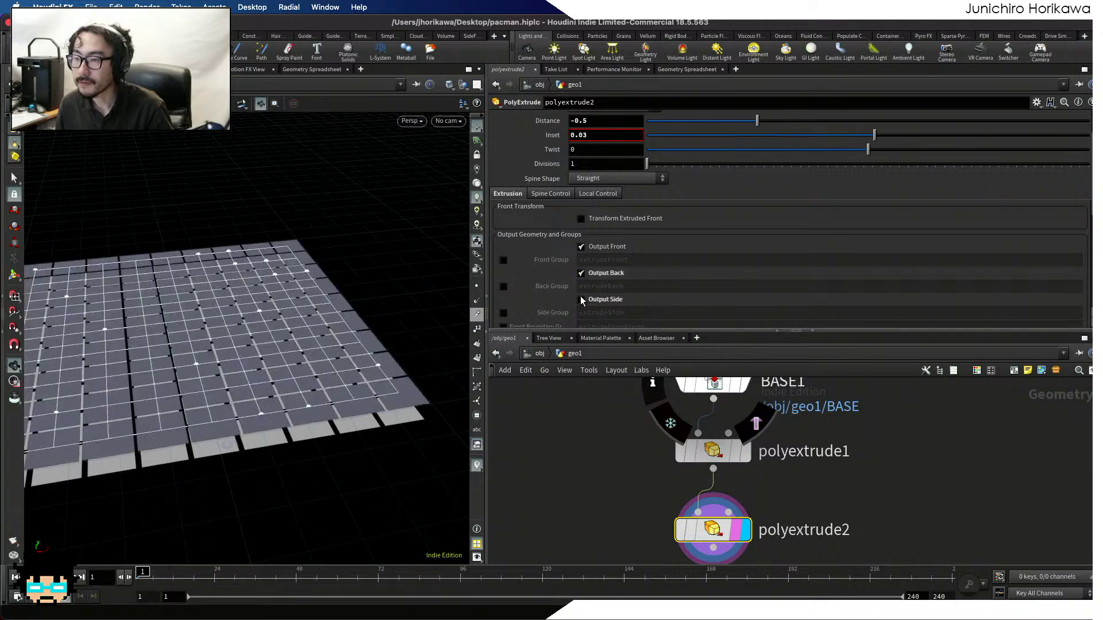
pyautogui.scroll(3, 592, 218)
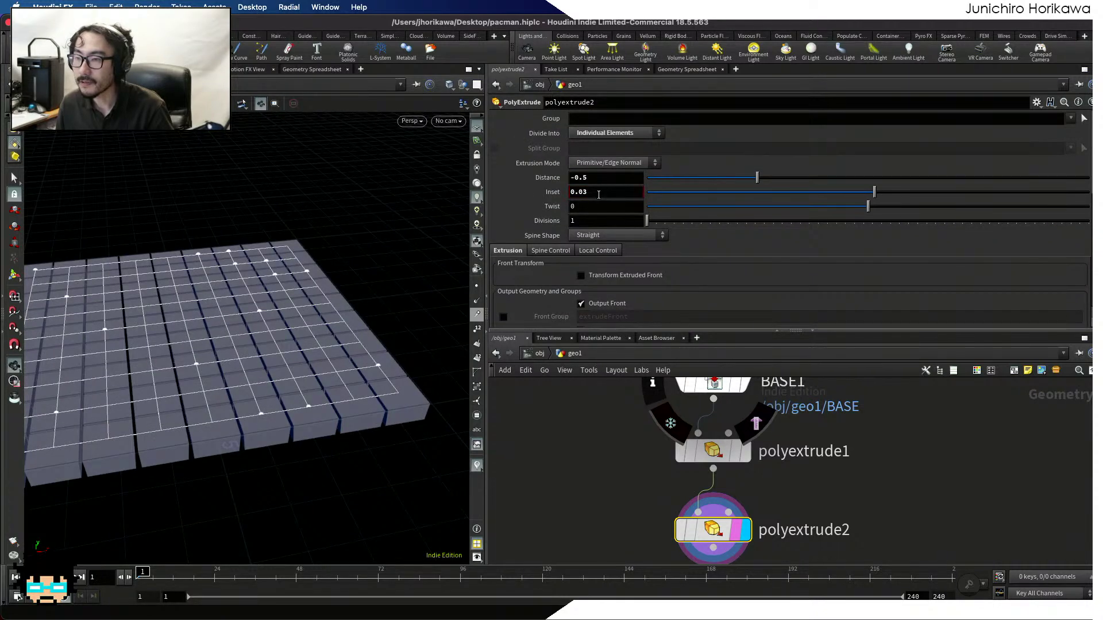
pyautogui.middleClick(598, 194)
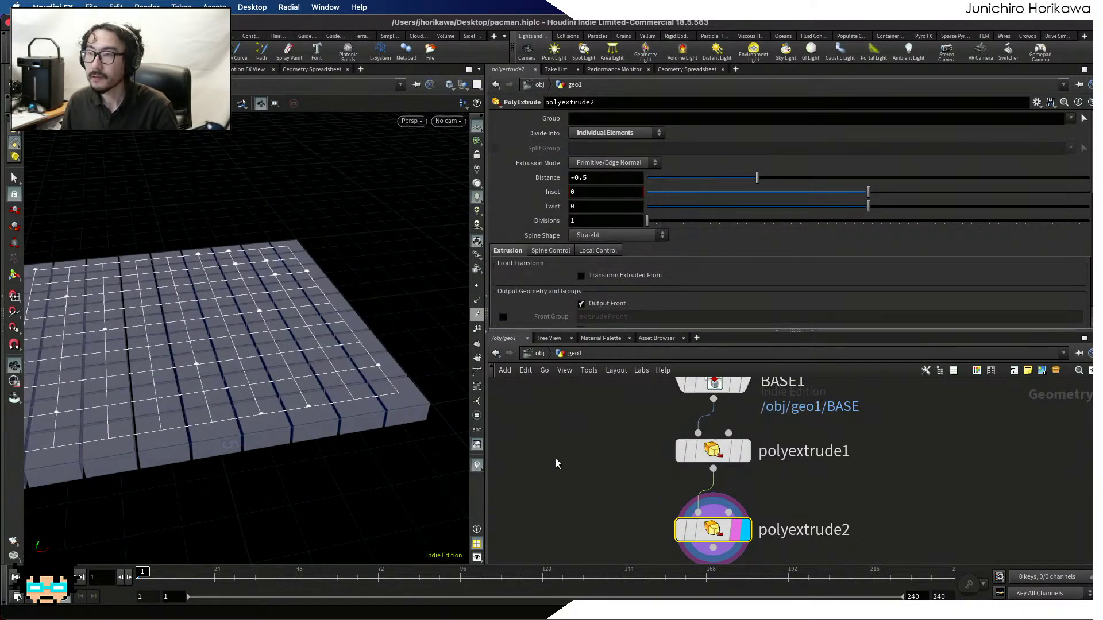
# Add a Reverse node below polyextrude2, connect polyextrude2 to its input and display it
pyautogui.press('f')
pyautogui.press('Tab')
pyautogui.write('rever')
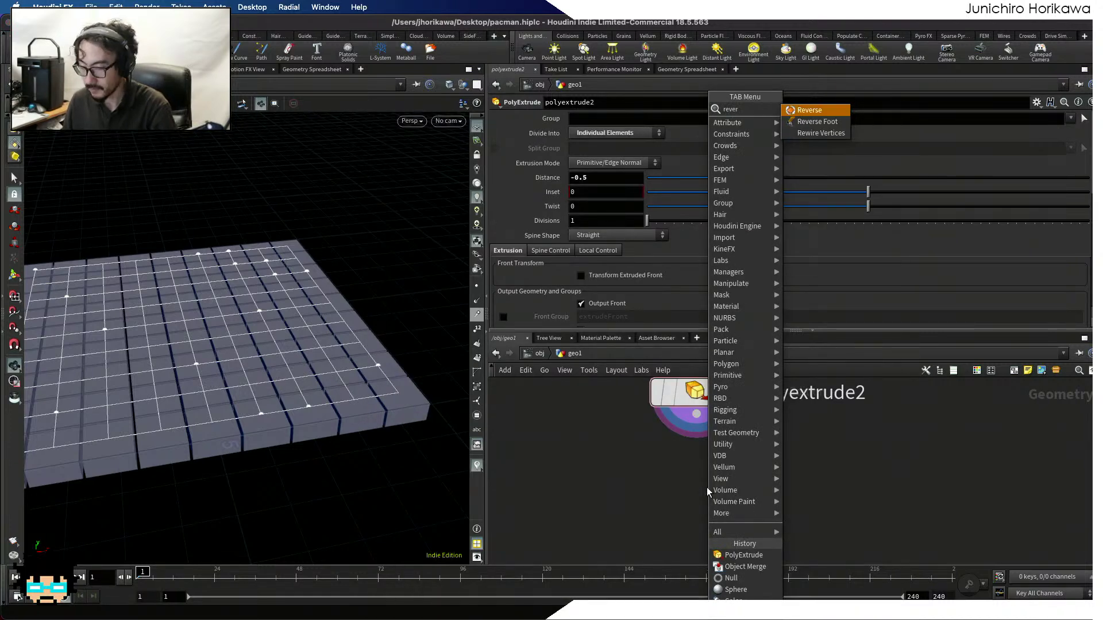
pyautogui.press('Return')
pyautogui.click(707, 492)
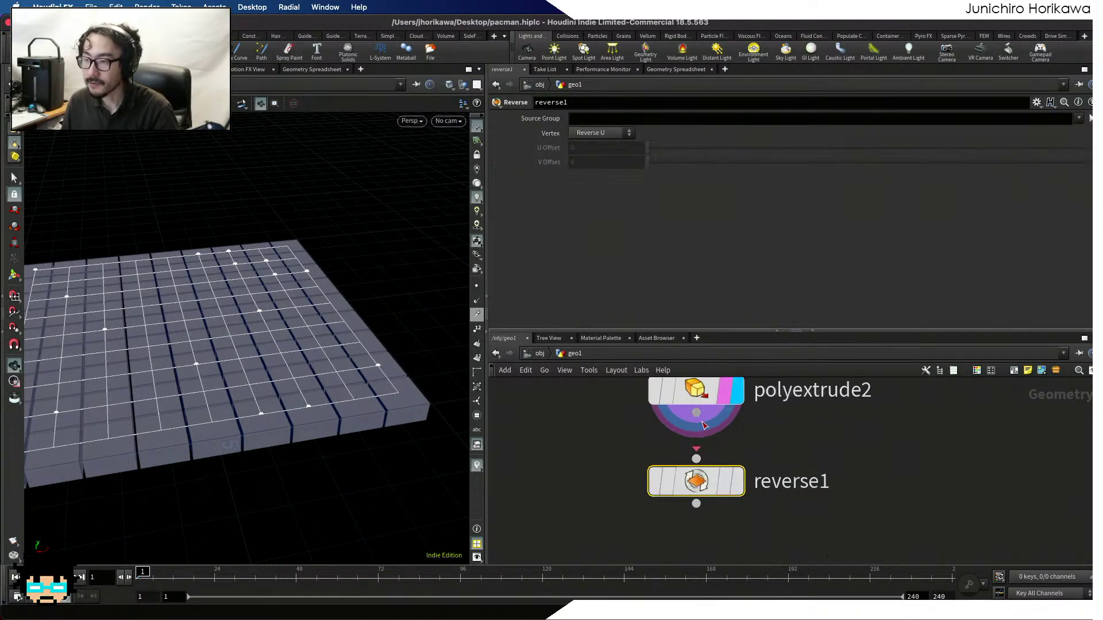
pyautogui.moveTo(696, 412); pyautogui.dragTo(740, 478)
pyautogui.click(739, 477)
pyautogui.press('f')
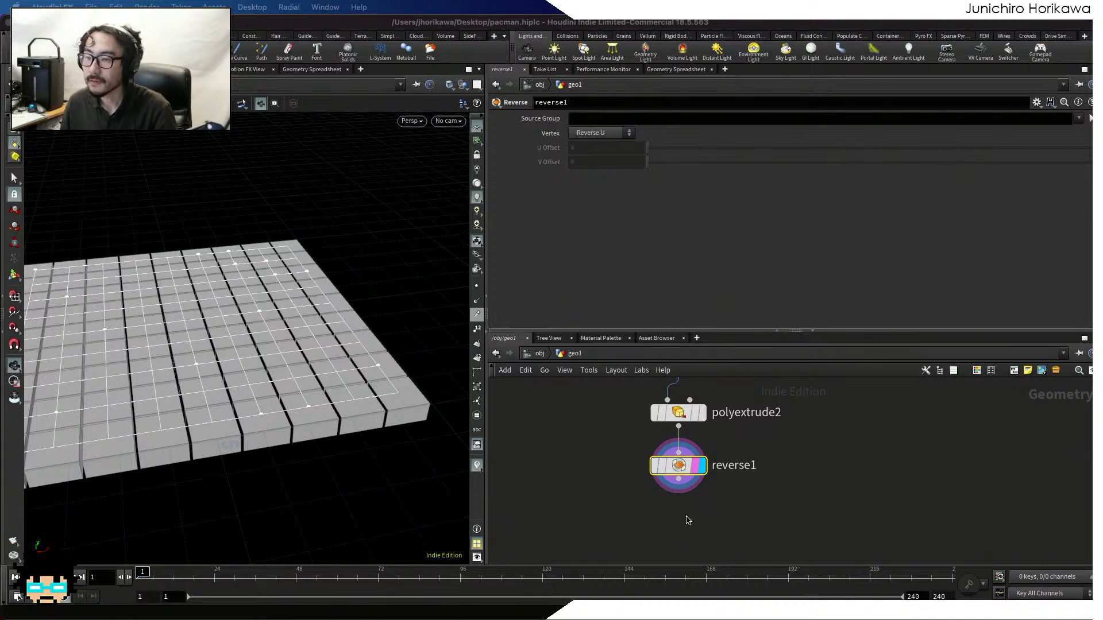
# Add a Color node below reverse1 and connect it to reverse1's output
pyautogui.press('Tab')
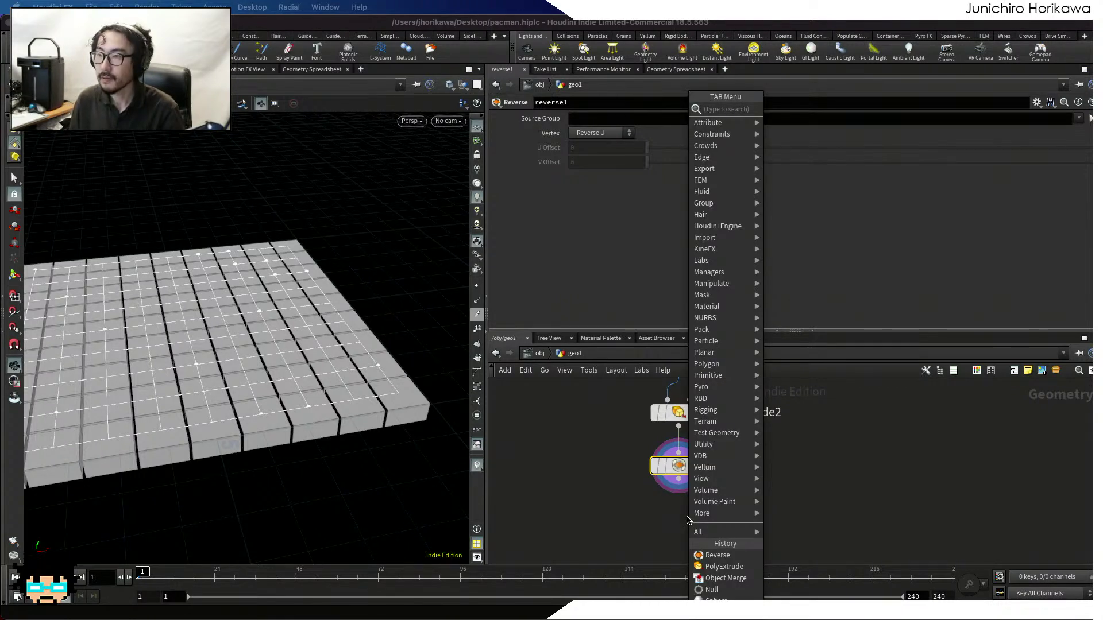
pyautogui.press('Escape')
pyautogui.scroll(-3, 646, 490)
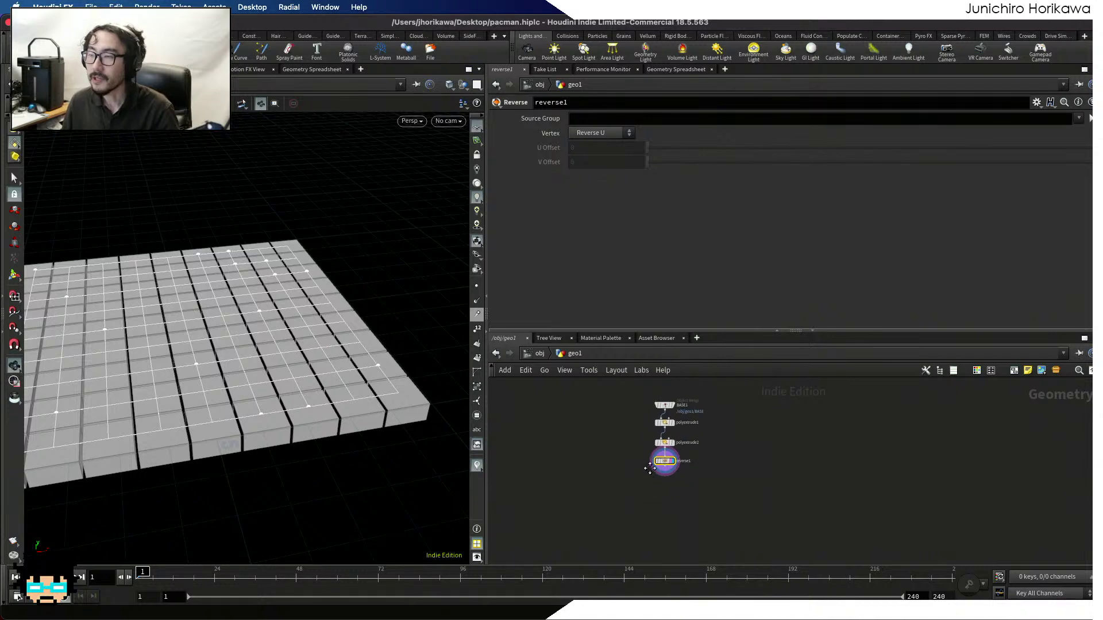
pyautogui.press('Tab')
pyautogui.write('color')
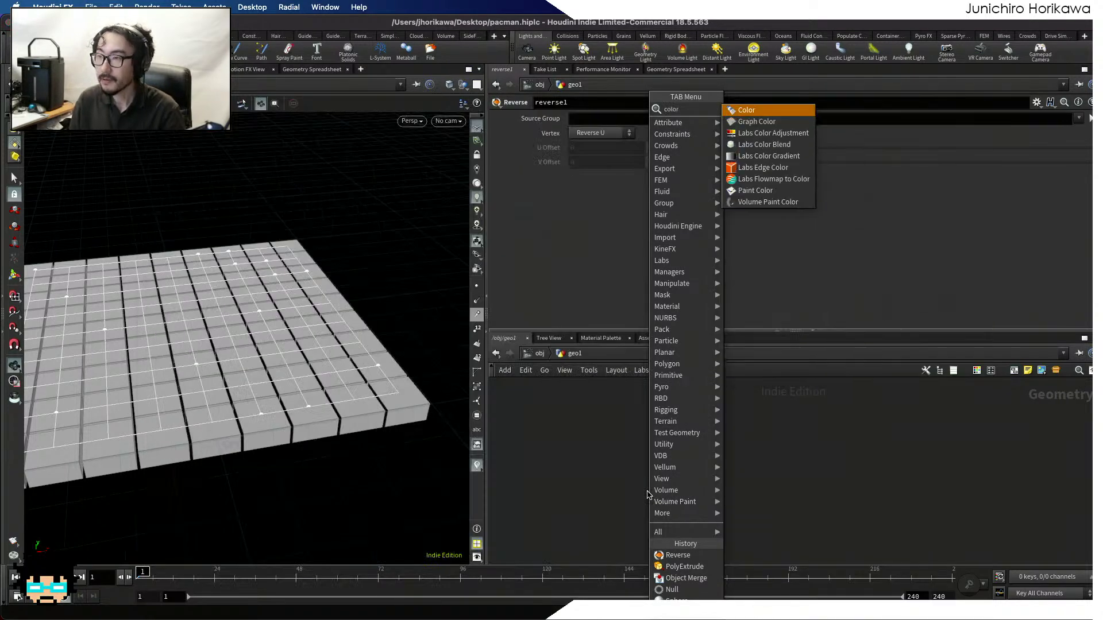
pyautogui.press('Return')
pyautogui.click(667, 471)
pyautogui.scroll(3, 626, 505)
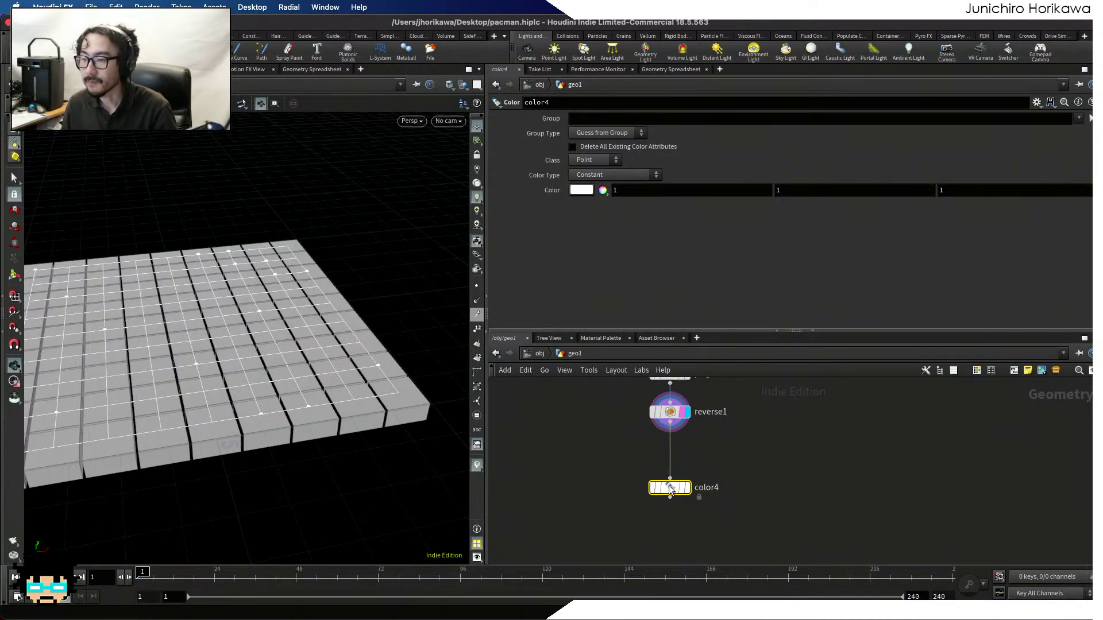
# Add a Merge node below color4 and connect color4 to its input
pyautogui.press('Tab')
pyautogui.write('merge')
pyautogui.press('Return')
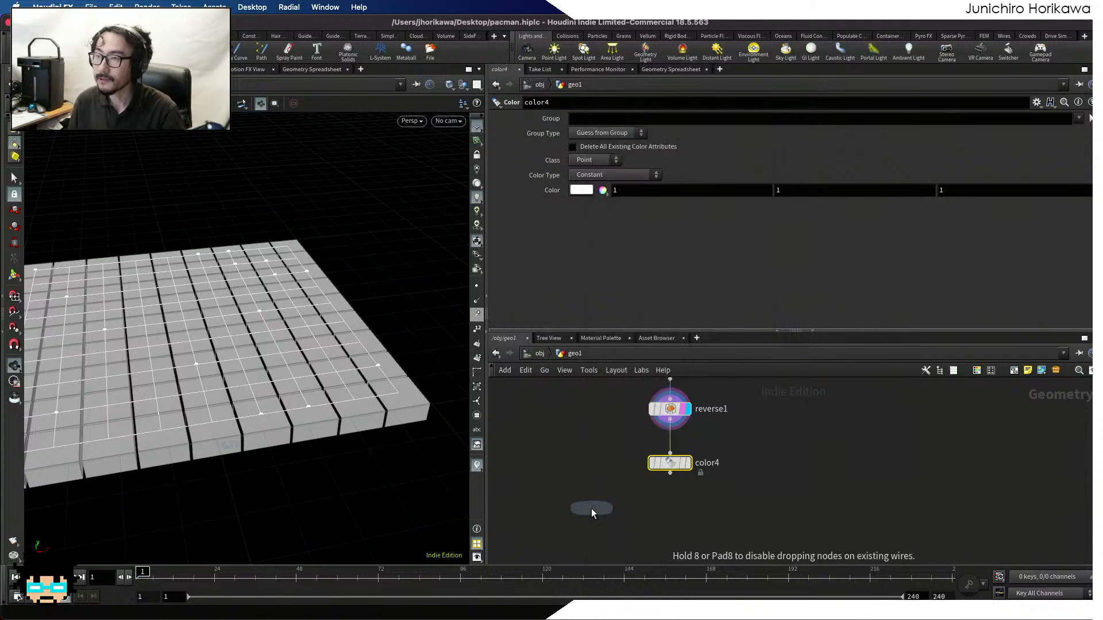
pyautogui.click(601, 517)
pyautogui.moveTo(670, 473); pyautogui.dragTo(543, 548)
pyautogui.scroll(-3, 610, 512)
pyautogui.scroll(-3, 552, 513)
pyautogui.moveTo(535, 476); pyautogui.dragTo(591, 464, button='middle')
pyautogui.scroll(4, 590, 463)
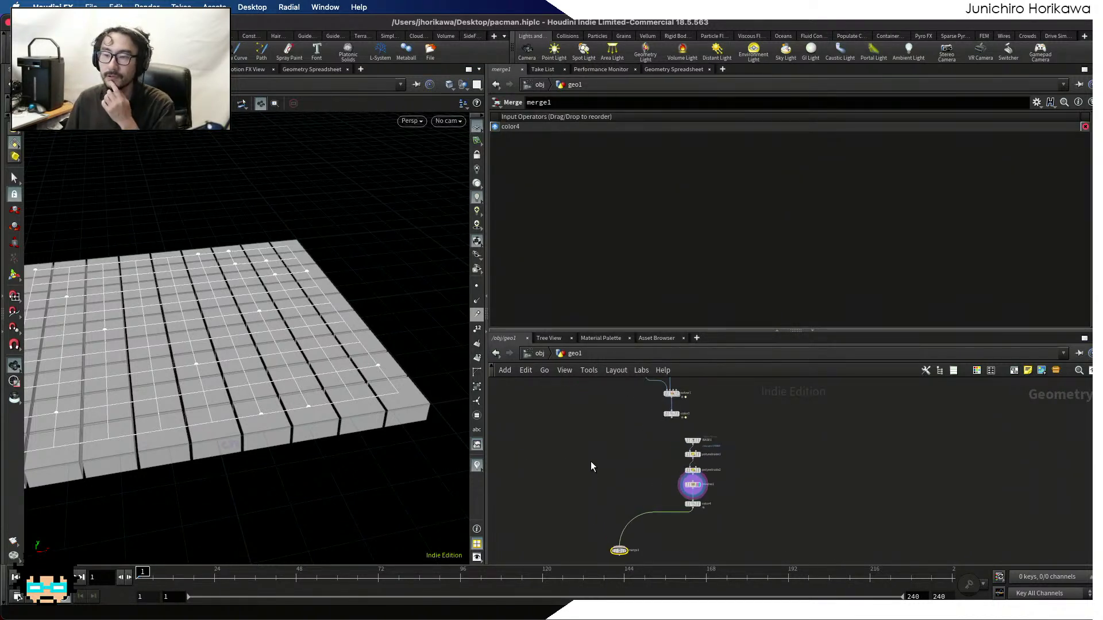
pyautogui.scroll(1, 629, 482)
# Add a Sphere node in the empty network area away from the BASE1 chain
pyautogui.press('Tab')
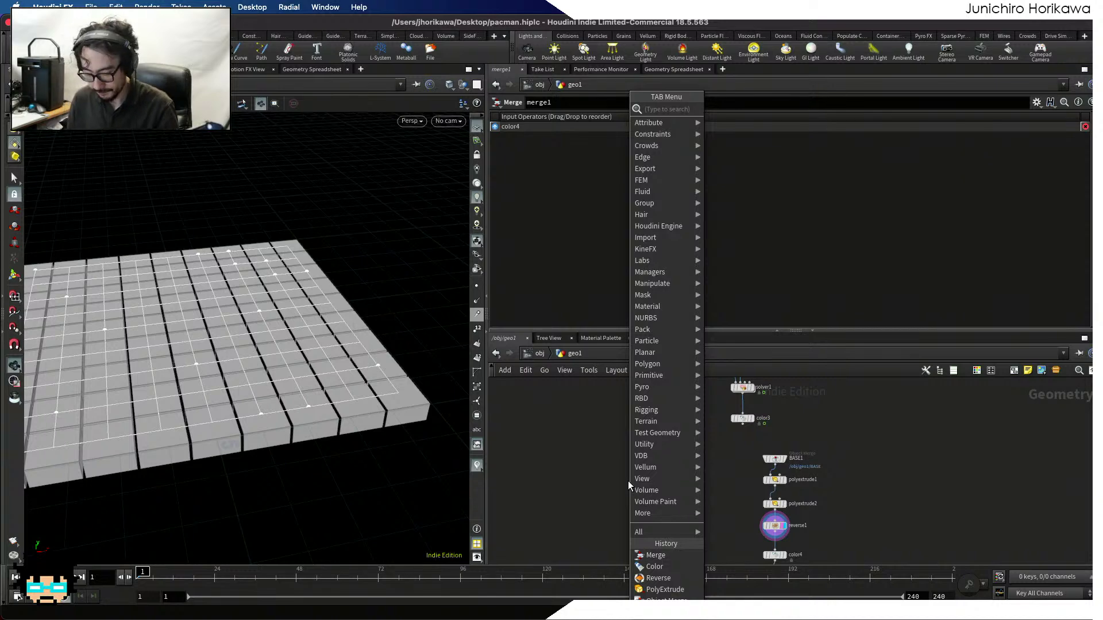
pyautogui.write('sph')
pyautogui.press('Return')
pyautogui.click(560, 464)
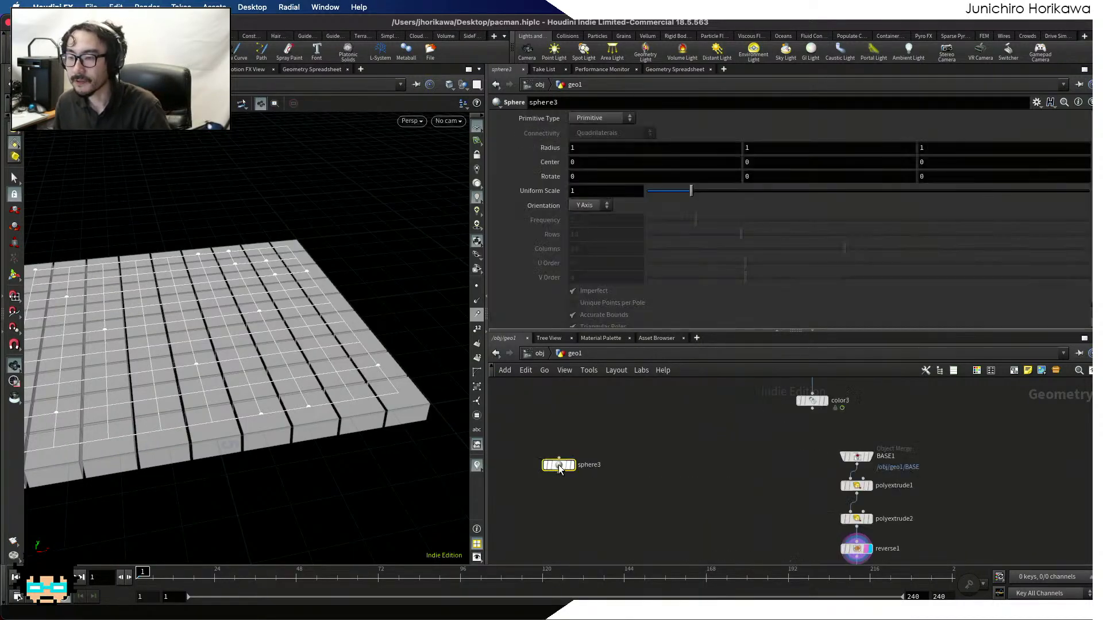
pyautogui.scroll(5, 562, 446)
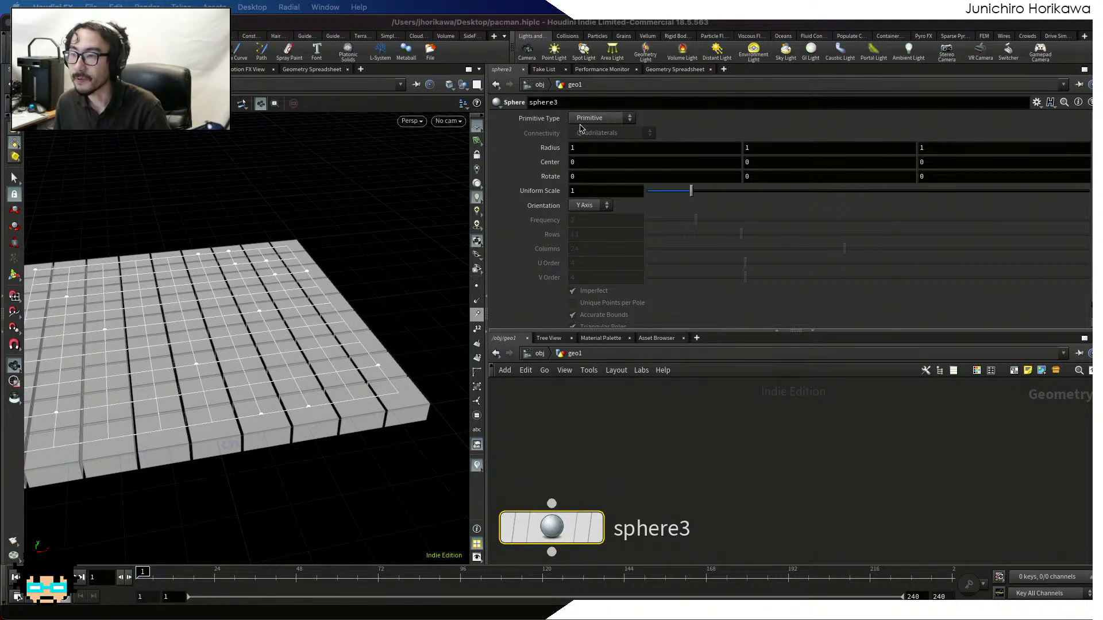
# Set sphere3's Primitive Type to Polygon and Frequency to 3, and display the node
pyautogui.click(597, 119)
pyautogui.click(588, 141)
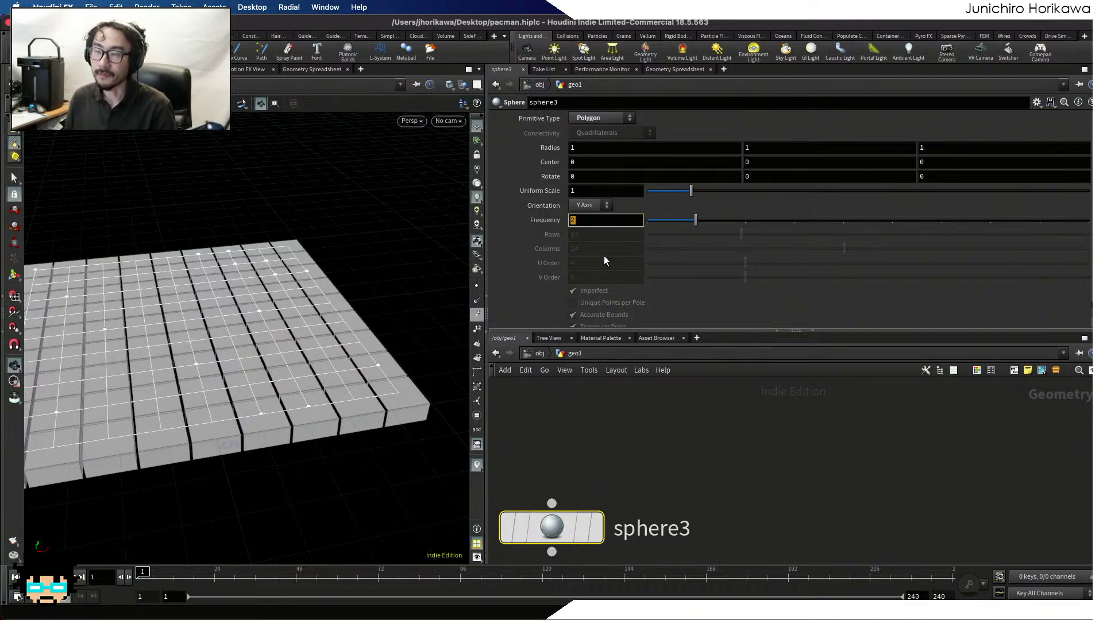
pyautogui.write('3')
pyautogui.press('Return')
pyautogui.click(598, 526)
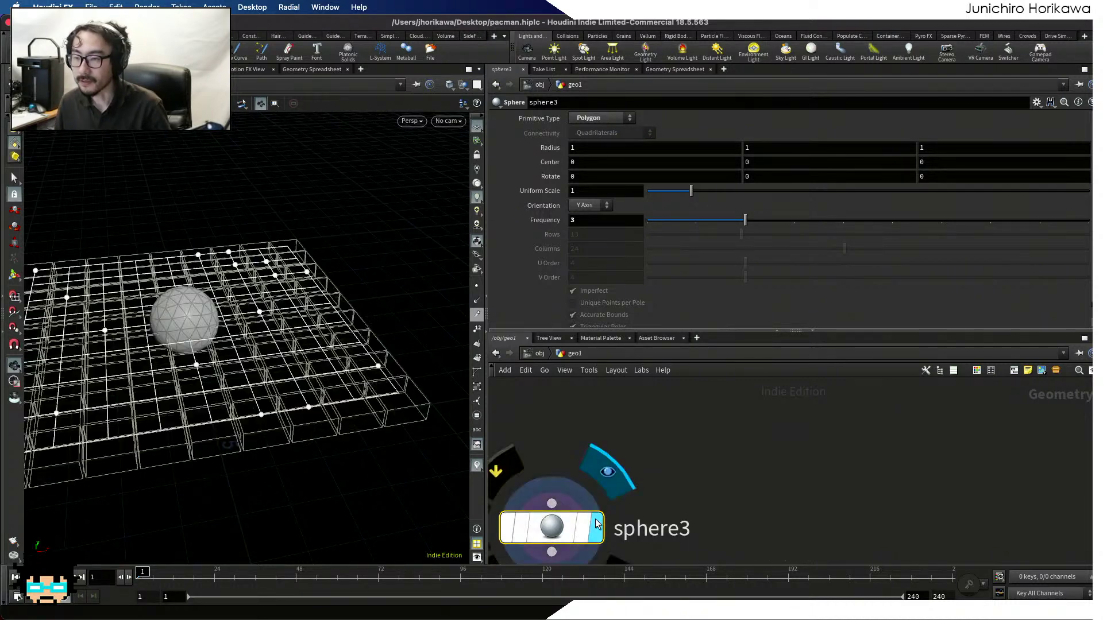
pyautogui.click(581, 525)
pyautogui.scroll(-3, 284, 344)
pyautogui.moveTo(286, 346)
pyautogui.mouseDown()
pyautogui.moveTo(292, 419)
pyautogui.moveTo(288, 339)
pyautogui.mouseUp()
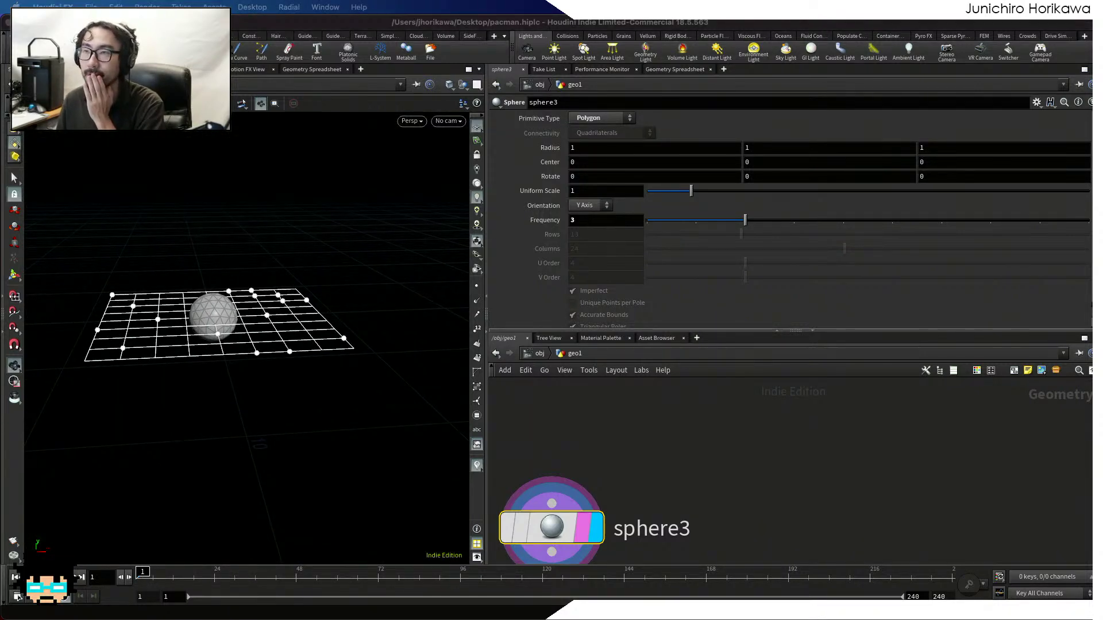
# Add a Circle node beside sphere3
pyautogui.click(660, 463)
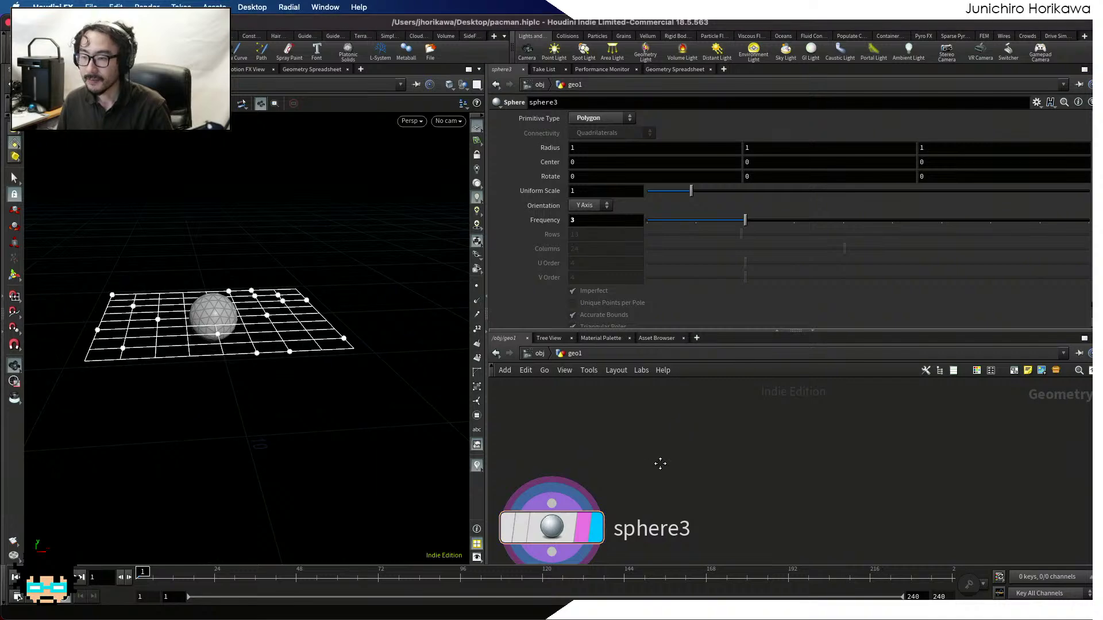
pyautogui.scroll(-2, 632, 461)
pyautogui.press('Tab')
pyautogui.write('circle')
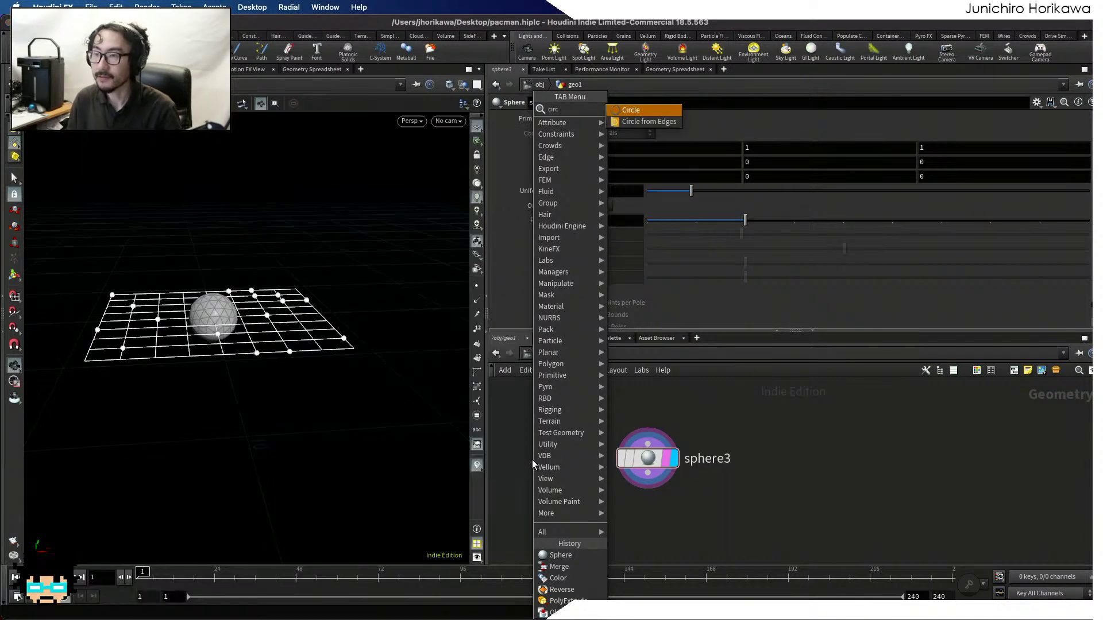
pyautogui.press('Return')
pyautogui.click(533, 460)
pyautogui.moveTo(535, 464); pyautogui.dragTo(541, 464)
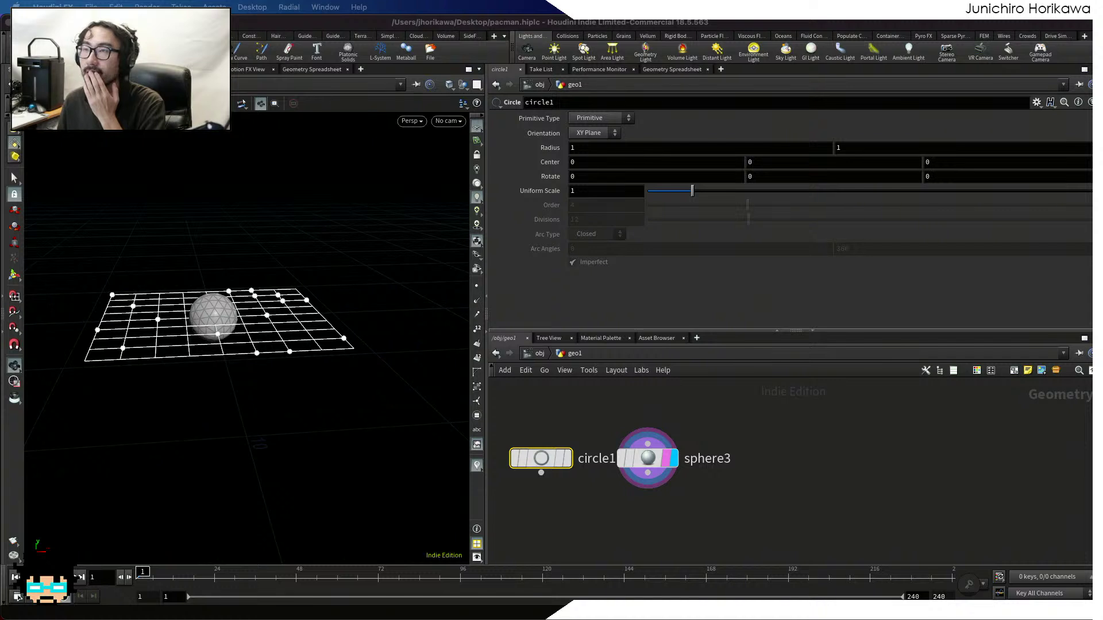
# Set circle1's Orientation to YZ Plane
pyautogui.click(585, 131)
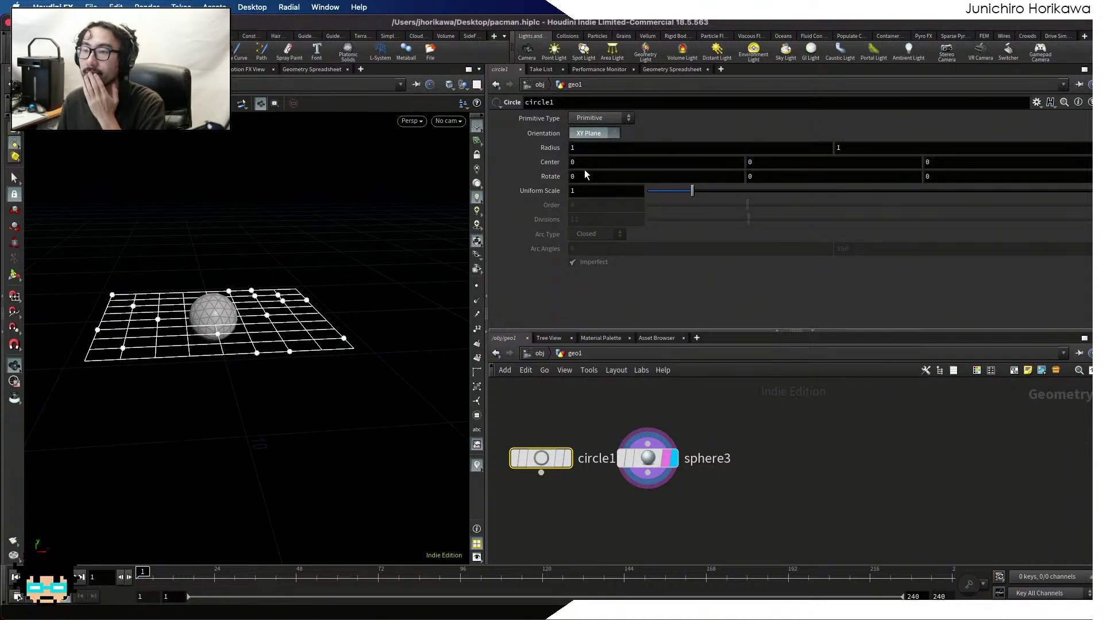
pyautogui.click(584, 170)
pyautogui.click(586, 134)
pyautogui.click(584, 154)
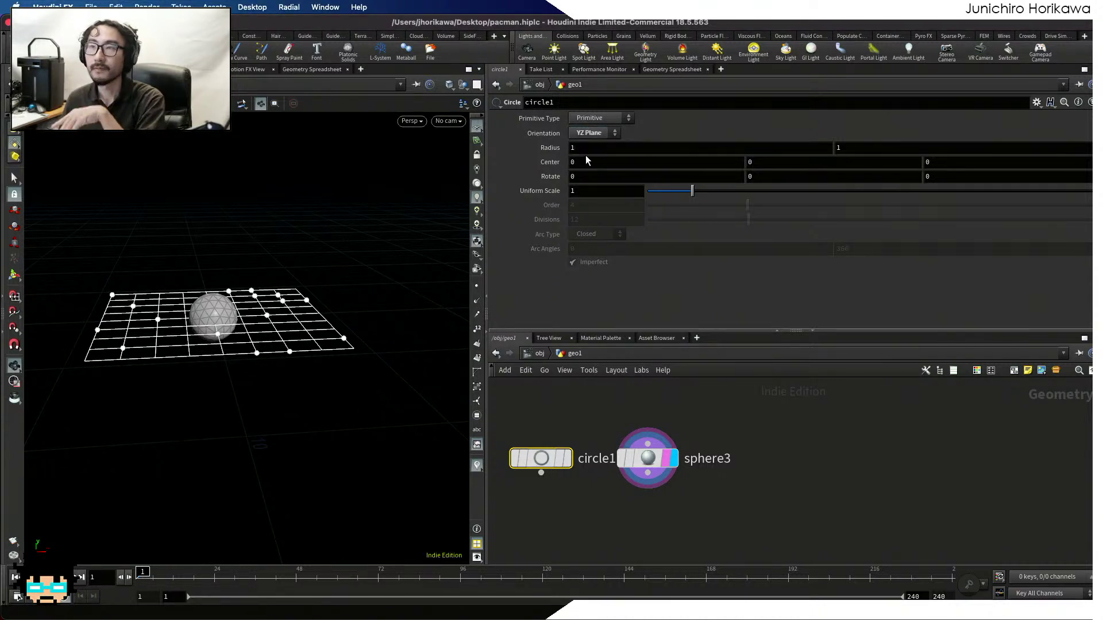
# Try a Uniform Scale of 12 on circle1 and reset it to the default
pyautogui.click(596, 190)
pyautogui.write('2')
pyautogui.press('Return')
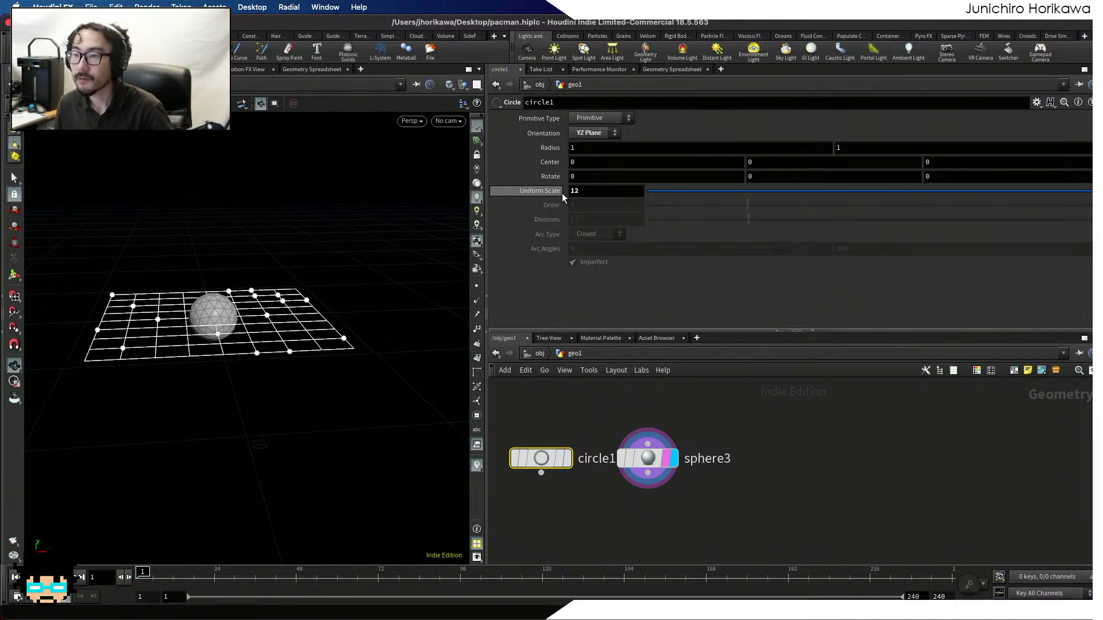
pyautogui.click(533, 191)
pyautogui.write('0')
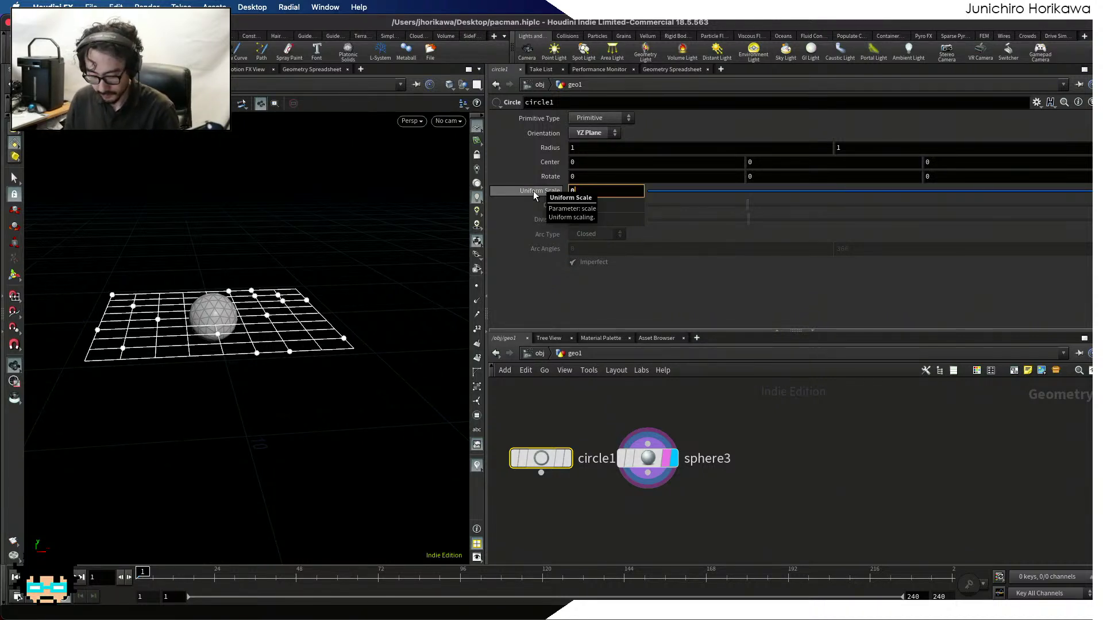
pyautogui.press('Return')
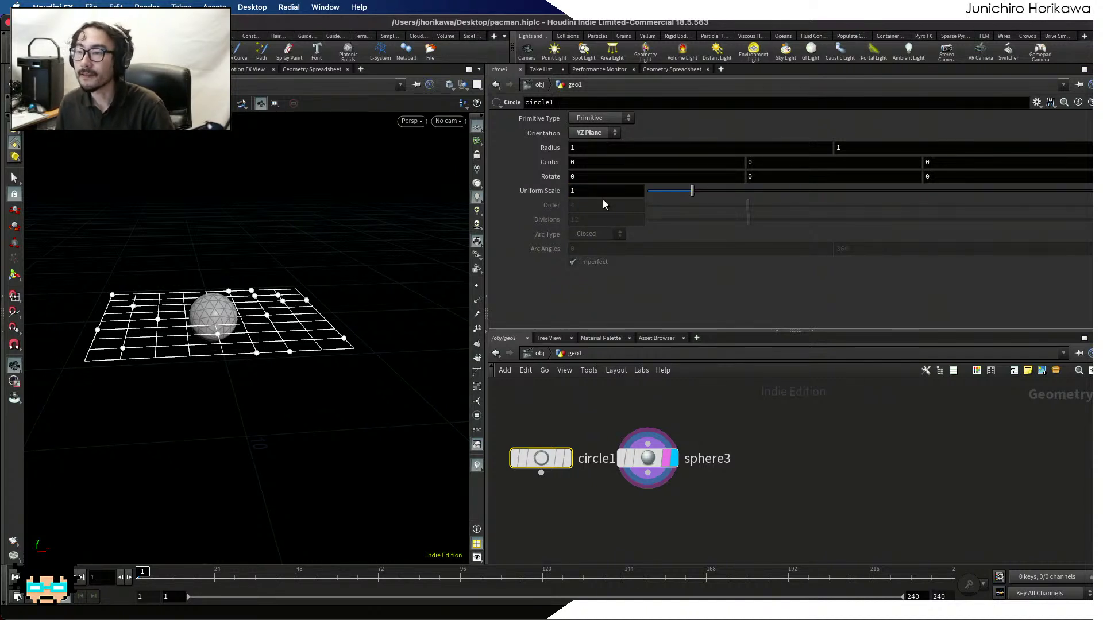
# Set circle1's Primitive Type to Polygon
pyautogui.click(601, 119)
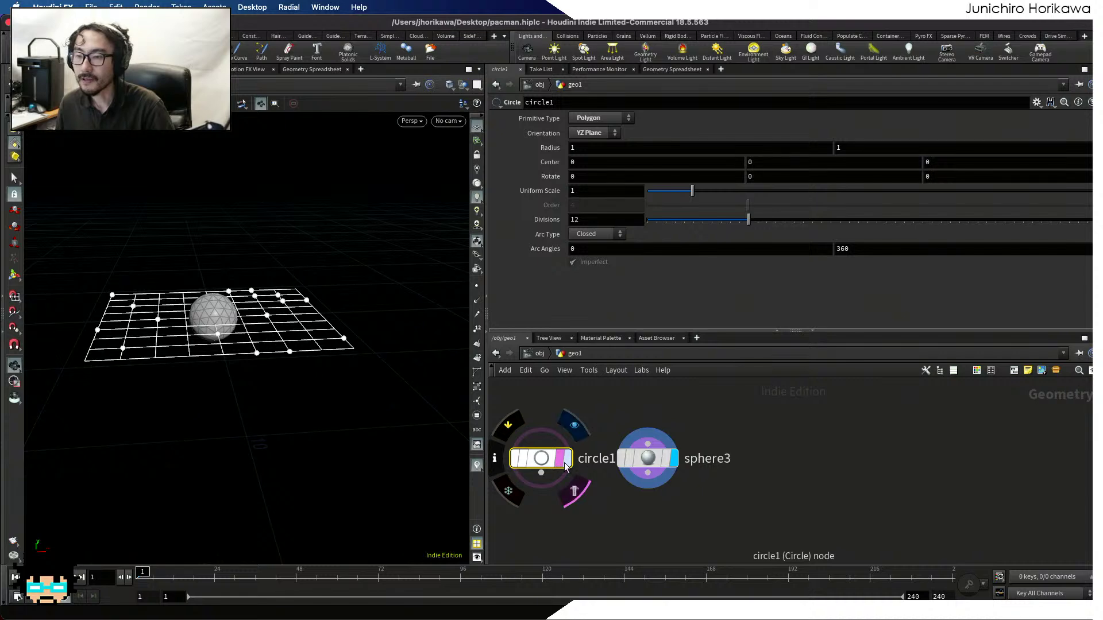
# Set circle1's Uniform Scale to 2
pyautogui.click(574, 427)
pyautogui.scroll(5, 243, 322)
pyautogui.moveTo(243, 321); pyautogui.dragTo(195, 339)
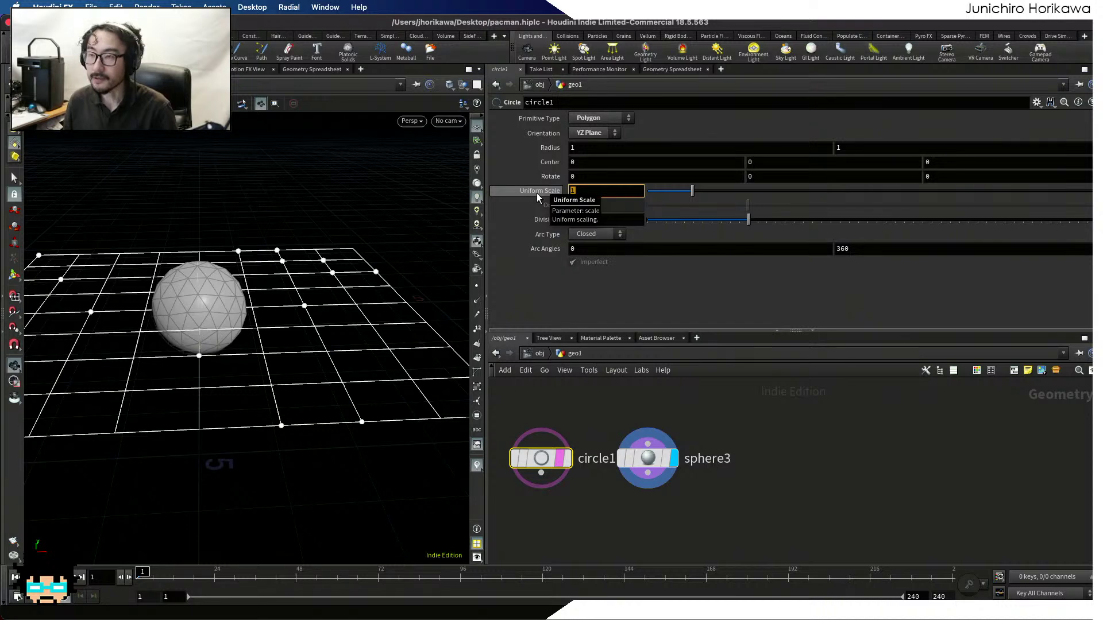
pyautogui.write('2')
pyautogui.press('Return')
pyautogui.moveTo(217, 332); pyautogui.dragTo(311, 315)
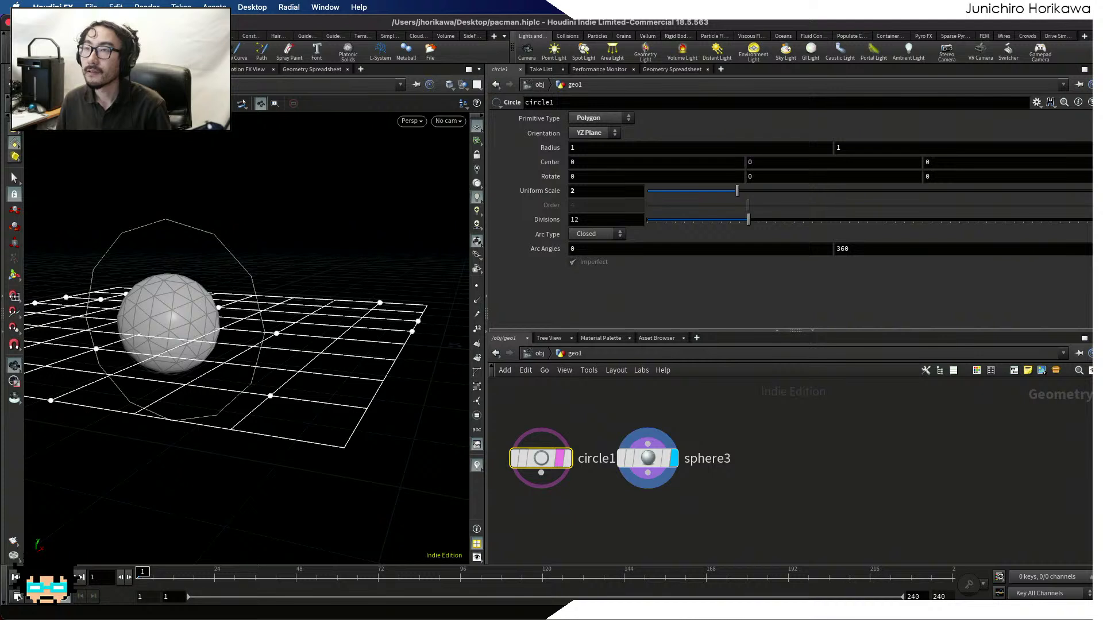
# Turn circle1 into a Closed Arc with arc angles from 60 to 120 degrees
pyautogui.click(596, 236)
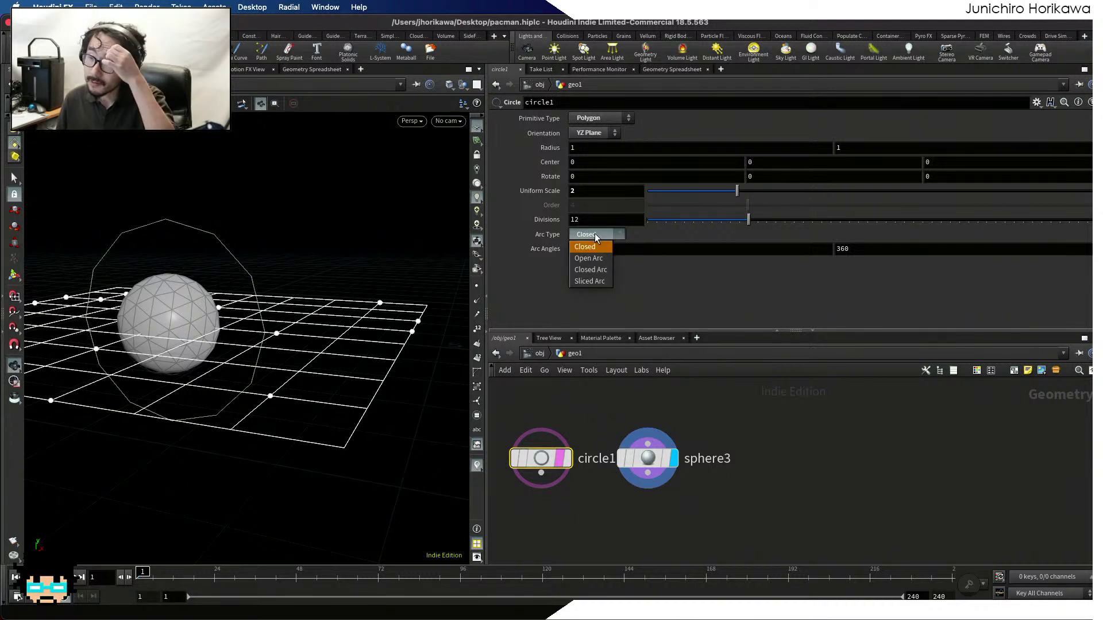
pyautogui.click(594, 269)
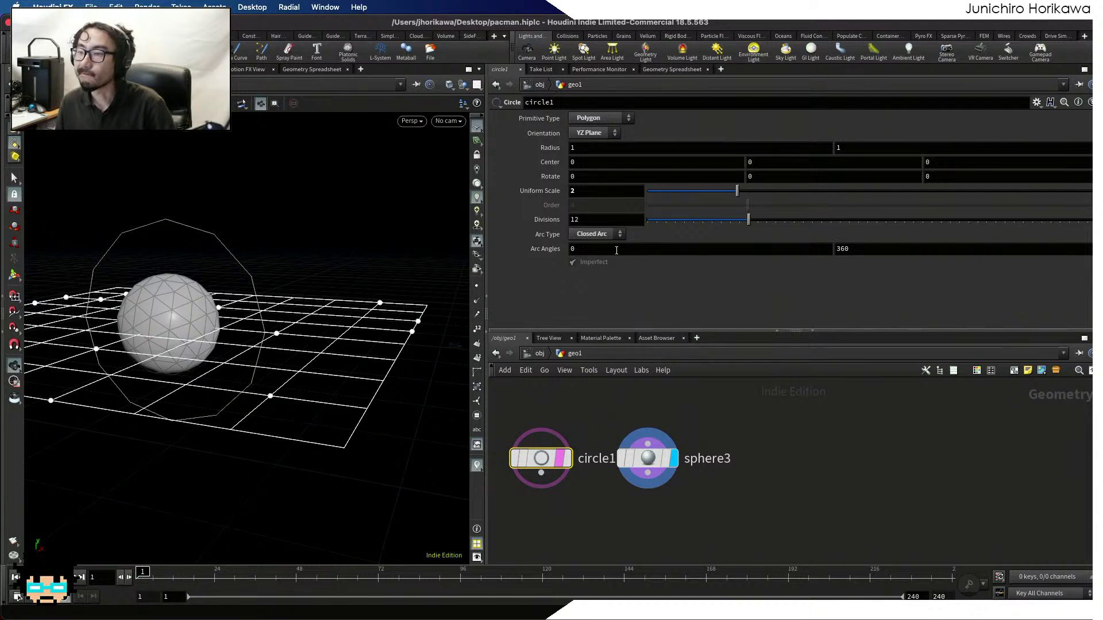
pyautogui.click(574, 249)
pyautogui.moveTo(530, 254)
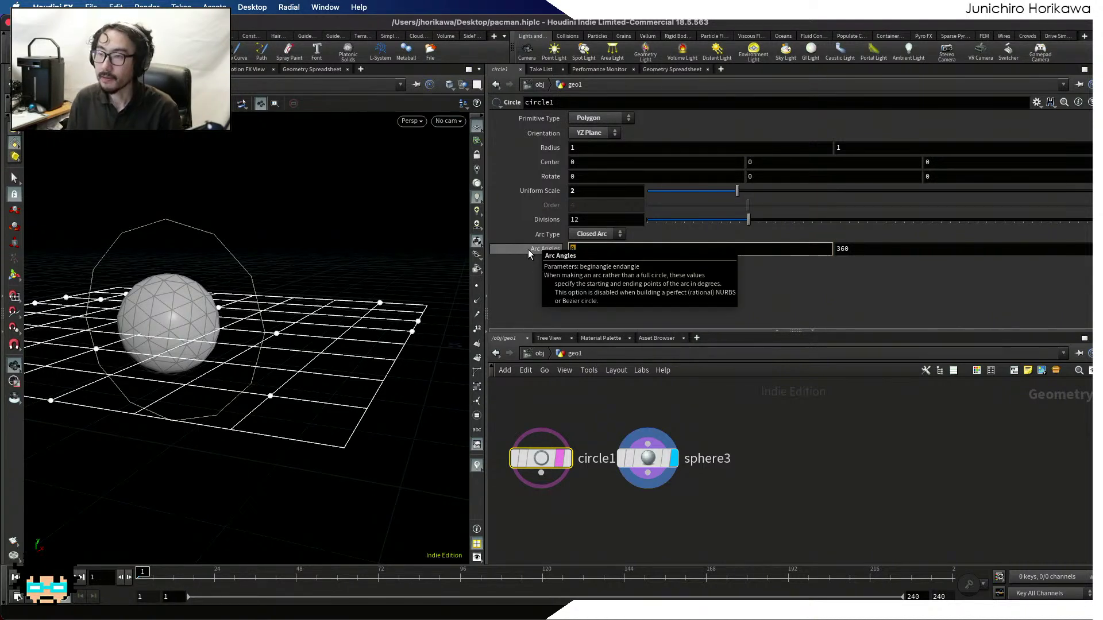
pyautogui.write('60')
pyautogui.press('Return')
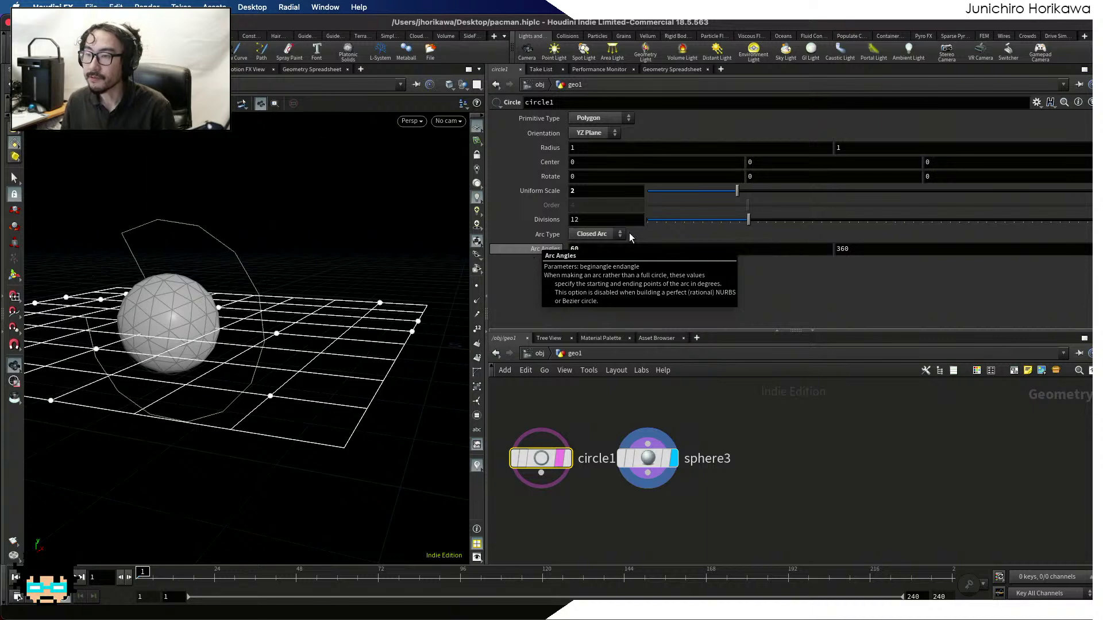
pyautogui.press('Tab')
pyautogui.write('120')
pyautogui.press('Return')
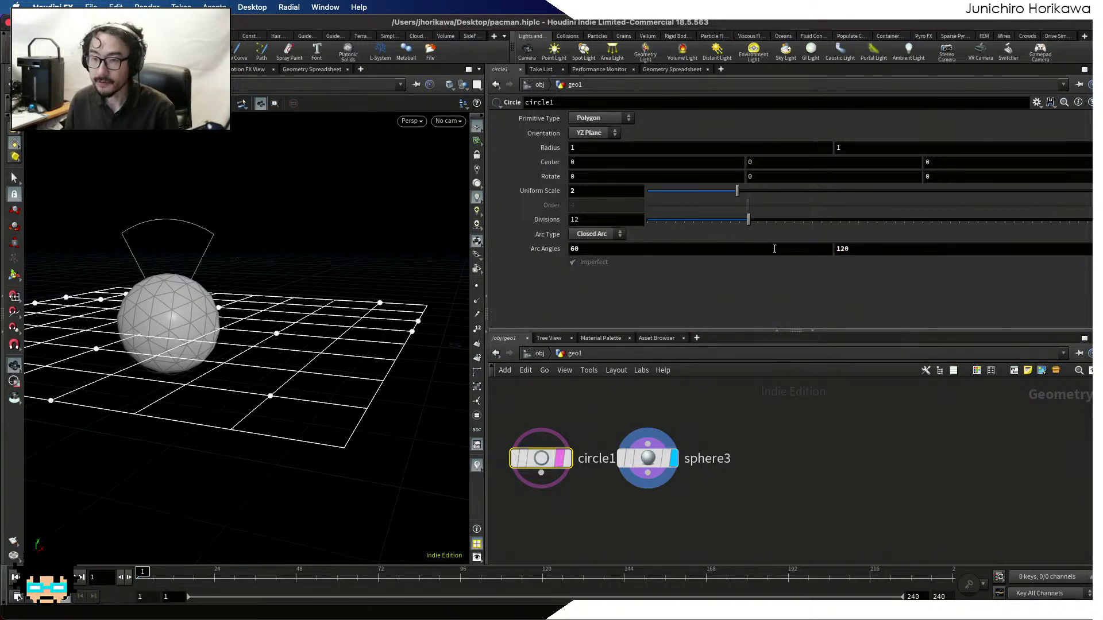
# Add a PolyExtrude node fed by circle1 and place it directly below that node
pyautogui.moveTo(232, 313); pyautogui.dragTo(175, 299)
pyautogui.scroll(-3, 576, 485)
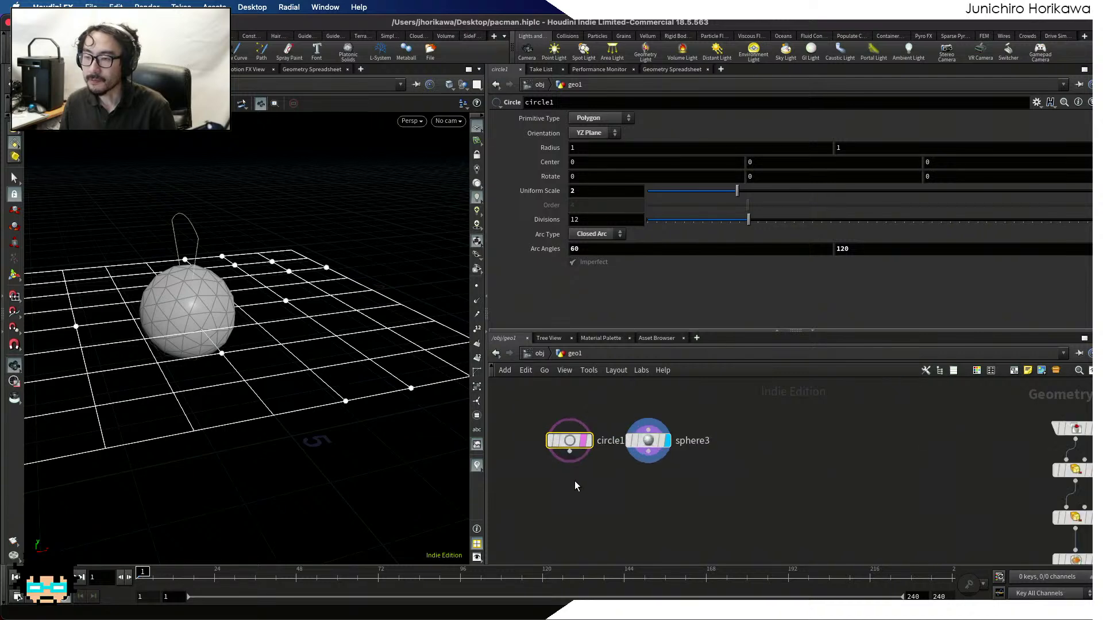
pyautogui.press('Tab')
pyautogui.write('extrud')
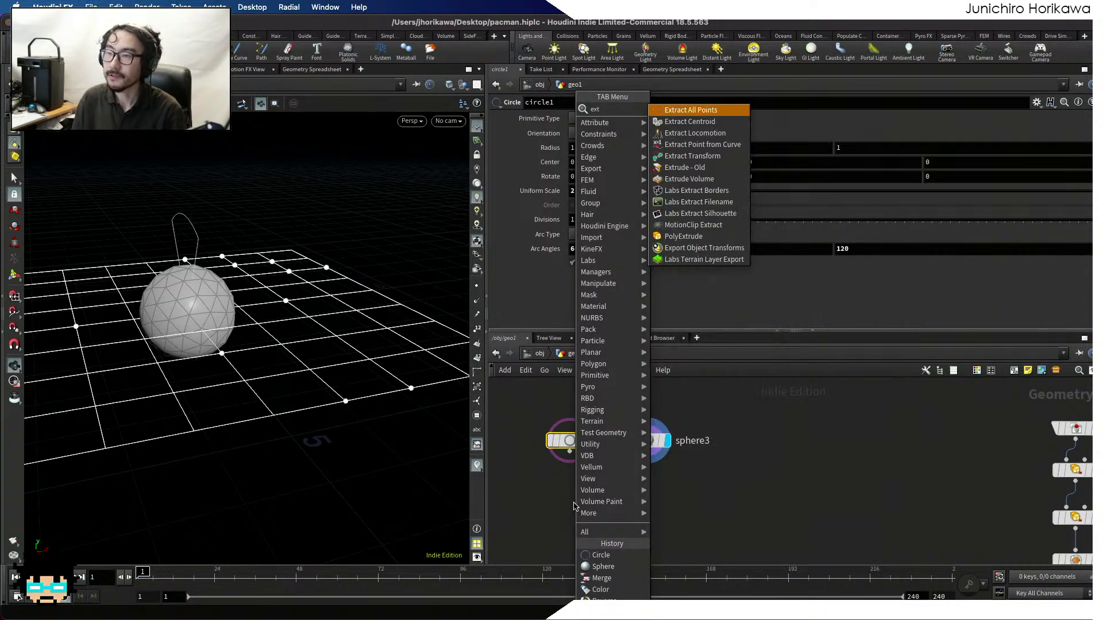
pyautogui.press('Down')
pyautogui.press('Down')
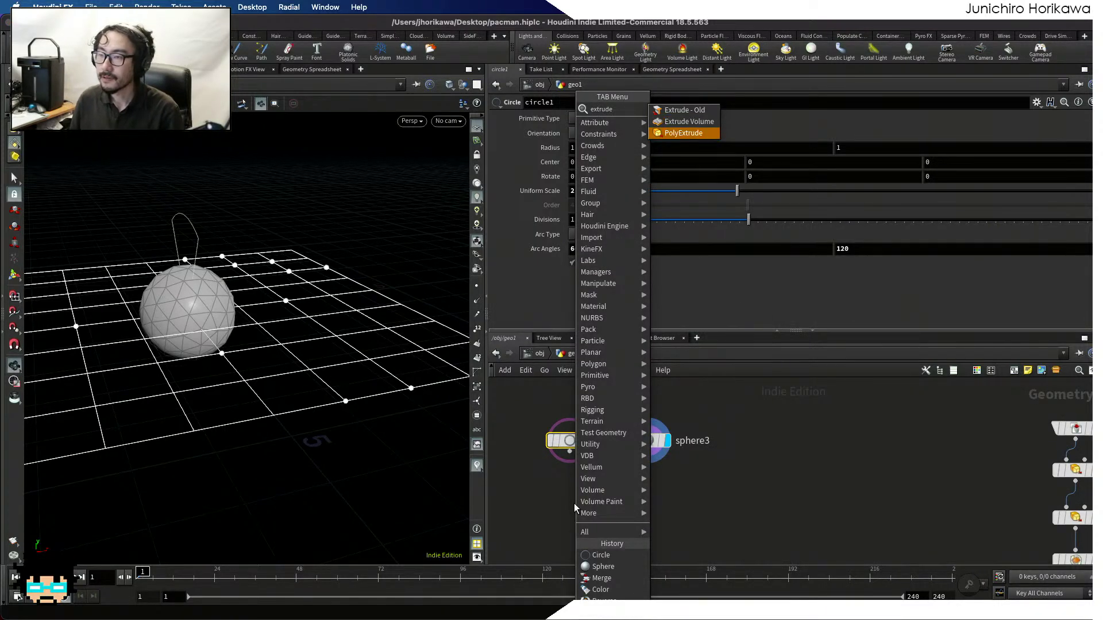
pyautogui.press('Return')
pyautogui.click(571, 499)
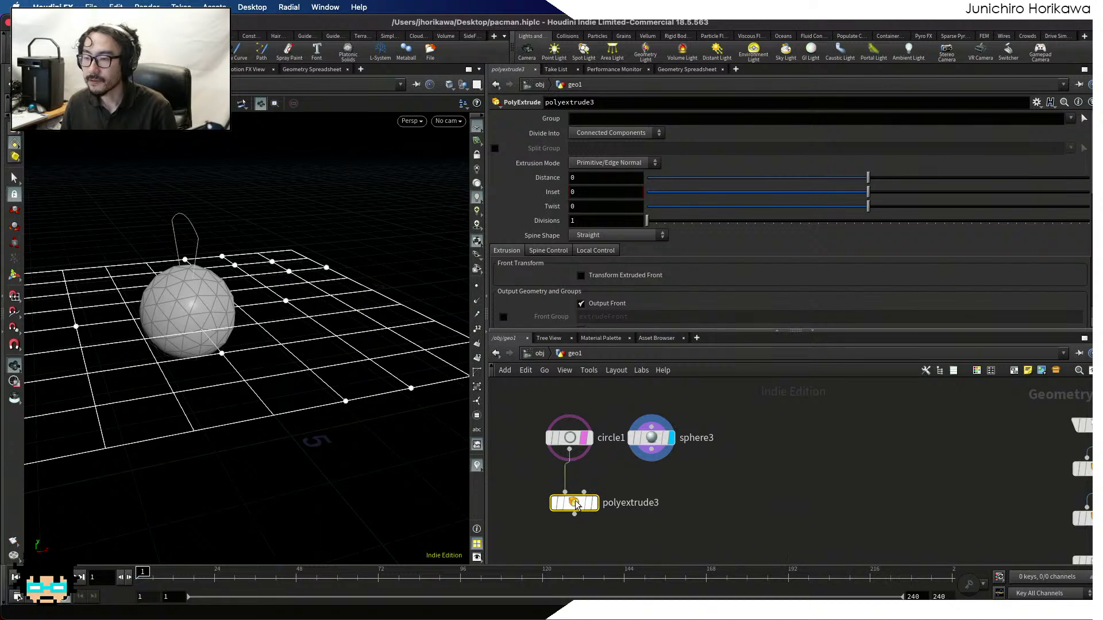
# Display polyextrude3, set its Distance to 3 and enable Output Back
pyautogui.moveTo(875, 177); pyautogui.dragTo(1088, 178)
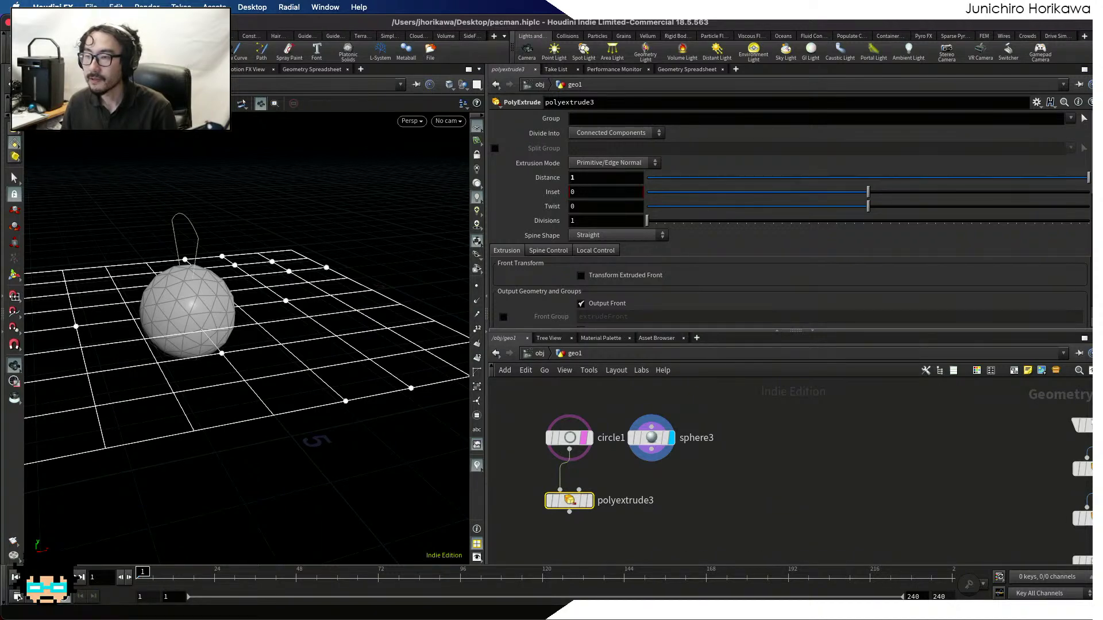
pyautogui.click(586, 501)
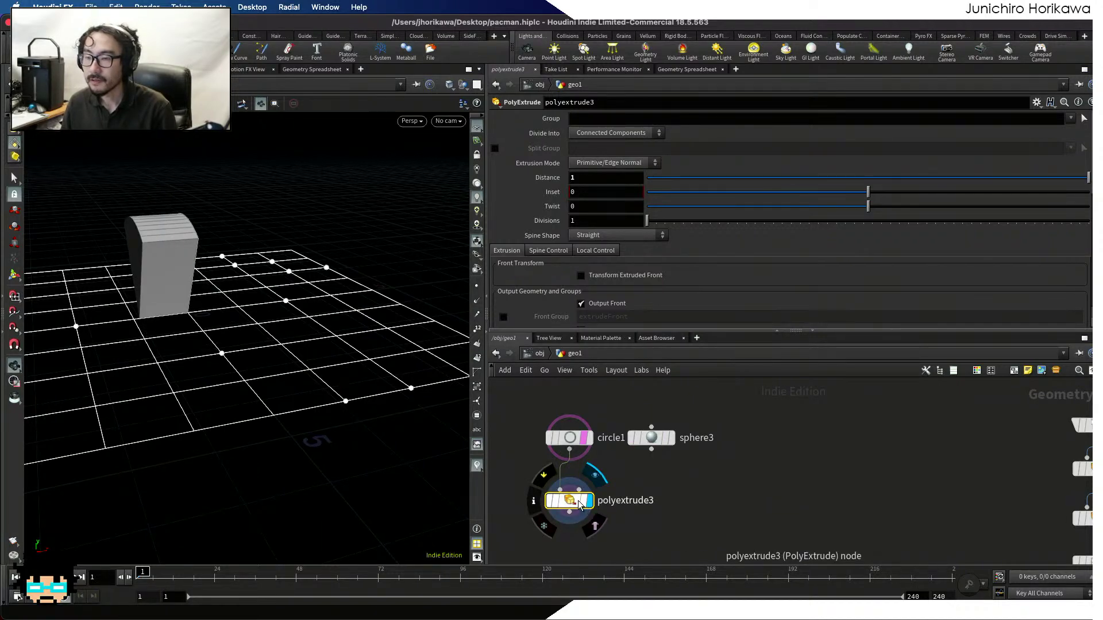
pyautogui.moveTo(258, 379); pyautogui.dragTo(373, 397)
pyautogui.click(607, 180)
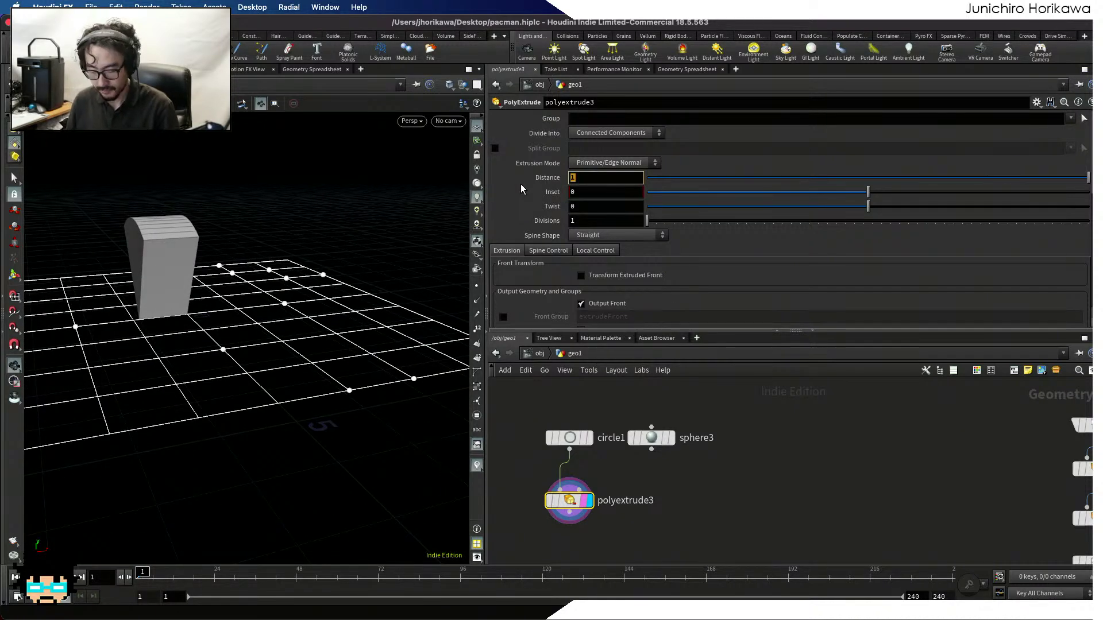
pyautogui.write('3')
pyautogui.press('Return')
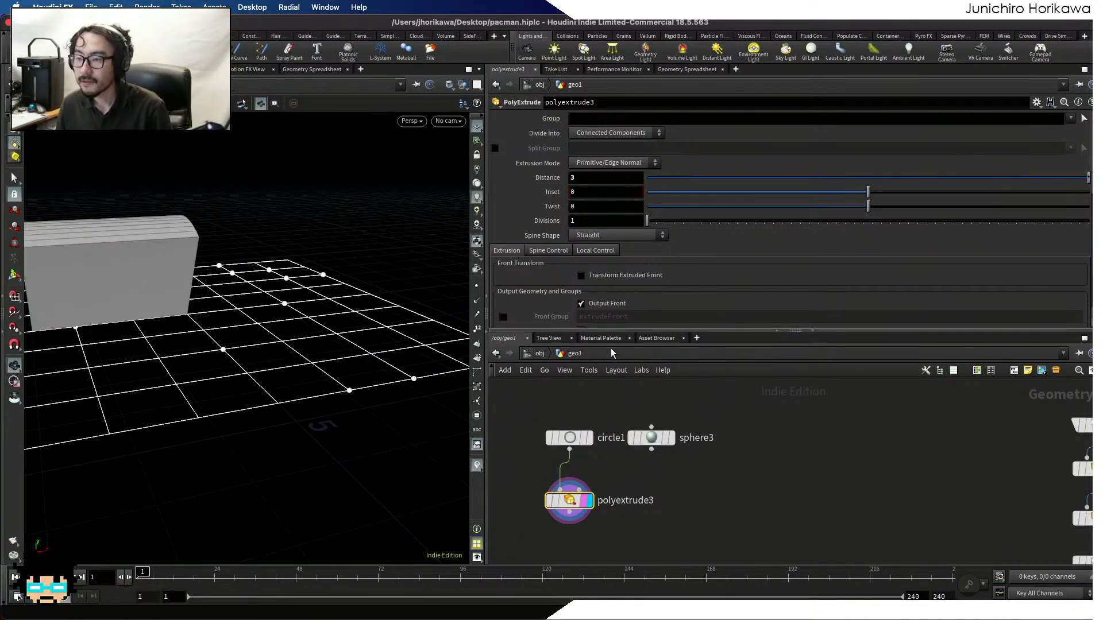
pyautogui.scroll(-3, 593, 297)
pyautogui.click(580, 247)
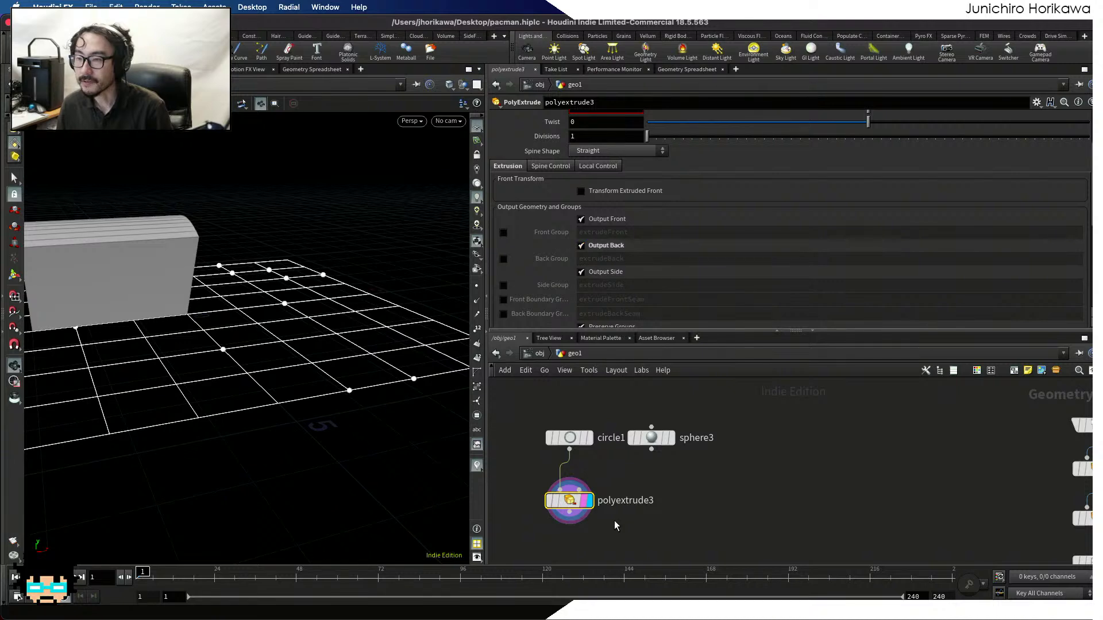
# Add a Transform node below polyextrude3 and connect the extrusion's output to it
pyautogui.moveTo(613, 522); pyautogui.dragTo(613, 478, button='middle')
pyautogui.press('Tab')
pyautogui.write('mov')
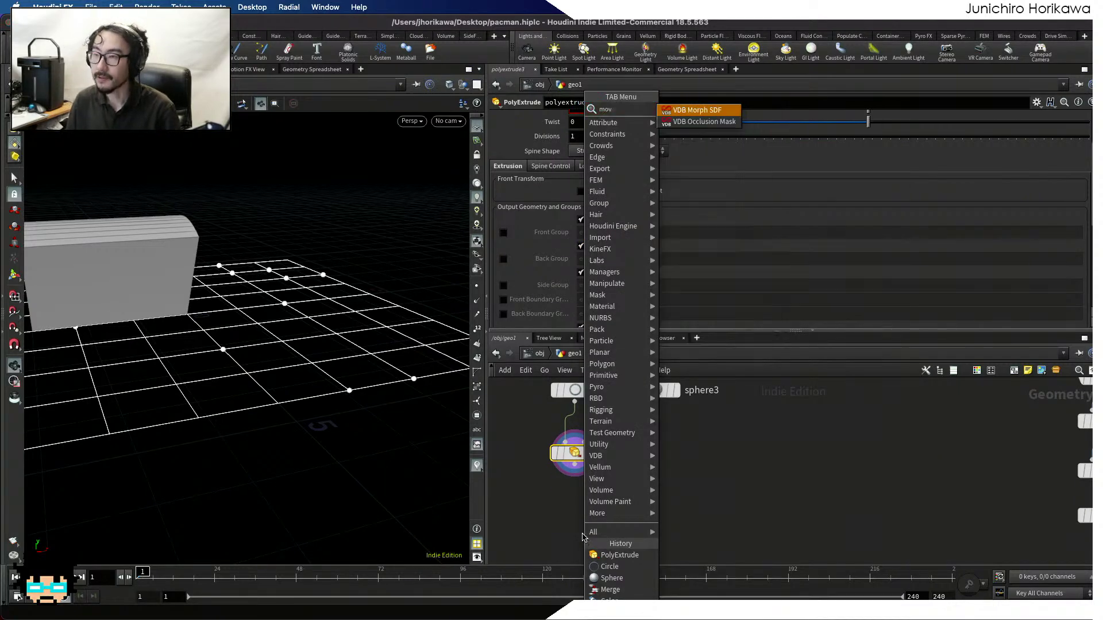
pyautogui.press('BackSpace')
pyautogui.press('BackSpace')
pyautogui.press('BackSpace')
pyautogui.write('tr')
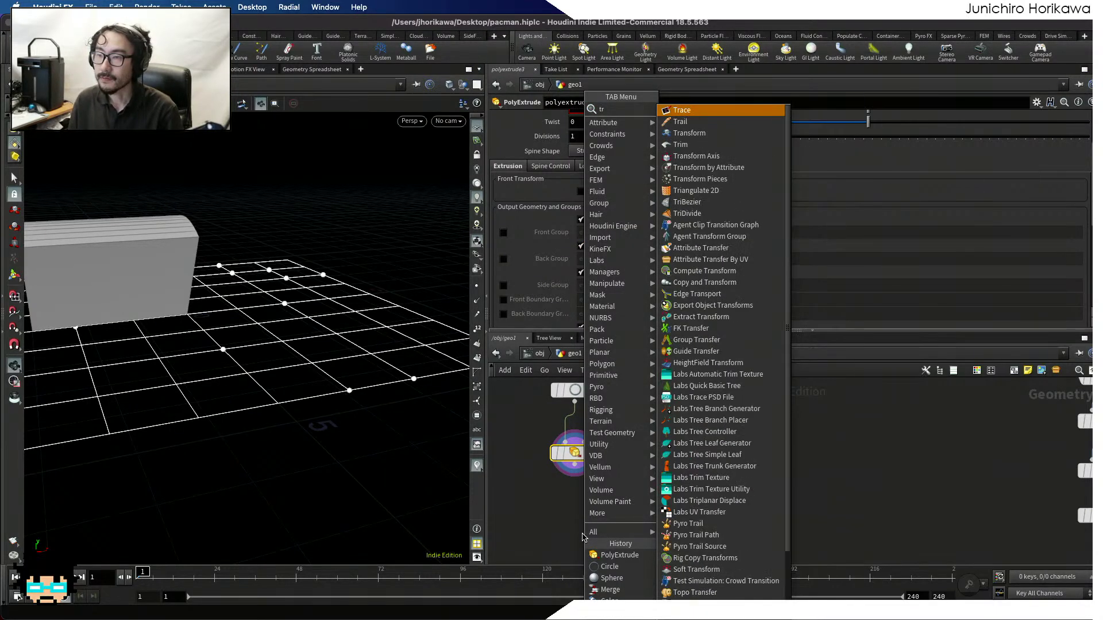
pyautogui.press('Return')
pyautogui.press('Tab')
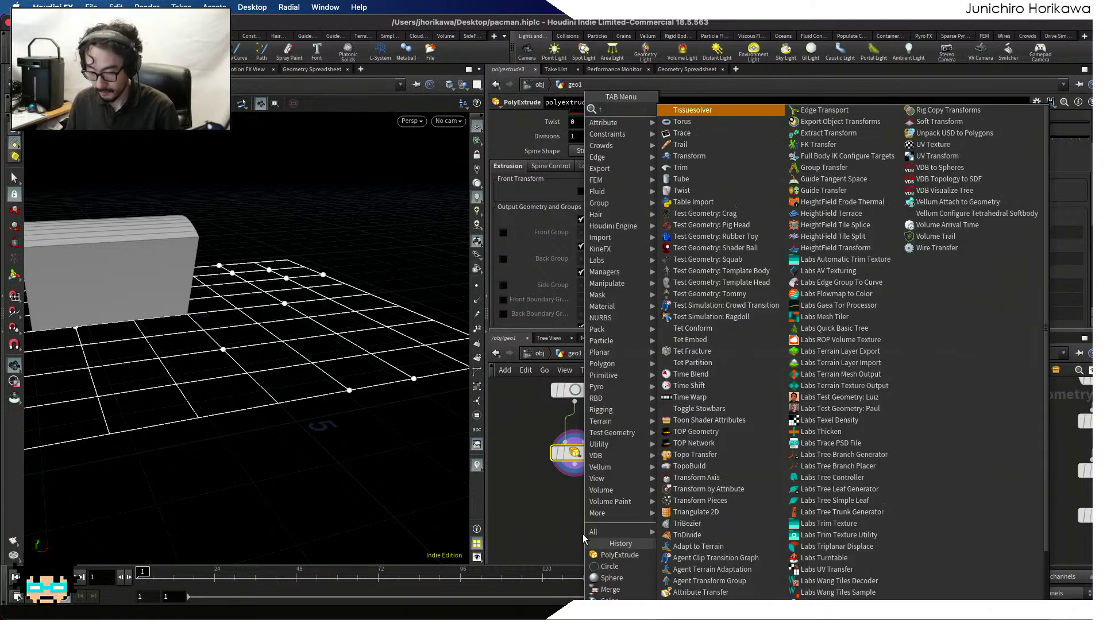
pyautogui.write('transform')
pyautogui.press('Return')
pyautogui.click(584, 529)
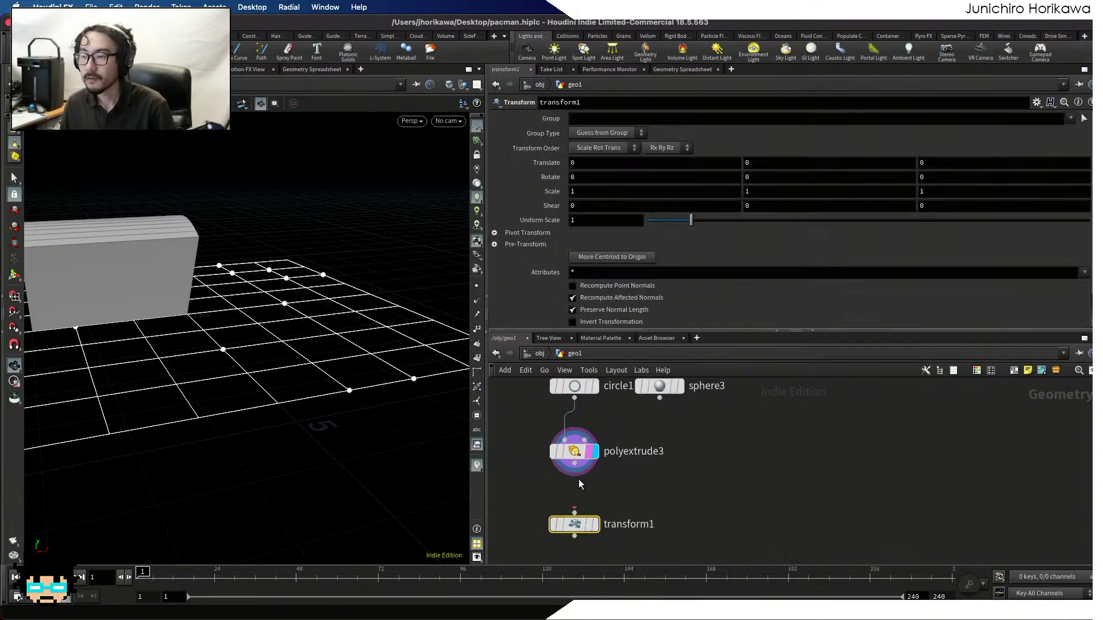
pyautogui.moveTo(574, 463); pyautogui.dragTo(580, 501)
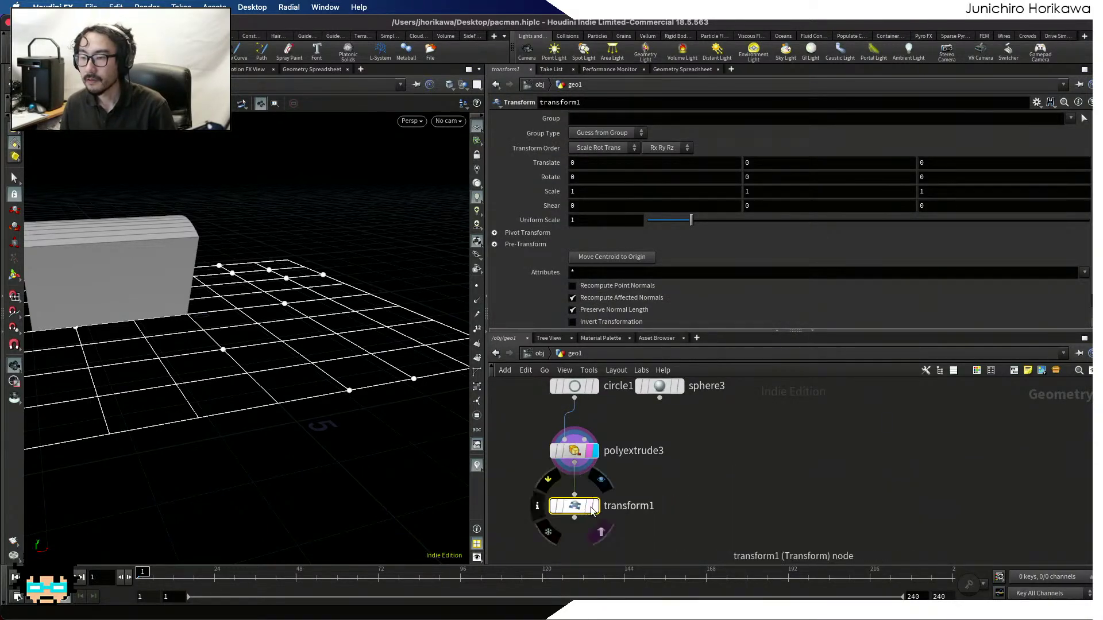
# Display transform1 and set its X translation to 1.5
pyautogui.click(594, 506)
pyautogui.moveTo(584, 167); pyautogui.dragTo(528, 162)
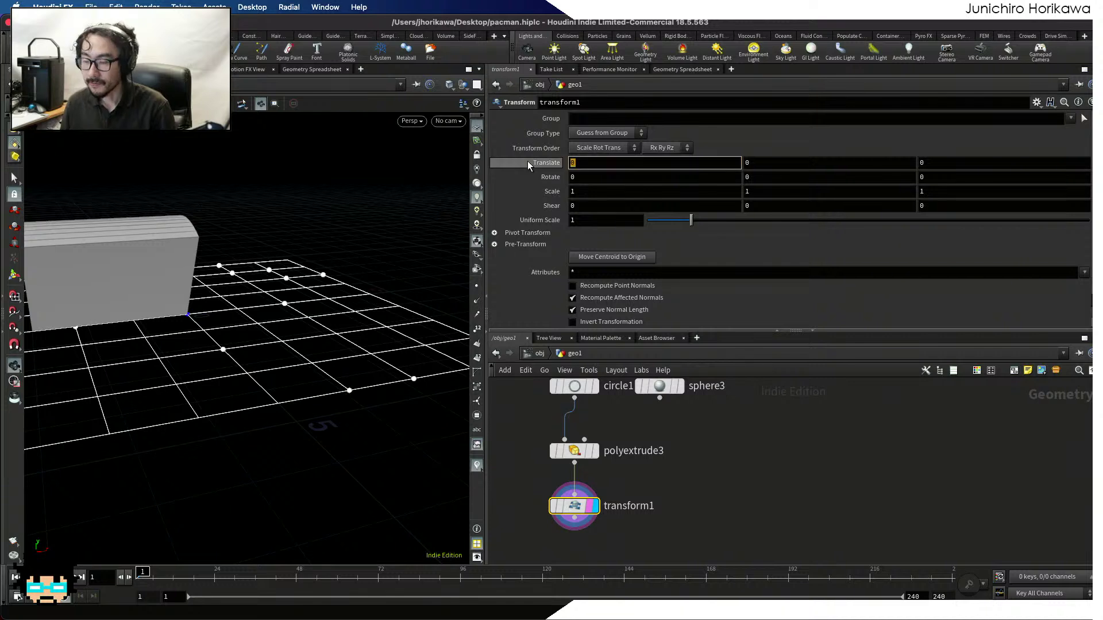
pyautogui.write('-1.5')
pyautogui.press('Return')
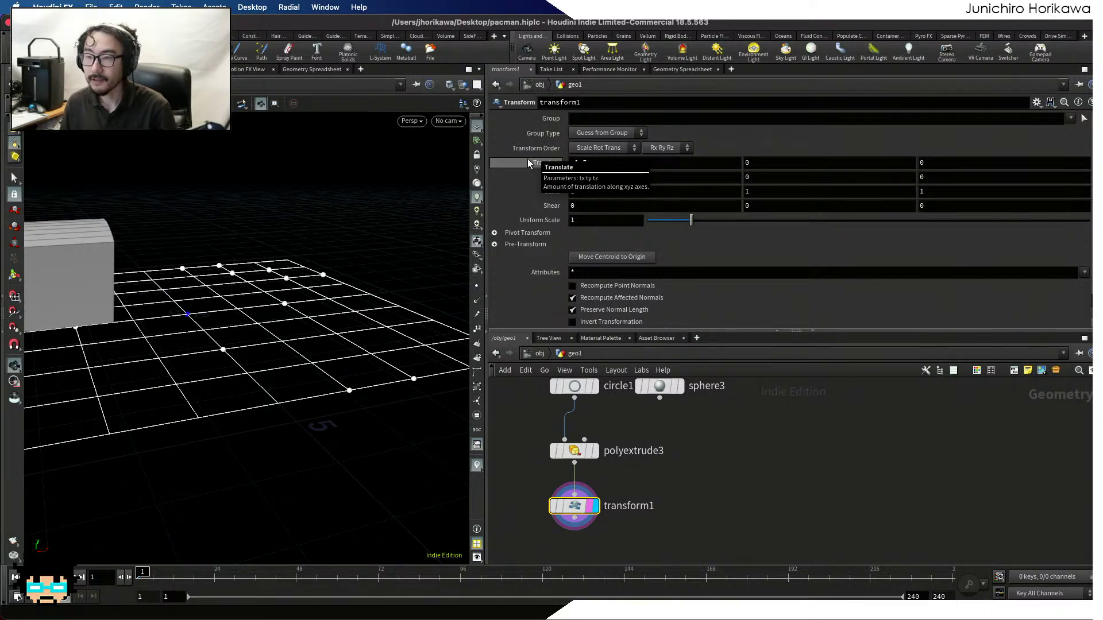
pyautogui.moveTo(591, 162); pyautogui.dragTo(516, 168)
pyautogui.write('1.5')
pyautogui.press('Return')
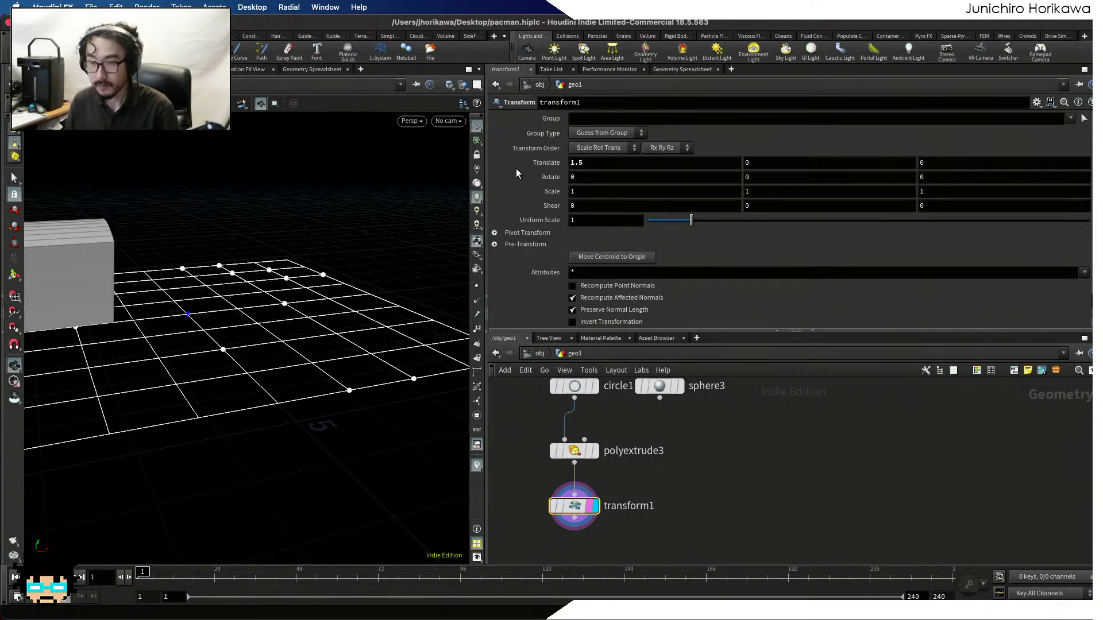
# Add a Boolean node with sphere3 as its first input and transform1 as its second input
pyautogui.click(675, 385)
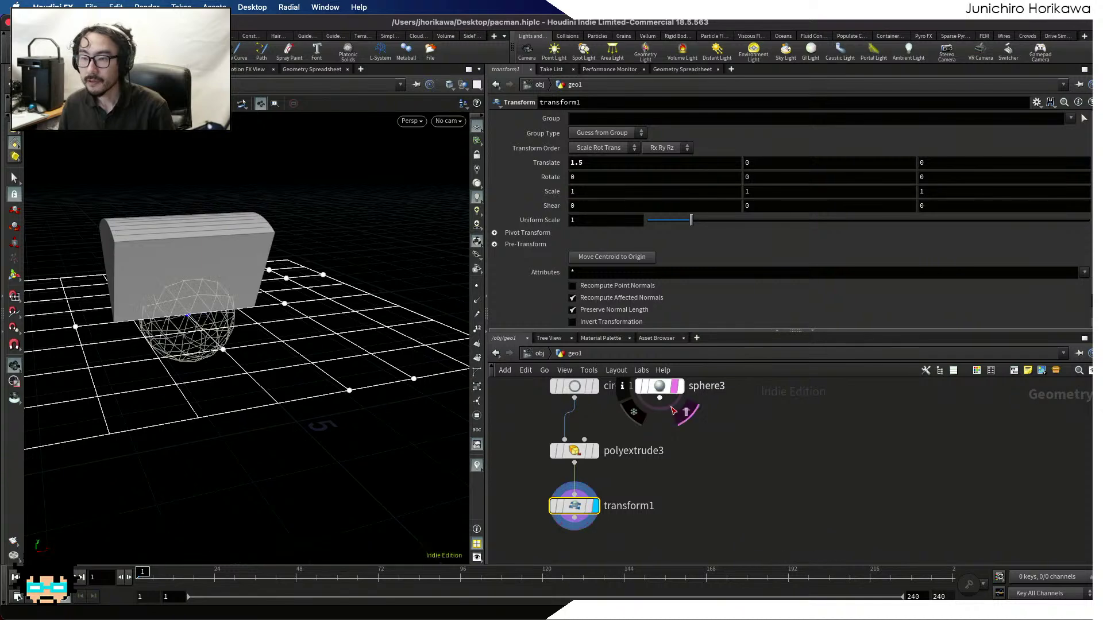
pyautogui.press('Tab')
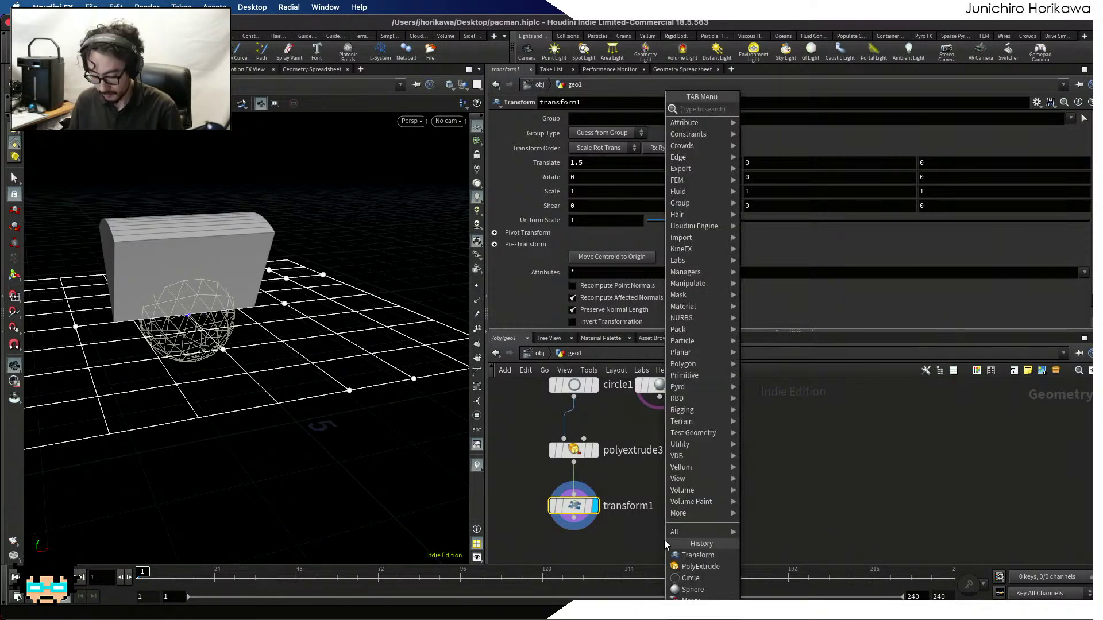
pyautogui.write('boolean')
pyautogui.press('Return')
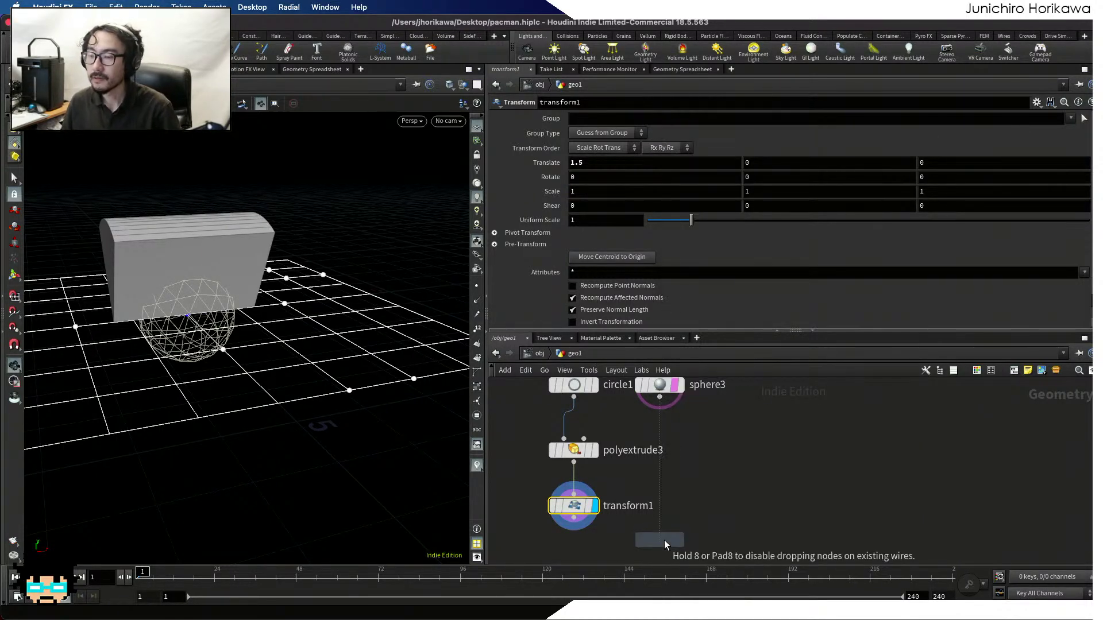
pyautogui.scroll(-3, 664, 540)
pyautogui.click(665, 537)
pyautogui.click(677, 449)
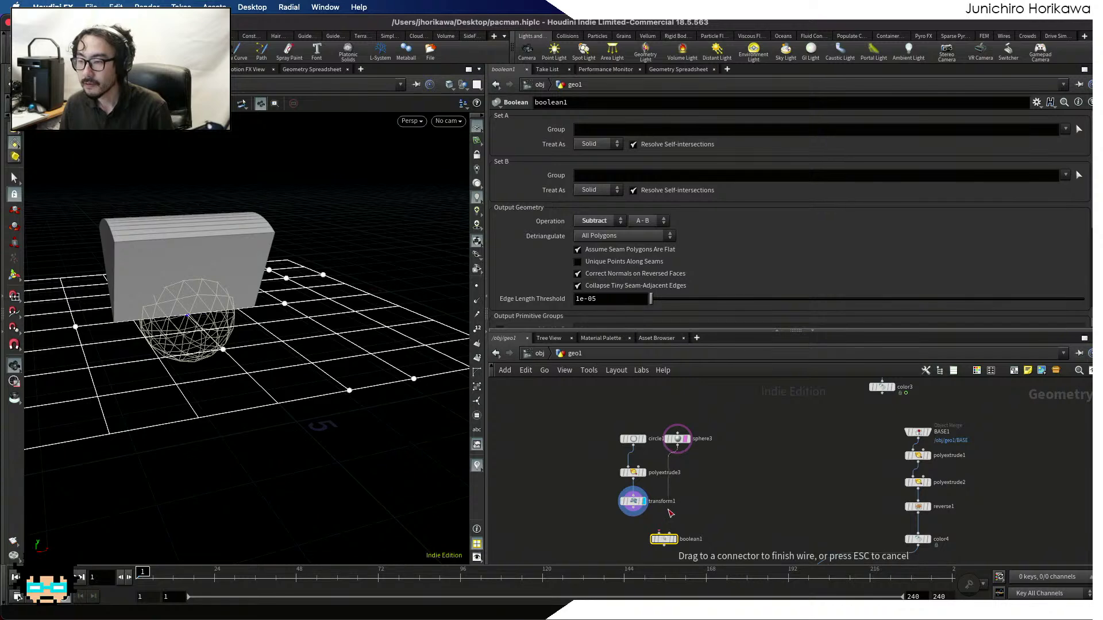
pyautogui.scroll(2, 649, 530)
pyautogui.click(659, 533)
pyautogui.click(630, 508)
pyautogui.click(672, 533)
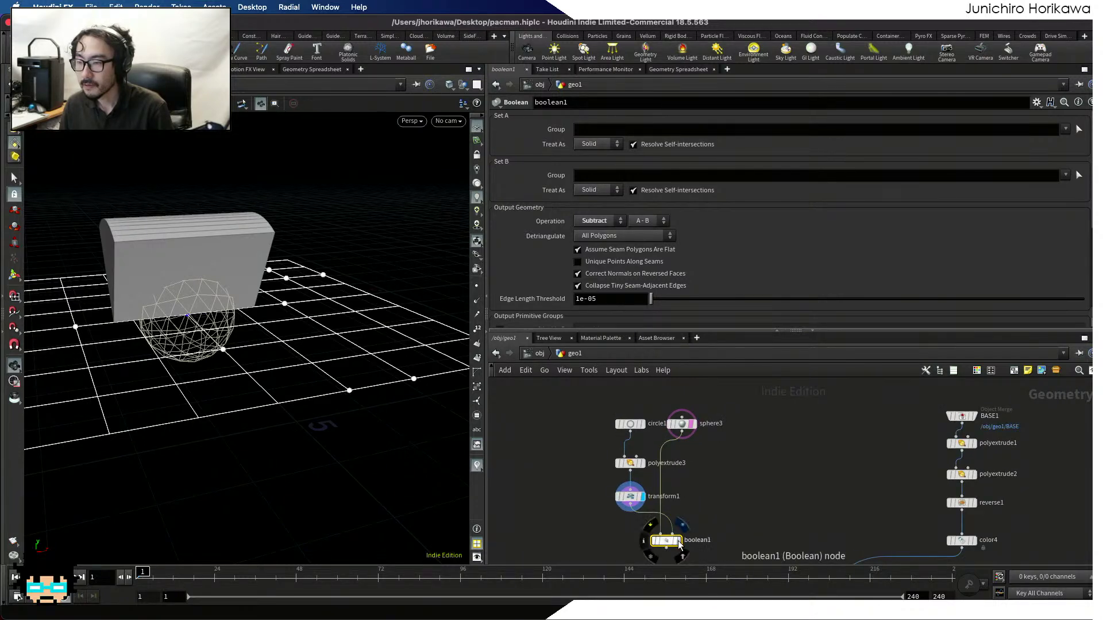
# Display boolean1 and give it the render flag as well
pyautogui.click(678, 540)
pyautogui.moveTo(259, 391)
pyautogui.keyDown('alt'); pyautogui.mouseDown()
pyautogui.moveTo(373, 372)
pyautogui.moveTo(283, 401)
pyautogui.moveTo(259, 374)
pyautogui.mouseUp(); pyautogui.keyUp('alt')
pyautogui.scroll(3, 664, 539)
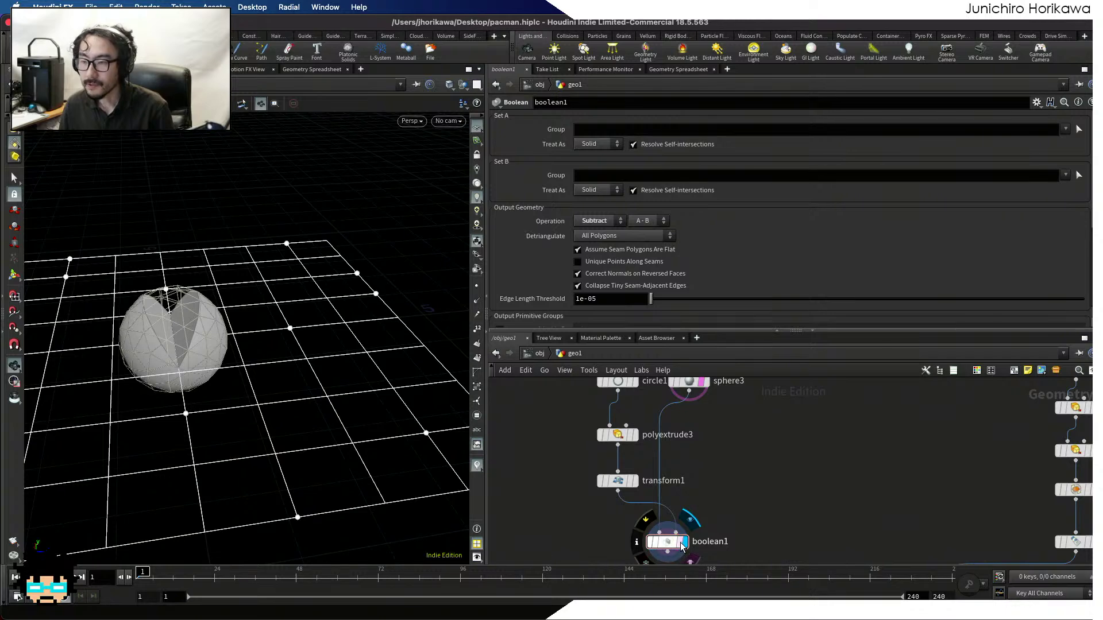
pyautogui.click(690, 560)
pyautogui.moveTo(669, 543); pyautogui.dragTo(662, 535)
pyautogui.scroll(-1, 694, 509)
pyautogui.moveTo(642, 504); pyautogui.dragTo(554, 410, button='middle')
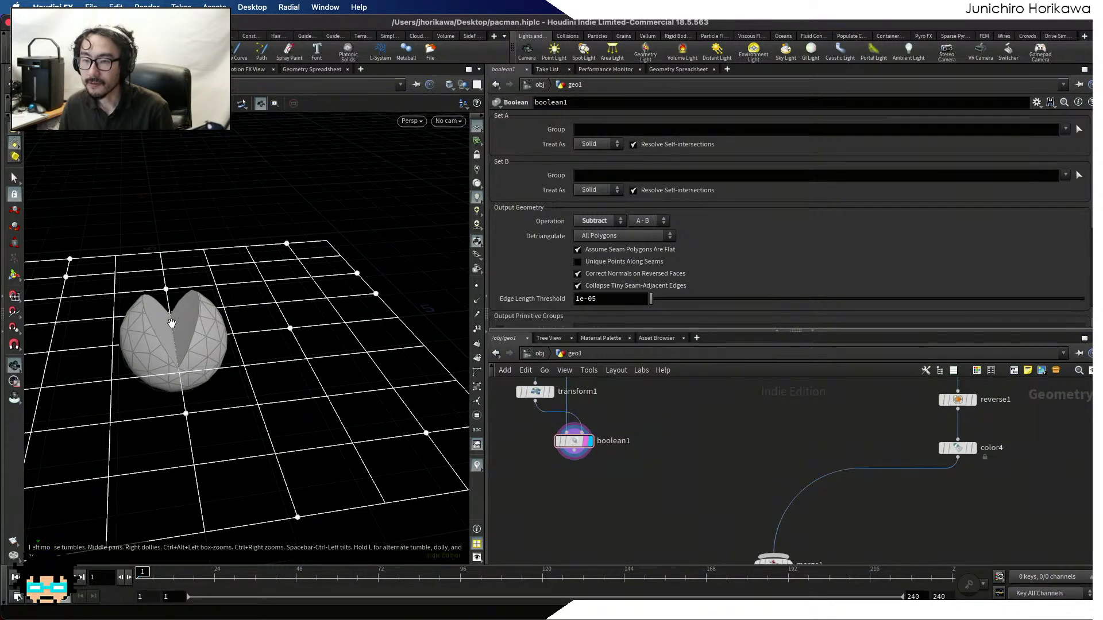
# Reduce sphere3's Uniform Scale so that the sphere spans about one grid cell seen from above
pyautogui.keyDown('alt'); pyautogui.moveTo(287, 368); pyautogui.dragTo(310, 352); pyautogui.keyUp('alt')
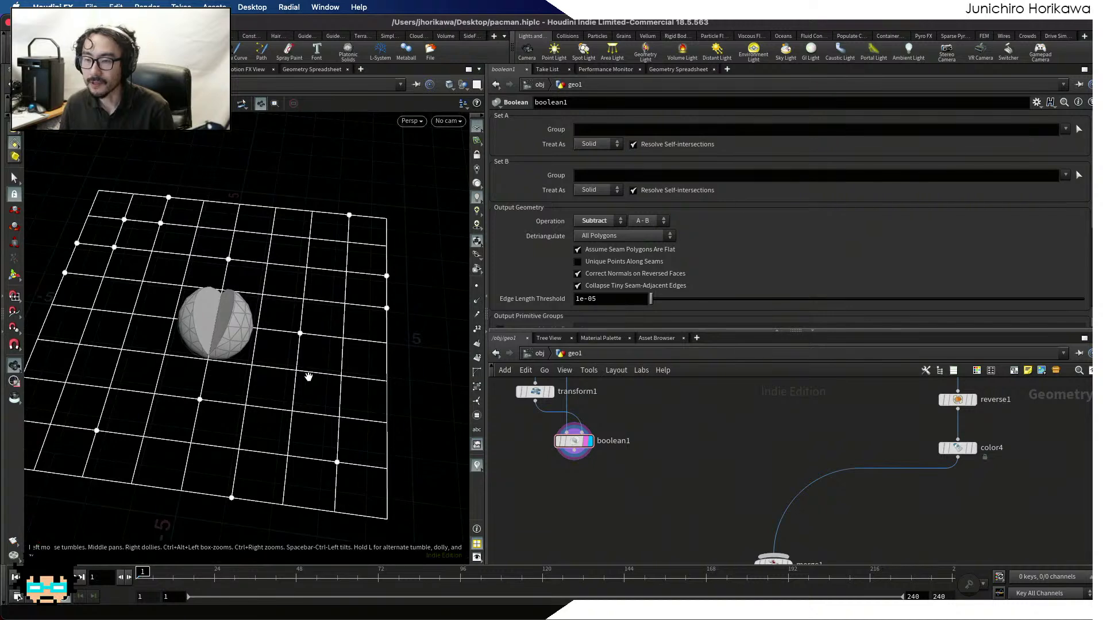
pyautogui.moveTo(601, 495); pyautogui.dragTo(592, 574, button='middle')
pyautogui.keyDown('alt'); pyautogui.moveTo(254, 335); pyautogui.dragTo(258, 360); pyautogui.keyUp('alt')
pyautogui.keyDown('alt'); pyautogui.moveTo(258, 359); pyautogui.dragTo(222, 293, button='right'); pyautogui.keyUp('alt')
pyautogui.keyDown('alt'); pyautogui.moveTo(222, 294); pyautogui.dragTo(219, 326); pyautogui.keyUp('alt')
pyautogui.keyDown('alt'); pyautogui.moveTo(219, 326); pyautogui.dragTo(430, 402, button='right'); pyautogui.keyUp('alt')
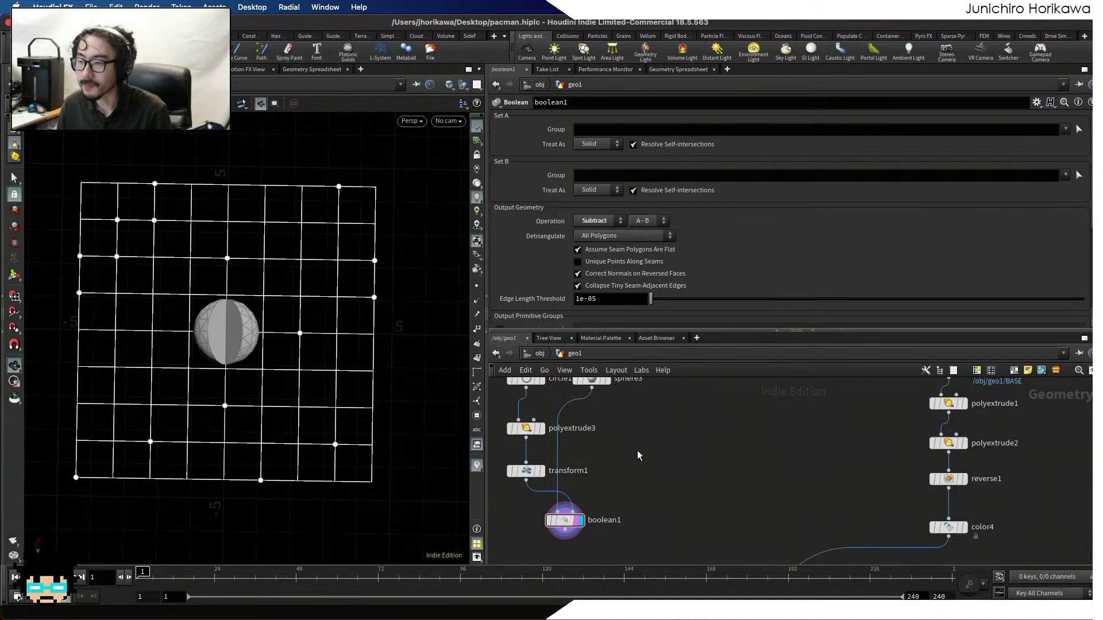
pyautogui.scroll(5, 637, 460)
pyautogui.click(632, 432)
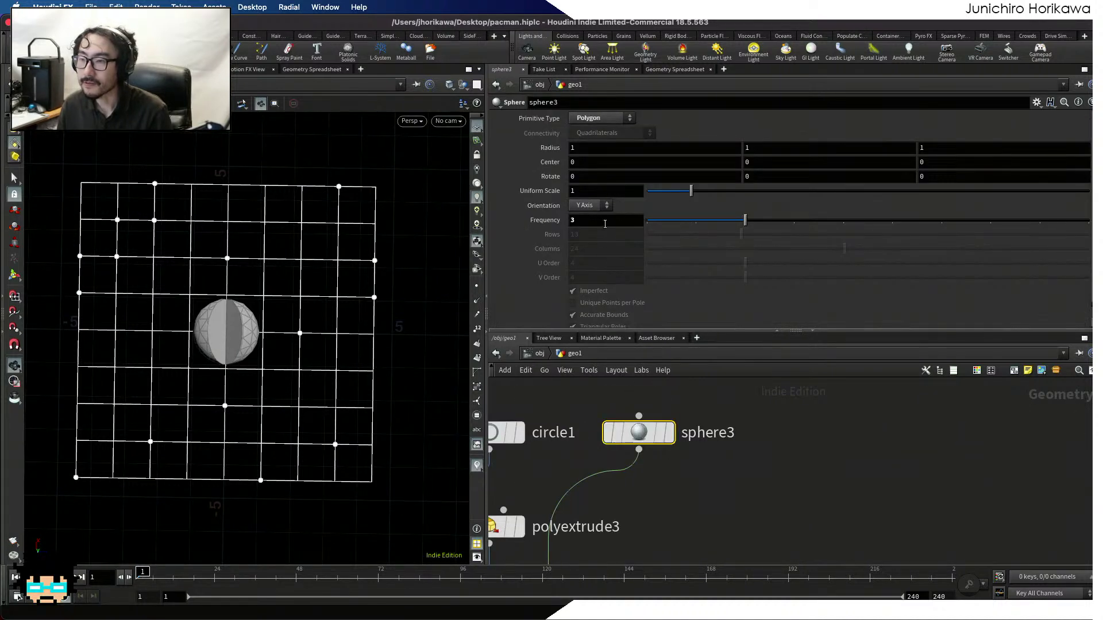
pyautogui.moveTo(533, 187); pyautogui.dragTo(534, 191, button='middle')
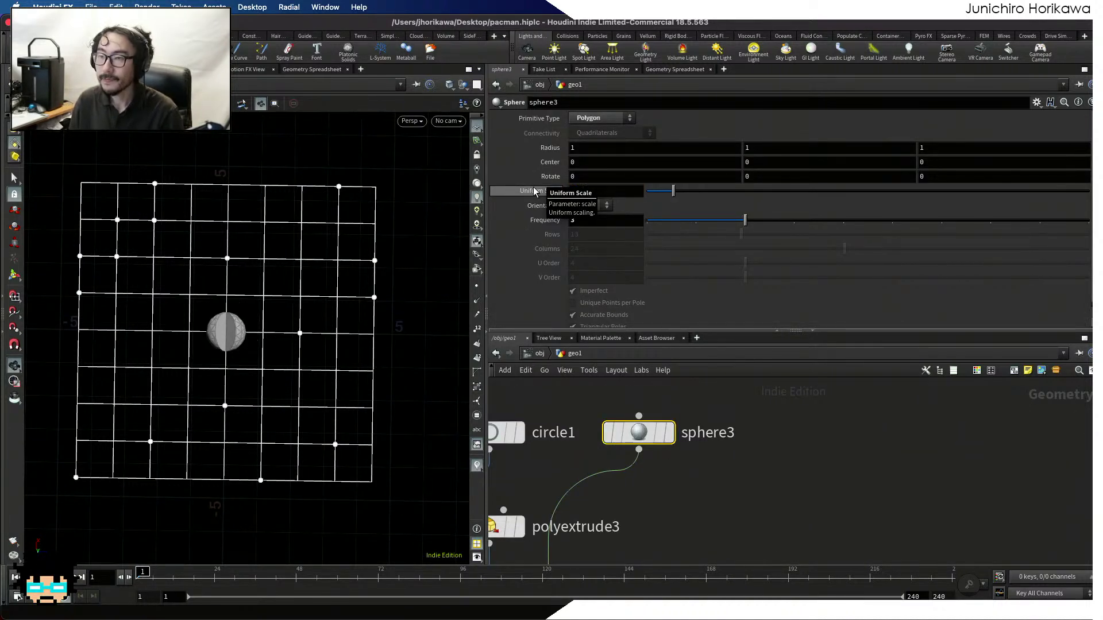
# Set sphere3's Uniform Scale to 0.5
pyautogui.scroll(-5, 666, 451)
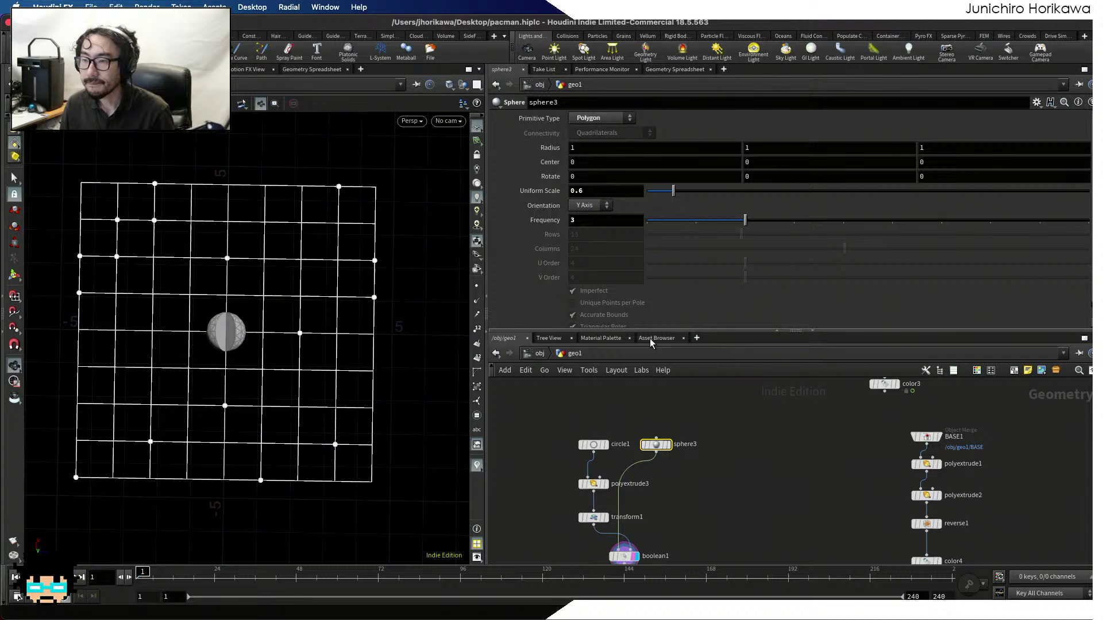
pyautogui.click(607, 190)
pyautogui.write('5')
pyautogui.press('Return')
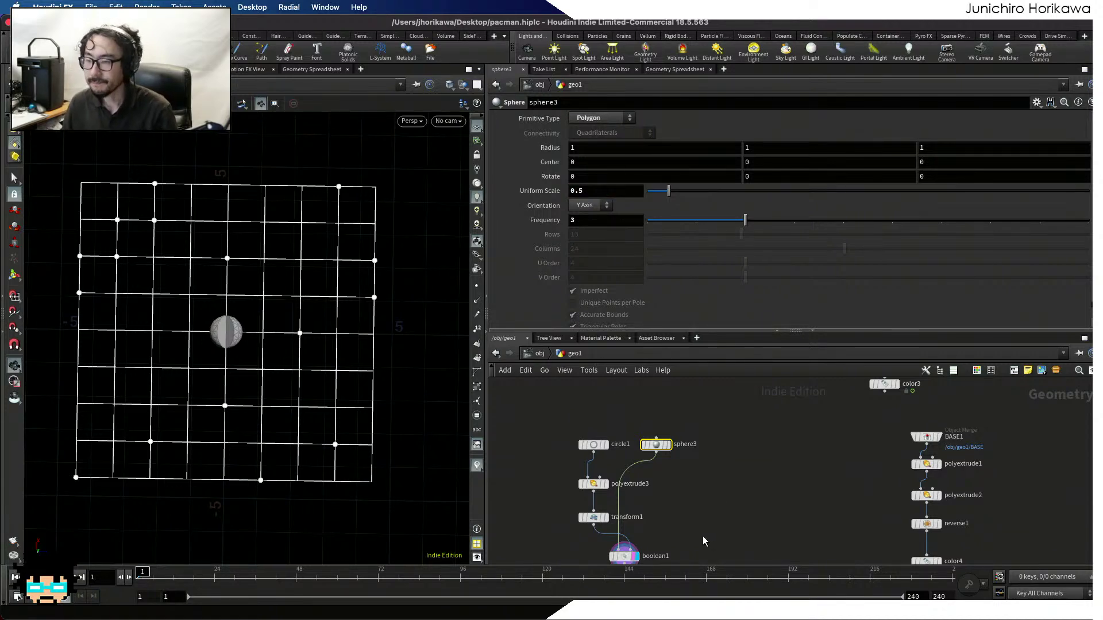
pyautogui.moveTo(680, 547); pyautogui.dragTo(671, 470, button='middle')
pyautogui.scroll(2, 671, 470)
pyautogui.press('Tab')
pyautogui.write('color')
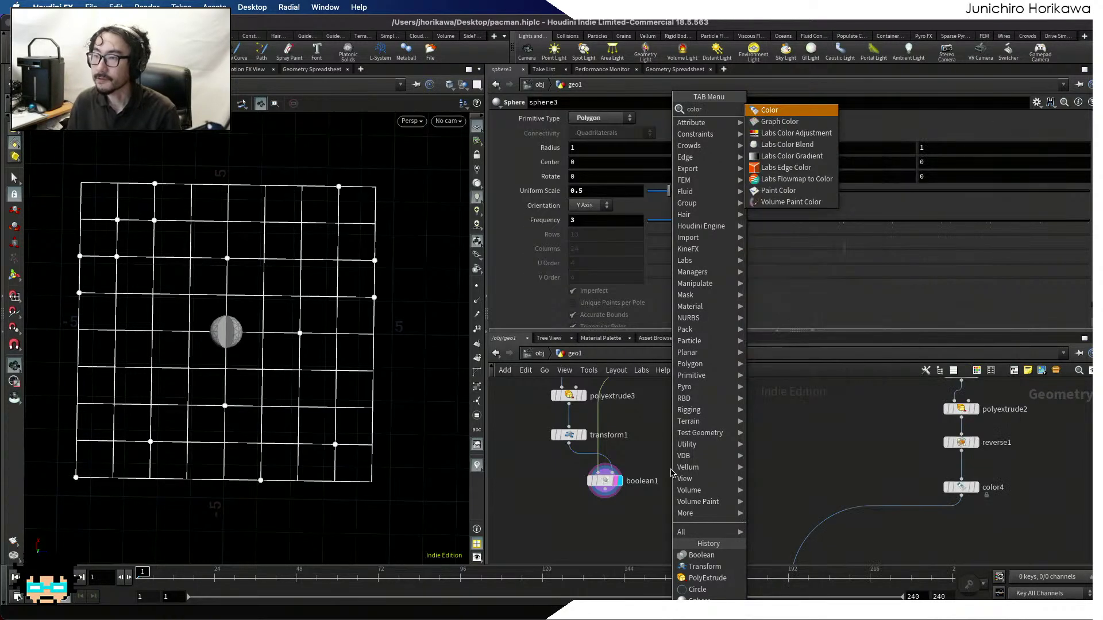
pyautogui.press('Return')
pyautogui.click(614, 514)
pyautogui.scroll(2, 614, 517)
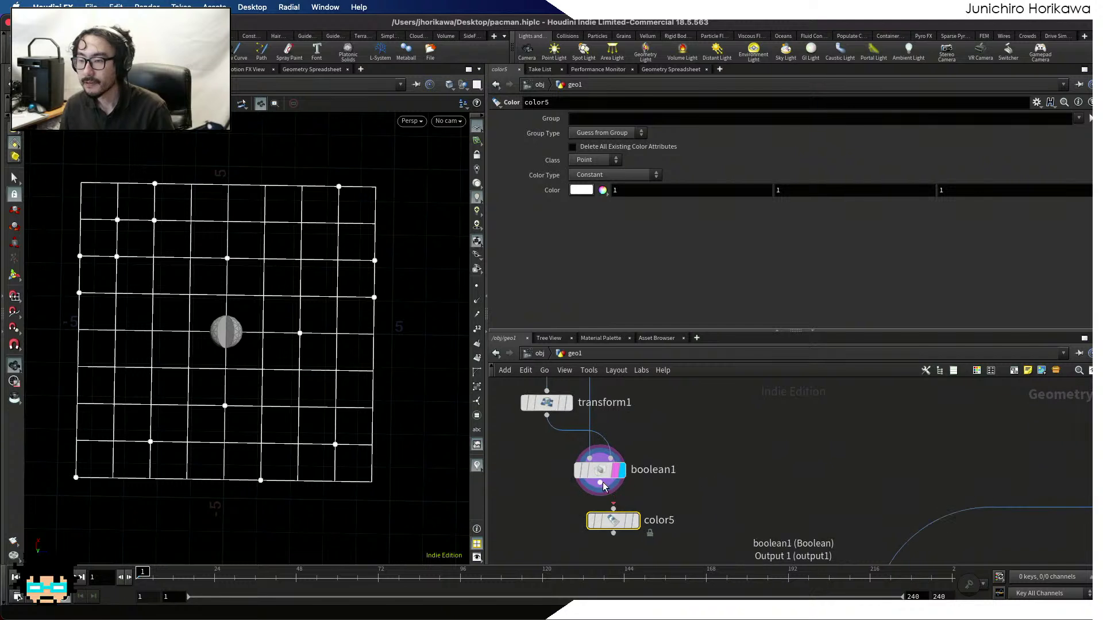
pyautogui.click(620, 522)
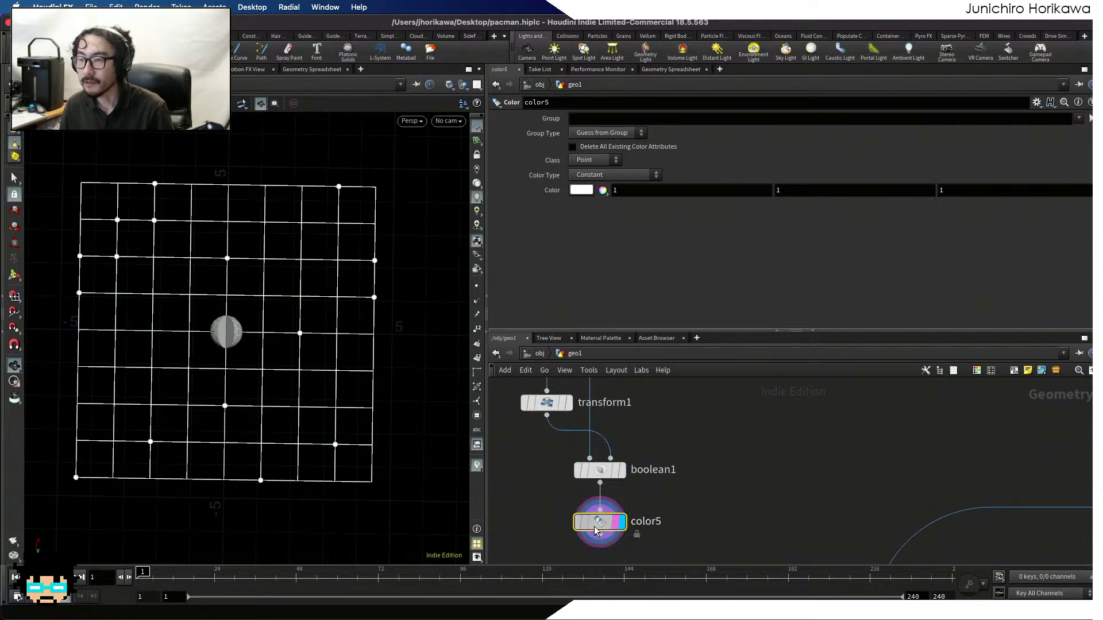
pyautogui.click(584, 191)
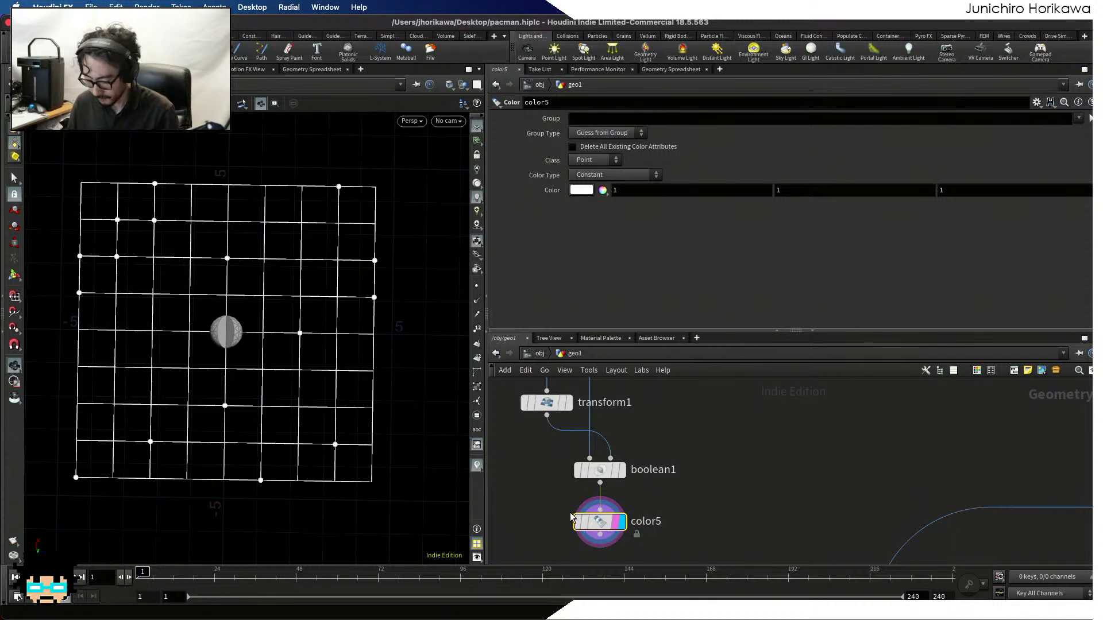
pyautogui.press('Delete')
# Add a Copy to Points node below boolean1 and connect boolean1 to its first input
pyautogui.moveTo(597, 550); pyautogui.dragTo(540, 453, button='middle')
pyautogui.scroll(-3, 540, 453)
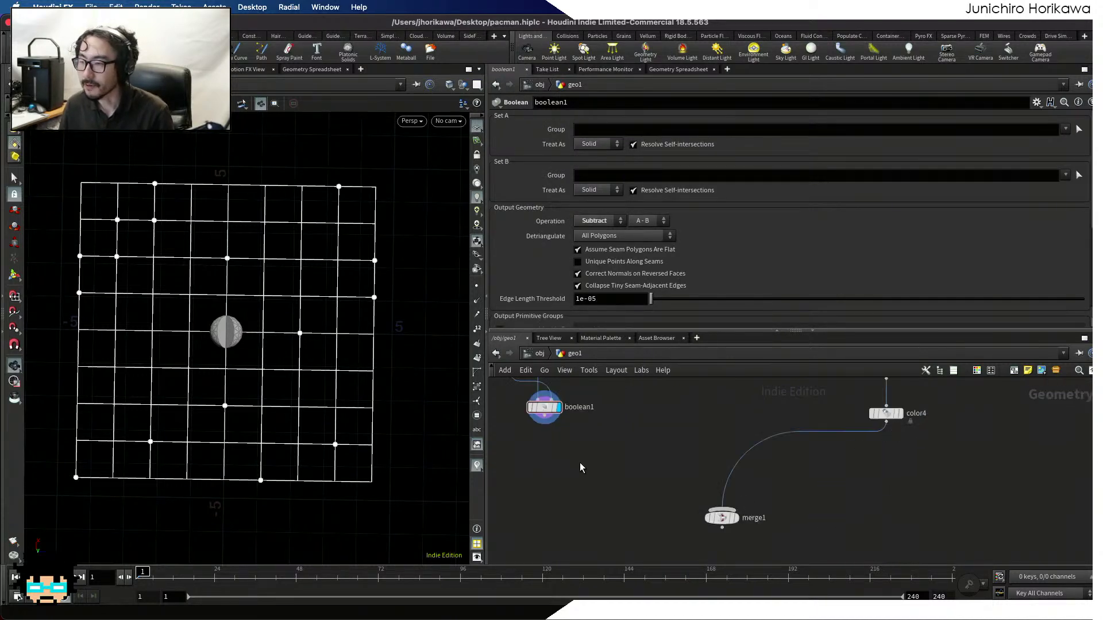
pyautogui.press('Tab')
pyautogui.write('copy')
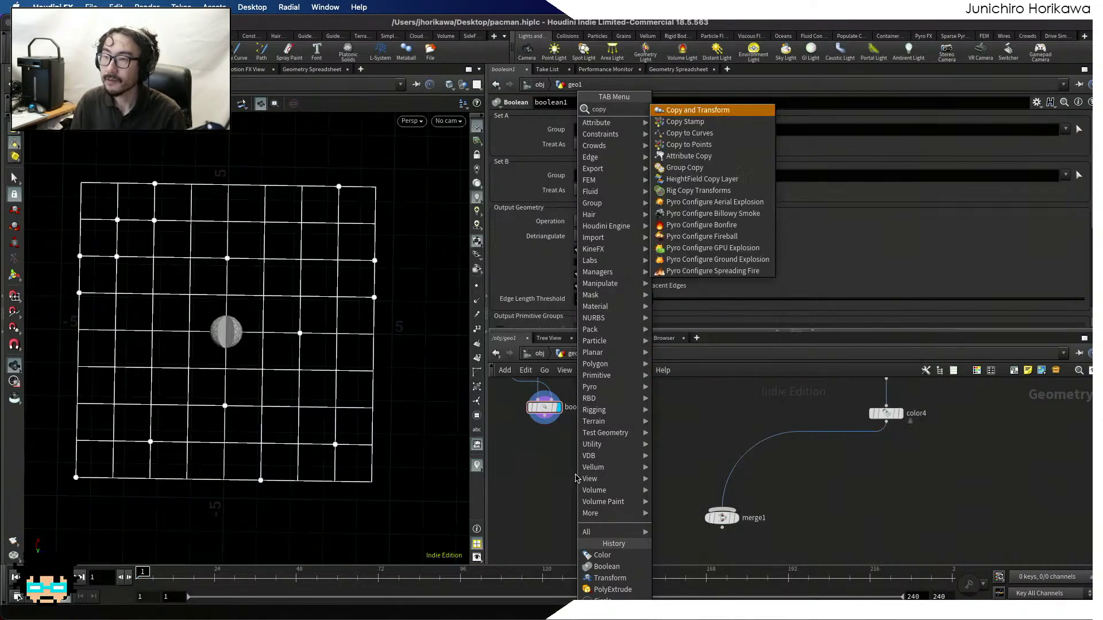
pyautogui.press('Down')
pyautogui.press('Down')
pyautogui.press('Down')
pyautogui.press('Down')
pyautogui.press('Up')
pyautogui.press('Up')
pyautogui.press('Up')
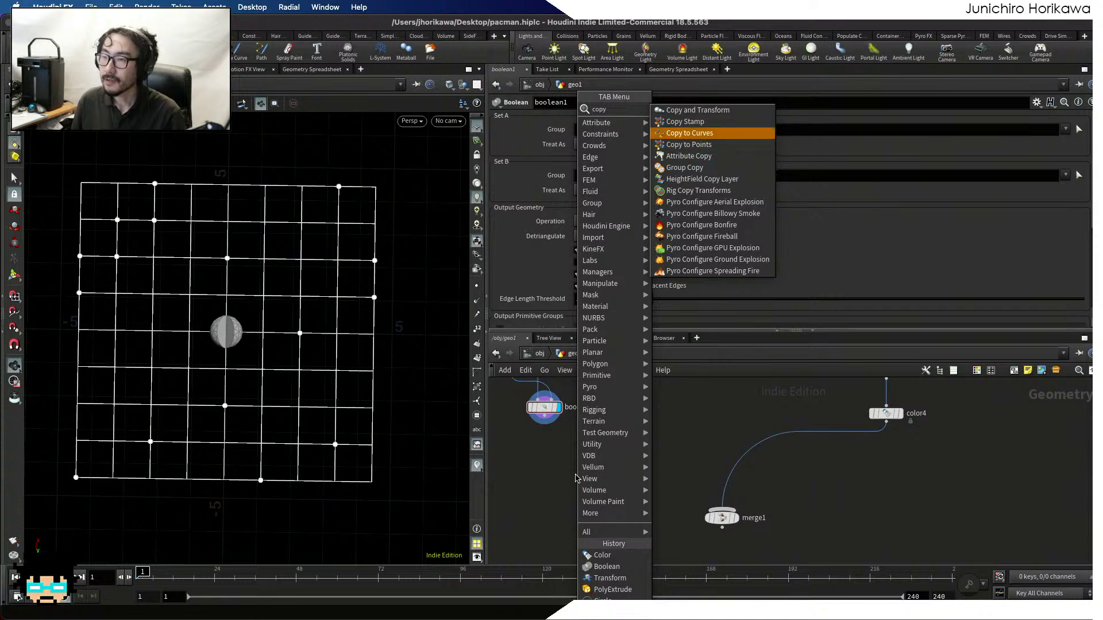
pyautogui.press('Down')
pyautogui.press('Down')
pyautogui.press('Return')
pyautogui.click(576, 474)
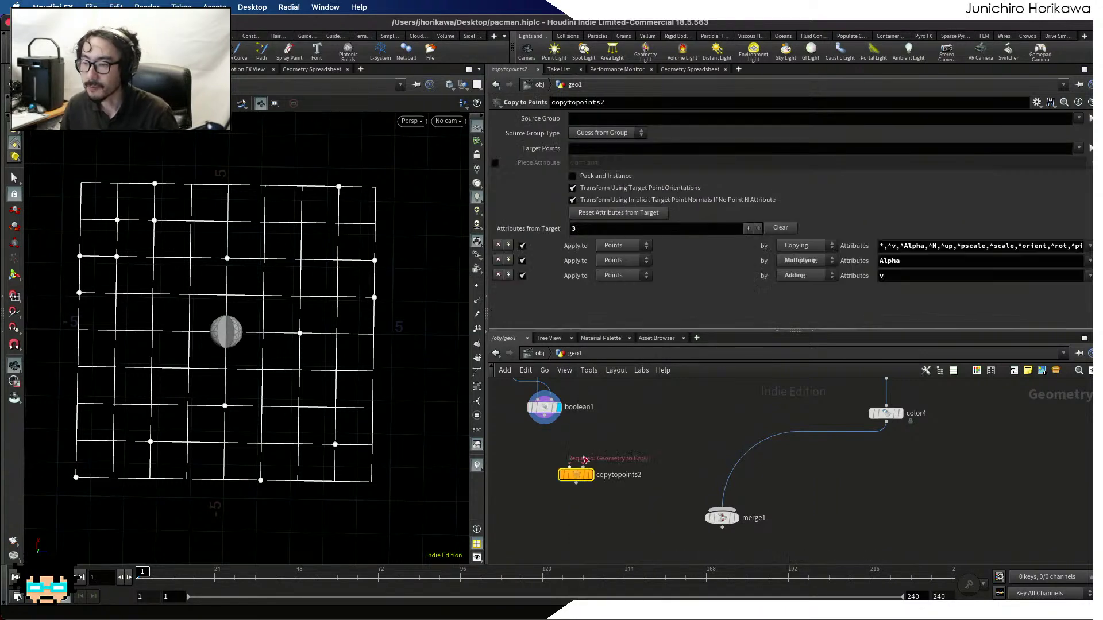
pyautogui.scroll(2, 580, 444)
pyautogui.click(522, 397)
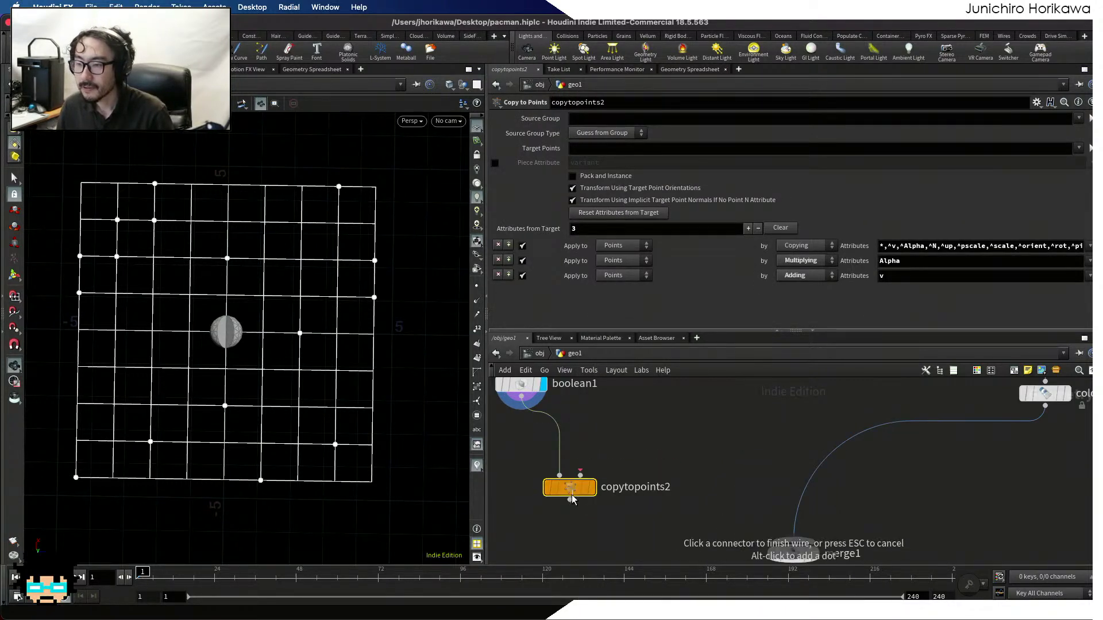
pyautogui.click(560, 476)
pyautogui.scroll(-2, 574, 527)
pyautogui.scroll(-3, 746, 499)
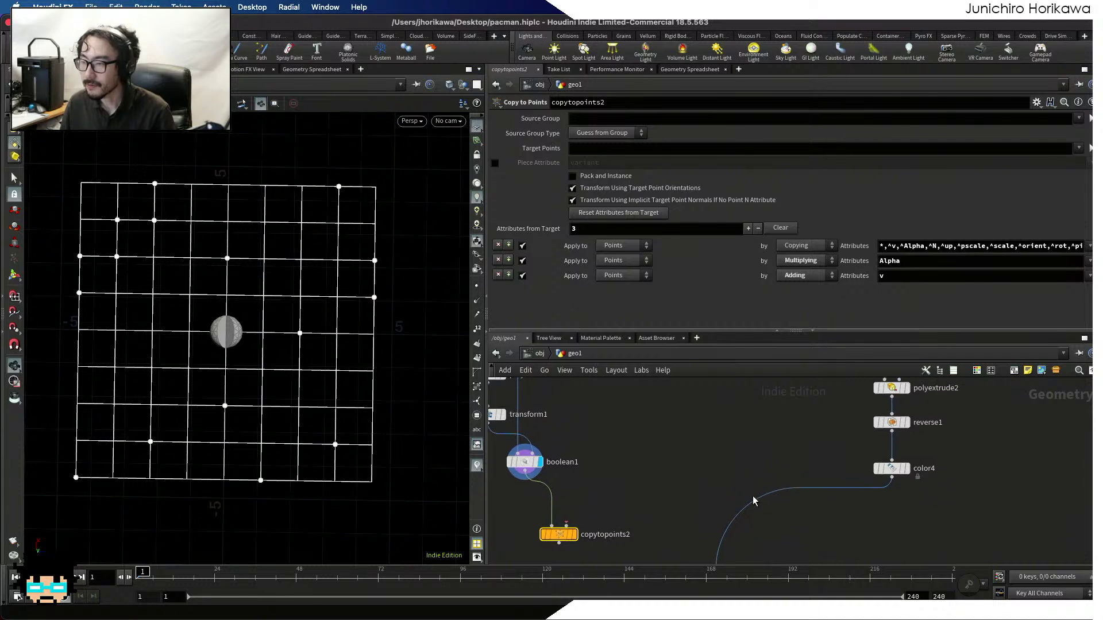
pyautogui.click(873, 470)
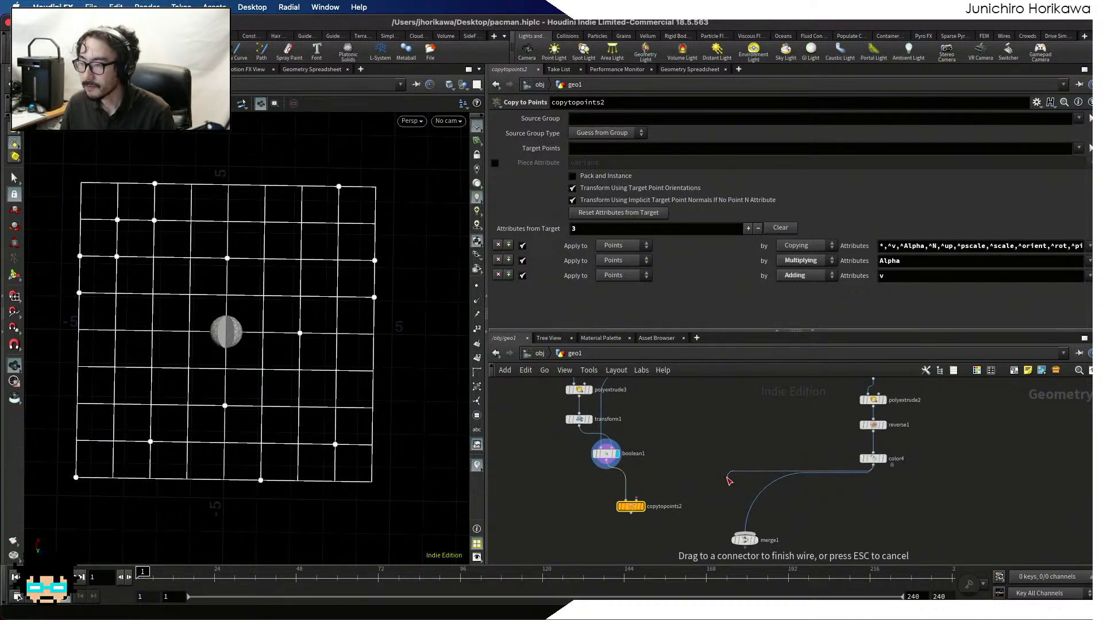
pyautogui.scroll(-5, 730, 497)
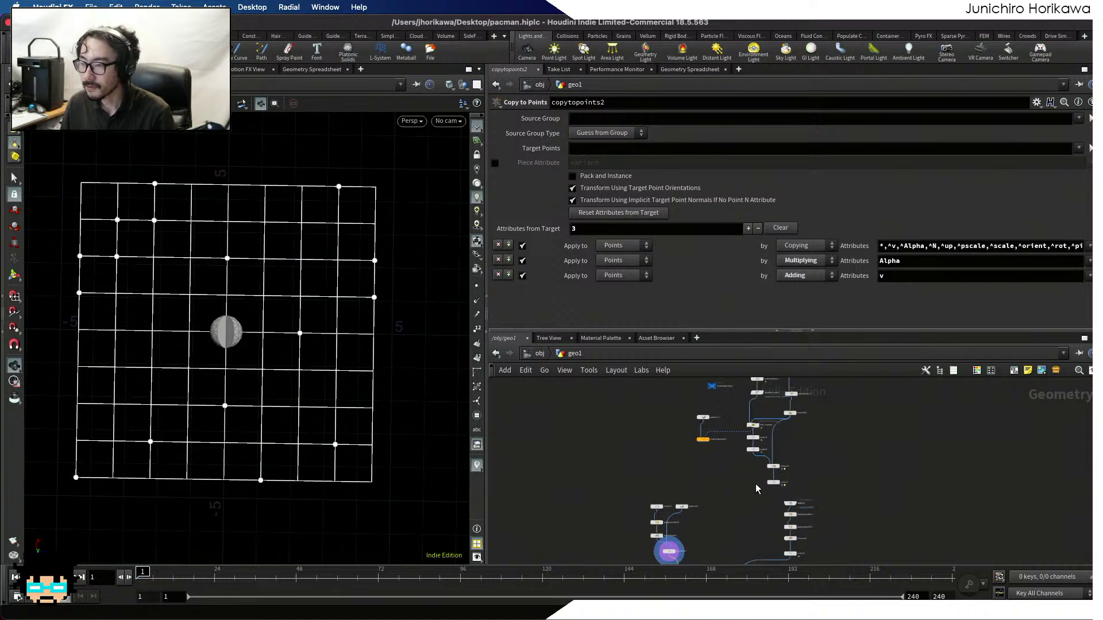
# Move the Pac-Man shape nodes together with copytopoints2 higher in the network, farther from the BASE1 tile chain
pyautogui.moveTo(641, 473); pyautogui.dragTo(638, 433, button='middle')
pyautogui.moveTo(635, 429); pyautogui.dragTo(719, 543)
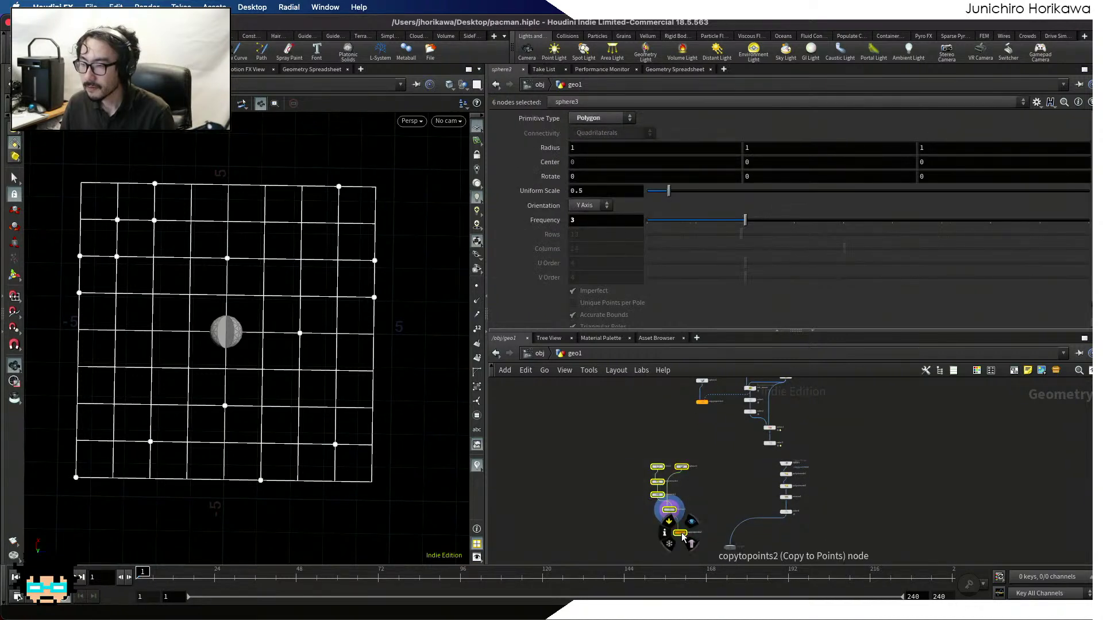
pyautogui.moveTo(713, 493); pyautogui.dragTo(711, 461, button='middle')
pyautogui.scroll(3, 747, 506)
pyautogui.click(752, 513)
# Connect color3 to the second input of copytopoints2 and display copytopoints2 with the render flag as well
pyautogui.scroll(1, 766, 505)
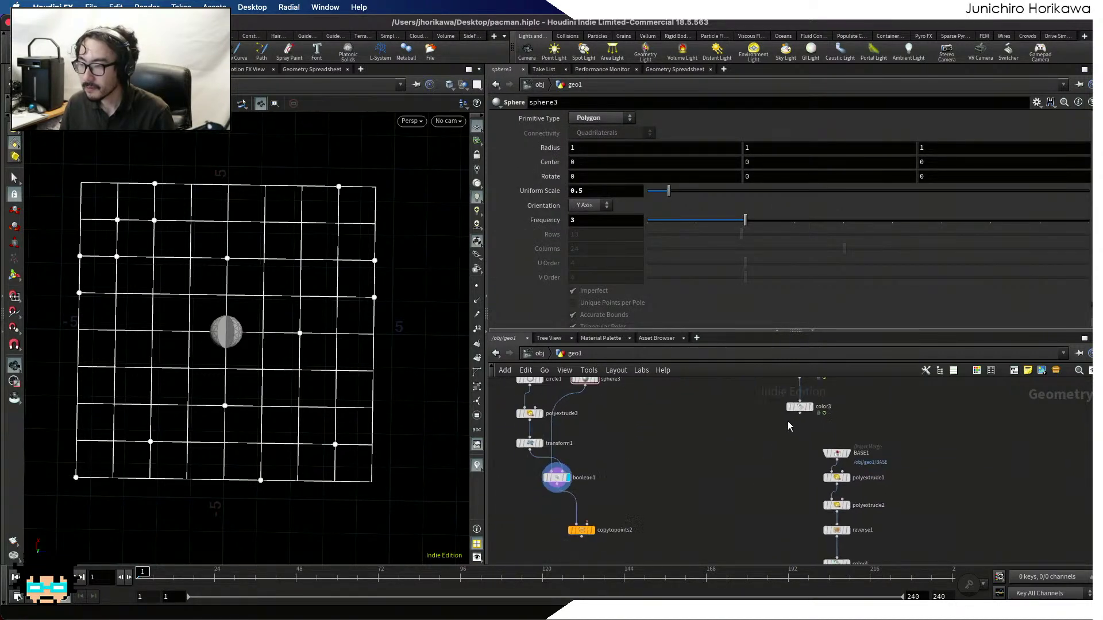
pyautogui.moveTo(799, 414); pyautogui.dragTo(590, 532)
pyautogui.scroll(2, 590, 512)
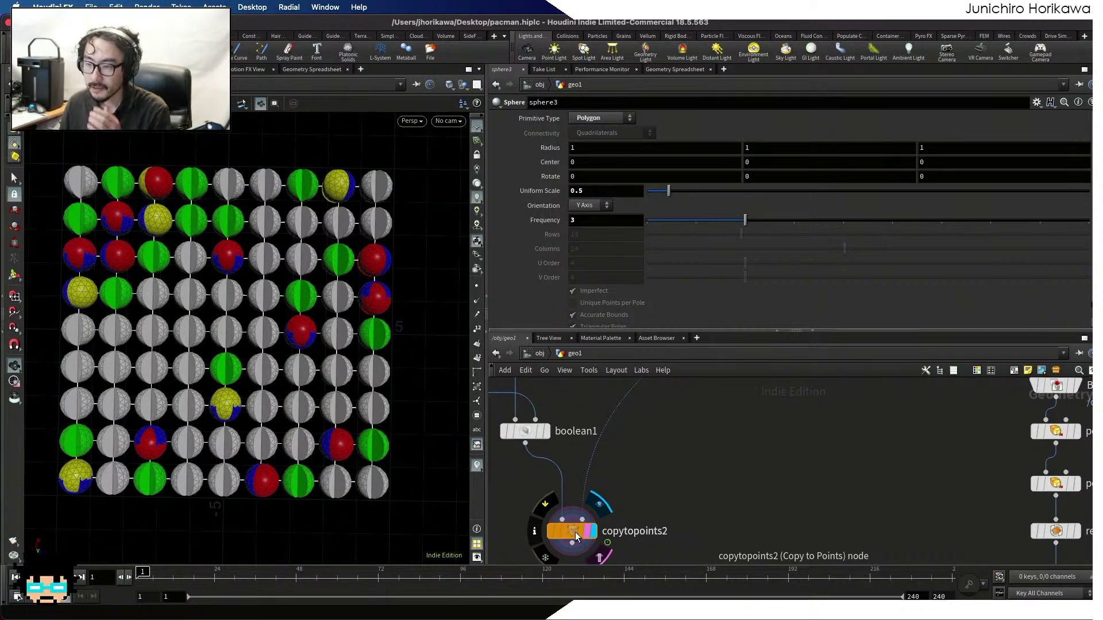
# Restrict copytopoints2's Target Points to the mover group and enable its Piece Attribute with the name variant
pyautogui.click(575, 534)
pyautogui.moveTo(340, 448); pyautogui.dragTo(308, 357)
pyautogui.scroll(5, 308, 357)
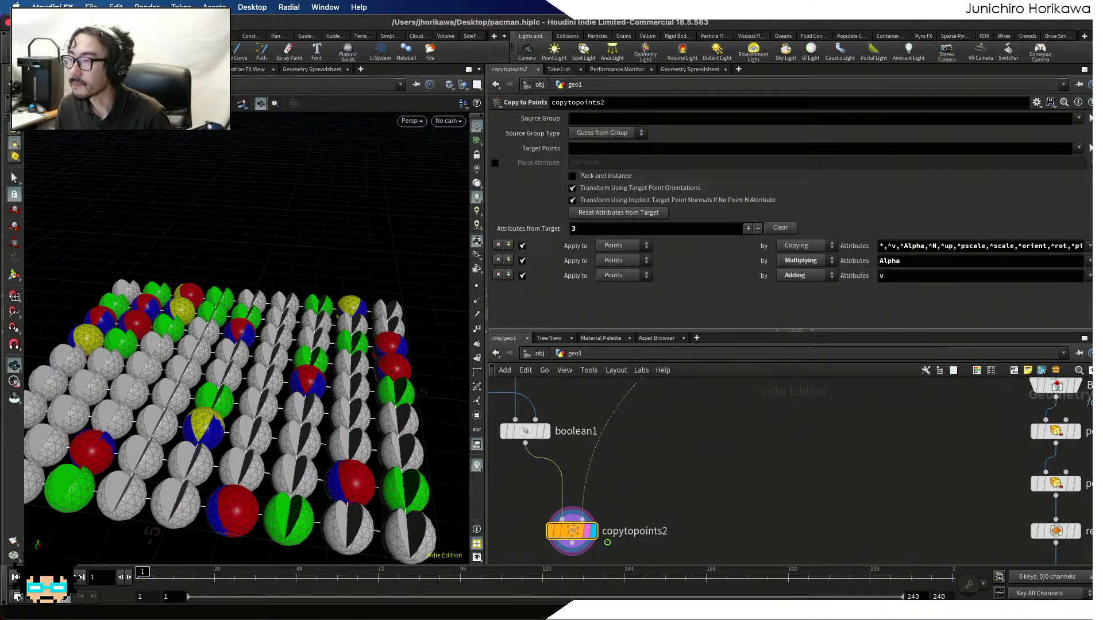
pyautogui.click(1078, 148)
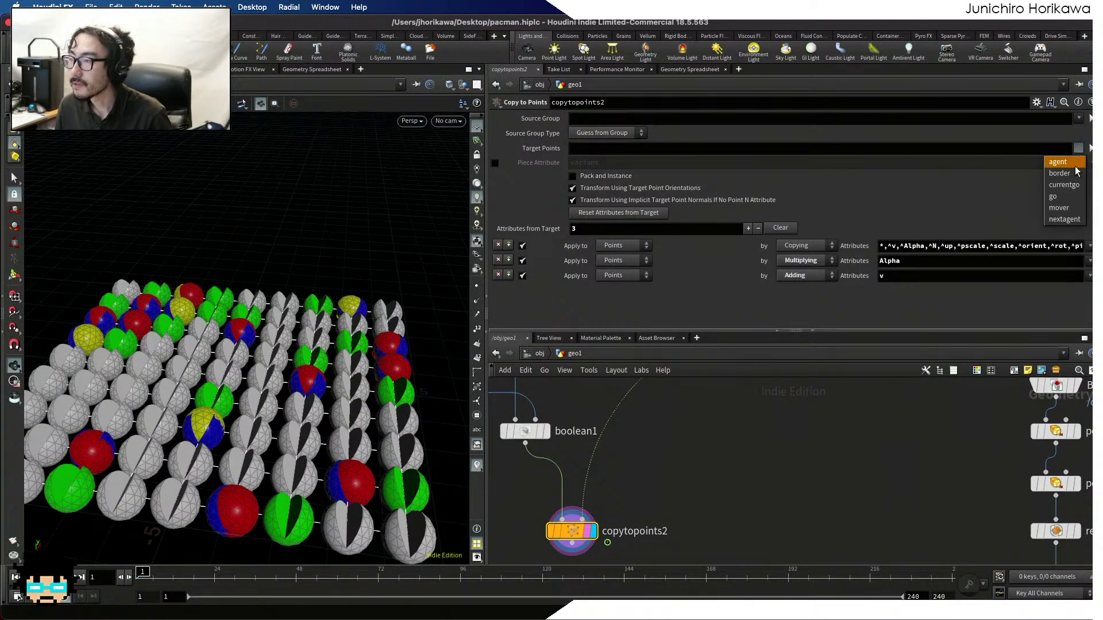
pyautogui.click(1059, 207)
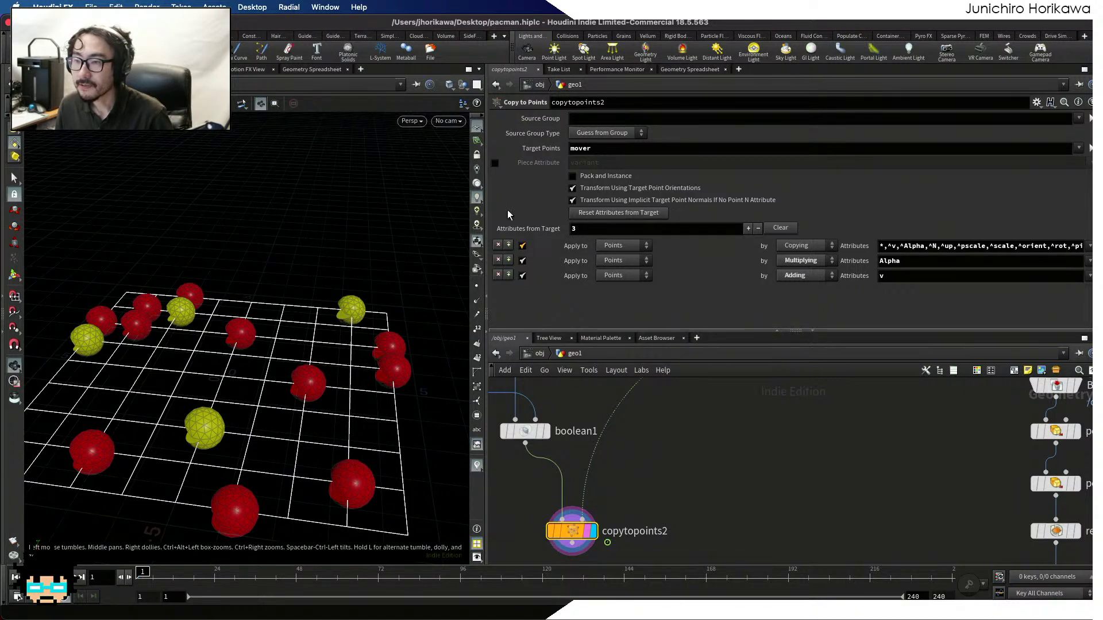
pyautogui.click(494, 164)
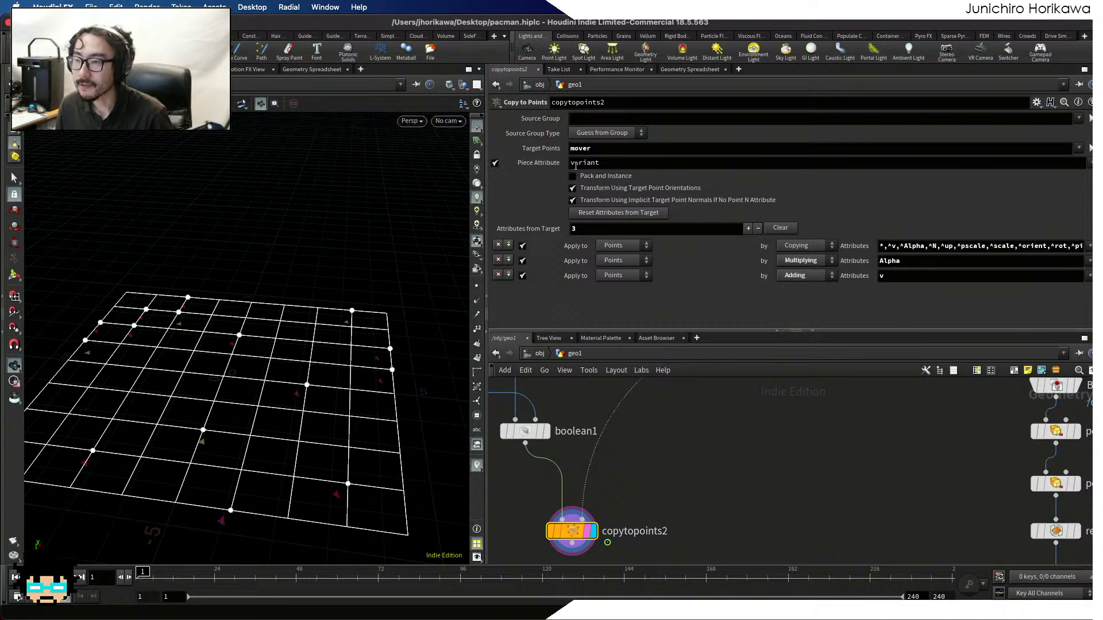
pyautogui.scroll(-3, 686, 390)
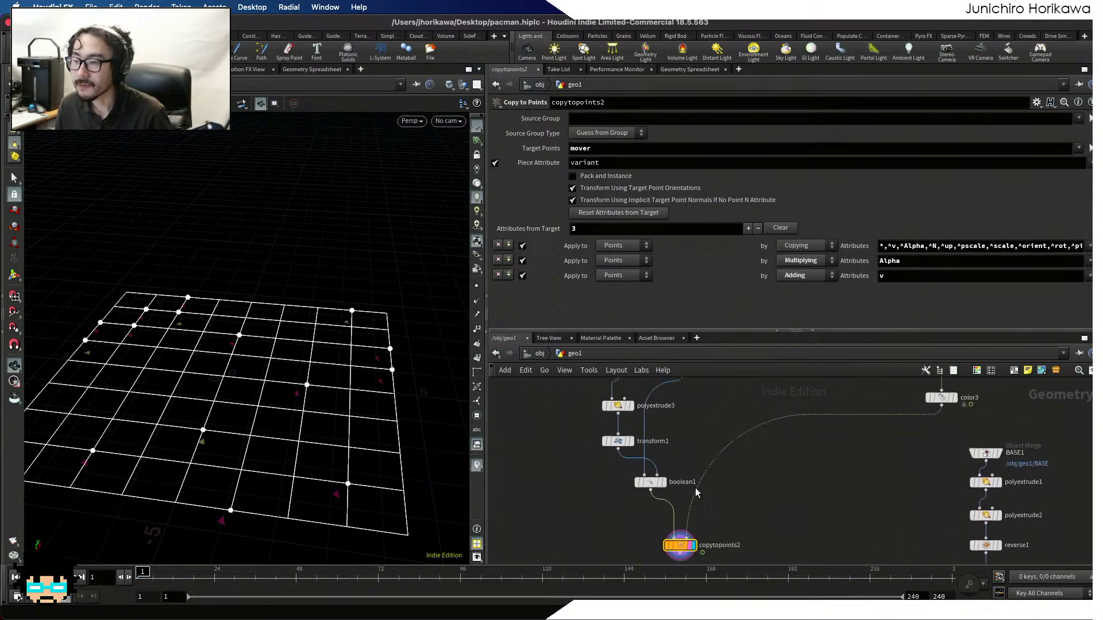
pyautogui.press('Tab')
pyautogui.write('pointw')
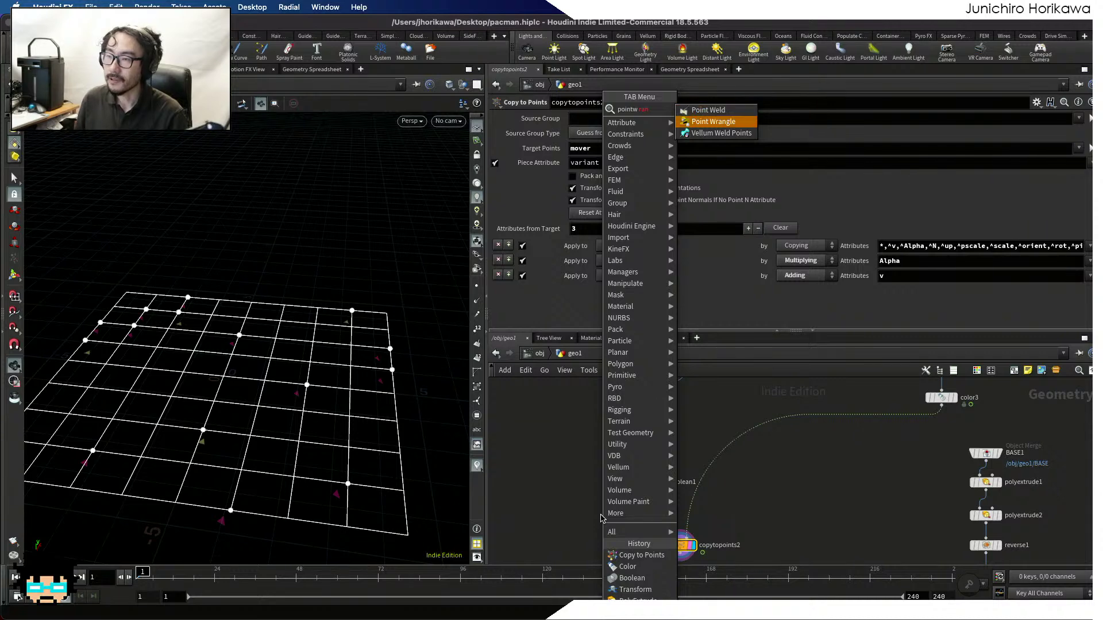
pyautogui.press('Escape')
pyautogui.scroll(-2, 601, 515)
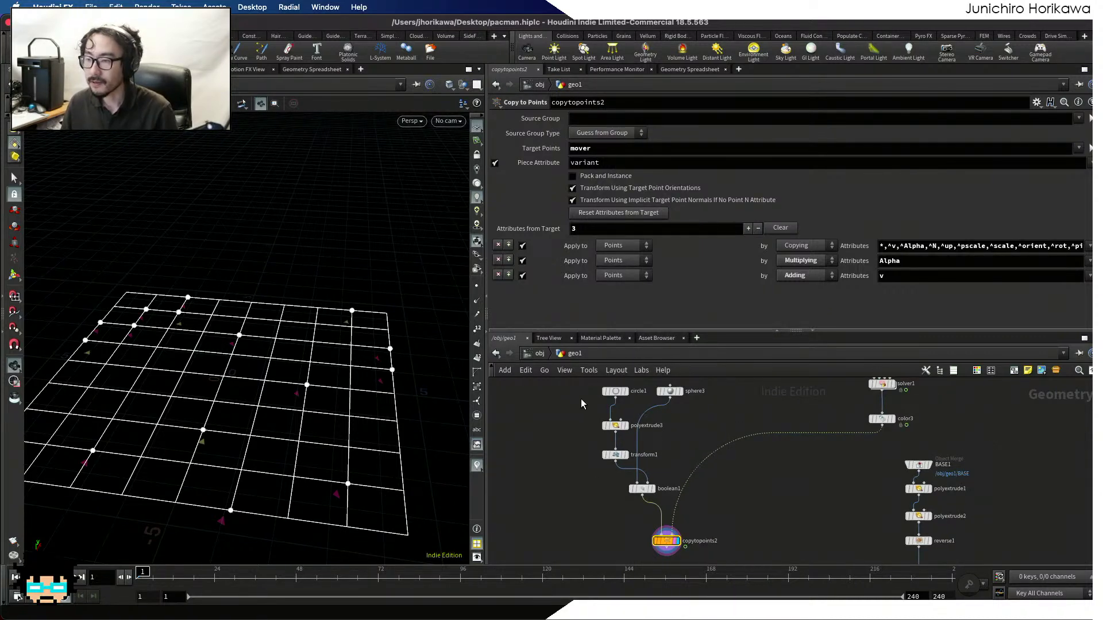
# Shift the Pac-Man shape nodes aside and insert an Attribute Create node between boolean1 and copytopoints2
pyautogui.moveTo(581, 399); pyautogui.dragTo(677, 497)
pyautogui.scroll(2, 763, 512)
pyautogui.press('Tab')
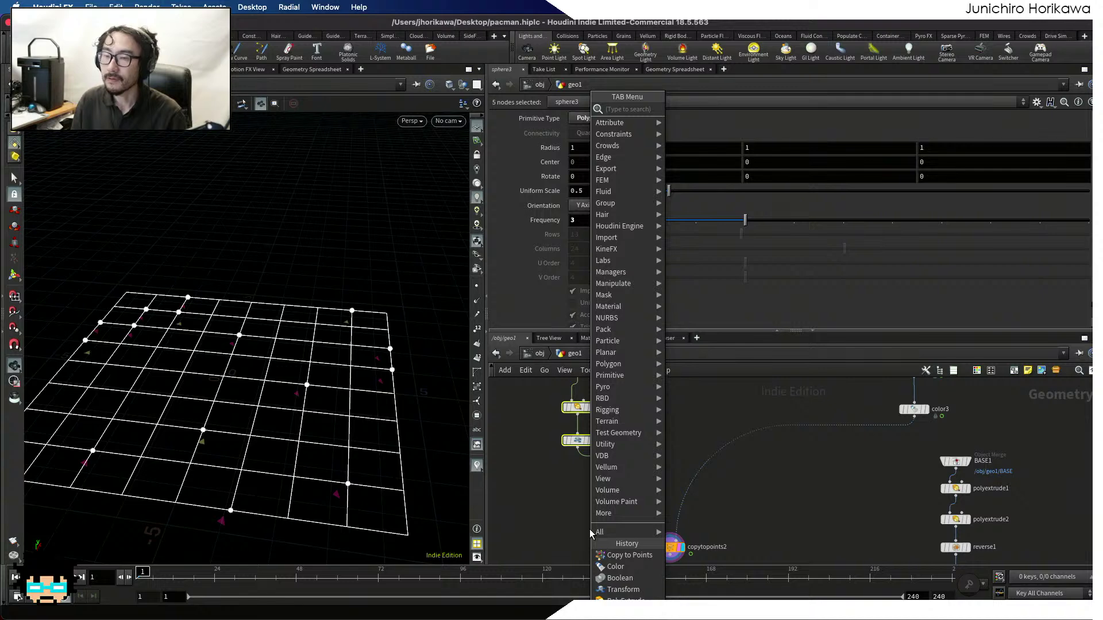
pyautogui.write('attribute')
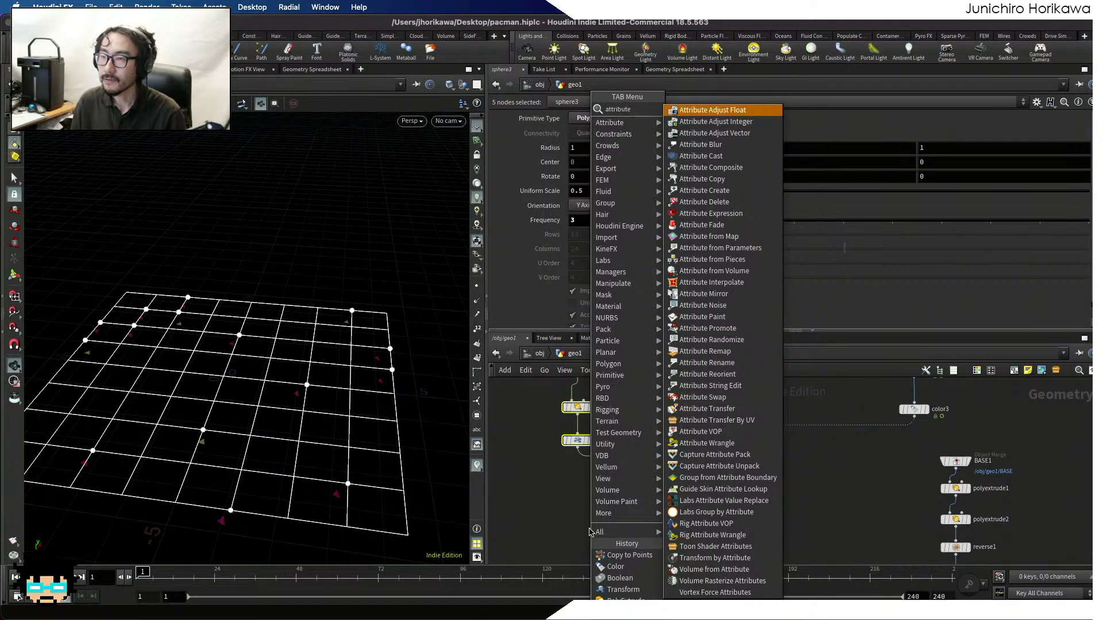
pyautogui.click(630, 555)
pyautogui.click(590, 530)
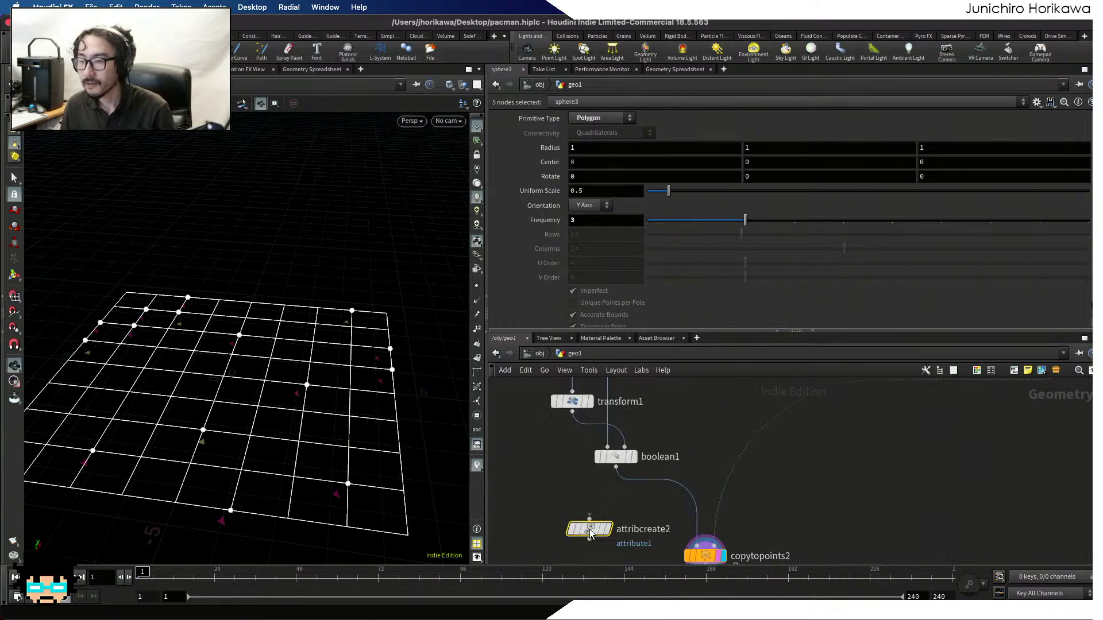
pyautogui.moveTo(590, 530); pyautogui.dragTo(614, 507)
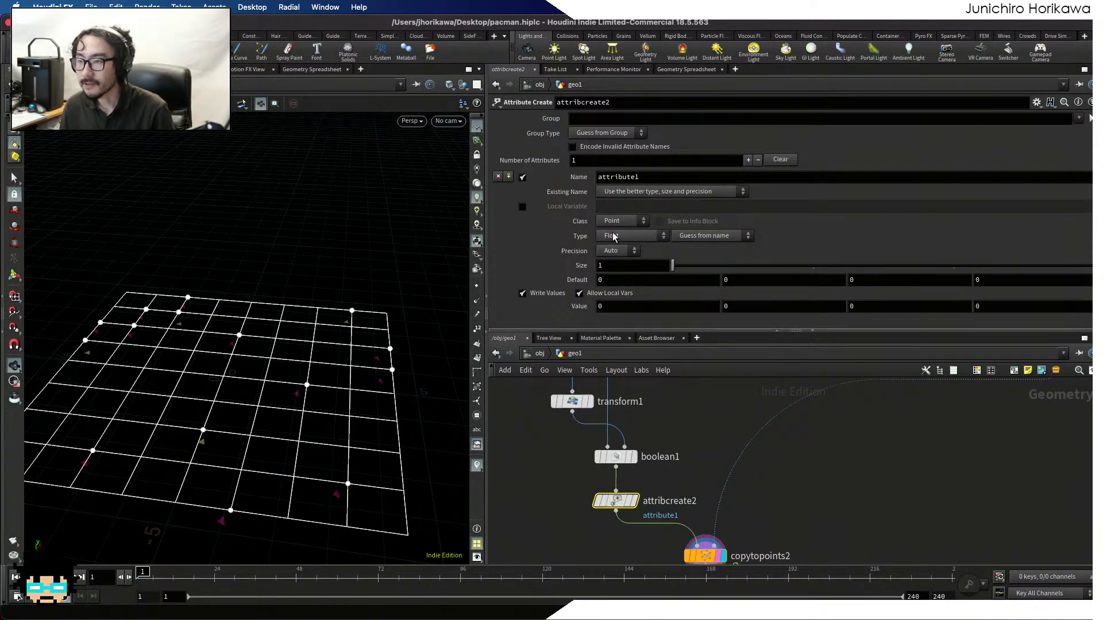
# Name the attribute in attribcreate2 variant and set its type to Integer
pyautogui.doubleClick(621, 177)
pyautogui.write('variant')
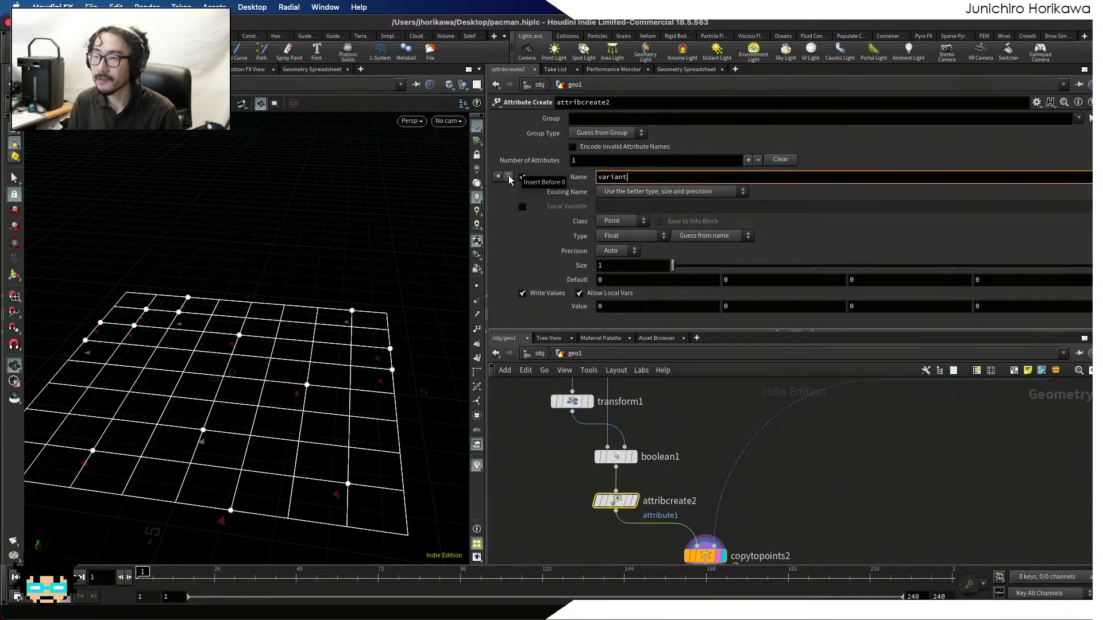
pyautogui.press('Return')
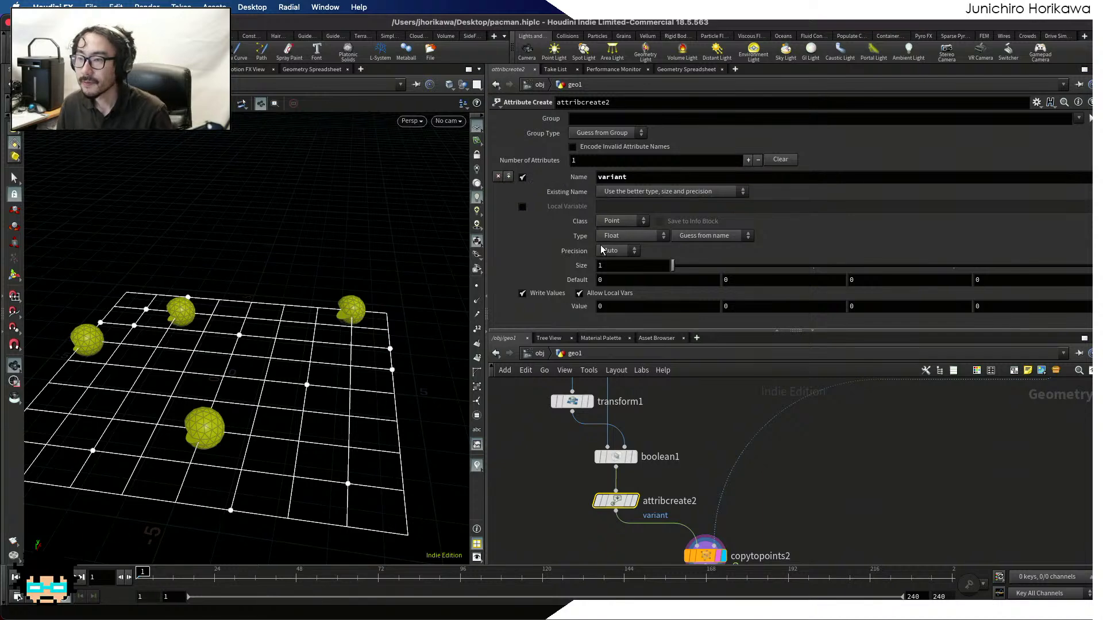
pyautogui.click(619, 236)
pyautogui.click(624, 251)
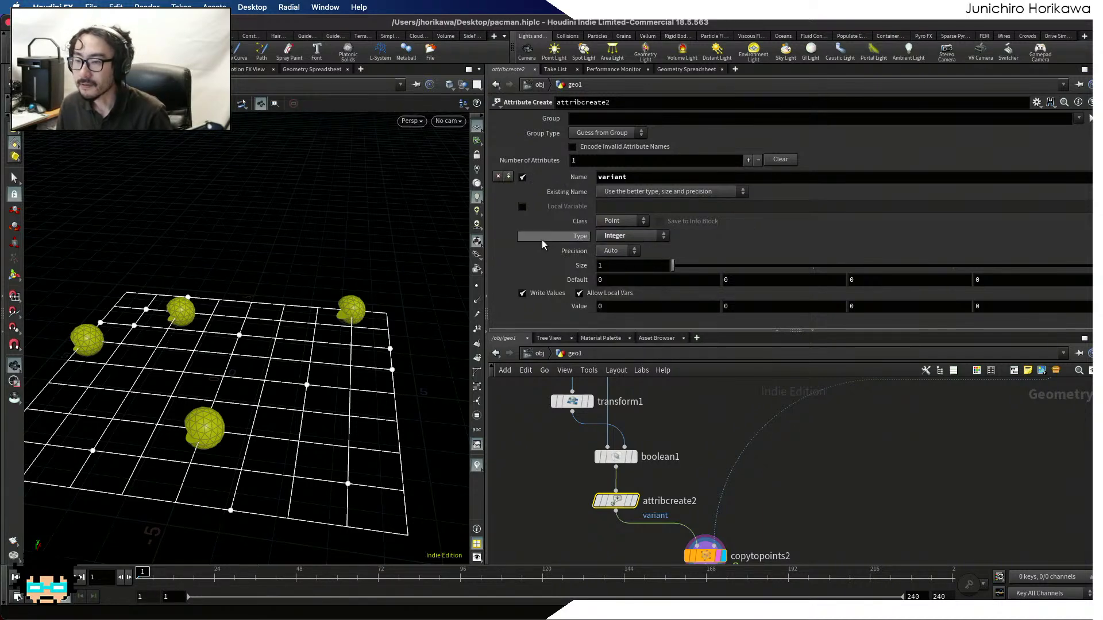
# Move the Pac-Man shape nodes, from circle1 and sphere3 down to attribcreate2, farther away from copytopoints2
pyautogui.moveTo(374, 359); pyautogui.dragTo(298, 408)
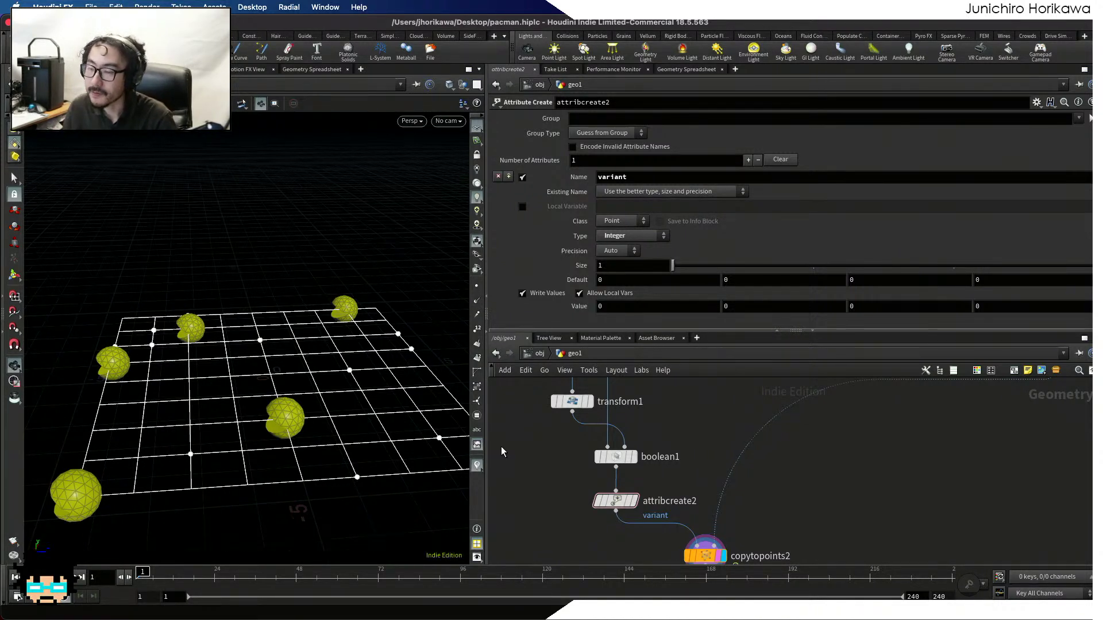
pyautogui.scroll(-3, 590, 465)
pyautogui.moveTo(357, 442); pyautogui.dragTo(363, 487)
pyautogui.scroll(-4, 617, 537)
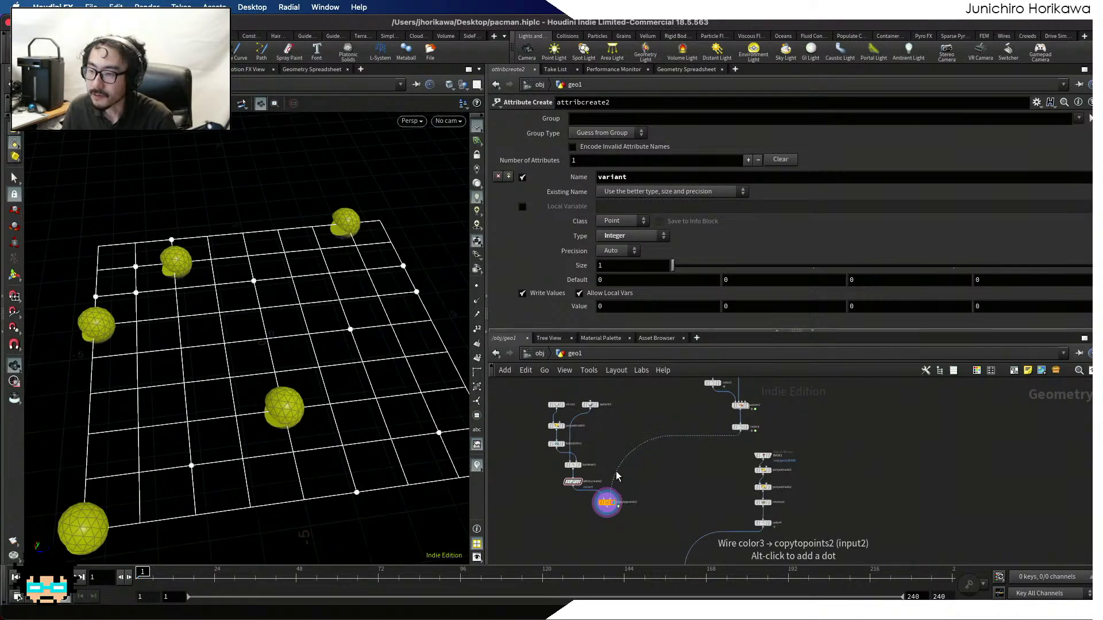
pyautogui.moveTo(618, 537); pyautogui.dragTo(623, 537)
pyautogui.scroll(3, 628, 537)
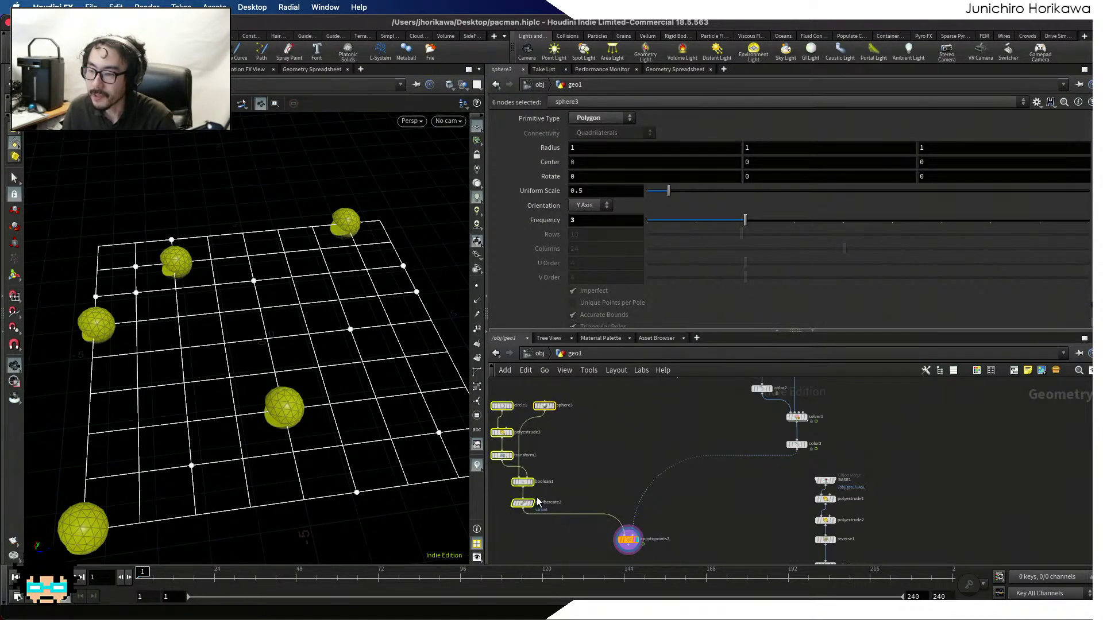
# Duplicate sphere3 as a separate node beside the Pac-Man network and display the copy in the viewport
pyautogui.press('Tab')
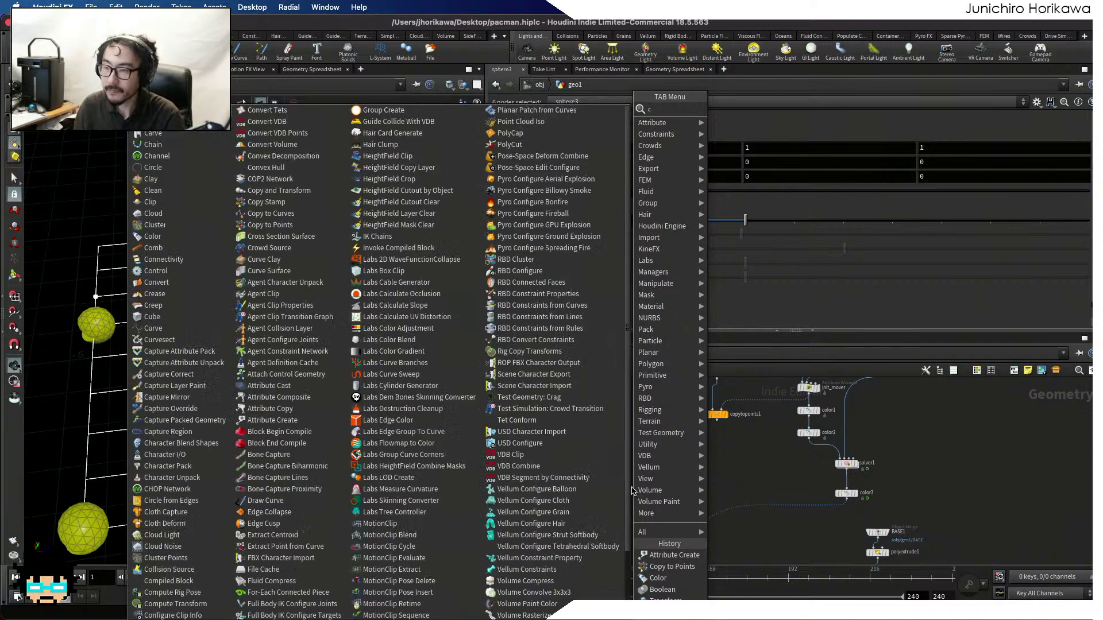
pyautogui.press('Escape')
pyautogui.scroll(3, 634, 493)
pyautogui.click(580, 451)
pyautogui.keyDown('alt'); pyautogui.moveTo(574, 448); pyautogui.dragTo(665, 446); pyautogui.keyUp('alt')
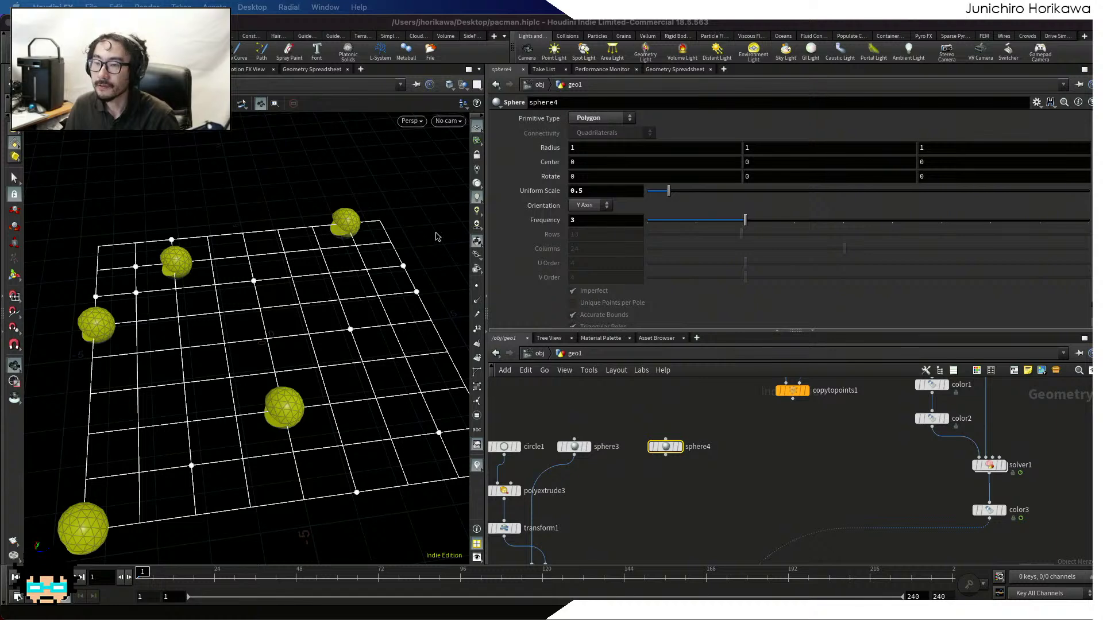
pyautogui.click(676, 446)
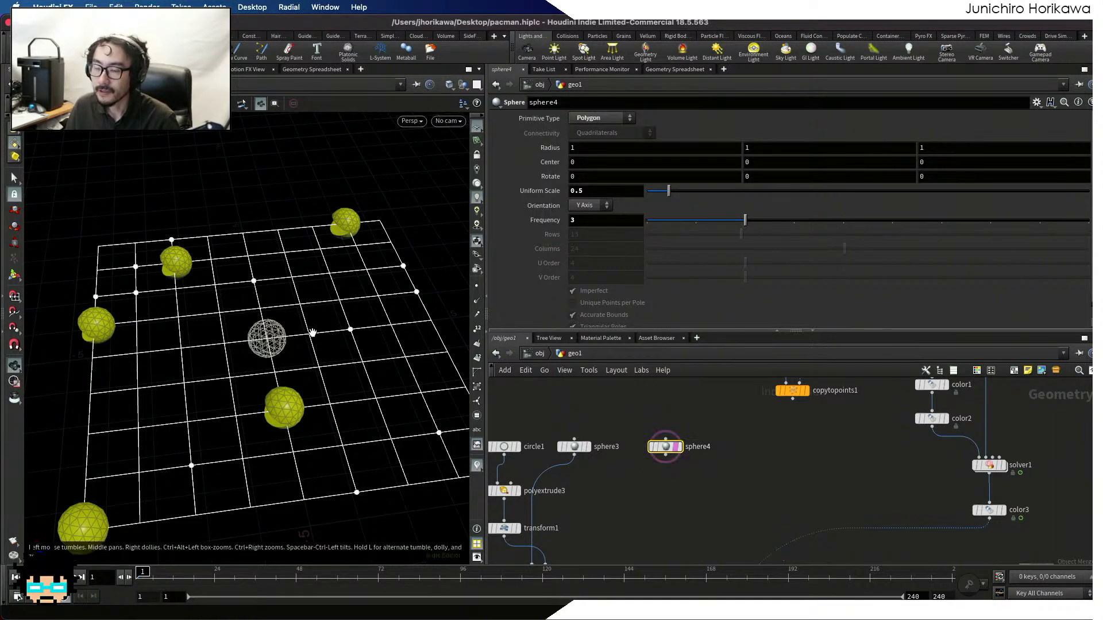
pyautogui.moveTo(293, 350); pyautogui.dragTo(269, 335)
pyautogui.scroll(4, 270, 335)
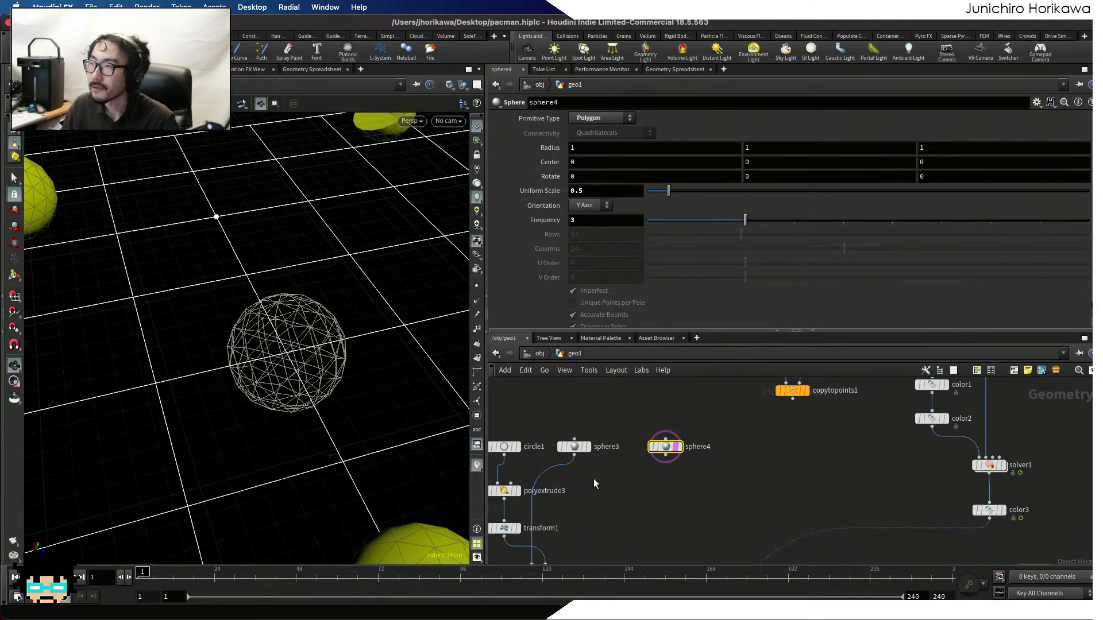
# Add a Point Wrangle below sphere4, wired to the sphere's output
pyautogui.press('Tab')
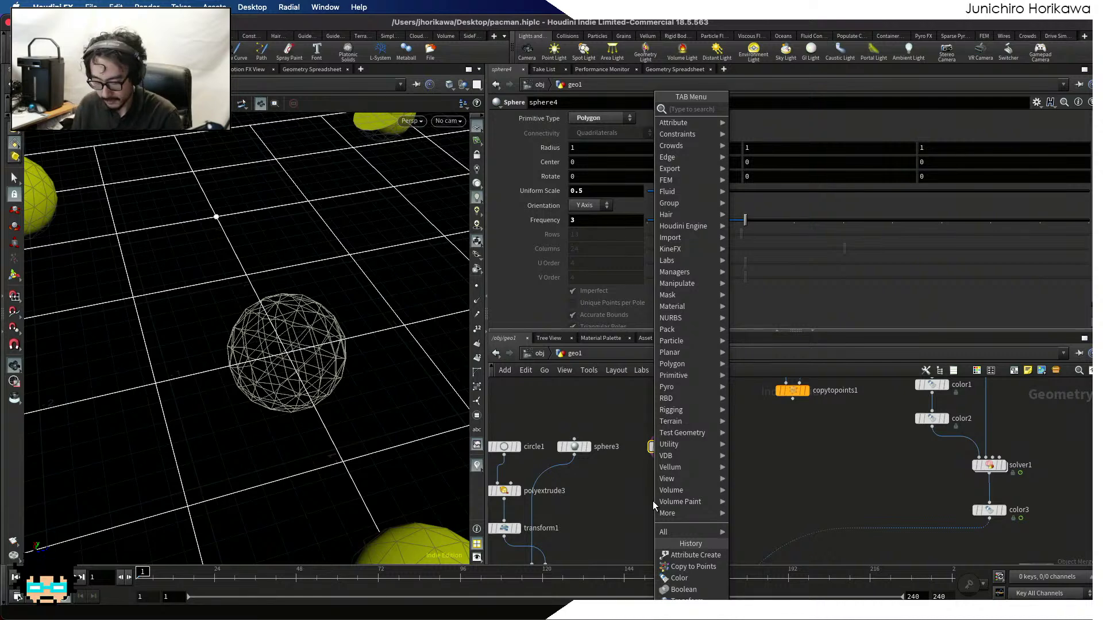
pyautogui.write('pointw')
pyautogui.press('Return')
pyautogui.click(653, 487)
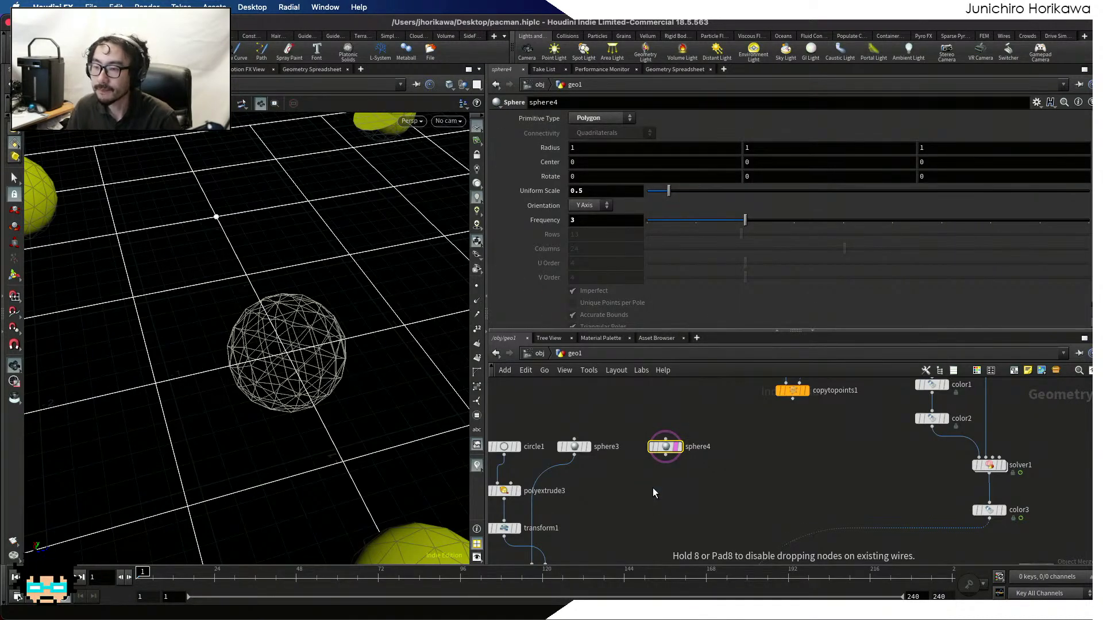
pyautogui.scroll(3, 653, 500)
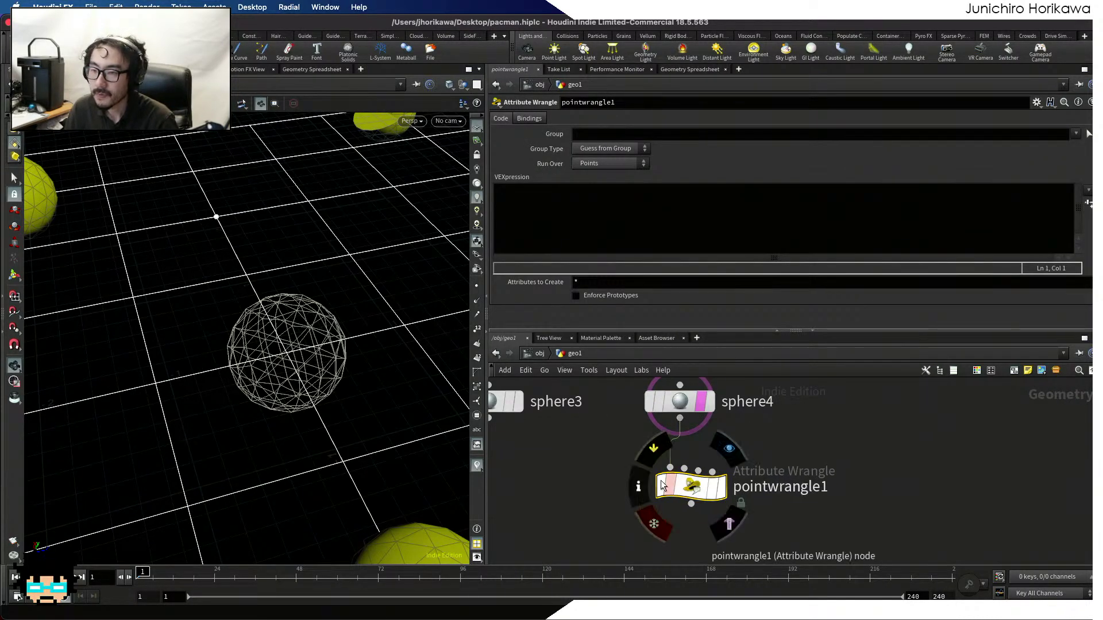
# Display sphere3 and the Pac-Man shape at attribcreate2 to examine the shape's orientation on the grid
pyautogui.scroll(-5, 348, 377)
pyautogui.moveTo(515, 452); pyautogui.dragTo(576, 471, button='middle')
pyautogui.click(579, 421)
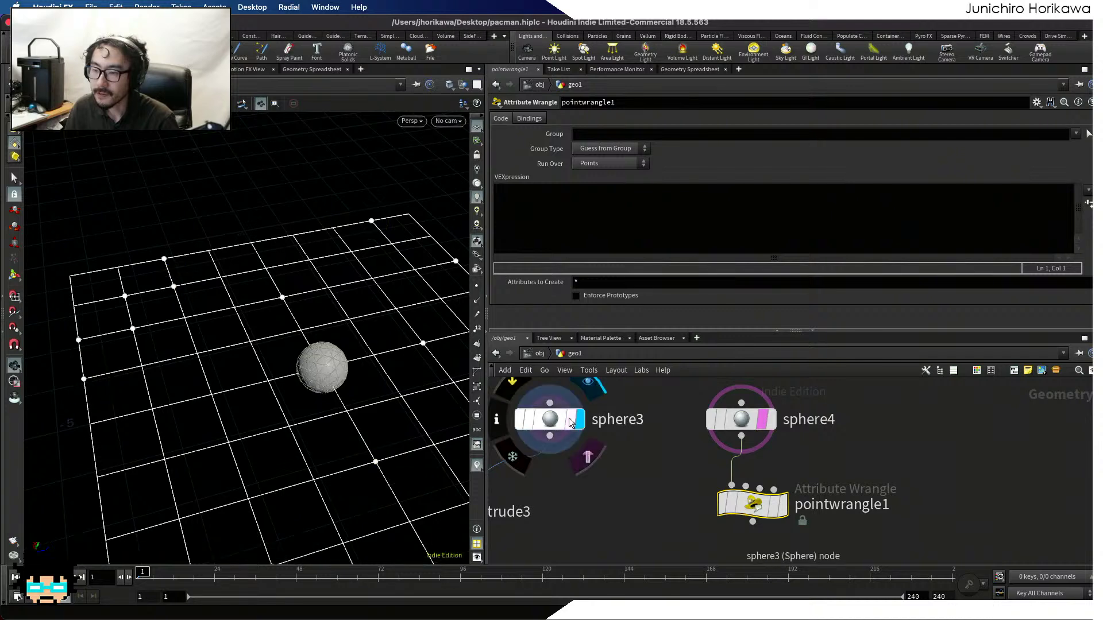
pyautogui.click(569, 422)
pyautogui.keyDown('alt'); pyautogui.moveTo(360, 419); pyautogui.dragTo(465, 436); pyautogui.keyUp('alt')
pyautogui.moveTo(578, 468); pyautogui.dragTo(645, 370, button='middle')
pyautogui.scroll(-6, 563, 484)
pyautogui.scroll(1, 573, 535)
pyautogui.click(571, 550)
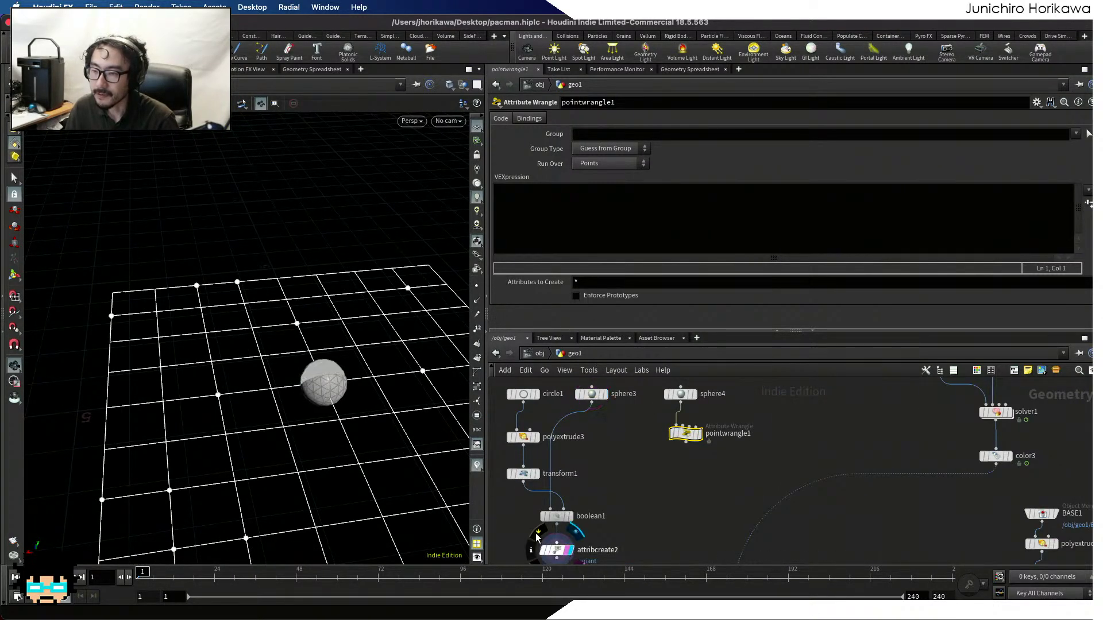
pyautogui.keyDown('alt'); pyautogui.moveTo(356, 413); pyautogui.dragTo(403, 377); pyautogui.keyUp('alt')
# Display the point wrangle under sphere4 and rename it ghost
pyautogui.click(698, 438)
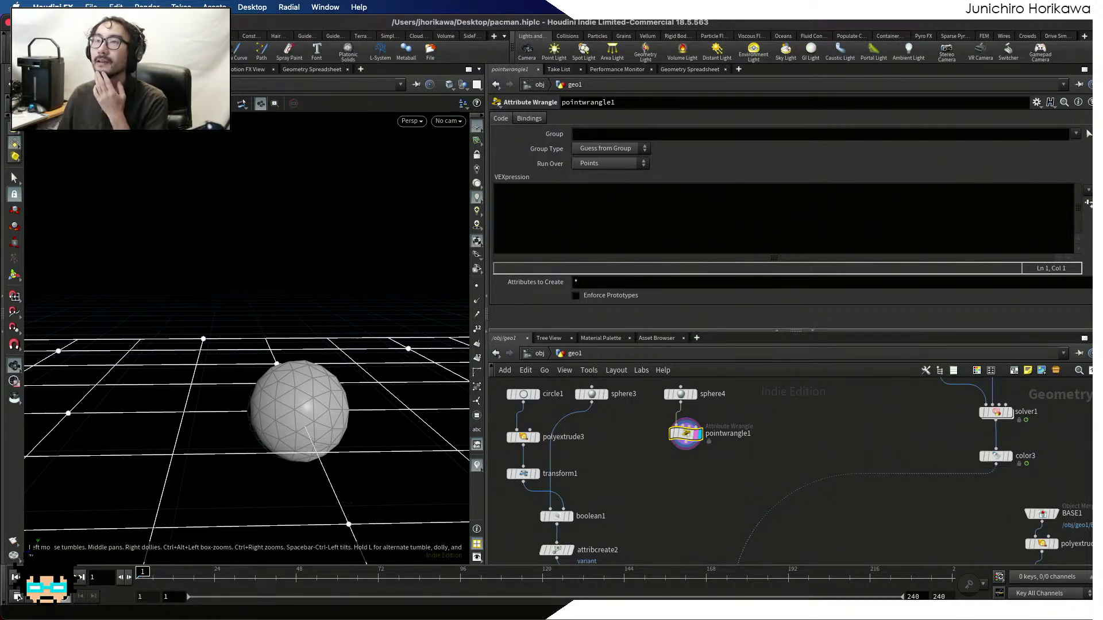
pyautogui.doubleClick(737, 436)
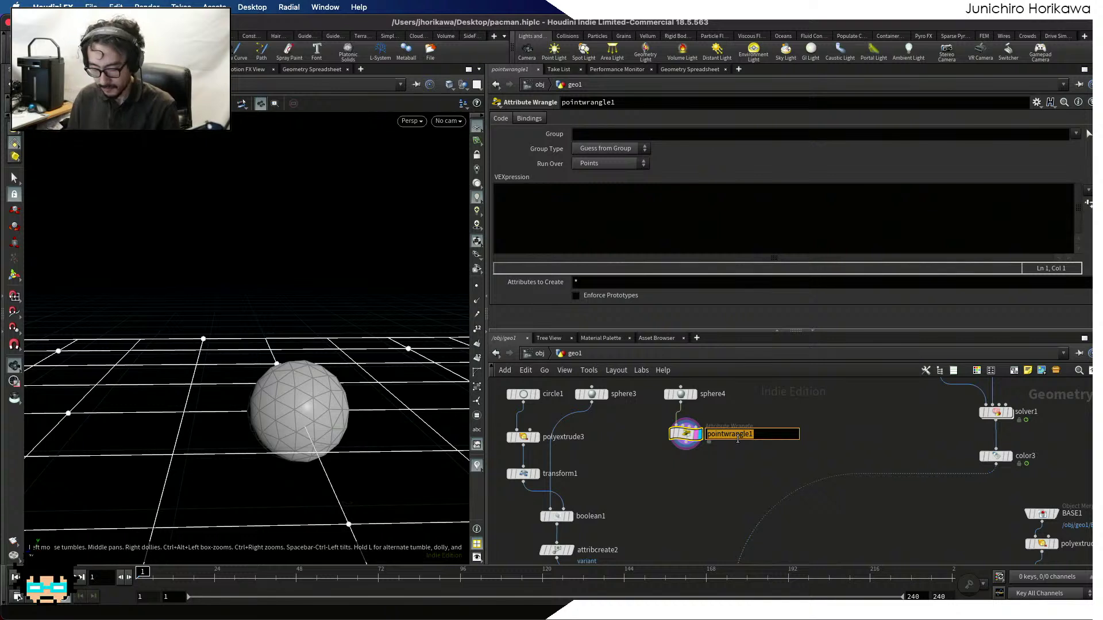
pyautogui.write('ghost')
pyautogui.press('Return')
pyautogui.scroll(5, 683, 433)
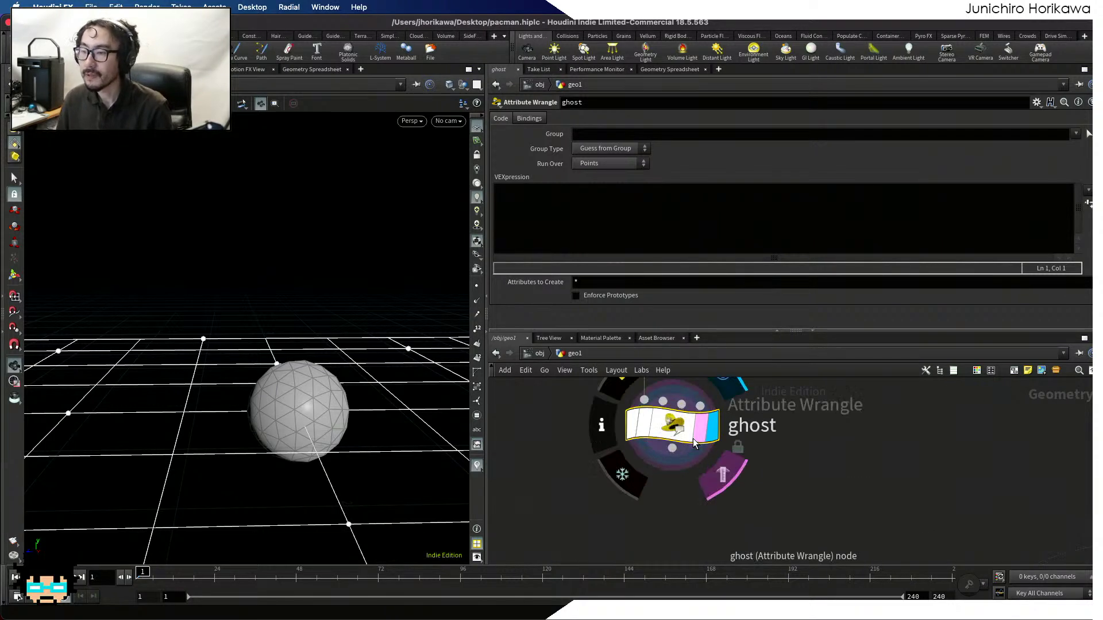
# Write VEX in the ghost wrangle that sets @P.z = -0.5 wherever @P.z < 0.0, flattening the sphere's back half
pyautogui.click(620, 248)
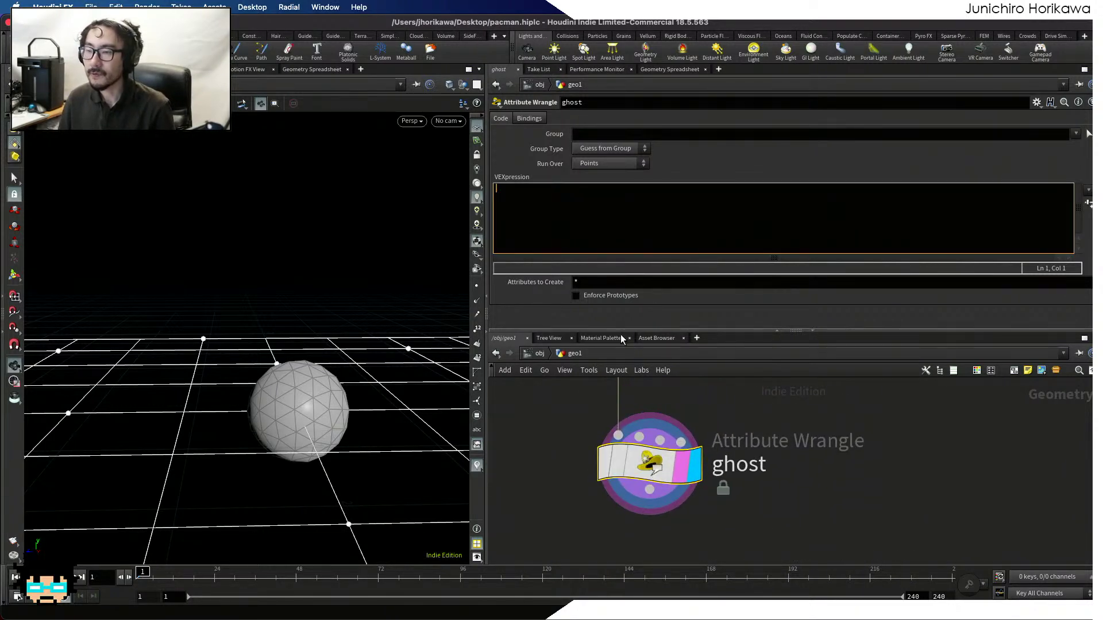
pyautogui.moveTo(621, 331); pyautogui.dragTo(620, 377)
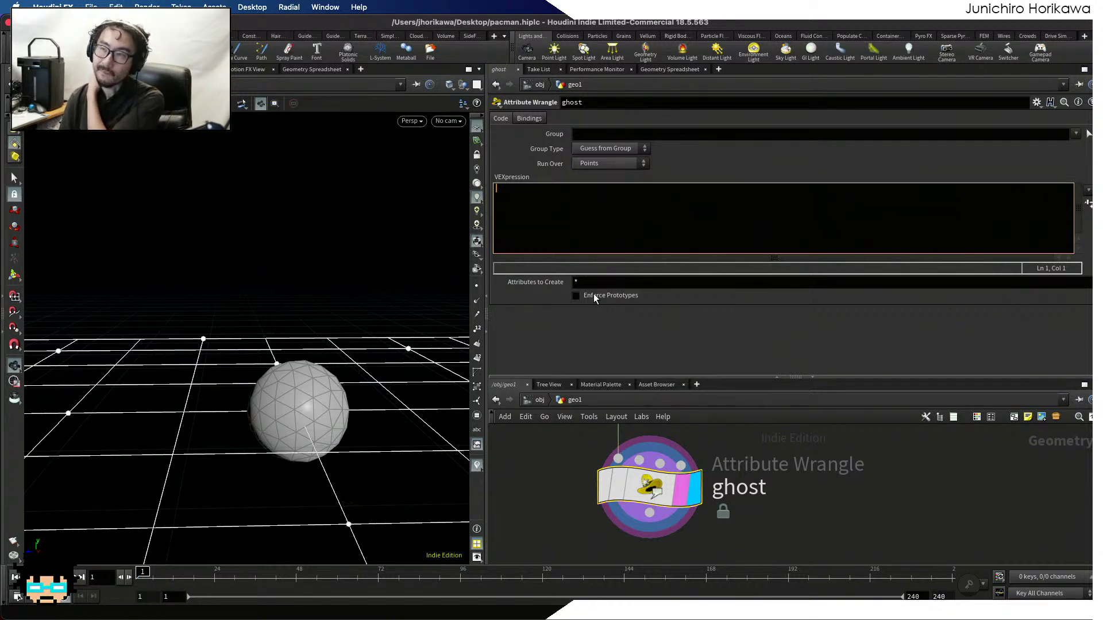
pyautogui.moveTo(594, 294)
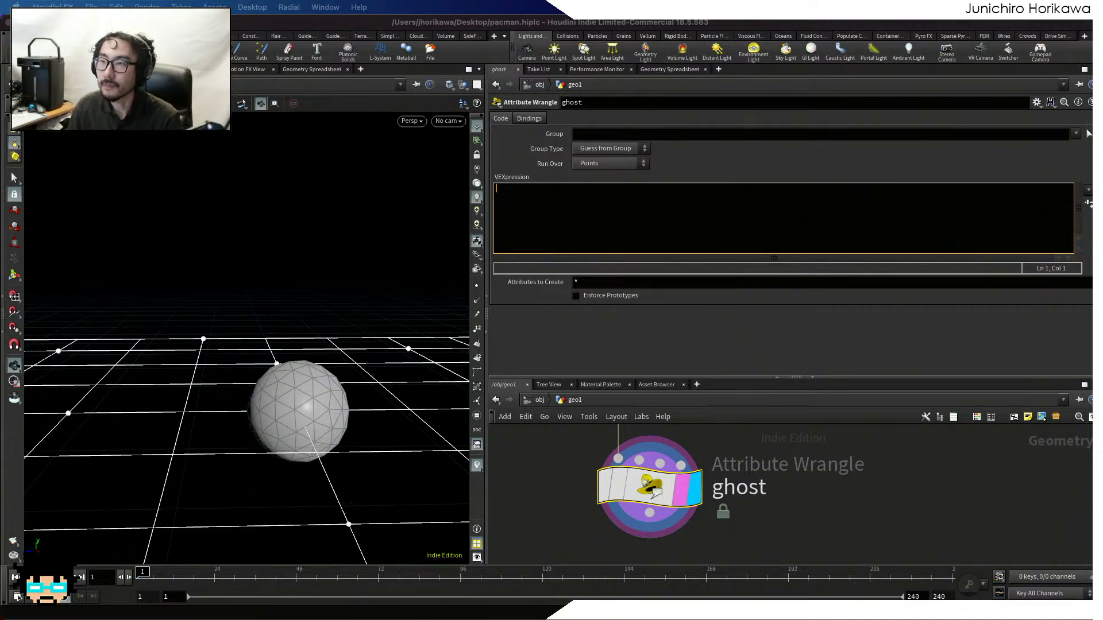
pyautogui.write('(@P.z')
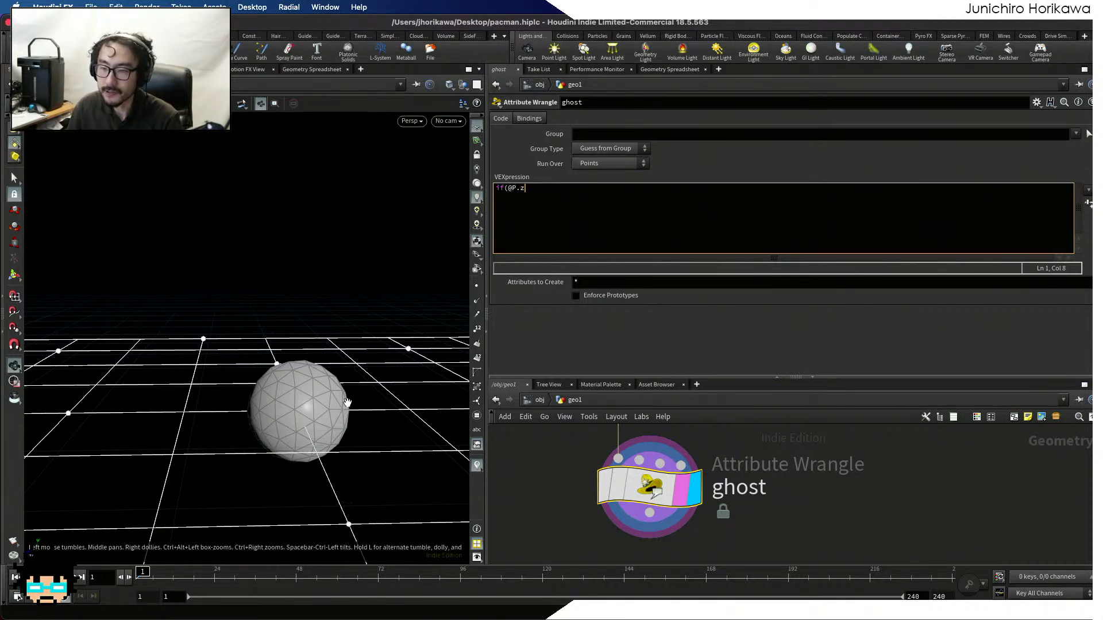
pyautogui.write('< 0')
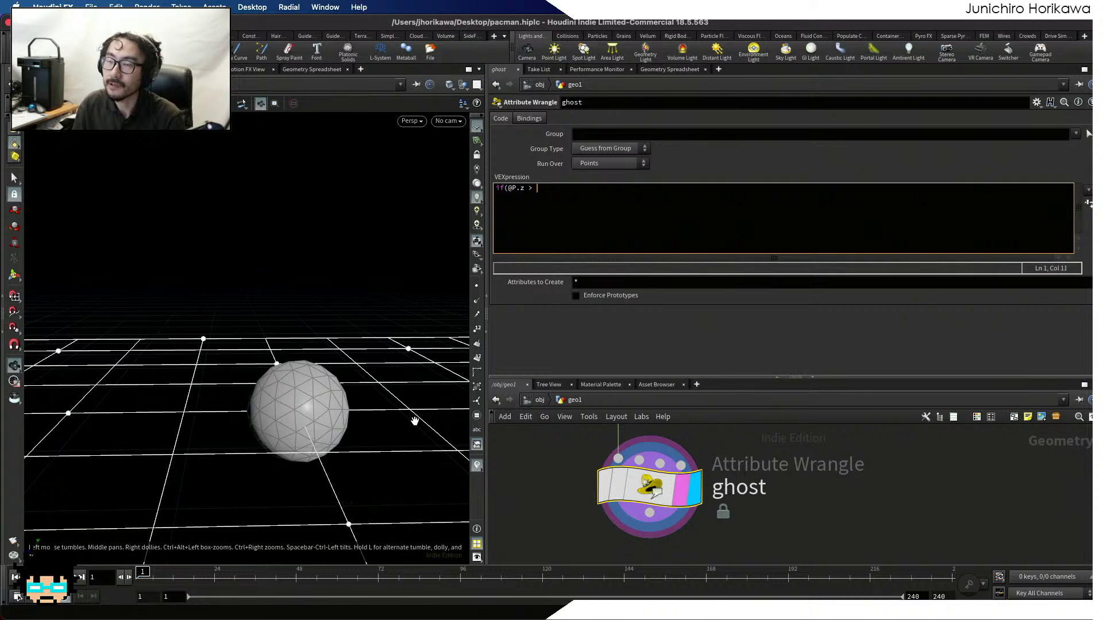
pyautogui.write('.0){')
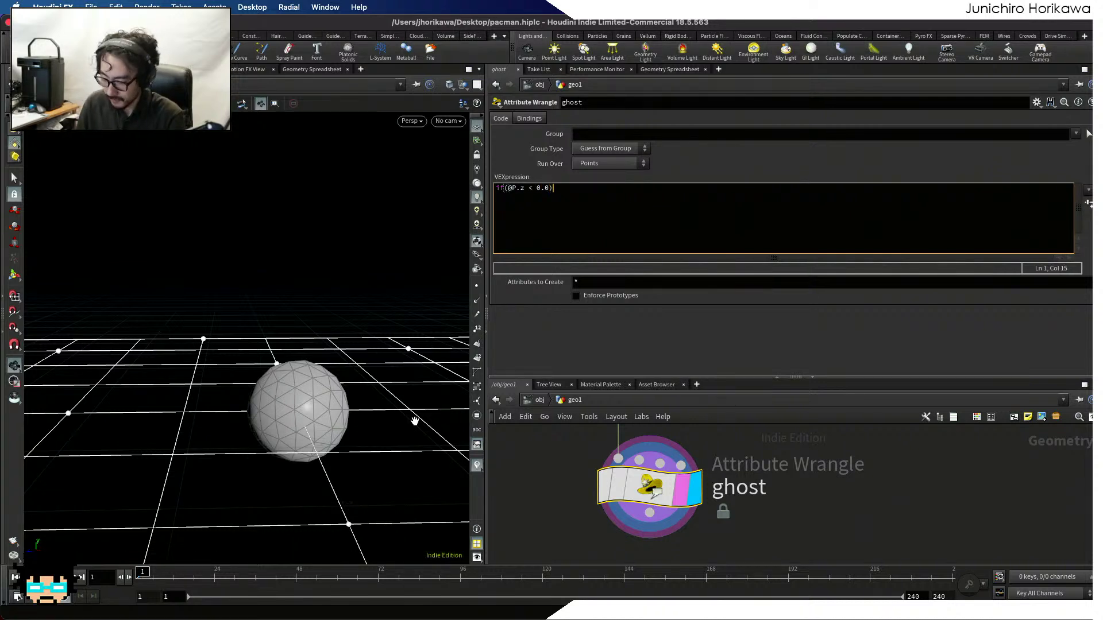
pyautogui.press('Return')
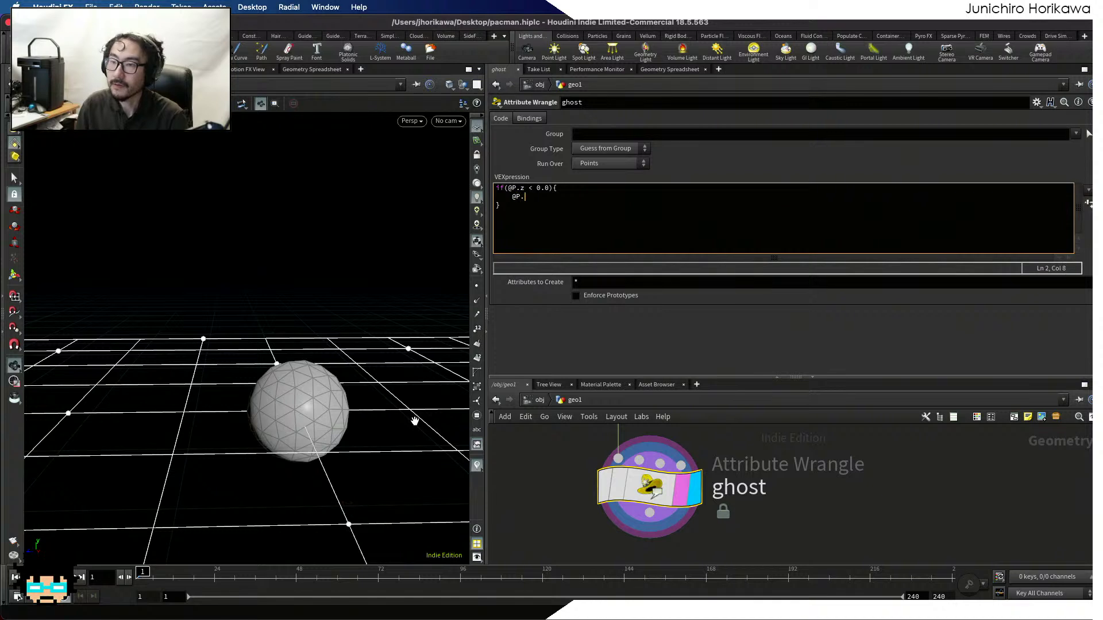
pyautogui.write('@P.z = -0.5;')
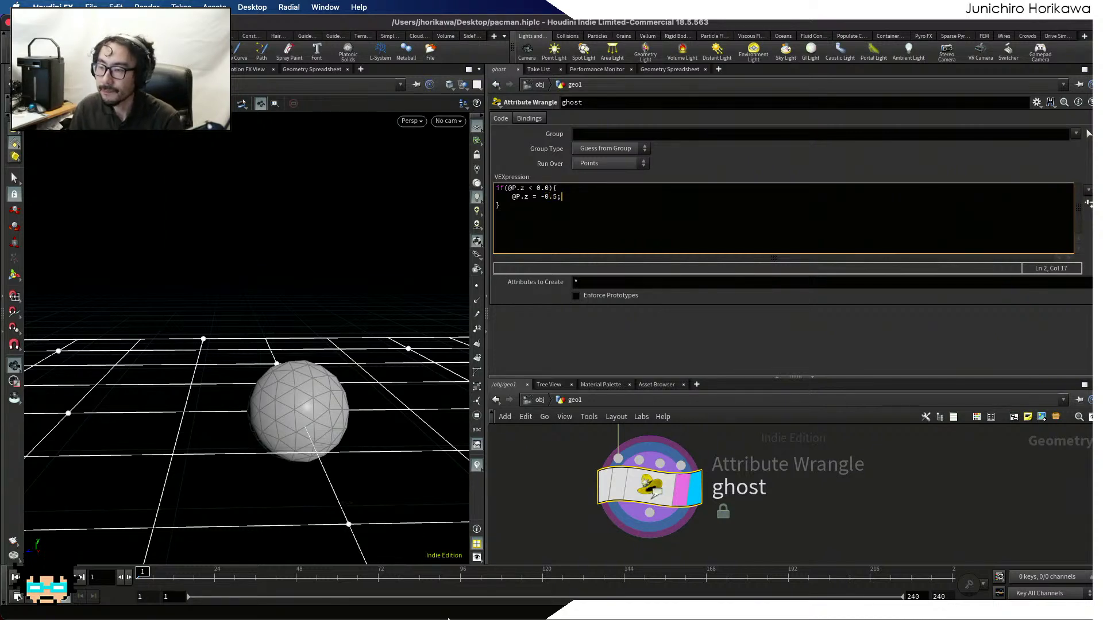
pyautogui.click(821, 526)
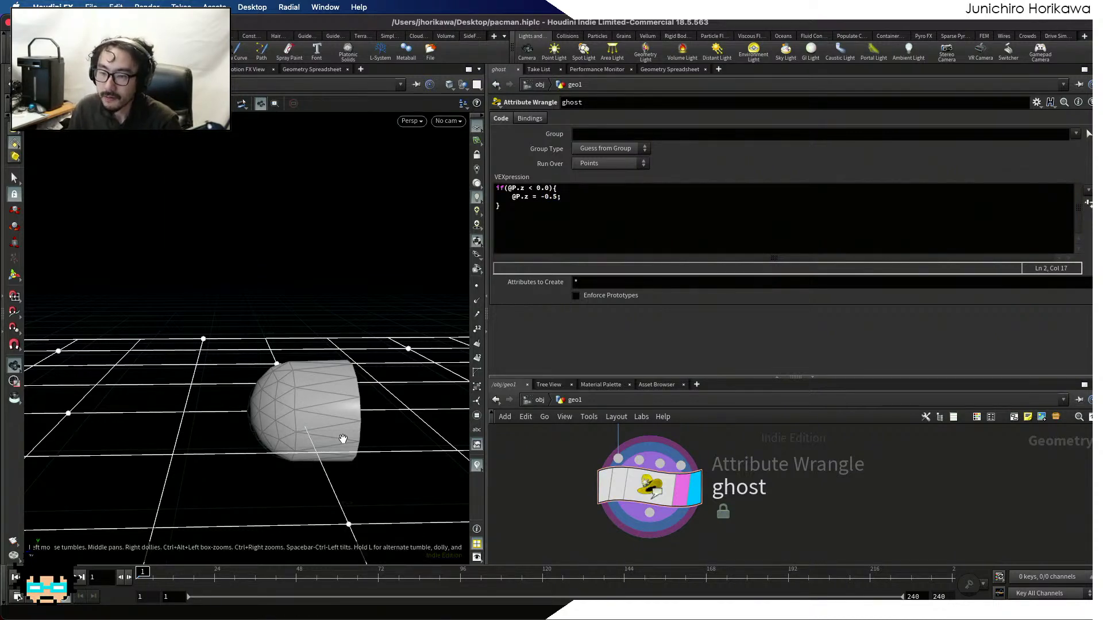
pyautogui.moveTo(266, 434); pyautogui.dragTo(208, 386)
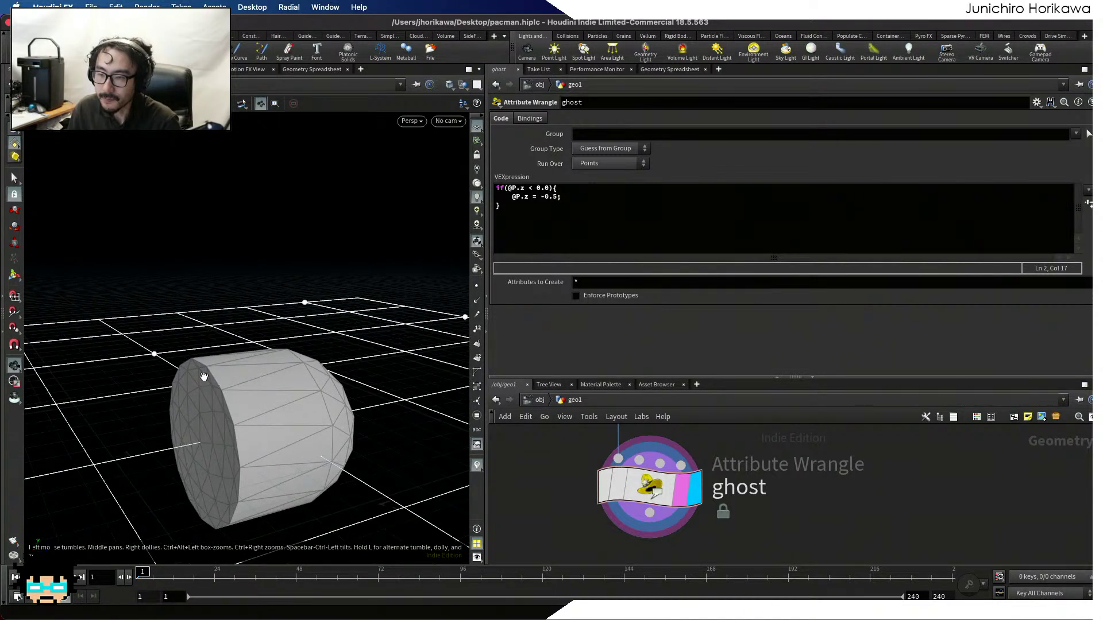
# Raise sphere4's Frequency to 8 for a smoother ghost body
pyautogui.scroll(-5, 571, 498)
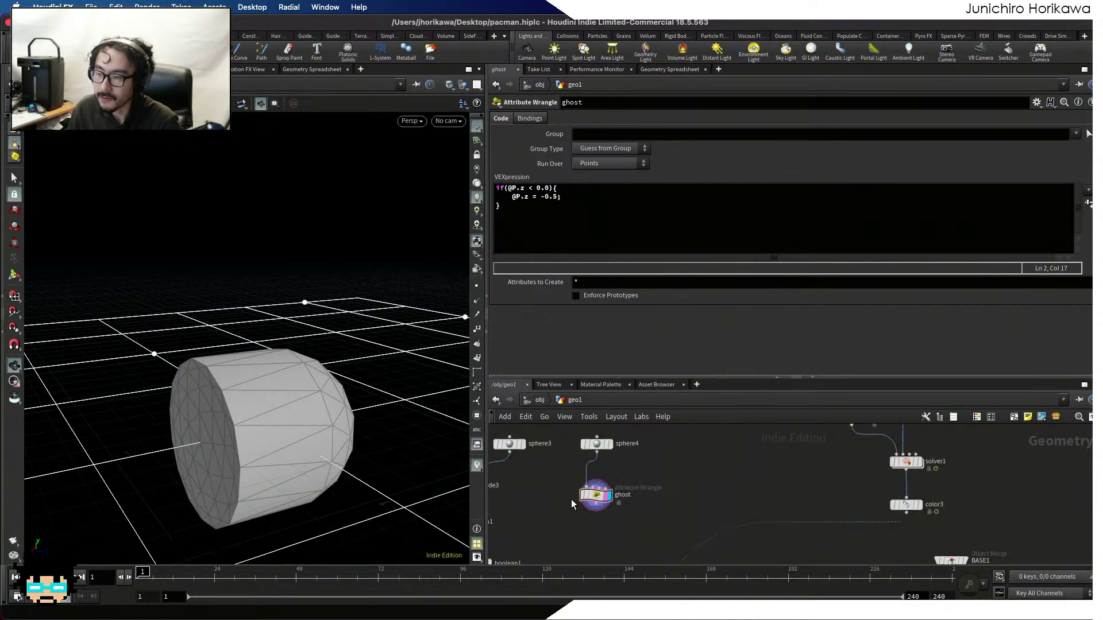
pyautogui.click(570, 466)
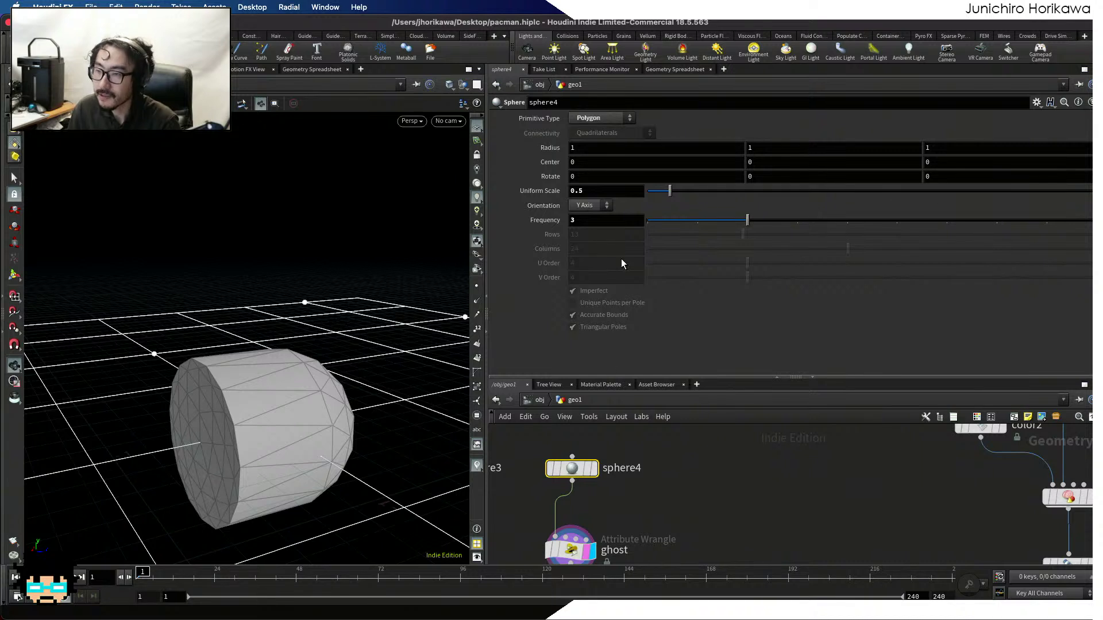
pyautogui.moveTo(726, 223); pyautogui.dragTo(802, 224)
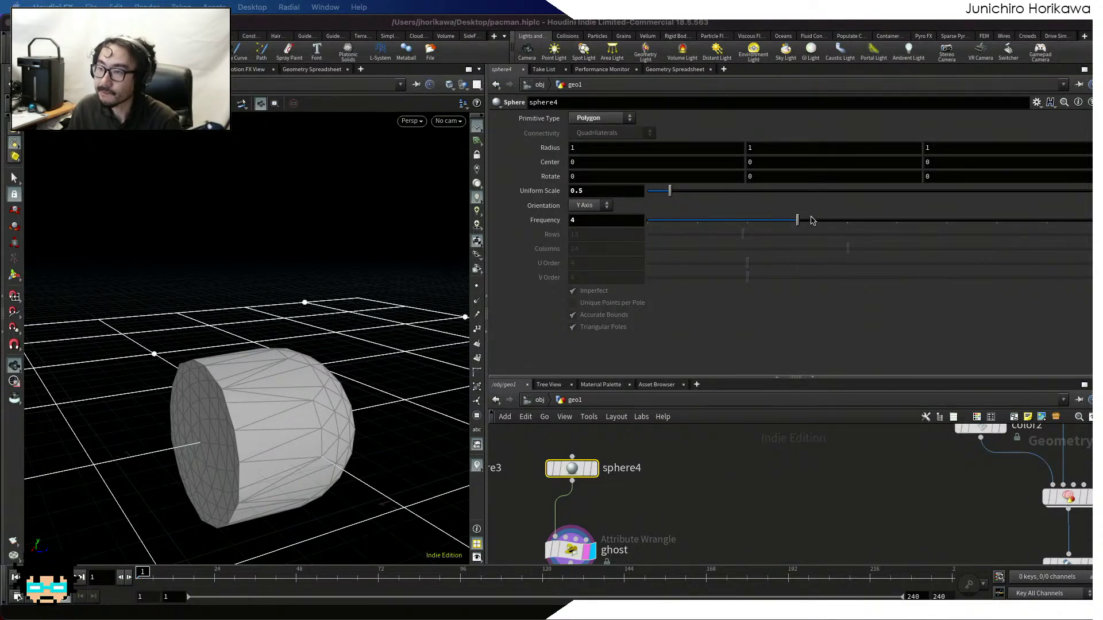
pyautogui.moveTo(805, 221); pyautogui.dragTo(886, 226)
pyautogui.moveTo(364, 310)
pyautogui.keyDown('alt'); pyautogui.mouseDown()
pyautogui.moveTo(264, 336)
pyautogui.moveTo(350, 282)
pyautogui.moveTo(331, 308)
pyautogui.moveTo(345, 313)
pyautogui.mouseUp(); pyautogui.keyUp('alt')
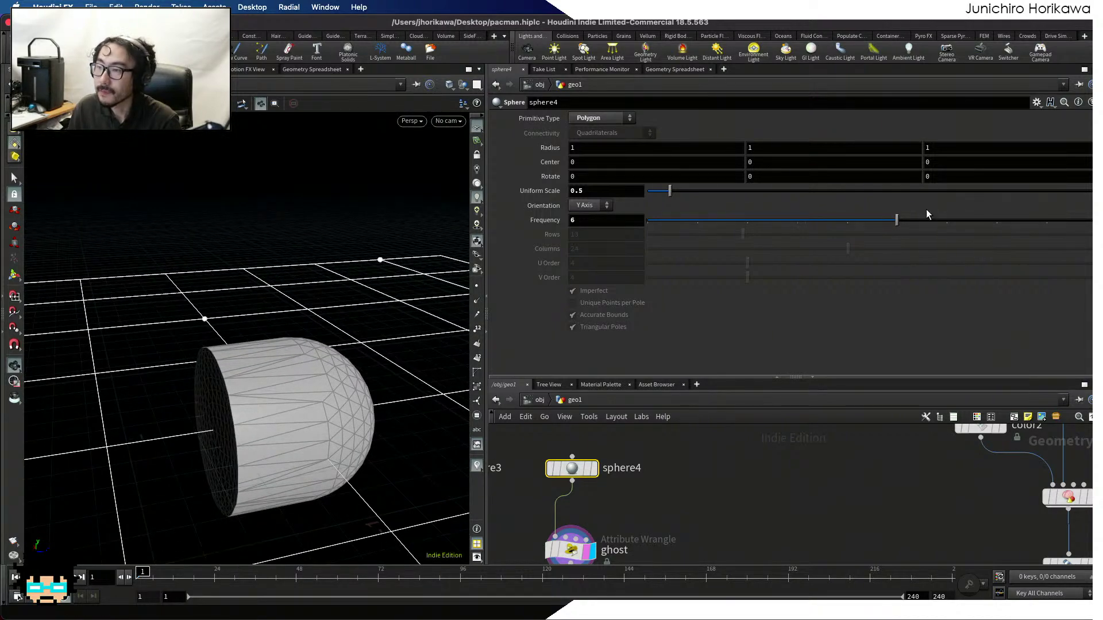
pyautogui.moveTo(926, 215); pyautogui.dragTo(1003, 222)
pyautogui.moveTo(322, 367); pyautogui.dragTo(364, 345)
# Start declaring a float variable ang inside the if block of the ghost wrangle, below the @P.z = -0.5 line
pyautogui.moveTo(650, 532); pyautogui.dragTo(670, 466, button='middle')
pyautogui.scroll(1, 637, 474)
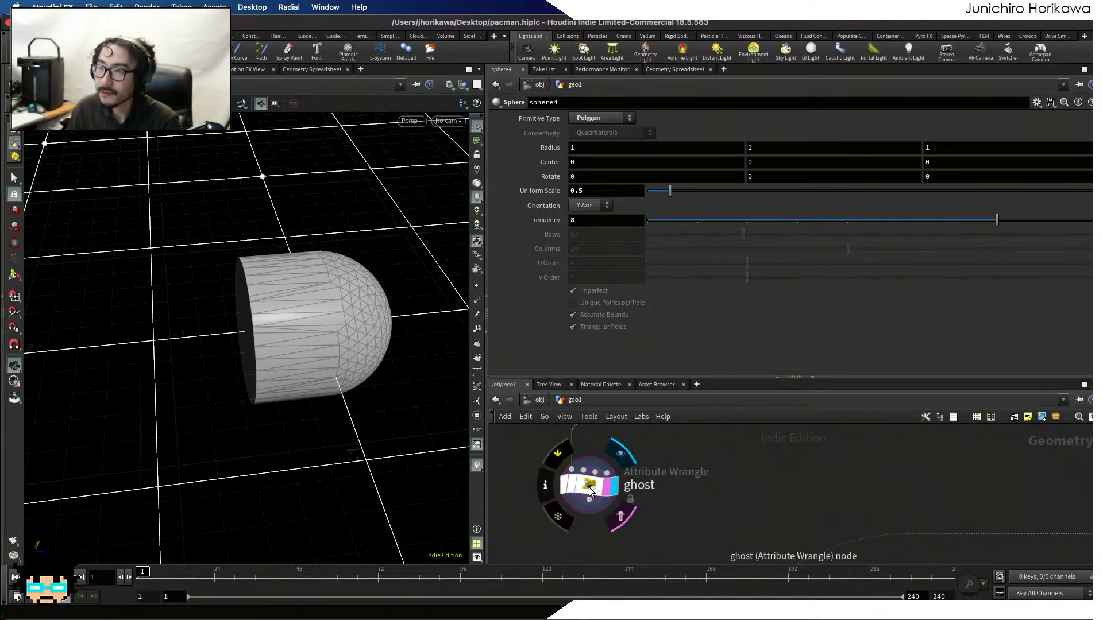
pyautogui.click(590, 489)
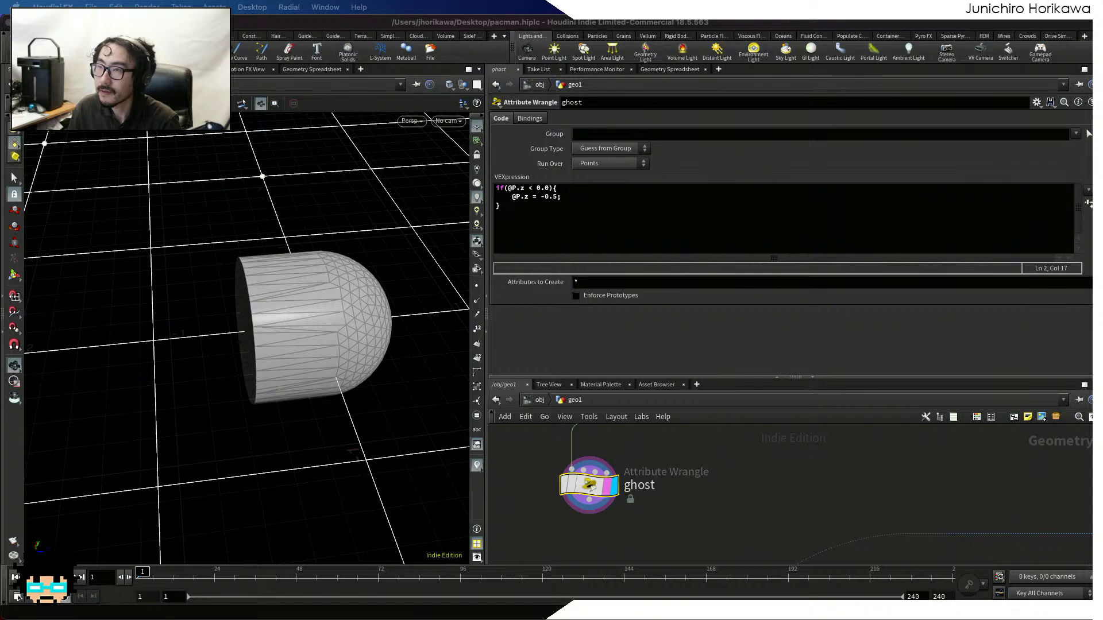
pyautogui.click(591, 203)
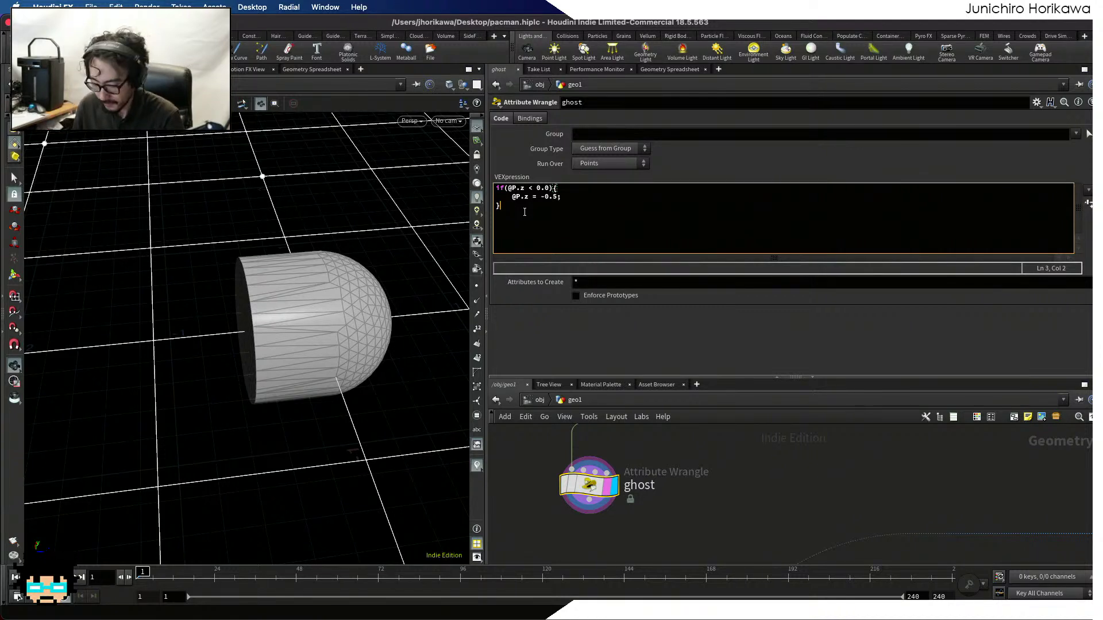
pyautogui.press('Return')
pyautogui.press('Return')
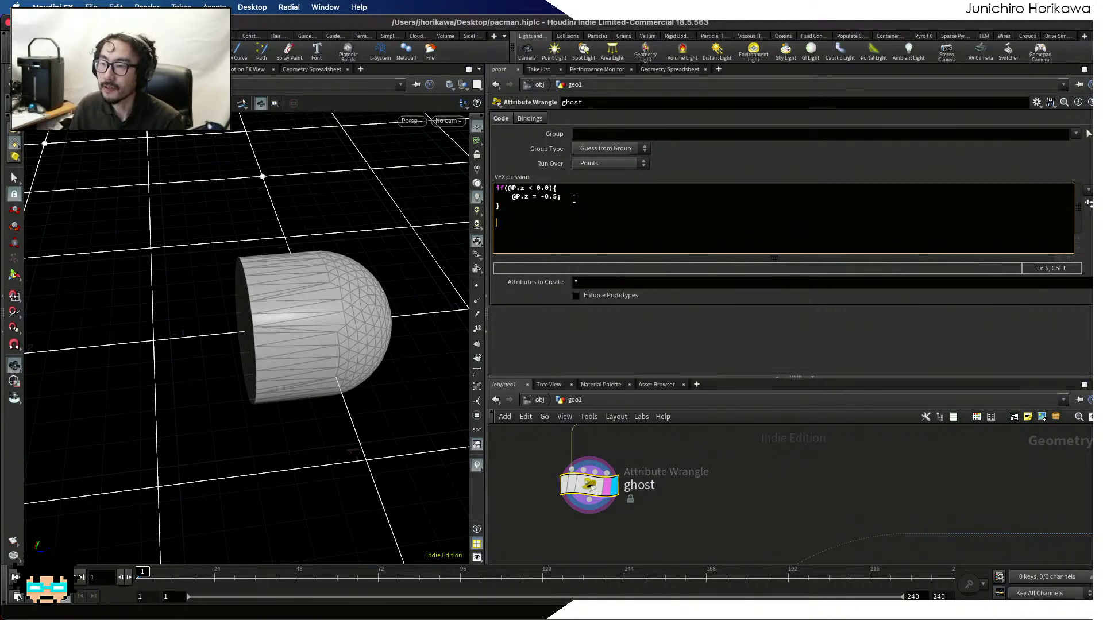
pyautogui.click(574, 198)
pyautogui.press('Return')
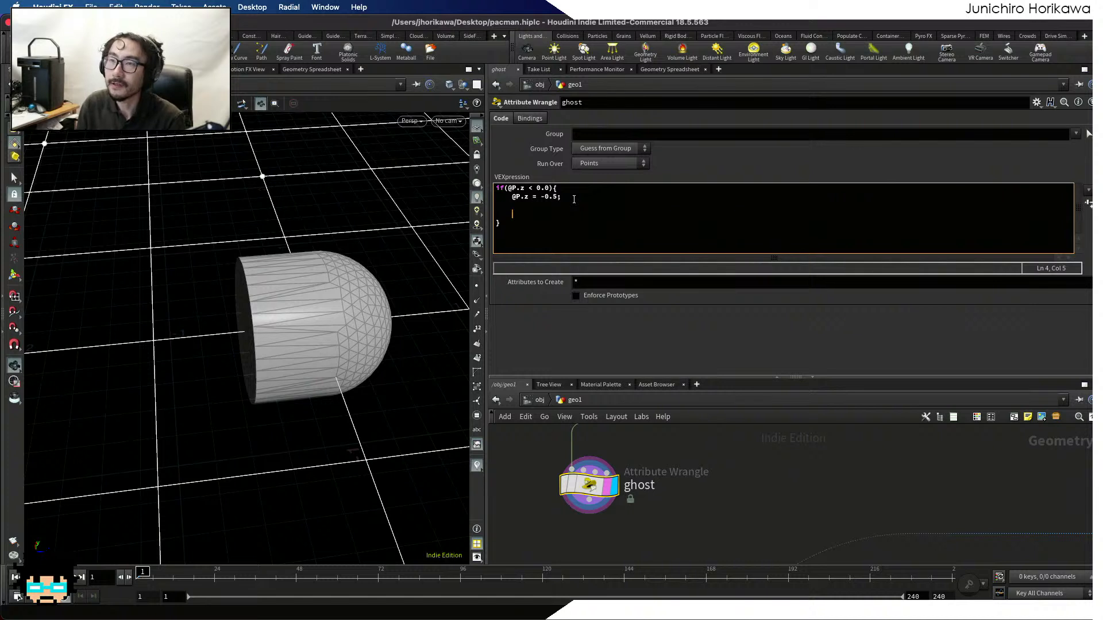
pyautogui.write('flaot')
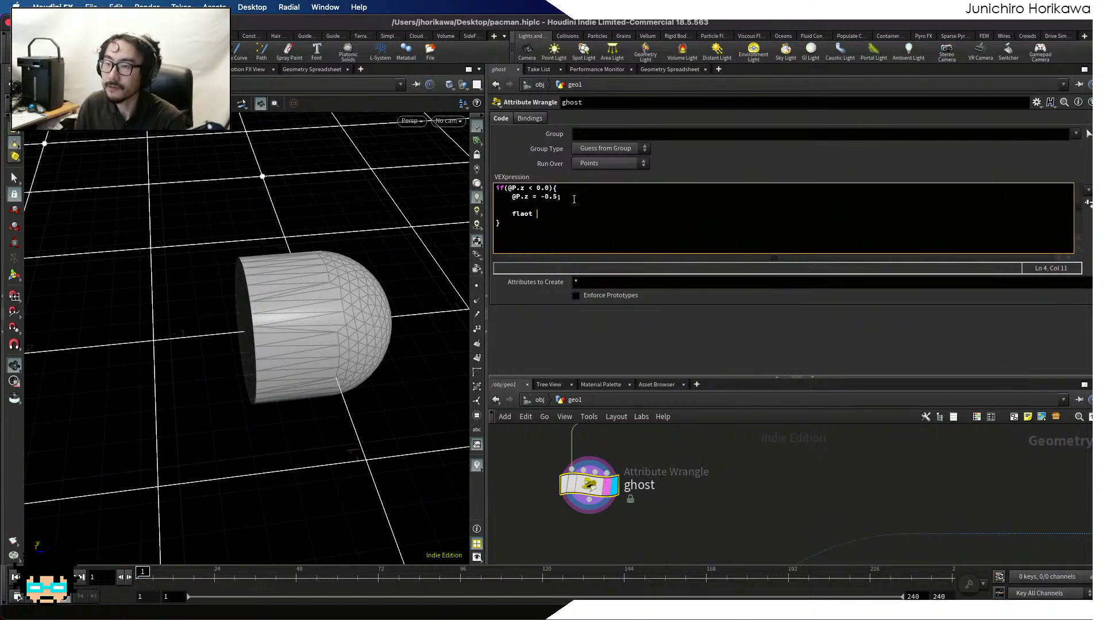
pyautogui.press('Return')
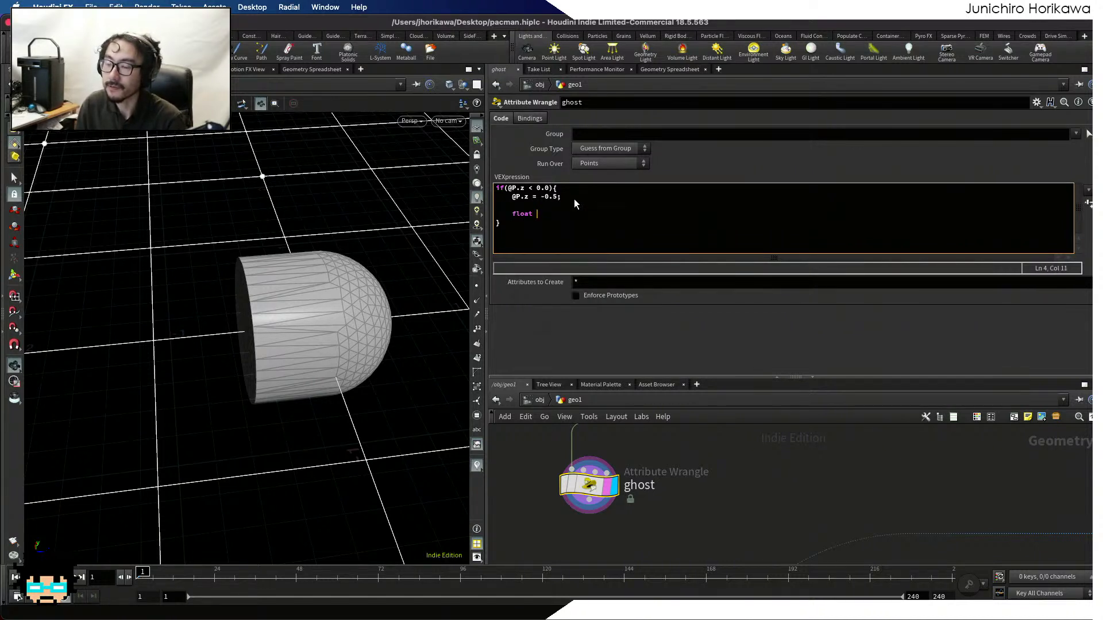
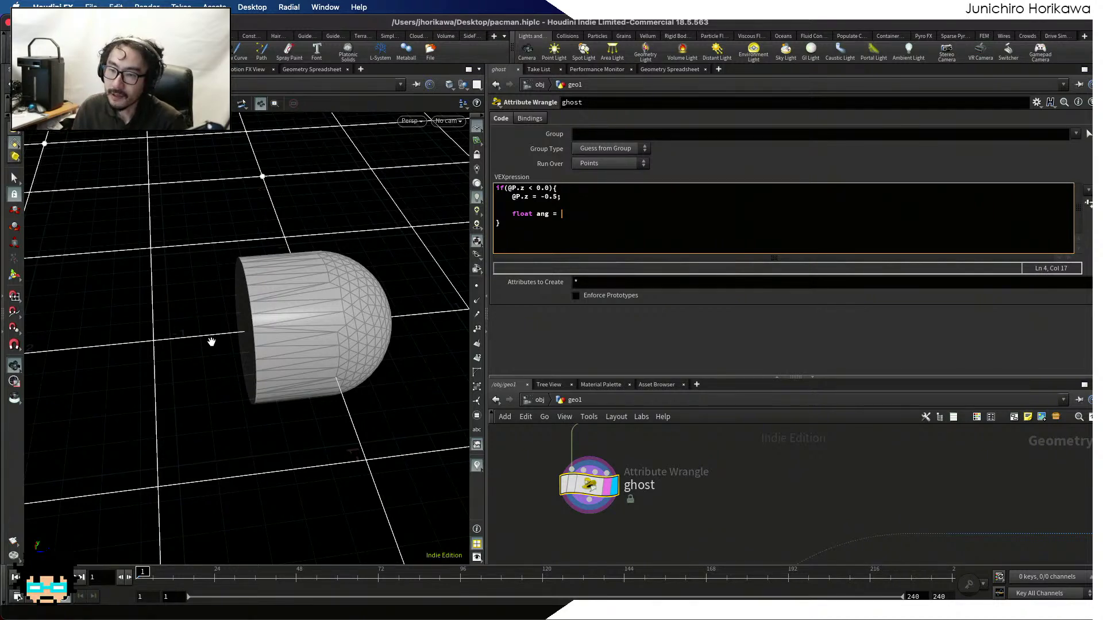
pyautogui.moveTo(226, 388); pyautogui.dragTo(209, 356)
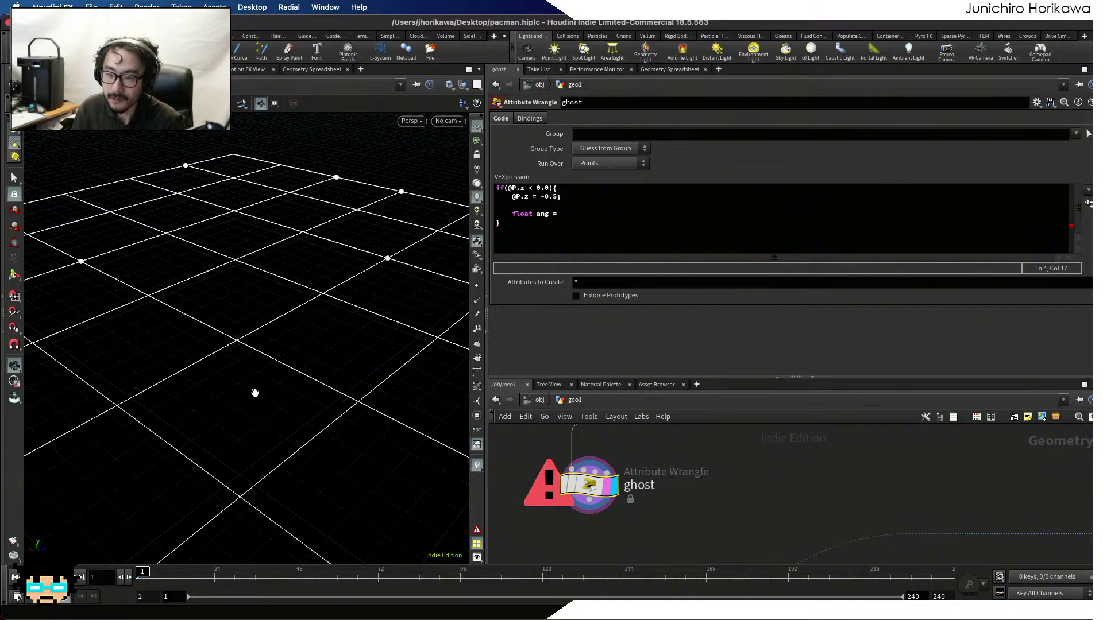
# Assign atan2(@P.y, @P.x) to ang so it holds each point's angle around the Z axis
pyautogui.click(575, 214)
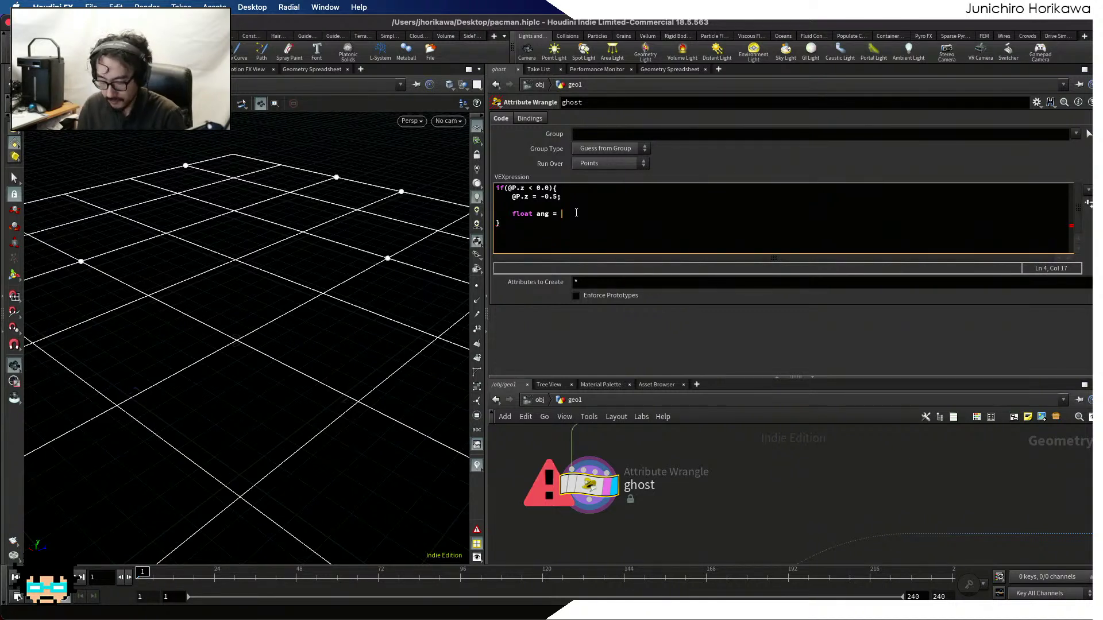
pyautogui.write('sta')
pyautogui.press('BackSpace')
pyautogui.press('BackSpace')
pyautogui.press('BackSpace')
pyautogui.write('atan2')
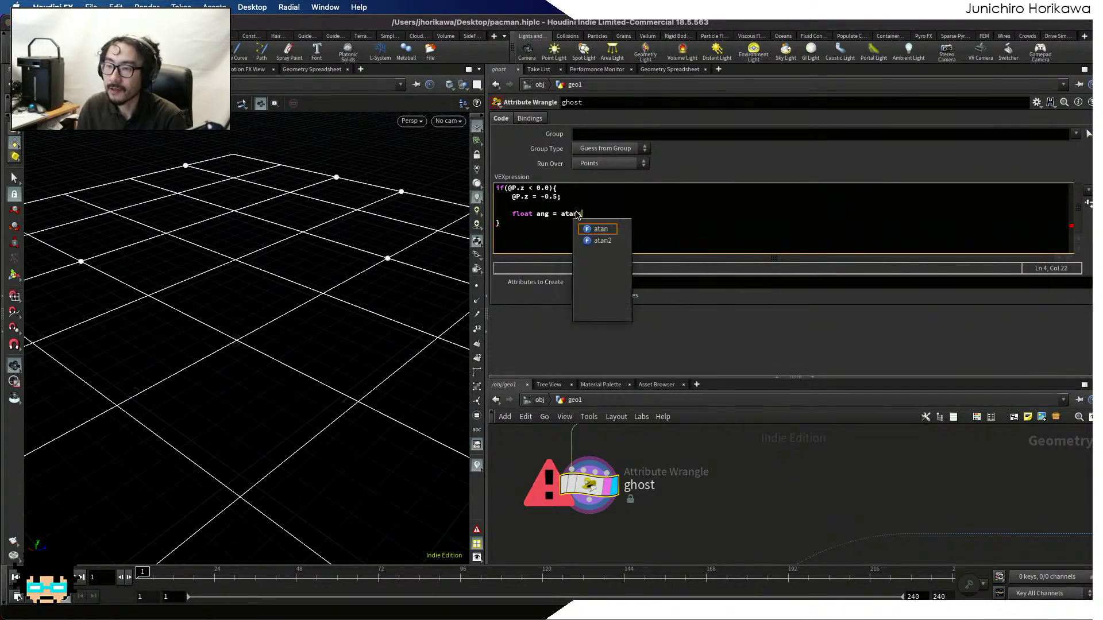
pyautogui.press('BackSpace')
pyautogui.press('BackSpace')
pyautogui.write('2')
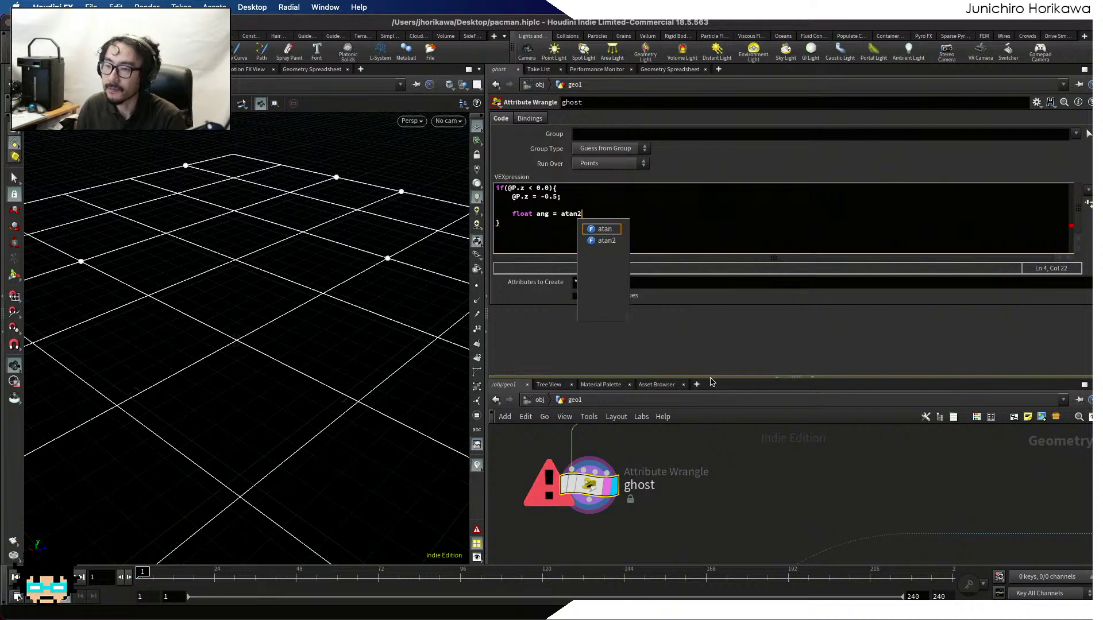
pyautogui.press('Return')
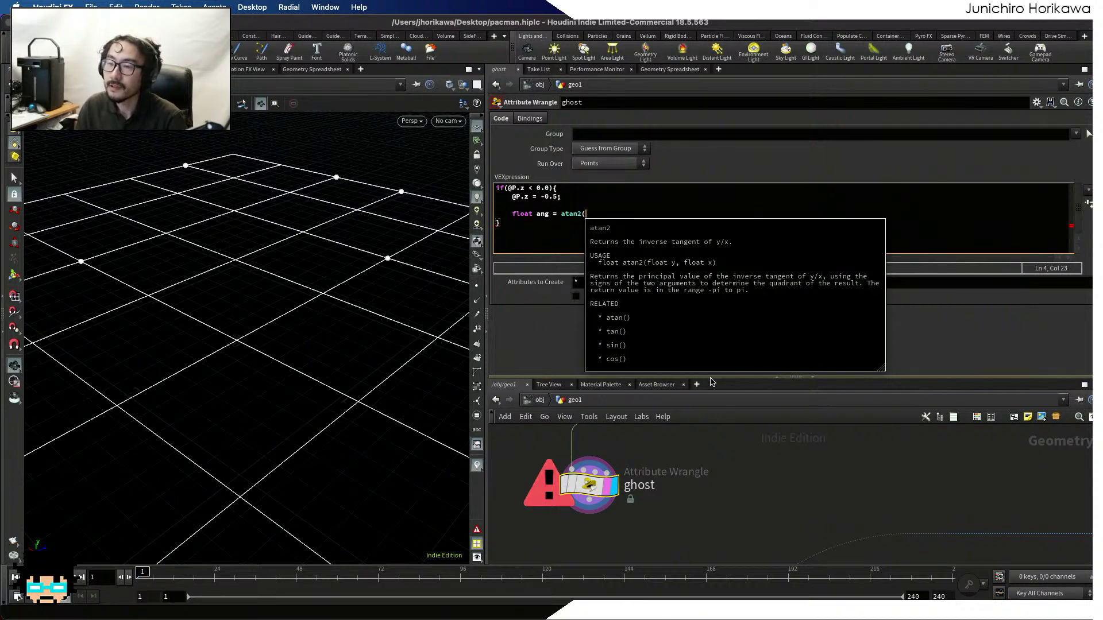
pyautogui.write('@P.y, ')
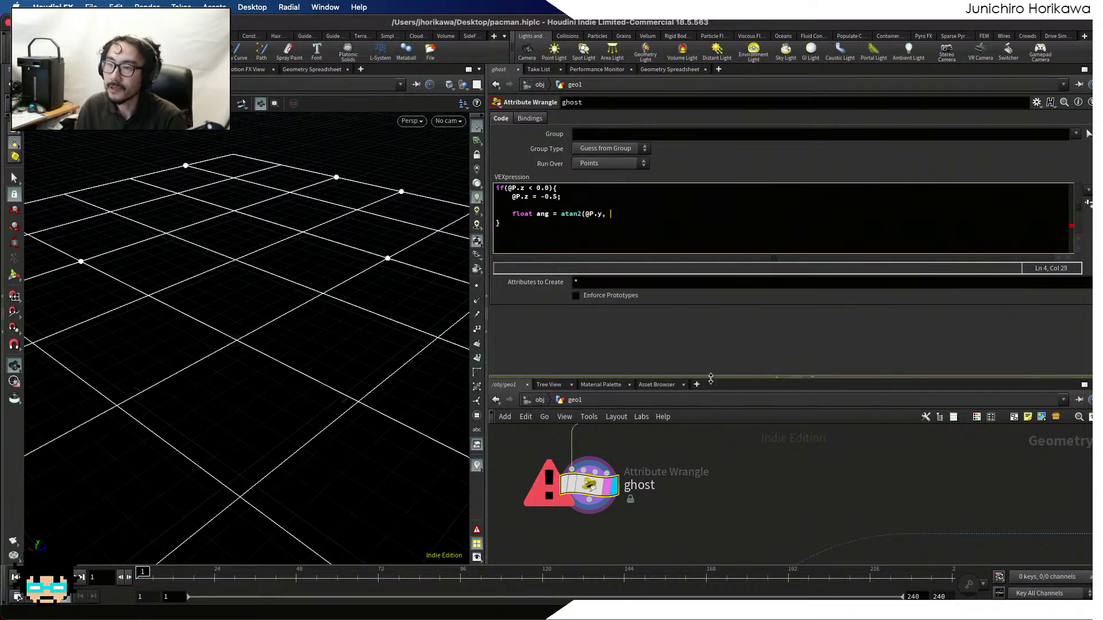
pyautogui.write('@P.x)')
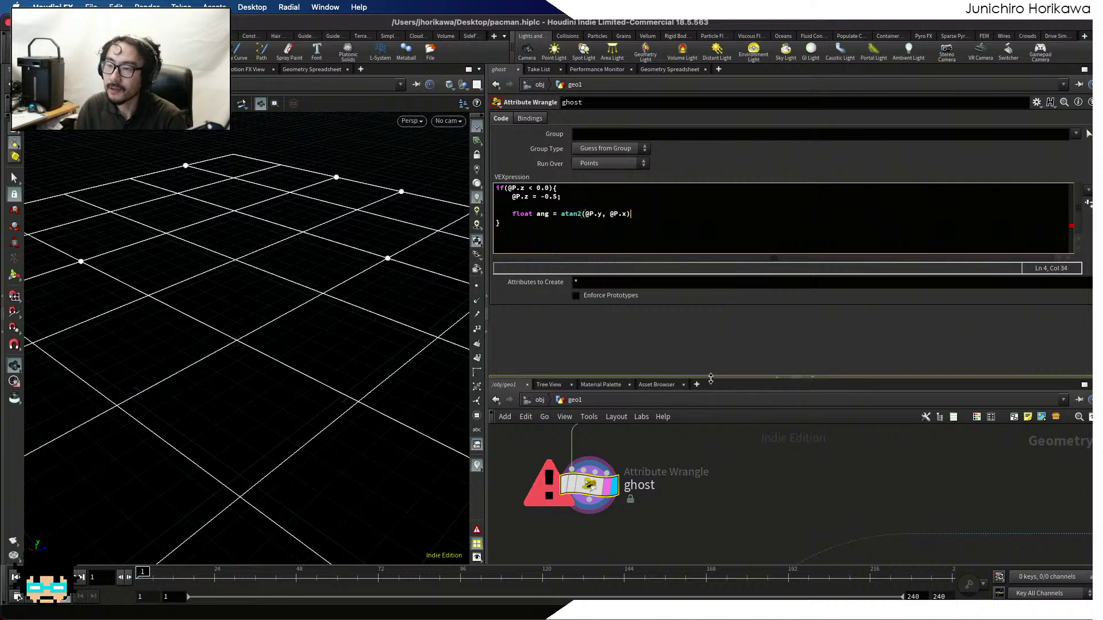
pyautogui.write(';')
pyautogui.press('Return')
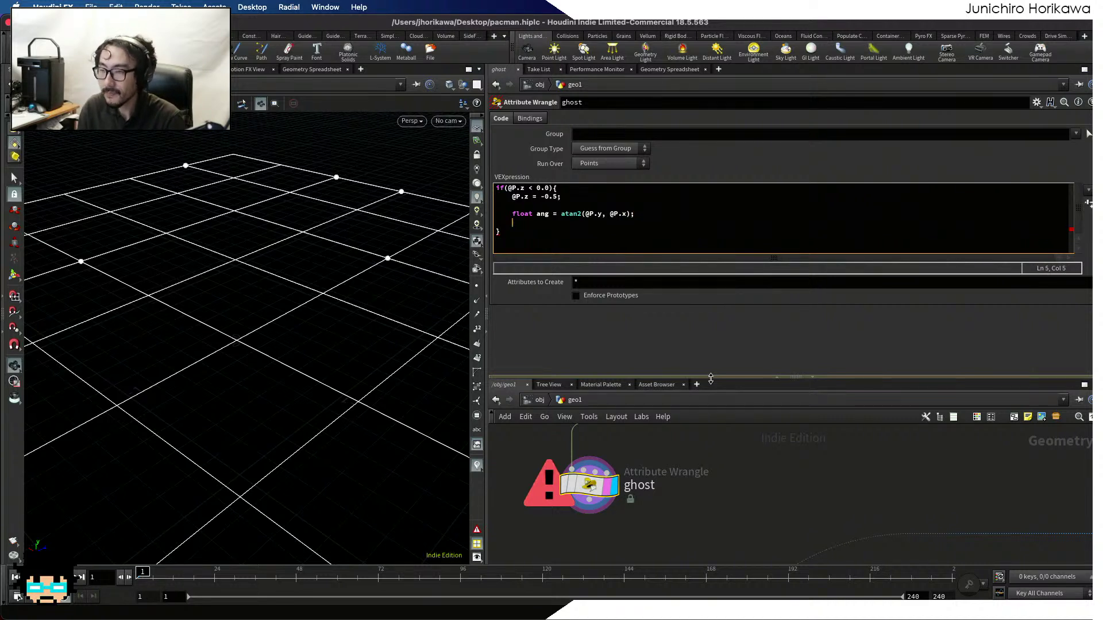
# Multiply ang by 2 * chi("num") in the ghost wrangle and create its Num parameter with a value of 4
pyautogui.write('ang *')
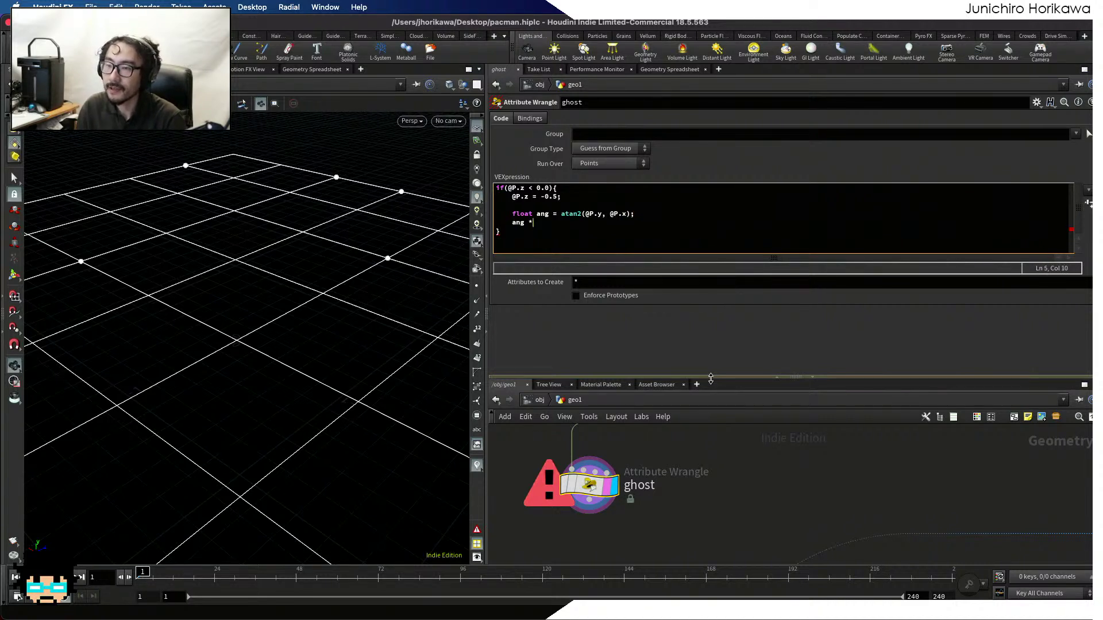
pyautogui.write('= ')
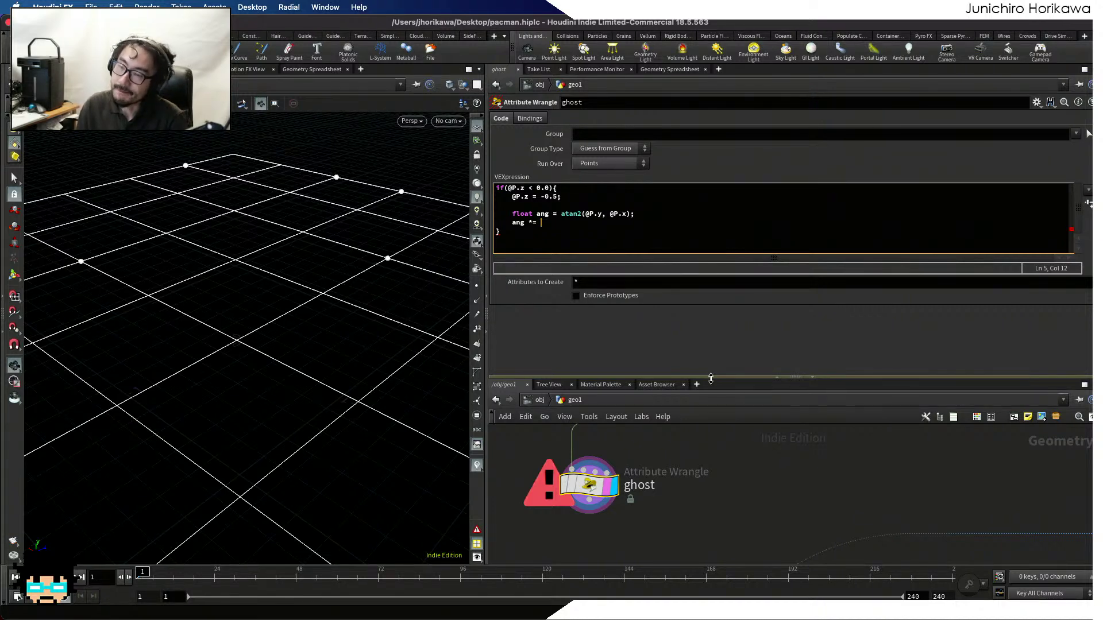
pyautogui.write('chi("')
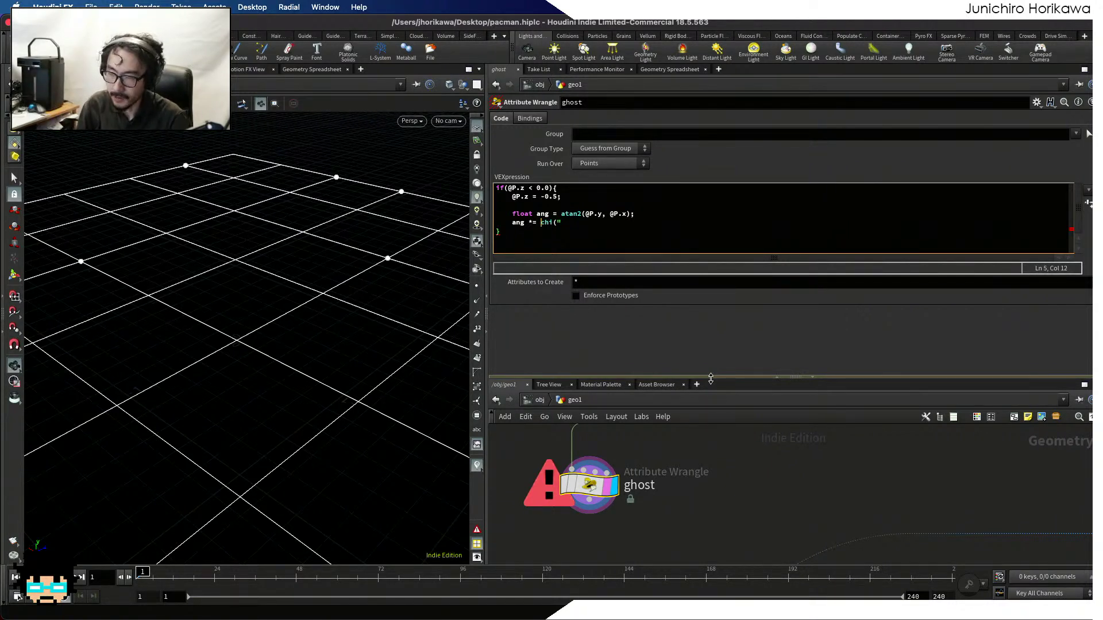
pyautogui.write('2 * chi')
pyautogui.press('End')
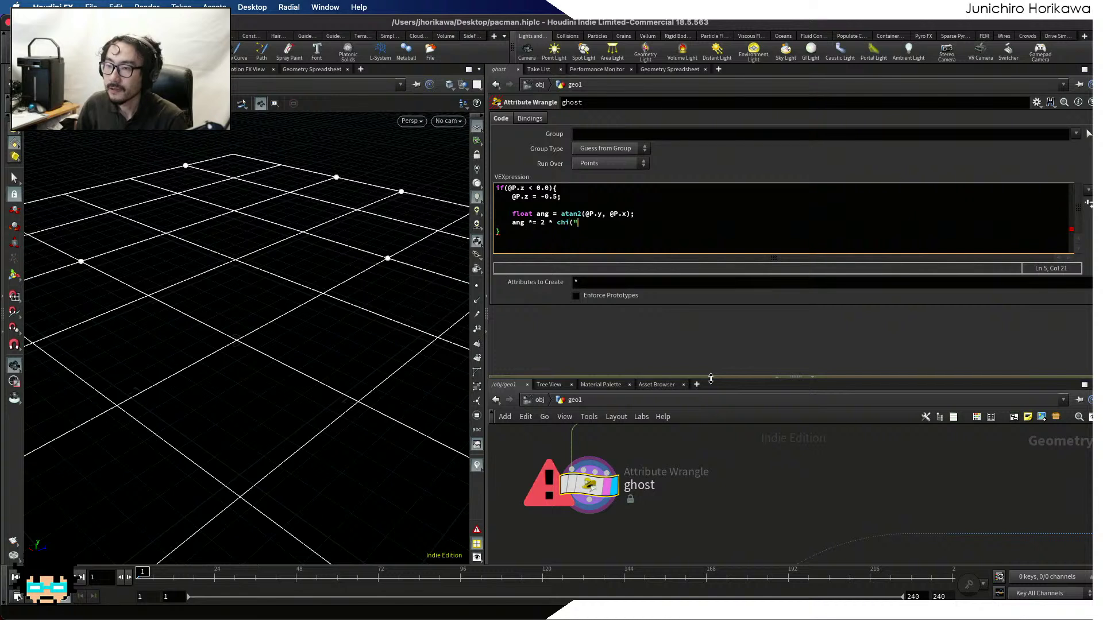
pyautogui.write('mi")')
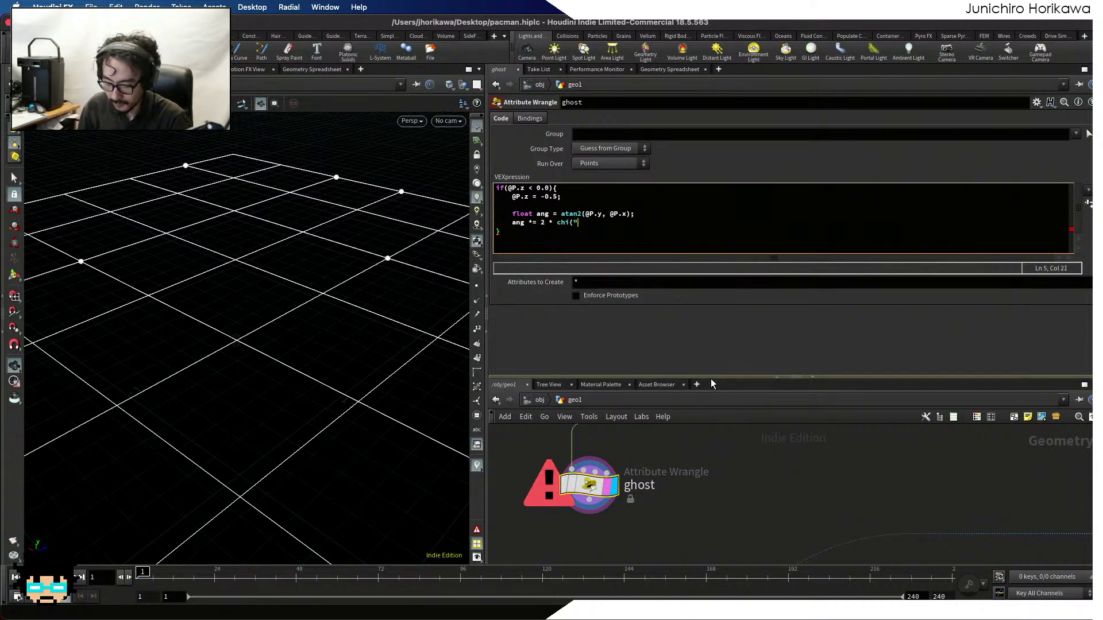
pyautogui.press('BackSpace')
pyautogui.write('num")')
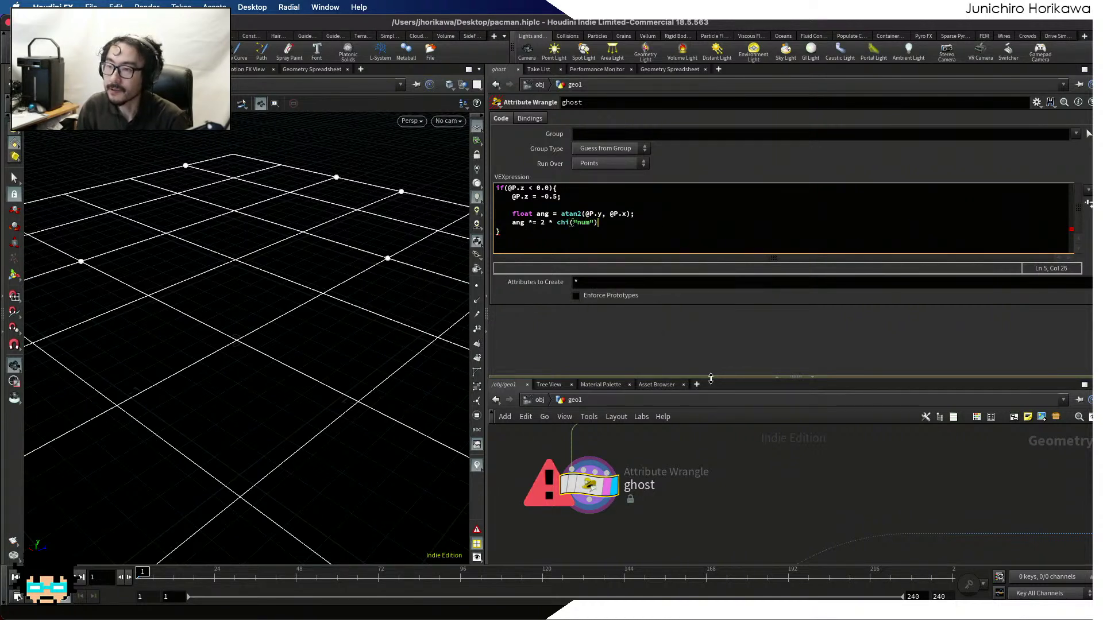
pyautogui.write(';')
pyautogui.click(1087, 204)
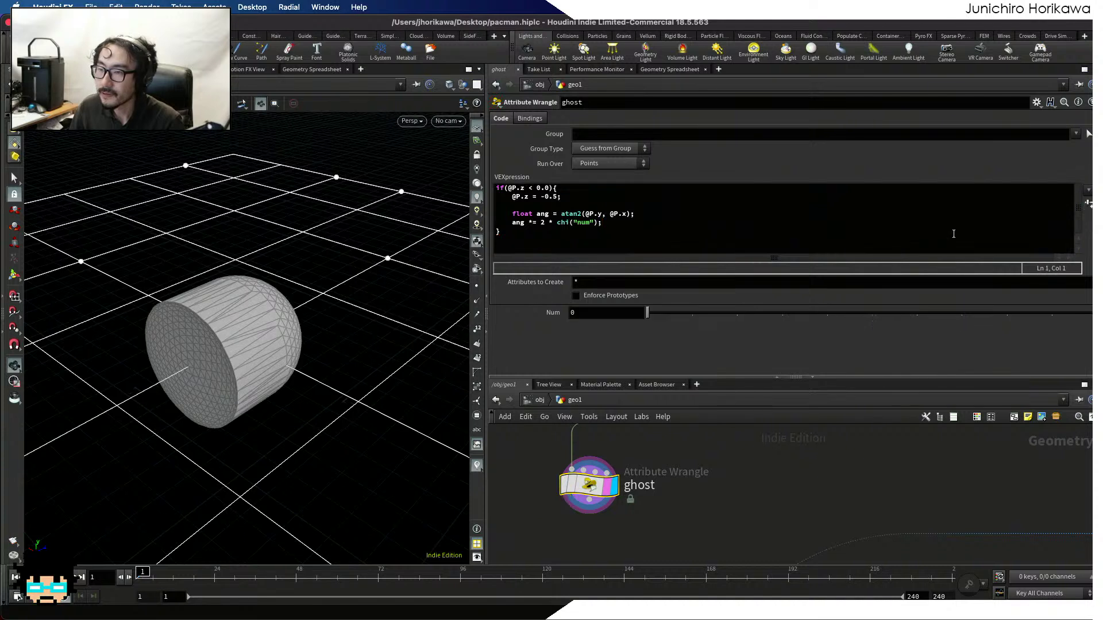
pyautogui.moveTo(647, 313); pyautogui.dragTo(827, 313)
# Add a line below the ang scaling that declares float h = sin(ang) * chf("height")
pyautogui.click(674, 224)
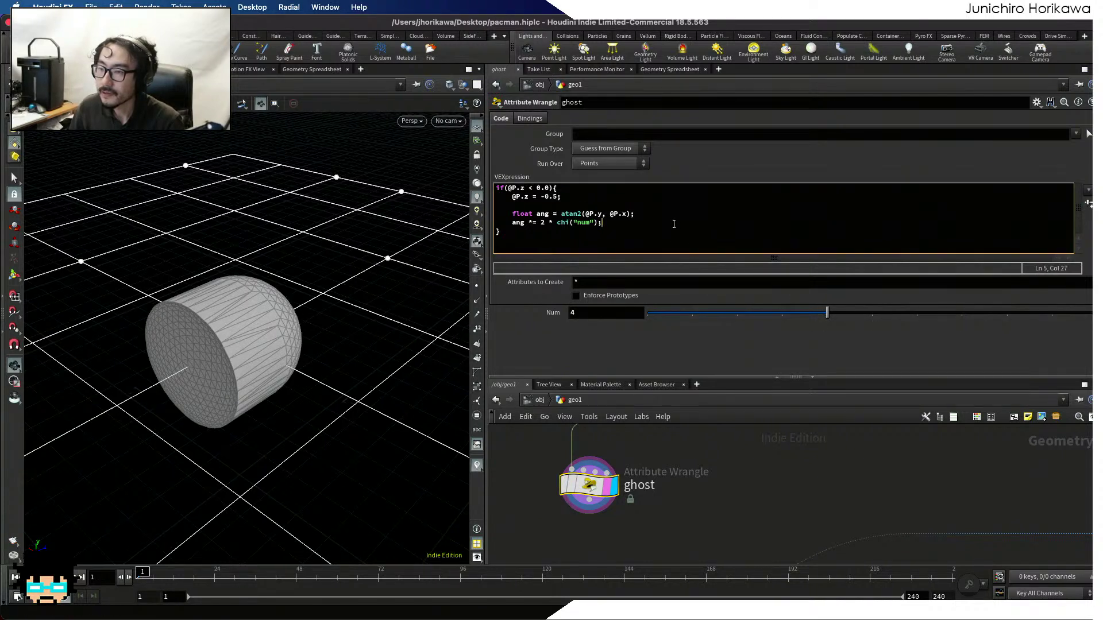
pyautogui.press('Return')
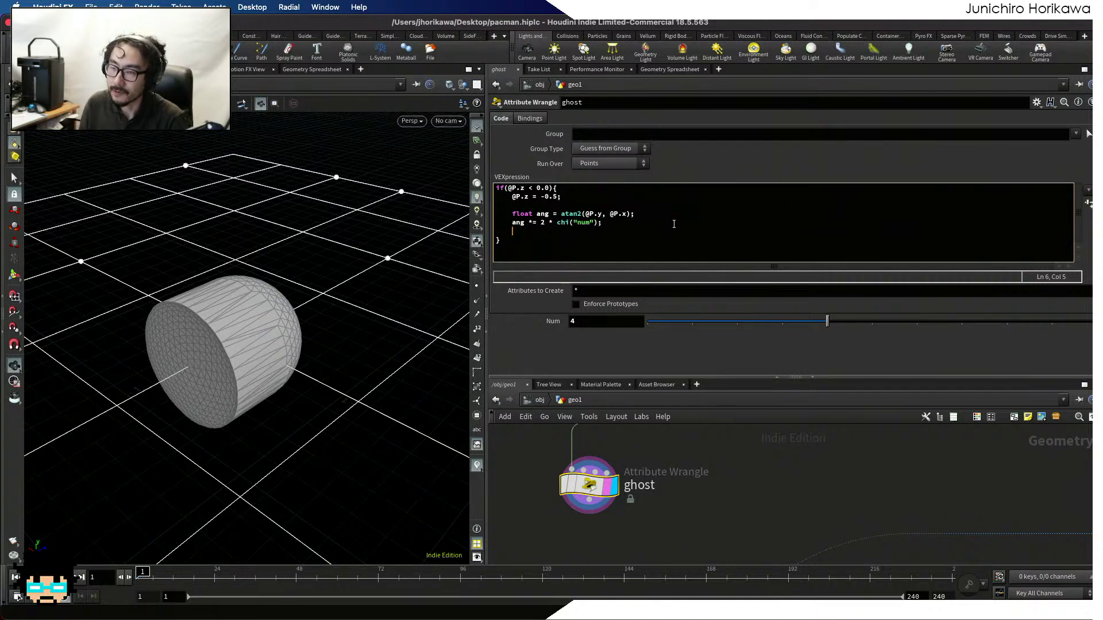
pyautogui.write('floa')
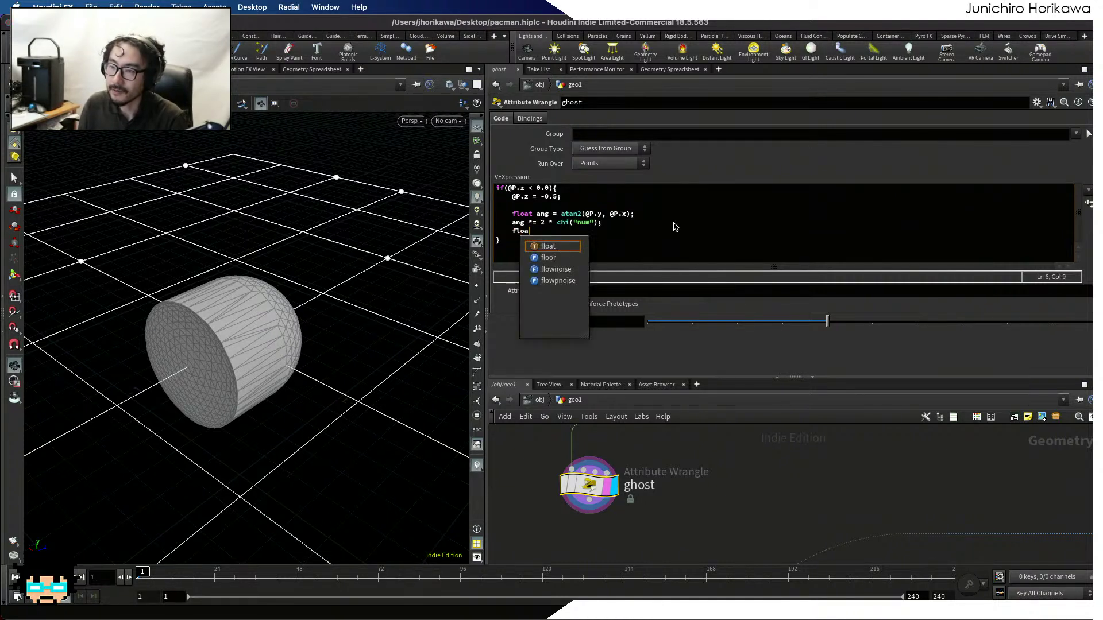
pyautogui.write('t ')
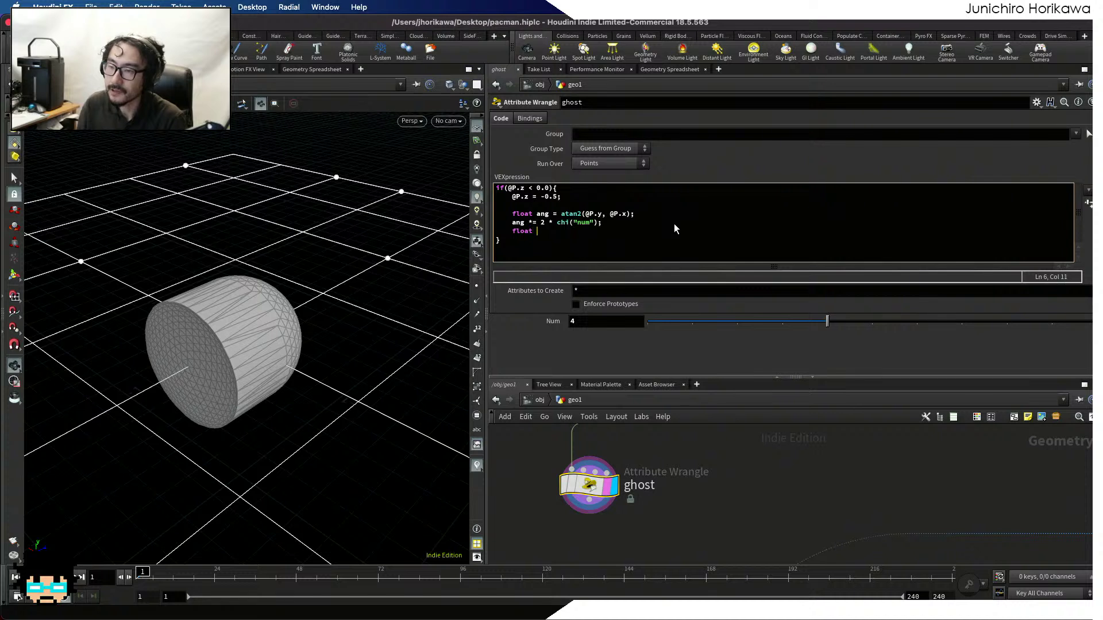
pyautogui.write('h = sin(')
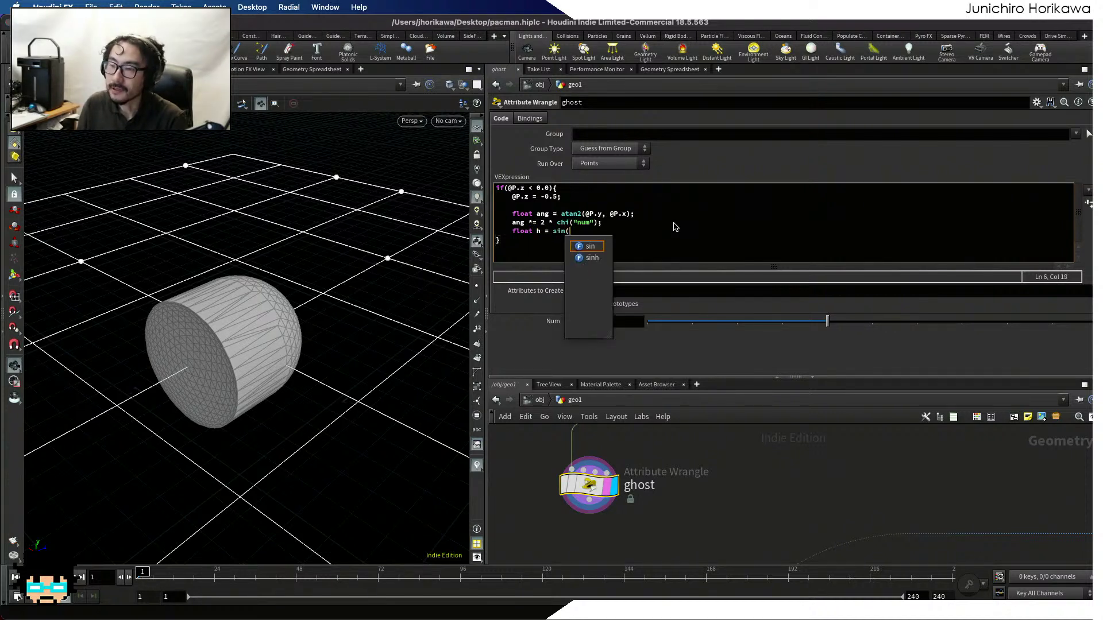
pyautogui.write('ang)')
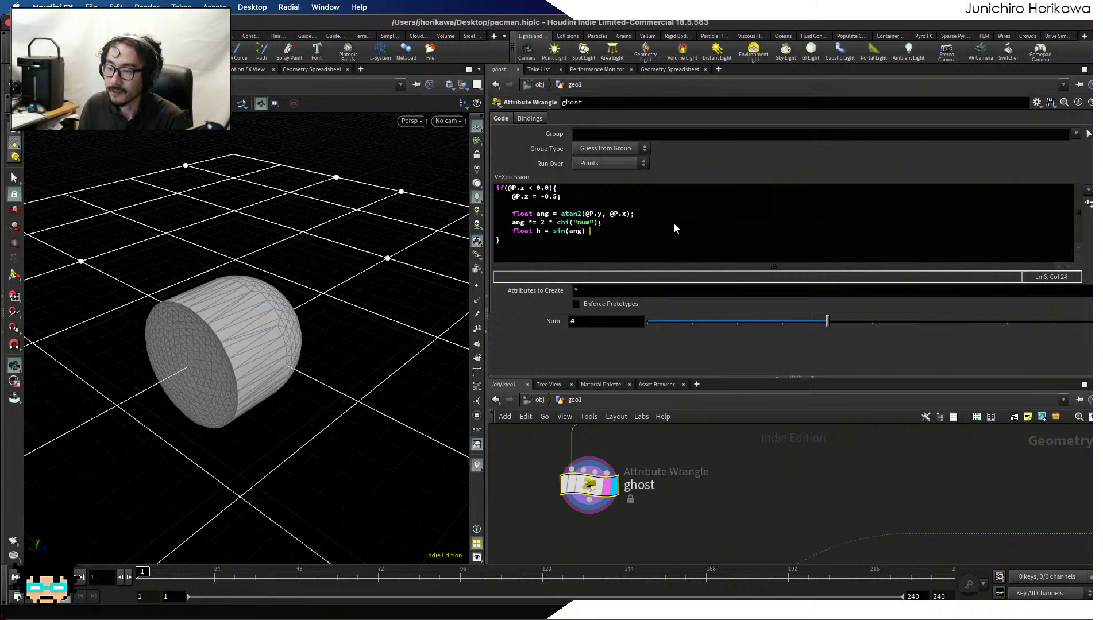
pyautogui.write(' * c')
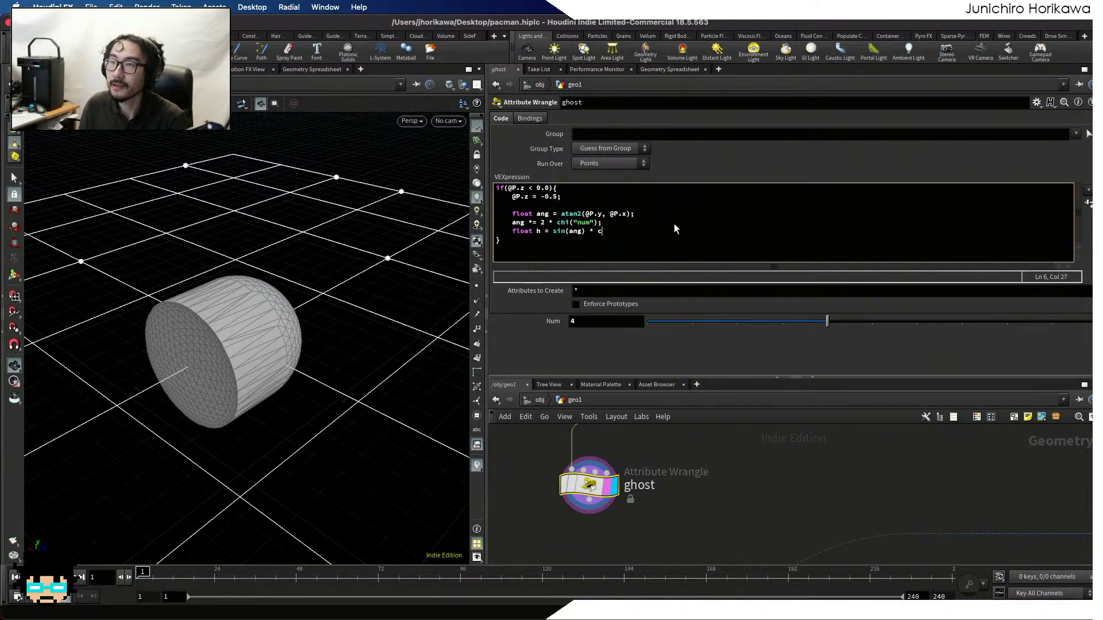
pyautogui.write('hf("he')
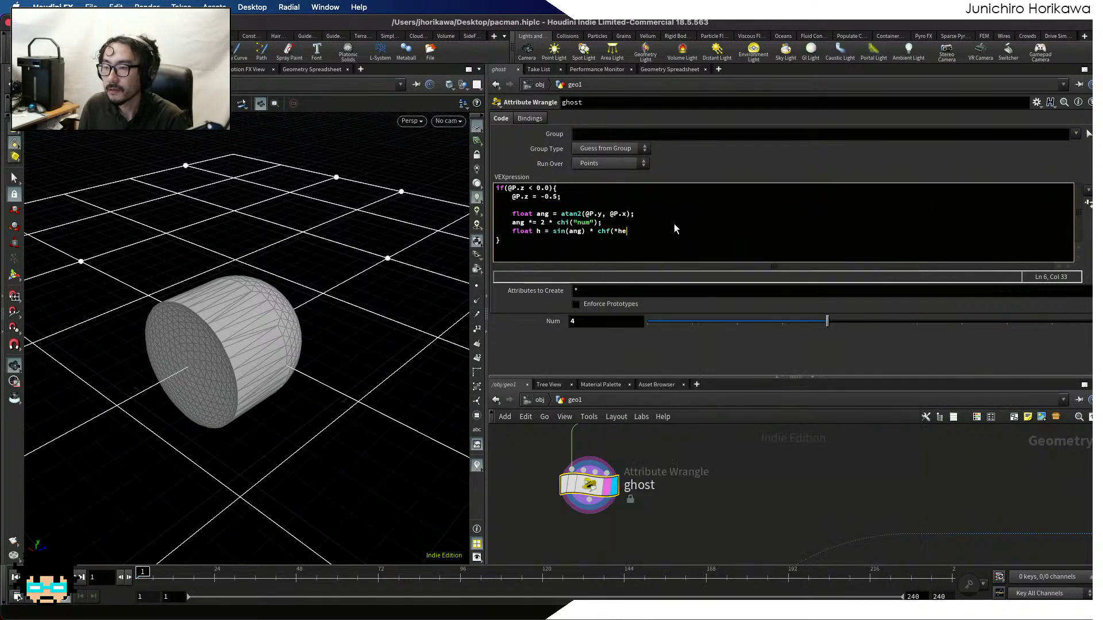
pyautogui.write('ight")')
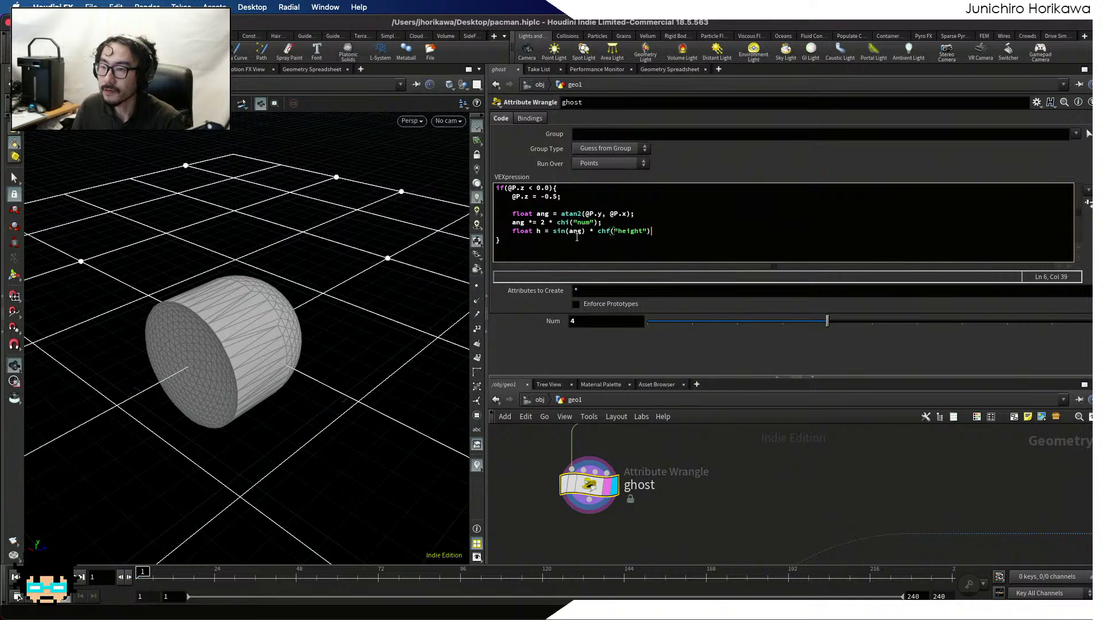
# Change the h line in the ghost wrangle to float h = (sin(ang) + 1) * chf("height"); so the wave stays non-negative
pyautogui.click(553, 231)
pyautogui.write('(')
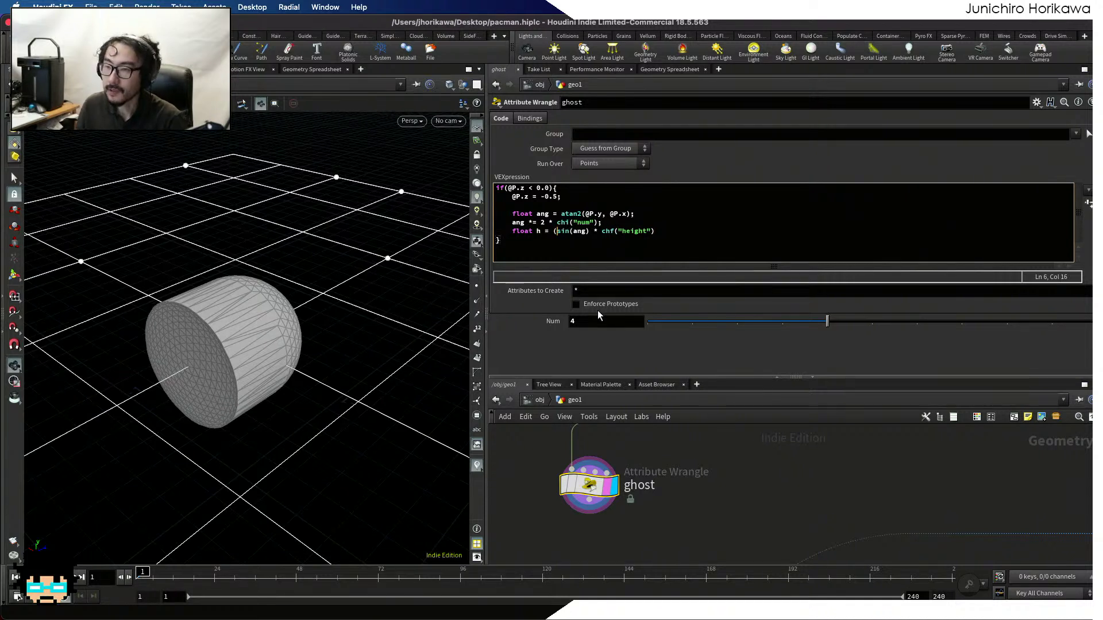
pyautogui.click(600, 231)
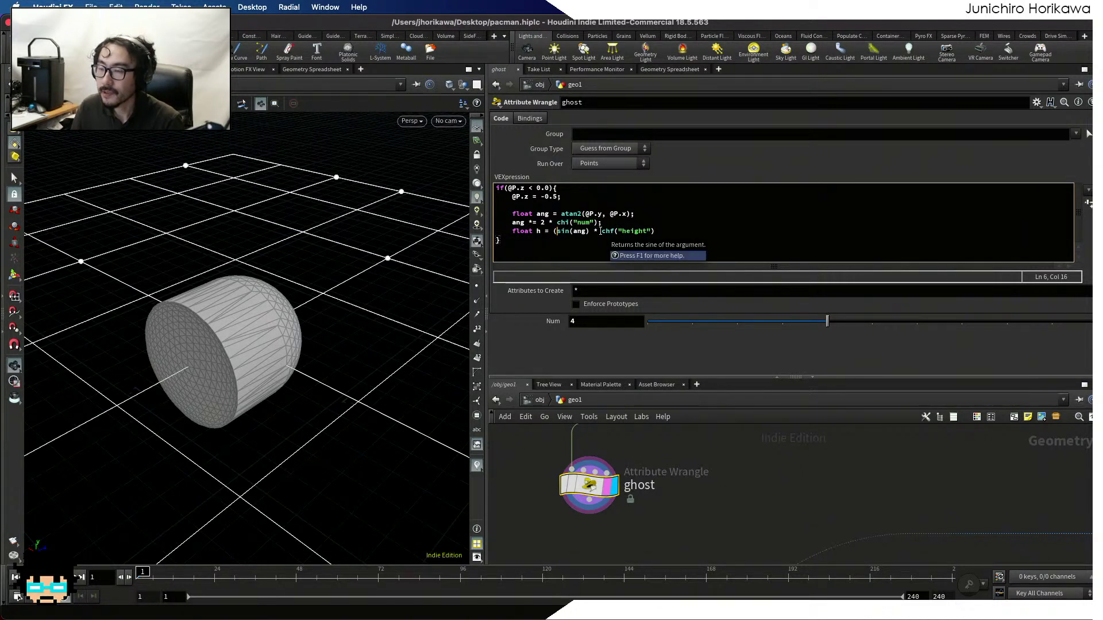
pyautogui.press('BackSpace')
pyautogui.press('BackSpace')
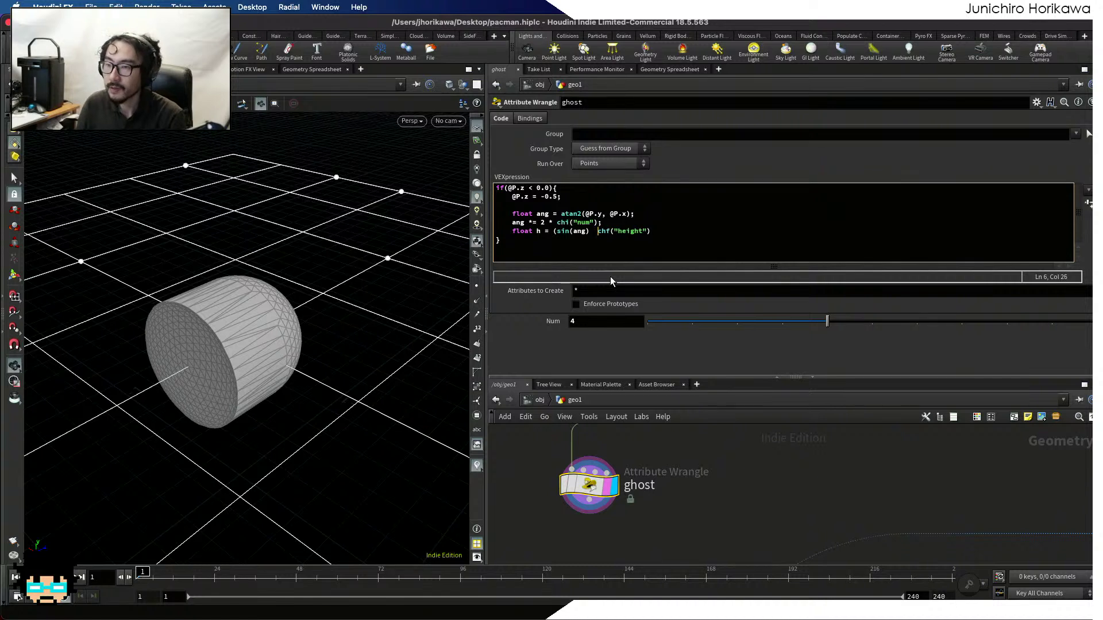
pyautogui.write('+ 1')
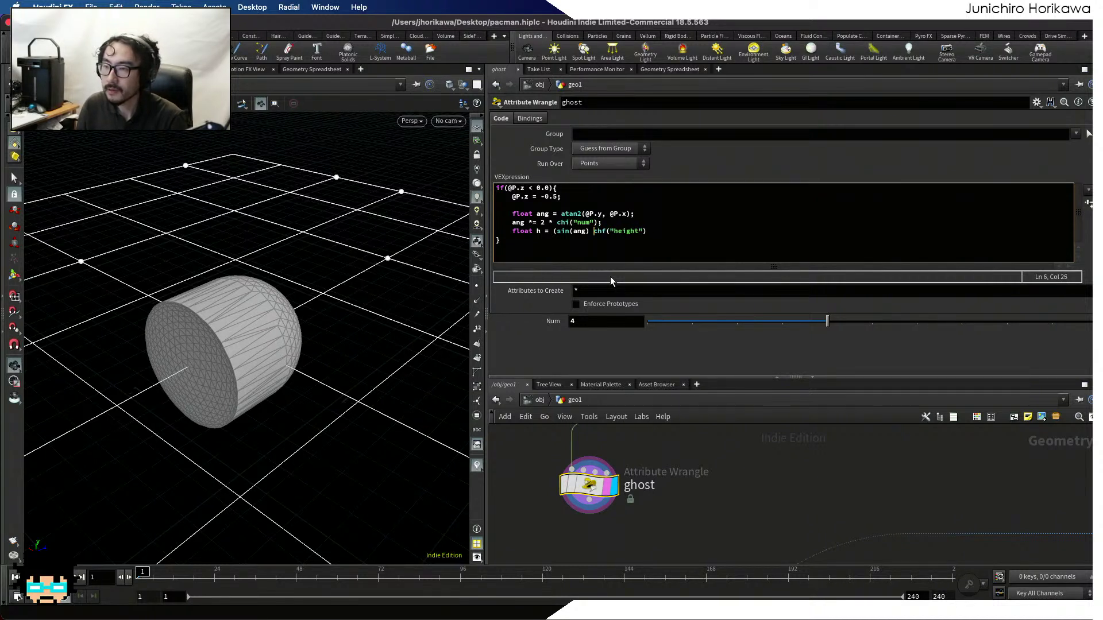
pyautogui.write(')')
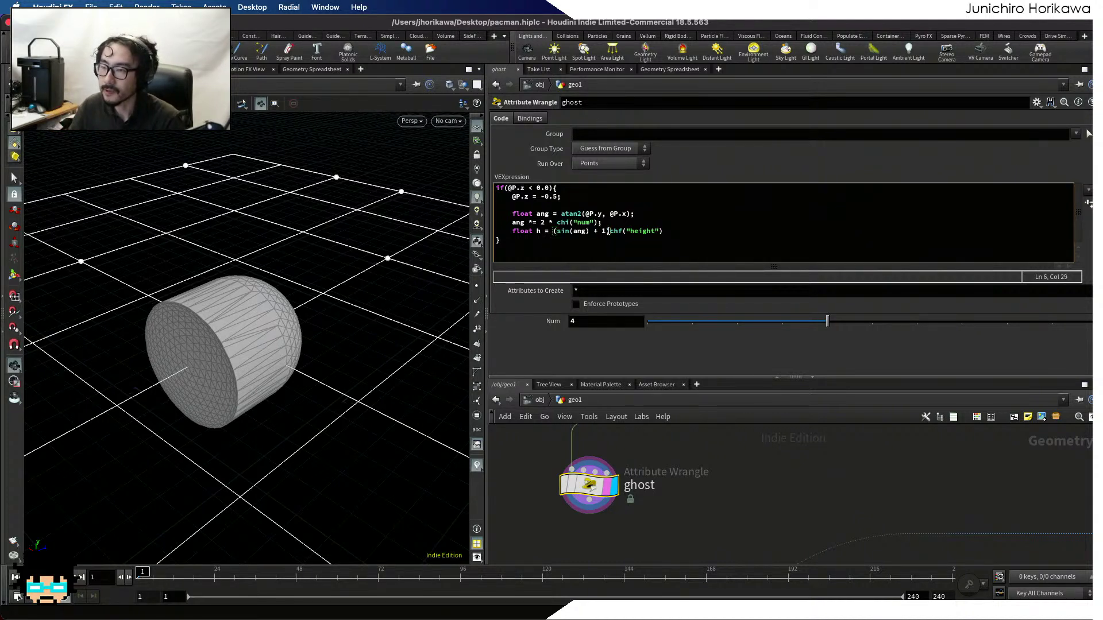
pyautogui.write('*')
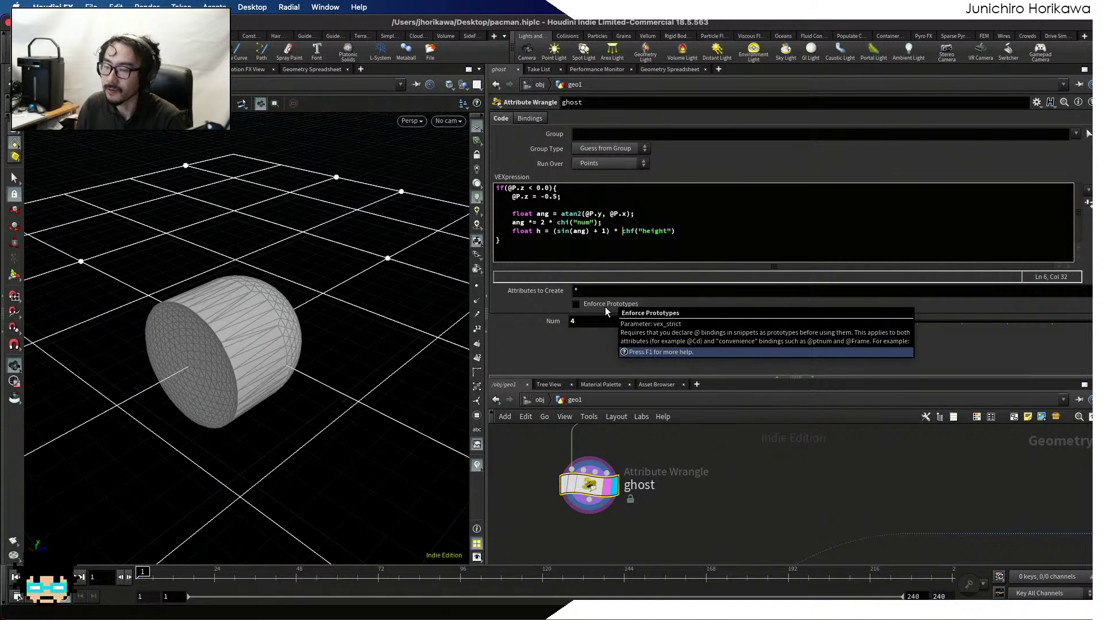
pyautogui.click(725, 231)
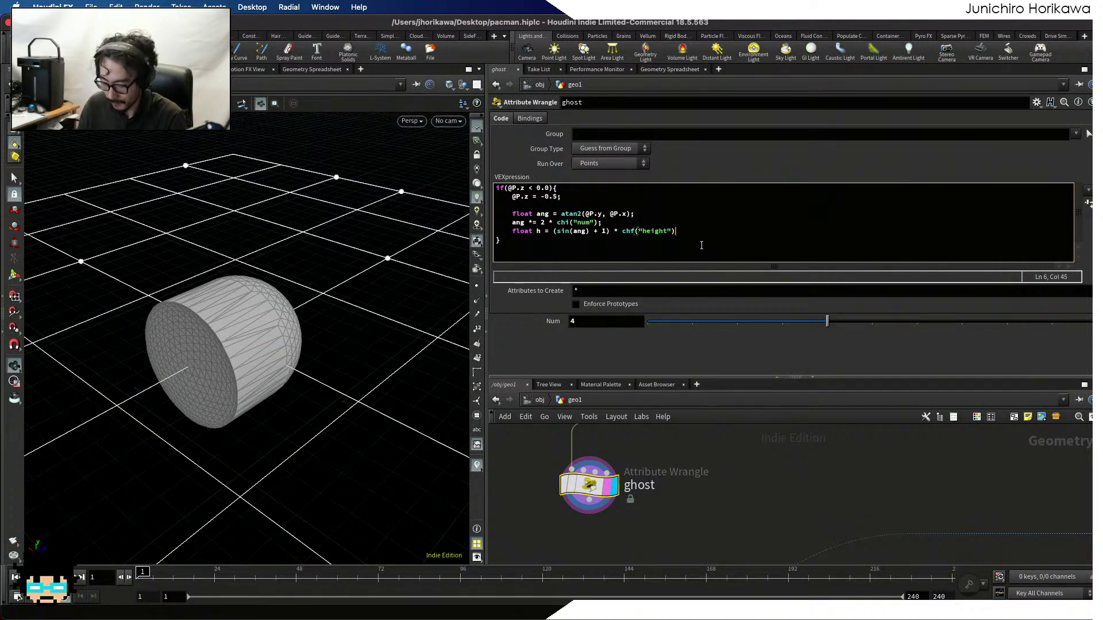
pyautogui.write(';')
# Create the Height parameter for the ghost wrangle's chf reference and set it to 0.1
pyautogui.click(1087, 203)
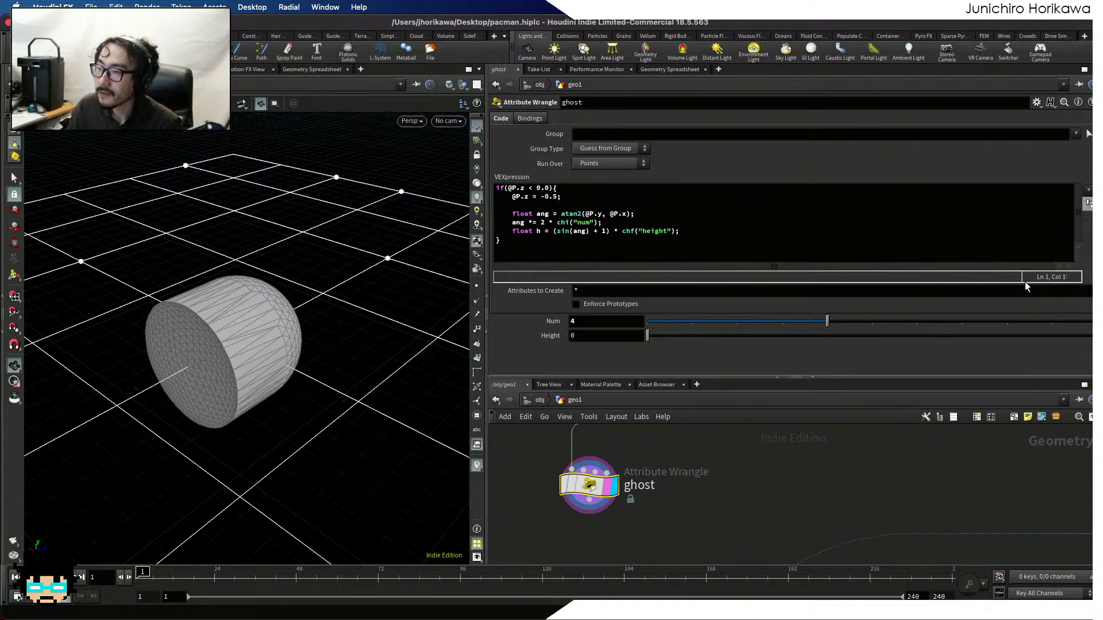
pyautogui.click(623, 334)
pyautogui.write('.1')
pyautogui.press('Return')
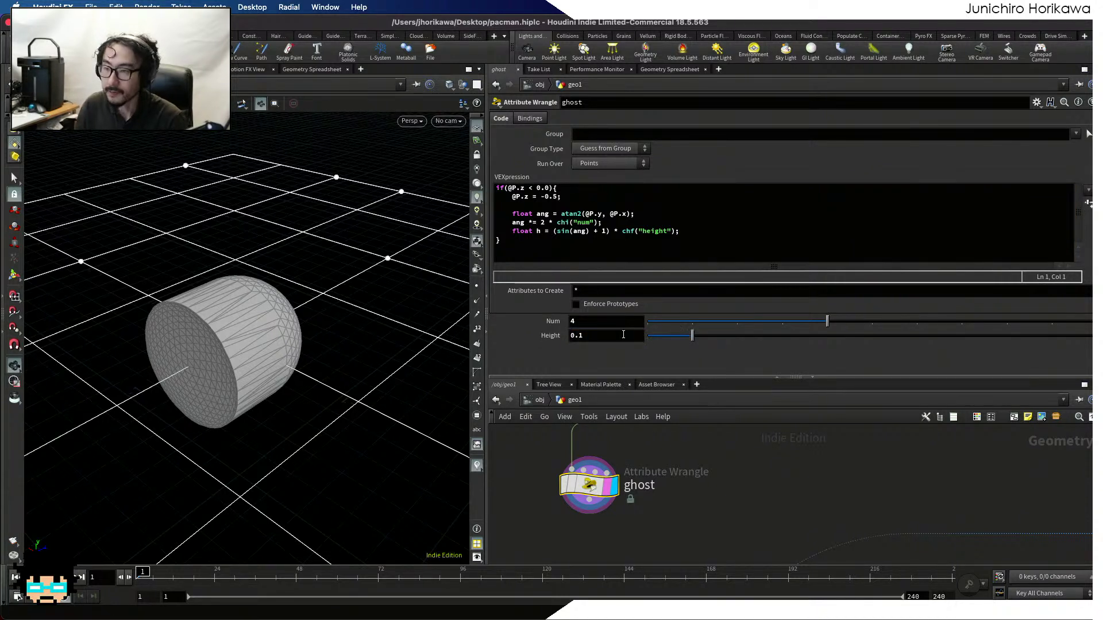
# Add @P.z += h; at the end of the if block, apply the code and inspect the ghost's bottom edge
pyautogui.click(686, 233)
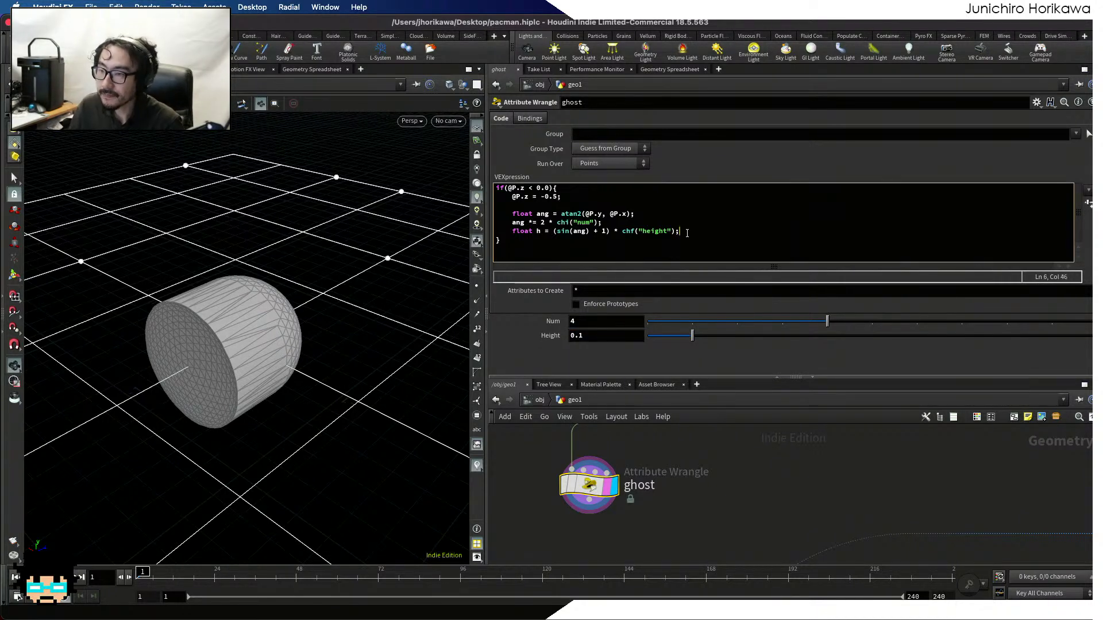
pyautogui.press('Return')
pyautogui.press('Return')
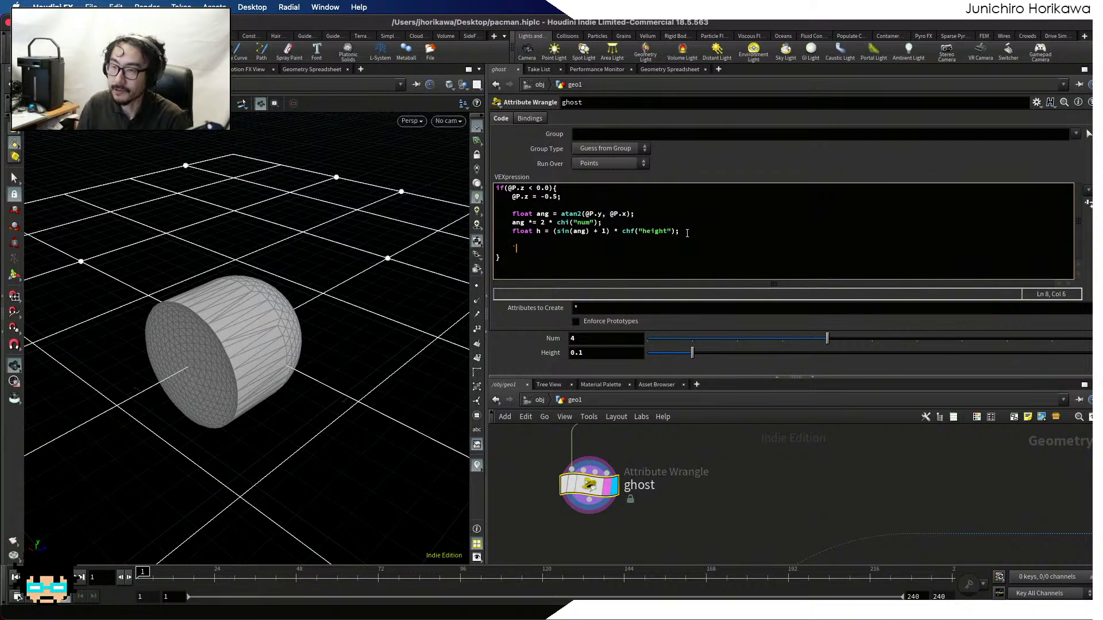
pyautogui.write('@P.xz')
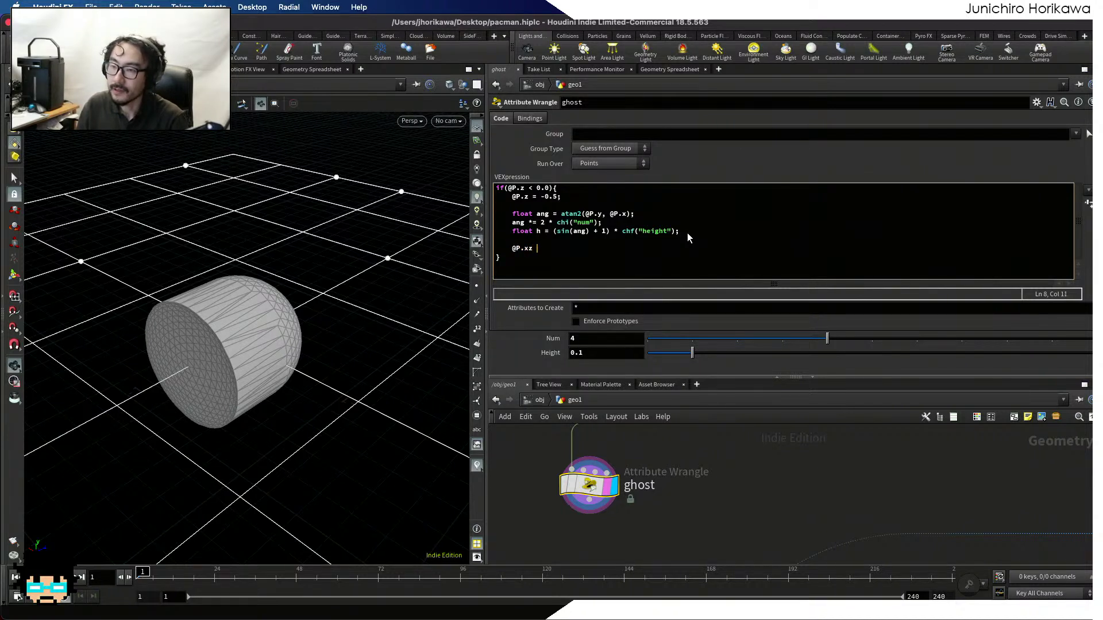
pyautogui.press('BackSpace')
pyautogui.press('BackSpace')
pyautogui.press('BackSpace')
pyautogui.write('z ')
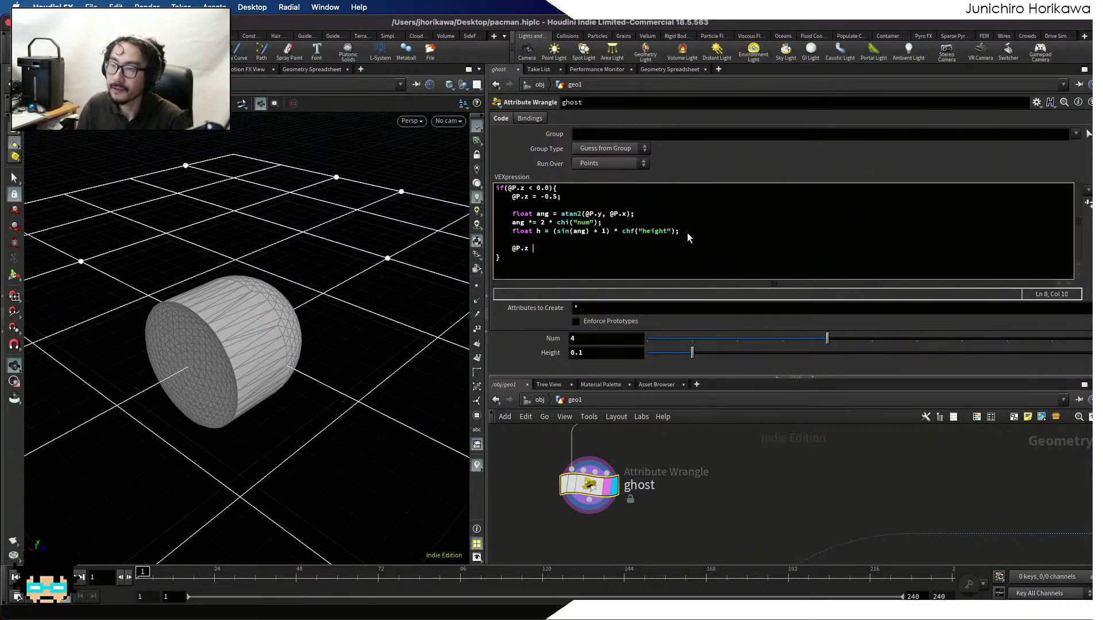
pyautogui.write('+')
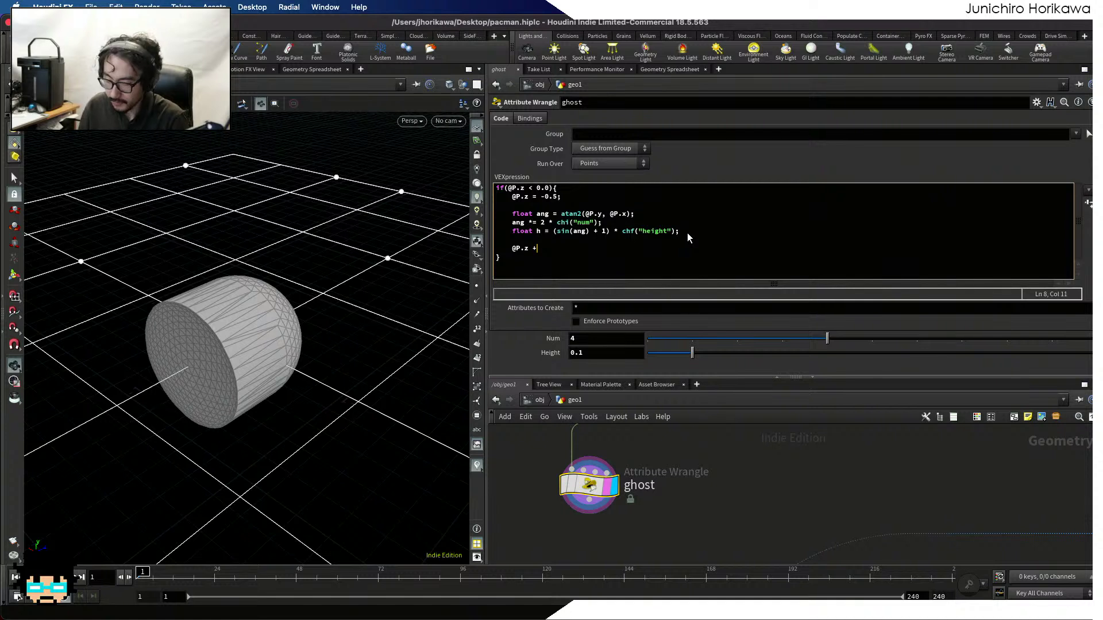
pyautogui.write('= h')
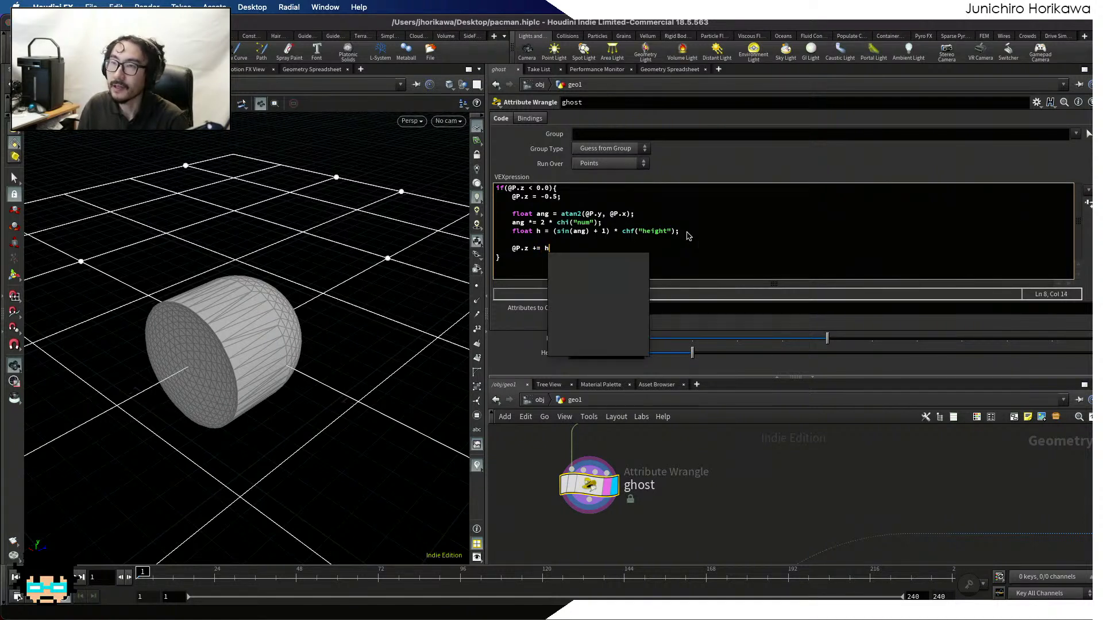
pyautogui.write(';')
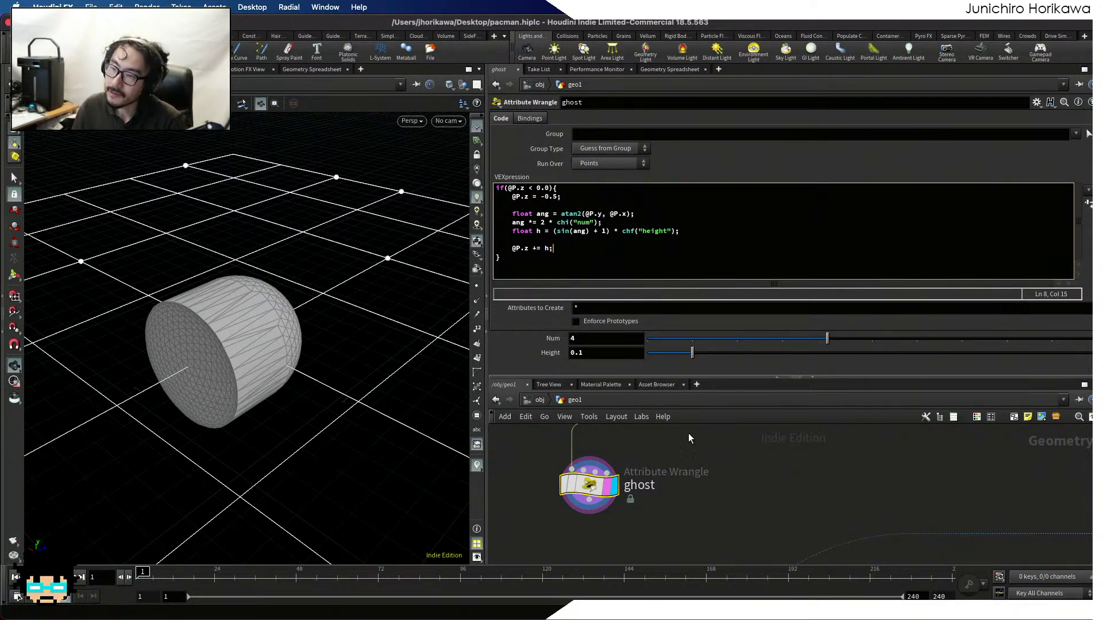
pyautogui.click(763, 507)
pyautogui.moveTo(320, 411)
pyautogui.keyDown('alt'); pyautogui.mouseDown()
pyautogui.moveTo(308, 507)
pyautogui.moveTo(371, 431)
pyautogui.moveTo(335, 386)
pyautogui.moveTo(291, 389)
pyautogui.mouseUp(); pyautogui.keyUp('alt')
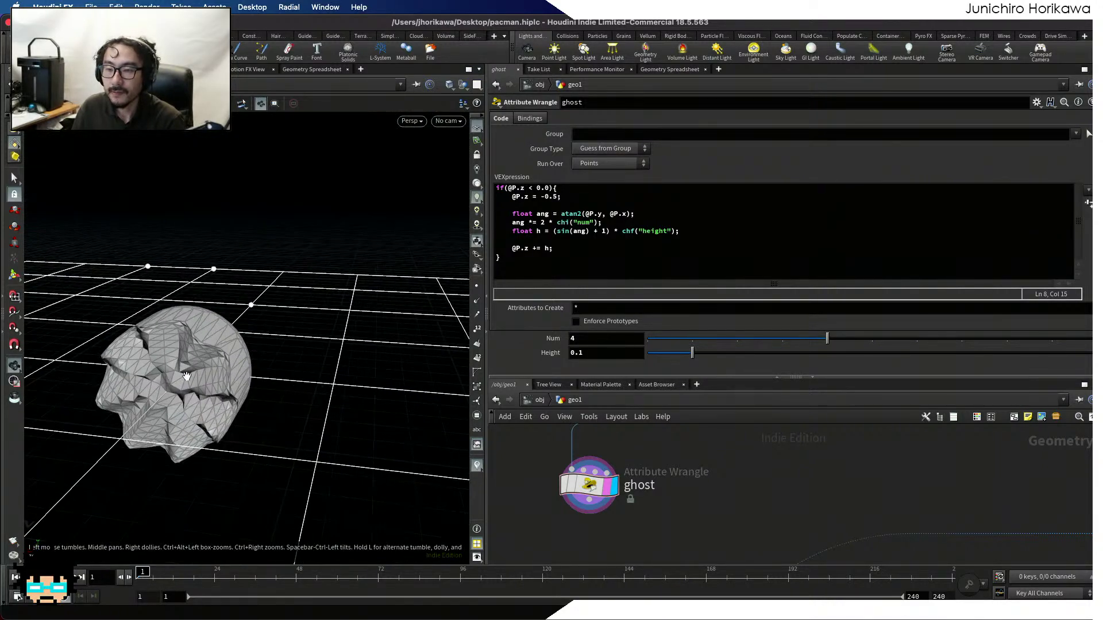
pyautogui.moveTo(187, 398); pyautogui.dragTo(202, 363)
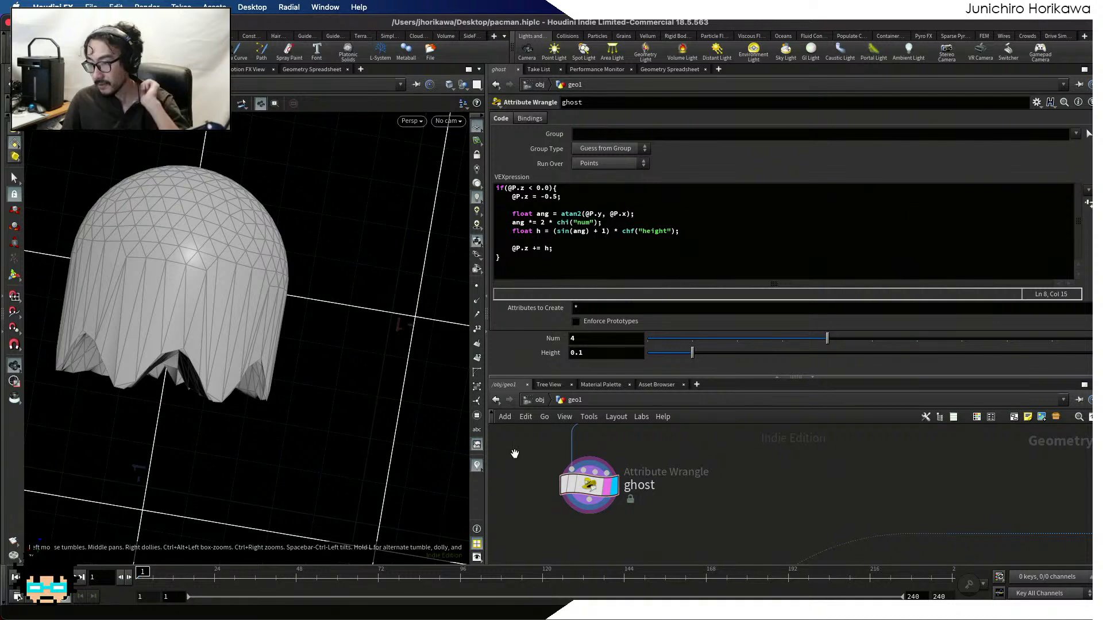
# Add the line i@variant = 1; after the if block in the ghost wrangle
pyautogui.scroll(-3, 610, 463)
pyautogui.scroll(-3, 610, 463)
pyautogui.moveTo(607, 502); pyautogui.dragTo(664, 490, button='middle')
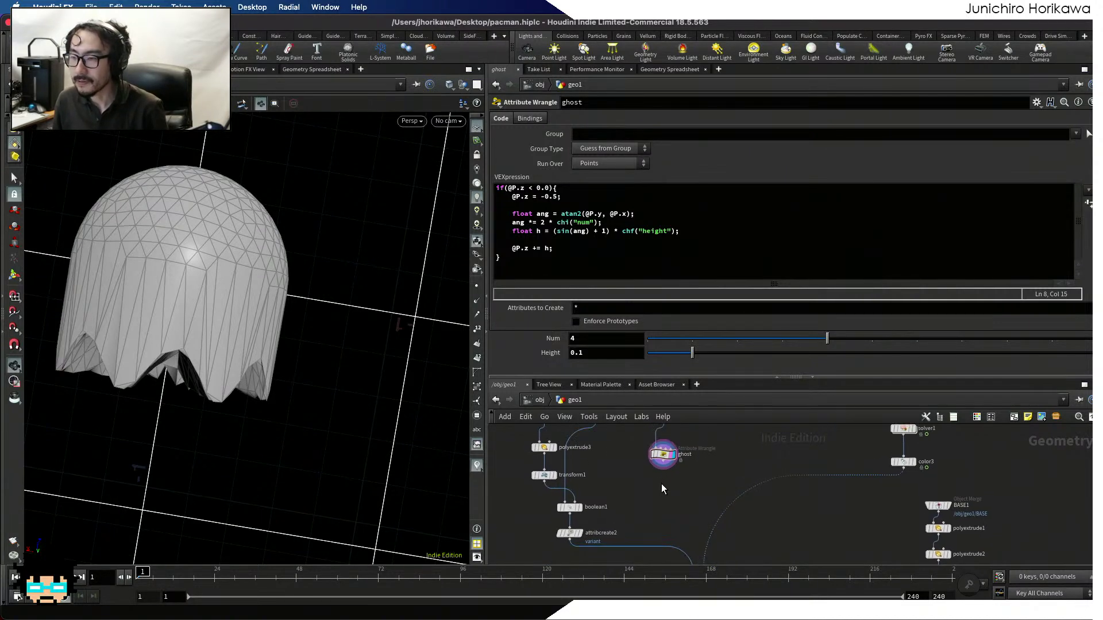
pyautogui.click(559, 271)
pyautogui.write('i@vara')
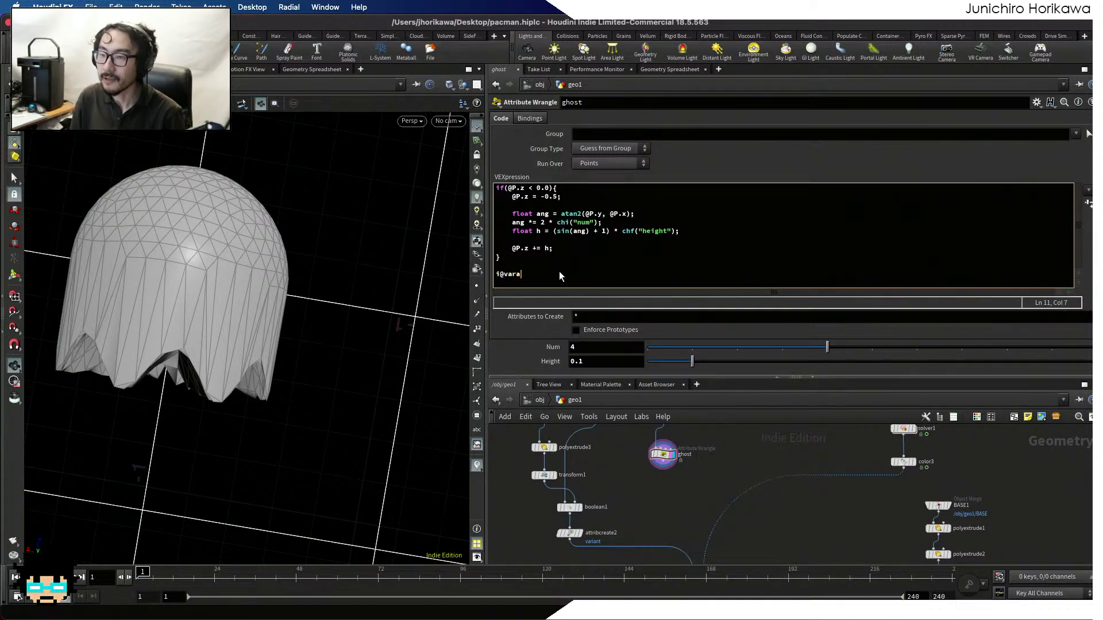
pyautogui.press('BackSpace')
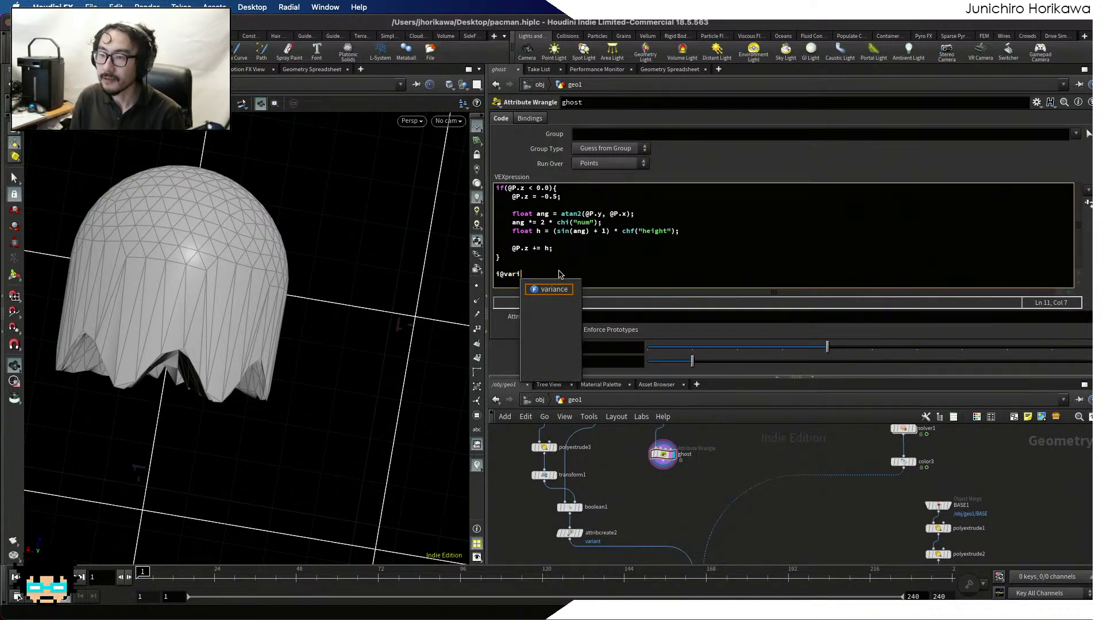
pyautogui.write('iant = 1;')
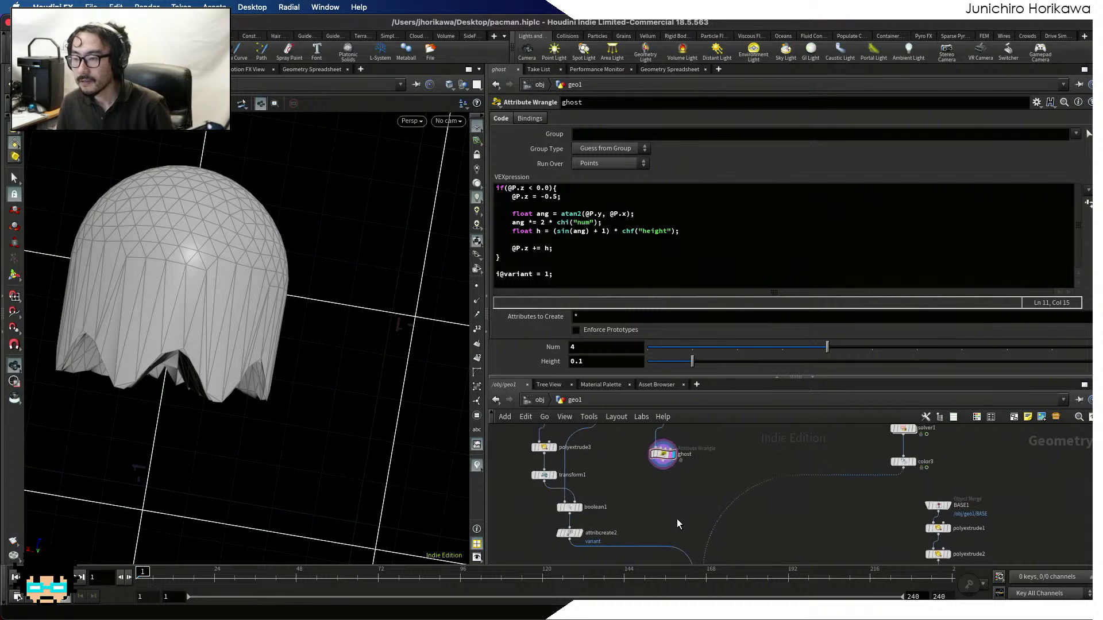
# Insert a Merge node between attribcreate2 and copytopoints2, and connect the ghost wrangle as its second input
pyautogui.moveTo(677, 519); pyautogui.dragTo(653, 493, button='middle')
pyautogui.press('Tab')
pyautogui.write('mer')
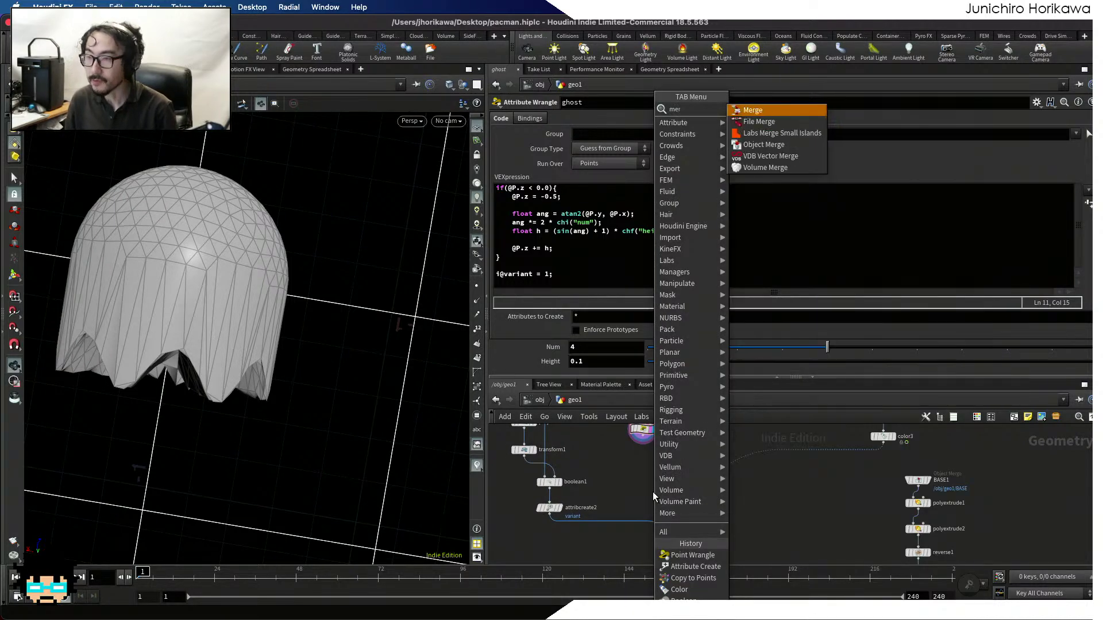
pyautogui.press('Return')
pyautogui.click(607, 531)
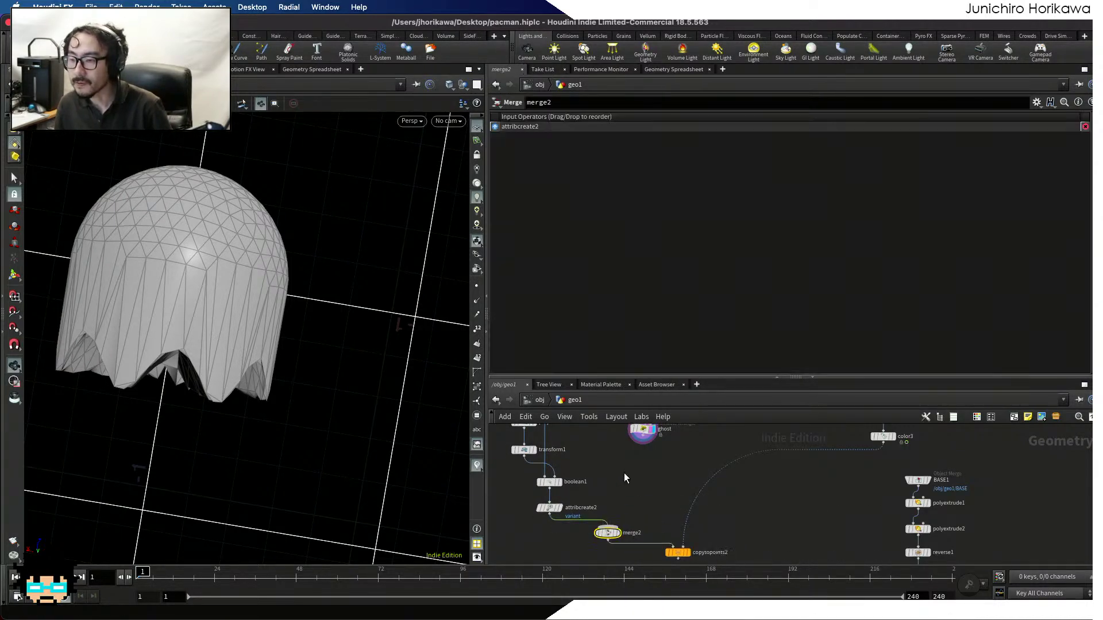
pyautogui.click(638, 441)
pyautogui.click(607, 526)
pyautogui.scroll(3, 666, 494)
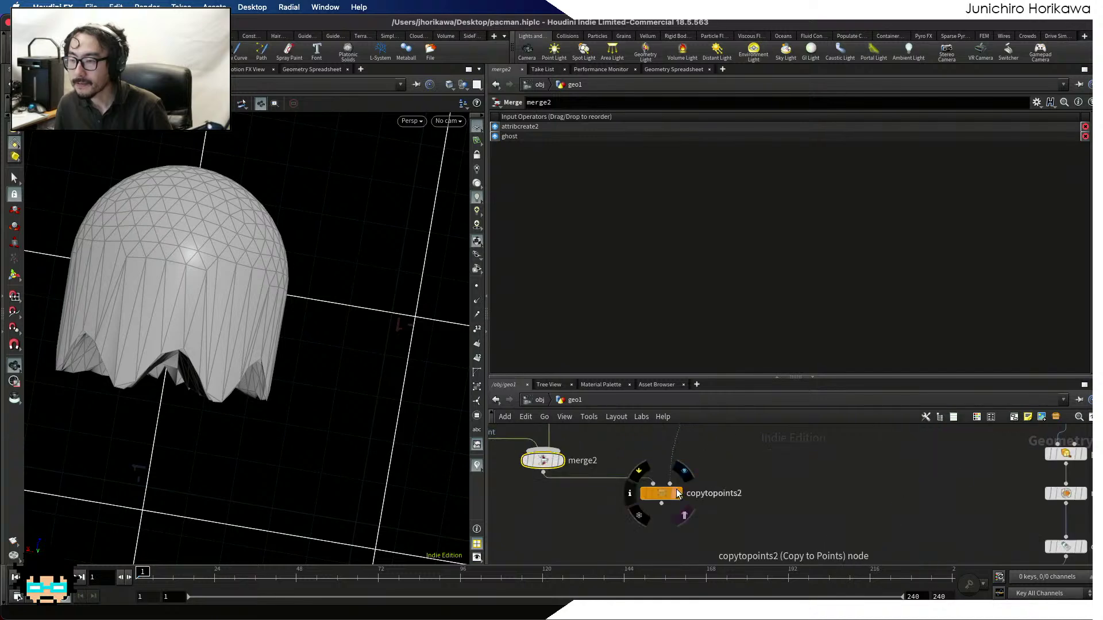
# Display and select copytopoints2, and frame all the copied shapes in the viewport
pyautogui.click(682, 495)
pyautogui.click(661, 493)
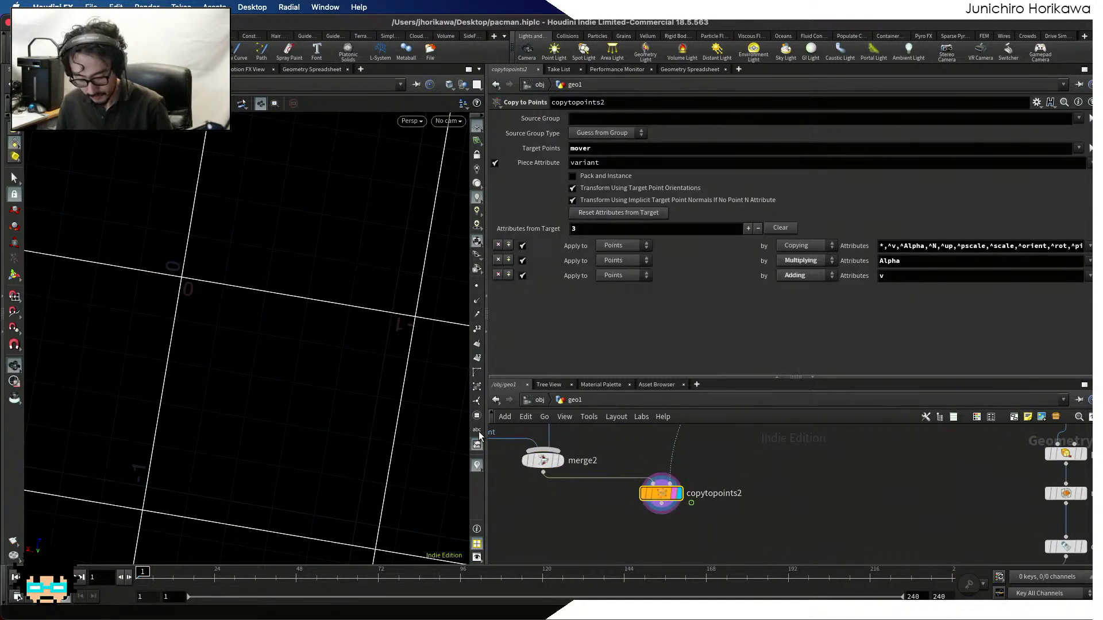
pyautogui.press('f')
pyautogui.moveTo(298, 315); pyautogui.dragTo(276, 306)
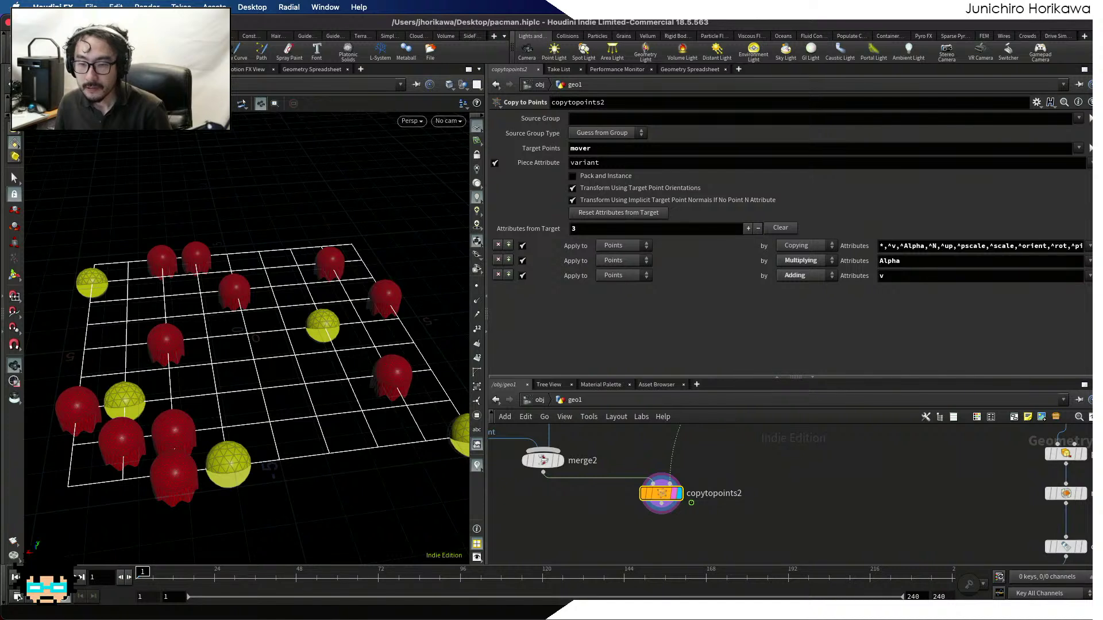
# Play the animation and examine the Pac-Man and ghost copies on the grid from several angles
pyautogui.click(65, 577)
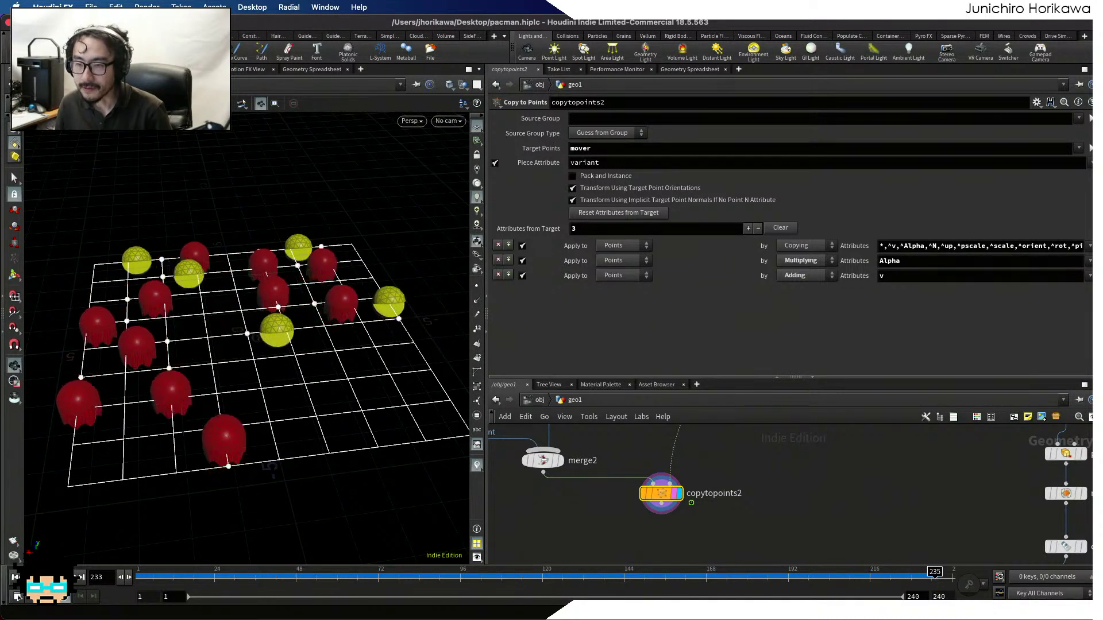
pyautogui.moveTo(242, 477); pyautogui.dragTo(190, 442)
pyautogui.moveTo(189, 442); pyautogui.dragTo(229, 385, button='middle')
pyautogui.moveTo(203, 364); pyautogui.dragTo(201, 377)
pyautogui.moveTo(202, 377); pyautogui.dragTo(202, 349, button='right')
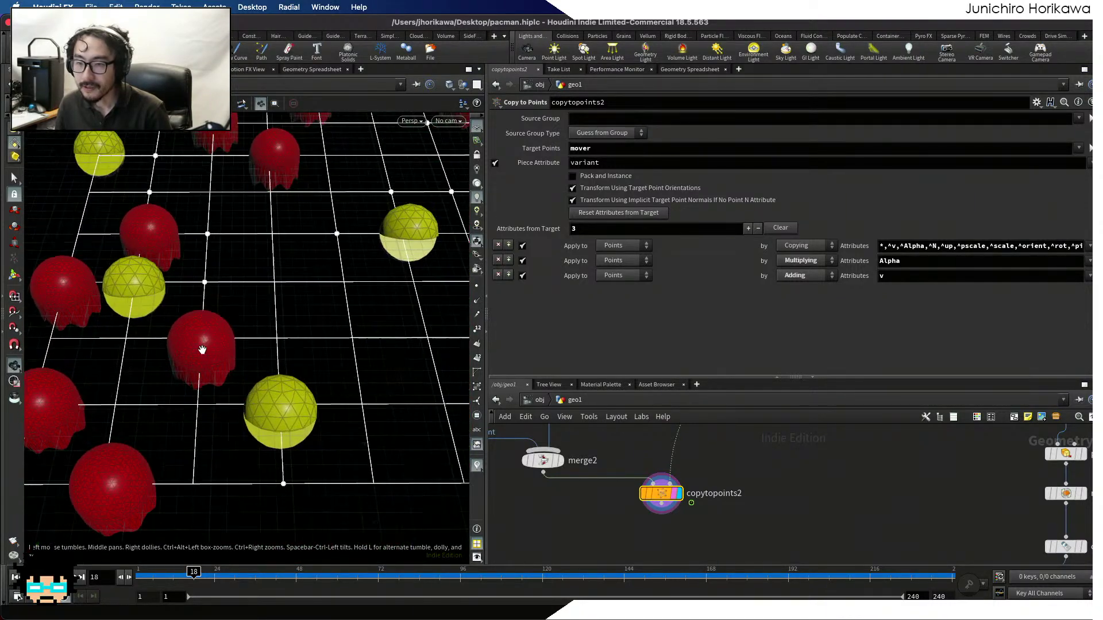
pyautogui.moveTo(223, 386); pyautogui.dragTo(168, 395)
pyautogui.moveTo(168, 396); pyautogui.dragTo(153, 406, button='middle')
pyautogui.moveTo(157, 412); pyautogui.dragTo(208, 436)
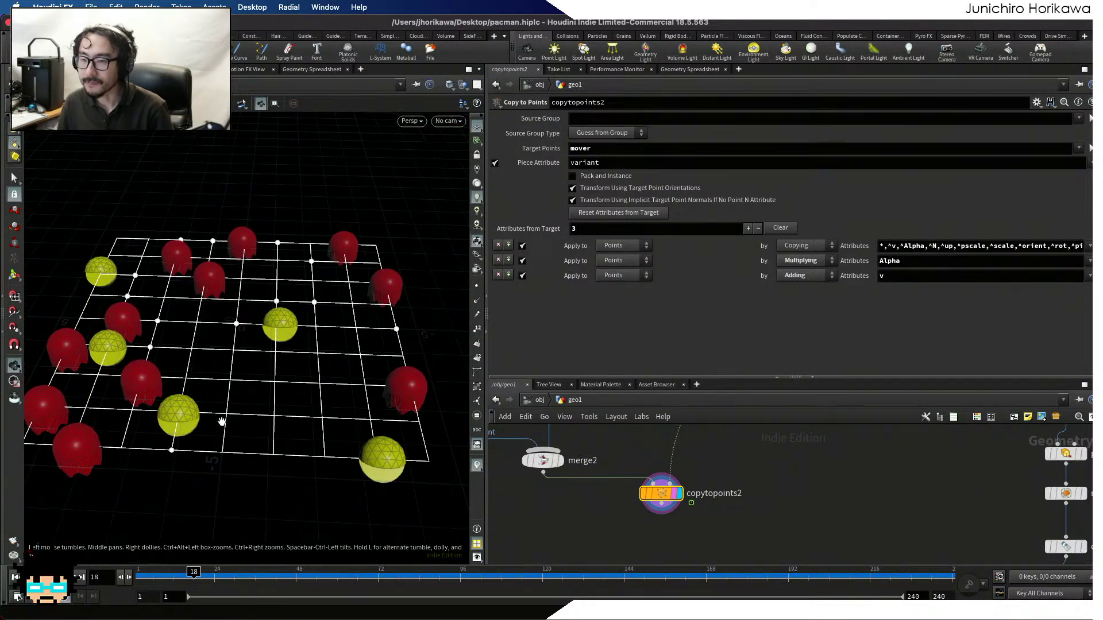
pyautogui.moveTo(222, 422); pyautogui.dragTo(255, 441)
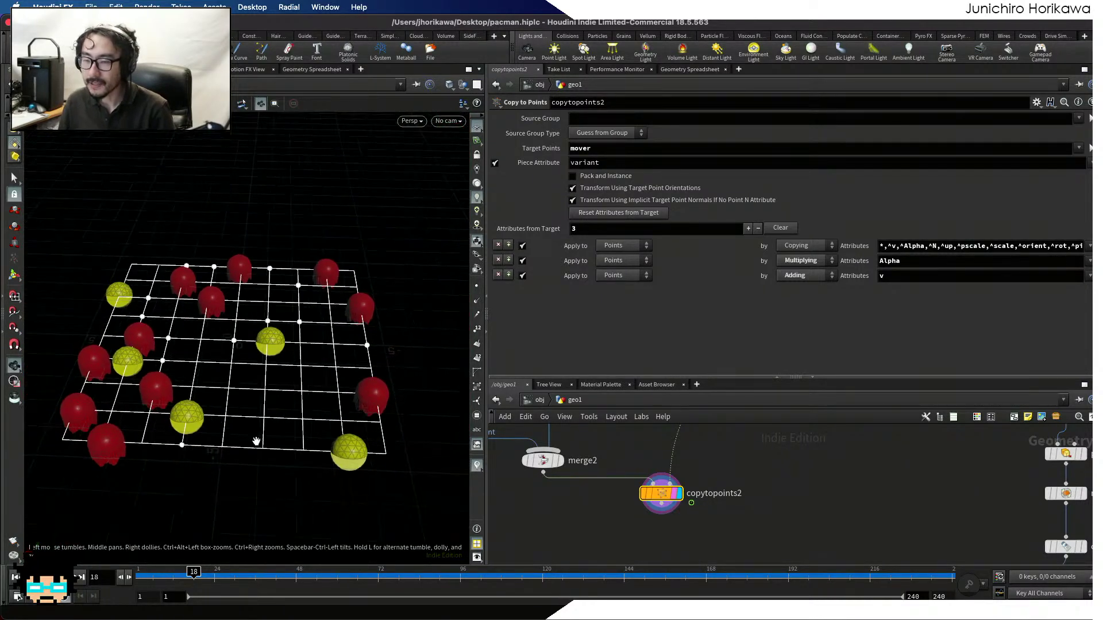
# Move copytopoints2 lower beneath merge2 with more room for the network editor, and save the scene
pyautogui.moveTo(664, 499)
pyautogui.moveTo(665, 498); pyautogui.dragTo(660, 534)
pyautogui.scroll(-3, 692, 493)
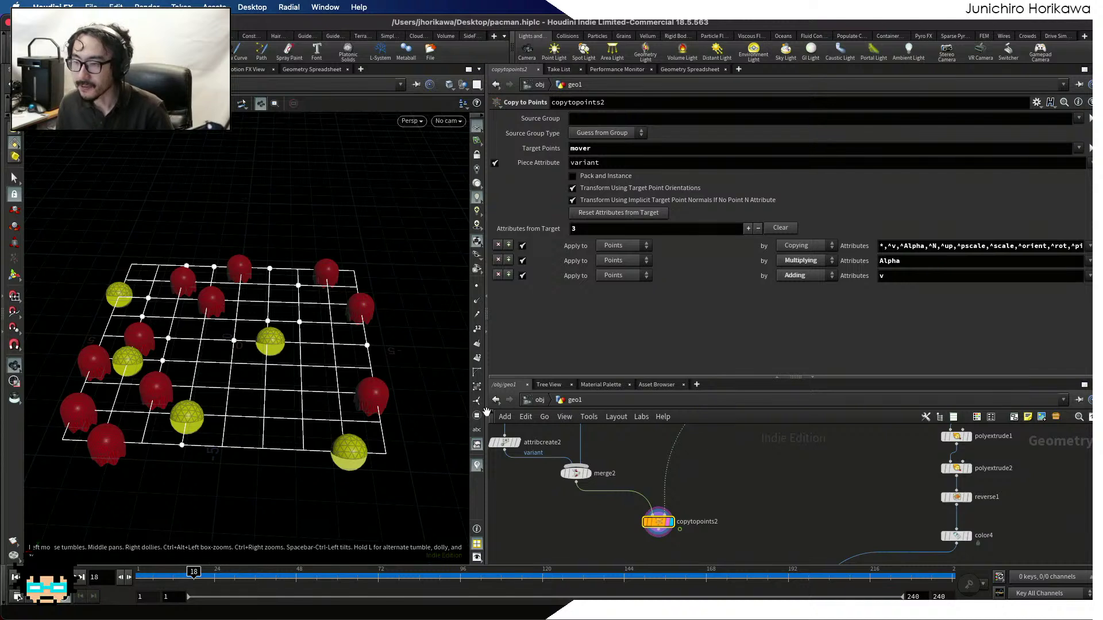
pyautogui.moveTo(593, 375); pyautogui.dragTo(594, 315)
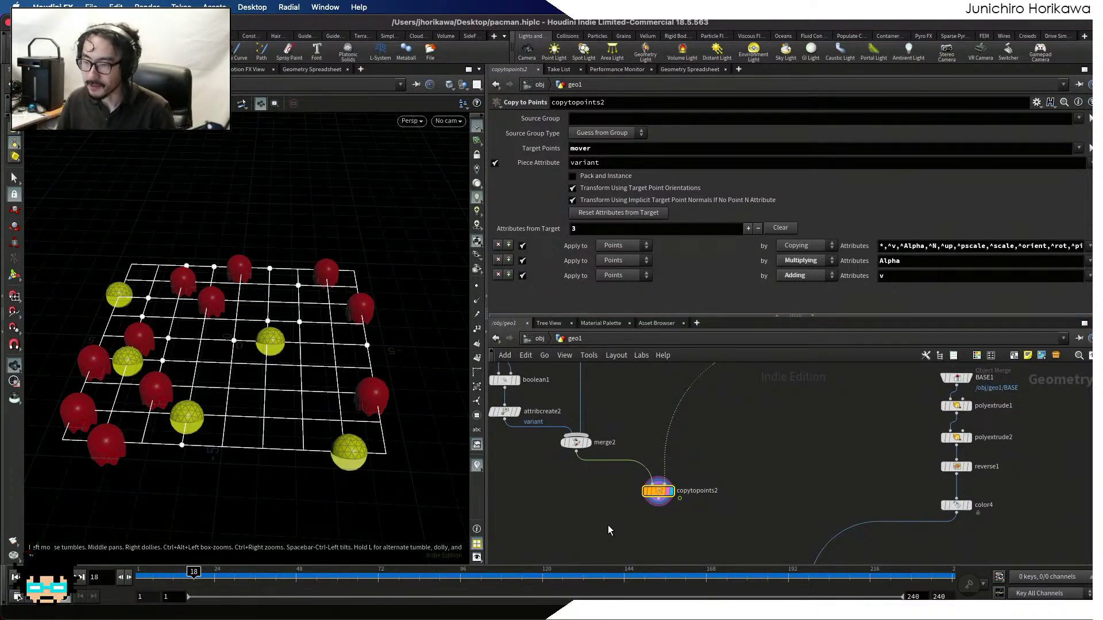
pyautogui.press('super+s')
# Display the output of the solver1 node in the viewport
pyautogui.scroll(-6, 747, 503)
pyautogui.moveTo(788, 461); pyautogui.dragTo(726, 503, button='middle')
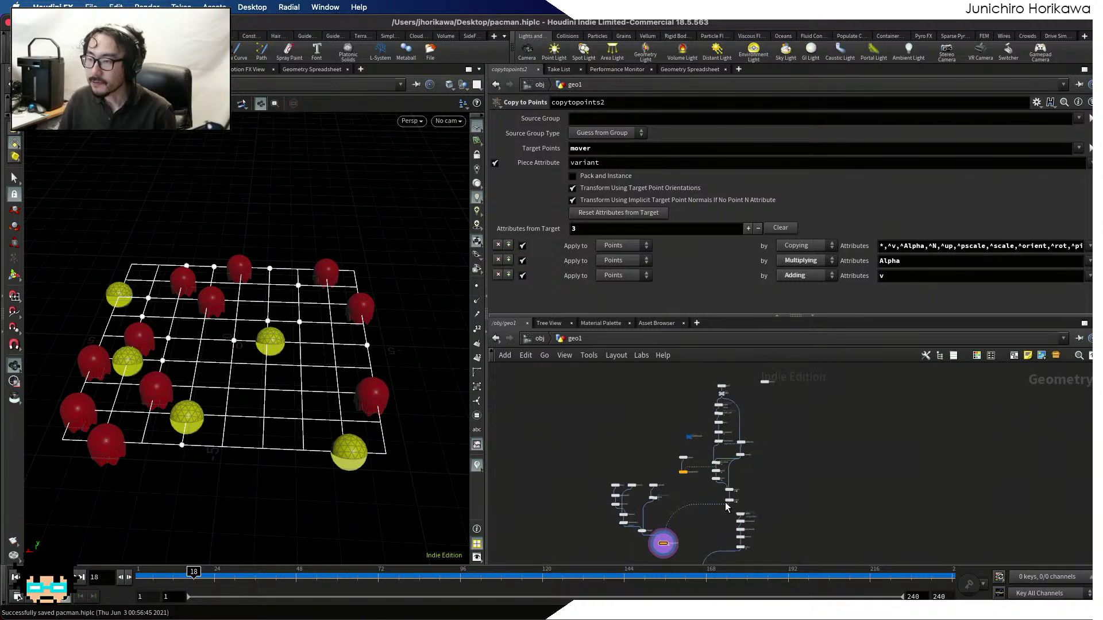
pyautogui.scroll(8, 739, 504)
pyautogui.click(716, 471)
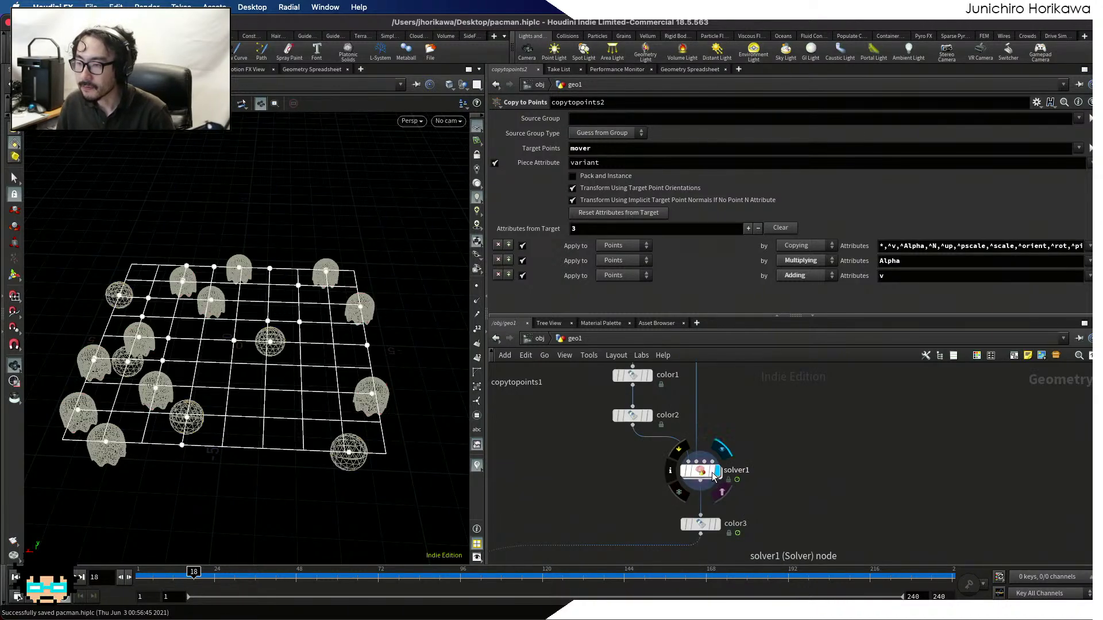
# Inspect the moving wrangle inside solver1 and return to the geo1 network
pyautogui.doubleClick(699, 472)
pyautogui.scroll(-3, 695, 488)
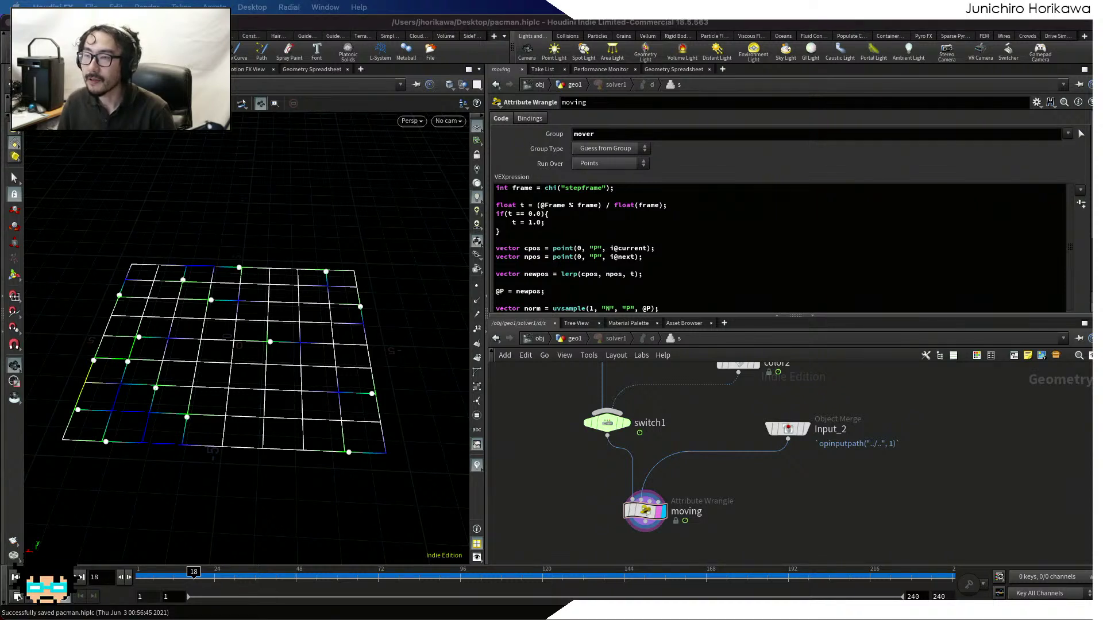
pyautogui.click(573, 339)
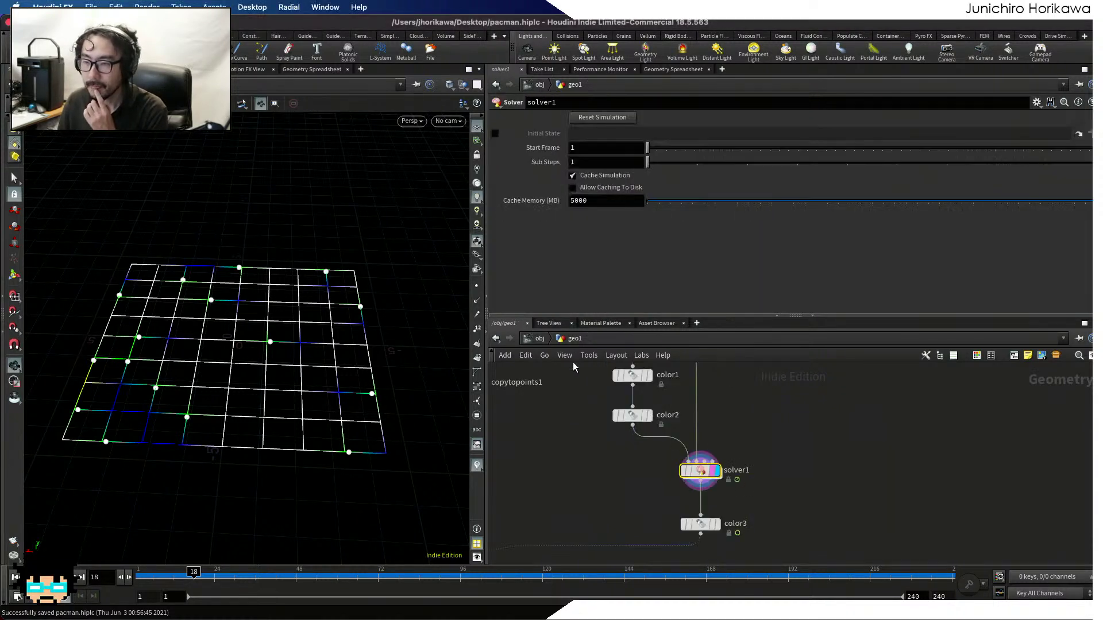
# Open the init_mover wrangle and review its VEX code alongside the mover points on the grid
pyautogui.scroll(-3, 629, 492)
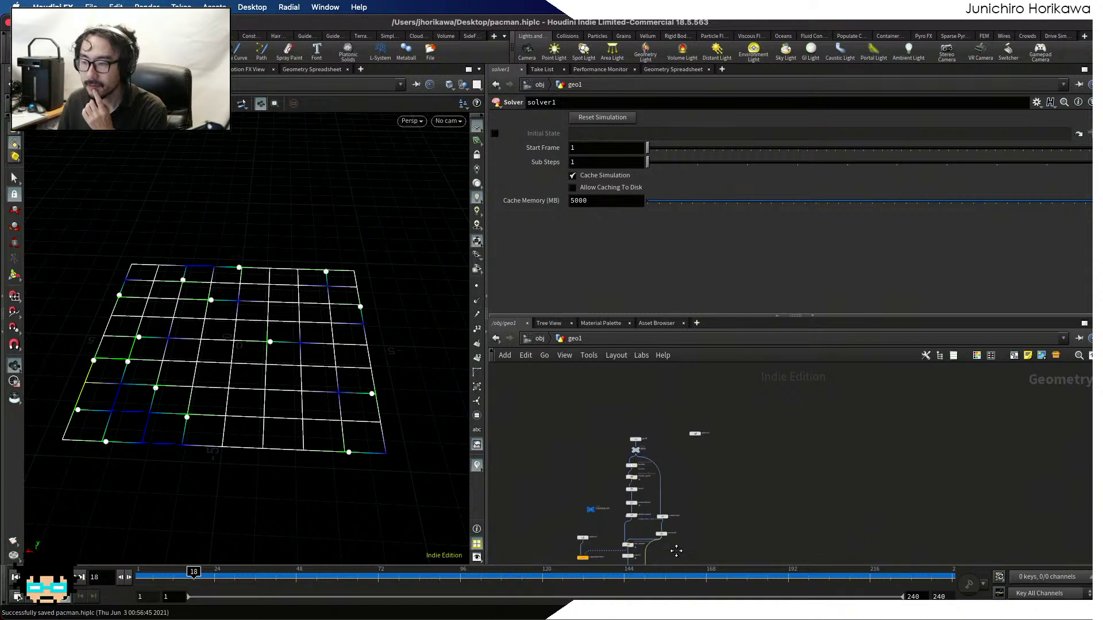
pyautogui.scroll(5, 640, 462)
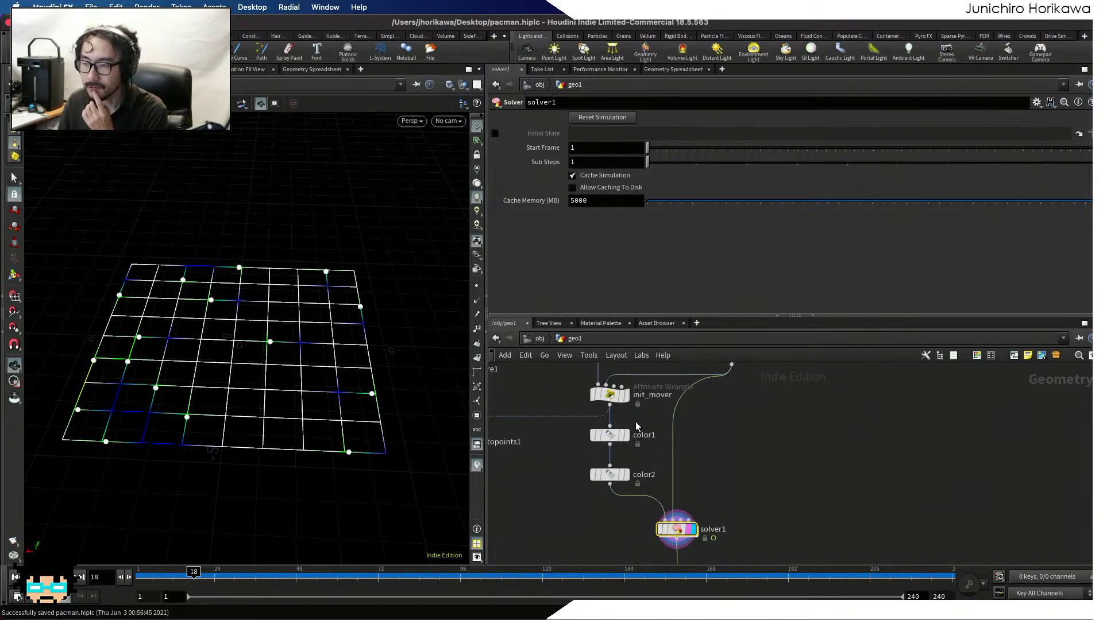
pyautogui.click(613, 456)
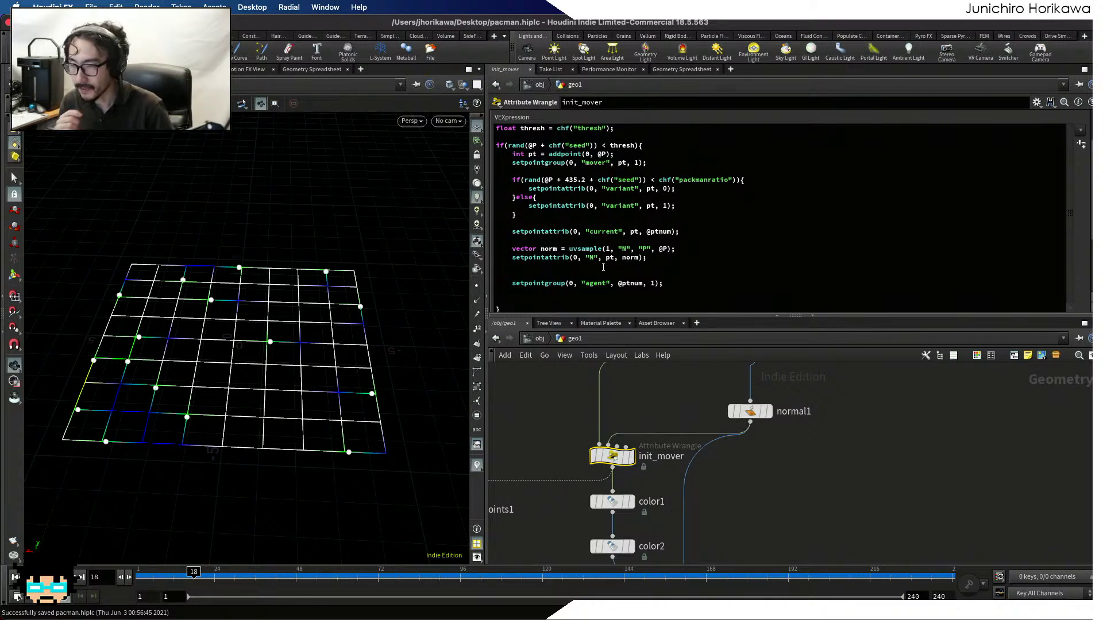
pyautogui.scroll(1, 328, 337)
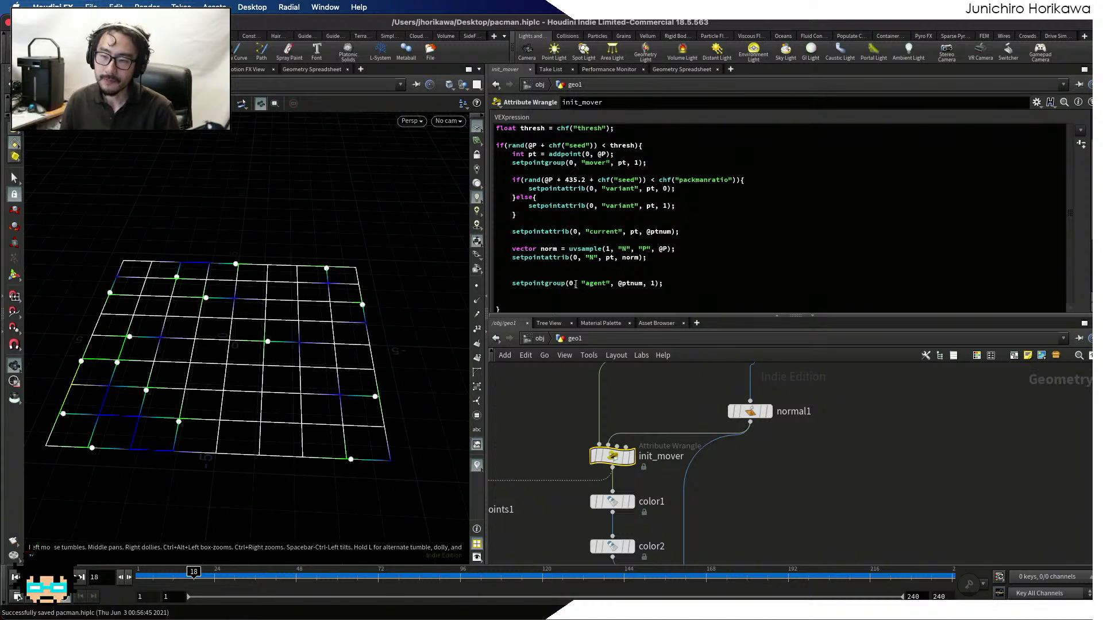
pyautogui.moveTo(296, 333); pyautogui.dragTo(252, 415)
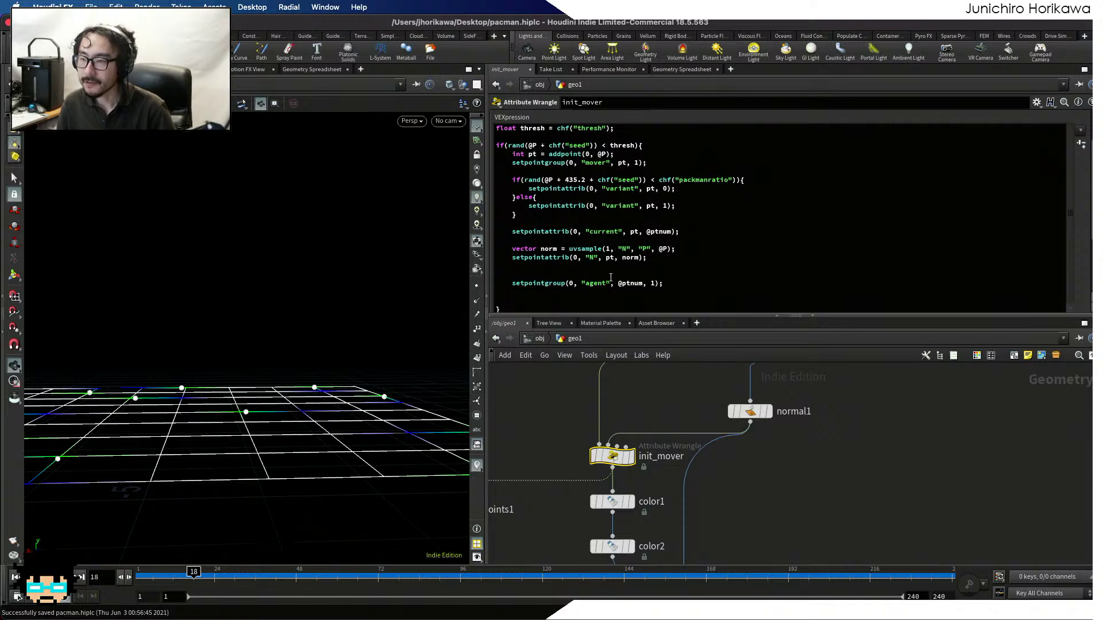
pyautogui.click(601, 297)
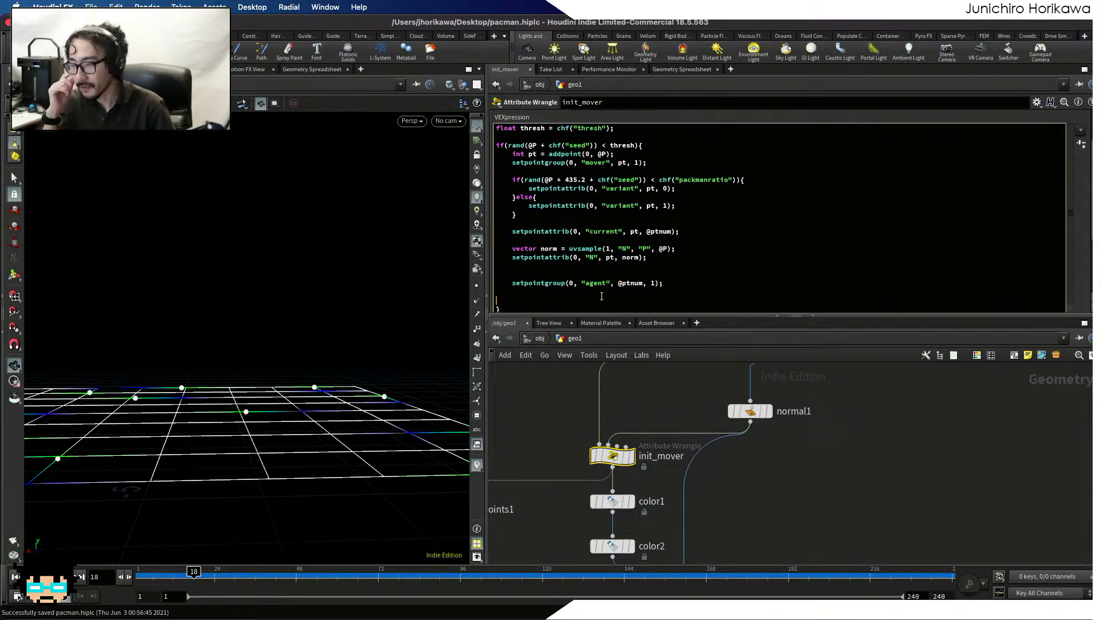
pyautogui.moveTo(236, 301); pyautogui.dragTo(267, 378)
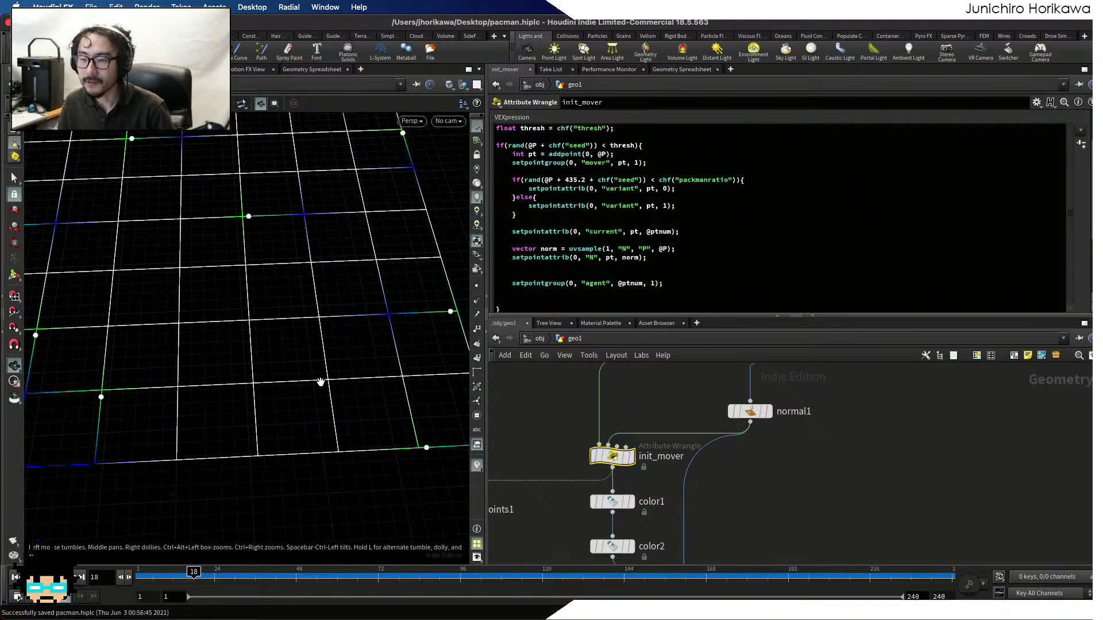
pyautogui.click(569, 290)
pyautogui.scroll(3, 569, 290)
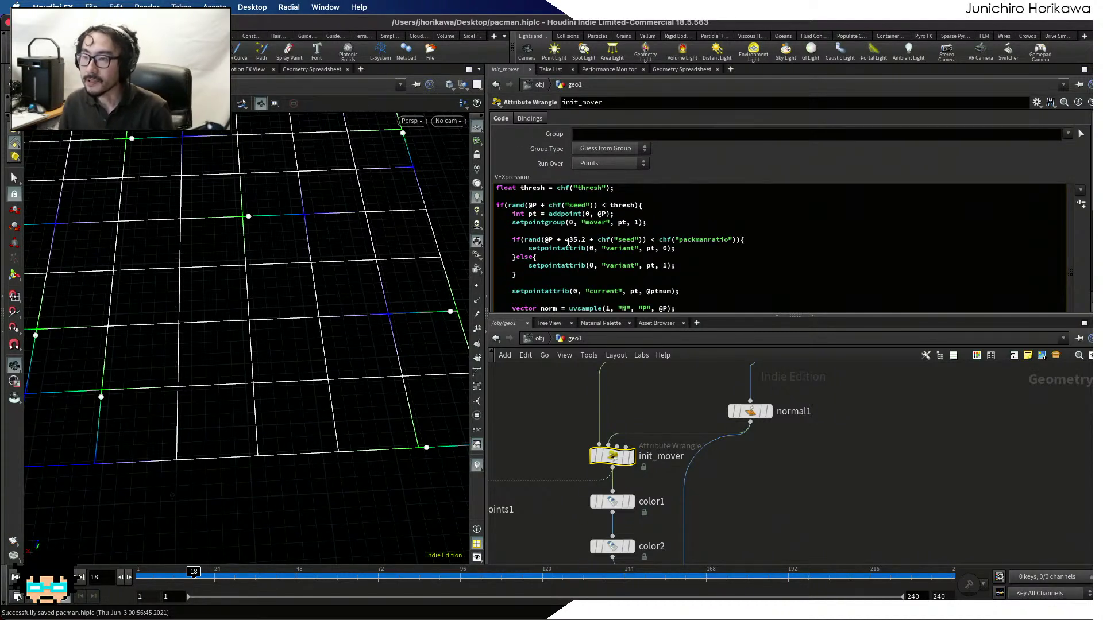
pyautogui.scroll(-4, 539, 201)
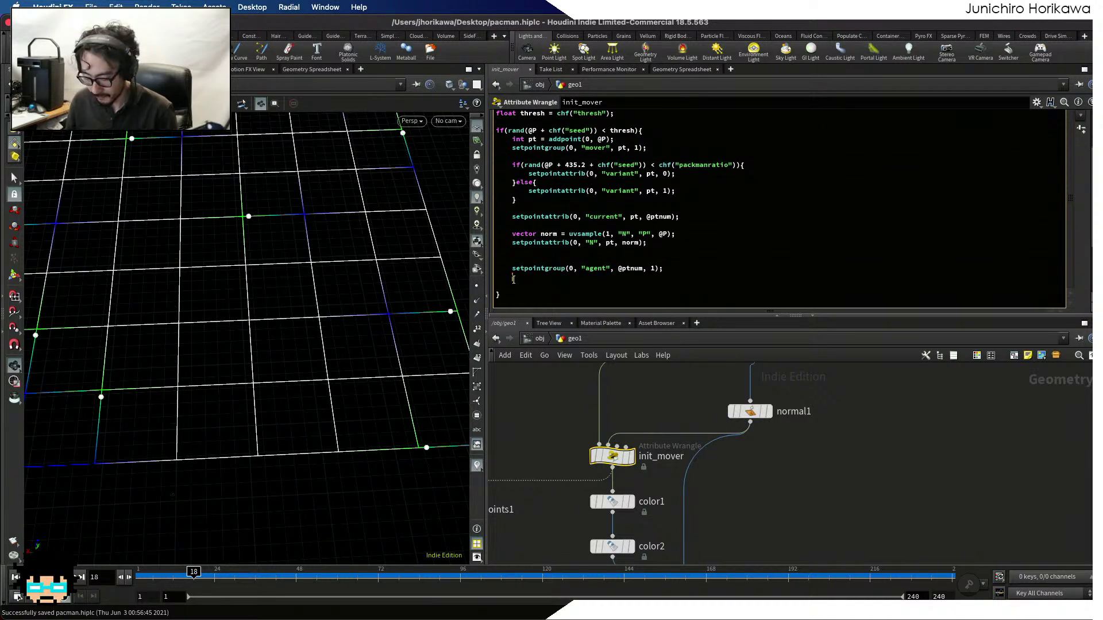
pyautogui.press('Return')
pyautogui.press('Return')
pyautogui.write('int ')
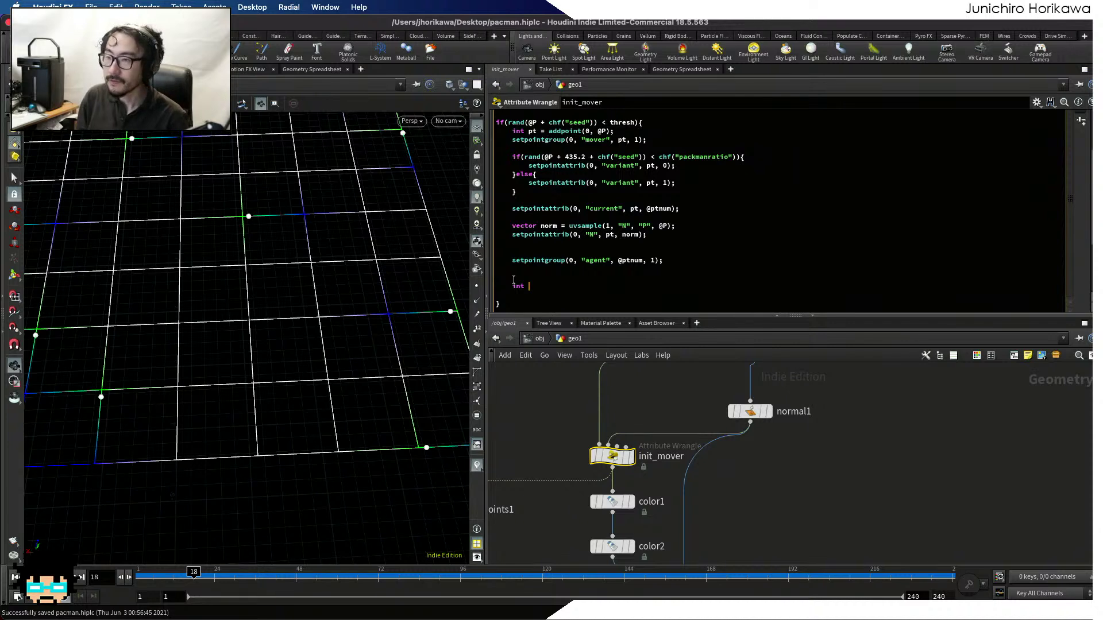
pyautogui.write('neigh = ')
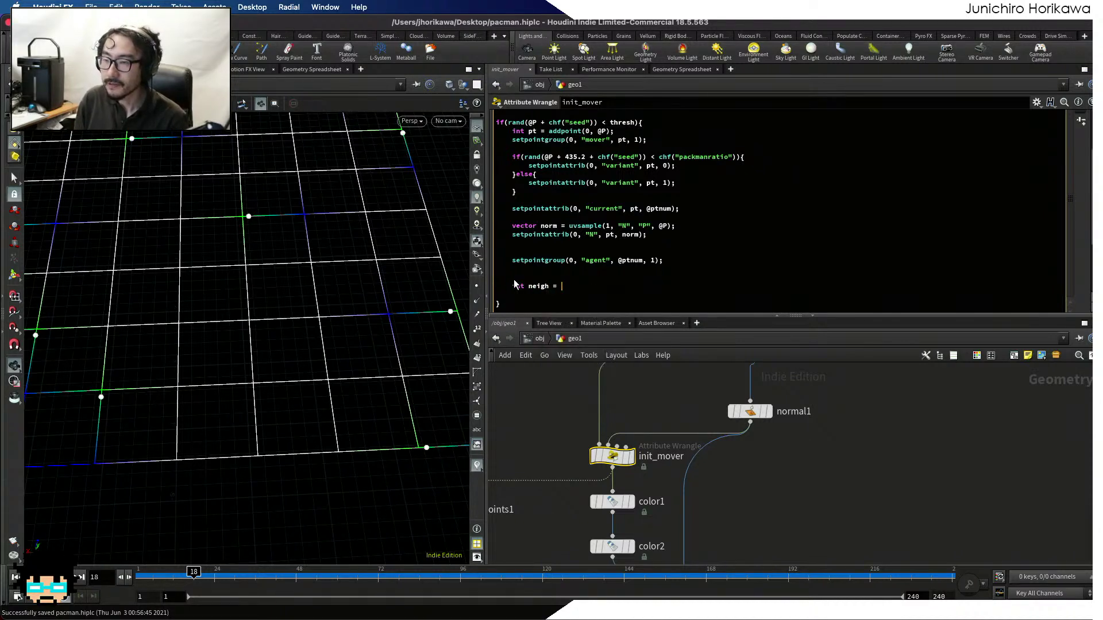
pyautogui.write('neigh')
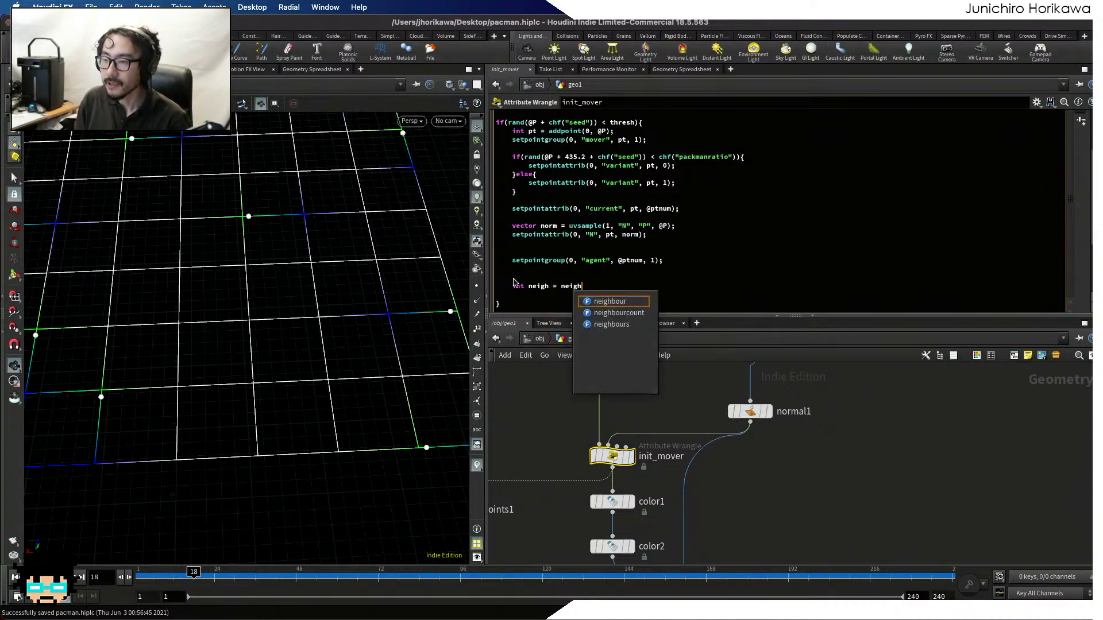
pyautogui.write('bour(0, ')
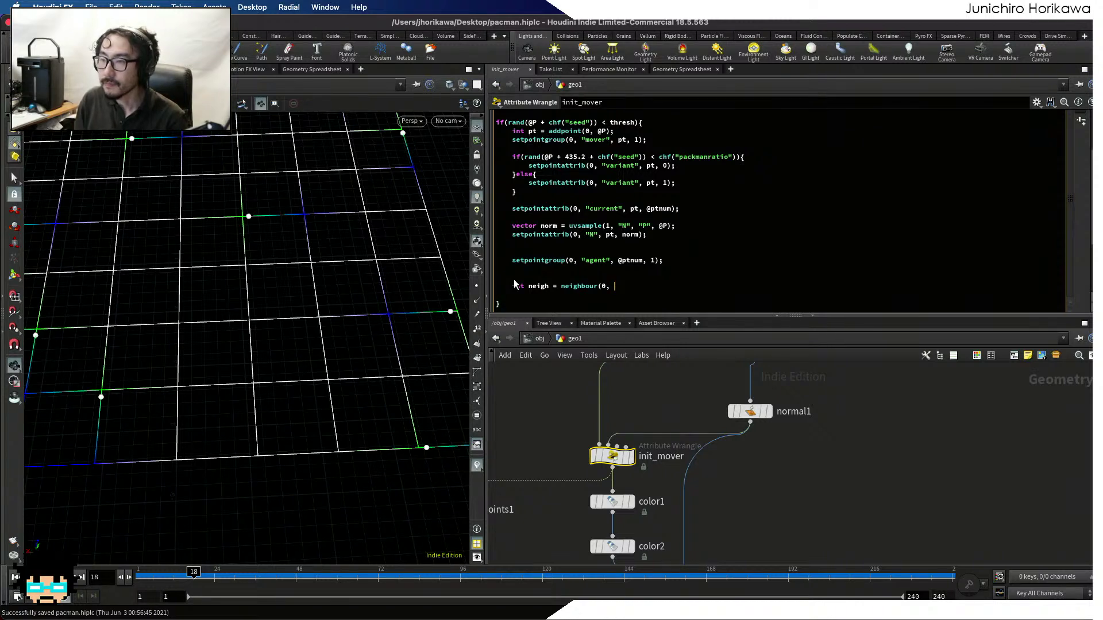
pyautogui.write('@ptnum,')
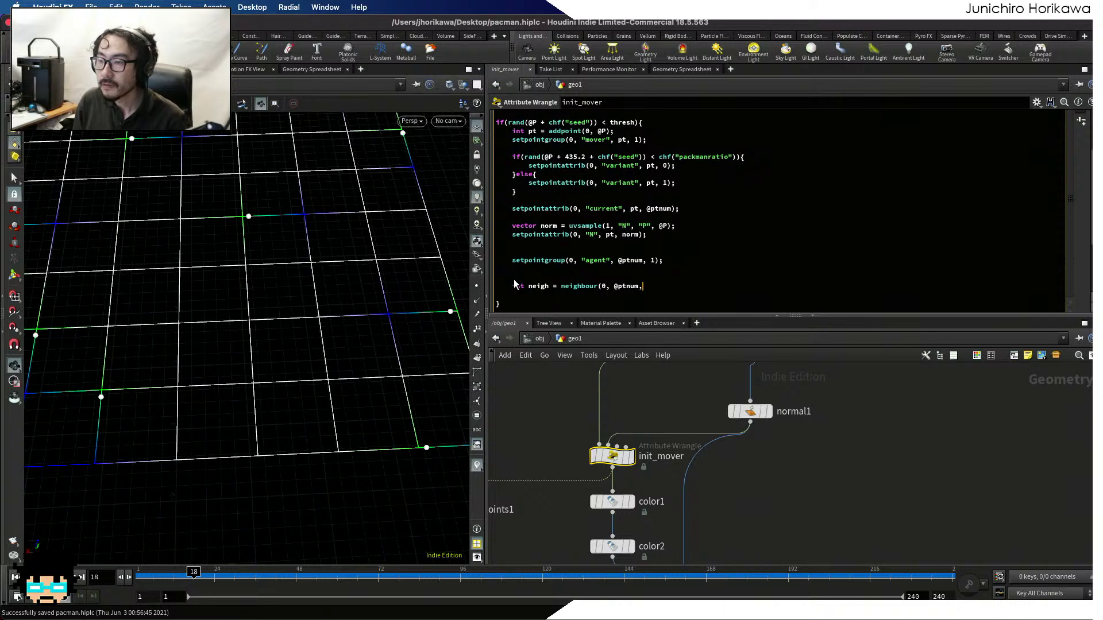
pyautogui.press('BackSpace')
pyautogui.write(');')
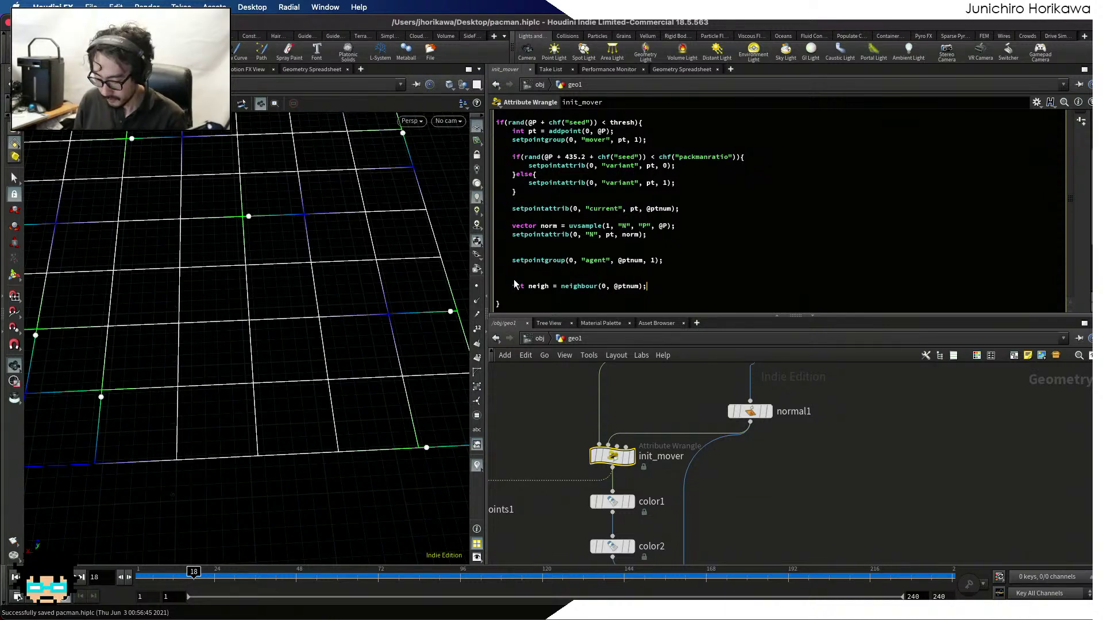
pyautogui.press('BackSpace')
pyautogui.press('BackSpace')
pyautogui.write(', 0)')
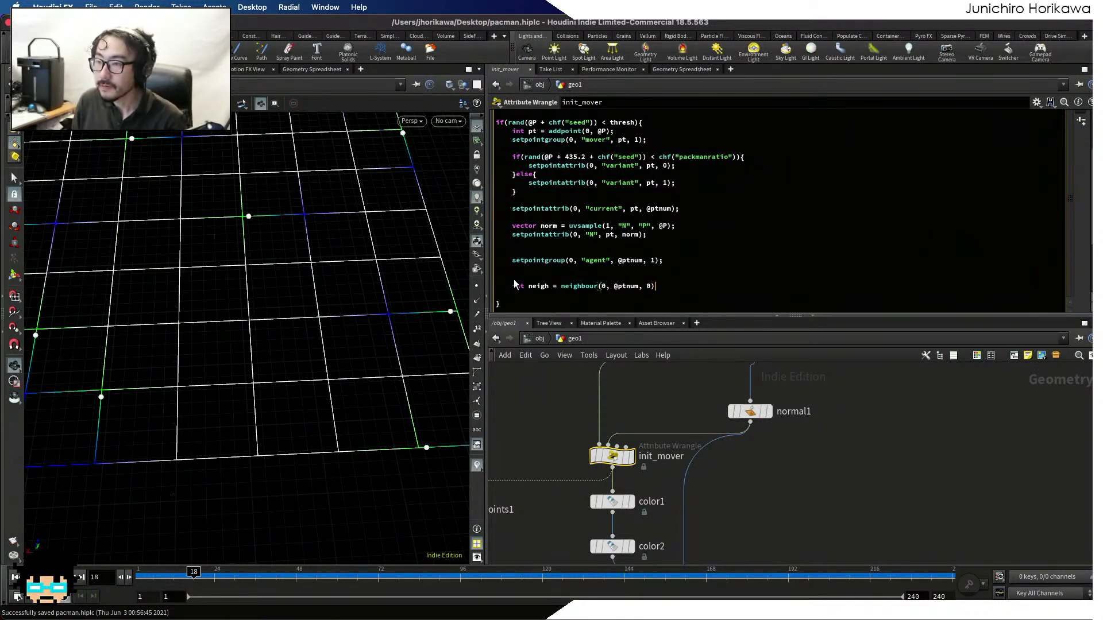
pyautogui.write(';')
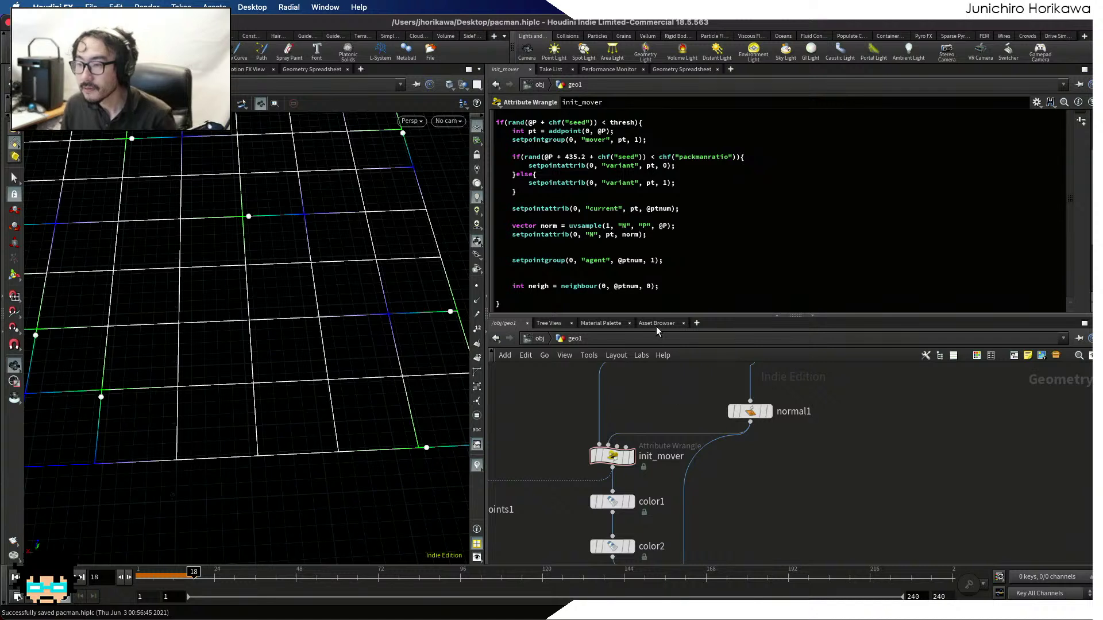
# Read the neighbour's position in init_mover with "vector npos = point(0, "P", neigh);"
pyautogui.press('Return')
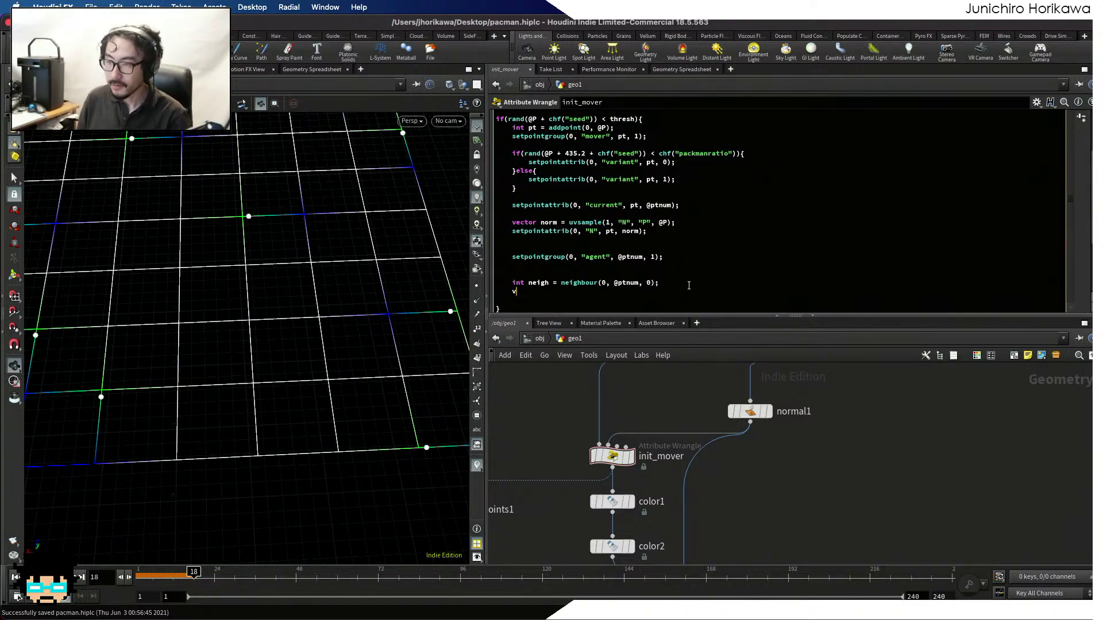
pyautogui.write('vector ')
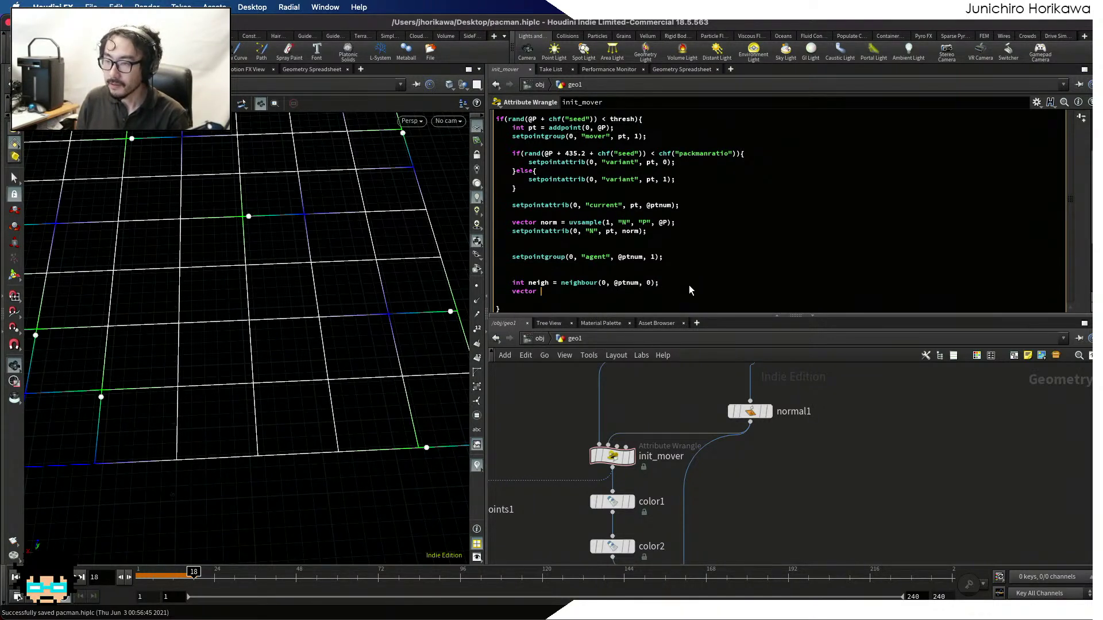
pyautogui.write('np')
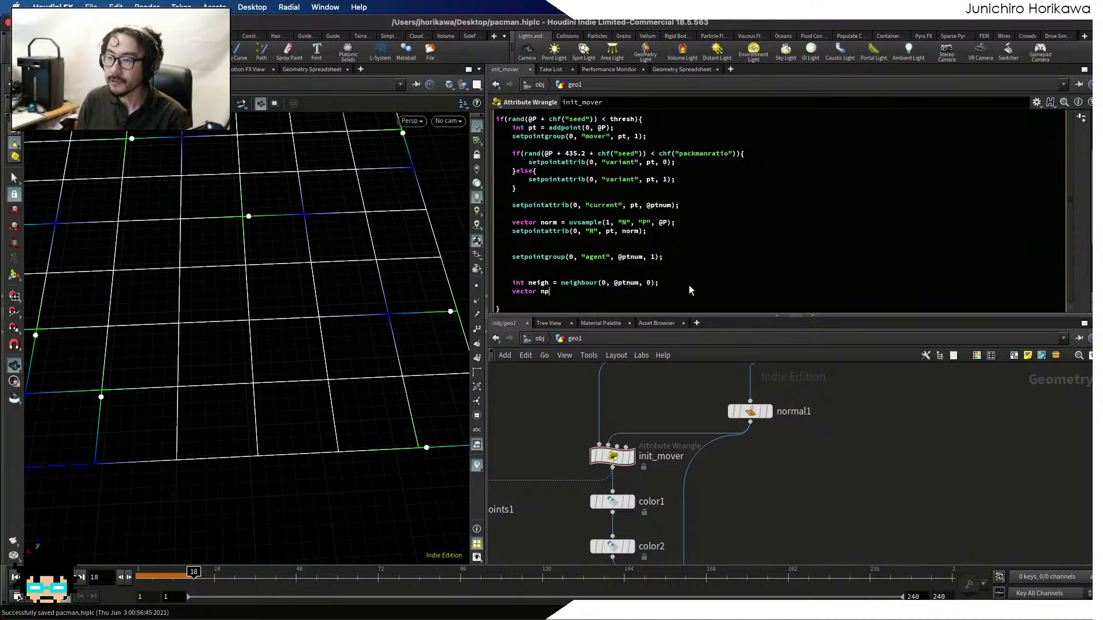
pyautogui.write('os = point(0, ')
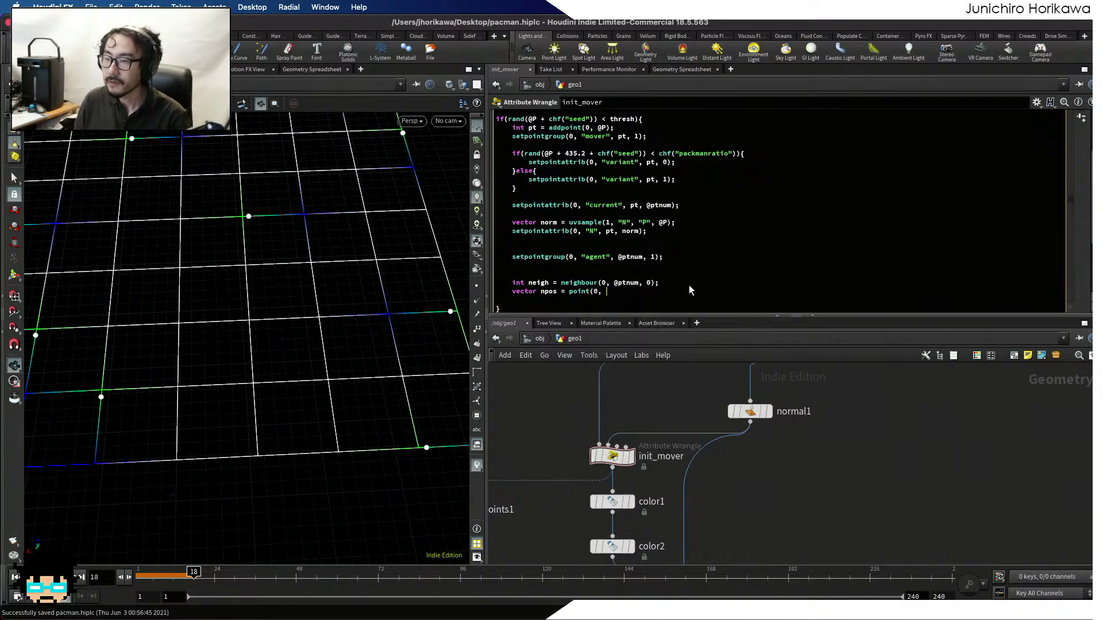
pyautogui.write('"P", neigh);')
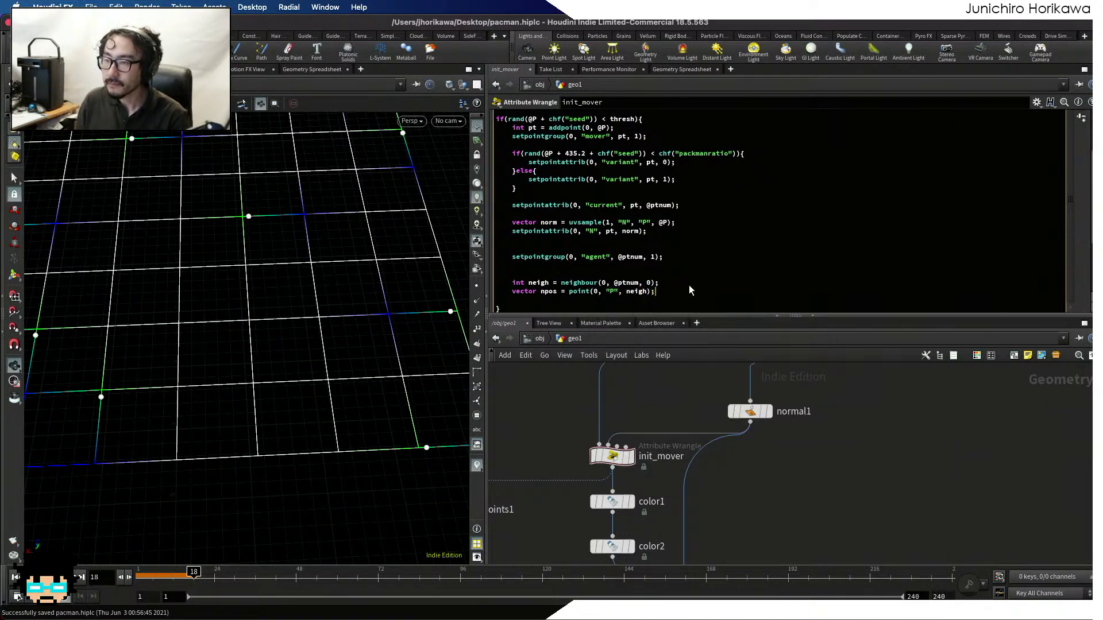
# Compute the unit direction to the neighbour in init_mover with "vector dir = normalize(npos - @P);"
pyautogui.press('Return')
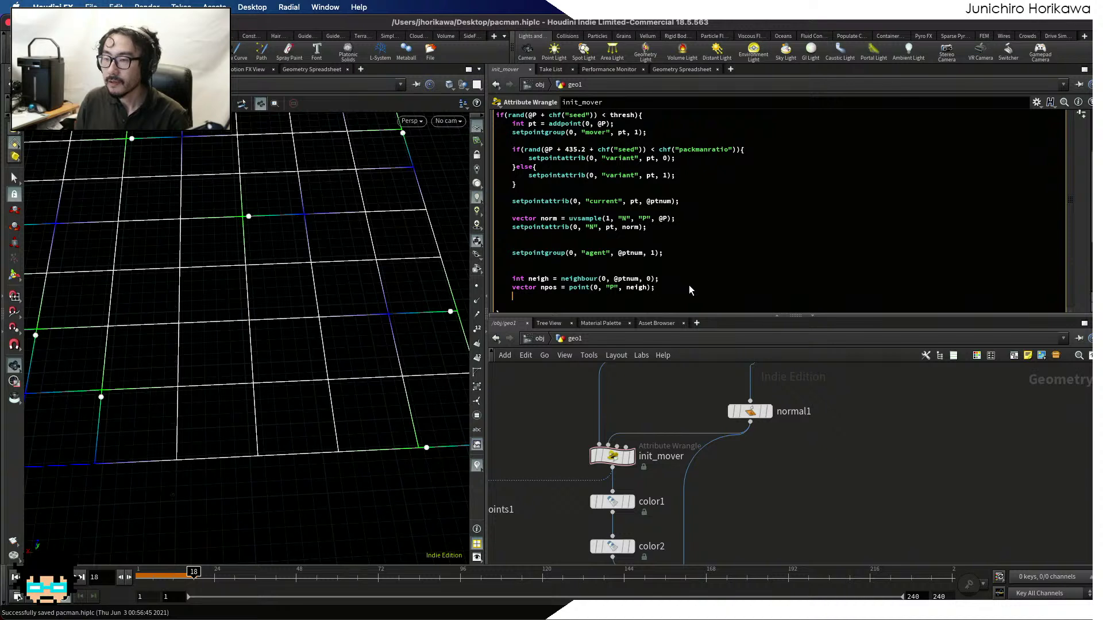
pyautogui.write('vector')
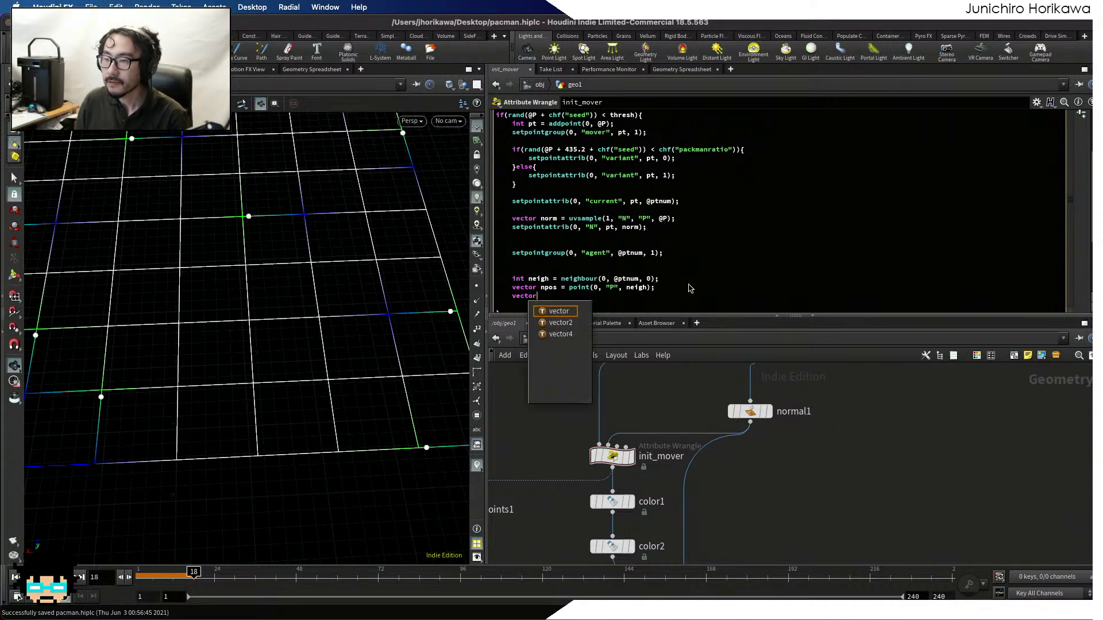
pyautogui.write(' dir = npo')
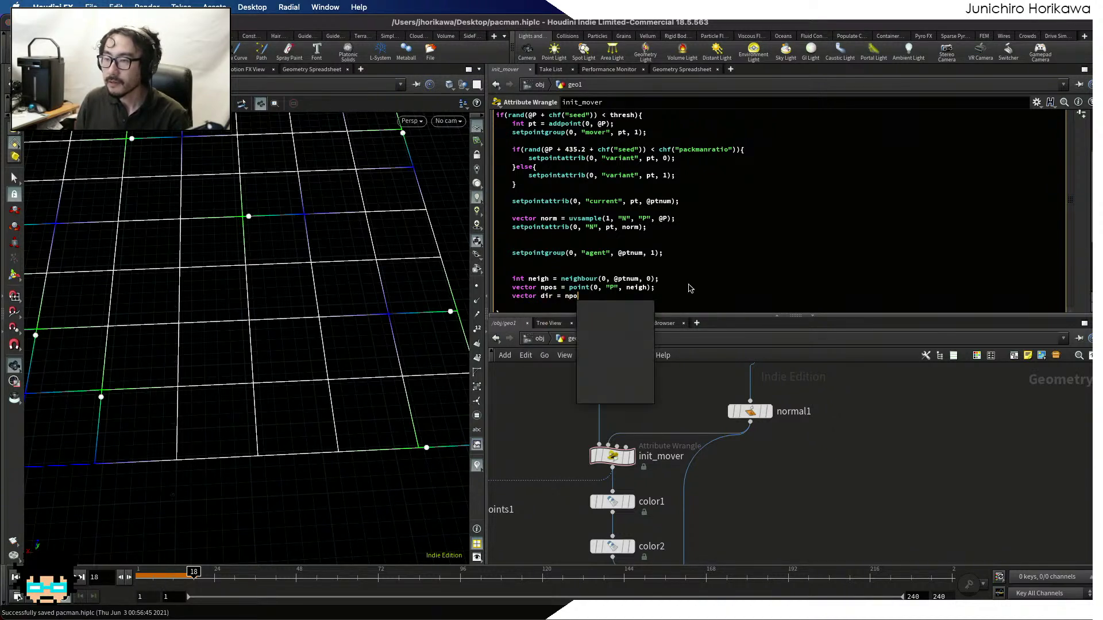
pyautogui.write('s - @p')
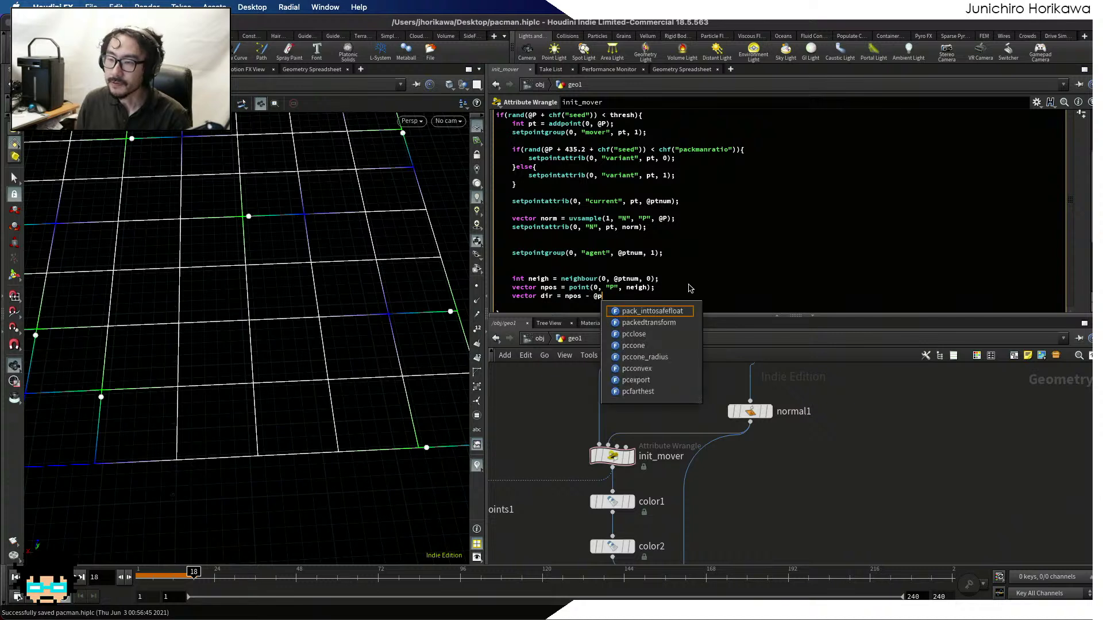
pyautogui.press('BackSpace')
pyautogui.write('P')
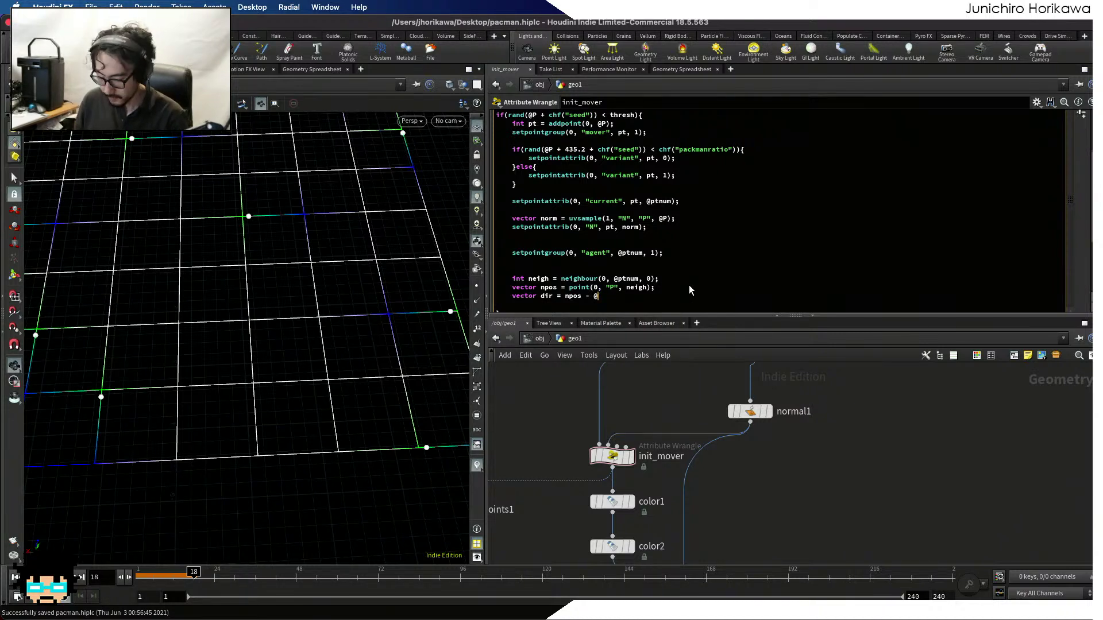
pyautogui.click(564, 296)
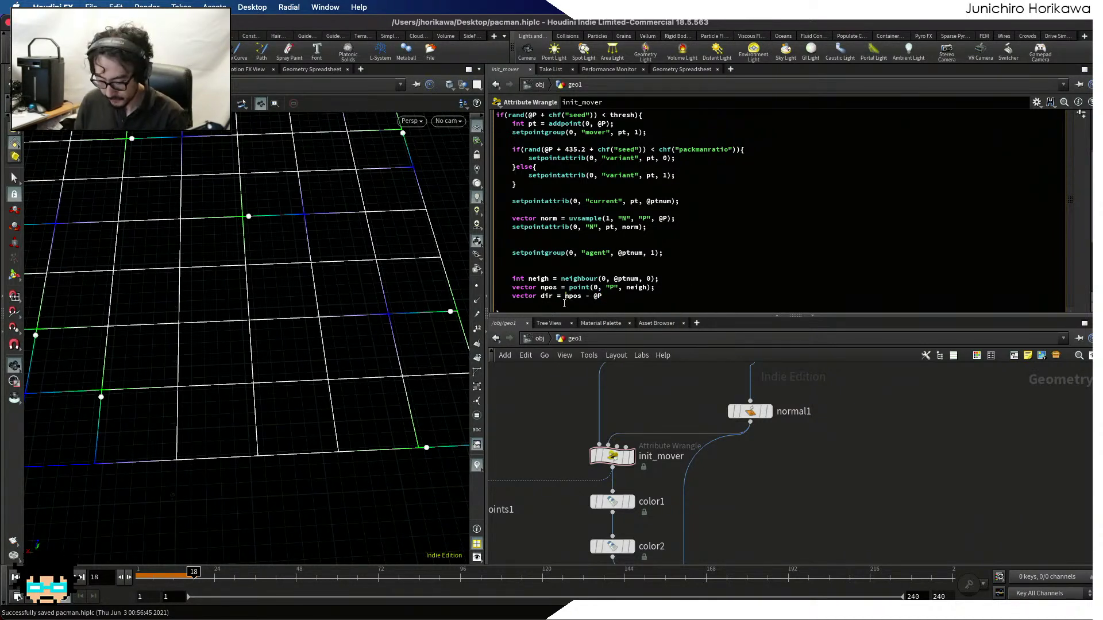
pyautogui.write('normalize(')
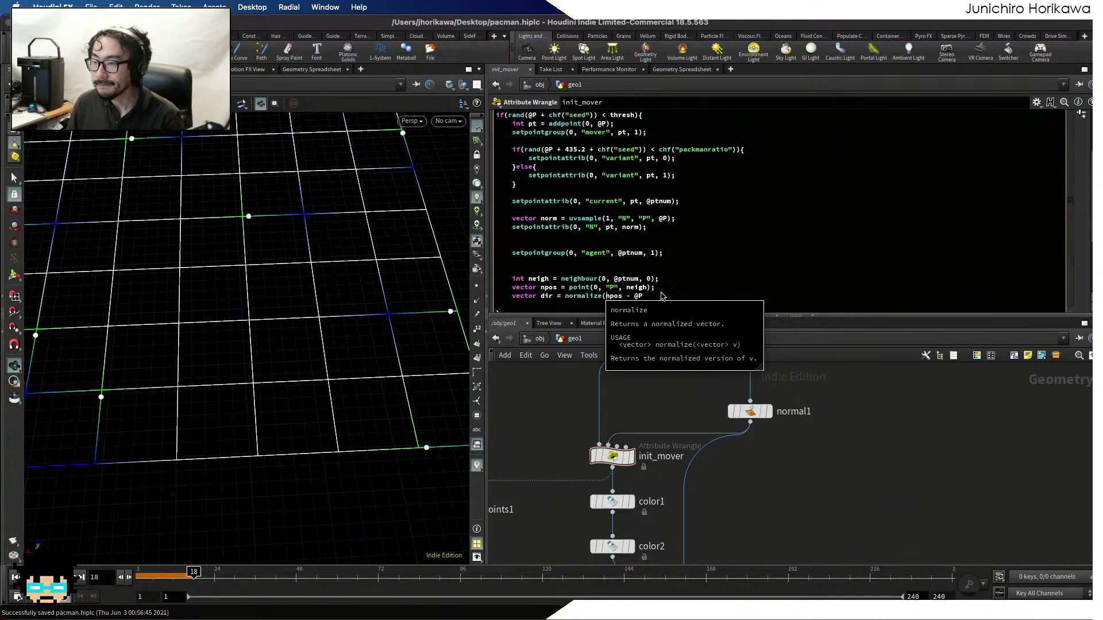
pyautogui.click(661, 301)
pyautogui.write(');')
pyautogui.press('Return')
# Assign the direction to the up attribute in init_mover with "v@up = dir;"
pyautogui.write('v')
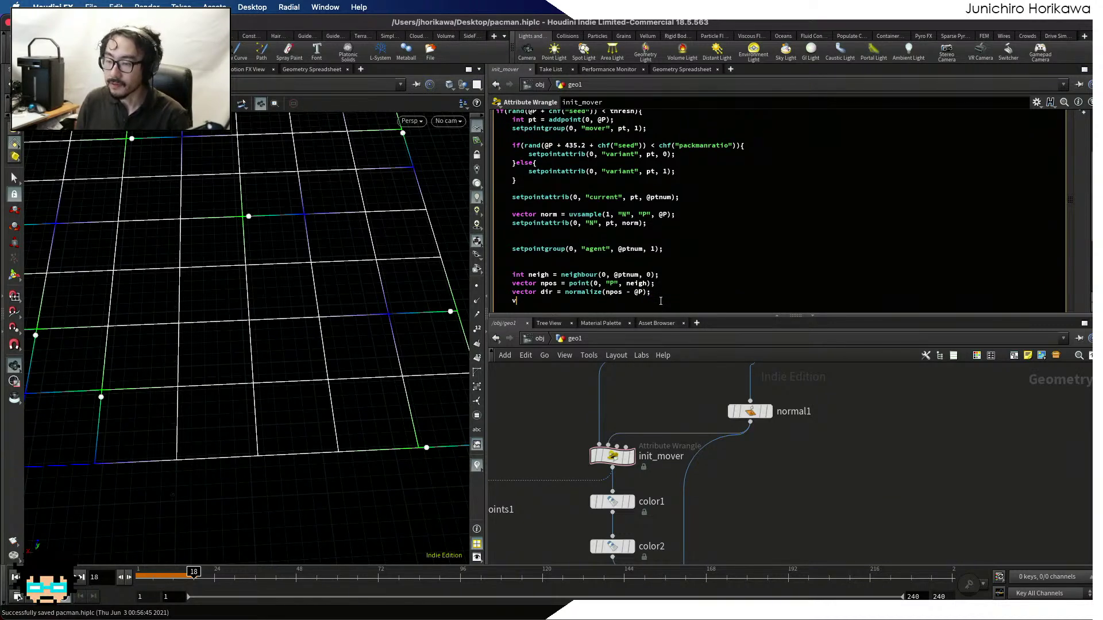
pyautogui.write('@up')
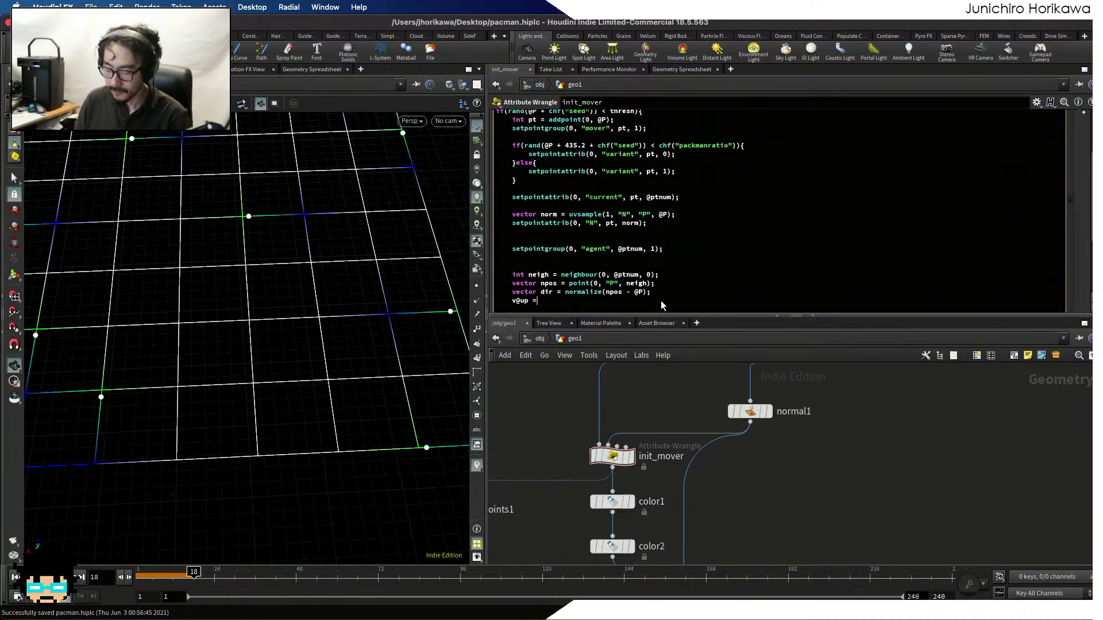
pyautogui.write(' = dir;')
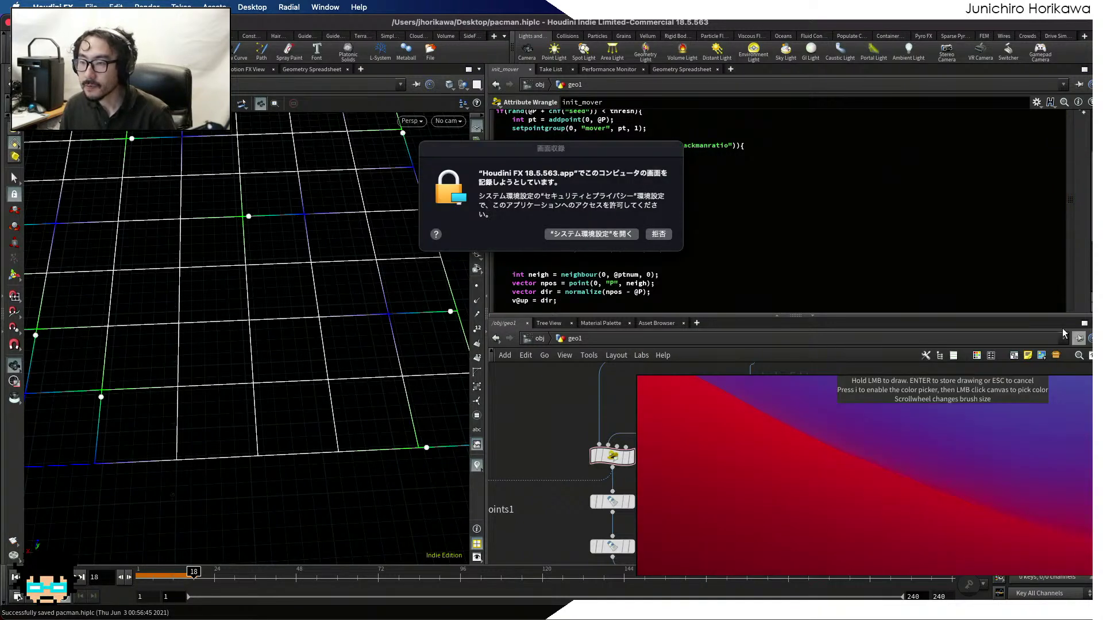
# Dismiss the screen-recording permission request, close the security and privacy settings, and cancel the drawing overlay over the network
pyautogui.click(603, 234)
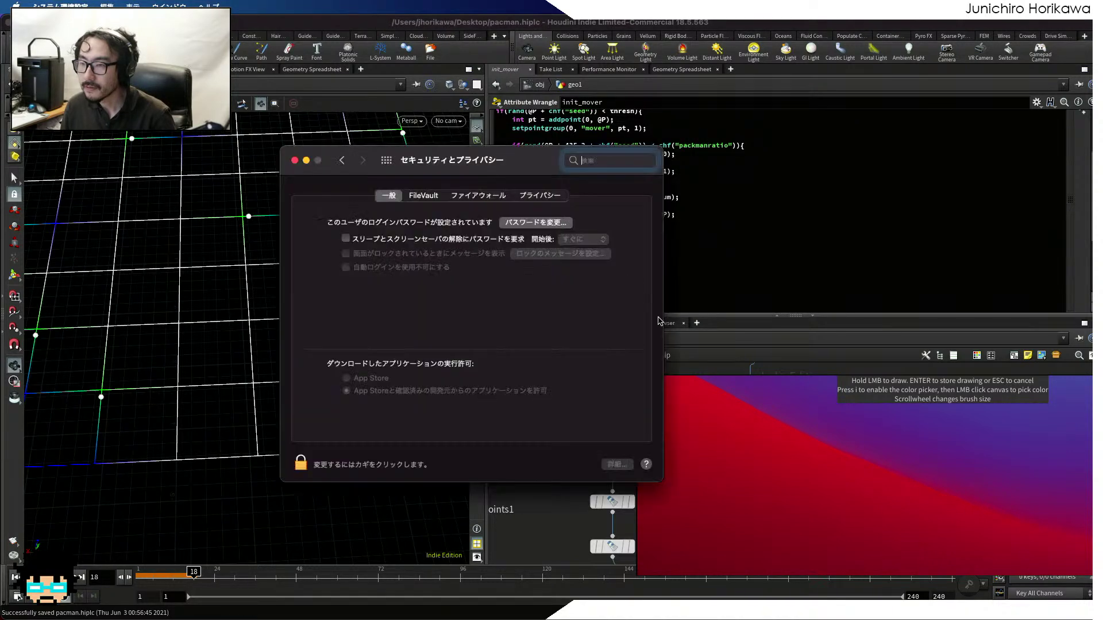
pyautogui.click(295, 160)
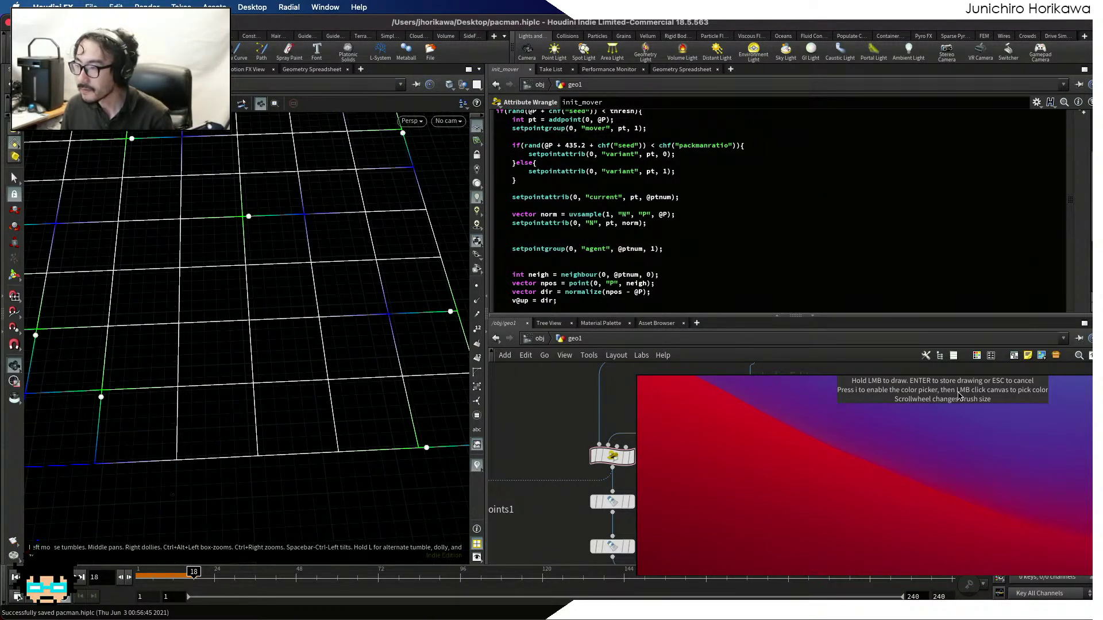
pyautogui.press('Escape')
pyautogui.moveTo(958, 399)
pyautogui.mouseDown(button='middle')
pyautogui.moveTo(832, 423)
pyautogui.moveTo(904, 413)
pyautogui.moveTo(849, 425)
pyautogui.moveTo(862, 423)
pyautogui.mouseUp(button='middle')
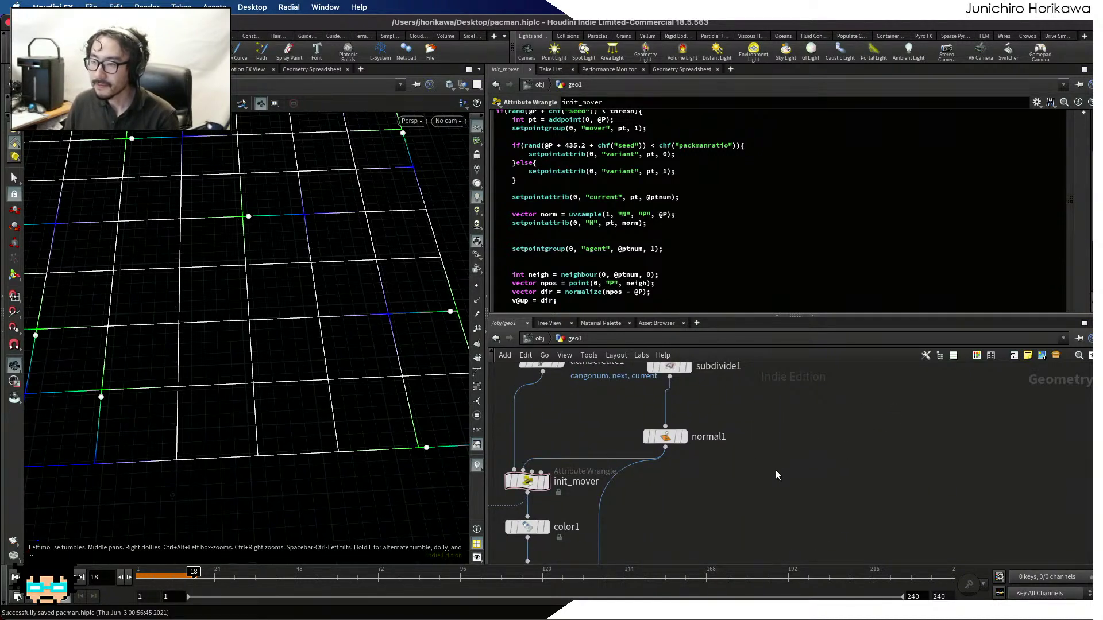
pyautogui.click(748, 454)
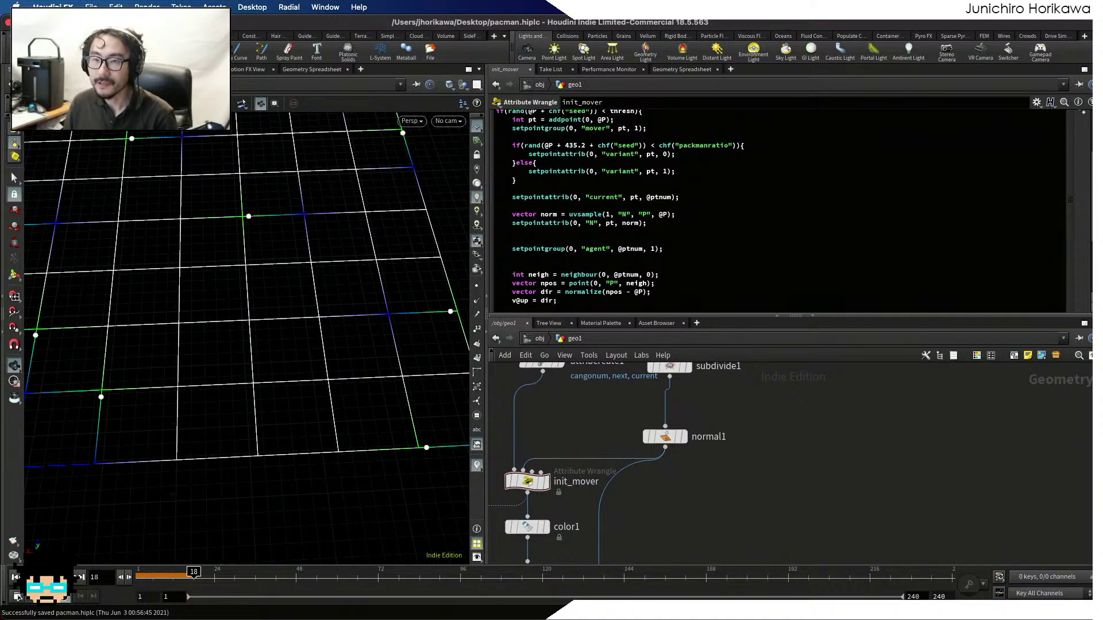
# Reopen pacman.hiplc from the recent files, saving the current changes over the existing file first
pyautogui.click(91, 7)
pyautogui.moveTo(143, 169)
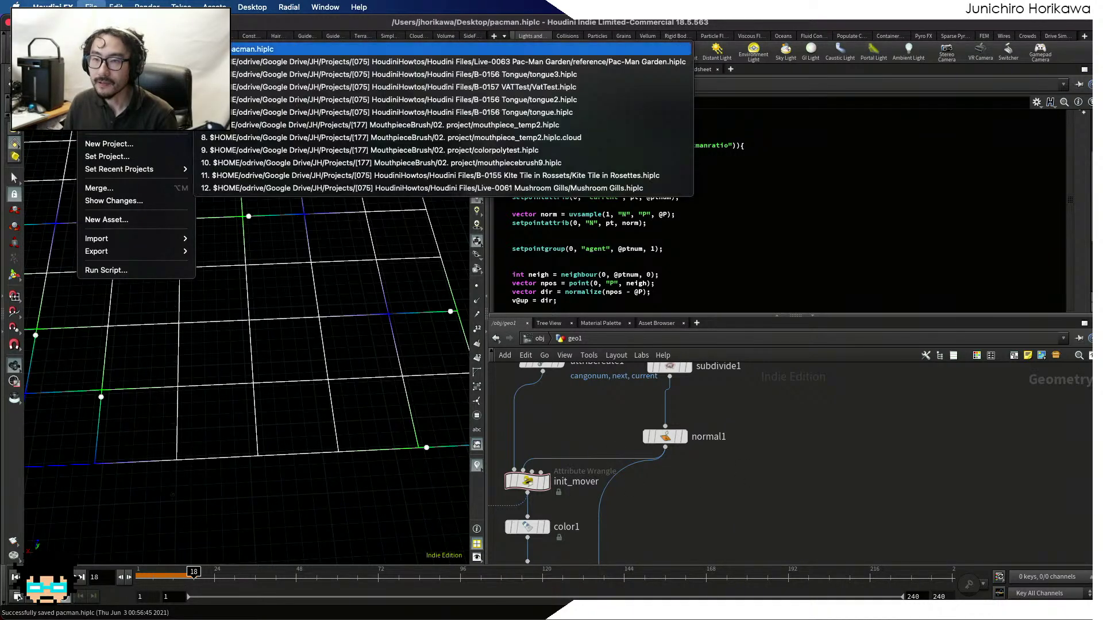
pyautogui.click(322, 169)
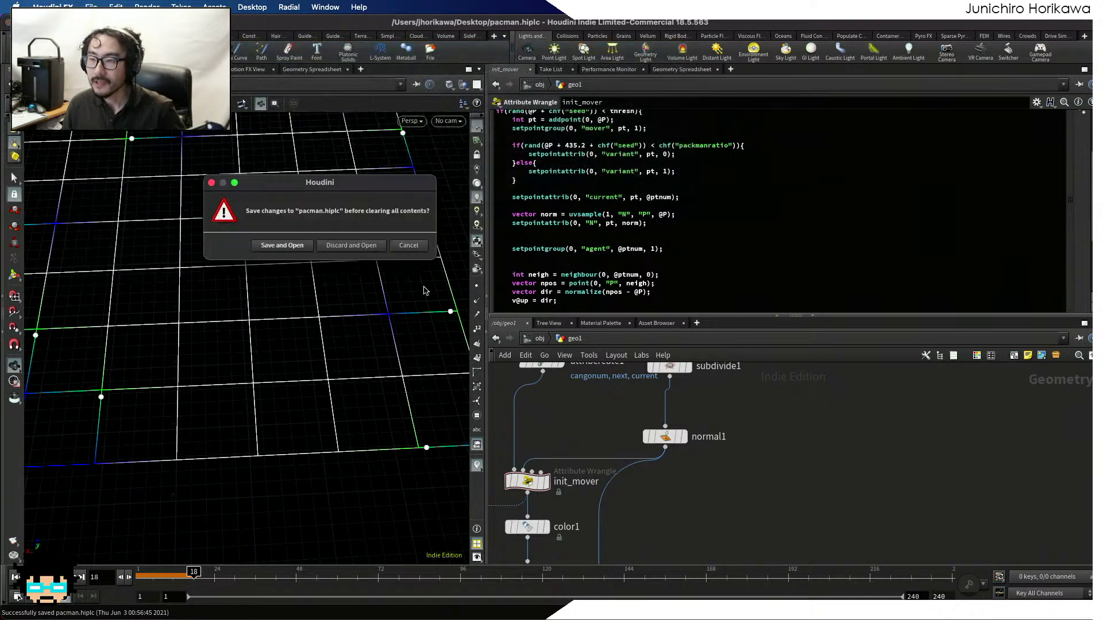
pyautogui.click(285, 247)
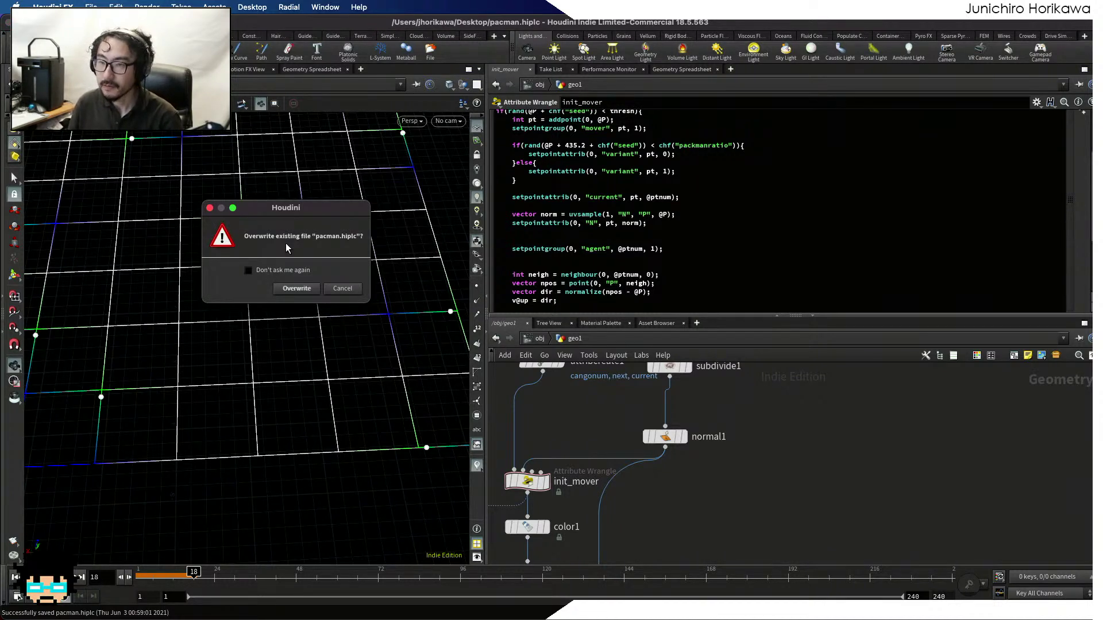
pyautogui.press('Return')
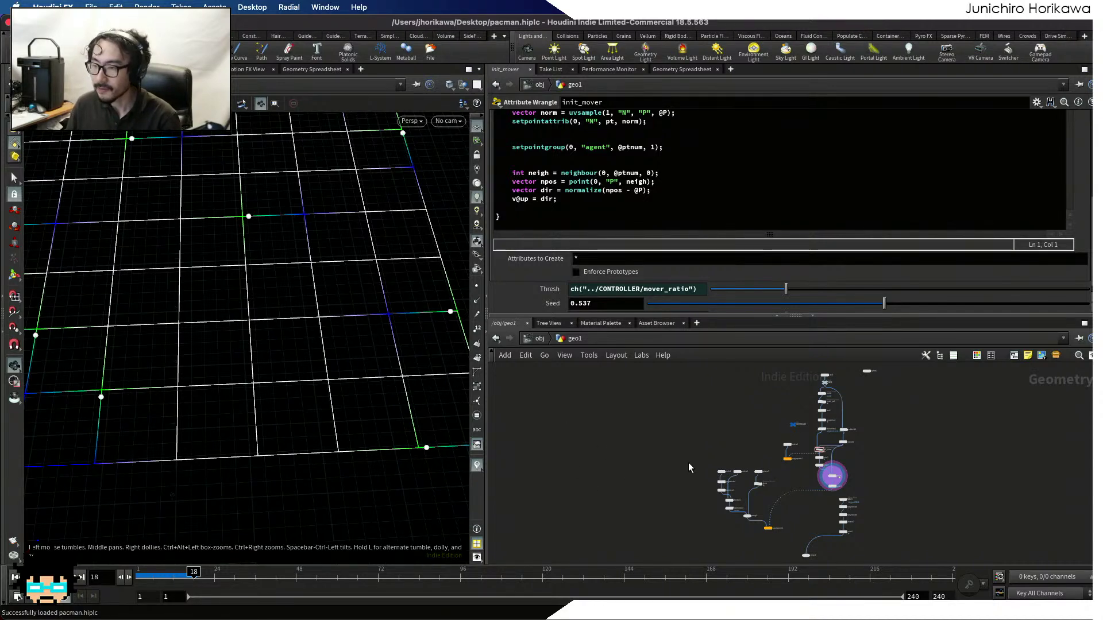
# Quit Houdini, saving the scene
pyautogui.moveTo(436, 25)
pyautogui.mouseDown()
pyautogui.moveTo(442, 49)
pyautogui.moveTo(464, 50)
pyautogui.moveTo(428, 43)
pyautogui.mouseUp()
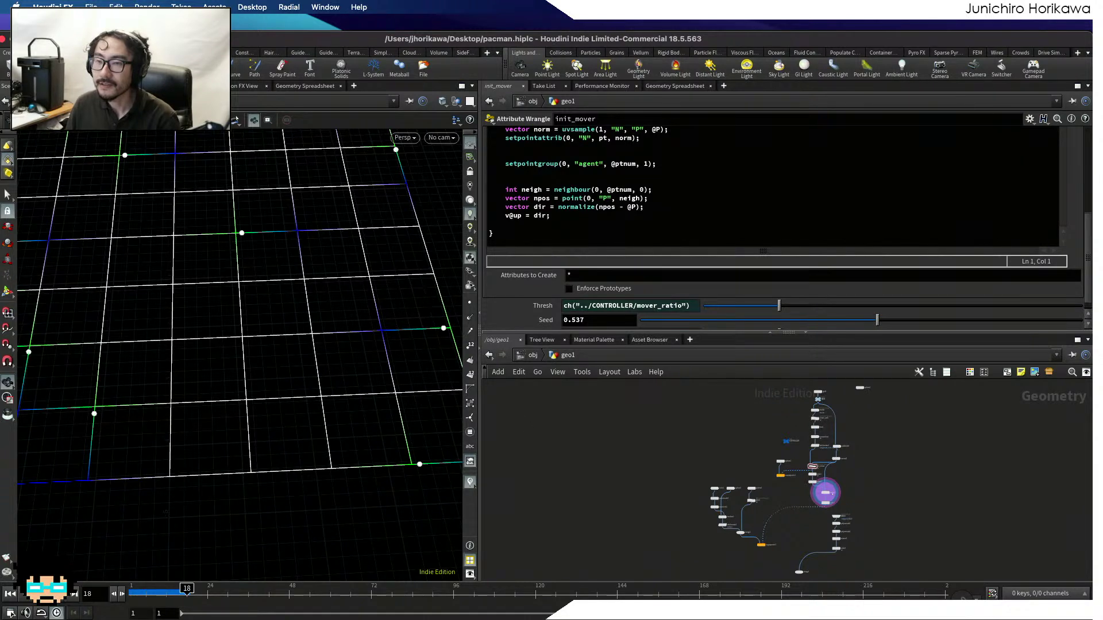
pyautogui.moveTo(222, 39); pyautogui.dragTo(222, 25)
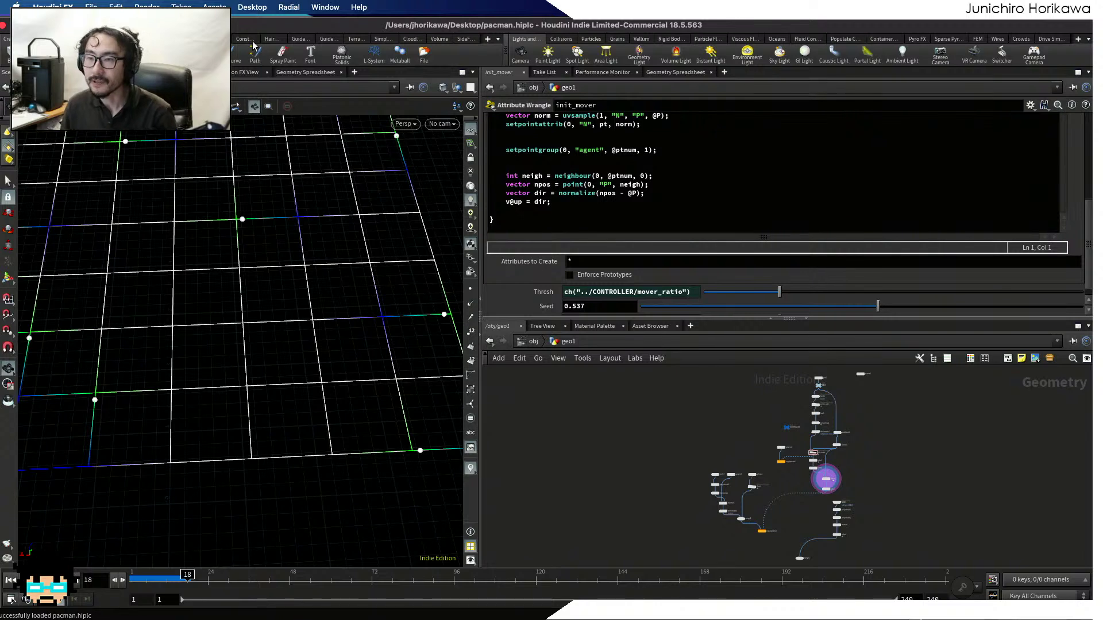
pyautogui.moveTo(212, 25); pyautogui.dragTo(225, 24)
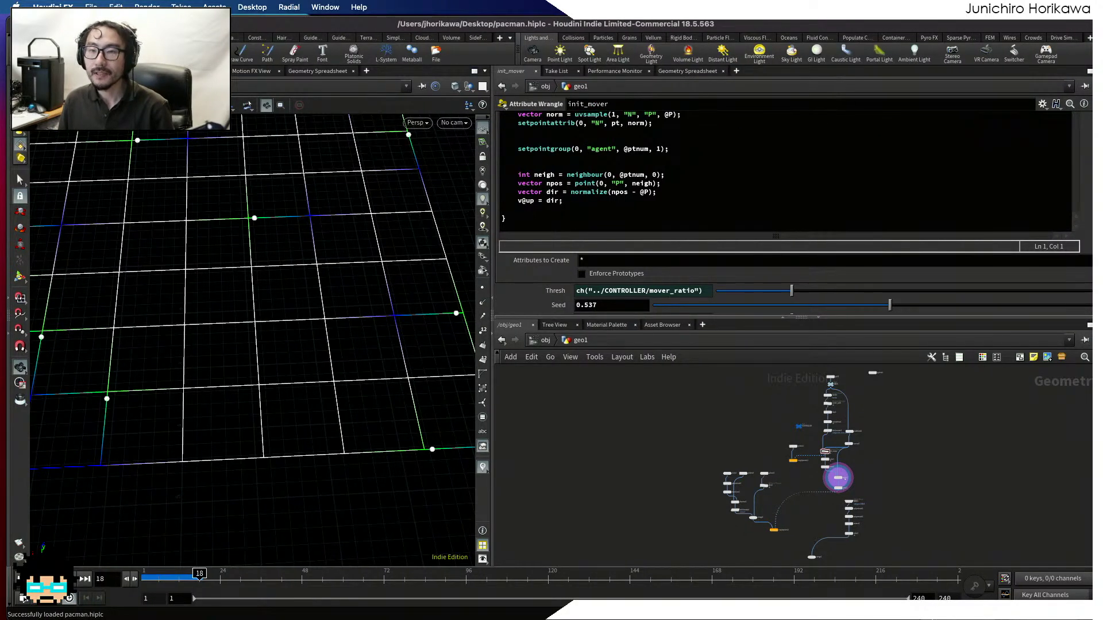
pyautogui.click(86, 124)
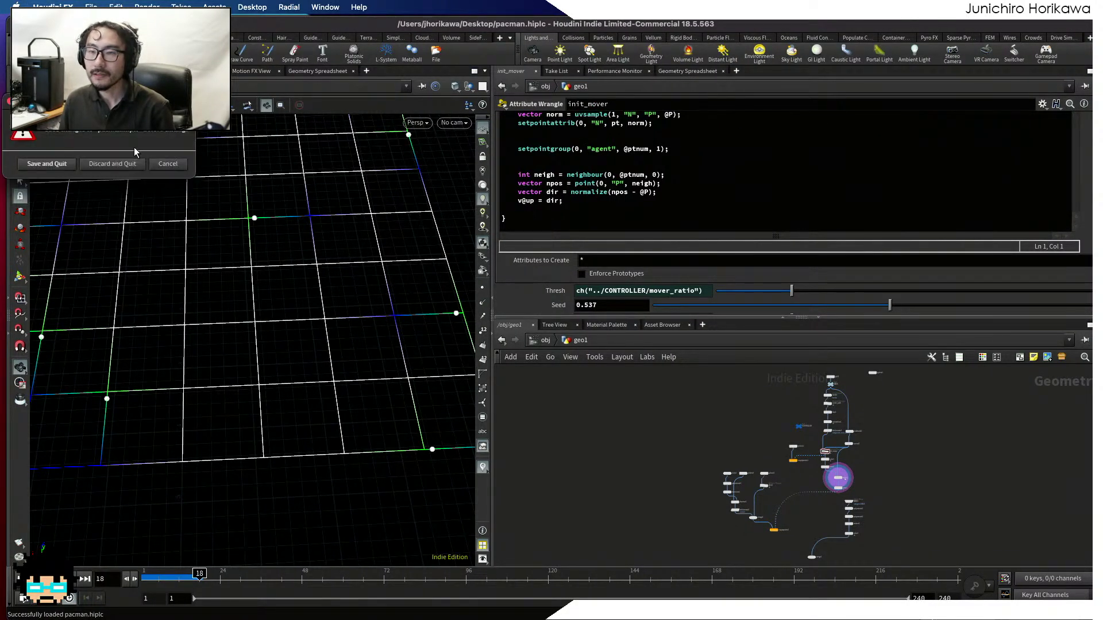
pyautogui.click(66, 166)
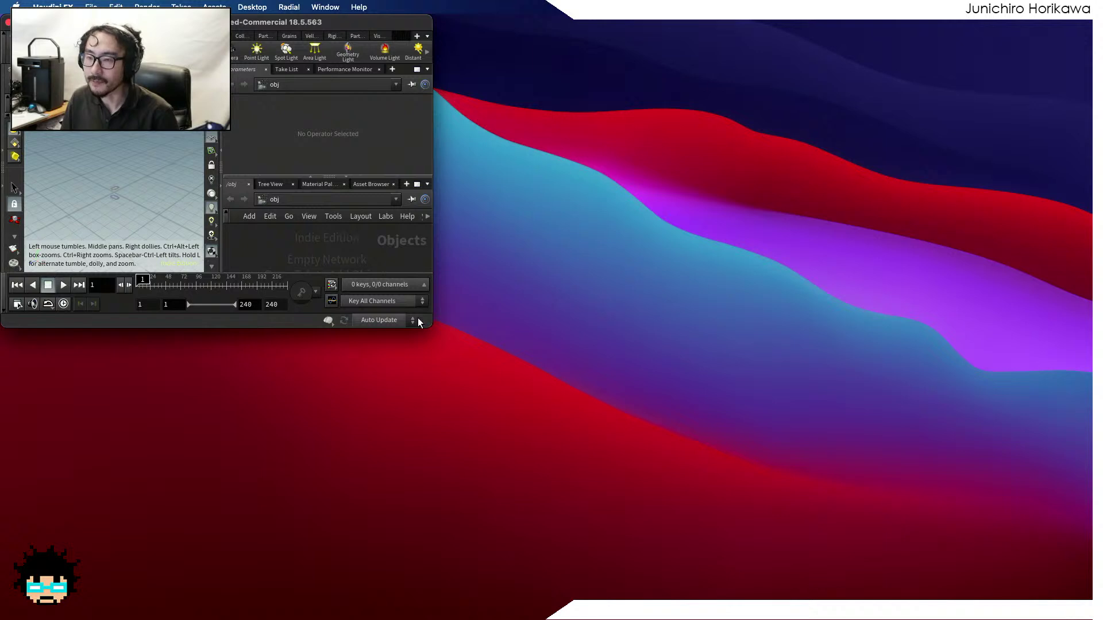
# Enlarge the restarted Houdini window to fill the screen and open the recent scene Desktop/pacman.hiplc
pyautogui.moveTo(433, 326); pyautogui.dragTo(1101, 619)
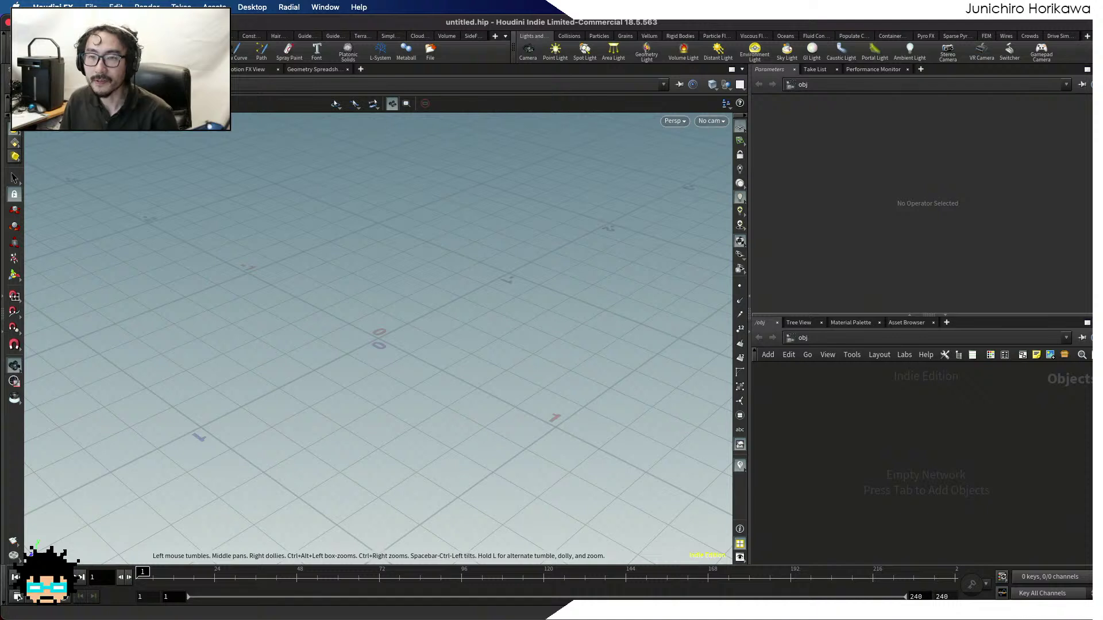
pyautogui.click(91, 7)
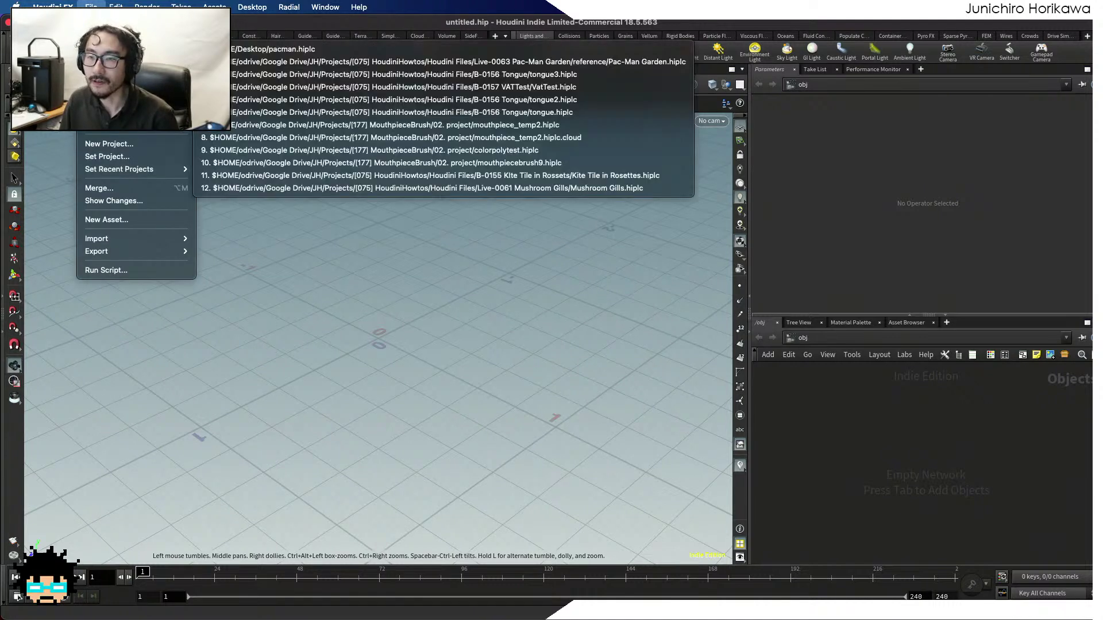
pyautogui.moveTo(115, 49)
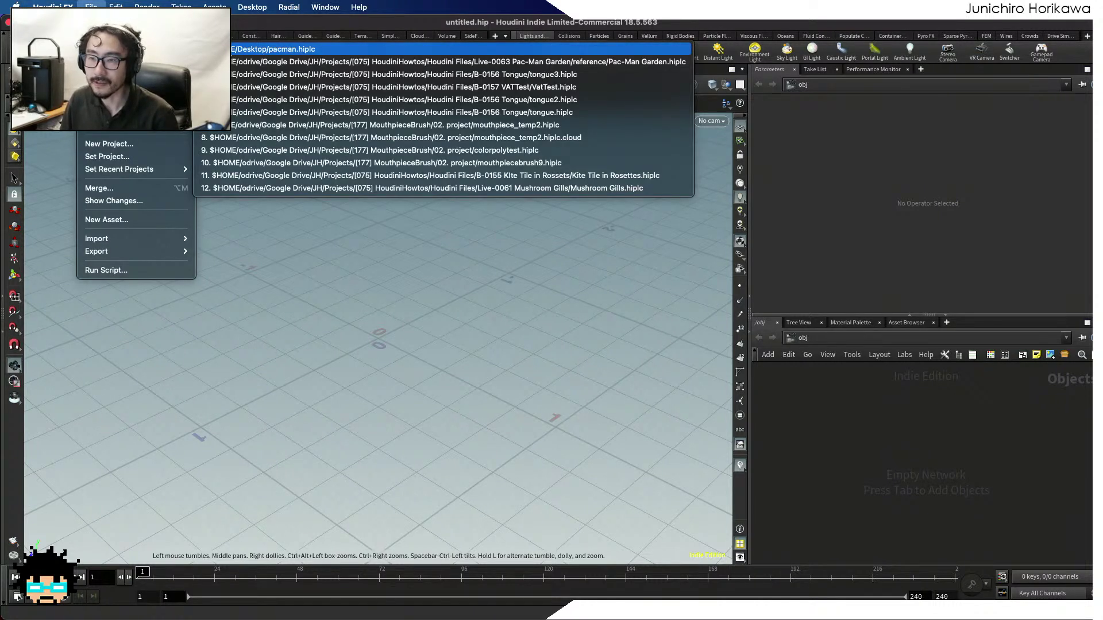
pyautogui.click(115, 49)
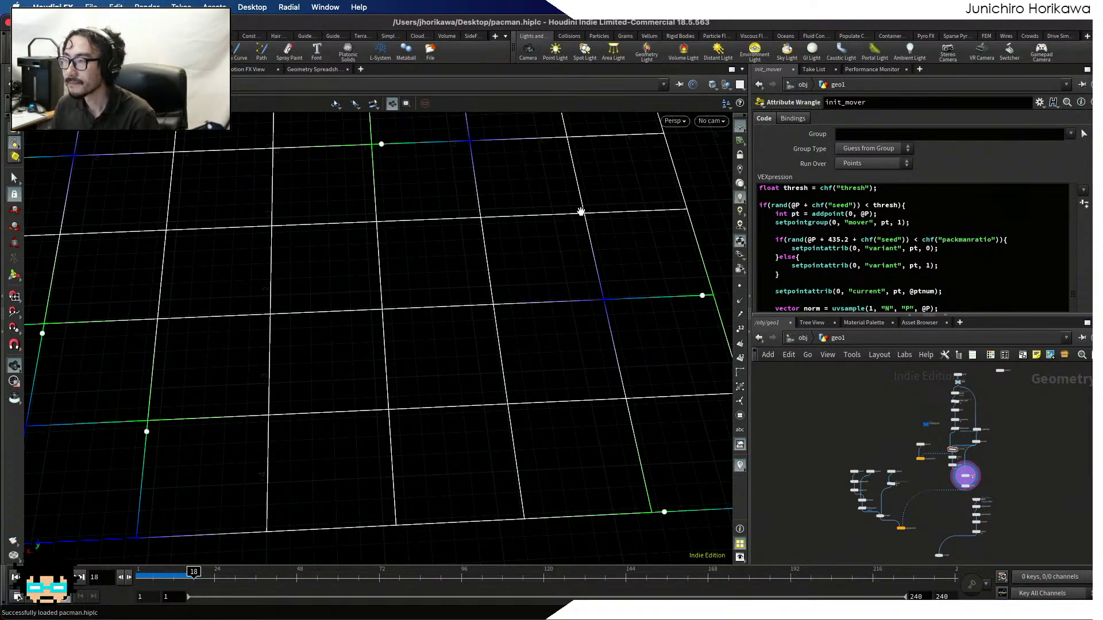
# Examine the copytopoints2 node's target points and piece attribute settings and its input connections in the geo1 network
pyautogui.scroll(-2, 811, 424)
pyautogui.scroll(5, 810, 423)
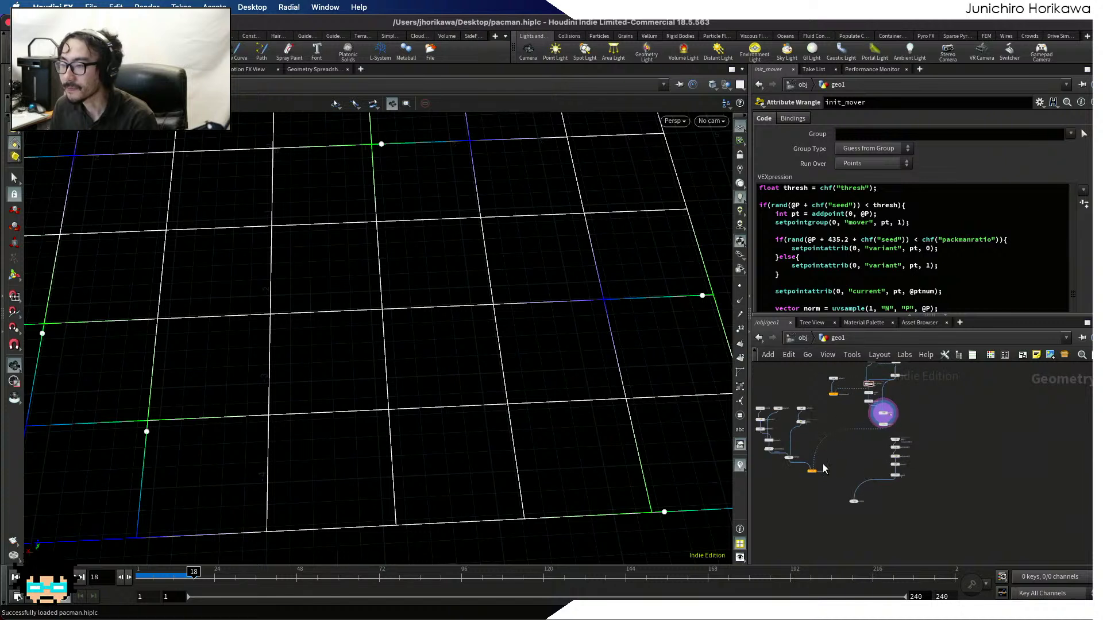
pyautogui.scroll(1, 827, 492)
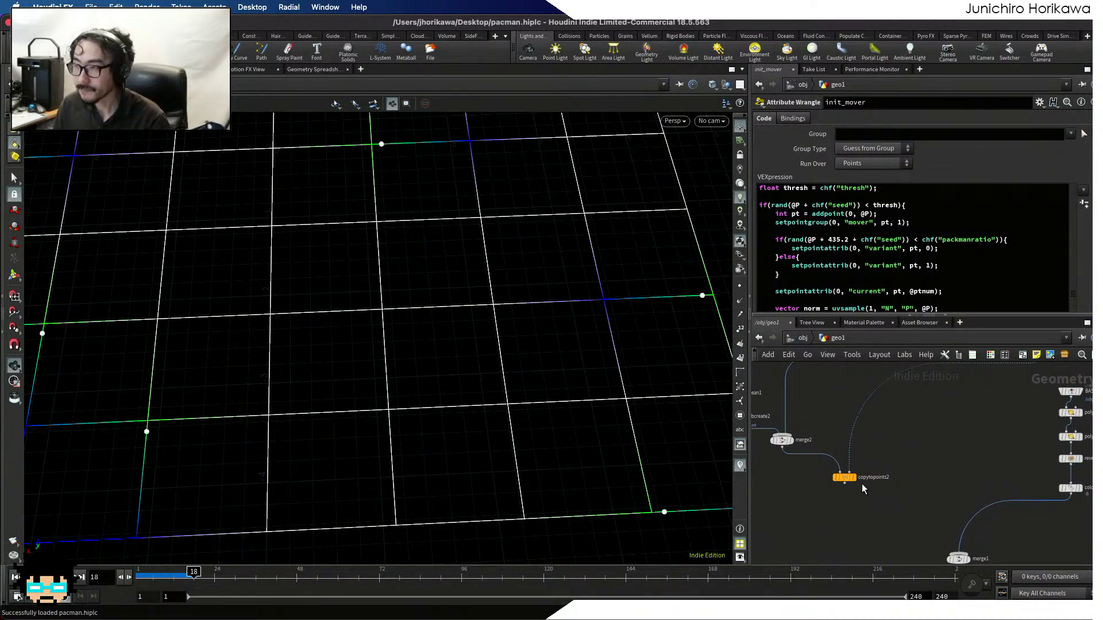
pyautogui.click(846, 478)
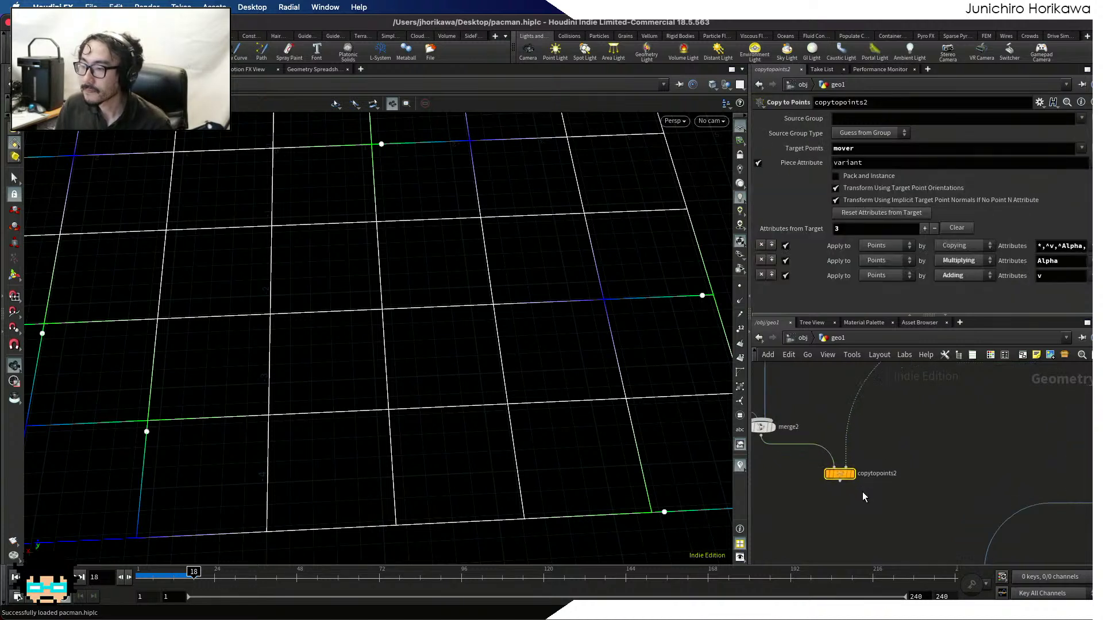
pyautogui.scroll(2, 864, 492)
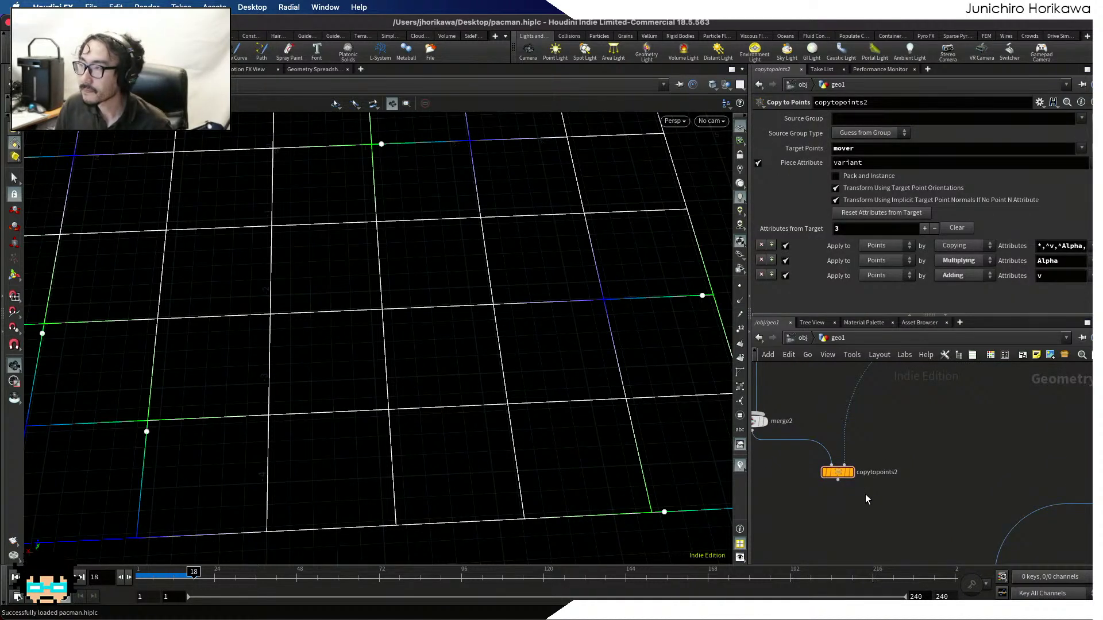
pyautogui.scroll(-5, 865, 494)
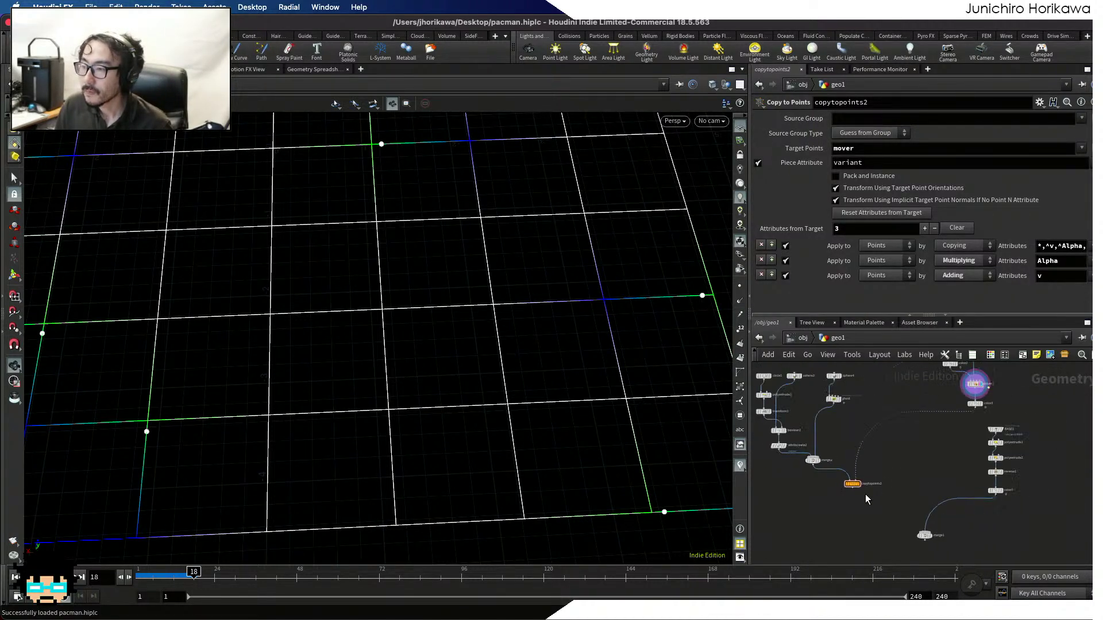
pyautogui.moveTo(865, 494); pyautogui.dragTo(887, 520, button='middle')
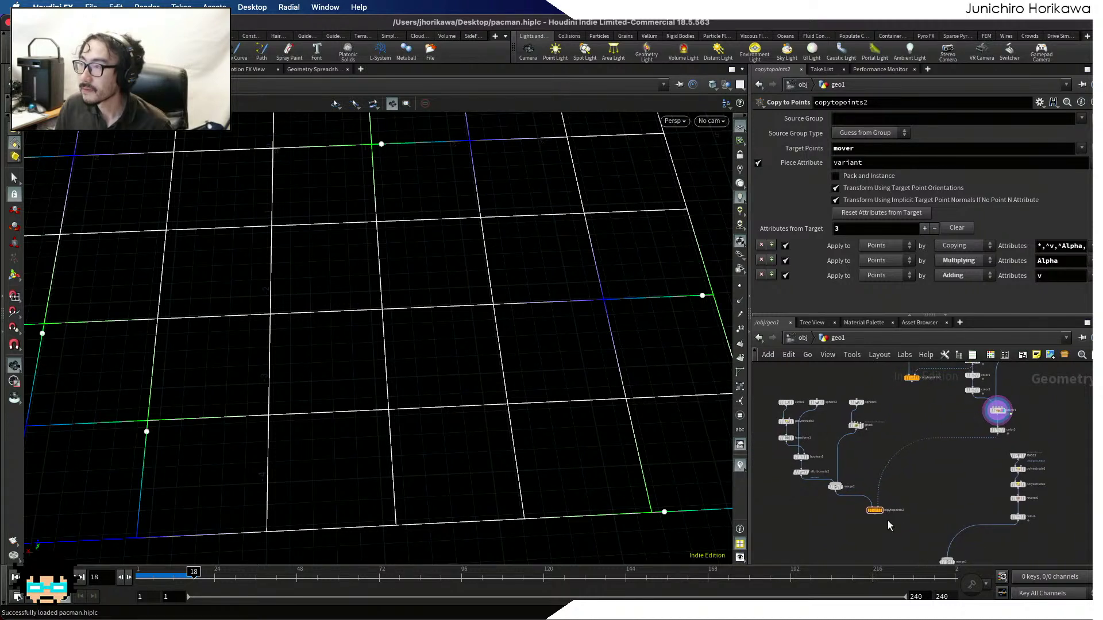
pyautogui.scroll(2, 887, 519)
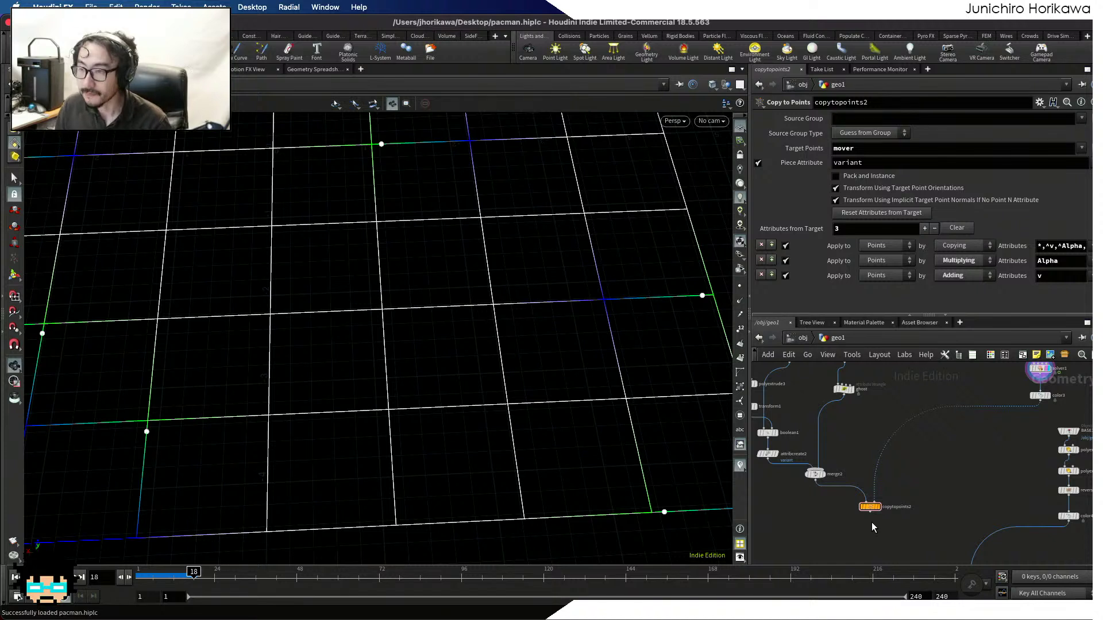
pyautogui.scroll(2, 871, 526)
pyautogui.scroll(2, 881, 535)
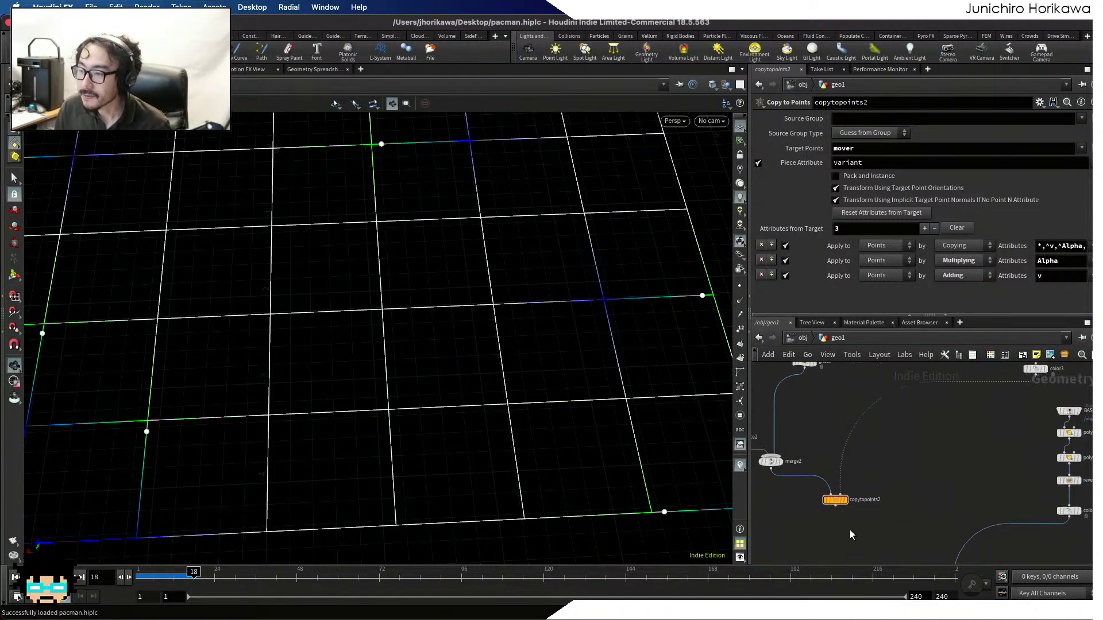
# Play the mover simulation from the first frame over the whole grid, then return to frame 1
pyautogui.click(15, 577)
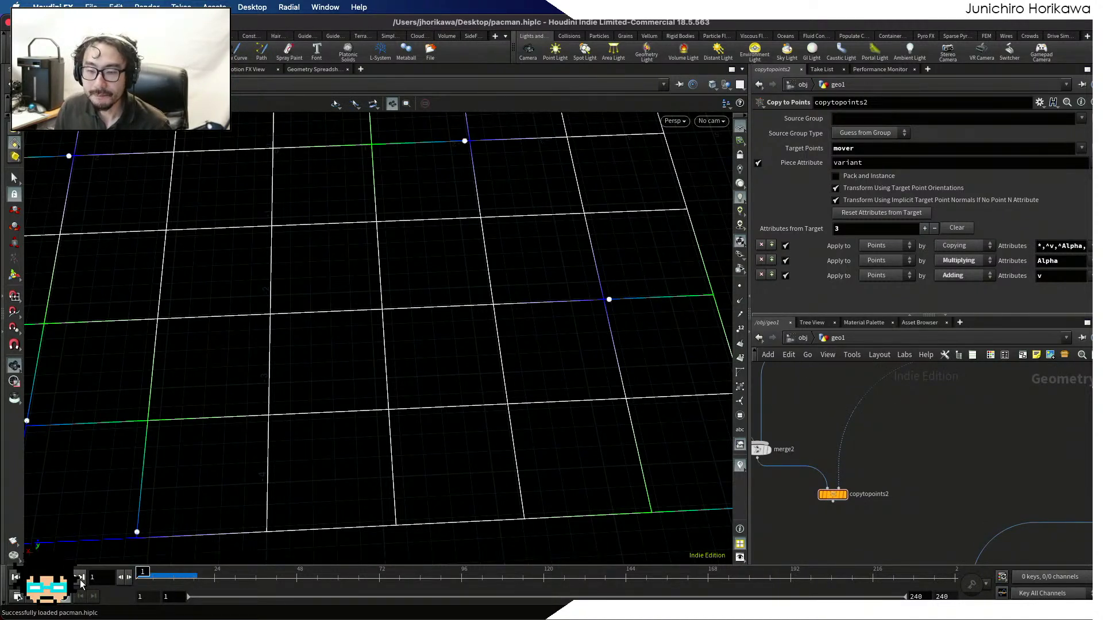
pyautogui.click(67, 577)
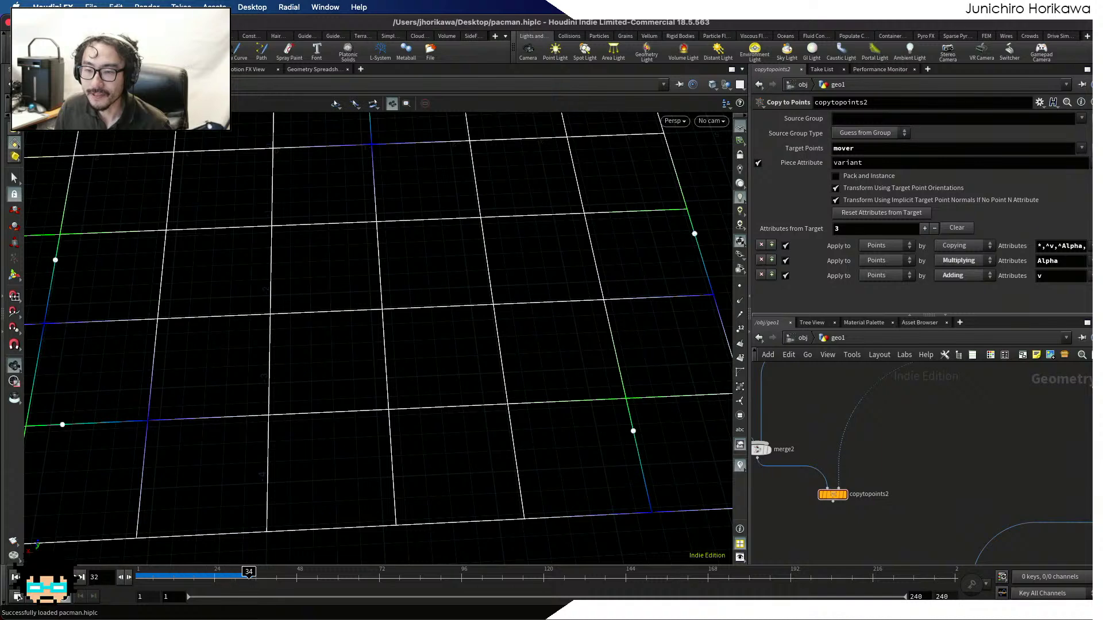
pyautogui.scroll(-10, 262, 459)
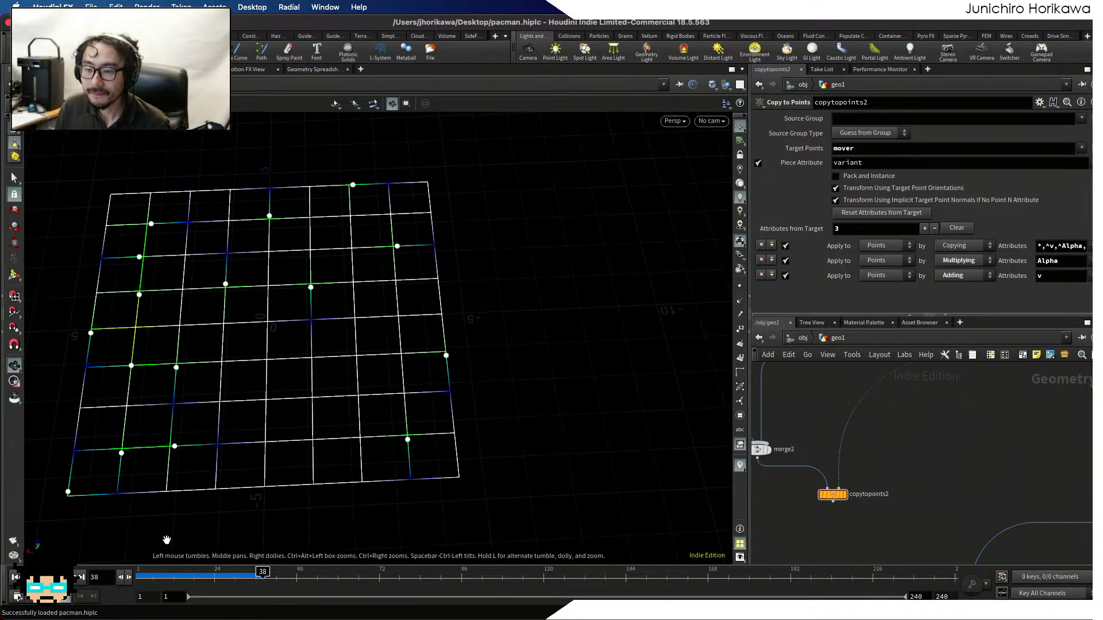
pyautogui.click(15, 577)
# Locate the copytopoints2 node in the geo1 network
pyautogui.scroll(-6, 854, 446)
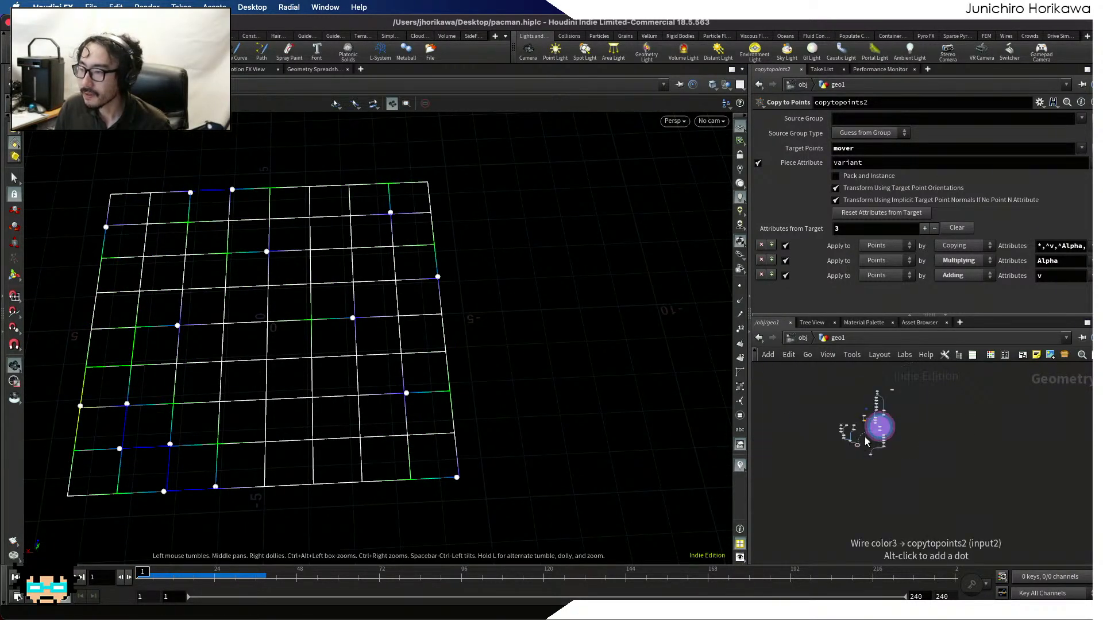
pyautogui.scroll(4, 874, 442)
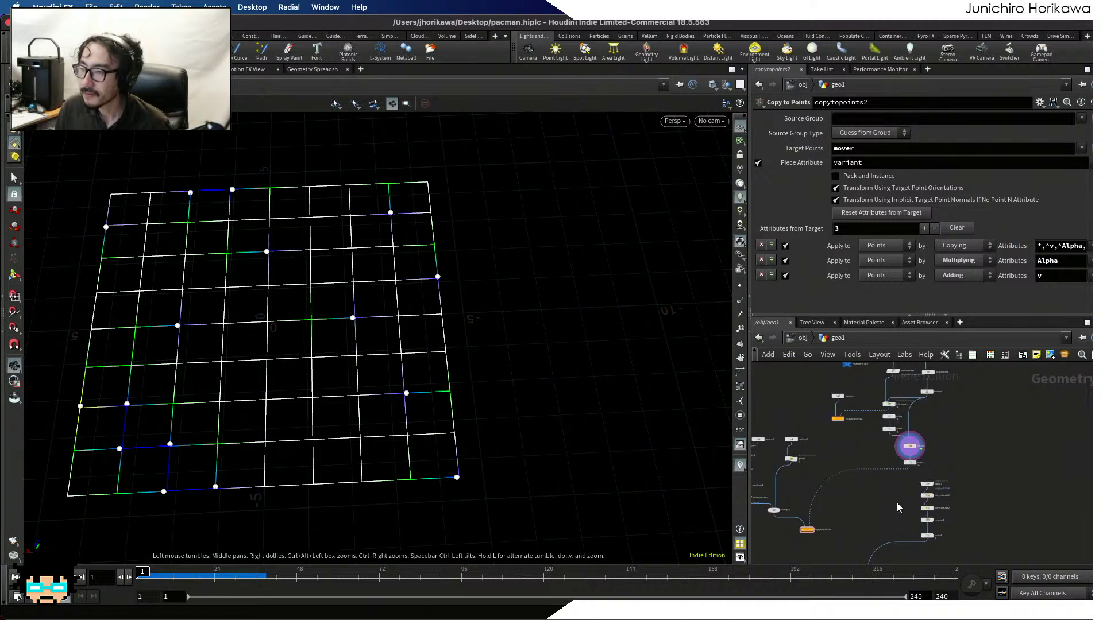
pyautogui.press('f')
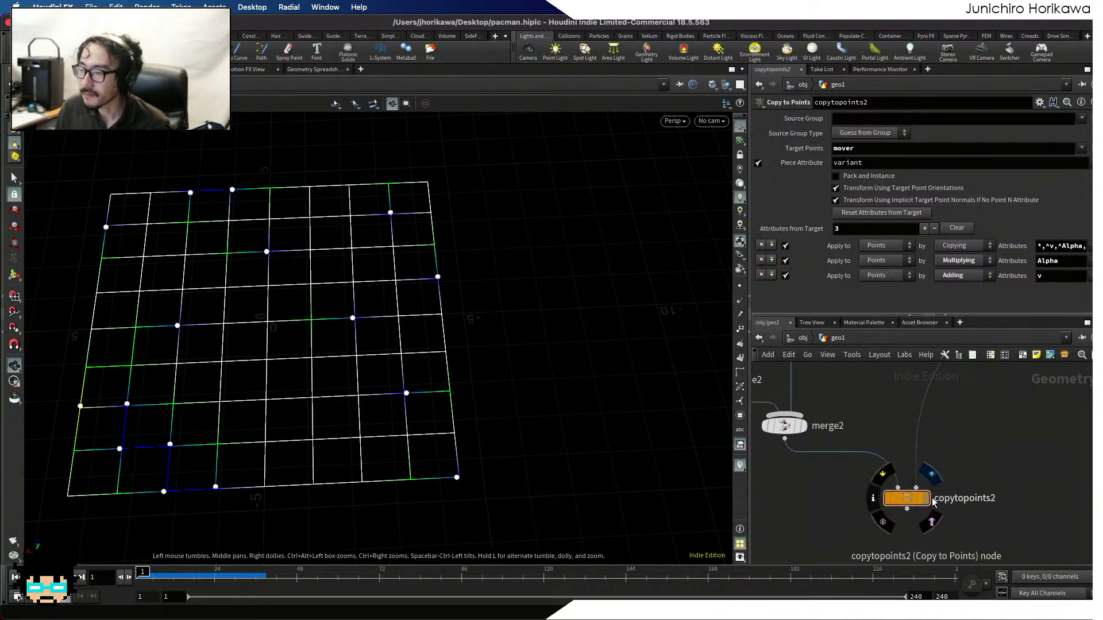
# Look up how the init_mover wrangle's code sets the up vector from the neighbour direction
pyautogui.scroll(-4, 971, 505)
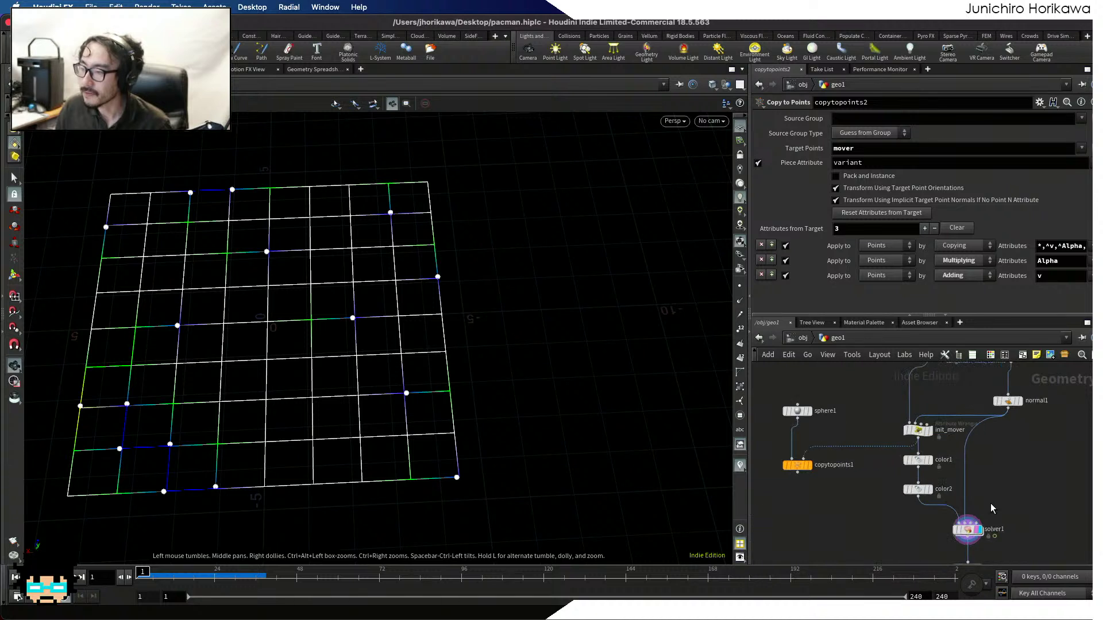
pyautogui.scroll(4, 990, 504)
pyautogui.moveTo(989, 503); pyautogui.dragTo(949, 452, button='middle')
pyautogui.scroll(-4, 925, 476)
pyautogui.moveTo(899, 410); pyautogui.dragTo(877, 474, button='middle')
pyautogui.scroll(1, 878, 468)
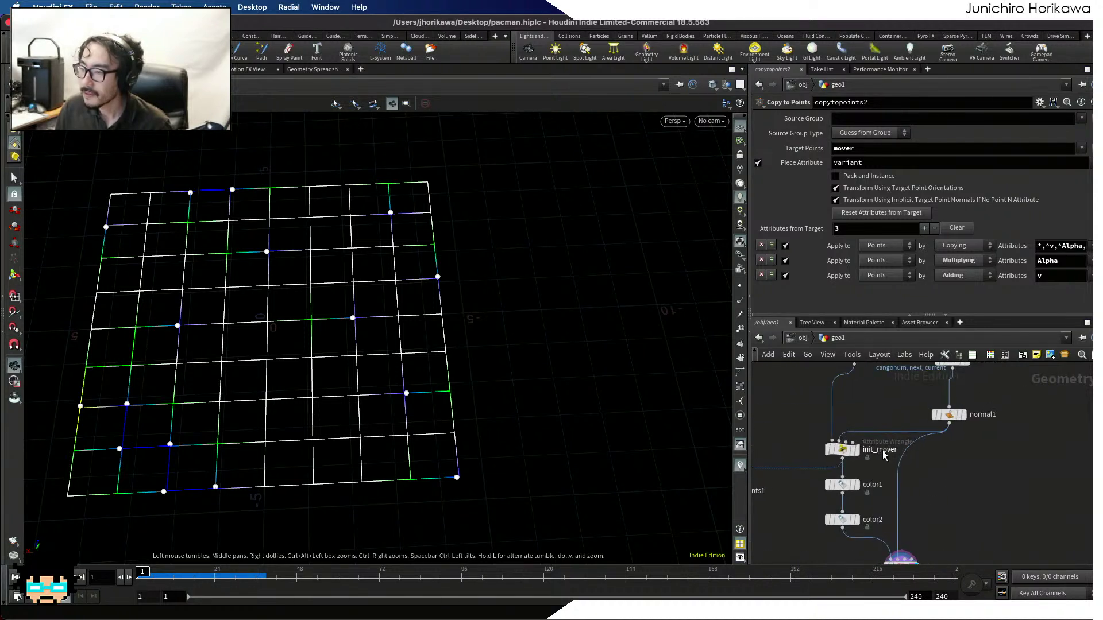
pyautogui.click(880, 452)
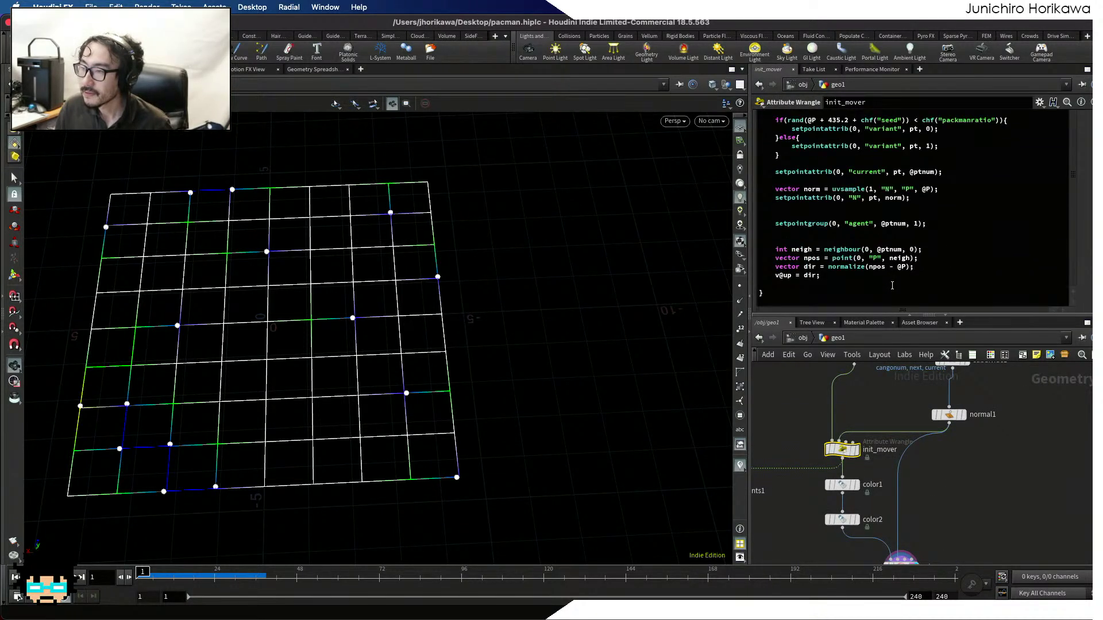
# Go inside solver1 and add blank lines after "@N = norm;" in the moving wrangle's VEX code
pyautogui.moveTo(902, 560); pyautogui.dragTo(904, 468, button='middle')
pyautogui.doubleClick(904, 467)
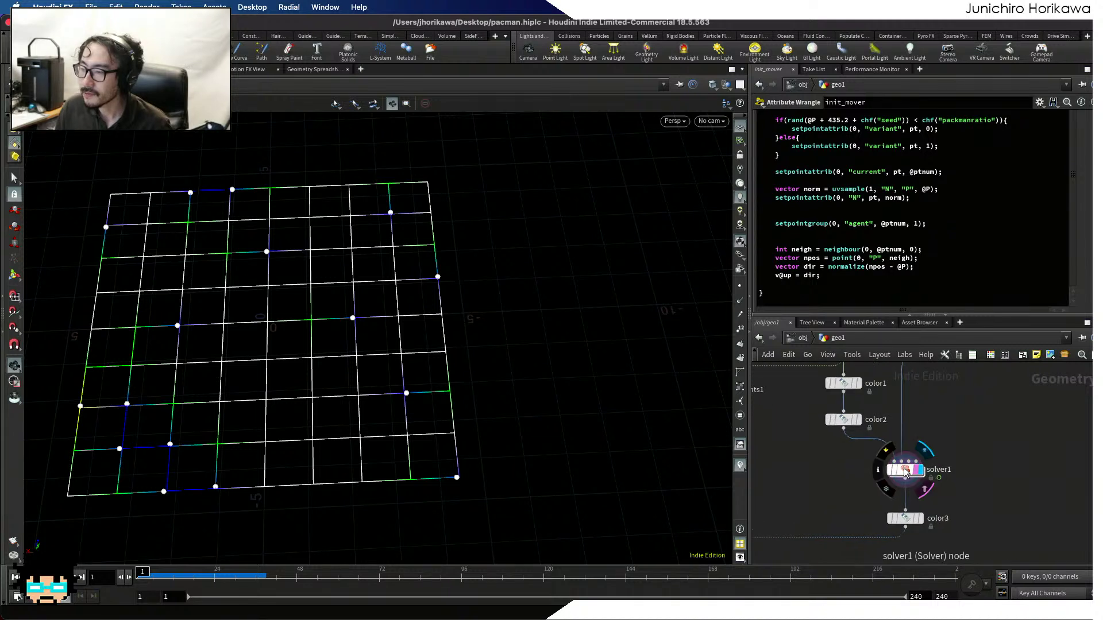
pyautogui.click(904, 467)
pyautogui.scroll(6, 892, 498)
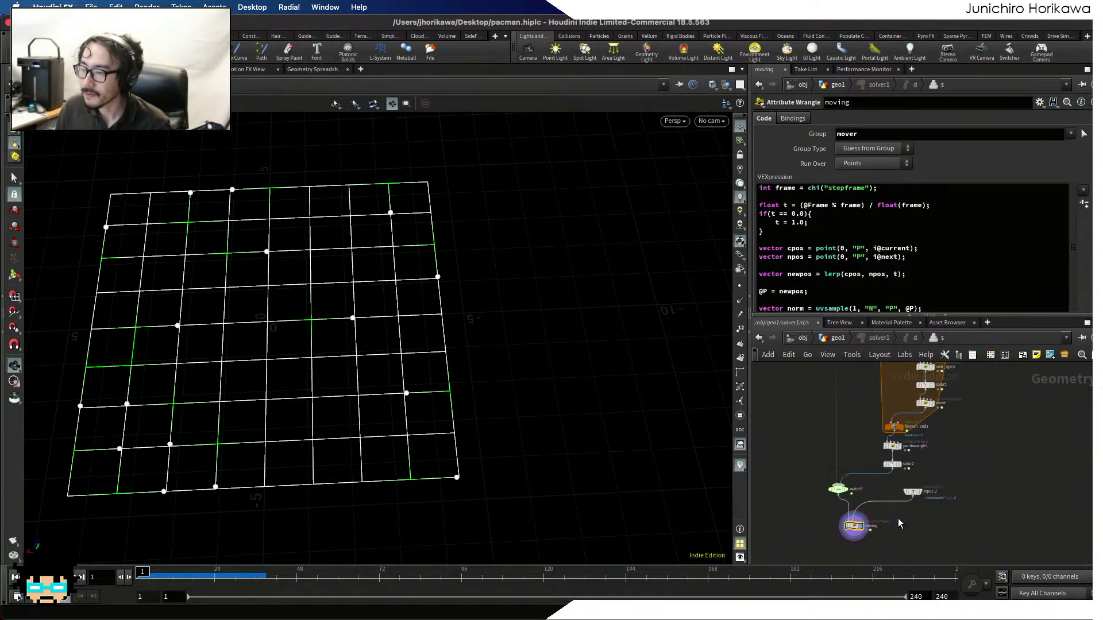
pyautogui.scroll(-2, 846, 299)
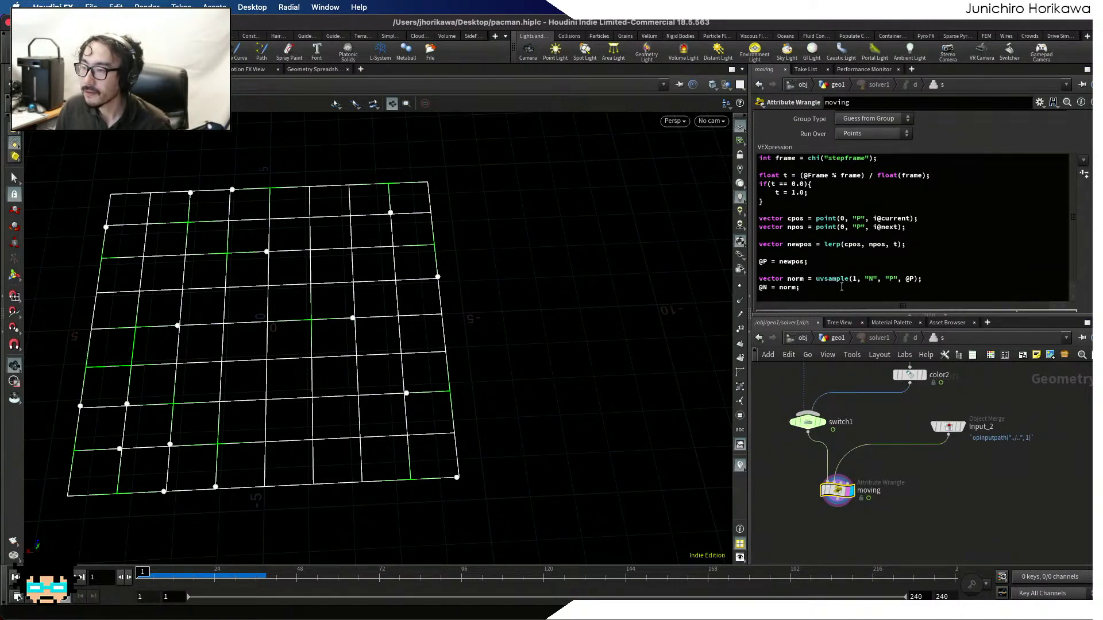
pyautogui.click(823, 289)
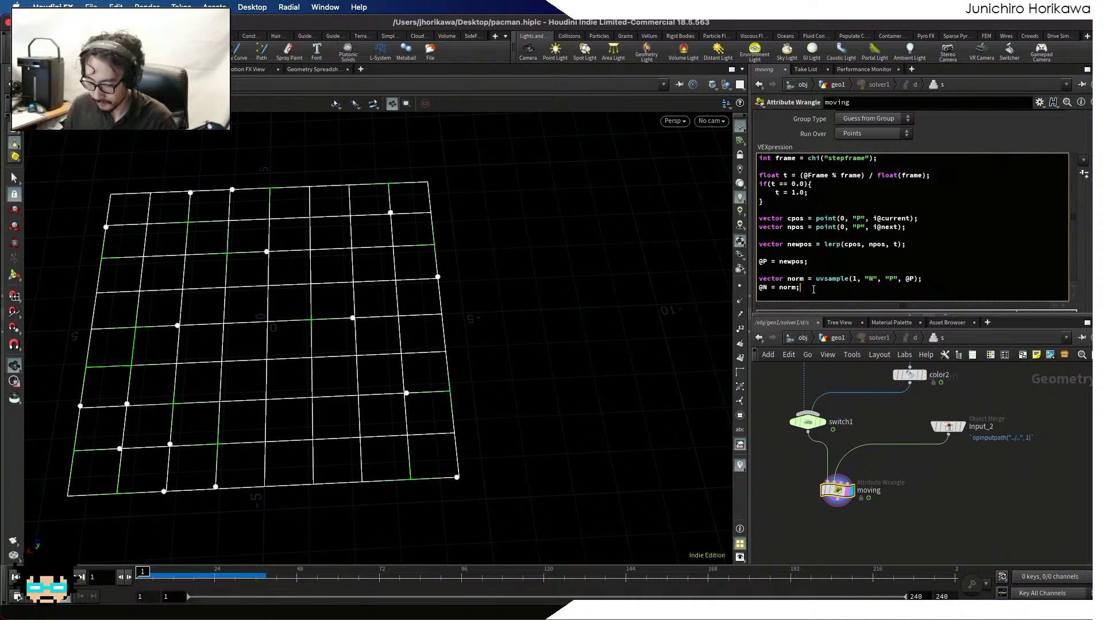
pyautogui.press('Return')
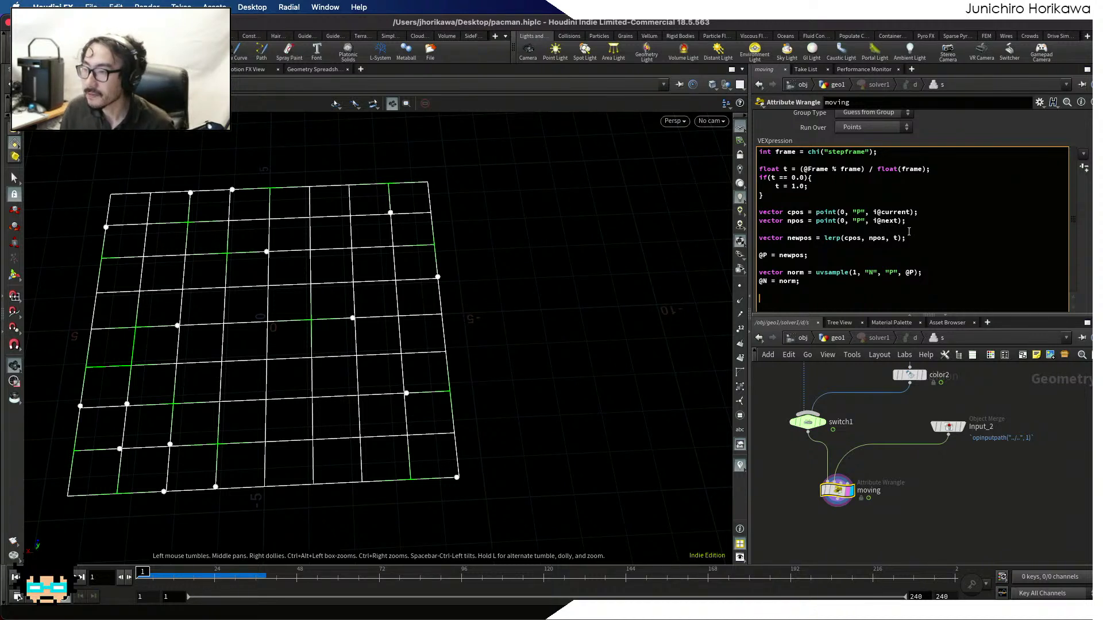
# Declare a direction vector at the end of the moving code with "vector dir = npos - cpos;"
pyautogui.moveTo(908, 222); pyautogui.dragTo(779, 221)
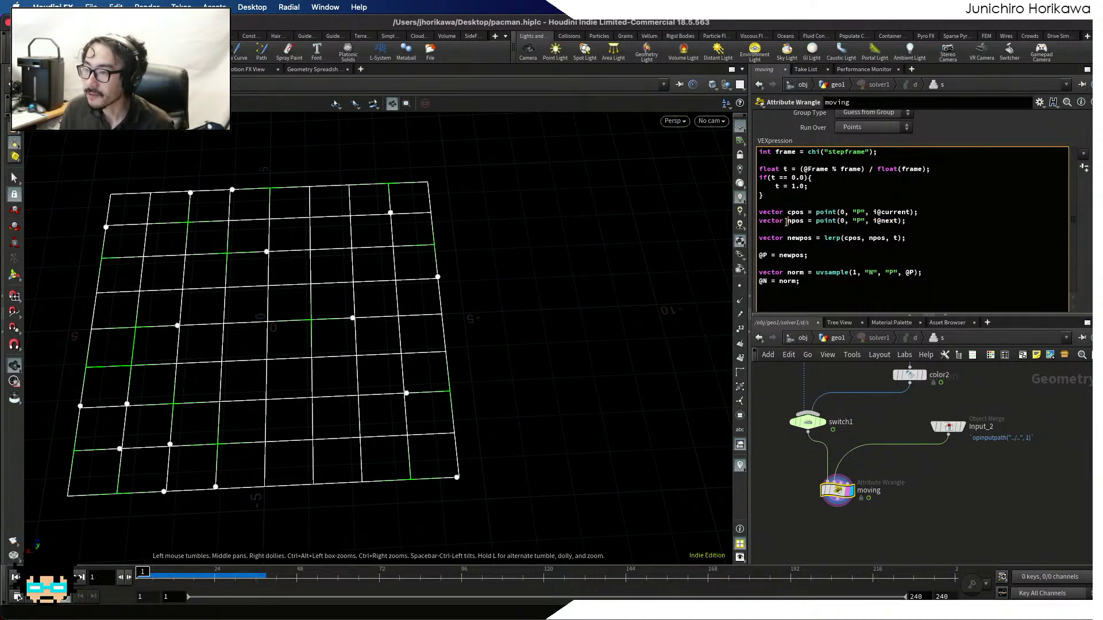
pyautogui.doubleClick(794, 221)
pyautogui.doubleClick(796, 212)
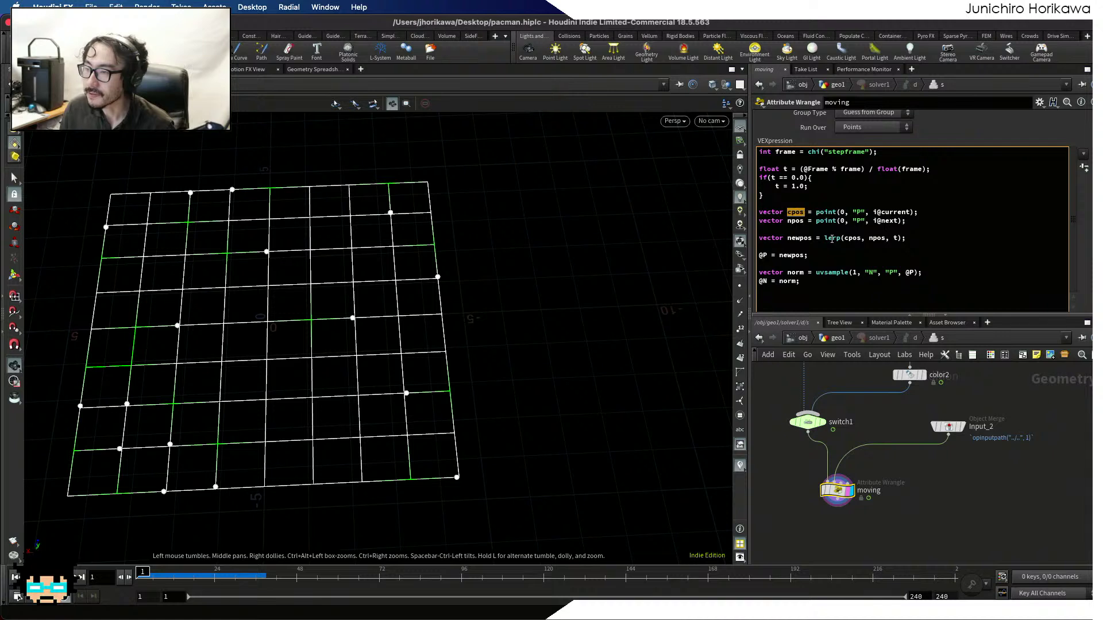
pyautogui.click(800, 297)
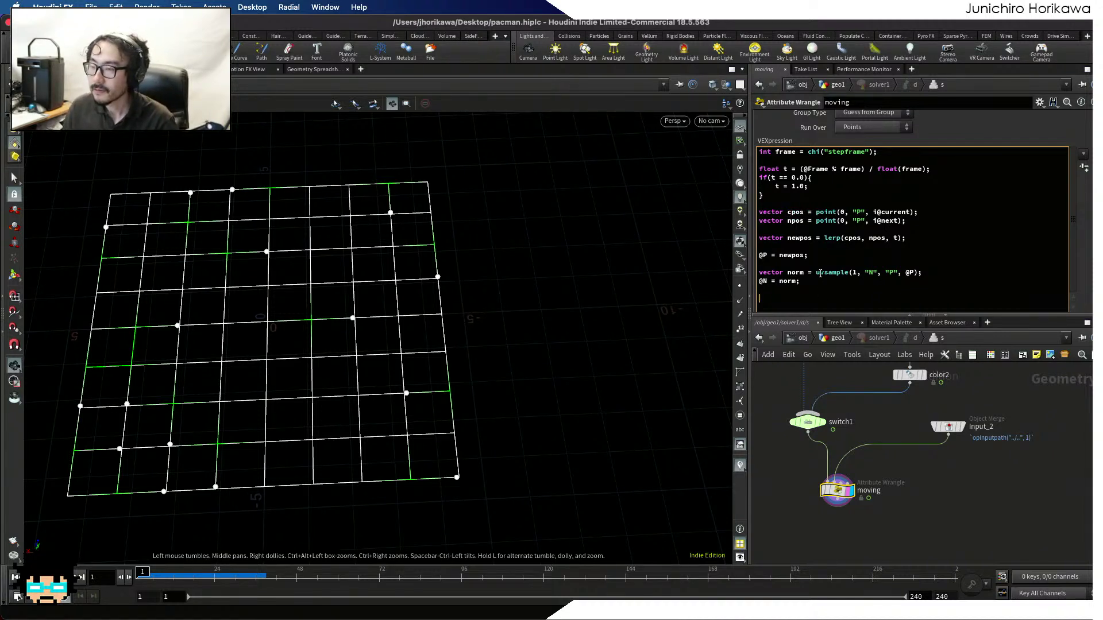
pyautogui.write('vectro')
pyautogui.press('Return')
pyautogui.press('BackSpace')
pyautogui.press('BackSpace')
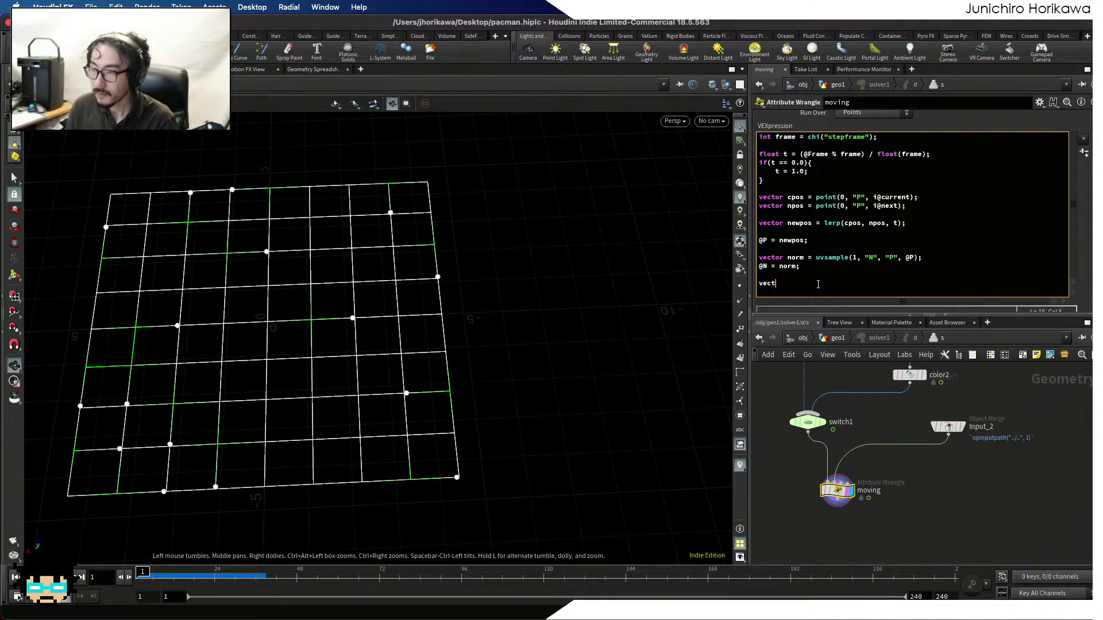
pyautogui.write('or dir = ')
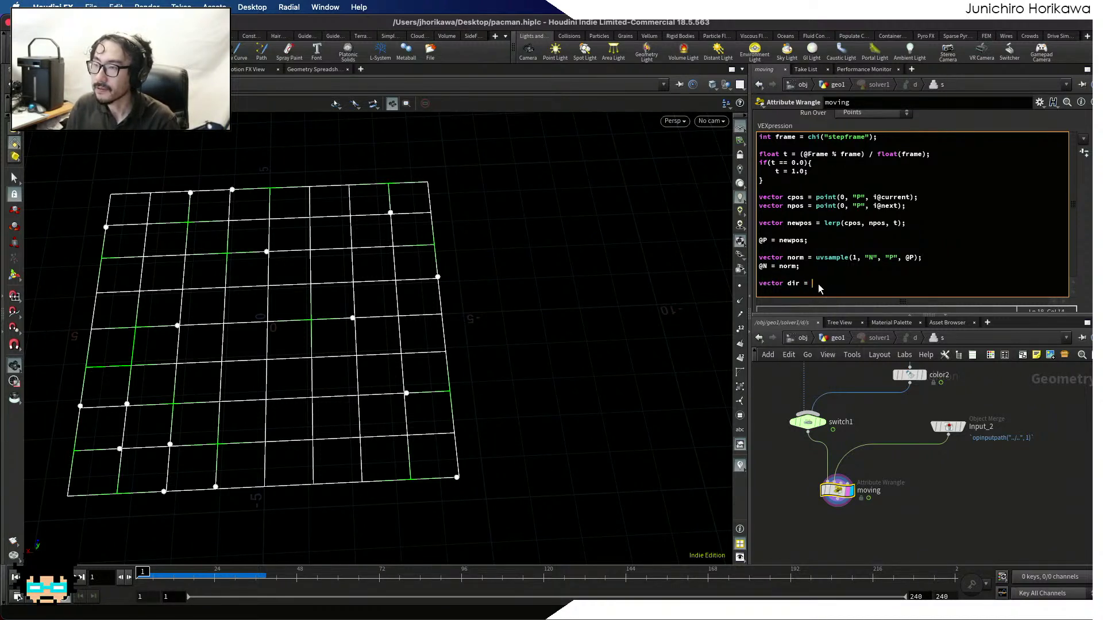
pyautogui.write('npos ')
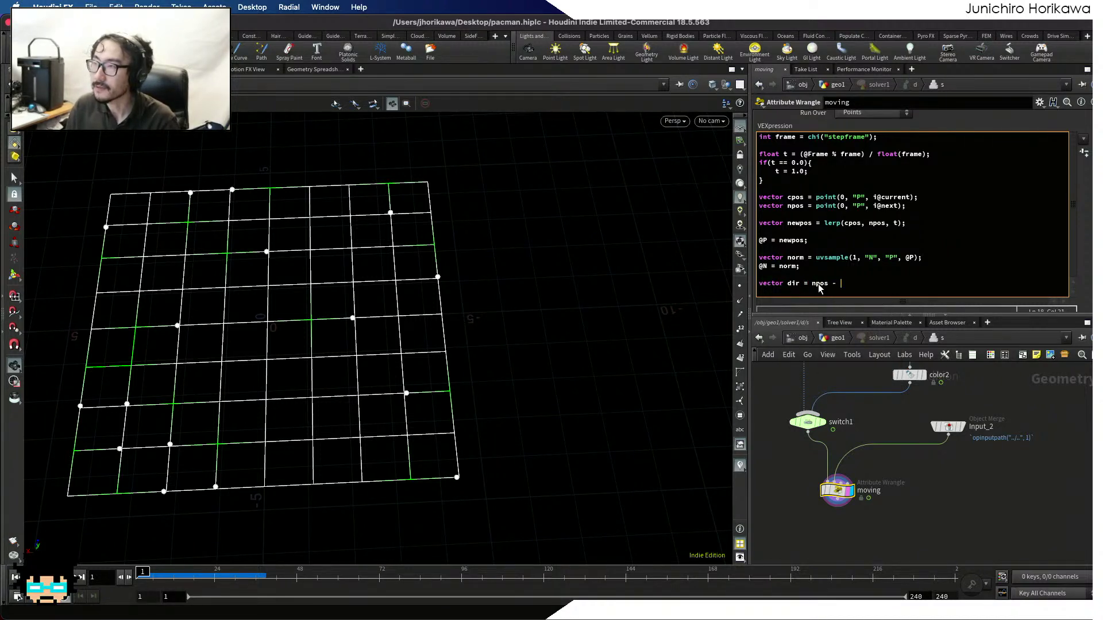
pyautogui.write('- cpos;')
# Wrap the npos - cpos difference in normalize() so the line reads "vector dir = normalize(npos - cpos);"
pyautogui.click(812, 283)
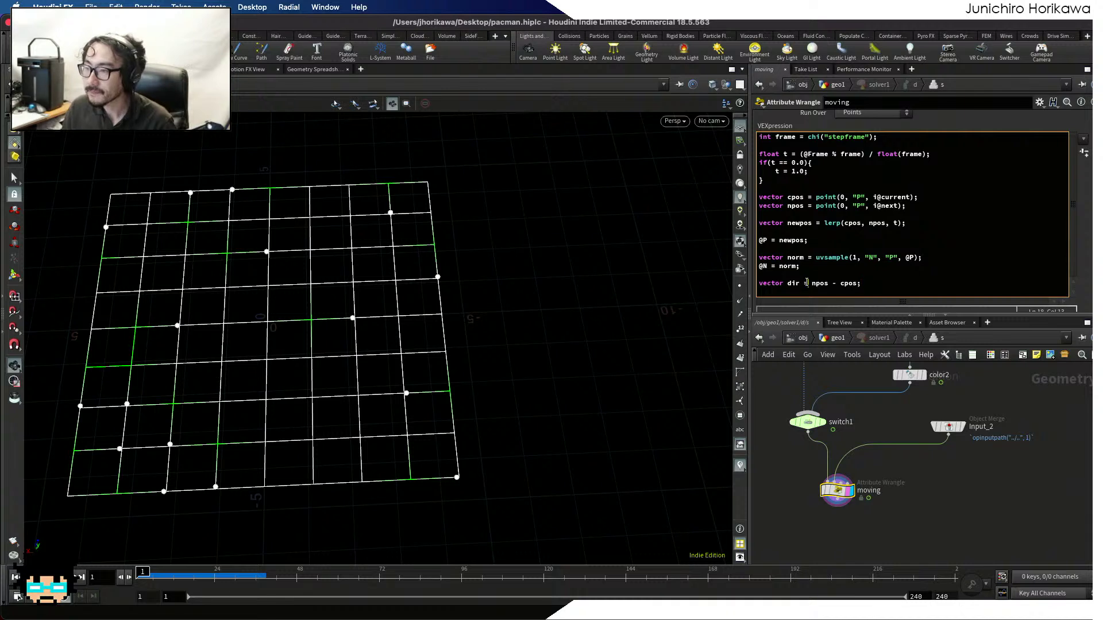
pyautogui.write('normalize(')
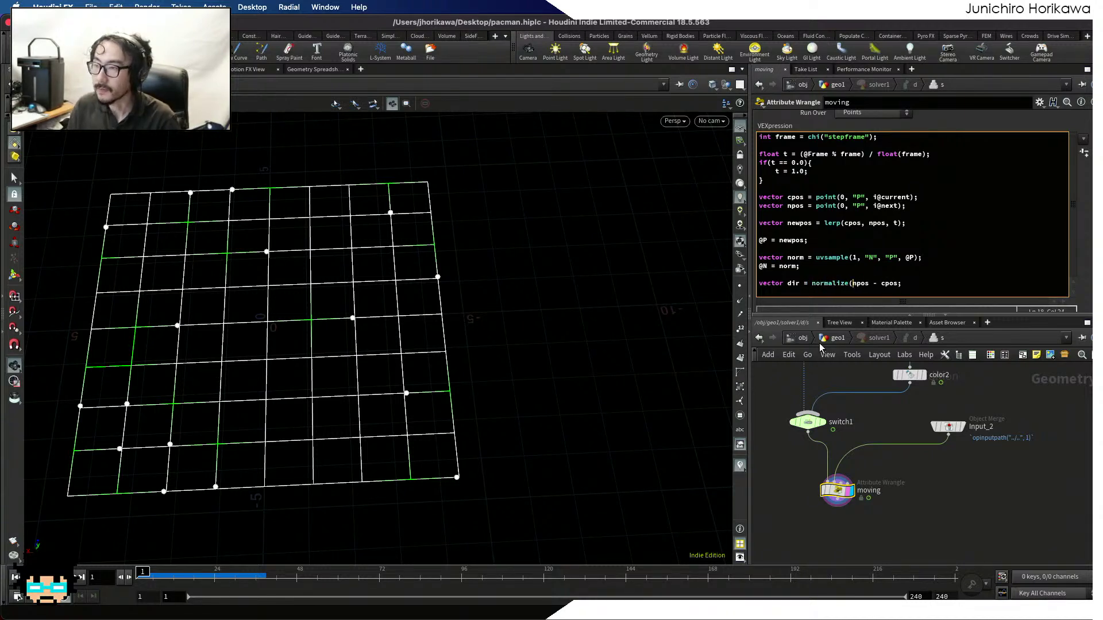
pyautogui.click(900, 283)
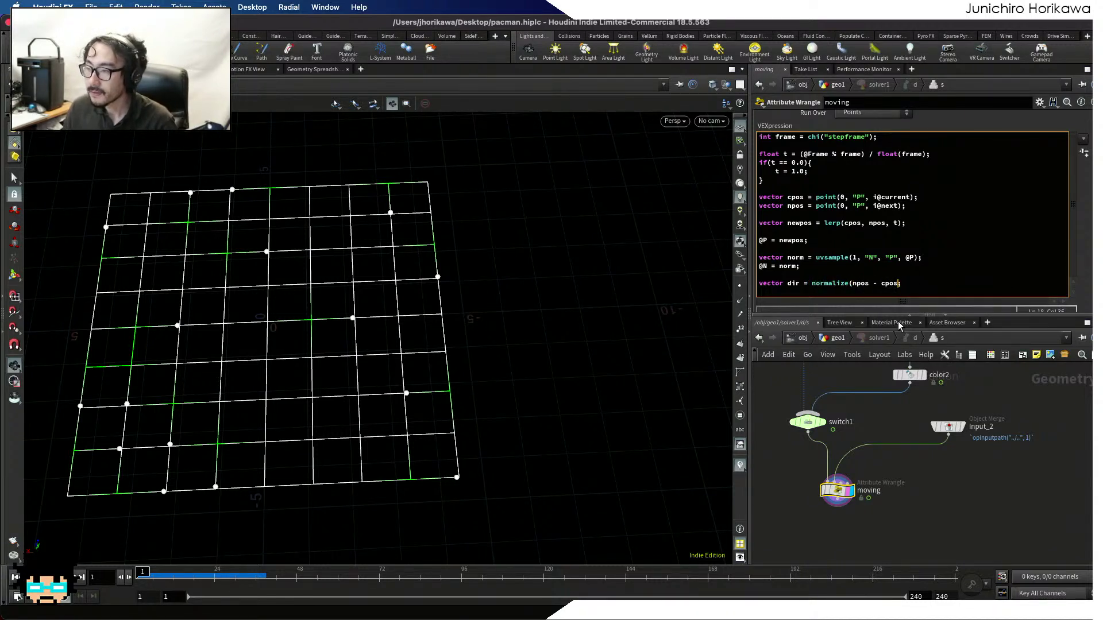
pyautogui.write(')')
pyautogui.press('End')
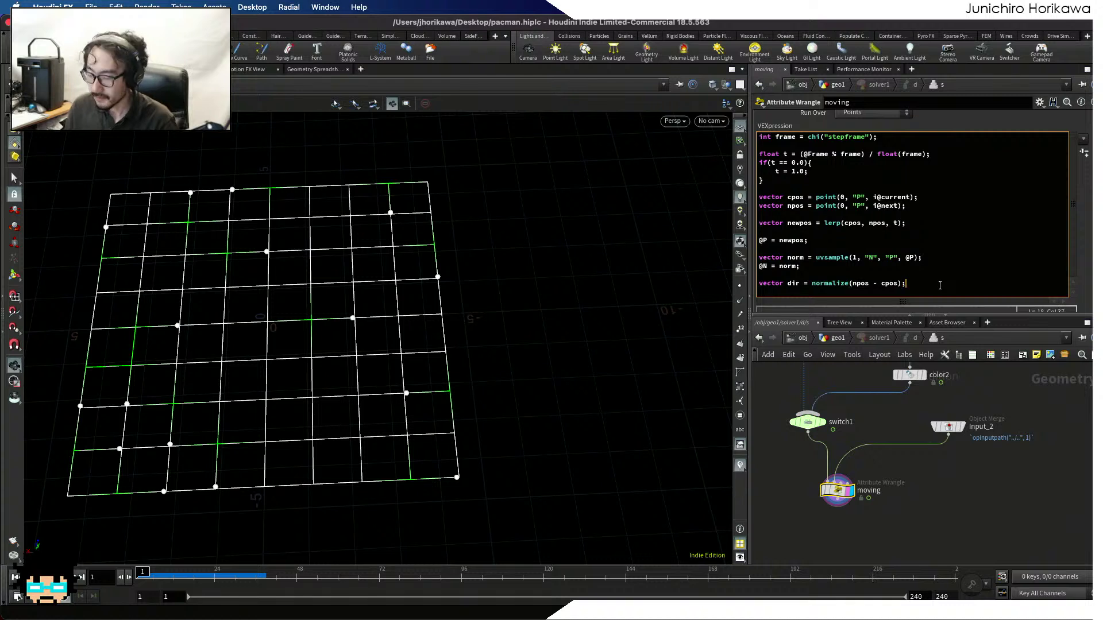
# Add "v@up = lerp(v@up, dir, 0.1);" directly below the dir line and apply the moving wrangle's code
pyautogui.press('Return')
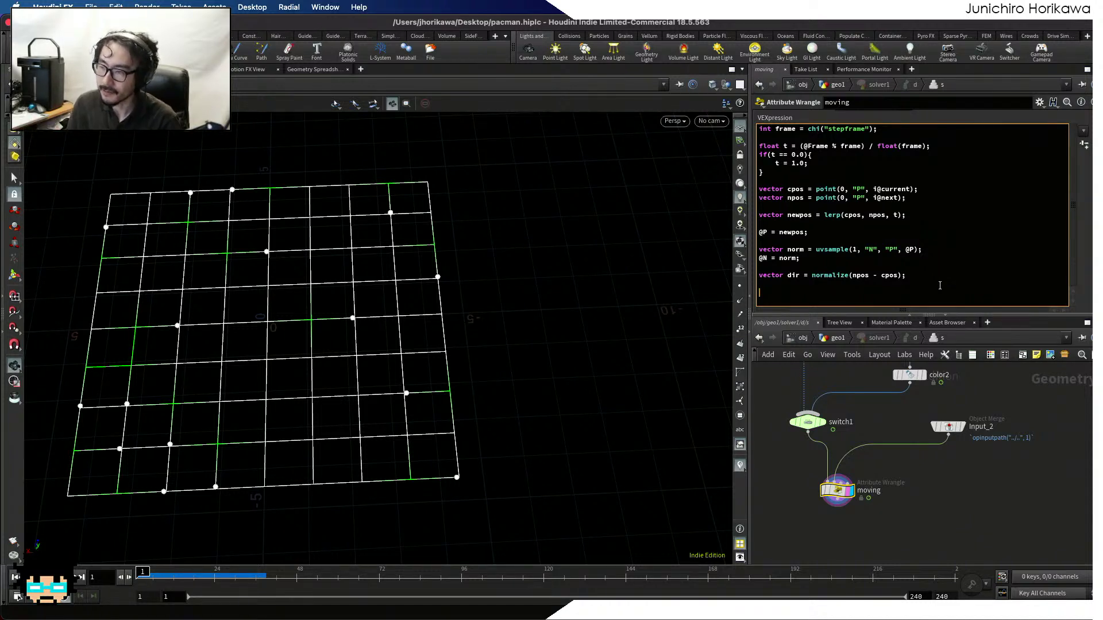
pyautogui.click(909, 285)
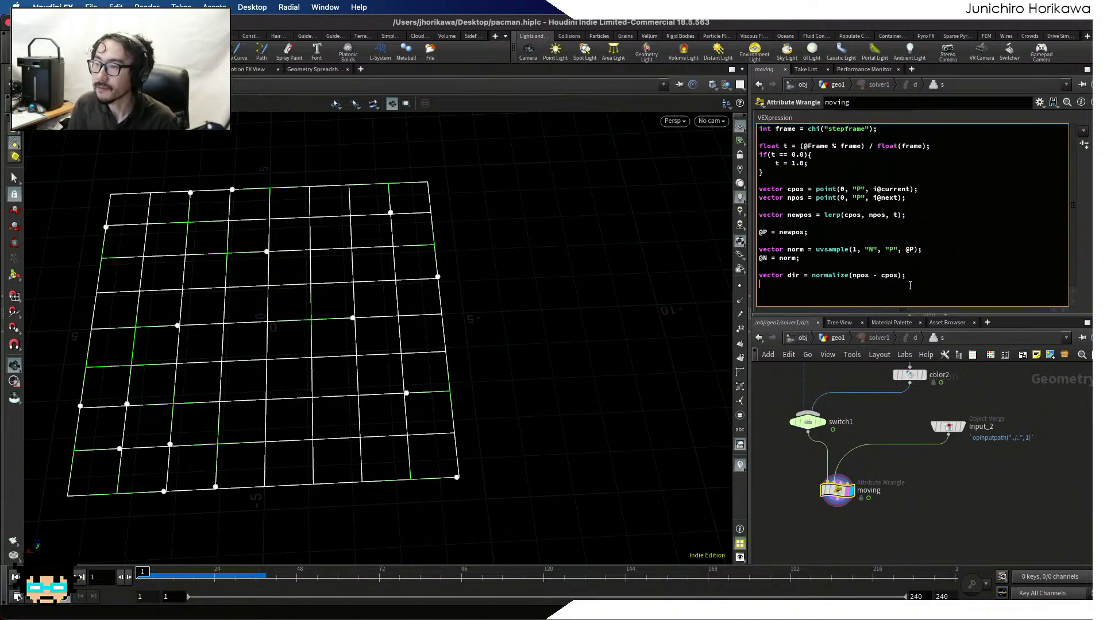
pyautogui.write('v@up ')
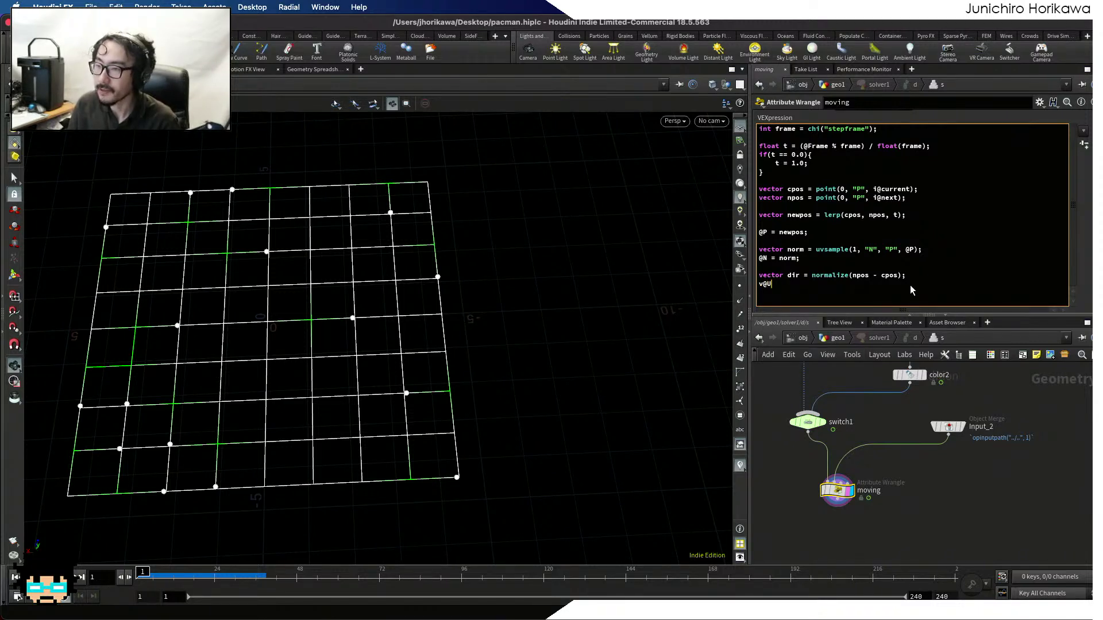
pyautogui.write('= lerp(')
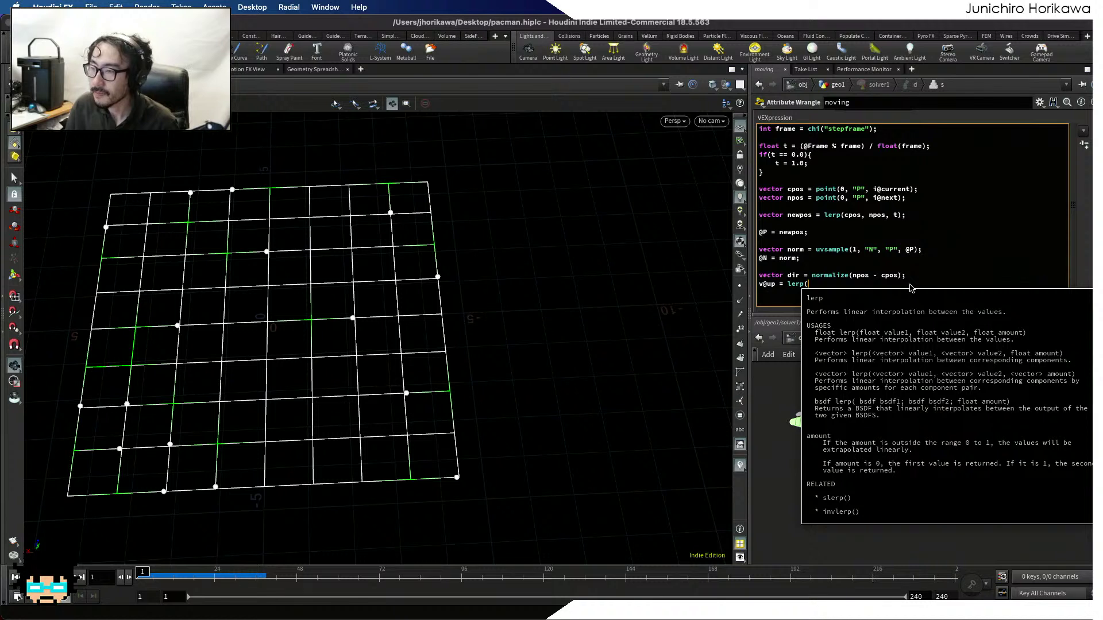
pyautogui.write('v@up')
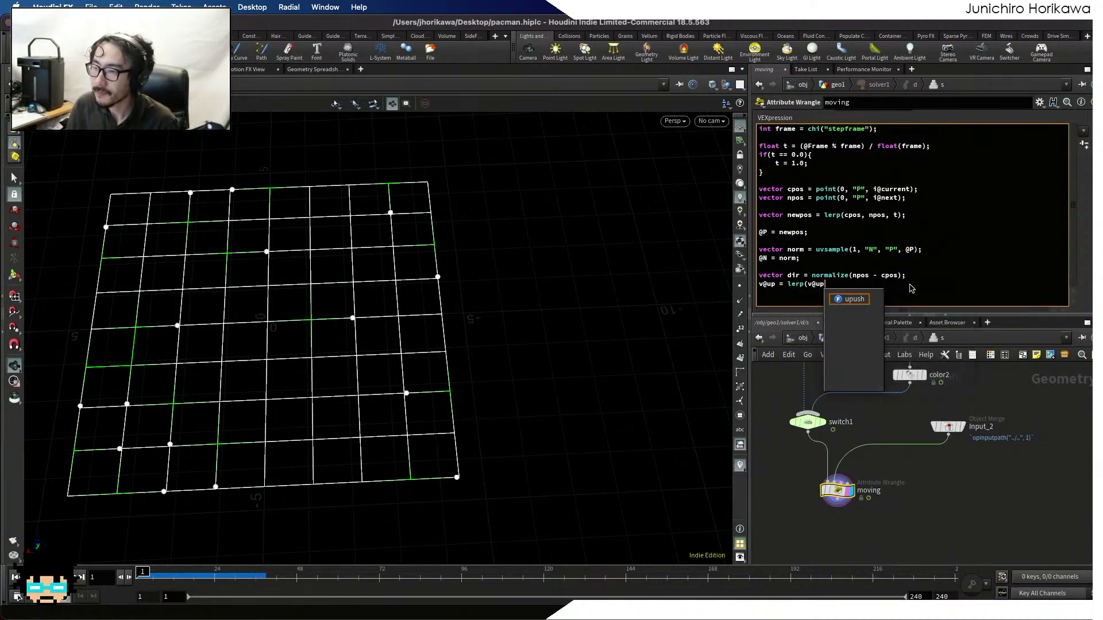
pyautogui.write(', dir')
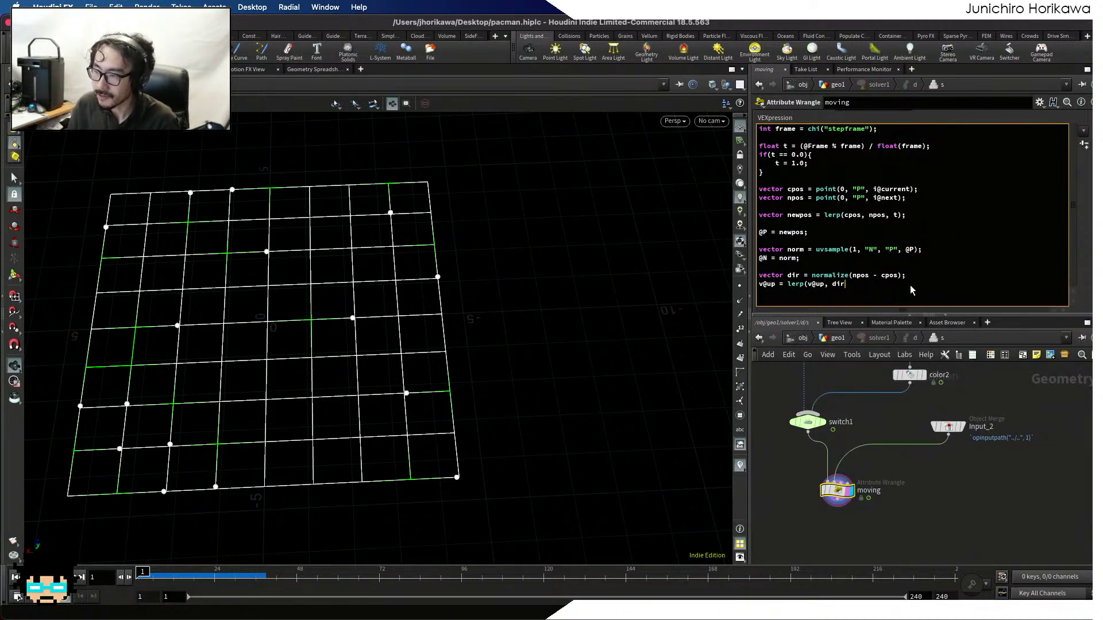
pyautogui.write(', 0.2')
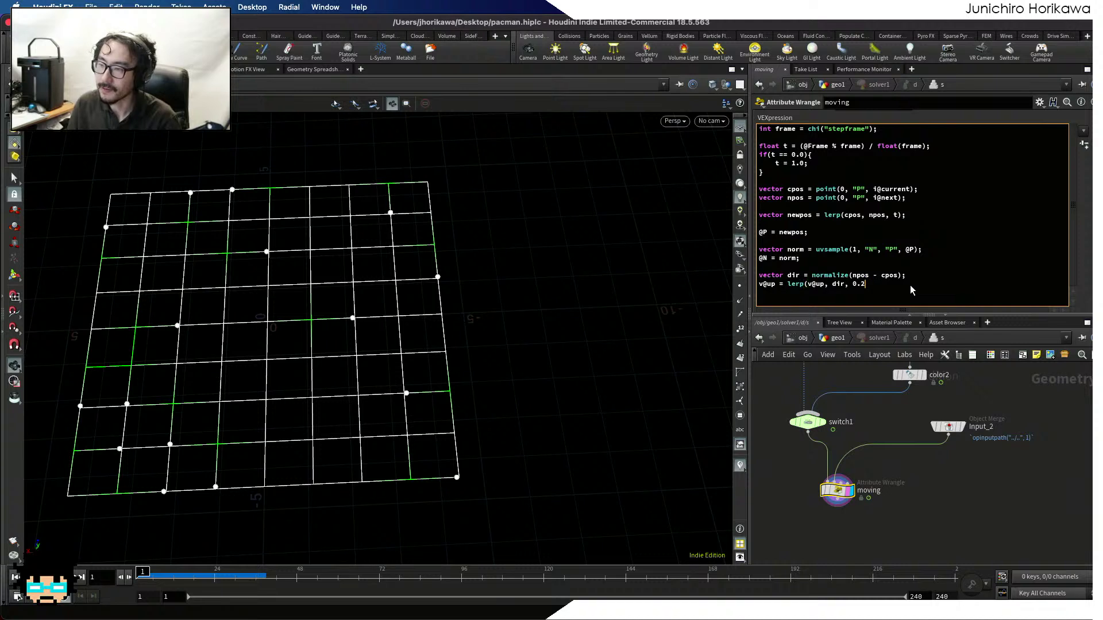
pyautogui.press('BackSpace')
pyautogui.write('1);')
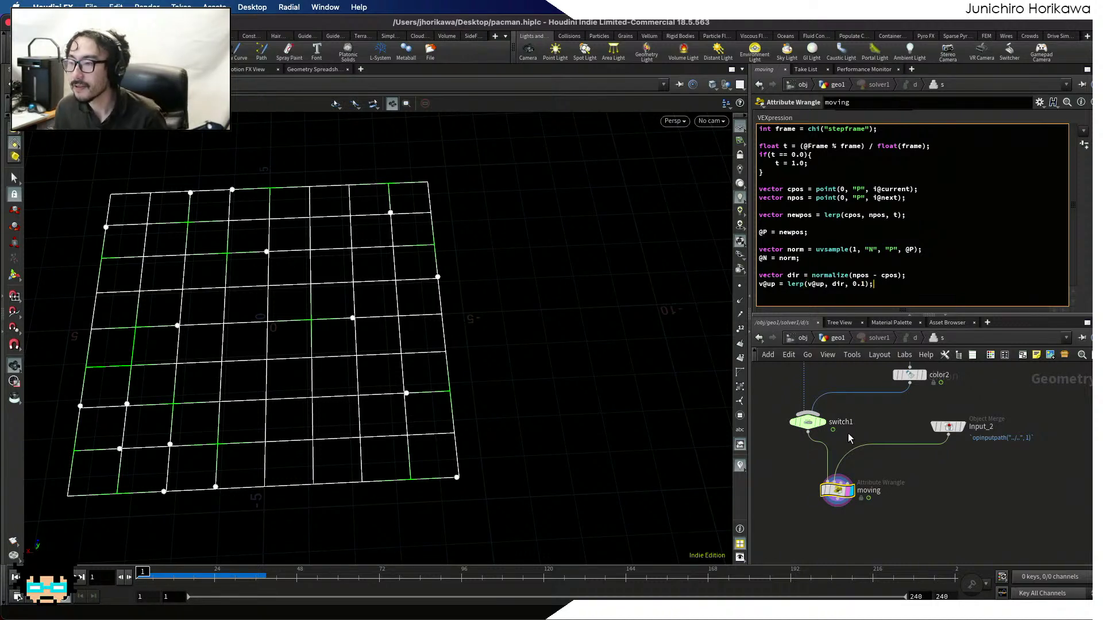
pyautogui.click(850, 433)
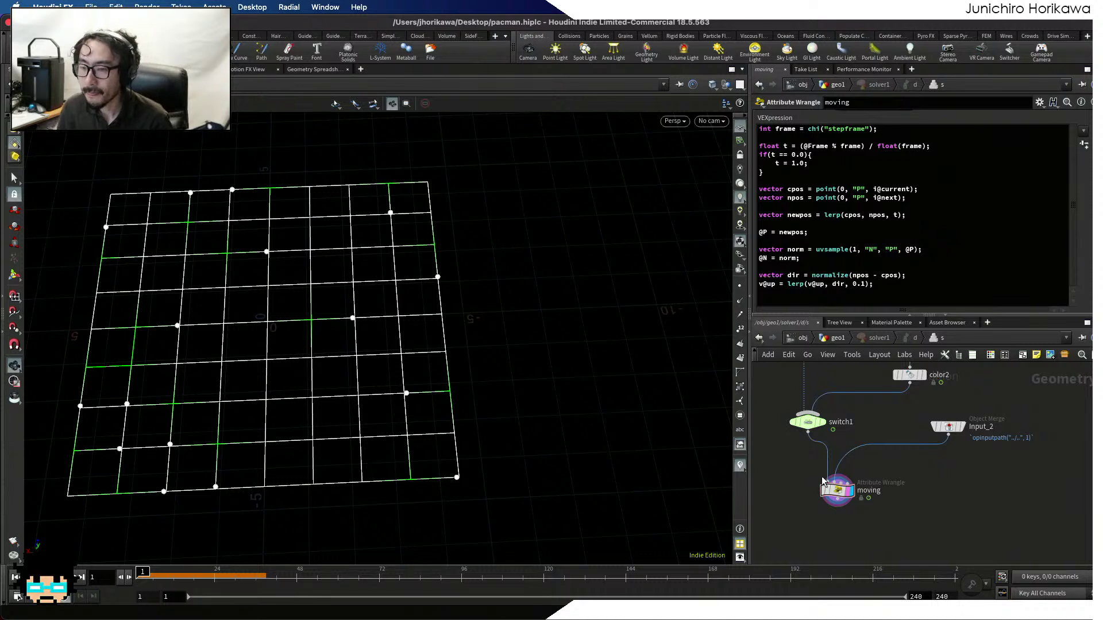
# Return to the geo1 network and display the copytopoints2 node's result
pyautogui.click(831, 339)
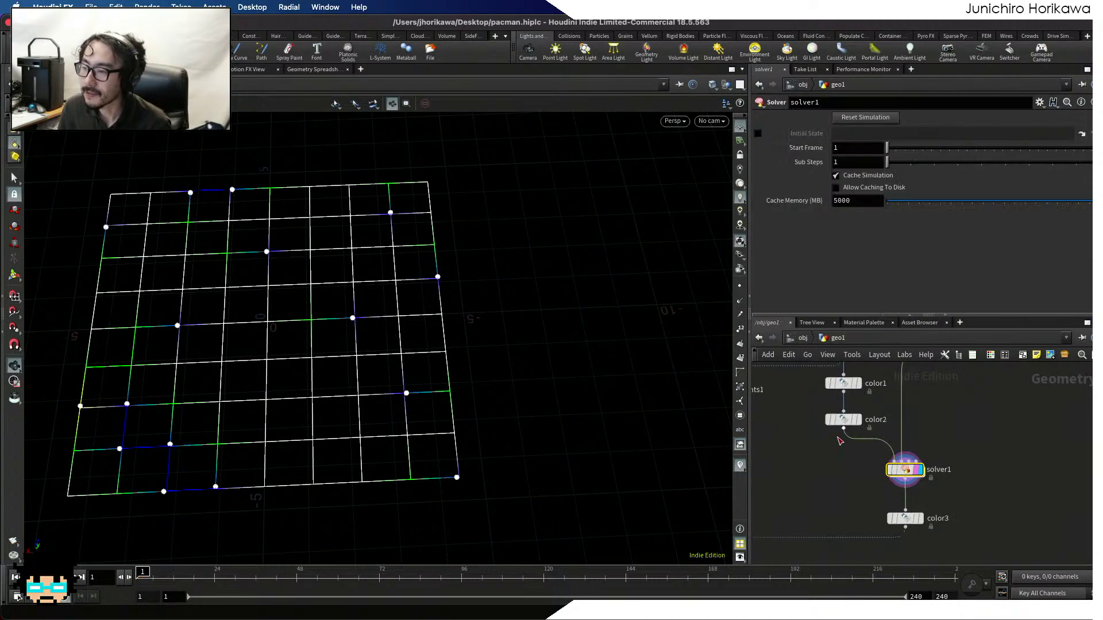
pyautogui.scroll(5, 799, 489)
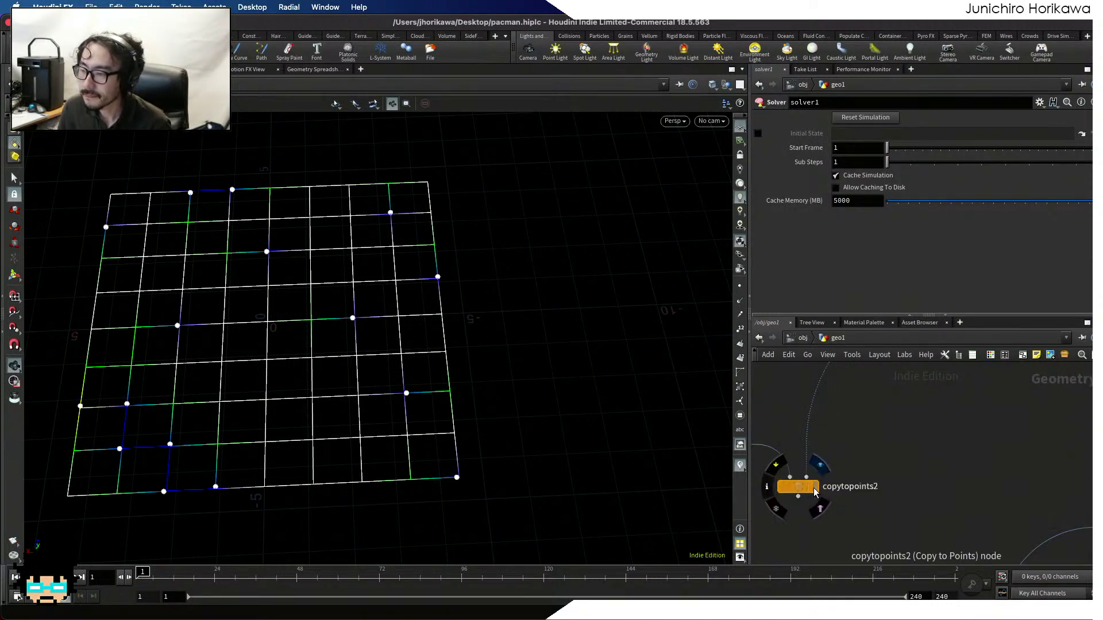
pyautogui.click(814, 487)
pyautogui.click(803, 493)
# Play the animation from a closer perspective and examine how the Pac-Man and ghost copies turn while moving along the grid
pyautogui.moveTo(413, 379); pyautogui.dragTo(399, 410)
pyautogui.moveTo(353, 438); pyautogui.dragTo(490, 369, button='middle')
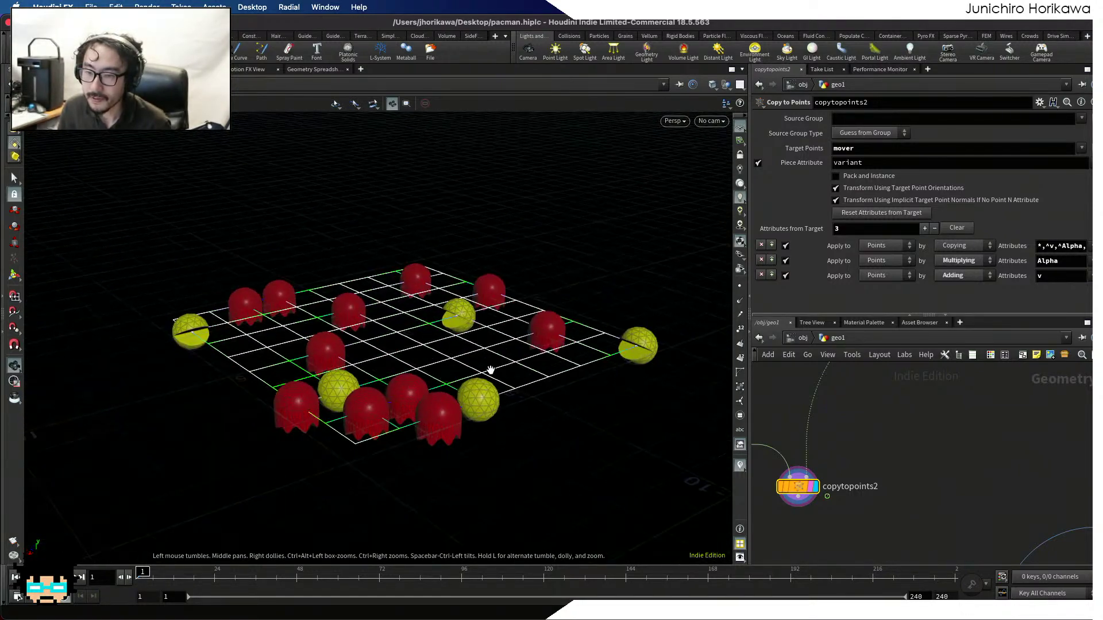
pyautogui.moveTo(368, 408); pyautogui.dragTo(326, 422)
pyautogui.scroll(4, 408, 399)
pyautogui.moveTo(409, 398); pyautogui.dragTo(414, 391)
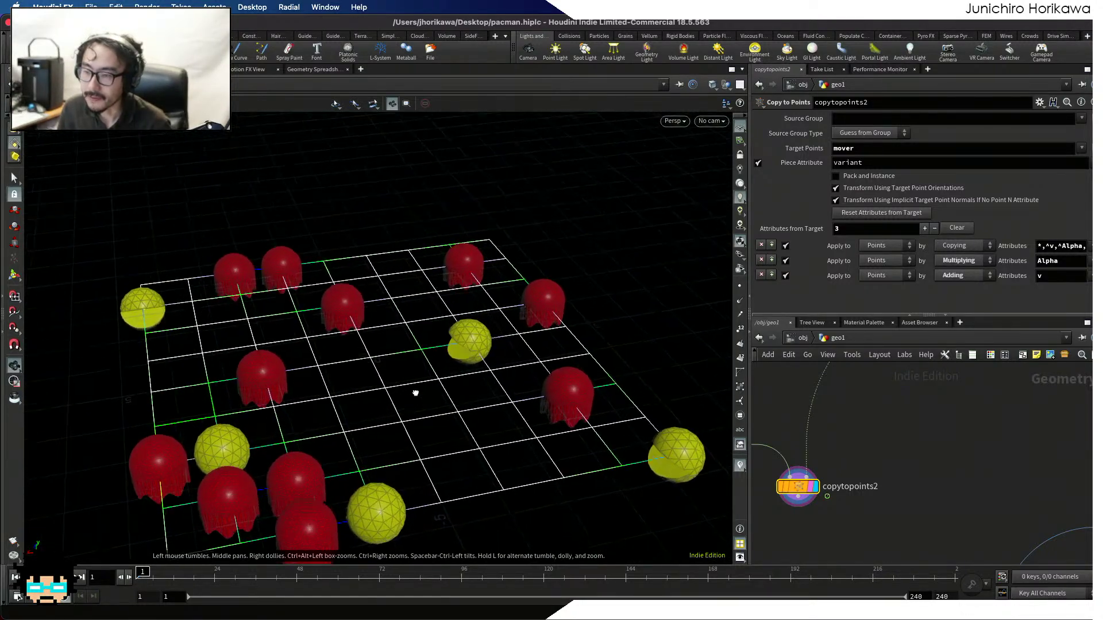
pyautogui.moveTo(414, 392); pyautogui.dragTo(399, 325, button='middle')
pyautogui.scroll(4, 428, 342)
pyautogui.moveTo(429, 343); pyautogui.dragTo(399, 364)
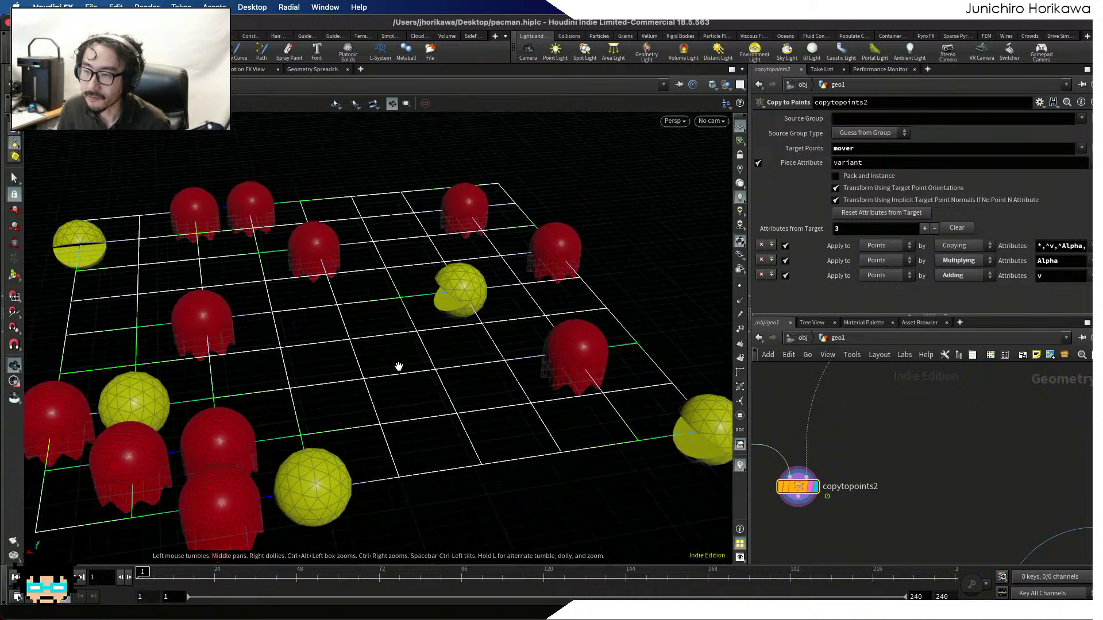
pyautogui.press('Up')
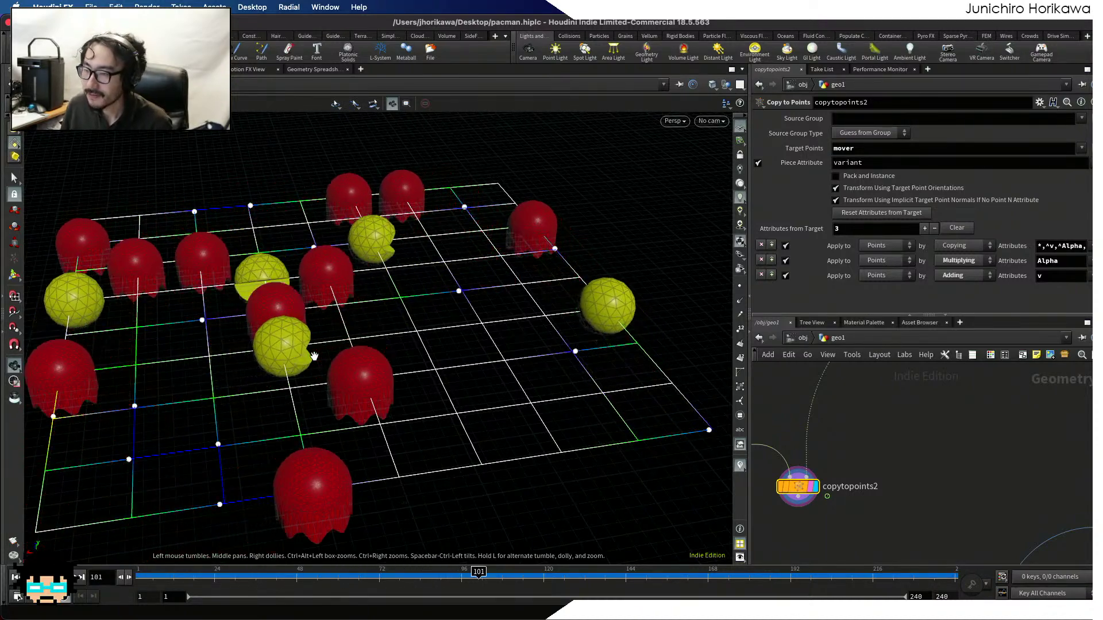
pyautogui.click(65, 577)
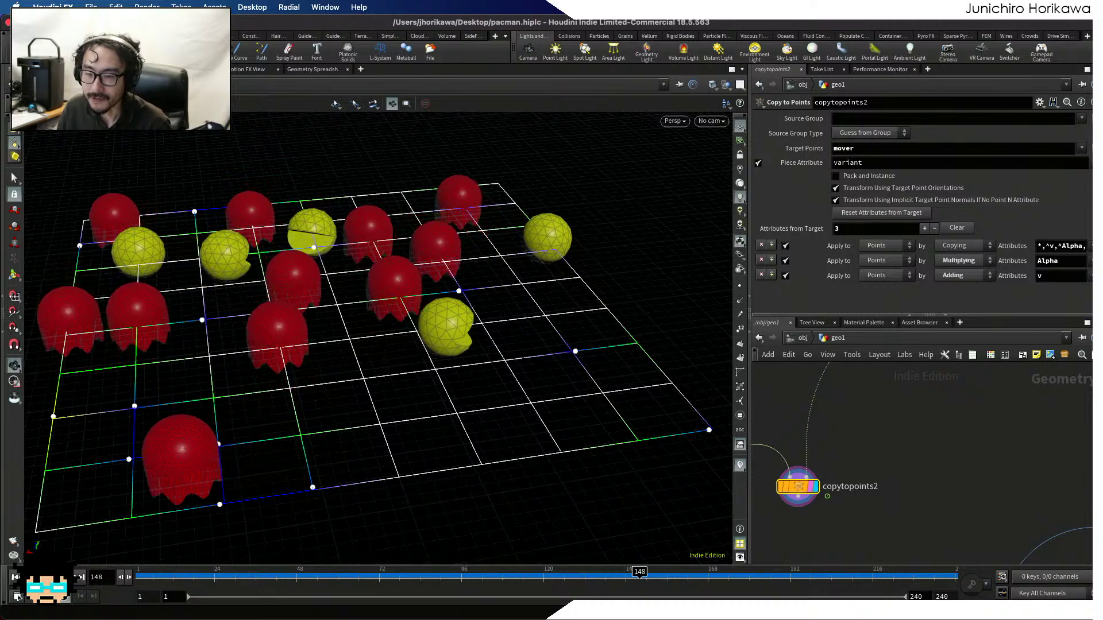
# Open the moving wrangle inside solver1, revisit the lerp factor in its v@up line, and return to the geo1 network
pyautogui.scroll(-5, 757, 494)
pyautogui.scroll(4, 873, 440)
pyautogui.scroll(3, 879, 443)
pyautogui.moveTo(880, 446); pyautogui.dragTo(858, 580, button='middle')
pyautogui.doubleClick(861, 442)
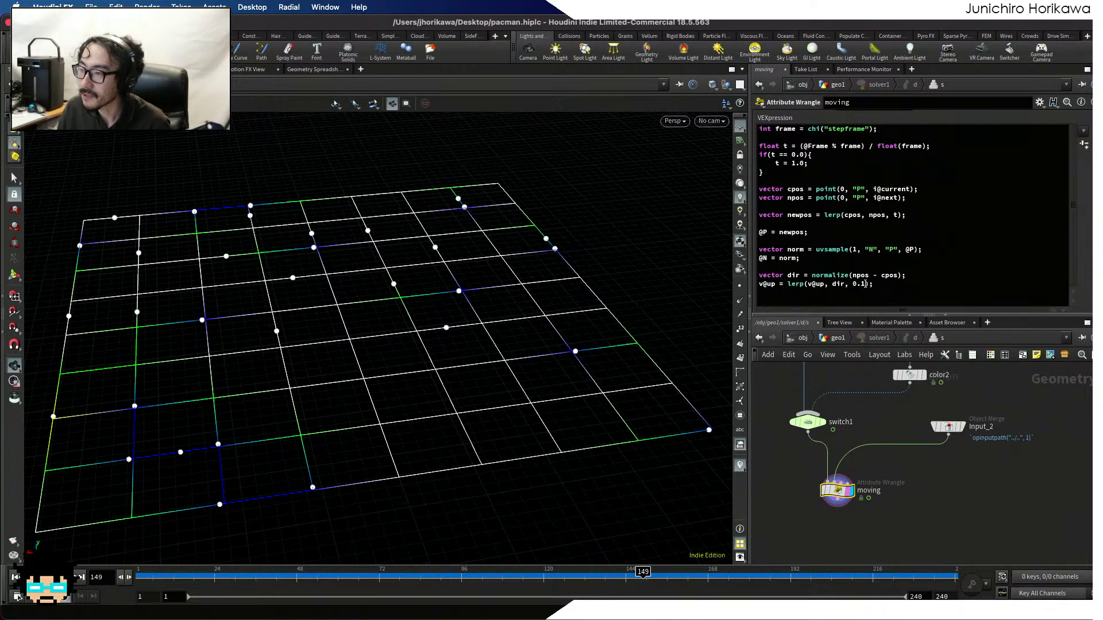
pyautogui.click(863, 285)
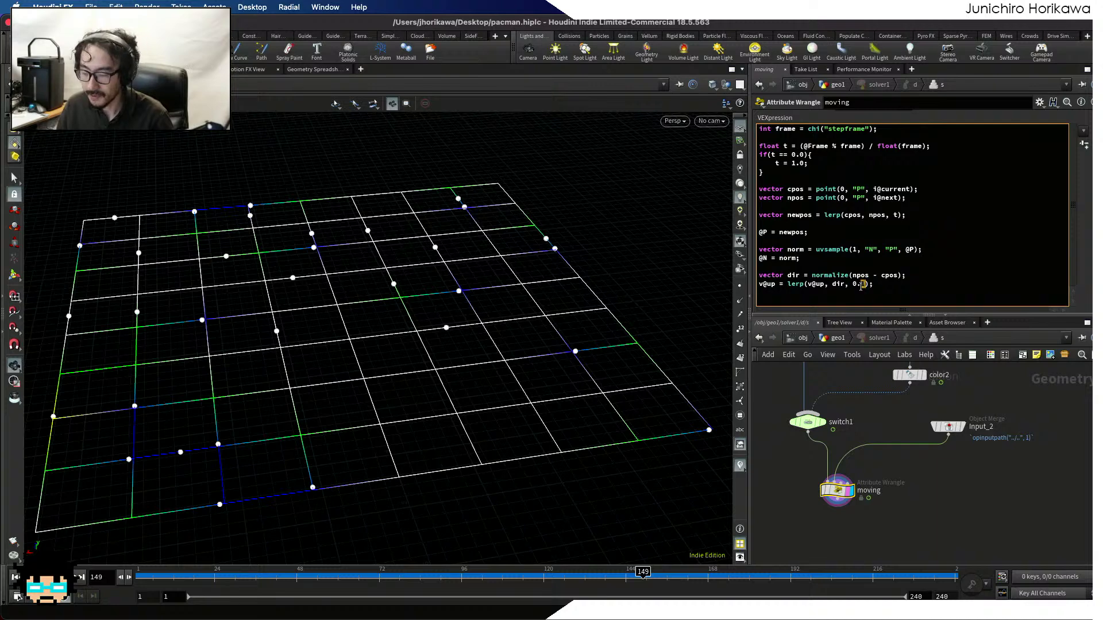
pyautogui.click(837, 338)
pyautogui.hotkey('ctrl', 'Left')
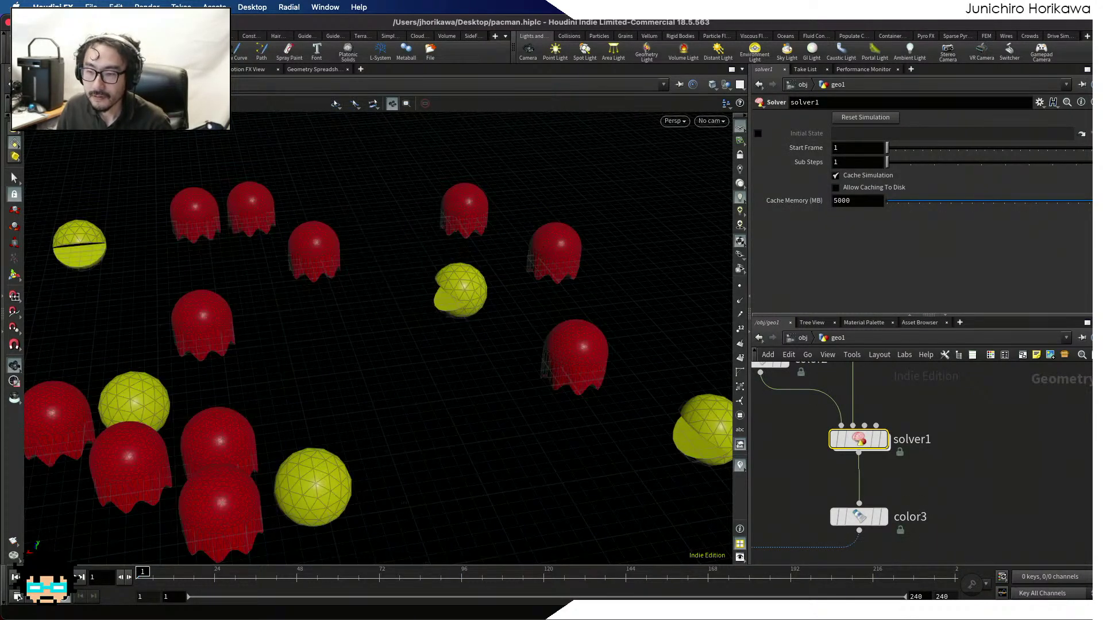
# Turn on the template display for solver1 so the grid is drawn together with the copytopoints2 result
pyautogui.scroll(-10, 851, 478)
pyautogui.scroll(5, 811, 529)
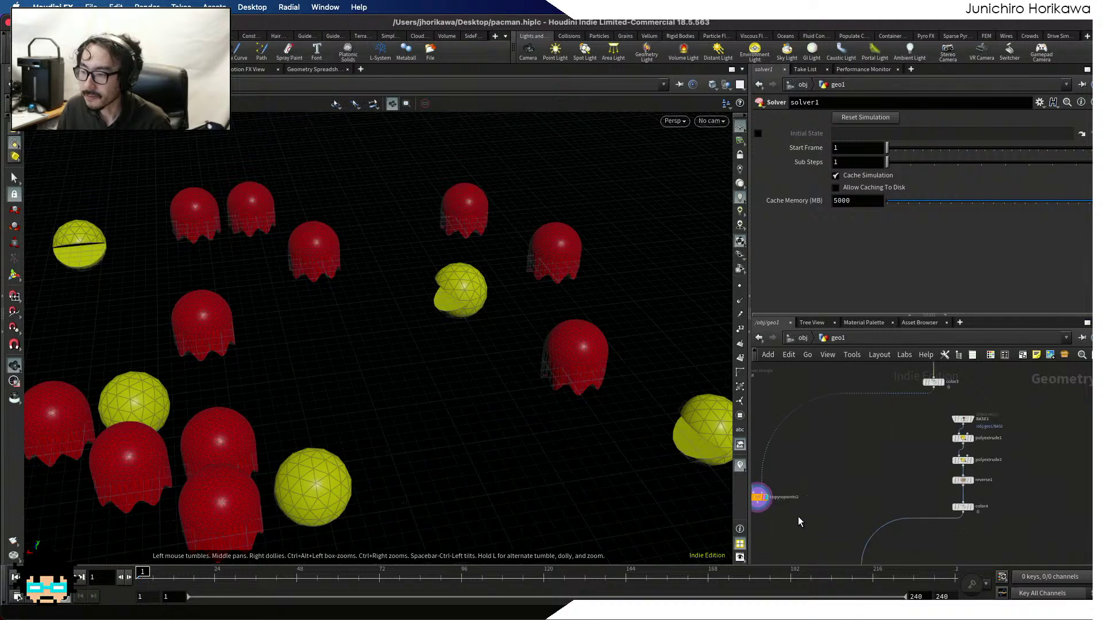
pyautogui.click(792, 497)
pyautogui.moveTo(802, 494); pyautogui.dragTo(894, 485, button='middle')
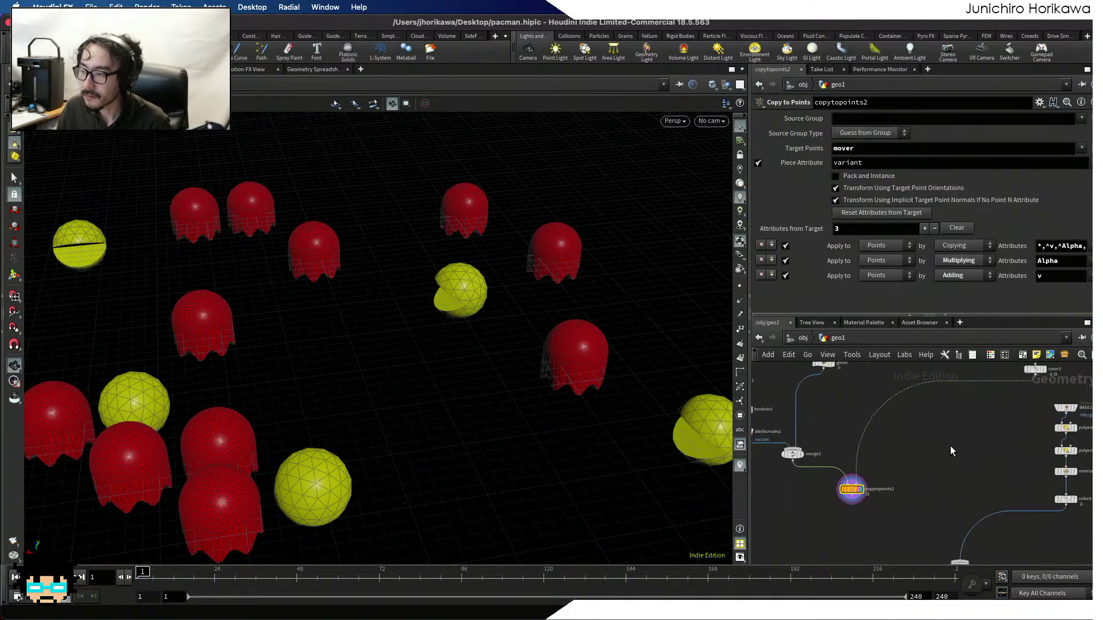
pyautogui.click(1028, 369)
pyautogui.scroll(-3, 899, 453)
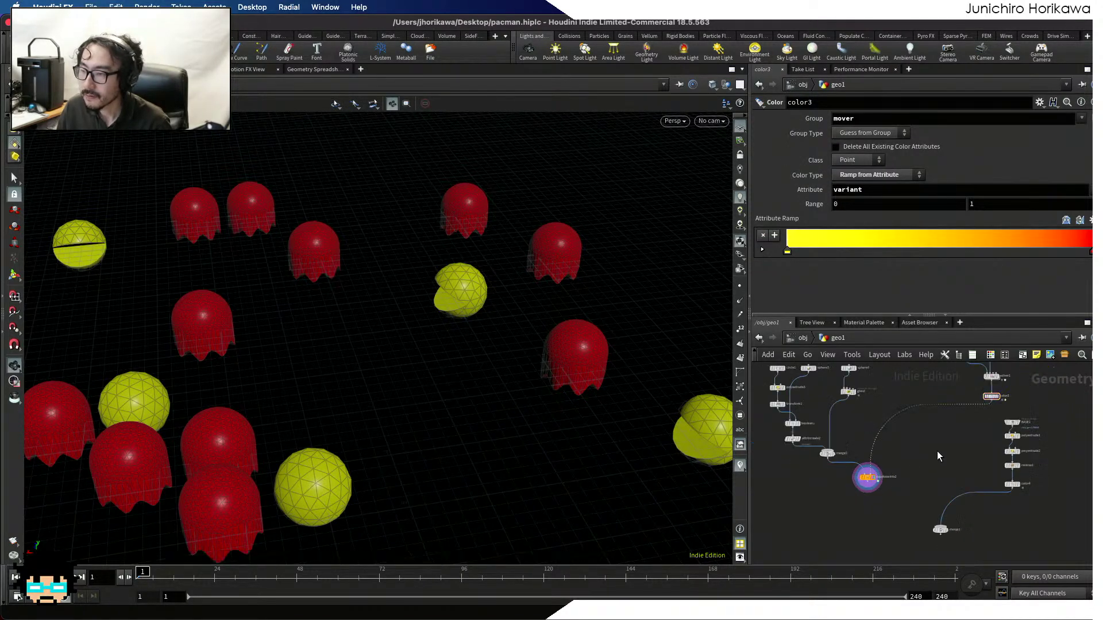
pyautogui.scroll(5, 934, 468)
pyautogui.click(936, 440)
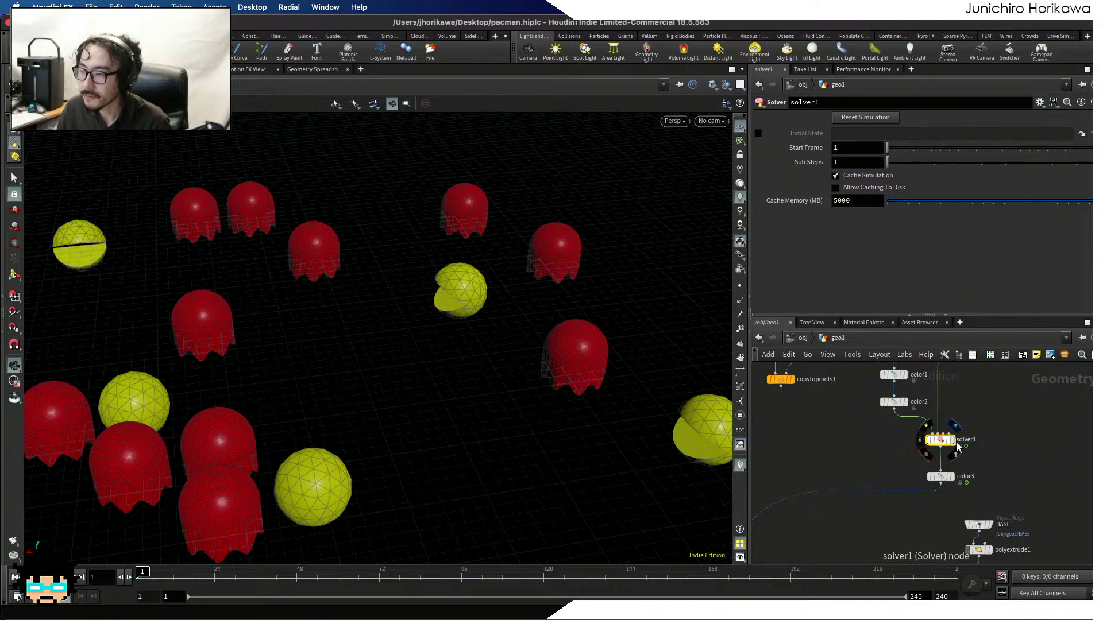
pyautogui.scroll(-5, 827, 502)
pyautogui.scroll(5, 795, 533)
pyautogui.moveTo(931, 492); pyautogui.dragTo(938, 489, button='middle')
pyautogui.moveTo(1037, 399); pyautogui.dragTo(928, 512, button='middle')
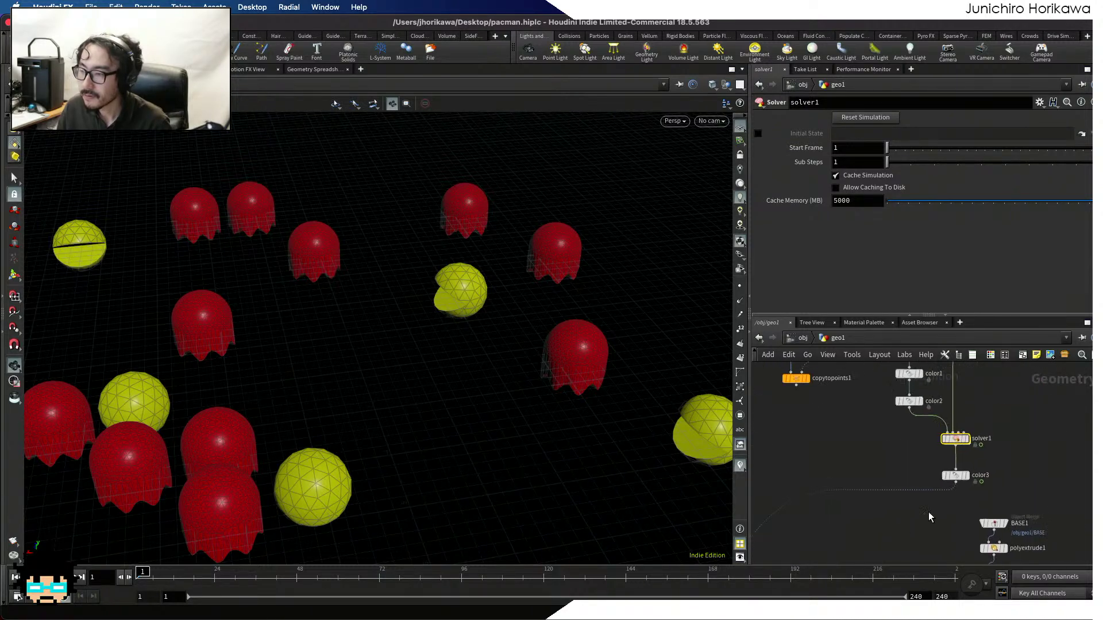
pyautogui.click(965, 434)
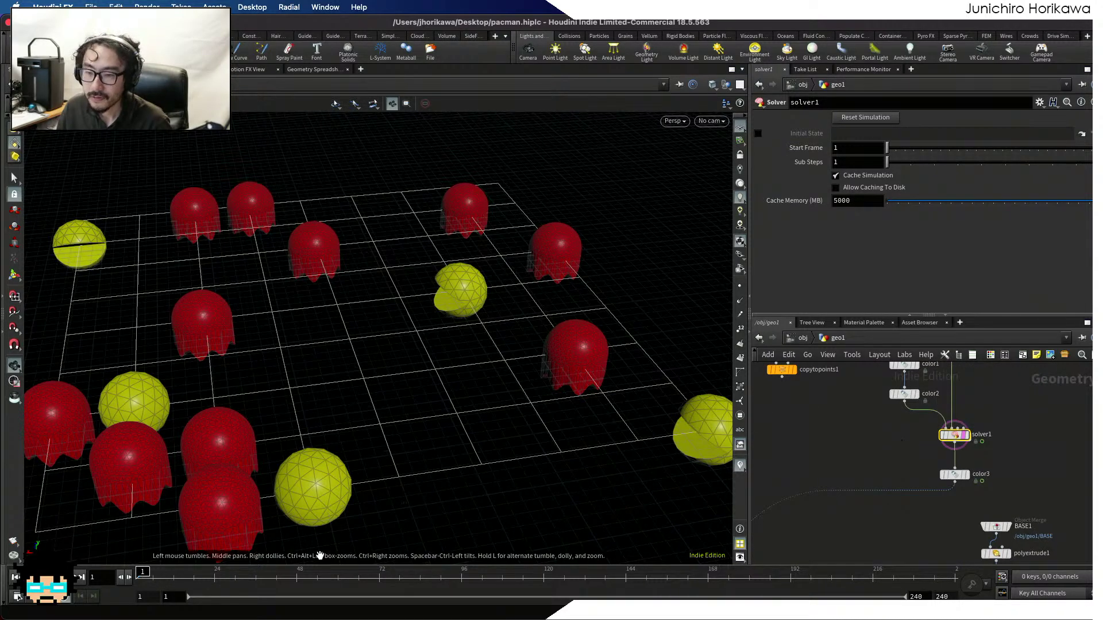
# Play the animation, examine from a lower angle how the copies move along the grid, and rewind to the first frame
pyautogui.press('Up')
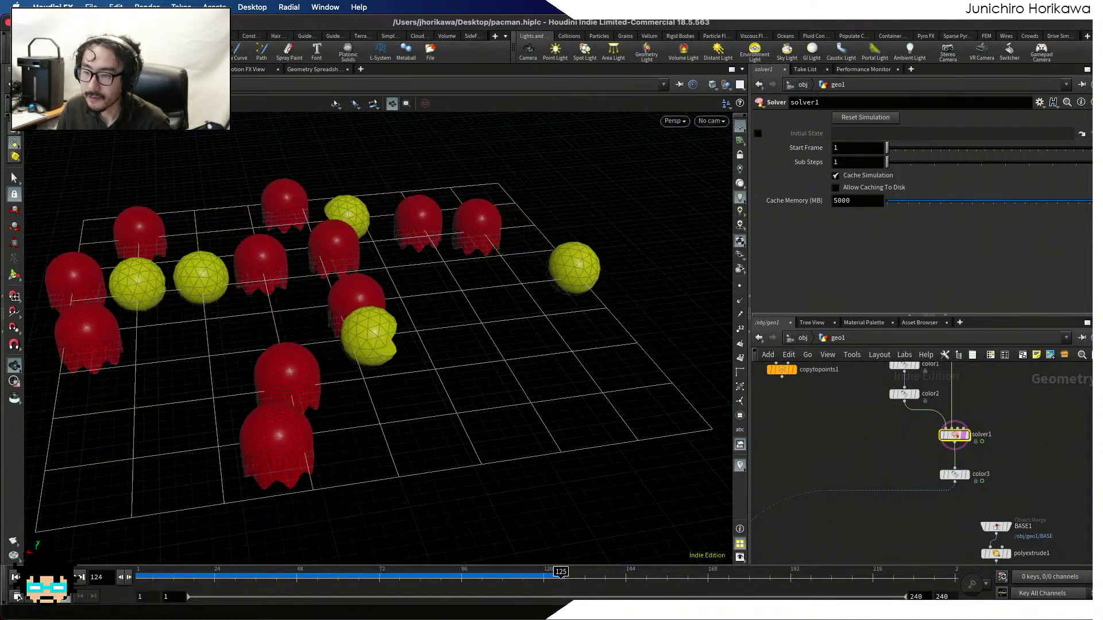
pyautogui.moveTo(201, 505); pyautogui.dragTo(334, 368)
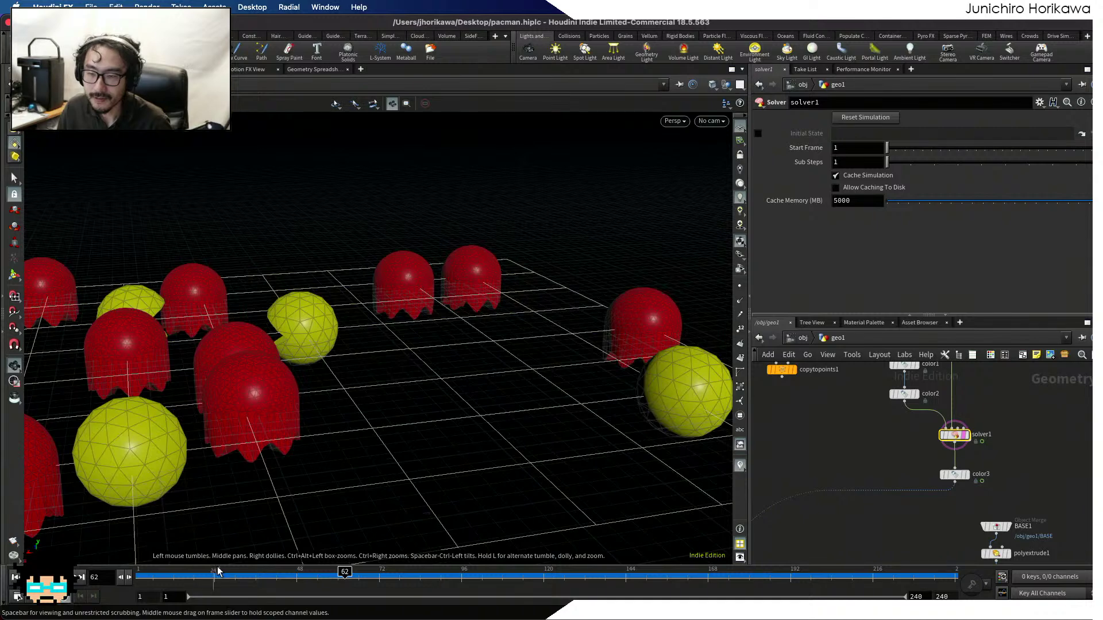
pyautogui.hotkey('ctrl', 'Up')
# Select the circle1 node that cuts Pac-Man's mouth and widen the parameter pane to inspect its arc angles
pyautogui.moveTo(935, 444); pyautogui.dragTo(908, 478, button='middle')
pyautogui.scroll(3, 907, 478)
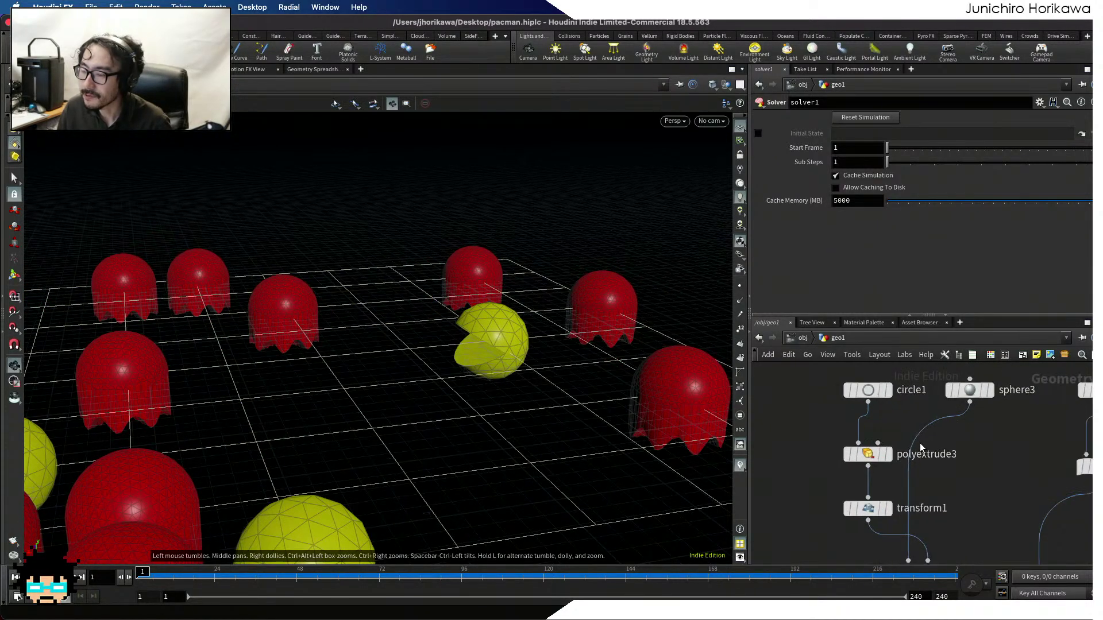
pyautogui.click(867, 391)
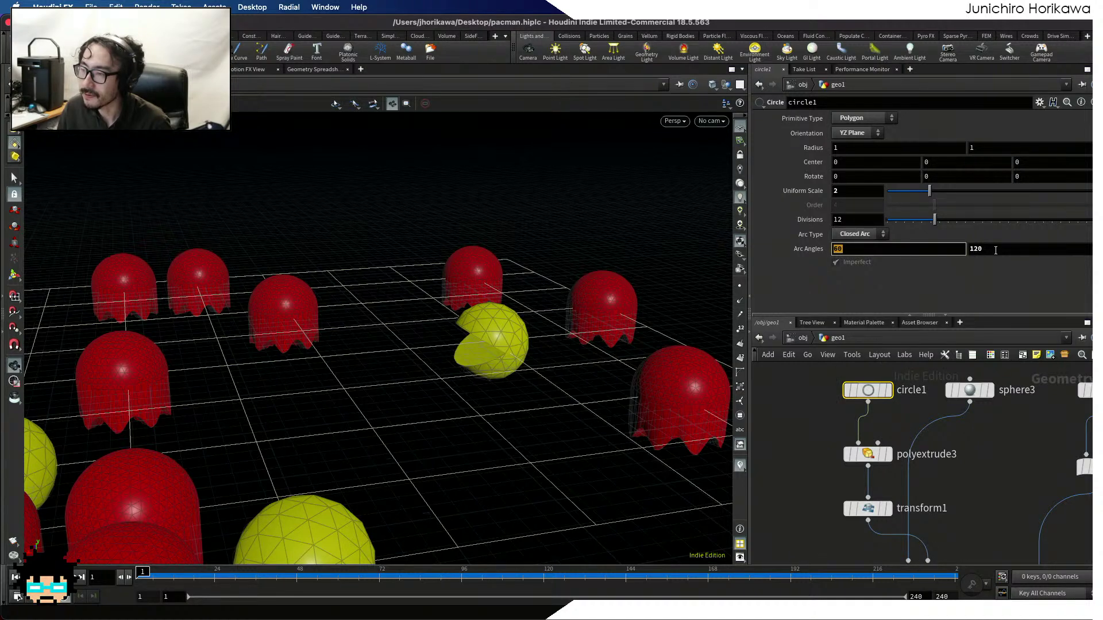
pyautogui.moveTo(750, 252); pyautogui.dragTo(568, 264)
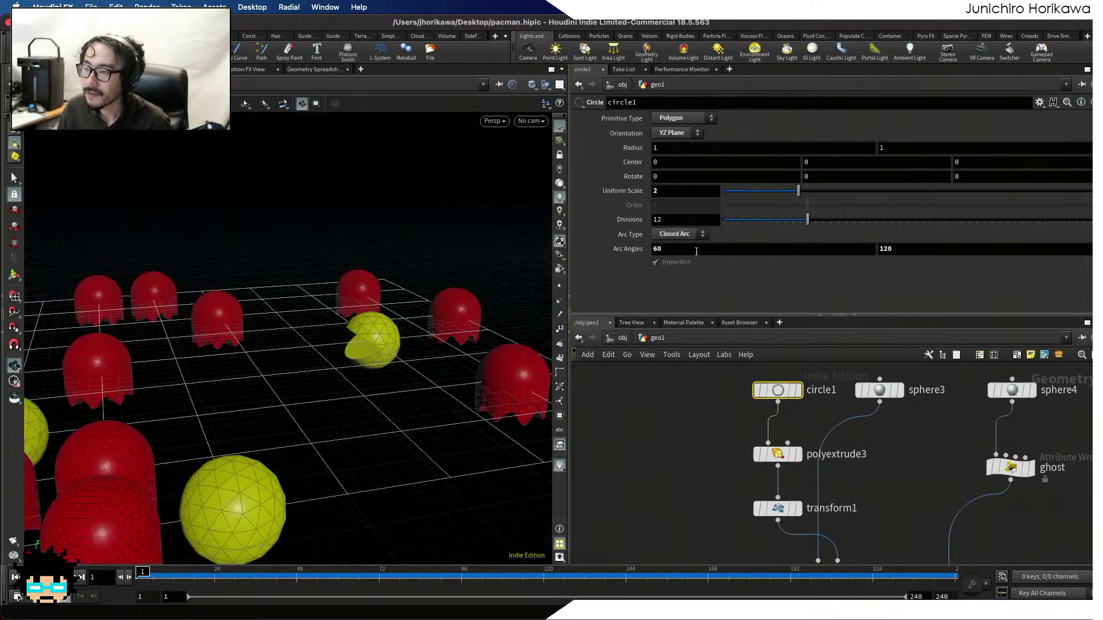
pyautogui.doubleClick(696, 252)
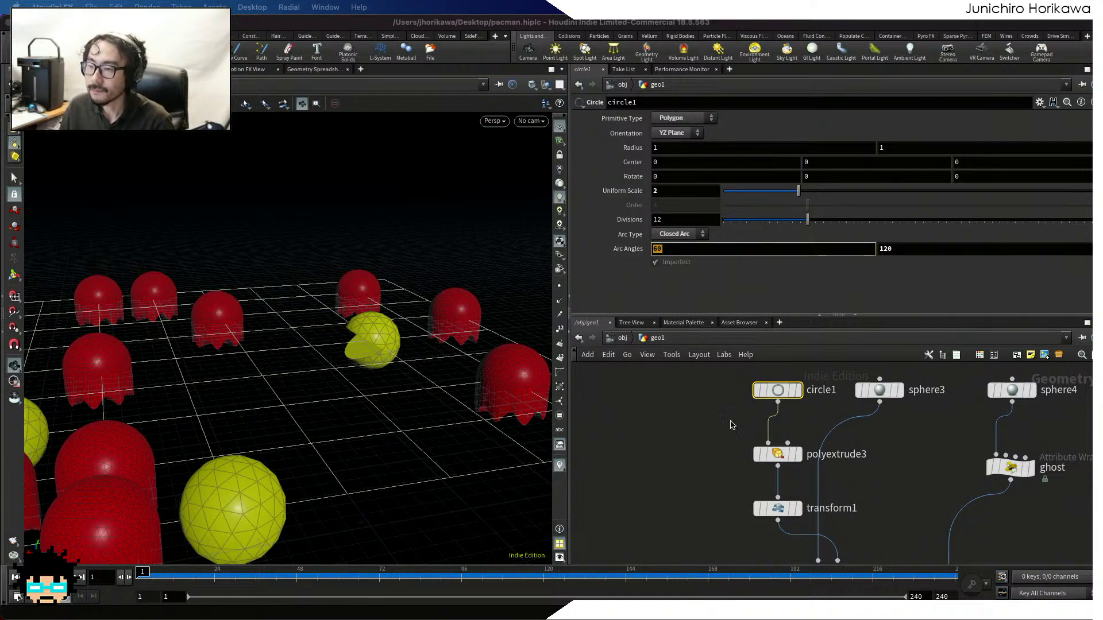
# Select the CONTROLLER null and move it farther away from the create_path node chain
pyautogui.click(706, 416)
pyautogui.scroll(-5, 708, 443)
pyautogui.moveTo(700, 434); pyautogui.dragTo(689, 522, button='middle')
pyautogui.scroll(5, 794, 477)
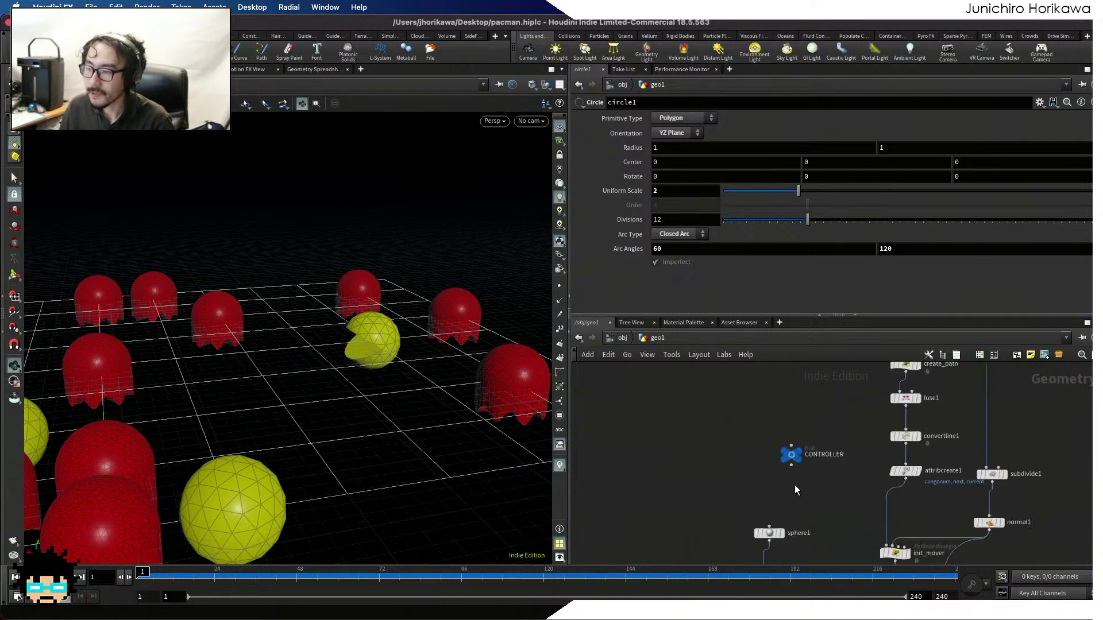
pyautogui.click(787, 451)
pyautogui.moveTo(787, 452); pyautogui.dragTo(693, 457)
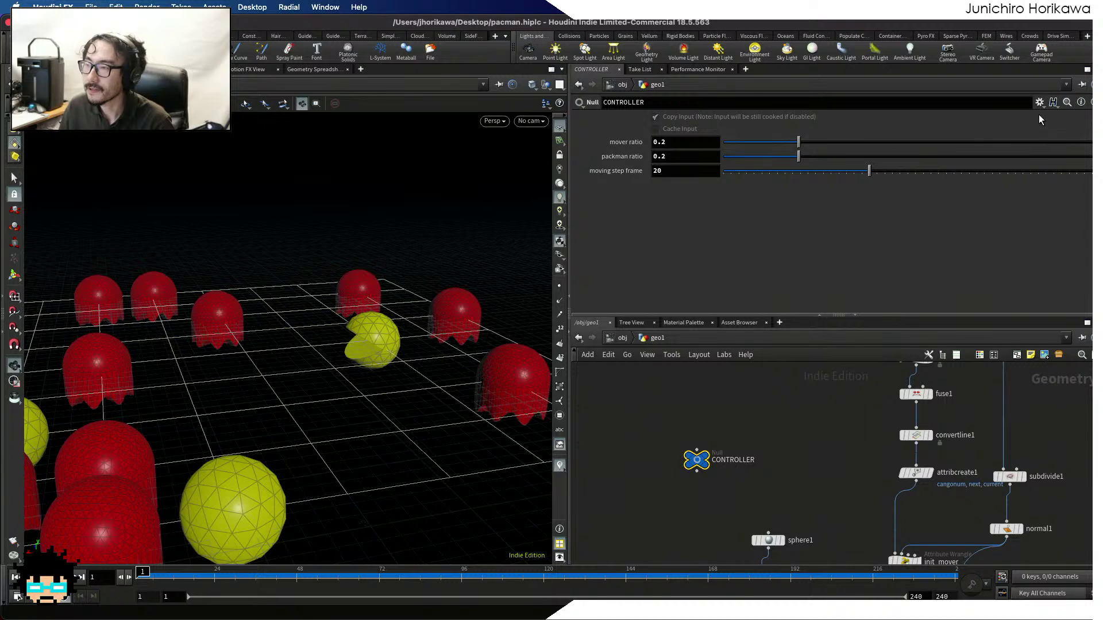
# Open the parameter interface editor for CONTROLLER and add a Float parameter below moving step frame
pyautogui.click(1039, 102)
pyautogui.click(858, 153)
pyautogui.click(1039, 103)
pyautogui.click(516, 39)
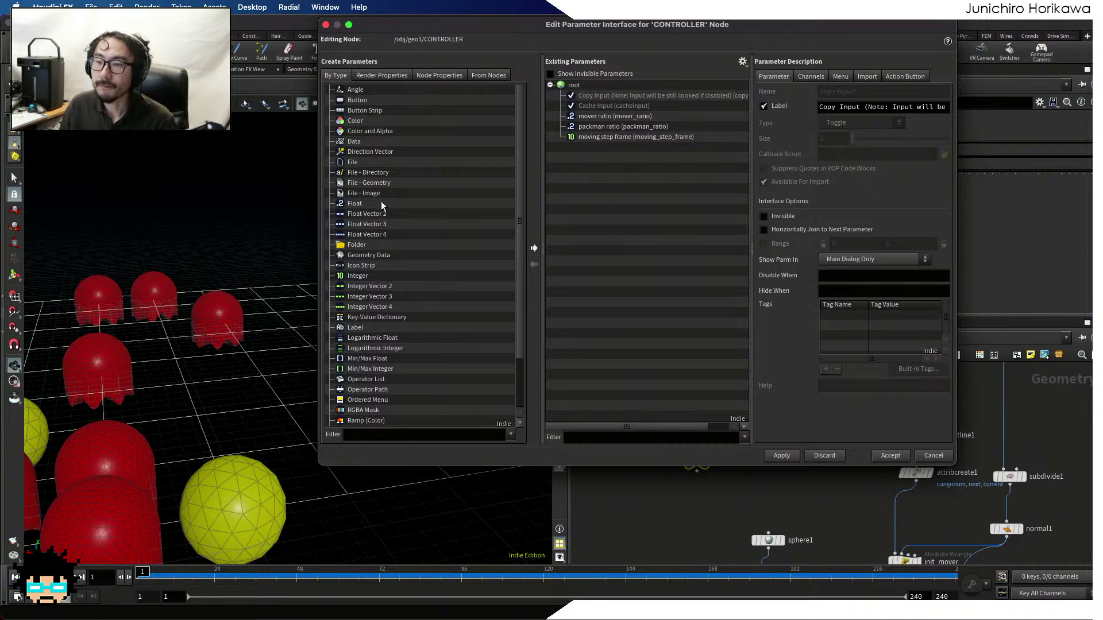
pyautogui.moveTo(382, 205); pyautogui.dragTo(650, 189)
# Name the new float parameter "pacman_mouth_ang" and label it "pacman mouth ang"
pyautogui.doubleClick(882, 95)
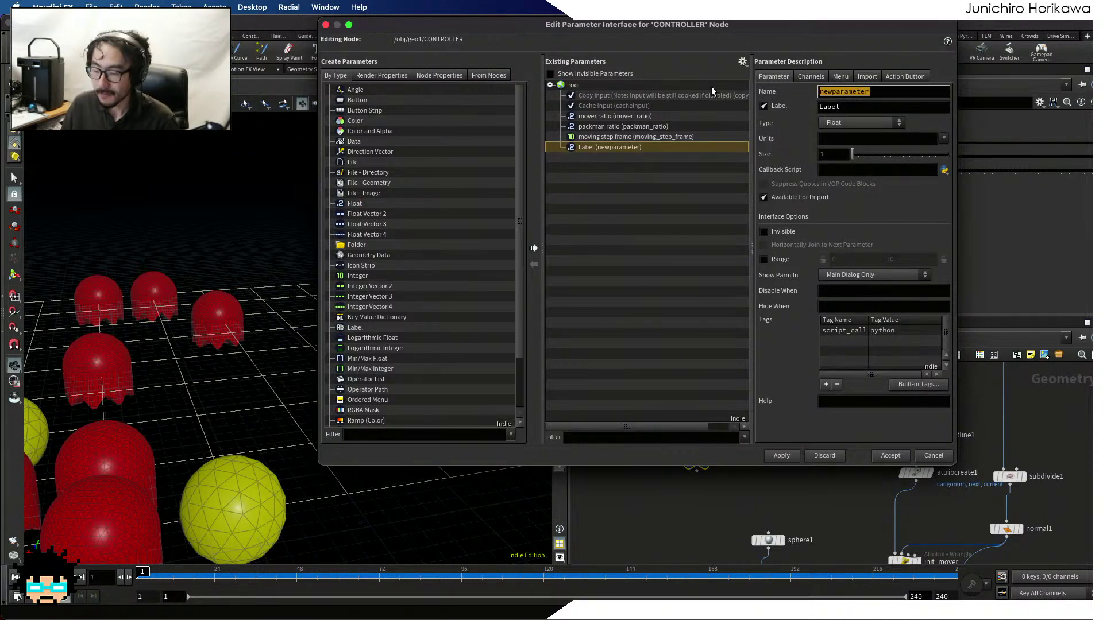
pyautogui.write('pack')
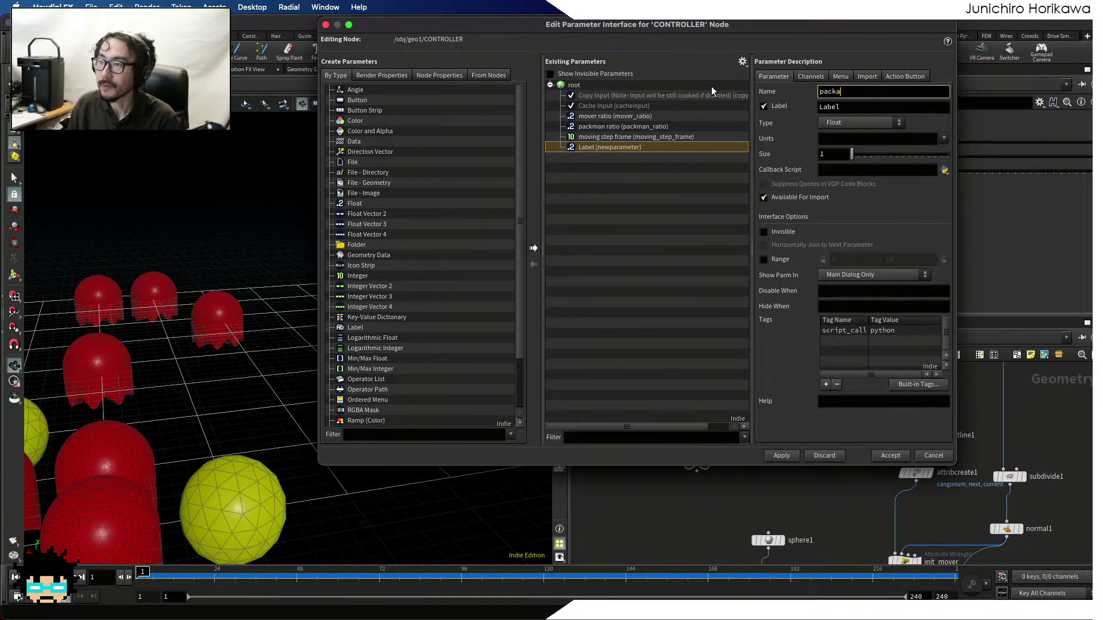
pyautogui.press('BackSpace')
pyautogui.write('ma')
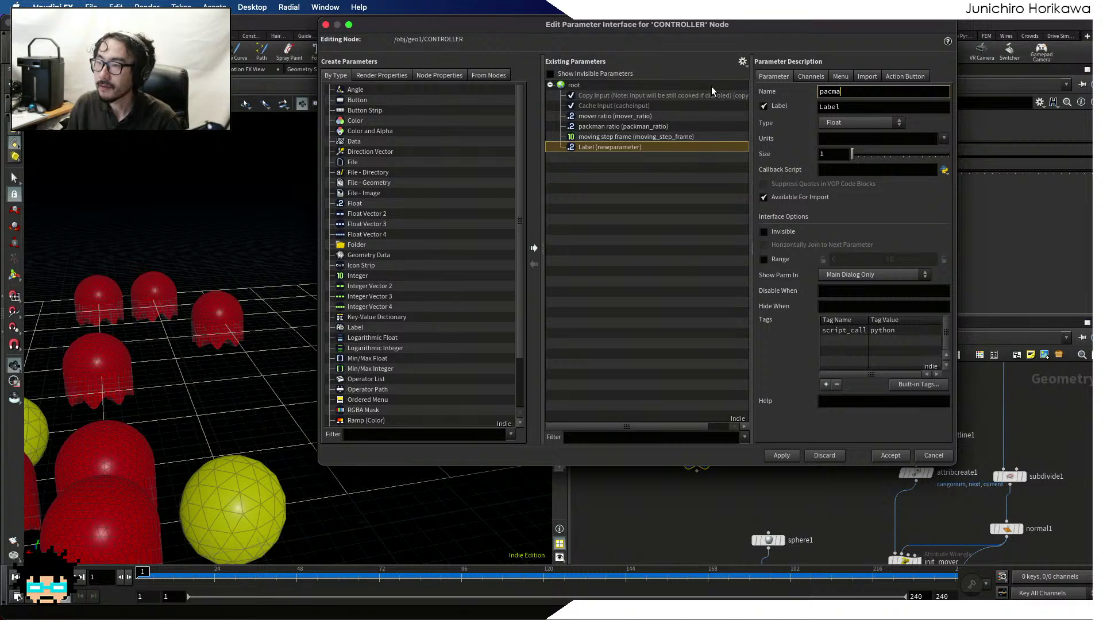
pyautogui.write('n_mouth_ang')
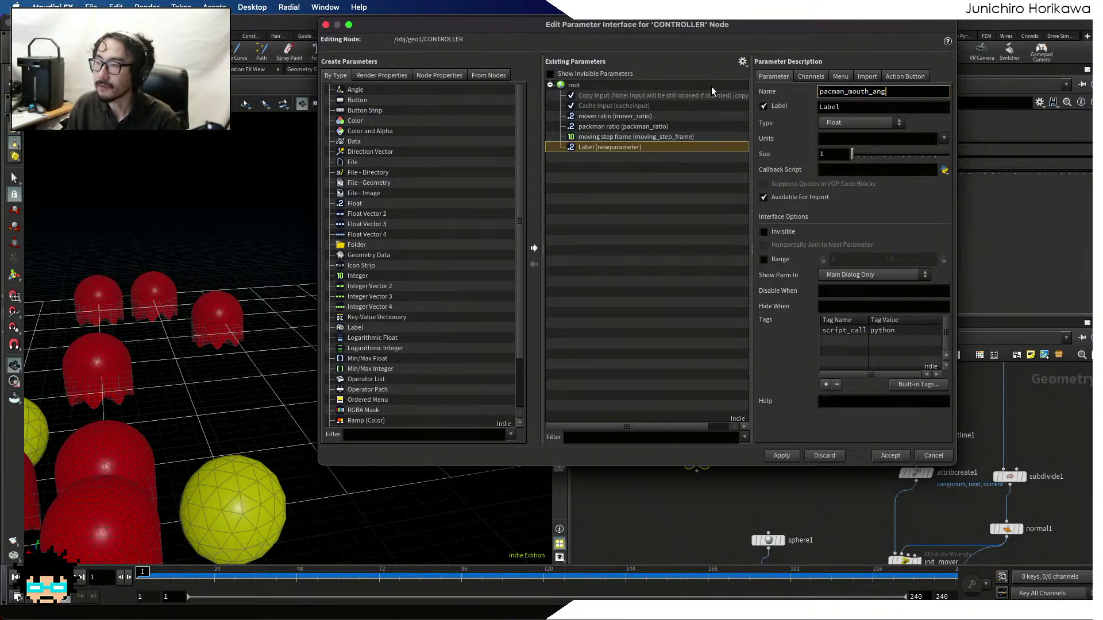
pyautogui.press('Tab')
pyautogui.write('pac')
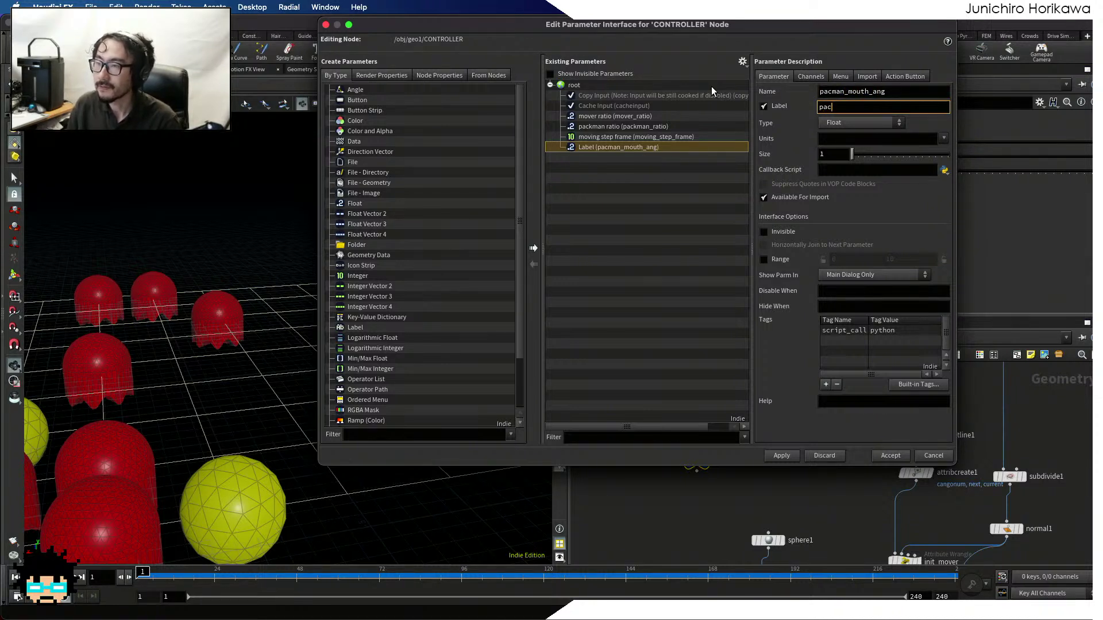
pyautogui.write('man mout')
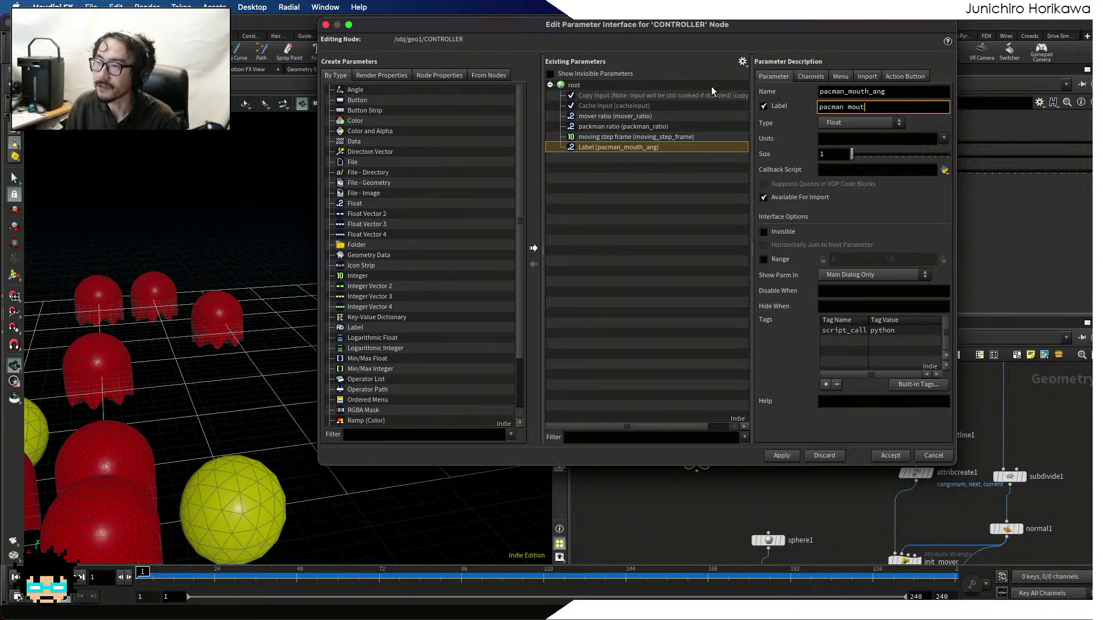
pyautogui.write('h ang')
pyautogui.press('Tab')
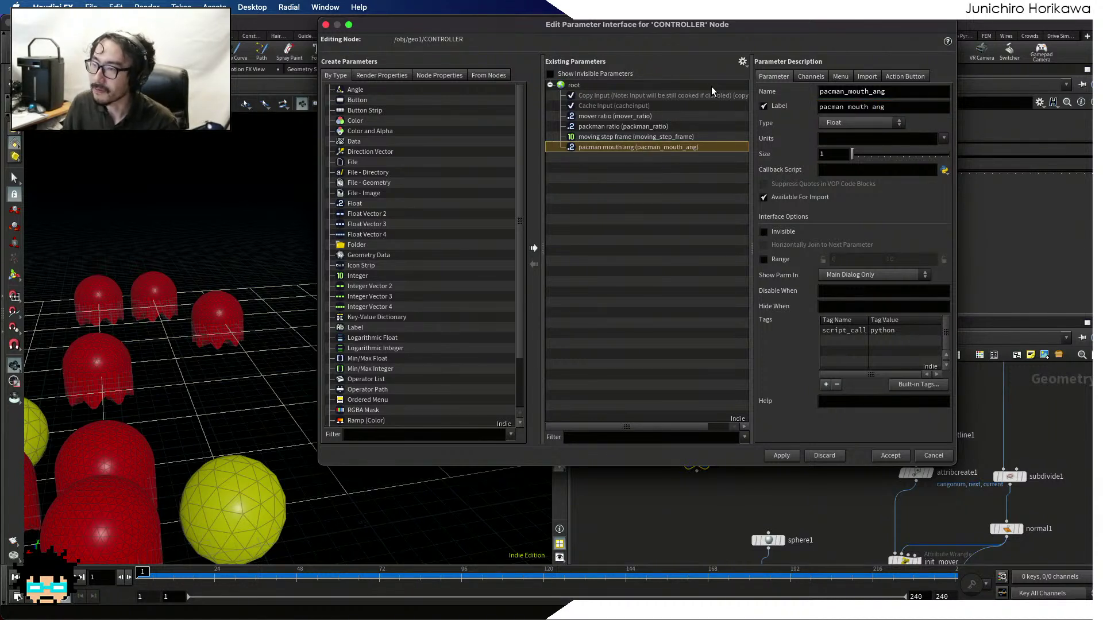
# Give the pacman mouth ang parameter a range of 0 to 90 and accept the interface changes
pyautogui.click(761, 261)
pyautogui.click(845, 257)
pyautogui.press('Tab')
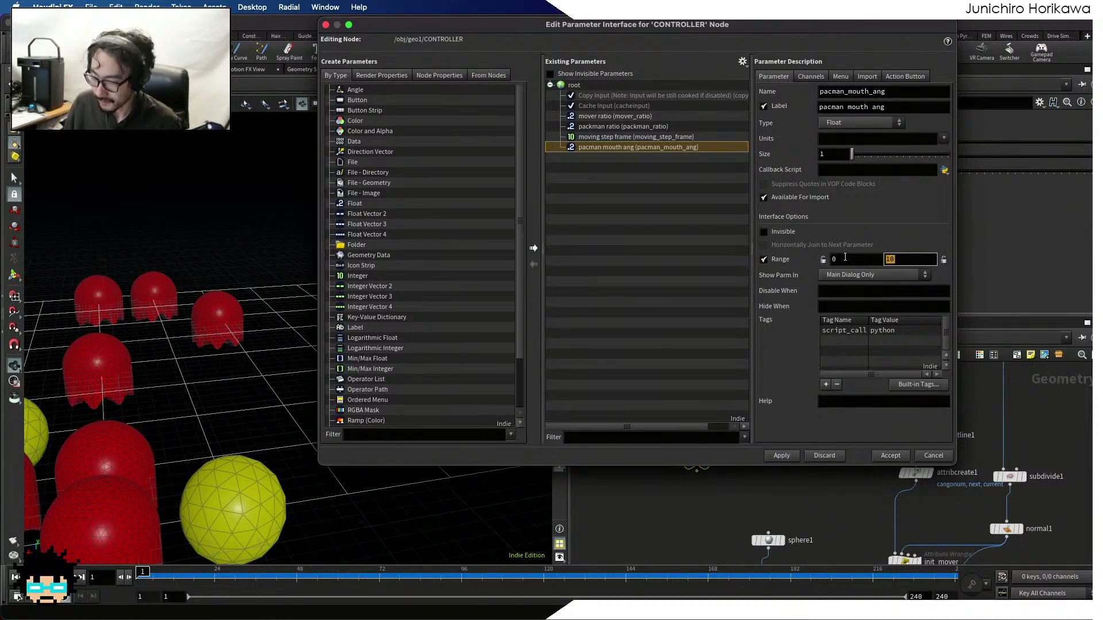
pyautogui.write('90')
pyautogui.press('Return')
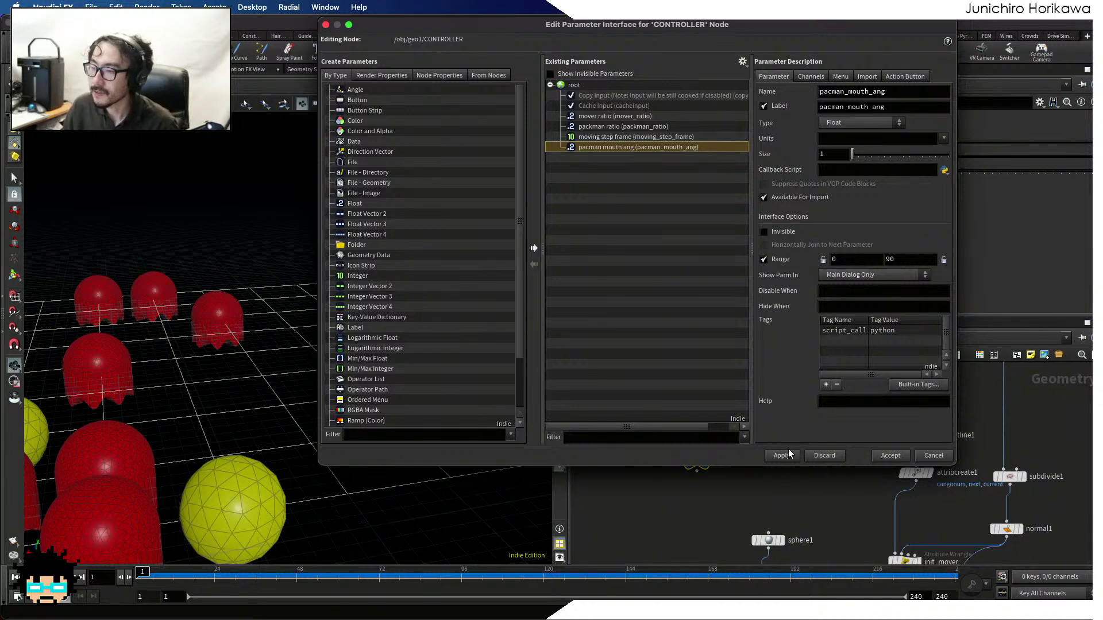
pyautogui.click(775, 456)
pyautogui.click(889, 455)
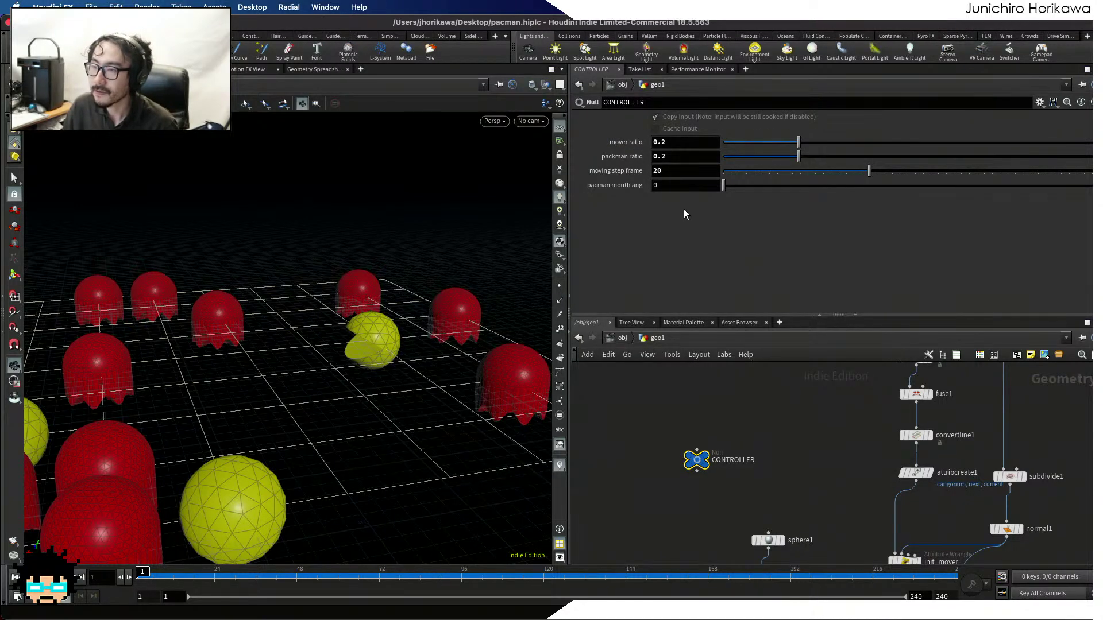
# Set CONTROLLER's pacman mouth ang to 30 and copy the parameter for referencing
pyautogui.click(613, 189)
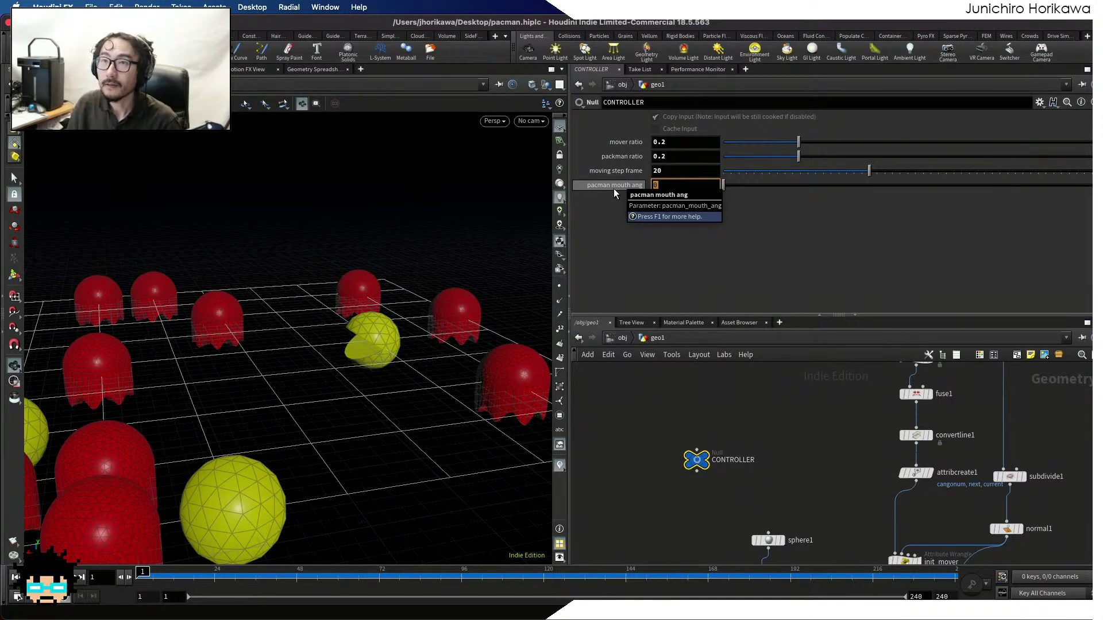
pyautogui.write('30')
pyautogui.press('Return')
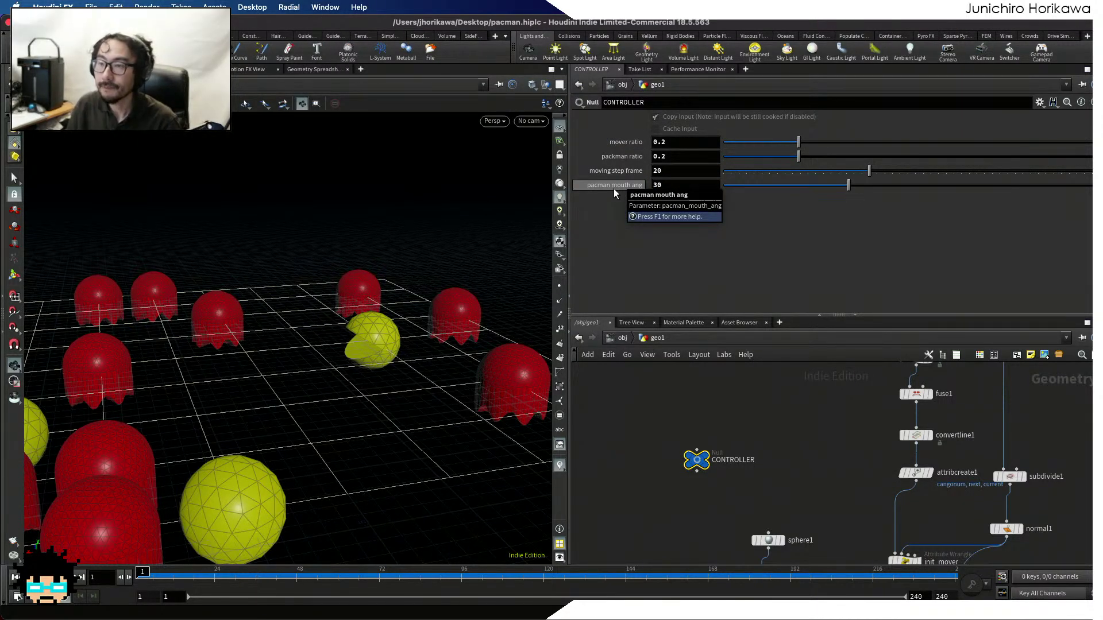
pyautogui.rightClick(669, 189)
pyautogui.click(691, 267)
# Set both the start and end arc angles of the circle1 node to 90
pyautogui.scroll(-5, 698, 408)
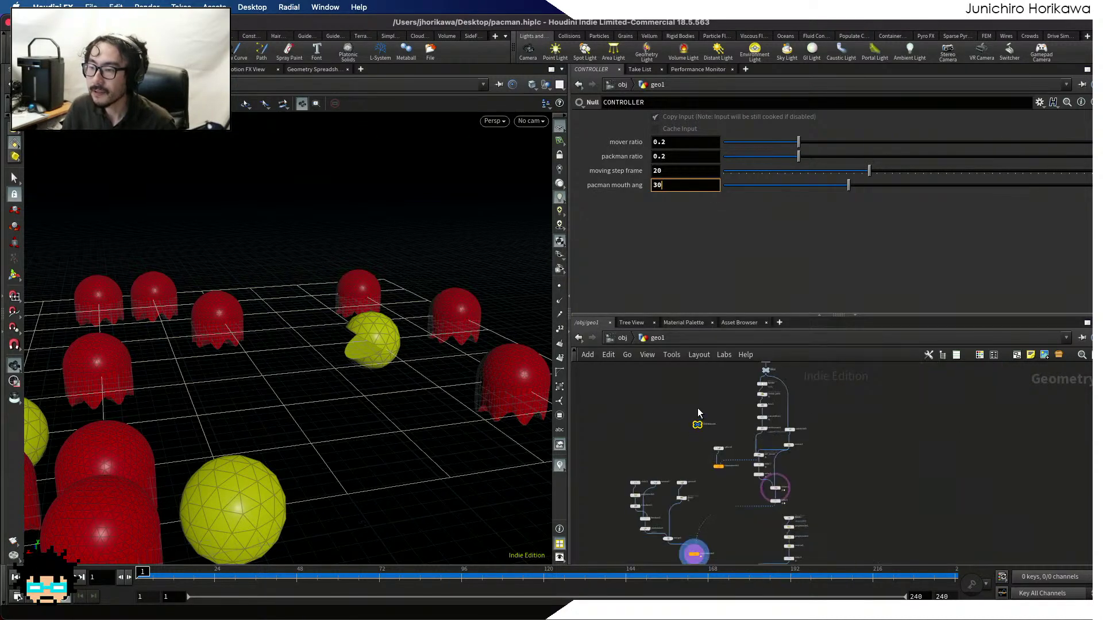
pyautogui.scroll(8, 698, 408)
pyautogui.click(679, 470)
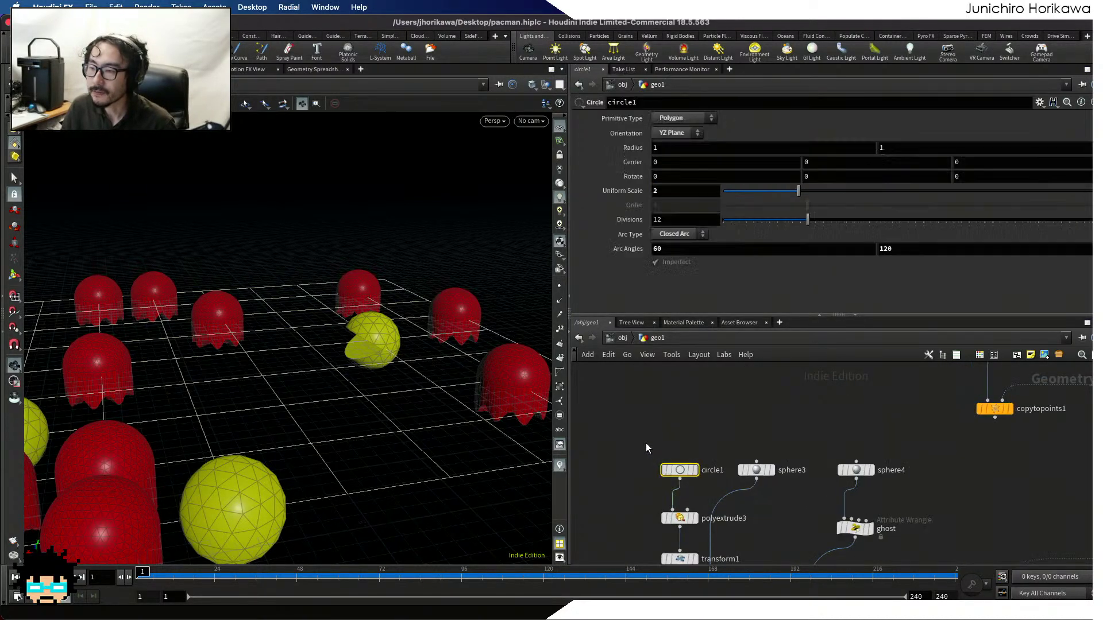
pyautogui.click(678, 249)
pyautogui.press('BackSpace')
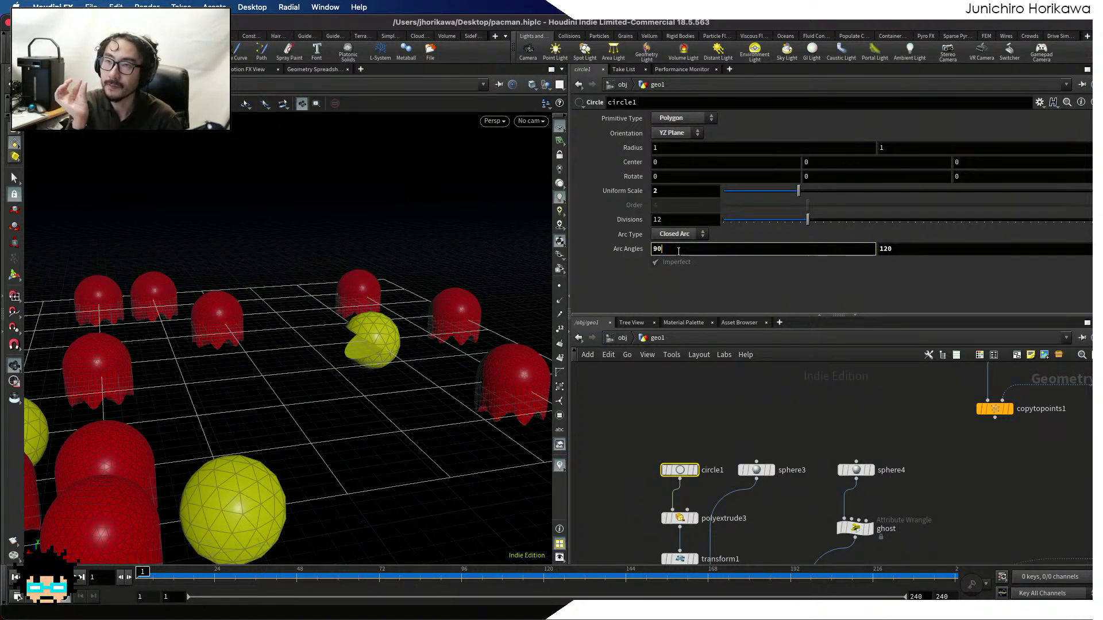
pyautogui.press('Tab')
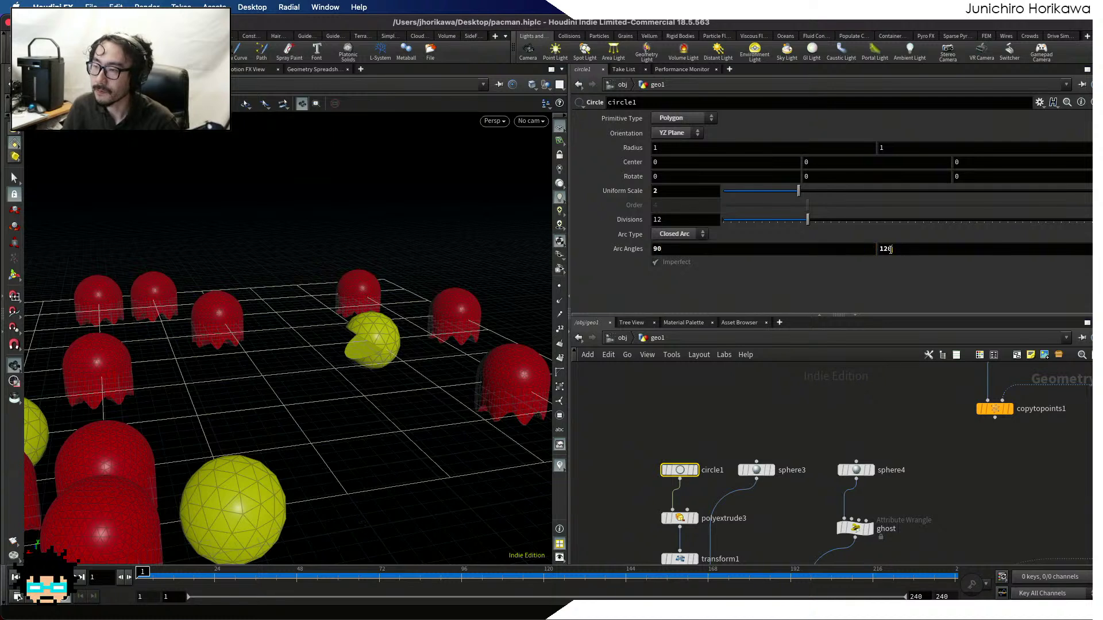
pyautogui.write('90')
pyautogui.press('Return')
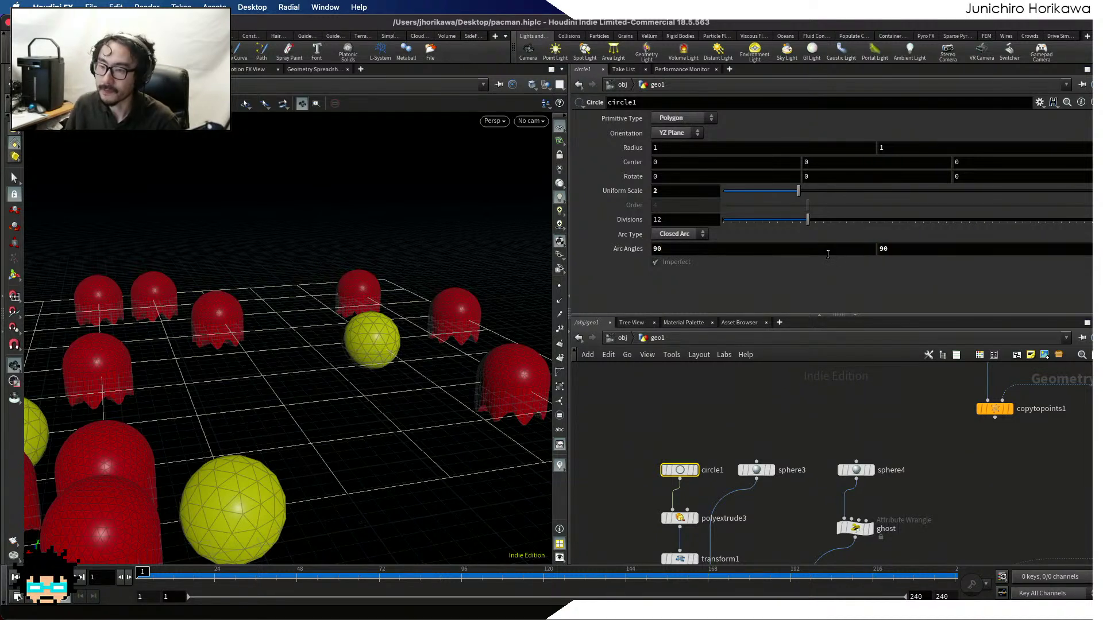
# Set circle1's start arc angle to the expression 90 - ch("../CONTROLLER/pacman_mouth_ang") * fit11(sin($FF * 30), 0.0, 1.0)
pyautogui.click(682, 248)
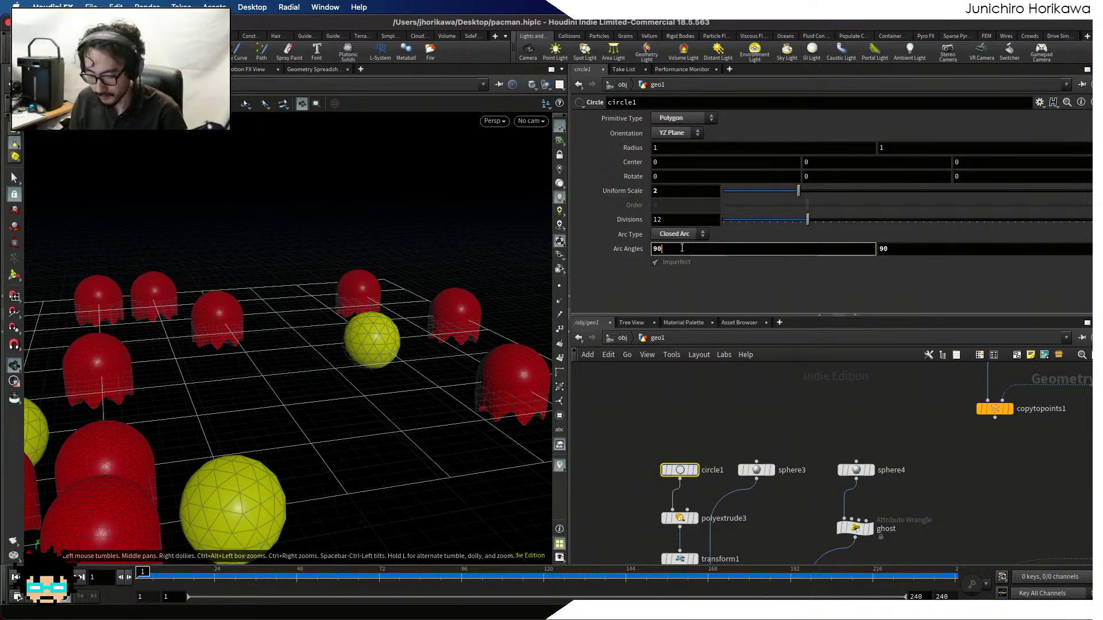
pyautogui.write('-')
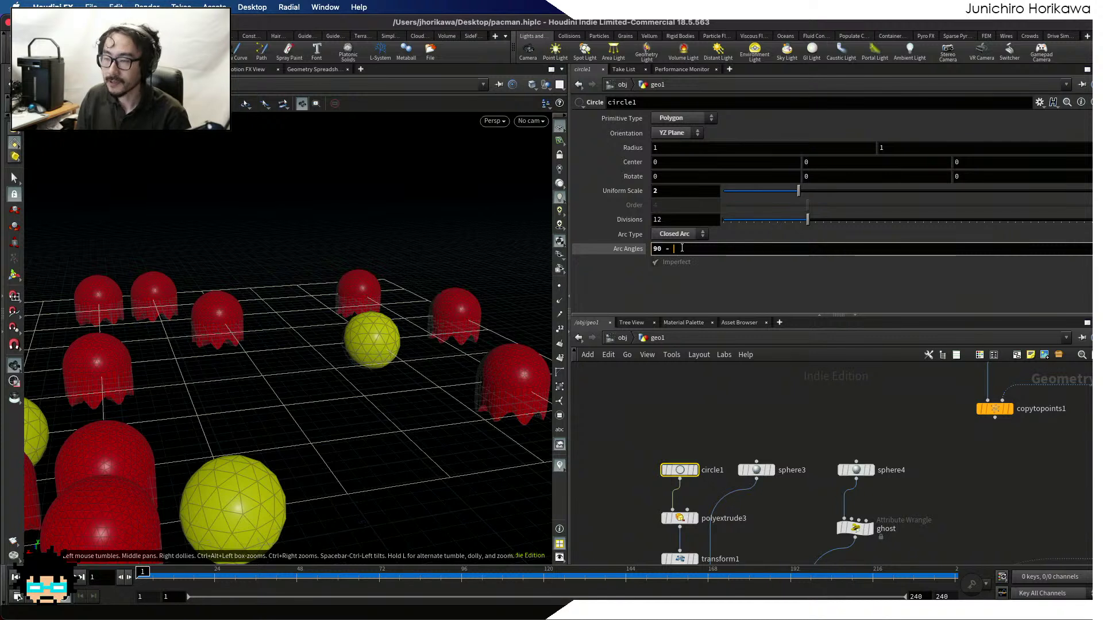
pyautogui.rightClick(681, 249)
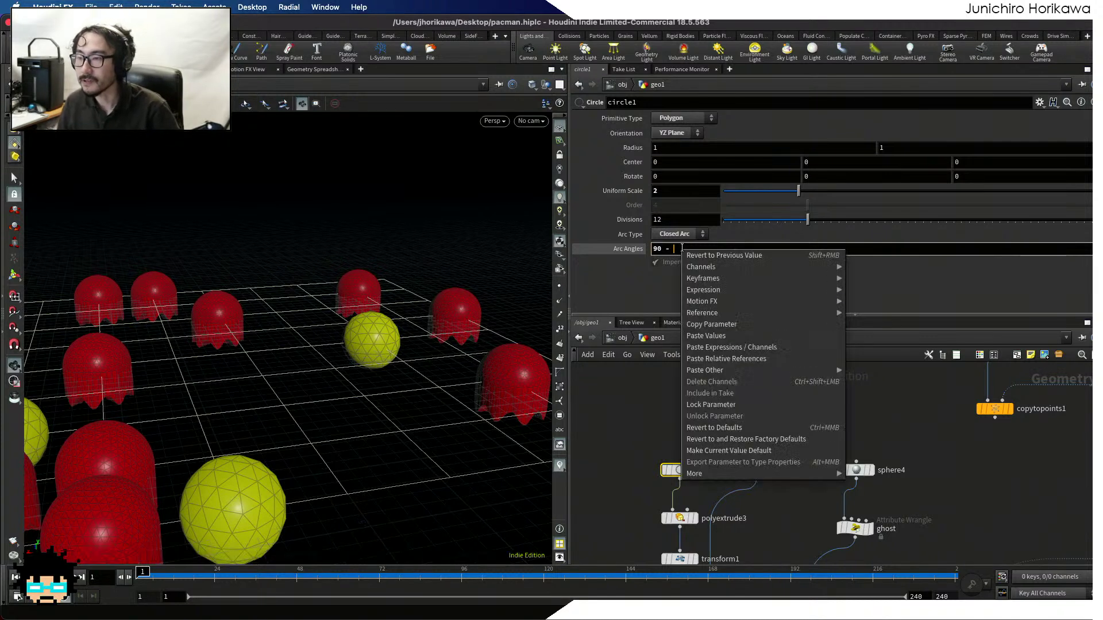
pyautogui.click(726, 358)
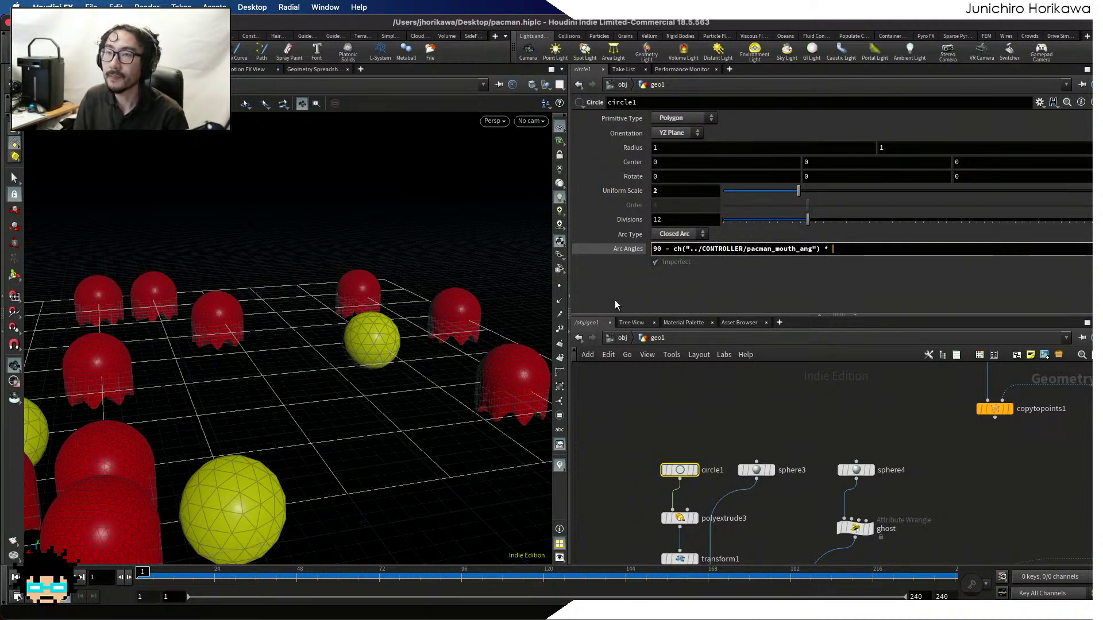
pyautogui.write('* fit')
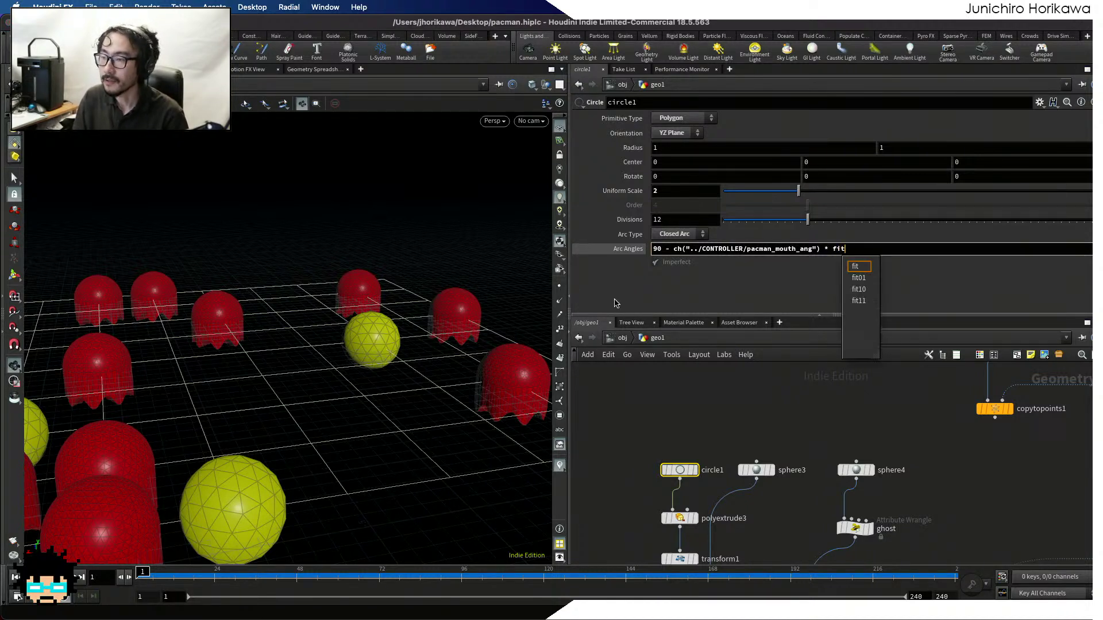
pyautogui.write('11')
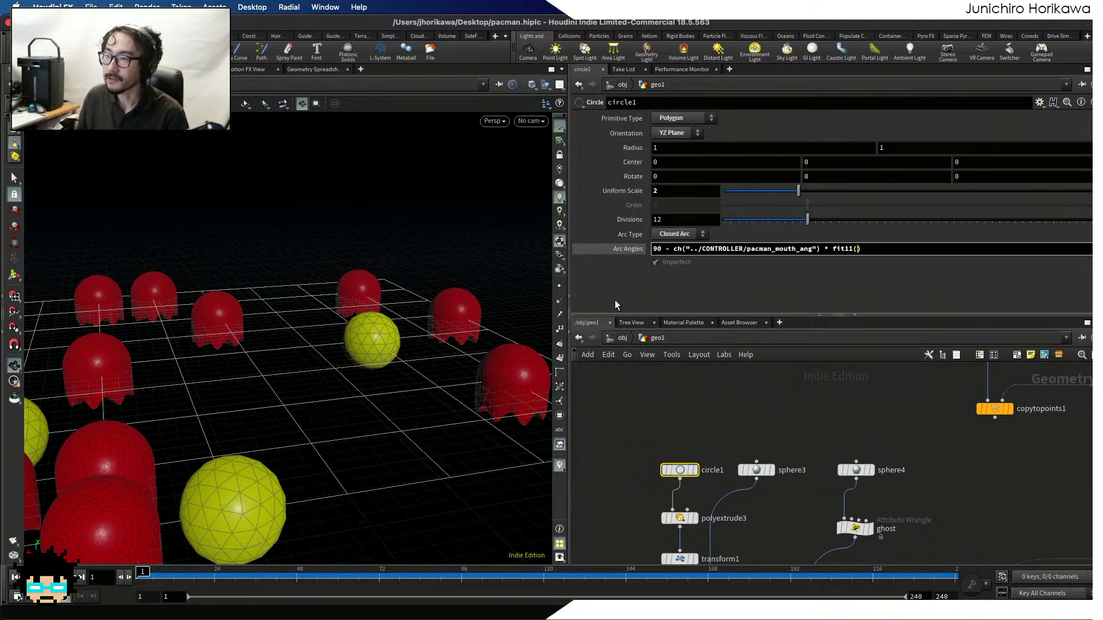
pyautogui.write('(sin($FF')
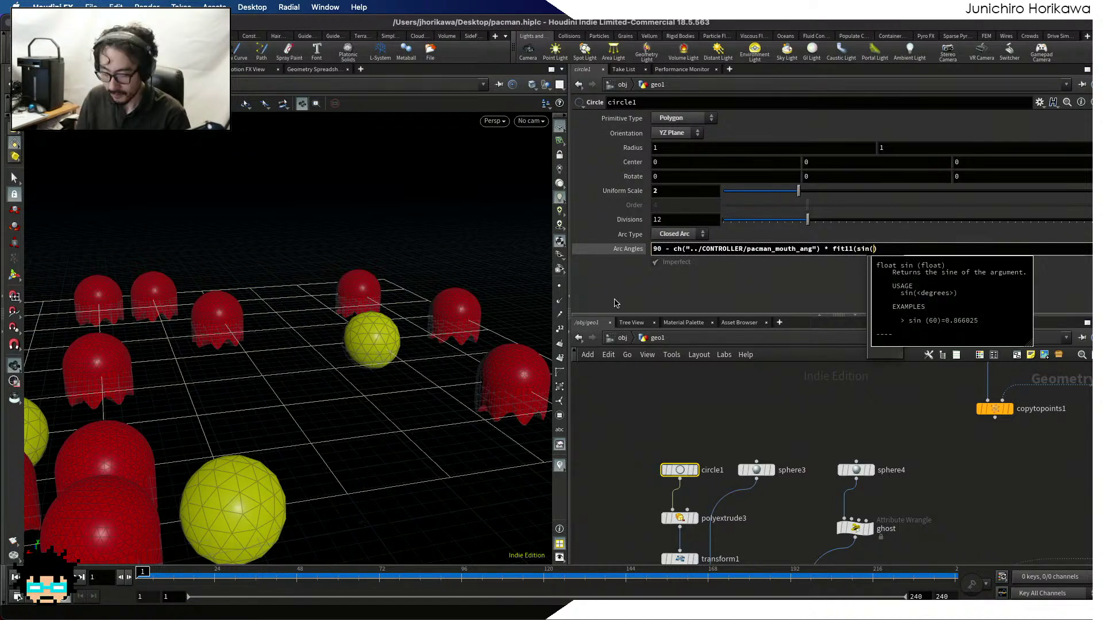
pyautogui.write(' * ')
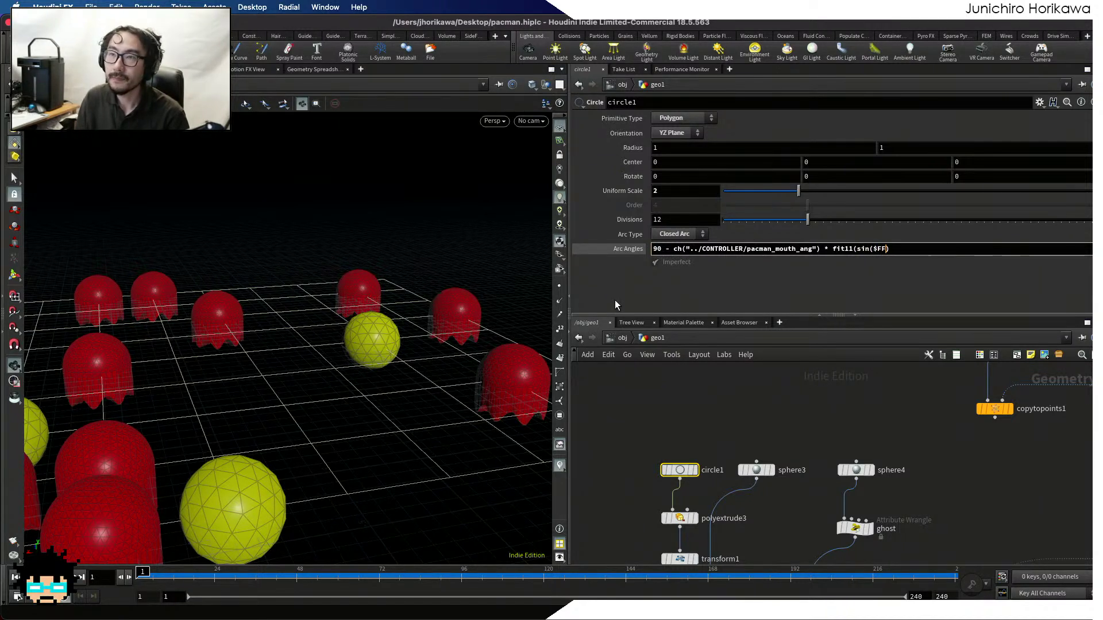
pyautogui.write('30')
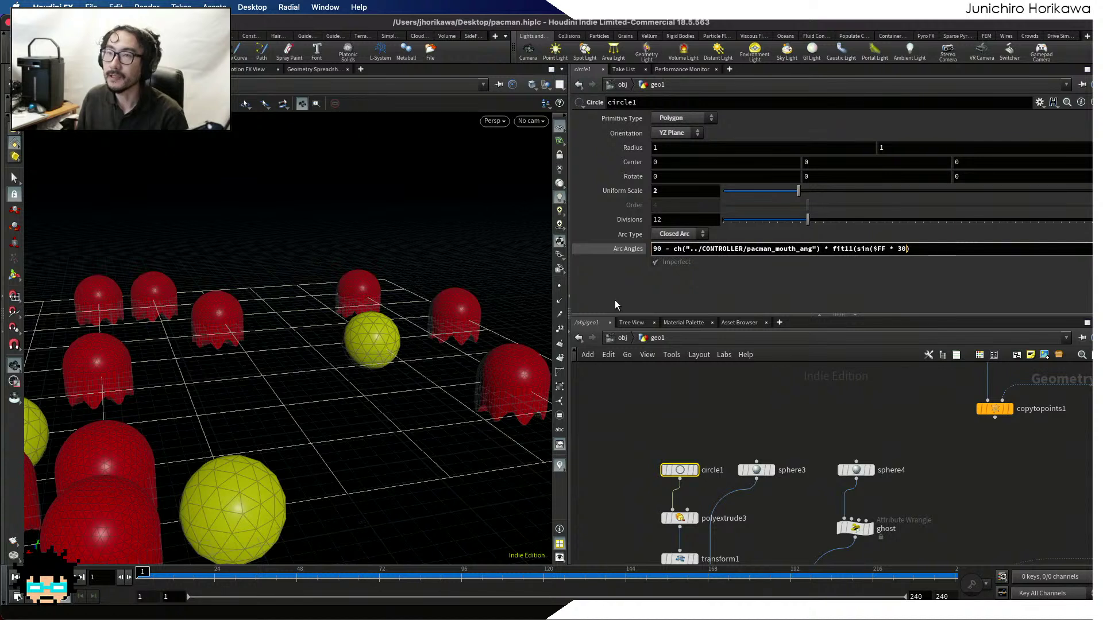
pyautogui.write('), -1')
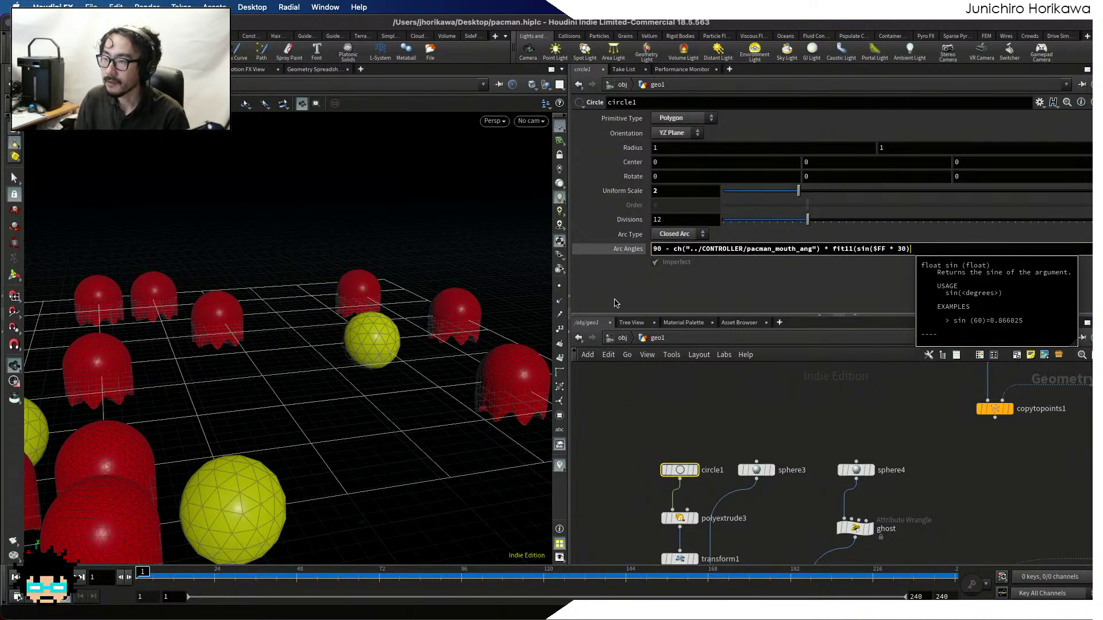
pyautogui.write(', 0.0,')
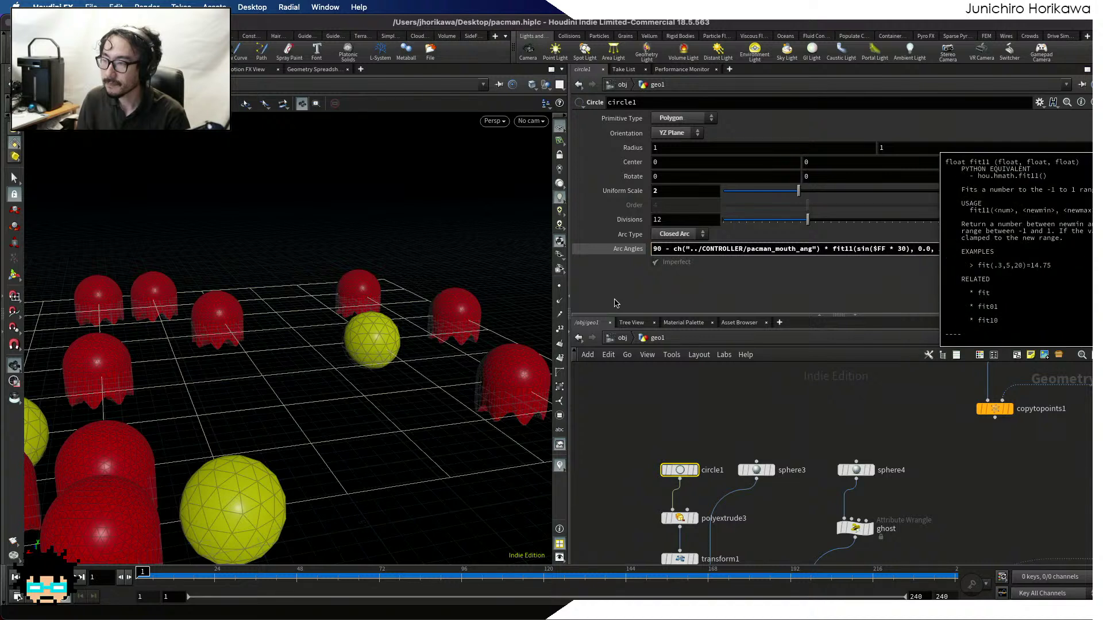
pyautogui.press('Return')
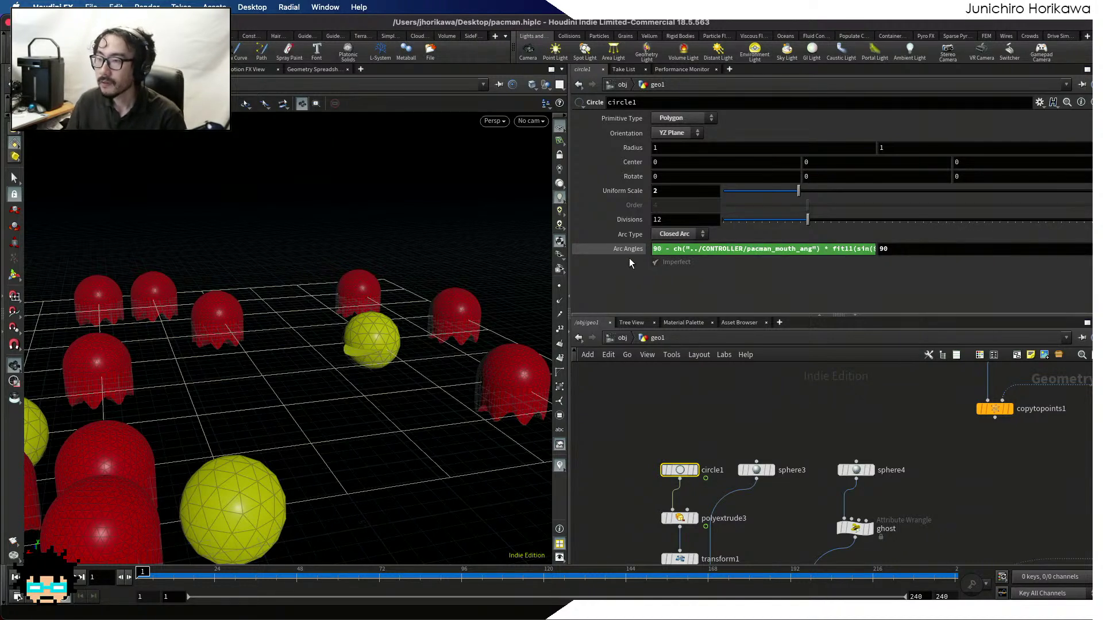
# Reuse the start arc angle's expression for circle1's end arc angle, with 90 + in place of 90 -
pyautogui.click(682, 249)
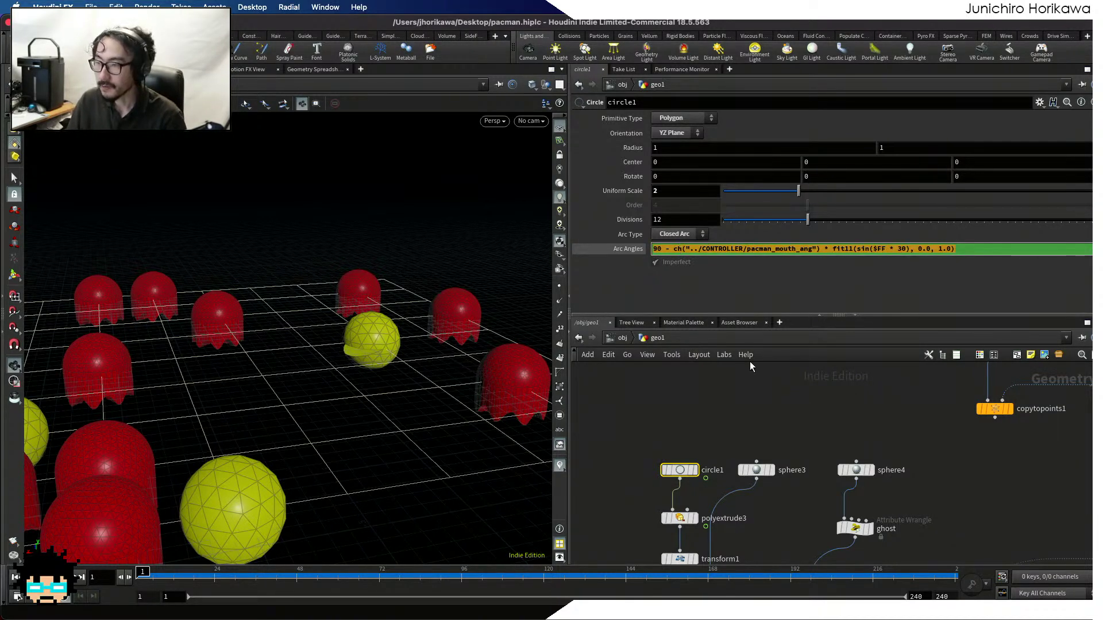
pyautogui.click(871, 291)
pyautogui.click(875, 250)
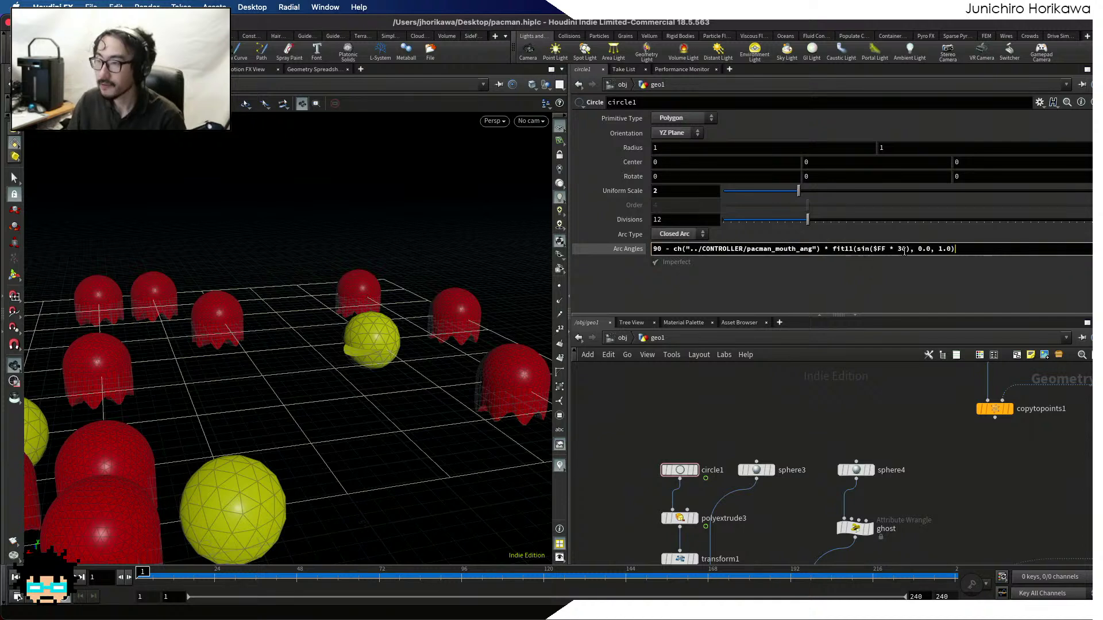
pyautogui.click(667, 249)
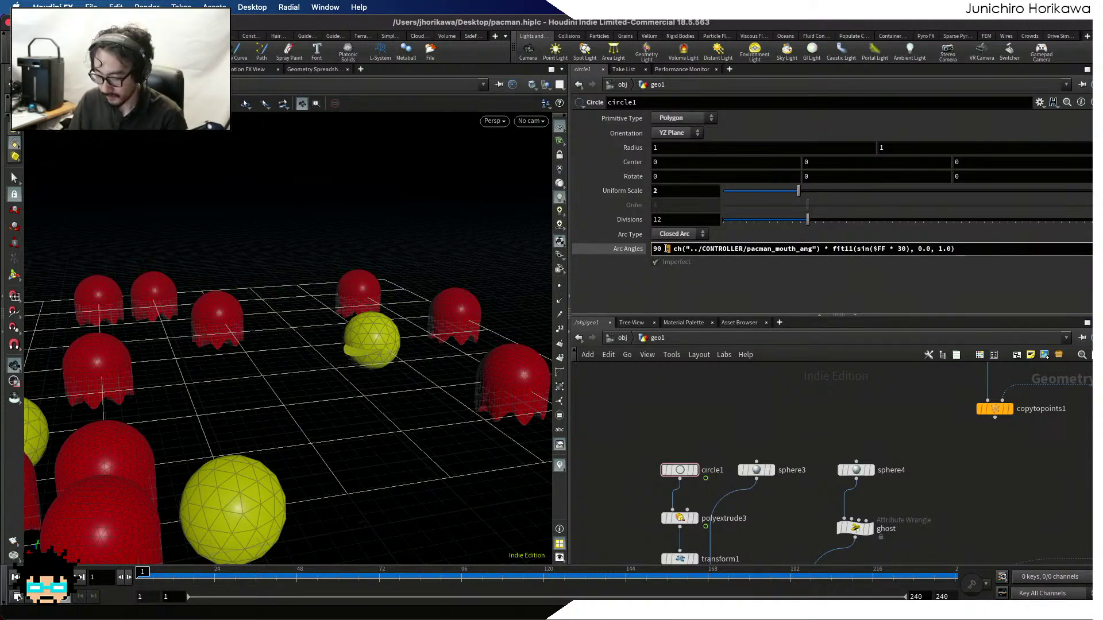
pyautogui.press('Return')
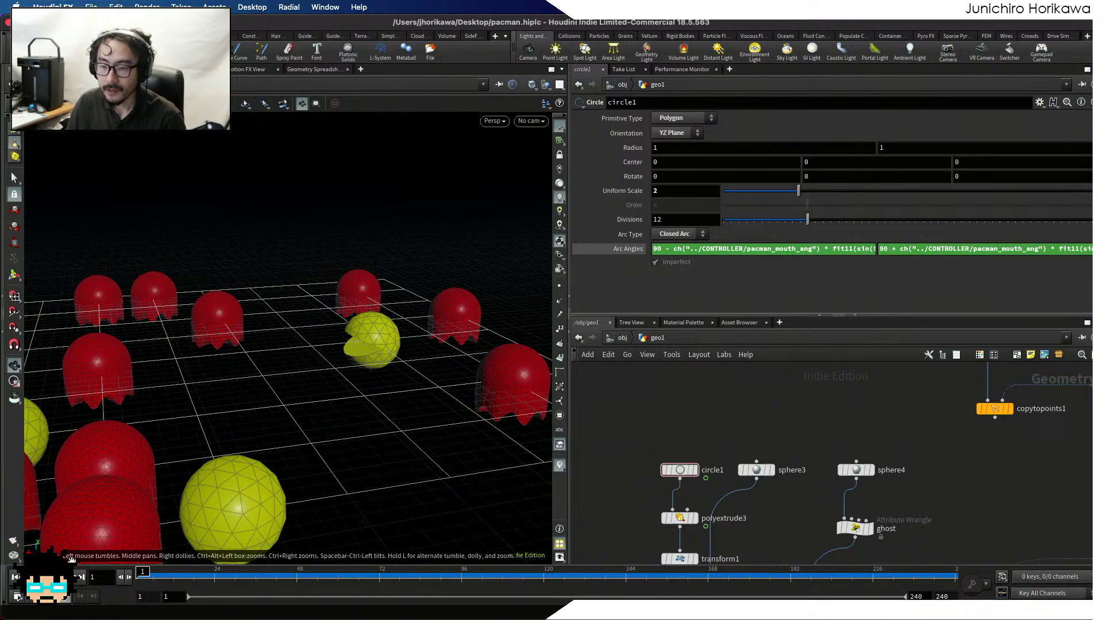
# Play the animation and examine how the Pac-Man mouths open and close over time
pyautogui.press('Up')
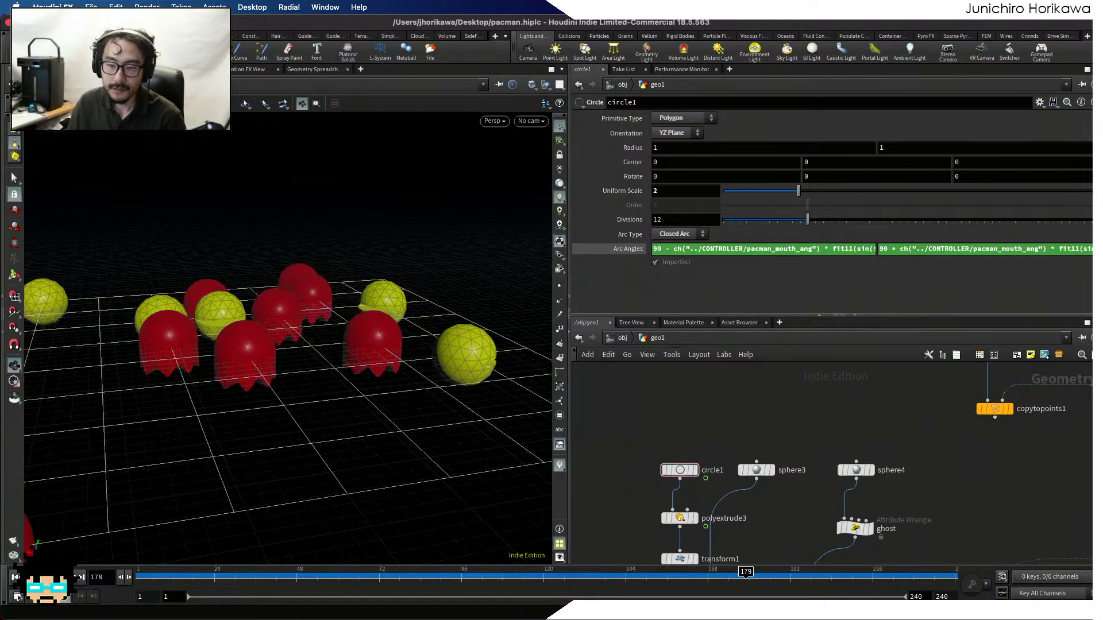
pyautogui.click(63, 578)
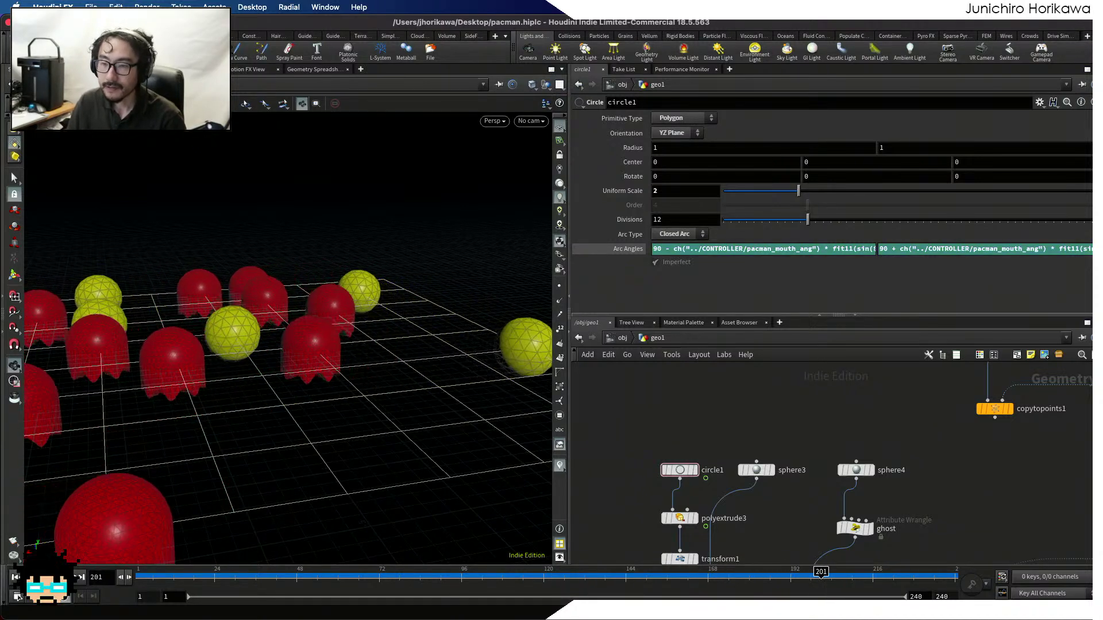
pyautogui.click(65, 577)
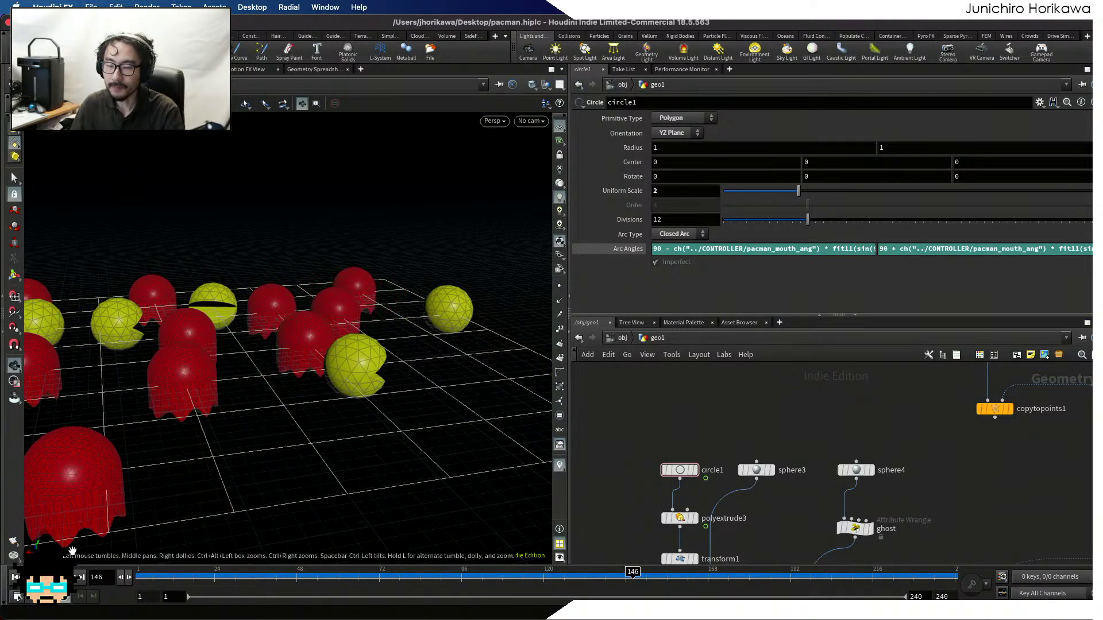
pyautogui.moveTo(83, 407); pyautogui.dragTo(278, 364)
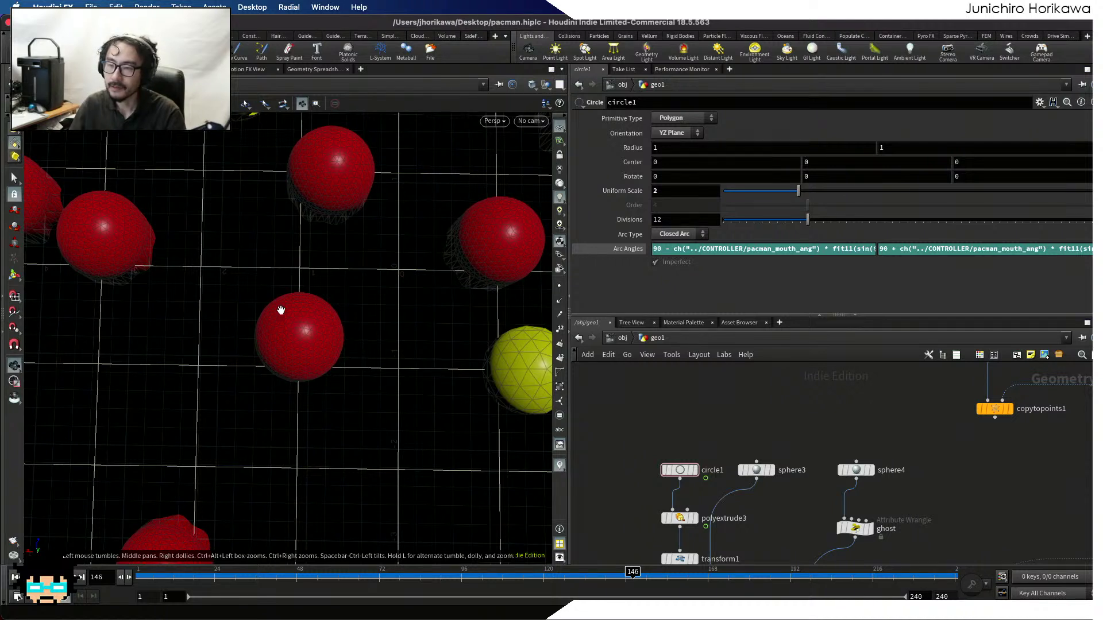
# Add a Transform node and insert it between the ghost wrangle and merge2
pyautogui.scroll(-5, 672, 405)
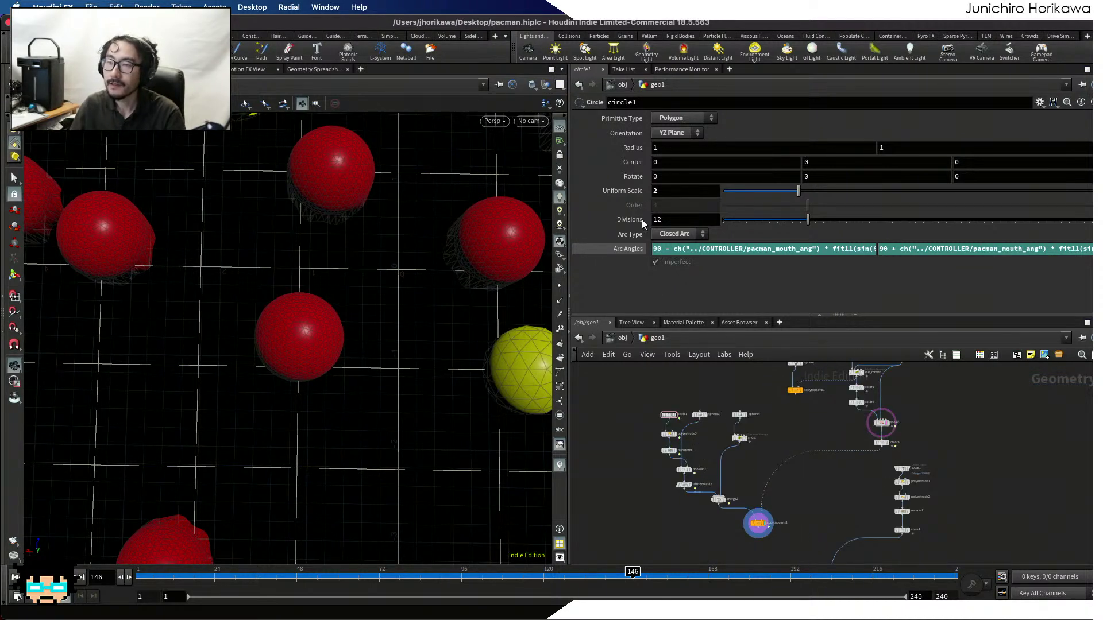
pyautogui.scroll(4, 726, 386)
pyautogui.press('Tab')
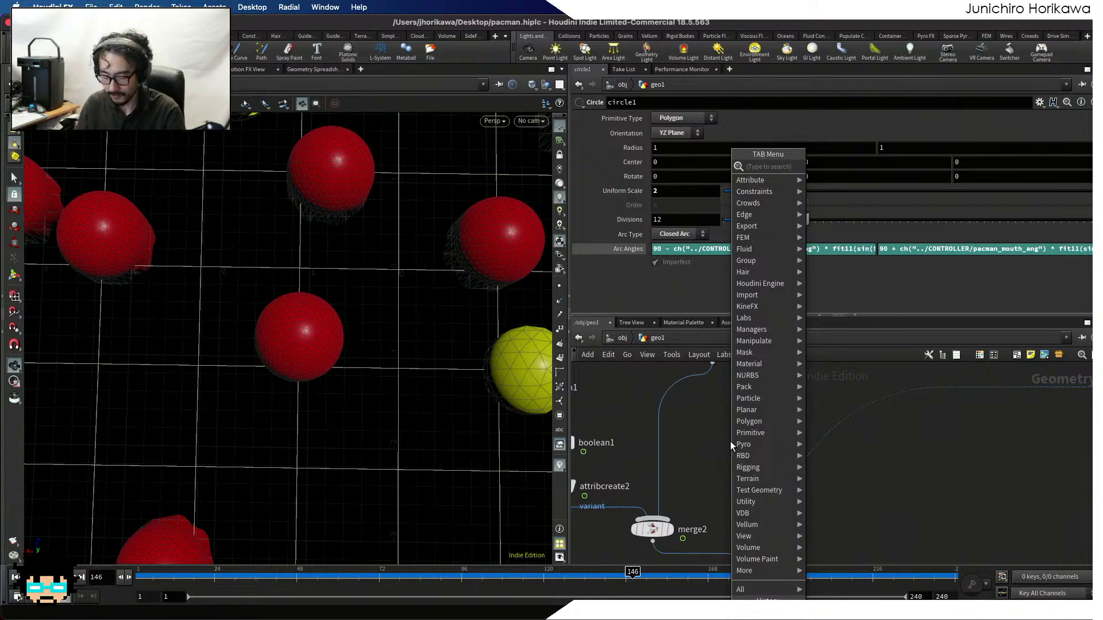
pyautogui.write('trans')
pyautogui.press('Return')
pyautogui.click(654, 433)
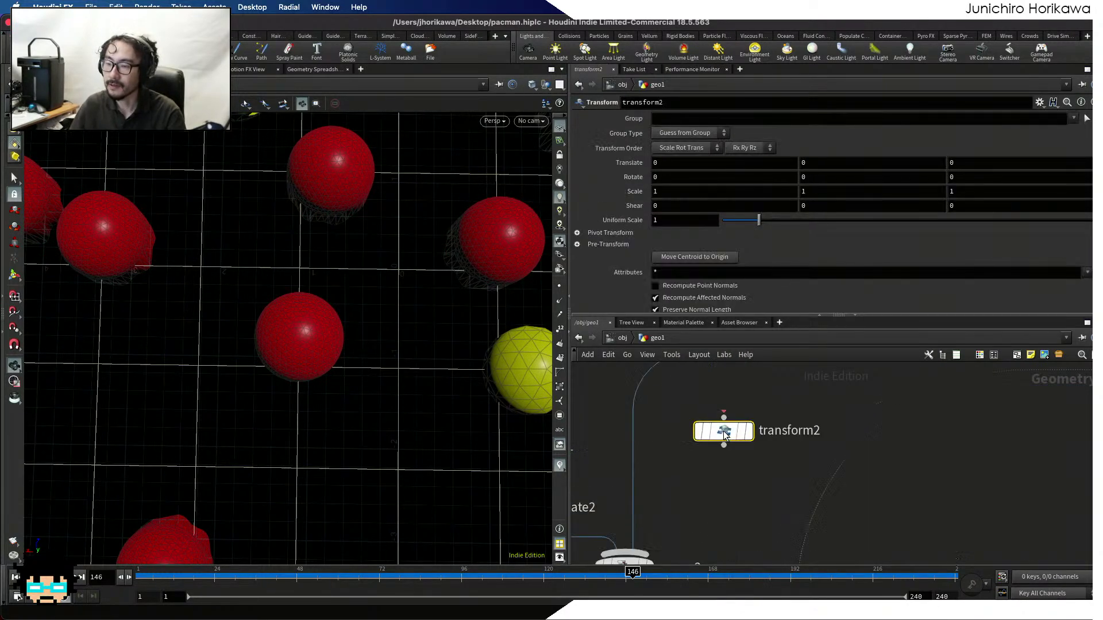
pyautogui.moveTo(653, 436); pyautogui.dragTo(702, 470)
pyautogui.scroll(-4, 701, 470)
pyautogui.moveTo(734, 433); pyautogui.dragTo(731, 480, button='middle')
pyautogui.scroll(3, 713, 498)
pyautogui.moveTo(698, 524); pyautogui.dragTo(699, 518)
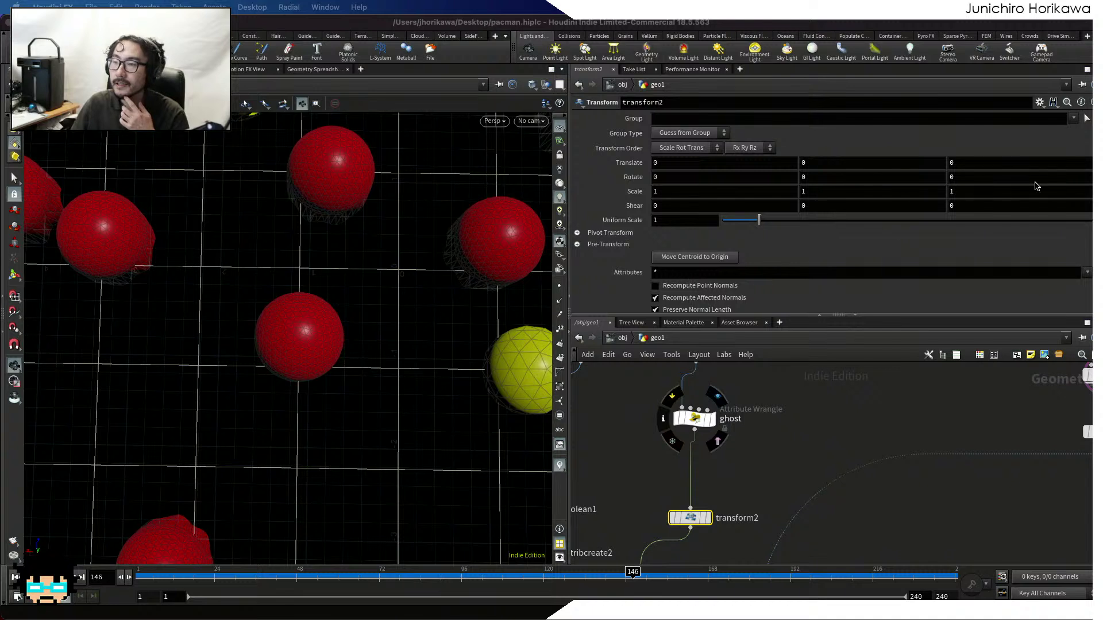
# Set the Z rotation of the ghost's transform2 node to the expression 30 * sin($FF * 30)
pyautogui.click(1003, 178)
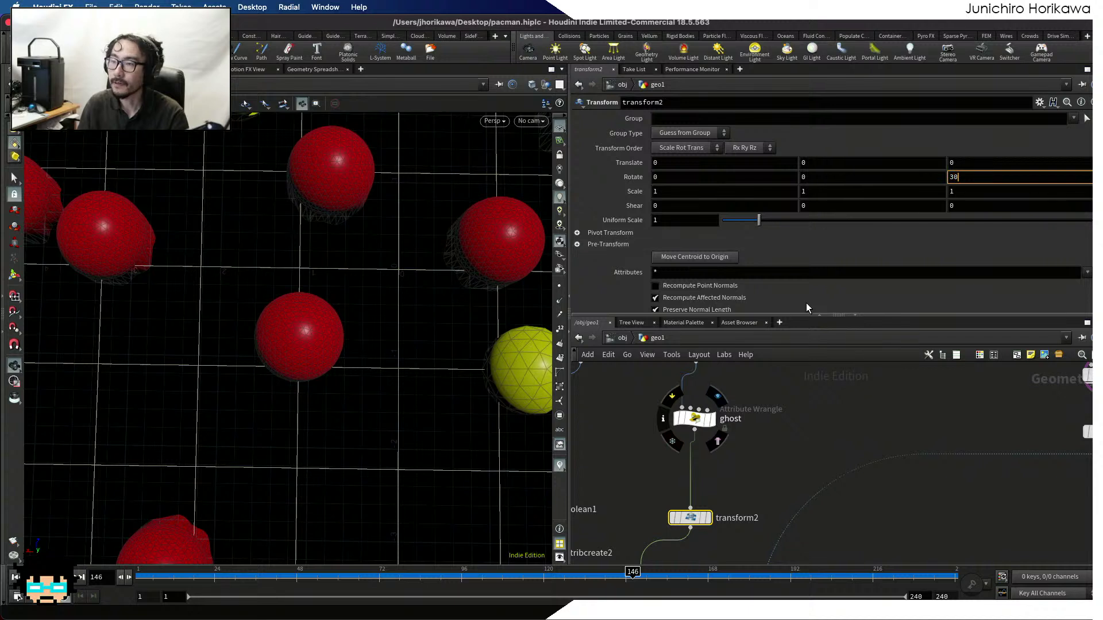
pyautogui.write('* si')
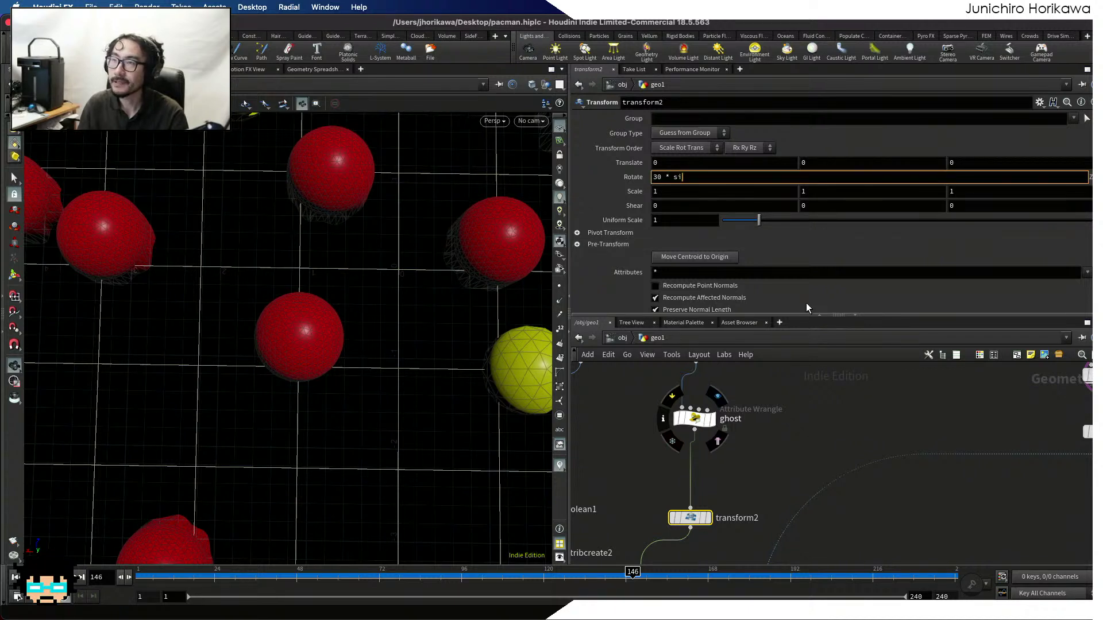
pyautogui.write('n($FF')
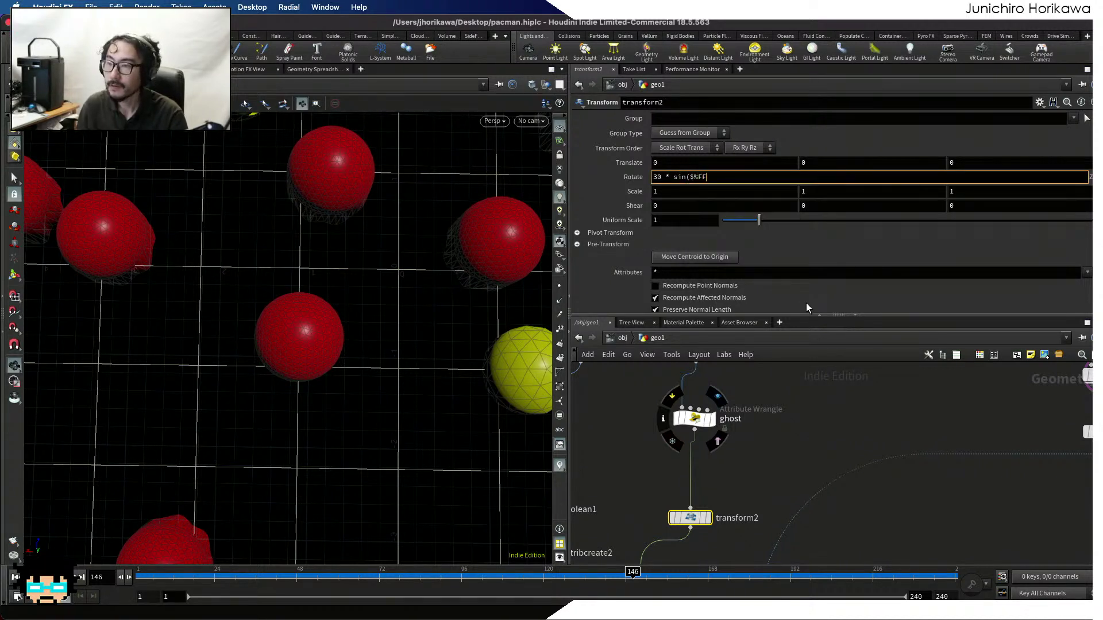
pyautogui.write(' * ')
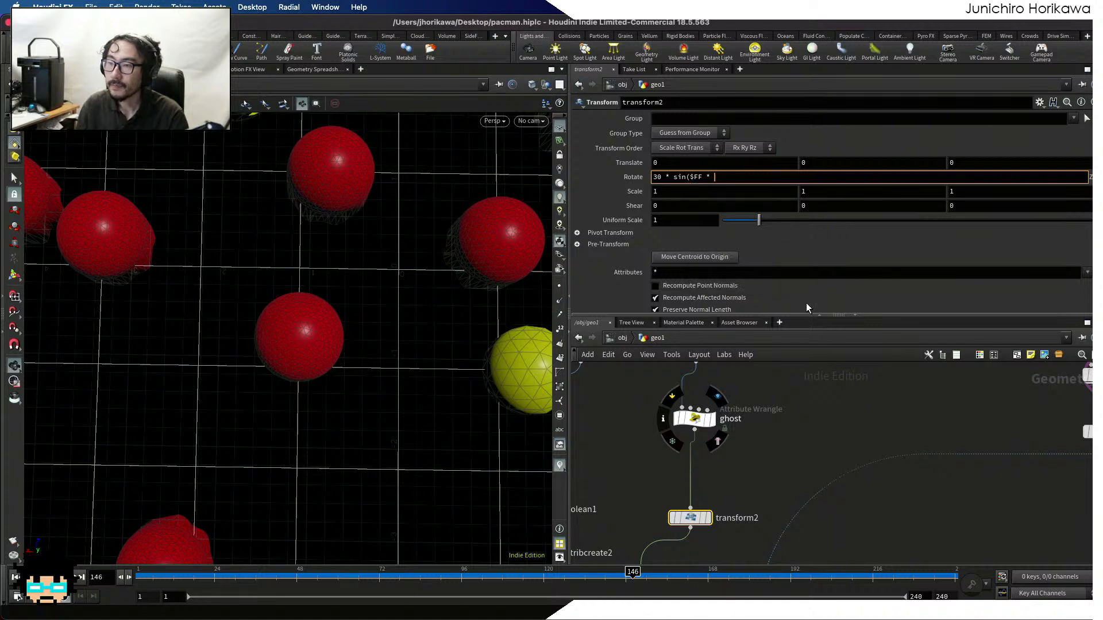
pyautogui.write('30)')
pyautogui.press('Return')
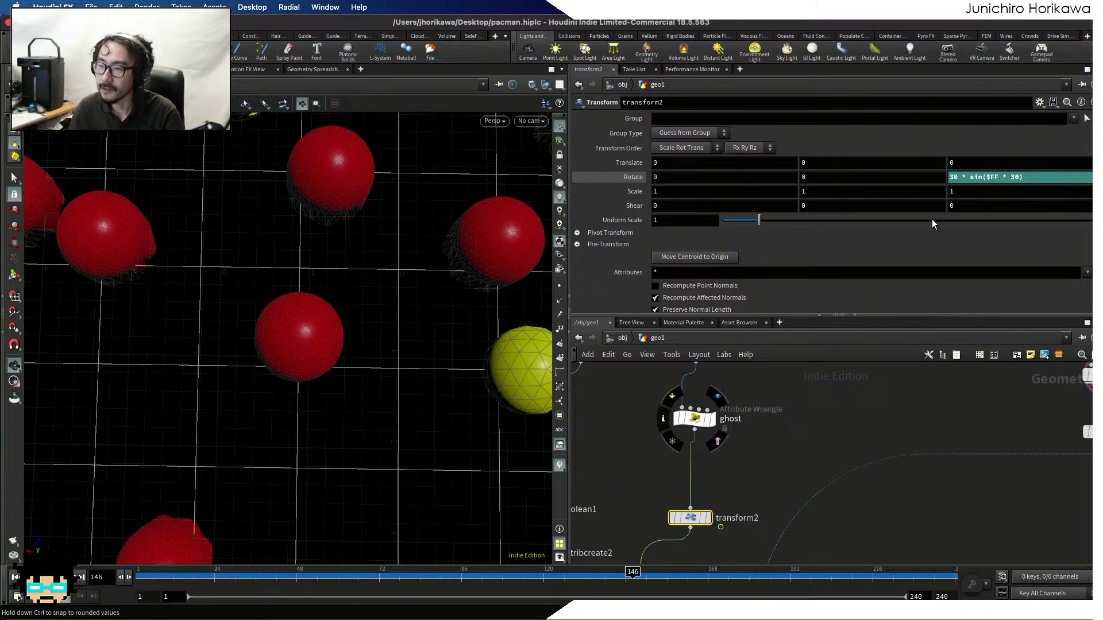
# Play the animation and examine the ghosts' swinging motion and the Pac-Man mouths from different viewing angles
pyautogui.scroll(-5, 804, 416)
pyautogui.moveTo(804, 416); pyautogui.dragTo(805, 488, button='middle')
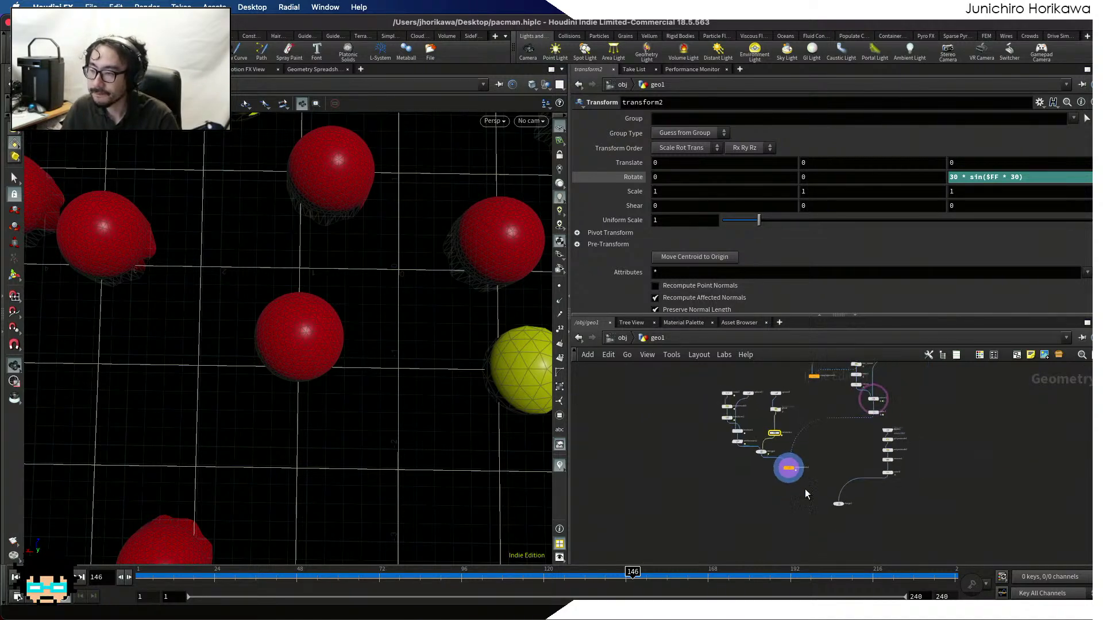
pyautogui.scroll(5, 740, 458)
pyautogui.moveTo(347, 524); pyautogui.dragTo(161, 510)
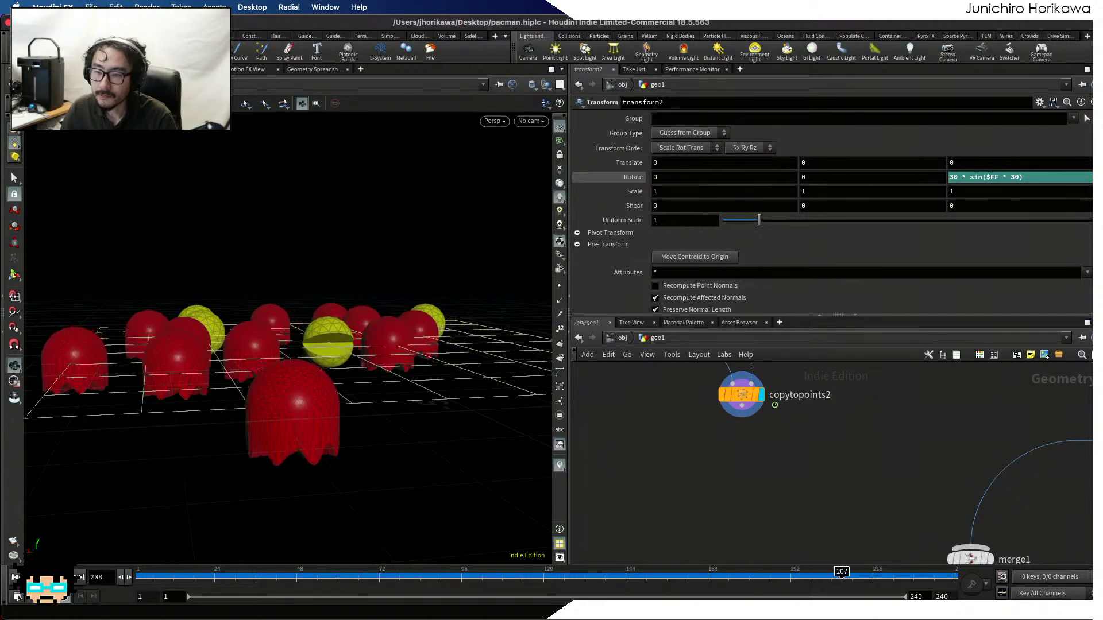
pyautogui.moveTo(212, 354); pyautogui.dragTo(232, 375)
pyautogui.moveTo(216, 414); pyautogui.dragTo(351, 440, button='right')
pyautogui.scroll(-5, 692, 453)
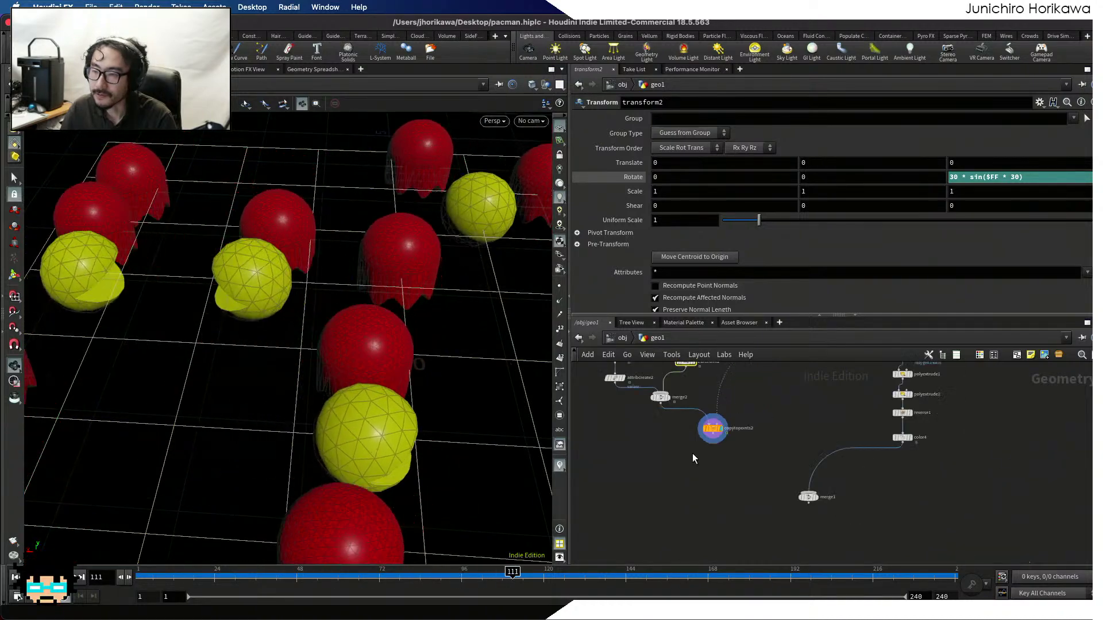
pyautogui.scroll(6, 677, 448)
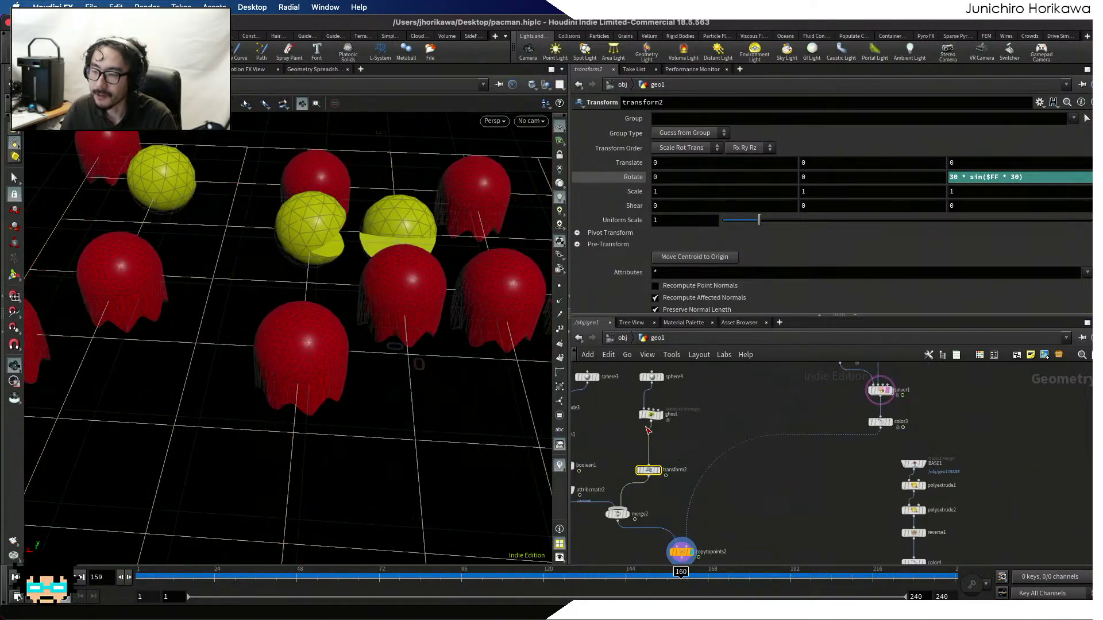
pyautogui.scroll(-2, 698, 423)
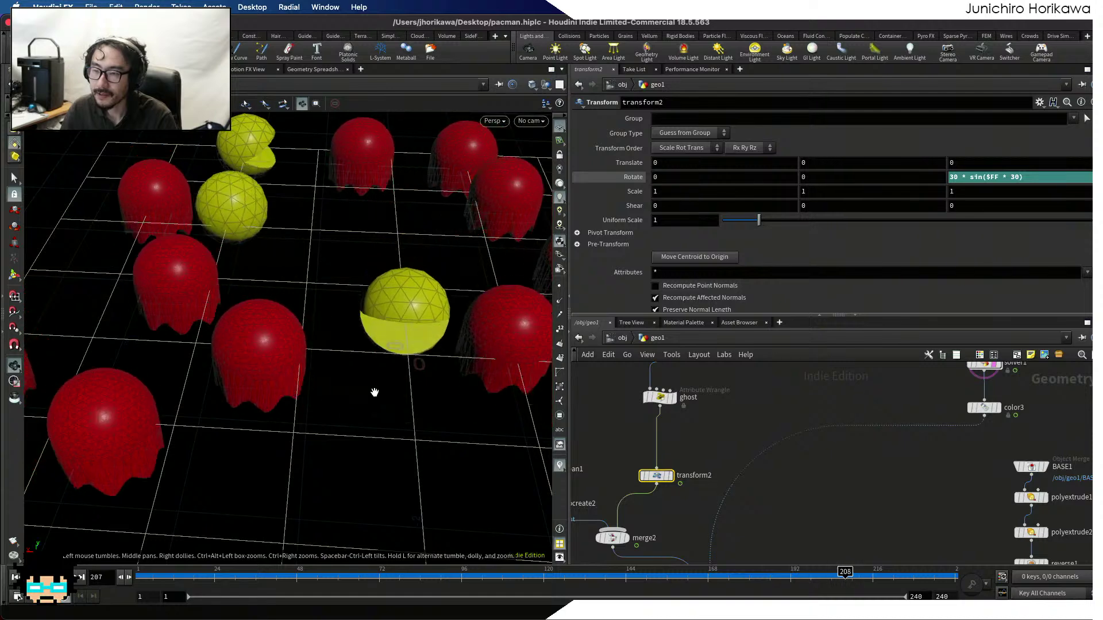
pyautogui.scroll(-10, 374, 392)
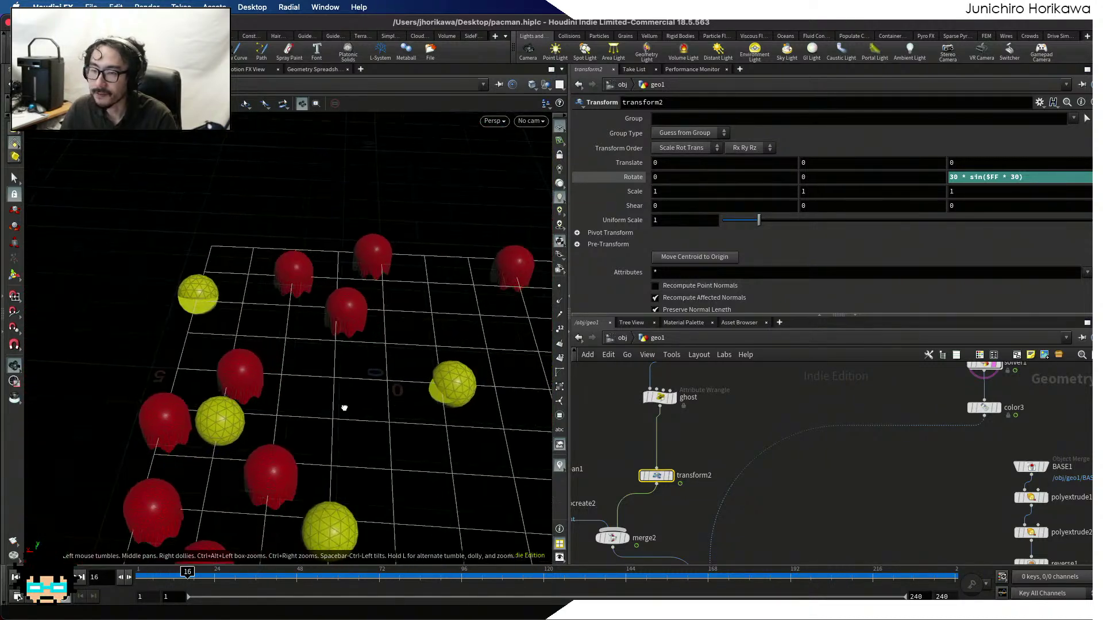
# Switch the viewport to smooth shading without wireframe and move the animation to frame 160
pyautogui.click(493, 120)
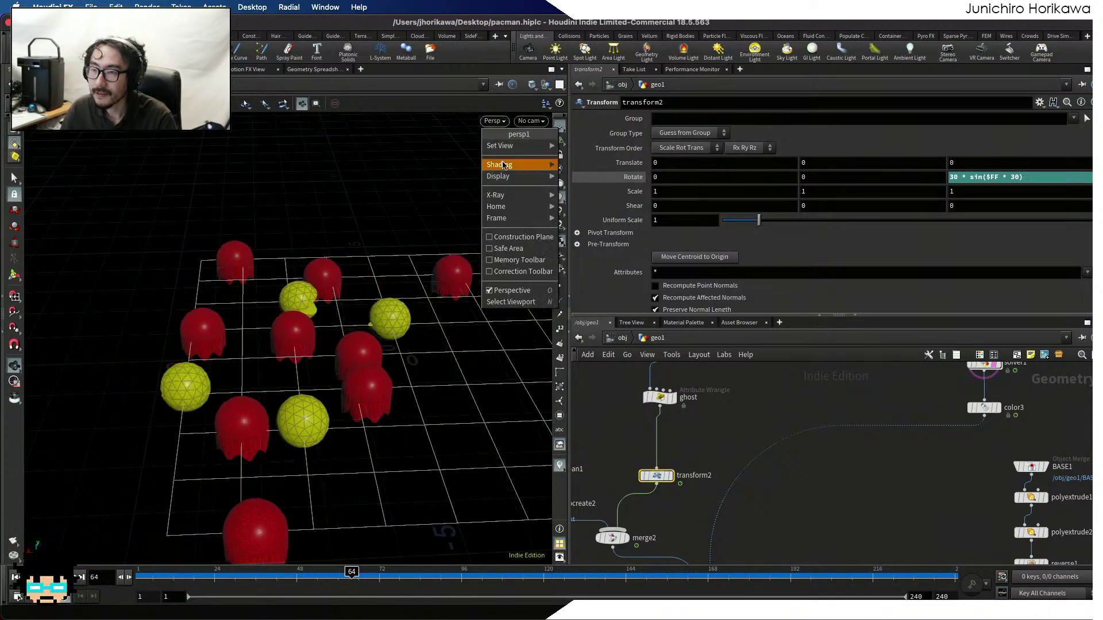
pyautogui.moveTo(499, 165)
pyautogui.click(626, 259)
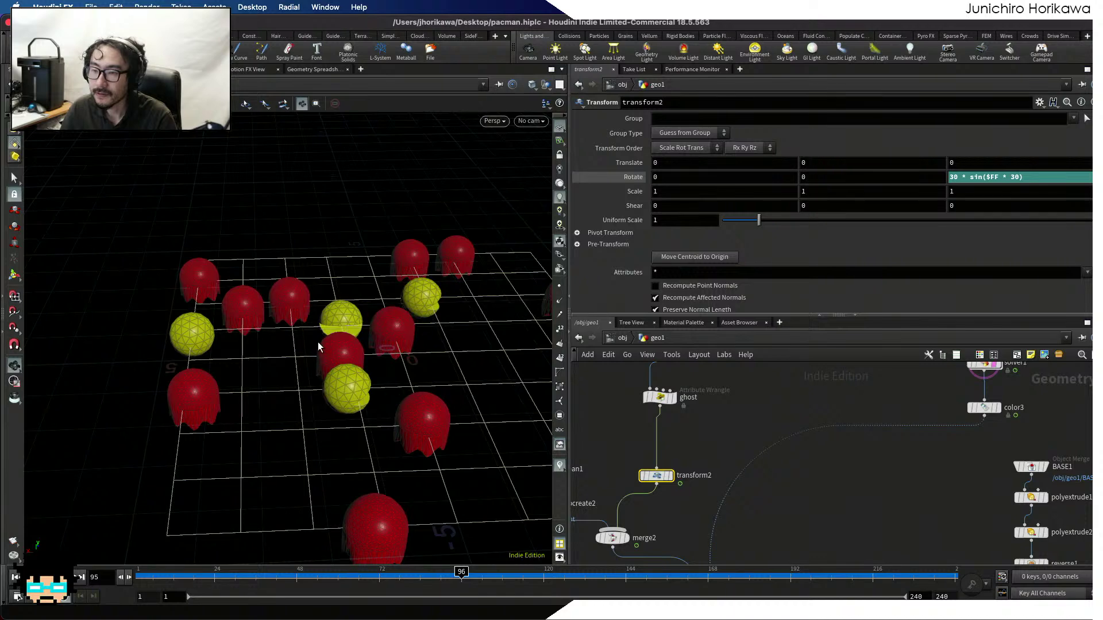
pyautogui.moveTo(379, 370); pyautogui.dragTo(261, 349, button='middle')
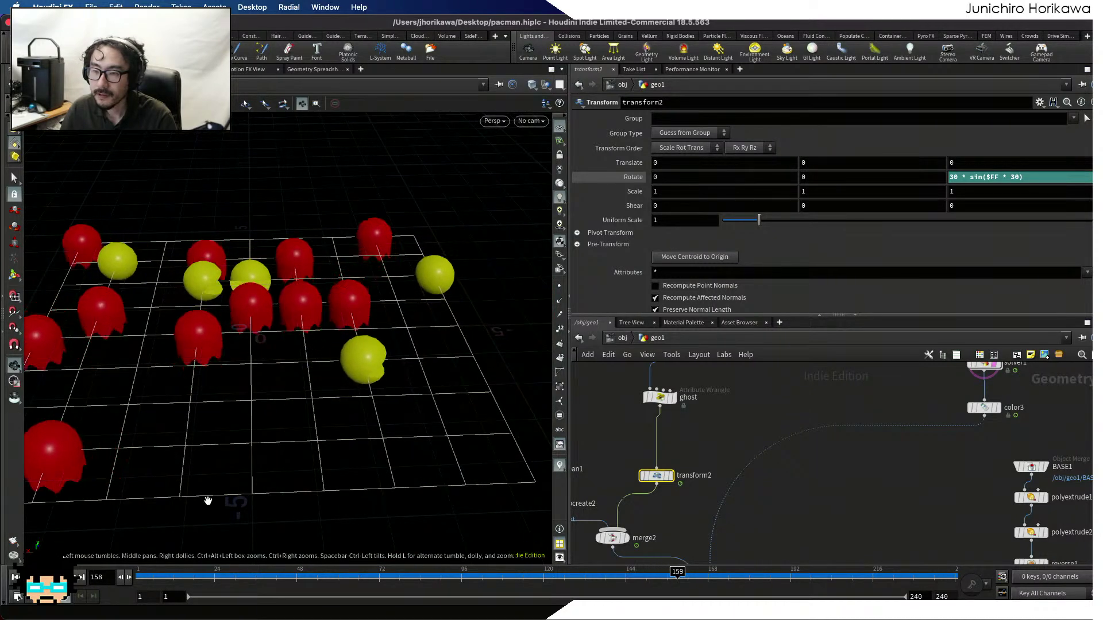
pyautogui.click(305, 576)
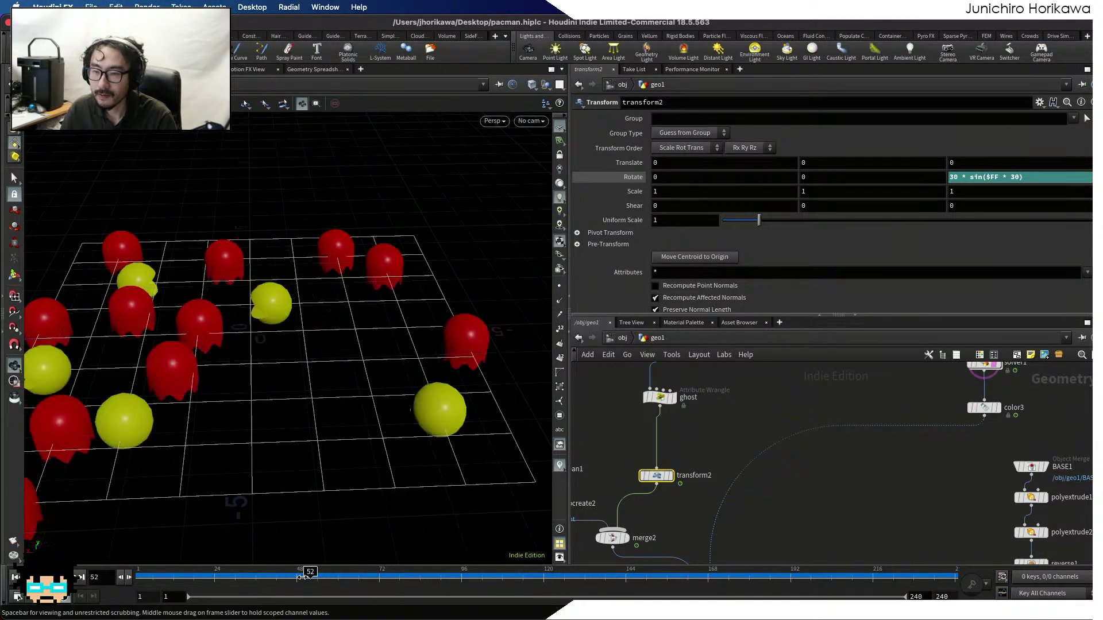
pyautogui.moveTo(305, 576); pyautogui.dragTo(680, 576)
# Inspect the color3 node's ramp settings and move the node farther below solver1
pyautogui.scroll(-5, 849, 437)
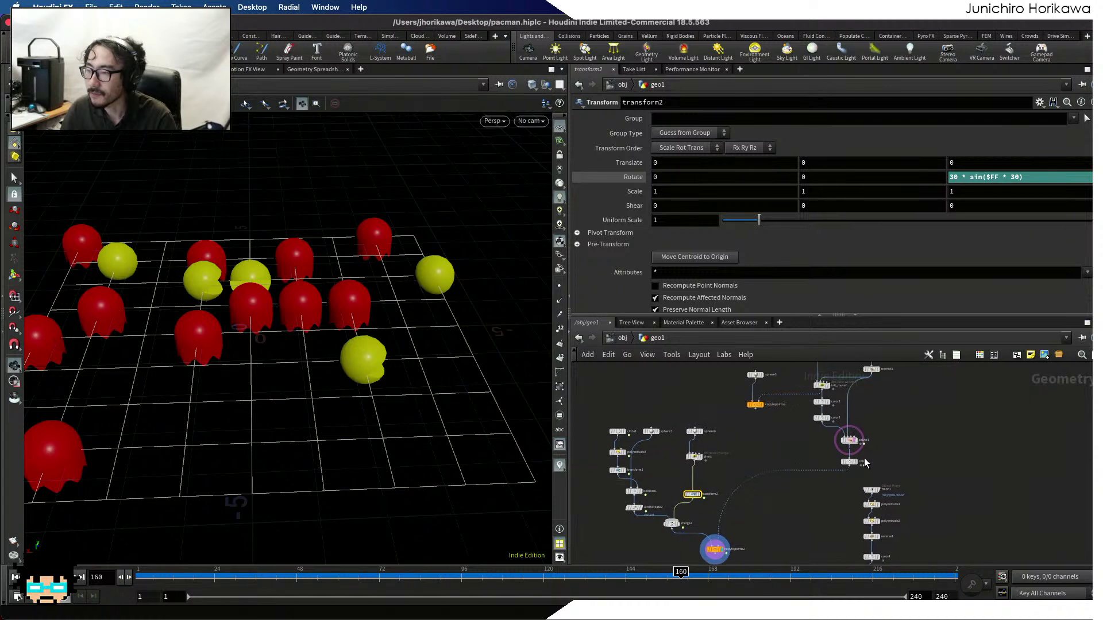
pyautogui.scroll(5, 865, 463)
pyautogui.click(758, 474)
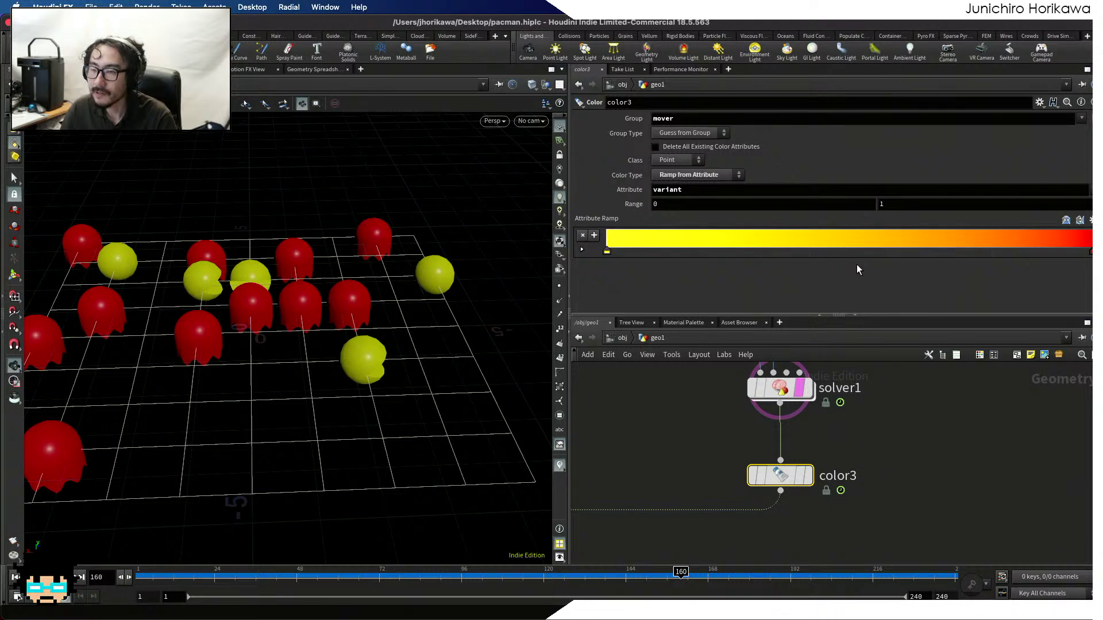
pyautogui.scroll(-3, 322, 315)
pyautogui.scroll(4, 330, 317)
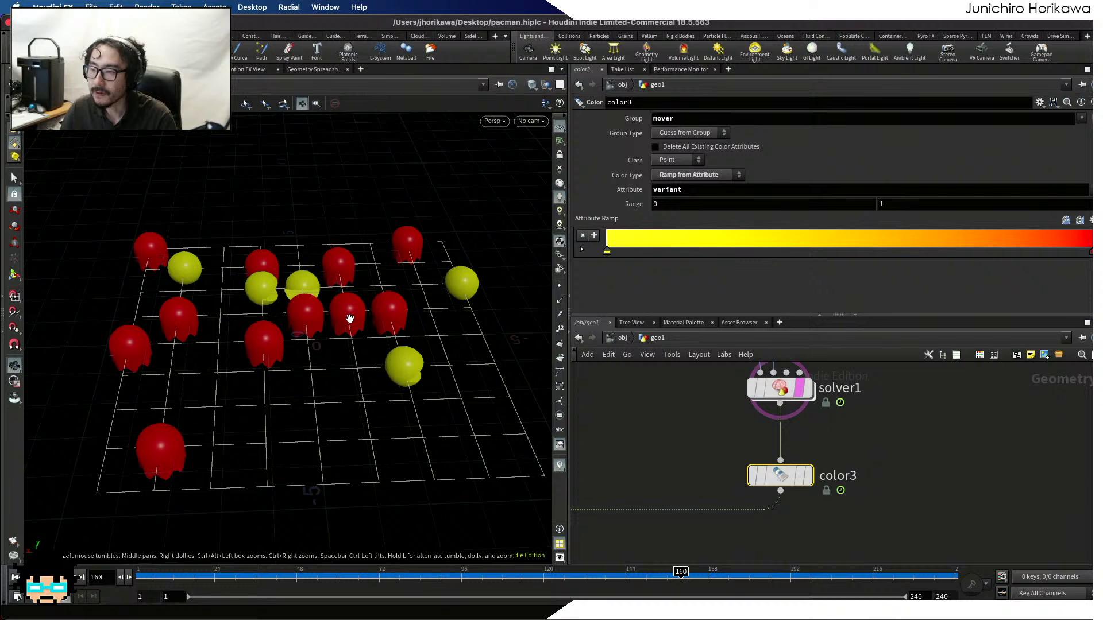
pyautogui.moveTo(776, 472); pyautogui.dragTo(784, 525)
pyautogui.press('Tab')
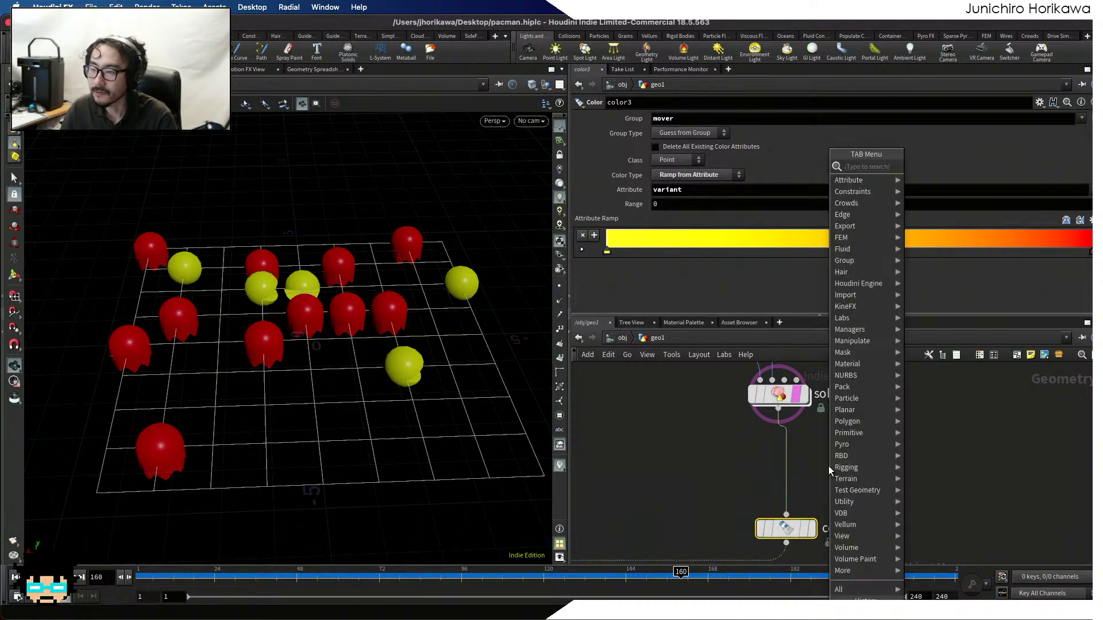
pyautogui.write('point wra')
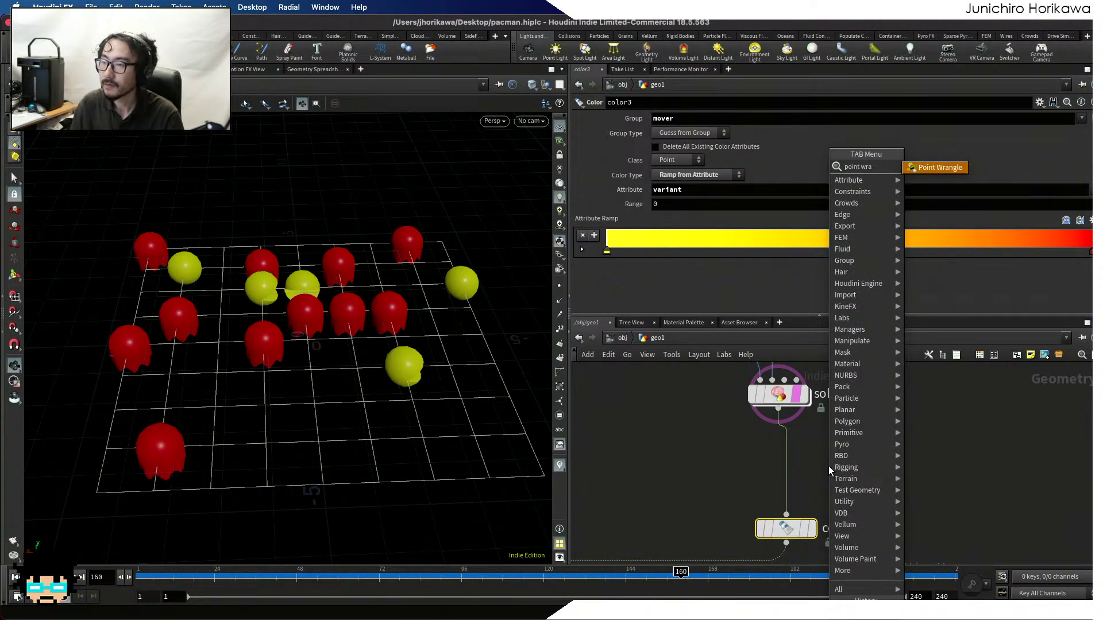
pyautogui.press('Return')
pyautogui.scroll(-3, 828, 466)
pyautogui.scroll(5, 804, 402)
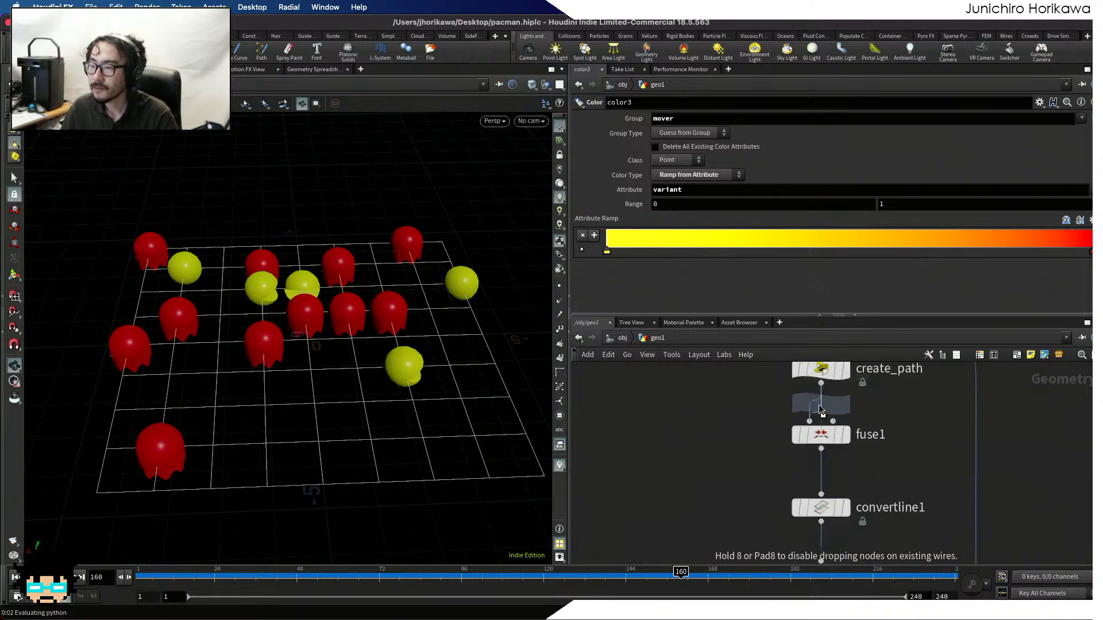
pyautogui.scroll(-3, 830, 430)
pyautogui.scroll(5, 849, 420)
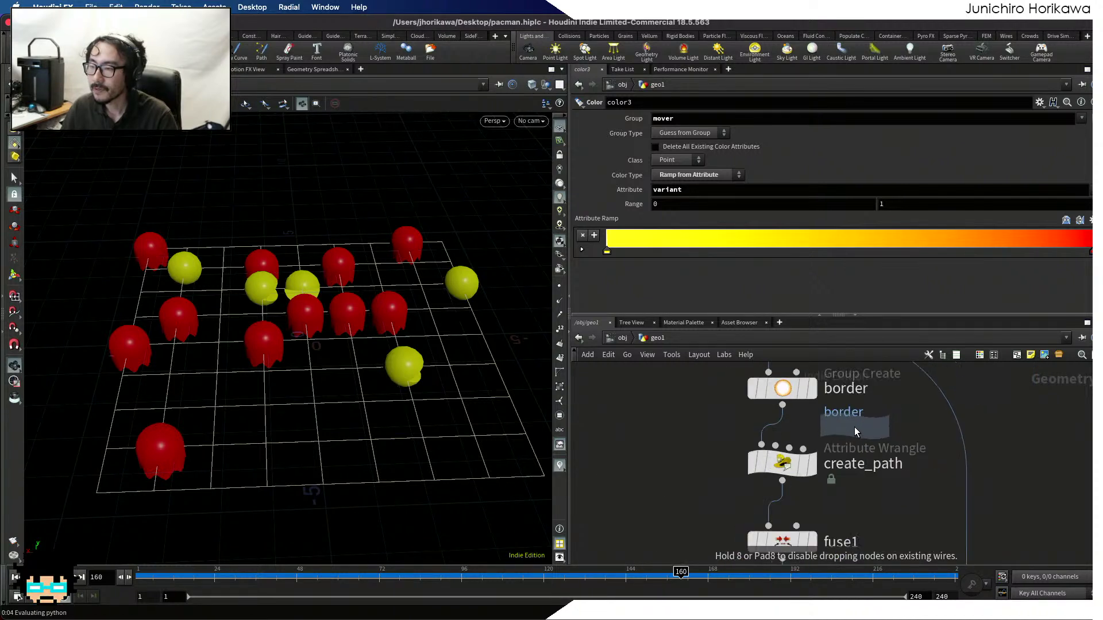
pyautogui.scroll(-5, 853, 428)
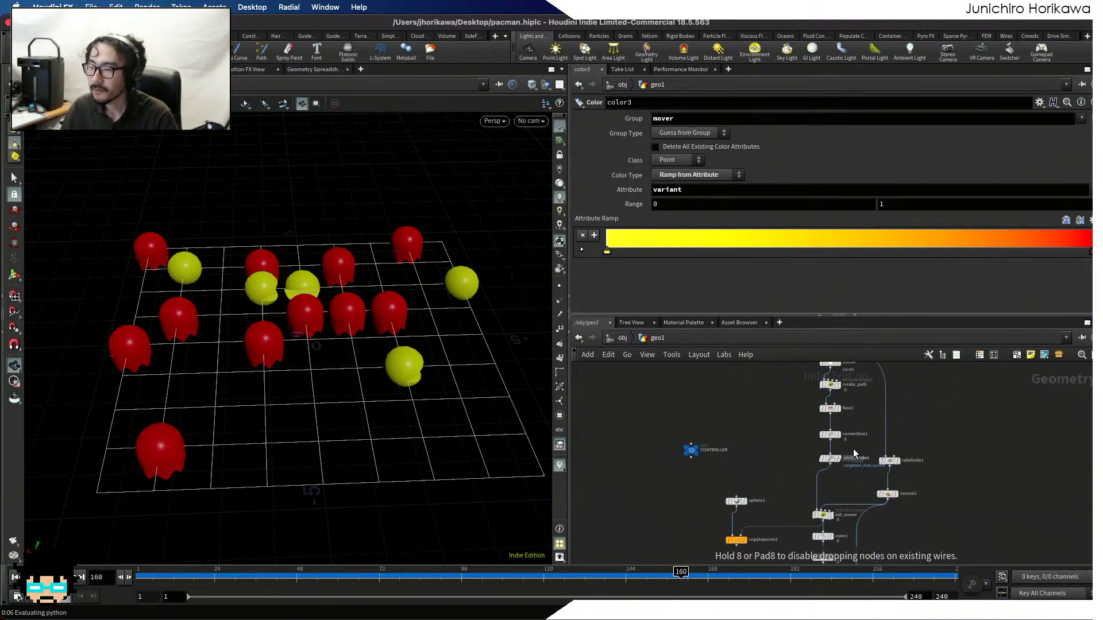
pyautogui.scroll(3, 855, 440)
# Enlarge the code editing area and add an empty line after the variant 1 assignment in the else branch of init_mover
pyautogui.scroll(2, 862, 532)
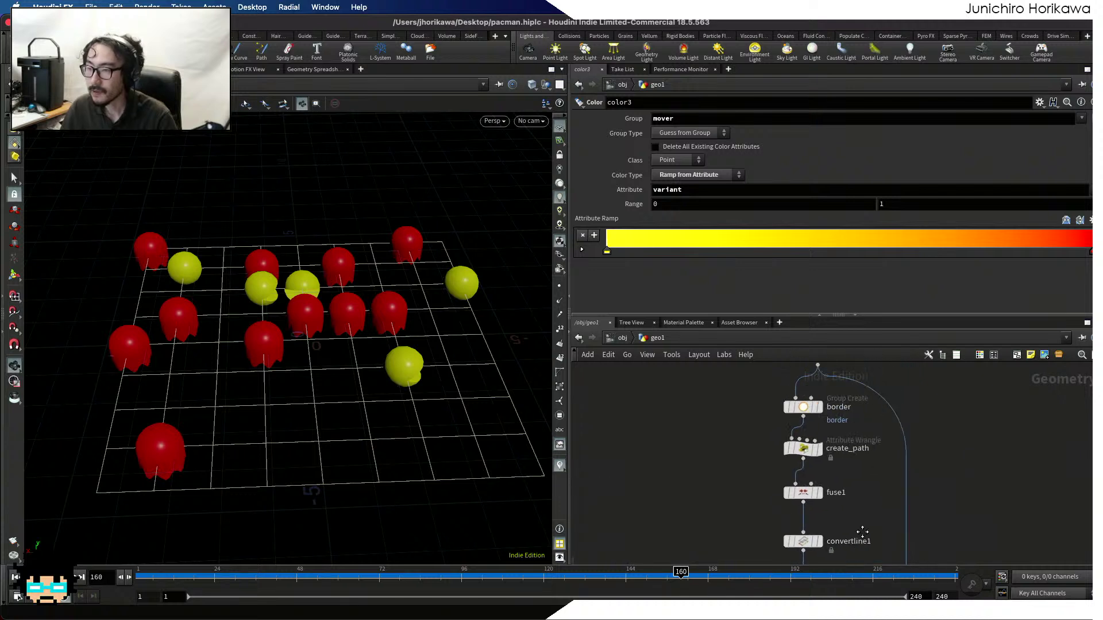
pyautogui.scroll(2, 862, 532)
pyautogui.click(787, 447)
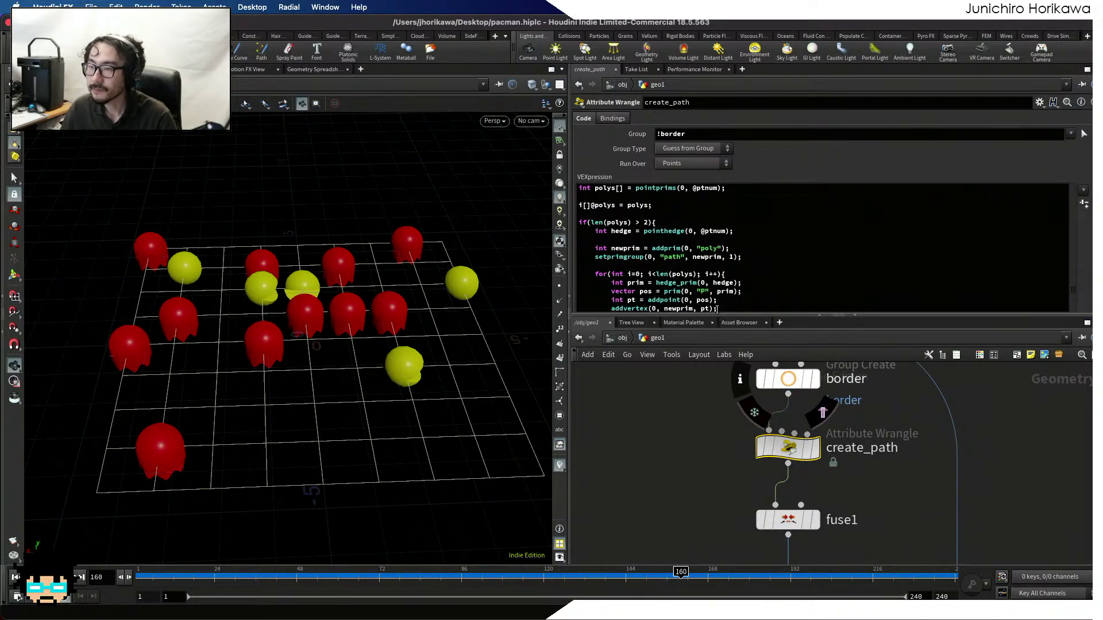
pyautogui.moveTo(717, 316); pyautogui.dragTo(715, 397)
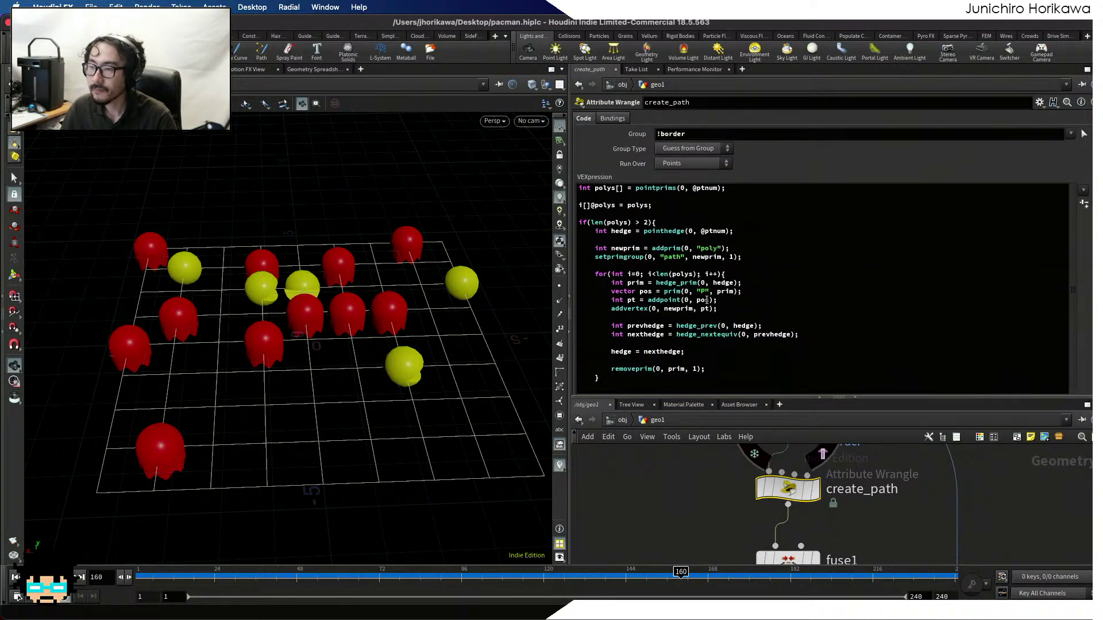
pyautogui.scroll(-6, 689, 497)
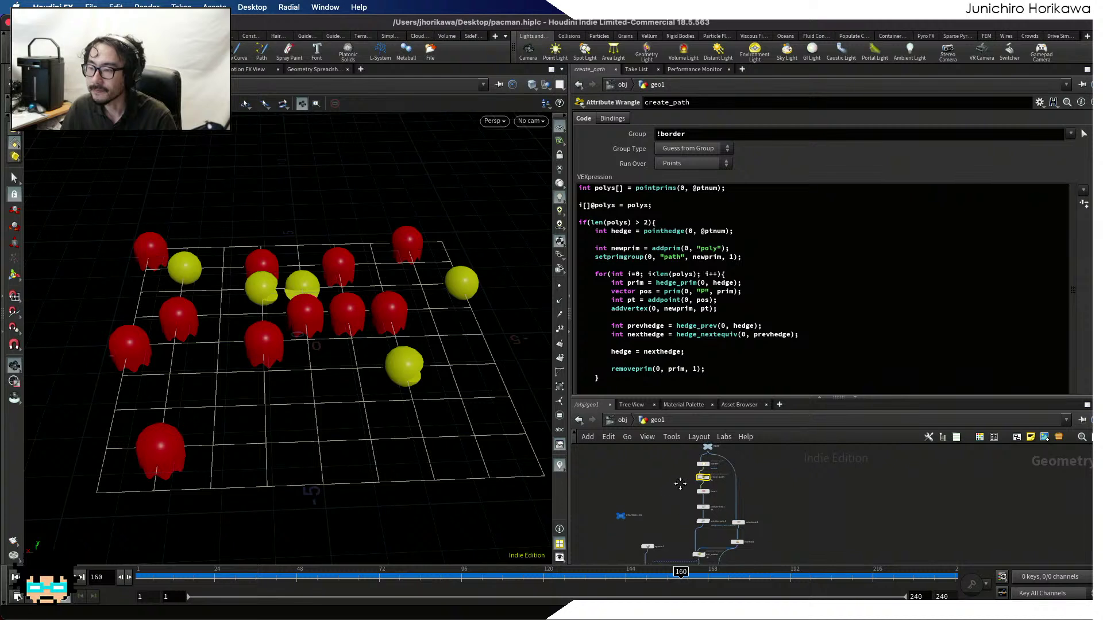
pyautogui.scroll(8, 732, 545)
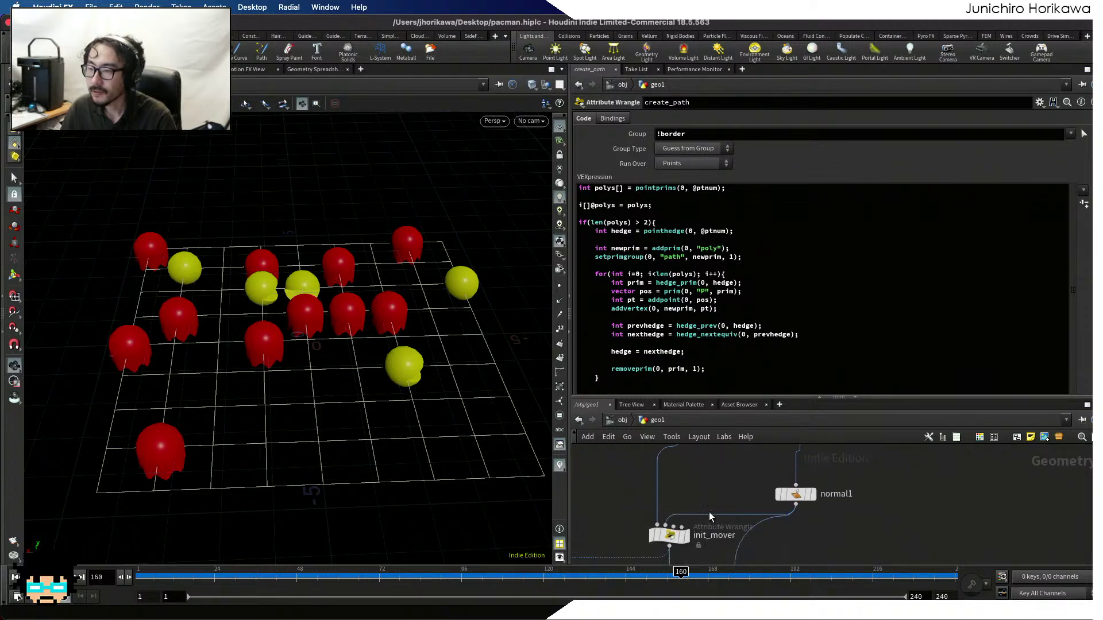
pyautogui.click(667, 535)
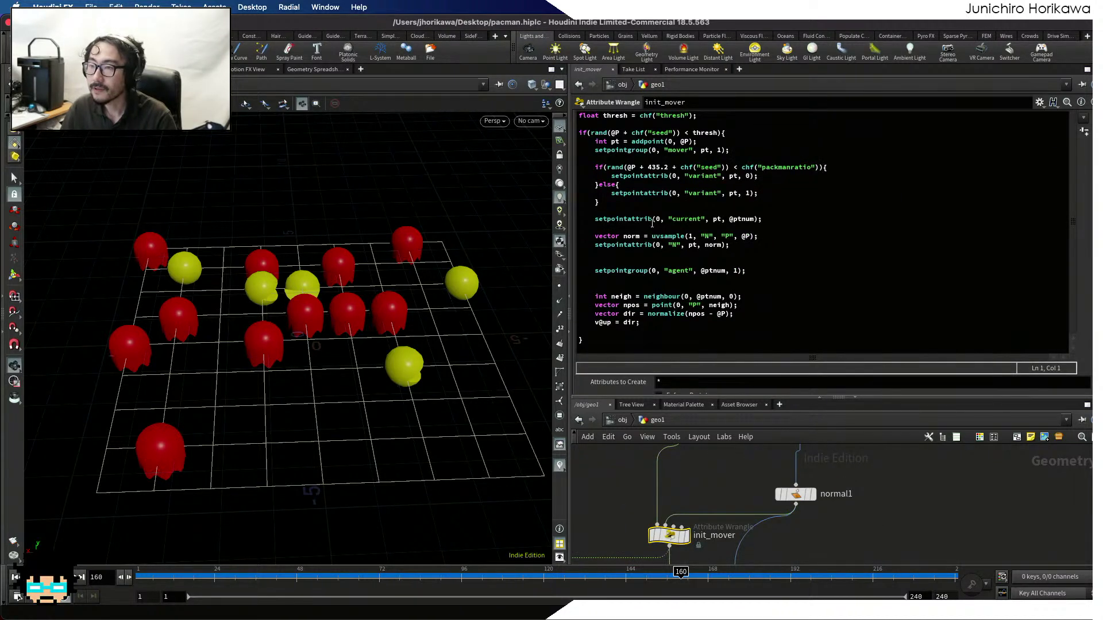
pyautogui.click(644, 194)
pyautogui.press('Return')
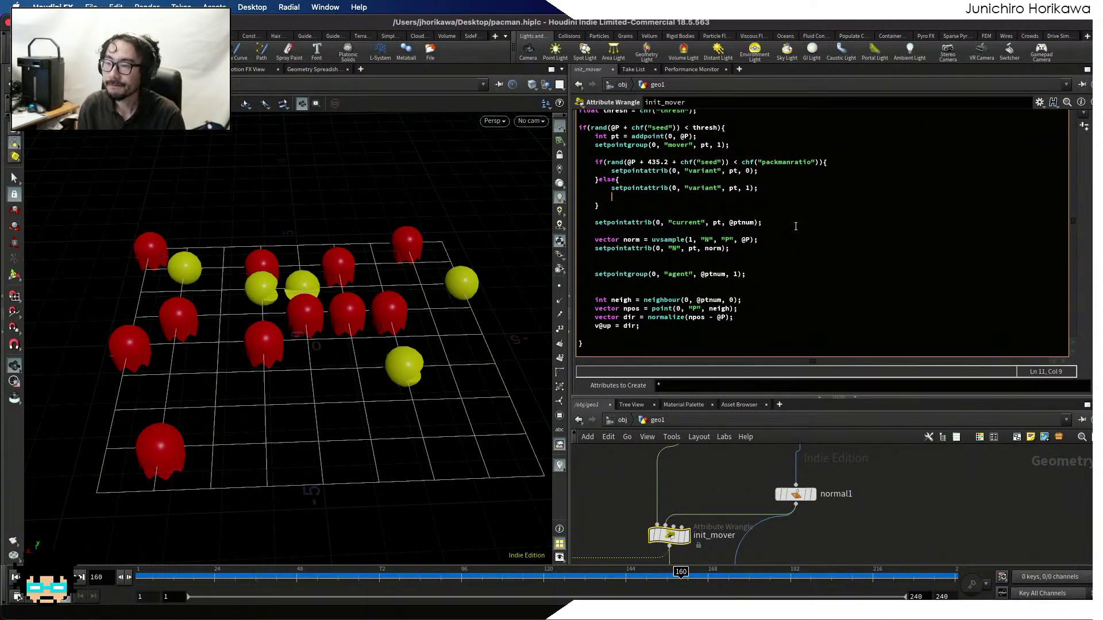
pyautogui.write('float')
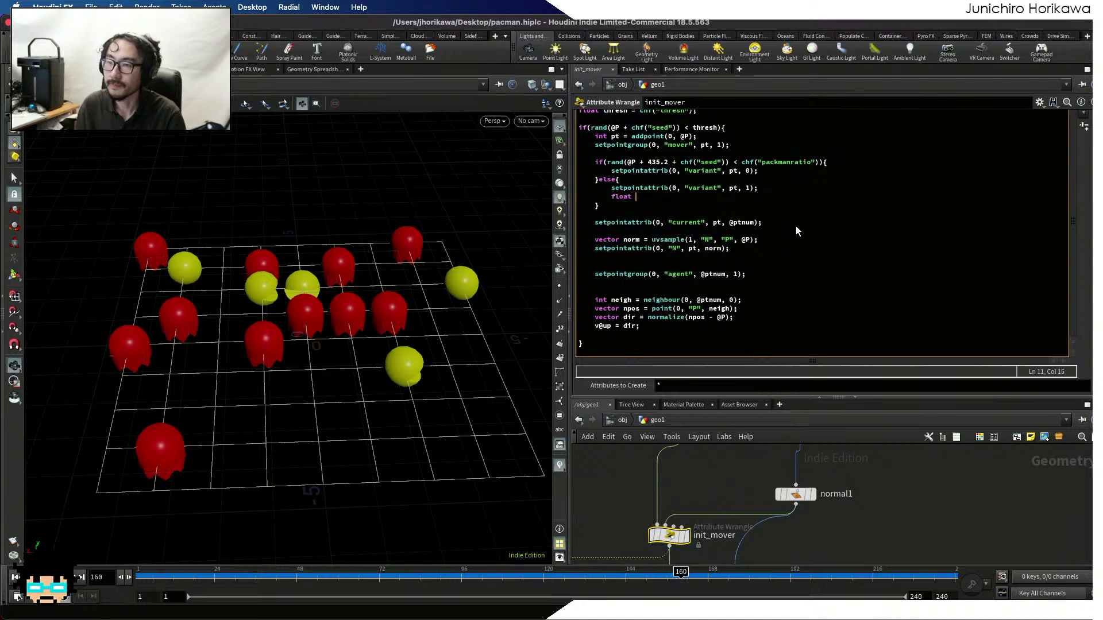
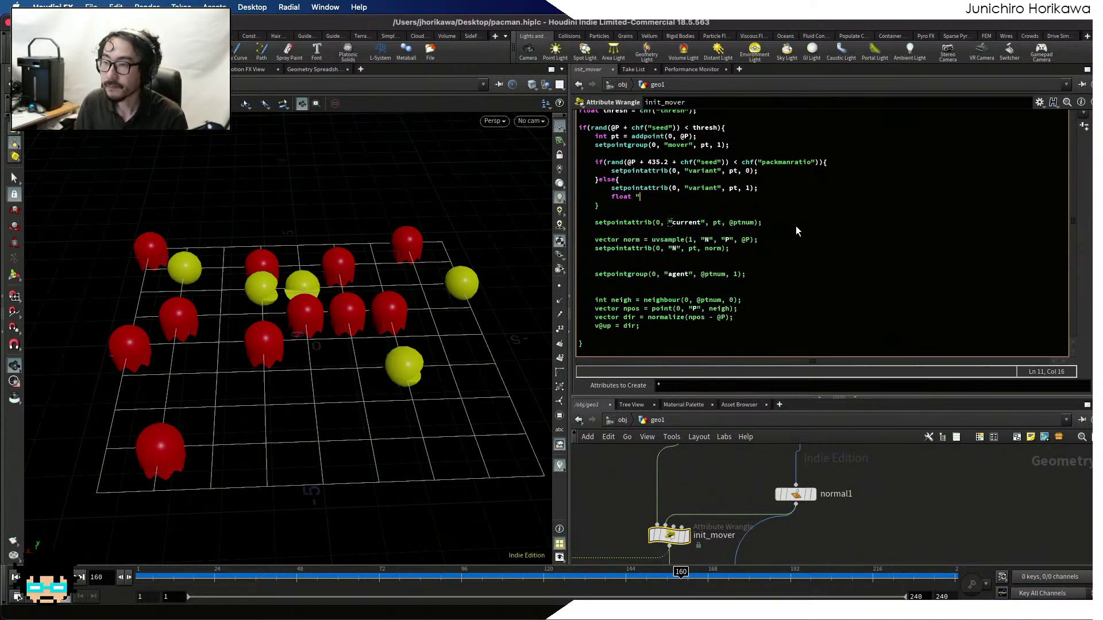
pyautogui.press('BackSpace')
pyautogui.press('BackSpace')
pyautogui.press('BackSpace')
pyautogui.press('BackSpace')
pyautogui.press('BackSpace')
pyautogui.press('BackSpace')
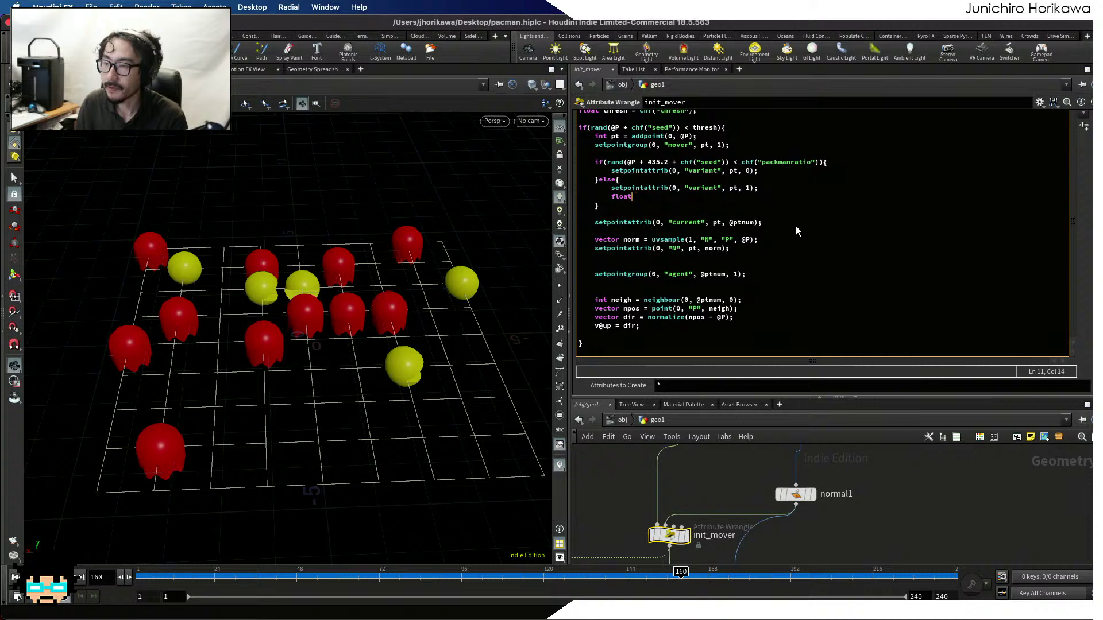
# In the else branch, set point attribute "col" on pt to rand(@P + chf("seed")+ 43.0) remapped with fit01 to 0.5 through 1.0
pyautogui.write('setpointattrib(')
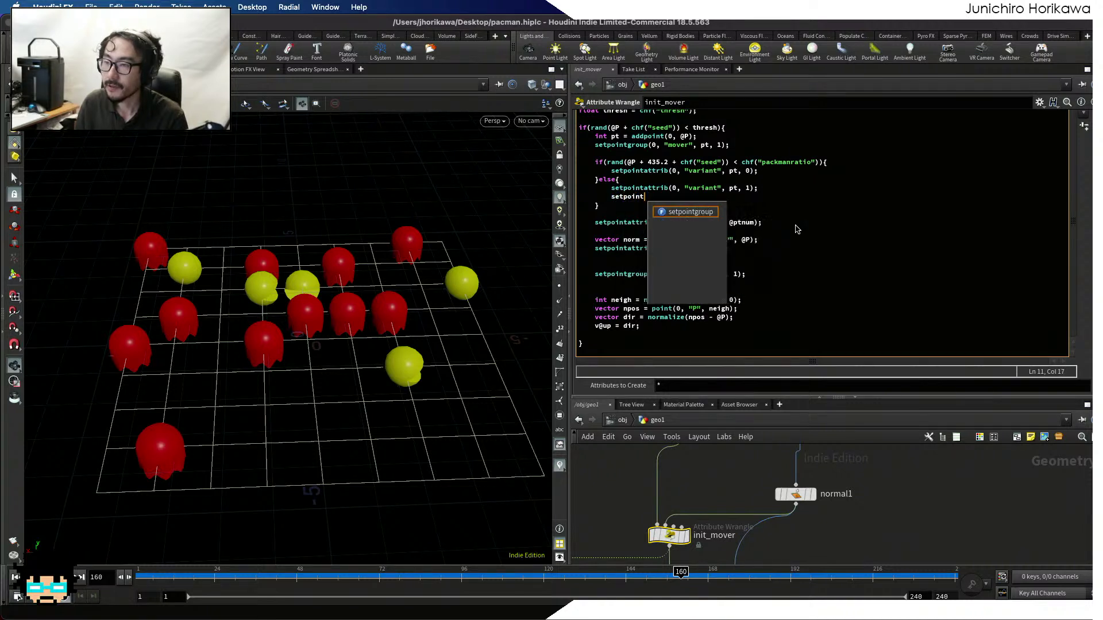
pyautogui.write('0, ')
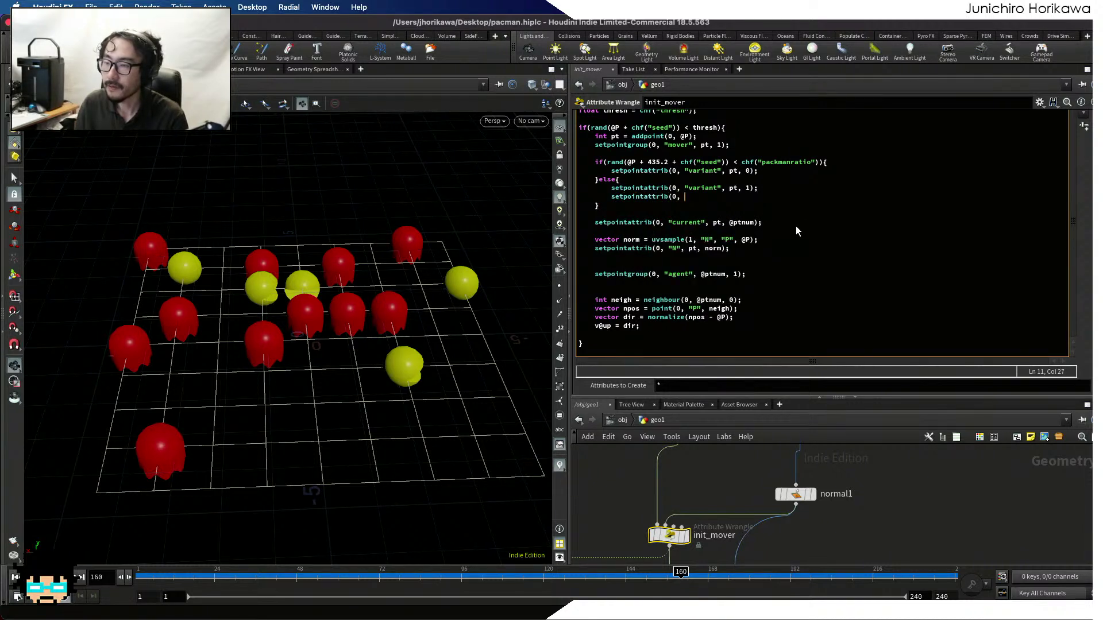
pyautogui.write('"col", ')
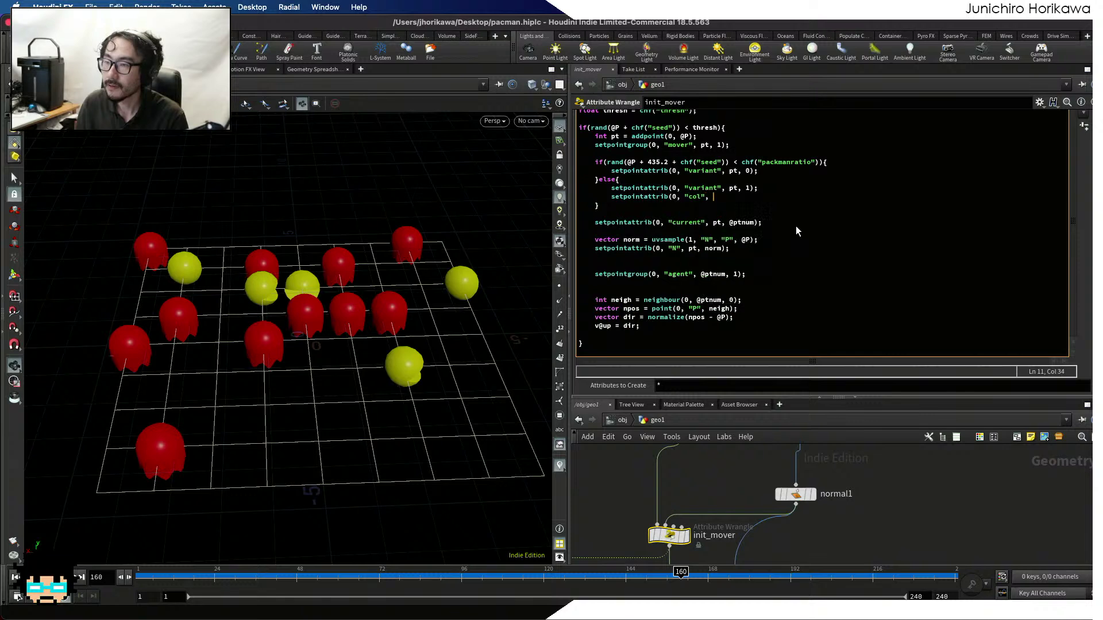
pyautogui.write('pt, rand(@')
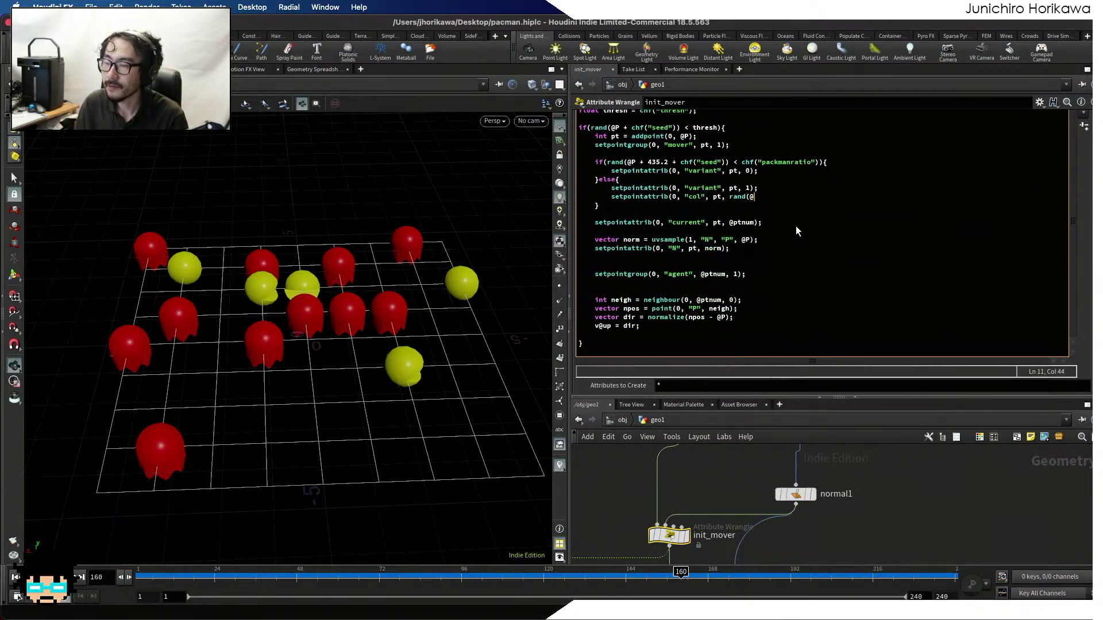
pyautogui.write('P + chf(')
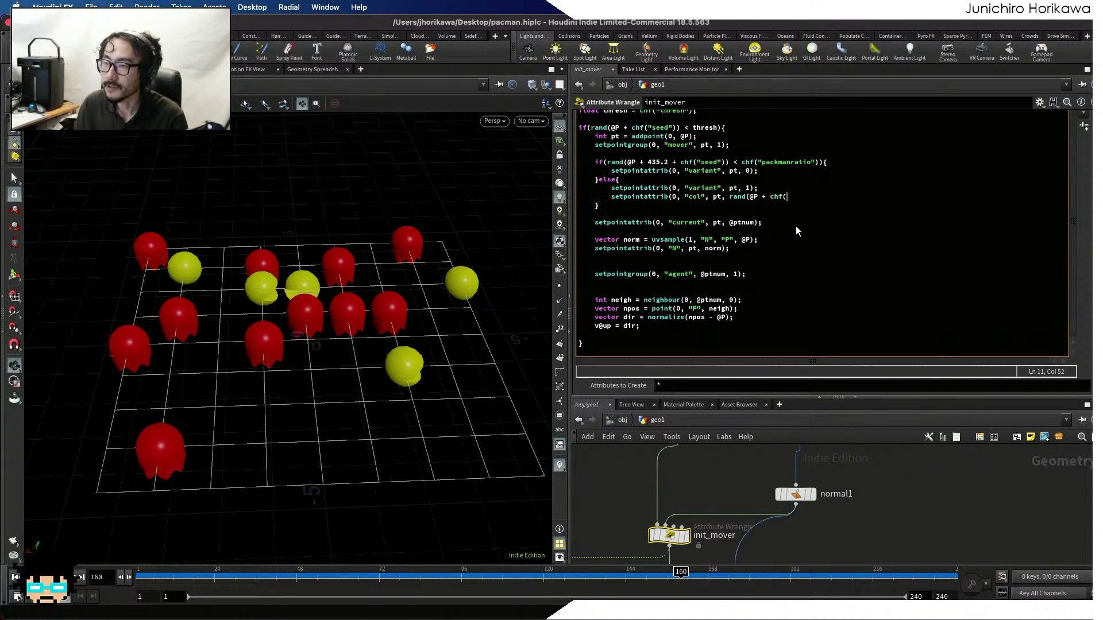
pyautogui.write('"seed")+ 43.')
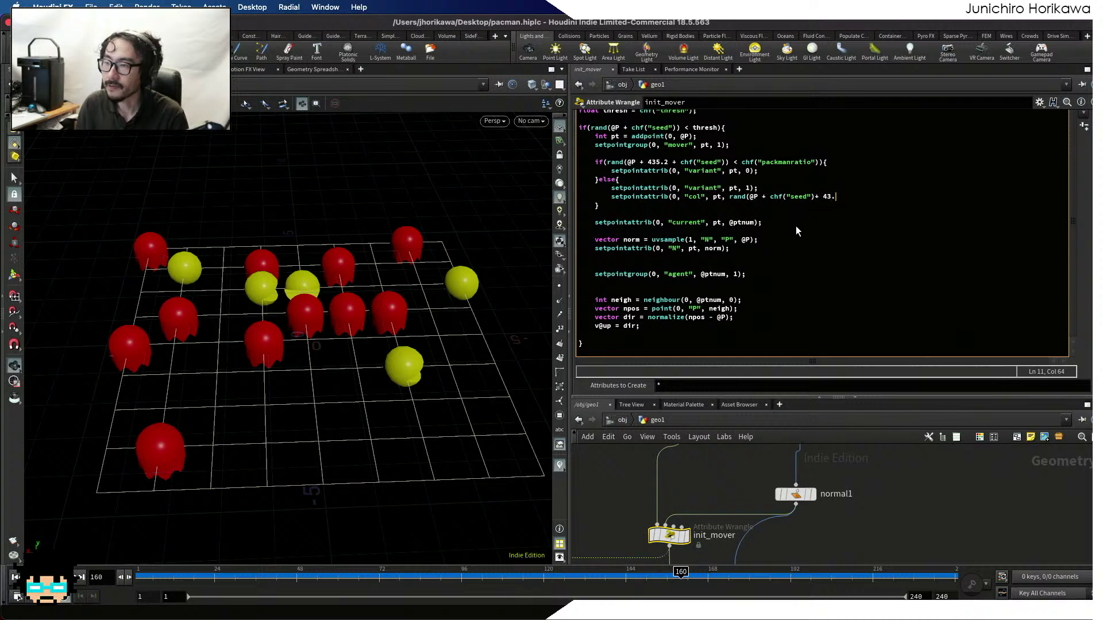
pyautogui.write('0')
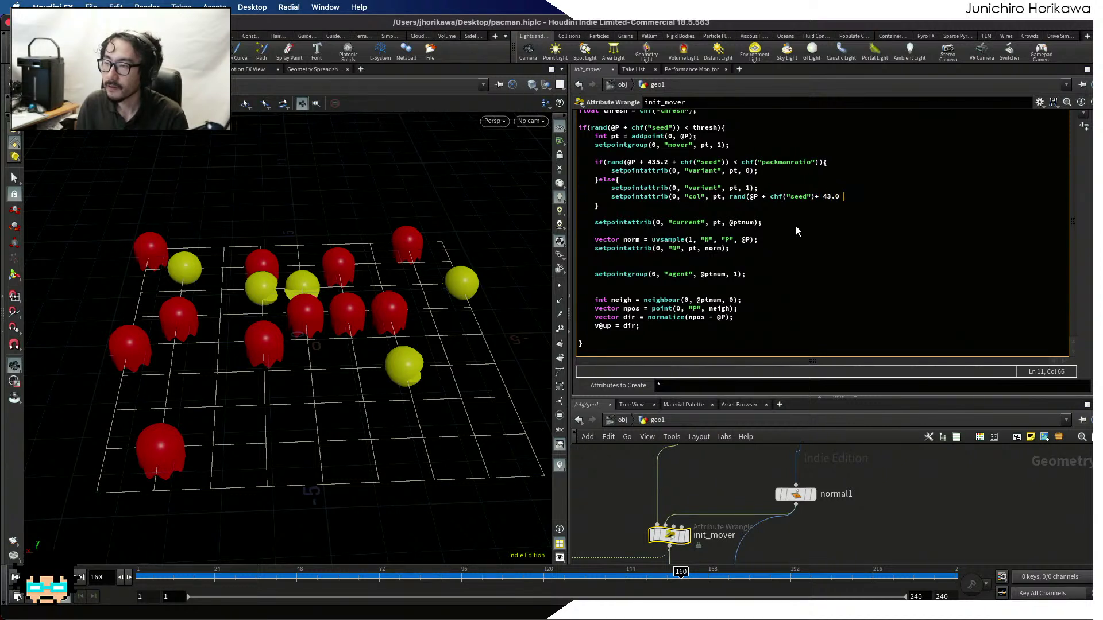
pyautogui.press('BackSpace')
pyautogui.write(')')
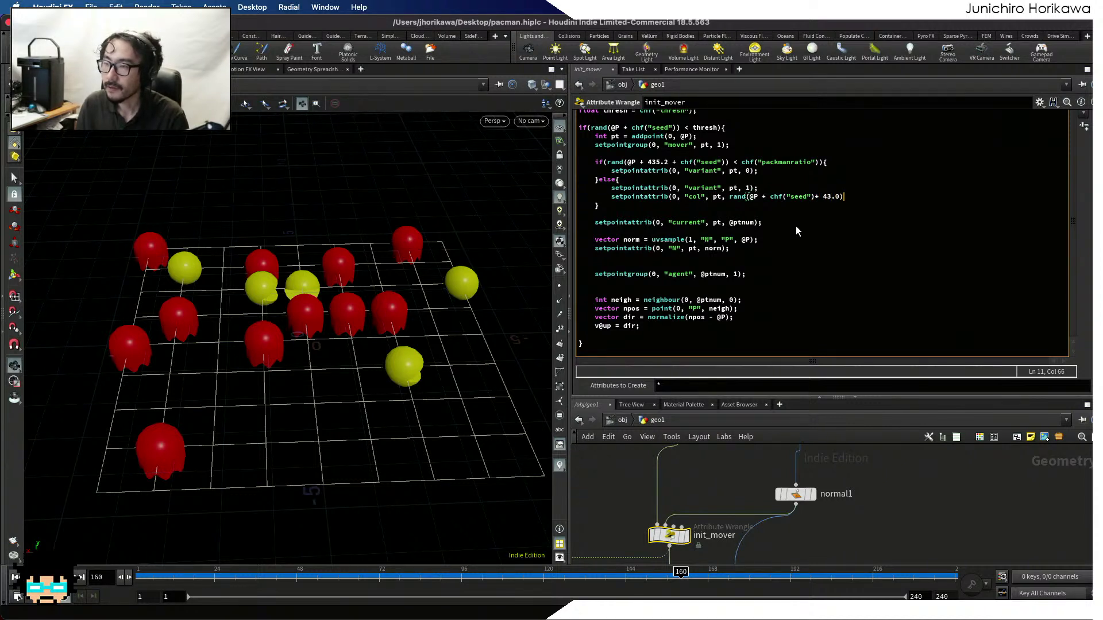
pyautogui.write('fit')
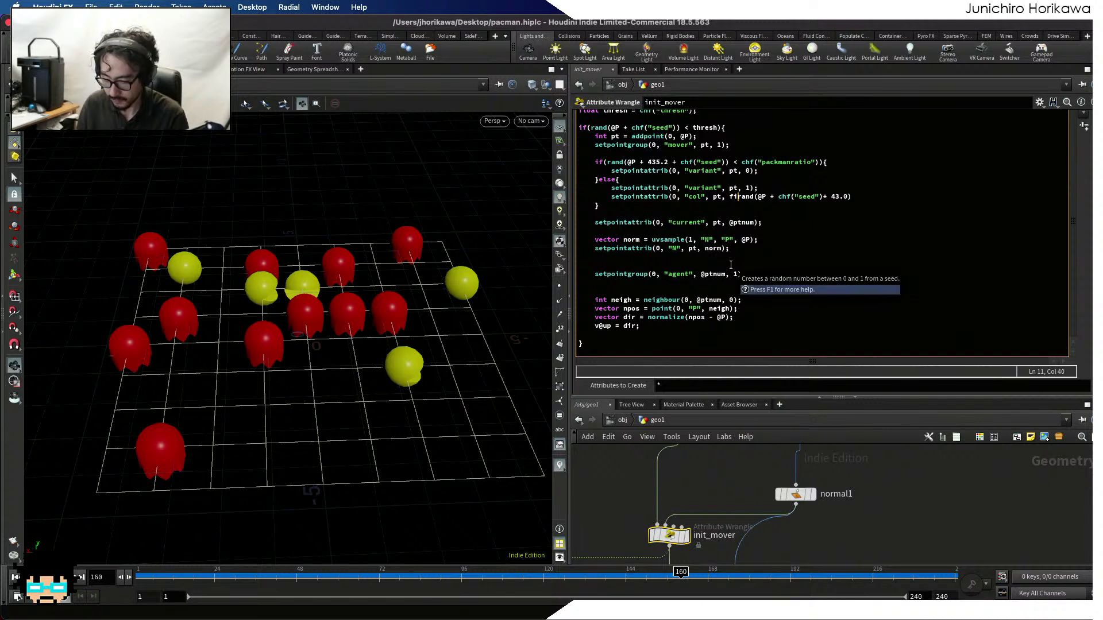
pyautogui.write('01(')
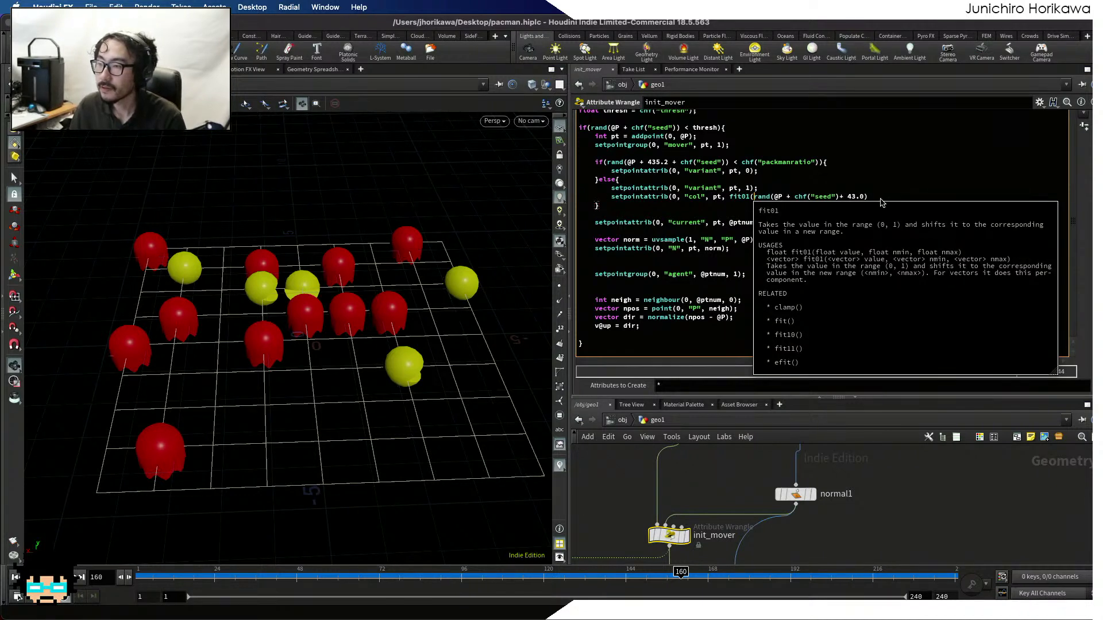
pyautogui.click(881, 196)
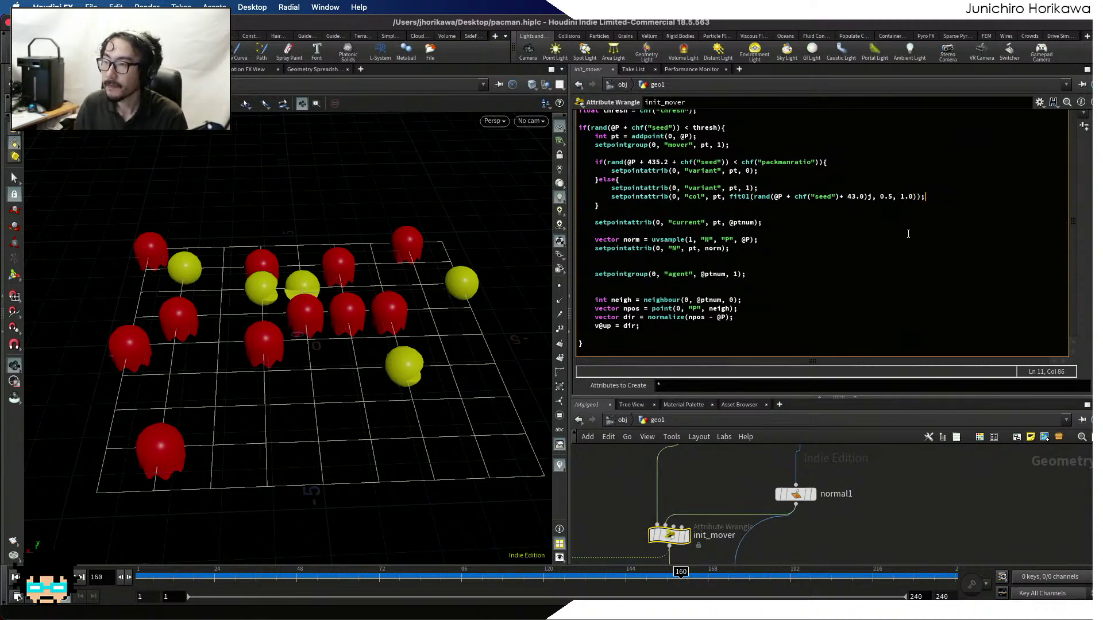
# In the if branch of init_mover, add a line after the variant 0 assignment setting point attribute "col" on pt to 0.0
pyautogui.click(780, 170)
pyautogui.press('Return')
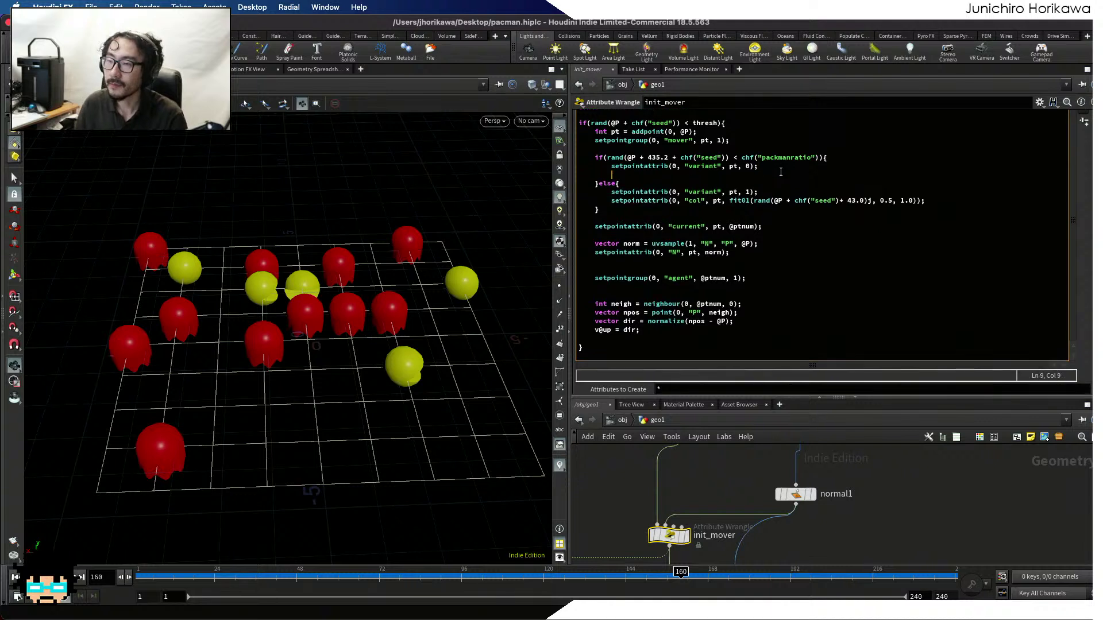
pyautogui.write('setpointg')
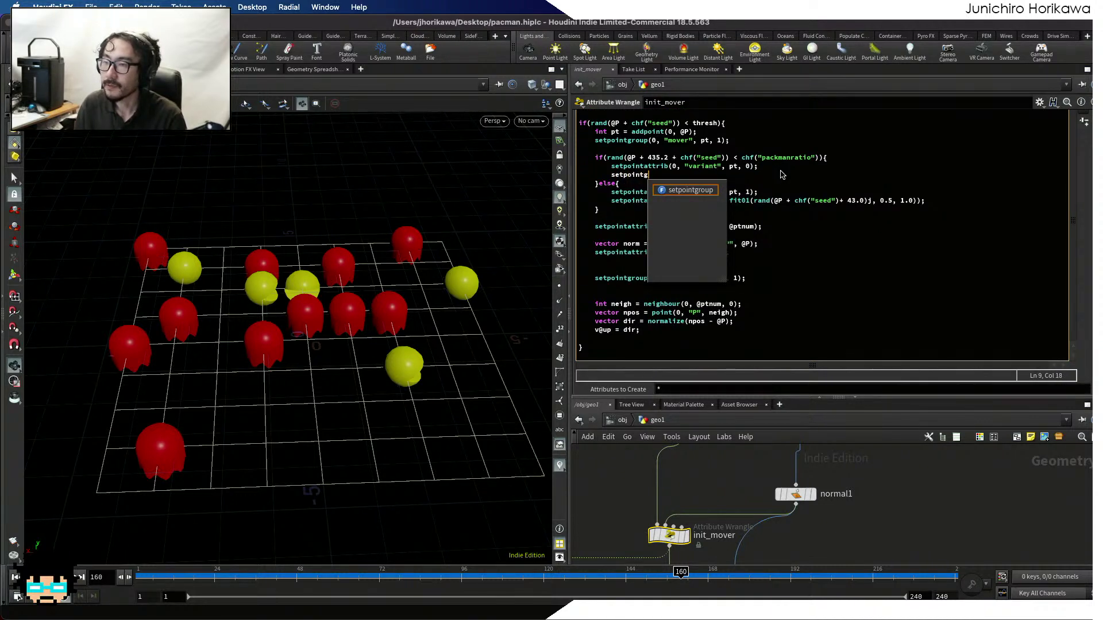
pyautogui.write('rou')
pyautogui.press('BackSpace')
pyautogui.press('BackSpace')
pyautogui.press('BackSpace')
pyautogui.press('BackSpace')
pyautogui.write('at')
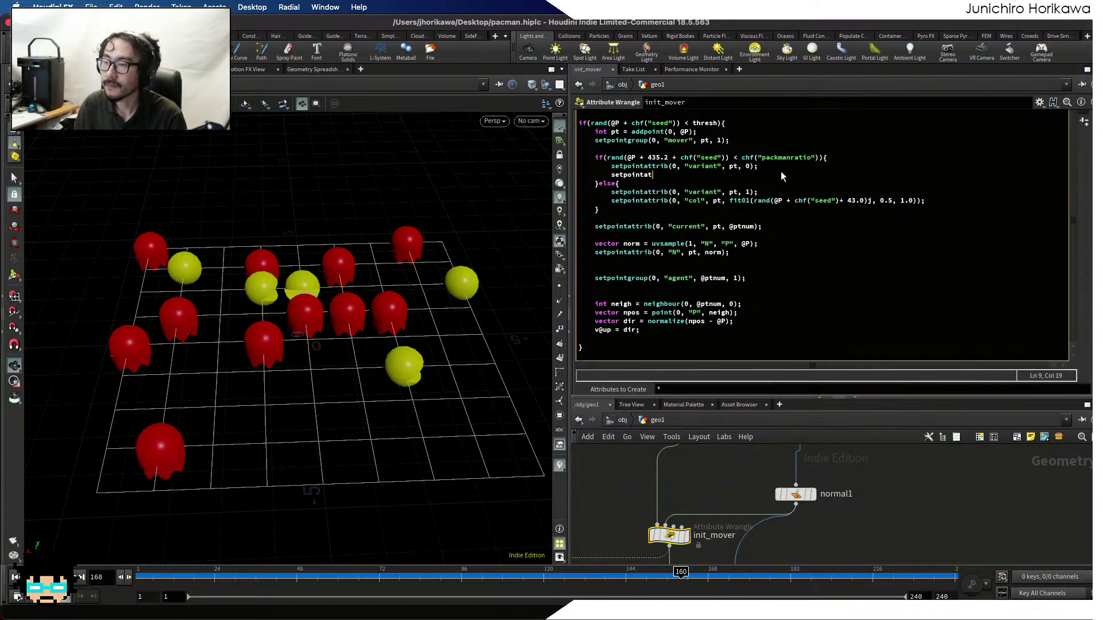
pyautogui.write('trib(')
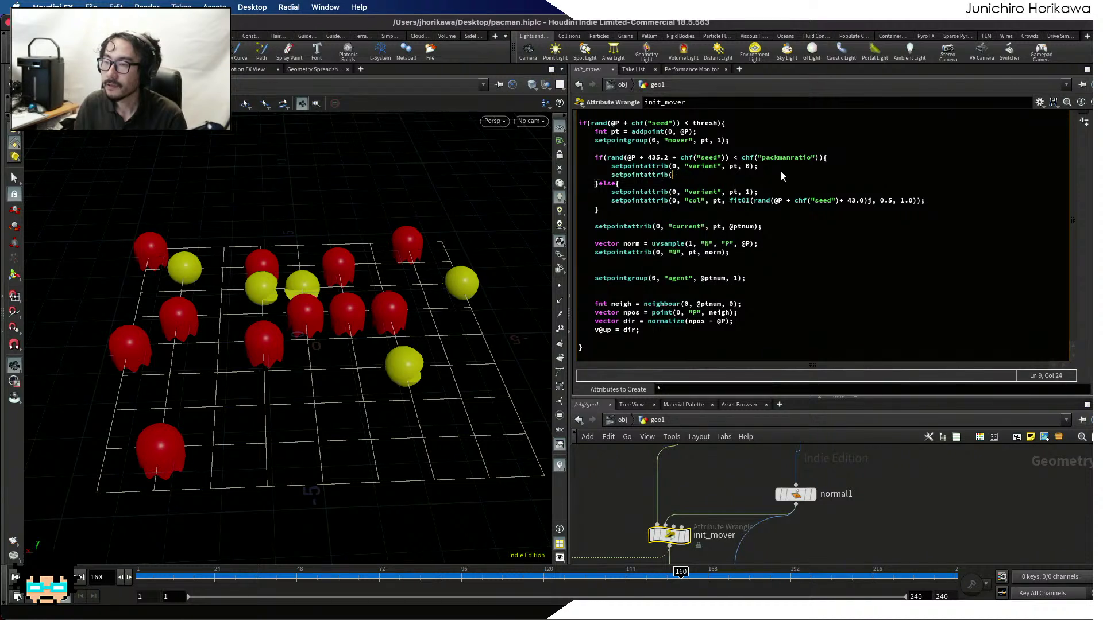
pyautogui.write('0, "col", ')
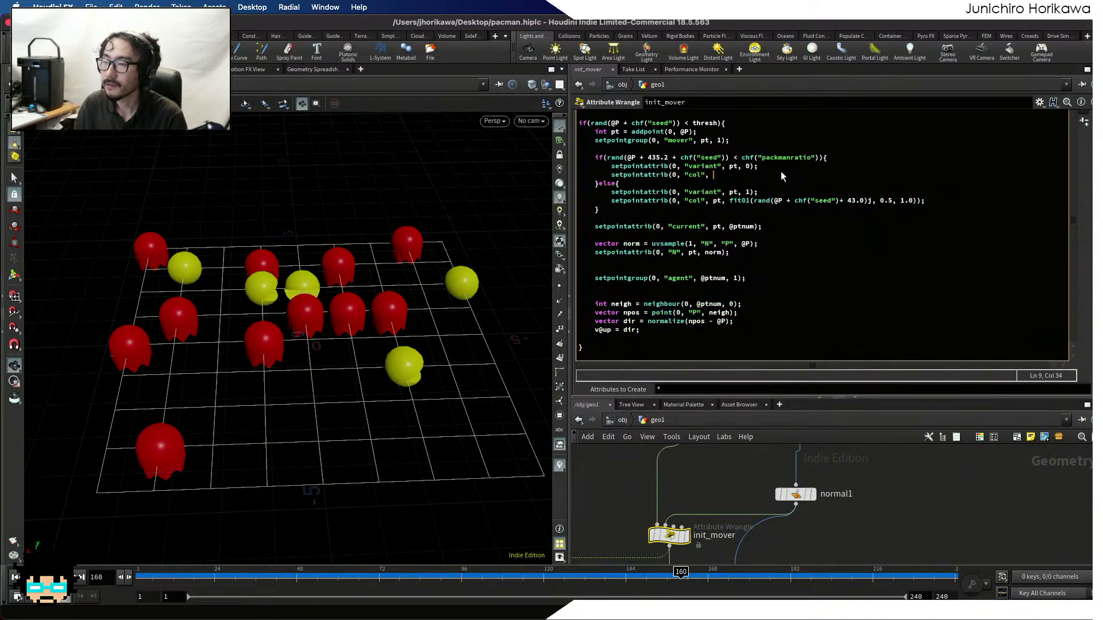
pyautogui.write('pt, 0);')
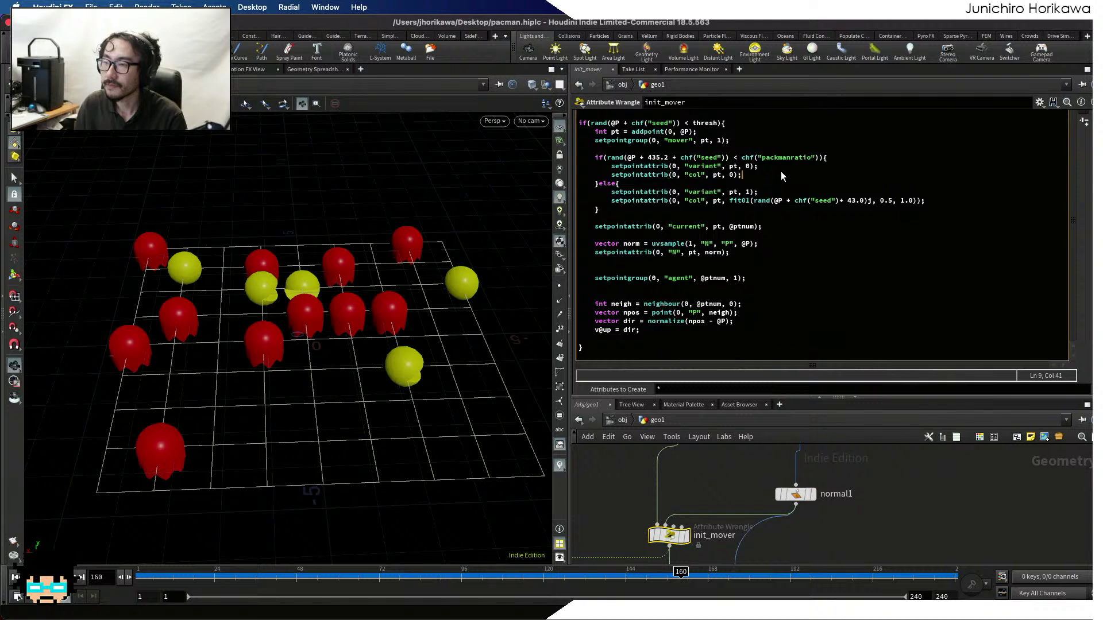
pyautogui.click(733, 175)
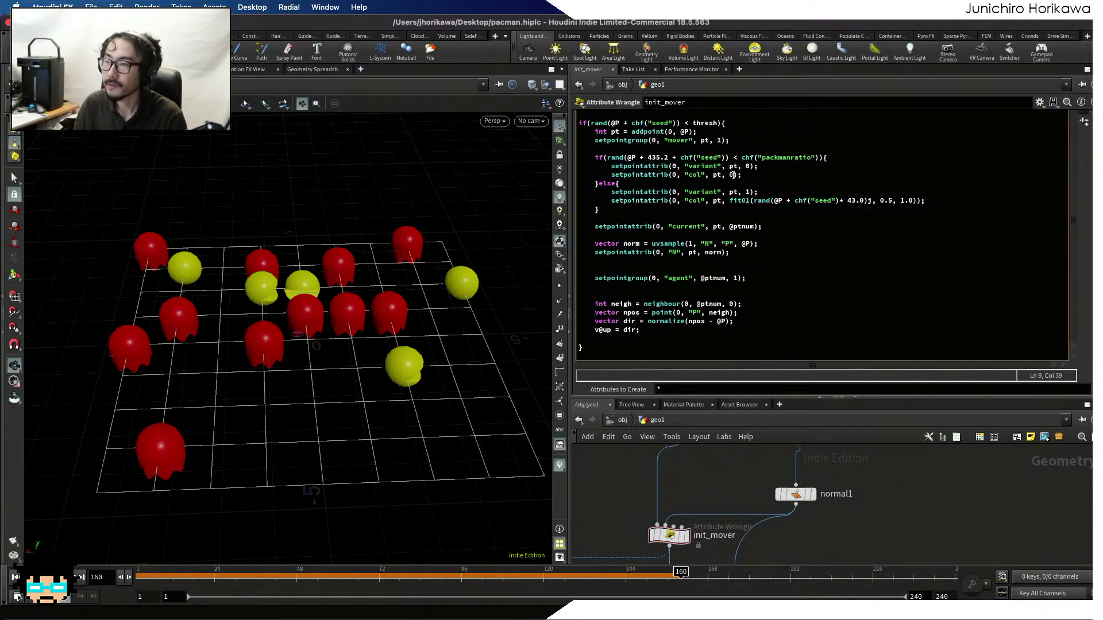
pyautogui.write('.0')
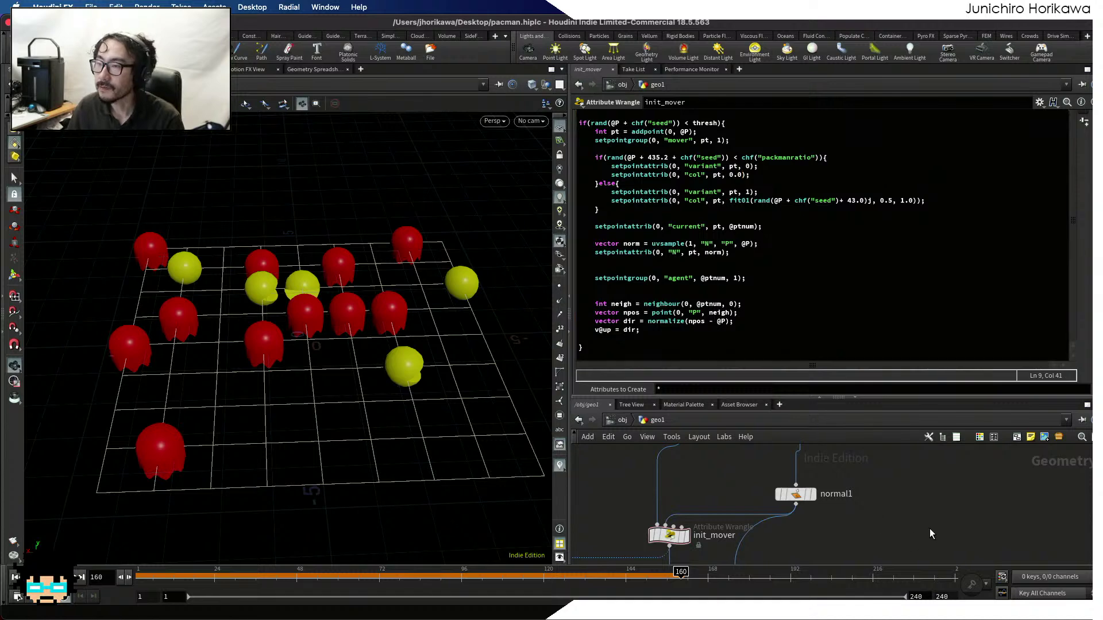
# Set the color3 node's ramp attribute to col and enlarge the parameter area to show the ramp's control points
pyautogui.moveTo(869, 400); pyautogui.dragTo(865, 201)
pyautogui.scroll(-5, 844, 436)
pyautogui.scroll(5, 833, 436)
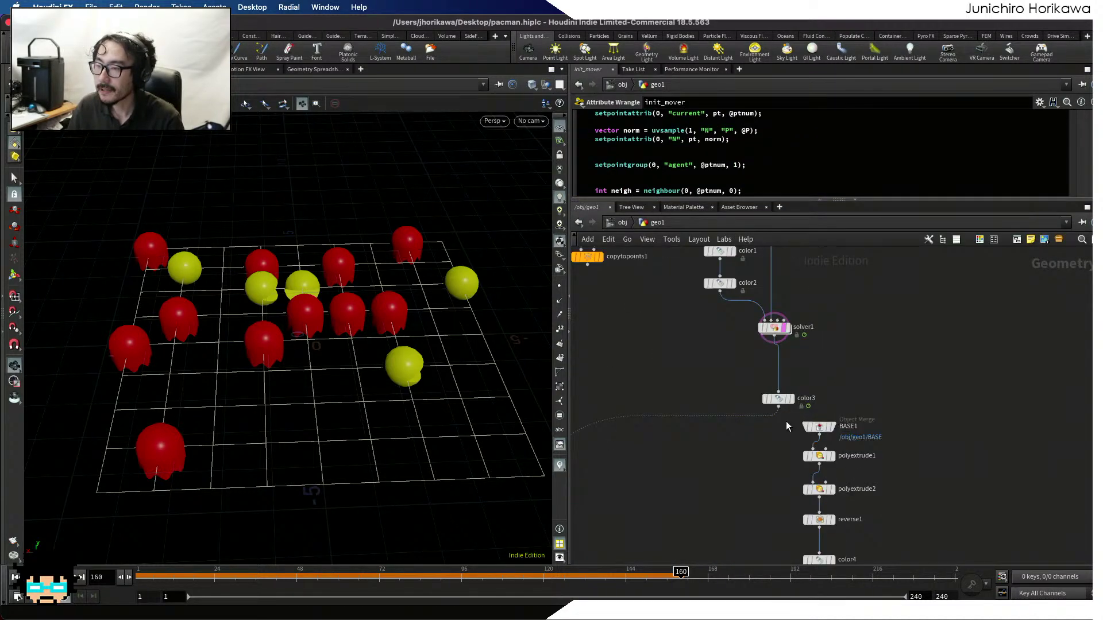
pyautogui.click(778, 398)
pyautogui.scroll(-2, 701, 174)
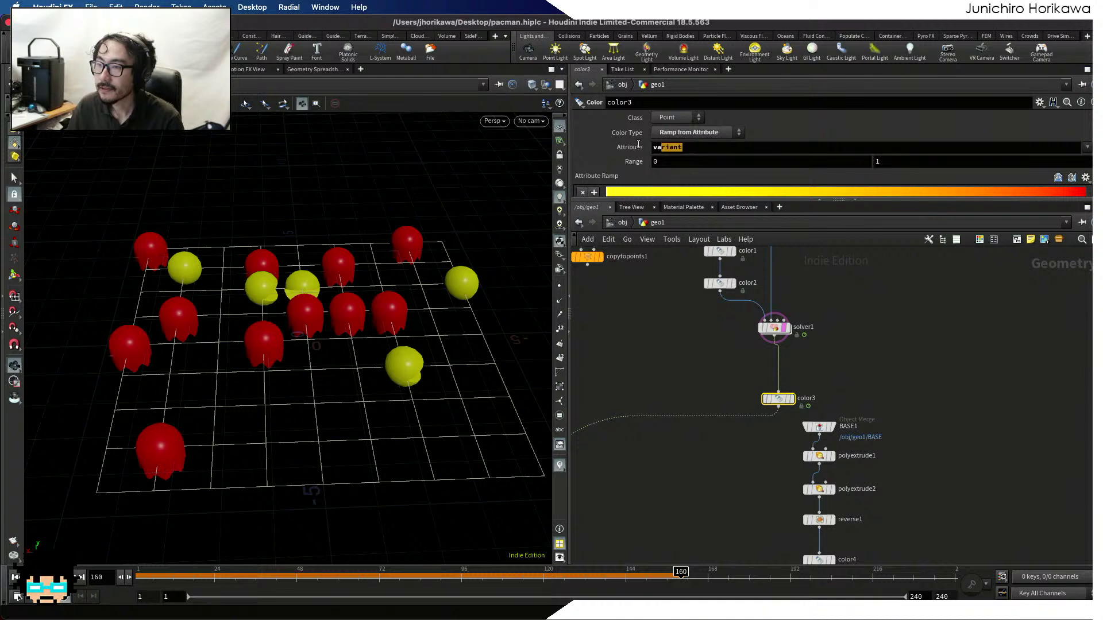
pyautogui.write('va')
pyautogui.press('Return')
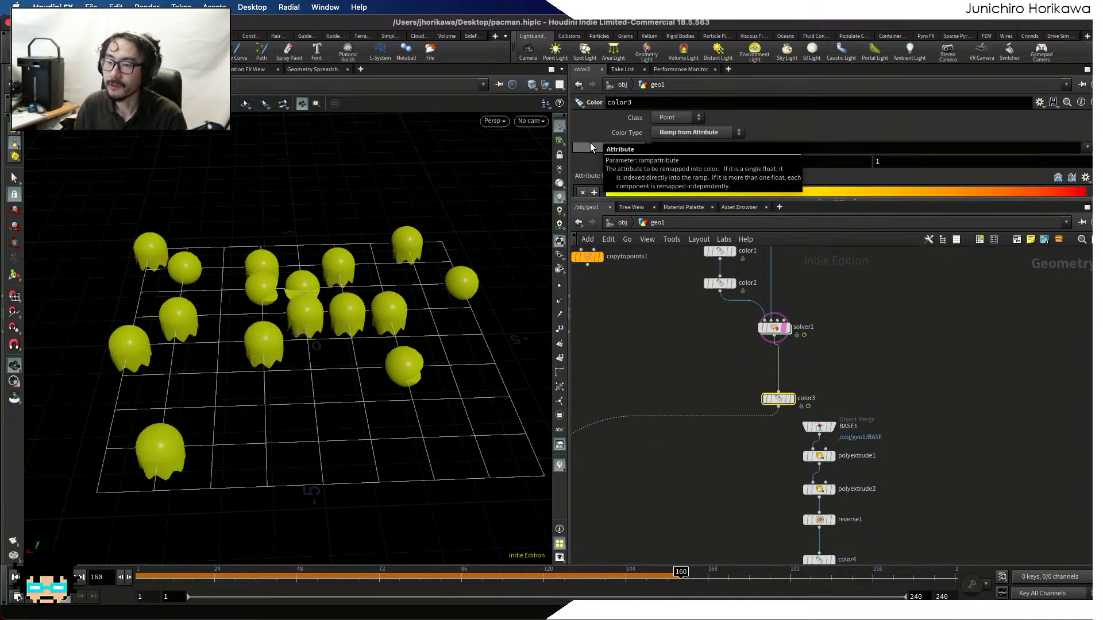
pyautogui.click(675, 358)
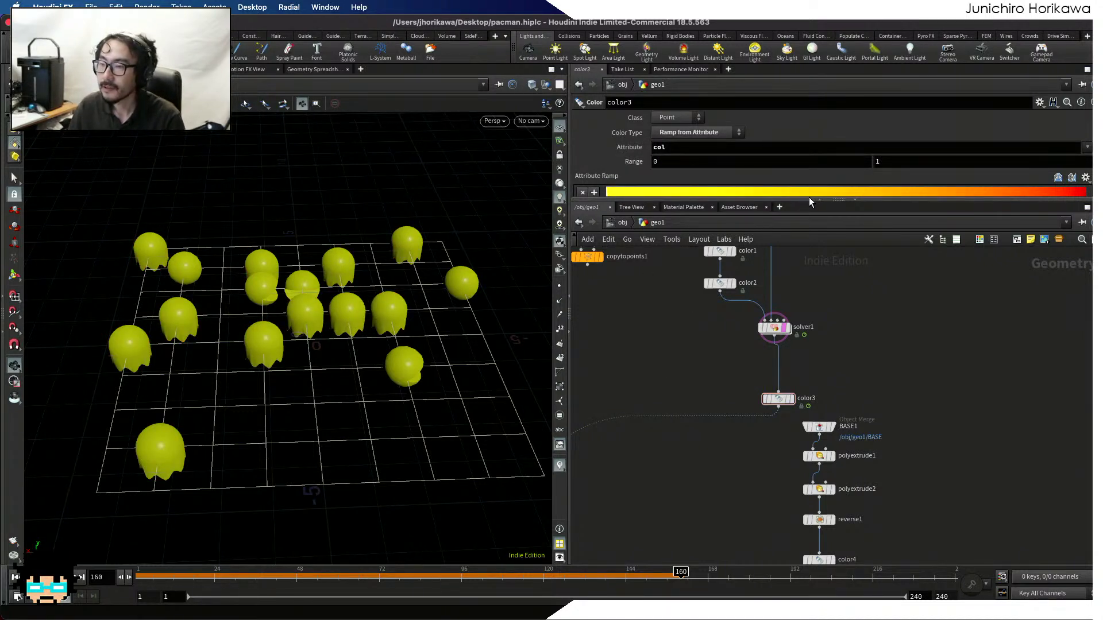
pyautogui.moveTo(809, 198); pyautogui.dragTo(808, 250)
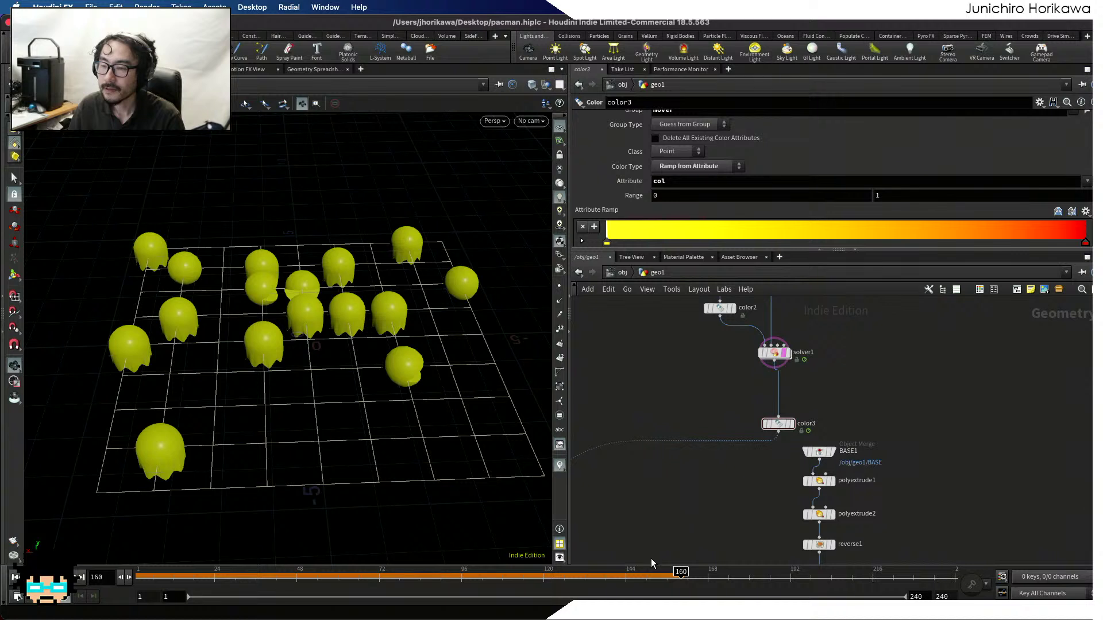
# Return to frame 1 and remove the stray j after "43.0)" in init_mover's else-branch col assignment
pyautogui.hotkey('ctrl', 'Up')
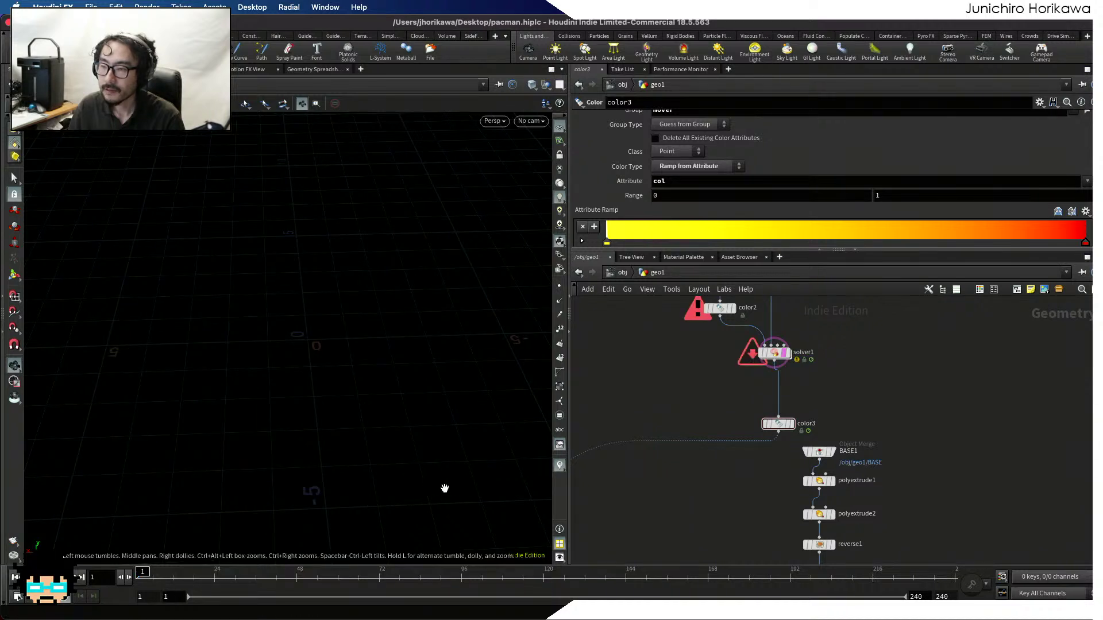
pyautogui.scroll(-3, 681, 424)
pyautogui.moveTo(681, 423); pyautogui.dragTo(689, 483, button='middle')
pyautogui.scroll(6, 691, 456)
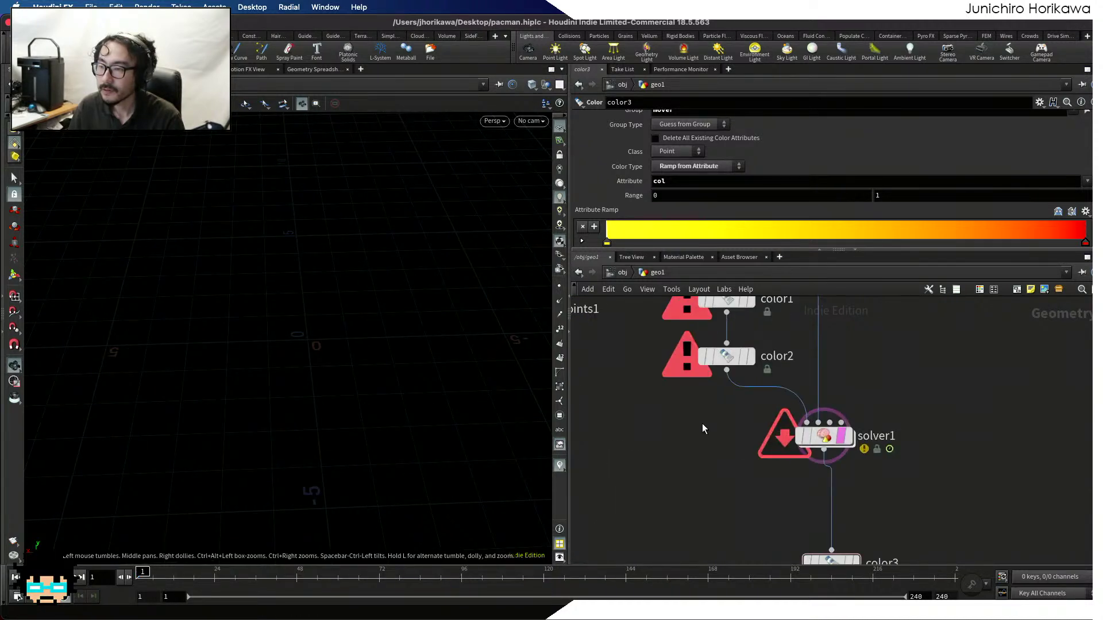
pyautogui.scroll(-4, 701, 423)
pyautogui.moveTo(698, 425); pyautogui.dragTo(694, 524, button='middle')
pyautogui.scroll(5, 715, 439)
pyautogui.click(710, 439)
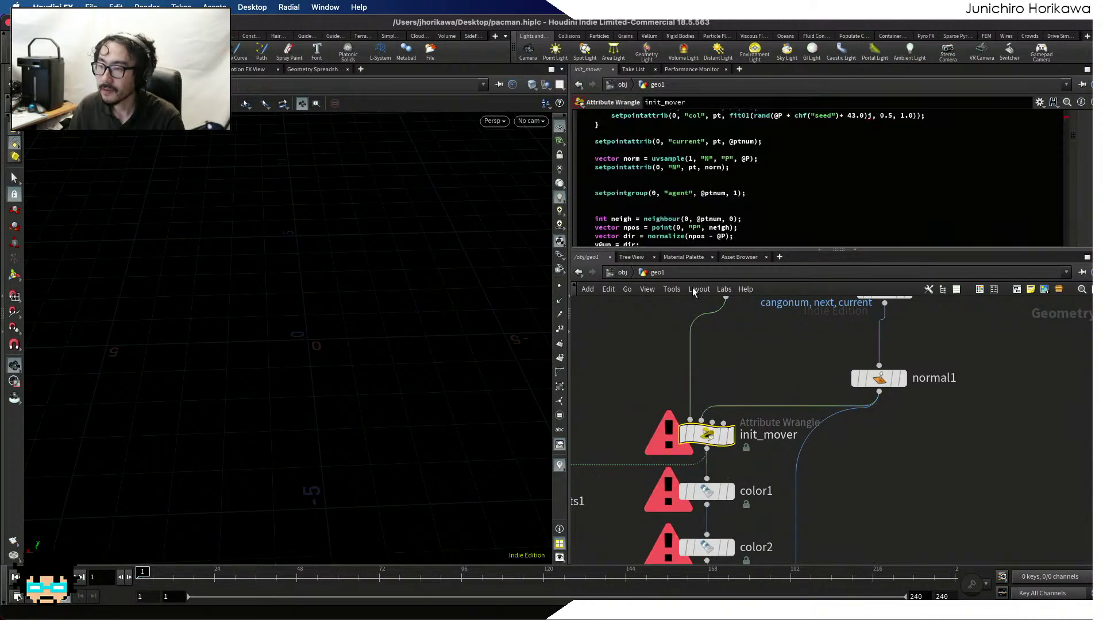
pyautogui.scroll(4, 761, 209)
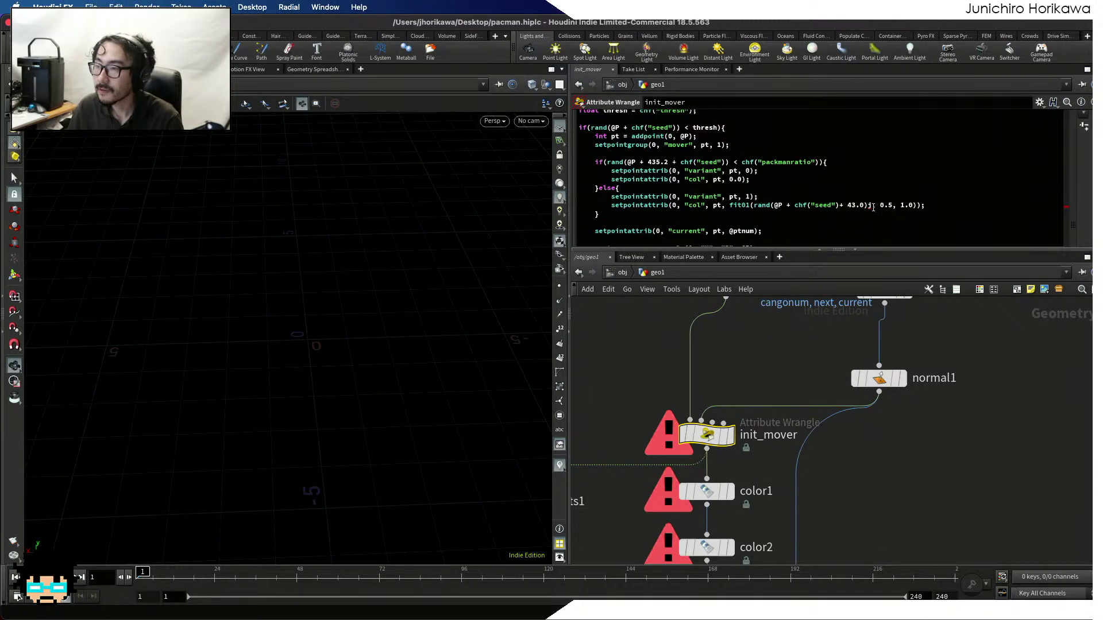
pyautogui.click(873, 207)
pyautogui.press('BackSpace')
pyautogui.click(872, 444)
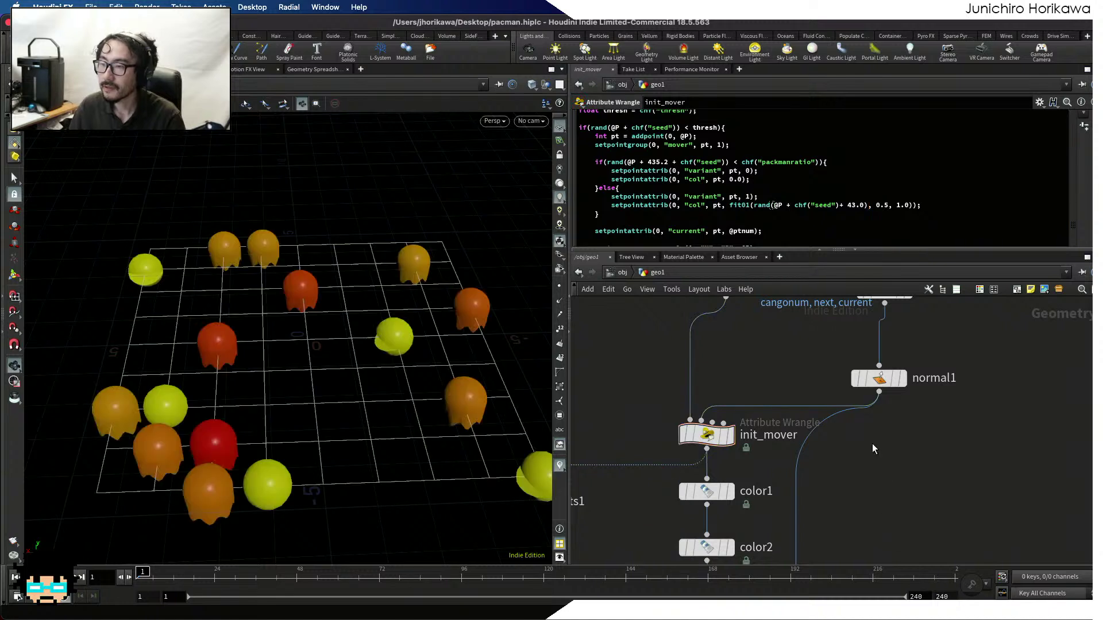
# Move the red control point of color3's attribute ramp to the middle of the ramp
pyautogui.scroll(-5, 872, 443)
pyautogui.scroll(3, 836, 434)
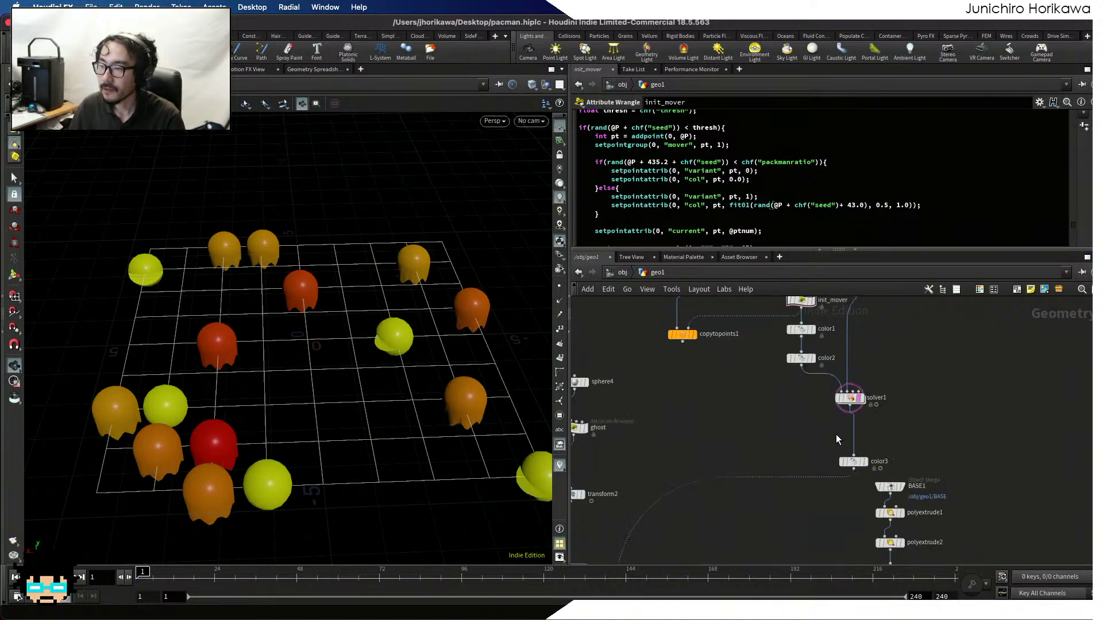
pyautogui.scroll(2, 835, 439)
pyautogui.click(851, 385)
pyautogui.moveTo(844, 500); pyautogui.dragTo(828, 456)
pyautogui.moveTo(1085, 242); pyautogui.dragTo(847, 244)
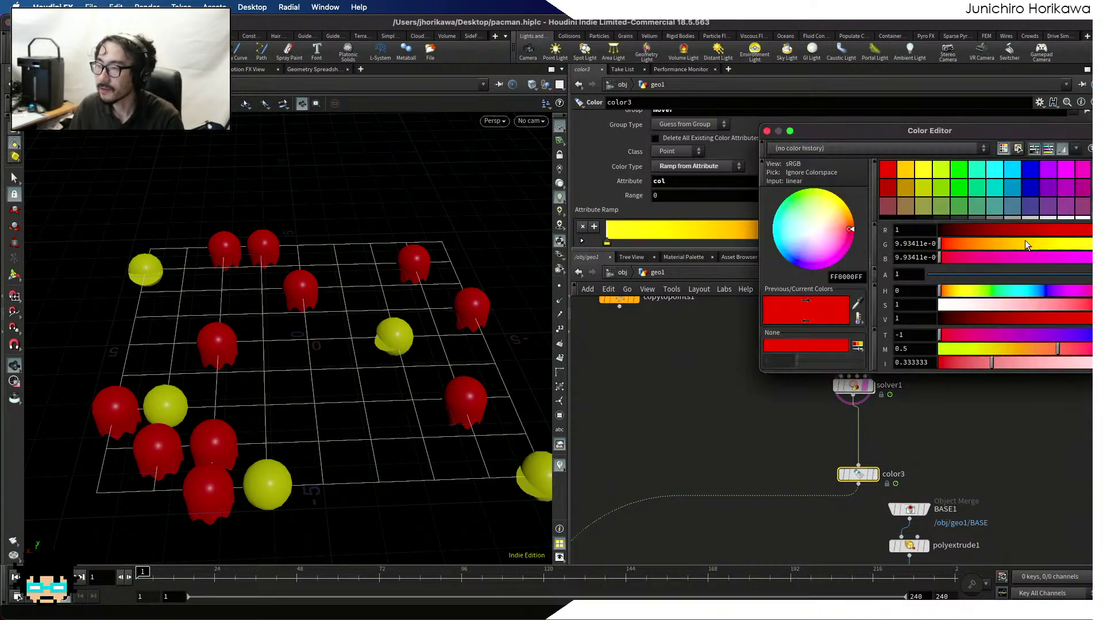
# Add a magenta (FF00FF) control point to color3's ramp beyond the red one and shift it slightly toward red
pyautogui.doubleClick(1028, 240)
pyautogui.click(1063, 179)
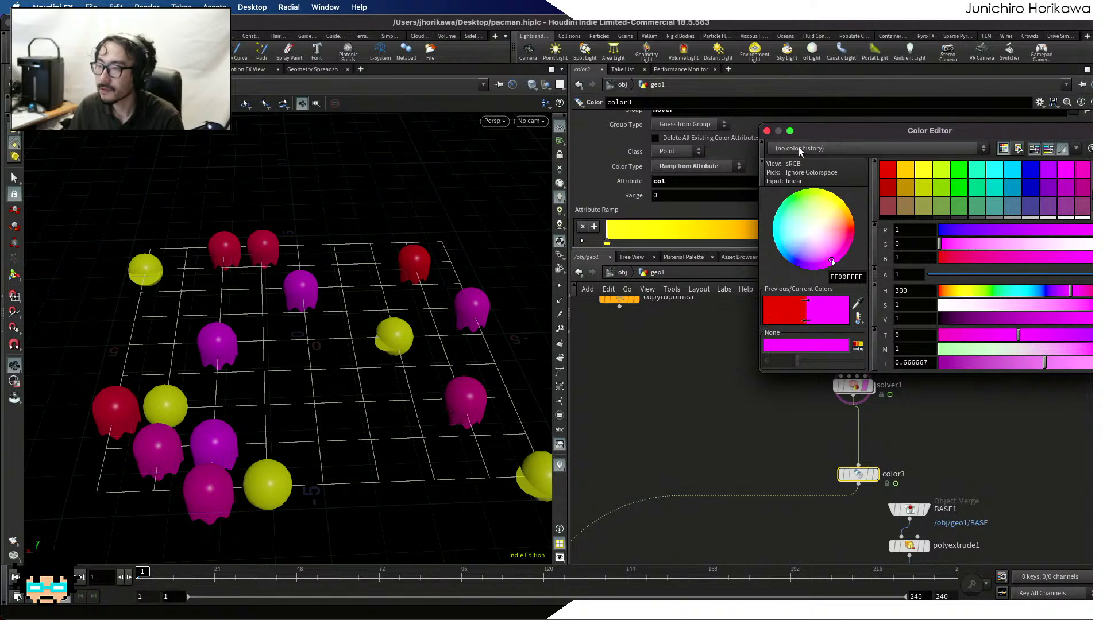
pyautogui.click(767, 131)
pyautogui.moveTo(1025, 242); pyautogui.dragTo(997, 241)
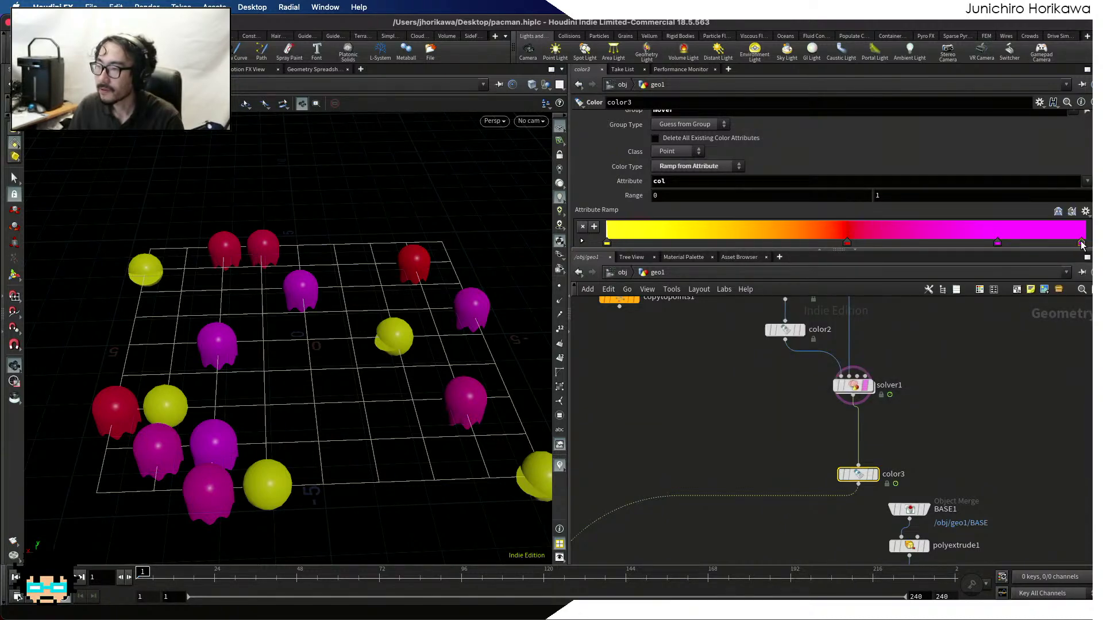
# Add a blue (0000FF) control point at the far end of color3's ramp and shift it slightly inward
pyautogui.doubleClick(1081, 242)
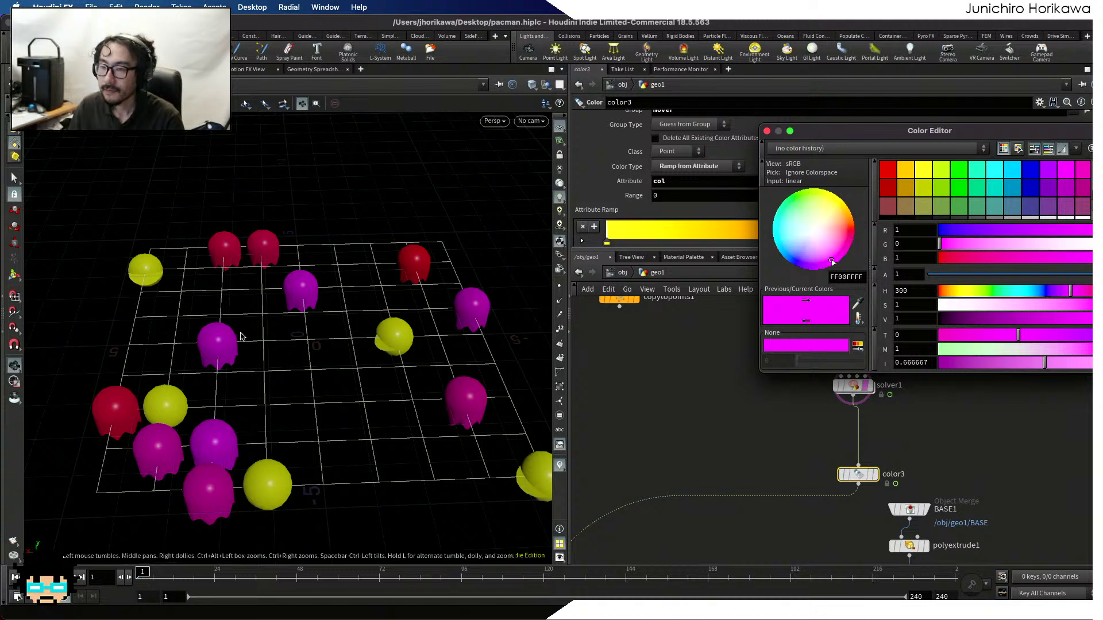
pyautogui.click(982, 171)
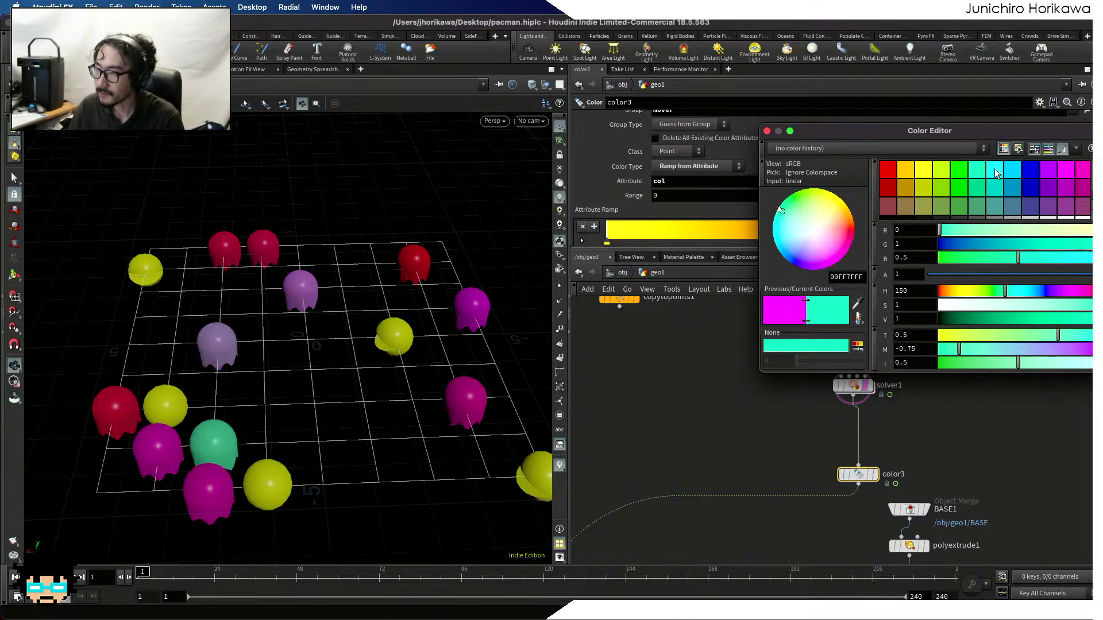
pyautogui.click(997, 172)
pyautogui.click(1013, 171)
pyautogui.click(1030, 171)
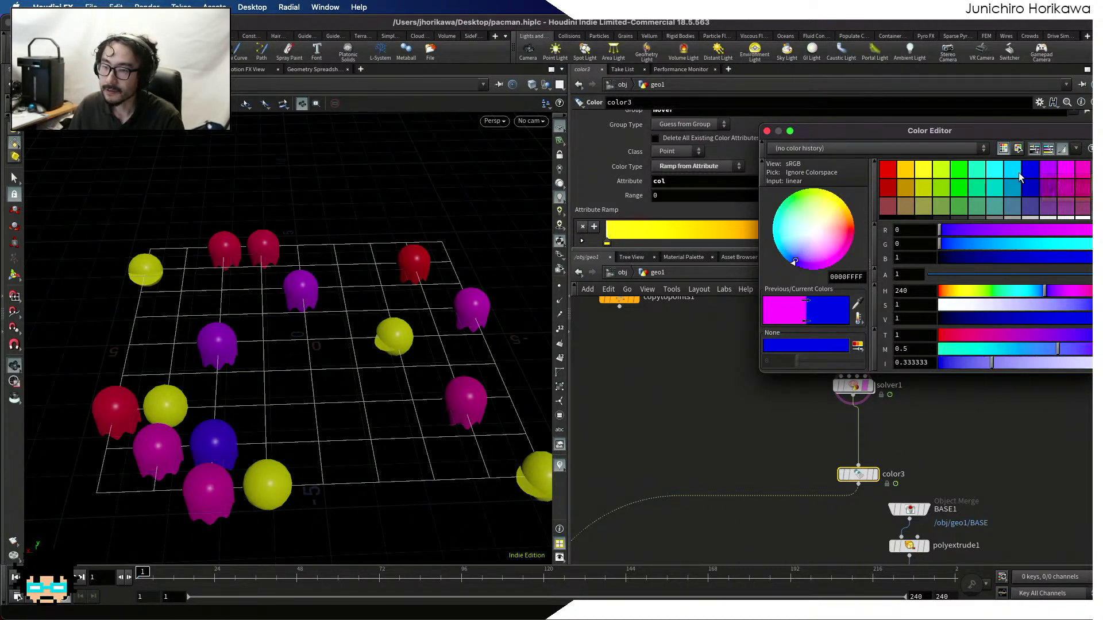
pyautogui.click(1020, 174)
pyautogui.click(1026, 172)
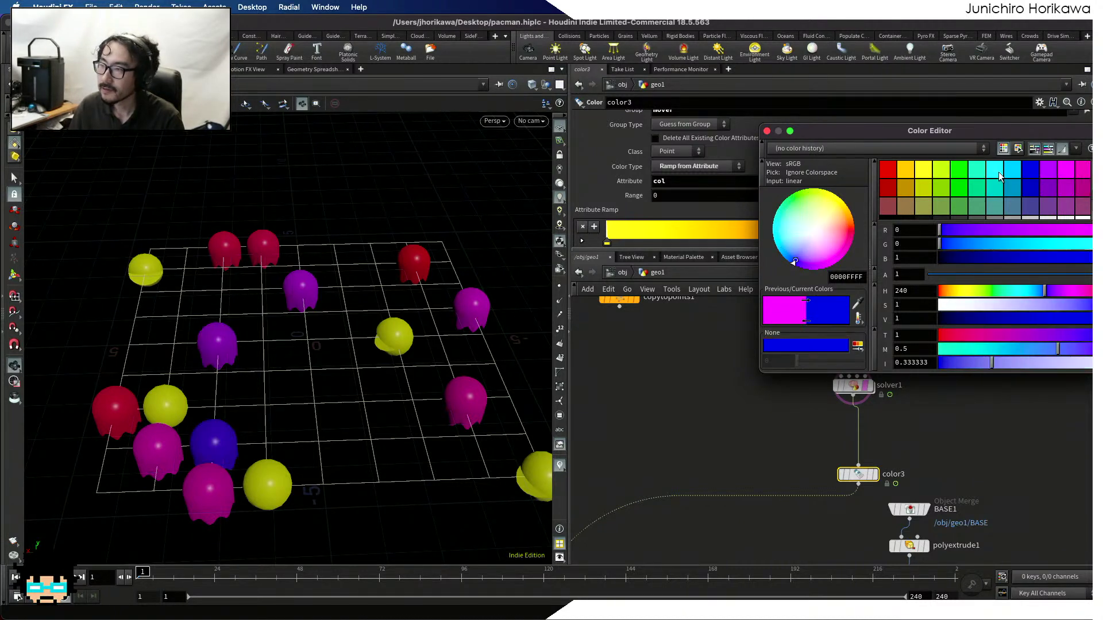
pyautogui.click(768, 132)
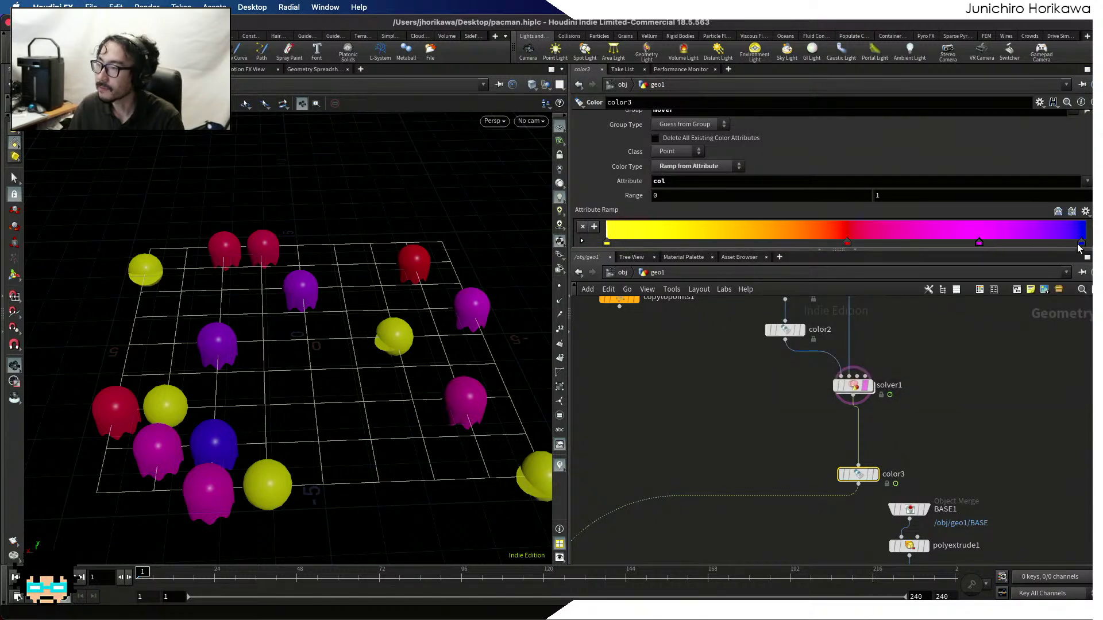
pyautogui.moveTo(1078, 246); pyautogui.dragTo(1068, 246)
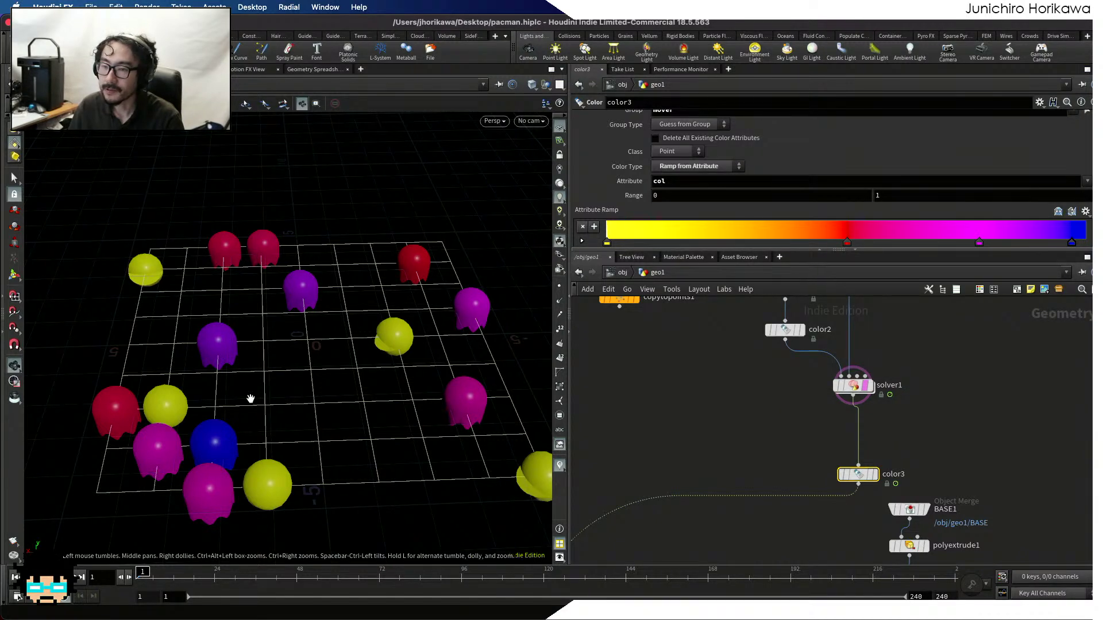
# Save the scene and play the animation from frame 1 to frame 88 with the whole grid in view
pyautogui.scroll(-5, 250, 399)
pyautogui.moveTo(250, 399); pyautogui.dragTo(542, 369)
pyautogui.scroll(-5, 700, 389)
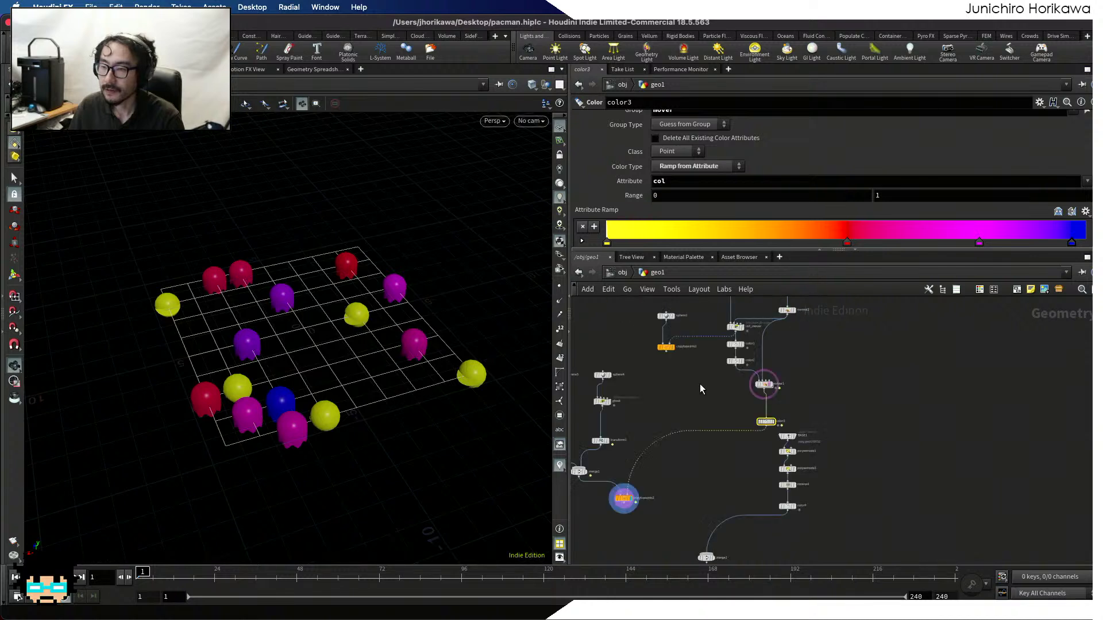
pyautogui.scroll(3, 700, 389)
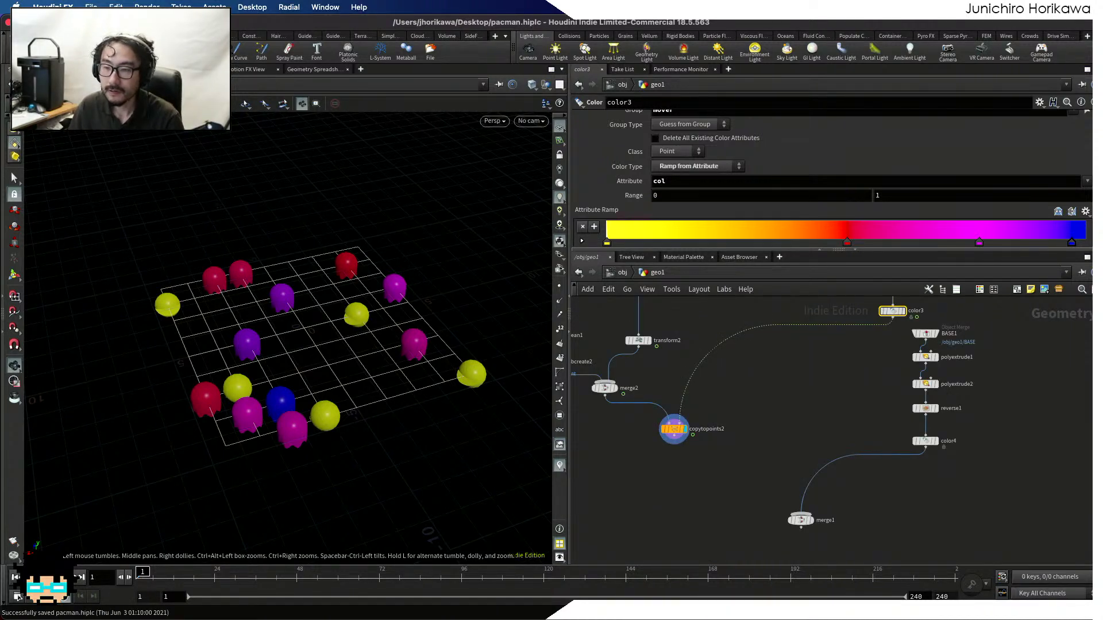
pyautogui.click(65, 576)
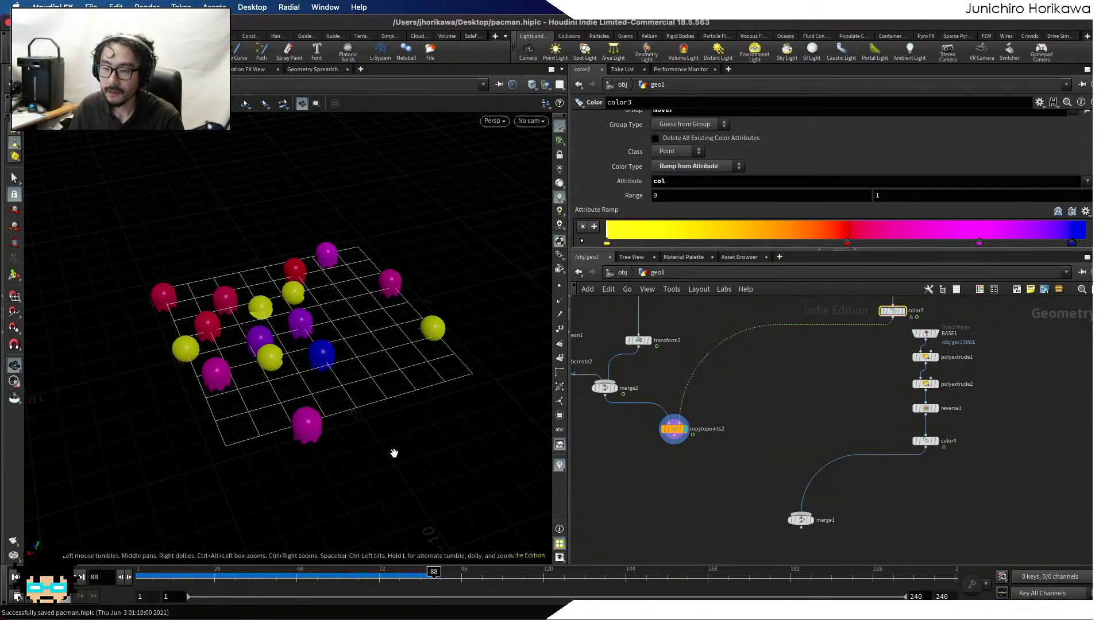
# Examine the colored ghosts and Pac-Man copies at frame 88 from lower viewing angles and locate the color3 node
pyautogui.moveTo(394, 453); pyautogui.dragTo(335, 368)
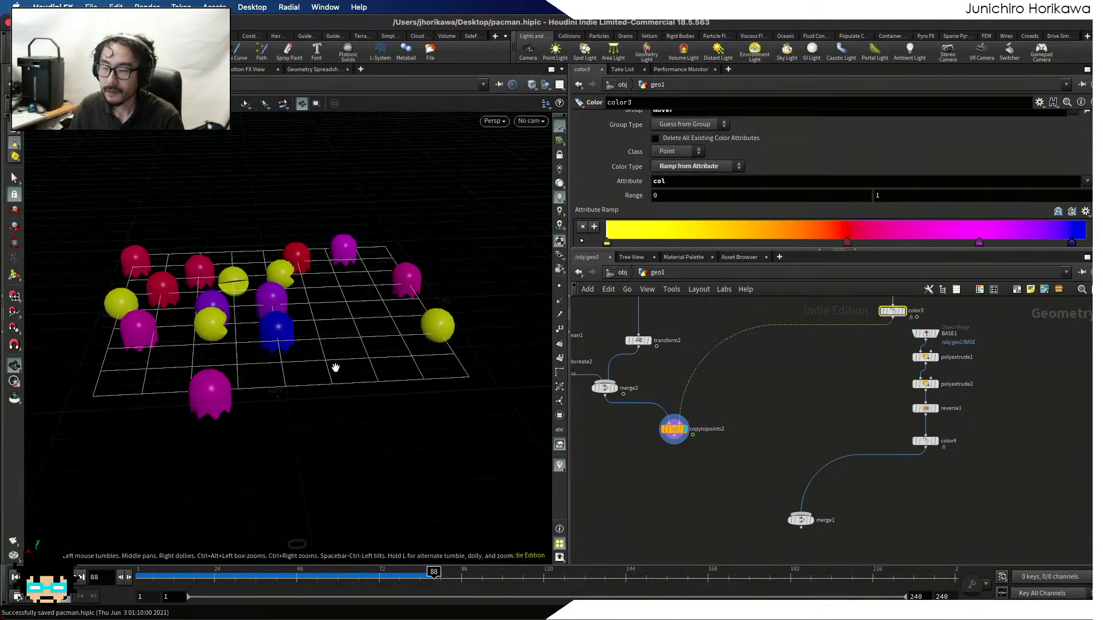
pyautogui.scroll(-4, 719, 492)
pyautogui.scroll(6, 802, 477)
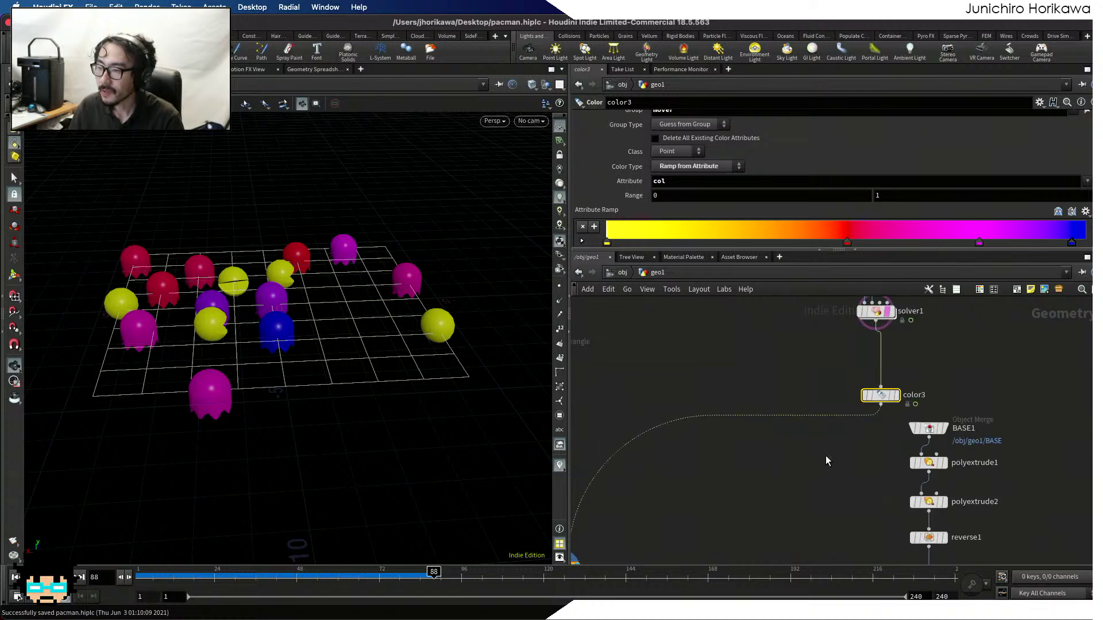
pyautogui.scroll(3, 825, 461)
pyautogui.moveTo(850, 431); pyautogui.dragTo(844, 386)
pyautogui.scroll(2, 257, 327)
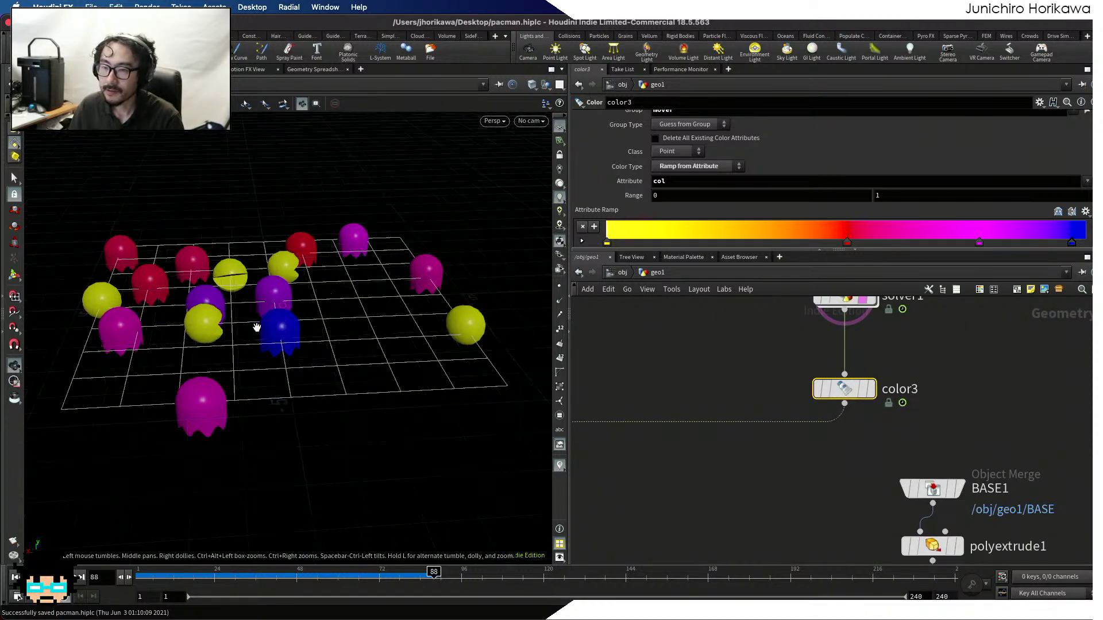
pyautogui.moveTo(257, 327); pyautogui.dragTo(212, 327)
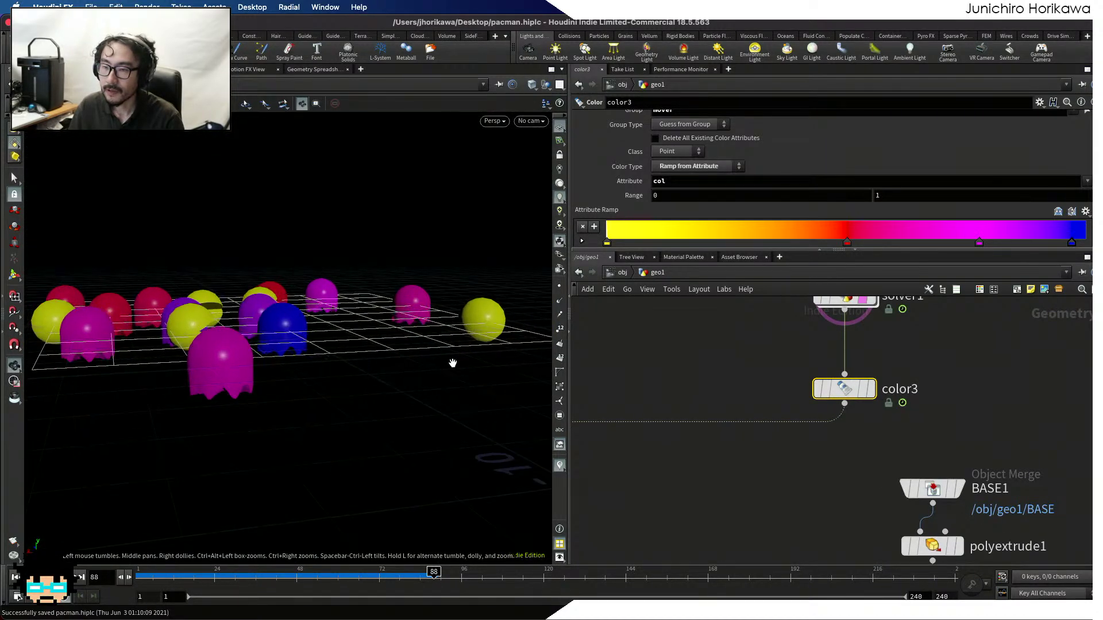
# Add a Point Wrangle between color3 and the copy-to-points connection
pyautogui.press('f')
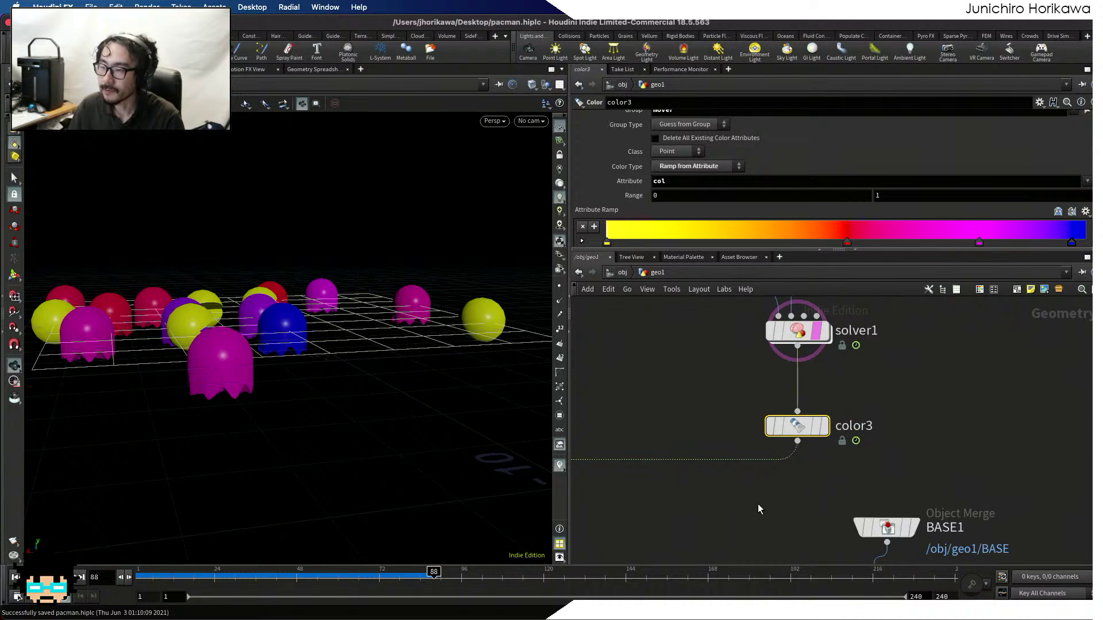
pyautogui.press('Tab')
pyautogui.write('point w')
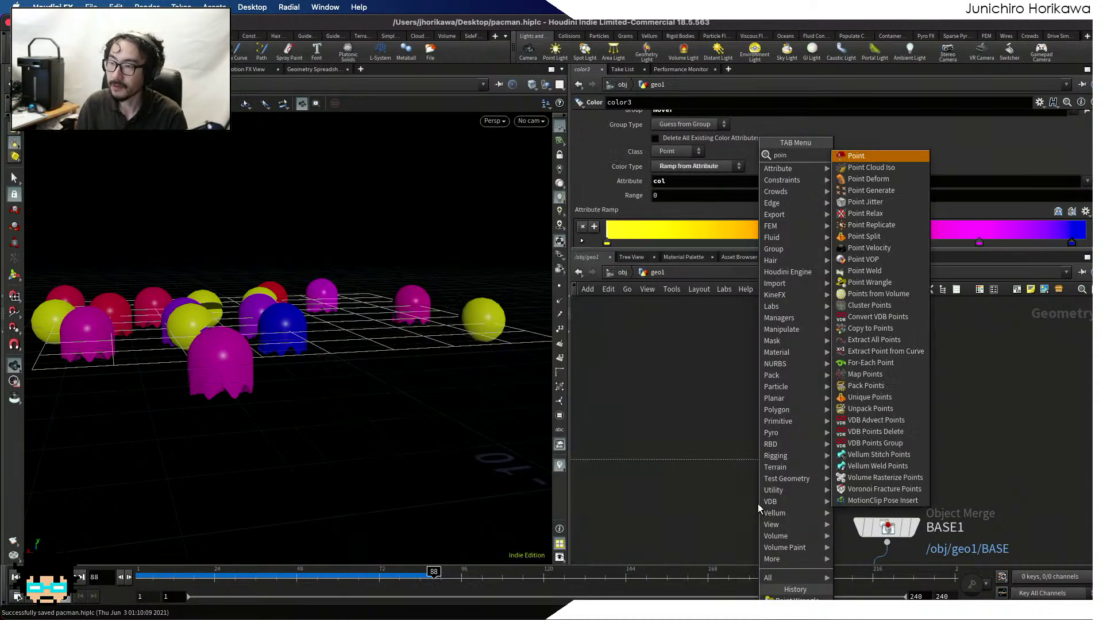
pyautogui.press('Return')
pyautogui.click(774, 504)
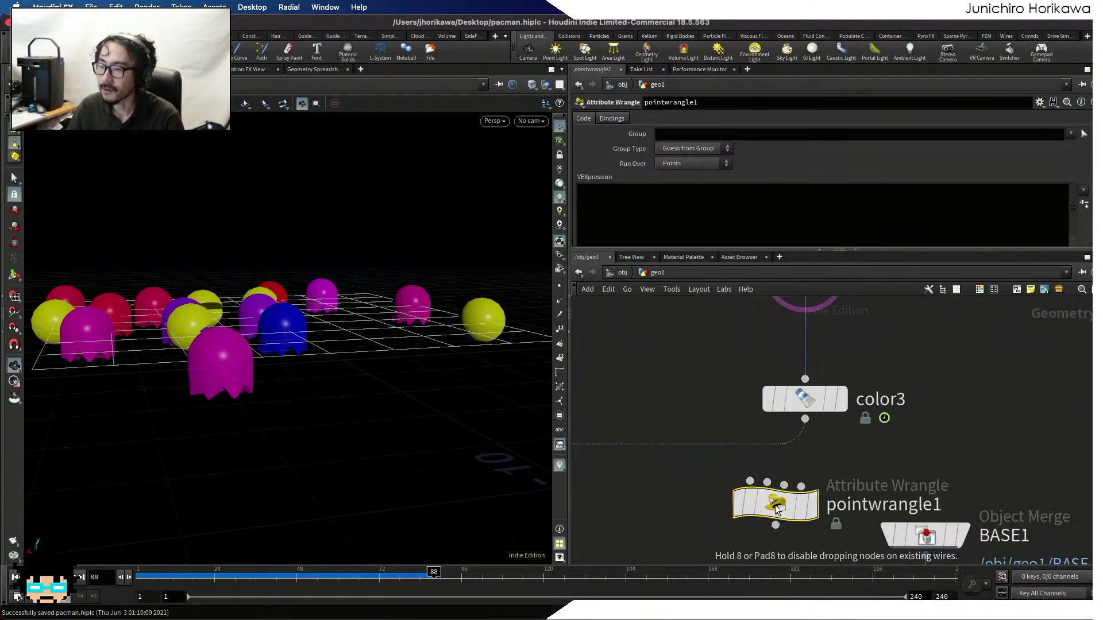
# Rename the new wrangle move_up and offset its points along their normals with the VEX code @P += @N * 0.5;
pyautogui.doubleClick(834, 487)
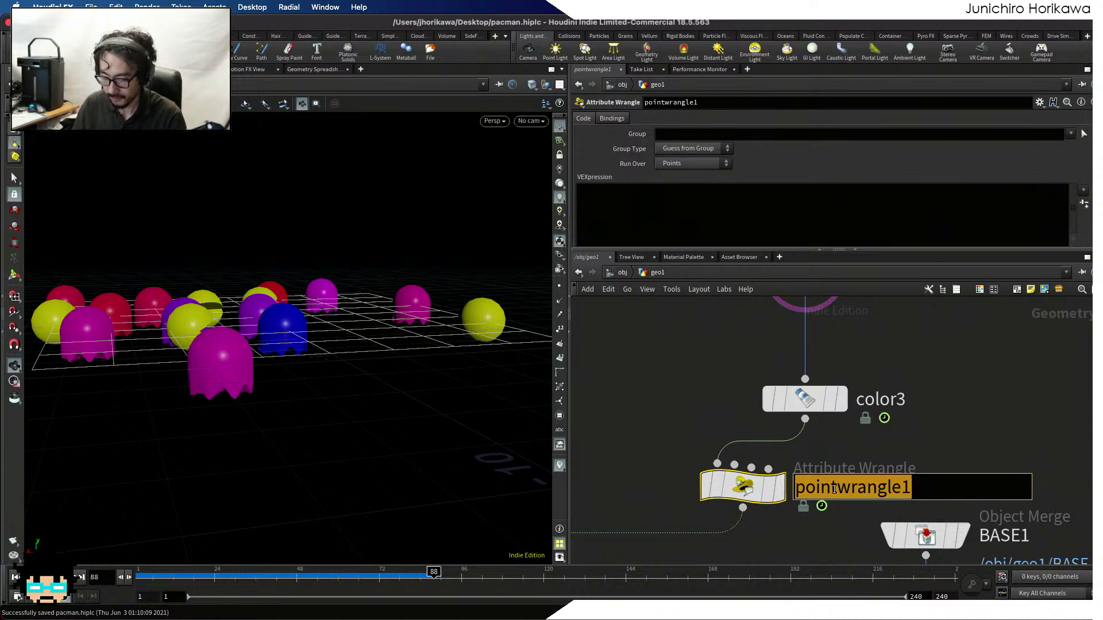
pyautogui.write('move_up')
pyautogui.press('Return')
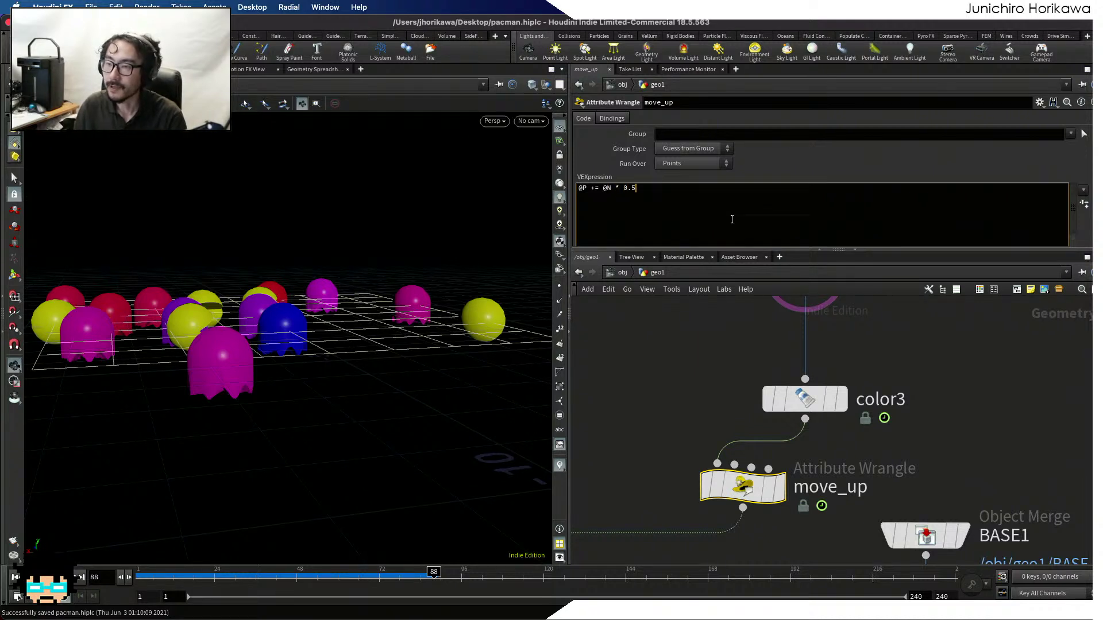
# Play the animation and display merge1 to check the raised characters above the base tiles from several angles
pyautogui.moveTo(413, 276); pyautogui.dragTo(333, 413)
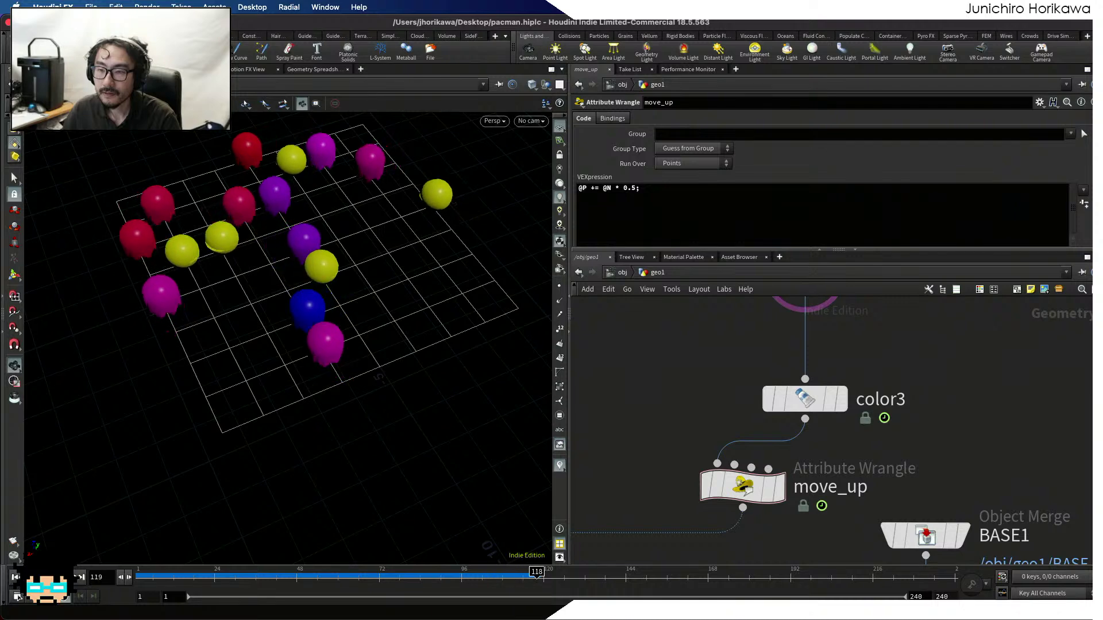
pyautogui.scroll(-5, 746, 465)
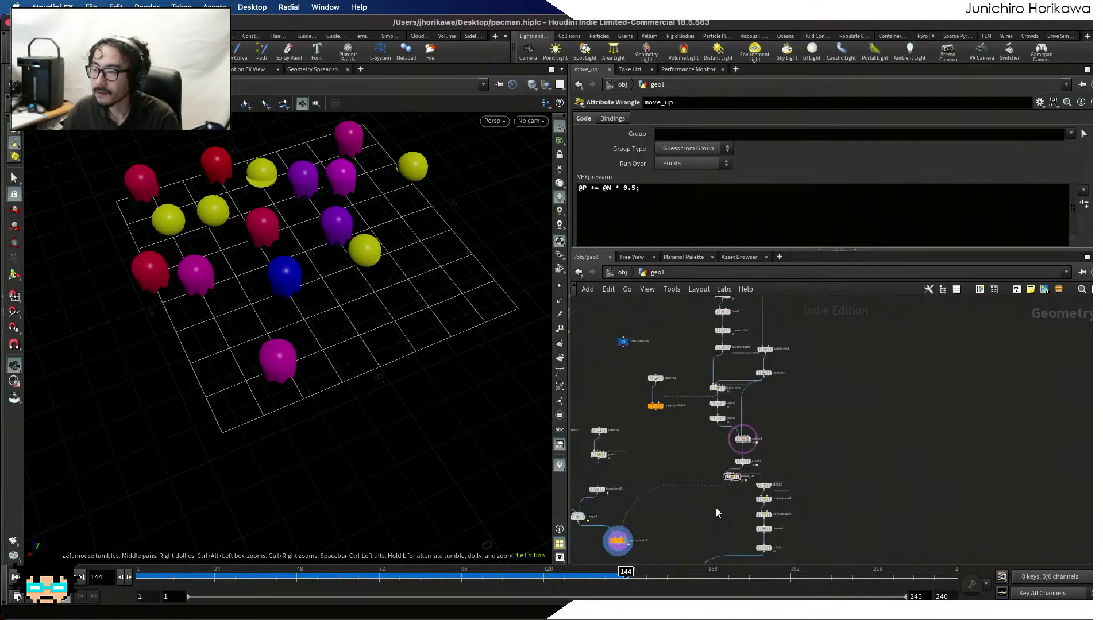
pyautogui.scroll(5, 698, 463)
pyautogui.moveTo(593, 410); pyautogui.dragTo(747, 509)
pyautogui.scroll(4, 730, 483)
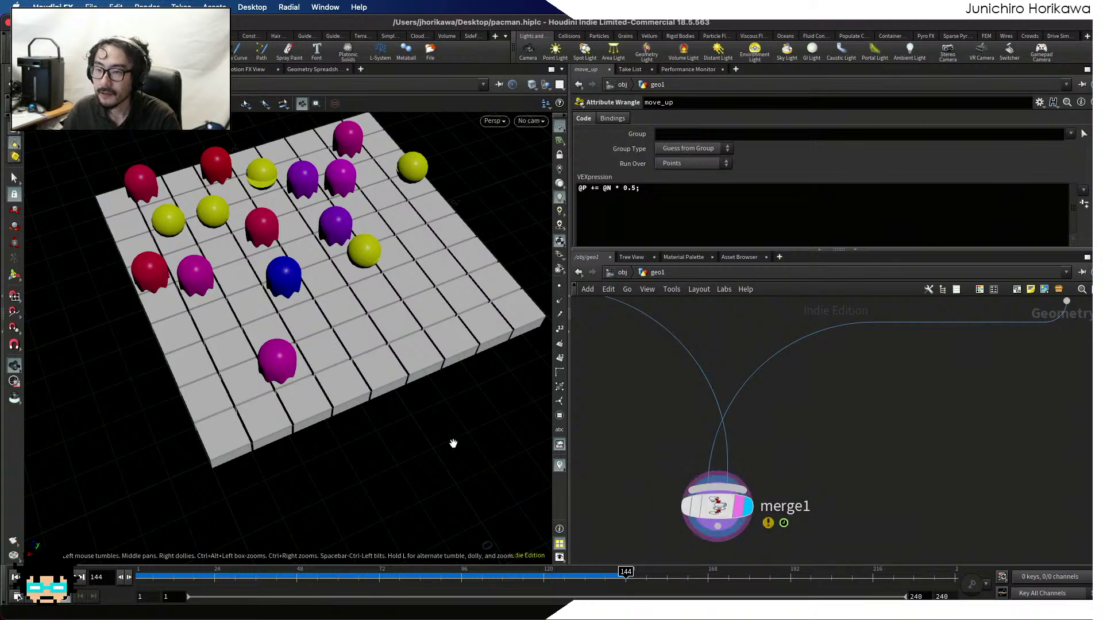
pyautogui.moveTo(450, 443); pyautogui.dragTo(199, 515)
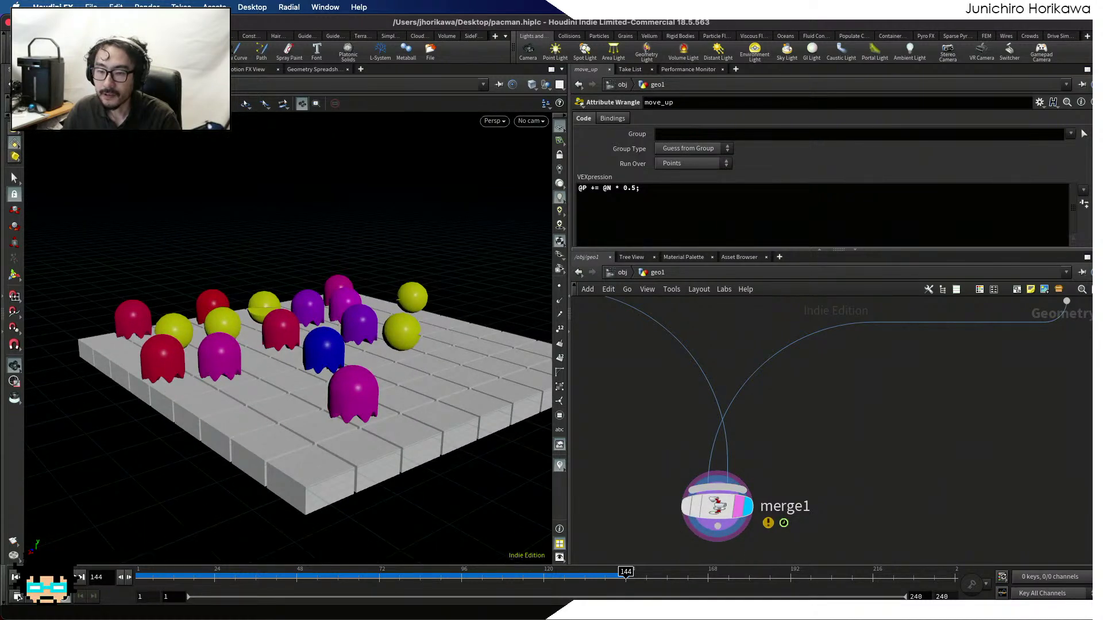
pyautogui.moveTo(148, 449); pyautogui.dragTo(224, 404)
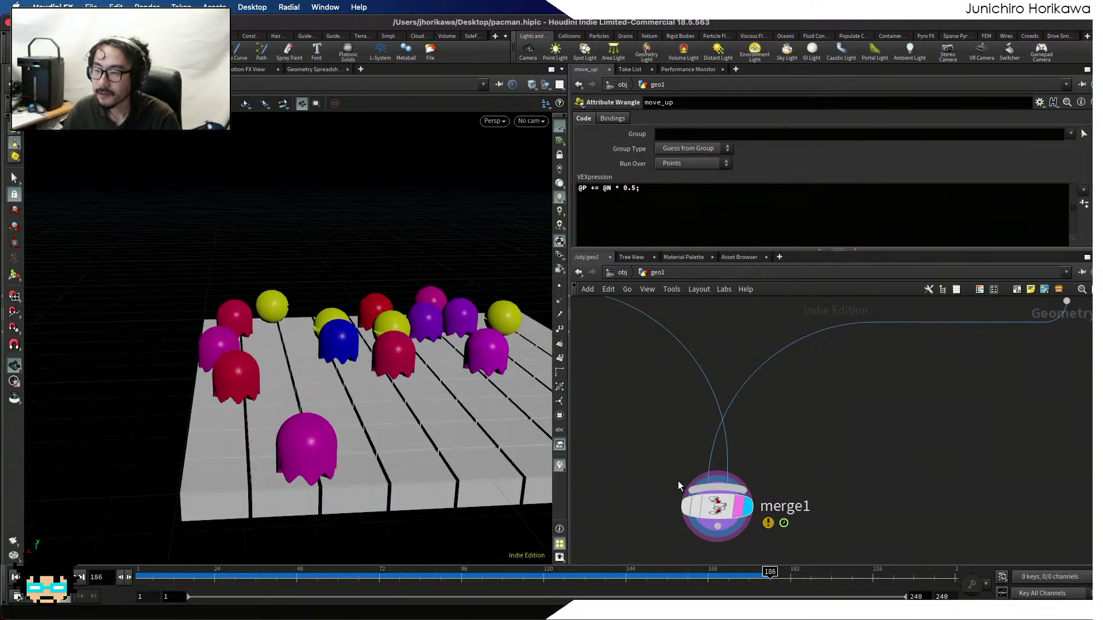
# Try several gray tones, including 333333, as the base tiles' color in color4
pyautogui.scroll(-6, 679, 485)
pyautogui.scroll(3, 886, 477)
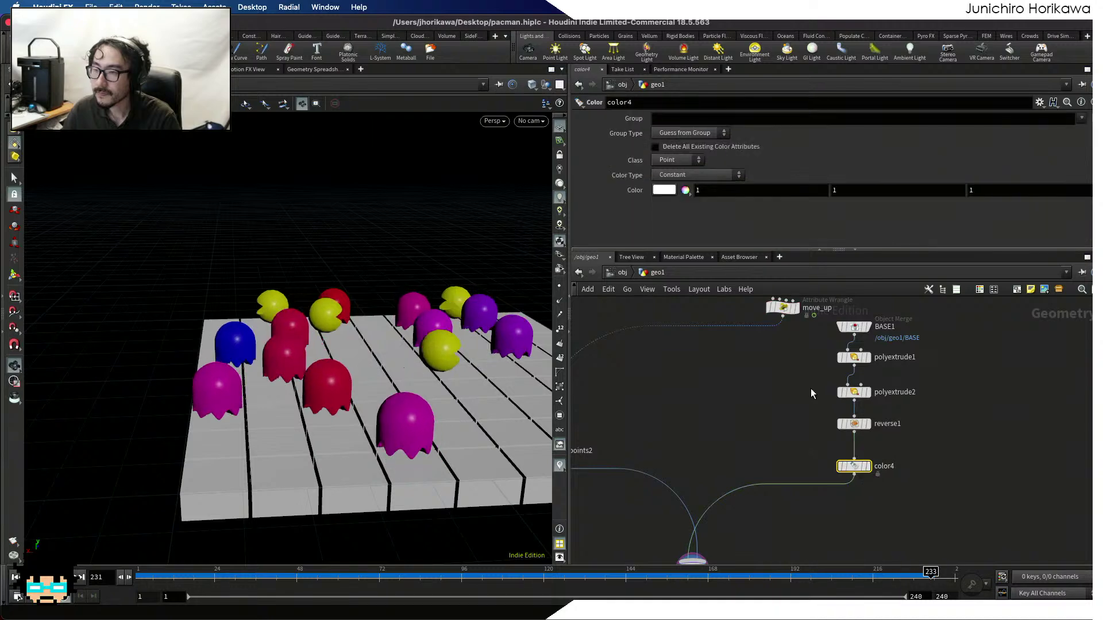
pyautogui.click(855, 467)
pyautogui.click(664, 191)
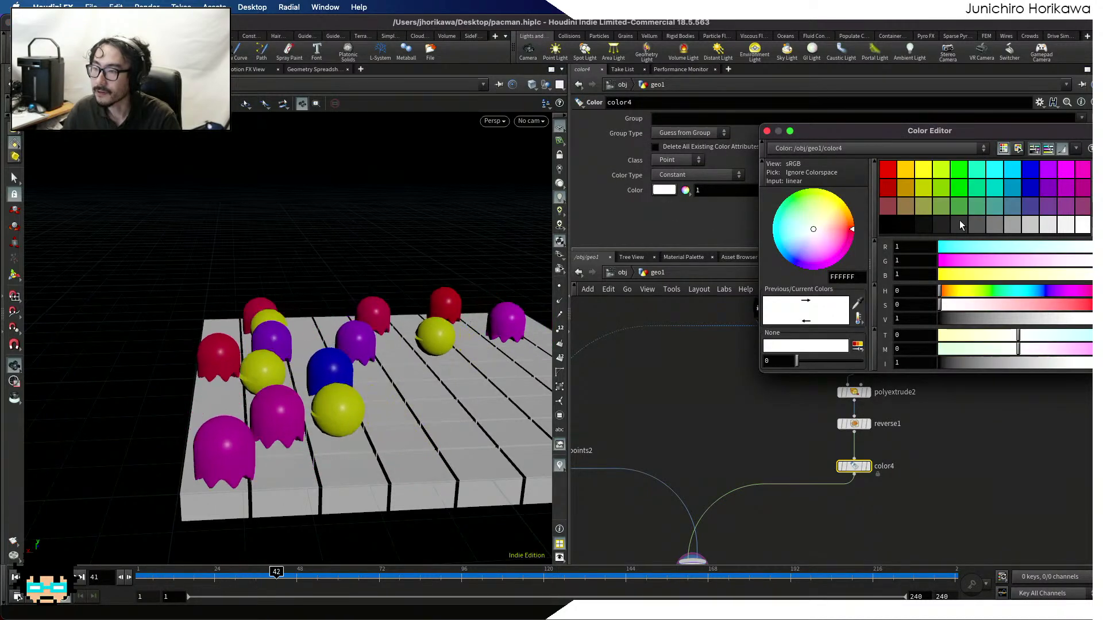
pyautogui.click(976, 224)
pyautogui.click(1028, 225)
pyautogui.click(992, 226)
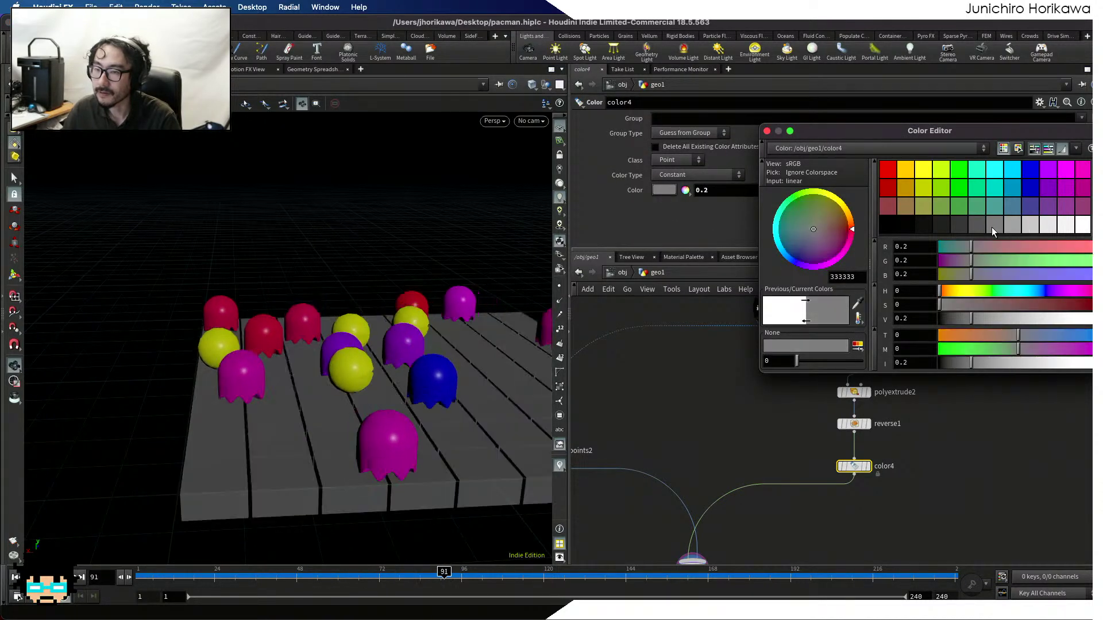
pyautogui.click(942, 229)
pyautogui.click(1015, 229)
# Try blue 003F7F and green 007F00 on the base tiles in color4, and return the color to white FFFFFF
pyautogui.click(1010, 189)
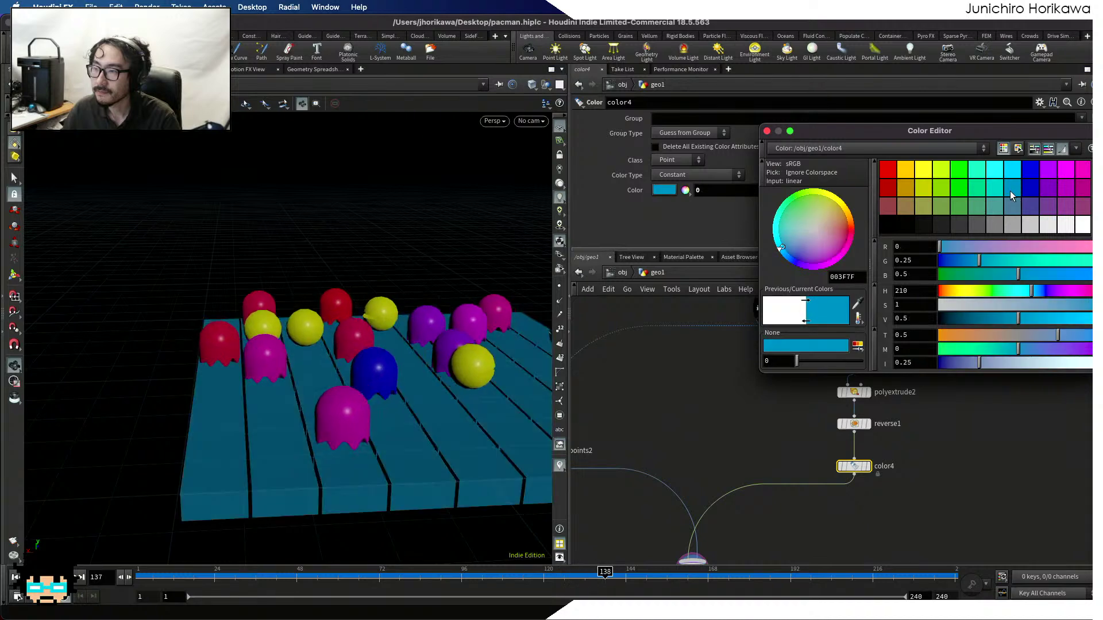
pyautogui.click(982, 201)
pyautogui.click(956, 211)
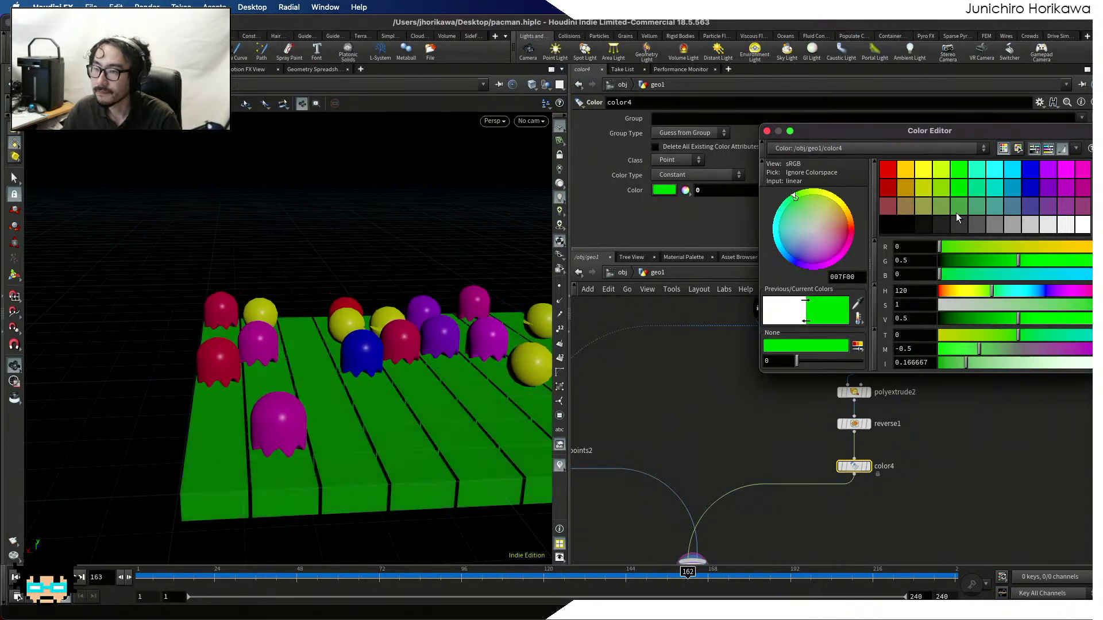
pyautogui.click(886, 207)
pyautogui.click(1082, 226)
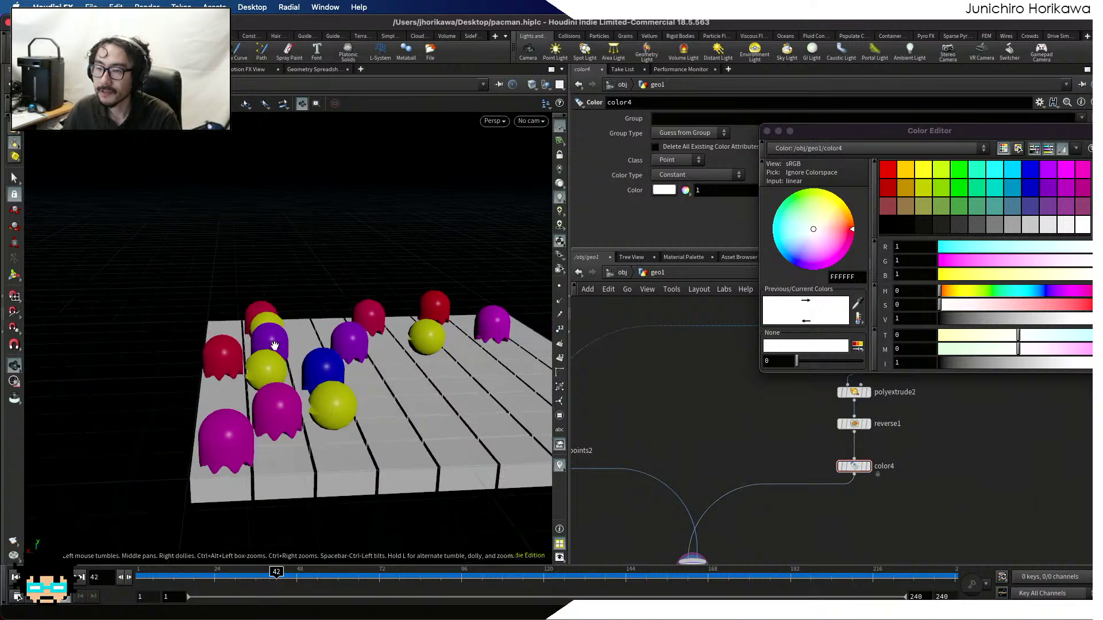
pyautogui.click(768, 130)
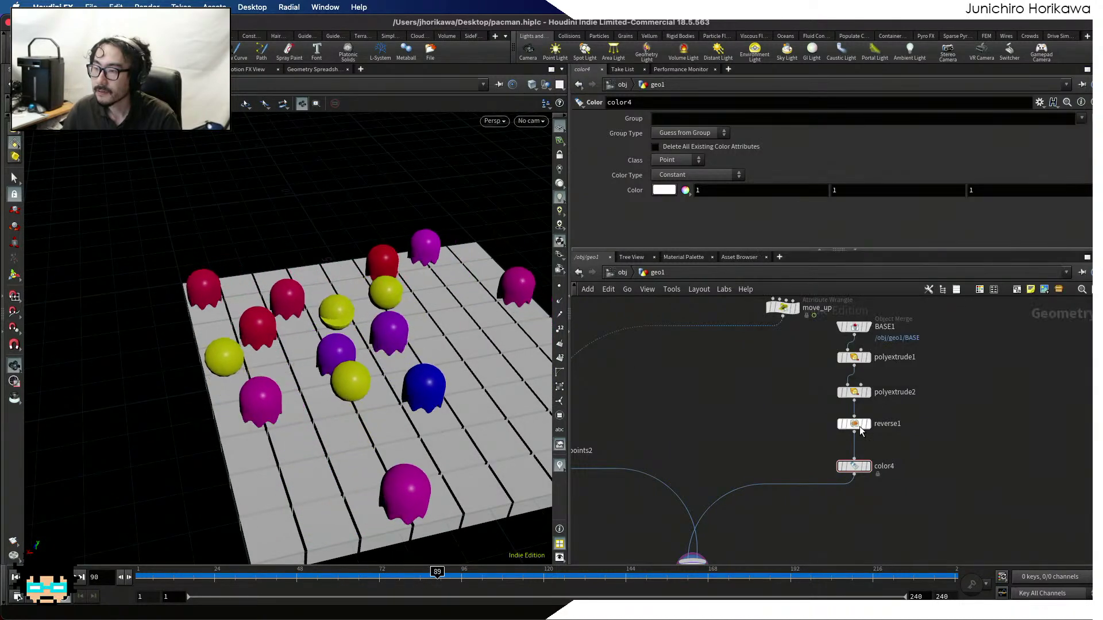
# Set the extrusion distance of polyextrude2 to -0.303 to make the base tiles thinner
pyautogui.moveTo(898, 405); pyautogui.dragTo(886, 439, button='middle')
pyautogui.click(855, 434)
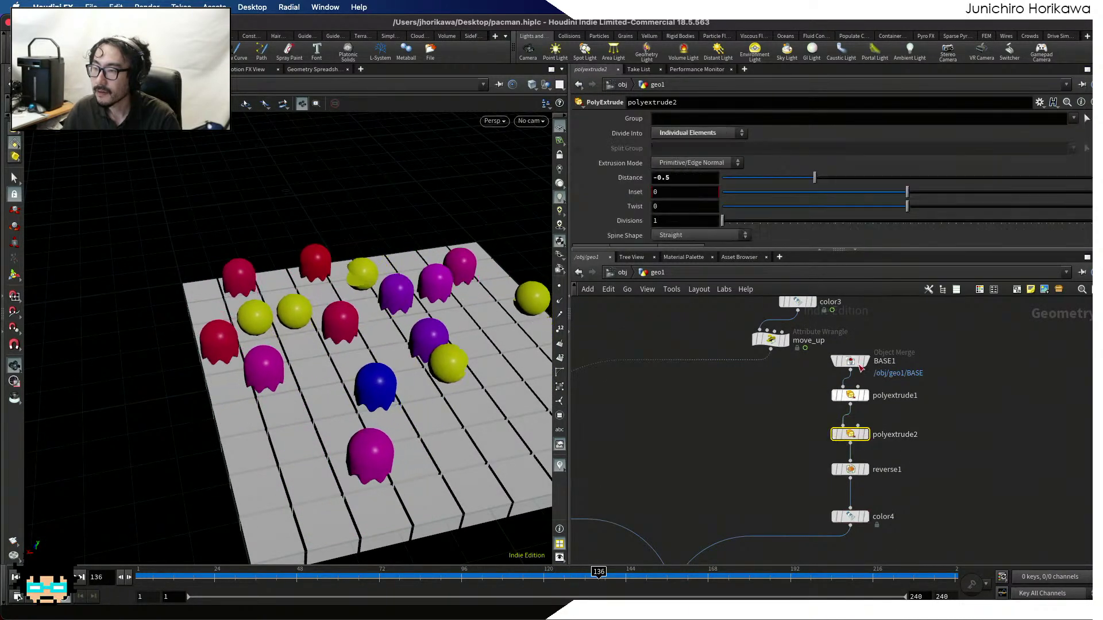
pyautogui.moveTo(815, 175); pyautogui.dragTo(856, 175)
pyautogui.moveTo(374, 327); pyautogui.dragTo(525, 418)
# Place sphere2 beside grid1 and wire it into the BASE null in place of grid1
pyautogui.scroll(-5, 659, 433)
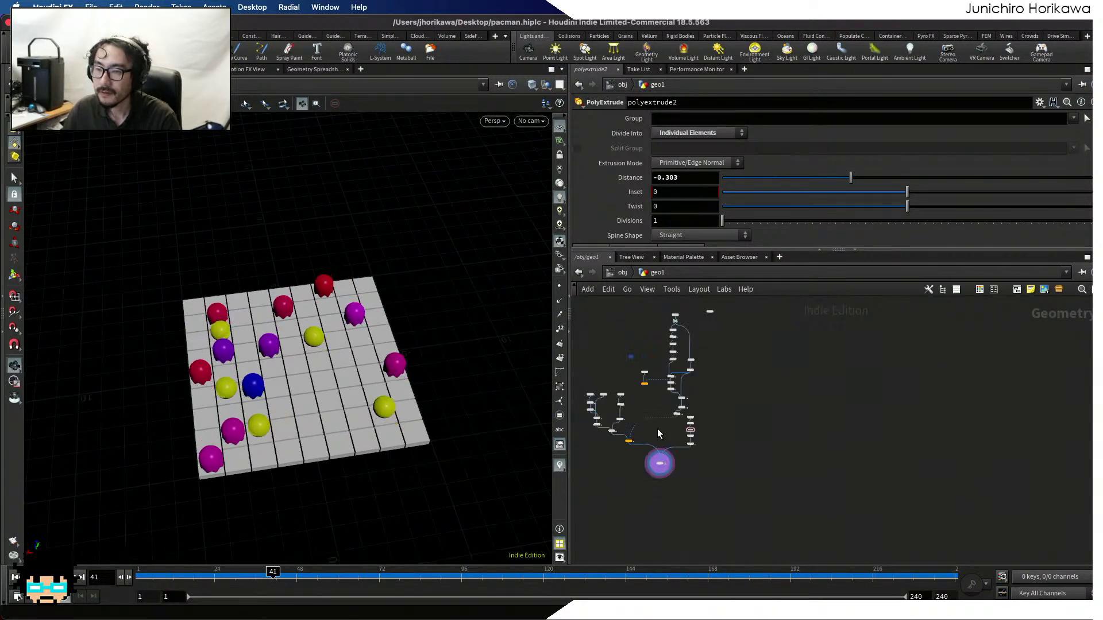
pyautogui.scroll(10, 689, 457)
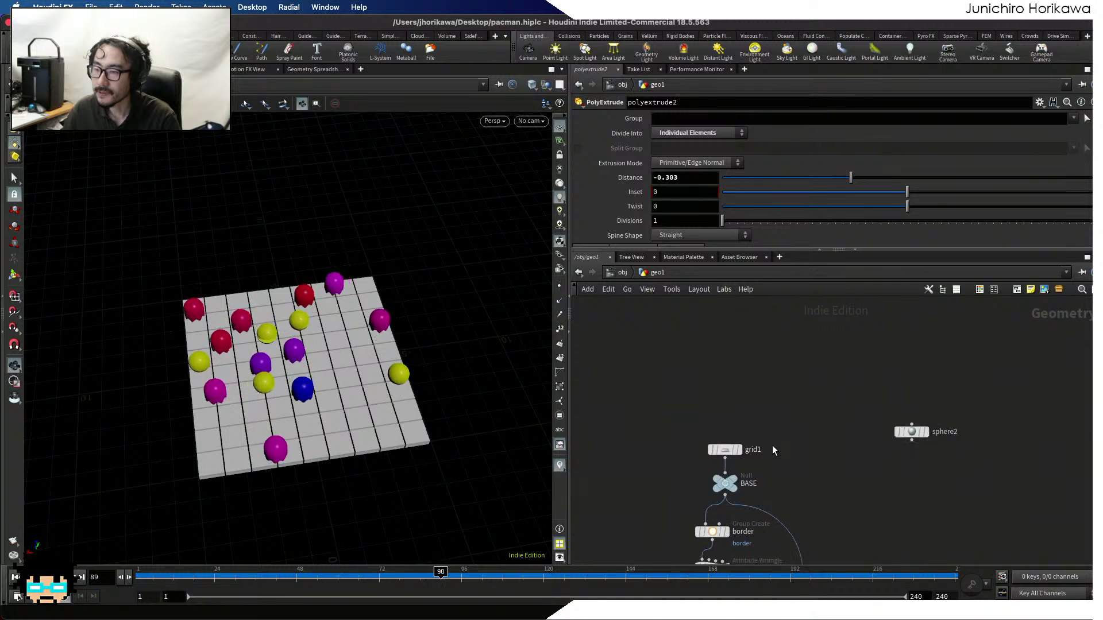
pyautogui.scroll(-3, 693, 458)
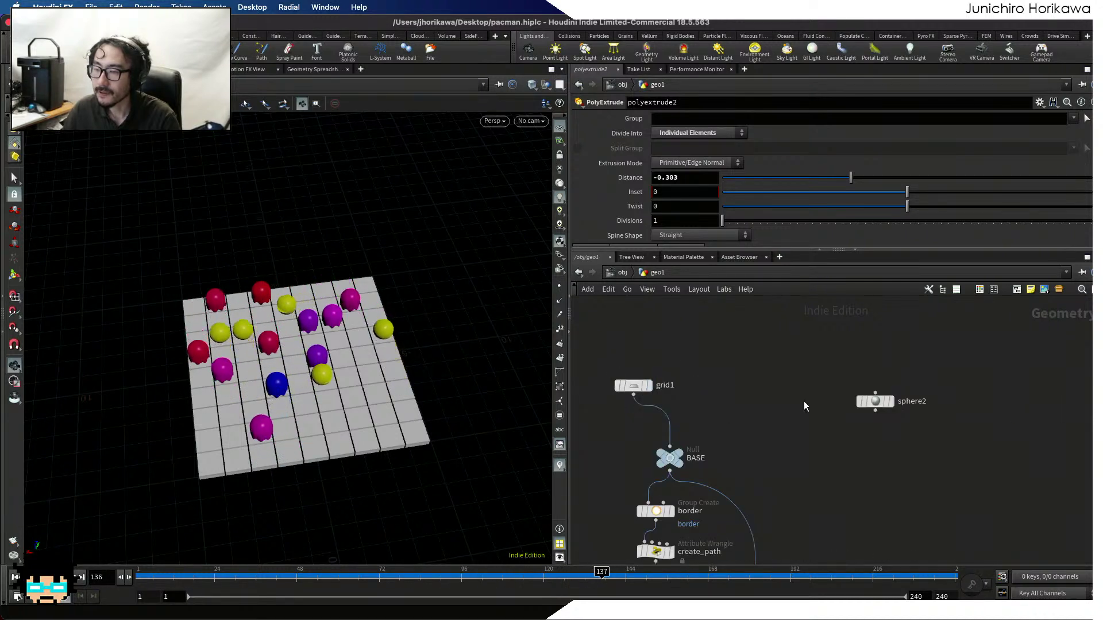
pyautogui.moveTo(877, 405); pyautogui.dragTo(717, 391)
pyautogui.scroll(3, 707, 399)
pyautogui.moveTo(748, 392); pyautogui.dragTo(805, 375, button='middle')
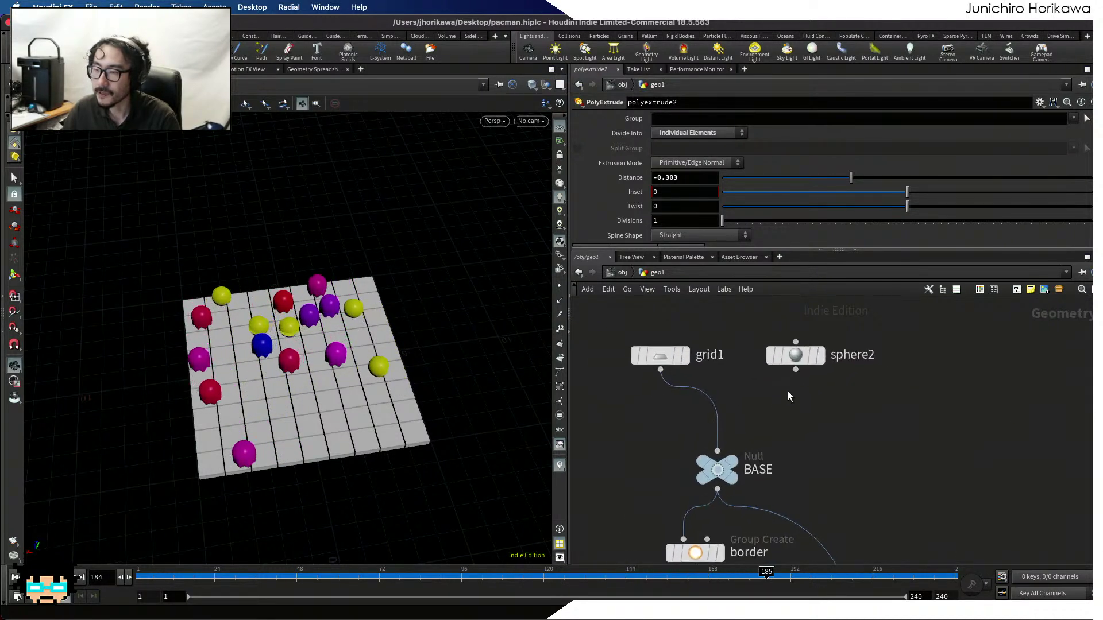
pyautogui.moveTo(795, 369); pyautogui.dragTo(718, 451)
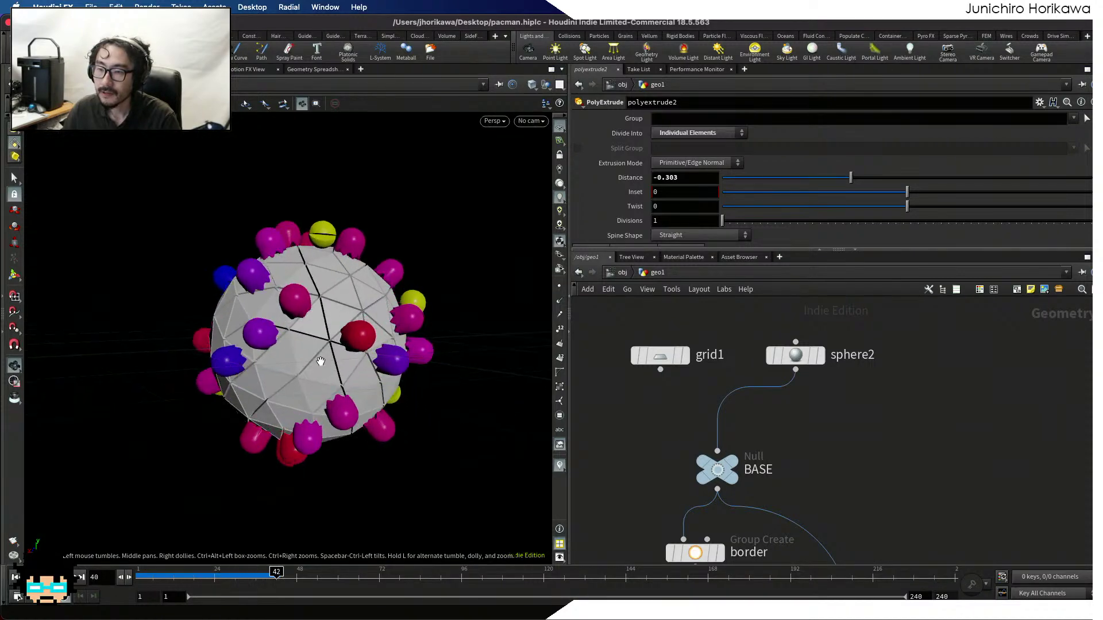
pyautogui.moveTo(321, 362); pyautogui.dragTo(213, 390)
# Set the mover ratio on the CONTROLLER null to 0.1
pyautogui.scroll(-5, 654, 439)
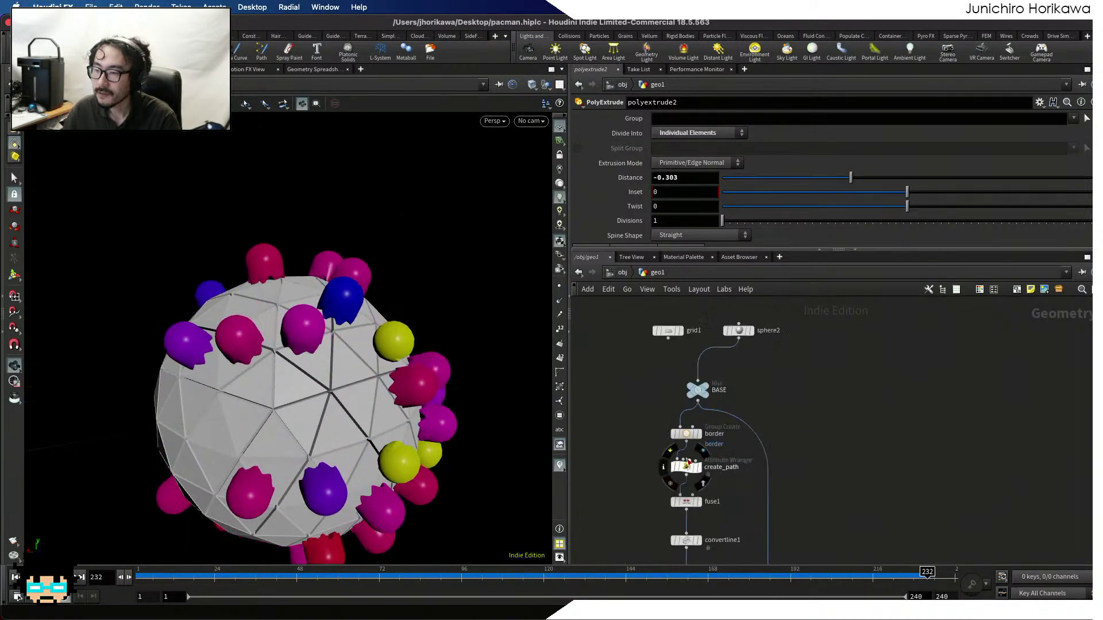
pyautogui.scroll(2, 692, 463)
pyautogui.moveTo(692, 463); pyautogui.dragTo(636, 412)
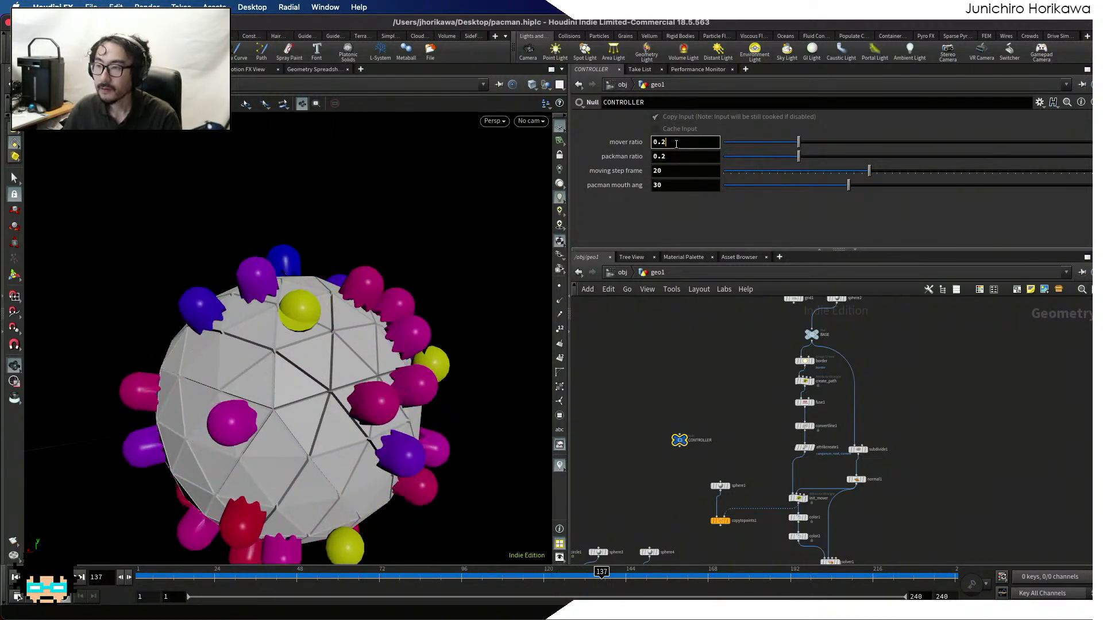
pyautogui.write('1')
pyautogui.press('Return')
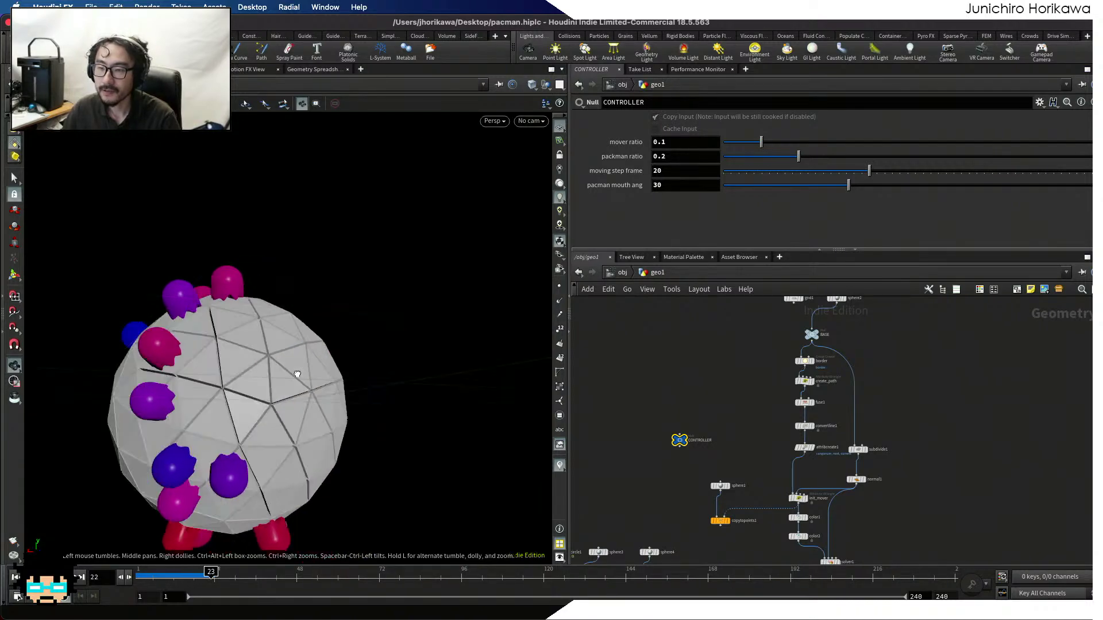
# Inspect the characters on the sphere and set the CONTROLLER's packman ratio to 0.4
pyautogui.moveTo(297, 373); pyautogui.dragTo(356, 421)
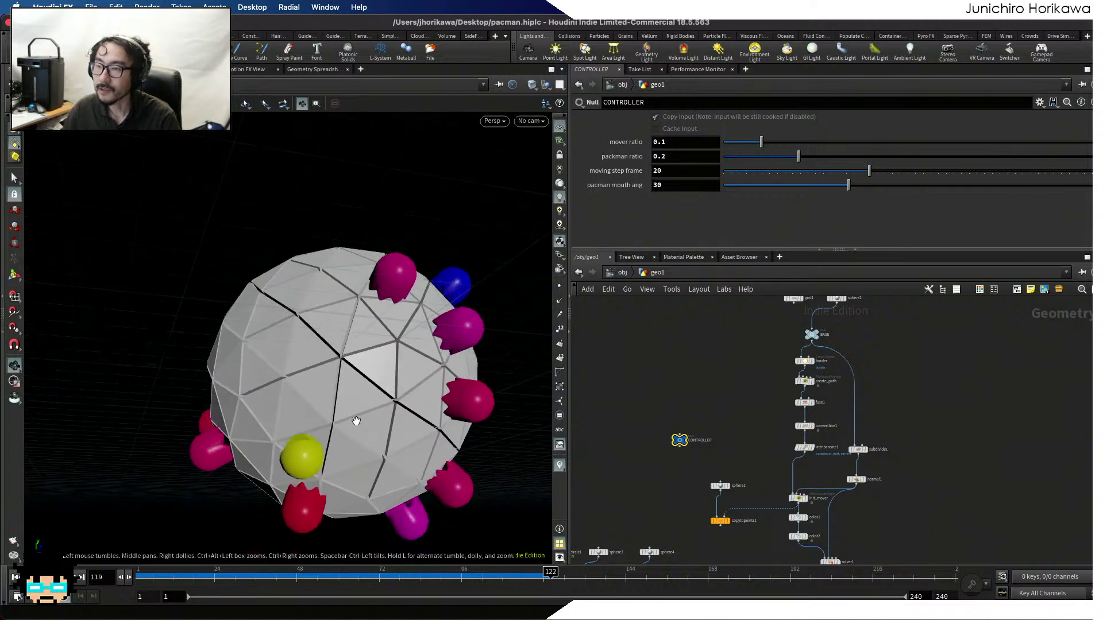
pyautogui.doubleClick(686, 156)
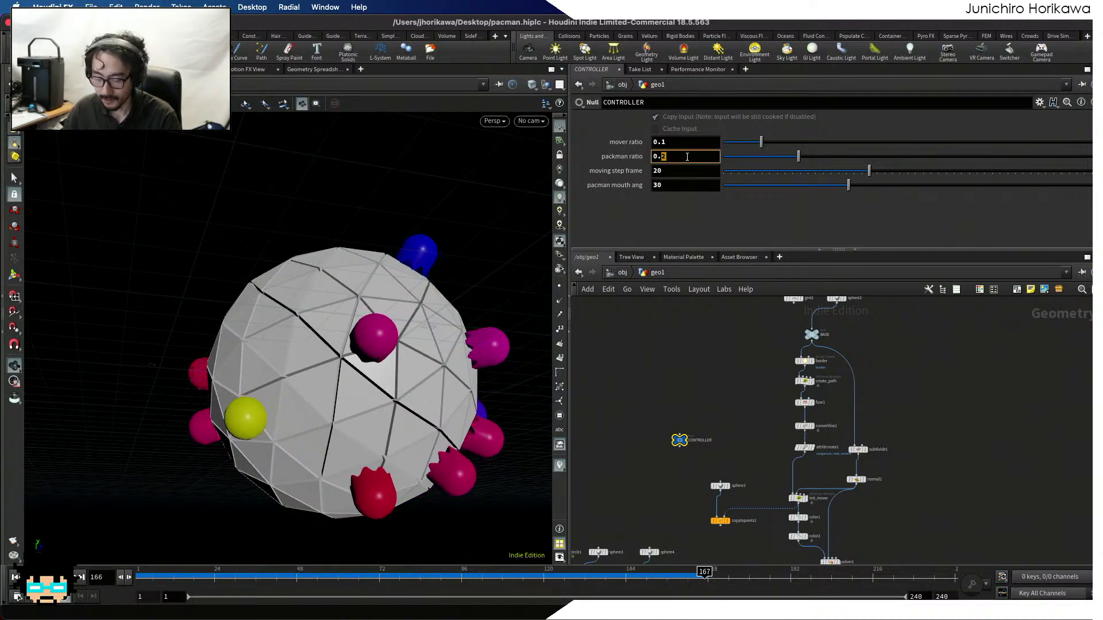
pyautogui.write('4')
pyautogui.press('Return')
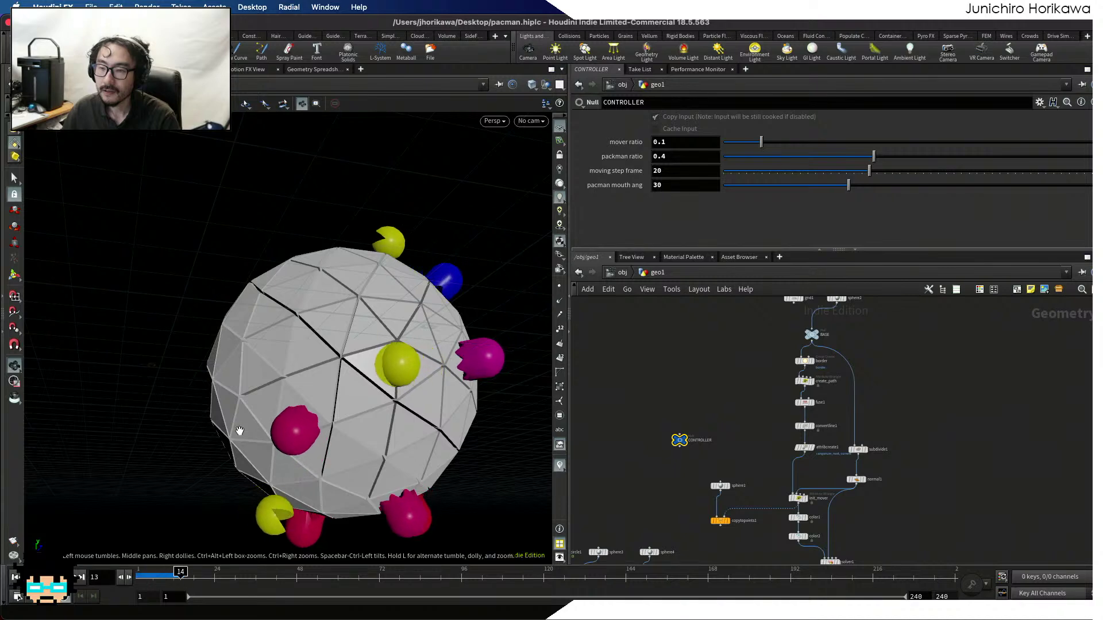
# Play the animation to frame 239, examine the characters on the sphere up close, and locate the merge1 branch
pyautogui.moveTo(239, 431); pyautogui.dragTo(263, 387)
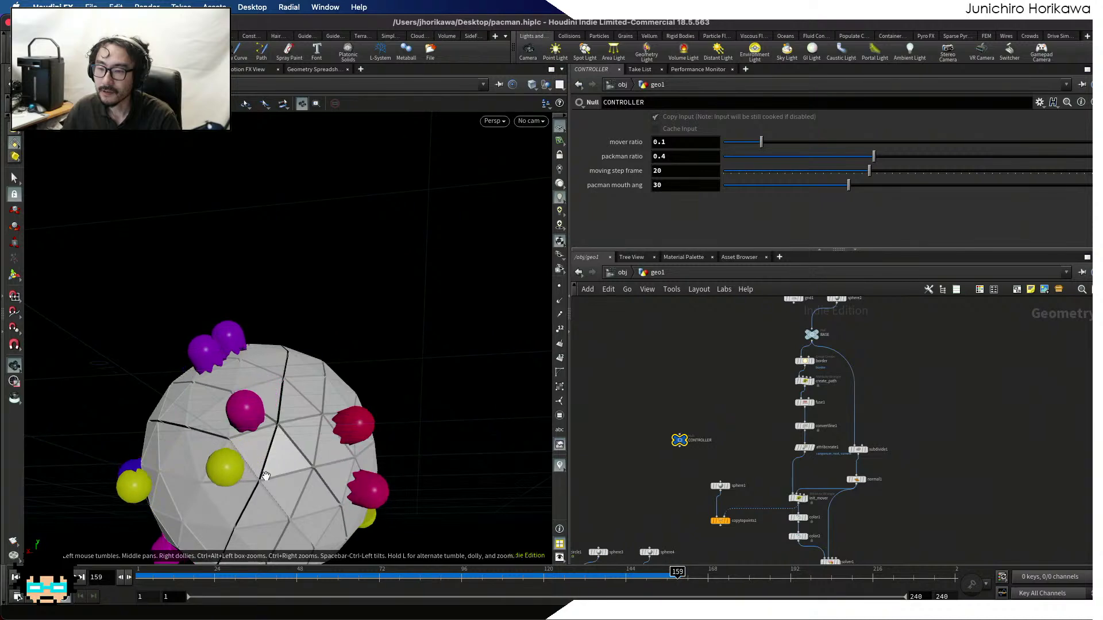
pyautogui.moveTo(266, 475); pyautogui.dragTo(282, 400)
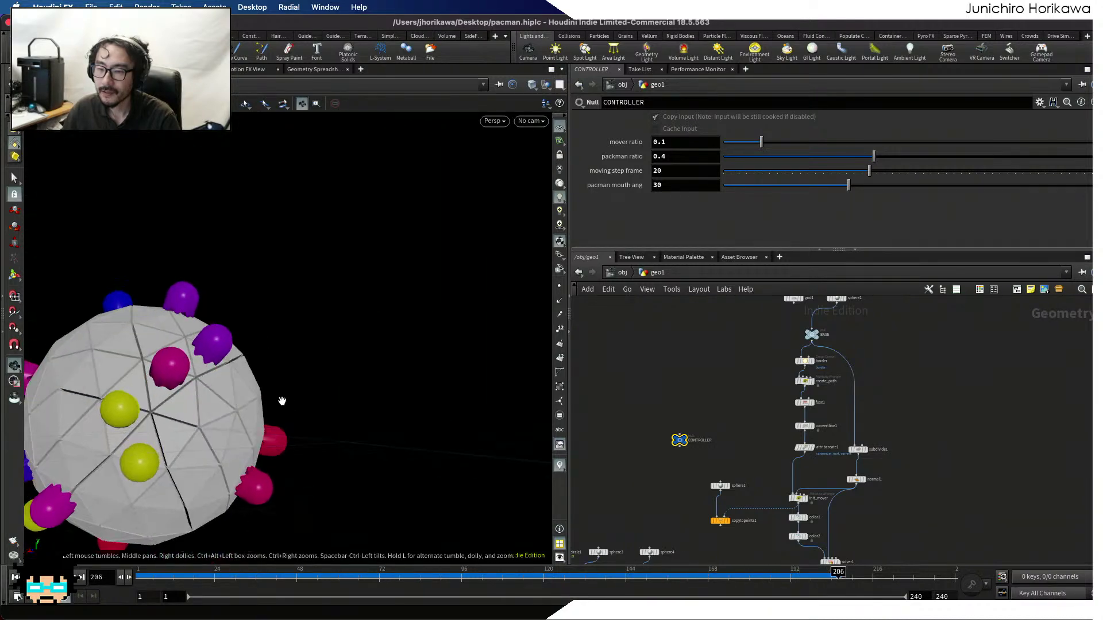
pyautogui.scroll(-1, 282, 401)
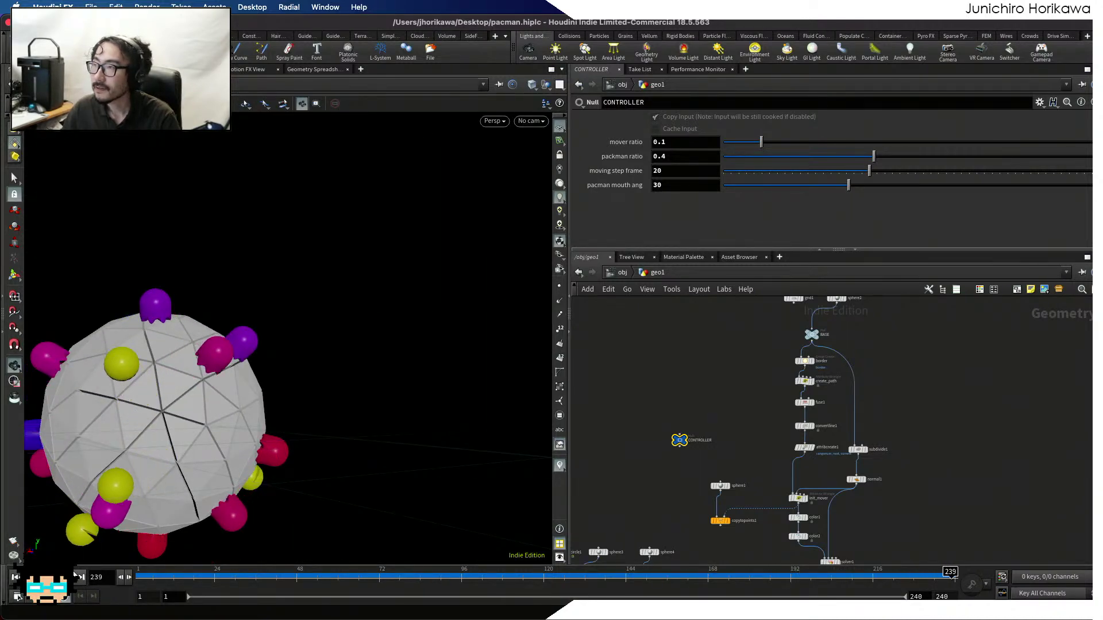
pyautogui.scroll(-2, 246, 424)
pyautogui.scroll(5, 193, 407)
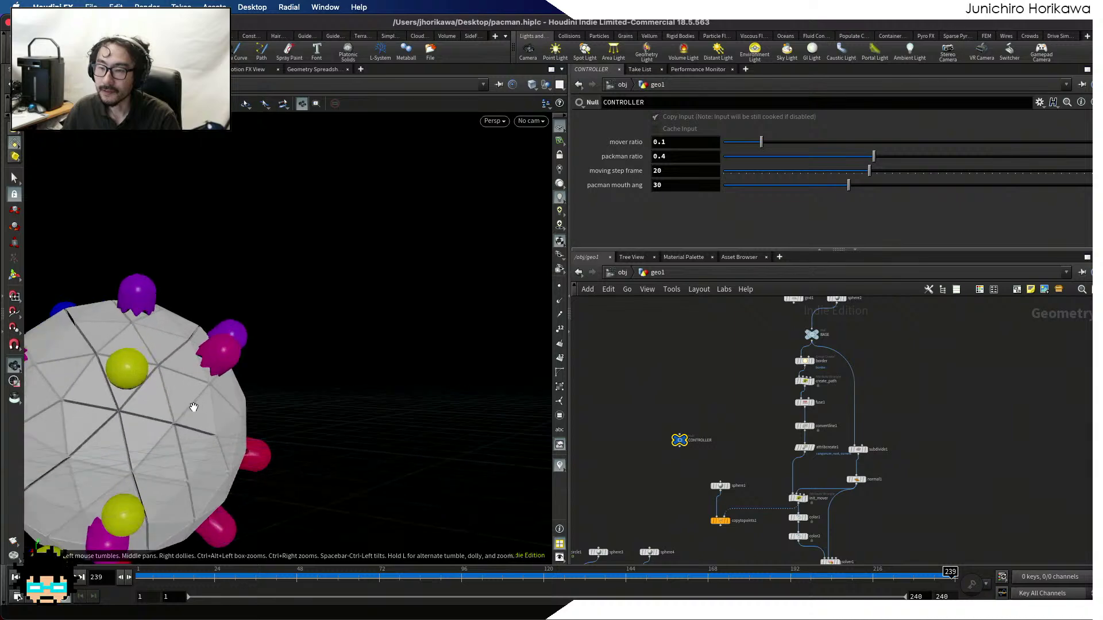
pyautogui.scroll(3, 194, 407)
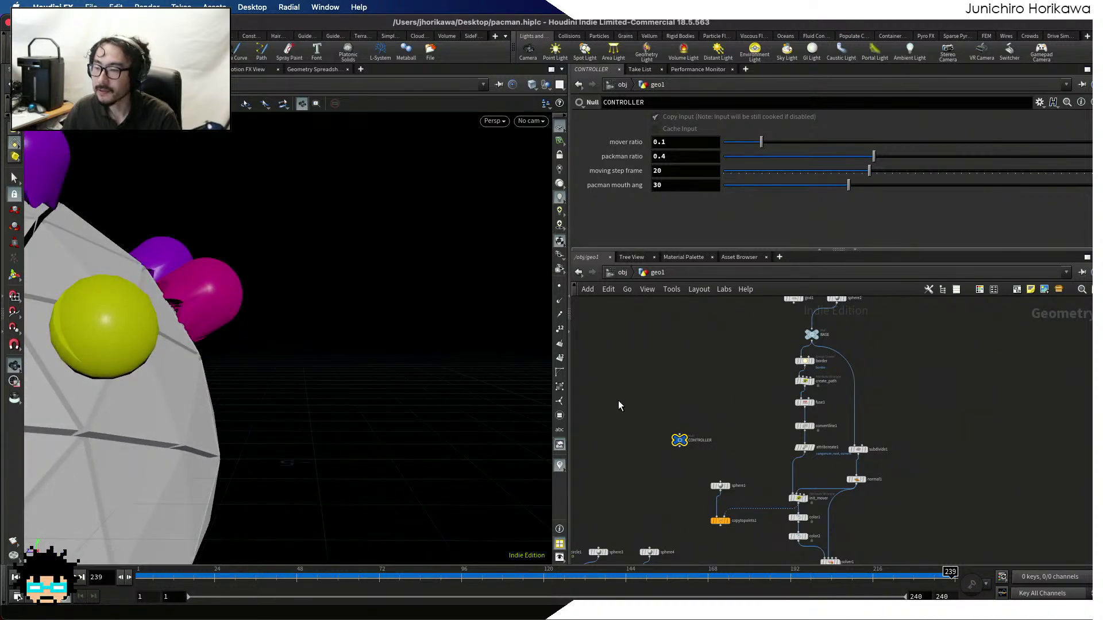
pyautogui.scroll(-4, 691, 373)
pyautogui.scroll(5, 701, 439)
pyautogui.scroll(2, 706, 439)
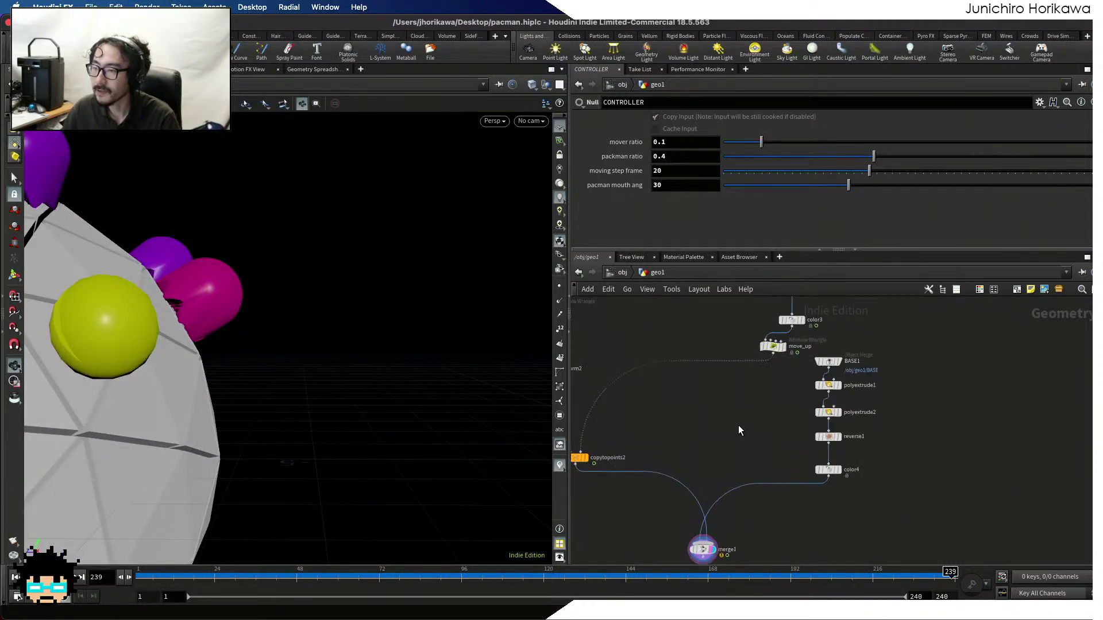
# Display the polyextrude1 node below BASE1 and examine the inset tiles on the sphere
pyautogui.moveTo(756, 418); pyautogui.dragTo(698, 439, button='middle')
pyautogui.scroll(1, 767, 402)
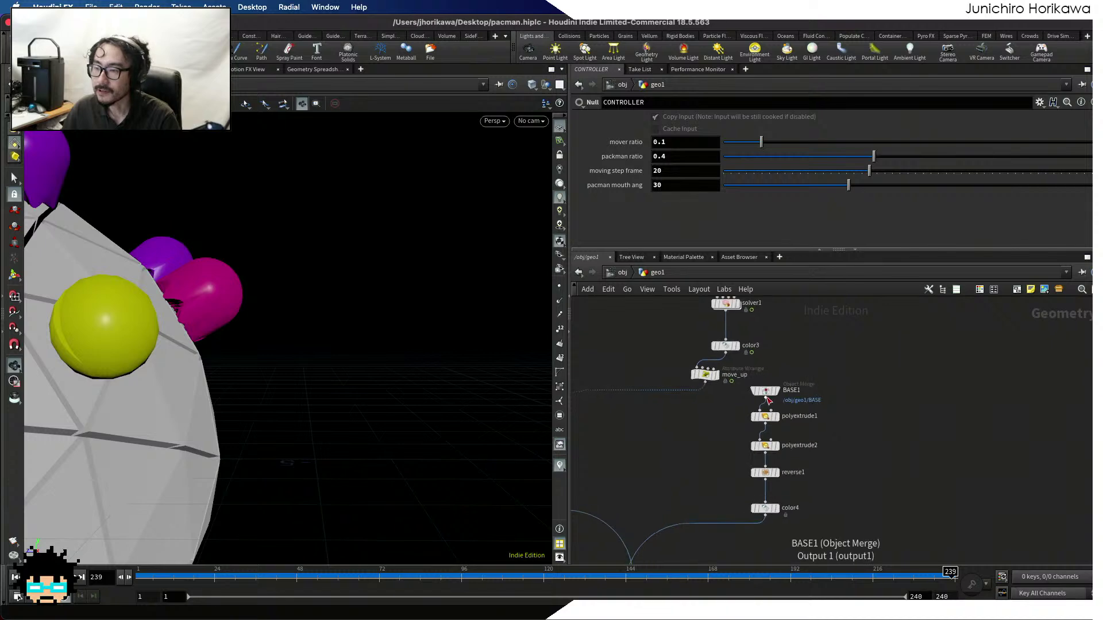
pyautogui.scroll(4, 747, 417)
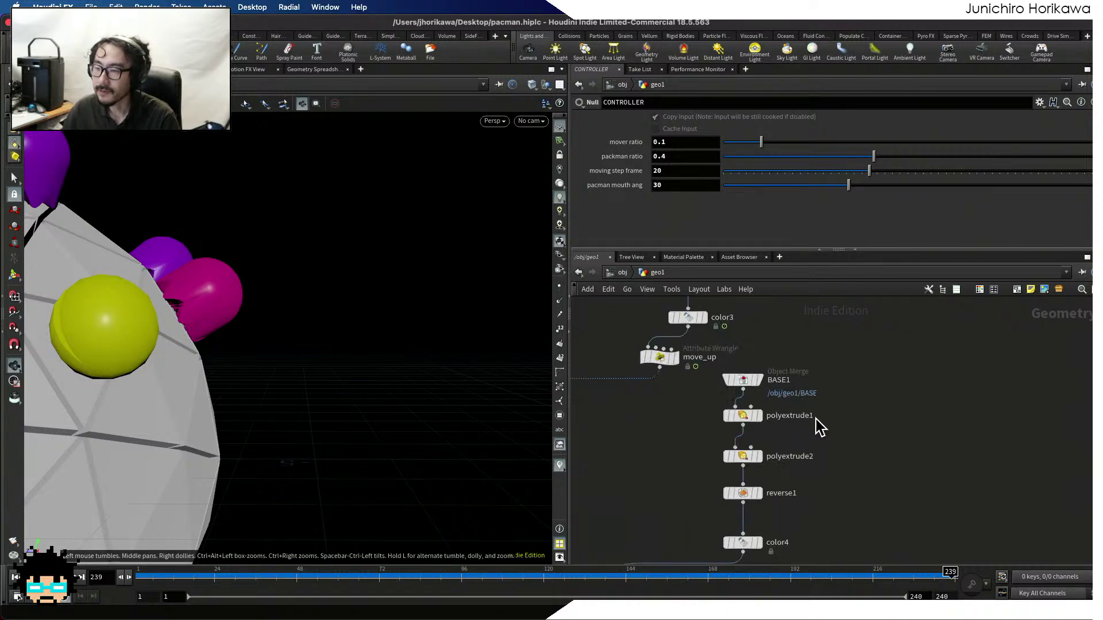
pyautogui.click(745, 415)
pyautogui.click(733, 414)
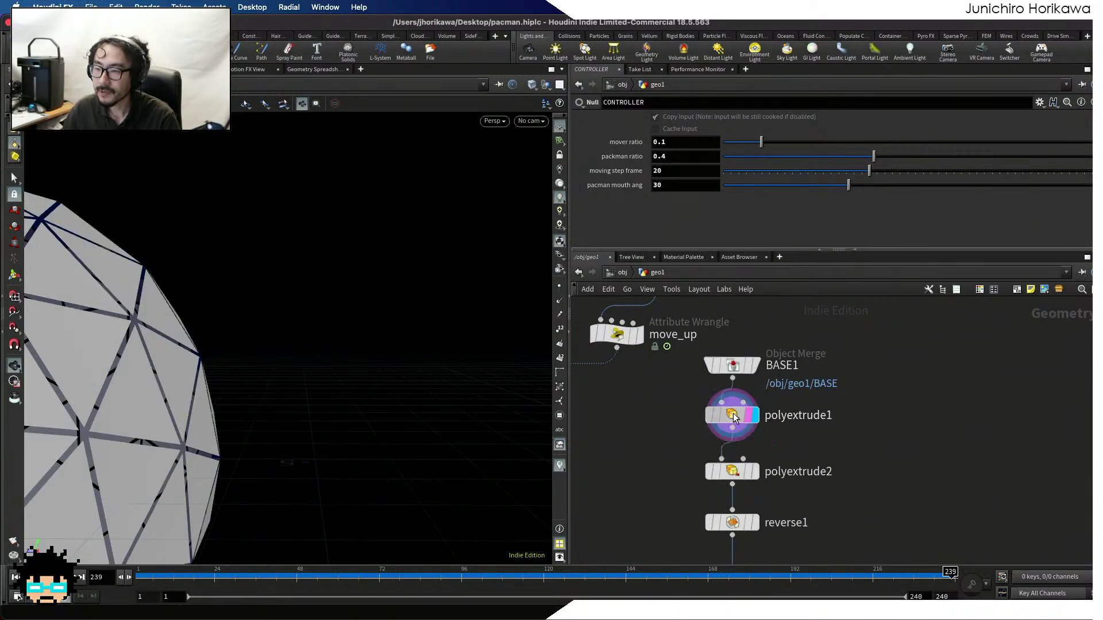
pyautogui.scroll(-5, 165, 389)
pyautogui.hscroll(-5, 699, 460)
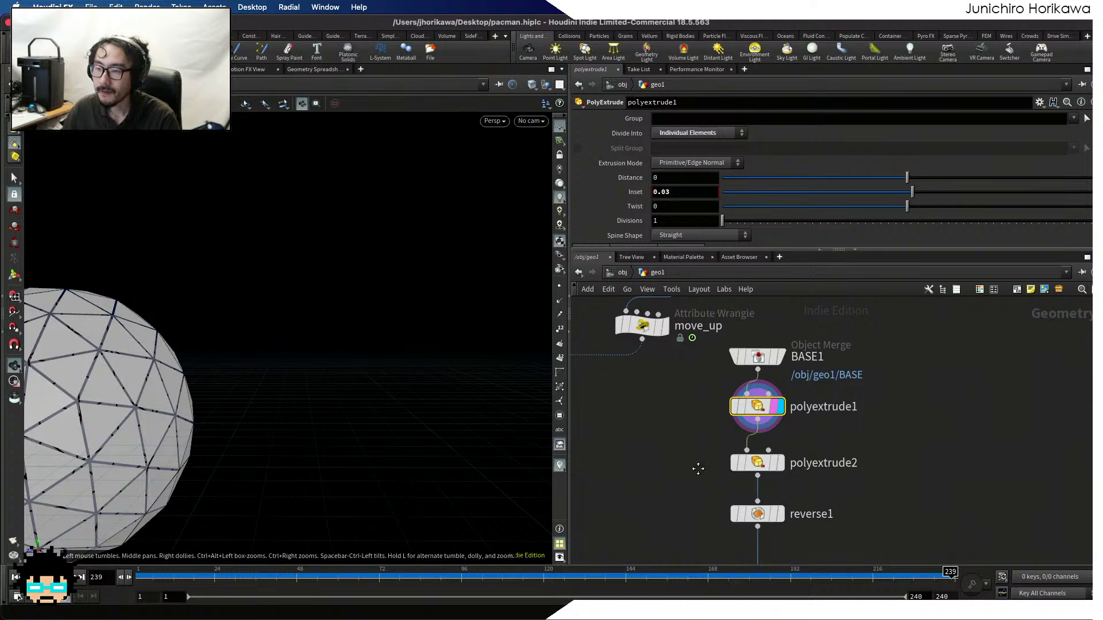
# Add a Point Wrangle beside the base branch and wire polyextrude1's output into its first input
pyautogui.press('Tab')
pyautogui.write('pointw')
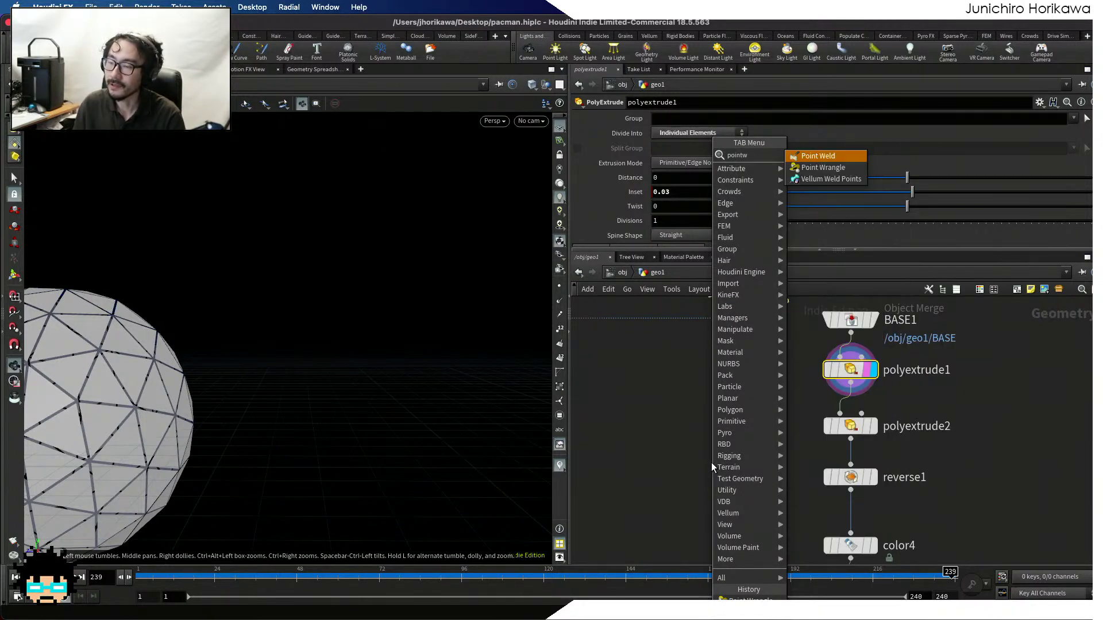
pyautogui.press('Down')
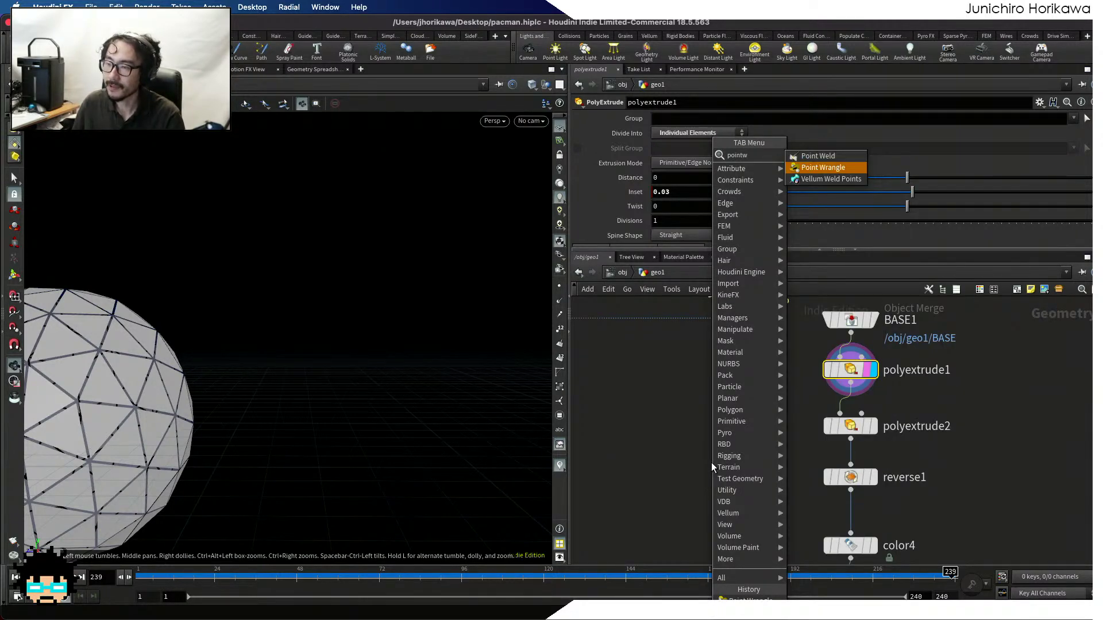
pyautogui.press('Return')
pyautogui.click(711, 463)
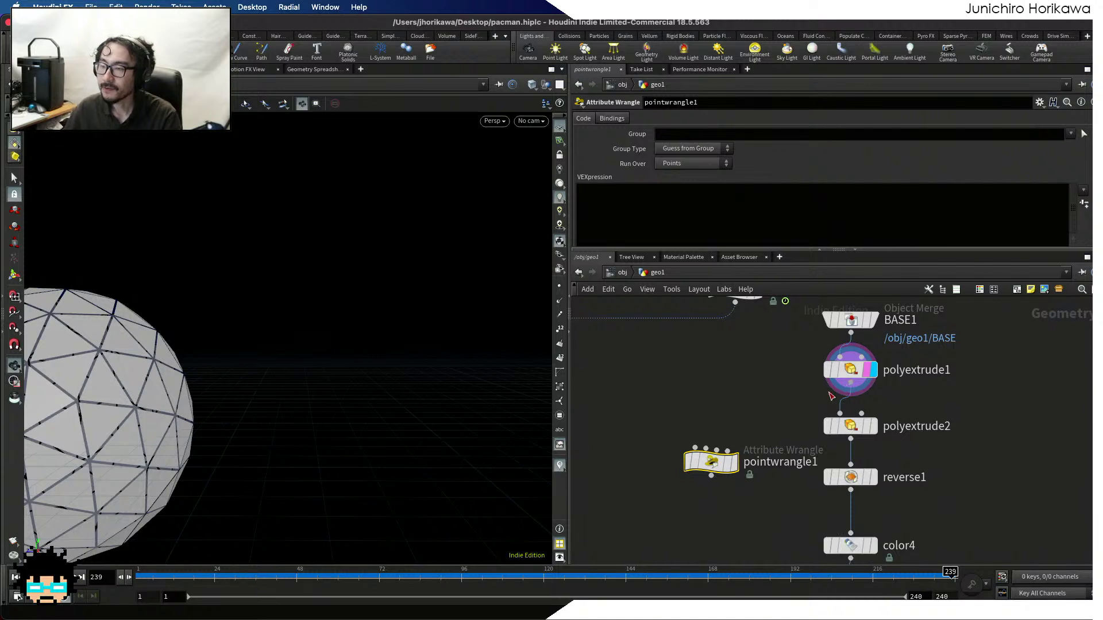
pyautogui.moveTo(851, 394); pyautogui.dragTo(666, 467)
pyautogui.scroll(3, 704, 486)
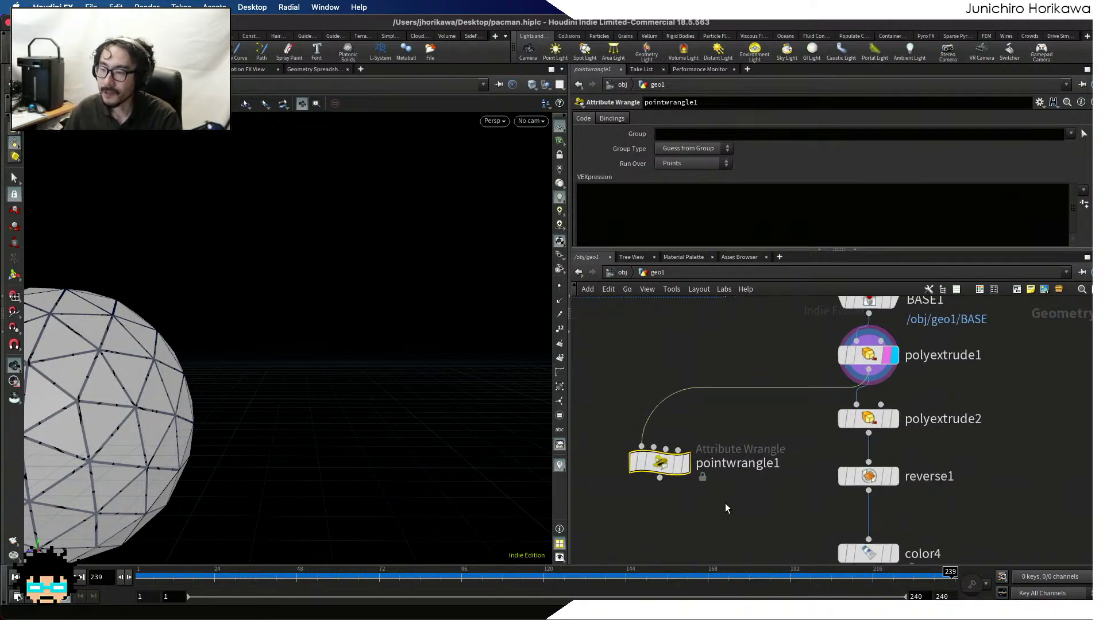
# Display the new point wrangle, rename it bait, and place it beside polyextrude2
pyautogui.moveTo(725, 503); pyautogui.dragTo(806, 496, button='middle')
pyautogui.moveTo(743, 461); pyautogui.dragTo(708, 456)
pyautogui.click(729, 446)
pyautogui.doubleClick(767, 445)
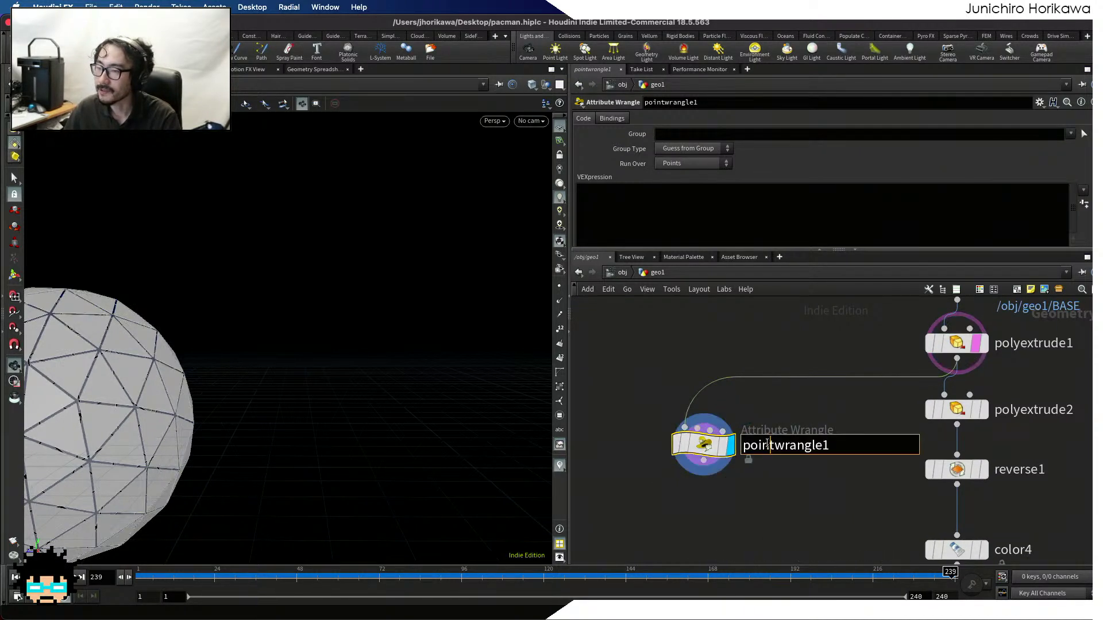
pyautogui.press('super+a')
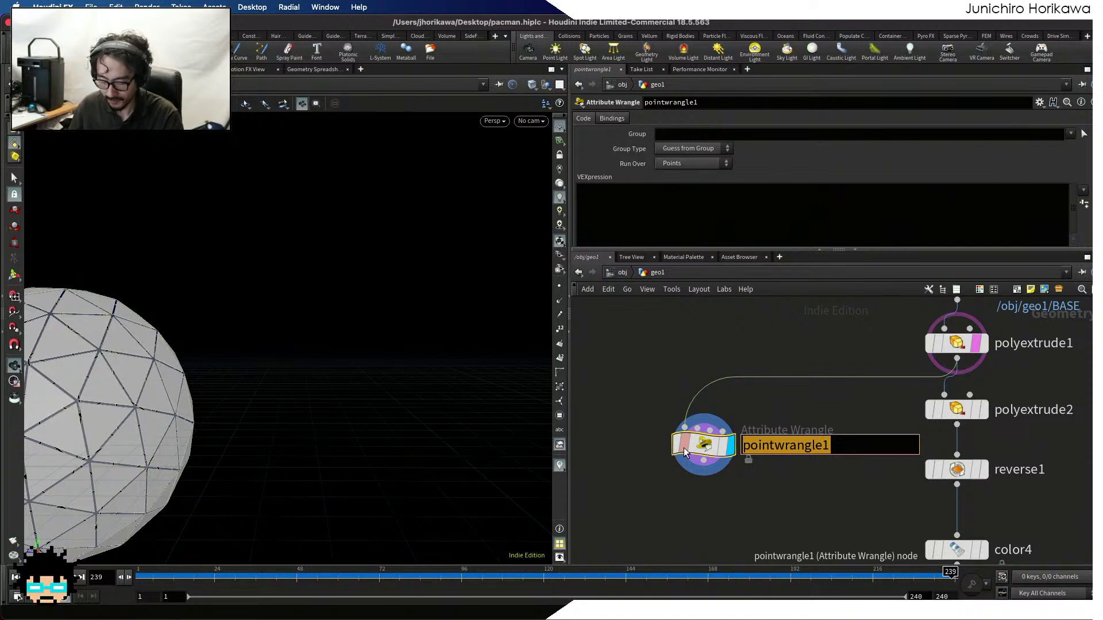
pyautogui.moveTo(685, 452)
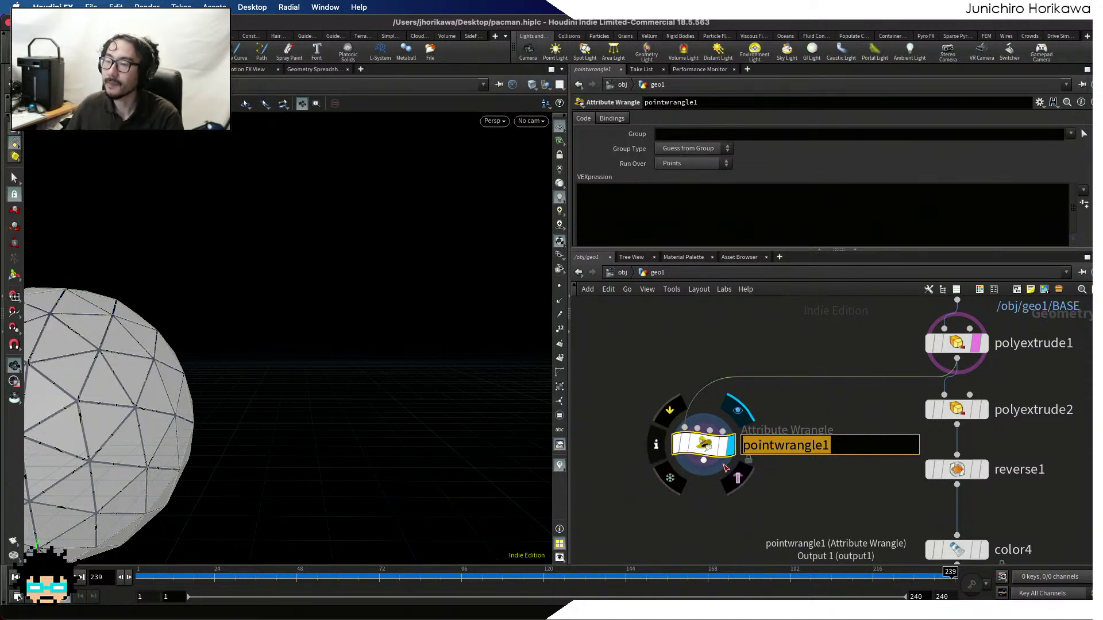
pyautogui.write('bait')
pyautogui.press('Return')
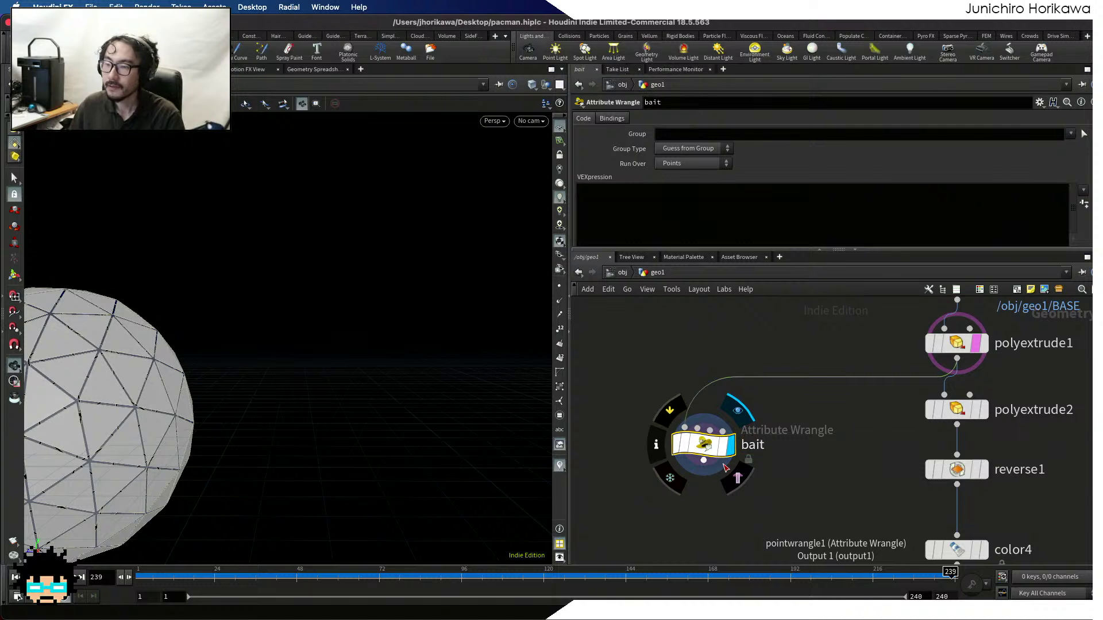
pyautogui.moveTo(707, 450); pyautogui.dragTo(692, 412)
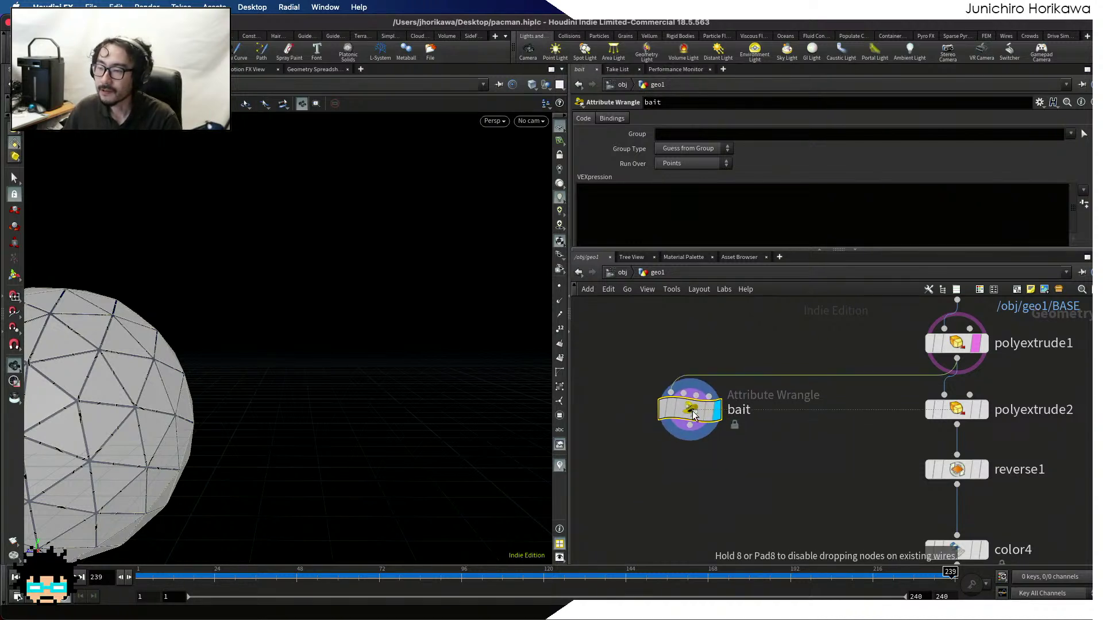
# Run the bait wrangle over Primitives and write the VEX line int pt = addpoint(0, @P + @N * 0.5);
pyautogui.click(680, 239)
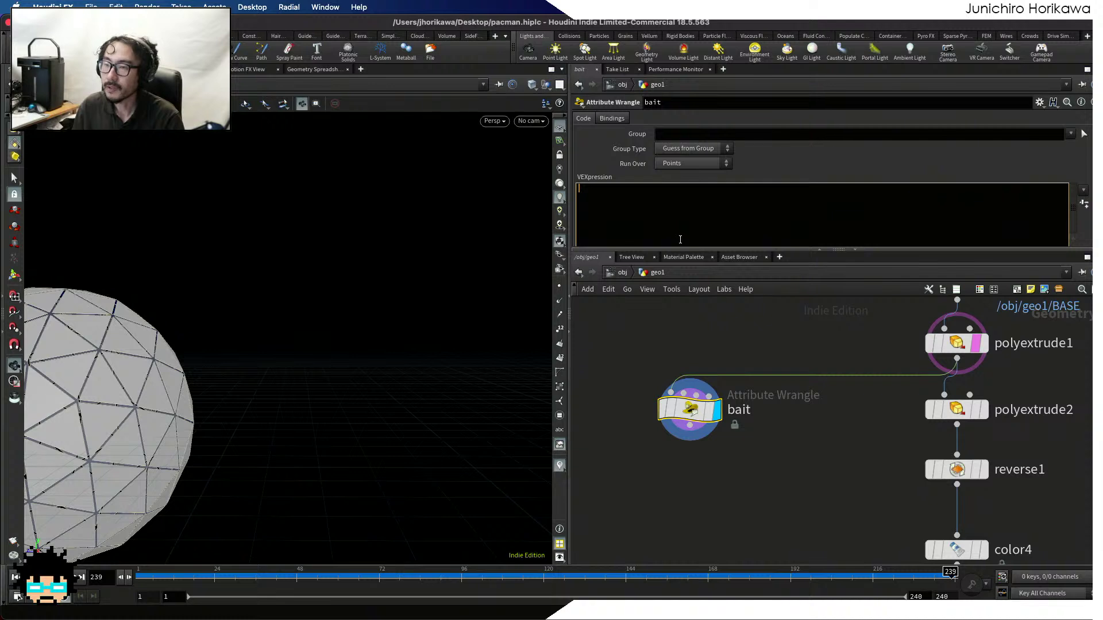
pyautogui.click(697, 165)
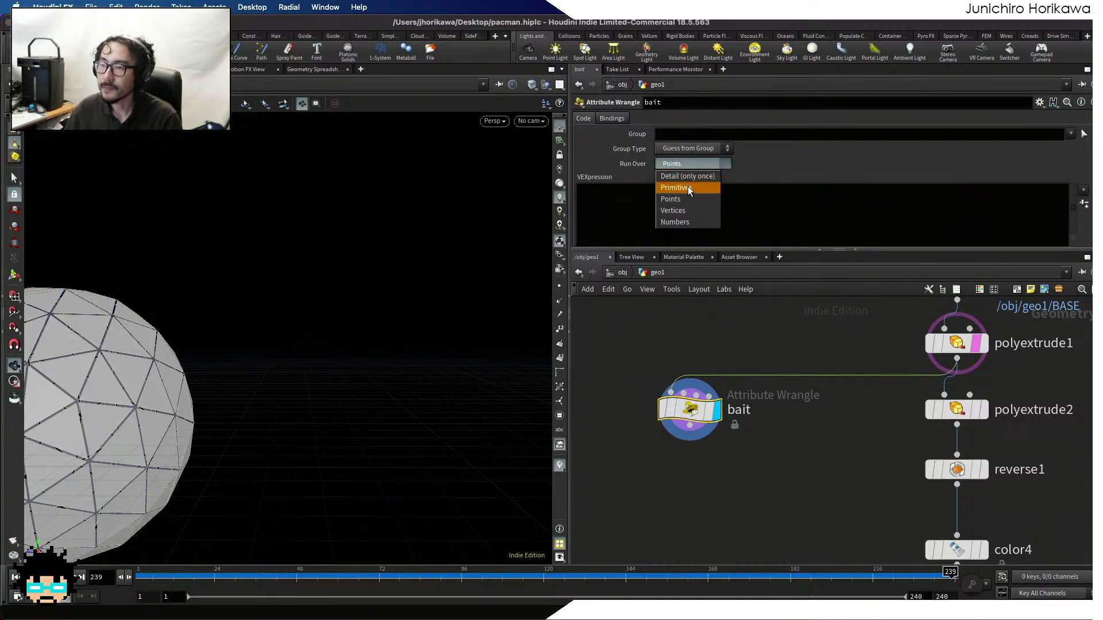
pyautogui.click(688, 186)
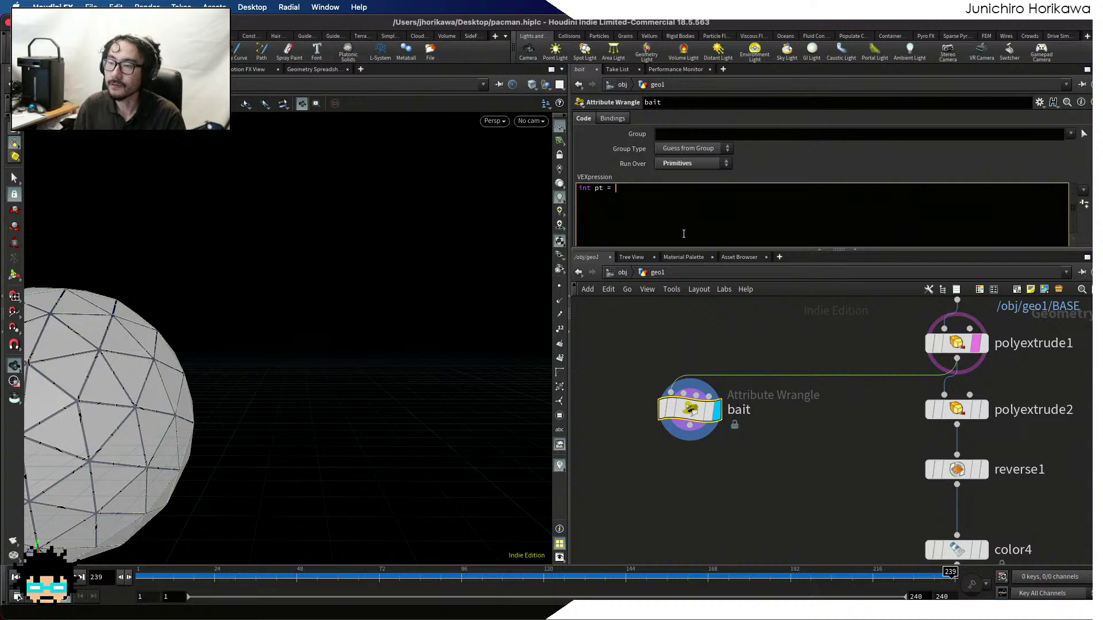
pyautogui.write('ddpoint(0, ')
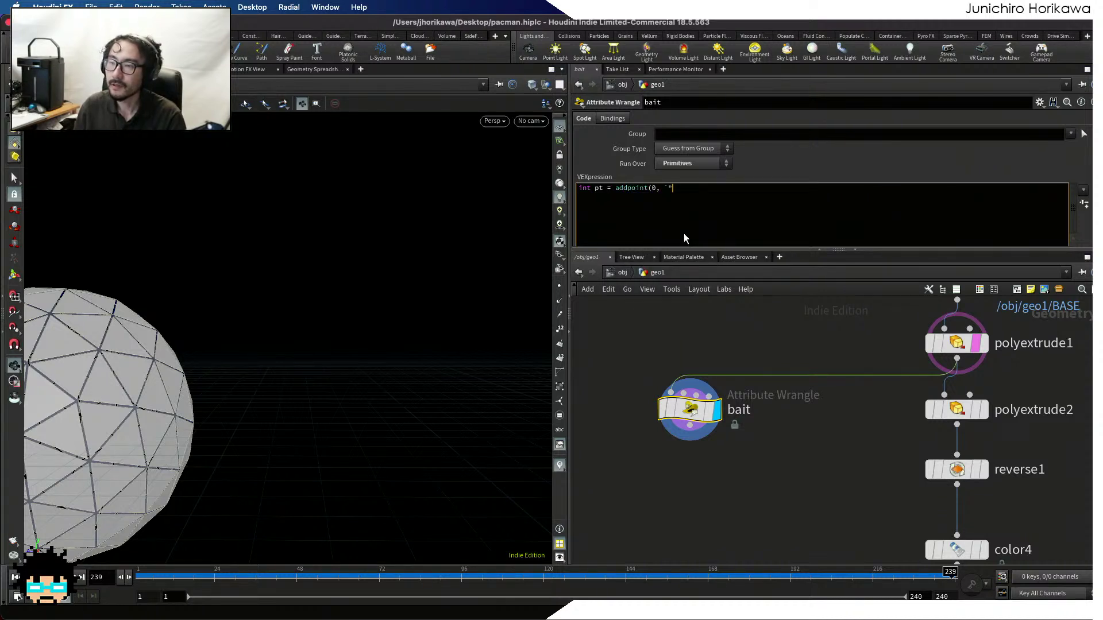
pyautogui.write('@P,')
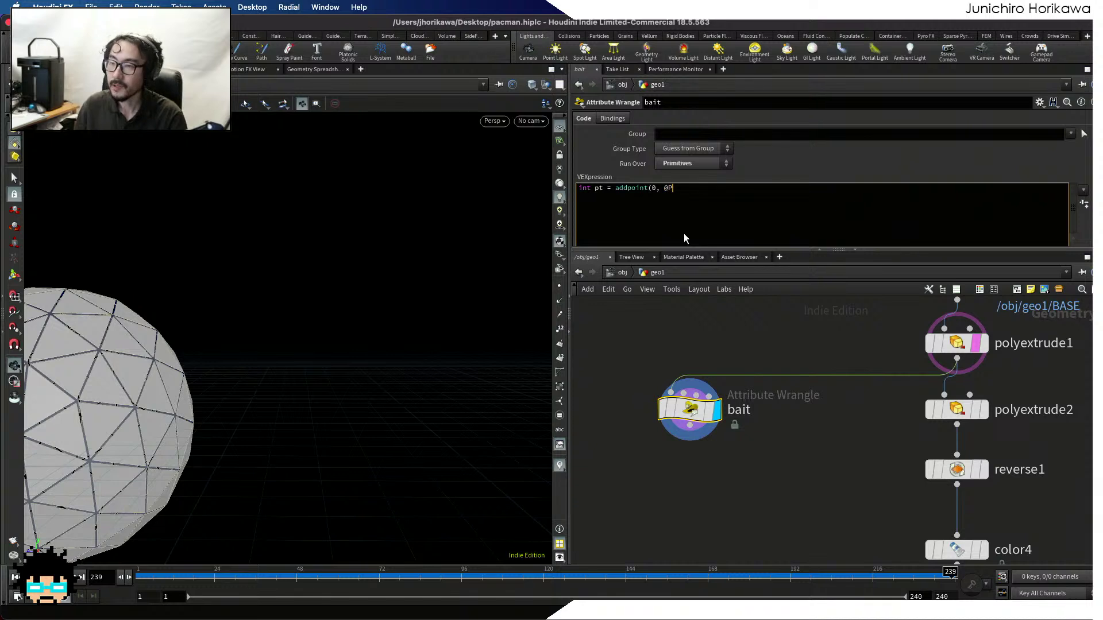
pyautogui.press('BackSpace')
pyautogui.press('BackSpace')
pyautogui.write('+')
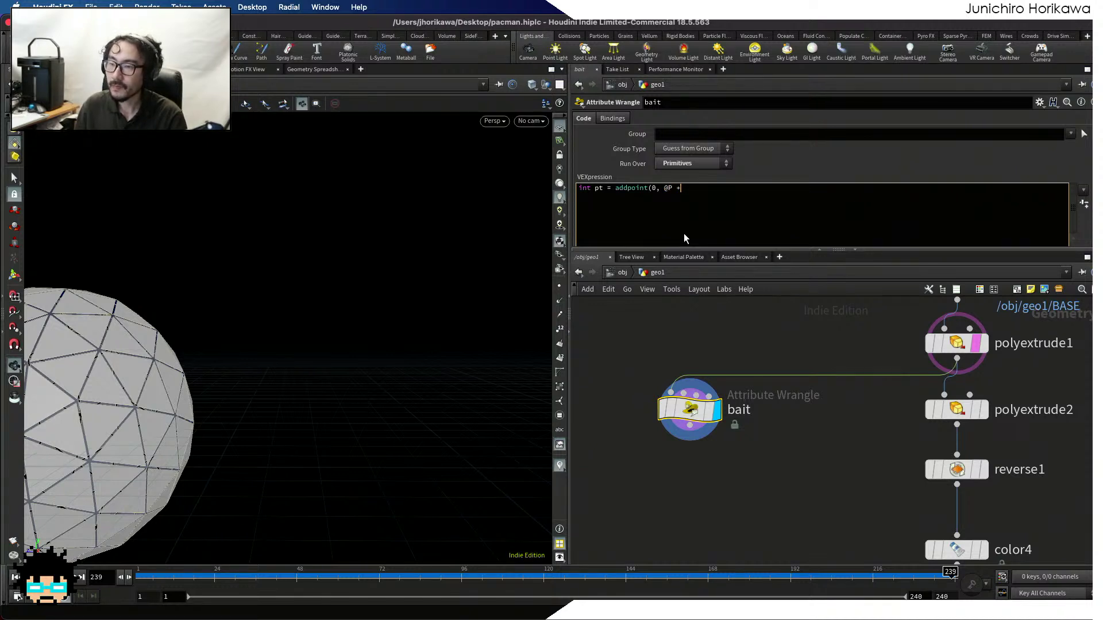
pyautogui.write(' @N')
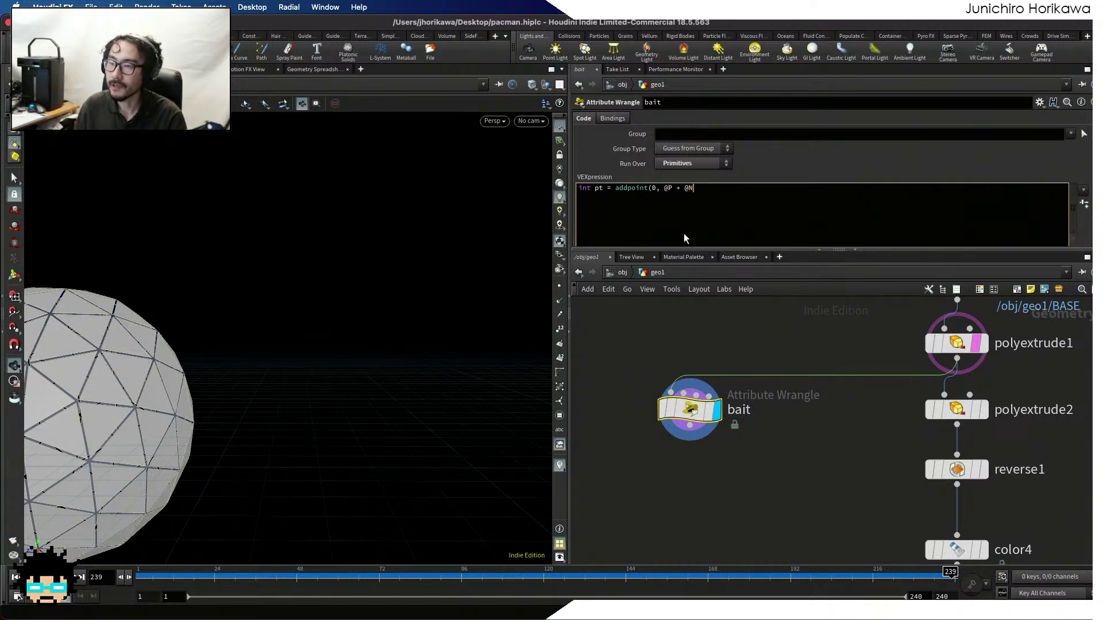
pyautogui.write(' * 0.5')
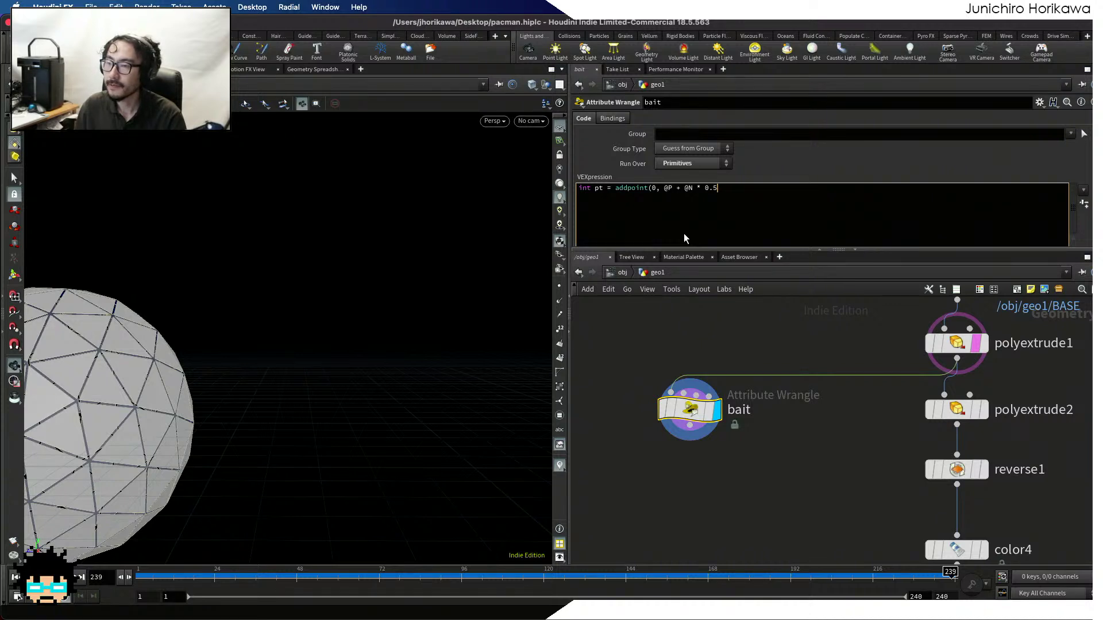
pyautogui.write(');')
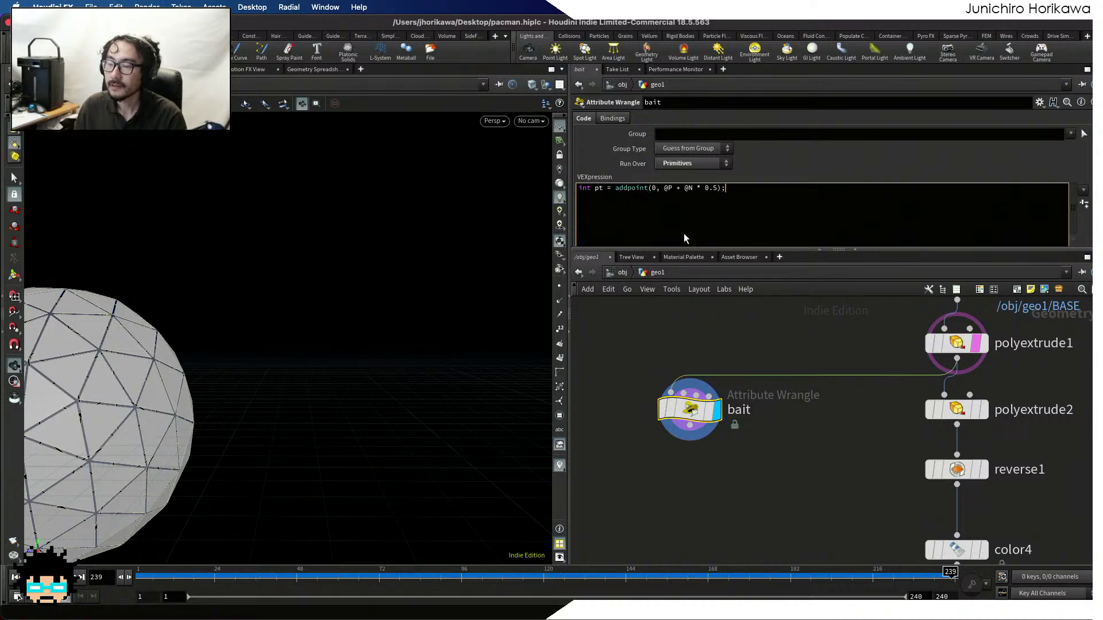
# Add the line setpointgroup(0, "bait", pt, 1); to the bait wrangle and check the points around the sphere
pyautogui.press('Return')
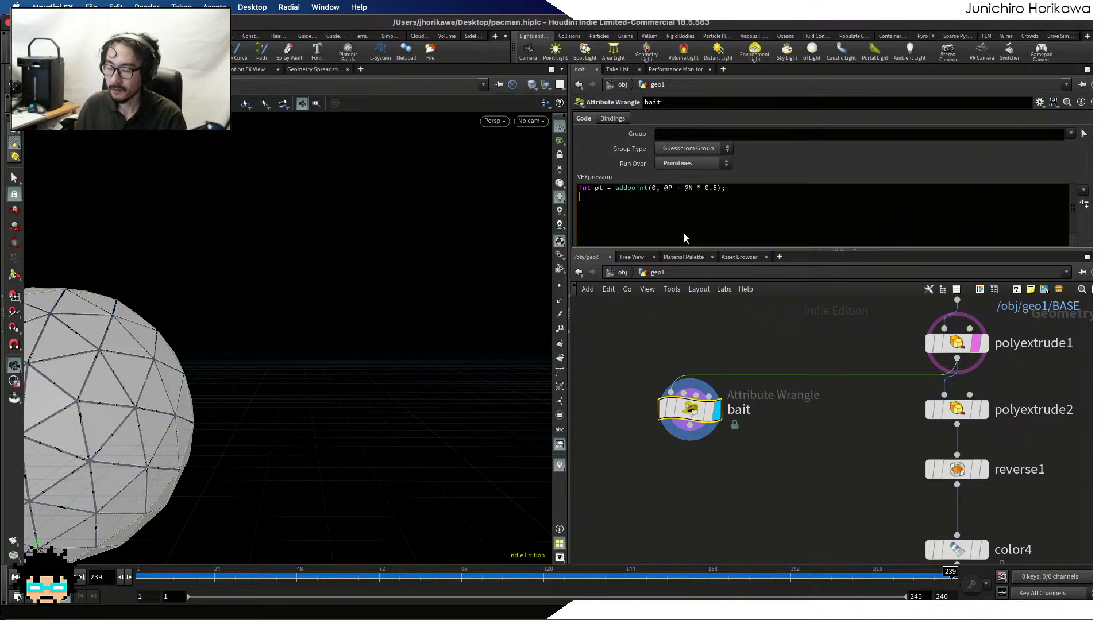
pyautogui.write('setpointg')
pyautogui.write('roup(0, "')
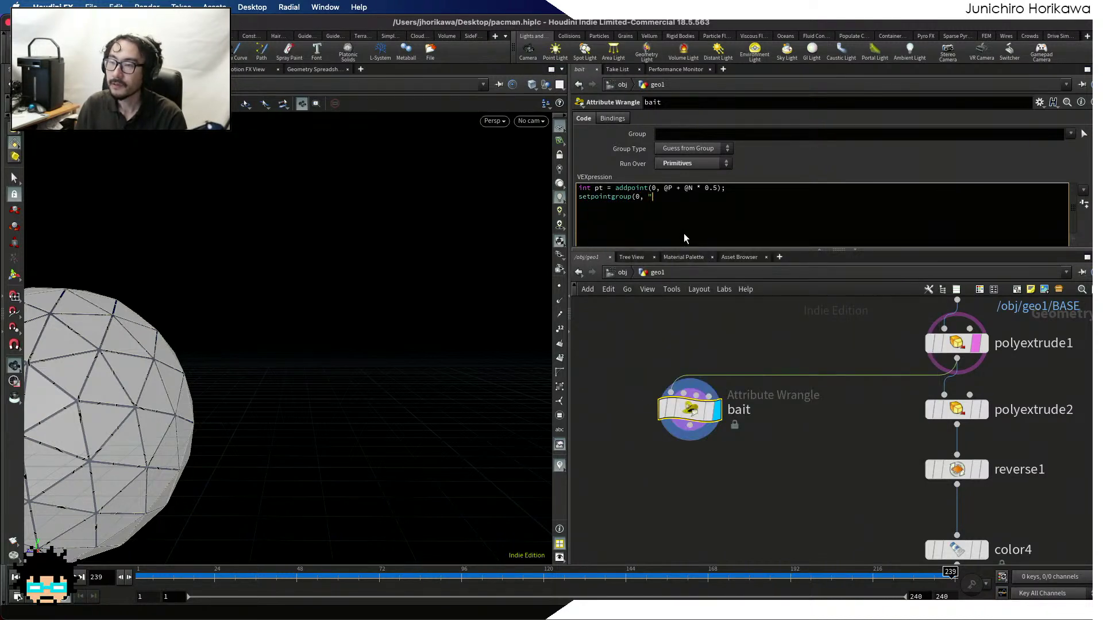
pyautogui.write('bait", ')
pyautogui.write('pt, 1)')
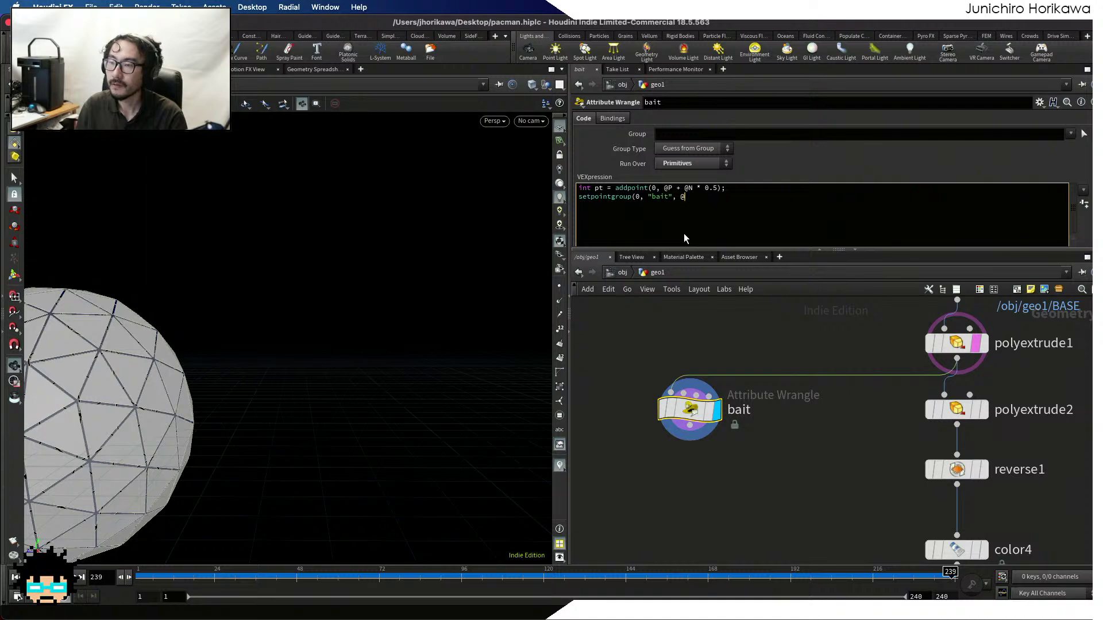
pyautogui.write(';')
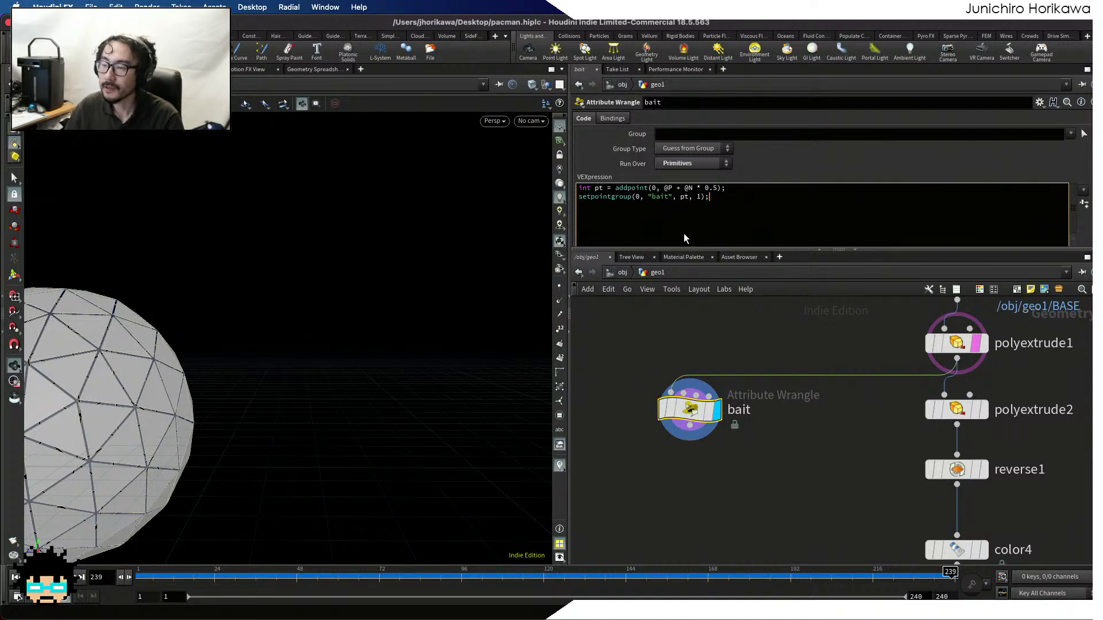
pyautogui.moveTo(299, 375); pyautogui.dragTo(546, 374)
pyautogui.moveTo(687, 356); pyautogui.dragTo(709, 371, button='middle')
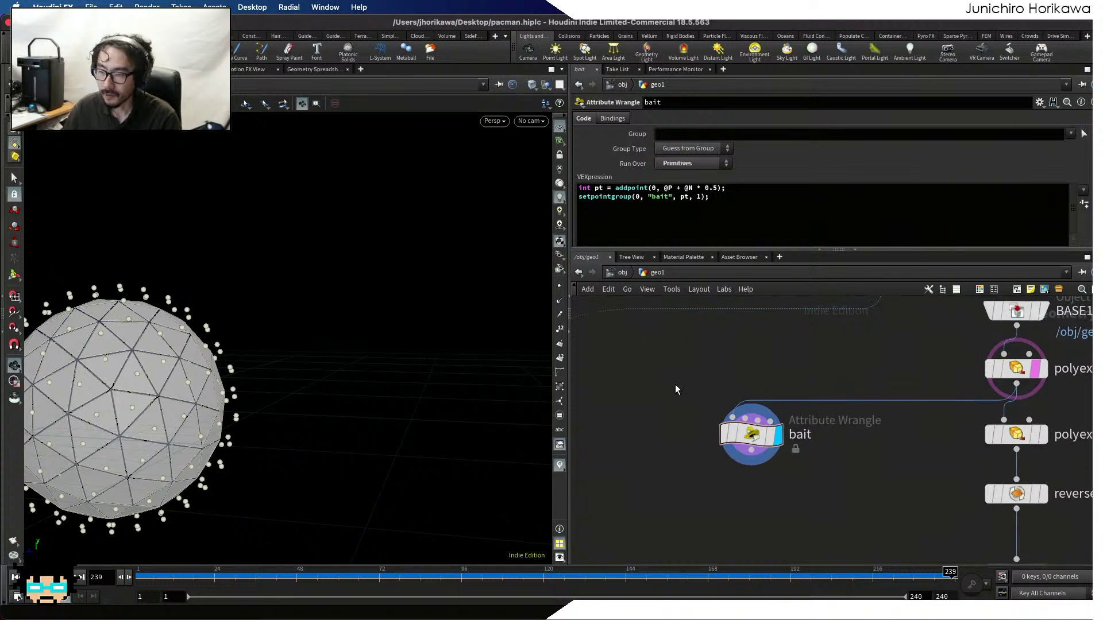
pyautogui.press('Tab')
pyautogui.write('cone')
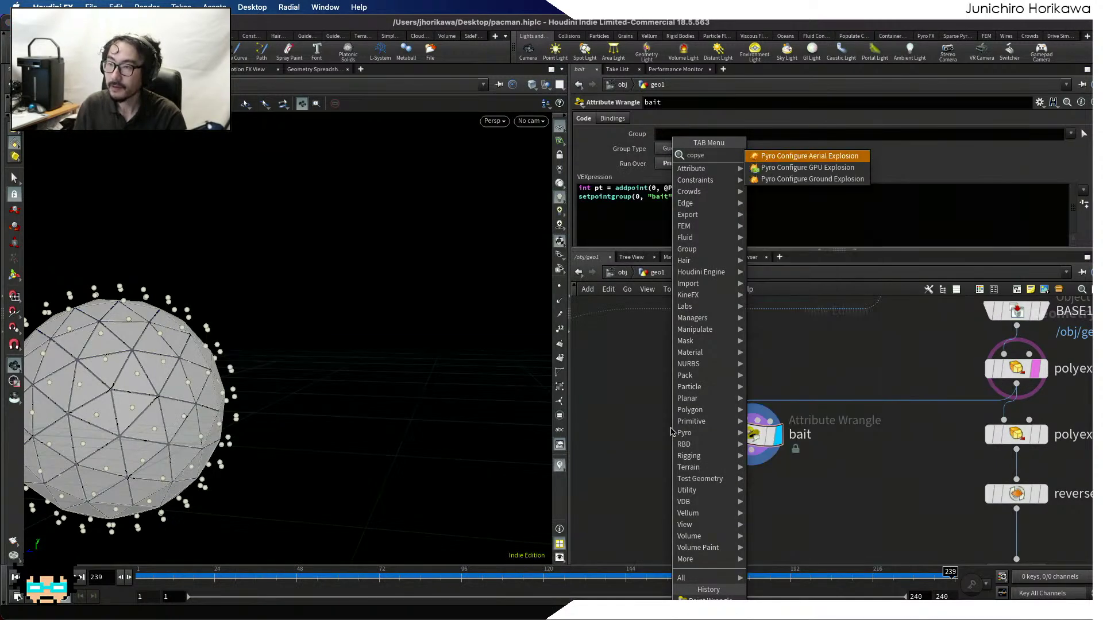
pyautogui.press('Return')
pyautogui.press('Escape')
# Add a Copy to Points node below the bait wrangle and wire bait's output into its target points input
pyautogui.press('Tab')
pyautogui.write('c')
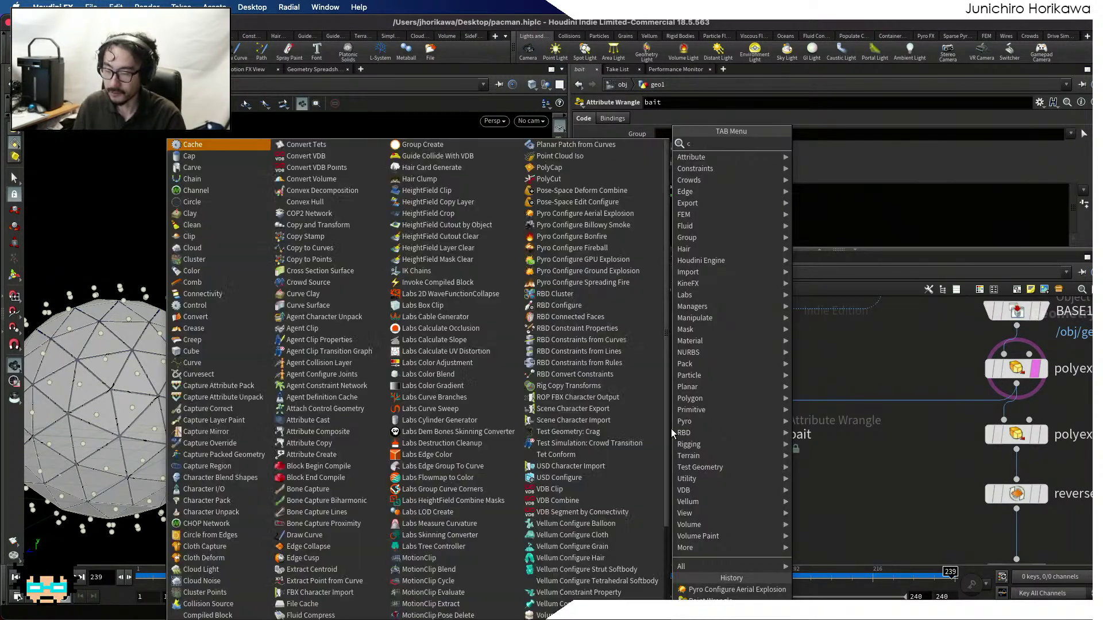
pyautogui.write('op')
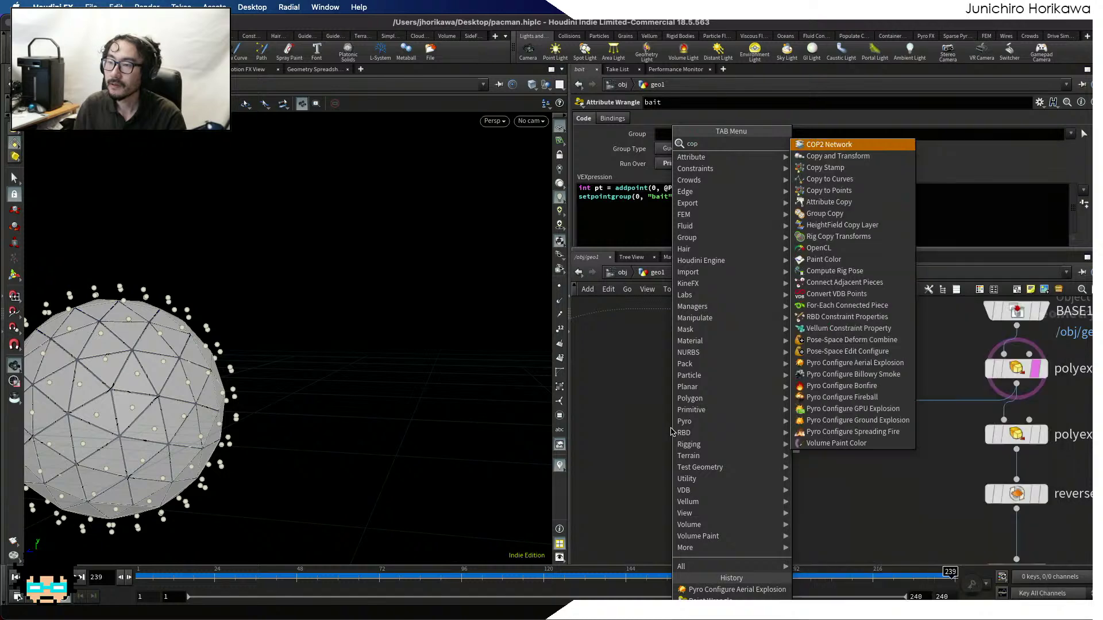
pyautogui.write('y to poi')
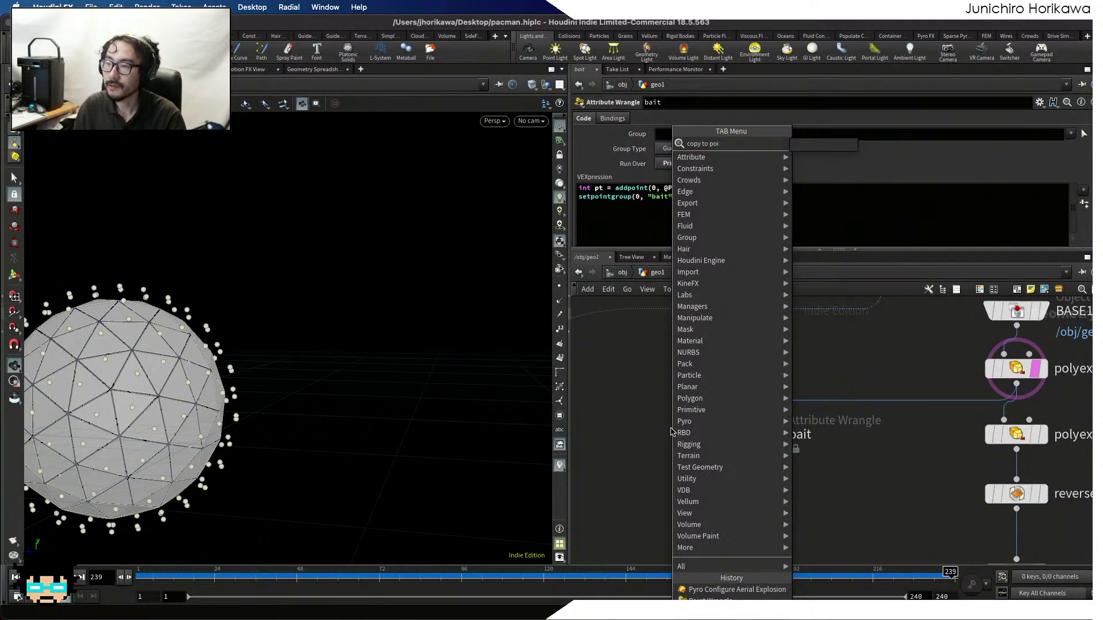
pyautogui.press('Return')
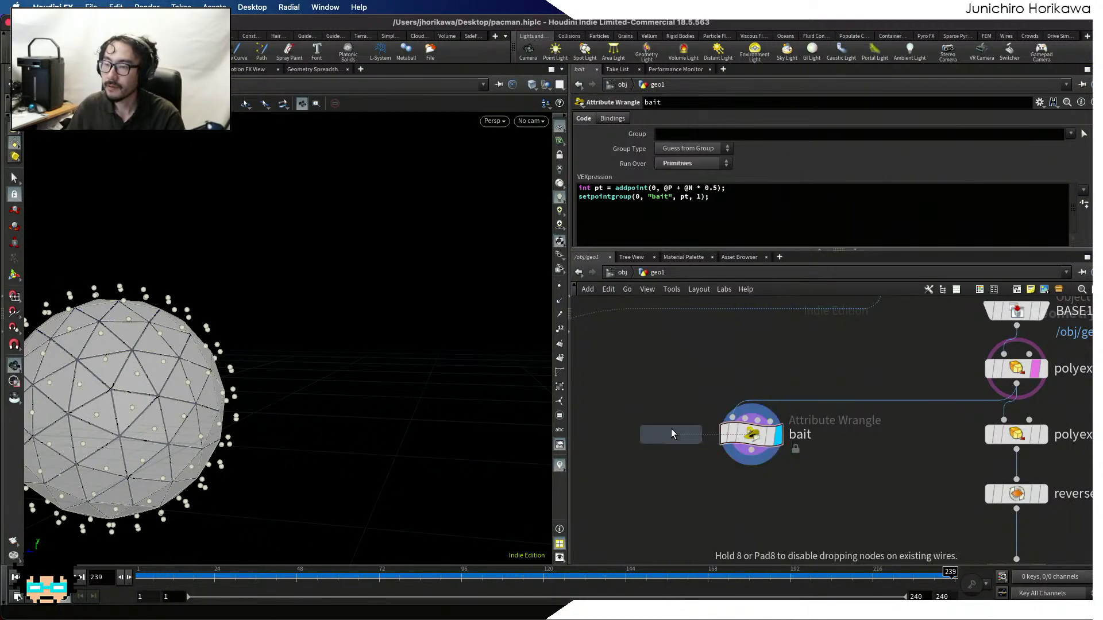
pyautogui.click(671, 431)
pyautogui.moveTo(675, 442); pyautogui.dragTo(708, 534)
pyautogui.moveTo(757, 458); pyautogui.dragTo(701, 536)
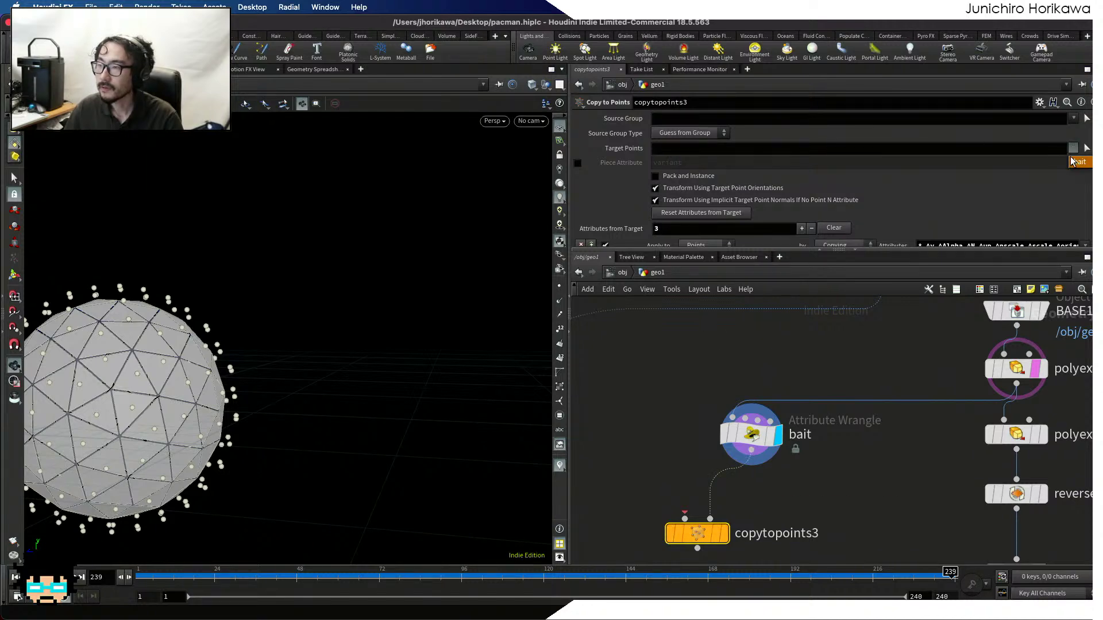
# Add a Sphere node of Polygon type with frequency 1 and wire it into copytopoints3's source geometry input
pyautogui.press('Tab')
pyautogui.write('sphere')
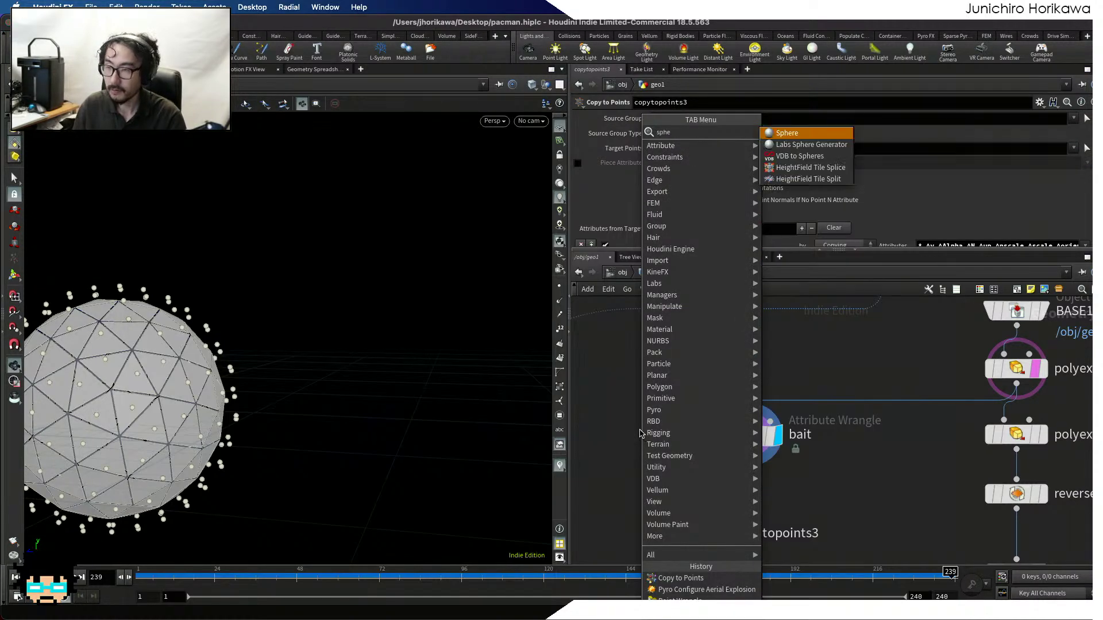
pyautogui.press('Return')
pyautogui.click(641, 434)
pyautogui.click(669, 118)
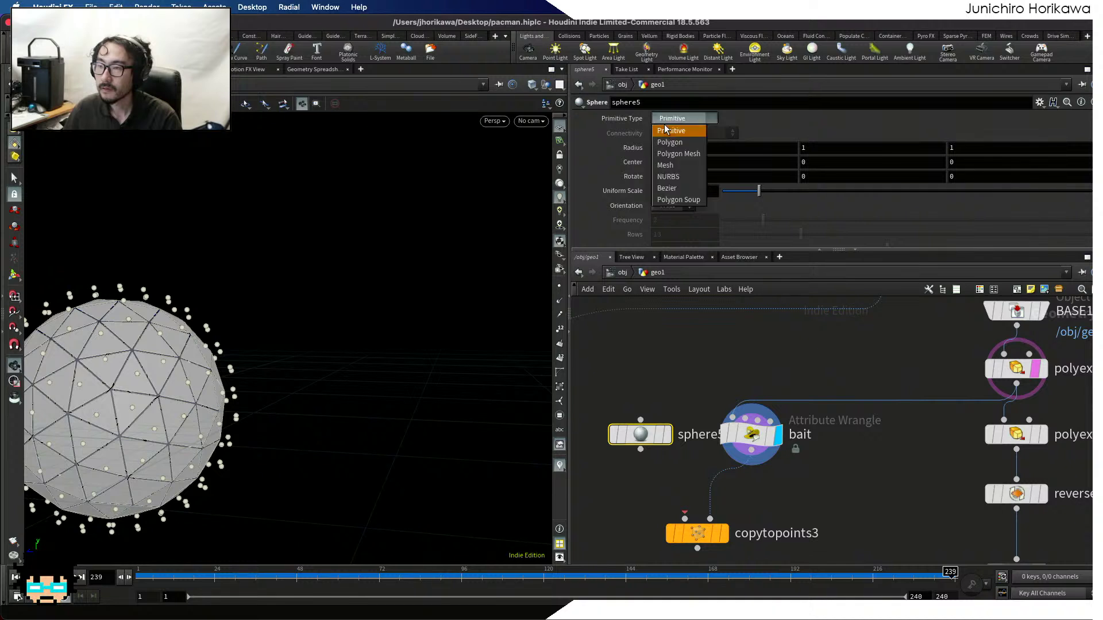
pyautogui.click(675, 143)
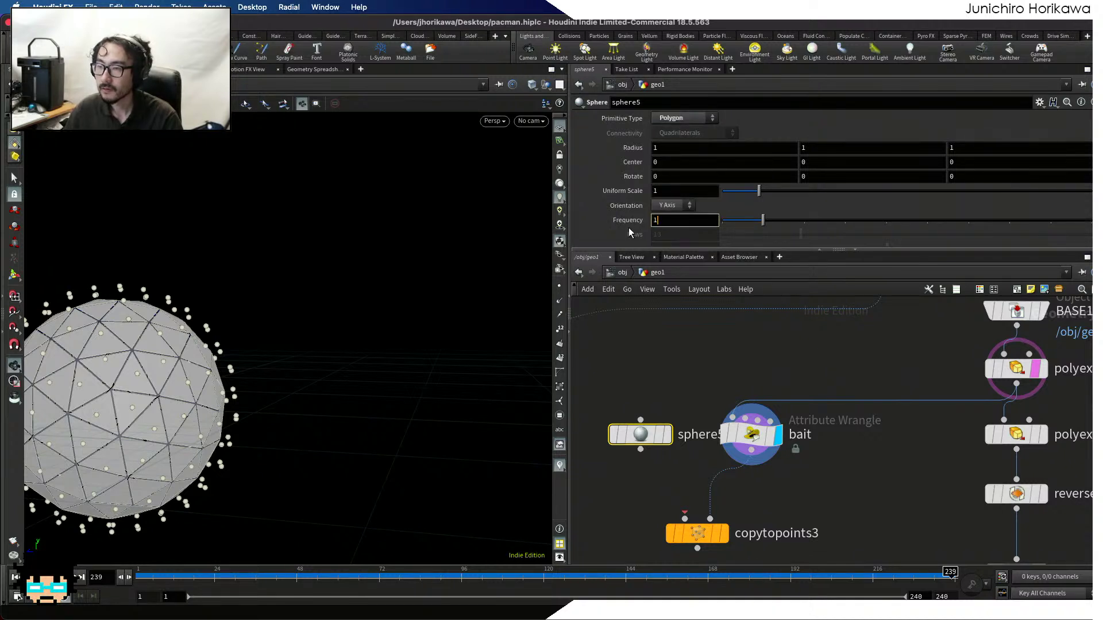
pyautogui.moveTo(691, 537); pyautogui.dragTo(692, 530)
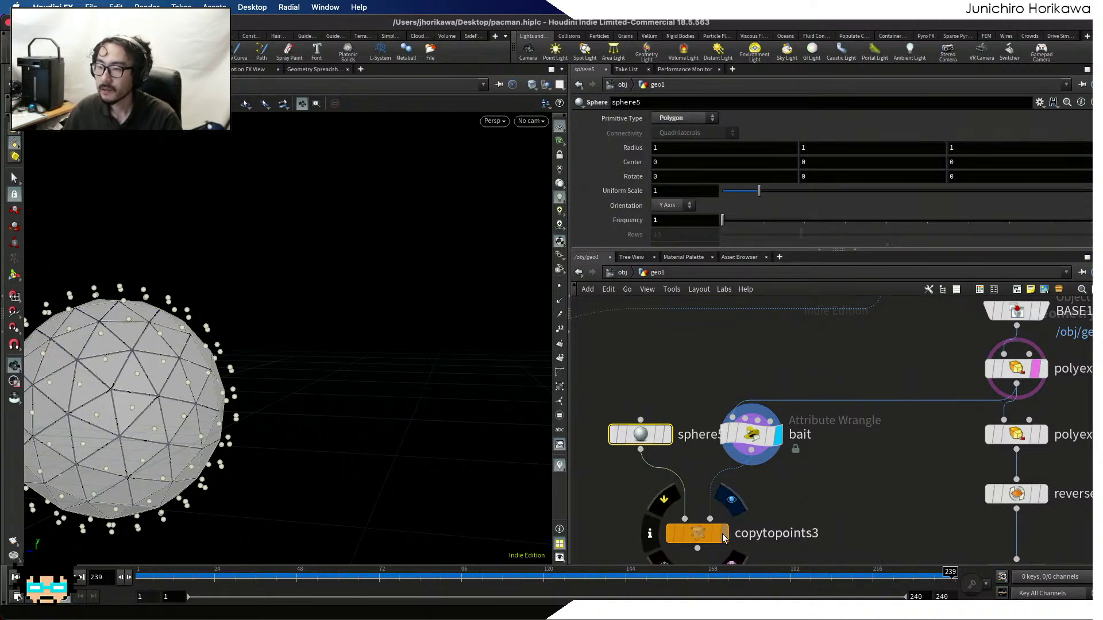
# Display copytopoints3 and set the bait sphere's uniform scale to 0.1
pyautogui.press('r')
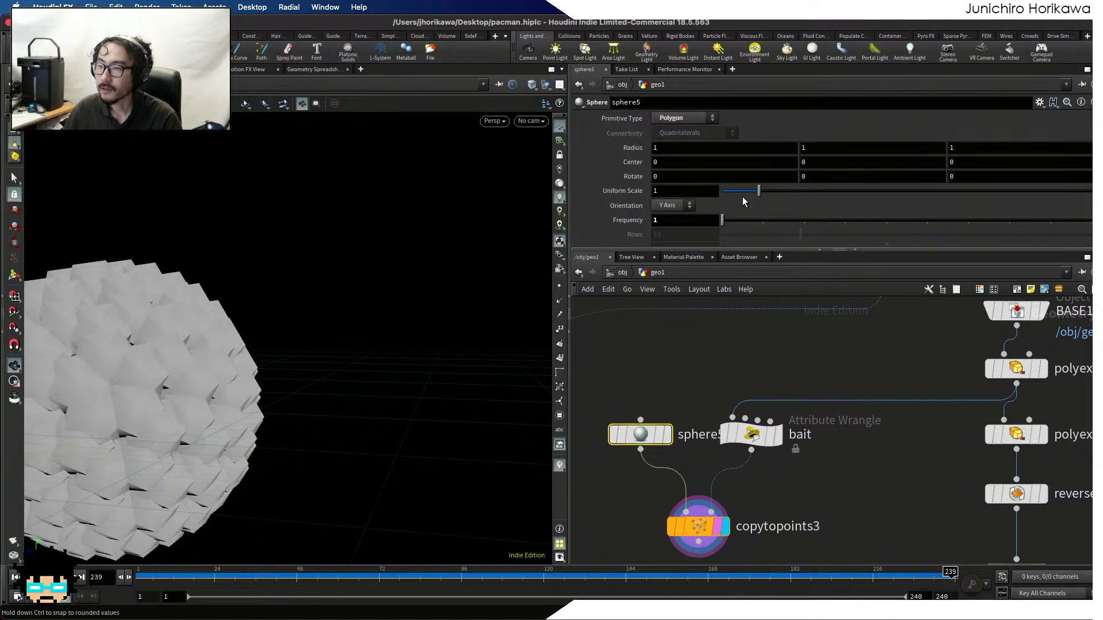
pyautogui.moveTo(758, 191); pyautogui.dragTo(726, 195)
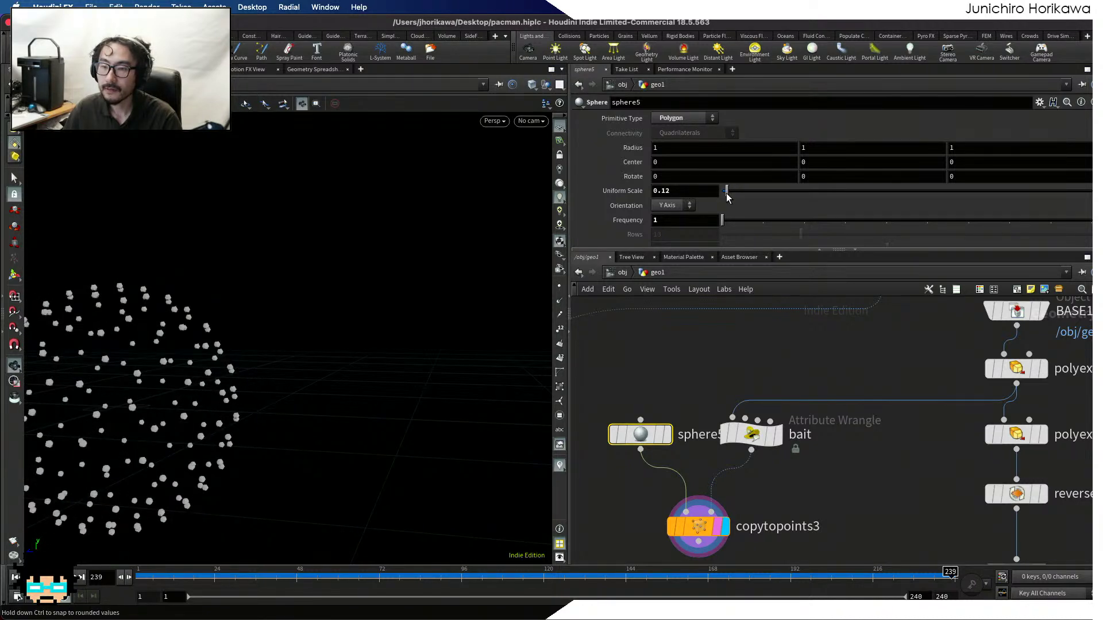
pyautogui.press('BackSpace')
pyautogui.press('Return')
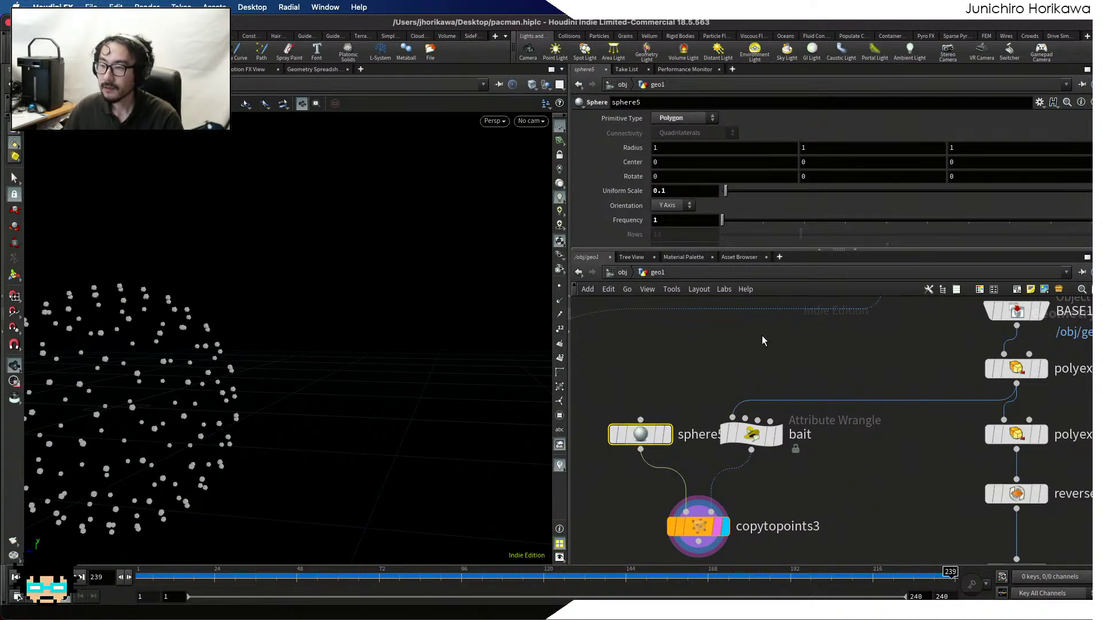
# Duplicate the color4 node below copytopoints3, wiring the copy between copytopoints3 and merge1
pyautogui.scroll(-6, 761, 337)
pyautogui.scroll(4, 773, 424)
pyautogui.moveTo(875, 389); pyautogui.dragTo(877, 415, button='middle')
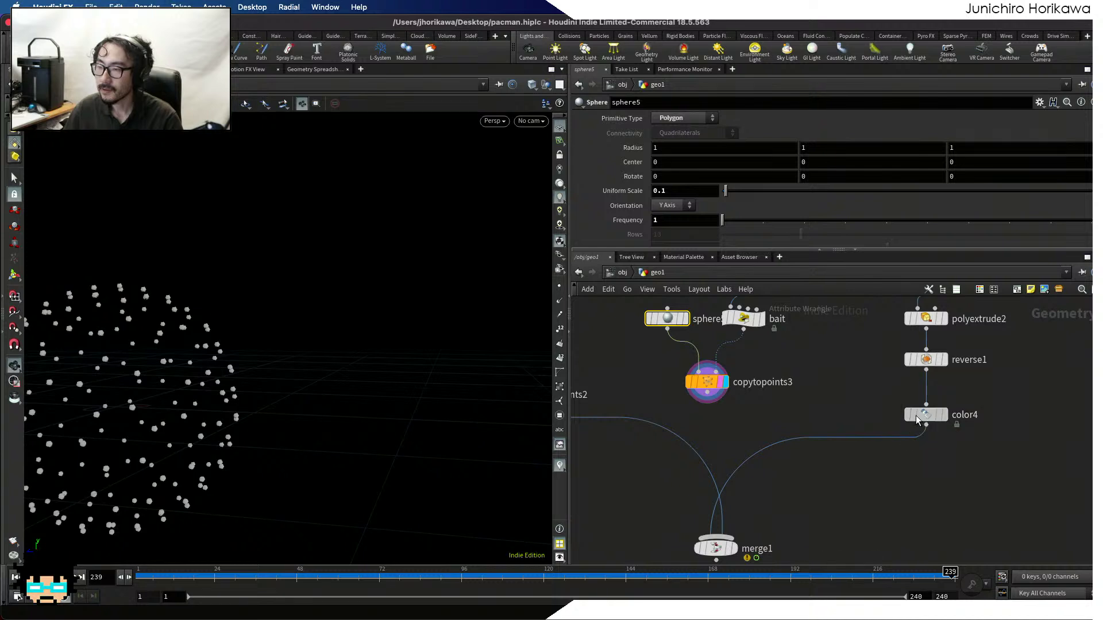
pyautogui.moveTo(915, 416)
pyautogui.keyDown('alt'); pyautogui.mouseDown()
pyautogui.moveTo(701, 423)
pyautogui.moveTo(725, 497)
pyautogui.mouseUp(); pyautogui.keyUp('alt')
pyautogui.scroll(4, 699, 414)
pyautogui.scroll(-5, 719, 414)
pyautogui.scroll(3, 861, 436)
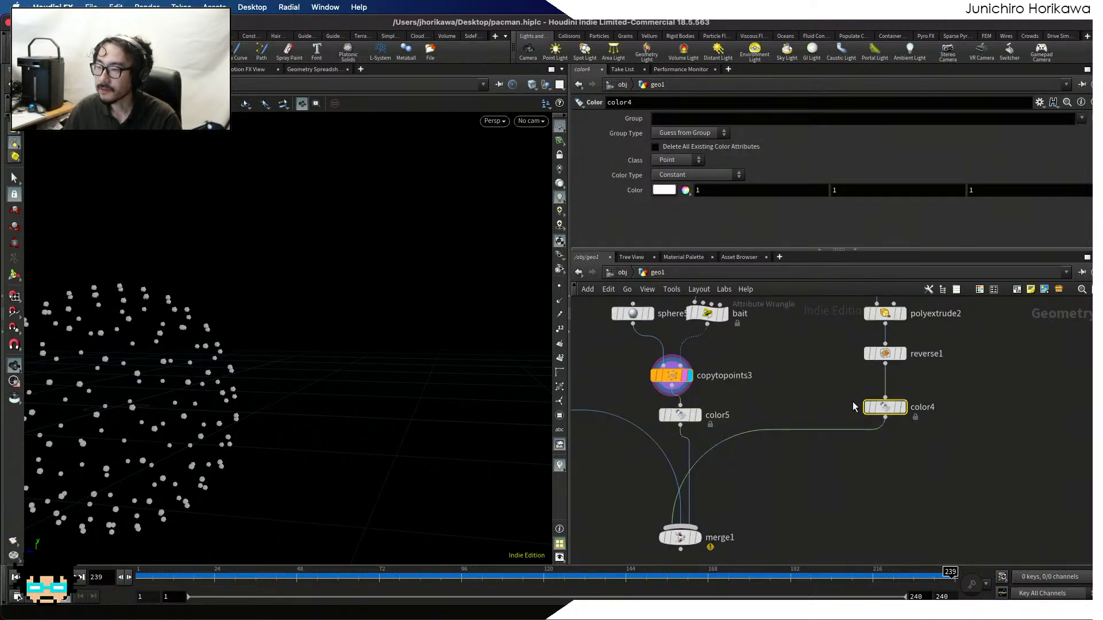
# Change color4 to a near-black grey of 0.025 per channel and display merge1
pyautogui.click(663, 190)
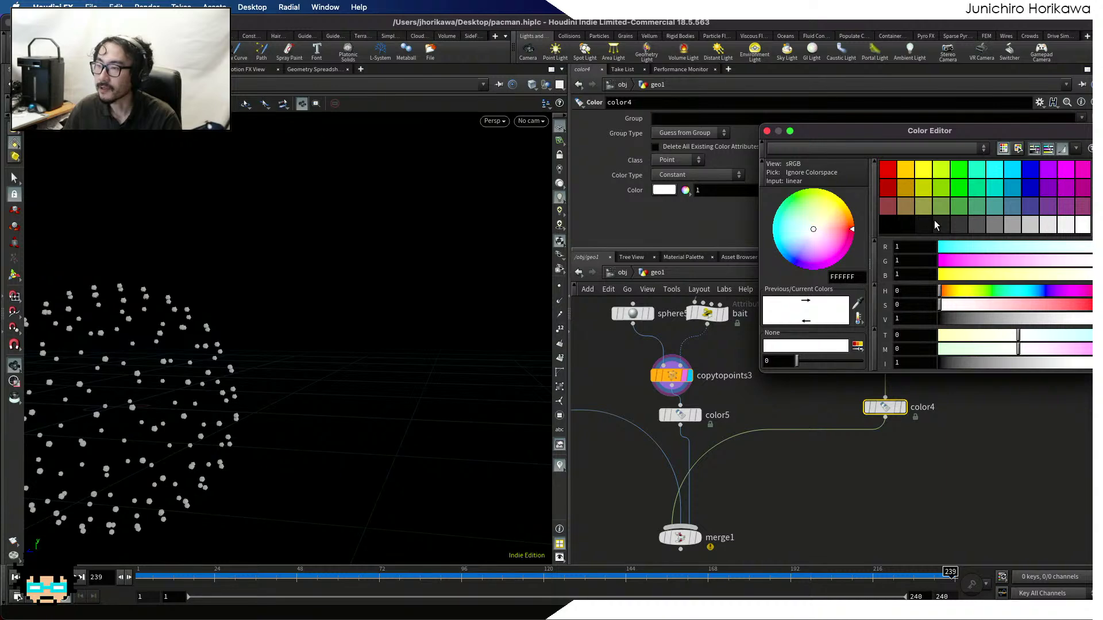
pyautogui.click(934, 224)
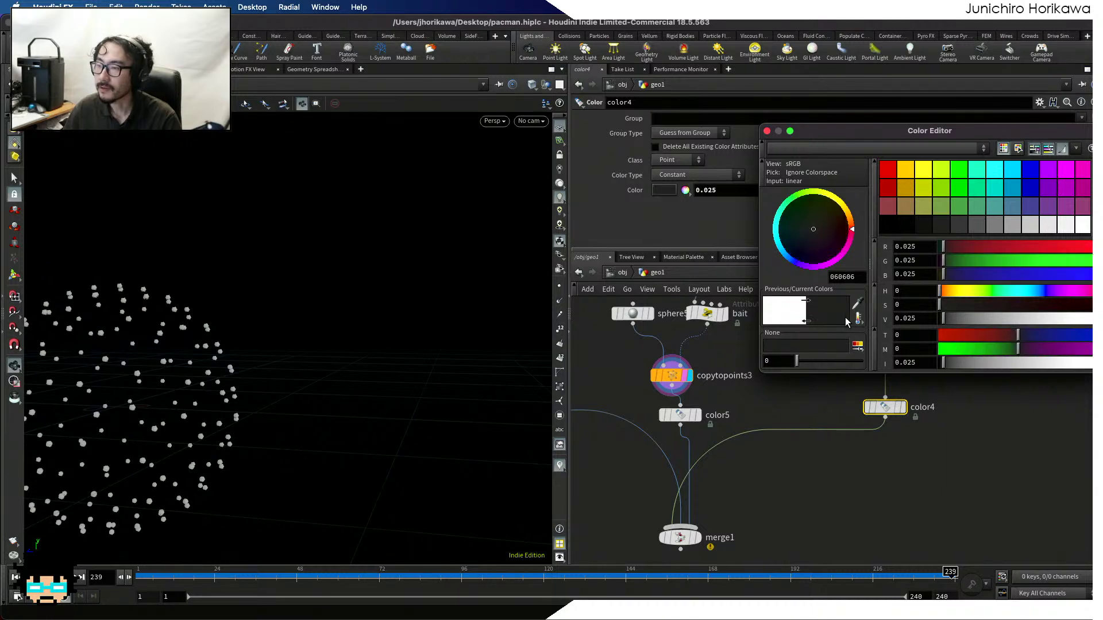
pyautogui.click(767, 132)
pyautogui.click(697, 538)
pyautogui.click(679, 537)
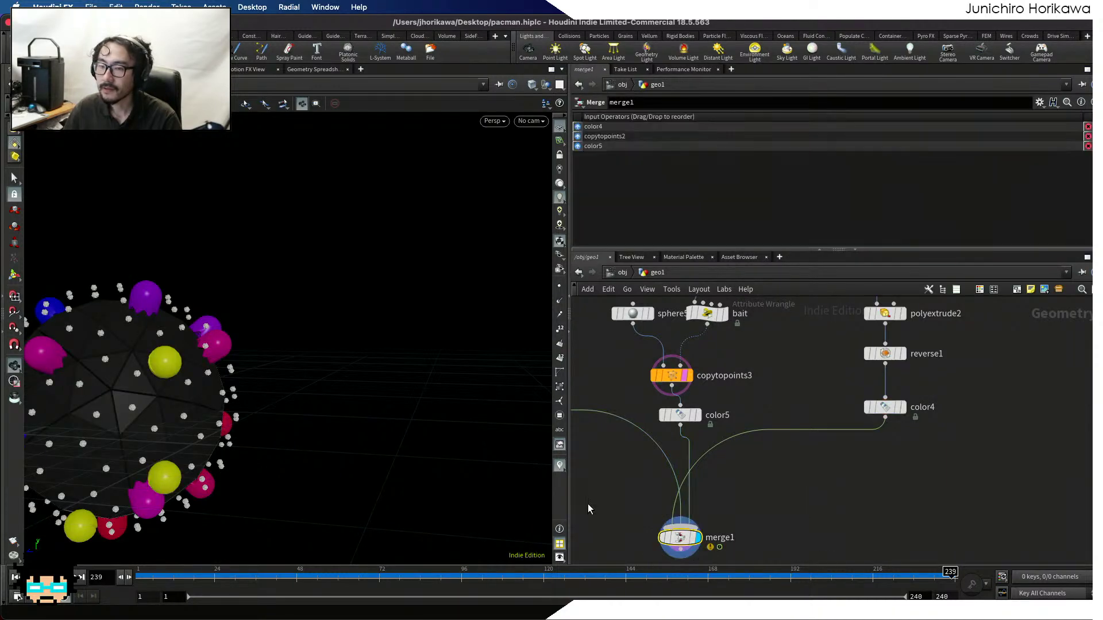
# Switch the viewport background's color scheme to Light and frame the whole sphere
pyautogui.press('h')
pyautogui.press('d')
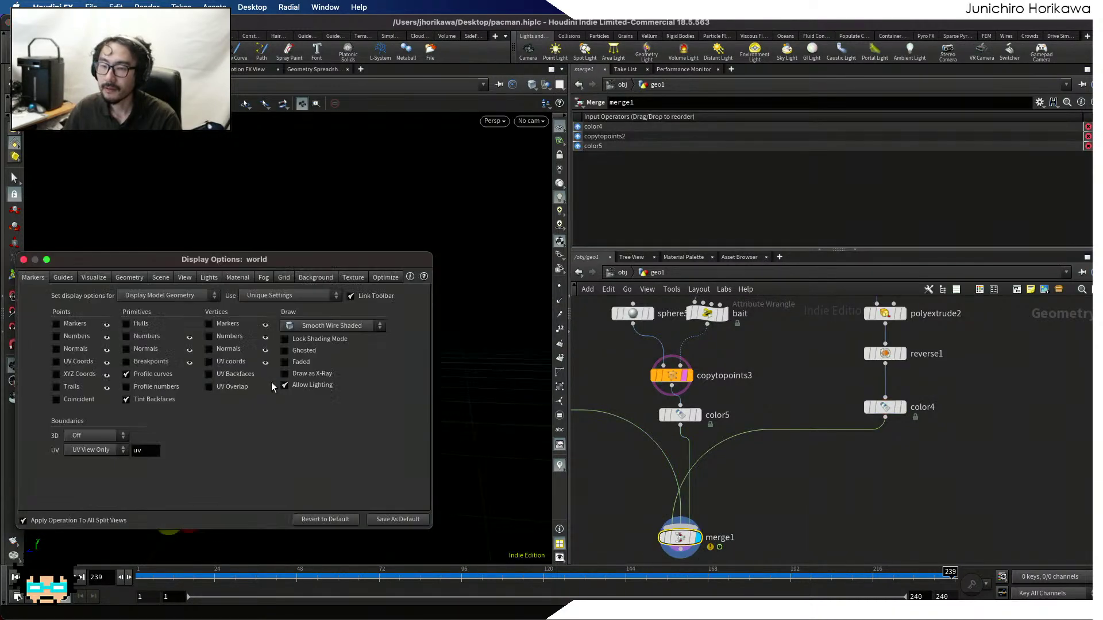
pyautogui.click(316, 277)
pyautogui.click(109, 310)
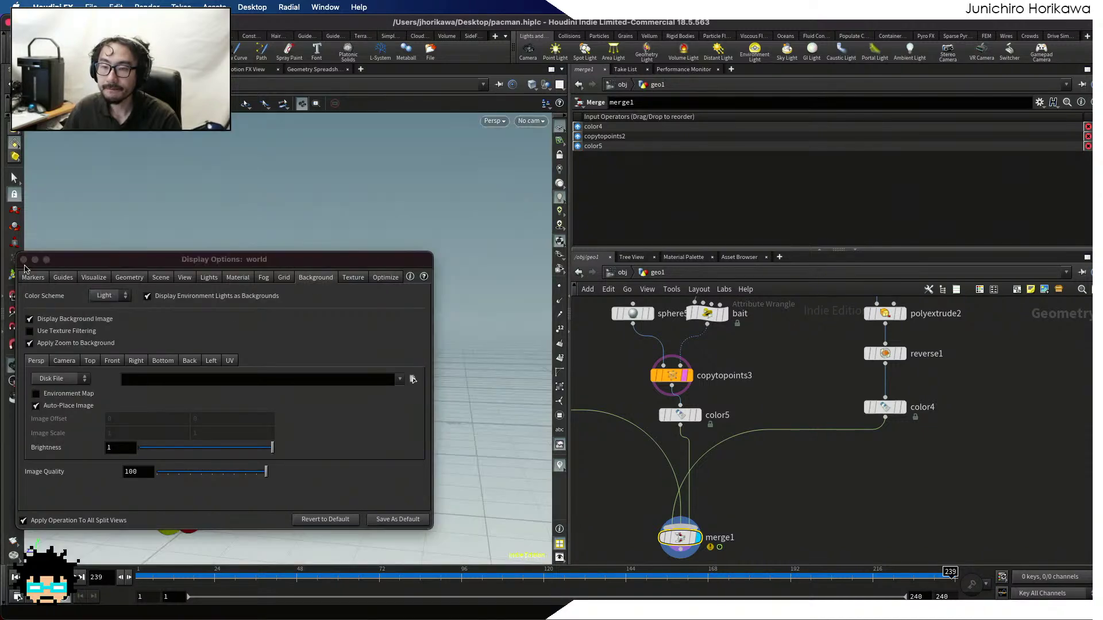
pyautogui.click(23, 259)
pyautogui.moveTo(207, 268); pyautogui.dragTo(256, 450)
# Set the viewport default material's diffuse color to white (1, 1, 1) in the display options
pyautogui.press('d')
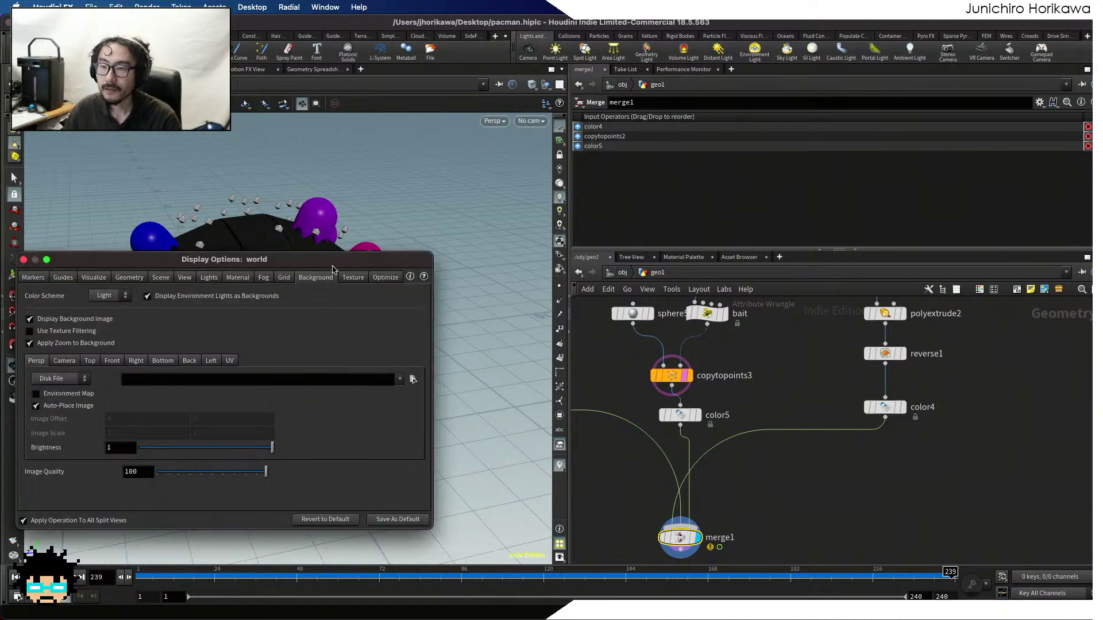
pyautogui.click(238, 277)
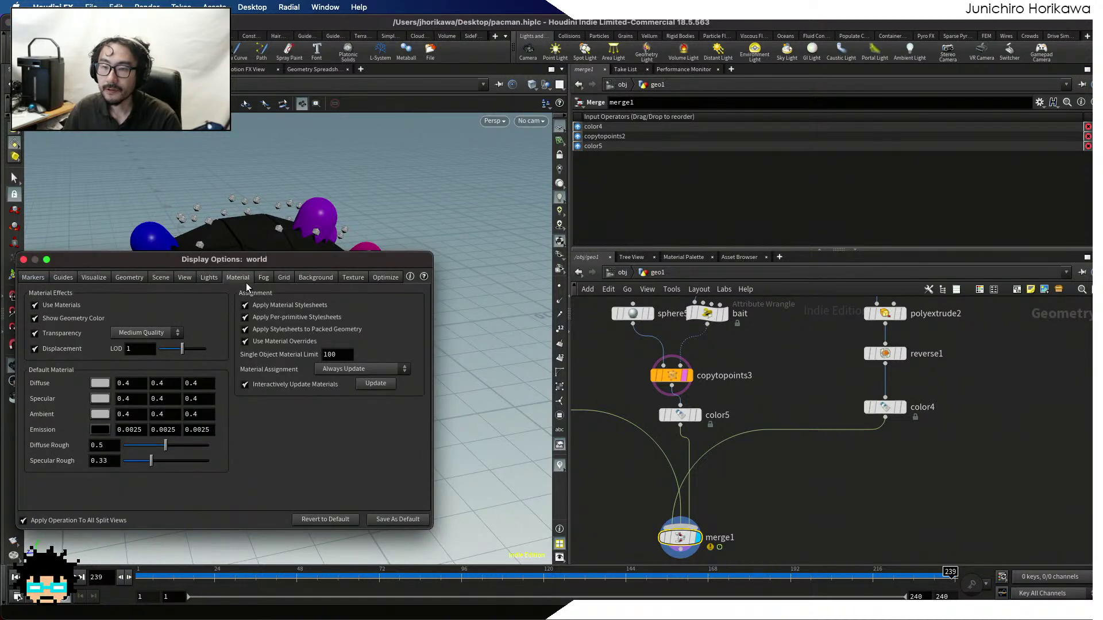
pyautogui.click(97, 396)
pyautogui.click(1085, 225)
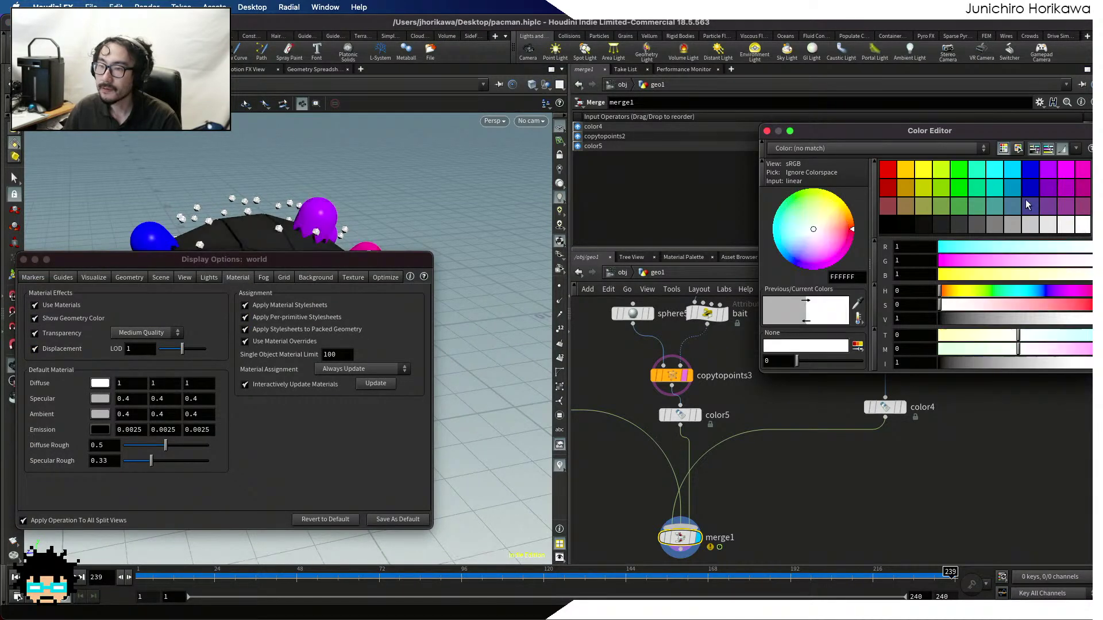
pyautogui.click(767, 131)
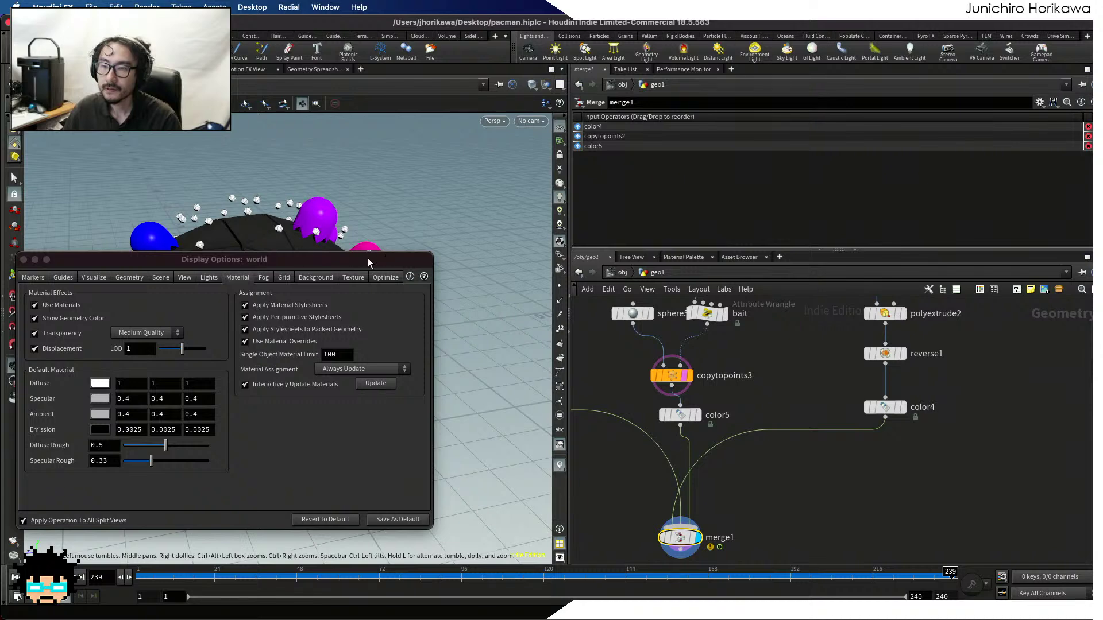
pyautogui.click(23, 259)
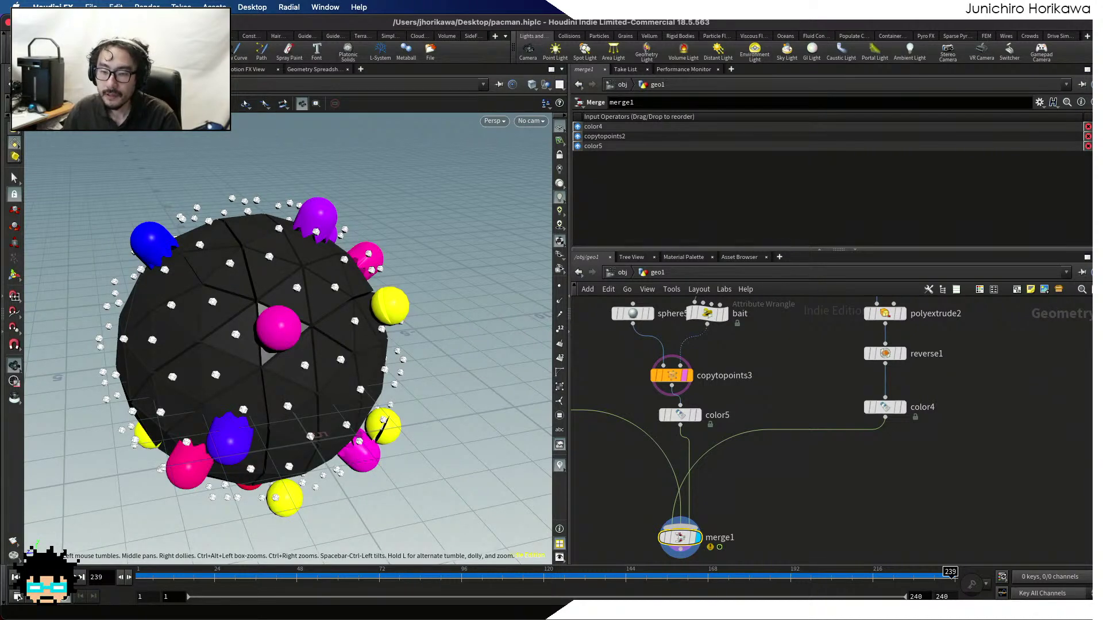
# Set the bait sphere's frequency to 2
pyautogui.moveTo(350, 451); pyautogui.dragTo(244, 379)
pyautogui.moveTo(749, 365); pyautogui.dragTo(798, 414, button='middle')
pyautogui.scroll(2, 680, 365)
pyautogui.click(682, 364)
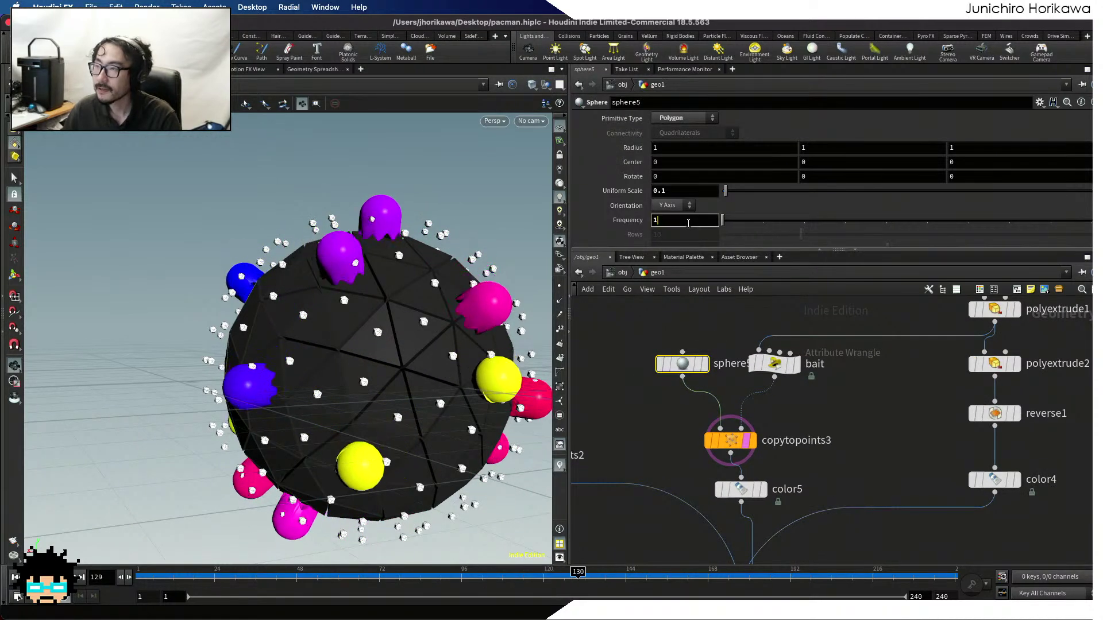
pyautogui.click(688, 221)
pyautogui.press('BackSpace')
pyautogui.write('2')
pyautogui.press('Return')
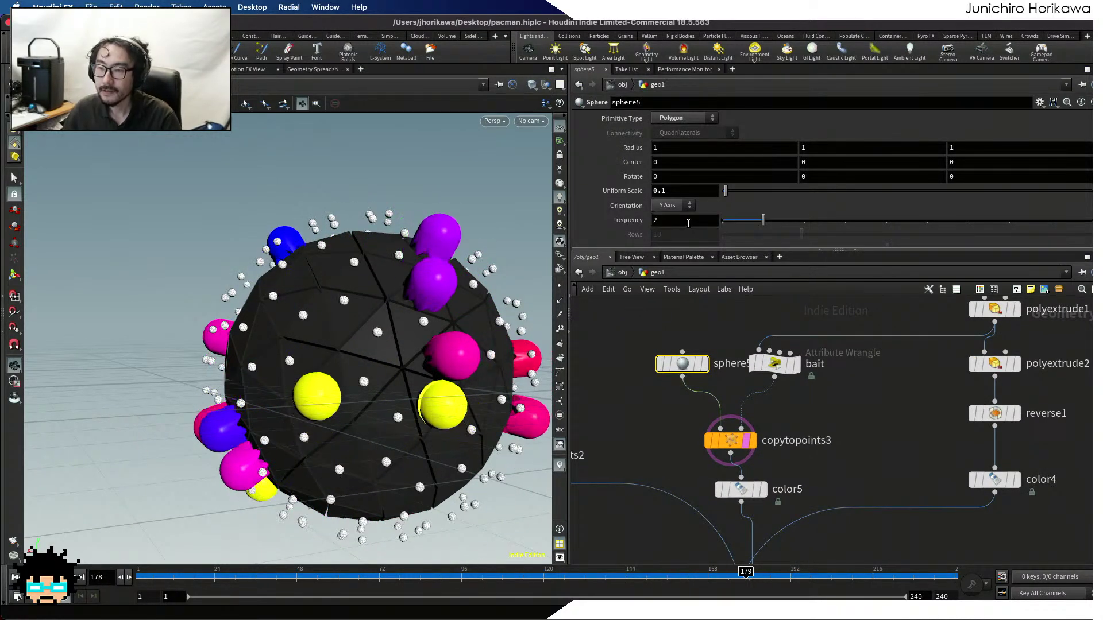
# Examine merge1's animated Pac-Men, ghosts and bait from several angles around the tiled sphere
pyautogui.scroll(-1, 646, 401)
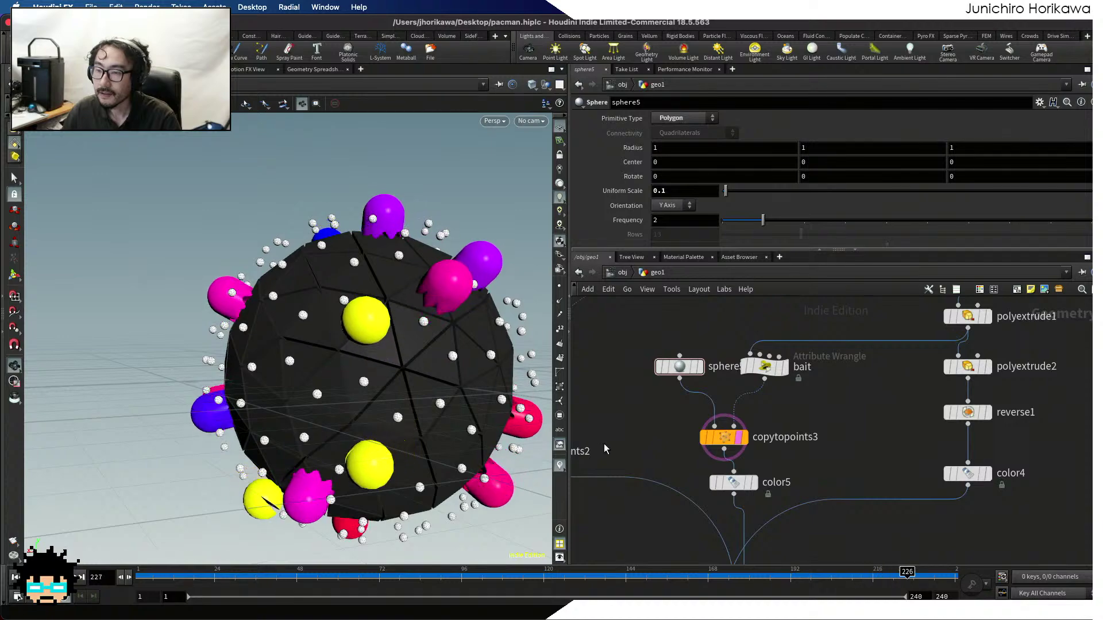
pyautogui.moveTo(604, 444); pyautogui.dragTo(613, 335, button='middle')
pyautogui.scroll(1, 747, 506)
pyautogui.click(743, 515)
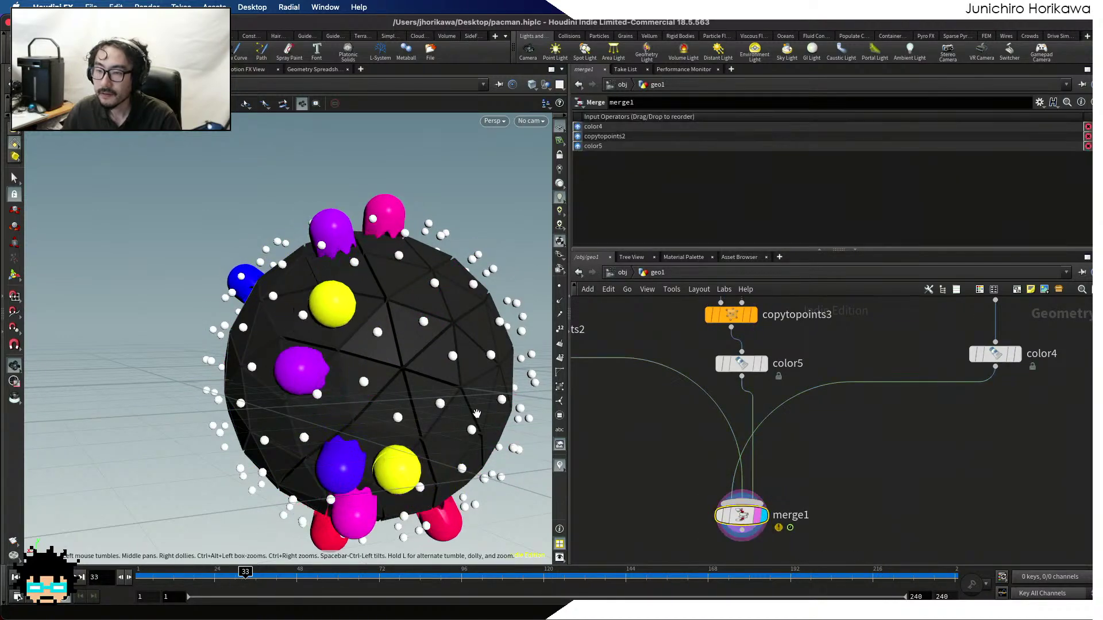
pyautogui.moveTo(368, 367); pyautogui.dragTo(341, 402)
pyautogui.scroll(-5, 666, 456)
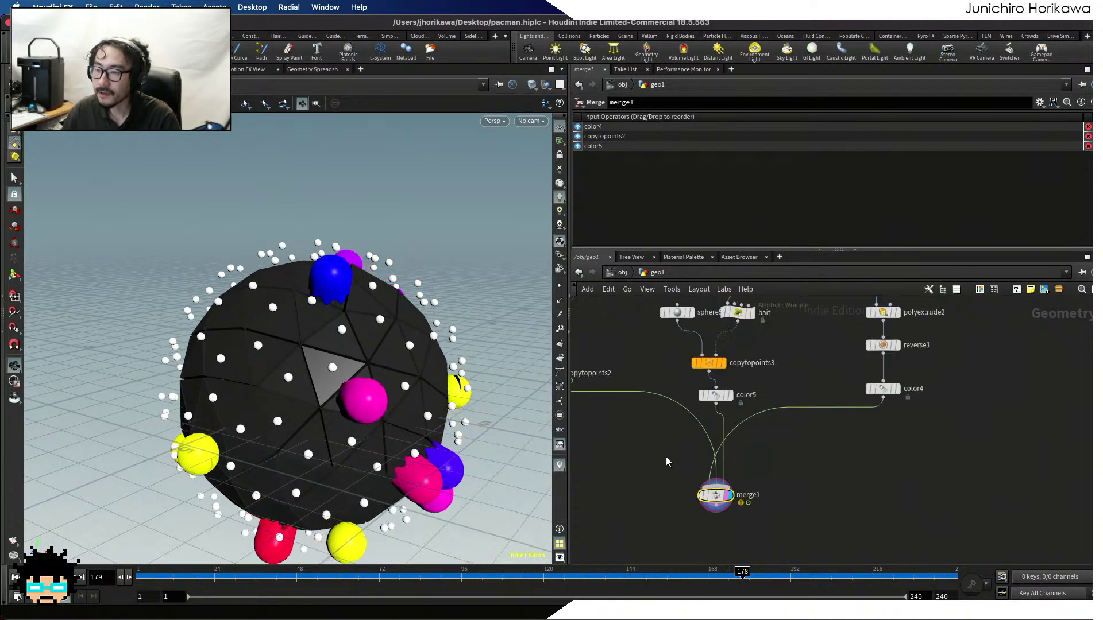
pyautogui.moveTo(437, 402); pyautogui.dragTo(408, 405)
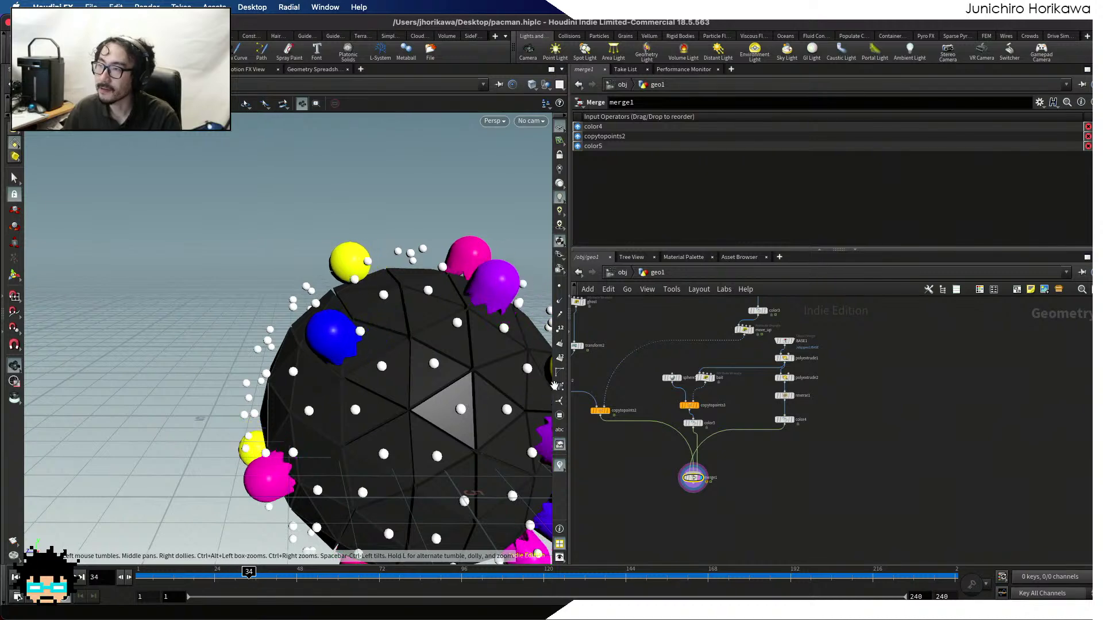
pyautogui.scroll(-4, 470, 402)
pyautogui.moveTo(467, 395); pyautogui.dragTo(437, 405)
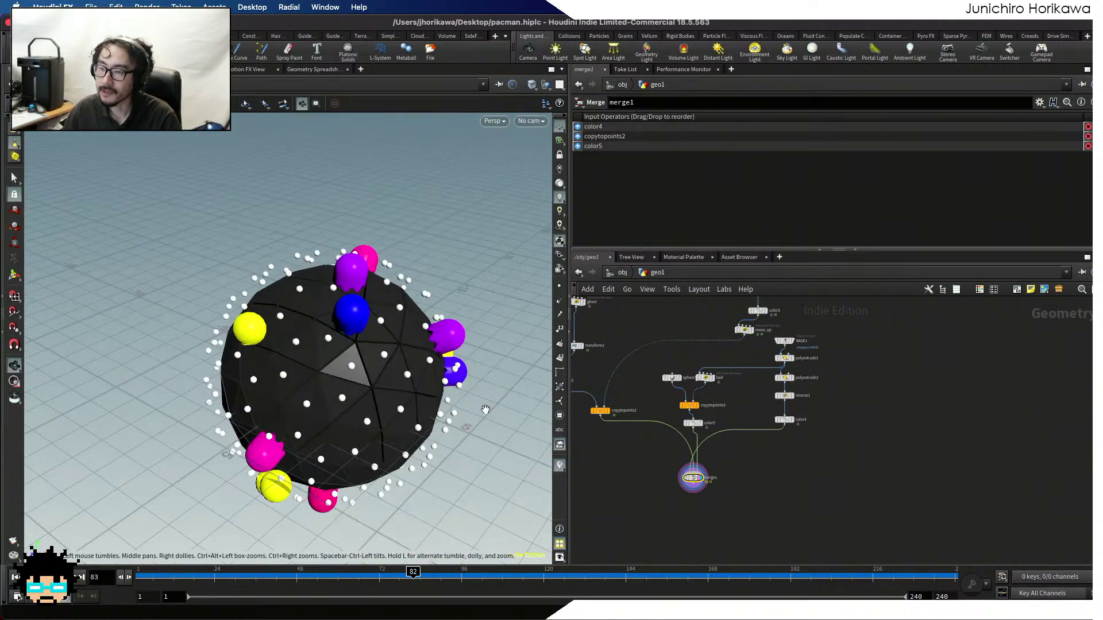
# Add a Test Geometry: Pig Head node beside sphere2 and display it
pyautogui.scroll(-5, 793, 465)
pyautogui.scroll(6, 697, 431)
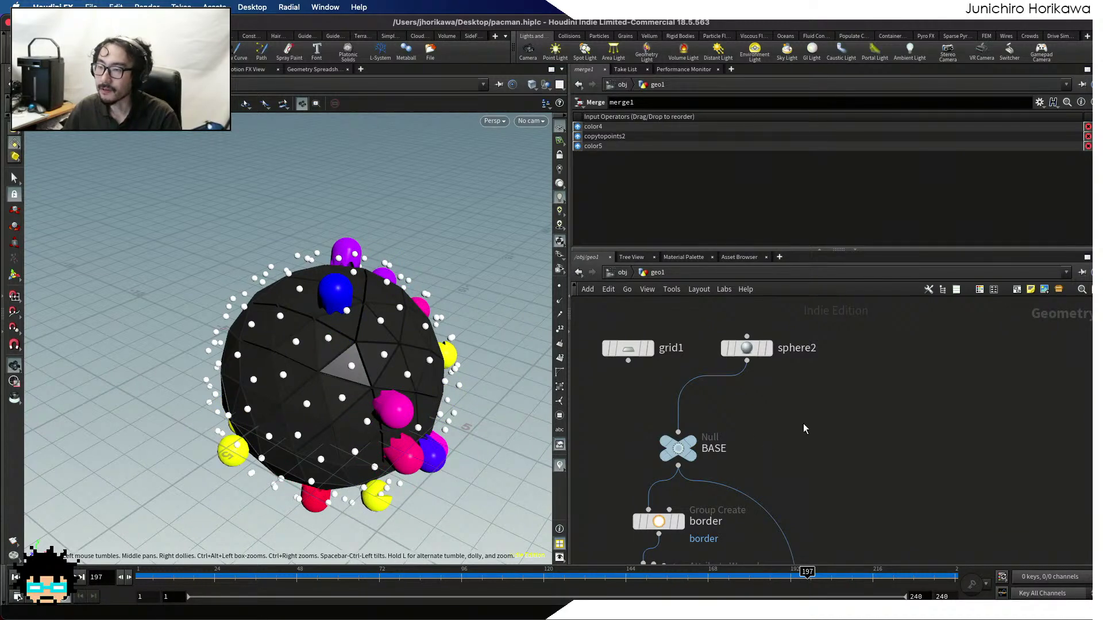
pyautogui.press('Tab')
pyautogui.write('pig')
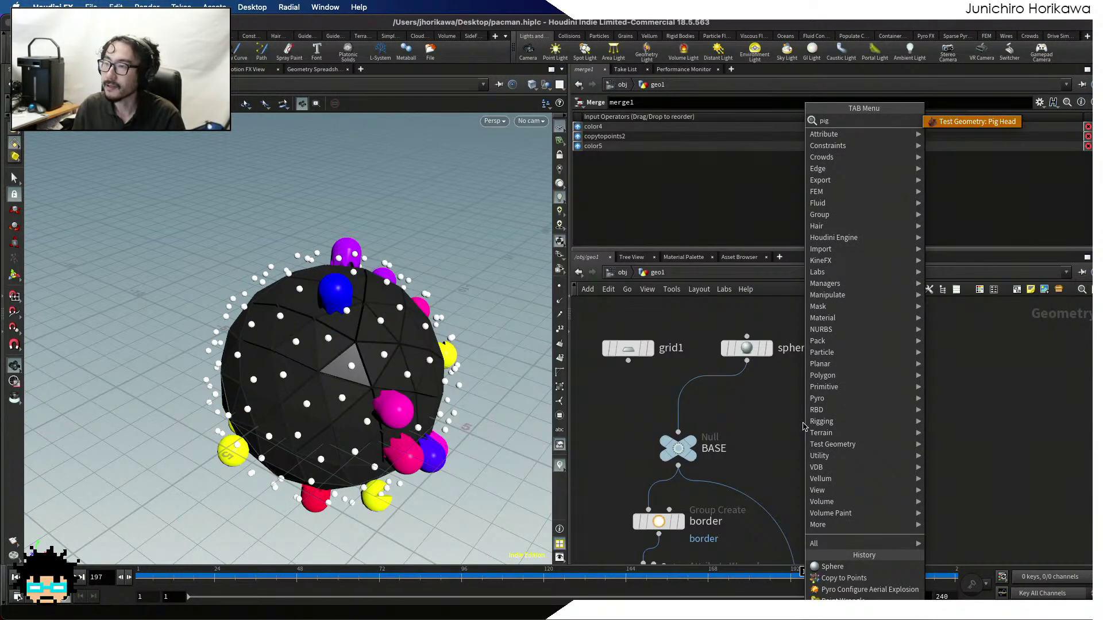
pyautogui.press('Return')
pyautogui.click(805, 415)
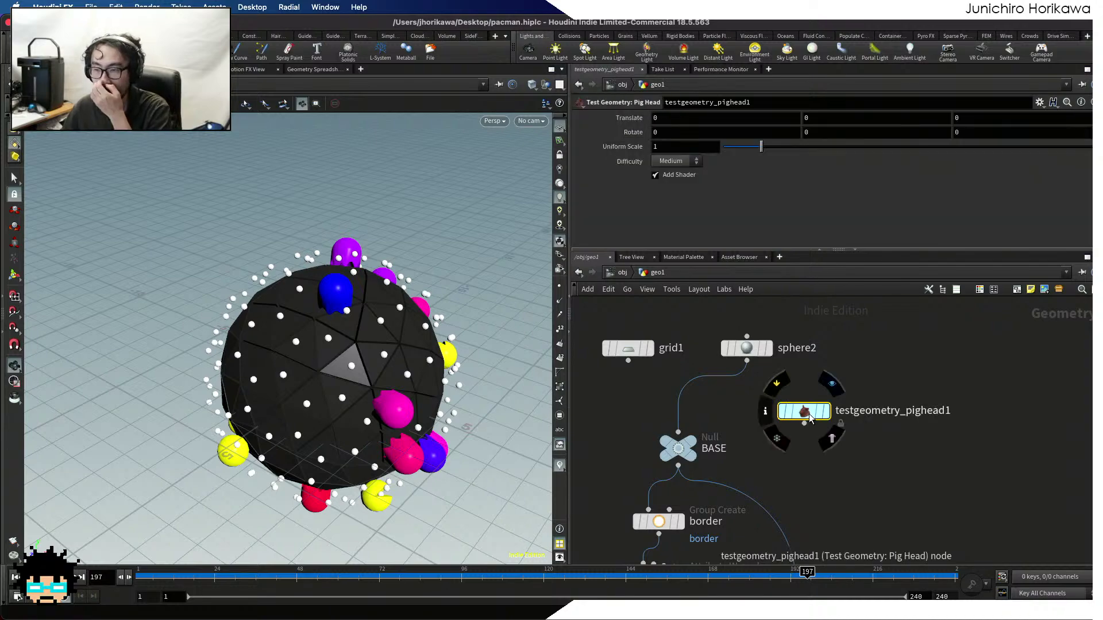
pyautogui.click(822, 412)
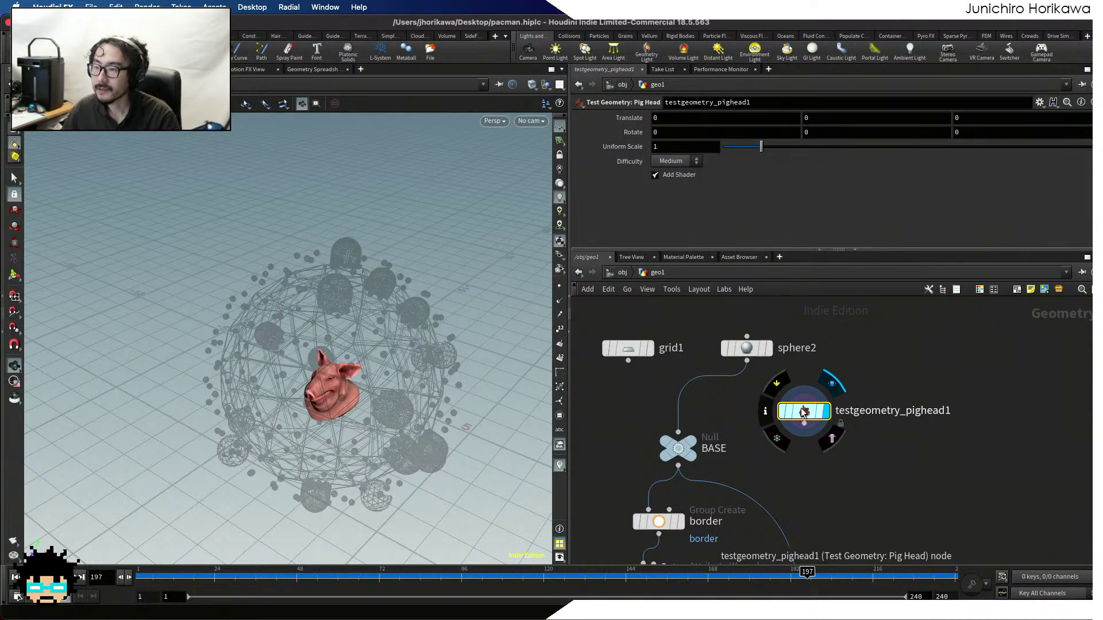
pyautogui.moveTo(802, 413); pyautogui.dragTo(827, 390)
# Switch the viewport shading to Smooth Wire Shaded to show the pig head's mesh
pyautogui.moveTo(435, 291); pyautogui.dragTo(369, 389, button='right')
pyautogui.moveTo(369, 388); pyautogui.dragTo(330, 411)
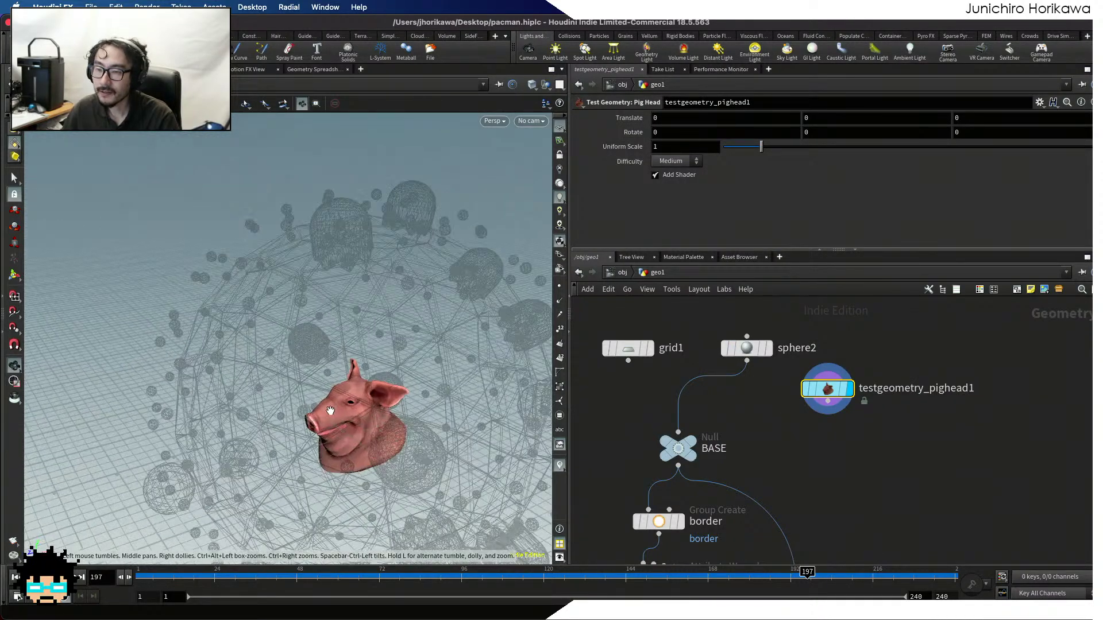
pyautogui.moveTo(331, 410); pyautogui.dragTo(313, 451, button='right')
pyautogui.moveTo(313, 450)
pyautogui.mouseDown(button='middle')
pyautogui.moveTo(290, 402)
pyautogui.moveTo(258, 373)
pyautogui.mouseUp(button='middle')
pyautogui.moveTo(367, 298); pyautogui.dragTo(339, 345, button='right')
pyautogui.click(487, 123)
pyautogui.moveTo(498, 169)
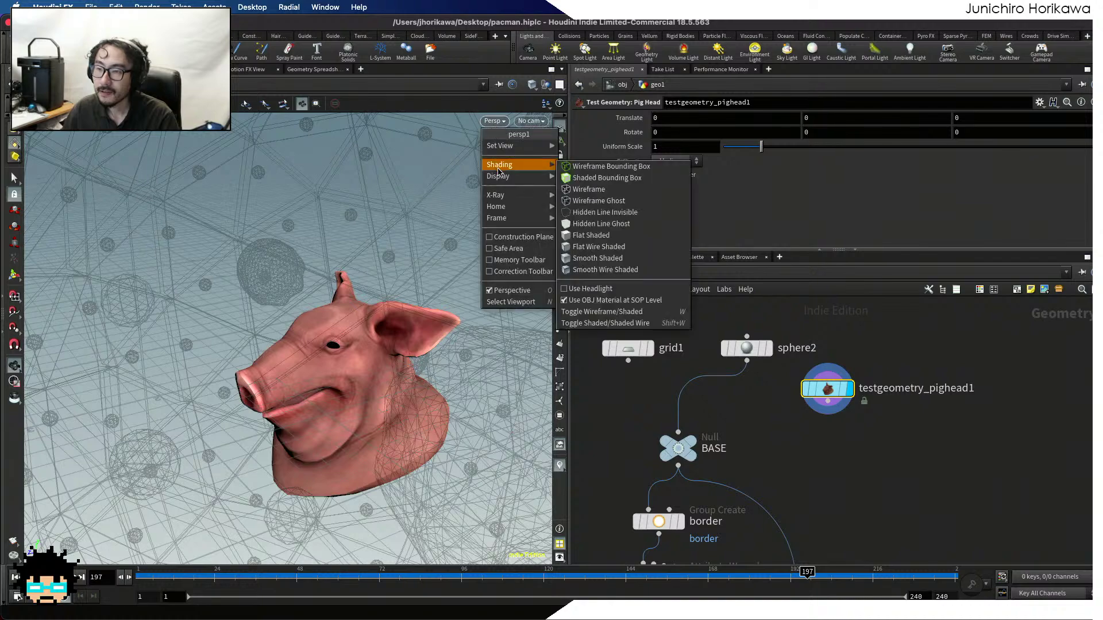
pyautogui.click(626, 270)
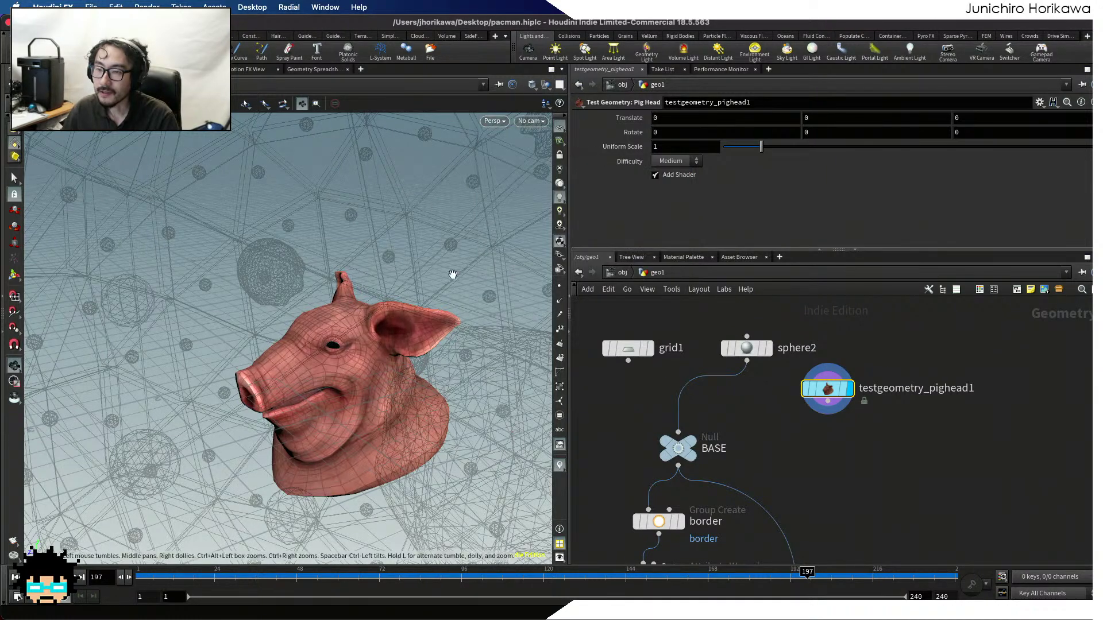
# Set the pig head's uniform scale to 10
pyautogui.moveTo(452, 275); pyautogui.dragTo(86, 303, button='right')
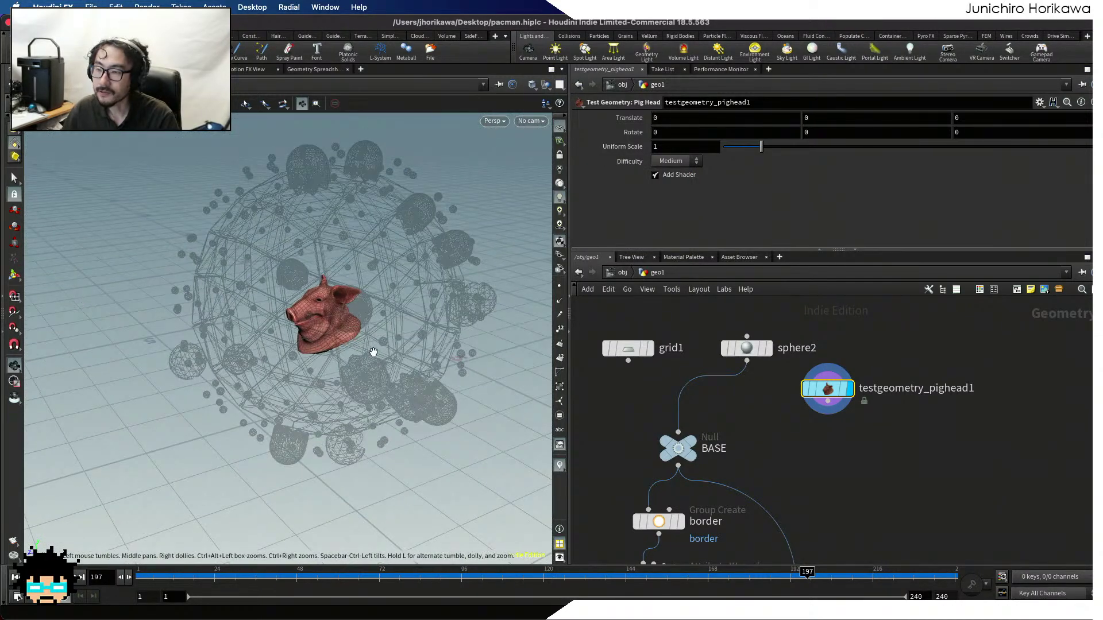
pyautogui.moveTo(765, 153); pyautogui.dragTo(1092, 129)
pyautogui.moveTo(534, 253); pyautogui.dragTo(291, 281, button='right')
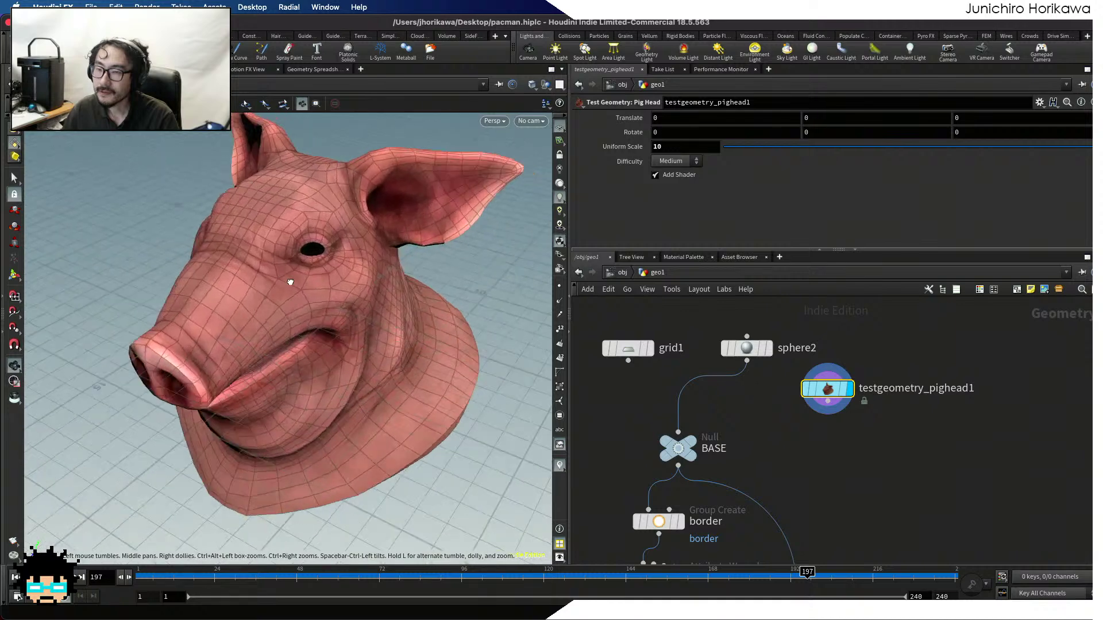
# Connect the pig head to the BASE null in place of sphere2 and rewind the timeline to frame 1
pyautogui.moveTo(291, 281); pyautogui.dragTo(333, 330)
pyautogui.moveTo(740, 352); pyautogui.dragTo(732, 353)
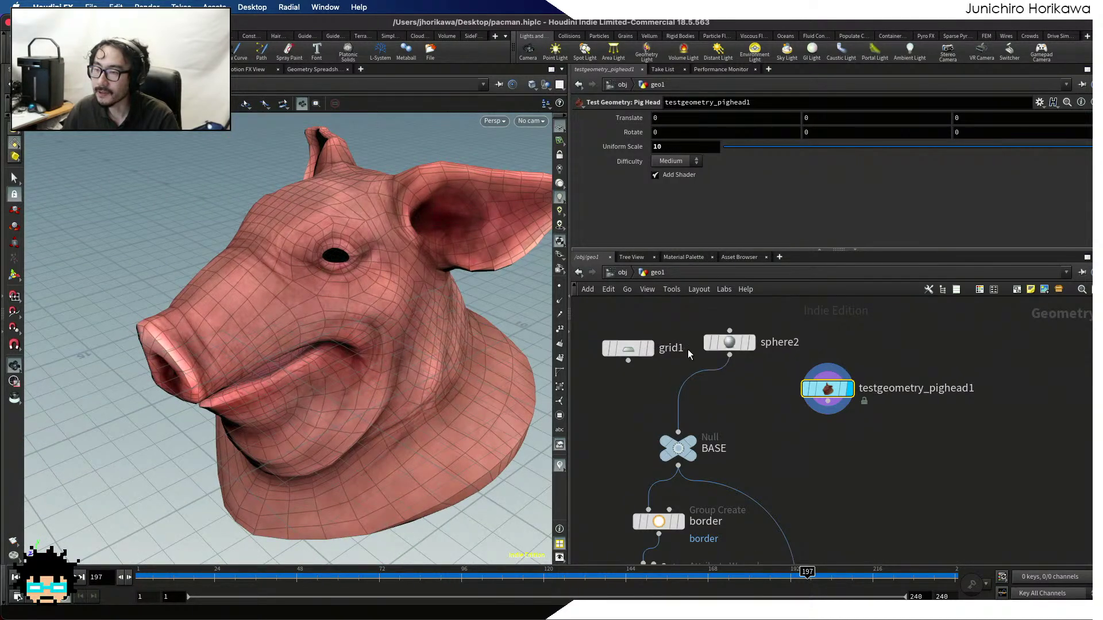
pyautogui.moveTo(619, 355); pyautogui.dragTo(599, 354)
pyautogui.moveTo(830, 389); pyautogui.dragTo(841, 343)
pyautogui.click(700, 430)
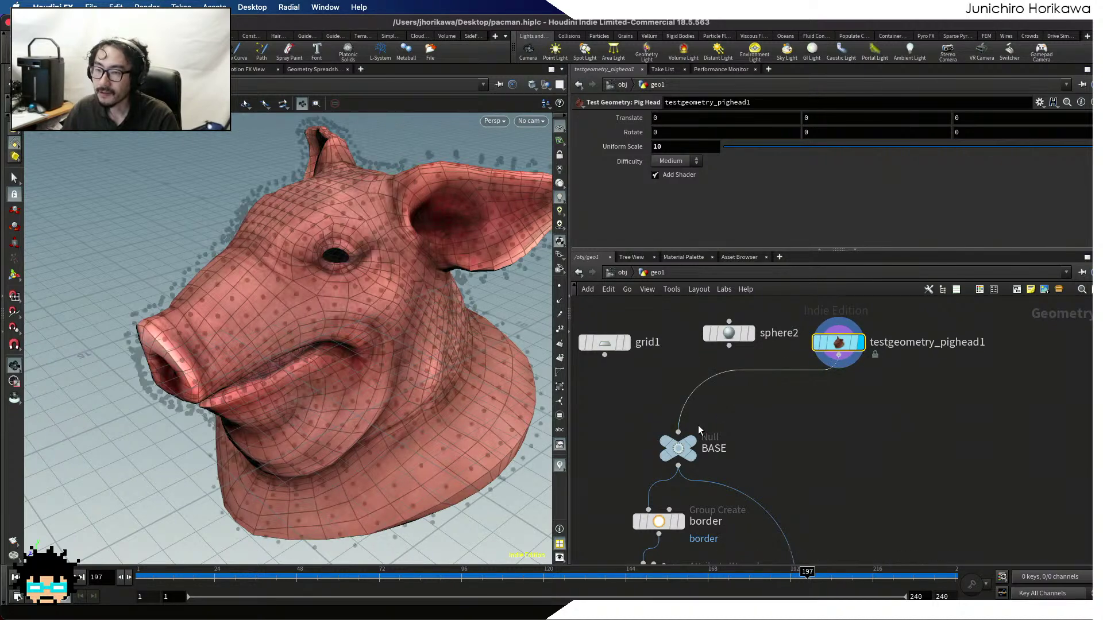
pyautogui.scroll(-3, 777, 416)
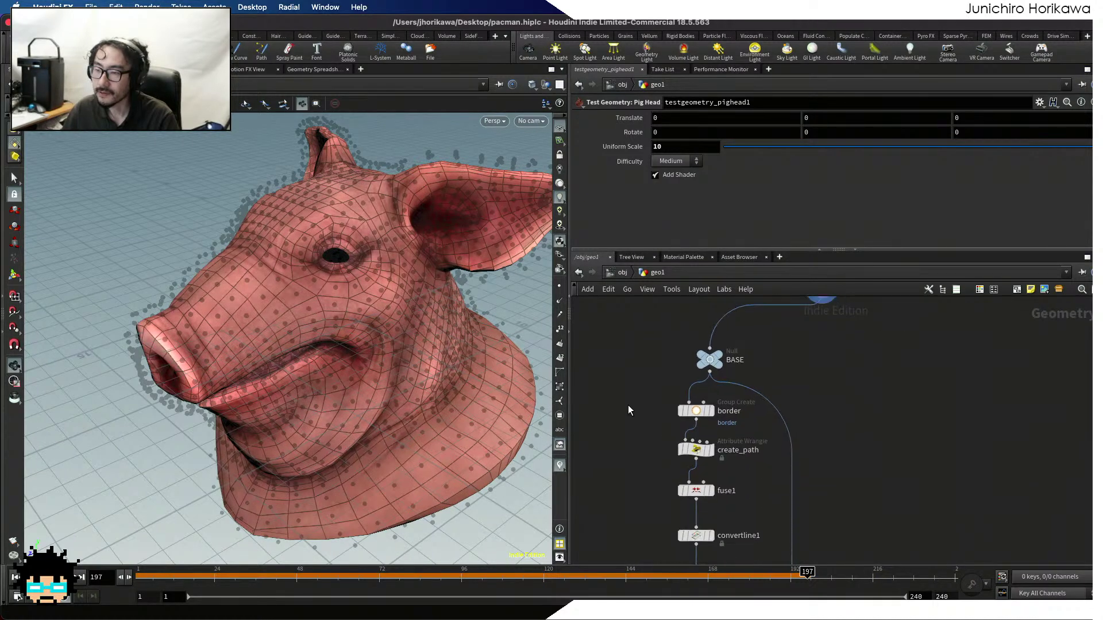
pyautogui.click(15, 576)
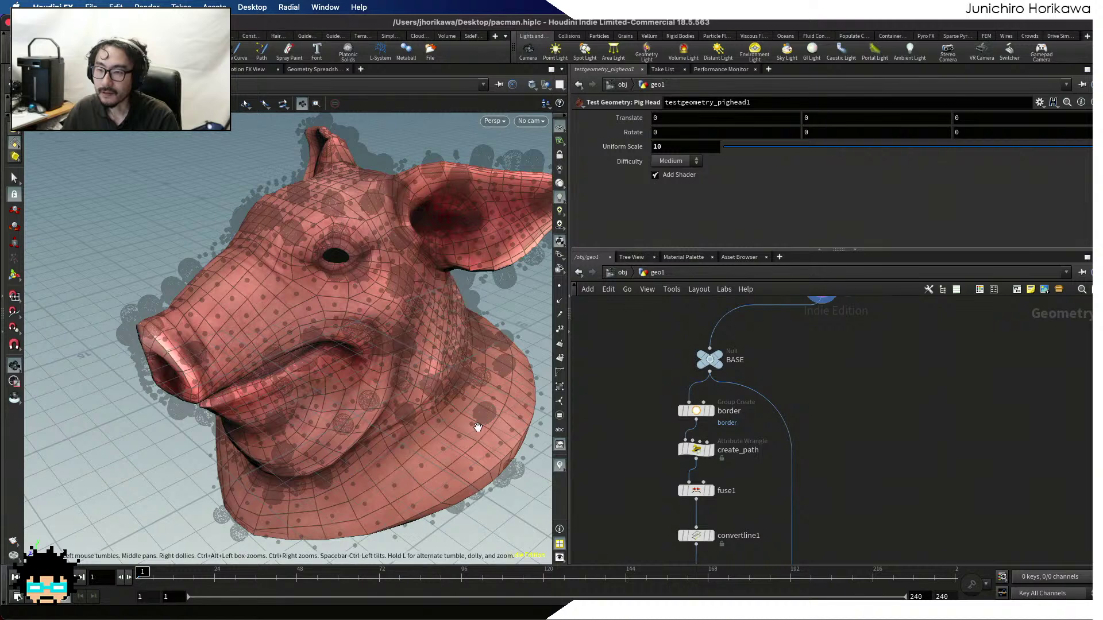
# Examine the create_path wrangle's code and the path-building nodes that follow it in the network
pyautogui.scroll(3, 640, 433)
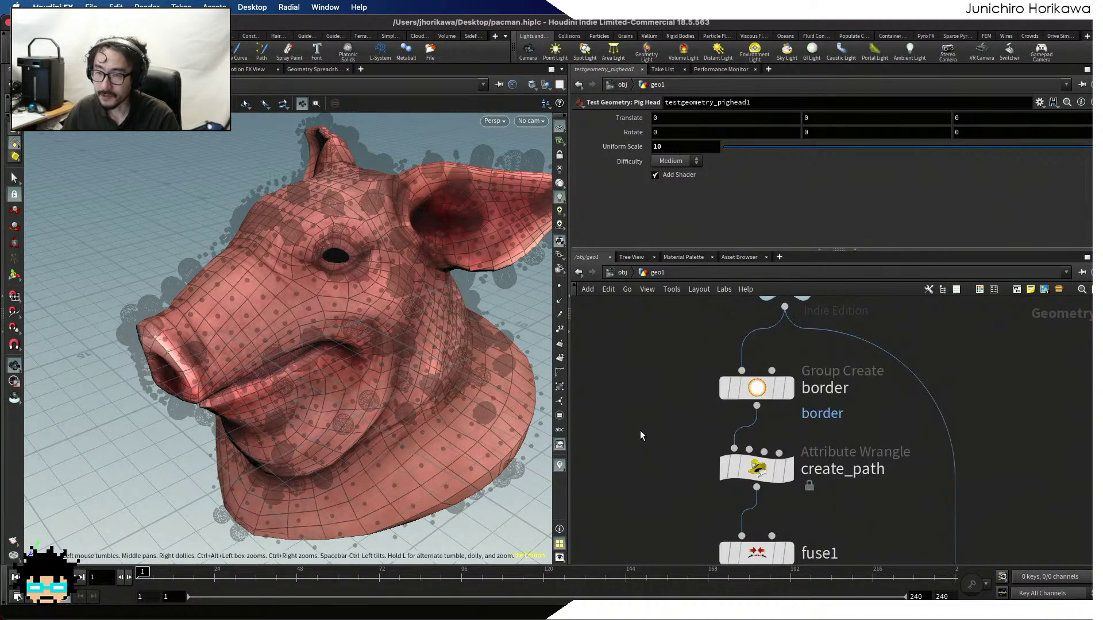
pyautogui.moveTo(645, 436); pyautogui.dragTo(614, 410, button='middle')
pyautogui.scroll(2, 678, 434)
pyautogui.scroll(-4, 730, 413)
pyautogui.scroll(2, 762, 468)
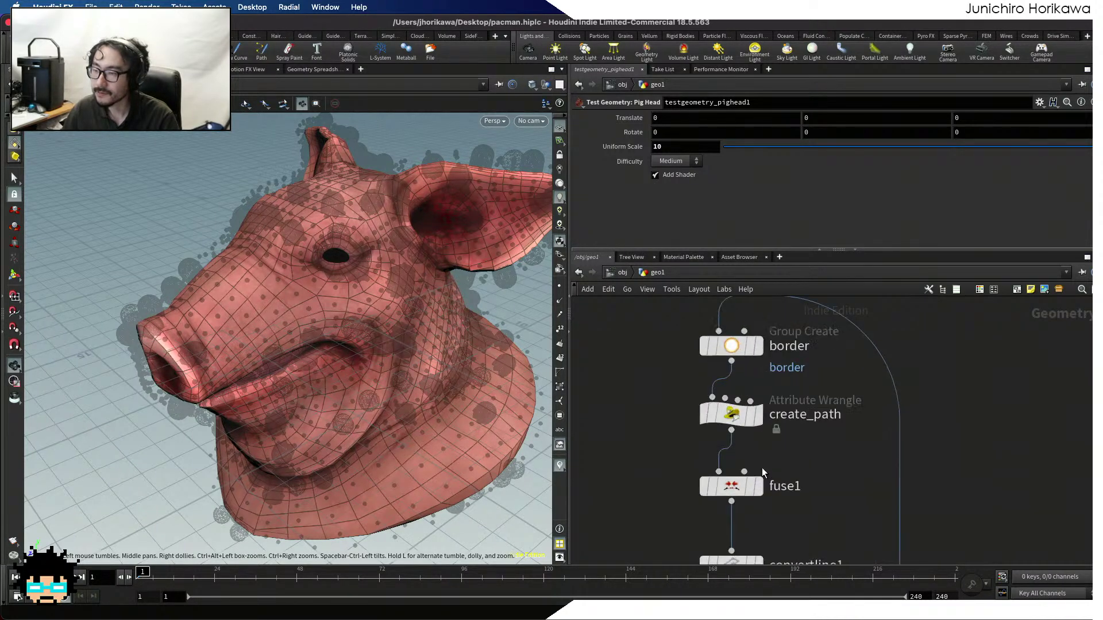
pyautogui.click(729, 414)
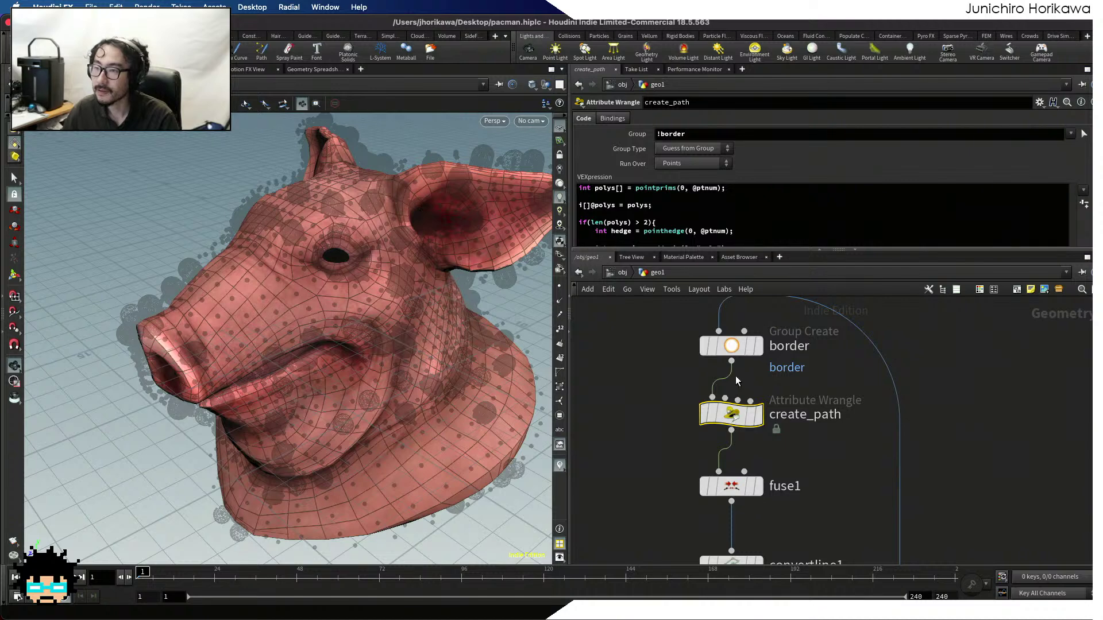
pyautogui.scroll(-4, 798, 477)
pyautogui.moveTo(800, 511); pyautogui.dragTo(804, 419, button='middle')
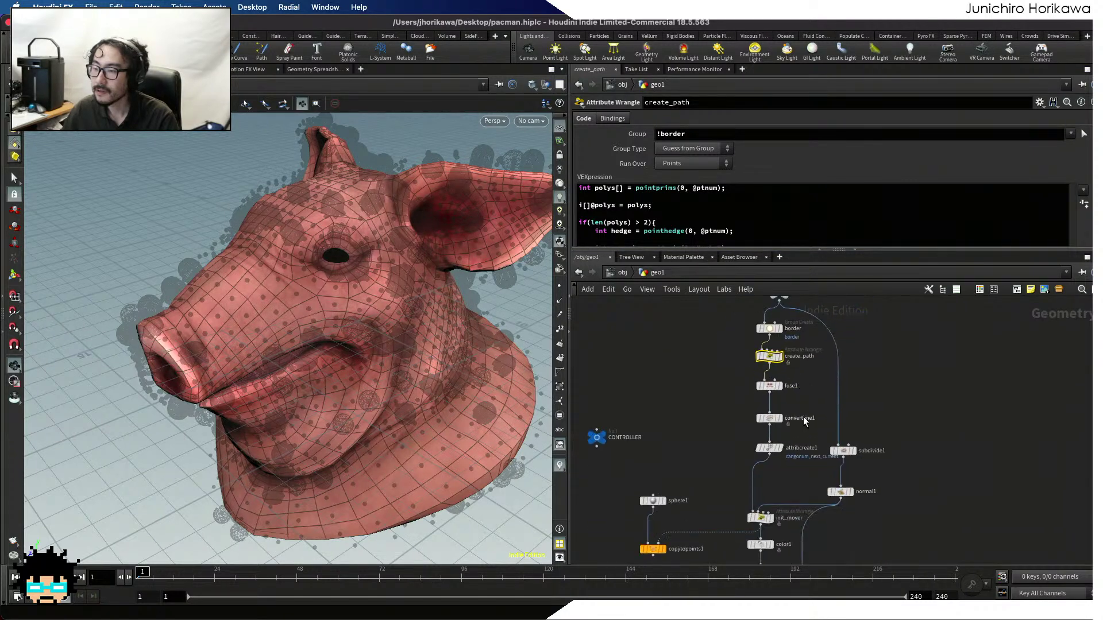
# Set the CONTROLLER null's mover ratio to 0.025 and its packman ratio to 0.2
pyautogui.scroll(1, 779, 448)
pyautogui.moveTo(703, 499); pyautogui.dragTo(909, 496, button='middle')
pyautogui.click(756, 425)
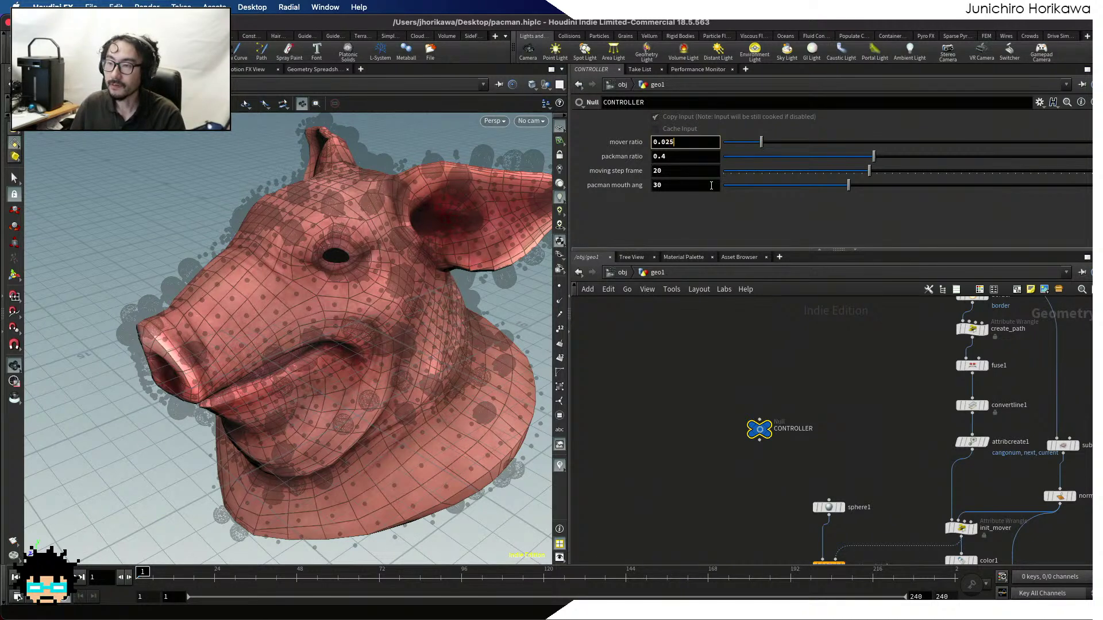
pyautogui.press('Return')
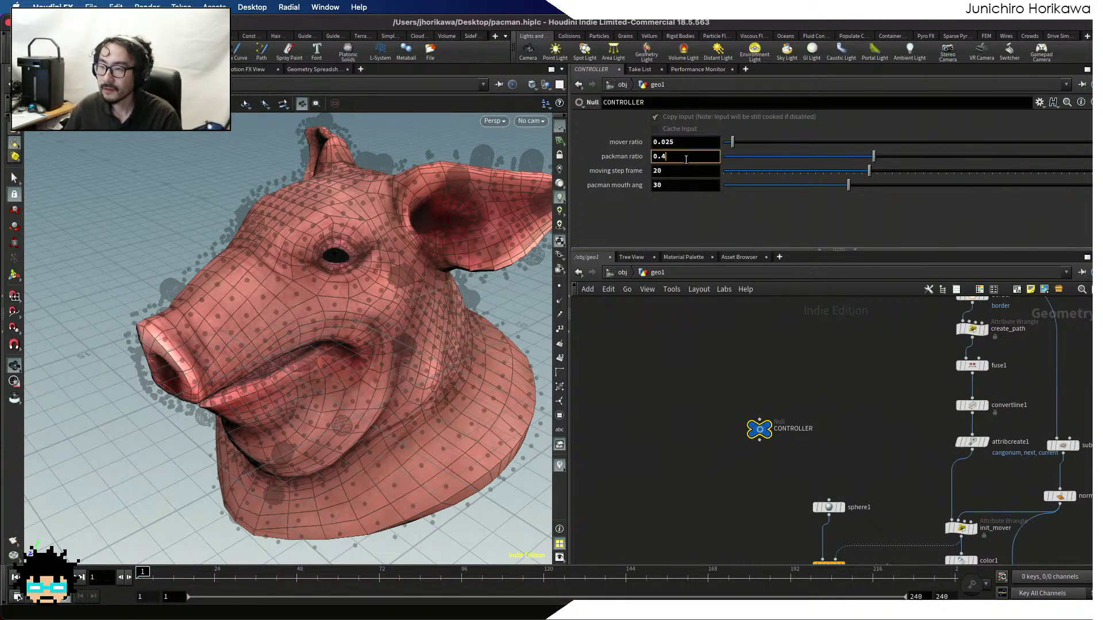
# Display merge1 and view the movers and bait on the pig head from the front
pyautogui.scroll(-5, 690, 300)
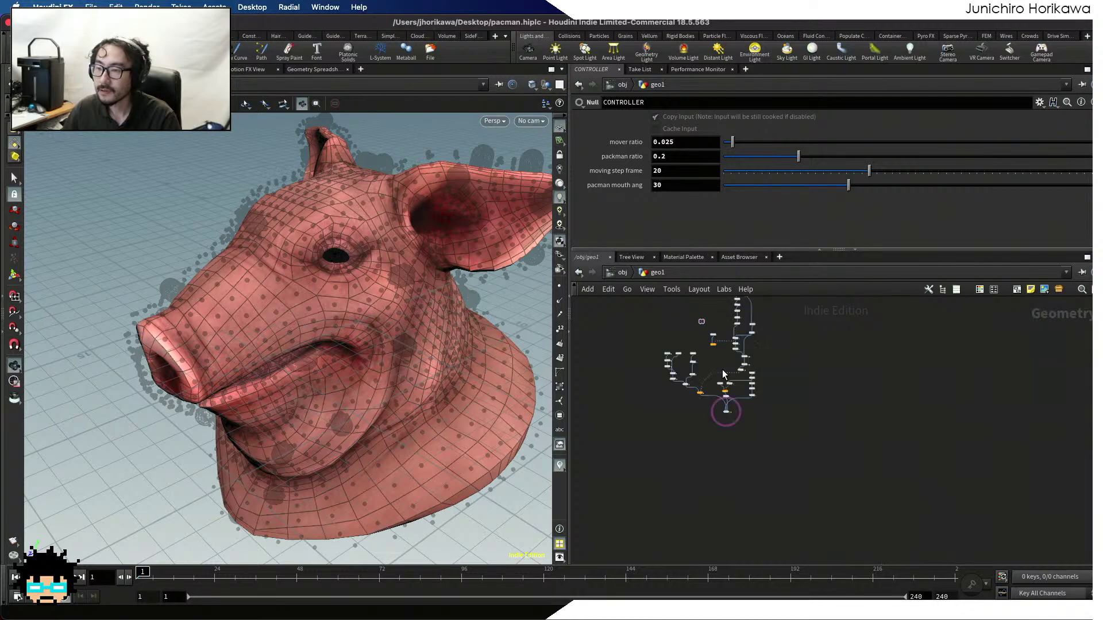
pyautogui.scroll(10, 712, 434)
pyautogui.click(754, 486)
pyautogui.click(741, 488)
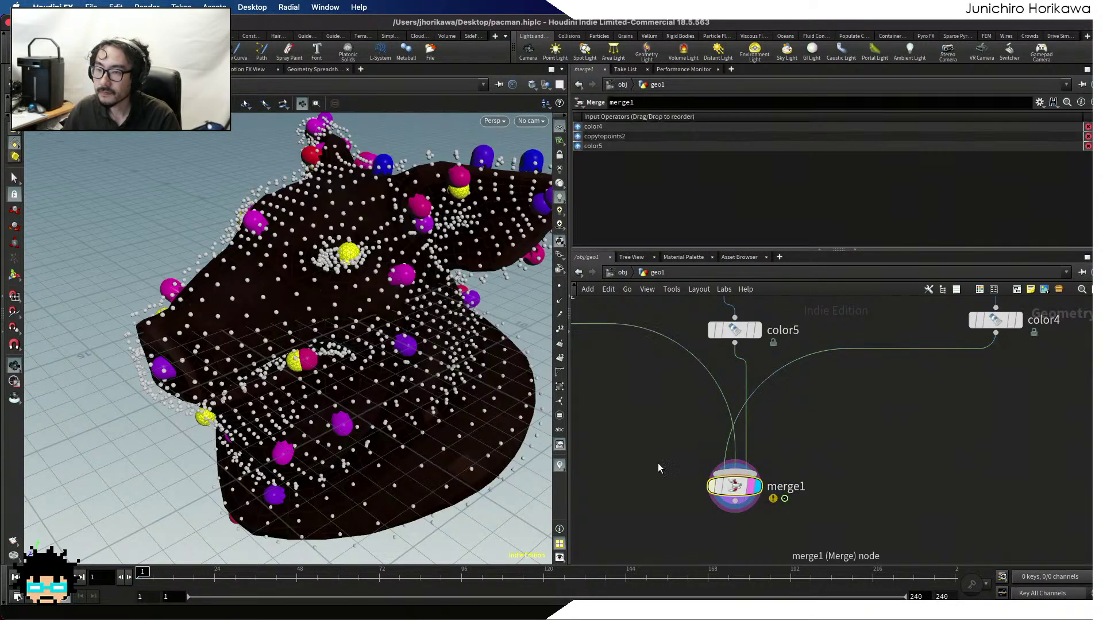
pyautogui.moveTo(368, 356); pyautogui.dragTo(329, 325)
pyautogui.scroll(3, 223, 322)
pyautogui.scroll(-5, 741, 459)
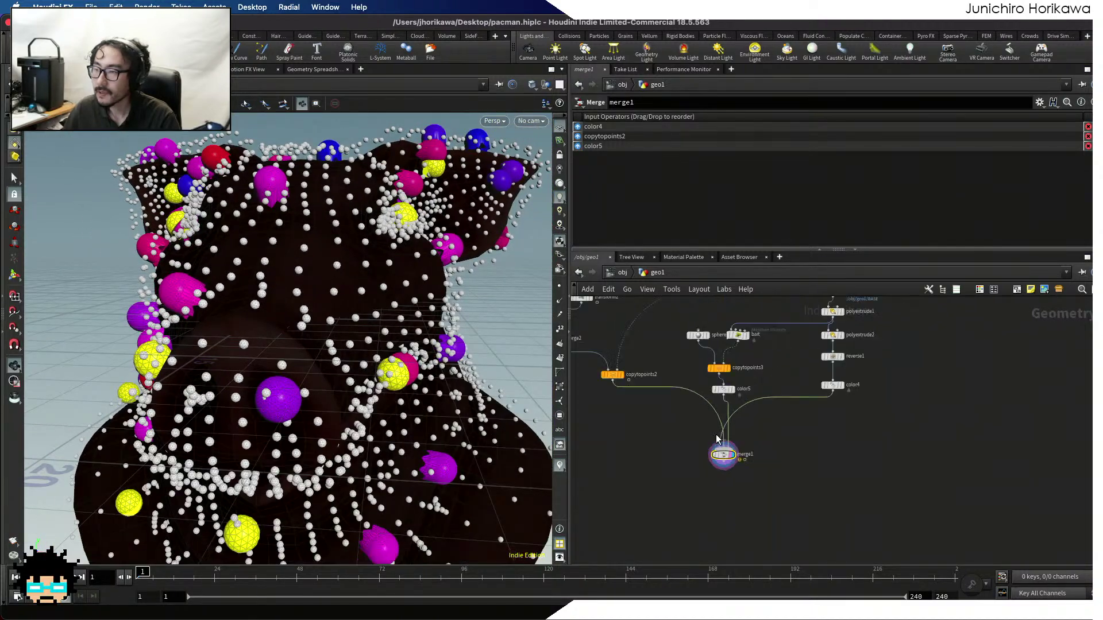
# Set polyextrude1's inset to 0.1 and check the tiles and bait around the pig's mouth
pyautogui.scroll(6, 748, 472)
pyautogui.click(711, 392)
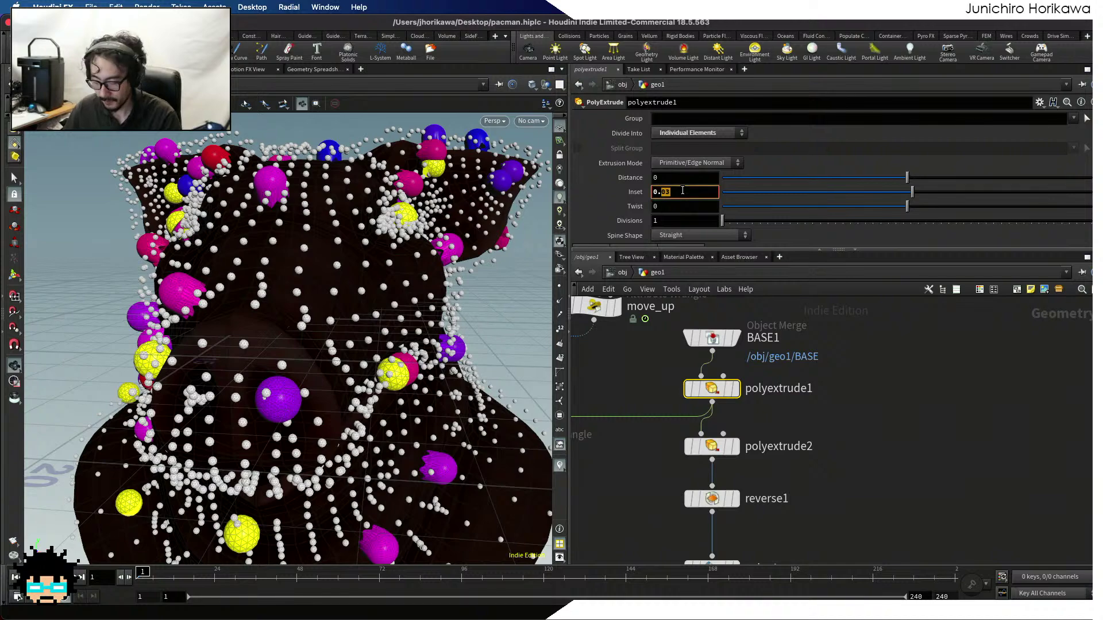
pyautogui.moveTo(454, 247); pyautogui.dragTo(419, 252)
pyautogui.scroll(10, 313, 254)
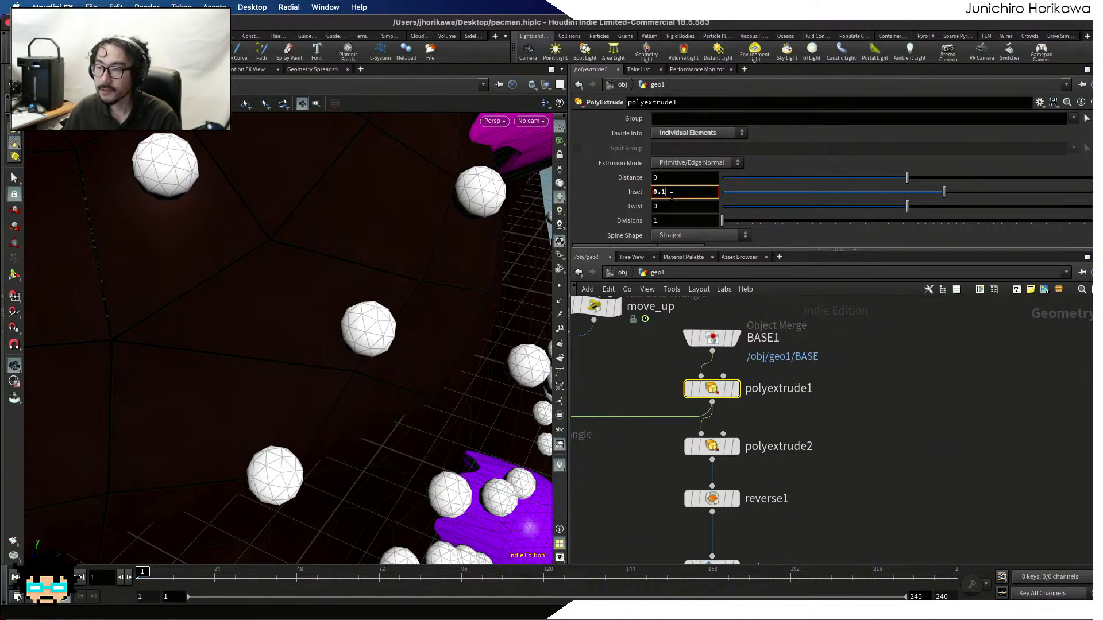
pyautogui.scroll(-15, 330, 247)
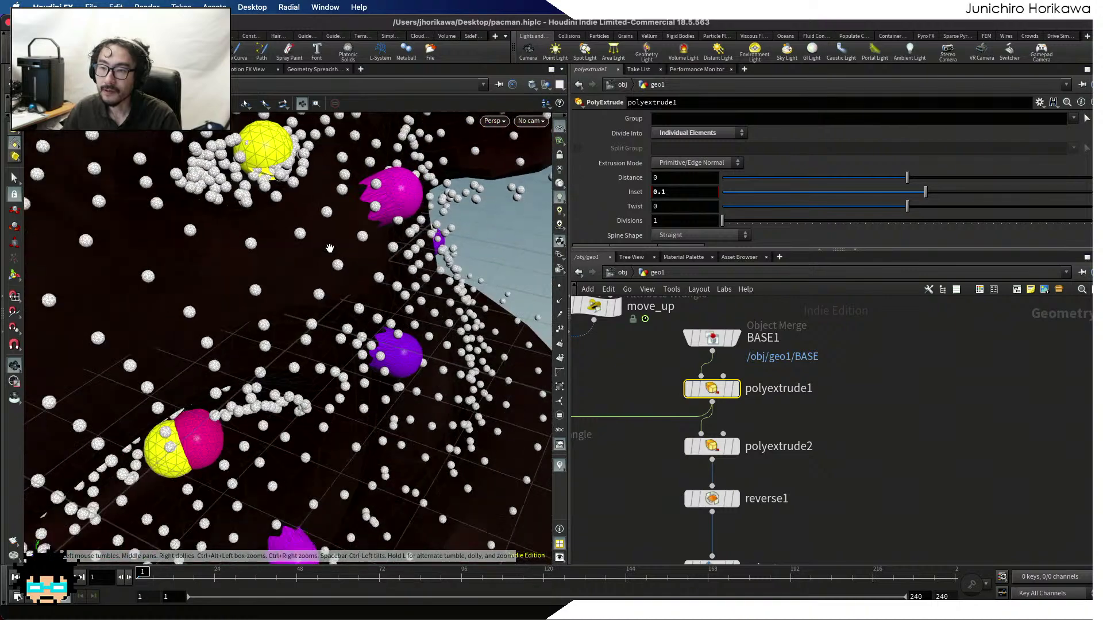
pyautogui.scroll(-5, 333, 269)
pyautogui.scroll(15, 313, 269)
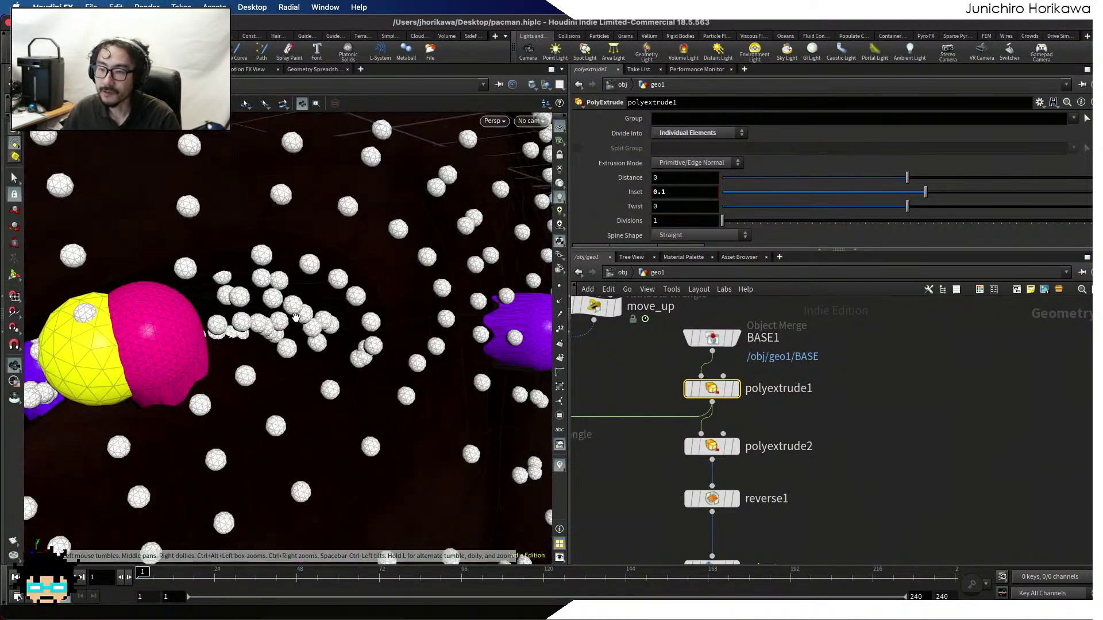
pyautogui.scroll(-12, 309, 269)
pyautogui.moveTo(298, 281); pyautogui.dragTo(191, 404)
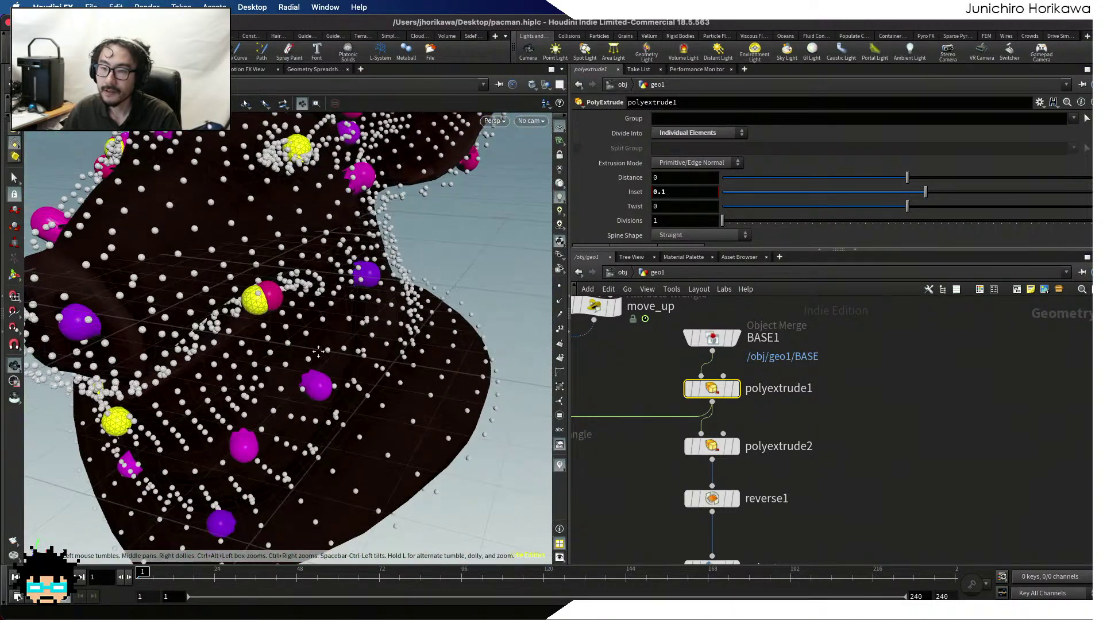
pyautogui.moveTo(192, 404); pyautogui.dragTo(228, 445, button='middle')
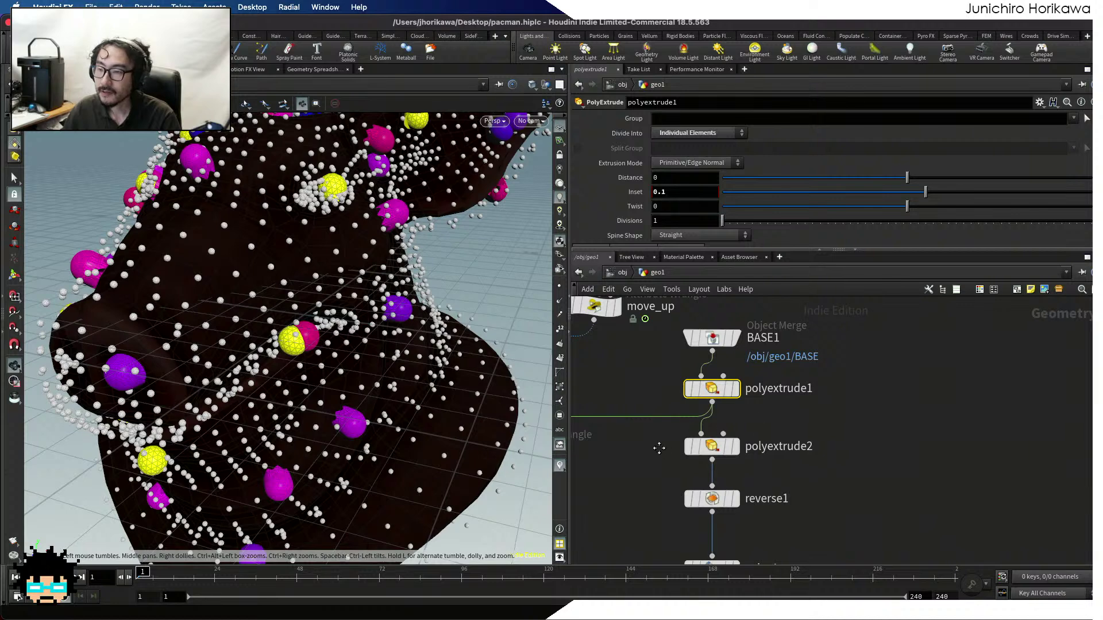
# Set the uniform scale of the bait sphere, sphere5, to 0.05
pyautogui.scroll(-5, 659, 448)
pyautogui.scroll(4, 716, 439)
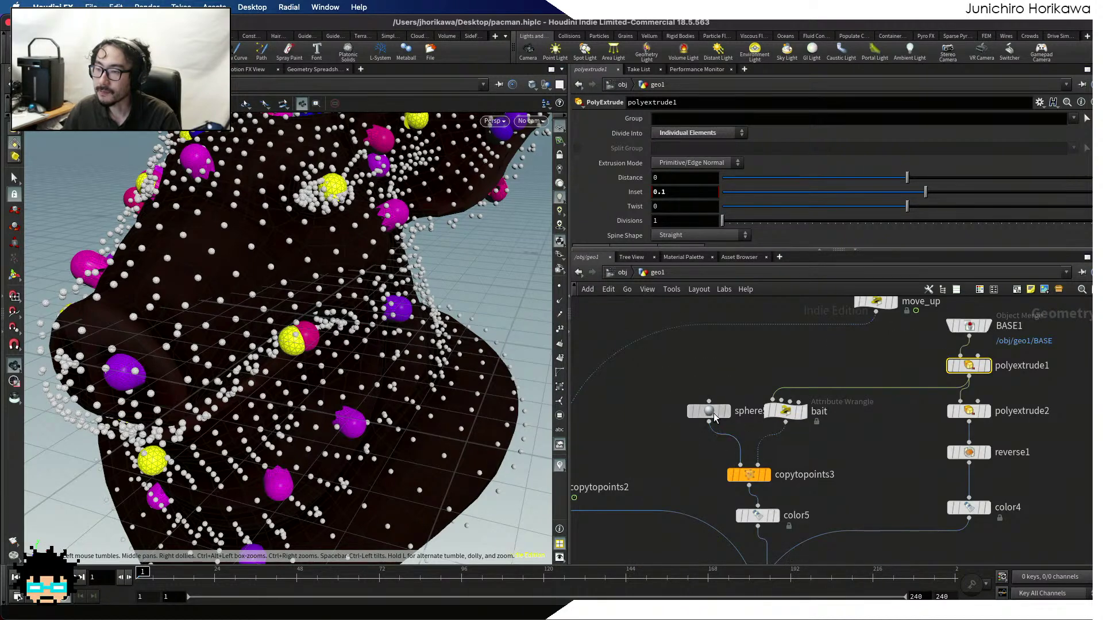
pyautogui.click(712, 413)
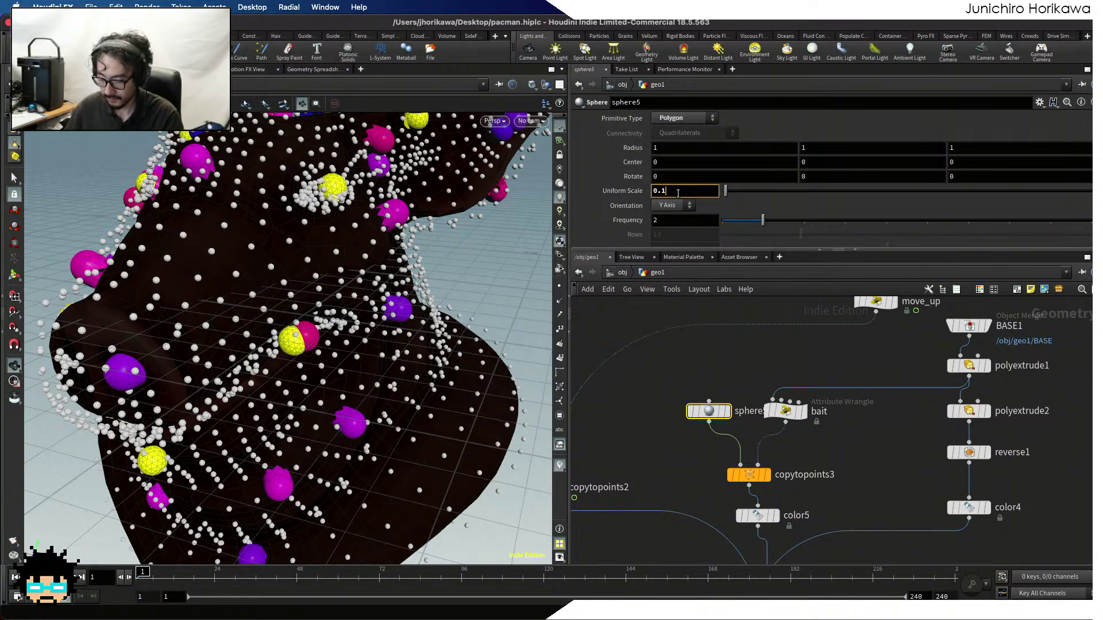
pyautogui.press('Return')
# Switch the viewport shading to Smooth Shaded
pyautogui.moveTo(465, 202)
pyautogui.keyDown('alt'); pyautogui.mouseDown()
pyautogui.moveTo(509, 192)
pyautogui.moveTo(478, 197)
pyautogui.mouseUp(); pyautogui.keyUp('alt')
pyautogui.rightClick(478, 129)
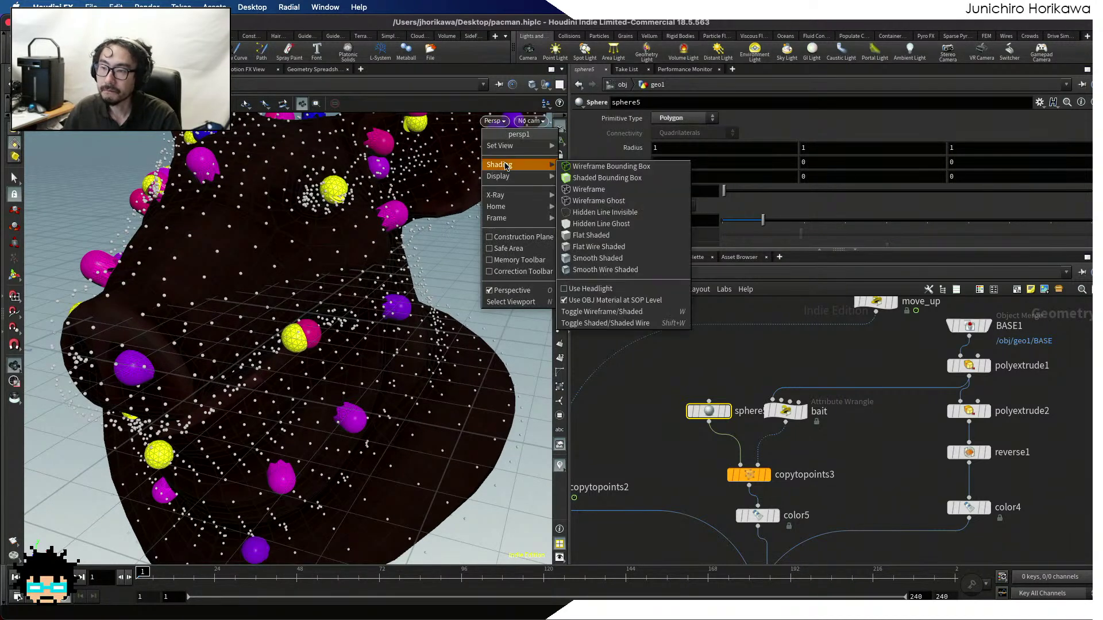
pyautogui.click(642, 260)
# Select merge1 and play the animation while viewing the pig's snout from the other side
pyautogui.scroll(-10, 725, 383)
pyautogui.scroll(8, 713, 417)
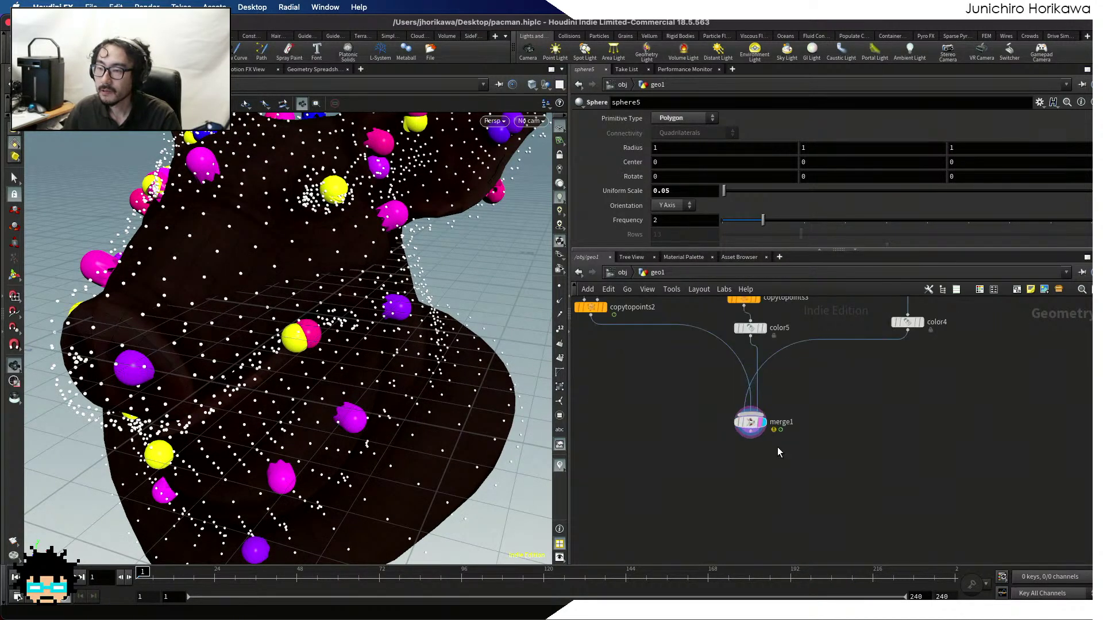
pyautogui.click(751, 424)
pyautogui.click(65, 577)
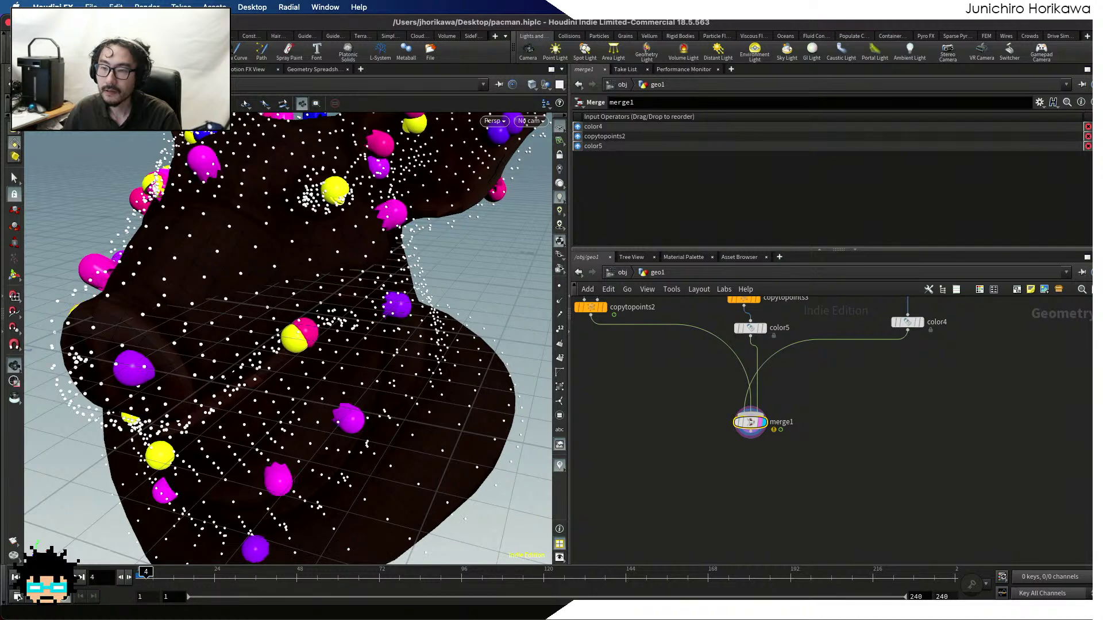
pyautogui.moveTo(265, 400); pyautogui.dragTo(346, 389)
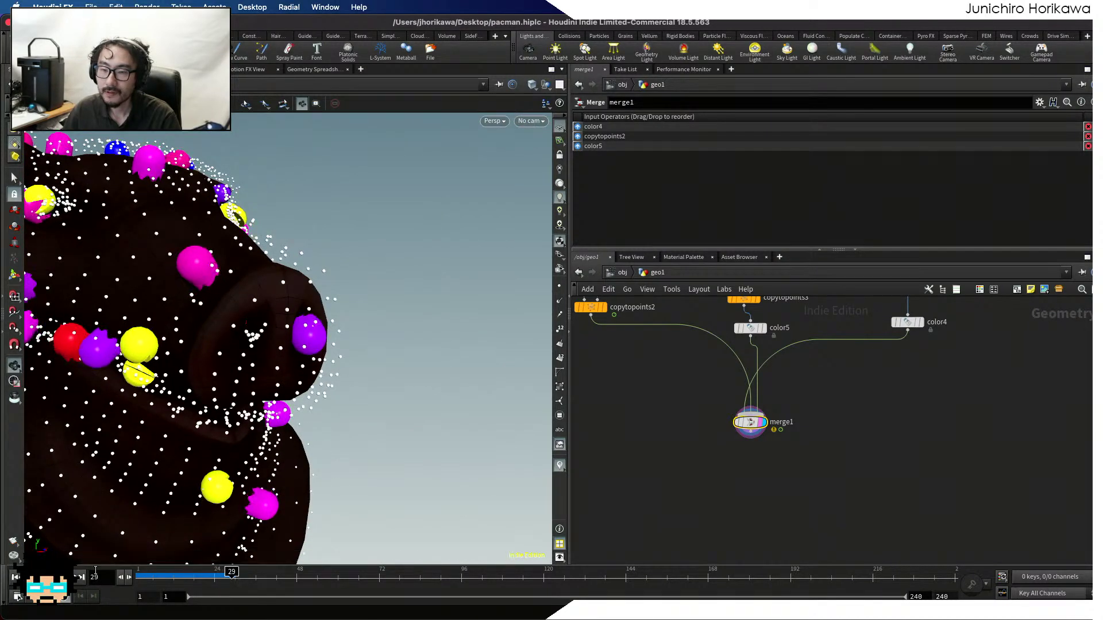
# Insert a Pack node between boolean1 and attribcreate2 in the Pac-Man branch
pyautogui.moveTo(681, 391); pyautogui.dragTo(701, 471, button='middle')
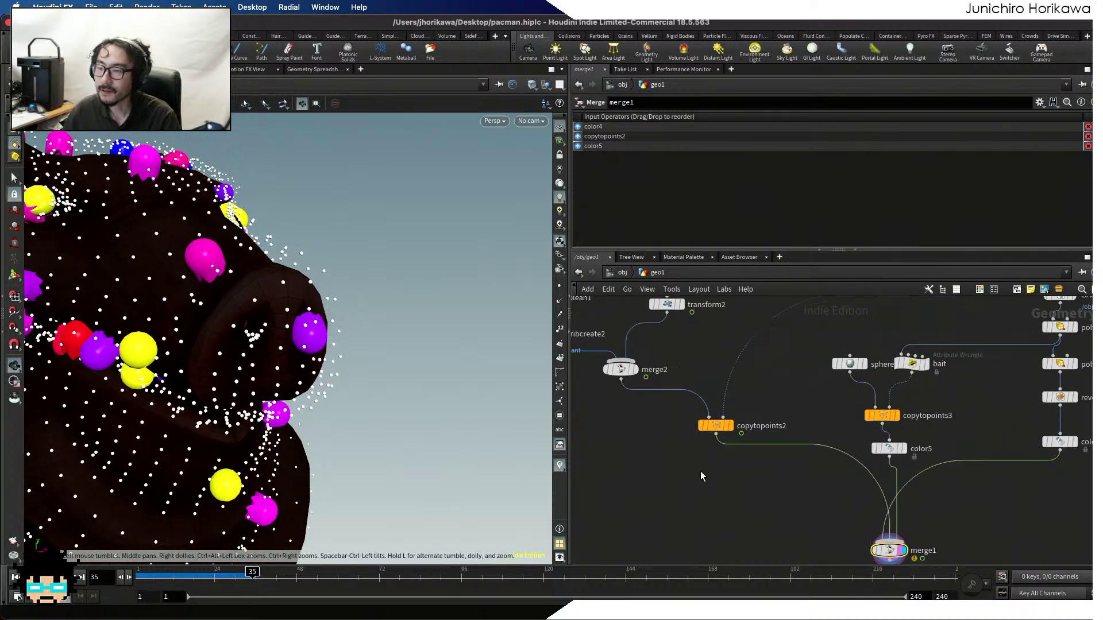
pyautogui.press('Tab')
pyautogui.press('Escape')
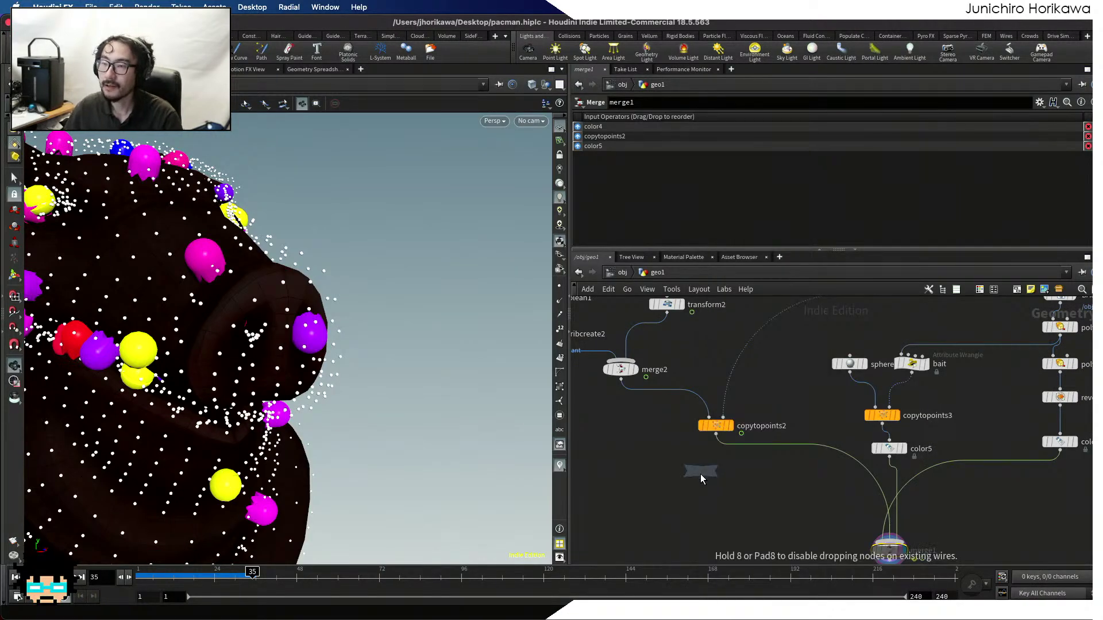
pyautogui.scroll(-3, 701, 474)
pyautogui.moveTo(667, 449); pyautogui.dragTo(736, 491, button='middle')
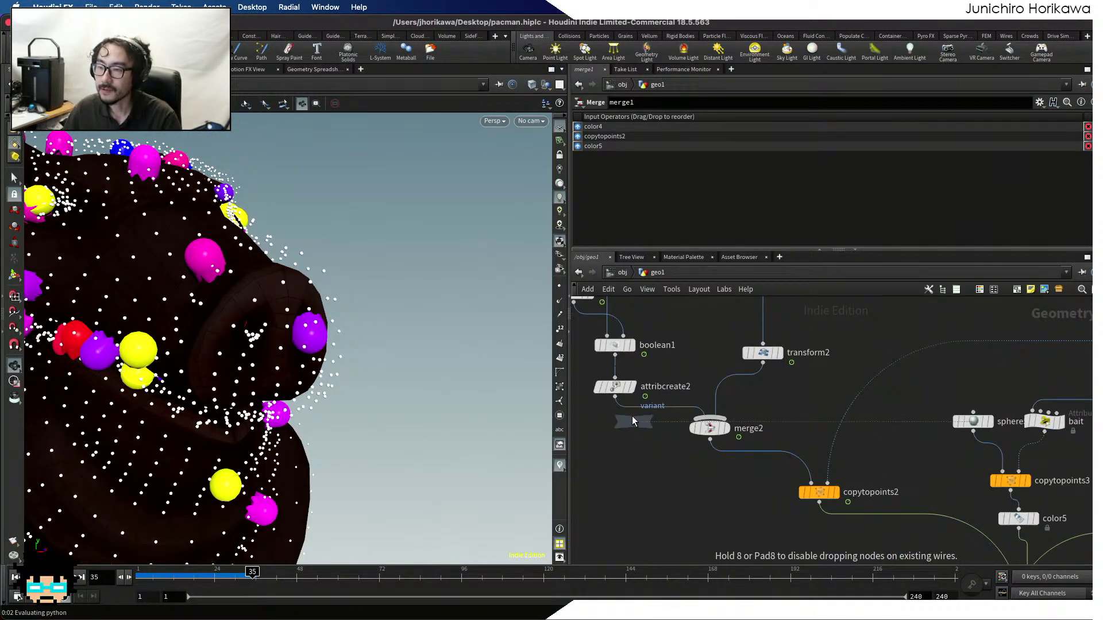
pyautogui.click(626, 427)
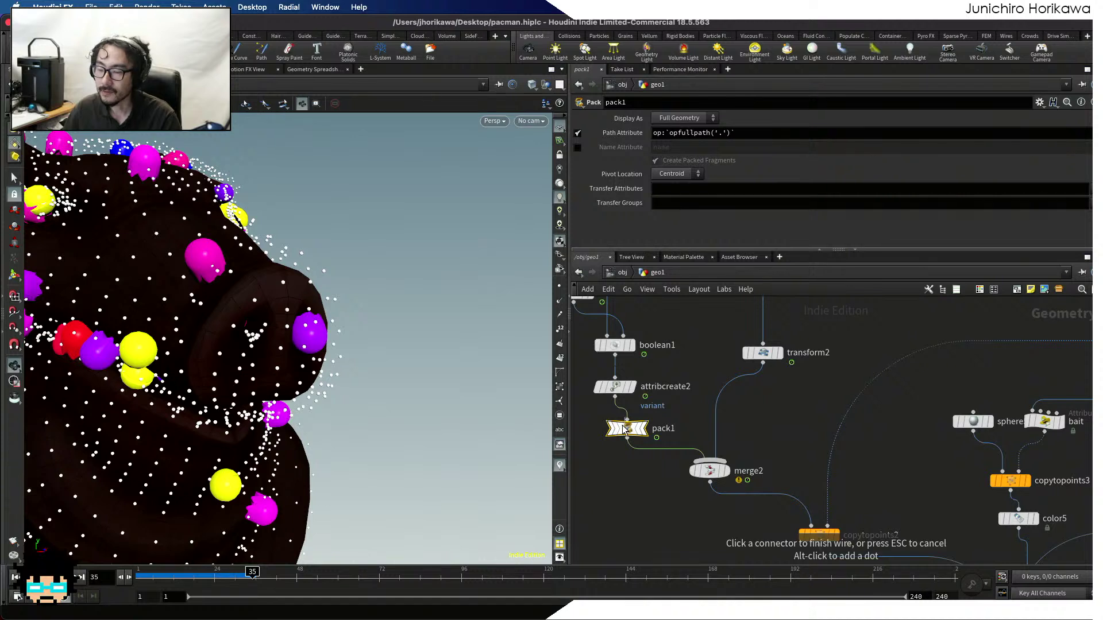
pyautogui.moveTo(613, 426); pyautogui.dragTo(640, 386)
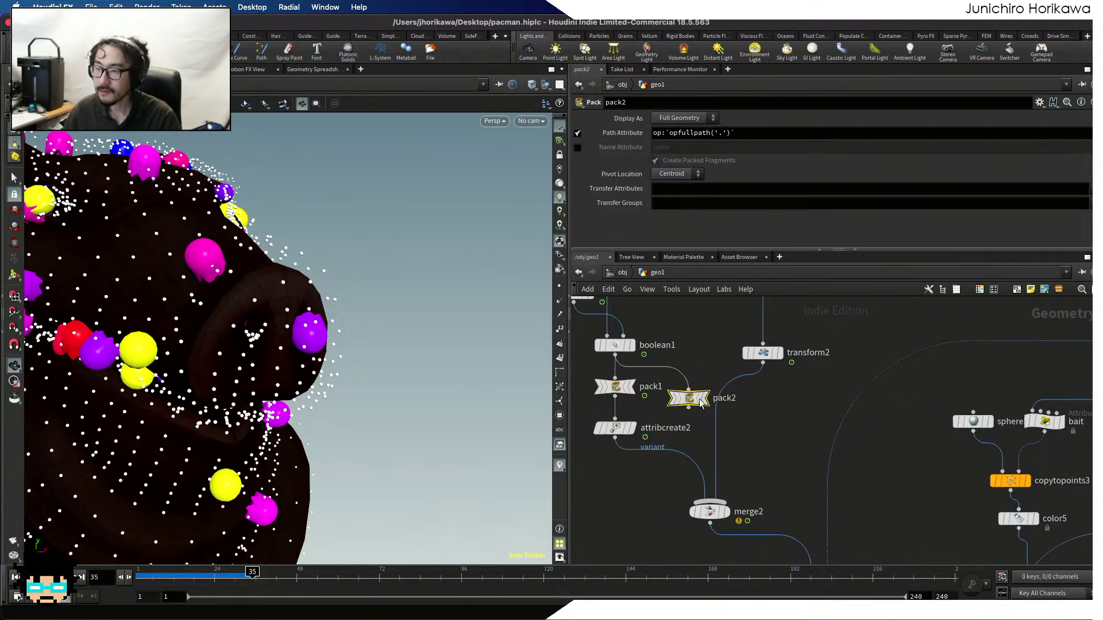
# Insert copies of pack1 and attribcreate2 between transform2 and merge2, setting the copied variant attribute's value to 1
pyautogui.click(714, 411)
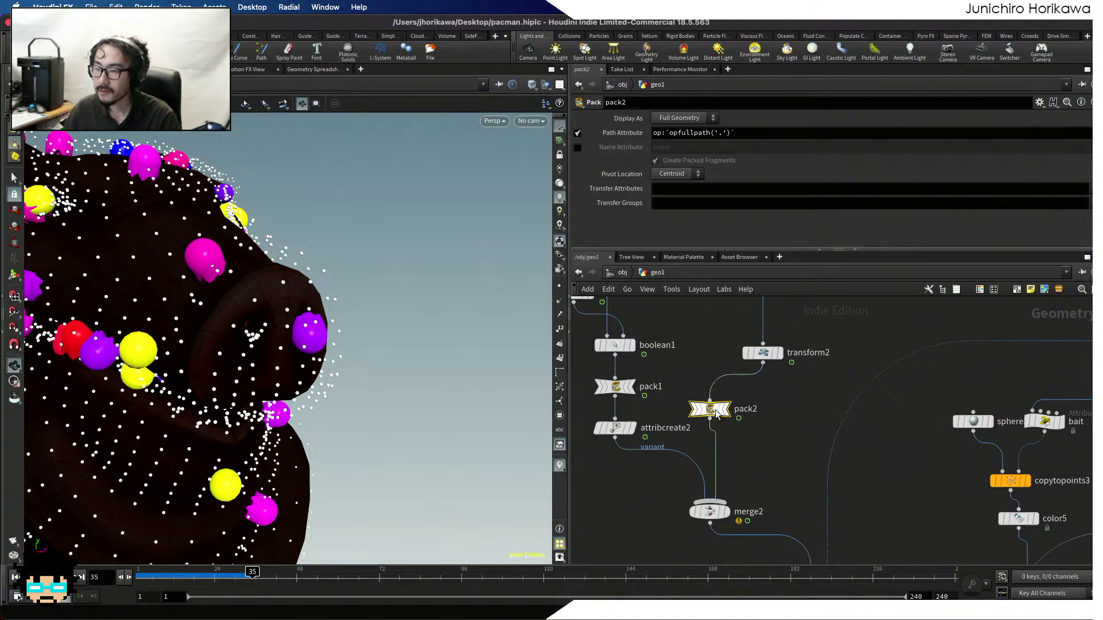
pyautogui.keyDown('alt'); pyautogui.moveTo(645, 435); pyautogui.dragTo(744, 428); pyautogui.keyUp('alt')
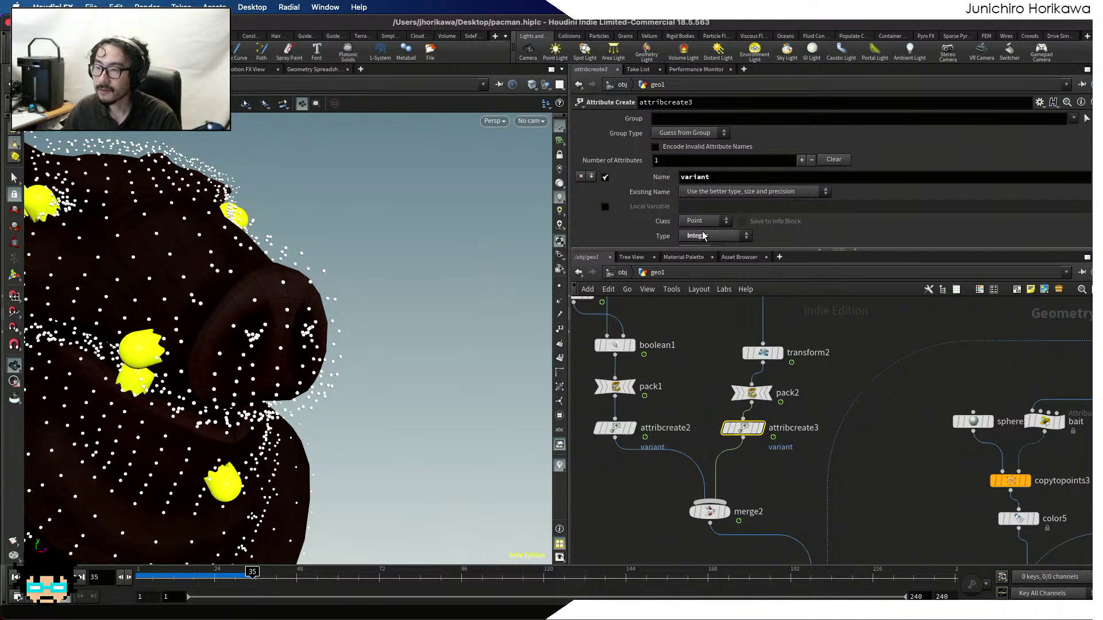
pyautogui.scroll(-3, 706, 231)
pyautogui.write('1')
pyautogui.press('Return')
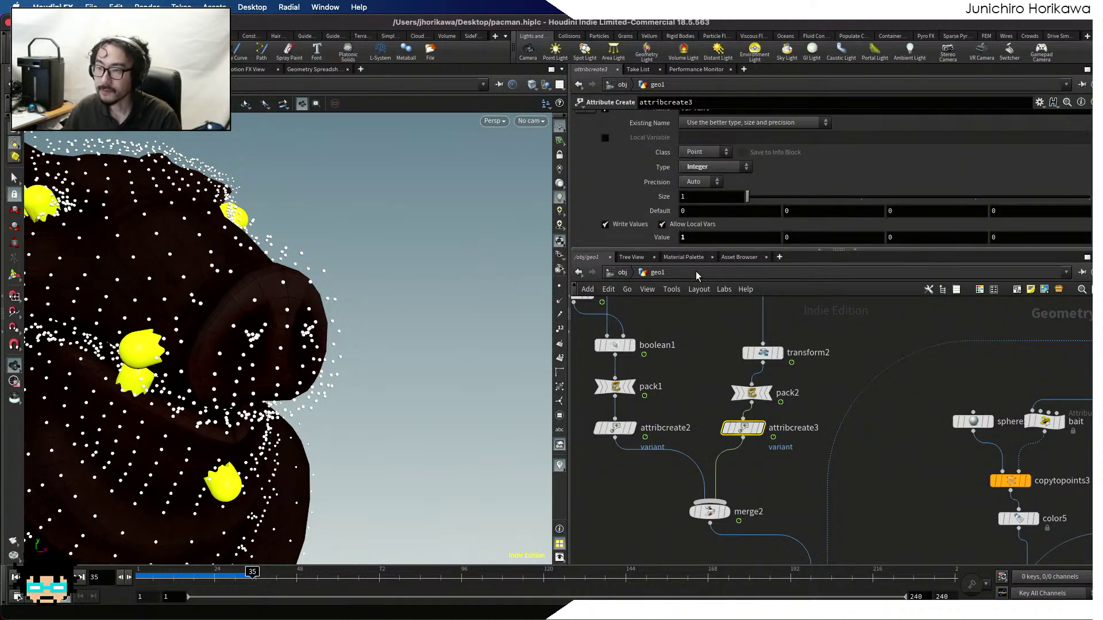
# Insert a copy of attribcreate3 between sphere5 and copytopoints3 in the bait branch
pyautogui.press('h')
pyautogui.scroll(3, 771, 446)
pyautogui.moveTo(716, 415); pyautogui.dragTo(659, 430, button='middle')
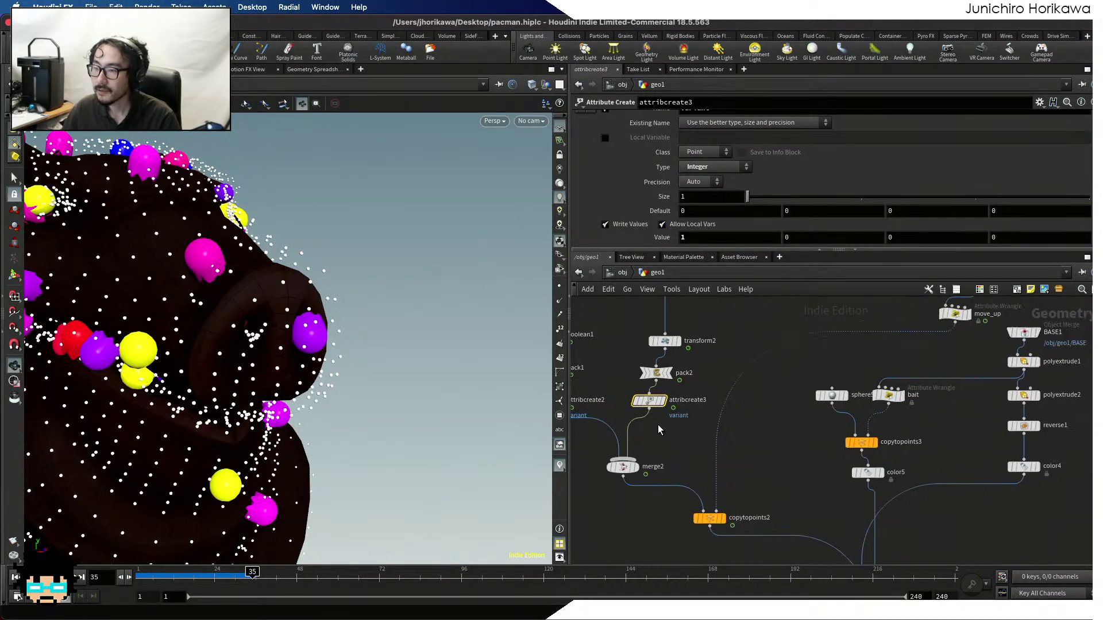
pyautogui.keyDown('alt'); pyautogui.moveTo(653, 410); pyautogui.dragTo(841, 432); pyautogui.keyUp('alt')
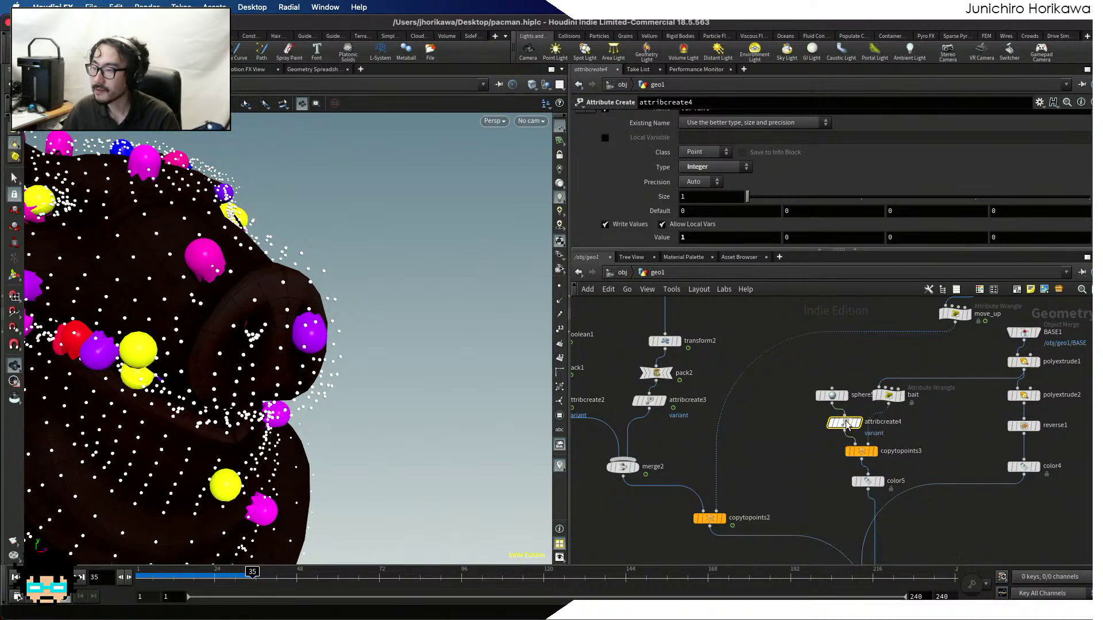
# Select merge1 and play the animation from frame 1 with the pig head in view
pyautogui.moveTo(841, 432); pyautogui.dragTo(699, 425, button='middle')
pyautogui.scroll(1, 746, 402)
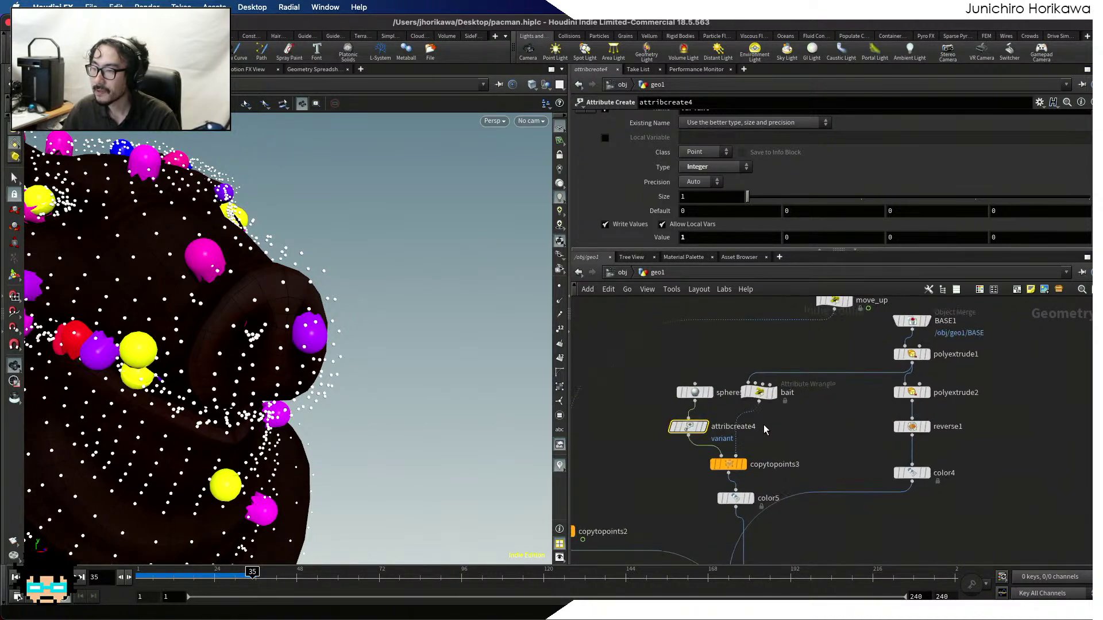
pyautogui.scroll(-2, 746, 402)
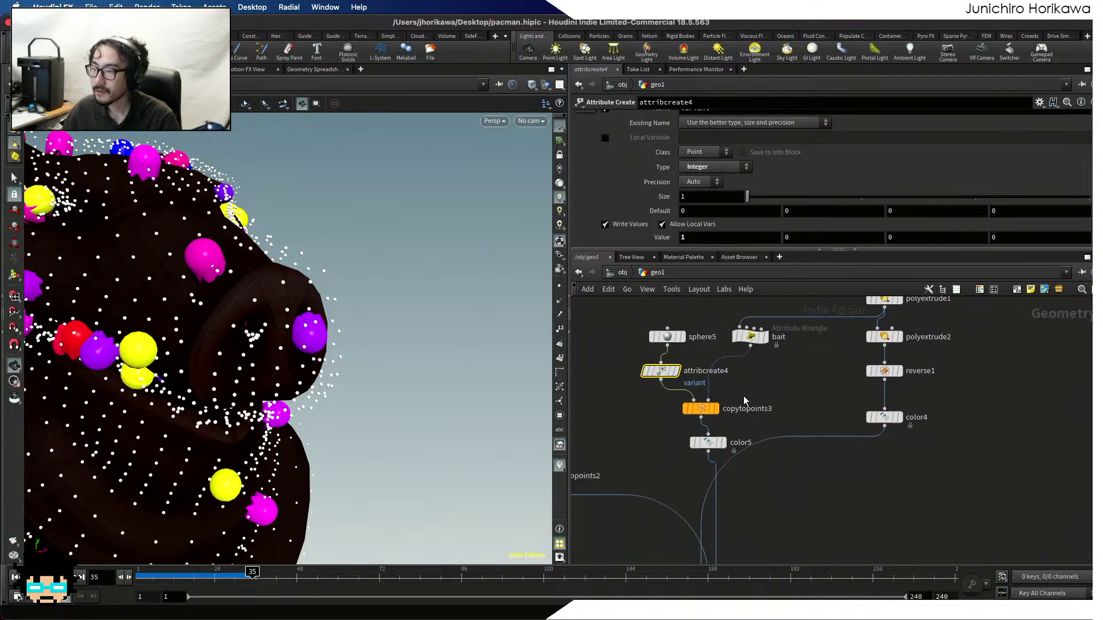
pyautogui.scroll(-8, 754, 479)
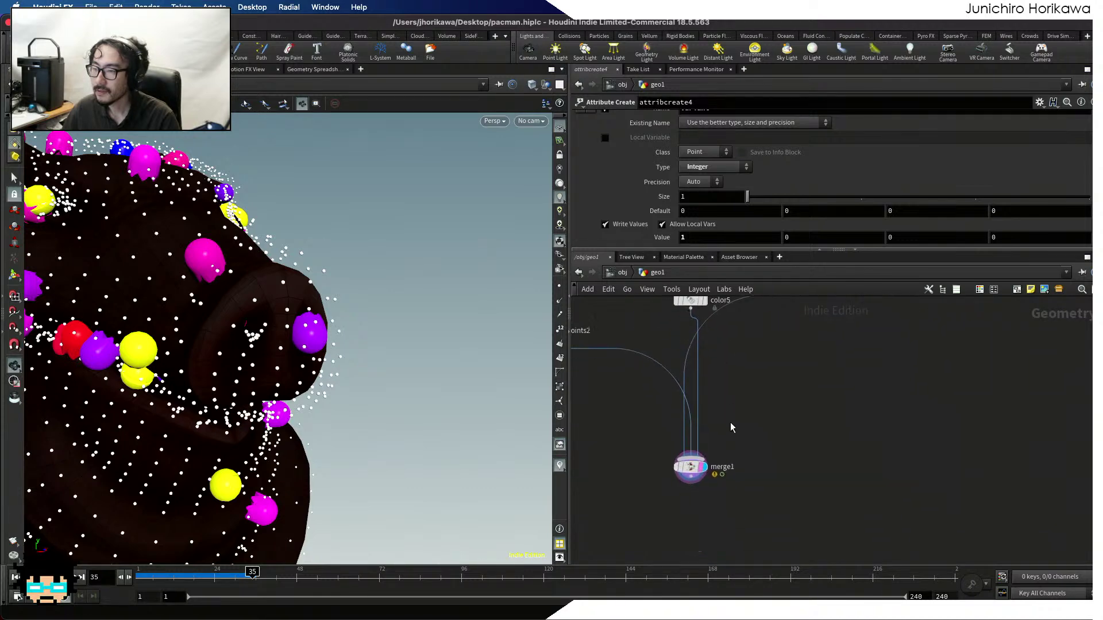
pyautogui.click(694, 469)
pyautogui.moveTo(214, 574); pyautogui.dragTo(140, 574)
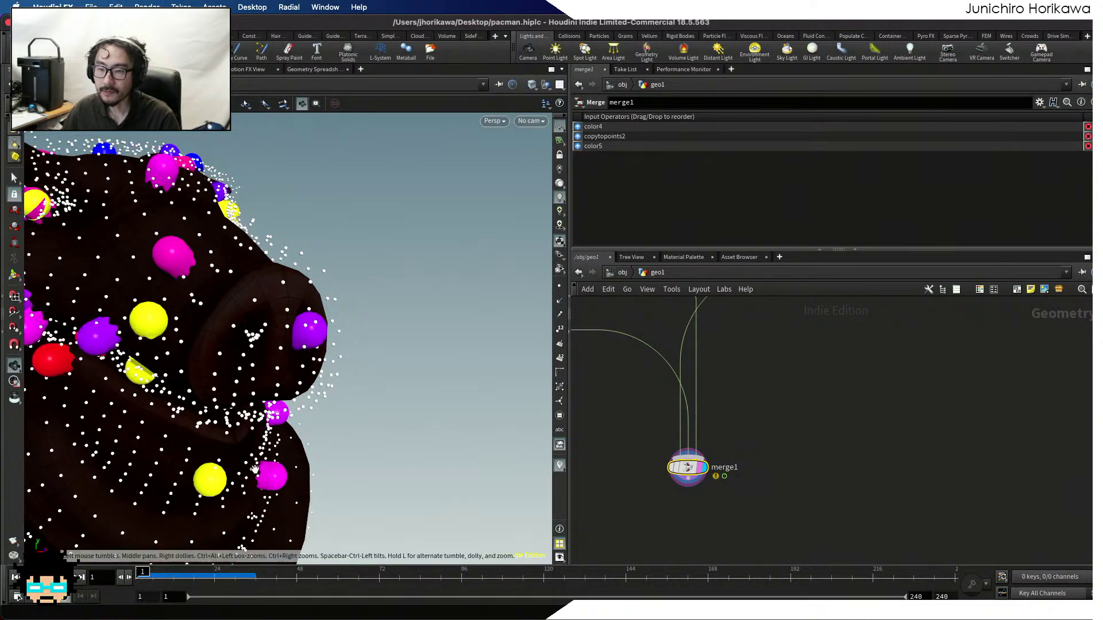
pyautogui.scroll(-5, 253, 457)
pyautogui.moveTo(253, 457); pyautogui.dragTo(268, 419)
pyautogui.scroll(1, 268, 419)
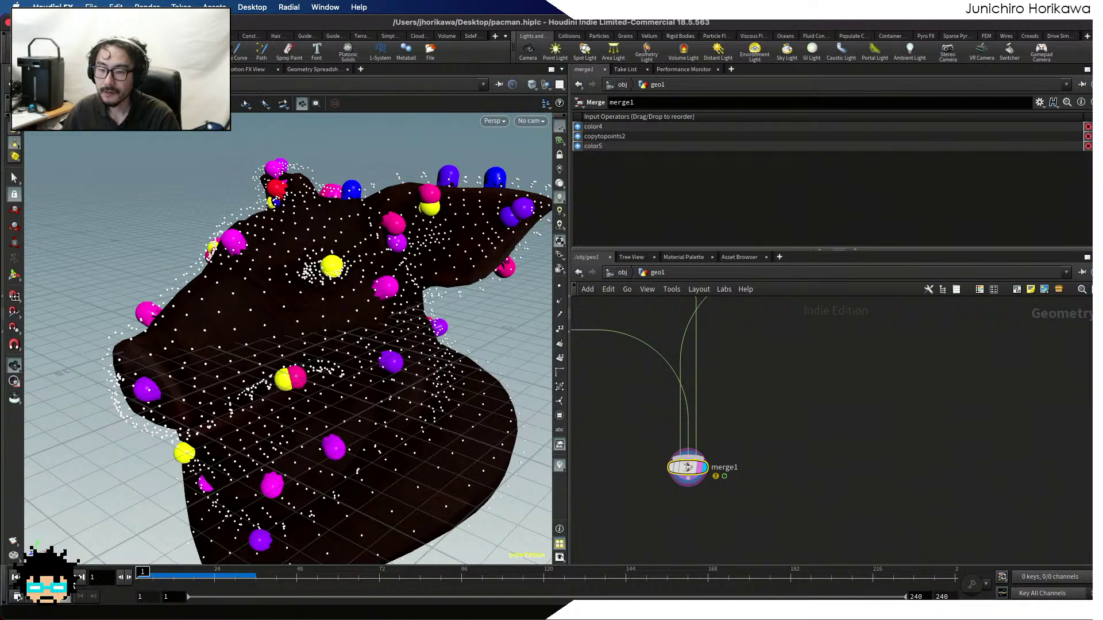
pyautogui.click(66, 577)
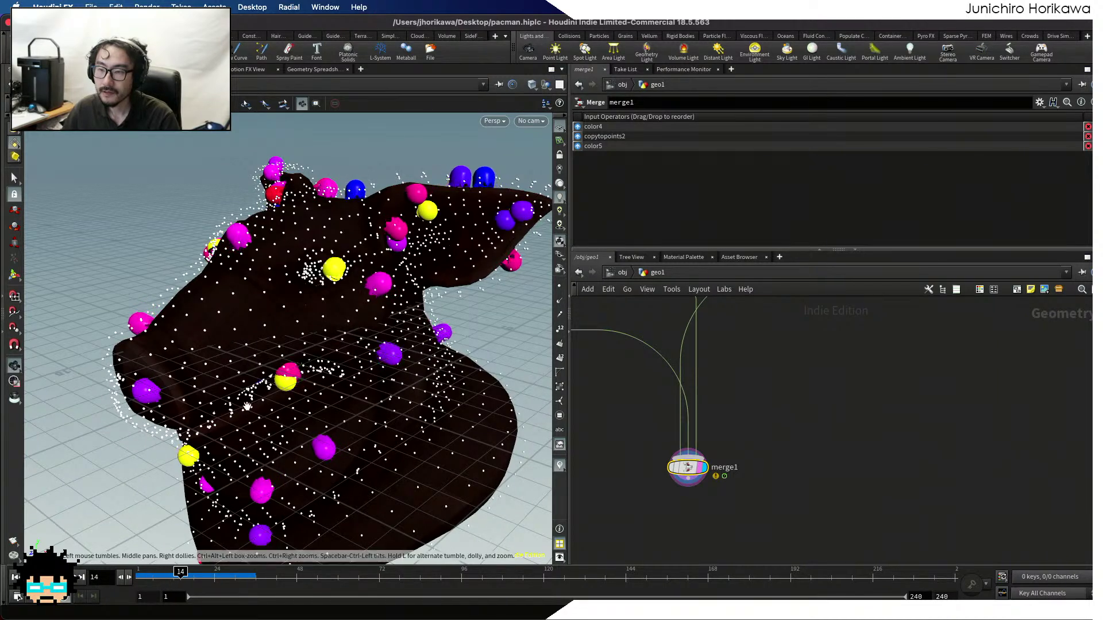
# Examine the Pac-Men, ghosts and bait moving over the pig head from several angles during playback
pyautogui.moveTo(247, 405); pyautogui.dragTo(264, 357)
pyautogui.scroll(6, 273, 350)
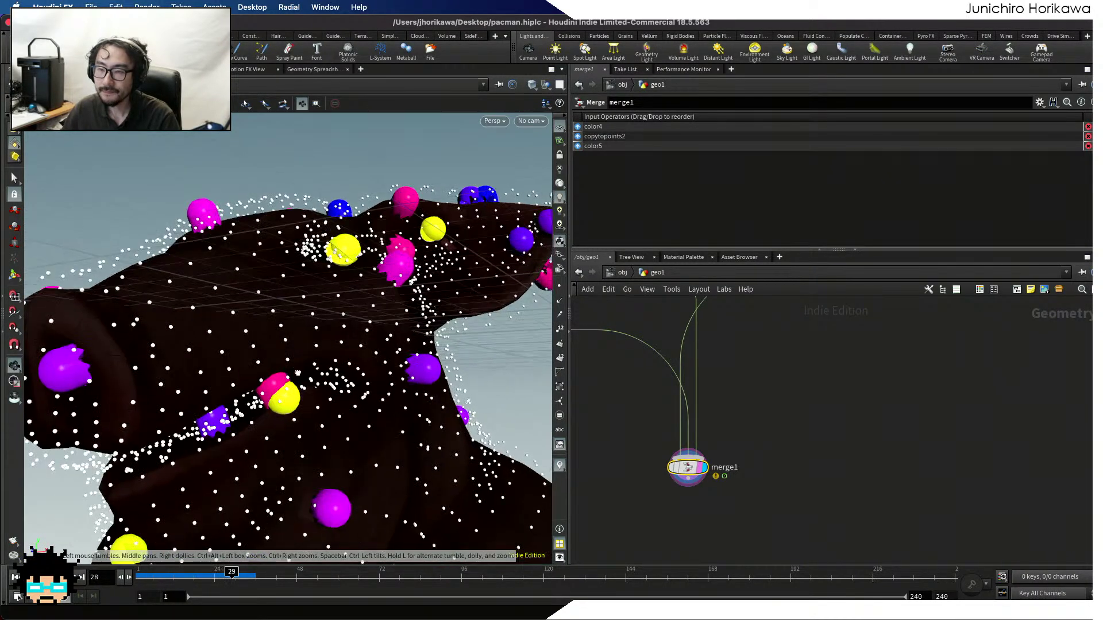
pyautogui.scroll(-5, 281, 343)
pyautogui.press('h')
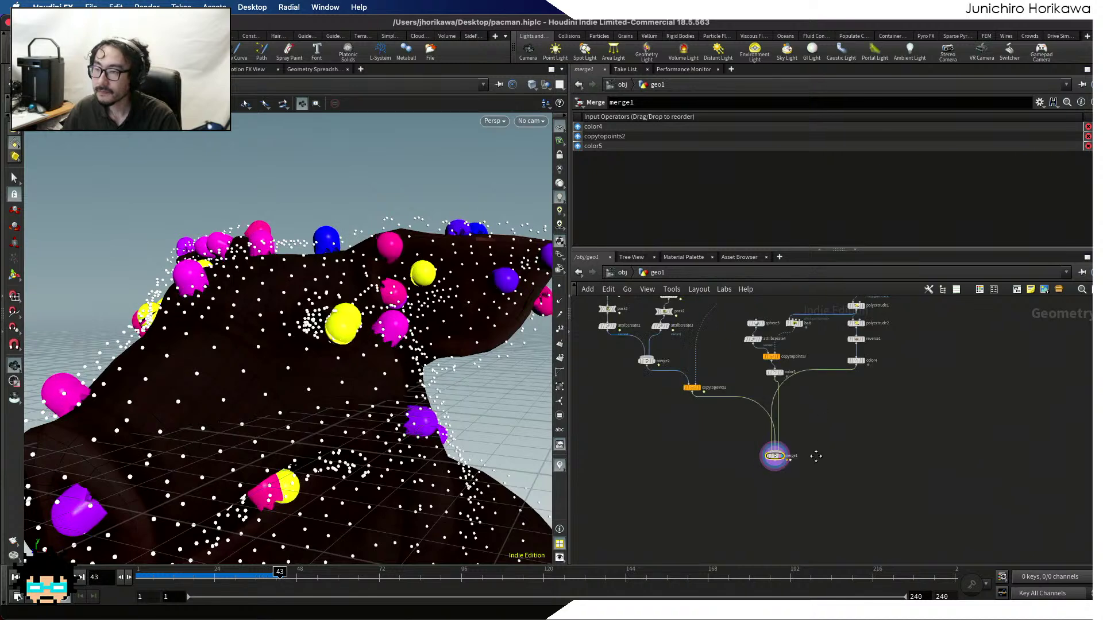
pyautogui.scroll(3, 798, 460)
pyautogui.scroll(-3, 714, 469)
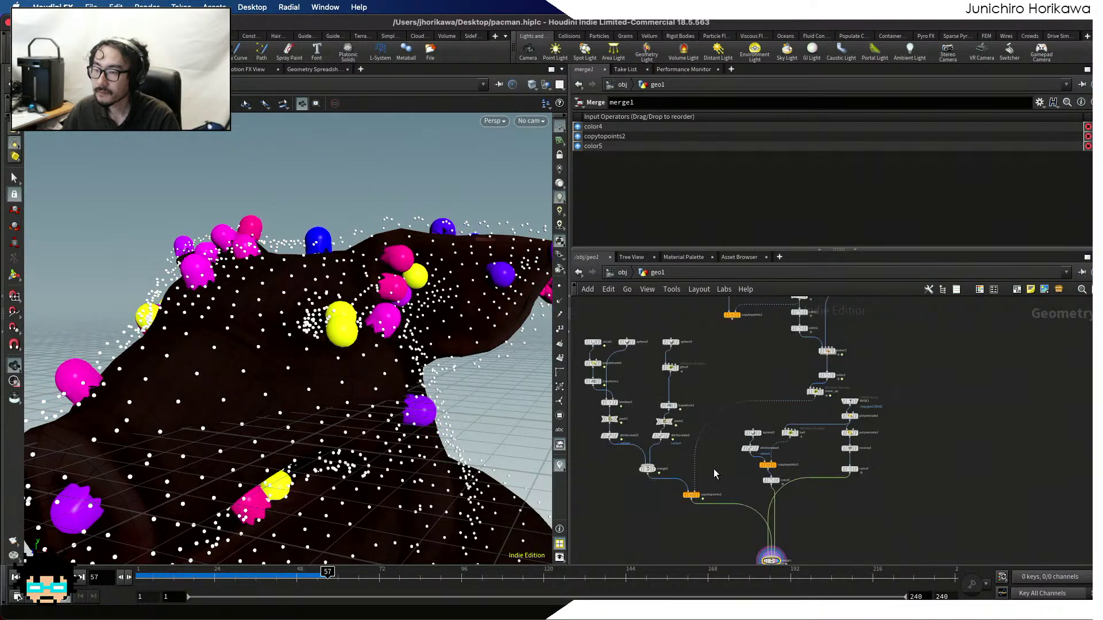
pyautogui.scroll(2, 714, 470)
pyautogui.moveTo(275, 379); pyautogui.dragTo(442, 442)
pyautogui.scroll(-3, 448, 401)
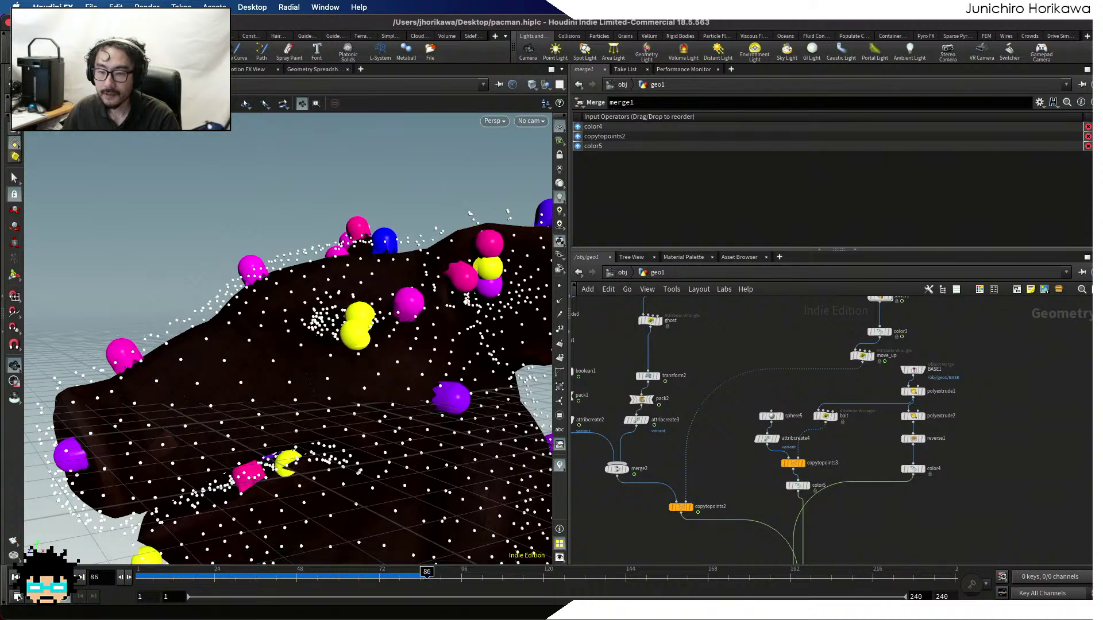
# Connect sphere2 to the BASE null in place of testgeometry_pighead1
pyautogui.scroll(-8, 831, 415)
pyautogui.moveTo(890, 391); pyautogui.dragTo(838, 462, button='middle')
pyautogui.scroll(5, 836, 433)
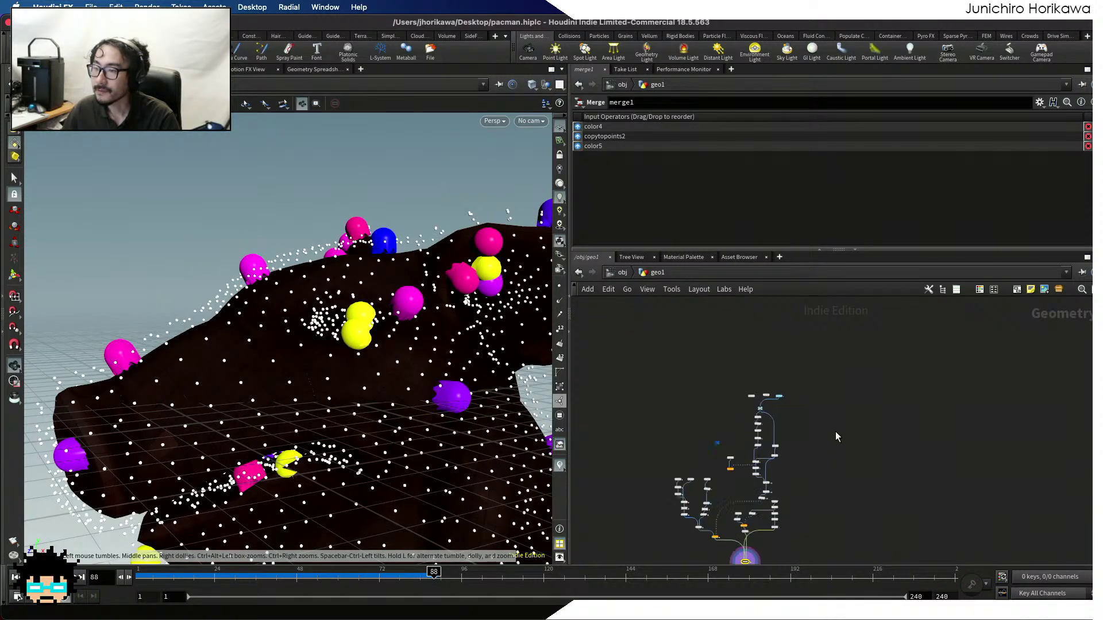
pyautogui.moveTo(730, 398); pyautogui.dragTo(785, 434, button='middle')
pyautogui.scroll(10, 785, 433)
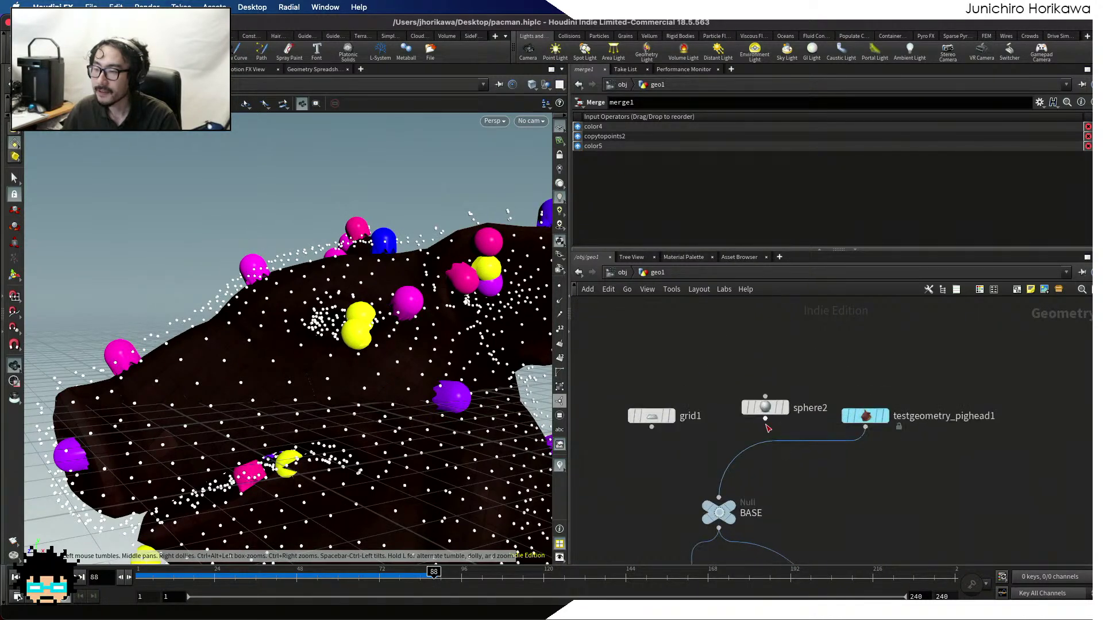
pyautogui.click(719, 498)
pyautogui.click(724, 491)
# Return the animation to frame 1 and inspect the movers on the tiled sphere
pyautogui.hotkey('ctrl', 'Up')
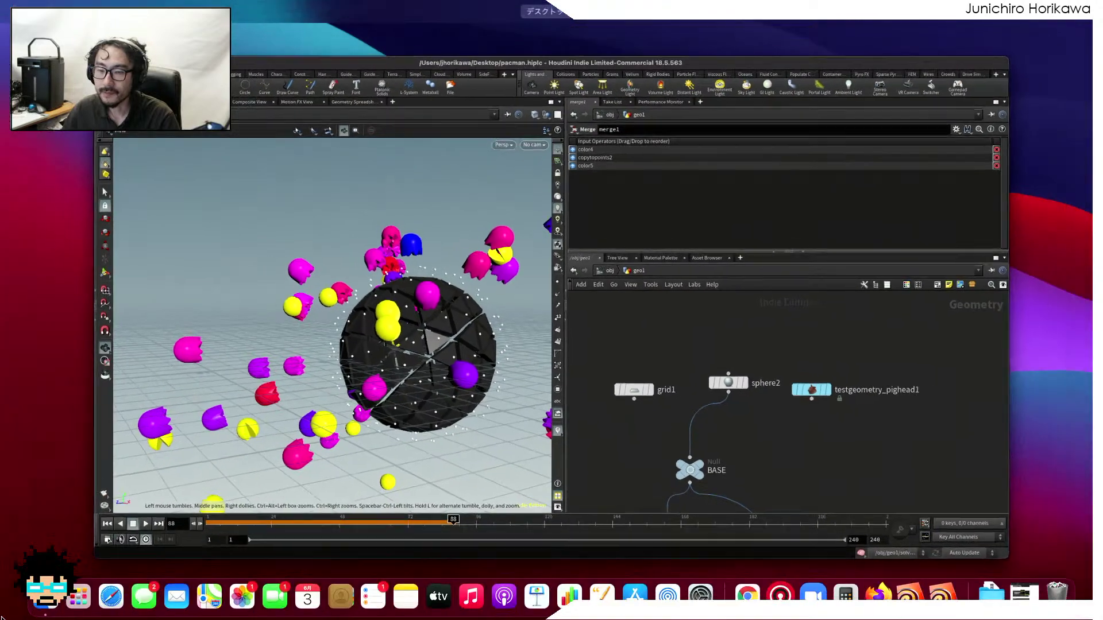
pyautogui.click(144, 549)
pyautogui.click(15, 576)
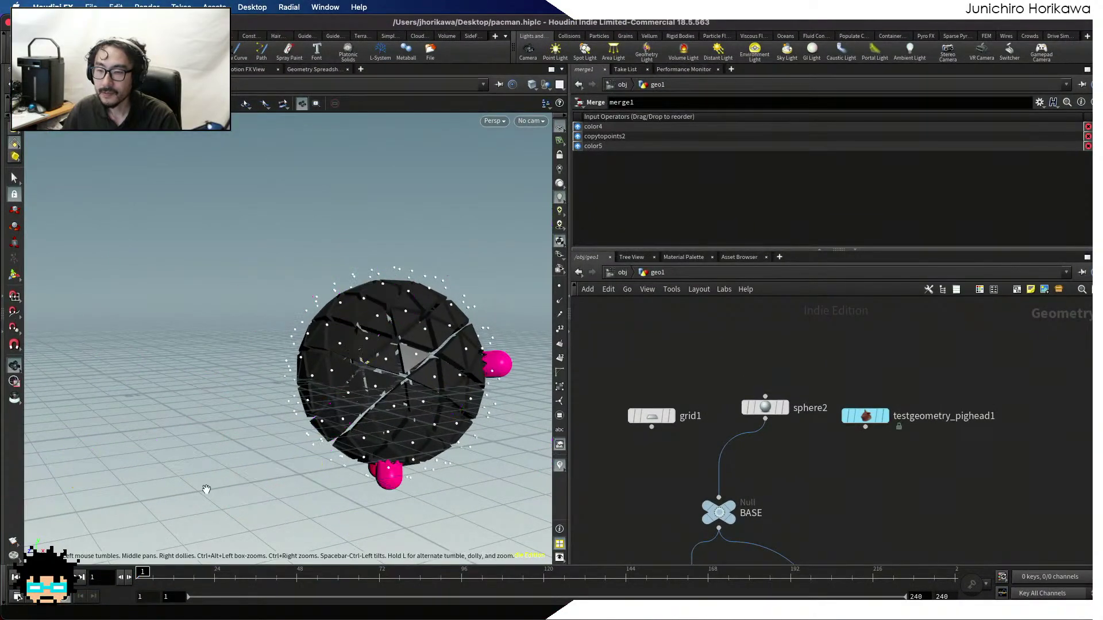
pyautogui.moveTo(323, 364); pyautogui.dragTo(286, 431)
# Review the create_path and init_mover wrangles within the node network below BASE
pyautogui.scroll(-5, 708, 460)
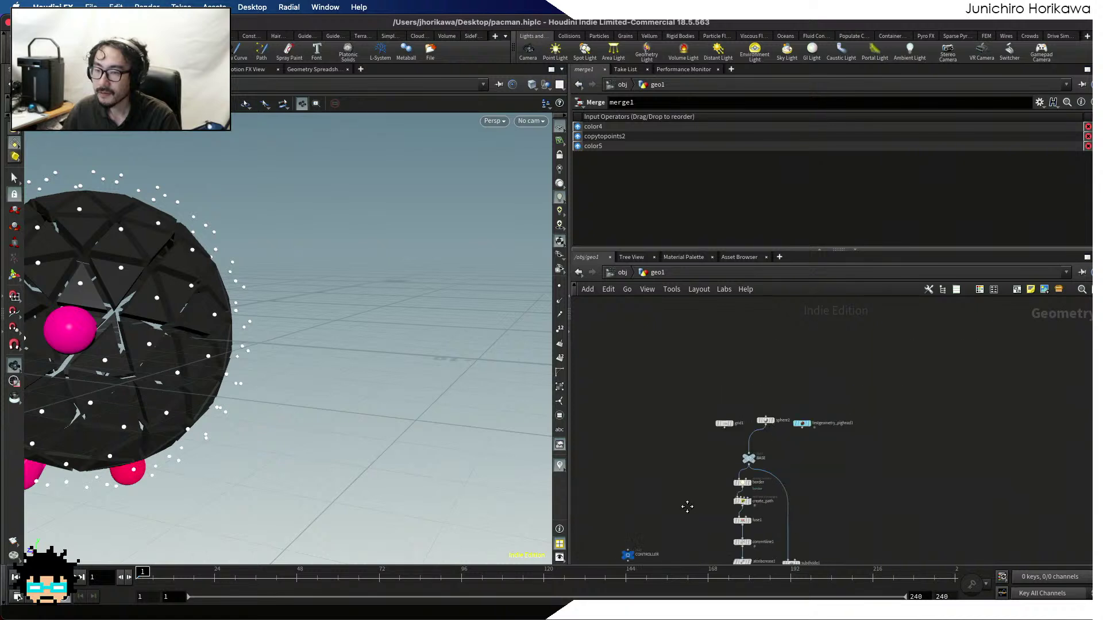
pyautogui.scroll(3, 712, 460)
pyautogui.click(740, 443)
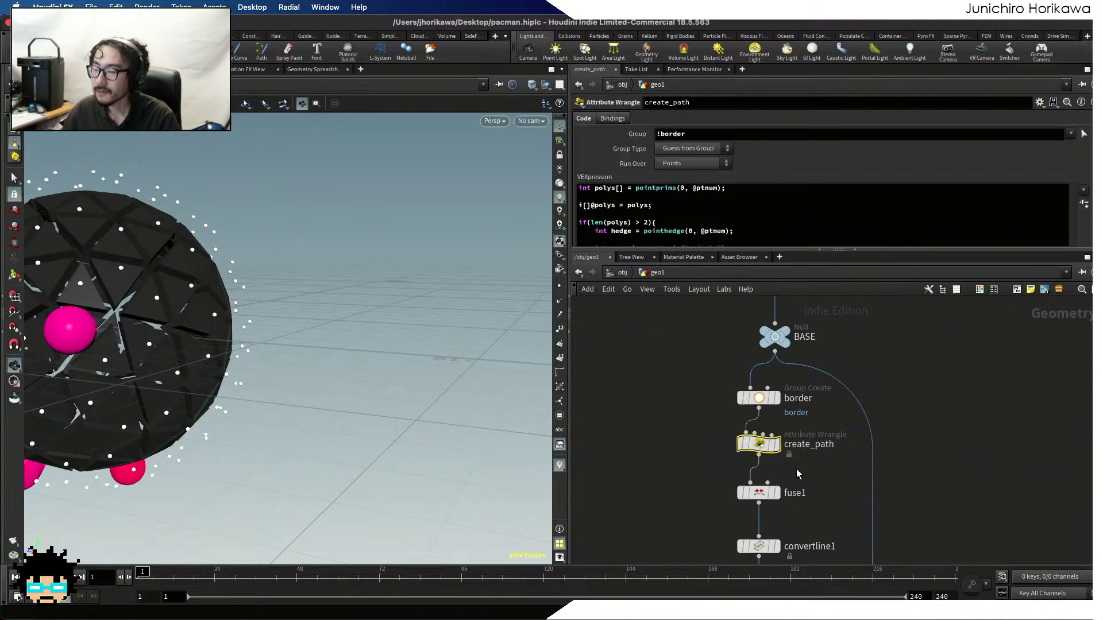
pyautogui.moveTo(807, 487); pyautogui.dragTo(802, 445, button='middle')
pyautogui.scroll(-6, 803, 444)
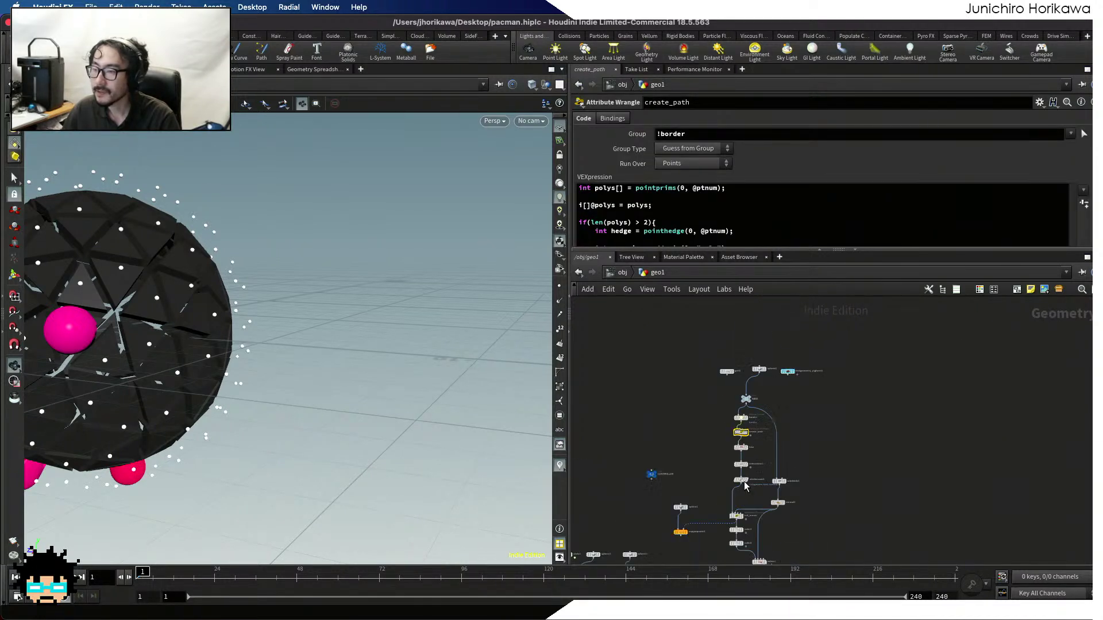
pyautogui.scroll(6, 744, 501)
pyautogui.click(710, 517)
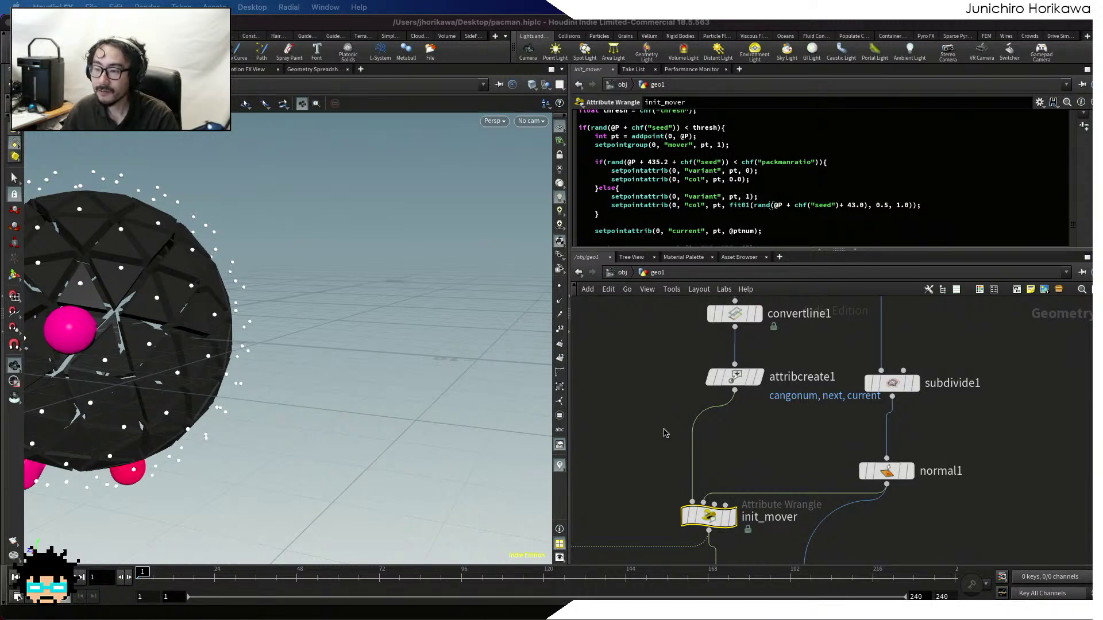
pyautogui.scroll(-3, 664, 430)
pyautogui.scroll(3, 685, 475)
pyautogui.moveTo(698, 501); pyautogui.dragTo(705, 512)
pyautogui.scroll(-3, 705, 512)
pyautogui.scroll(-3, 718, 505)
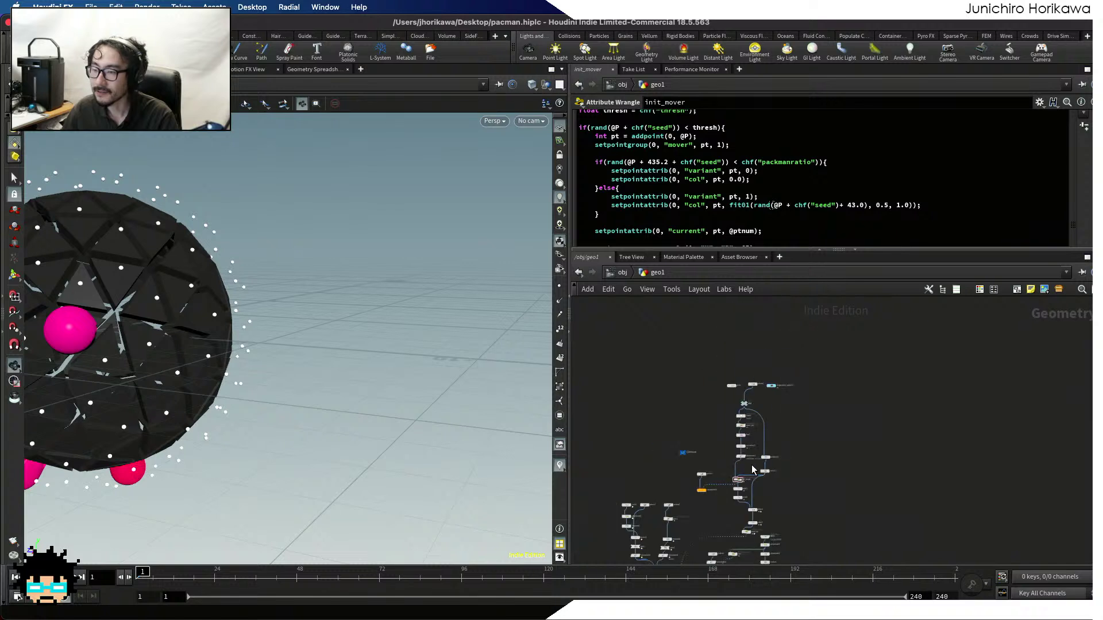
# Delete the unused sphere and Copy to Points nodes branching off beside init_mover
pyautogui.scroll(2, 723, 503)
pyautogui.scroll(2, 722, 504)
pyautogui.moveTo(713, 503); pyautogui.dragTo(637, 413)
pyautogui.press('Delete')
pyautogui.scroll(-1, 694, 435)
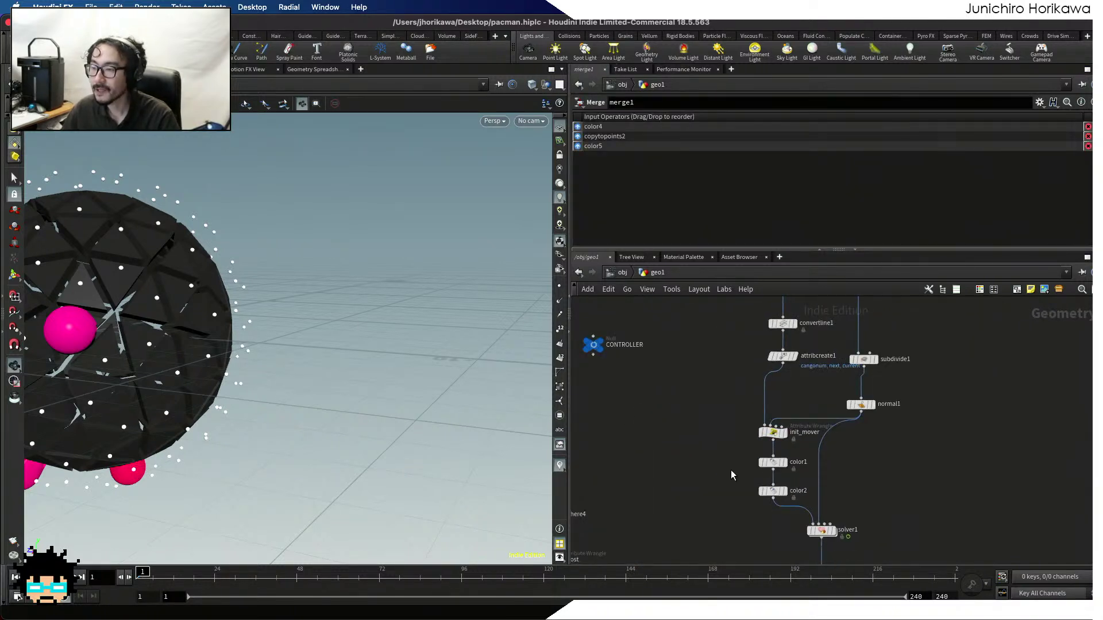
# Select init_mover, color1 and color2 and shift them together to tidy the column below attribcreate1
pyautogui.moveTo(724, 419); pyautogui.dragTo(786, 504)
pyautogui.scroll(1, 770, 494)
pyautogui.click(773, 499)
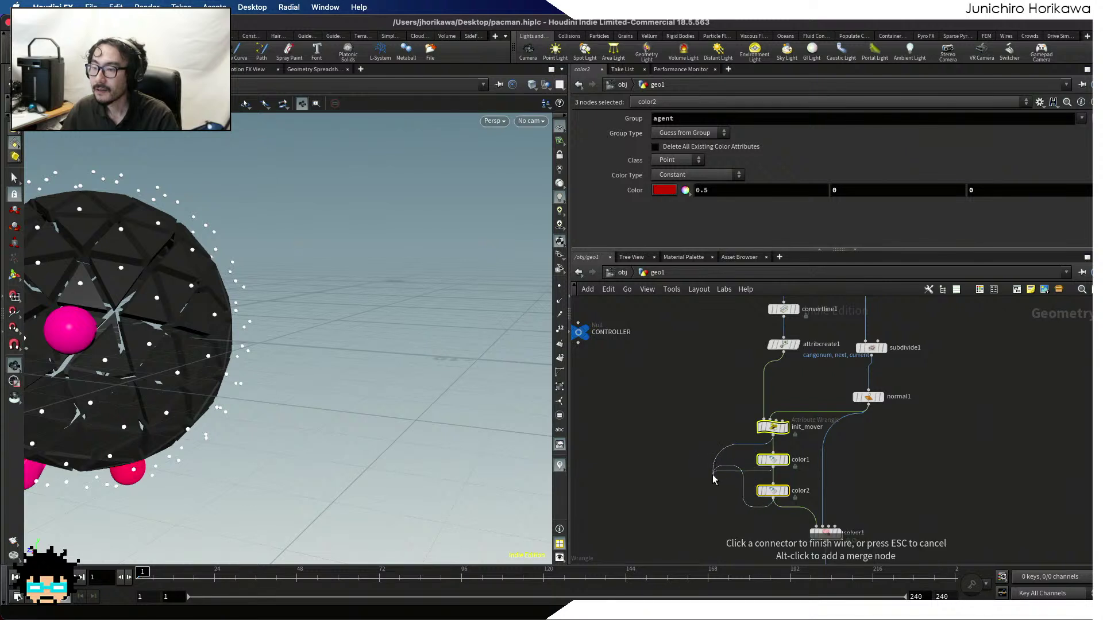
pyautogui.press('Escape')
pyautogui.moveTo(714, 464); pyautogui.dragTo(712, 504, button='middle')
pyautogui.scroll(2, 729, 494)
pyautogui.moveTo(773, 467); pyautogui.dragTo(752, 468)
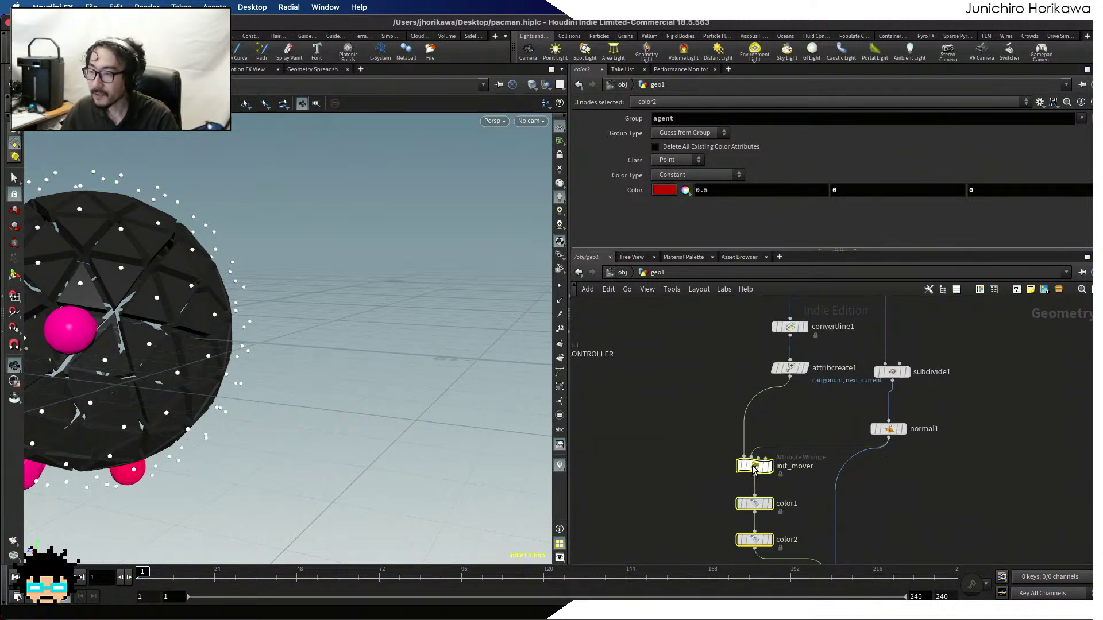
# Line up fuse1, convertline1 and attribcreate1 above init_mover, and border and create_path above fuse1
pyautogui.moveTo(795, 418); pyautogui.dragTo(772, 529, button='middle')
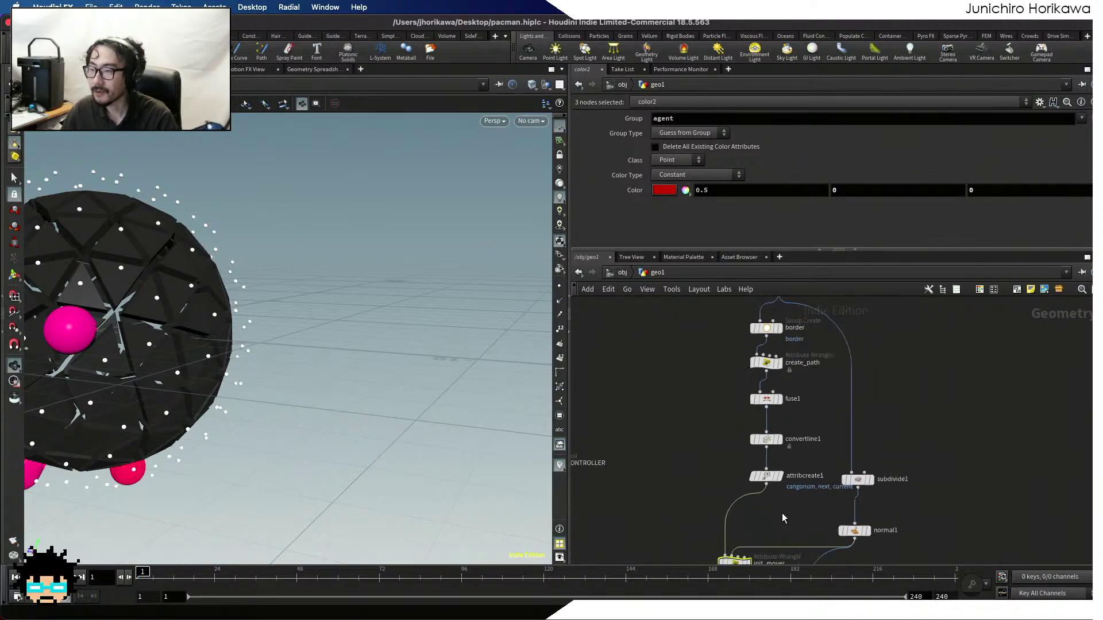
pyautogui.moveTo(781, 522); pyautogui.dragTo(762, 396)
pyautogui.moveTo(764, 400); pyautogui.dragTo(720, 435)
pyautogui.moveTo(769, 409); pyautogui.dragTo(780, 465, button='middle')
pyautogui.scroll(1, 782, 459)
pyautogui.moveTo(801, 448); pyautogui.dragTo(778, 379)
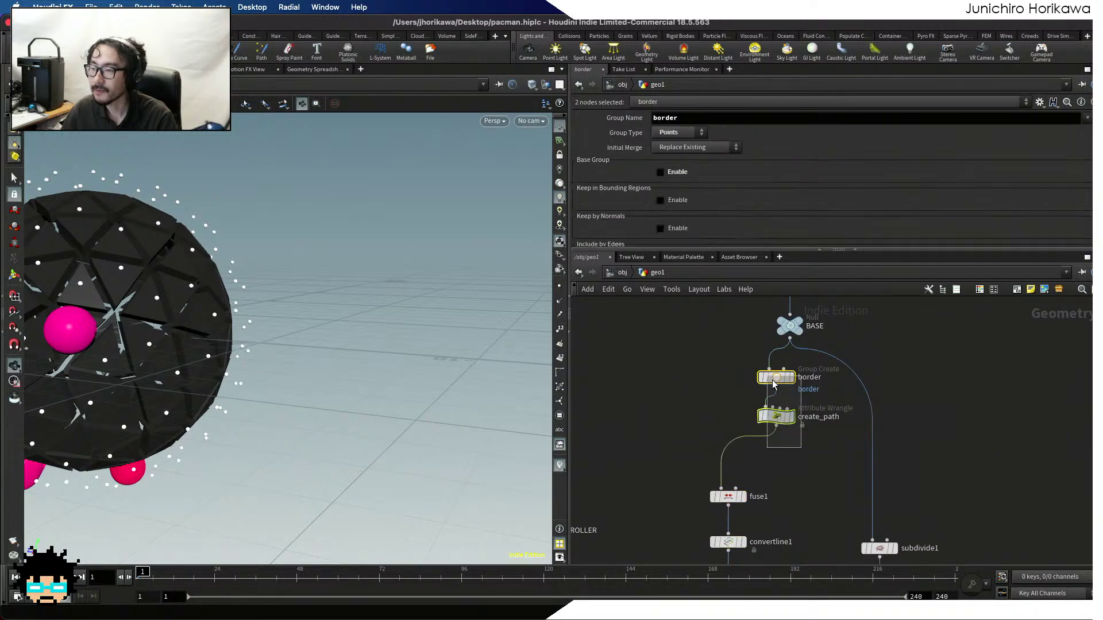
pyautogui.scroll(2, 784, 419)
pyautogui.moveTo(784, 437); pyautogui.dragTo(712, 487)
# Select create_path, enlarge its parameter area and read through the VEX code
pyautogui.scroll(1, 695, 486)
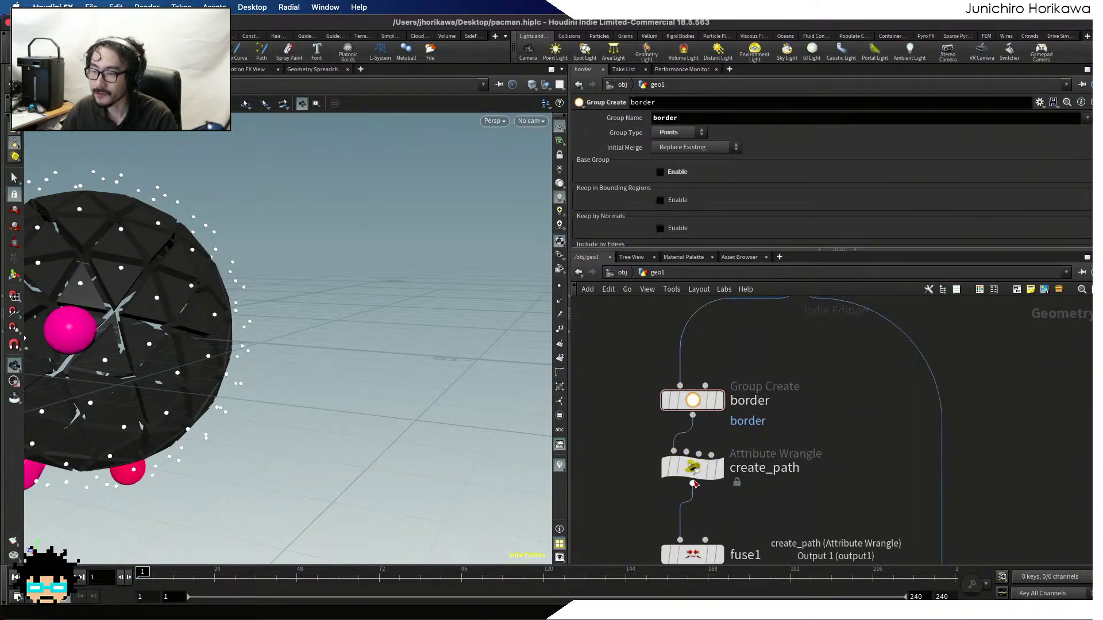
pyautogui.click(695, 468)
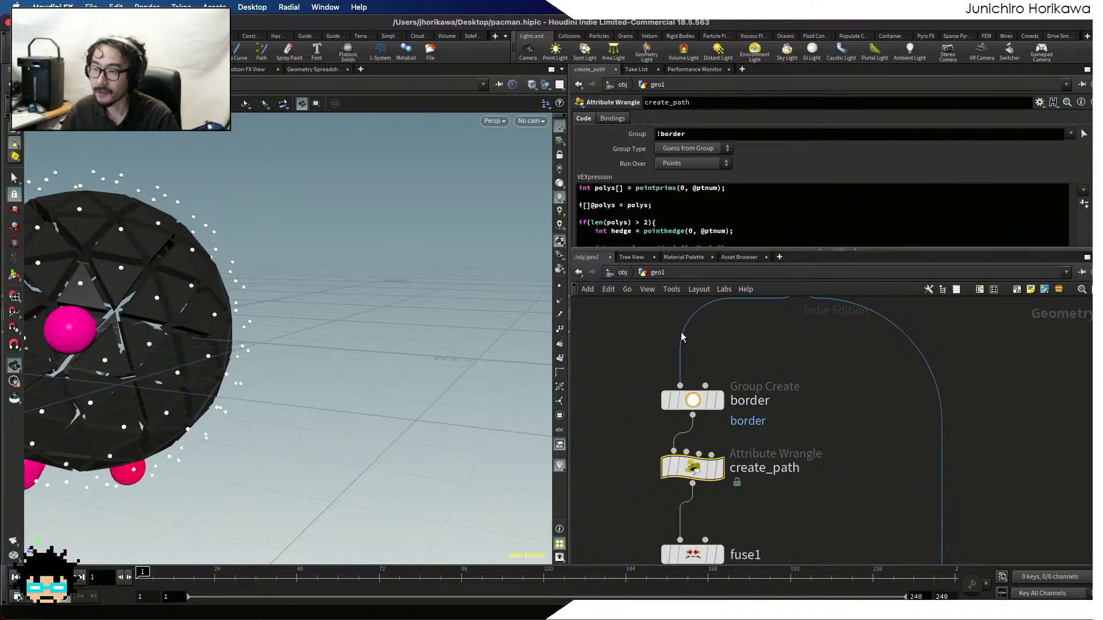
pyautogui.moveTo(667, 251); pyautogui.dragTo(672, 347)
pyautogui.scroll(-3, 695, 311)
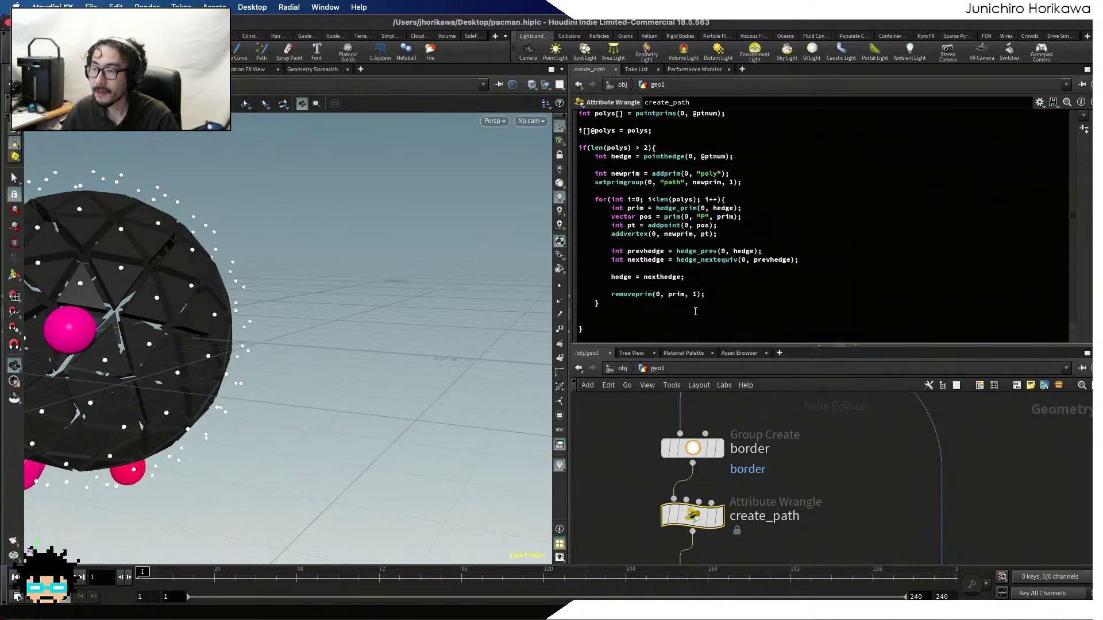
pyautogui.scroll(3, 1073, 254)
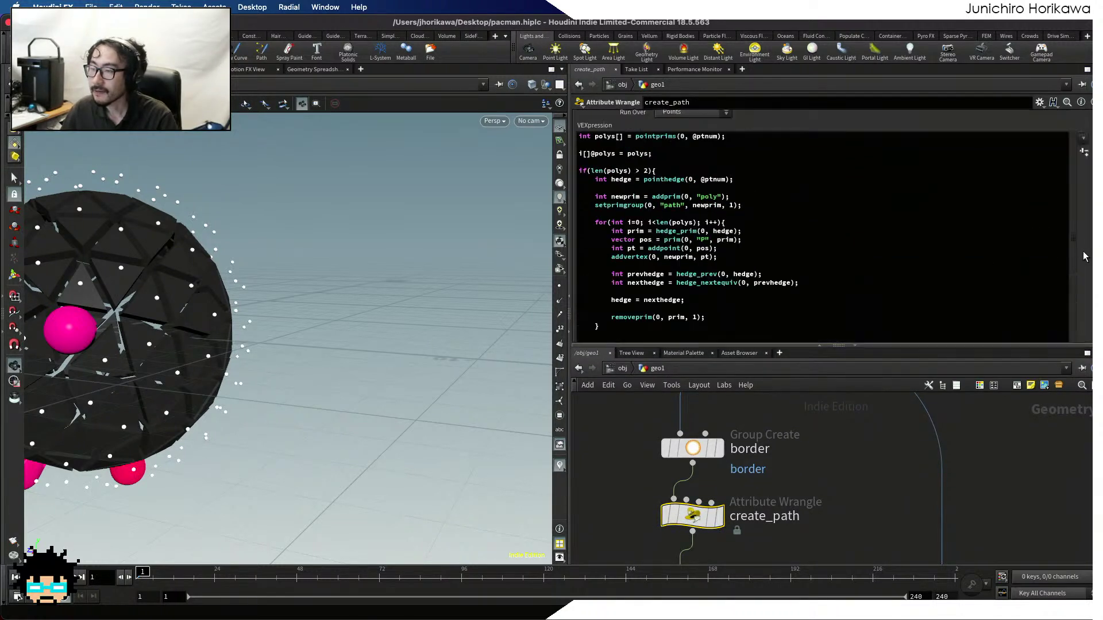
pyautogui.scroll(-2, 799, 435)
pyautogui.scroll(-3, 798, 433)
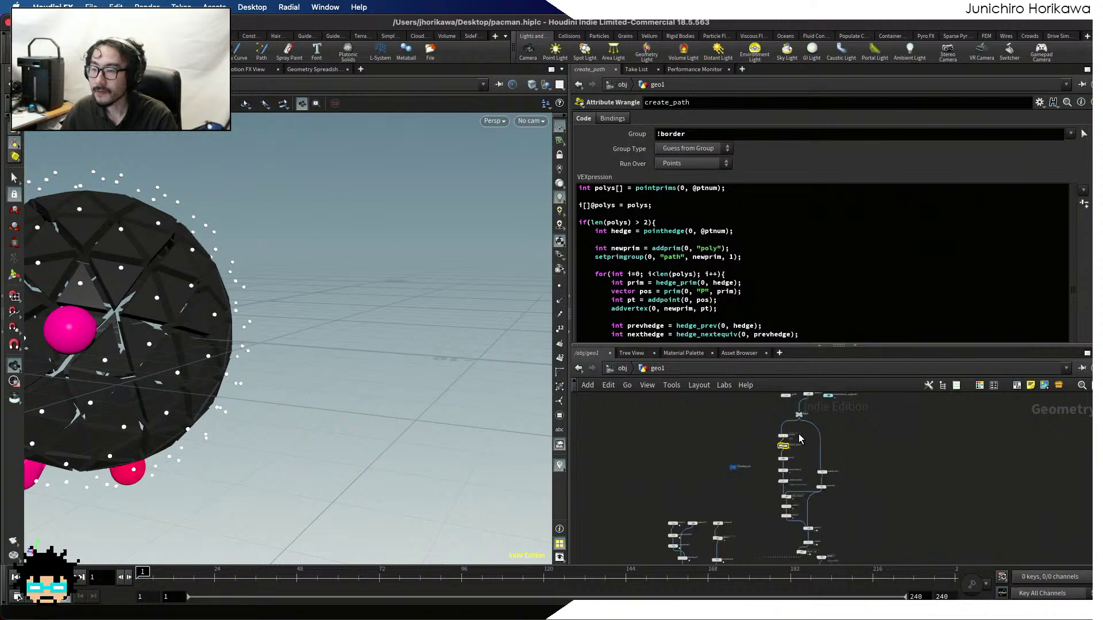
# Set the CONTROLLER null's mover ratio to 0.1 and check the movers around the sphere
pyautogui.scroll(3, 760, 491)
pyautogui.moveTo(701, 452); pyautogui.dragTo(647, 410)
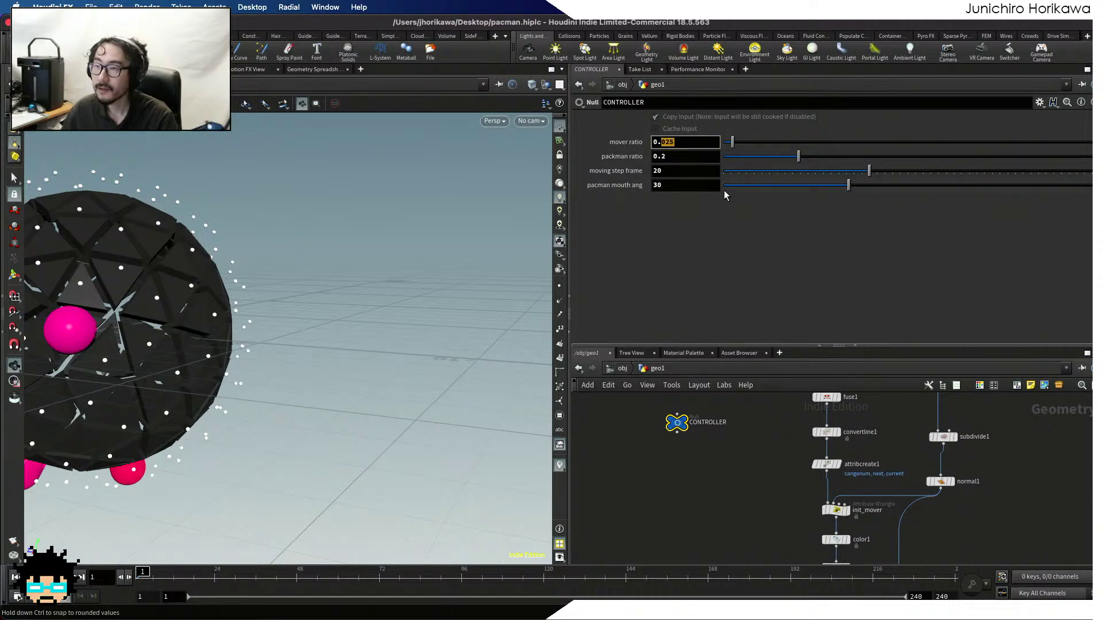
pyautogui.write('1')
pyautogui.press('Return')
pyautogui.scroll(-3, 406, 326)
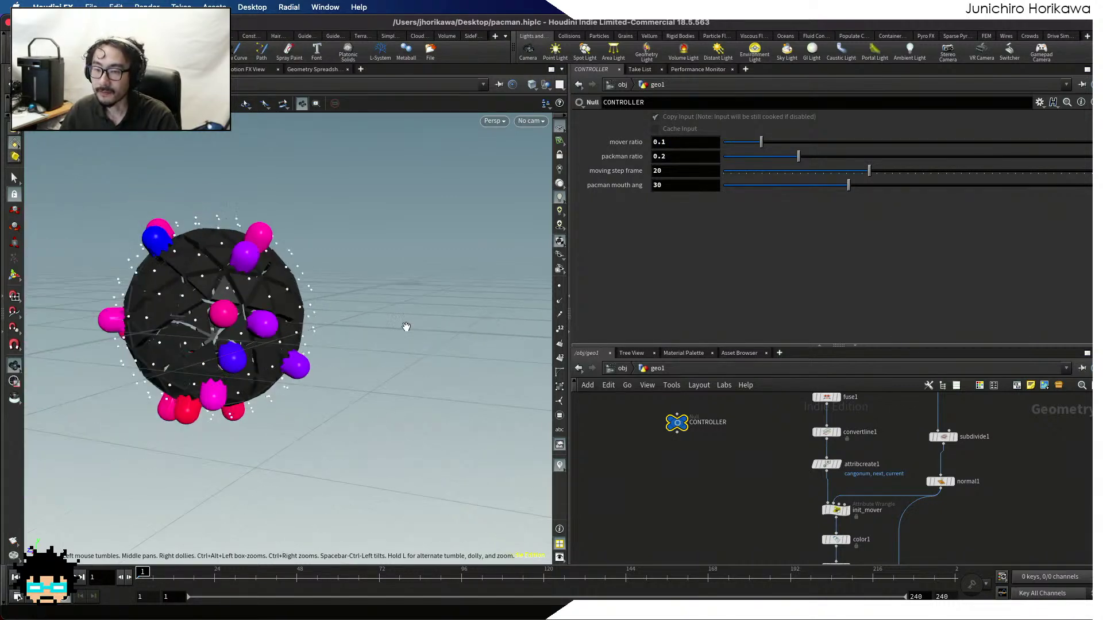
pyautogui.moveTo(406, 327); pyautogui.dragTo(514, 285)
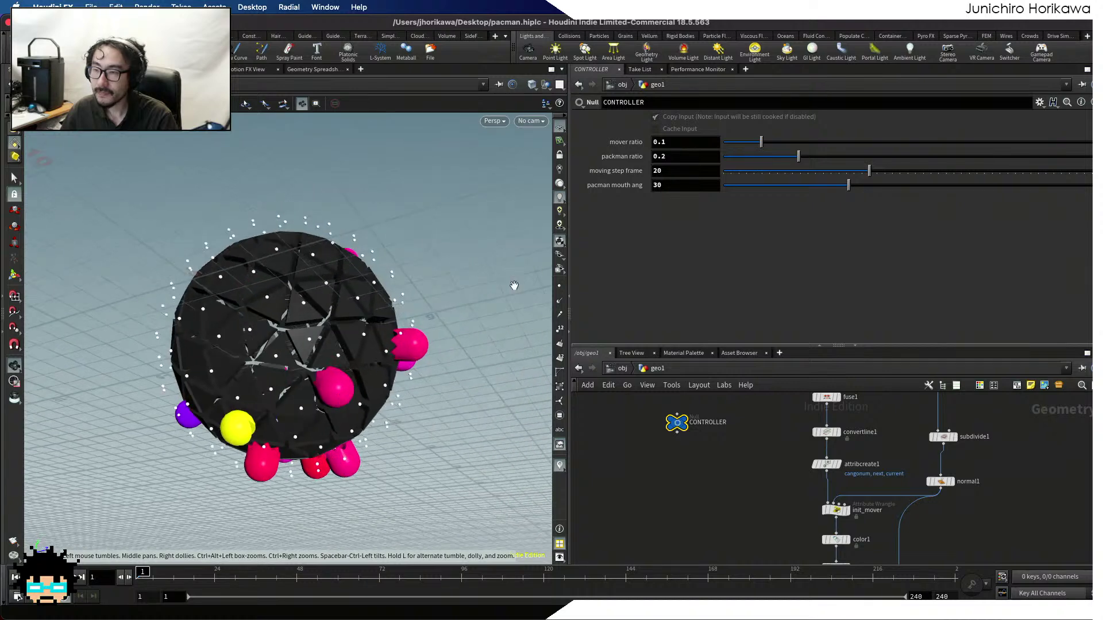
# Set the CONTROLLER null's packman ratio to 0.279 and view the sphere's movers up close
pyautogui.moveTo(808, 159); pyautogui.dragTo(825, 159)
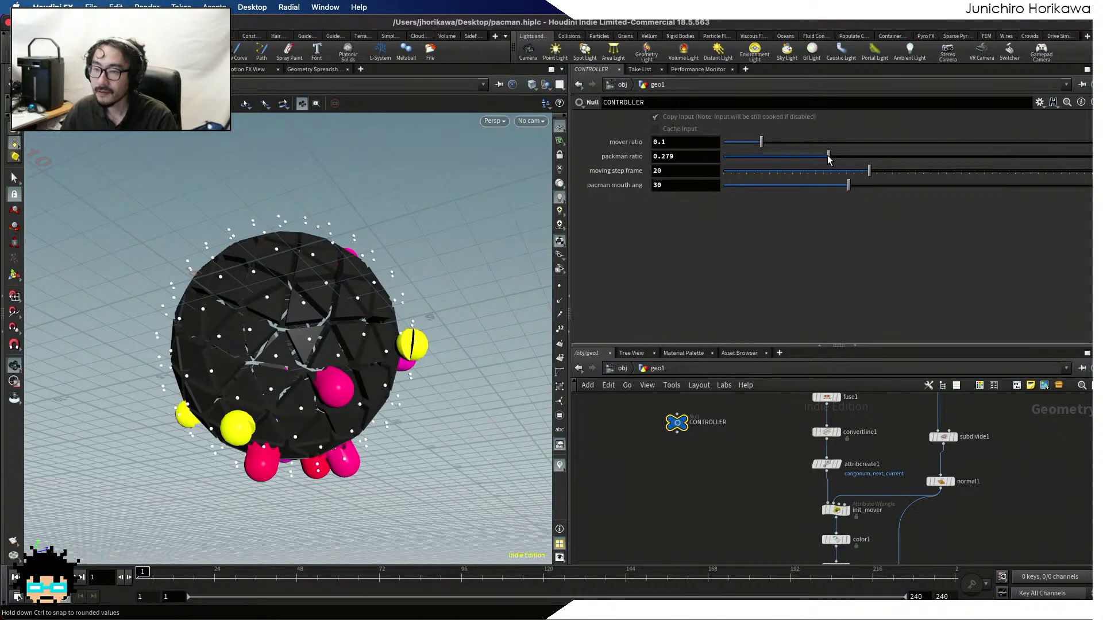
pyautogui.scroll(-3, 381, 222)
pyautogui.moveTo(381, 222); pyautogui.dragTo(358, 277)
pyautogui.moveTo(358, 276); pyautogui.dragTo(255, 341, button='middle')
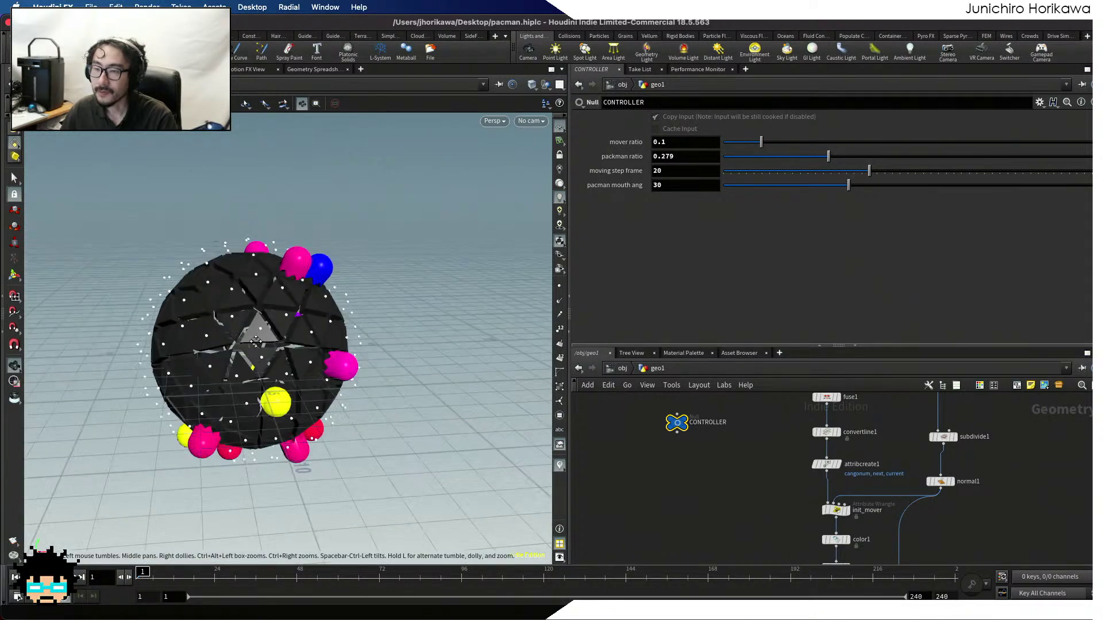
pyautogui.moveTo(256, 341); pyautogui.dragTo(269, 320)
pyautogui.scroll(3, 259, 318)
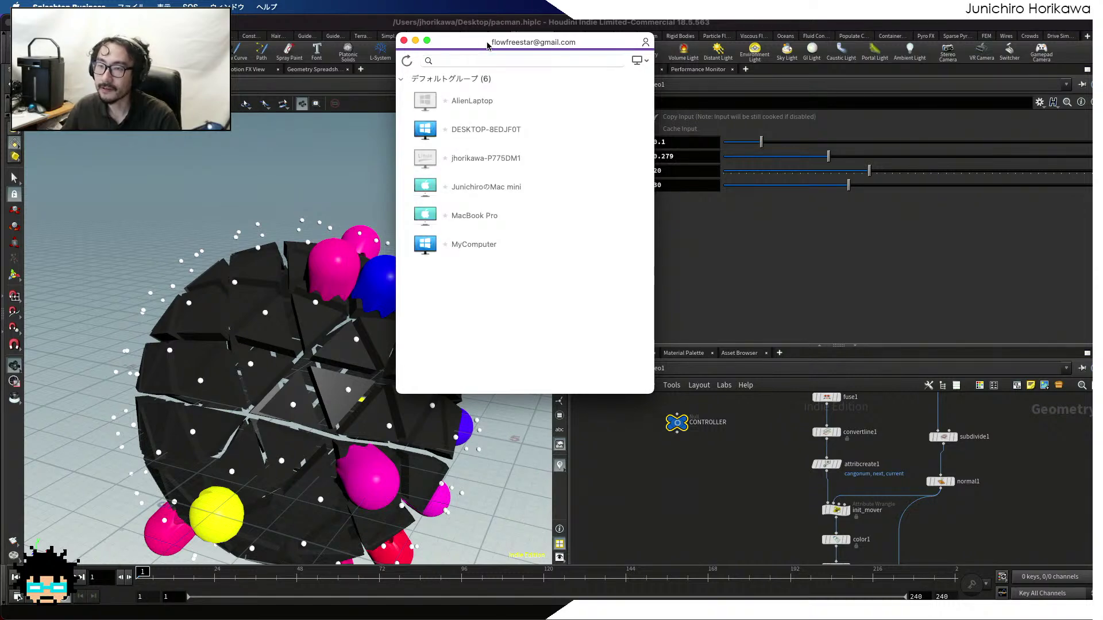
# Switch to the remote Unreal Editor, examine the BlockMap level's moving cubes from near and far, and view the Block folder's assets
pyautogui.moveTo(488, 43); pyautogui.dragTo(501, 0)
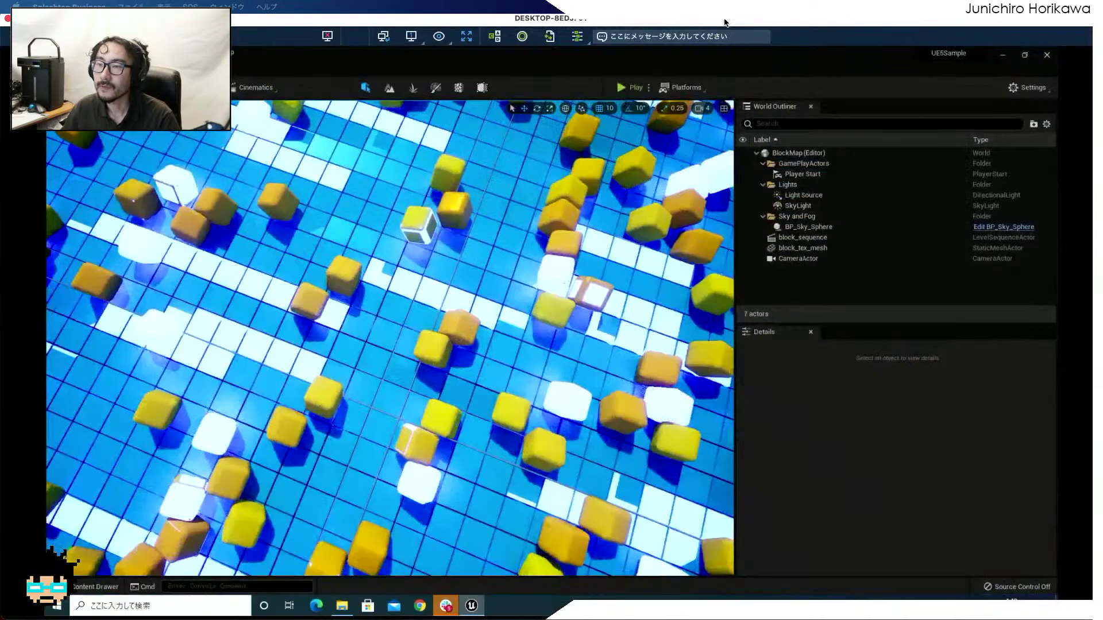
pyautogui.scroll(-5, 473, 270)
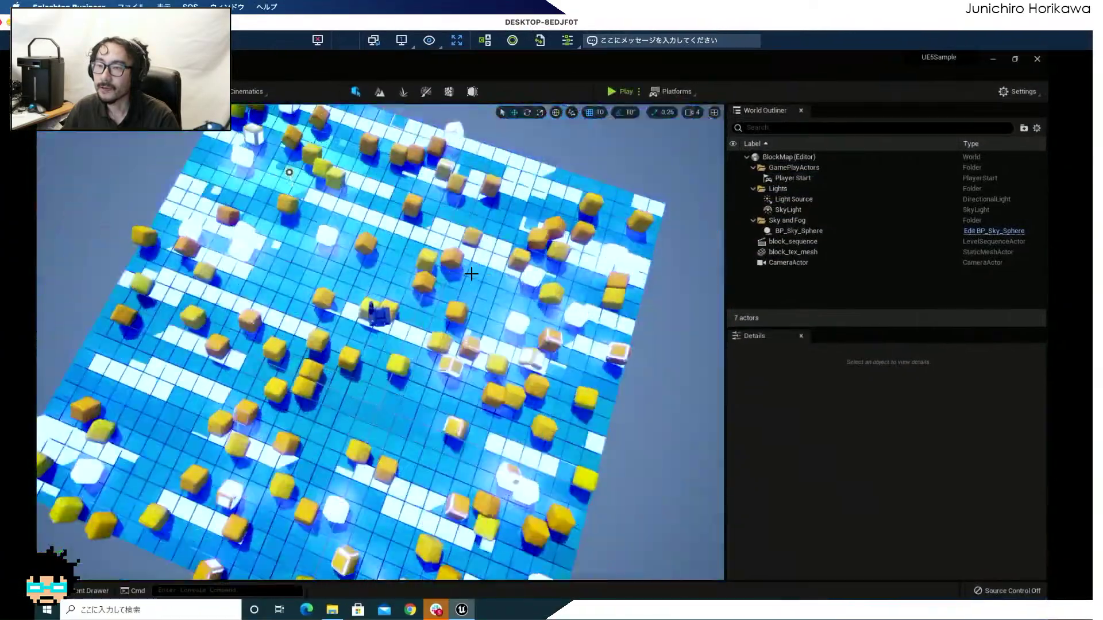
pyautogui.keyDown('alt'); pyautogui.moveTo(483, 319); pyautogui.dragTo(497, 266); pyautogui.keyUp('alt')
pyautogui.scroll(8, 486, 385)
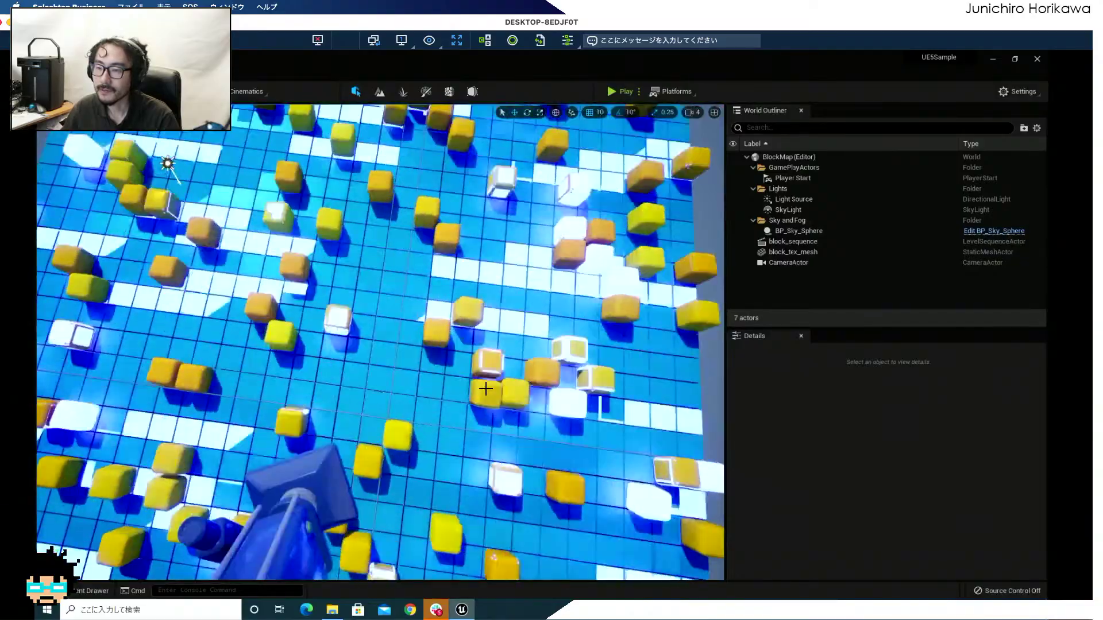
pyautogui.scroll(-8, 527, 367)
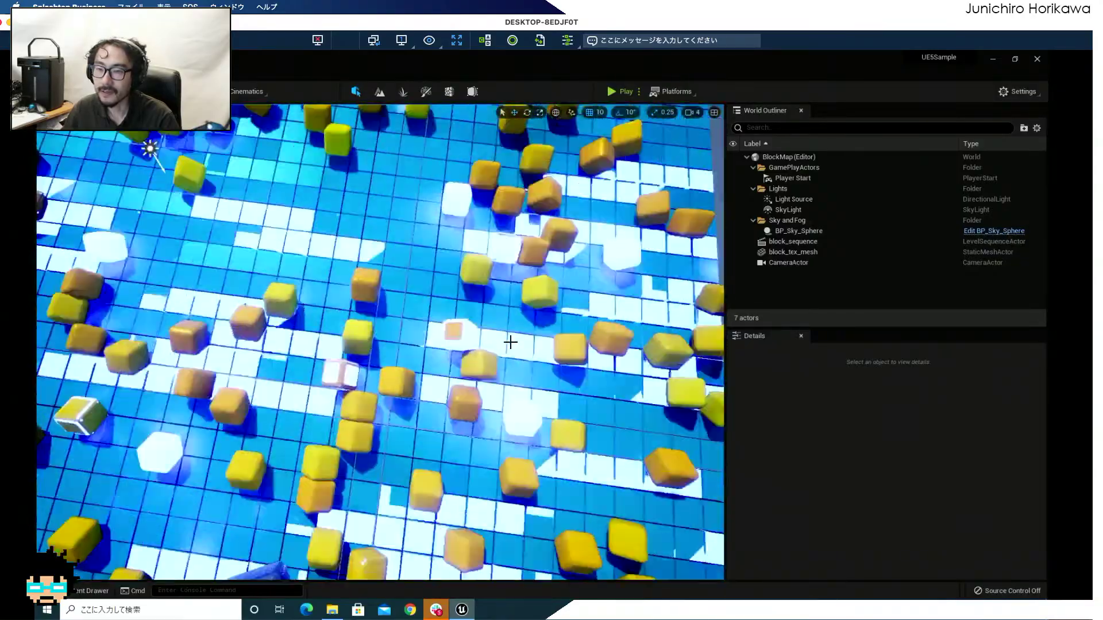
pyautogui.scroll(-5, 510, 342)
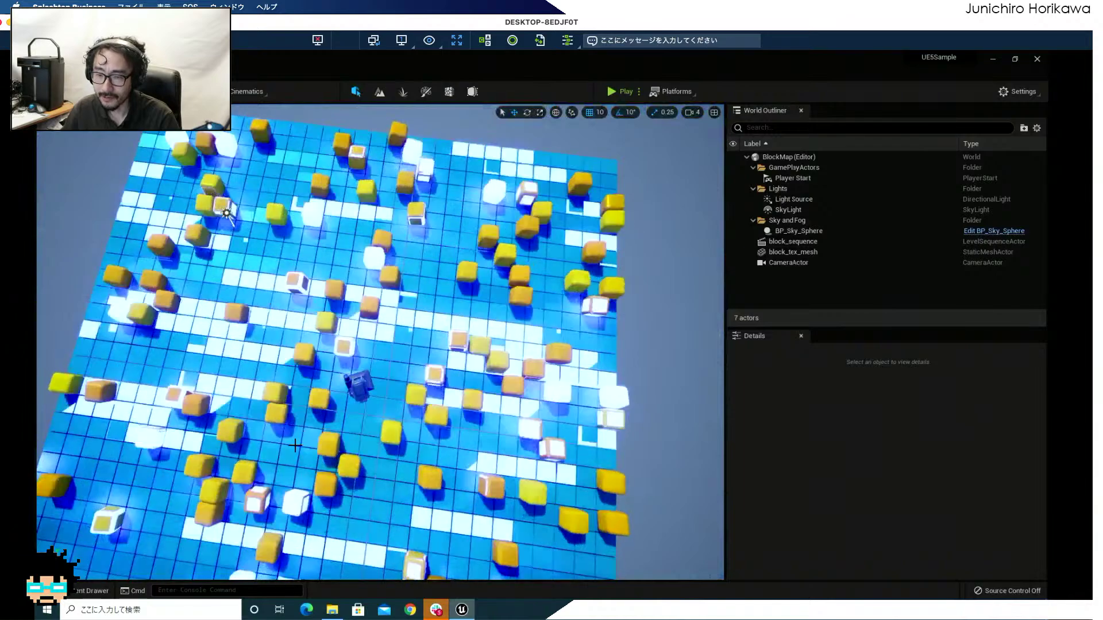
pyautogui.click(92, 591)
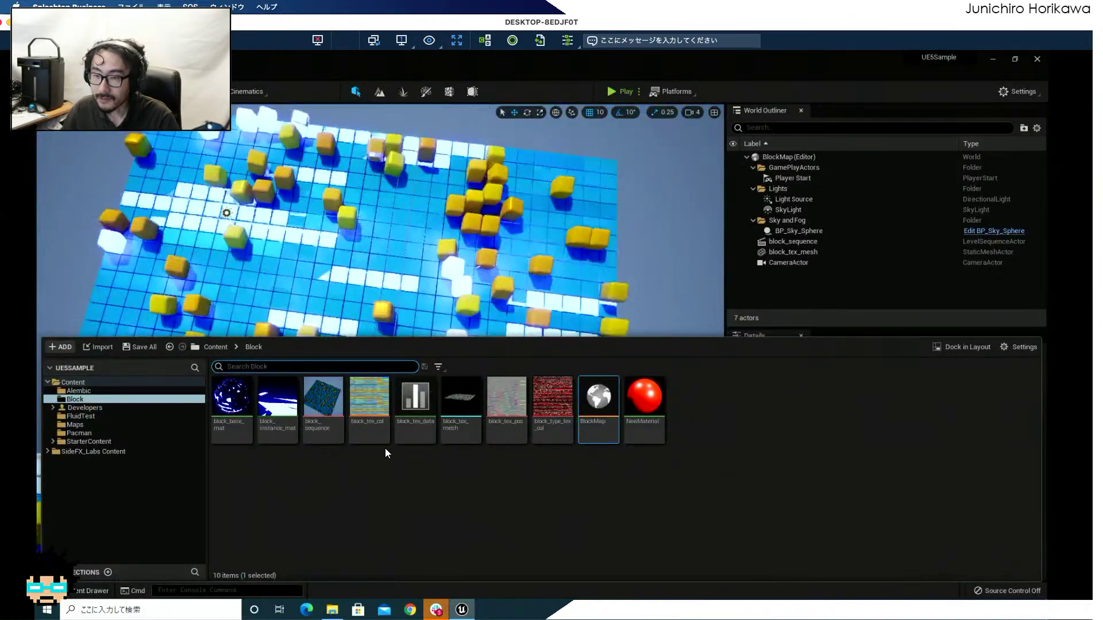
pyautogui.moveTo(373, 445)
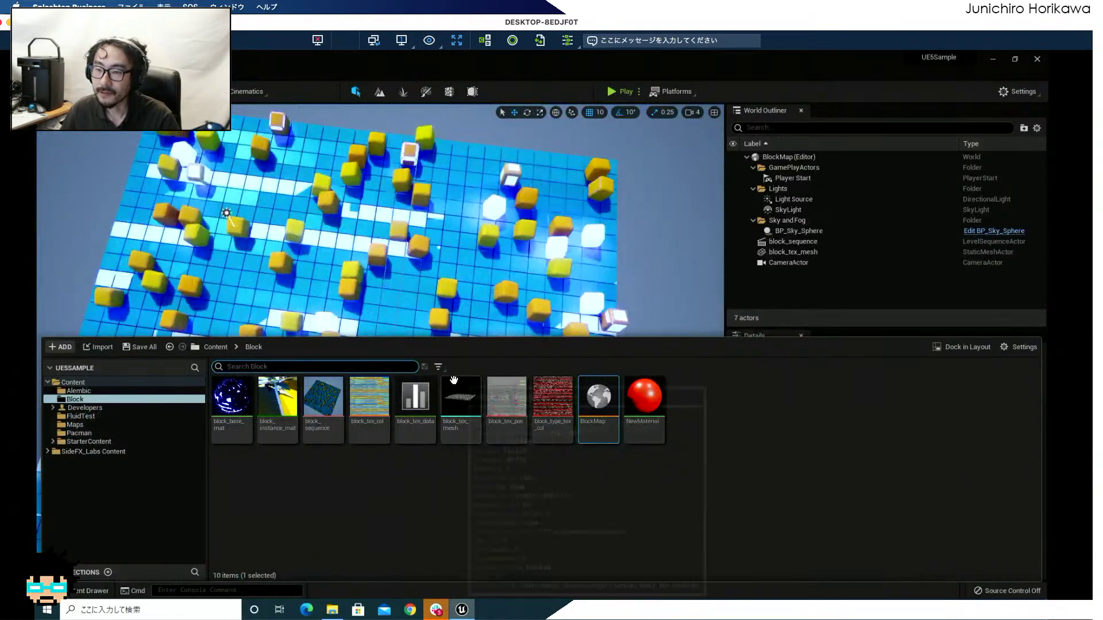
# Clear the editor and materials windows aside, open the desktop's capture folder and play BlockMap_(13).avi
pyautogui.moveTo(375, 57); pyautogui.dragTo(635, 201)
pyautogui.moveTo(210, 228); pyautogui.dragTo(445, 241)
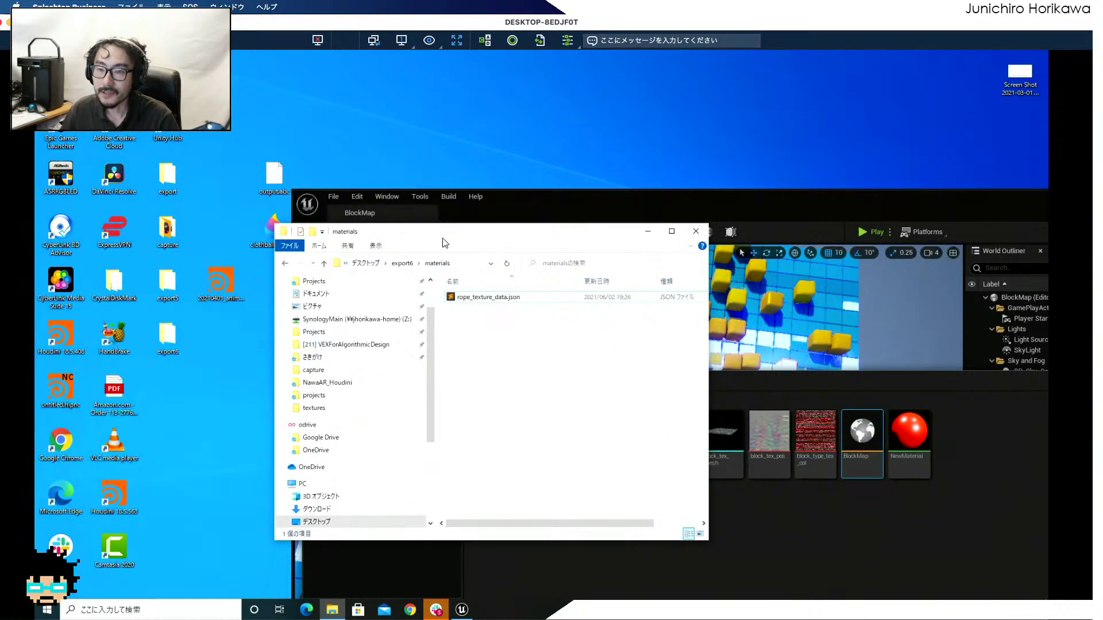
pyautogui.doubleClick(167, 230)
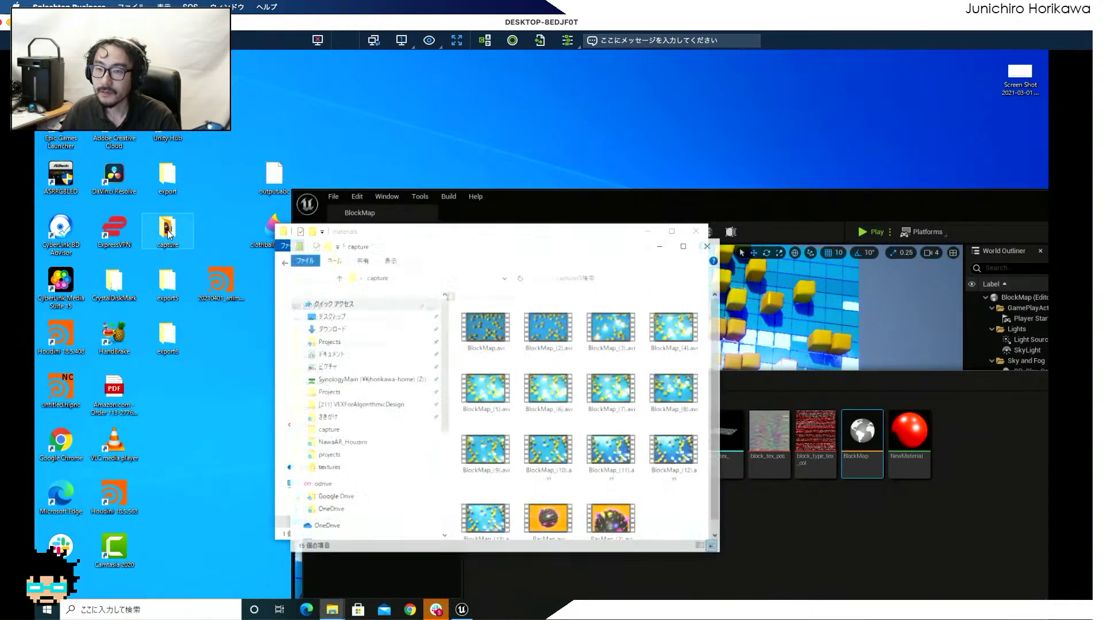
pyautogui.moveTo(505, 246); pyautogui.dragTo(310, 204)
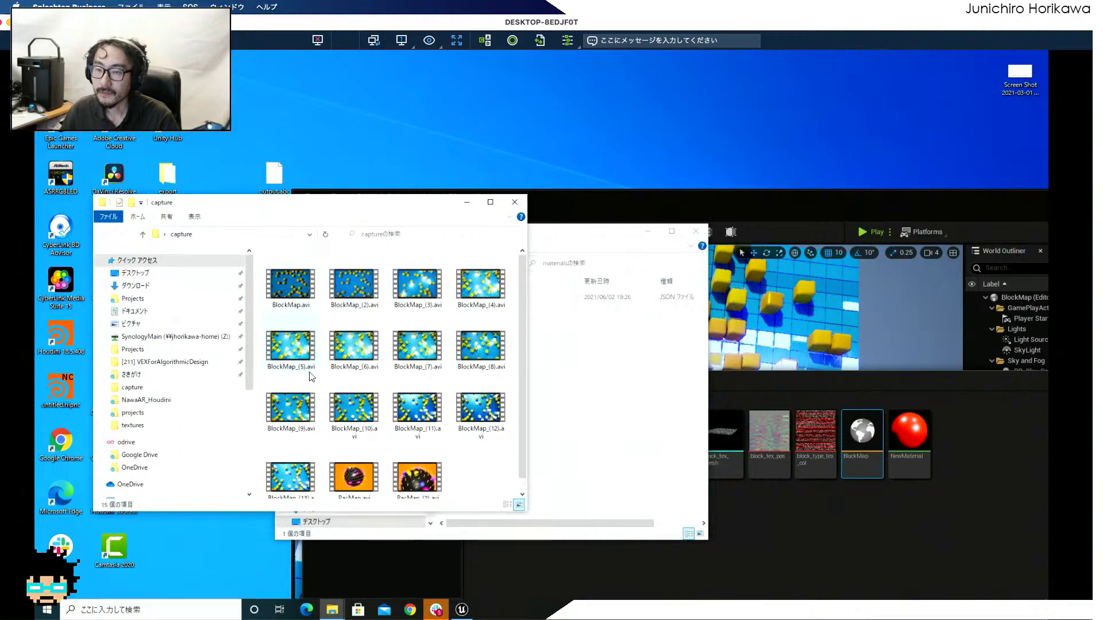
pyautogui.doubleClick(292, 475)
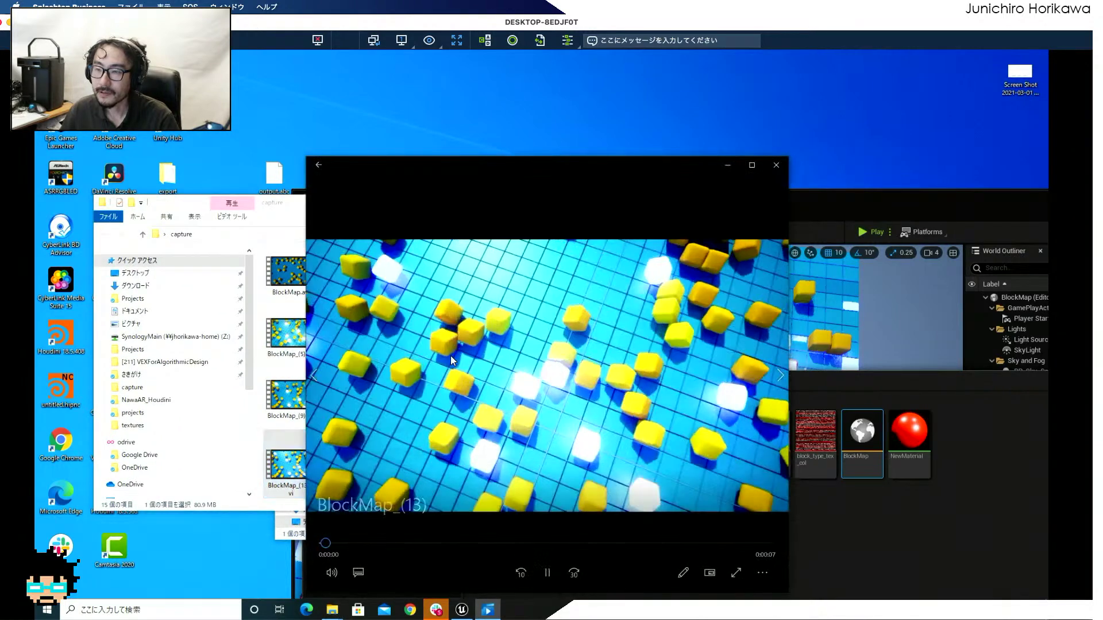
# Replay the BlockMap_(13) video from about its midpoint, watch the rolling cubes again and close the player
pyautogui.moveTo(629, 163); pyautogui.dragTo(490, 99)
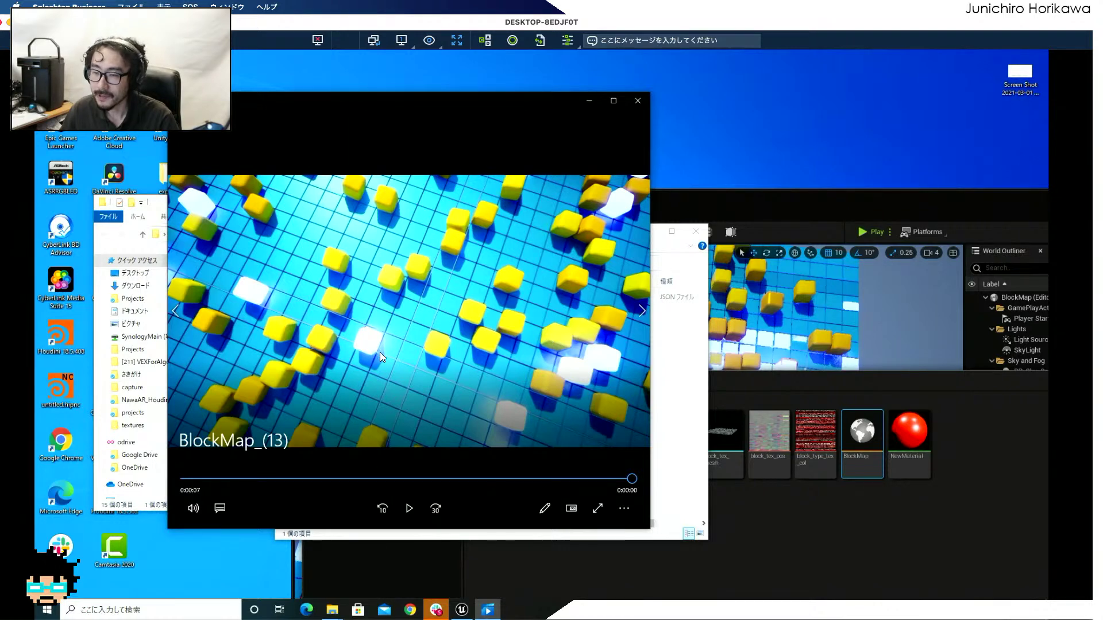
pyautogui.moveTo(632, 478); pyautogui.dragTo(391, 470)
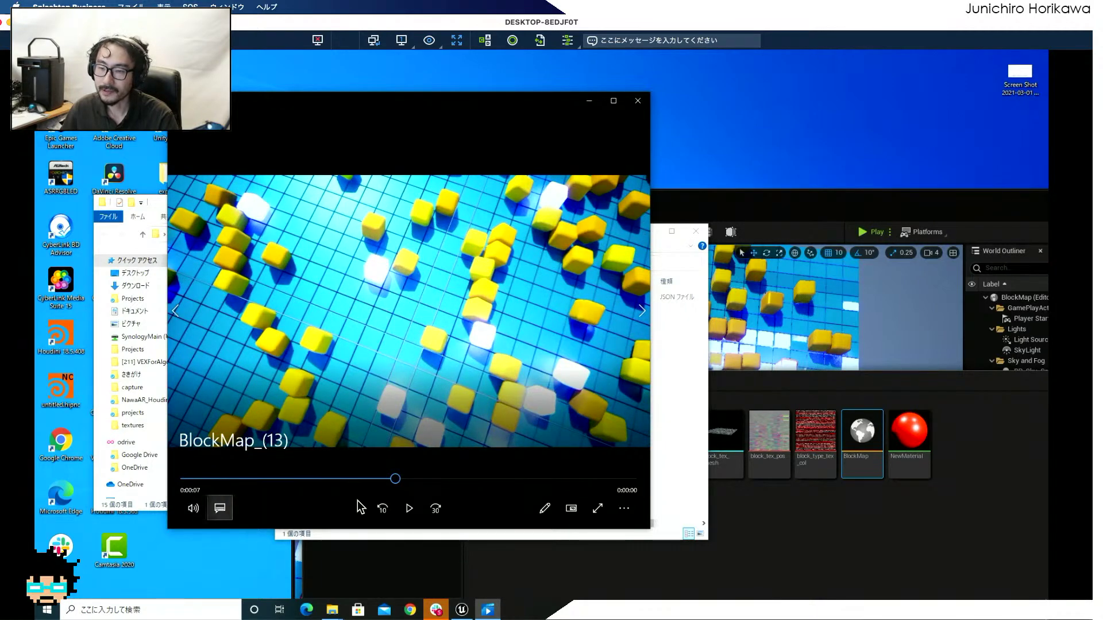
pyautogui.click(413, 511)
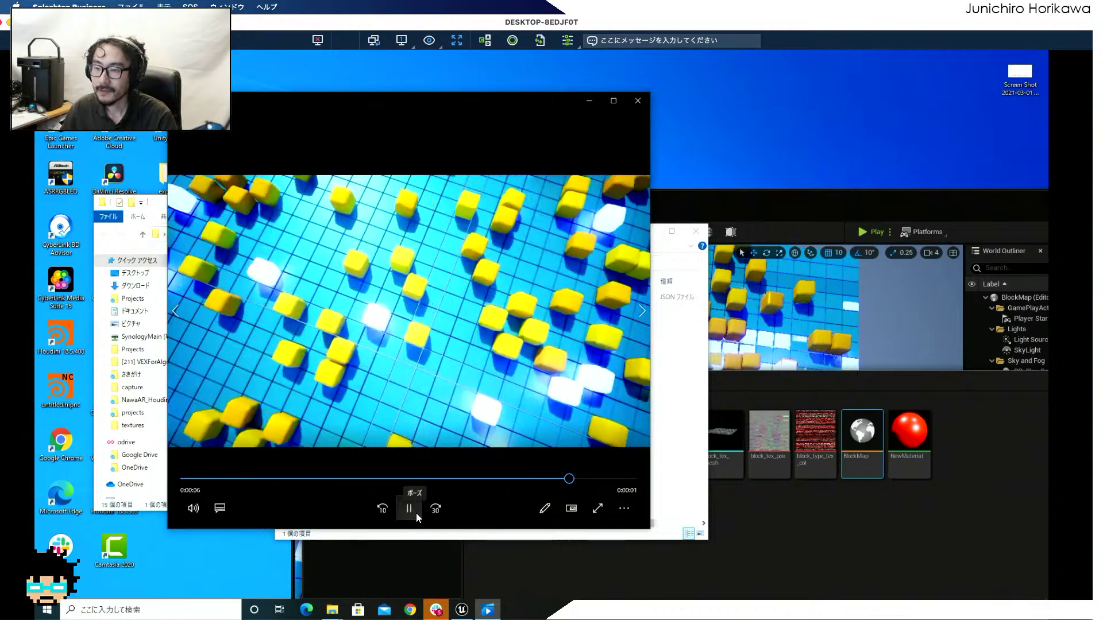
pyautogui.click(410, 508)
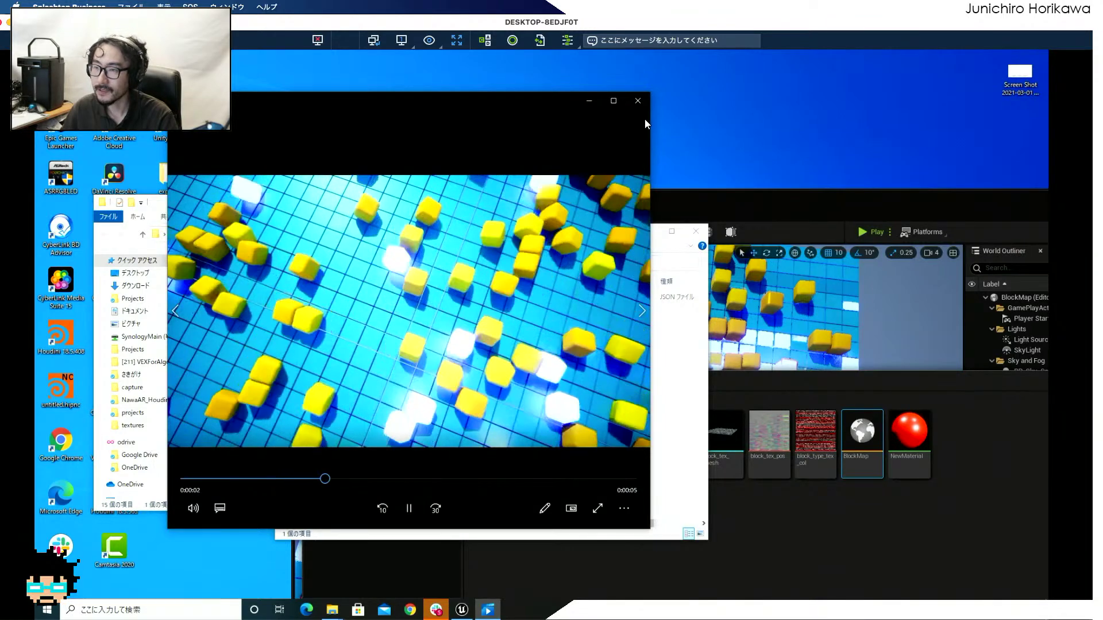
pyautogui.click(637, 99)
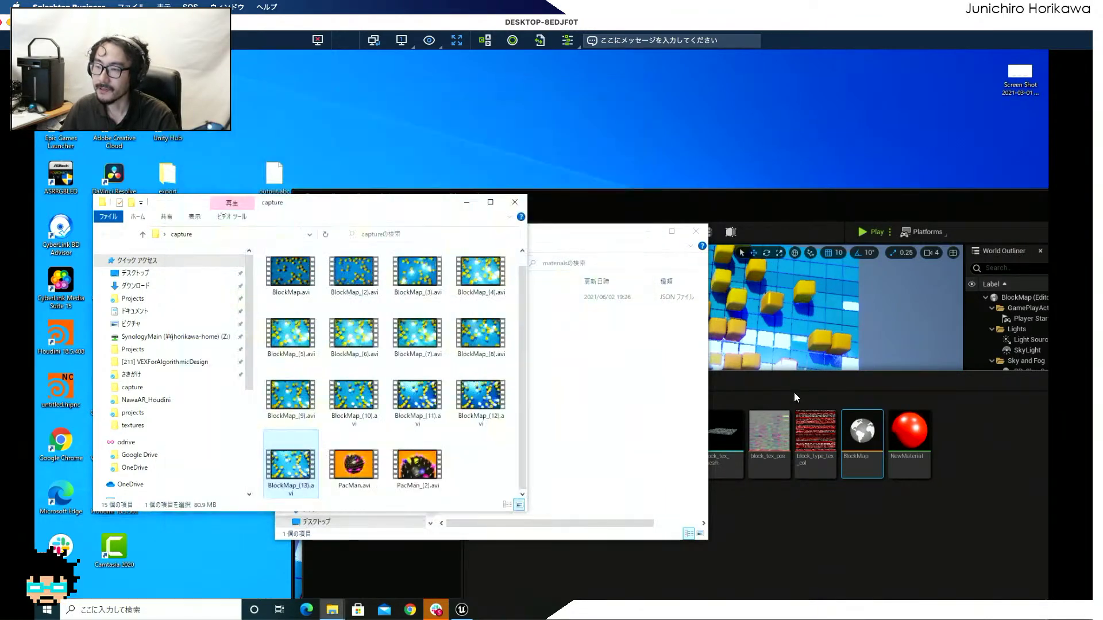
# Bring the Unreal Editor window forward, shift it back over the desktop and return to Houdini
pyautogui.click(833, 199)
pyautogui.moveTo(860, 200); pyautogui.dragTo(737, 181)
pyautogui.click(980, 178)
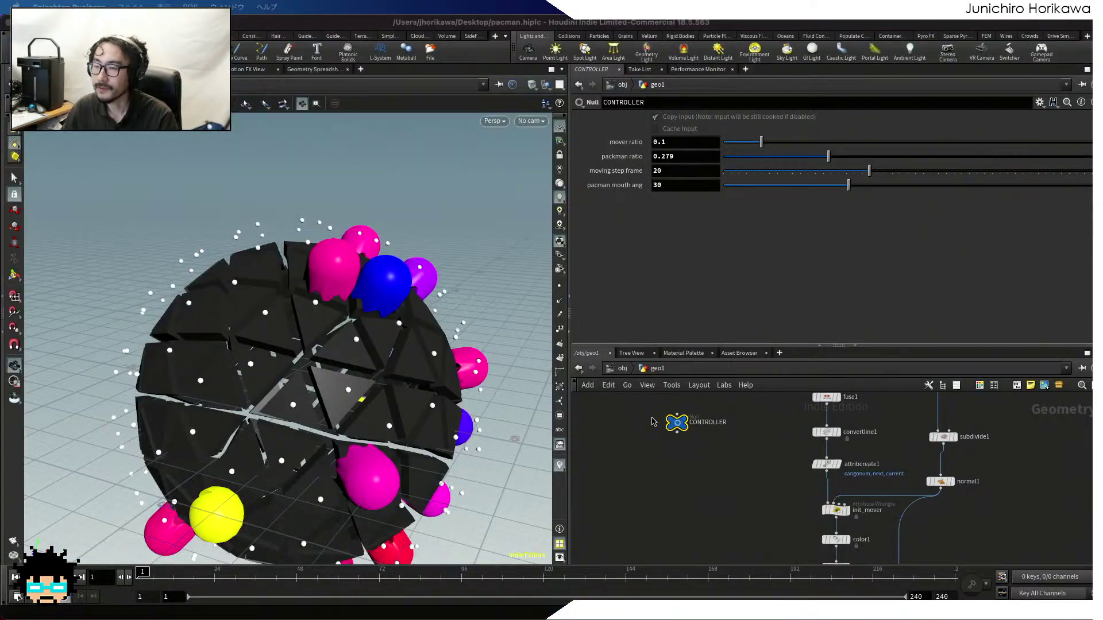
# Deselect the CONTROLLER null, enlarge the network area and frame merge1 at the end of the node network
pyautogui.click(694, 466)
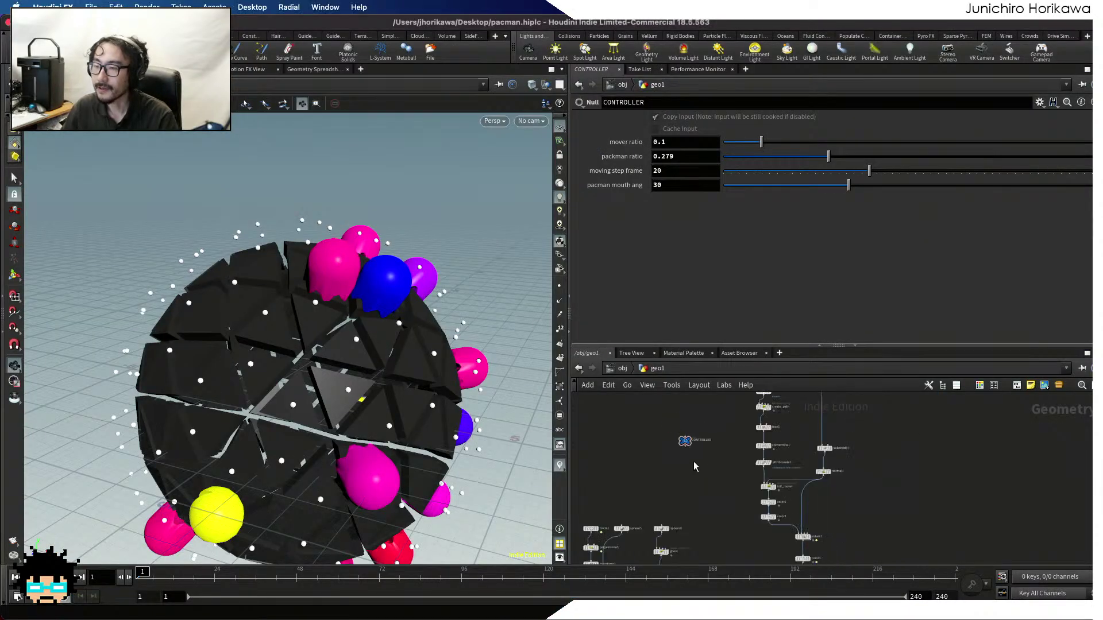
pyautogui.scroll(2, 695, 466)
pyautogui.scroll(-3, 698, 501)
pyautogui.moveTo(707, 517); pyautogui.dragTo(698, 425, button='middle')
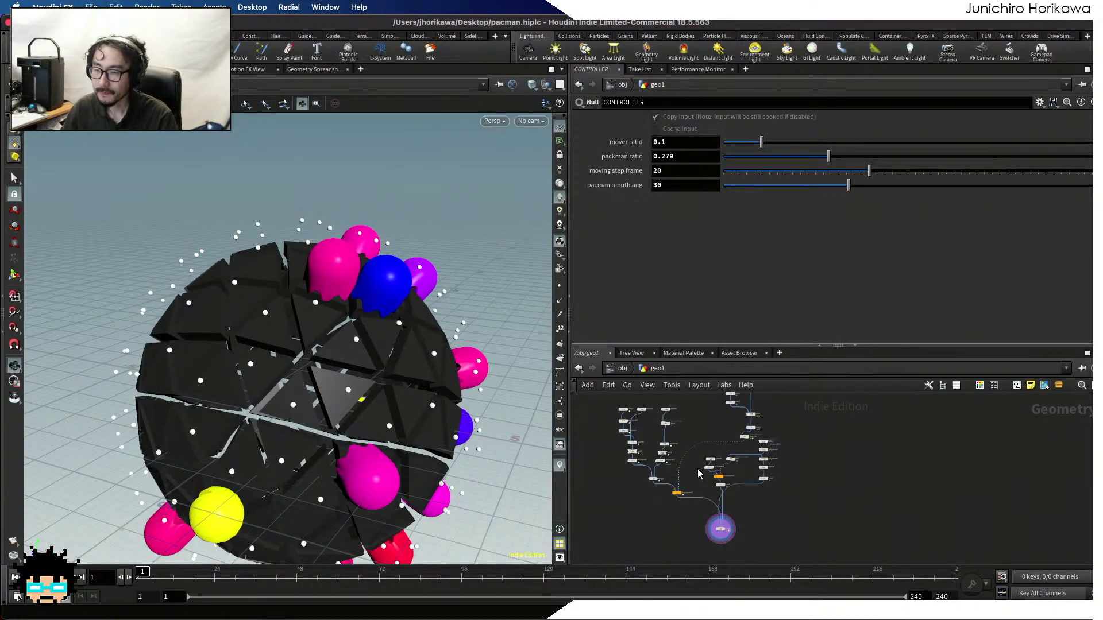
pyautogui.scroll(3, 700, 488)
pyautogui.moveTo(704, 498)
pyautogui.mouseDown(button='middle')
pyautogui.moveTo(688, 434)
pyautogui.moveTo(711, 495)
pyautogui.mouseUp(button='middle')
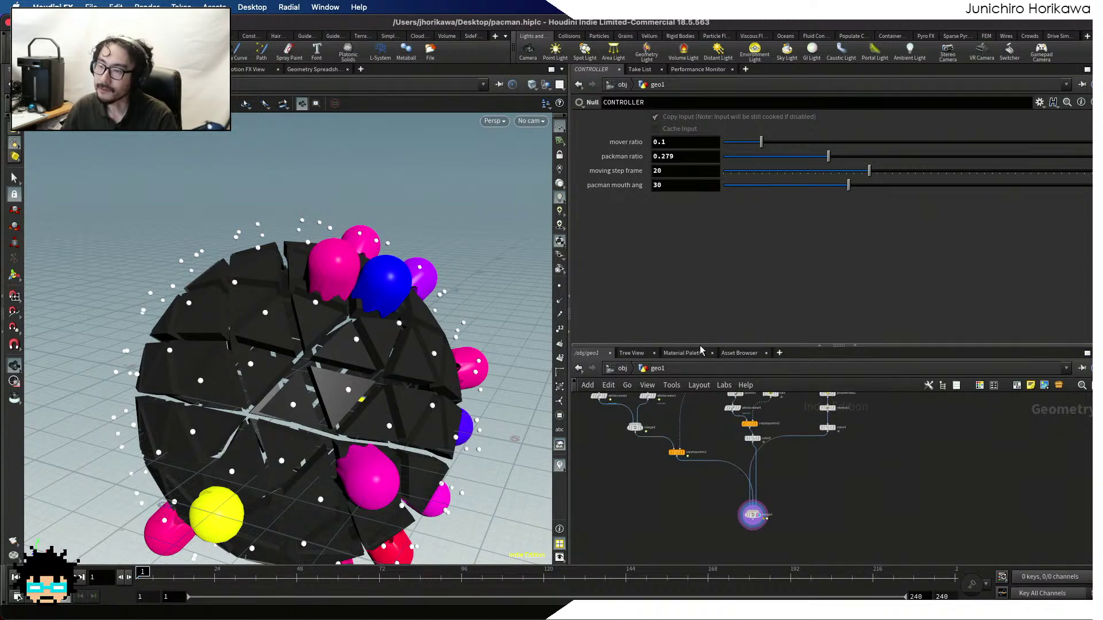
pyautogui.moveTo(700, 345); pyautogui.dragTo(698, 226)
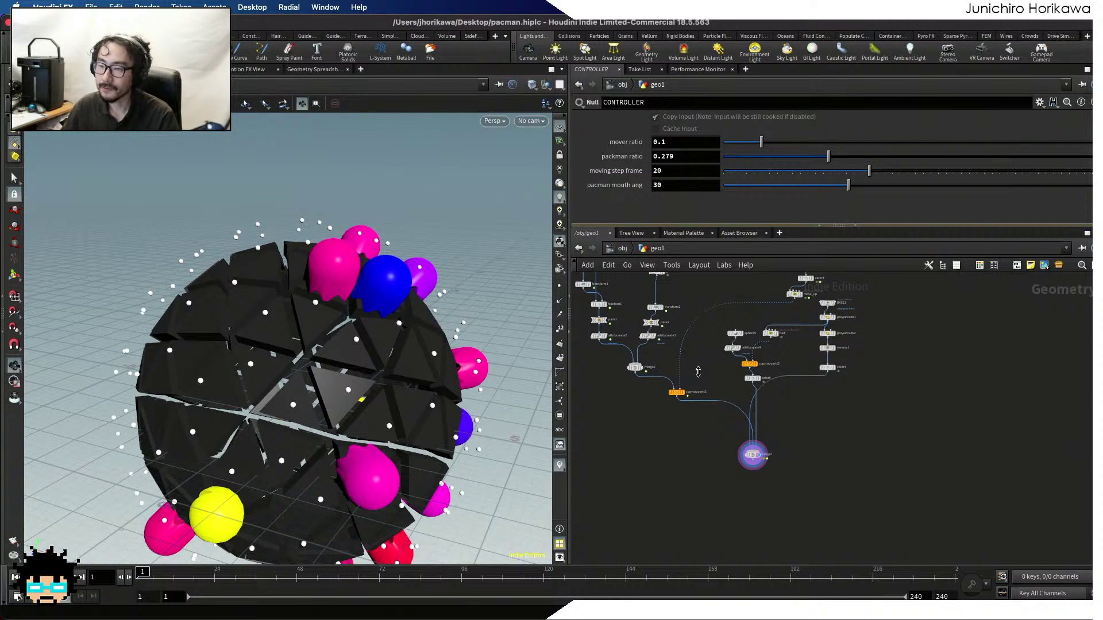
pyautogui.moveTo(727, 467); pyautogui.dragTo(731, 422, button='right')
pyautogui.moveTo(728, 425); pyautogui.dragTo(706, 480, button='middle')
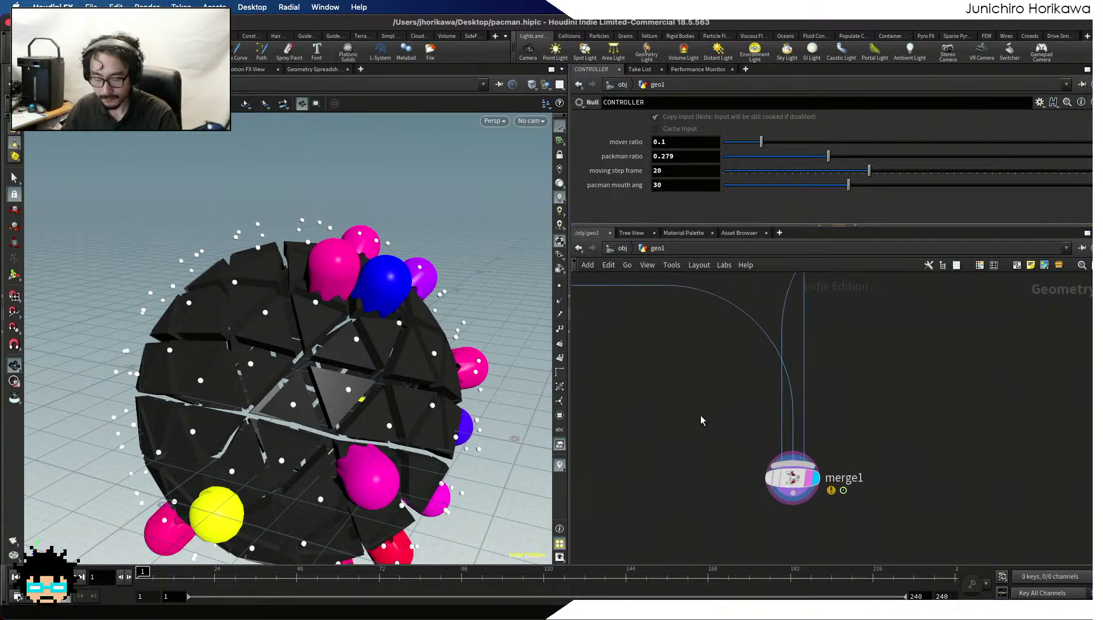